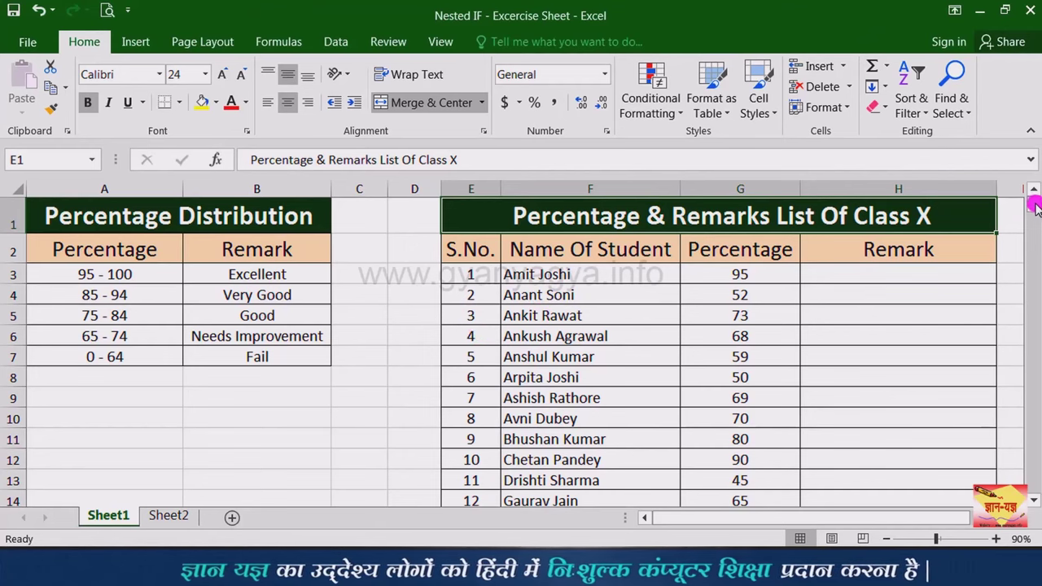
Enter =IF(G3>=95,"excellent","very good") in H3 for the first student's remark.
{"action": "left_click_drag", "start_coordinate": [1033, 205], "coordinate": [1031, 217]}
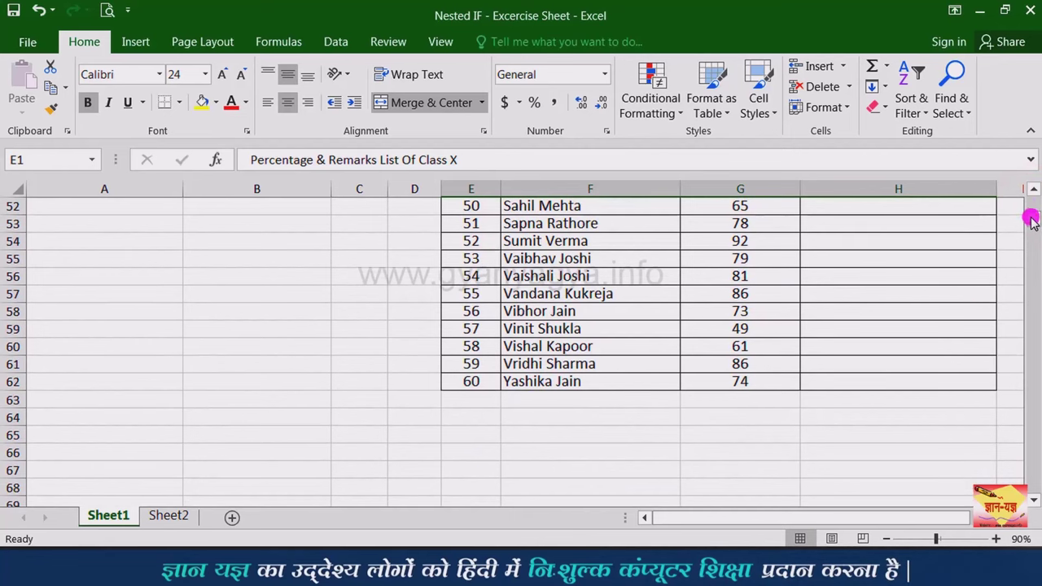
{"action": "left_click_drag", "start_coordinate": [1031, 221], "coordinate": [1029, 195]}
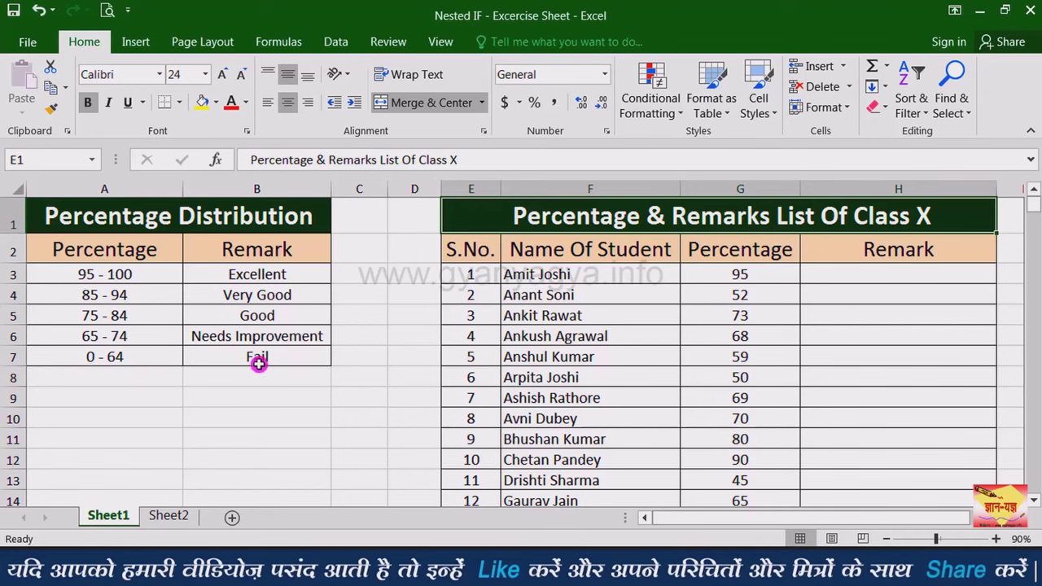
{"action": "left_click", "coordinate": [258, 358]}
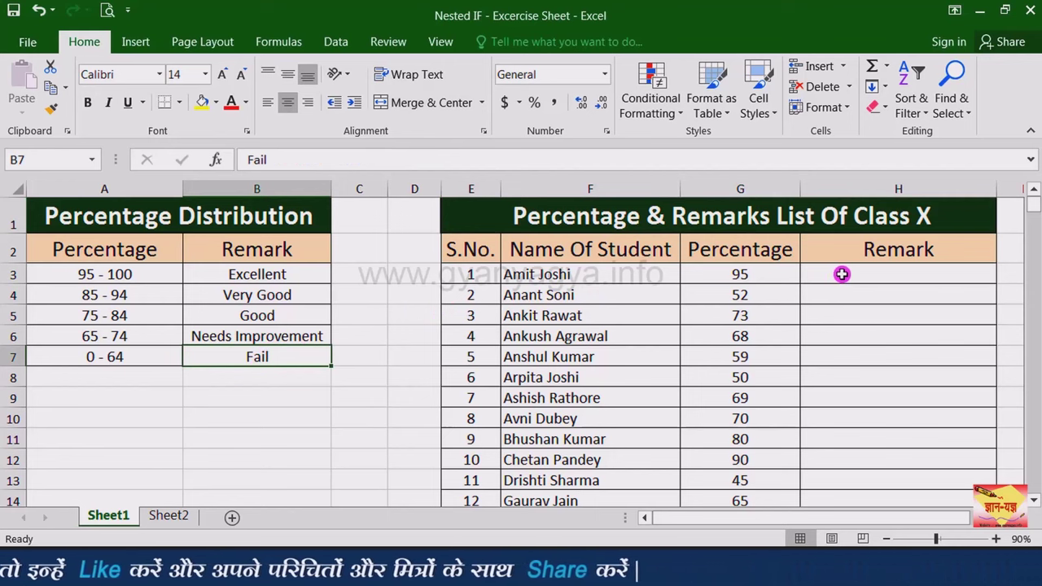
{"action": "left_click", "coordinate": [841, 275]}
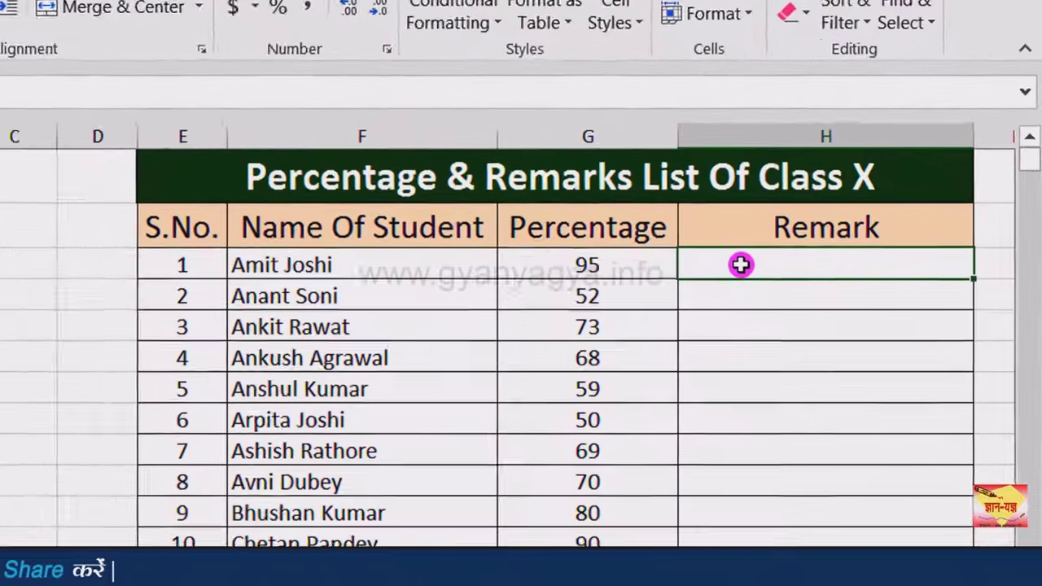
{"action": "type", "text": "="}
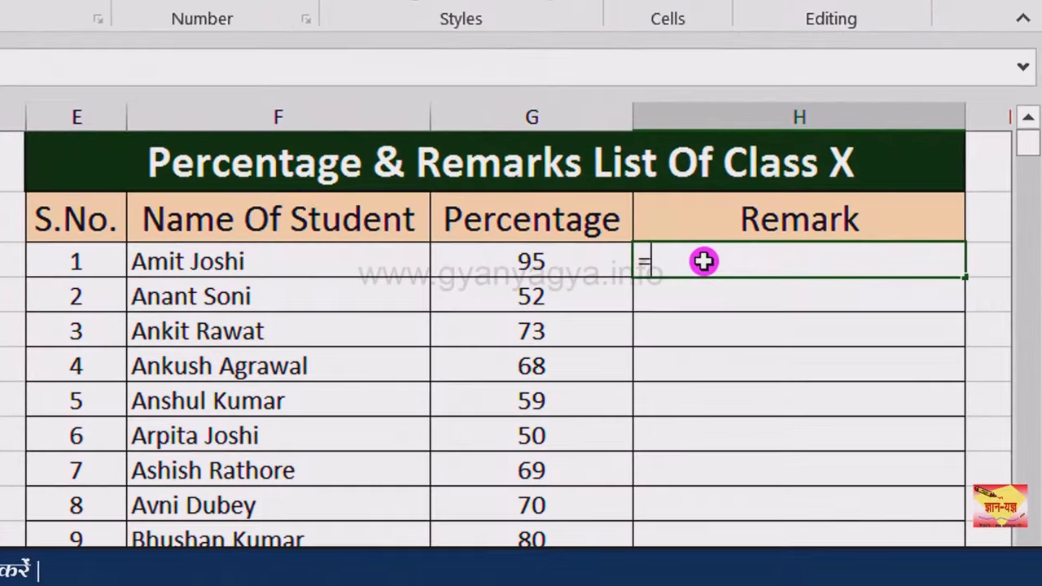
{"action": "type", "text": "if"}
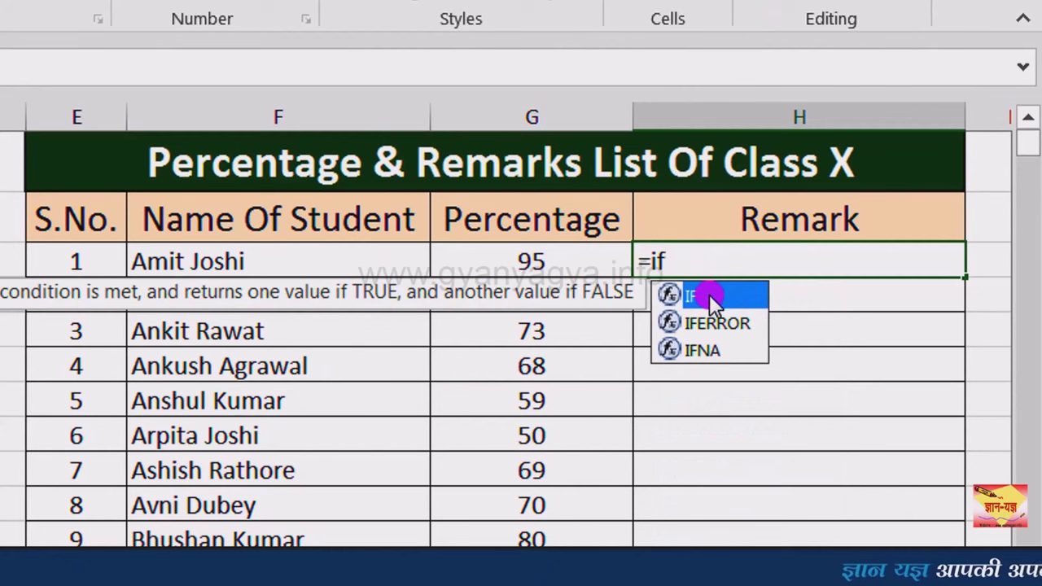
{"action": "double_click", "coordinate": [711, 295]}
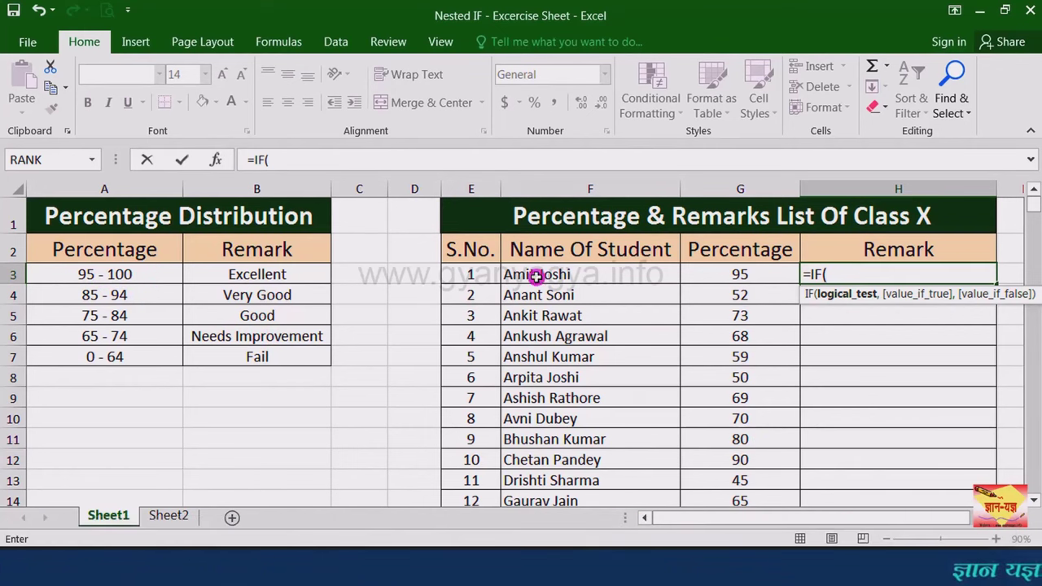
{"action": "left_click", "coordinate": [744, 274]}
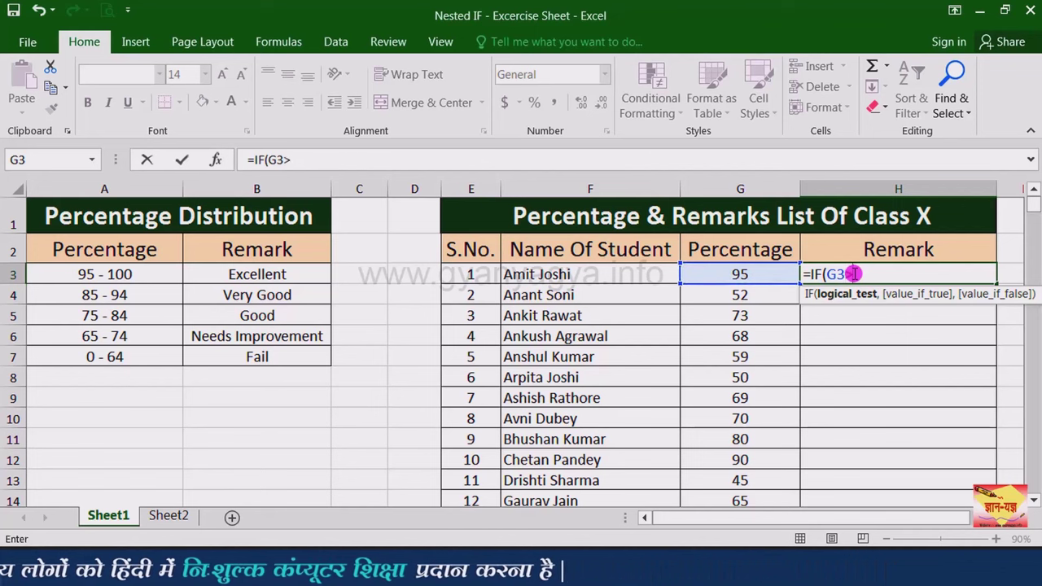
{"action": "type", "text": ">"}
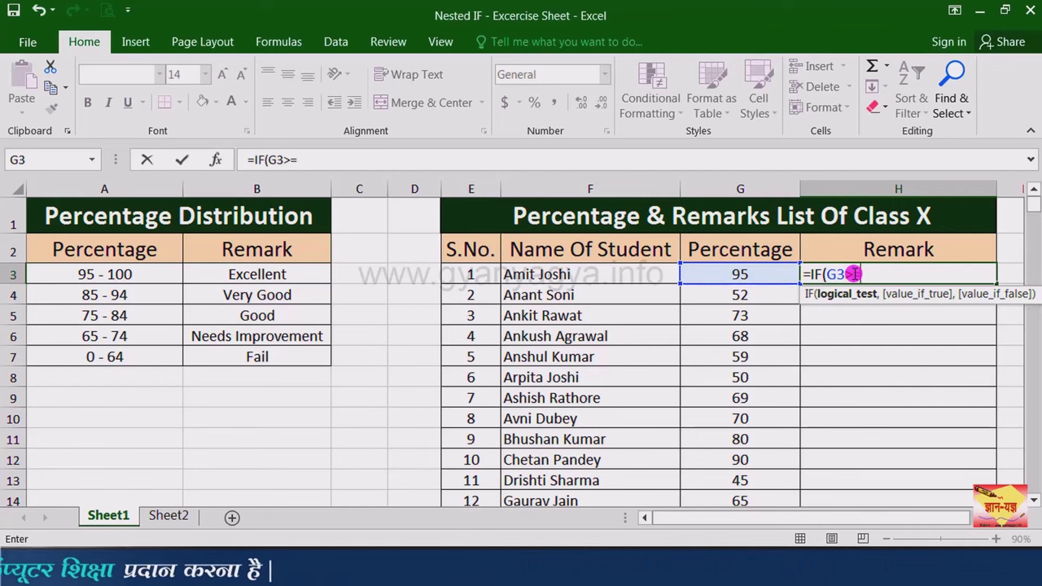
{"action": "type", "text": "="}
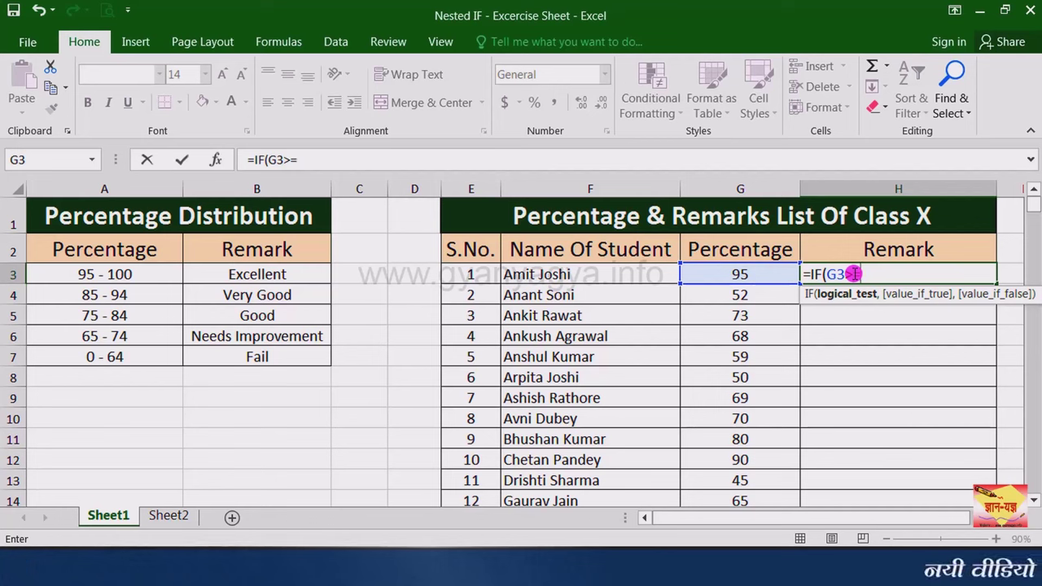
{"action": "type", "text": "9"}
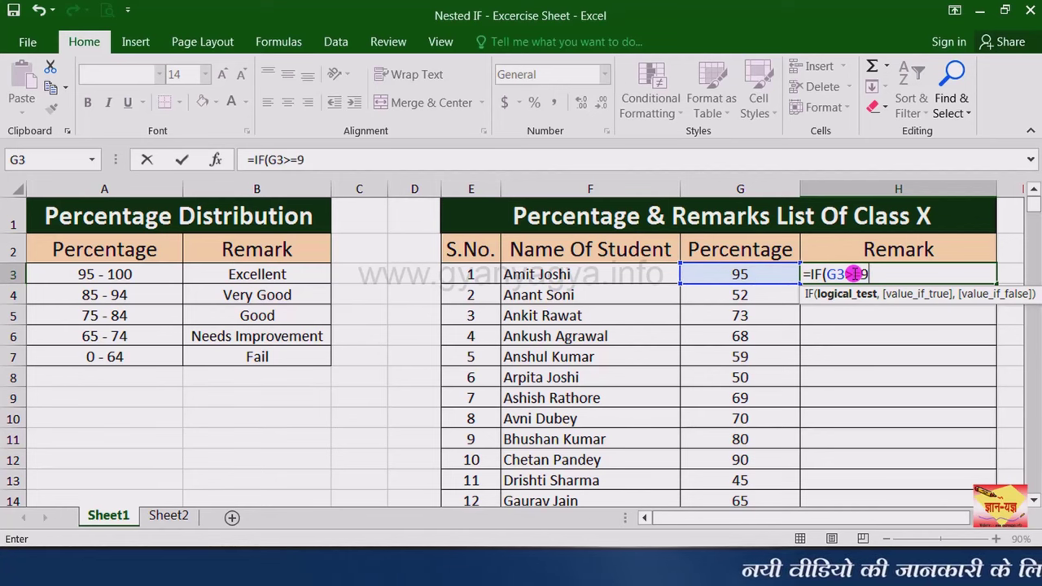
{"action": "type", "text": "5,"}
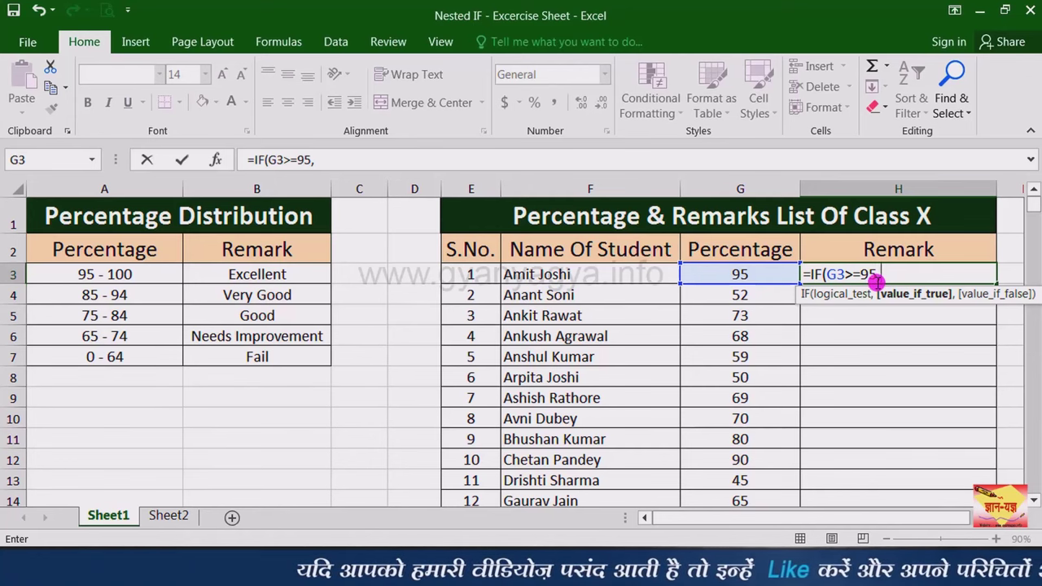
{"action": "type", "text": "\"excellent\","}
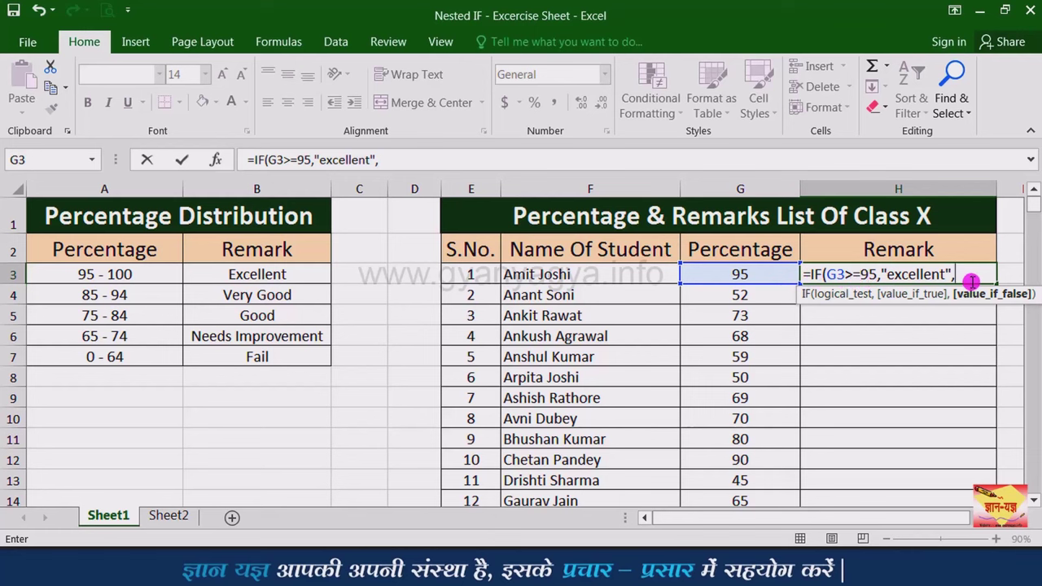
{"action": "type", "text": "\""}
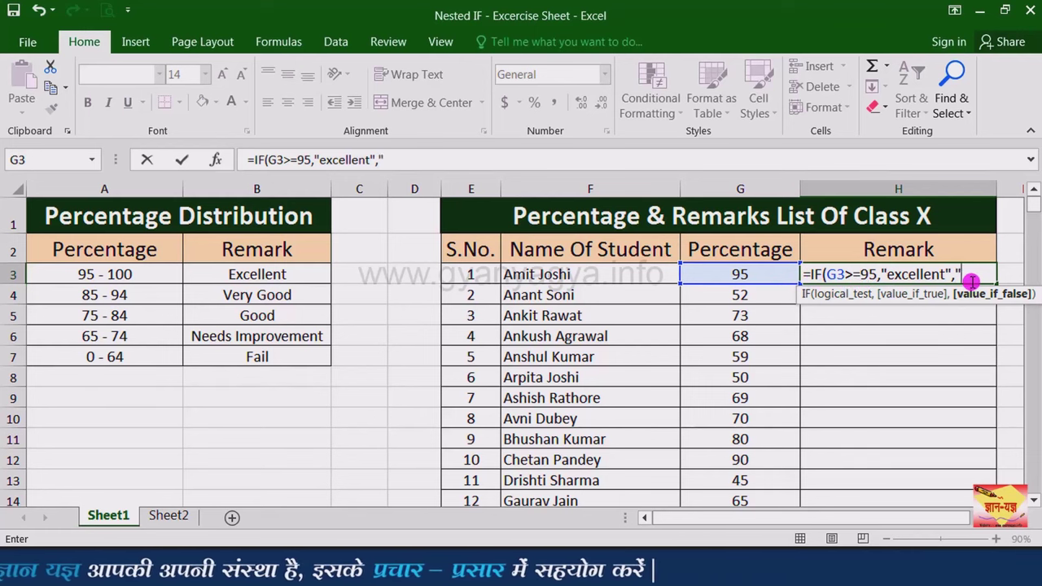
{"action": "type", "text": "very"}
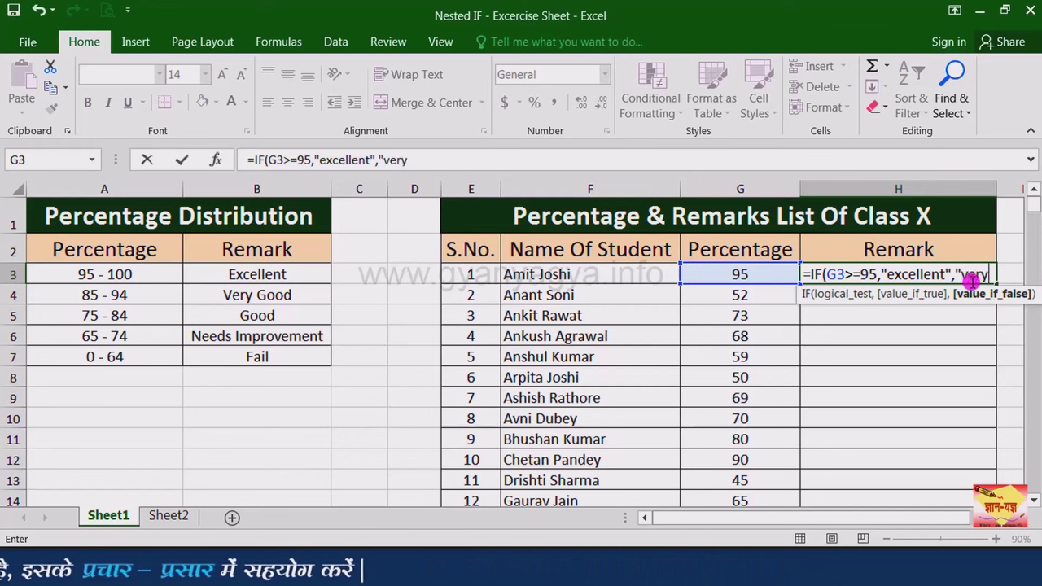
{"action": "type", "text": " good"}
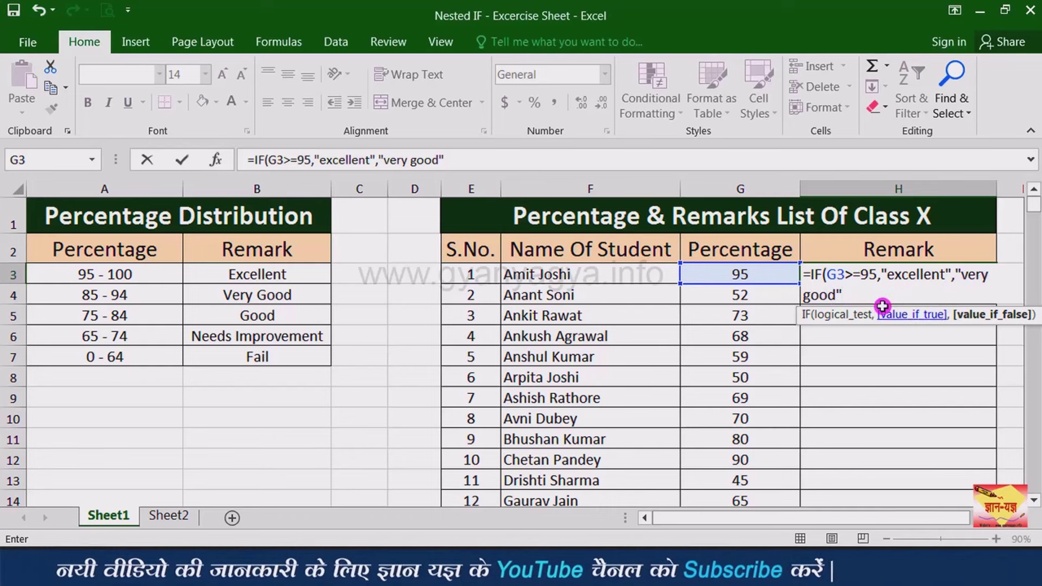
{"action": "type", "text": ")"}
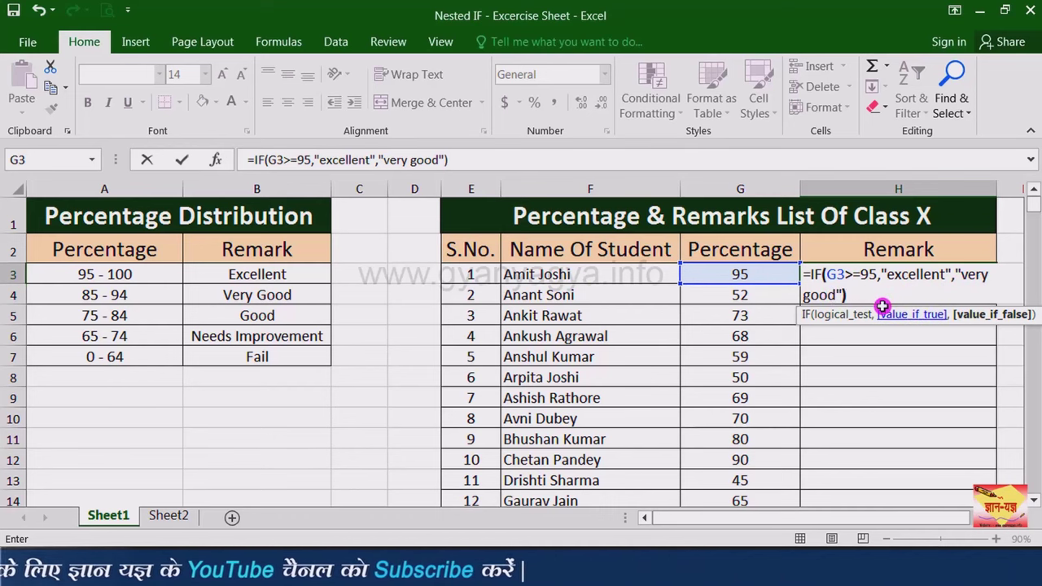
{"action": "key", "text": "Return"}
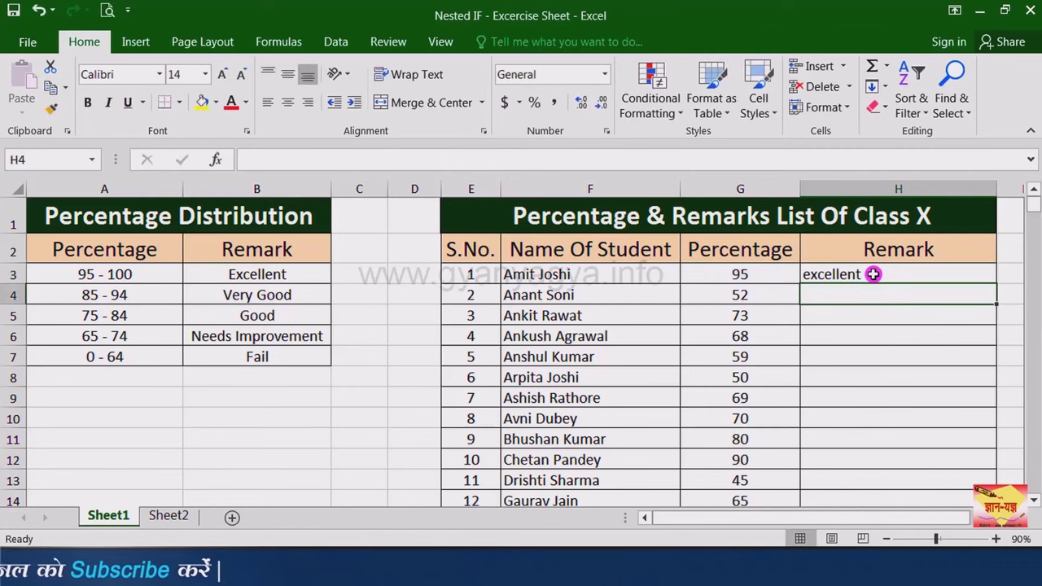
Fill H3's remark formula down column H, then undo it and reselect H3.
{"action": "left_click", "coordinate": [871, 273]}
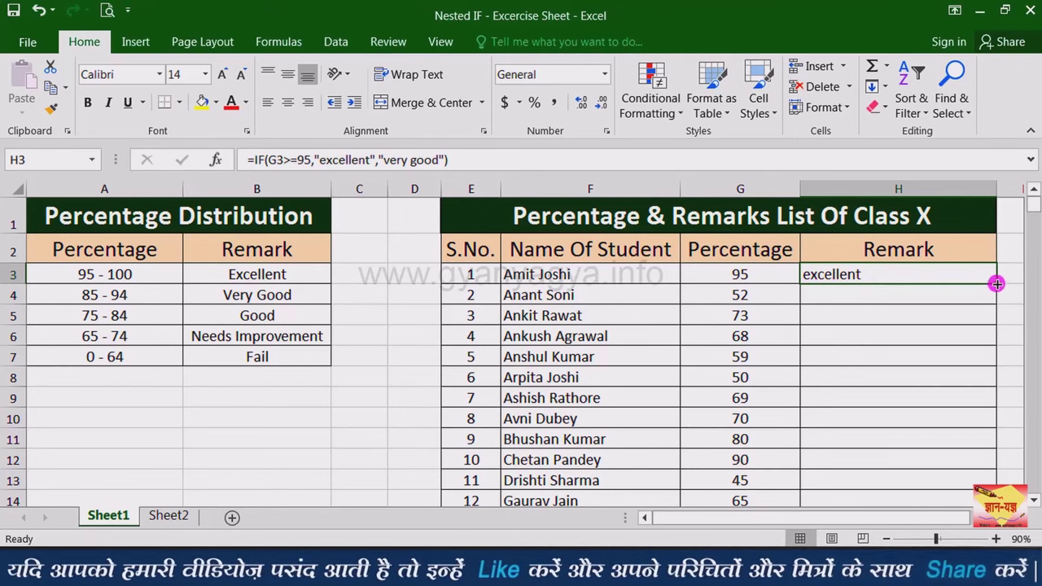
{"action": "left_click_drag", "start_coordinate": [996, 284], "coordinate": [996, 382]}
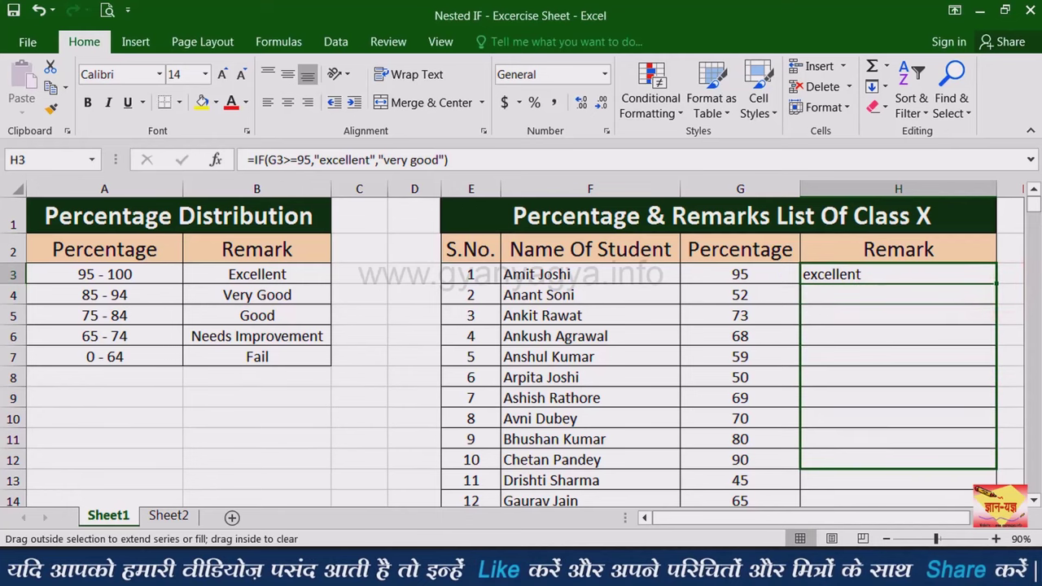
{"action": "mouse_move", "coordinate": [996, 468]}
{"action": "left_mouse_down"}
{"action": "mouse_move", "coordinate": [995, 525]}
{"action": "mouse_move", "coordinate": [996, 472]}
{"action": "left_mouse_up"}
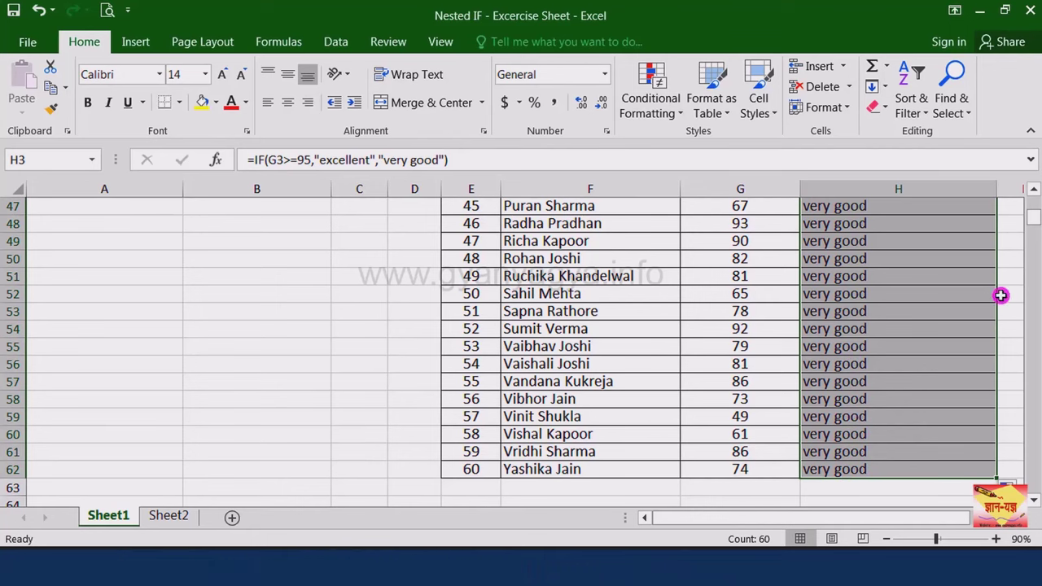
{"action": "left_click_drag", "start_coordinate": [1033, 190], "coordinate": [1031, 192]}
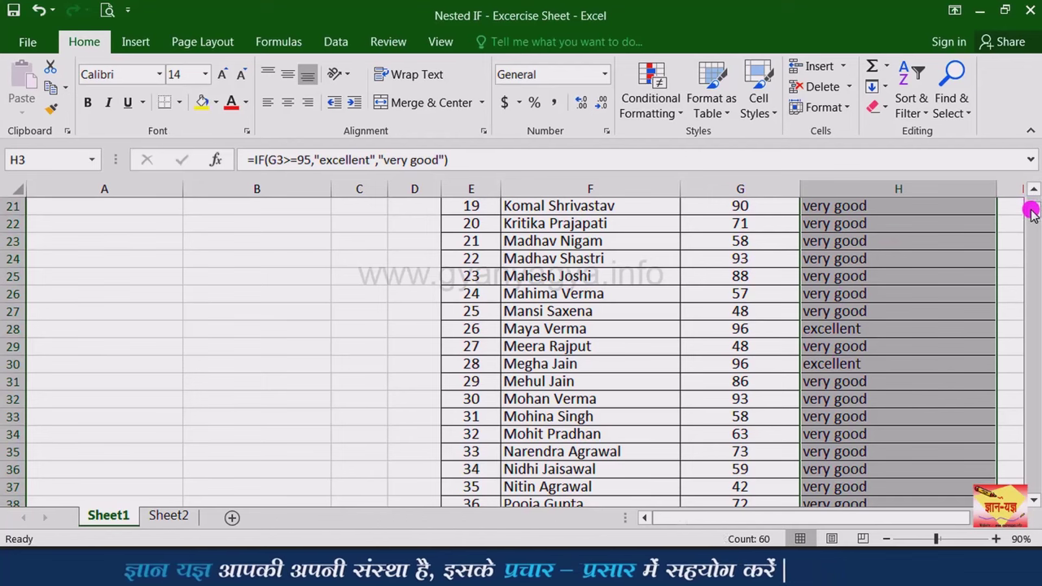
{"action": "left_click_drag", "start_coordinate": [1030, 209], "coordinate": [1030, 200]}
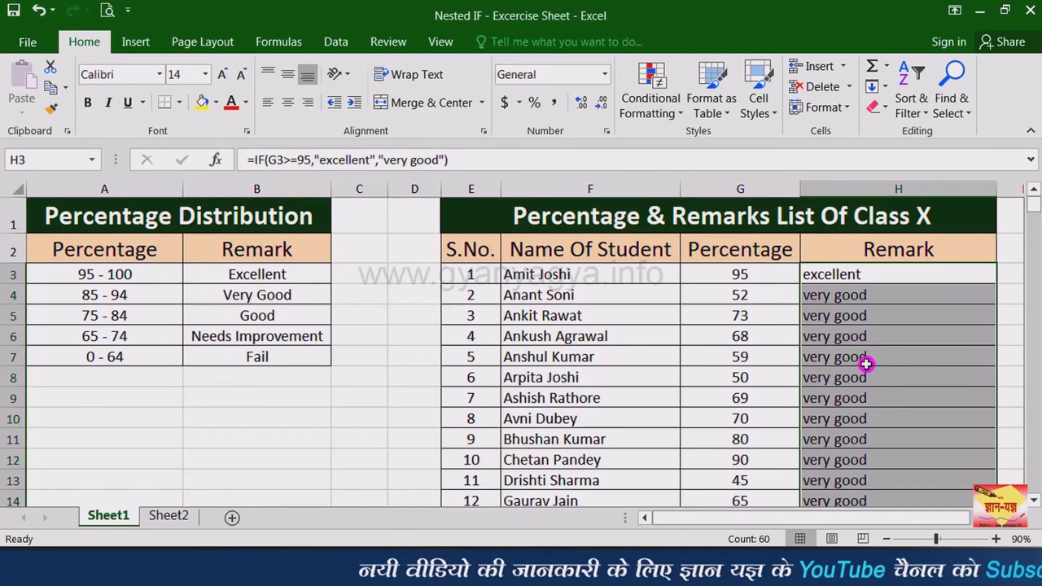
{"action": "key", "text": "ctrl+z"}
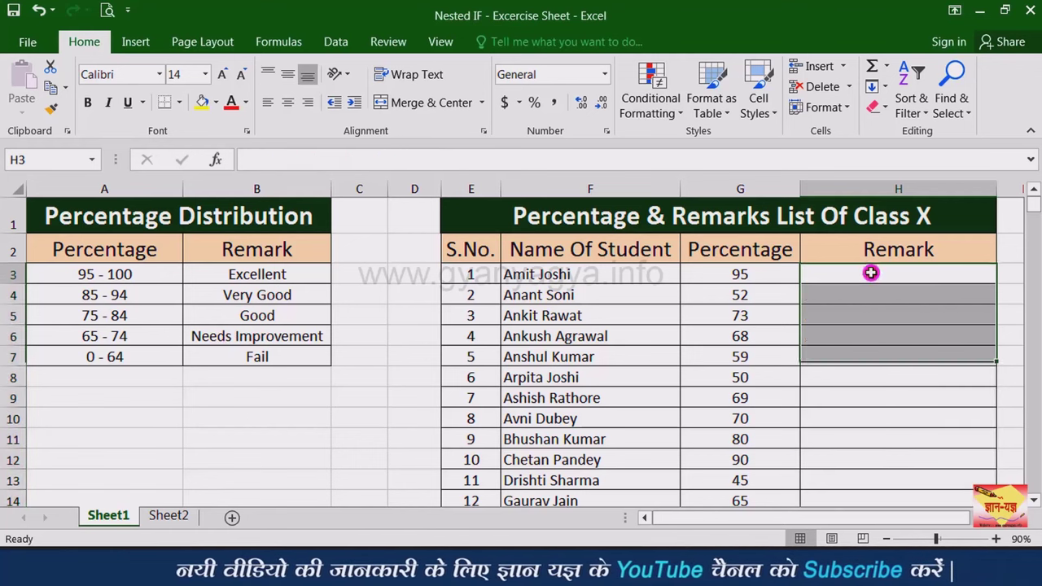
{"action": "left_click", "coordinate": [870, 273]}
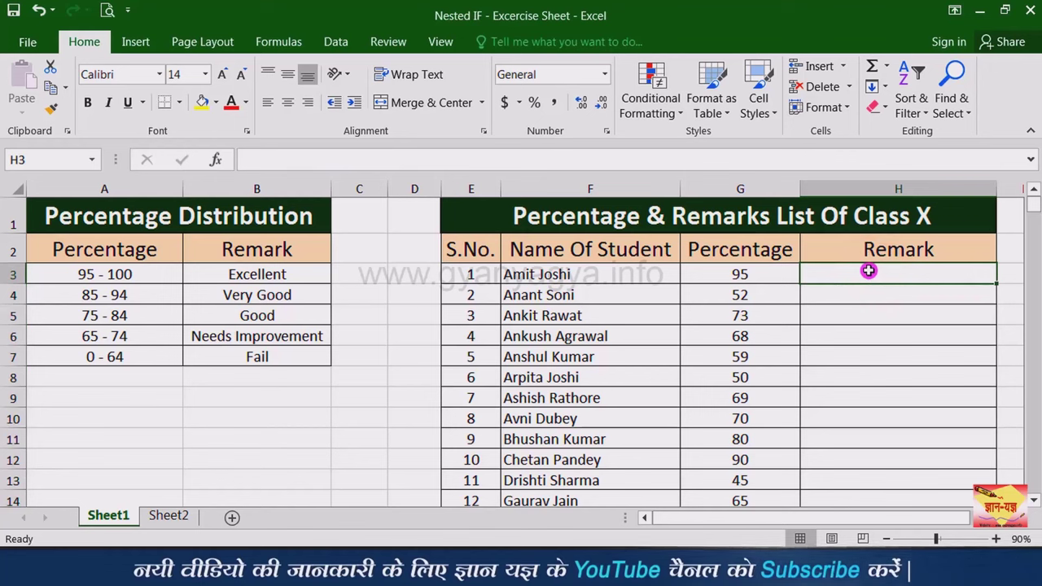
Begin H3's formula as =IF(G3>=95,"Excellent", and start a nested IF.
{"action": "type", "text": "="}
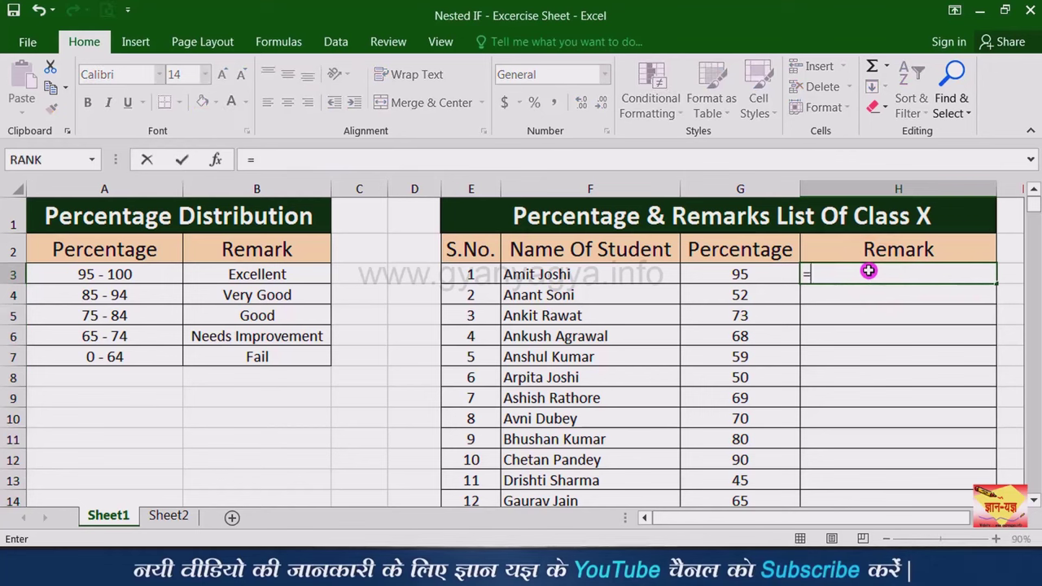
{"action": "type", "text": "if"}
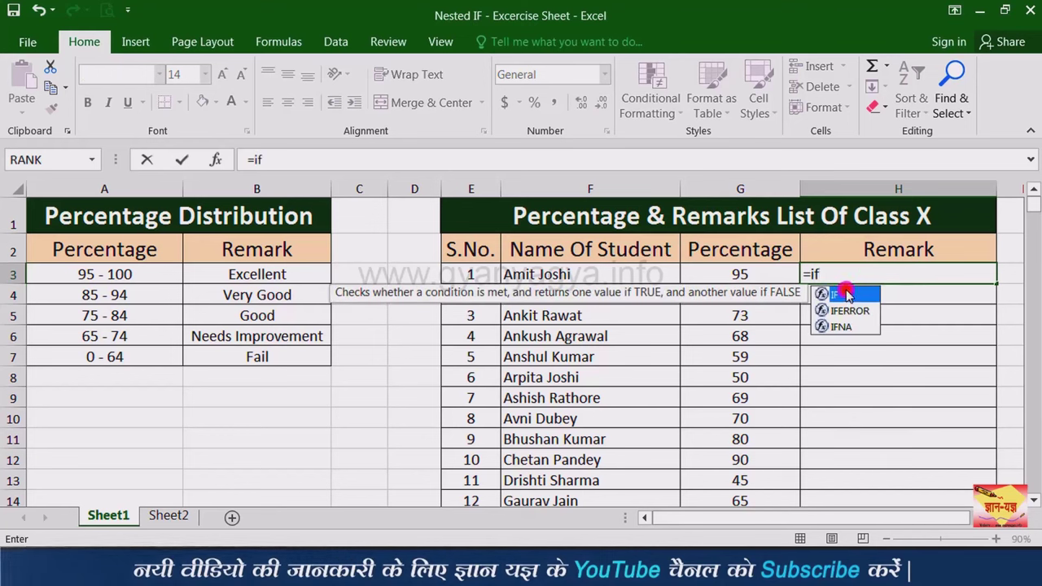
{"action": "double_click", "coordinate": [847, 292]}
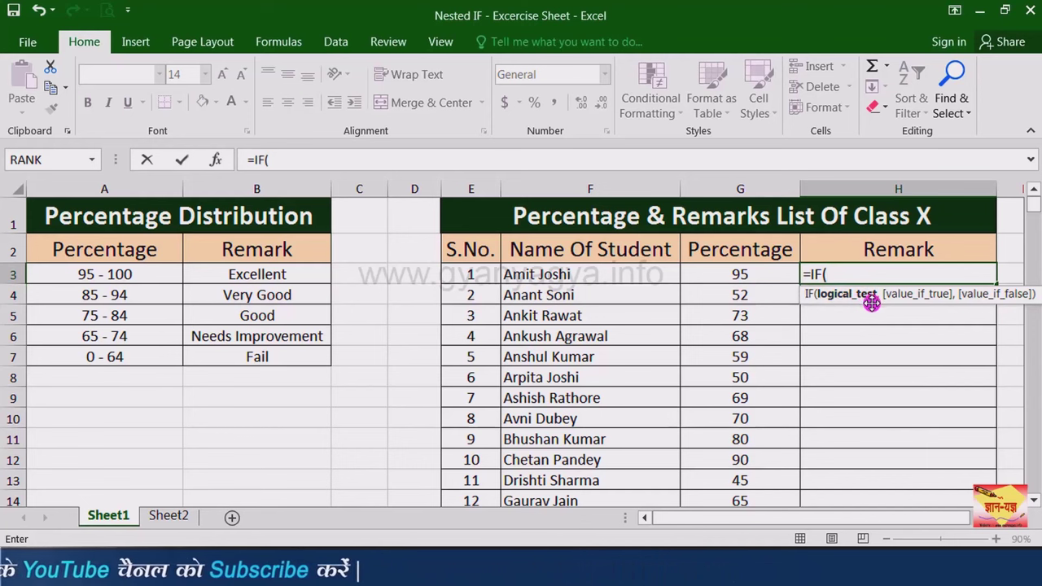
{"action": "left_click", "coordinate": [749, 276]}
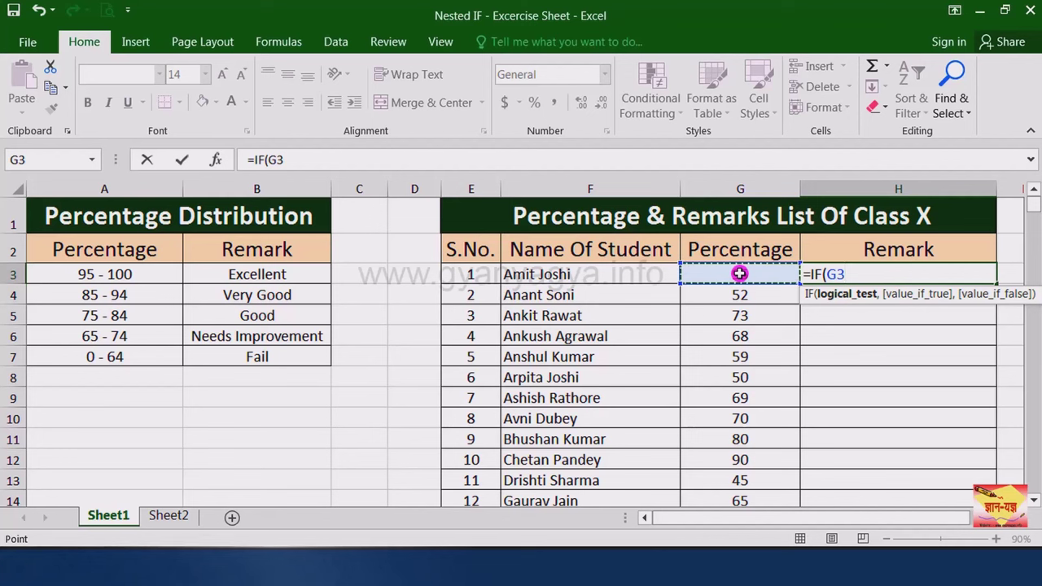
{"action": "type", "text": ">"}
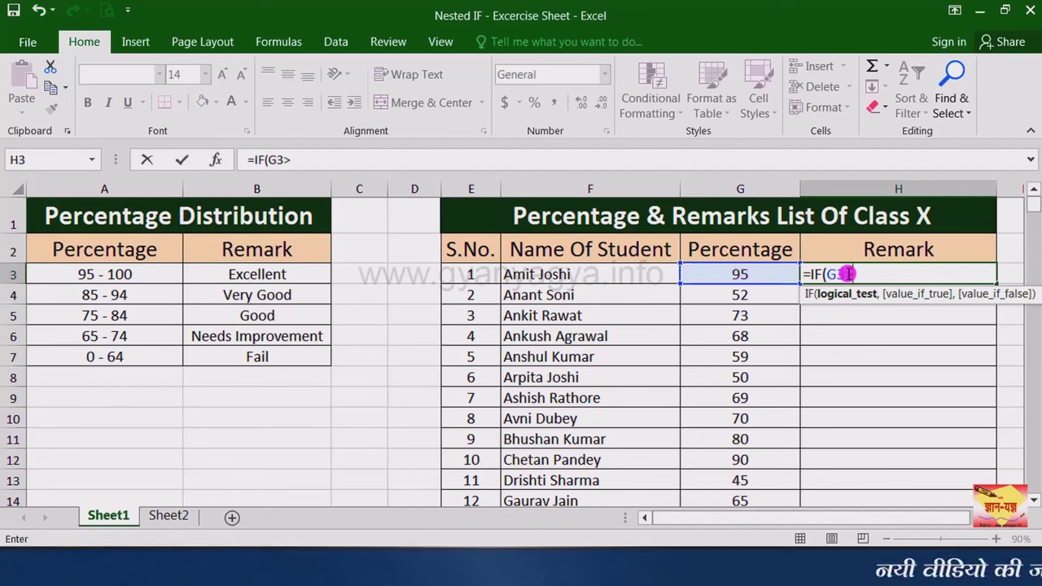
{"action": "type", "text": "="}
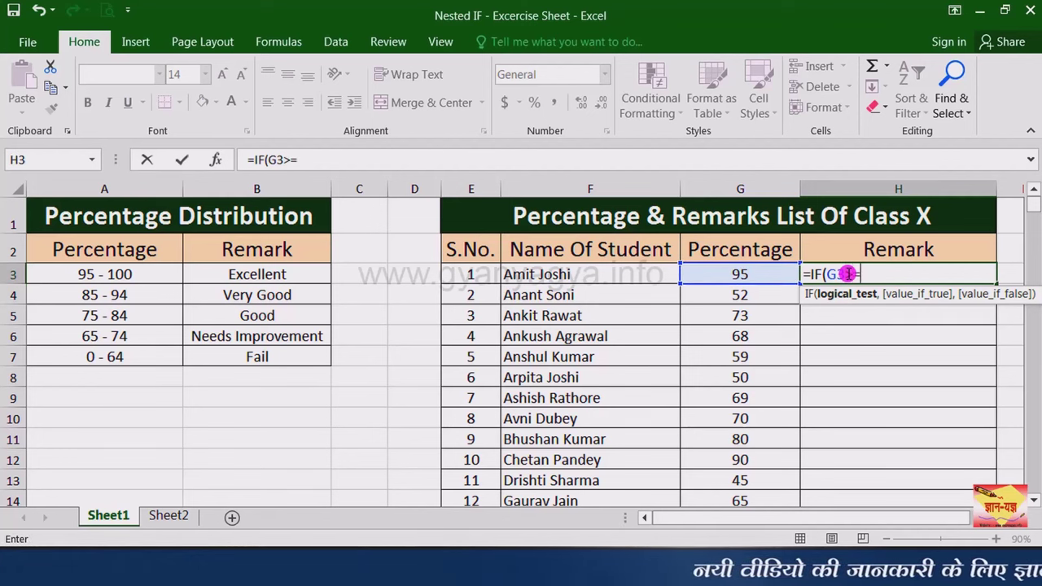
{"action": "type", "text": "95"}
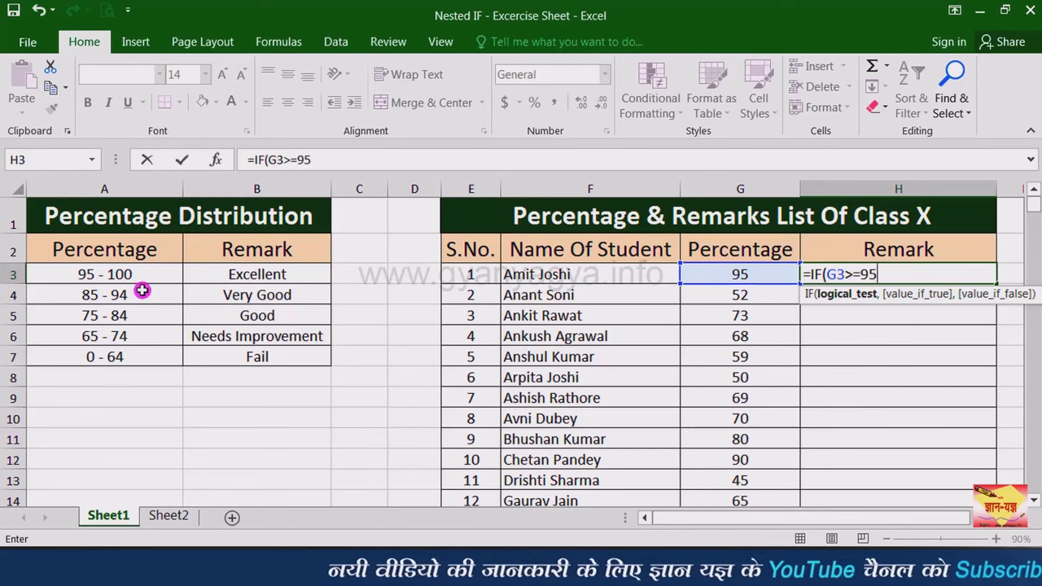
{"action": "type", "text": ",\"E"}
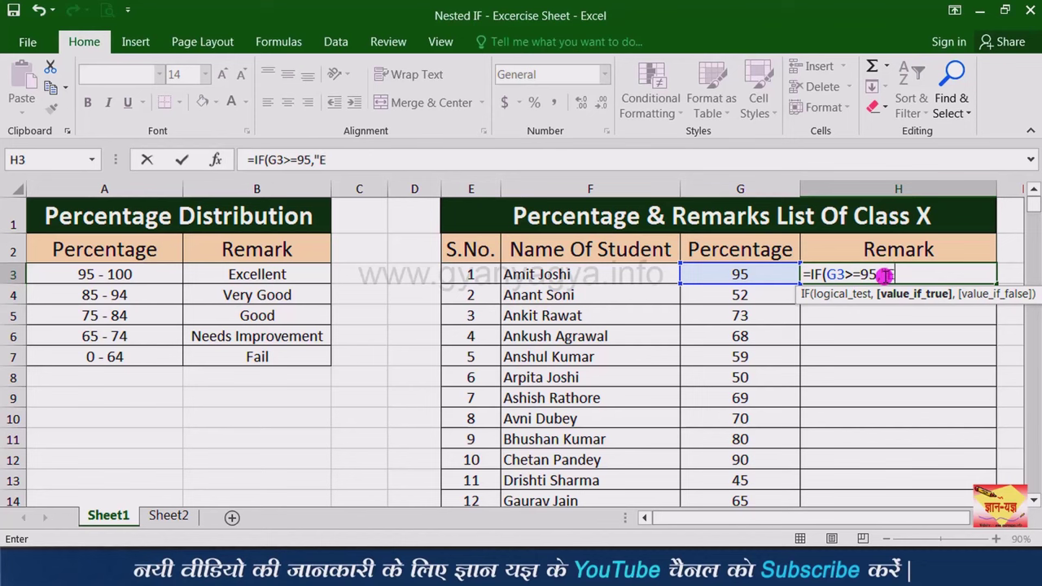
{"action": "type", "text": "xcelle"}
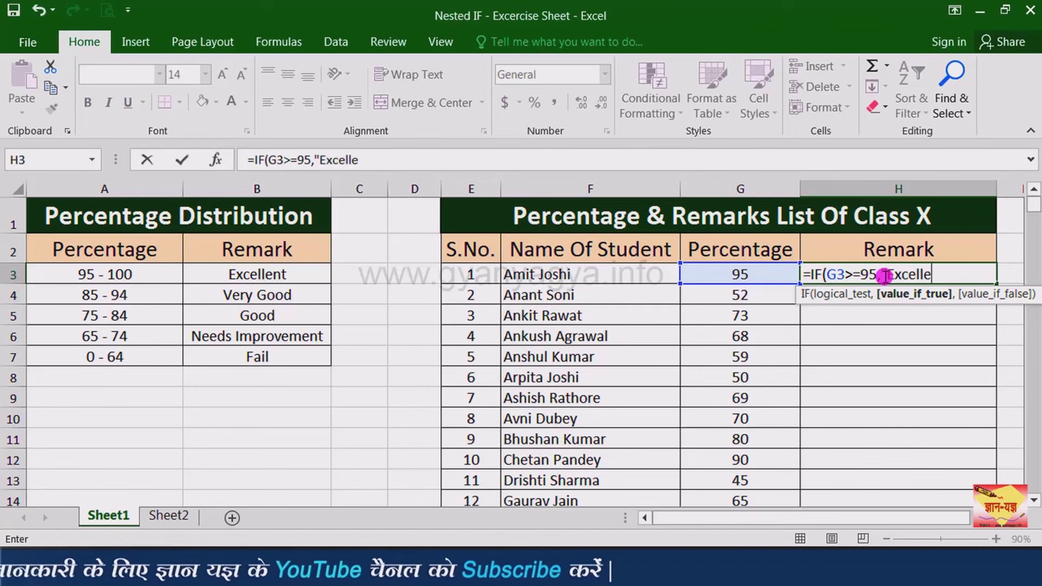
{"action": "type", "text": "nt\""}
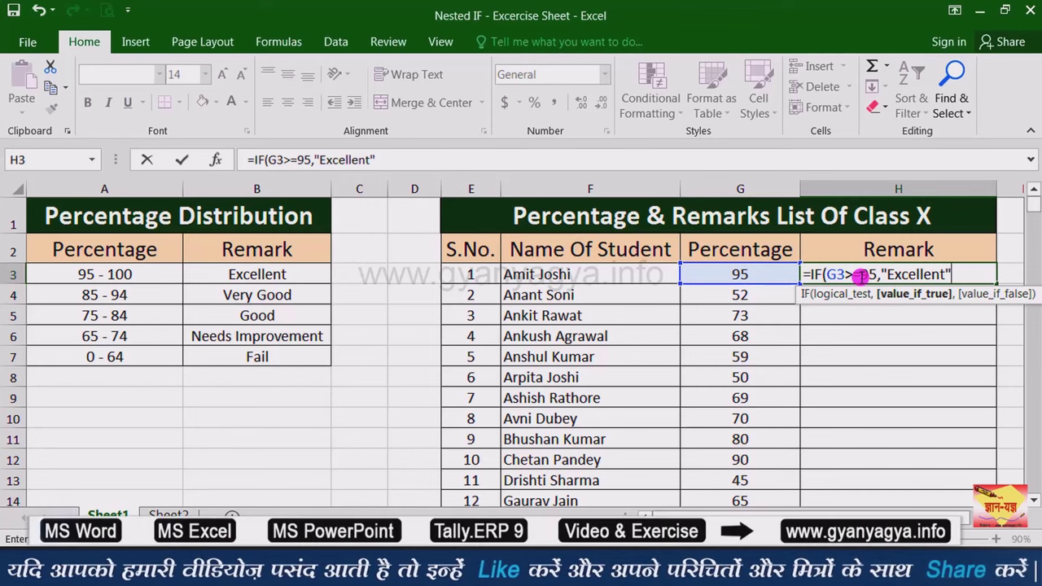
{"action": "type", "text": ","}
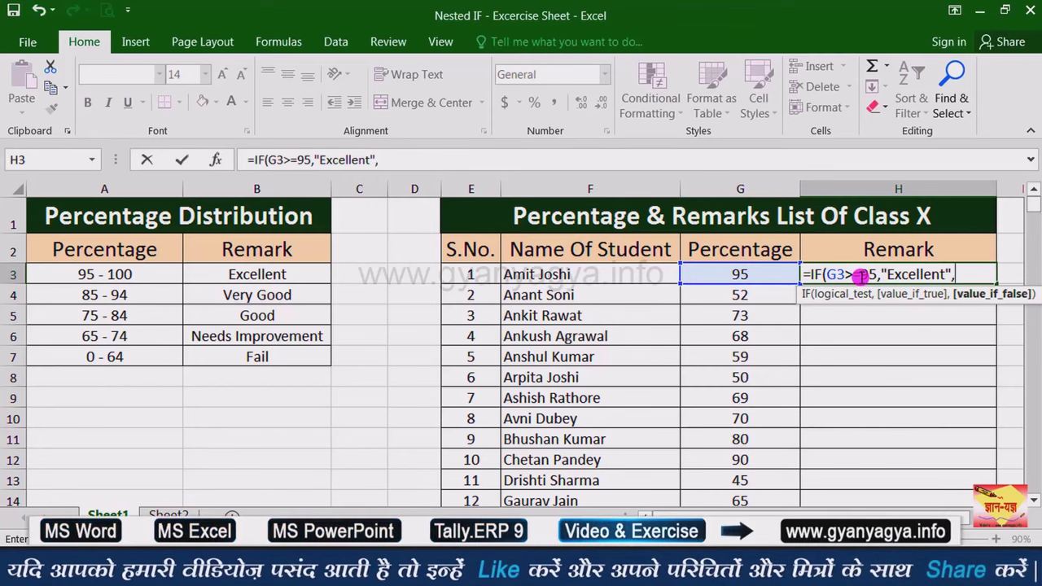
{"action": "type", "text": "i"}
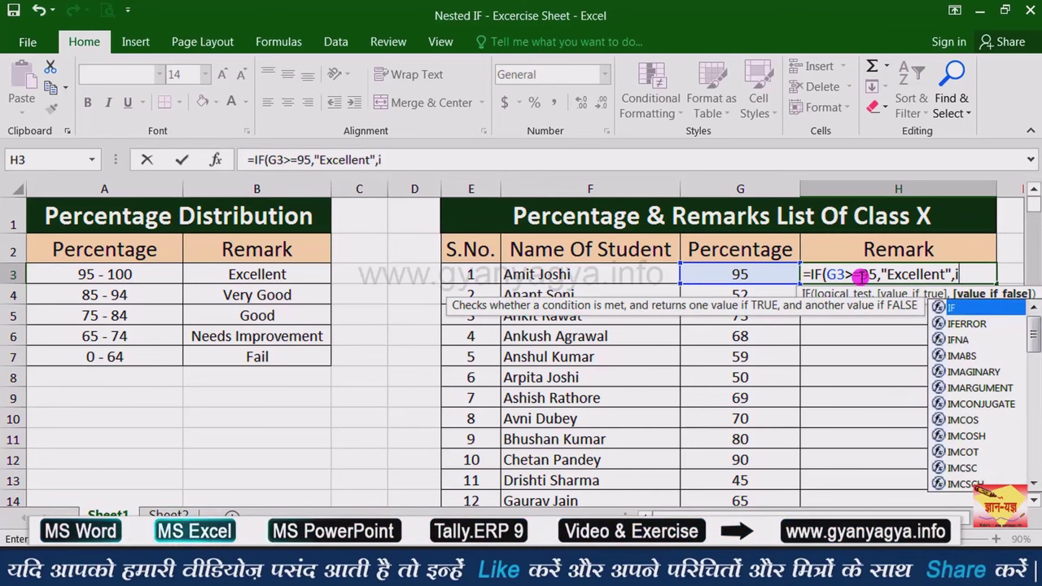
{"action": "type", "text": "f"}
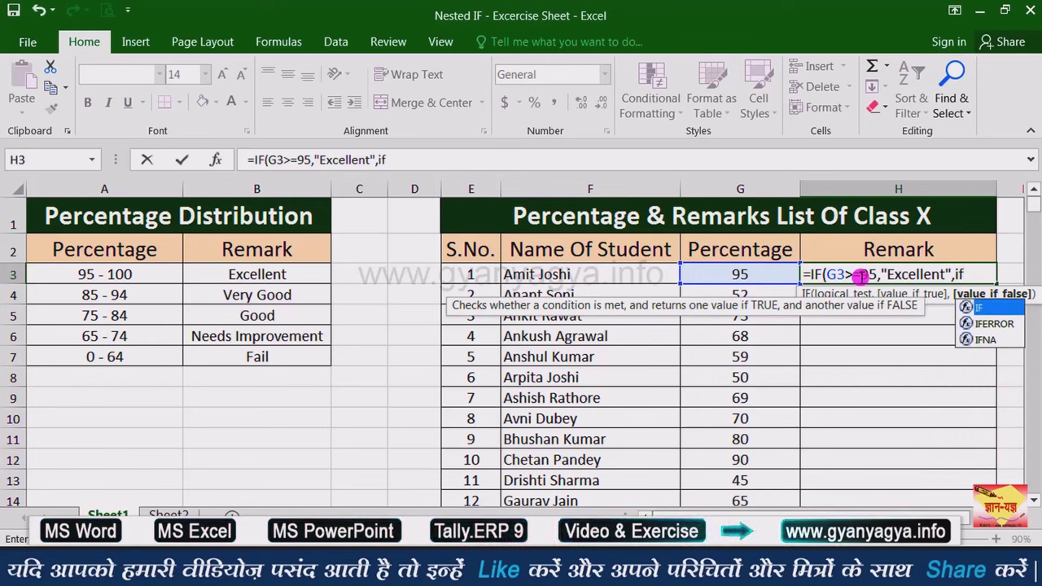
Add a second IF testing G3>=85 that returns "Very Good", then begin a third IF.
{"action": "double_click", "coordinate": [991, 307]}
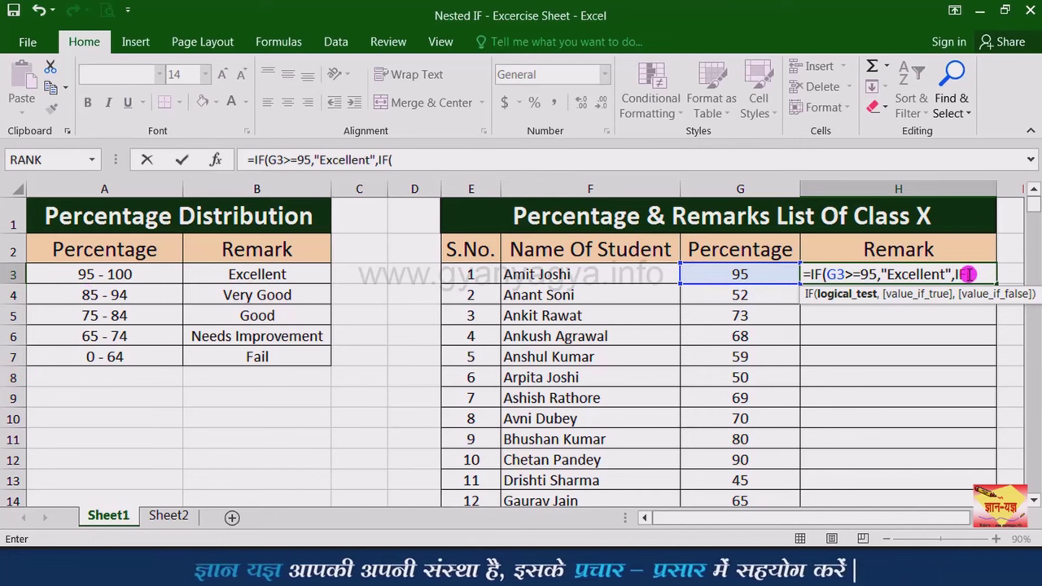
{"action": "left_click", "coordinate": [758, 275]}
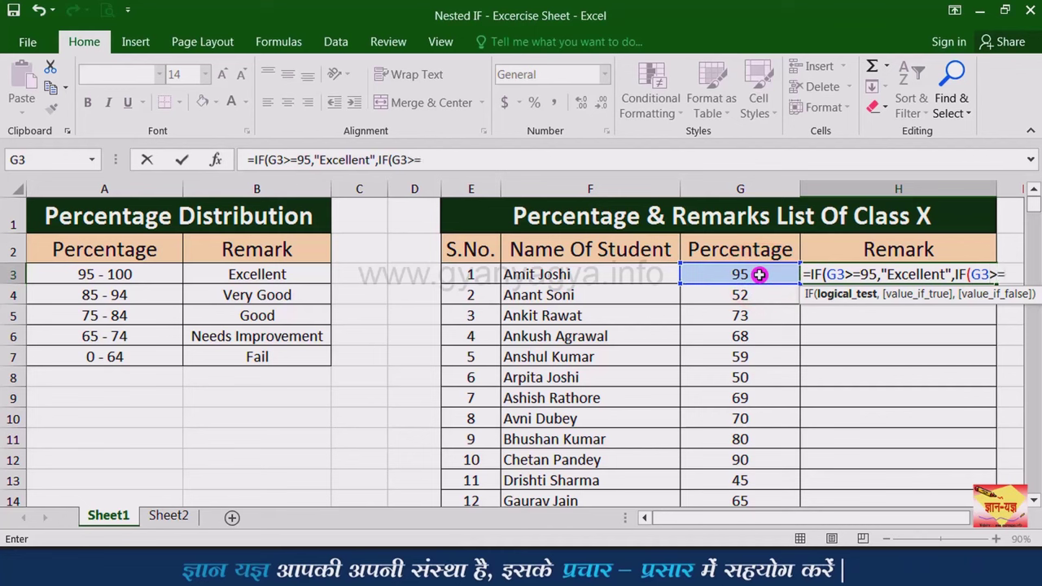
{"action": "type", "text": ">=85"}
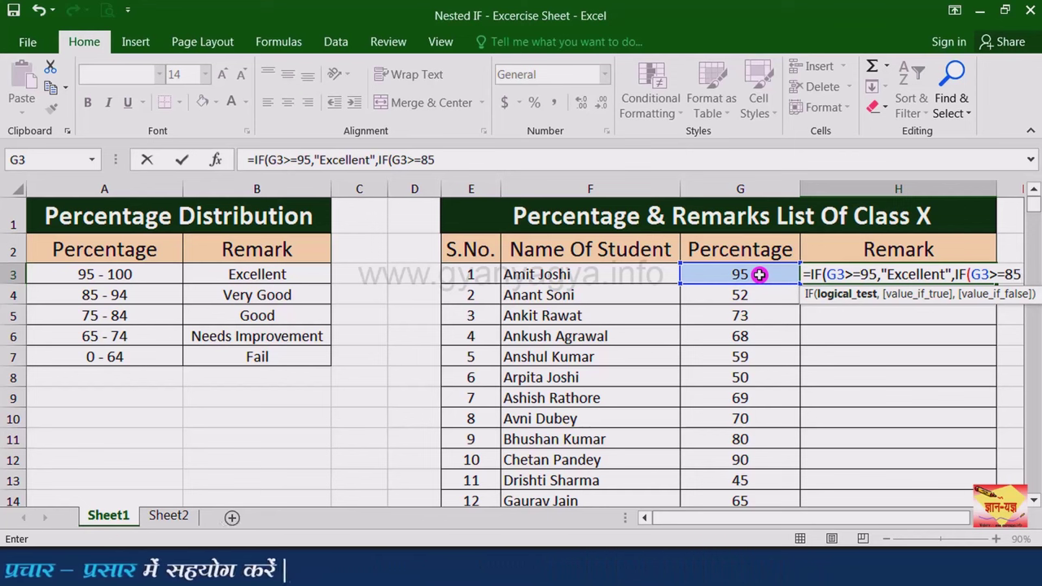
{"action": "type", "text": ","}
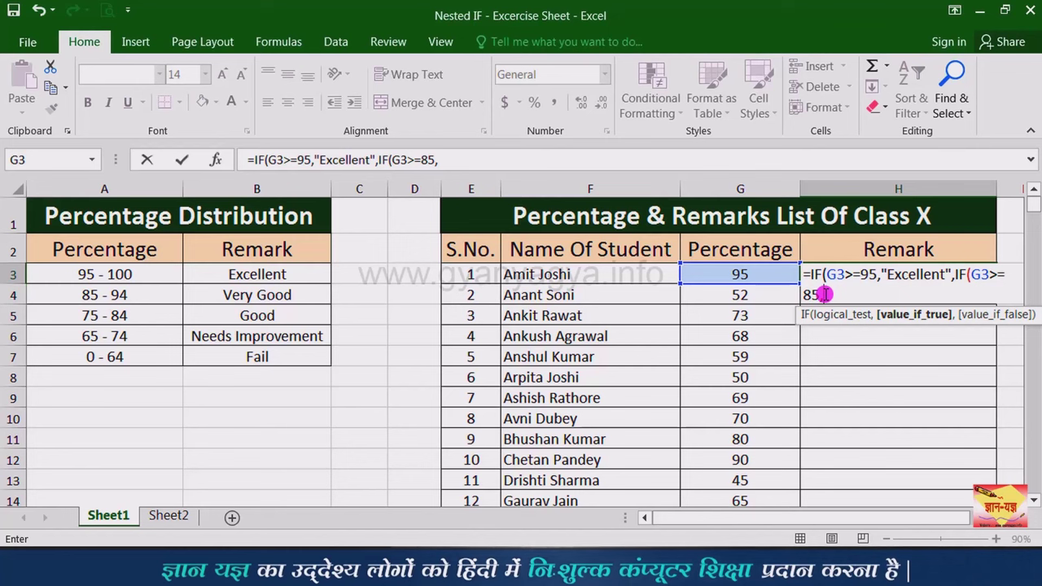
{"action": "type", "text": "\""}
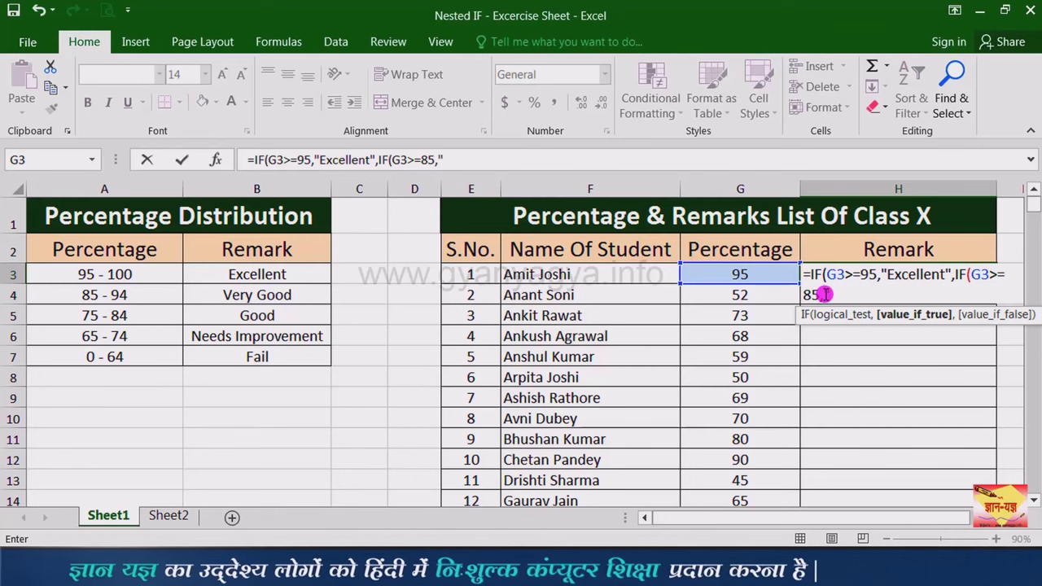
{"action": "type", "text": "Ve"}
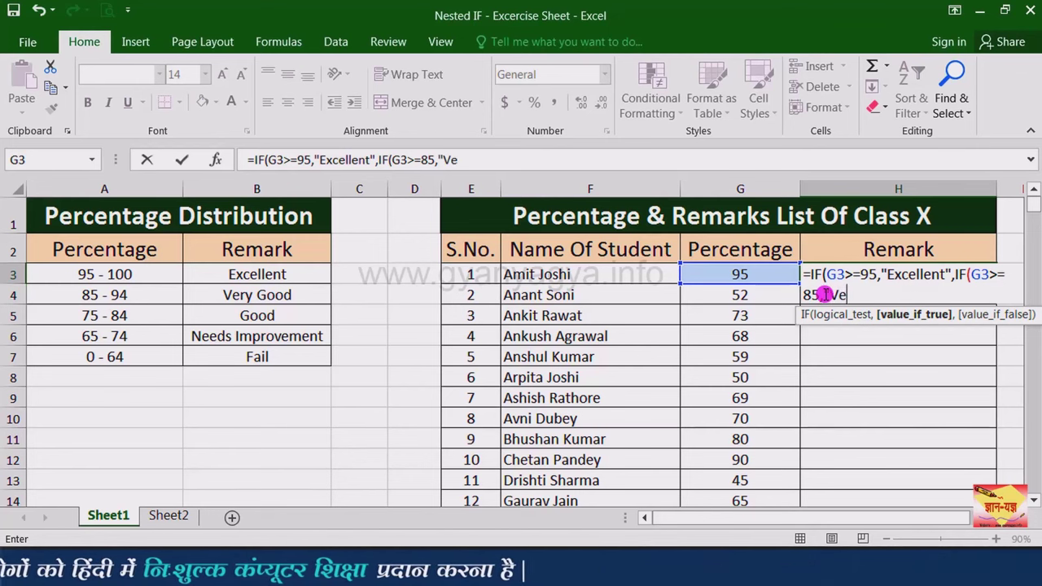
{"action": "type", "text": "ry Good\","}
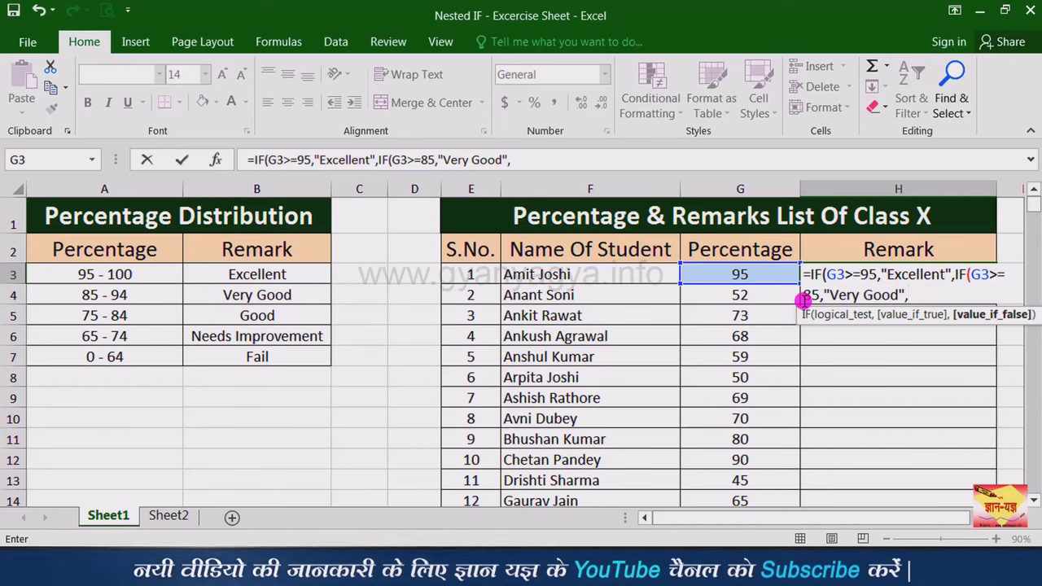
{"action": "type", "text": "i"}
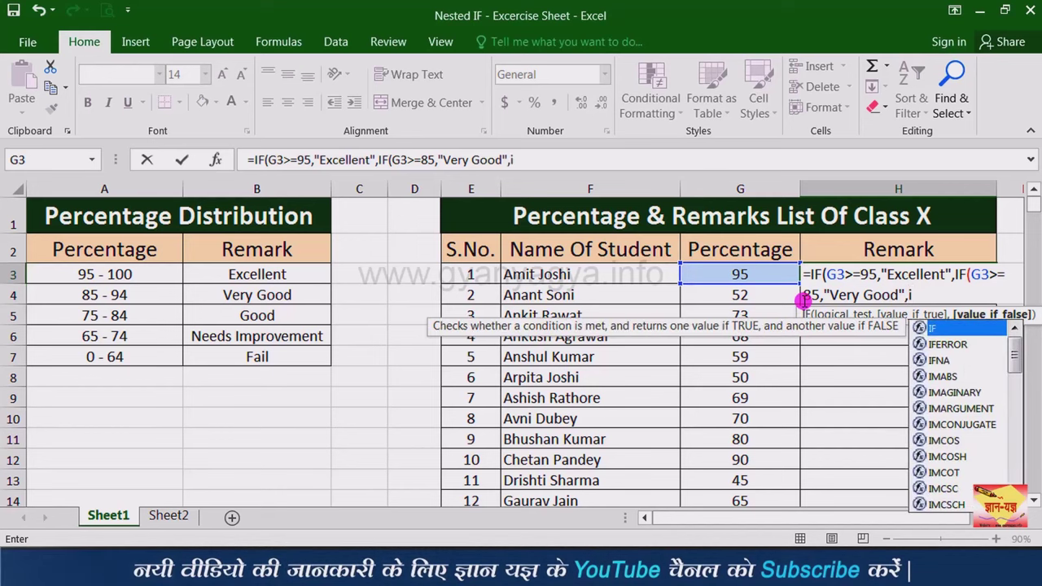
{"action": "type", "text": "f"}
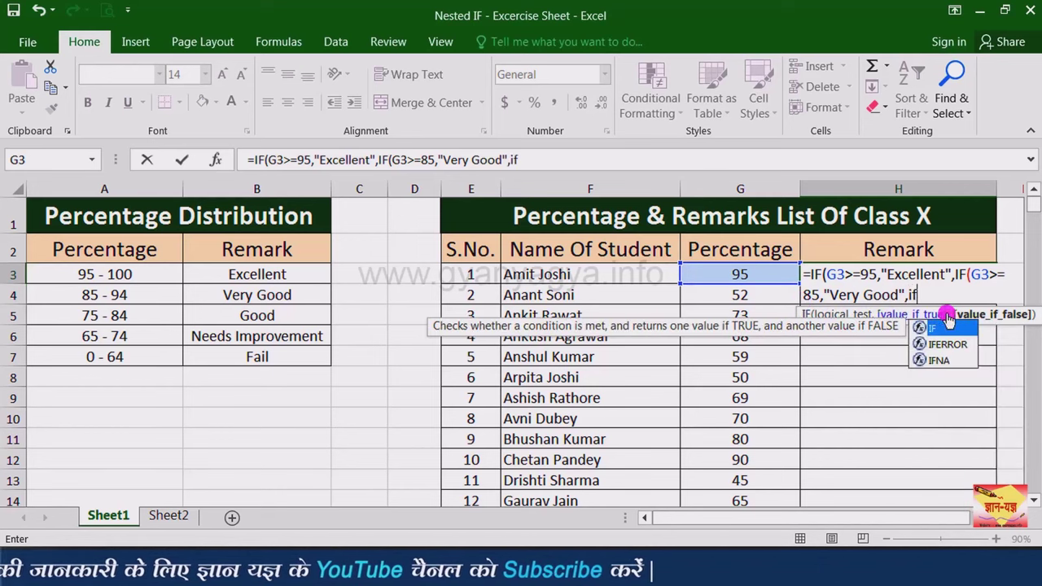
Add a third IF testing G3>=75 that returns "Good".
{"action": "key", "text": "Tab"}
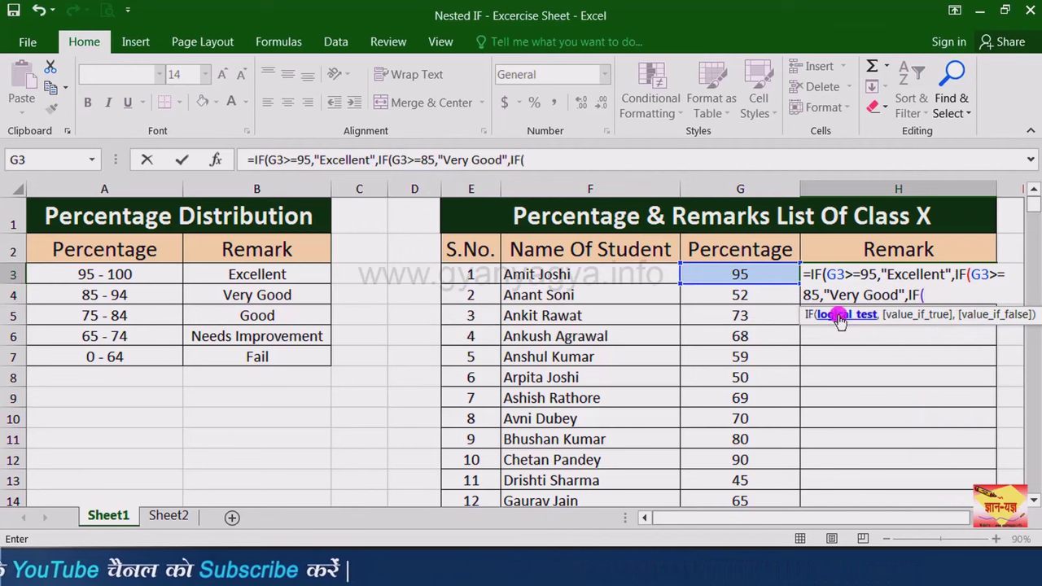
{"action": "left_click", "coordinate": [766, 275]}
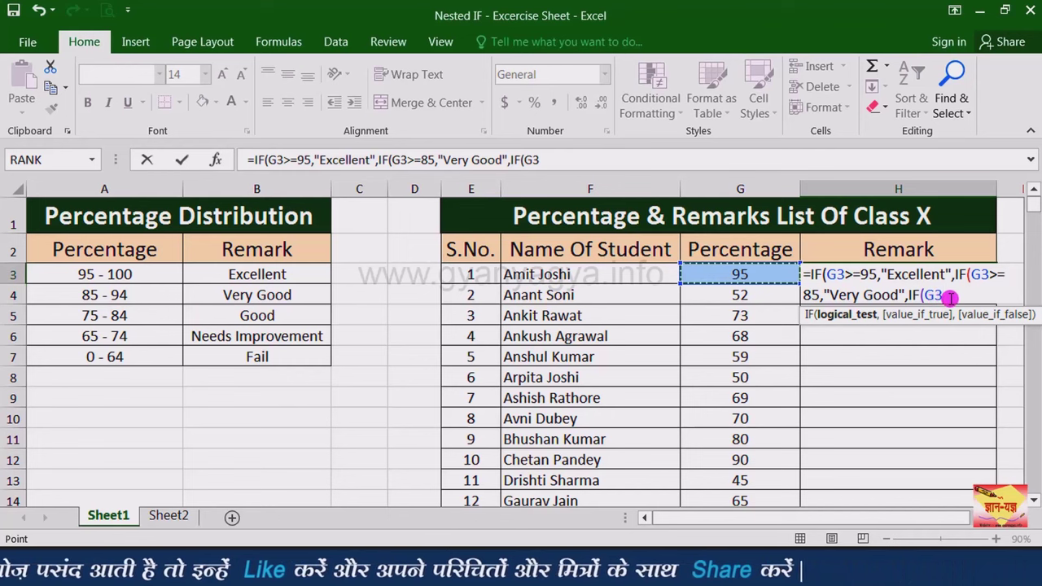
{"action": "type", "text": ">="}
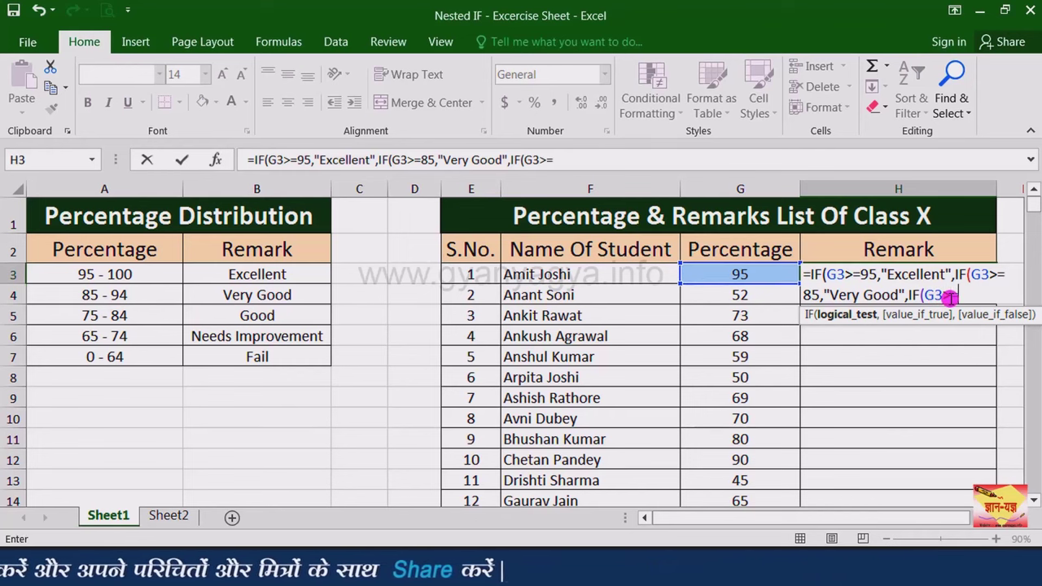
{"action": "type", "text": "75"}
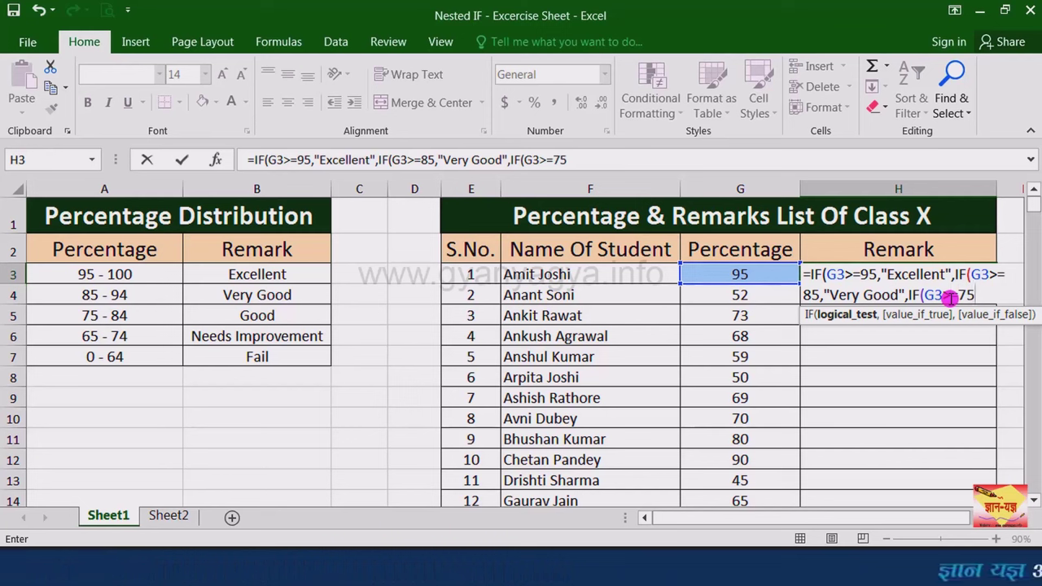
{"action": "type", "text": ","}
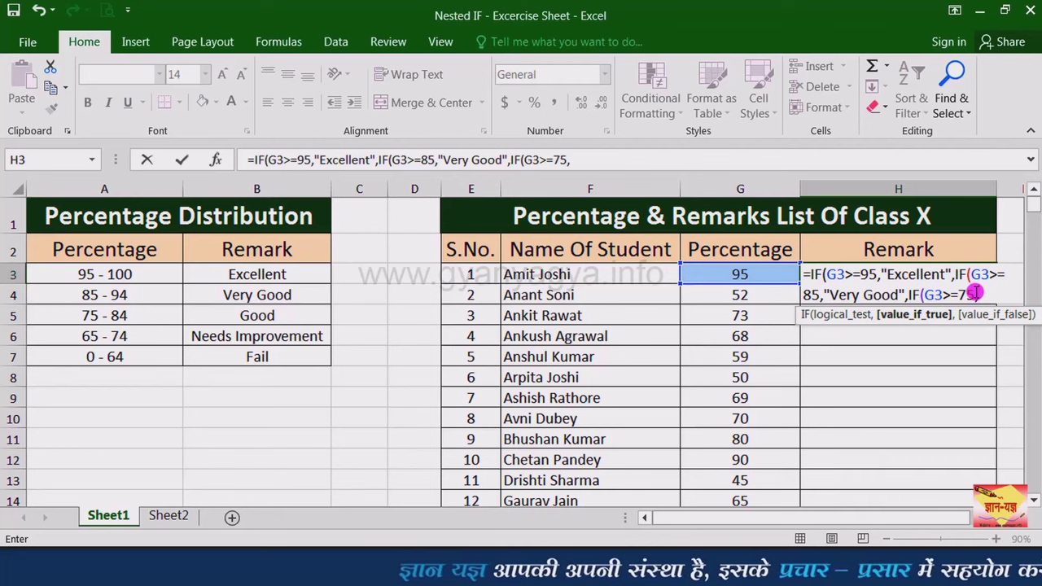
{"action": "type", "text": "\"Goo"}
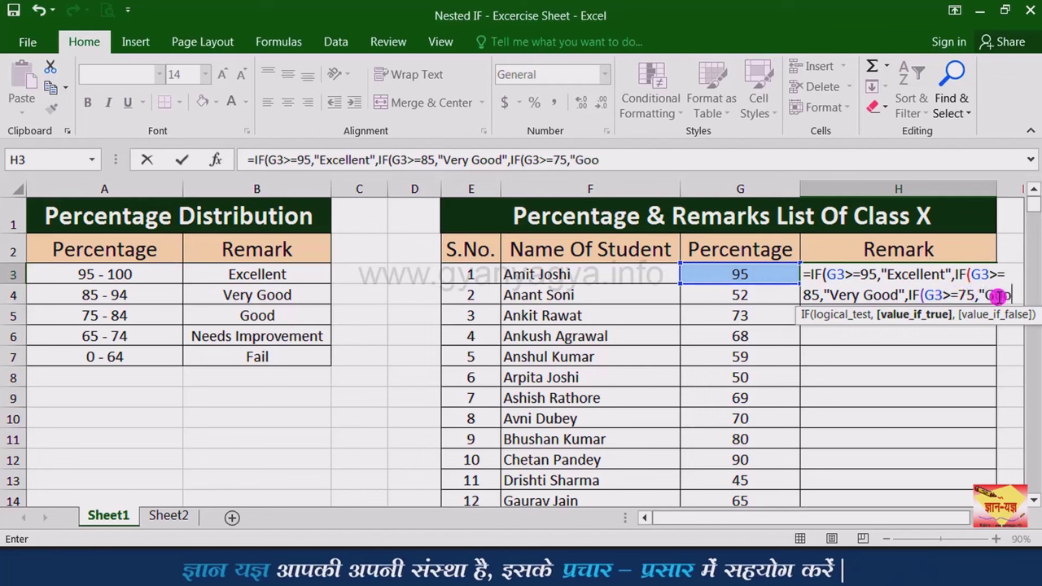
{"action": "type", "text": "d\","}
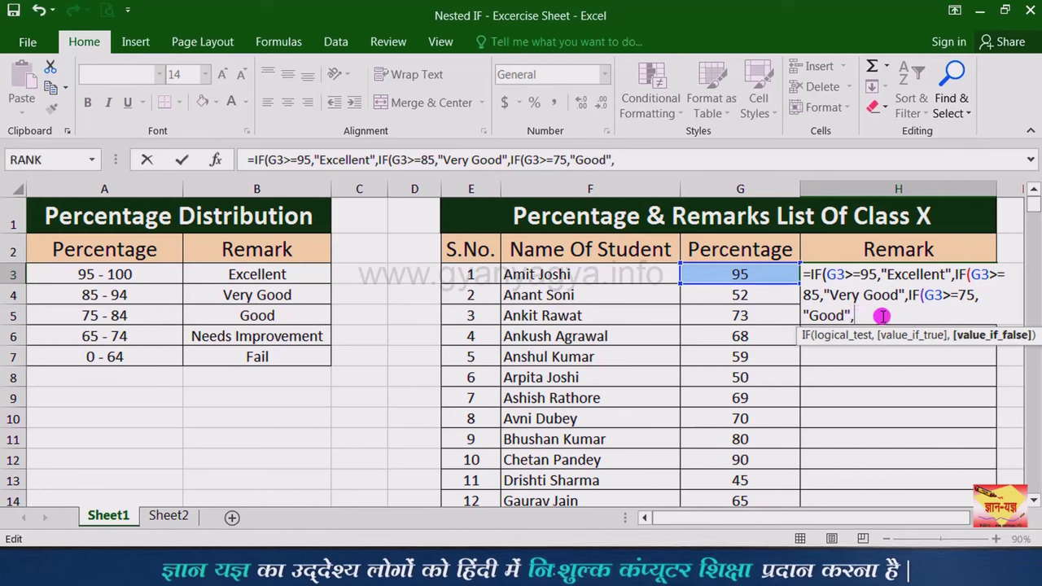
Add a fourth IF testing G3>=65 that returns "Needs Improvement".
{"action": "type", "text": "if"}
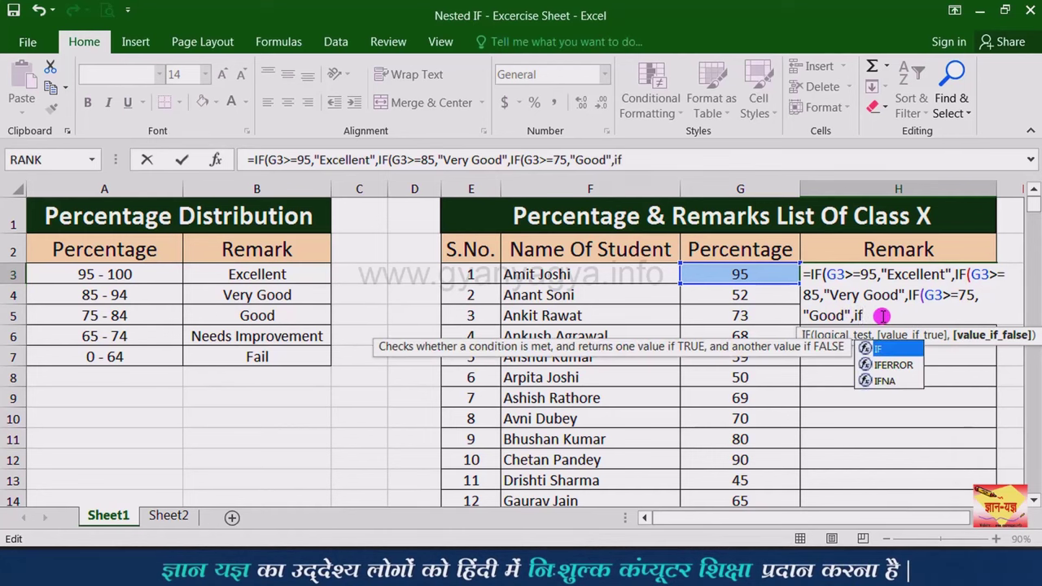
{"action": "double_click", "coordinate": [879, 352]}
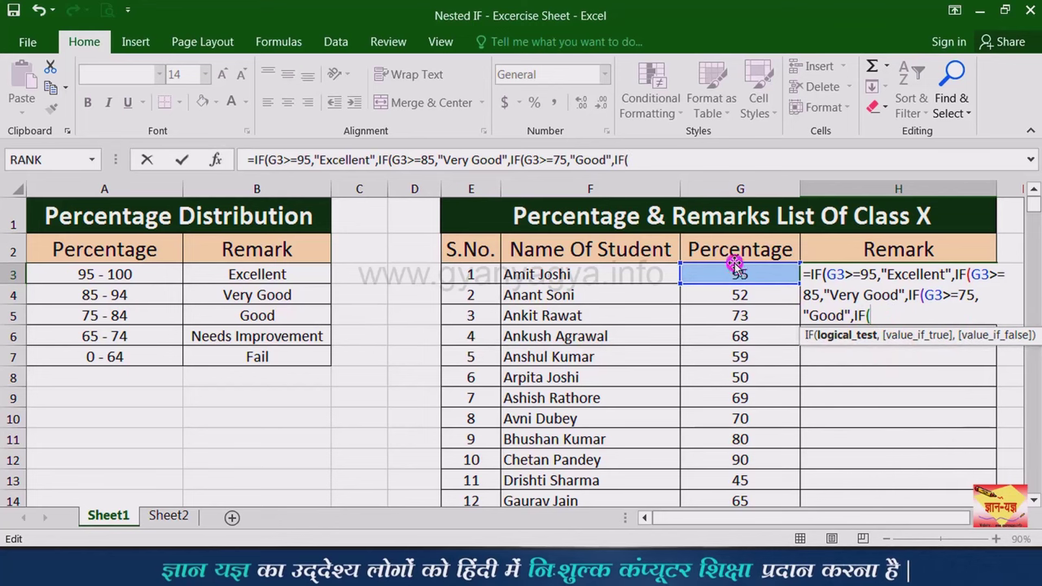
{"action": "left_click", "coordinate": [776, 273]}
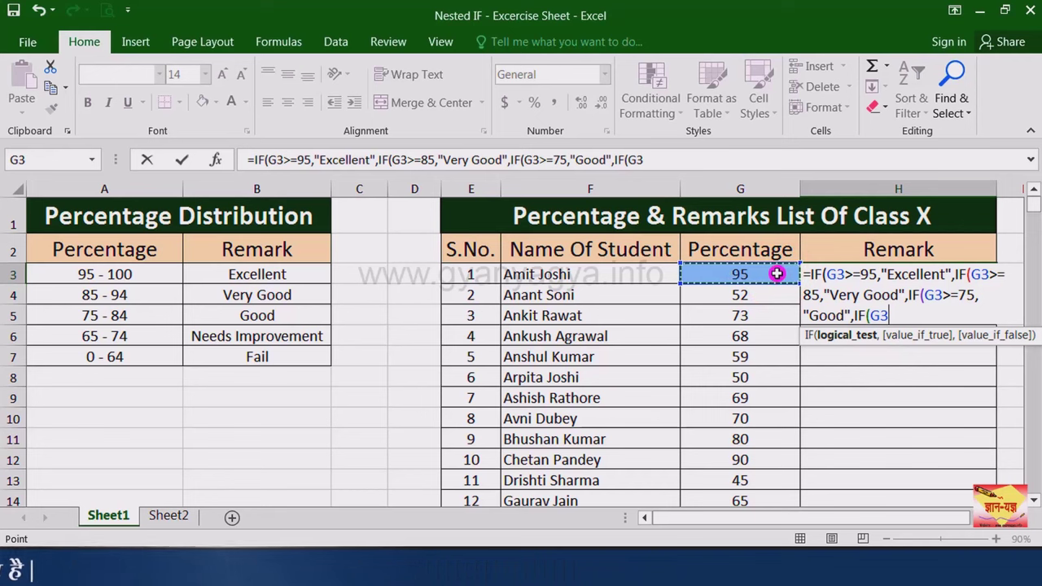
{"action": "type", "text": ">="}
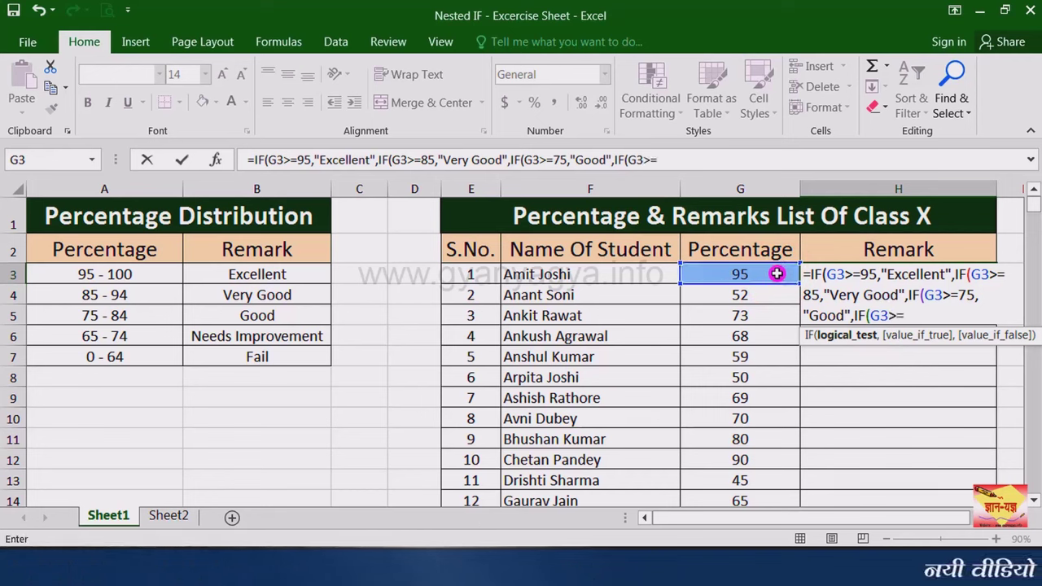
{"action": "type", "text": "65"}
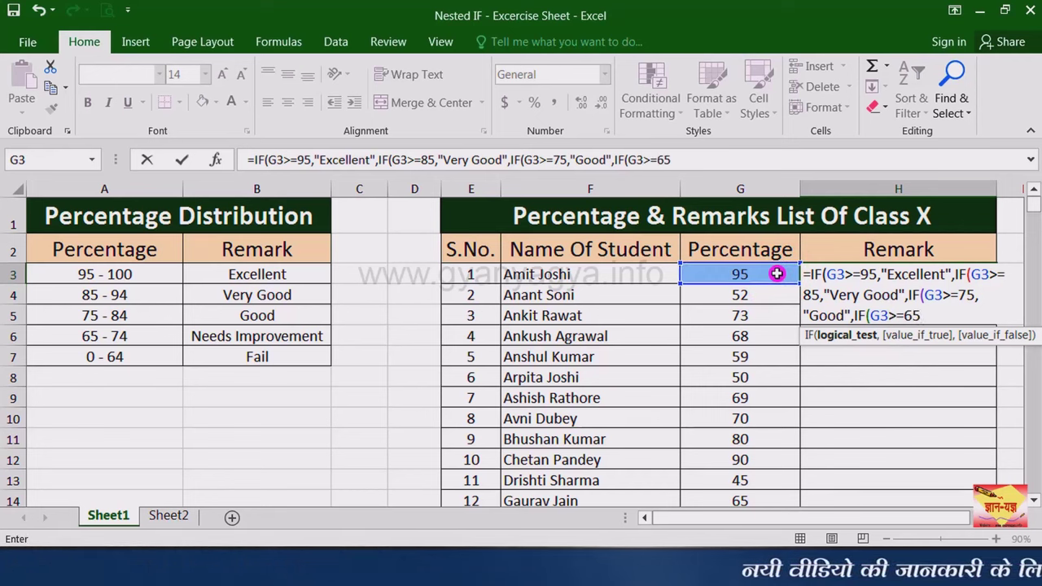
{"action": "type", "text": ","}
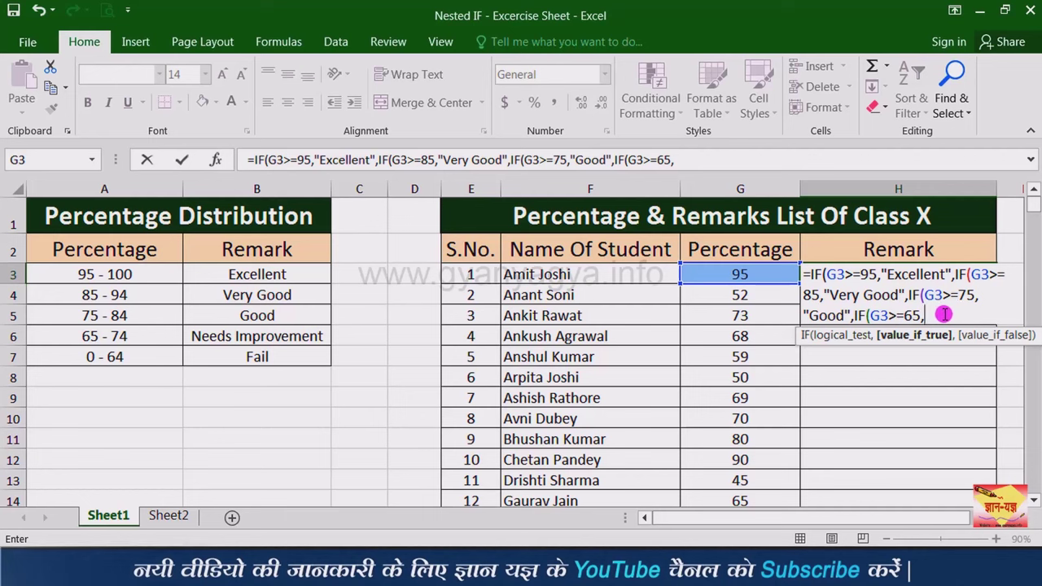
{"action": "type", "text": "\""}
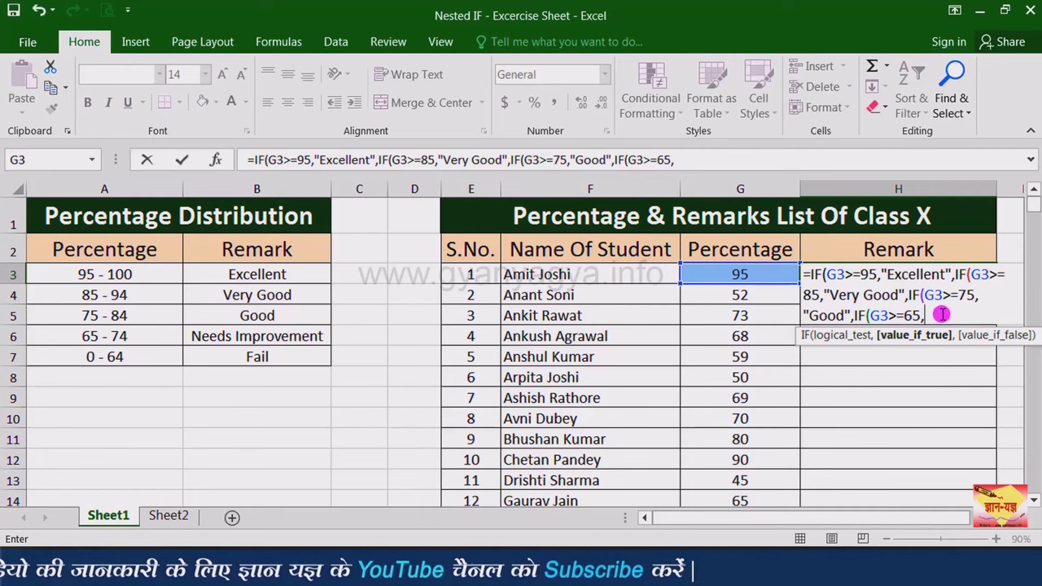
{"action": "type", "text": "Need"}
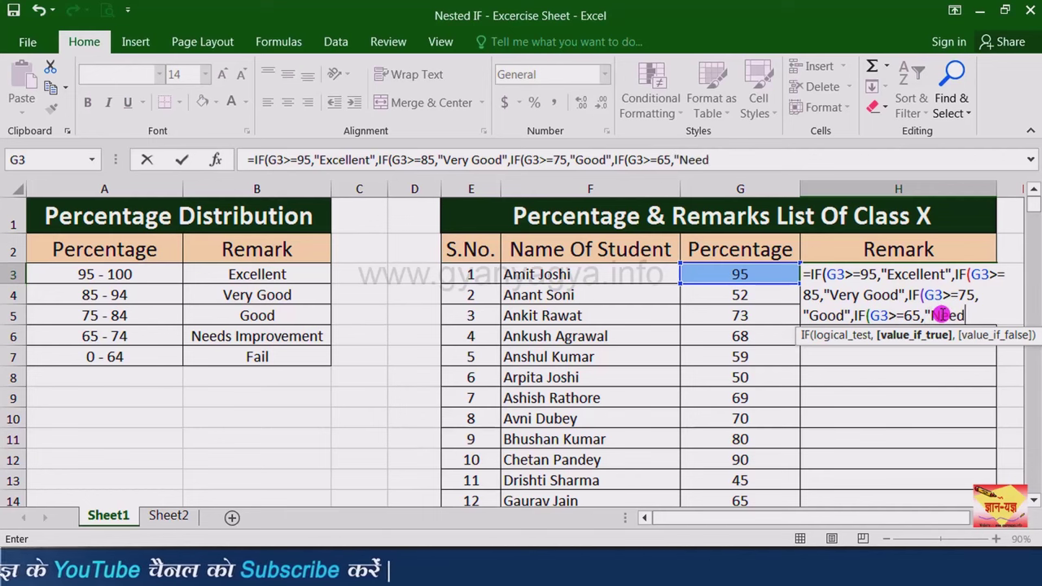
{"action": "type", "text": "s Impro"}
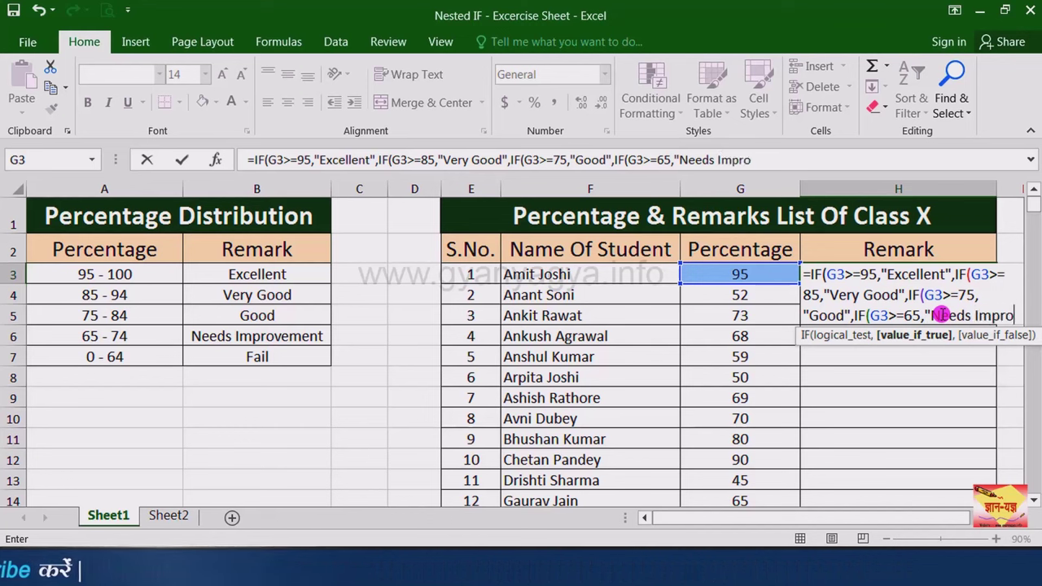
{"action": "type", "text": "ve"}
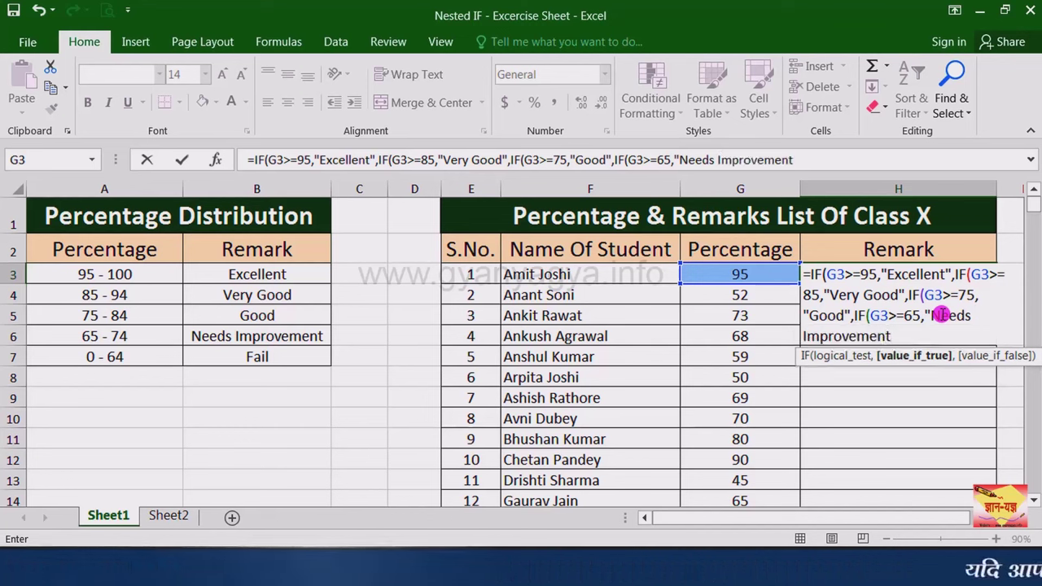
{"action": "type", "text": "ment\""}
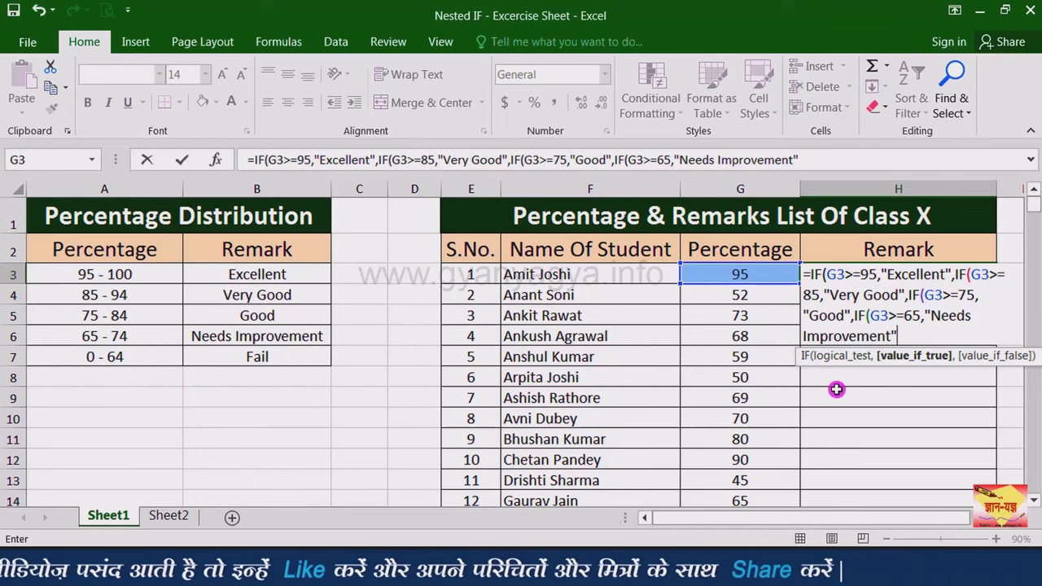
Add "Fail" as the last false value and close the formula with four parentheses.
{"action": "type", "text": ","}
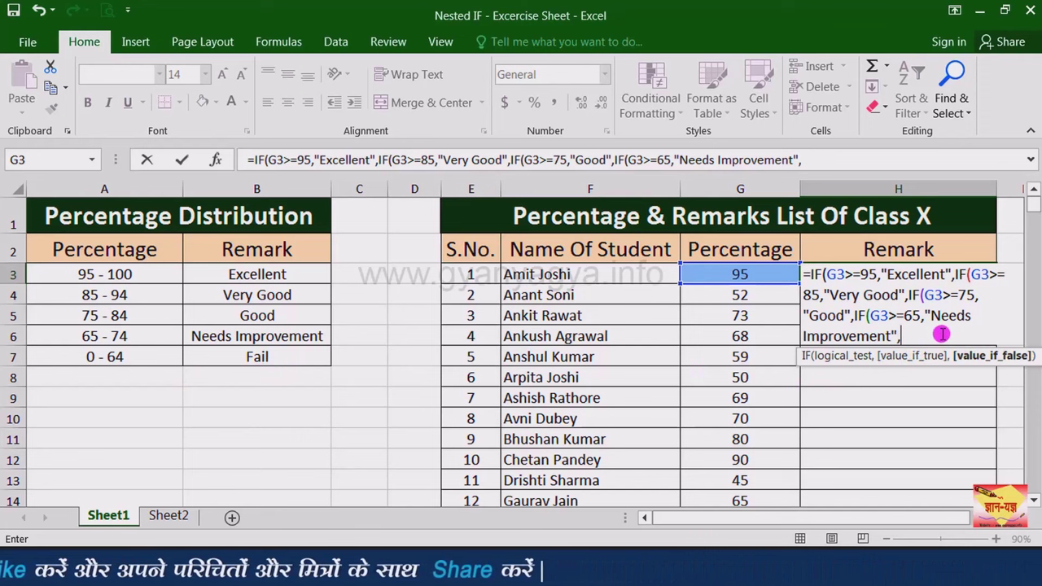
{"action": "type", "text": "\"Fail"}
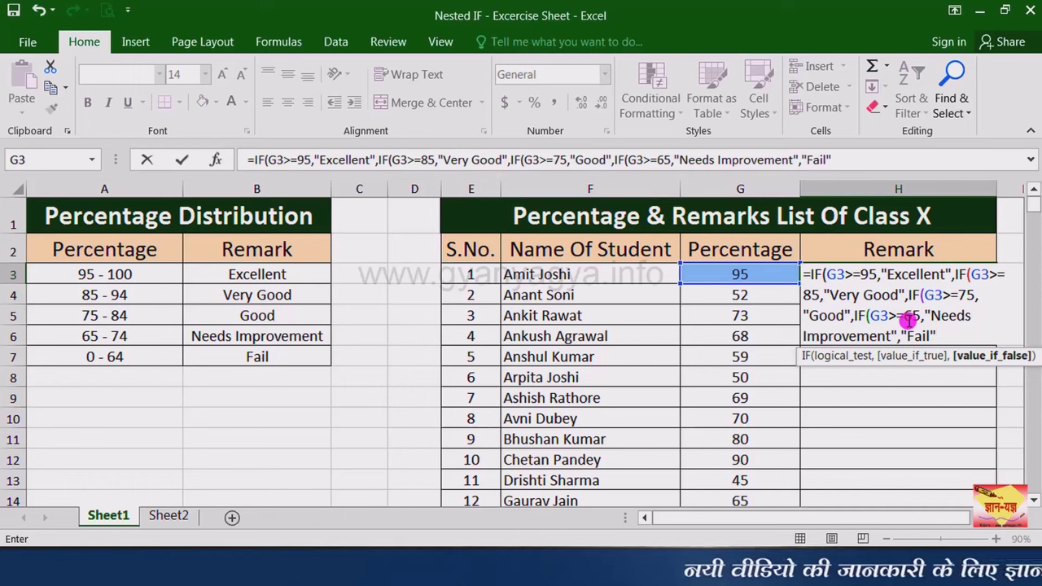
{"action": "type", "text": ")))"}
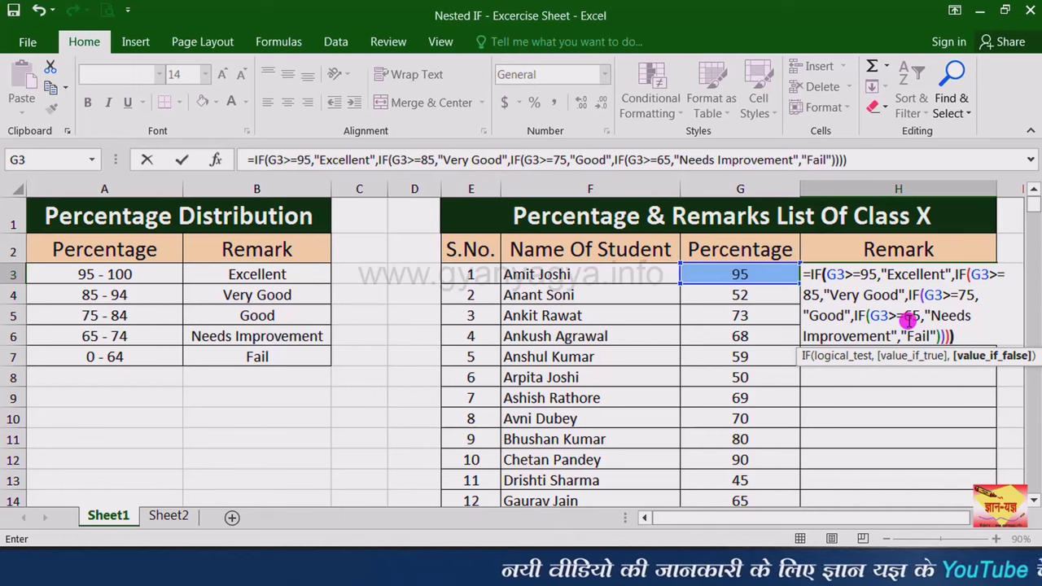
Commit H3's nested IF and fill it down column H for all students.
{"action": "key", "text": "Return"}
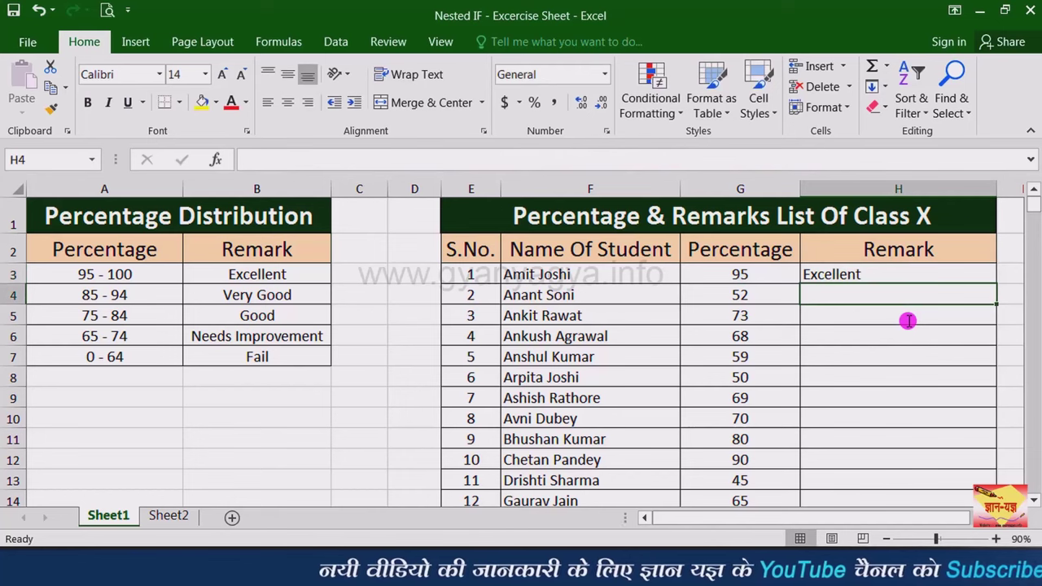
{"action": "left_click", "coordinate": [924, 271]}
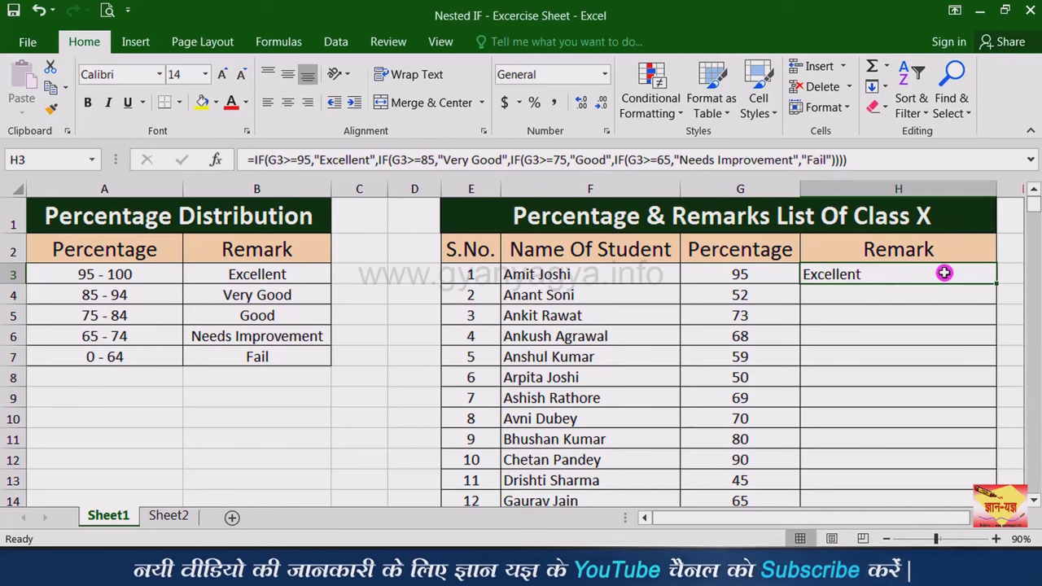
{"action": "double_click", "coordinate": [997, 283]}
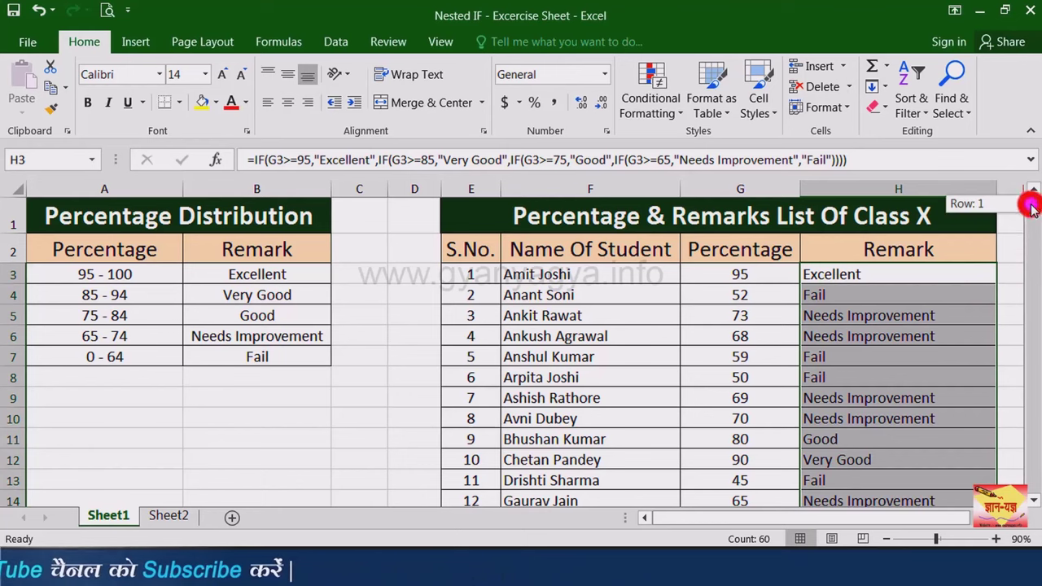
{"action": "left_click", "coordinate": [1033, 499]}
{"action": "left_click", "coordinate": [1034, 500]}
{"action": "scroll", "coordinate": [1033, 500], "scroll_direction": "down", "scroll_amount": 6}
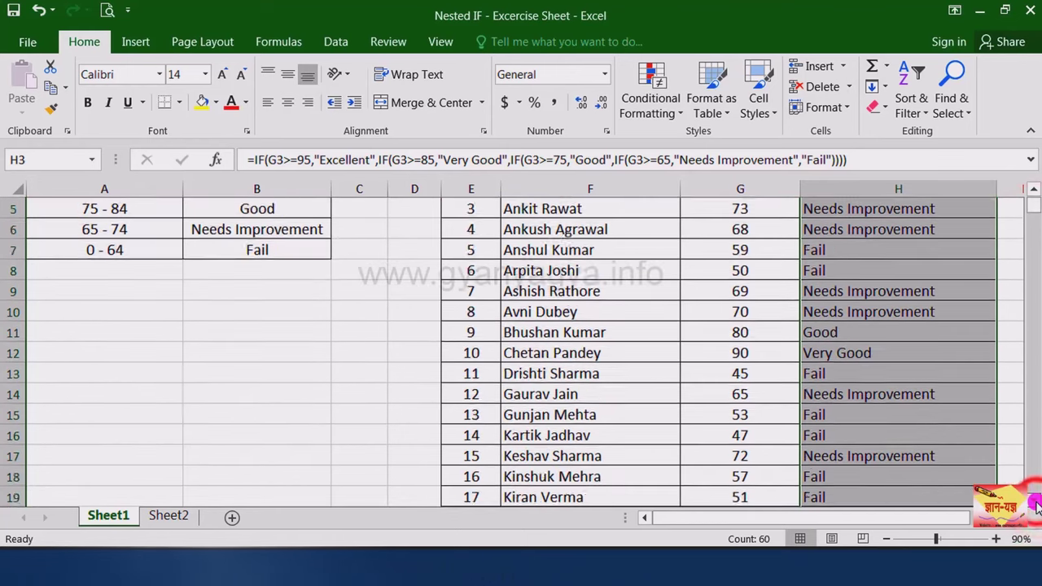
Move to the 'text to column wizard' workbook with the Candidates' Names table.
{"action": "scroll", "coordinate": [1037, 505], "scroll_direction": "down", "scroll_amount": 6}
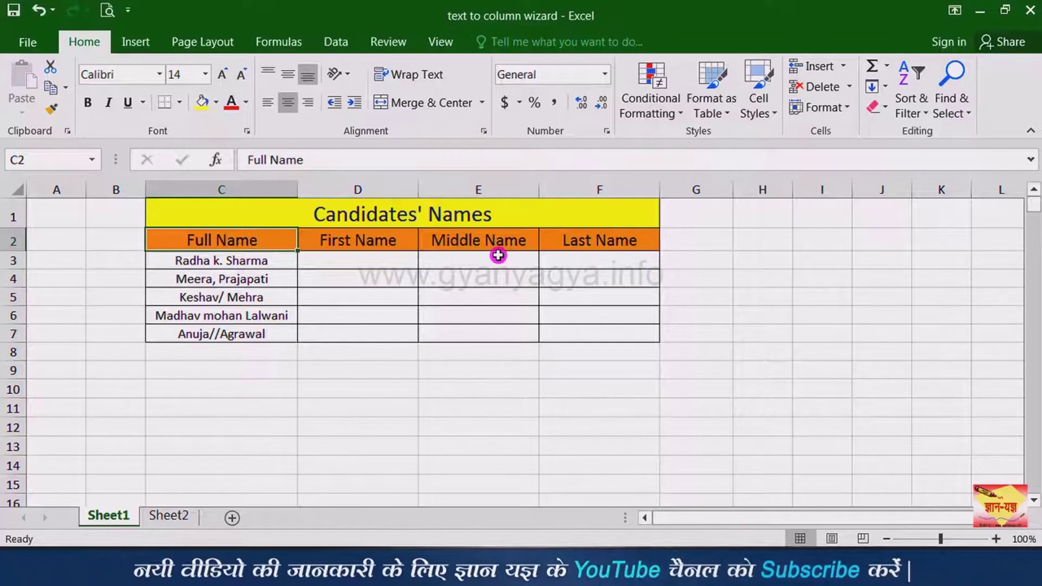
Select the five full names in C3:C7 and launch Text to Columns from the Data tab.
{"action": "left_click", "coordinate": [277, 260]}
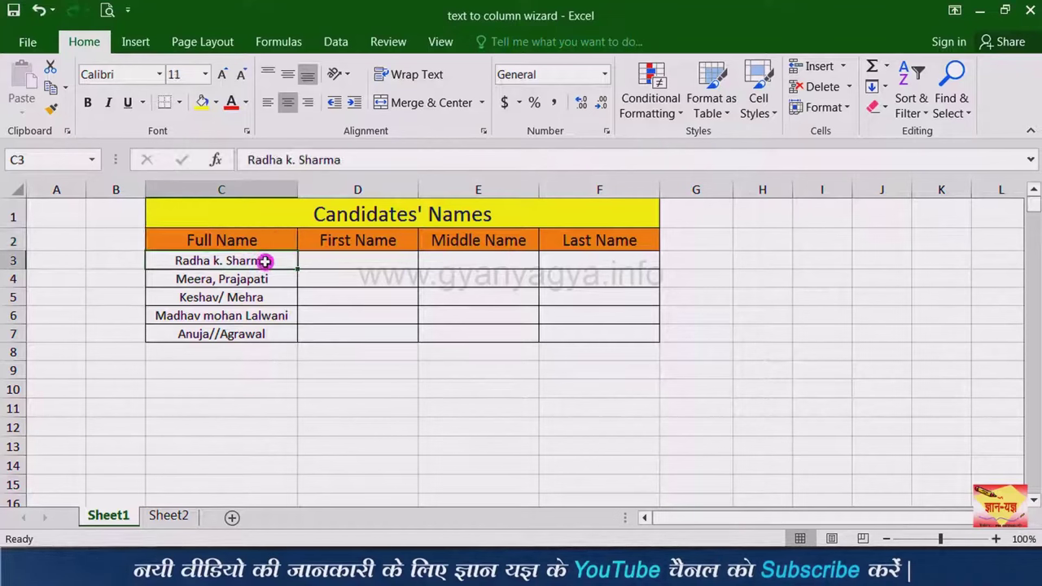
{"action": "left_click_drag", "start_coordinate": [265, 260], "coordinate": [266, 334]}
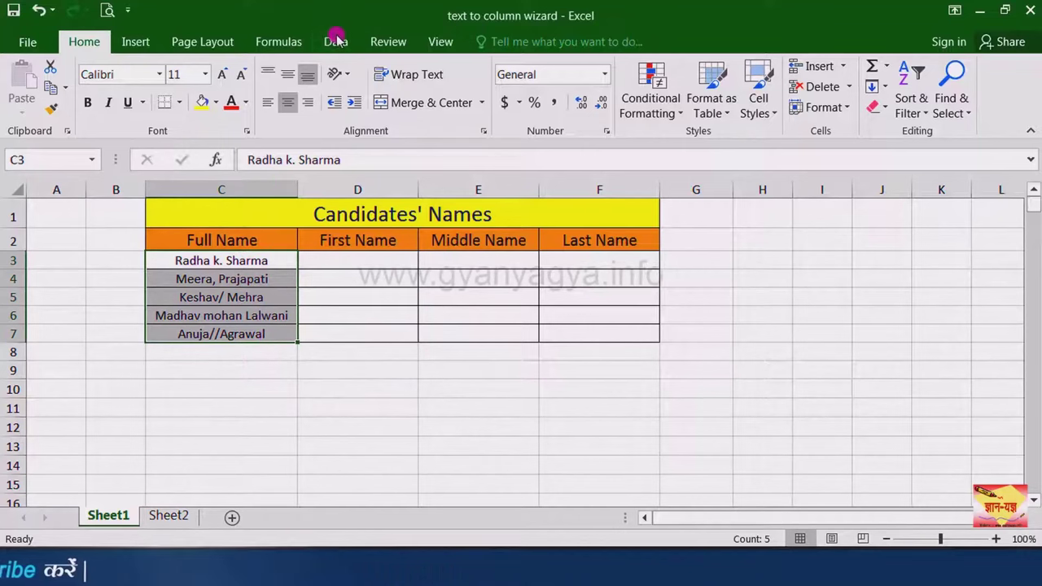
{"action": "left_click", "coordinate": [336, 40]}
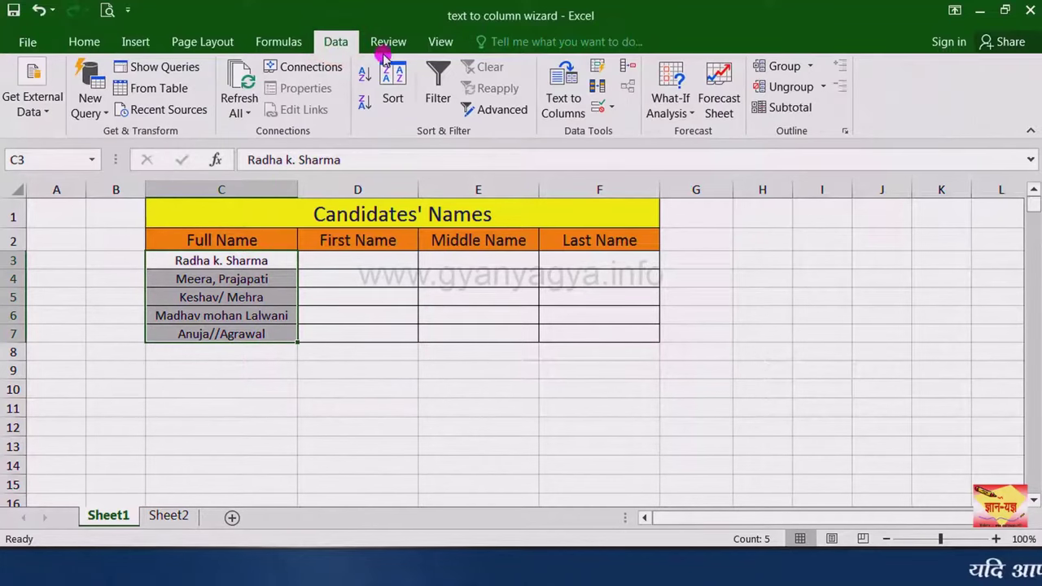
{"action": "left_click", "coordinate": [560, 92]}
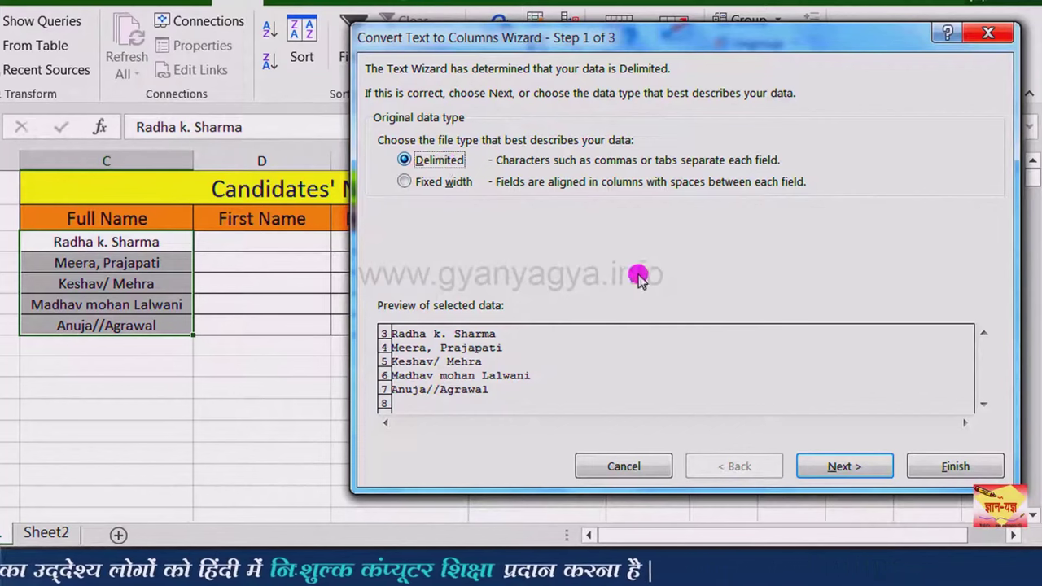
Keep Delimited and advance to Step 2, where Tab and Comma are ticked as delimiters.
{"action": "left_click", "coordinate": [849, 467]}
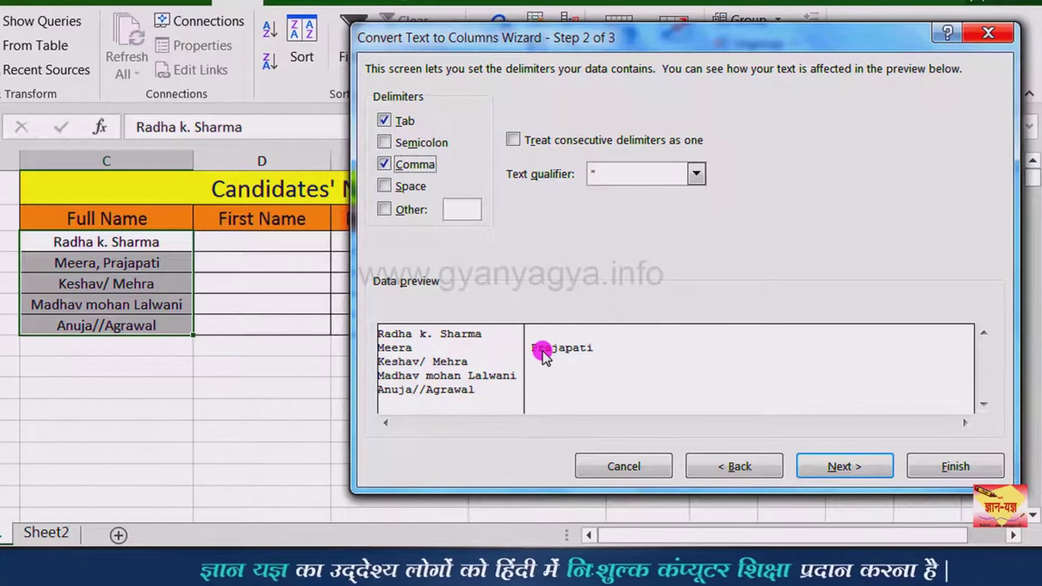
{"action": "left_click", "coordinate": [384, 186]}
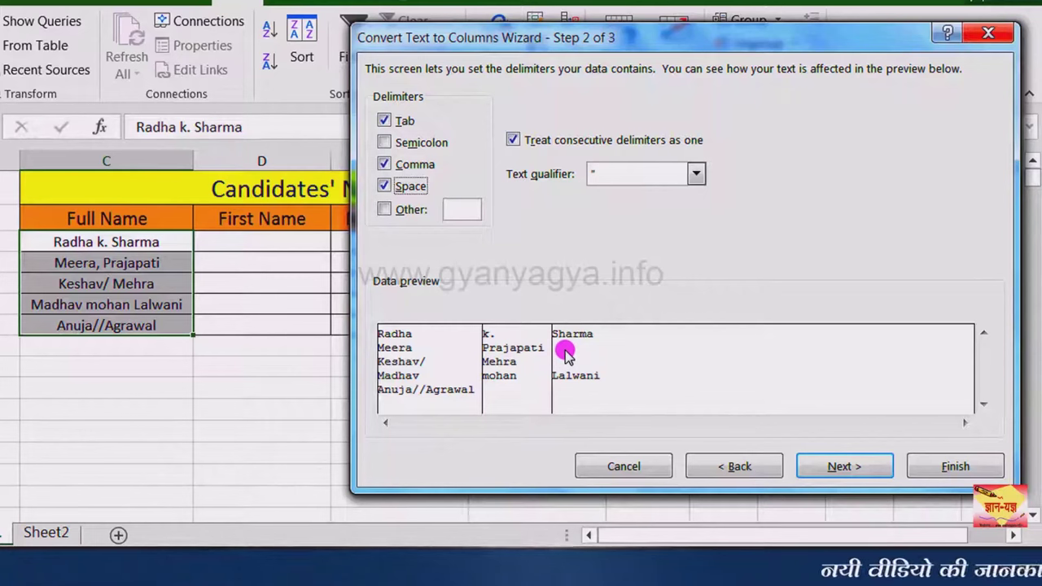
{"action": "double_click", "coordinate": [417, 146]}
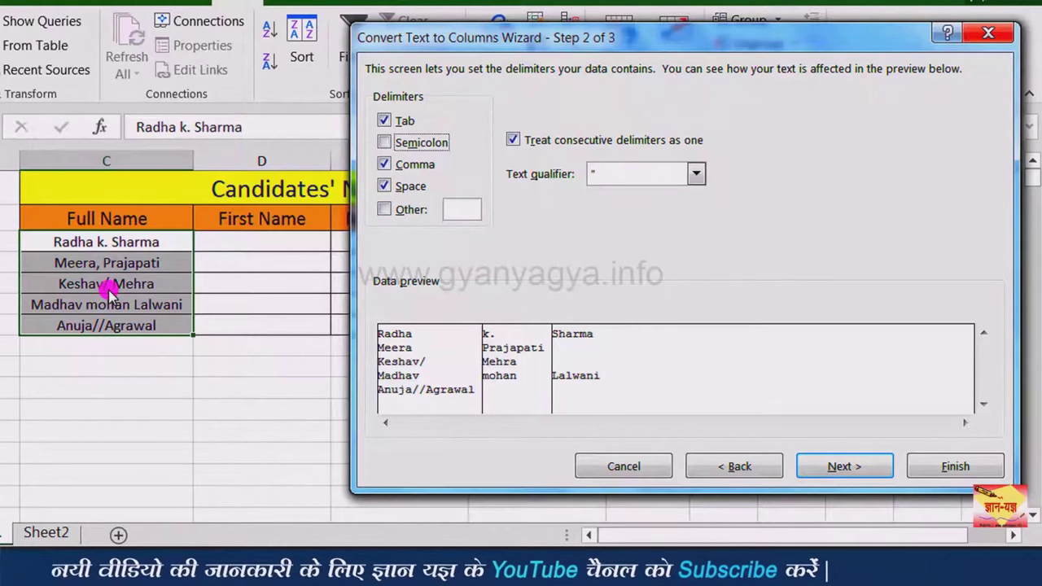
Add / as a custom Other delimiter for the candidate names.
{"action": "left_click", "coordinate": [387, 210]}
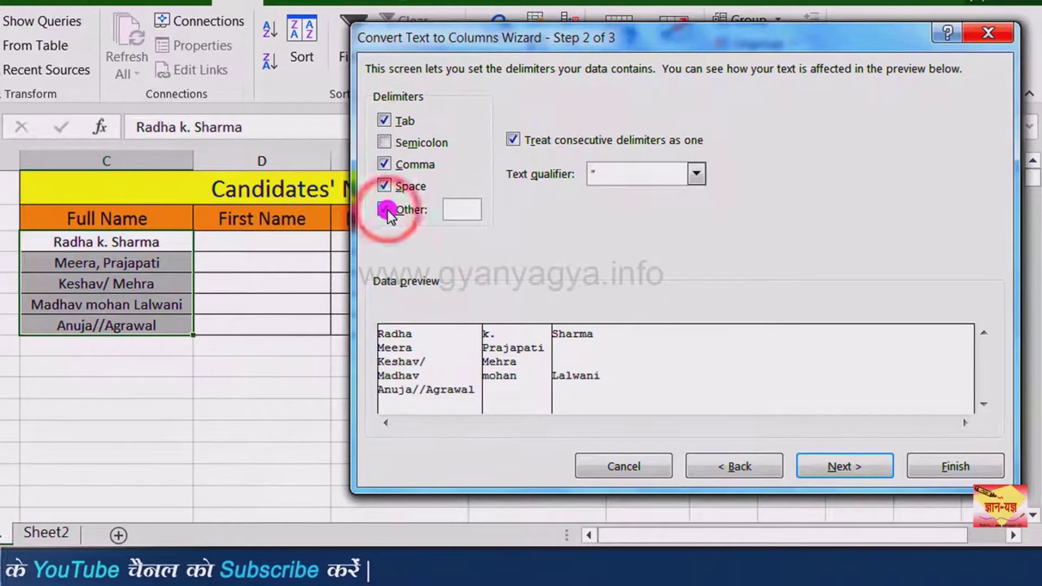
{"action": "left_click", "coordinate": [464, 212]}
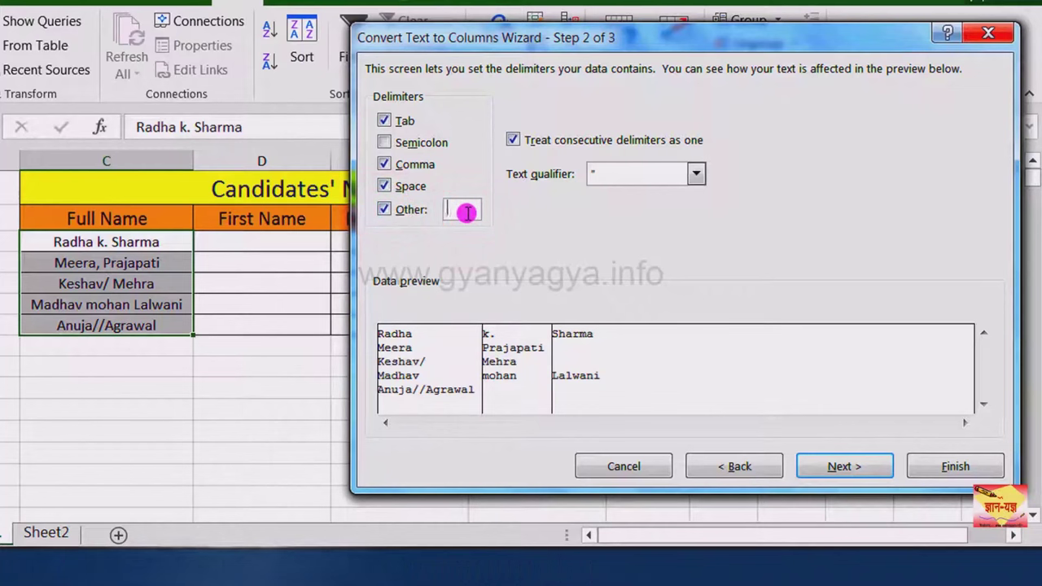
{"action": "type", "text": "/"}
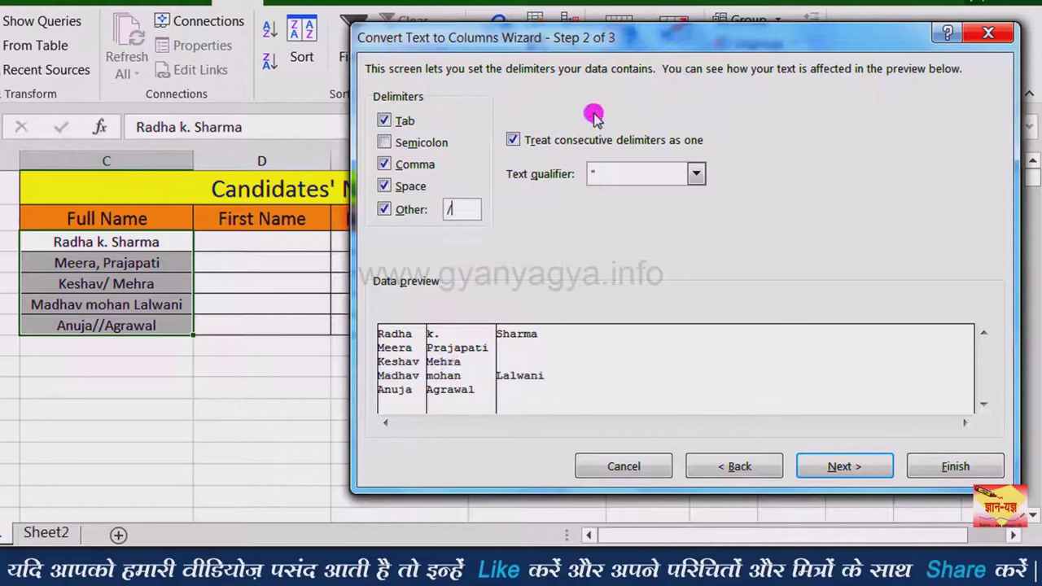
Untick treating consecutive delimiters as one, then advance to Step 3 of 3.
{"action": "left_click", "coordinate": [555, 143]}
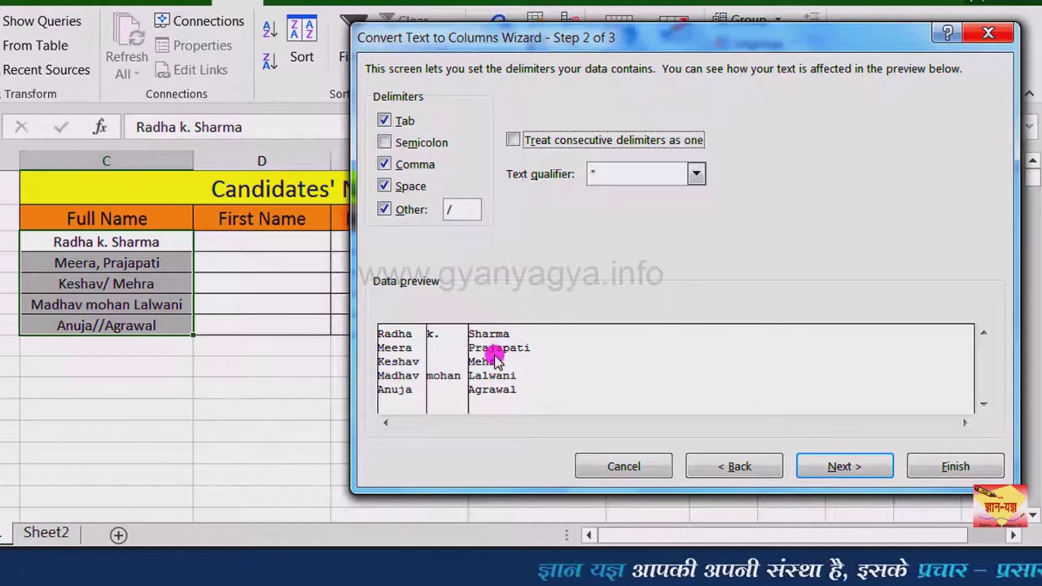
{"action": "left_click", "coordinate": [857, 472]}
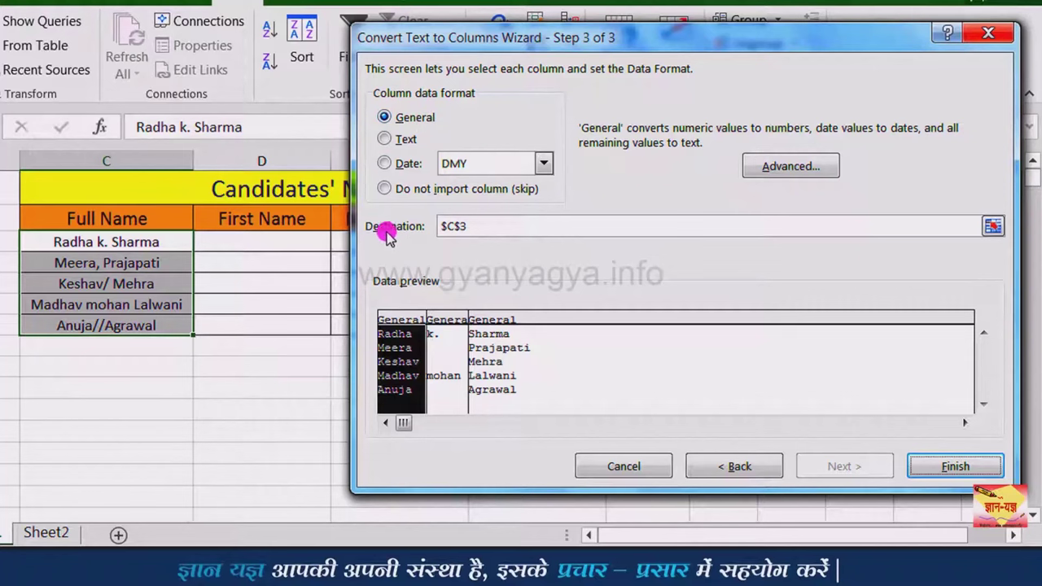
Set the destination to D3:D7 and finish splitting the names.
{"action": "left_click", "coordinate": [479, 228]}
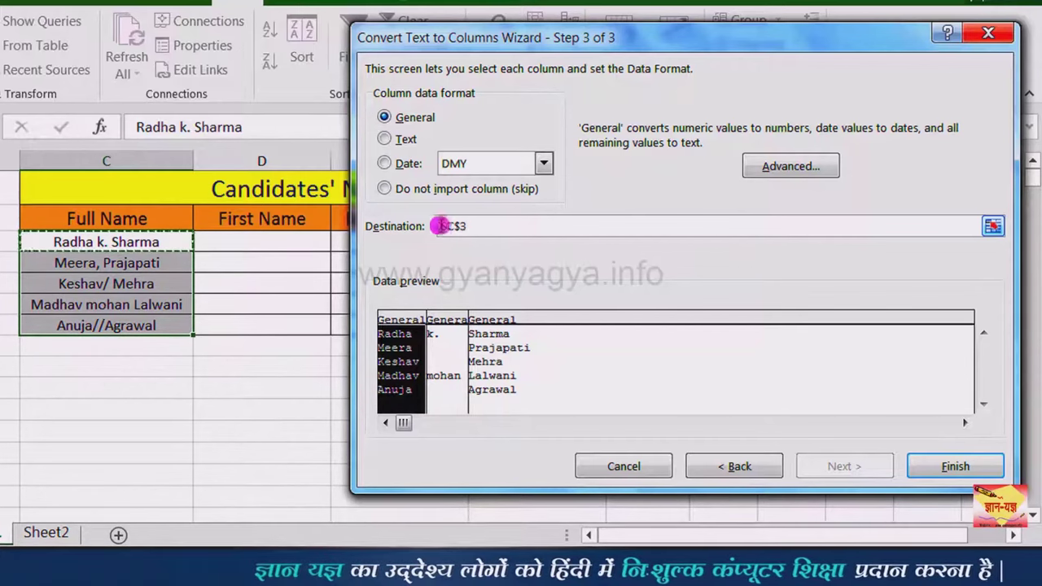
{"action": "left_click", "coordinate": [301, 244]}
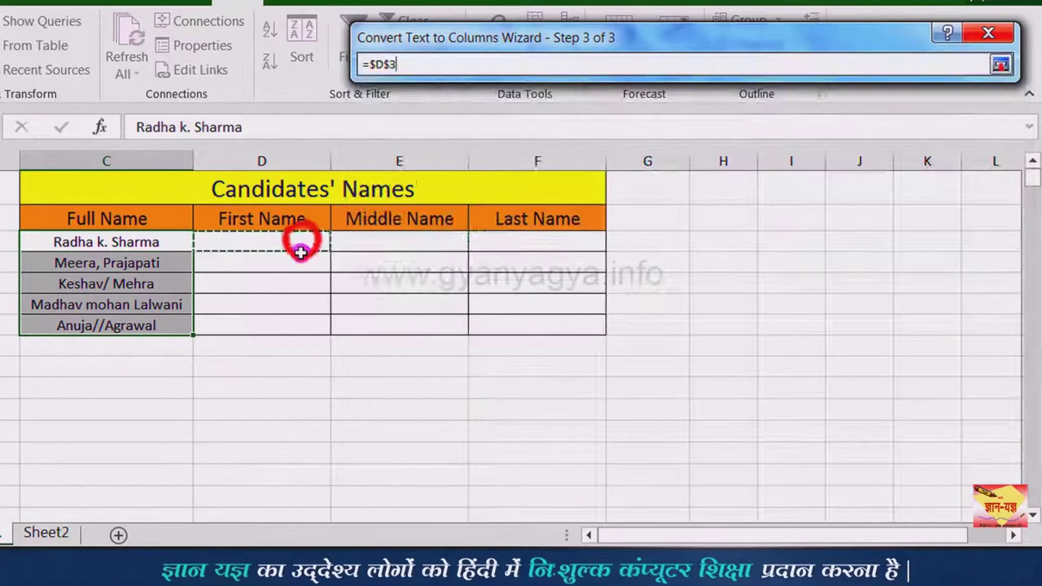
{"action": "left_click_drag", "start_coordinate": [301, 252], "coordinate": [297, 325]}
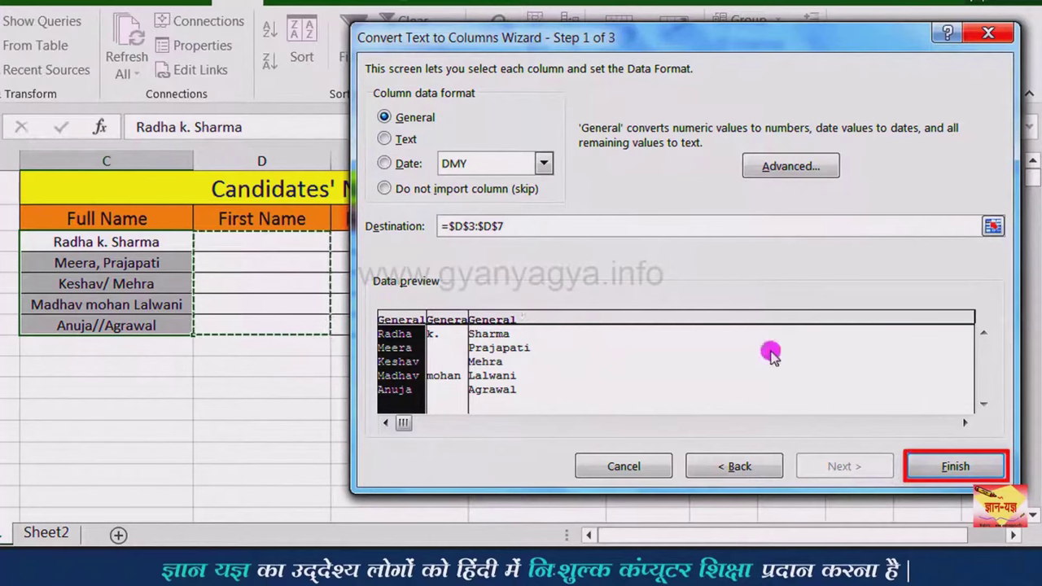
{"action": "left_click", "coordinate": [936, 456]}
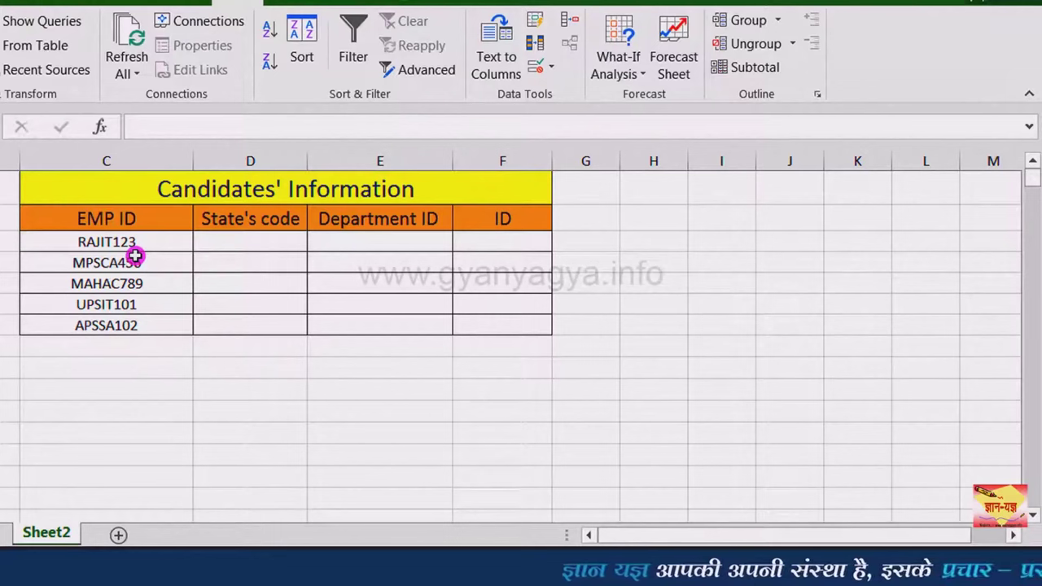
Select the EMP IDs in C3:C7 and launch Text to Columns with Alt+A+E.
{"action": "left_click_drag", "start_coordinate": [139, 244], "coordinate": [139, 331]}
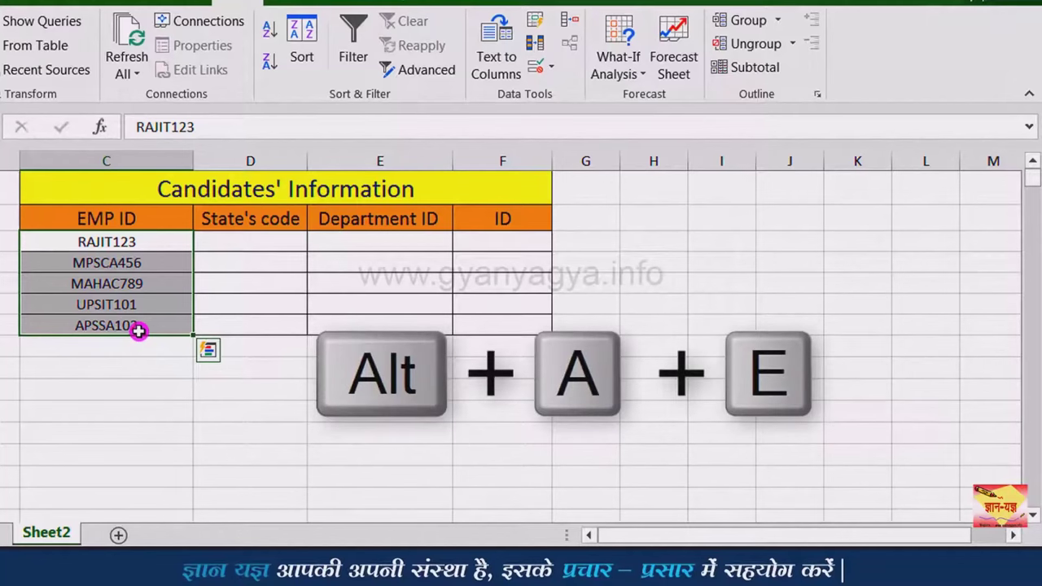
{"action": "key", "text": "alt+a"}
{"action": "key", "text": "e"}
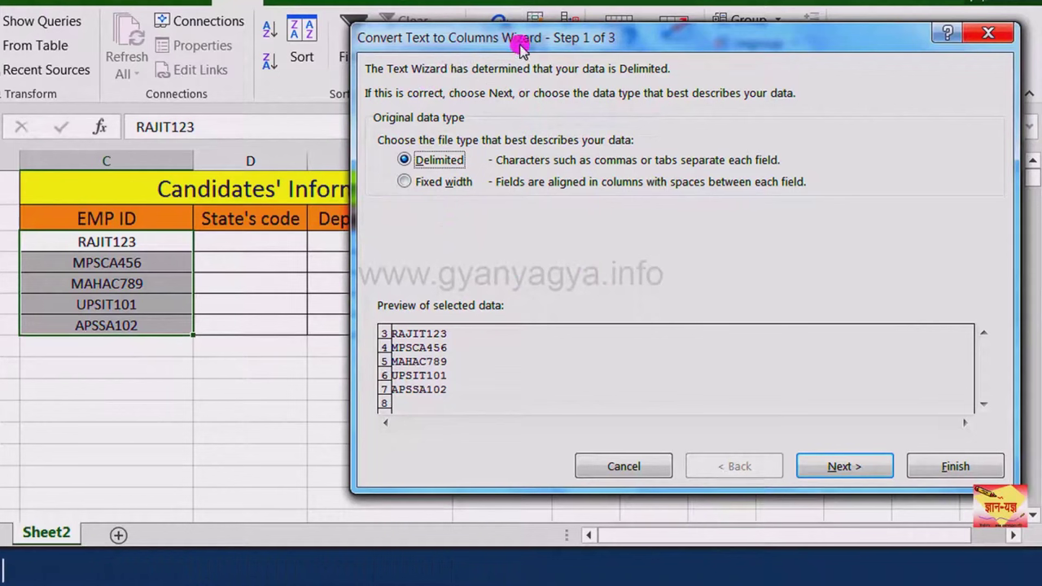
Choose Fixed width for the EMP ID split and advance to Step 2.
{"action": "left_click", "coordinate": [439, 182]}
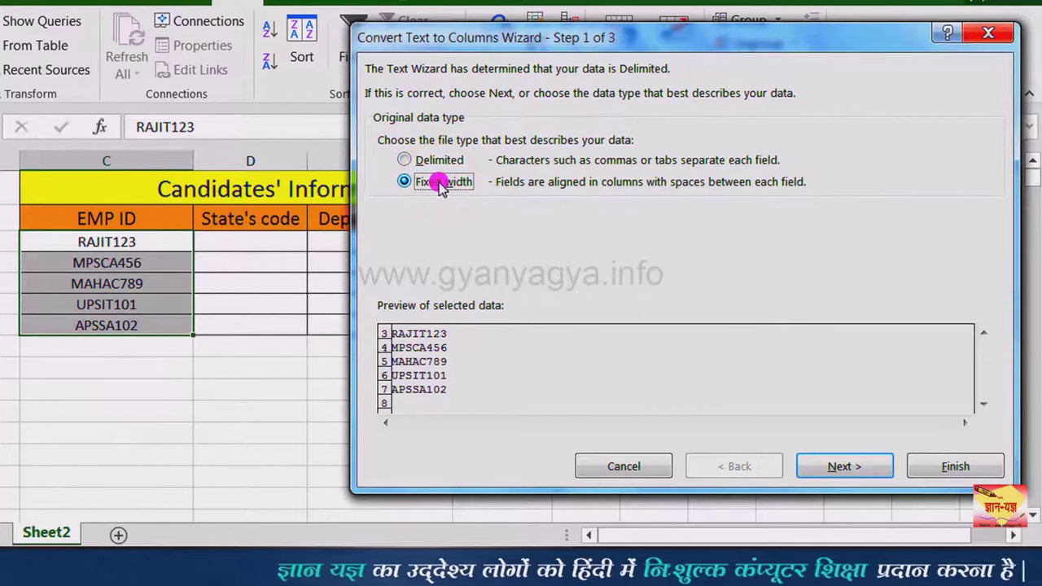
{"action": "left_click", "coordinate": [824, 467]}
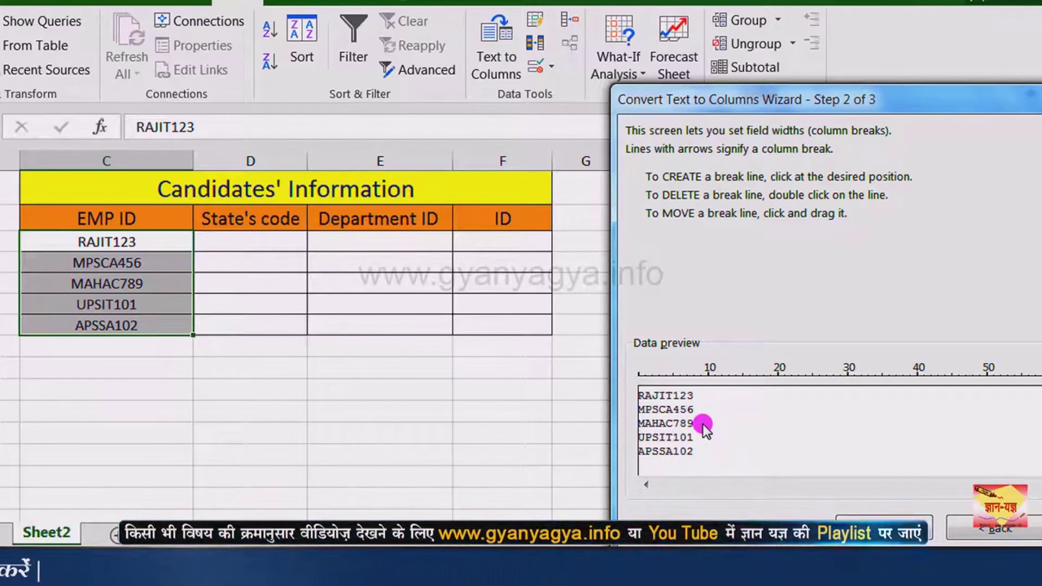
Place column breaks after characters 3 and 5, deleting the extra break at 20.
{"action": "left_click", "coordinate": [659, 396]}
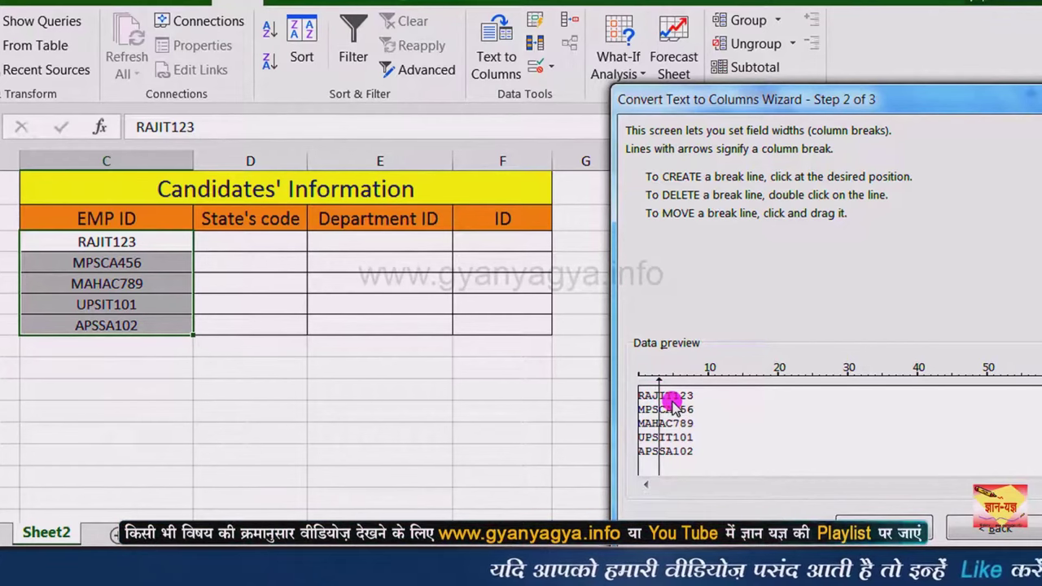
{"action": "left_click", "coordinate": [735, 416]}
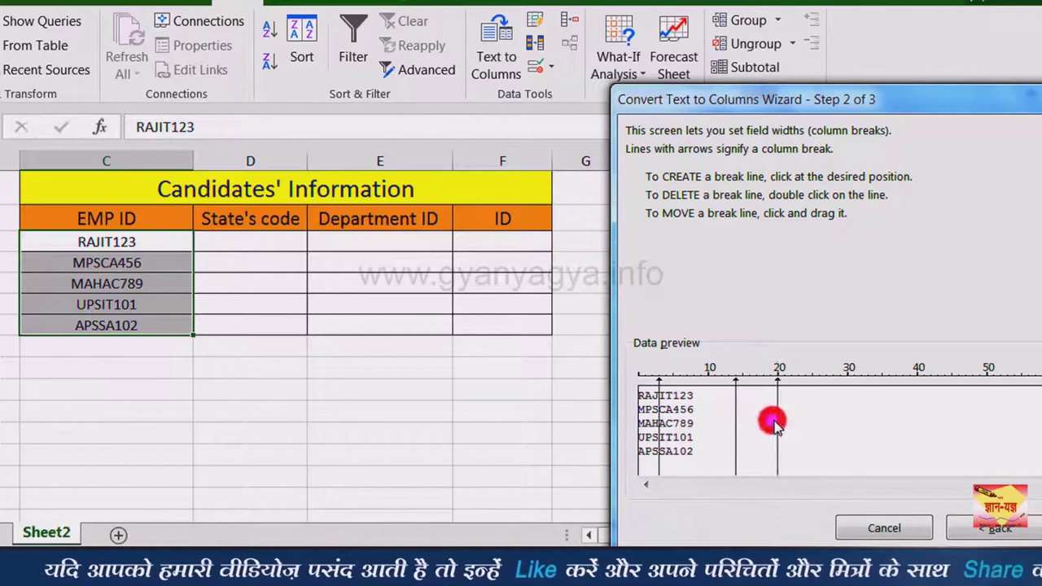
{"action": "left_click", "coordinate": [775, 423]}
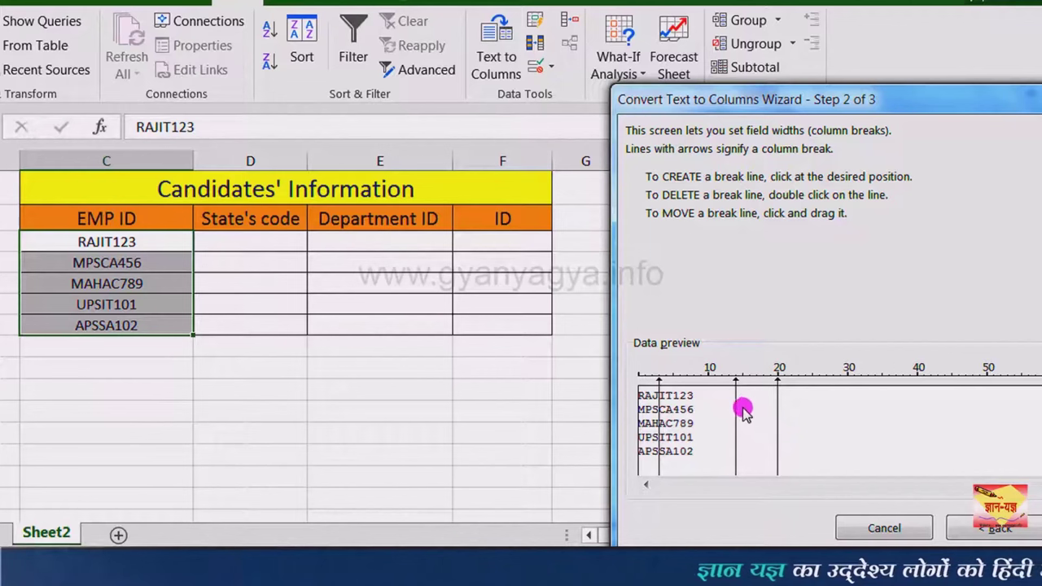
{"action": "left_click_drag", "start_coordinate": [709, 414], "coordinate": [673, 382]}
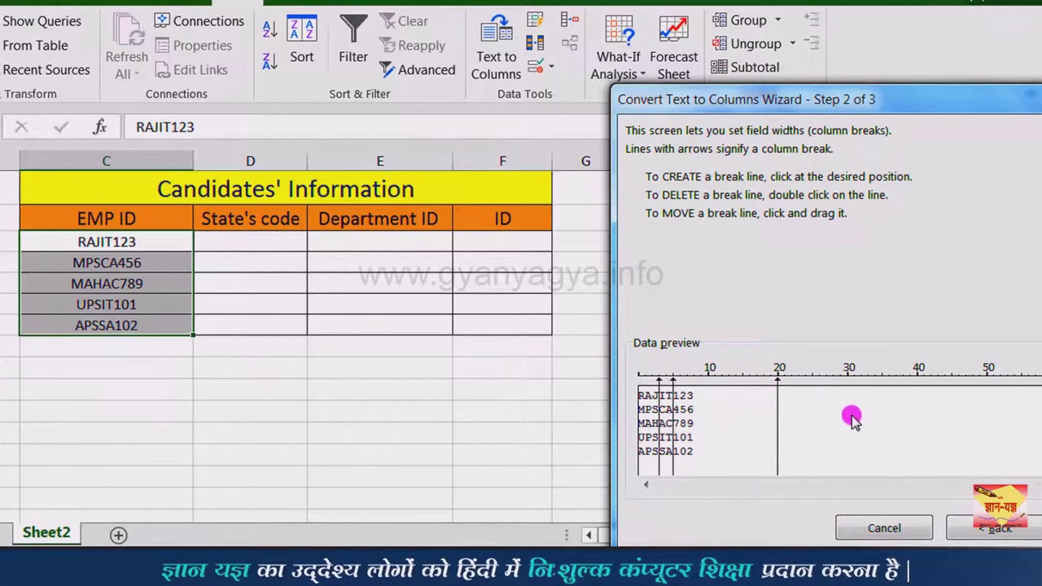
{"action": "double_click", "coordinate": [777, 399]}
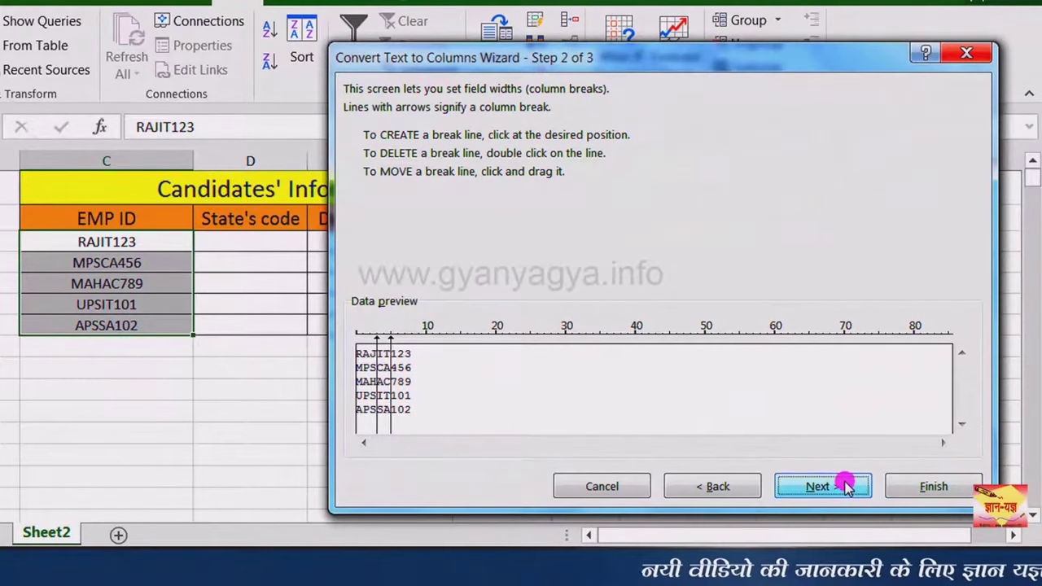
Advance to Step 3, set destination D3:D7, and finish filling columns D–F.
{"action": "left_click", "coordinate": [846, 486]}
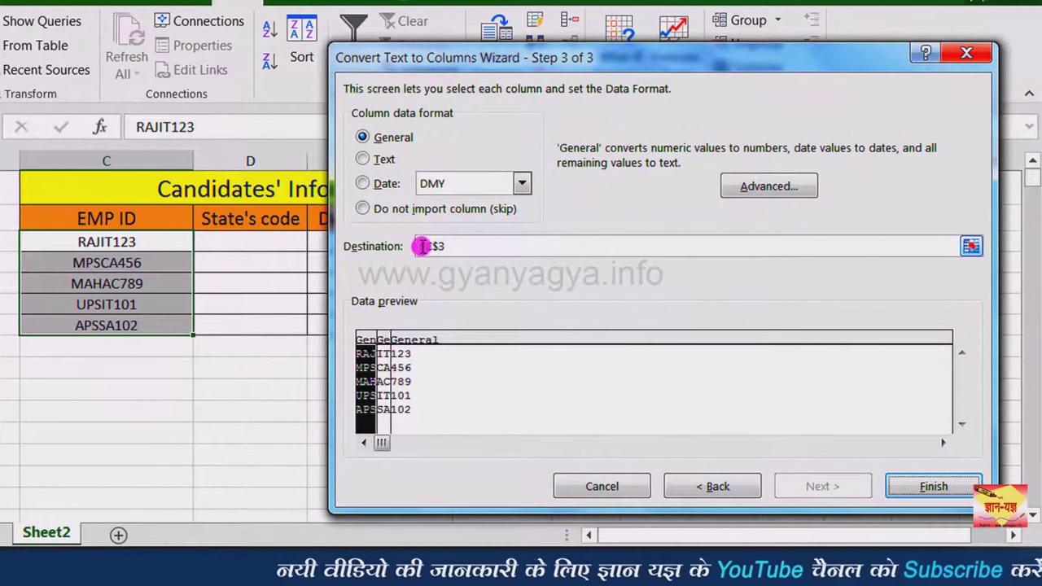
{"action": "left_click", "coordinate": [451, 247]}
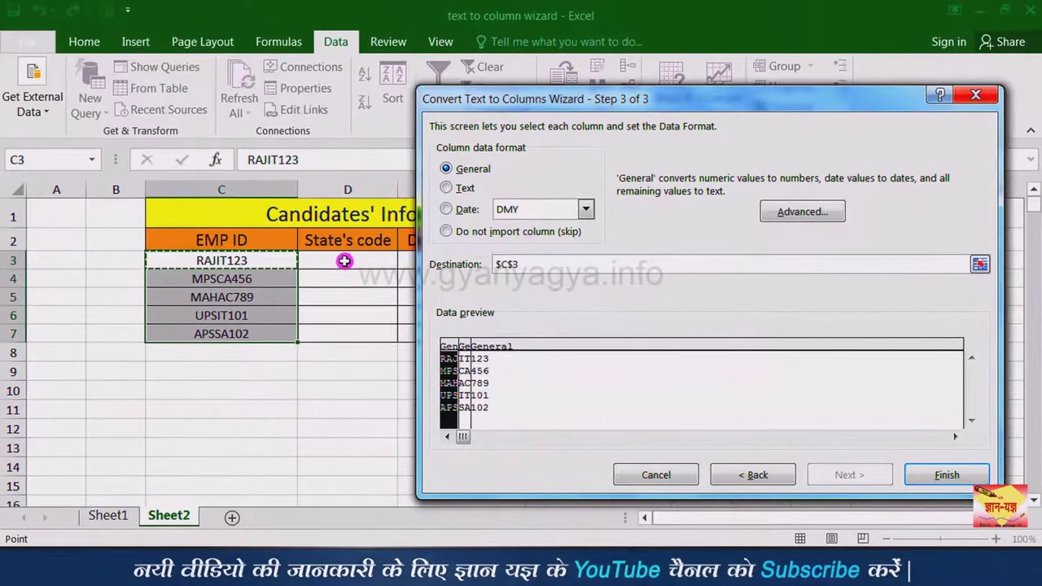
{"action": "left_click_drag", "start_coordinate": [344, 260], "coordinate": [343, 335]}
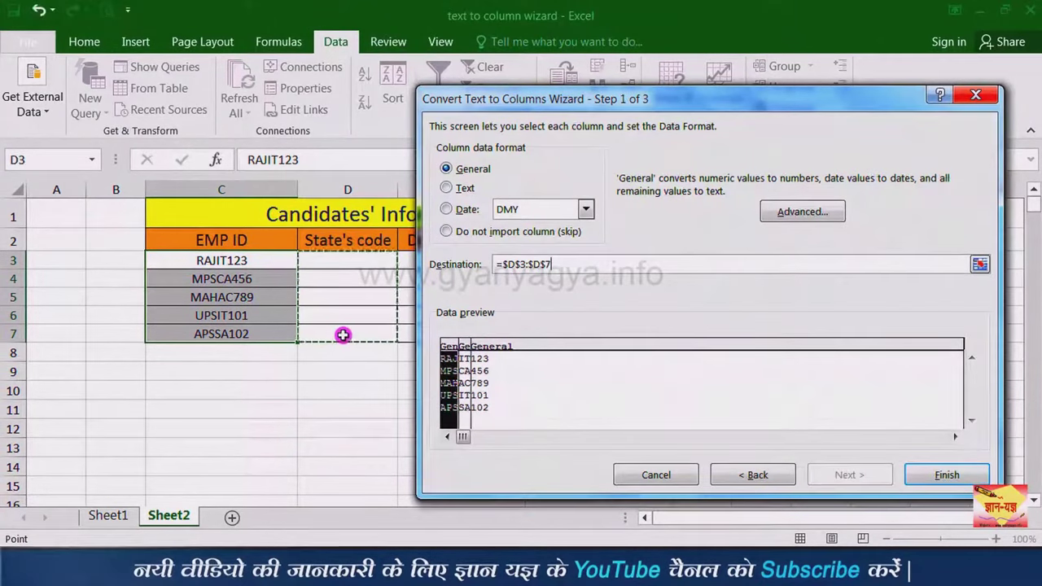
{"action": "left_click", "coordinate": [944, 476]}
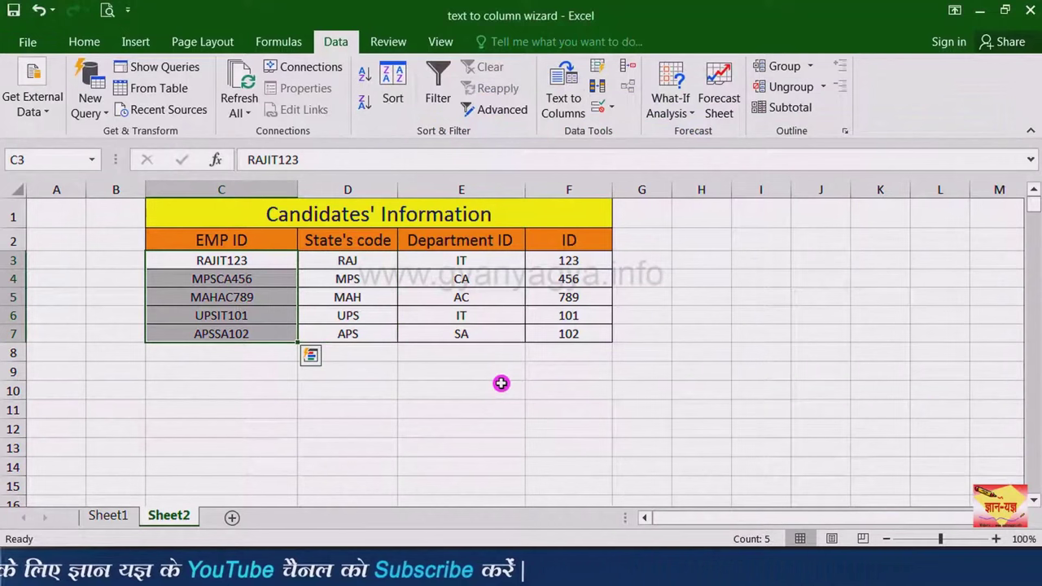
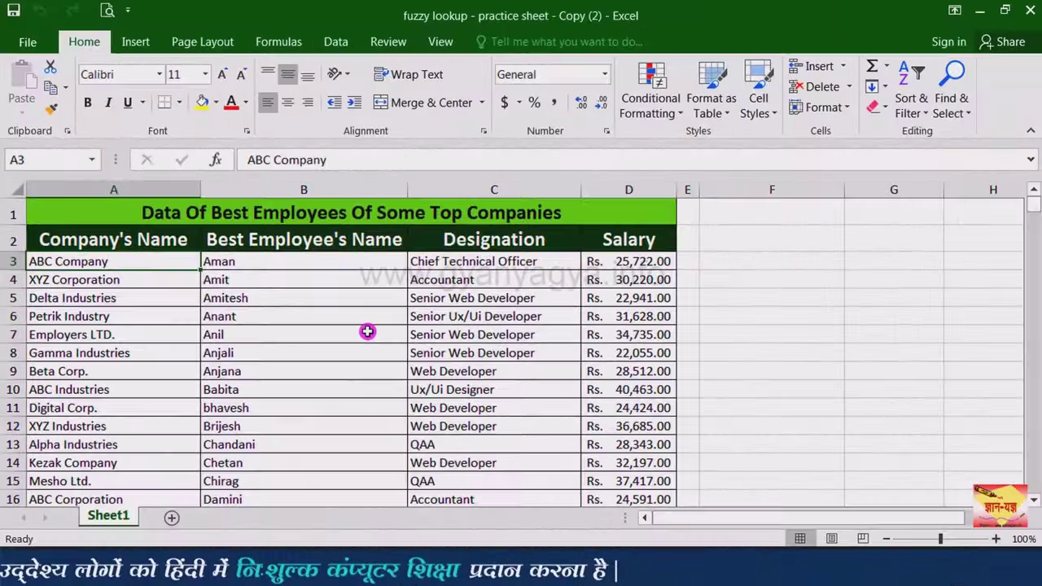
Scan the company names in column A down to the last data row and back to the top.
{"action": "left_click", "coordinate": [175, 271]}
{"action": "key", "text": "Down"}
{"action": "key", "text": "Down"}
{"action": "key", "text": "Down"}
{"action": "key", "text": "Down"}
{"action": "key", "text": "Down"}
{"action": "key", "text": "Down"}
{"action": "key", "text": "Down"}
{"action": "key", "text": "Down"}
{"action": "key", "text": "Down"}
{"action": "key", "text": "Down"}
{"action": "key", "text": "Down"}
{"action": "key", "text": "Down"}
{"action": "key", "text": "Down"}
{"action": "key", "text": "Down"}
{"action": "key", "text": "Down"}
{"action": "key", "text": "Down"}
{"action": "key", "text": "Down"}
{"action": "key", "text": "Down"}
{"action": "key", "text": "Down"}
{"action": "key", "text": "Down"}
{"action": "key", "text": "Down"}
{"action": "key", "text": "Down"}
{"action": "key", "text": "Down"}
{"action": "key", "text": "Down"}
{"action": "key", "text": "Down"}
{"action": "key", "text": "Down"}
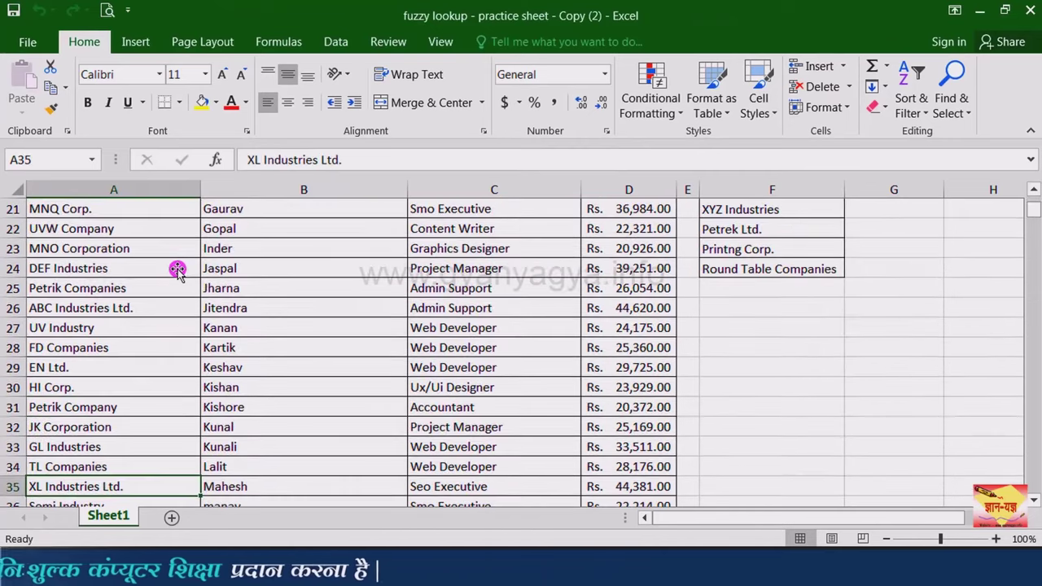
{"action": "key", "text": "Down"}
{"action": "key", "text": "Down"}
{"action": "key", "text": "Down"}
{"action": "key", "text": "Down"}
{"action": "key", "text": "Down"}
{"action": "key", "text": "Down"}
{"action": "key", "text": "Down"}
{"action": "key", "text": "Down"}
{"action": "key", "text": "Down"}
{"action": "key", "text": "Down"}
{"action": "key", "text": "Down"}
{"action": "key", "text": "Down"}
{"action": "key", "text": "Down"}
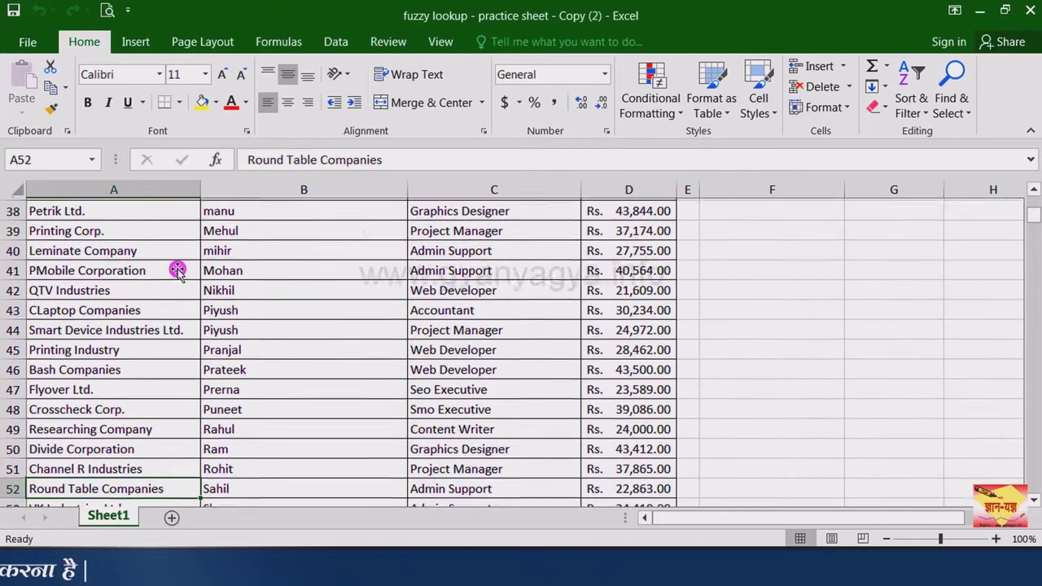
{"action": "key", "text": "Down"}
{"action": "key", "text": "Down"}
{"action": "key", "text": "Down"}
{"action": "key", "text": "Down"}
{"action": "key", "text": "Down"}
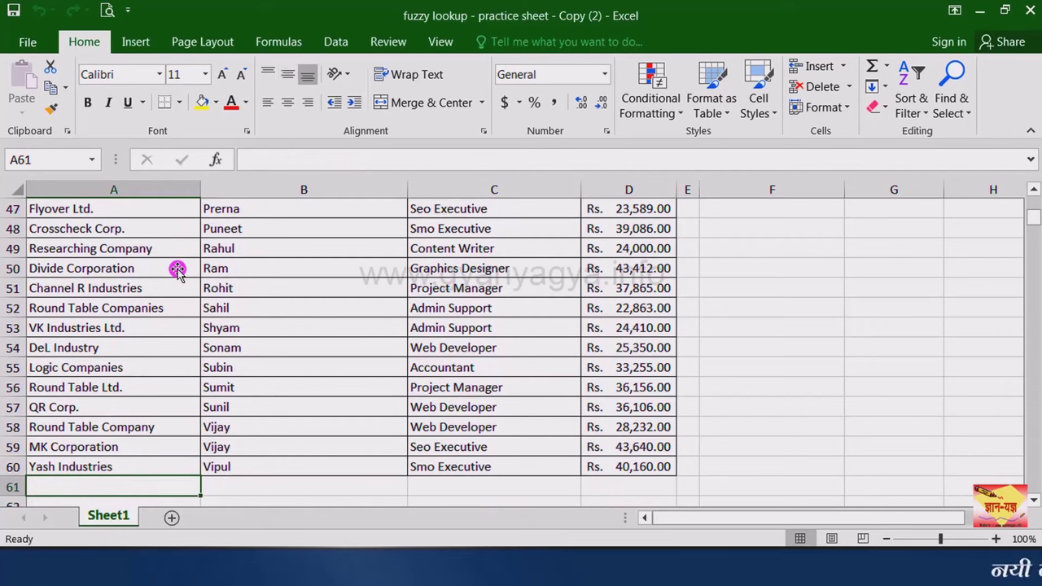
{"action": "key", "text": "Up"}
{"action": "key", "text": "Up"}
{"action": "key", "text": "Up"}
{"action": "key", "text": "Up"}
{"action": "key", "text": "Up"}
{"action": "key", "text": "Up"}
{"action": "key", "text": "Up"}
{"action": "key", "text": "Up"}
{"action": "key", "text": "Up"}
{"action": "key", "text": "Up"}
{"action": "key", "text": "Up"}
{"action": "key", "text": "Up"}
{"action": "key", "text": "Up"}
{"action": "key", "text": "Up"}
{"action": "key", "text": "Up"}
{"action": "key", "text": "Up"}
{"action": "key", "text": "Up"}
{"action": "key", "text": "Up"}
{"action": "key", "text": "Up"}
{"action": "key", "text": "Up"}
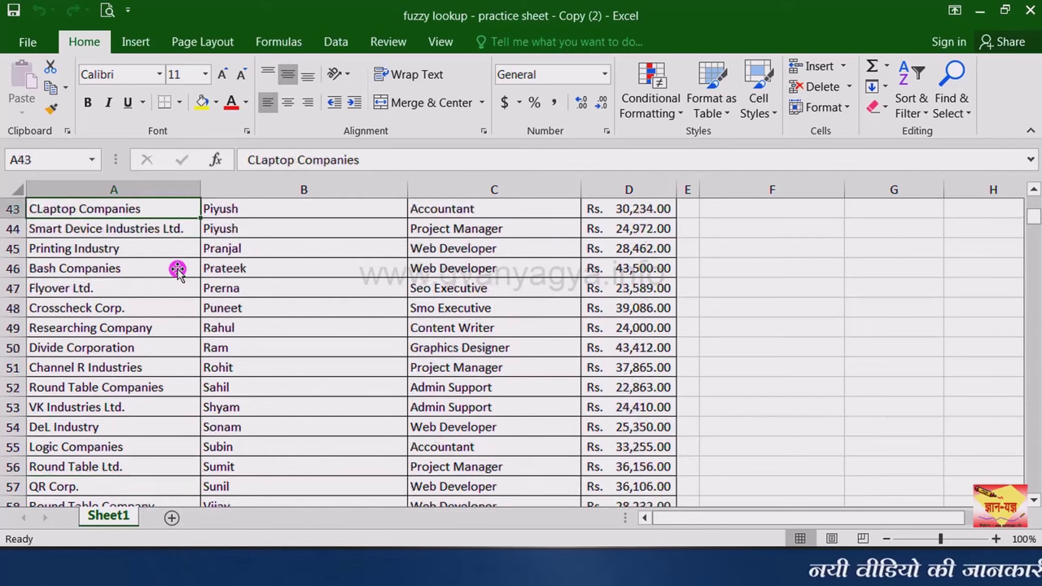
{"action": "key", "text": "Up"}
{"action": "key", "text": "Up"}
{"action": "key", "text": "Up"}
{"action": "key", "text": "Up"}
{"action": "key", "text": "Up"}
{"action": "key", "text": "Up"}
{"action": "key", "text": "Up"}
{"action": "key", "text": "Up"}
{"action": "key", "text": "Up"}
{"action": "key", "text": "Up"}
{"action": "key", "text": "Up"}
{"action": "key", "text": "Up"}
{"action": "key", "text": "Up"}
{"action": "key", "text": "Up"}
{"action": "key", "text": "Up"}
{"action": "key", "text": "Up"}
{"action": "key", "text": "Up"}
{"action": "key", "text": "Up"}
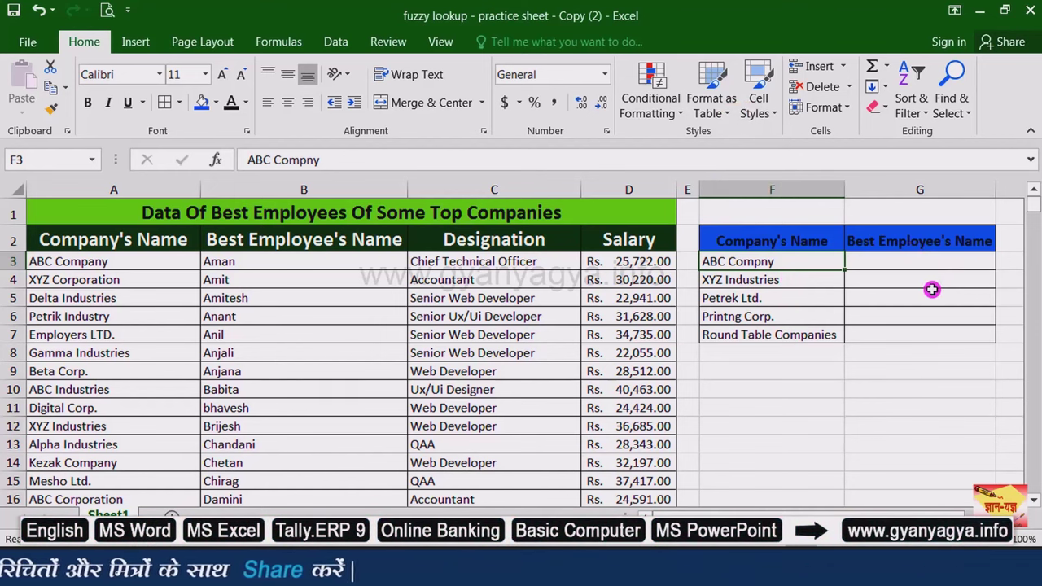
Enter =VLOOKUP(F3,A2:D60,2,0) in G3 to return ABC Company's best employee, Aman.
{"action": "left_click", "coordinate": [913, 262]}
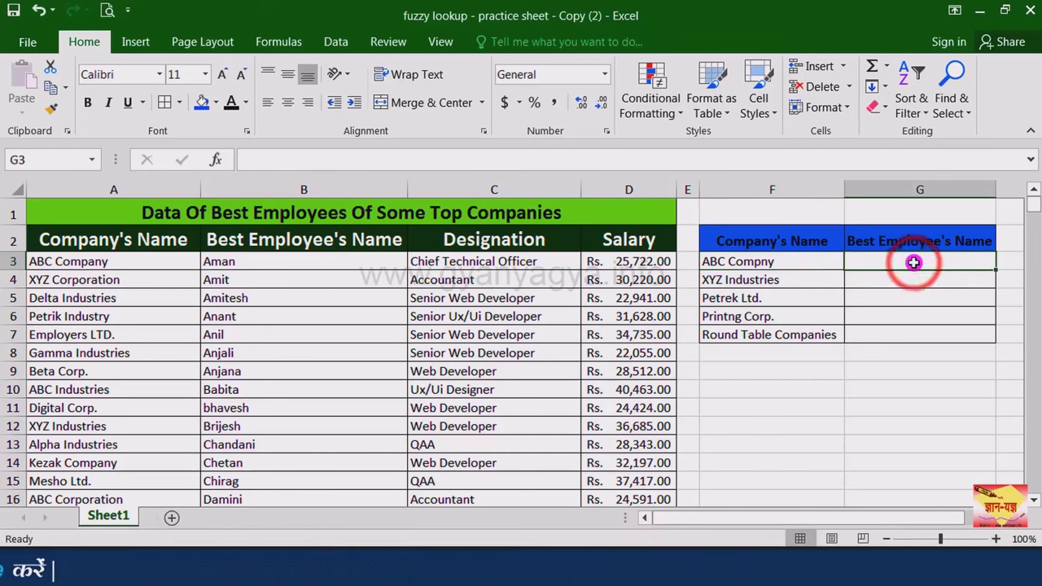
{"action": "type", "text": "="}
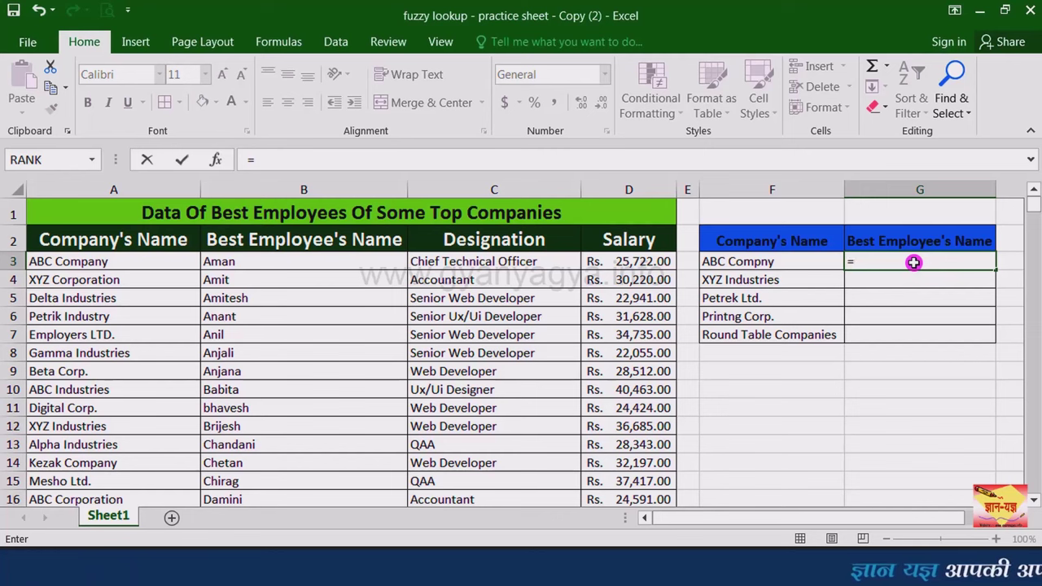
{"action": "type", "text": "vlook"}
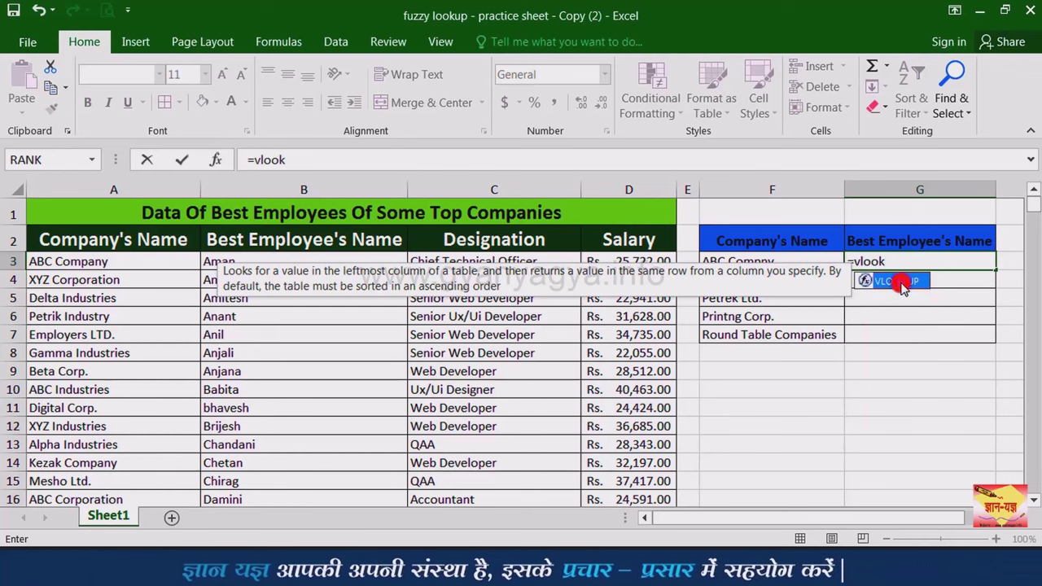
{"action": "double_click", "coordinate": [900, 281]}
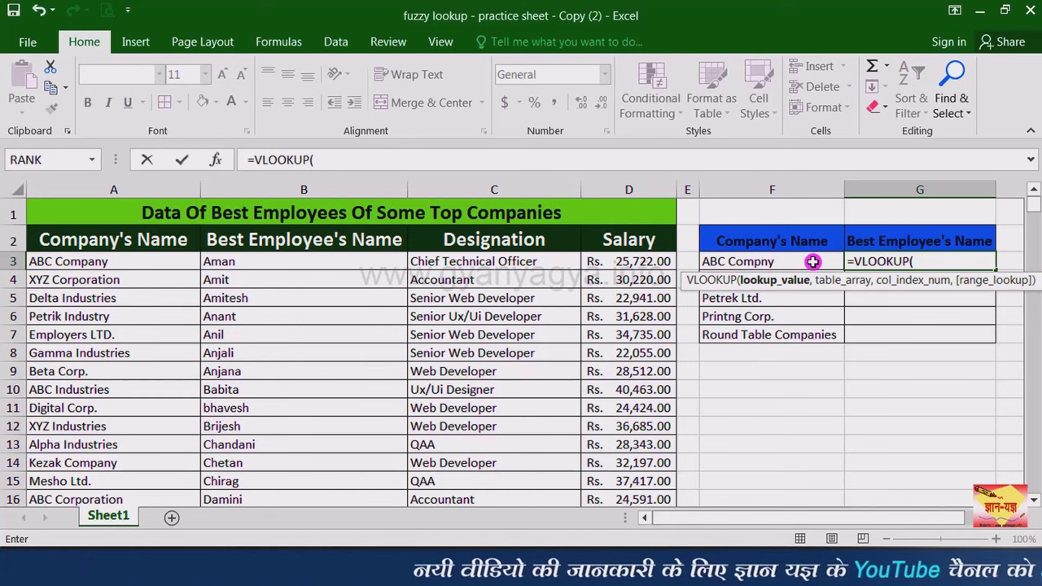
{"action": "left_click", "coordinate": [789, 266]}
{"action": "type", "text": ","}
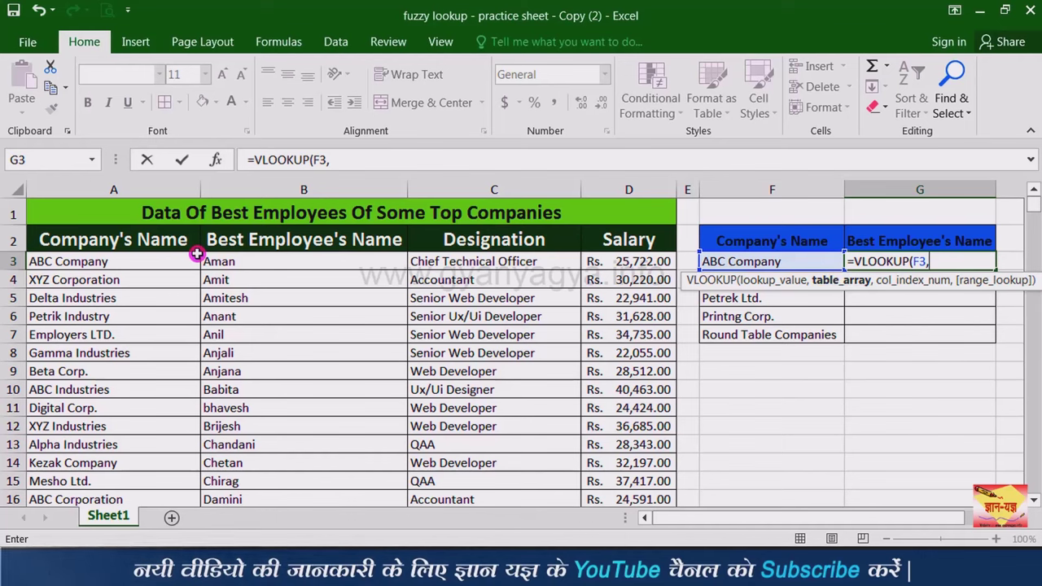
{"action": "left_click_drag", "start_coordinate": [51, 240], "coordinate": [616, 345]}
{"action": "mouse_move", "coordinate": [1034, 214]}
{"action": "left_mouse_down"}
{"action": "mouse_move", "coordinate": [1023, 200]}
{"action": "mouse_move", "coordinate": [1033, 196]}
{"action": "left_mouse_up"}
{"action": "type", "text": ","}
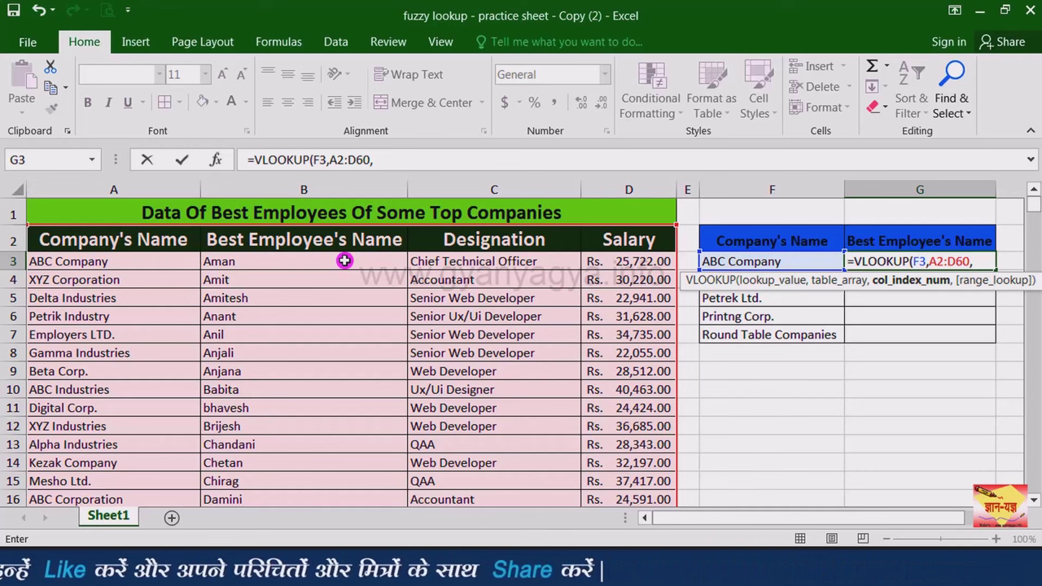
{"action": "type", "text": "2"}
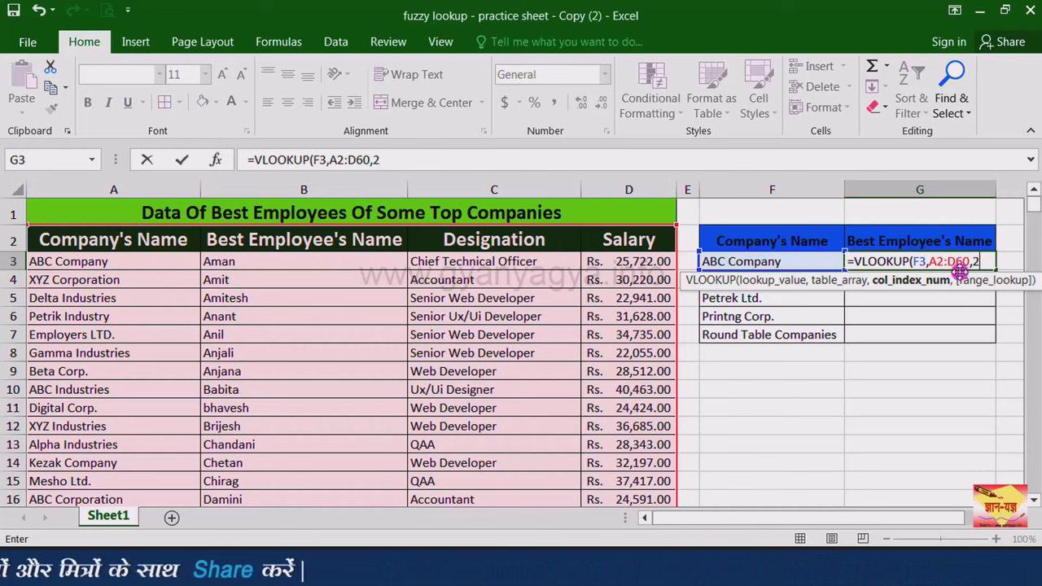
{"action": "type", "text": ","}
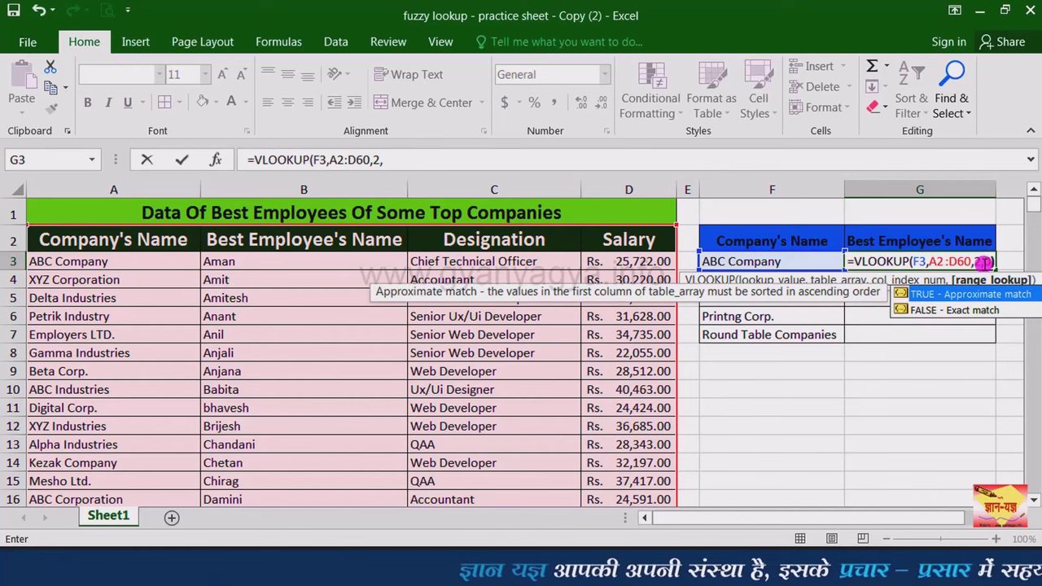
{"action": "type", "text": "0)"}
{"action": "key", "text": "Return"}
{"action": "left_click", "coordinate": [983, 262]}
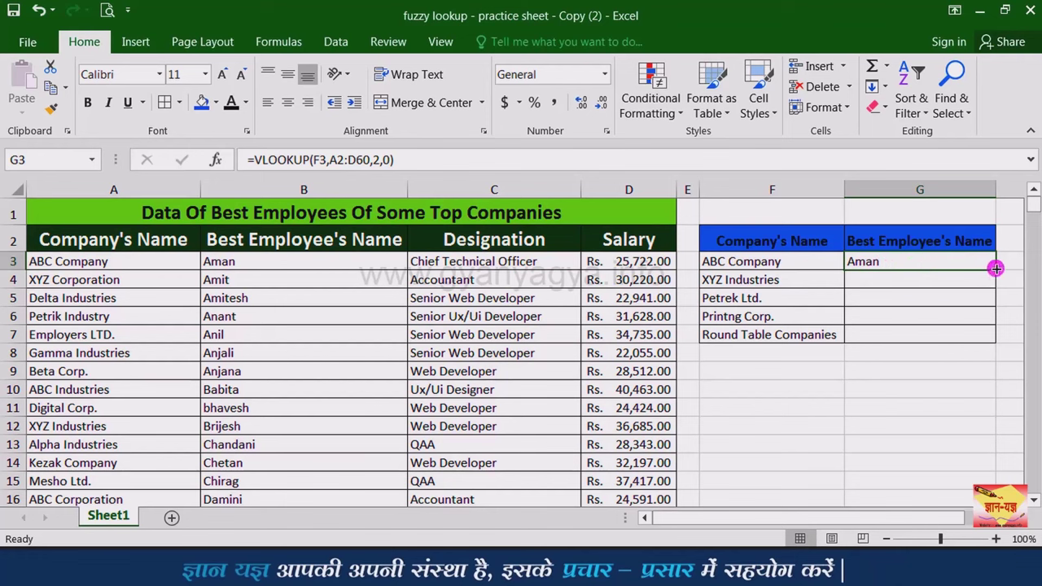
Fill the G3 lookup down to G7, returning Brijesh, Sahil and #N/A for Petrek Ltd. and Printng Corp.
{"action": "left_click_drag", "start_coordinate": [992, 295], "coordinate": [983, 341]}
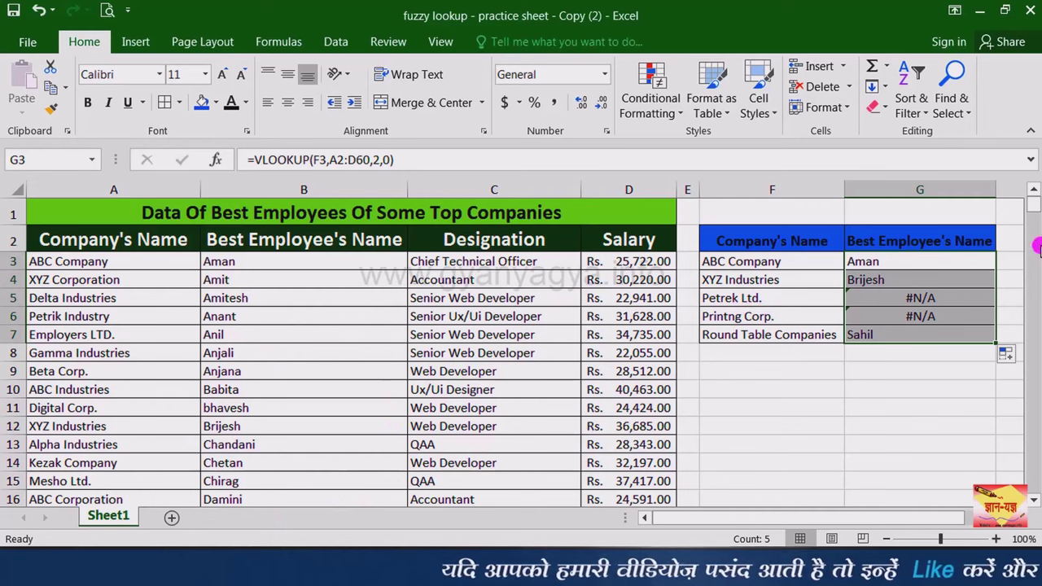
{"action": "left_click_drag", "start_coordinate": [1037, 248], "coordinate": [1030, 198]}
{"action": "left_click", "coordinate": [97, 468]}
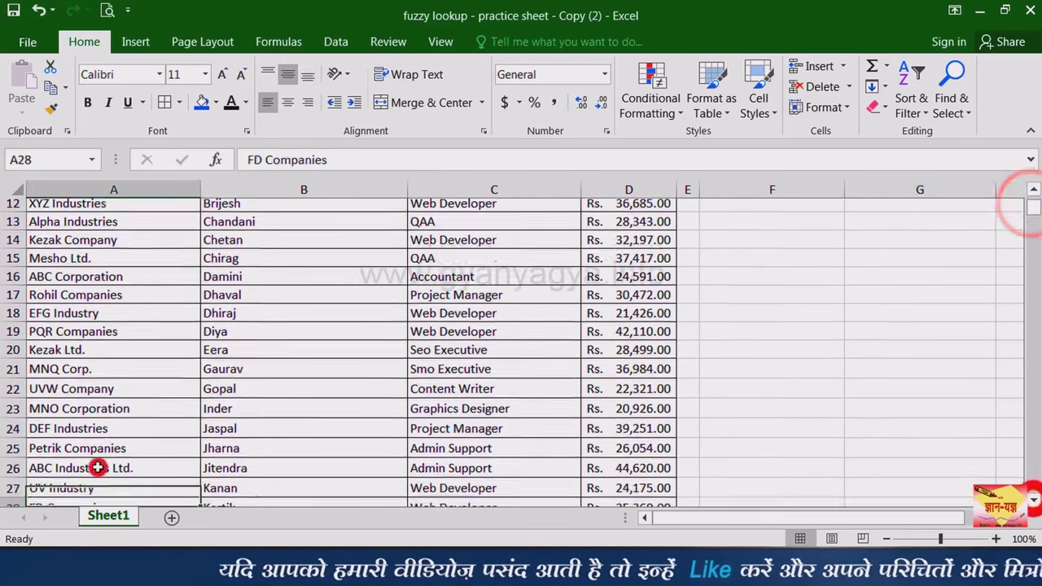
{"action": "key", "text": "Down"}
{"action": "key", "text": "Down"}
{"action": "key", "text": "Down"}
{"action": "key", "text": "Down"}
{"action": "key", "text": "Down"}
{"action": "key", "text": "Down"}
{"action": "key", "text": "Down"}
{"action": "key", "text": "Down"}
{"action": "key", "text": "Down"}
{"action": "key", "text": "Down"}
{"action": "key", "text": "Down"}
{"action": "key", "text": "Down"}
{"action": "left_click", "coordinate": [32, 448]}
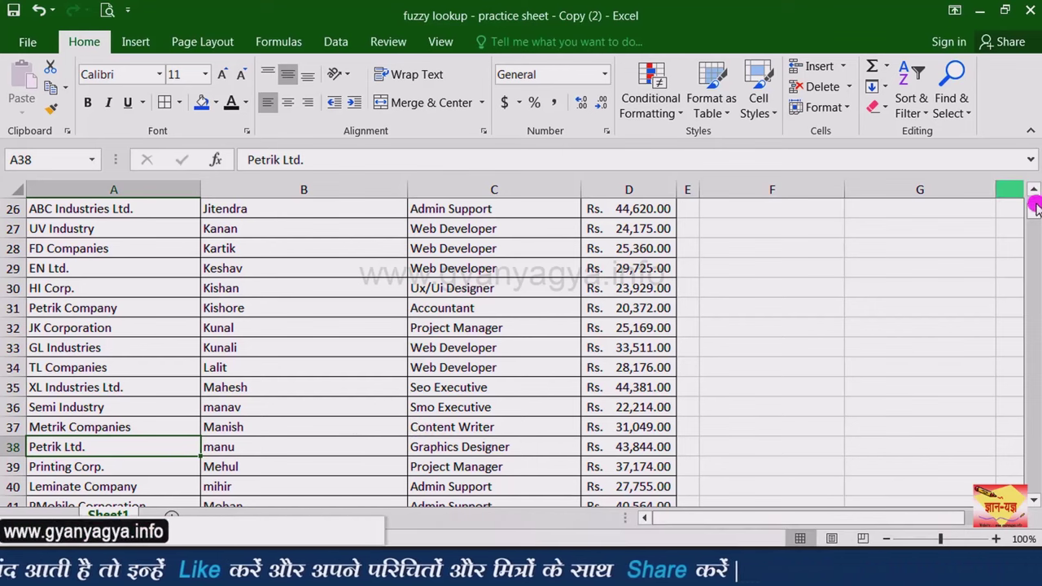
{"action": "left_click_drag", "start_coordinate": [1035, 208], "coordinate": [1032, 202]}
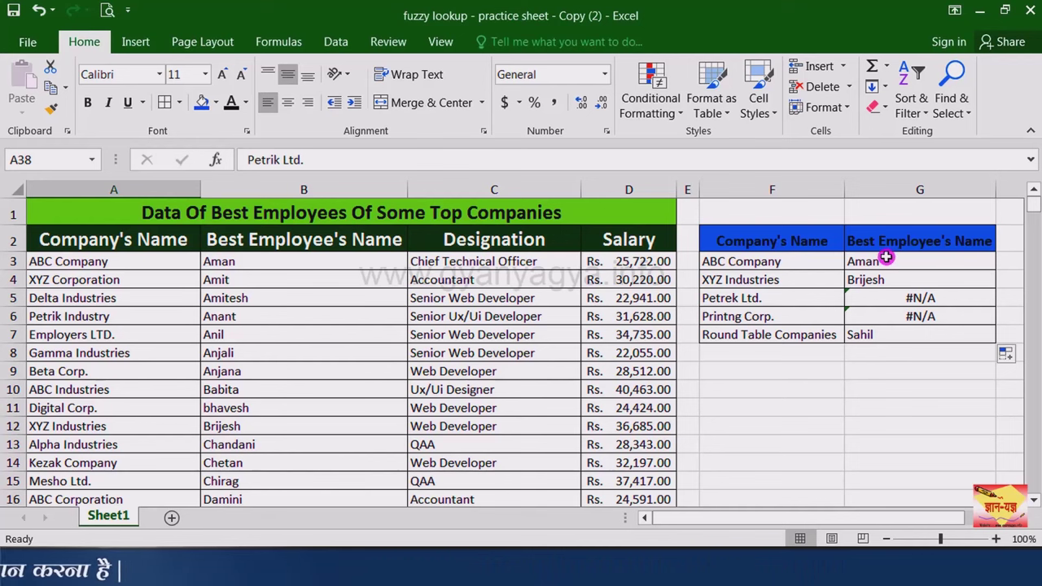
Clear G3:G7 and enter the approximate-match =VLOOKUP(F3,A2:D60,2,1) in G3, which returns #N/A.
{"action": "left_click_drag", "start_coordinate": [885, 257], "coordinate": [920, 351]}
{"action": "left_click_drag", "start_coordinate": [918, 336], "coordinate": [916, 333]}
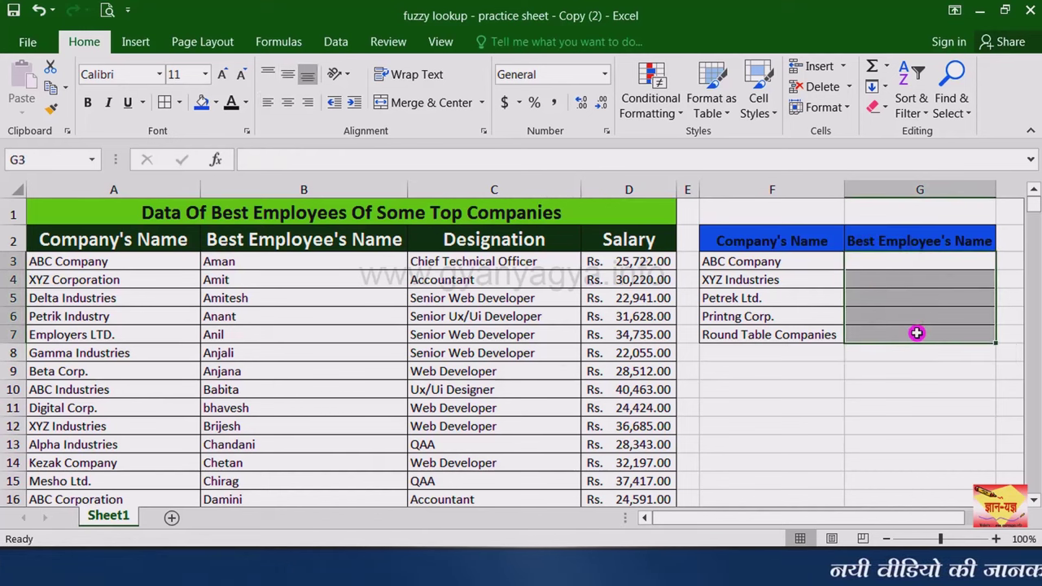
{"action": "double_click", "coordinate": [890, 261]}
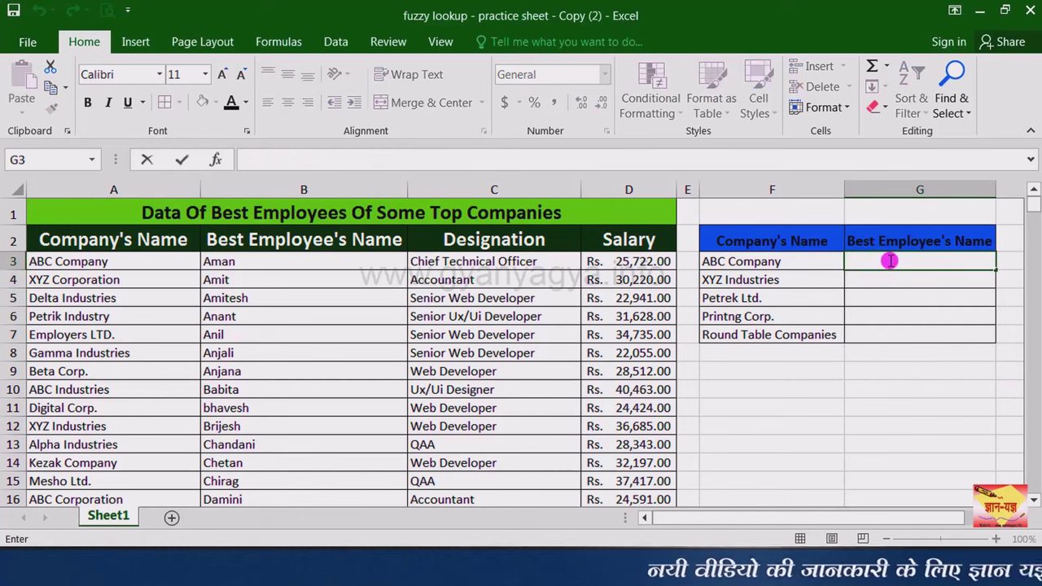
{"action": "type", "text": "="}
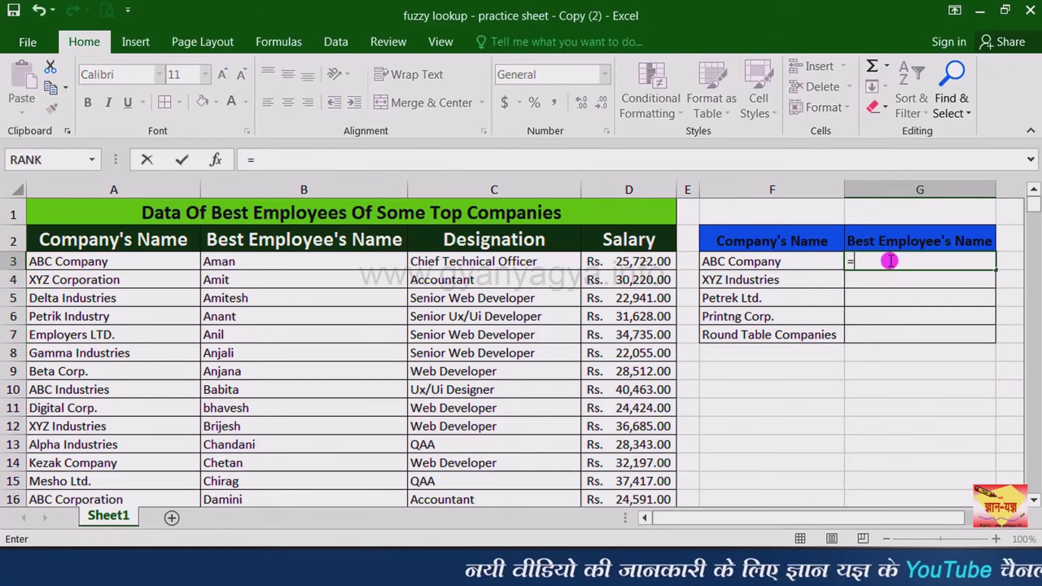
{"action": "type", "text": "vloo"}
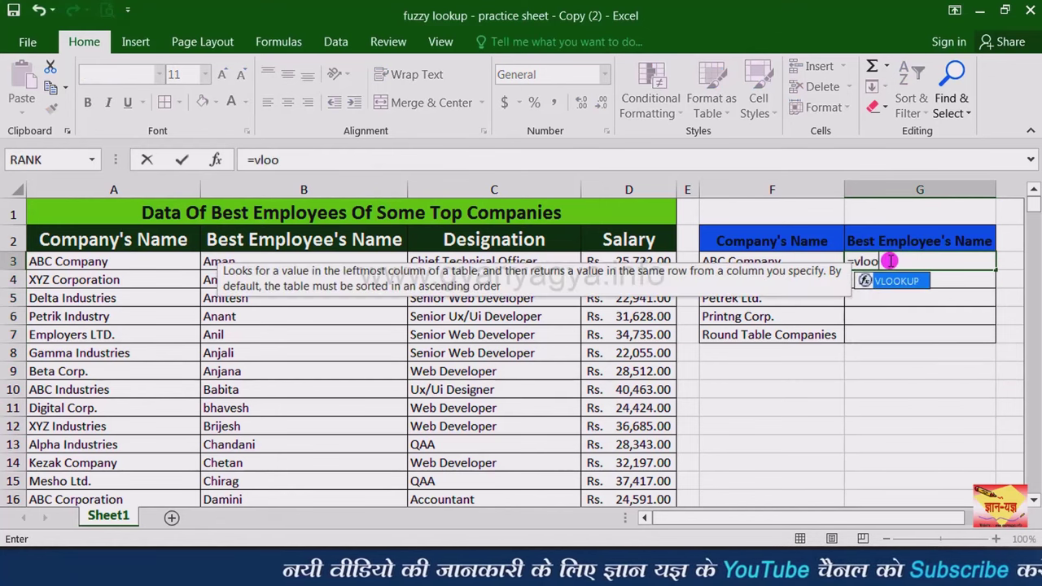
{"action": "double_click", "coordinate": [892, 282]}
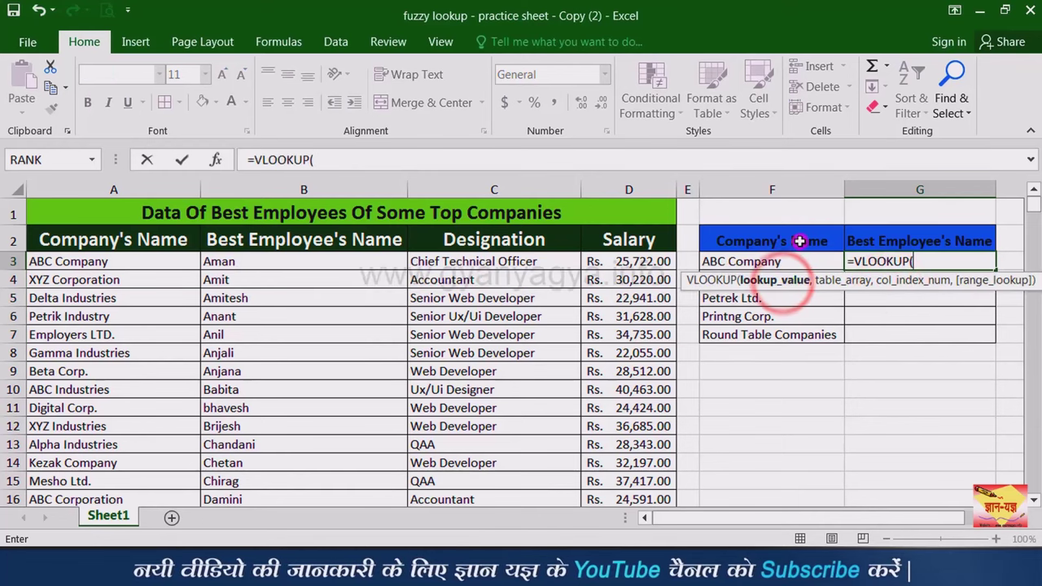
{"action": "left_click", "coordinate": [790, 266]}
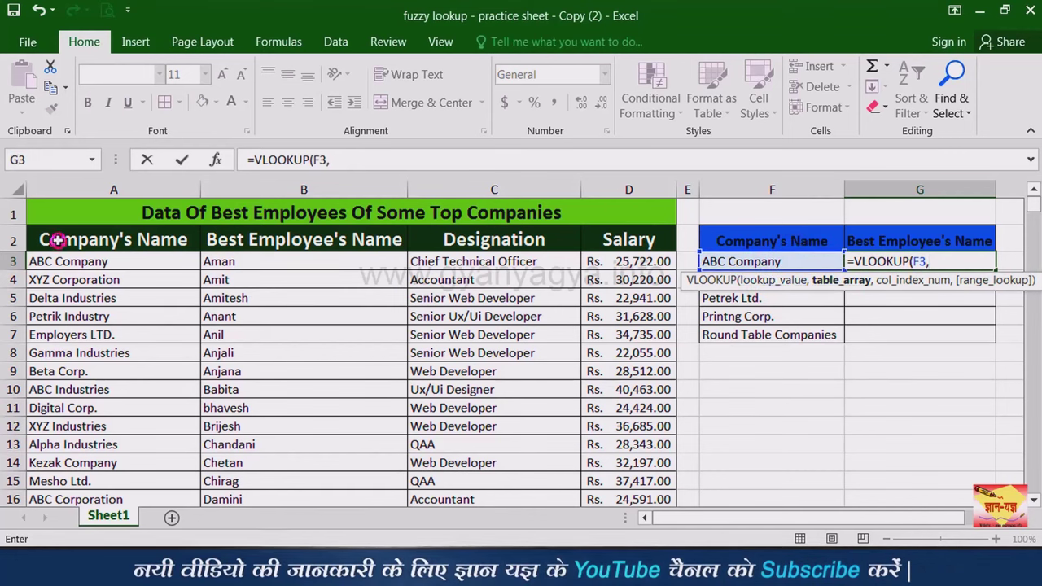
{"action": "left_click_drag", "start_coordinate": [168, 259], "coordinate": [606, 513]}
{"action": "type", "text": ","}
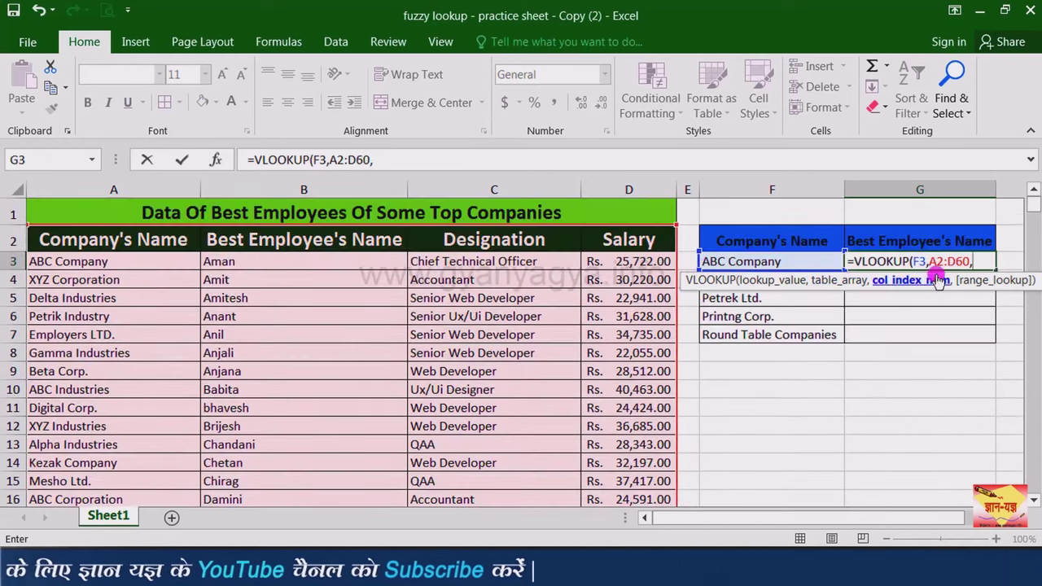
{"action": "type", "text": "2,"}
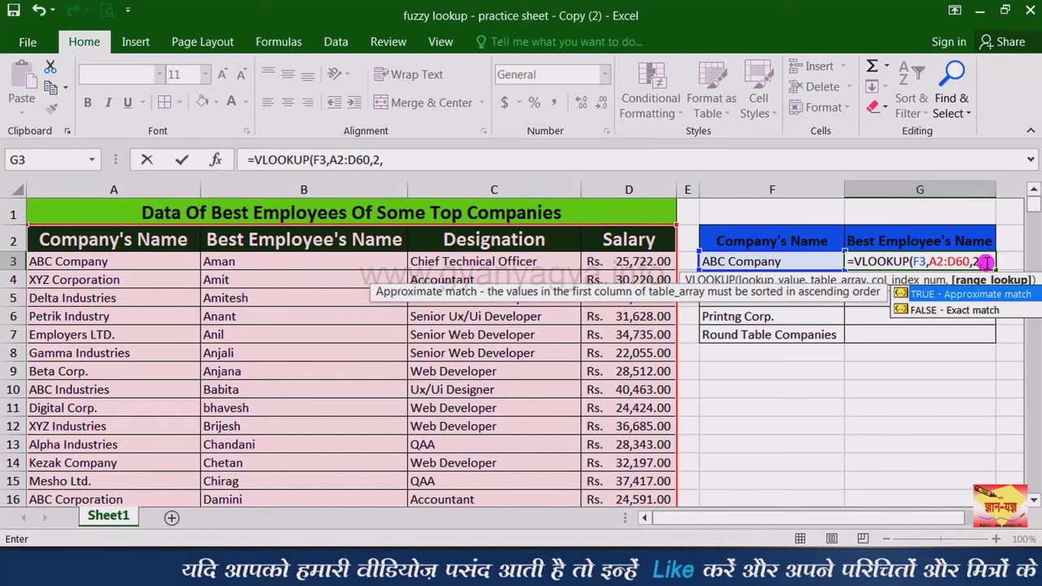
{"action": "type", "text": "1"}
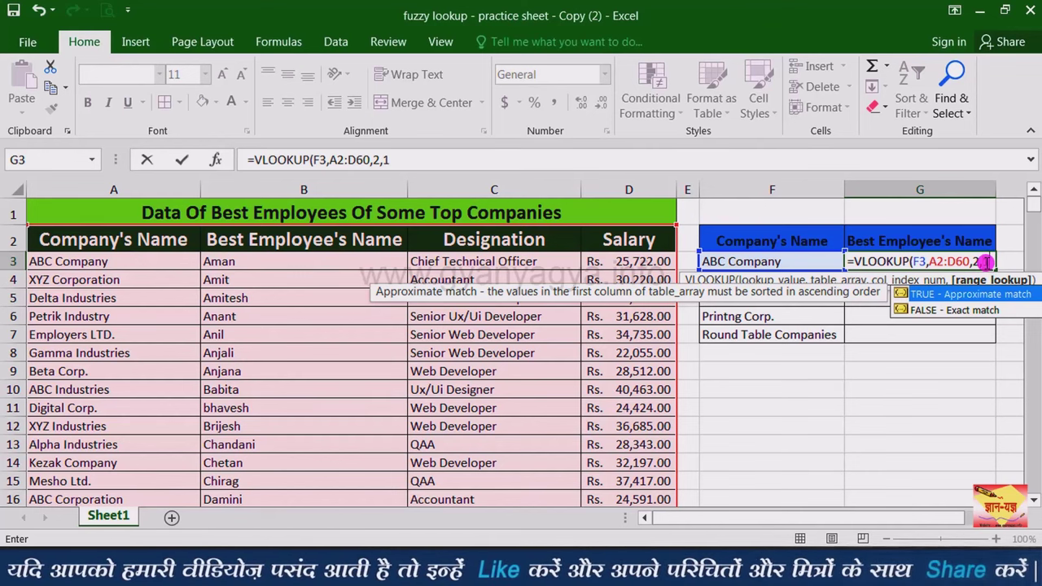
{"action": "type", "text": ")"}
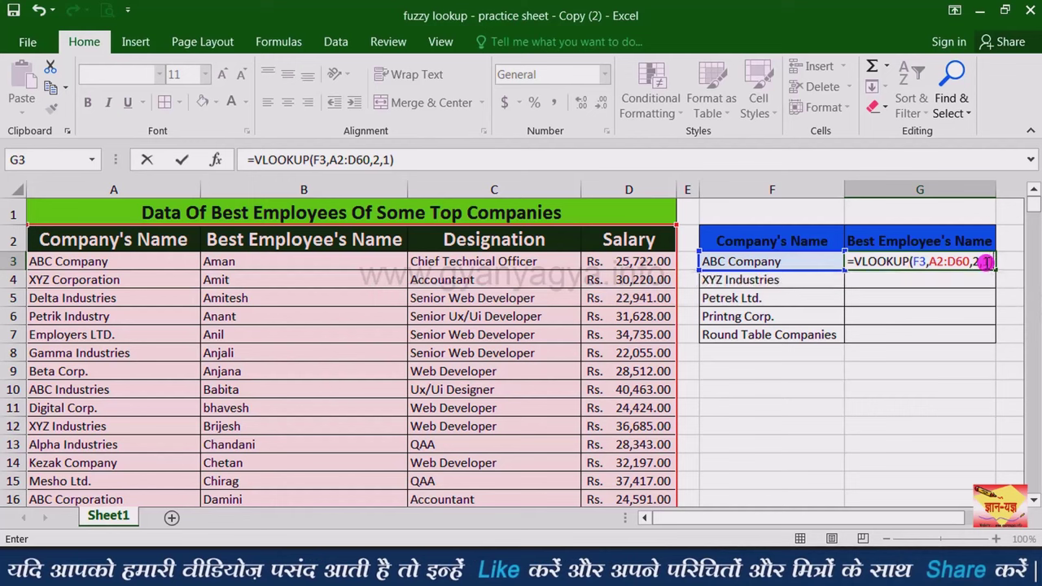
{"action": "key", "text": "Return"}
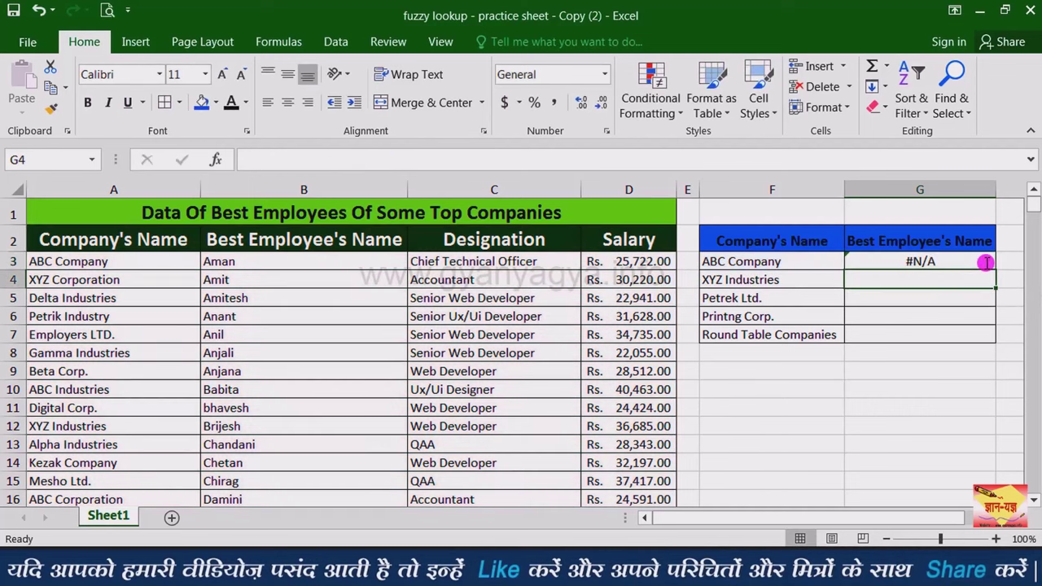
Copy the approximate-match lookup down to G7, then minimize the Excel workbook.
{"action": "left_click", "coordinate": [944, 259]}
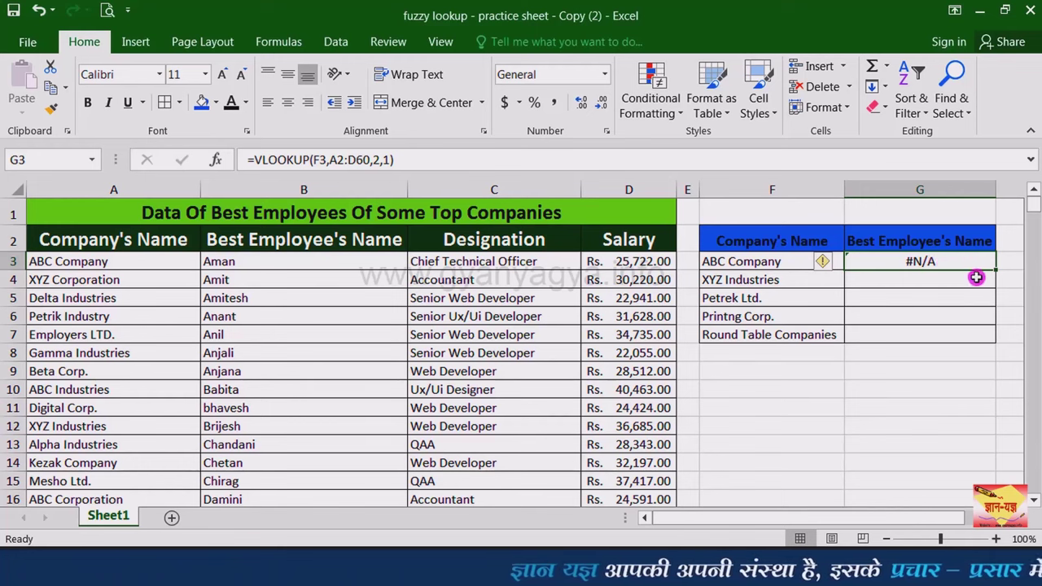
{"action": "left_click_drag", "start_coordinate": [994, 268], "coordinate": [991, 338]}
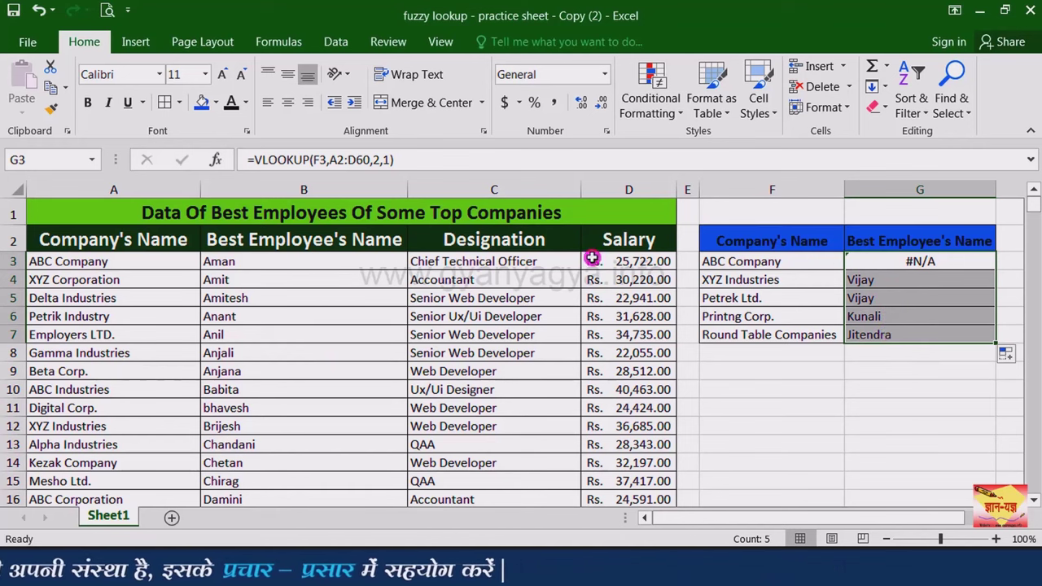
{"action": "left_click", "coordinate": [661, 275]}
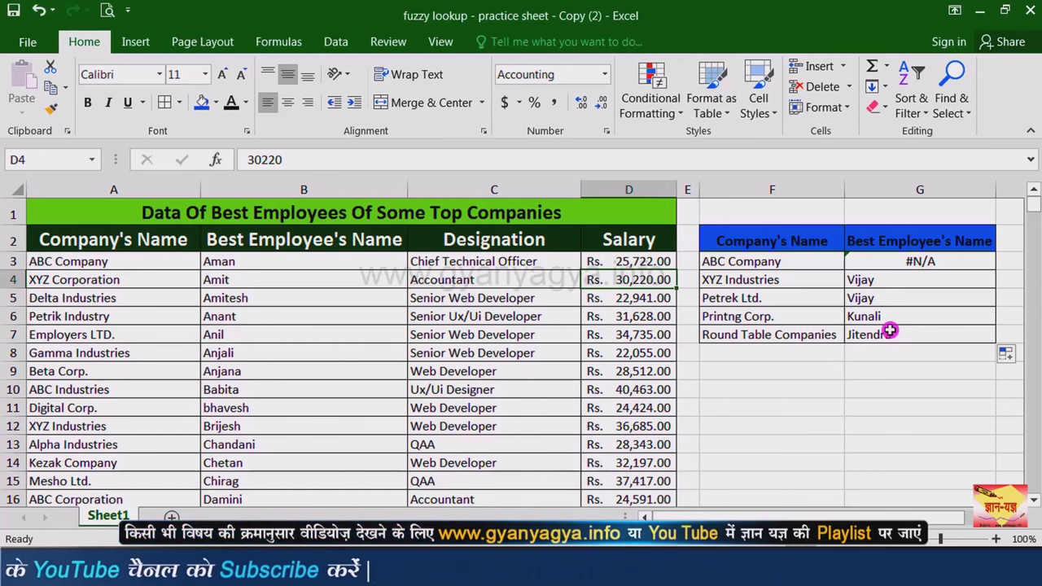
{"action": "left_click", "coordinate": [981, 11]}
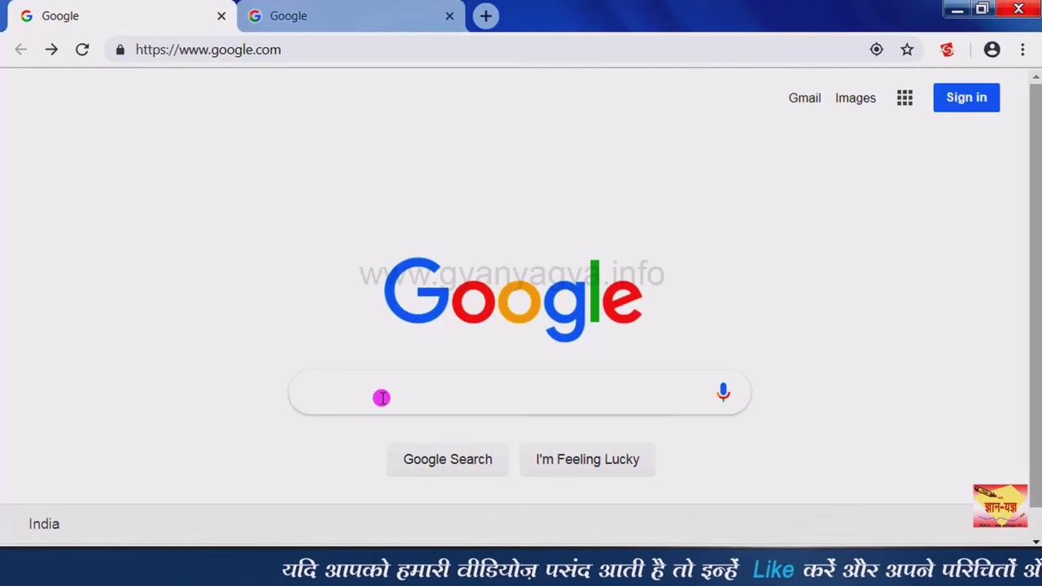
Search Google for 'download fuzzy lookup add' and open Microsoft's Fuzzy Lookup Add-In download page.
{"action": "type", "text": "dow"}
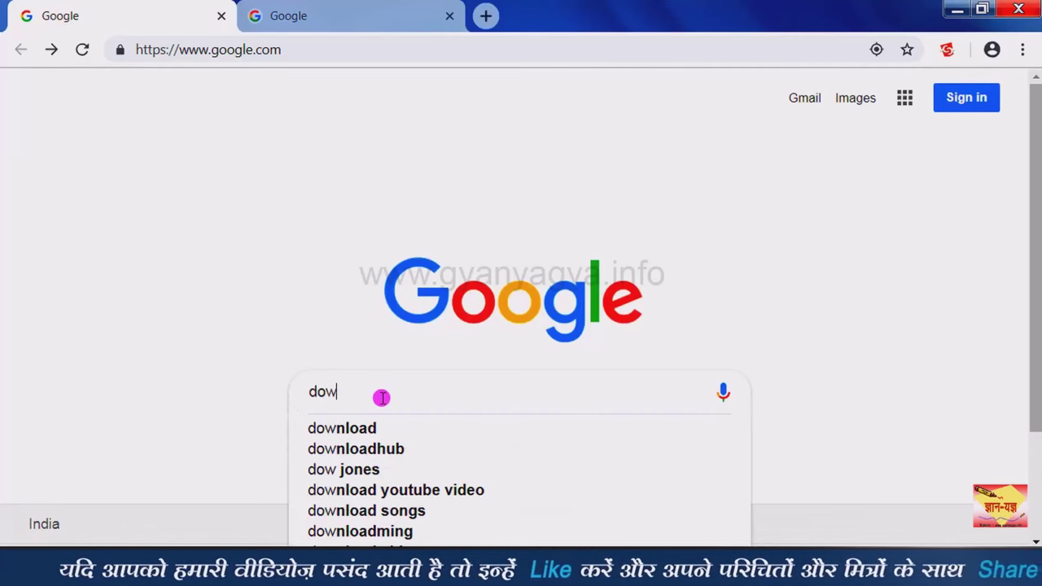
{"action": "type", "text": "nload fuzz"}
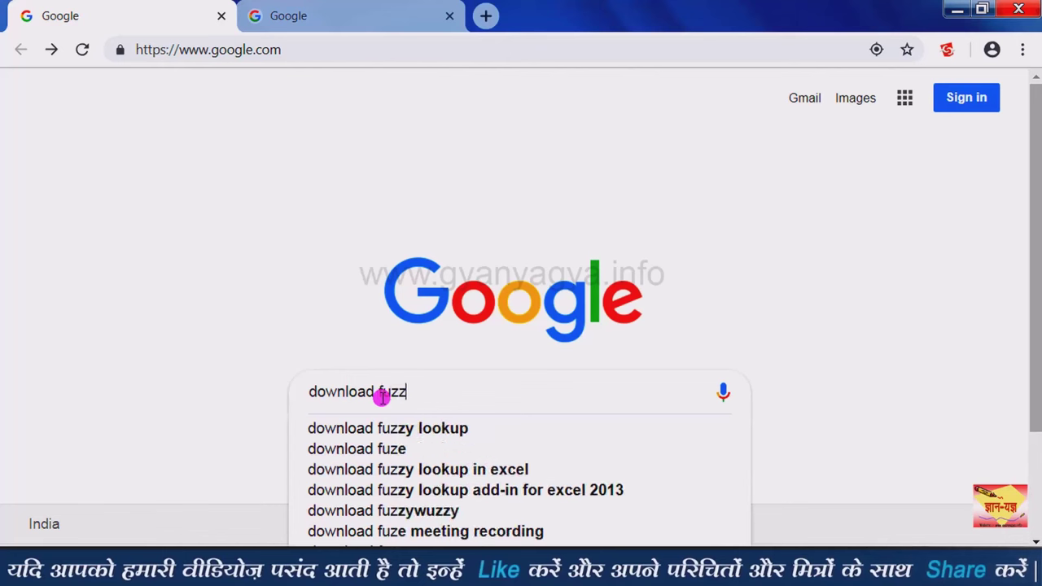
{"action": "type", "text": "y lookup "}
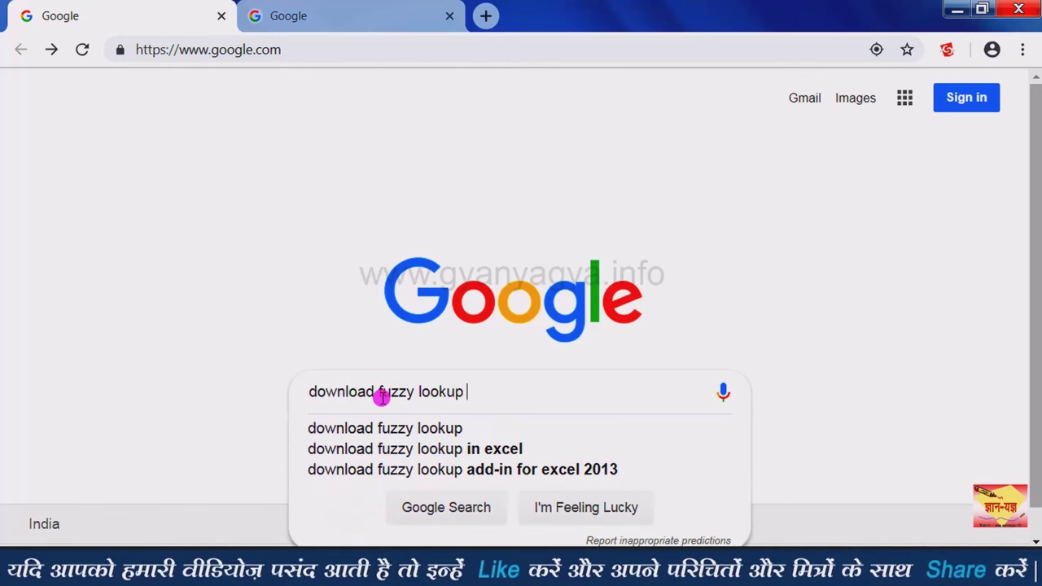
{"action": "type", "text": "add in"}
{"action": "key", "text": "Return"}
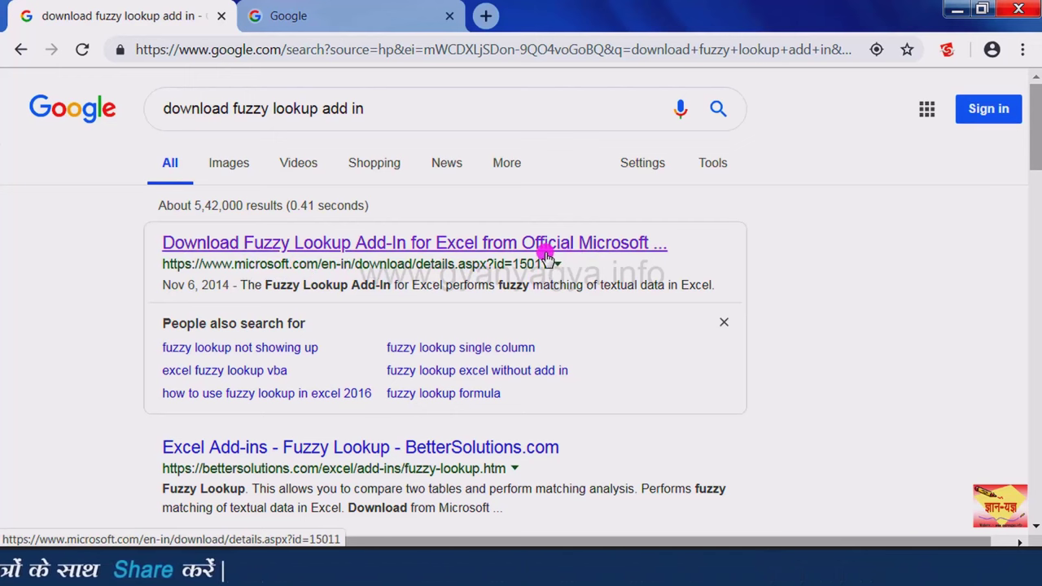
{"action": "left_click", "coordinate": [347, 250]}
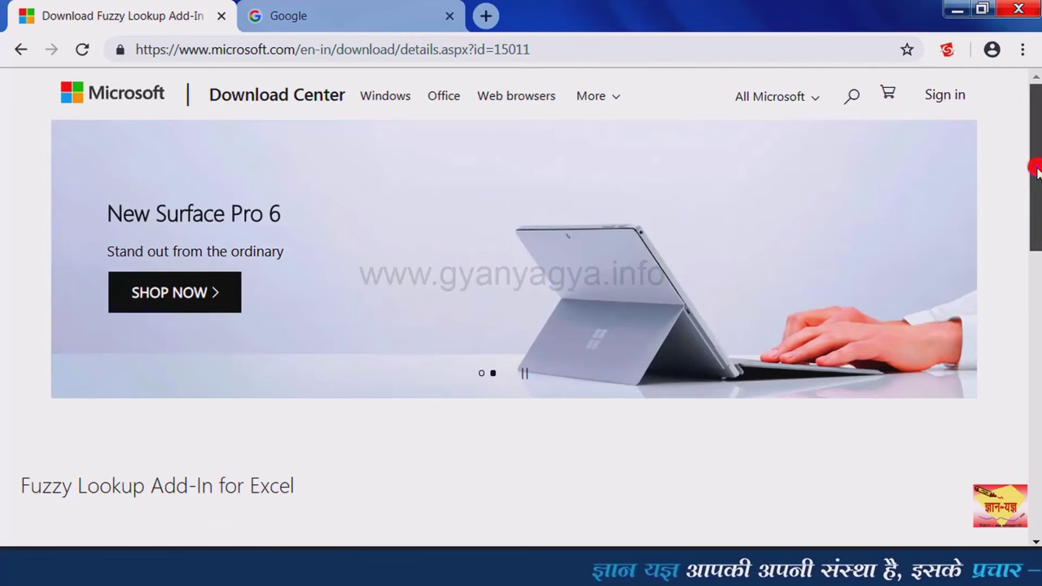
Download the Fuzzy Lookup Add-In installer and launch Setup (1).exe.
{"action": "left_click_drag", "start_coordinate": [1036, 167], "coordinate": [1038, 293]}
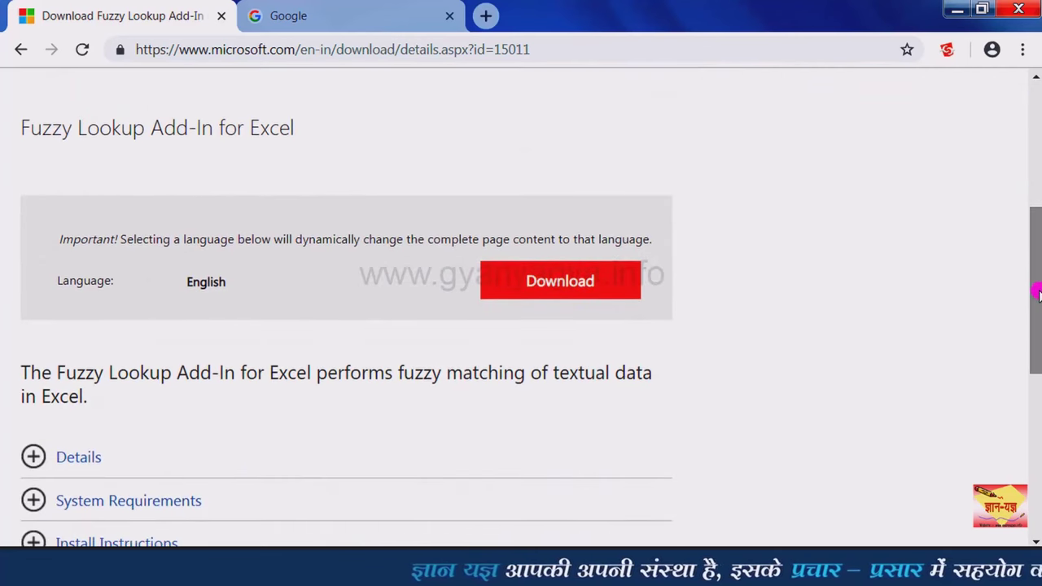
{"action": "left_click", "coordinate": [610, 283]}
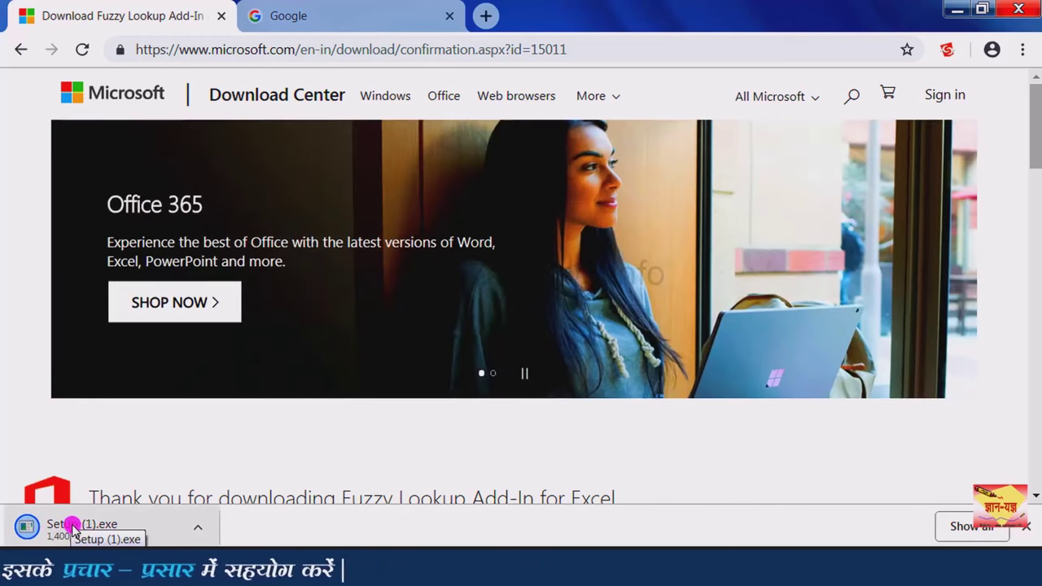
{"action": "left_click", "coordinate": [69, 525]}
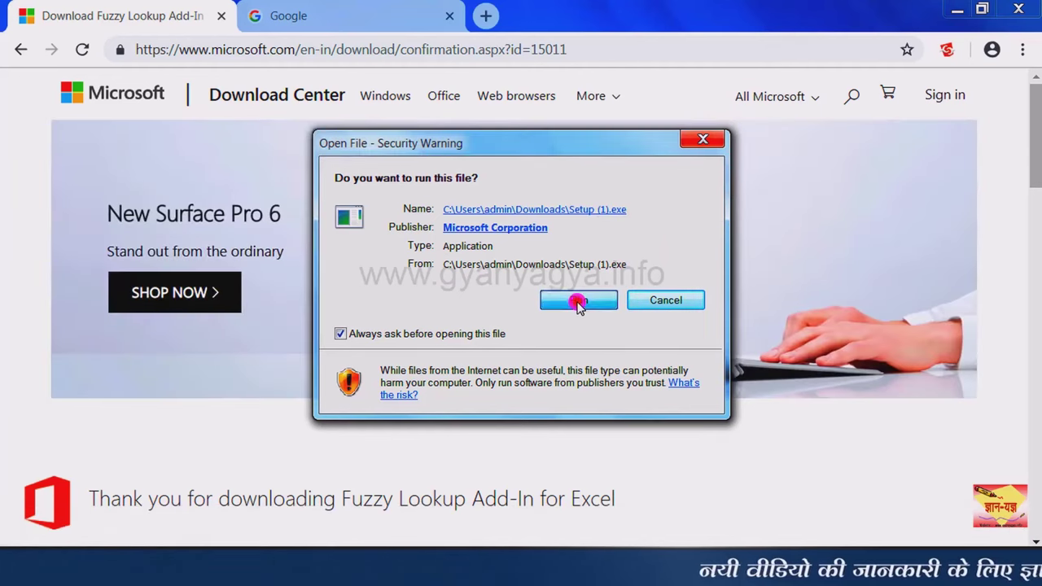
Run the Fuzzy Lookup setup, accept the license, finish installing, and return to the practice workbook.
{"action": "left_click", "coordinate": [578, 300]}
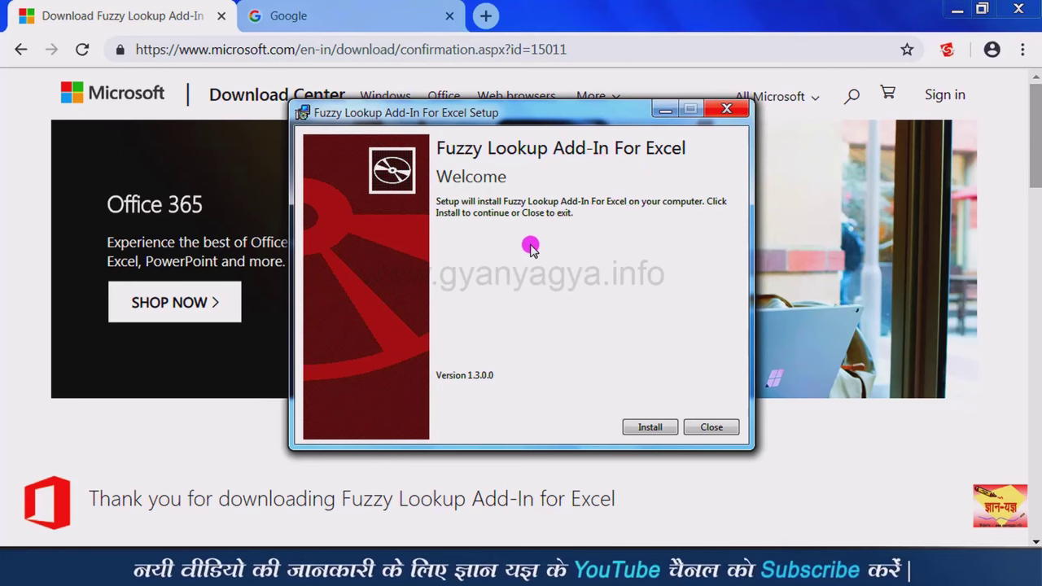
{"action": "left_click", "coordinate": [655, 427]}
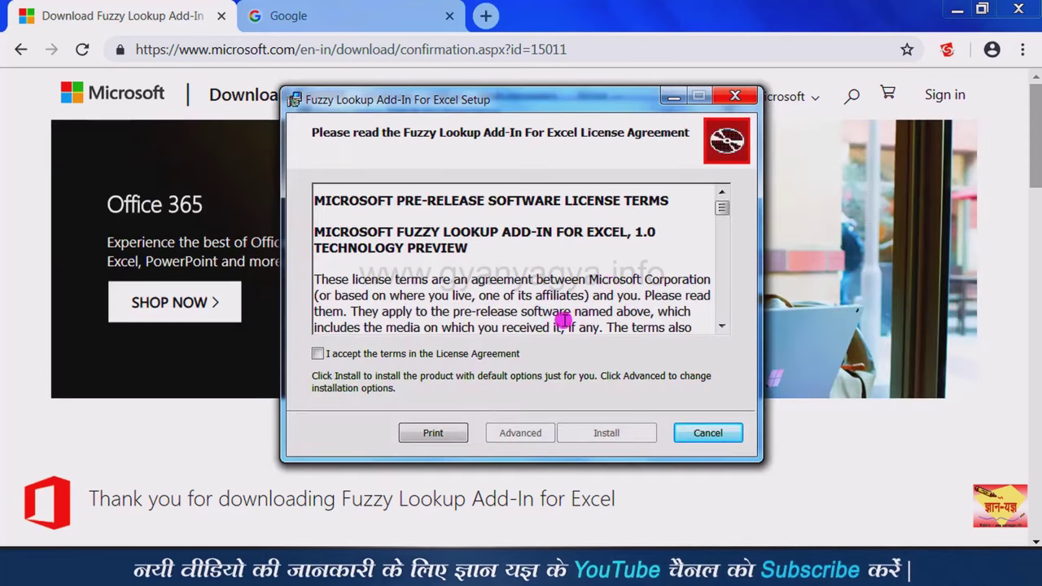
{"action": "left_click", "coordinate": [318, 353]}
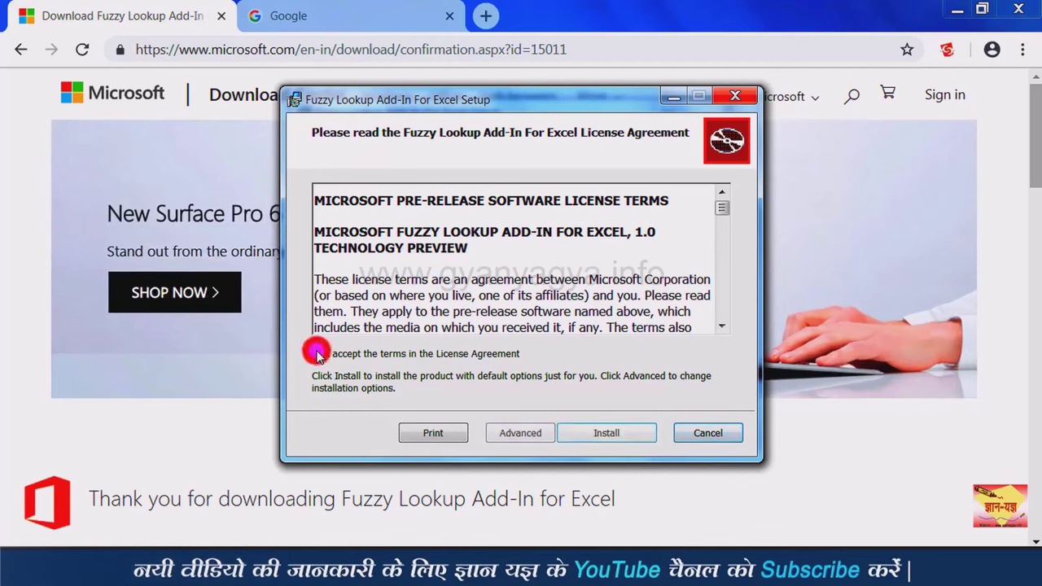
{"action": "left_click", "coordinate": [619, 434]}
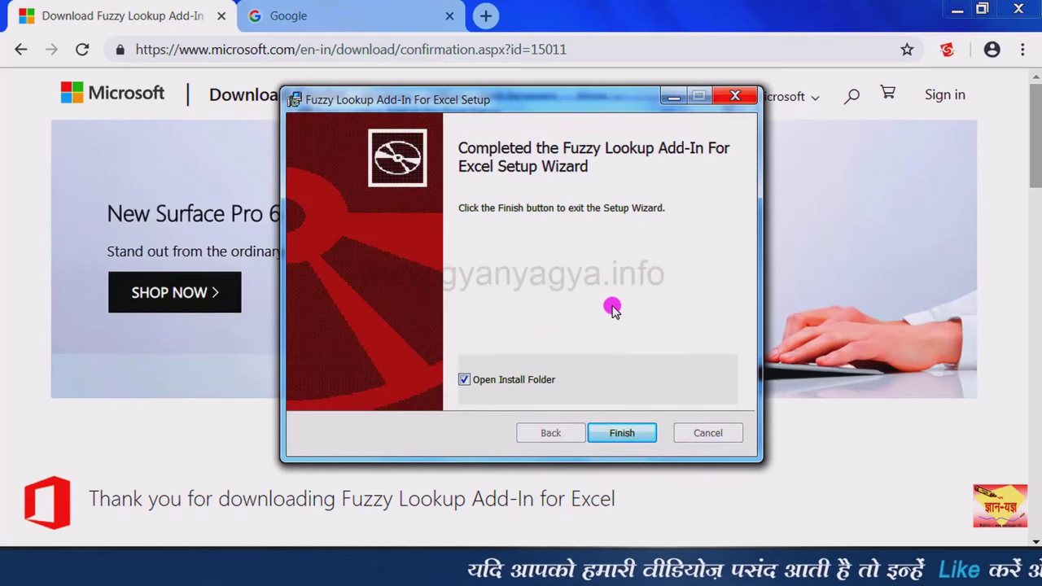
{"action": "left_click", "coordinate": [625, 432]}
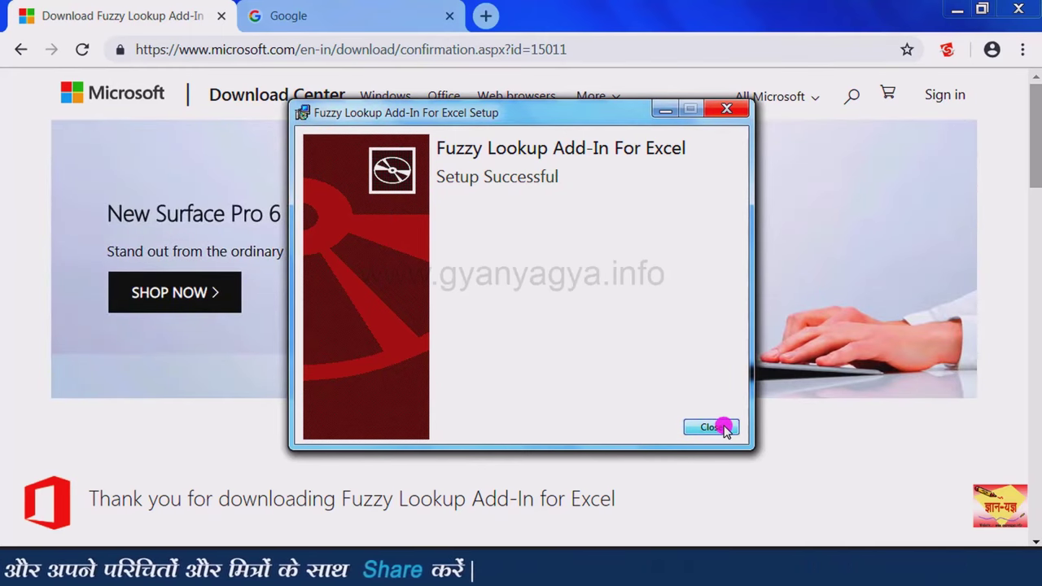
{"action": "left_click", "coordinate": [722, 428]}
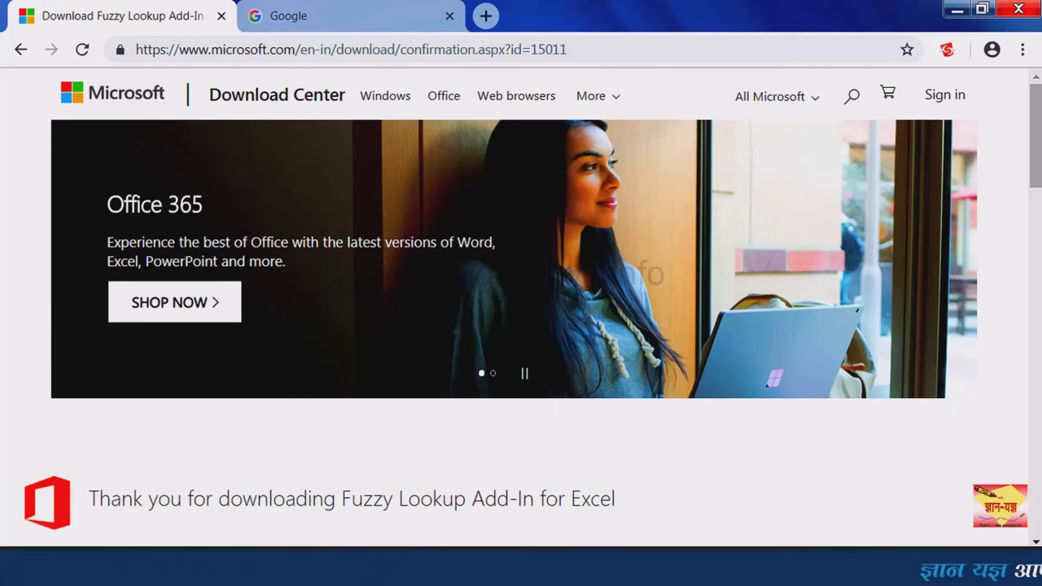
{"action": "left_click", "coordinate": [372, 491]}
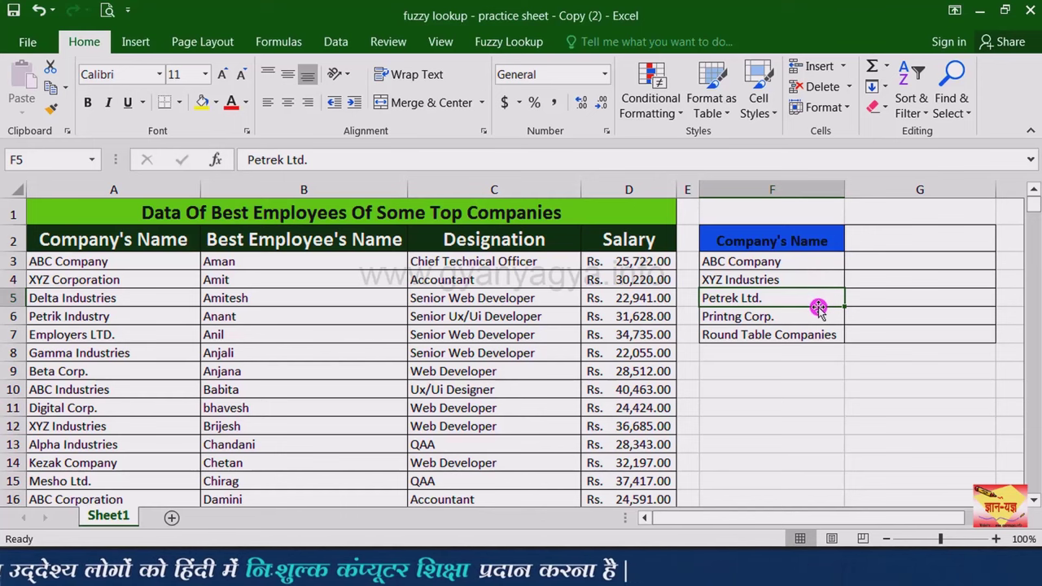
Convert the Company's Name list F2:F7 into a table with headers, Table1.
{"action": "left_click", "coordinate": [786, 236]}
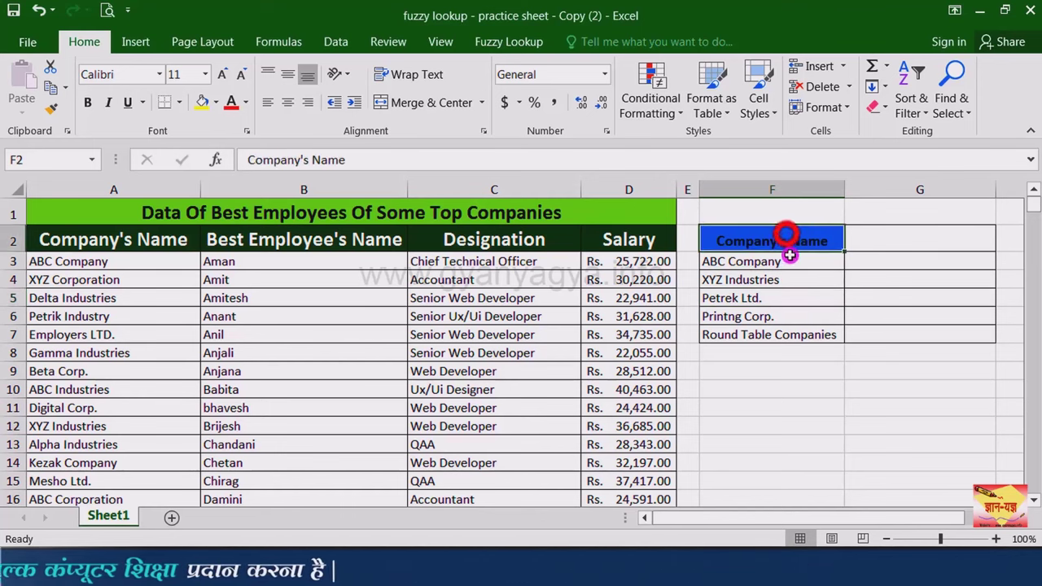
{"action": "left_click_drag", "start_coordinate": [789, 255], "coordinate": [800, 342]}
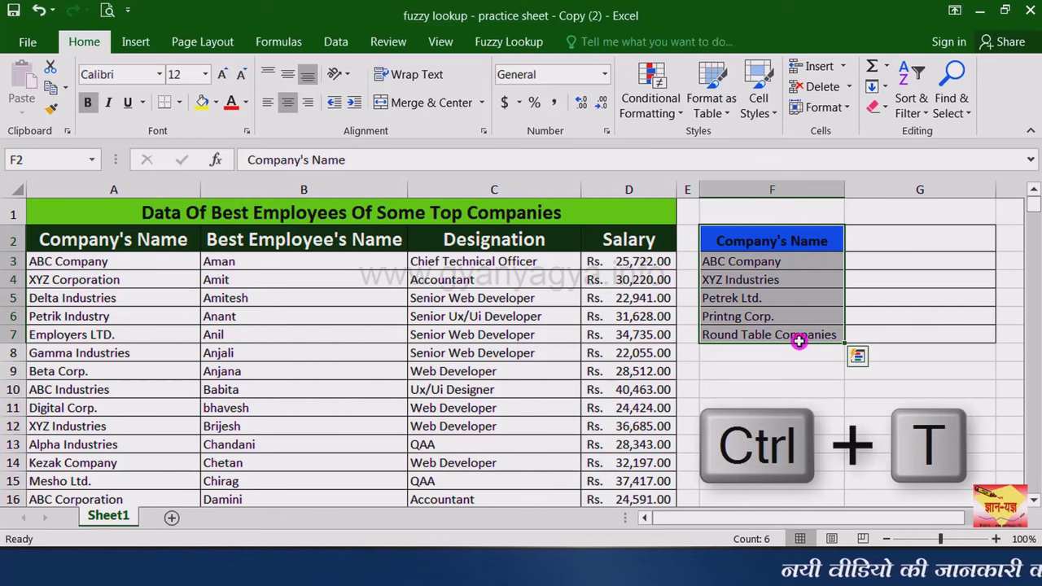
{"action": "key", "text": "ctrl+t"}
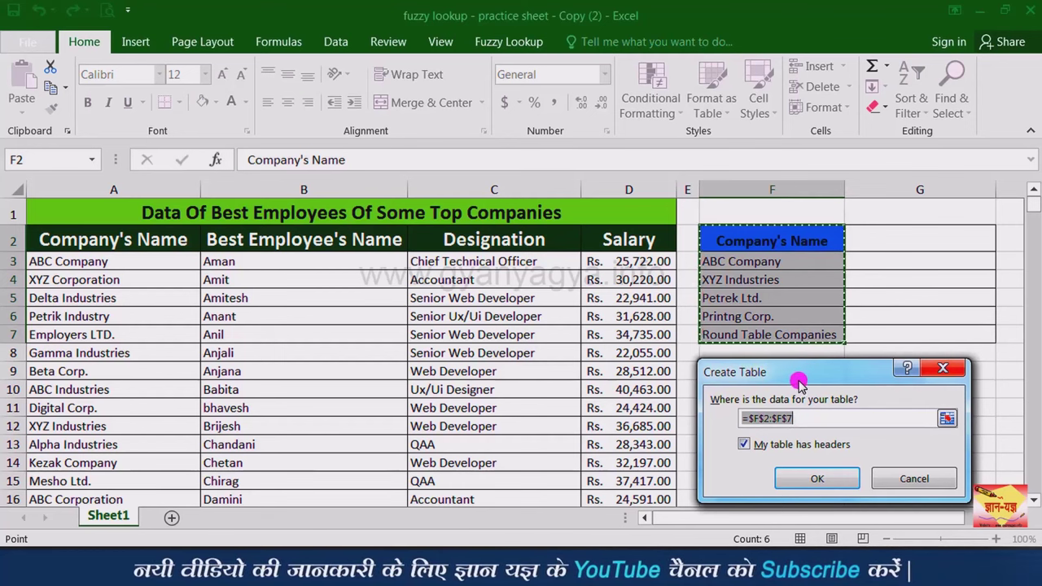
{"action": "left_click", "coordinate": [814, 481]}
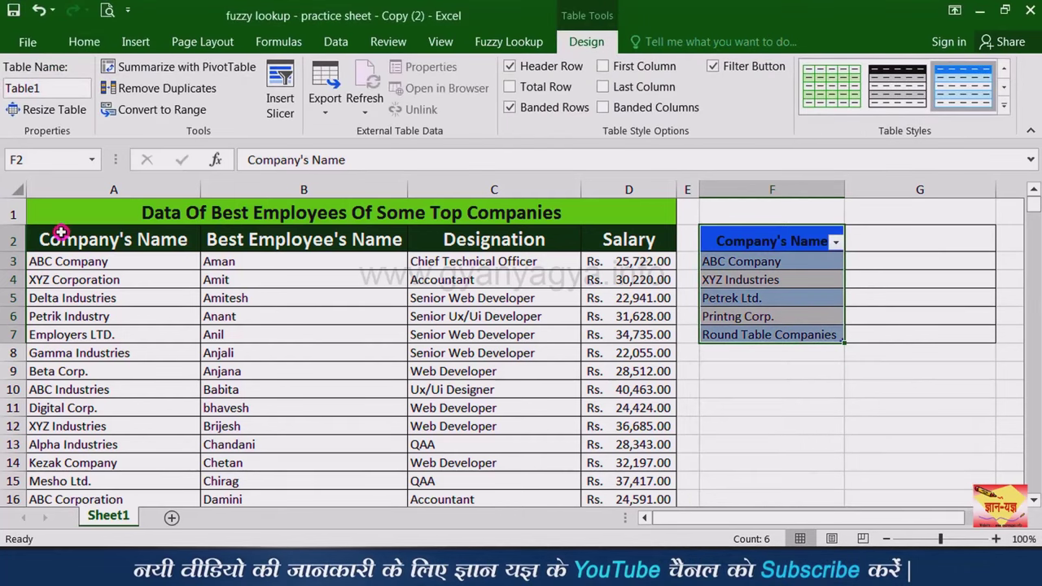
{"action": "left_click_drag", "start_coordinate": [60, 233], "coordinate": [596, 439]}
Convert the employee data A2:D60 into a second table with headers, Table2.
{"action": "key", "text": "ctrl+z"}
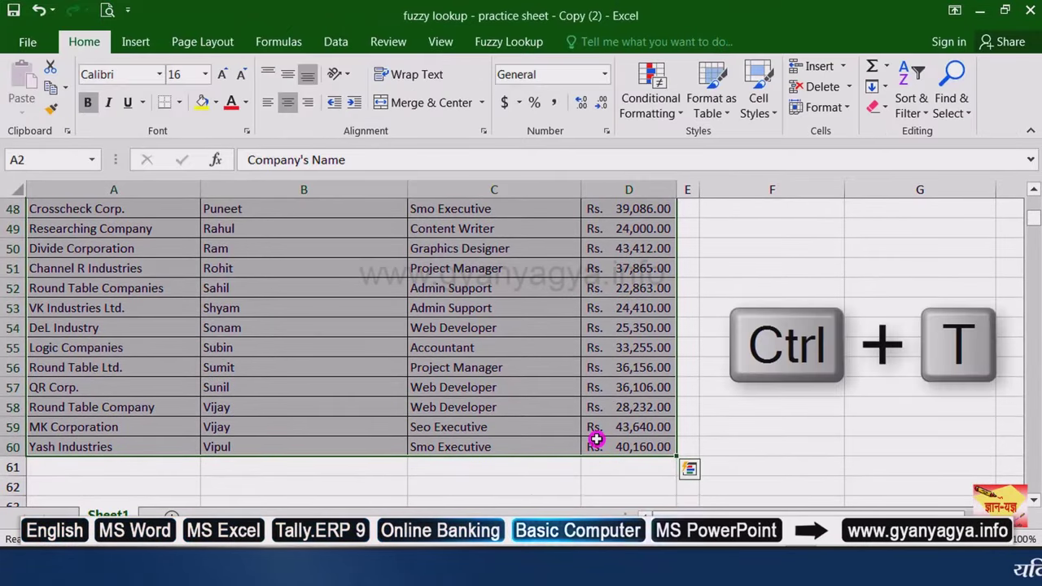
{"action": "key", "text": "ctrl+t"}
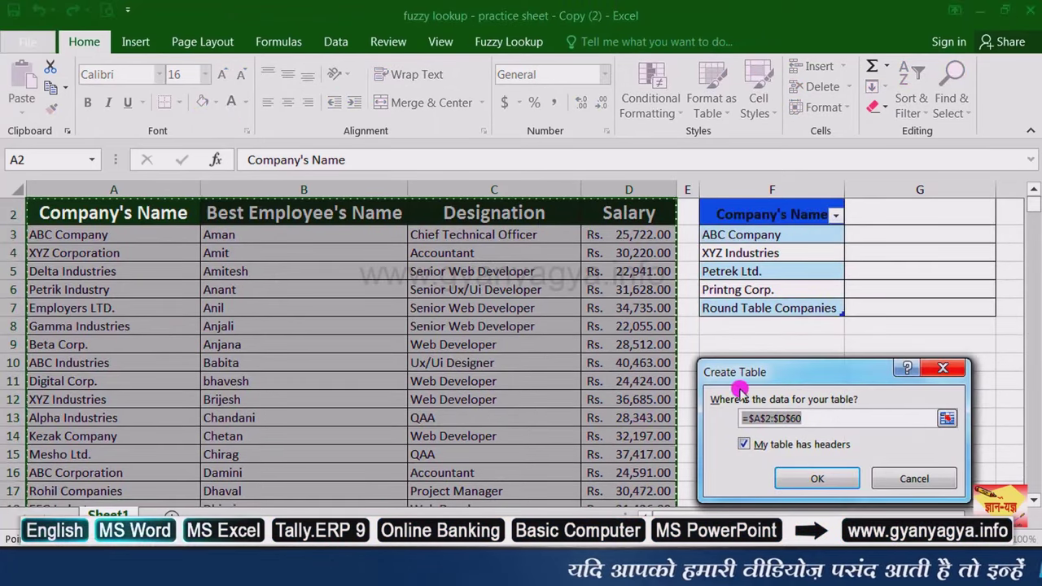
{"action": "left_click", "coordinate": [809, 482]}
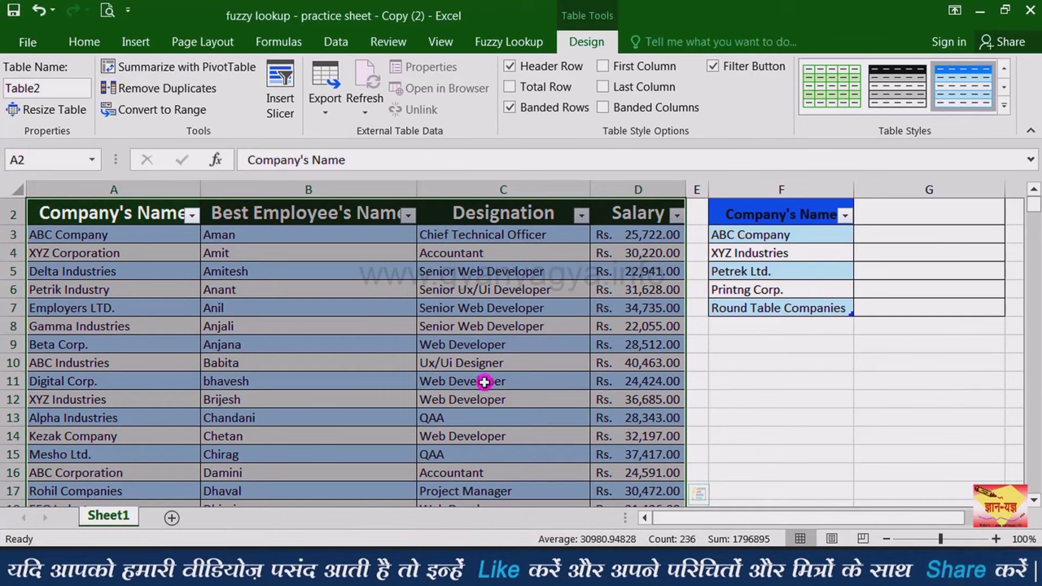
{"action": "left_click", "coordinate": [520, 42]}
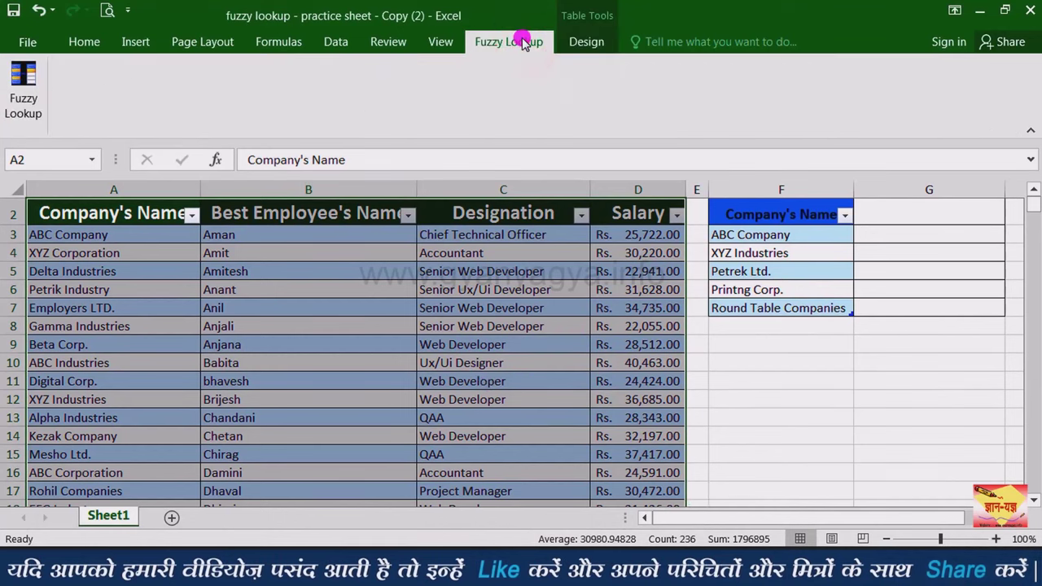
In the Fuzzy Lookup pane, set Table1 as the left table and Table2 as the right table.
{"action": "left_click", "coordinate": [24, 94]}
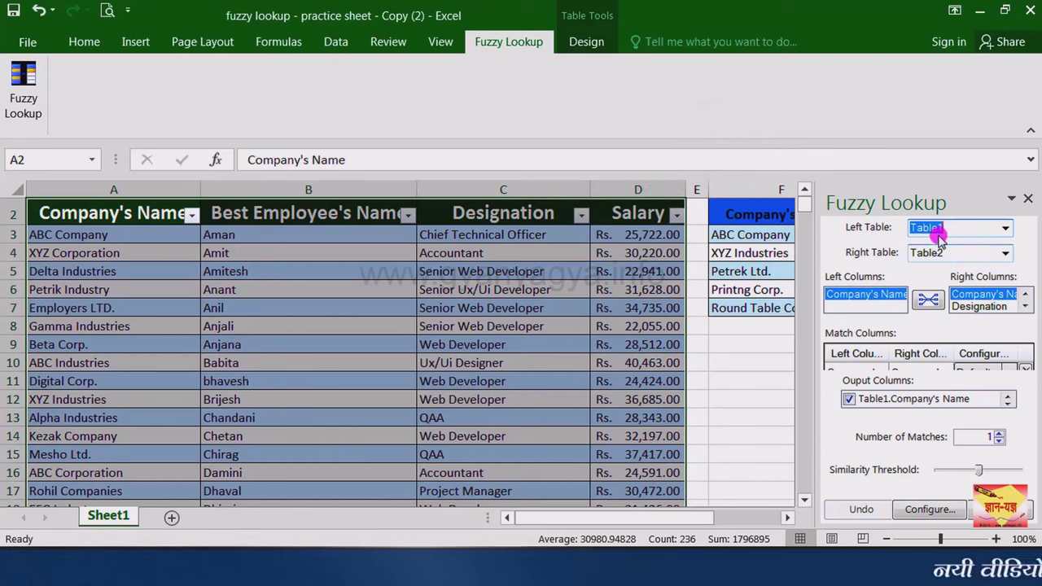
{"action": "left_click", "coordinate": [1008, 231]}
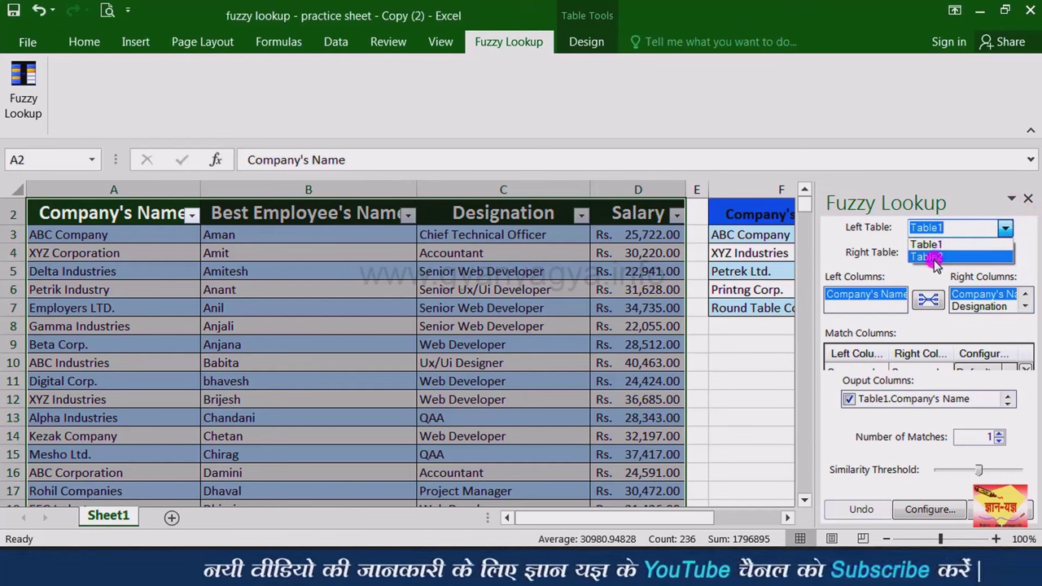
{"action": "left_click", "coordinate": [920, 274]}
{"action": "left_click", "coordinate": [1009, 256]}
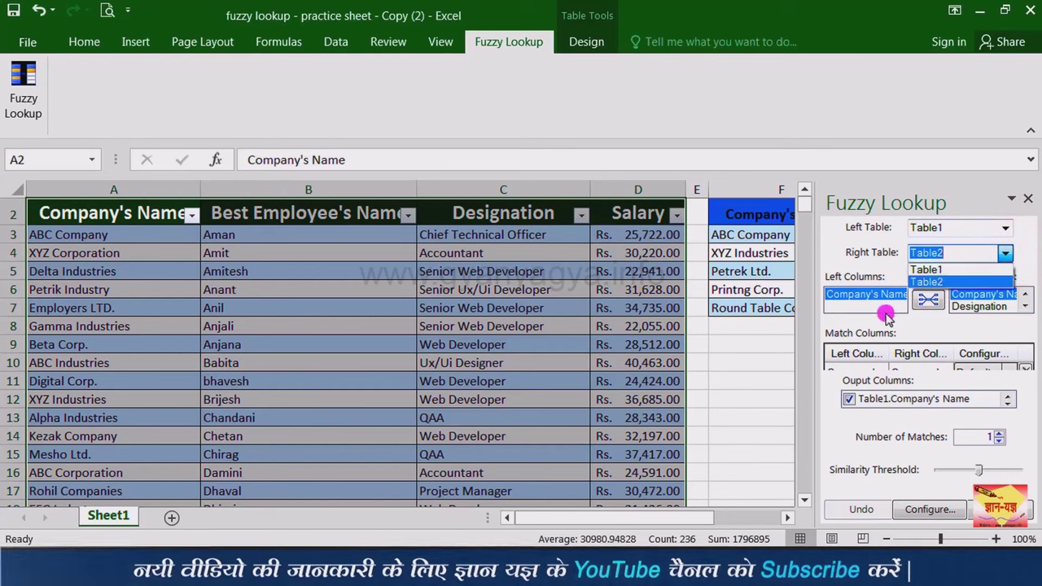
{"action": "left_click", "coordinate": [886, 230]}
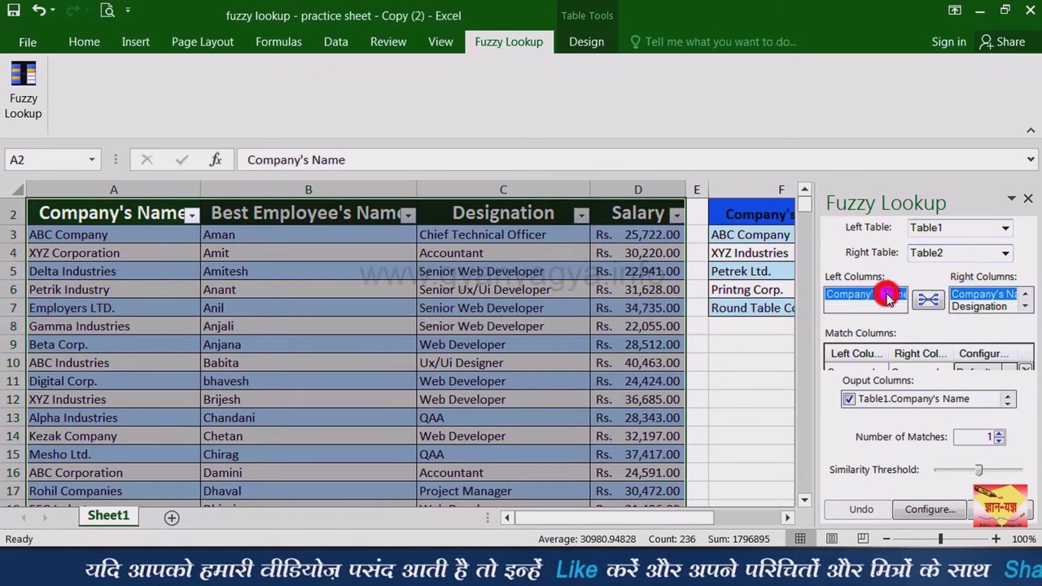
Bind Table1's Company's Name to Table2's Company's Name as the match pair.
{"action": "left_click", "coordinate": [889, 297]}
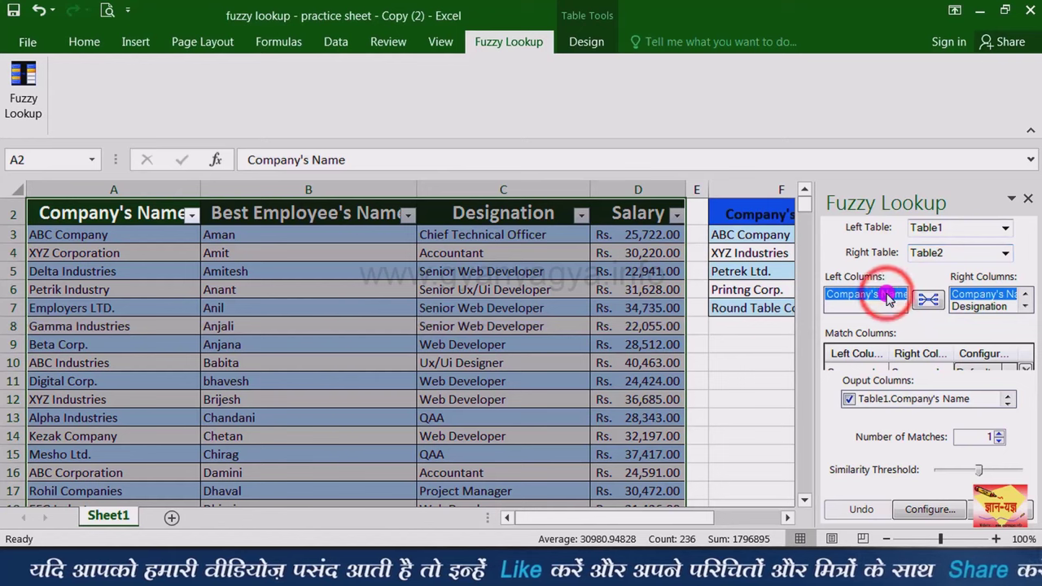
{"action": "left_click", "coordinate": [999, 295]}
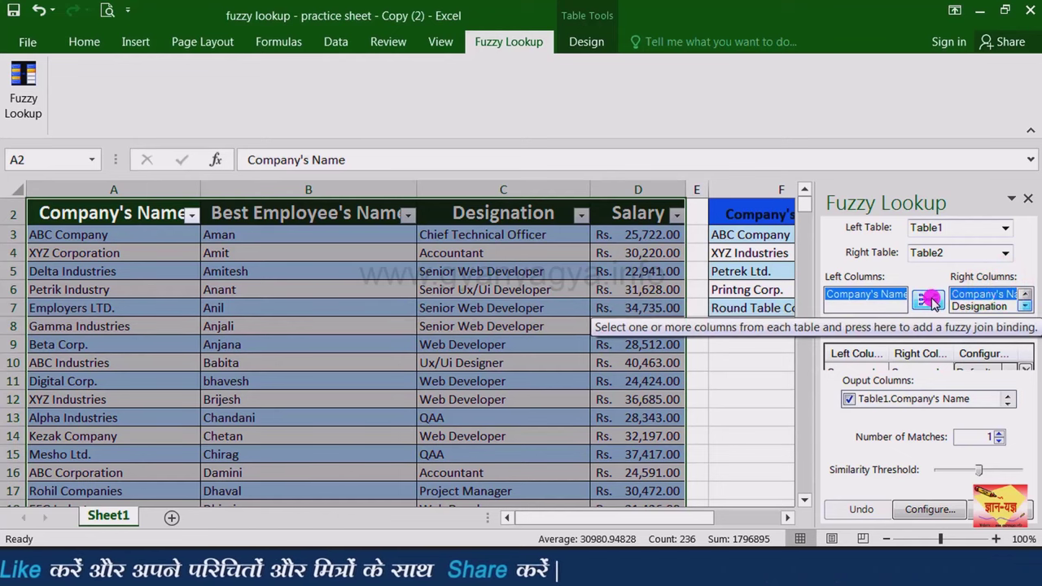
{"action": "left_click", "coordinate": [928, 300]}
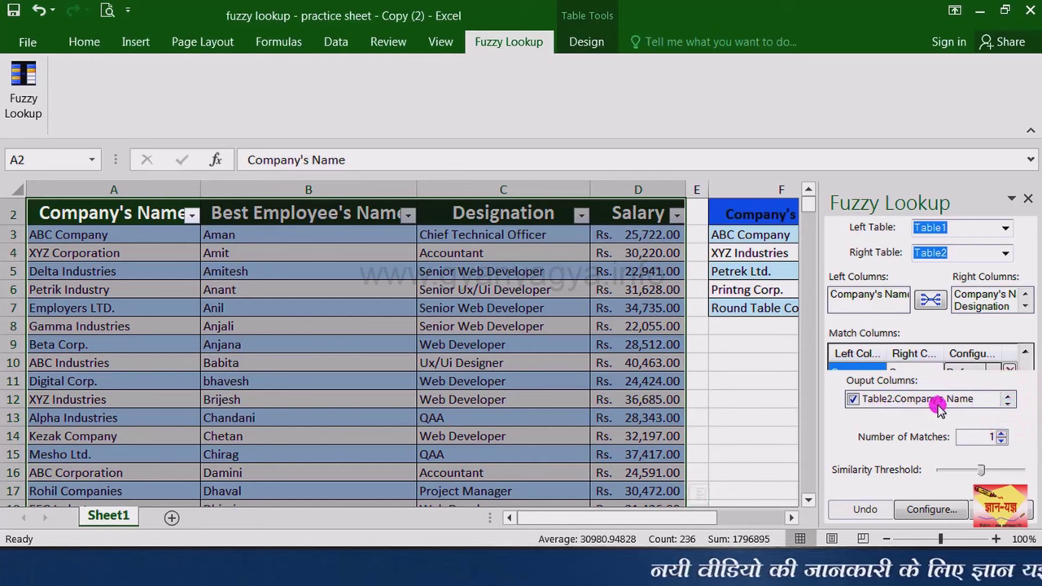
{"action": "left_click", "coordinate": [1010, 403]}
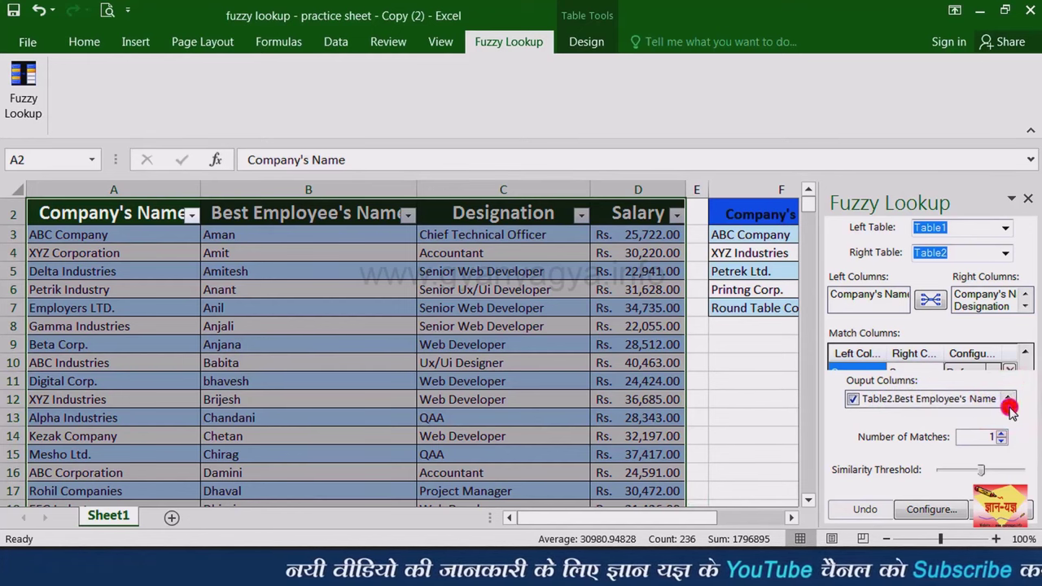
{"action": "left_click", "coordinate": [1008, 401]}
{"action": "left_click", "coordinate": [1007, 402]}
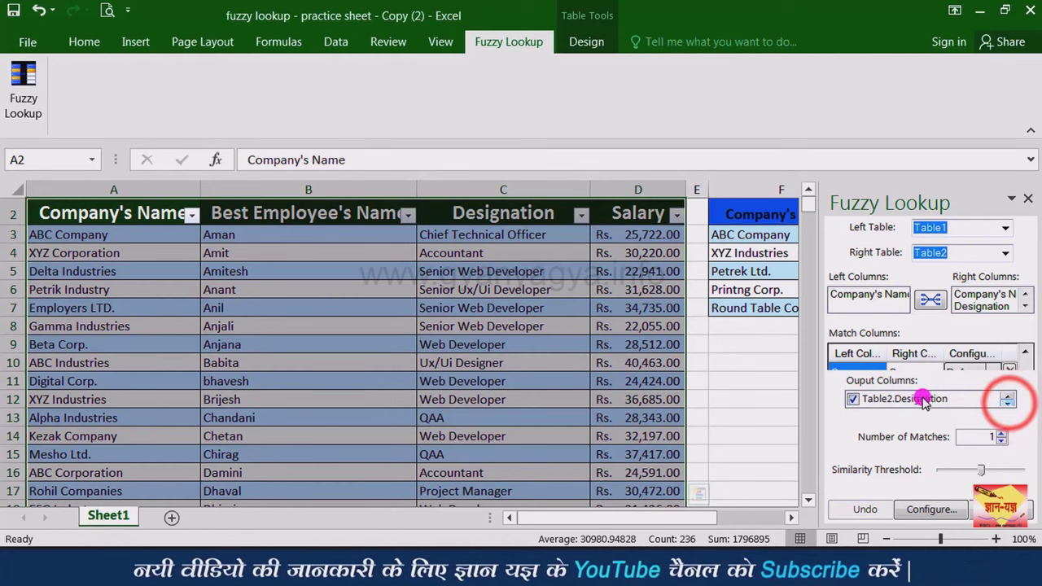
{"action": "left_click", "coordinate": [993, 401]}
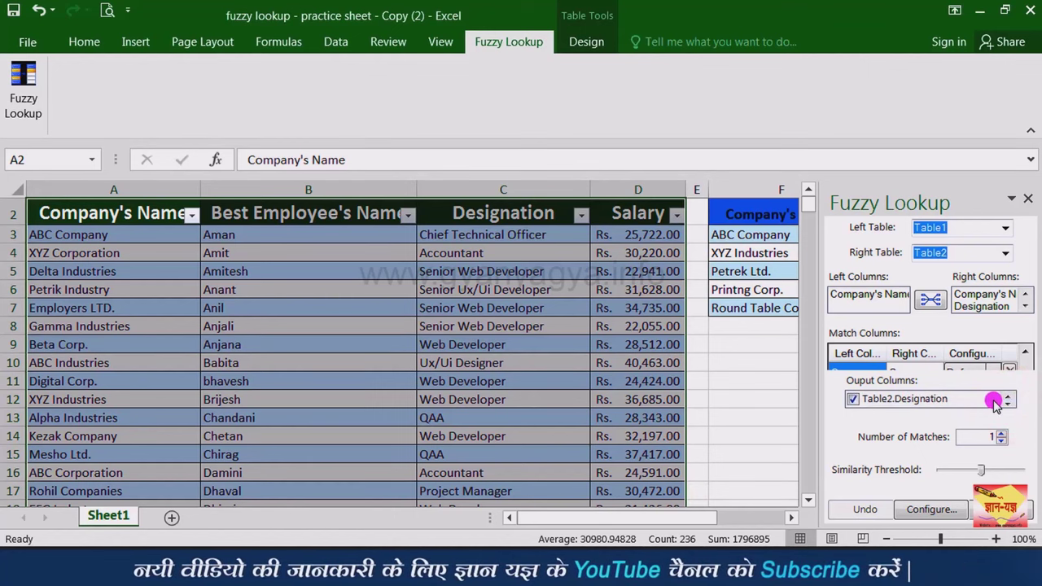
{"action": "left_click", "coordinate": [923, 400]}
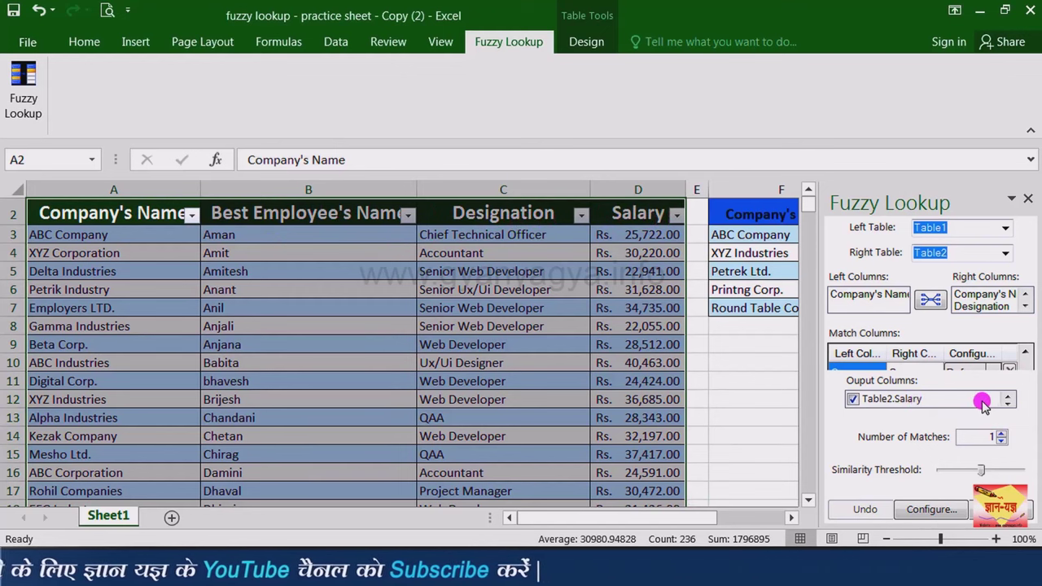
{"action": "left_click", "coordinate": [1007, 400]}
{"action": "left_click", "coordinate": [1007, 399]}
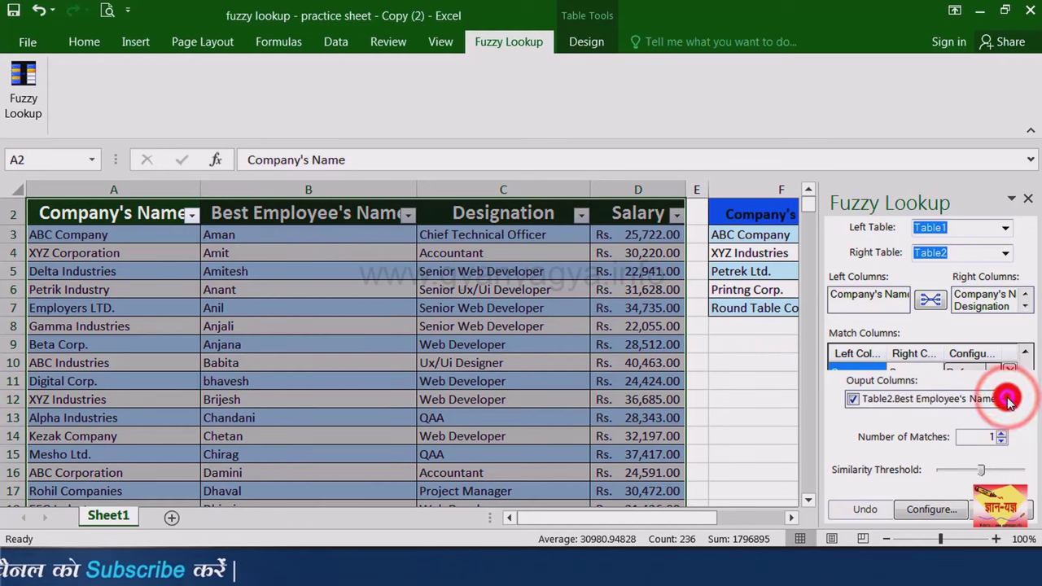
{"action": "left_click", "coordinate": [1007, 399]}
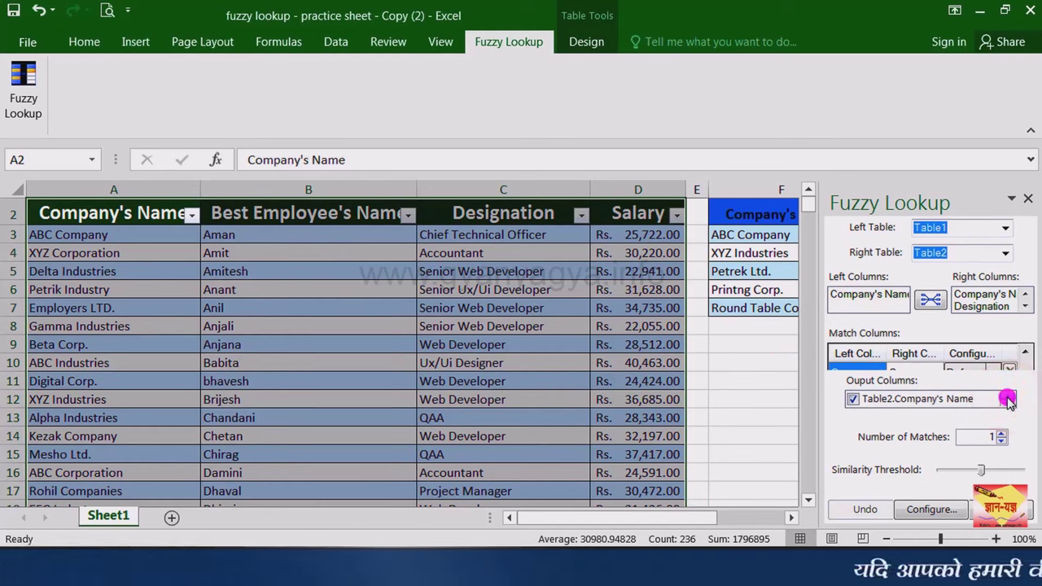
{"action": "left_click", "coordinate": [1007, 399]}
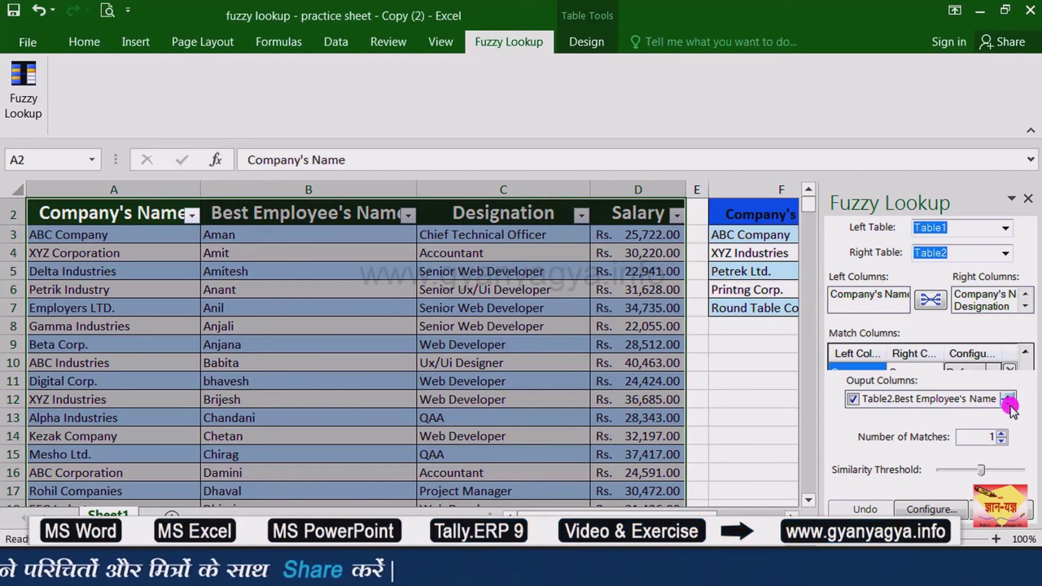
{"action": "left_click", "coordinate": [1007, 405]}
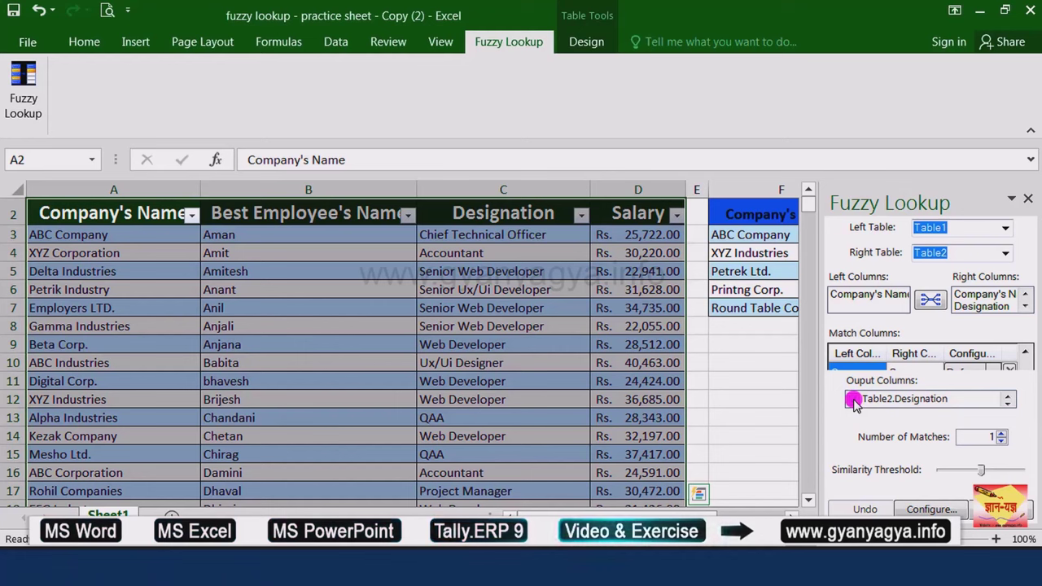
Uncheck the Table2.Designation and Table2.Salary outputs and lower the similarity threshold to about 0.1.
{"action": "left_click", "coordinate": [853, 399]}
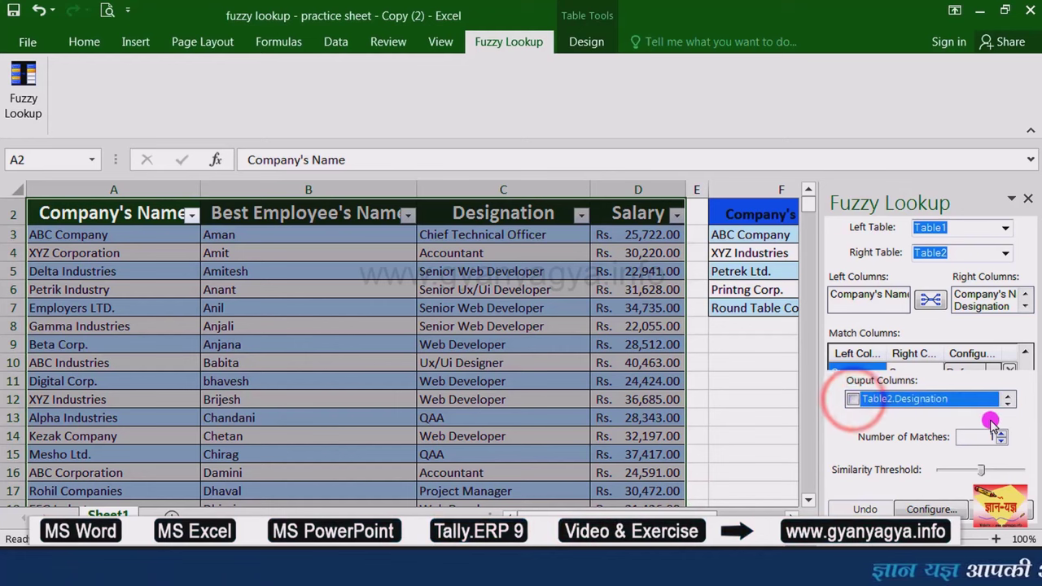
{"action": "left_click", "coordinate": [1009, 404]}
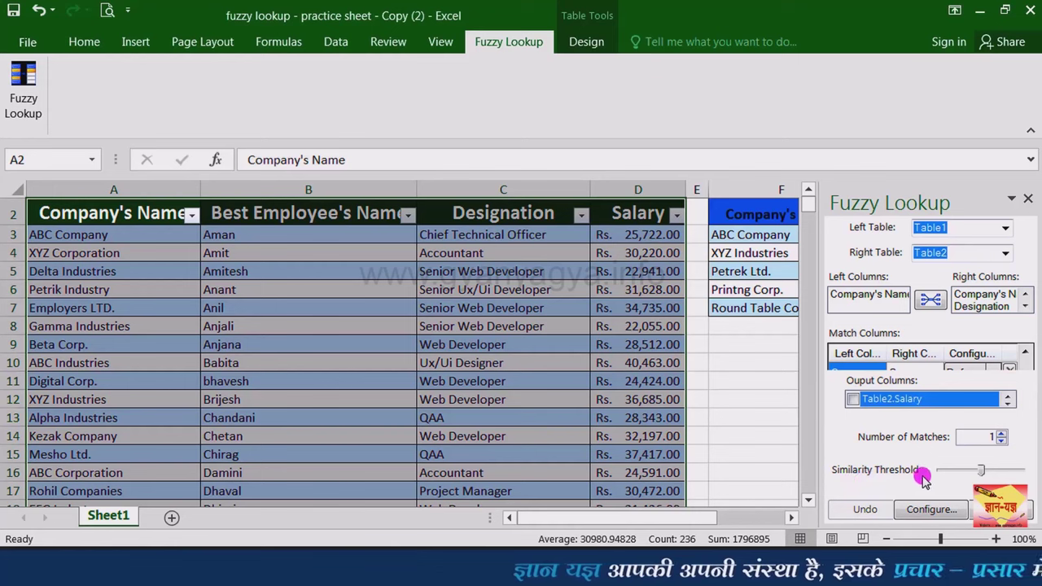
{"action": "mouse_move", "coordinate": [924, 480]}
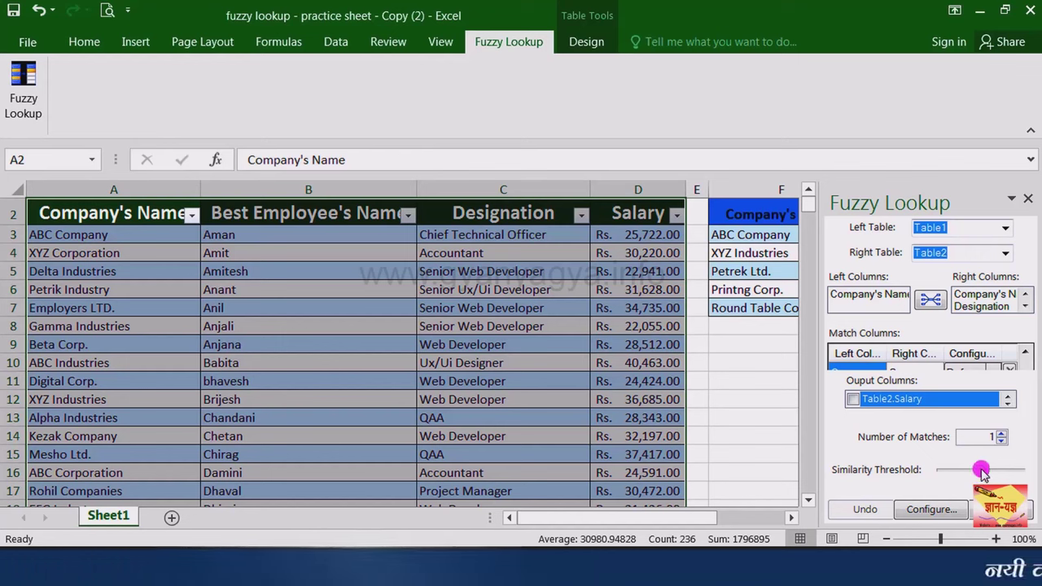
{"action": "left_click_drag", "start_coordinate": [982, 475], "coordinate": [943, 476]}
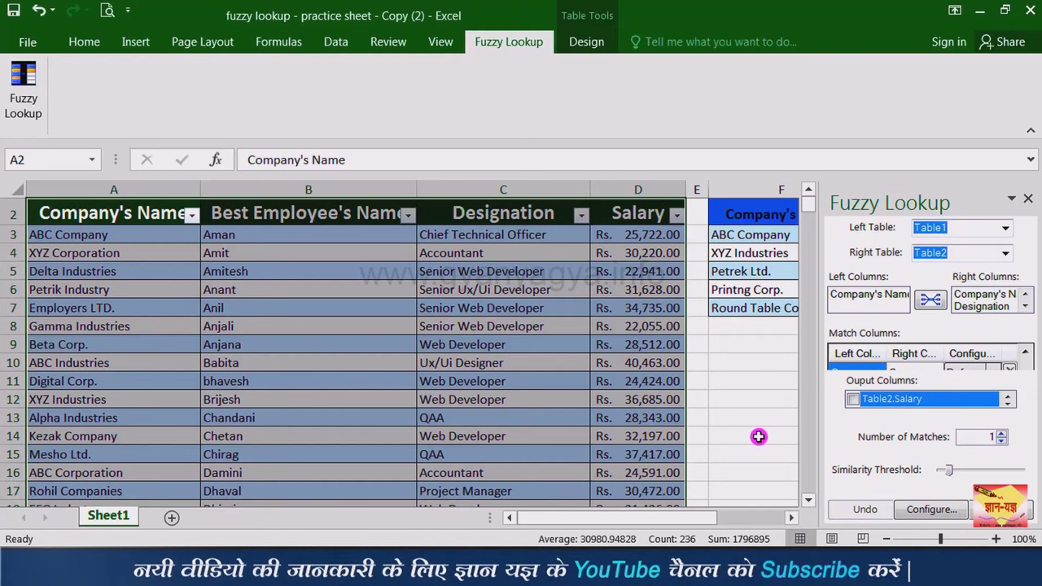
Run the fuzzy match with output starting at F9 and view the results table.
{"action": "left_click", "coordinate": [727, 348]}
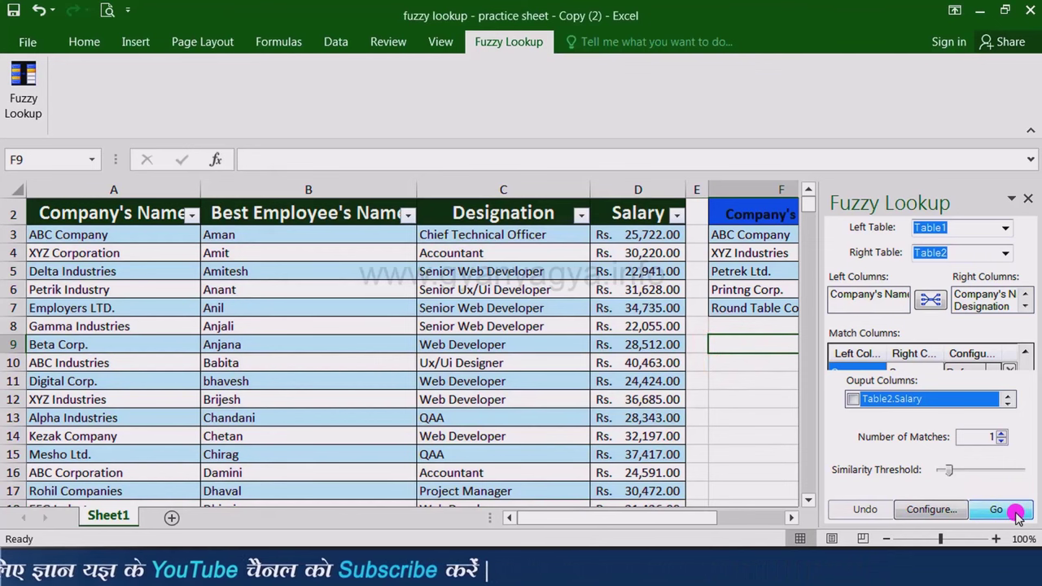
{"action": "left_click", "coordinate": [1017, 515]}
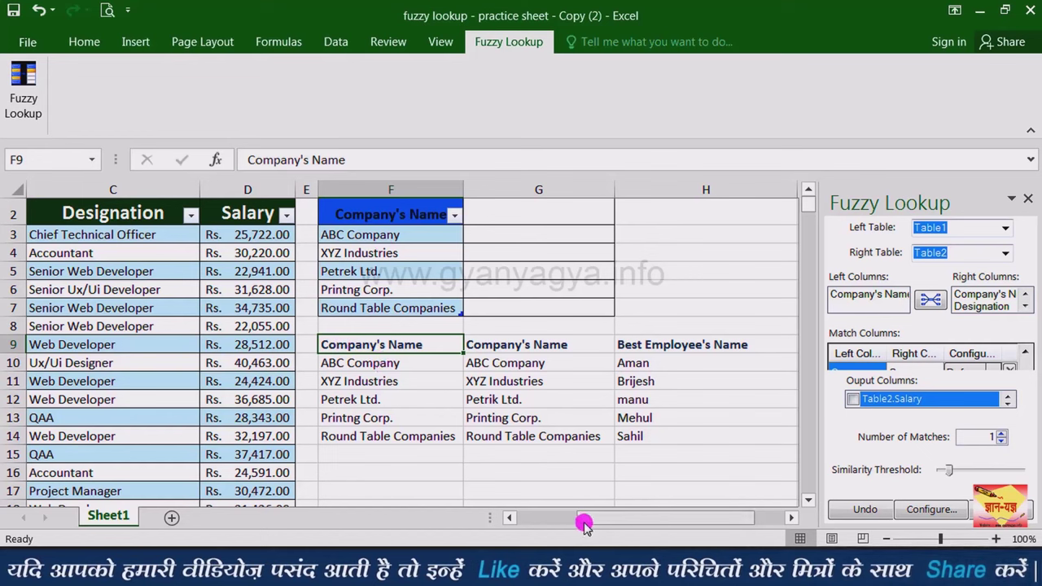
{"action": "left_click_drag", "start_coordinate": [596, 517], "coordinate": [473, 527]}
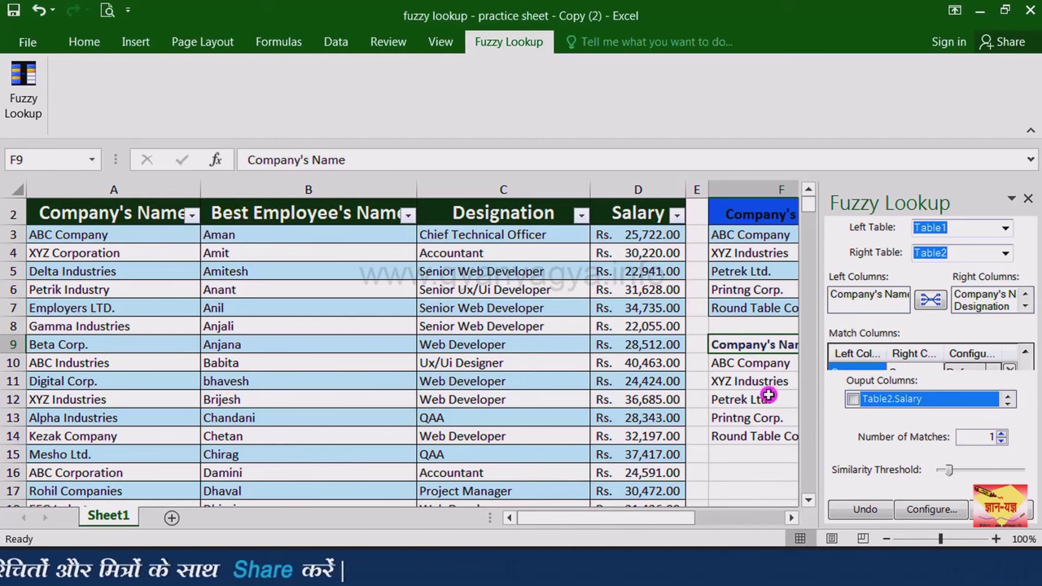
Compare the results with the XYZ Industries, Kezak Company and Petrik Ltd. source rows.
{"action": "left_click", "coordinate": [95, 404]}
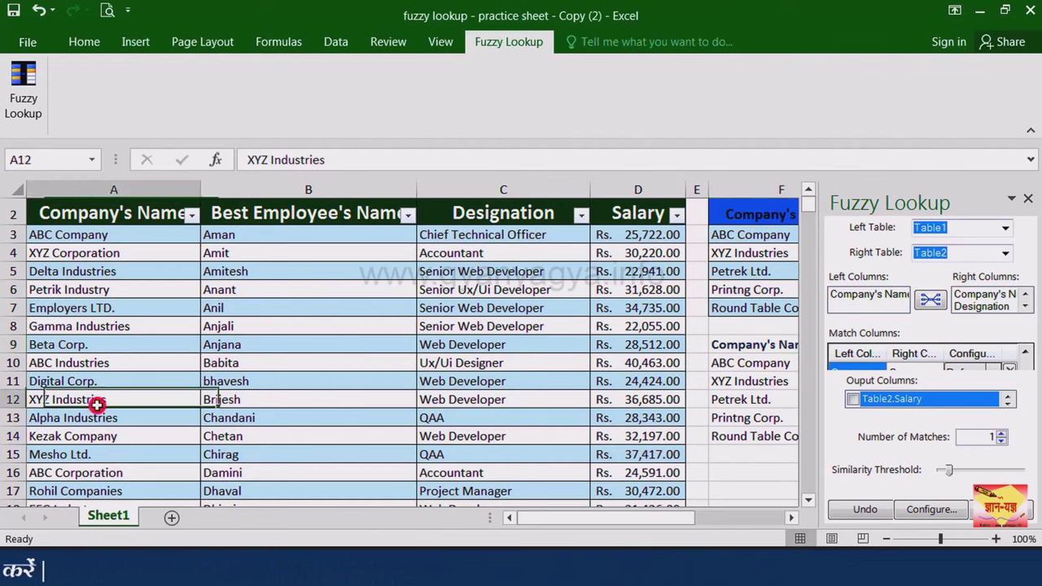
{"action": "left_click", "coordinate": [217, 400]}
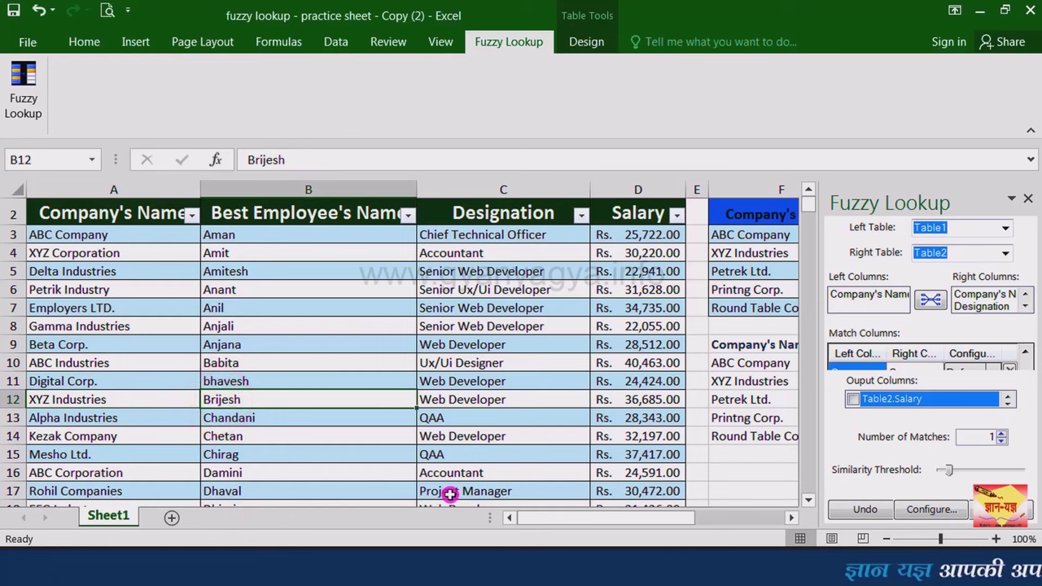
{"action": "left_click", "coordinate": [790, 518]}
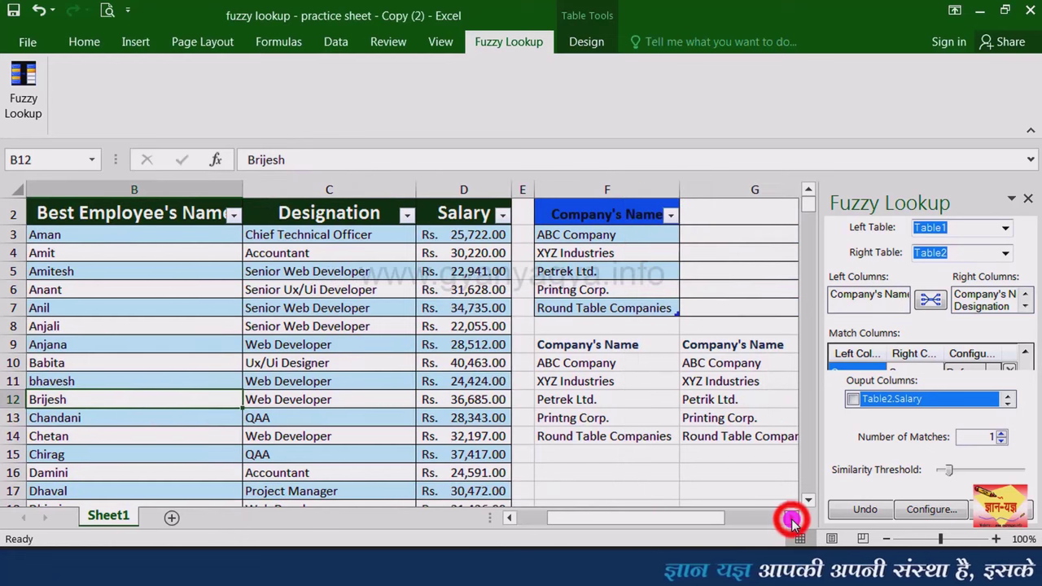
{"action": "left_click", "coordinate": [791, 517]}
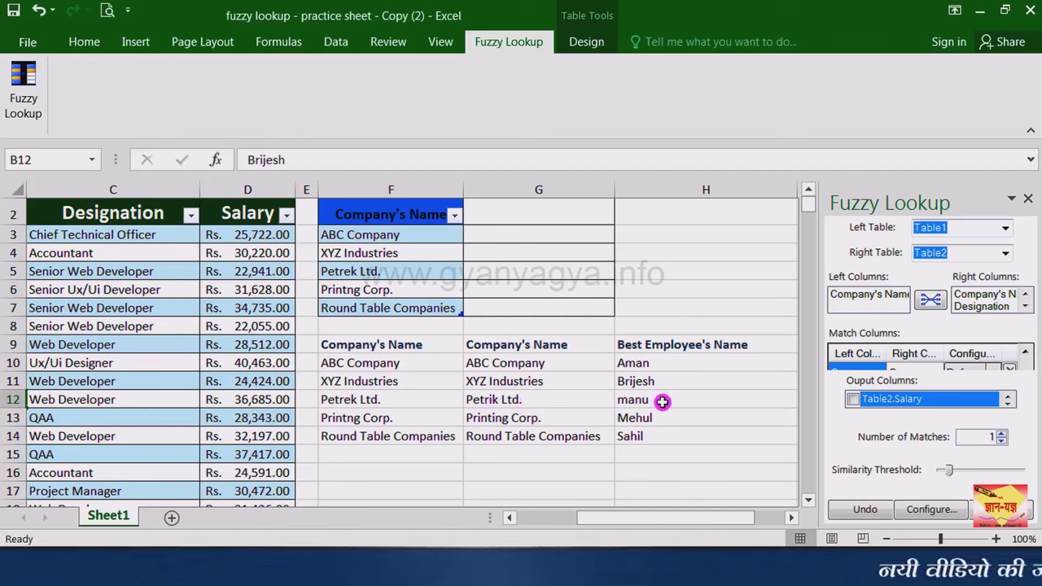
{"action": "left_click", "coordinate": [510, 521]}
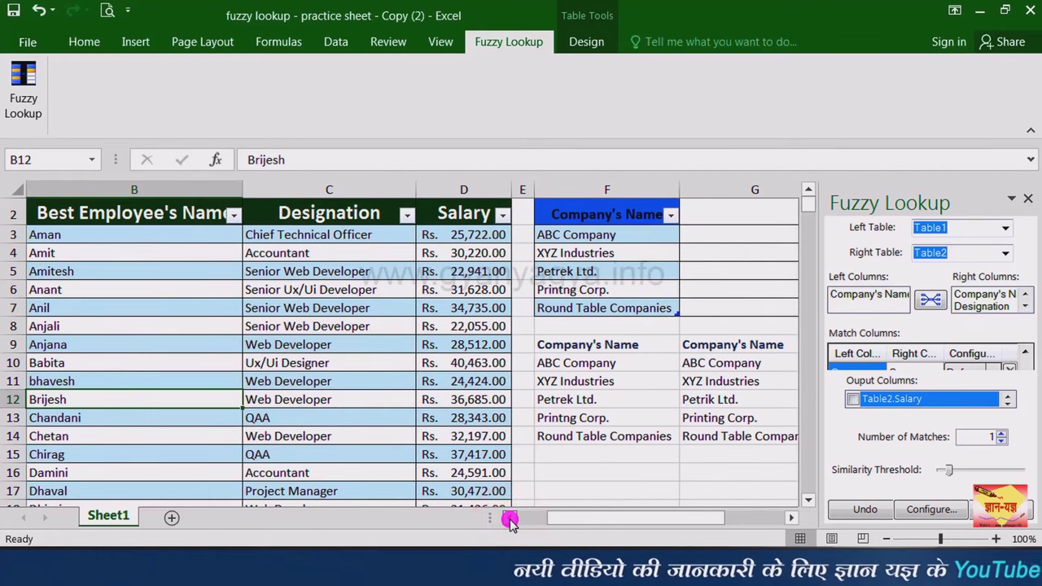
{"action": "left_click", "coordinate": [509, 521]}
{"action": "left_click", "coordinate": [83, 437]}
{"action": "key", "text": "Down"}
{"action": "key", "text": "Down"}
{"action": "key", "text": "Down"}
{"action": "key", "text": "Down"}
{"action": "key", "text": "Down"}
{"action": "key", "text": "Down"}
{"action": "key", "text": "Down"}
{"action": "key", "text": "Down"}
{"action": "key", "text": "Down"}
{"action": "key", "text": "Down"}
{"action": "key", "text": "Down"}
{"action": "key", "text": "Down"}
{"action": "key", "text": "Down"}
{"action": "key", "text": "Down"}
{"action": "key", "text": "Down"}
{"action": "key", "text": "Down"}
{"action": "key", "text": "Down"}
{"action": "key", "text": "Down"}
{"action": "key", "text": "Down"}
{"action": "key", "text": "Down"}
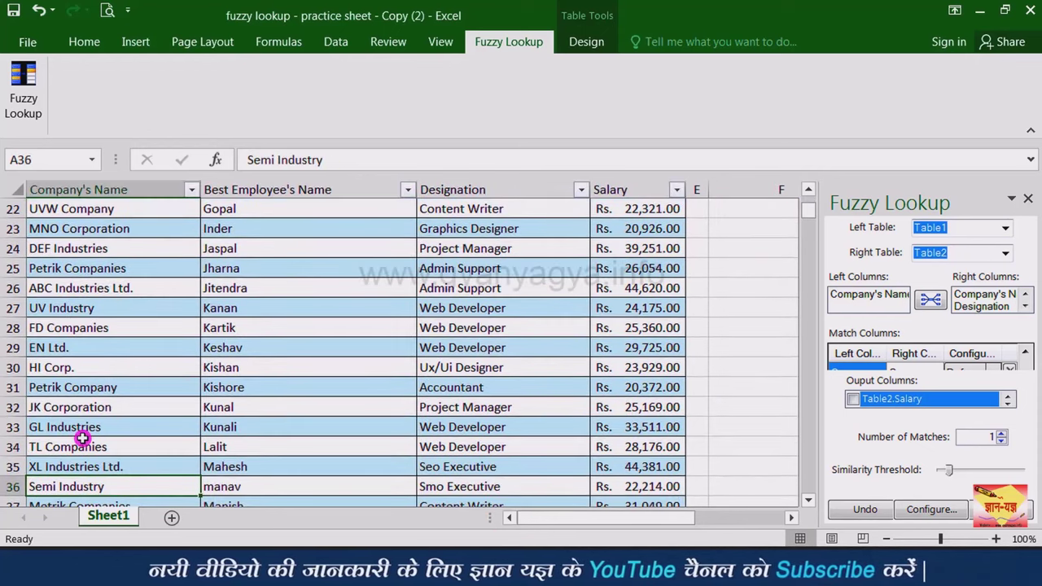
{"action": "key", "text": "Down"}
{"action": "key", "text": "Down"}
{"action": "key", "text": "Down"}
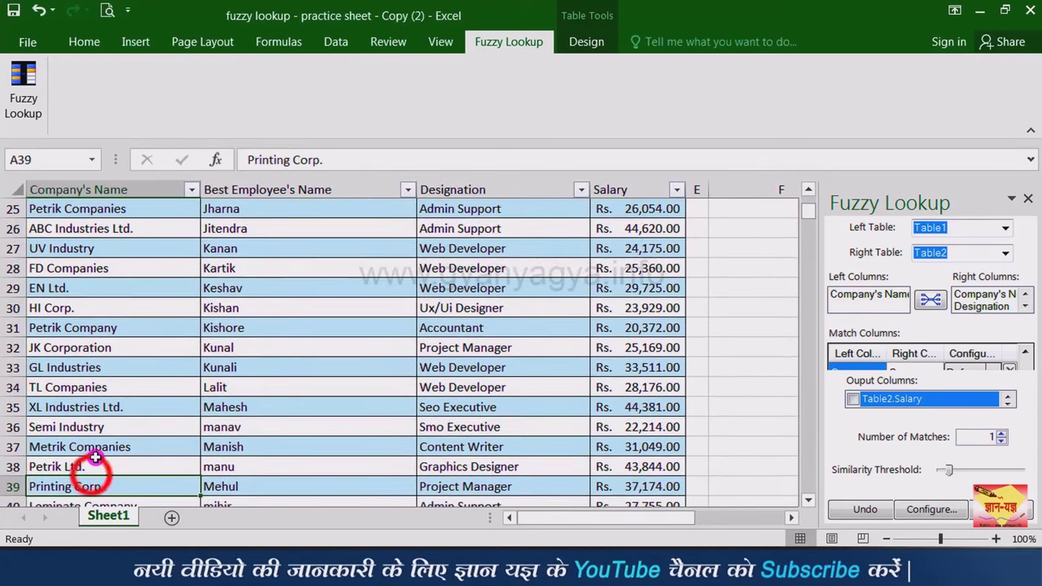
{"action": "left_click", "coordinate": [96, 466]}
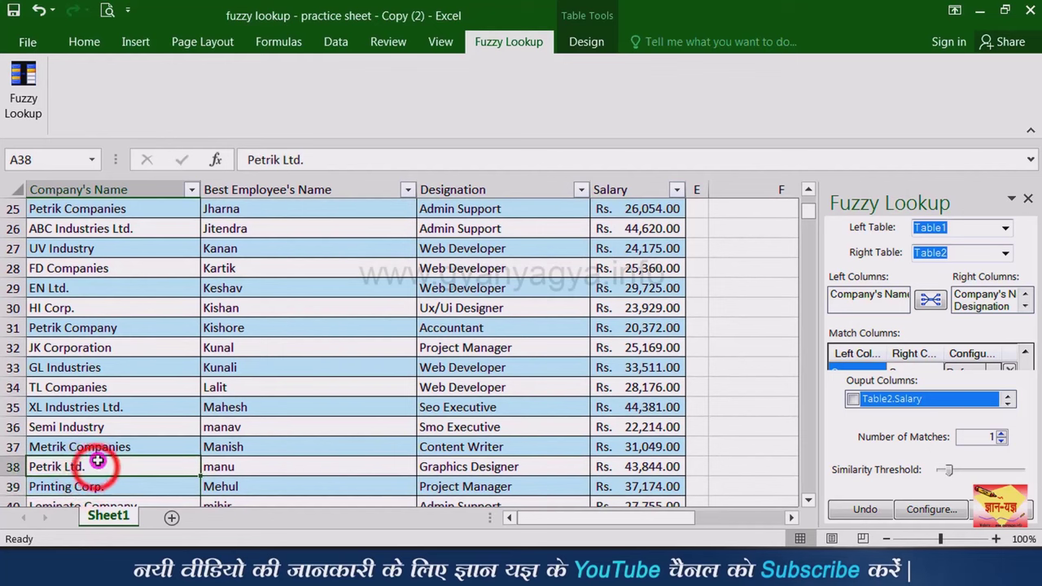
{"action": "left_click", "coordinate": [230, 468]}
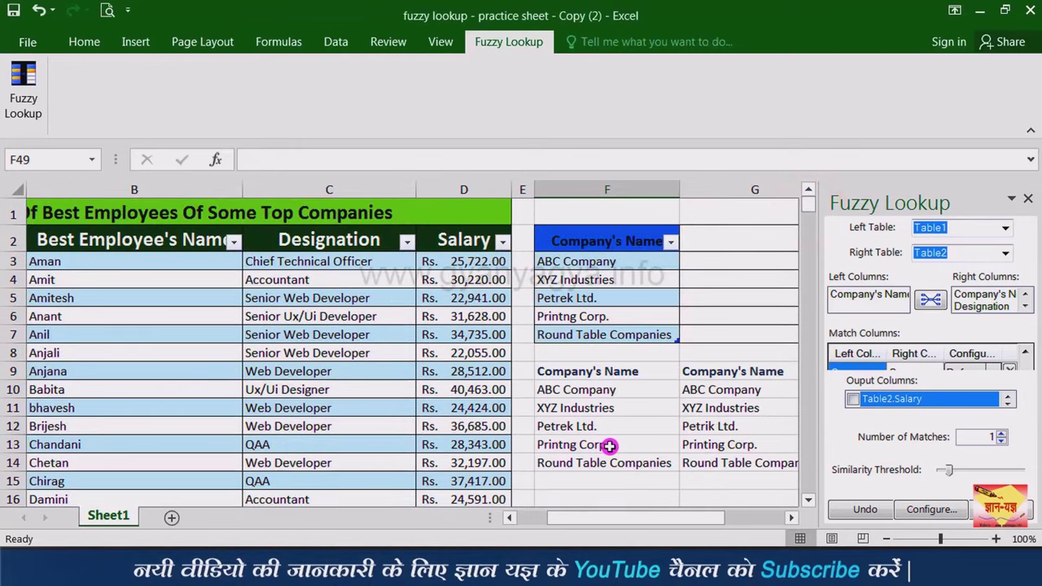
Recheck the Kezak Company, Printing Corp. and Round Table Companies rows and their best employees.
{"action": "left_click", "coordinate": [791, 516]}
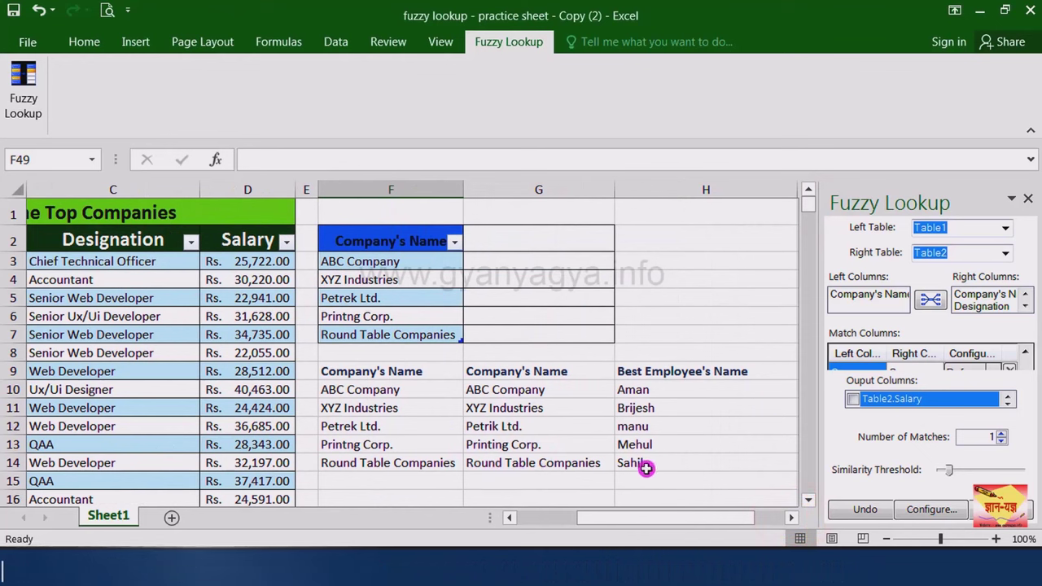
{"action": "left_click", "coordinate": [508, 517]}
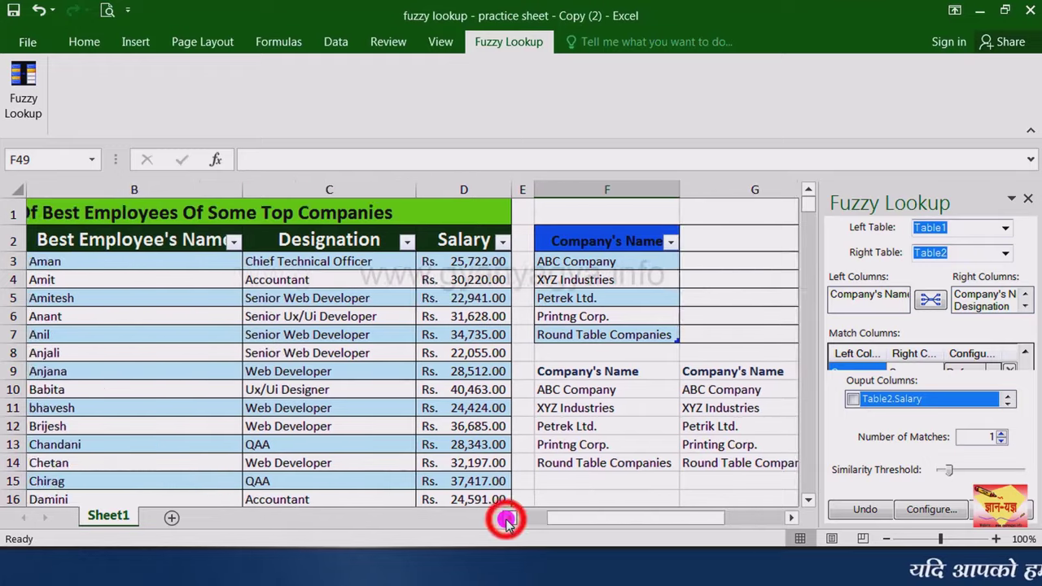
{"action": "left_click", "coordinate": [508, 518]}
{"action": "left_click", "coordinate": [134, 453]}
{"action": "key", "text": "Down"}
{"action": "key", "text": "Down"}
{"action": "key", "text": "Down"}
{"action": "key", "text": "Down"}
{"action": "key", "text": "Down"}
{"action": "key", "text": "Down"}
{"action": "key", "text": "Down"}
{"action": "key", "text": "Down"}
{"action": "key", "text": "Down"}
{"action": "key", "text": "Down"}
{"action": "key", "text": "Down"}
{"action": "key", "text": "Down"}
{"action": "key", "text": "Down"}
{"action": "key", "text": "Down"}
{"action": "key", "text": "Down"}
{"action": "key", "text": "Down"}
{"action": "key", "text": "Down"}
{"action": "key", "text": "Down"}
{"action": "key", "text": "Down"}
{"action": "key", "text": "Down"}
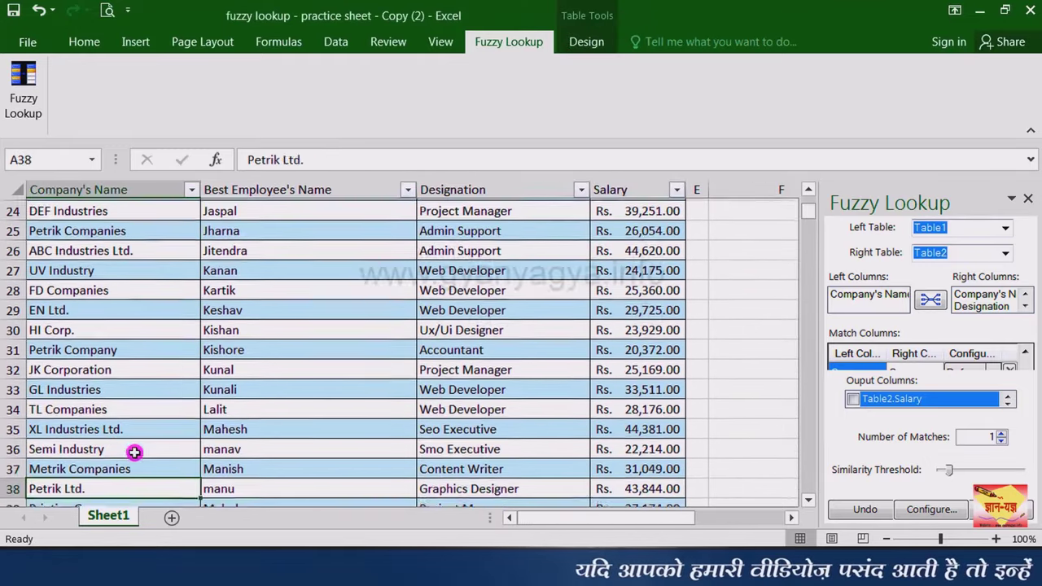
{"action": "left_click", "coordinate": [110, 466]}
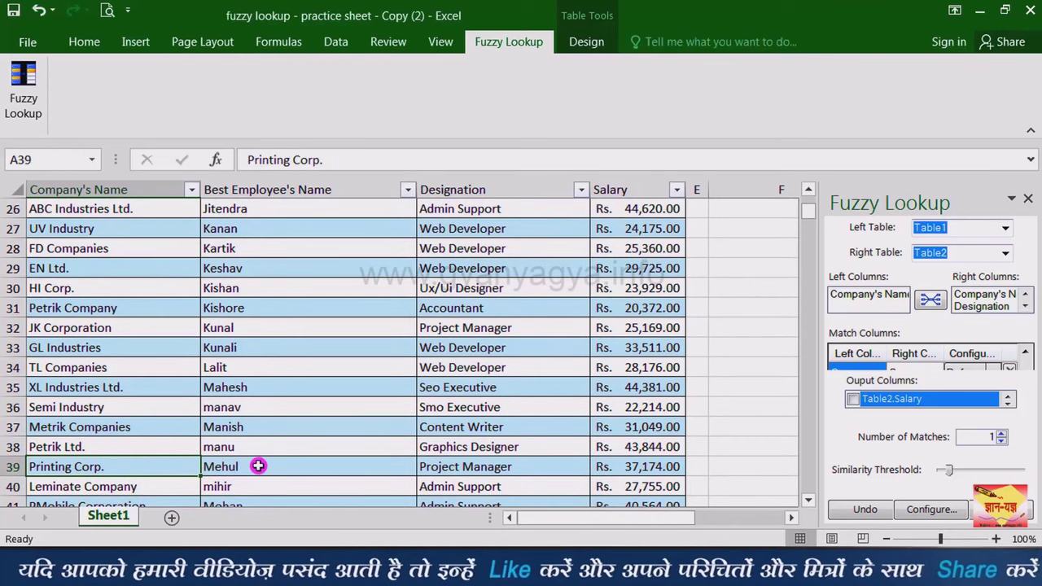
{"action": "key", "text": "Right"}
{"action": "key", "text": "Down"}
{"action": "key", "text": "Down"}
{"action": "key", "text": "Down"}
{"action": "key", "text": "Down"}
{"action": "key", "text": "Down"}
{"action": "key", "text": "Down"}
{"action": "key", "text": "Down"}
{"action": "key", "text": "Down"}
{"action": "key", "text": "Down"}
{"action": "key", "text": "Down"}
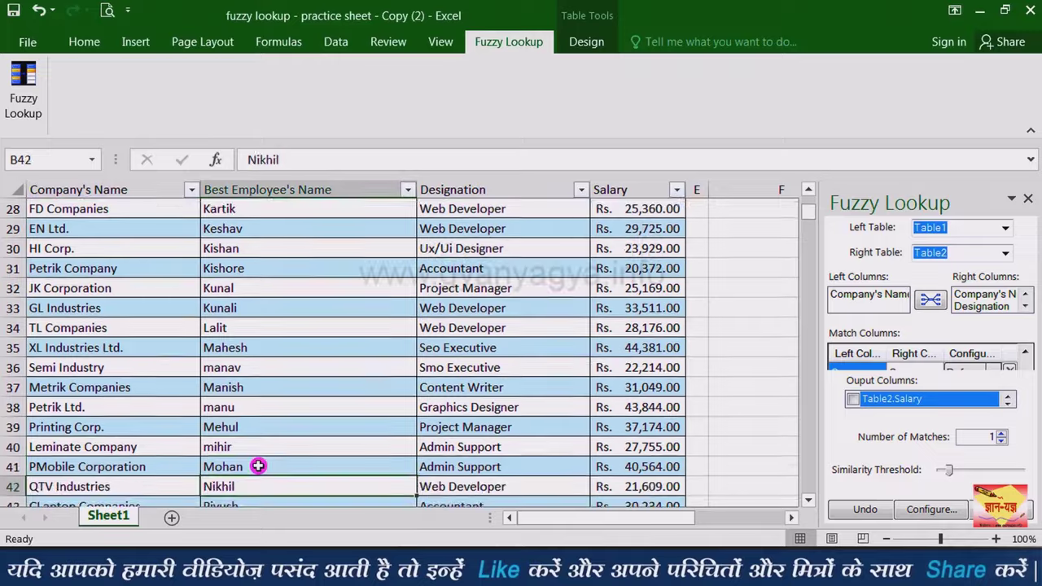
{"action": "key", "text": "Down"}
{"action": "key", "text": "Down"}
{"action": "key", "text": "Down"}
{"action": "key", "text": "Down"}
{"action": "key", "text": "Down"}
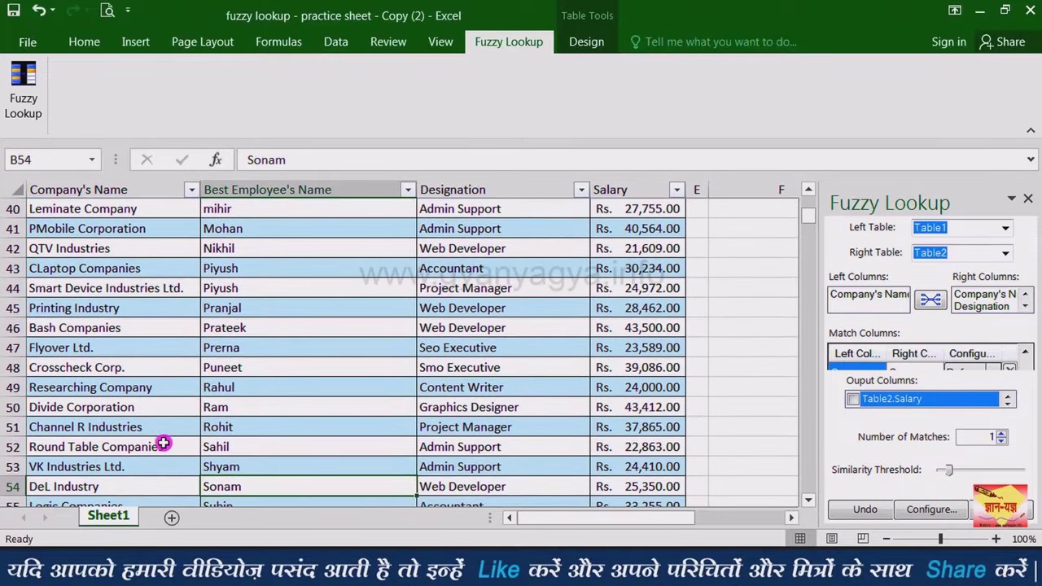
{"action": "left_click", "coordinate": [163, 446]}
{"action": "left_click", "coordinate": [247, 446]}
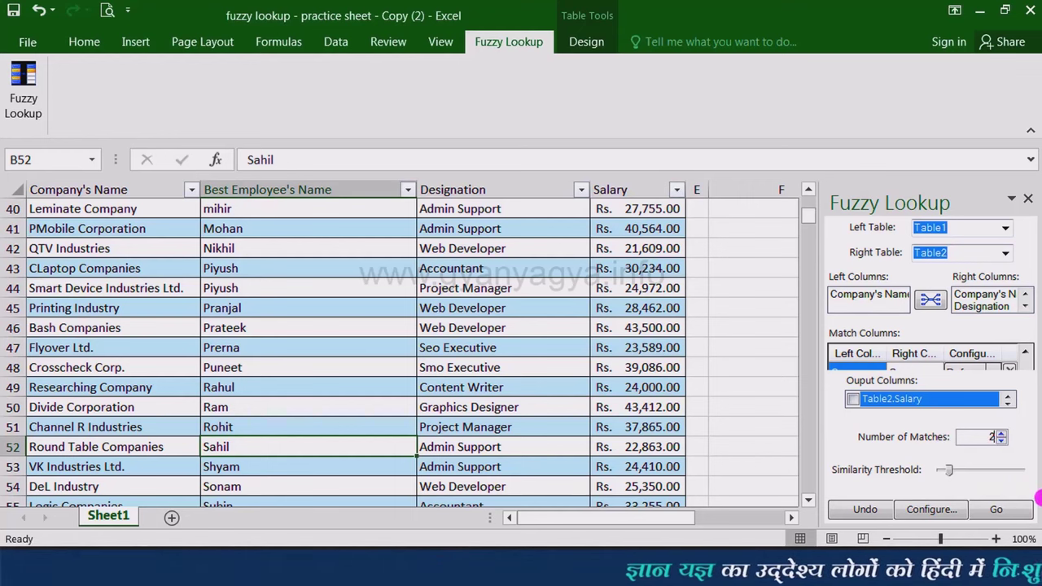
Run the fuzzy match for two matches per company, then set Number of Matches to 3.
{"action": "left_click", "coordinate": [1005, 511]}
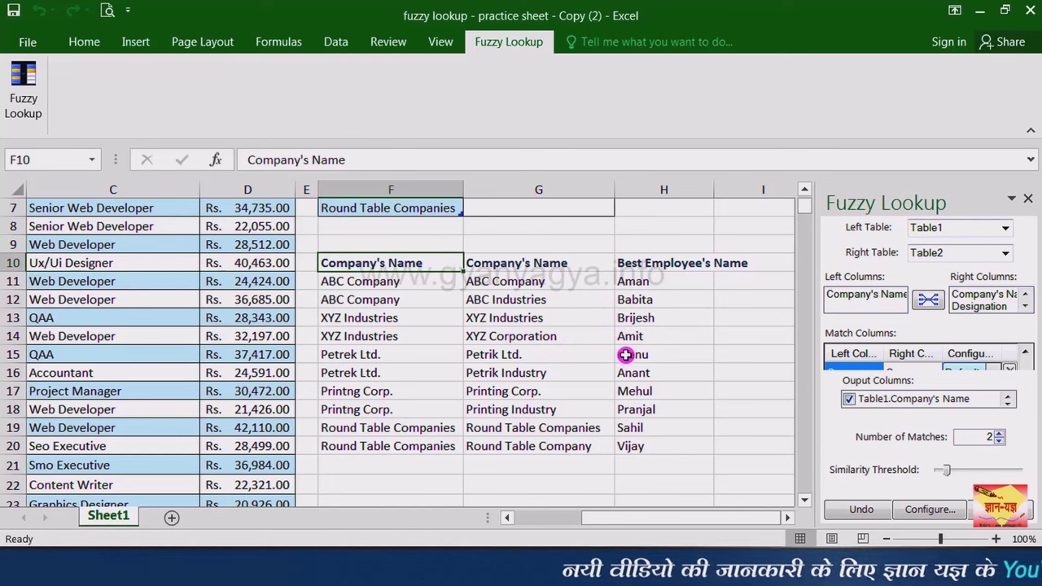
{"action": "left_click", "coordinate": [992, 439]}
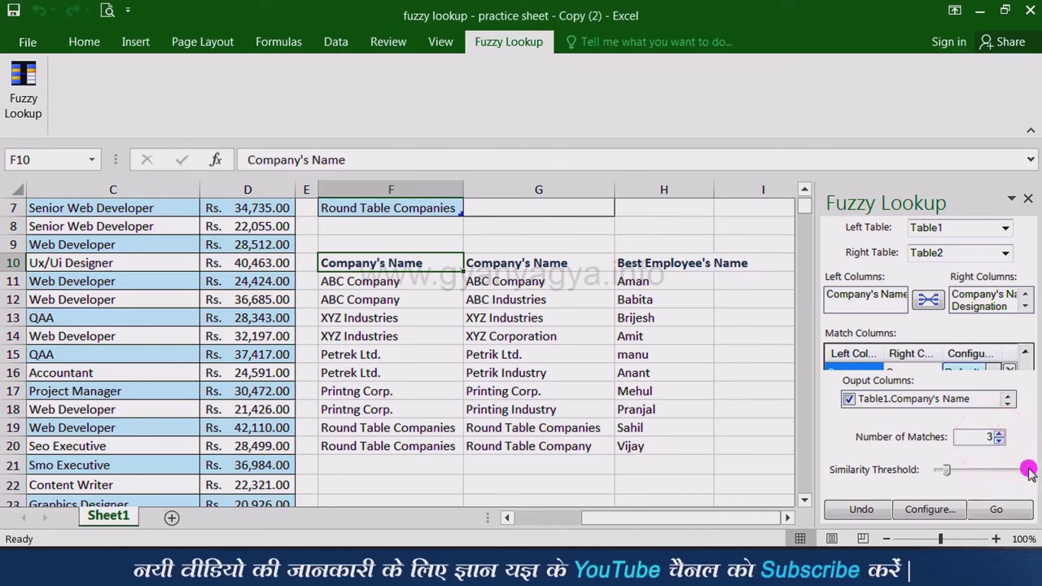
Rerun the fuzzy match to return three matches per company.
{"action": "left_click", "coordinate": [1004, 510]}
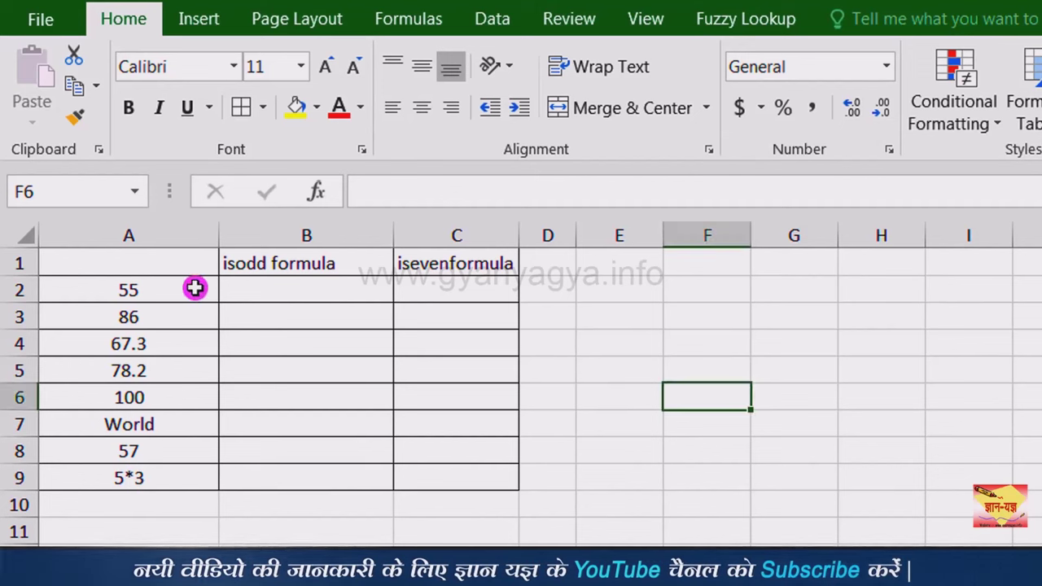
Enter =ISODD(A2) in B2 and fill it down to B9.
{"action": "left_click", "coordinate": [269, 289]}
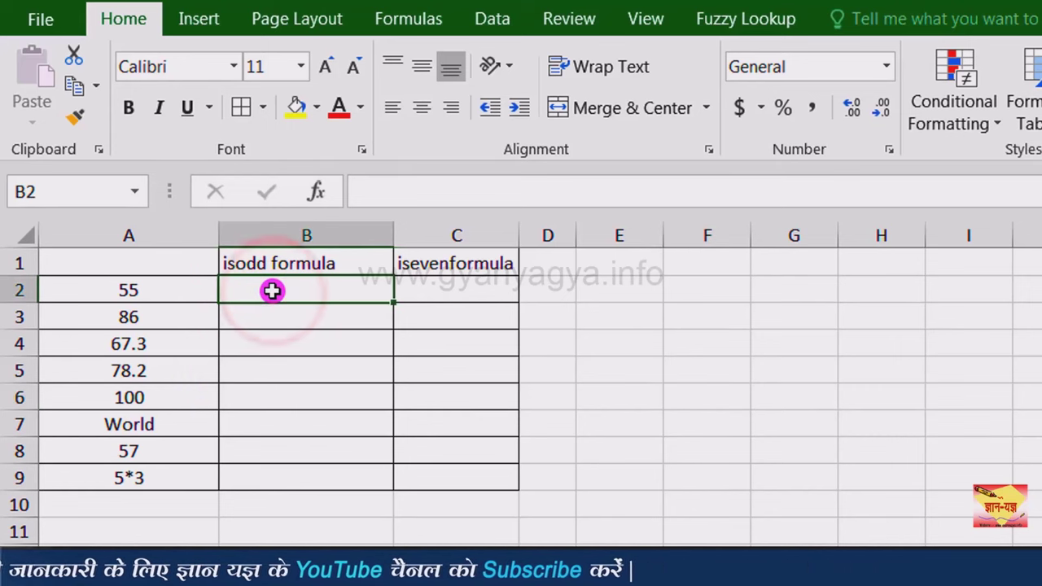
{"action": "double_click", "coordinate": [272, 290]}
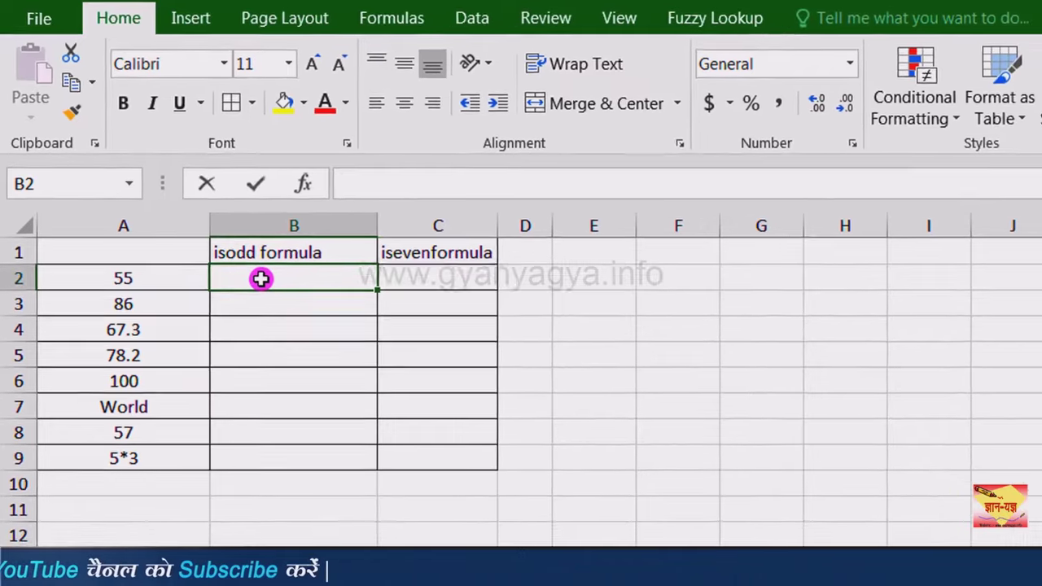
{"action": "type", "text": "=i"}
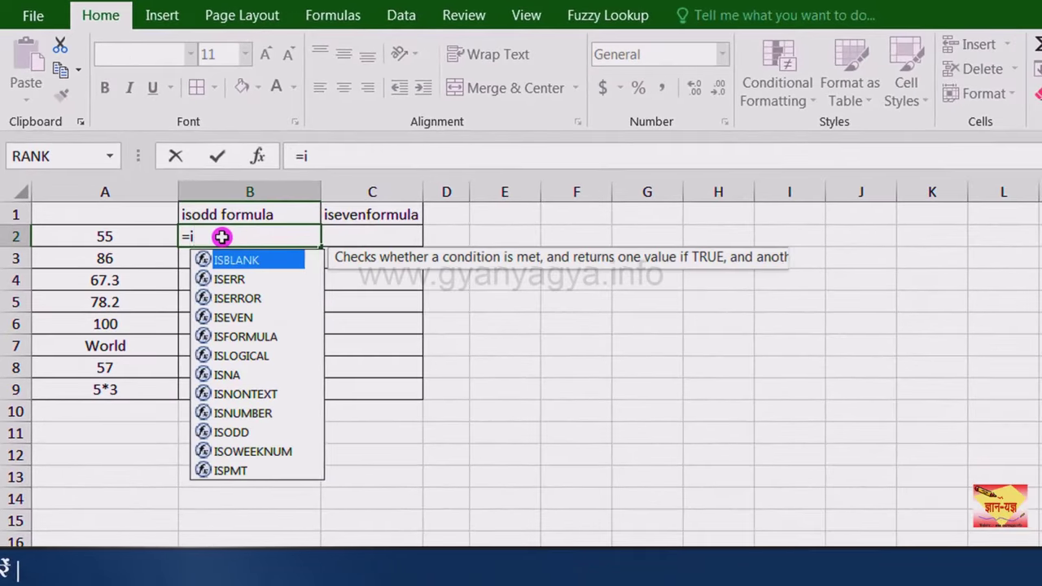
{"action": "type", "text": "so"}
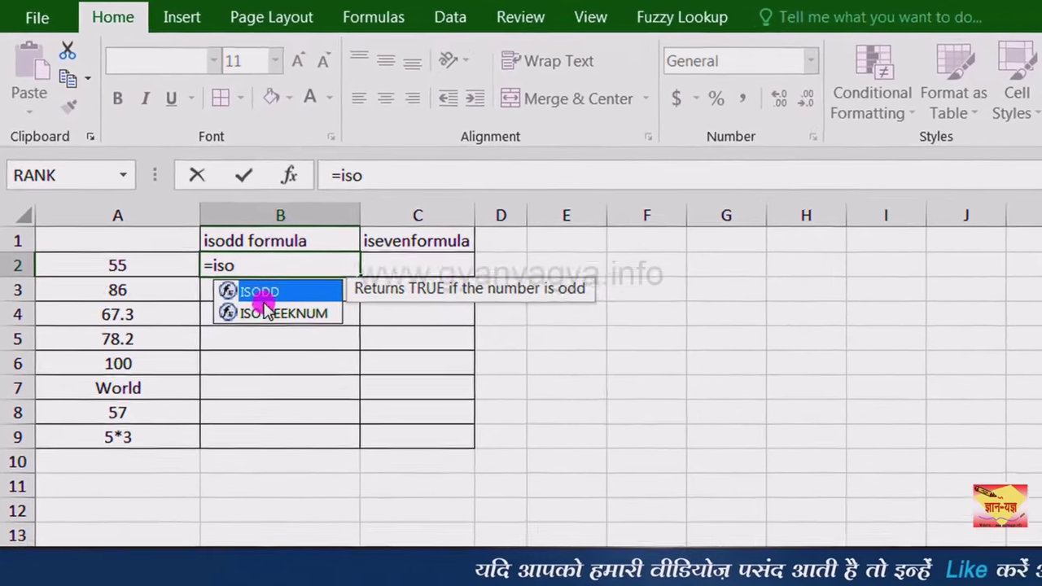
{"action": "double_click", "coordinate": [280, 305]}
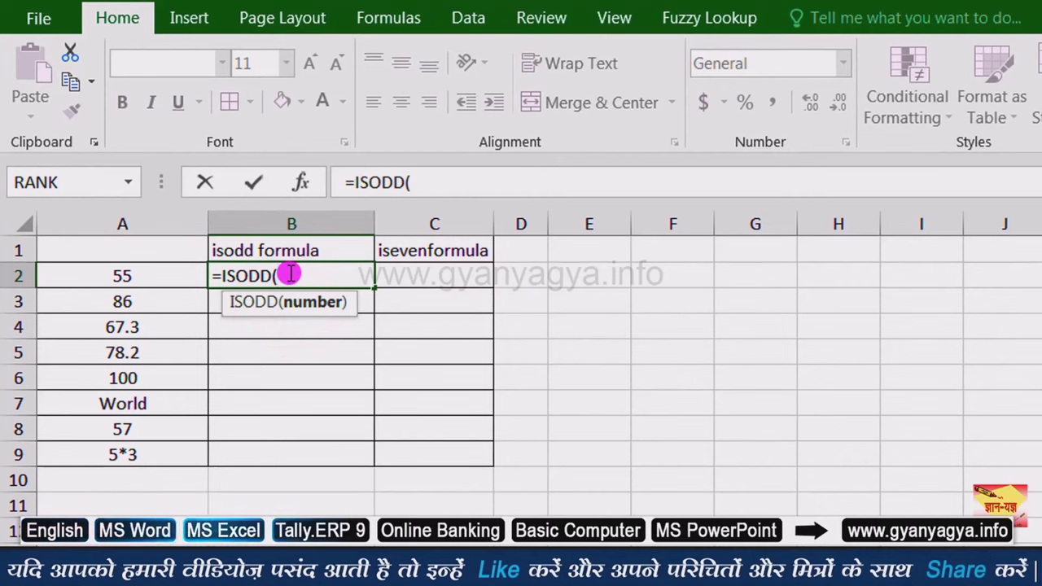
{"action": "left_click", "coordinate": [155, 271]}
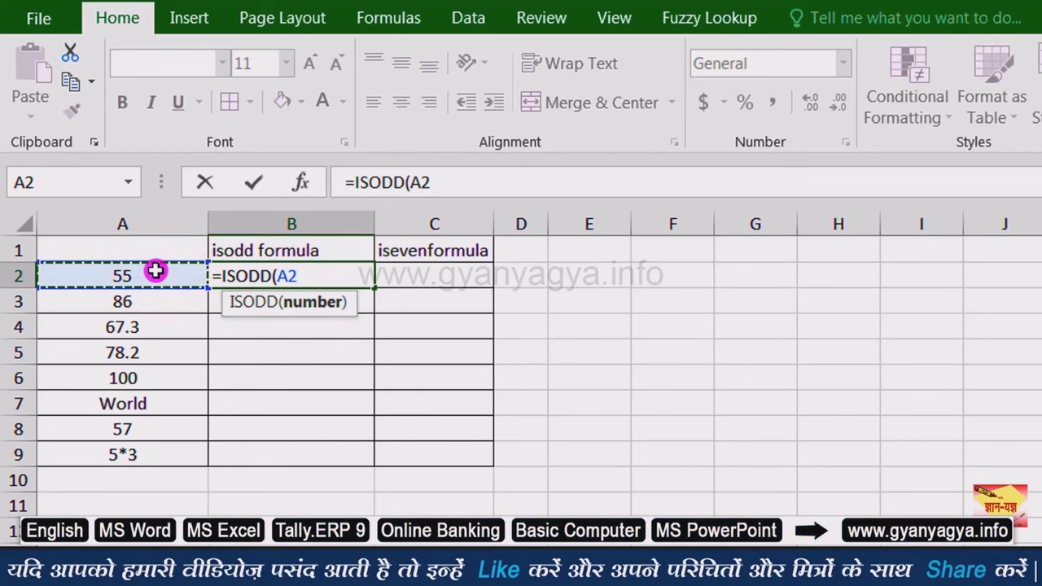
{"action": "type", "text": ")"}
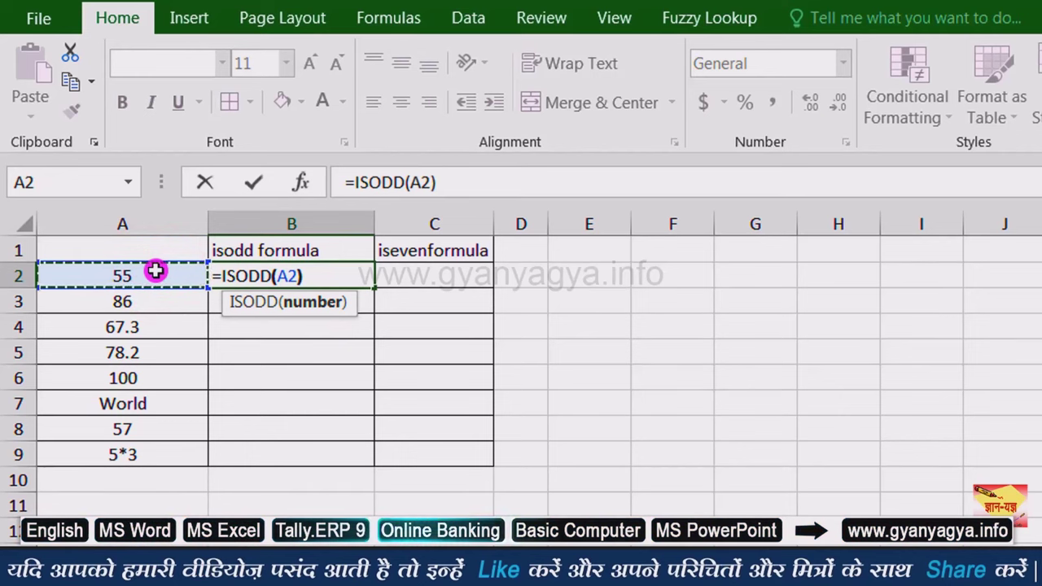
{"action": "key", "text": "Return"}
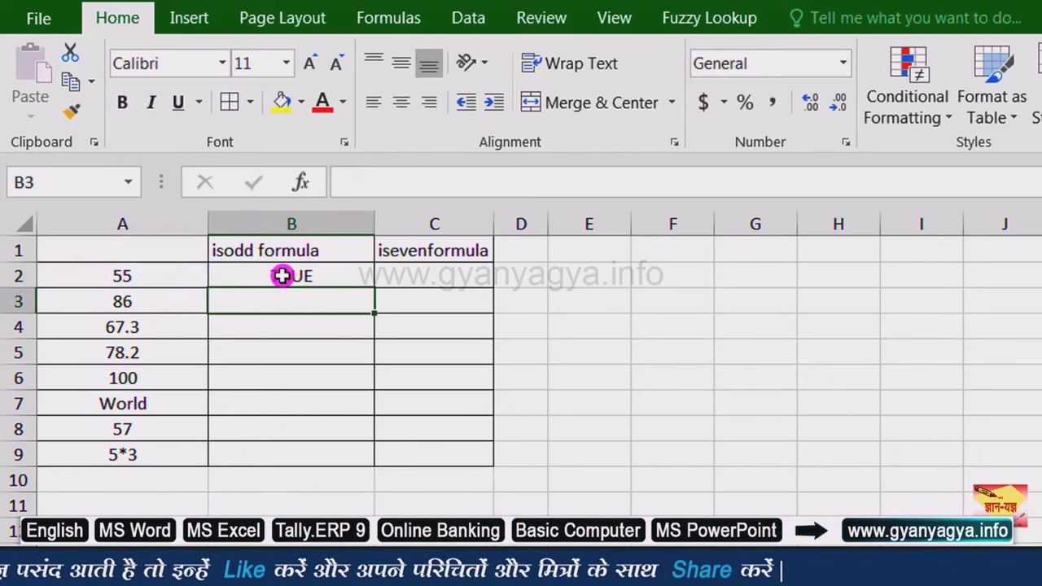
{"action": "left_click", "coordinate": [282, 277]}
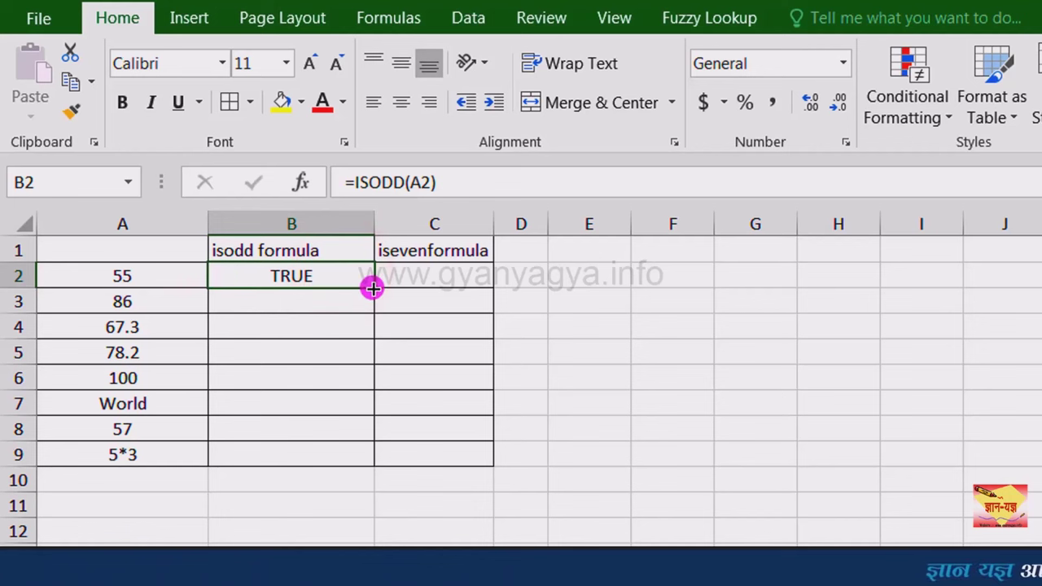
{"action": "left_click_drag", "start_coordinate": [373, 289], "coordinate": [360, 453]}
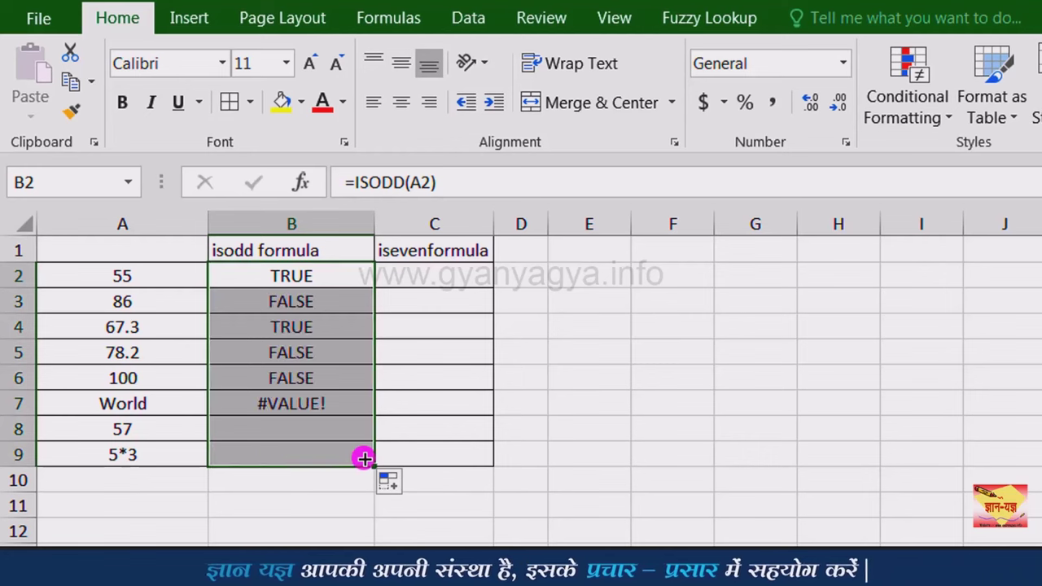
{"action": "left_click", "coordinate": [399, 448]}
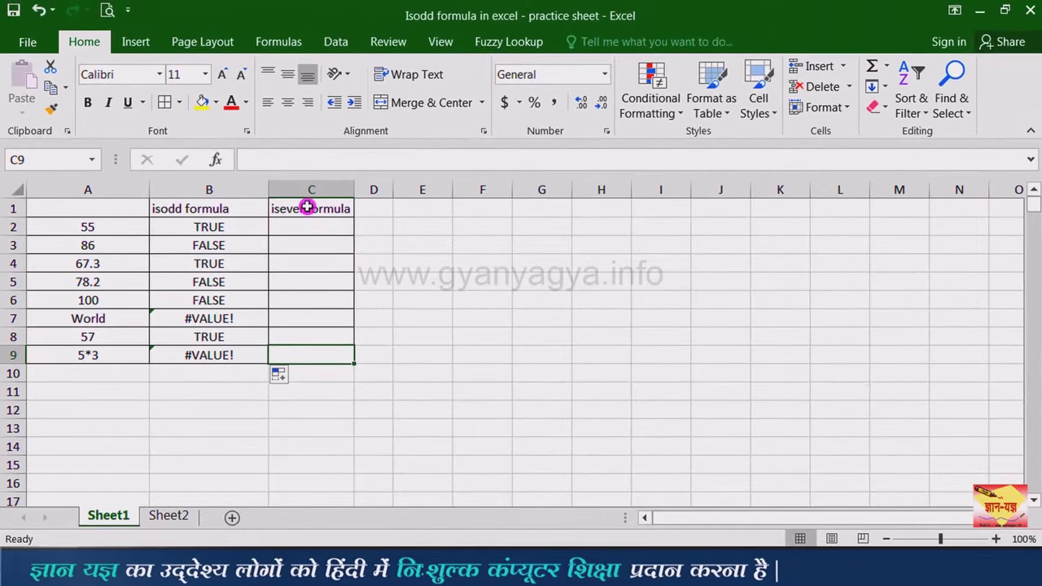
Enter =ISEVEN(A2) in C2 and fill it down to C9.
{"action": "left_click", "coordinate": [316, 233]}
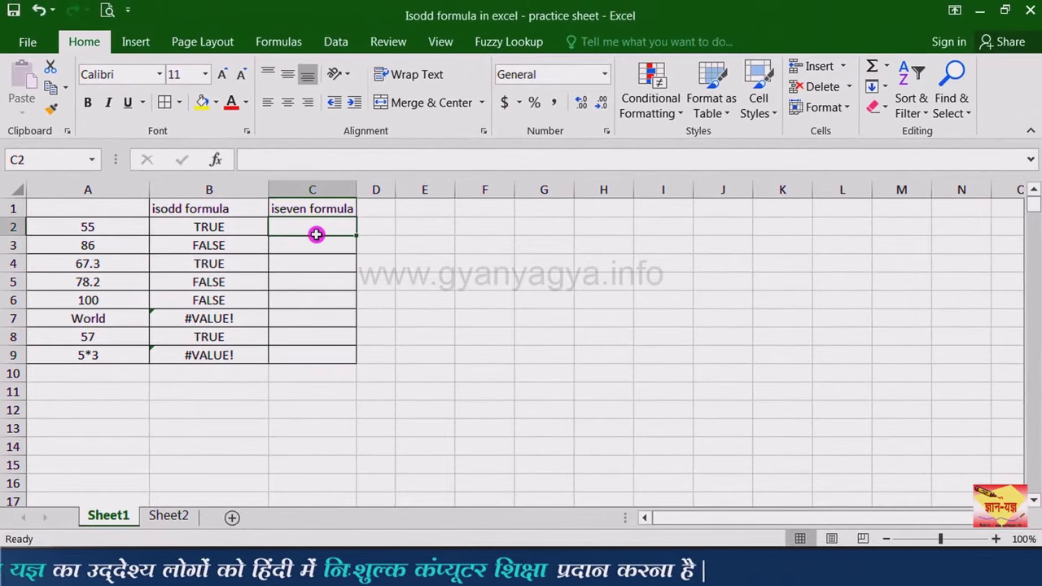
{"action": "type", "text": "="}
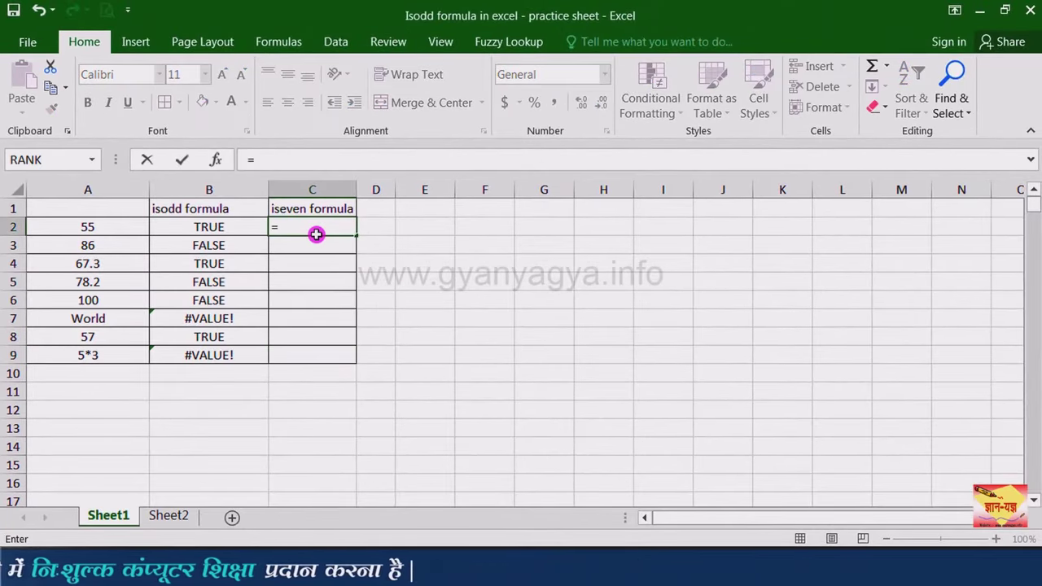
{"action": "type", "text": "ise"}
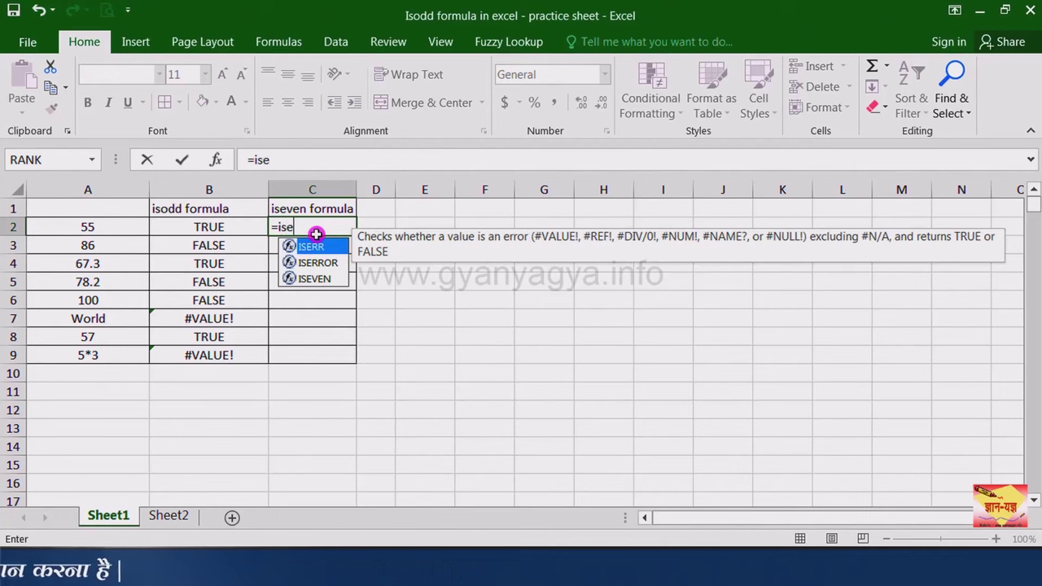
{"action": "double_click", "coordinate": [325, 278]}
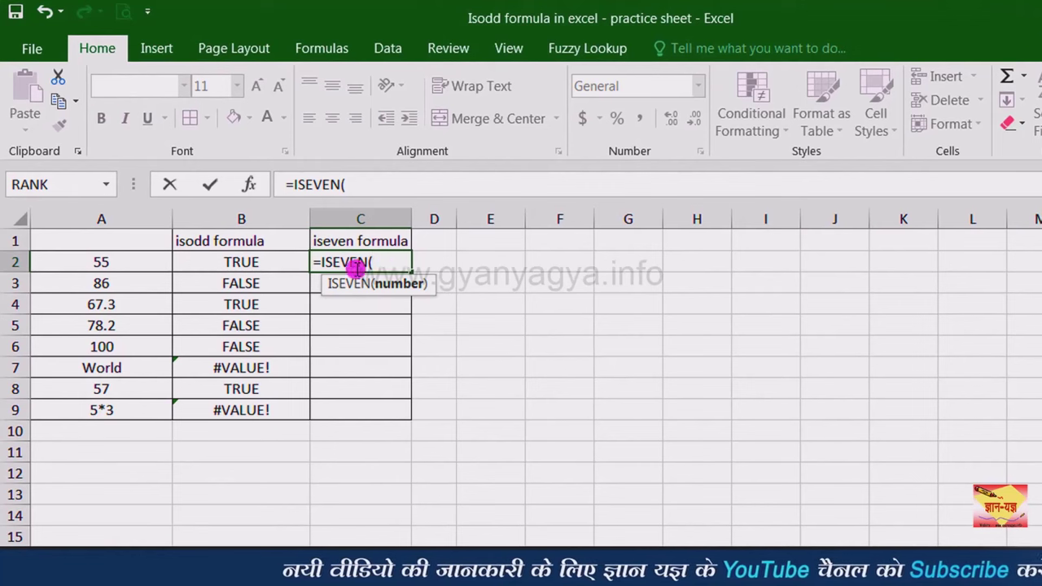
{"action": "left_click", "coordinate": [140, 264]}
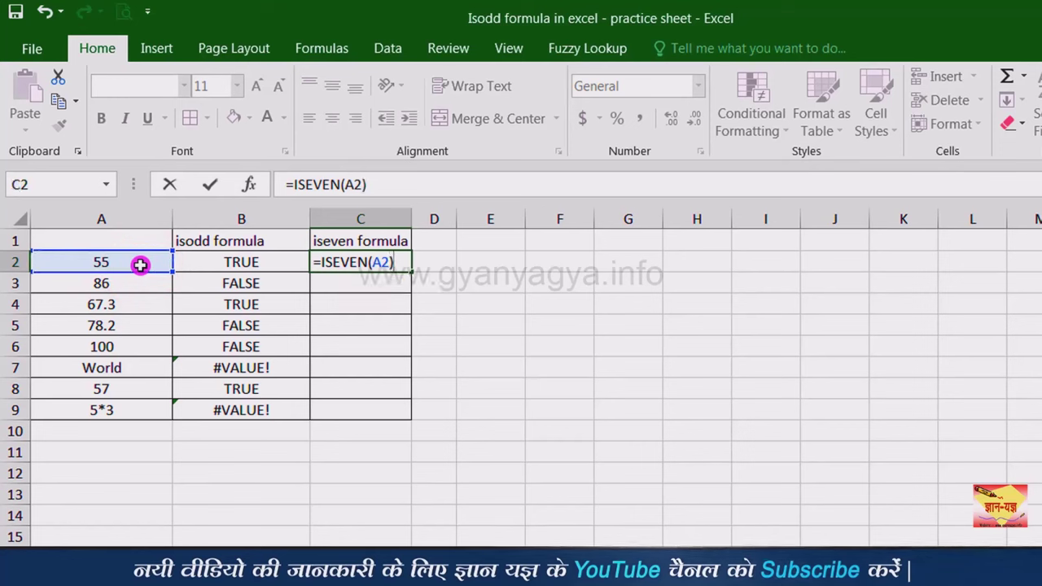
{"action": "key", "text": "Return"}
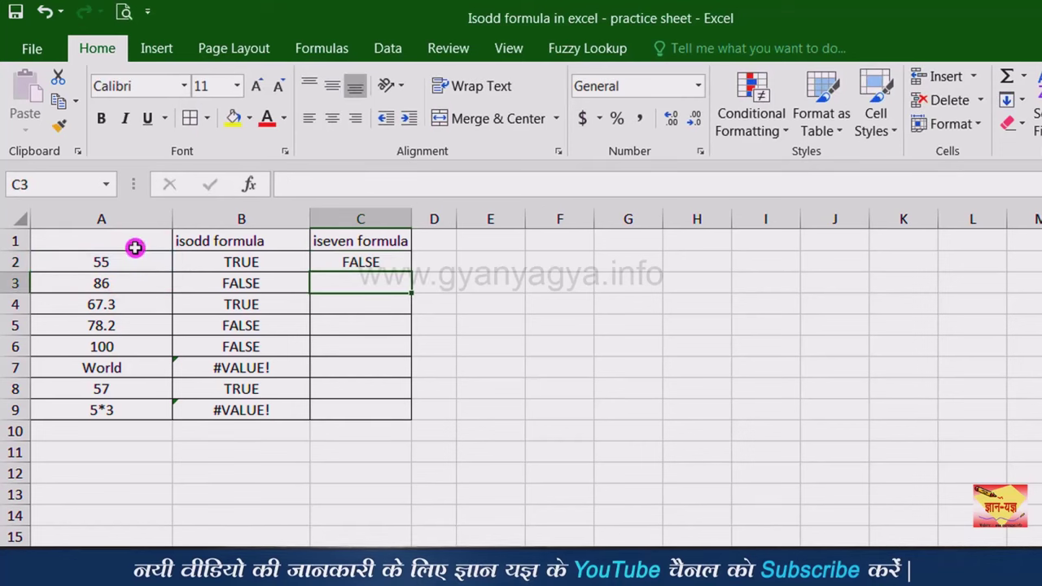
{"action": "left_click", "coordinate": [321, 263]}
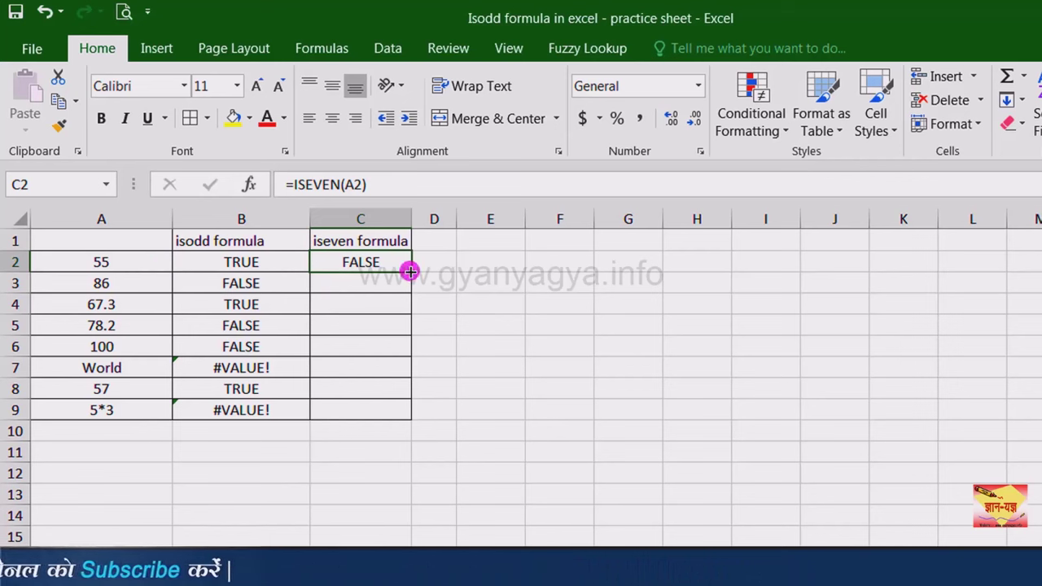
{"action": "left_click_drag", "start_coordinate": [410, 271], "coordinate": [396, 410]}
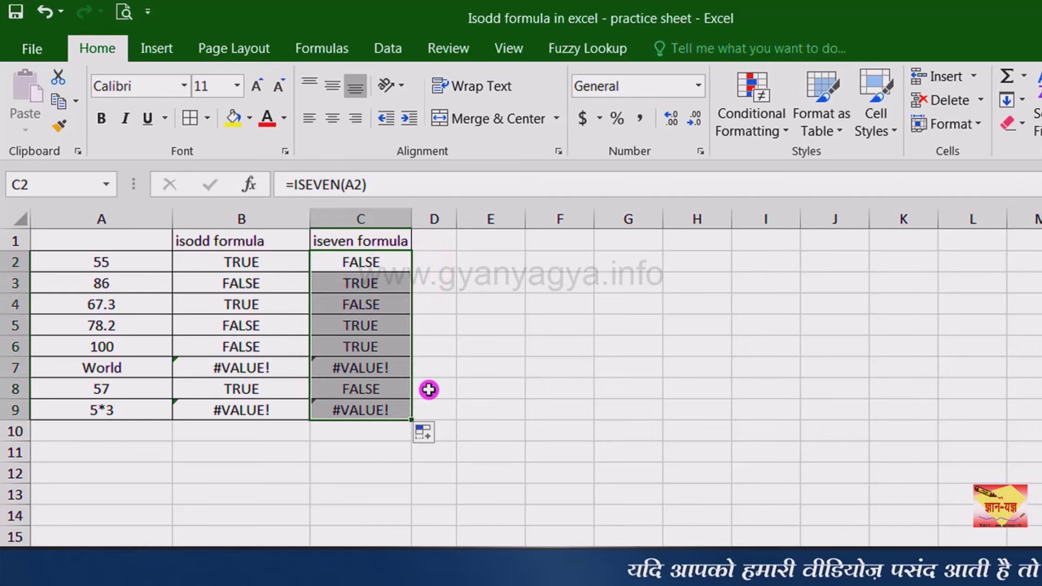
{"action": "left_click", "coordinate": [428, 390]}
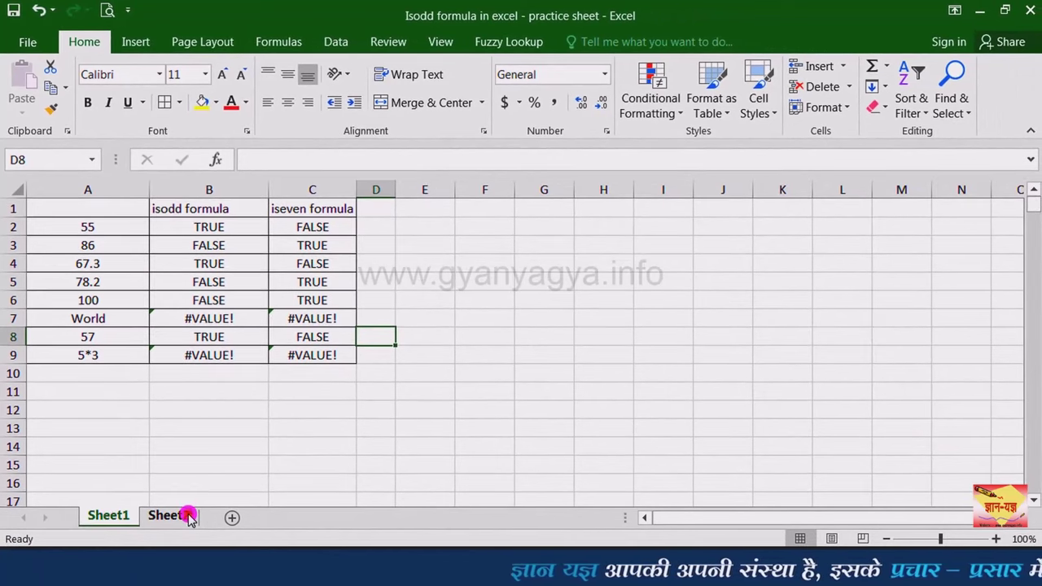
Switch to Sheet2, where the roll numbers and Section column are.
{"action": "left_click", "coordinate": [185, 515]}
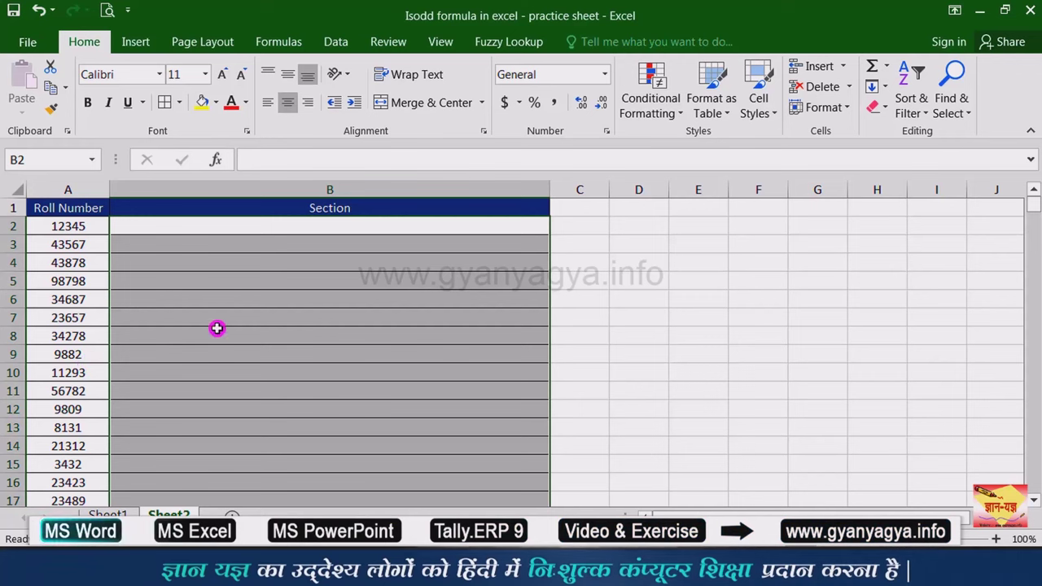
In B2, type =IF(ISODD(A2),"Section B","Section A") using autocomplete for IF and ISODD.
{"action": "left_click", "coordinate": [271, 226]}
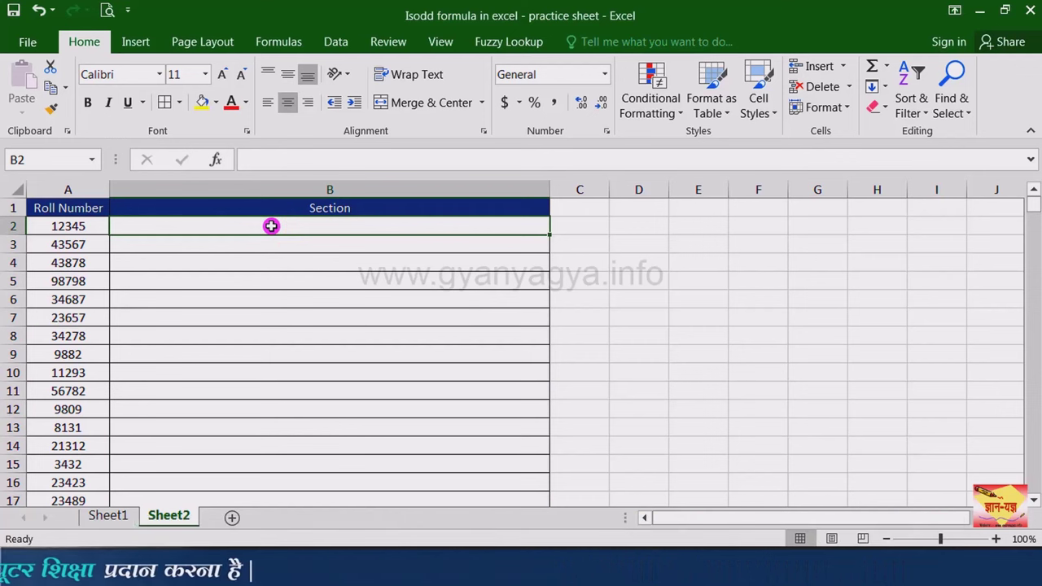
{"action": "type", "text": "="}
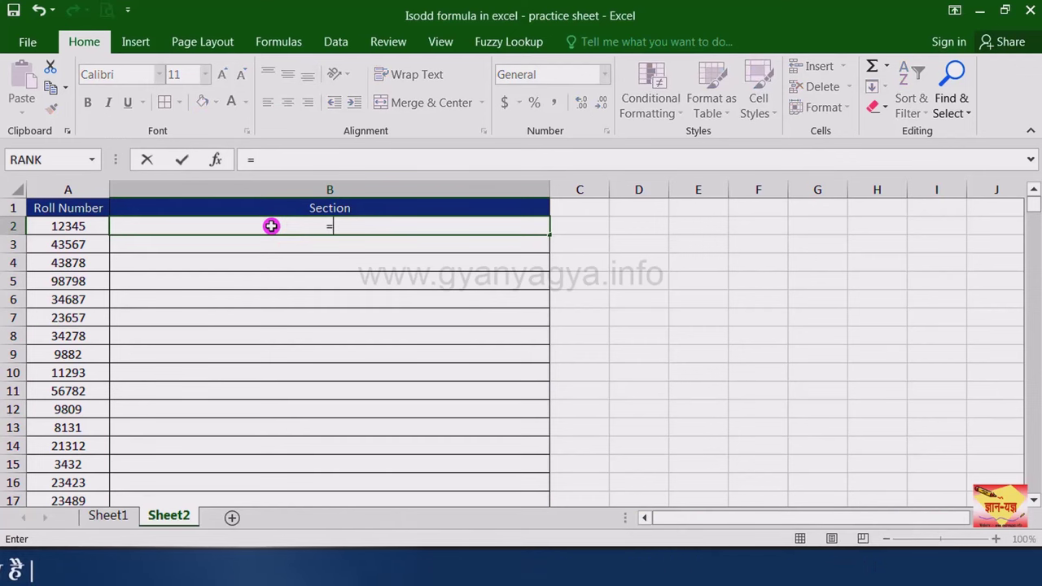
{"action": "type", "text": "if"}
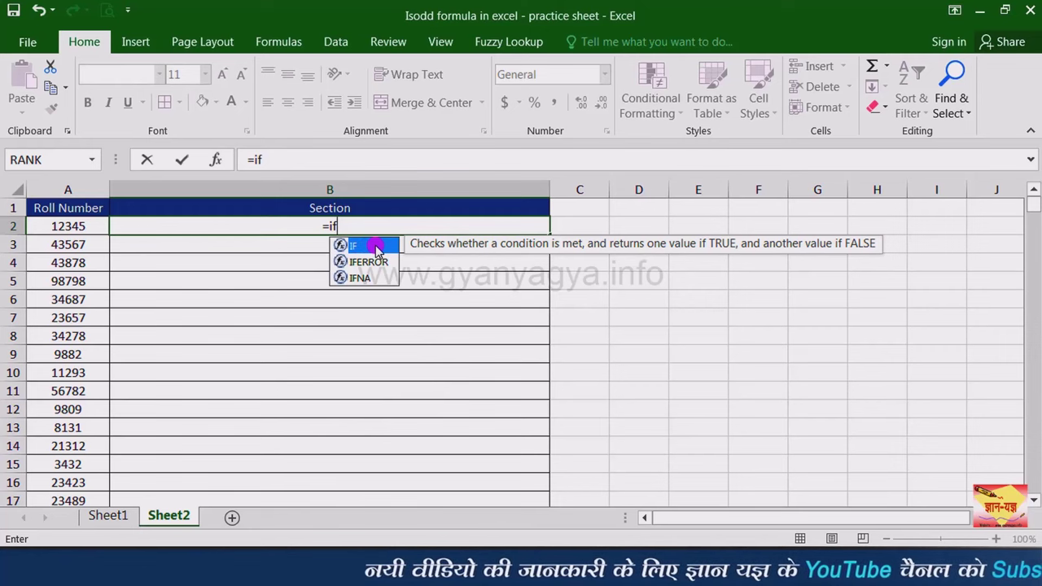
{"action": "left_click", "coordinate": [376, 247]}
{"action": "left_click", "coordinate": [376, 247]}
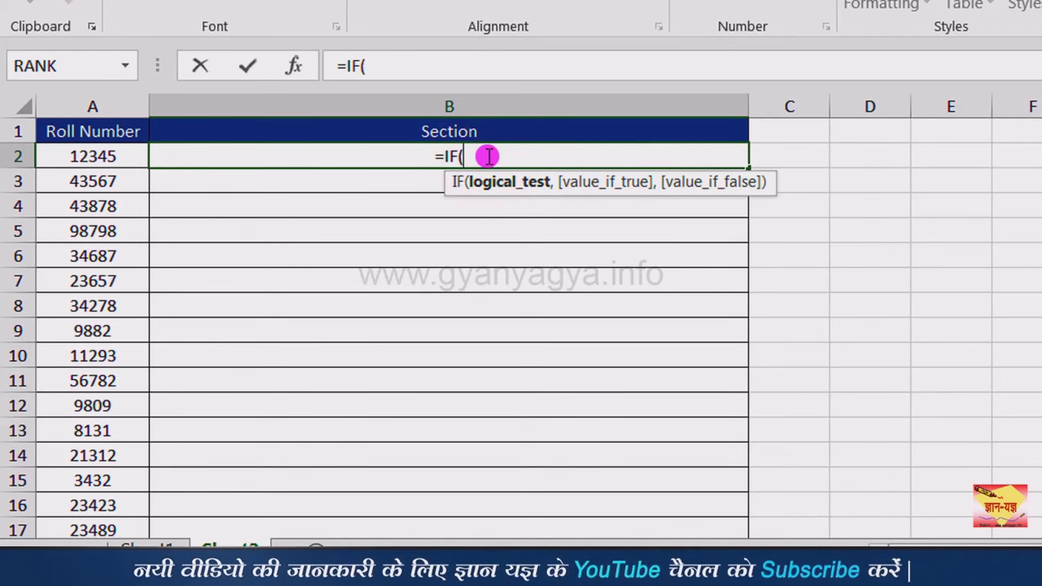
{"action": "type", "text": "is"}
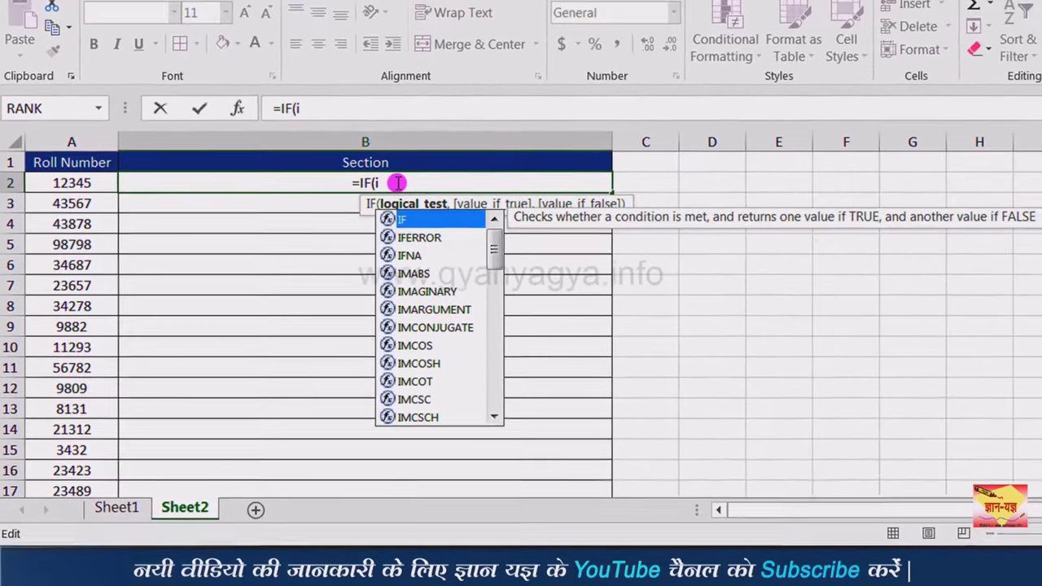
{"action": "type", "text": "o"}
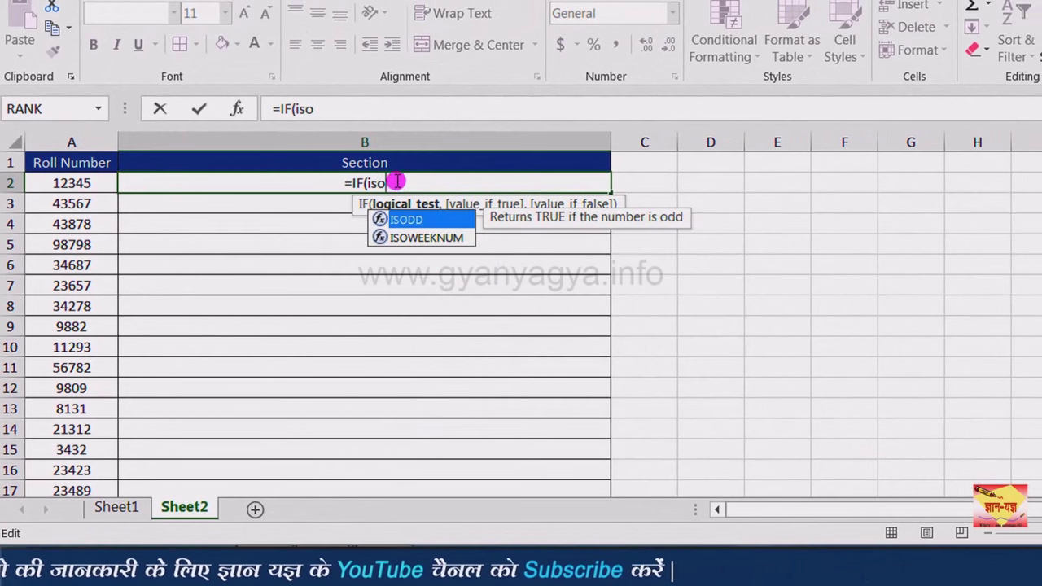
{"action": "double_click", "coordinate": [409, 219]}
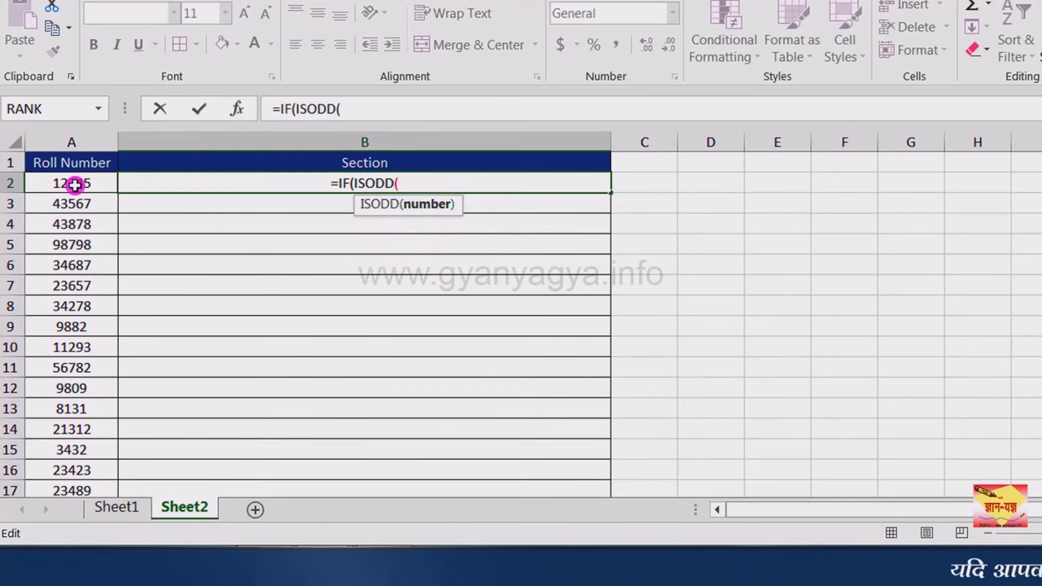
{"action": "left_click", "coordinate": [85, 184]}
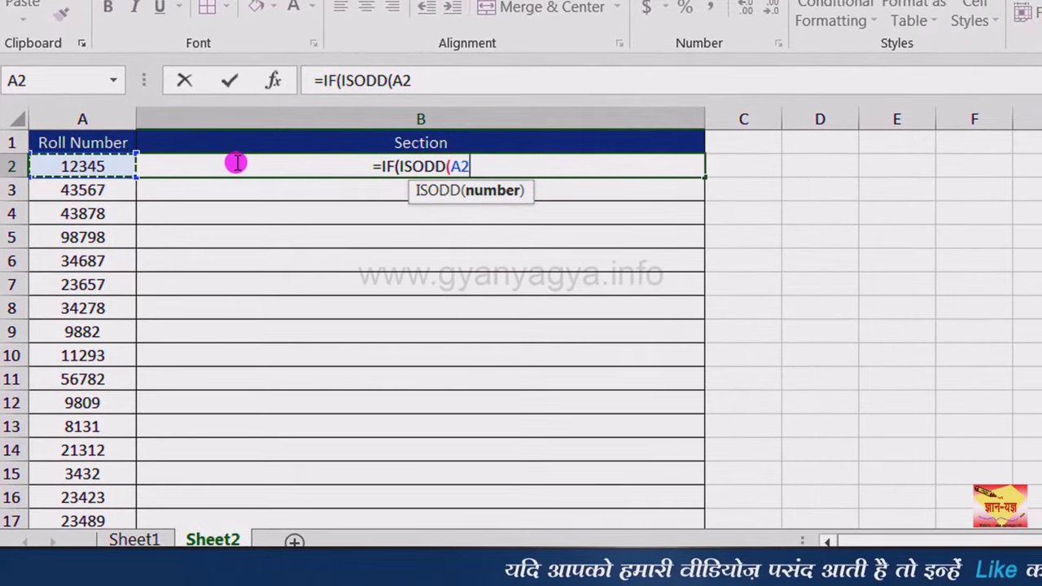
{"action": "type", "text": ")"}
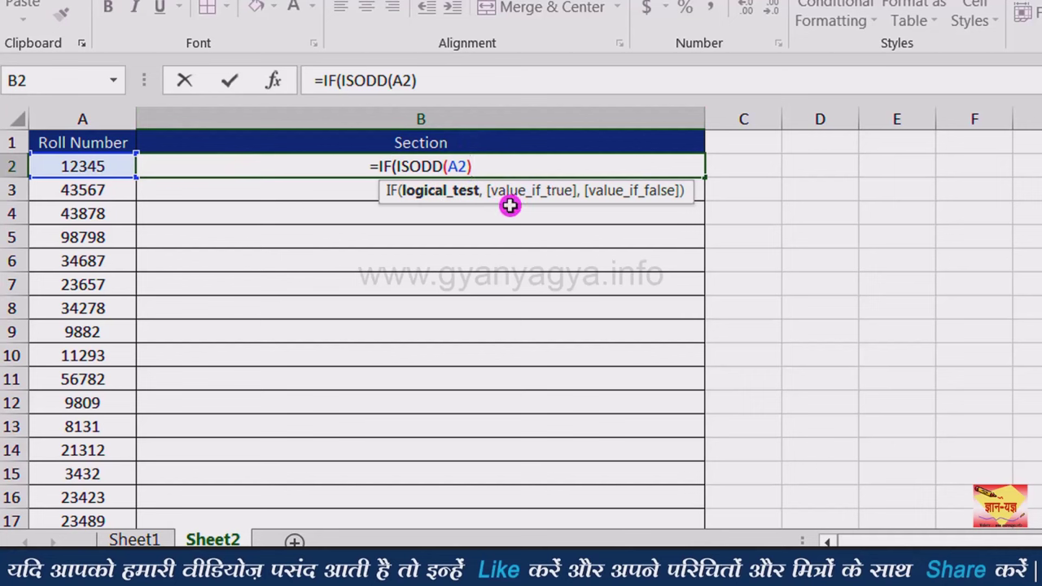
{"action": "type", "text": ","}
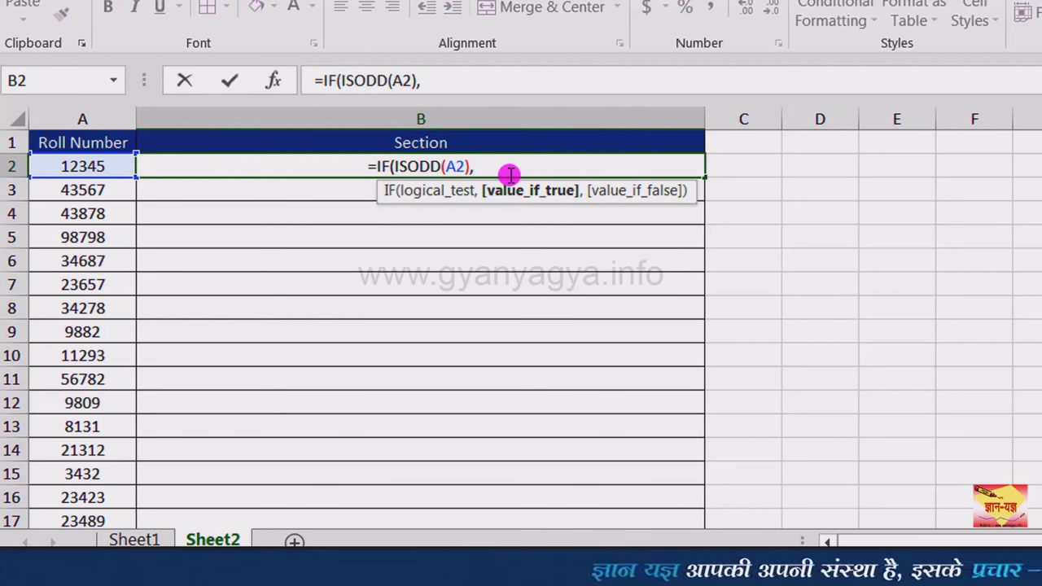
{"action": "type", "text": "\""}
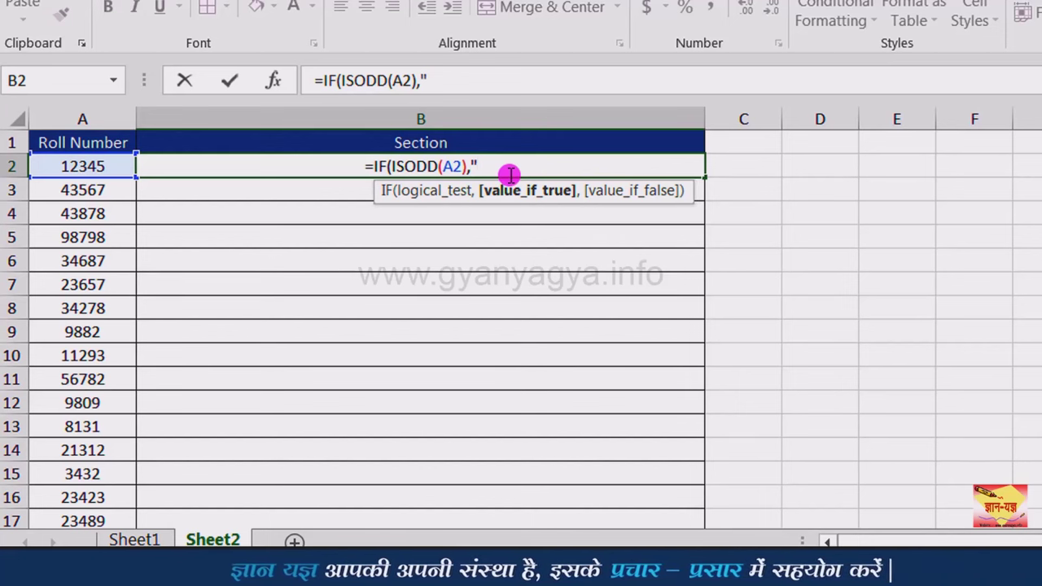
{"action": "type", "text": "Sect"}
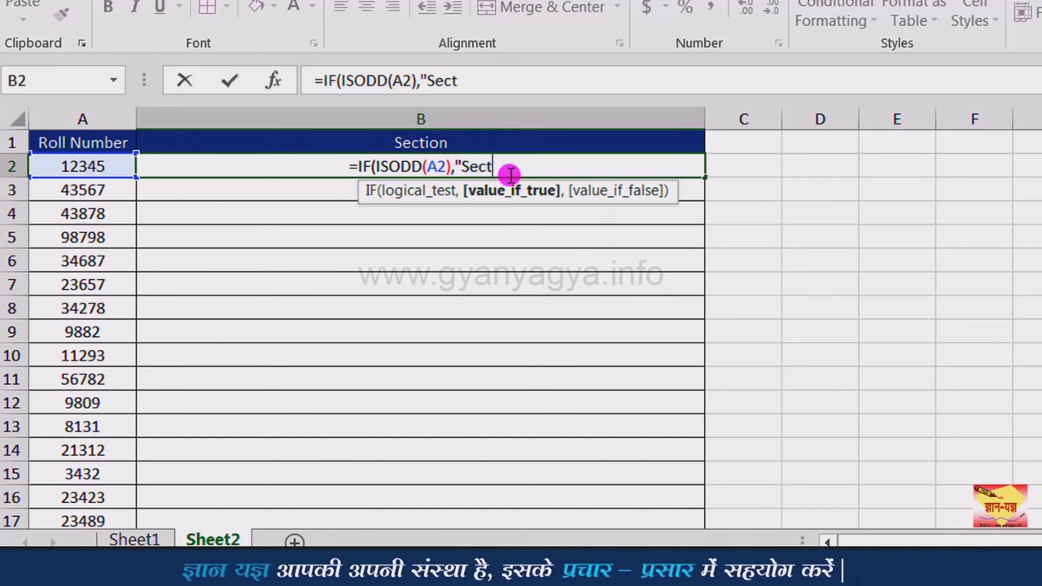
{"action": "type", "text": "ion"}
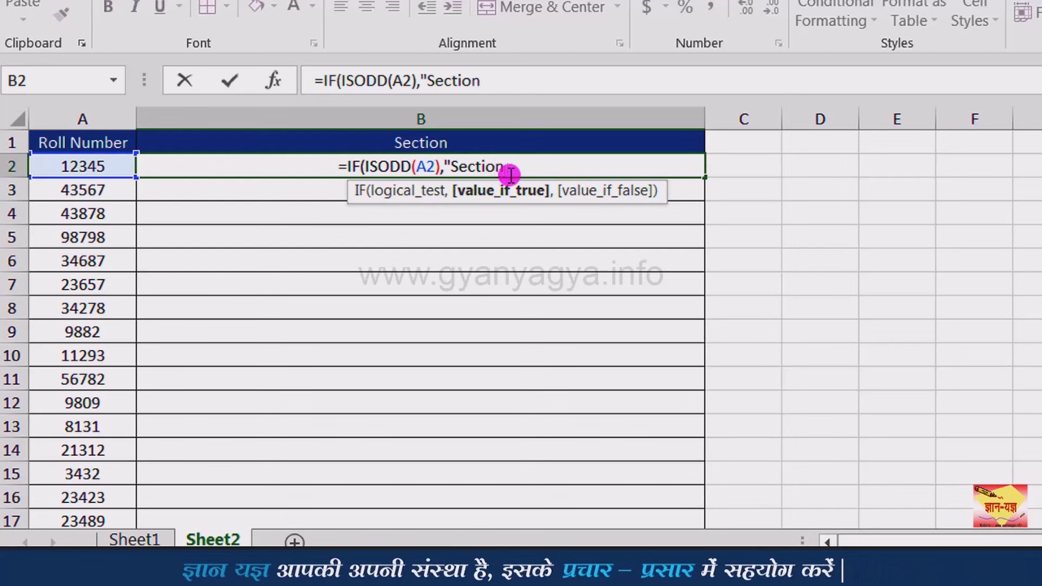
{"action": "type", "text": " B\""}
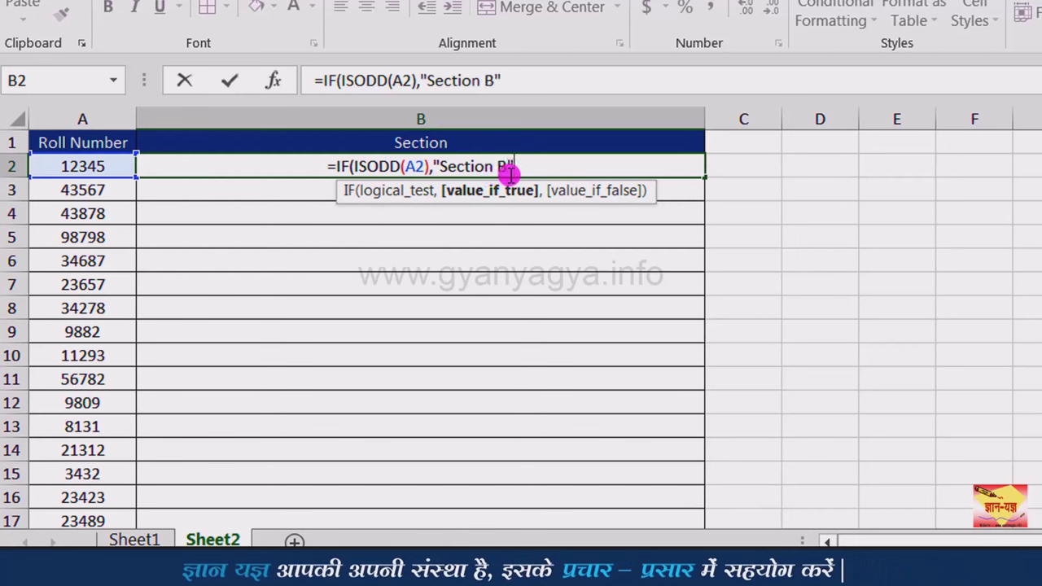
{"action": "type", "text": ","}
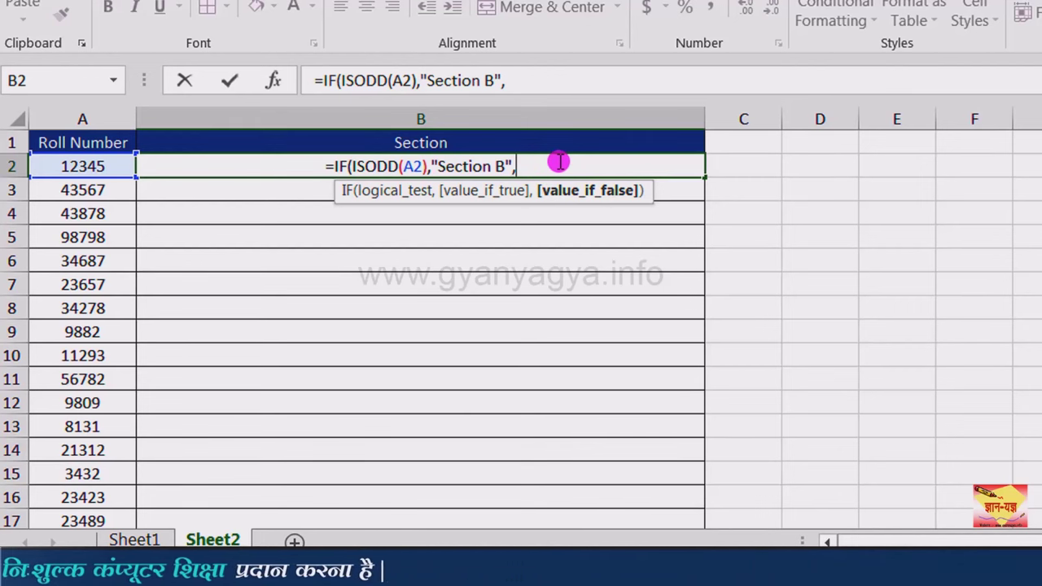
{"action": "type", "text": "\""}
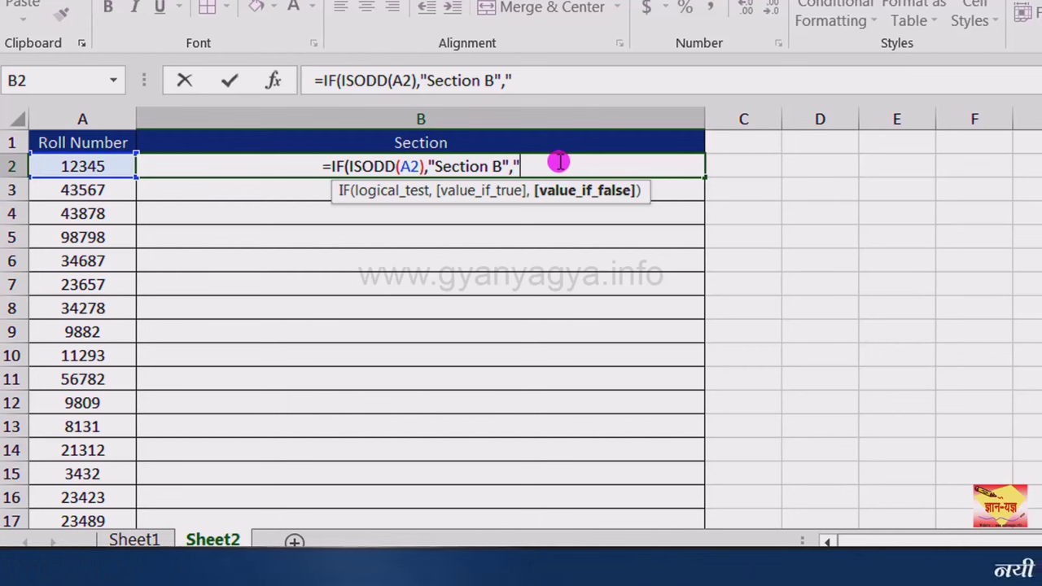
{"action": "type", "text": "S"}
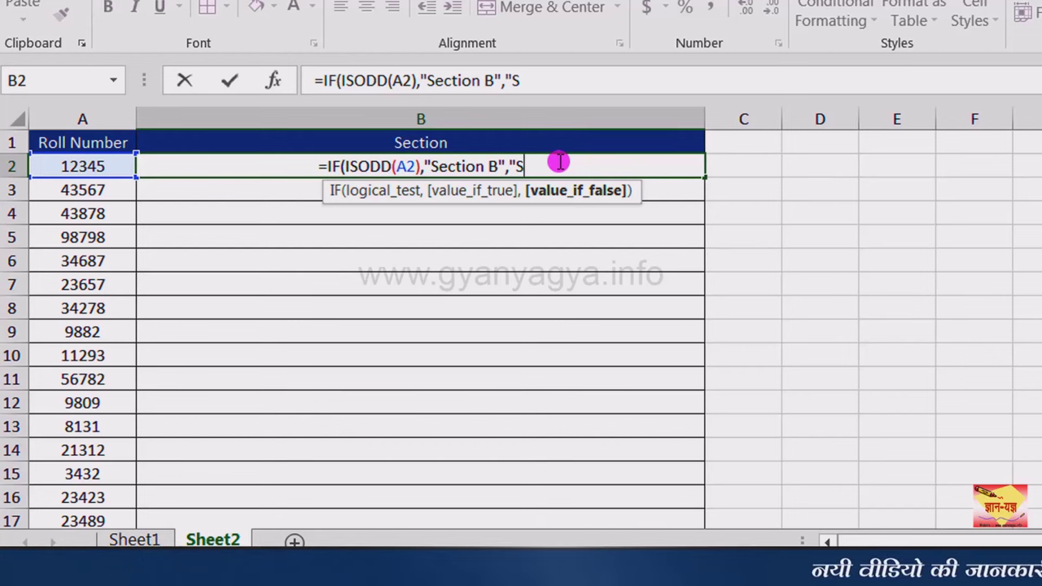
{"action": "type", "text": "ection A\""}
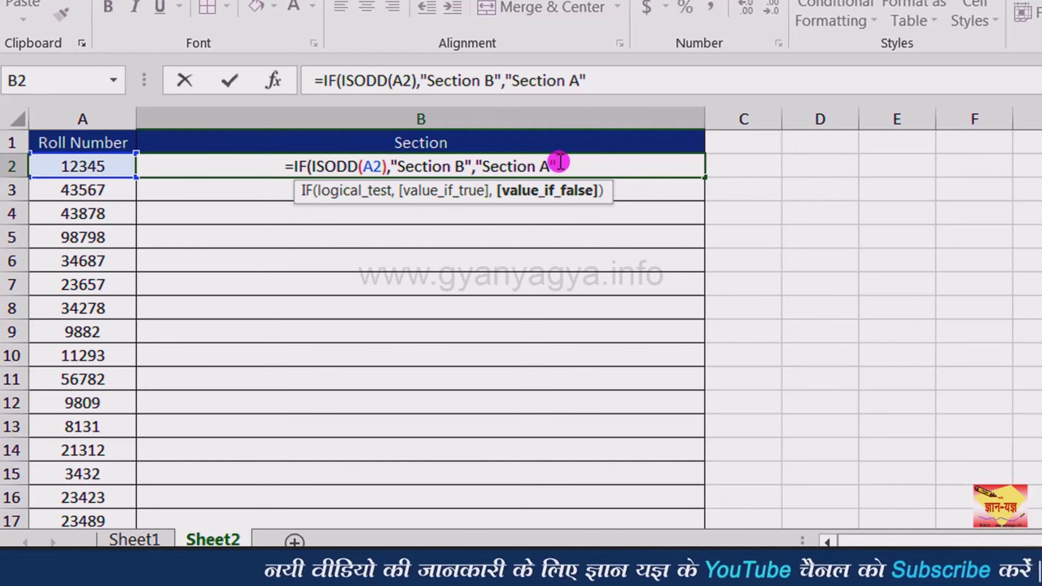
{"action": "type", "text": ")"}
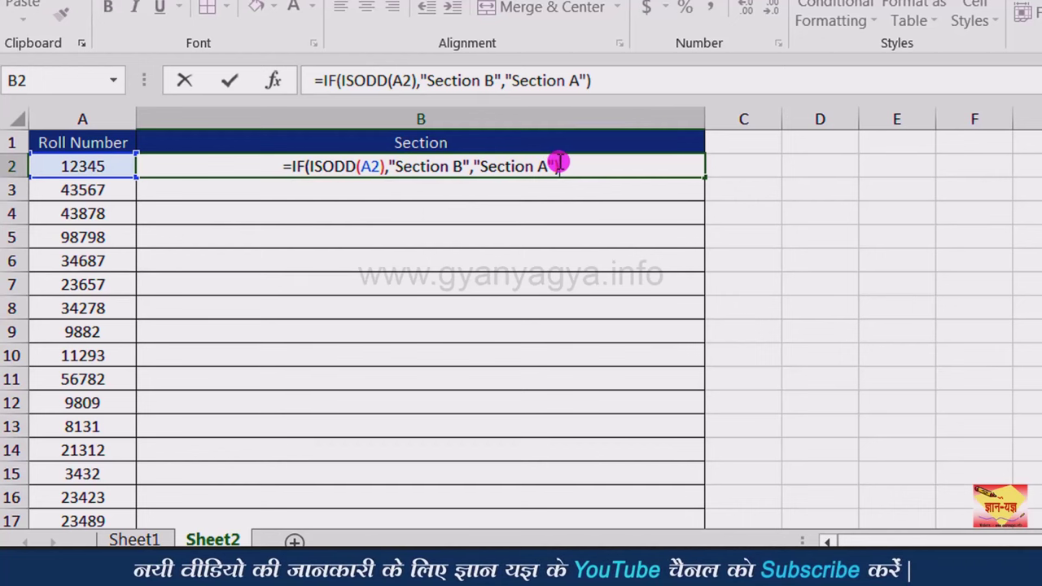
Commit =IF(ISODD(A2),"Section B","Section A") in B2 and fill it down to B20.
{"action": "key", "text": "Return"}
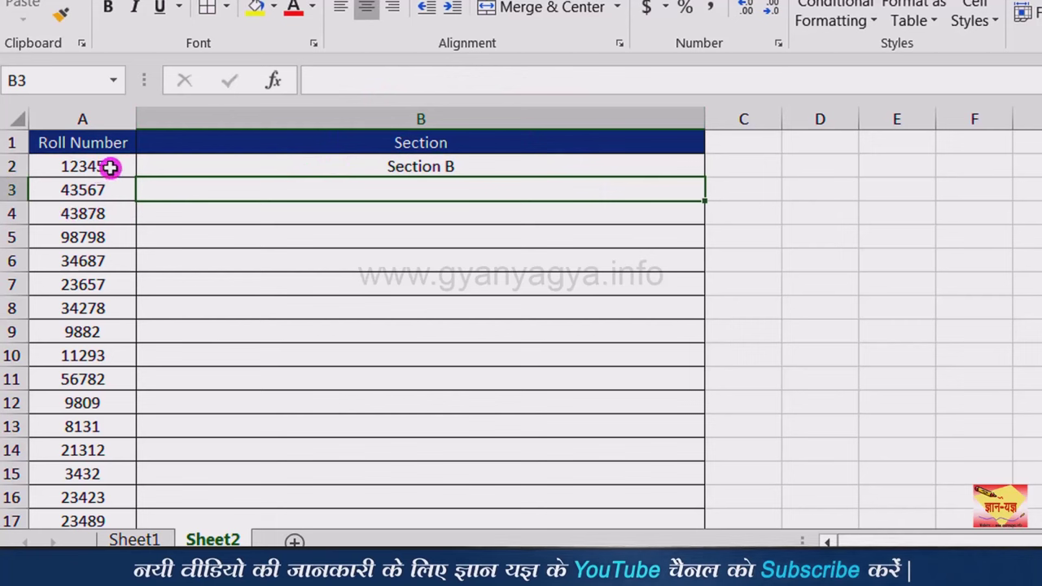
{"action": "left_click", "coordinate": [249, 157]}
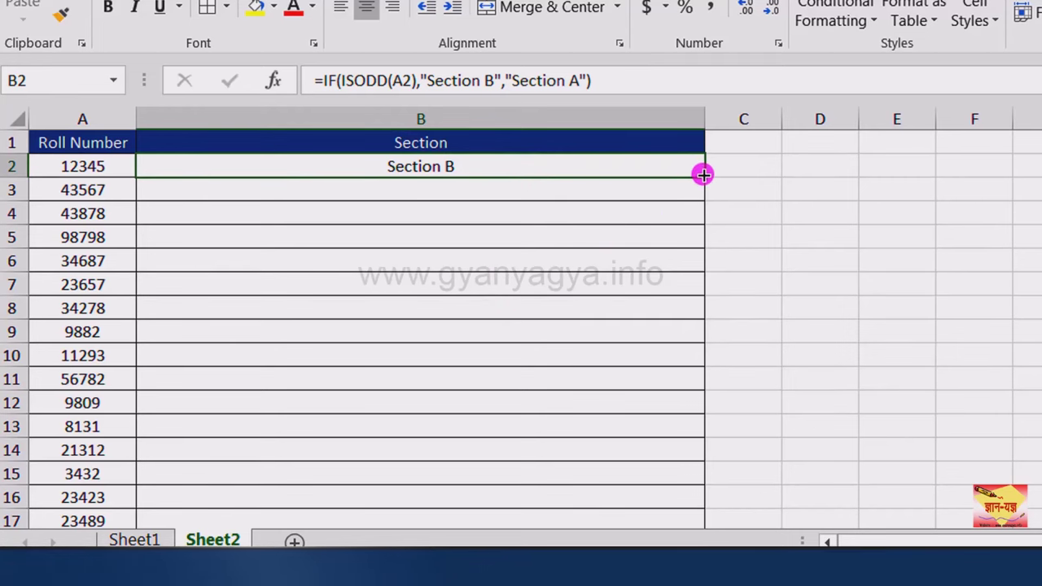
{"action": "left_click_drag", "start_coordinate": [704, 174], "coordinate": [682, 419]}
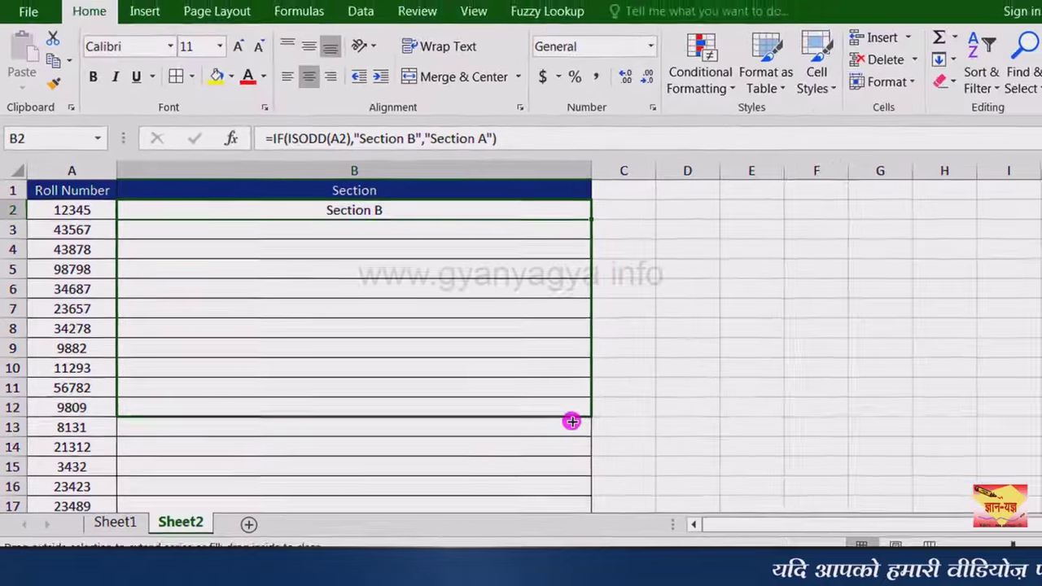
{"action": "left_click_drag", "start_coordinate": [572, 421], "coordinate": [552, 482]}
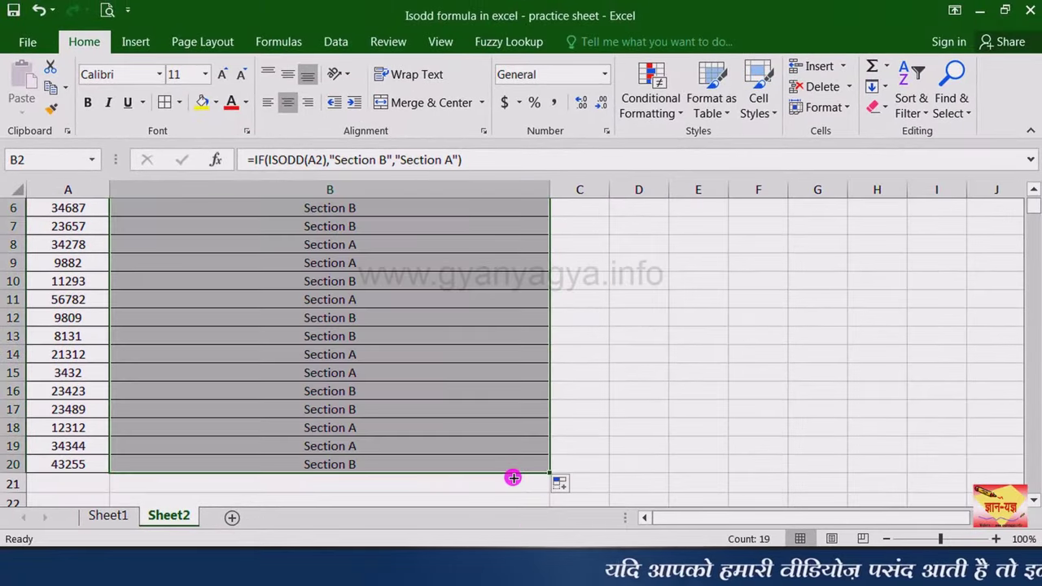
{"action": "left_click", "coordinate": [429, 428]}
{"action": "scroll", "coordinate": [1014, 192], "scroll_direction": "up", "scroll_amount": 2}
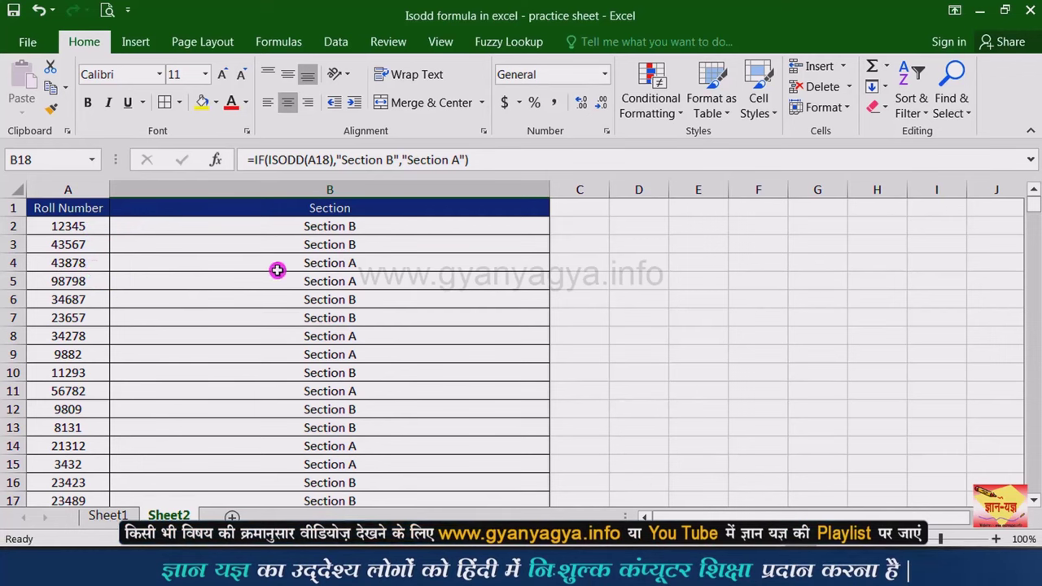
{"action": "left_click", "coordinate": [1034, 500]}
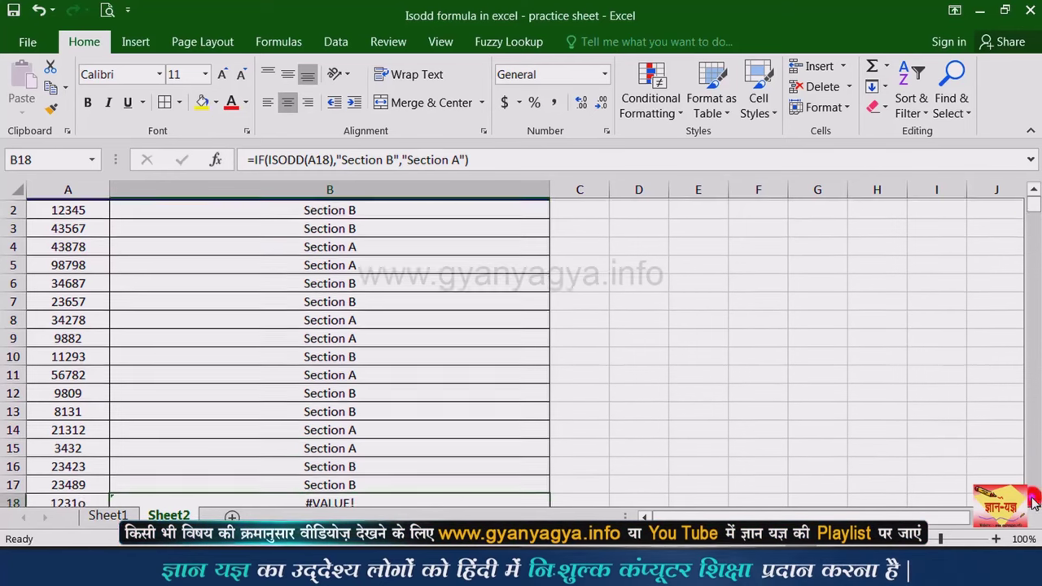
{"action": "left_click", "coordinate": [1033, 500]}
{"action": "left_click", "coordinate": [1034, 499]}
{"action": "left_click", "coordinate": [1034, 500]}
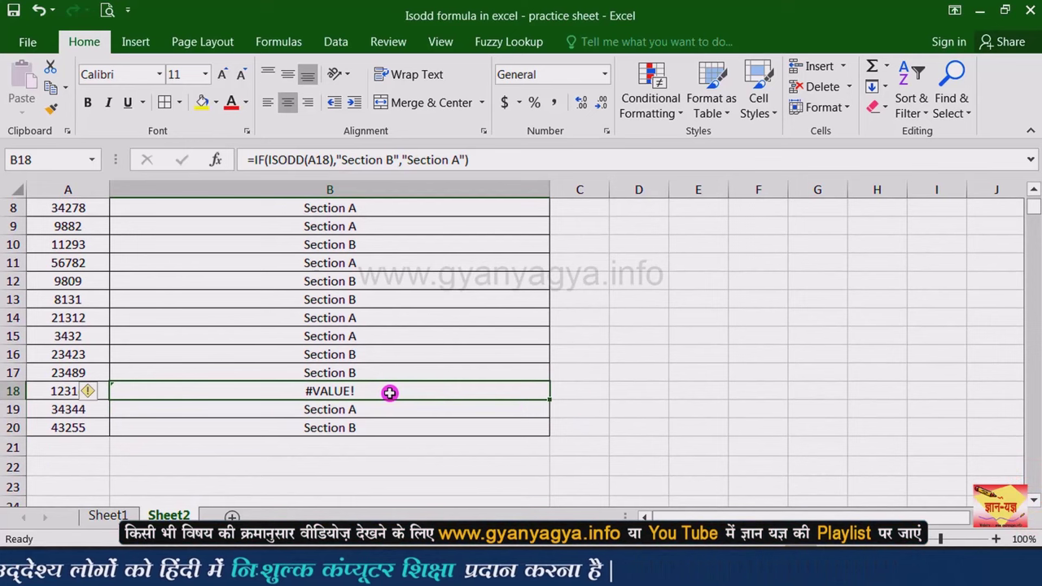
{"action": "left_click", "coordinate": [190, 450]}
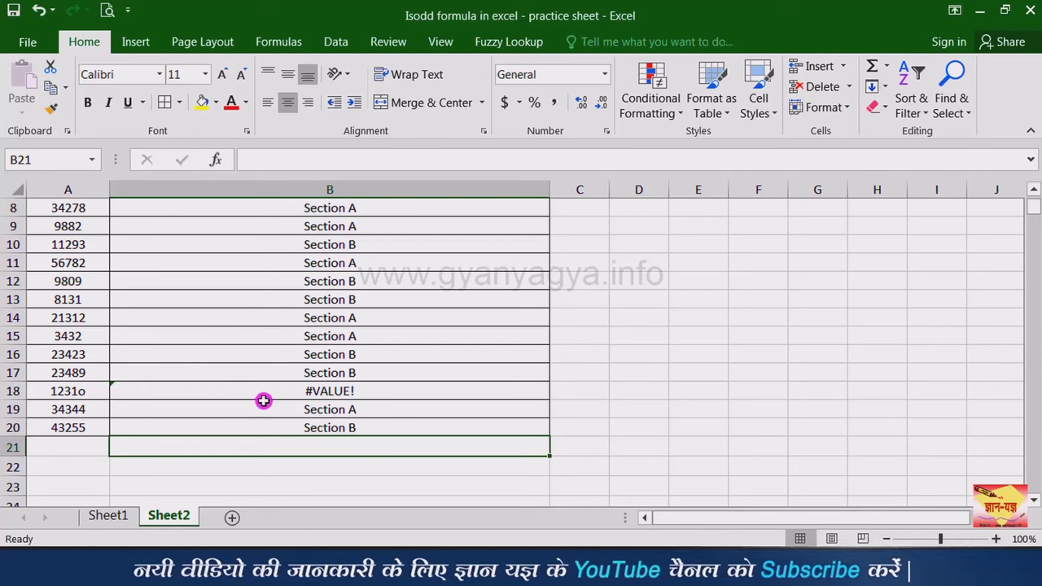
{"action": "scroll", "coordinate": [96, 468], "scroll_direction": "up", "scroll_amount": 1}
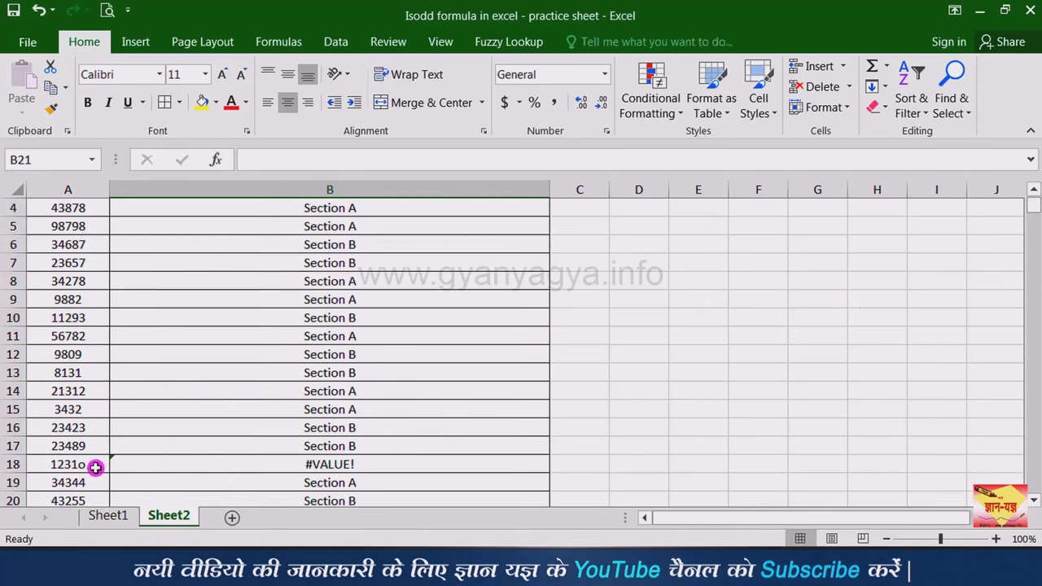
Correct the A18 roll number from 1231o to 12310, clearing the #VALUE! error in B18.
{"action": "left_click", "coordinate": [95, 466]}
{"action": "double_click", "coordinate": [96, 465]}
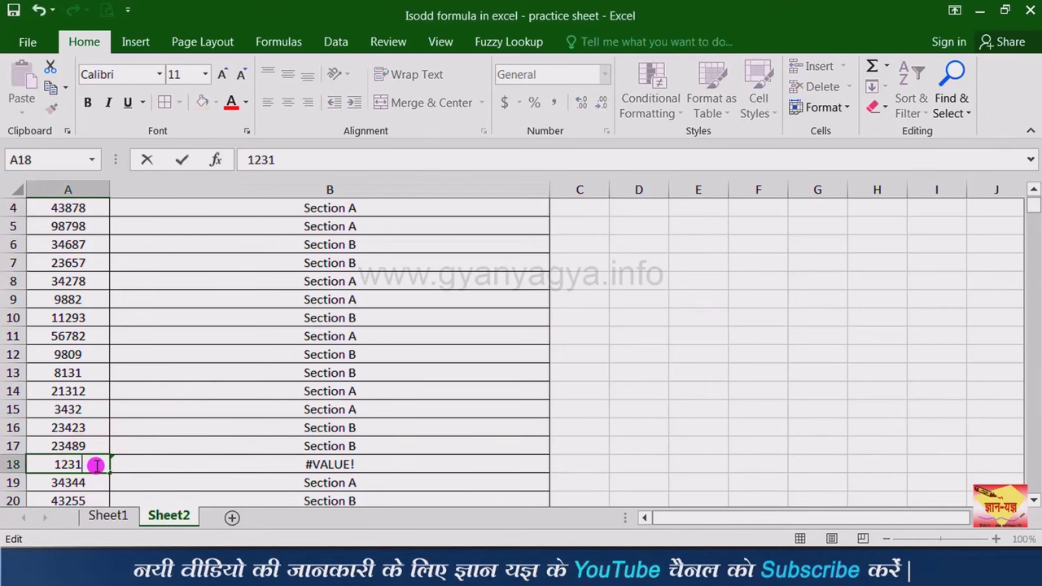
{"action": "type", "text": "0"}
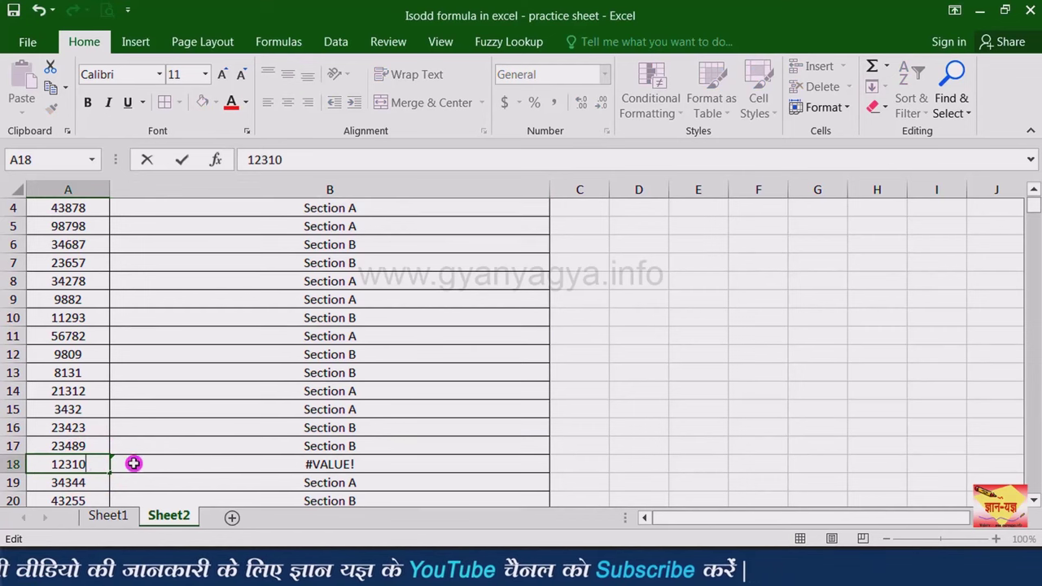
{"action": "left_click", "coordinate": [191, 466]}
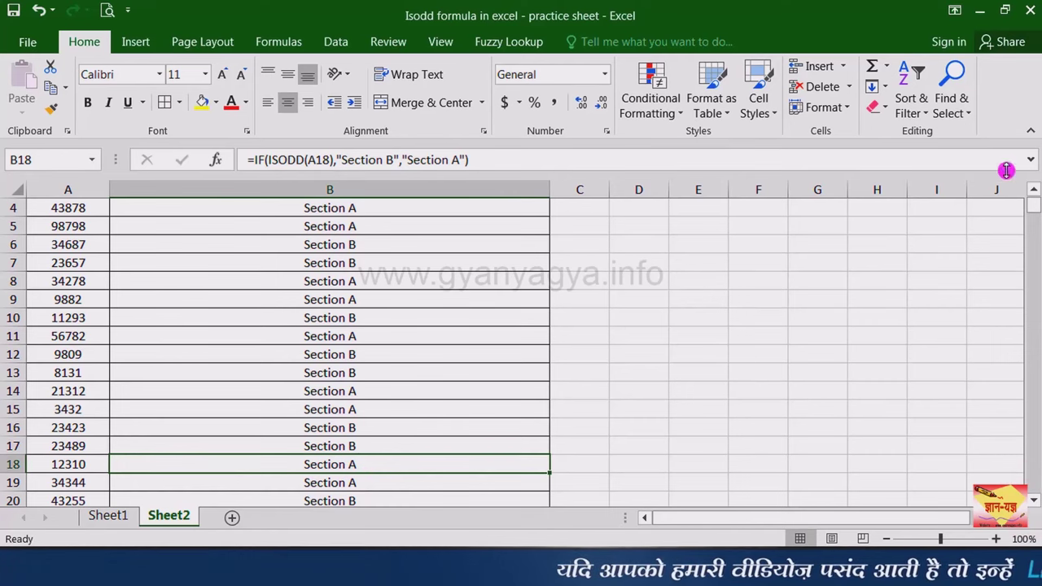
{"action": "left_click", "coordinate": [1034, 188]}
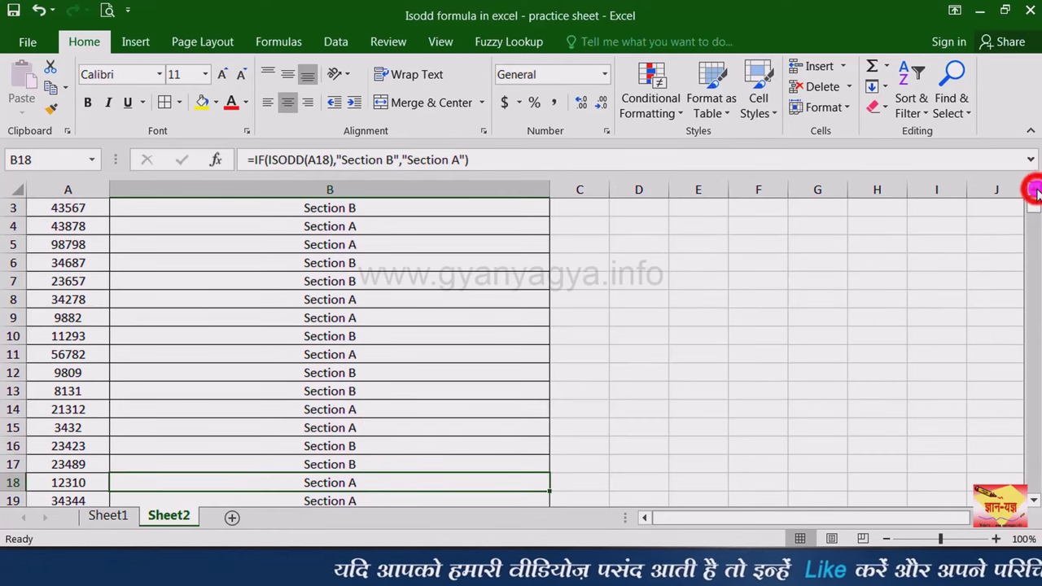
{"action": "left_click", "coordinate": [1034, 189]}
{"action": "left_click", "coordinate": [1033, 189]}
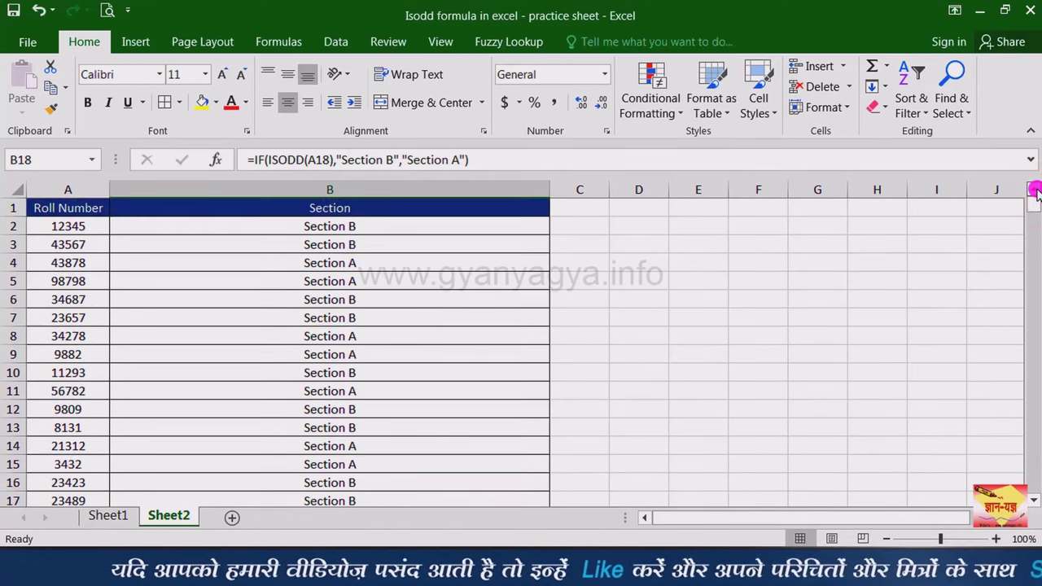
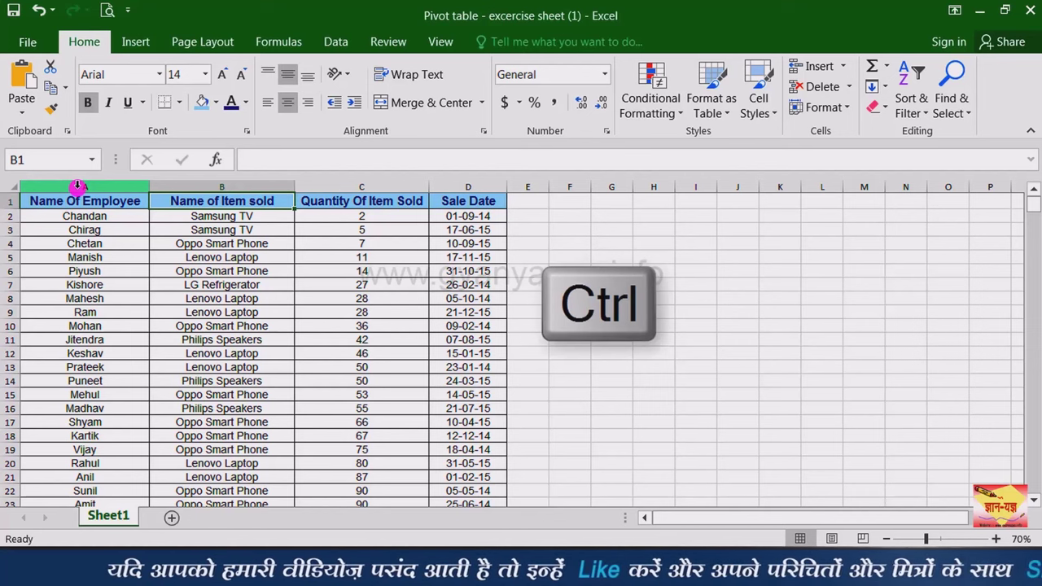
Select columns A–D: Name Of Employee, Name of Item sold, Quantity Of Item Sold and Sale Date.
{"action": "left_click", "coordinate": [77, 187], "text": "ctrl"}
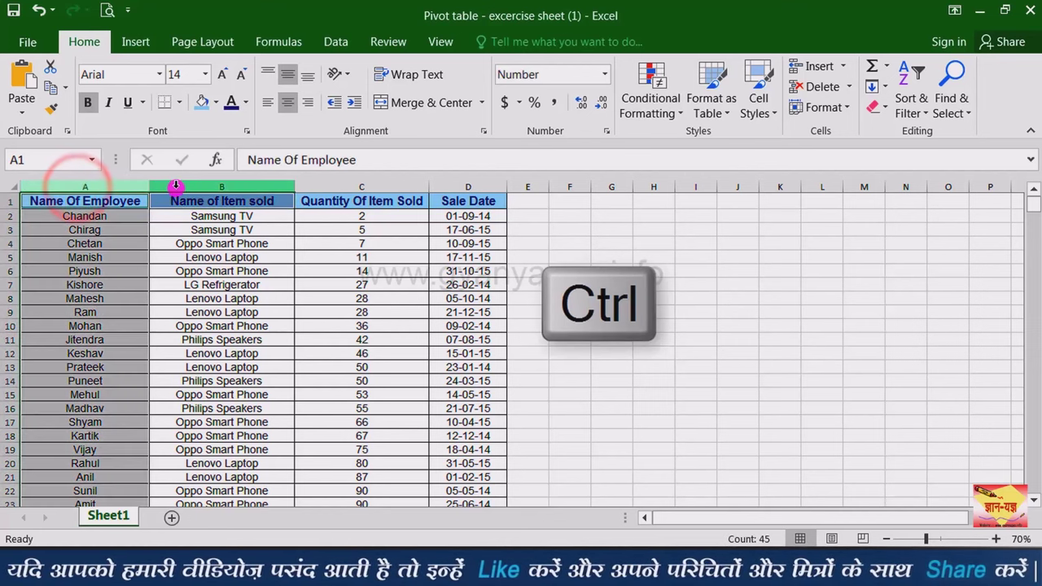
{"action": "left_click", "coordinate": [175, 187], "text": "ctrl"}
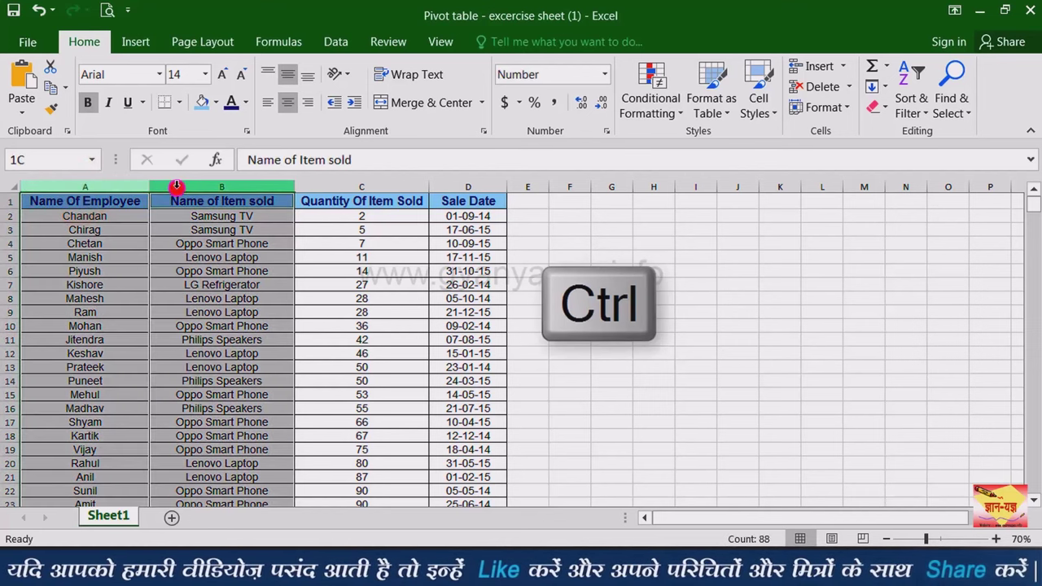
{"action": "left_click", "coordinate": [335, 186], "text": "ctrl"}
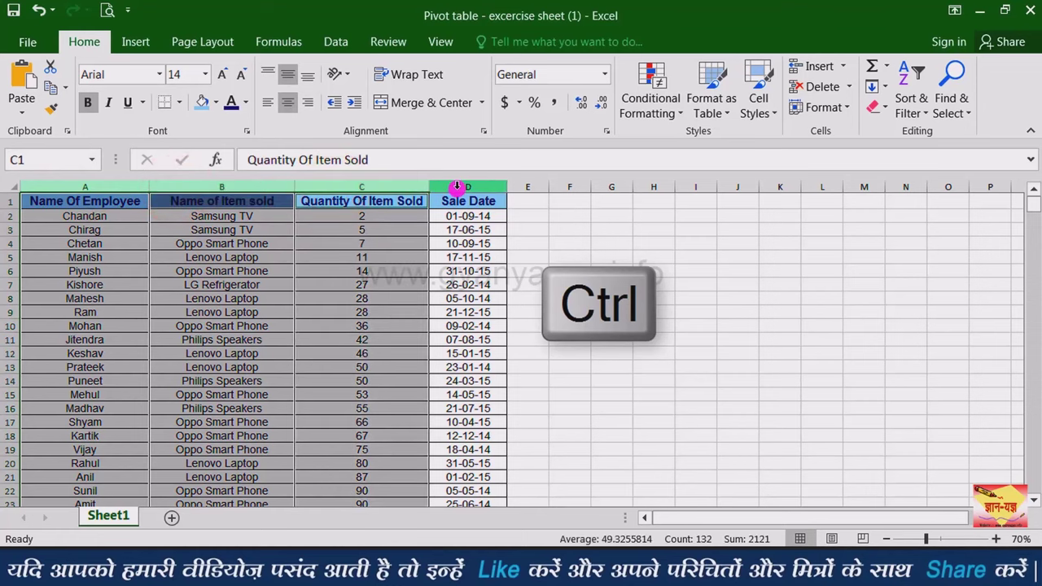
{"action": "left_click", "coordinate": [457, 187], "text": "ctrl"}
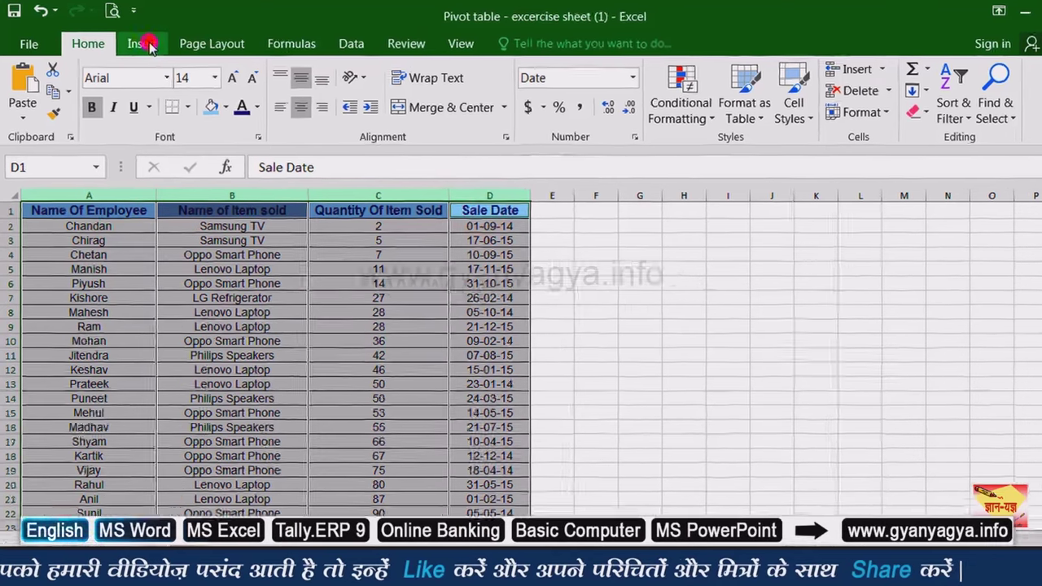
{"action": "left_click", "coordinate": [136, 42]}
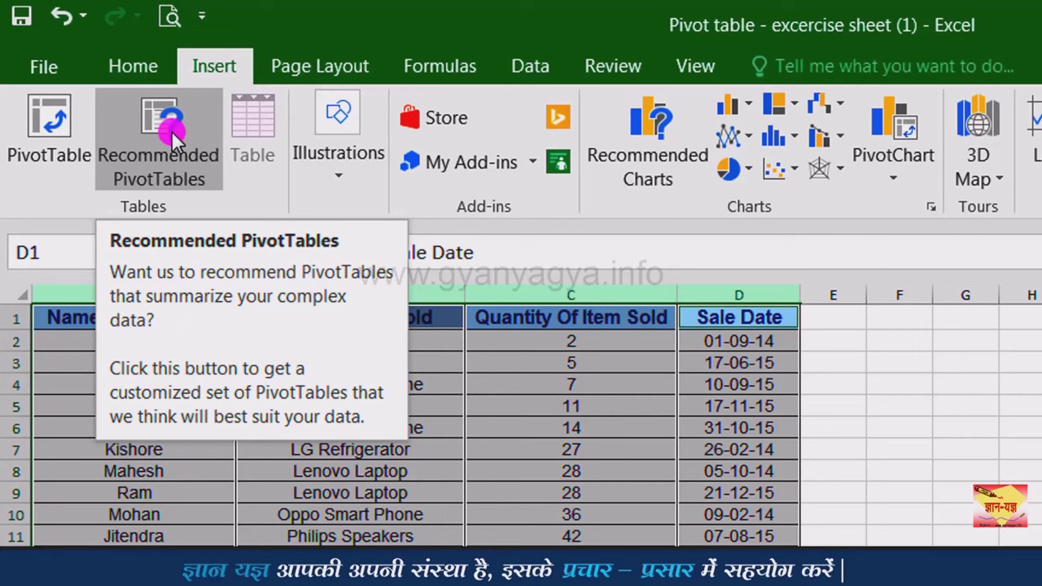
Bring up Recommended PivotTables for the selected sales data.
{"action": "left_click", "coordinate": [171, 130]}
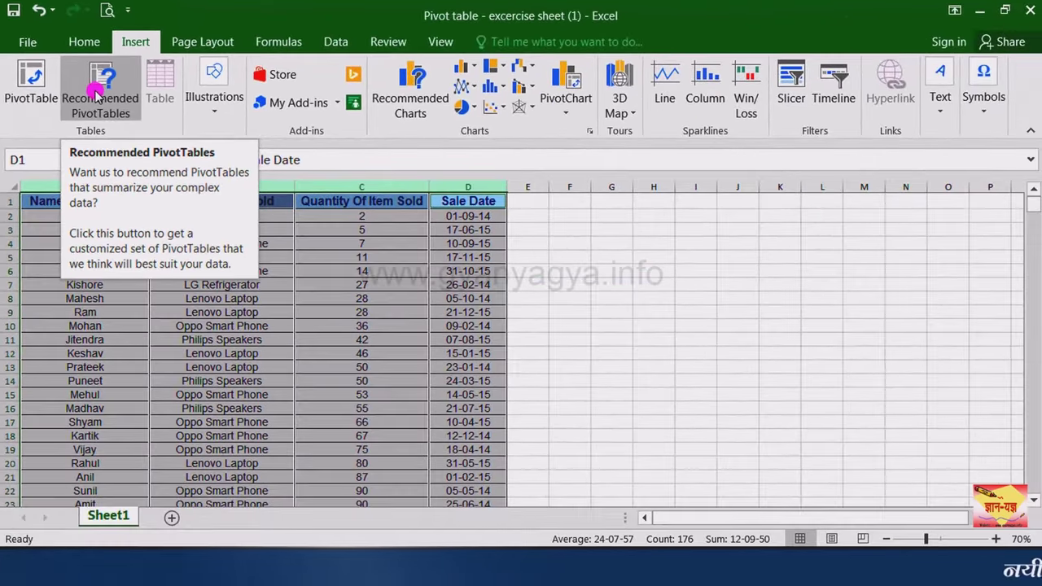
{"action": "left_click", "coordinate": [96, 89]}
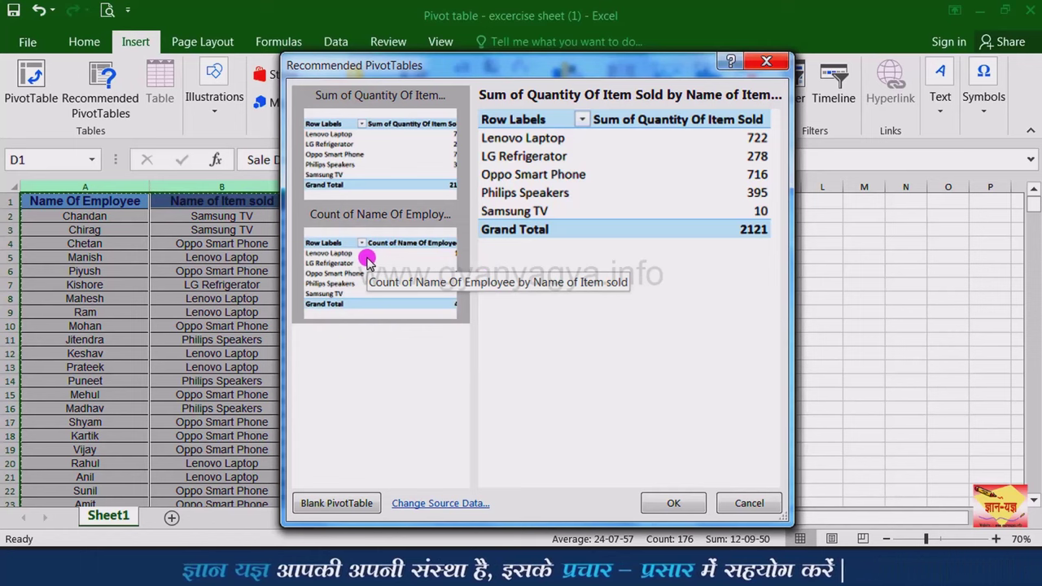
Create the 'Sum of Quantity Of Item Sold by Name of Item sold' PivotTable on a new sheet.
{"action": "left_click", "coordinate": [367, 258]}
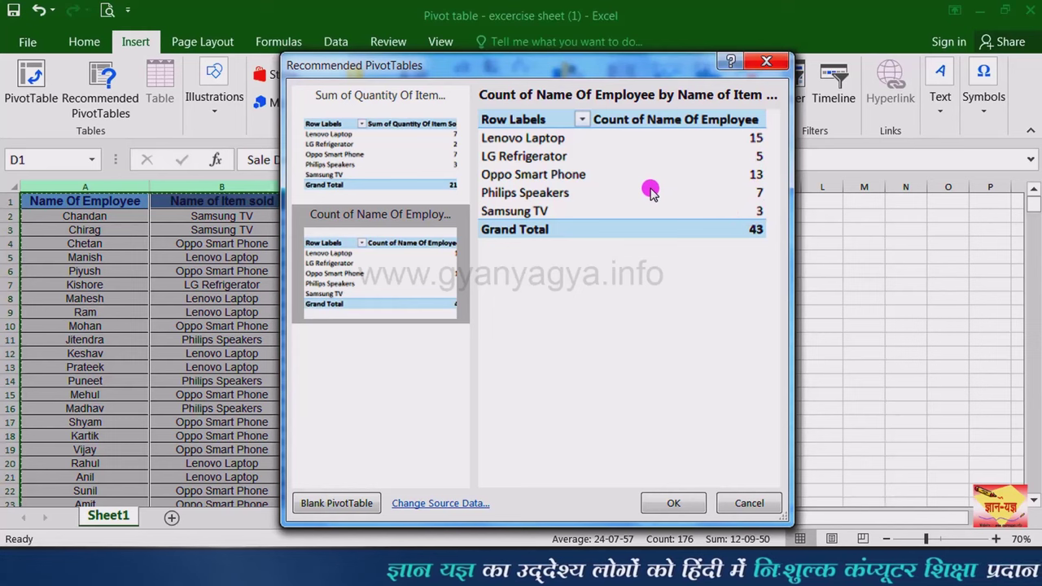
{"action": "left_click", "coordinate": [379, 163]}
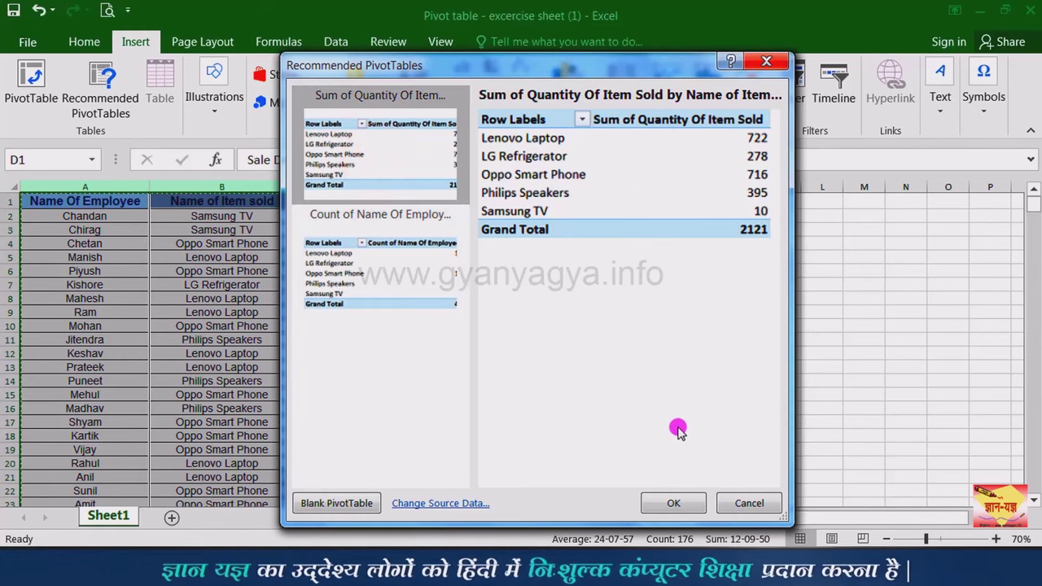
{"action": "left_click", "coordinate": [674, 504]}
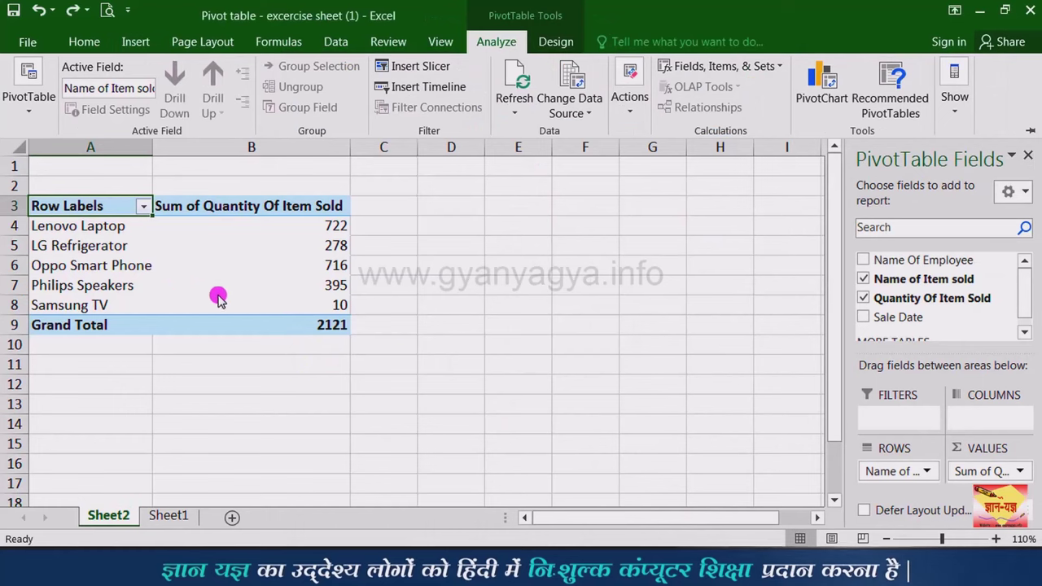
Collapse the ribbon with Ctrl+F1 and select the Lenovo Laptop row of the pivot.
{"action": "mouse_move", "coordinate": [232, 272]}
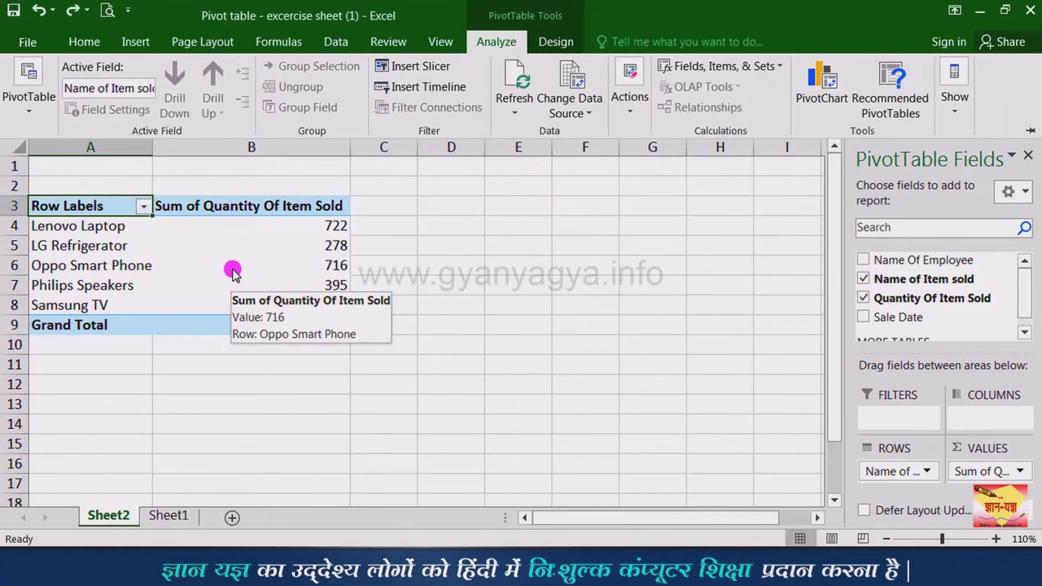
{"action": "key", "text": "ctrl+F1"}
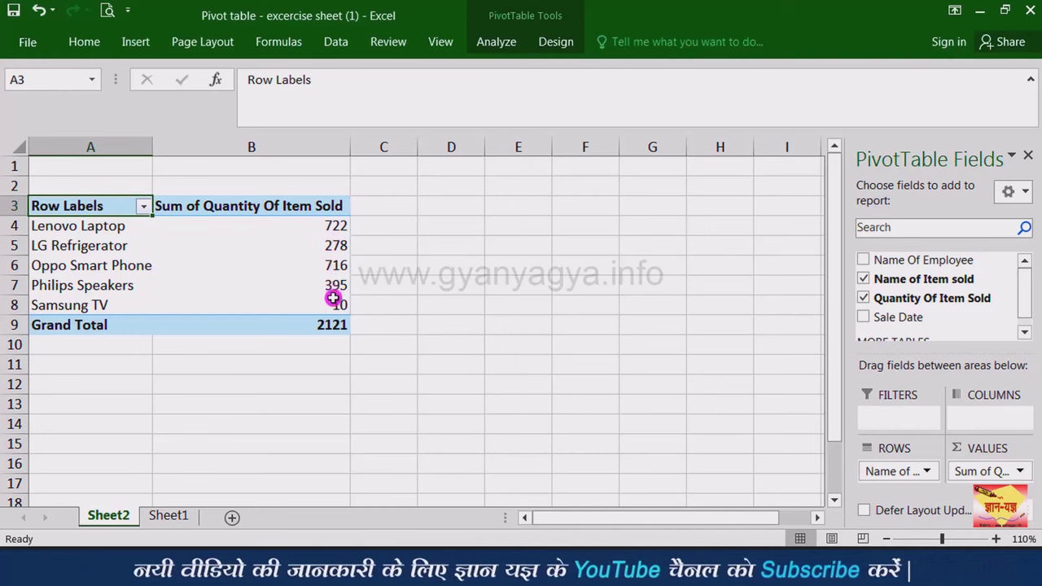
{"action": "mouse_move", "coordinate": [334, 301]}
{"action": "left_click", "coordinate": [82, 233]}
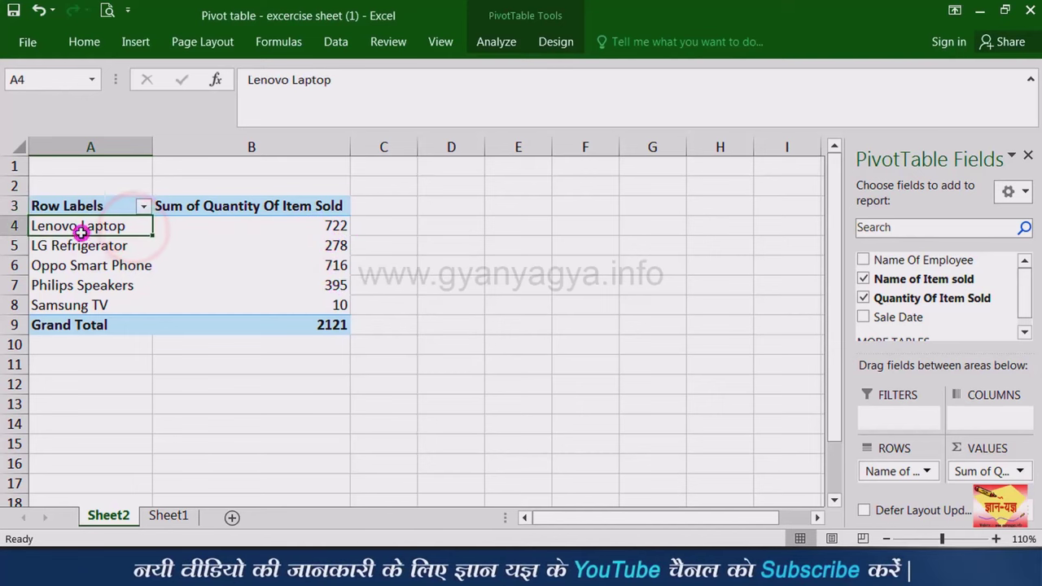
{"action": "mouse_move", "coordinate": [340, 228]}
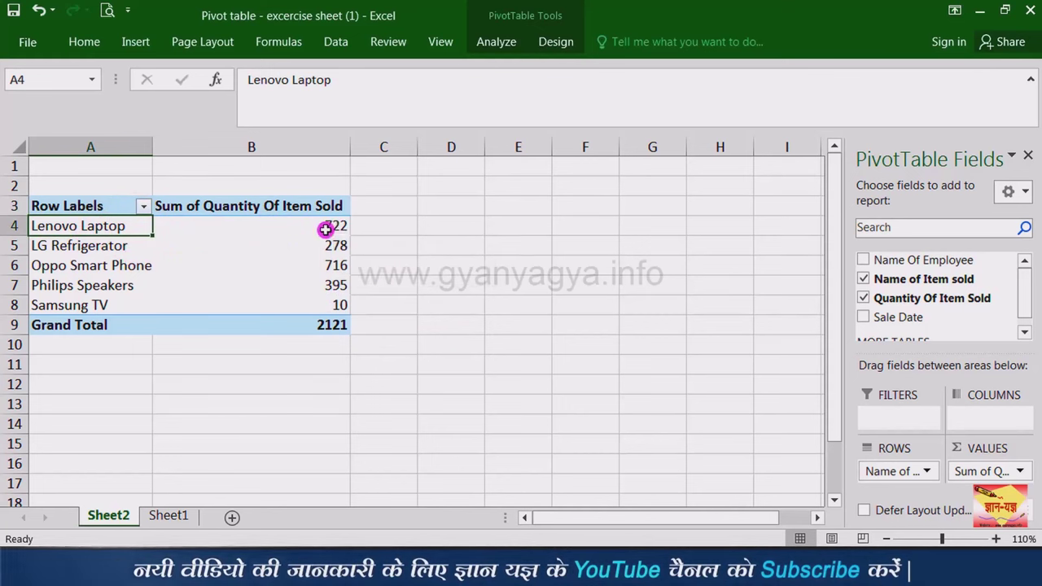
{"action": "mouse_move", "coordinate": [335, 253]}
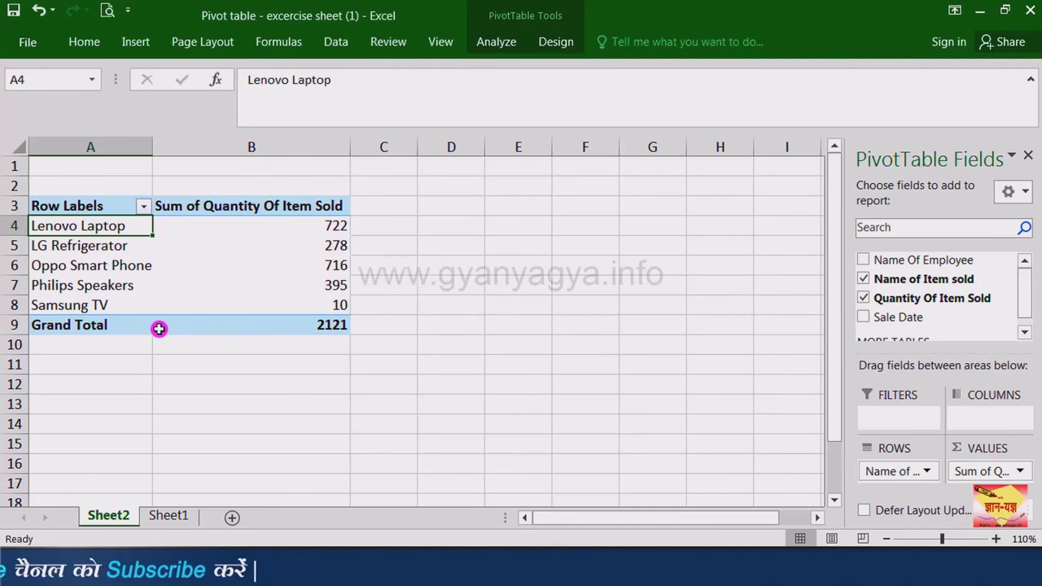
{"action": "mouse_move", "coordinate": [274, 325]}
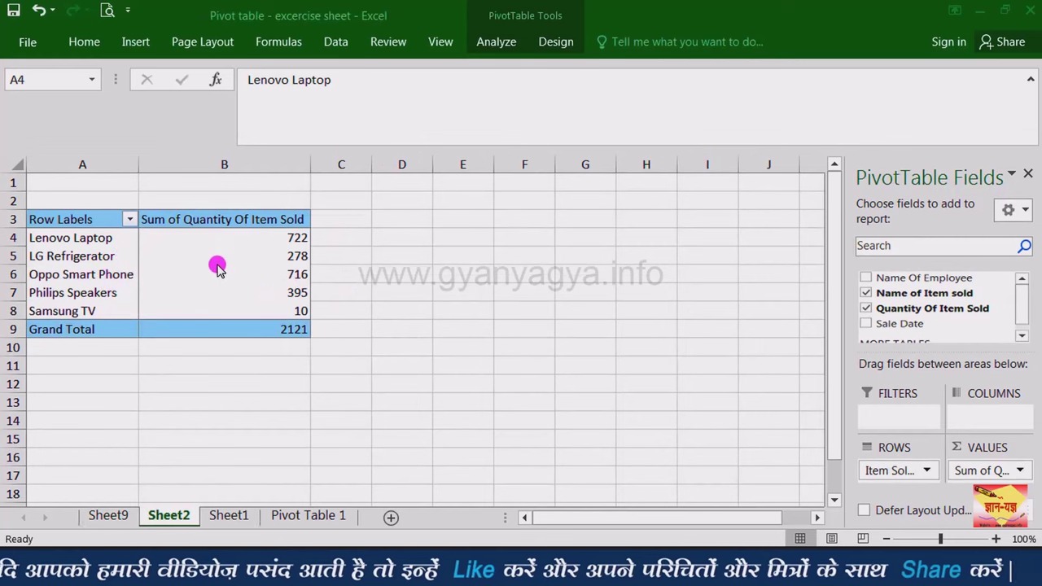
Click outside the PivotTable to close its field list, then select the Philips Speakers total 395.
{"action": "left_click", "coordinate": [454, 289]}
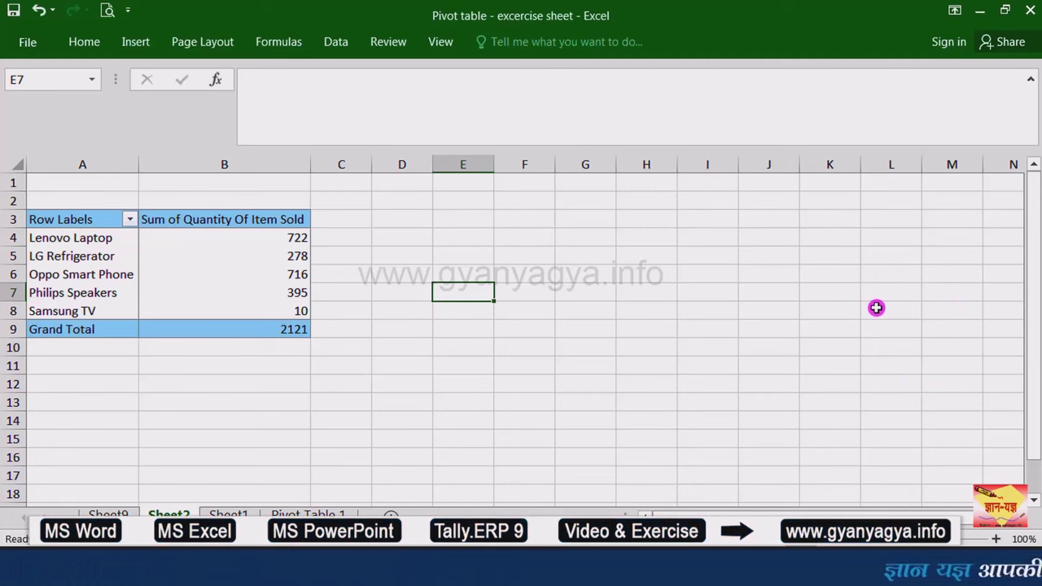
{"action": "left_click", "coordinate": [253, 256]}
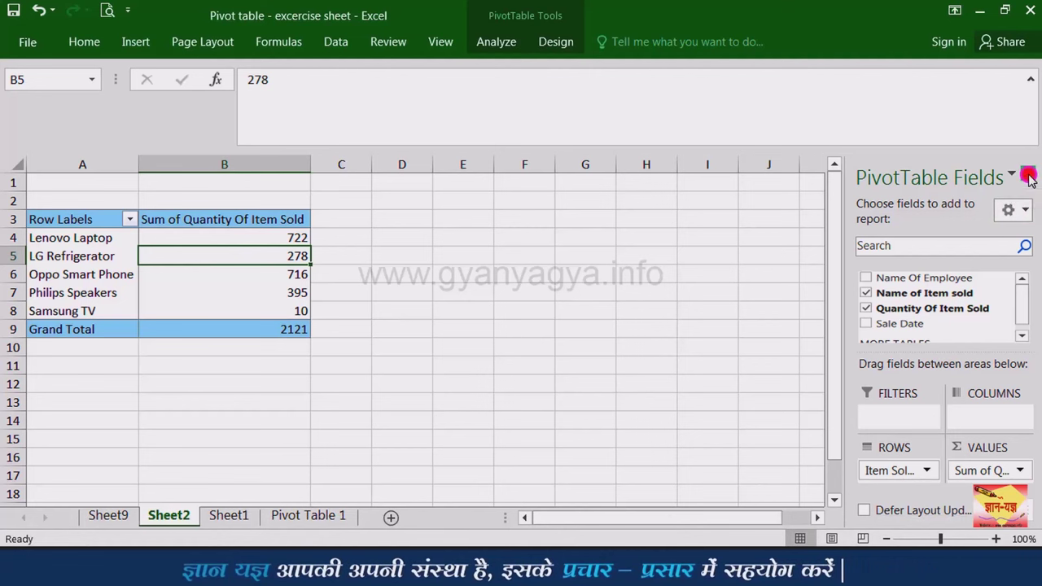
{"action": "left_click", "coordinate": [1028, 178]}
{"action": "left_click", "coordinate": [474, 297]}
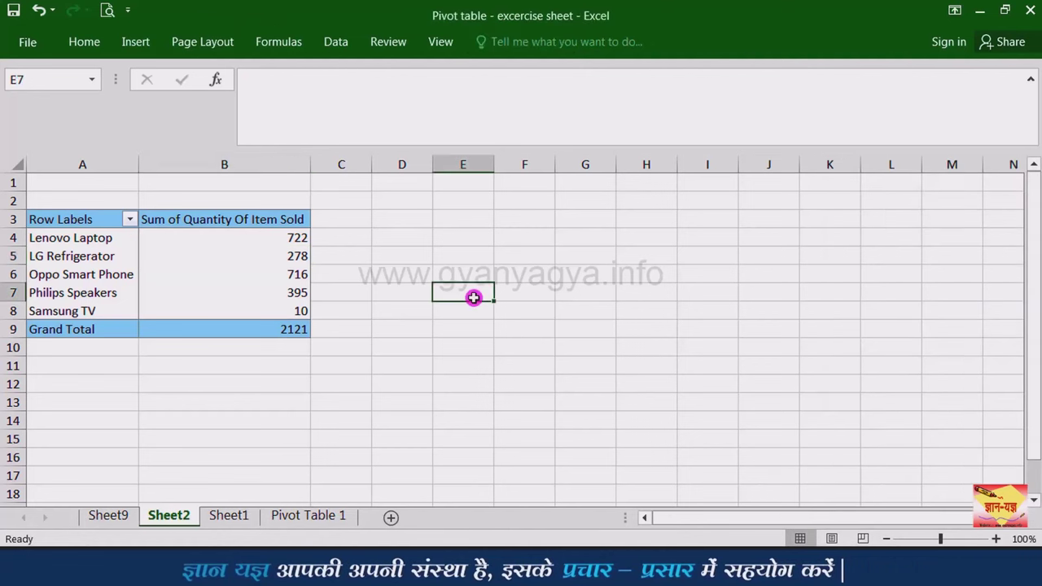
{"action": "left_click", "coordinate": [244, 290]}
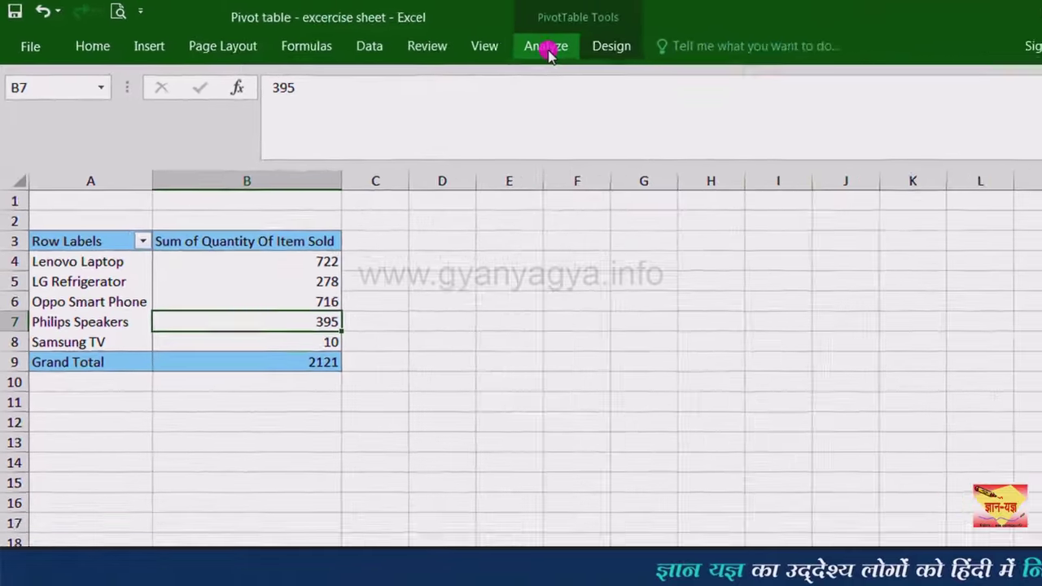
Turn the Field List back on from PivotTable Analyze > Show.
{"action": "left_click", "coordinate": [548, 48]}
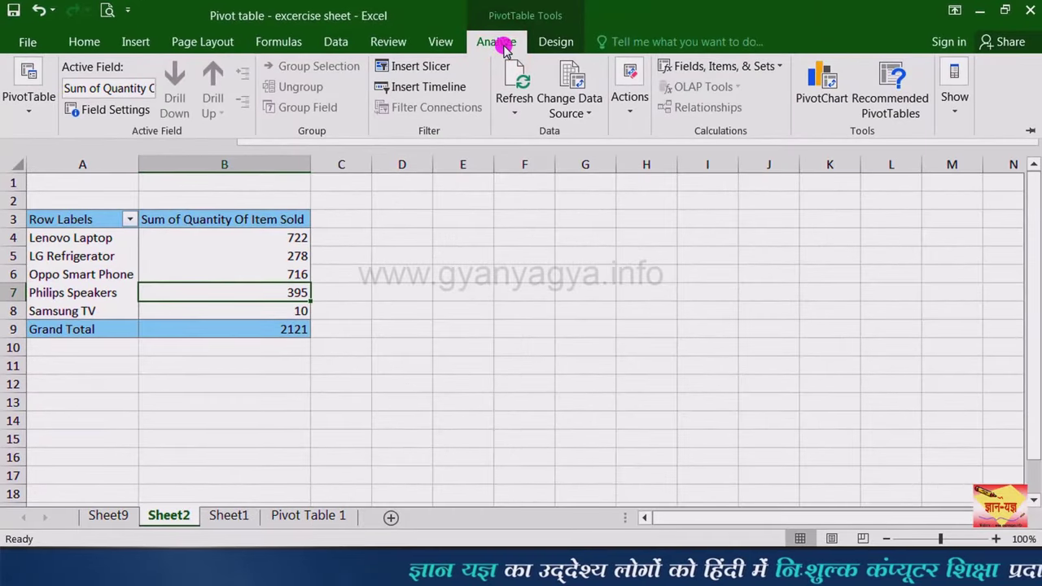
{"action": "left_click", "coordinate": [962, 116]}
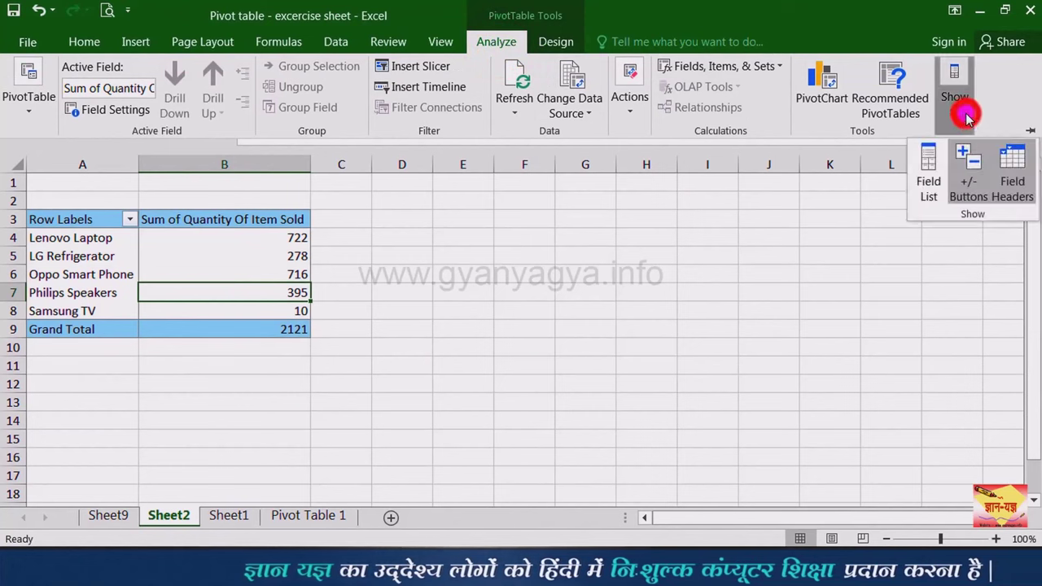
{"action": "left_click", "coordinate": [927, 204]}
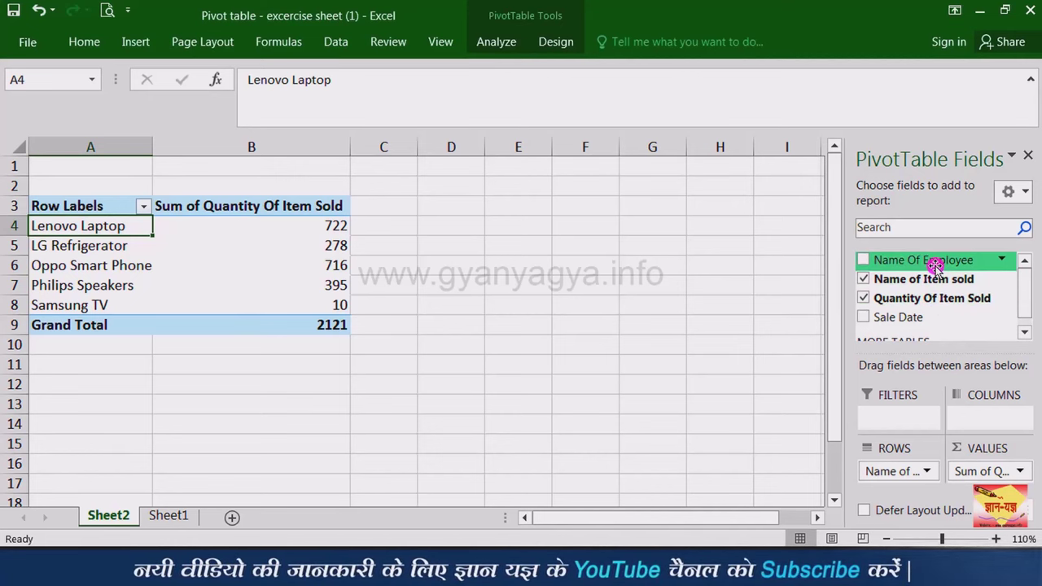
Add Name Of Employee to Rows beneath Name of Item sold, nesting employees under each item.
{"action": "left_click", "coordinate": [863, 260]}
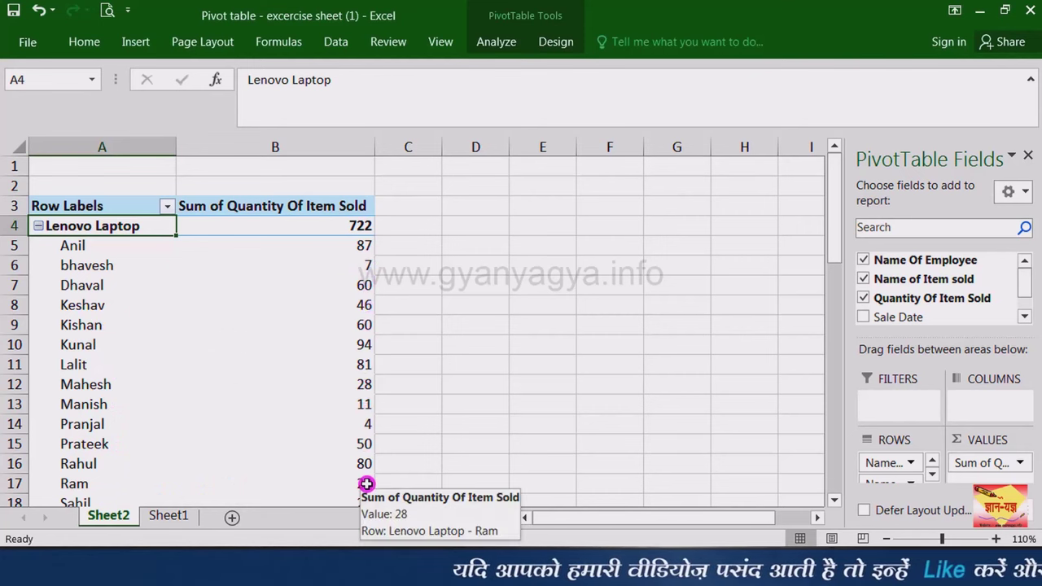
{"action": "left_click", "coordinate": [834, 355]}
{"action": "left_click", "coordinate": [830, 410]}
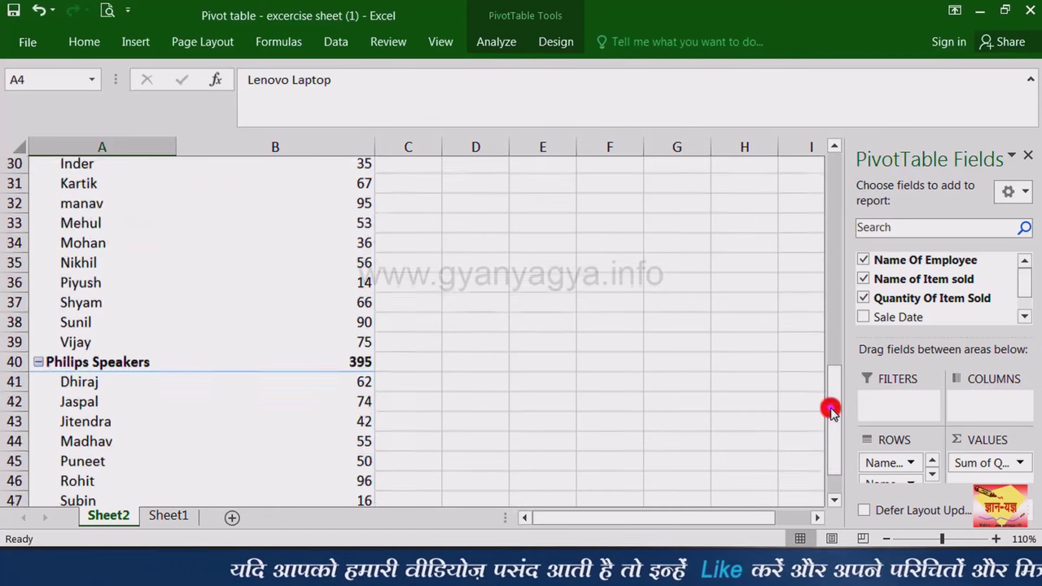
{"action": "left_click", "coordinate": [830, 411]}
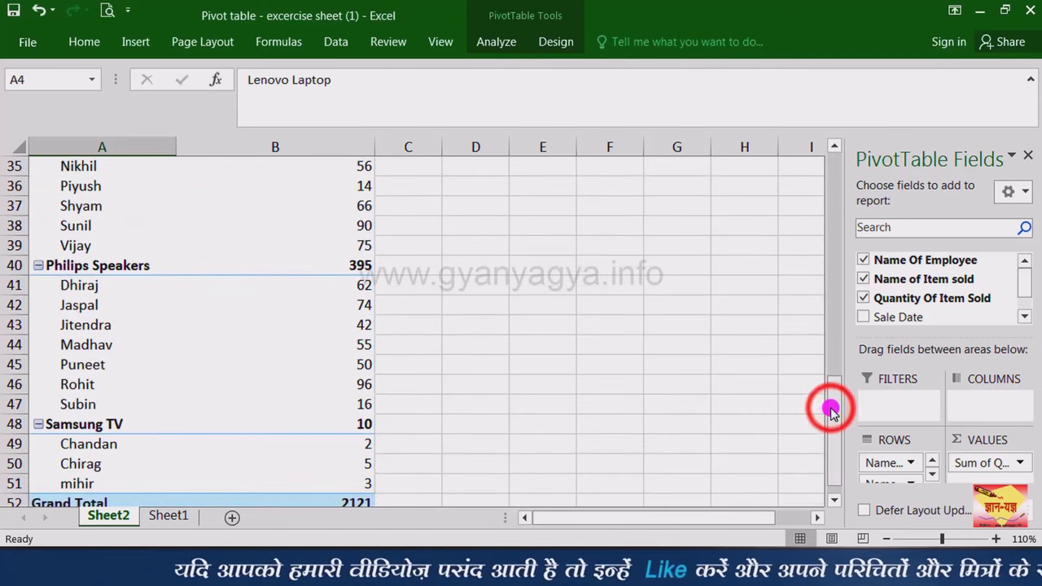
{"action": "left_click", "coordinate": [832, 337]}
{"action": "left_click", "coordinate": [837, 220]}
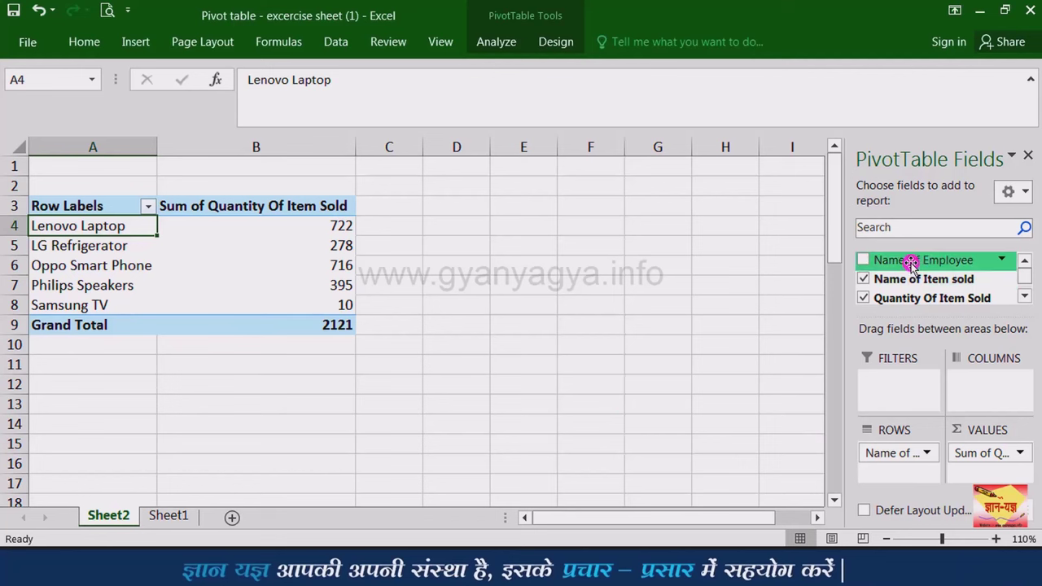
{"action": "left_click", "coordinate": [864, 260]}
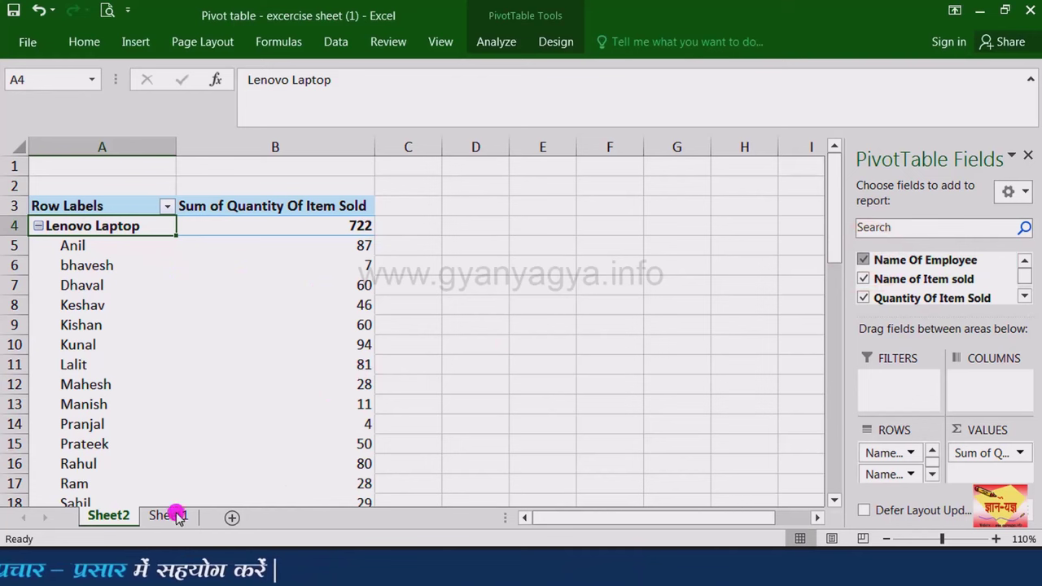
{"action": "mouse_move", "coordinate": [301, 348]}
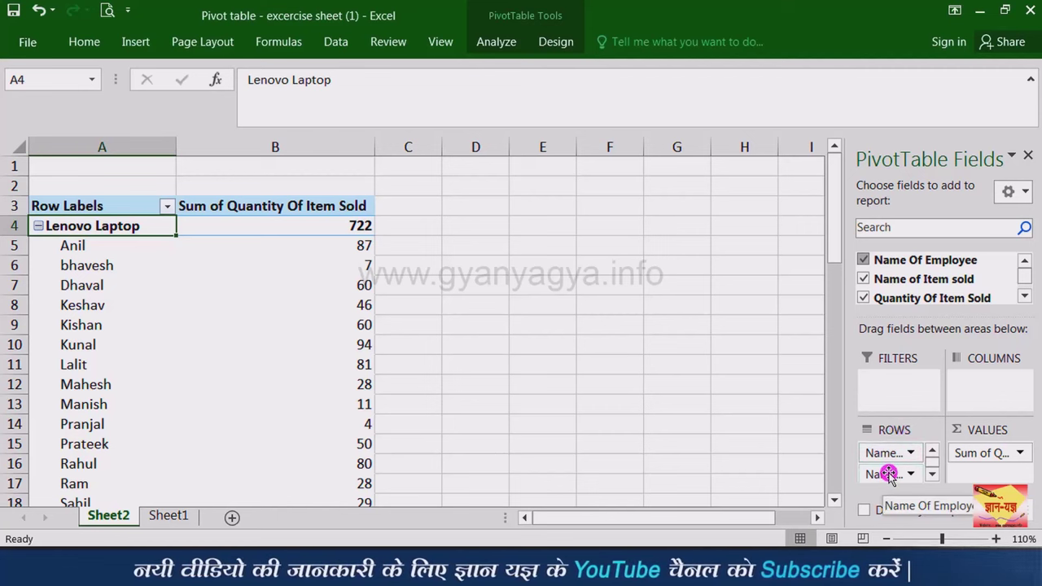
{"action": "left_click_drag", "start_coordinate": [888, 473], "coordinate": [932, 460]}
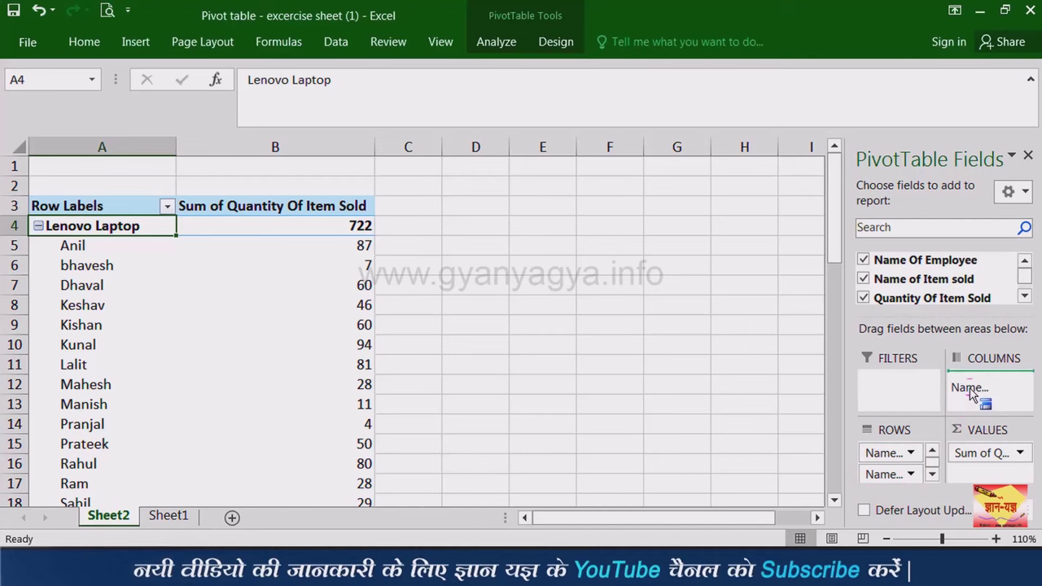
{"action": "left_click_drag", "start_coordinate": [973, 393], "coordinate": [971, 392]}
{"action": "left_click", "coordinate": [915, 456]}
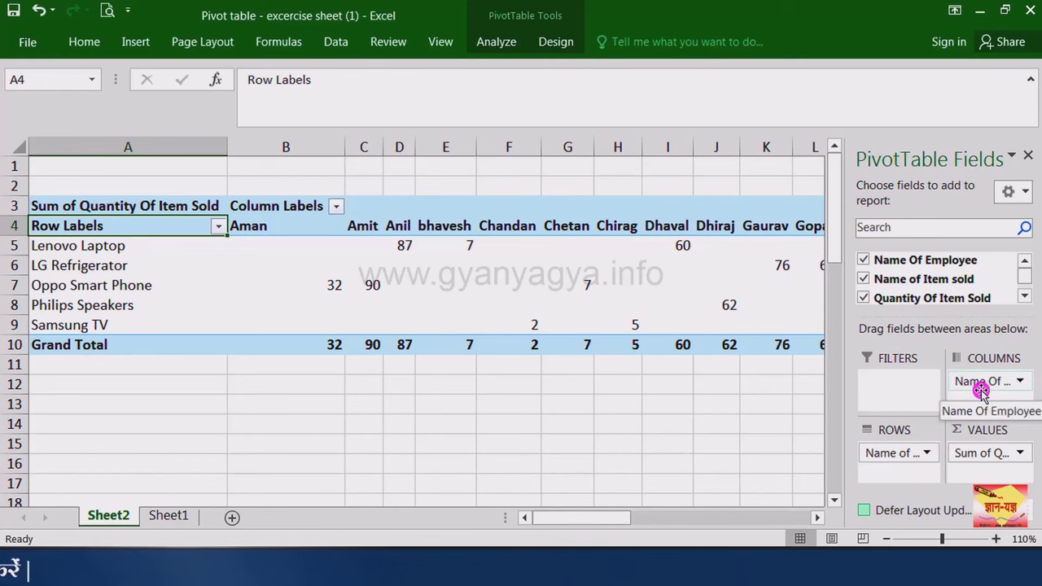
{"action": "scroll", "coordinate": [545, 427], "scroll_direction": "down", "scroll_amount": 1}
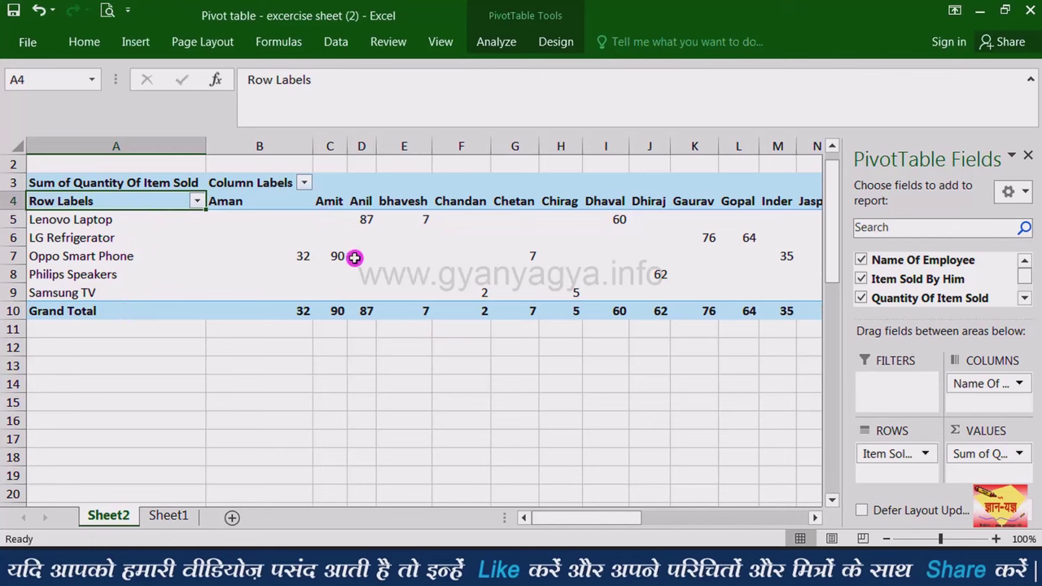
{"action": "mouse_move", "coordinate": [345, 255]}
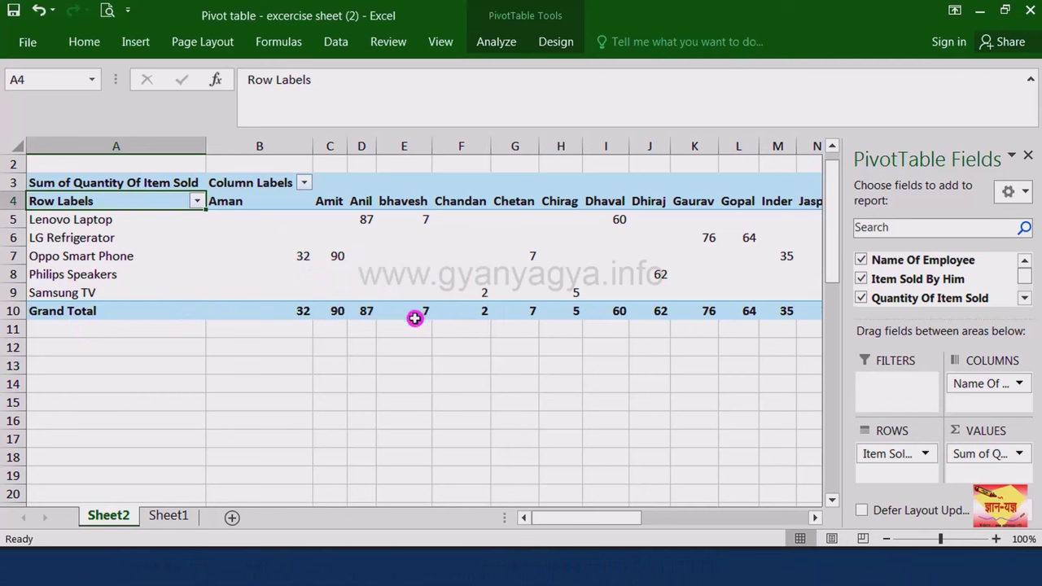
{"action": "mouse_move", "coordinate": [448, 315]}
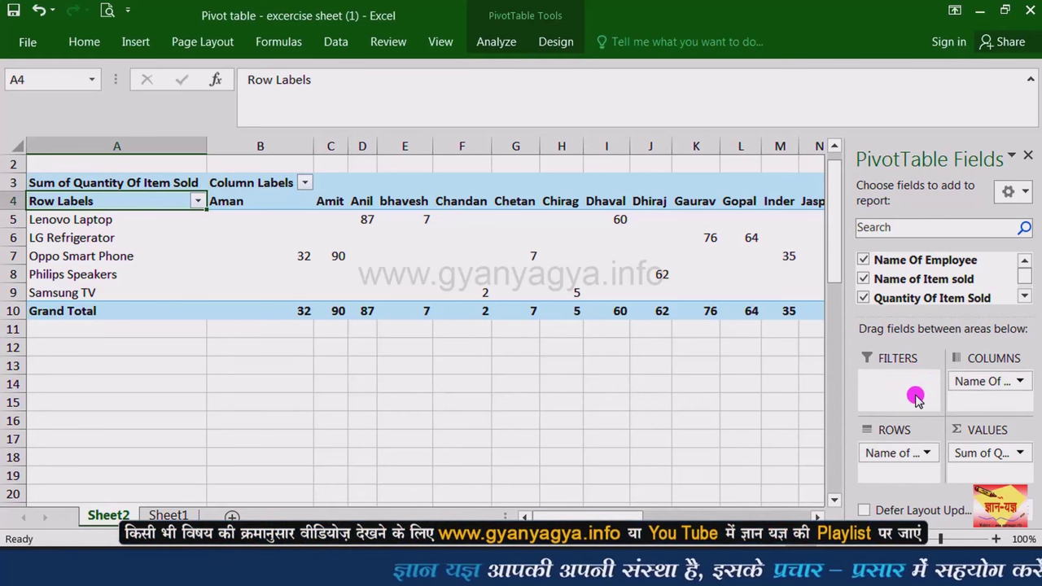
{"action": "scroll", "coordinate": [920, 396], "scroll_direction": "up", "scroll_amount": 1}
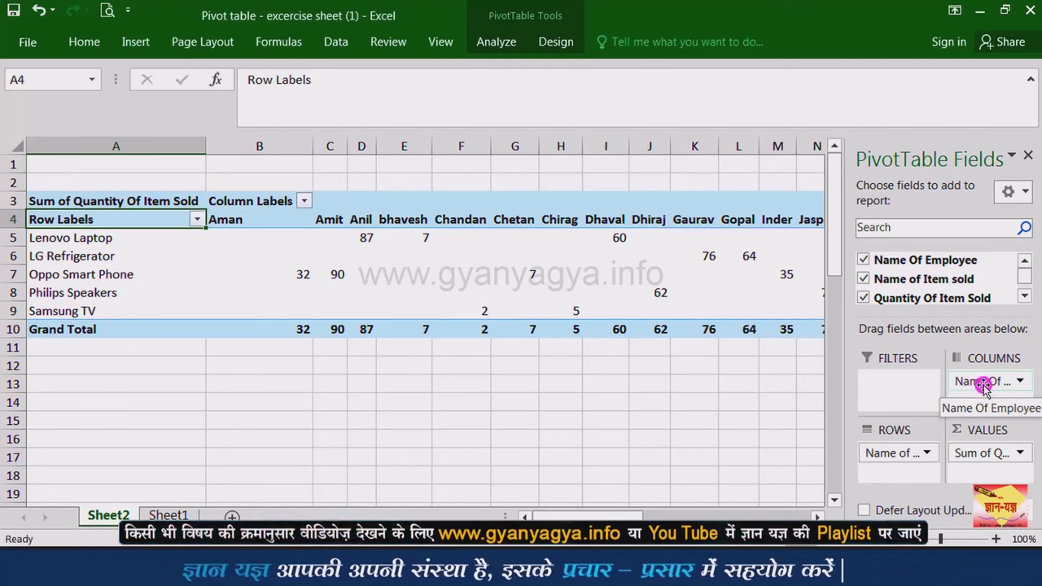
Move the Name Of Employee field from Columns into the Filters area.
{"action": "left_click_drag", "start_coordinate": [982, 384], "coordinate": [982, 384]}
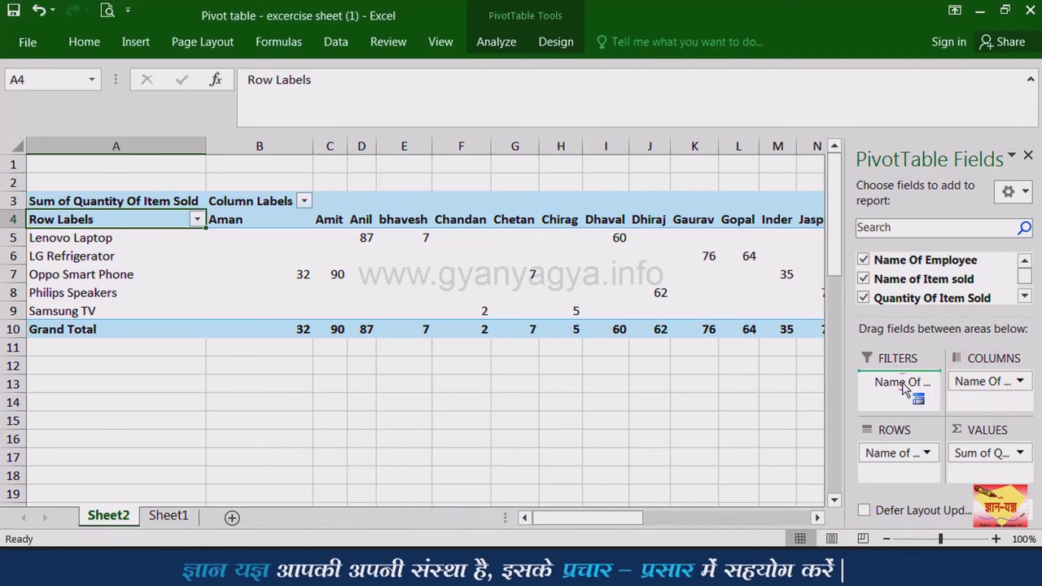
{"action": "left_click_drag", "start_coordinate": [903, 389], "coordinate": [903, 389]}
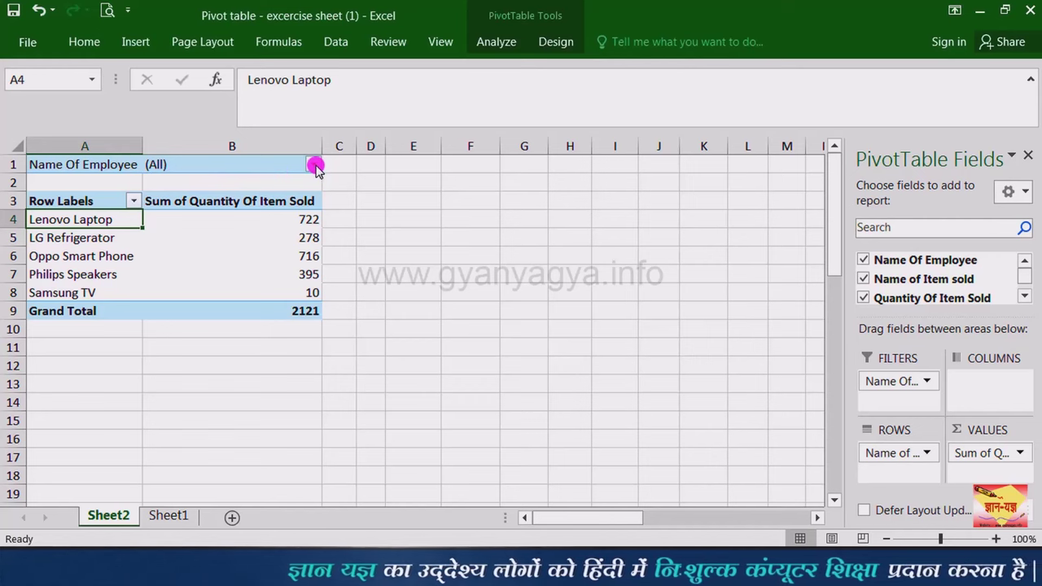
Filter Name Of Employee to a single employee, leaving only Oppo Smart Phone with quantity 7.
{"action": "left_click", "coordinate": [314, 165]}
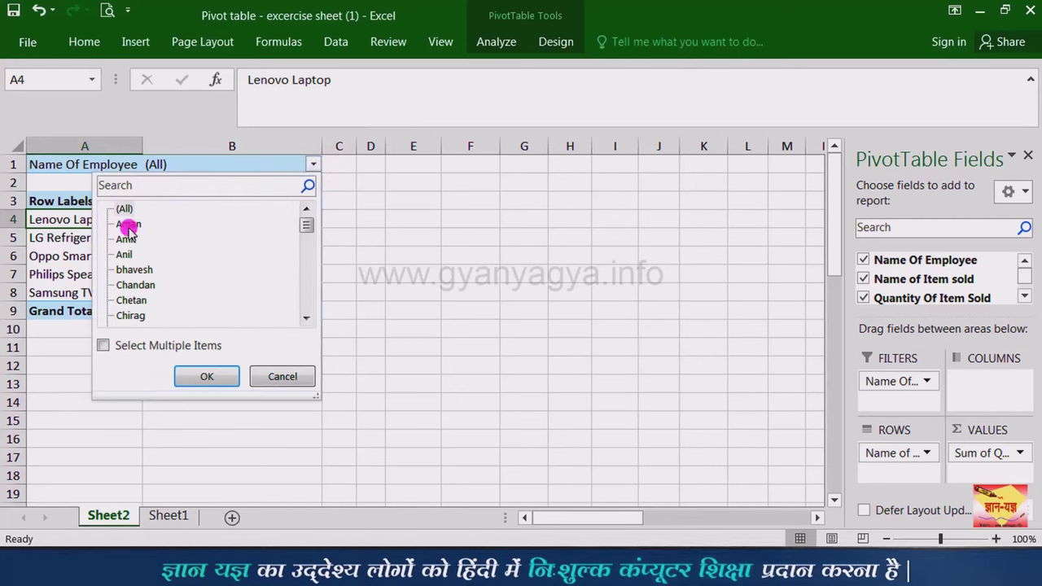
{"action": "left_click", "coordinate": [307, 282]}
{"action": "left_click", "coordinate": [307, 285]}
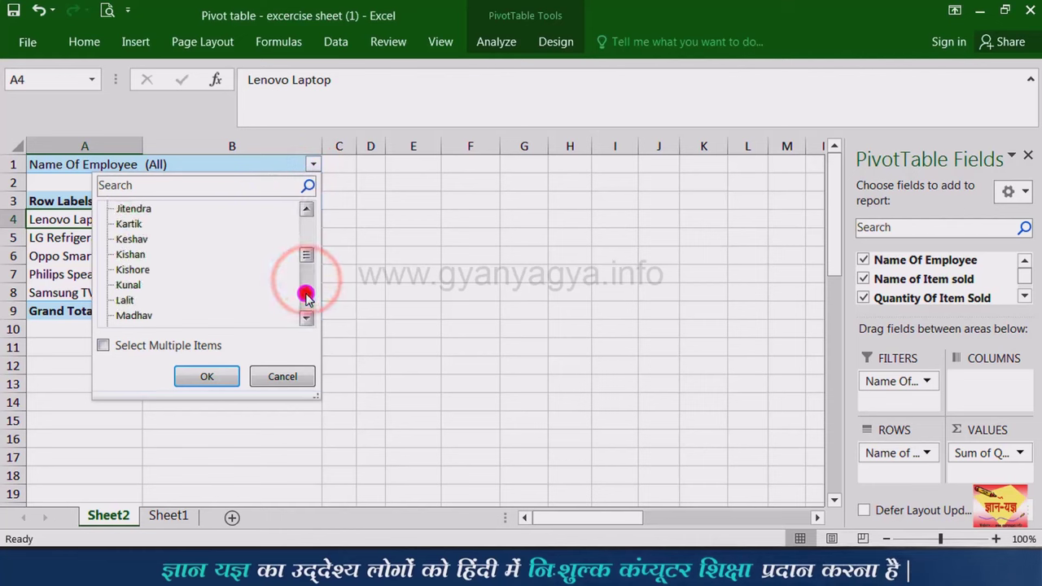
{"action": "left_click", "coordinate": [307, 295]}
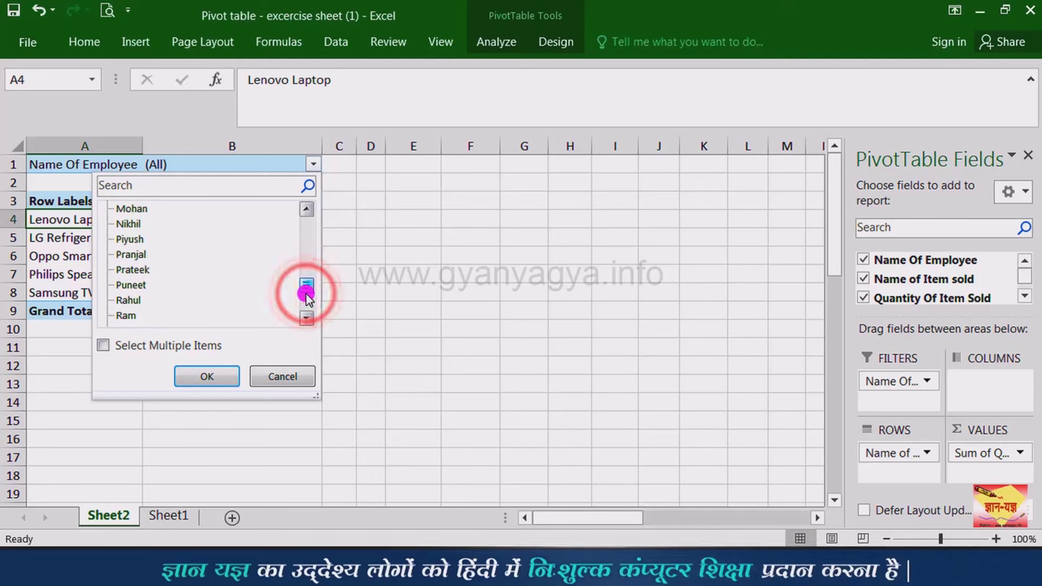
{"action": "left_click_drag", "start_coordinate": [307, 296], "coordinate": [185, 211]}
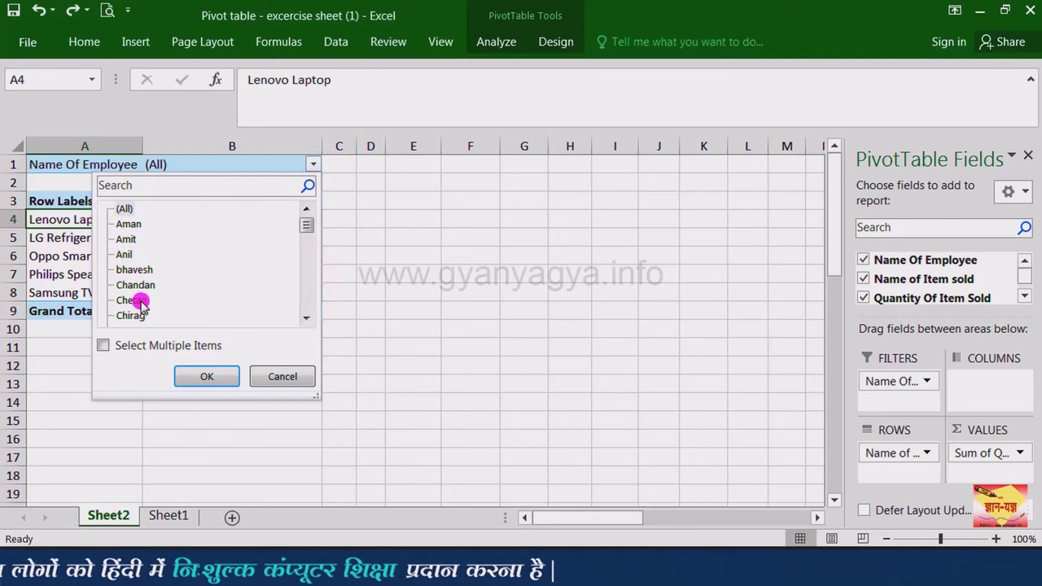
{"action": "left_click", "coordinate": [139, 301]}
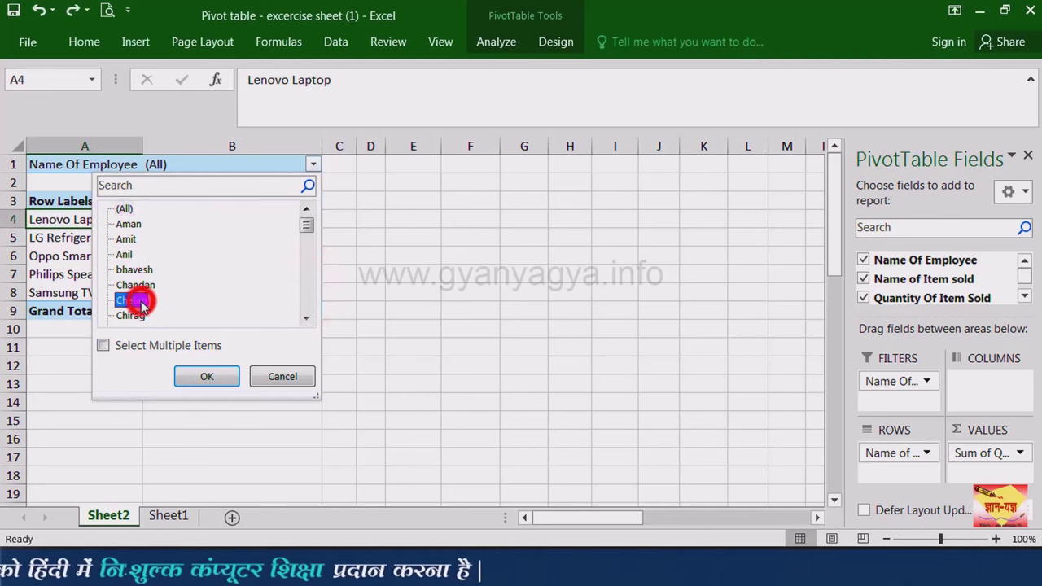
{"action": "left_click", "coordinate": [203, 379]}
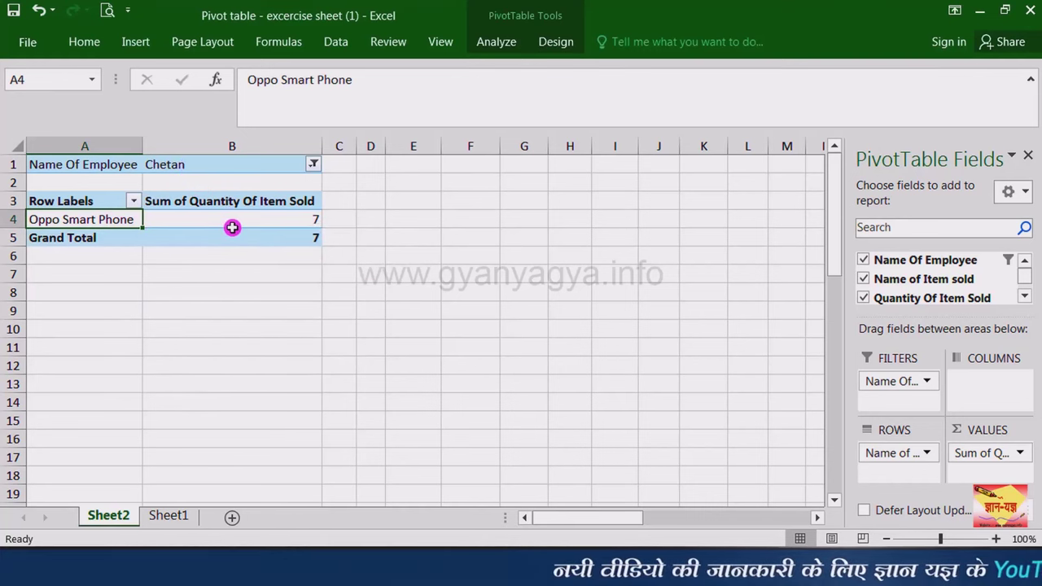
{"action": "mouse_move", "coordinate": [231, 227]}
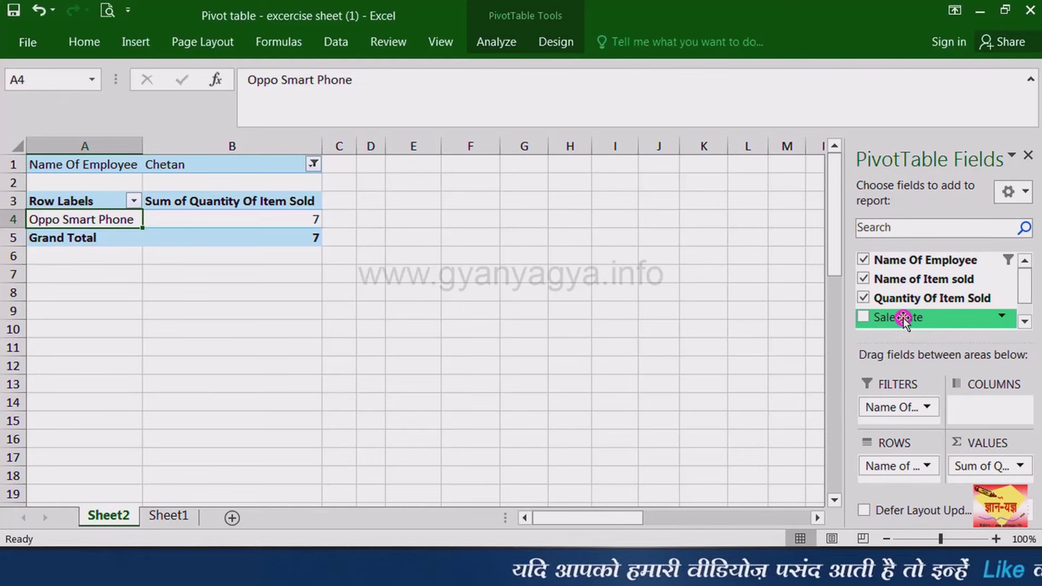
Add Sale Date to the Filters area and open its date dropdown in B2.
{"action": "left_click_drag", "start_coordinate": [901, 318], "coordinate": [891, 411]}
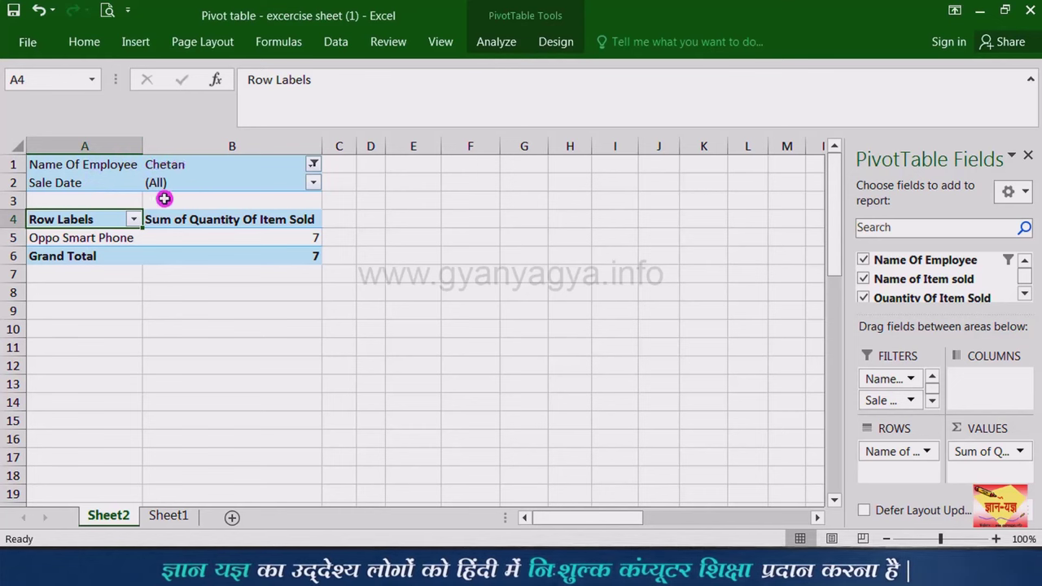
{"action": "left_click", "coordinate": [313, 182]}
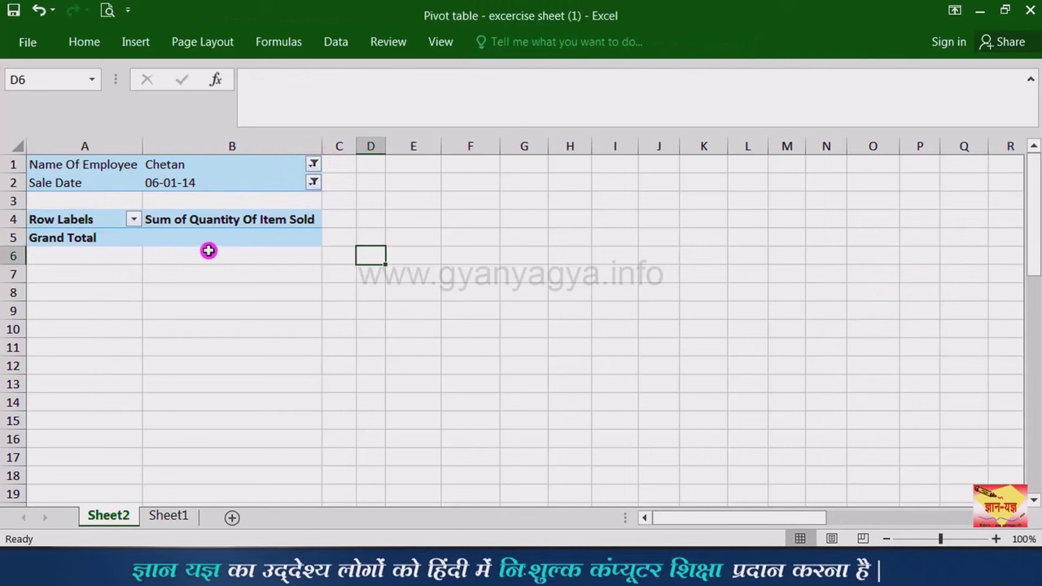
Filter the pivot's Name Of Employee field to one employee, found by searching the list.
{"action": "mouse_move", "coordinate": [236, 229]}
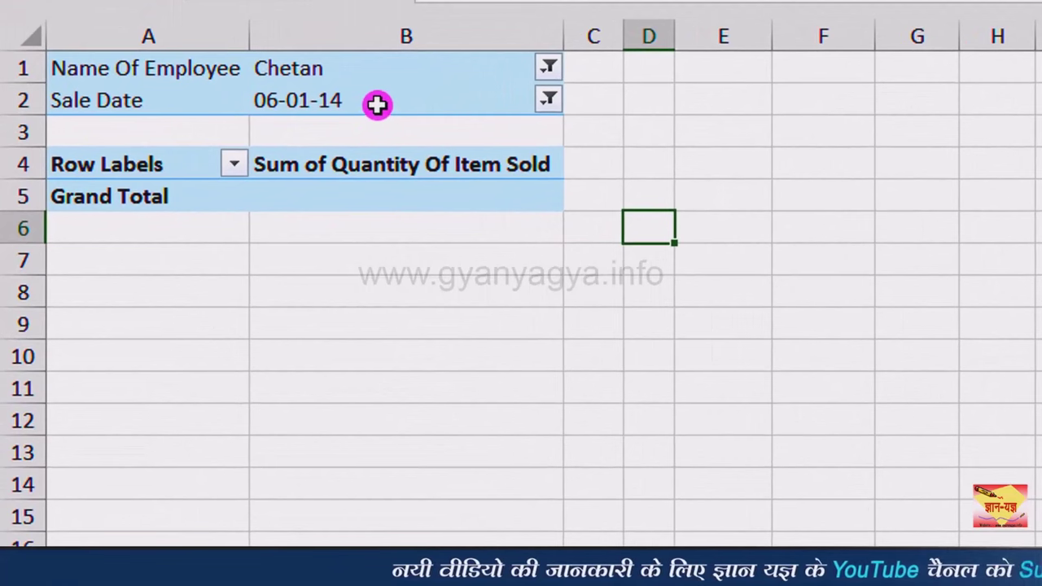
{"action": "left_click", "coordinate": [548, 67]}
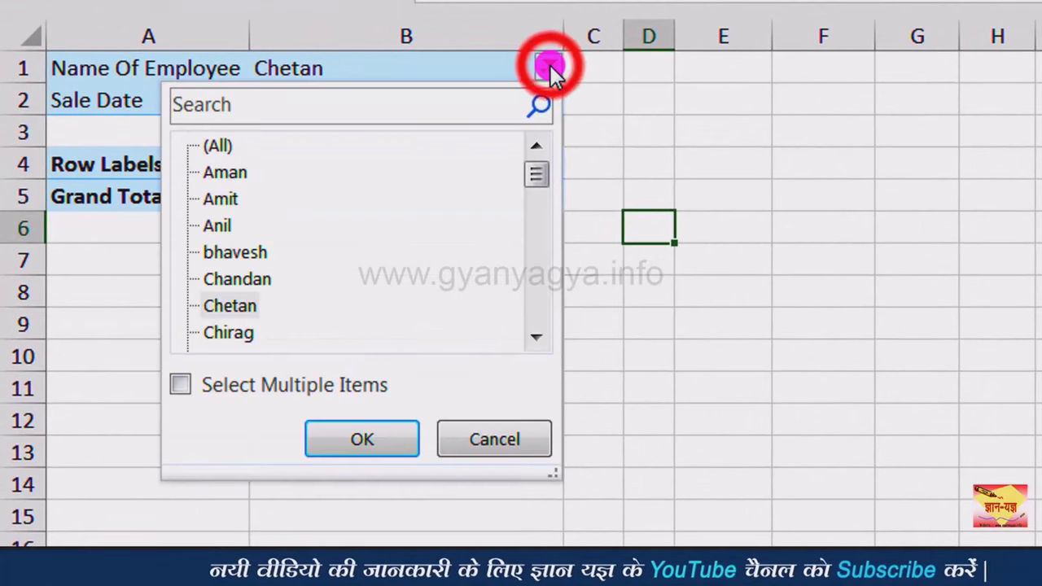
{"action": "left_click", "coordinate": [336, 107]}
{"action": "type", "text": "pra"}
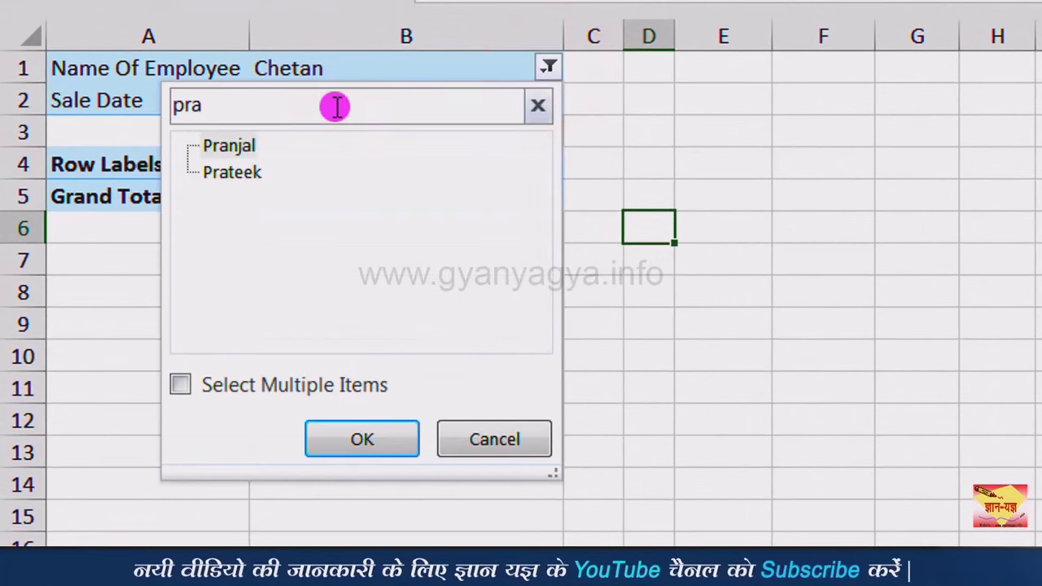
{"action": "double_click", "coordinate": [227, 173]}
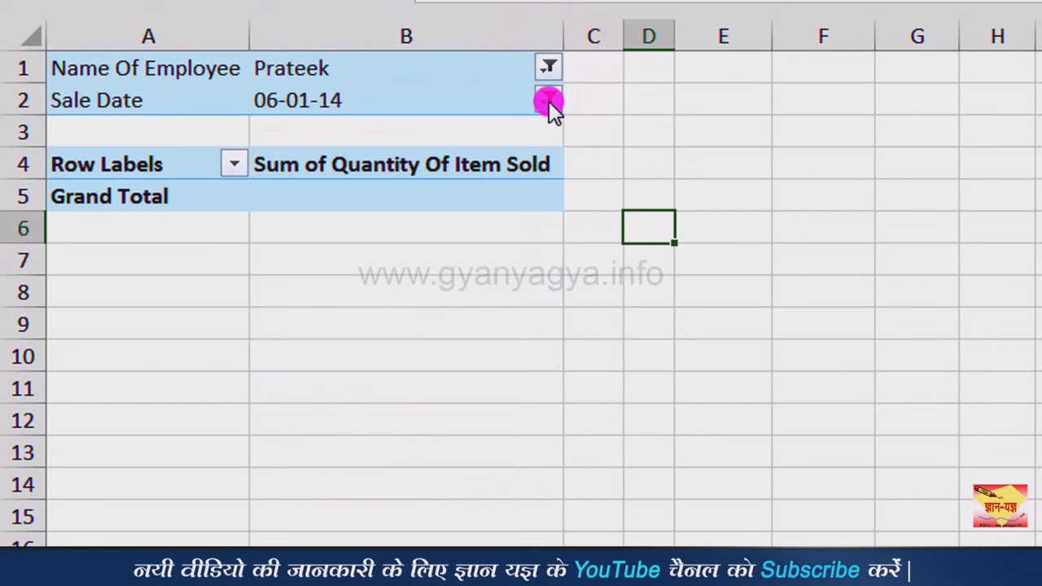
Filter Sale Date to 23-01-14, leaving Lenovo Laptop with 50 units.
{"action": "left_click", "coordinate": [548, 101]}
{"action": "left_click", "coordinate": [255, 232]}
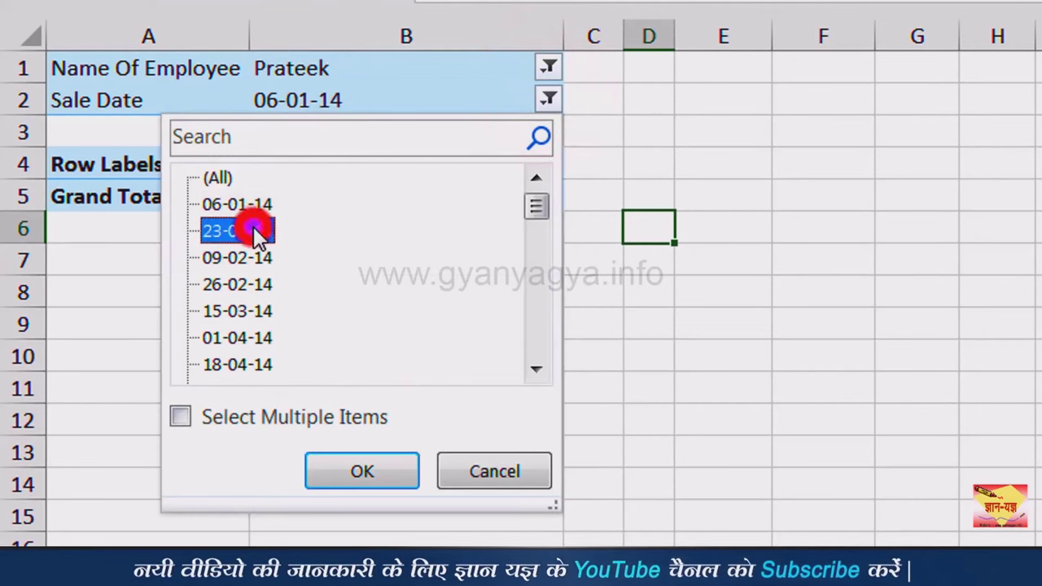
{"action": "left_click", "coordinate": [382, 471]}
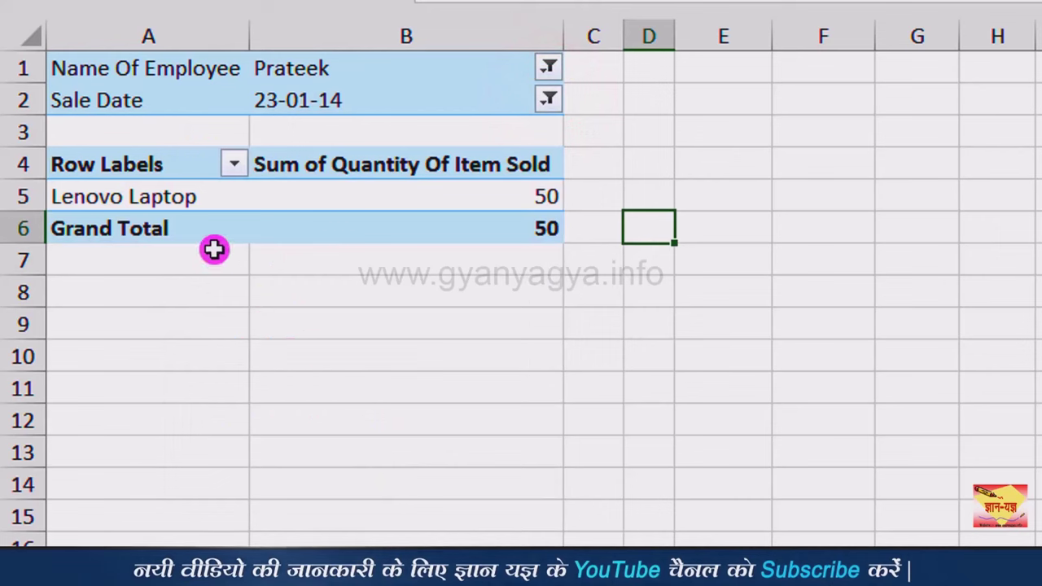
{"action": "mouse_move", "coordinate": [307, 199]}
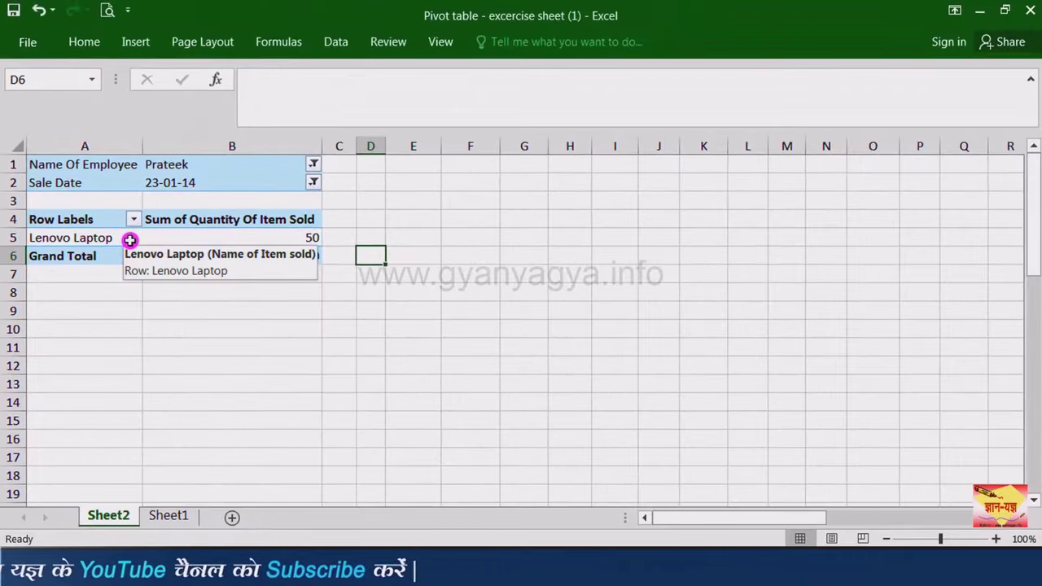
Switch to the 'creating Pivot table - excercise sheet' workbook showing Sheet1's sales list.
{"action": "mouse_move", "coordinate": [296, 241]}
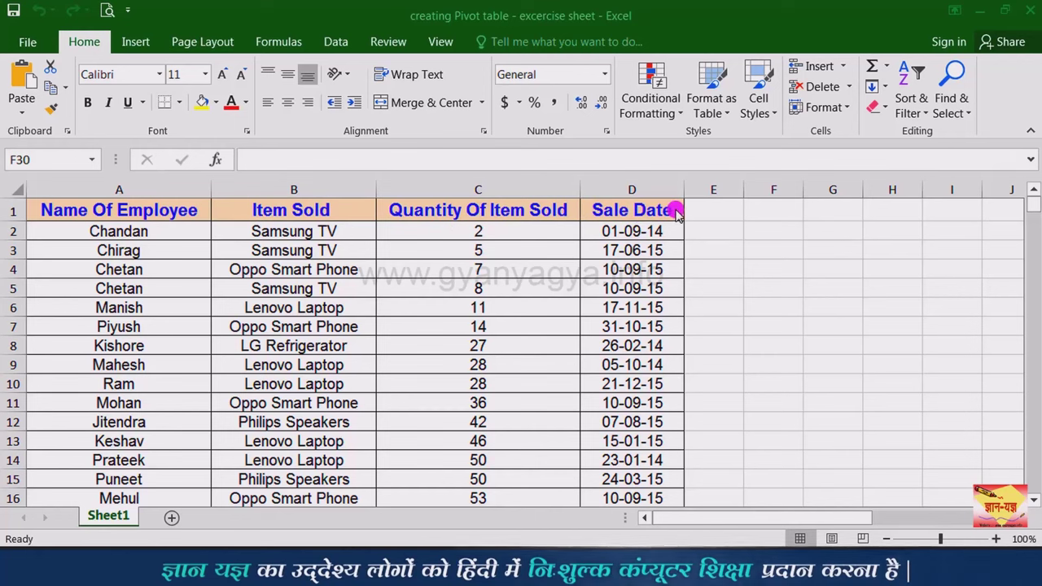
Select A1 through D46, covering the header row and all sales entries.
{"action": "left_click", "coordinate": [131, 210]}
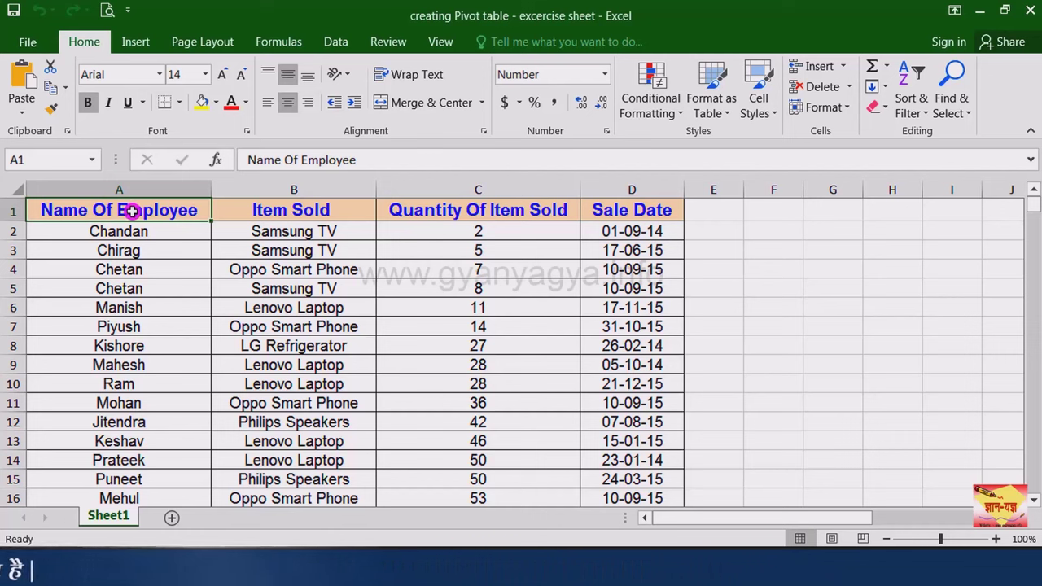
{"action": "left_click_drag", "start_coordinate": [133, 211], "coordinate": [647, 446]}
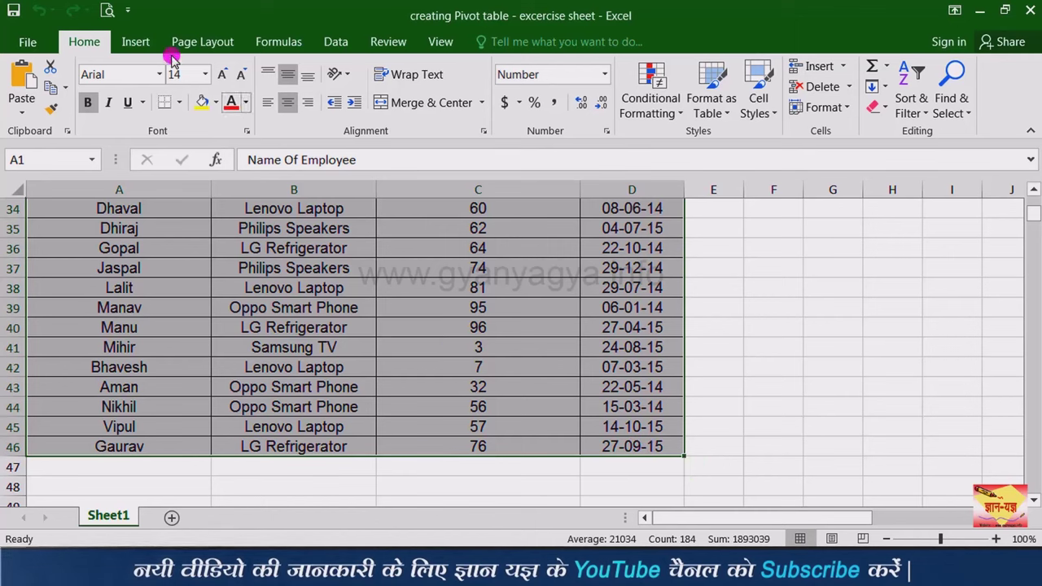
Start a PivotTable from Sheet1!$A$1:$D$46, placed on a new worksheet.
{"action": "left_click", "coordinate": [139, 41]}
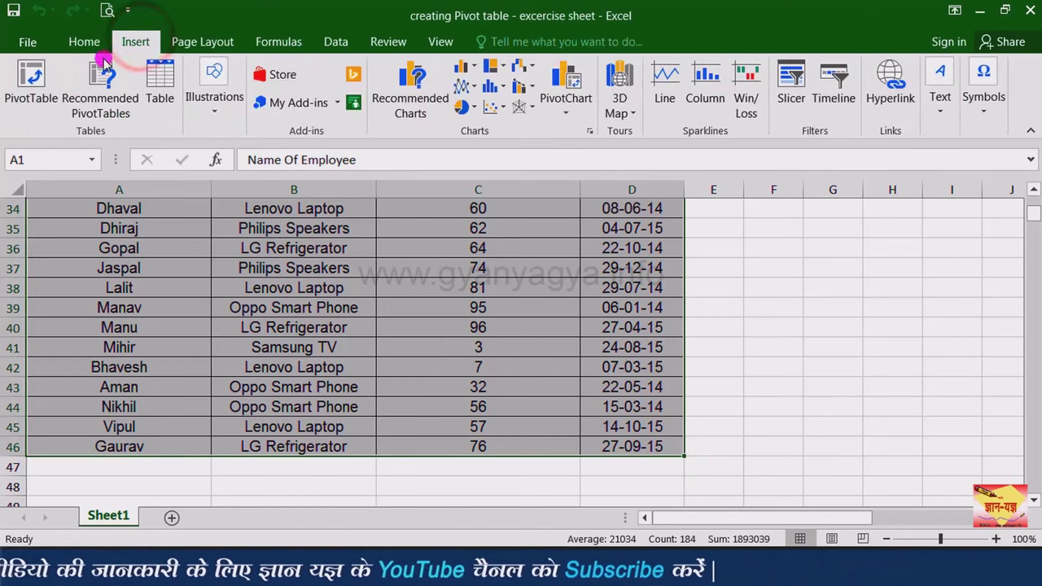
{"action": "left_click", "coordinate": [32, 92]}
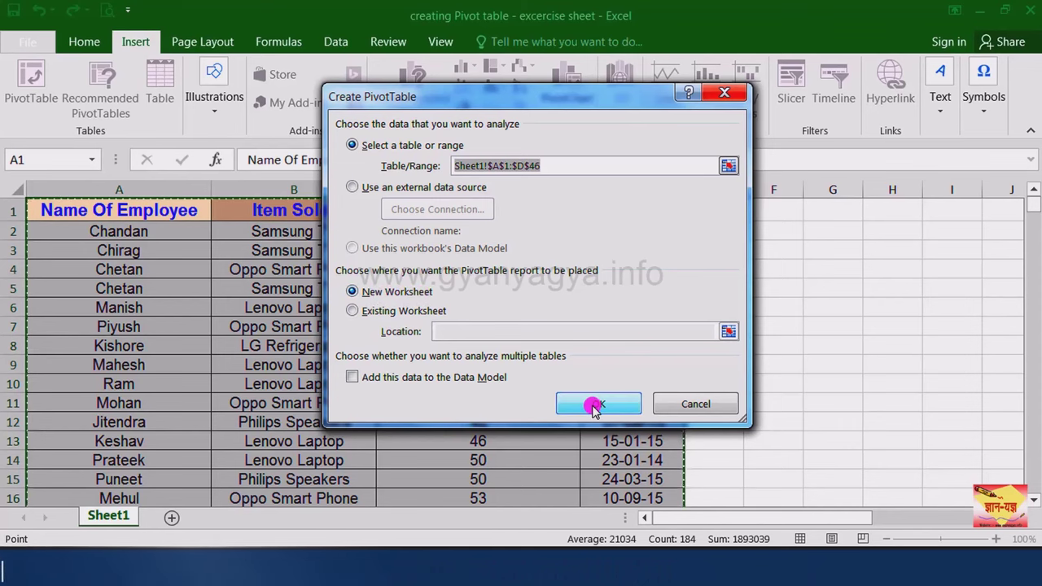
Create the empty PivotTable on a new sheet and scroll the field list.
{"action": "left_click", "coordinate": [595, 406]}
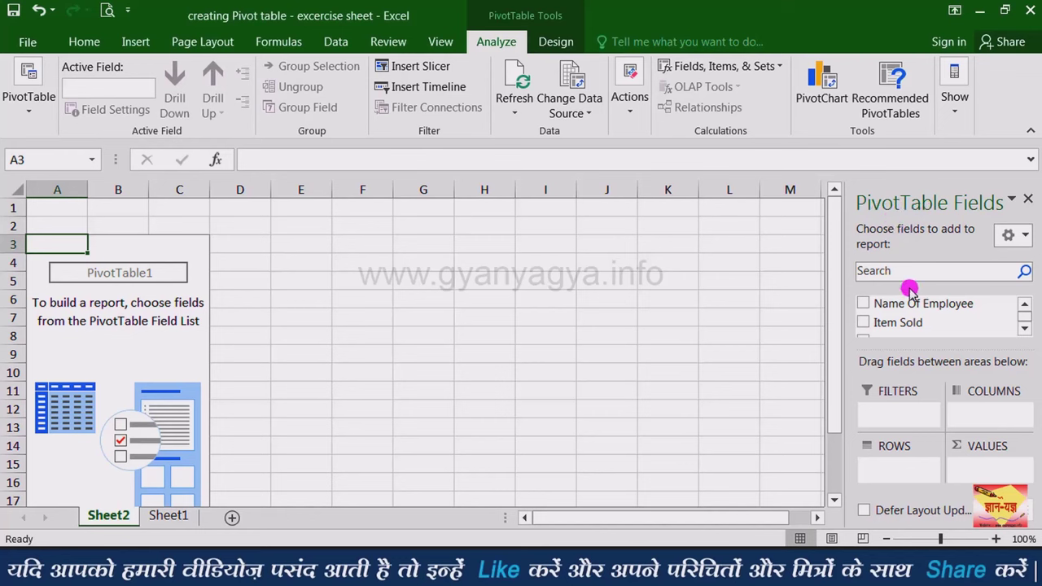
{"action": "left_click", "coordinate": [1027, 330]}
{"action": "left_click", "coordinate": [1021, 299]}
{"action": "left_click", "coordinate": [1021, 301]}
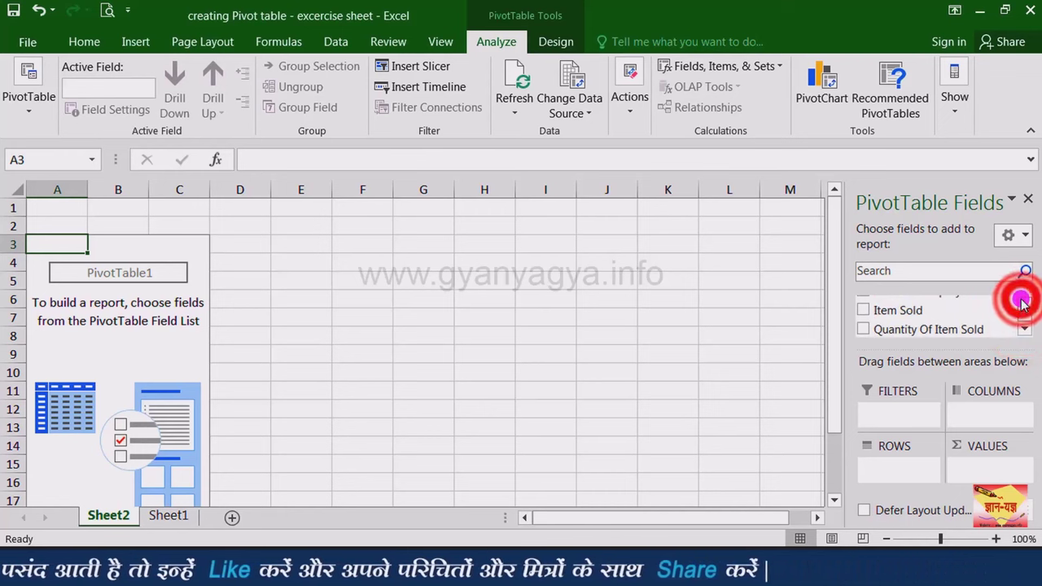
Add Name Of Employee and then Item Sold to the pivot's rows.
{"action": "left_click", "coordinate": [1021, 301]}
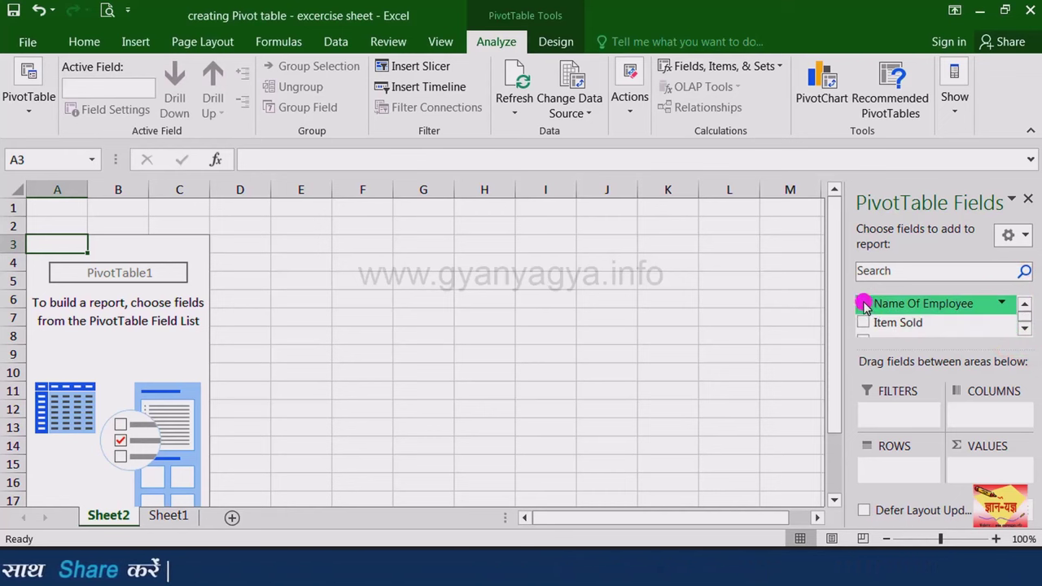
{"action": "left_click", "coordinate": [862, 304]}
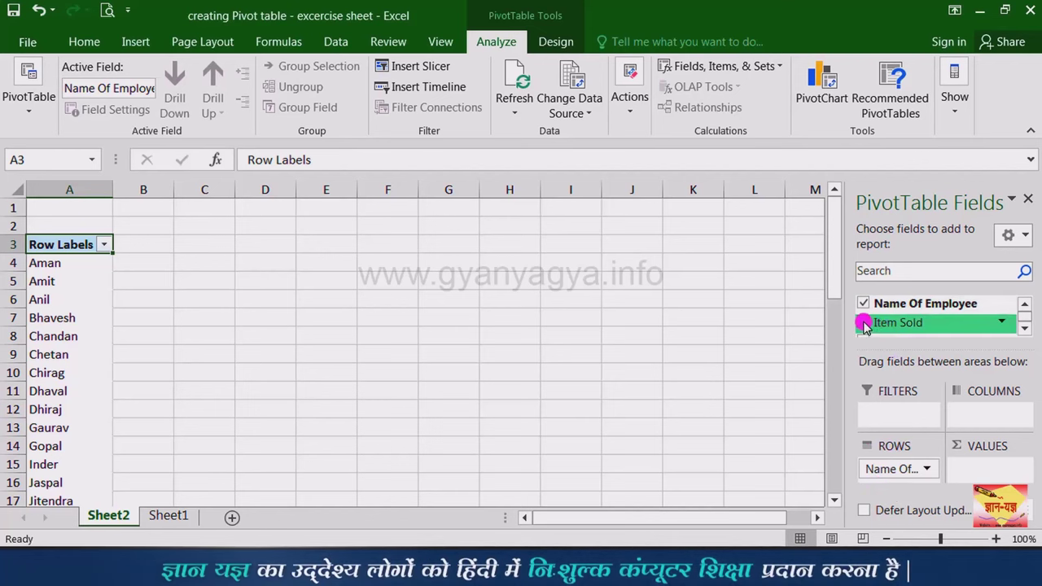
{"action": "left_click", "coordinate": [863, 323]}
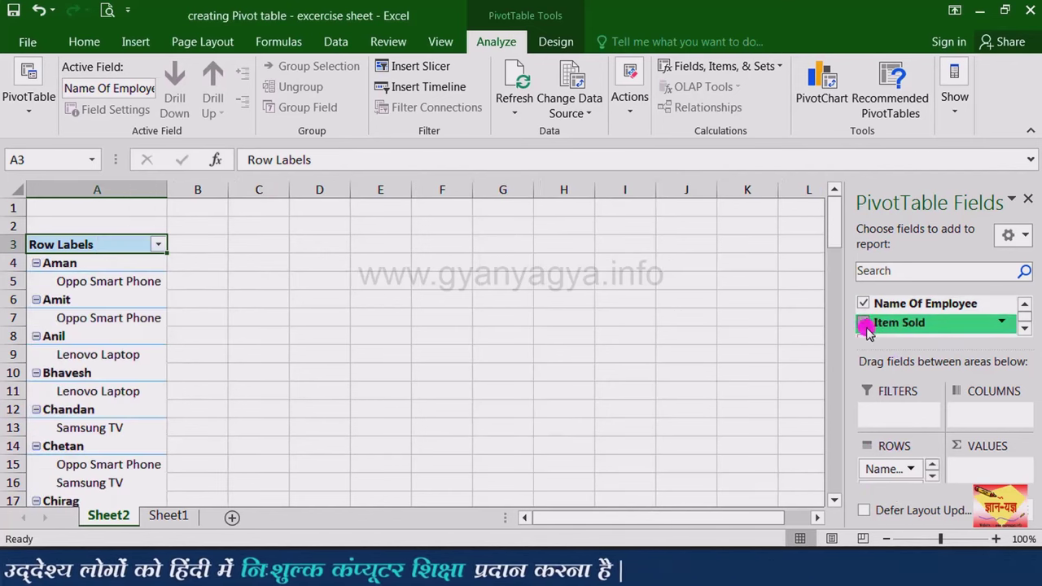
{"action": "left_click", "coordinate": [932, 475]}
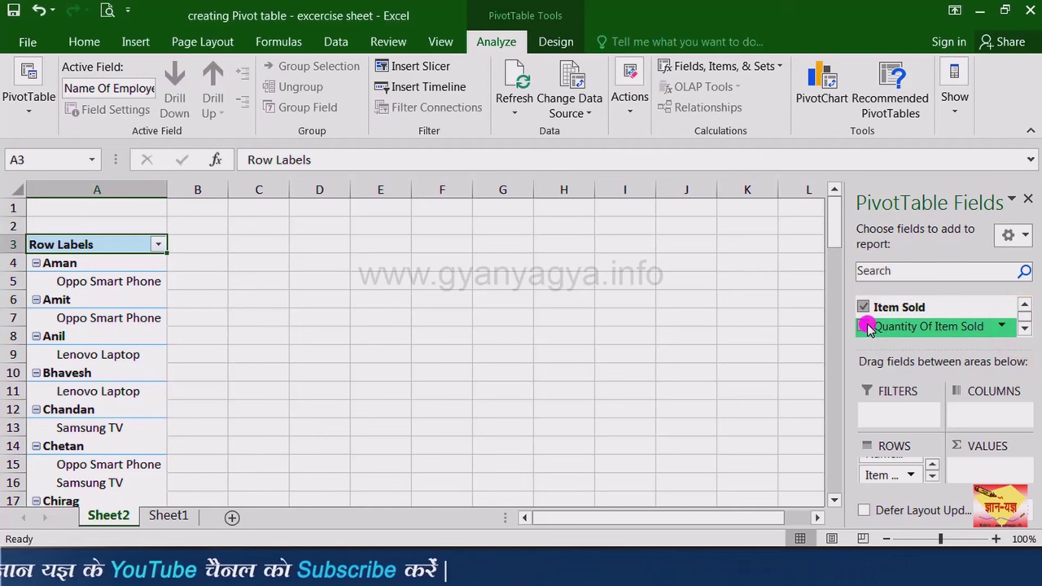
Add Quantity Of Item Sold to Values as a sum and adjust the row field layout.
{"action": "left_click", "coordinate": [861, 326]}
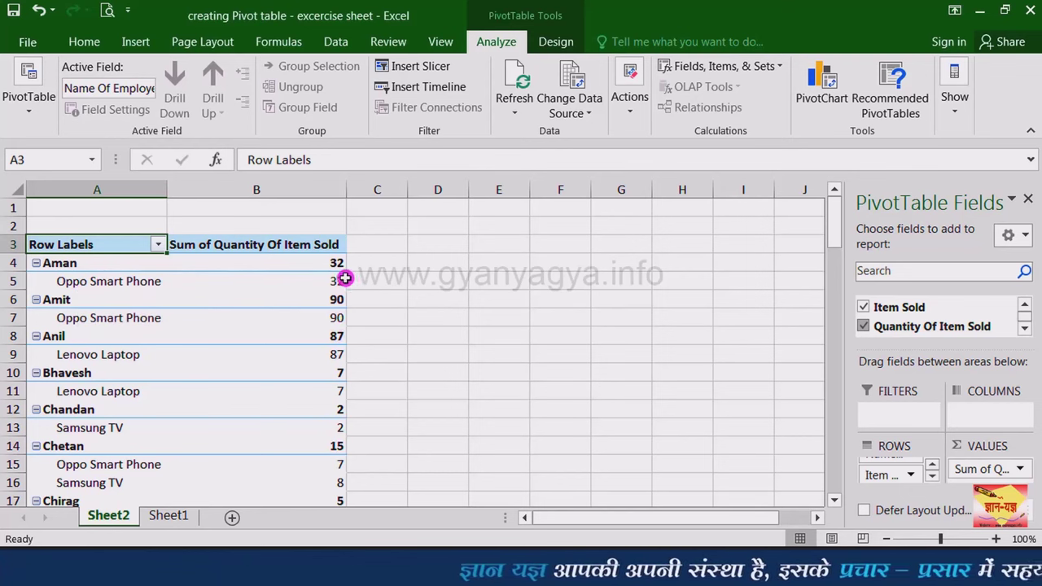
{"action": "mouse_move", "coordinate": [331, 409]}
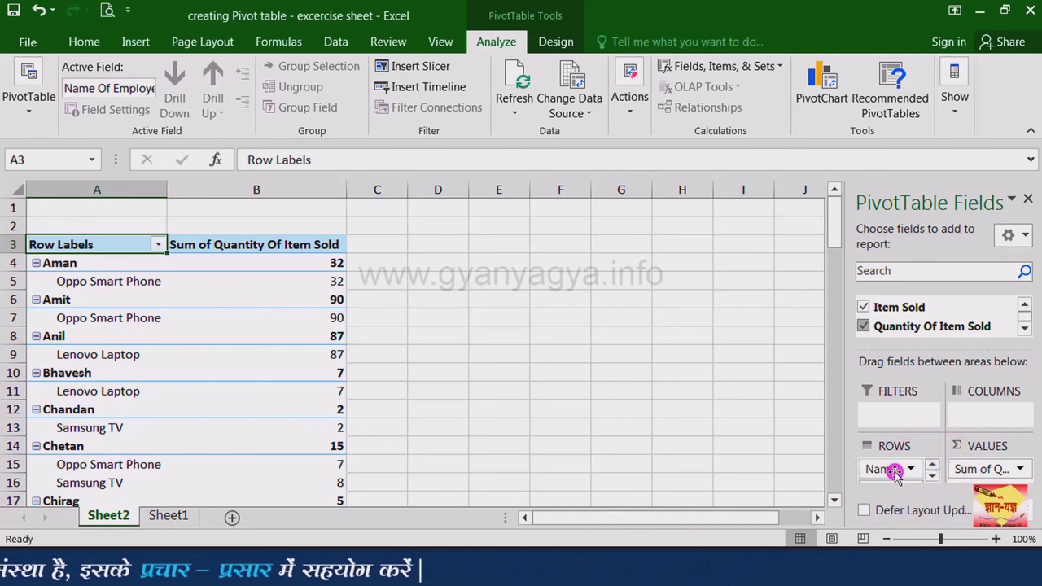
{"action": "left_click_drag", "start_coordinate": [865, 469], "coordinate": [68, 281]}
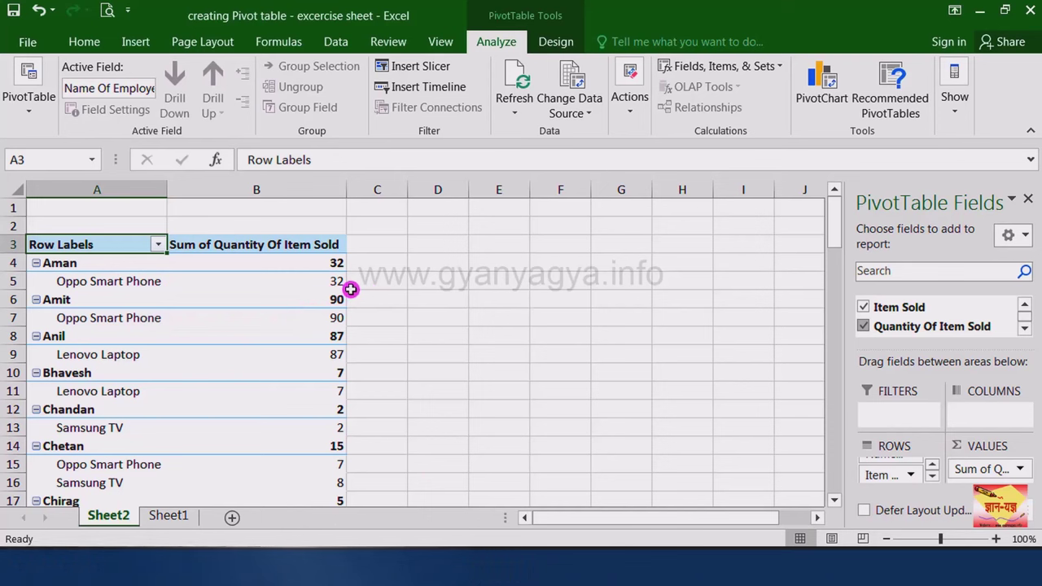
{"action": "scroll", "coordinate": [907, 469], "scroll_direction": "up", "scroll_amount": 1}
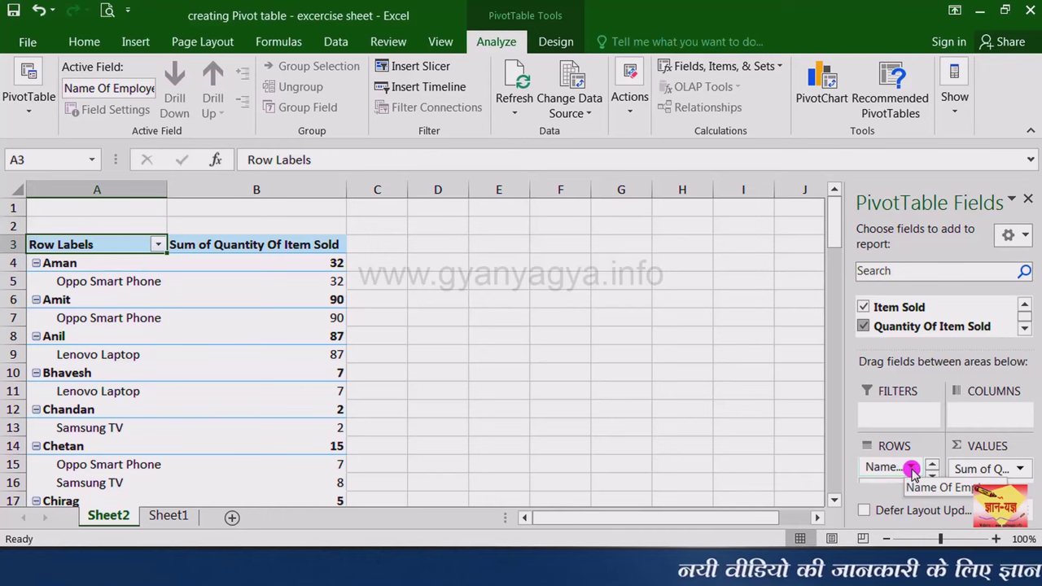
{"action": "mouse_move", "coordinate": [907, 471]}
{"action": "left_mouse_down"}
{"action": "mouse_move", "coordinate": [892, 496]}
{"action": "mouse_move", "coordinate": [910, 470]}
{"action": "left_mouse_up"}
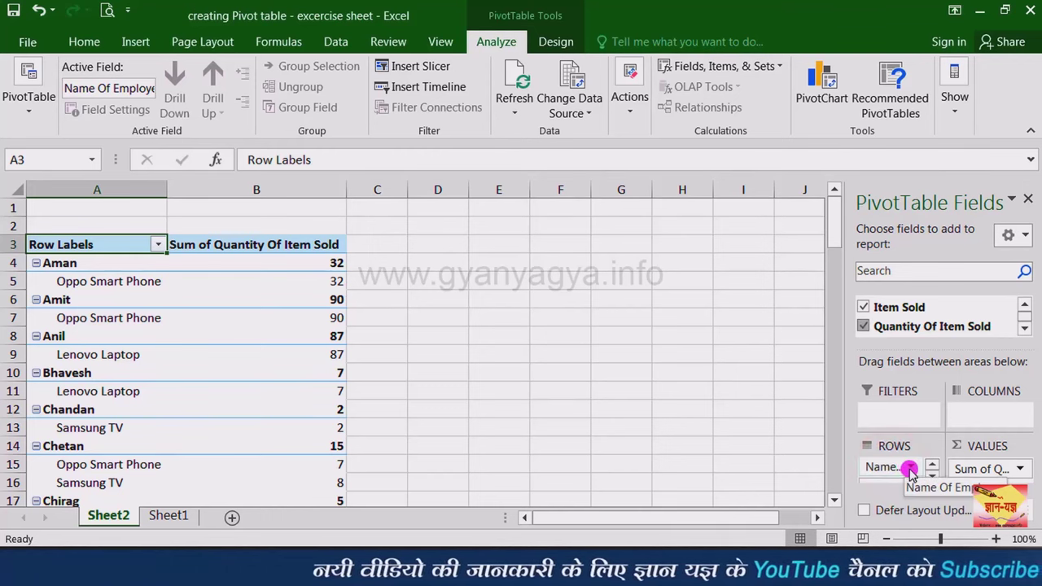
{"action": "left_click", "coordinate": [910, 469]}
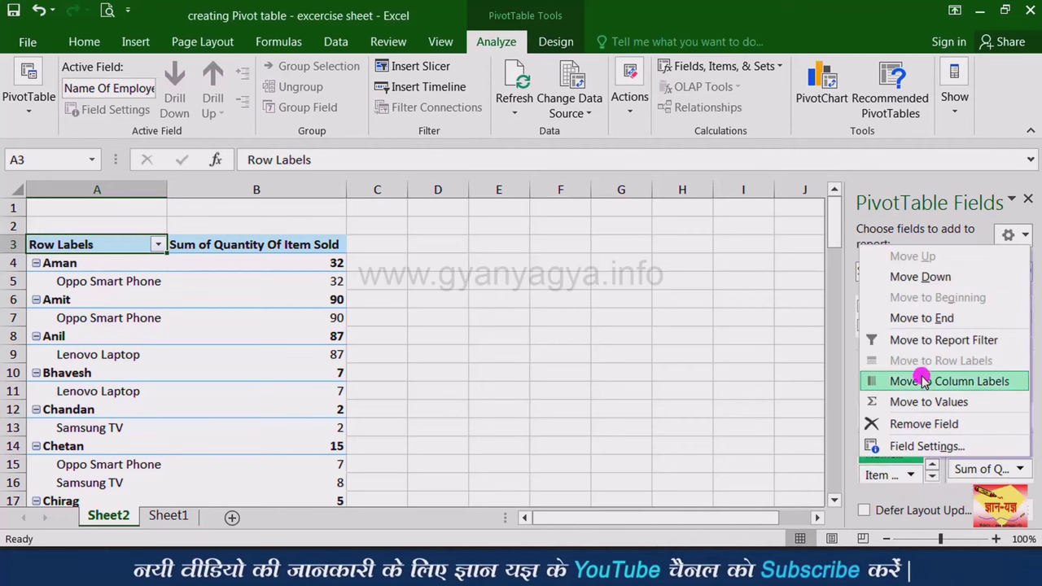
{"action": "left_click", "coordinate": [917, 278]}
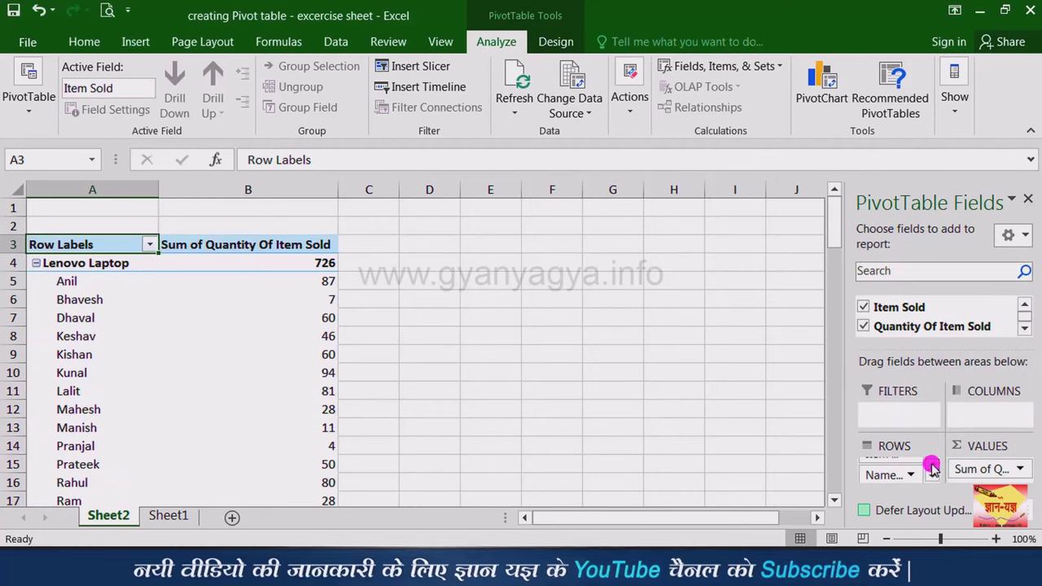
{"action": "left_click_drag", "start_coordinate": [922, 466], "coordinate": [941, 473]}
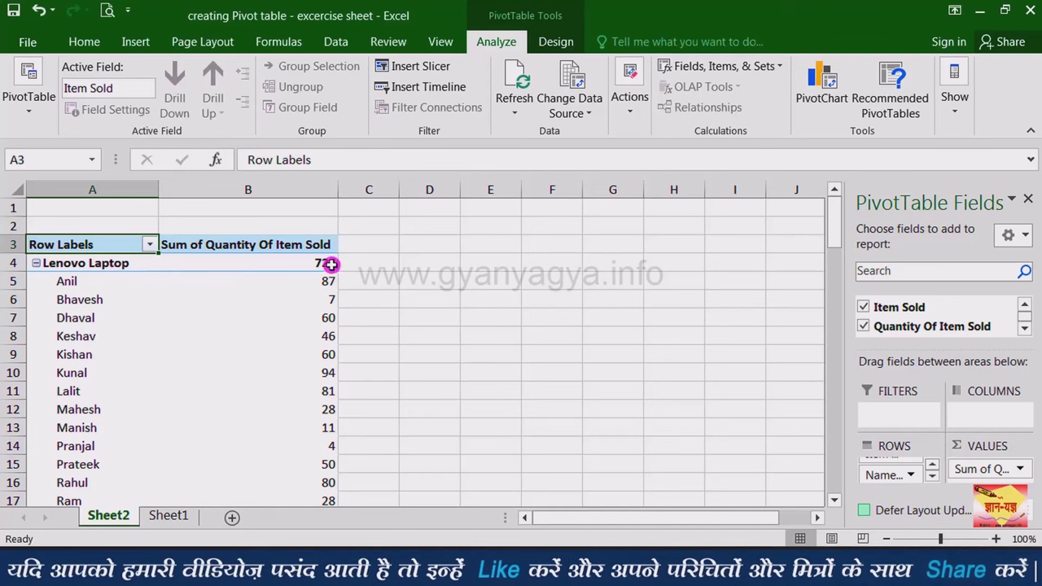
{"action": "mouse_move", "coordinate": [333, 271]}
{"action": "mouse_move", "coordinate": [82, 429]}
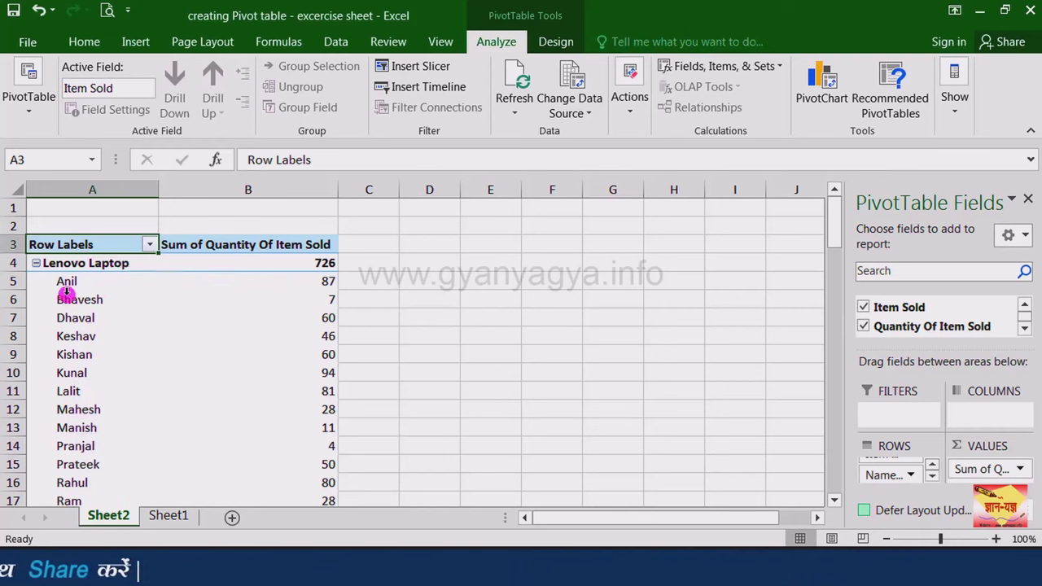
{"action": "mouse_move", "coordinate": [297, 289]}
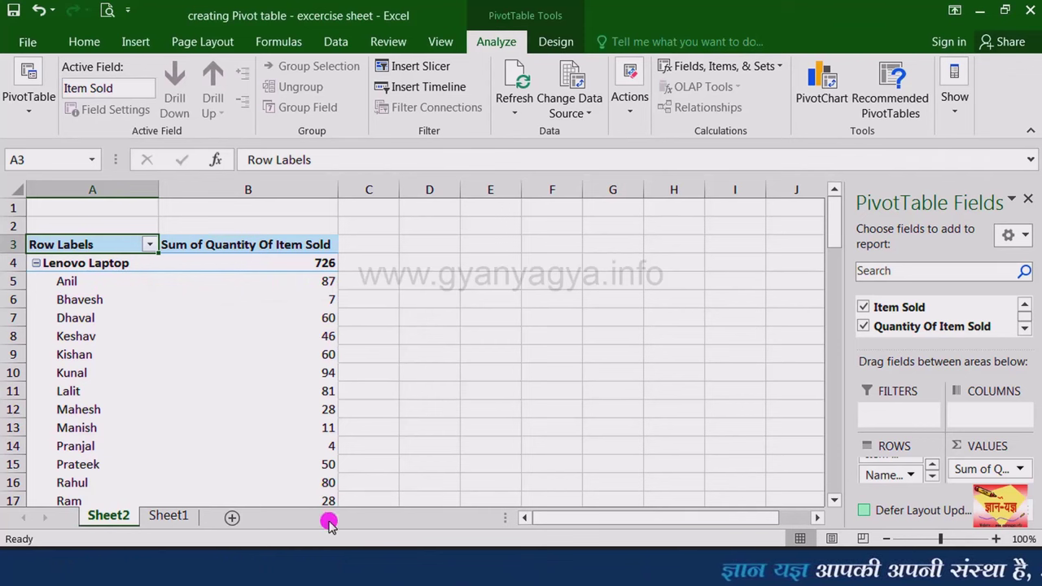
{"action": "left_click", "coordinate": [930, 476]}
{"action": "left_click", "coordinate": [903, 475]}
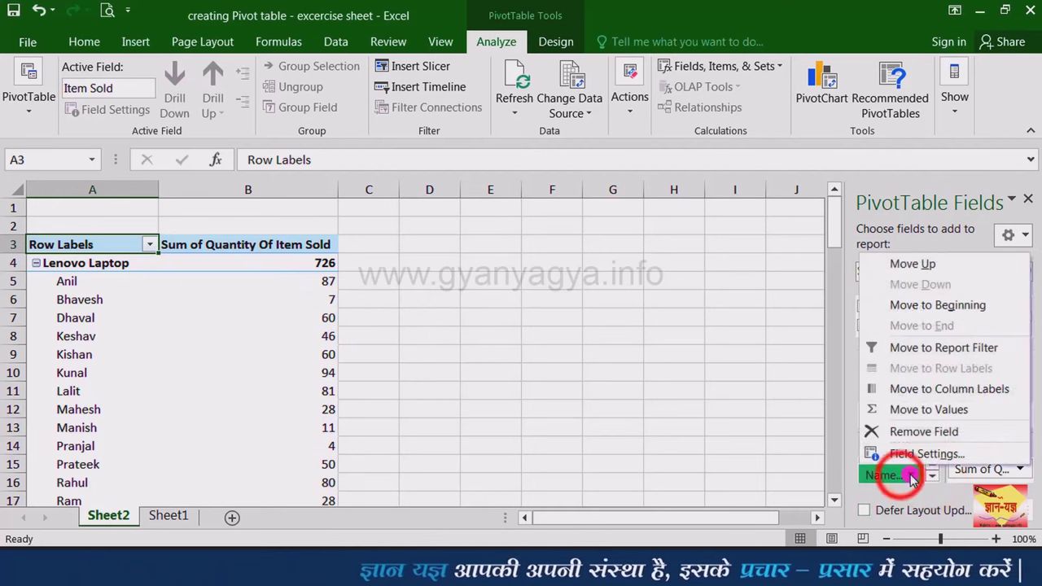
{"action": "left_click", "coordinate": [923, 265]}
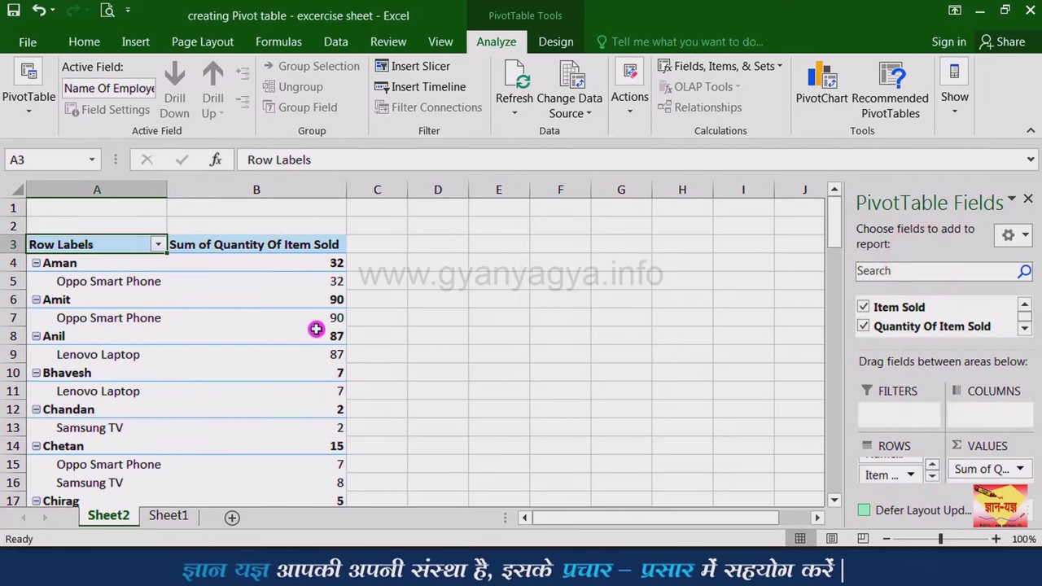
{"action": "mouse_move", "coordinate": [306, 472]}
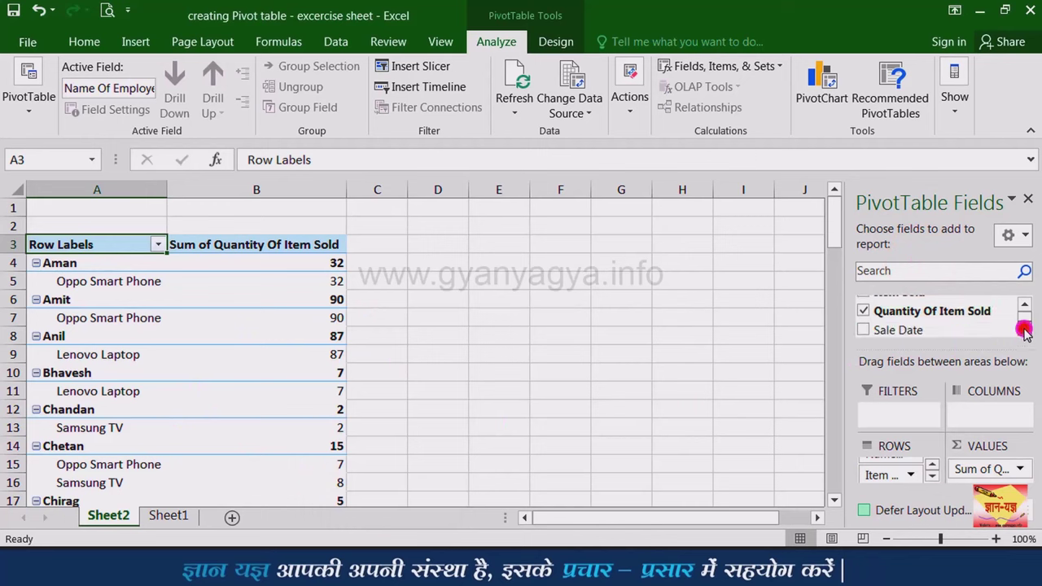
Add Sale Date to the rows, then remove Years and Quarters so only months remain.
{"action": "left_click", "coordinate": [924, 333]}
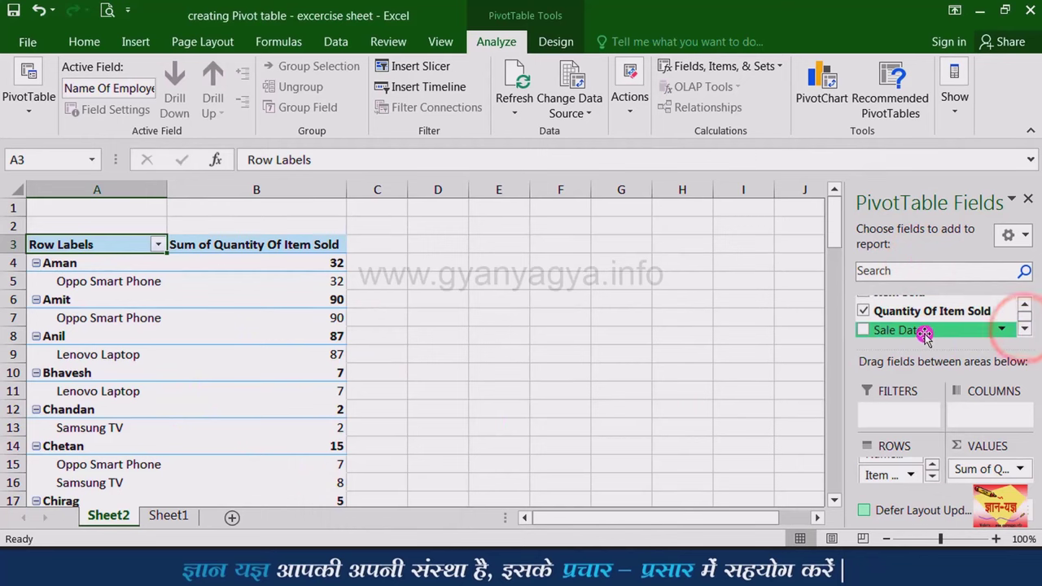
{"action": "left_click", "coordinate": [864, 330]}
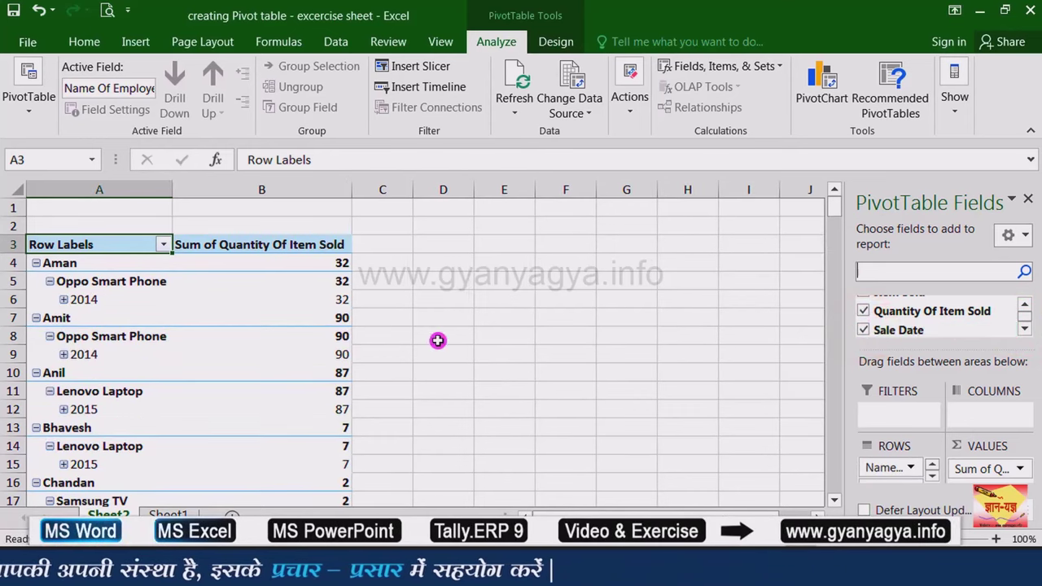
{"action": "mouse_move", "coordinate": [350, 382]}
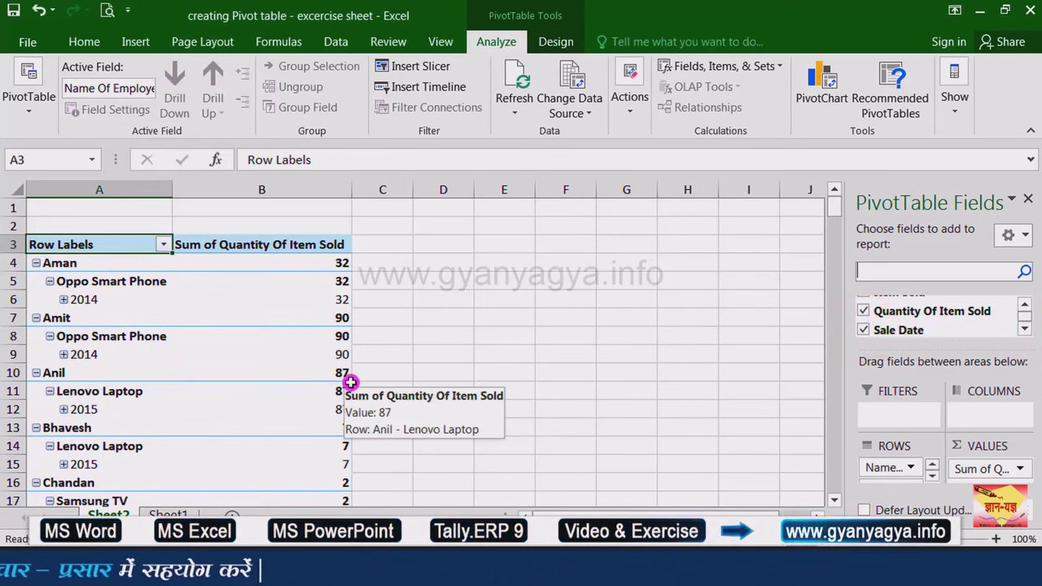
{"action": "left_click", "coordinate": [1024, 328]}
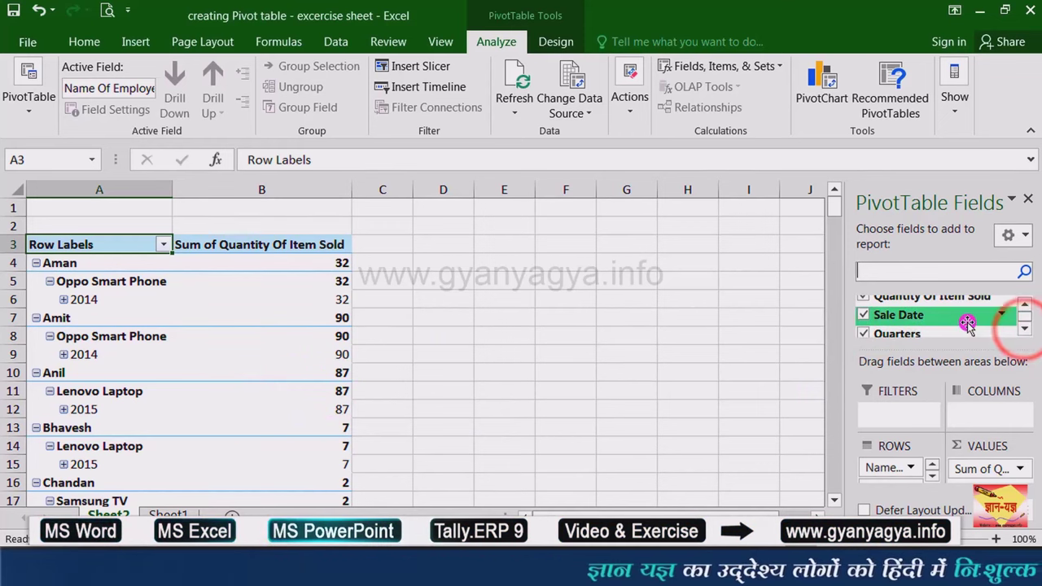
{"action": "left_click", "coordinate": [1024, 328]}
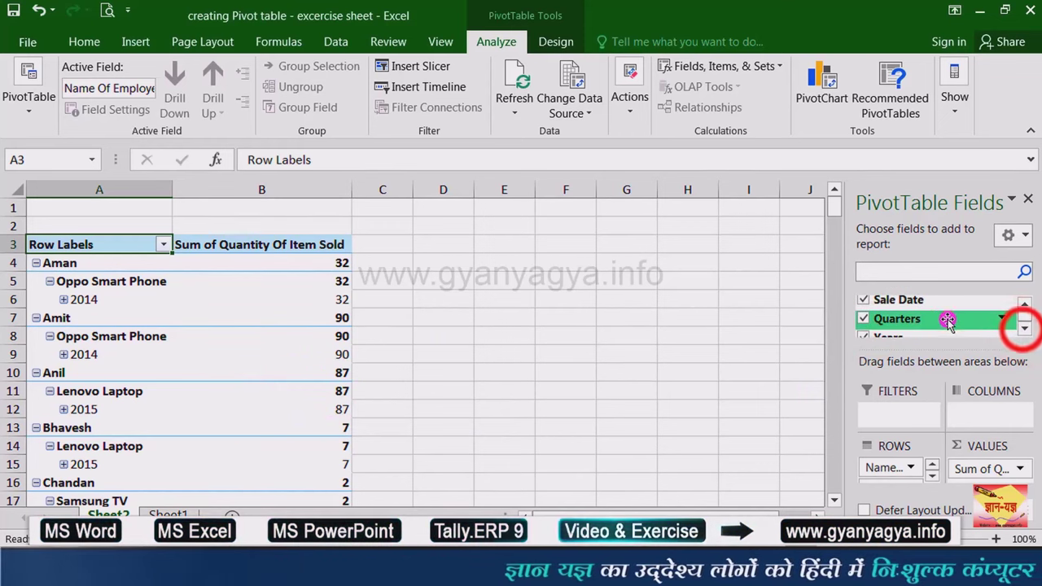
{"action": "left_click", "coordinate": [1024, 328]}
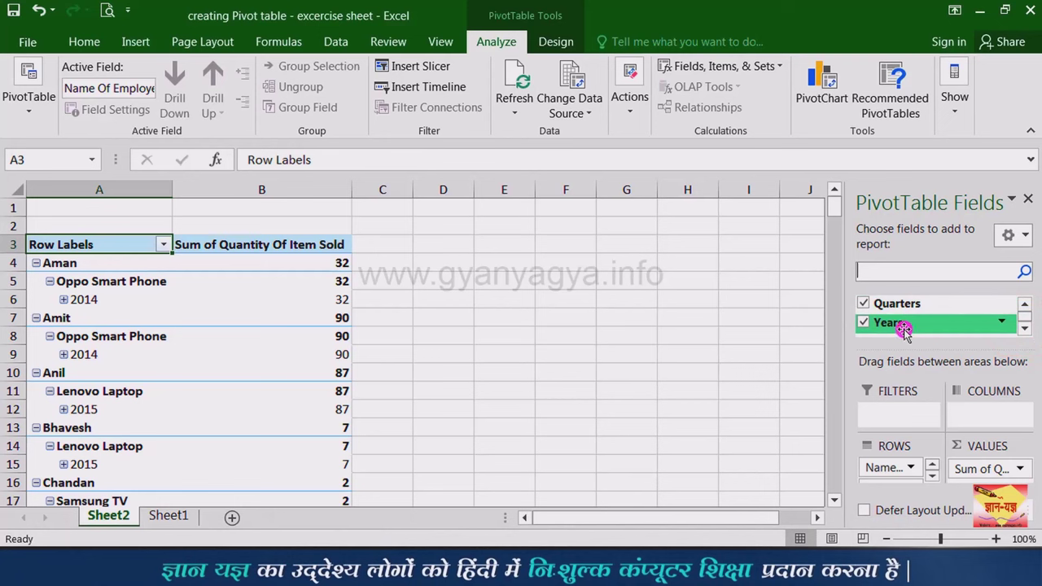
{"action": "left_click", "coordinate": [862, 323]}
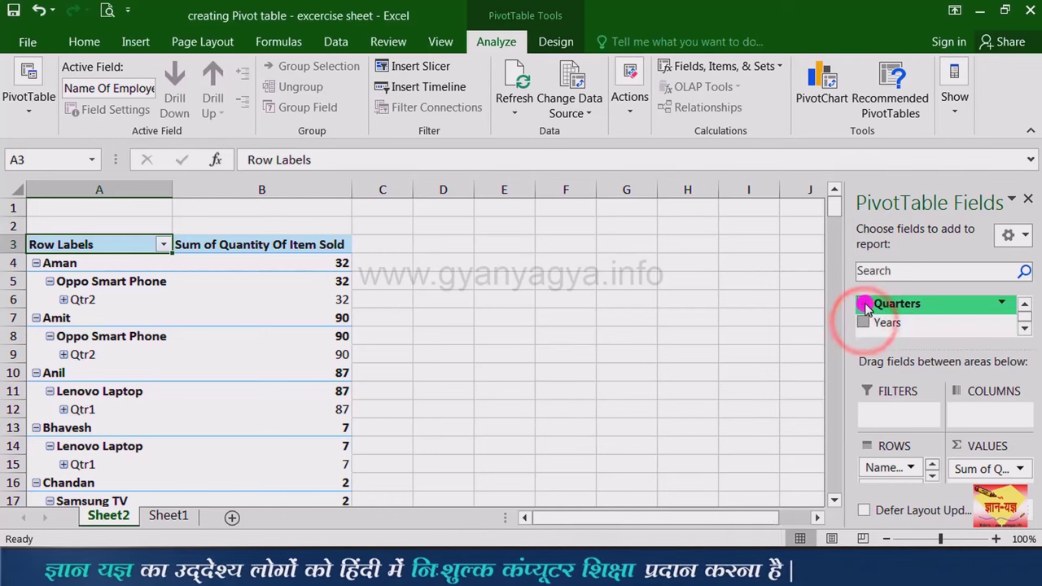
{"action": "left_click", "coordinate": [862, 302]}
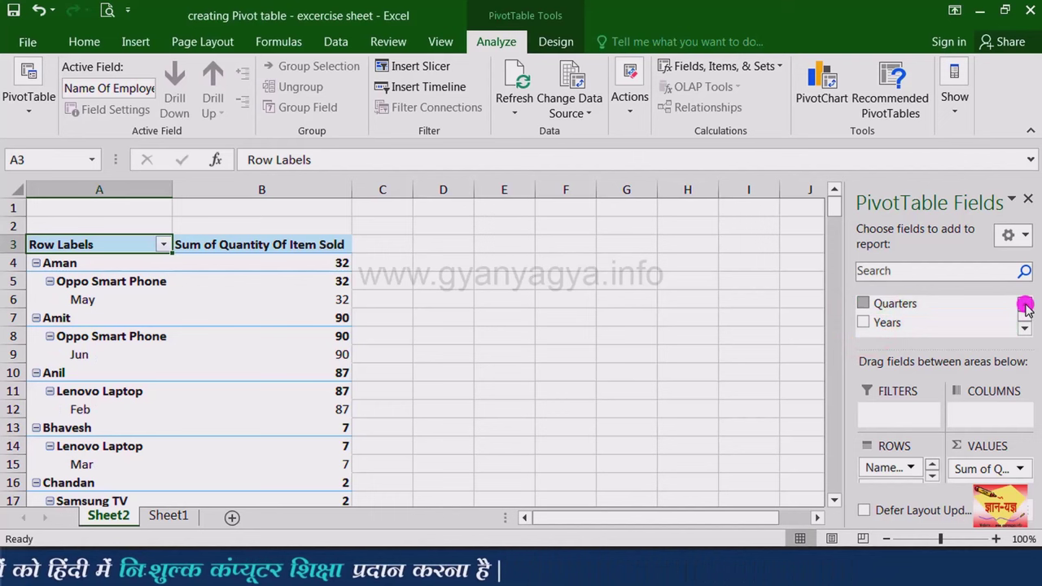
{"action": "left_click", "coordinate": [1022, 305]}
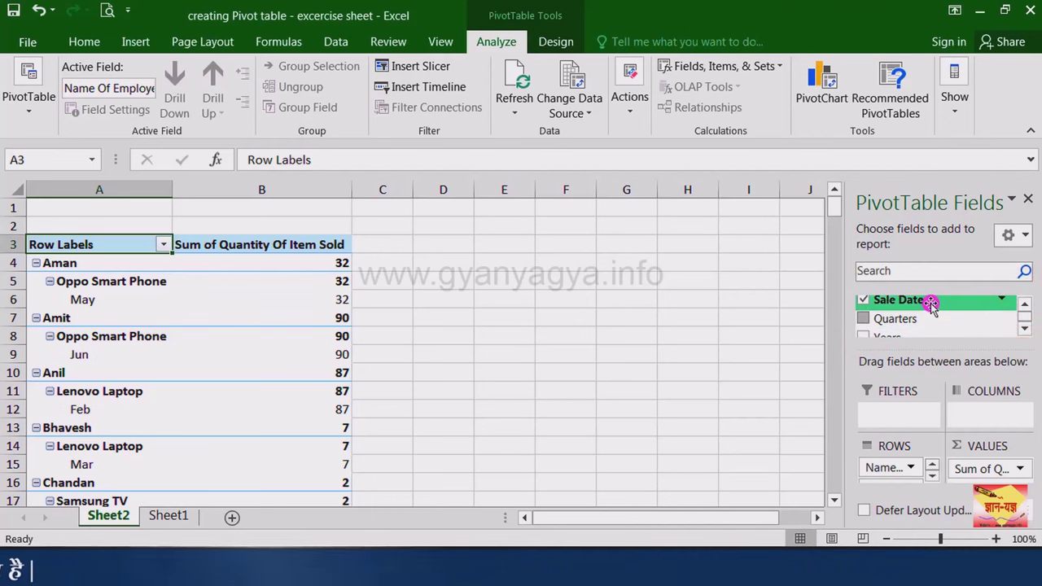
{"action": "left_click", "coordinate": [1024, 305]}
{"action": "left_click", "coordinate": [1023, 305]}
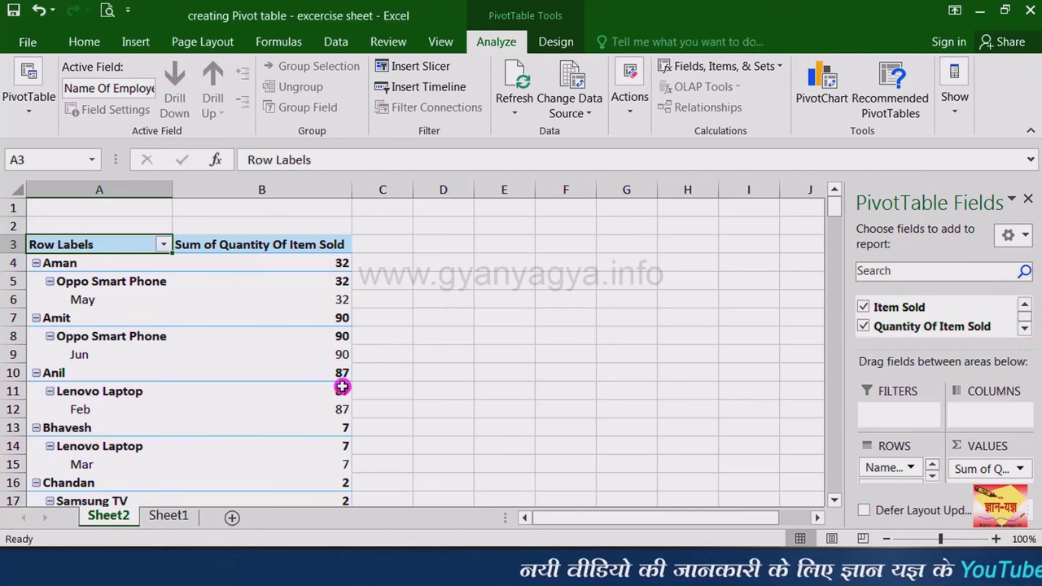
Move Name Of Employee and Sale Date into Filters, leaving item totals with Grand Total 2133.
{"action": "mouse_move", "coordinate": [342, 387]}
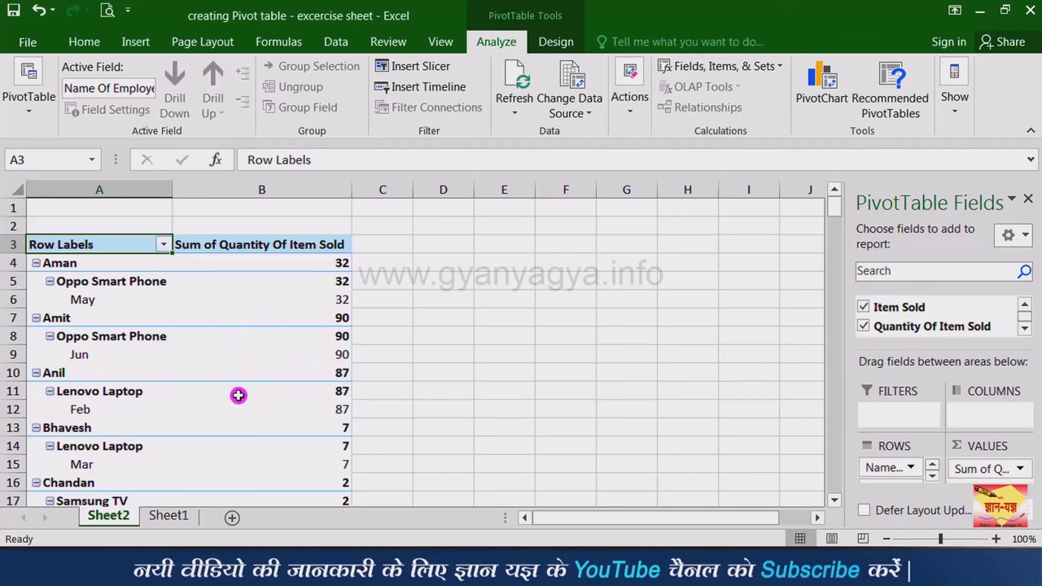
{"action": "mouse_move", "coordinate": [238, 395]}
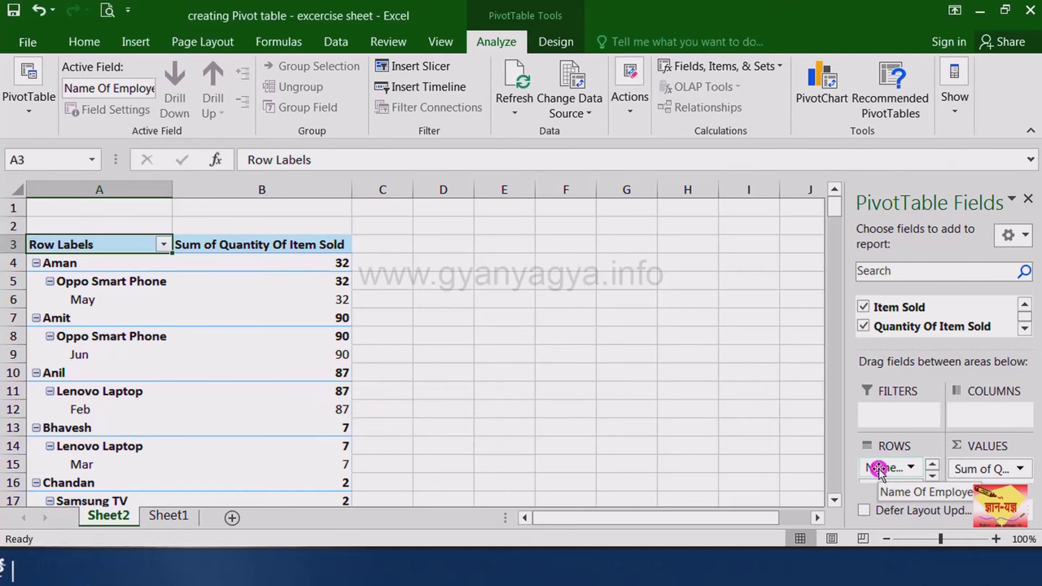
{"action": "left_click_drag", "start_coordinate": [876, 467], "coordinate": [881, 417]}
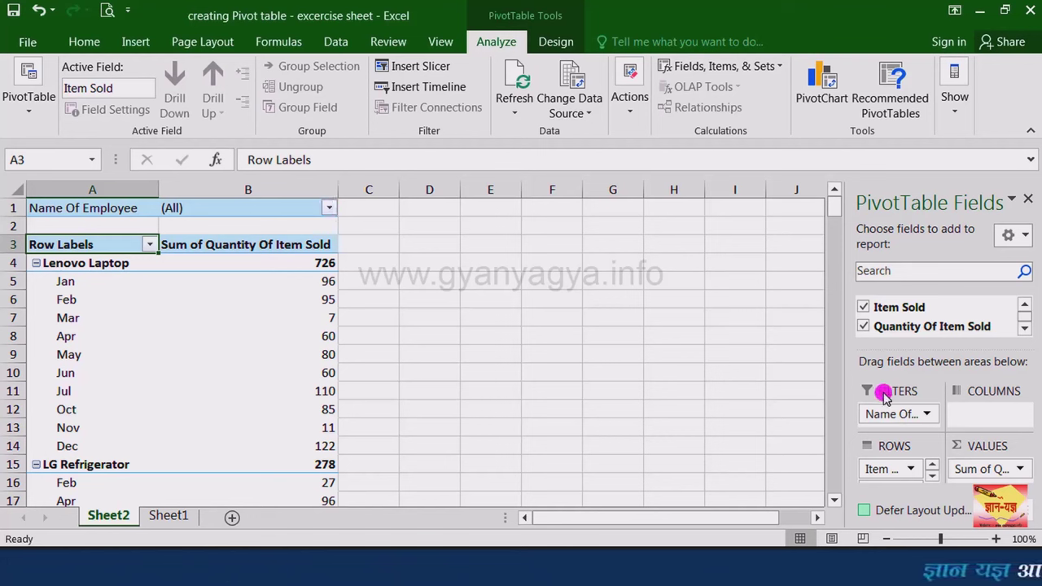
{"action": "left_click_drag", "start_coordinate": [895, 426], "coordinate": [934, 474]}
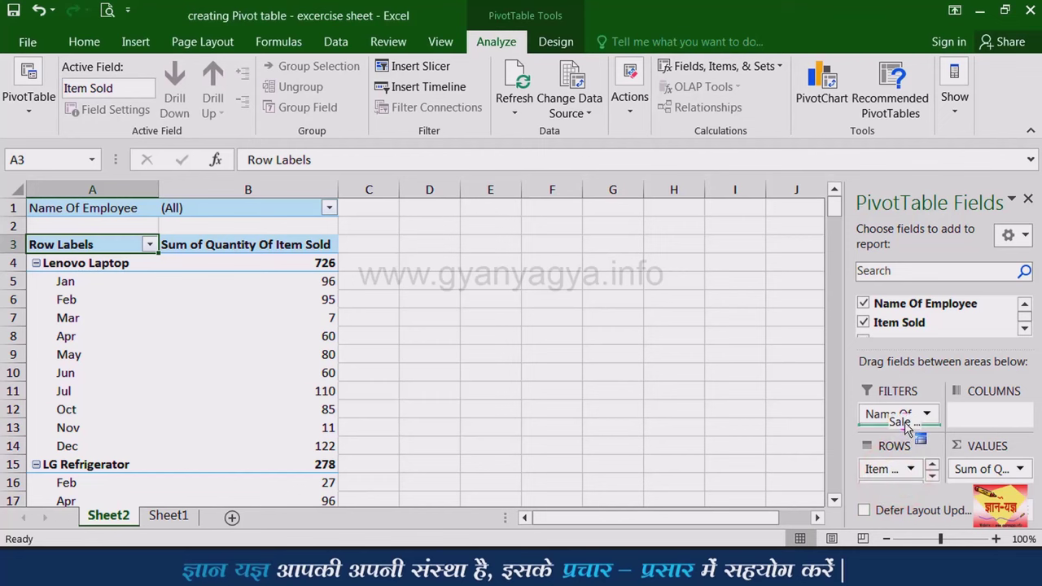
{"action": "left_click_drag", "start_coordinate": [906, 428], "coordinate": [906, 429]}
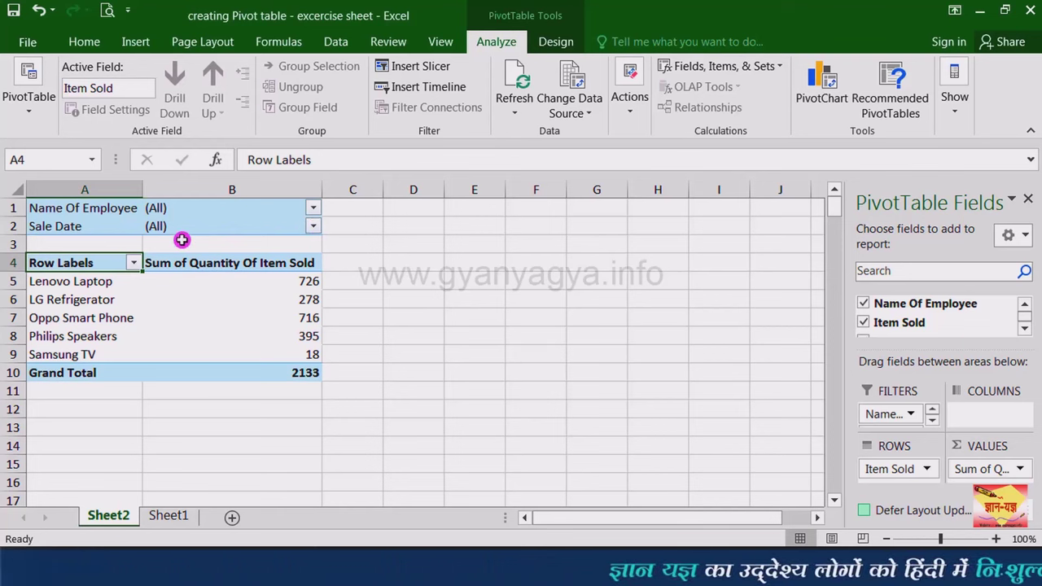
{"action": "mouse_move", "coordinate": [233, 353]}
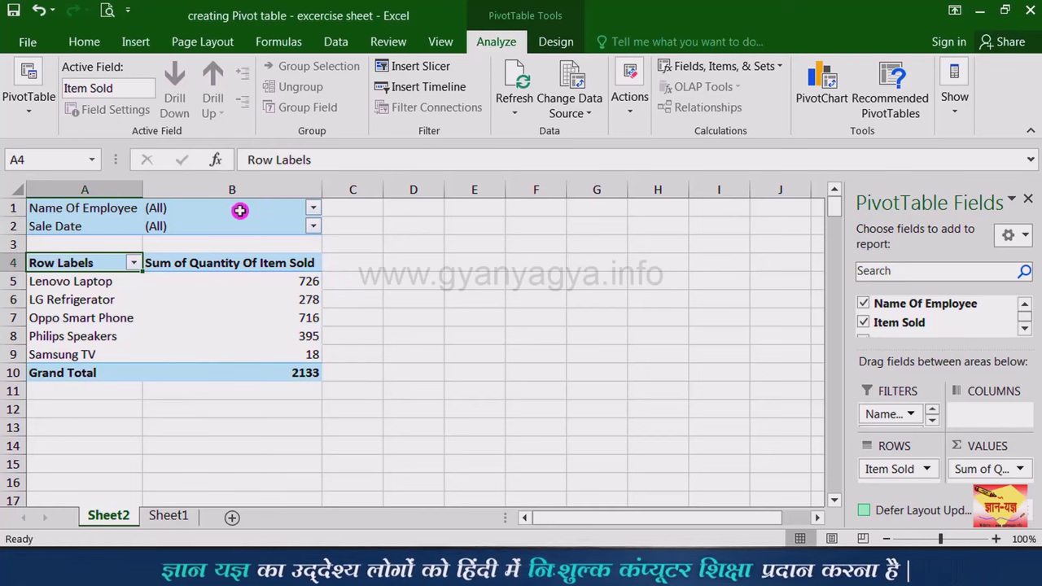
Set the Name Of Employee filter to a single employee, giving a Grand Total of 15.
{"action": "left_click", "coordinate": [312, 209]}
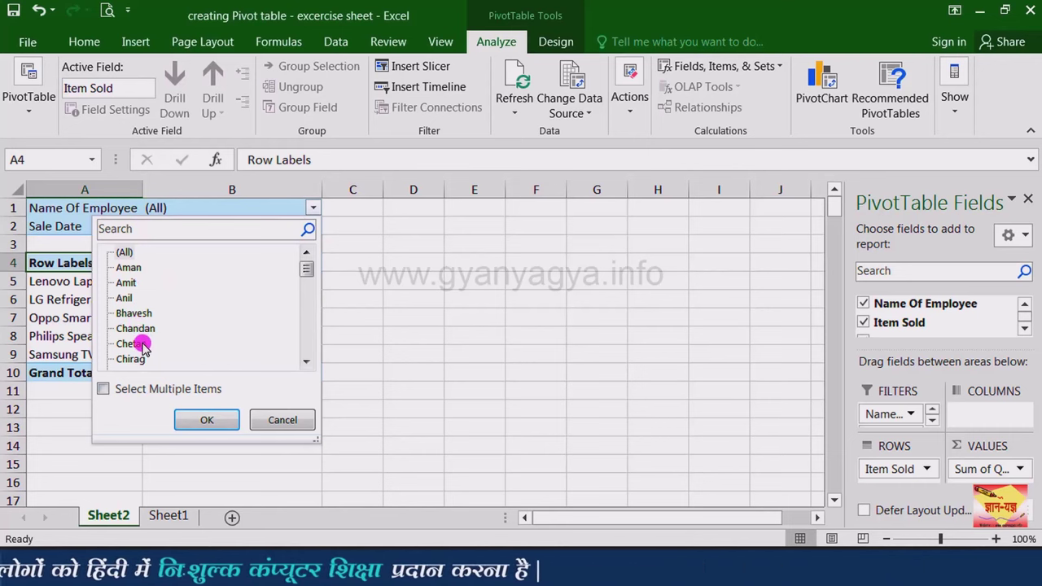
{"action": "left_click", "coordinate": [143, 345]}
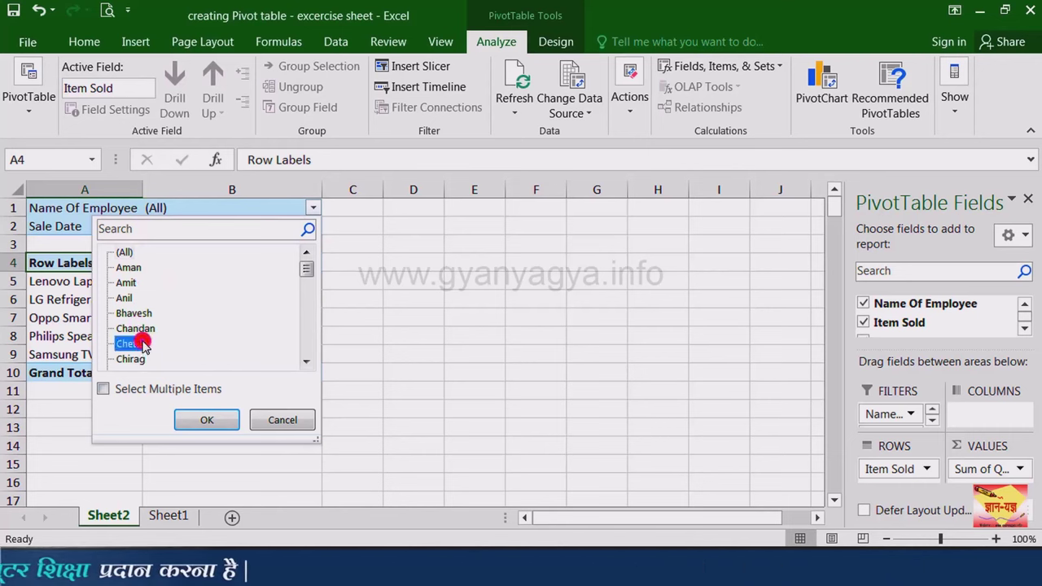
{"action": "left_click", "coordinate": [200, 419]}
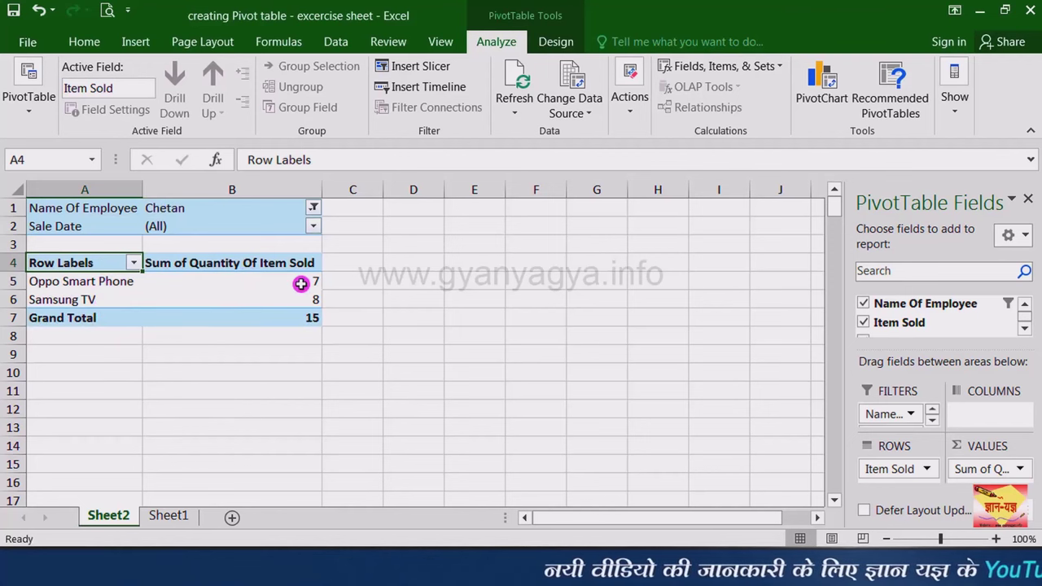
{"action": "mouse_move", "coordinate": [305, 299]}
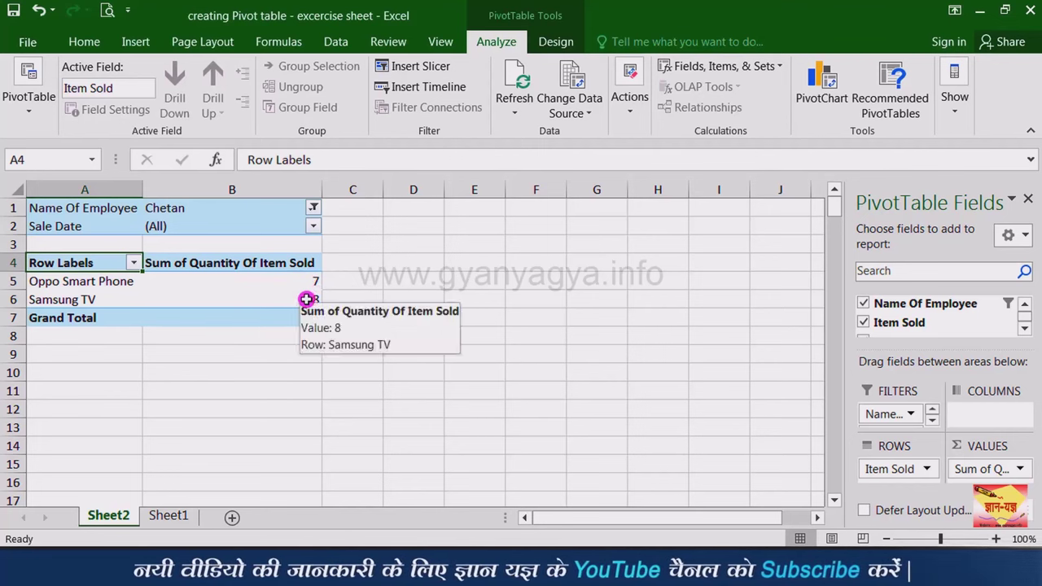
Set the Sale Date filter to Jan, which leaves the pivot with no items.
{"action": "left_click", "coordinate": [314, 226]}
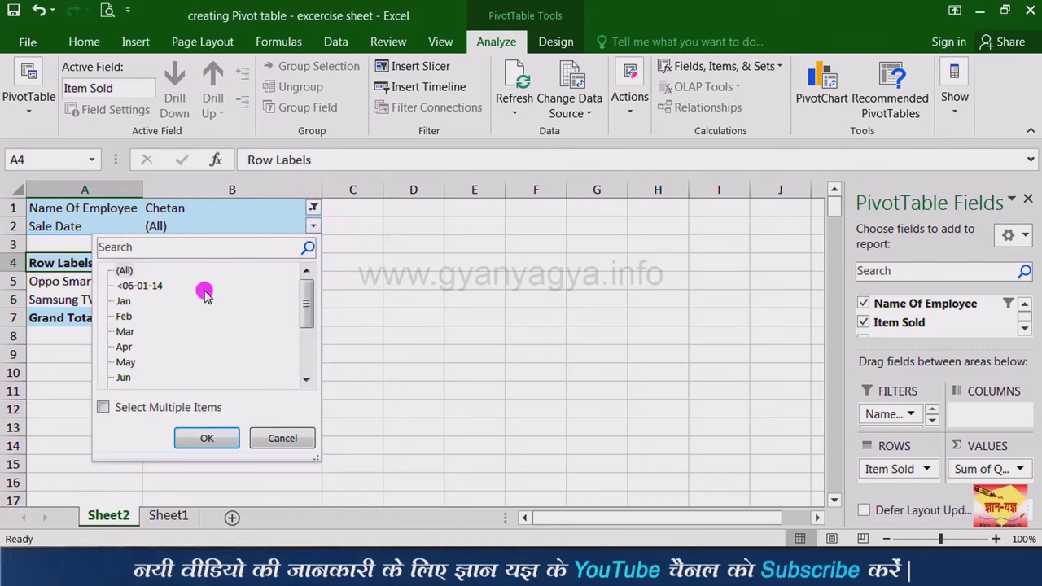
{"action": "left_click", "coordinate": [126, 301]}
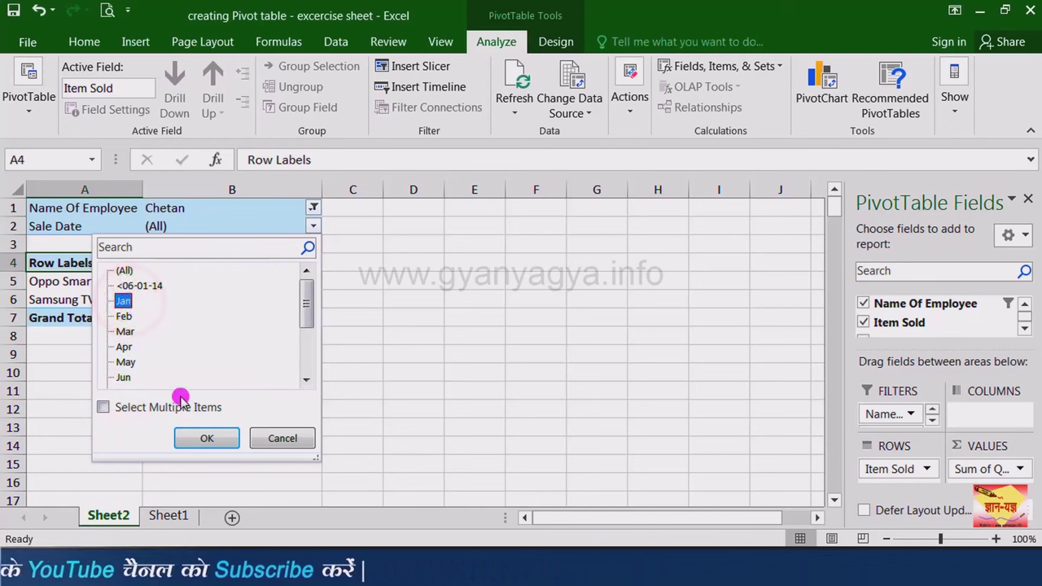
{"action": "left_click", "coordinate": [201, 436]}
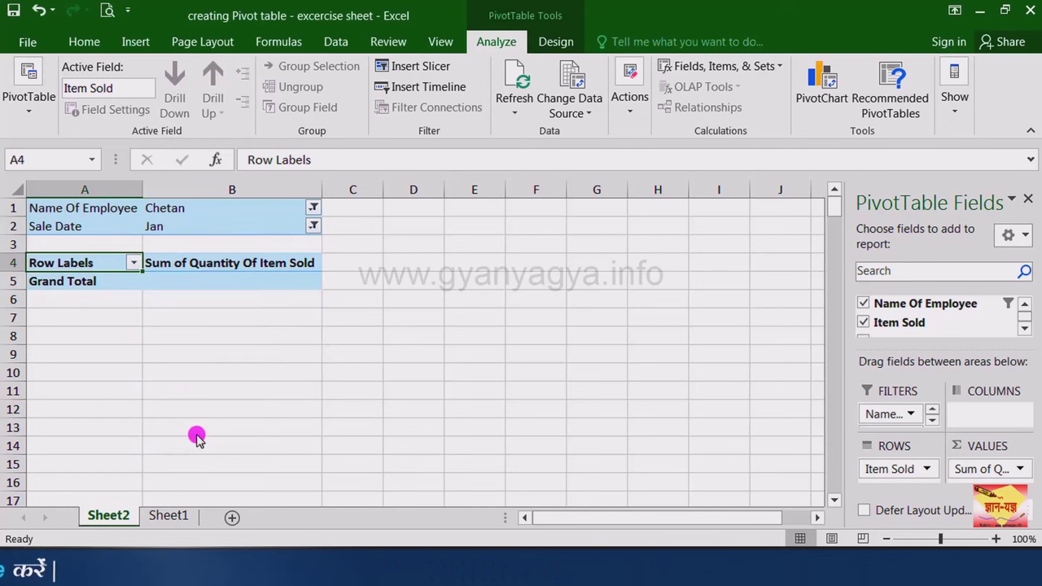
{"action": "mouse_move", "coordinate": [184, 286]}
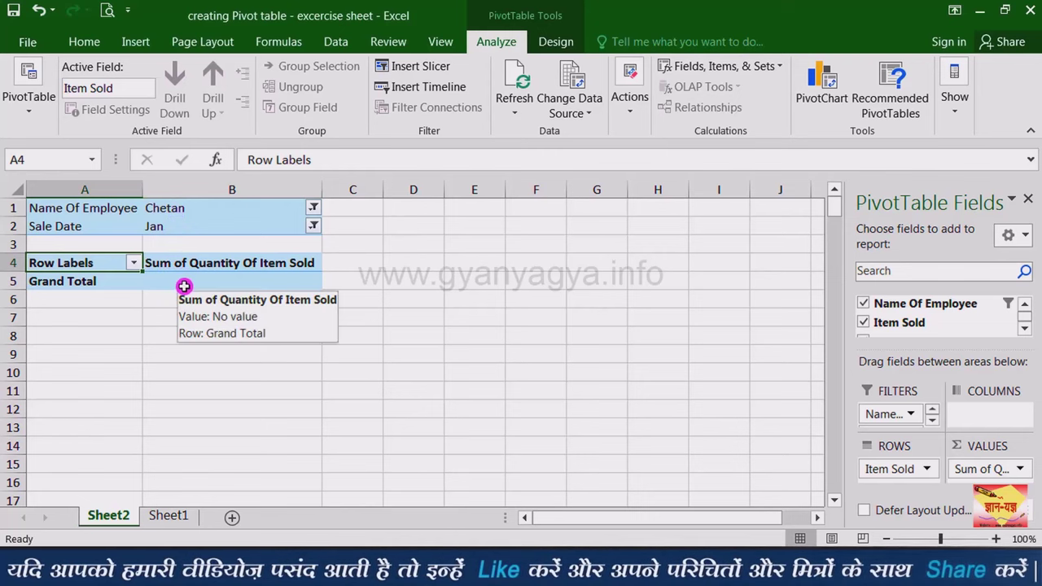
Filter Name Of Employee to a different employee found by searching the list.
{"action": "left_click", "coordinate": [314, 208]}
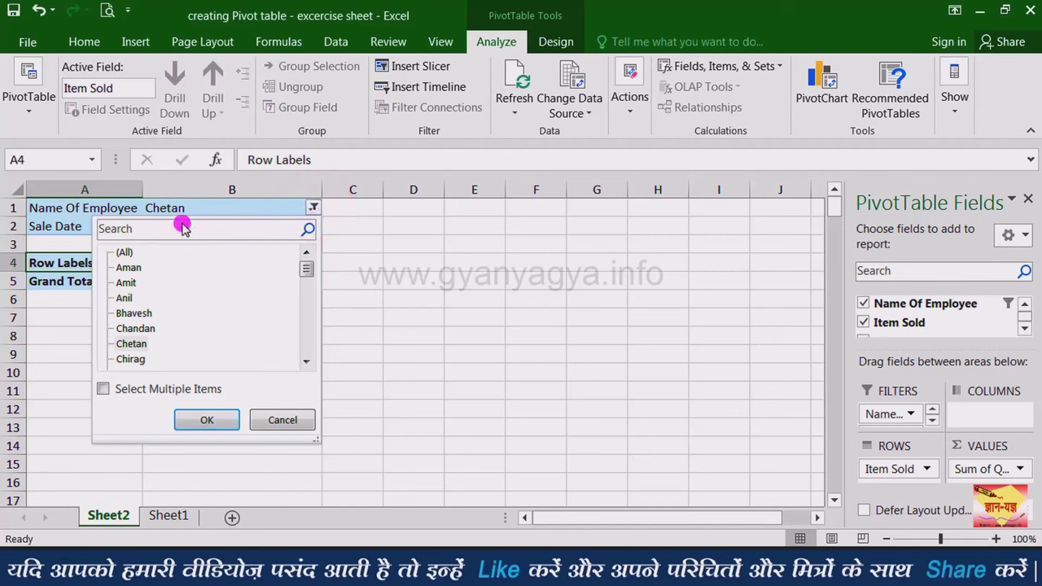
{"action": "left_click", "coordinate": [147, 232]}
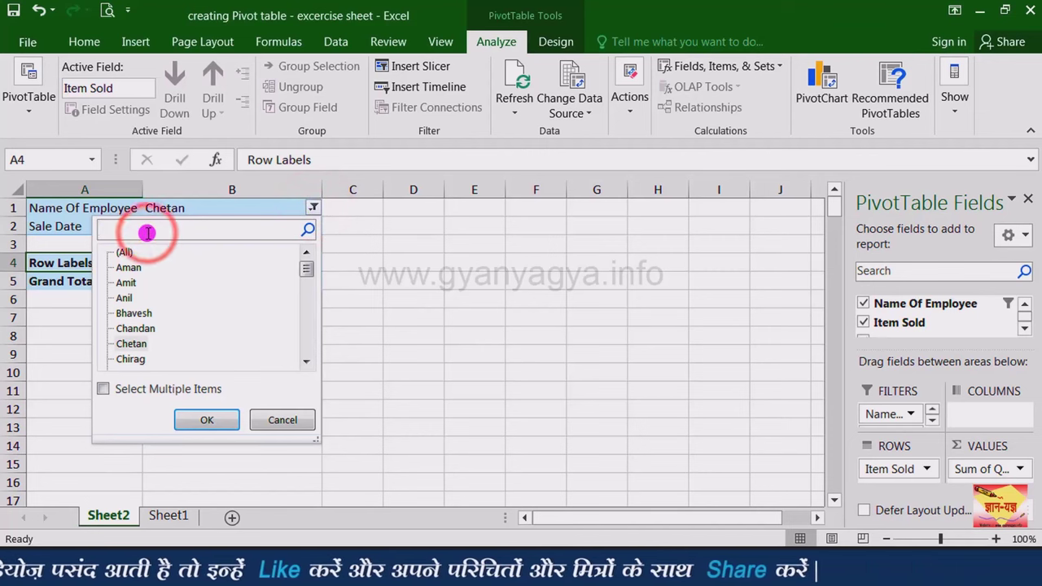
{"action": "type", "text": "piy"}
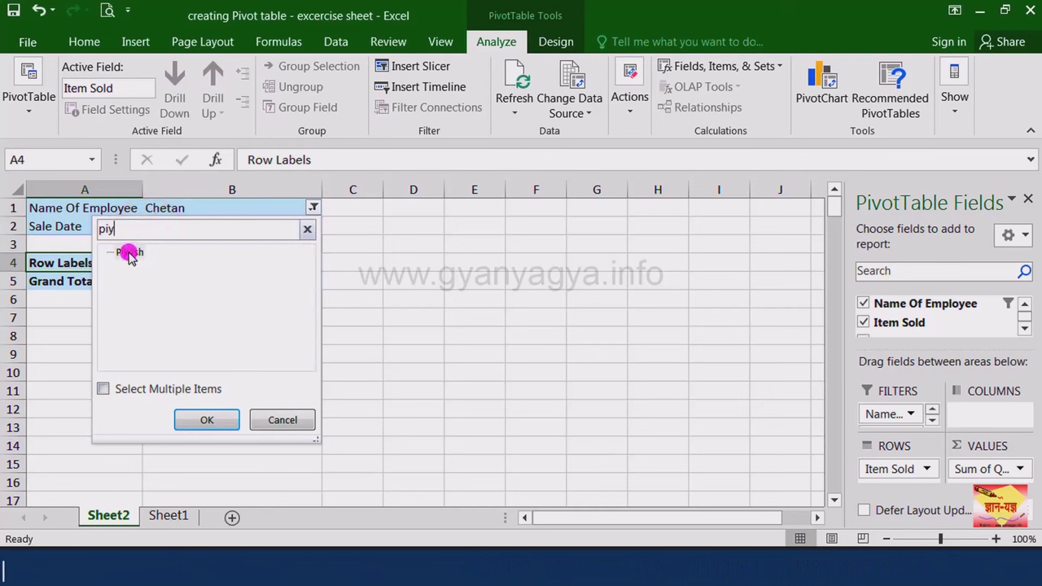
{"action": "left_click", "coordinate": [203, 418]}
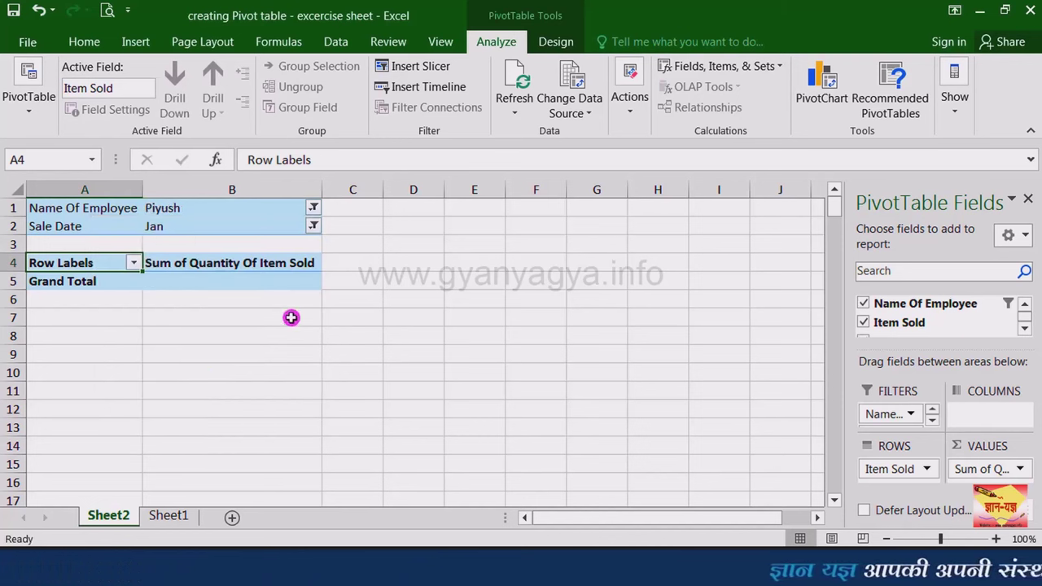
Set the Sale Date filter to Feb, leaving Philips Speakers 55.
{"action": "left_click", "coordinate": [312, 230]}
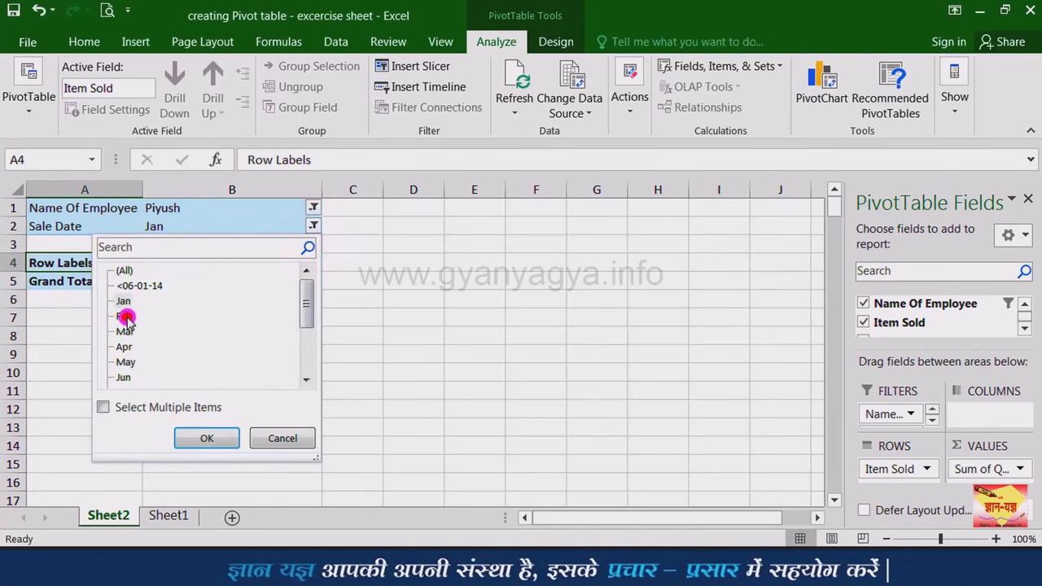
{"action": "left_click", "coordinate": [126, 318]}
{"action": "left_click", "coordinate": [203, 443]}
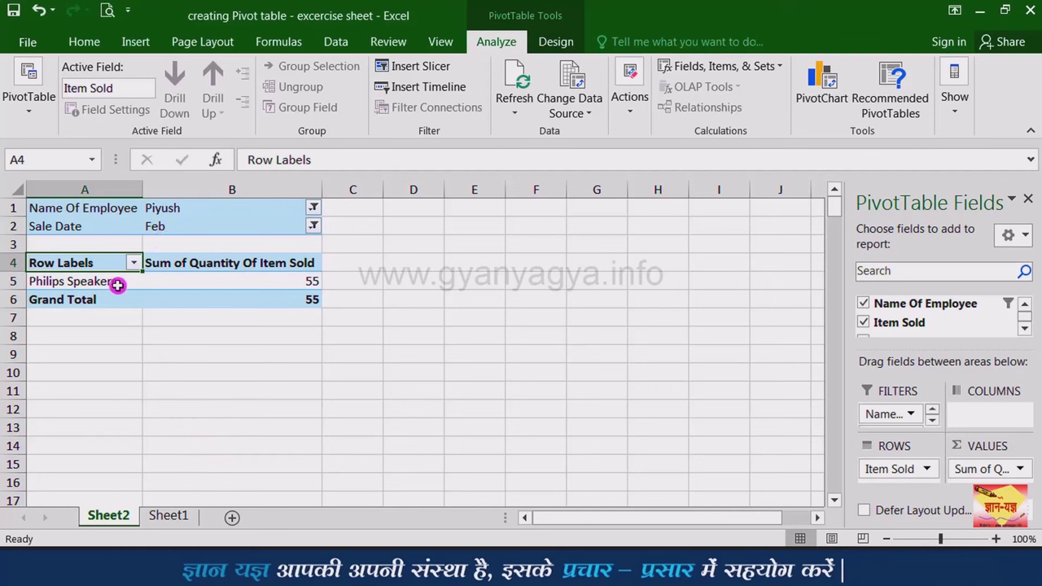
{"action": "mouse_move", "coordinate": [299, 287]}
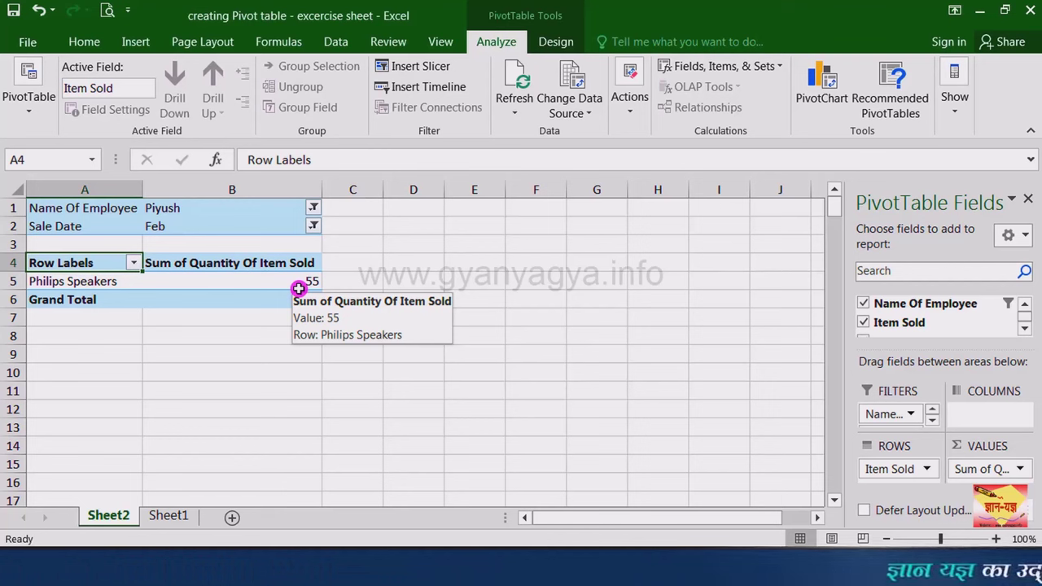
Reset the Name Of Employee and Sale Date filters to (All), restoring Grand Total 2133.
{"action": "left_click", "coordinate": [314, 208]}
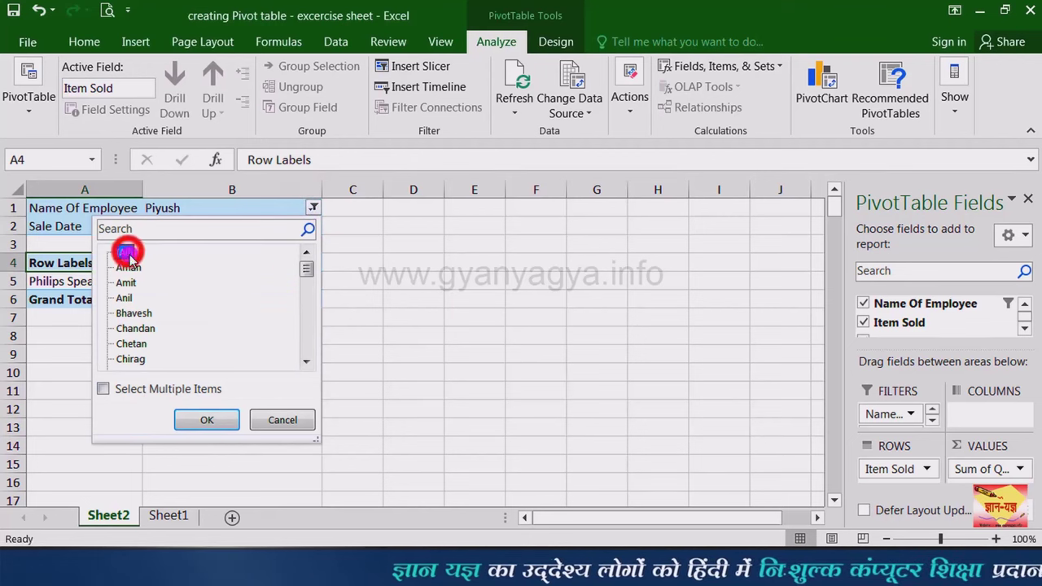
{"action": "left_click", "coordinate": [208, 419]}
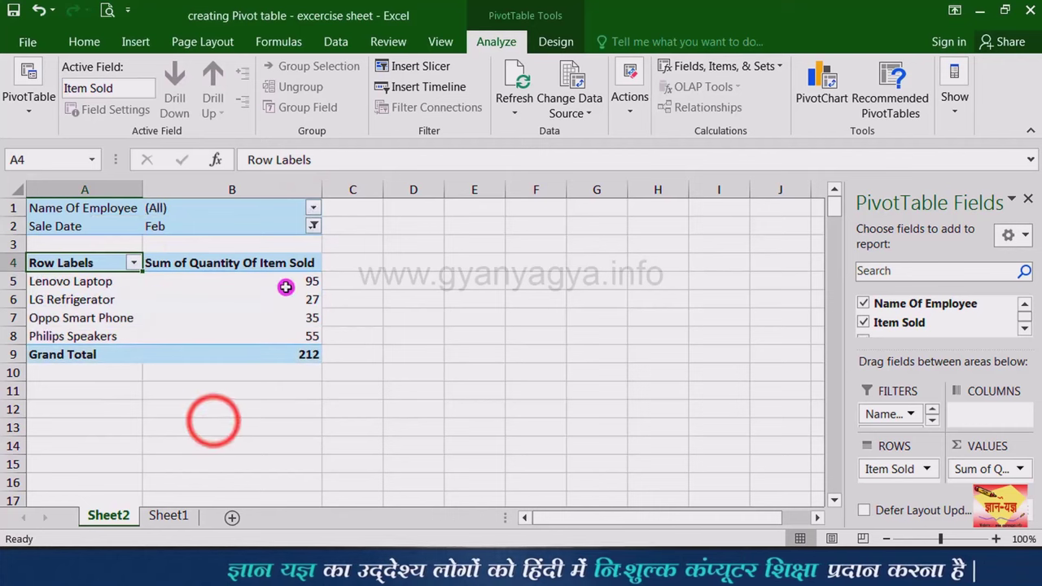
{"action": "left_click", "coordinate": [313, 226]}
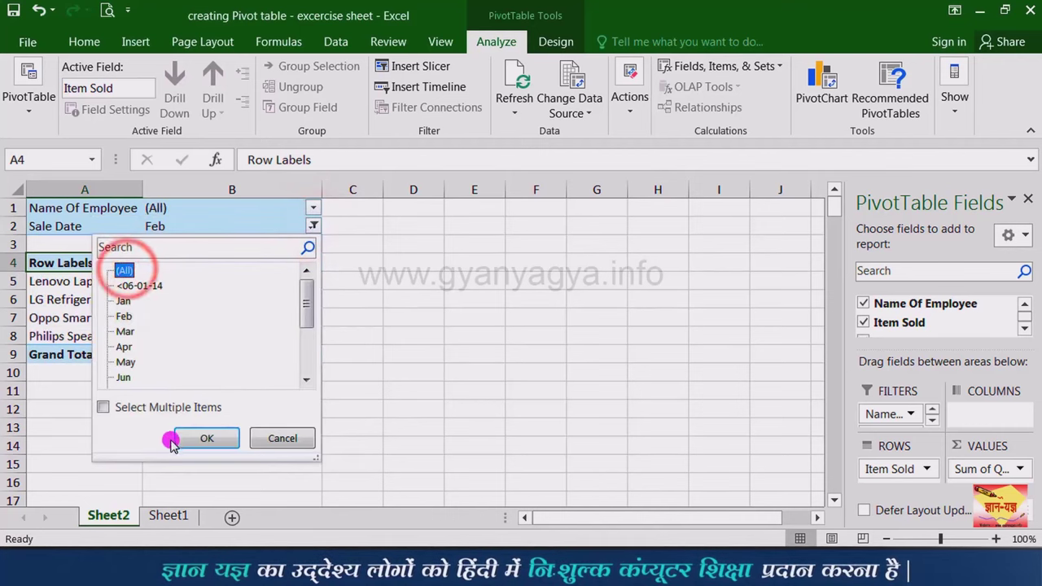
{"action": "left_click", "coordinate": [205, 438]}
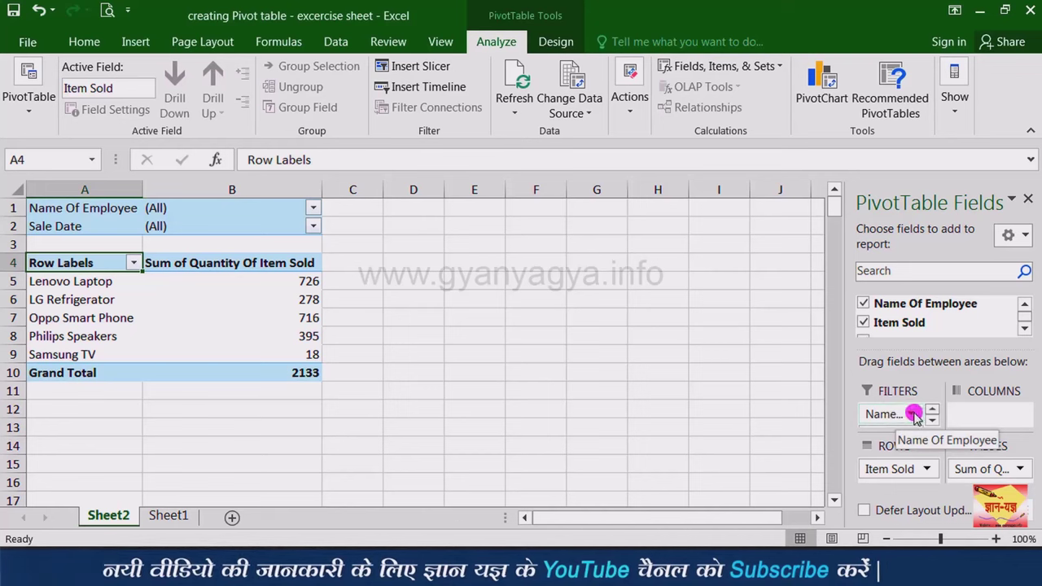
Move Name Of Employee below Sale Date in the Filters area.
{"action": "left_click", "coordinate": [932, 420]}
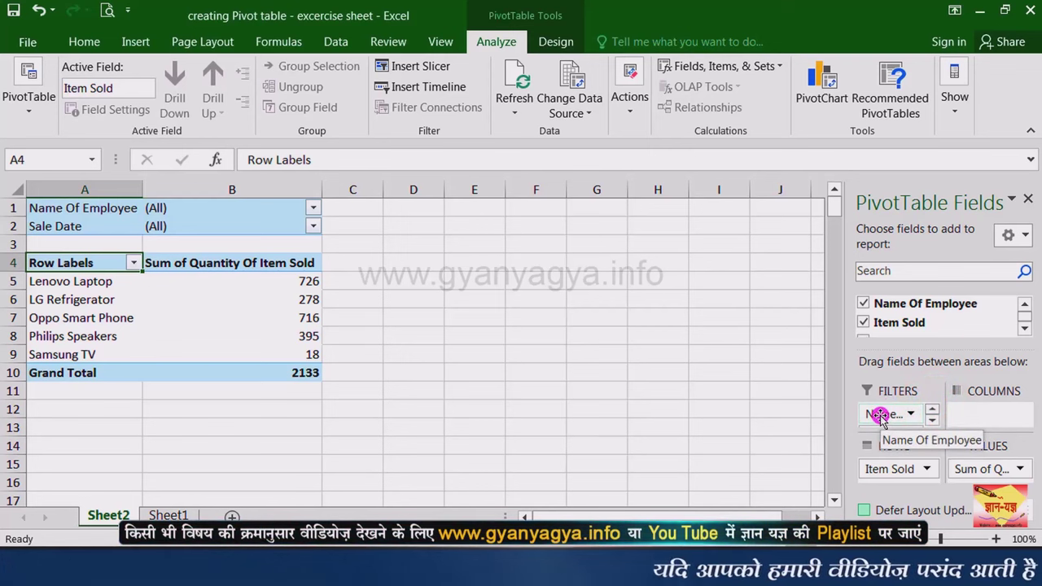
{"action": "left_click", "coordinate": [880, 416]}
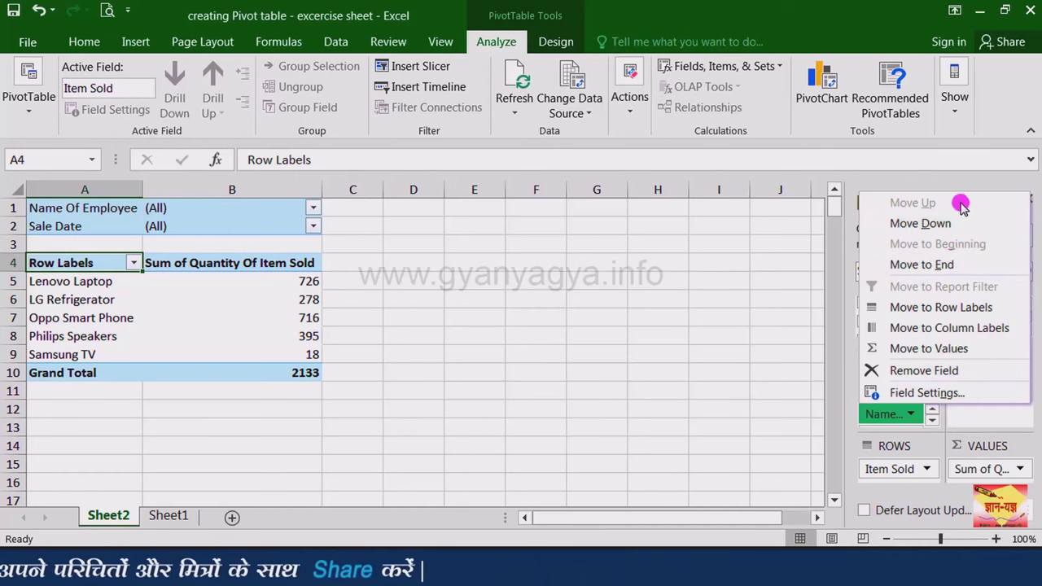
{"action": "left_click", "coordinate": [927, 225]}
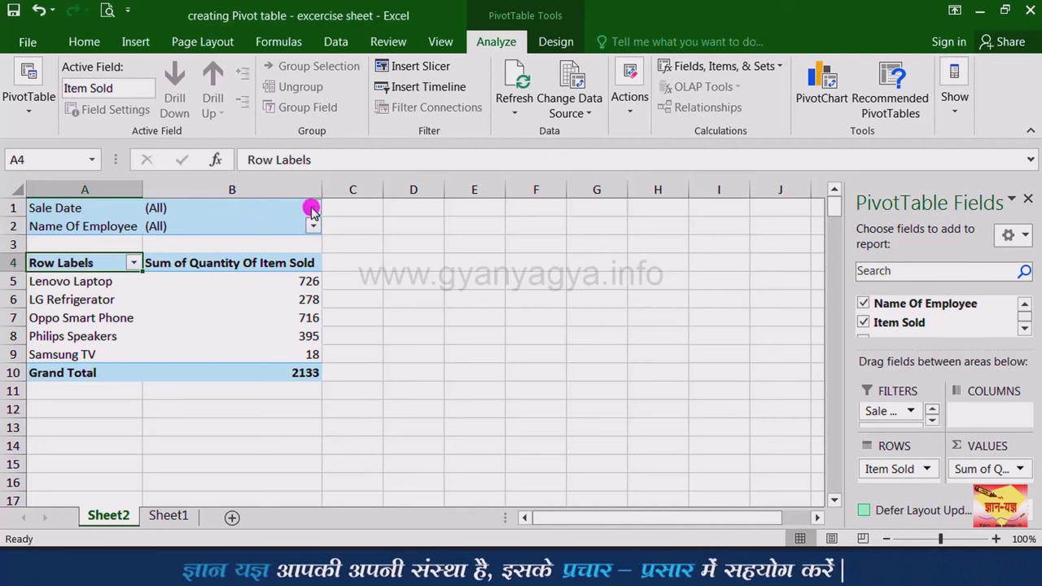
{"action": "left_click", "coordinate": [889, 411]}
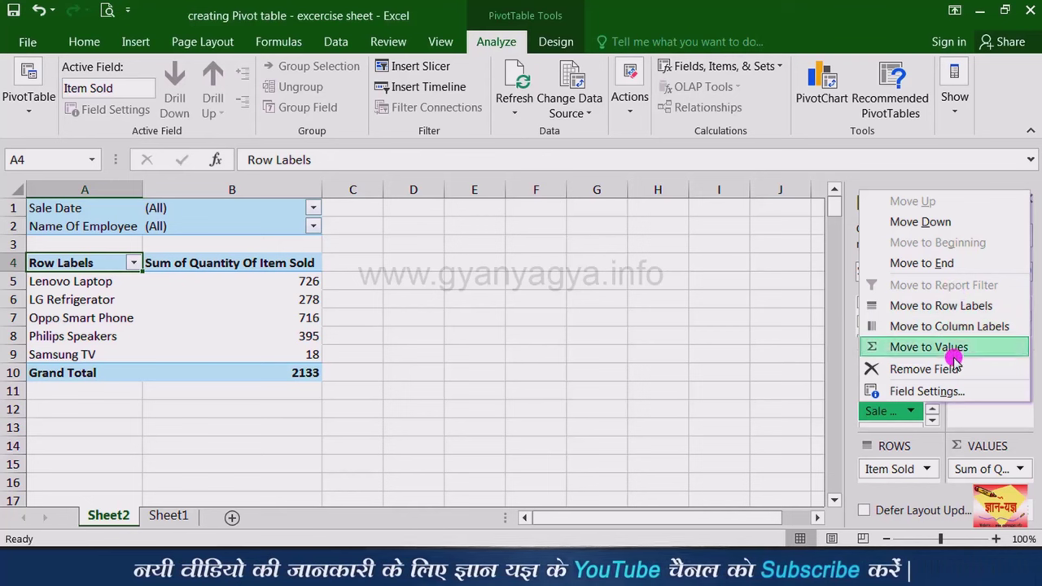
Move Sale Date from Filters to Rows, splitting each item's quantity into months like Jan 96.
{"action": "left_click", "coordinate": [954, 350]}
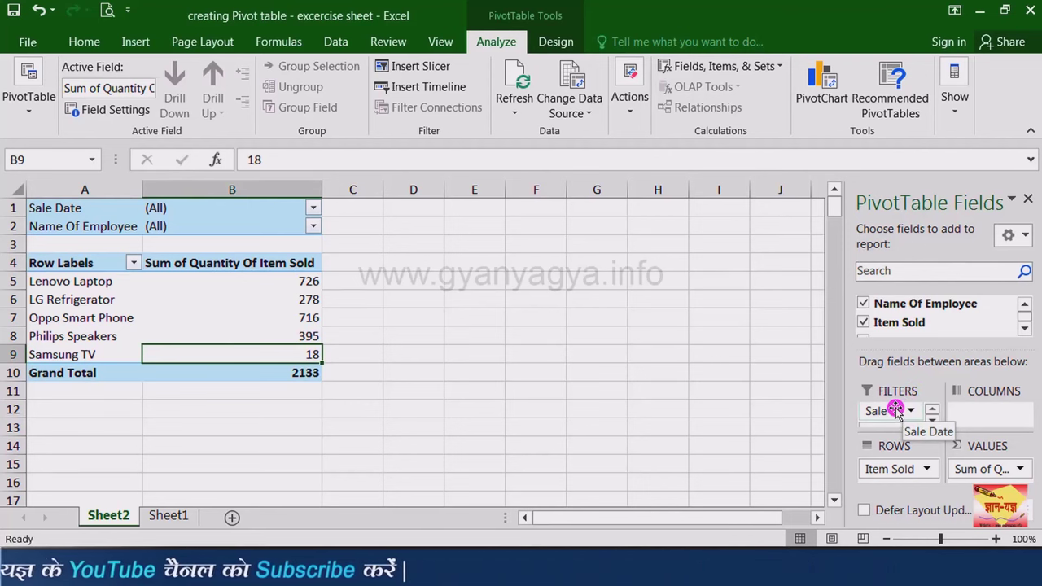
{"action": "left_click", "coordinate": [895, 410]}
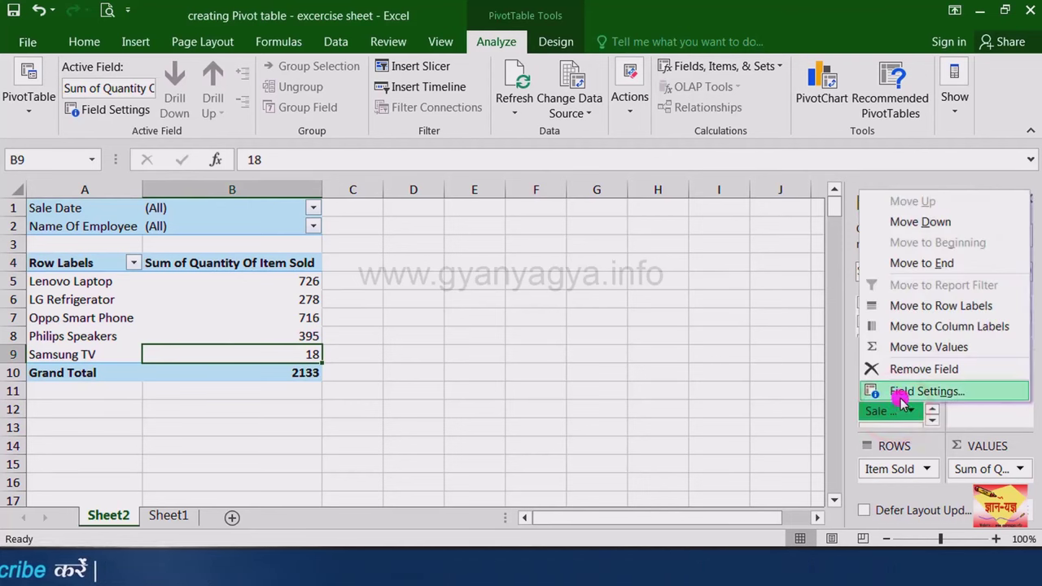
{"action": "left_click", "coordinate": [943, 306]}
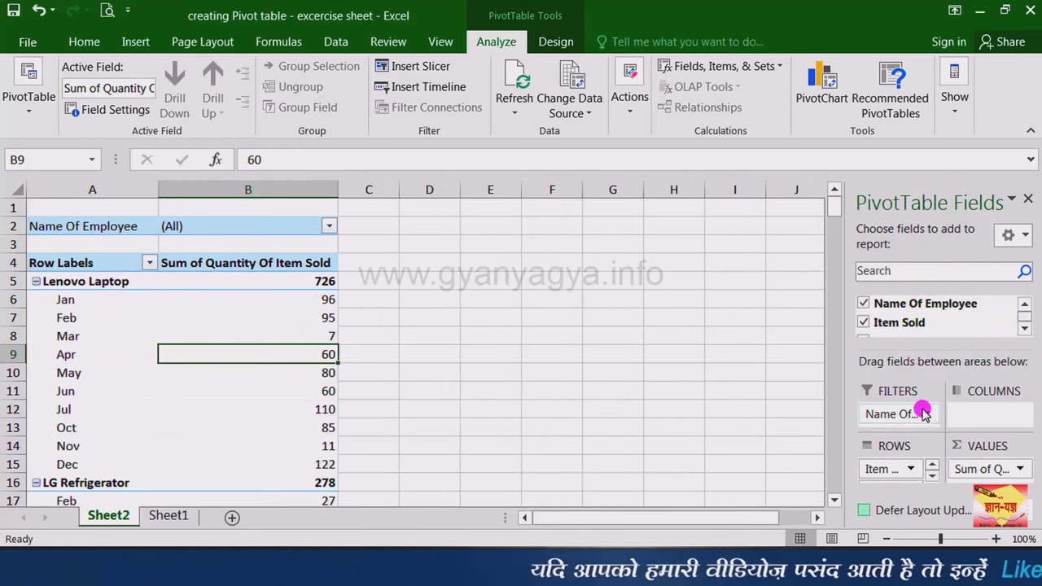
{"action": "left_click_drag", "start_coordinate": [902, 427], "coordinate": [896, 397]}
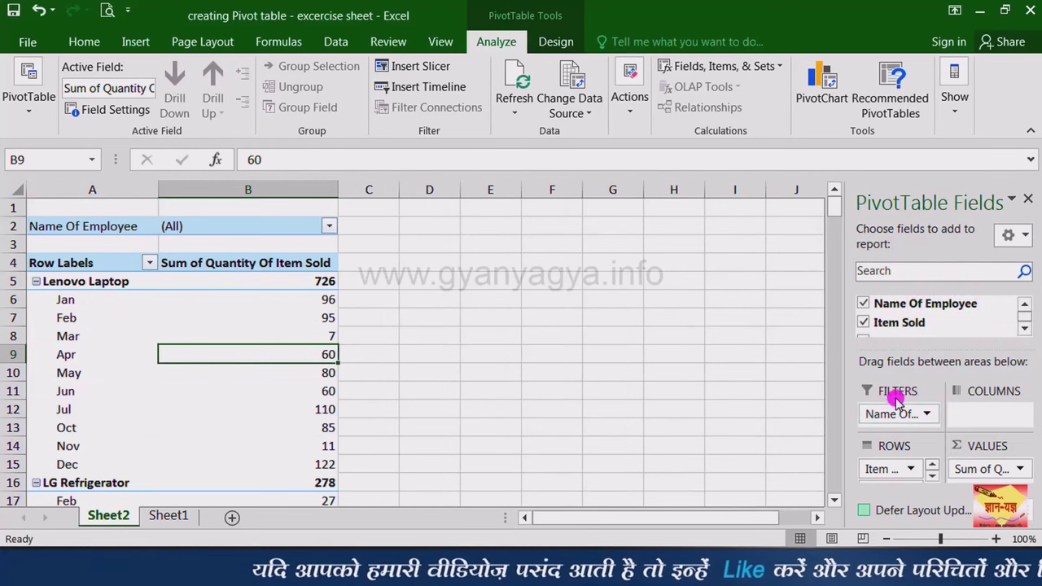
{"action": "left_click", "coordinate": [932, 479]}
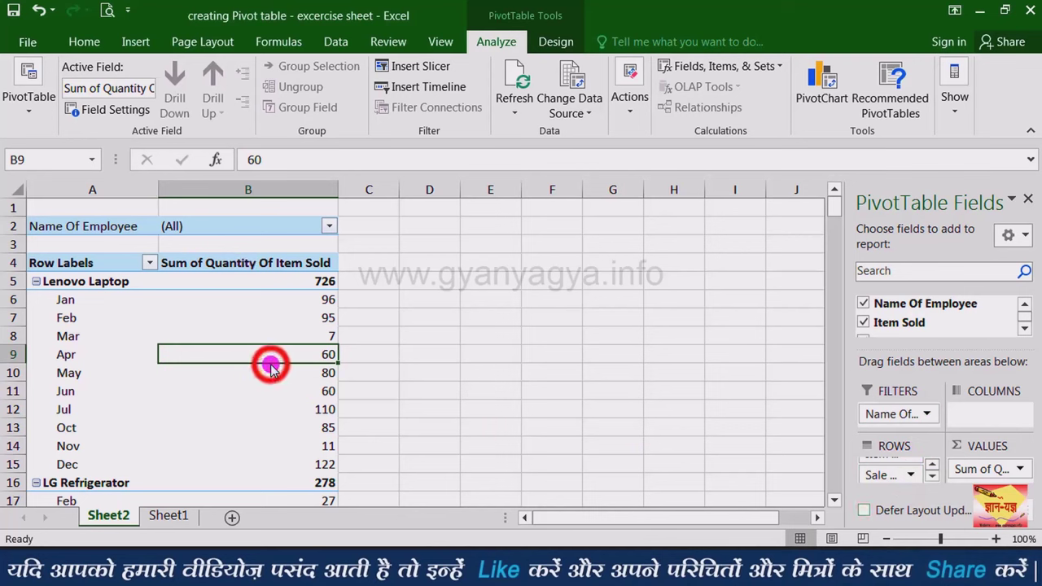
{"action": "left_click", "coordinate": [884, 475]}
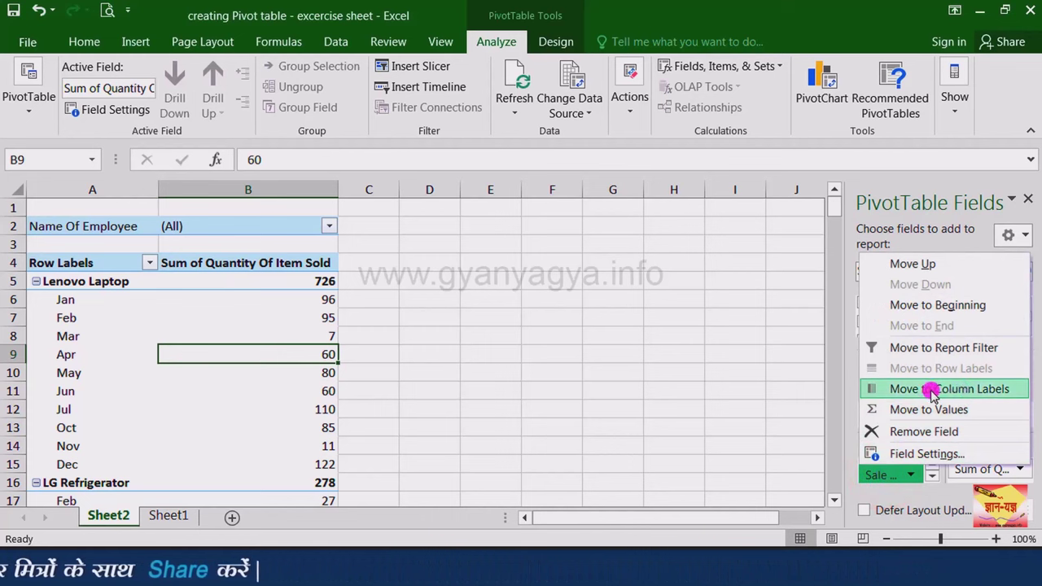
Move Sale Date from Rows to Columns, spreading months Jan–Dec across each item.
{"action": "left_click", "coordinate": [975, 390]}
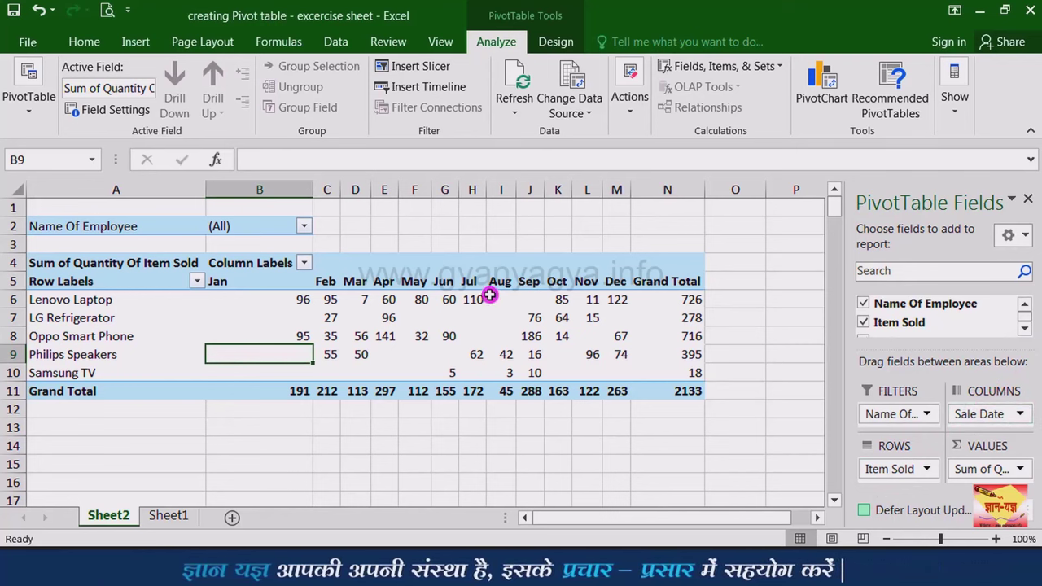
{"action": "mouse_move", "coordinate": [531, 346]}
Move Sale Date from Columns to the report filters.
{"action": "left_click", "coordinate": [988, 416]}
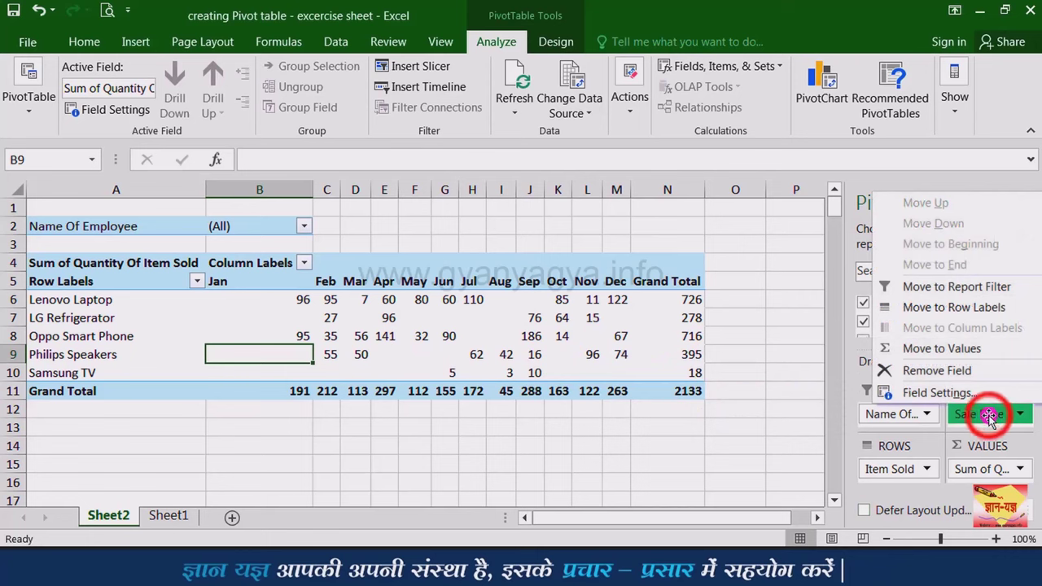
{"action": "left_click", "coordinate": [960, 288]}
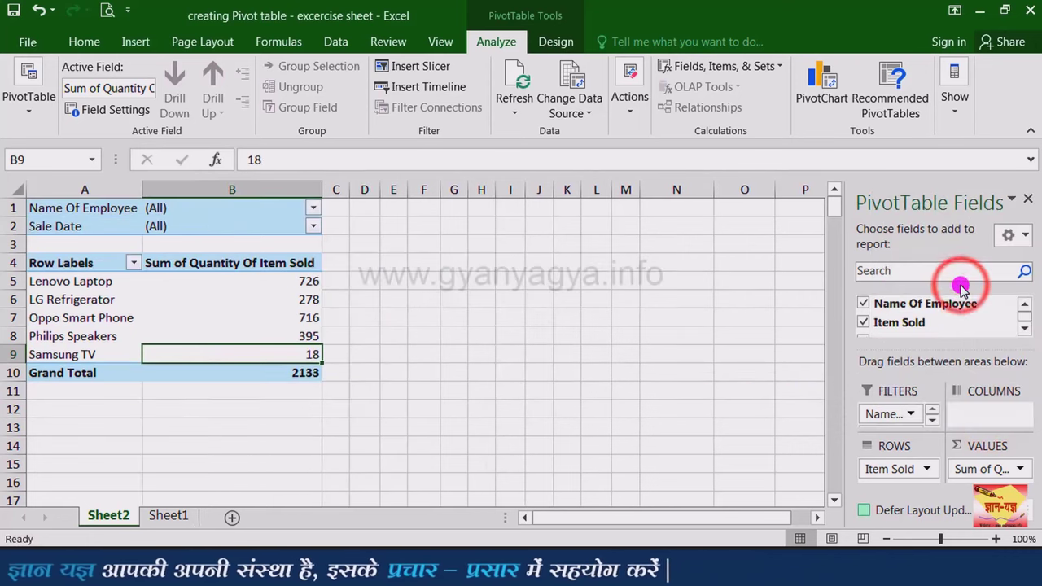
{"action": "left_click", "coordinate": [903, 413]}
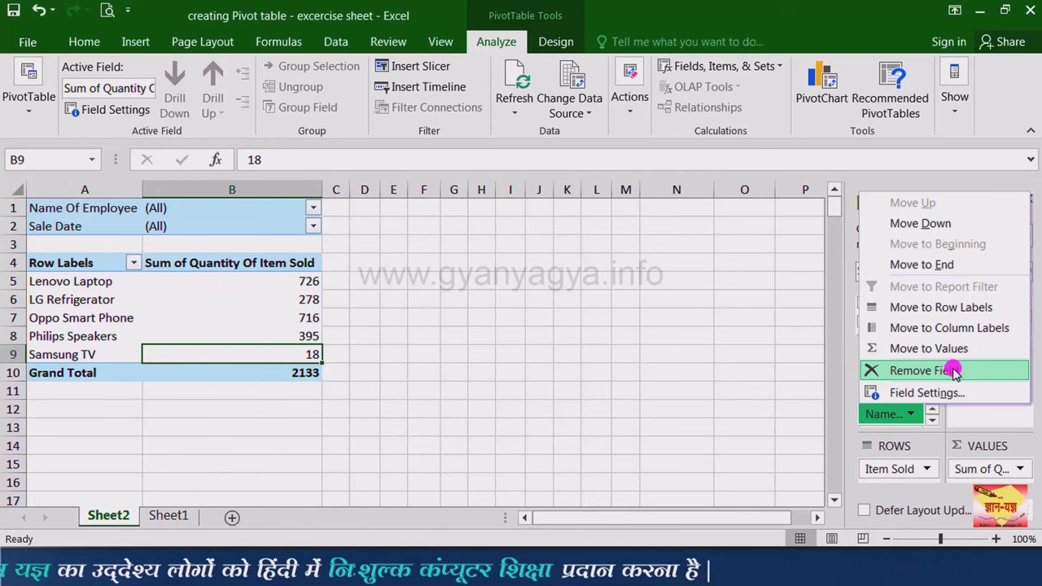
{"action": "left_click", "coordinate": [930, 410]}
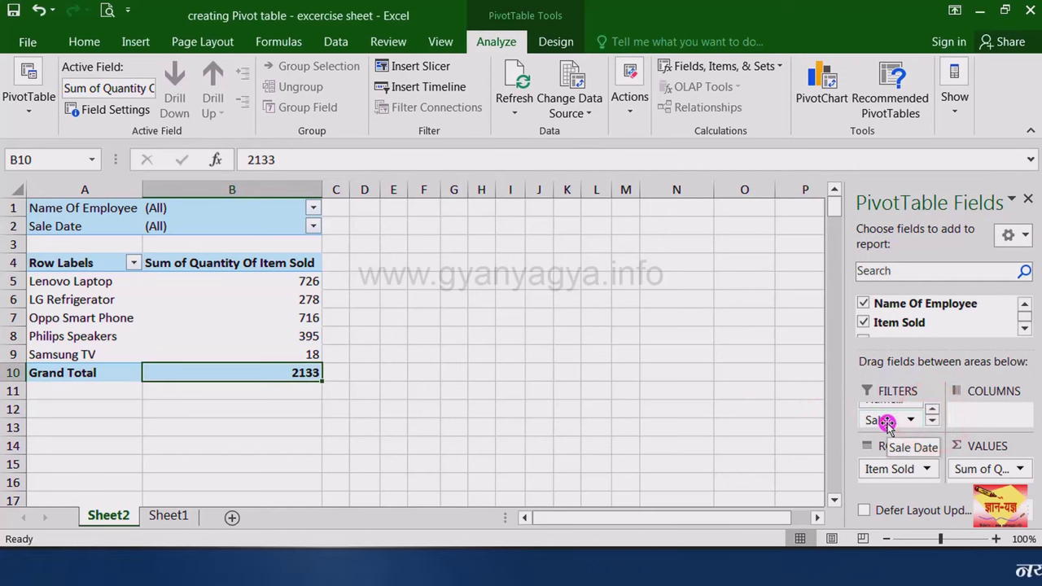
Remove Sale Date, then drag it back into Filters below Name Of Employee.
{"action": "left_click", "coordinate": [885, 422]}
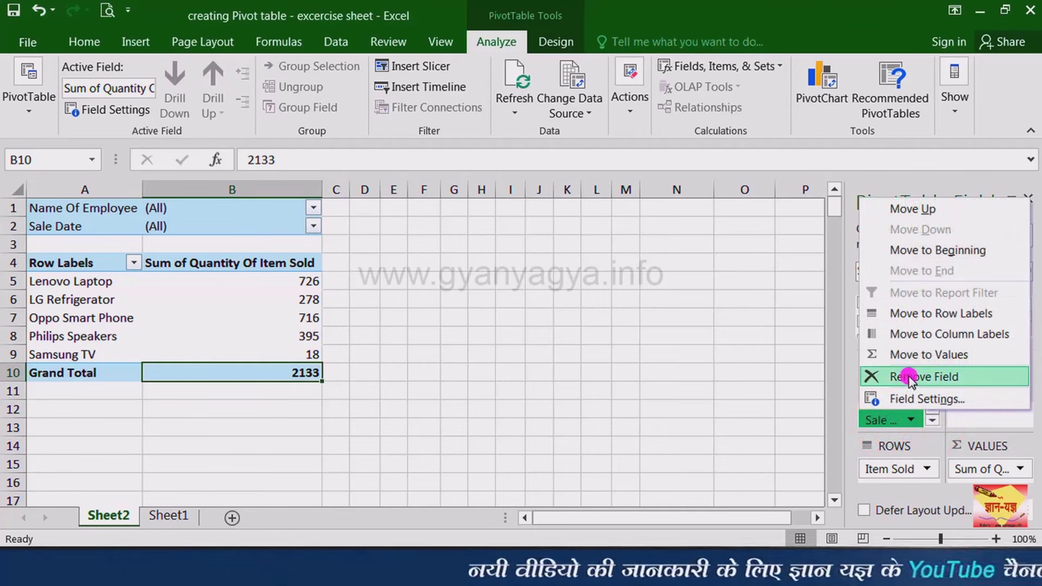
{"action": "left_click", "coordinate": [909, 378]}
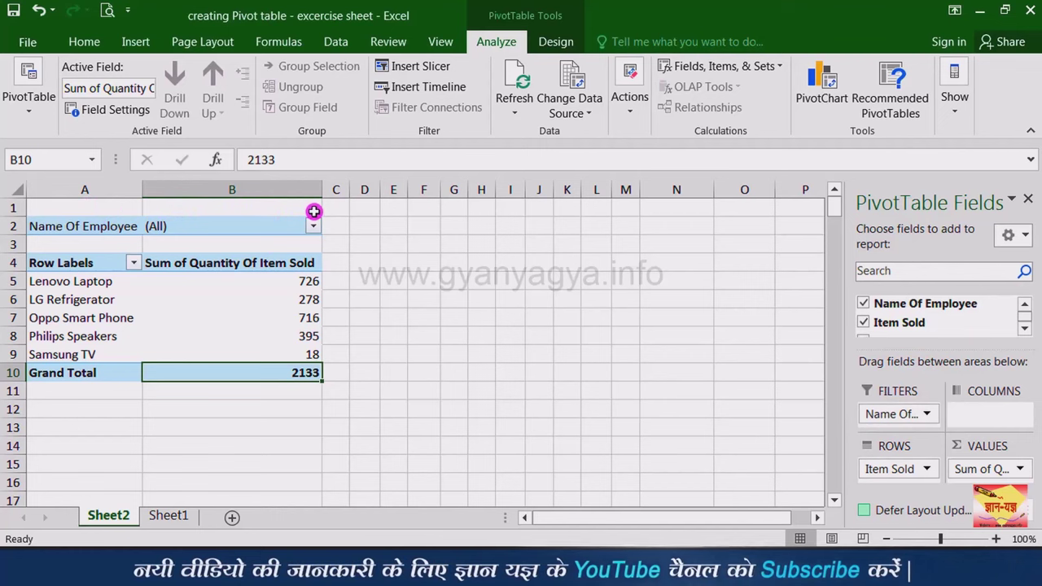
{"action": "scroll", "coordinate": [927, 317], "scroll_direction": "down", "scroll_amount": 1}
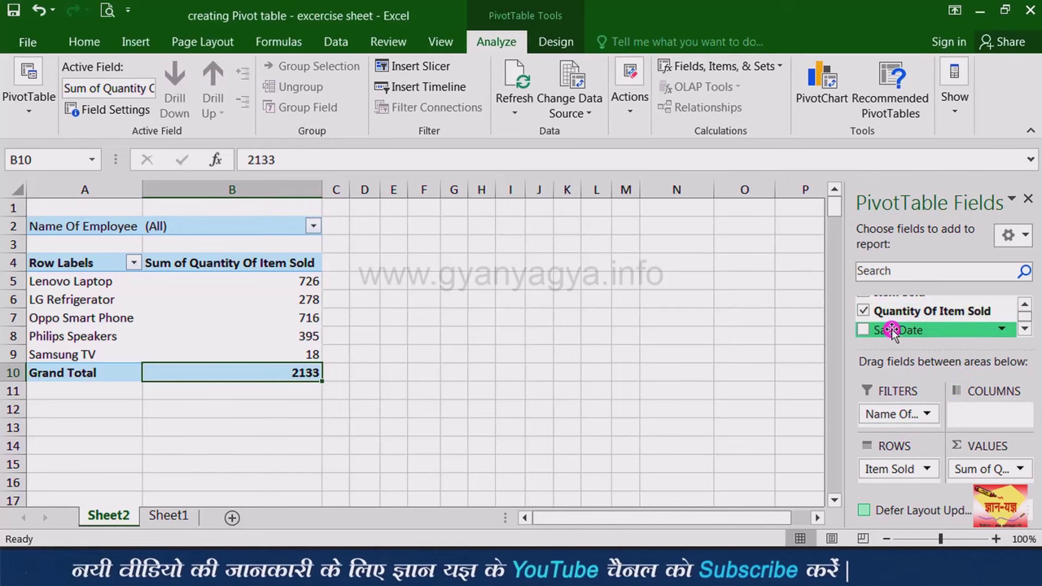
{"action": "left_click_drag", "start_coordinate": [892, 331], "coordinate": [899, 418]}
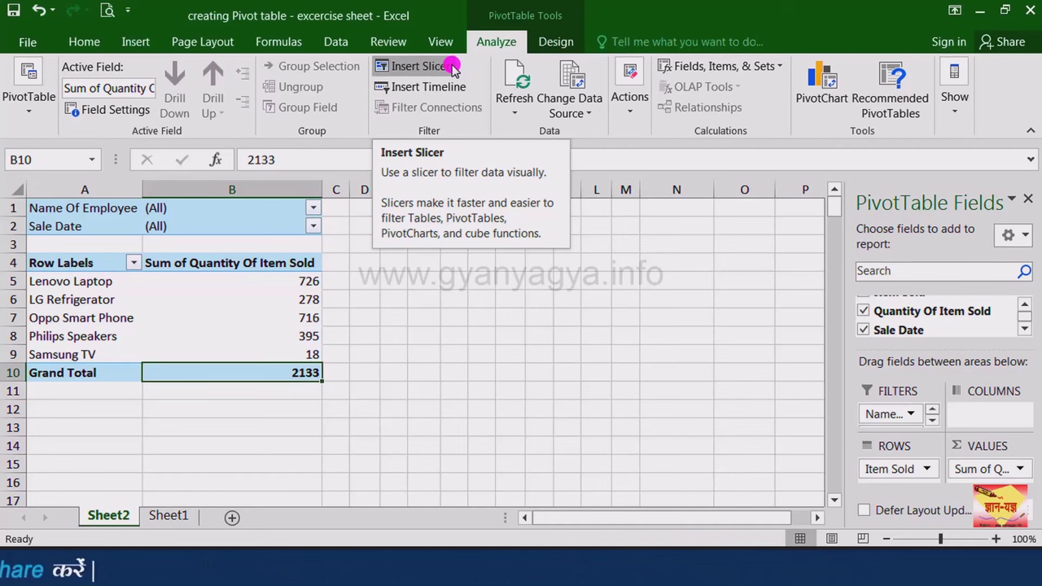
Insert a Name Of Employee slicer beside the pivot on Sheet2.
{"action": "left_click", "coordinate": [453, 68]}
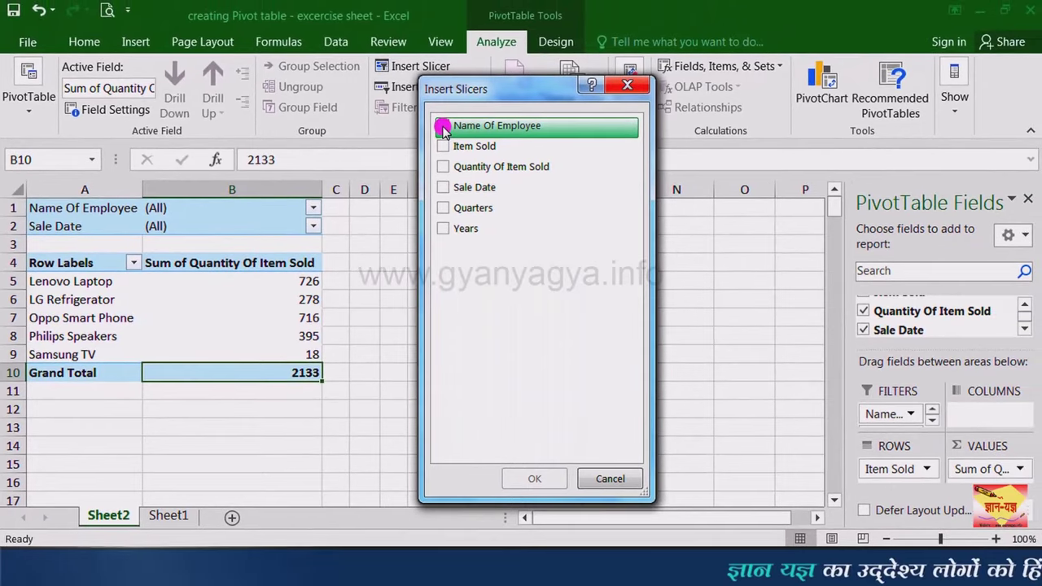
{"action": "left_click", "coordinate": [443, 126]}
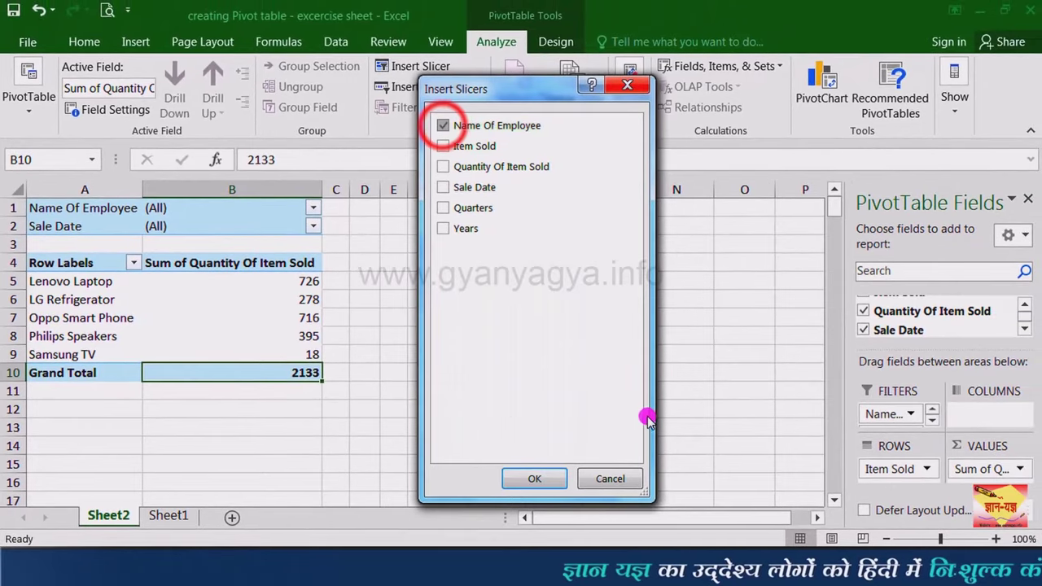
{"action": "left_click", "coordinate": [525, 478]}
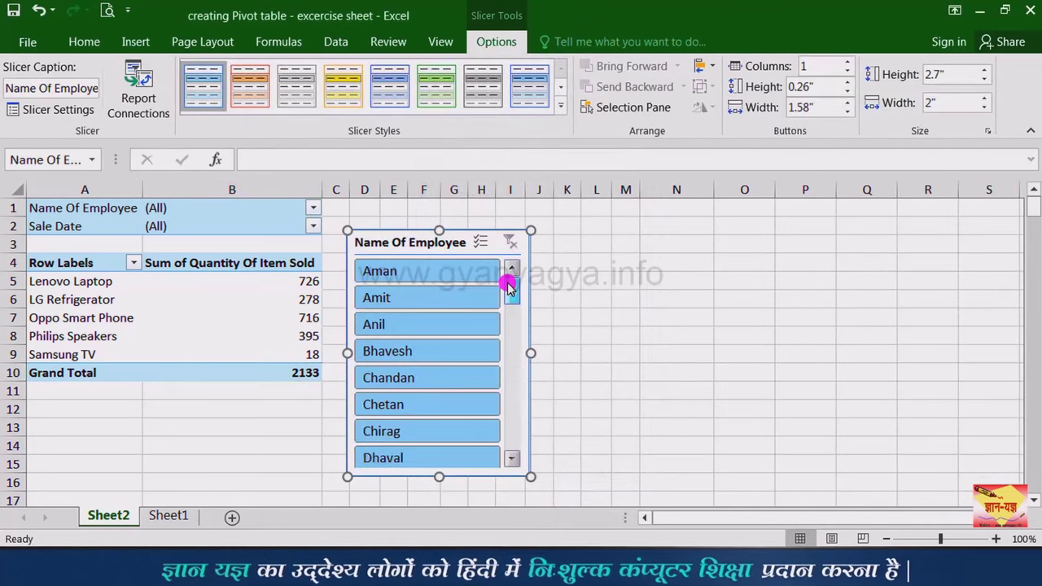
Scroll the employee slicer and select the second employee, leaving Oppo Smart Phone 90.
{"action": "left_click", "coordinate": [513, 341]}
{"action": "left_click", "coordinate": [511, 341]}
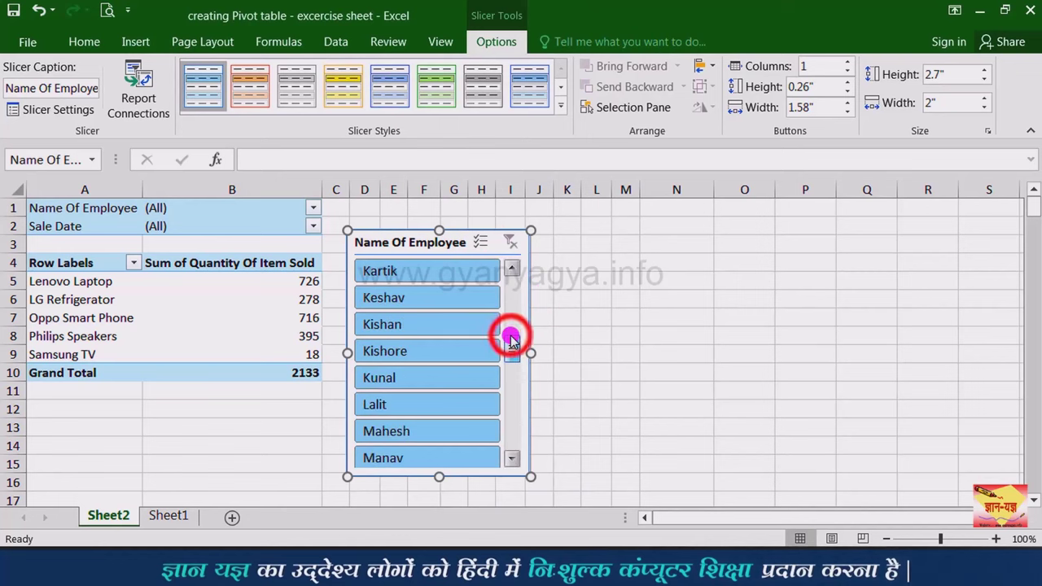
{"action": "left_click", "coordinate": [512, 382]}
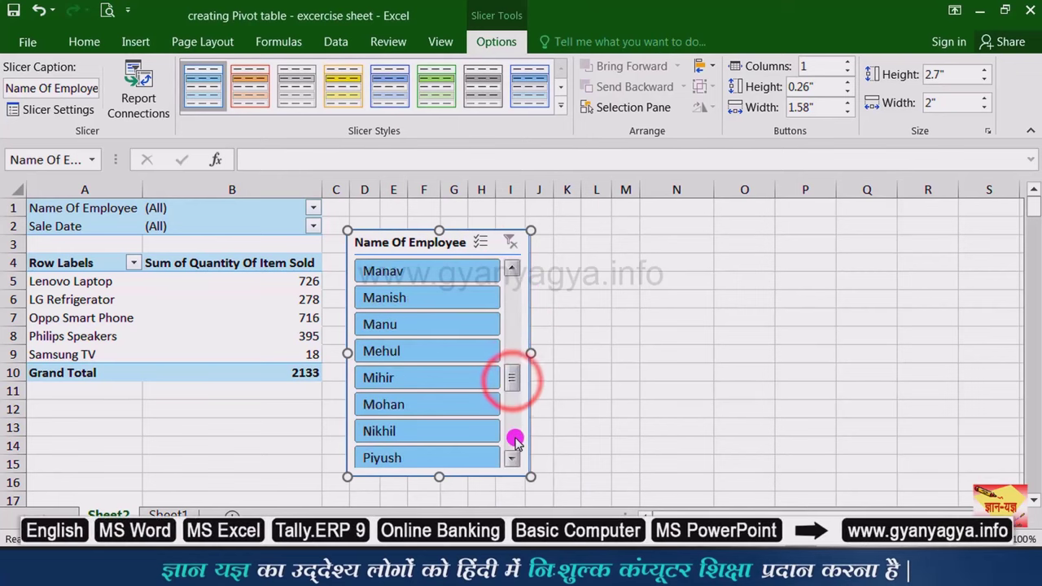
{"action": "left_click", "coordinate": [514, 436]}
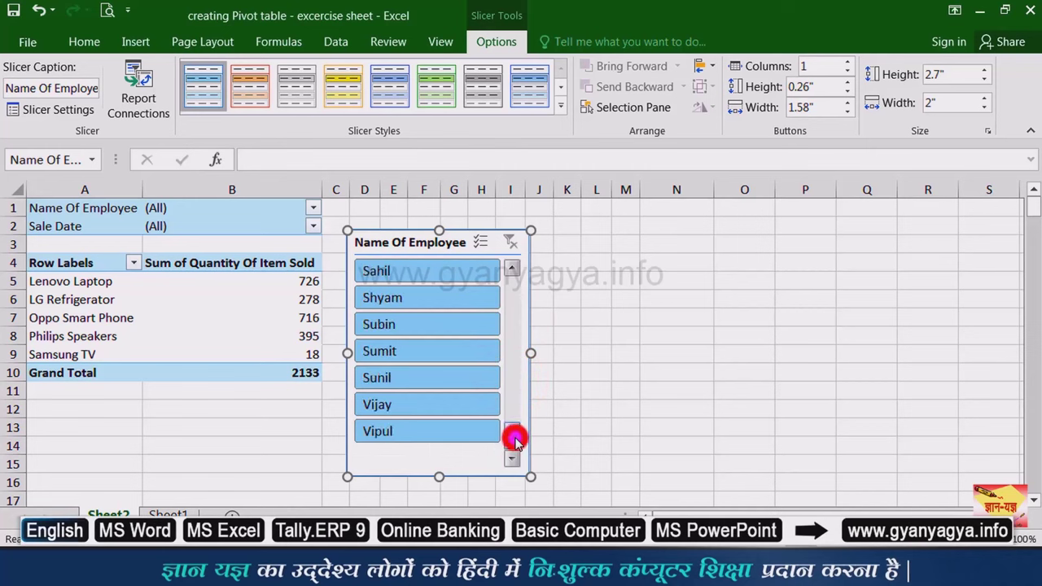
{"action": "left_click", "coordinate": [513, 331]}
{"action": "left_click", "coordinate": [514, 294]}
{"action": "left_click", "coordinate": [514, 294]}
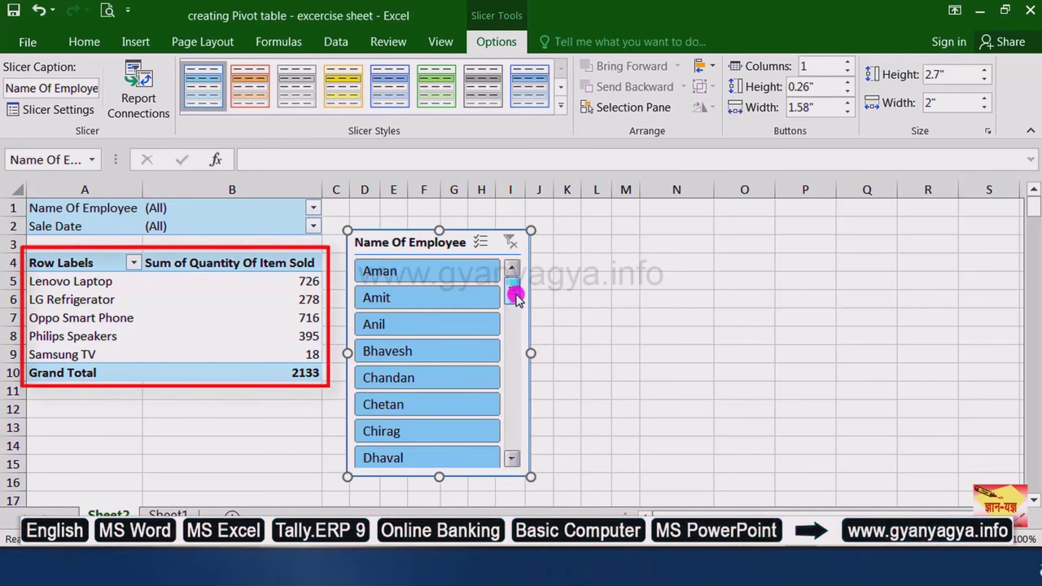
{"action": "left_click", "coordinate": [422, 299]}
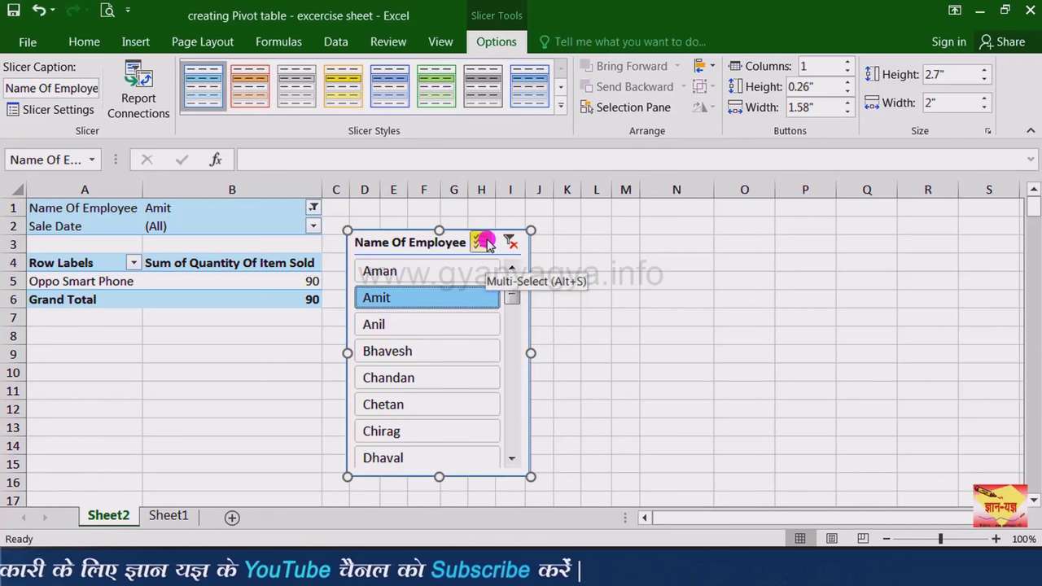
Deselect four employees using Multi-Select, then clear the slicer filter back to Grand Total 2133.
{"action": "left_click", "coordinate": [482, 241]}
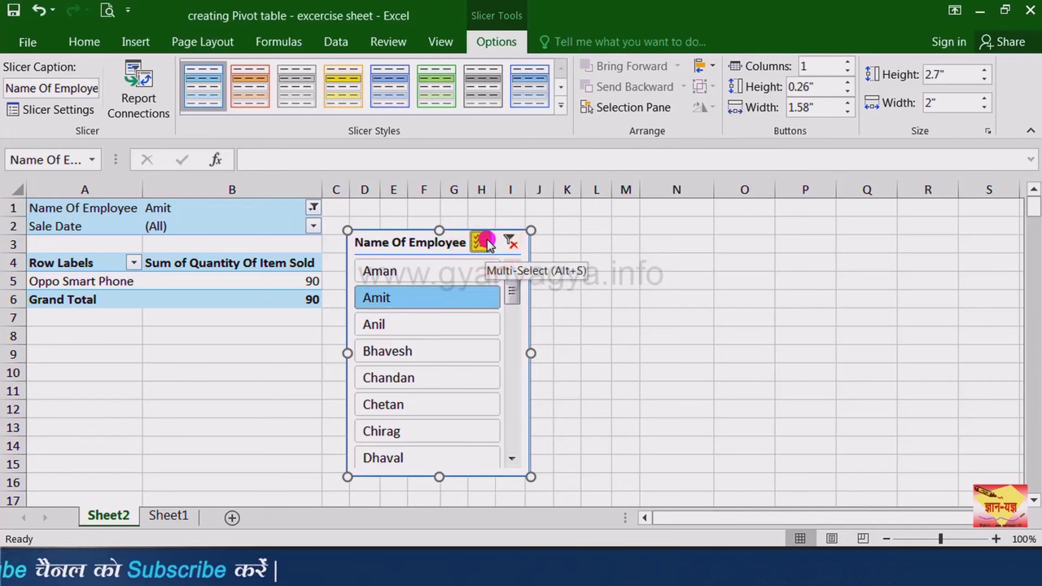
{"action": "key", "text": "alt+c"}
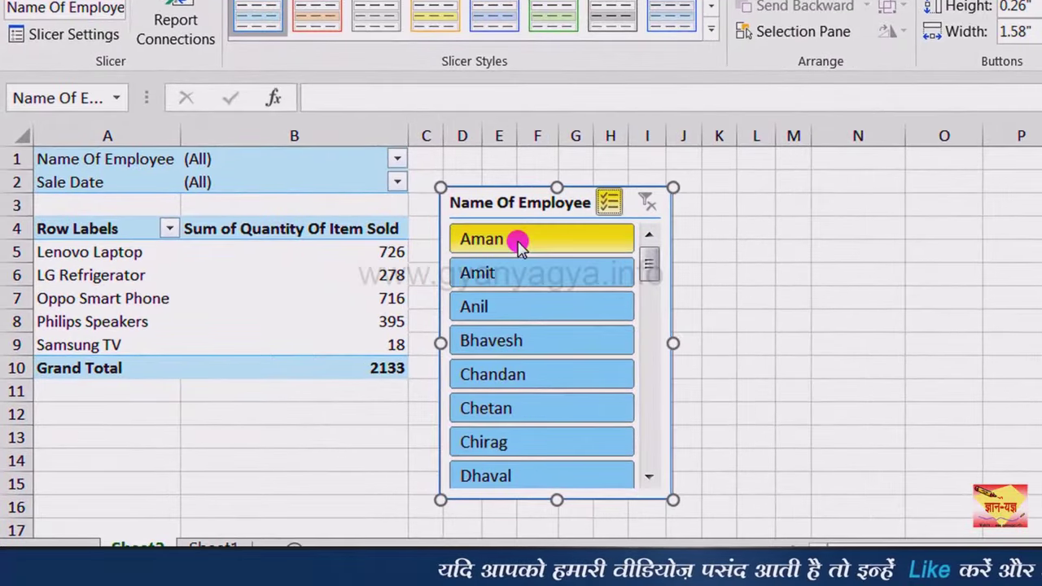
{"action": "left_click", "coordinate": [518, 241]}
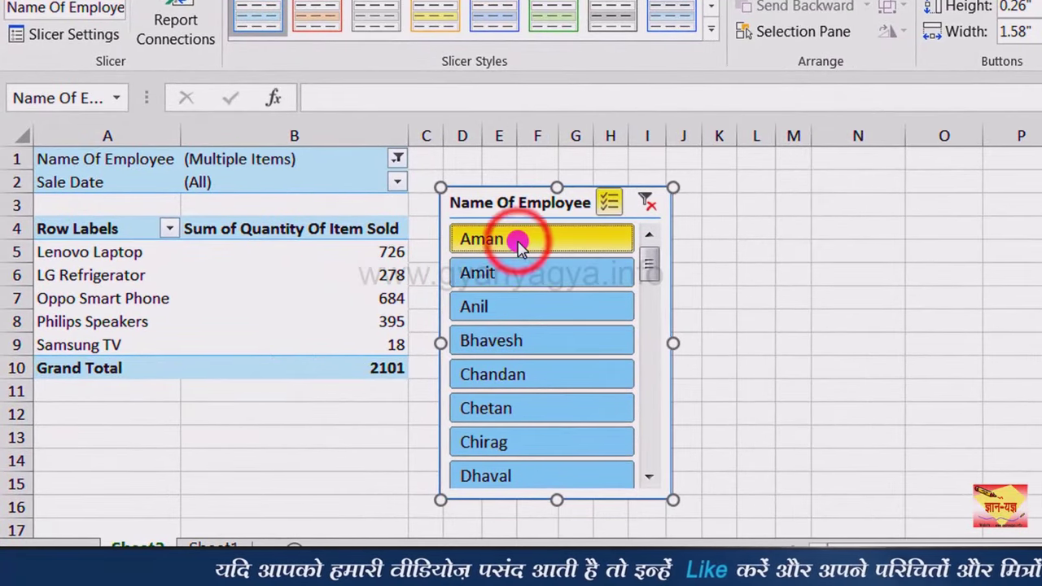
{"action": "left_click", "coordinate": [508, 340]}
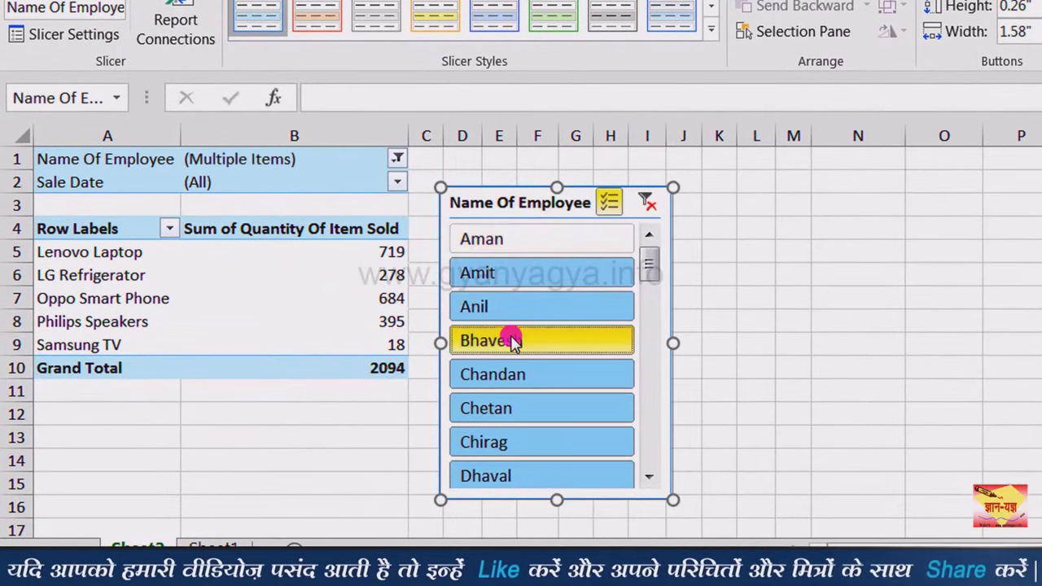
{"action": "left_click", "coordinate": [498, 412]}
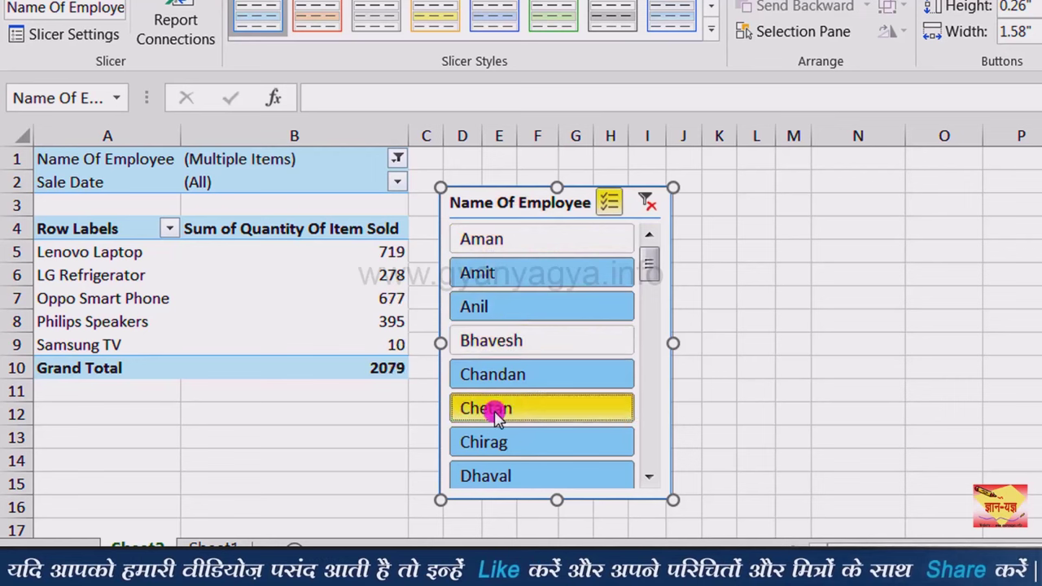
{"action": "left_click", "coordinate": [486, 477]}
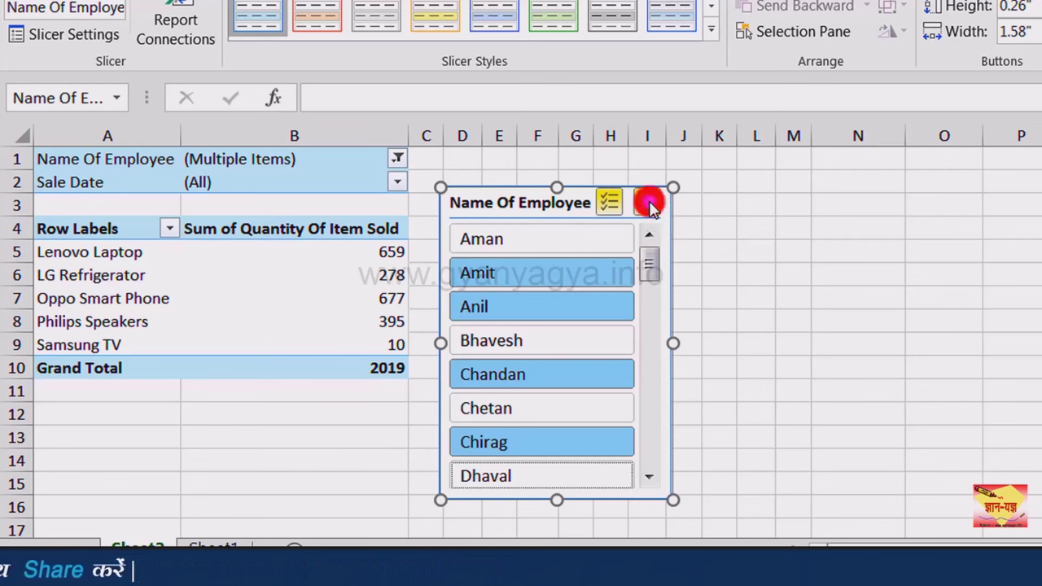
{"action": "left_click", "coordinate": [647, 203]}
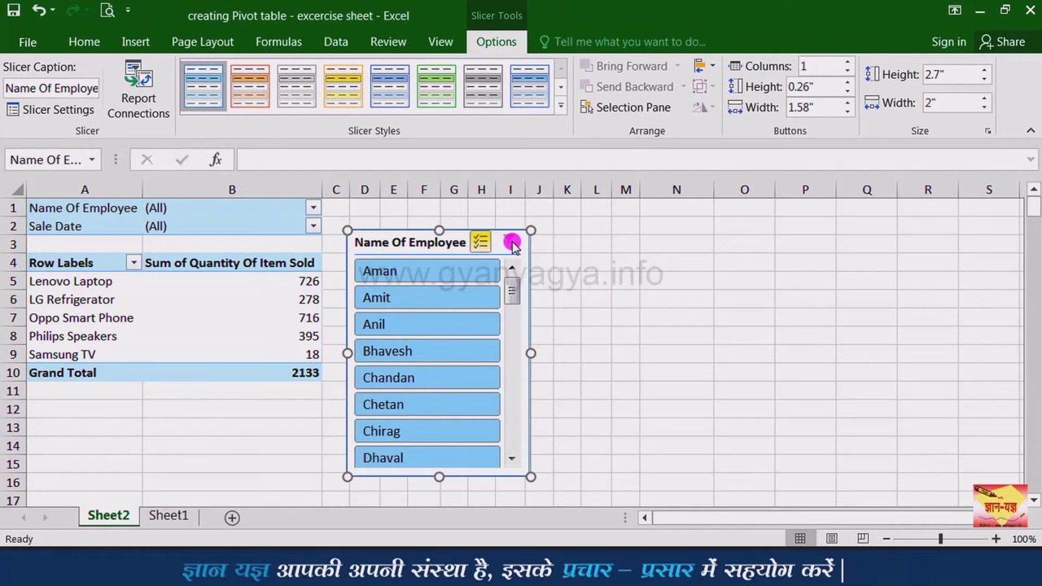
{"action": "left_click", "coordinate": [258, 226]}
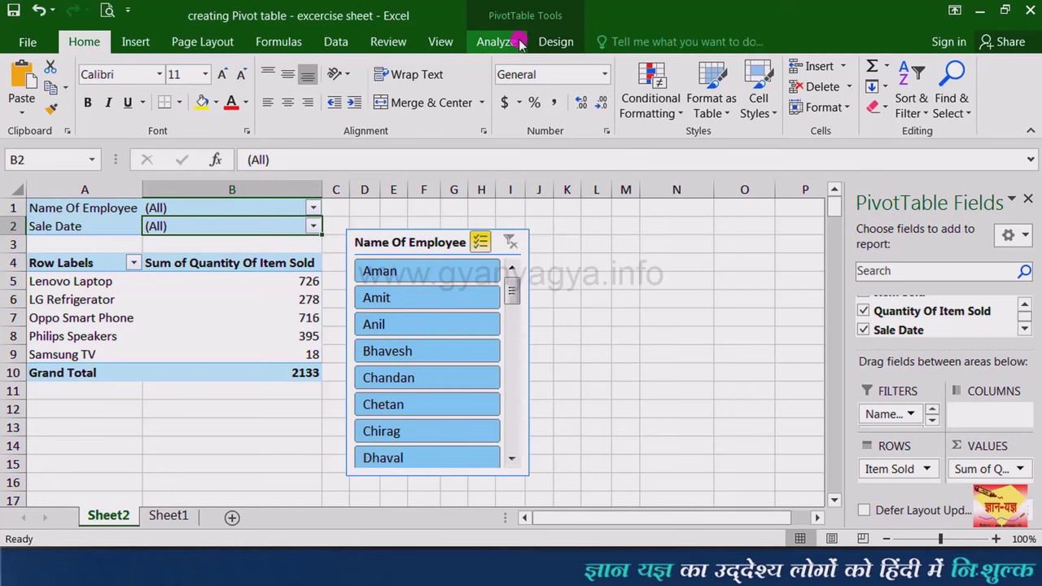
Add a Sale Date slicer at columns K–N and filter to the first employee.
{"action": "left_click", "coordinate": [518, 44]}
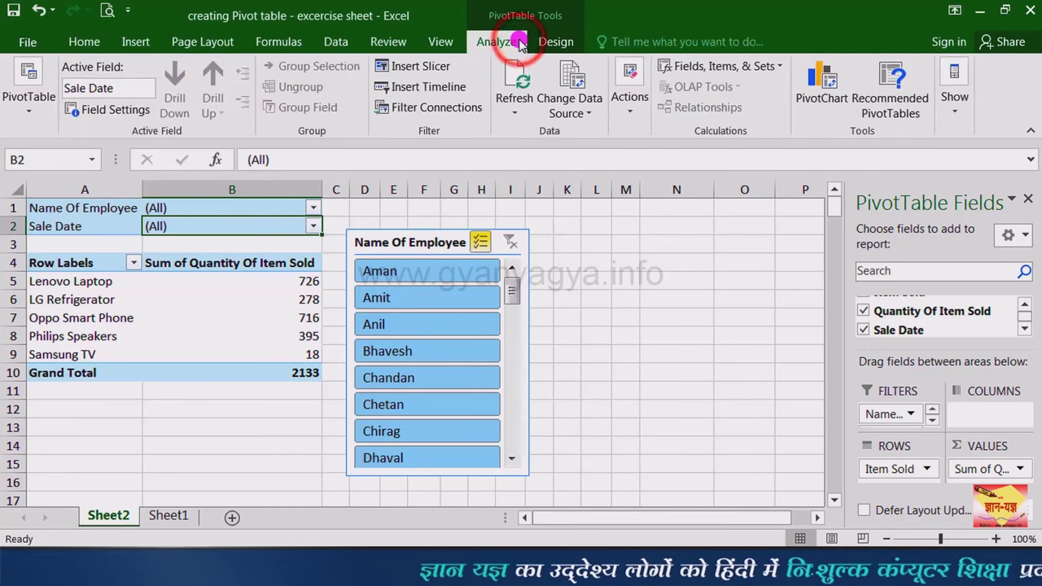
{"action": "left_click", "coordinate": [439, 68]}
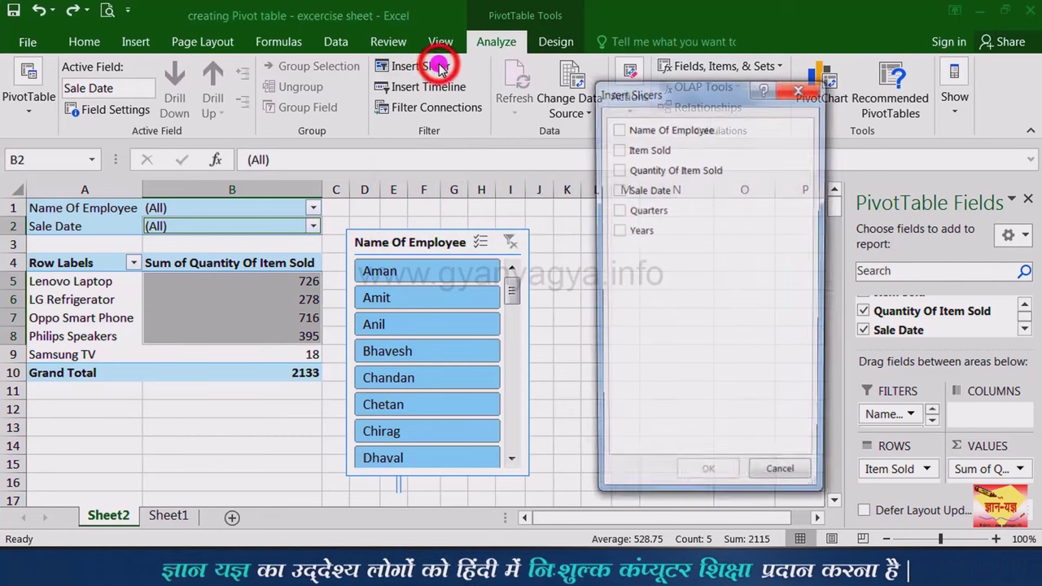
{"action": "left_click", "coordinate": [618, 189]}
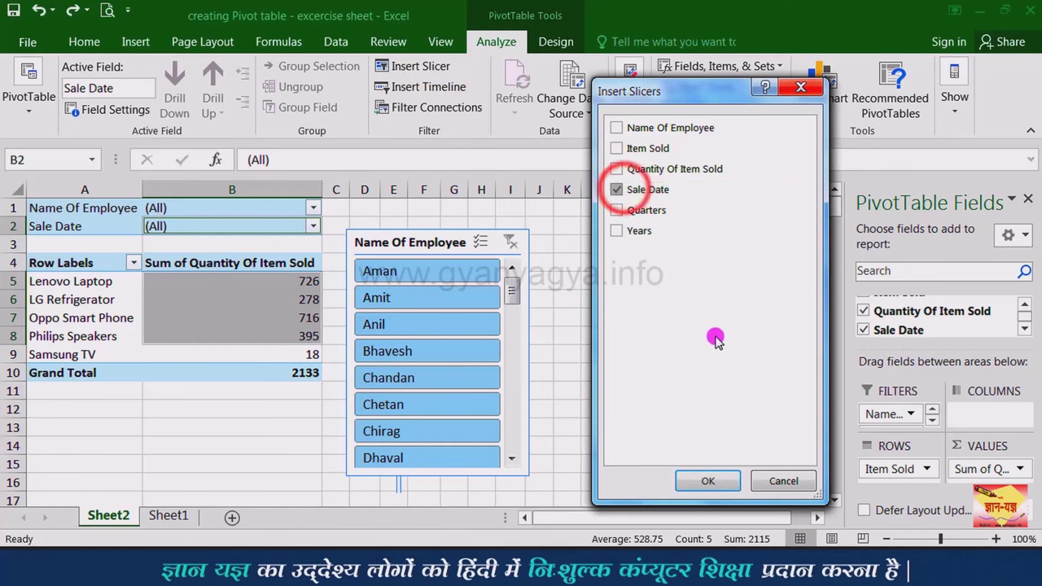
{"action": "left_click", "coordinate": [704, 481]}
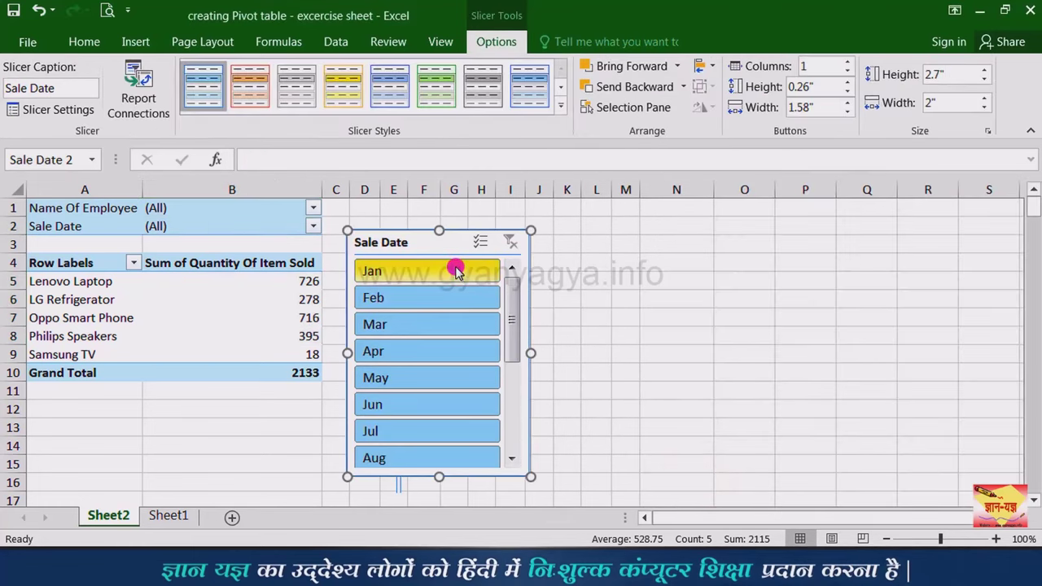
{"action": "left_click_drag", "start_coordinate": [458, 240], "coordinate": [662, 239]}
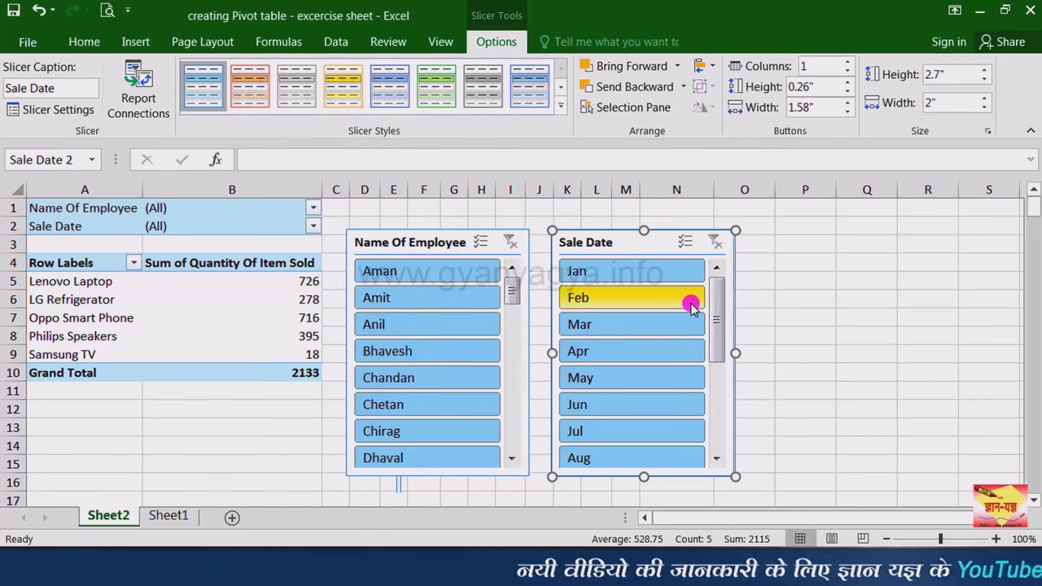
{"action": "left_click", "coordinate": [458, 272]}
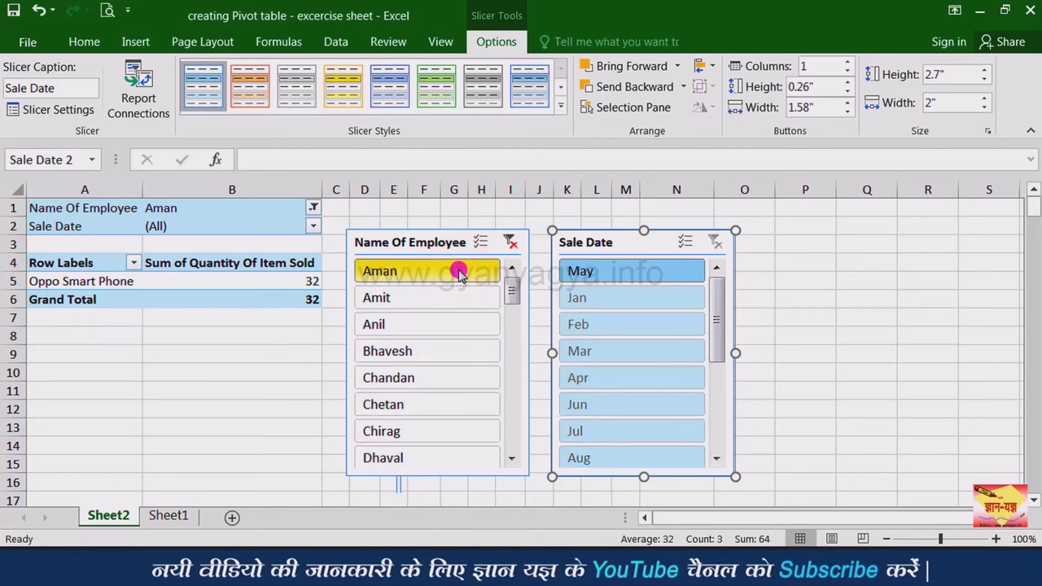
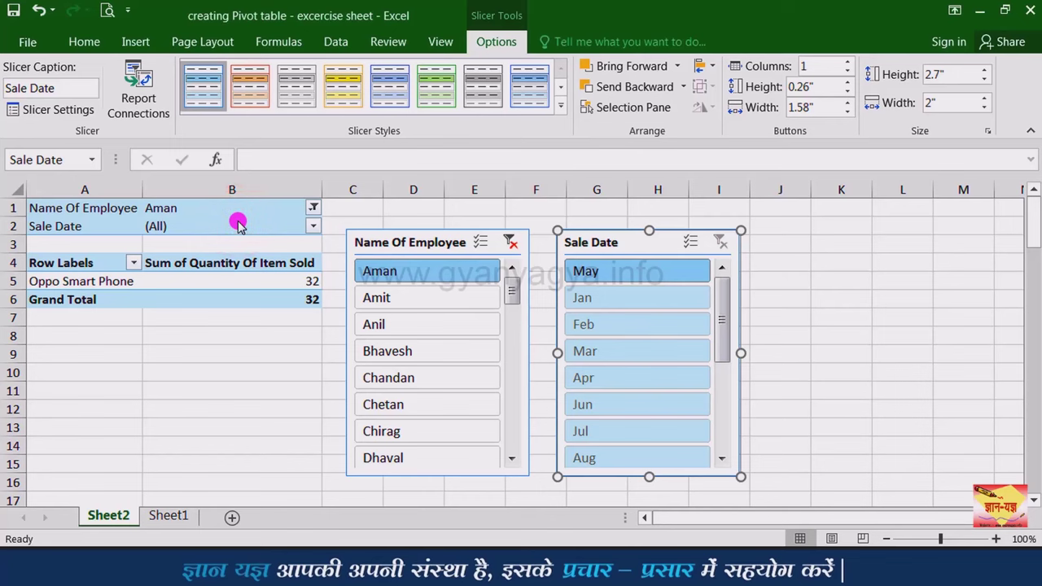
Open the Filter Connections dialog for PivotTable1 to see which slicers are linked.
{"action": "left_click", "coordinate": [224, 271]}
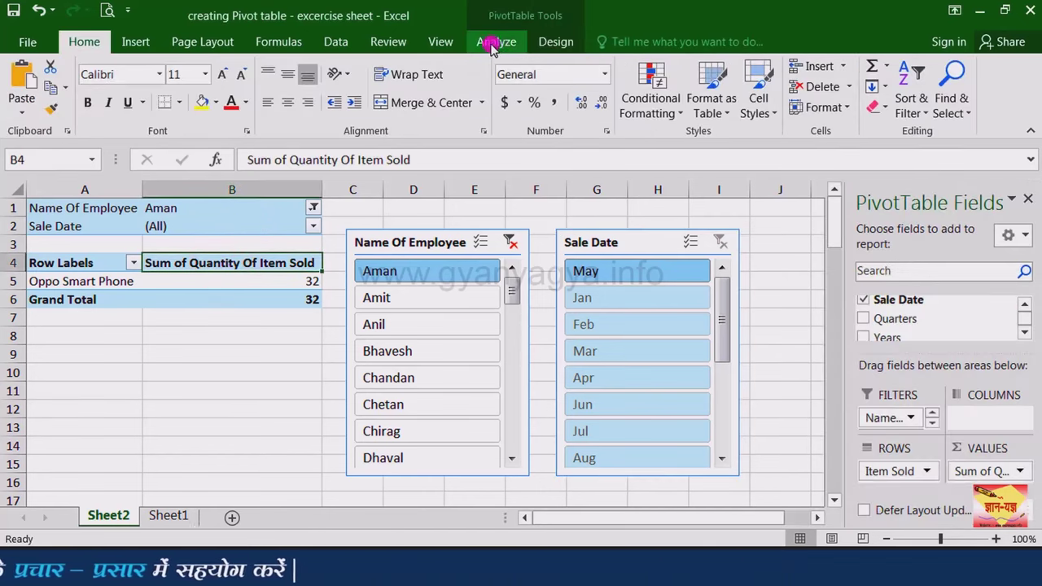
{"action": "left_click", "coordinate": [495, 42]}
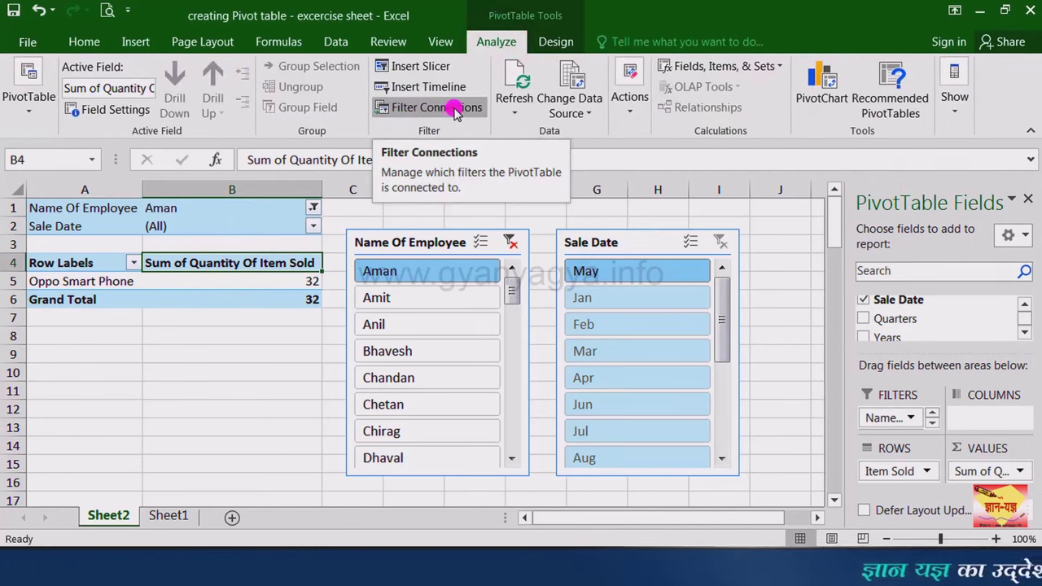
{"action": "left_click", "coordinate": [454, 108]}
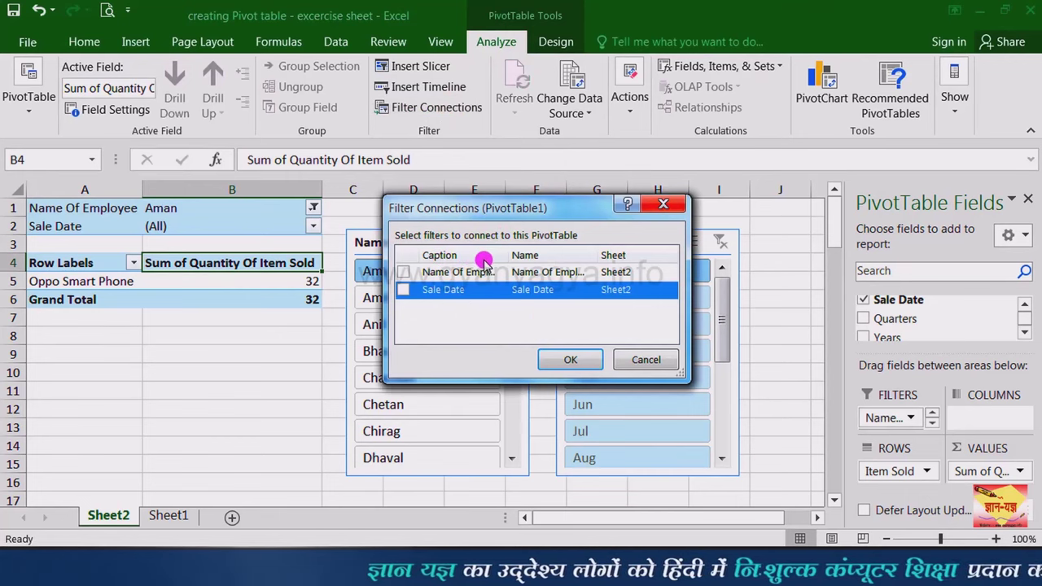
Link the Sale Date slicer to PivotTable1 alongside Name Of Employee.
{"action": "left_click", "coordinate": [481, 271]}
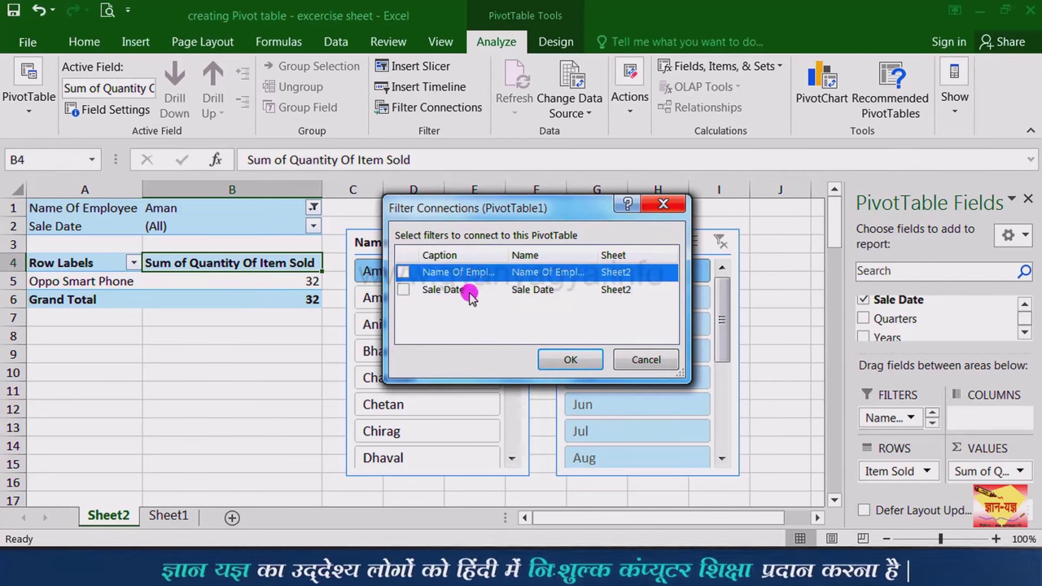
{"action": "left_click", "coordinate": [403, 291]}
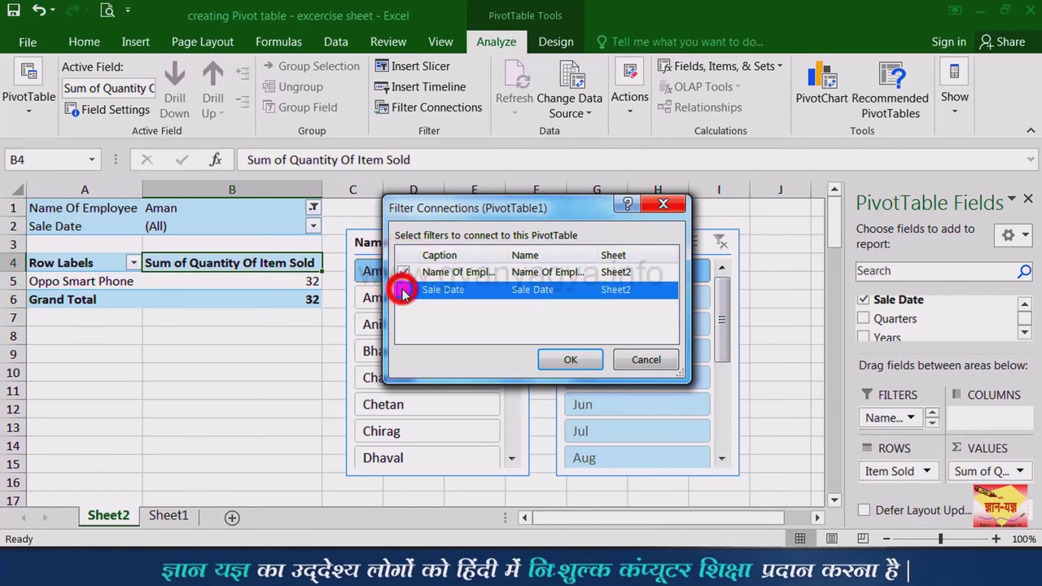
{"action": "left_click", "coordinate": [562, 361]}
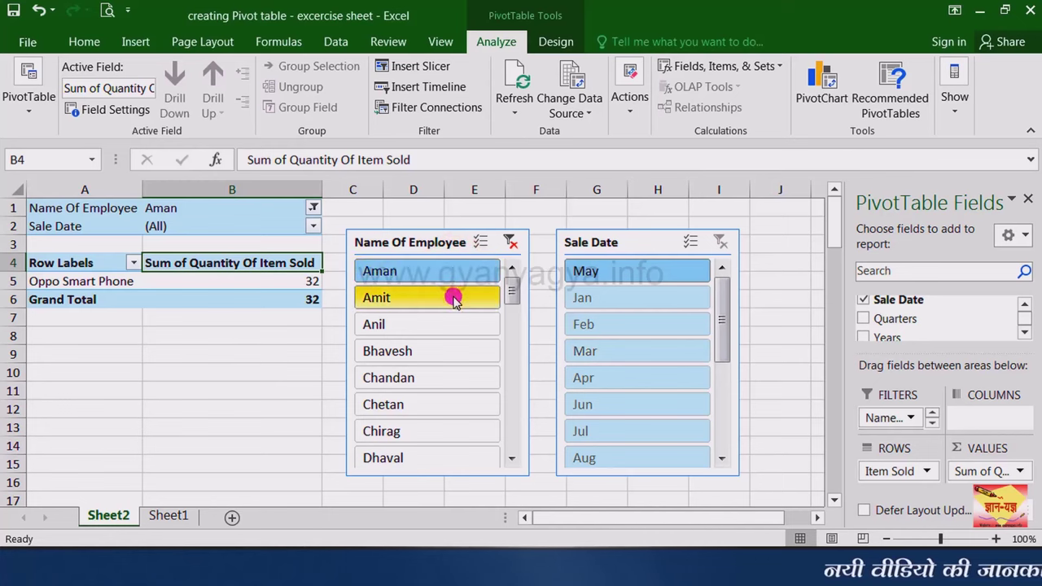
Use the Chandan and Feb slicer buttons to filter the pivot to February sales, Grand Total 212.
{"action": "left_click", "coordinate": [446, 373]}
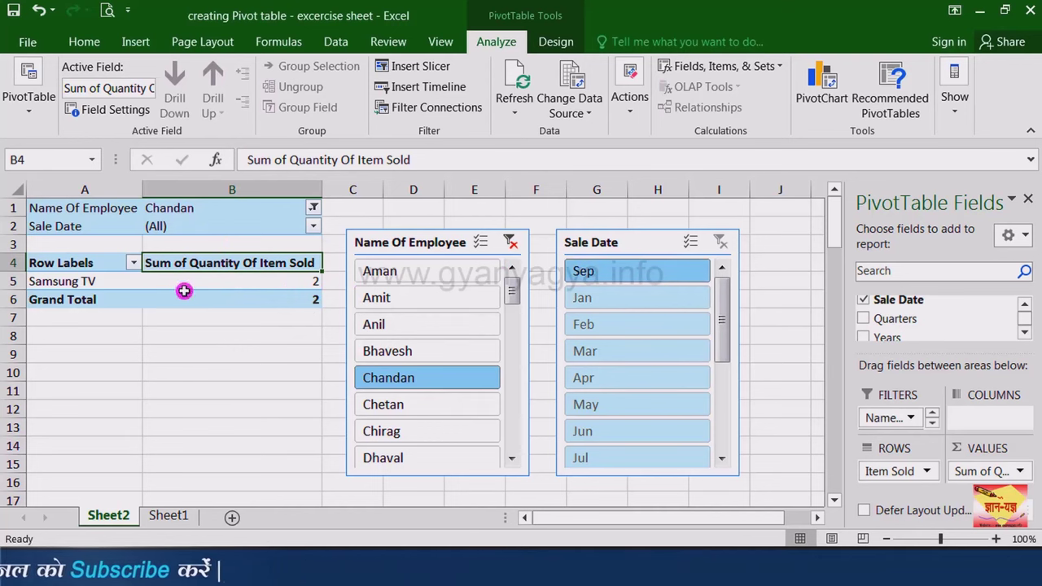
{"action": "mouse_move", "coordinate": [271, 289]}
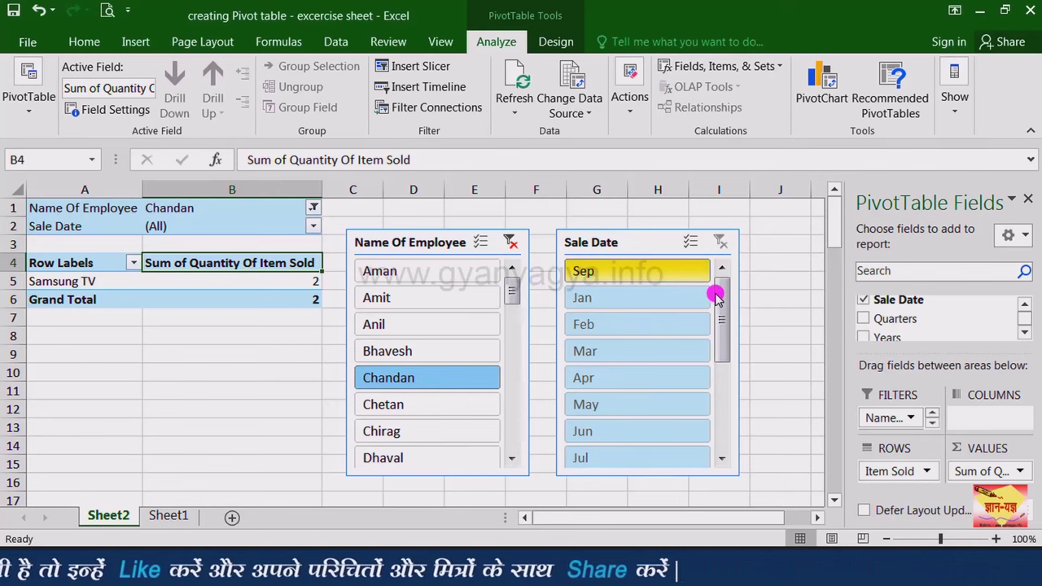
{"action": "left_click", "coordinate": [611, 323]}
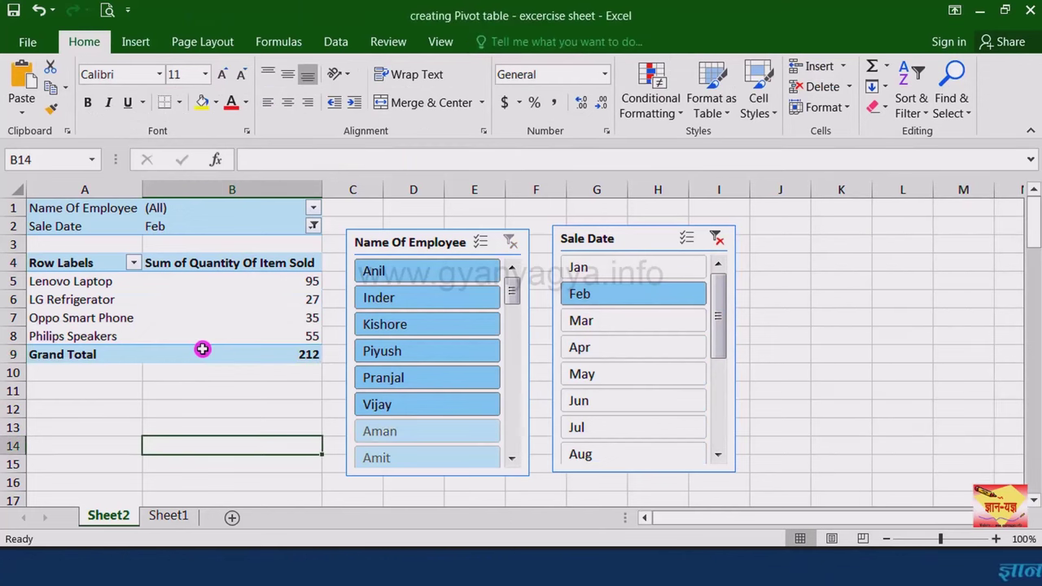
{"action": "left_click", "coordinate": [202, 345]}
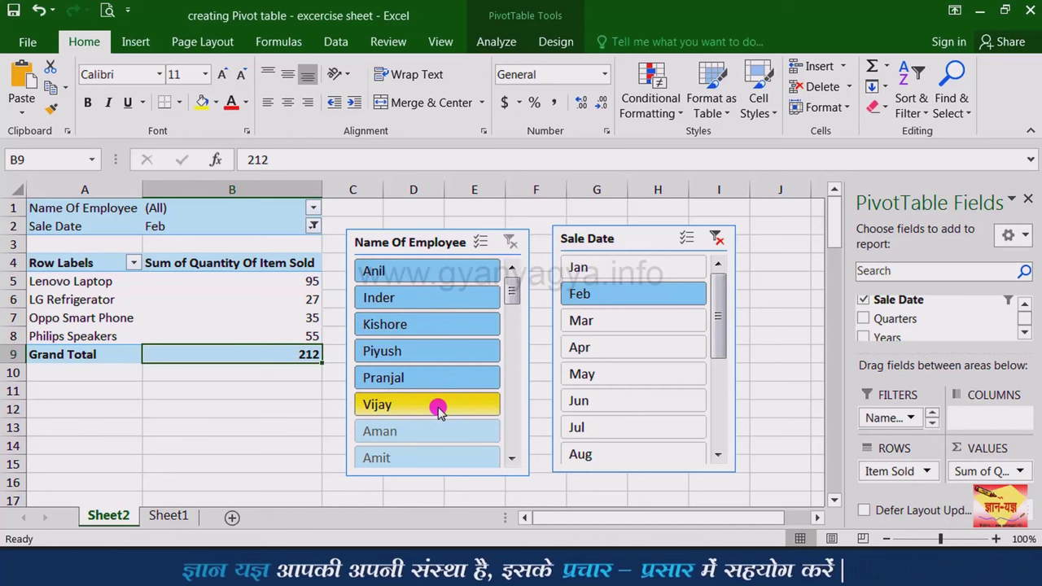
{"action": "left_click", "coordinate": [525, 370]}
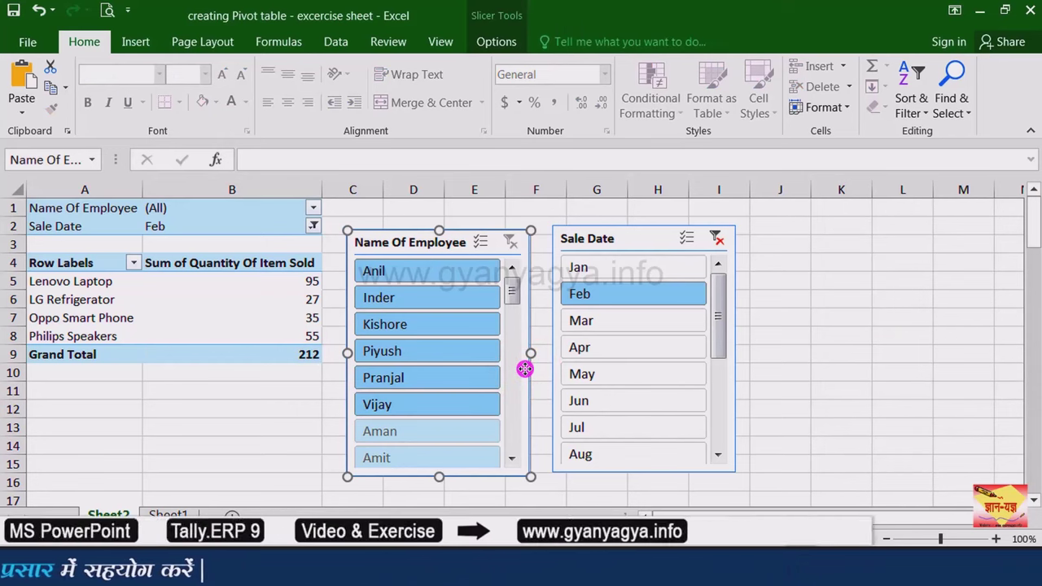
Delete the Name Of Employee and Sale Date slicers, leaving the February-filtered pivot.
{"action": "key", "text": "Delete"}
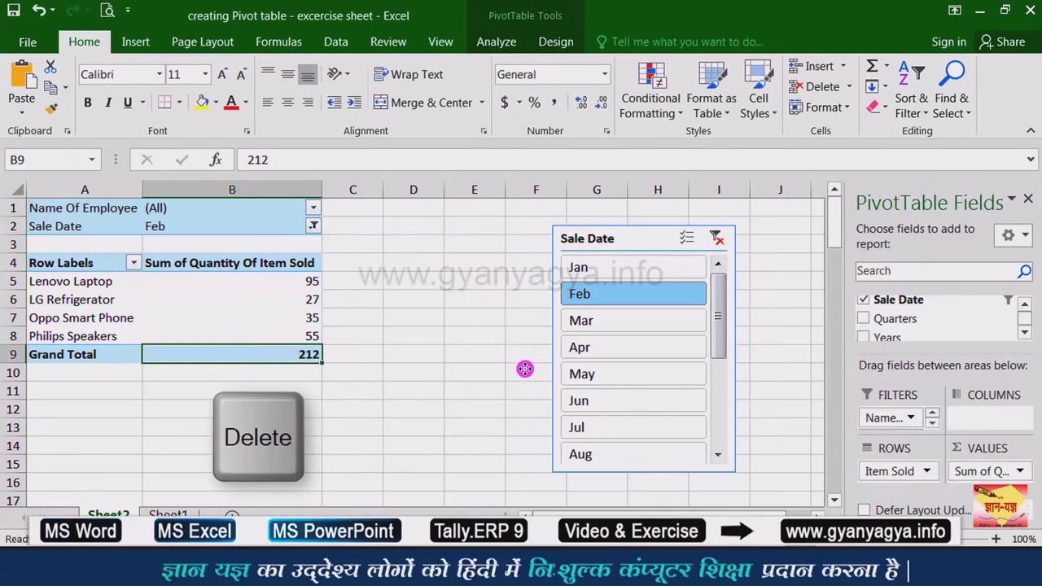
{"action": "left_click", "coordinate": [698, 238]}
{"action": "key", "text": "Delete"}
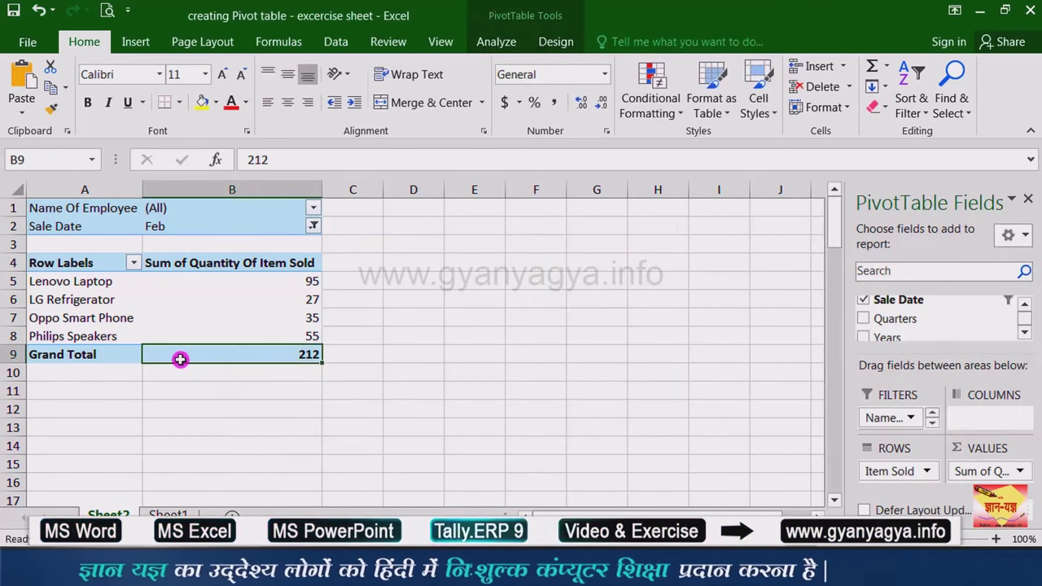
{"action": "mouse_move", "coordinate": [180, 359]}
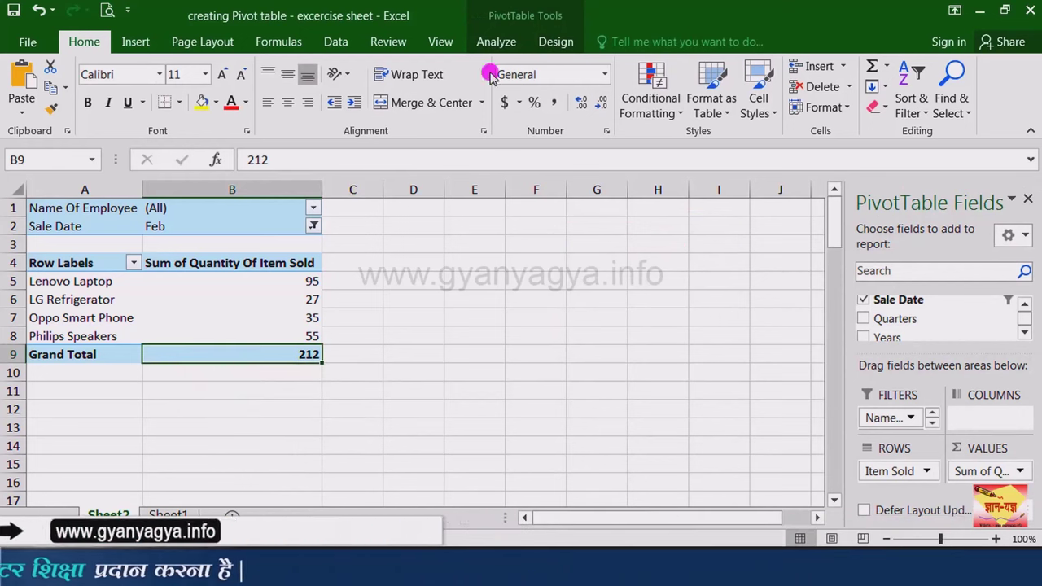
{"action": "left_click", "coordinate": [499, 48]}
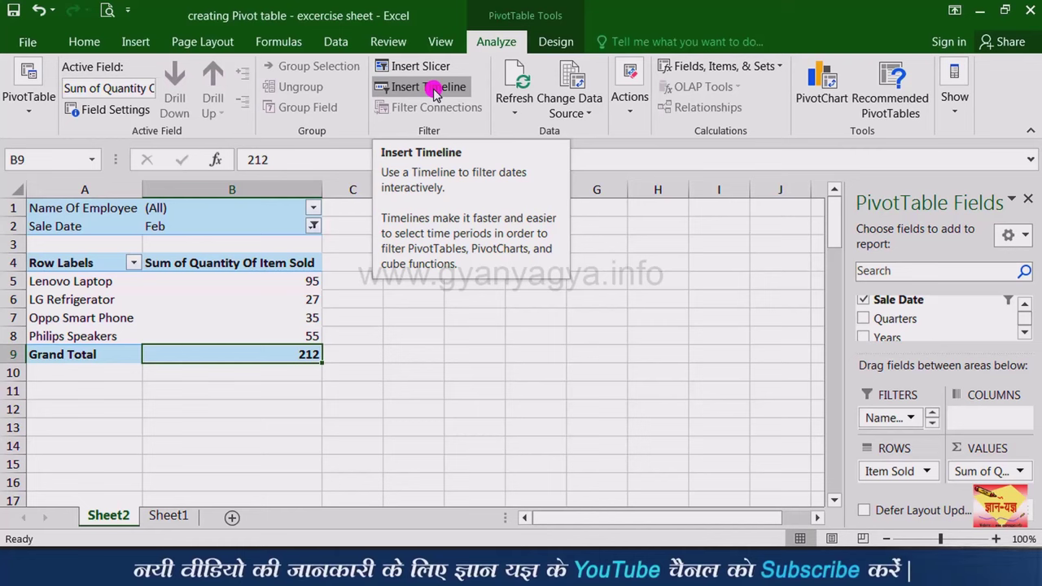
Insert a Sale Date timeline showing All Periods of 2015 by months.
{"action": "left_click", "coordinate": [432, 90]}
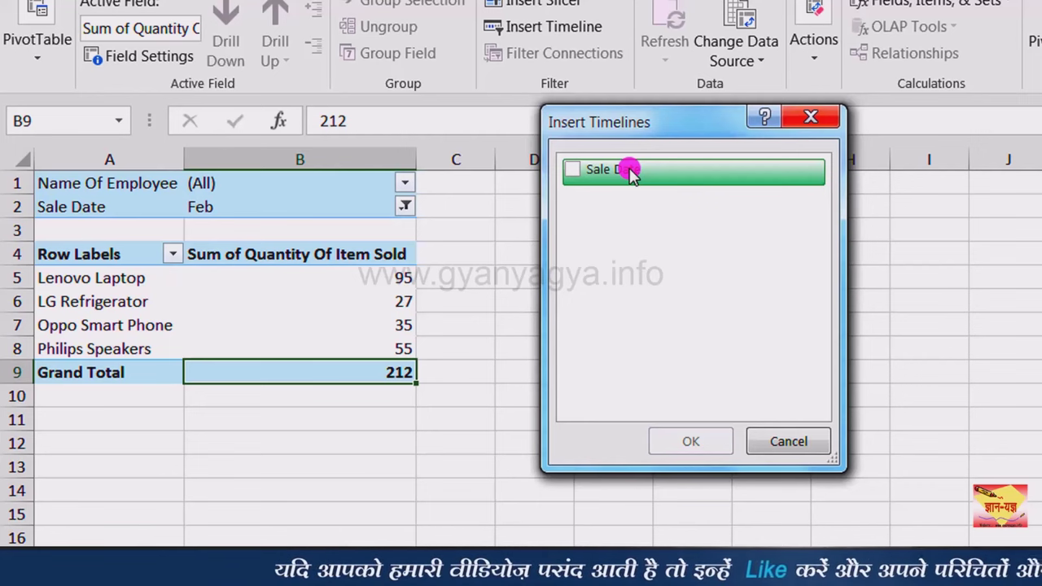
{"action": "left_click", "coordinate": [573, 169]}
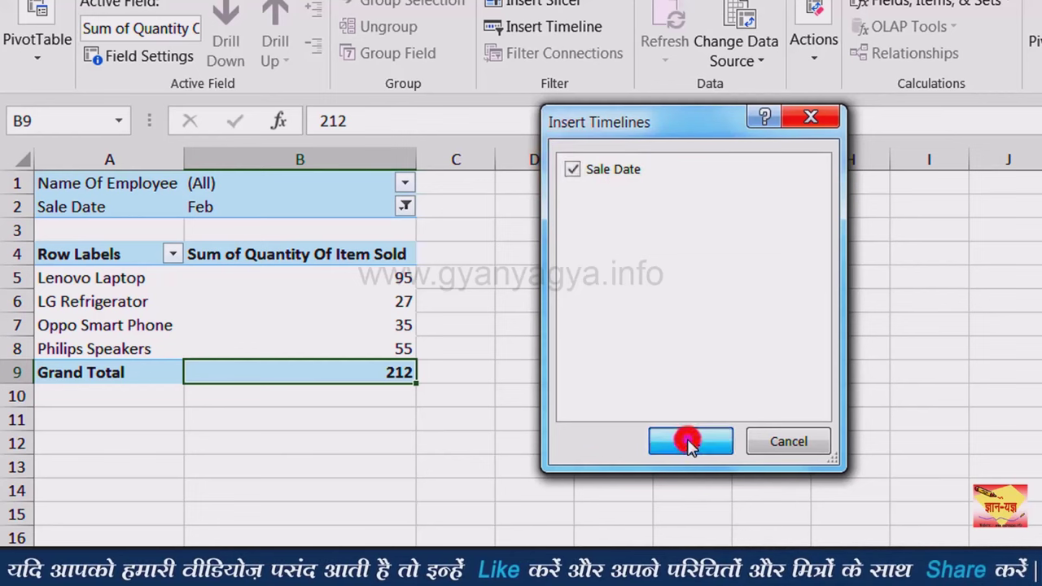
{"action": "left_click", "coordinate": [688, 442]}
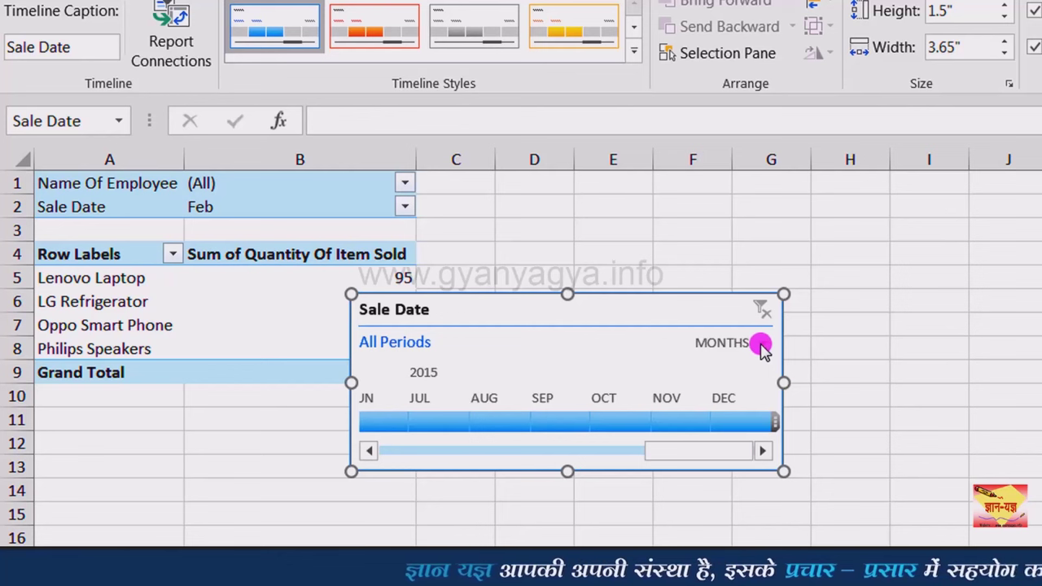
Switch the Sale Date timeline to DAYS and scroll back to show September 2–12, 2015.
{"action": "left_click", "coordinate": [761, 345]}
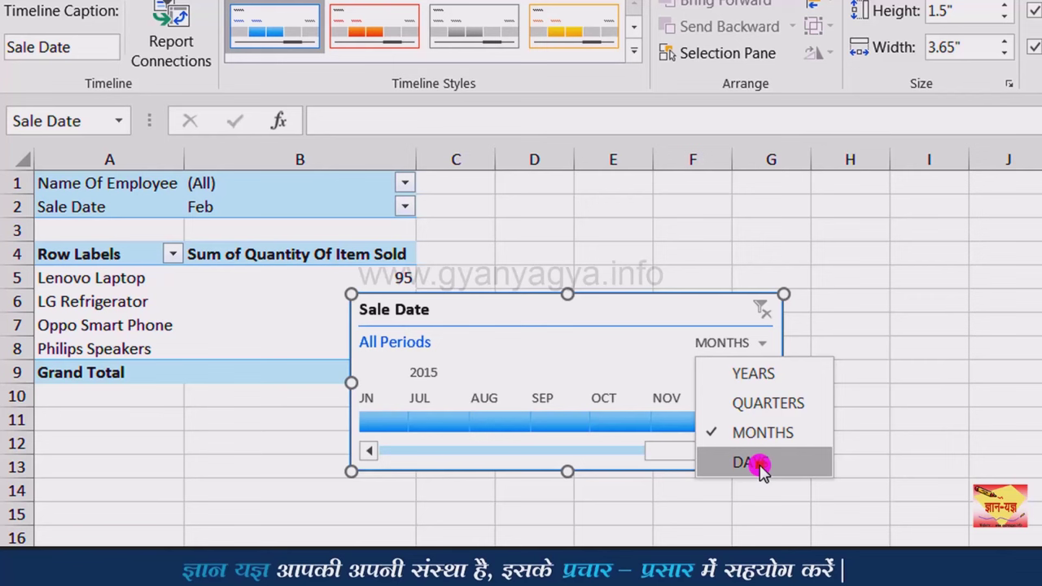
{"action": "left_click", "coordinate": [759, 463]}
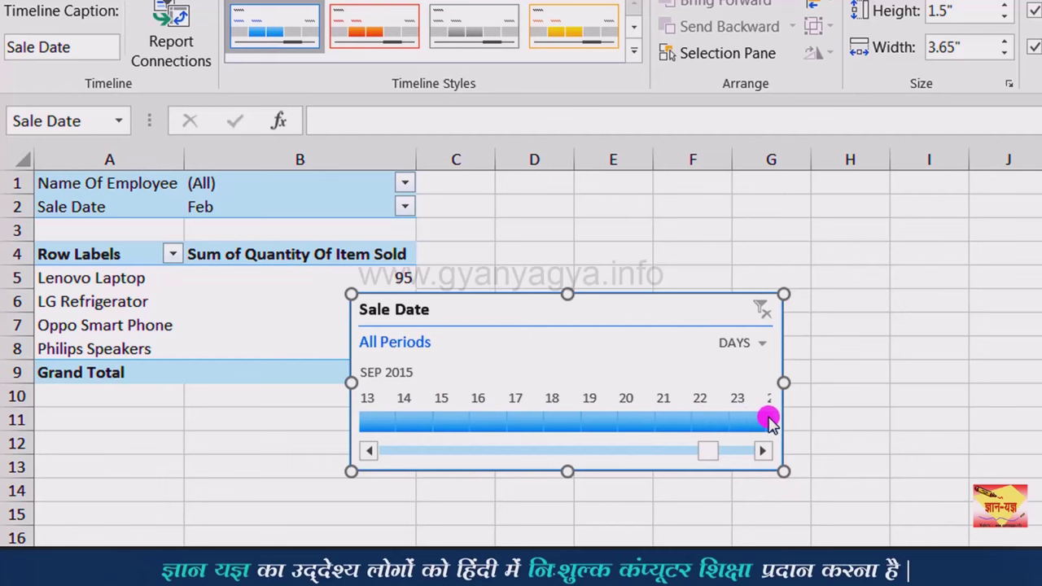
{"action": "left_click", "coordinate": [368, 450]}
{"action": "left_click", "coordinate": [367, 450]}
{"action": "left_click", "coordinate": [368, 450]}
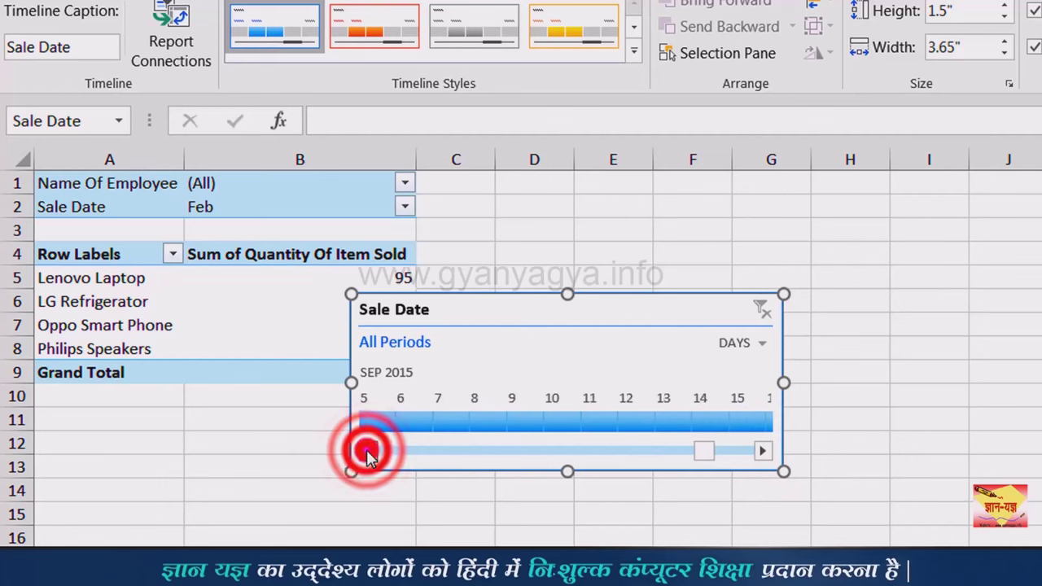
{"action": "left_click", "coordinate": [367, 450]}
{"action": "left_click", "coordinate": [368, 450]}
{"action": "left_click", "coordinate": [368, 450]}
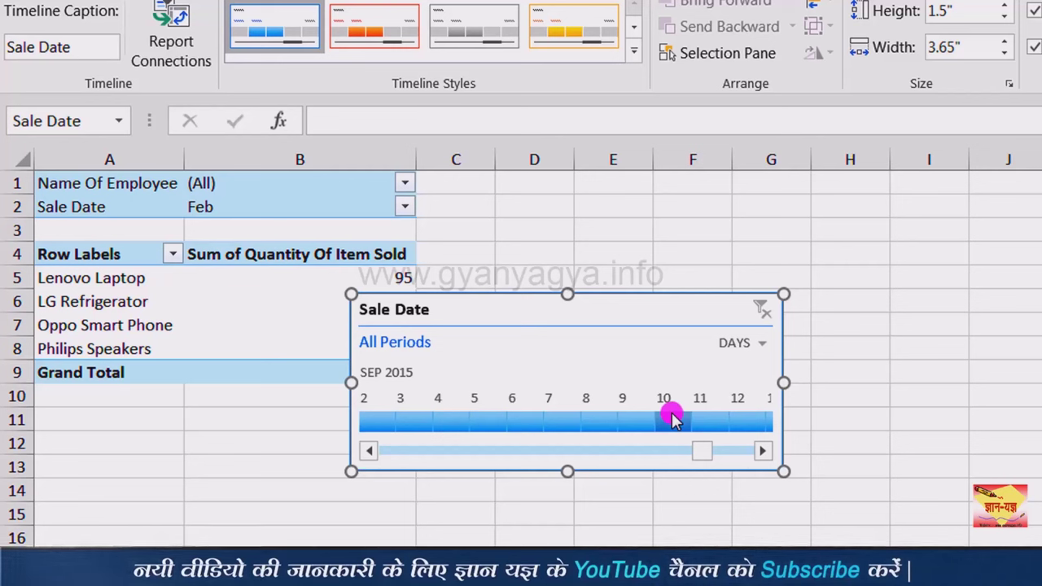
Select Sep 10–12 on the timeline for a total of 194, and move the timeline right.
{"action": "left_click", "coordinate": [672, 418]}
{"action": "left_click_drag", "start_coordinate": [667, 424], "coordinate": [736, 423]}
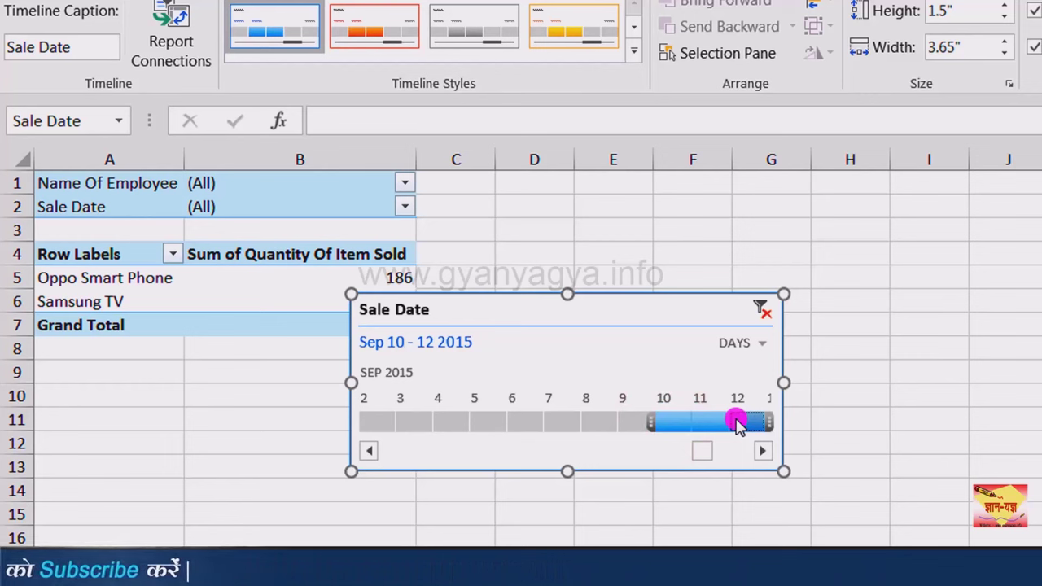
{"action": "left_click_drag", "start_coordinate": [541, 307], "coordinate": [688, 319]}
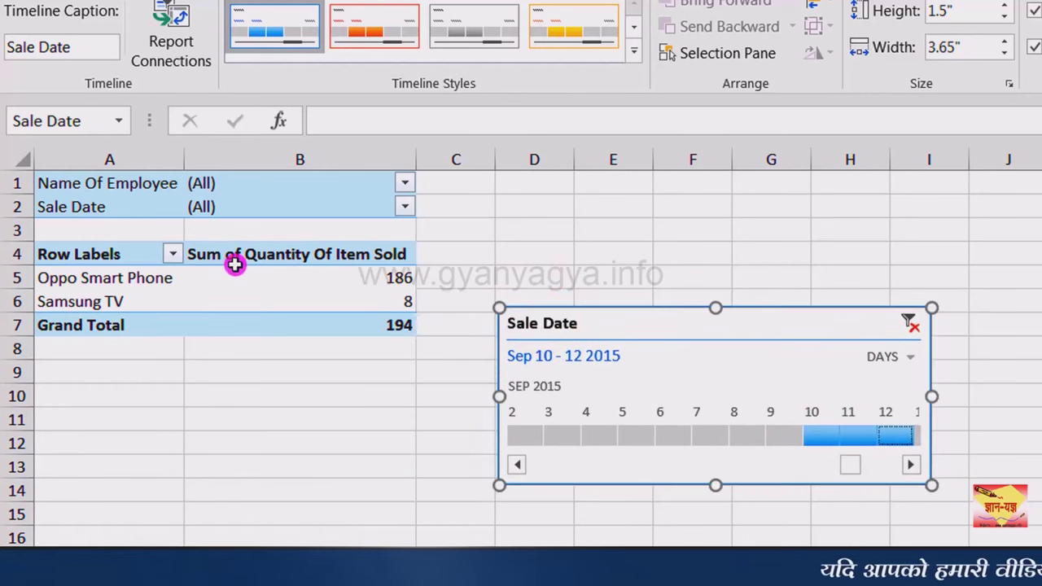
{"action": "mouse_move", "coordinate": [308, 323]}
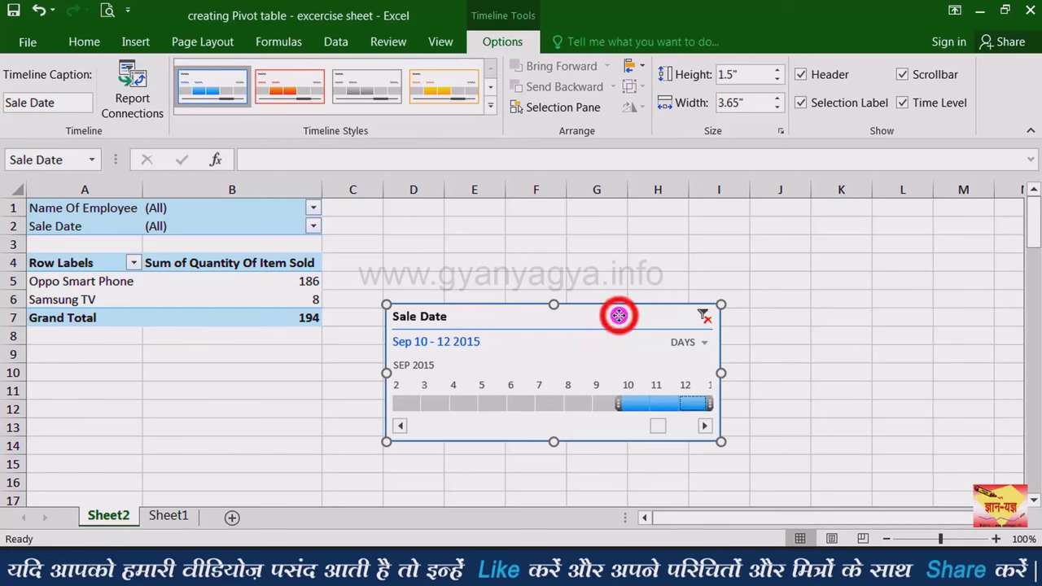
Delete the timeline so the pivot totals 2133, then view the Sheet1 source data.
{"action": "key", "text": "Delete"}
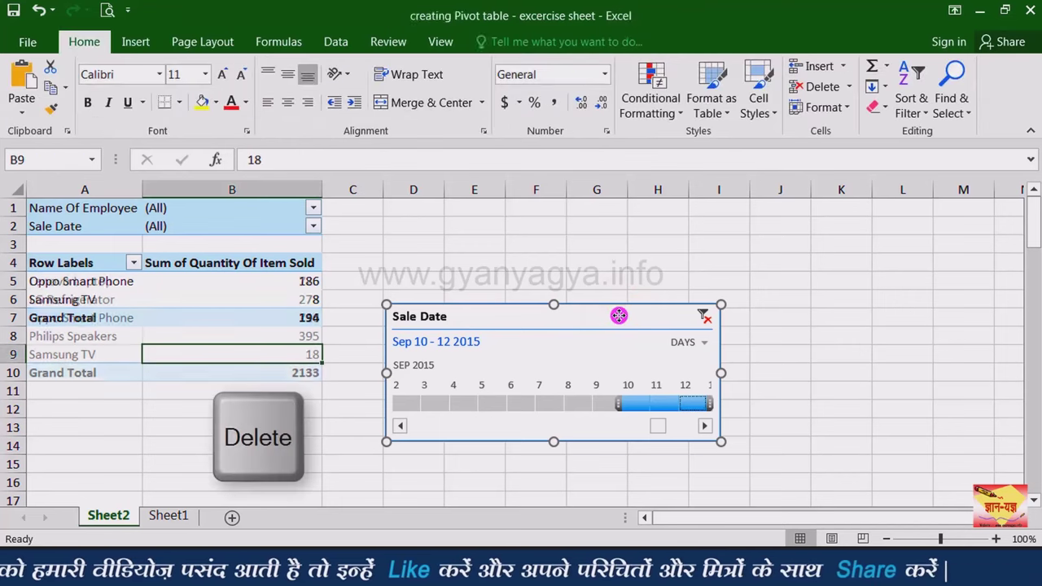
{"action": "left_click", "coordinate": [183, 263]}
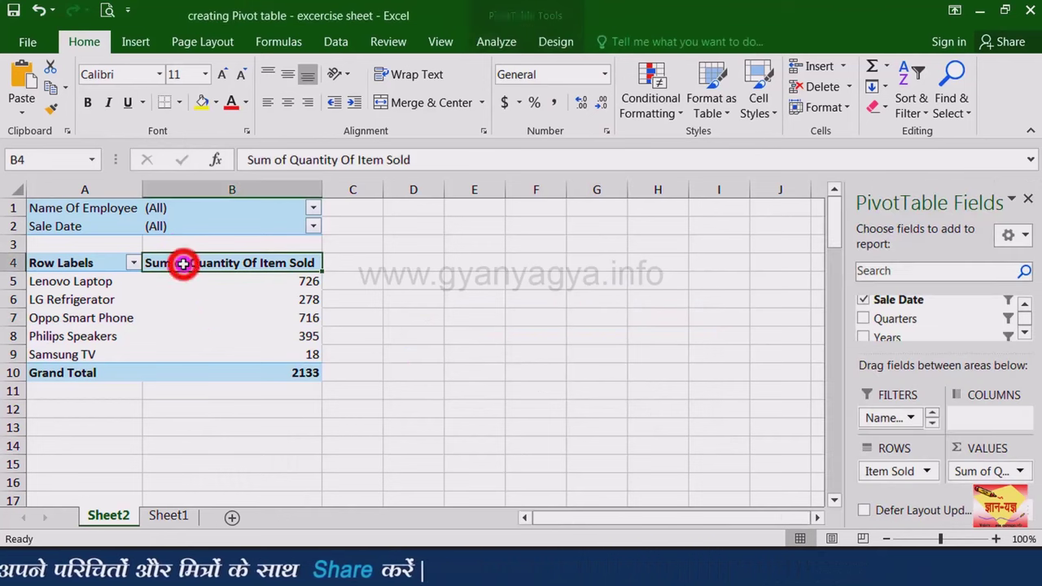
{"action": "left_click", "coordinate": [493, 44]}
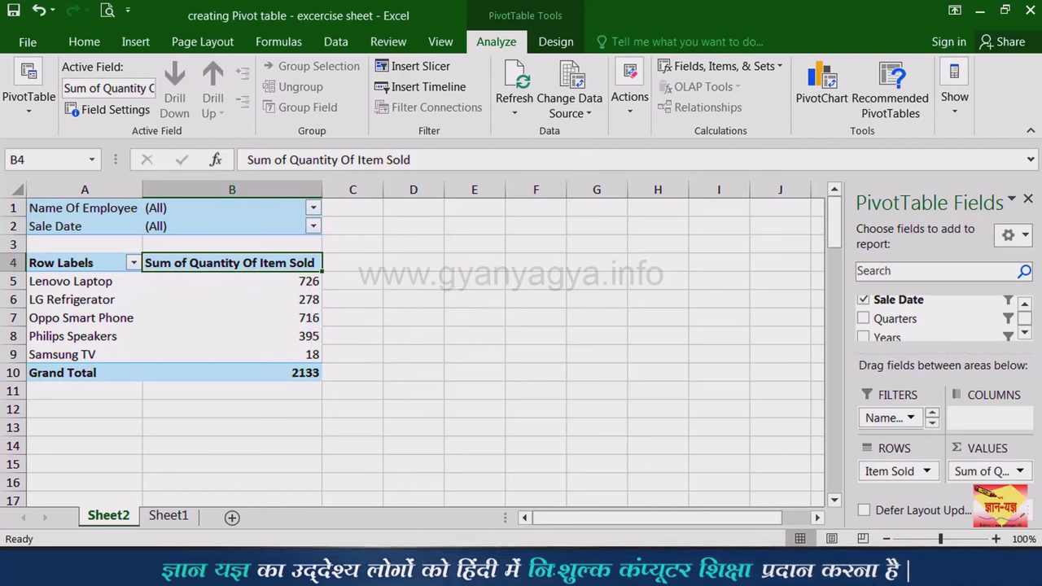
{"action": "left_click", "coordinate": [163, 519]}
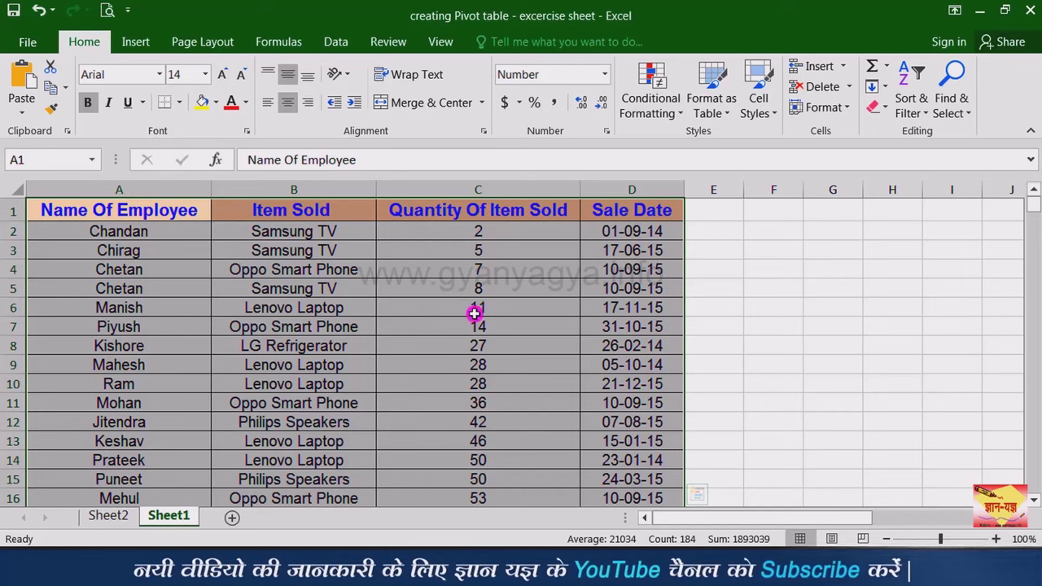
Change the Lenovo Laptop quantity in C6 from 11 to 15 and return to Sheet2.
{"action": "left_click", "coordinate": [480, 312]}
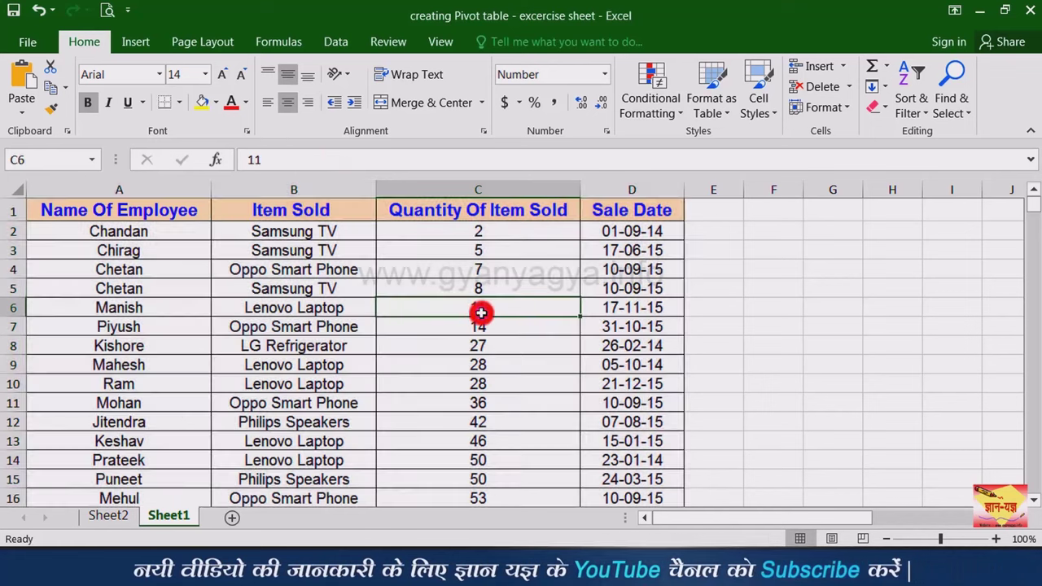
{"action": "type", "text": "1"}
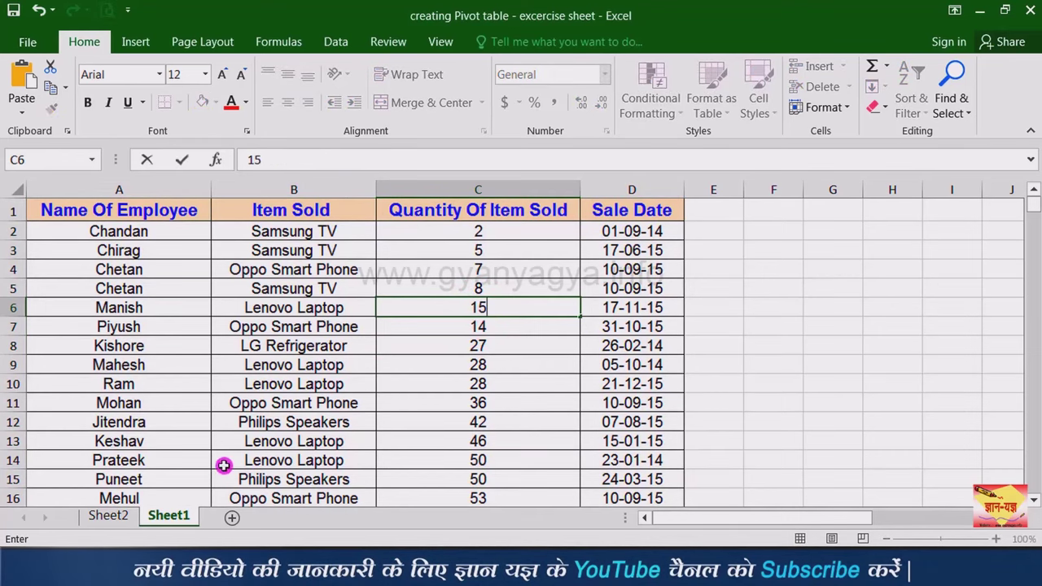
{"action": "left_click", "coordinate": [109, 515]}
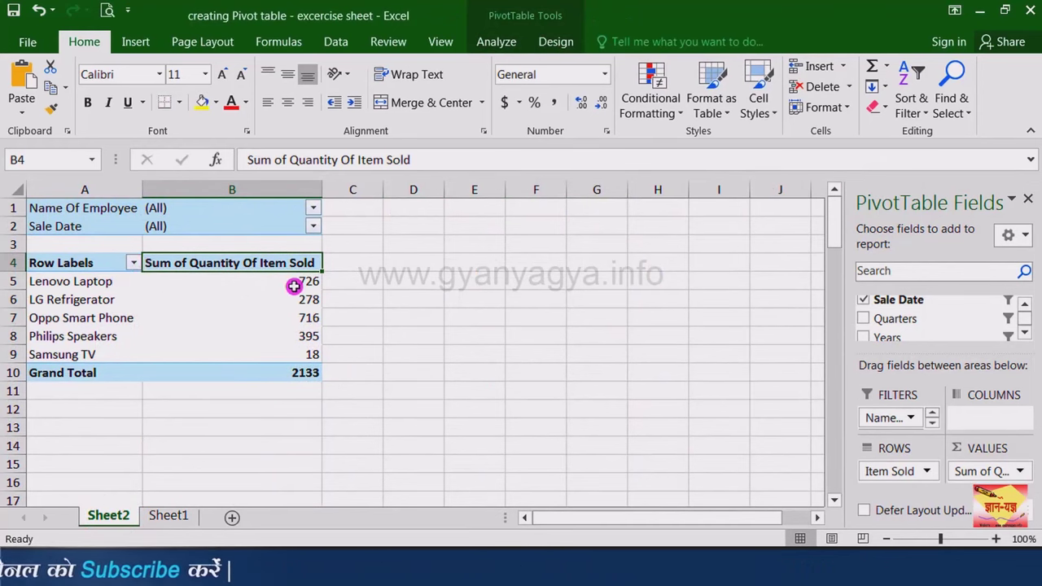
Refresh PivotTable1 and check Lenovo Laptop's new total of 730, with Grand Total 2137.
{"action": "mouse_move", "coordinate": [310, 286]}
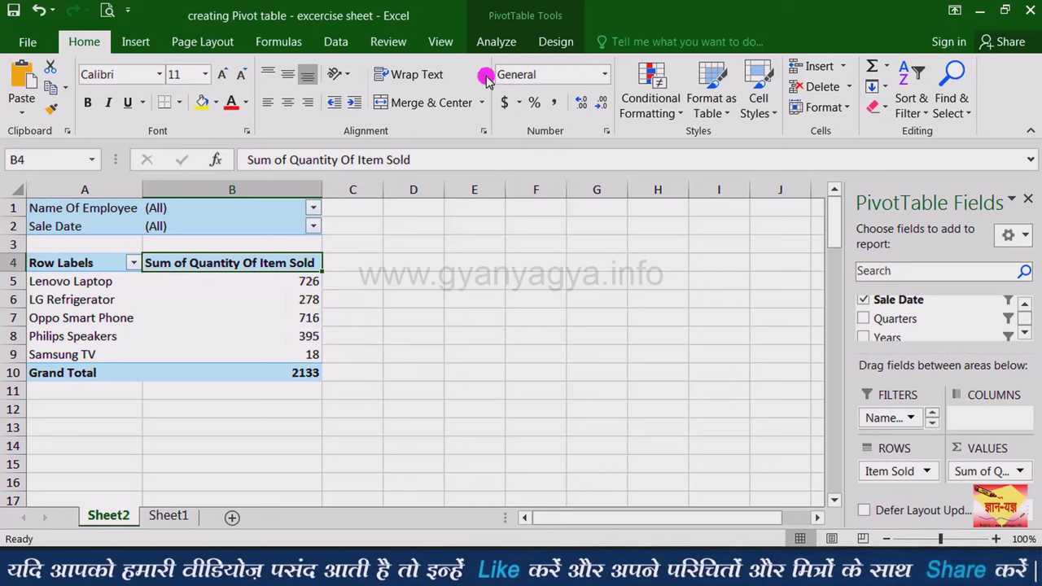
{"action": "left_click", "coordinate": [495, 45]}
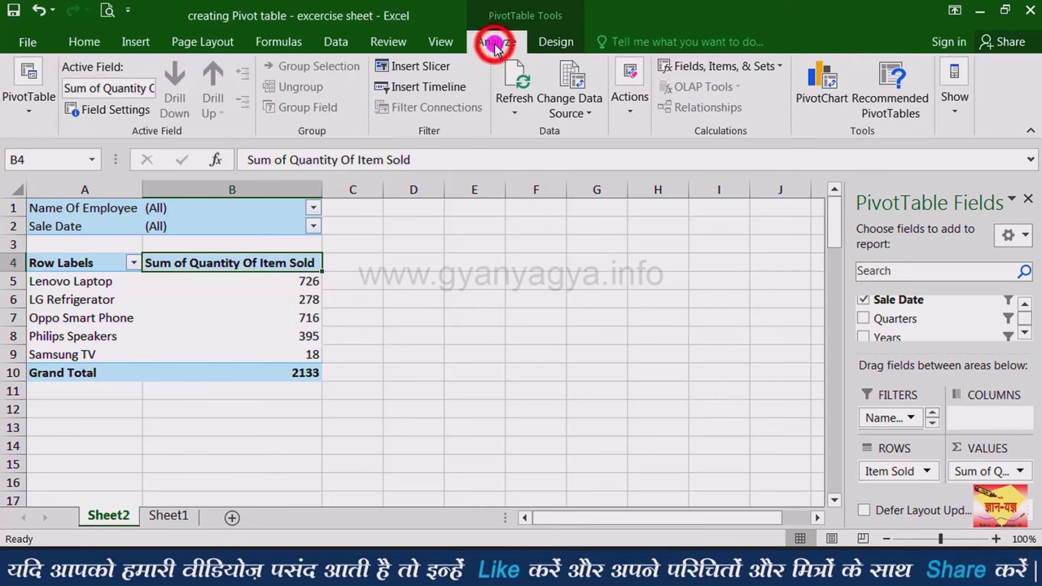
{"action": "left_click", "coordinate": [513, 81]}
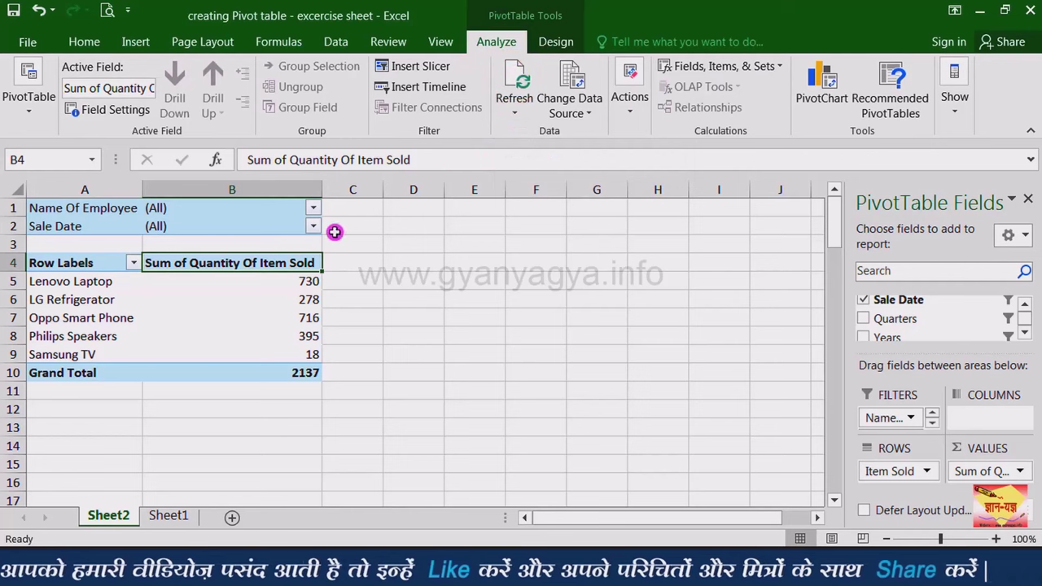
{"action": "mouse_move", "coordinate": [229, 286]}
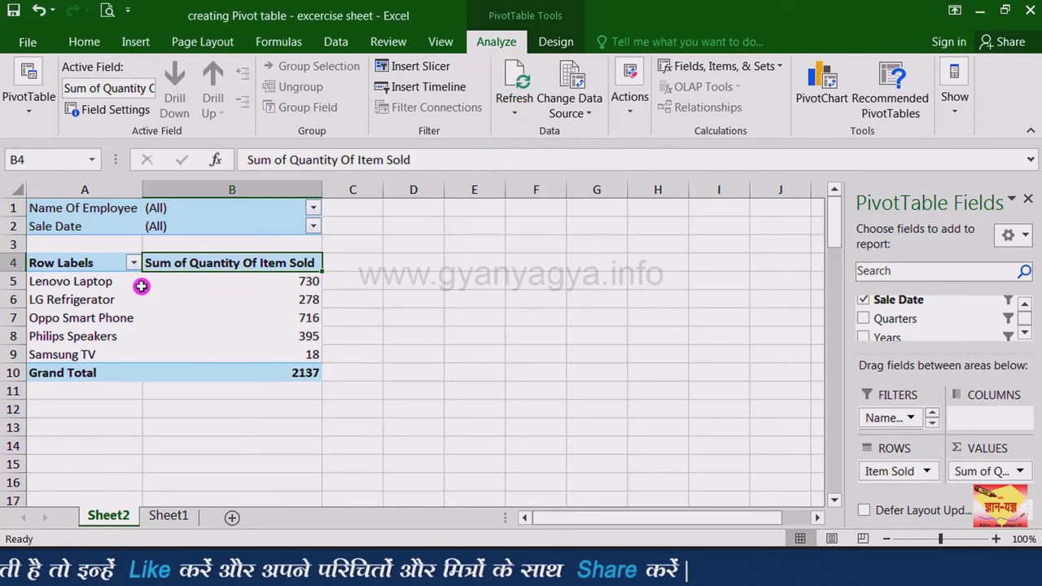
{"action": "left_click", "coordinate": [300, 286]}
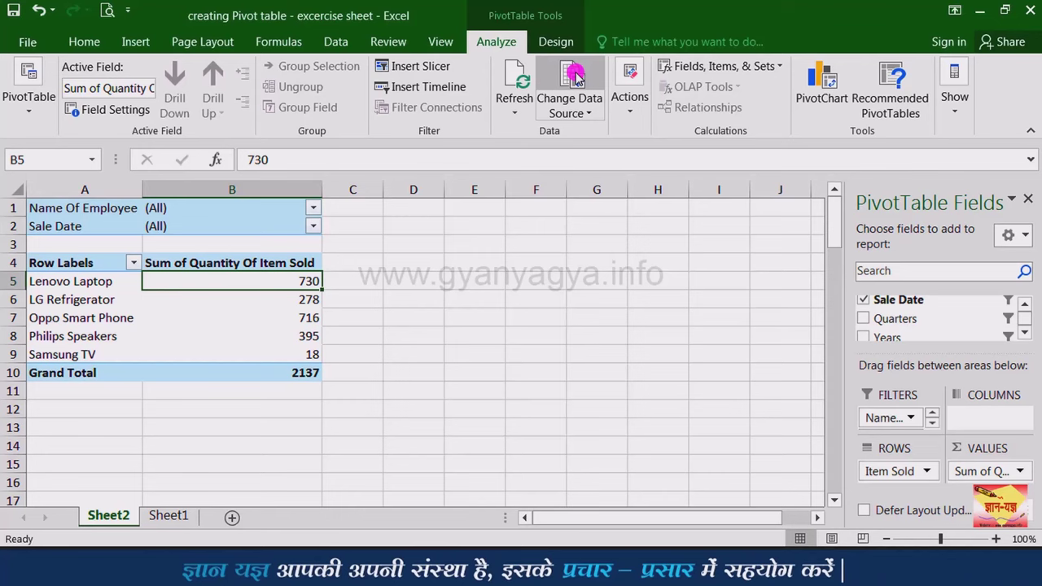
{"action": "left_click", "coordinate": [574, 75]}
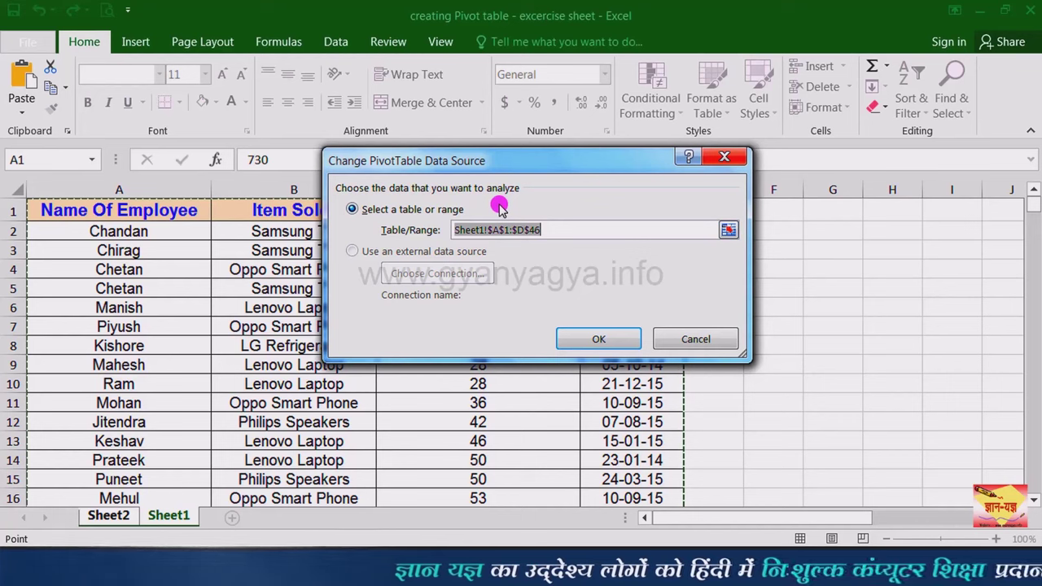
{"action": "left_click", "coordinate": [691, 337]}
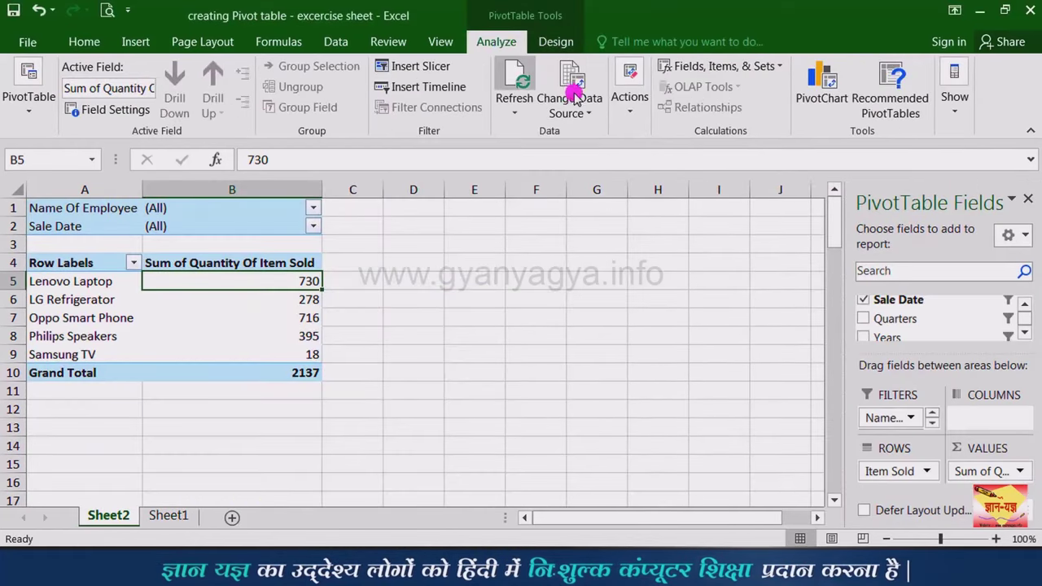
Look over the pivot table's Clear options under Actions, then dismiss them without clearing.
{"action": "left_click", "coordinate": [631, 113]}
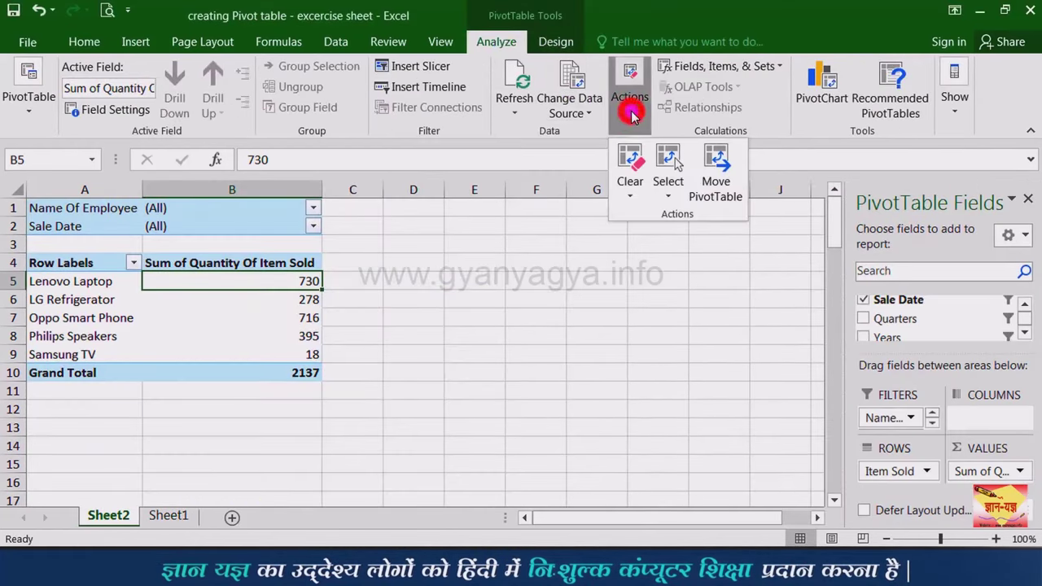
{"action": "left_click", "coordinate": [631, 196]}
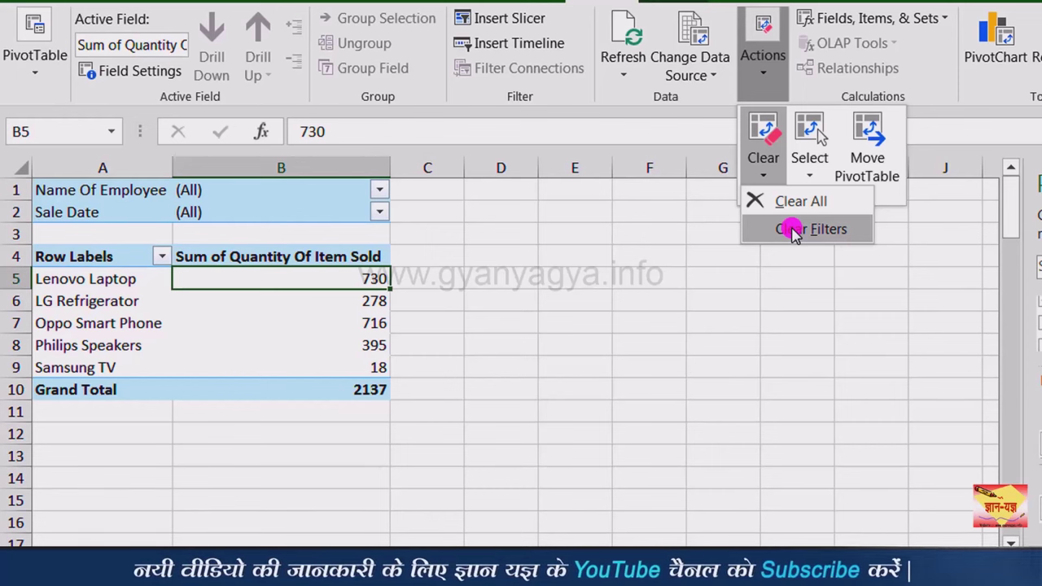
{"action": "left_click", "coordinate": [762, 159]}
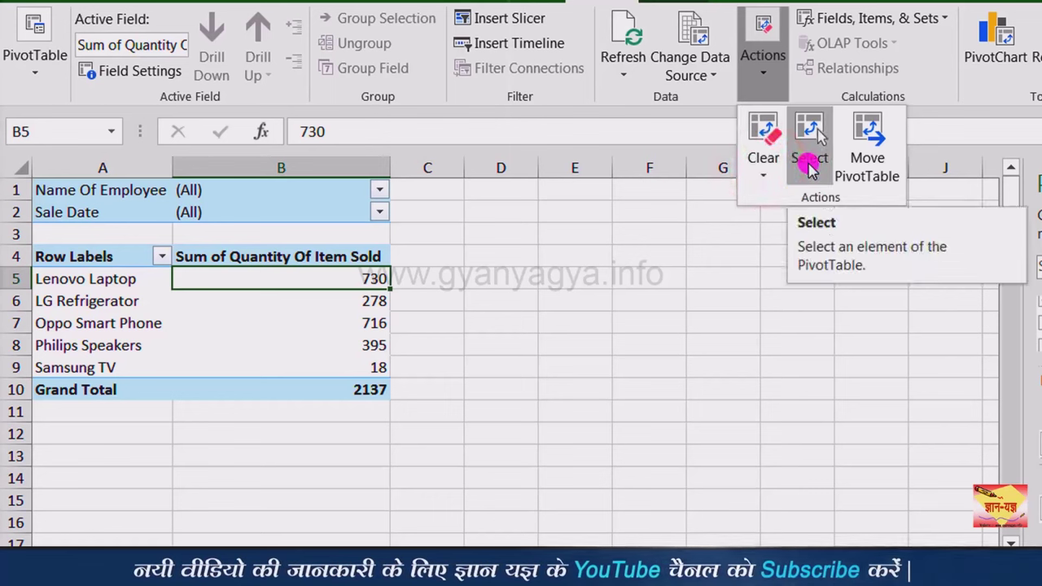
Select the entire PivotTable, then narrow the selection to only its values, B5:B10.
{"action": "left_click", "coordinate": [810, 167]}
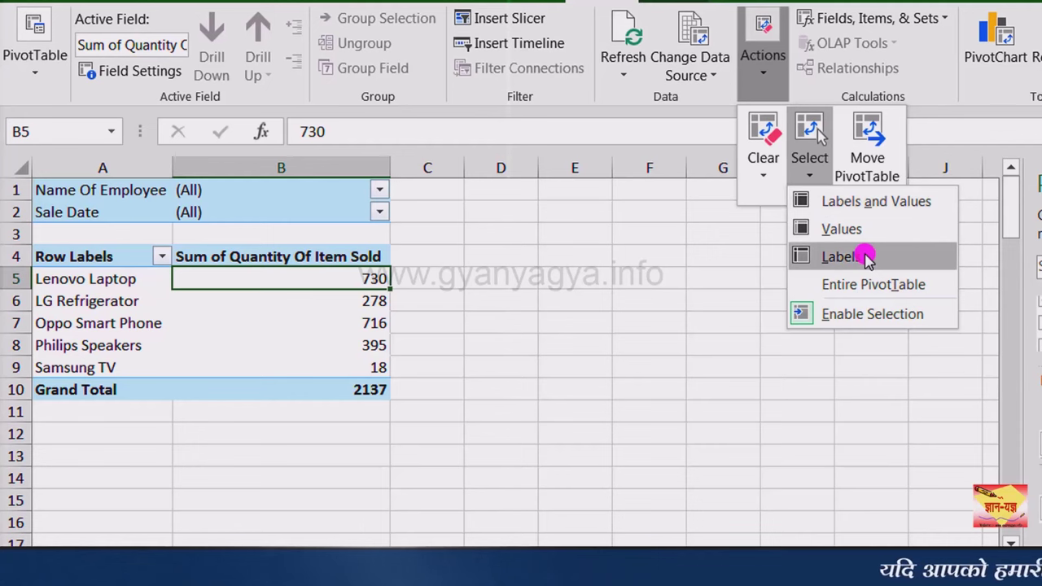
{"action": "left_click", "coordinate": [864, 284]}
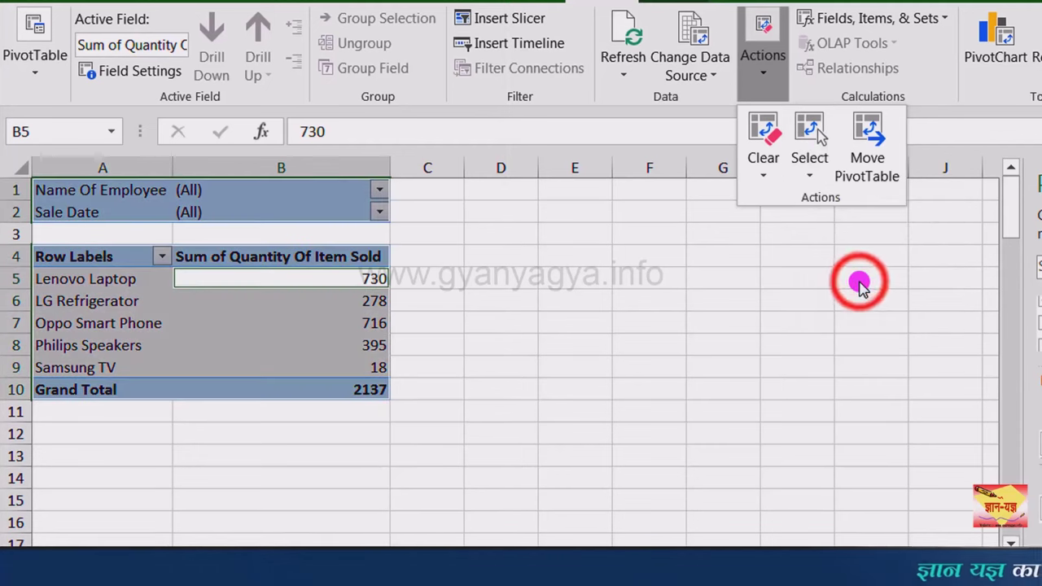
{"action": "key", "text": "shift+Return"}
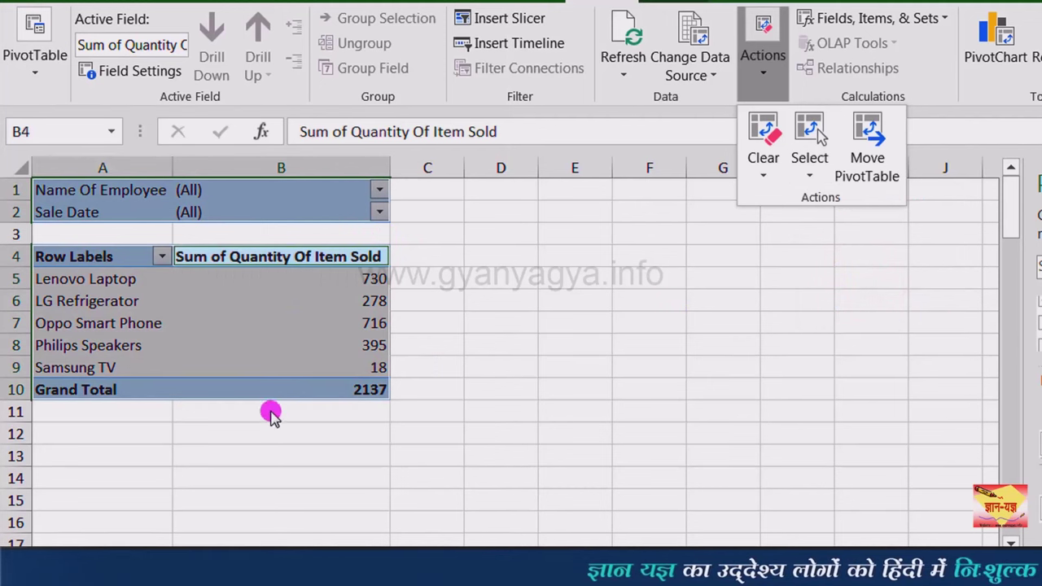
{"action": "left_click", "coordinate": [810, 171]}
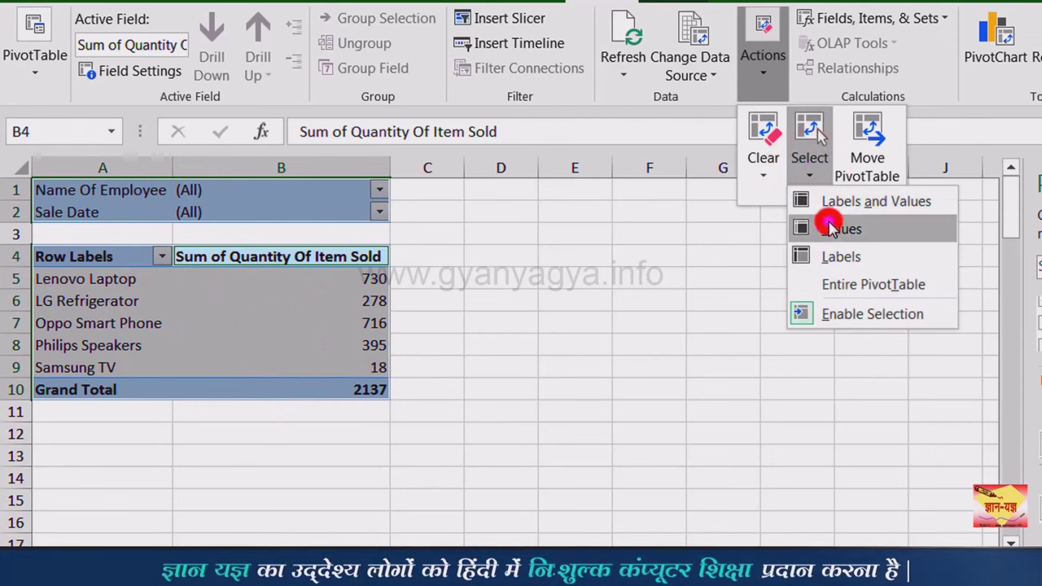
{"action": "left_click", "coordinate": [830, 227]}
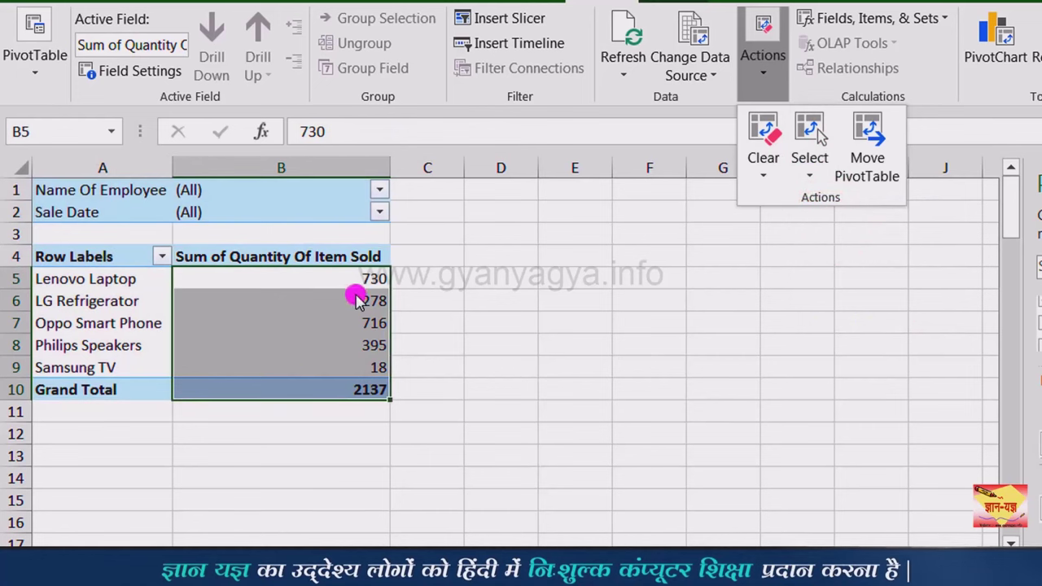
{"action": "mouse_move", "coordinate": [370, 301]}
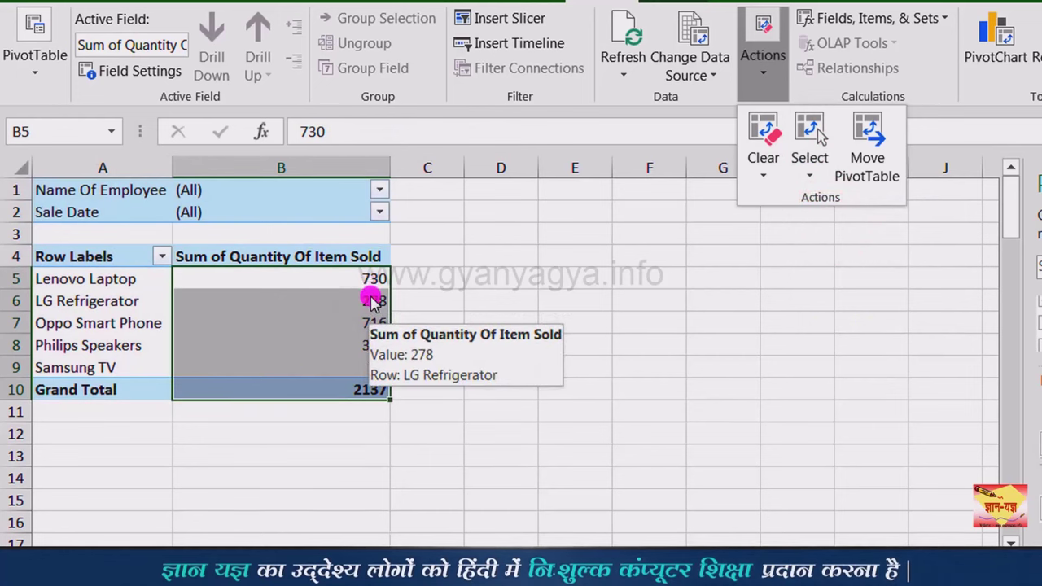
{"action": "mouse_move", "coordinate": [372, 370]}
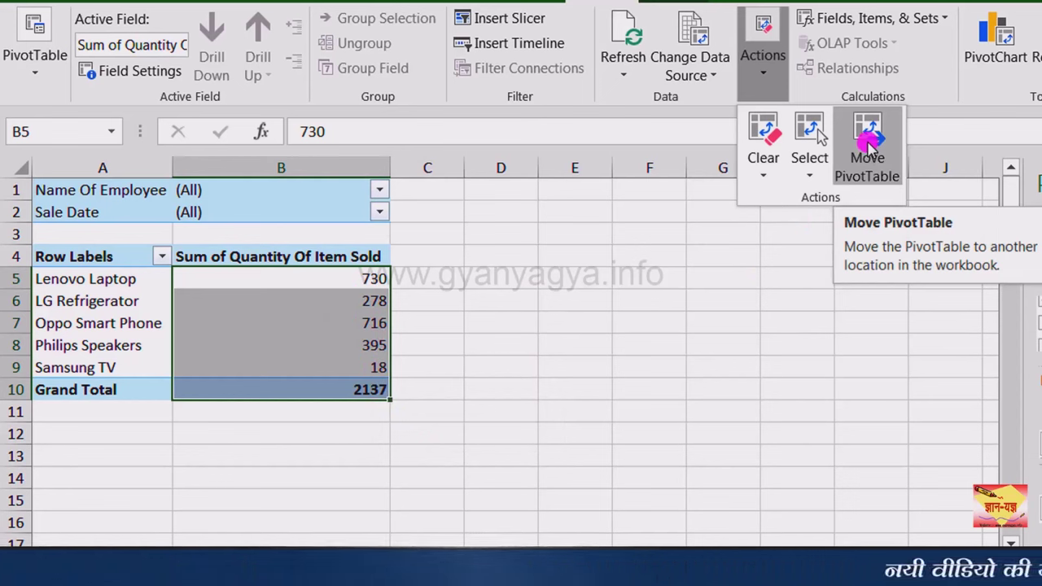
Open Move PivotTable and cancel it, leaving the pivot table where it is.
{"action": "left_click", "coordinate": [867, 143]}
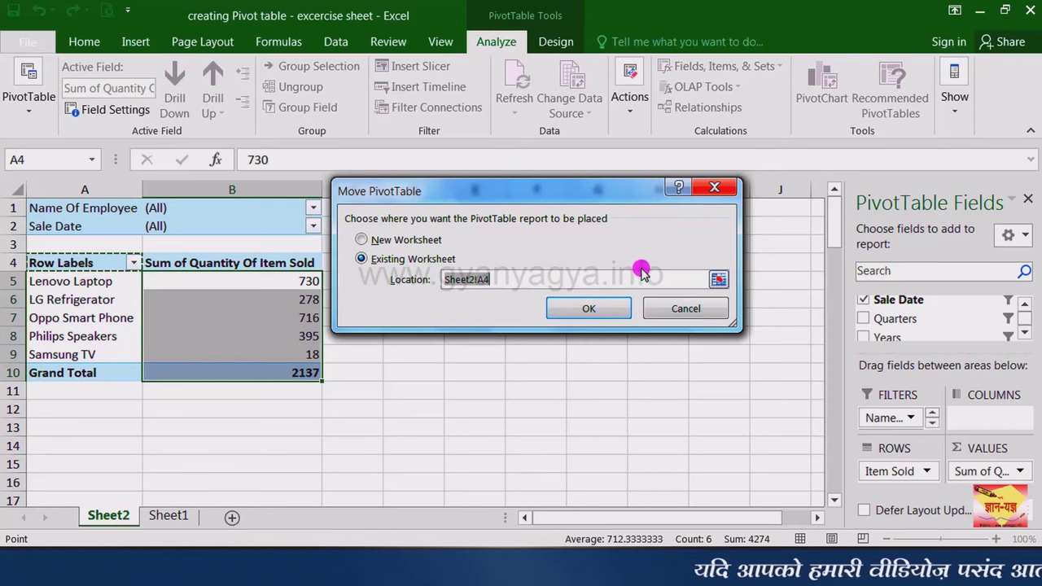
{"action": "left_click", "coordinate": [687, 311]}
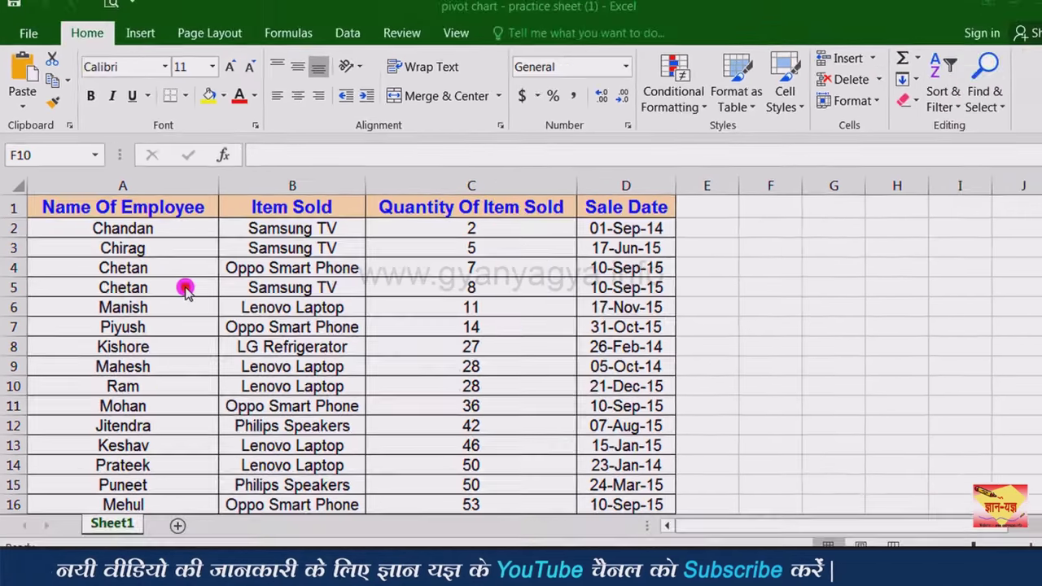
From a cell in the Sheet1 sales data, start an Insert PivotChart using Sheet1!$A$1:$D$46.
{"action": "left_click", "coordinate": [214, 288]}
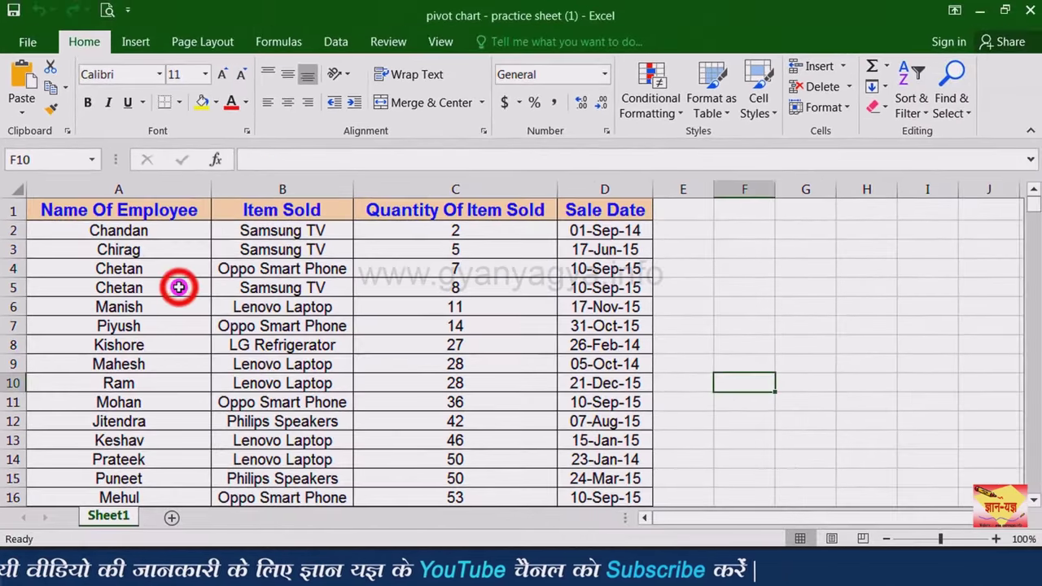
{"action": "left_click", "coordinate": [134, 43]}
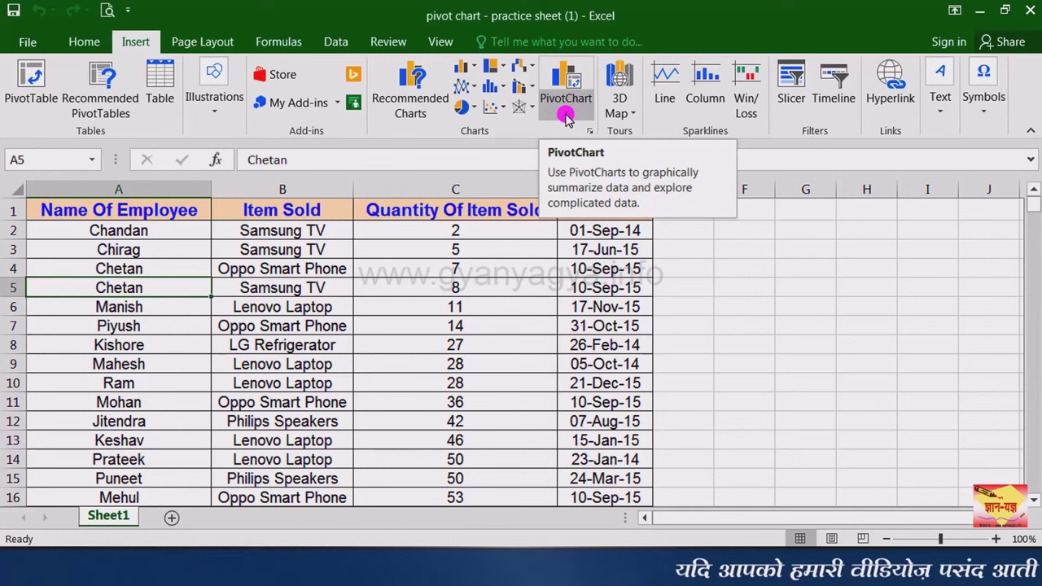
{"action": "left_click", "coordinate": [567, 115]}
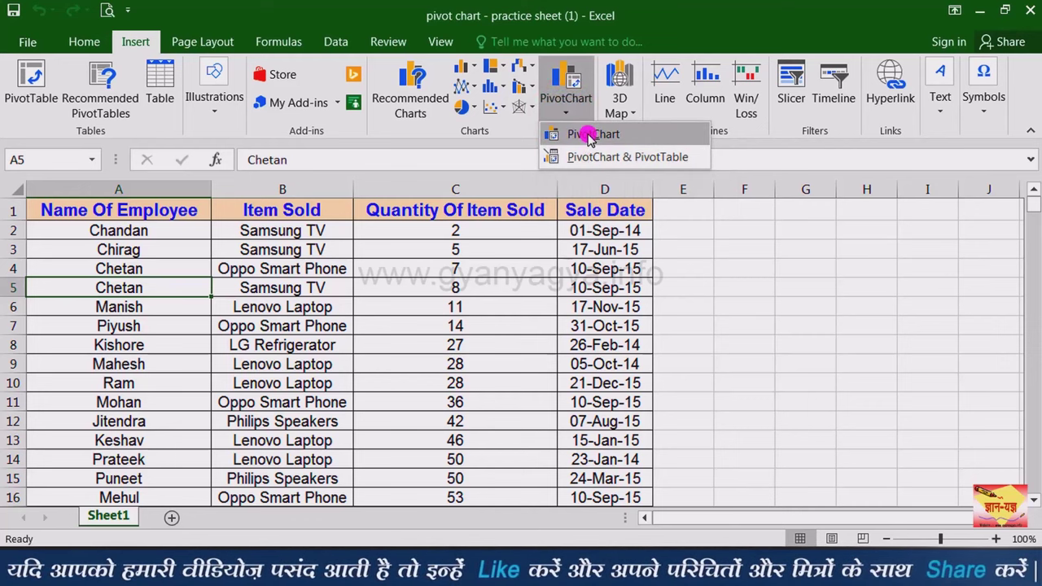
{"action": "left_click", "coordinate": [588, 135]}
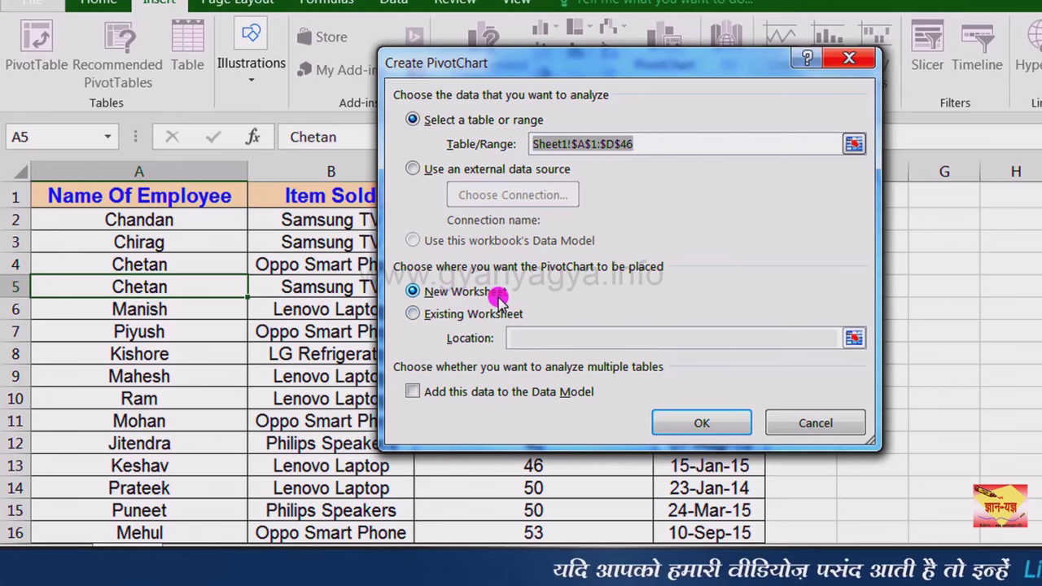
Create the PivotChart on a New Worksheet, adding the sales data to the Data Model.
{"action": "left_click", "coordinate": [497, 293]}
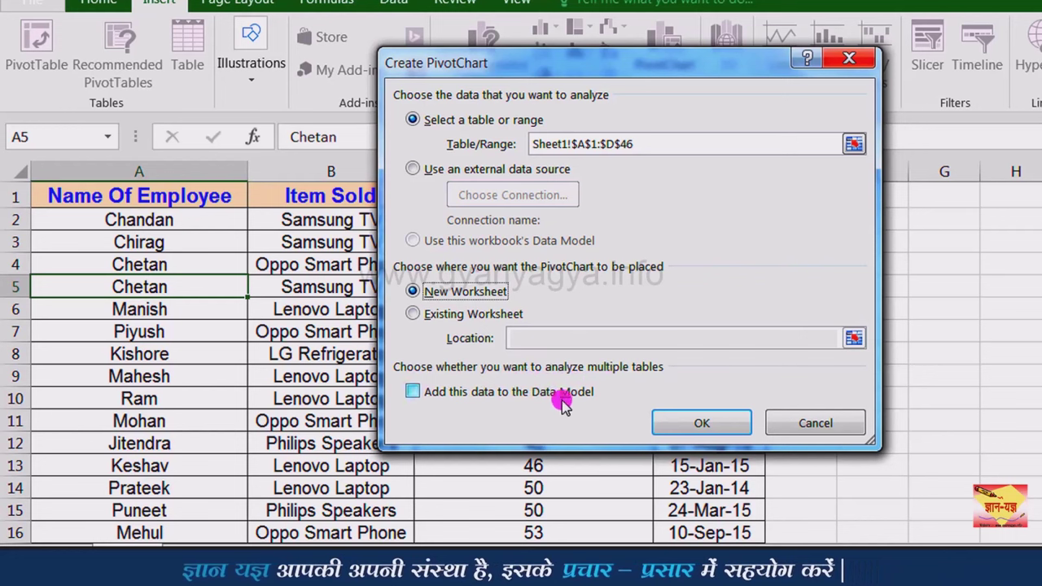
{"action": "left_click", "coordinate": [409, 392]}
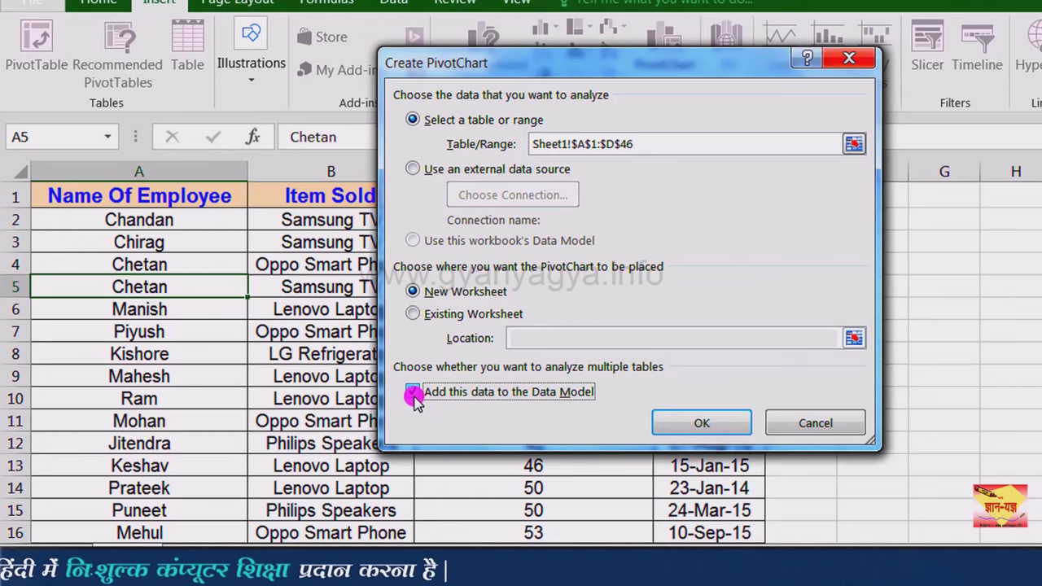
{"action": "left_click", "coordinate": [413, 393]}
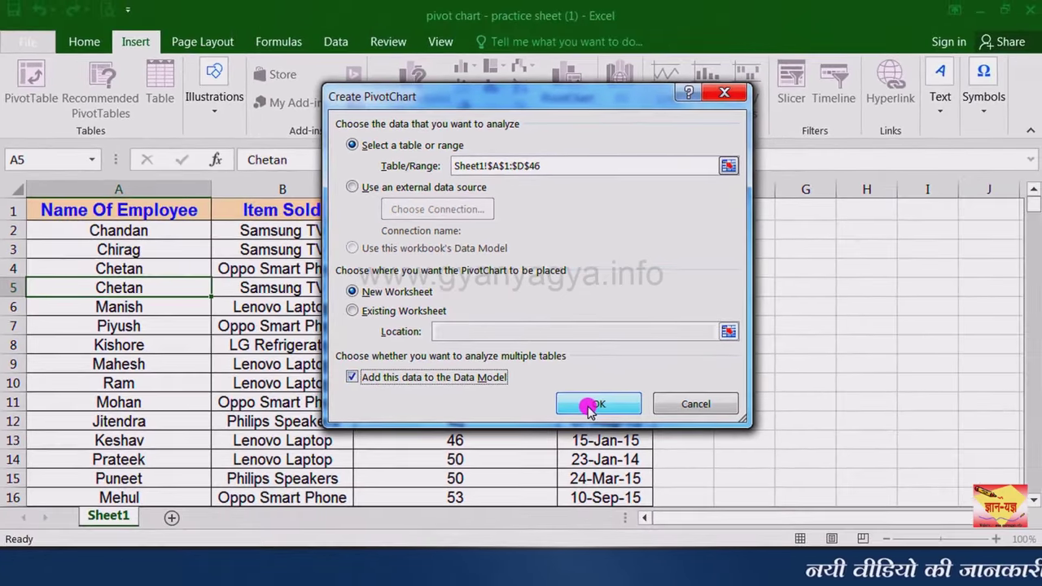
{"action": "left_click", "coordinate": [692, 425]}
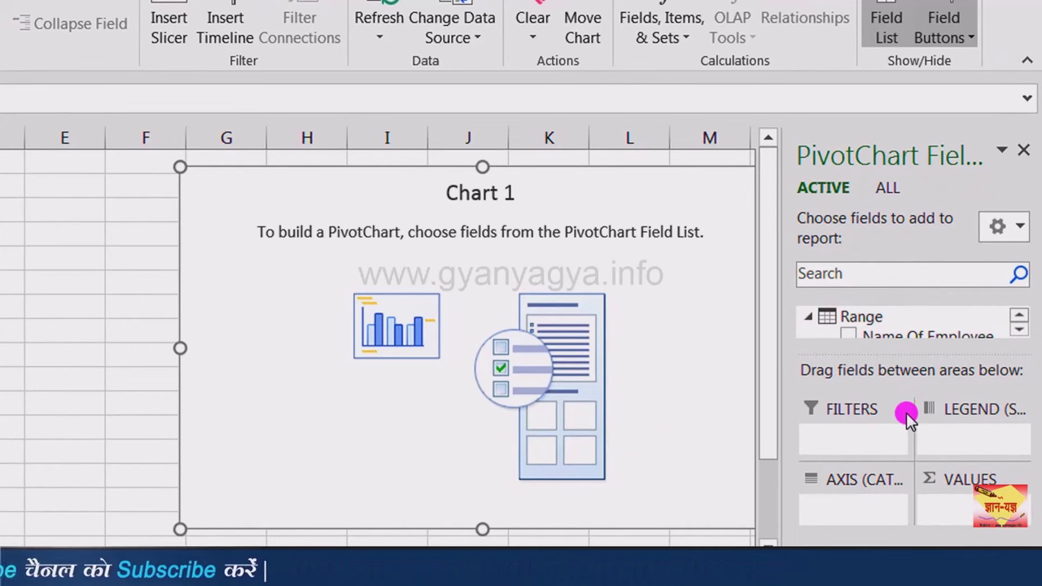
Toggle the Chart 1 field list off and on, then deselect the chart by selecting D5.
{"action": "left_click", "coordinate": [316, 394]}
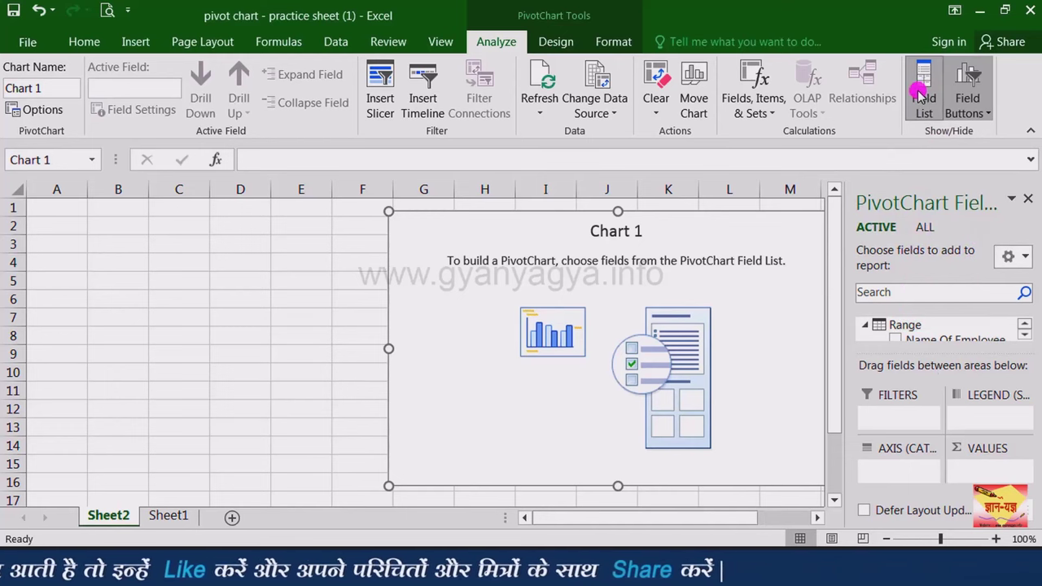
{"action": "left_click", "coordinate": [923, 89]}
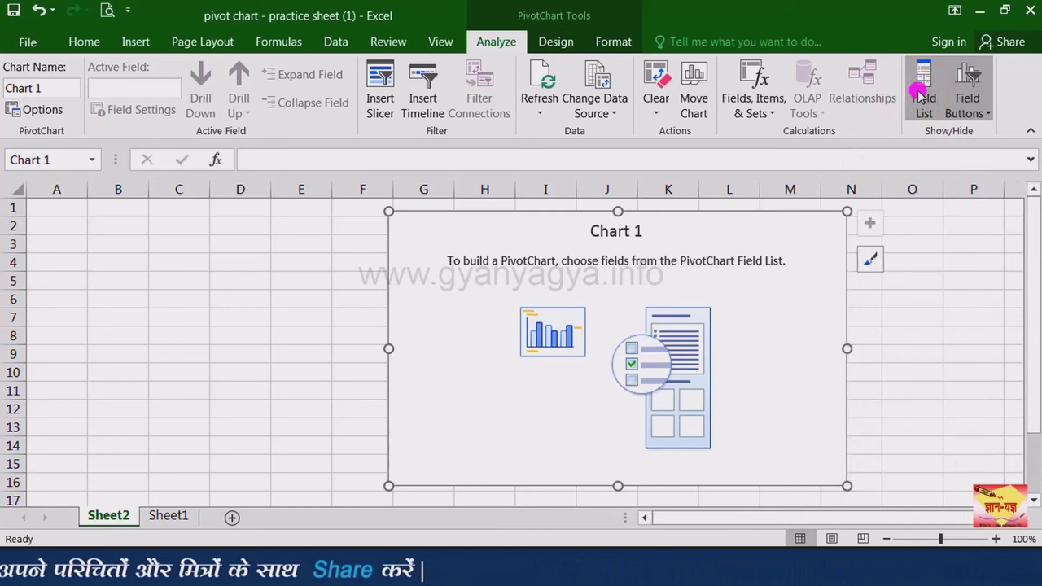
{"action": "left_click", "coordinate": [922, 91]}
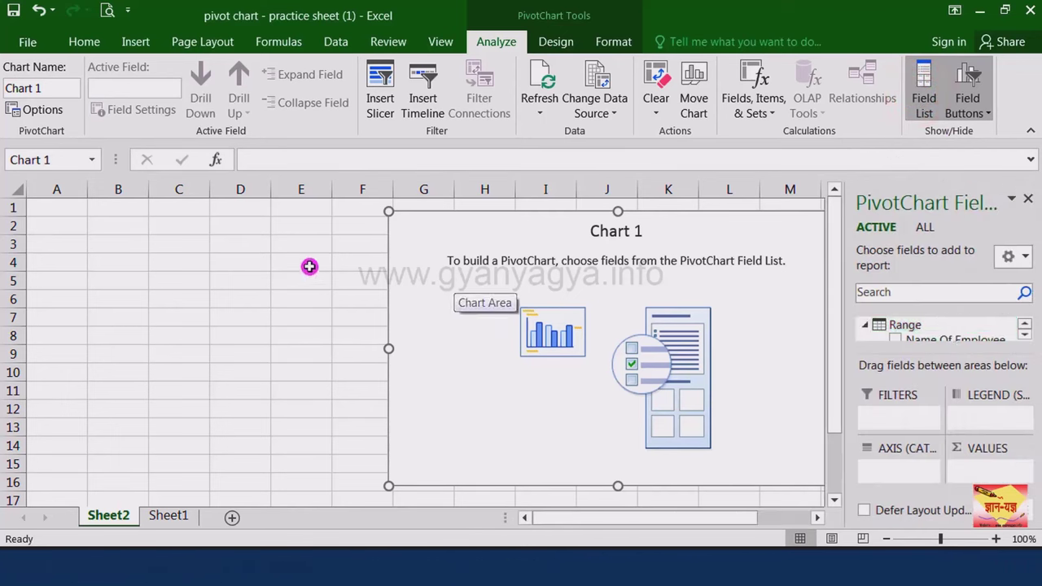
{"action": "left_click", "coordinate": [256, 280]}
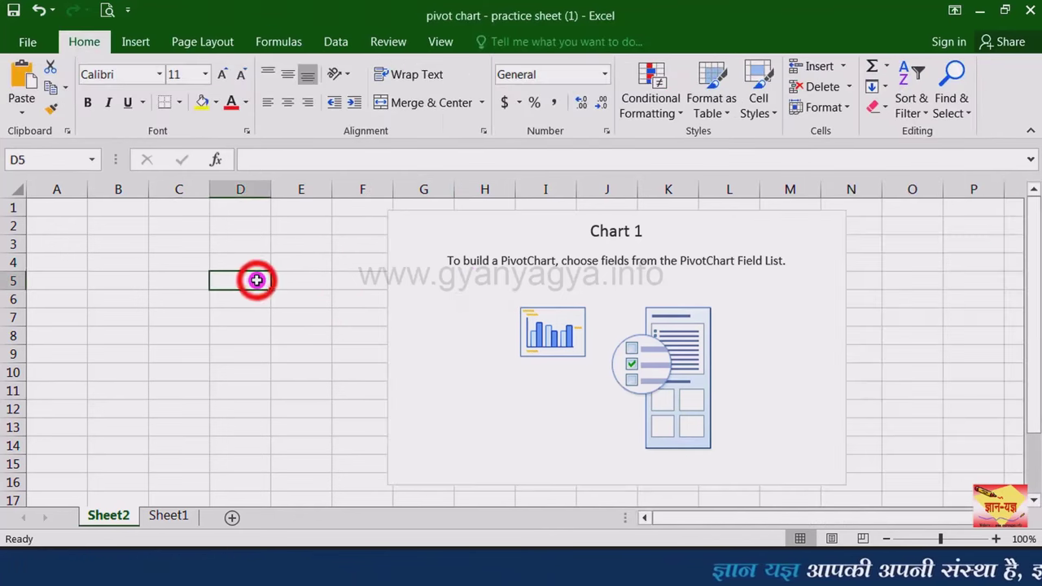
{"action": "mouse_move", "coordinate": [911, 262]}
{"action": "left_mouse_down"}
{"action": "mouse_move", "coordinate": [972, 266]}
{"action": "mouse_move", "coordinate": [912, 246]}
{"action": "left_mouse_up"}
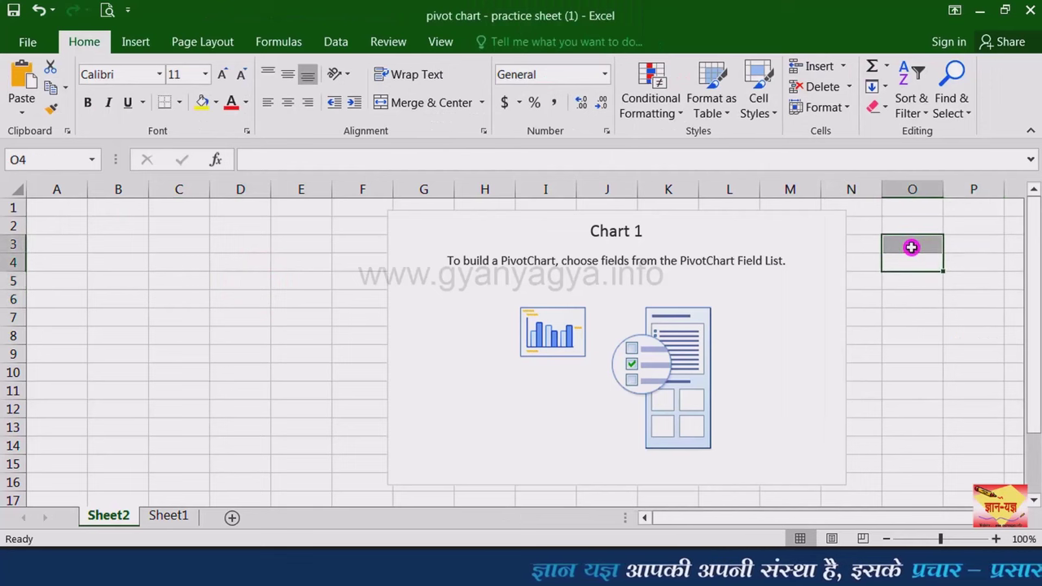
Reselect empty Chart 1 and scroll through the PivotChart Fields list.
{"action": "left_click", "coordinate": [599, 283]}
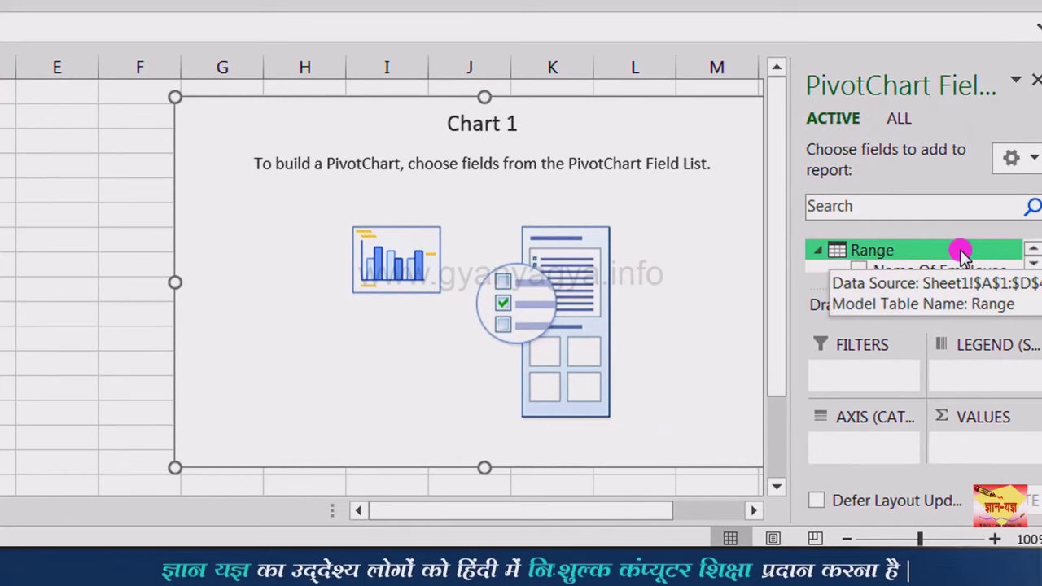
{"action": "left_click", "coordinate": [1032, 268]}
{"action": "left_click", "coordinate": [1032, 269]}
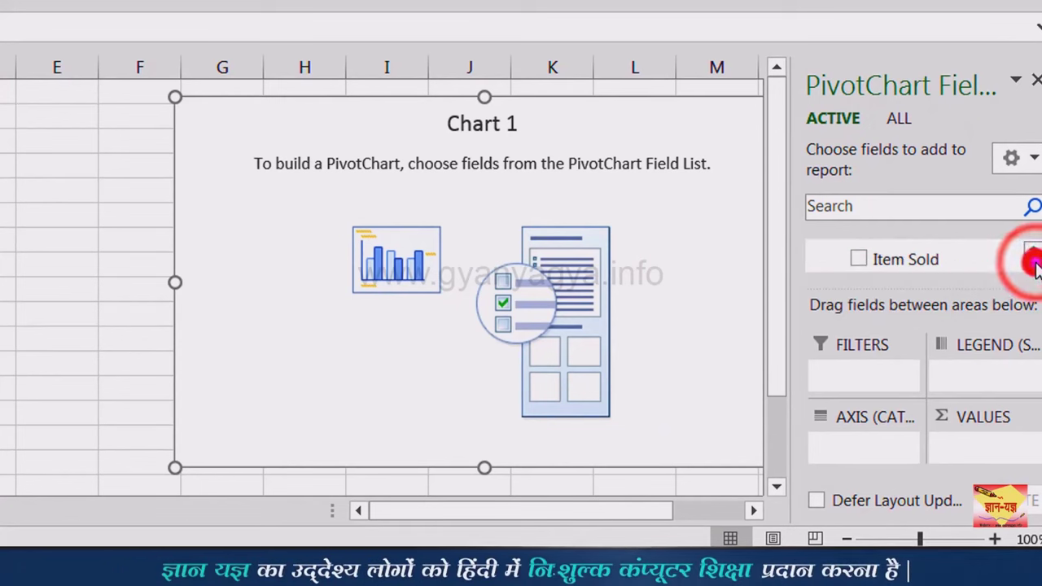
{"action": "left_click", "coordinate": [1032, 269]}
{"action": "left_click", "coordinate": [1032, 266]}
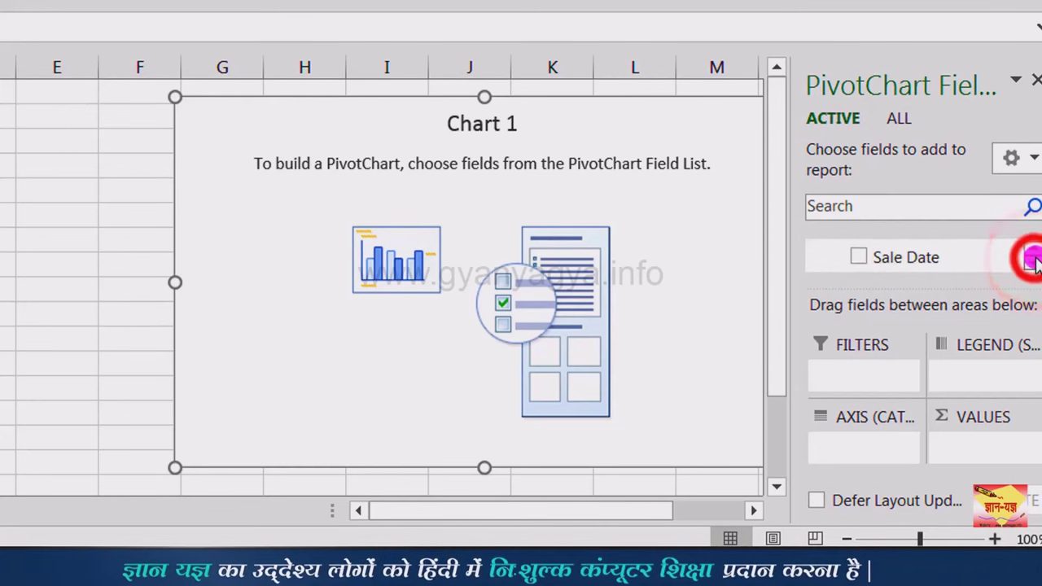
{"action": "left_click", "coordinate": [1032, 249]}
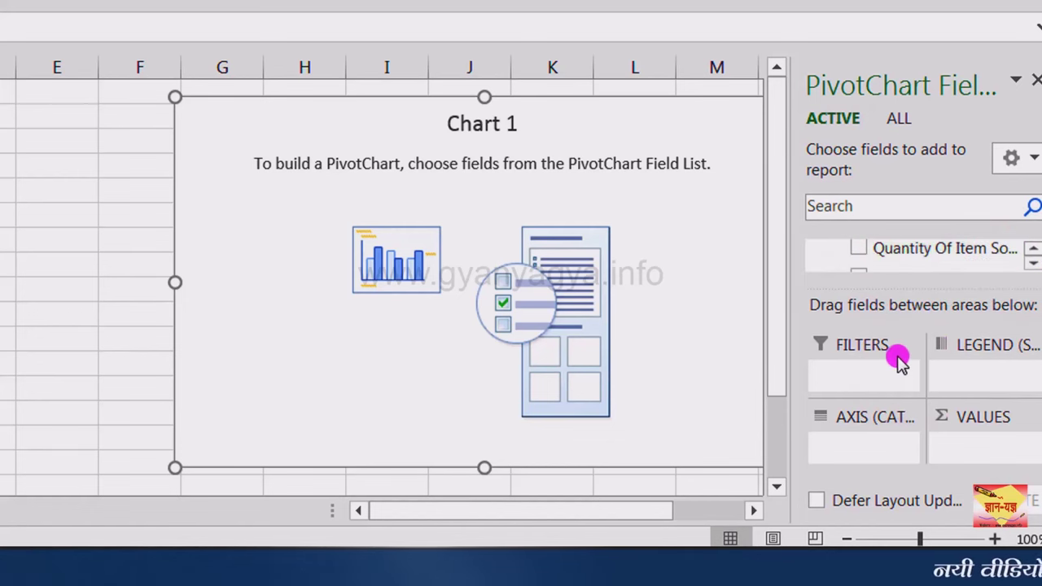
{"action": "left_click", "coordinate": [954, 435]}
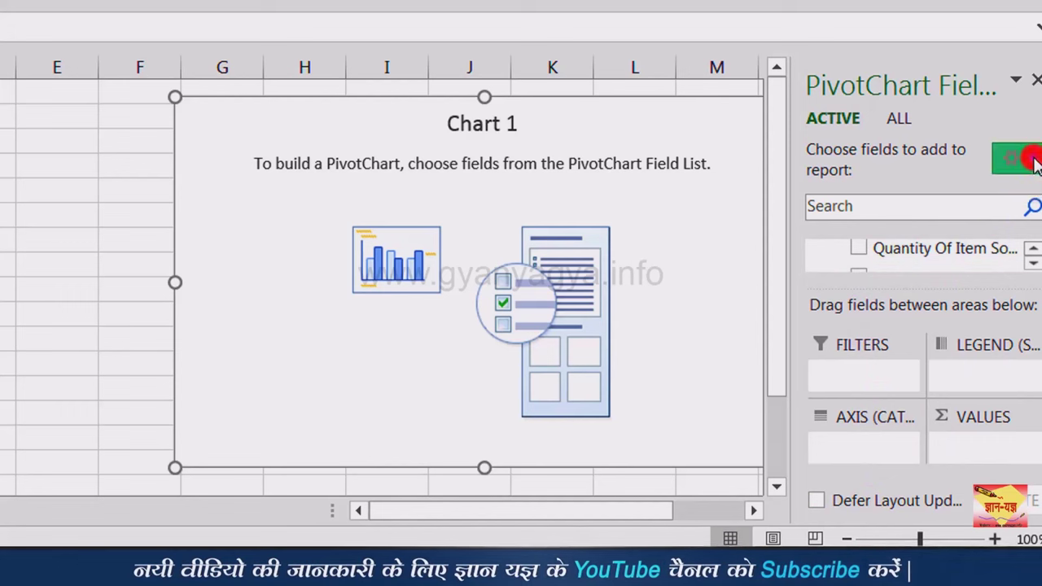
Bring up the field list's Tools layout options, dismissing them once before reopening.
{"action": "left_click", "coordinate": [1031, 158]}
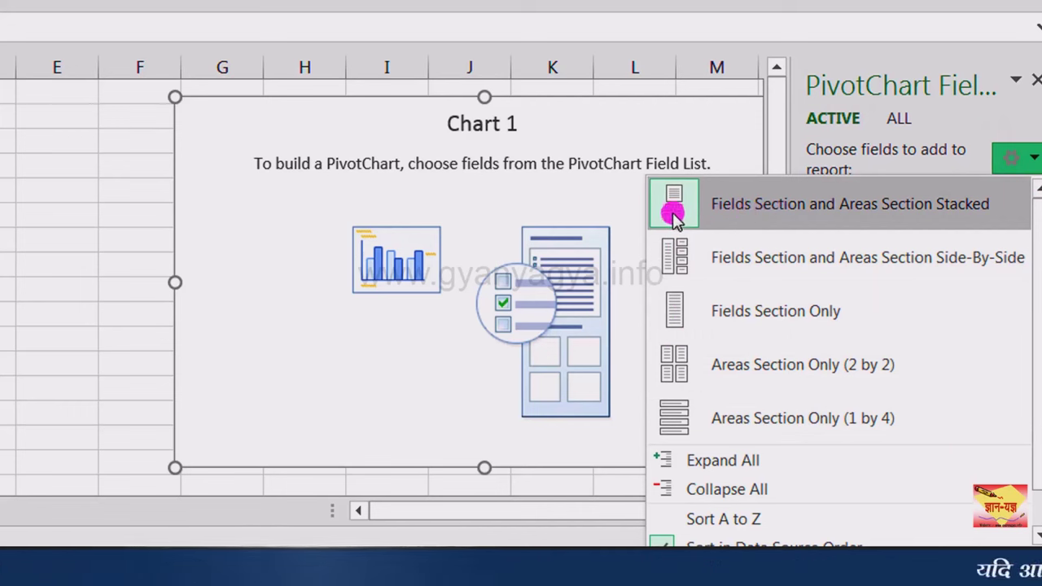
{"action": "left_click", "coordinate": [805, 138]}
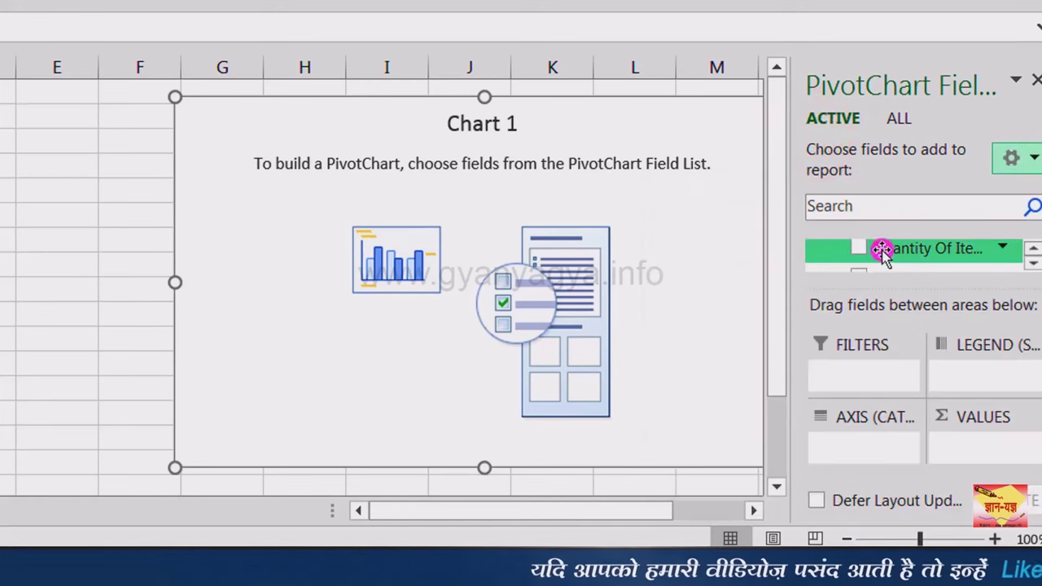
{"action": "left_click", "coordinate": [1031, 249]}
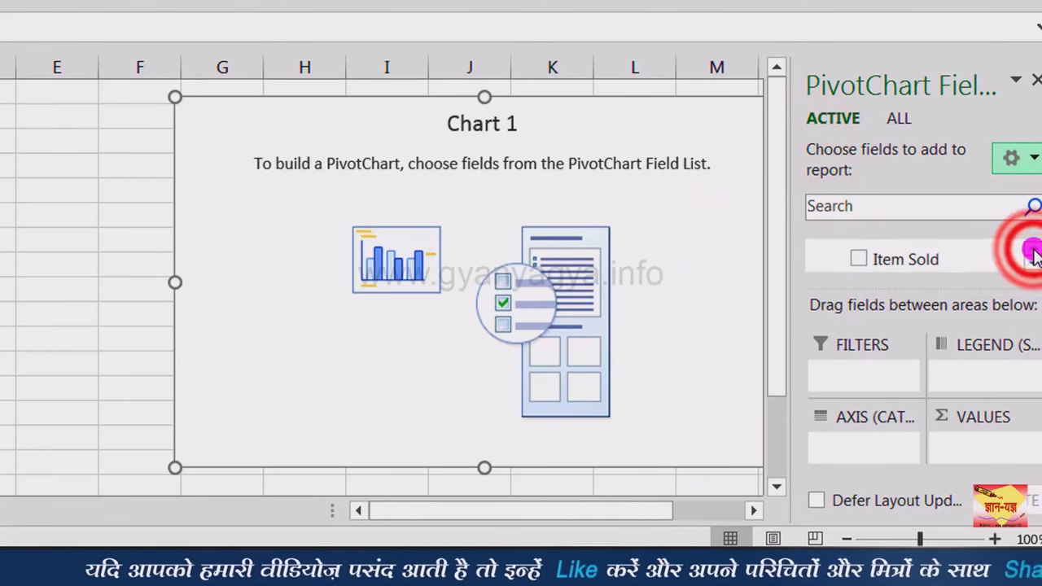
{"action": "left_click", "coordinate": [1030, 159]}
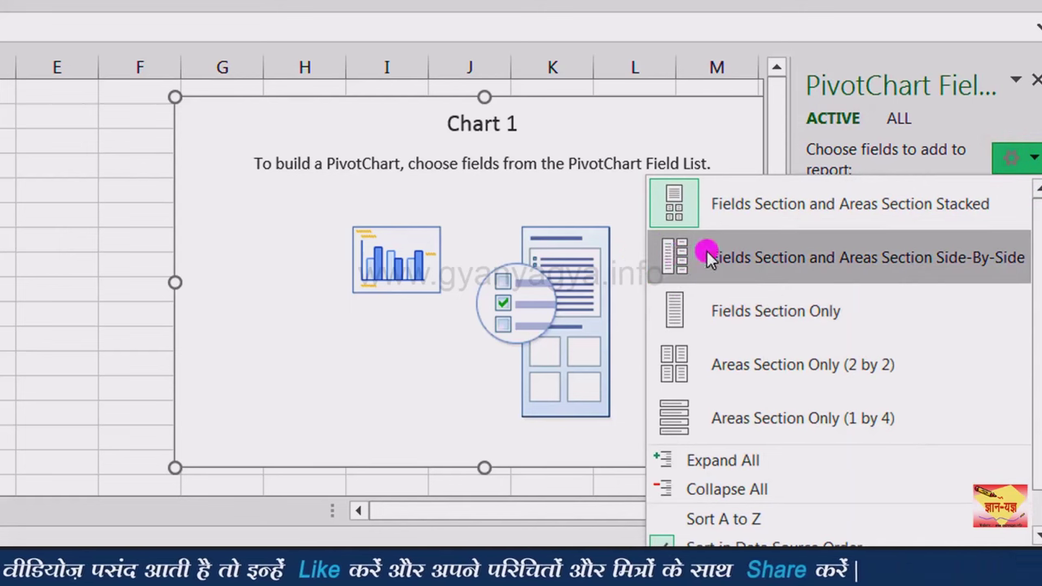
Set the pane to Fields Section and Areas Section Side-By-Side and add Name Of Employee to the axis.
{"action": "left_click", "coordinate": [738, 258]}
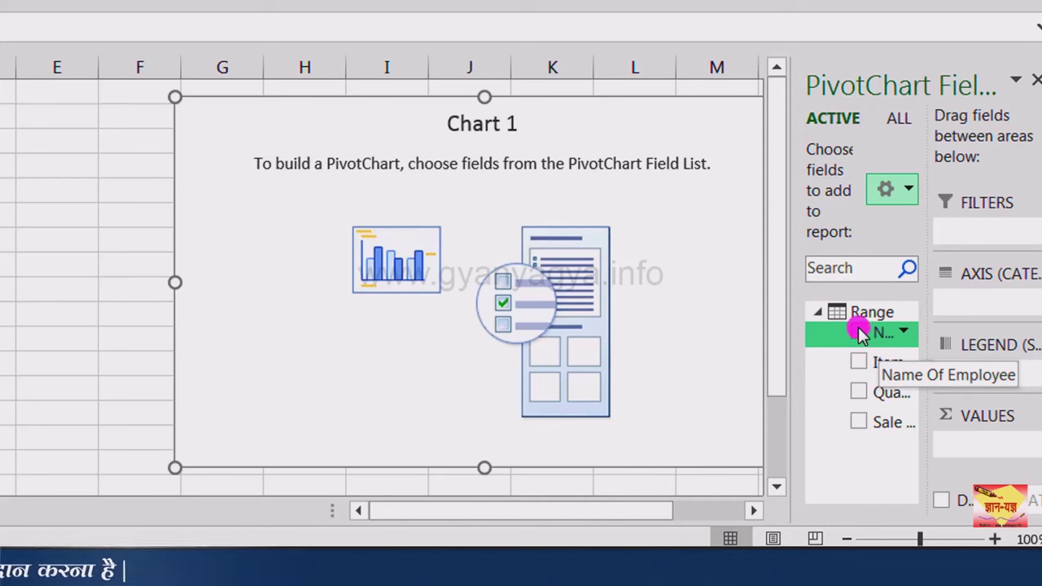
{"action": "left_click", "coordinate": [859, 333]}
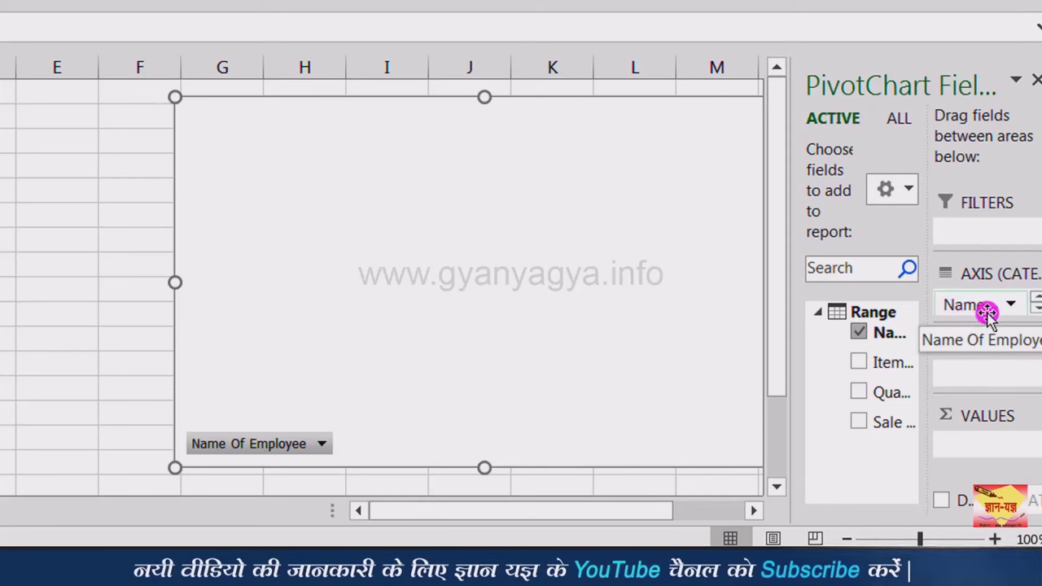
Put Item Sold on the axis and plot Sum of Quantity Of Item Sold as columns.
{"action": "left_click", "coordinate": [864, 365]}
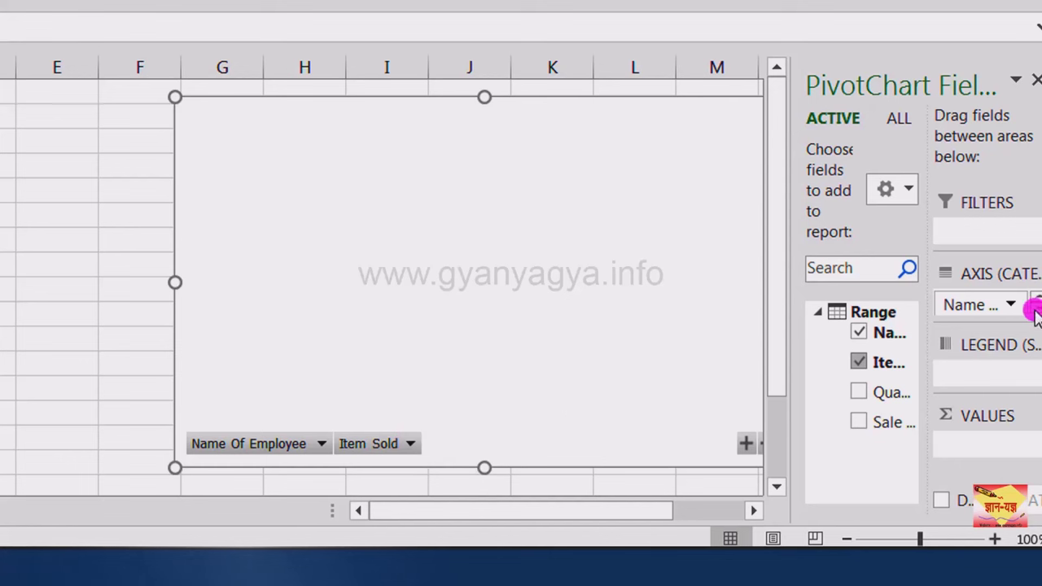
{"action": "mouse_move", "coordinate": [1035, 309]}
{"action": "left_mouse_down"}
{"action": "mouse_move", "coordinate": [879, 391]}
{"action": "mouse_move", "coordinate": [1035, 285]}
{"action": "mouse_move", "coordinate": [1030, 309]}
{"action": "left_mouse_up"}
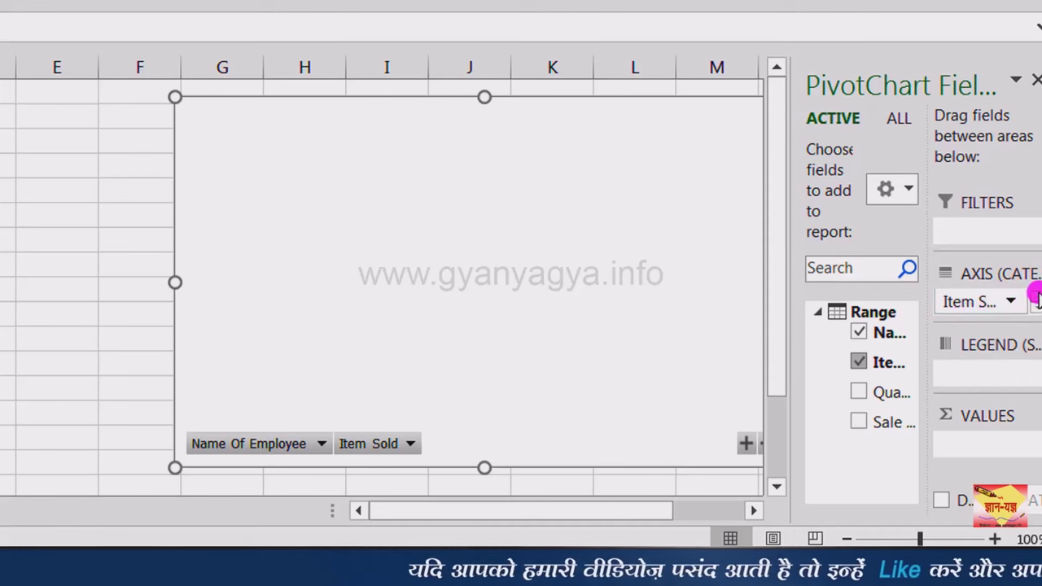
{"action": "scroll", "coordinate": [1033, 300], "scroll_direction": "down", "scroll_amount": 1}
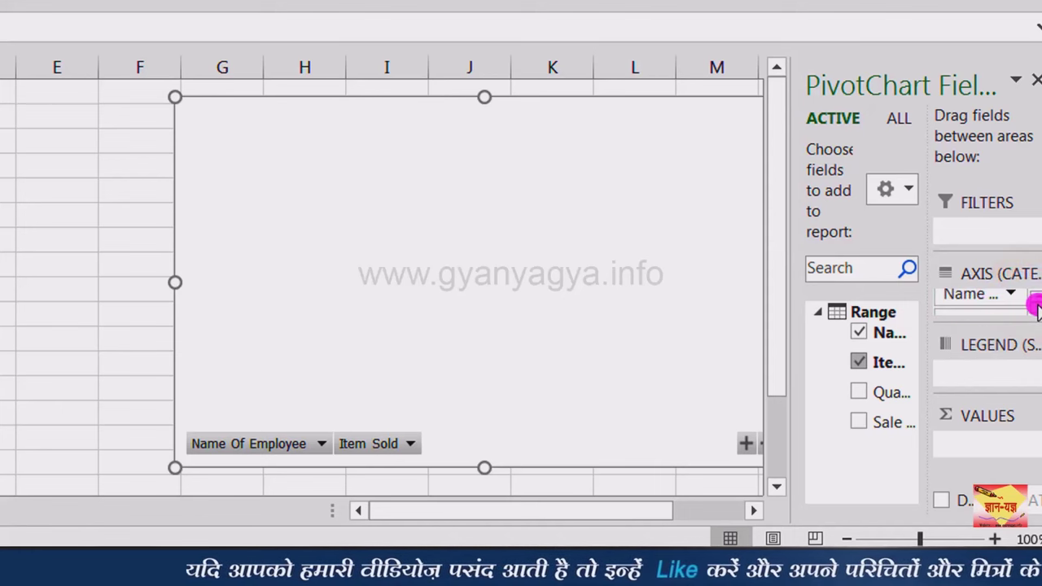
{"action": "scroll", "coordinate": [1035, 297], "scroll_direction": "up", "scroll_amount": 1}
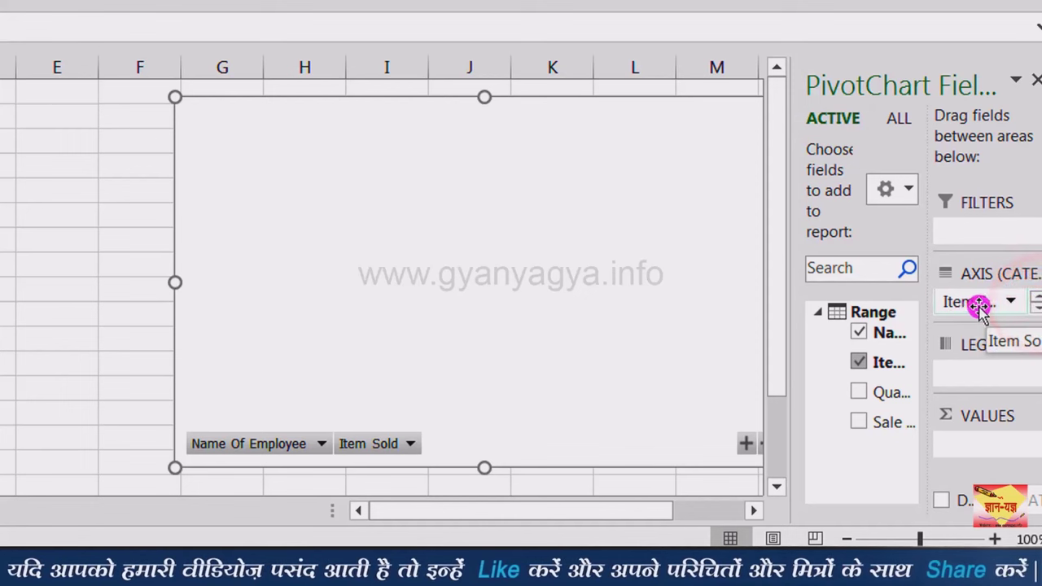
{"action": "left_click", "coordinate": [858, 394]}
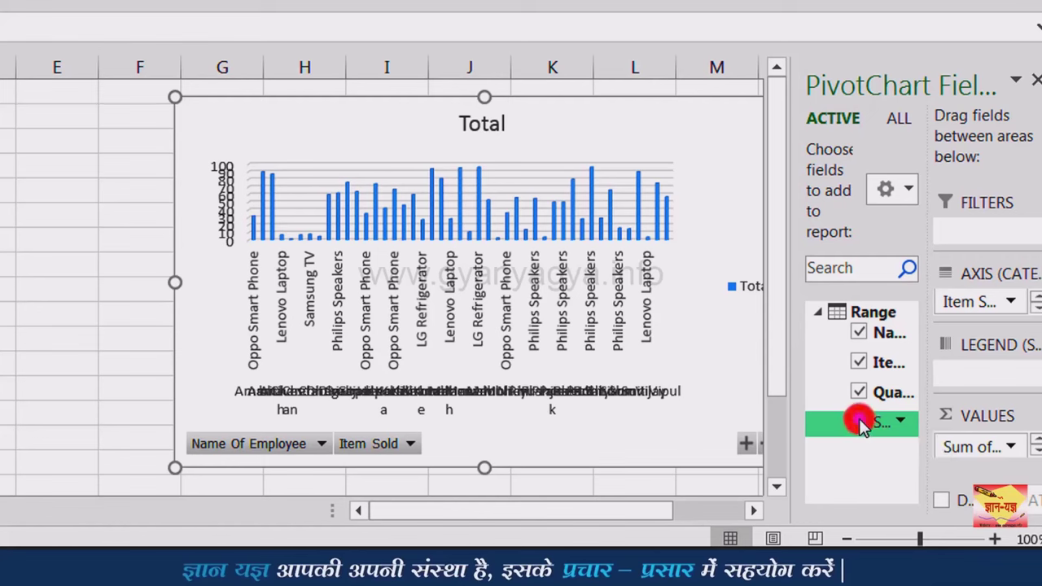
Add Sale Date as the legend to split columns into 2014 and 2015, and shift the chart left.
{"action": "left_click", "coordinate": [861, 422]}
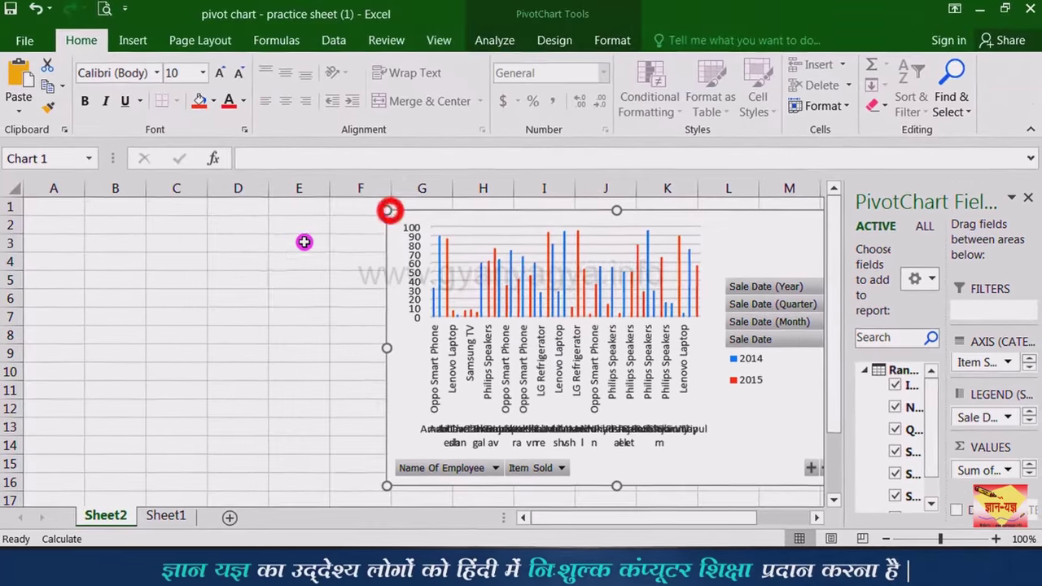
{"action": "left_click_drag", "start_coordinate": [371, 213], "coordinate": [314, 205]}
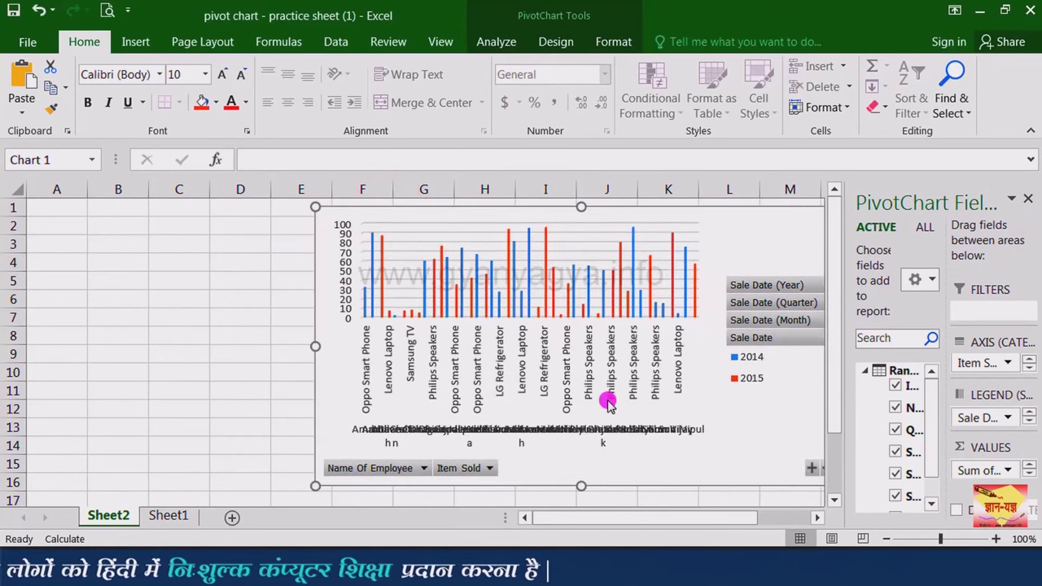
{"action": "left_click_drag", "start_coordinate": [740, 518], "coordinate": [779, 516]}
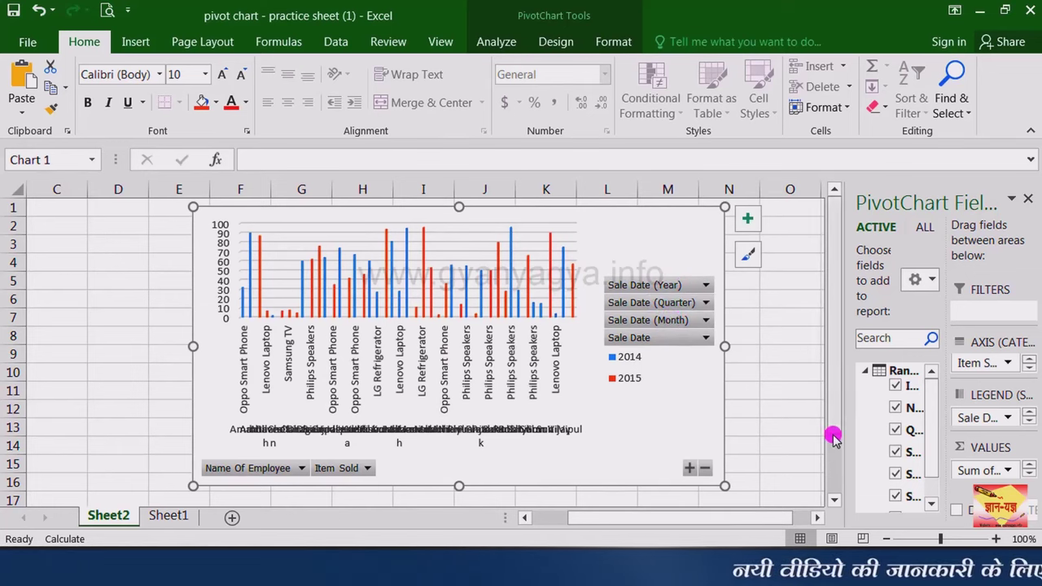
Remove the Quarter, Month and Year groupings and move Sale Date from the legend to the axis.
{"action": "left_click", "coordinate": [900, 497]}
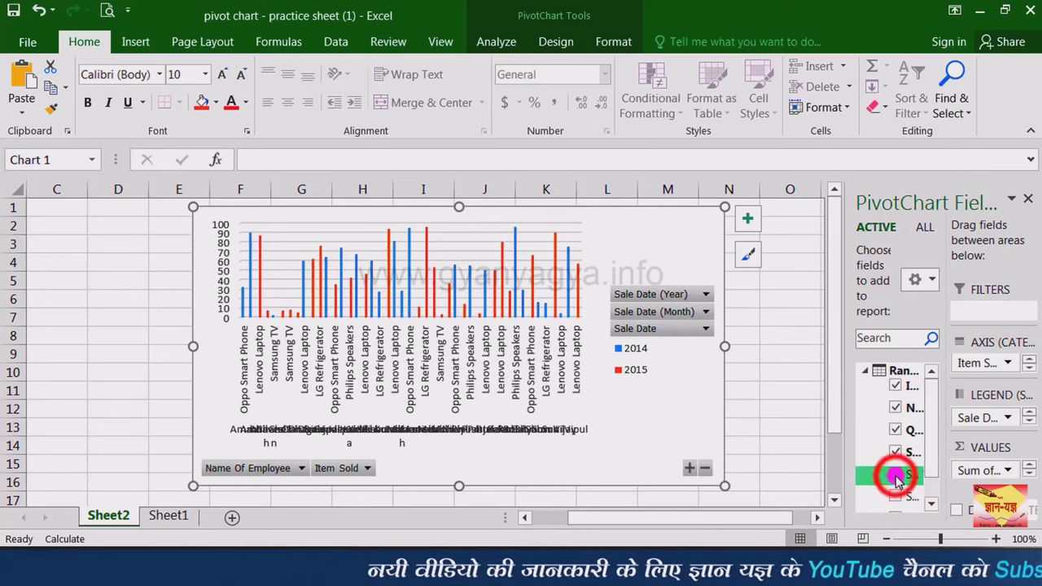
{"action": "left_click", "coordinate": [931, 504]}
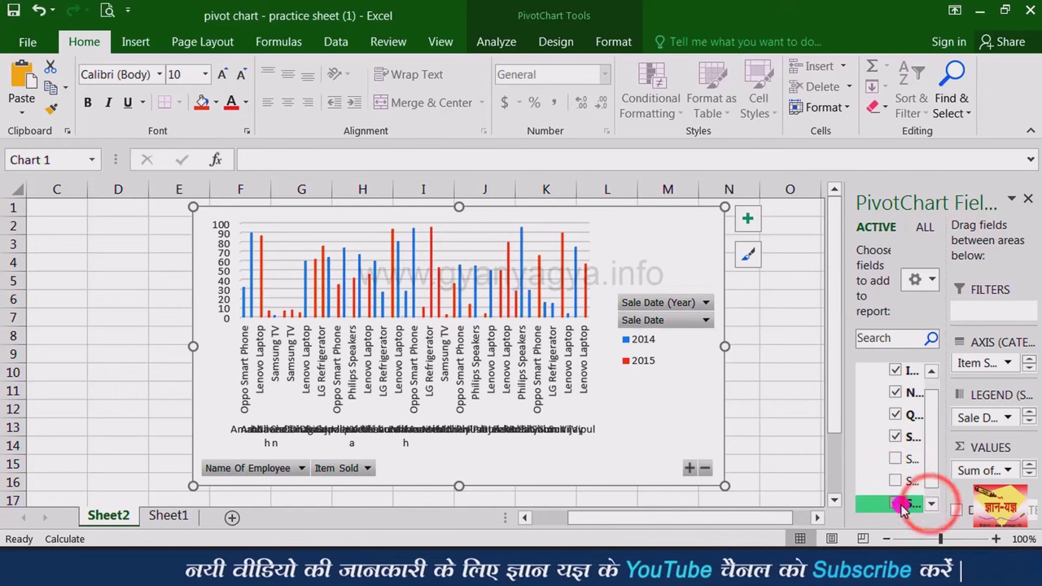
{"action": "left_click", "coordinate": [896, 502]}
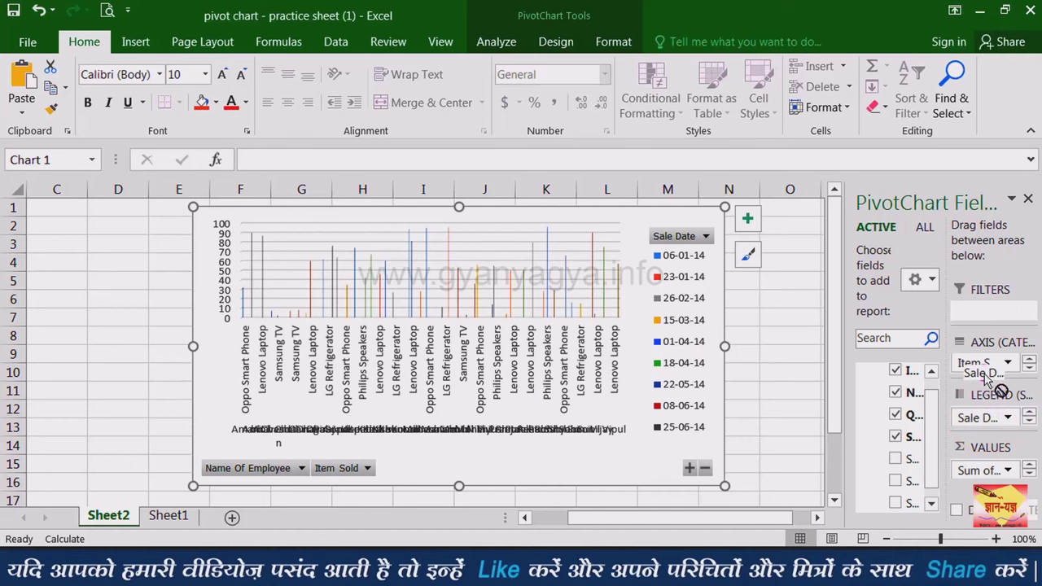
{"action": "left_click_drag", "start_coordinate": [986, 376], "coordinate": [986, 376]}
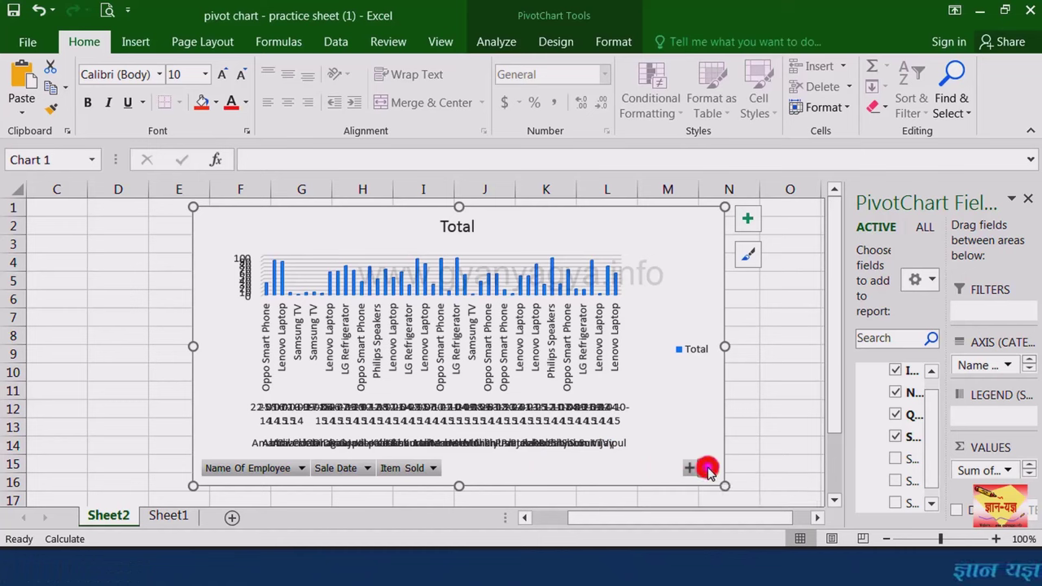
{"action": "left_click", "coordinate": [707, 469]}
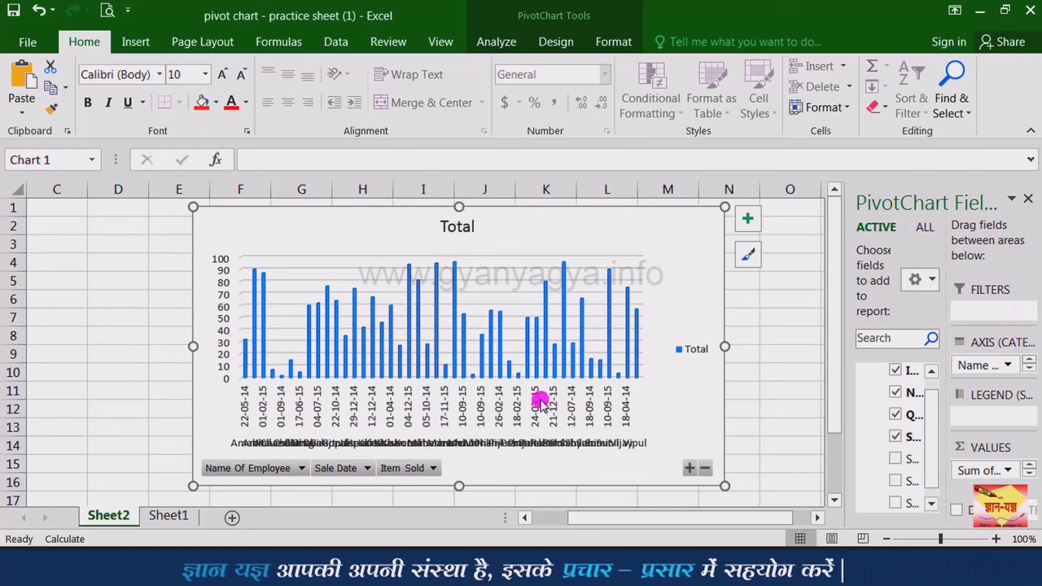
{"action": "left_click", "coordinate": [703, 471]}
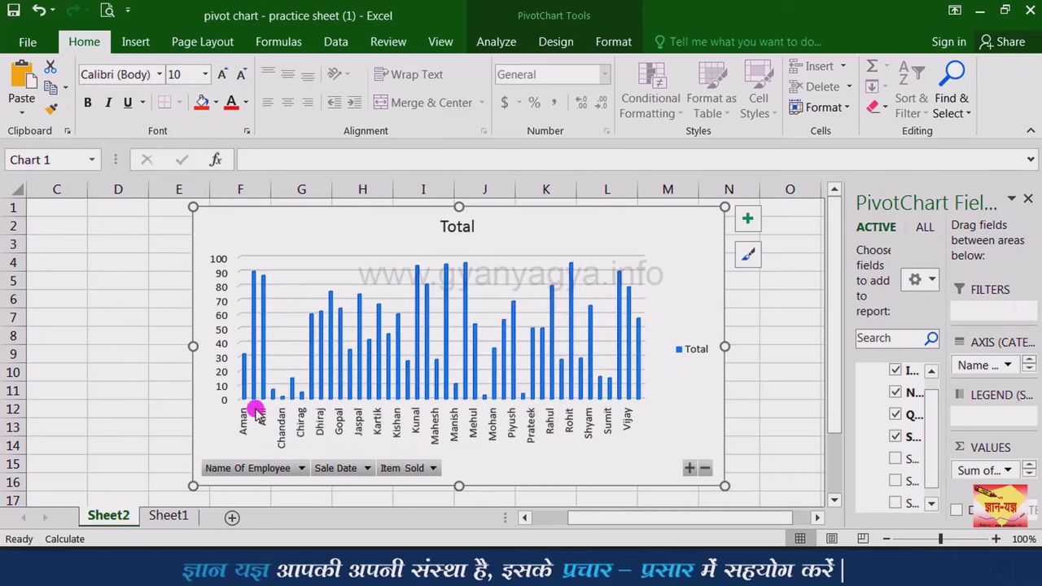
{"action": "left_click", "coordinate": [689, 470]}
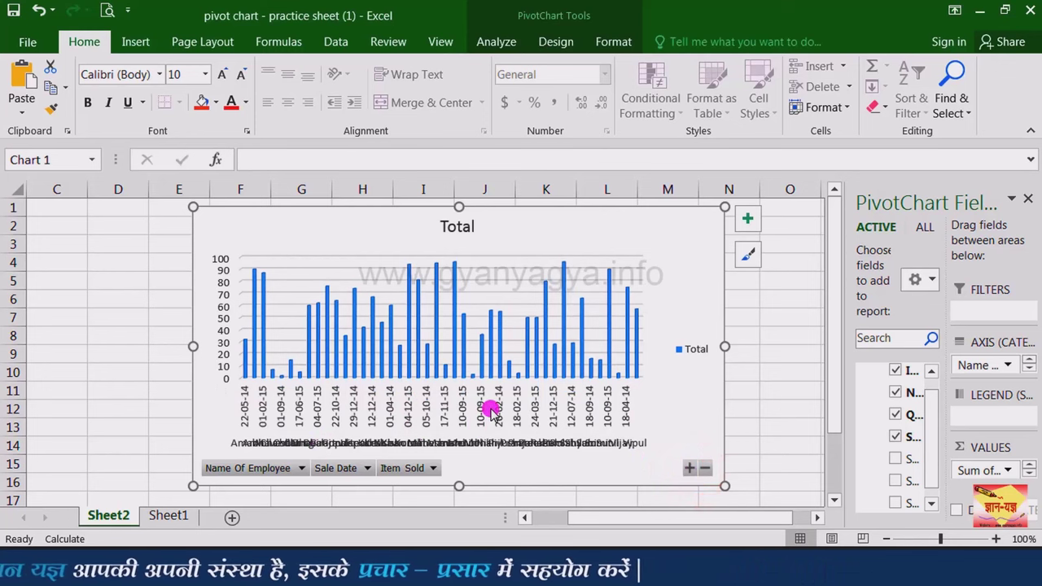
{"action": "left_click", "coordinate": [689, 469]}
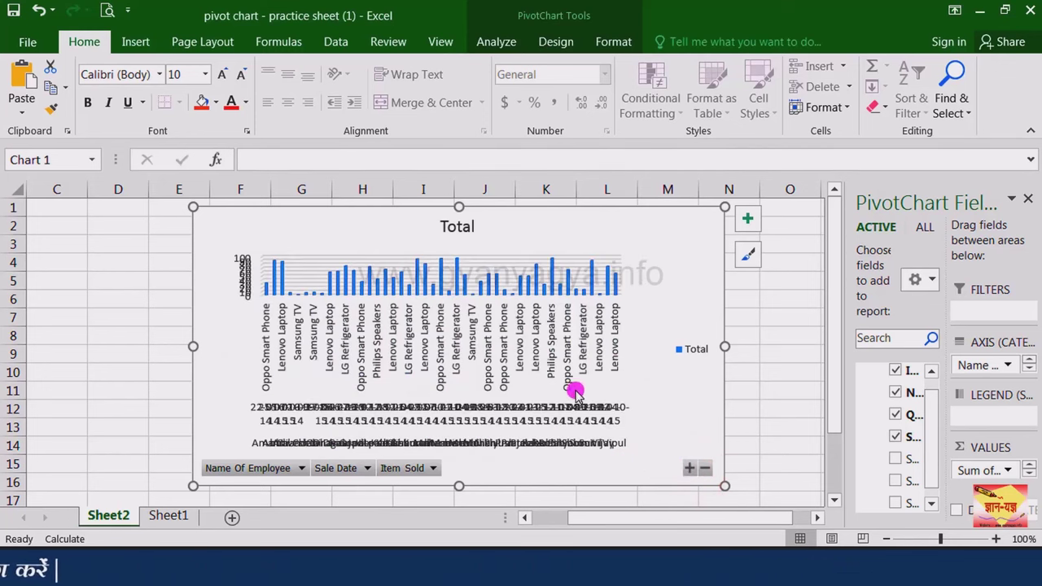
{"action": "left_click", "coordinate": [458, 329]}
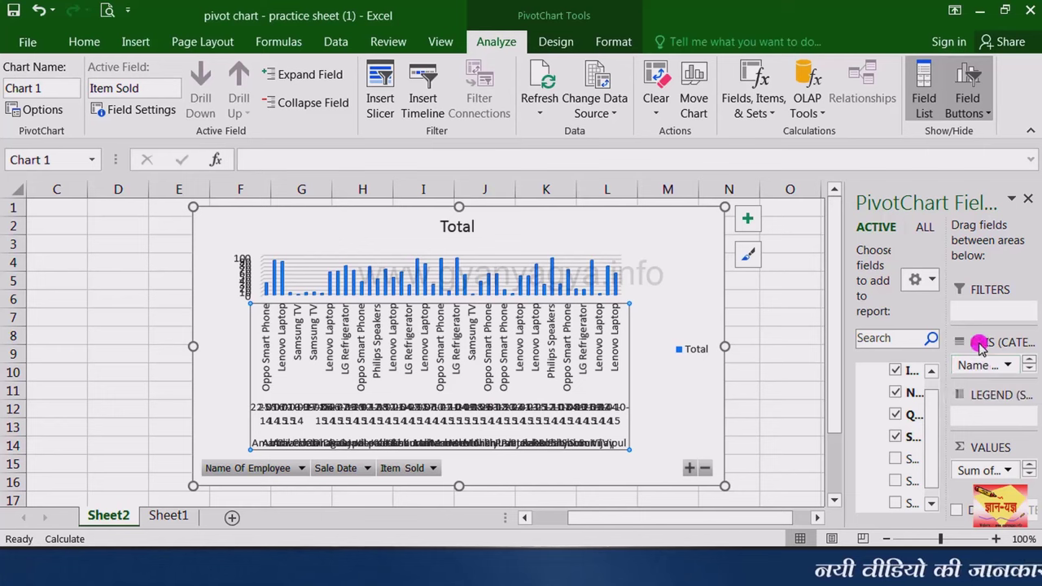
Move Name Of Employee and Sale Date from the Axis area into the Filters area.
{"action": "left_click_drag", "start_coordinate": [976, 366], "coordinate": [983, 315]}
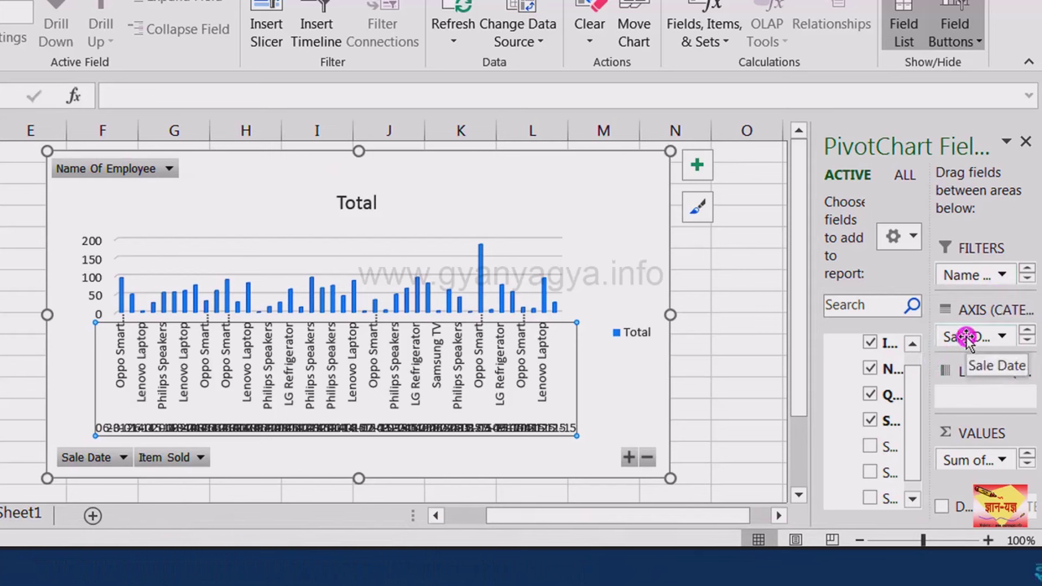
{"action": "left_click_drag", "start_coordinate": [965, 338], "coordinate": [979, 281]}
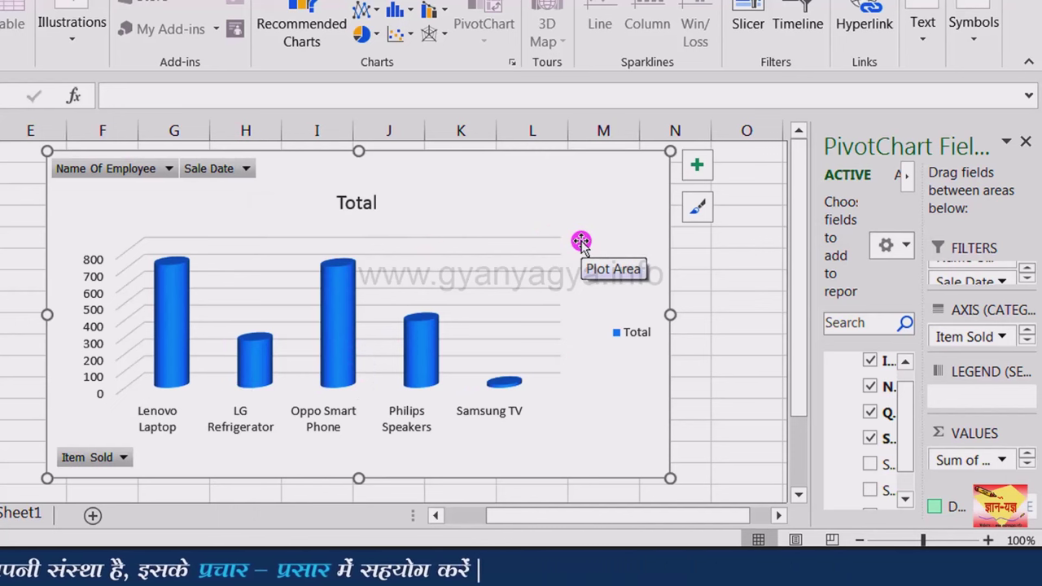
Try Sale Date as the legend, return it to Filters, and make Name Of Employee the legend series.
{"action": "left_click", "coordinate": [1026, 270]}
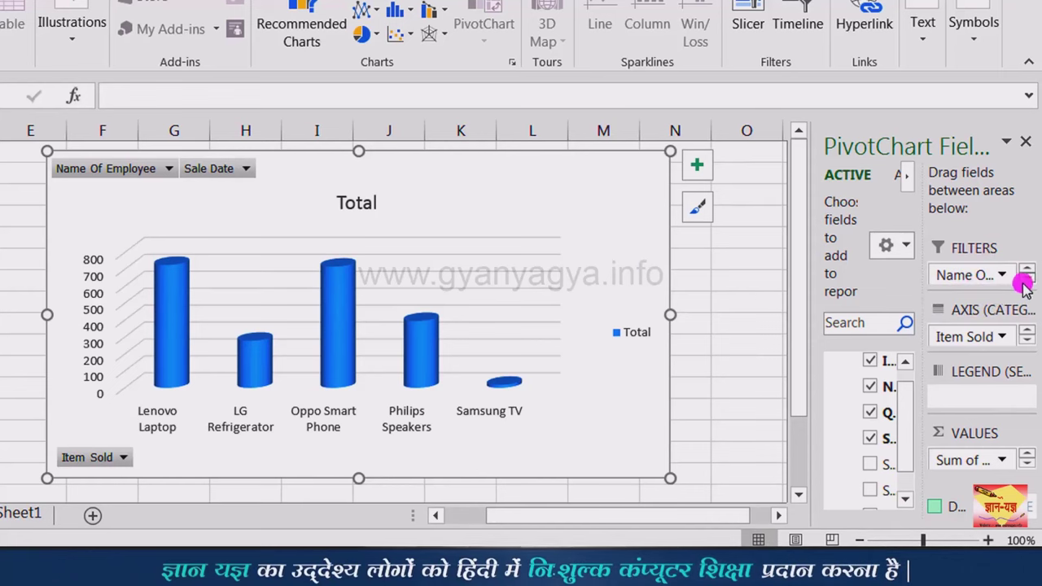
{"action": "left_click_drag", "start_coordinate": [969, 281], "coordinate": [976, 397]}
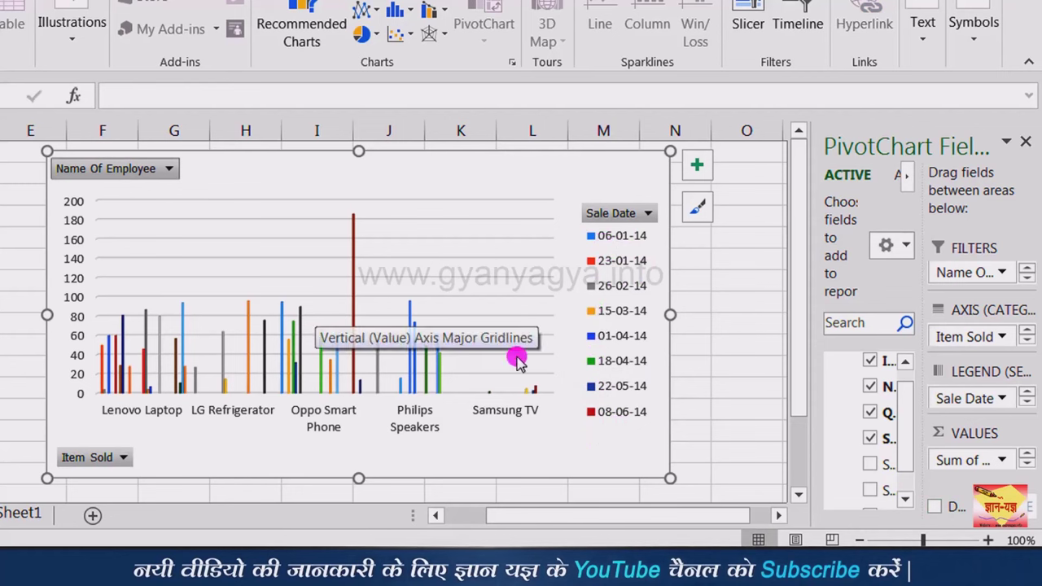
{"action": "left_click_drag", "start_coordinate": [976, 398], "coordinate": [978, 364]}
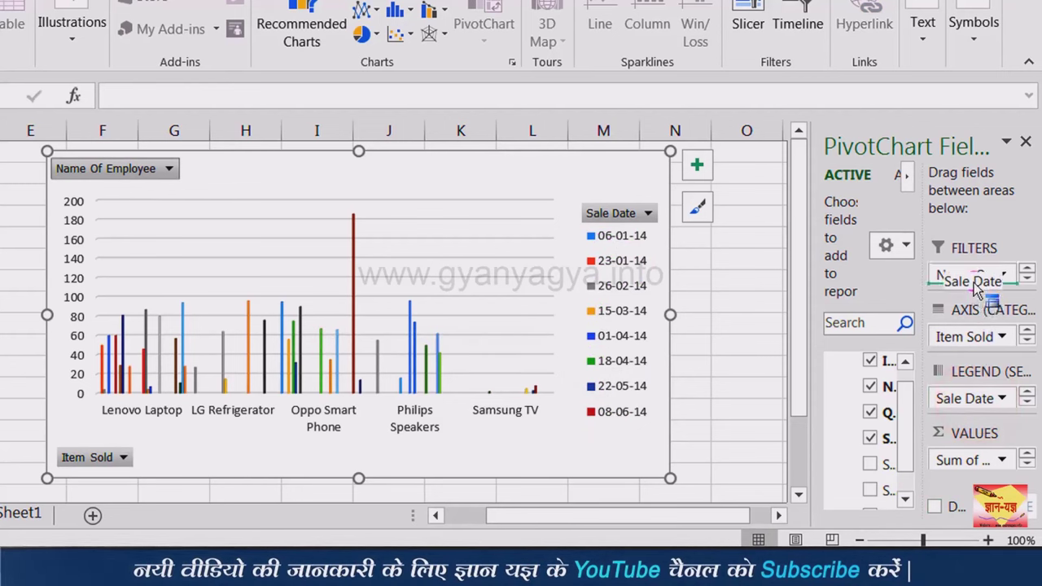
{"action": "left_click_drag", "start_coordinate": [976, 285], "coordinate": [975, 281]}
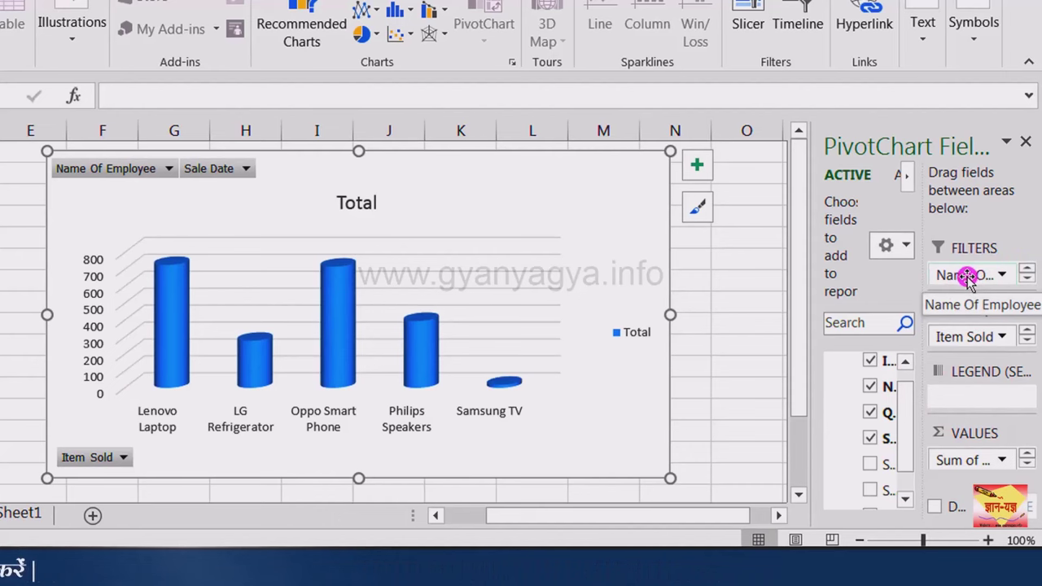
{"action": "left_click_drag", "start_coordinate": [966, 276], "coordinate": [987, 411]}
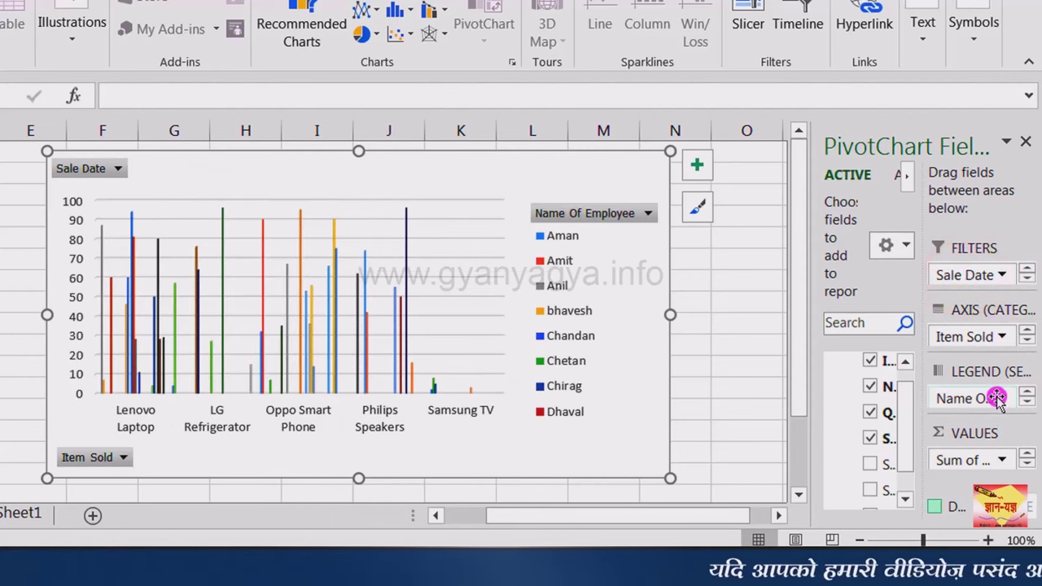
{"action": "left_click", "coordinate": [962, 277]}
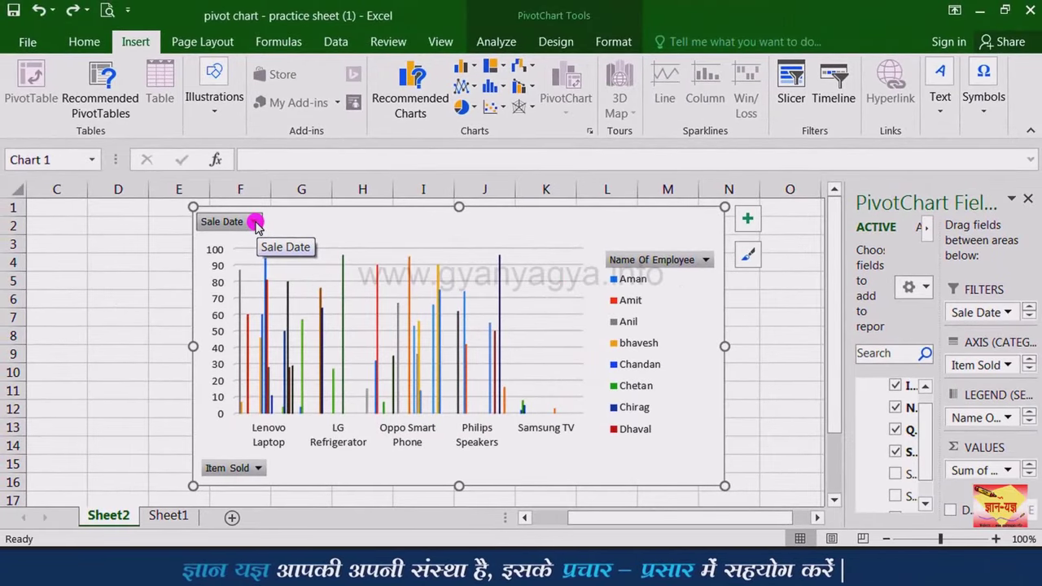
Filter the chart's Sale Date to 10-Sep-15 only.
{"action": "left_click", "coordinate": [255, 223]}
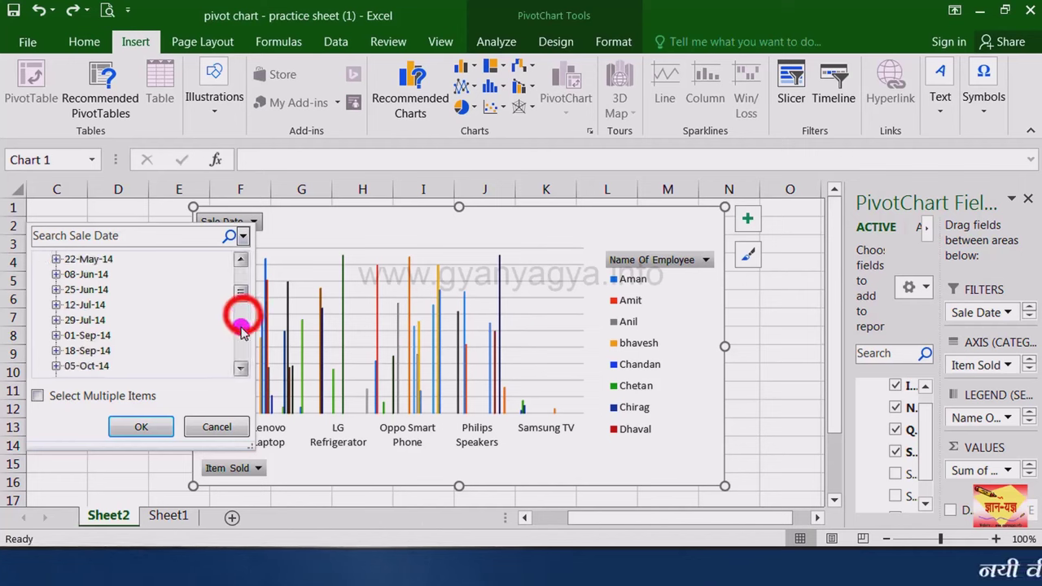
{"action": "left_click_drag", "start_coordinate": [240, 330], "coordinate": [241, 344]}
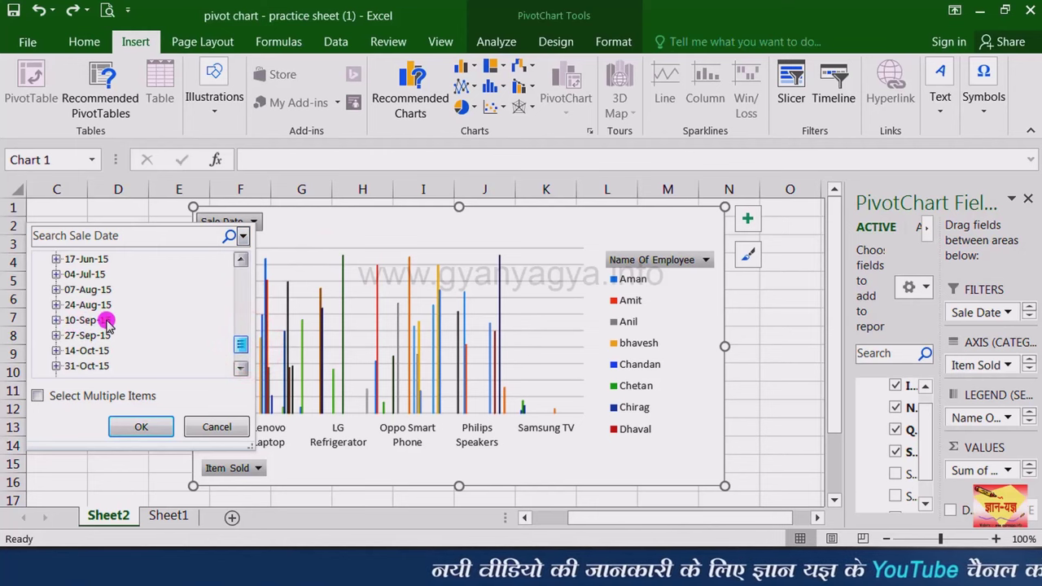
{"action": "left_click", "coordinate": [104, 321]}
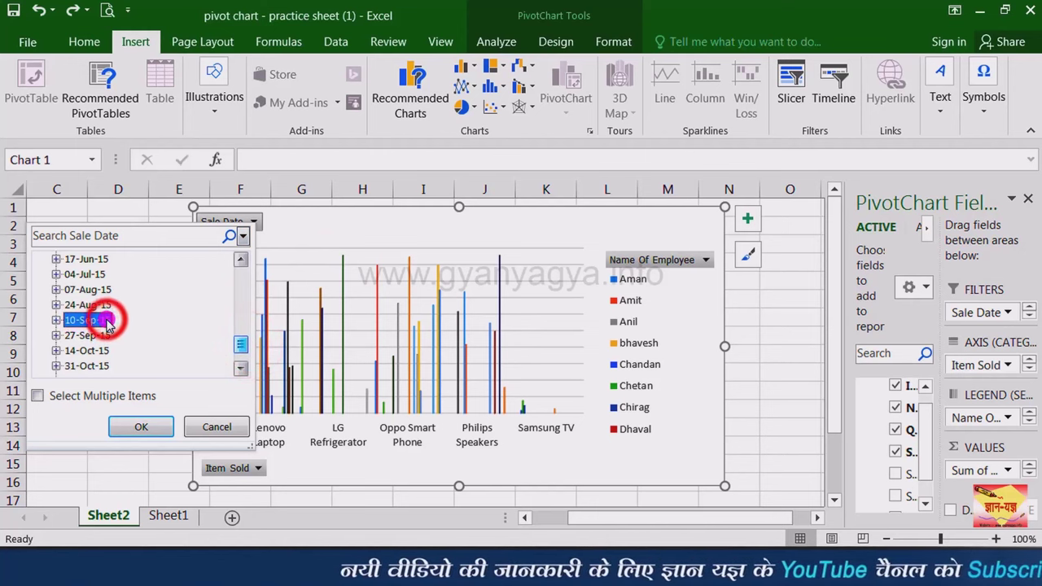
{"action": "left_click", "coordinate": [154, 426]}
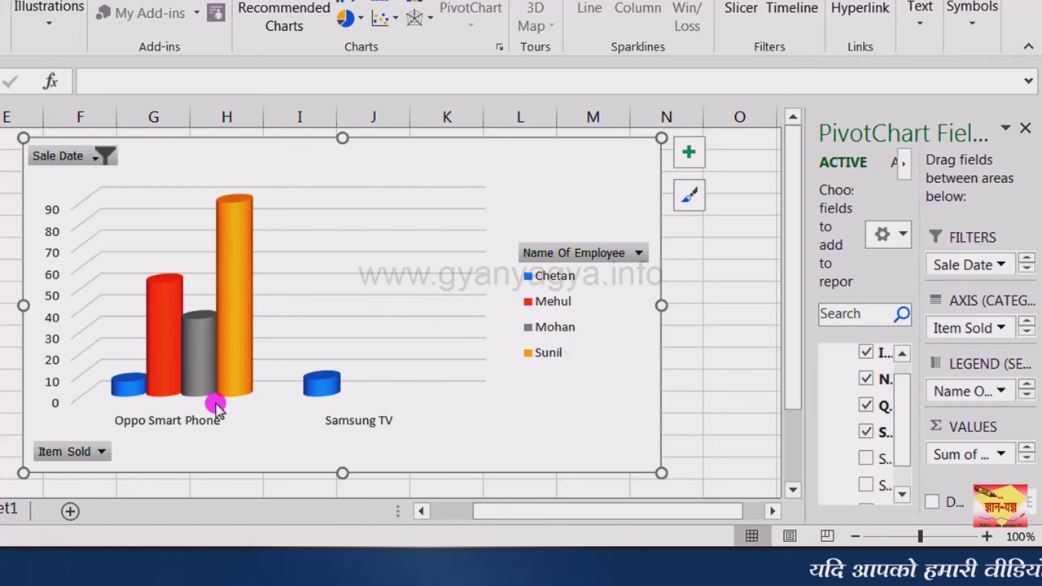
{"action": "mouse_move", "coordinate": [318, 395]}
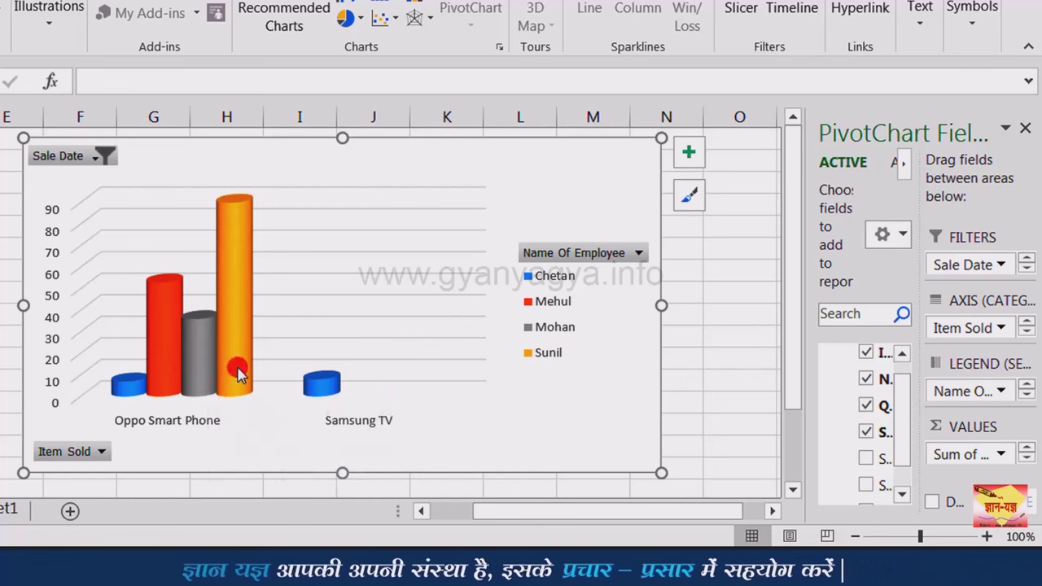
{"action": "mouse_move", "coordinate": [239, 373]}
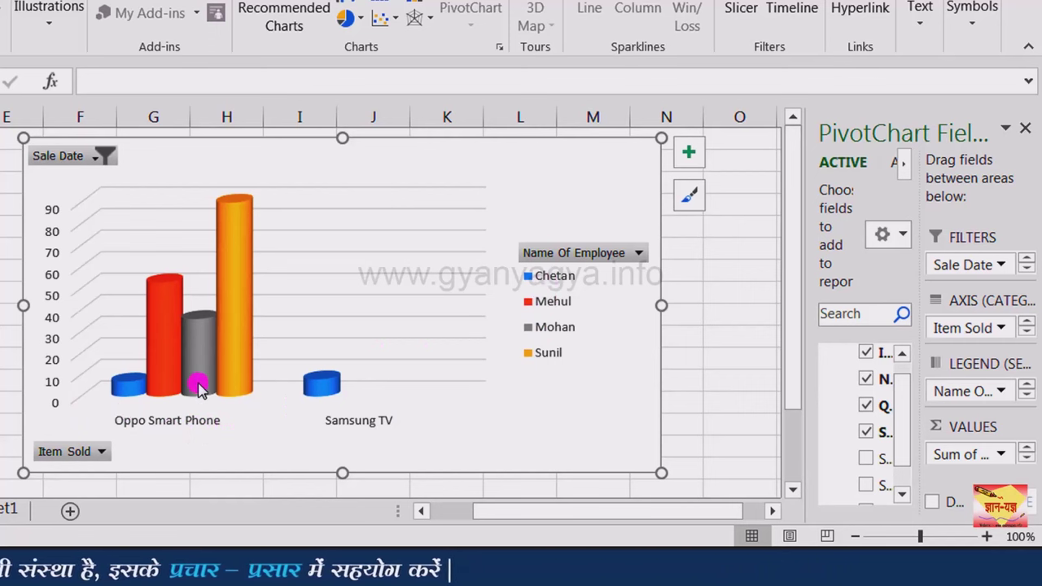
{"action": "mouse_move", "coordinate": [200, 383]}
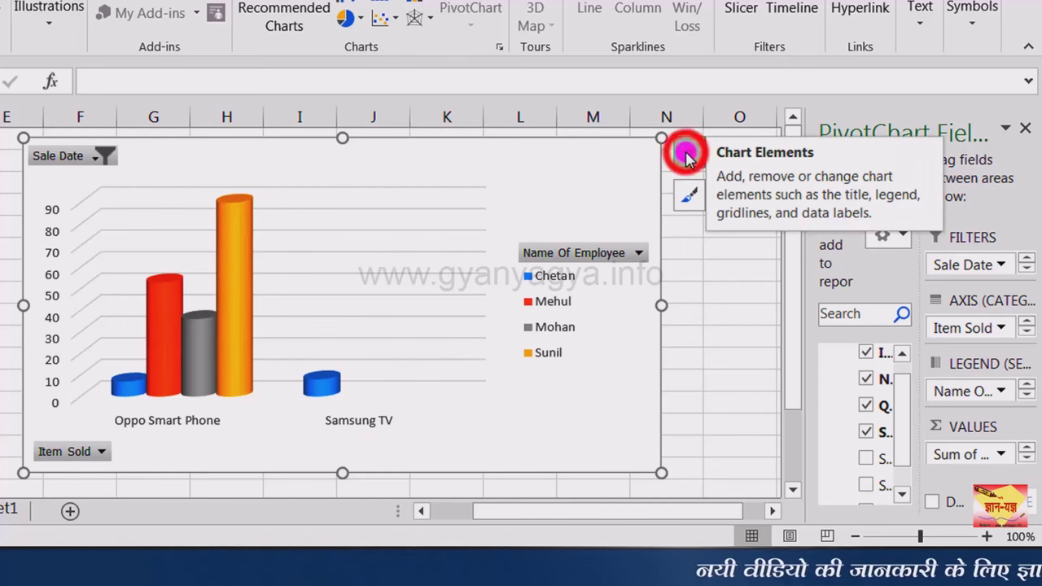
Toggle the chart's Axes off and back on in Chart Elements.
{"action": "left_click", "coordinate": [686, 155]}
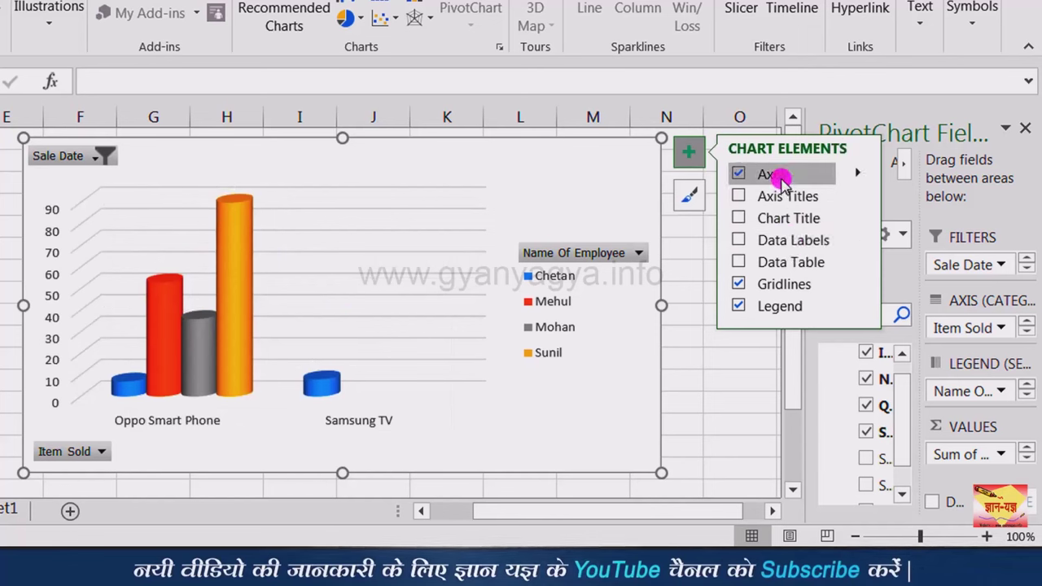
{"action": "left_click", "coordinate": [736, 173]}
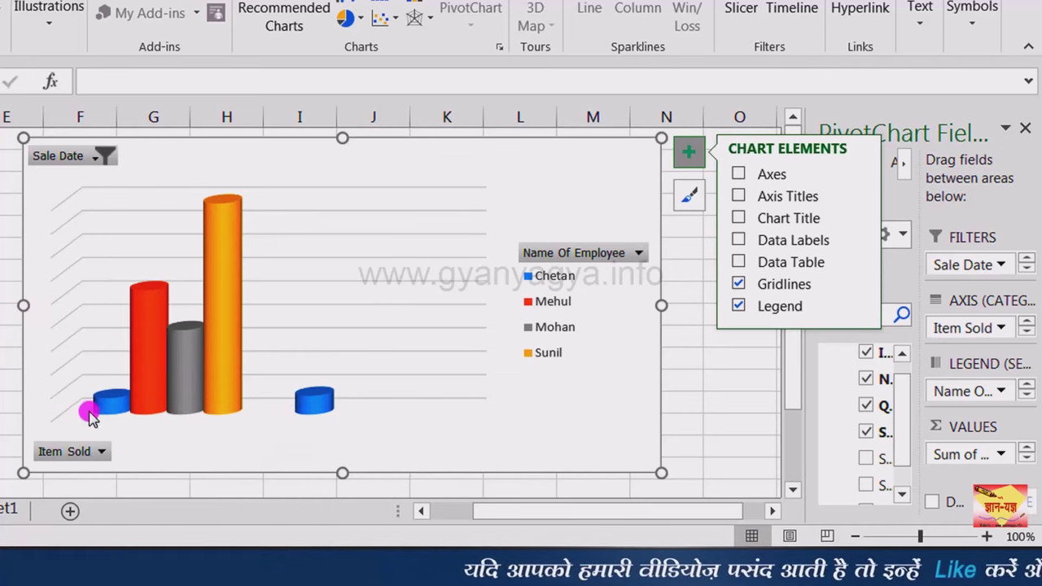
{"action": "left_click", "coordinate": [738, 174]}
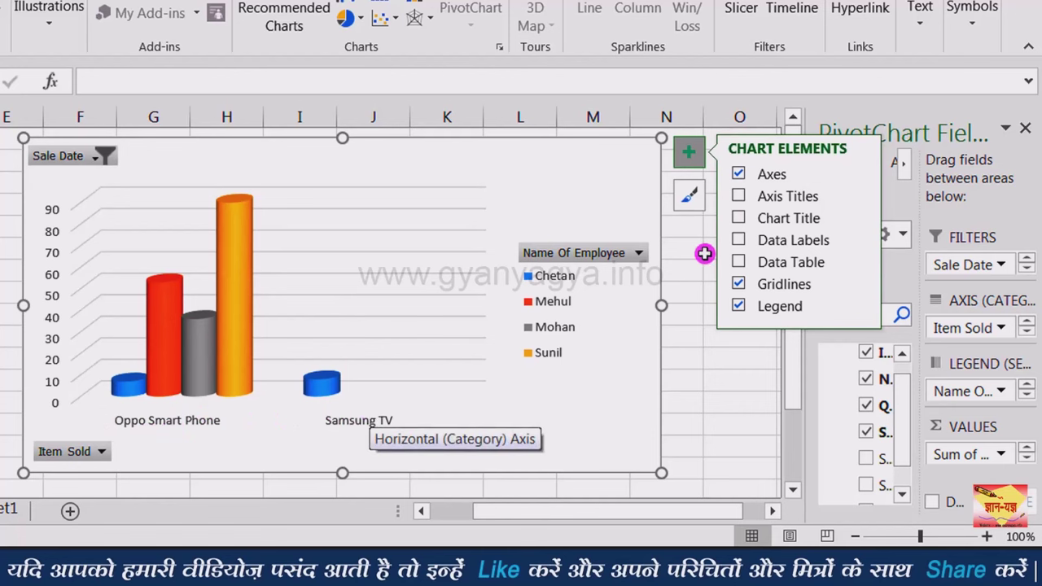
Turn on Axis Titles so both chart axes get placeholder titles.
{"action": "left_click", "coordinate": [816, 199]}
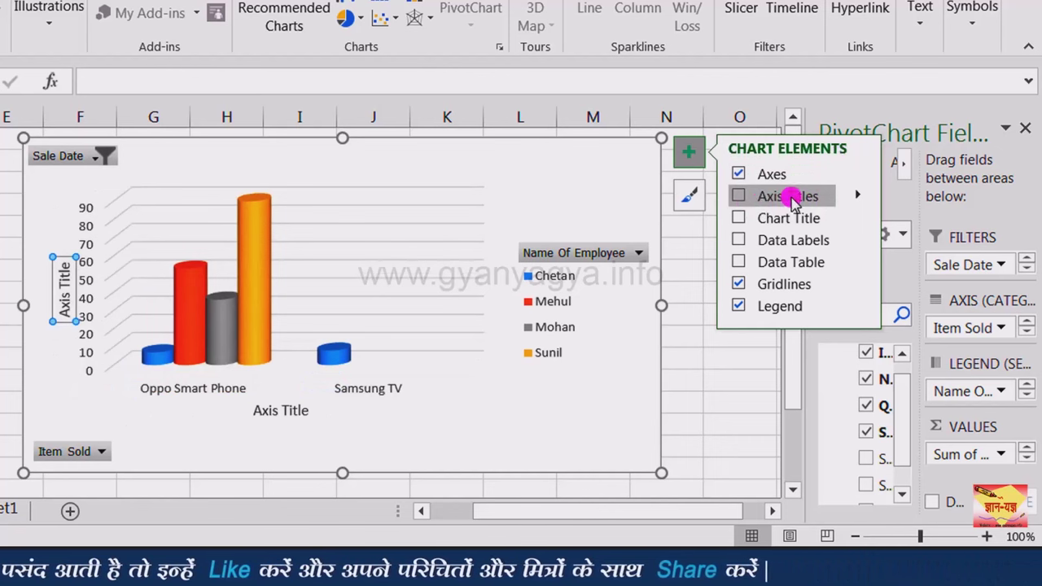
{"action": "left_click", "coordinate": [736, 196]}
{"action": "left_click", "coordinate": [739, 197]}
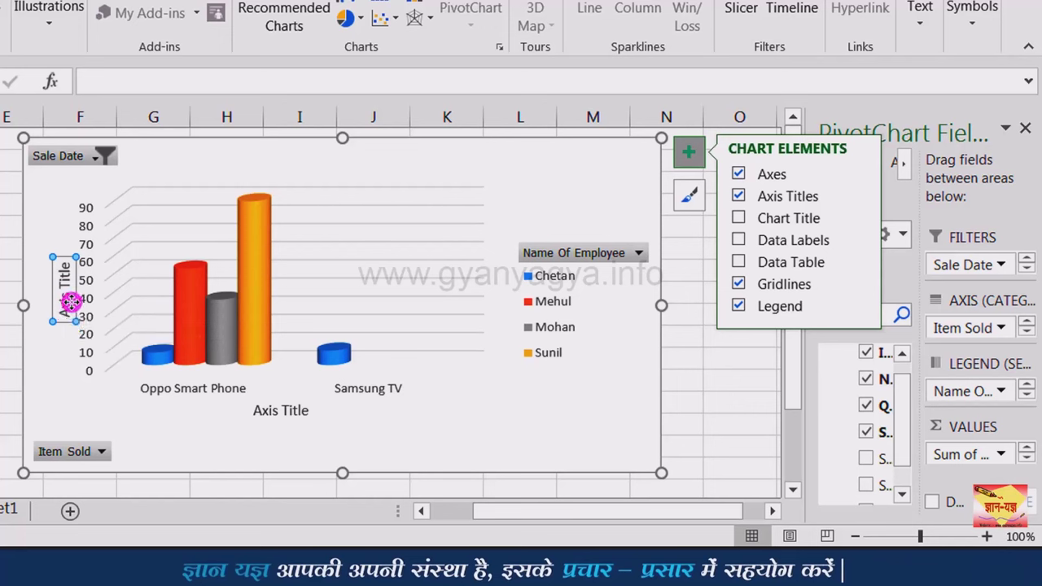
Replace the vertical axis title placeholder with 'Sales', then select the horizontal axis title.
{"action": "left_click", "coordinate": [64, 284]}
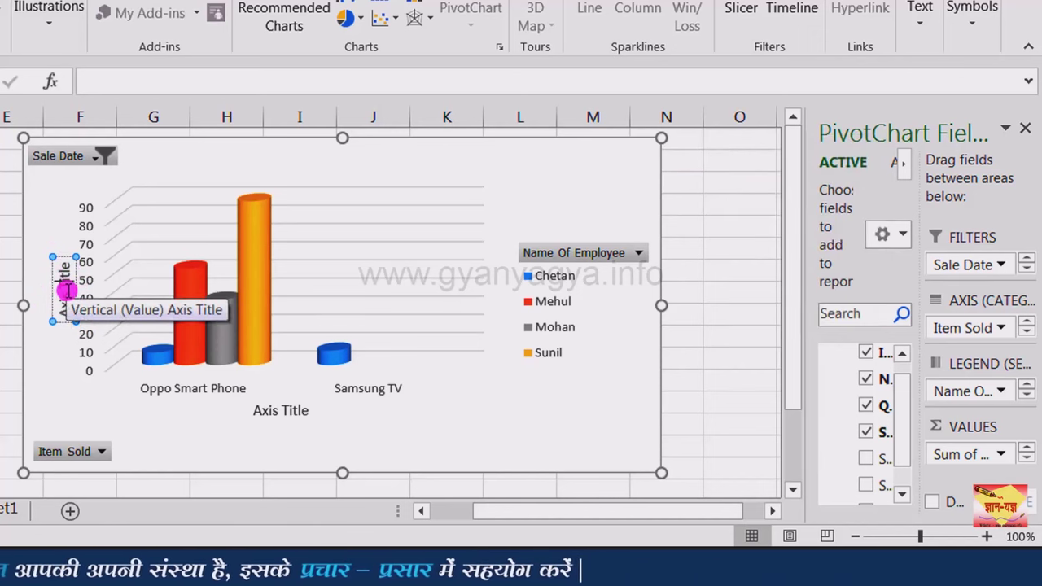
{"action": "left_click", "coordinate": [65, 291]}
{"action": "key", "text": "ctrl+a"}
{"action": "key", "text": "BackSpace"}
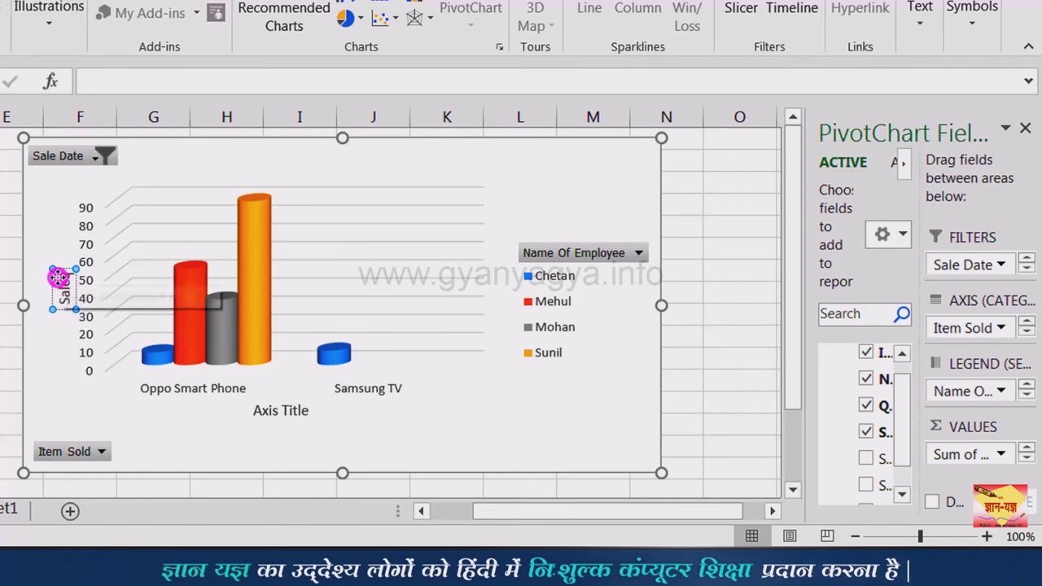
{"action": "left_click", "coordinate": [301, 412]}
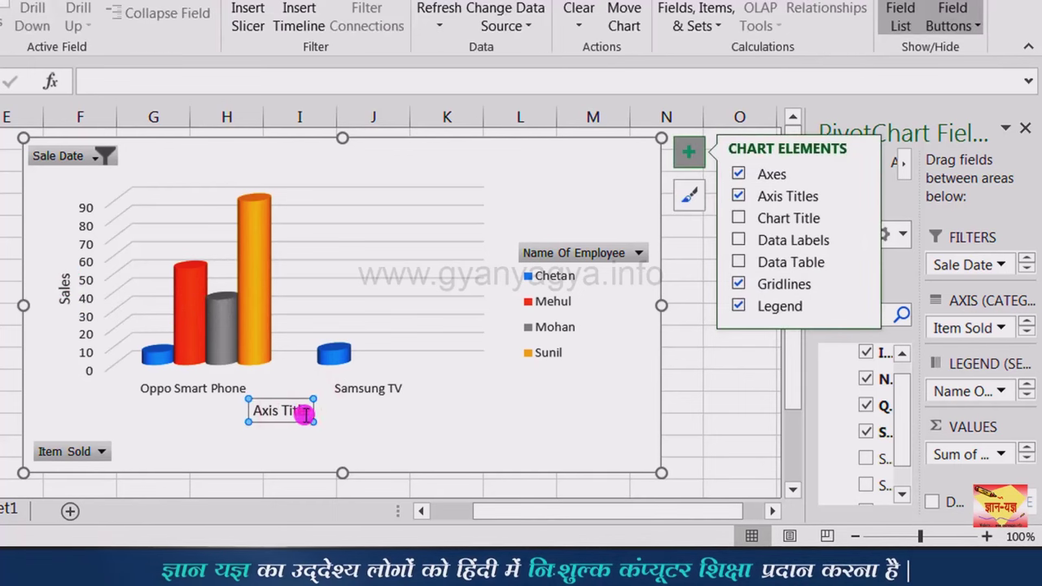
{"action": "double_click", "coordinate": [304, 413]}
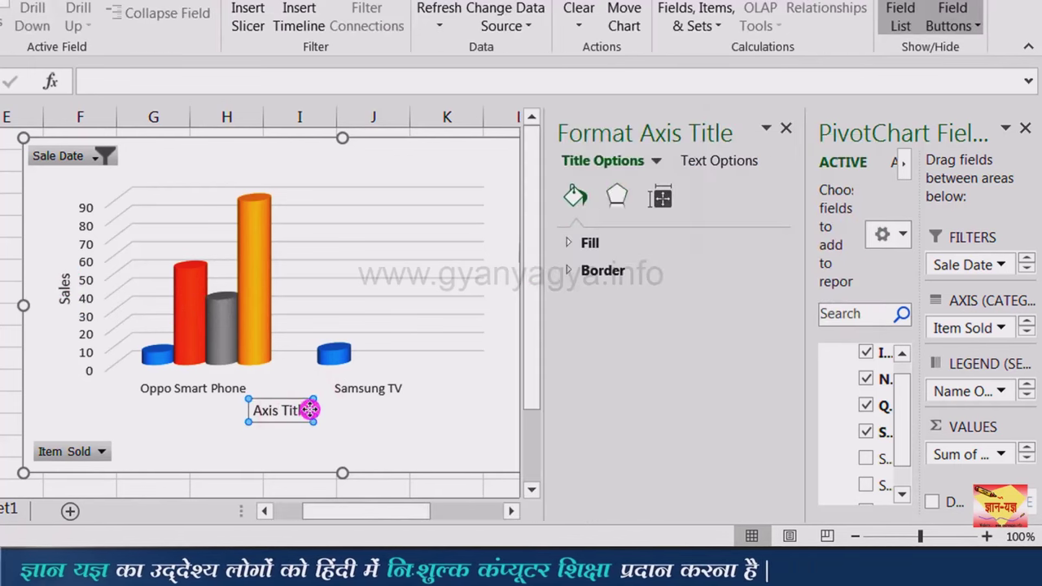
Rename the horizontal axis title to 'Product'.
{"action": "left_click", "coordinate": [782, 134]}
{"action": "double_click", "coordinate": [300, 410]}
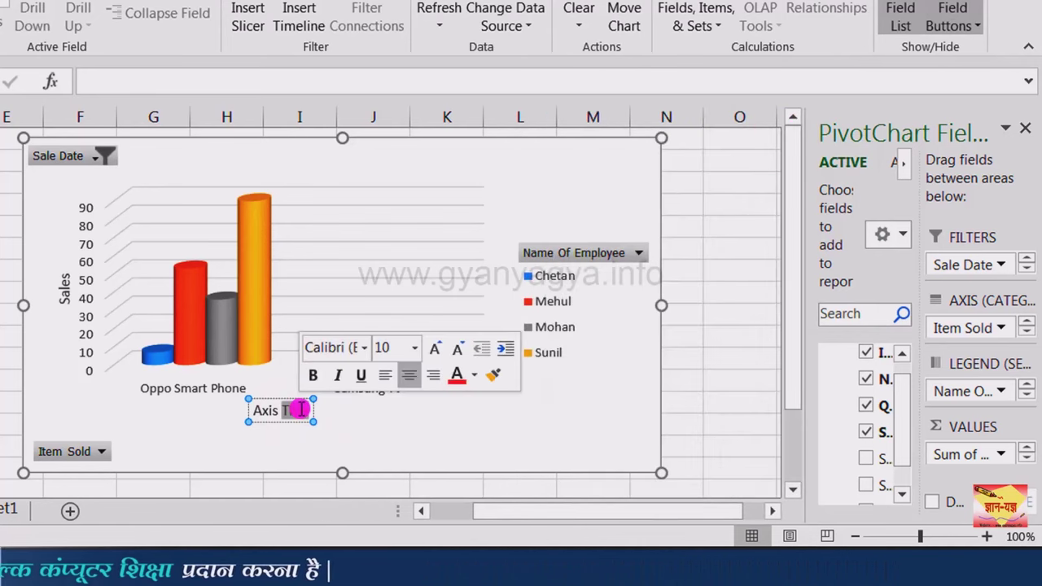
{"action": "key", "text": "BackSpace"}
{"action": "key", "text": "BackSpace"}
{"action": "key", "text": "BackSpace"}
{"action": "type", "text": "Prod"}
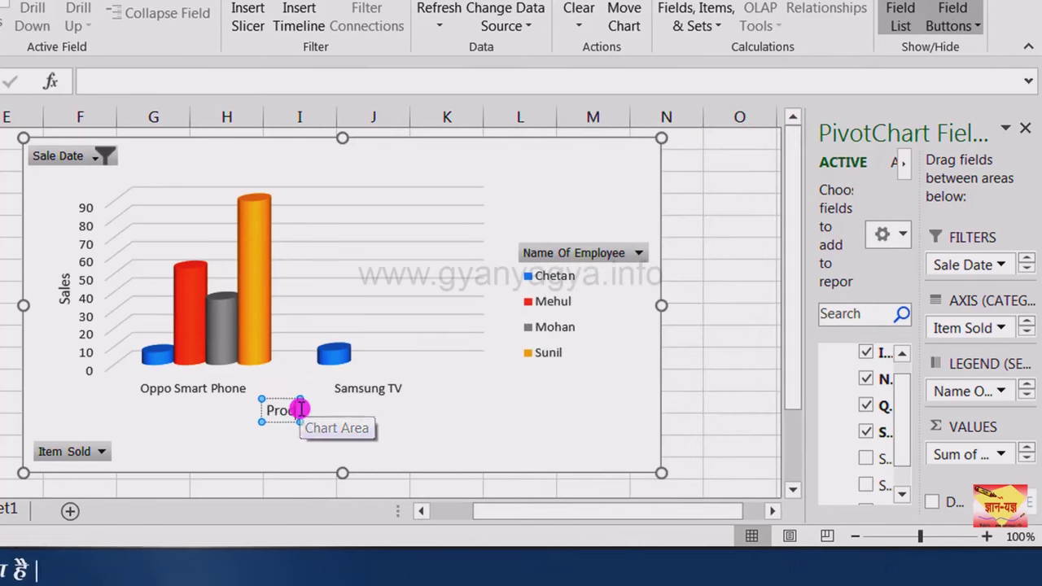
{"action": "type", "text": "u"}
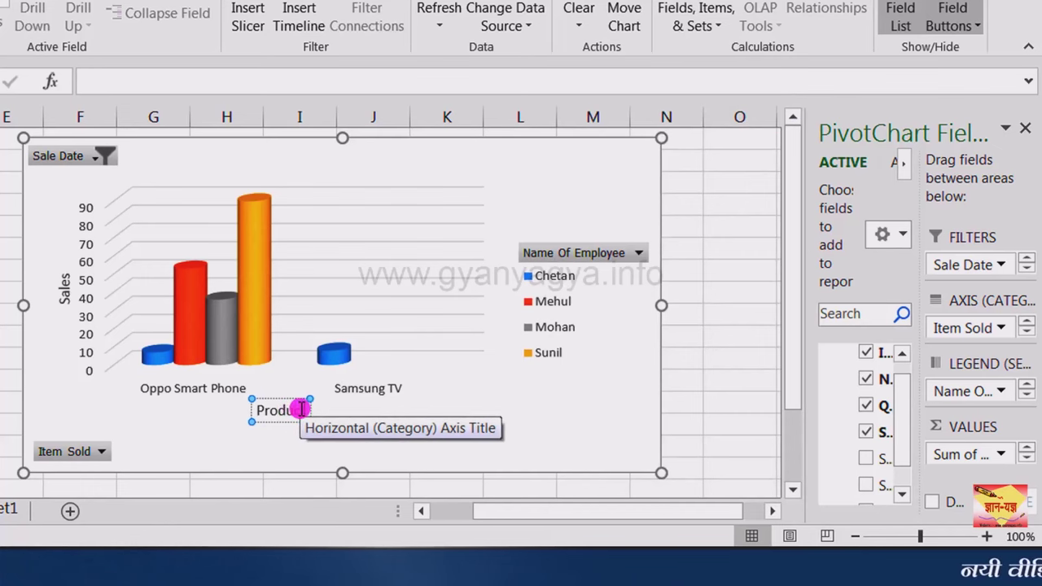
{"action": "type", "text": "ct"}
{"action": "left_click", "coordinate": [345, 416]}
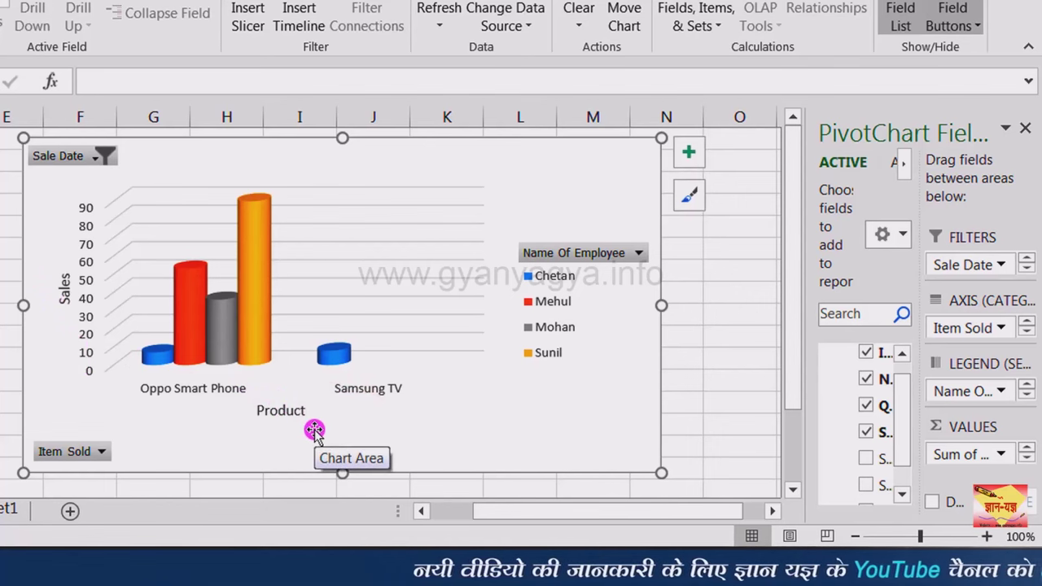
{"action": "left_click", "coordinate": [688, 153]}
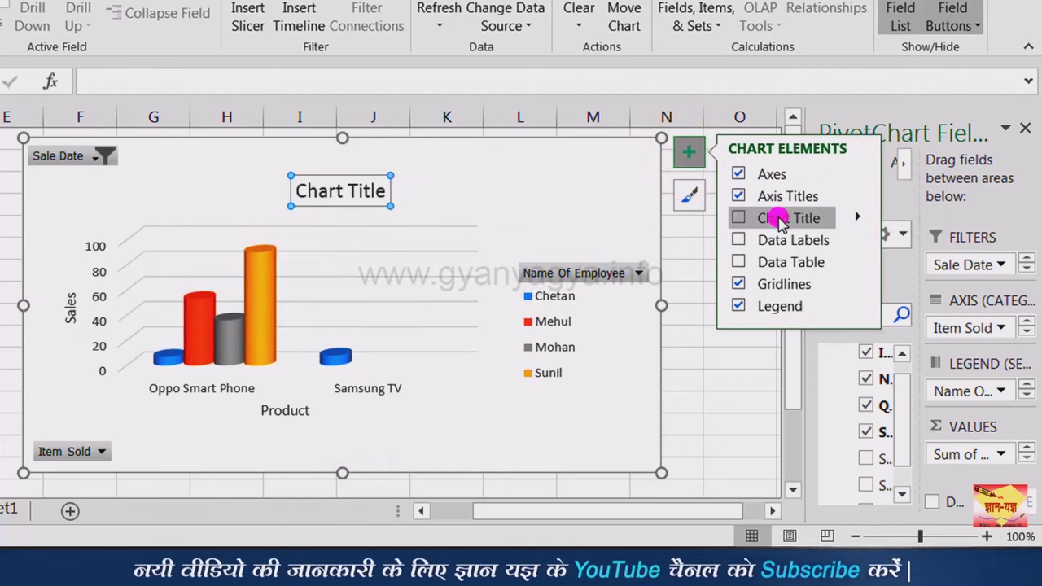
Add a chart title reading 'Sales Chart of Electronic Showroom'.
{"action": "left_click", "coordinate": [738, 218]}
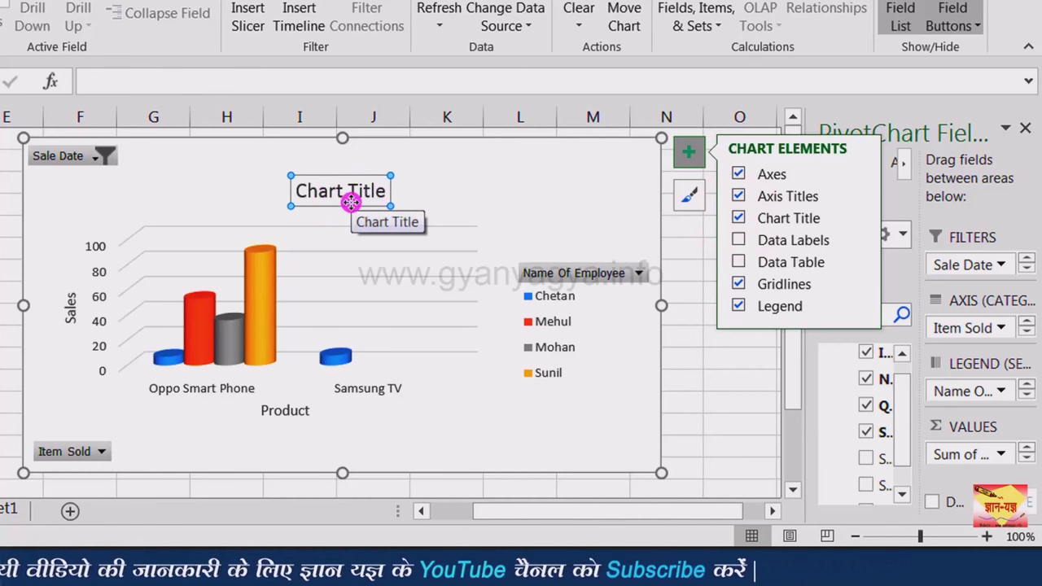
{"action": "left_click", "coordinate": [383, 189]}
{"action": "left_click_drag", "start_coordinate": [383, 190], "coordinate": [318, 193]}
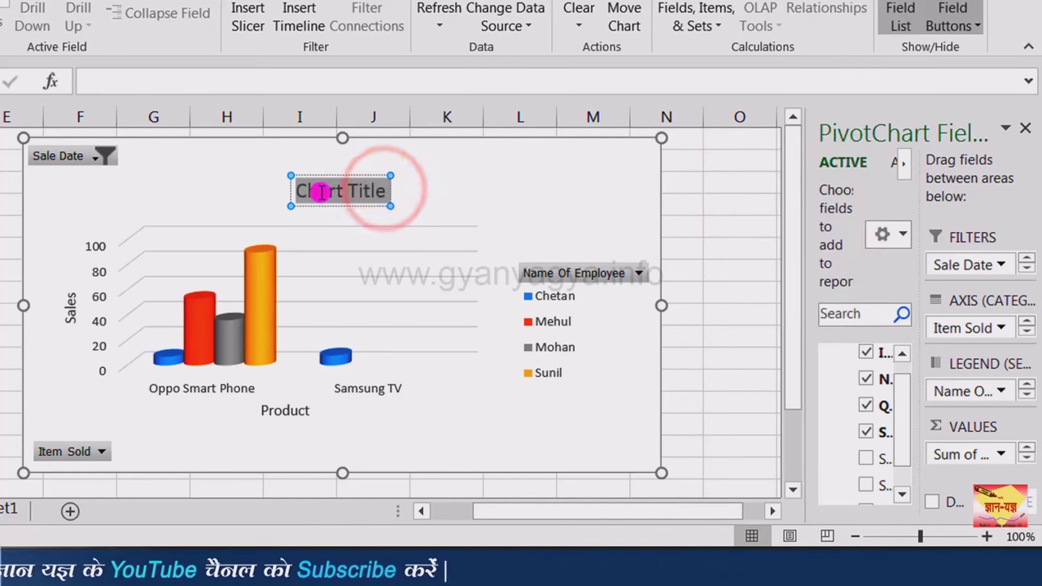
{"action": "type", "text": "Sales Ch"}
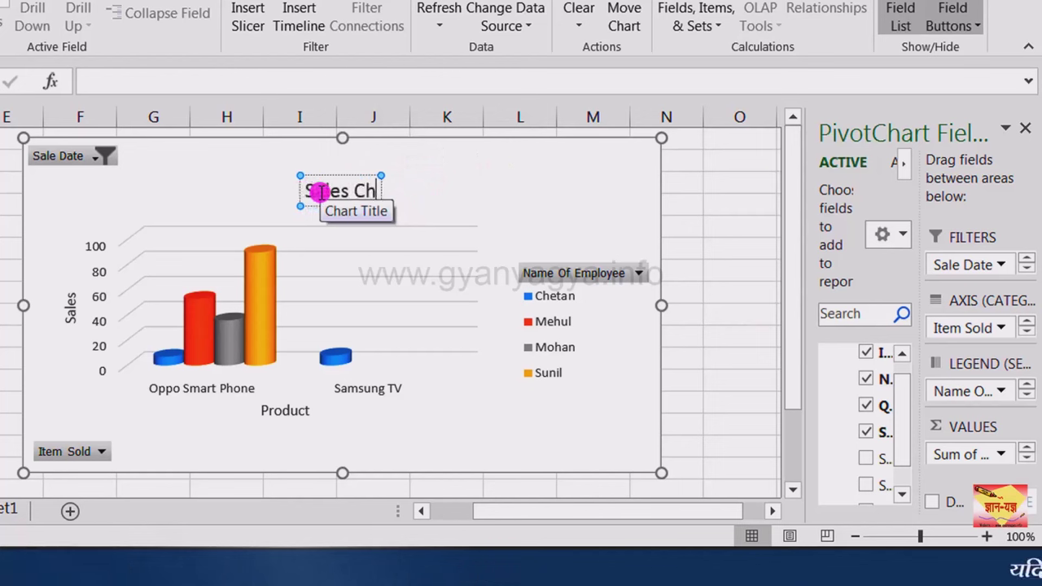
{"action": "type", "text": "art"}
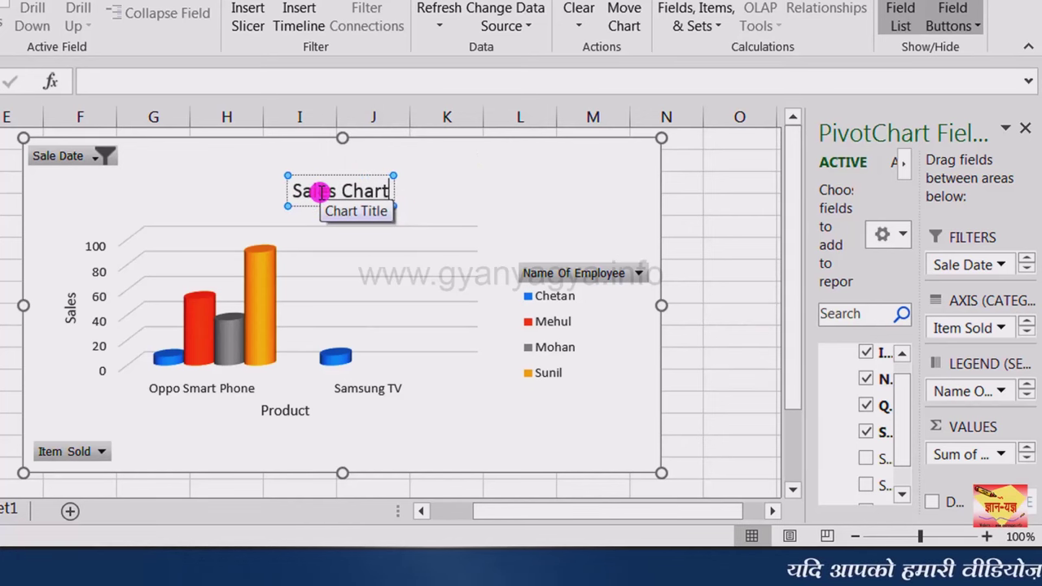
{"action": "type", "text": " of Elec"}
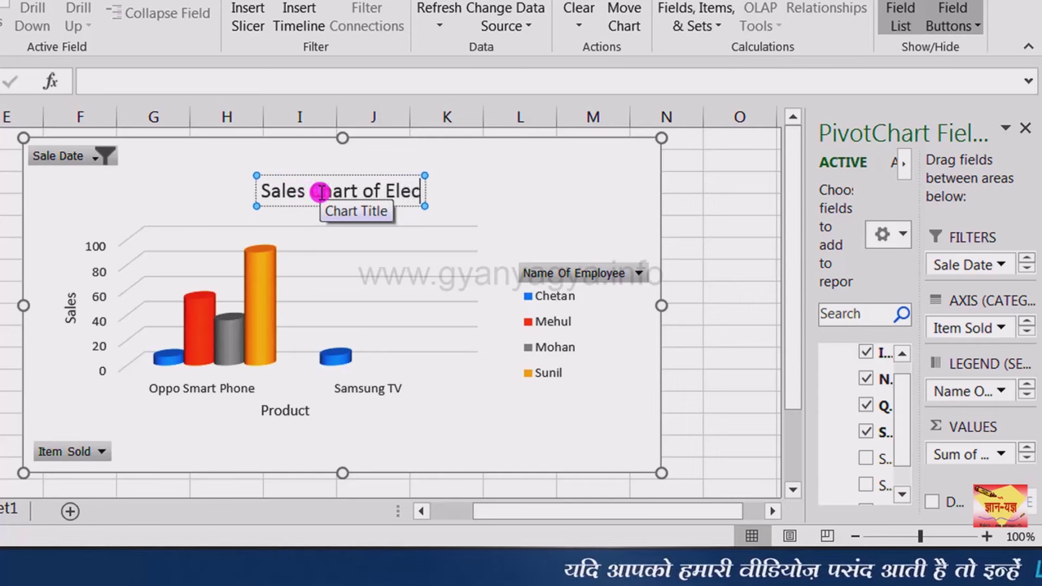
{"action": "type", "text": "tronic Showroom"}
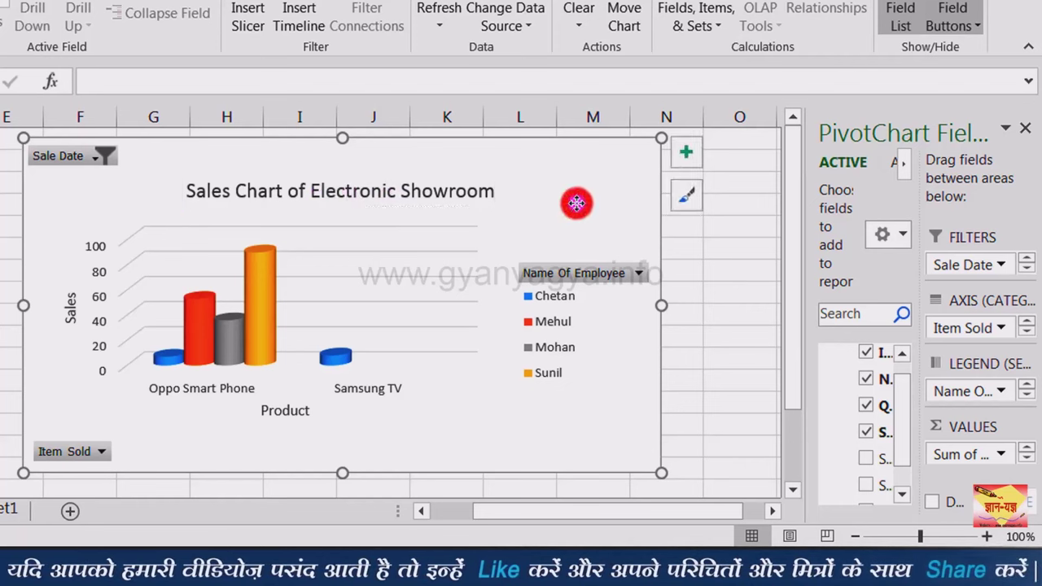
{"action": "left_click", "coordinate": [686, 151]}
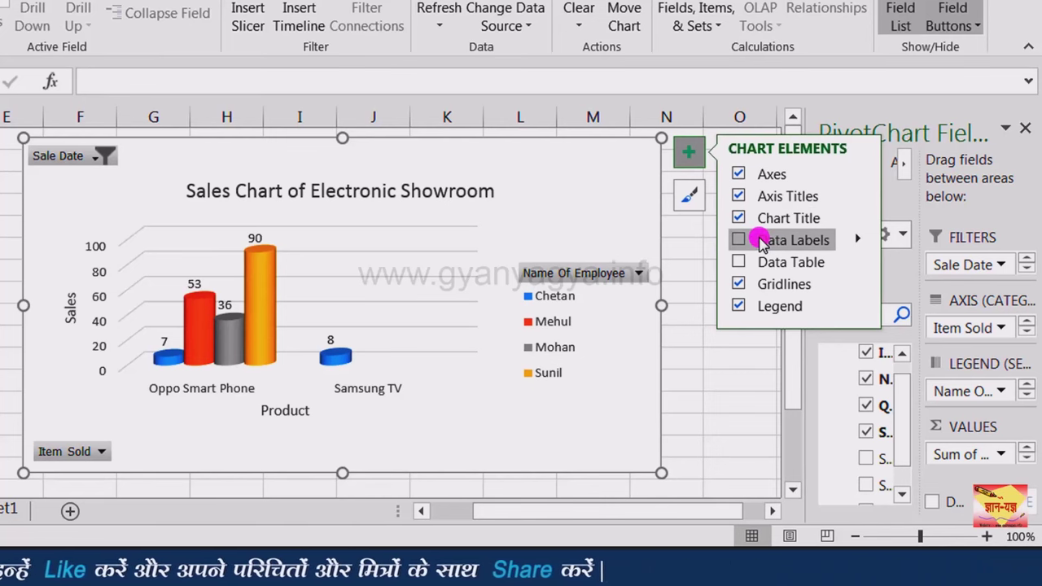
Turn on Data Labels for the cylinders and add a Data Table beneath the chart.
{"action": "left_click", "coordinate": [737, 241]}
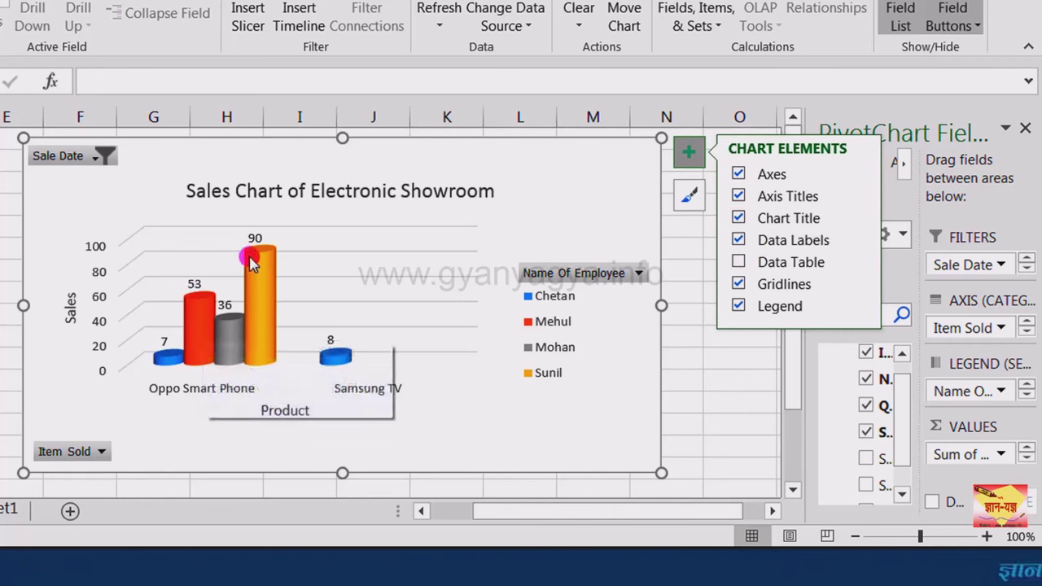
{"action": "mouse_move", "coordinate": [257, 252]}
{"action": "mouse_move", "coordinate": [342, 362]}
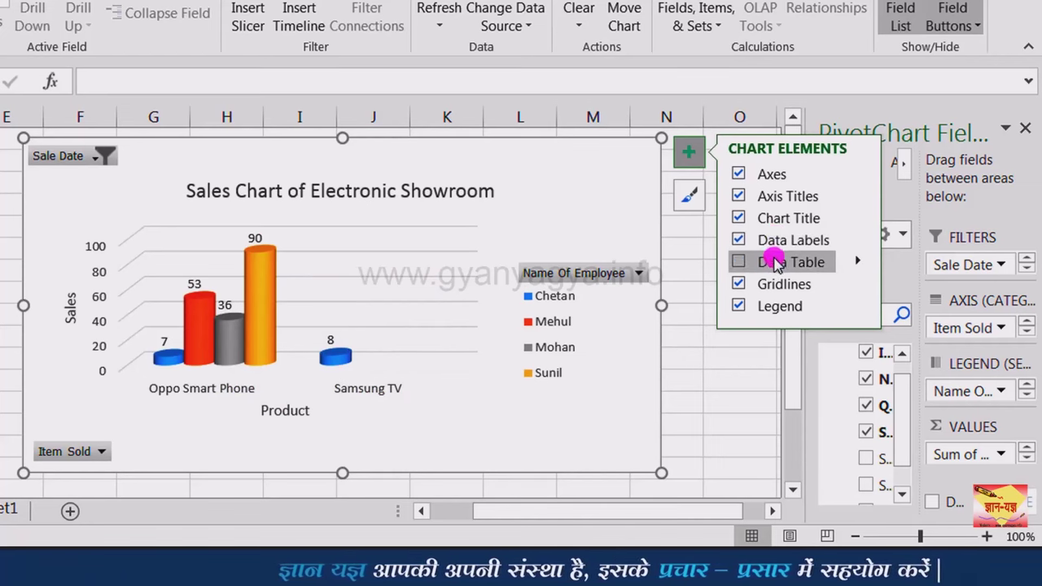
{"action": "left_click", "coordinate": [741, 261]}
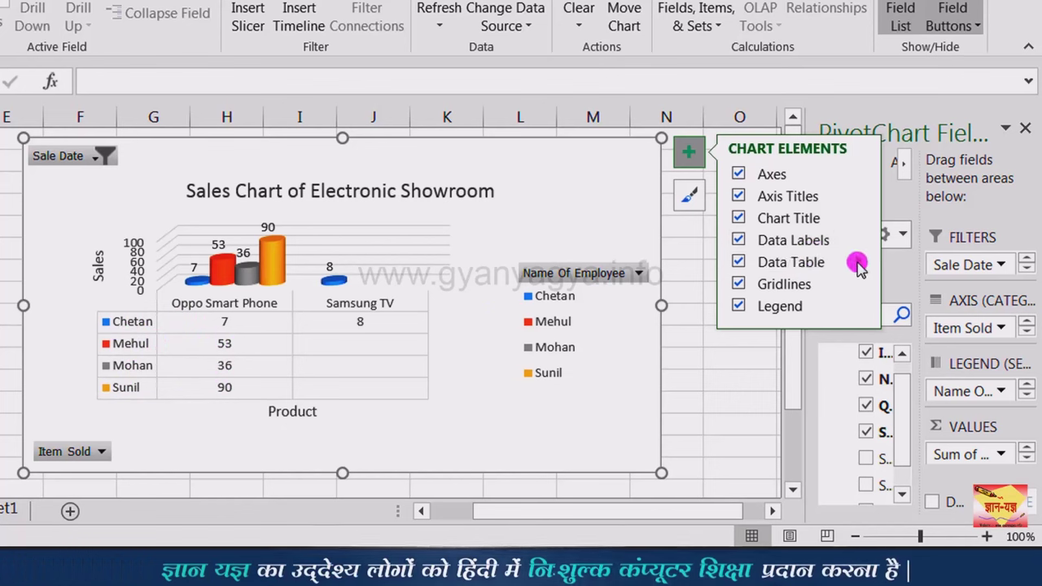
Review the Data Table options and change the chart's Gridlines setting in Chart Elements.
{"action": "left_click", "coordinate": [856, 265]}
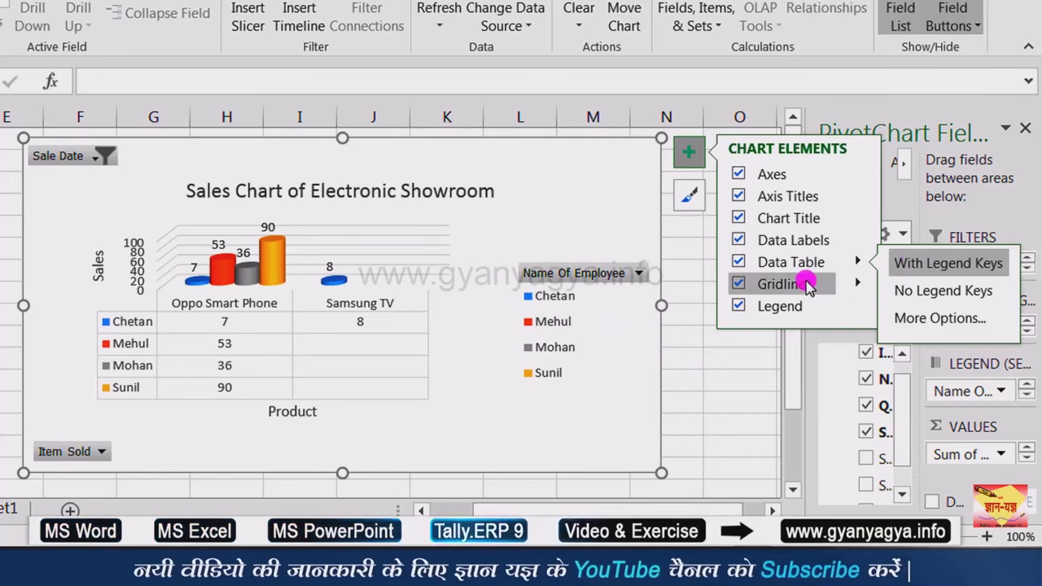
{"action": "left_click", "coordinate": [738, 286]}
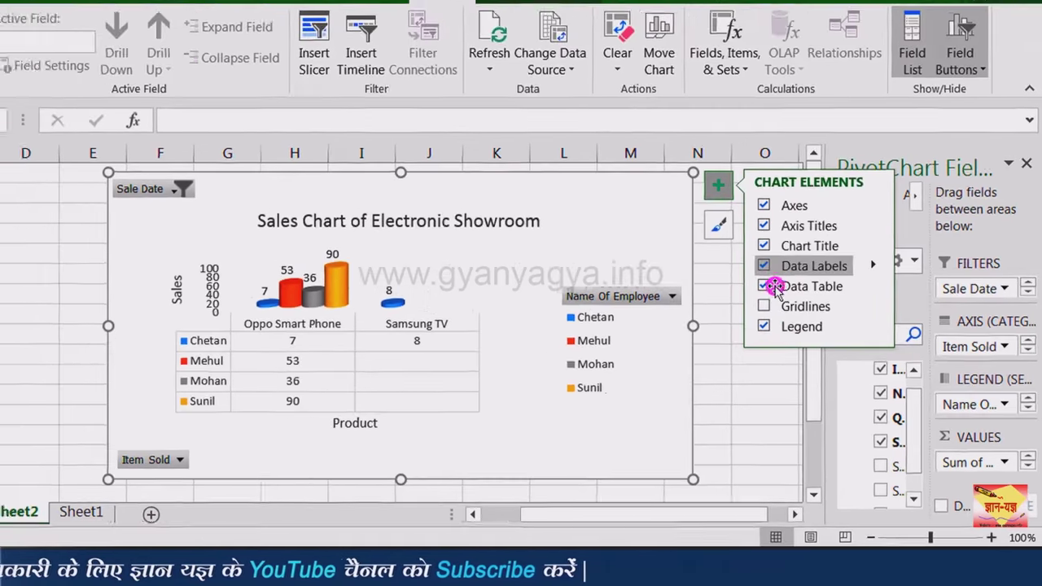
{"action": "left_click", "coordinate": [766, 309]}
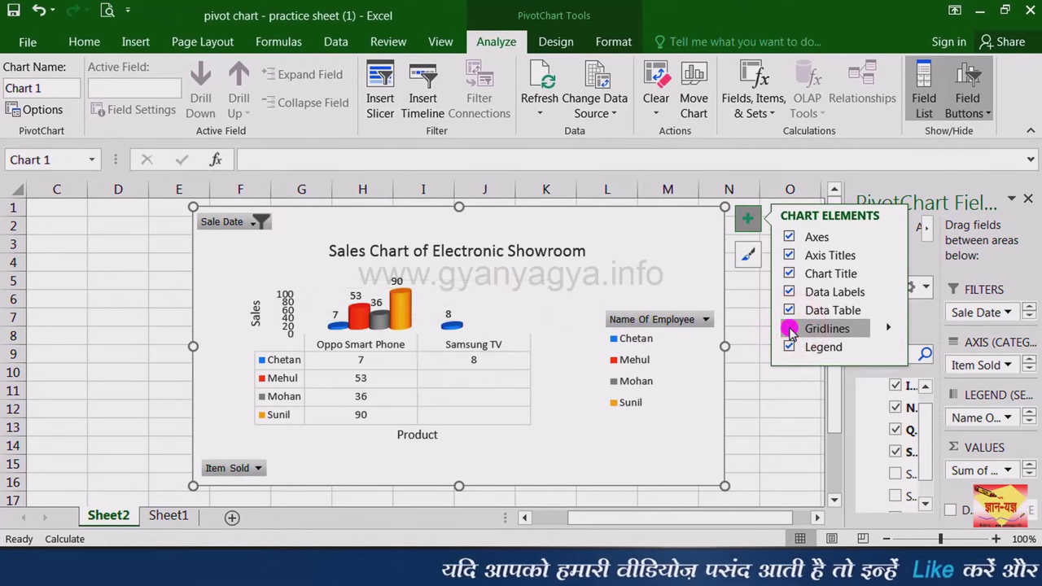
Switch chart gridlines to primary major vertical and primary minor horizontal, removing major horizontal.
{"action": "left_click", "coordinate": [790, 329]}
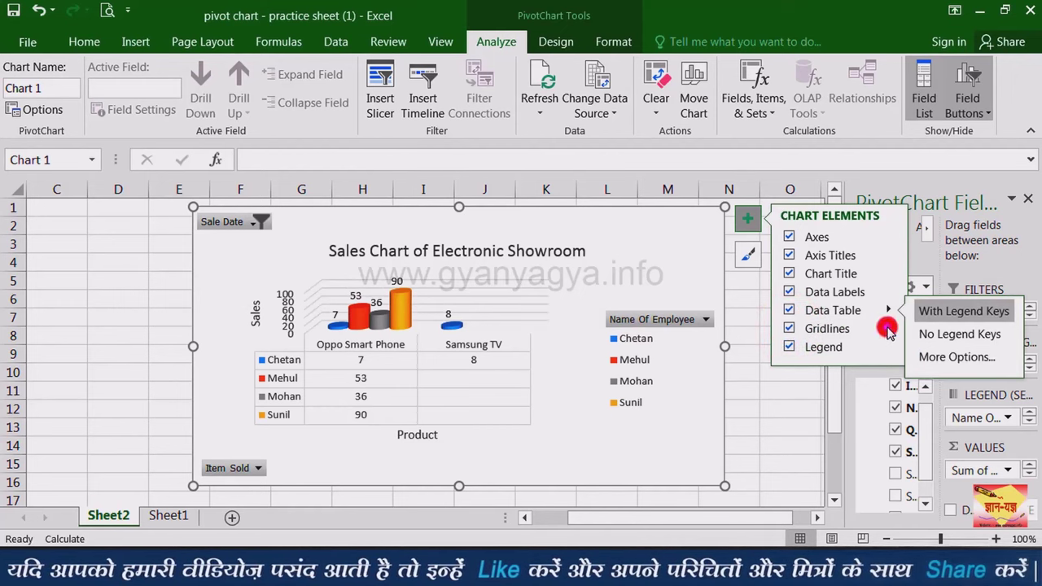
{"action": "left_click", "coordinate": [887, 329]}
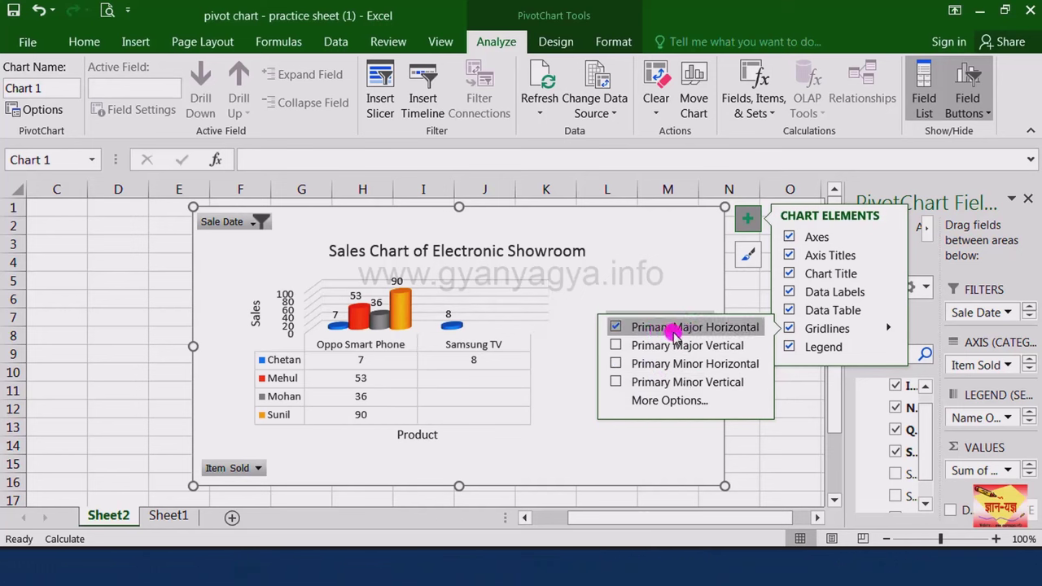
{"action": "left_click", "coordinate": [616, 327]}
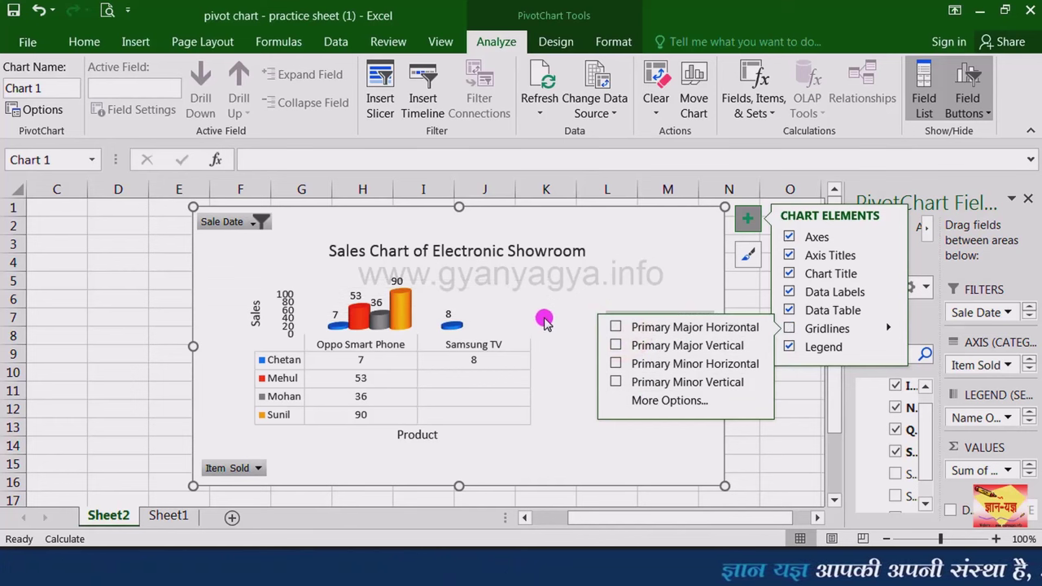
{"action": "left_click", "coordinate": [616, 346]}
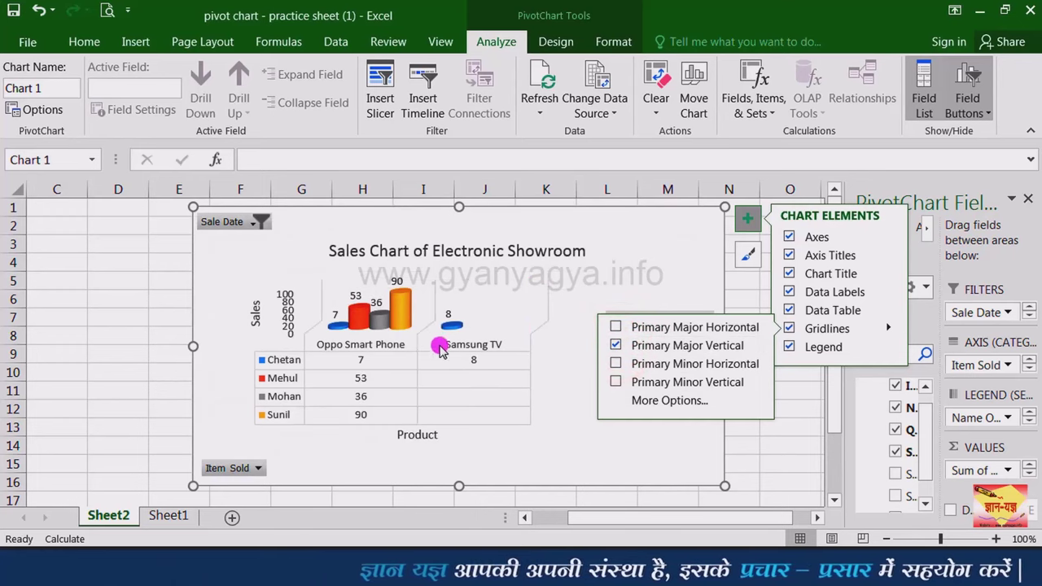
{"action": "left_click", "coordinate": [617, 364]}
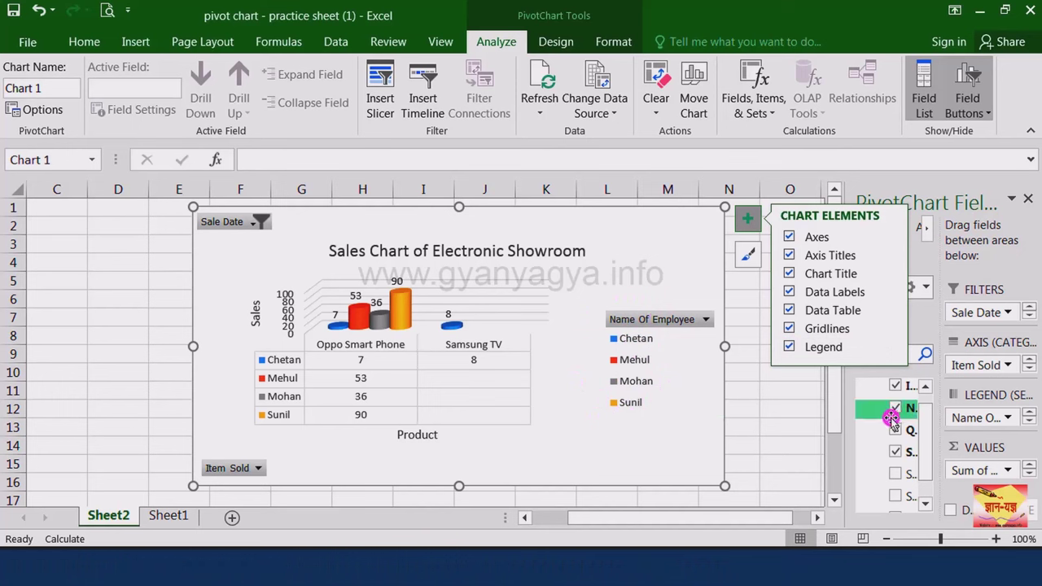
Toggle the chart legend off and back on, then show its Right/Top/Left/Bottom position choices.
{"action": "left_click_drag", "start_coordinate": [892, 417], "coordinate": [968, 384]}
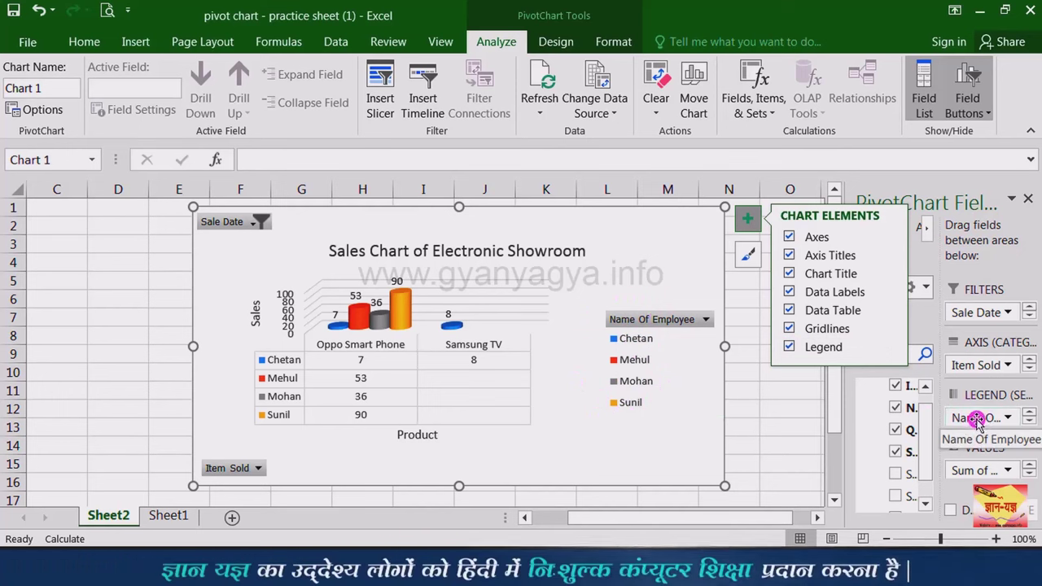
{"action": "left_click", "coordinate": [788, 346]}
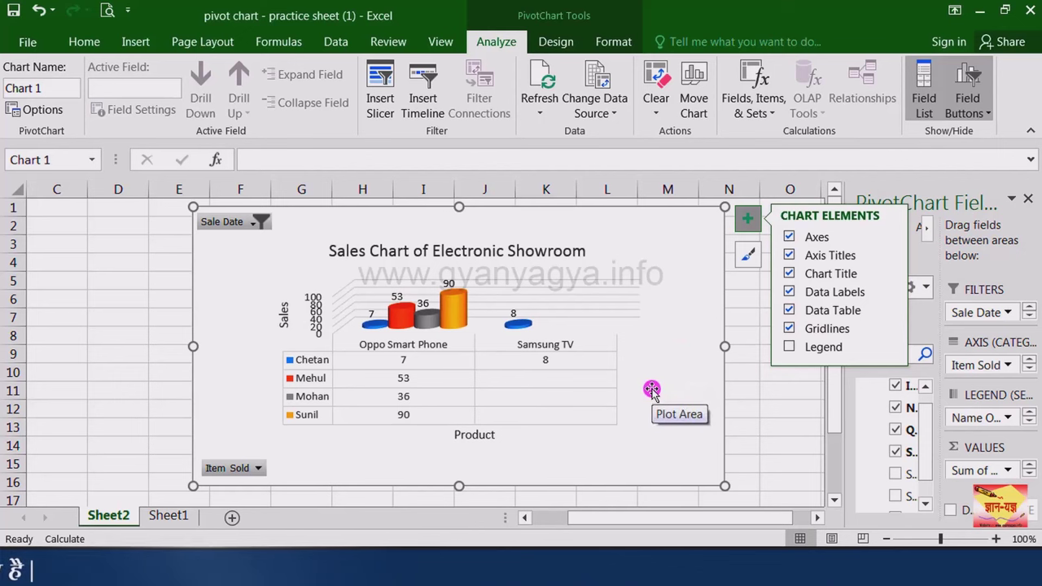
{"action": "left_click", "coordinate": [789, 350]}
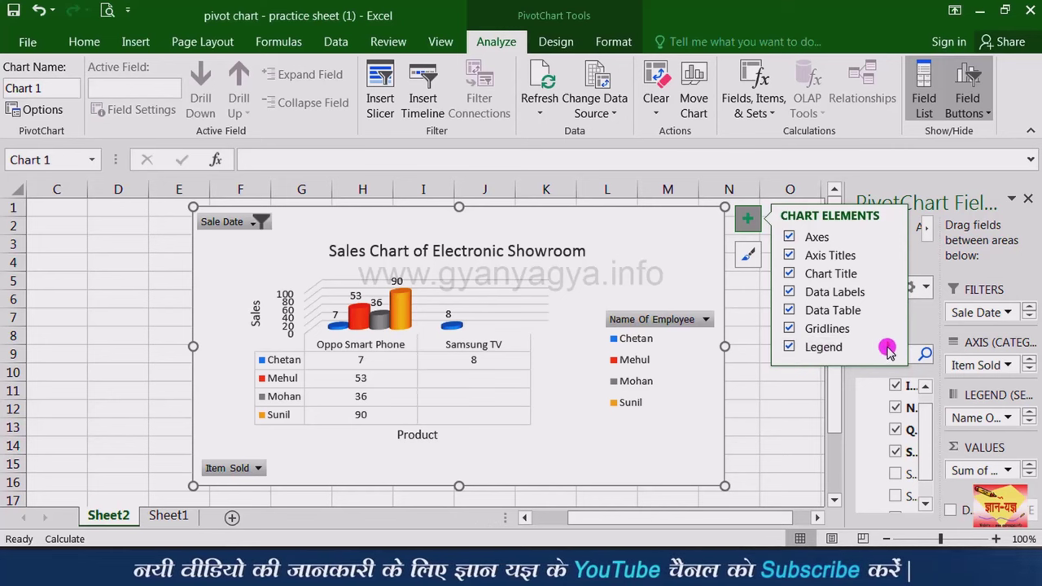
{"action": "left_click", "coordinate": [887, 348]}
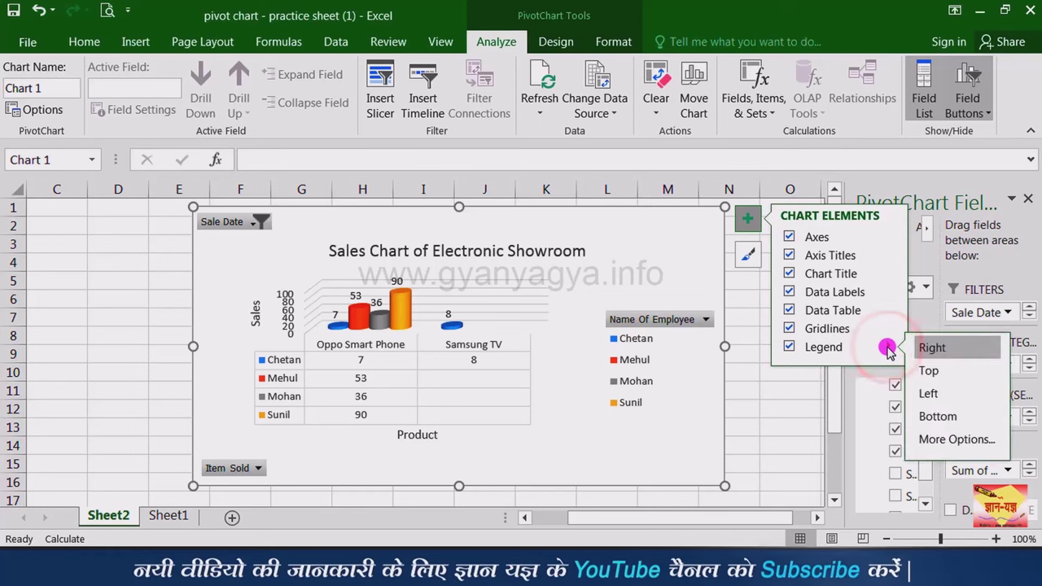
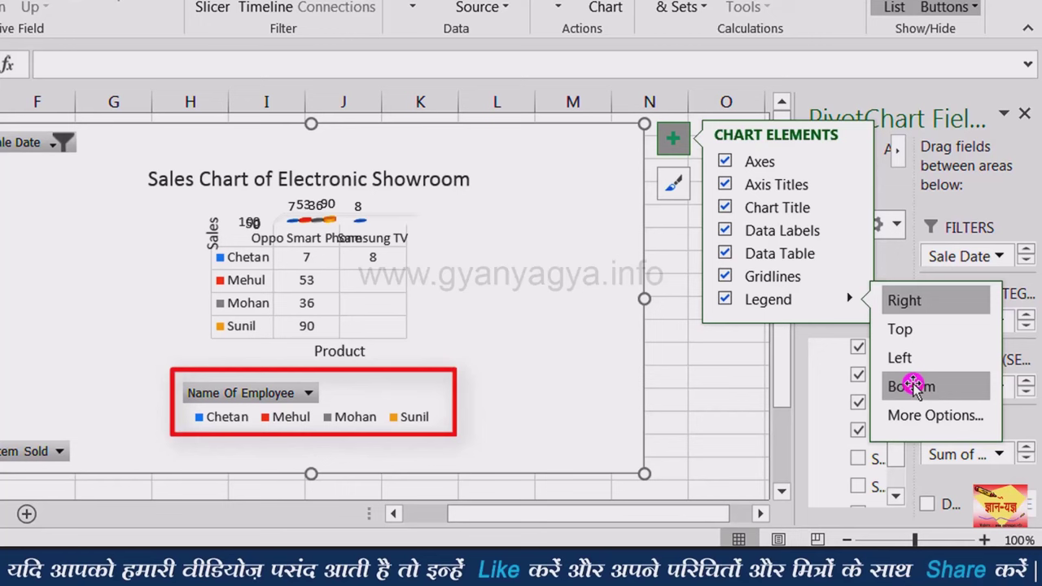
Keep the legend at the bottom and move Name Of Employee from the Legend into Filters.
{"action": "left_click", "coordinate": [911, 386]}
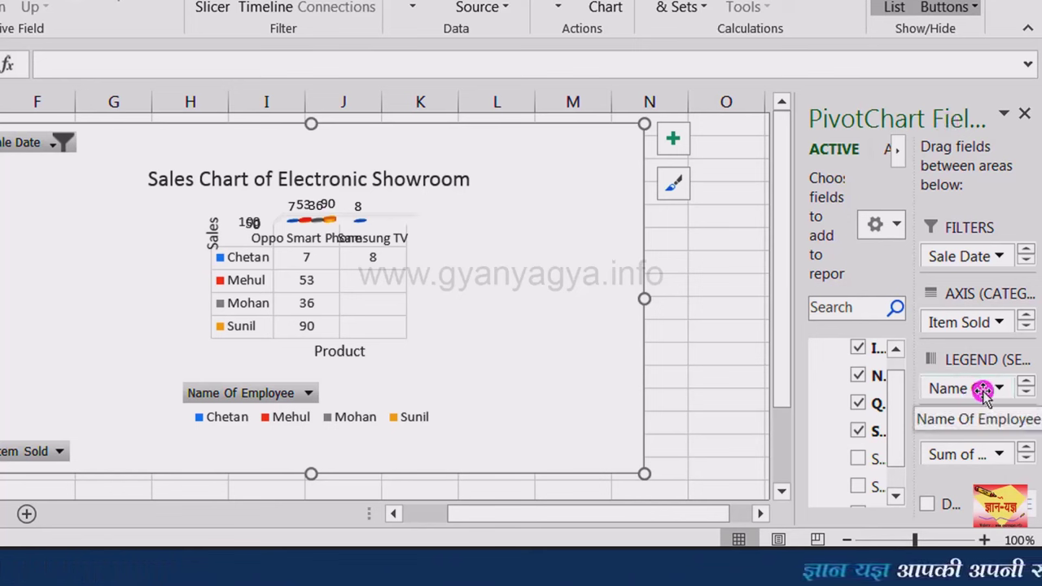
{"action": "left_click_drag", "start_coordinate": [982, 390], "coordinate": [969, 254]}
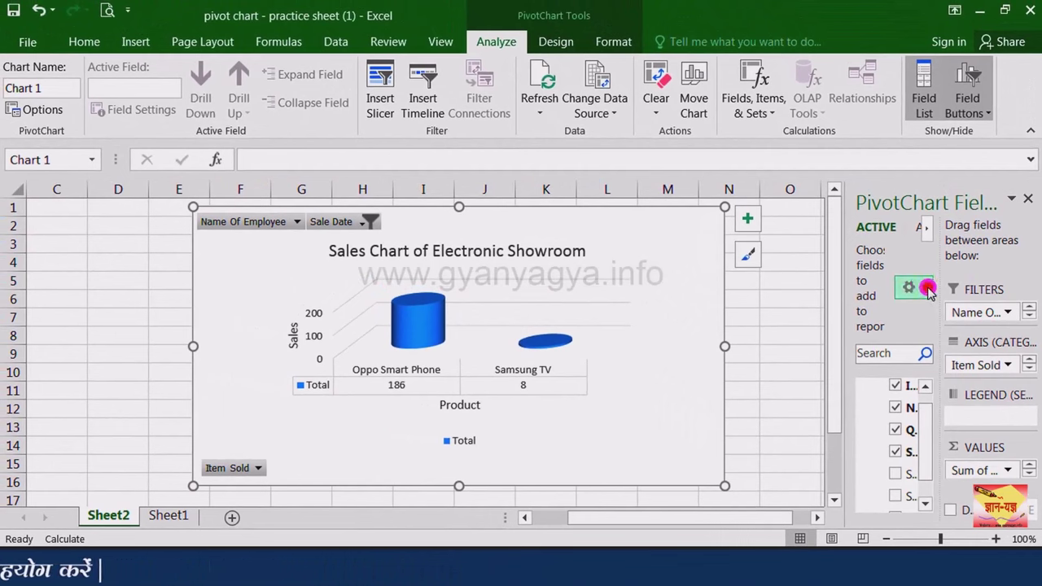
Switch the PivotChart Fields pane to the Fields Section and Areas Section Stacked layout.
{"action": "left_click", "coordinate": [927, 288]}
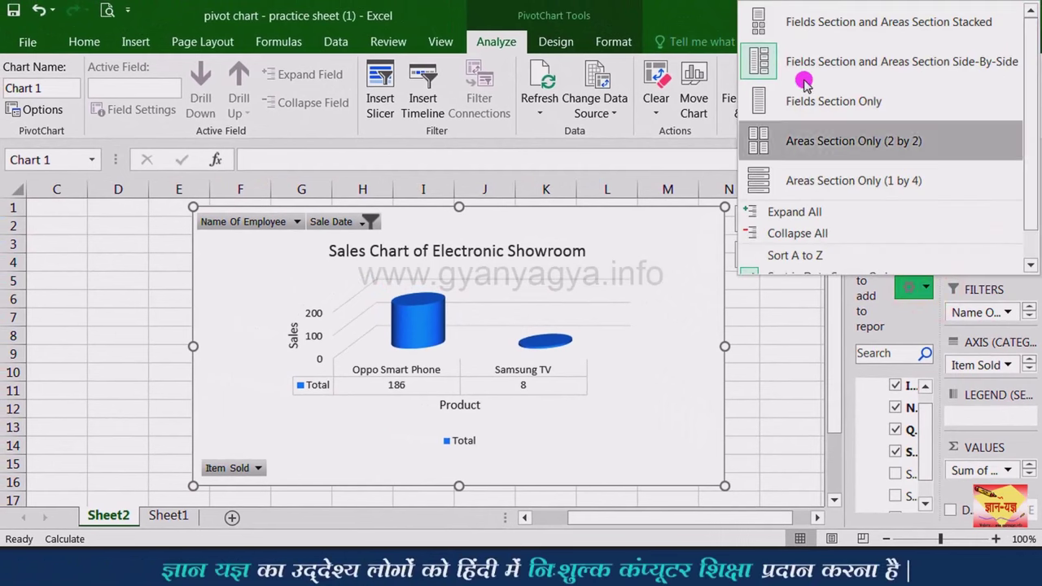
{"action": "left_click", "coordinate": [770, 24]}
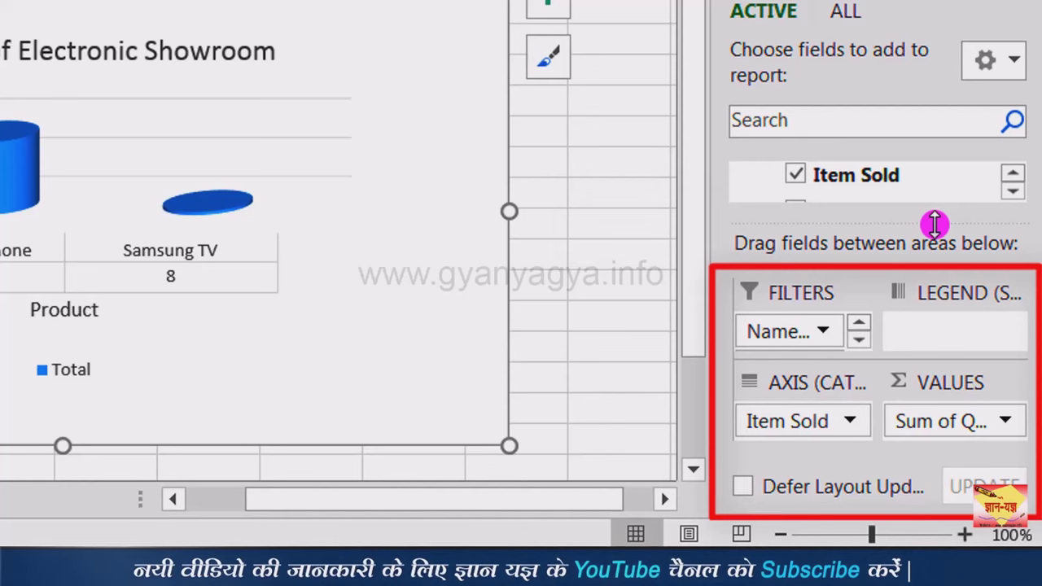
Raise the divider so the Filters, Legend, Axis and Values areas get more room.
{"action": "left_click_drag", "start_coordinate": [935, 224], "coordinate": [935, 155]}
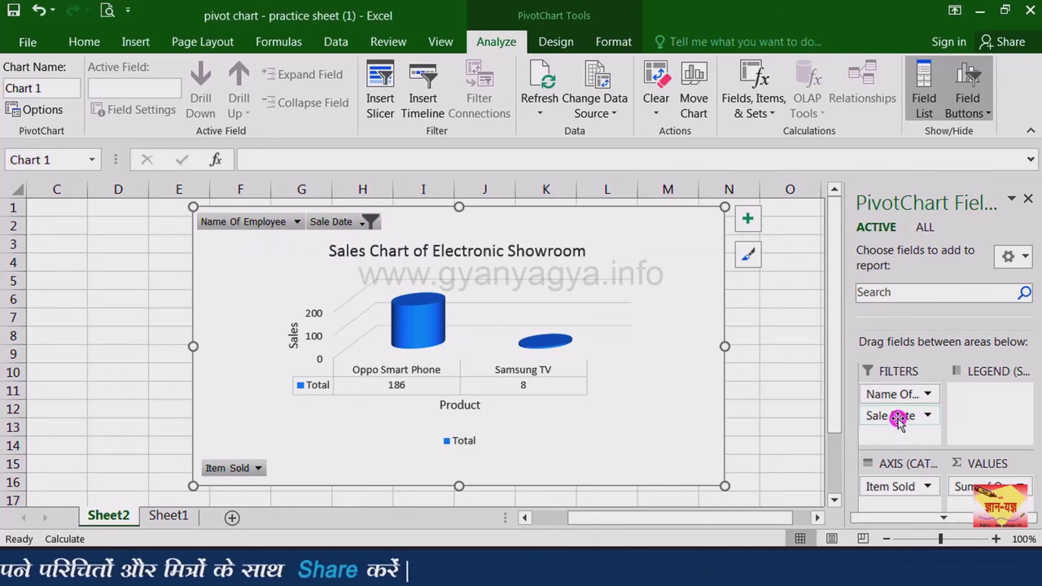
Move the Sale Date filter up above Name Of Employee in the Filters area.
{"action": "left_click", "coordinate": [897, 417]}
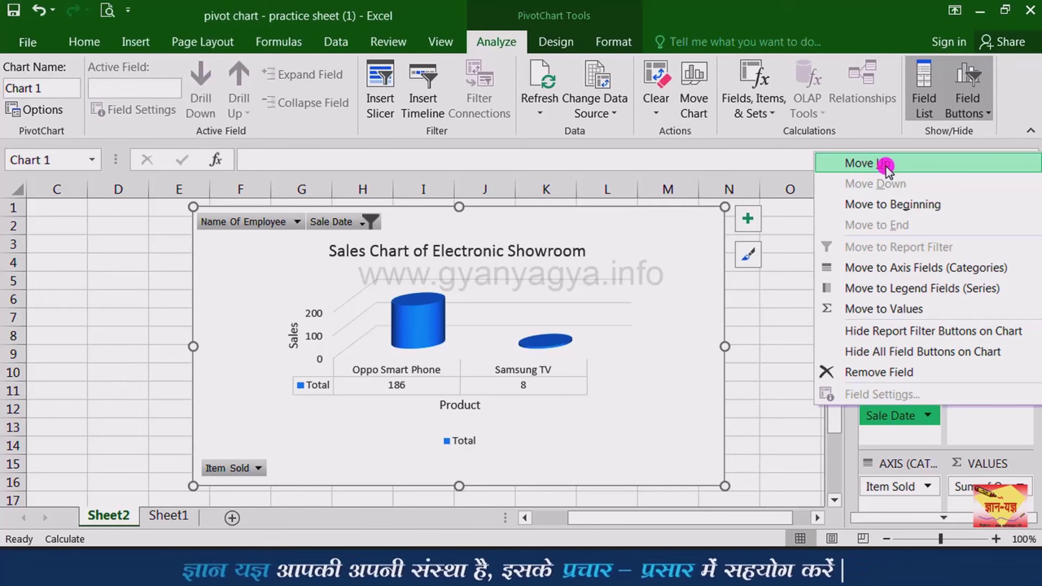
{"action": "left_click", "coordinate": [885, 165]}
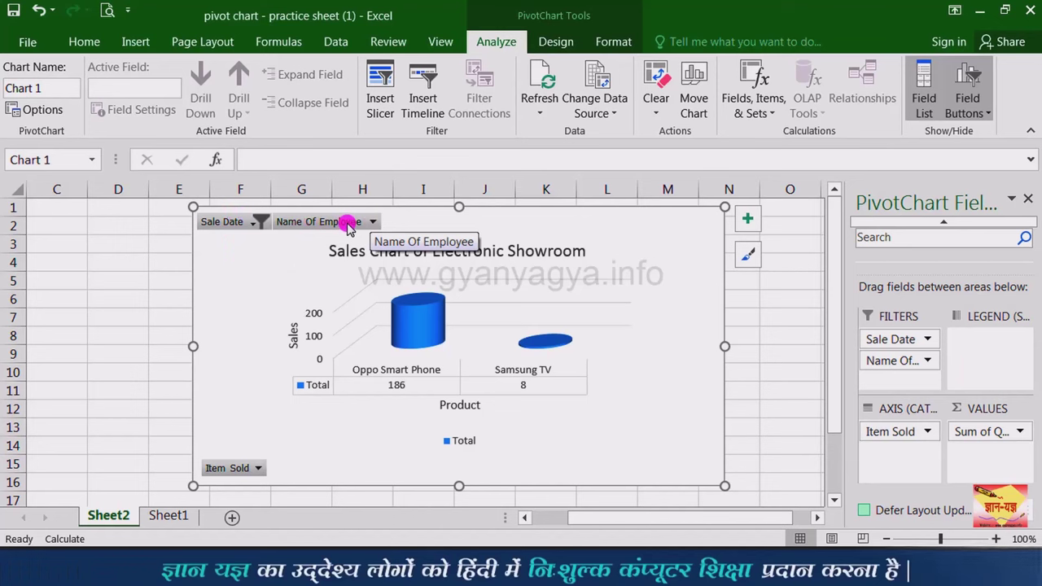
Move Name Of Employee from Filters to Axis Fields (Categories), below Item Sold.
{"action": "left_click", "coordinate": [927, 361]}
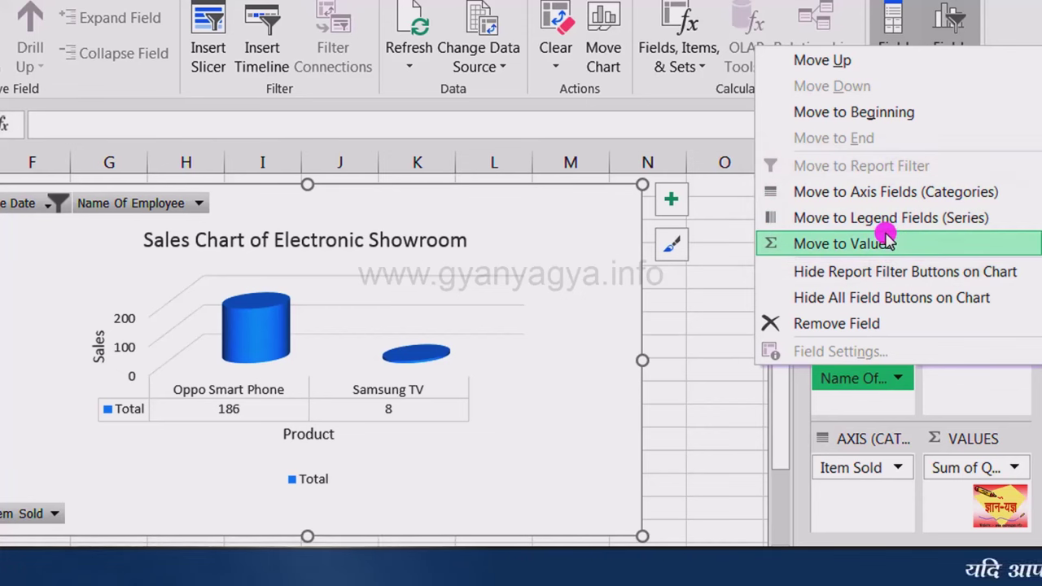
{"action": "left_click", "coordinate": [927, 392]}
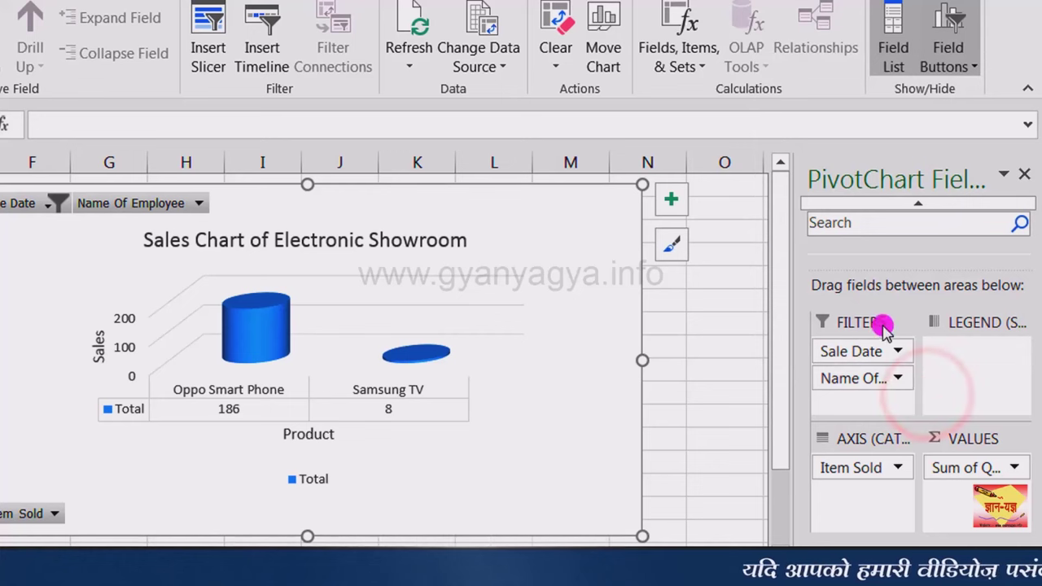
{"action": "left_click", "coordinate": [868, 379]}
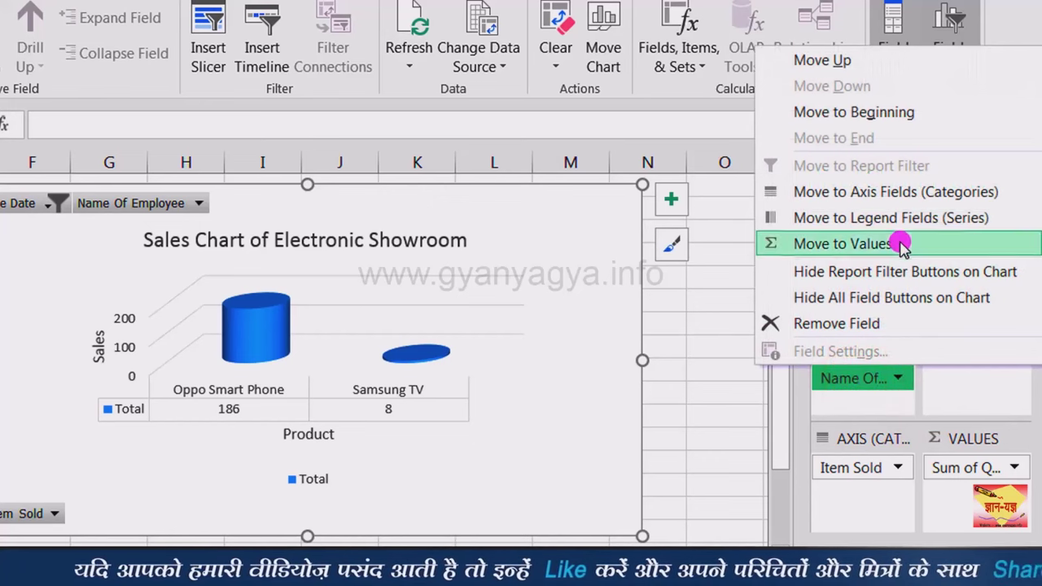
{"action": "left_click", "coordinate": [895, 192]}
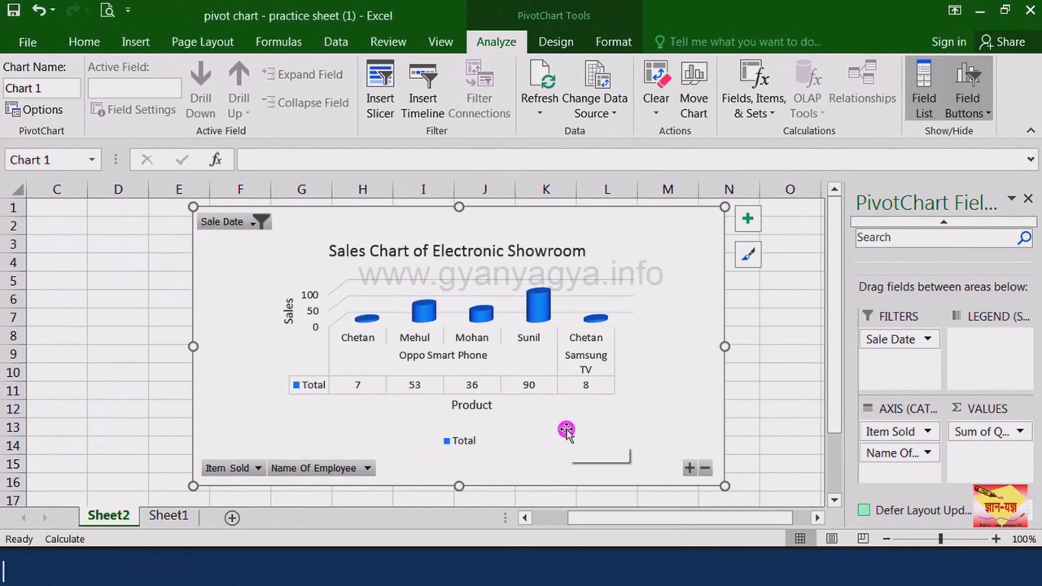
Hide the chart's axis field buttons, then show them again.
{"action": "left_click", "coordinate": [888, 453]}
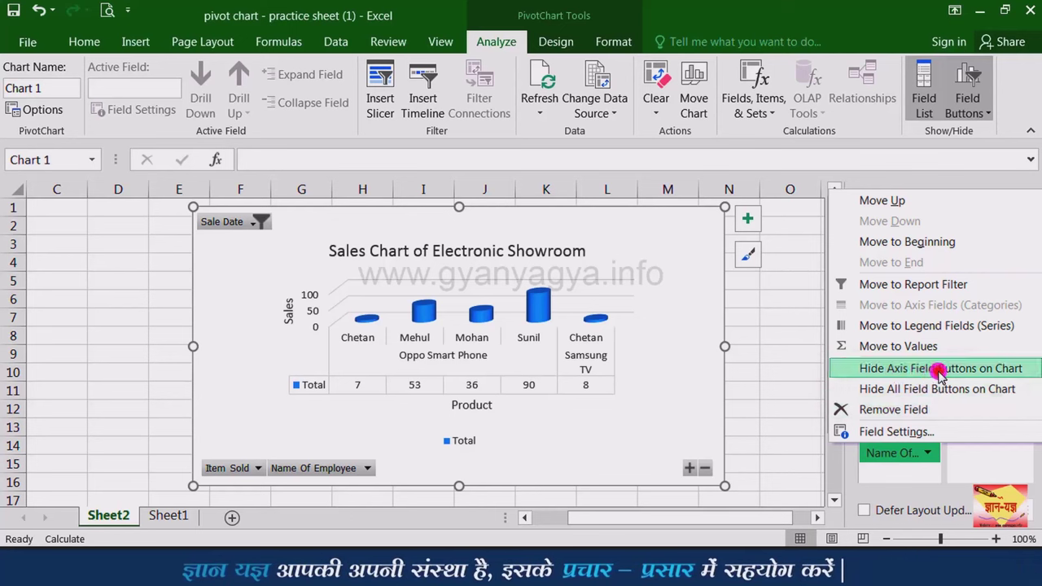
{"action": "left_click", "coordinate": [939, 370]}
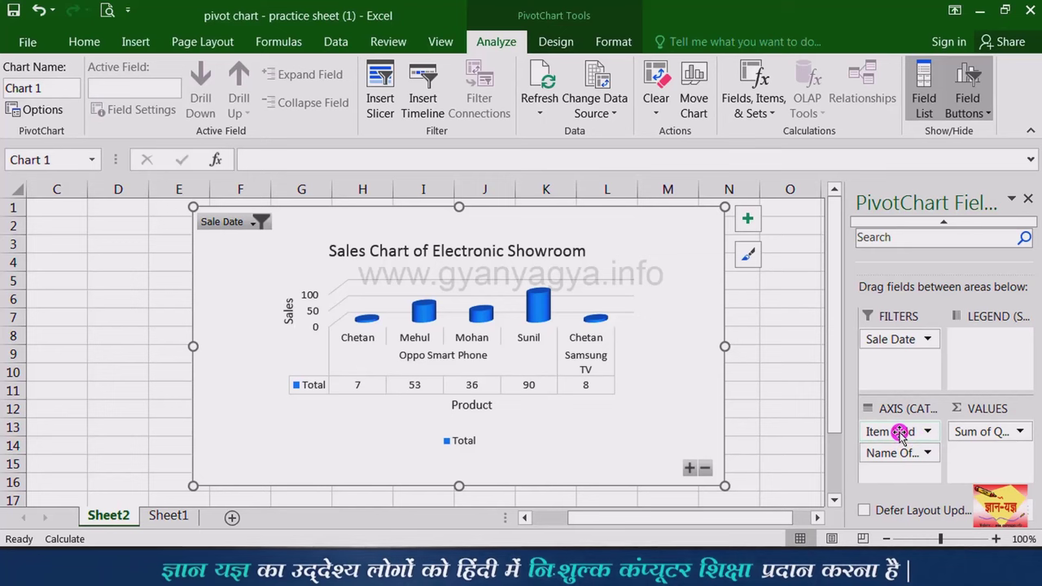
{"action": "left_click", "coordinate": [899, 433]}
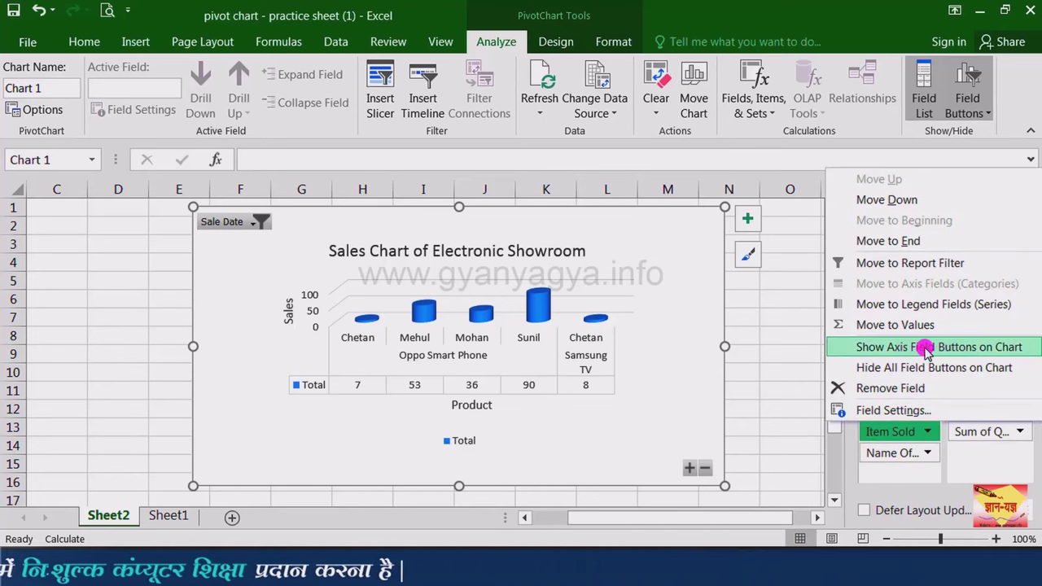
{"action": "left_click", "coordinate": [923, 347]}
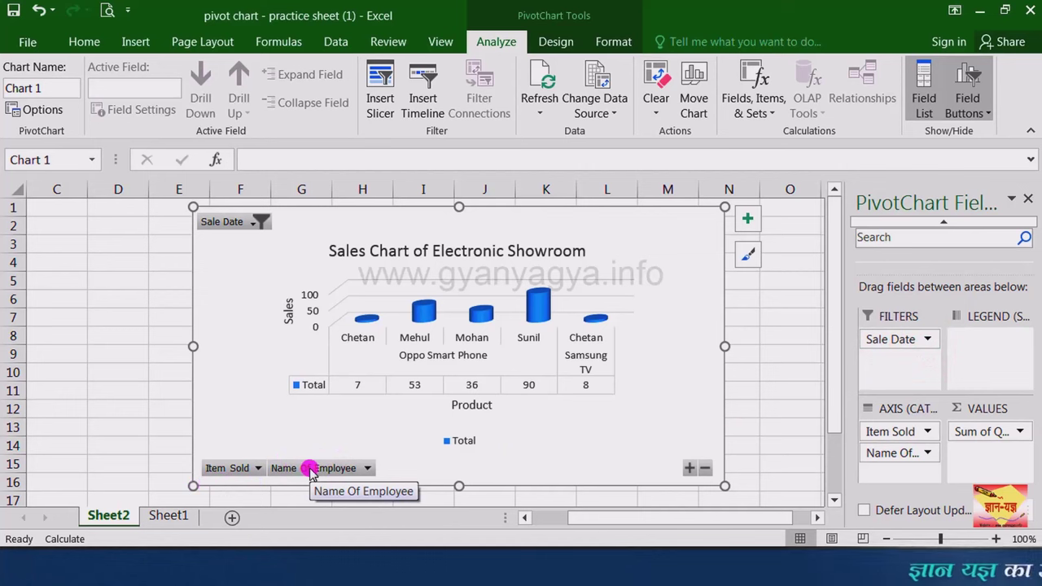
Remove the Name Of Employee field from the chart's axis.
{"action": "left_click", "coordinate": [884, 454]}
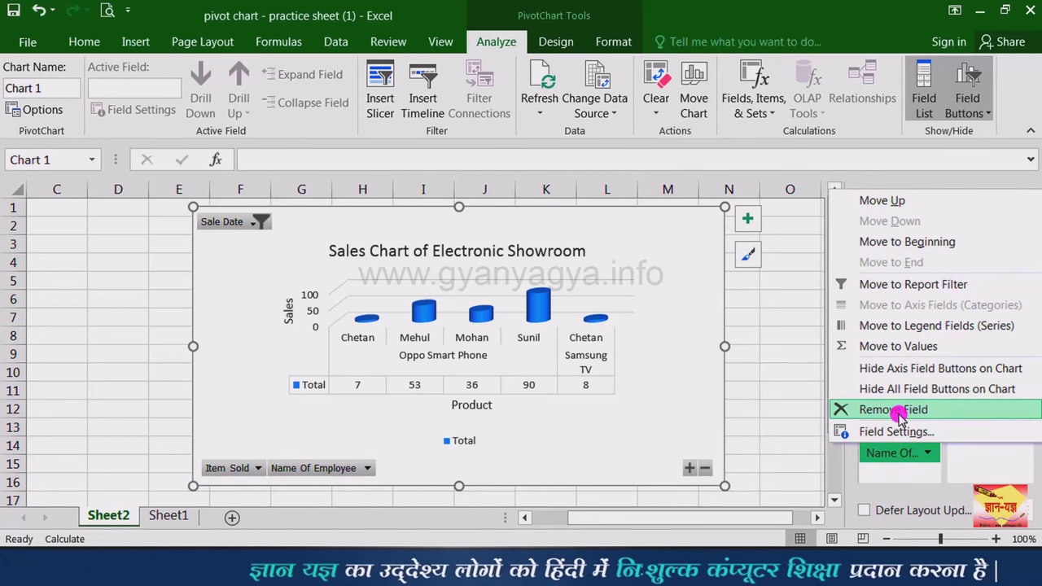
{"action": "left_click", "coordinate": [900, 454]}
{"action": "left_click", "coordinate": [889, 457]}
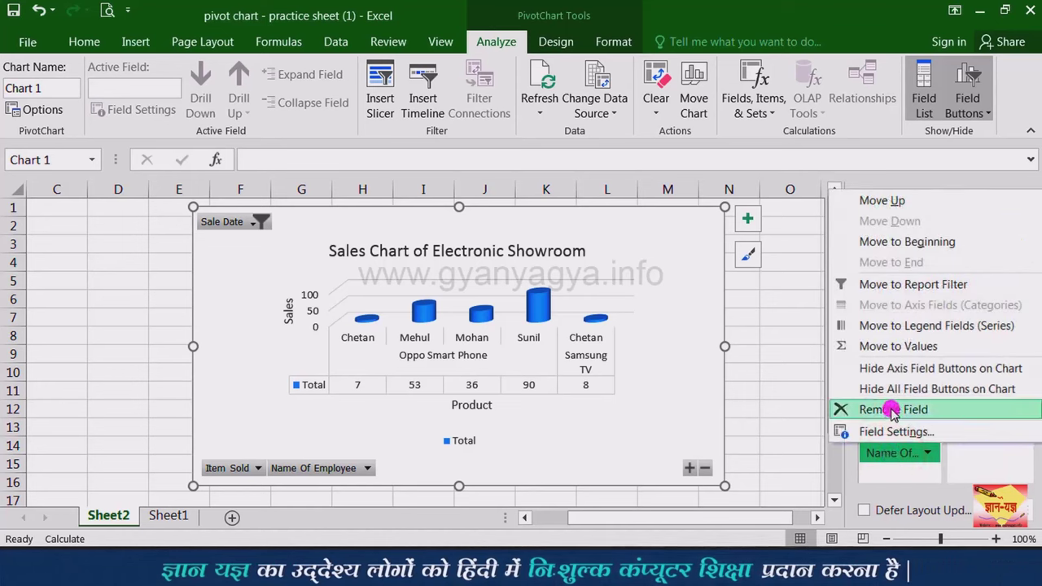
{"action": "left_click", "coordinate": [893, 410]}
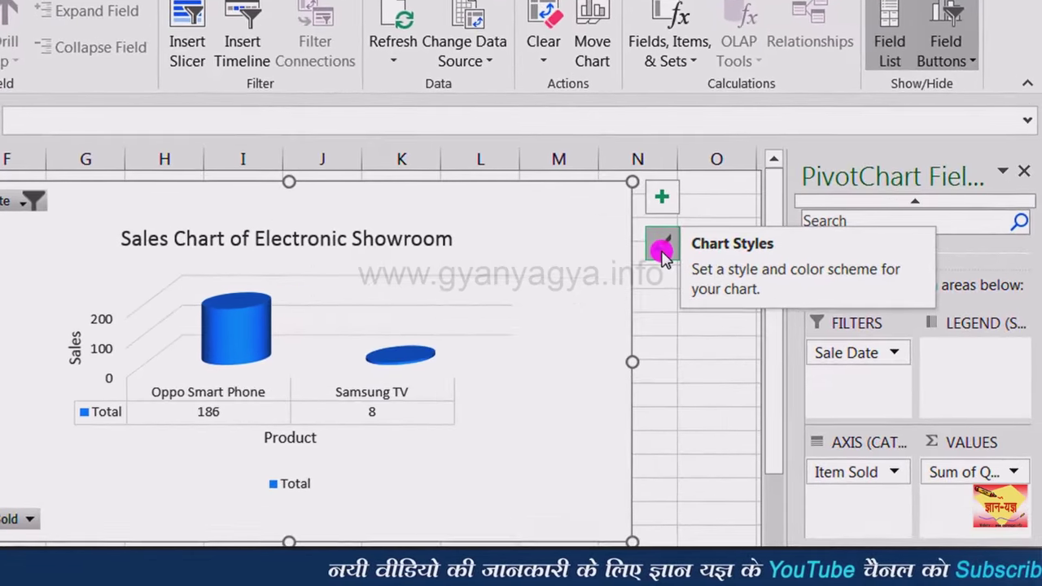
Try the grey gradient and dark chart styles, then apply the light translucent blue style.
{"action": "left_click", "coordinate": [661, 249]}
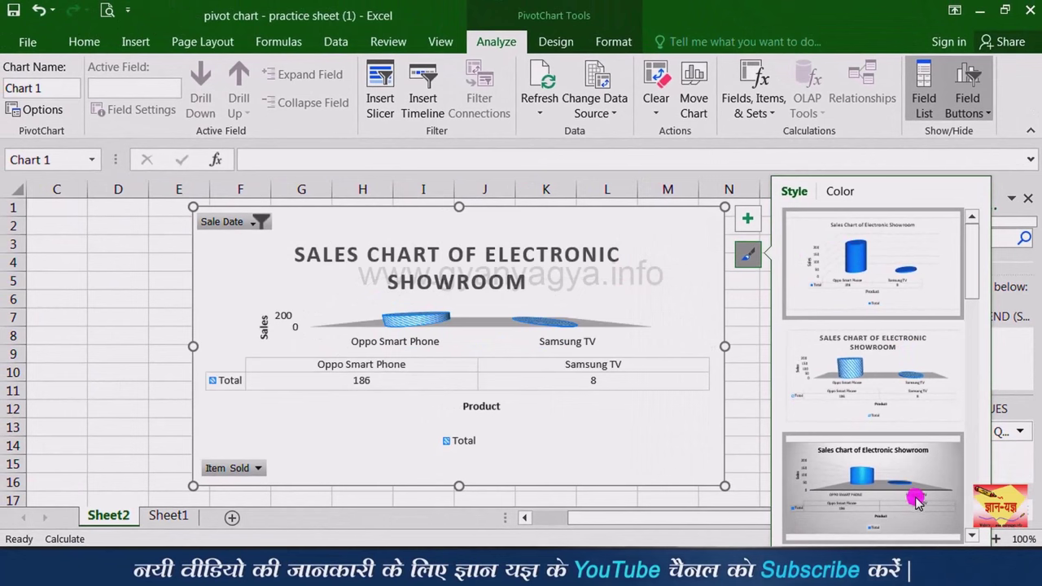
{"action": "left_click", "coordinate": [920, 495]}
{"action": "left_click", "coordinate": [972, 535]}
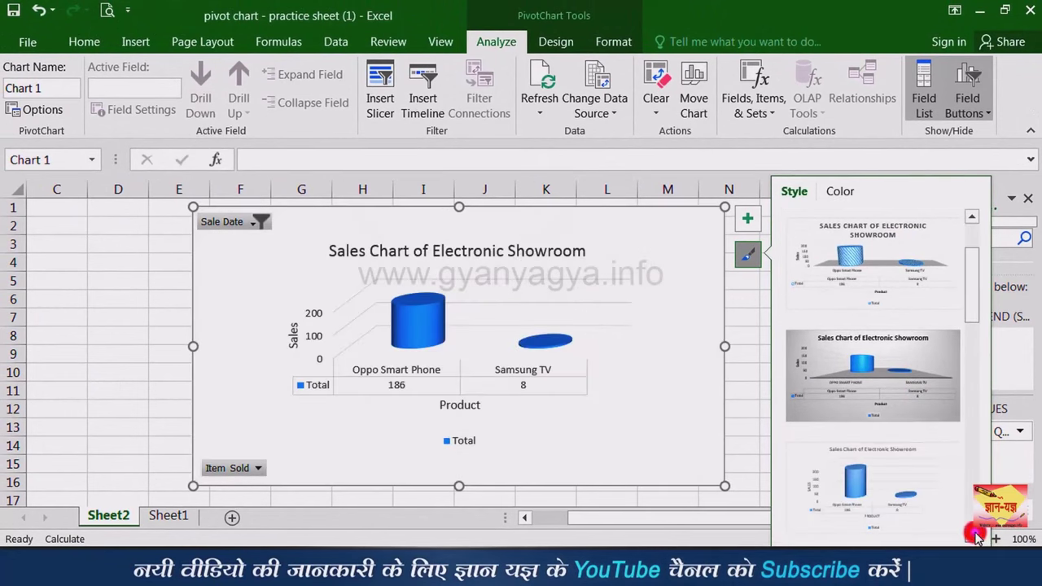
{"action": "left_click", "coordinate": [973, 536]}
{"action": "left_click", "coordinate": [972, 536]}
{"action": "left_click", "coordinate": [973, 536]}
{"action": "left_click", "coordinate": [973, 535]}
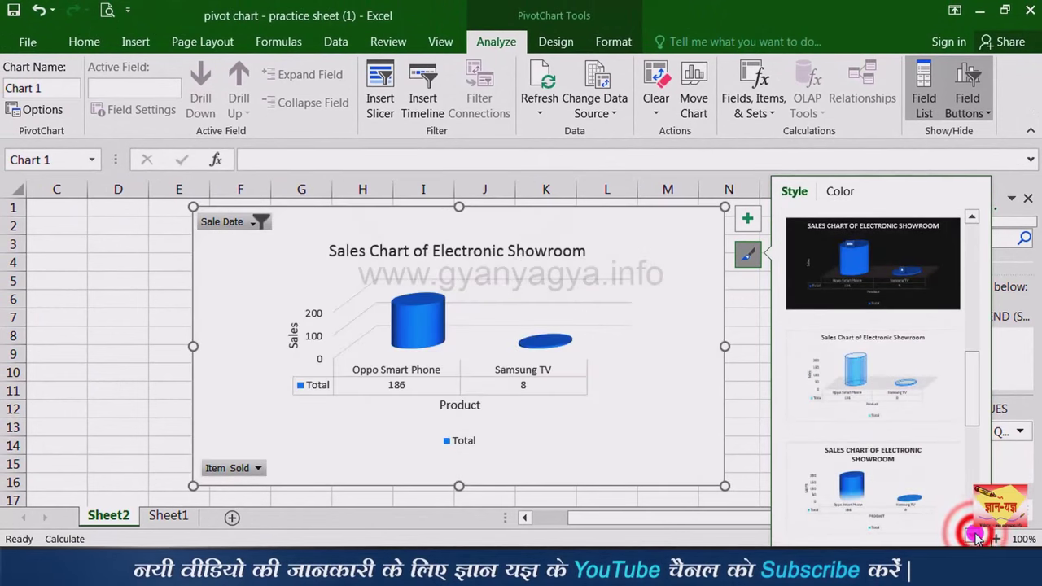
{"action": "left_click", "coordinate": [973, 536]}
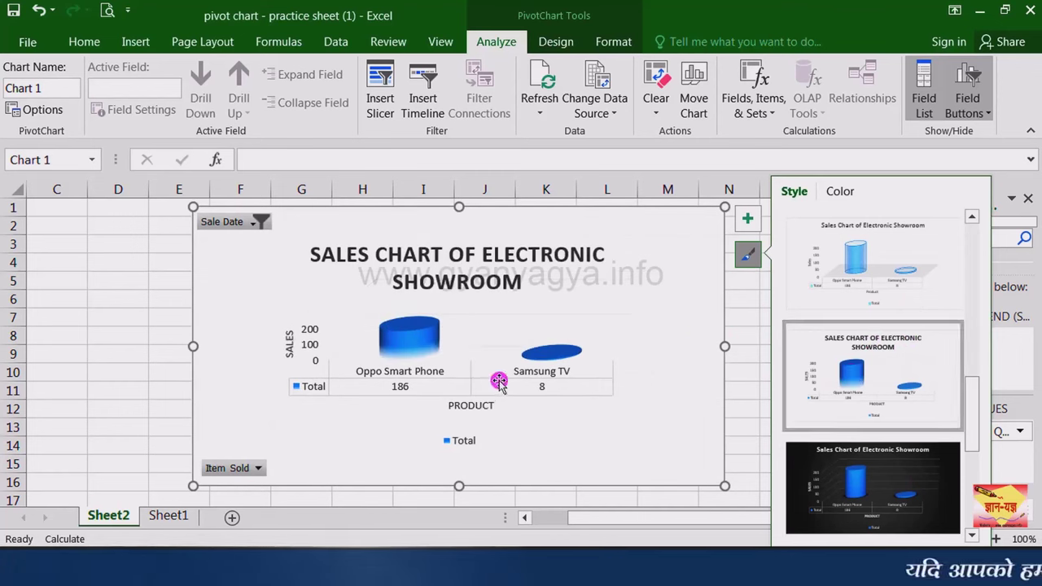
{"action": "left_click", "coordinate": [913, 487]}
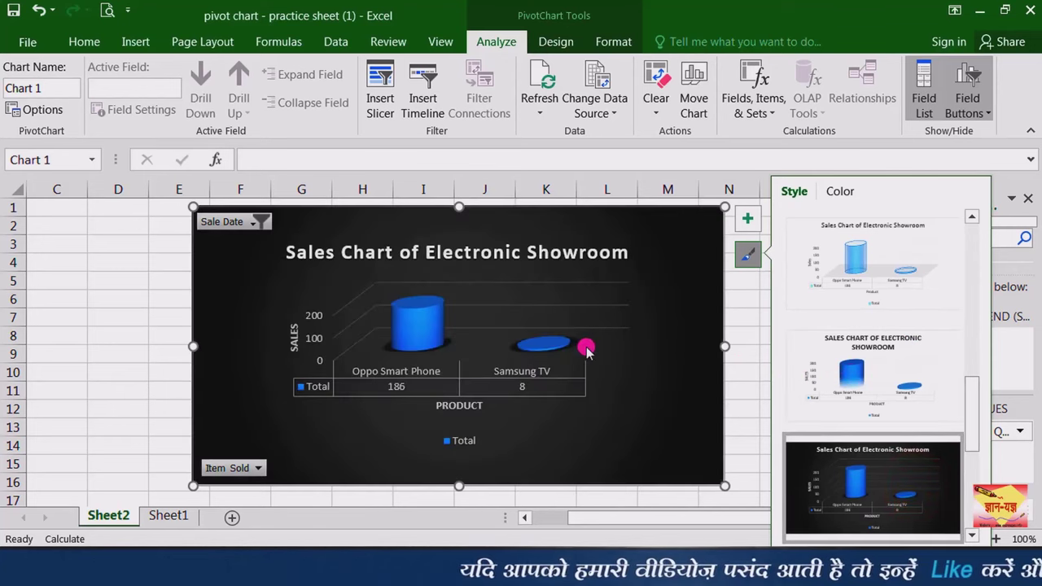
{"action": "left_click", "coordinate": [867, 293]}
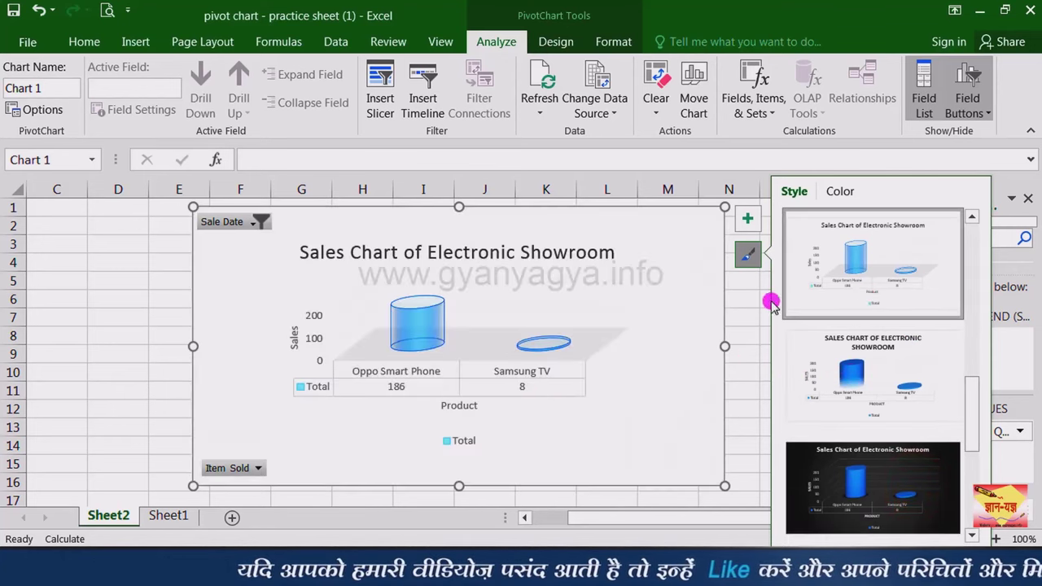
{"action": "left_click", "coordinate": [747, 254]}
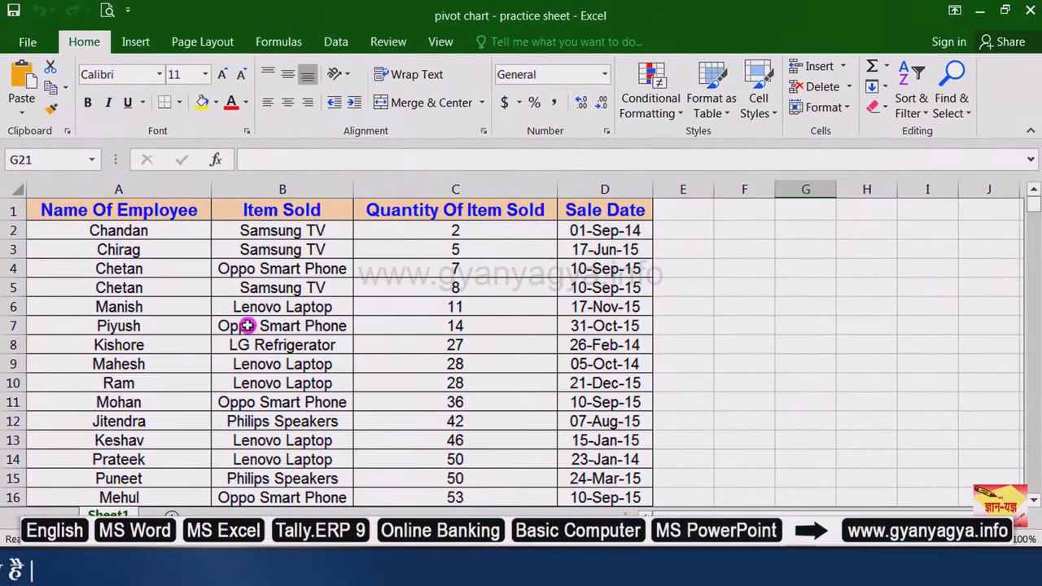
Start a PivotTable from the sales data range Sheet1!$A$1:$D$46 via Insert > PivotTable.
{"action": "left_click", "coordinate": [195, 286]}
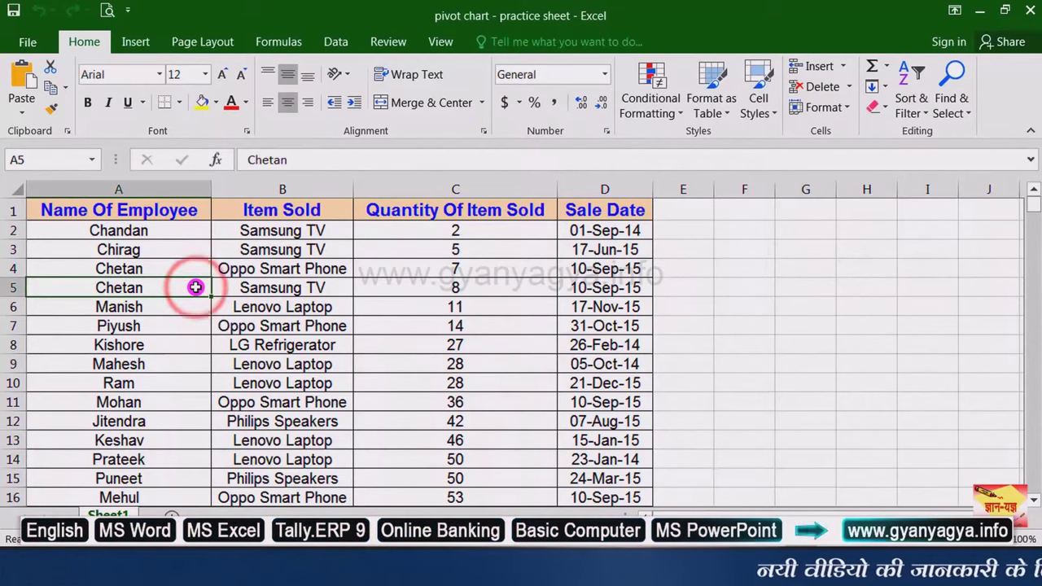
{"action": "left_click", "coordinate": [141, 43]}
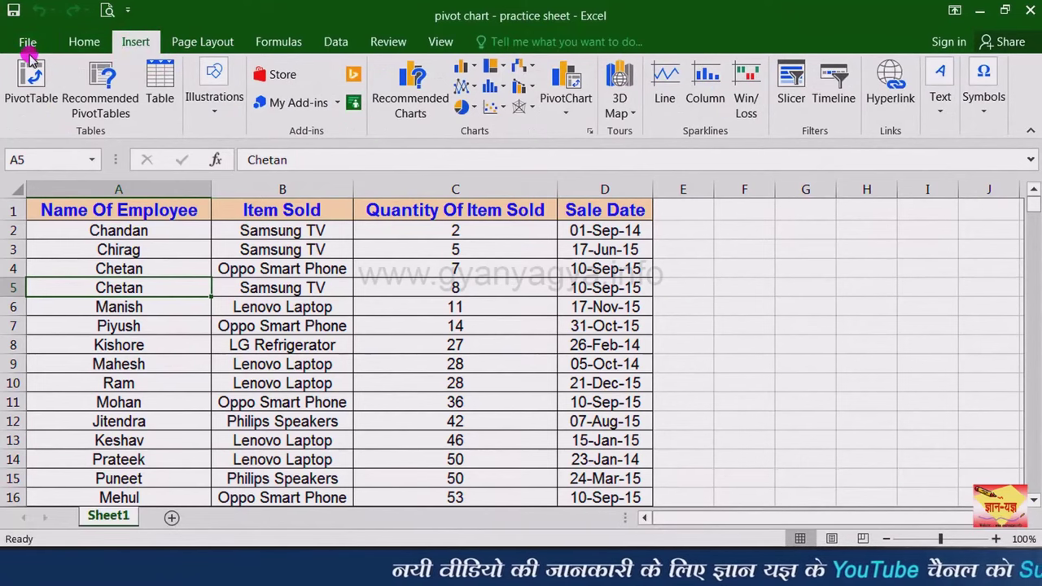
{"action": "left_click", "coordinate": [32, 95]}
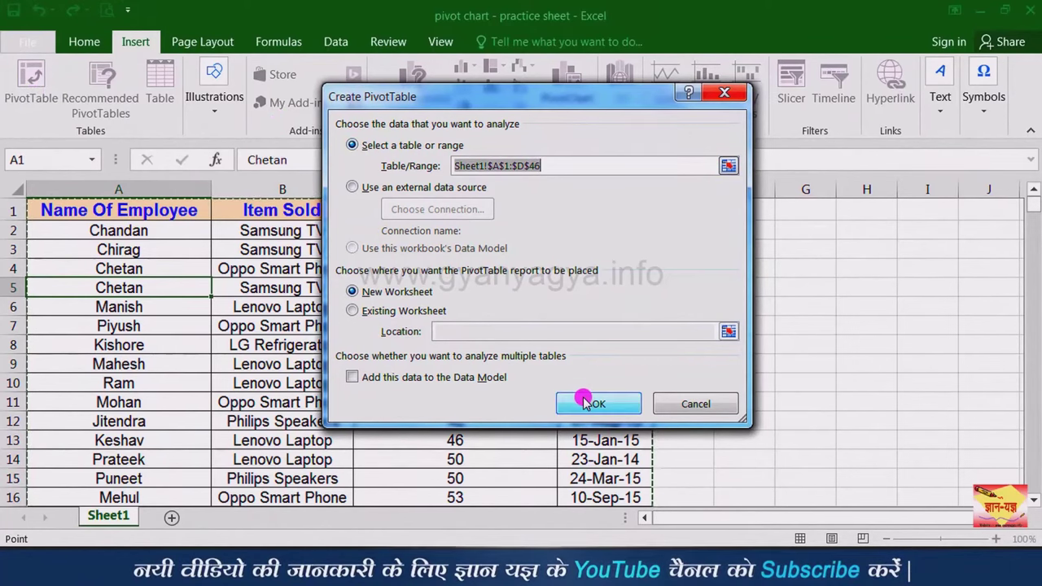
Confirm New Worksheet, creating an empty PivotTable2 on Sheet2.
{"action": "left_click", "coordinate": [591, 405]}
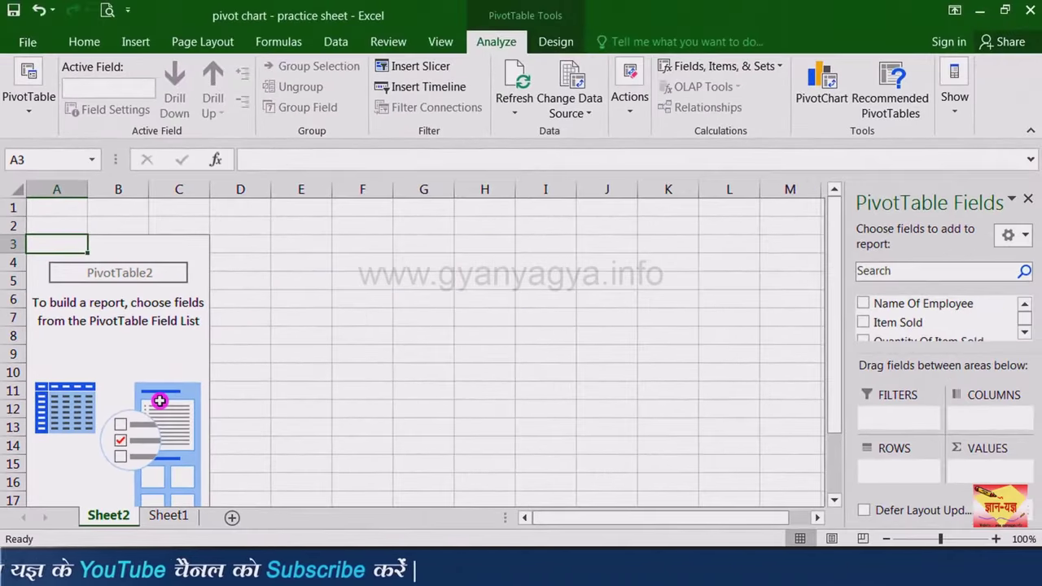
Add Name Of Employee, Item Sold, Quantity Of Item Sold and Sale Date, dropping Quarters and Years.
{"action": "left_click", "coordinate": [863, 303]}
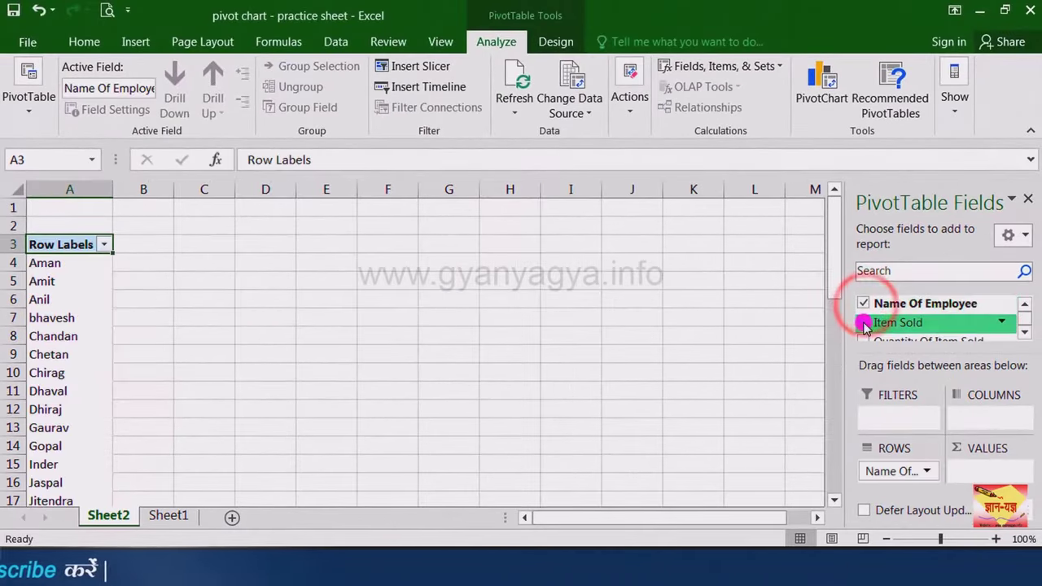
{"action": "left_click", "coordinate": [863, 323]}
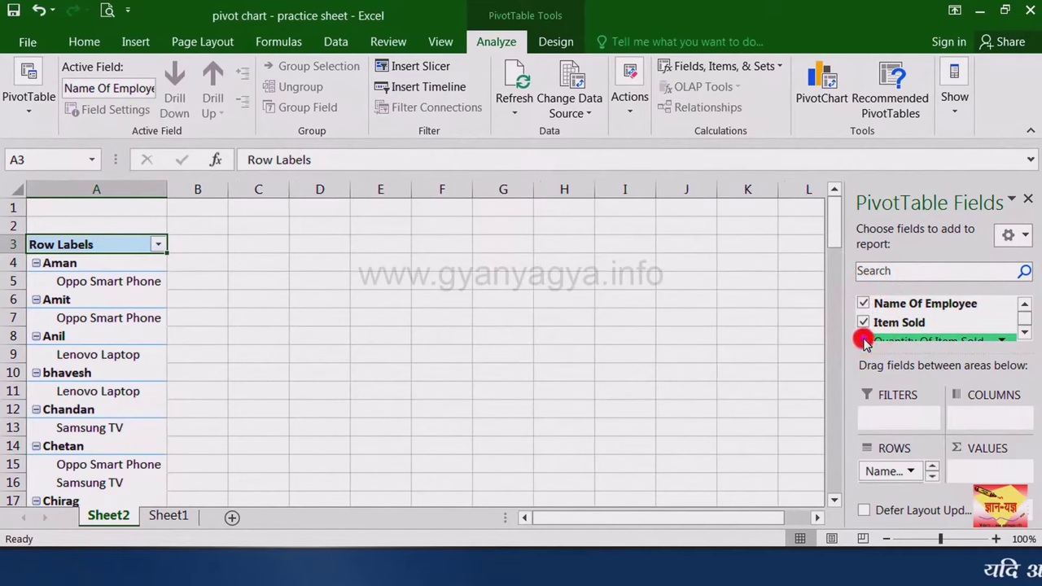
{"action": "left_click", "coordinate": [862, 340]}
{"action": "left_click", "coordinate": [1024, 332]}
{"action": "left_click", "coordinate": [862, 329]}
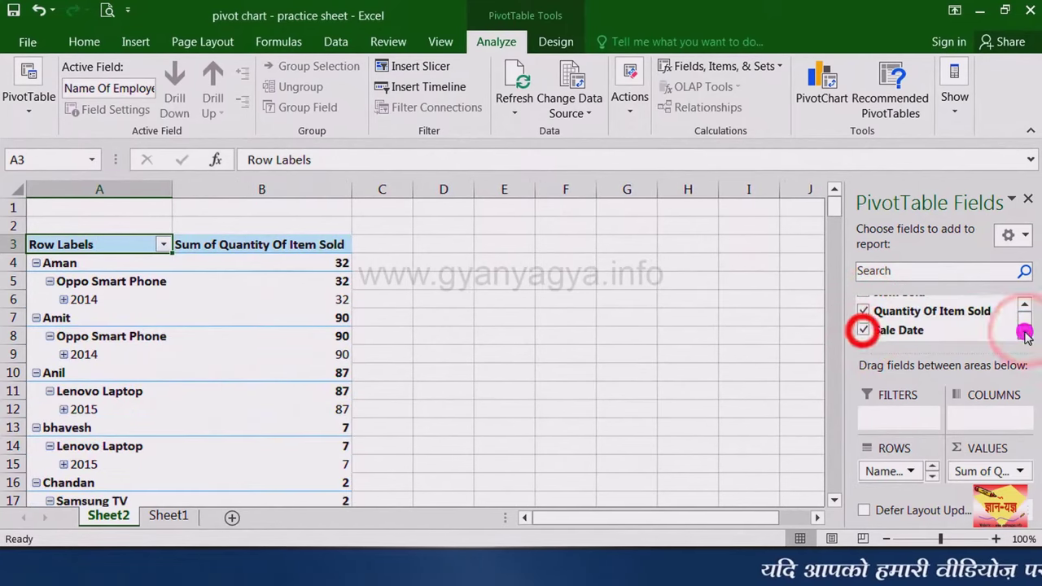
{"action": "left_click", "coordinate": [1024, 334]}
{"action": "left_click", "coordinate": [864, 319]}
{"action": "left_click", "coordinate": [864, 328]}
{"action": "left_click", "coordinate": [1024, 313]}
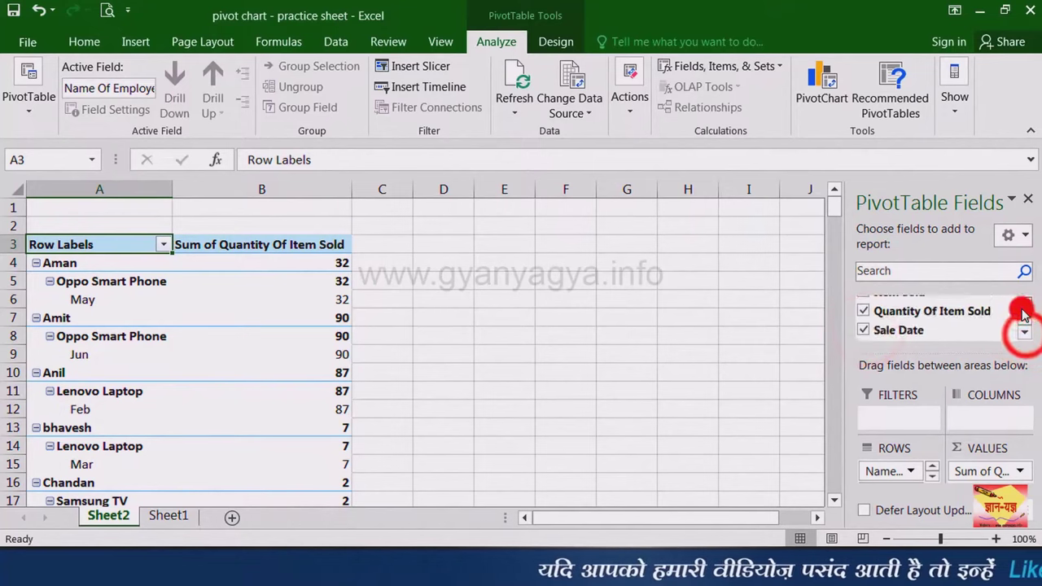
Move Name Of Employee and Sale Date into the report filters.
{"action": "left_click_drag", "start_coordinate": [887, 471], "coordinate": [895, 417]}
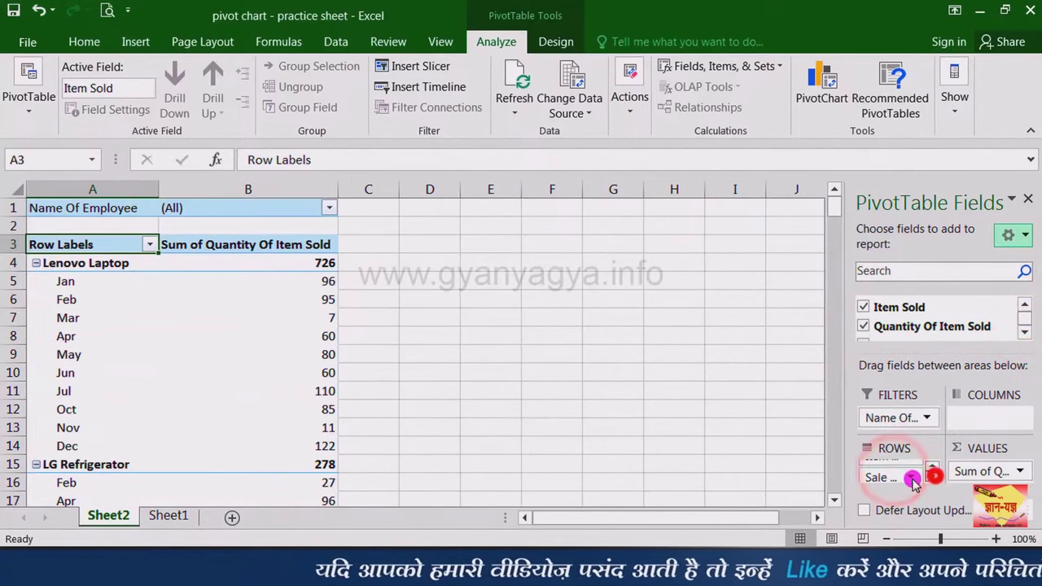
{"action": "left_click_drag", "start_coordinate": [913, 482], "coordinate": [895, 419]}
{"action": "left_click", "coordinate": [896, 419]}
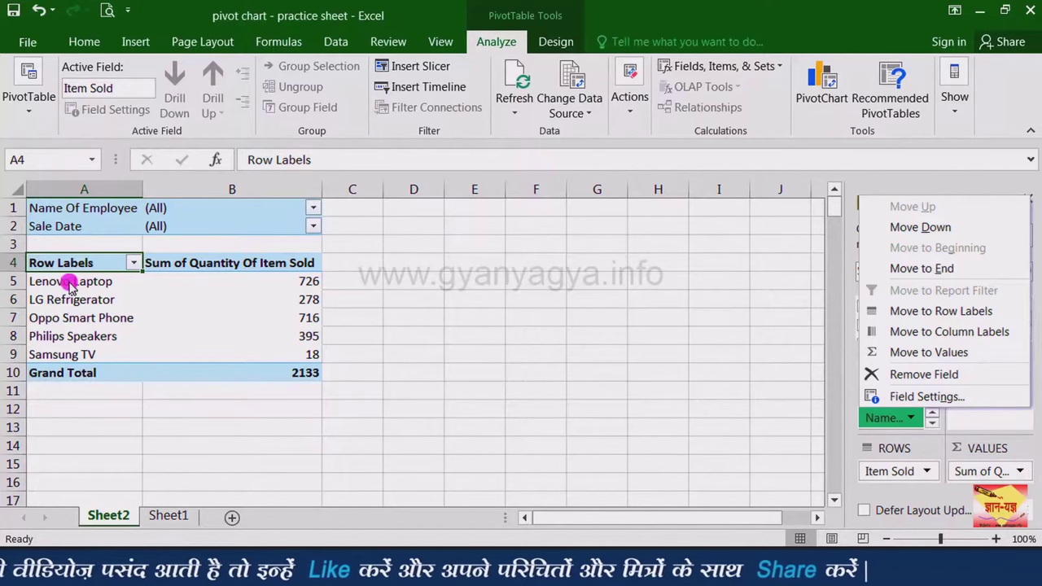
{"action": "left_click", "coordinate": [121, 281]}
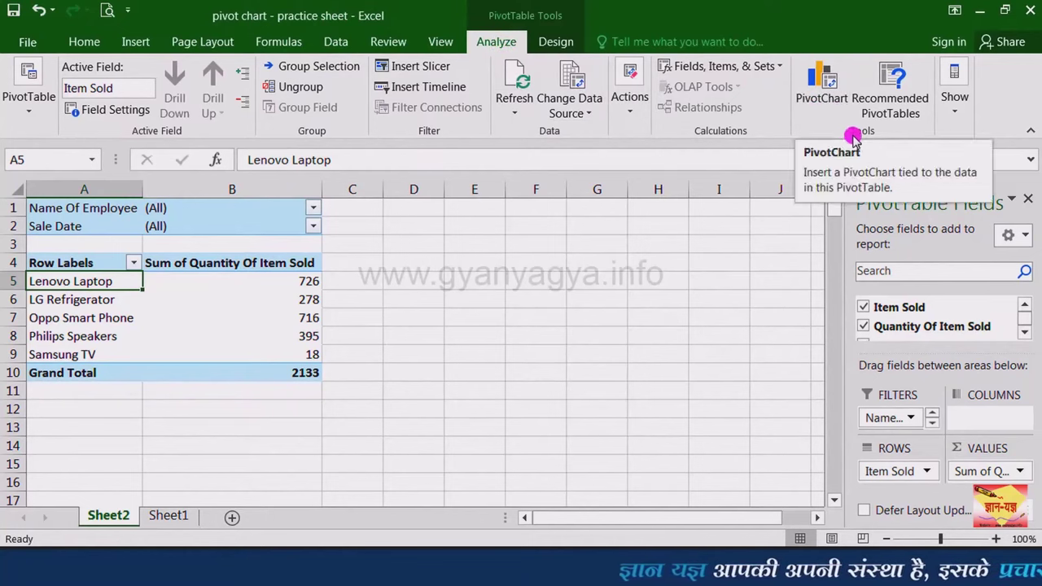
Insert a 3-D Column pivot chart of the per-item quantity totals beside the pivot table.
{"action": "left_click", "coordinate": [813, 89]}
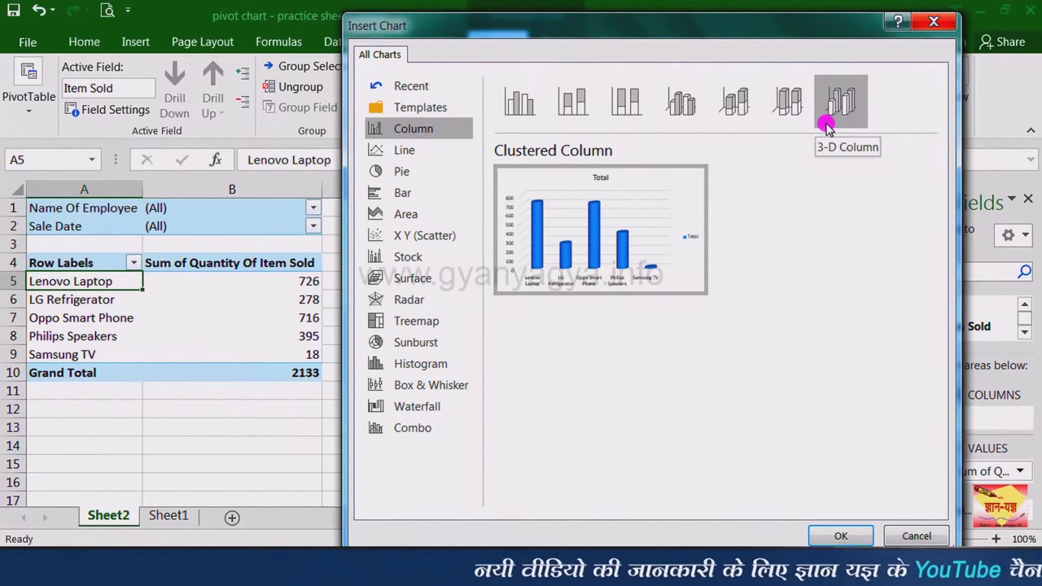
{"action": "left_click", "coordinate": [826, 126]}
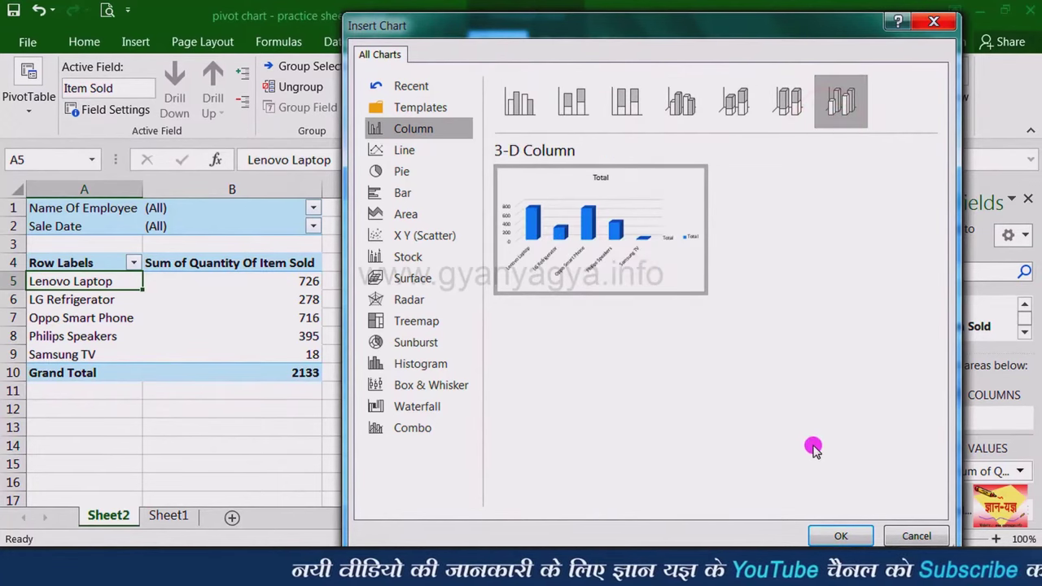
{"action": "left_click", "coordinate": [840, 536]}
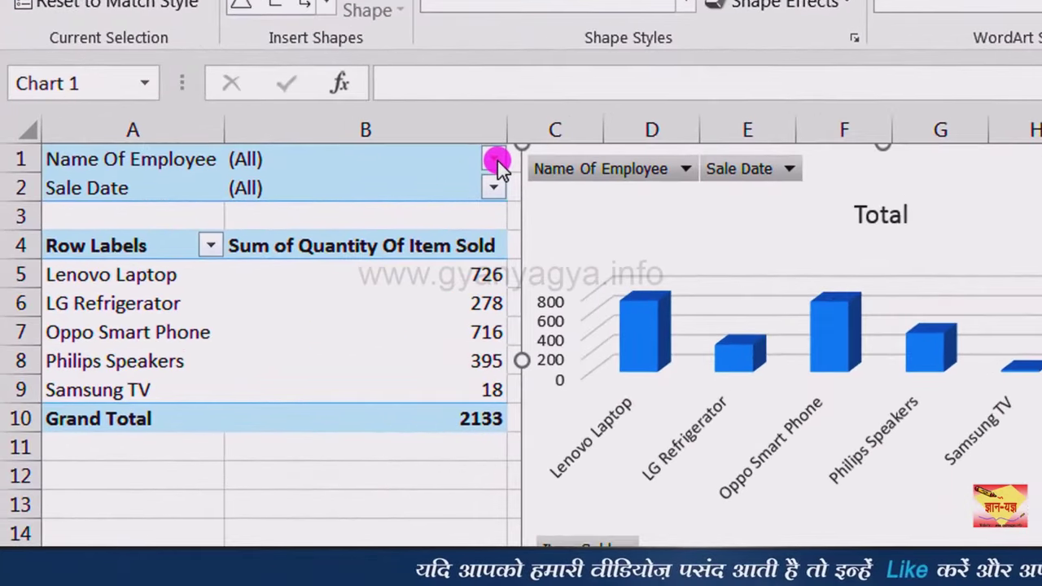
Filter Name Of Employee to one searched employee, leaving Oppo Smart Phone 14 and Philips Speakers 55.
{"action": "left_click", "coordinate": [496, 159]}
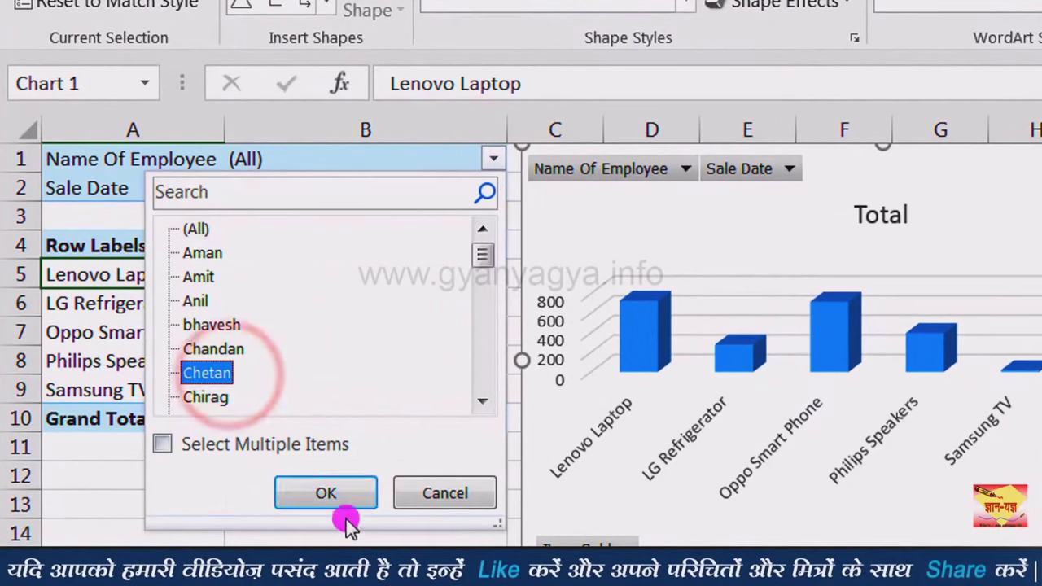
{"action": "left_click", "coordinate": [335, 494]}
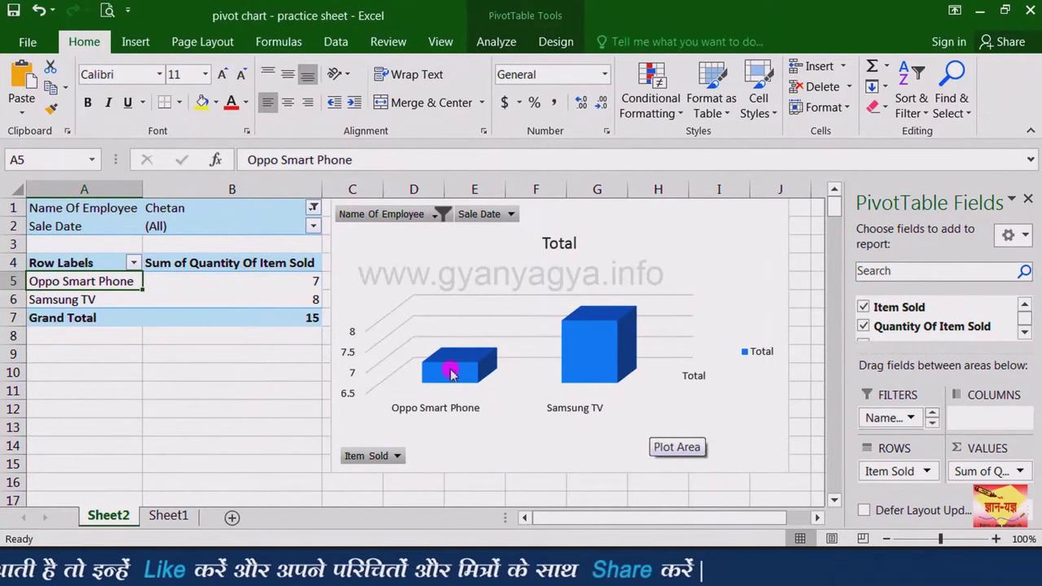
{"action": "left_click", "coordinate": [313, 212]}
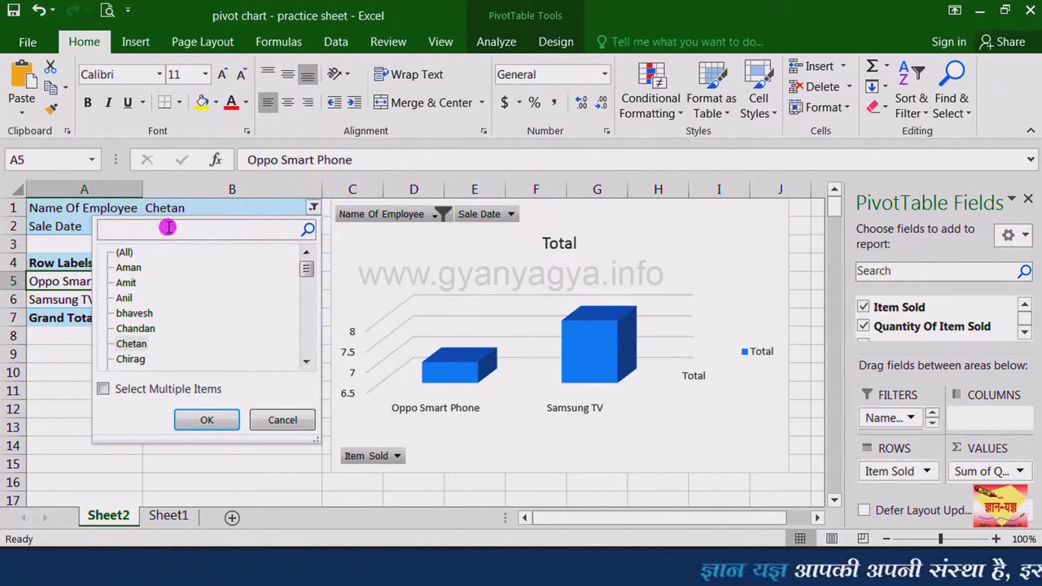
{"action": "type", "text": "piy"}
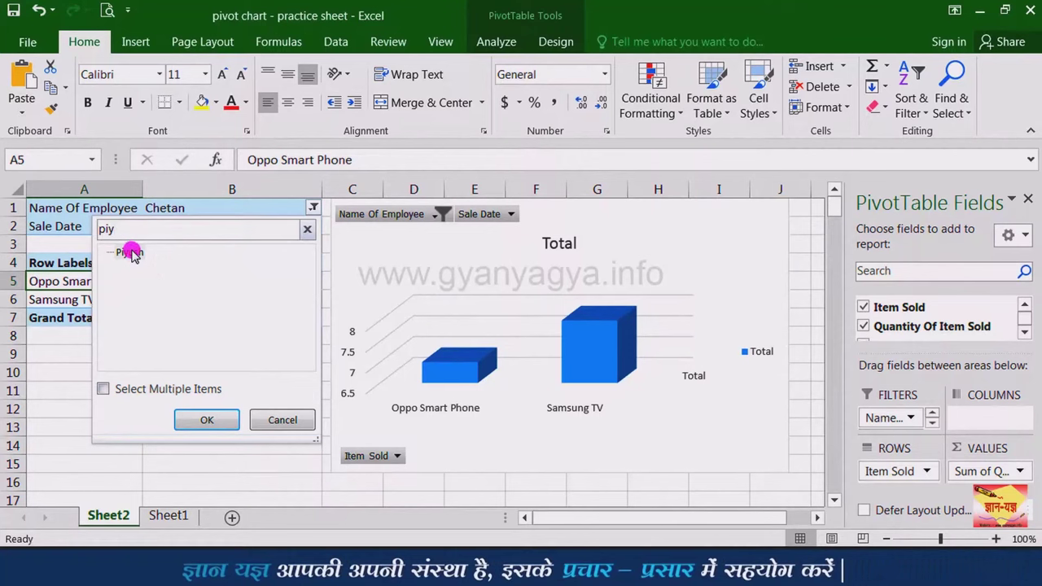
{"action": "left_click", "coordinate": [196, 420]}
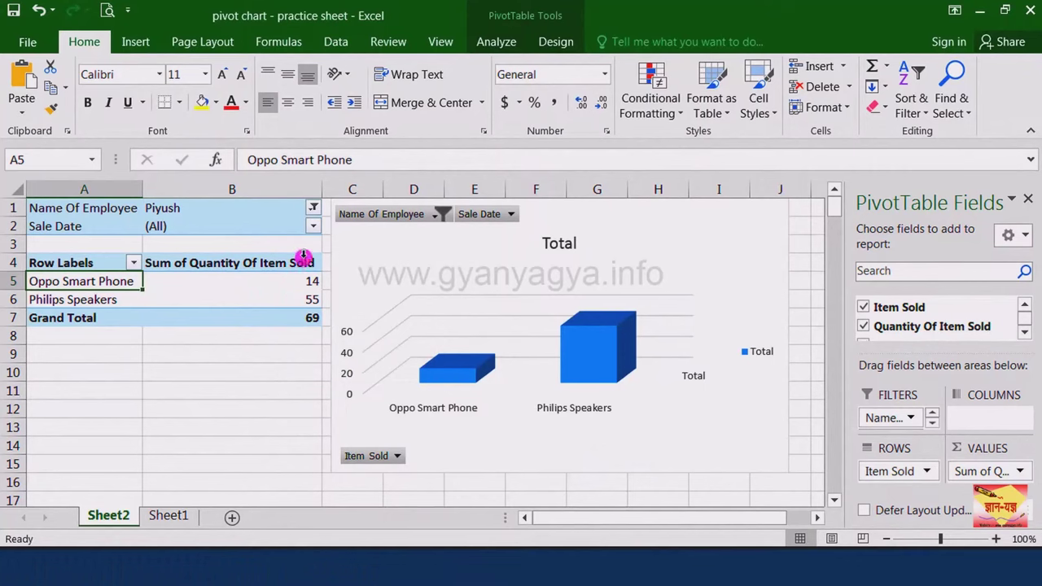
{"action": "mouse_move", "coordinate": [304, 319]}
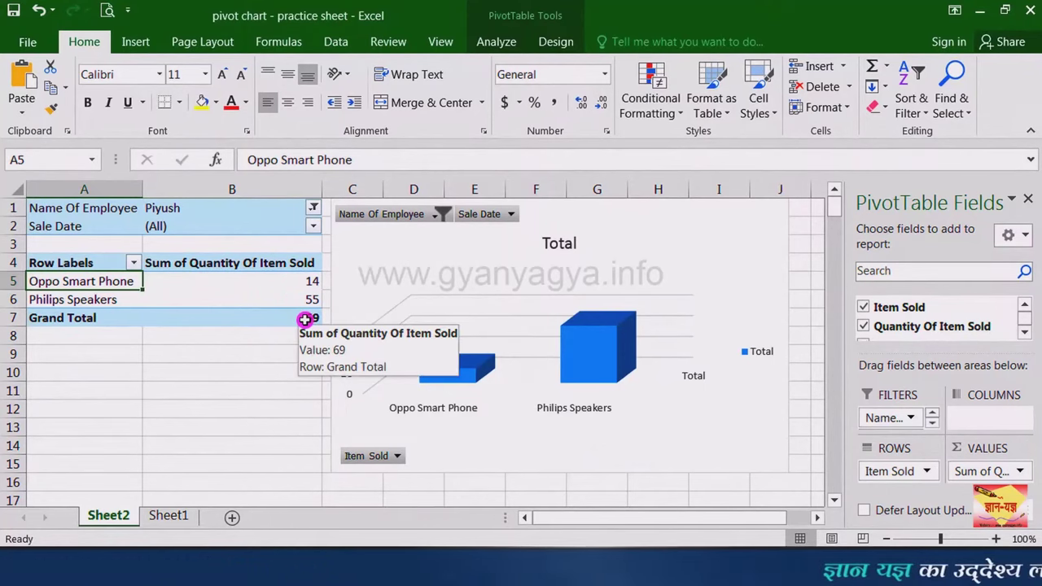
{"action": "left_click", "coordinate": [426, 252]}
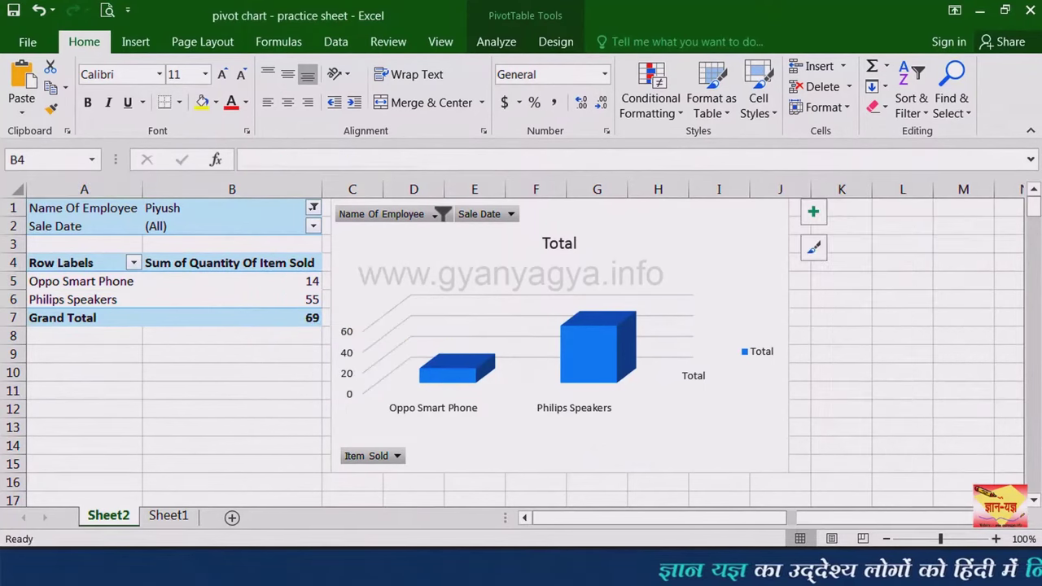
Select the pivot chart to bring up its fields.
{"action": "left_click", "coordinate": [481, 255]}
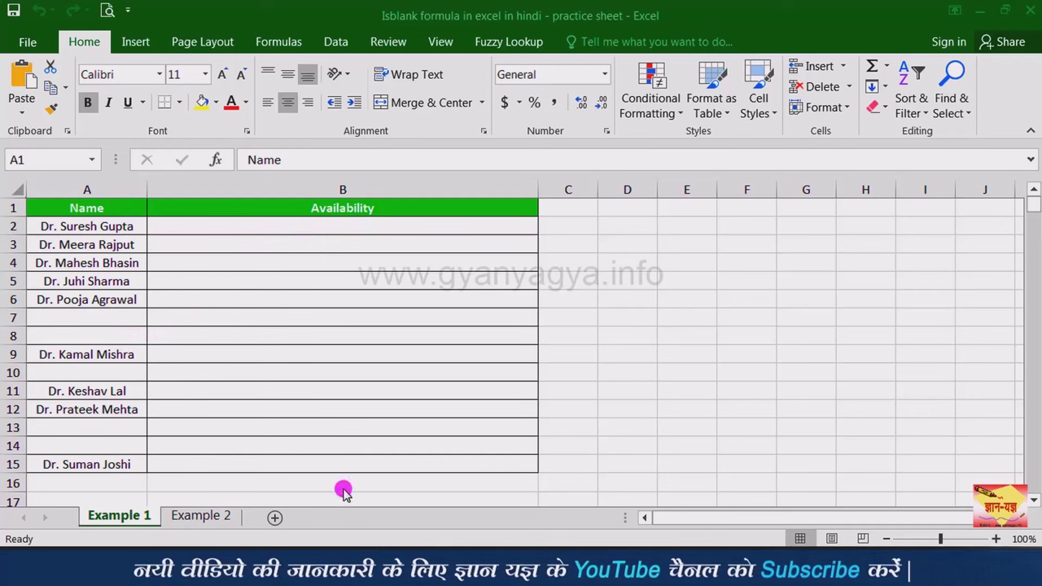
Enter =ISBLANK(A2) in B2 so it returns FALSE, then reselect B2.
{"action": "left_click", "coordinate": [313, 228]}
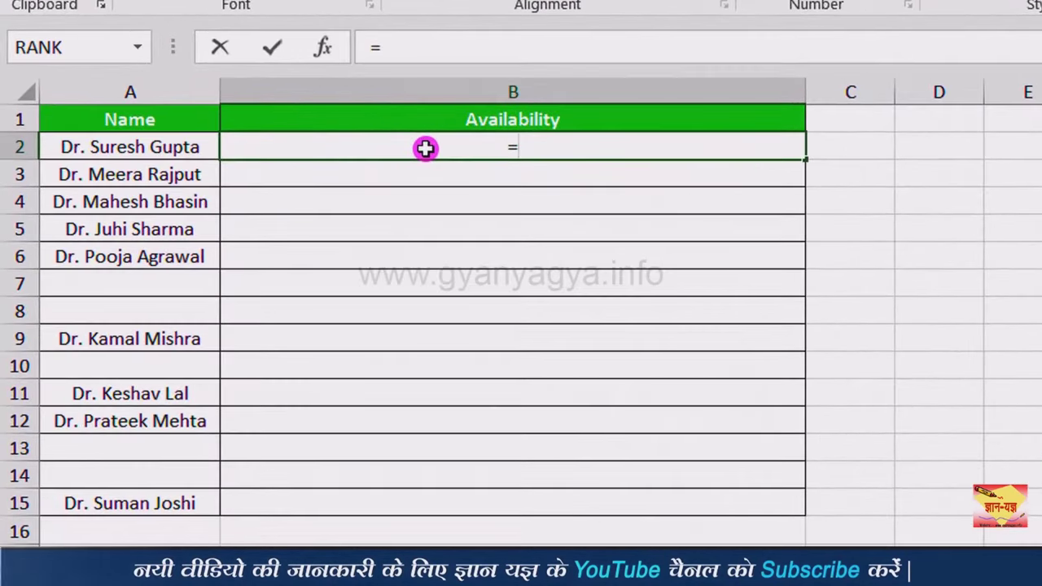
{"action": "type", "text": "="}
{"action": "type", "text": "i"}
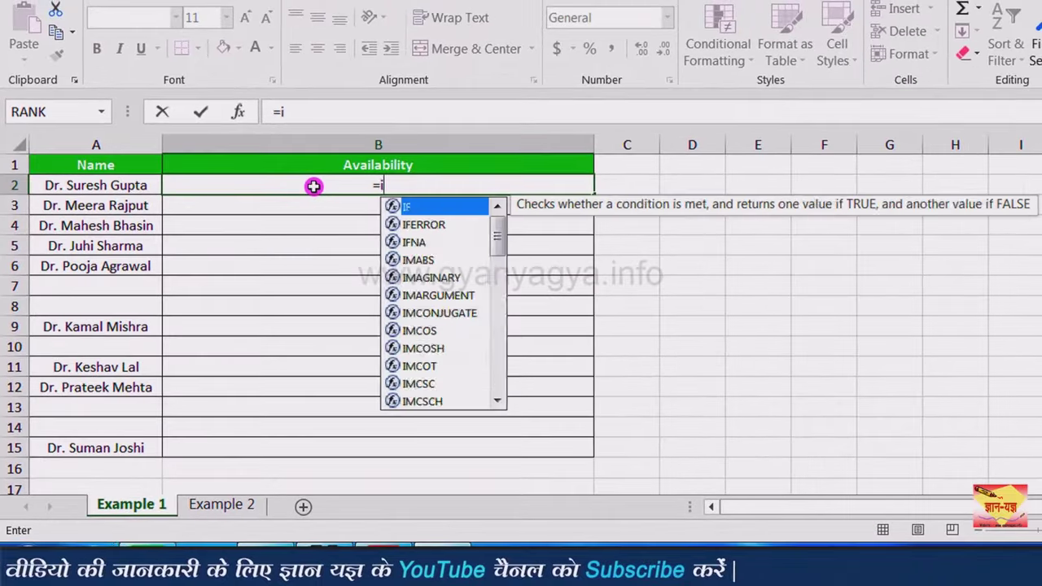
{"action": "type", "text": "sb"}
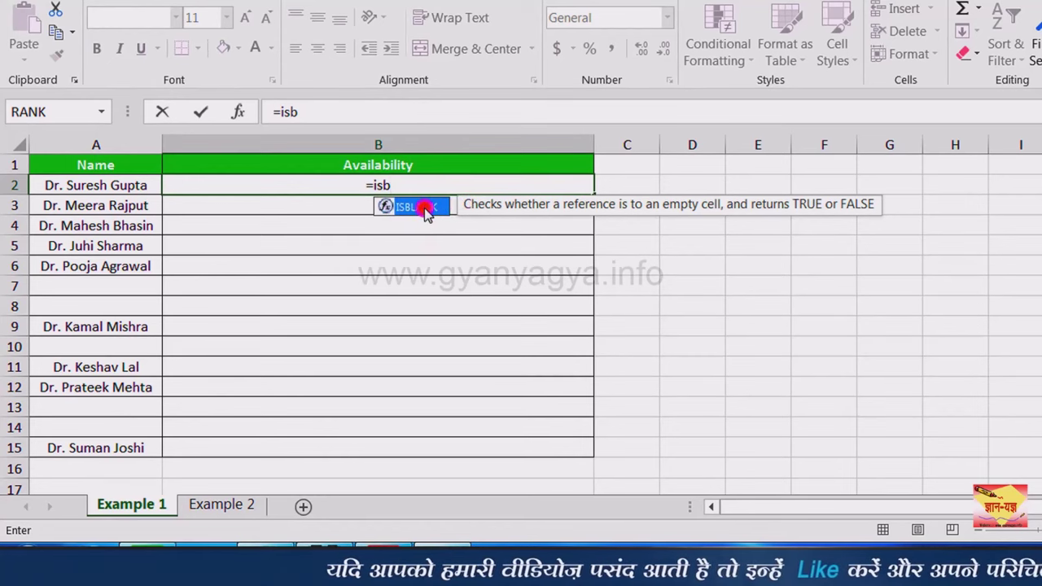
{"action": "double_click", "coordinate": [424, 208]}
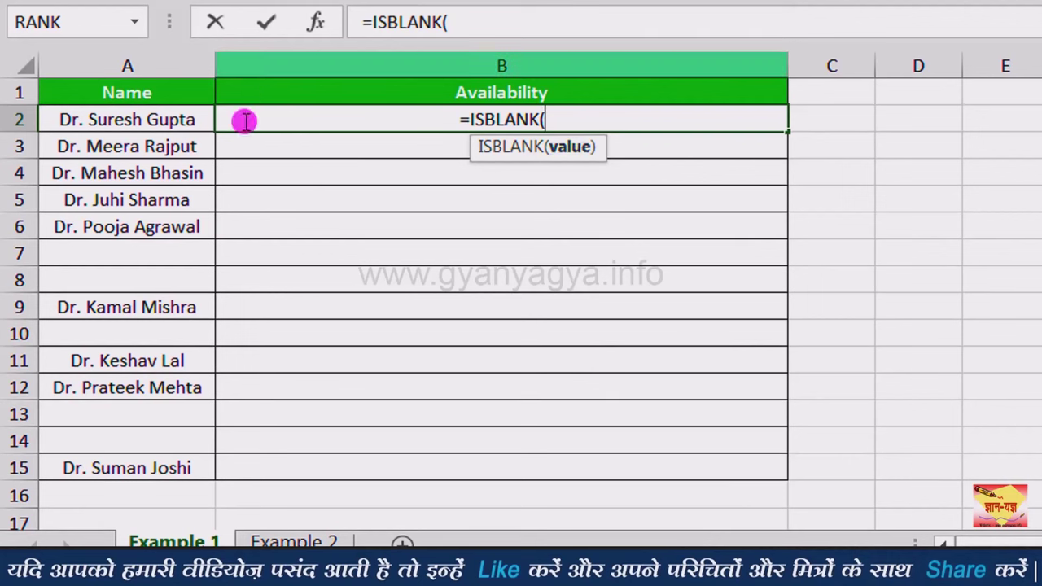
{"action": "left_click", "coordinate": [173, 118]}
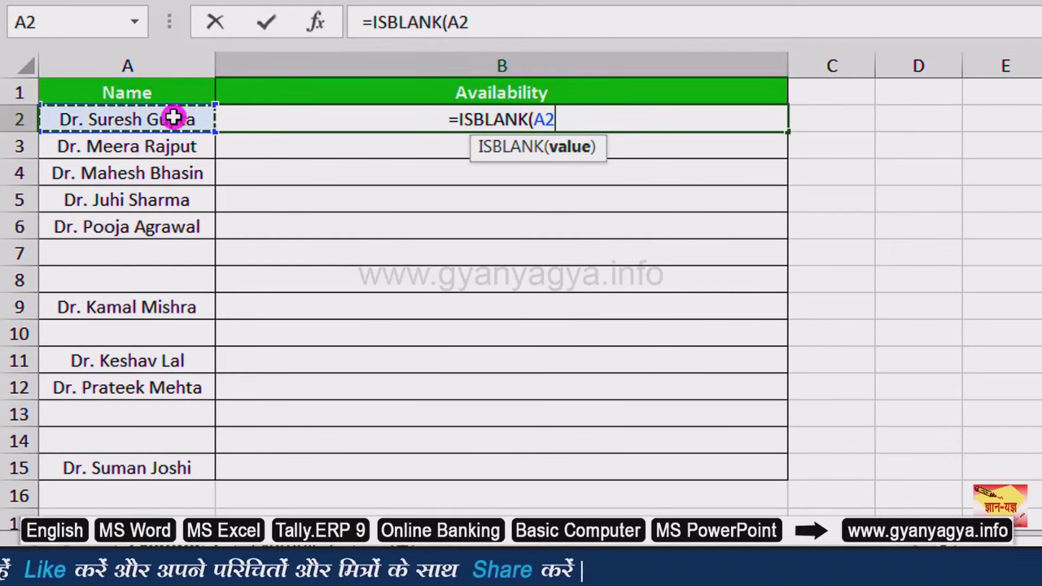
{"action": "type", "text": ")"}
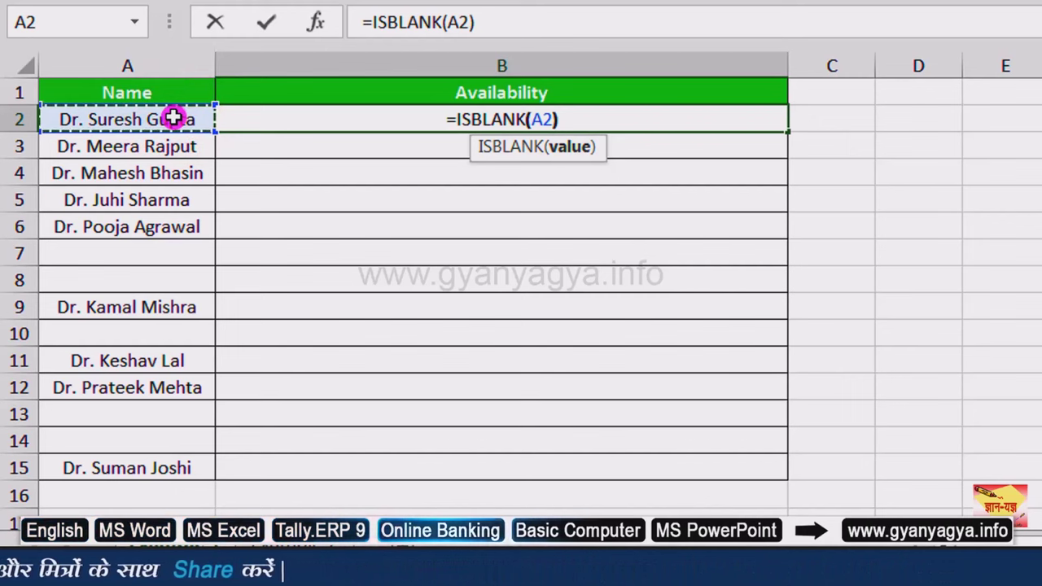
{"action": "key", "text": "Return"}
{"action": "left_click", "coordinate": [236, 118]}
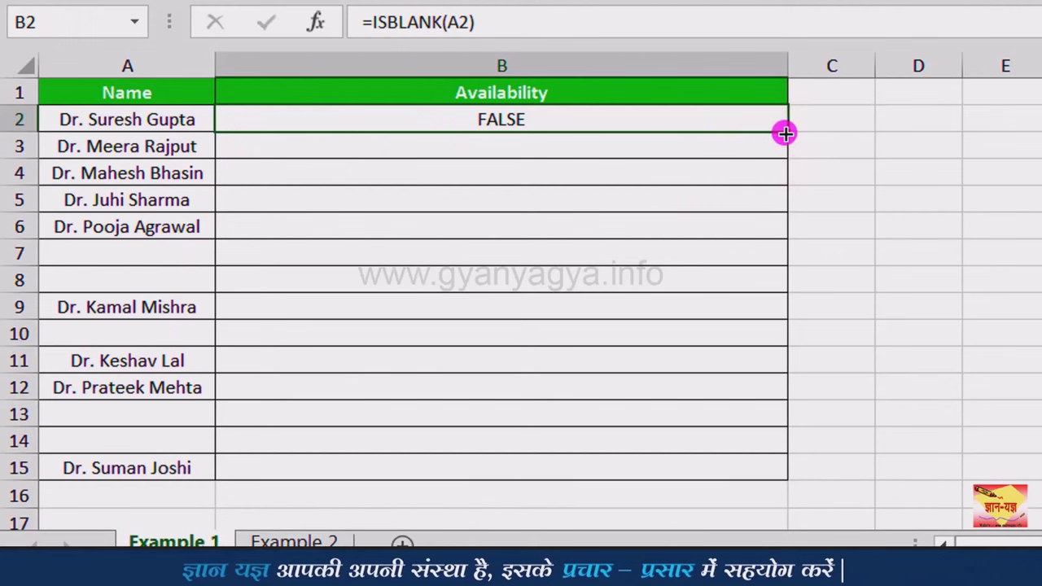
Fill B2's ISBLANK formula down to B15, check B7, and move to the Example 2 sheet.
{"action": "left_click_drag", "start_coordinate": [785, 136], "coordinate": [739, 475]}
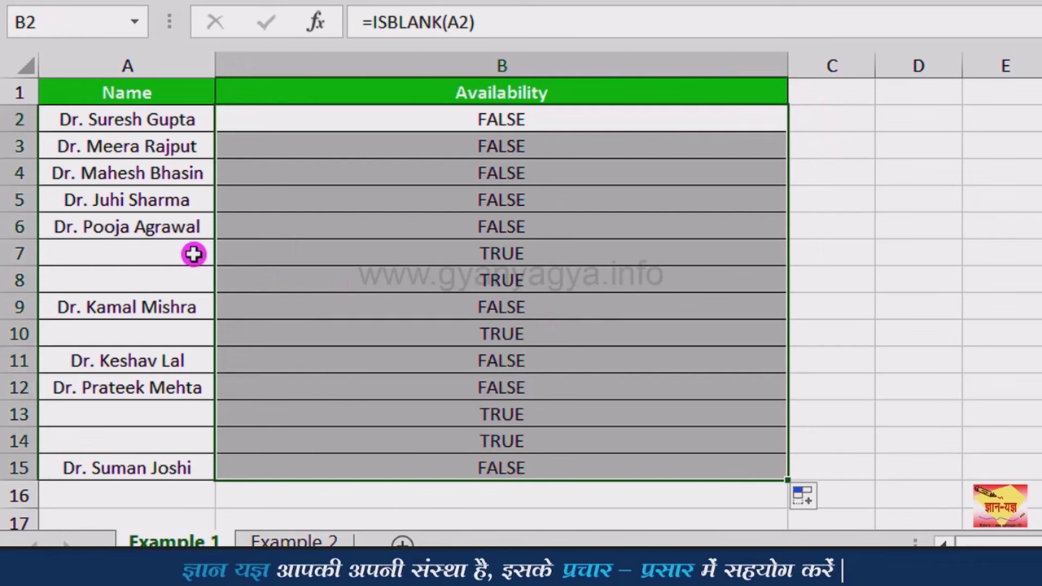
{"action": "left_click", "coordinate": [309, 253]}
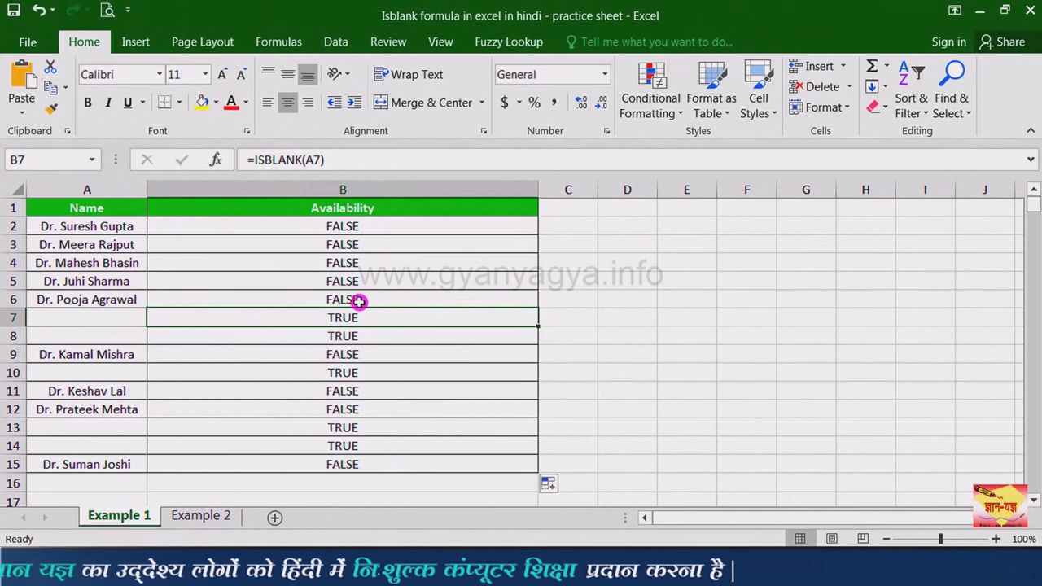
{"action": "left_click", "coordinate": [229, 516]}
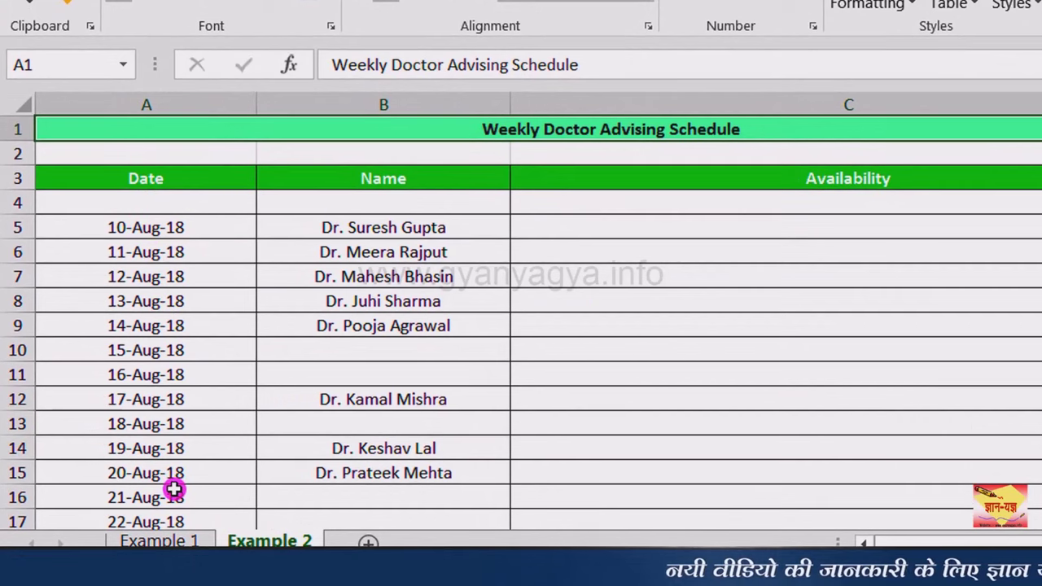
Begin C5's formula as =IF(ISBLANK( using the function autocomplete suggestions.
{"action": "left_click", "coordinate": [712, 231]}
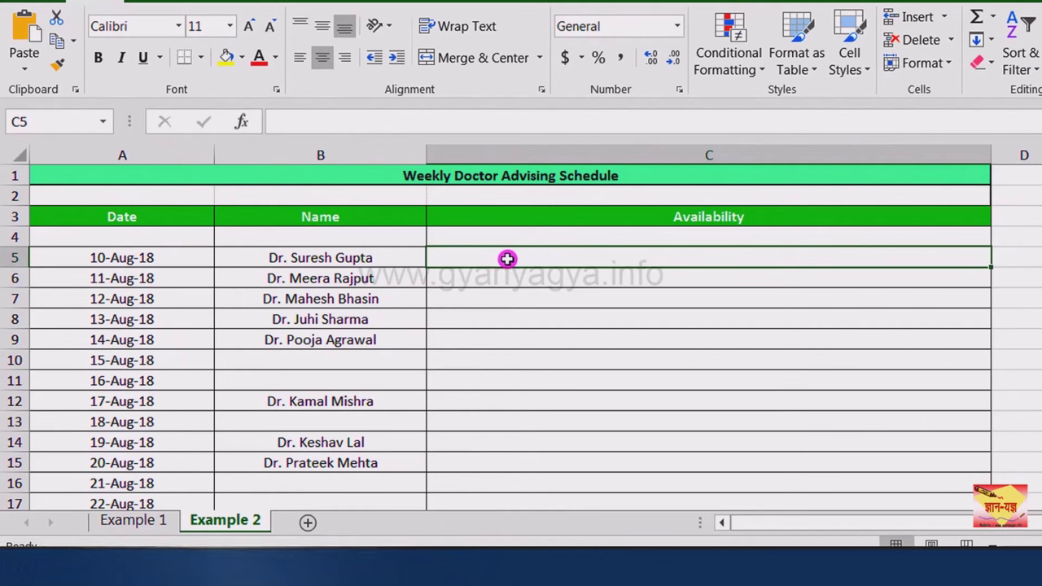
{"action": "type", "text": "="}
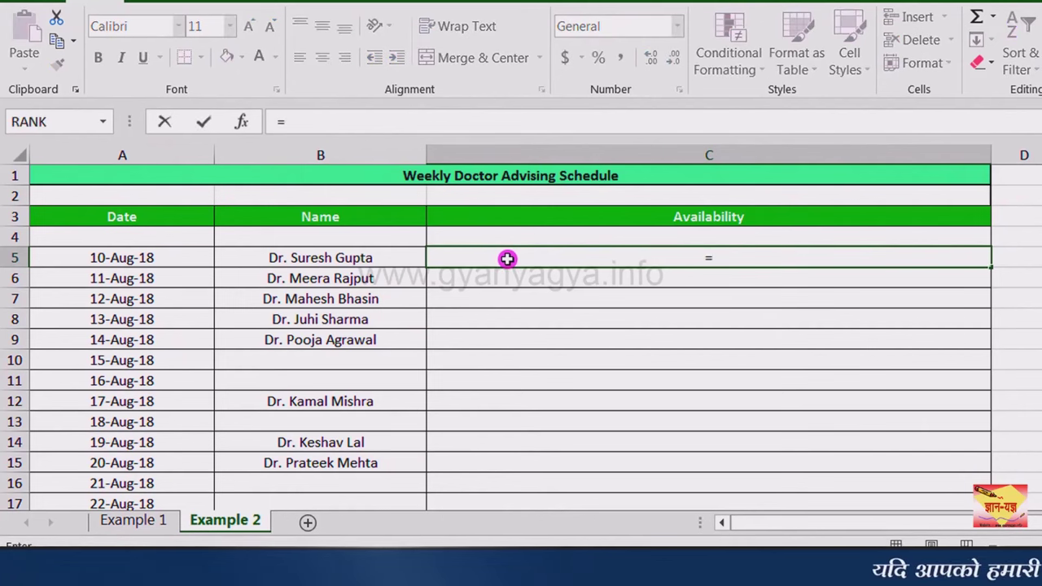
{"action": "type", "text": "if"}
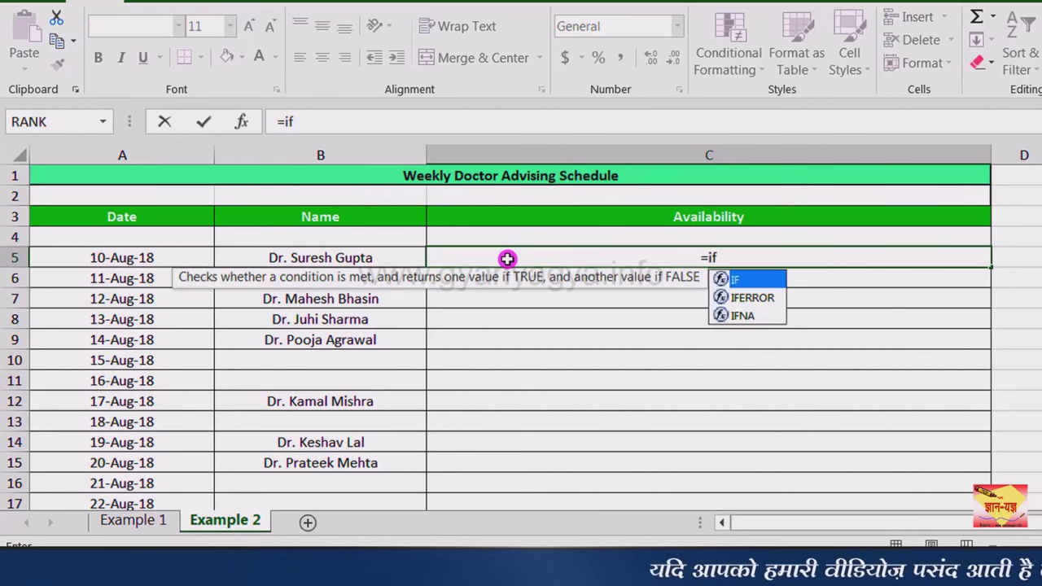
{"action": "double_click", "coordinate": [754, 279]}
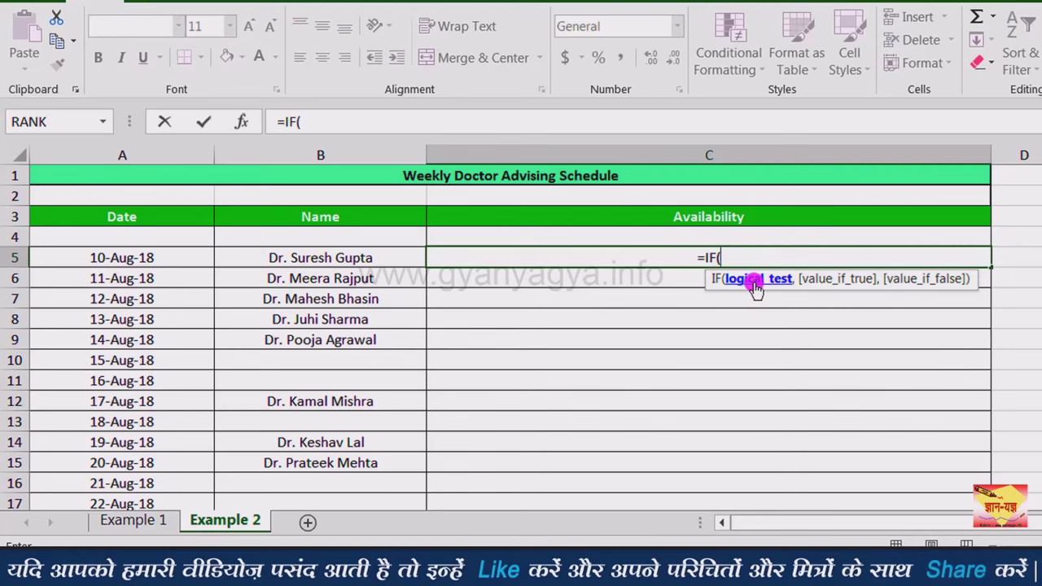
{"action": "type", "text": "is"}
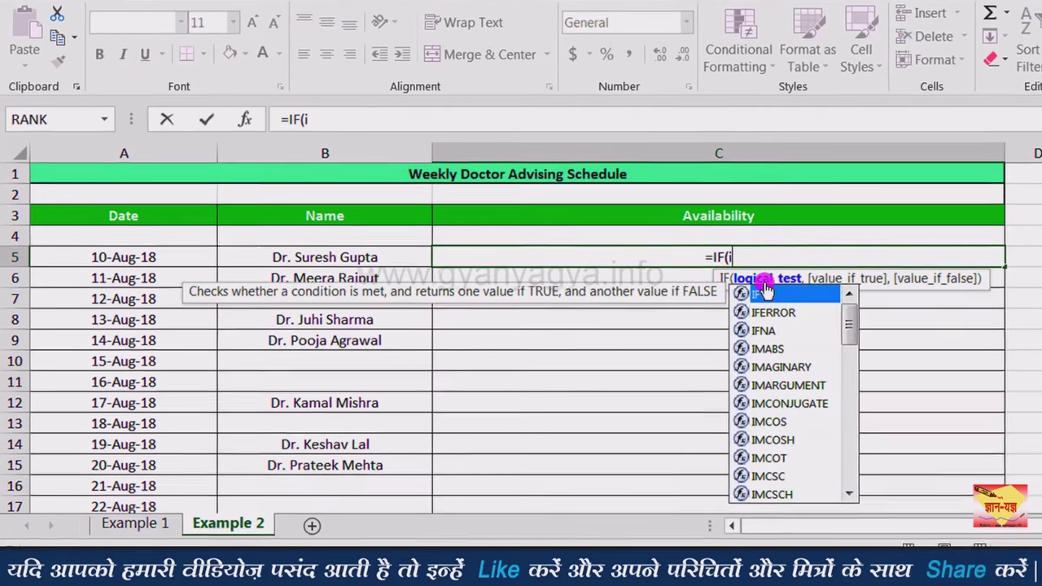
{"action": "type", "text": "b"}
{"action": "double_click", "coordinate": [782, 293]}
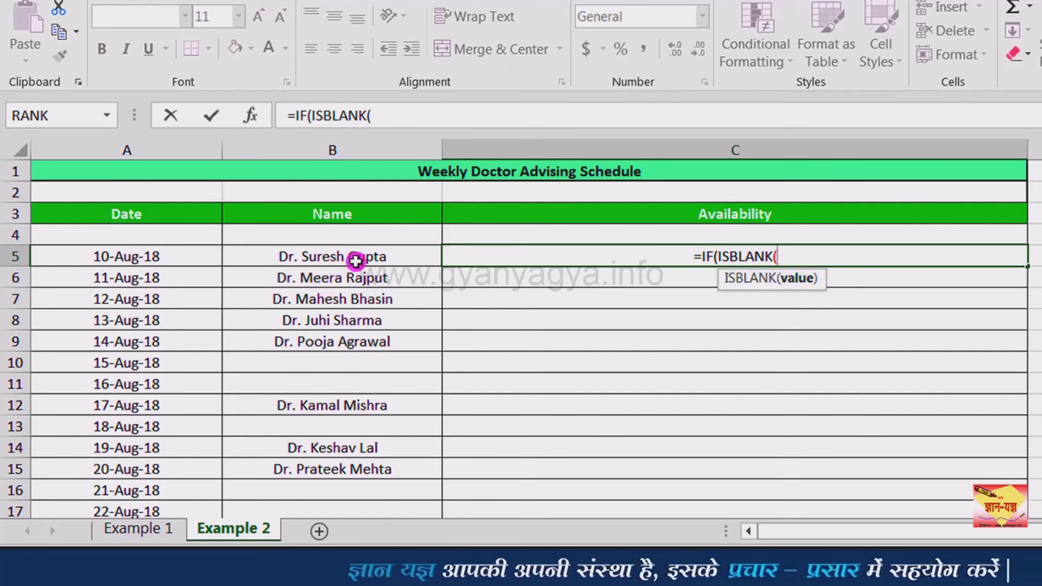
Complete C5 as =IF(ISBLANK(B5), "not available", "available"), which displays available.
{"action": "left_click", "coordinate": [356, 261]}
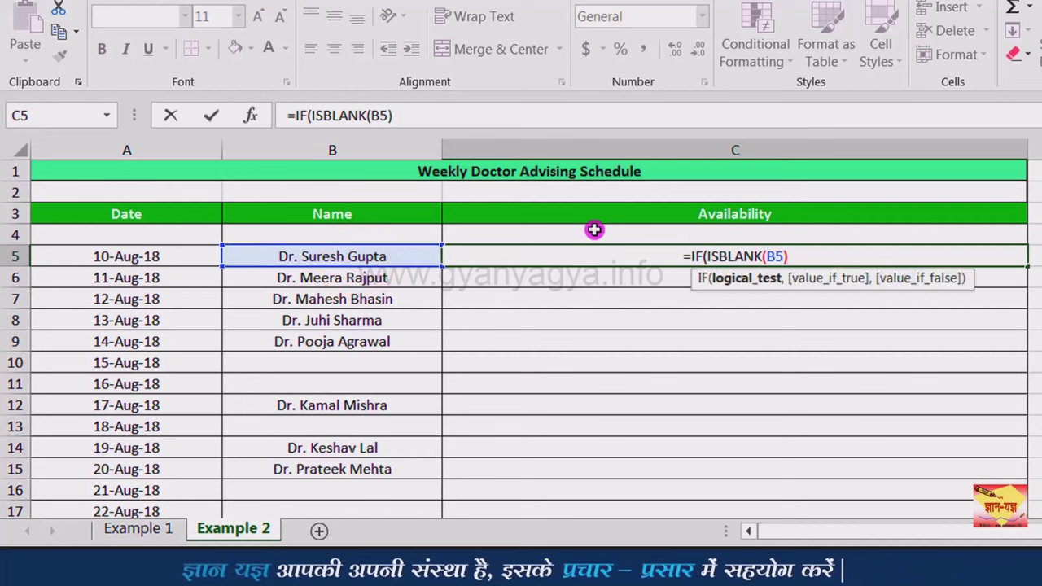
{"action": "type", "text": ","}
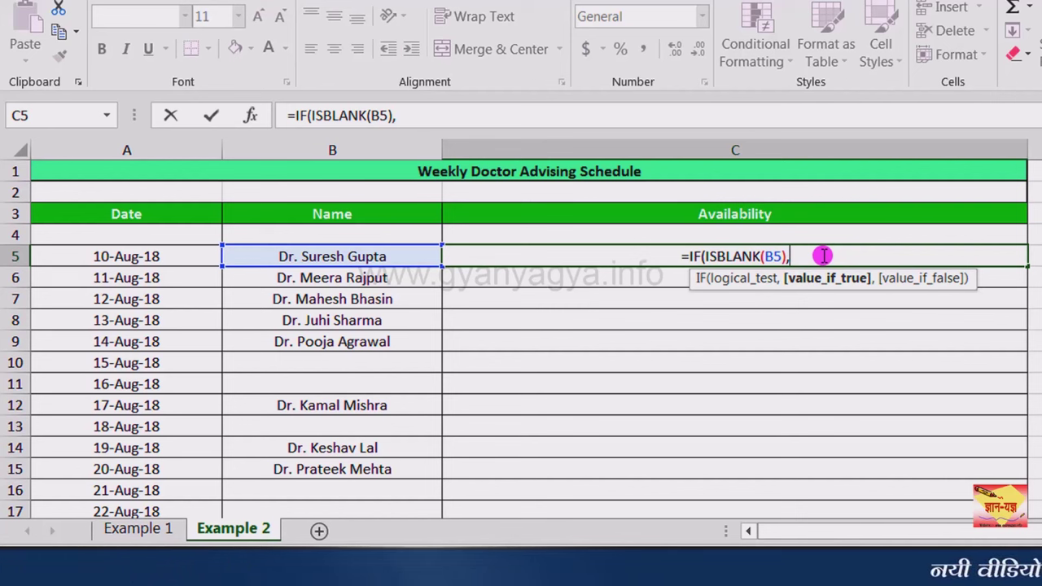
{"action": "type", "text": "\""}
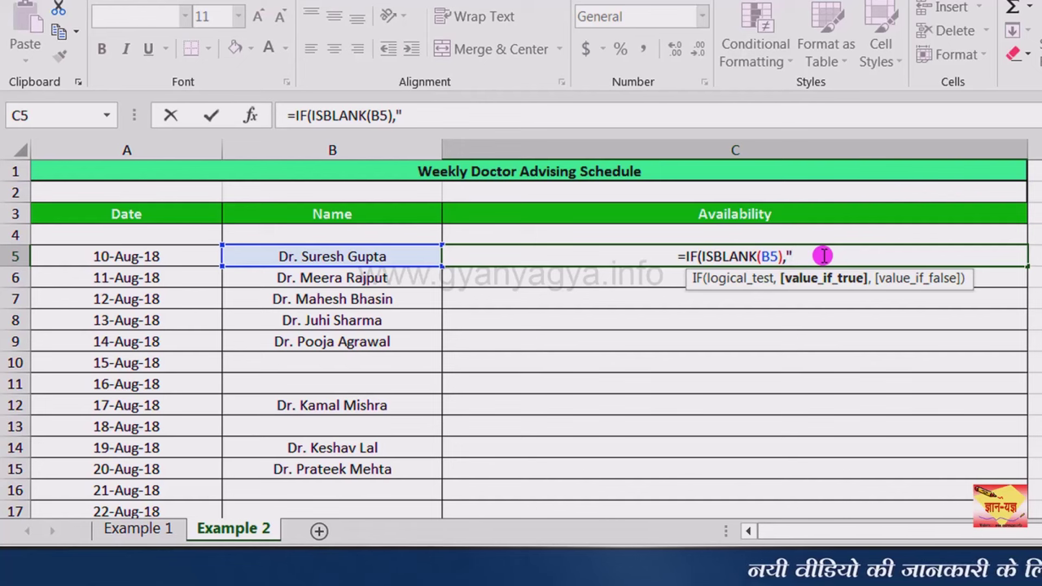
{"action": "key", "text": "BackSpace"}
{"action": "type", "text": "\"not"}
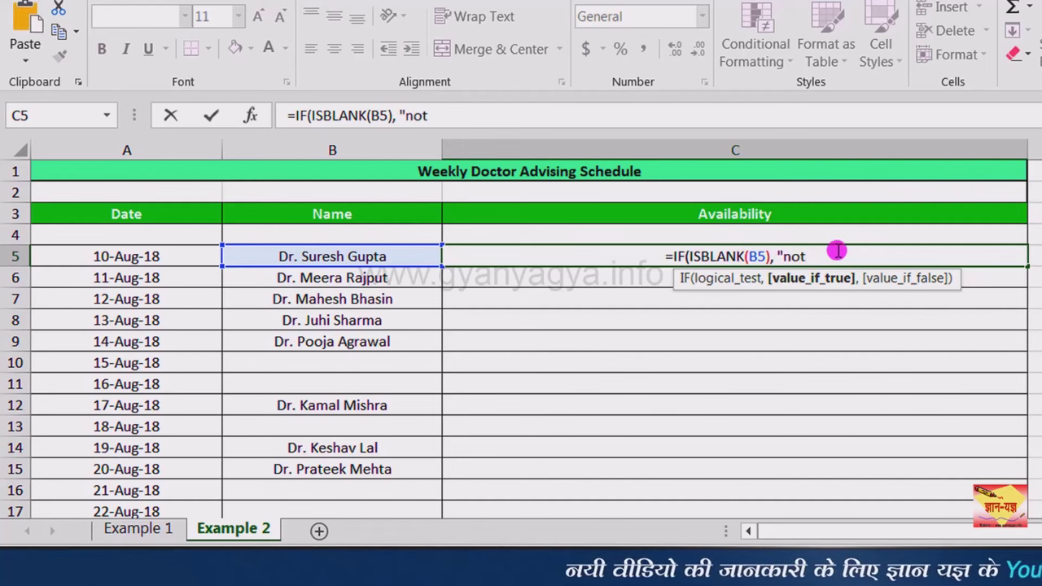
{"action": "type", "text": " availab"}
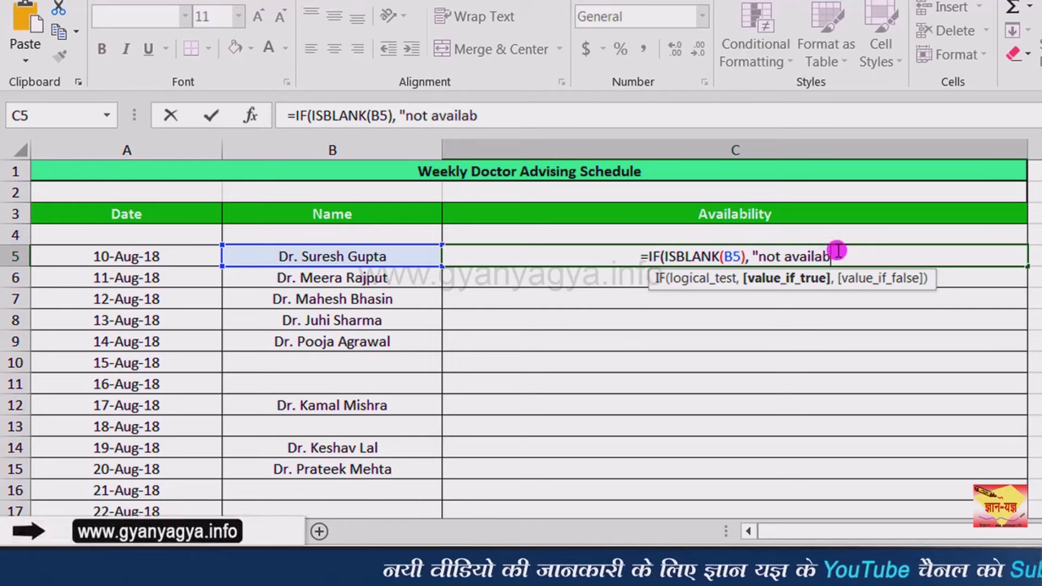
{"action": "type", "text": "le\""}
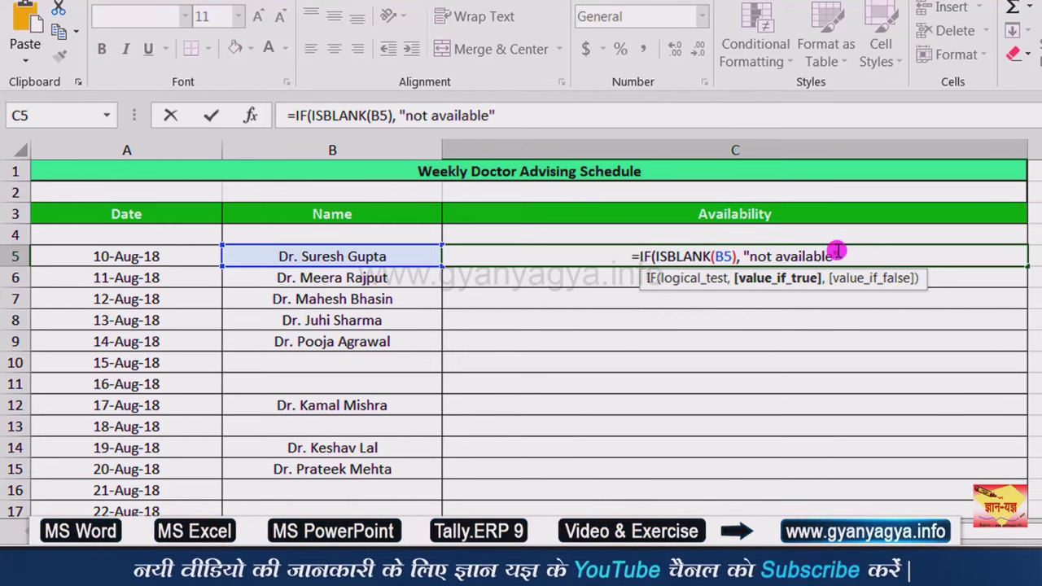
{"action": "type", "text": ","}
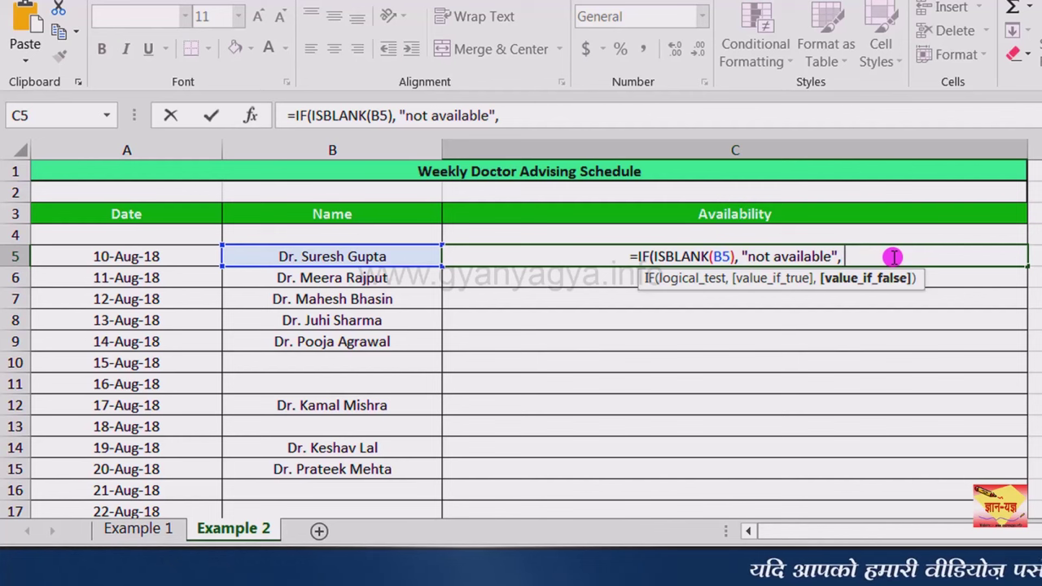
{"action": "type", "text": "\""}
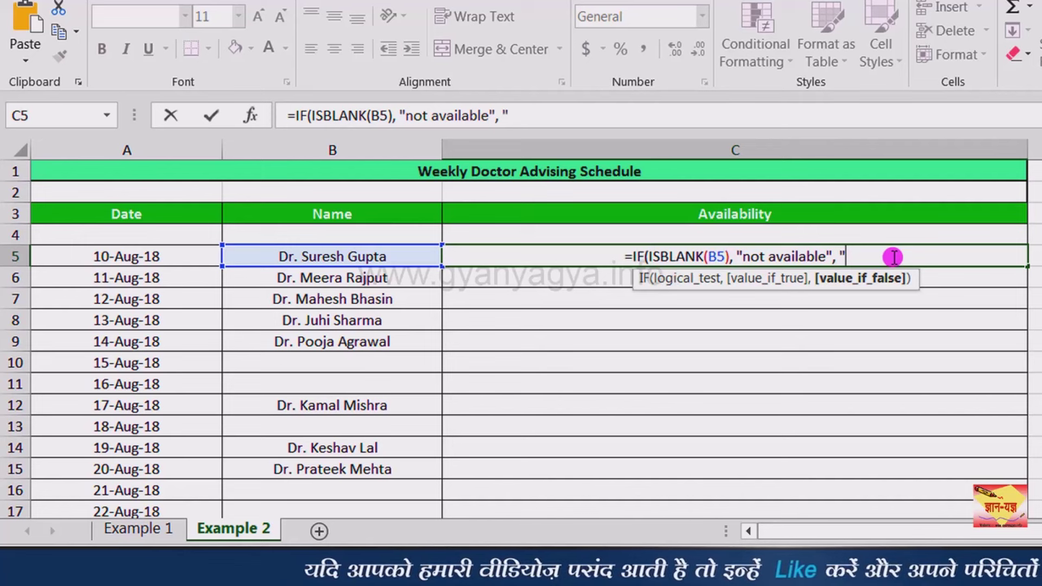
{"action": "type", "text": "availab"}
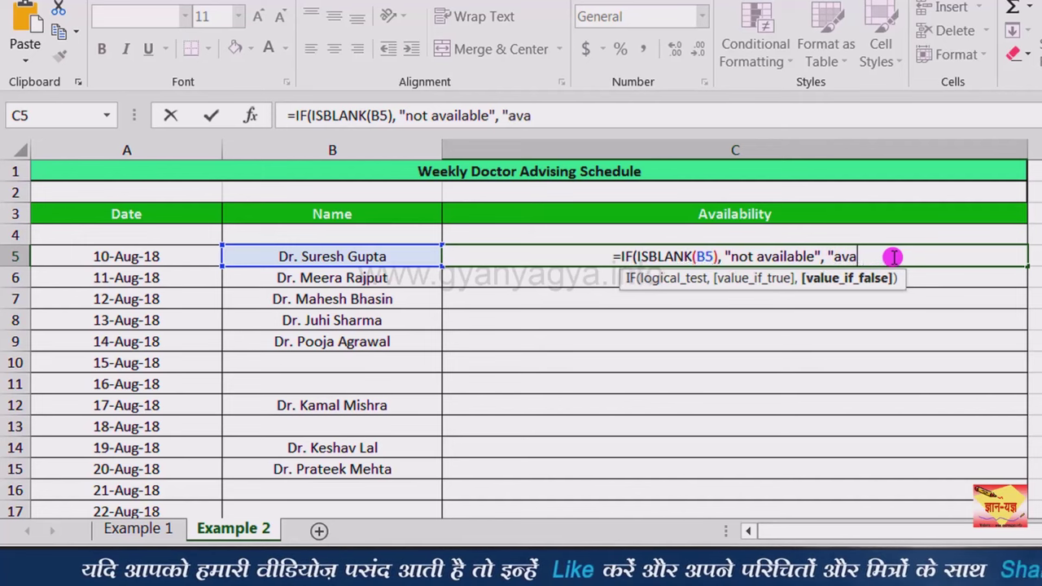
{"action": "type", "text": "le"}
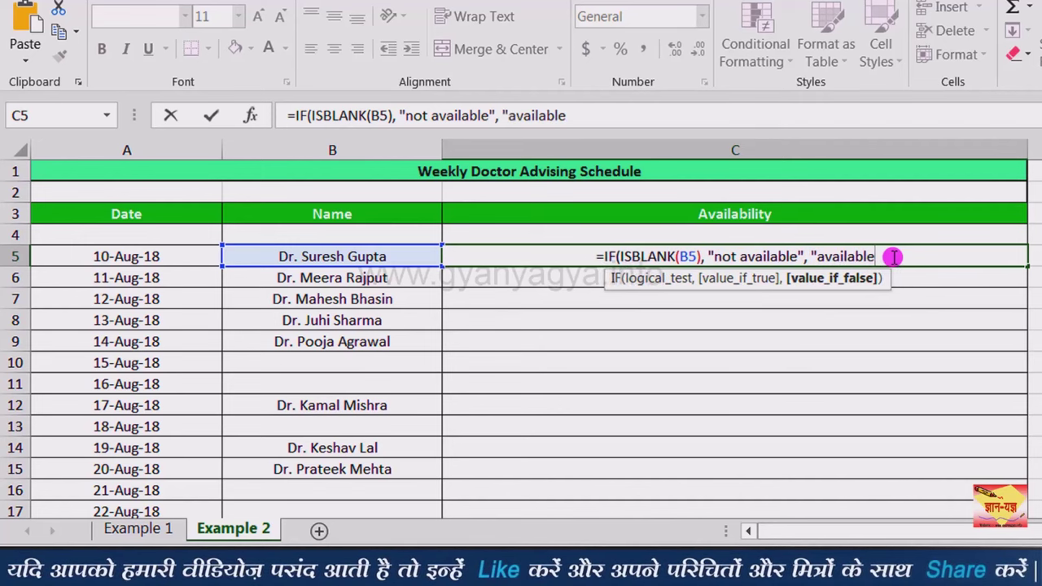
{"action": "type", "text": "\""}
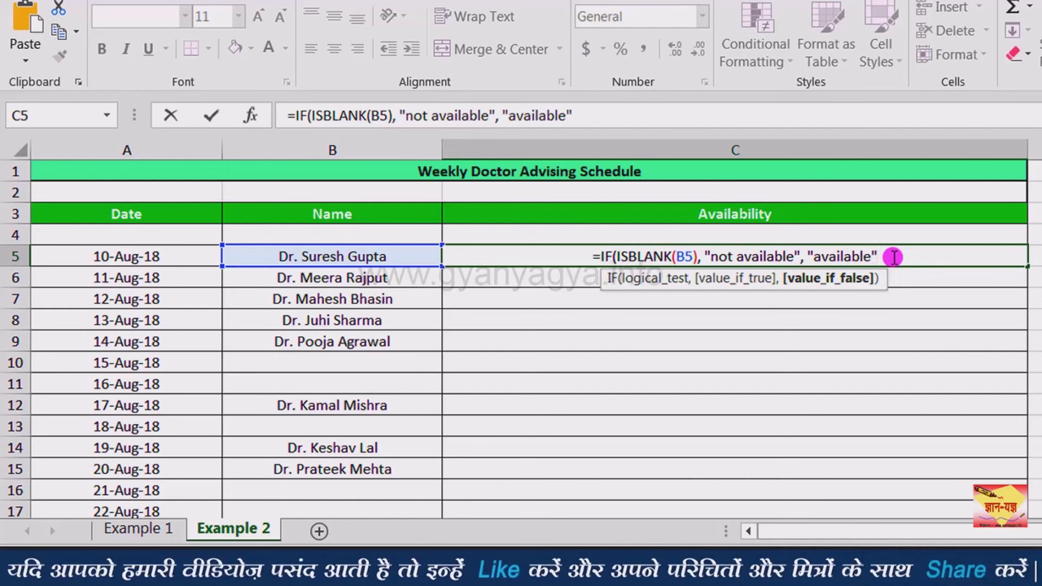
{"action": "key", "text": "Return"}
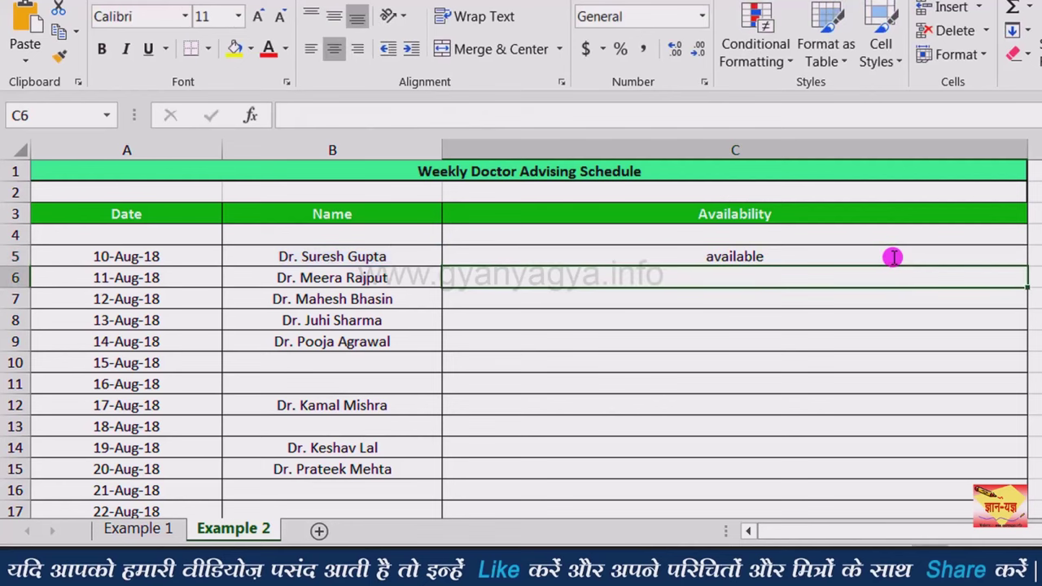
Copy C5's availability formula down to C19 and go to the Example 3 sheet.
{"action": "left_click", "coordinate": [893, 256]}
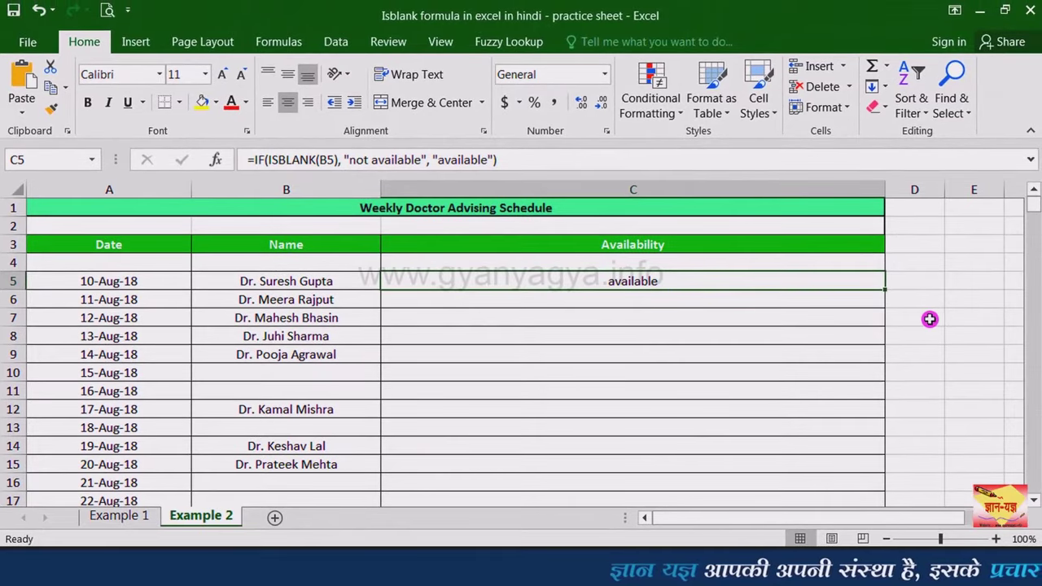
{"action": "left_click_drag", "start_coordinate": [884, 289], "coordinate": [866, 466]}
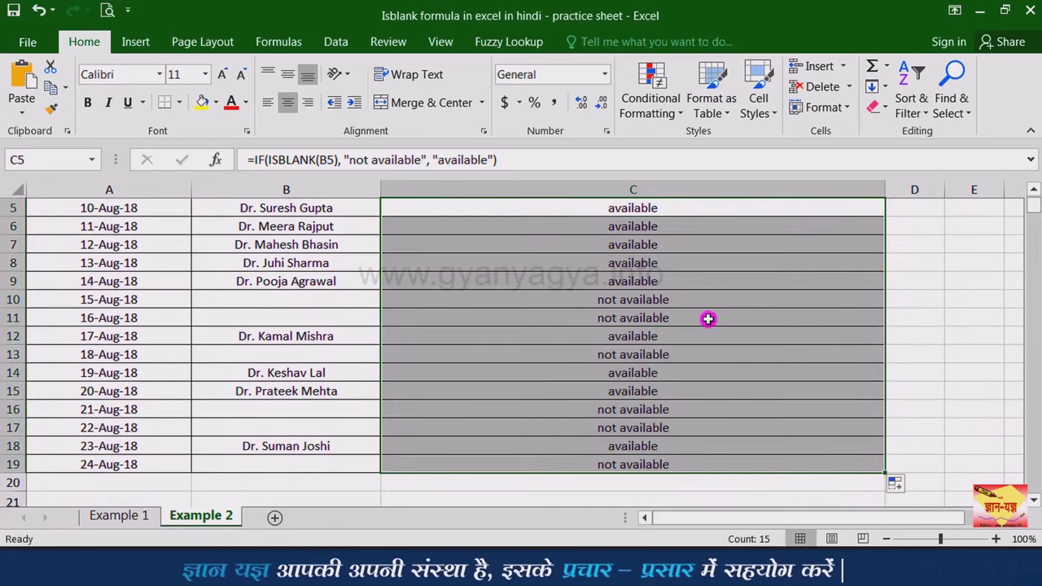
{"action": "left_click", "coordinate": [1032, 190]}
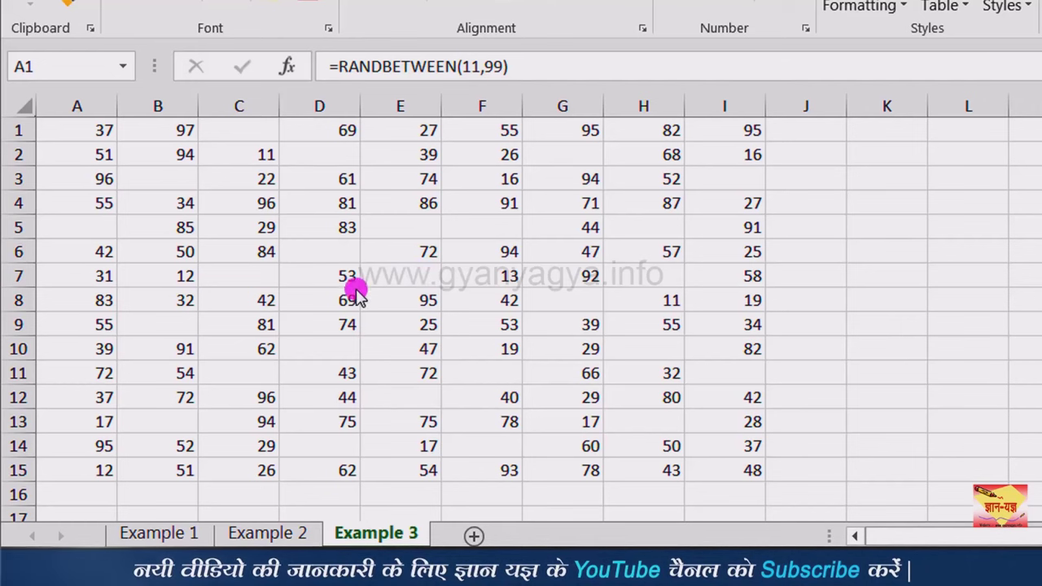
Select the A1:I15 number grid and start a new conditional formatting rule.
{"action": "left_click", "coordinate": [94, 127]}
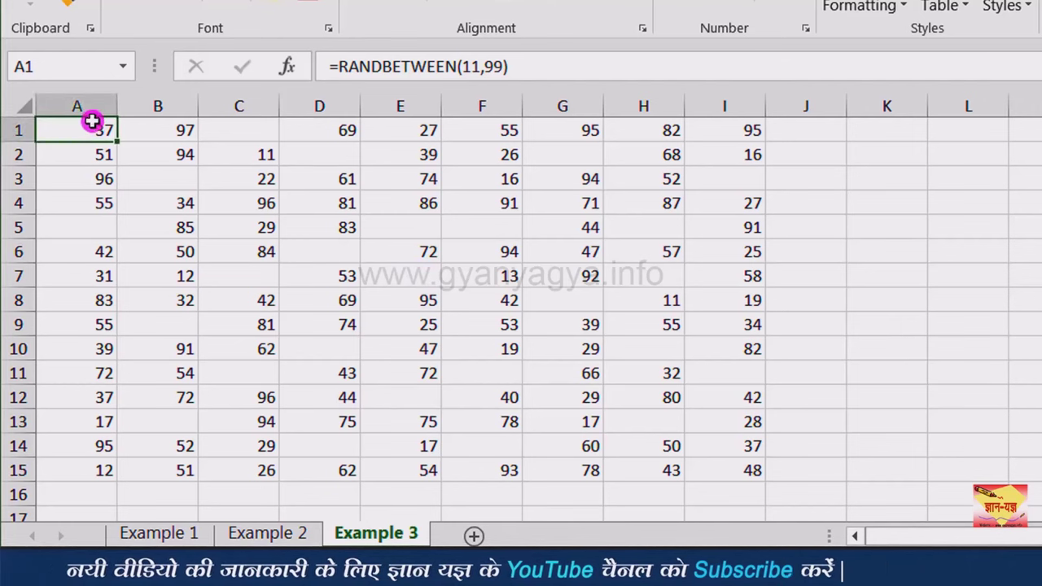
{"action": "key", "text": "ctrl+a"}
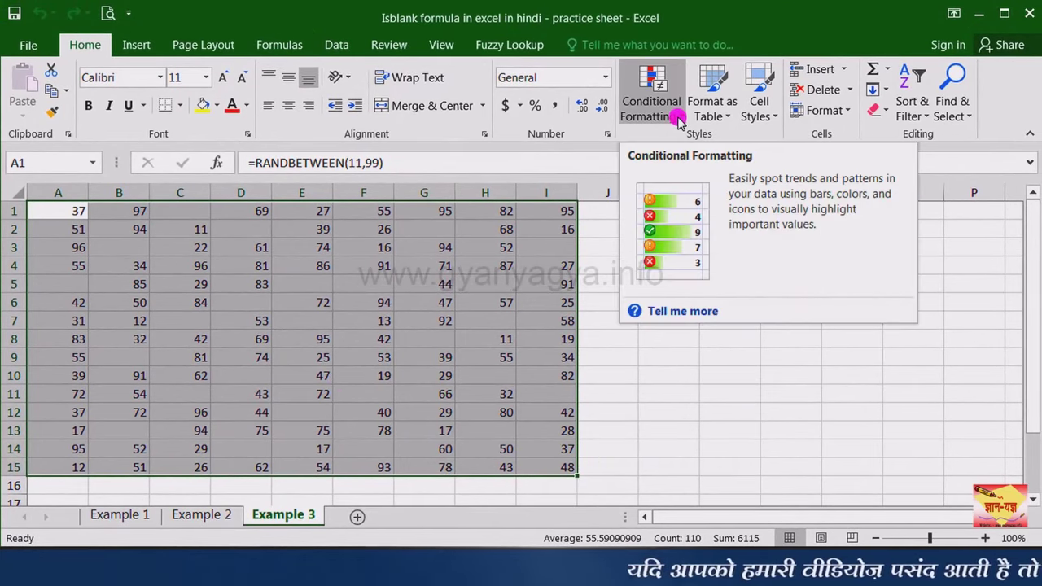
{"action": "left_click", "coordinate": [679, 119]}
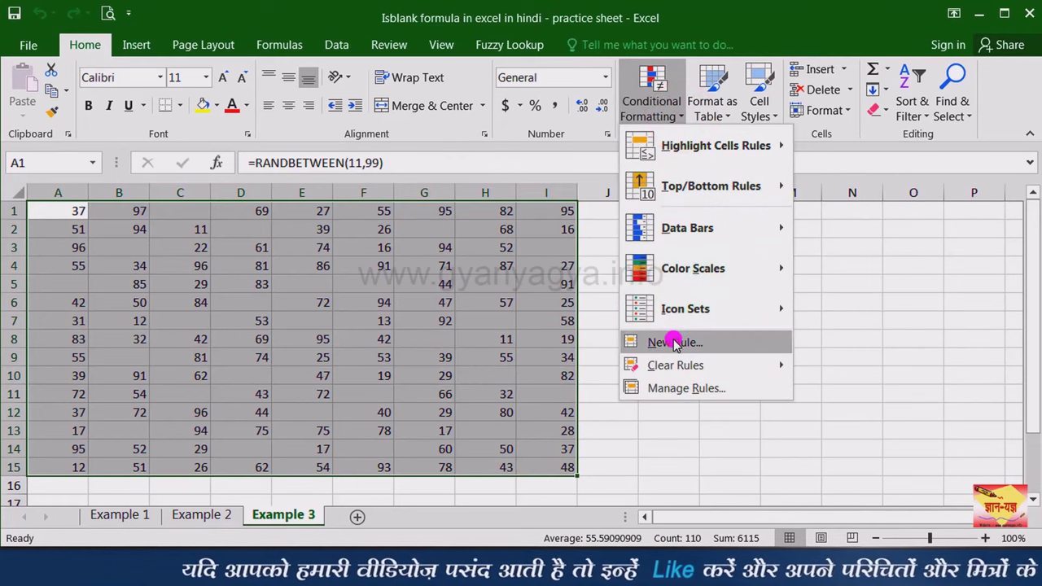
{"action": "left_click", "coordinate": [674, 342]}
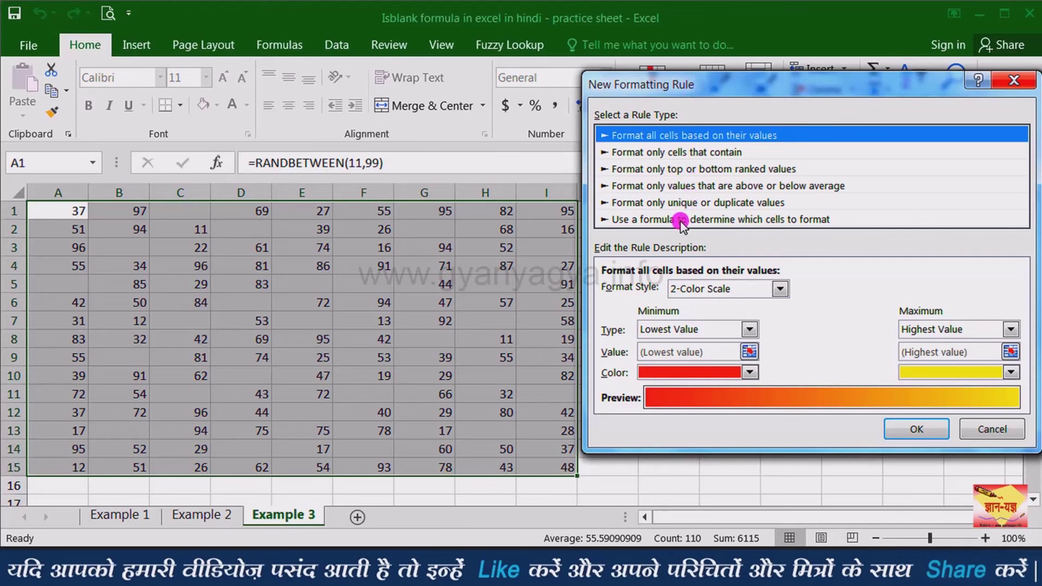
Create a formula rule =isblank(A1:I15) that fills blank cells green.
{"action": "left_click", "coordinate": [679, 220]}
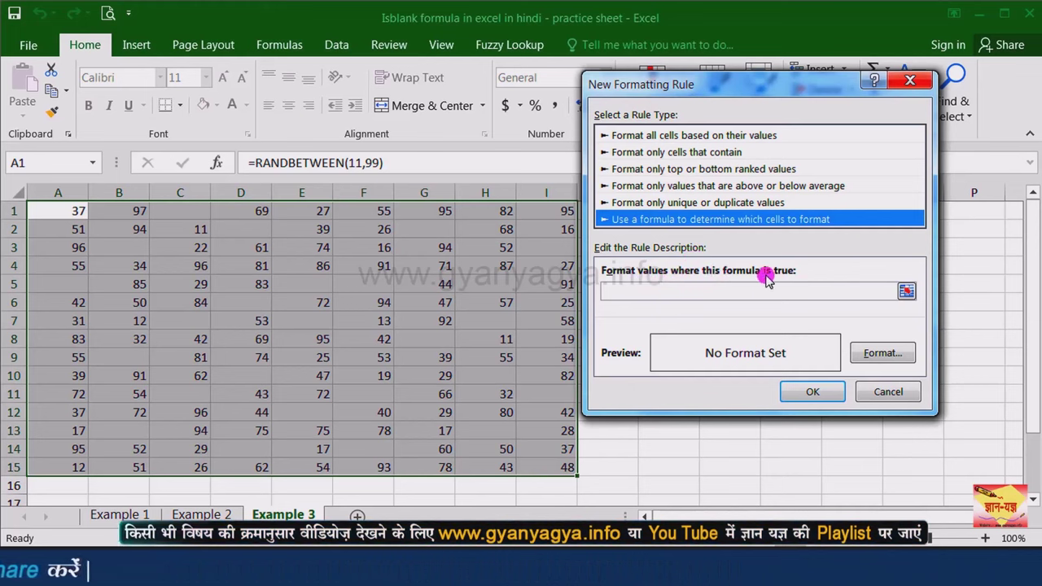
{"action": "left_click", "coordinate": [702, 289]}
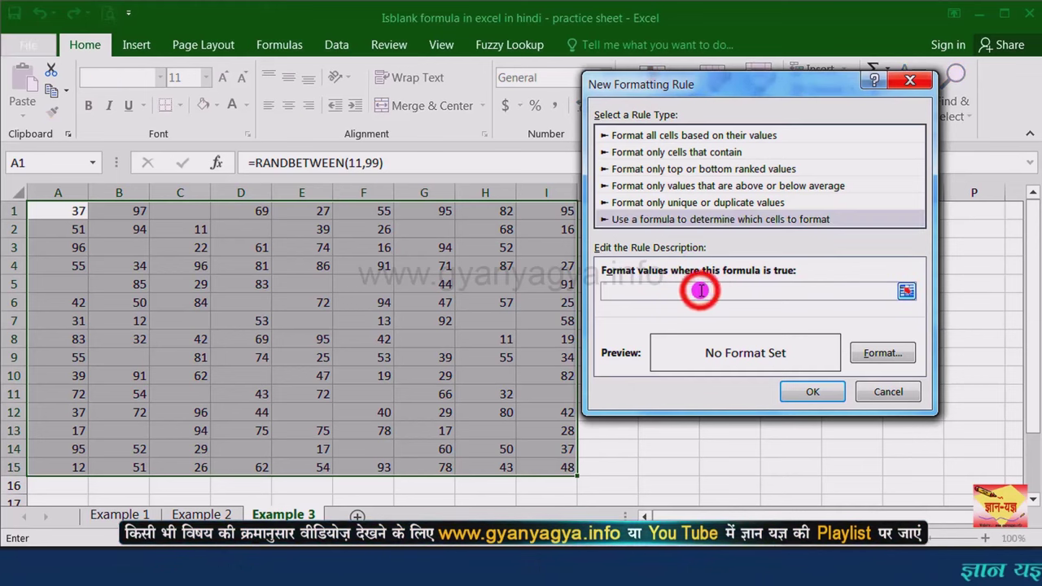
{"action": "type", "text": "=is"}
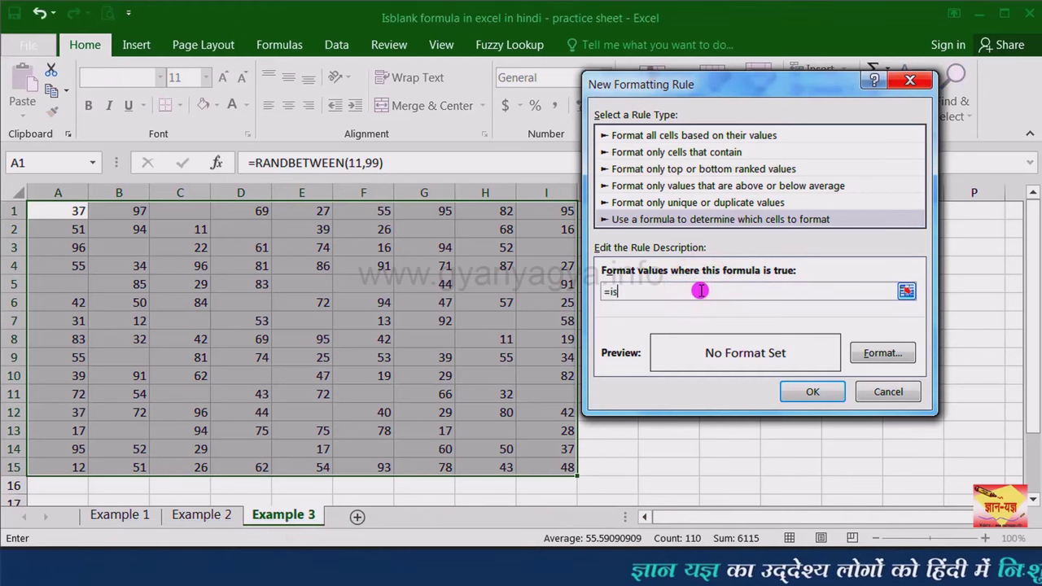
{"action": "type", "text": "blank"}
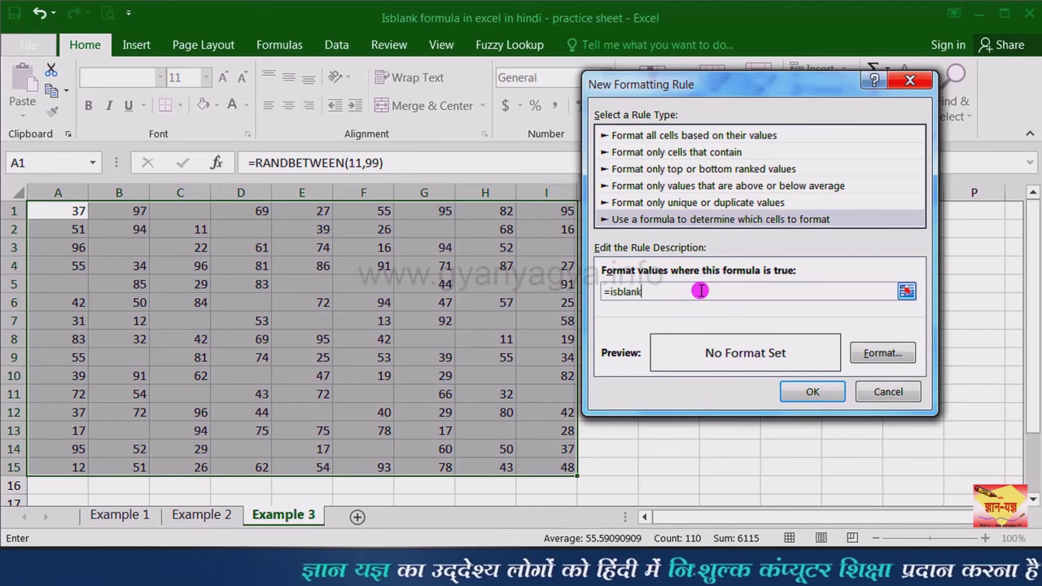
{"action": "type", "text": "("}
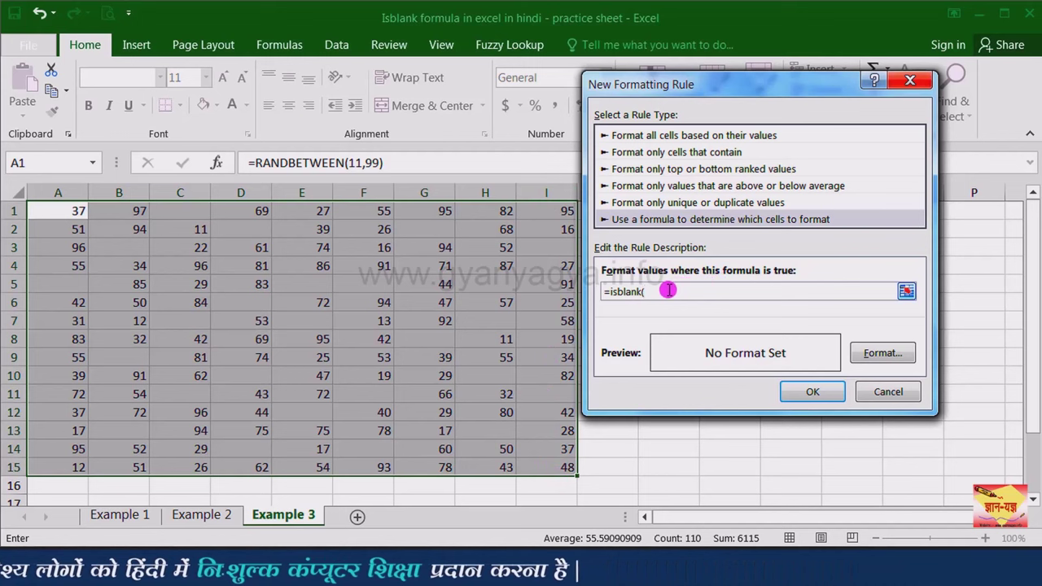
{"action": "type", "text": "A1"}
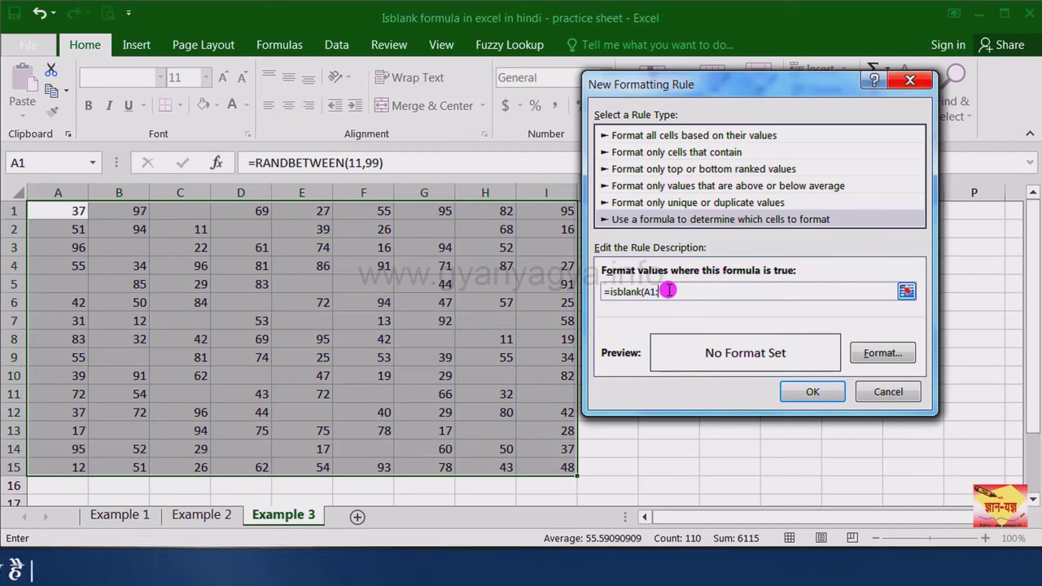
{"action": "type", "text": ":"}
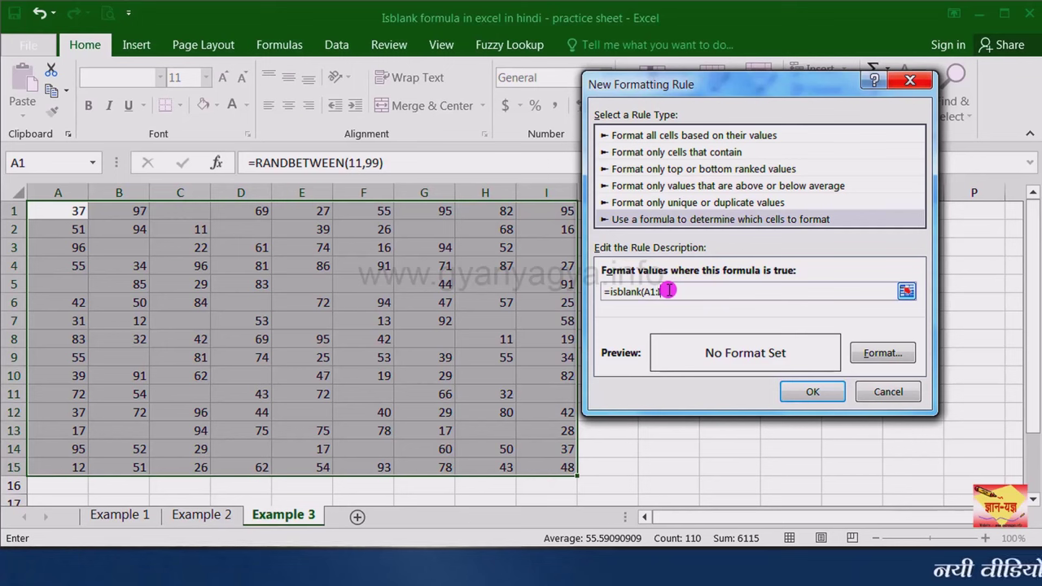
{"action": "type", "text": "I15)"}
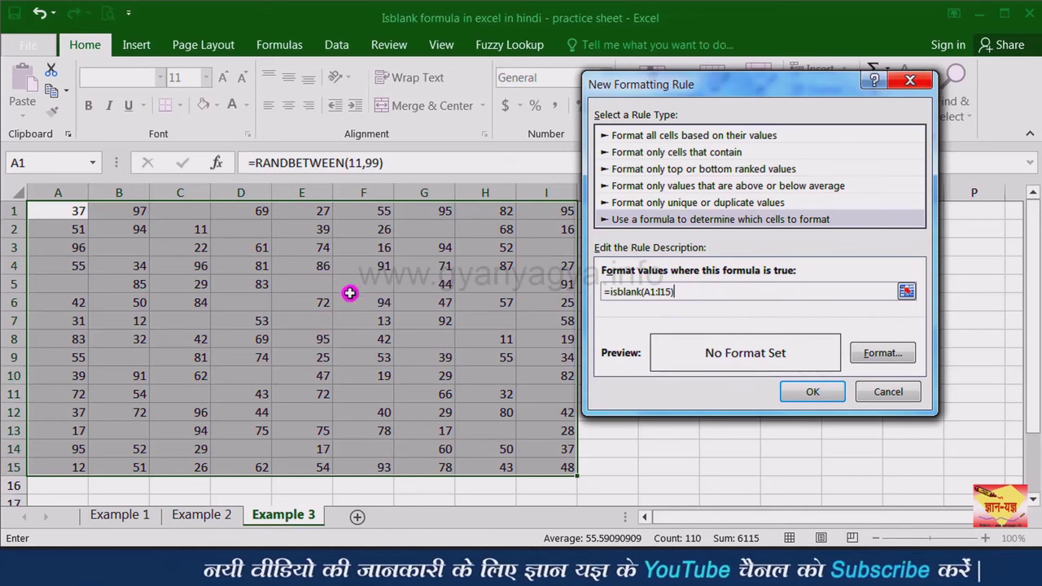
{"action": "left_click", "coordinate": [874, 356]}
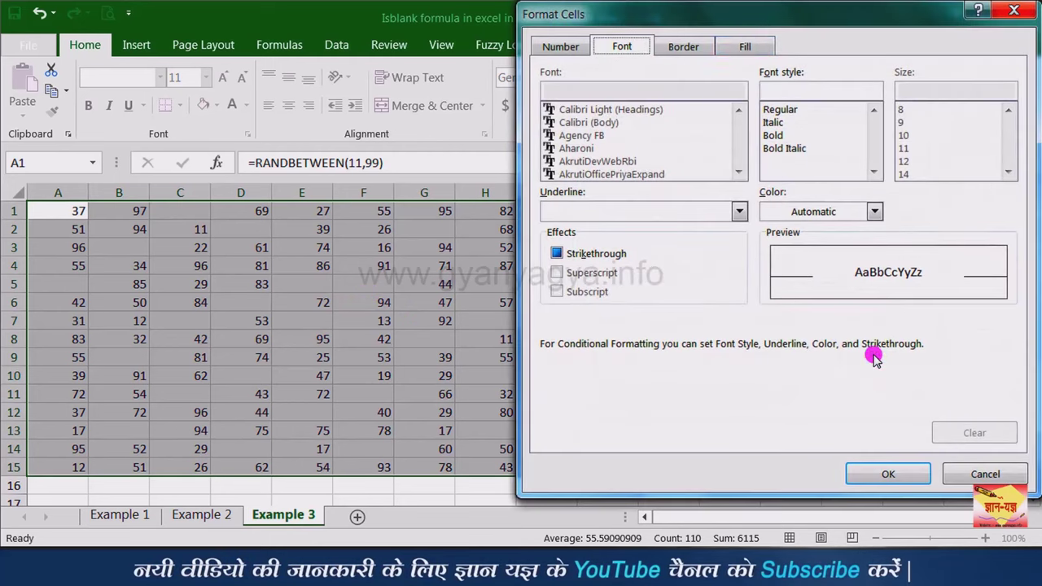
{"action": "left_click", "coordinate": [745, 46]}
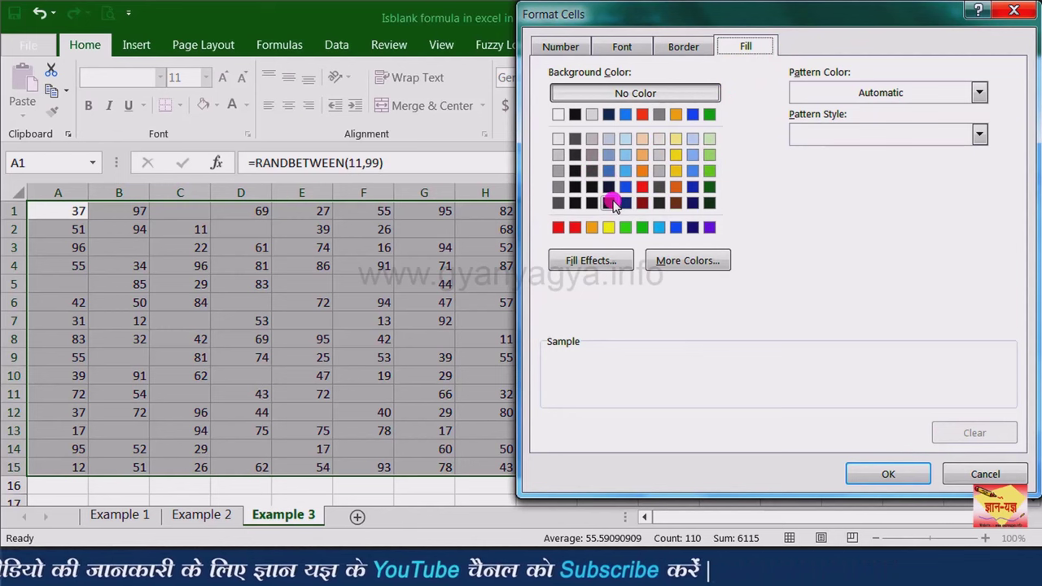
{"action": "left_click", "coordinate": [642, 227]}
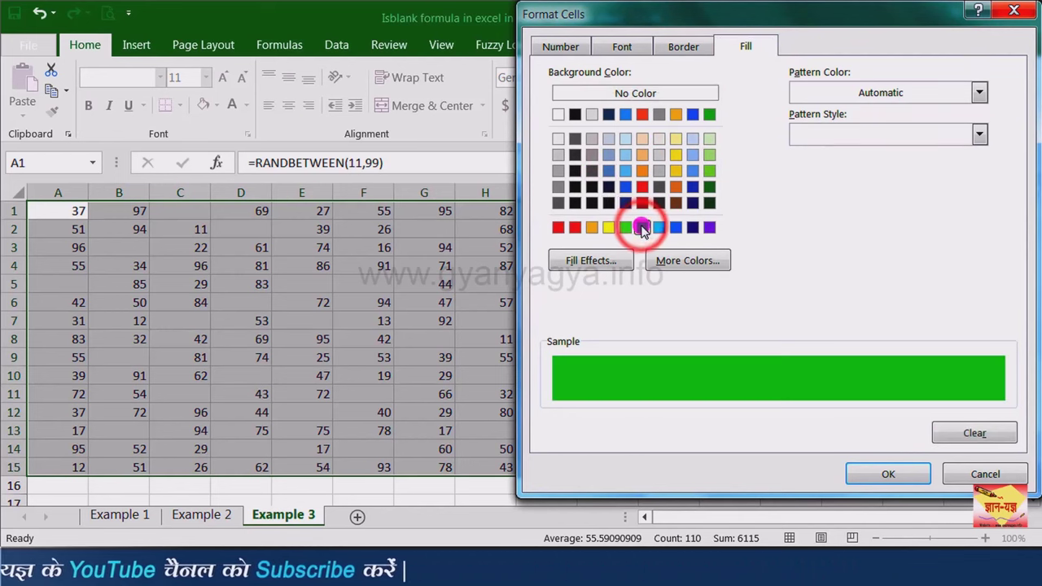
{"action": "left_click", "coordinate": [891, 475]}
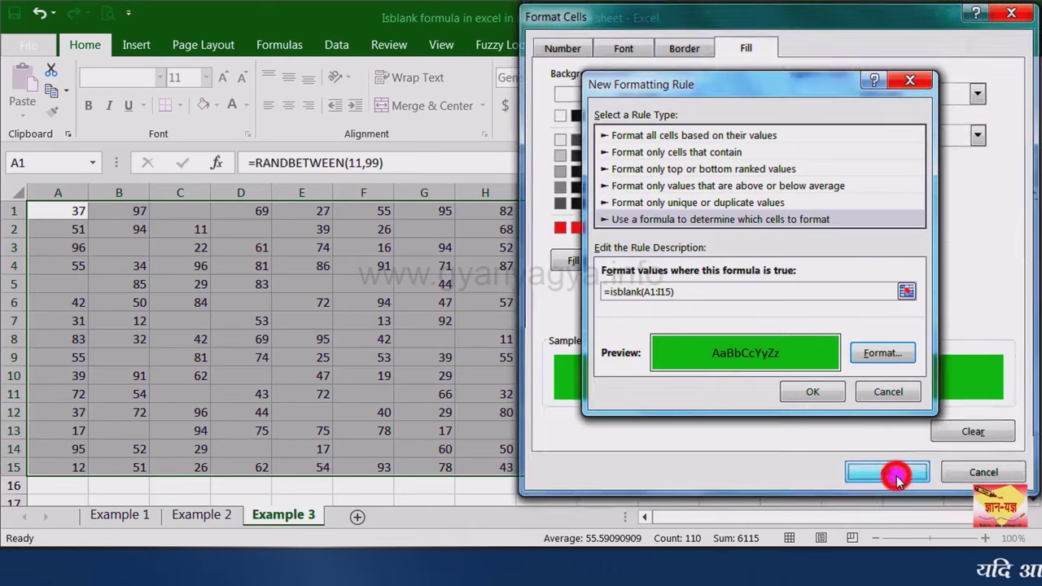
{"action": "left_click", "coordinate": [820, 392]}
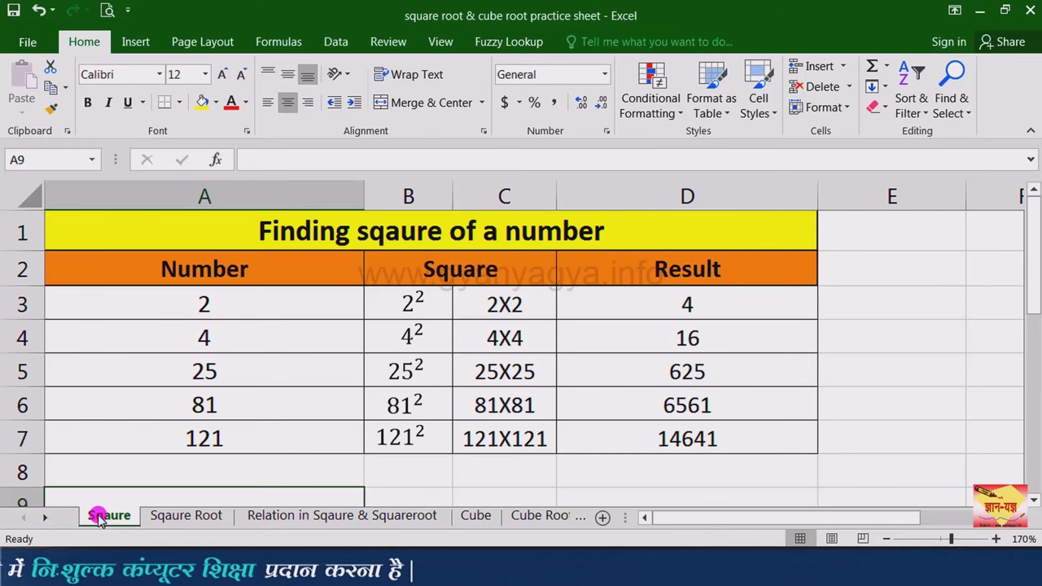
{"action": "left_click", "coordinate": [268, 303]}
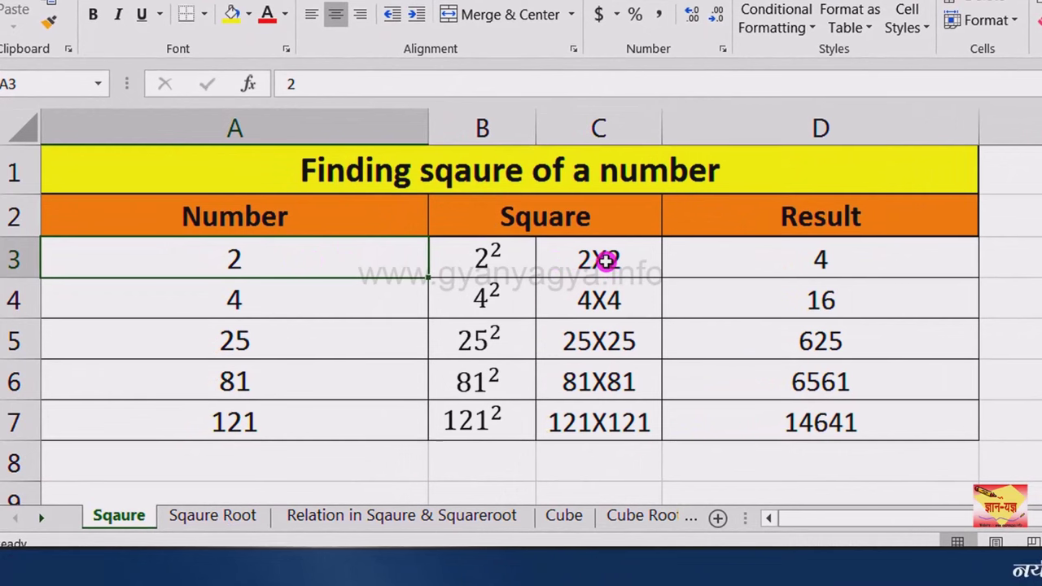
{"action": "left_click", "coordinate": [607, 260]}
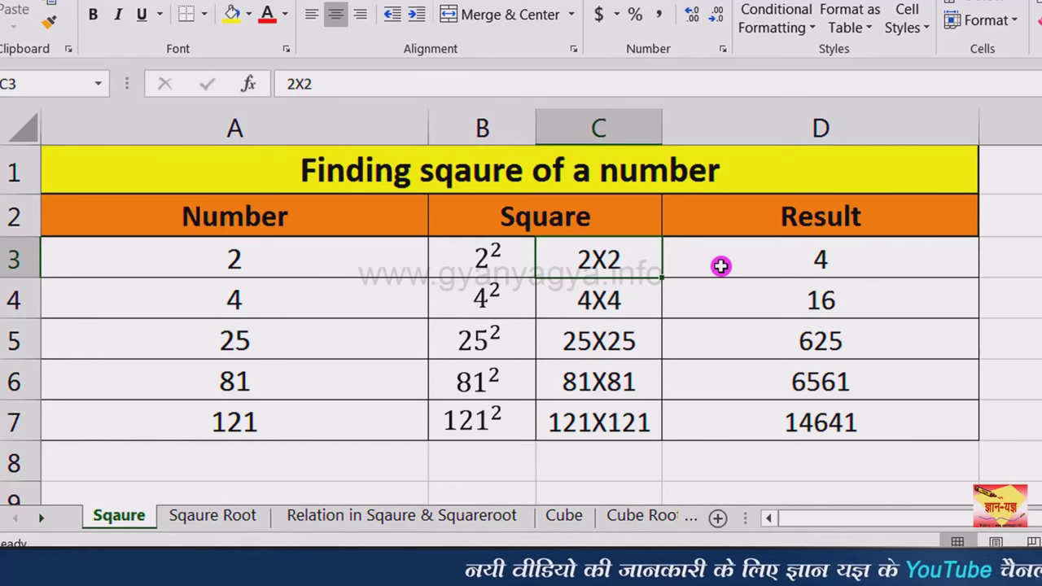
{"action": "left_click", "coordinate": [720, 265]}
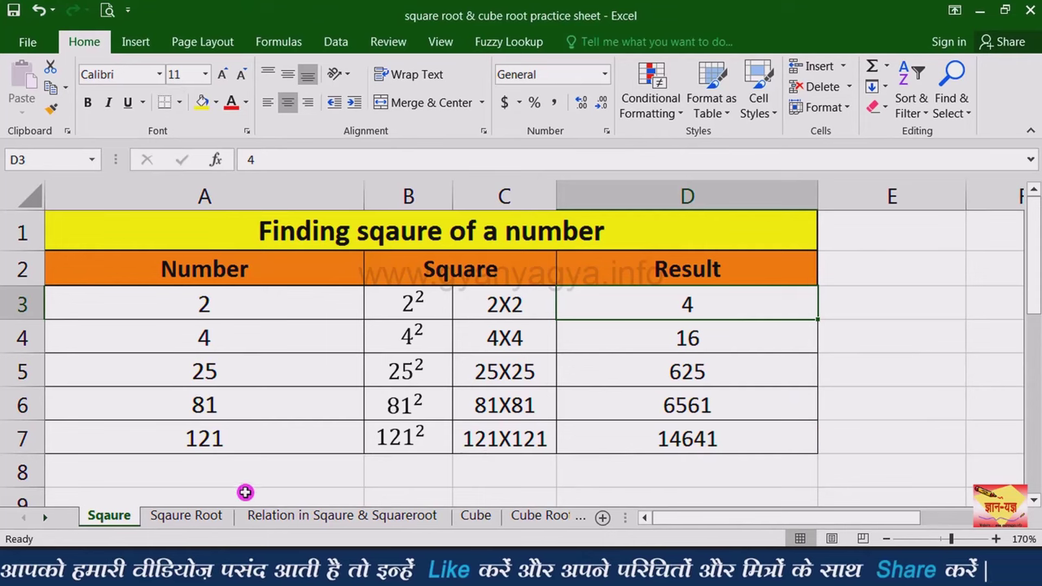
Switch to the Sqaure Root sheet showing the roots of 4, 25, 81 and 121.
{"action": "left_click", "coordinate": [210, 521]}
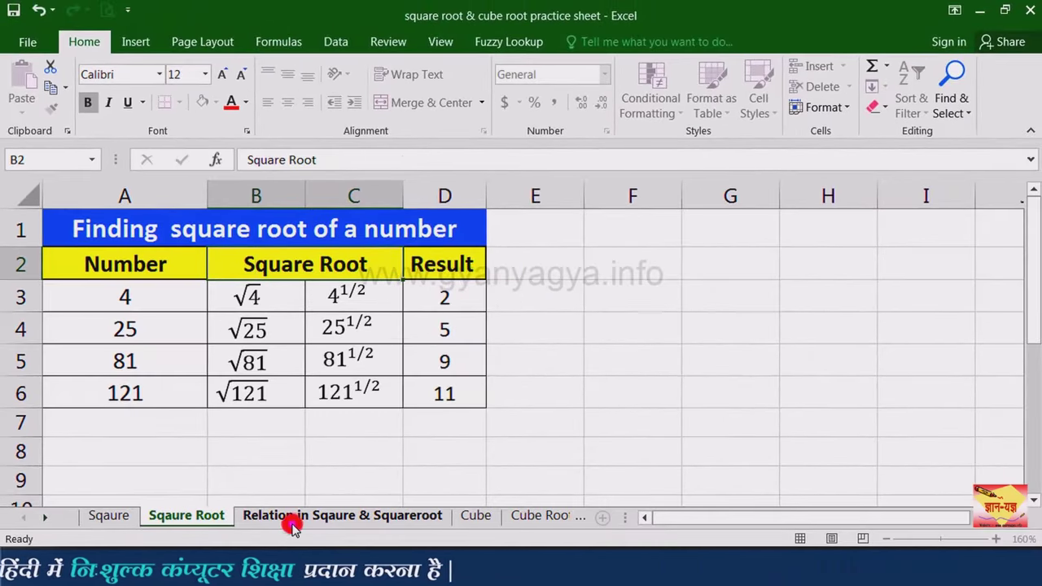
Bring up the Cube Root sheet with cube-root examples for 27, 8 and 1331.
{"action": "left_click", "coordinate": [291, 519]}
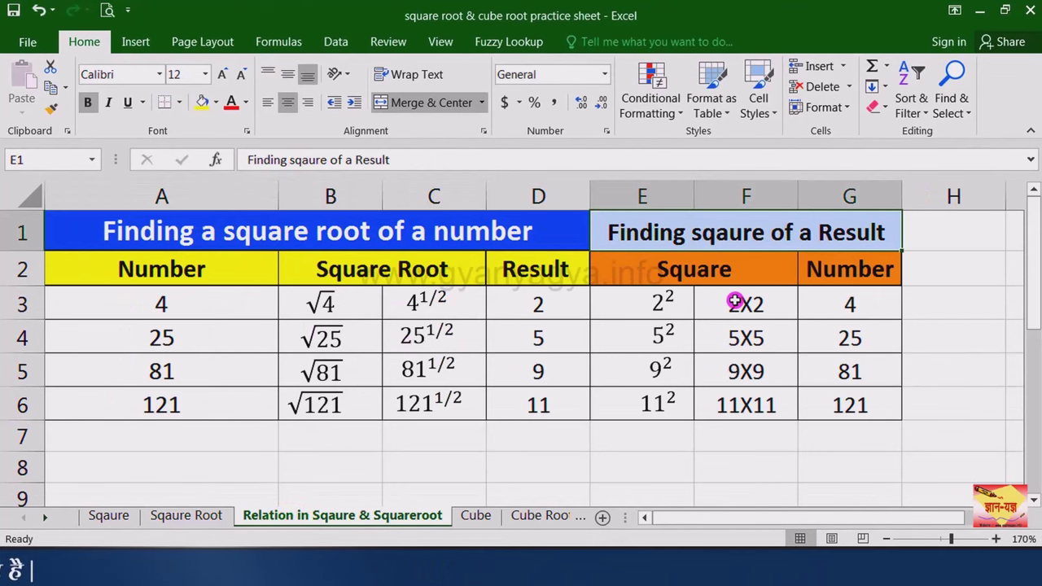
{"action": "key", "text": "Down"}
{"action": "key", "text": "Down"}
{"action": "key", "text": "Down"}
{"action": "key", "text": "Down"}
{"action": "key", "text": "F2"}
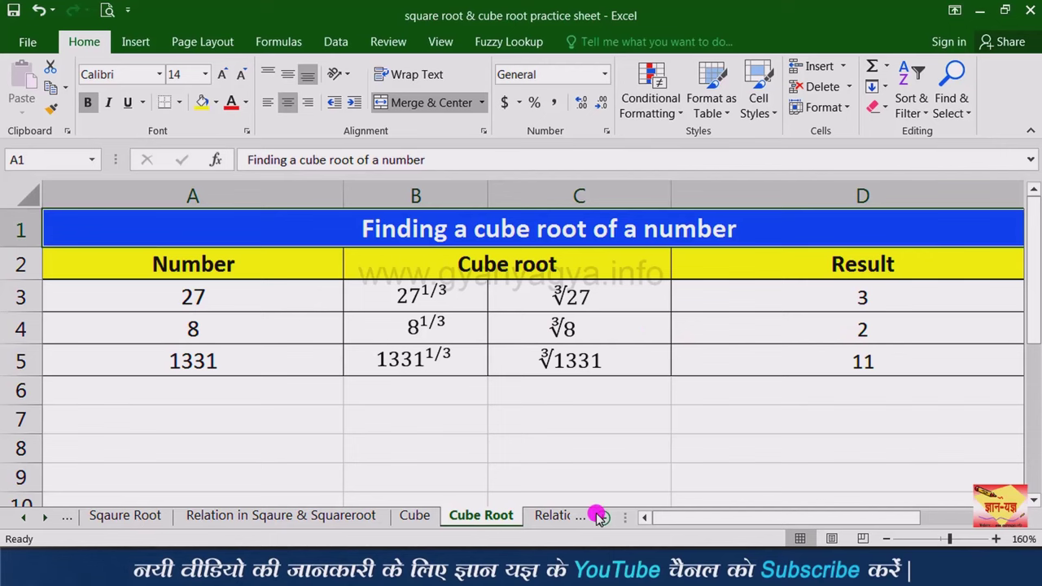
Move to the SquareRoot sheet listing 121 to 18 under Using SQRT Formula.
{"action": "left_click", "coordinate": [556, 515]}
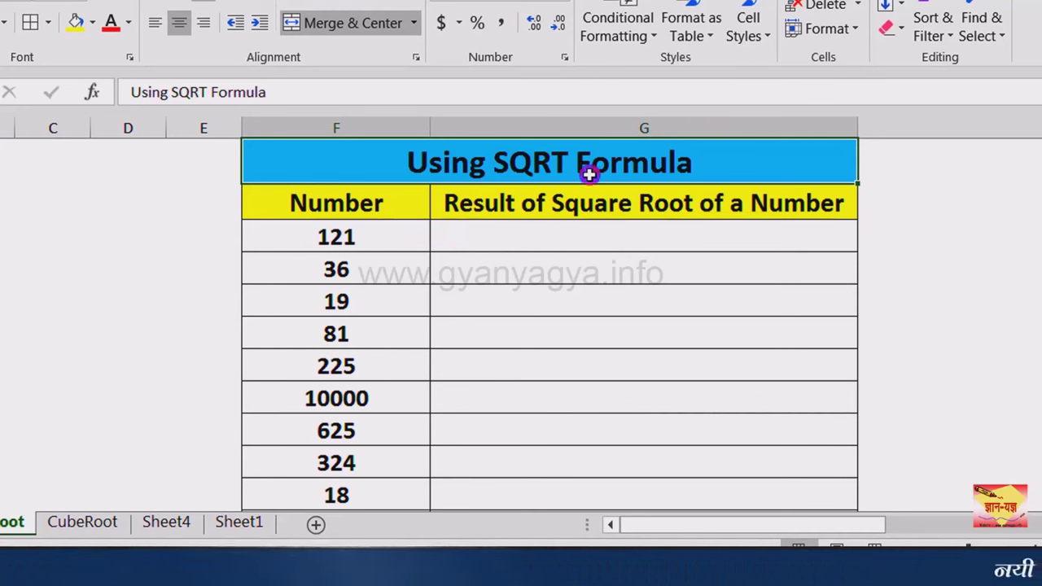
Enter =SQRT(F3) in G3 to get 11 as the square root of 121.
{"action": "double_click", "coordinate": [578, 233]}
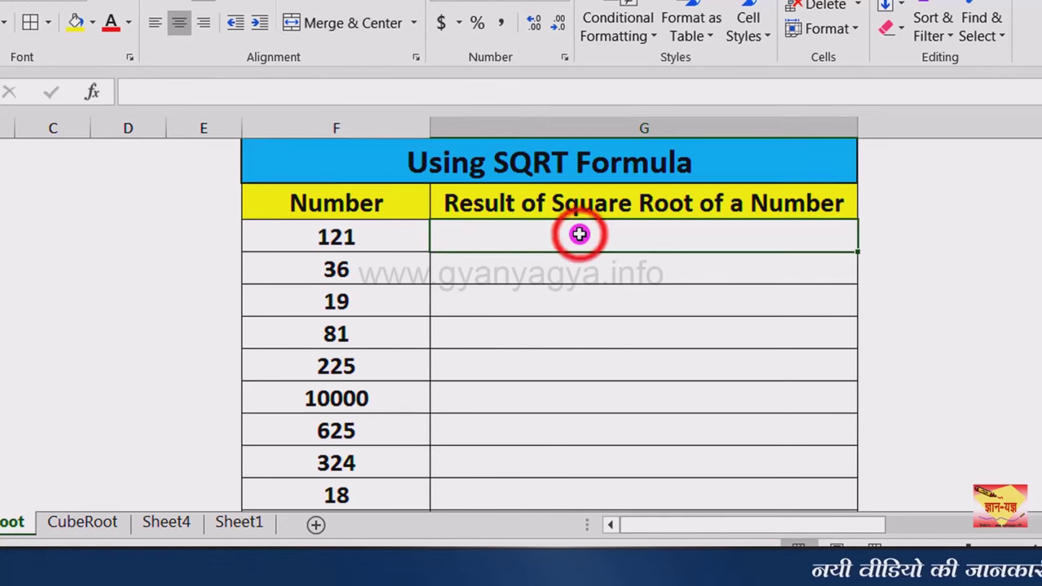
{"action": "type", "text": "="}
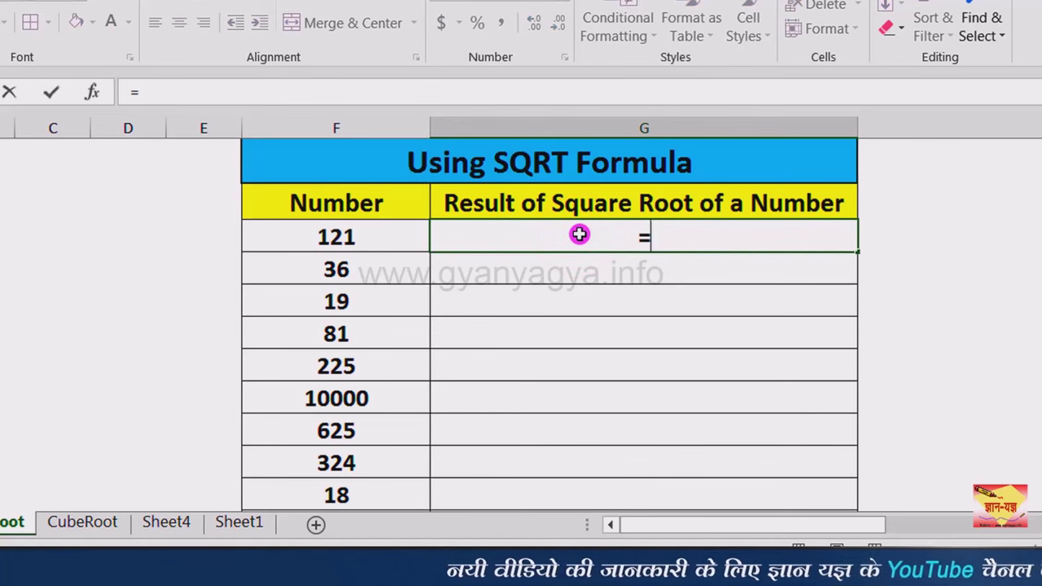
{"action": "type", "text": "SQRT"}
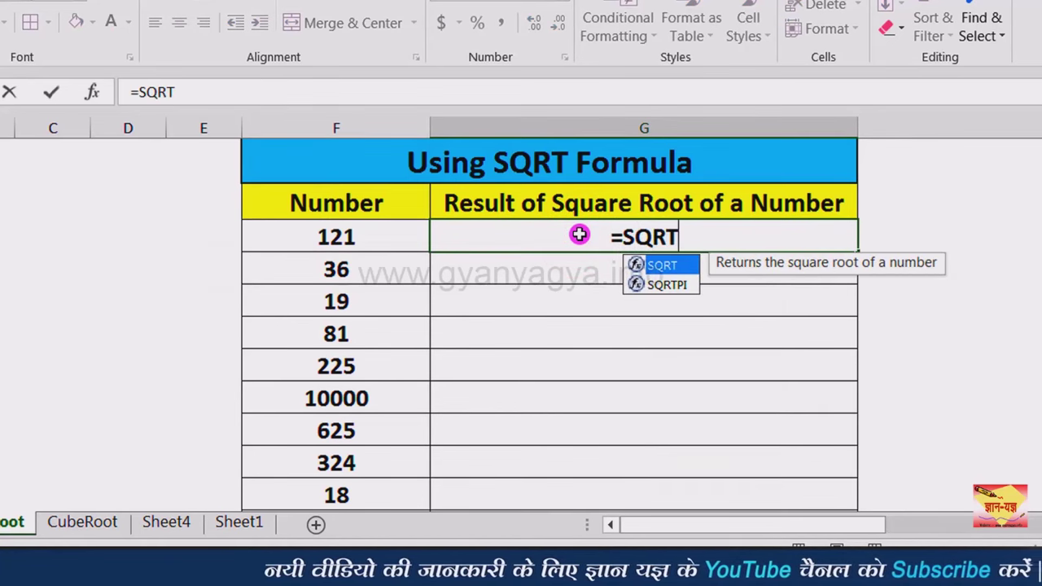
{"action": "left_click", "coordinate": [661, 269]}
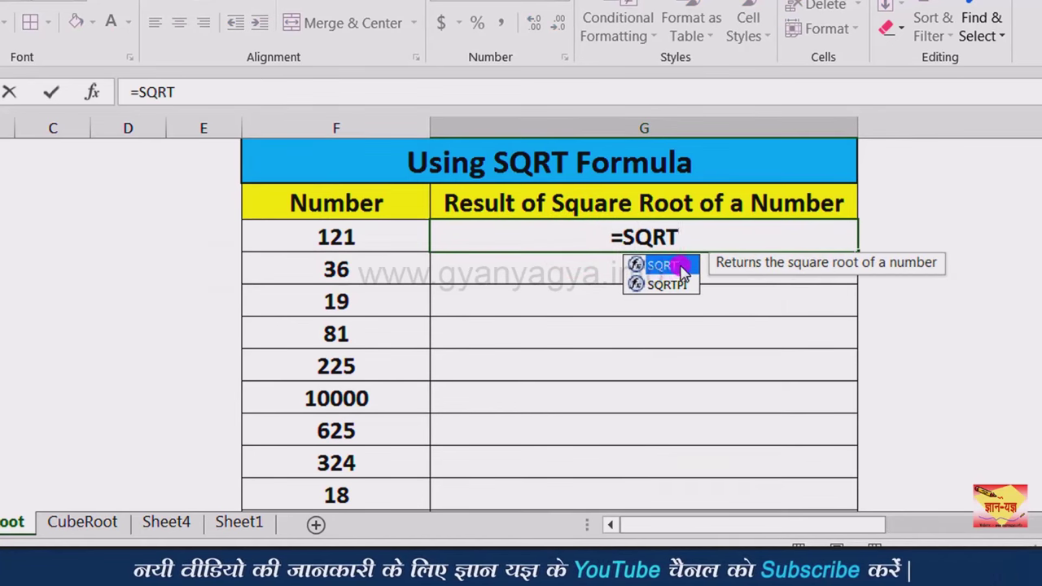
{"action": "left_click", "coordinate": [665, 267]}
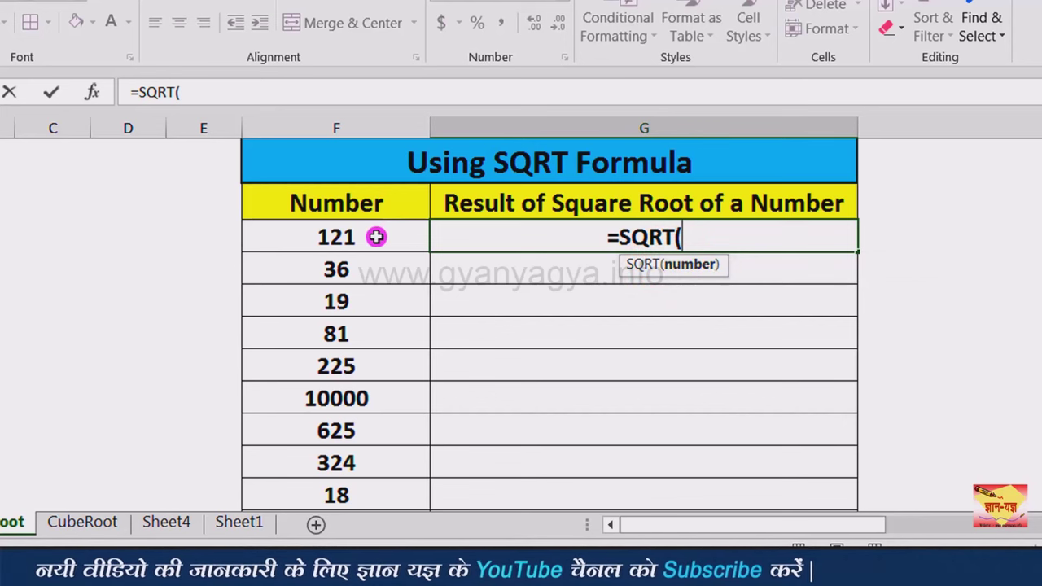
{"action": "left_click", "coordinate": [373, 236]}
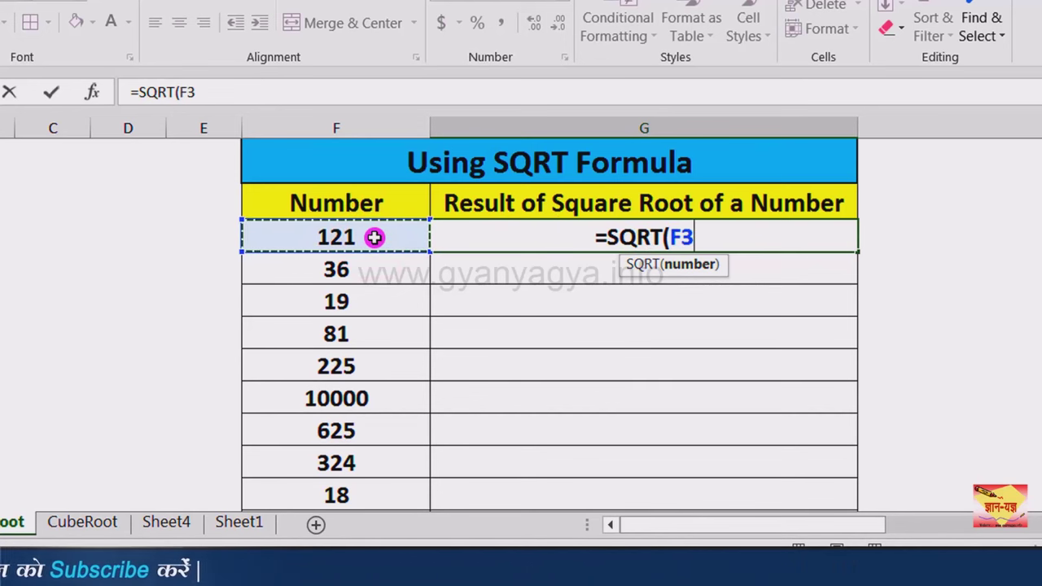
{"action": "type", "text": ")"}
{"action": "key", "text": "Return"}
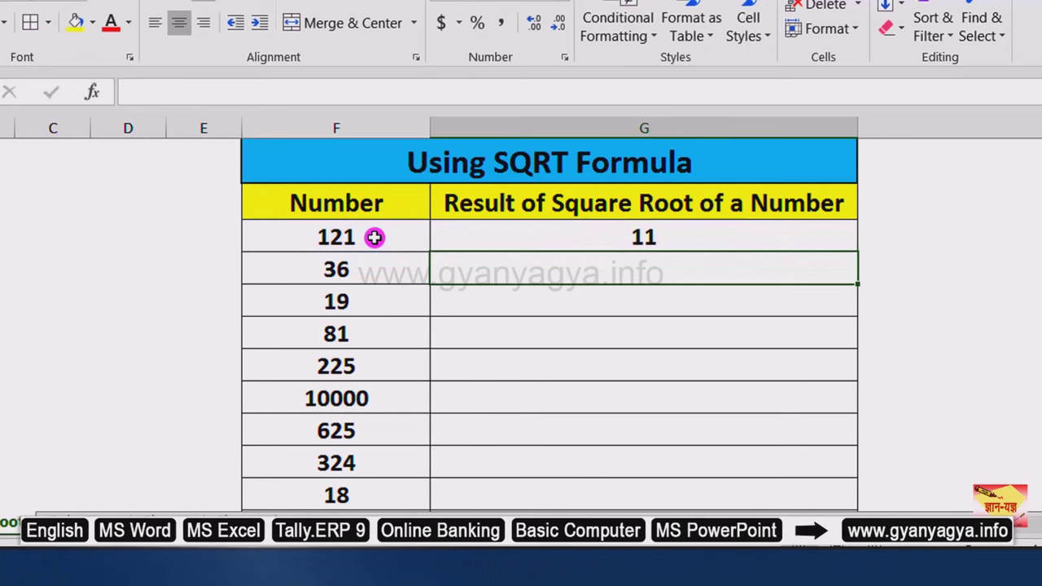
Fill the SQRT formula from G3 down the Result of Square Root column.
{"action": "left_click", "coordinate": [522, 243]}
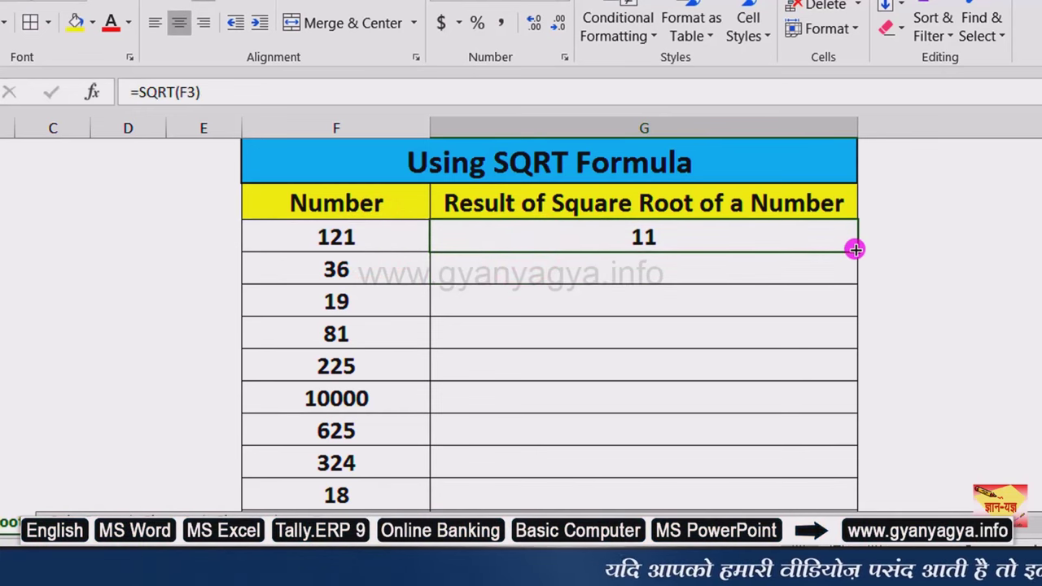
{"action": "left_click_drag", "start_coordinate": [856, 250], "coordinate": [838, 354]}
{"action": "scroll", "coordinate": [903, 302], "scroll_direction": "up", "scroll_amount": 3}
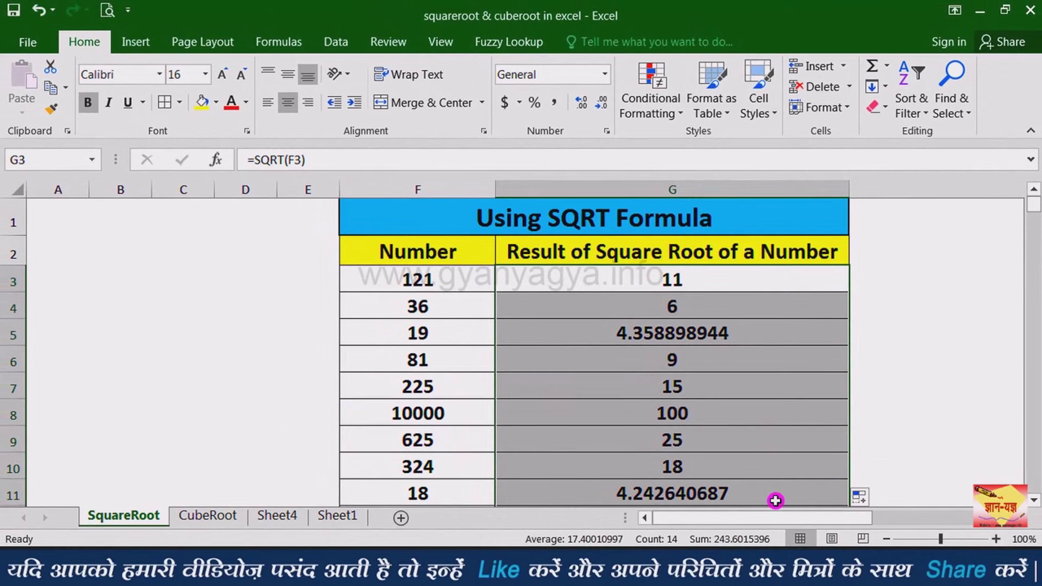
Enter =POWER(F3,1/2) in H3, returning 11 as the square root of 121.
{"action": "key", "text": "Right"}
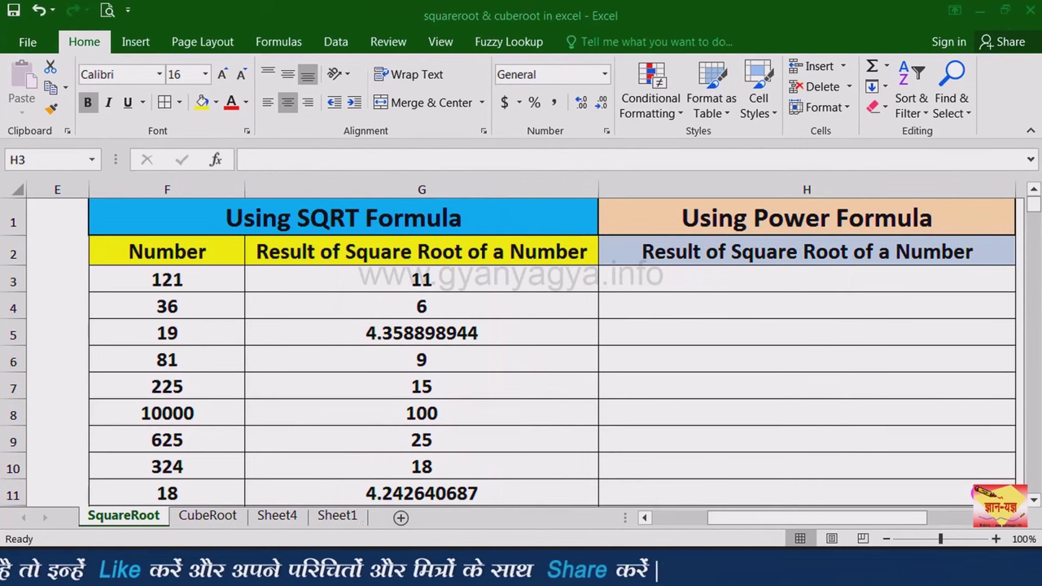
{"action": "left_click", "coordinate": [852, 277]}
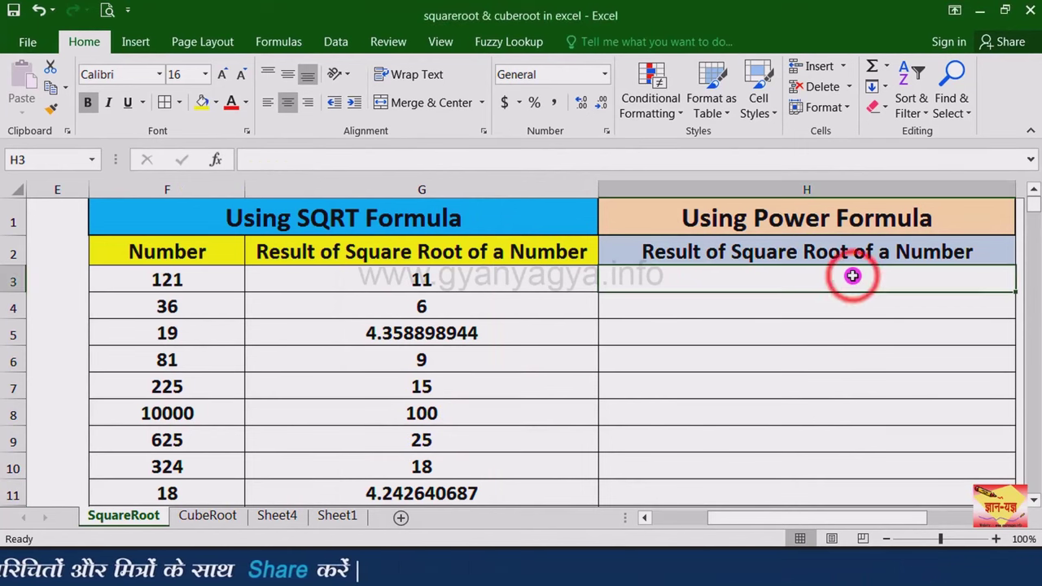
{"action": "type", "text": "="}
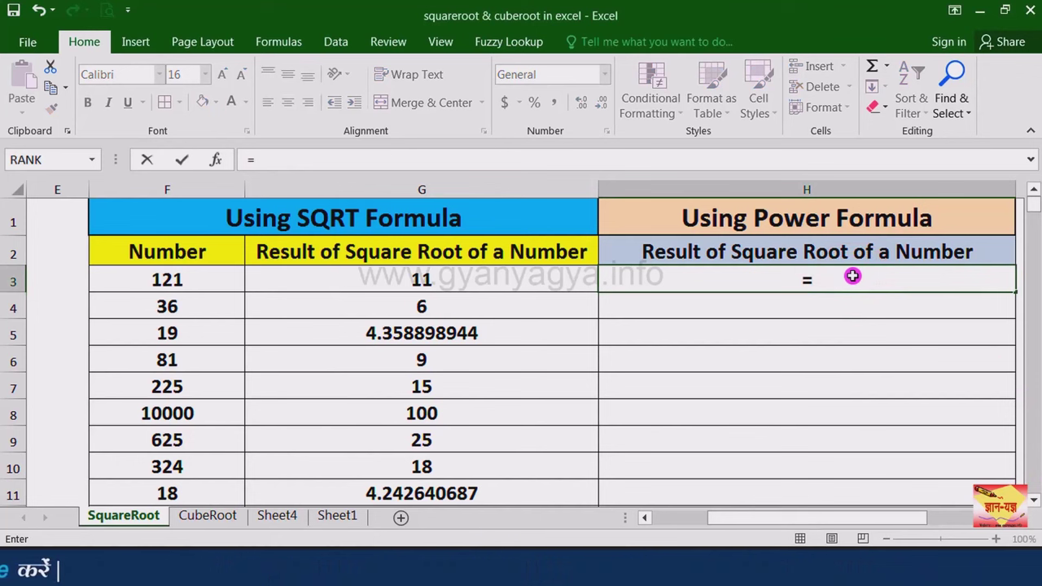
{"action": "type", "text": "pow"}
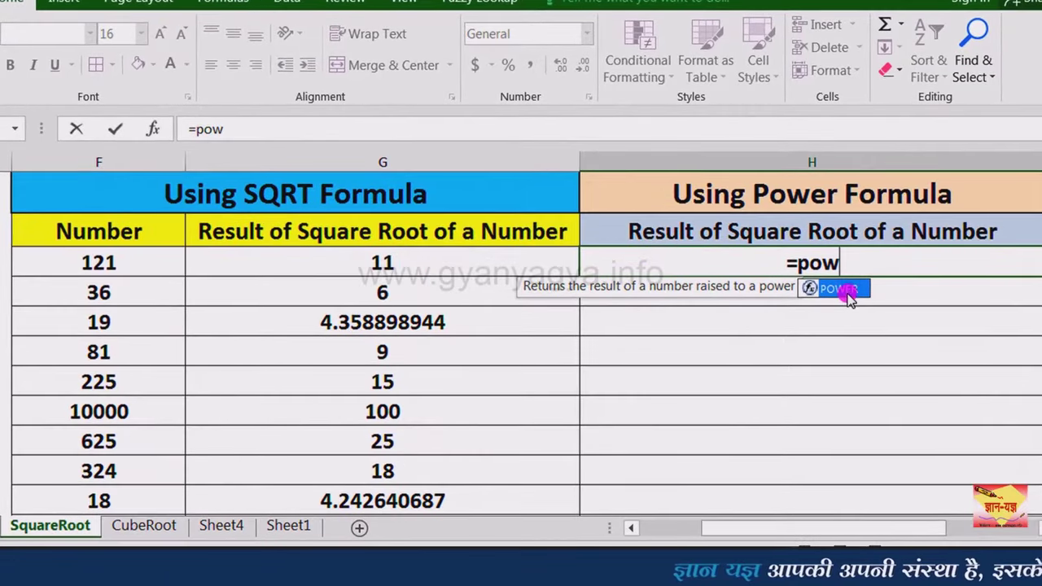
{"action": "double_click", "coordinate": [848, 298]}
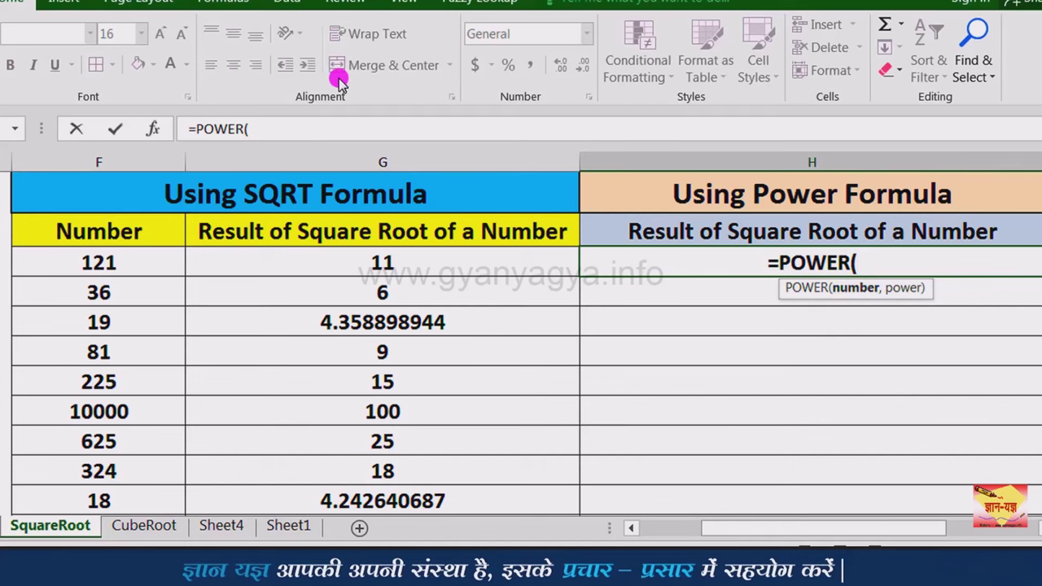
{"action": "left_click", "coordinate": [148, 266]}
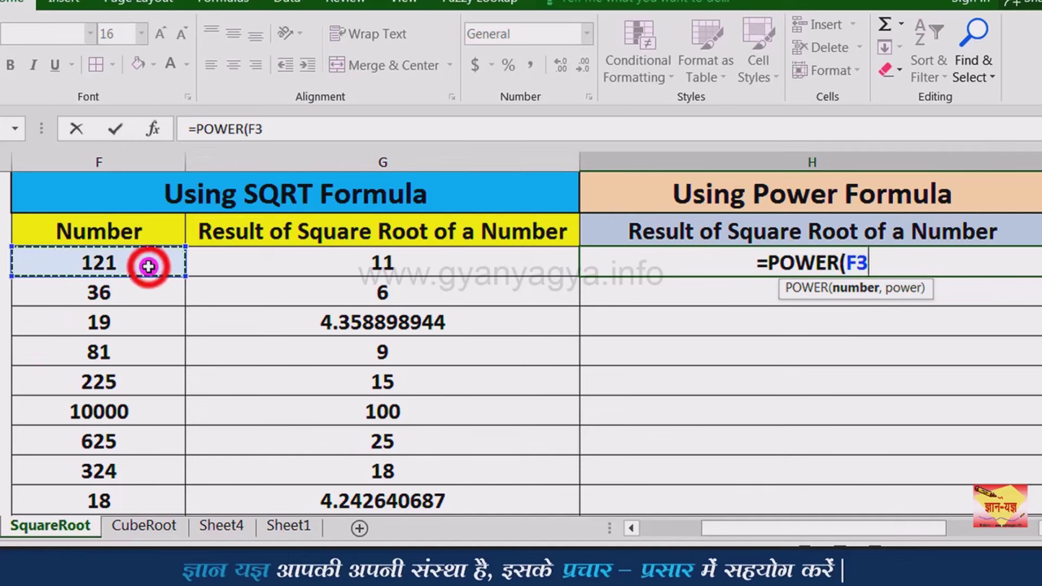
{"action": "type", "text": ","}
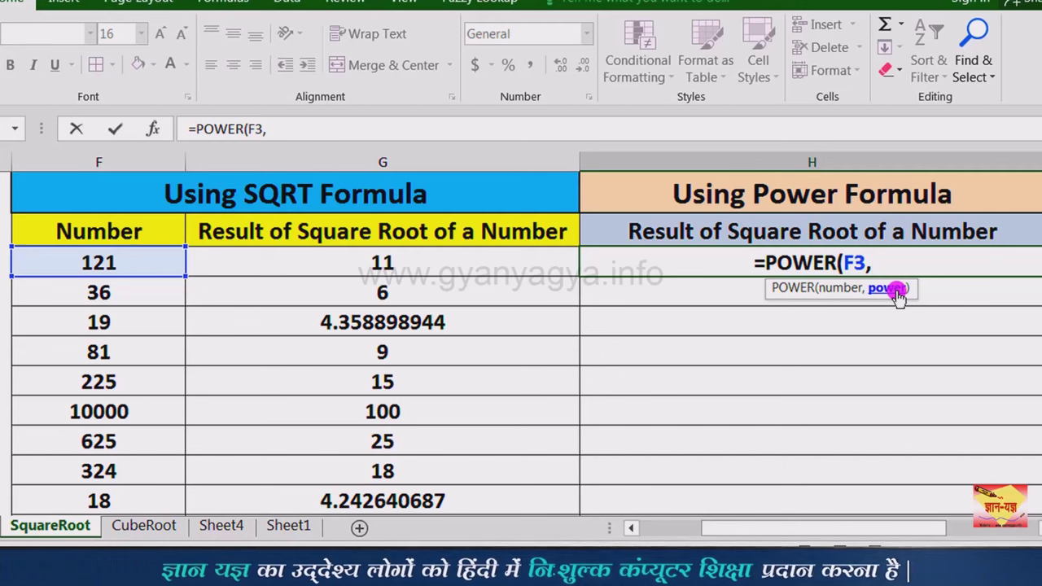
{"action": "type", "text": "1/2"}
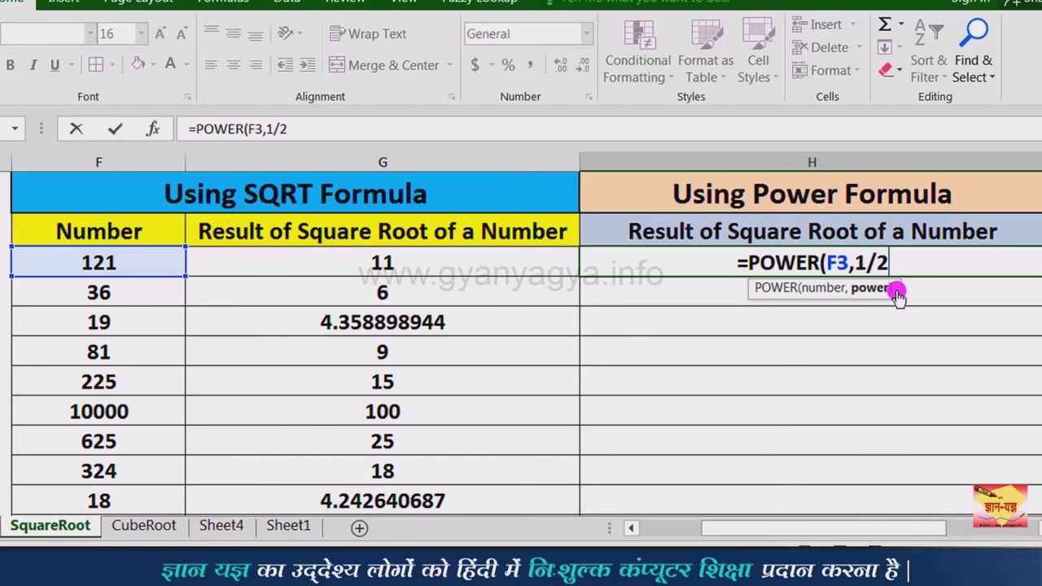
{"action": "type", "text": ")"}
{"action": "key", "text": "Return"}
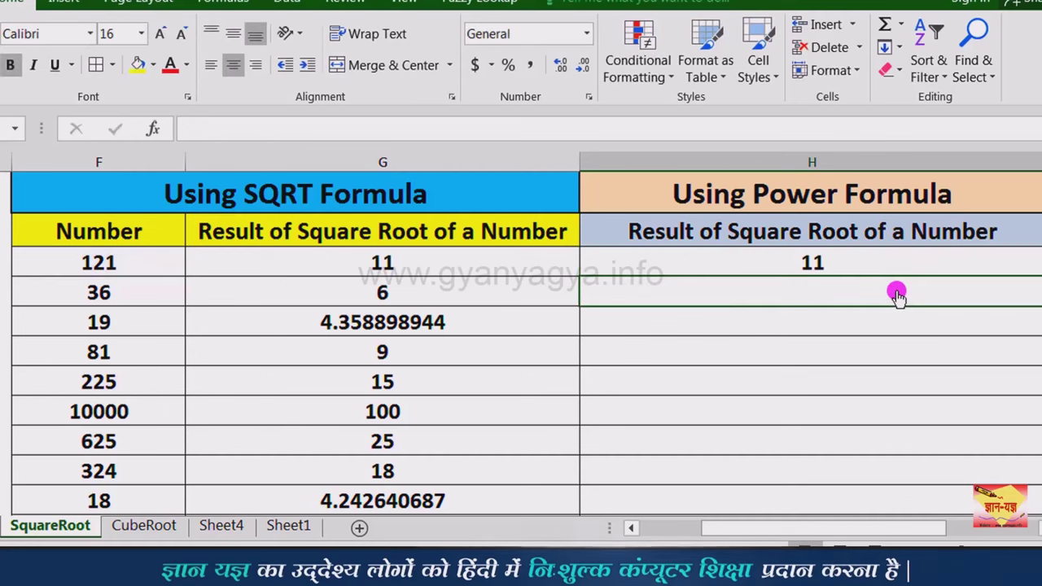
{"action": "left_click", "coordinate": [888, 264]}
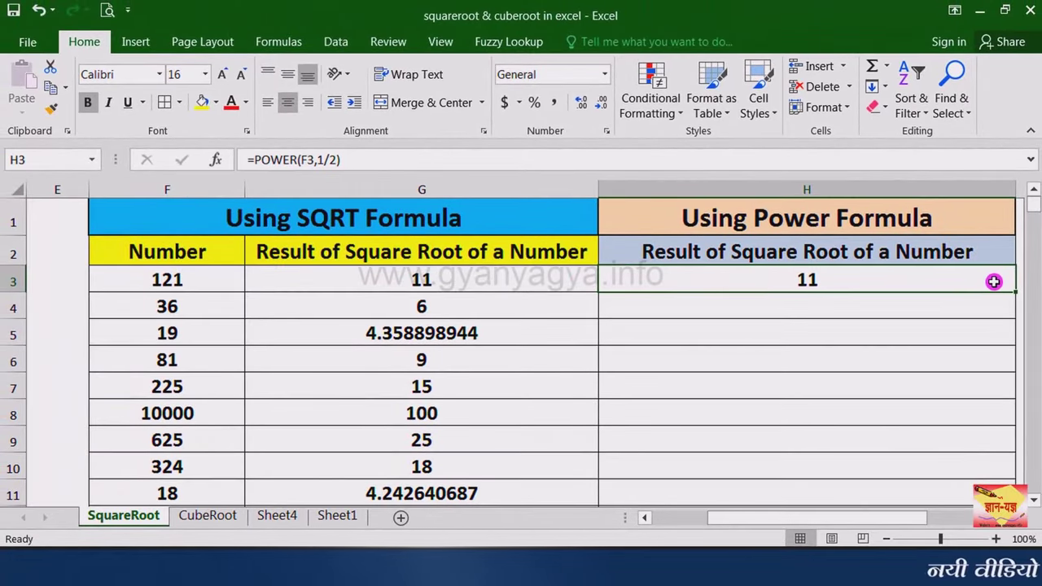
Fill the POWER square-root formula down column H, then move to the CubeRoot sheet.
{"action": "left_click_drag", "start_coordinate": [1014, 291], "coordinate": [1007, 435]}
{"action": "scroll", "coordinate": [898, 442], "scroll_direction": "up", "scroll_amount": 3}
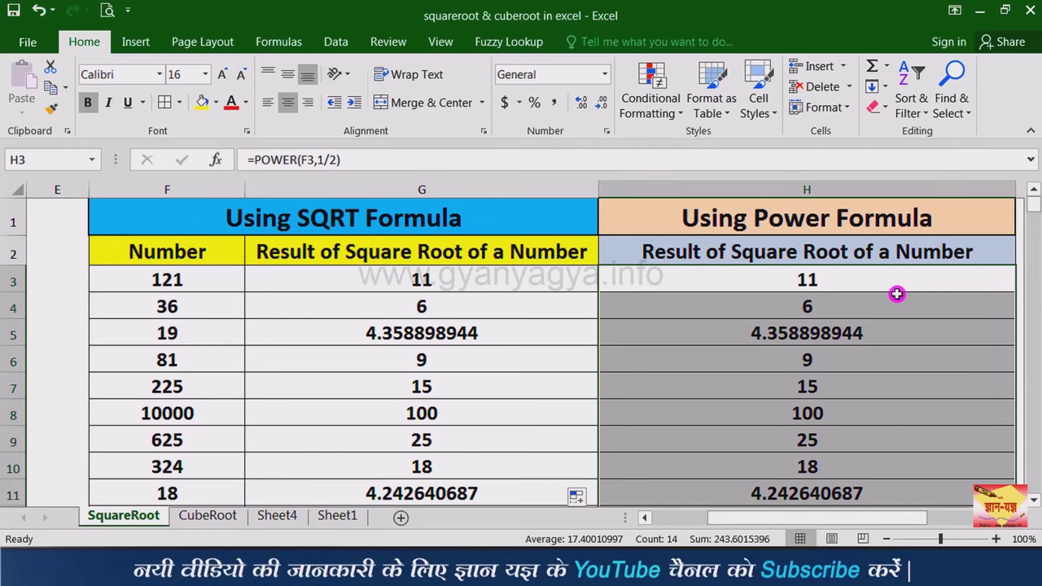
{"action": "key", "text": "ctrl+Page_Down"}
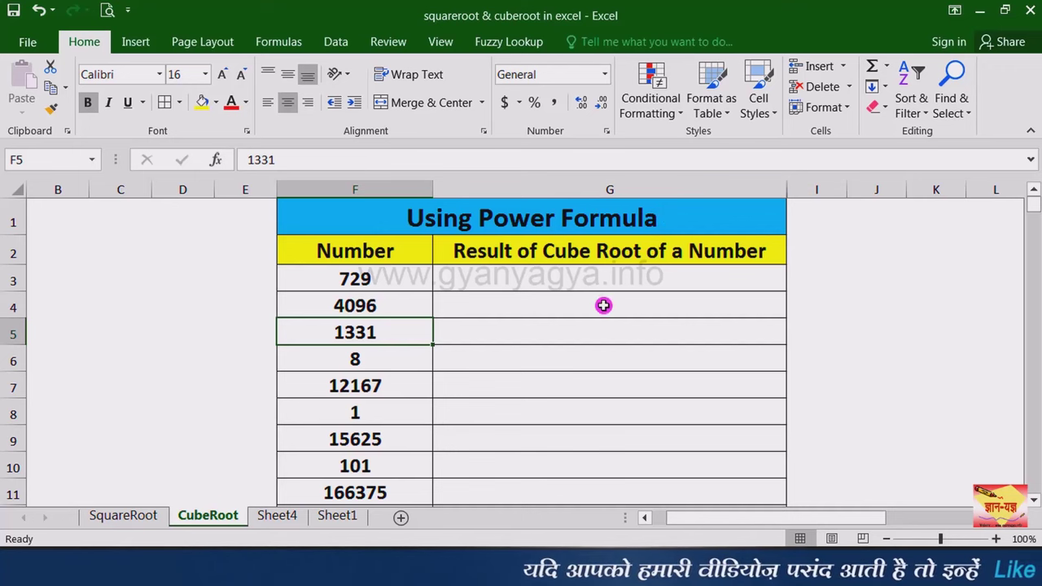
Enter =POWER(F3,1/3) in G3, giving 9 as the cube root of 729.
{"action": "left_click", "coordinate": [511, 280]}
{"action": "type", "text": "="}
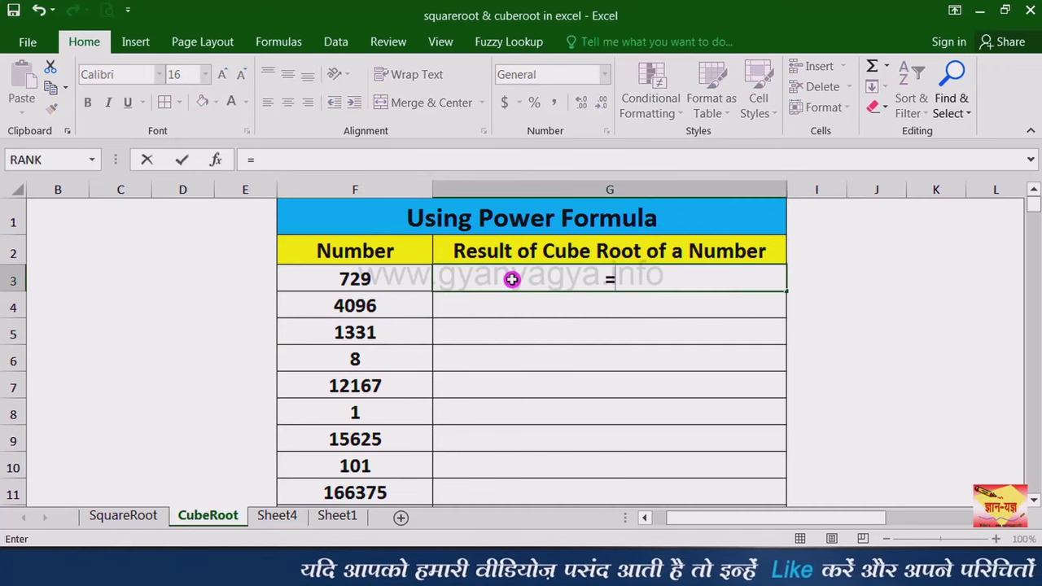
{"action": "type", "text": "pow"}
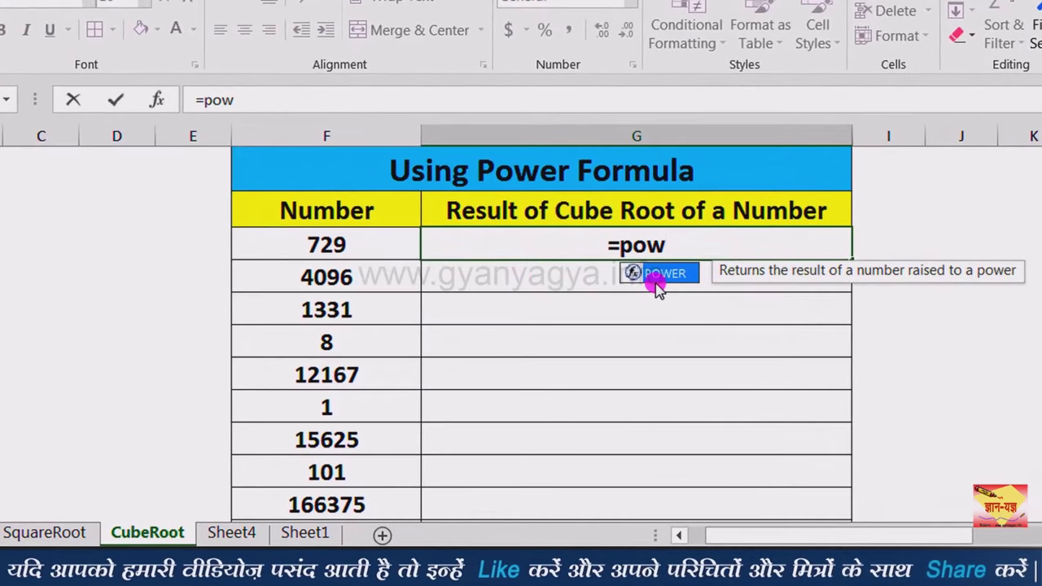
{"action": "double_click", "coordinate": [664, 274]}
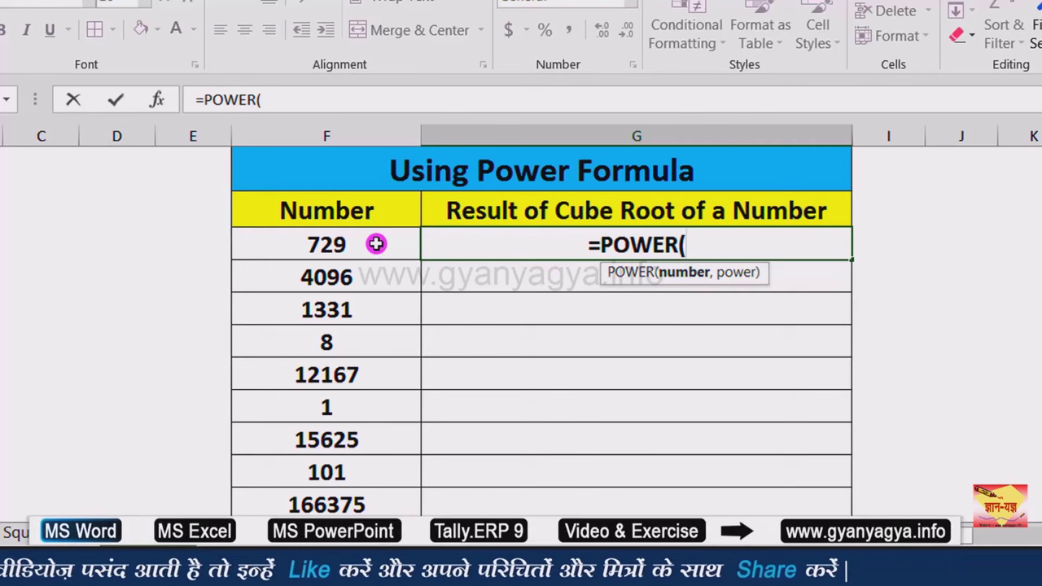
{"action": "left_click", "coordinate": [375, 244]}
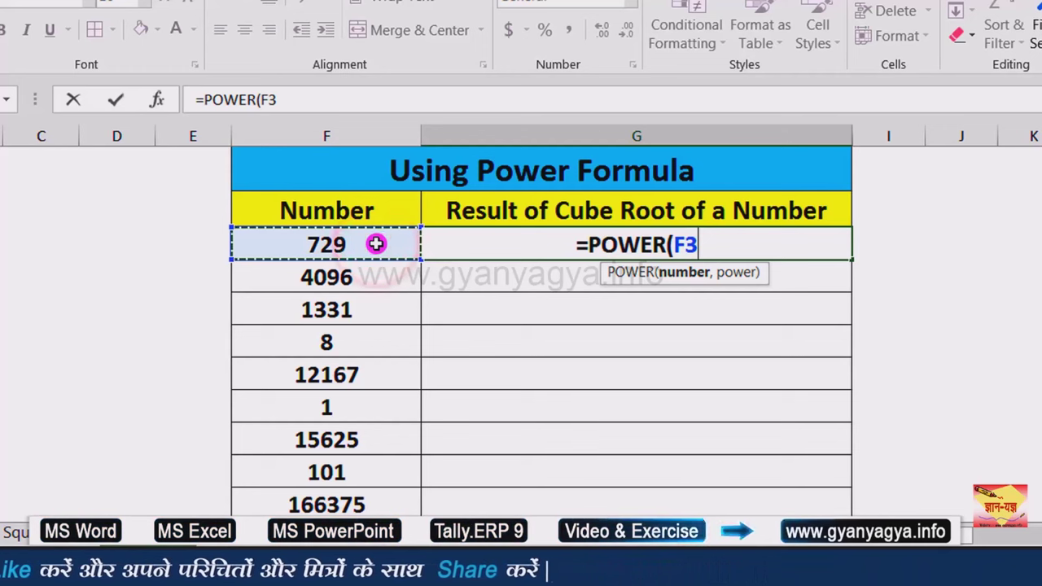
{"action": "type", "text": ","}
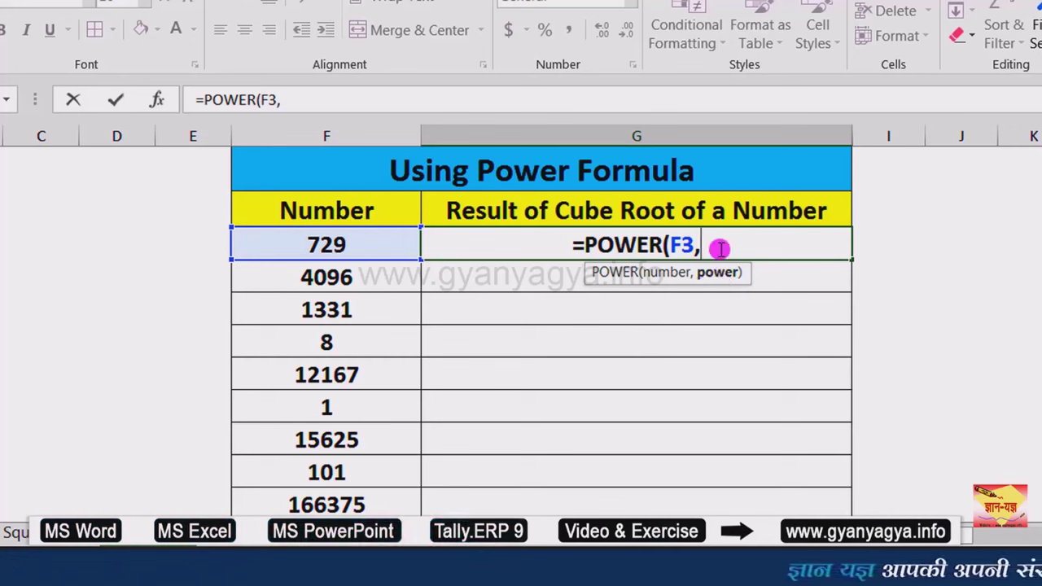
{"action": "type", "text": "1"}
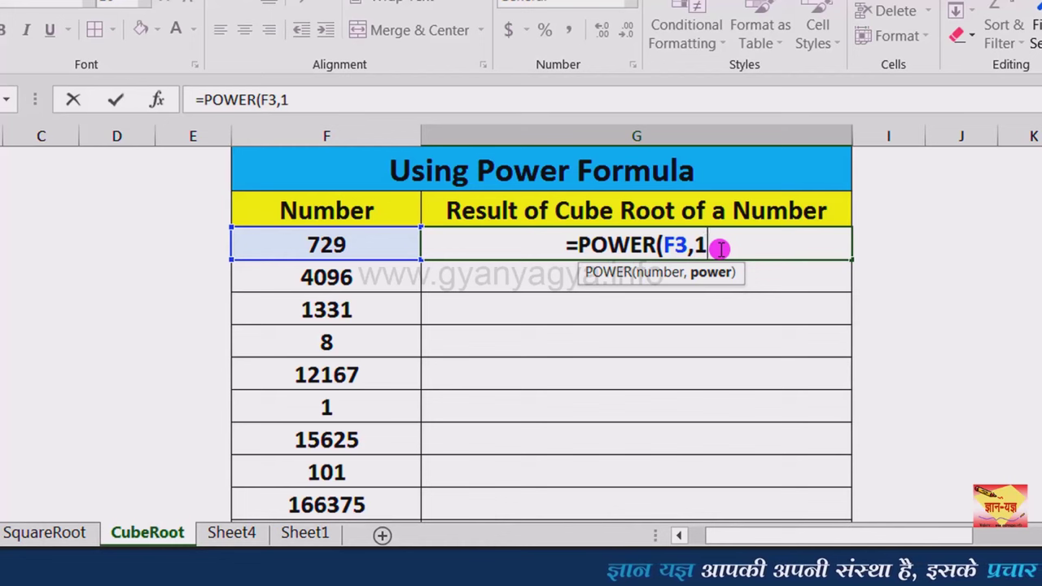
{"action": "type", "text": "/3"}
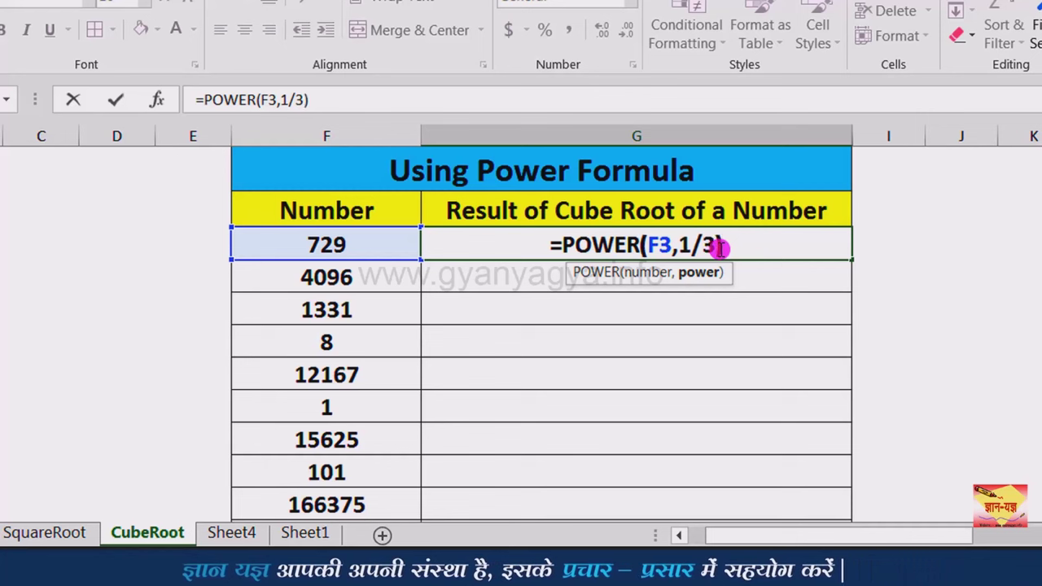
{"action": "type", "text": ")"}
{"action": "key", "text": "Return"}
{"action": "left_click", "coordinate": [717, 244]}
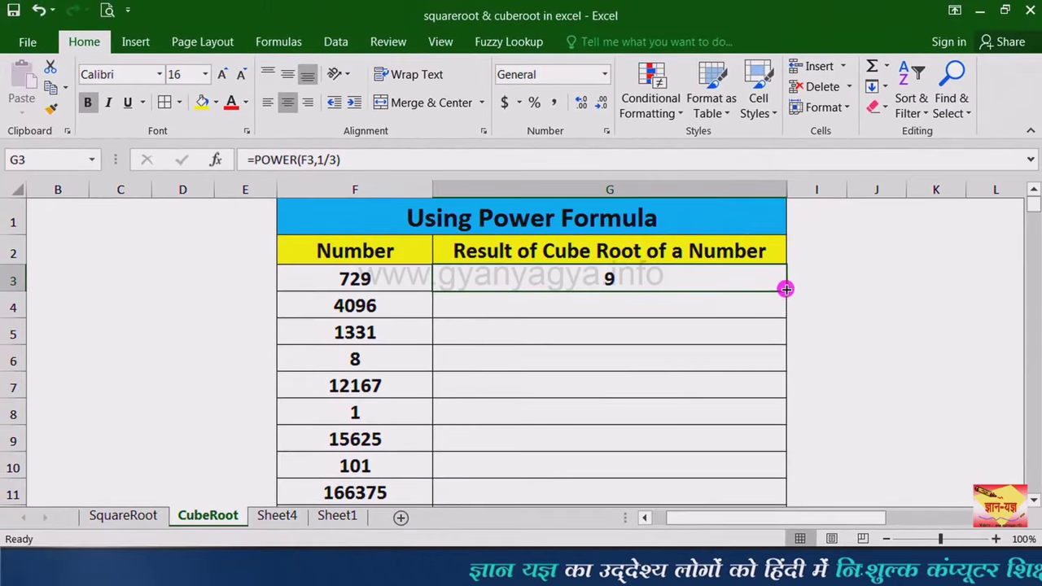
Fill the POWER cube-root formula from G3 down to G16.
{"action": "left_click_drag", "start_coordinate": [852, 259], "coordinate": [847, 397]}
{"action": "left_click_drag", "start_coordinate": [783, 405], "coordinate": [779, 459]}
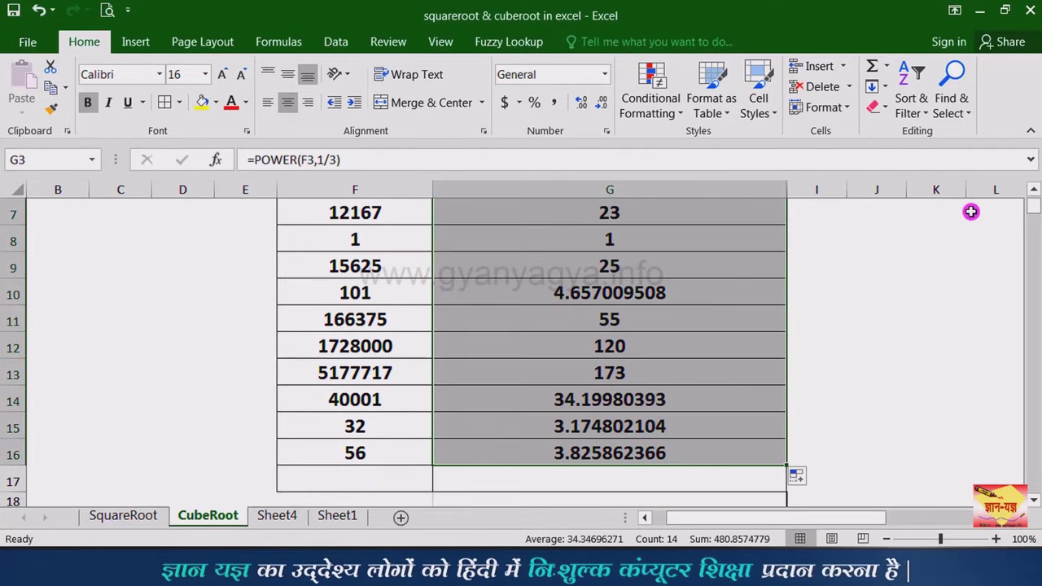
{"action": "left_click", "coordinate": [1032, 197]}
{"action": "left_click", "coordinate": [1032, 197]}
{"action": "left_click", "coordinate": [1032, 197]}
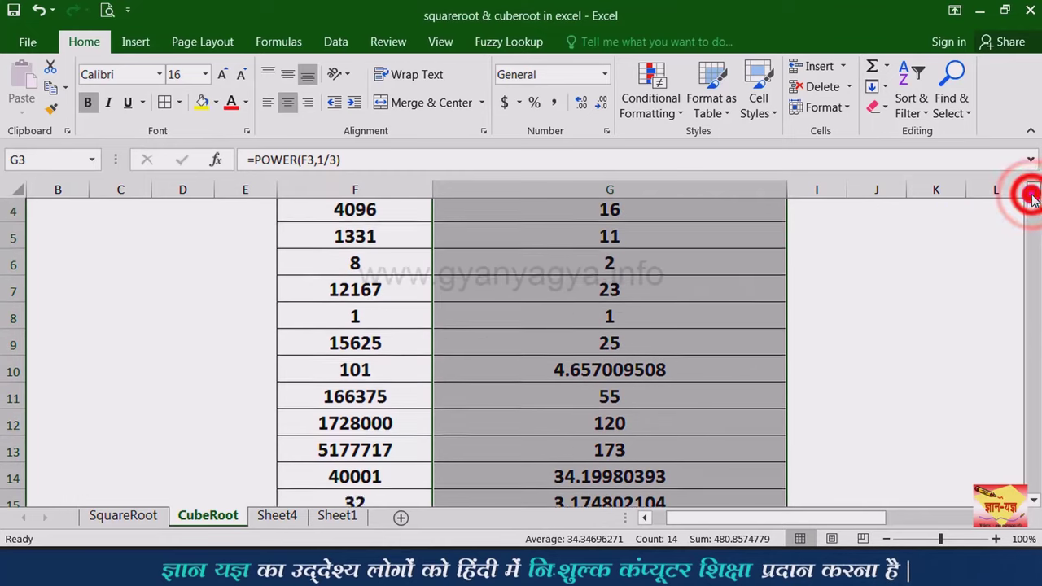
{"action": "left_click", "coordinate": [1032, 197]}
{"action": "left_click", "coordinate": [1031, 197]}
{"action": "left_click", "coordinate": [1032, 197]}
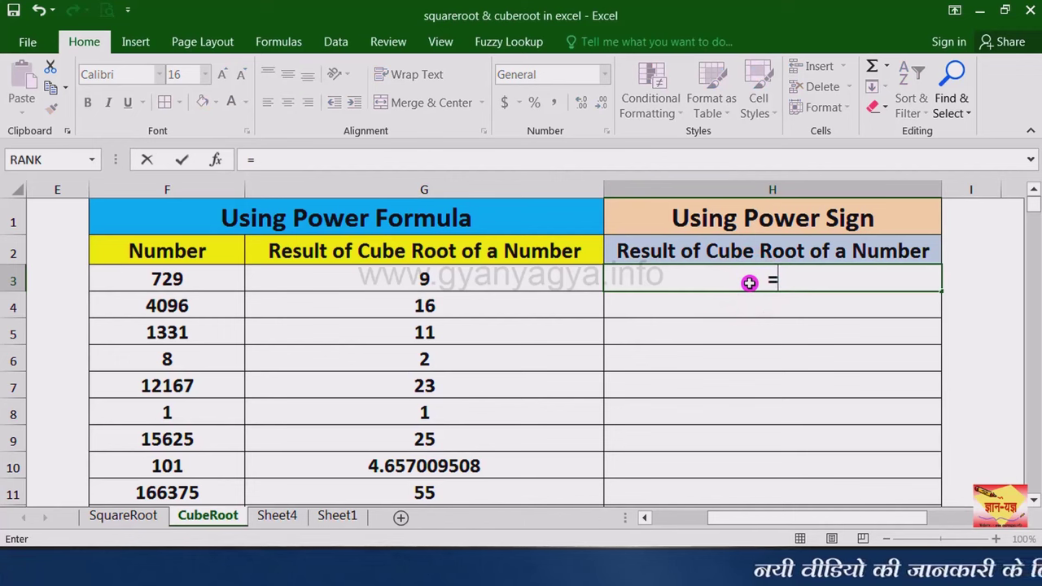
Enter =F3^(1/3) in H3, giving 9 as the cube root of 729.
{"action": "left_click", "coordinate": [207, 281]}
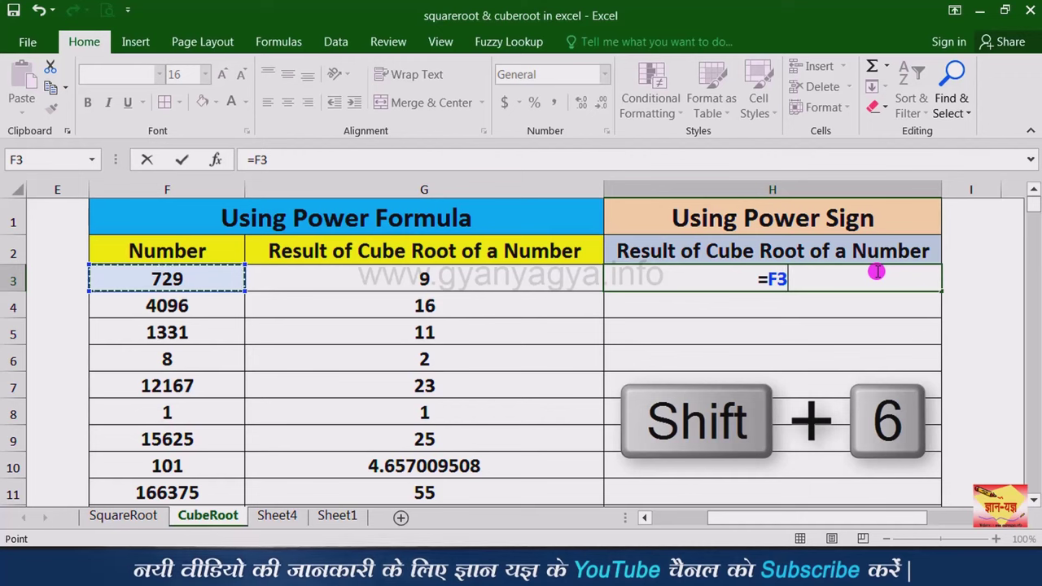
{"action": "type", "text": "^"}
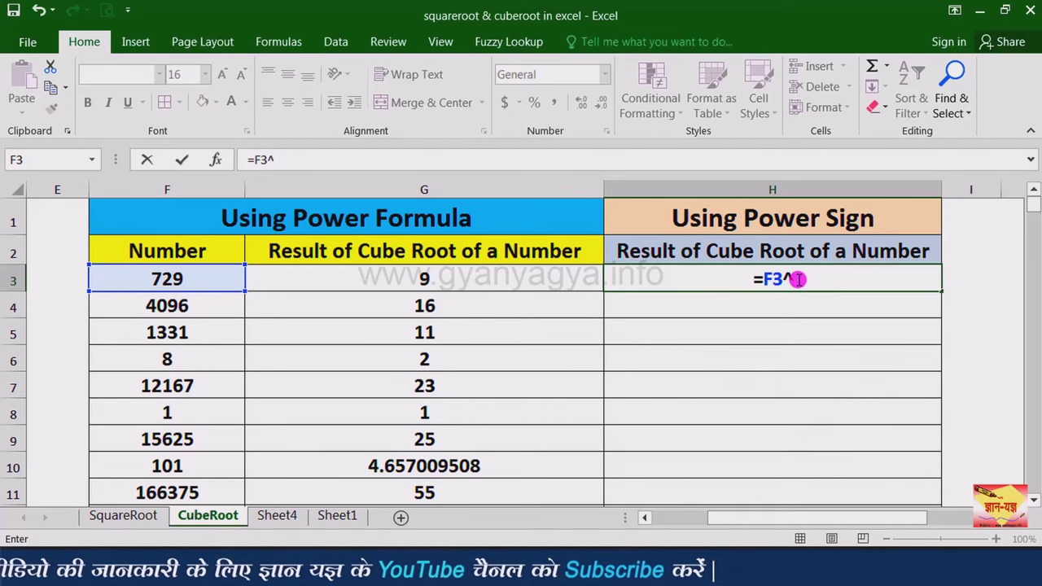
{"action": "type", "text": "("}
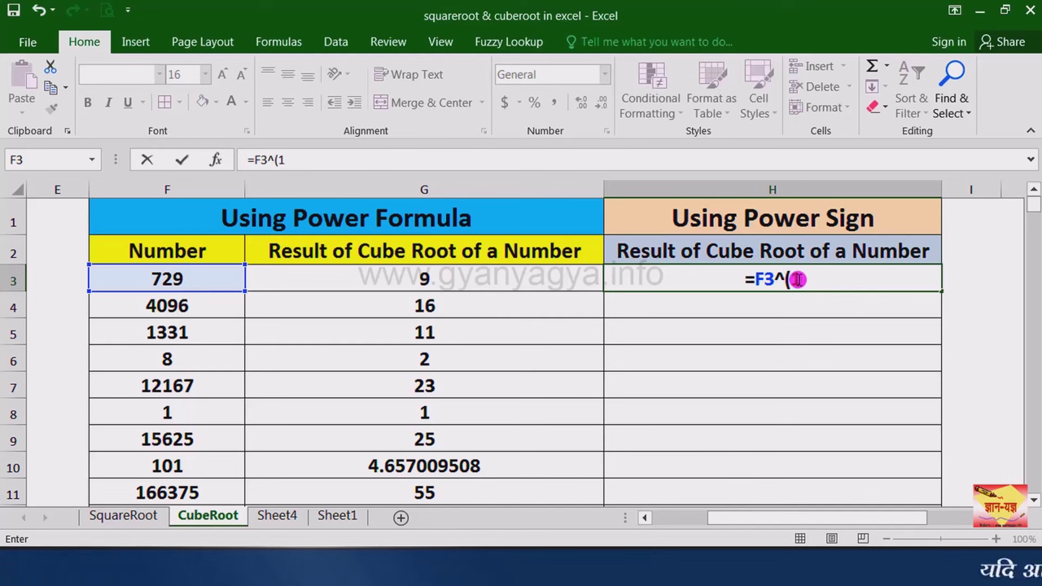
{"action": "type", "text": "1/3"}
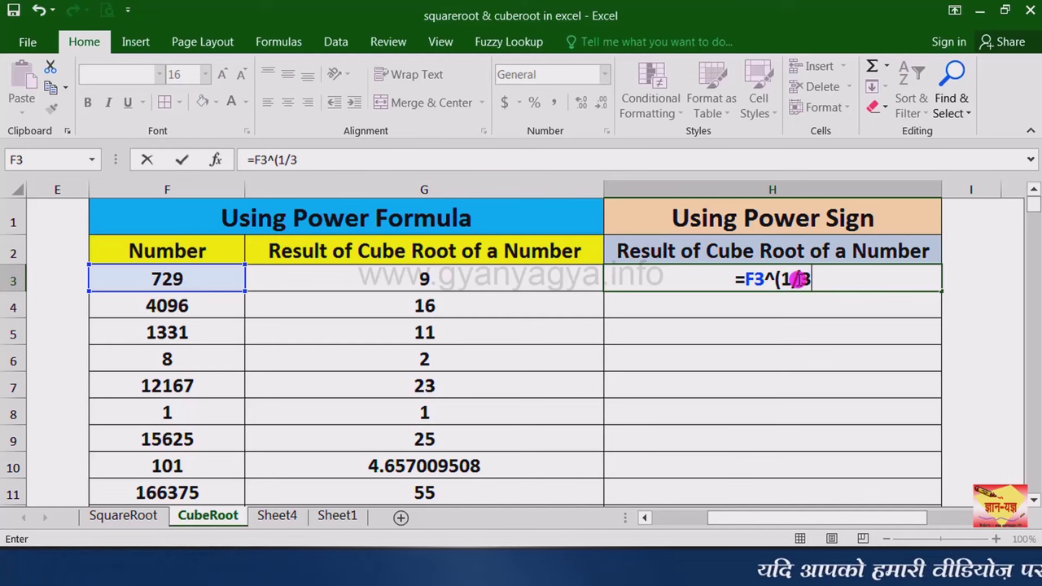
{"action": "type", "text": ")"}
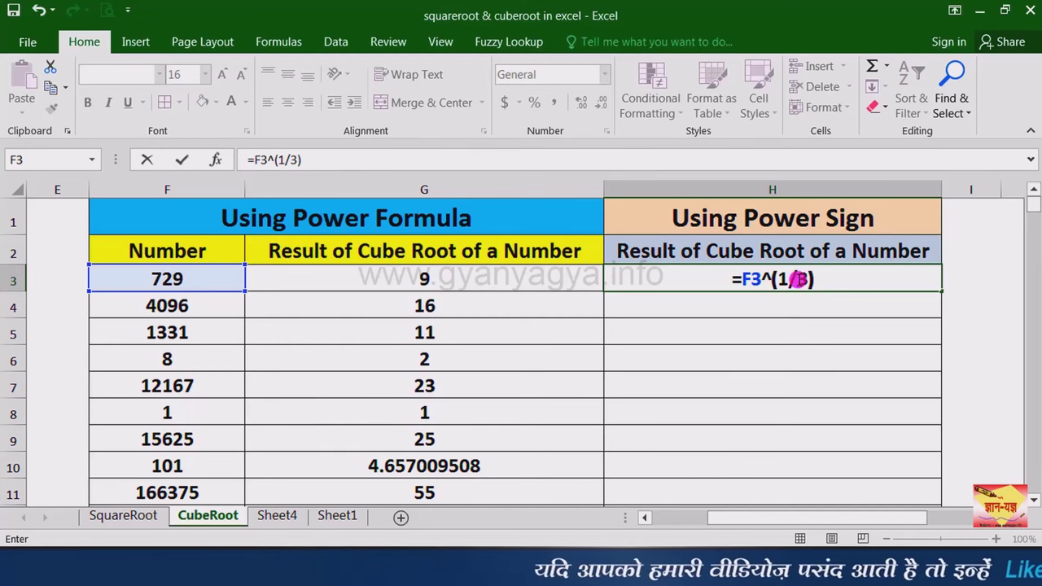
{"action": "key", "text": "Return"}
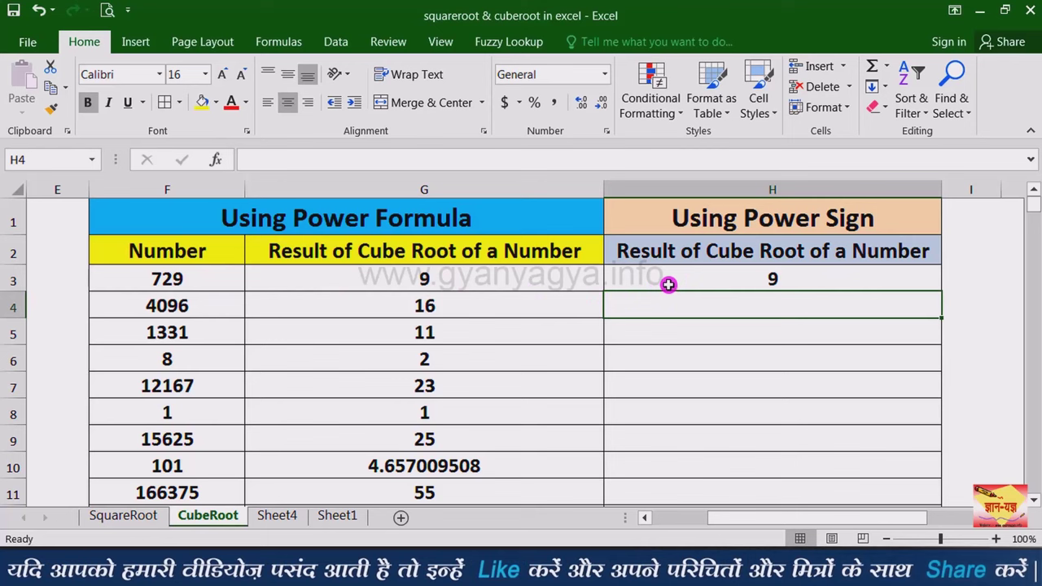
Copy =F3^(1/3) down column H through row 16 and display H3's formula.
{"action": "left_click", "coordinate": [667, 284]}
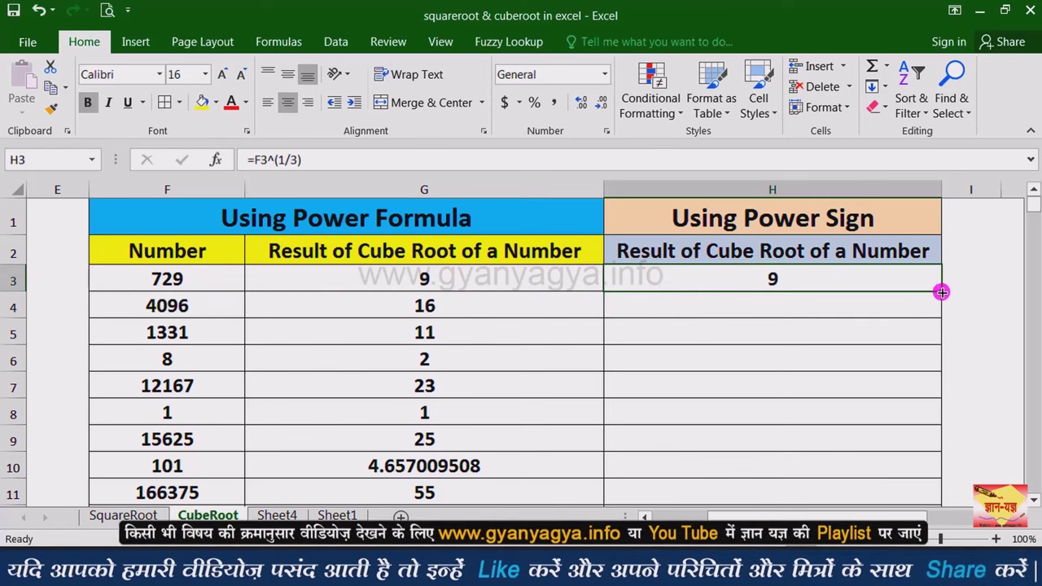
{"action": "left_click_drag", "start_coordinate": [940, 291], "coordinate": [923, 464]}
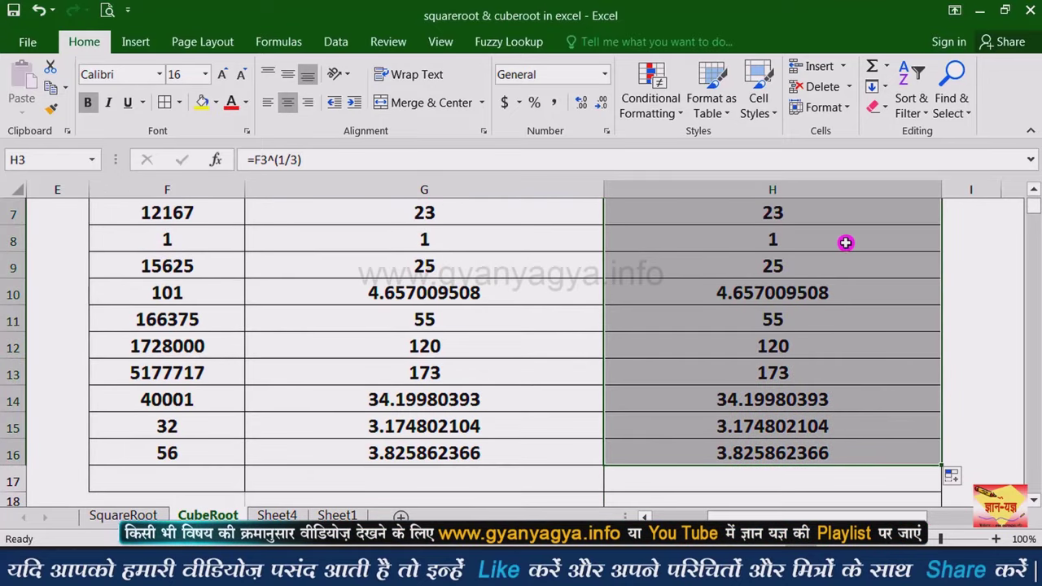
{"action": "left_click", "coordinate": [1030, 190]}
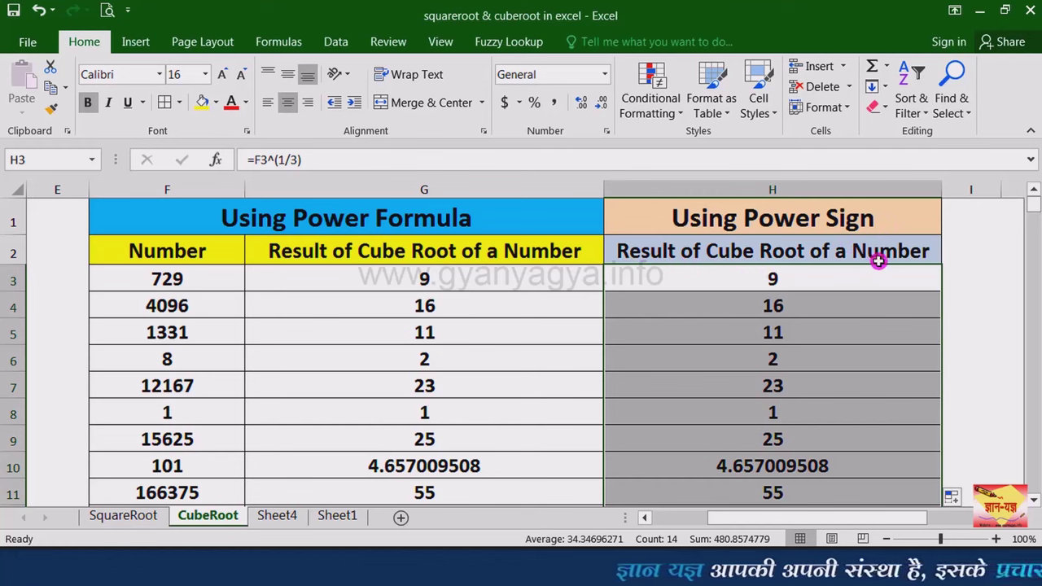
{"action": "double_click", "coordinate": [865, 281]}
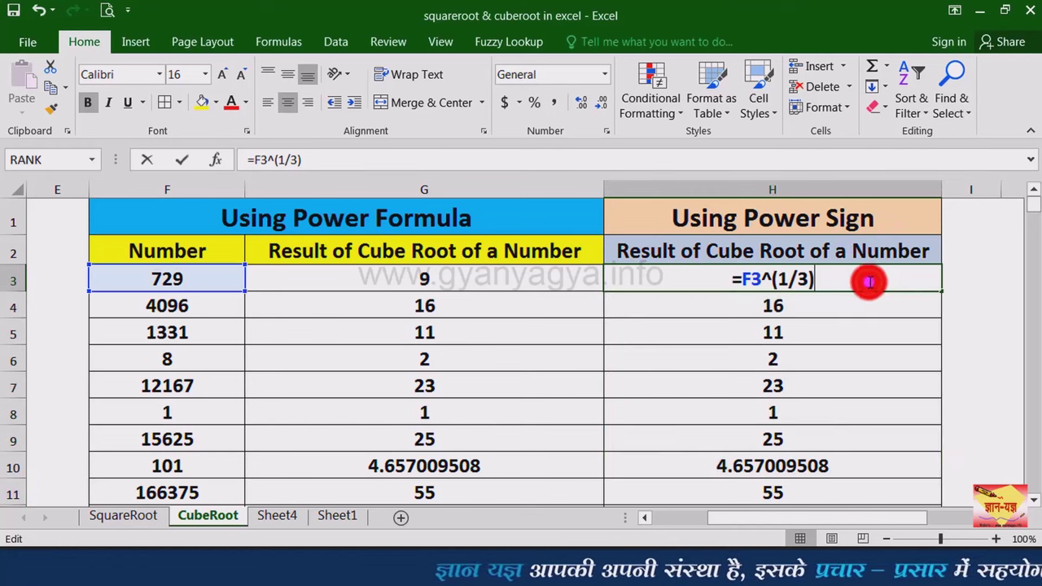
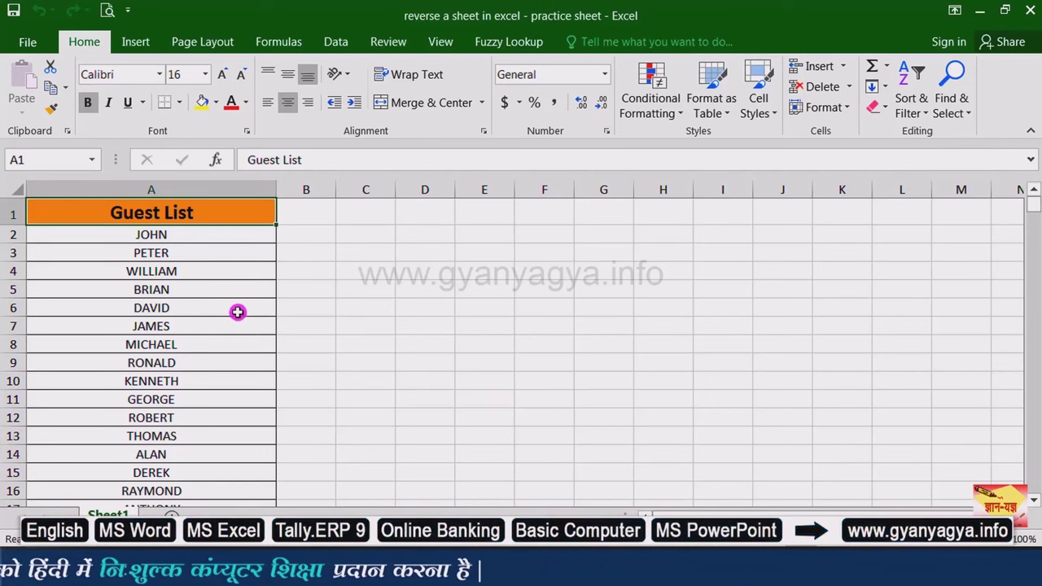
Insert a blank column A before the Guest List, shifting the names into column B.
{"action": "double_click", "coordinate": [243, 362]}
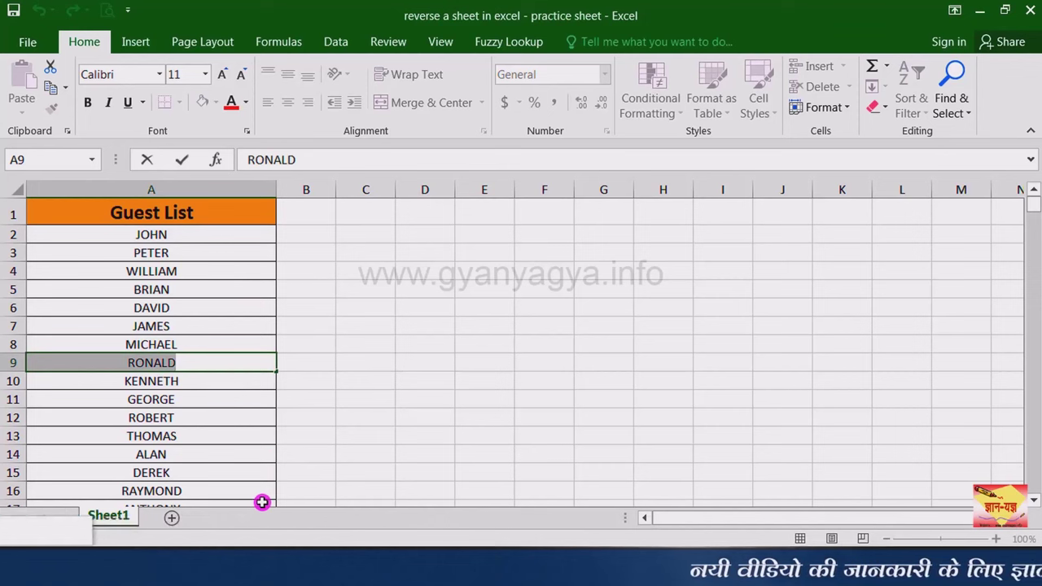
{"action": "left_click", "coordinate": [414, 431]}
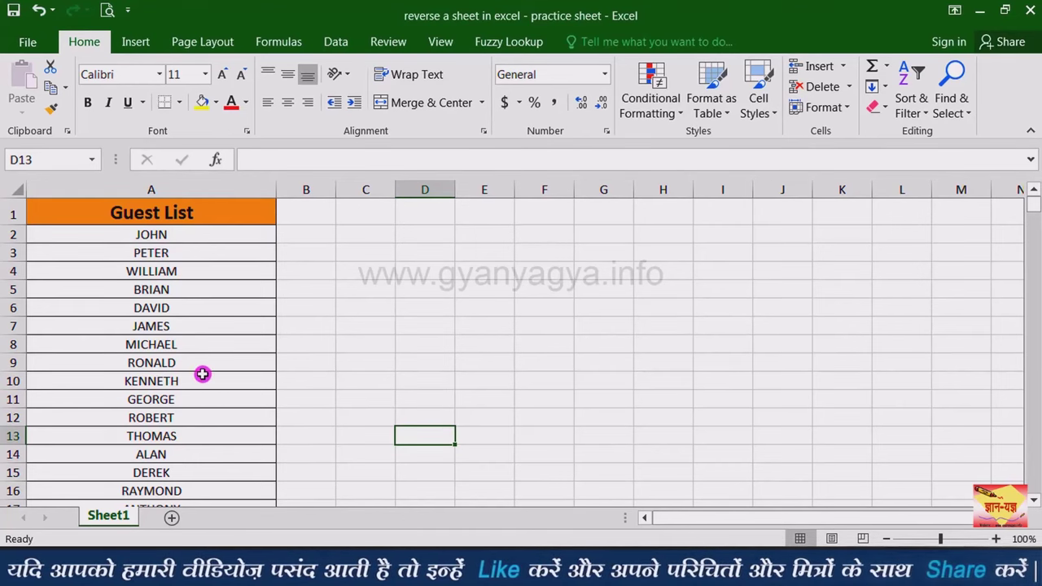
{"action": "left_click", "coordinate": [68, 194]}
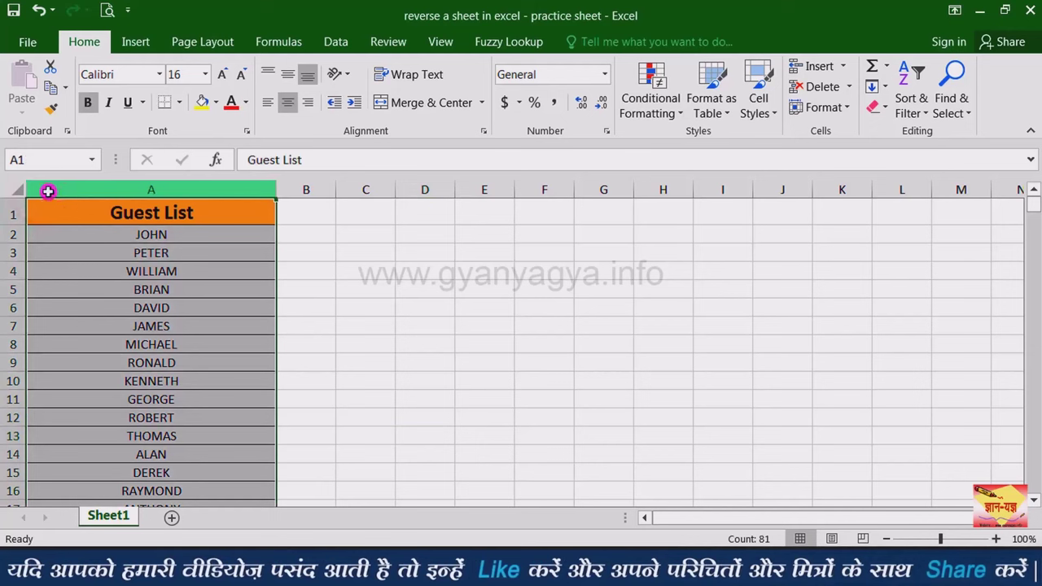
{"action": "right_click", "coordinate": [48, 191]}
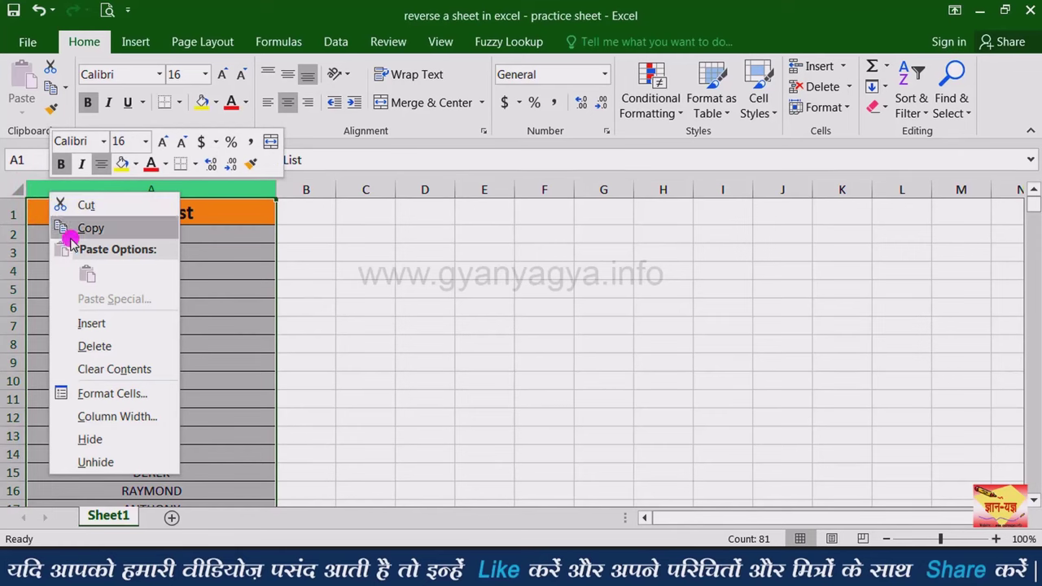
{"action": "left_click", "coordinate": [91, 324]}
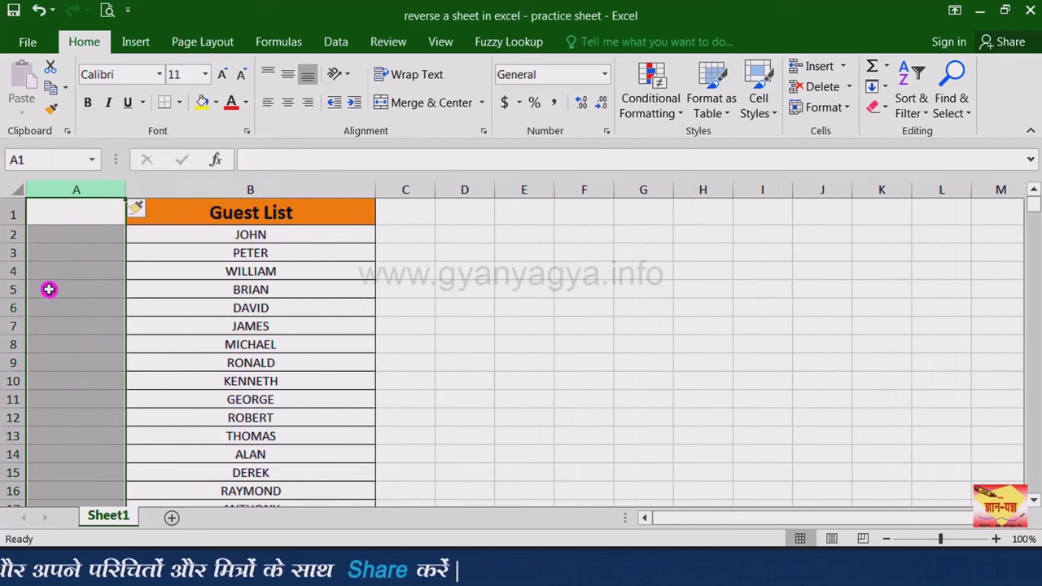
{"action": "left_click", "coordinate": [88, 233]}
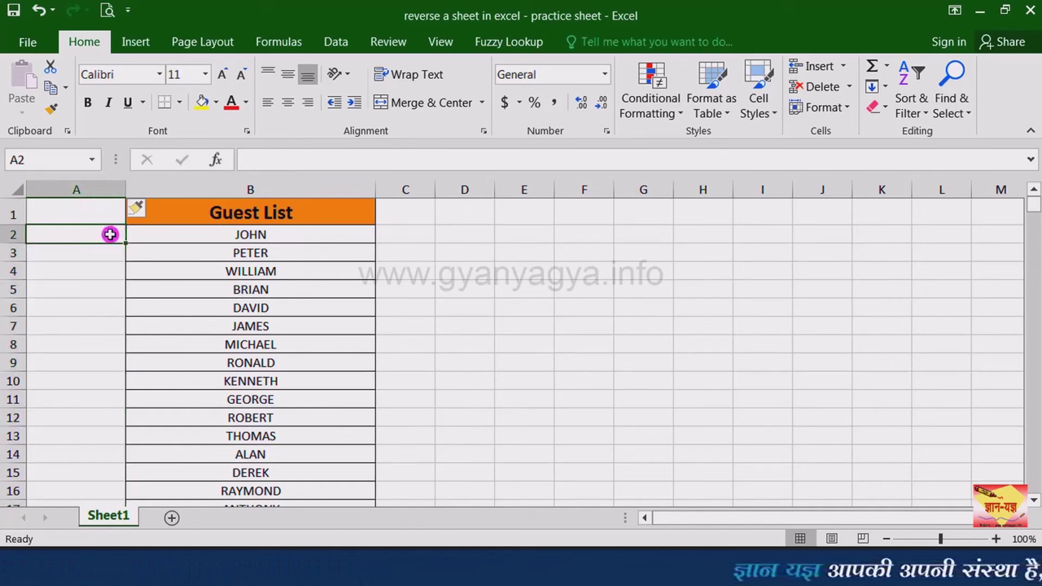
Enter serial numbers 1 and 2 in A2 and A3, then select both cells.
{"action": "type", "text": "1"}
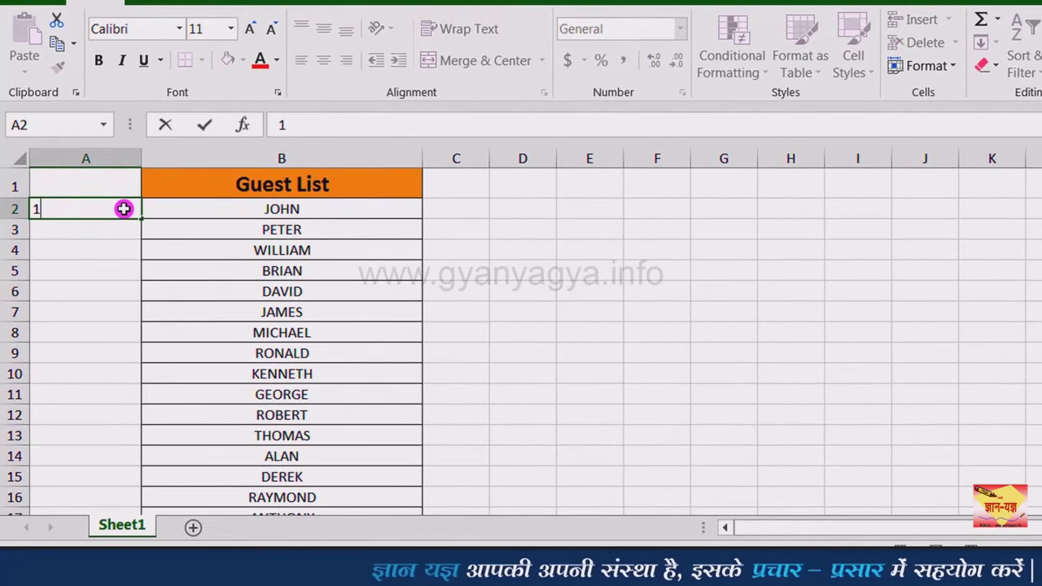
{"action": "key", "text": "Return"}
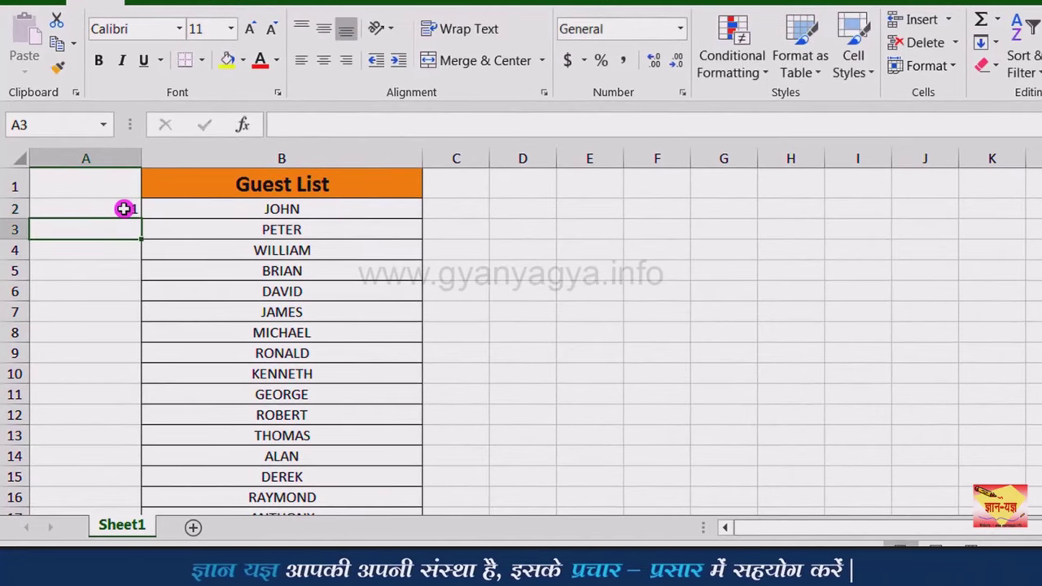
{"action": "type", "text": "2"}
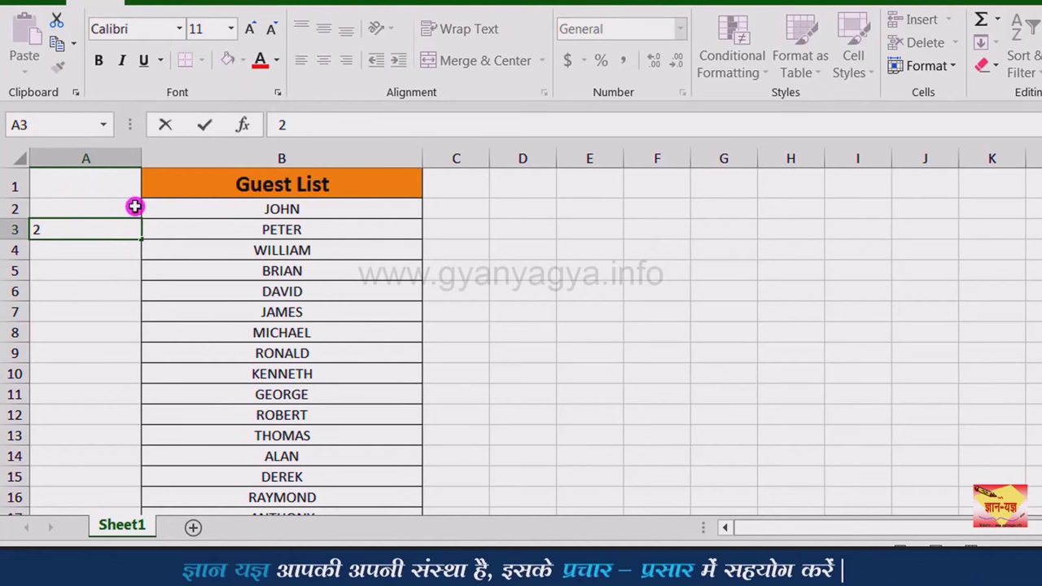
{"action": "left_click", "coordinate": [134, 207]}
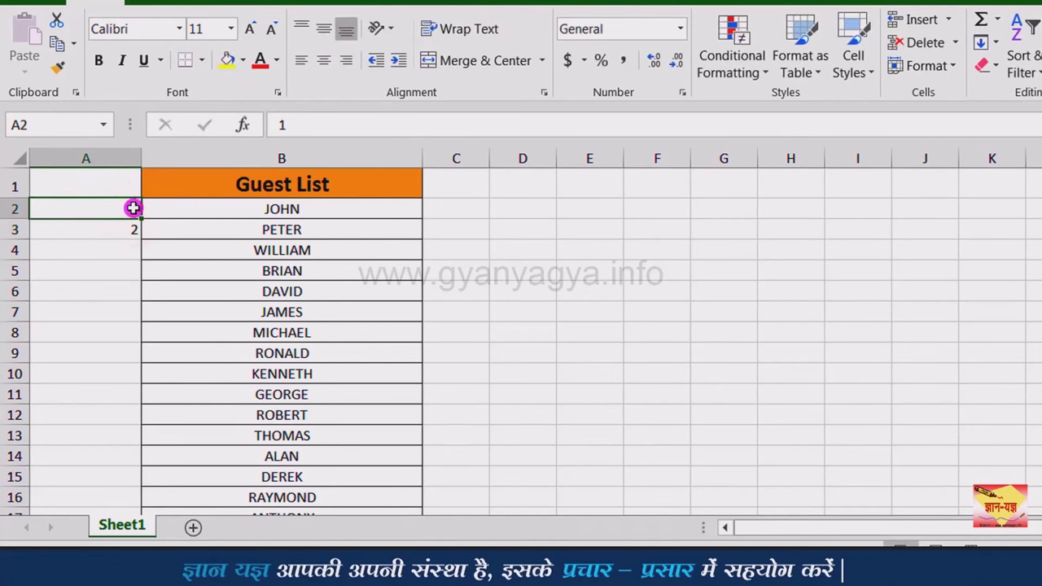
{"action": "left_click_drag", "start_coordinate": [133, 209], "coordinate": [132, 231]}
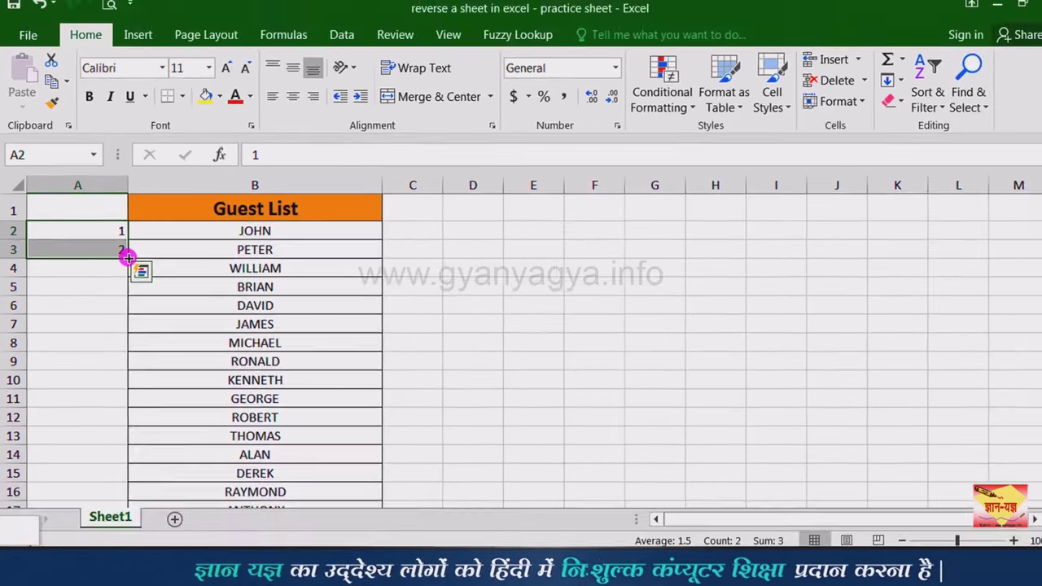
Fill the serial series down column A to 80, ending beside MARTIN in A81.
{"action": "double_click", "coordinate": [126, 261]}
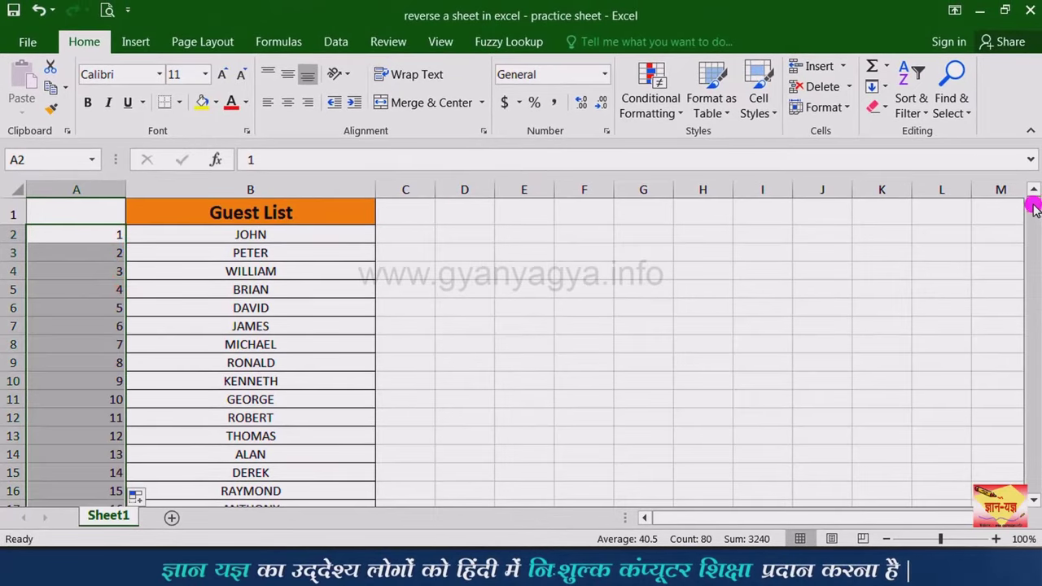
{"action": "left_click_drag", "start_coordinate": [1033, 208], "coordinate": [1033, 500]}
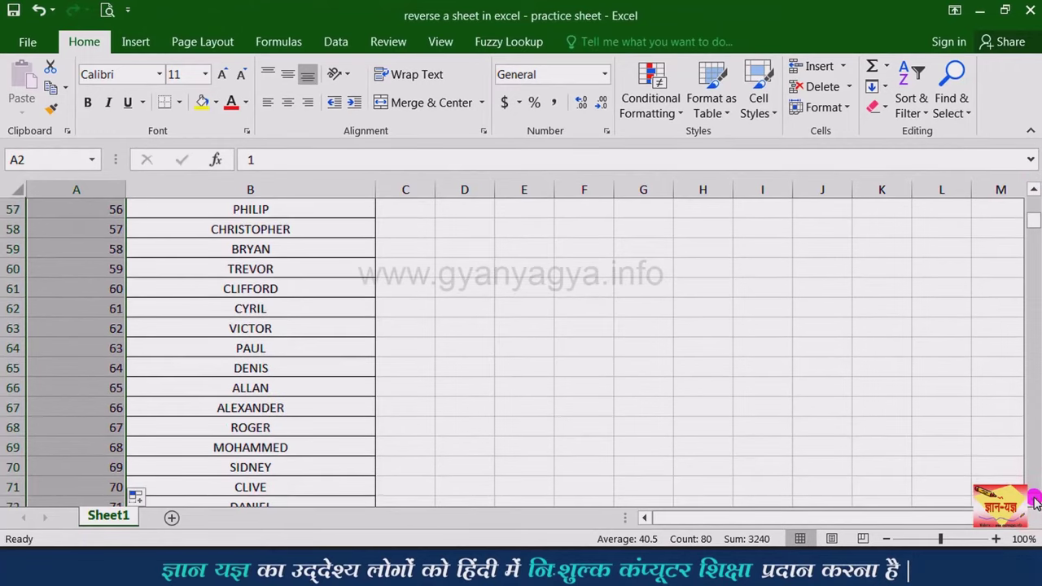
{"action": "left_click", "coordinate": [1033, 499]}
{"action": "left_click", "coordinate": [1033, 500]}
{"action": "left_click", "coordinate": [1034, 499]}
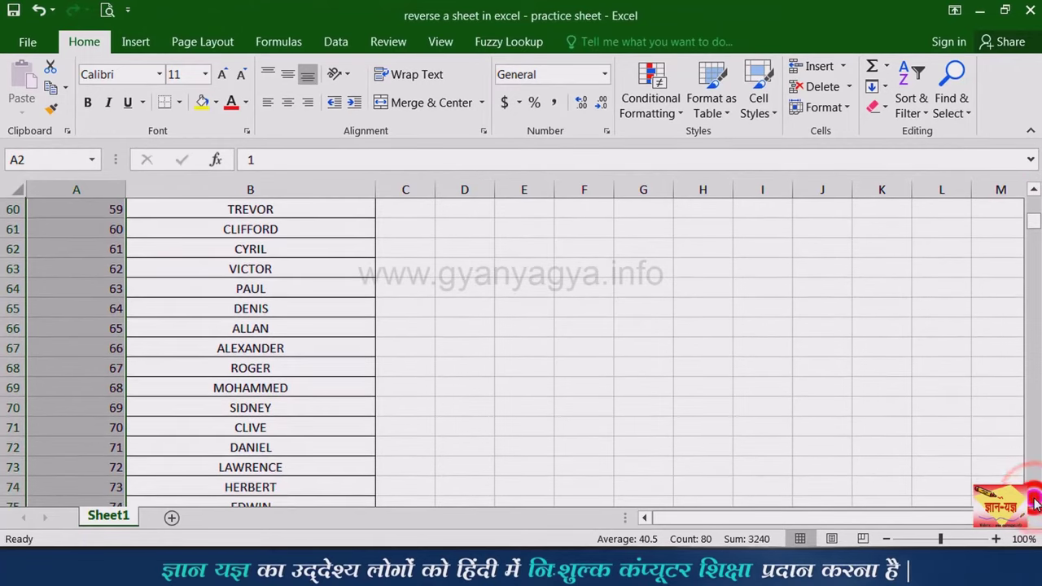
{"action": "left_click", "coordinate": [1034, 500]}
{"action": "left_click", "coordinate": [1033, 499]}
{"action": "left_click", "coordinate": [1033, 500]}
{"action": "left_click", "coordinate": [1033, 499]}
{"action": "left_click", "coordinate": [1034, 499]}
{"action": "left_click", "coordinate": [1034, 500]}
{"action": "left_click", "coordinate": [1034, 500]}
{"action": "left_click", "coordinate": [1034, 499]}
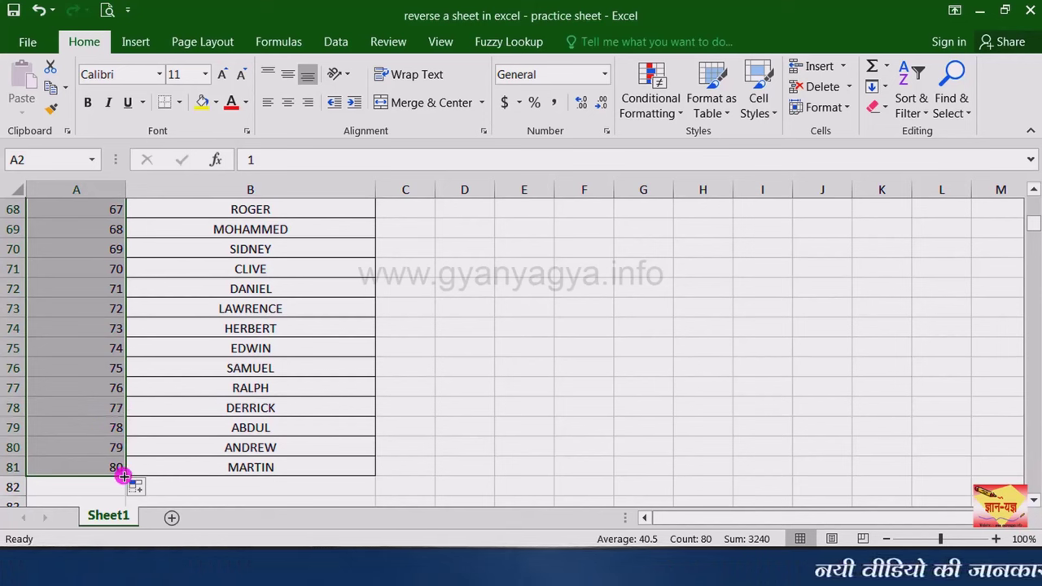
{"action": "scroll", "coordinate": [109, 407], "scroll_direction": "down", "scroll_amount": 2}
{"action": "left_click", "coordinate": [99, 345]}
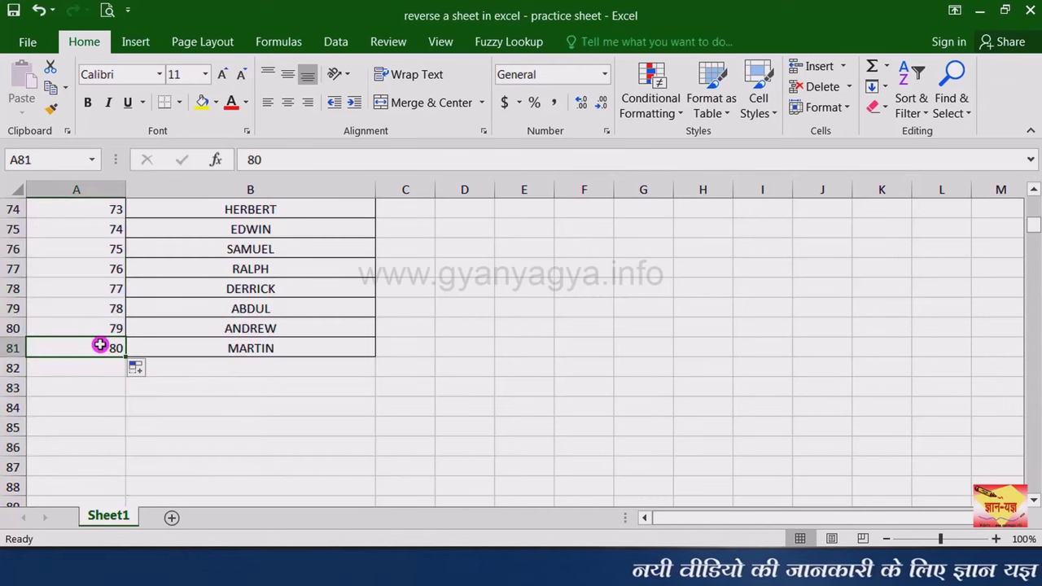
Select the whole numbered guest list in columns A and B with Ctrl+A.
{"action": "left_click", "coordinate": [61, 254]}
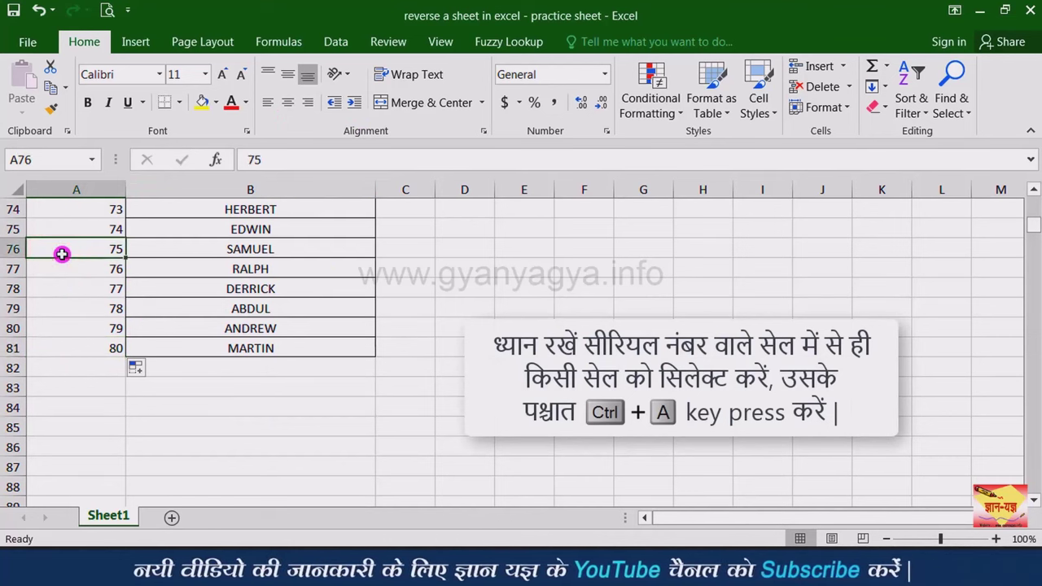
{"action": "key", "text": "ctrl+a"}
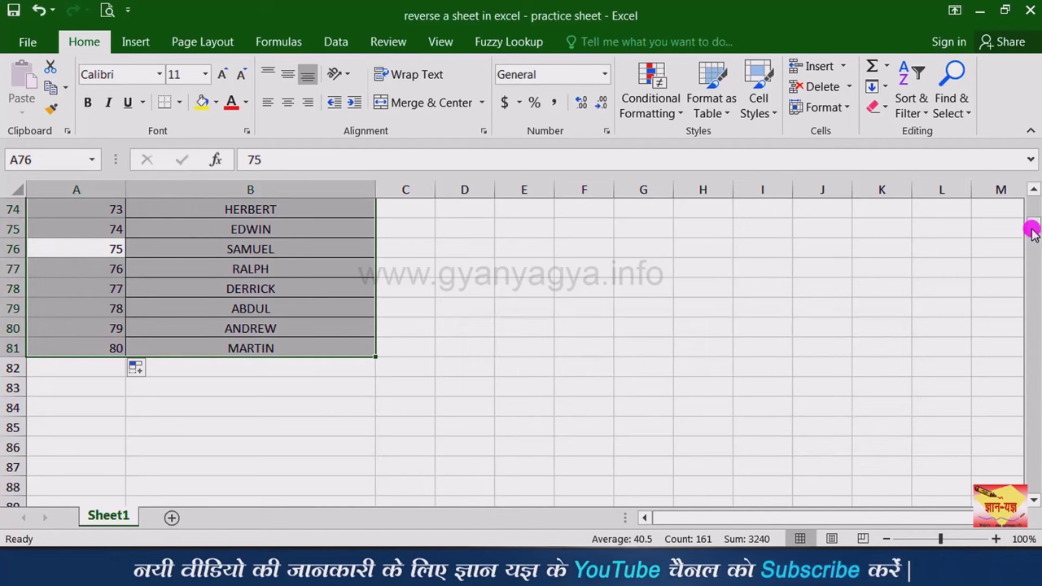
{"action": "left_click_drag", "start_coordinate": [1030, 225], "coordinate": [1031, 185]}
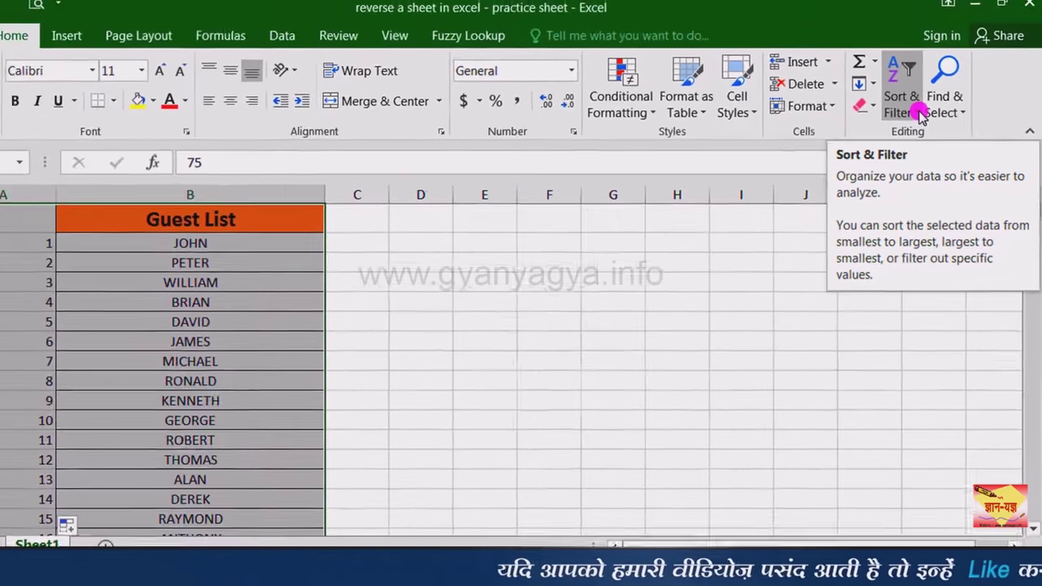
Sort the list by serial number largest to smallest, putting 80 and MARTIN first.
{"action": "left_click", "coordinate": [890, 111]}
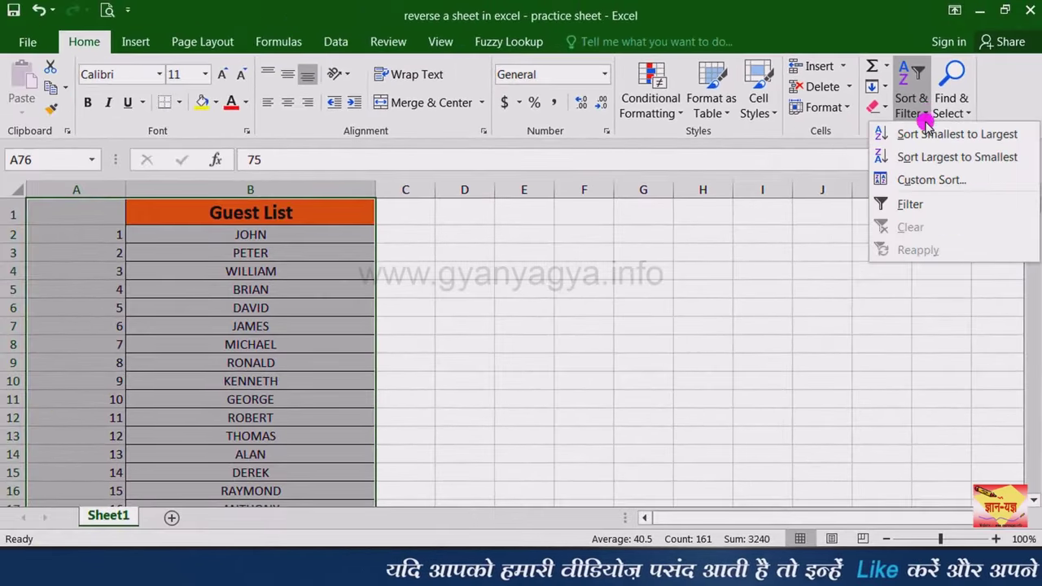
{"action": "left_click", "coordinate": [937, 157]}
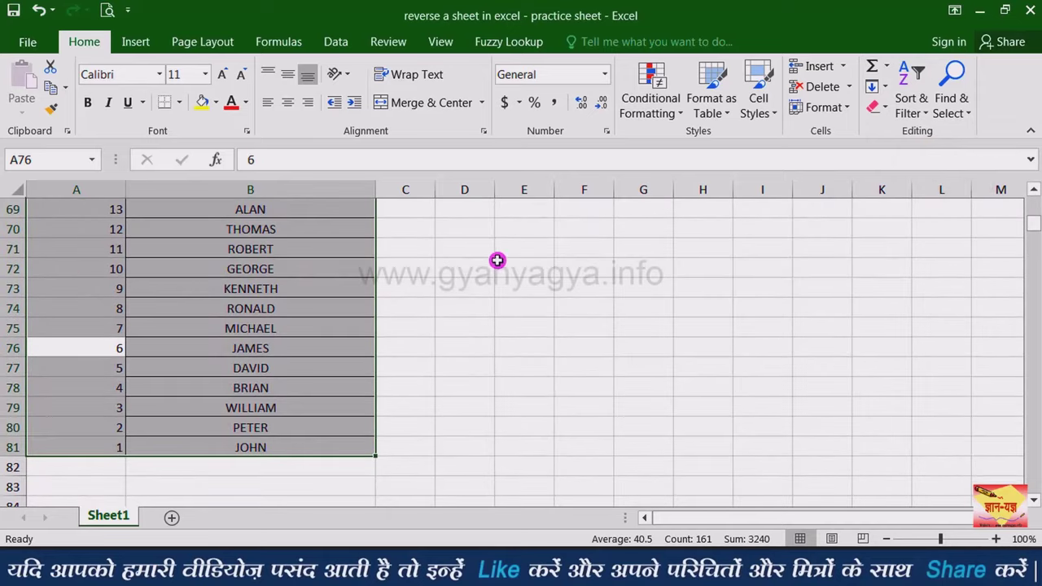
{"action": "left_click", "coordinate": [235, 407]}
{"action": "key", "text": "Right"}
{"action": "key", "text": "Right"}
{"action": "key", "text": "Right"}
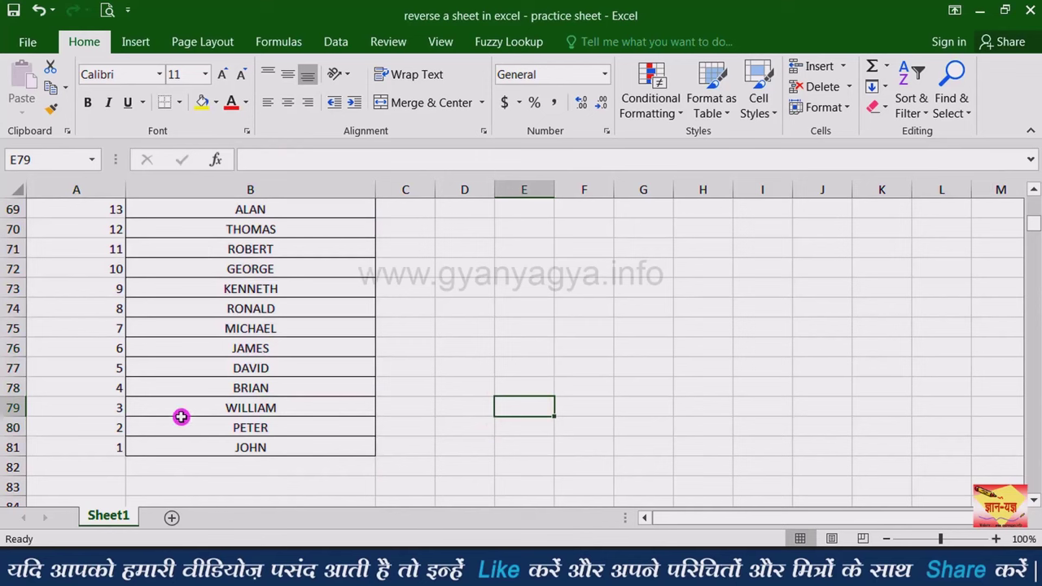
{"action": "left_click", "coordinate": [87, 447]}
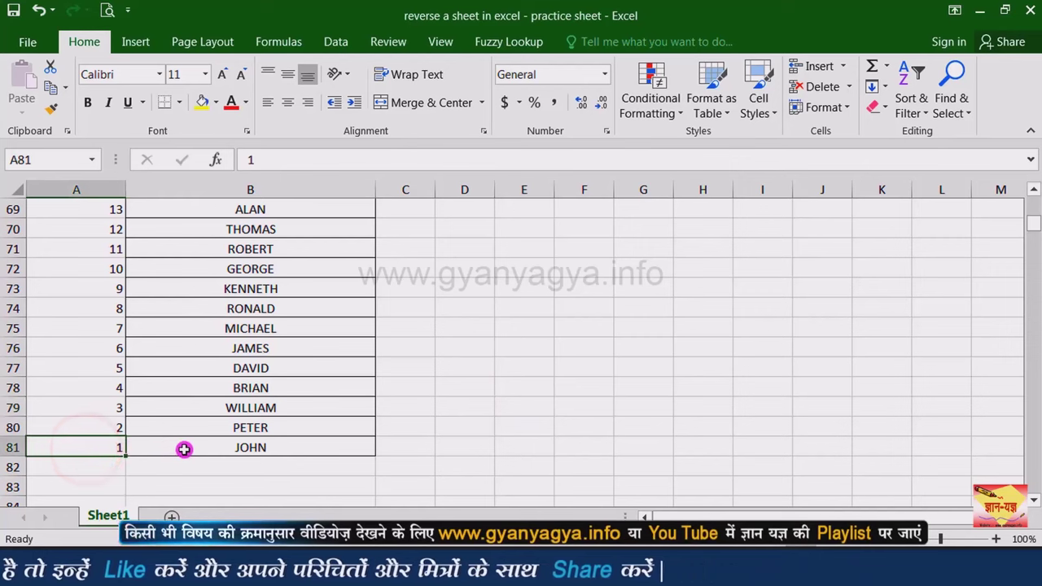
{"action": "key", "text": "Up"}
{"action": "key", "text": "Up"}
{"action": "key", "text": "Up"}
{"action": "key", "text": "Up"}
{"action": "key", "text": "Up"}
{"action": "key", "text": "Up"}
{"action": "key", "text": "Up"}
{"action": "key", "text": "Up"}
{"action": "key", "text": "Up"}
{"action": "key", "text": "Up"}
{"action": "key", "text": "Up"}
{"action": "key", "text": "Up"}
{"action": "key", "text": "Up"}
{"action": "key", "text": "Up"}
{"action": "key", "text": "Up"}
{"action": "key", "text": "Up"}
{"action": "key", "text": "Up"}
{"action": "key", "text": "Up"}
{"action": "key", "text": "Up"}
{"action": "key", "text": "Up"}
{"action": "key", "text": "Up"}
{"action": "key", "text": "Up"}
{"action": "key", "text": "Up"}
{"action": "key", "text": "Up"}
{"action": "key", "text": "Up"}
{"action": "key", "text": "Up"}
{"action": "key", "text": "Up"}
{"action": "key", "text": "Up"}
{"action": "key", "text": "Up"}
{"action": "key", "text": "Up"}
{"action": "key", "text": "Up"}
{"action": "key", "text": "Up"}
{"action": "key", "text": "Up"}
{"action": "key", "text": "Up"}
{"action": "key", "text": "Up"}
{"action": "key", "text": "Up"}
{"action": "key", "text": "Up"}
{"action": "key", "text": "Up"}
{"action": "key", "text": "Up"}
{"action": "key", "text": "Up"}
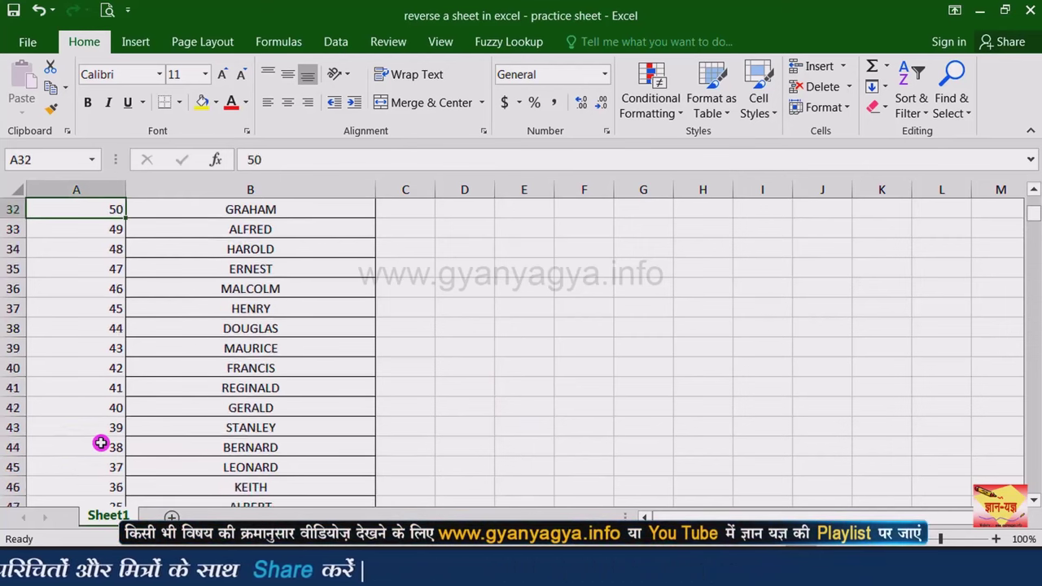
{"action": "key", "text": "Up"}
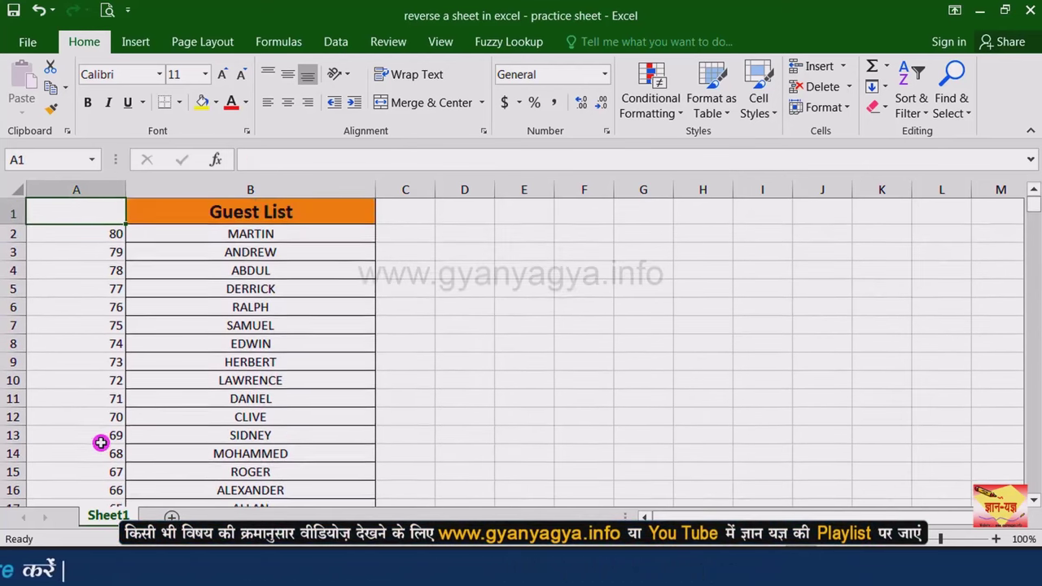
Delete serial-number column A so the Guest List shifts back into column A.
{"action": "left_click", "coordinate": [109, 236]}
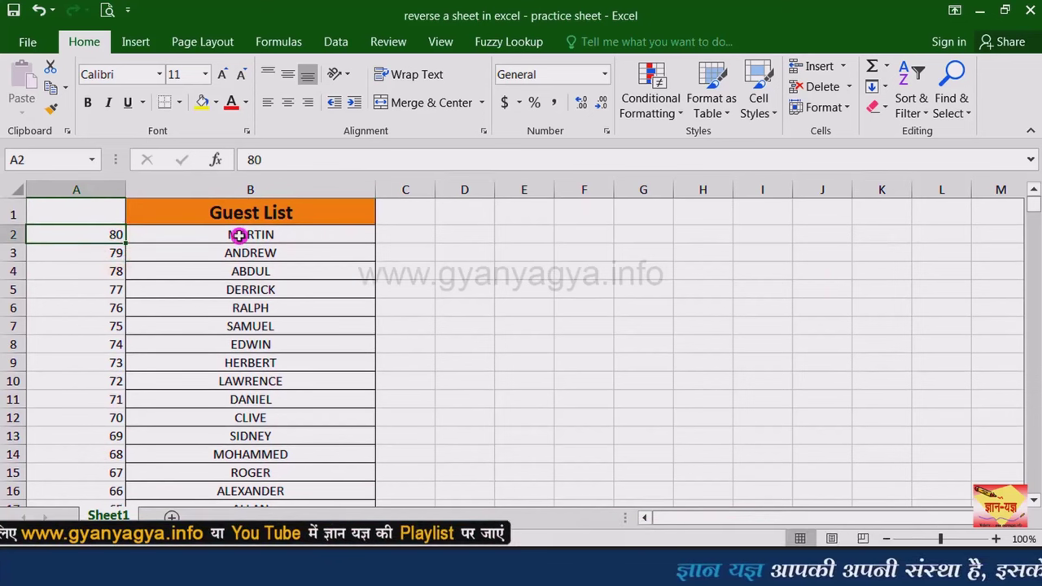
{"action": "left_click", "coordinate": [77, 189]}
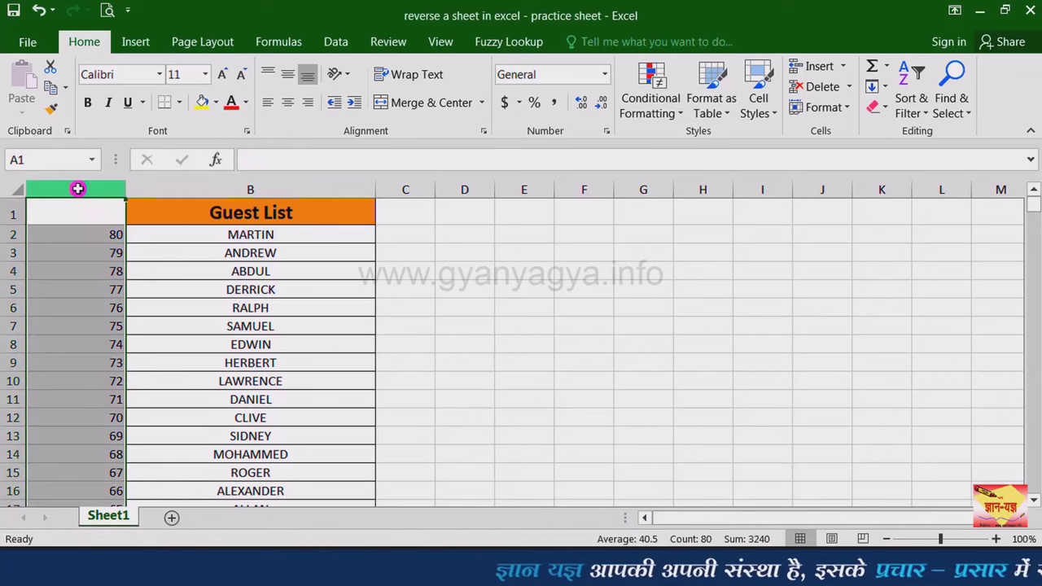
{"action": "right_click", "coordinate": [78, 188]}
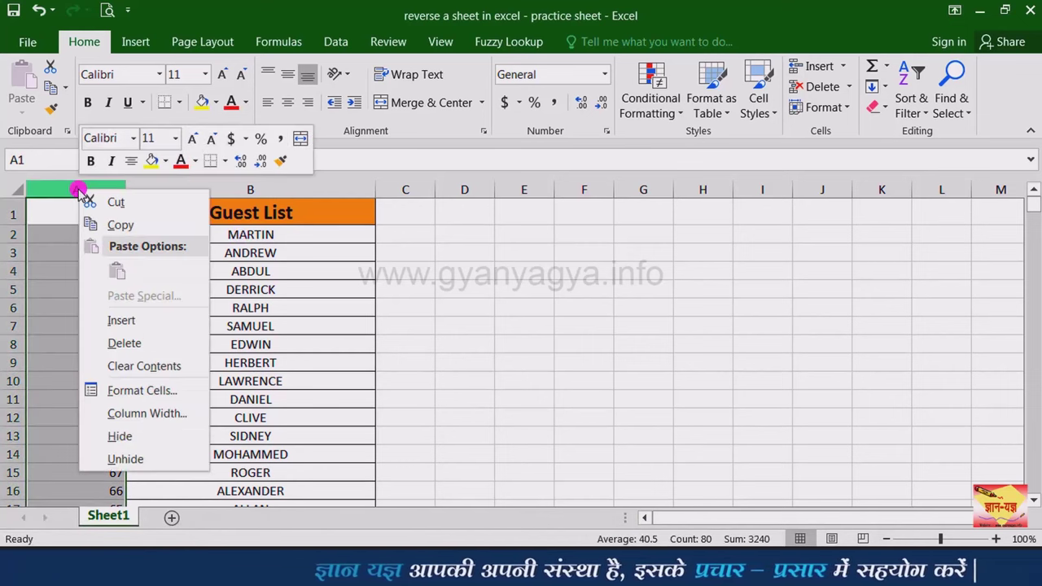
{"action": "left_click", "coordinate": [130, 344]}
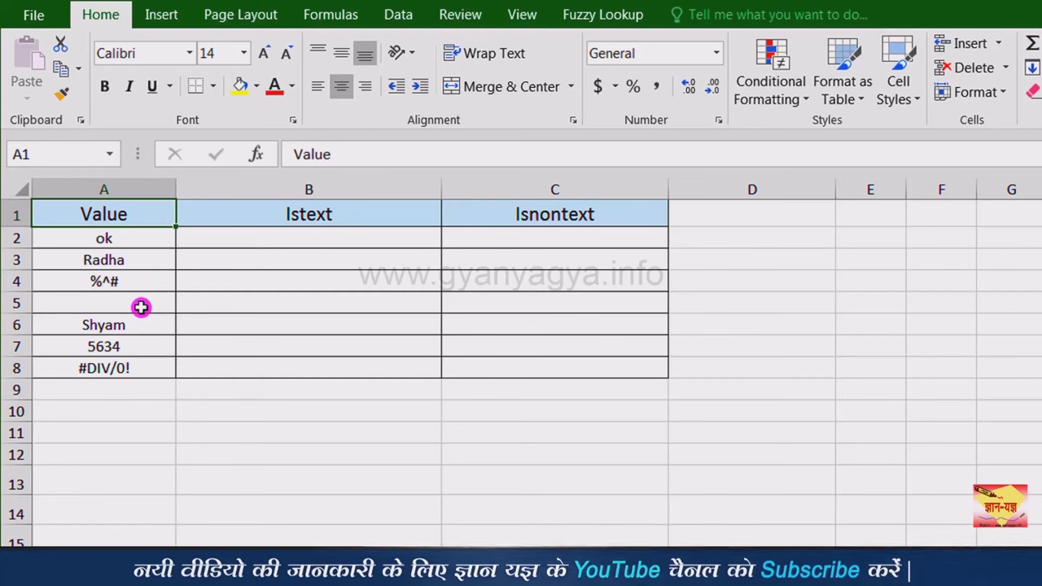
Enter =ISTEXT(A2) in B2, returning TRUE for the value ok.
{"action": "left_click", "coordinate": [230, 241]}
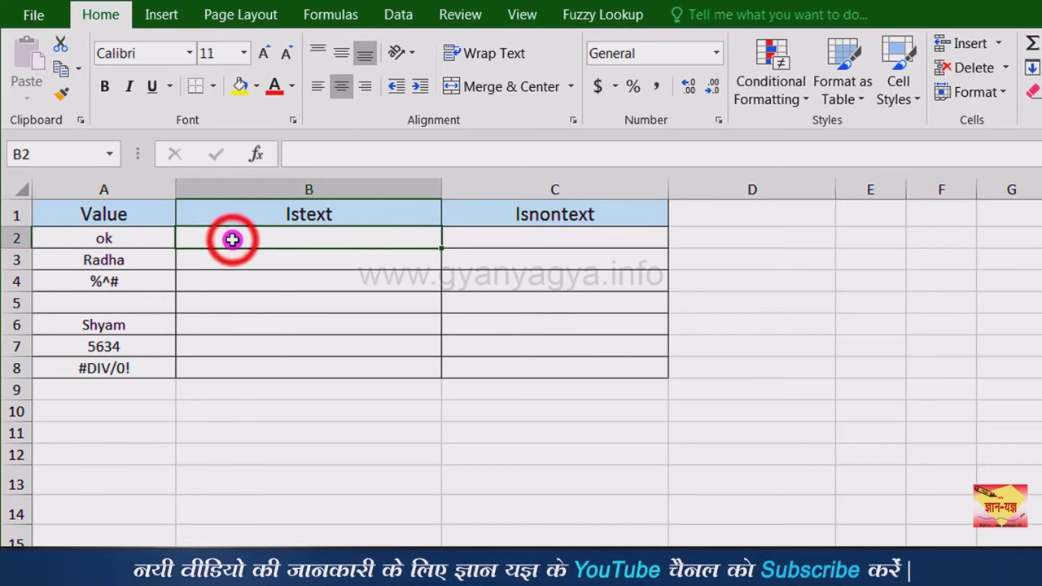
{"action": "type", "text": "="}
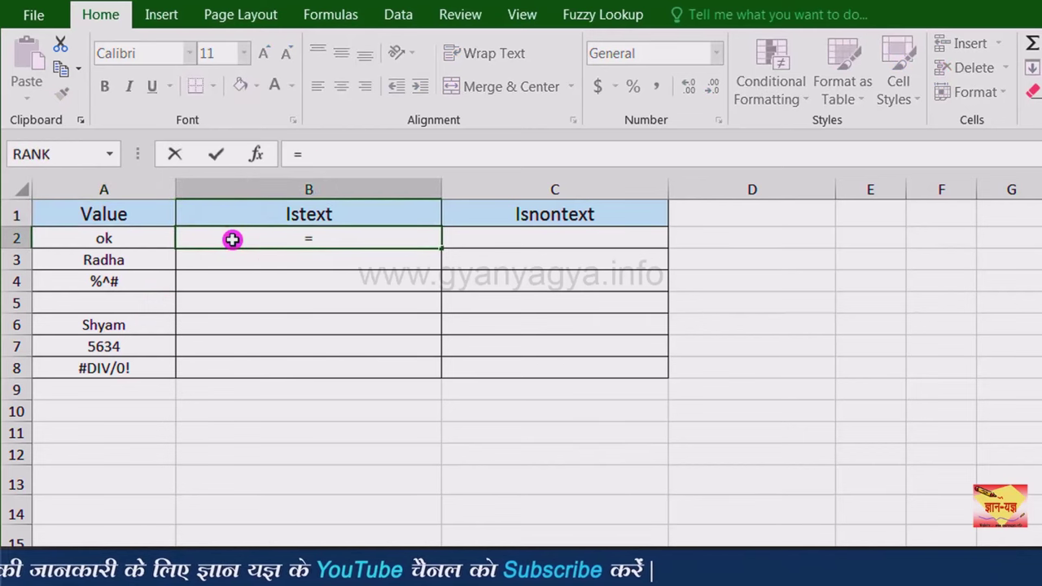
{"action": "type", "text": "ist"}
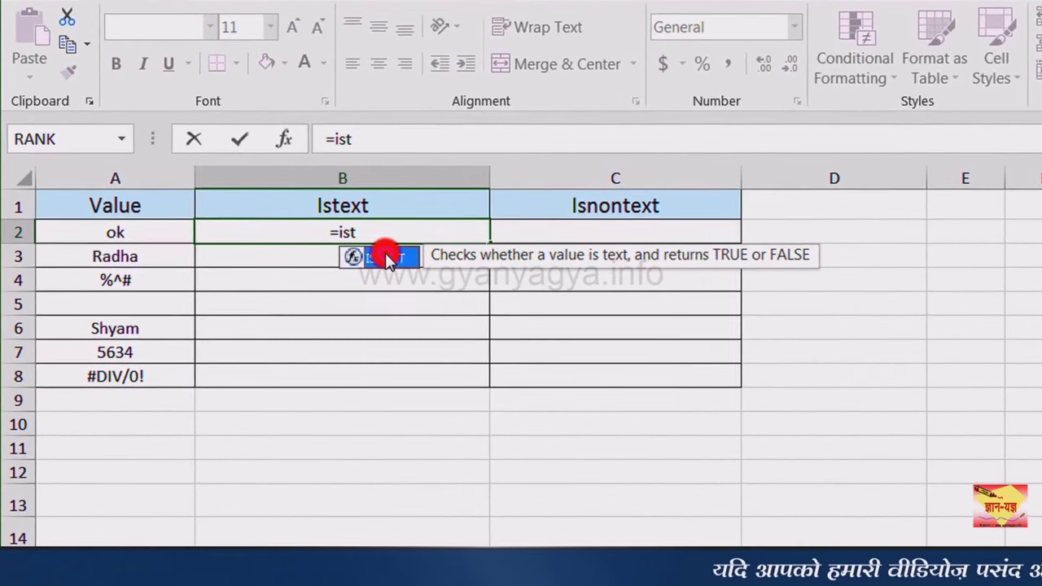
{"action": "double_click", "coordinate": [386, 257]}
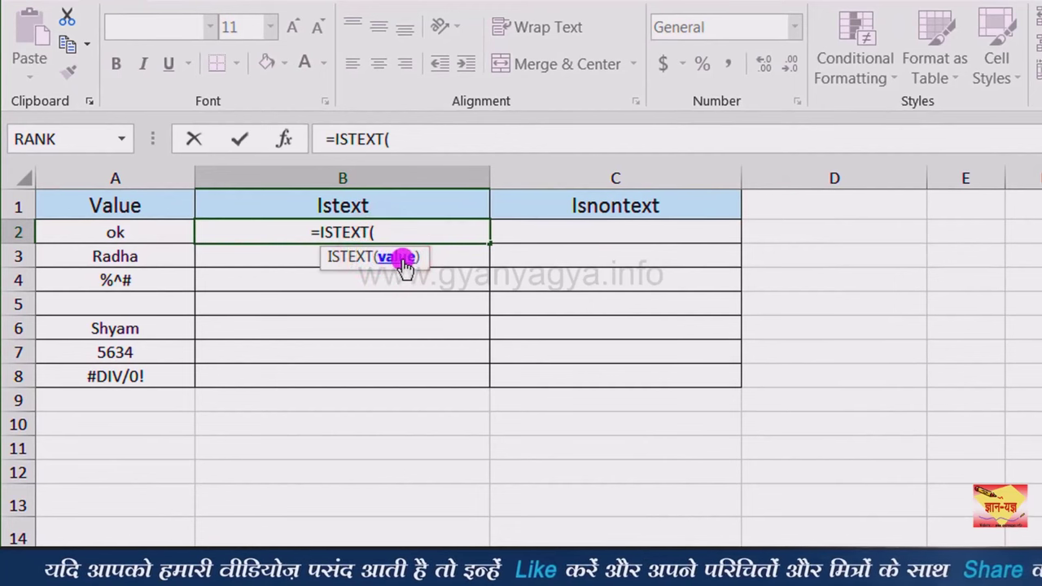
{"action": "left_click", "coordinate": [154, 231]}
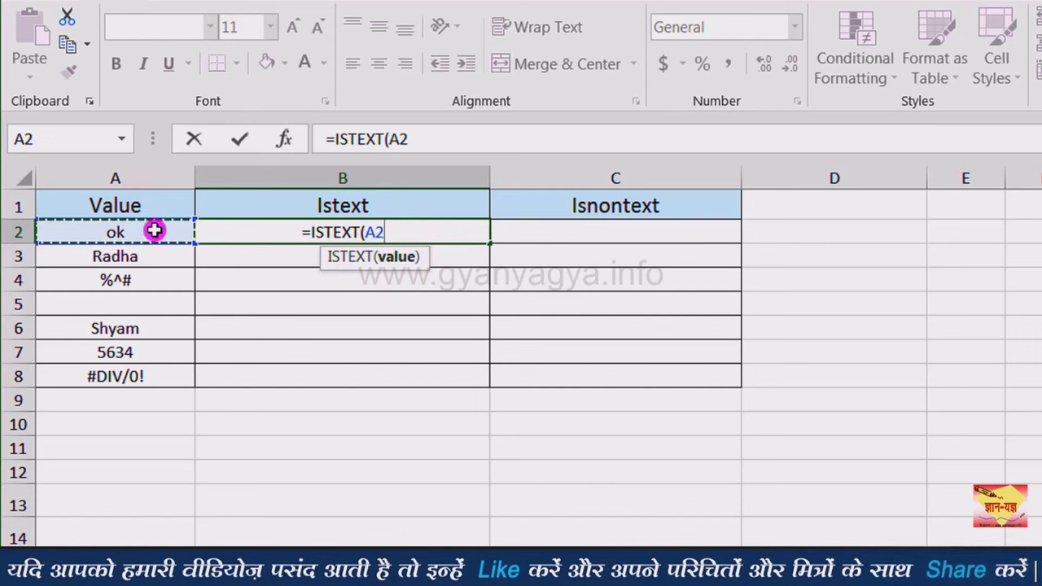
{"action": "type", "text": ")"}
{"action": "key", "text": "Return"}
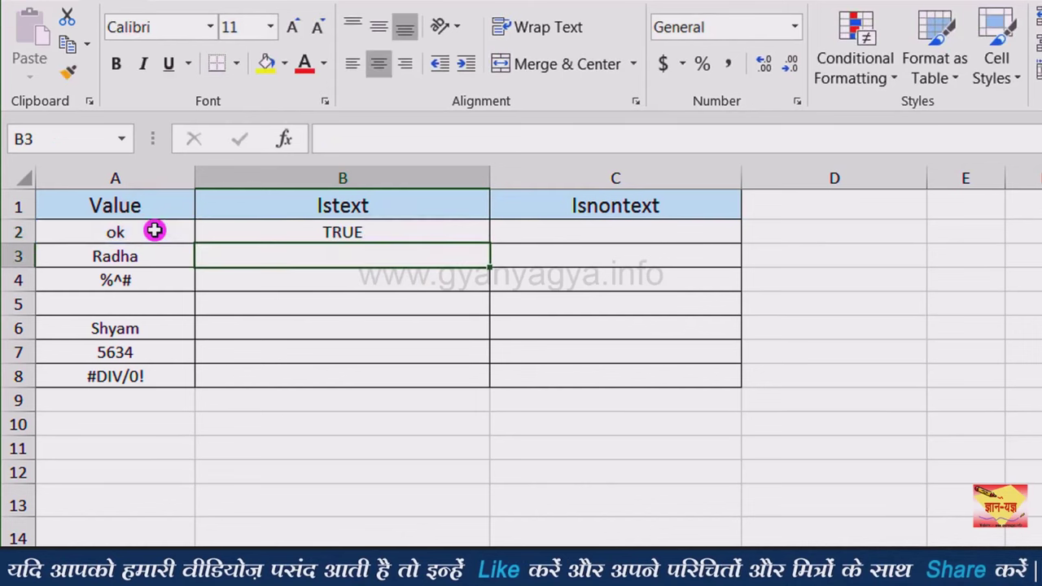
{"action": "left_click", "coordinate": [247, 235]}
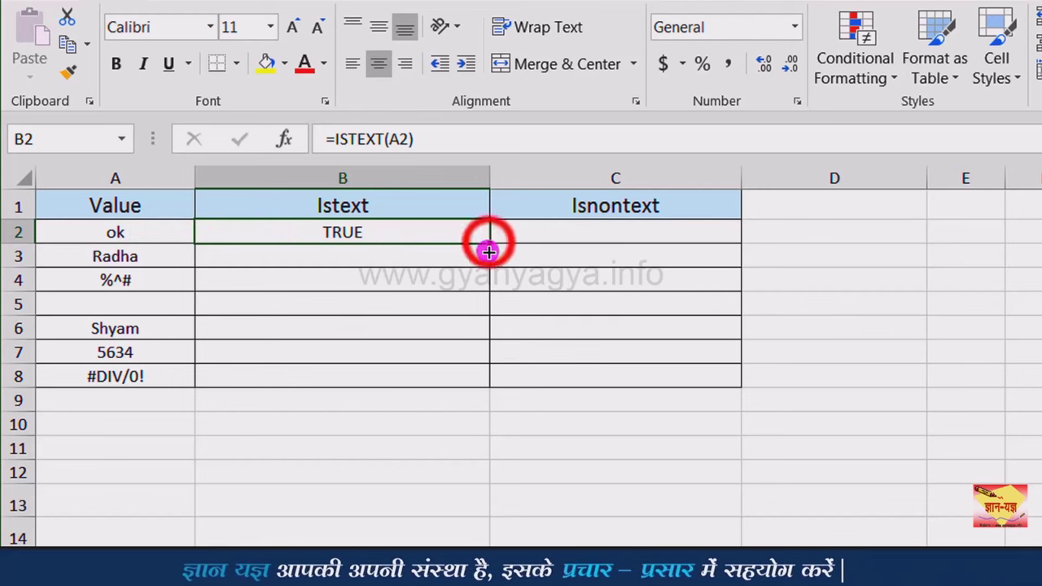
Copy B2's ISTEXT formula down to B8 for all sample values.
{"action": "left_click_drag", "start_coordinate": [487, 251], "coordinate": [486, 380]}
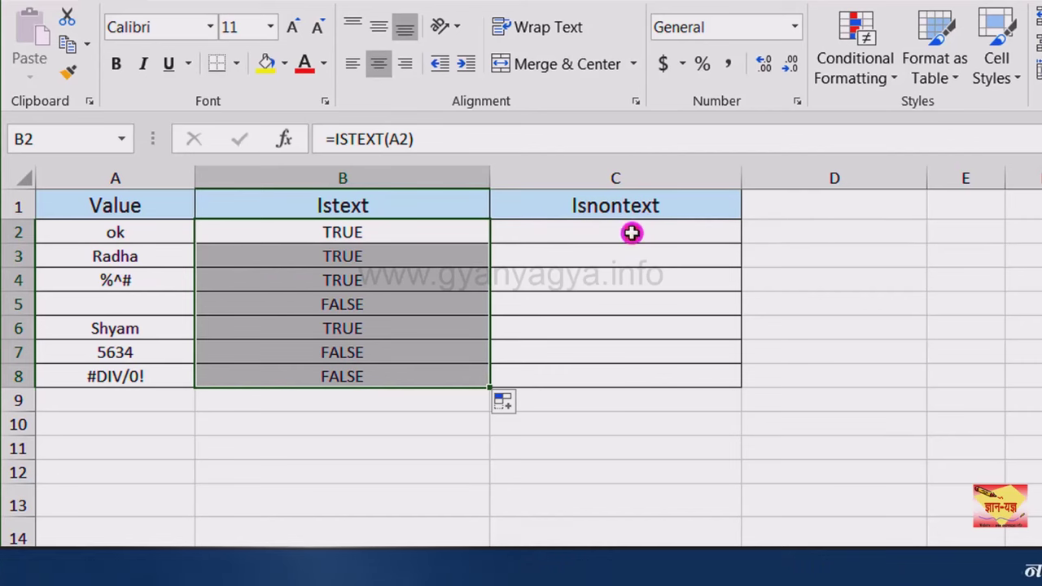
Enter =ISNONTEXT(A2) in C2, returning FALSE for the value ok.
{"action": "left_click", "coordinate": [632, 232]}
{"action": "type", "text": "="}
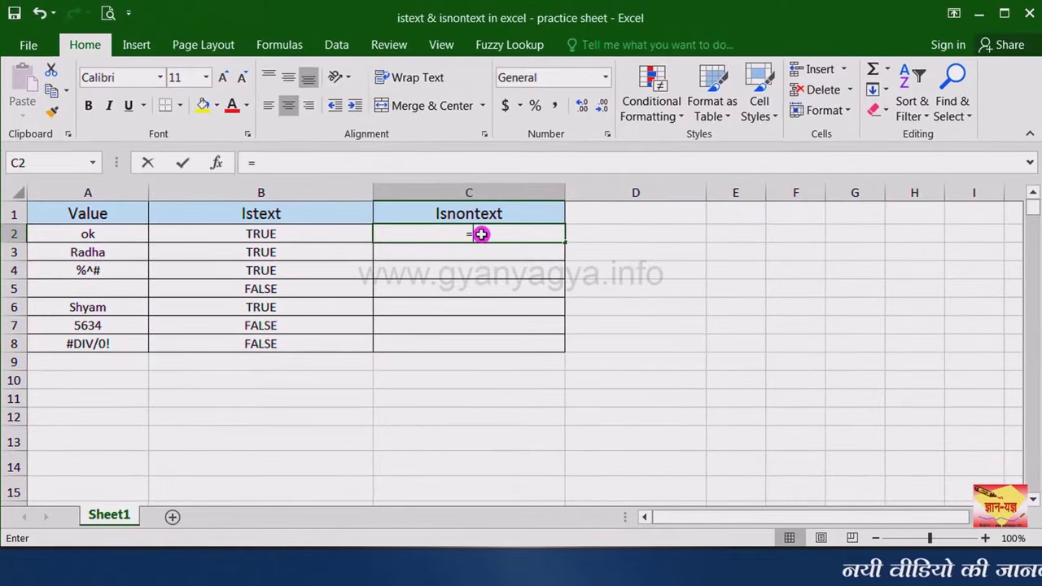
{"action": "type", "text": "i"}
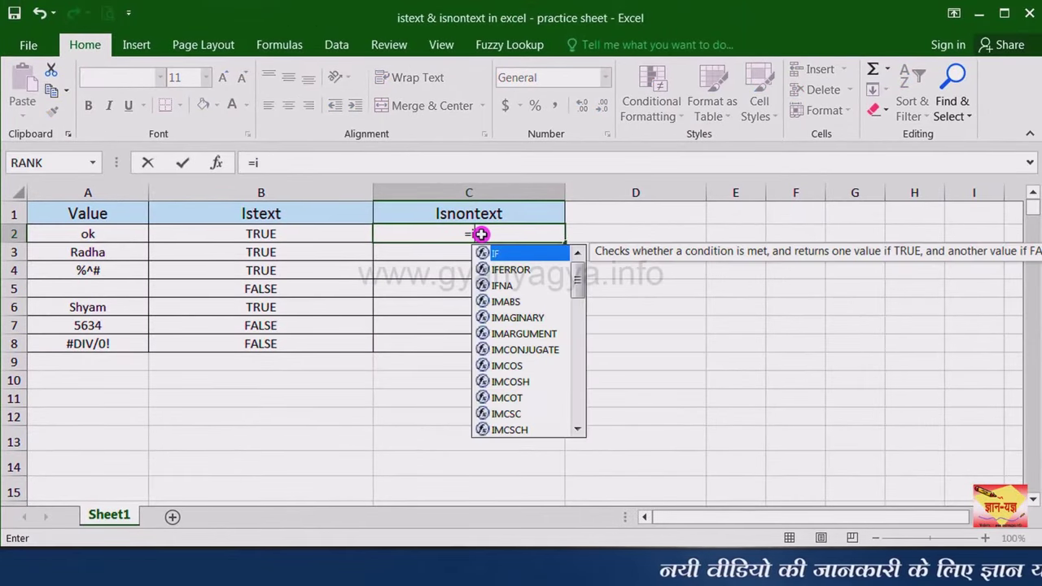
{"action": "type", "text": "sn"}
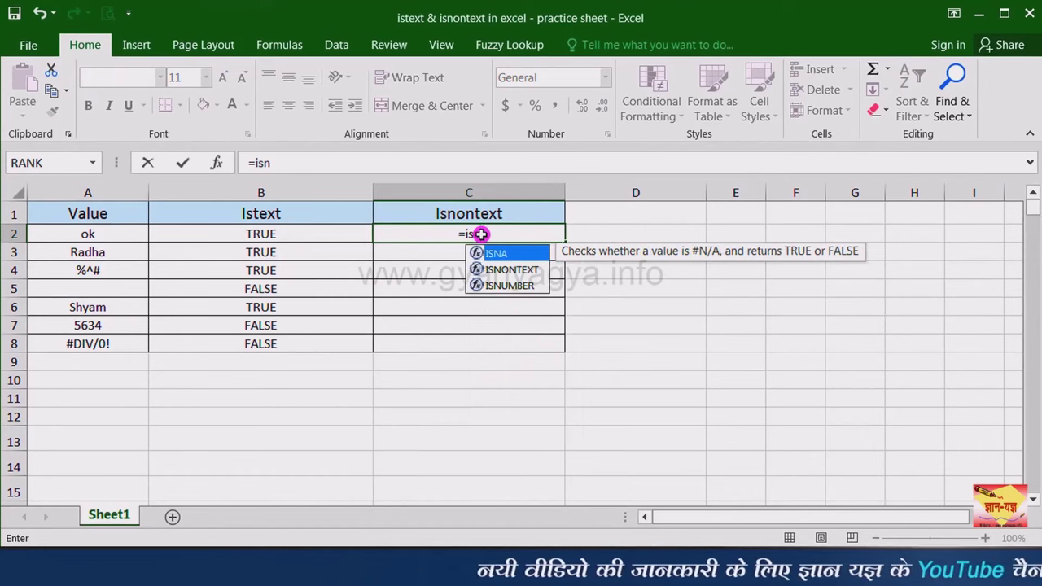
{"action": "type", "text": "o"}
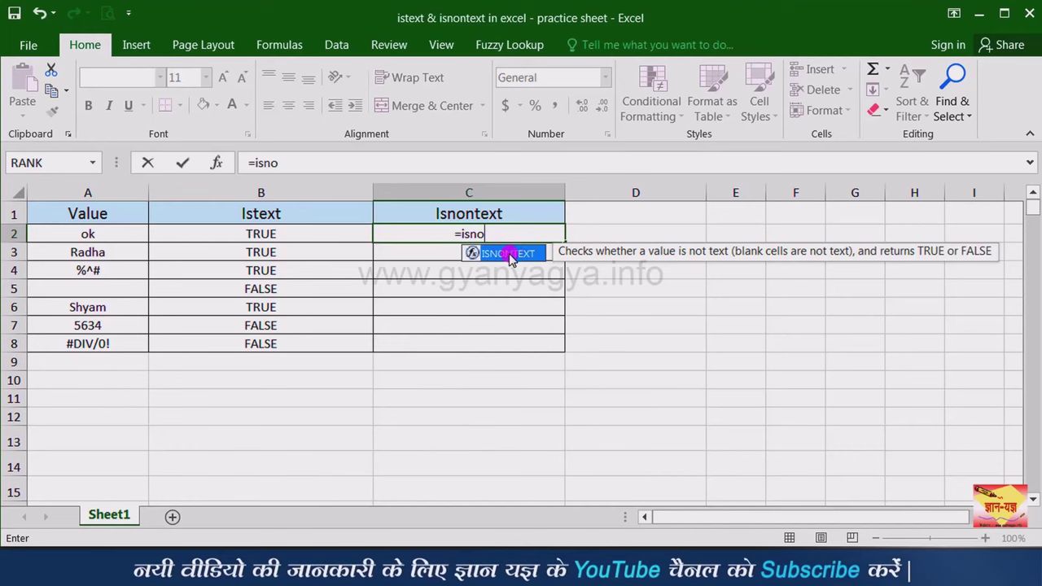
{"action": "double_click", "coordinate": [510, 257]}
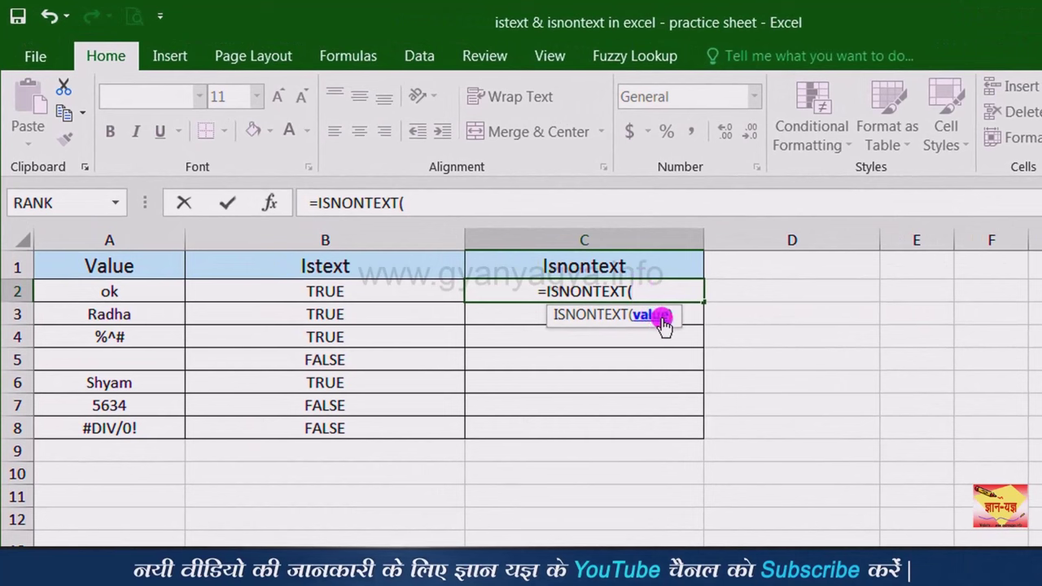
{"action": "left_click", "coordinate": [145, 294]}
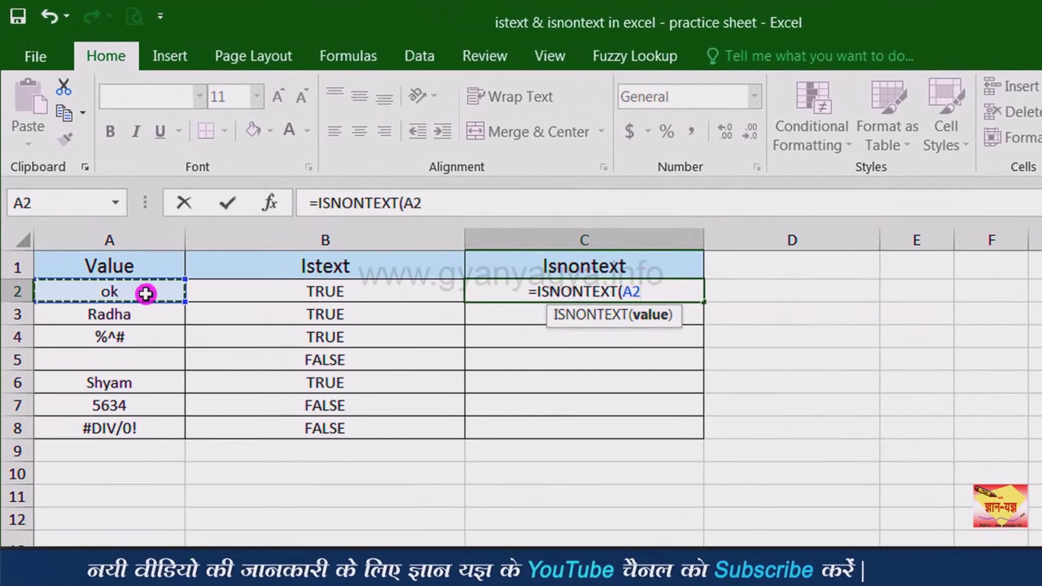
{"action": "type", "text": ")"}
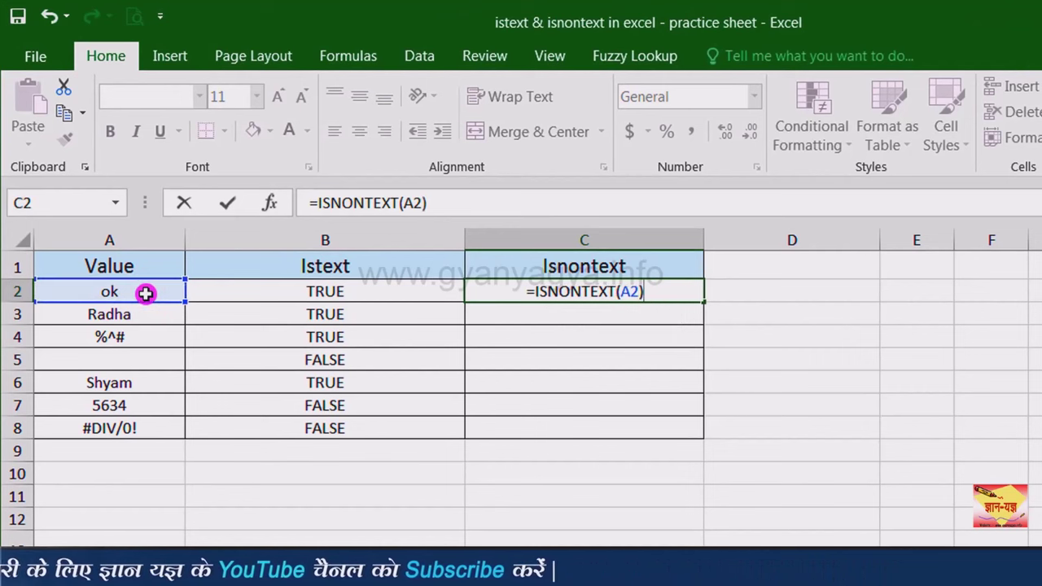
{"action": "key", "text": "Return"}
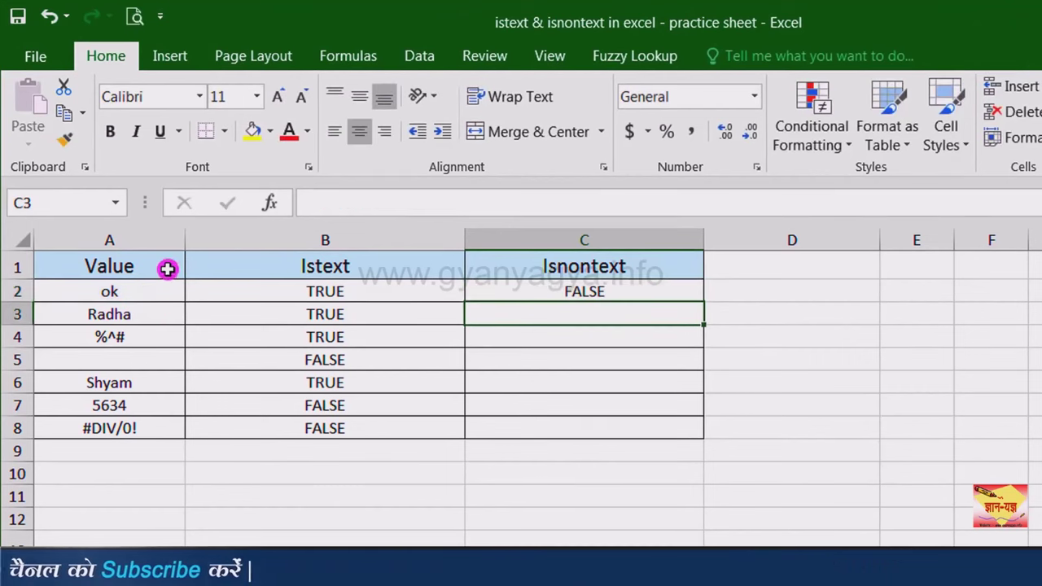
{"action": "left_click", "coordinate": [504, 292]}
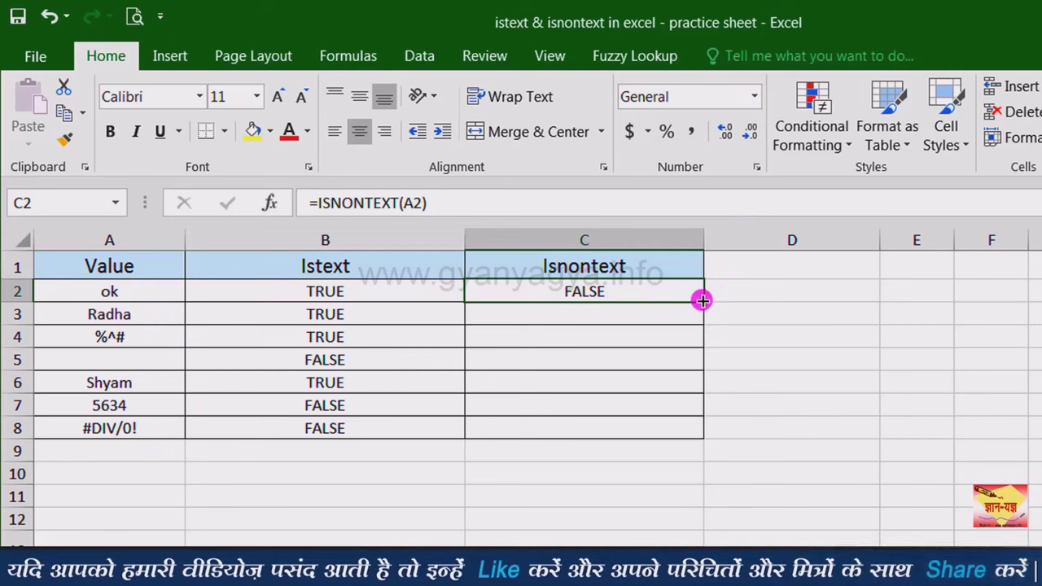
Copy C2's ISNONTEXT formula down to C8.
{"action": "left_click_drag", "start_coordinate": [702, 301], "coordinate": [699, 438]}
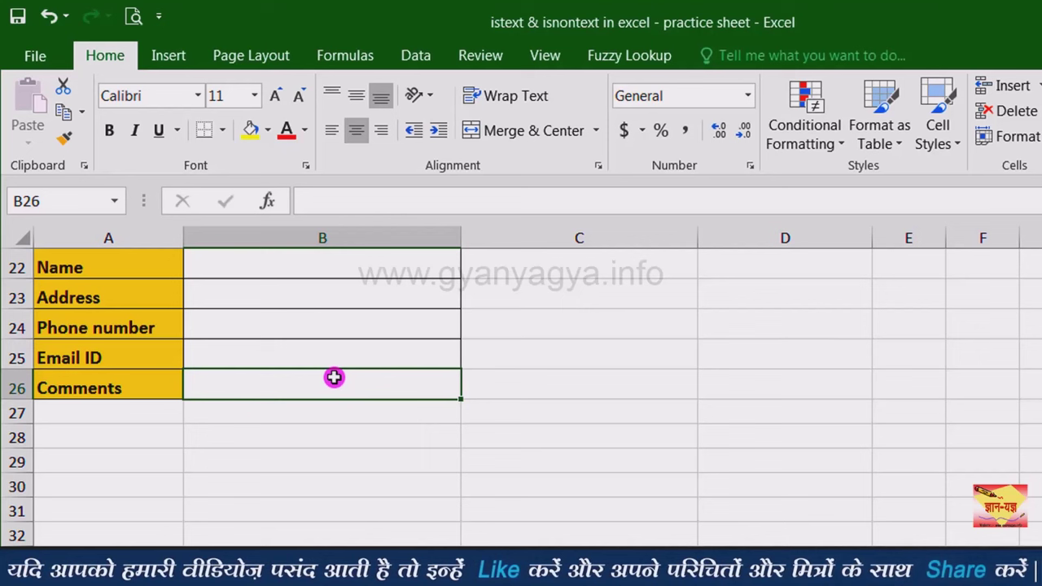
Select the Name cell B22 and bring up its Data Validation dialog from the Data tab.
{"action": "left_click", "coordinate": [365, 263]}
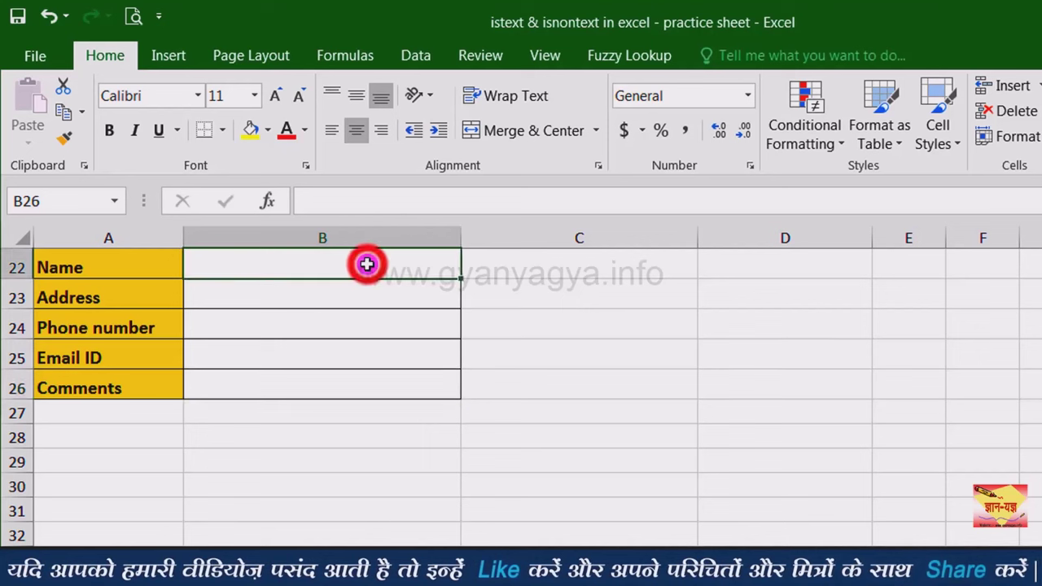
{"action": "left_click", "coordinate": [411, 53]}
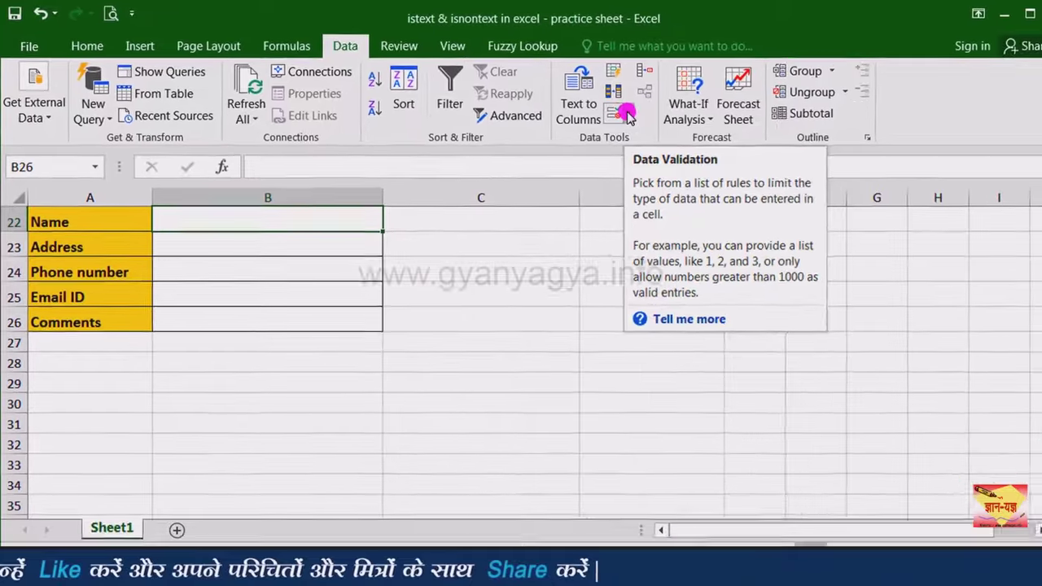
{"action": "left_click", "coordinate": [756, 141]}
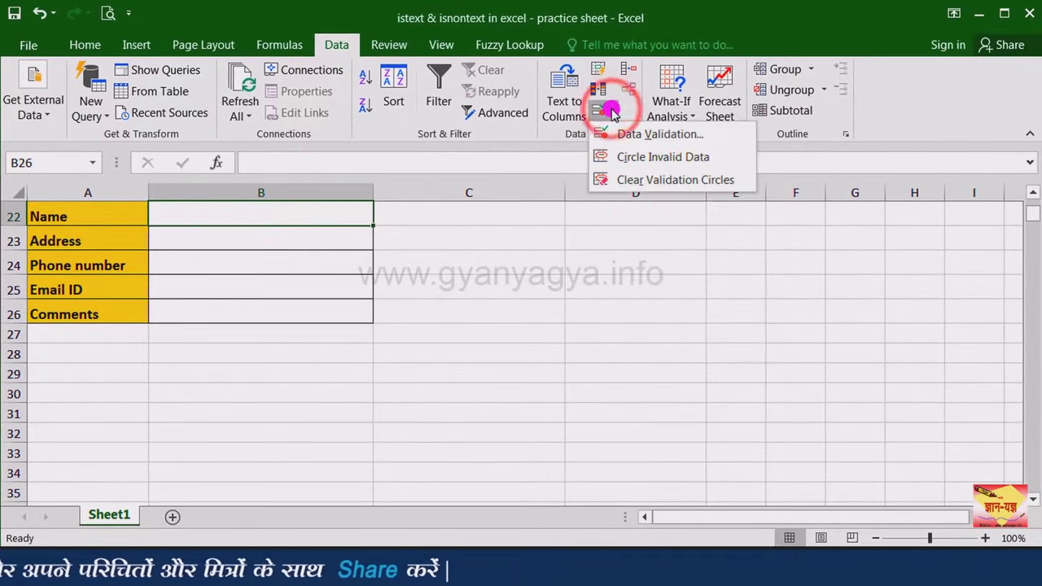
{"action": "left_click", "coordinate": [661, 135]}
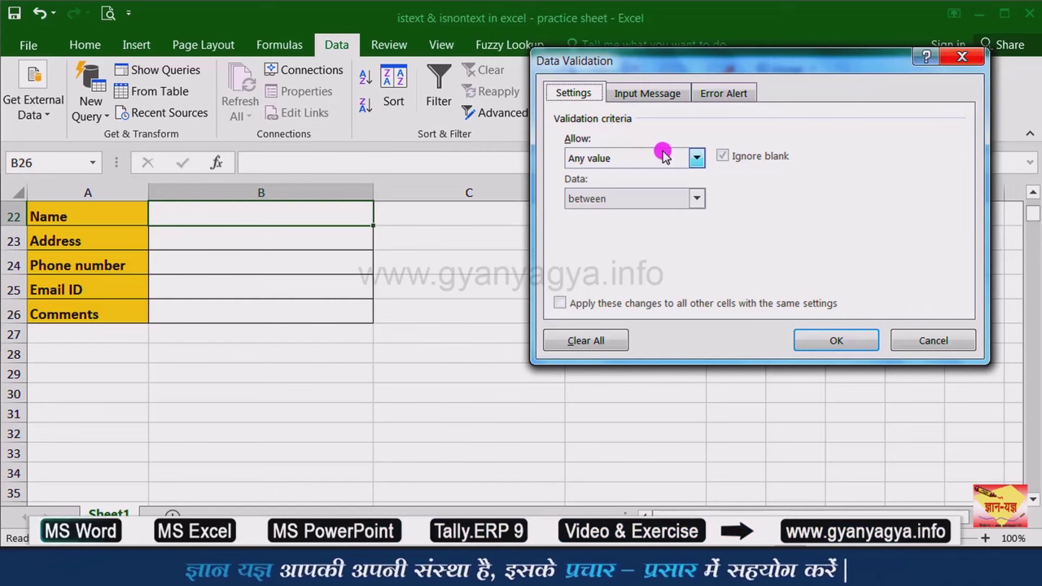
Set B22's validation to Allow Custom with formula =istext(B22), unticking Ignore blank.
{"action": "left_click", "coordinate": [691, 158]}
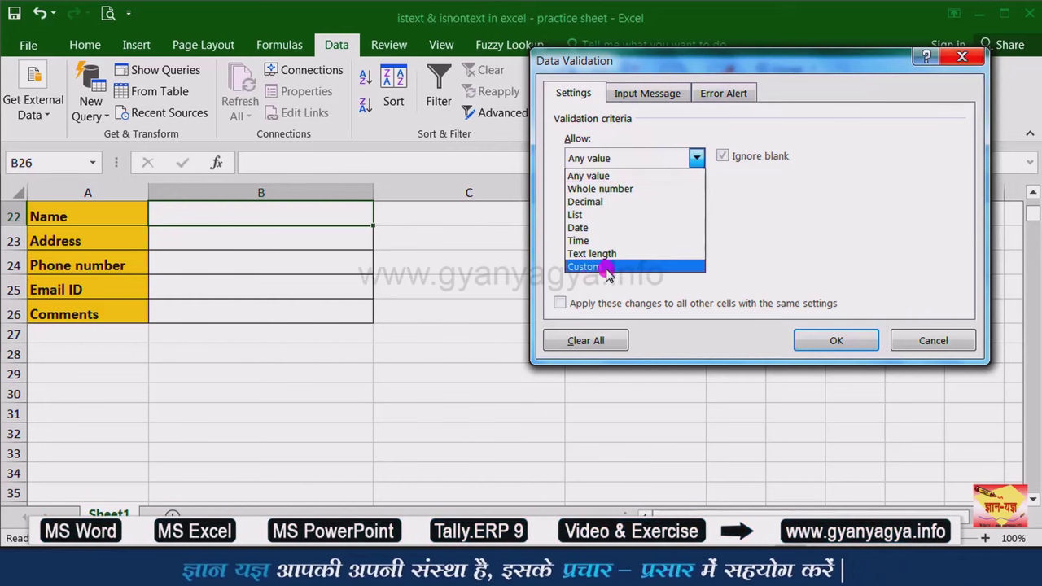
{"action": "left_click", "coordinate": [606, 269]}
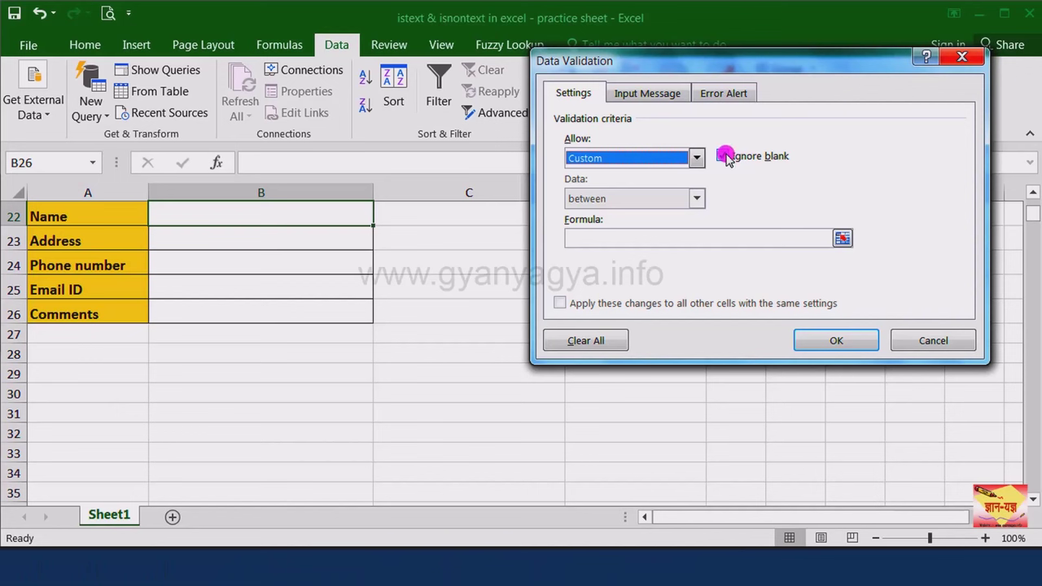
{"action": "left_click", "coordinate": [724, 155]}
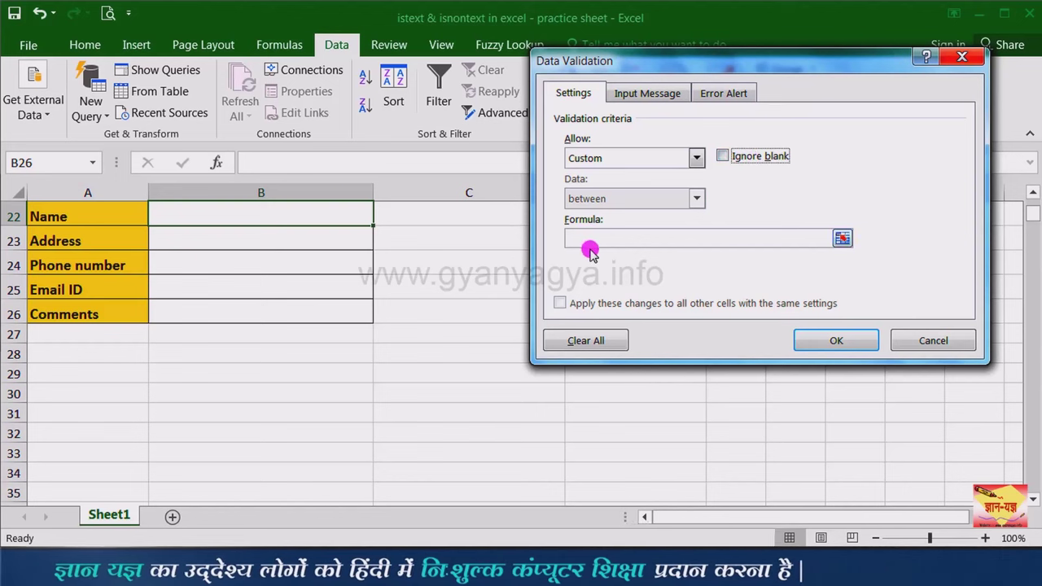
{"action": "left_click", "coordinate": [591, 238]}
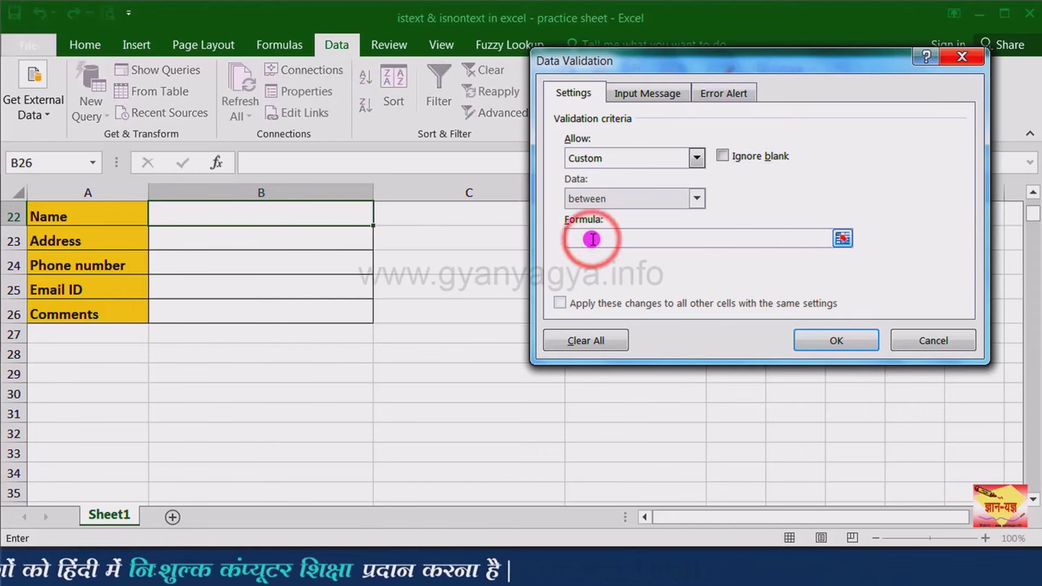
{"action": "type", "text": "="}
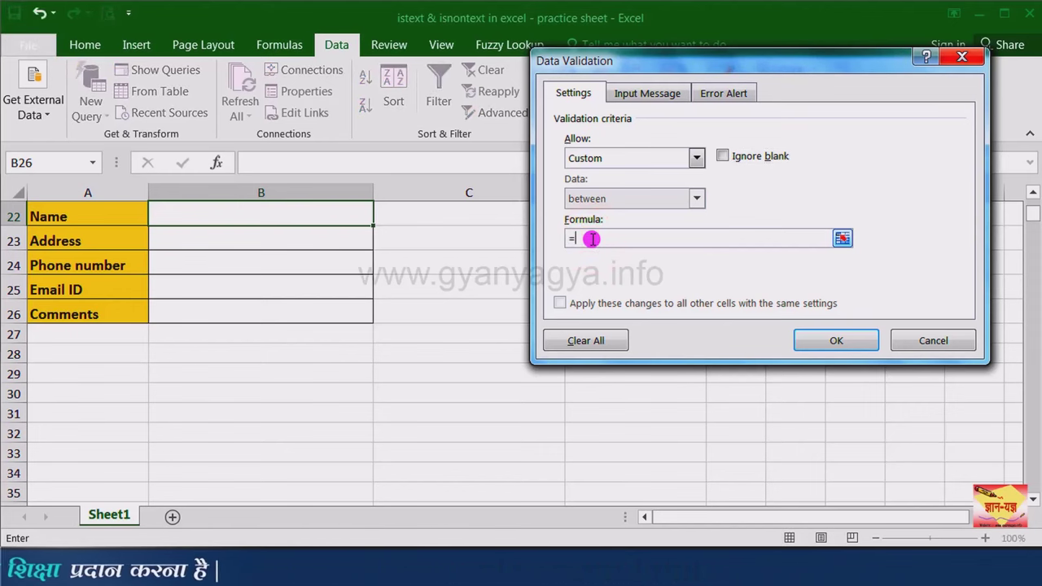
{"action": "type", "text": "stext(B22"}
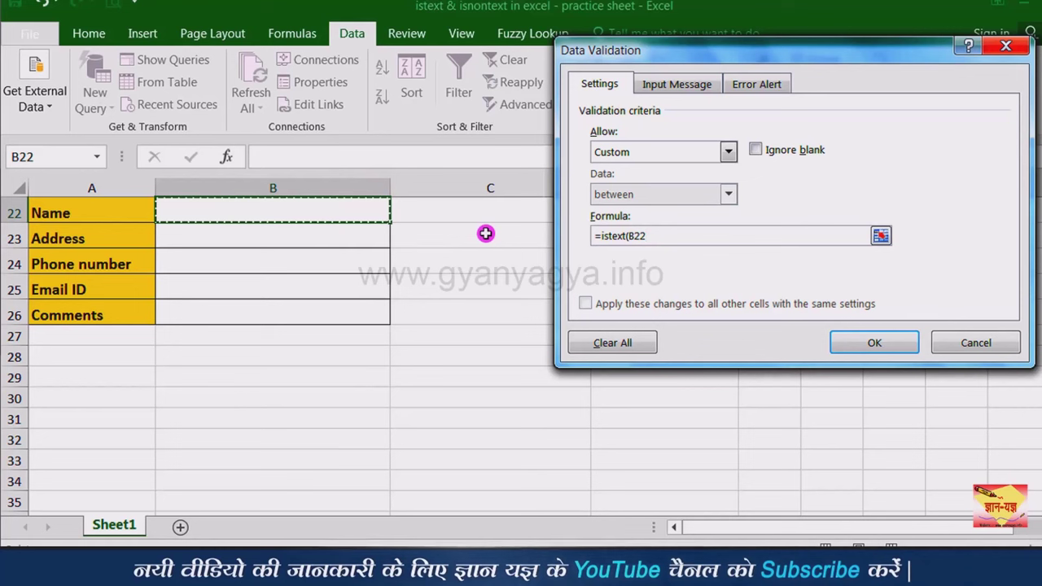
Give the name cell an input message titled 'enter name here'.
{"action": "left_click", "coordinate": [683, 86]}
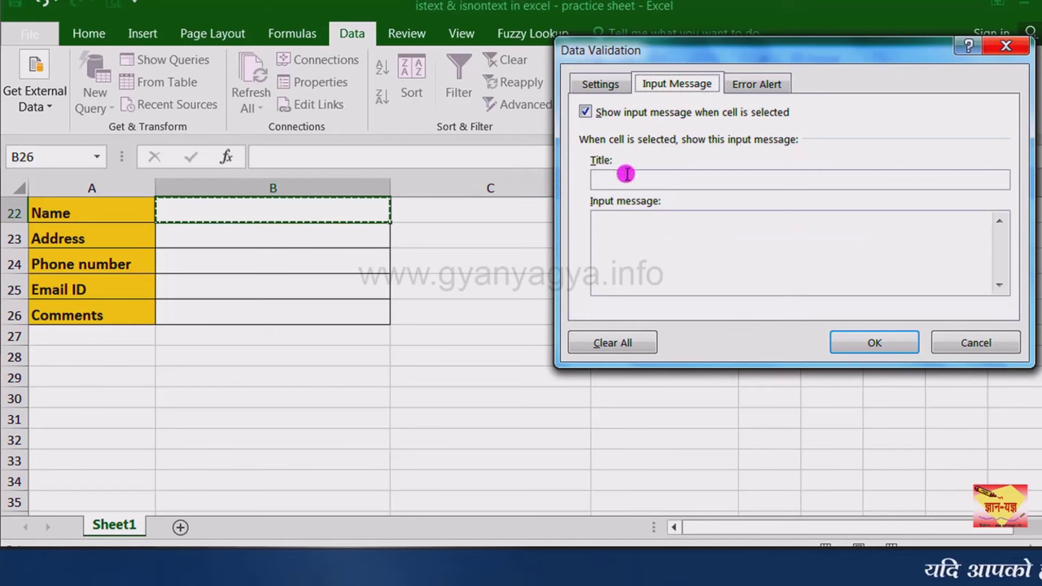
{"action": "left_click", "coordinate": [621, 176]}
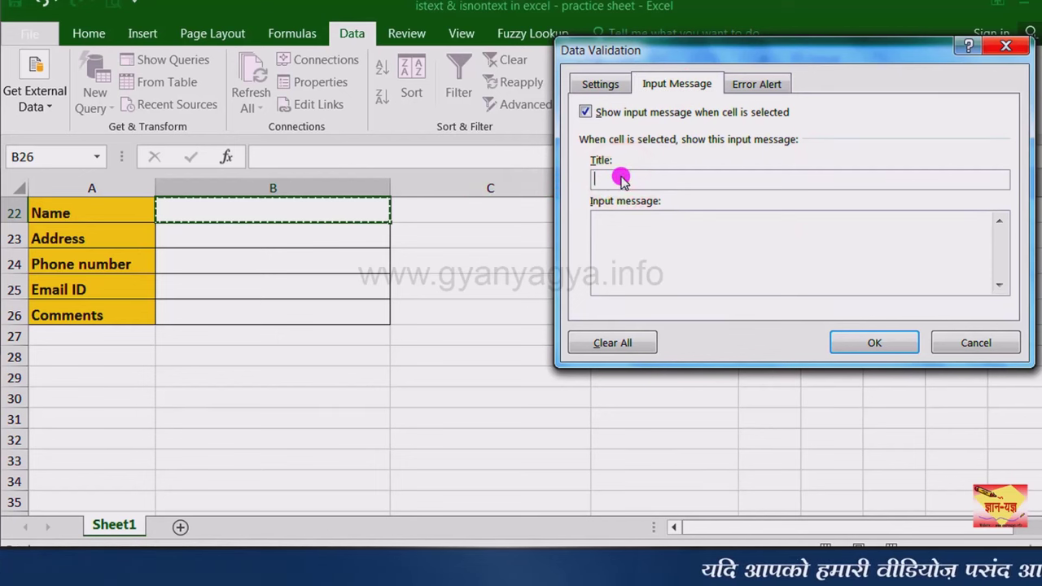
{"action": "type", "text": "en"}
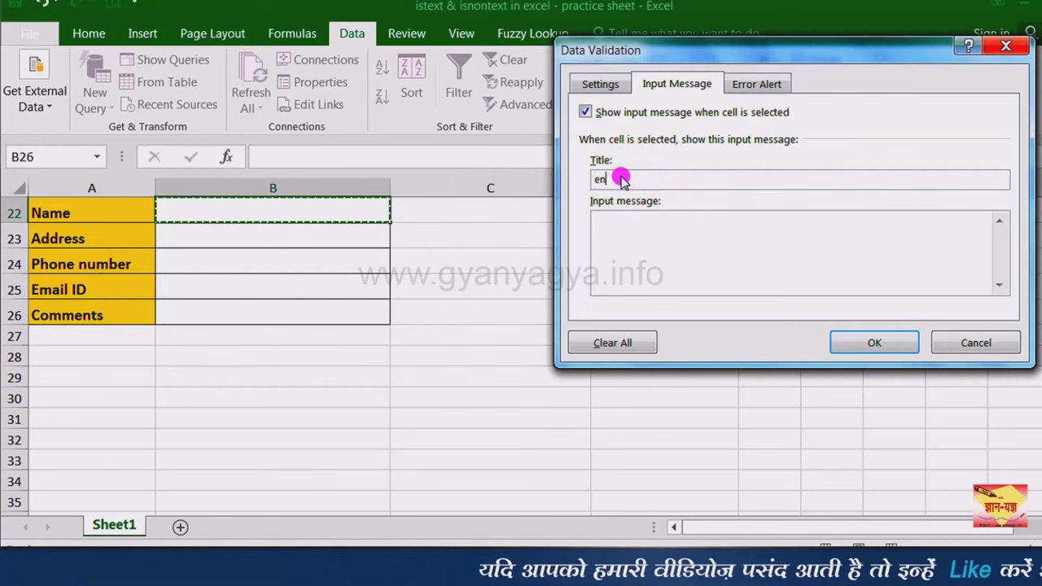
{"action": "type", "text": "ter name here"}
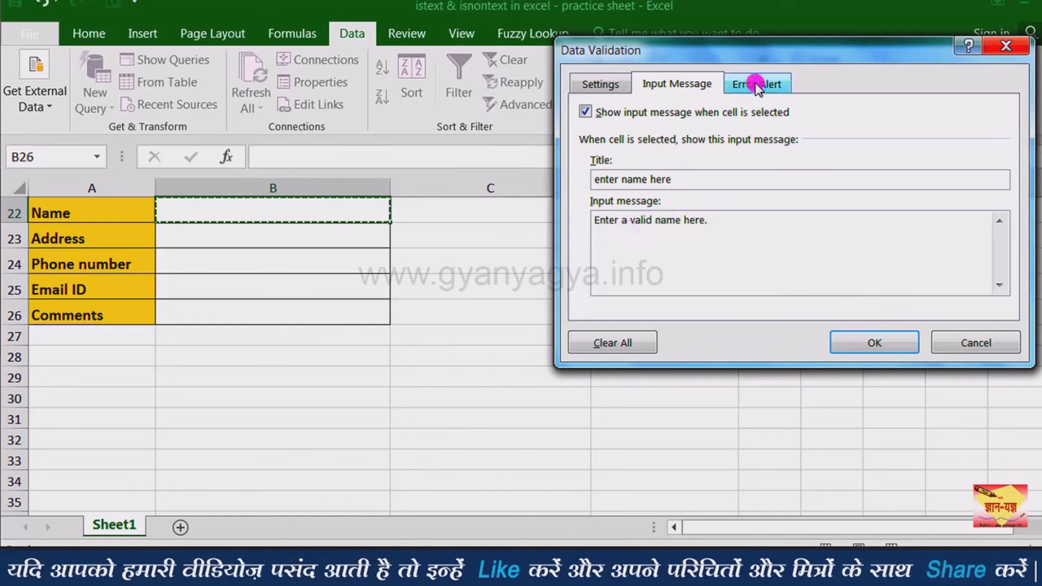
After trying Warning and Information, keep the Stop alert style and title it 'Invalid Name'.
{"action": "left_click", "coordinate": [757, 85]}
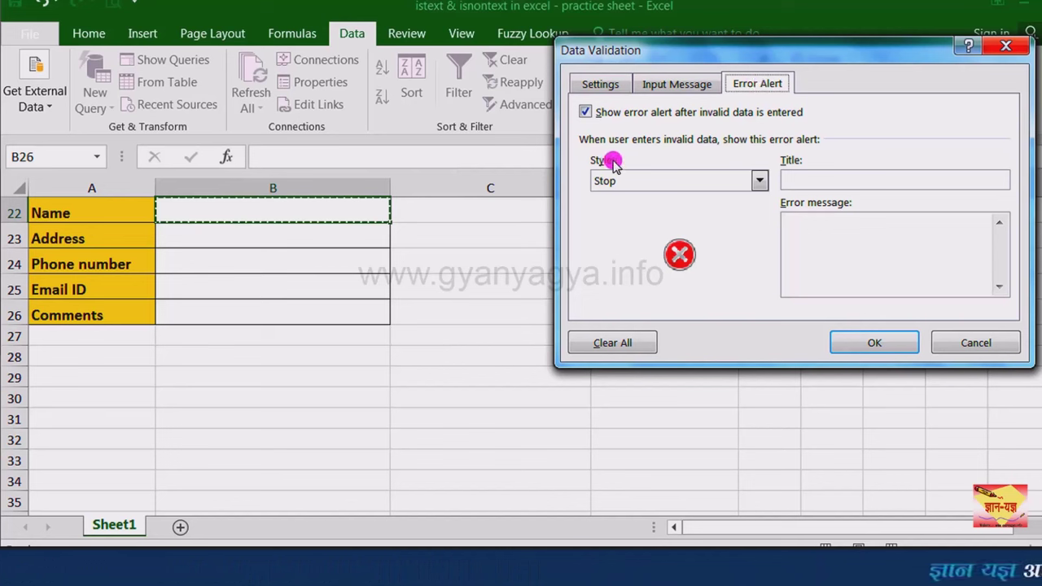
{"action": "left_click", "coordinate": [754, 181]}
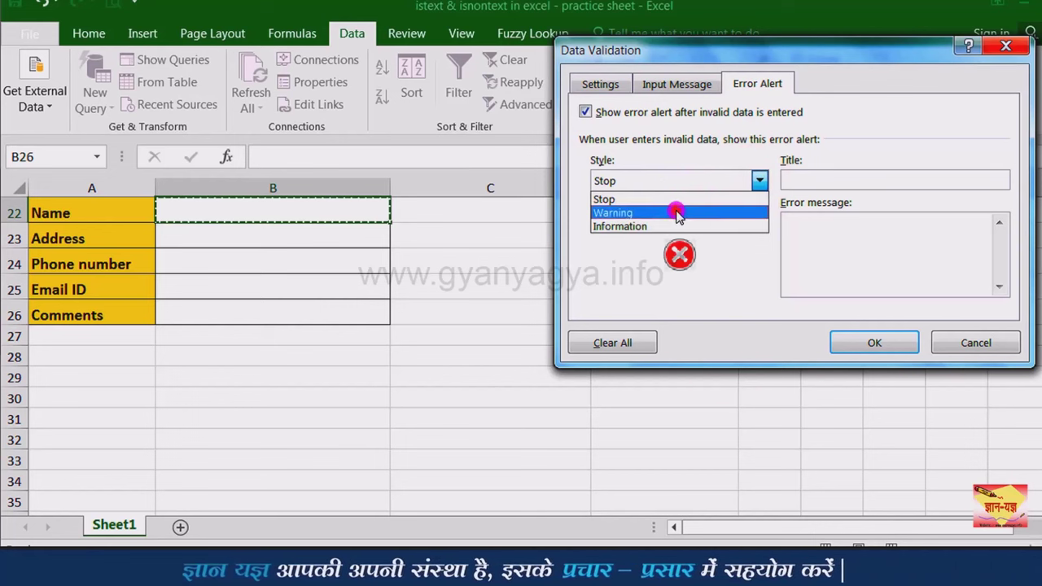
{"action": "left_click", "coordinate": [677, 213]}
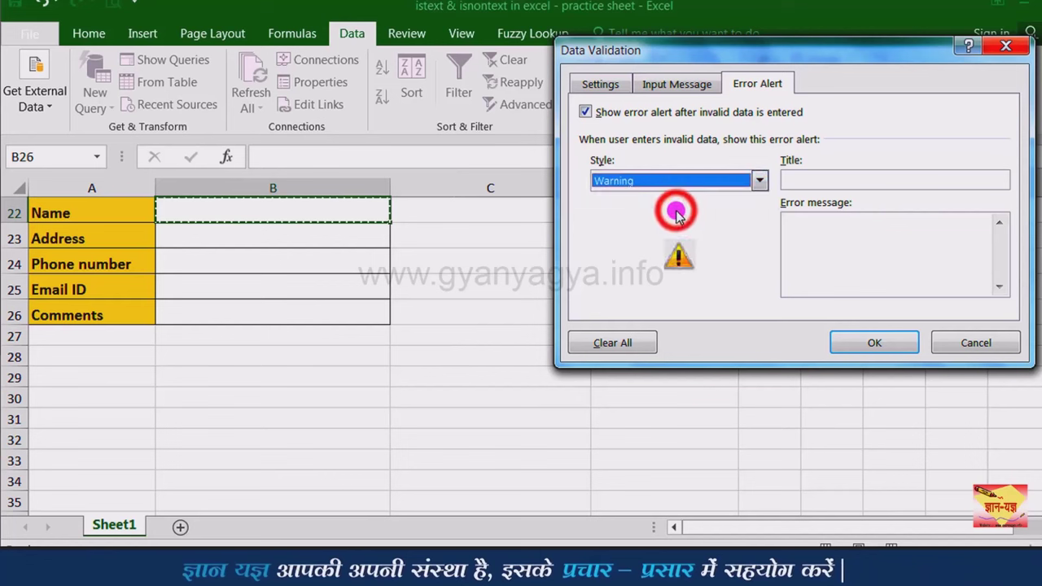
{"action": "left_click", "coordinate": [759, 180]}
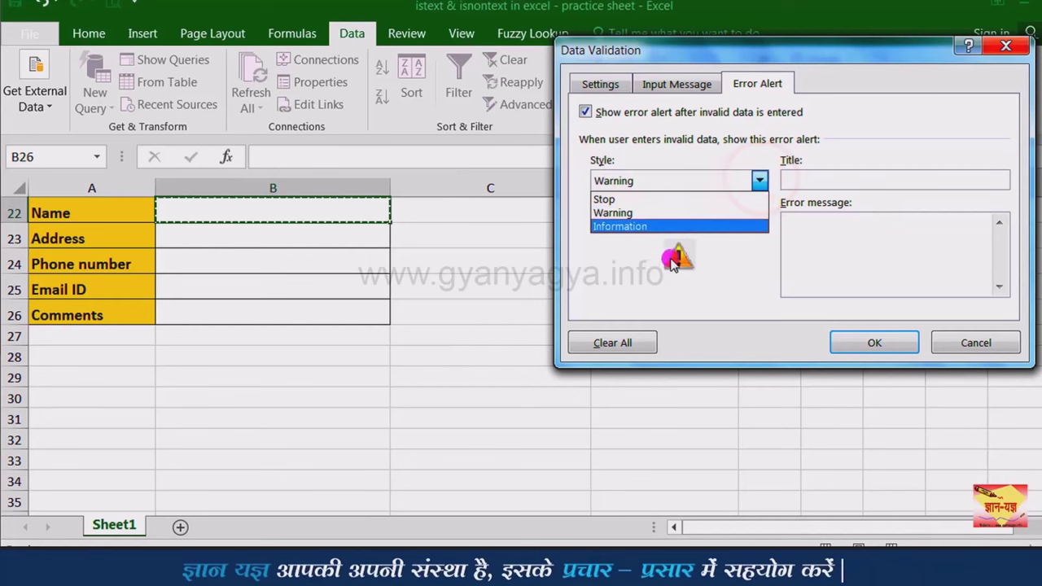
{"action": "left_click", "coordinate": [634, 227]}
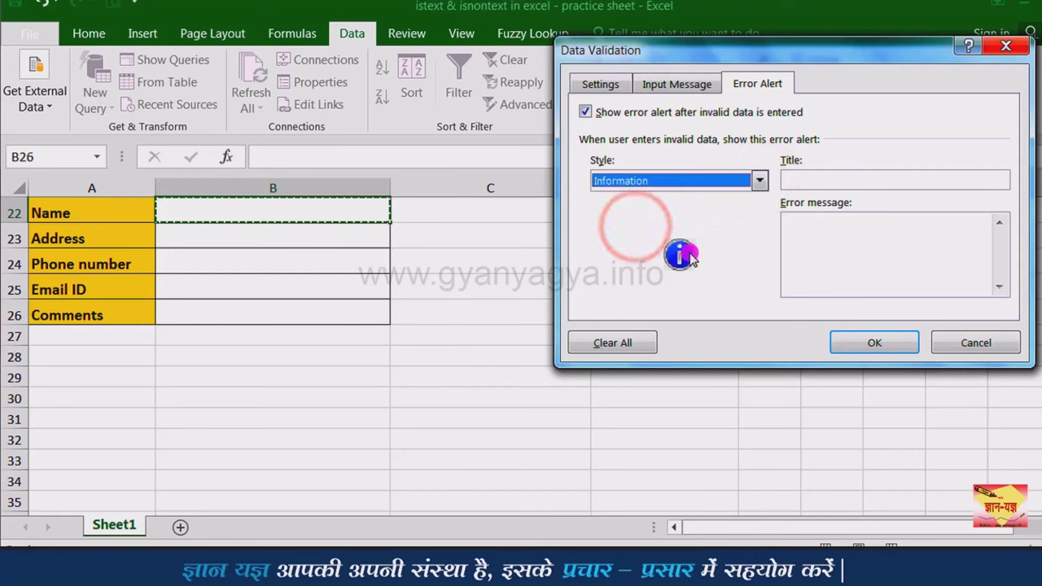
{"action": "left_click", "coordinate": [761, 181]}
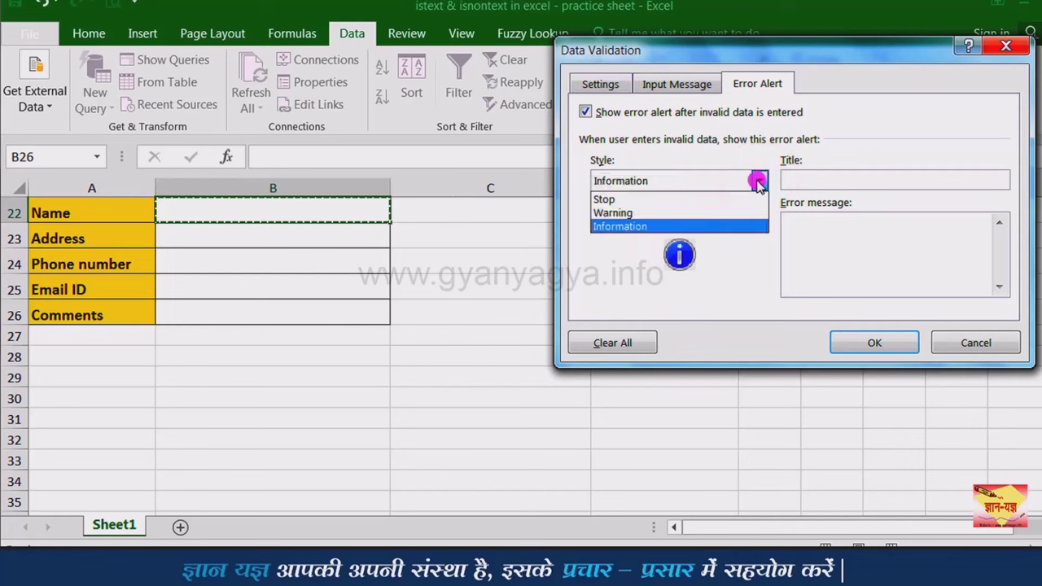
{"action": "left_click", "coordinate": [658, 198]}
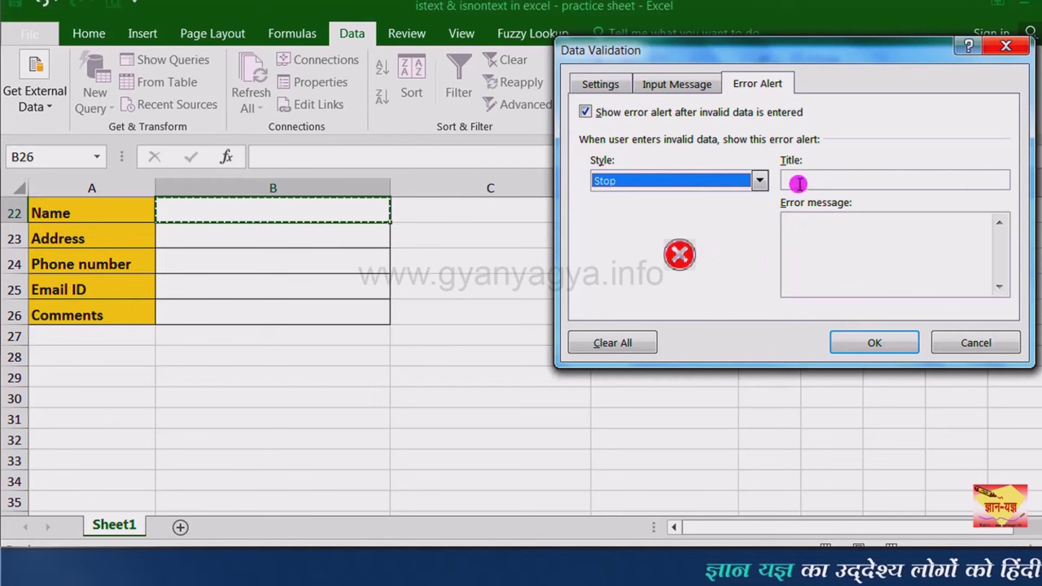
{"action": "left_click", "coordinate": [799, 178]}
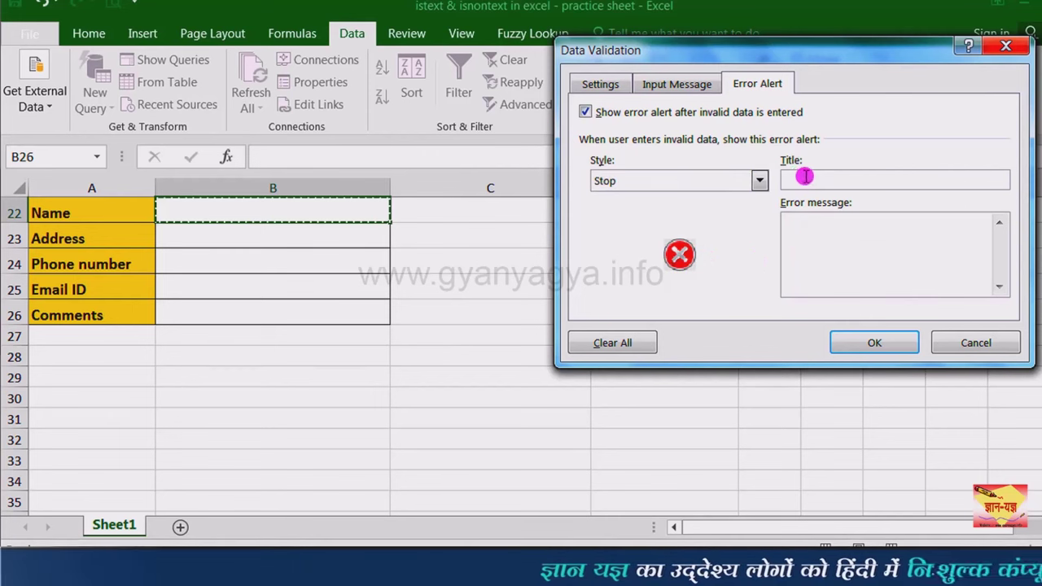
{"action": "type", "text": "Invalid "}
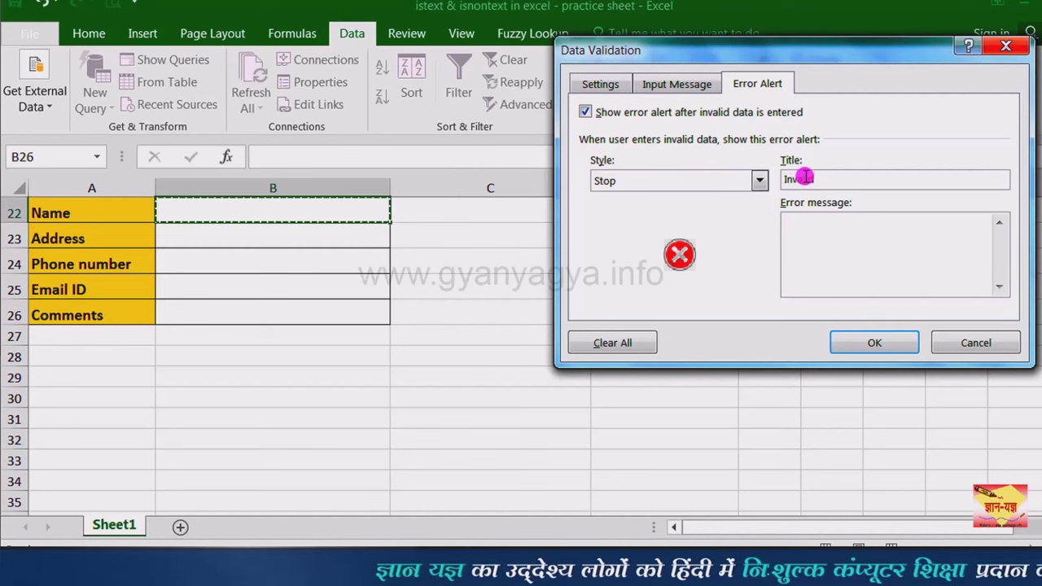
{"action": "type", "text": "Name"}
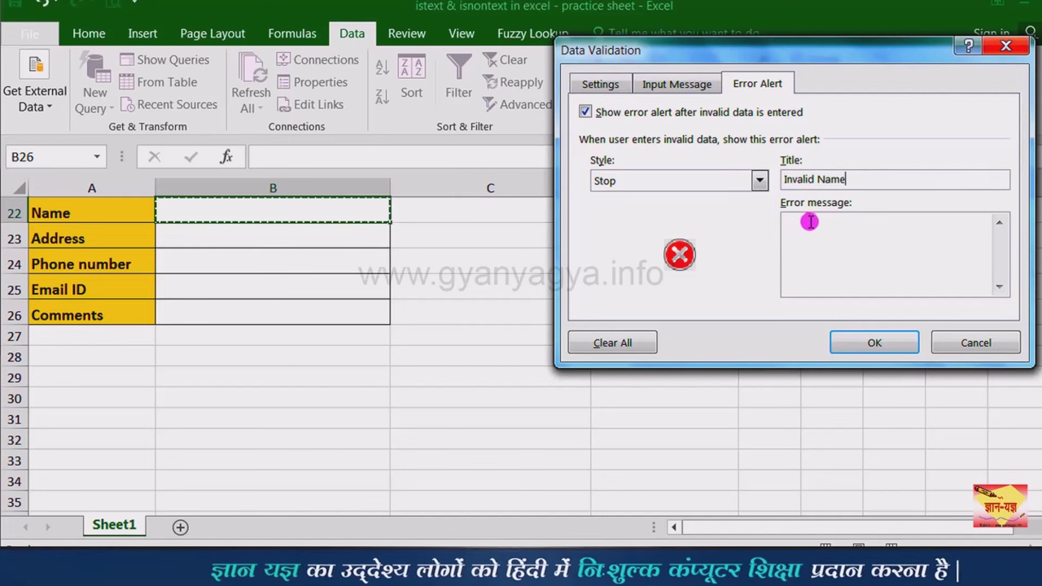
{"action": "left_click", "coordinate": [812, 233]}
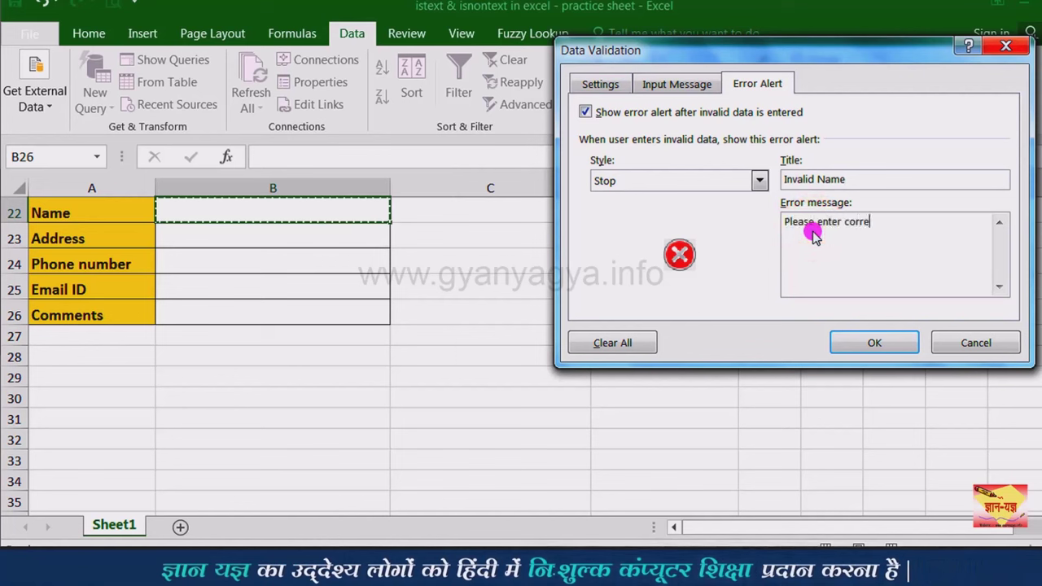
Apply the validation to B22 and type a text name into the cell.
{"action": "left_click", "coordinate": [871, 342]}
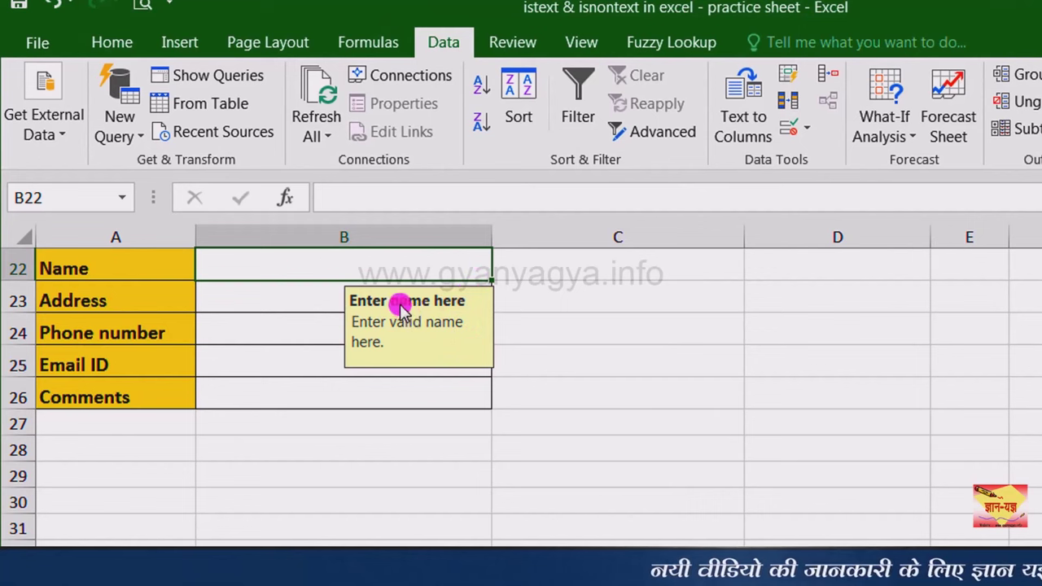
{"action": "double_click", "coordinate": [358, 257]}
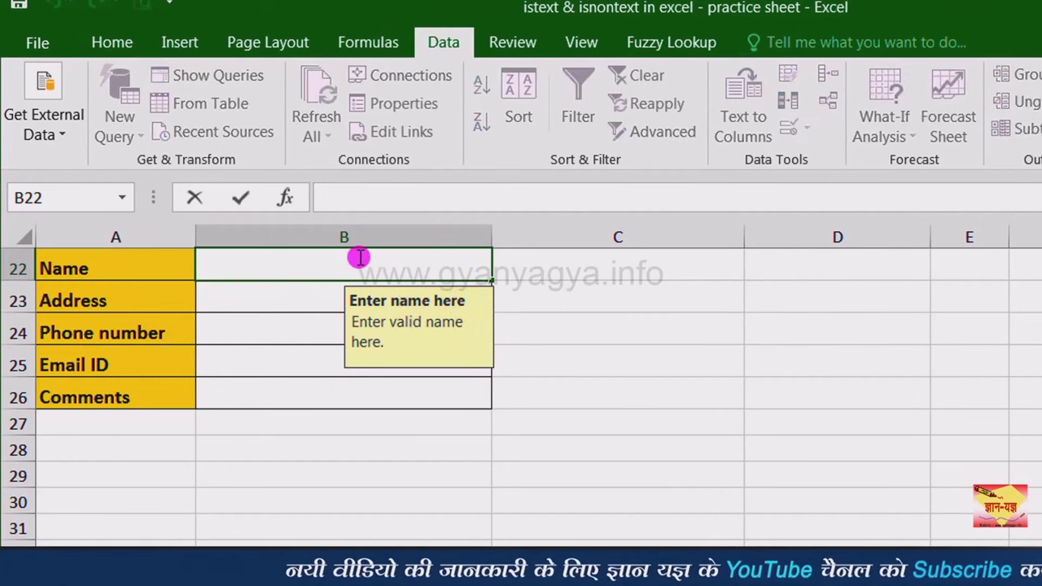
{"action": "type", "text": "Preeti"}
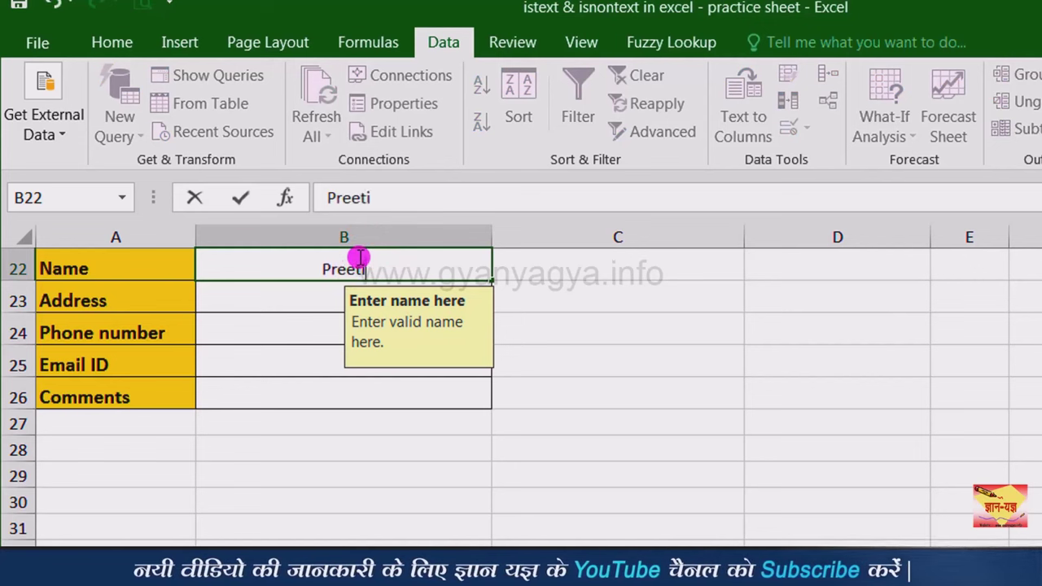
{"action": "key", "text": "Return"}
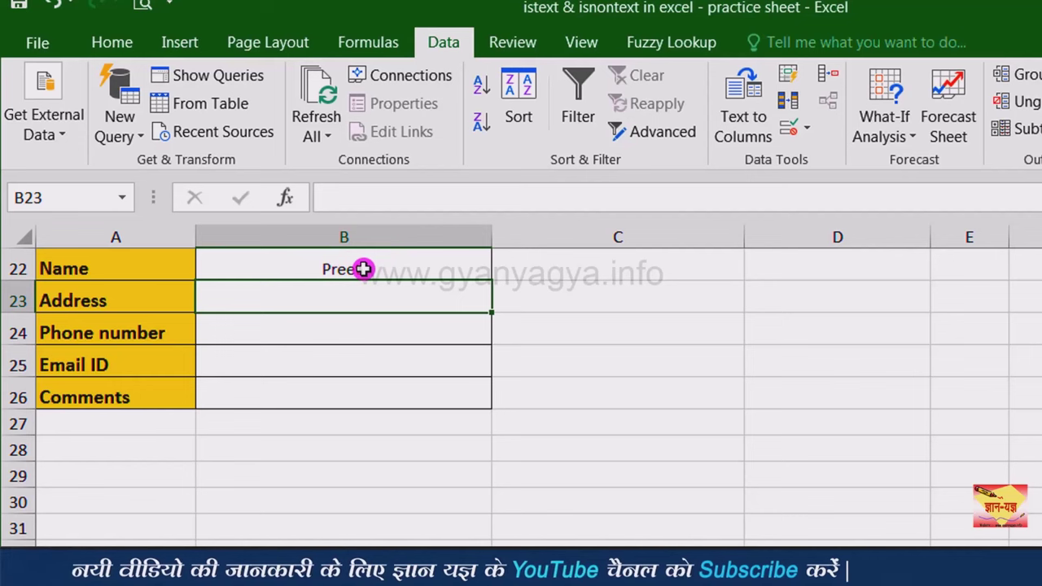
Test B22 with the invalid entry 123, correct it to a valid name, then select B23.
{"action": "left_click", "coordinate": [366, 269]}
{"action": "double_click", "coordinate": [370, 270]}
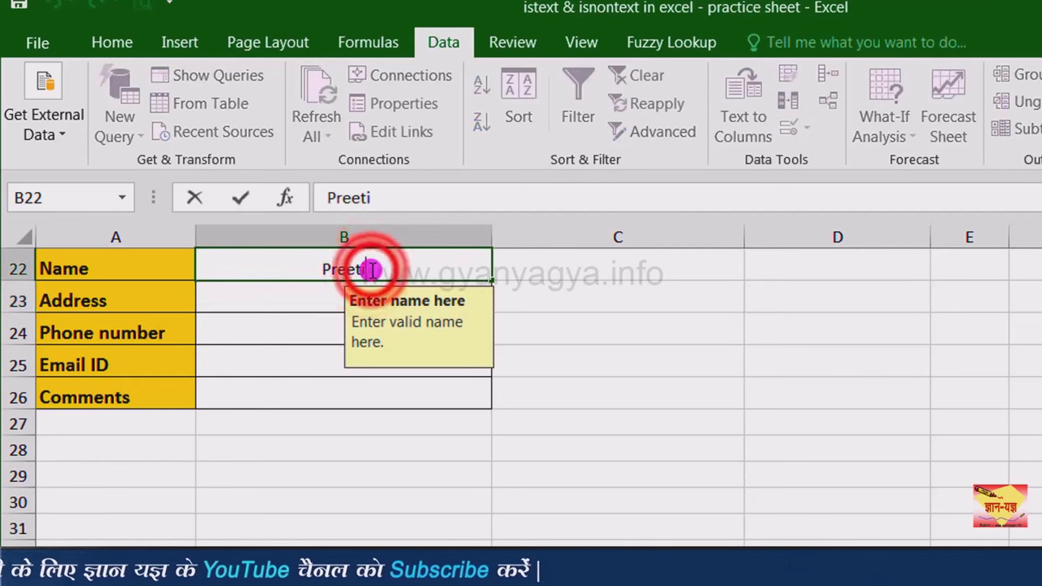
{"action": "key", "text": "BackSpace"}
{"action": "key", "text": "BackSpace"}
{"action": "key", "text": "BackSpace"}
{"action": "key", "text": "BackSpace"}
{"action": "key", "text": "BackSpace"}
{"action": "key", "text": "BackSpace"}
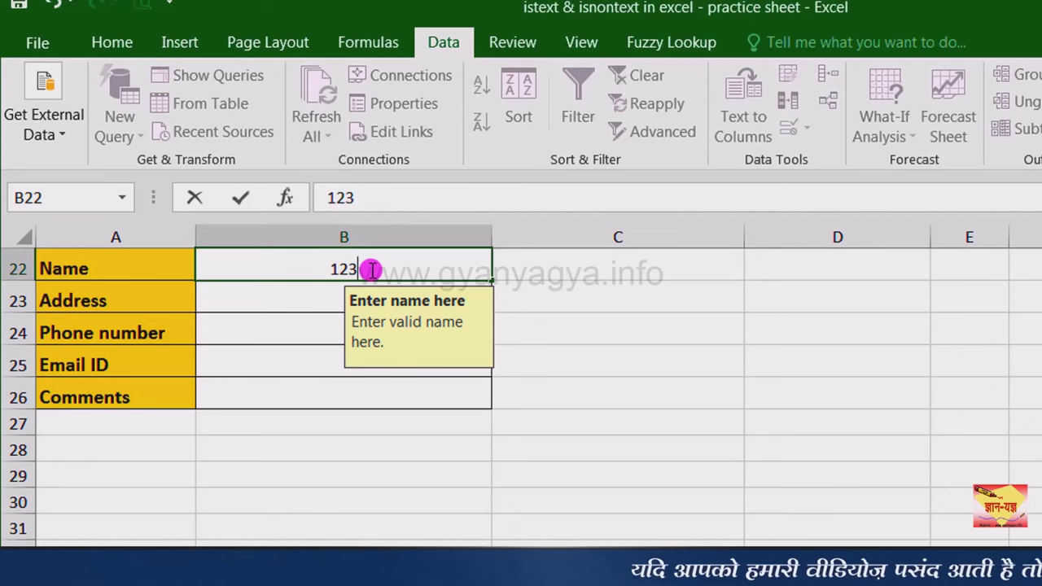
{"action": "key", "text": "Return"}
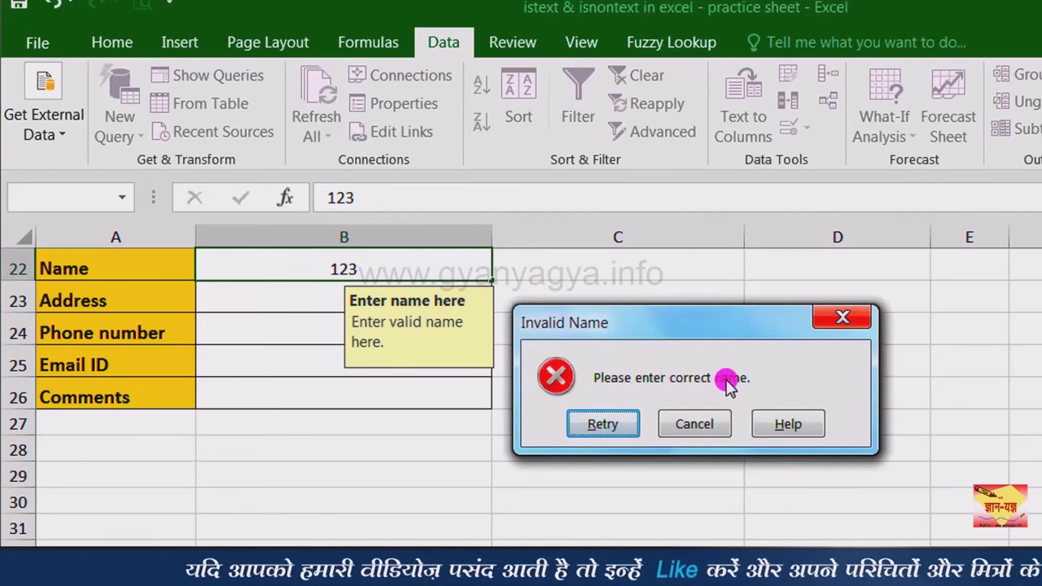
{"action": "left_click", "coordinate": [593, 427]}
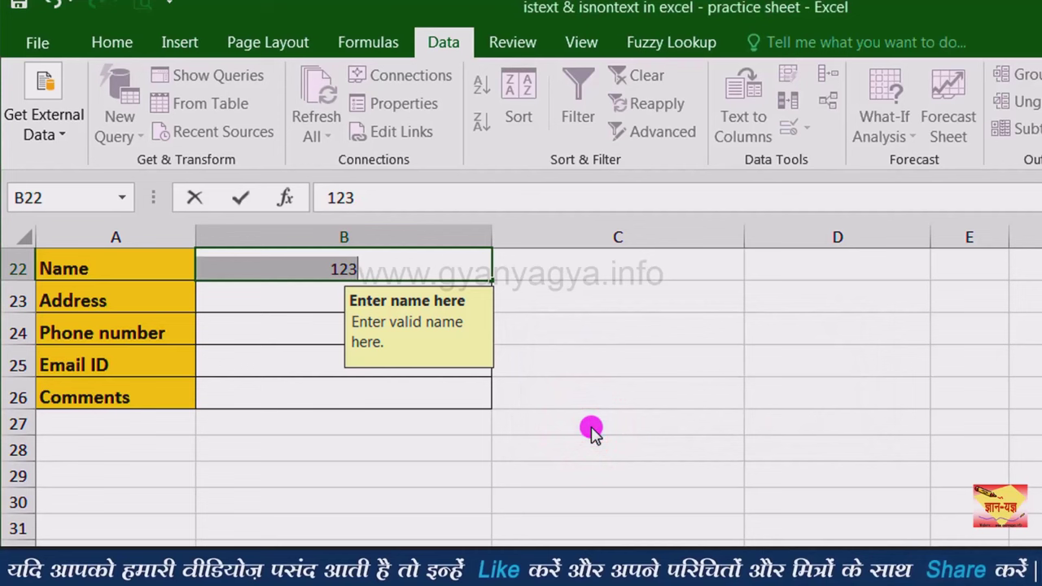
{"action": "type", "text": "Preeti"}
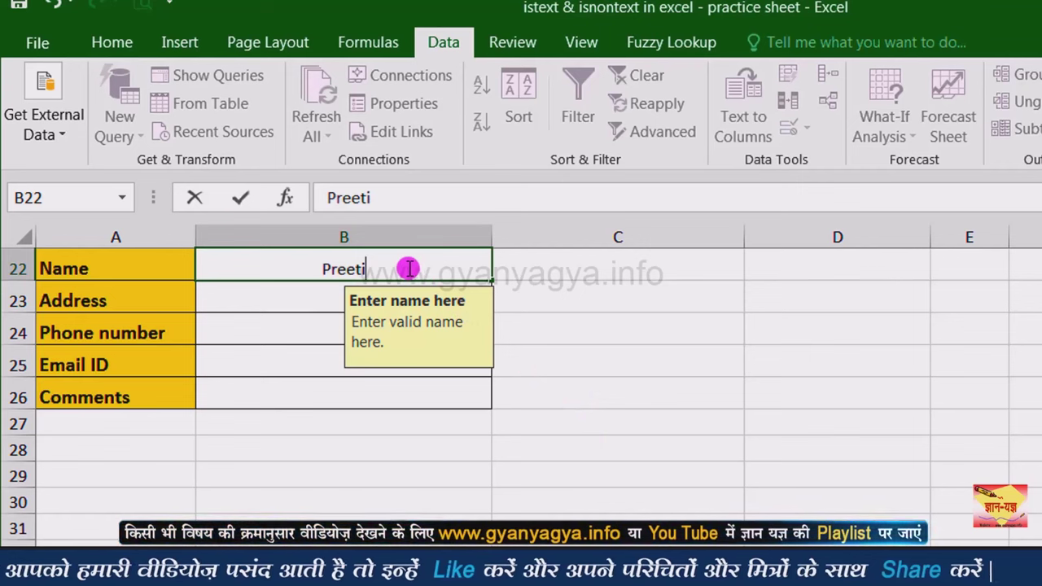
{"action": "key", "text": "Return"}
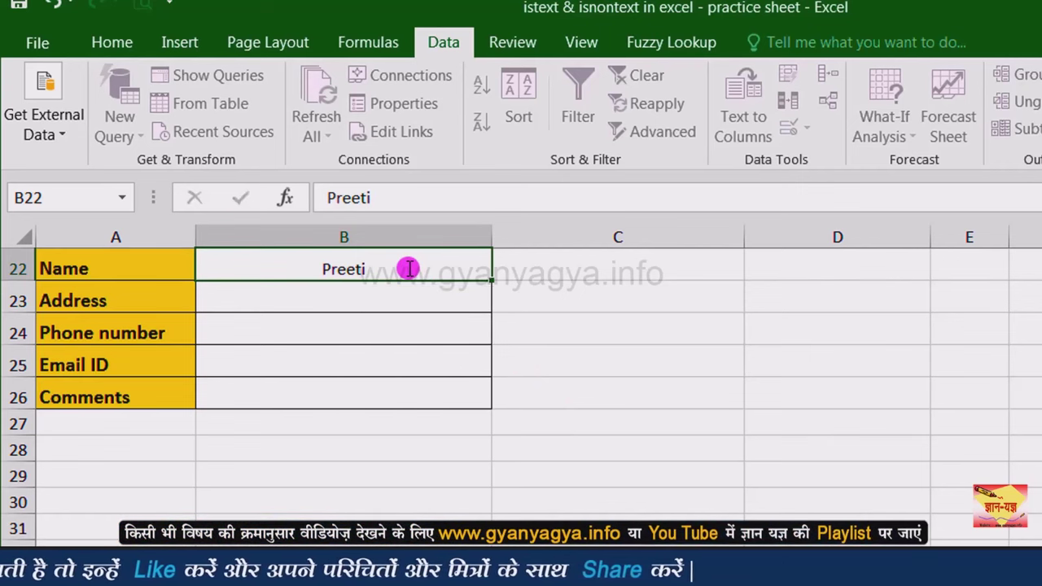
{"action": "left_click", "coordinate": [405, 268]}
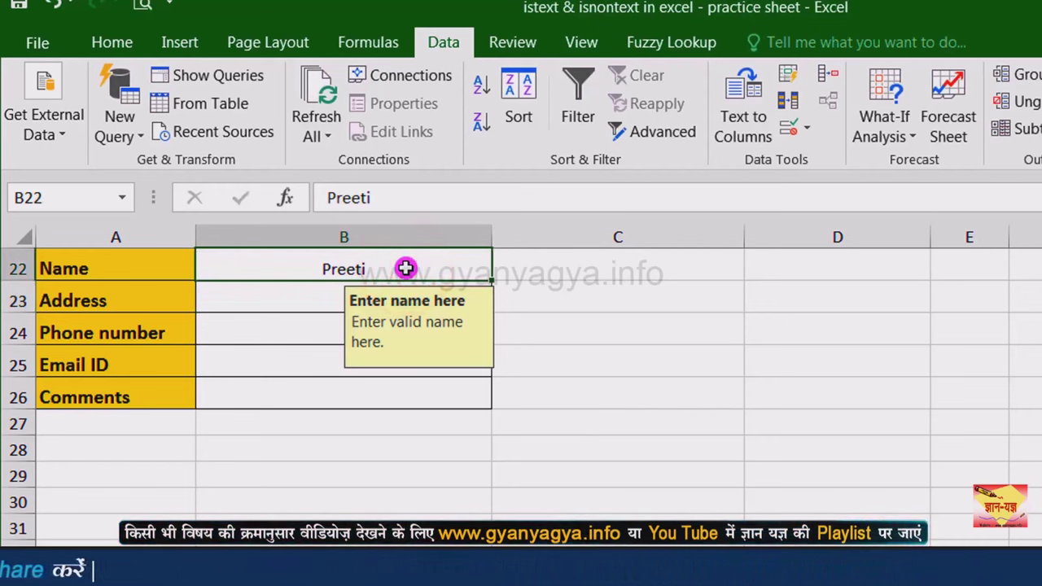
{"action": "left_click", "coordinate": [320, 292]}
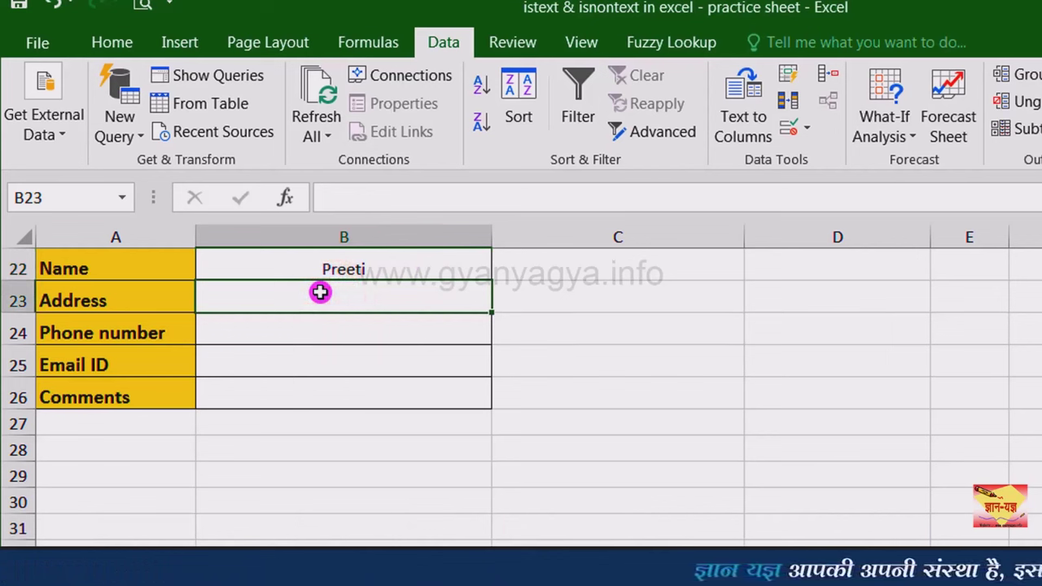
Give B23 a Custom validation rule =istext(B23) with Ignore blank unticked.
{"action": "left_click", "coordinate": [804, 134]}
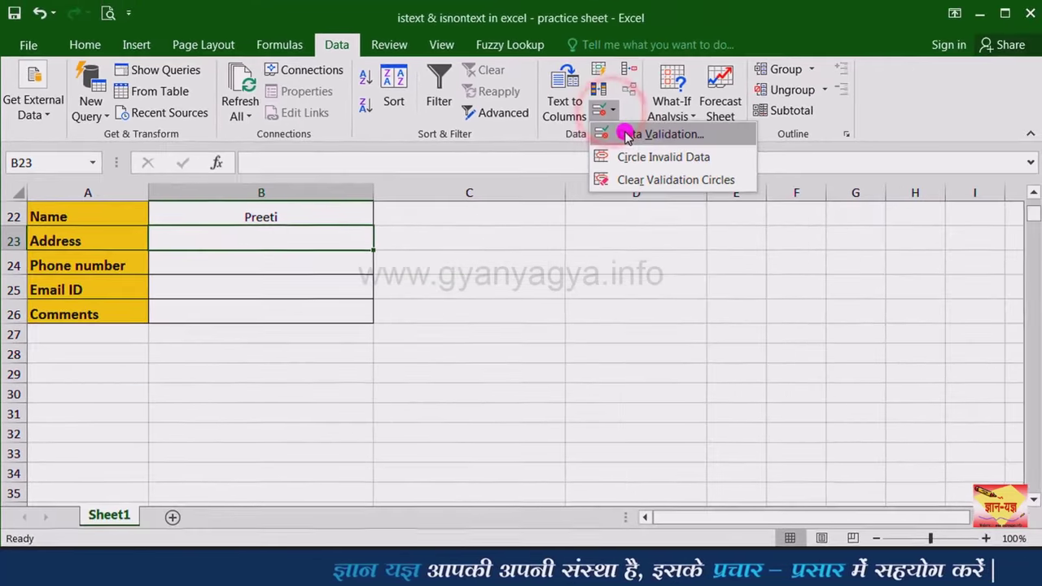
{"action": "left_click", "coordinate": [627, 135]}
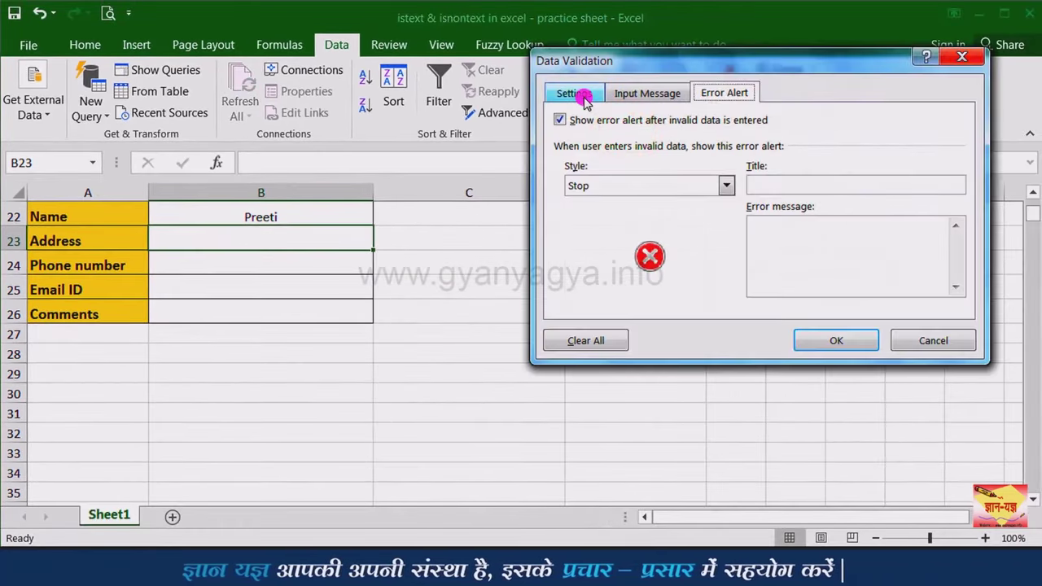
{"action": "left_click", "coordinate": [574, 94]}
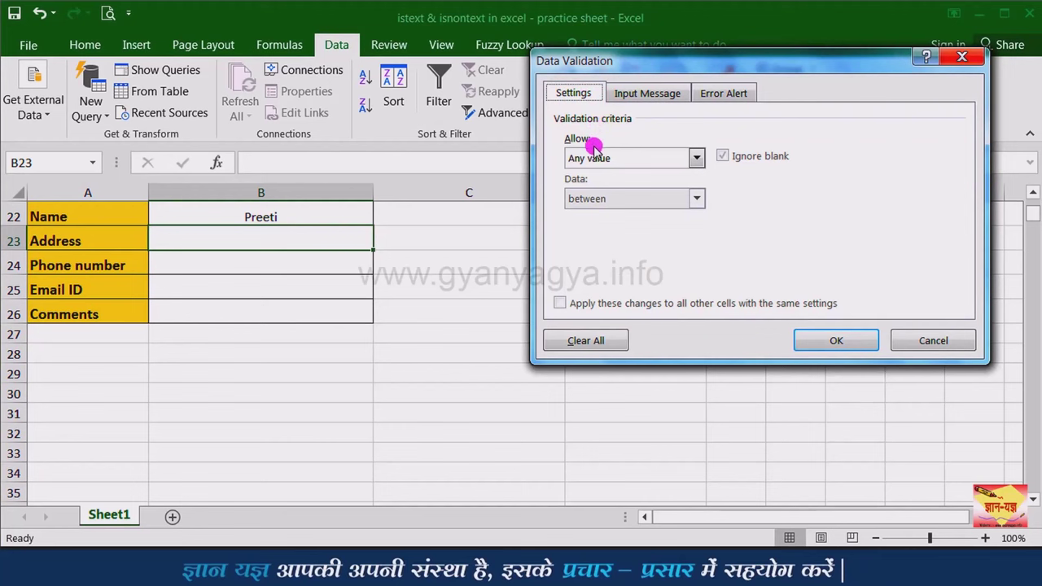
{"action": "left_click", "coordinate": [695, 159]}
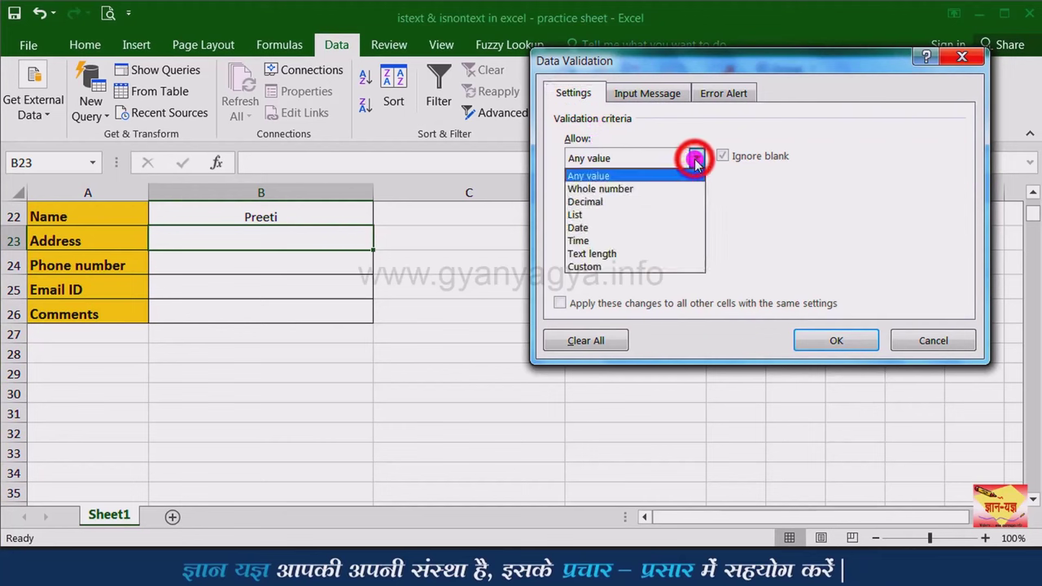
{"action": "left_click", "coordinate": [622, 267]}
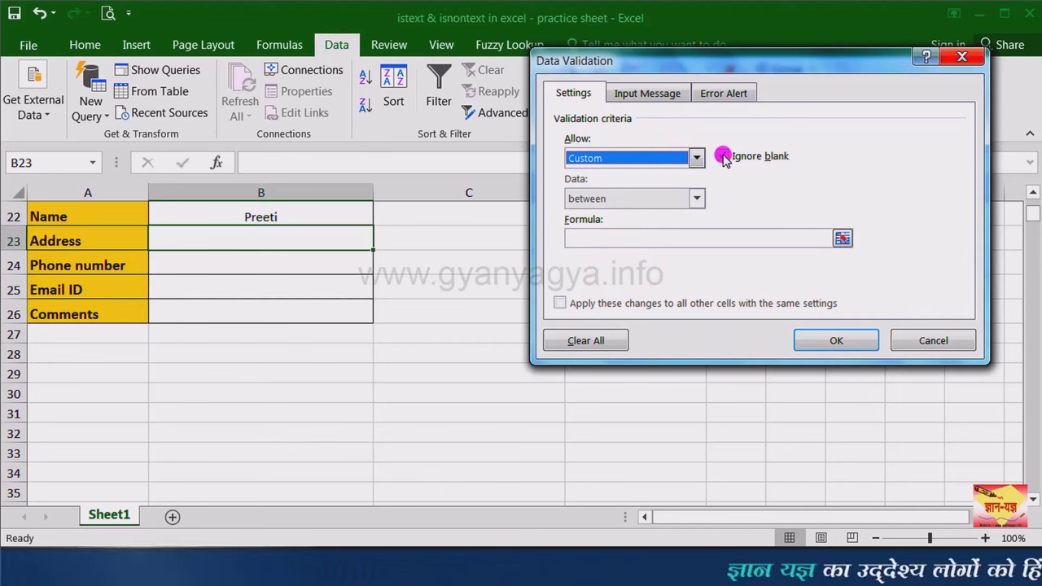
{"action": "left_click", "coordinate": [722, 159]}
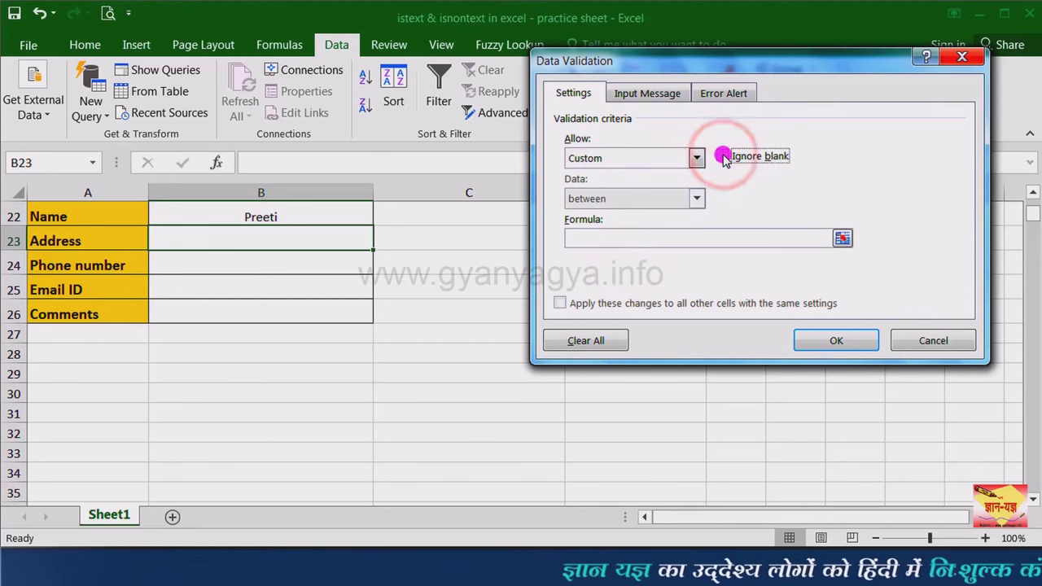
{"action": "left_click", "coordinate": [605, 240]}
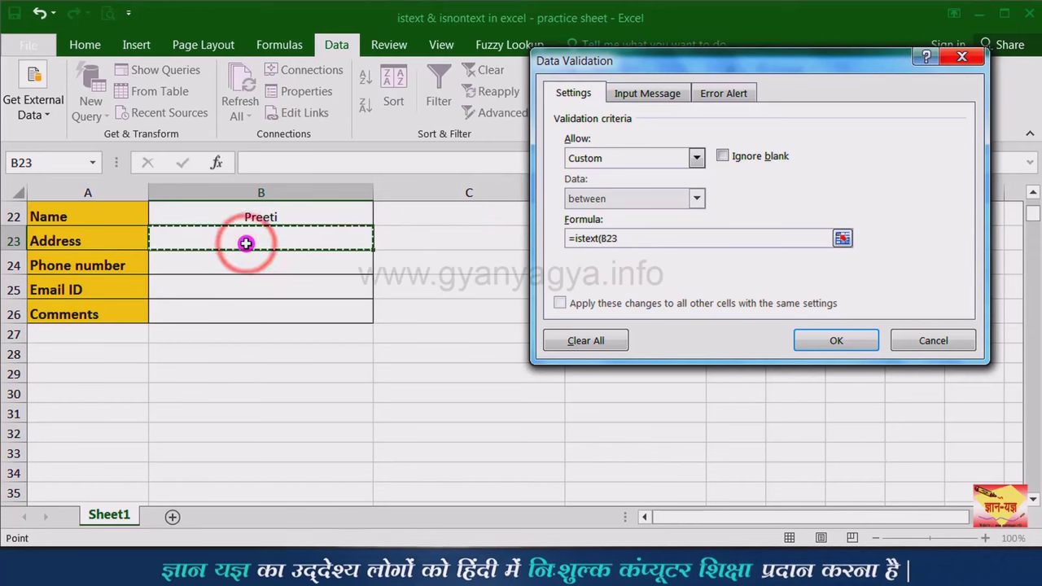
{"action": "type", "text": ")"}
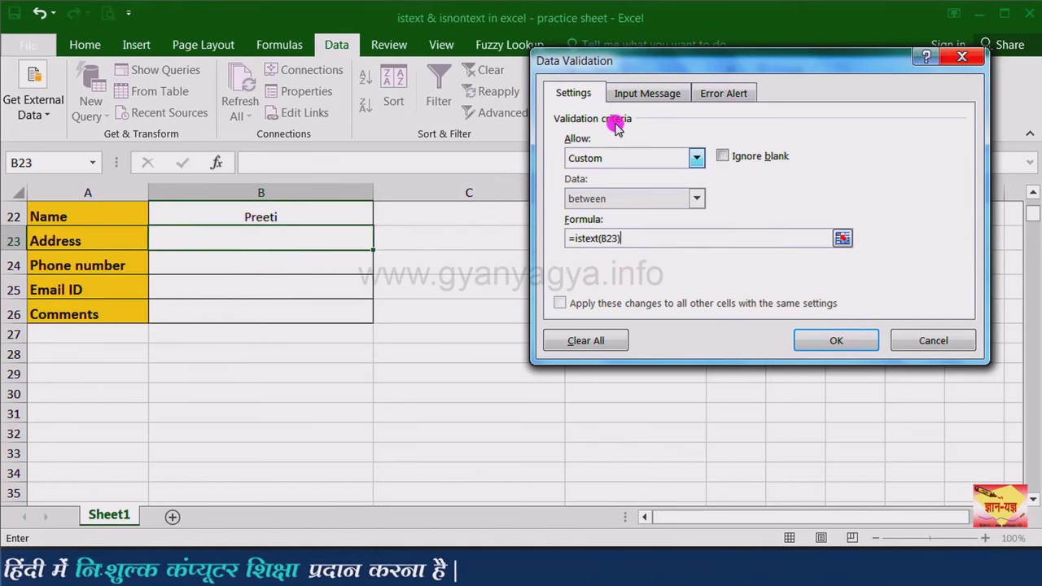
{"action": "left_click", "coordinate": [642, 96]}
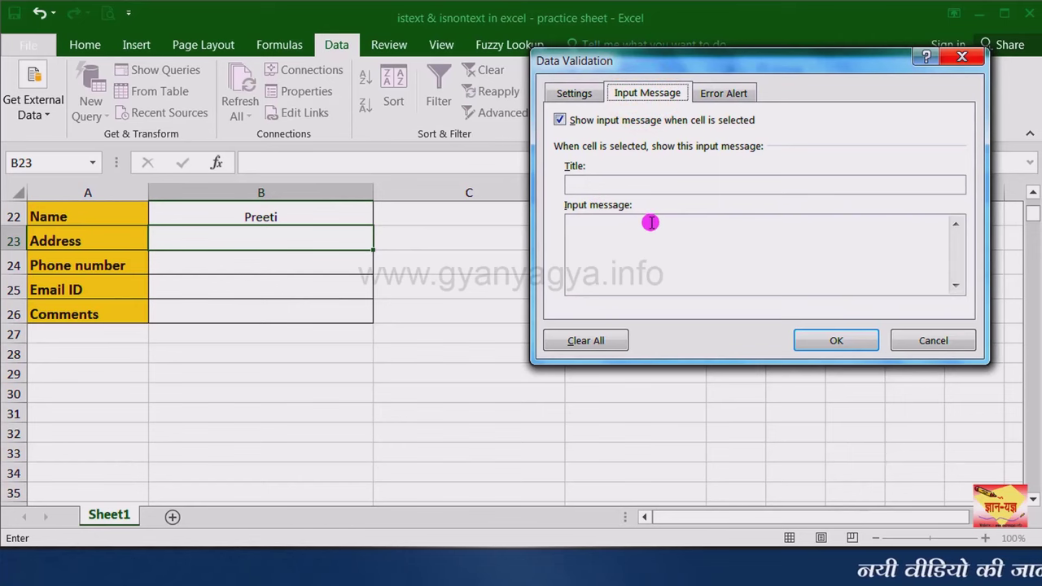
Title B23's input message 'Enter a valid address' and prompt the user for a valid address.
{"action": "left_click", "coordinate": [610, 185]}
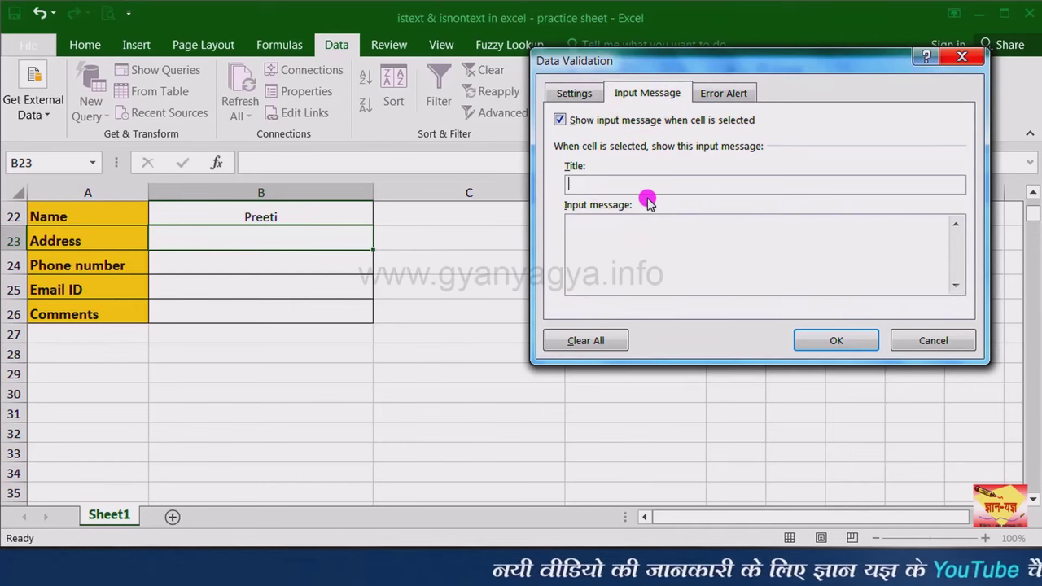
{"action": "type", "text": "Enter a valid address"}
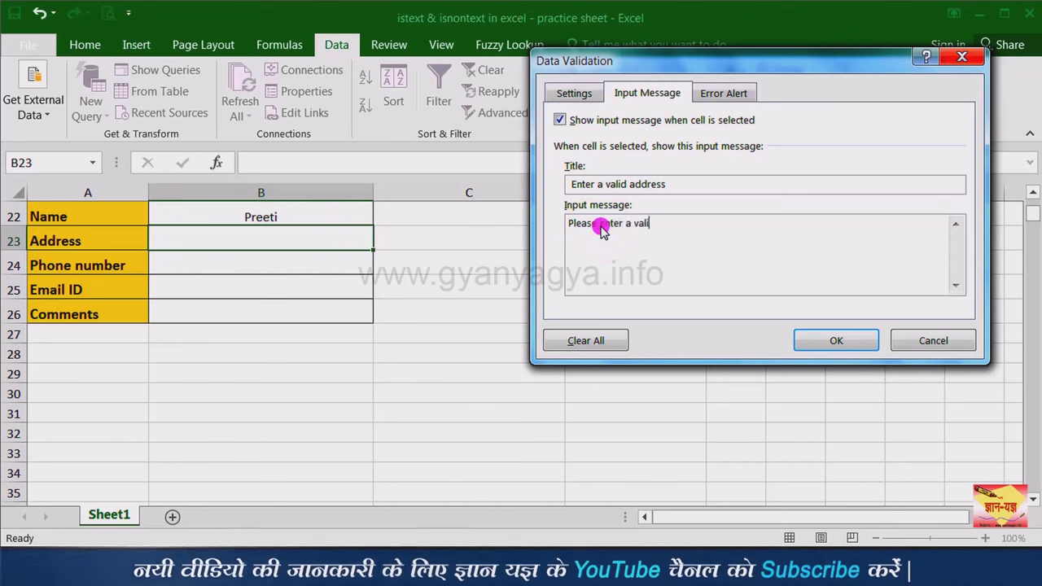
{"action": "type", "text": "address."}
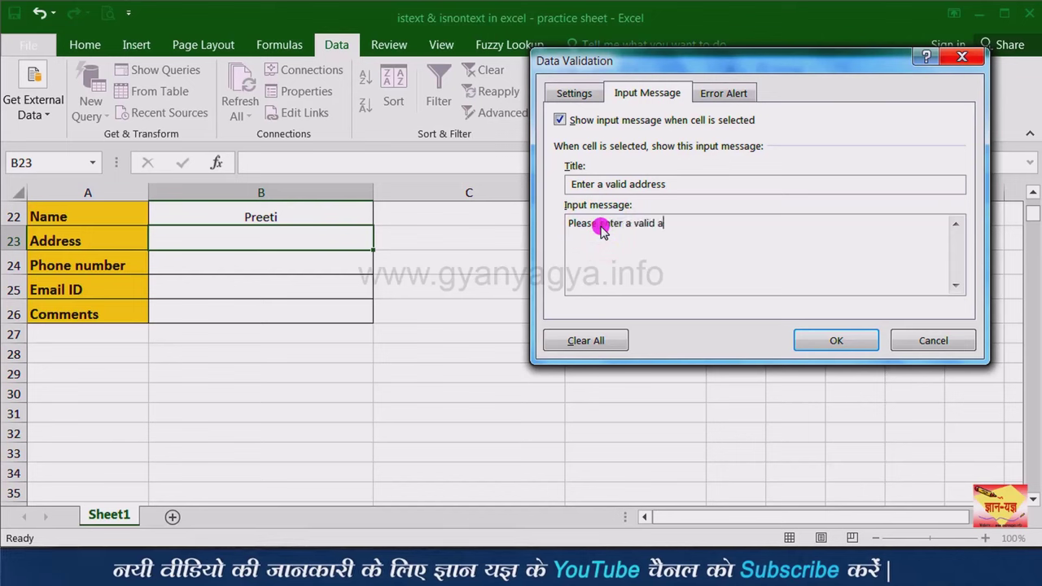
{"action": "left_click", "coordinate": [737, 95]}
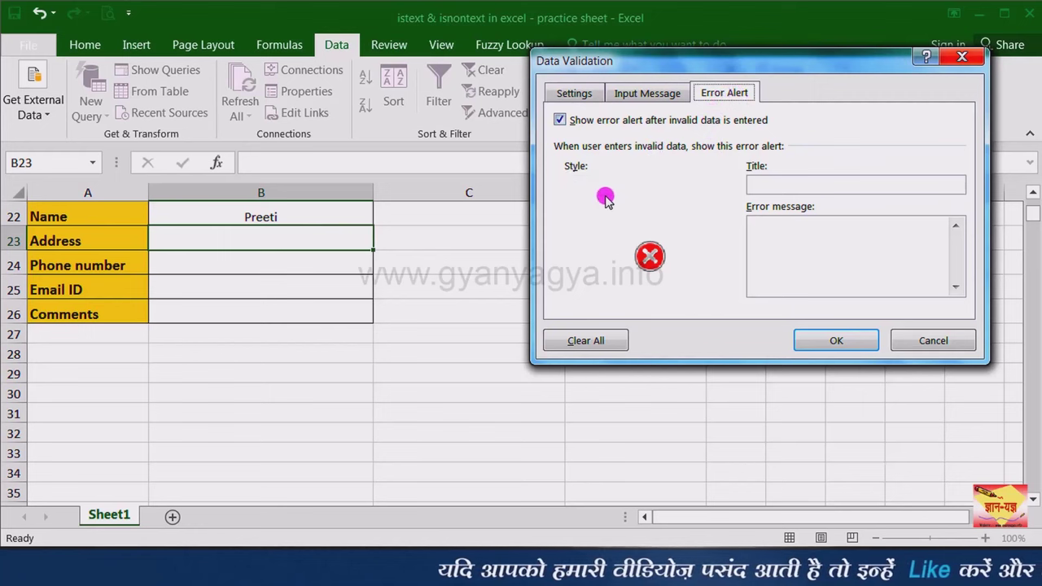
Give B23 the error message 'Please enter a valid address and this cell cannot be left blank.' and apply.
{"action": "left_click", "coordinate": [779, 185]}
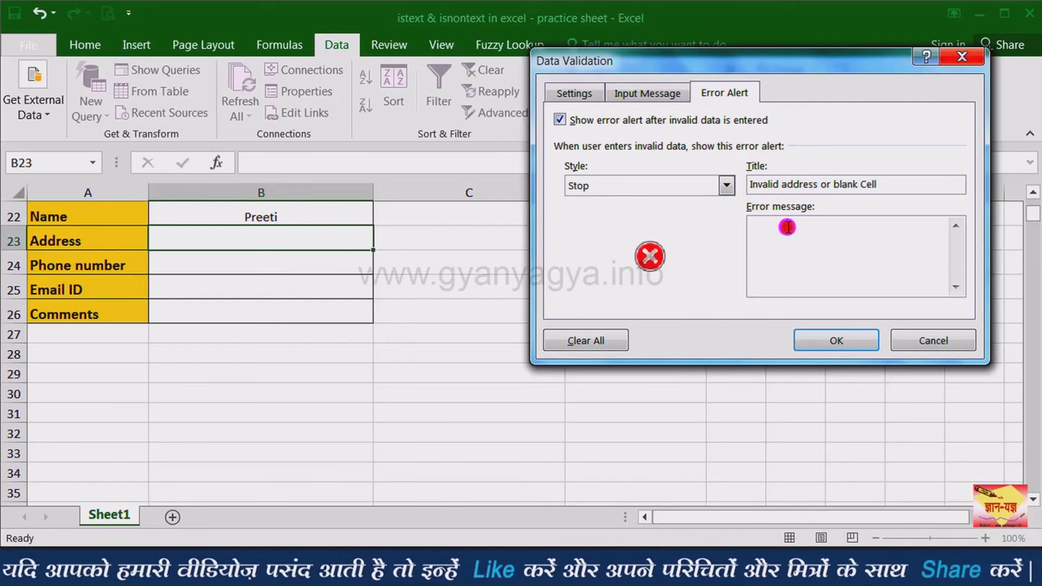
{"action": "left_click", "coordinate": [787, 228]}
{"action": "type", "text": "Please enter"}
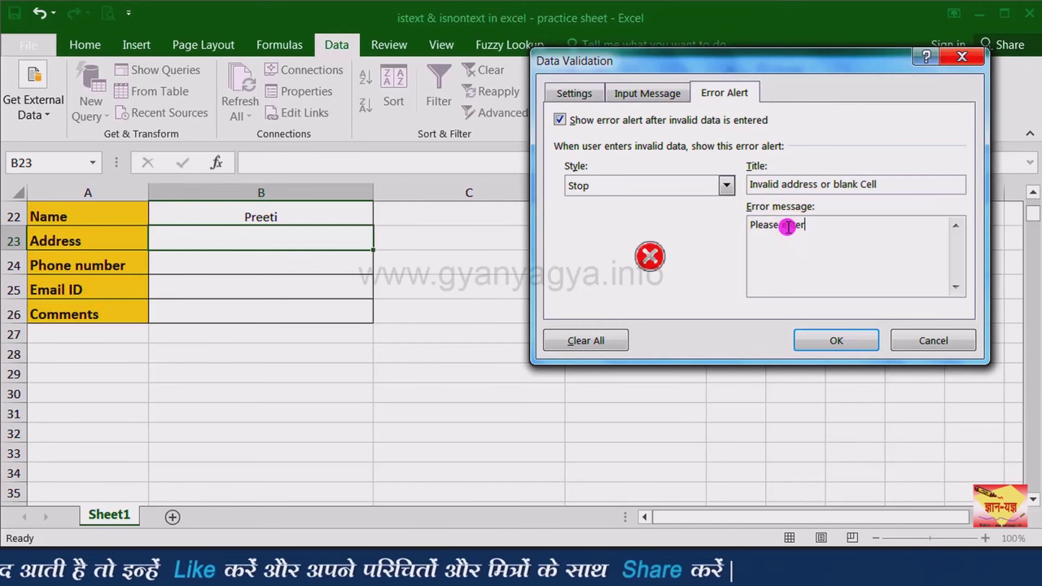
{"action": "type", "text": " avalid address and this cel"}
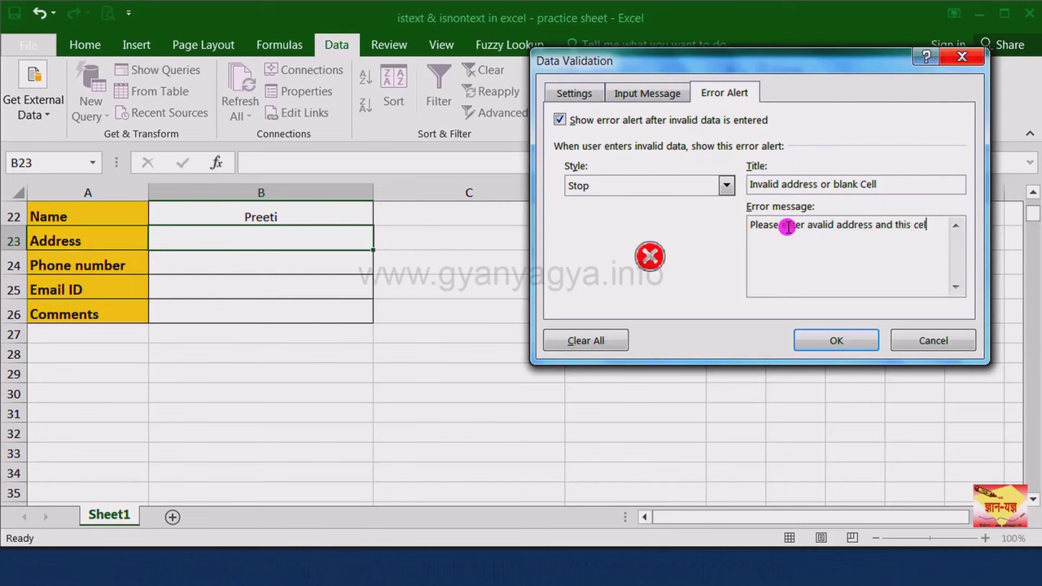
{"action": "type", "text": "l cannot be"}
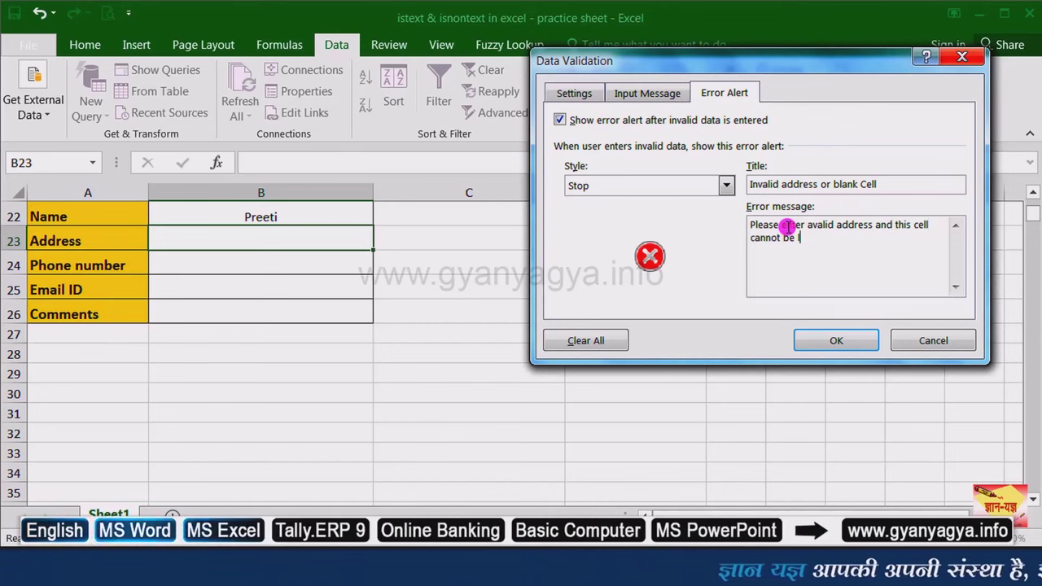
{"action": "type", "text": " left blank."}
{"action": "left_click", "coordinate": [812, 224]}
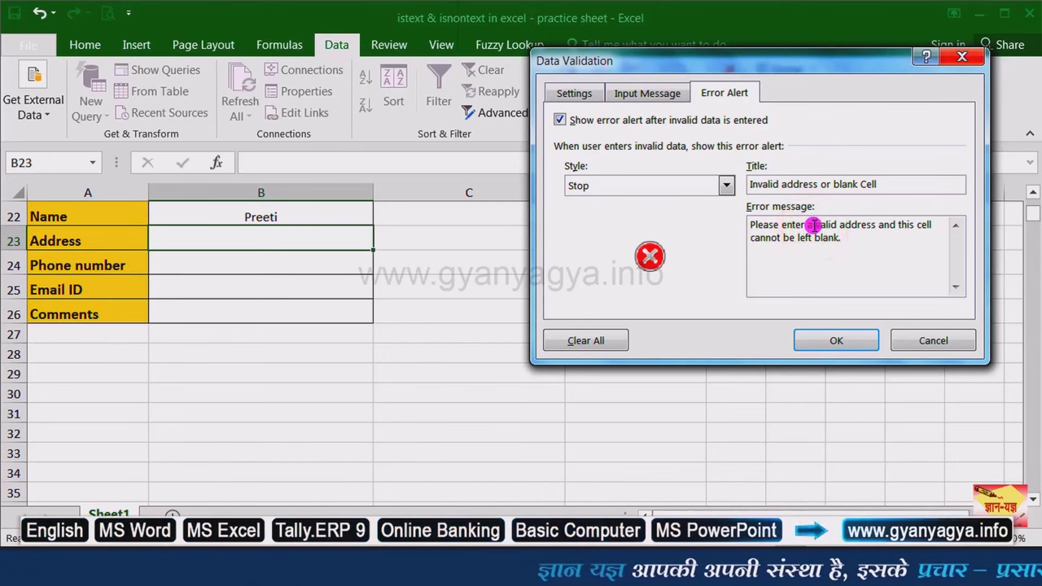
{"action": "left_click", "coordinate": [838, 340]}
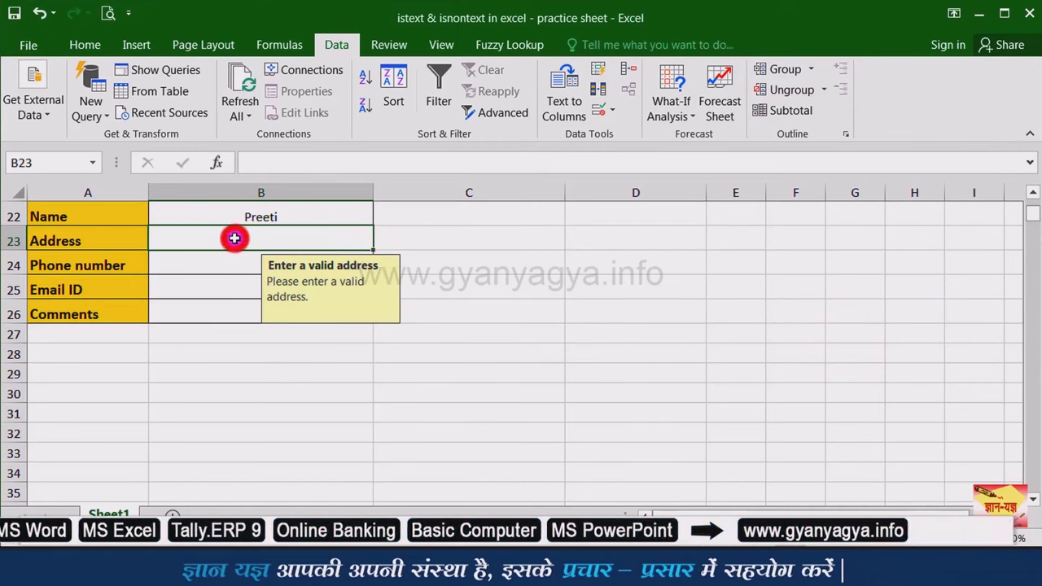
Enter a street address into the Address cell B23.
{"action": "left_click", "coordinate": [235, 239]}
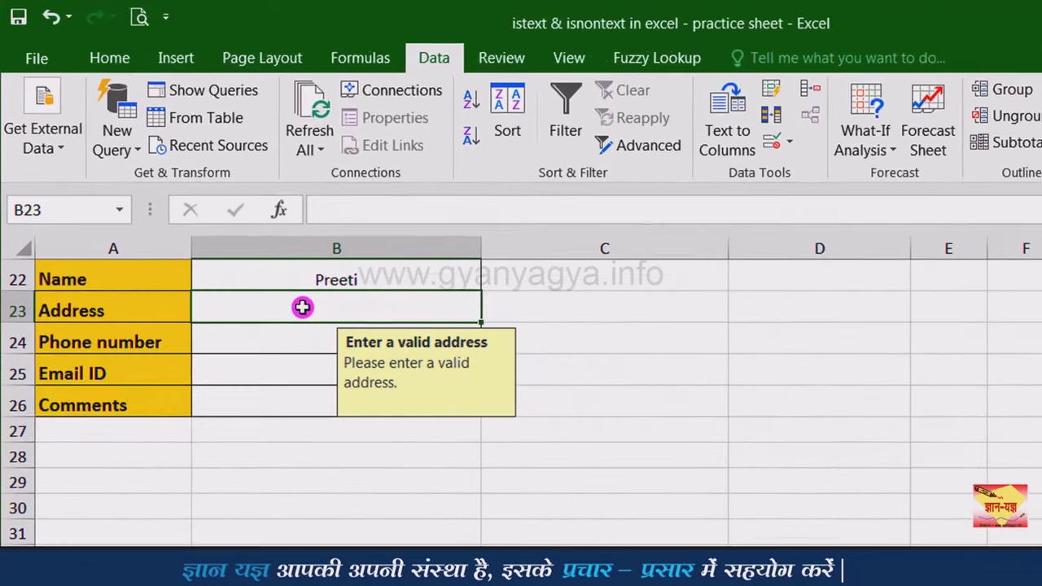
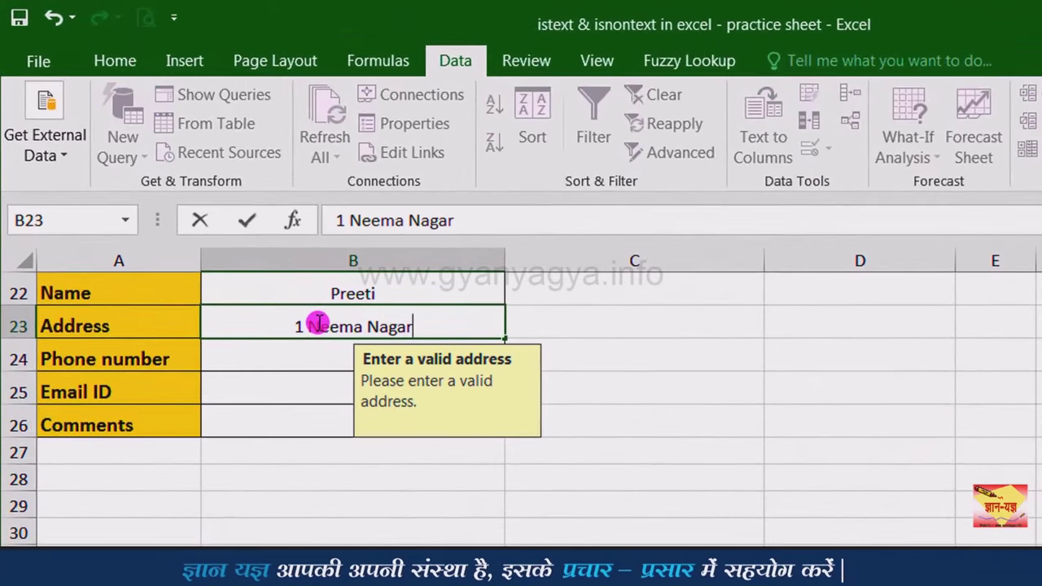
{"action": "key", "text": "Return"}
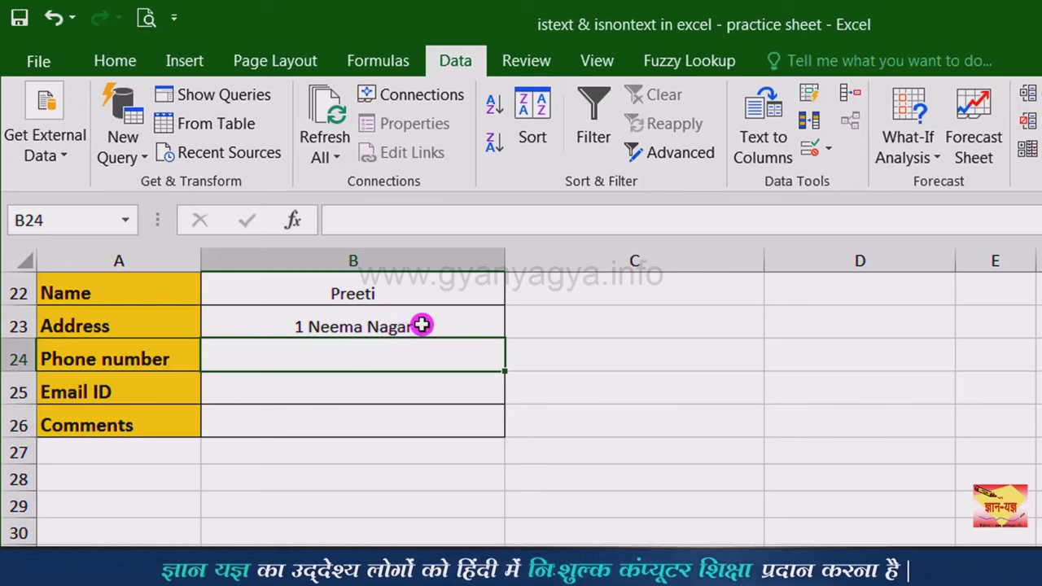
Clear B23 to confirm a blank entry is rejected, cancel it, then select B24.
{"action": "left_click", "coordinate": [421, 325]}
{"action": "double_click", "coordinate": [423, 326]}
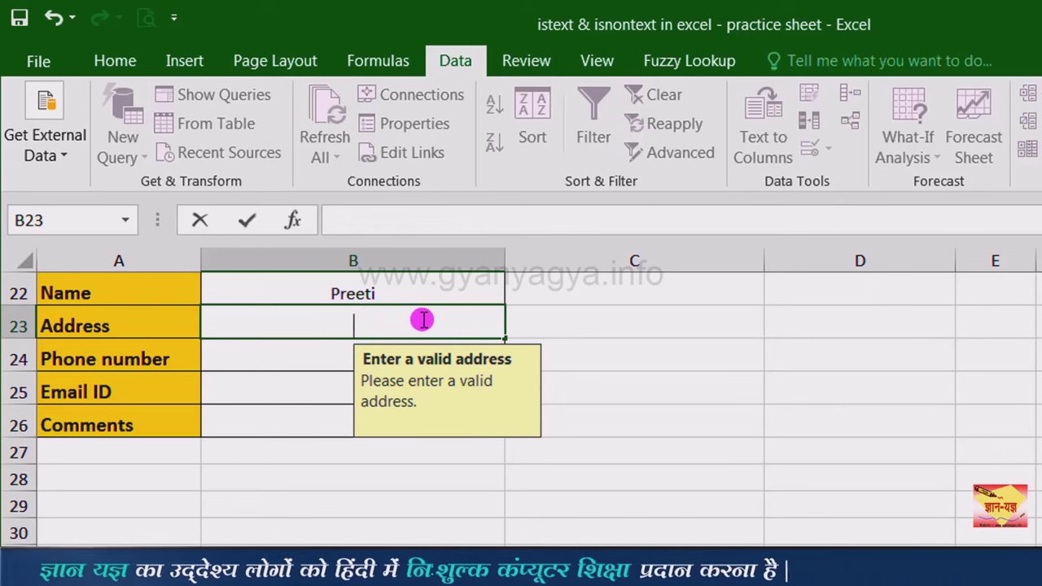
{"action": "key", "text": "Return"}
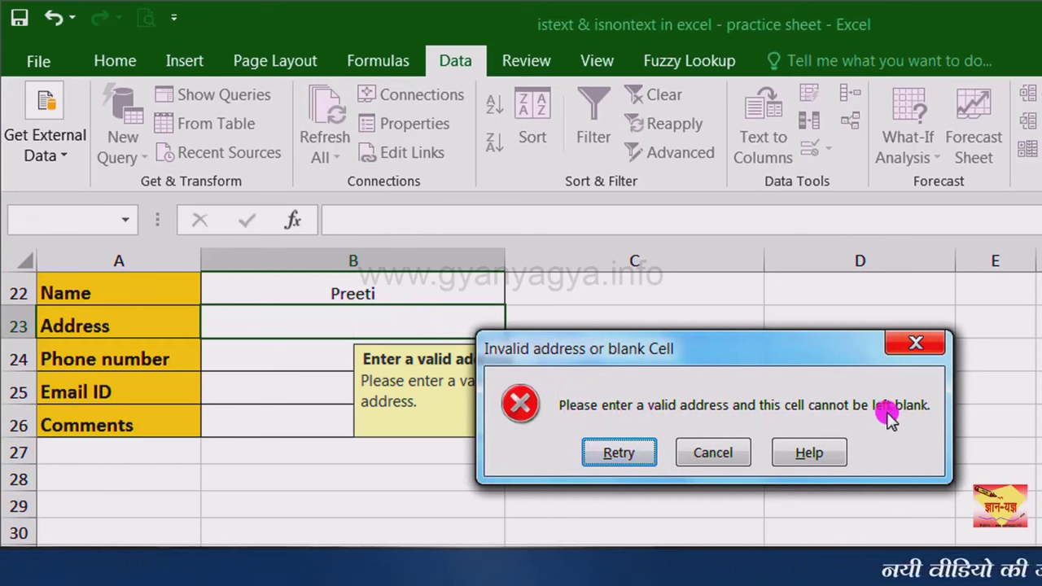
{"action": "left_click", "coordinate": [725, 448]}
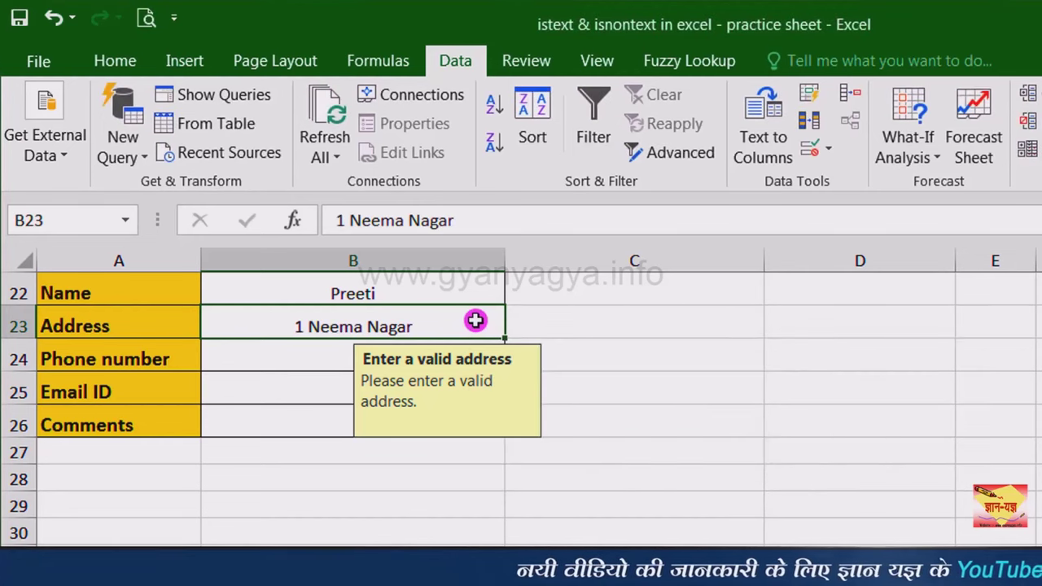
{"action": "left_click", "coordinate": [368, 362]}
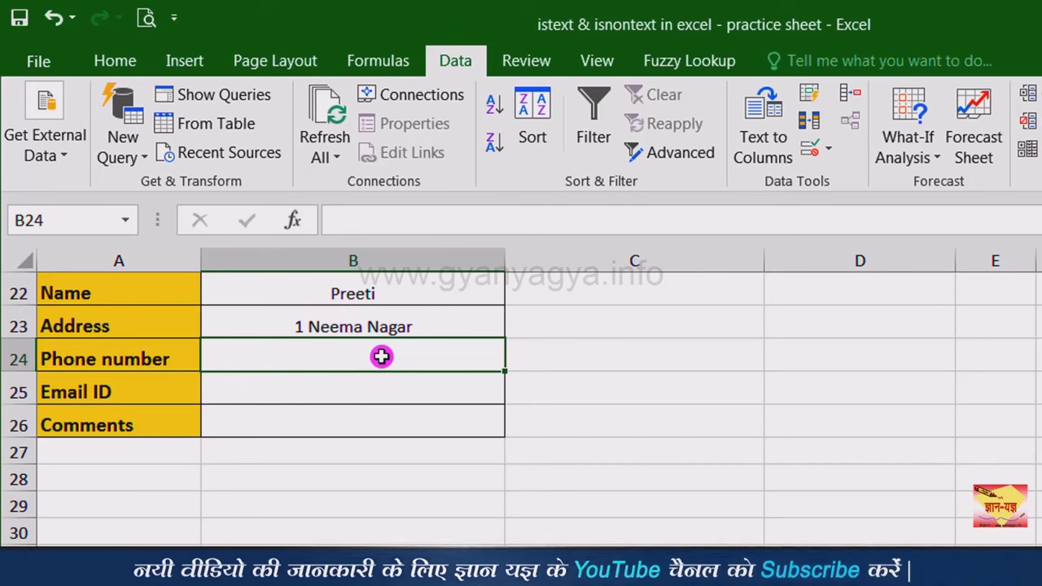
{"action": "left_click", "coordinate": [382, 356]}
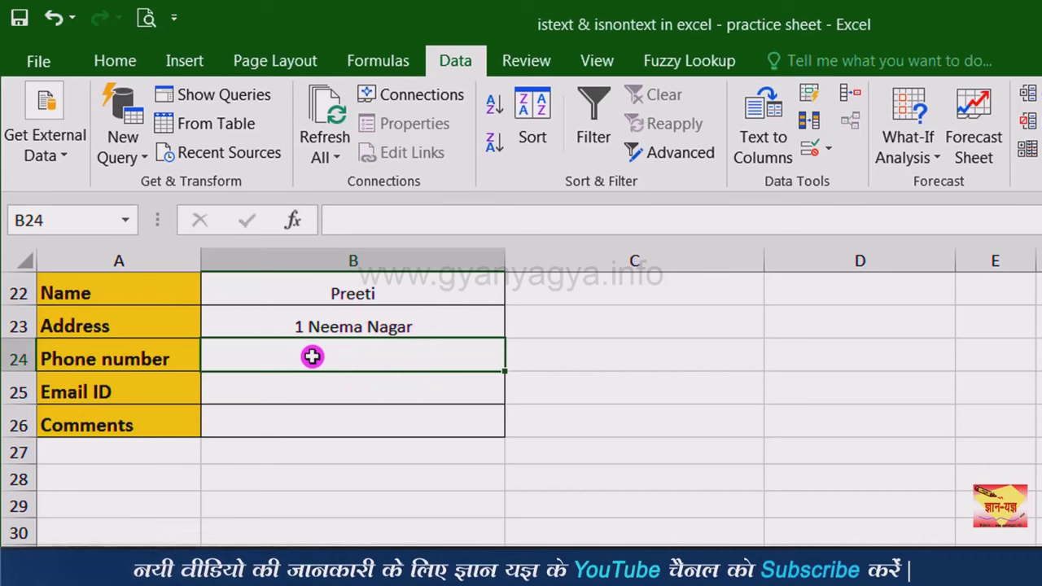
{"action": "left_click", "coordinate": [312, 355]}
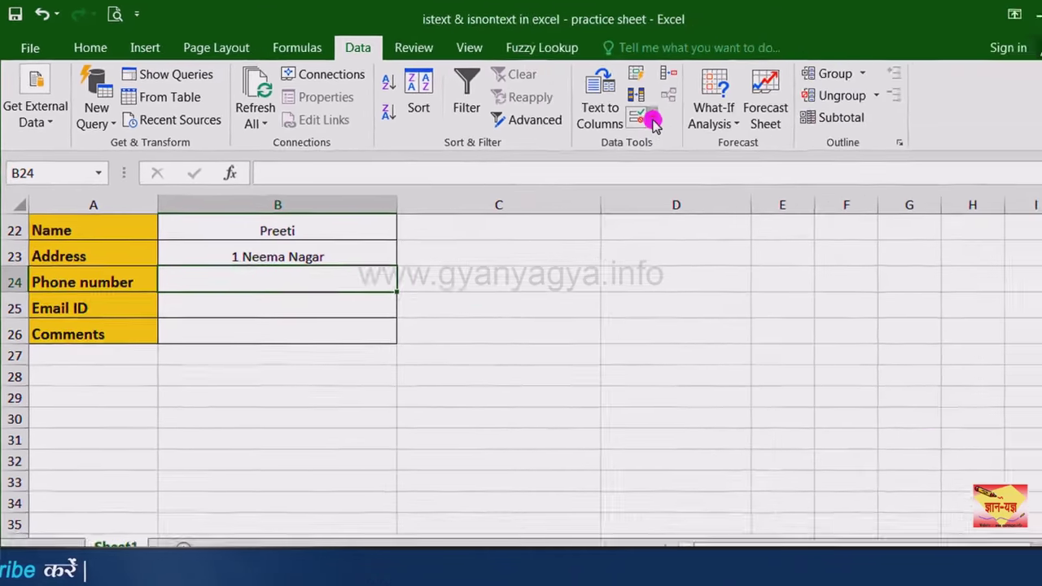
Set B24's validation to Allow Custom with the formula =isnontext(B24).
{"action": "left_click", "coordinate": [820, 149]}
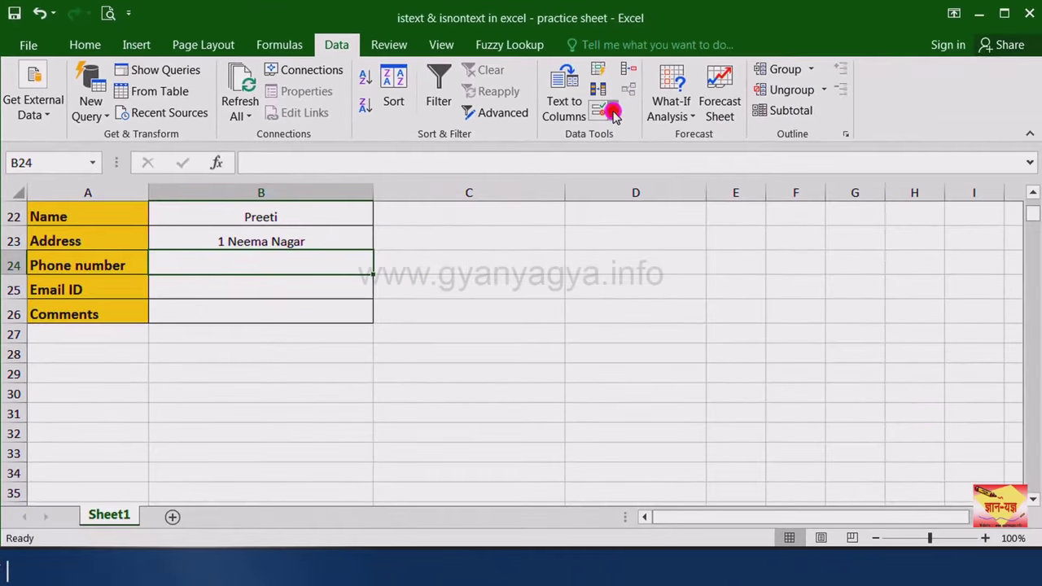
{"action": "left_click", "coordinate": [622, 136]}
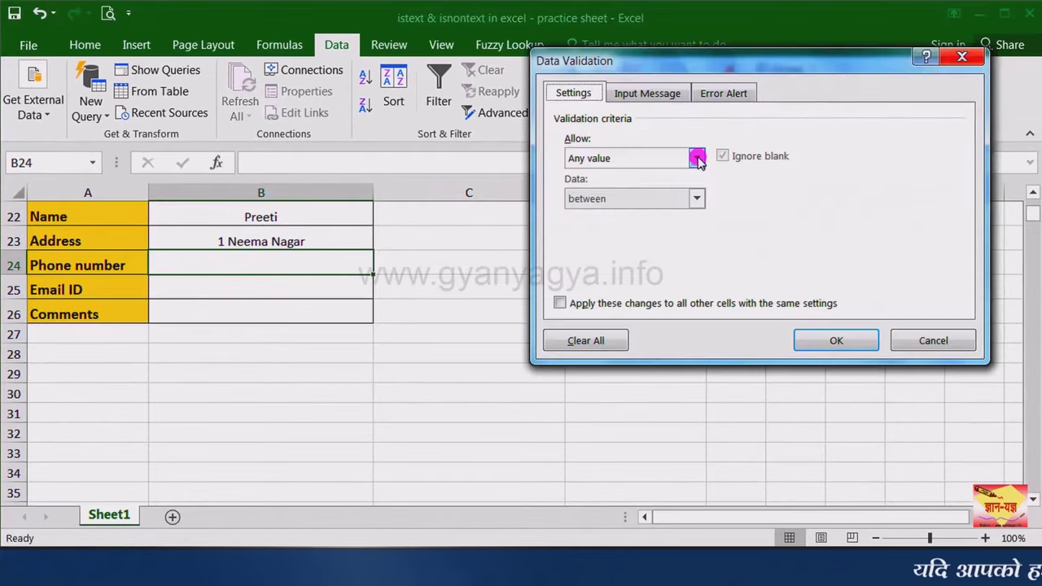
{"action": "left_click", "coordinate": [695, 158]}
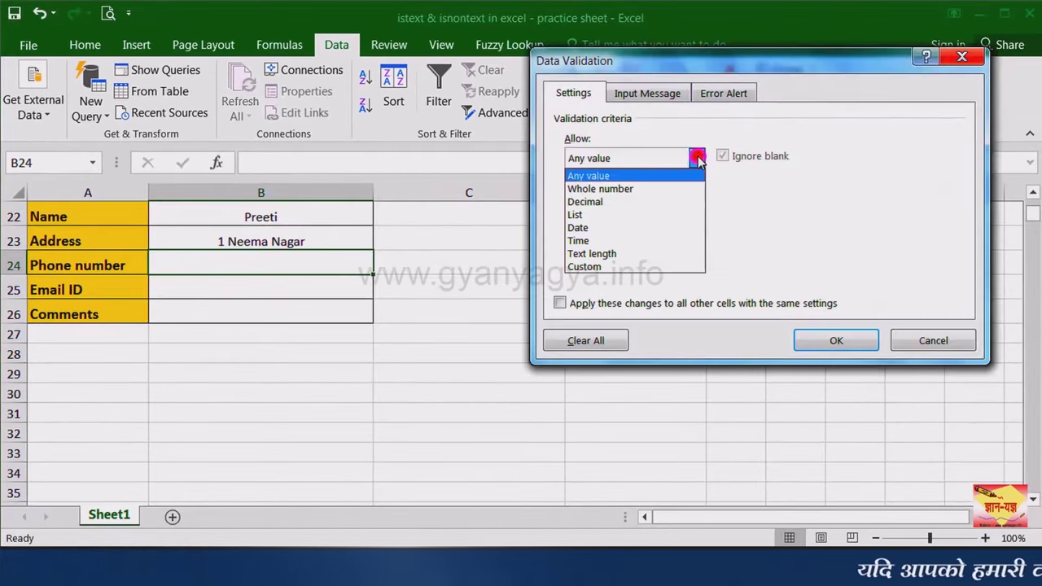
{"action": "left_click", "coordinate": [606, 269]}
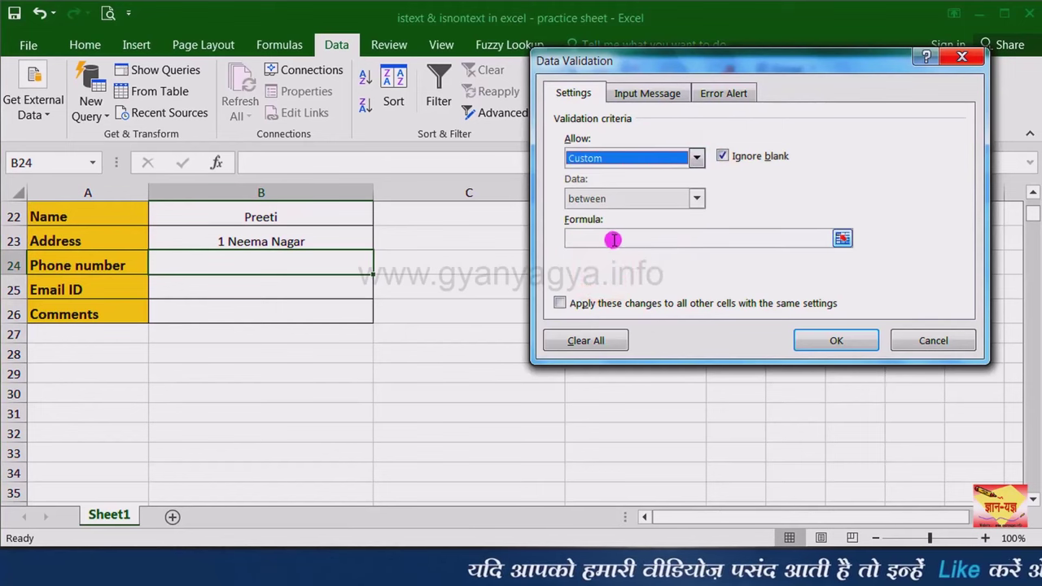
{"action": "left_click", "coordinate": [612, 239]}
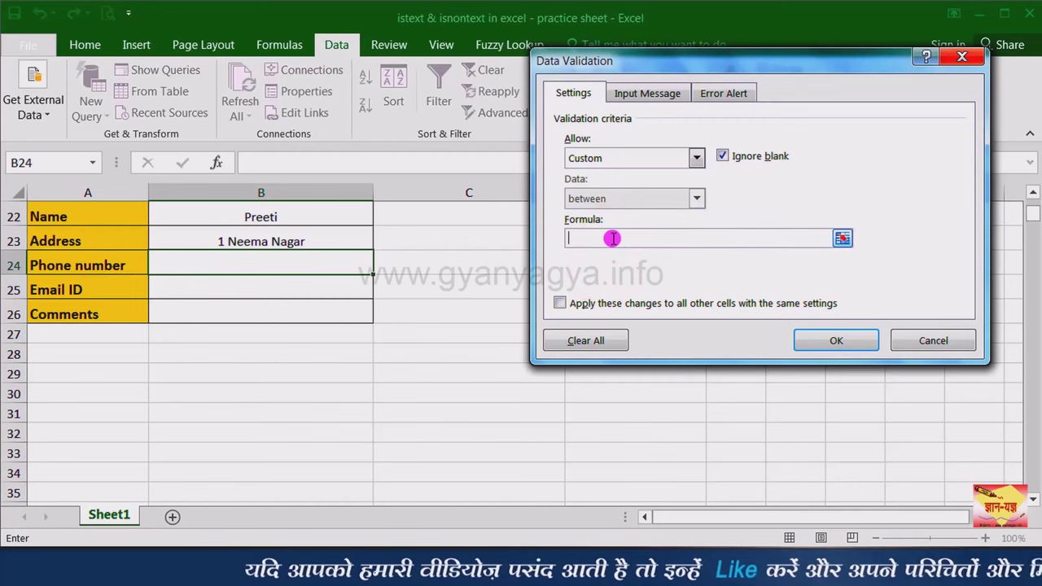
{"action": "type", "text": "=isnontext(B24"}
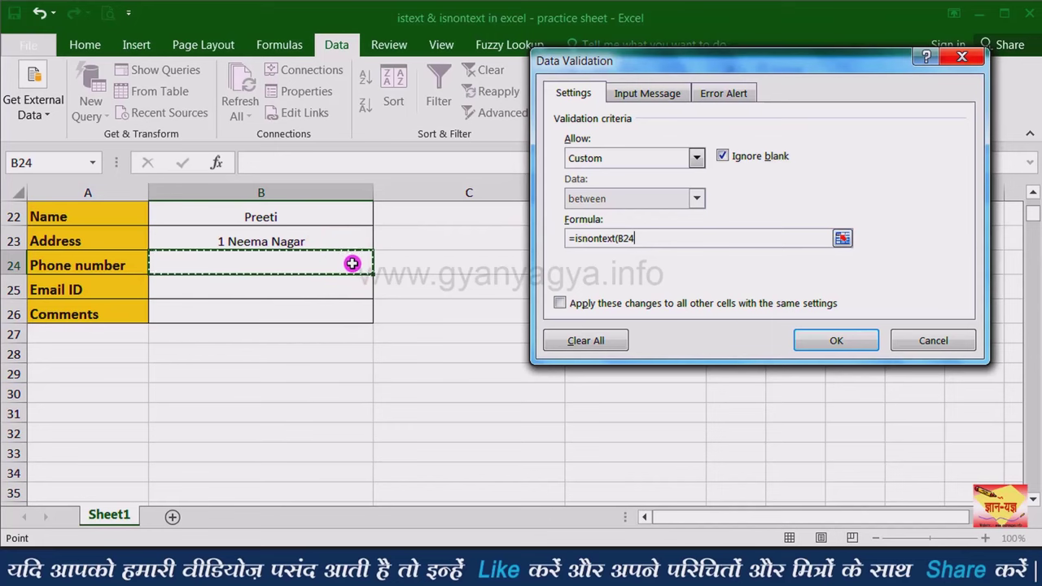
{"action": "type", "text": ")"}
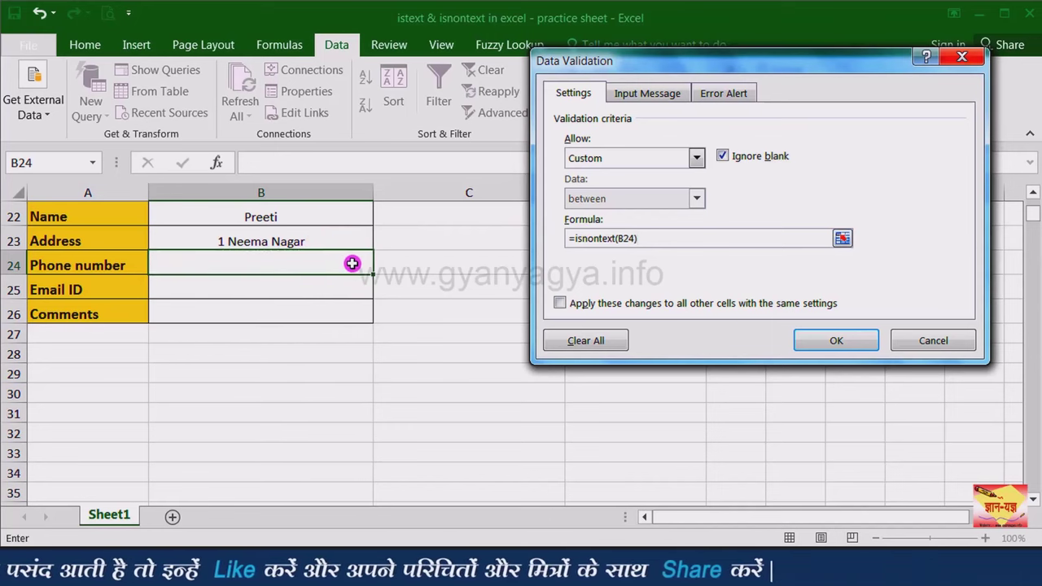
Add the 'Enter Phone Number' input message and an 'Invalid Entry' alert asking for a correct phone number.
{"action": "left_click", "coordinate": [656, 94]}
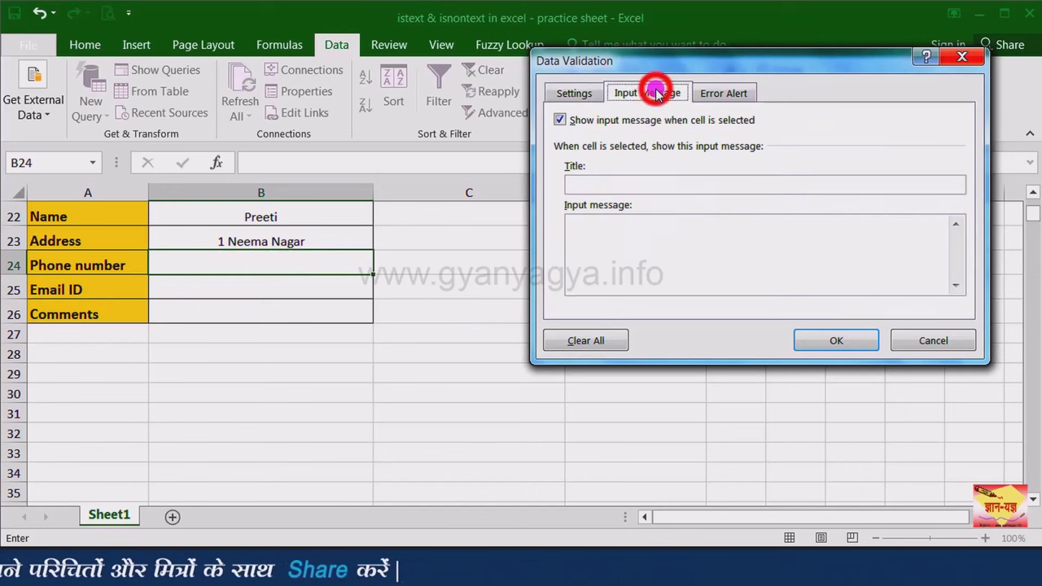
{"action": "left_click", "coordinate": [619, 186]}
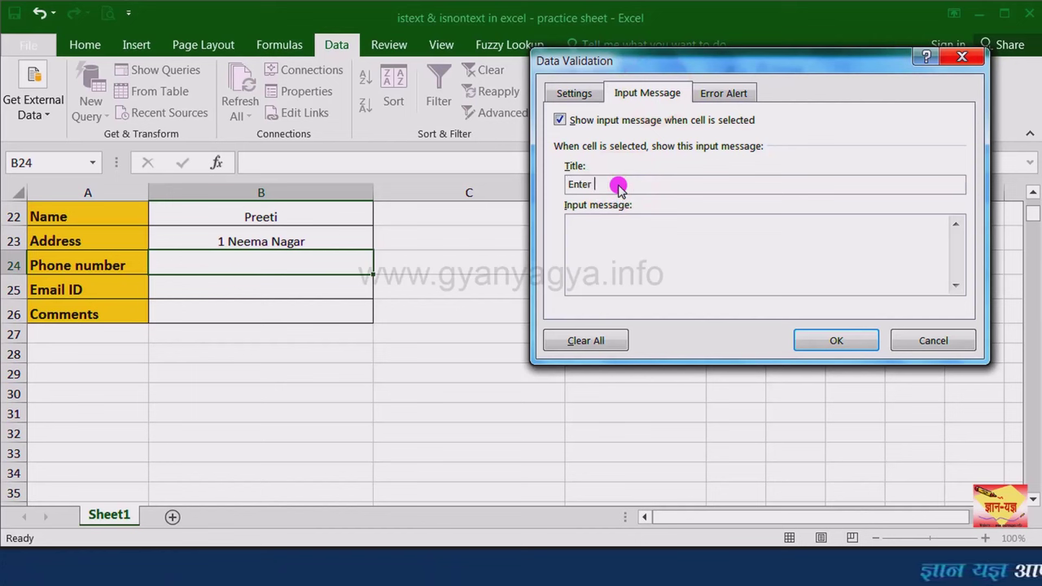
{"action": "type", "text": "Enter Phone Number"}
{"action": "left_click", "coordinate": [599, 241]}
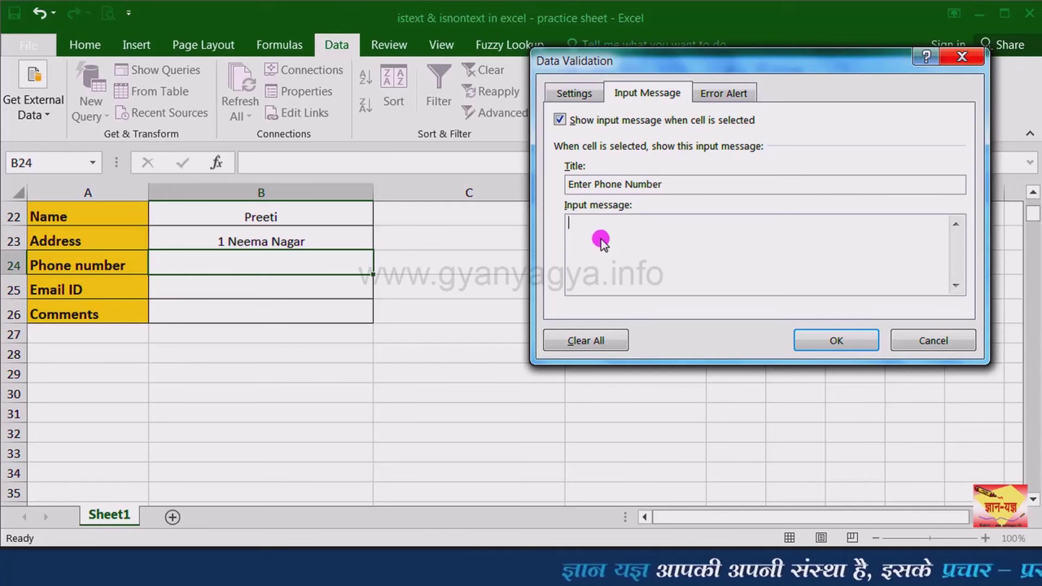
{"action": "type", "text": "Enter"}
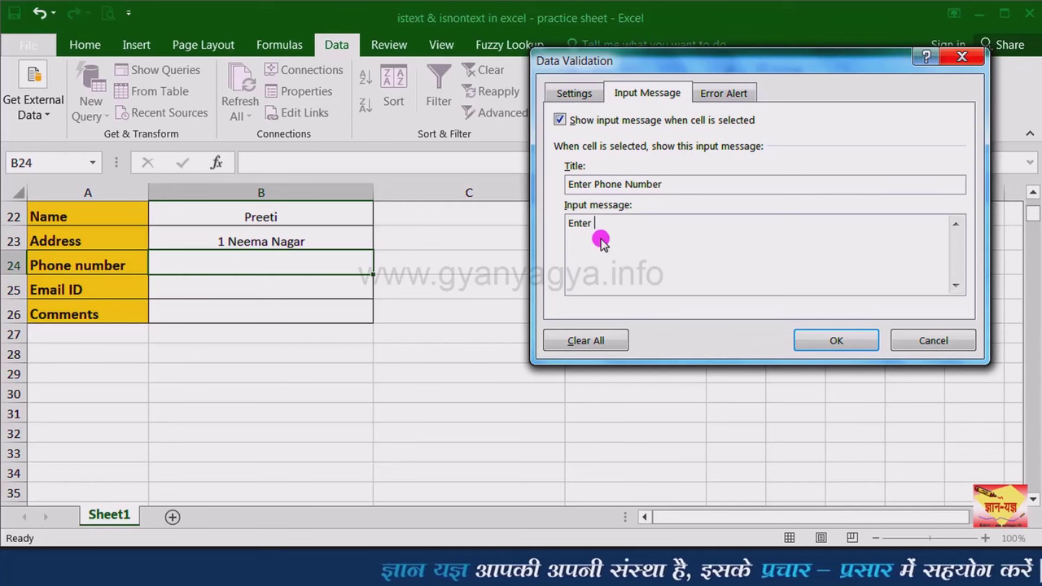
{"action": "type", "text": " a valid pho"}
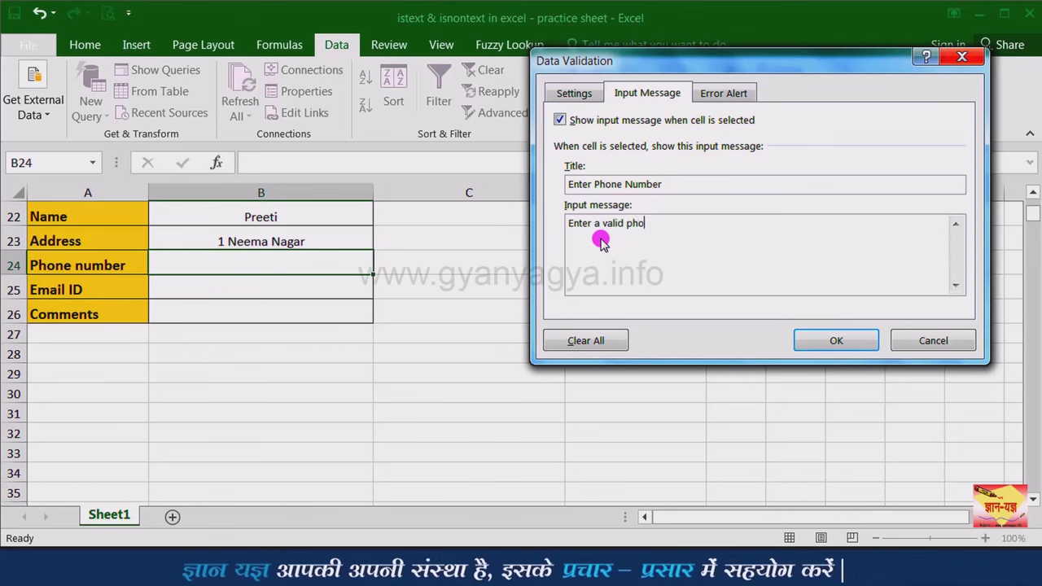
{"action": "left_click", "coordinate": [731, 93]}
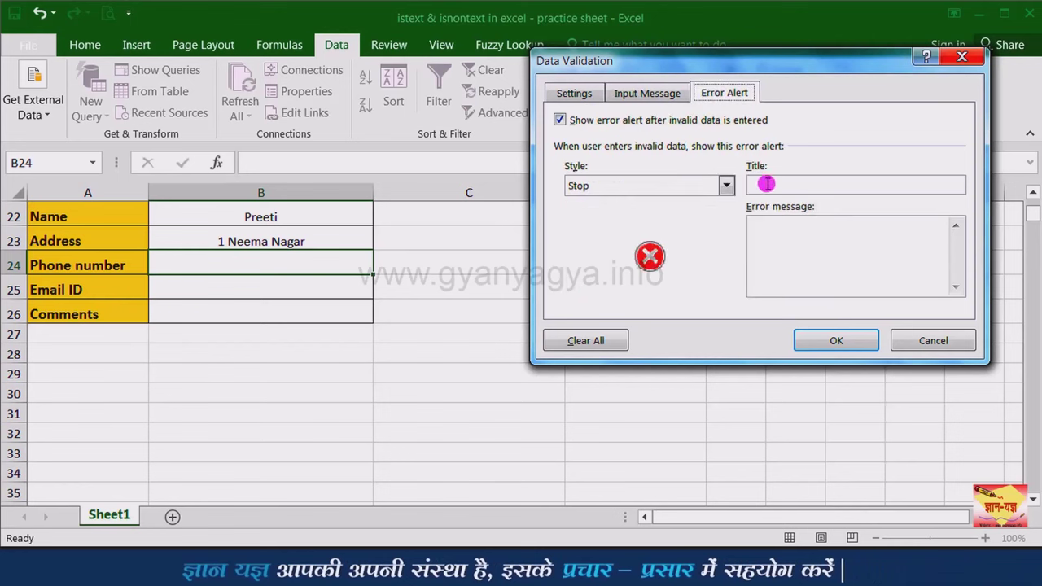
{"action": "type", "text": "Invalid Entry"}
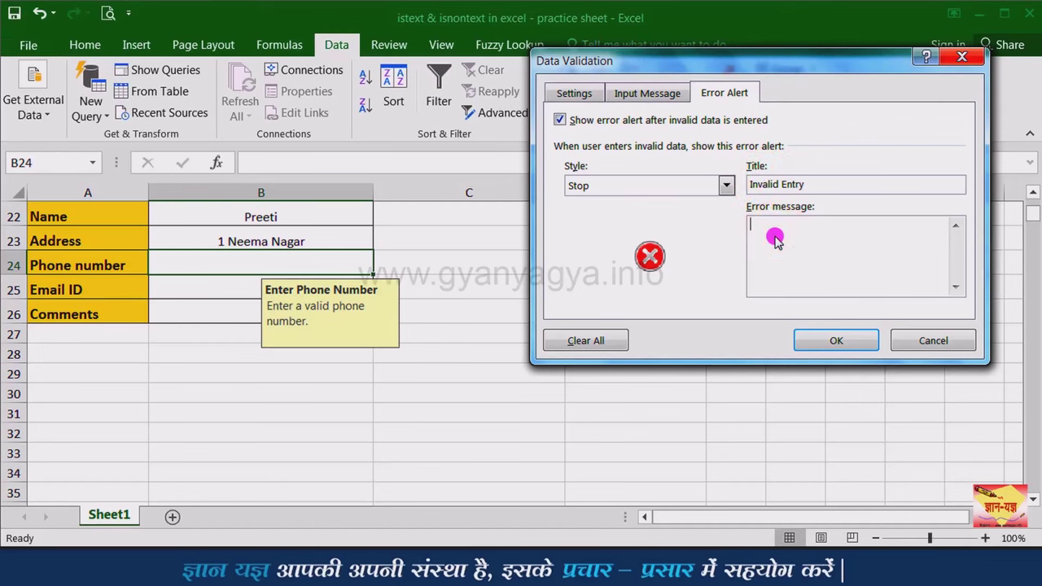
{"action": "type", "text": "Enter a correct"}
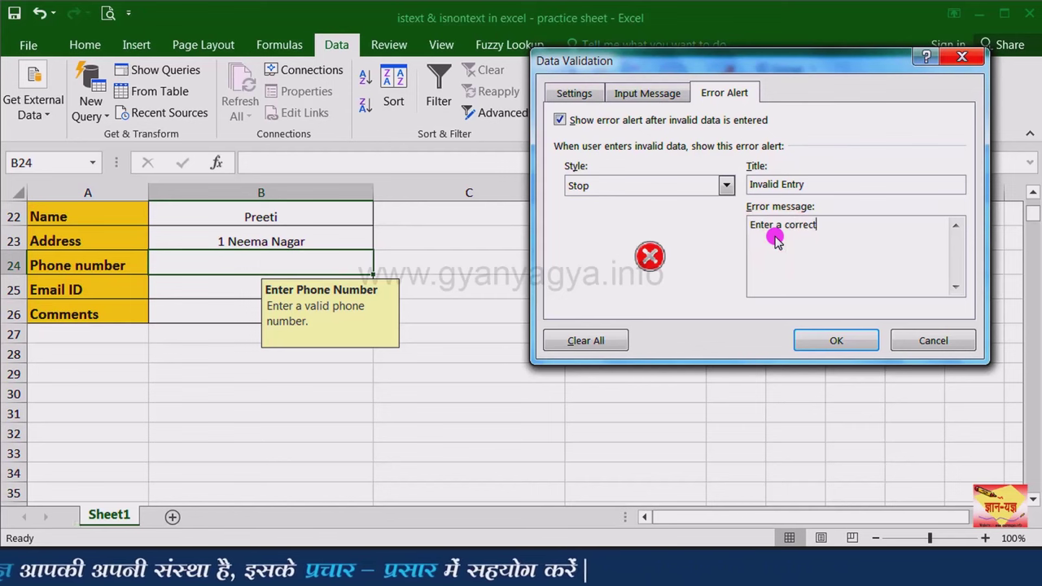
{"action": "type", "text": " phone number."}
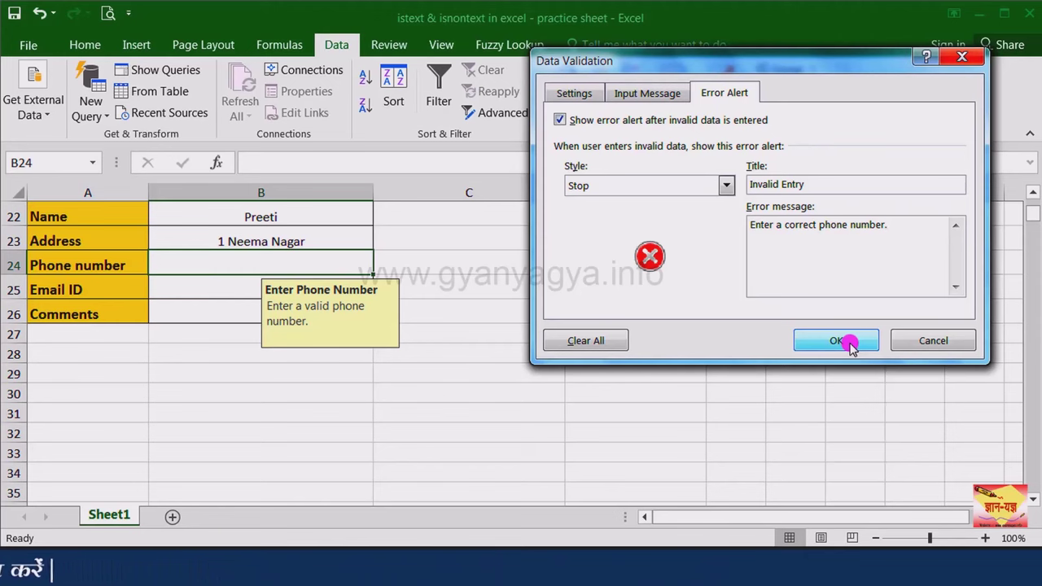
Enter a 10-digit numeric phone number in B24.
{"action": "left_click", "coordinate": [838, 341]}
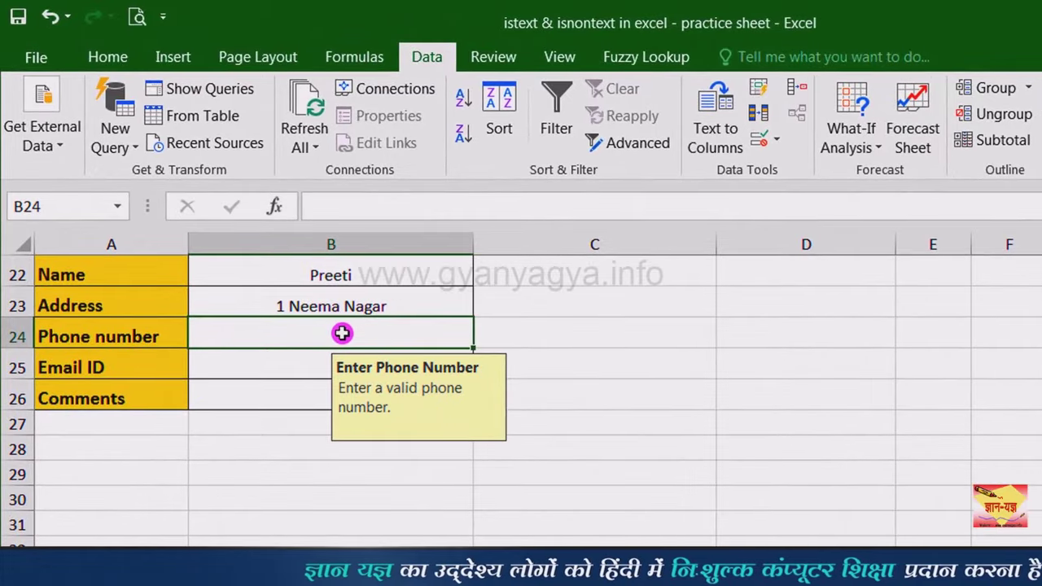
{"action": "type", "text": "1234567890"}
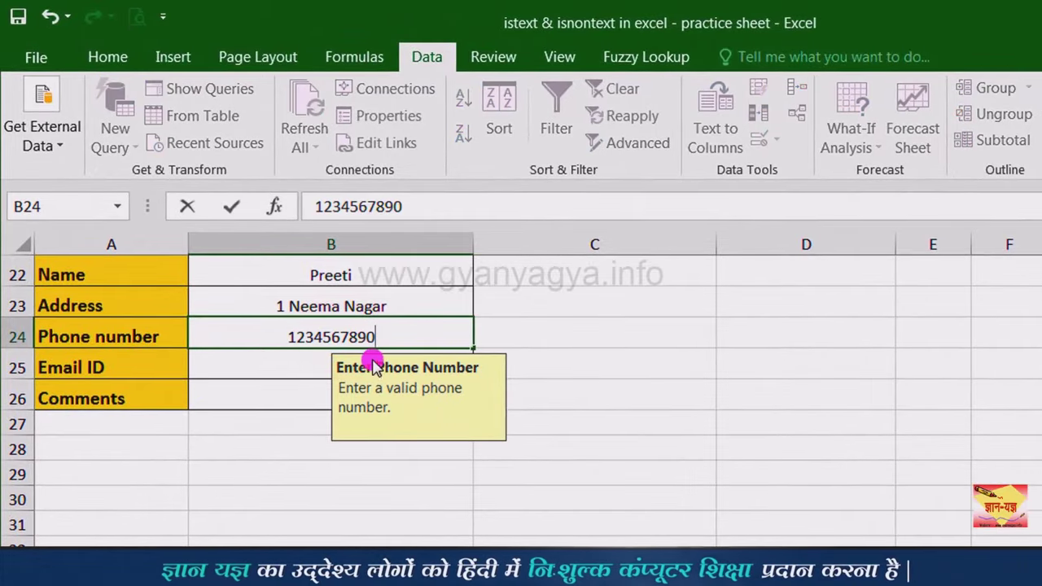
{"action": "key", "text": "Return"}
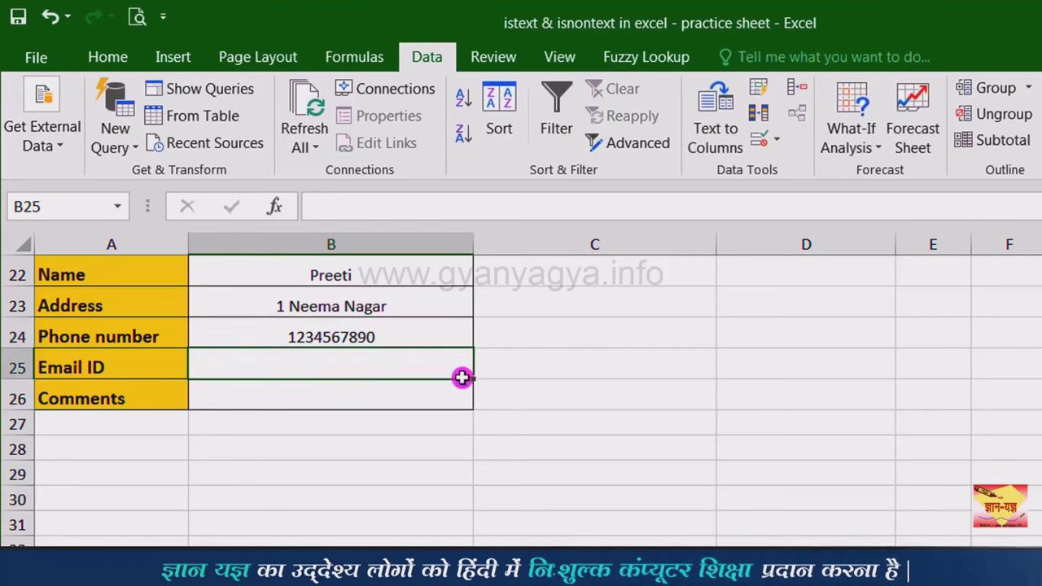
Try replacing it with 'qwert', cancel the Invalid Entry alert, then select the Comments cell B26.
{"action": "left_click", "coordinate": [423, 339]}
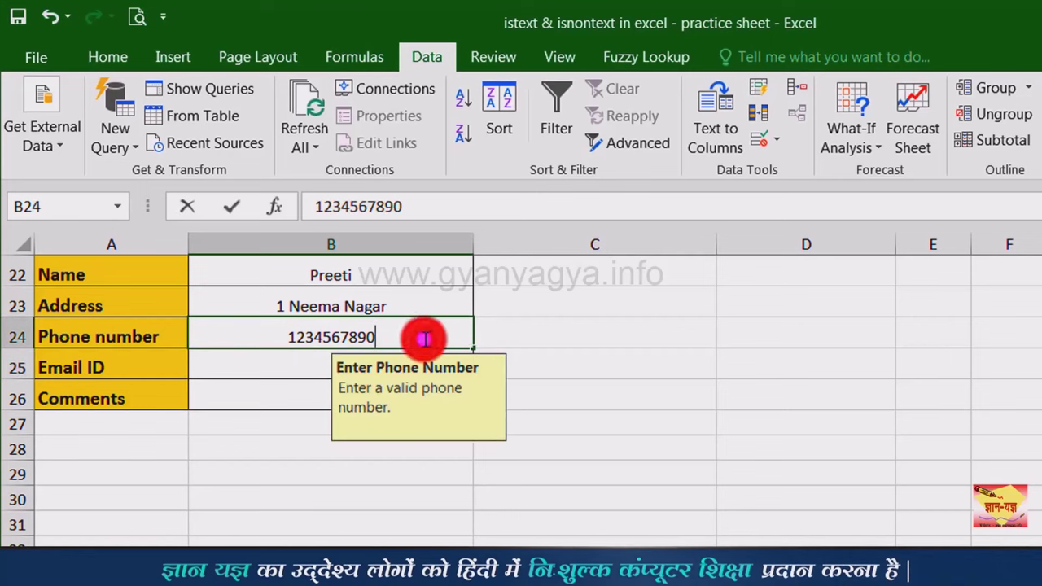
{"action": "double_click", "coordinate": [423, 340]}
{"action": "key", "text": "BackSpace"}
{"action": "key", "text": "BackSpace"}
{"action": "key", "text": "BackSpace"}
{"action": "key", "text": "BackSpace"}
{"action": "key", "text": "BackSpace"}
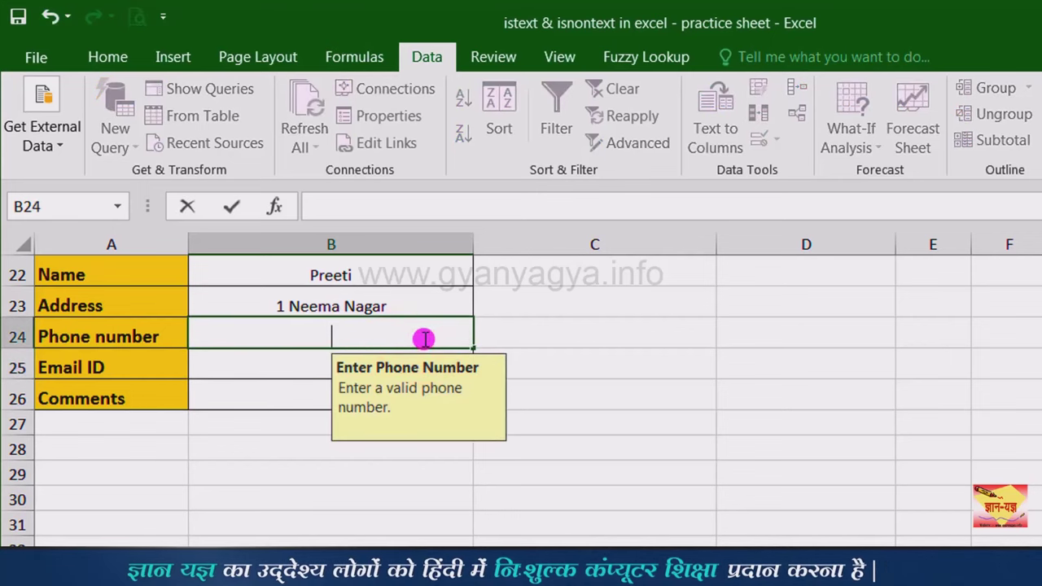
{"action": "type", "text": "qwert"}
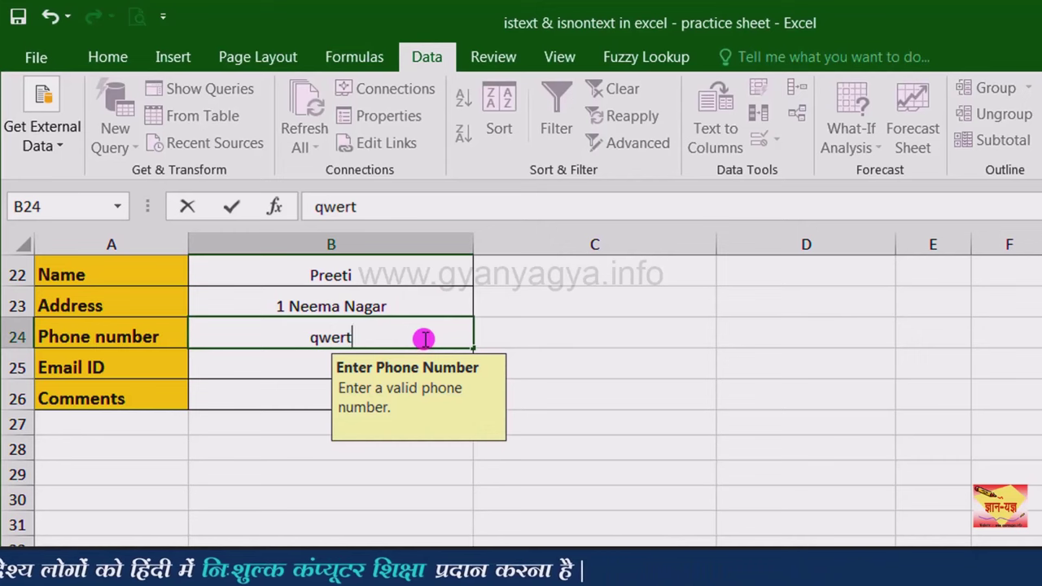
{"action": "key", "text": "Return"}
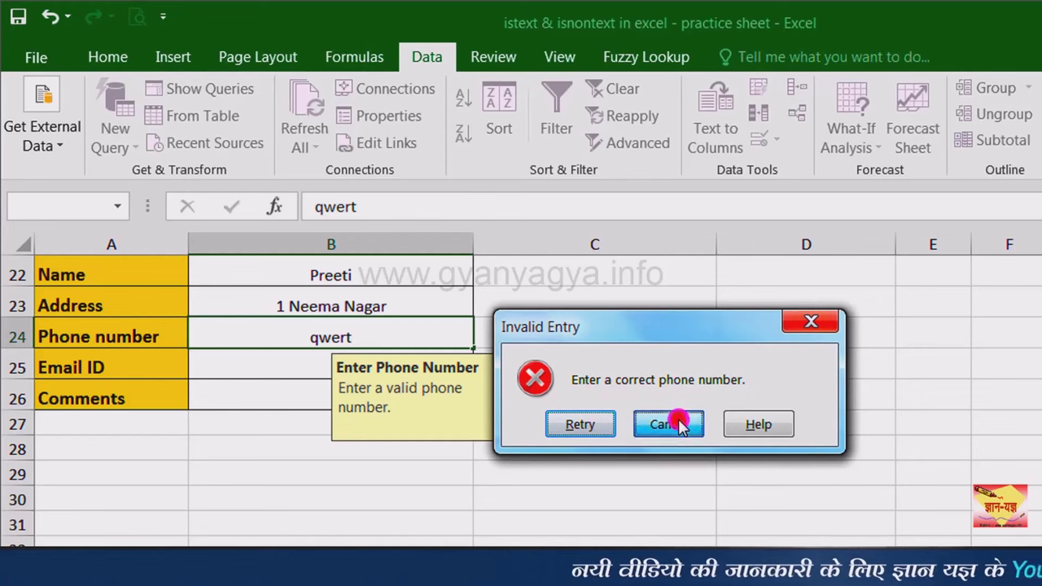
{"action": "left_click", "coordinate": [679, 424]}
{"action": "key", "text": "Return"}
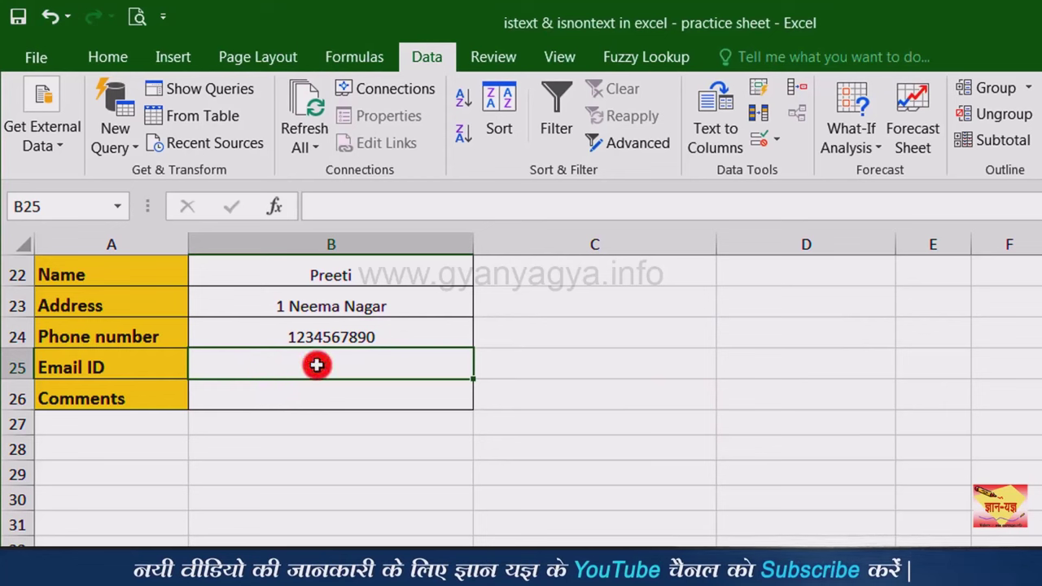
{"action": "left_click", "coordinate": [340, 399]}
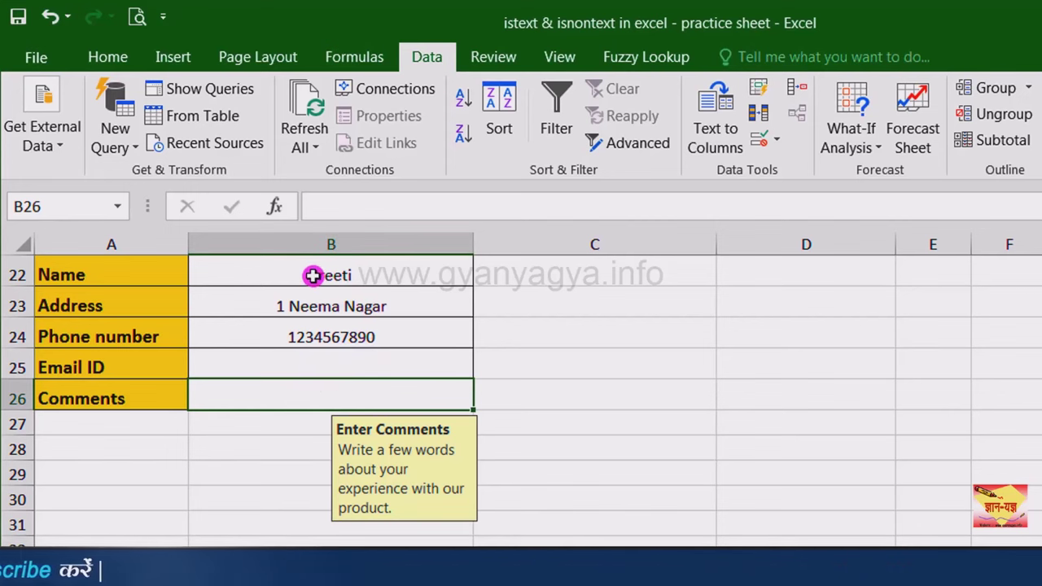
Clear the existing entries in B22:B24.
{"action": "left_click_drag", "start_coordinate": [312, 275], "coordinate": [349, 342]}
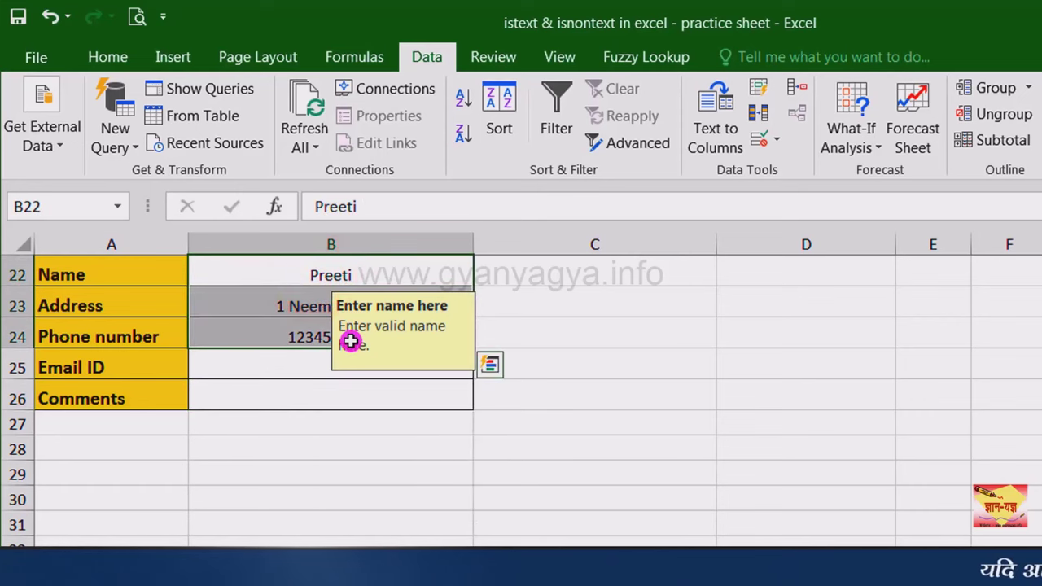
{"action": "key", "text": "Delete"}
{"action": "left_click", "coordinate": [616, 366]}
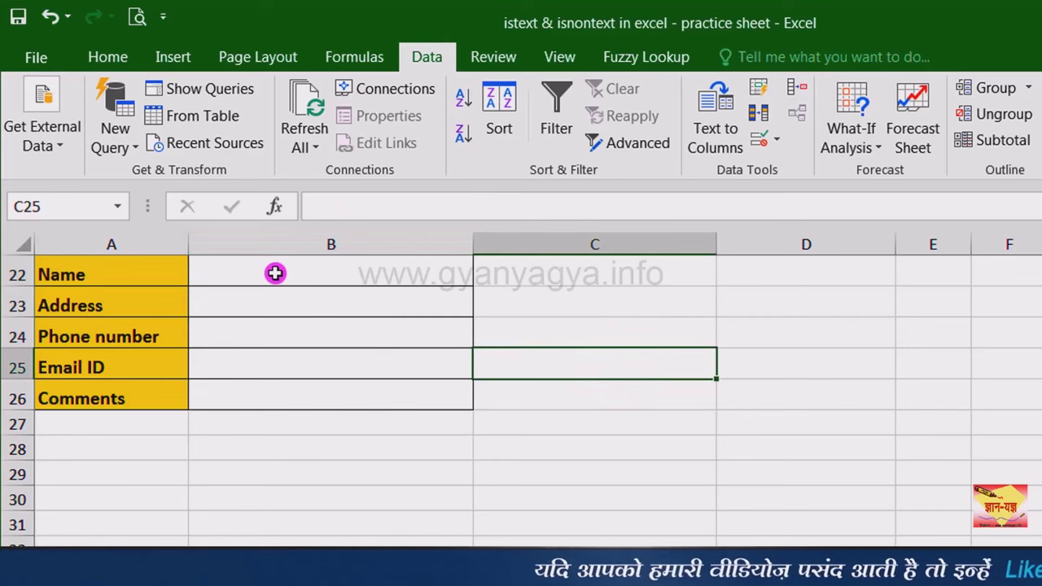
Fill in a name, address, phone number and email, plus the comment 'nice product'.
{"action": "left_click", "coordinate": [275, 274]}
{"action": "type", "text": "Ra"}
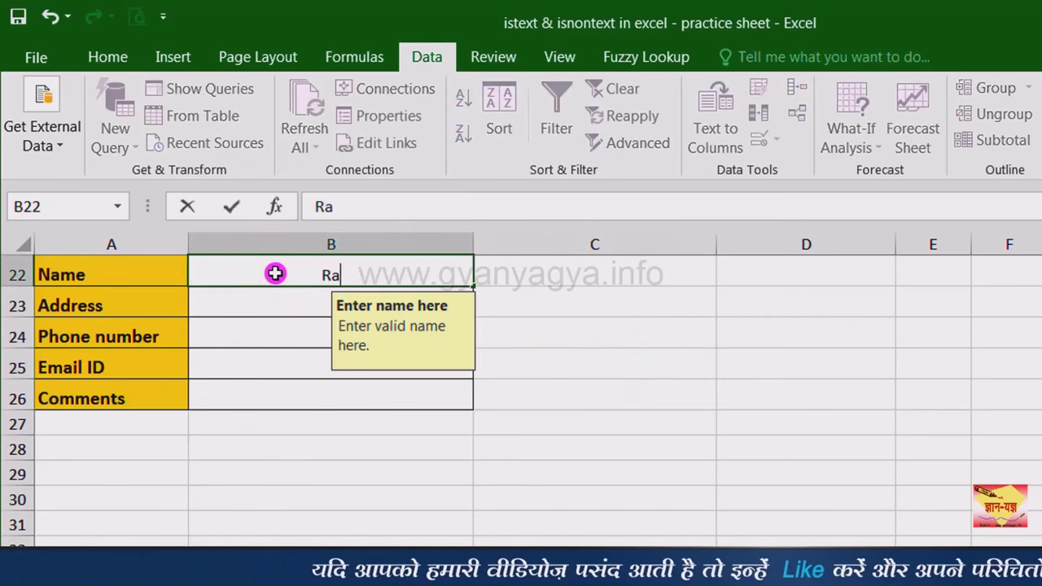
{"action": "type", "text": "dha"}
{"action": "left_click", "coordinate": [271, 304]}
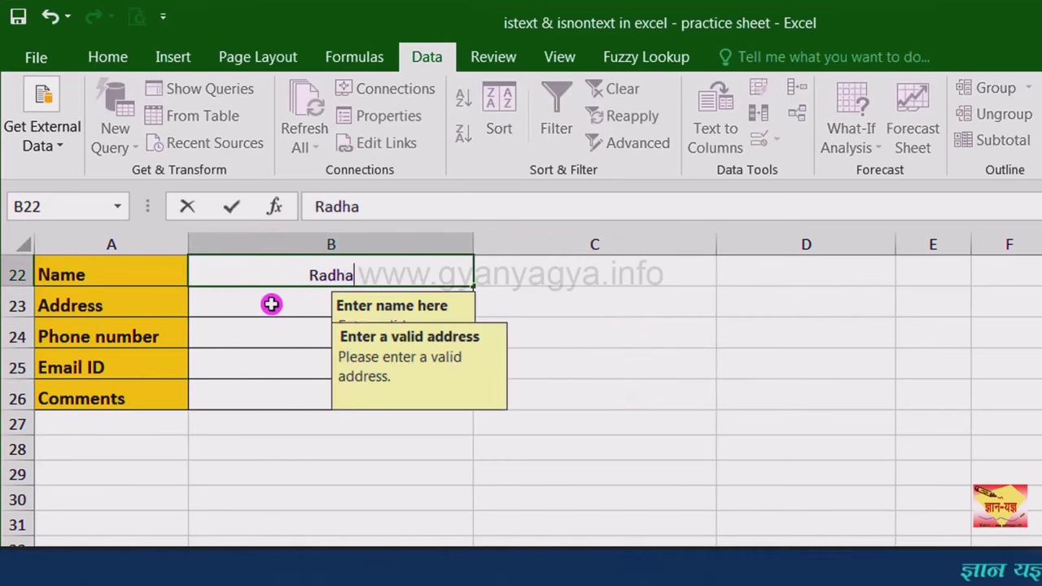
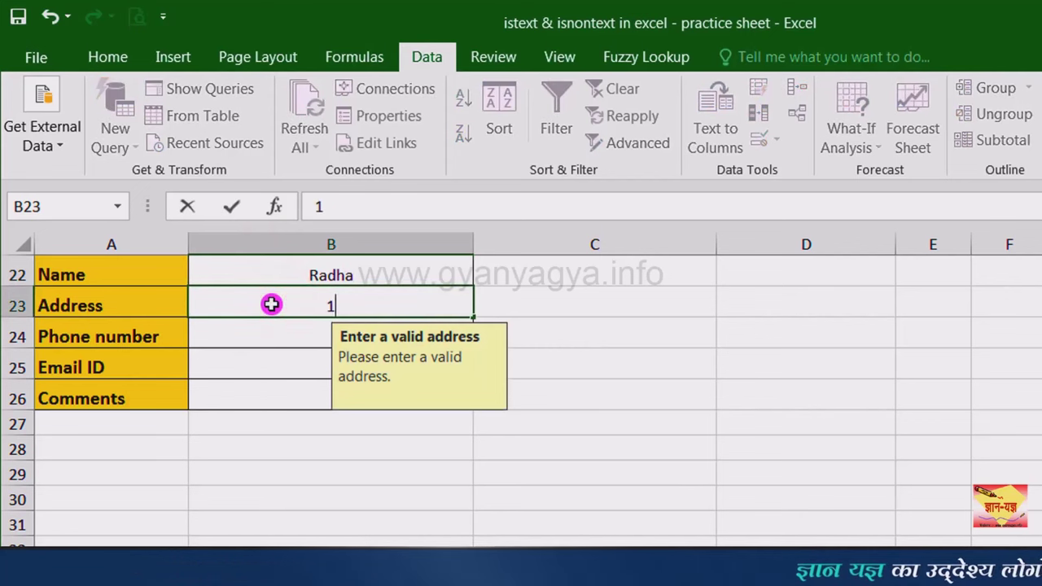
{"action": "left_click", "coordinate": [263, 337]}
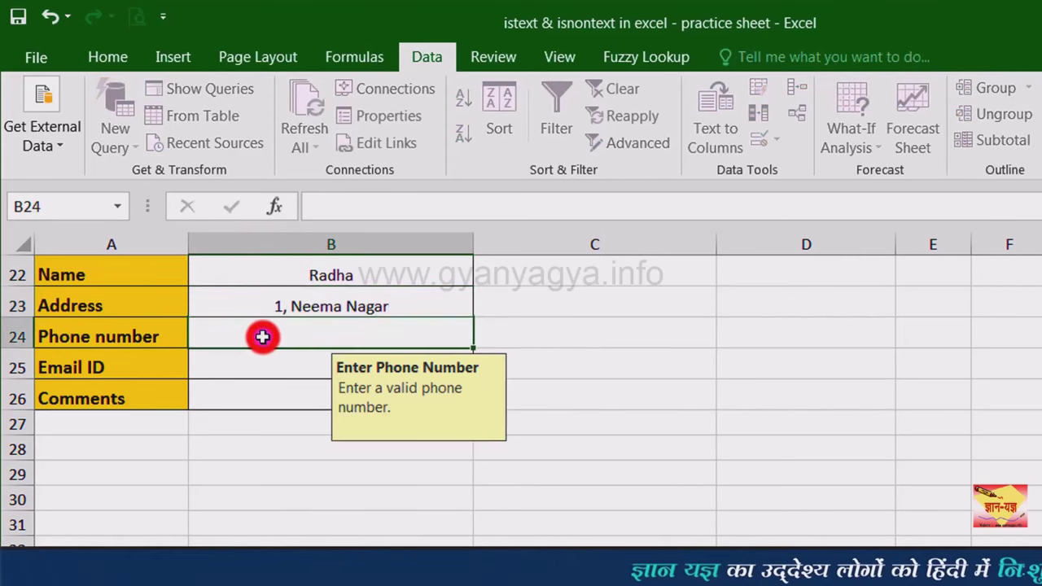
{"action": "type", "text": "123"}
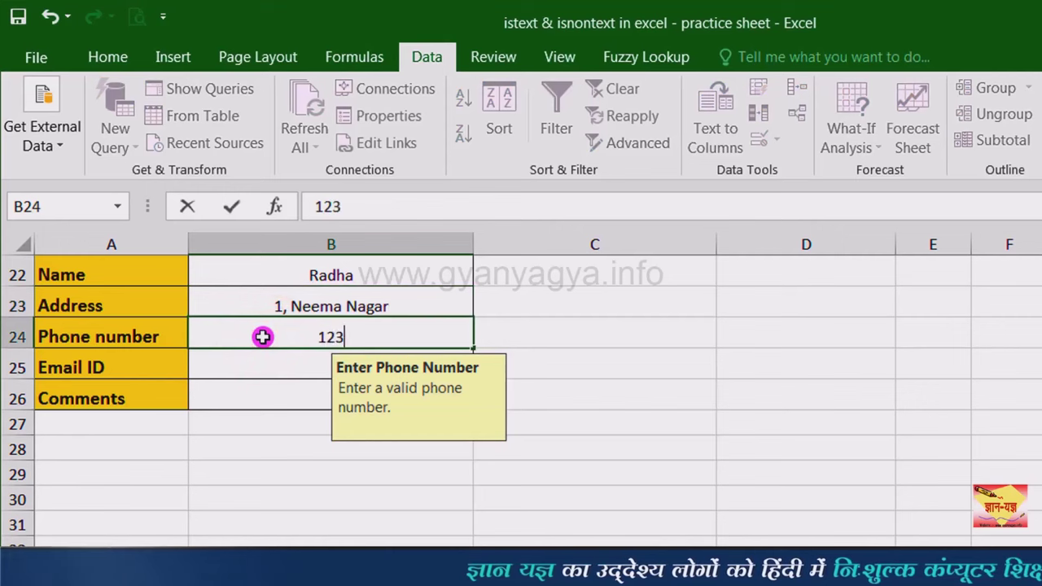
{"action": "type", "text": "4567890"}
{"action": "left_click", "coordinate": [247, 370]}
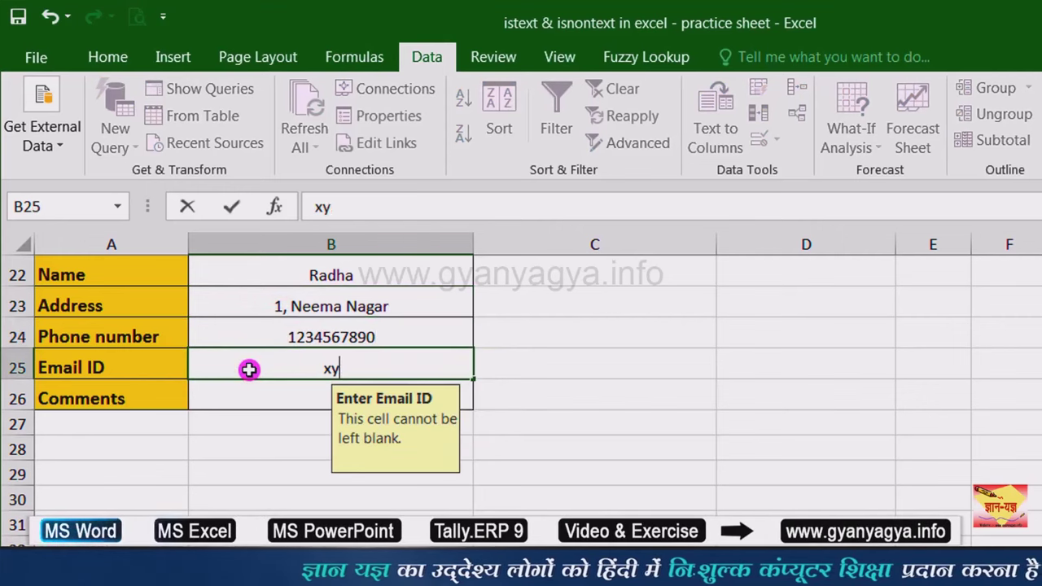
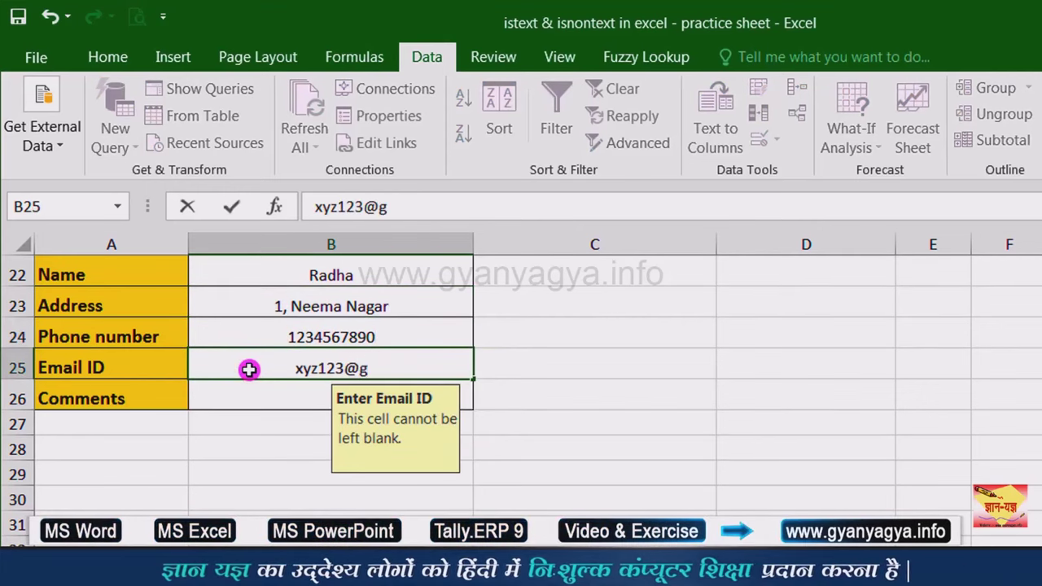
{"action": "left_click", "coordinate": [218, 393]}
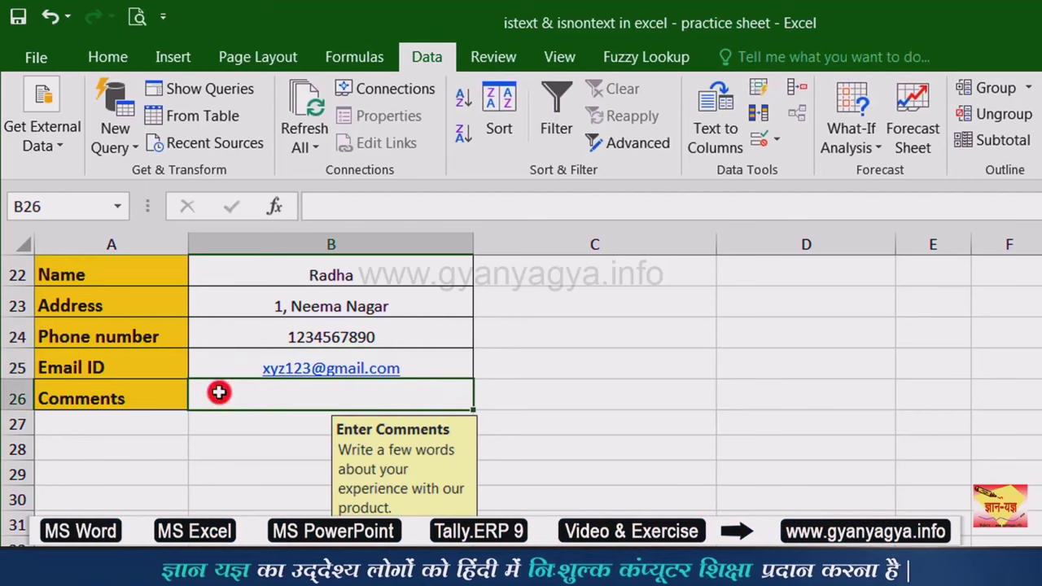
{"action": "type", "text": "nice"}
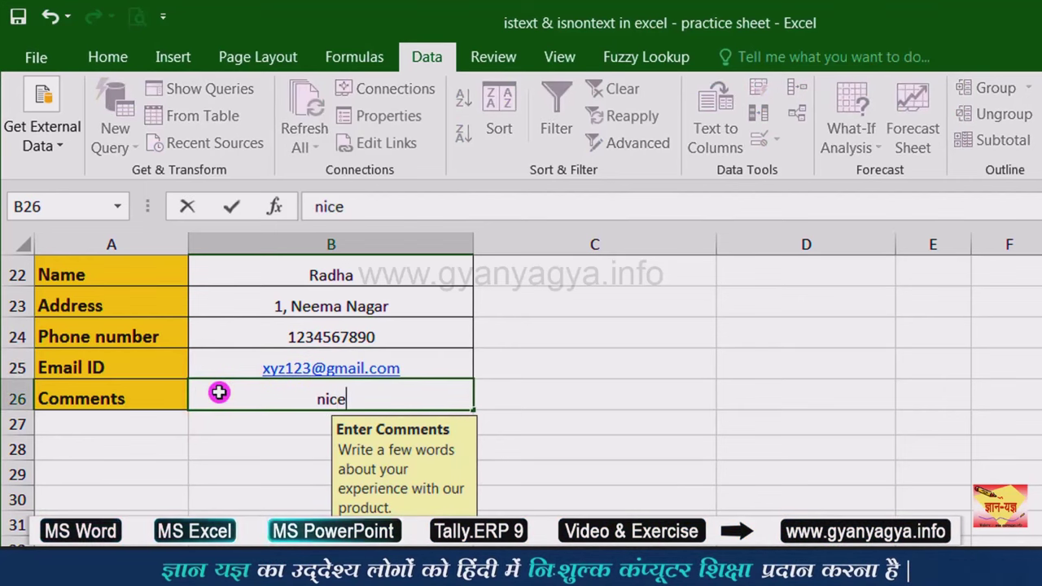
{"action": "type", "text": " product"}
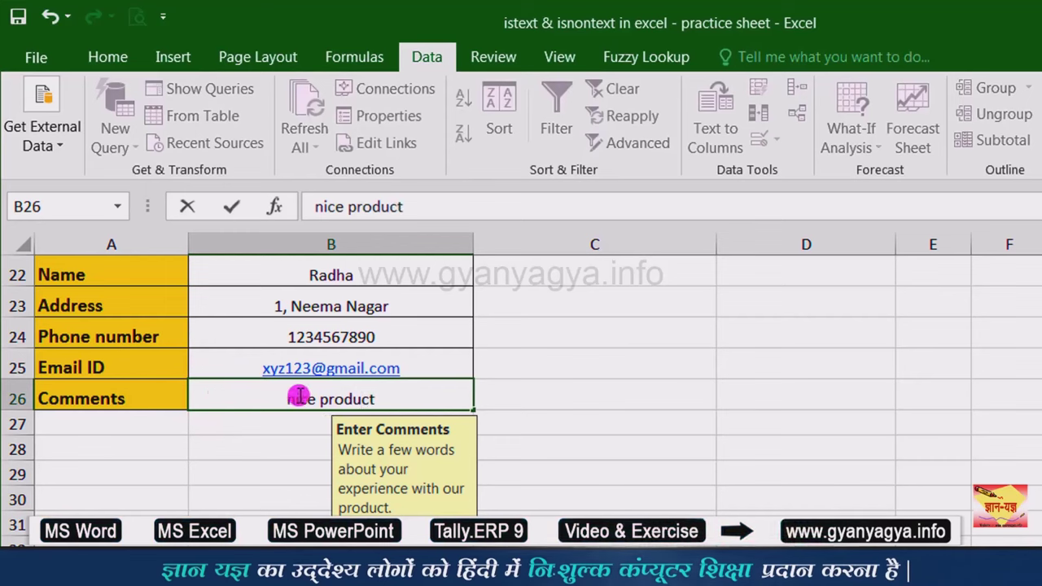
{"action": "key", "text": "Return"}
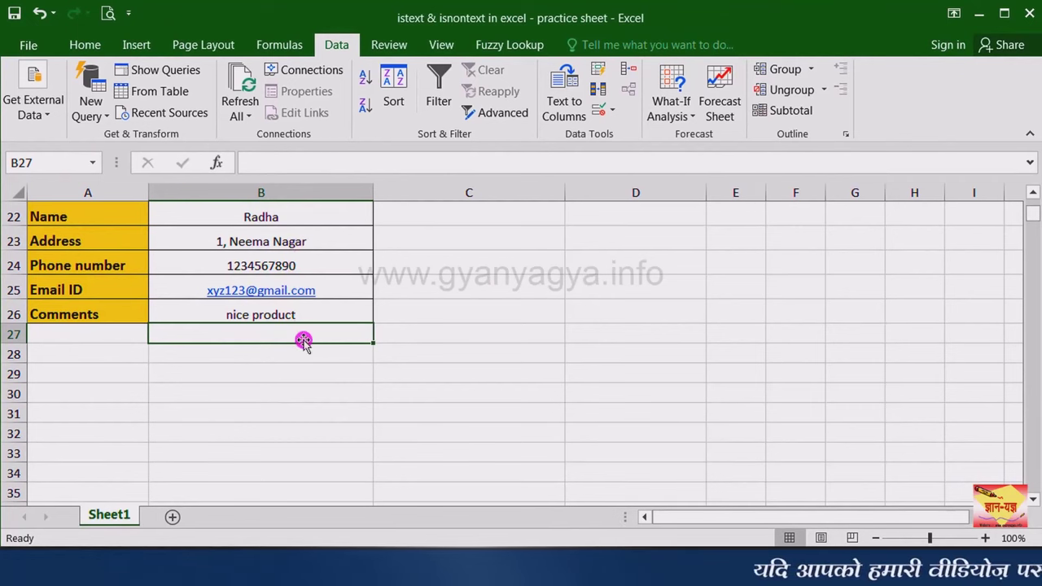
Blank out the Comments cell and commit it to trigger the validation error.
{"action": "left_click", "coordinate": [218, 307]}
{"action": "key", "text": "BackSpace"}
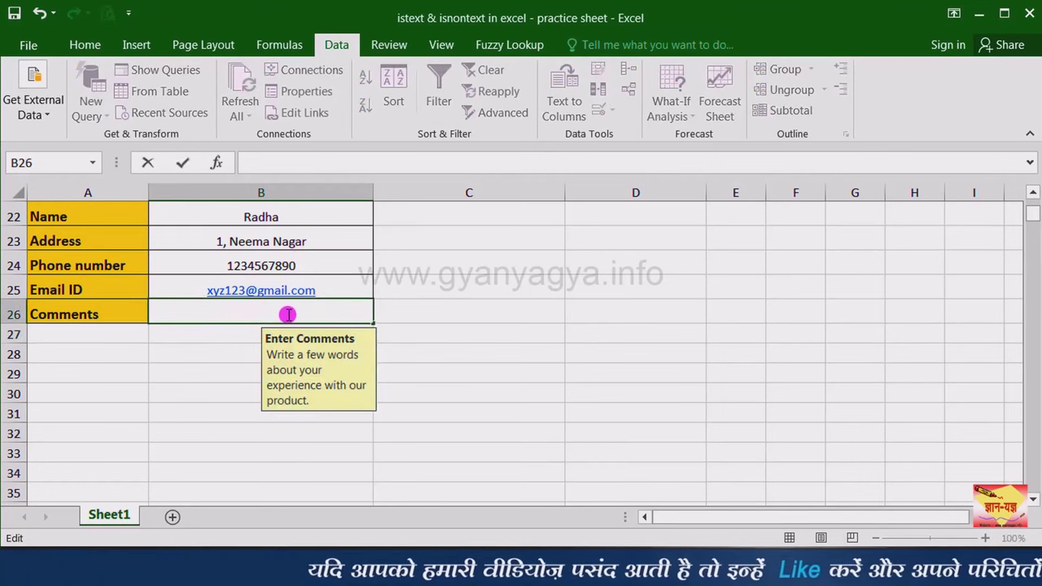
{"action": "key", "text": "Return"}
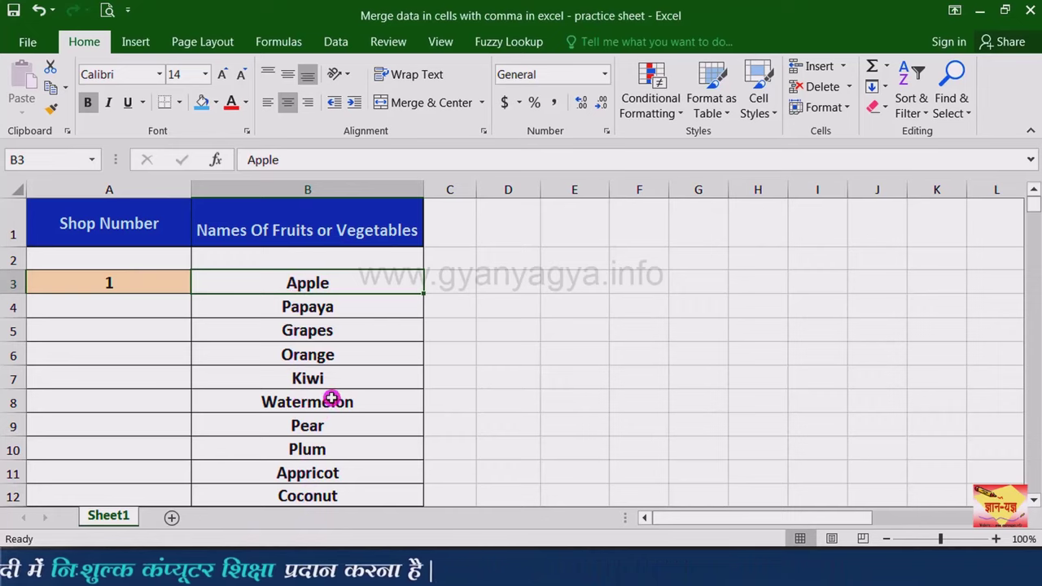
Scroll the Merge data practice sheet to show Shop Number 1 and the empty merged names cell.
{"action": "mouse_move", "coordinate": [1032, 203]}
{"action": "left_mouse_down"}
{"action": "mouse_move", "coordinate": [1032, 245]}
{"action": "mouse_move", "coordinate": [1032, 192]}
{"action": "left_mouse_up"}
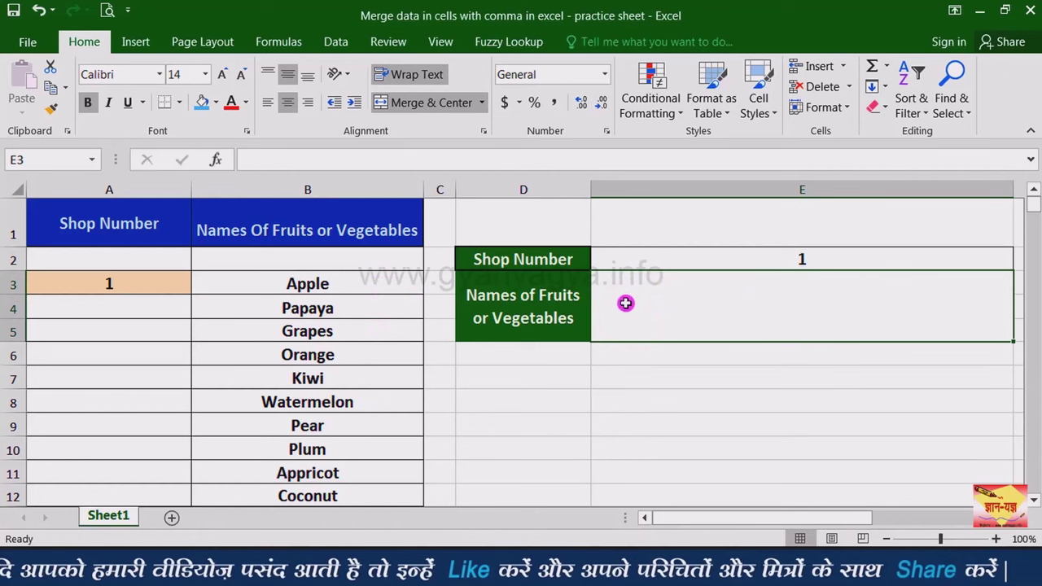
Build =CONCATENATE(TRANSPOSE(B3:B22)) in E3, choosing both functions from autocomplete.
{"action": "type", "text": "="}
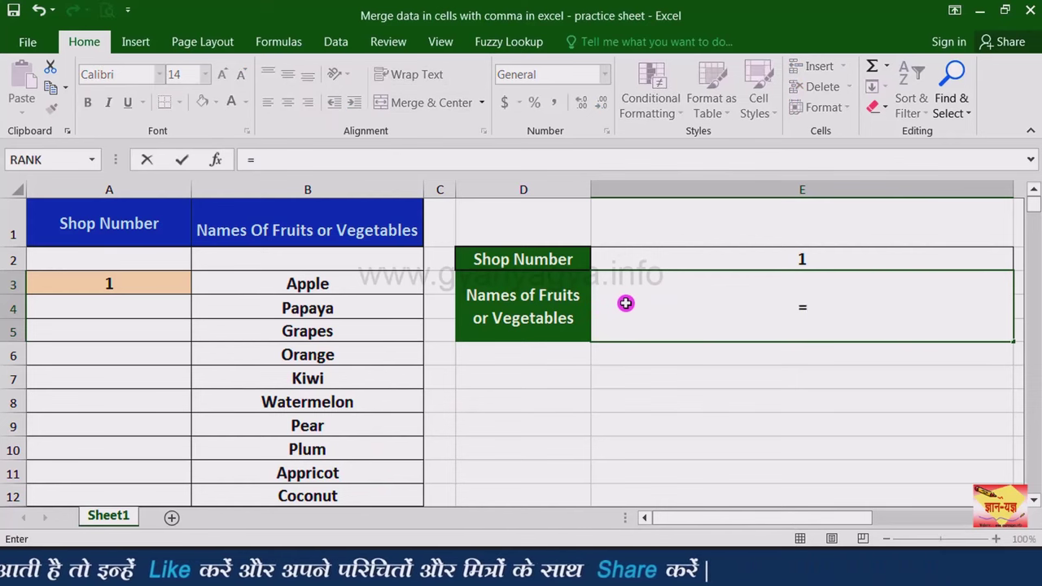
{"action": "type", "text": "conc"}
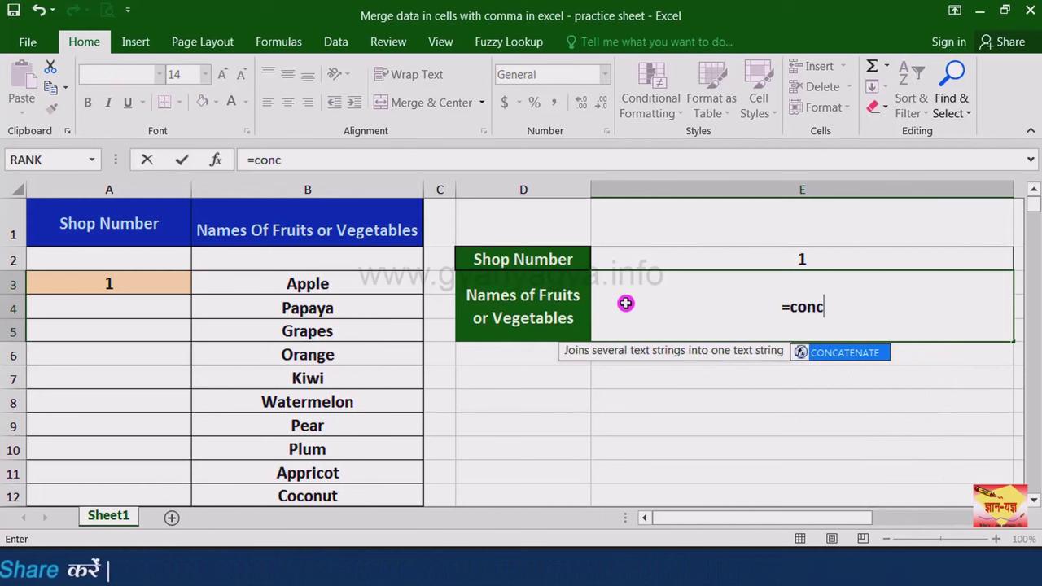
{"action": "type", "text": "a"}
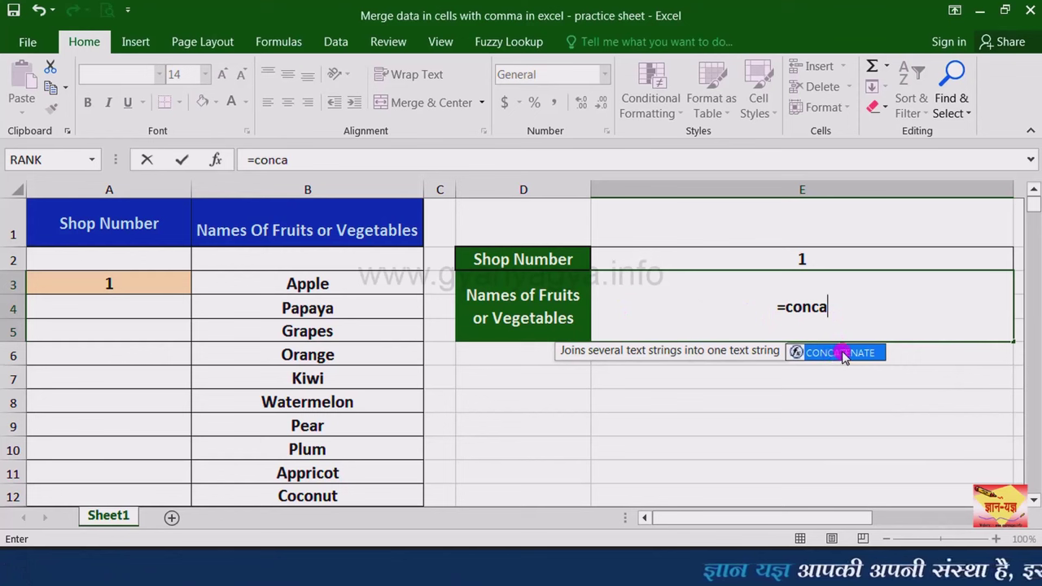
{"action": "double_click", "coordinate": [842, 351]}
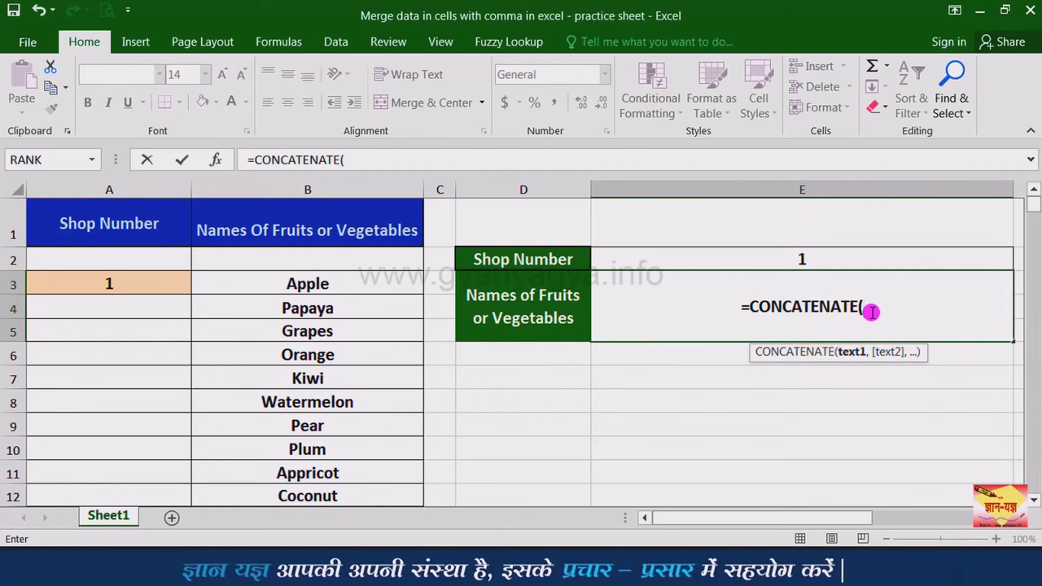
{"action": "type", "text": "tran"}
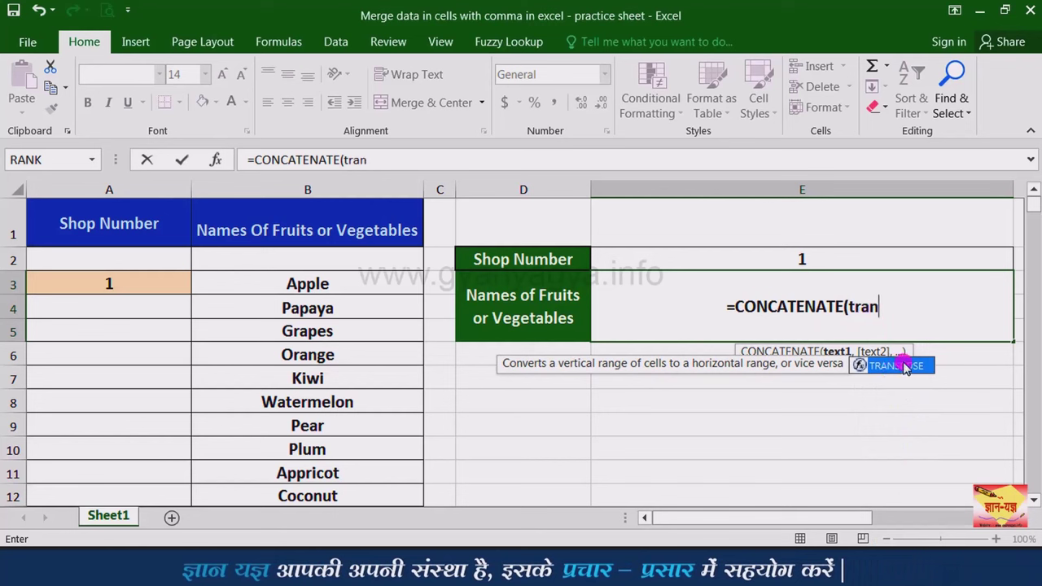
{"action": "double_click", "coordinate": [903, 366]}
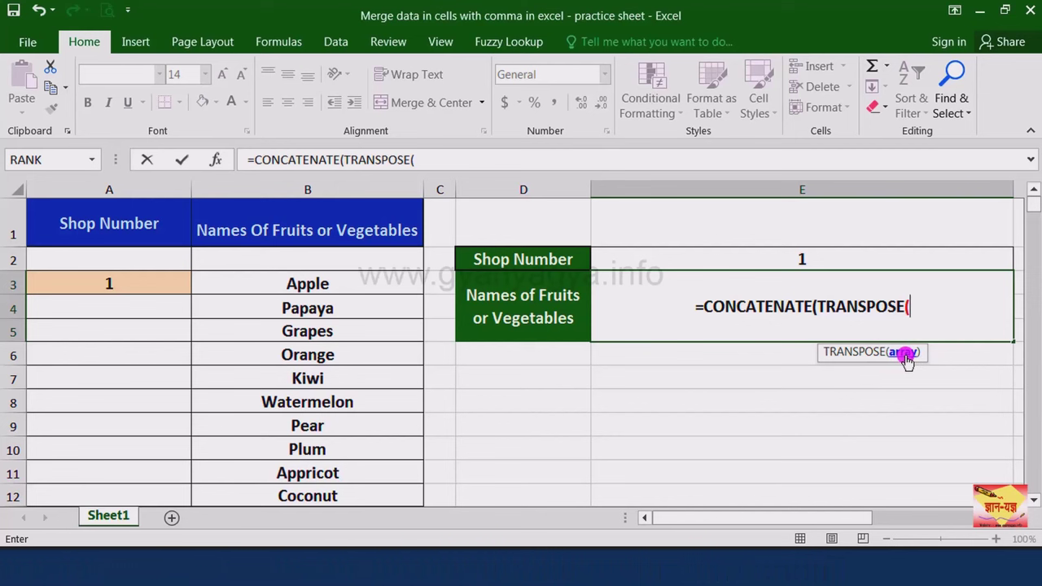
{"action": "left_click_drag", "start_coordinate": [413, 282], "coordinate": [352, 459]}
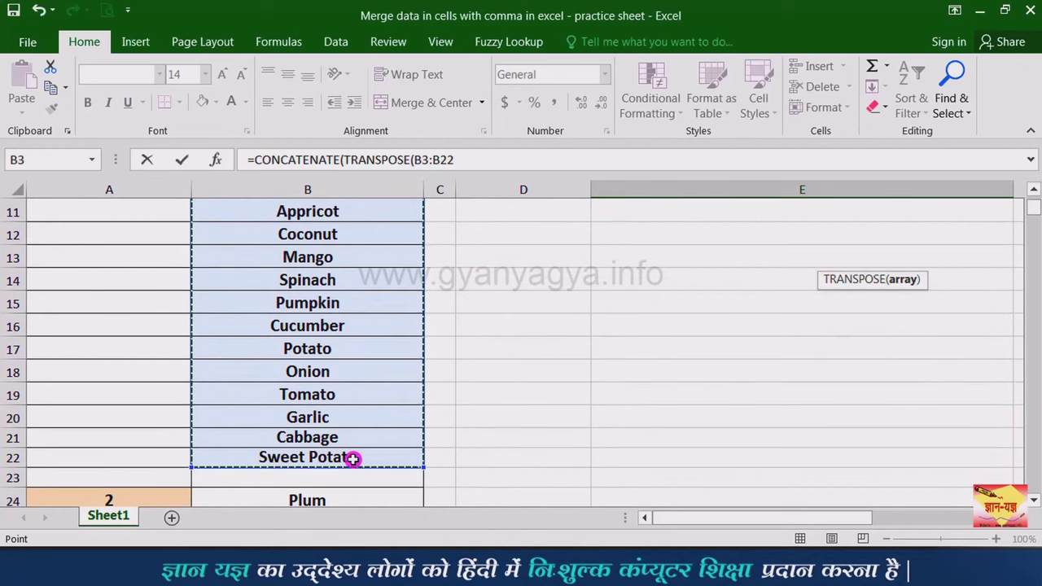
{"action": "left_click_drag", "start_coordinate": [1032, 210], "coordinate": [1032, 203]}
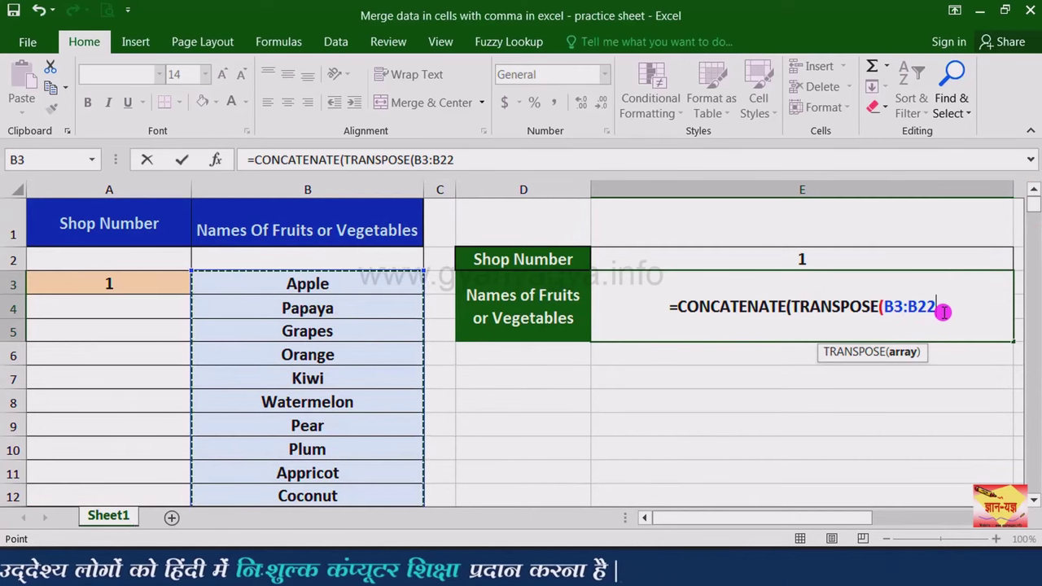
{"action": "type", "text": ")"}
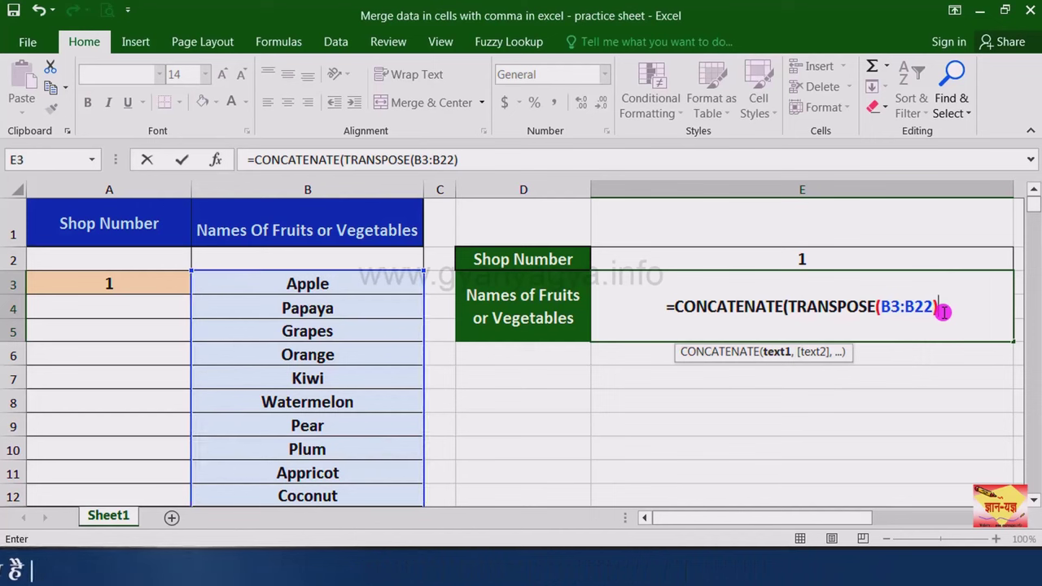
{"action": "type", "text": ")"}
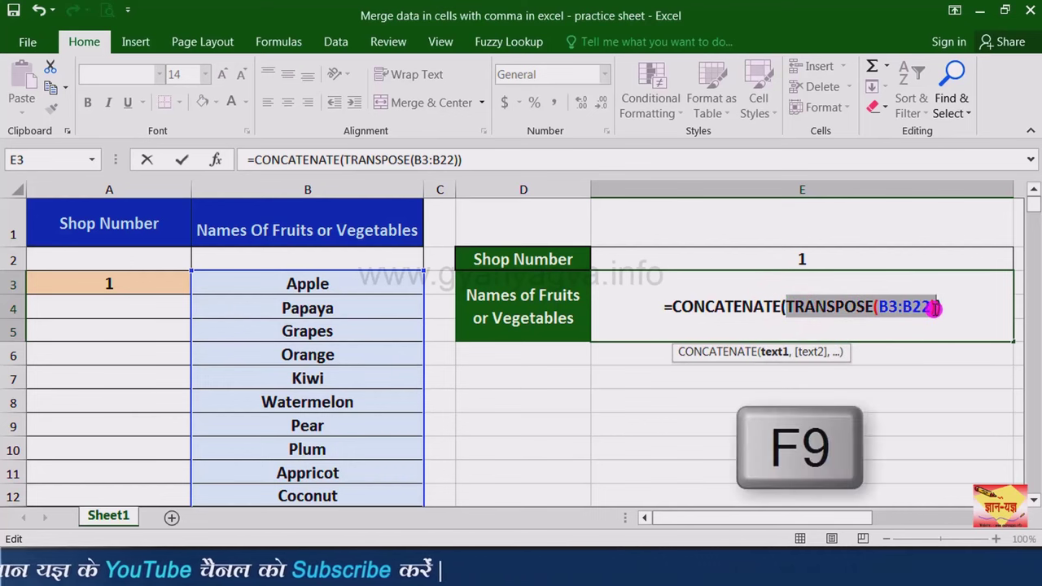
Evaluate TRANSPOSE(B3:B22) with F9, delete the curly braces, and enter the formula.
{"action": "key", "text": "F9"}
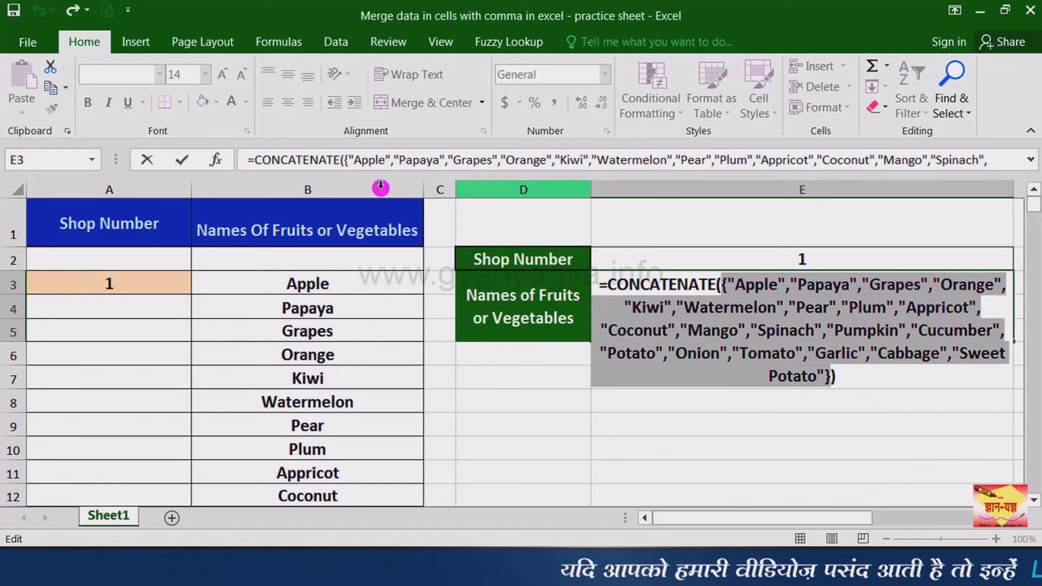
{"action": "left_click", "coordinate": [348, 160]}
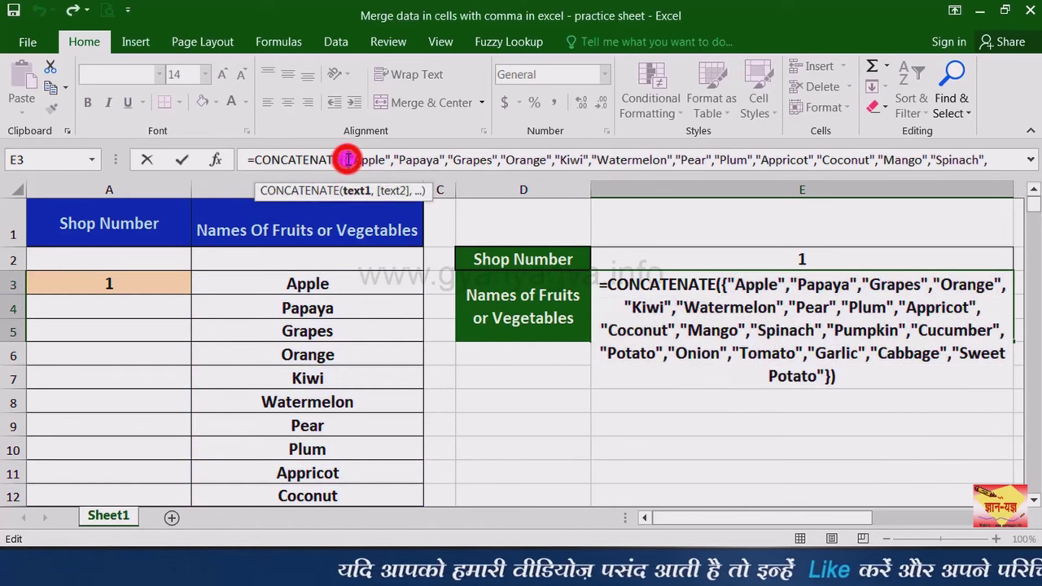
{"action": "key", "text": "BackSpace"}
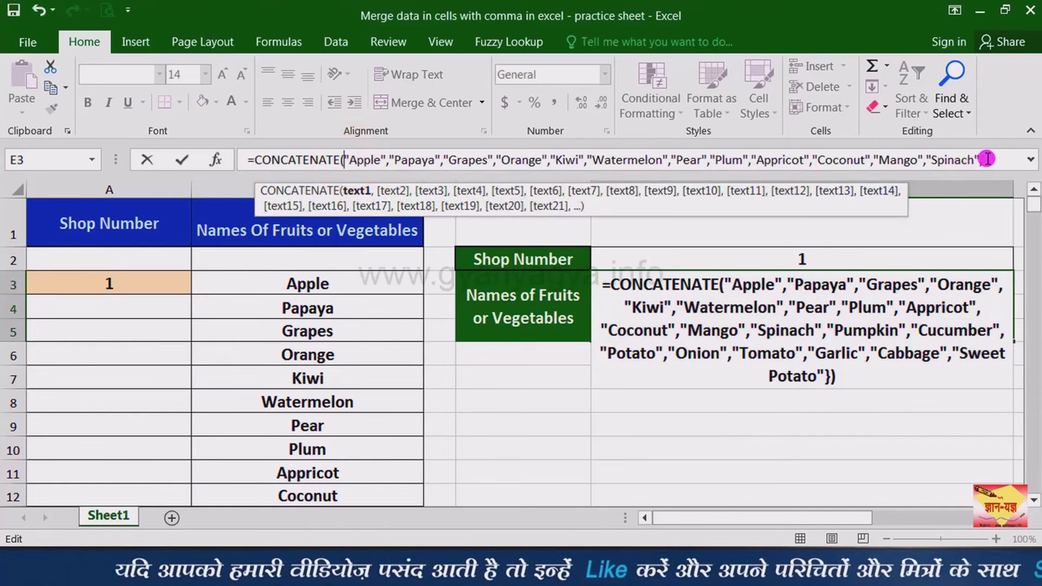
{"action": "left_click", "coordinate": [995, 159], "text": "shift"}
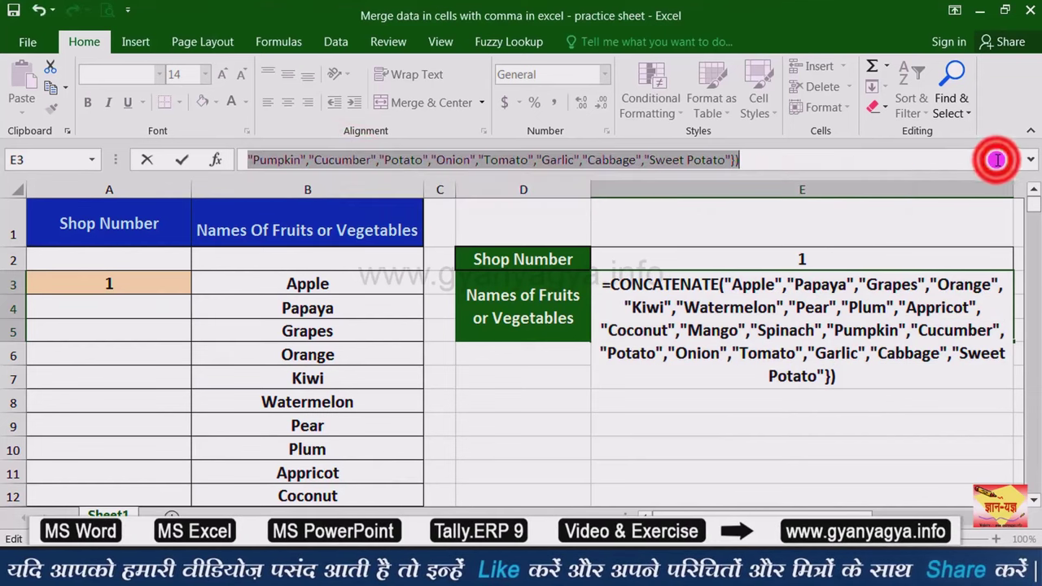
{"action": "left_click", "coordinate": [734, 159]}
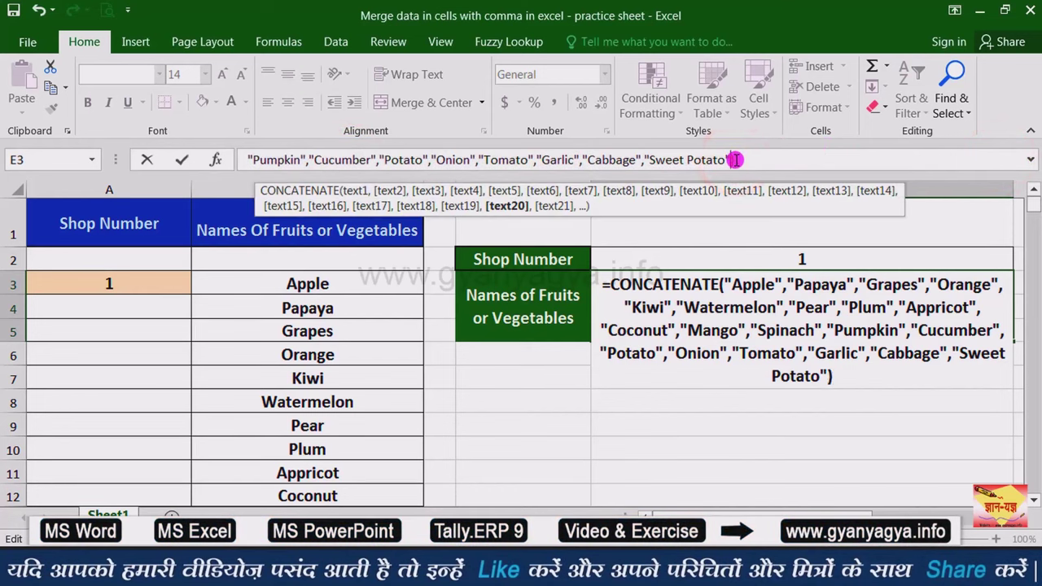
{"action": "key", "text": "Return"}
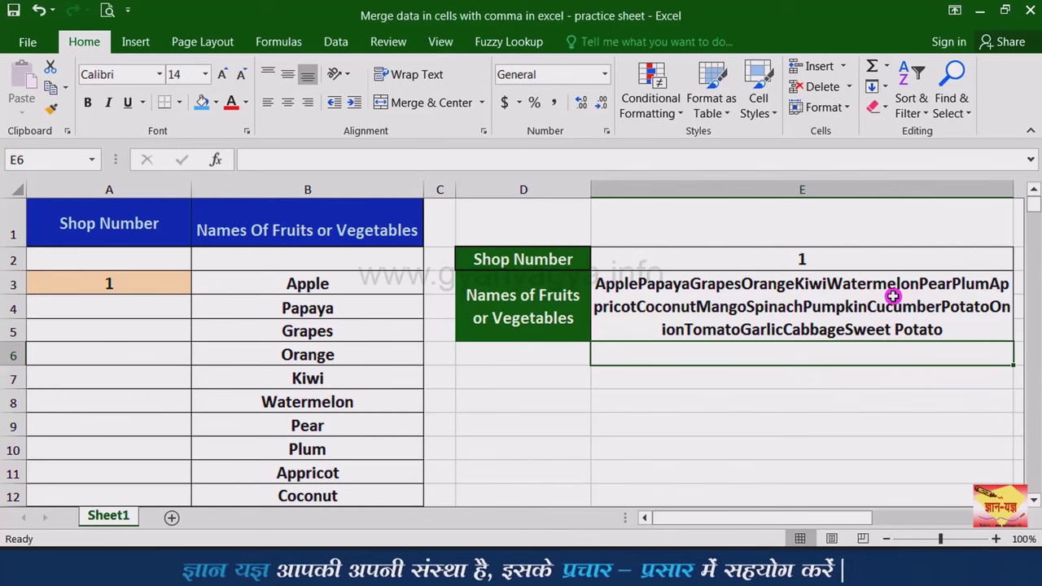
Clear E3 and retype =CONCATENATE(TRANSPOSE(B3:B22& using autocomplete and a column B selection.
{"action": "left_click", "coordinate": [876, 302]}
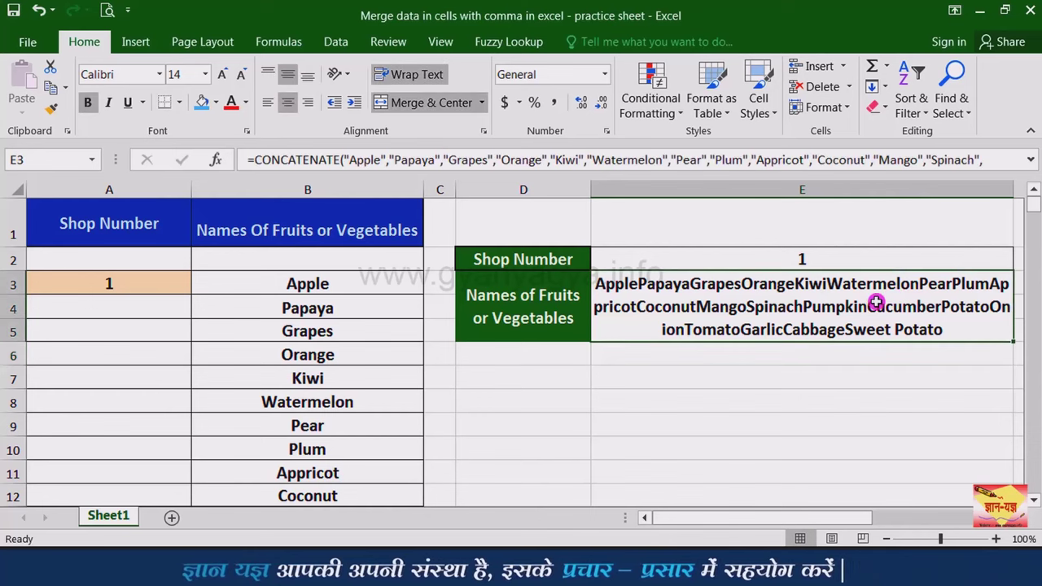
{"action": "double_click", "coordinate": [876, 302]}
{"action": "key", "text": "Escape"}
{"action": "key", "text": "BackSpace"}
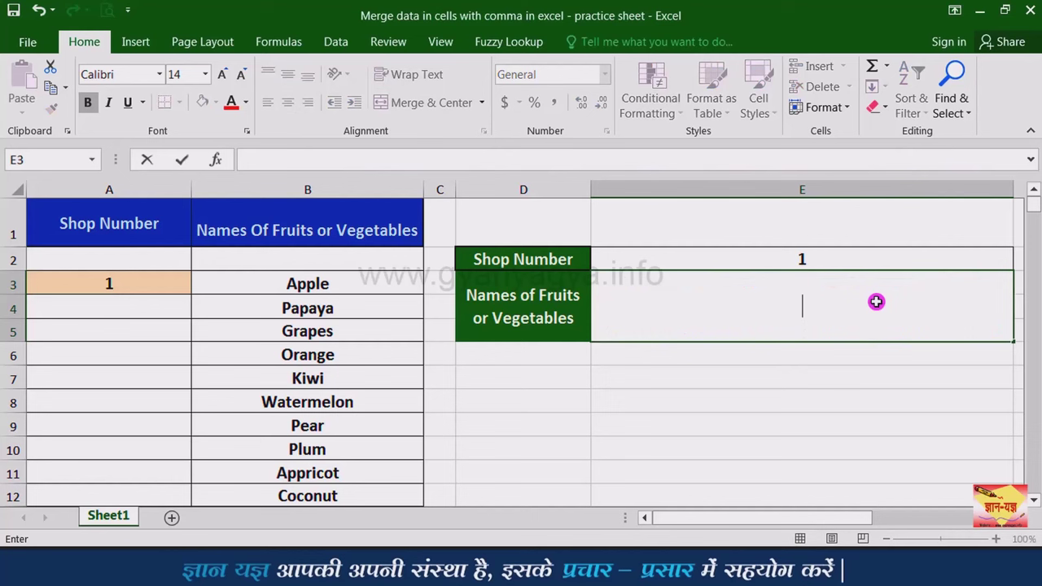
{"action": "type", "text": "="}
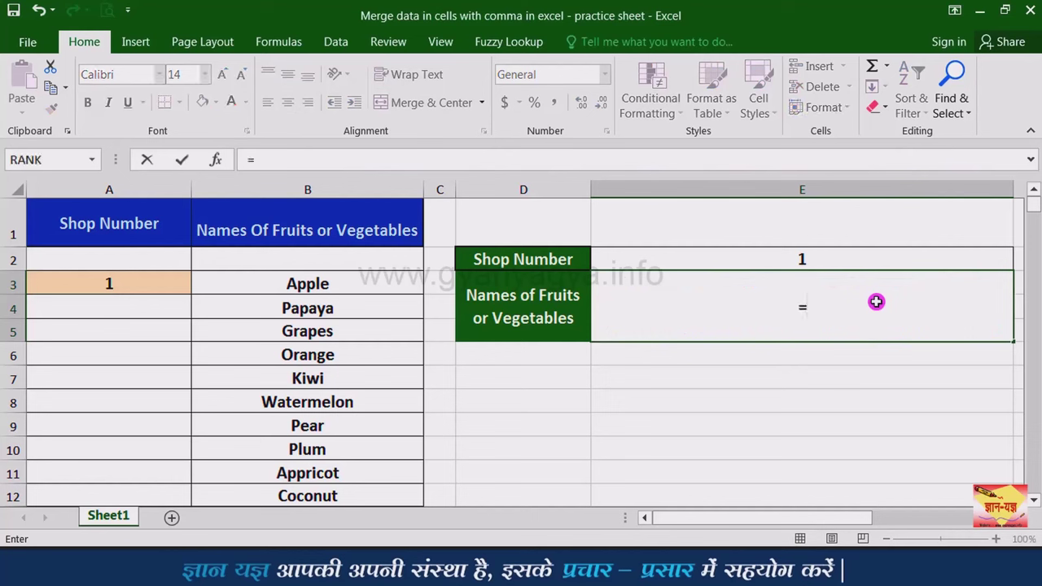
{"action": "type", "text": "conc"}
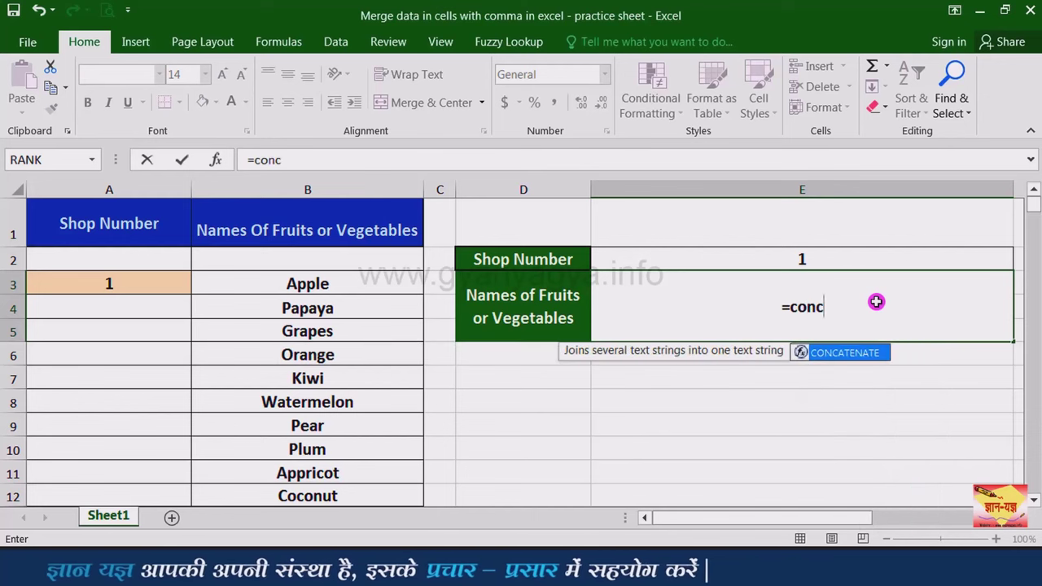
{"action": "double_click", "coordinate": [865, 355]}
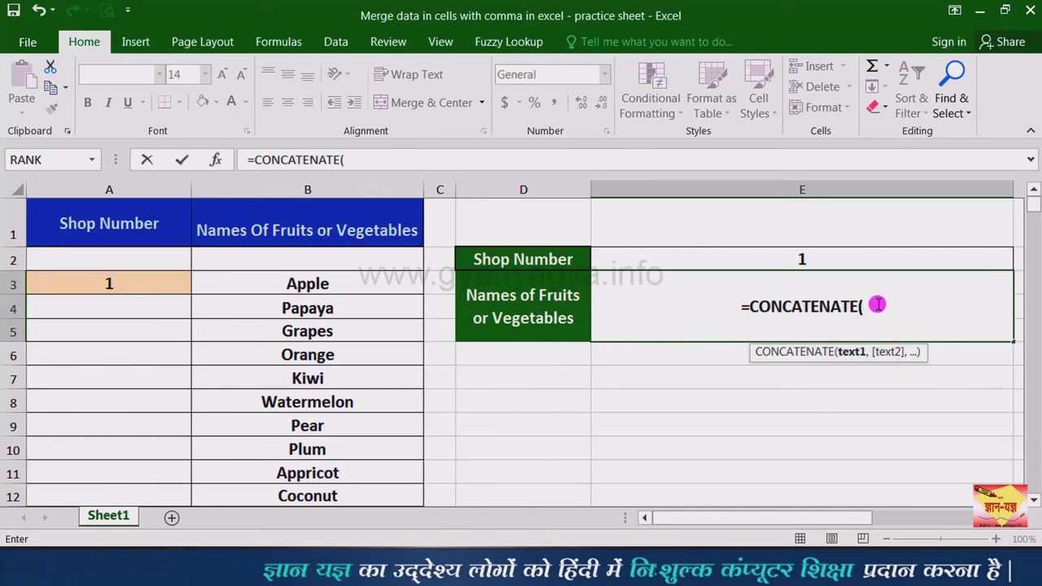
{"action": "type", "text": "tr"}
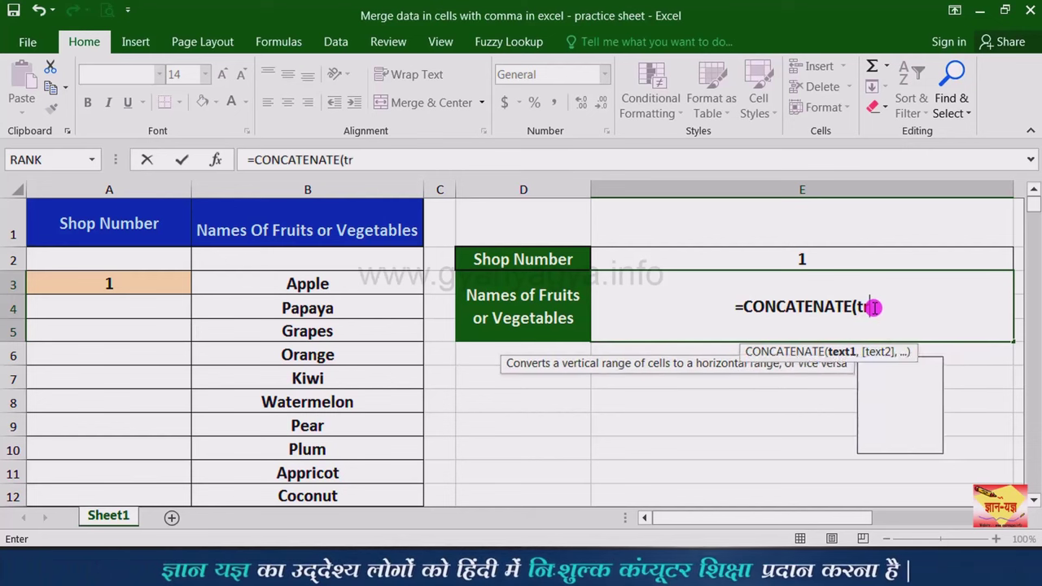
{"action": "type", "text": "ans"}
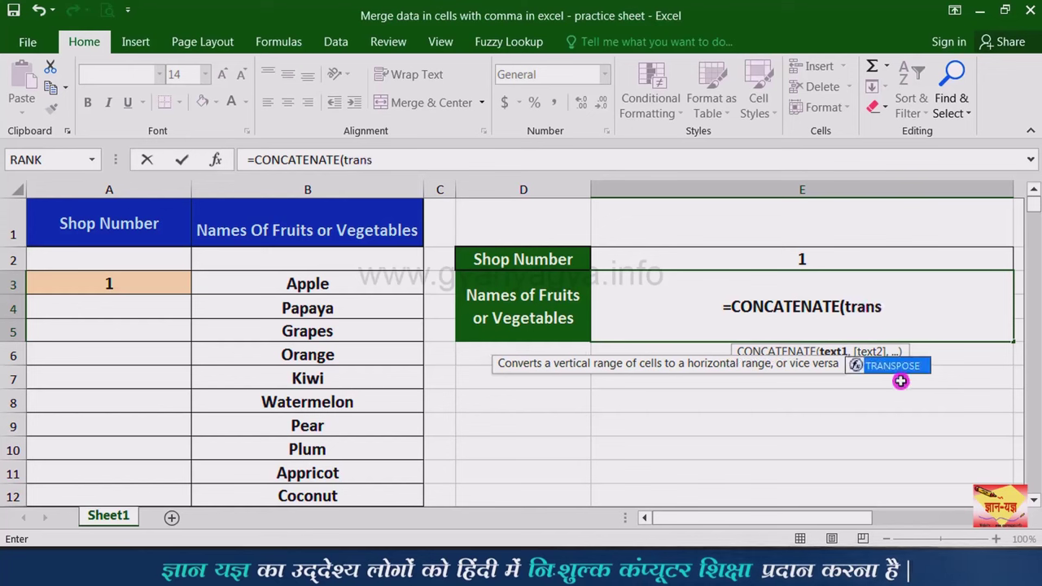
{"action": "double_click", "coordinate": [895, 366]}
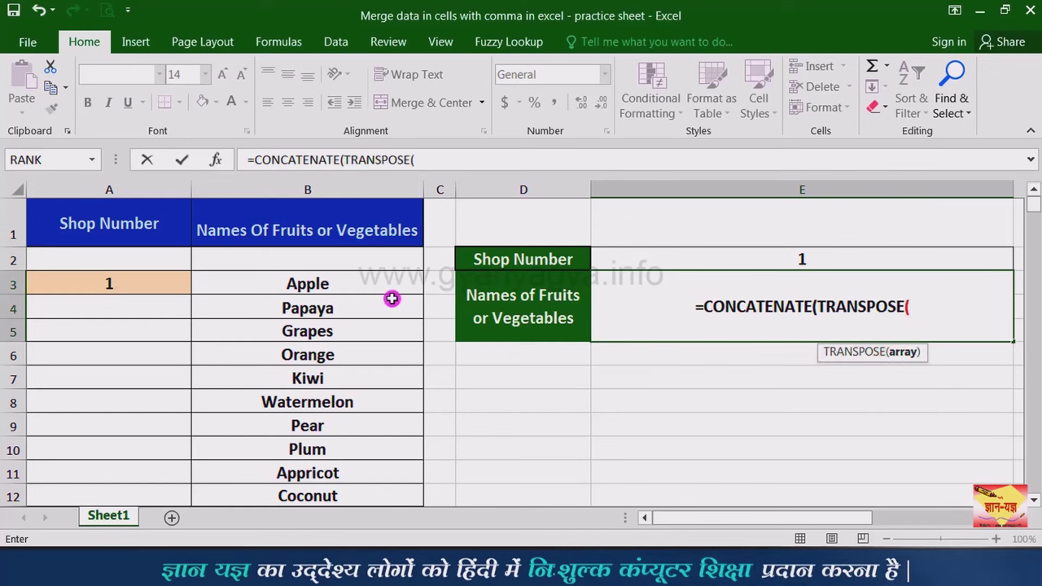
{"action": "left_click_drag", "start_coordinate": [382, 283], "coordinate": [381, 433]}
{"action": "scroll", "coordinate": [949, 304], "scroll_direction": "up", "scroll_amount": 4}
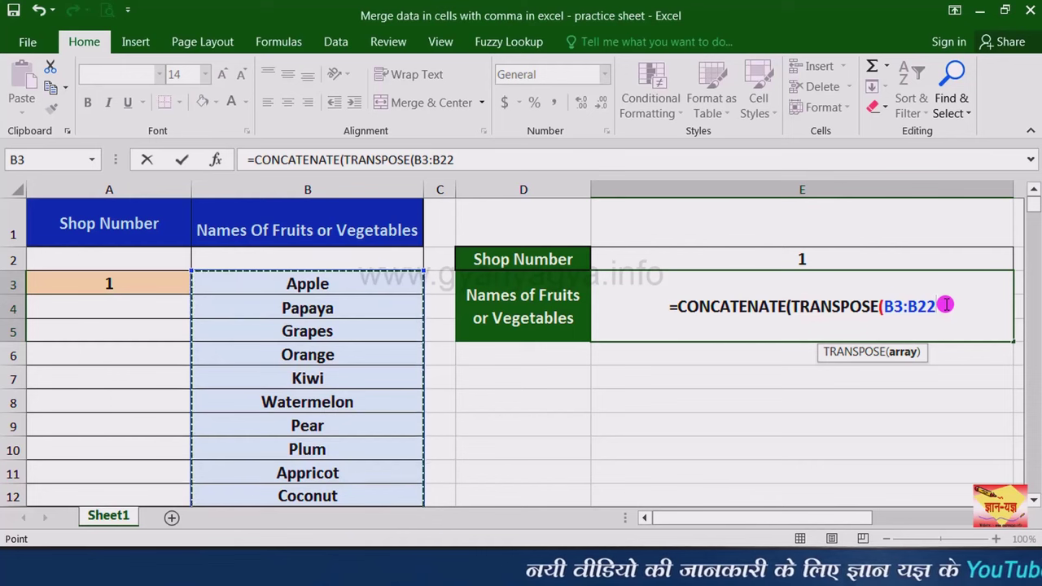
{"action": "type", "text": "&"}
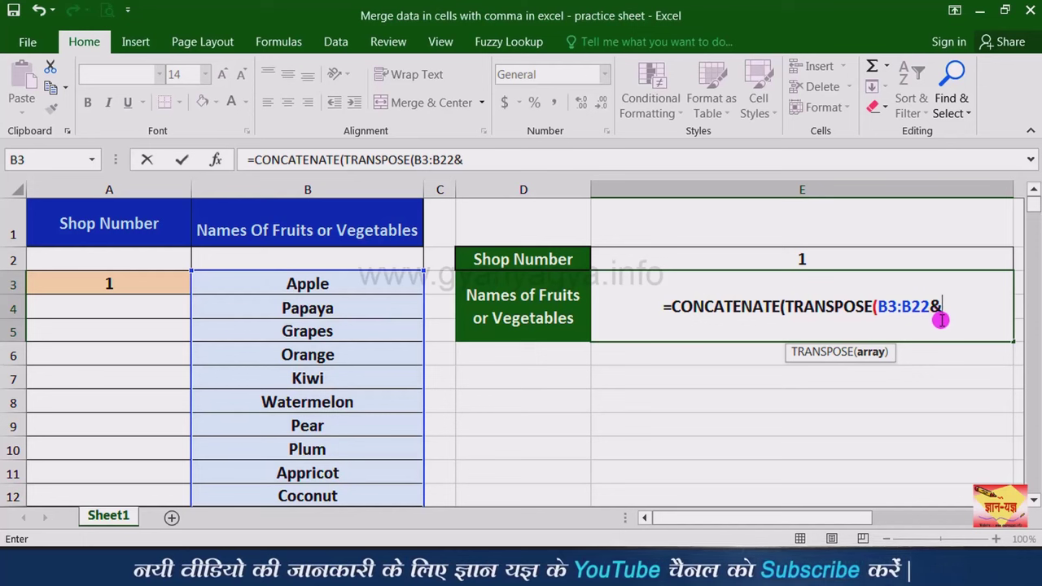
Add the ", " separator and closing parentheses, then select TRANSPOSE(B3:B22&", ").
{"action": "type", "text": "\""}
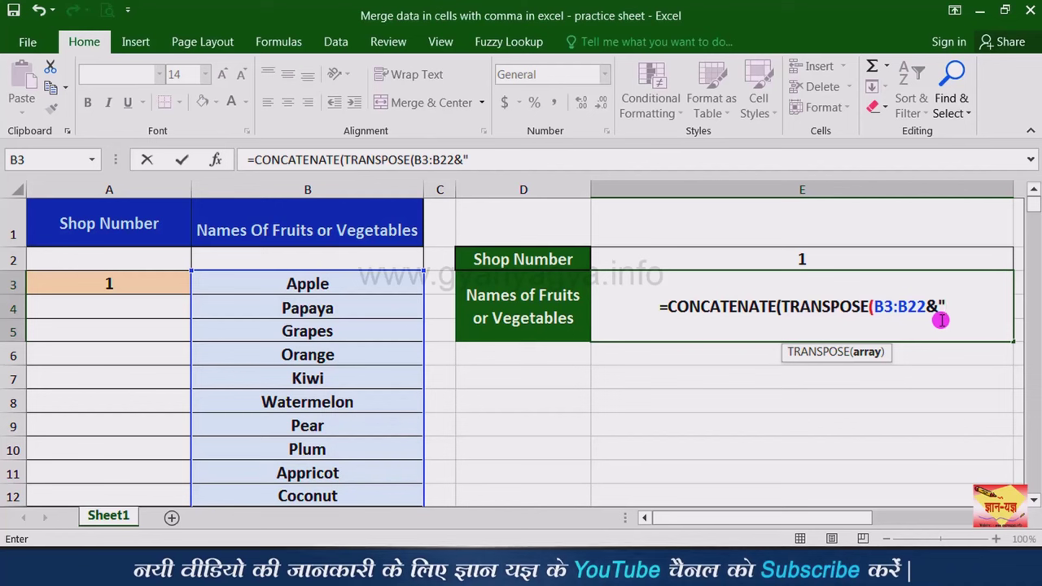
{"action": "type", "text": ","}
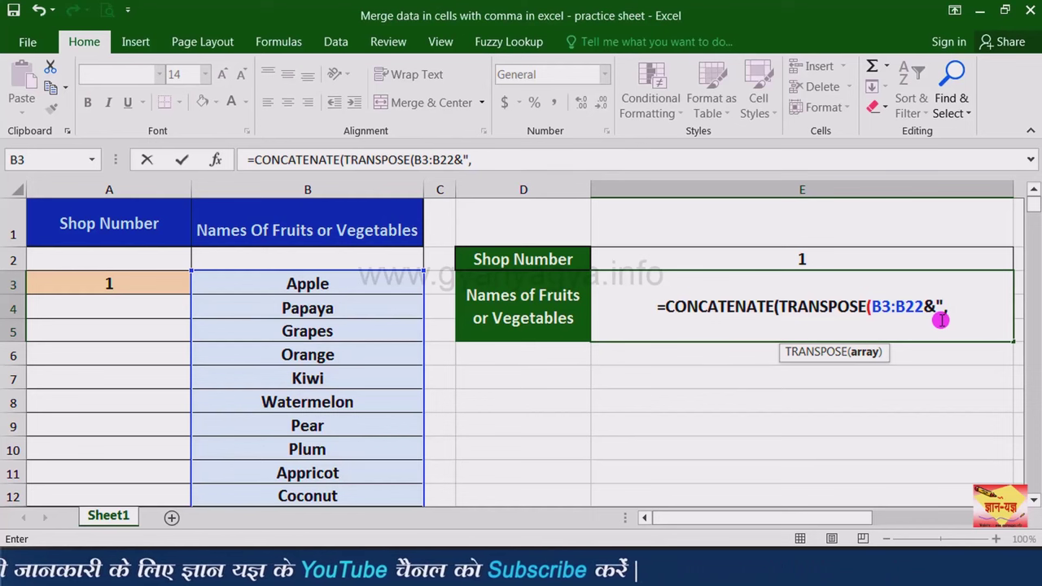
{"action": "type", "text": " \""}
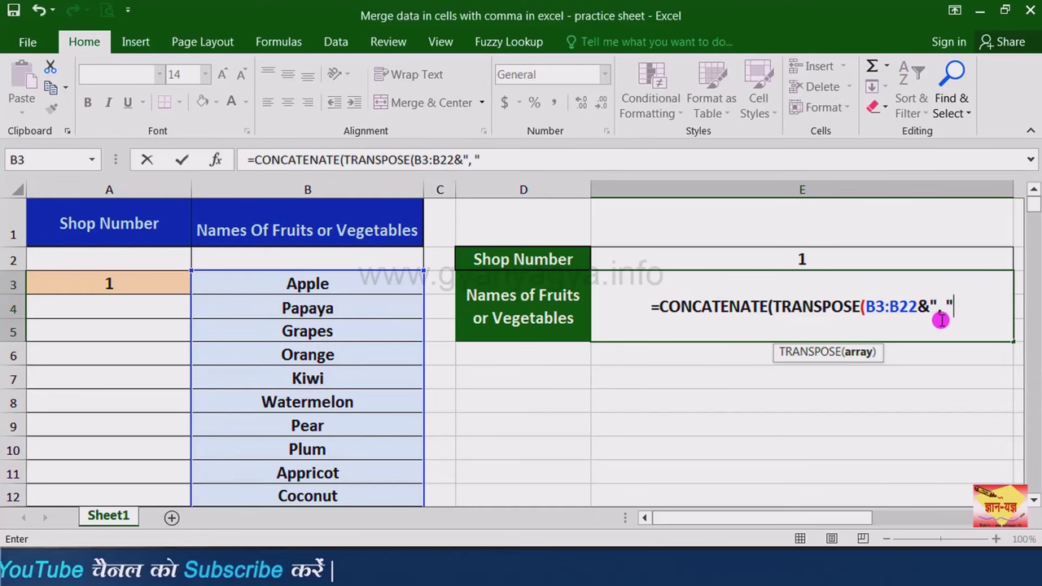
{"action": "type", "text": ")"}
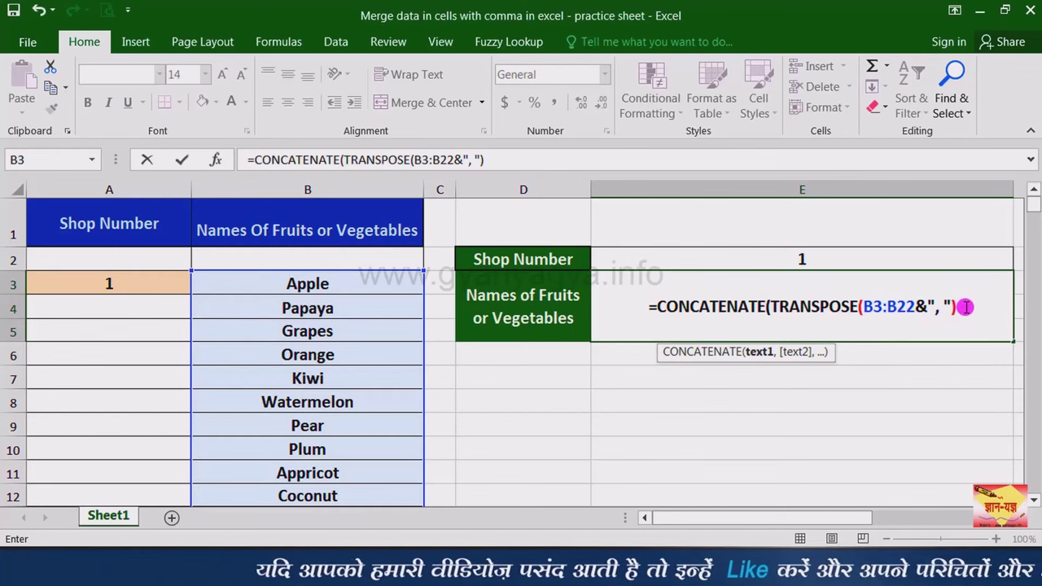
{"action": "type", "text": ")"}
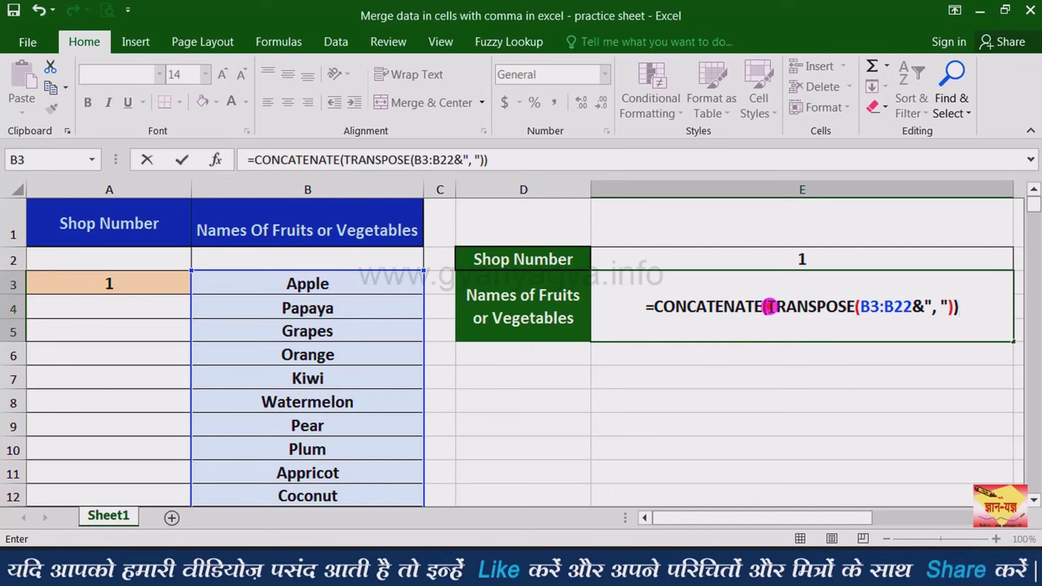
{"action": "left_click_drag", "start_coordinate": [769, 305], "coordinate": [951, 309]}
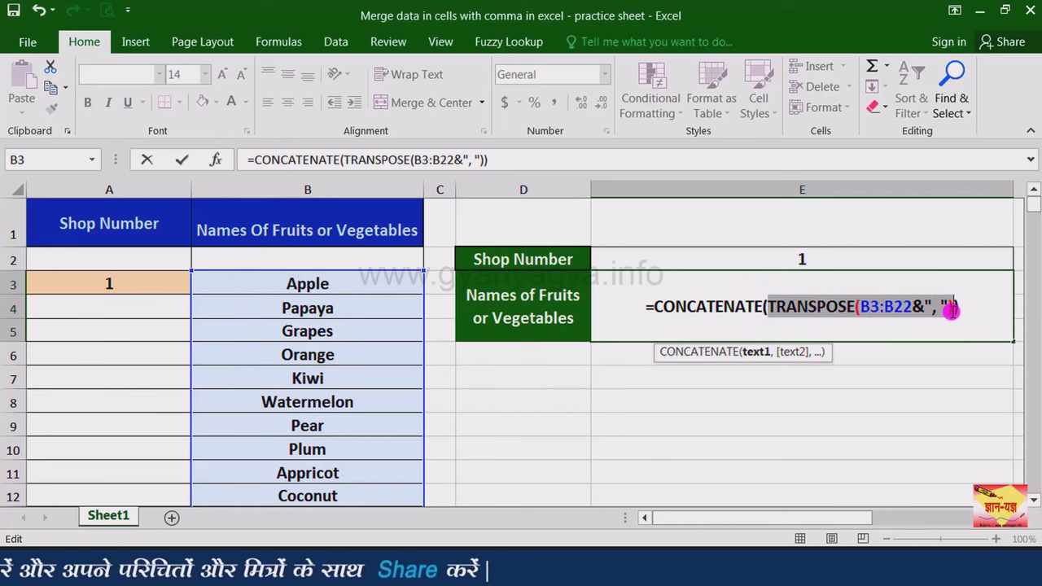
Evaluate the TRANSPOSE part with F9, remove both braces and the trailing comma, and enter it.
{"action": "left_click_drag", "start_coordinate": [950, 309], "coordinate": [969, 312]}
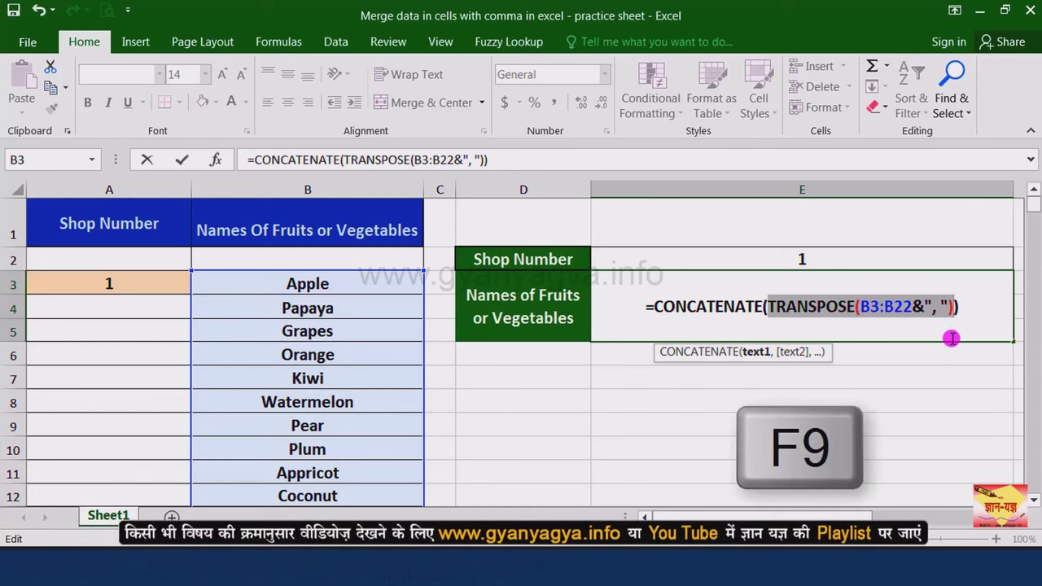
{"action": "key", "text": "F9"}
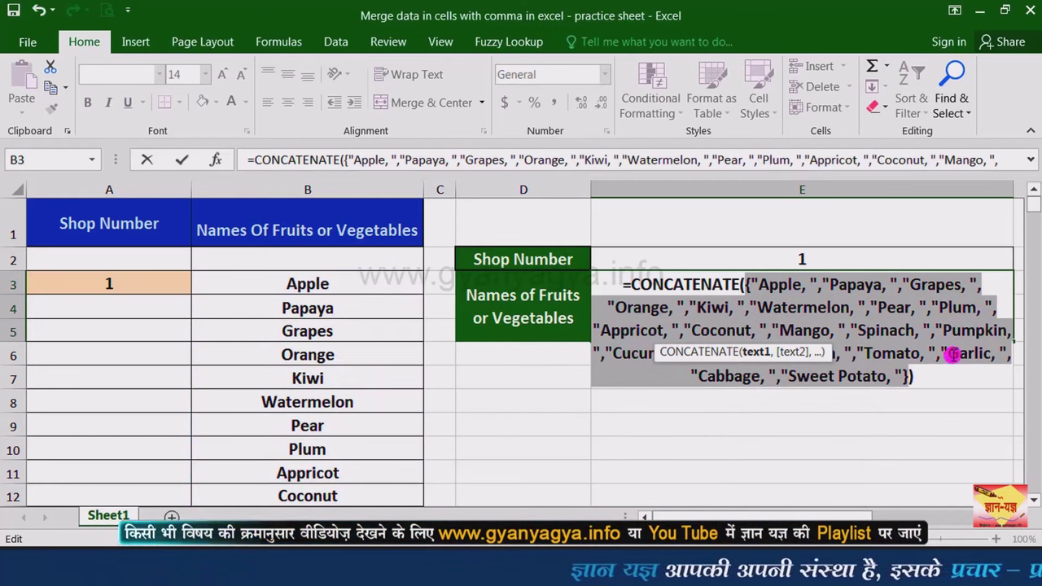
{"action": "left_click", "coordinate": [346, 159]}
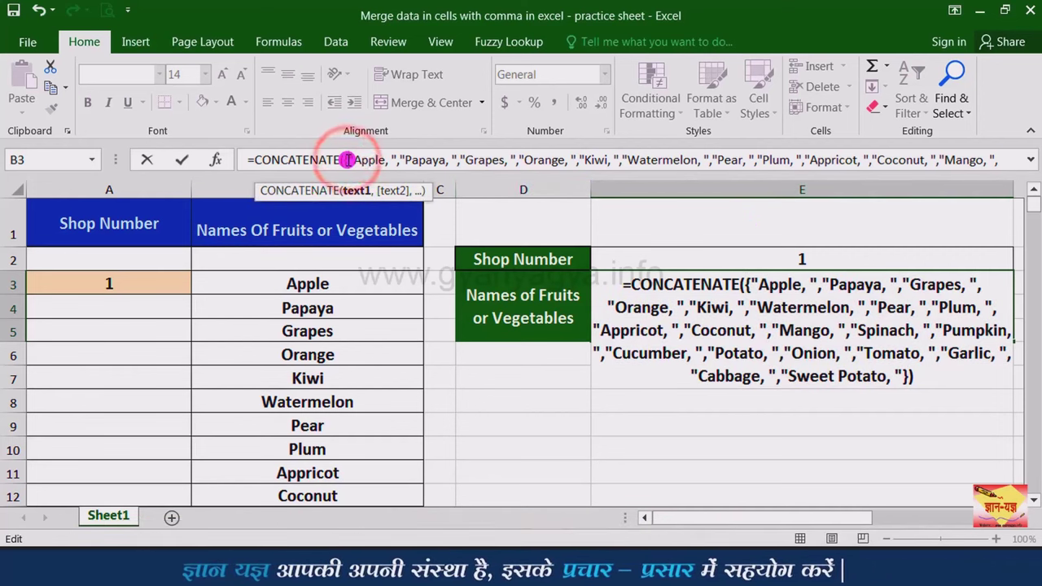
{"action": "key", "text": "BackSpace"}
{"action": "left_click", "coordinate": [999, 155]}
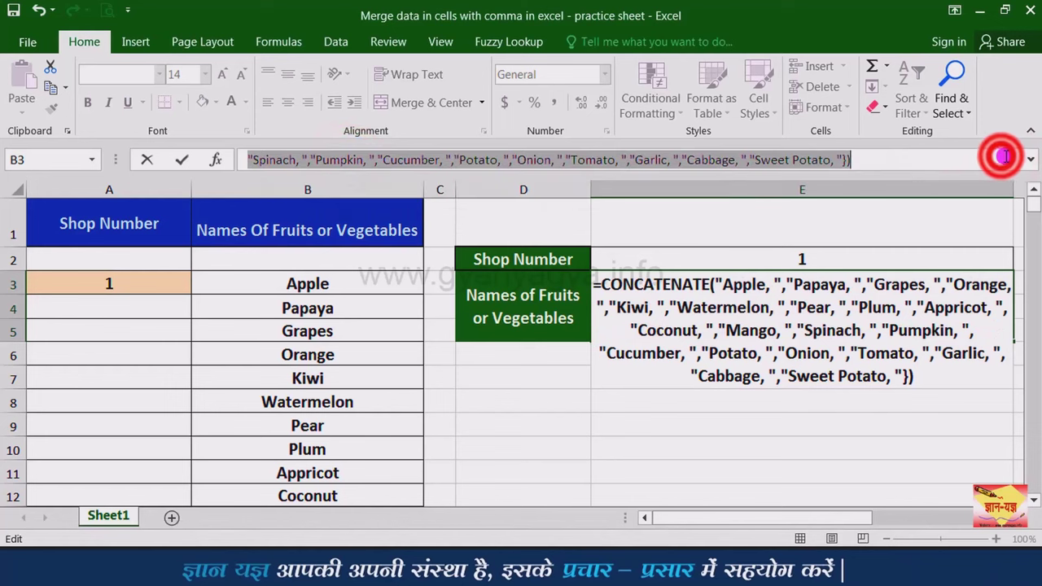
{"action": "left_click", "coordinate": [844, 160]}
{"action": "key", "text": "BackSpace"}
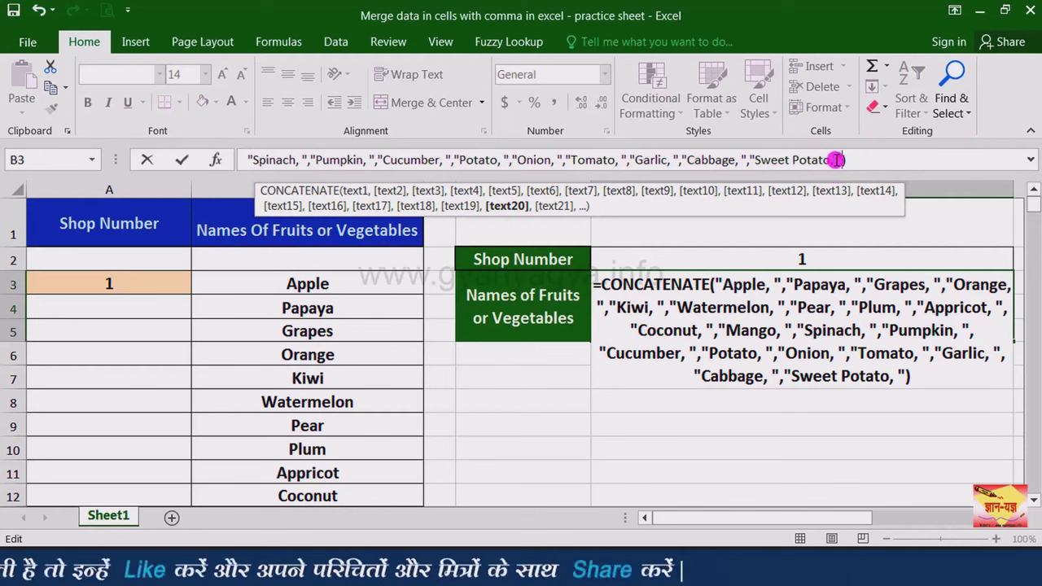
{"action": "left_click", "coordinate": [834, 161]}
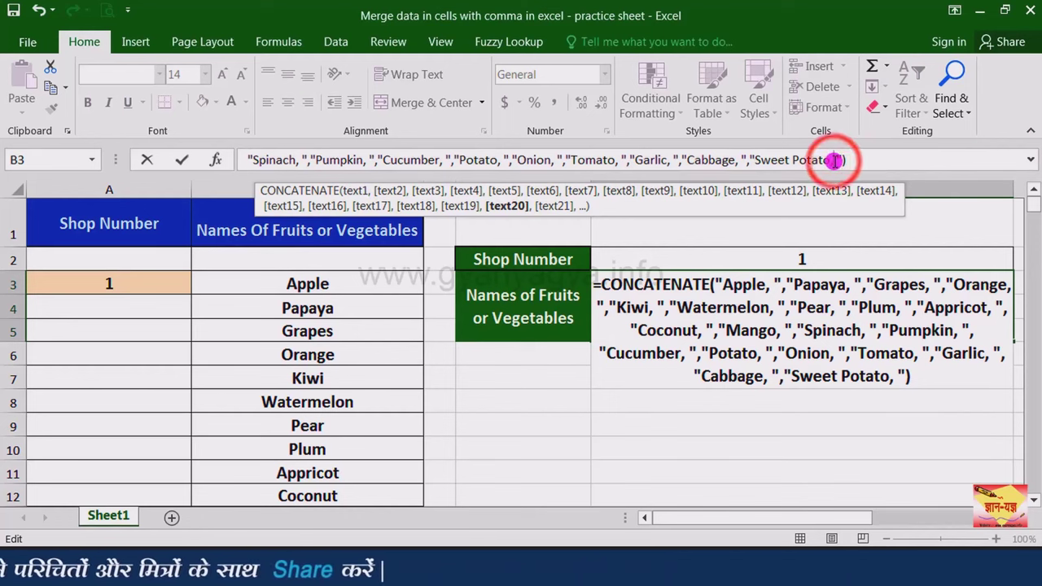
{"action": "key", "text": "BackSpace"}
{"action": "left_click", "coordinate": [873, 160]}
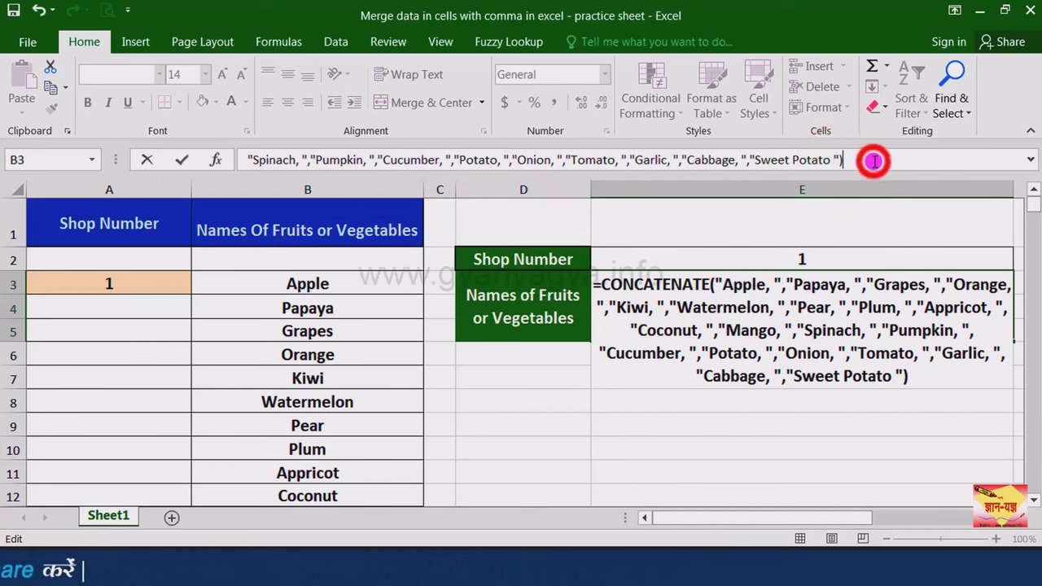
{"action": "key", "text": "Return"}
Set the merged names cell's font size to 12.
{"action": "key", "text": "Up"}
{"action": "left_click", "coordinate": [205, 74]}
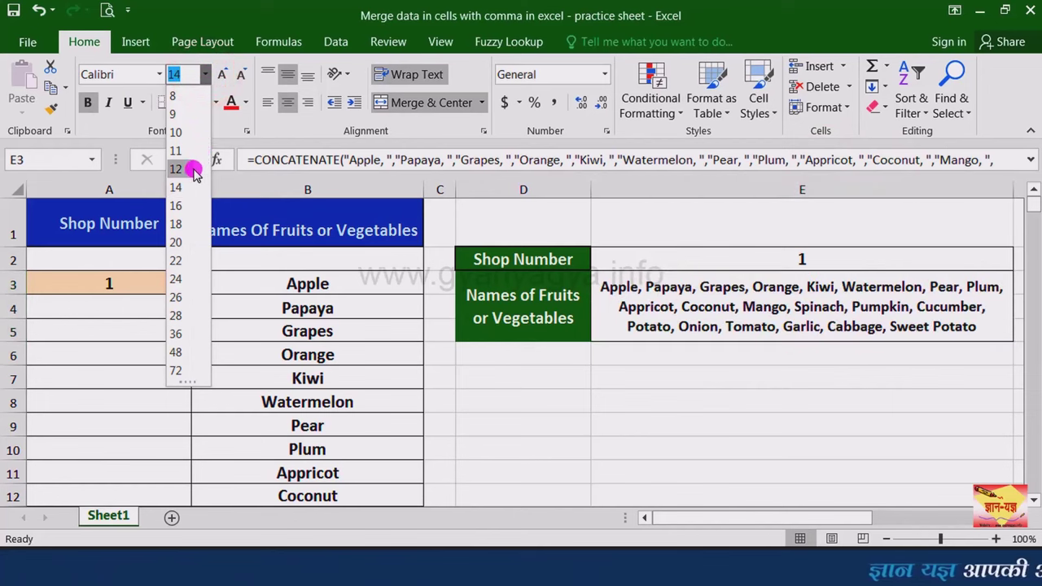
{"action": "left_click", "coordinate": [194, 169]}
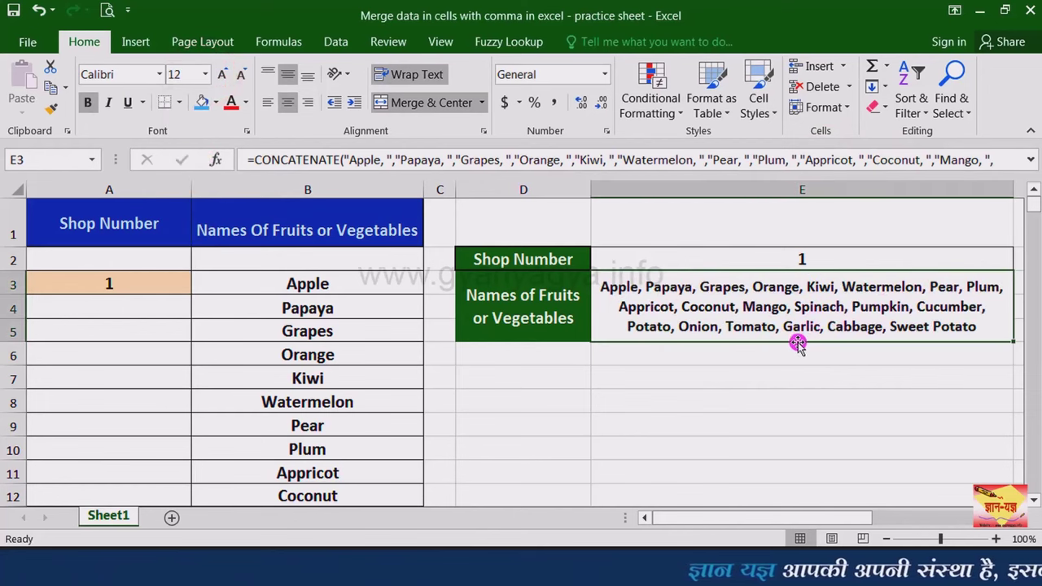
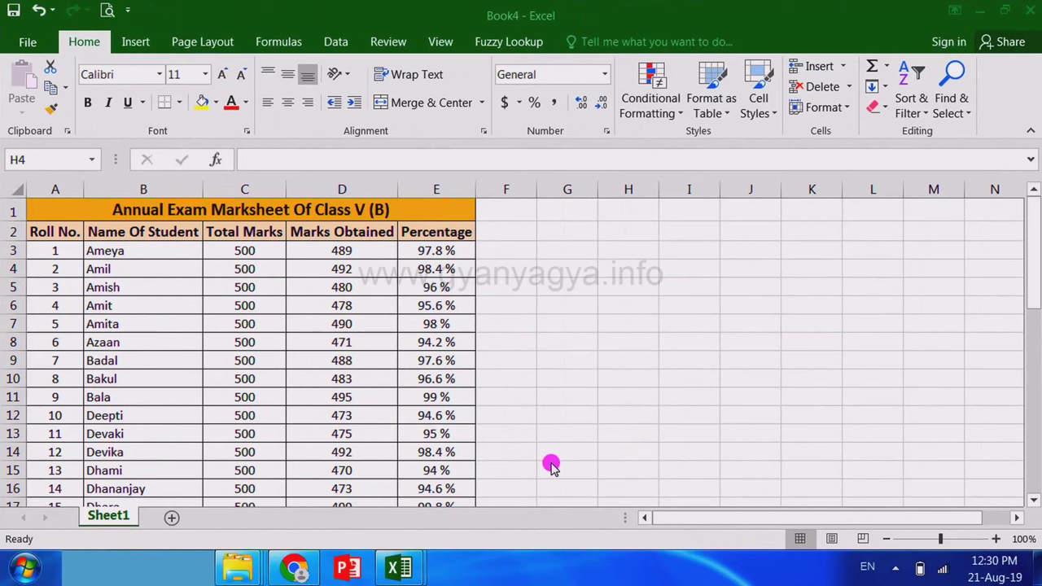
Switch from Book4 to the Book3 workbook with the Class V (A) marksheet, showing its View options.
{"action": "mouse_move", "coordinate": [407, 568]}
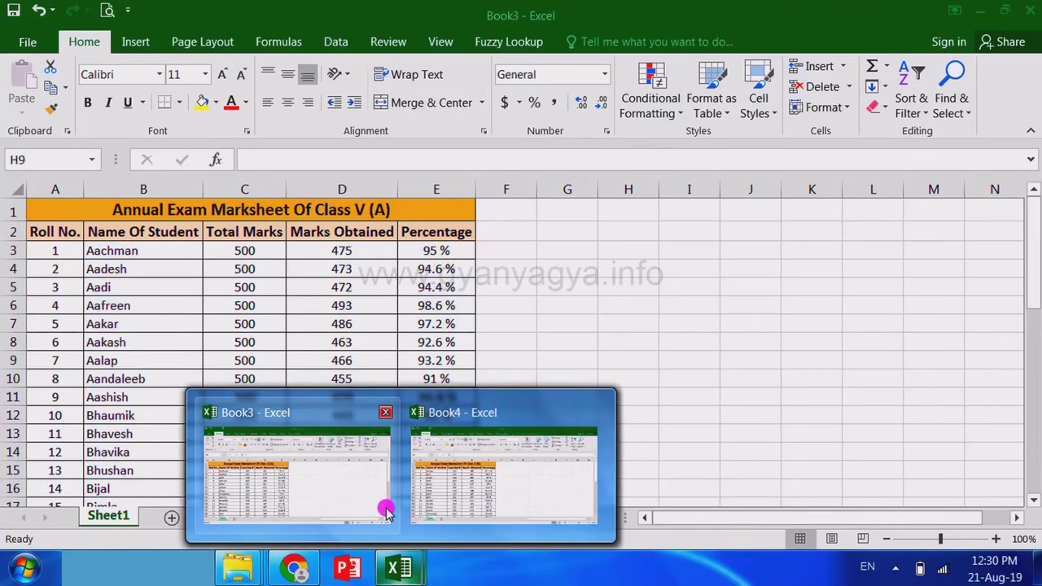
{"action": "left_click", "coordinate": [382, 456]}
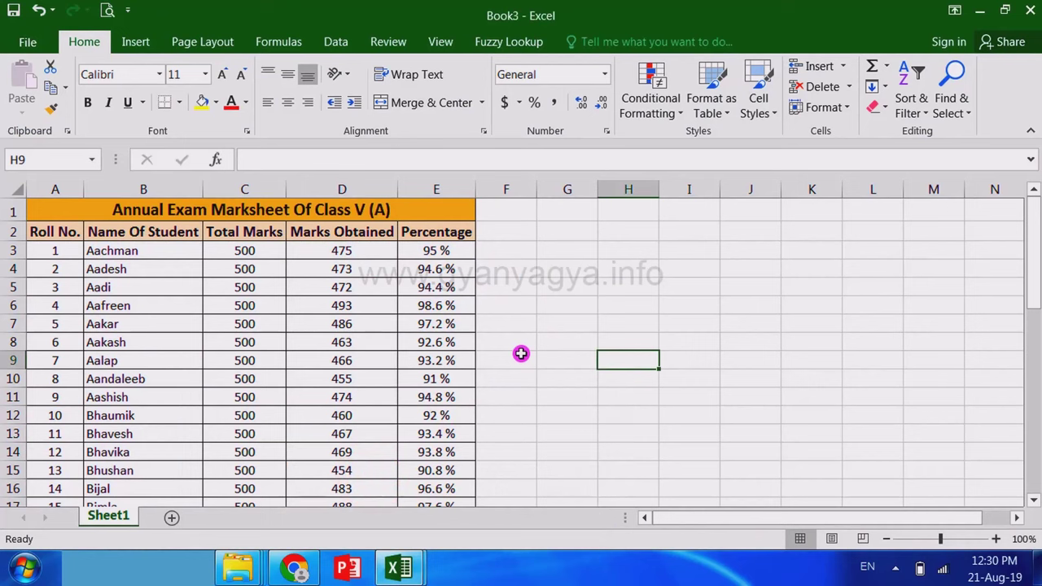
{"action": "left_click", "coordinate": [440, 41]}
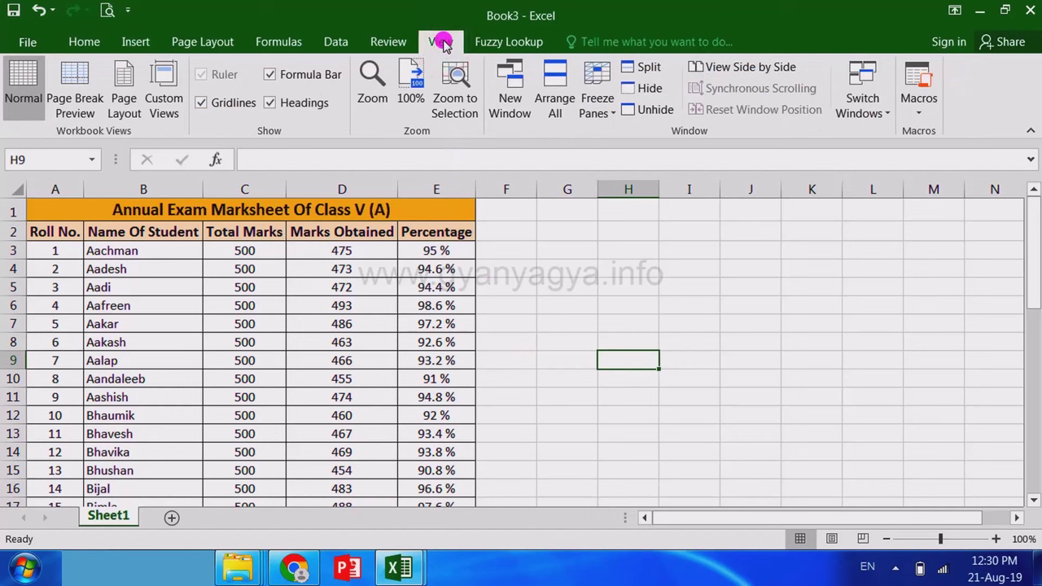
Compare Book4 and Book3 side by side, collapsing both ribbons to show more rows.
{"action": "left_click", "coordinate": [750, 68]}
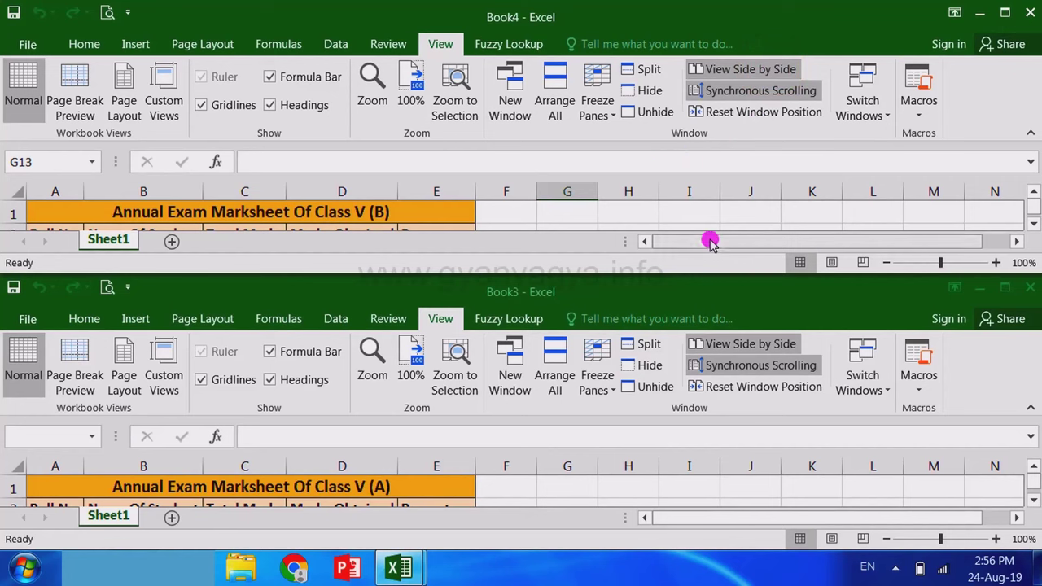
{"action": "left_click", "coordinate": [1027, 133]}
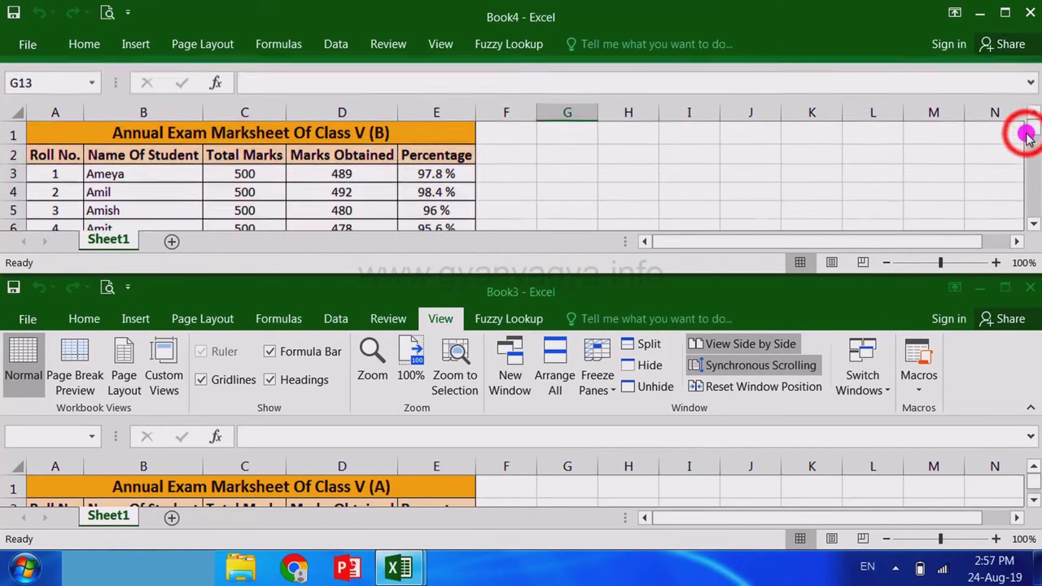
{"action": "left_click", "coordinate": [1028, 410]}
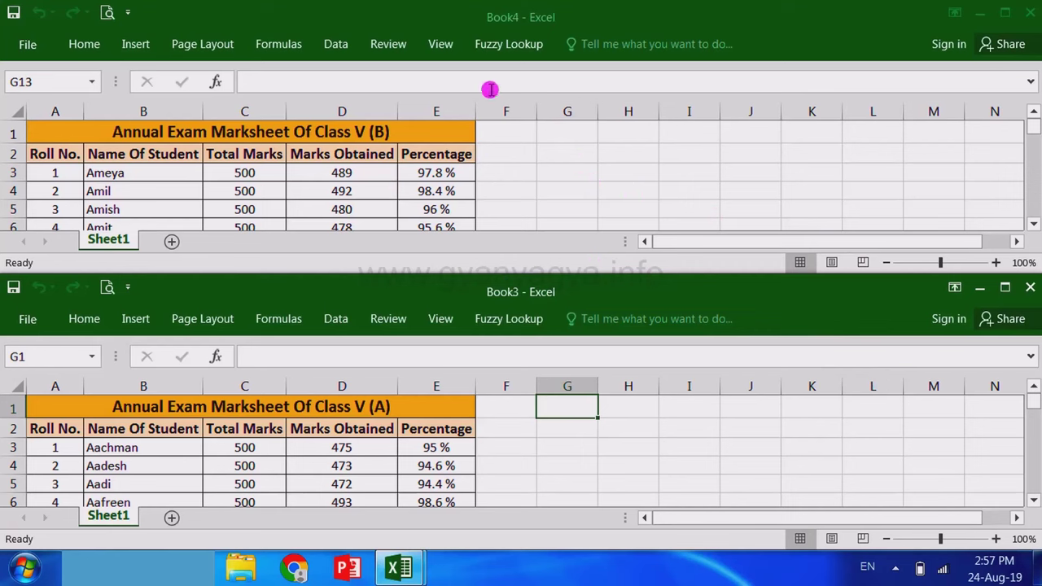
{"action": "left_click", "coordinate": [440, 44]}
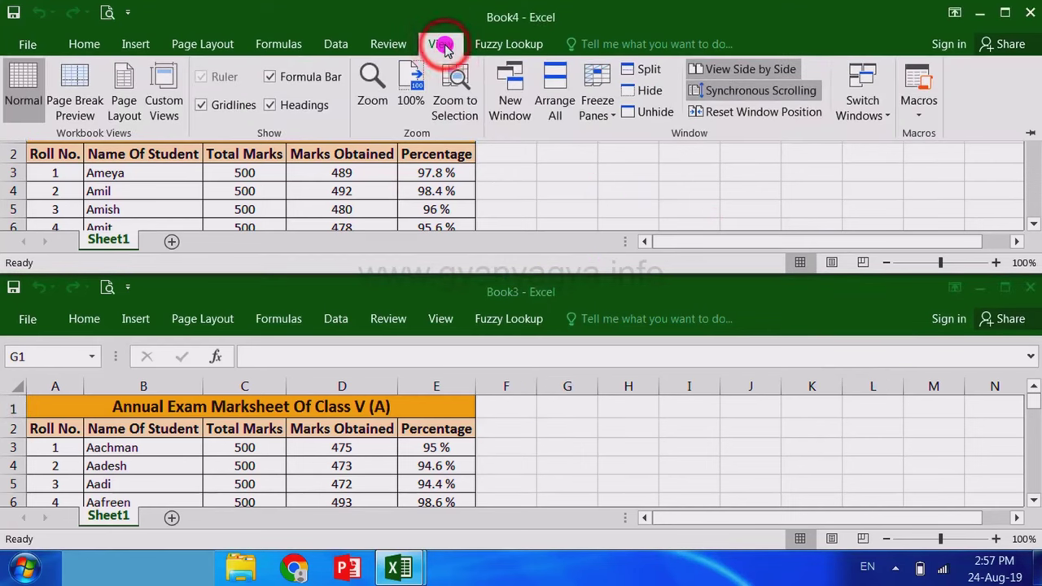
Arrange the two marksheet windows vertically, Book3 left and Book4 right, using Arrange All.
{"action": "left_click", "coordinate": [555, 112]}
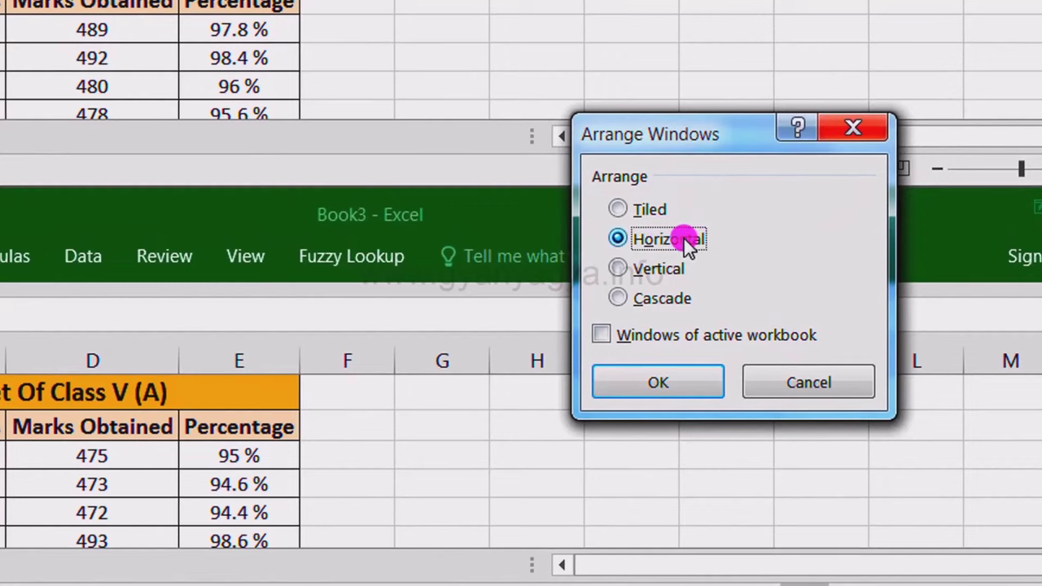
{"action": "left_click", "coordinate": [664, 270]}
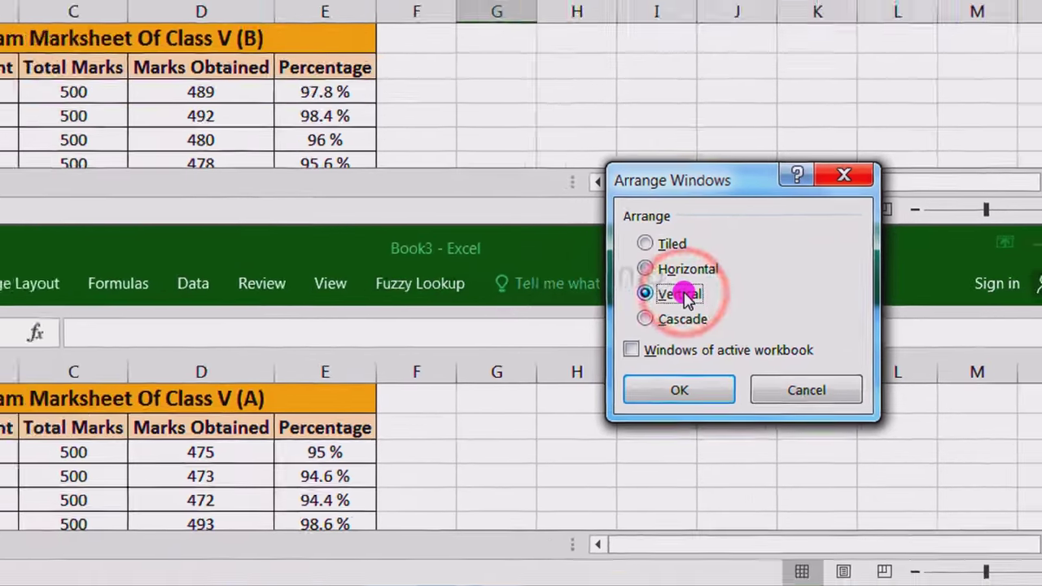
{"action": "left_click", "coordinate": [662, 387]}
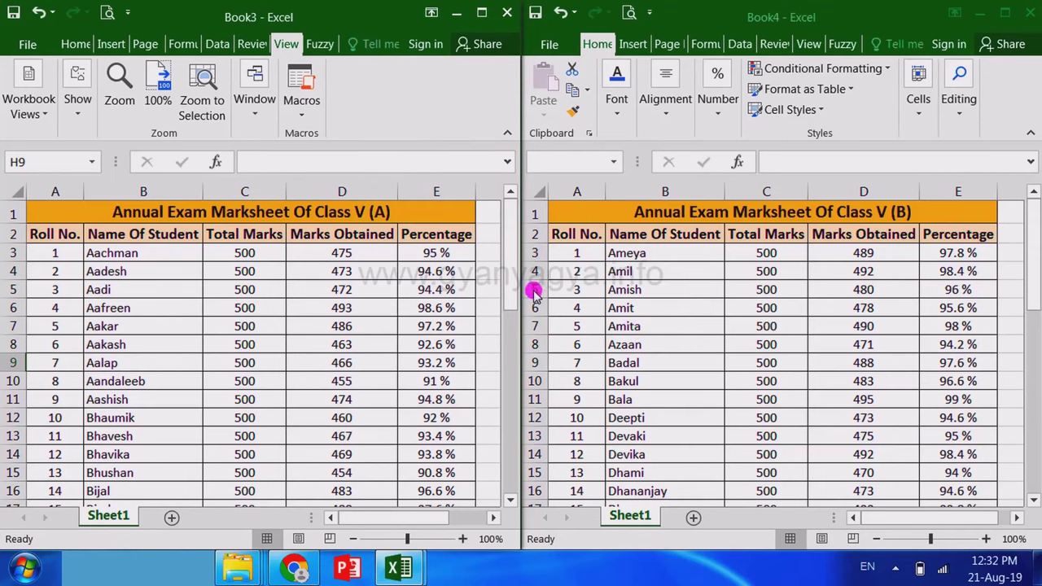
Turn off Synchronous Scrolling, scroll Book4 alone, then reset both windows to equal stacked halves.
{"action": "left_click_drag", "start_coordinate": [511, 273], "coordinate": [509, 367]}
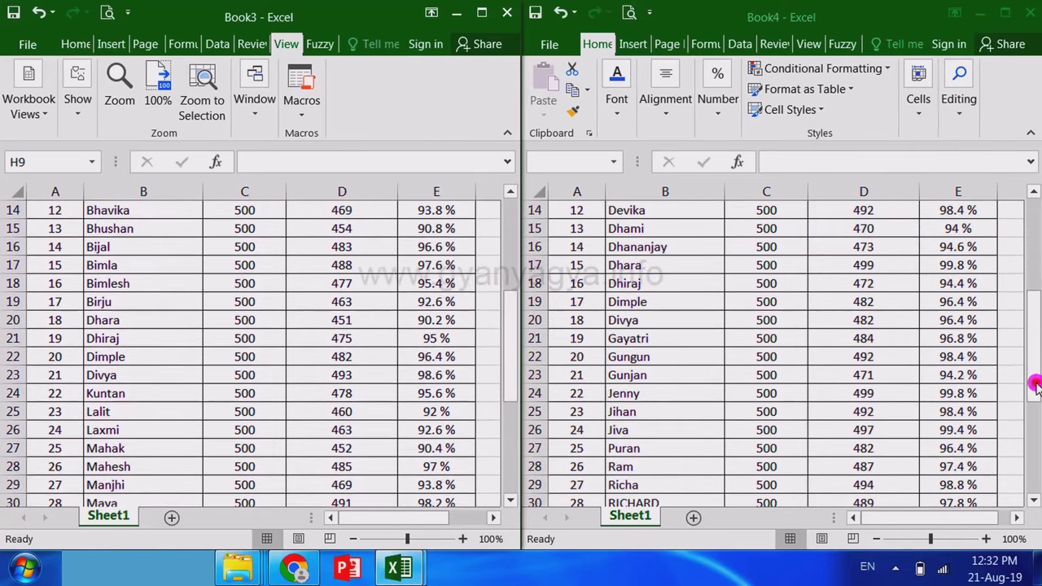
{"action": "left_click_drag", "start_coordinate": [1034, 382], "coordinate": [1038, 271]}
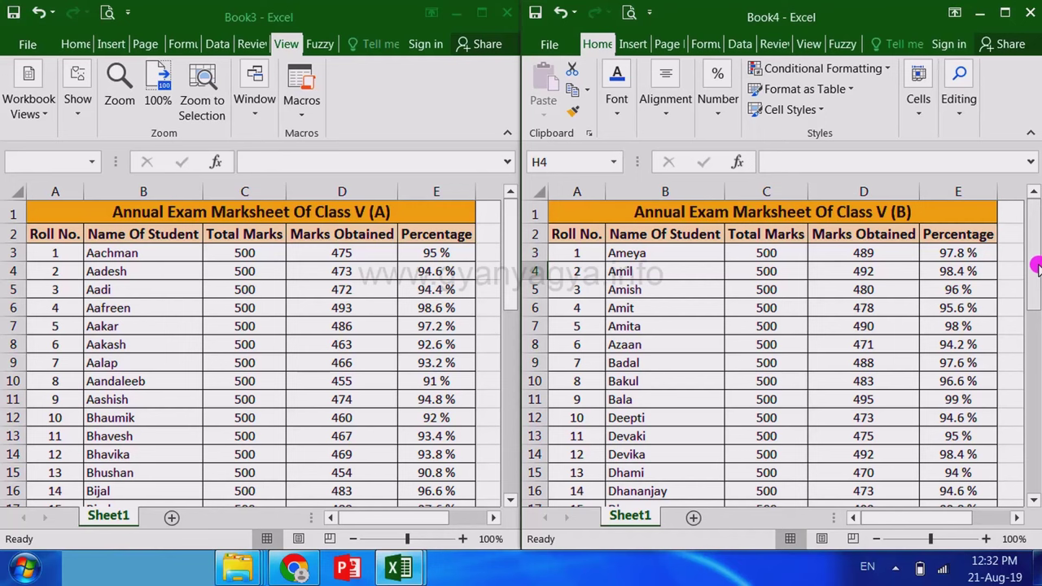
{"action": "left_click", "coordinate": [811, 46]}
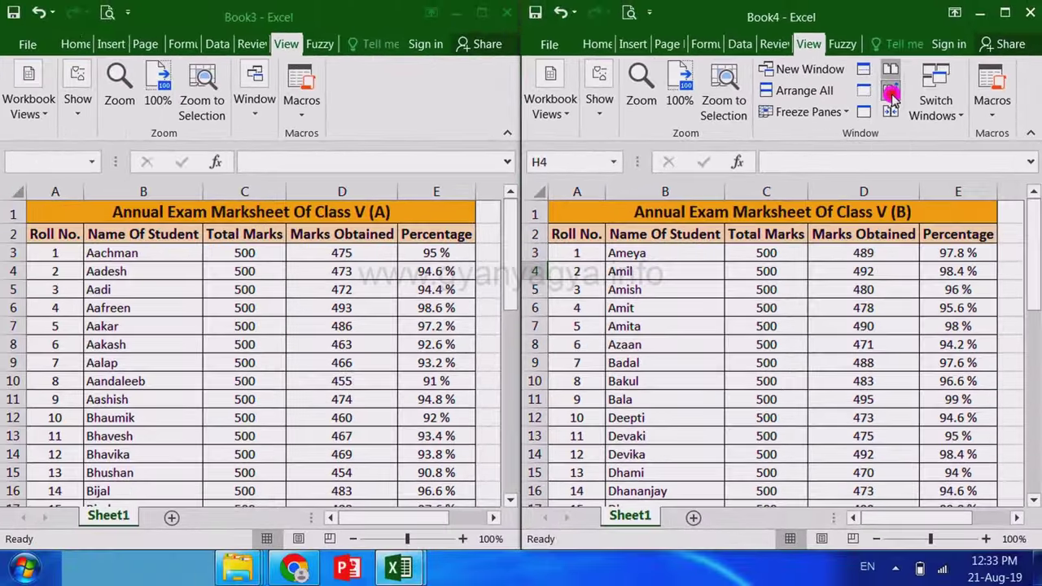
{"action": "left_click", "coordinate": [891, 96]}
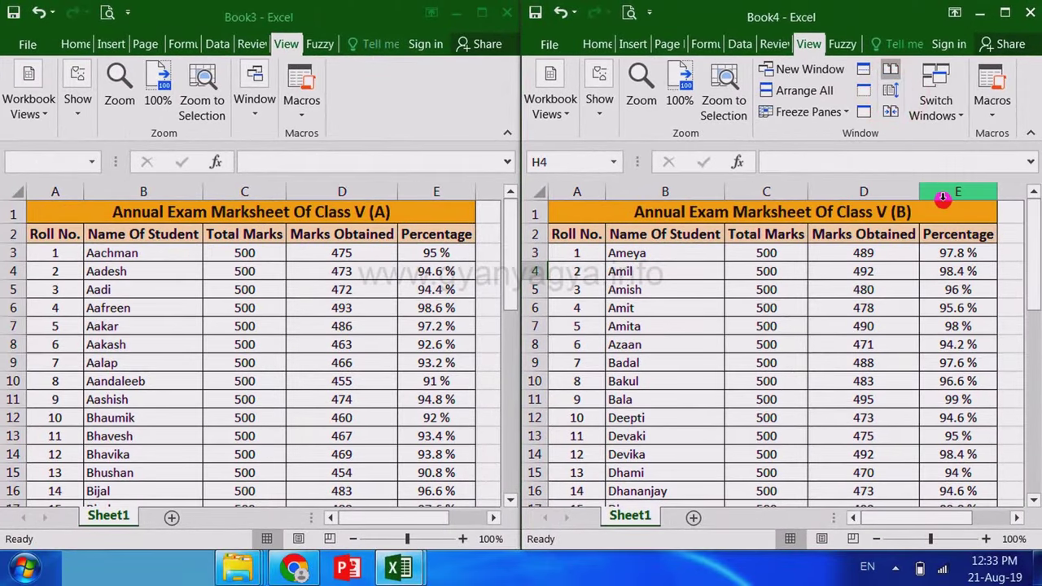
{"action": "left_click_drag", "start_coordinate": [1030, 261], "coordinate": [1032, 213]}
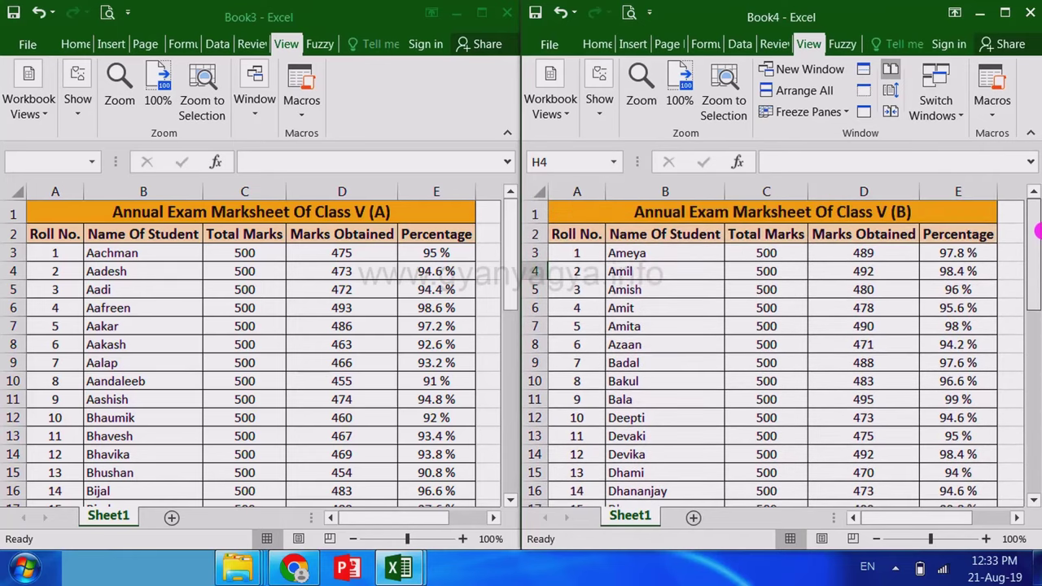
{"action": "left_click", "coordinate": [891, 114]}
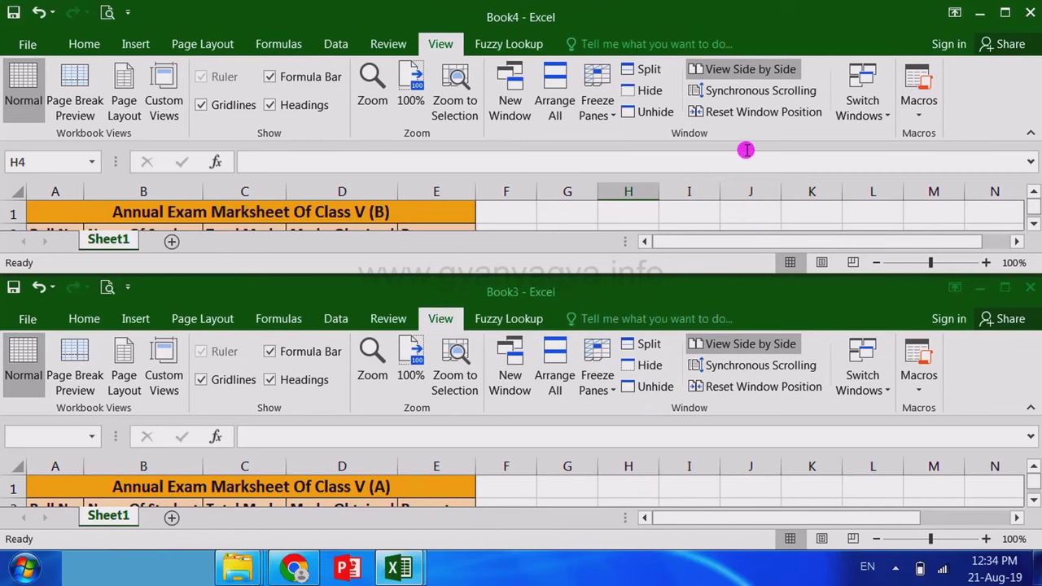
Turn off the View Side by Side comparison of Book3 and Book4.
{"action": "left_click", "coordinate": [751, 72]}
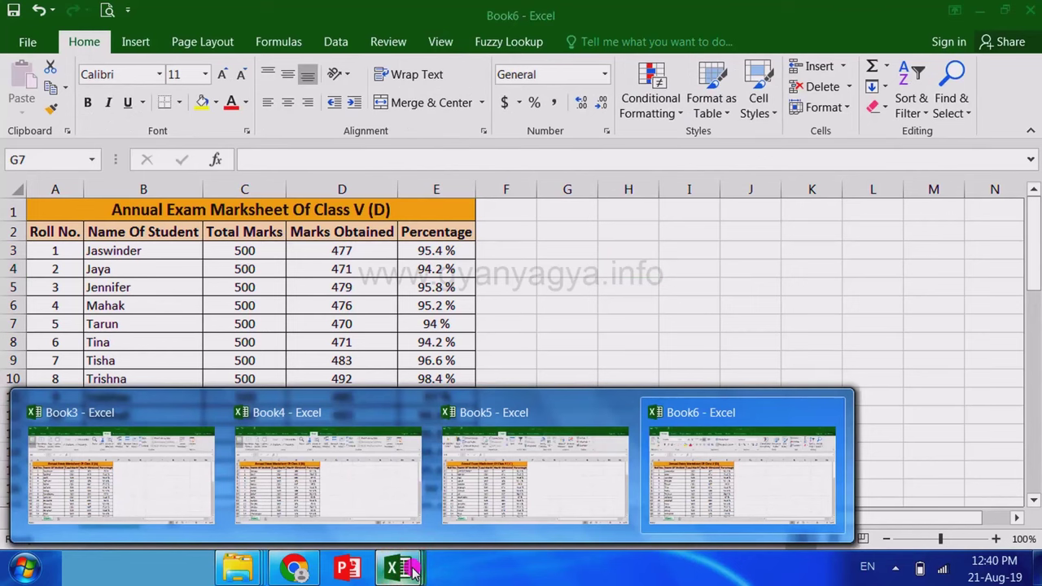
From Book3, tile all four marksheet workbooks with Arrange All set to Tiled.
{"action": "left_click", "coordinate": [122, 451]}
{"action": "left_click", "coordinate": [440, 42]}
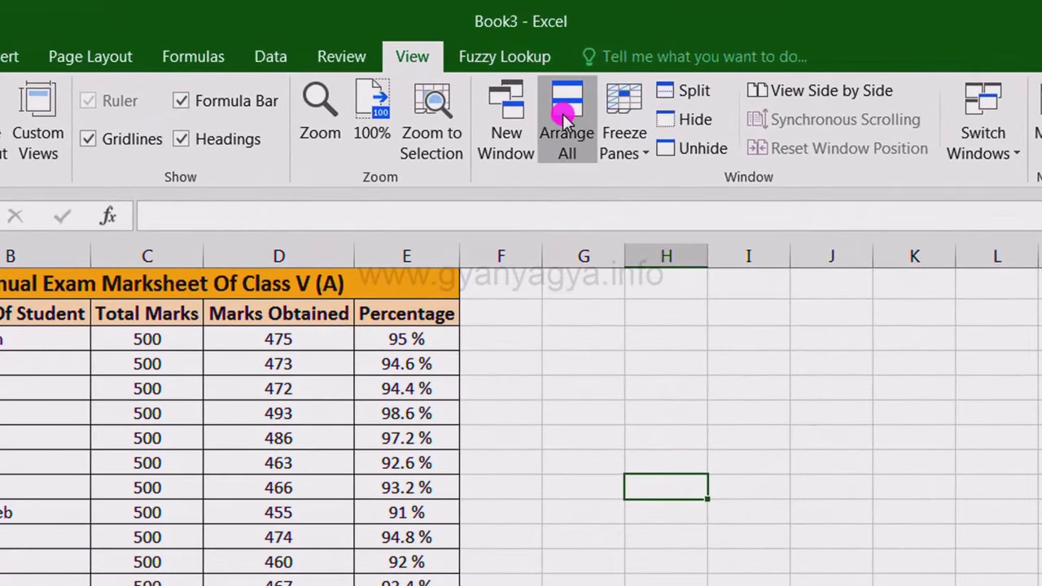
{"action": "left_click", "coordinate": [565, 118]}
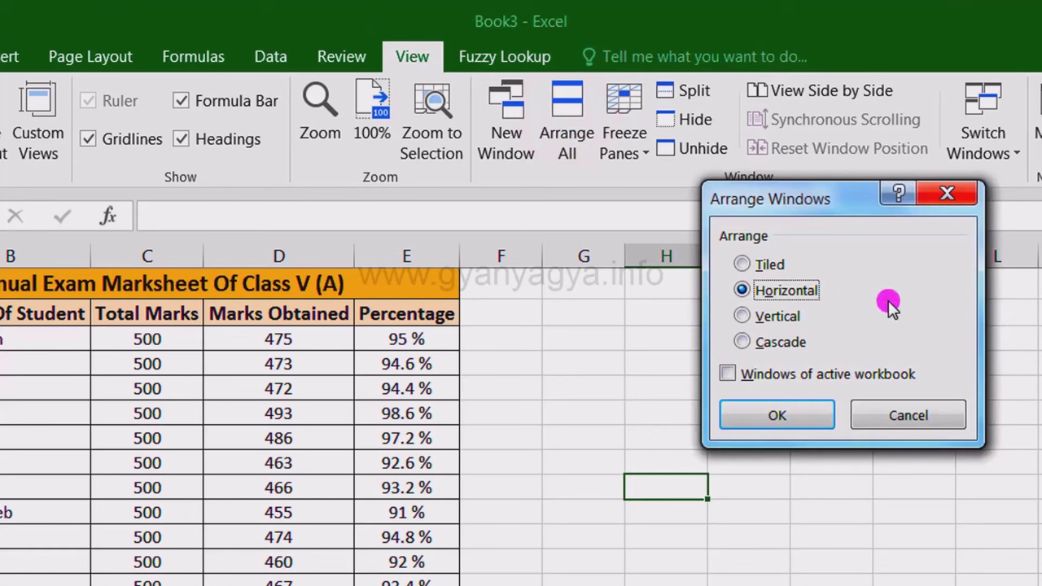
{"action": "left_click", "coordinate": [771, 262]}
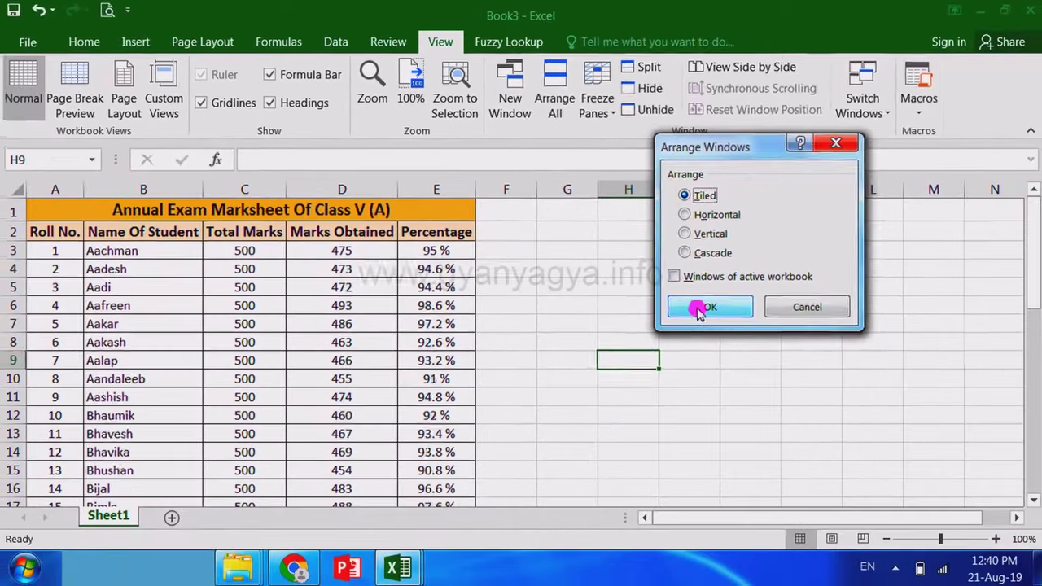
{"action": "left_click", "coordinate": [776, 415]}
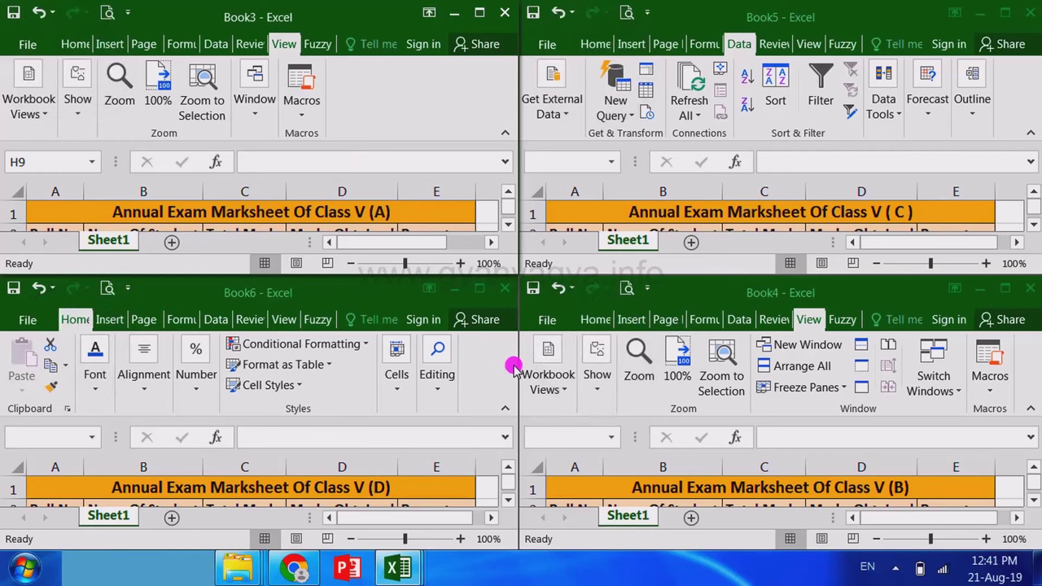
Rearrange the four open workbook windows as a cascade.
{"action": "left_click", "coordinate": [796, 368]}
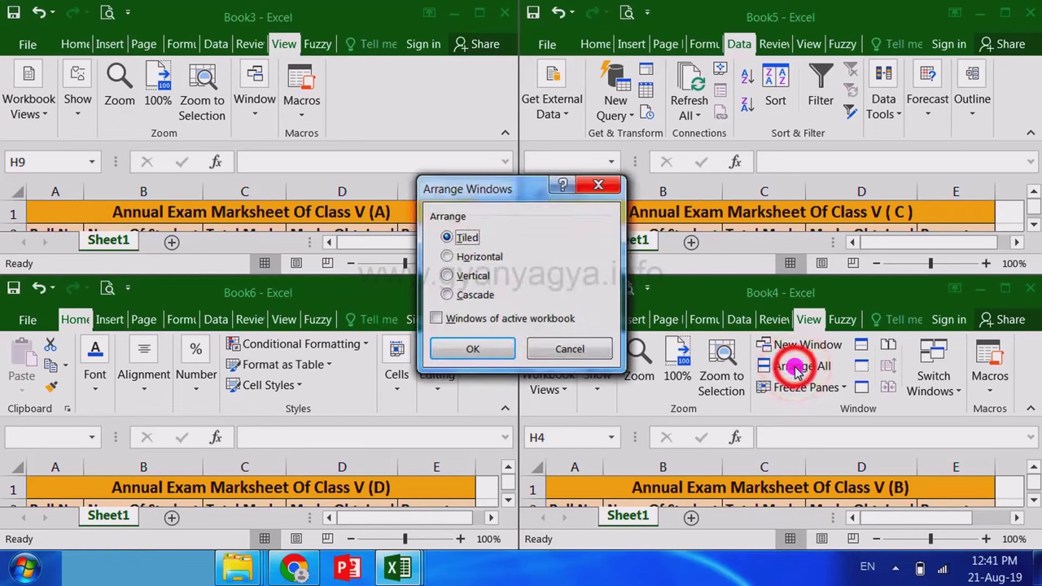
{"action": "left_click", "coordinate": [482, 294]}
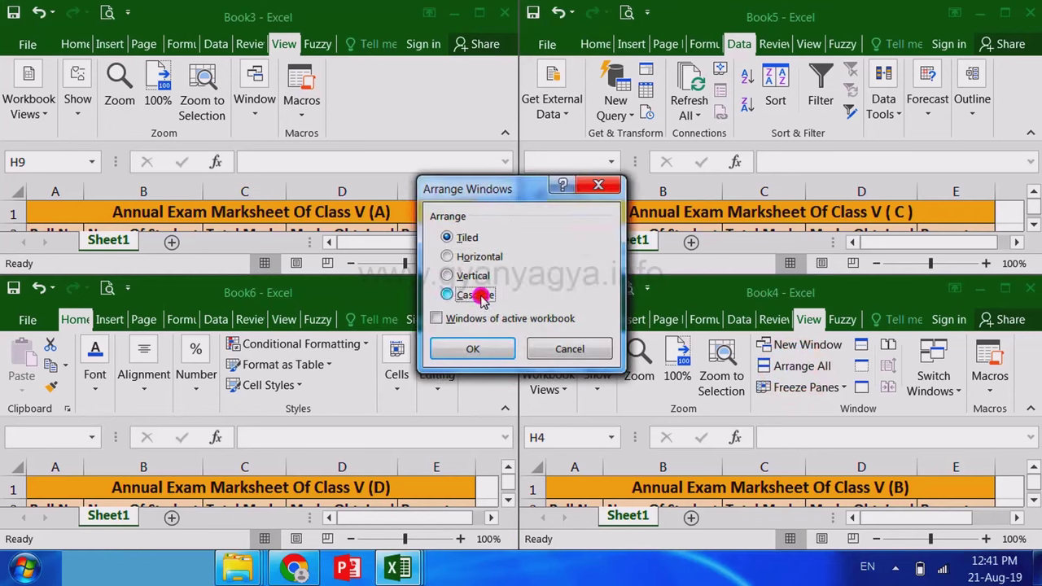
{"action": "left_click", "coordinate": [475, 351]}
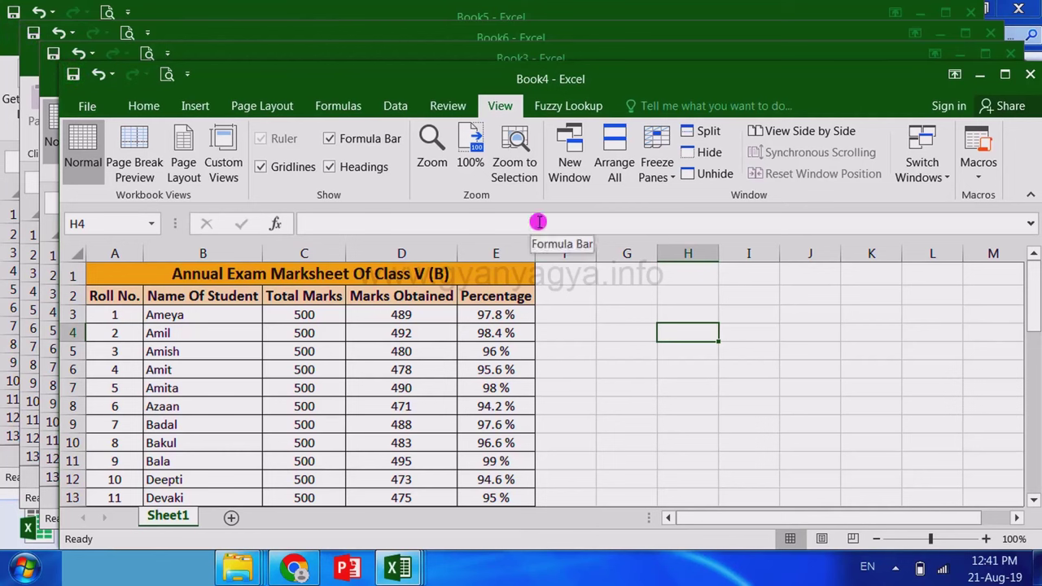
Cycle through the cascaded windows until Book4's Class V (B) marksheet is in front.
{"action": "left_click", "coordinate": [283, 204]}
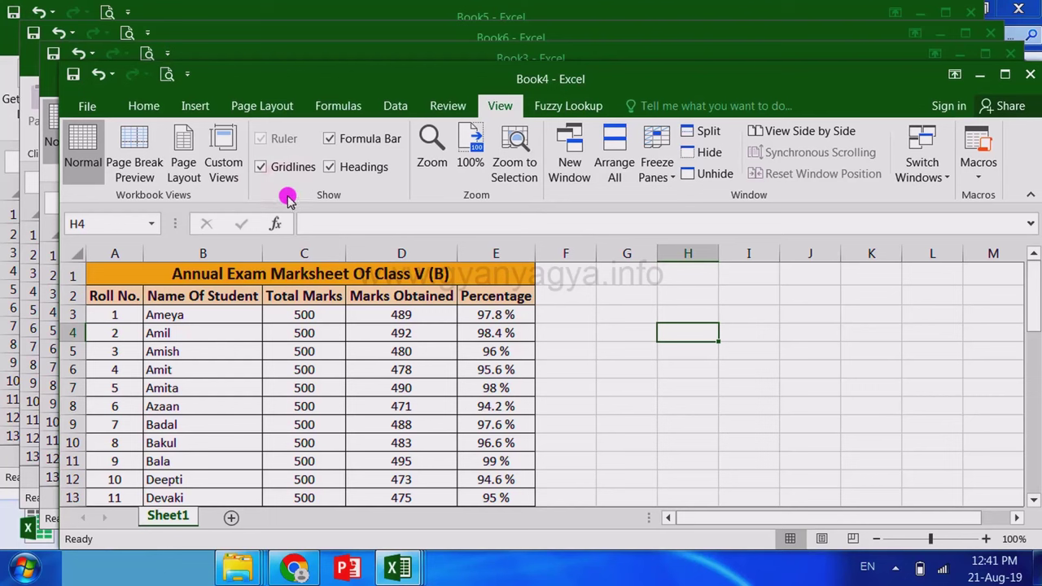
{"action": "left_click", "coordinate": [484, 58]}
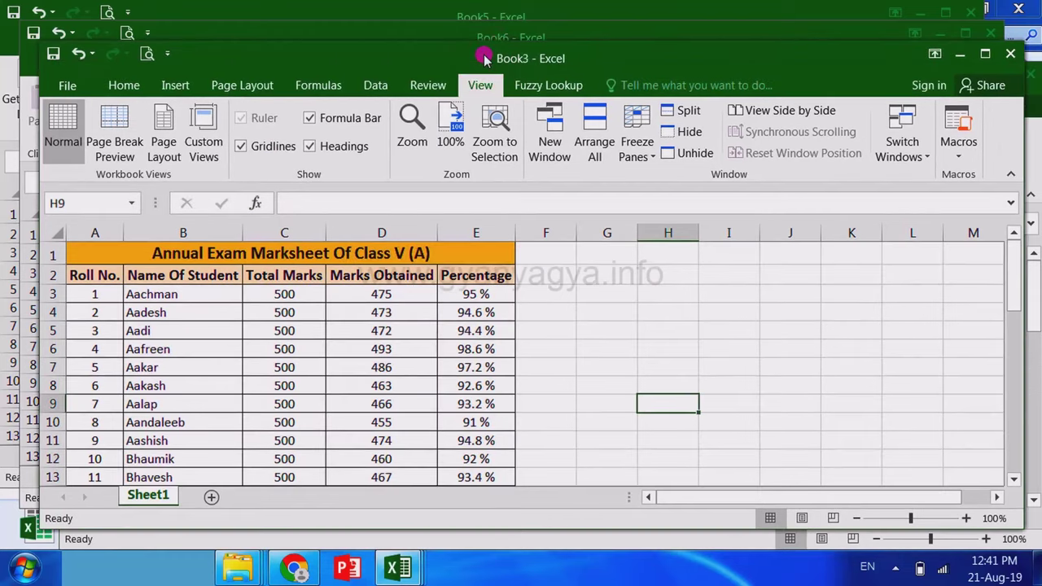
{"action": "left_click", "coordinate": [479, 35]}
{"action": "left_click", "coordinate": [490, 16]}
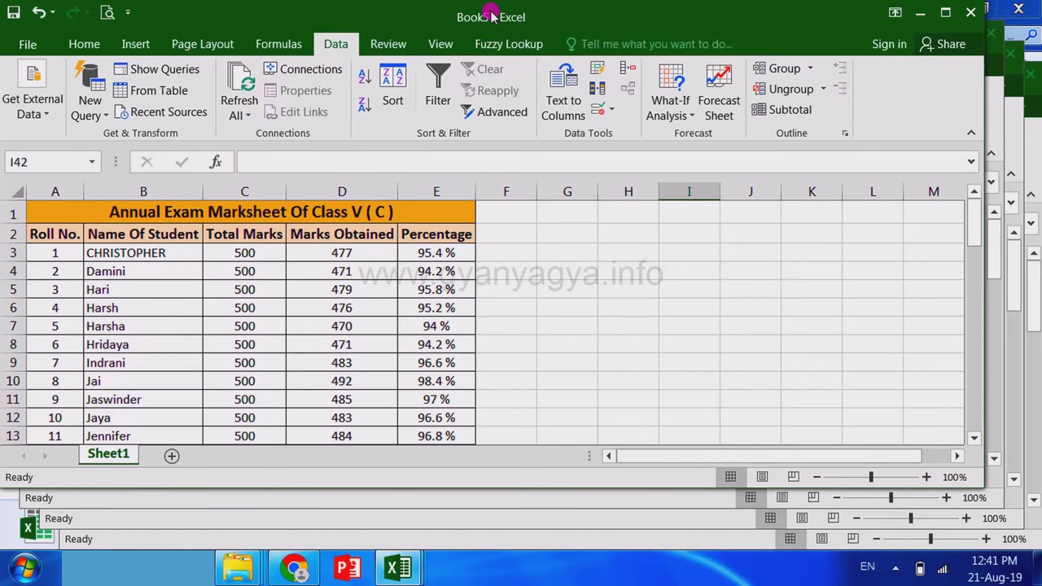
{"action": "left_click", "coordinate": [1007, 157]}
{"action": "left_click", "coordinate": [1035, 162]}
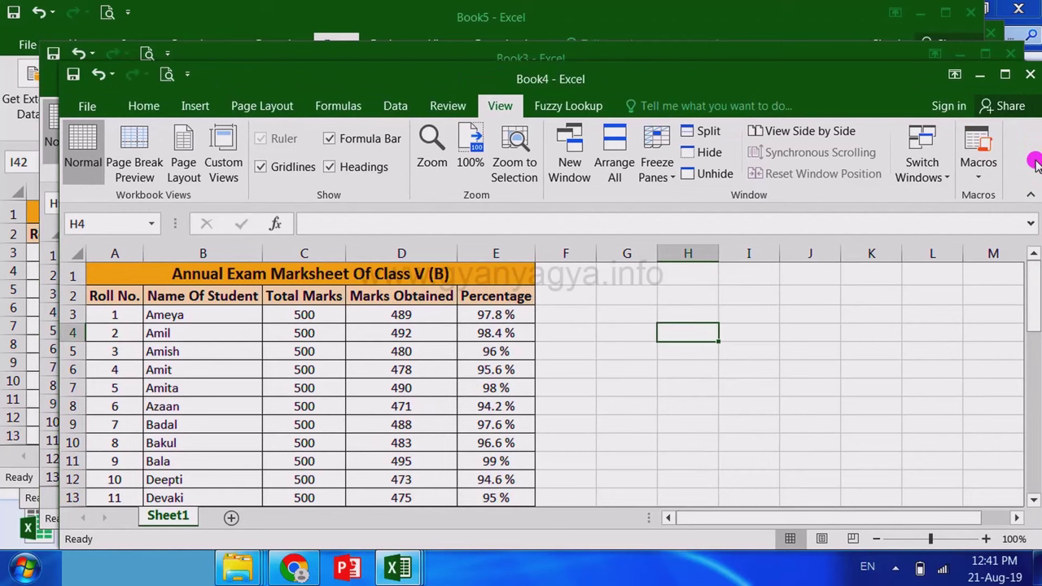
Close Book5, then Book6, choosing Don't Save for each.
{"action": "left_click", "coordinate": [962, 11]}
{"action": "left_click", "coordinate": [539, 304]}
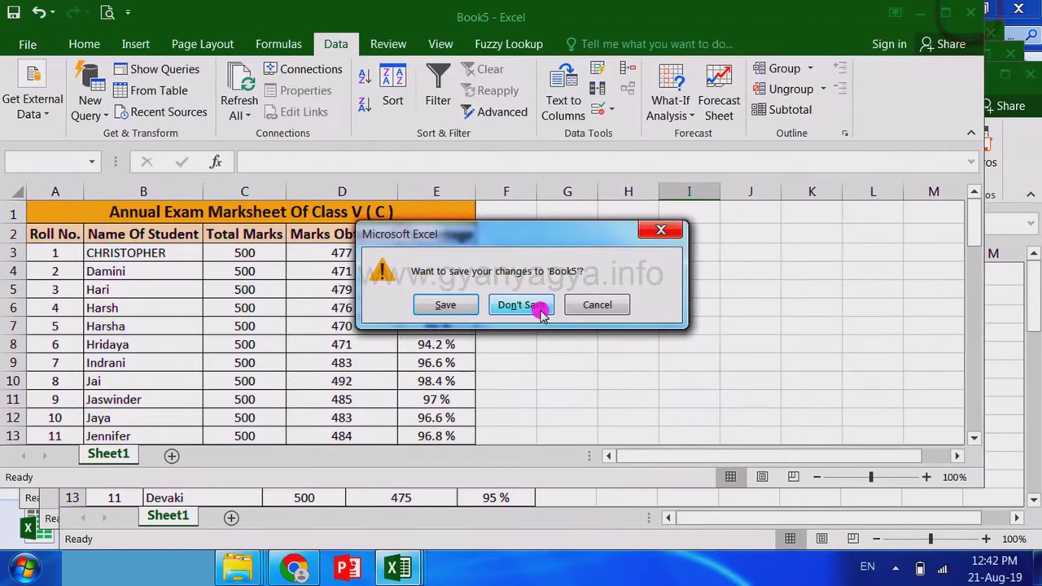
{"action": "left_click", "coordinate": [991, 34]}
{"action": "left_click", "coordinate": [991, 34]}
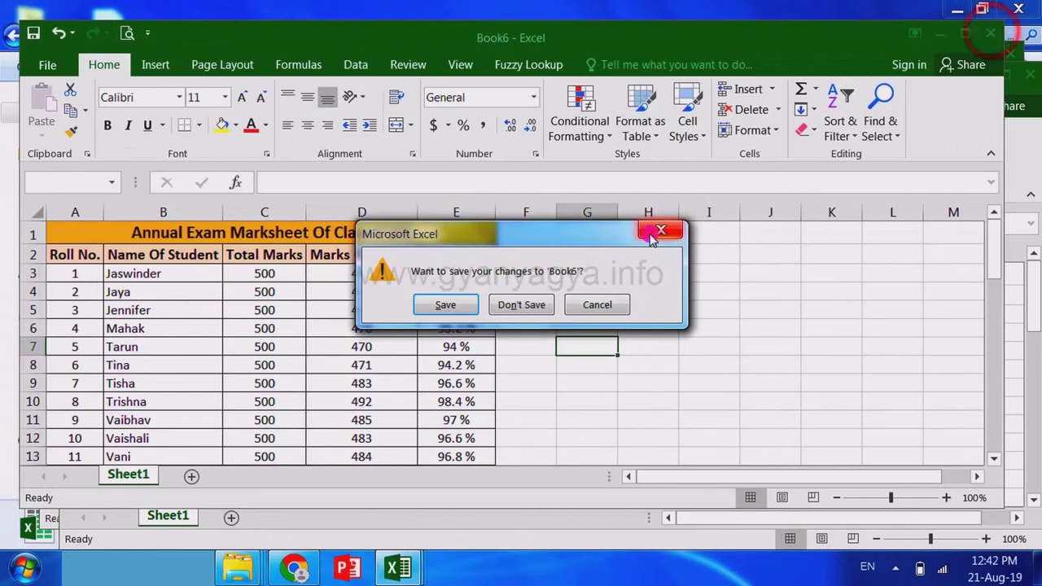
{"action": "left_click", "coordinate": [512, 307]}
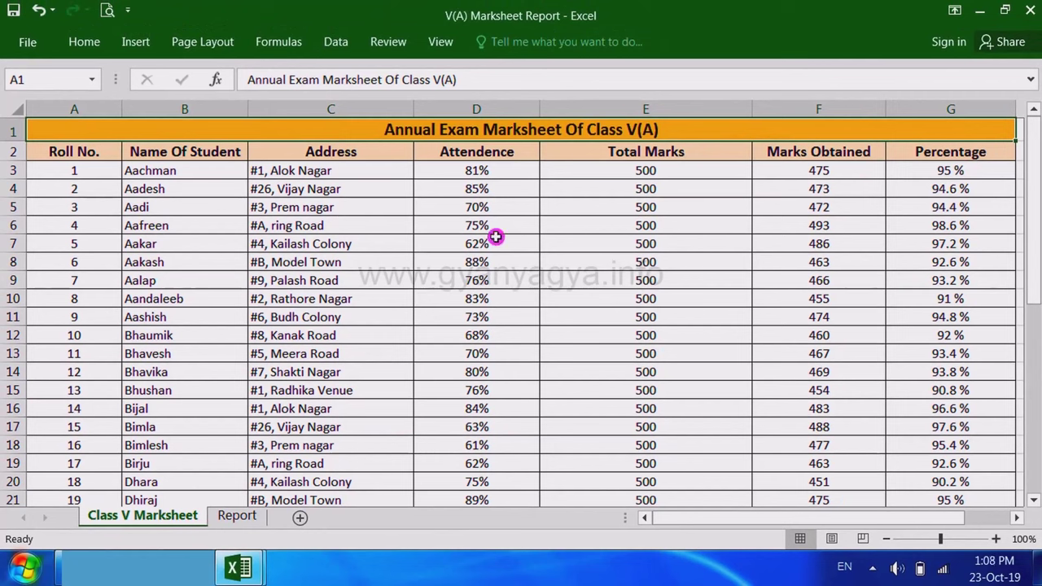
Open a New Window on V(A) Marksheet Report and switch to its second window from the taskbar.
{"action": "left_click", "coordinate": [448, 41]}
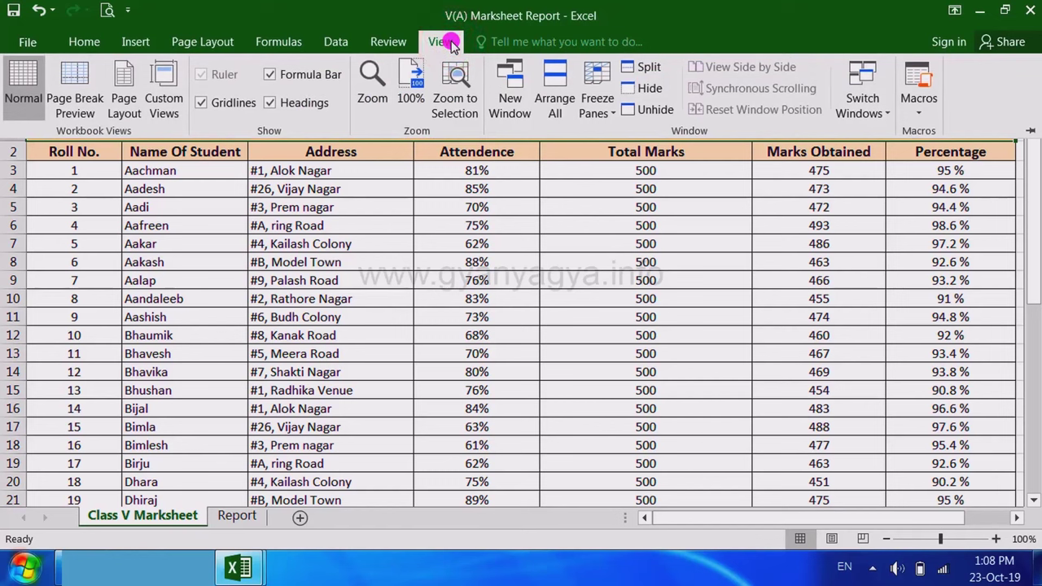
{"action": "left_click", "coordinate": [508, 96]}
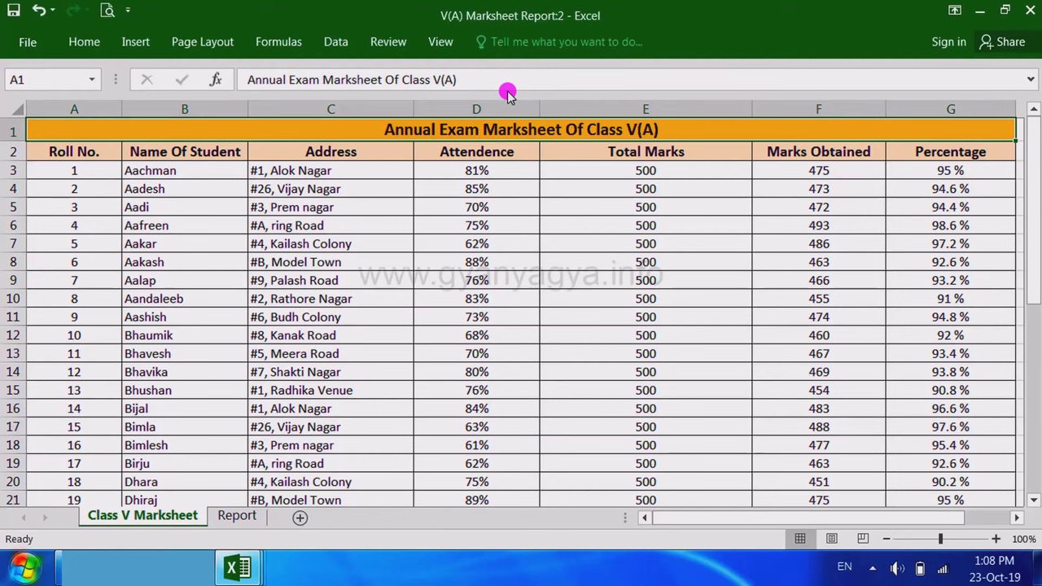
{"action": "left_click", "coordinate": [244, 569]}
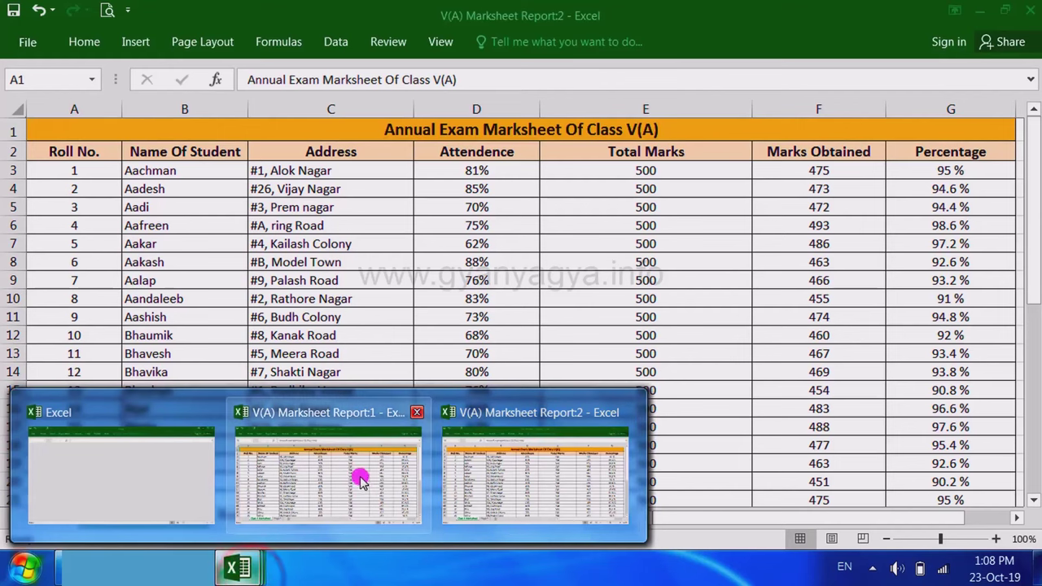
{"action": "mouse_move", "coordinate": [371, 424]}
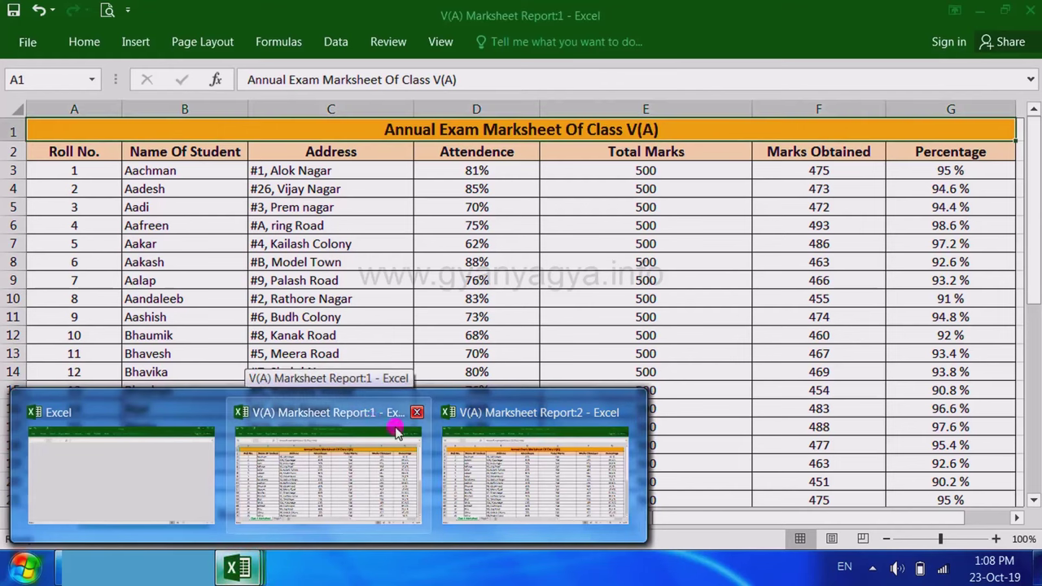
{"action": "mouse_move", "coordinate": [572, 423]}
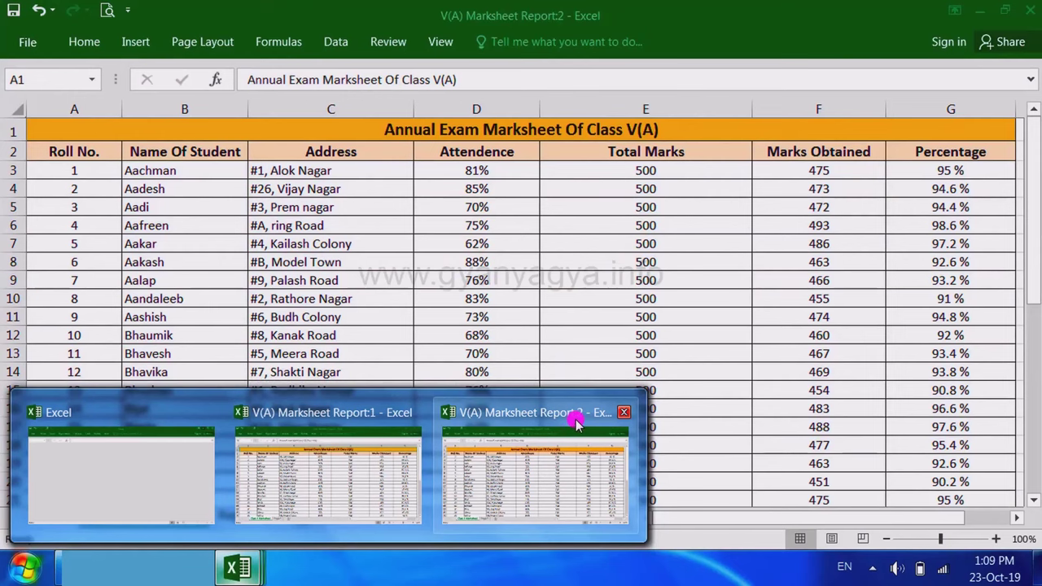
{"action": "mouse_move", "coordinate": [467, 460]}
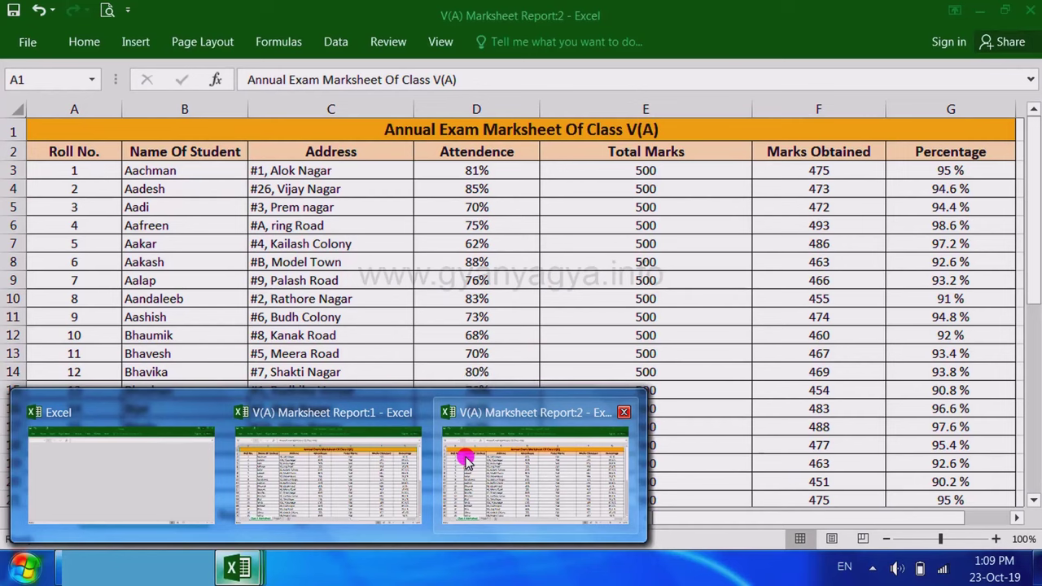
{"action": "left_click", "coordinate": [468, 460]}
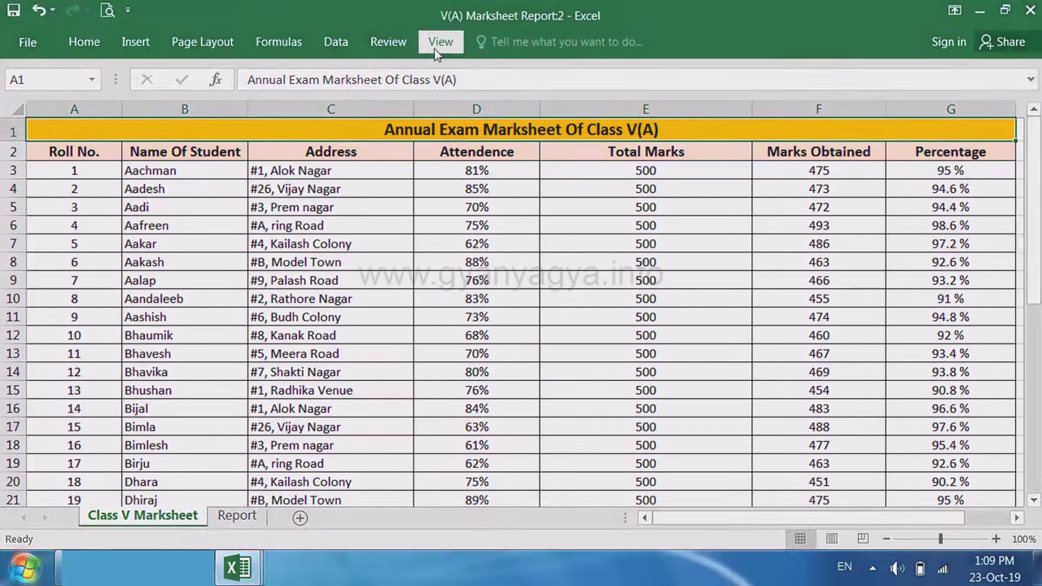
View the workbook's two windows side by side, stacked, with Class V Marksheet in the first.
{"action": "left_click", "coordinate": [436, 48]}
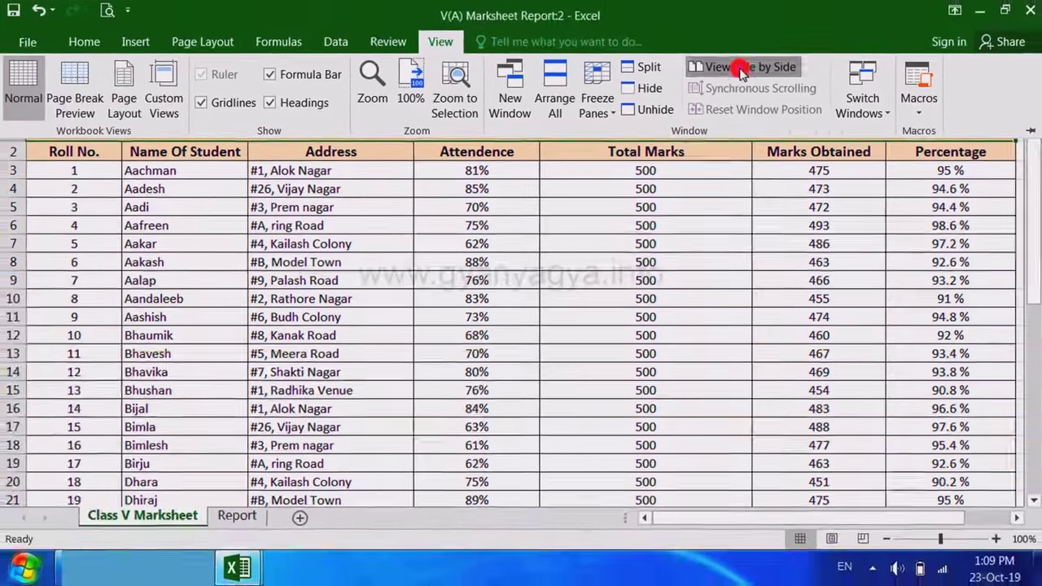
{"action": "left_click", "coordinate": [717, 46]}
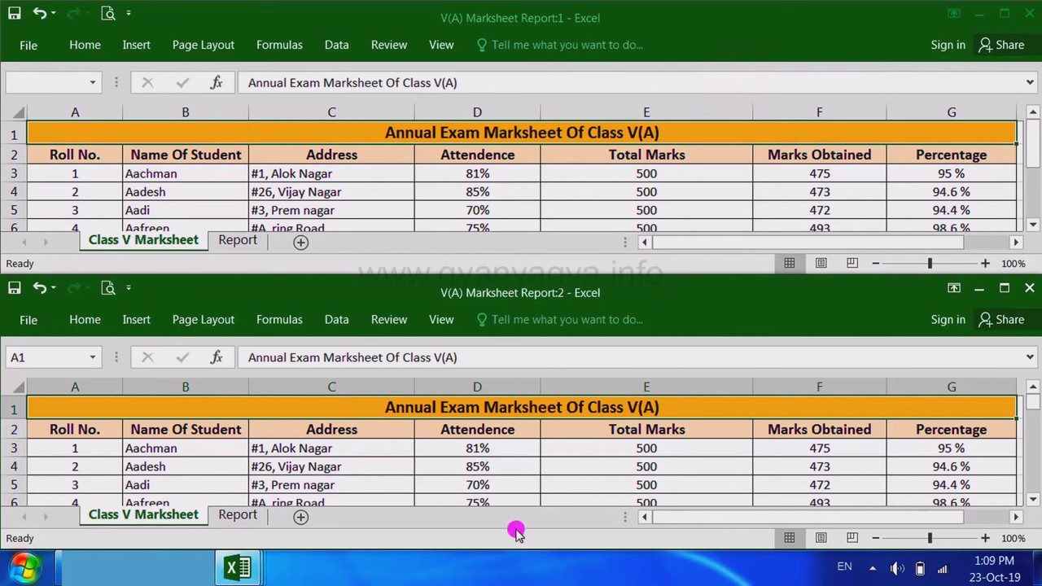
{"action": "left_click", "coordinate": [145, 240]}
{"action": "left_click", "coordinate": [138, 524]}
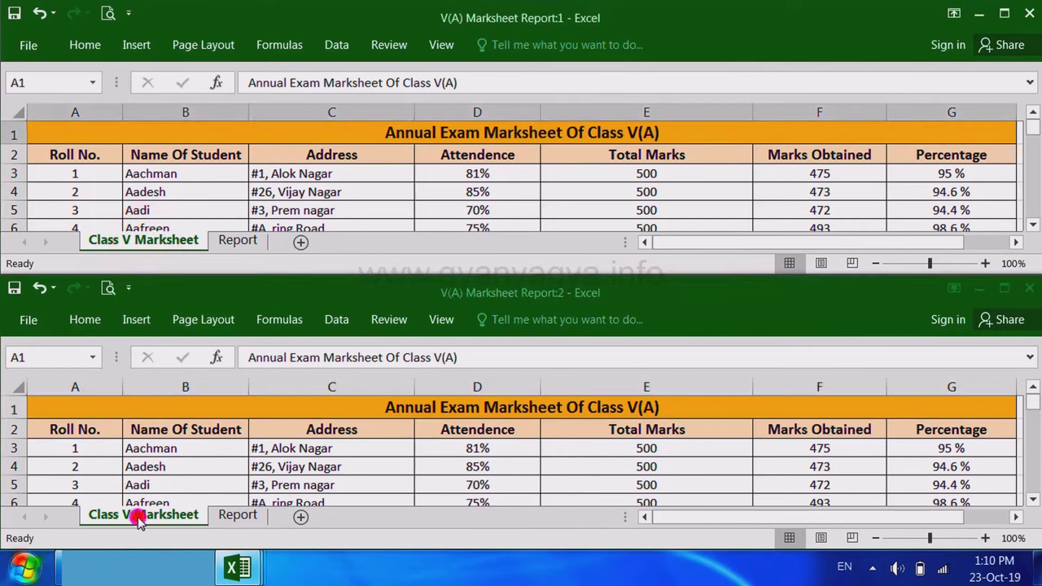
Switch the windows' sheets between Report and Class V Marksheet, then close the Report:1 window.
{"action": "left_click", "coordinate": [236, 514]}
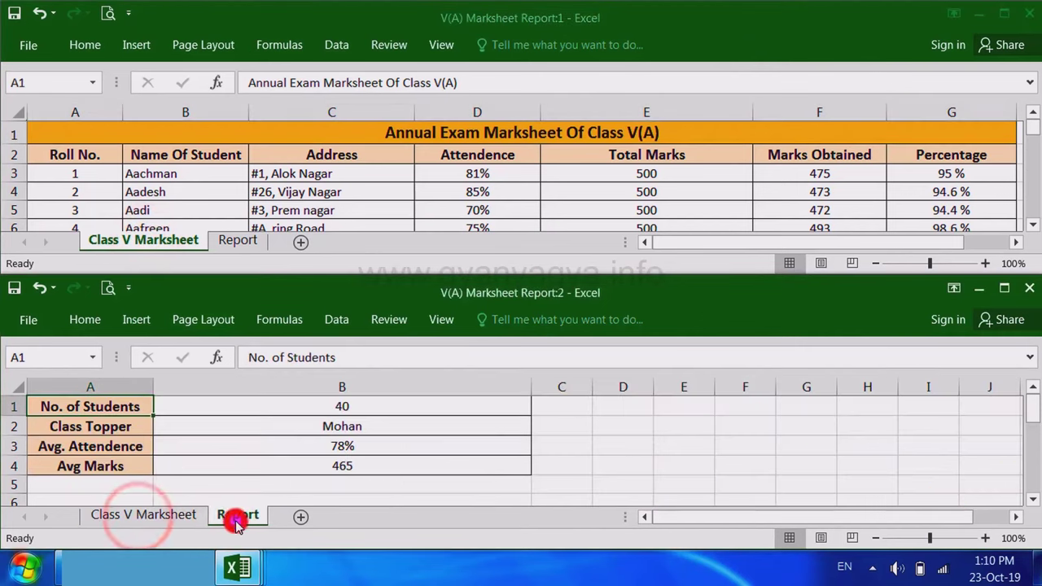
{"action": "left_click", "coordinate": [242, 243]}
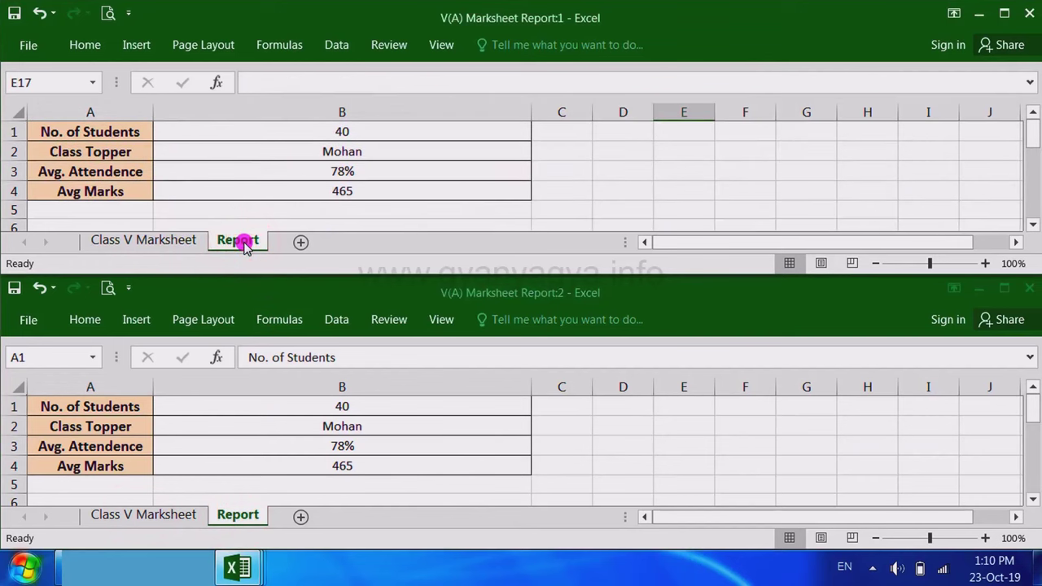
{"action": "left_click", "coordinate": [147, 244], "text": "ctrl"}
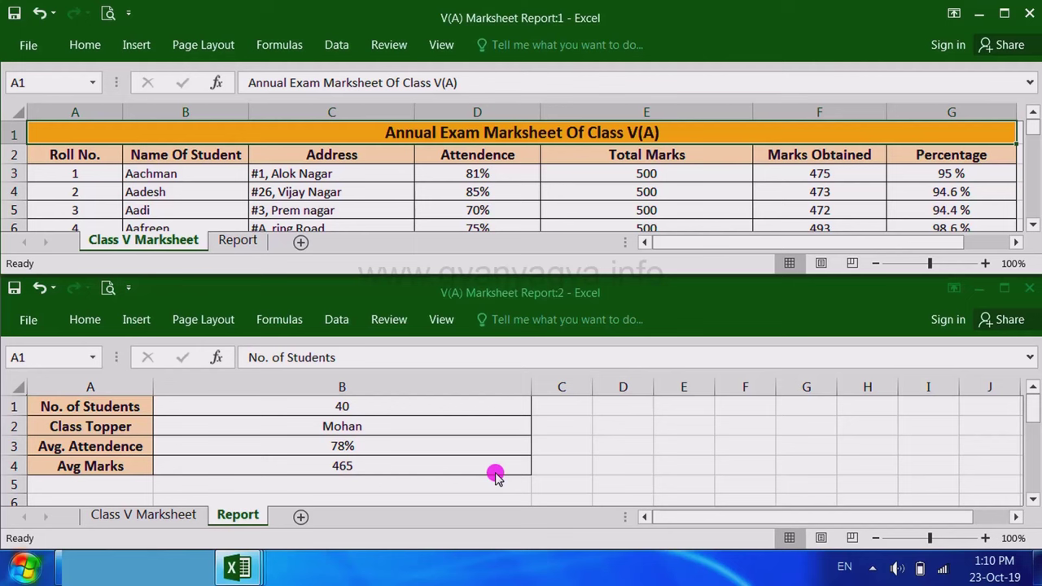
{"action": "left_click", "coordinate": [444, 46]}
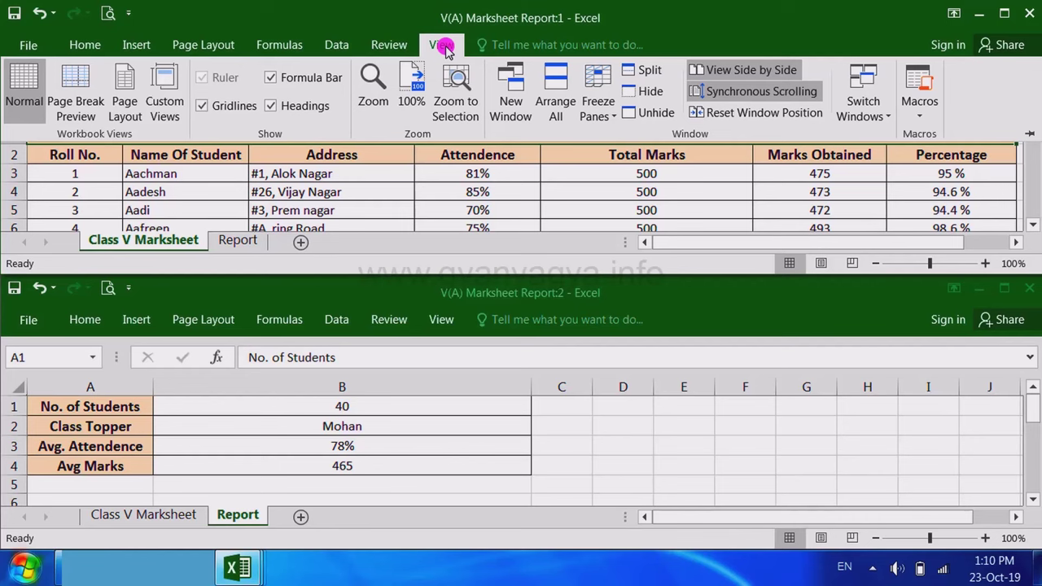
{"action": "left_click", "coordinate": [1029, 13]}
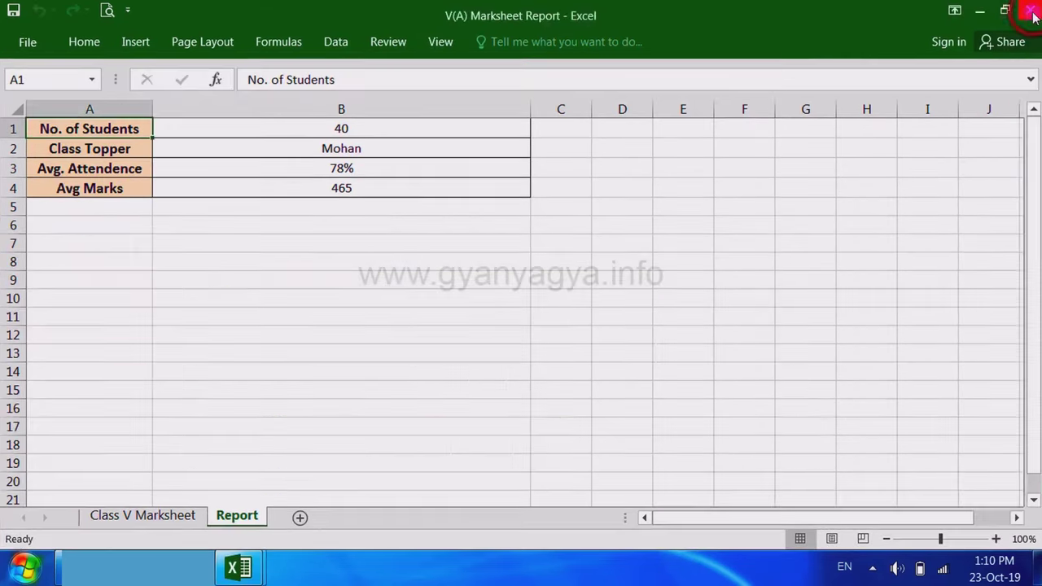
Close the V(A) Marksheet Report workbook and tile Book4 and Book3 side by side.
{"action": "left_click", "coordinate": [1031, 13]}
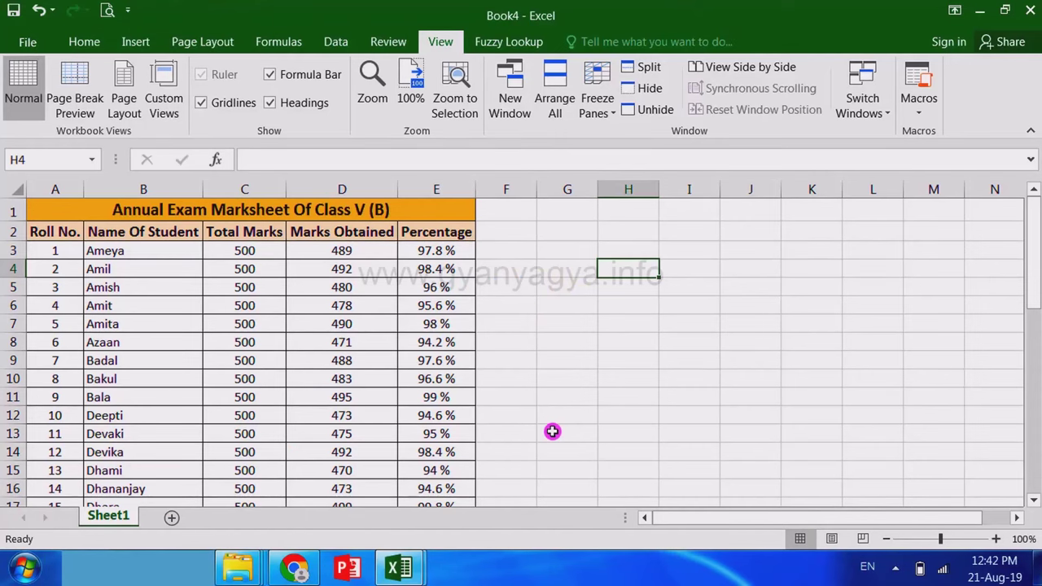
{"action": "left_click", "coordinate": [689, 323]}
{"action": "right_click", "coordinate": [639, 567]}
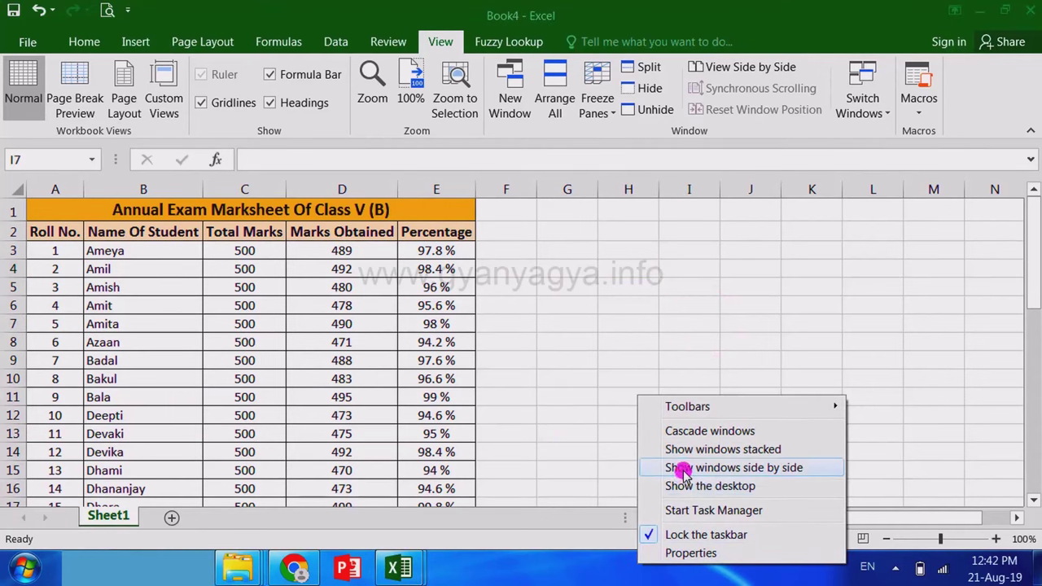
{"action": "left_click", "coordinate": [819, 471]}
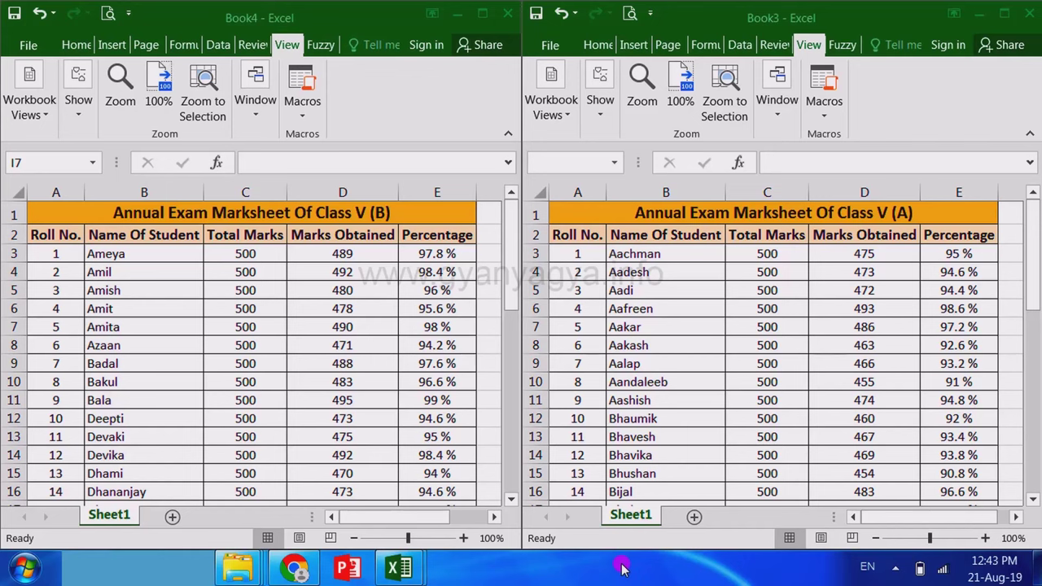
Undo the side-by-side tiling so Book4 fills the screen again.
{"action": "right_click", "coordinate": [623, 569]}
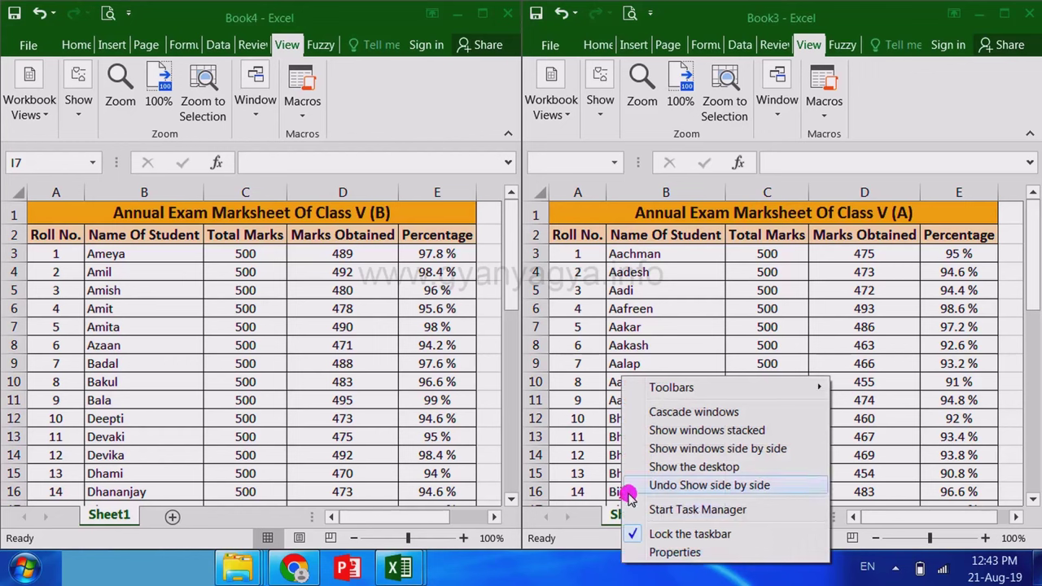
{"action": "left_click", "coordinate": [800, 486]}
{"action": "left_click", "coordinate": [764, 323]}
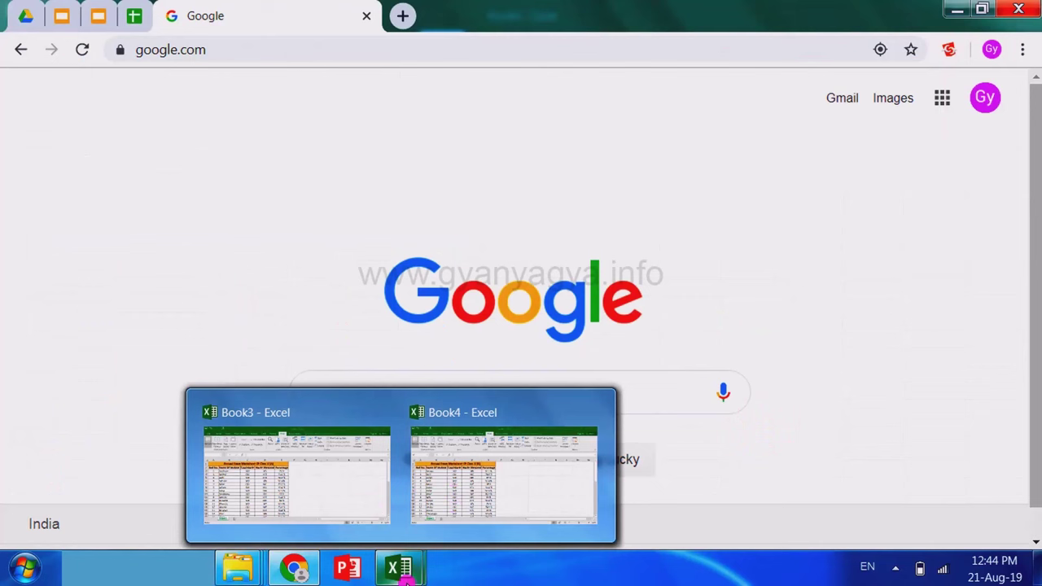
Arrange Chrome and both Excel workbooks side by side, then stacked top to bottom.
{"action": "mouse_move", "coordinate": [295, 572]}
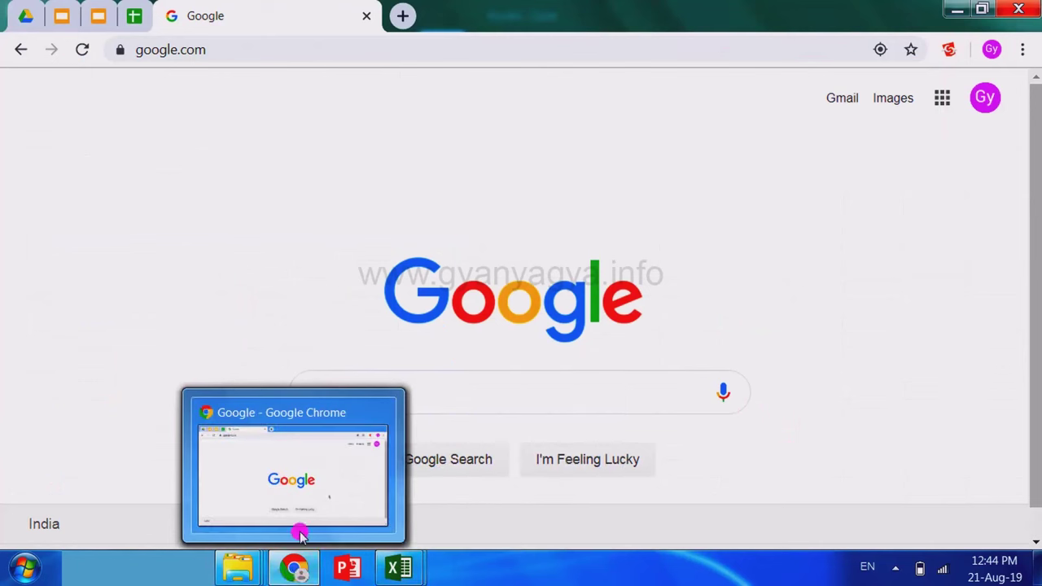
{"action": "right_click", "coordinate": [588, 574]}
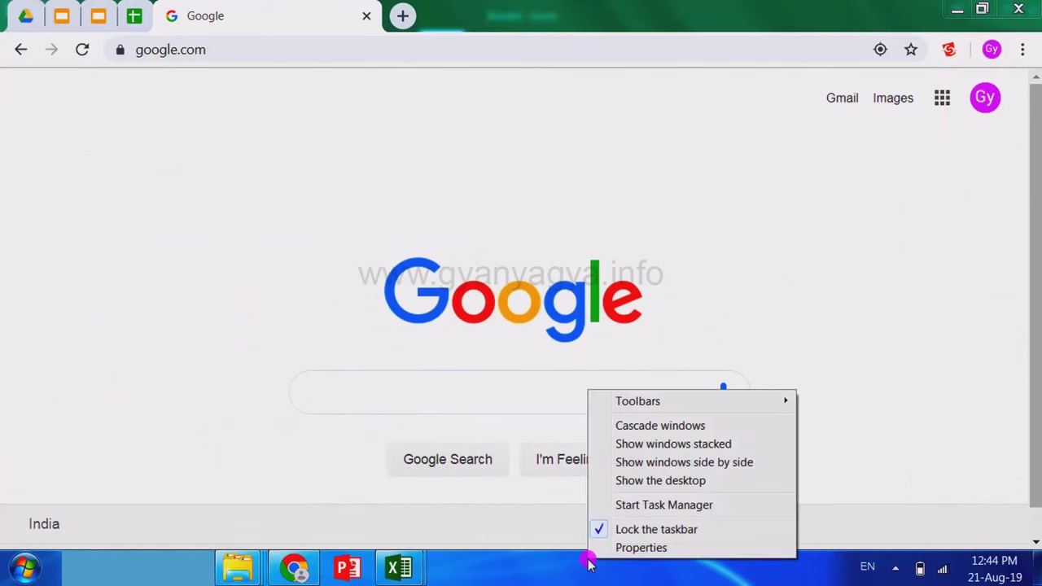
{"action": "left_click", "coordinate": [620, 462]}
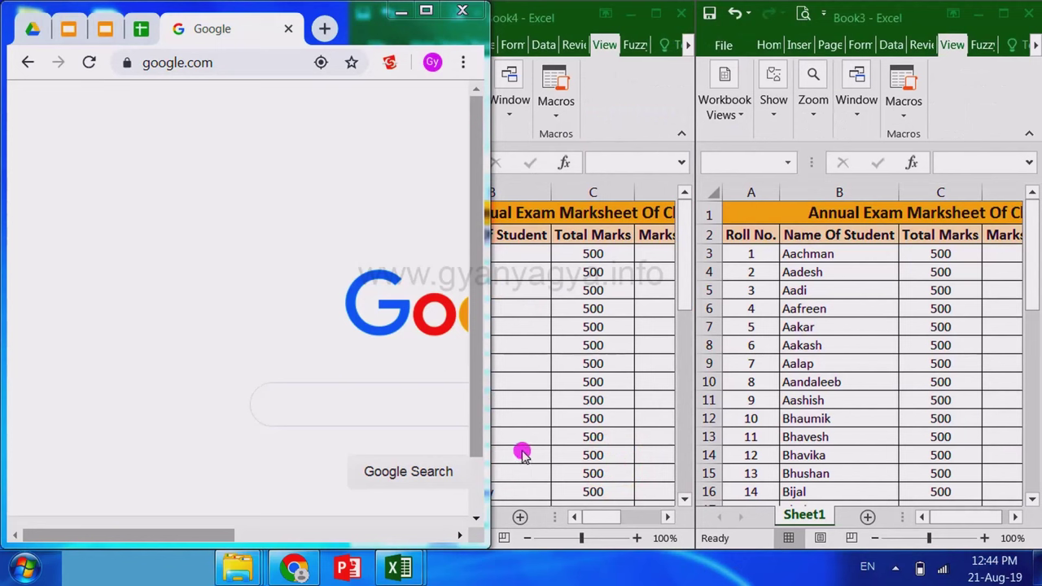
{"action": "right_click", "coordinate": [560, 565]}
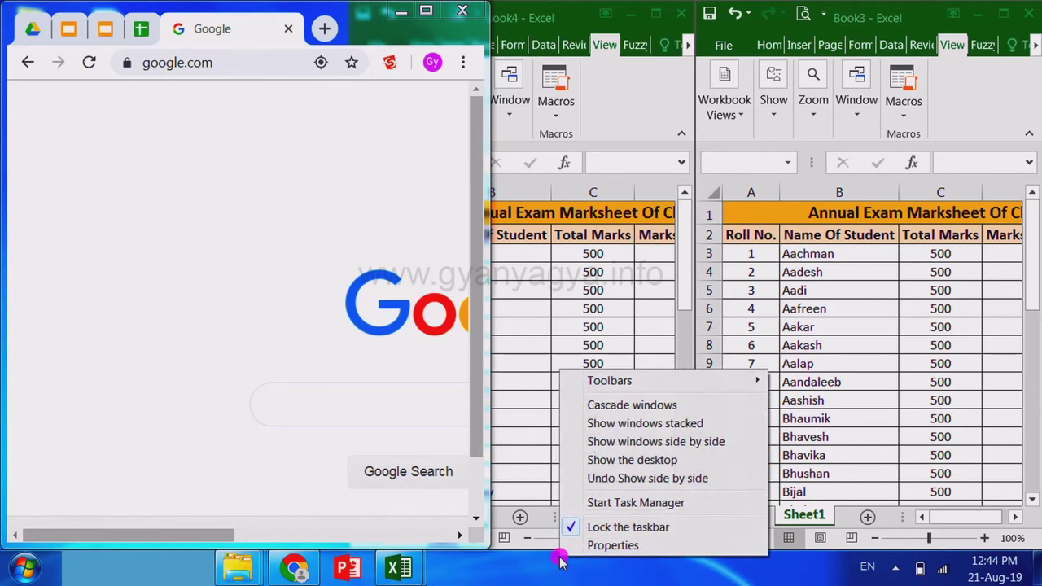
{"action": "left_click", "coordinate": [602, 423]}
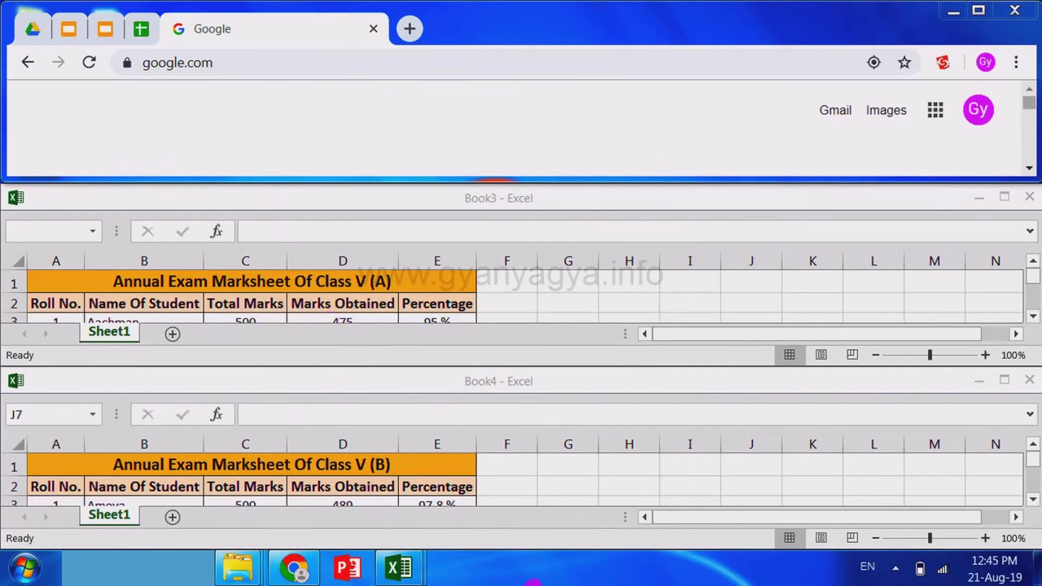
Cascade all windows, then bring Book3, Book4 and the Computer drives window forward.
{"action": "right_click", "coordinate": [530, 560]}
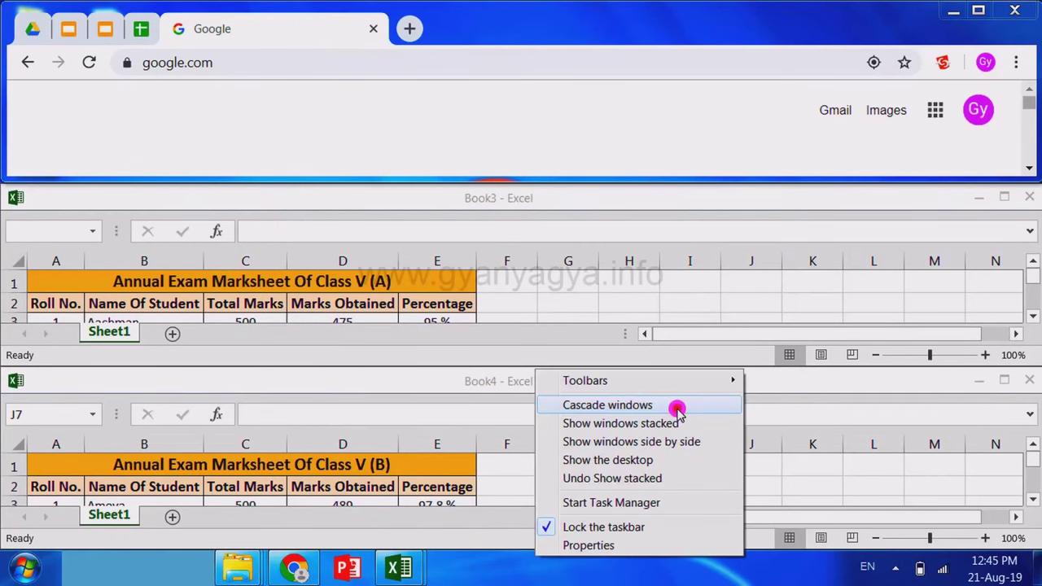
{"action": "left_click", "coordinate": [677, 409]}
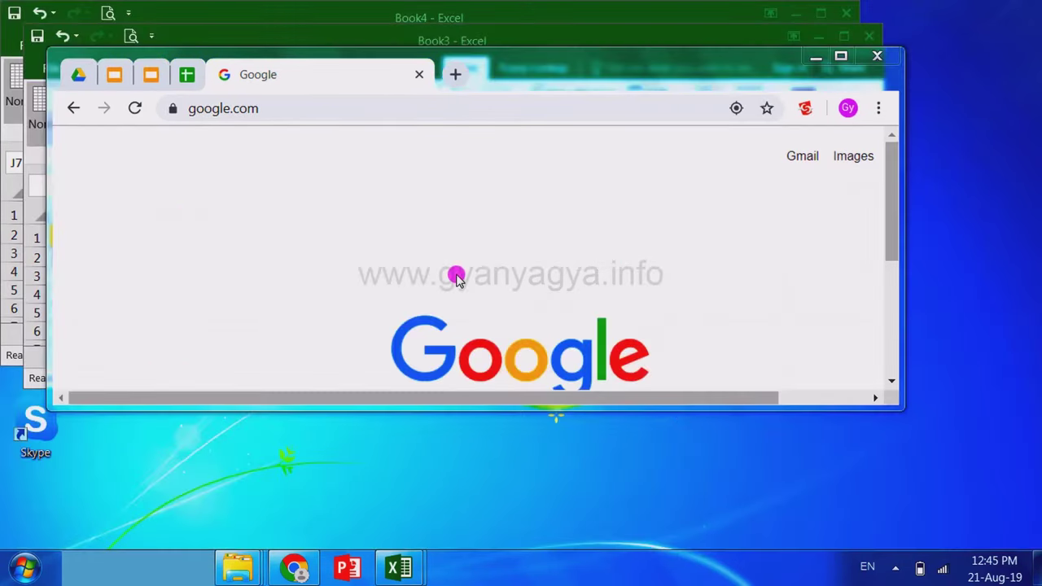
{"action": "left_click", "coordinate": [286, 41]}
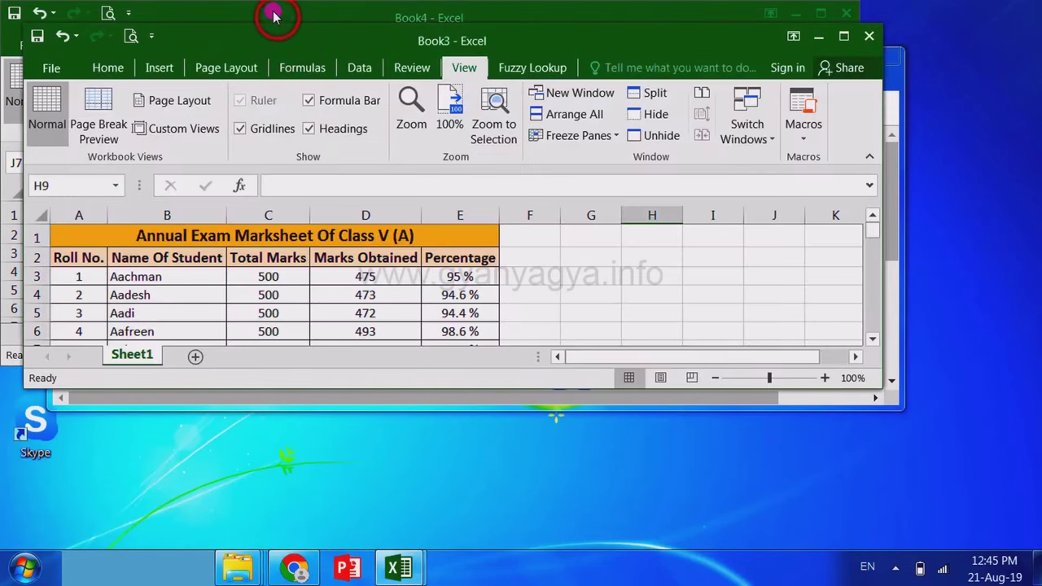
{"action": "left_click", "coordinate": [277, 17]}
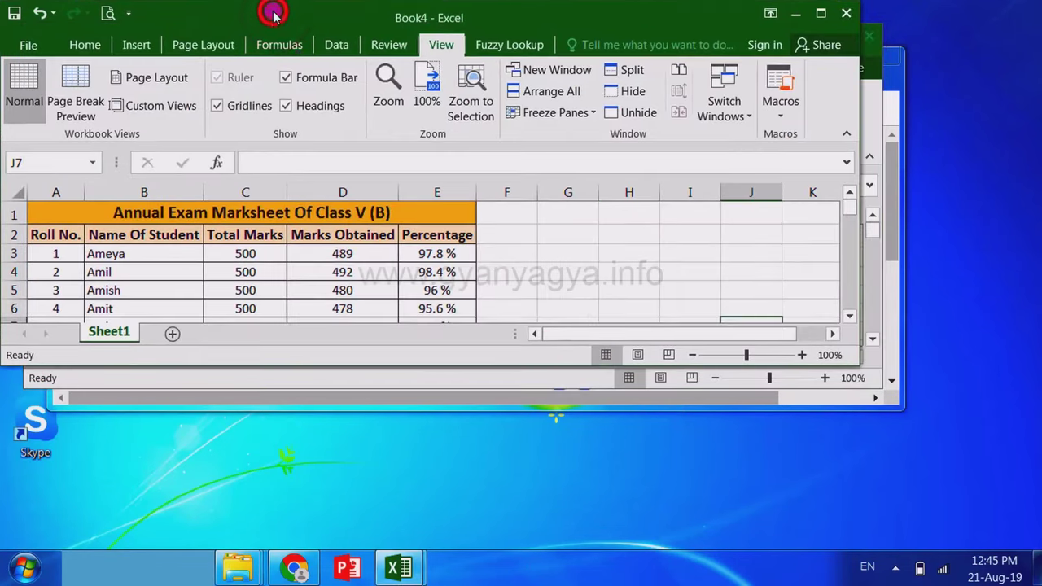
{"action": "left_click", "coordinate": [237, 567]}
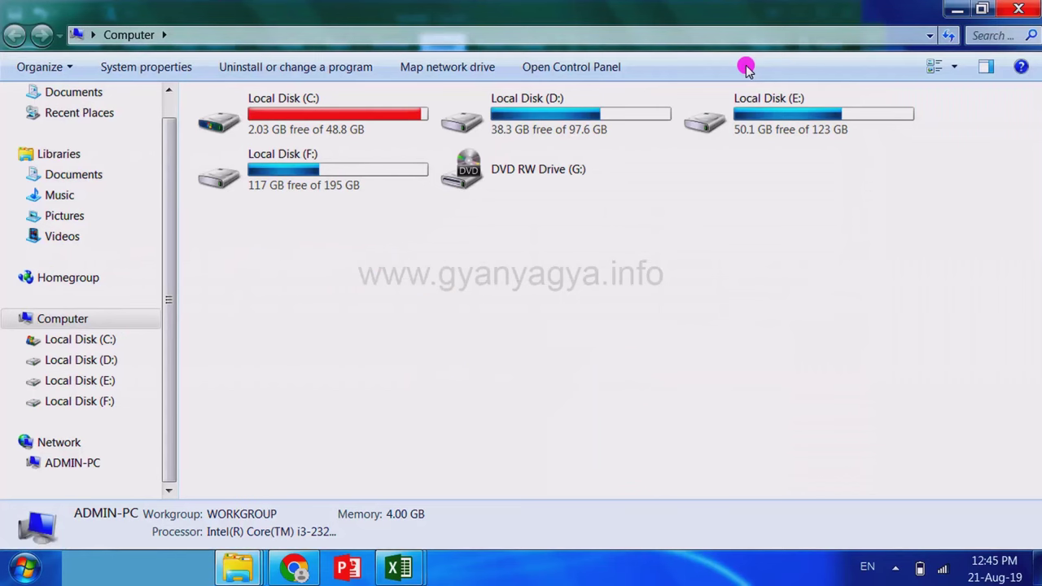
Tile all open windows side by side from the taskbar menu.
{"action": "right_click", "coordinate": [535, 565]}
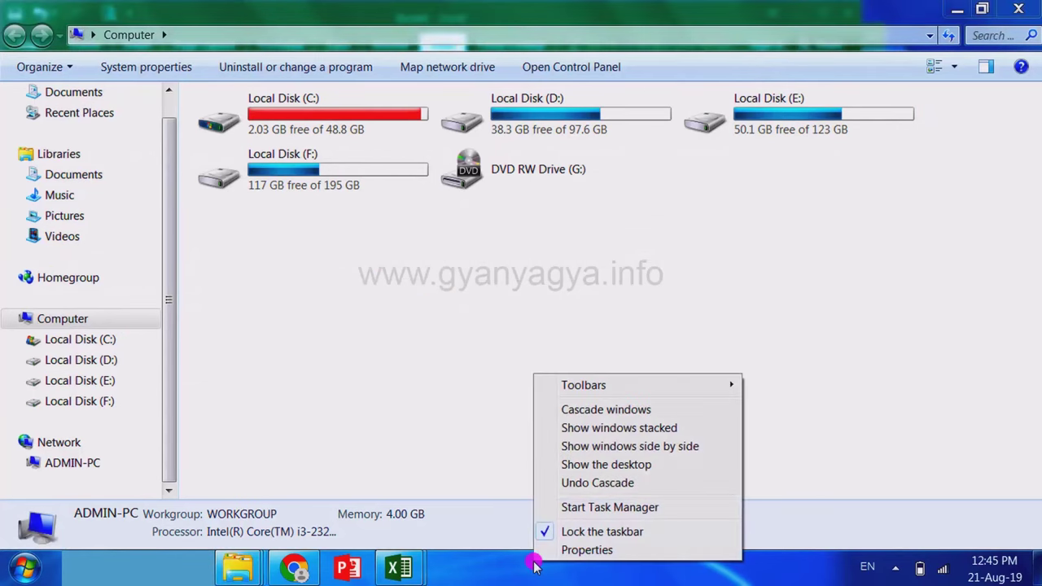
{"action": "left_click", "coordinate": [574, 450]}
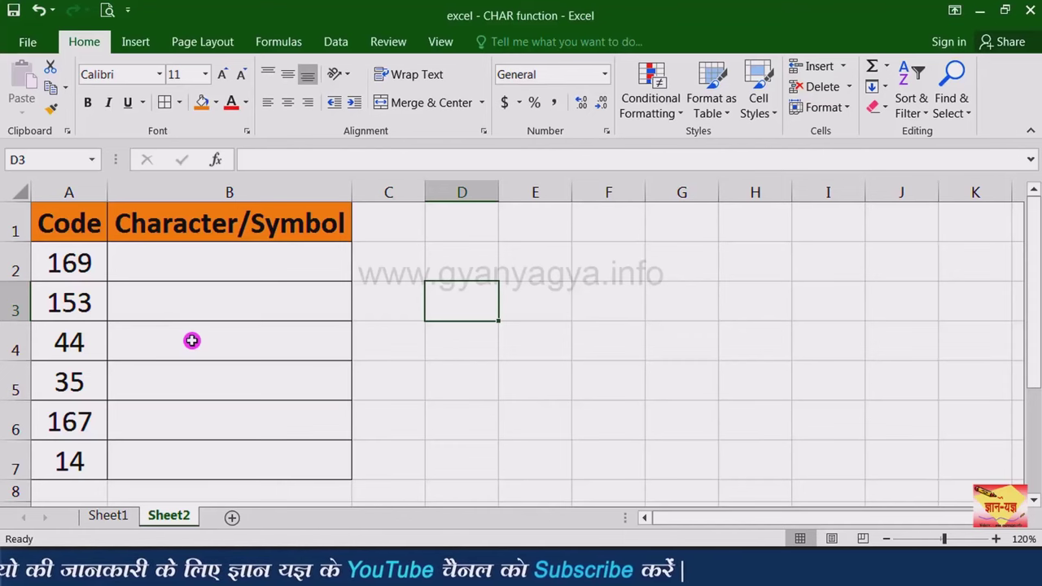
Enter the formula =CHAR(A2) in cell B2.
{"action": "left_click", "coordinate": [217, 266]}
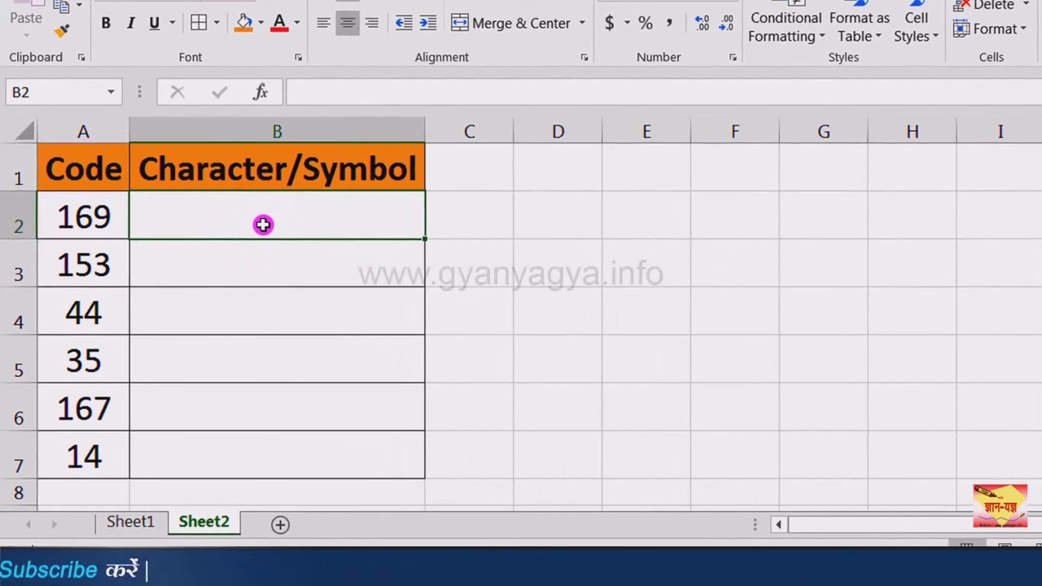
{"action": "type", "text": "="}
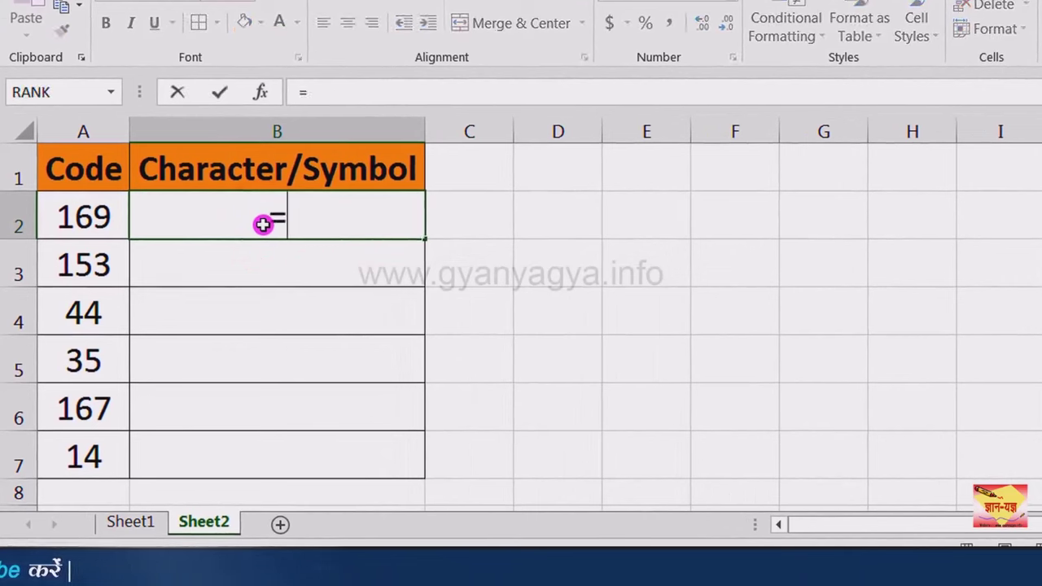
{"action": "type", "text": "char"}
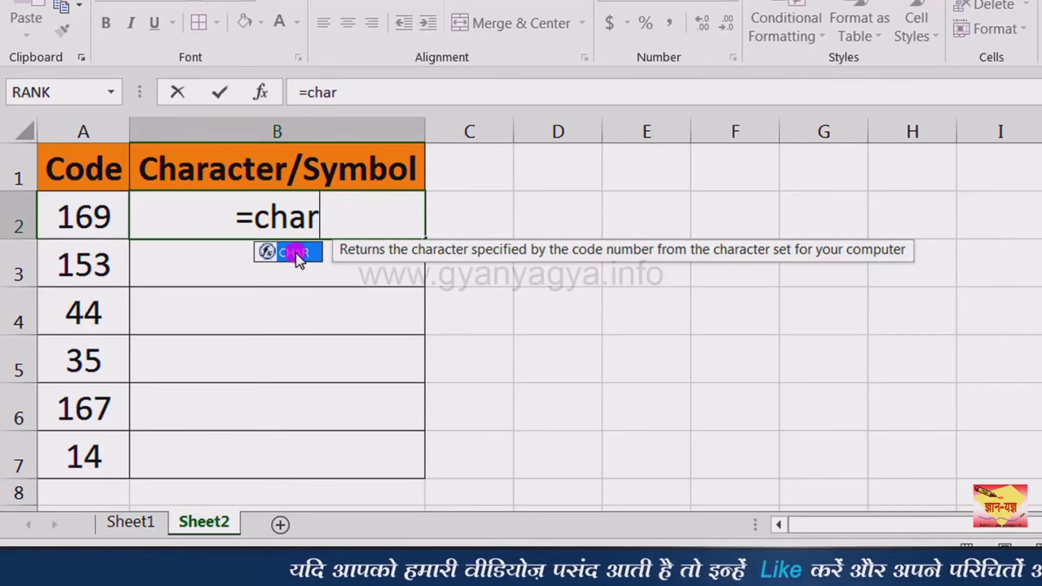
{"action": "double_click", "coordinate": [297, 254]}
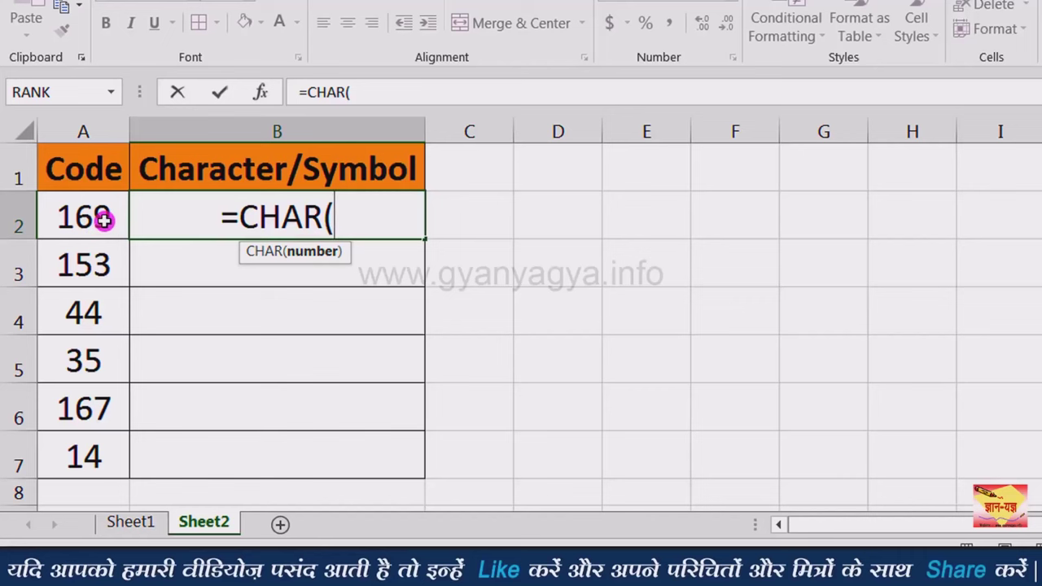
{"action": "left_click", "coordinate": [104, 220]}
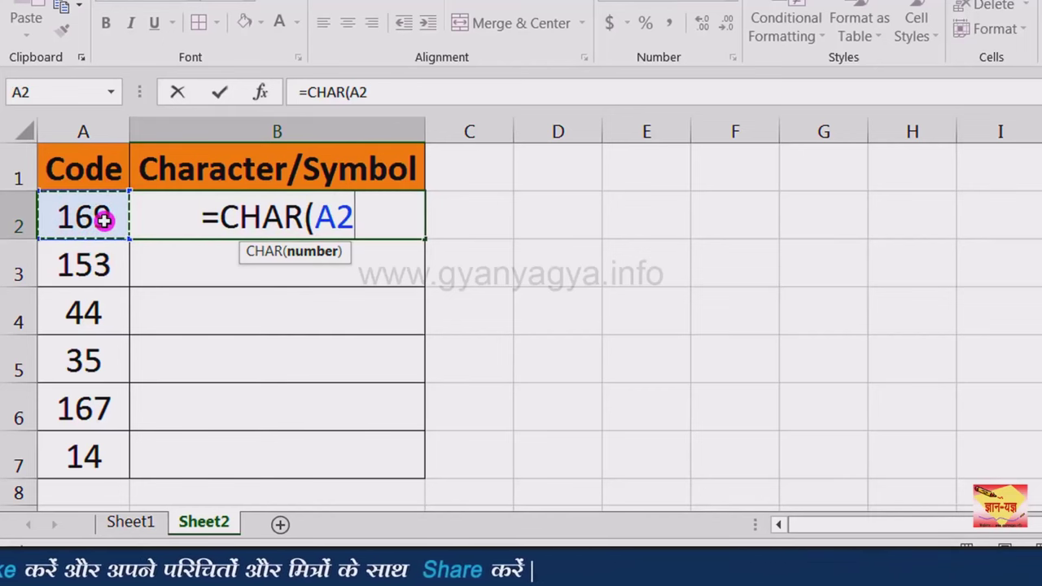
{"action": "type", "text": ")"}
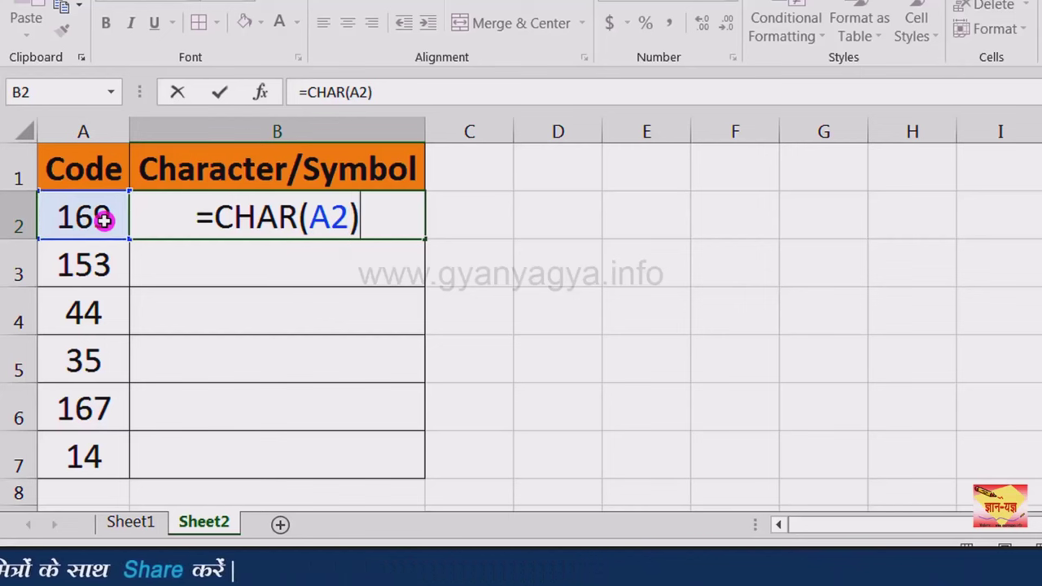
{"action": "key", "text": "Return"}
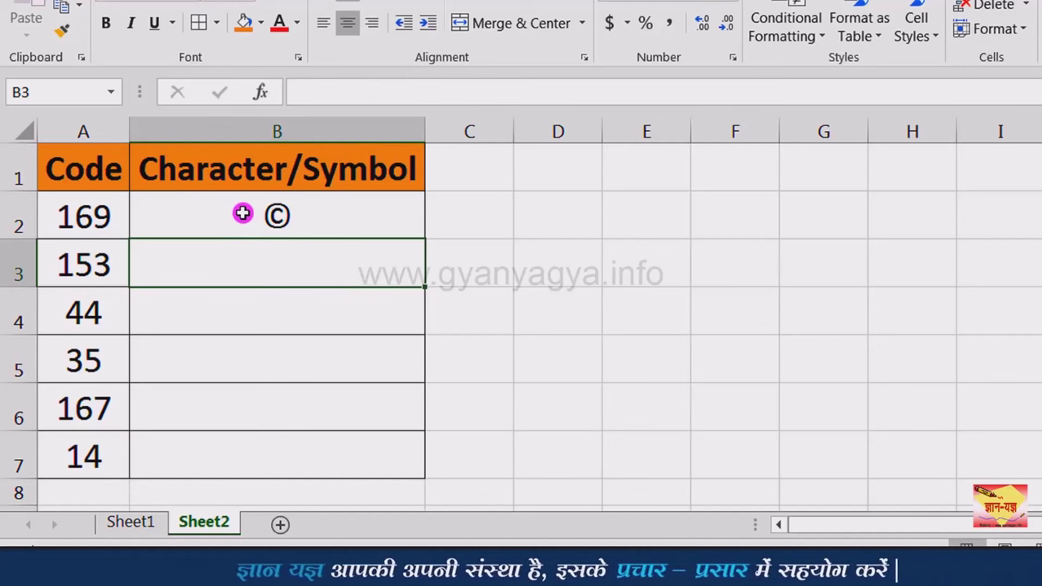
Fill the CHAR formula down from B2 to B7.
{"action": "left_click", "coordinate": [243, 213]}
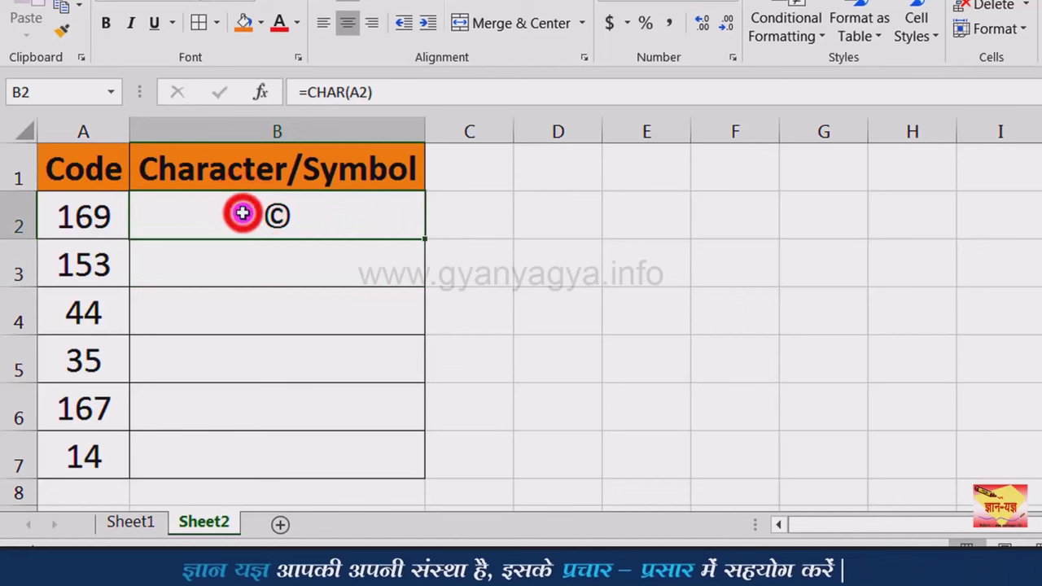
{"action": "left_click", "coordinate": [241, 212]}
{"action": "left_click_drag", "start_coordinate": [426, 237], "coordinate": [422, 467]}
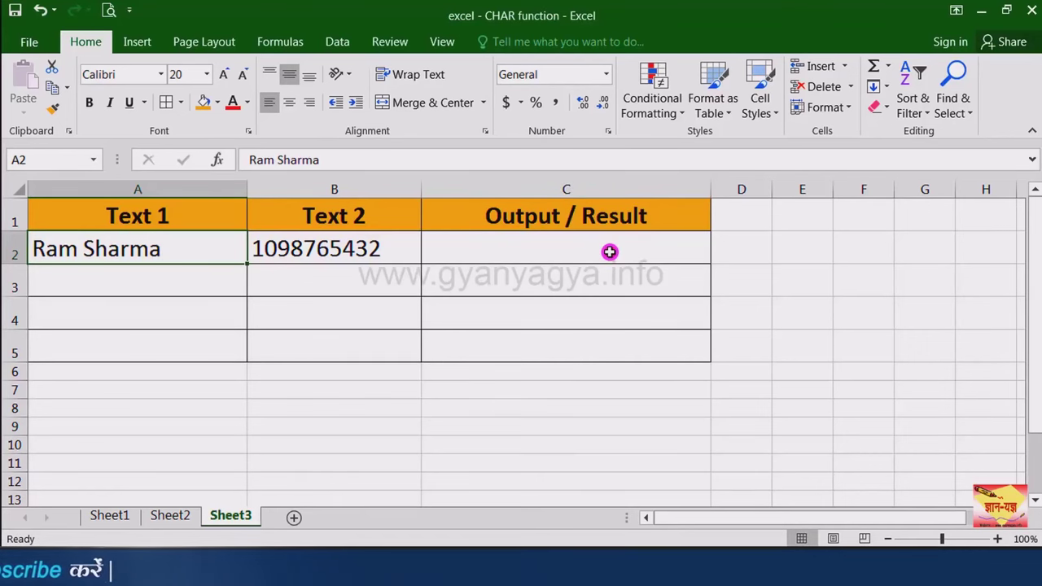
Enter =A2&B2 in C2 to join Text 1 and Text 2 with no separator.
{"action": "left_click", "coordinate": [610, 252]}
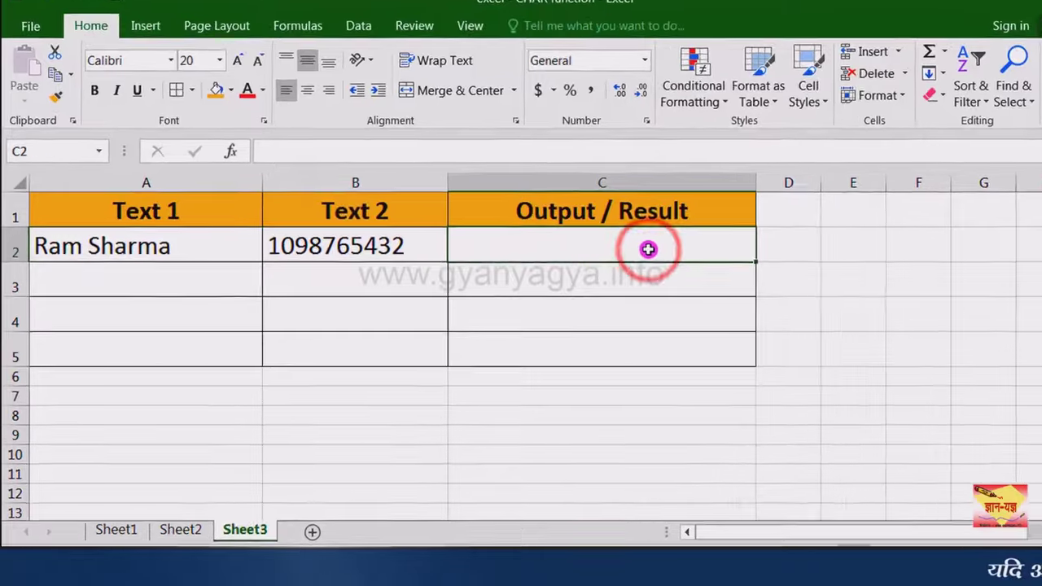
{"action": "type", "text": "="}
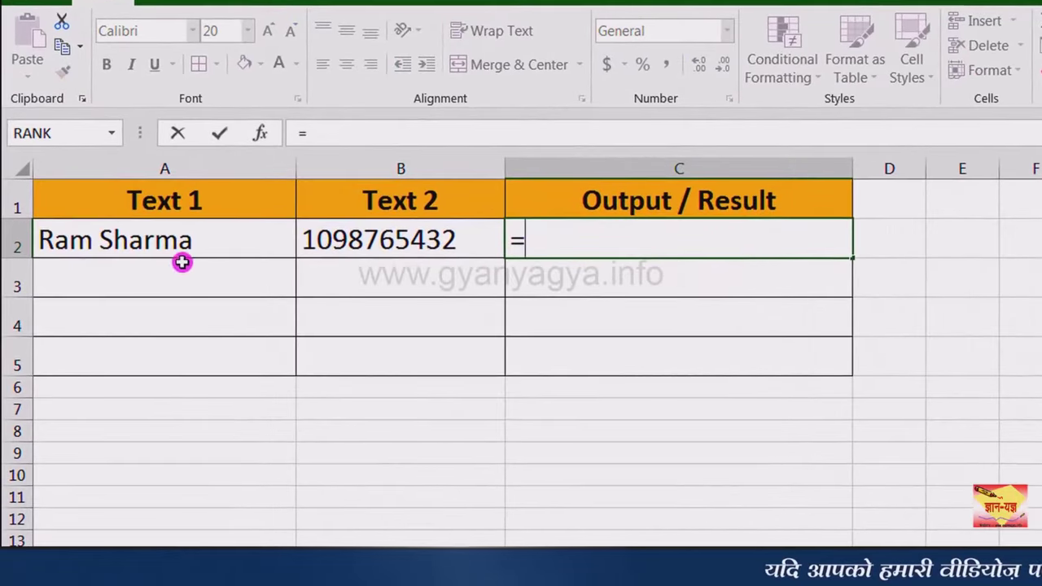
{"action": "left_click", "coordinate": [232, 244]}
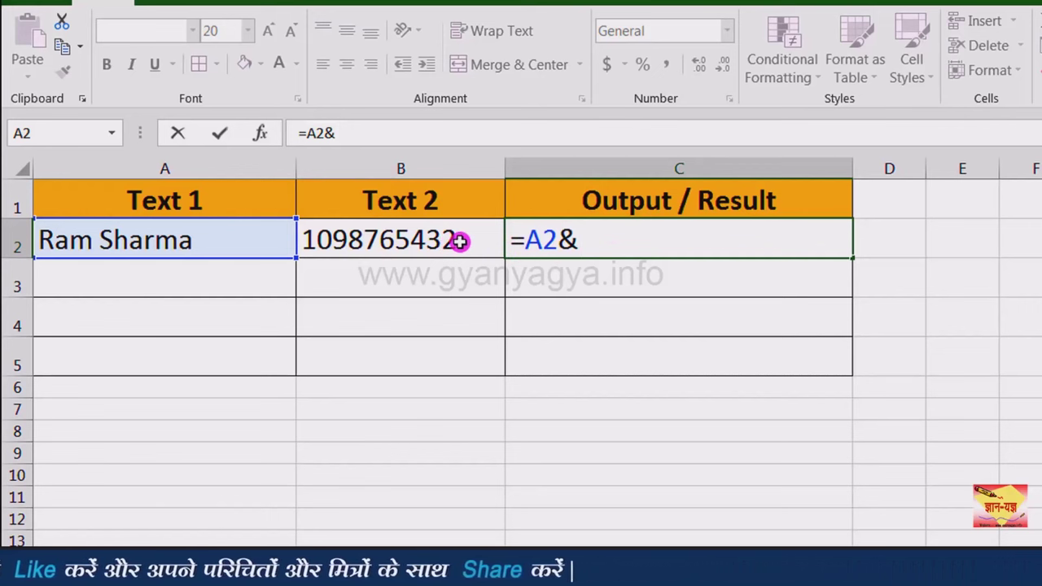
{"action": "left_click", "coordinate": [459, 240]}
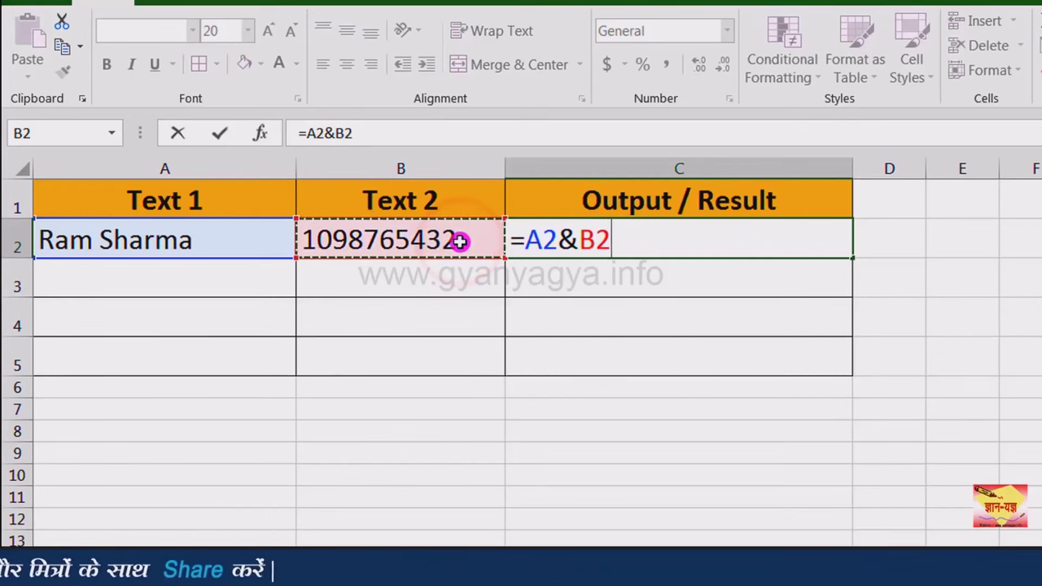
{"action": "key", "text": "Return"}
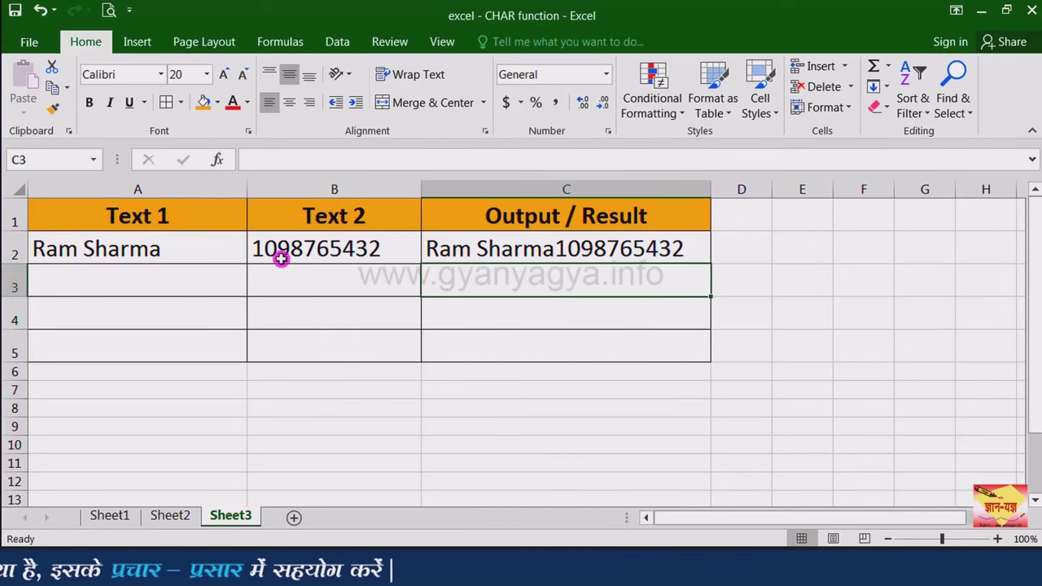
Copy the row 2 text values in A2:B2 into row 3.
{"action": "left_click_drag", "start_coordinate": [199, 249], "coordinate": [307, 252]}
{"action": "key", "text": "ctrl+c"}
{"action": "left_click", "coordinate": [226, 271]}
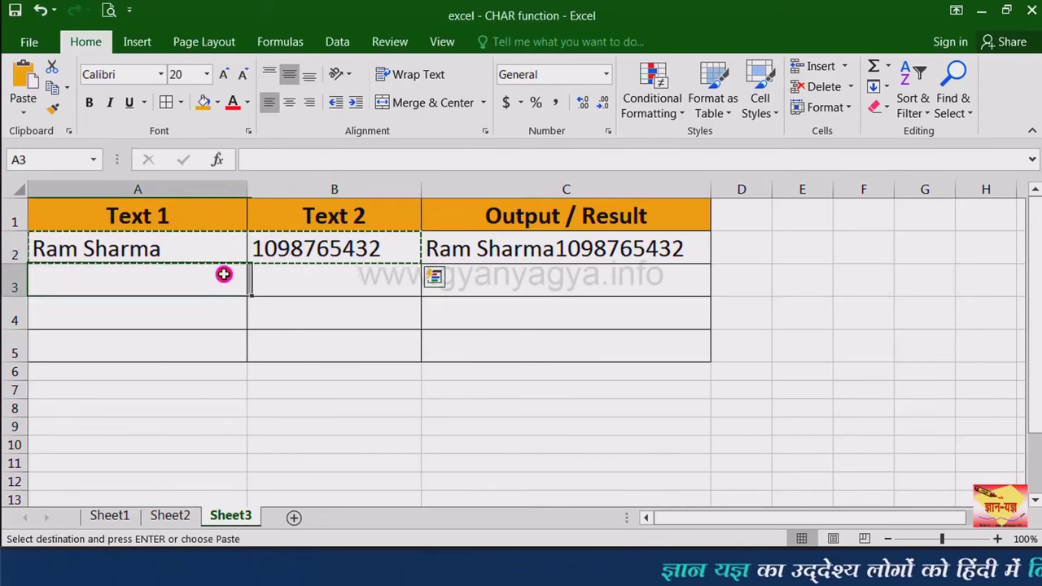
{"action": "key", "text": "ctrl+v"}
{"action": "key", "text": "Escape"}
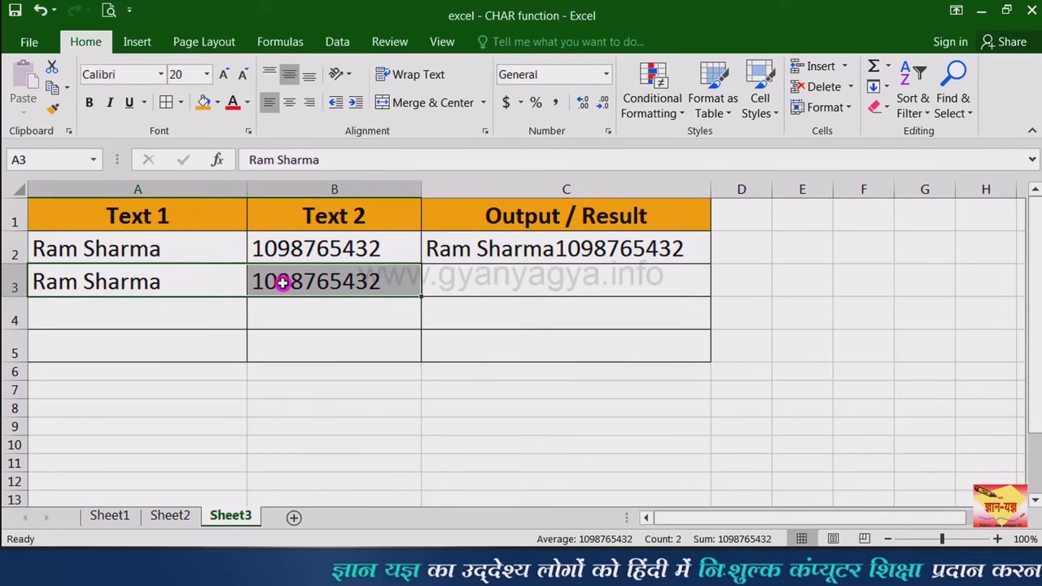
Build the formula =A3&CHAR(10)&B3 in C3.
{"action": "left_click", "coordinate": [458, 285]}
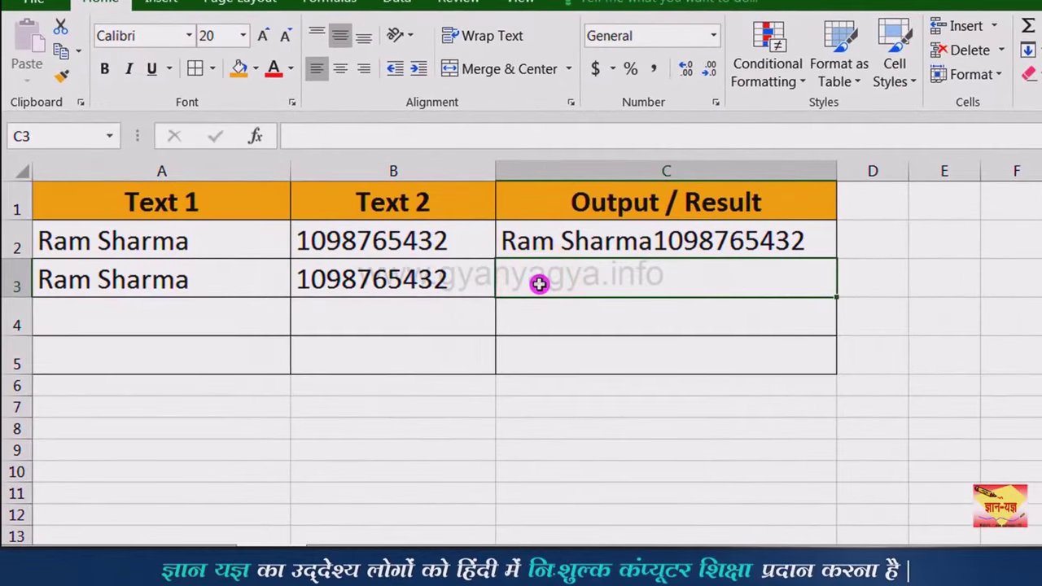
{"action": "type", "text": "="}
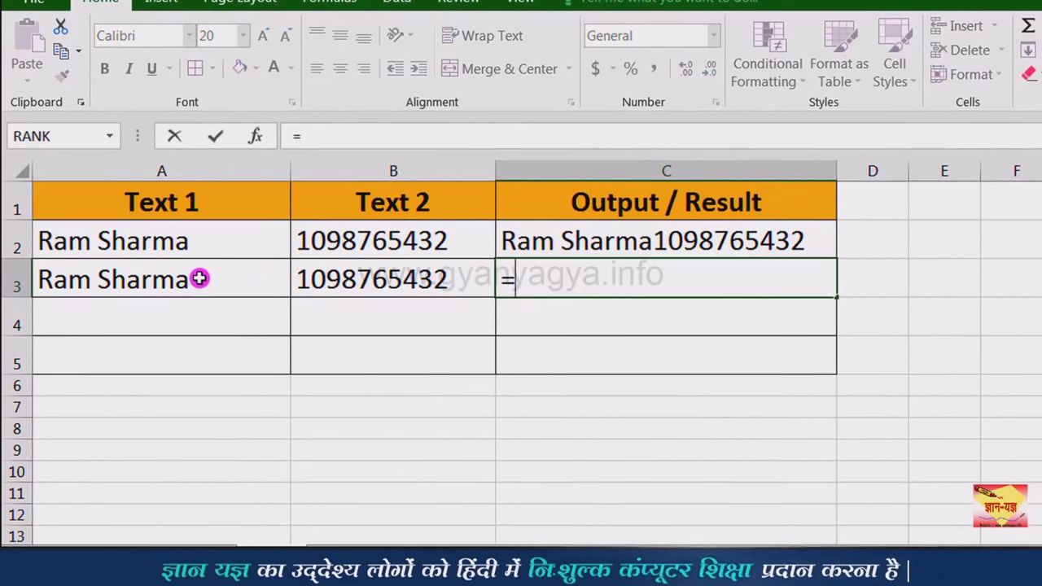
{"action": "left_click", "coordinate": [199, 278]}
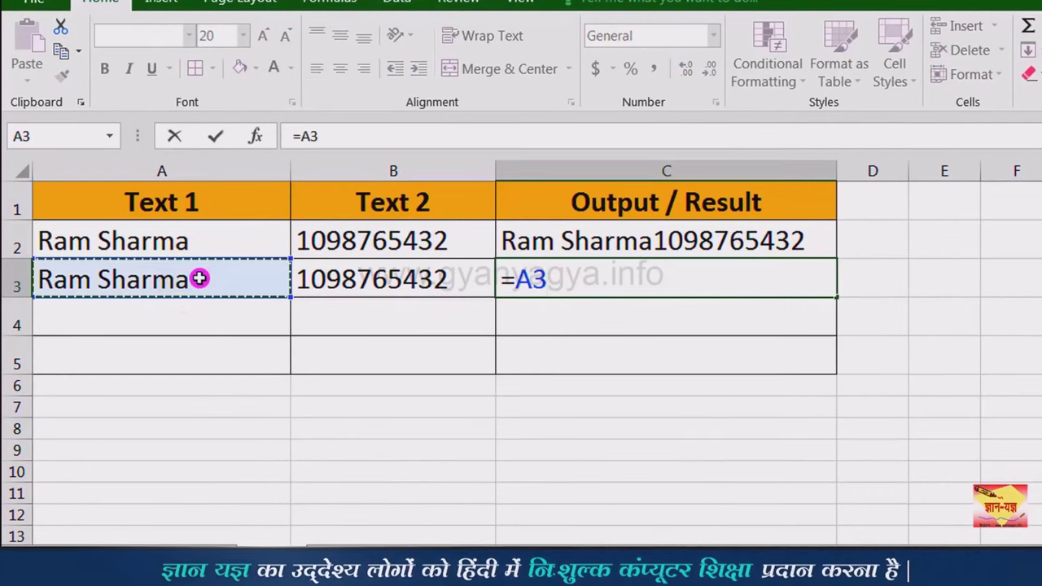
{"action": "type", "text": "&"}
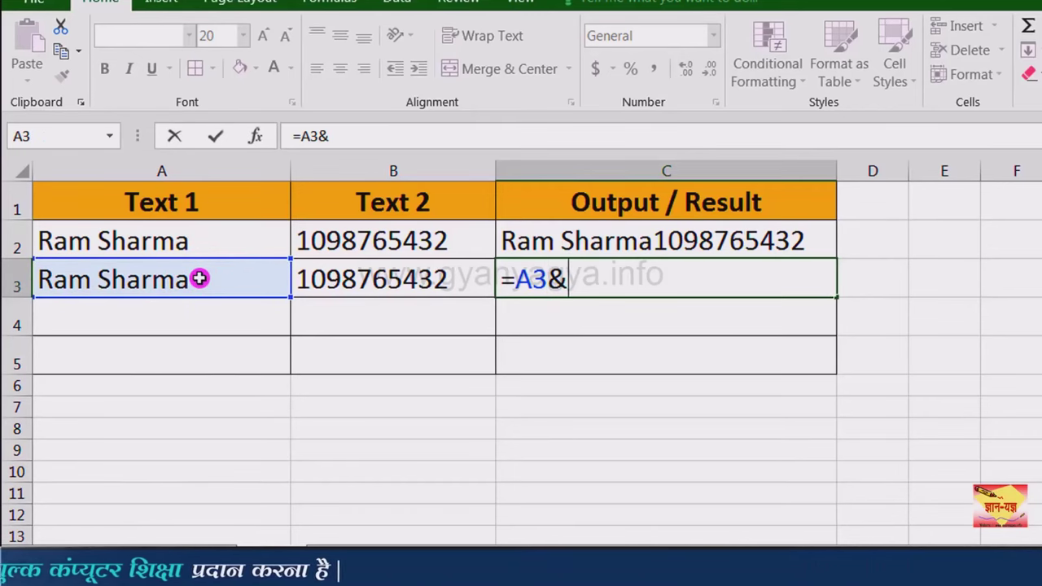
{"action": "type", "text": "C"}
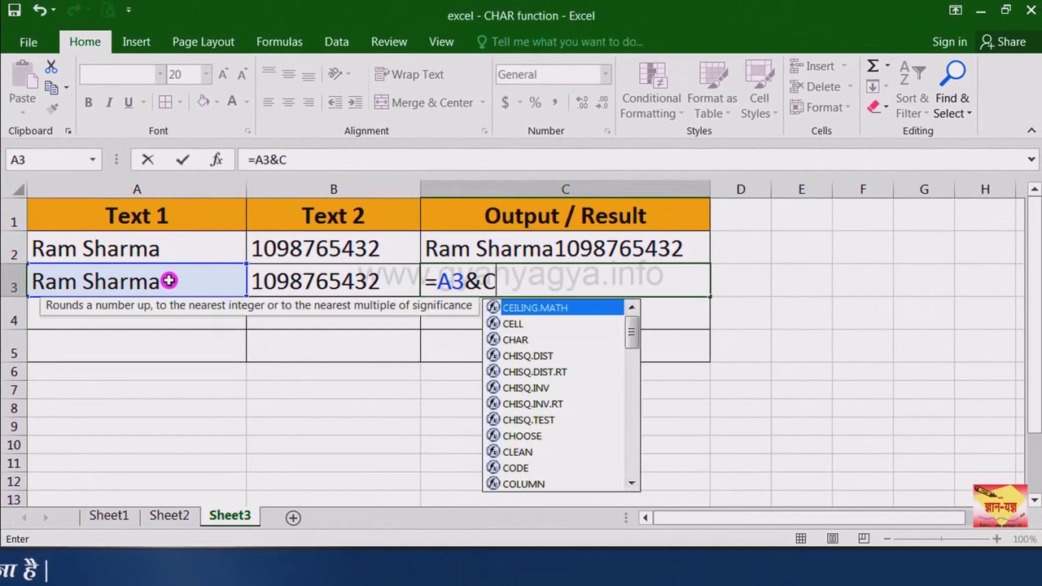
{"action": "type", "text": "HAR"}
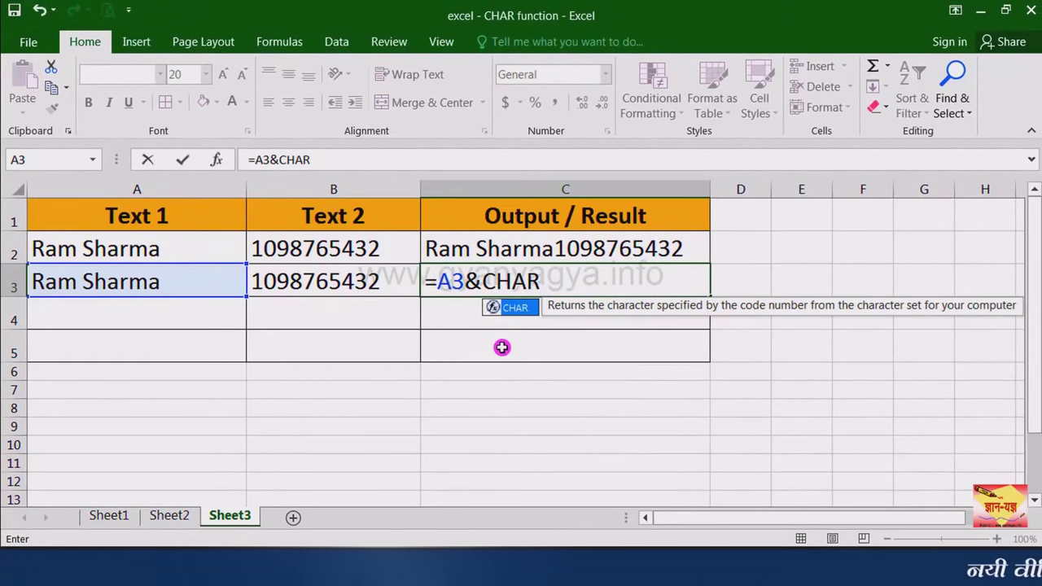
{"action": "type", "text": "("}
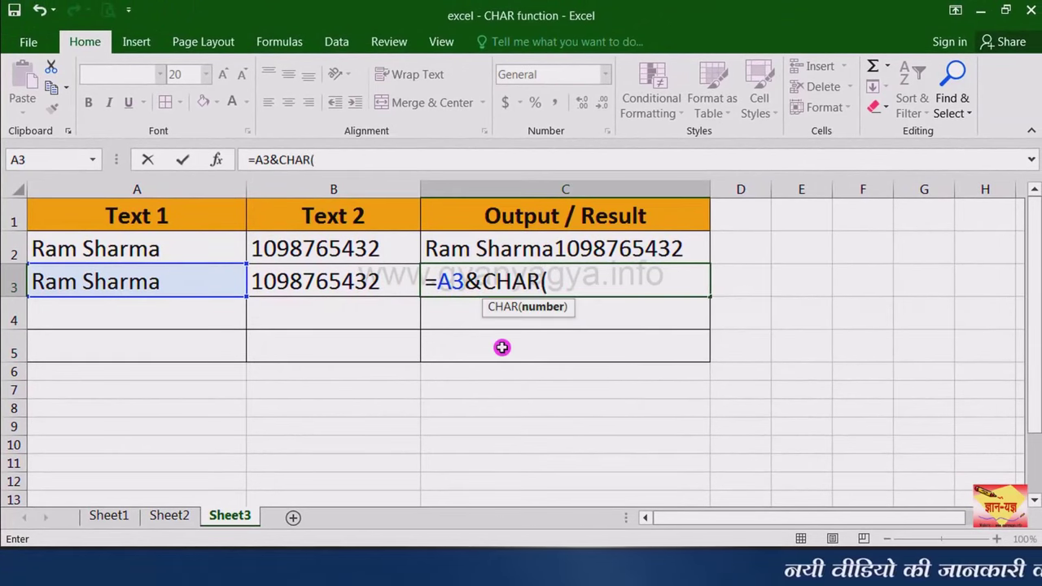
{"action": "type", "text": "10"}
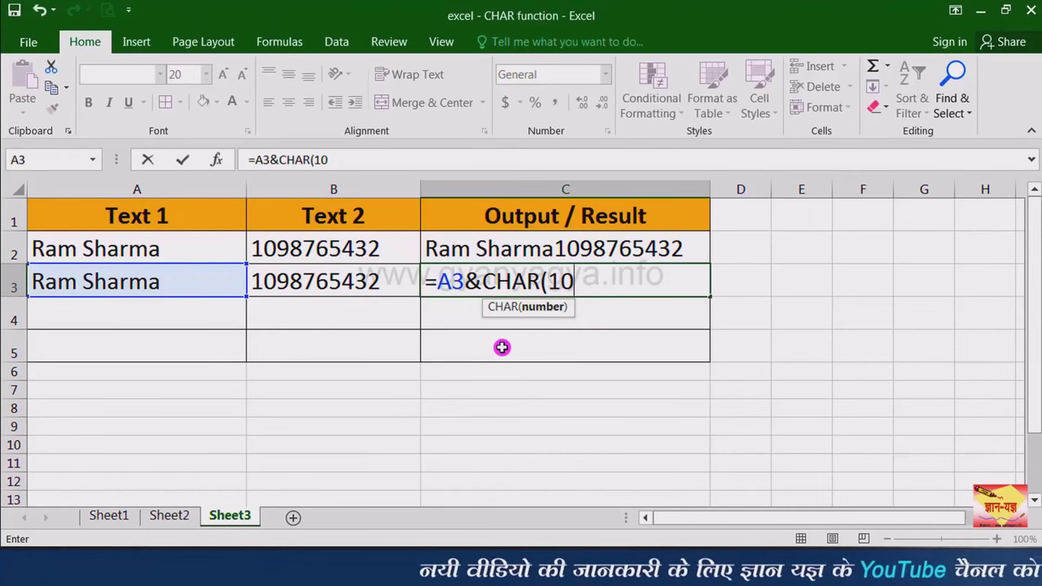
{"action": "type", "text": ")"}
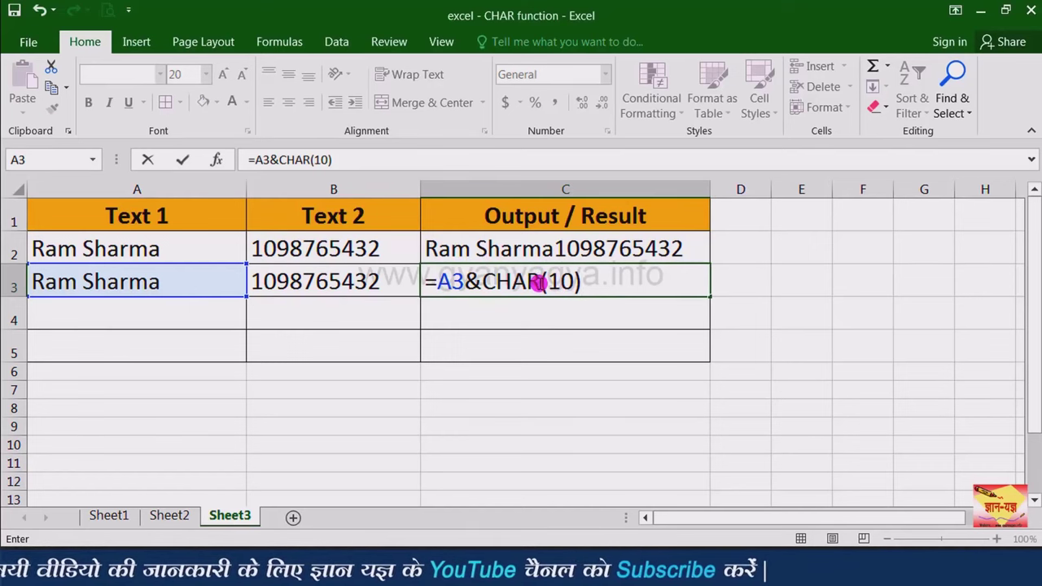
{"action": "type", "text": "&"}
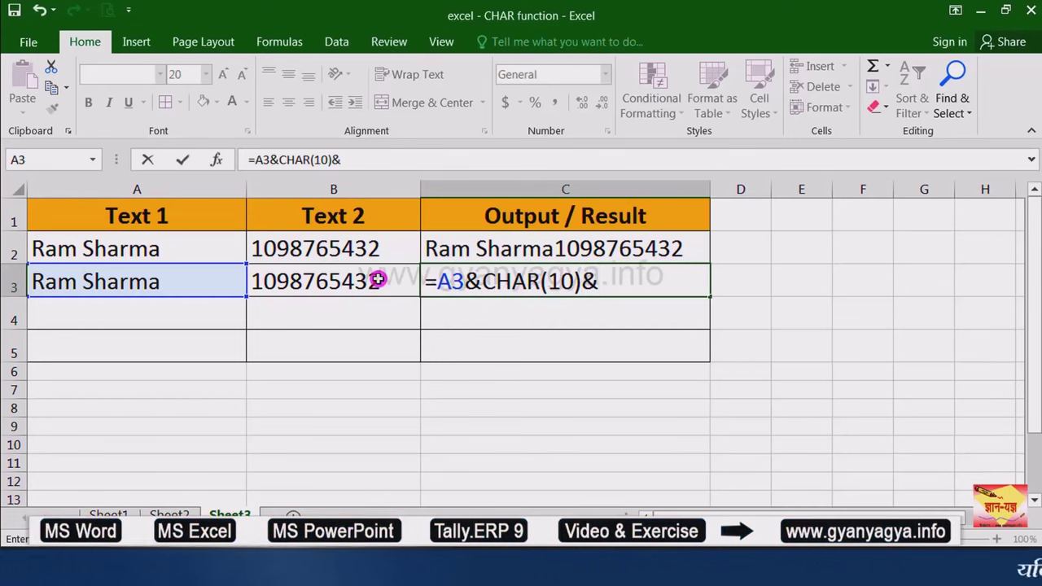
{"action": "left_click", "coordinate": [378, 279]}
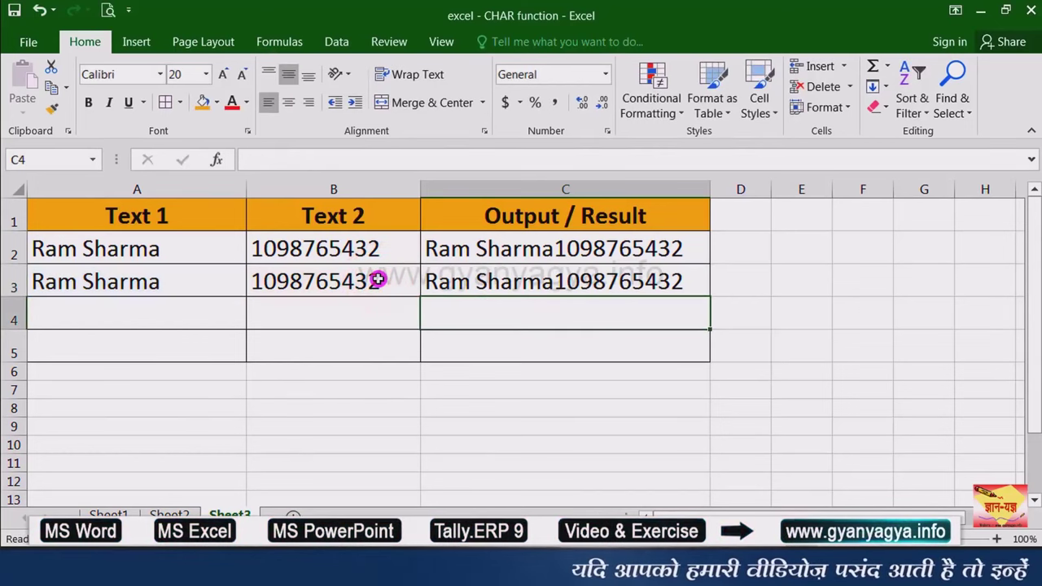
Commit C3's formula and apply Wrap Text to C2:C3 so the line break shows.
{"action": "key", "text": "Return"}
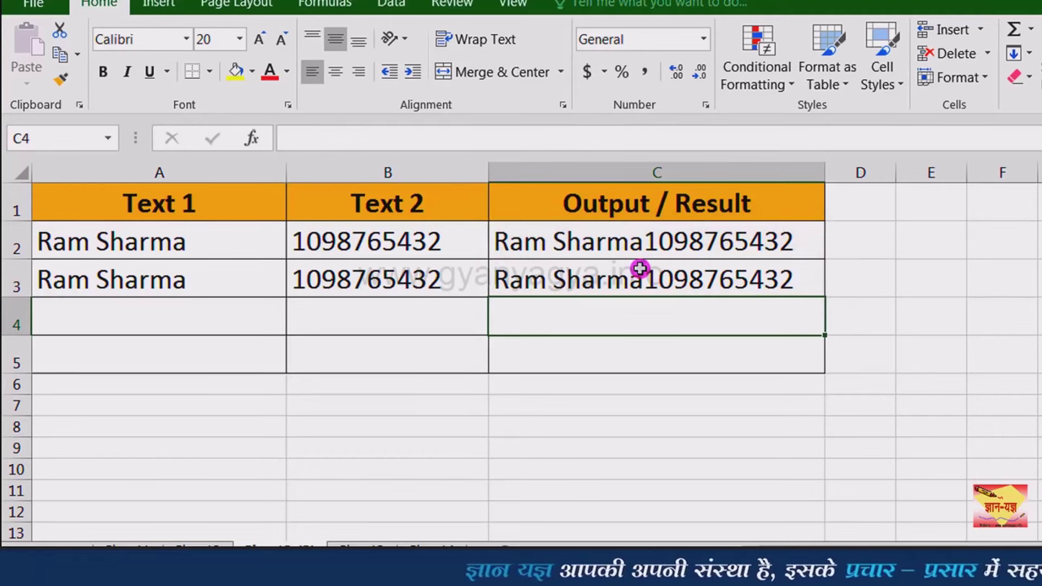
{"action": "left_click_drag", "start_coordinate": [638, 239], "coordinate": [638, 278]}
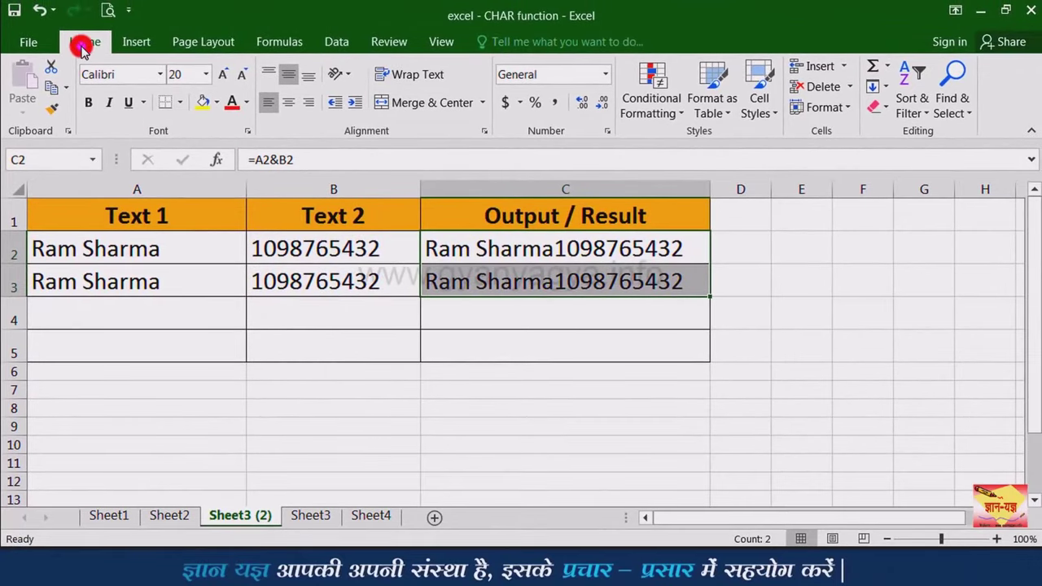
{"action": "left_click", "coordinate": [415, 75]}
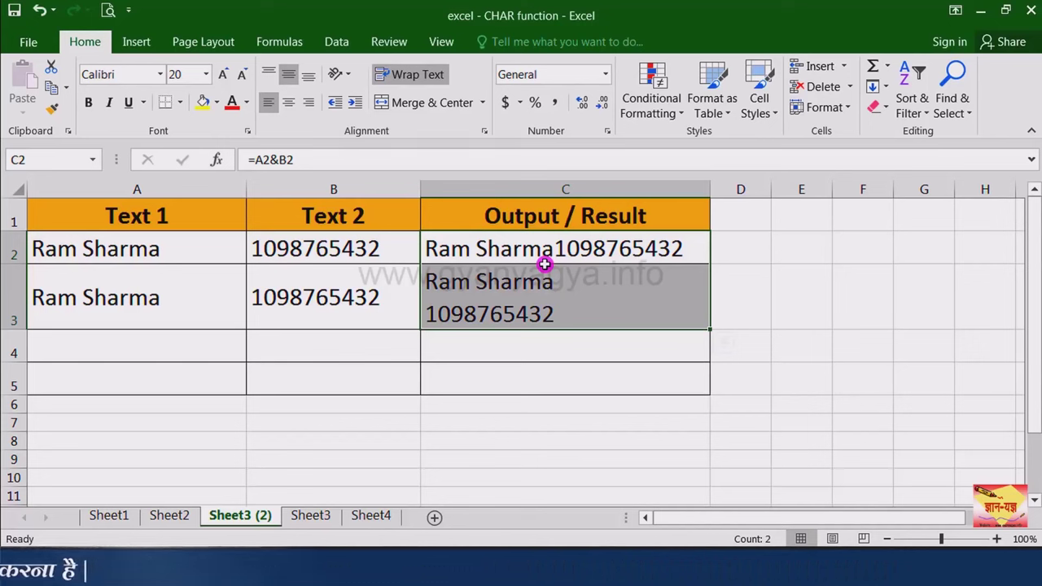
{"action": "right_click", "coordinate": [16, 252]}
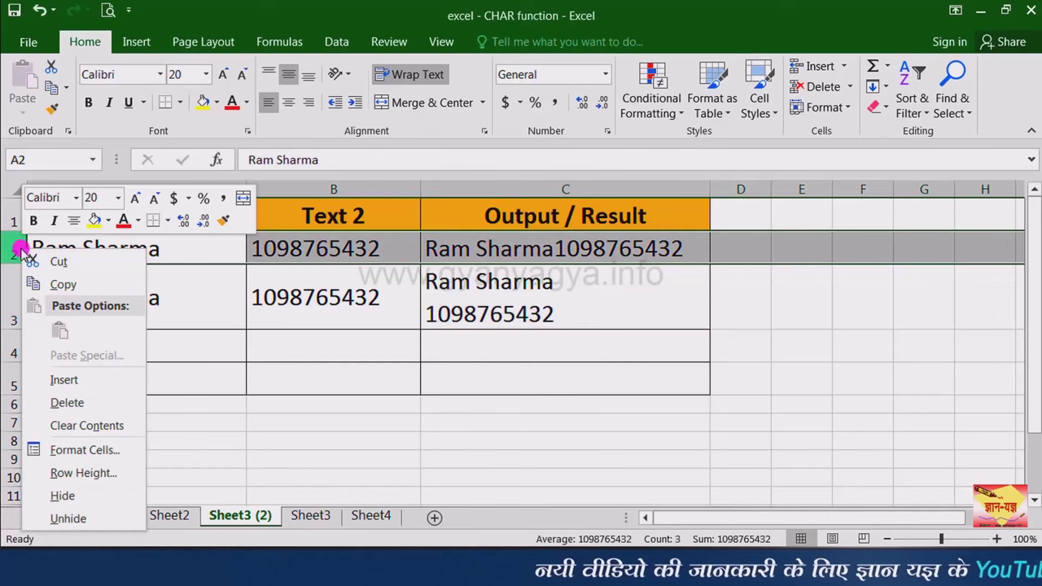
Delete row 2 and fill C2's CHAR(10) formula down to C4.
{"action": "left_click", "coordinate": [65, 403]}
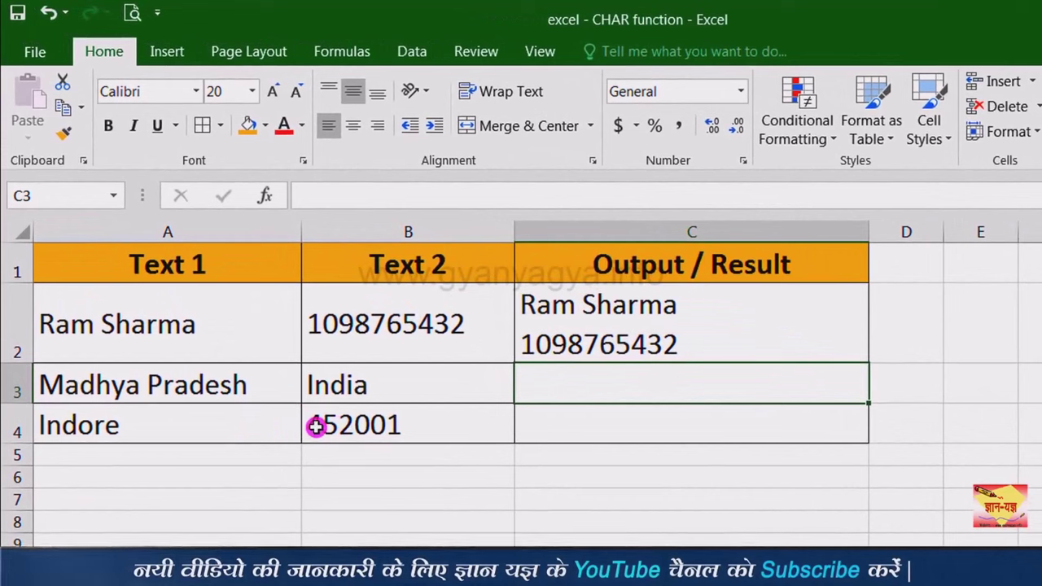
{"action": "left_click", "coordinate": [746, 325]}
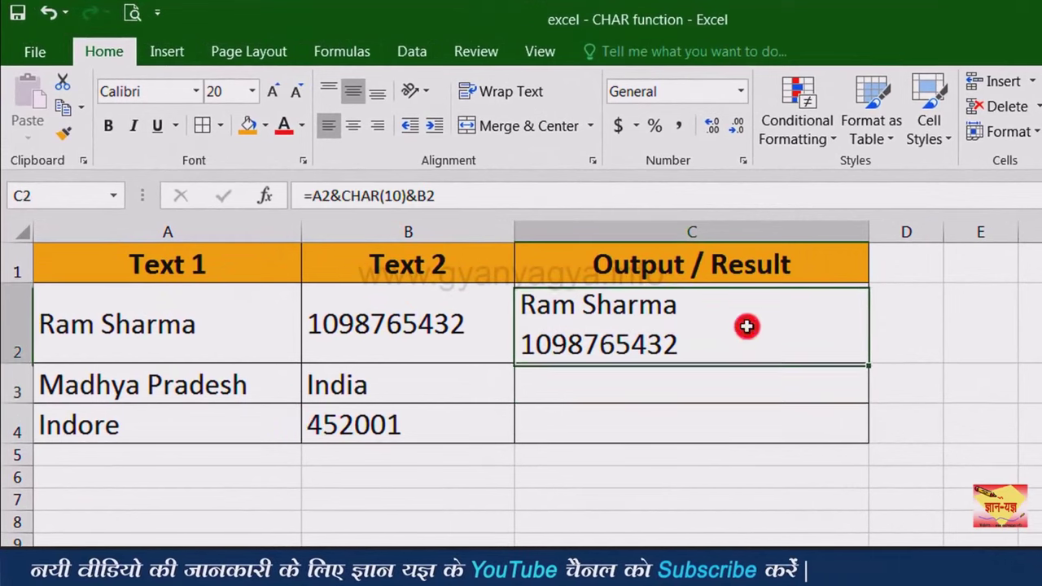
{"action": "mouse_move", "coordinate": [868, 360]}
{"action": "left_click_drag", "start_coordinate": [868, 360], "coordinate": [856, 431]}
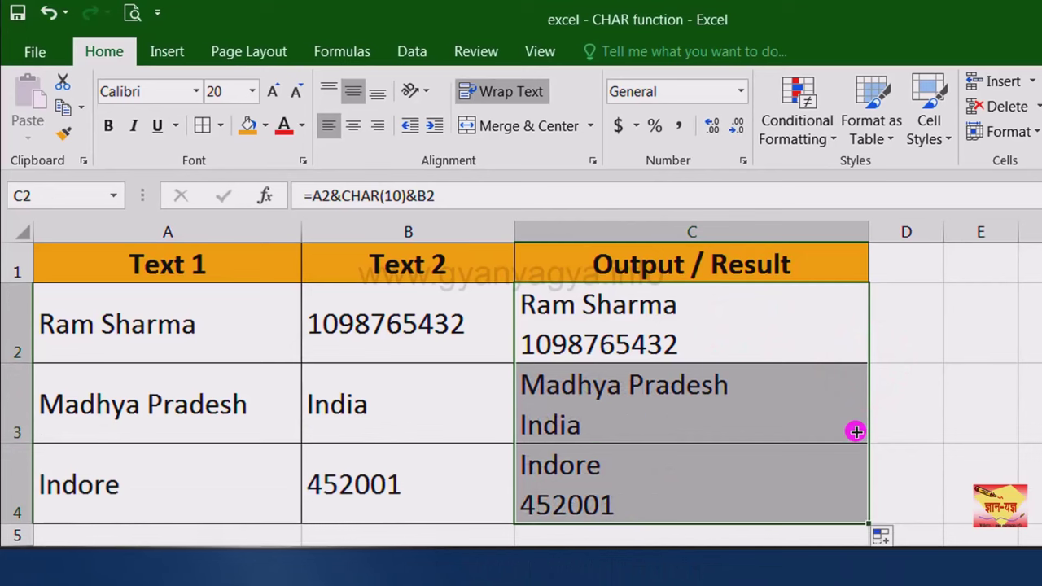
{"action": "left_click", "coordinate": [733, 392]}
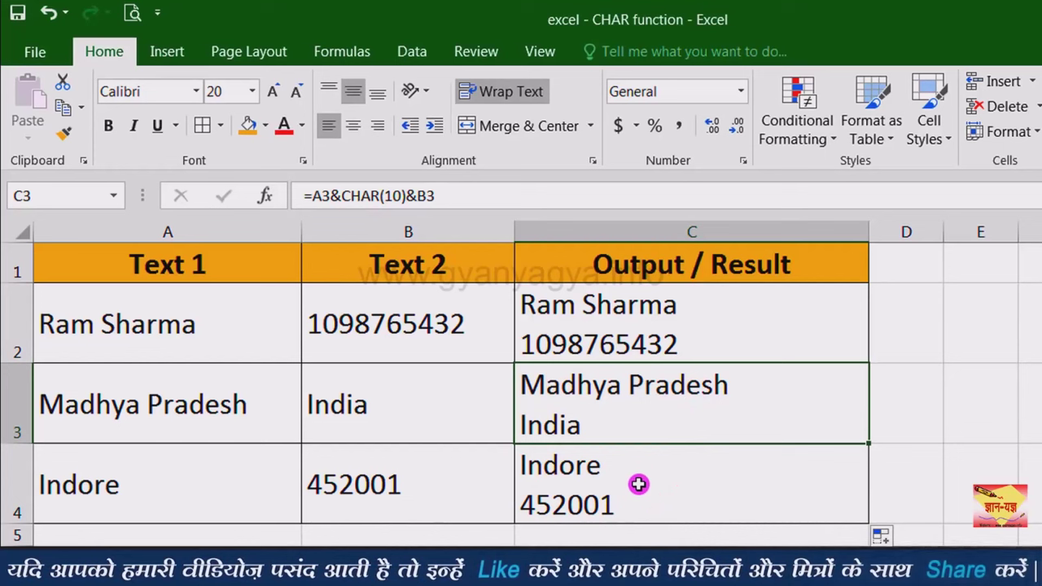
Change C3's formula to =A3&CHAR(44)&B3 for a comma separator.
{"action": "double_click", "coordinate": [647, 391]}
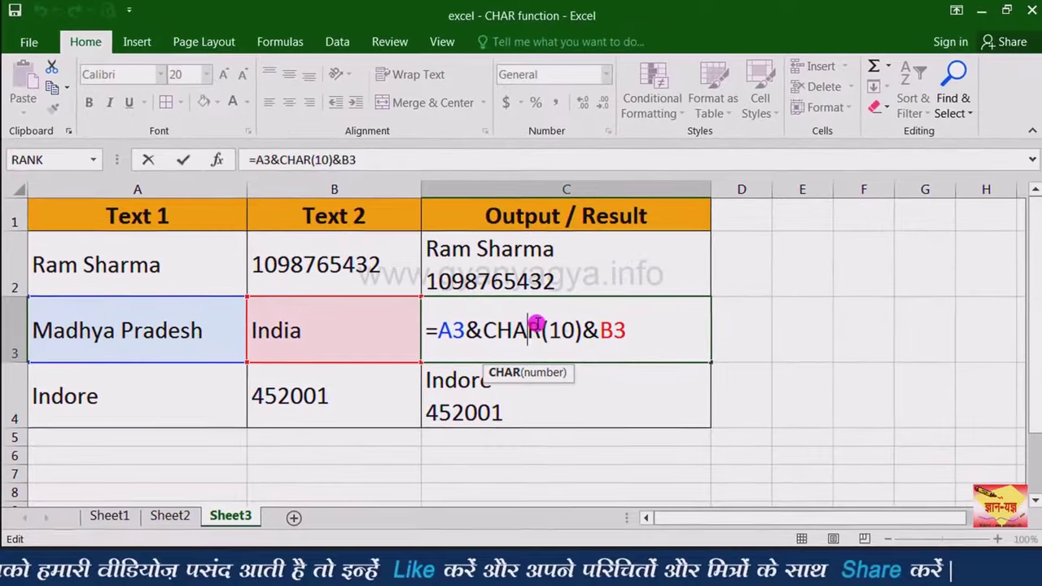
{"action": "double_click", "coordinate": [678, 409]}
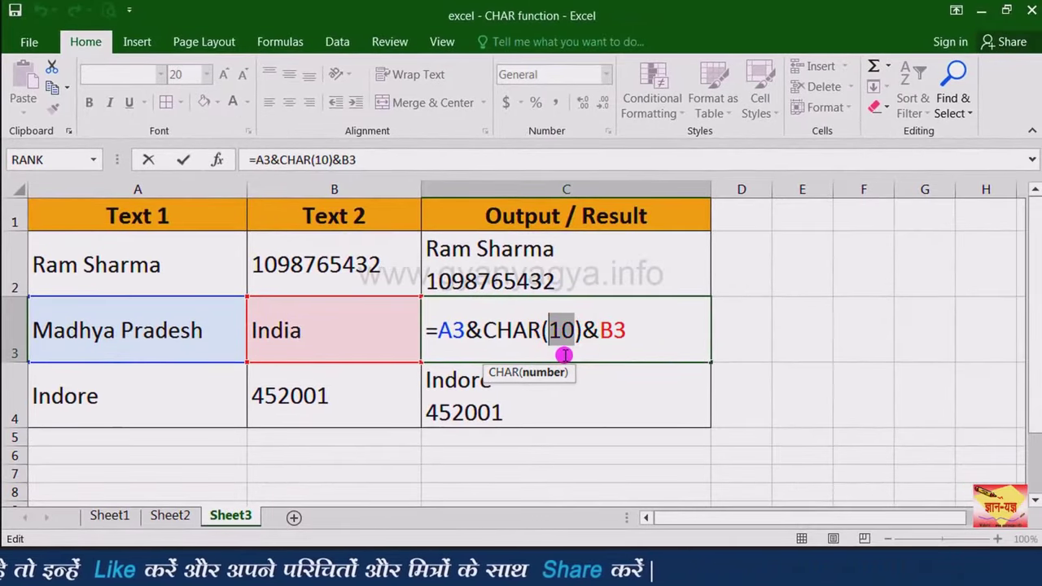
{"action": "type", "text": "44"}
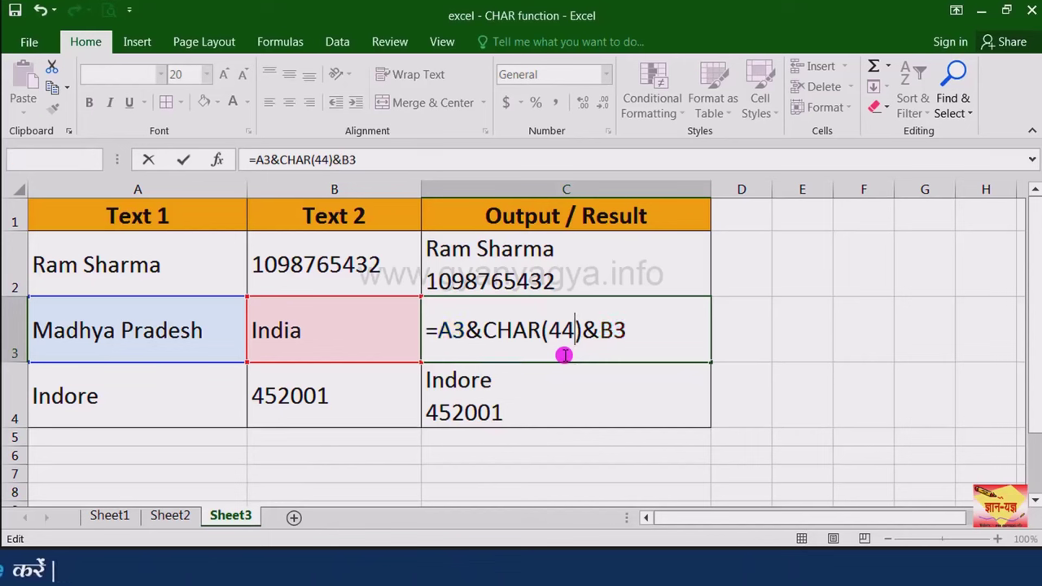
{"action": "key", "text": "Return"}
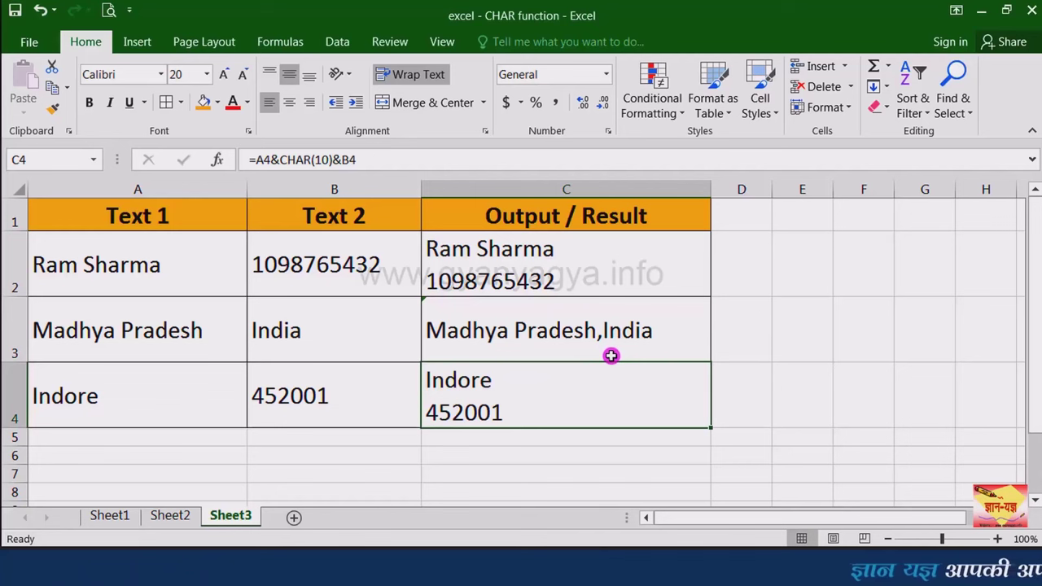
Set C4's formula to =A4&CHAR(45)&B4 for a hyphen separator.
{"action": "left_click", "coordinate": [570, 402]}
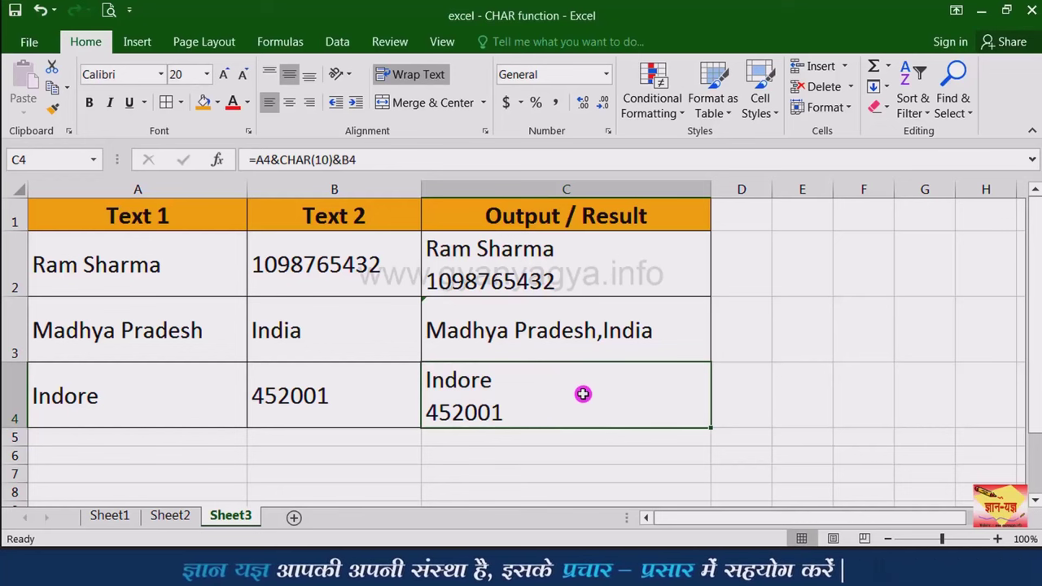
{"action": "double_click", "coordinate": [582, 394]}
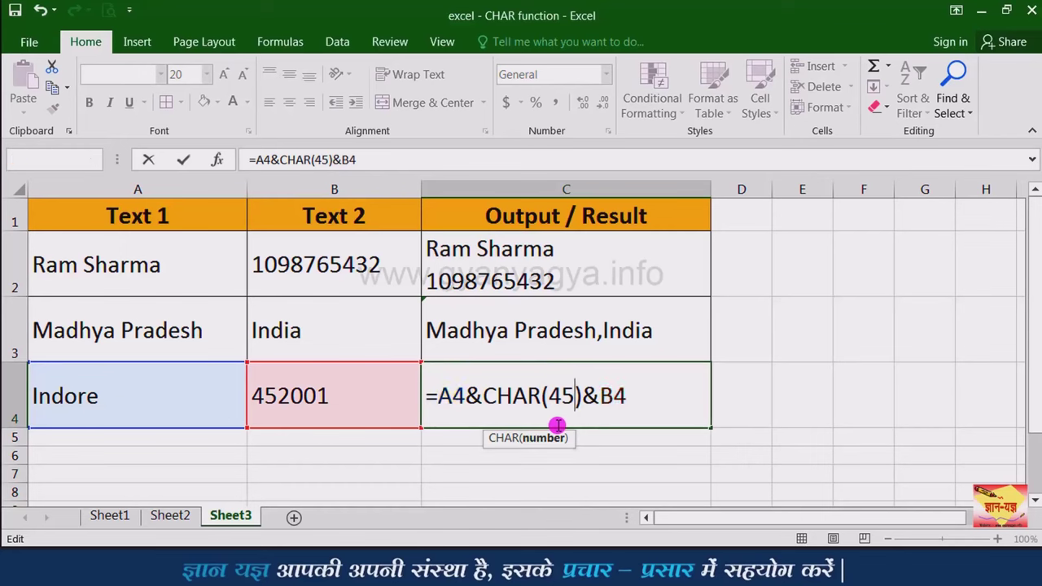
{"action": "key", "text": "Return"}
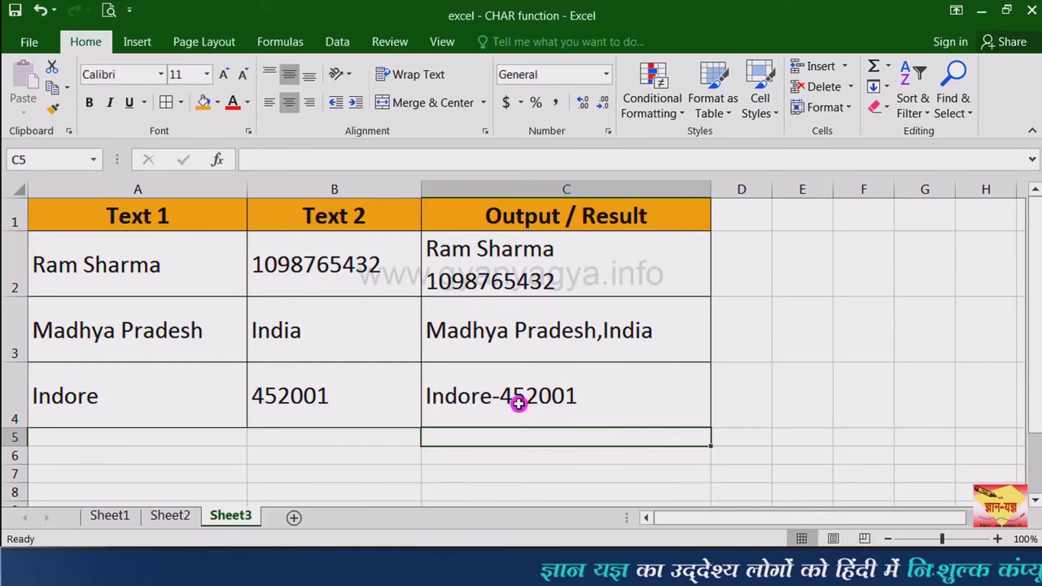
On Sheet4, select A2 and jump down the Code column toward 218.
{"action": "left_click_drag", "start_coordinate": [63, 227], "coordinate": [84, 232]}
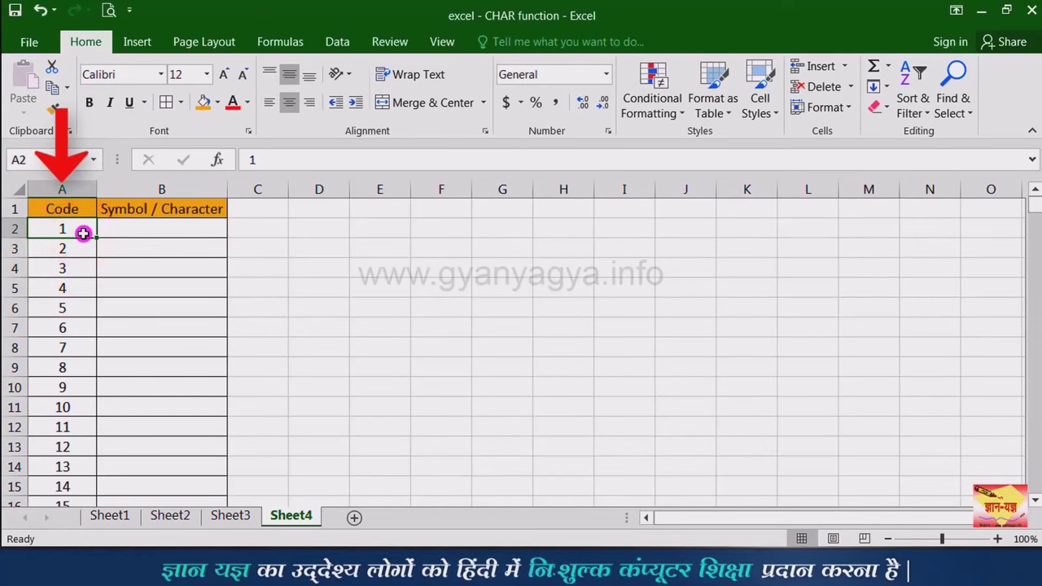
{"action": "left_click", "coordinate": [83, 234]}
{"action": "key", "text": "Down"}
{"action": "key", "text": "Down"}
{"action": "key", "text": "Down"}
{"action": "key", "text": "Down"}
{"action": "key", "text": "Down"}
{"action": "key", "text": "Down"}
{"action": "key", "text": "Down"}
{"action": "key", "text": "Down"}
{"action": "key", "text": "Down"}
{"action": "key", "text": "Down"}
{"action": "key", "text": "Down"}
{"action": "key", "text": "Down"}
{"action": "key", "text": "Down"}
{"action": "key", "text": "Down"}
{"action": "key", "text": "Down"}
{"action": "key", "text": "Down"}
{"action": "key", "text": "Down"}
{"action": "key", "text": "Down"}
{"action": "key", "text": "Down"}
{"action": "key", "text": "Down"}
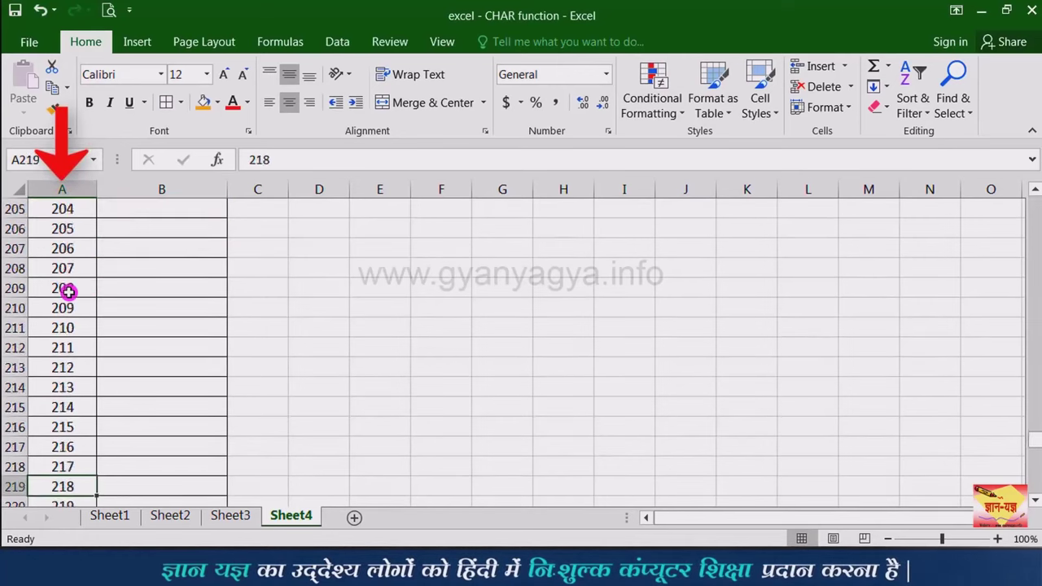
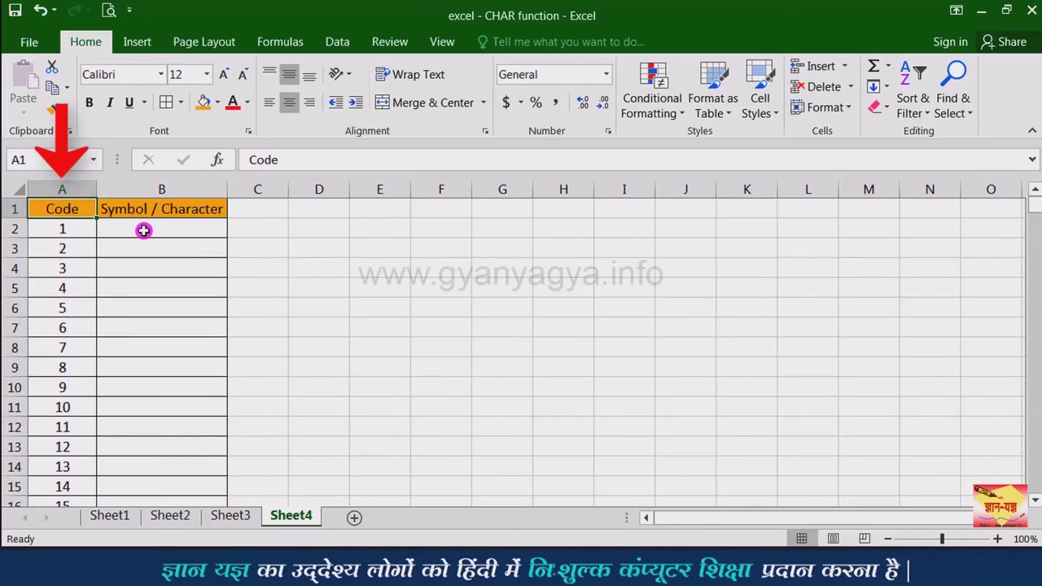
Enter =CHAR(A2) in B2 to return the character for code 1.
{"action": "left_click", "coordinate": [57, 303]}
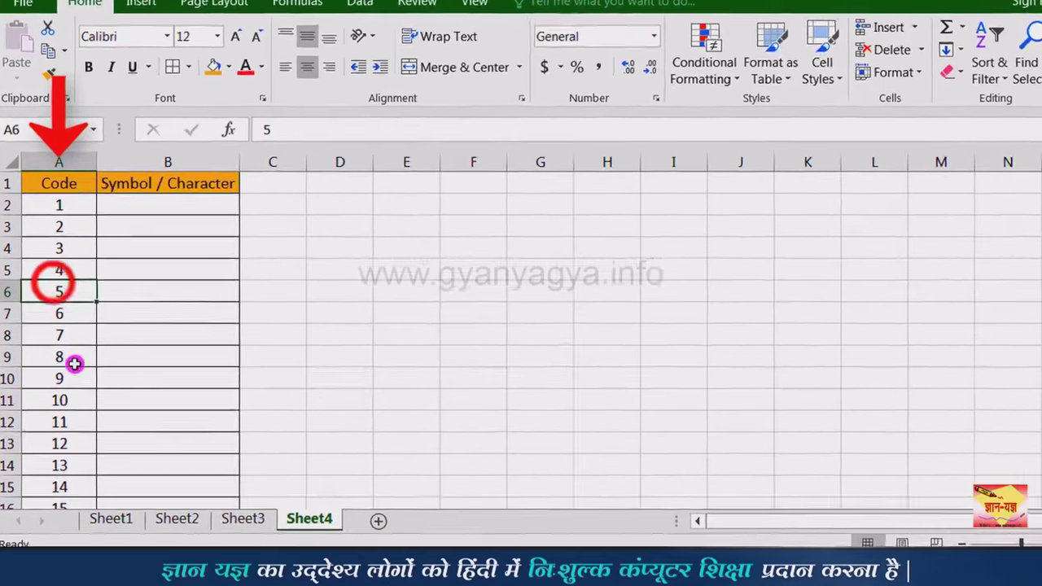
{"action": "left_click", "coordinate": [156, 223]}
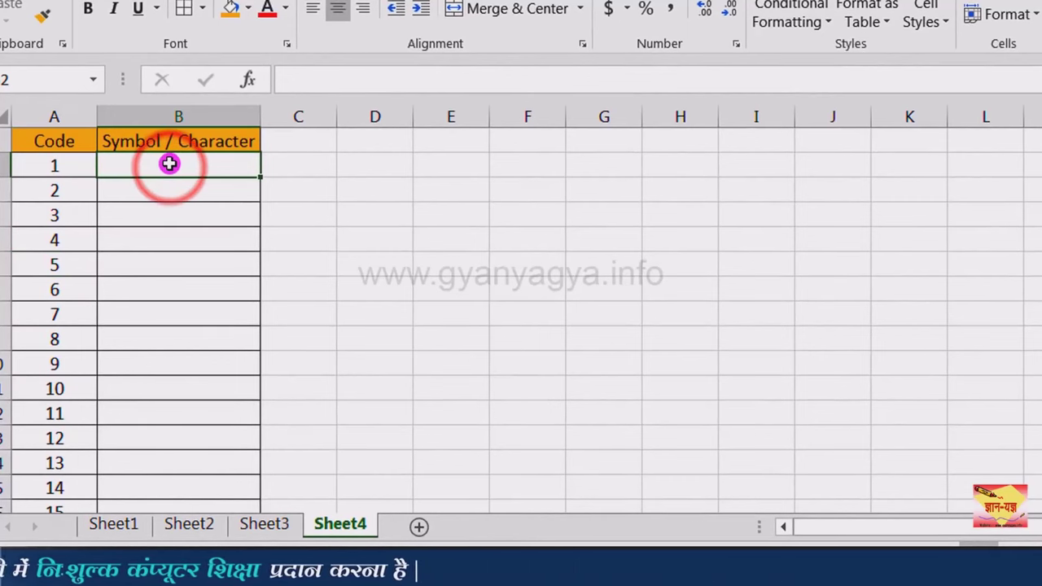
{"action": "type", "text": "="}
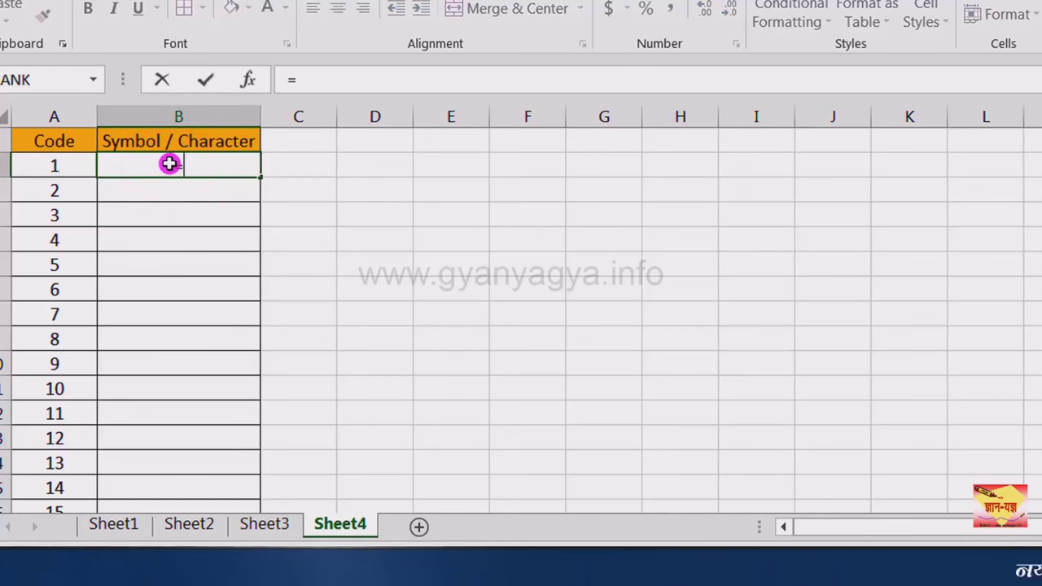
{"action": "type", "text": "char("}
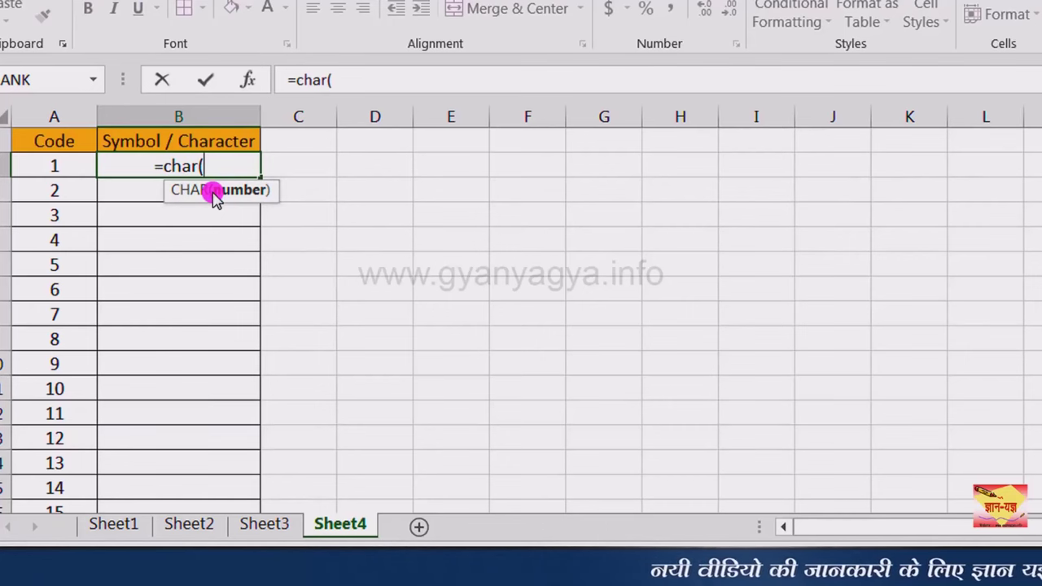
{"action": "left_click", "coordinate": [39, 170]}
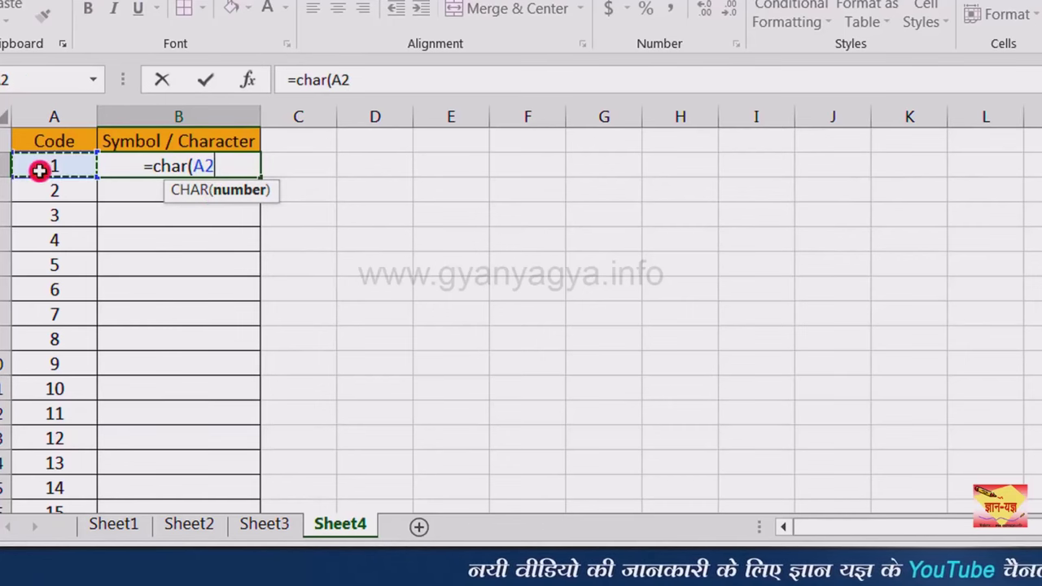
{"action": "type", "text": ")"}
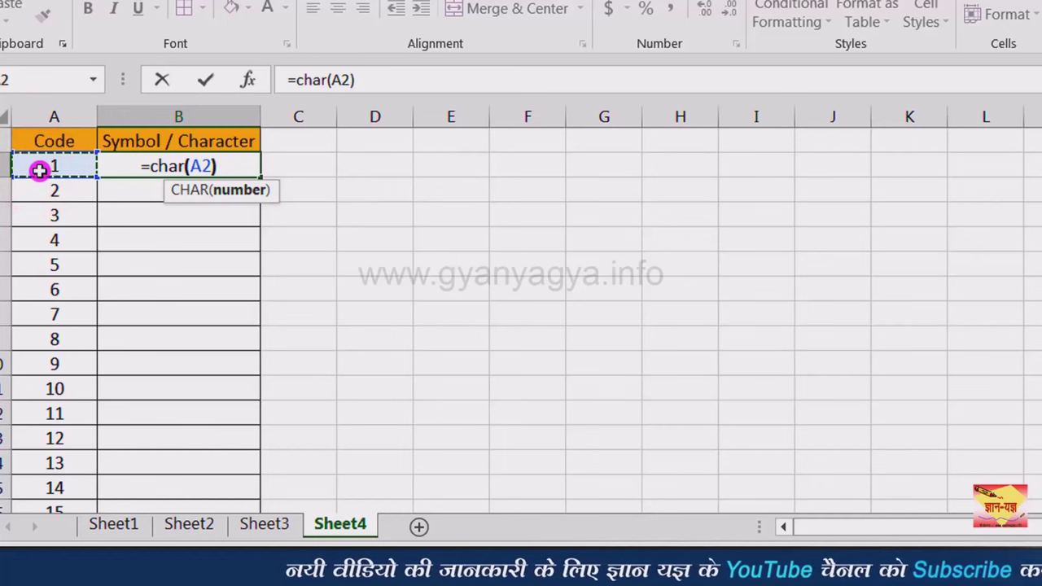
{"action": "key", "text": "Return"}
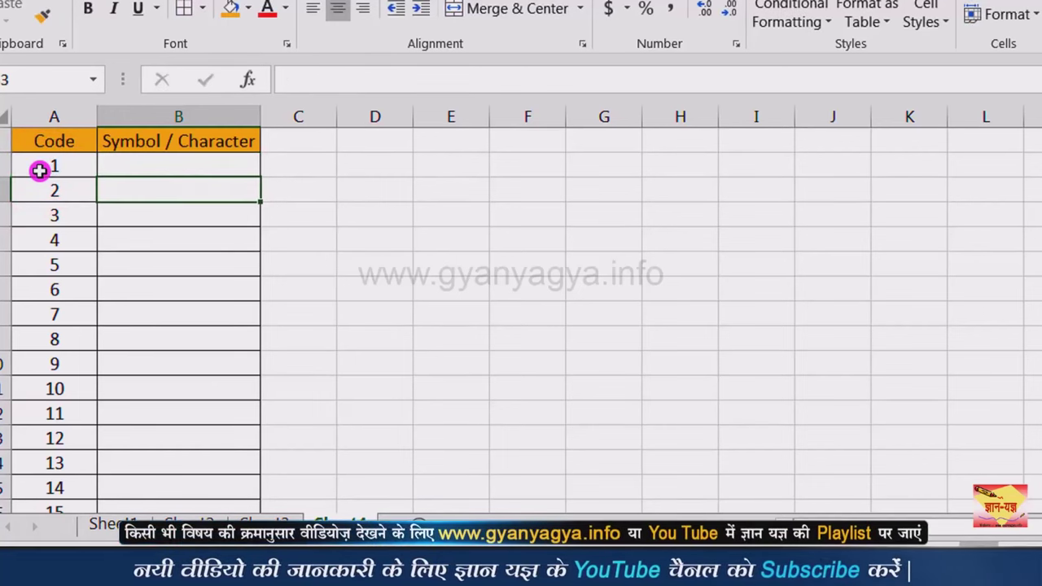
Fill the =CHAR(A2) formula from B2 down to row 256, then return to B2.
{"action": "left_click", "coordinate": [229, 164]}
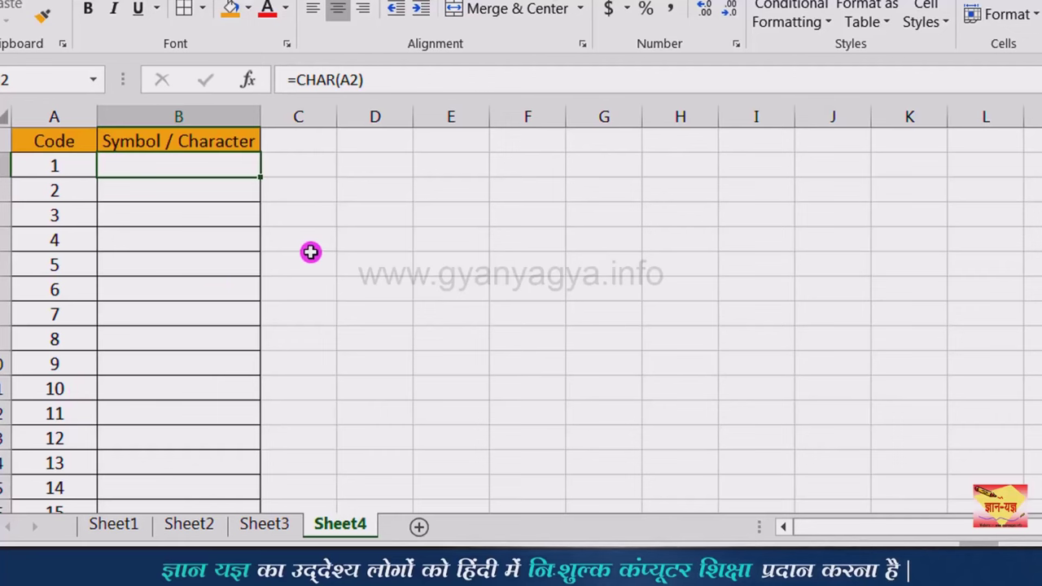
{"action": "mouse_move", "coordinate": [260, 186]}
{"action": "left_mouse_down"}
{"action": "mouse_move", "coordinate": [252, 516]}
{"action": "mouse_move", "coordinate": [229, 543]}
{"action": "mouse_move", "coordinate": [229, 457]}
{"action": "mouse_move", "coordinate": [205, 472]}
{"action": "left_mouse_up"}
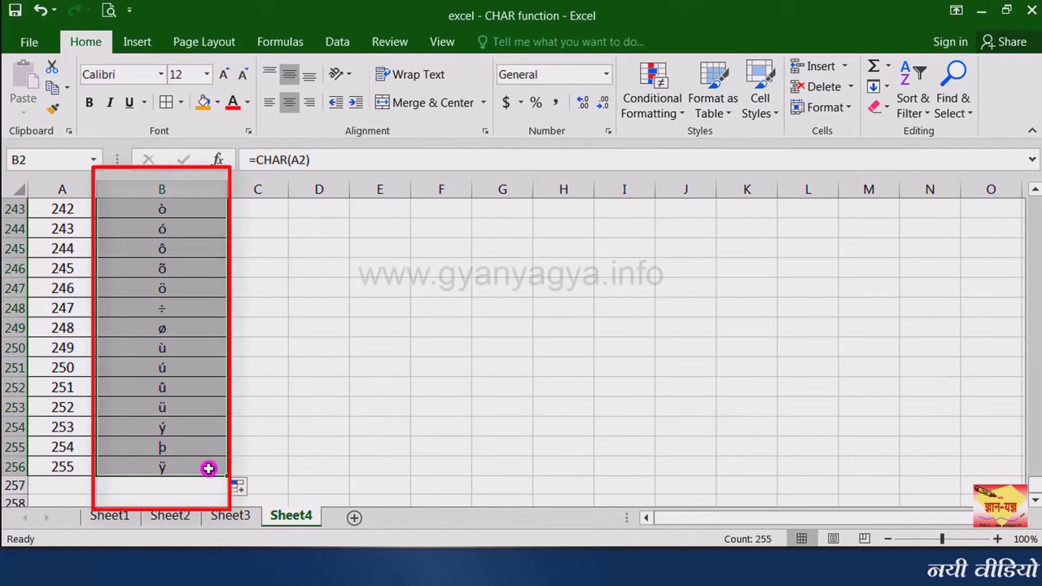
{"action": "left_click", "coordinate": [209, 466]}
{"action": "key", "text": "Up"}
{"action": "key", "text": "Up"}
{"action": "key", "text": "Up"}
{"action": "key", "text": "Up"}
{"action": "key", "text": "Up"}
{"action": "key", "text": "Up"}
{"action": "key", "text": "Up"}
{"action": "key", "text": "Up"}
{"action": "key", "text": "Up"}
{"action": "key", "text": "Up"}
{"action": "key", "text": "Up"}
{"action": "key", "text": "Up"}
{"action": "key", "text": "Up"}
{"action": "key", "text": "Up"}
{"action": "key", "text": "Up"}
{"action": "key", "text": "Up"}
{"action": "key", "text": "Up"}
{"action": "key", "text": "Up"}
{"action": "key", "text": "Up"}
{"action": "key", "text": "Up"}
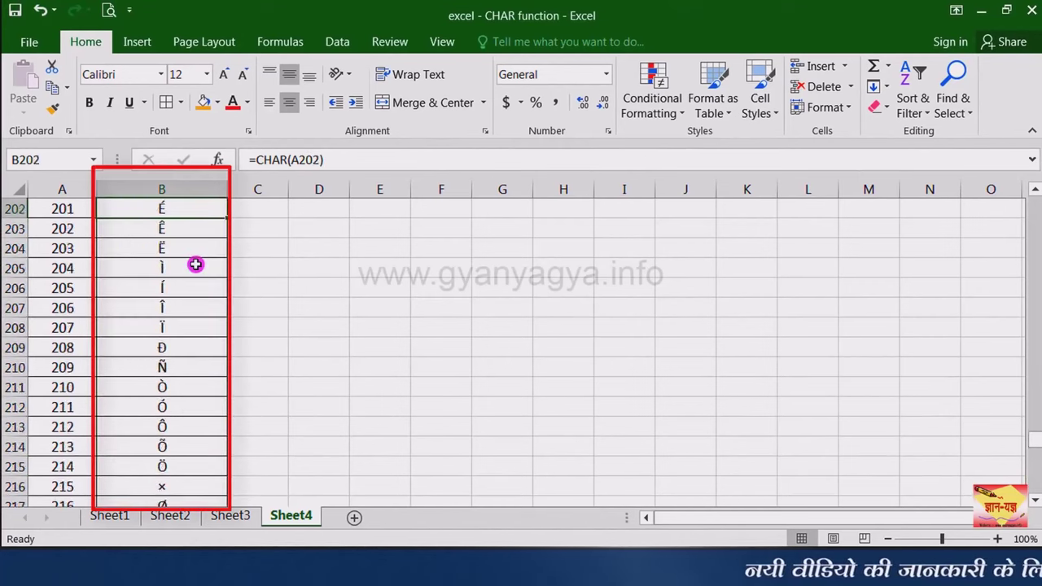
{"action": "key", "text": "Up"}
{"action": "key", "text": "Up"}
{"action": "key", "text": "Up"}
{"action": "key", "text": "Up"}
{"action": "key", "text": "Up"}
{"action": "key", "text": "Up"}
{"action": "key", "text": "Up"}
{"action": "key", "text": "Up"}
{"action": "key", "text": "Up"}
{"action": "key", "text": "Up"}
{"action": "key", "text": "Up"}
{"action": "key", "text": "Up"}
{"action": "key", "text": "Up"}
{"action": "key", "text": "Up"}
{"action": "key", "text": "Up"}
{"action": "key", "text": "Up"}
{"action": "key", "text": "Up"}
{"action": "key", "text": "Up"}
{"action": "key", "text": "Up"}
{"action": "key", "text": "Up"}
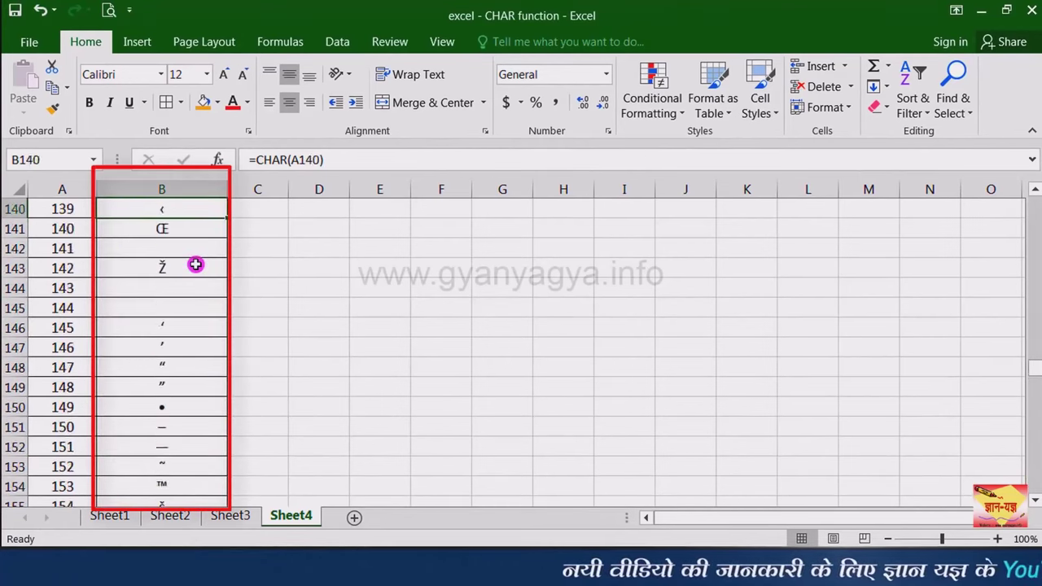
{"action": "key", "text": "Up"}
{"action": "key", "text": "Up"}
{"action": "key", "text": "Up"}
{"action": "key", "text": "Up"}
{"action": "key", "text": "Up"}
{"action": "key", "text": "Up"}
{"action": "key", "text": "Up"}
{"action": "key", "text": "Up"}
{"action": "key", "text": "Up"}
{"action": "key", "text": "Up"}
{"action": "key", "text": "Up"}
{"action": "key", "text": "Up"}
{"action": "key", "text": "Up"}
{"action": "key", "text": "Up"}
{"action": "key", "text": "Up"}
{"action": "key", "text": "Up"}
{"action": "key", "text": "Up"}
{"action": "key", "text": "Up"}
{"action": "key", "text": "Up"}
{"action": "key", "text": "Up"}
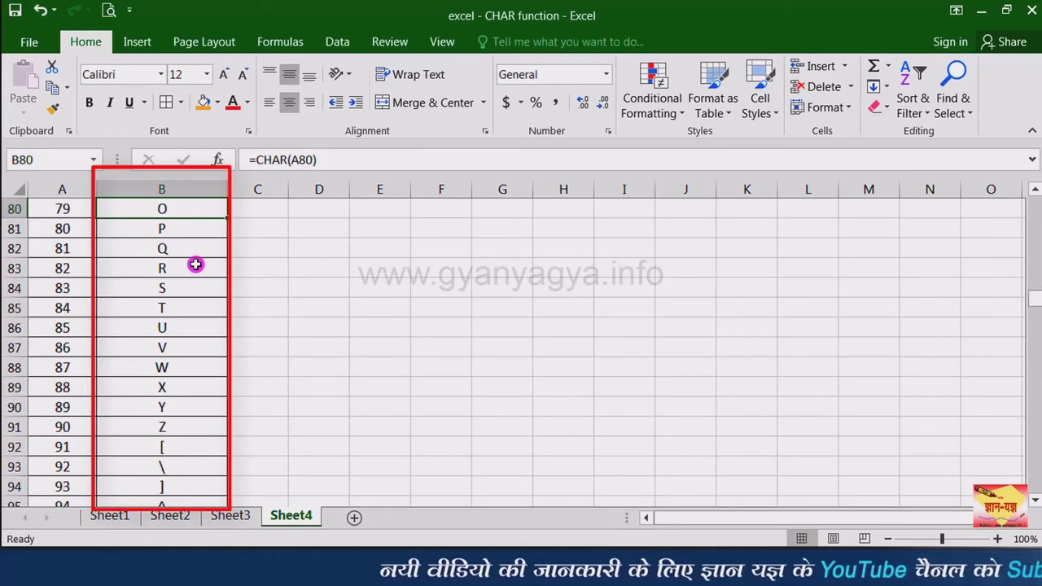
{"action": "key", "text": "Up"}
{"action": "key", "text": "Up"}
{"action": "key", "text": "Up"}
{"action": "key", "text": "Up"}
{"action": "key", "text": "Up"}
{"action": "key", "text": "Up"}
{"action": "key", "text": "Up"}
{"action": "key", "text": "Up"}
{"action": "key", "text": "Up"}
{"action": "key", "text": "Up"}
{"action": "key", "text": "Up"}
{"action": "key", "text": "Up"}
{"action": "key", "text": "Up"}
{"action": "key", "text": "Up"}
{"action": "key", "text": "Up"}
{"action": "key", "text": "Up"}
{"action": "key", "text": "Up"}
{"action": "key", "text": "Up"}
{"action": "key", "text": "Up"}
{"action": "key", "text": "Up"}
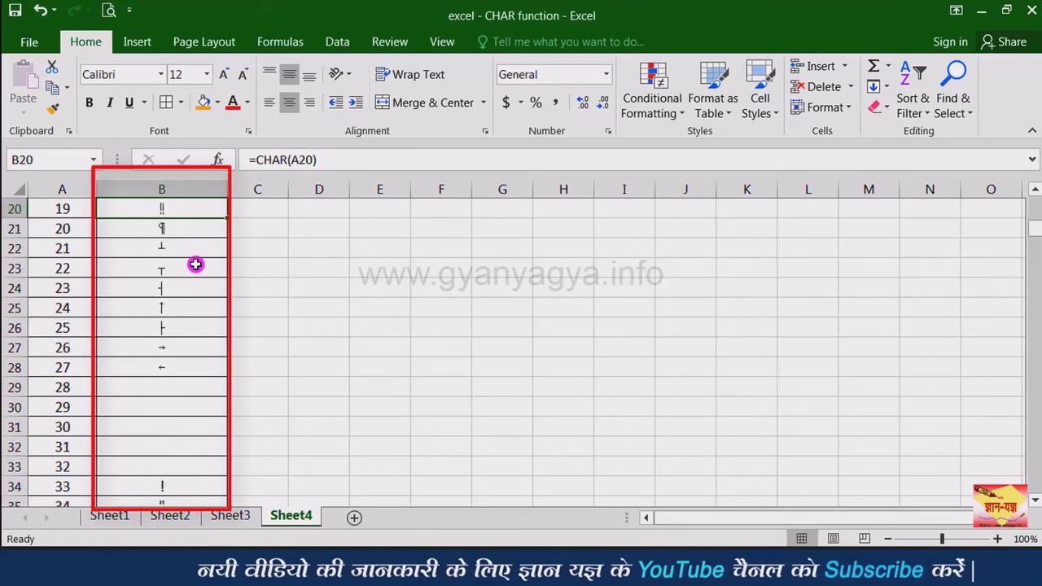
{"action": "key", "text": "Up"}
{"action": "key", "text": "Up"}
{"action": "key", "text": "Up"}
{"action": "key", "text": "Up"}
{"action": "key", "text": "Up"}
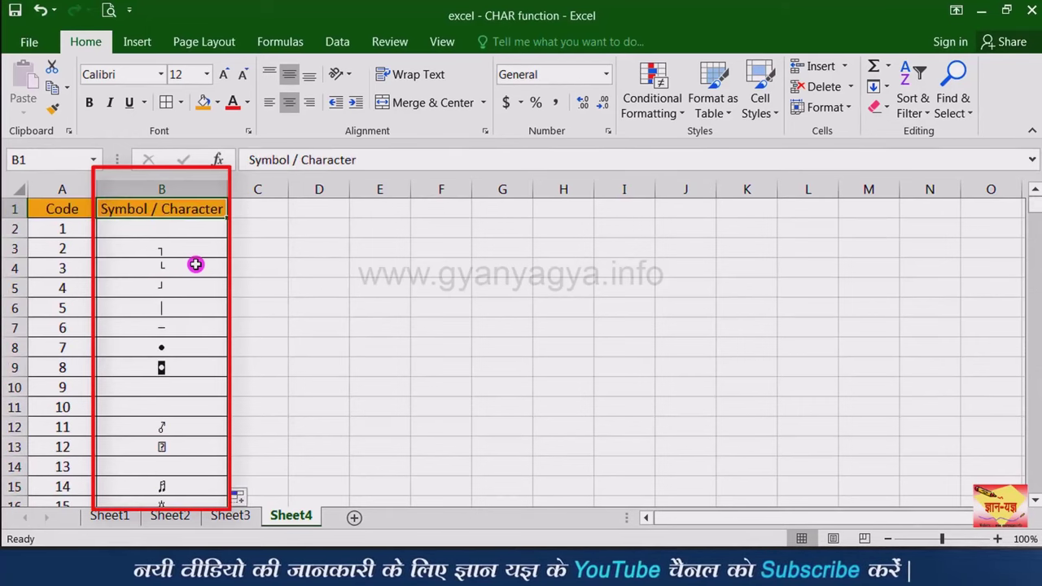
{"action": "left_click", "coordinate": [155, 230]}
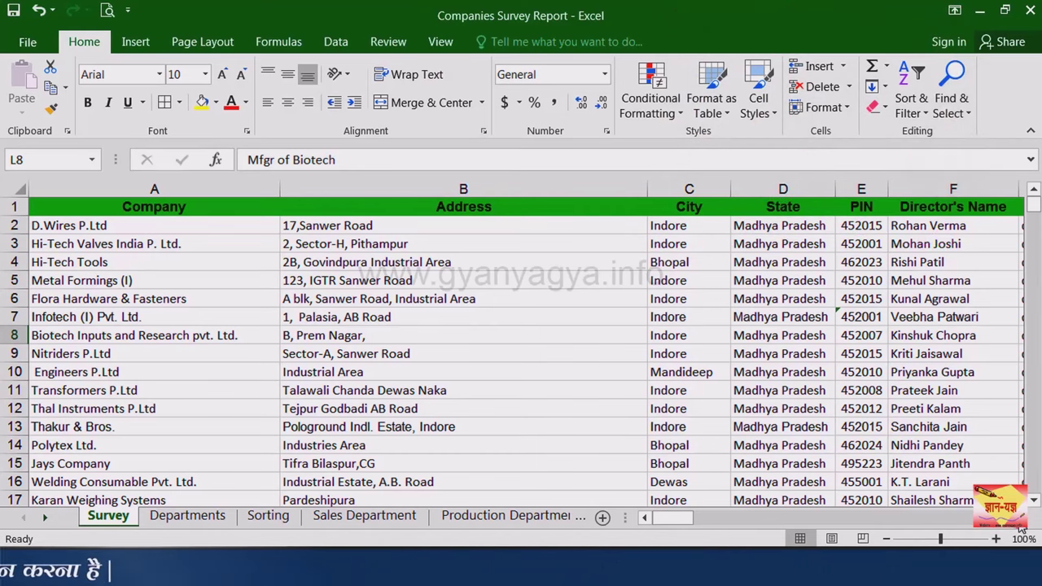
Scroll right across the Survey sheet's columns in Companies Survey Report.
{"action": "scroll", "coordinate": [1019, 528], "scroll_direction": "right", "scroll_amount": 4}
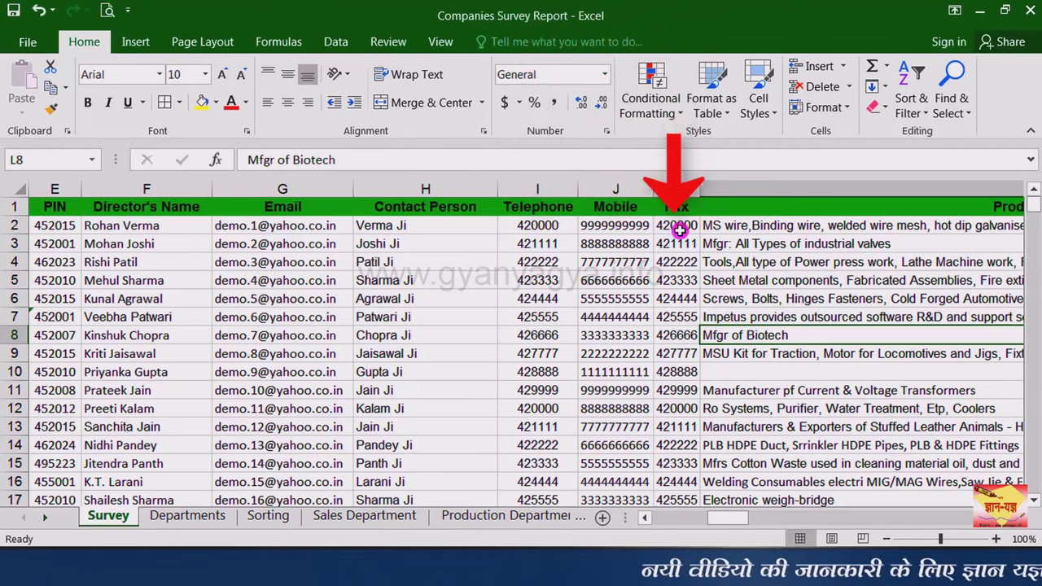
{"action": "scroll", "coordinate": [680, 230], "scroll_direction": "right", "scroll_amount": 2}
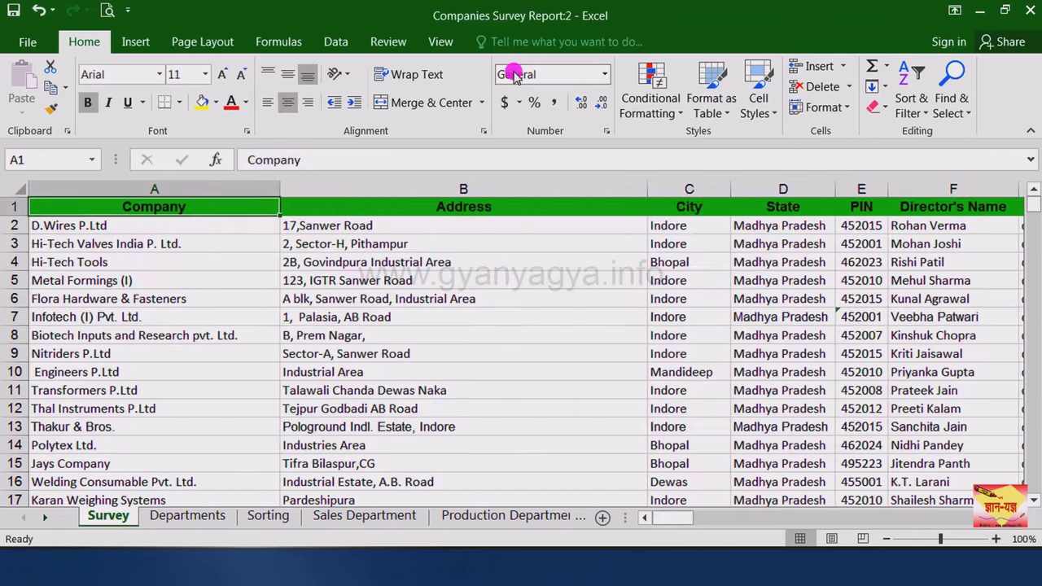
Arrange windows :1 and :2 horizontally and collapse the ribbon in each.
{"action": "left_click", "coordinate": [441, 42]}
{"action": "left_click", "coordinate": [716, 76]}
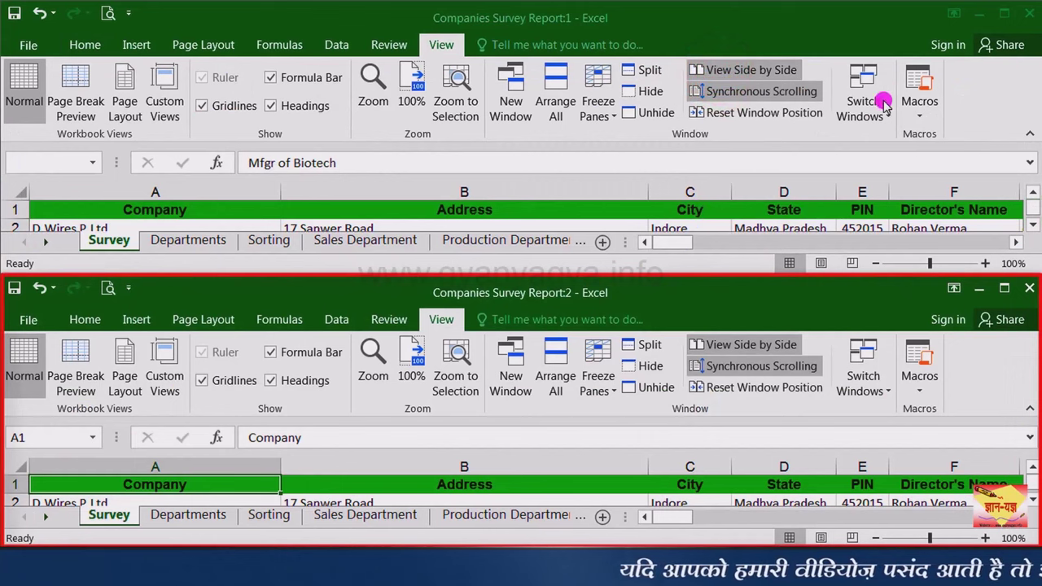
{"action": "left_click", "coordinate": [1032, 136]}
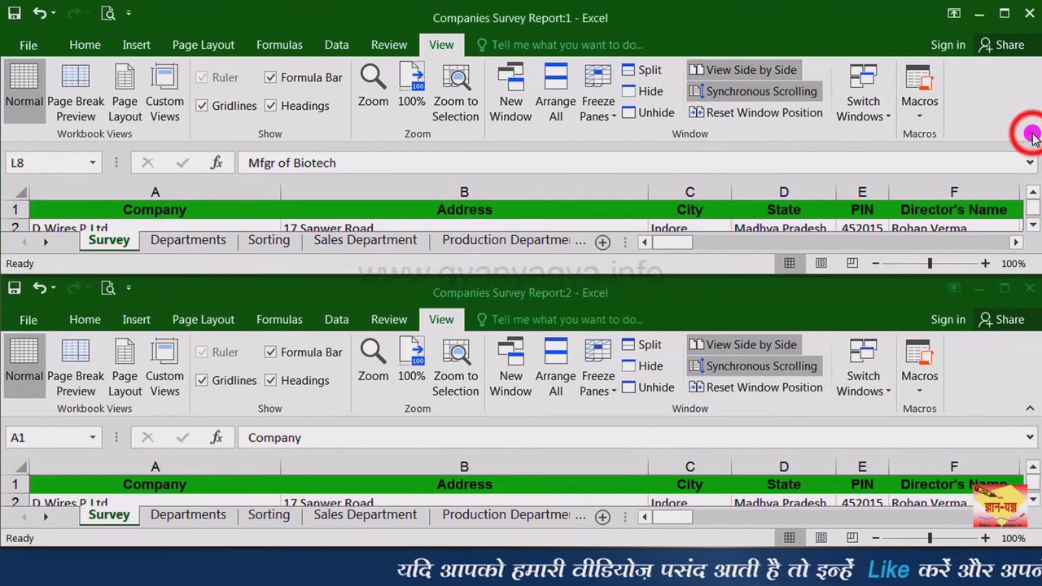
{"action": "left_click", "coordinate": [1031, 136]}
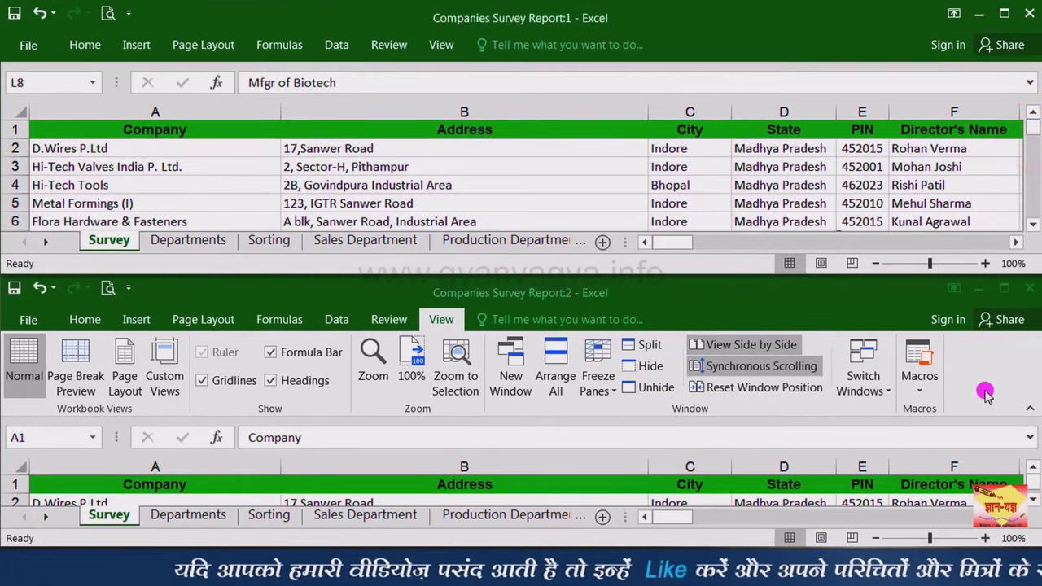
{"action": "left_click", "coordinate": [1030, 399]}
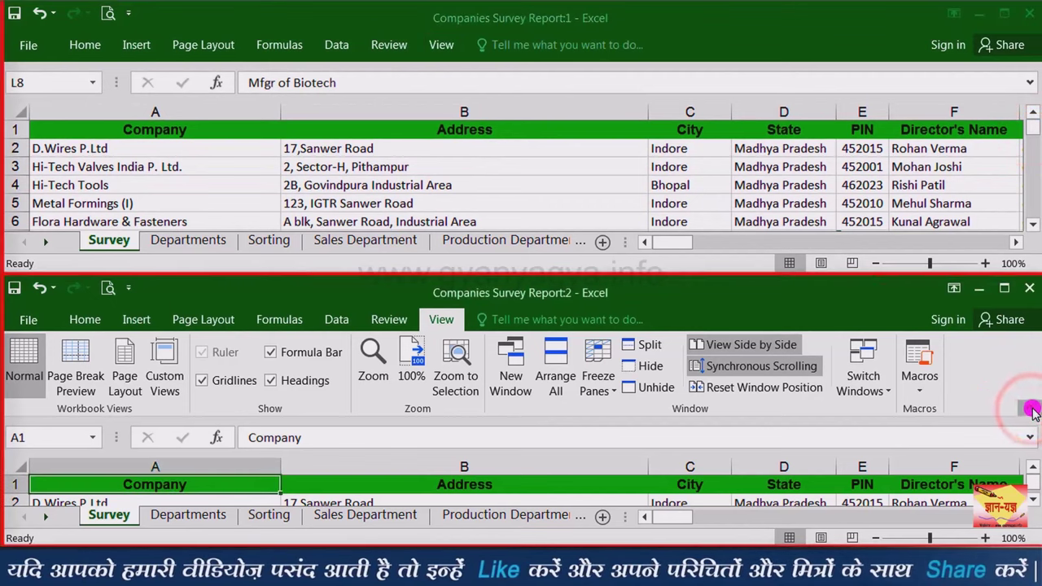
{"action": "left_click", "coordinate": [1031, 411]}
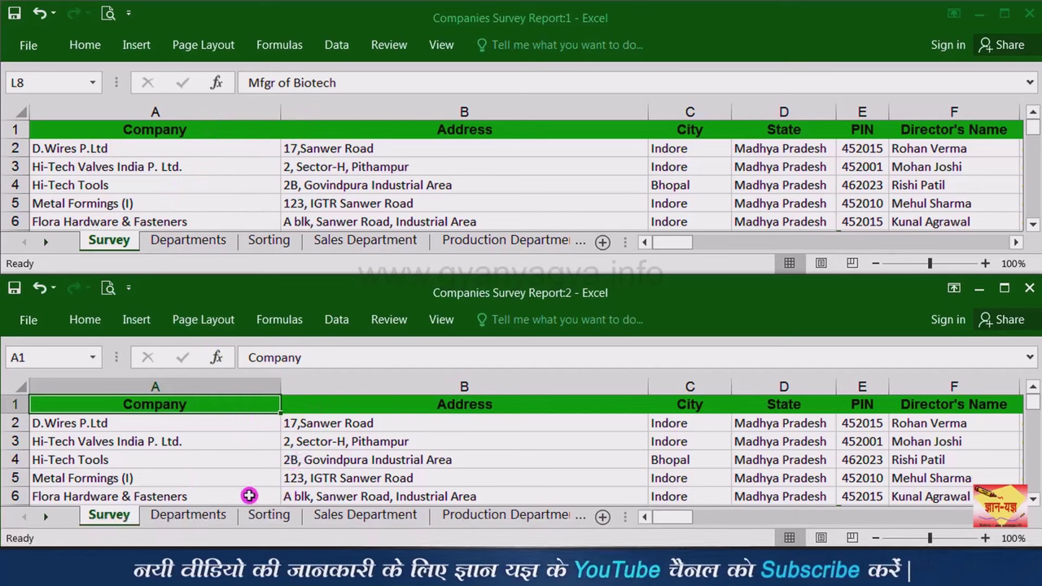
Switch the lower window to the Departments sheet, zoom out, and return to the upper window.
{"action": "left_click", "coordinate": [192, 516]}
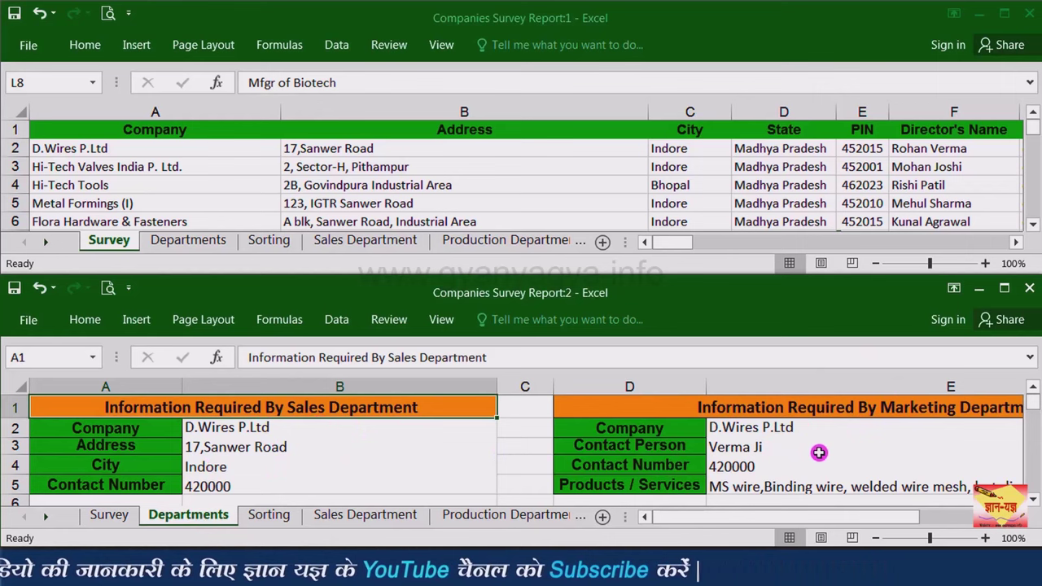
{"action": "left_click", "coordinate": [875, 537]}
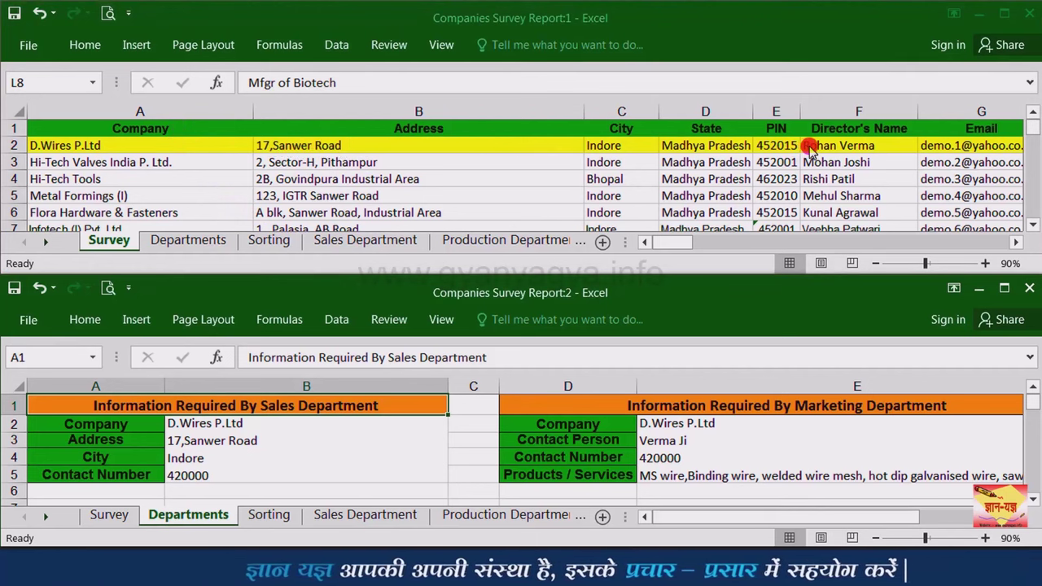
{"action": "left_click", "coordinate": [140, 145]}
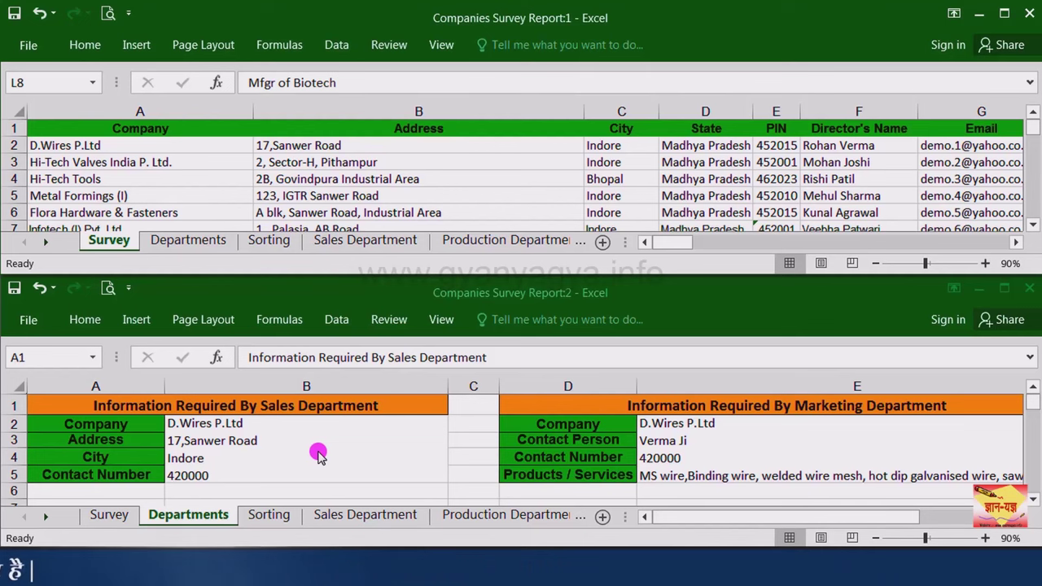
Show the Sorting sheet at 90% zoom in both windows and clear the Marketing Department block D1:E2.
{"action": "left_click", "coordinate": [272, 246]}
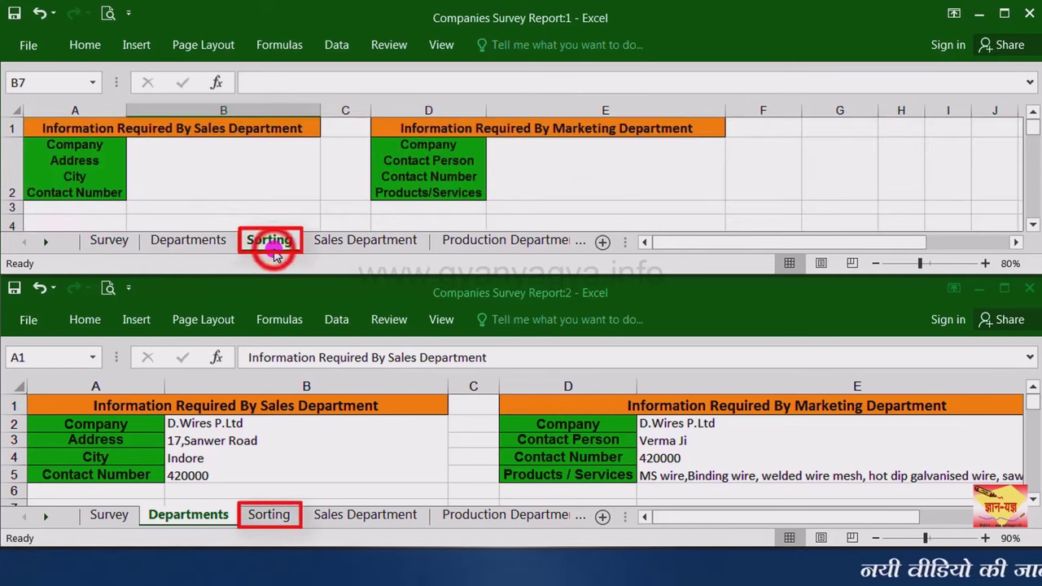
{"action": "left_click", "coordinate": [271, 521]}
{"action": "left_click", "coordinate": [271, 521]}
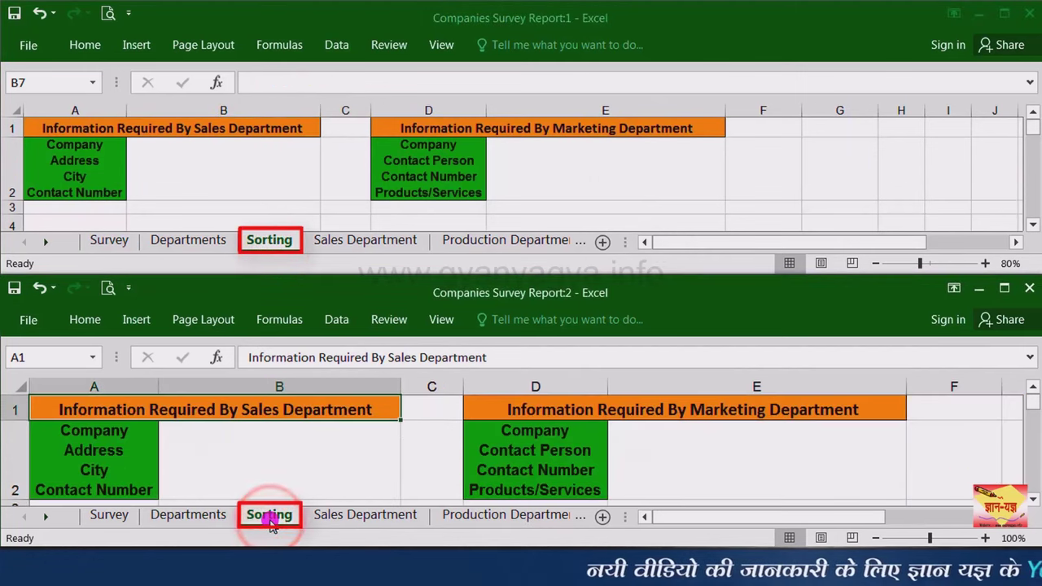
{"action": "left_click", "coordinate": [875, 538]}
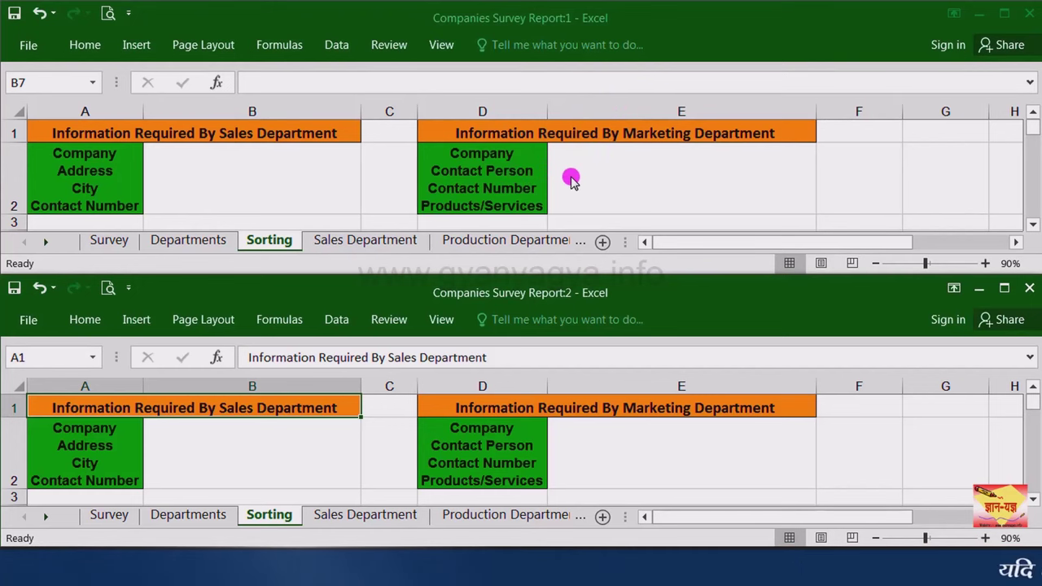
{"action": "left_click", "coordinate": [277, 171]}
{"action": "key", "text": "ctrl+z"}
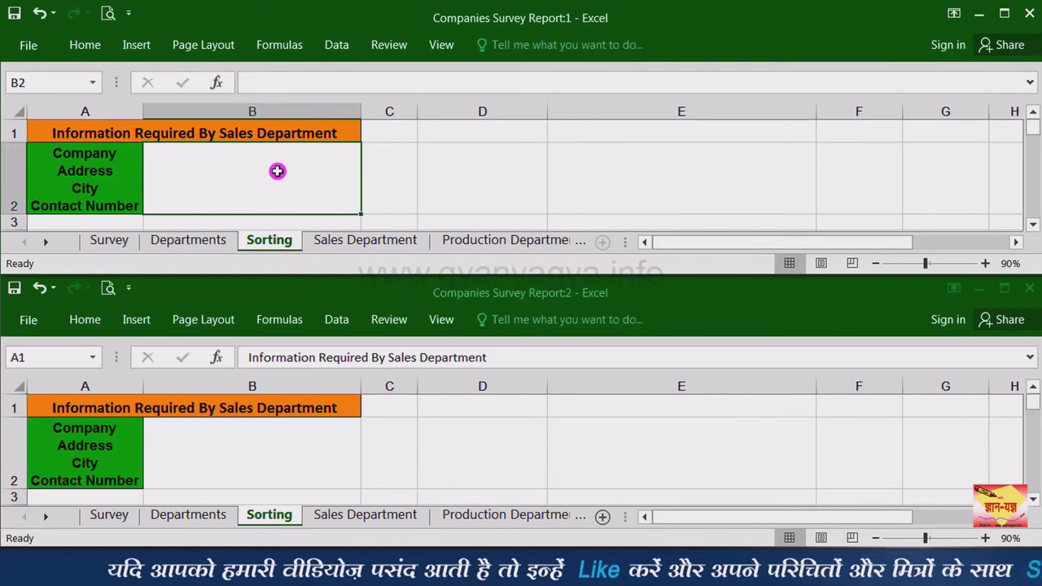
Begin the Sorting B2 formula as =Survey!A2, referencing the first company name.
{"action": "double_click", "coordinate": [276, 171]}
{"action": "type", "text": "="}
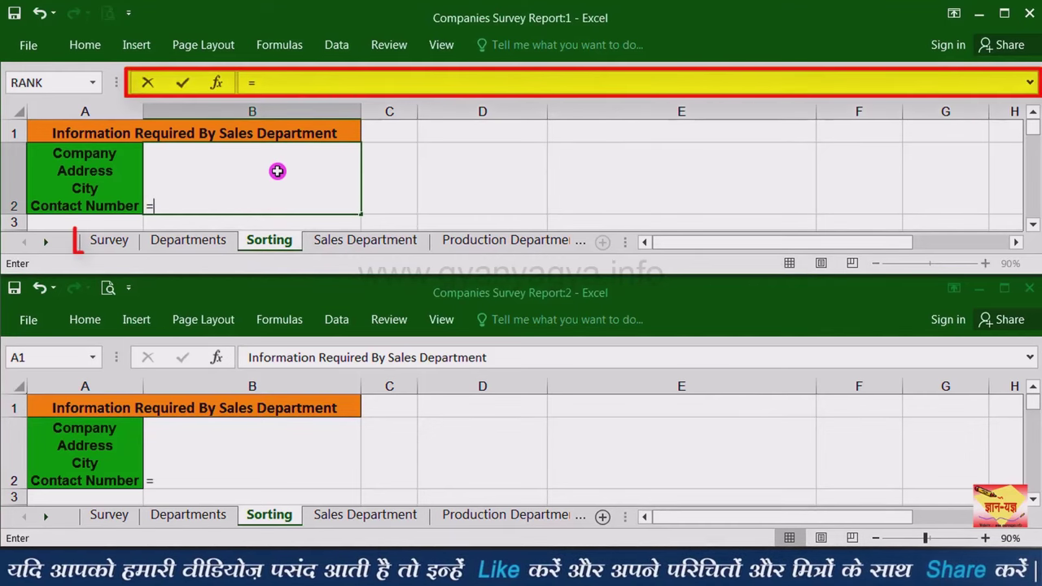
{"action": "left_click", "coordinate": [111, 240]}
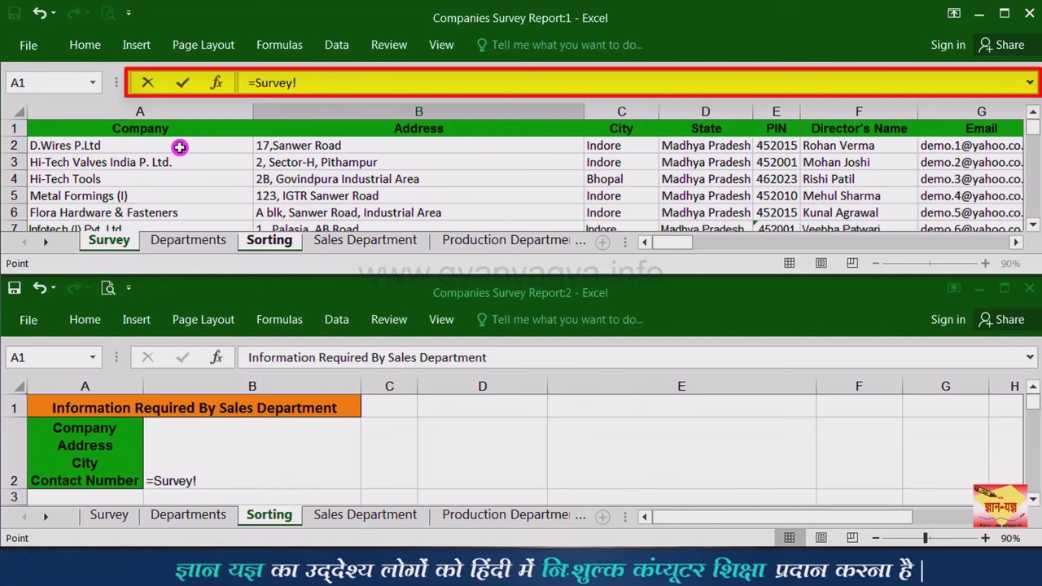
{"action": "left_click", "coordinate": [179, 146]}
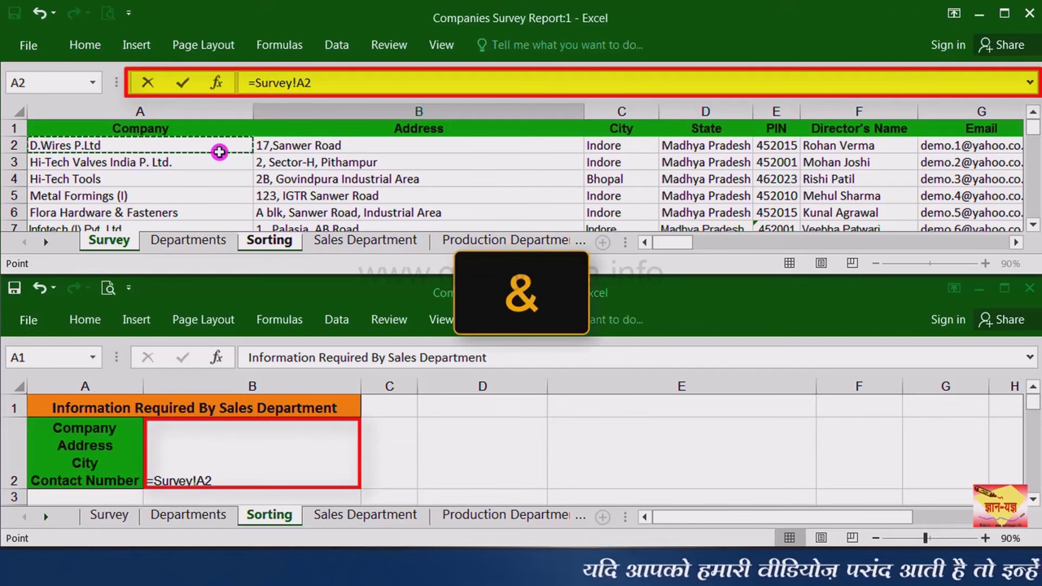
Continue the B2 formula with &CHAR( after the Survey!A2 reference.
{"action": "type", "text": "&"}
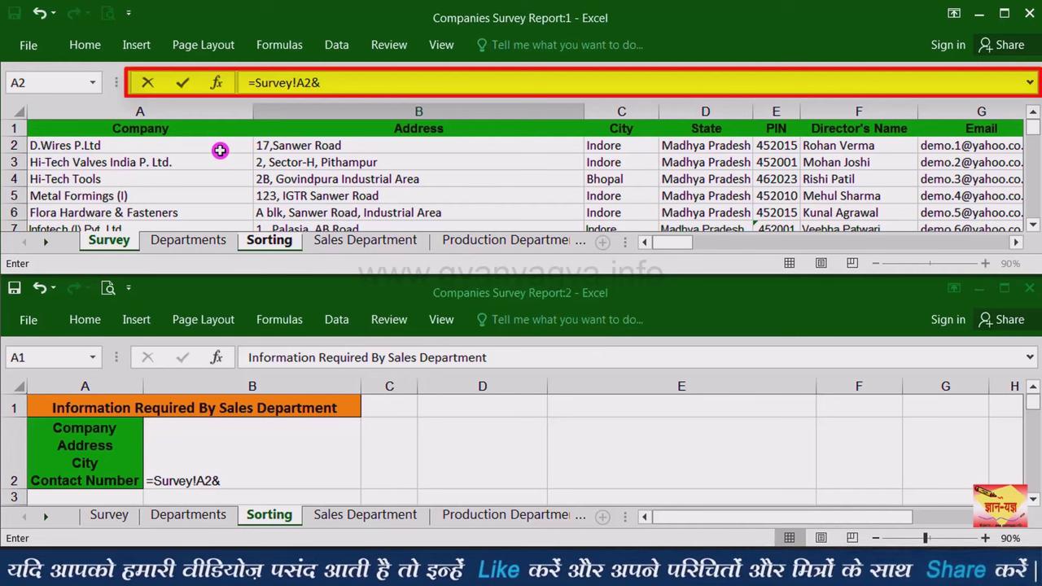
{"action": "type", "text": "C"}
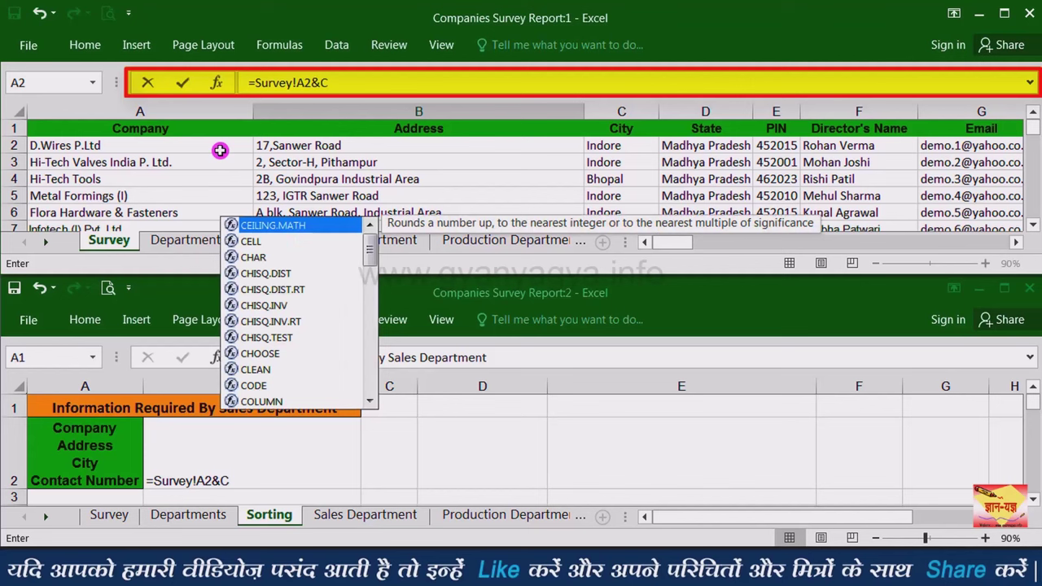
{"action": "type", "text": "HAR(10)&"}
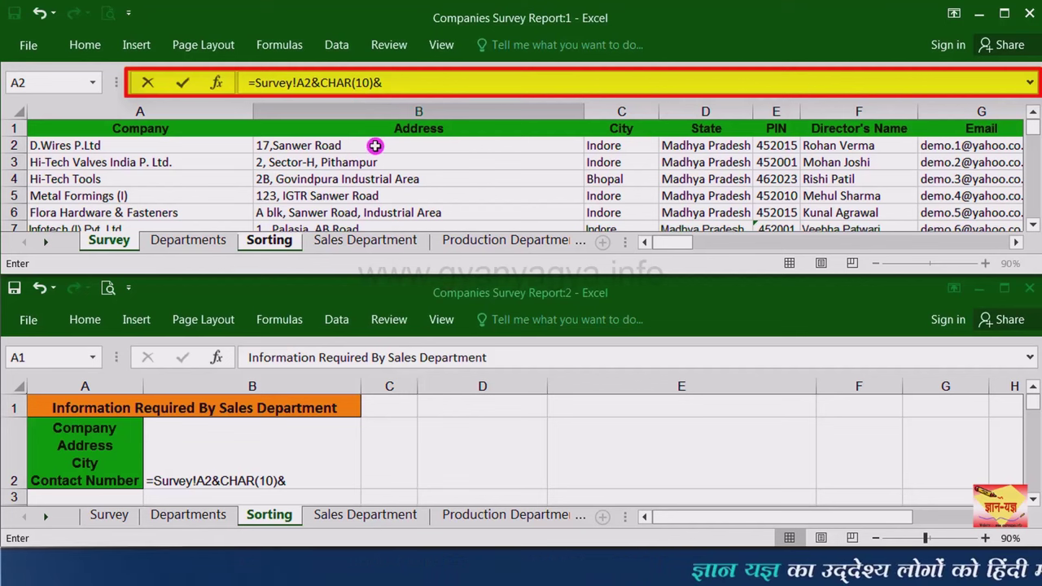
Complete B2 joining Survey A2, B2, C2 and I2 with CHAR(10) line breaks.
{"action": "left_click", "coordinate": [374, 145]}
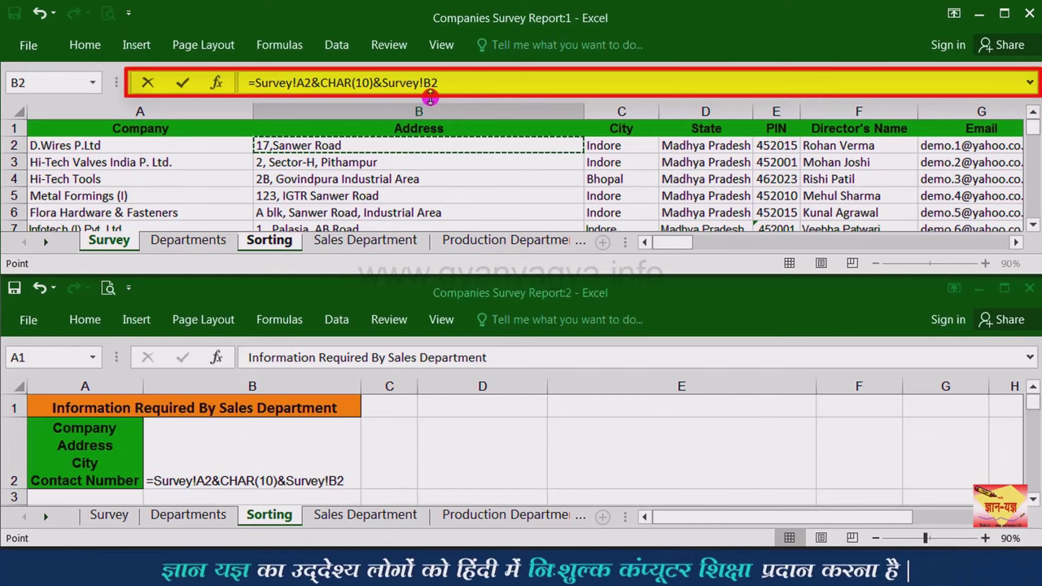
{"action": "type", "text": "&"}
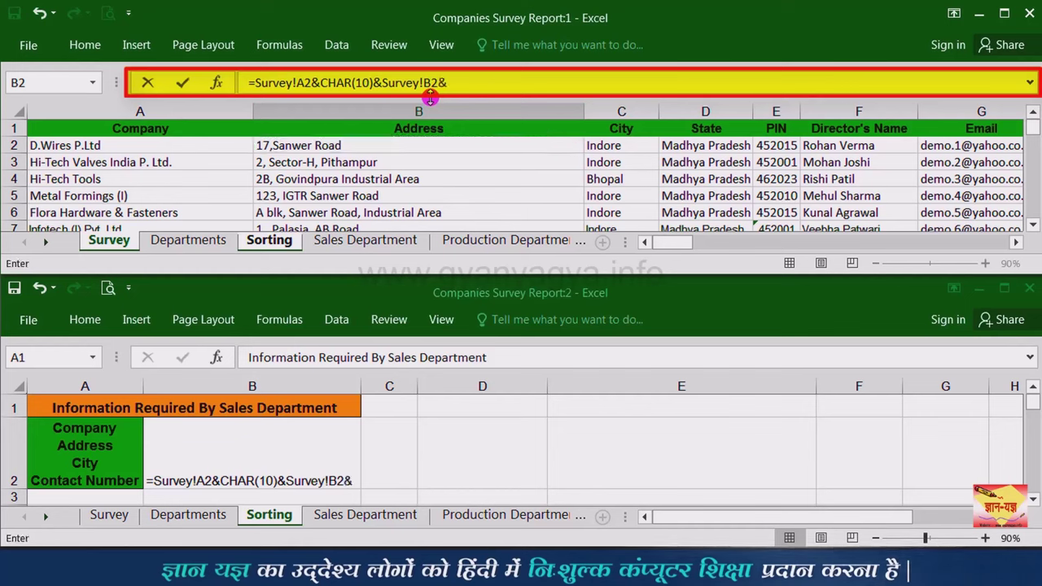
{"action": "type", "text": "CHAR"}
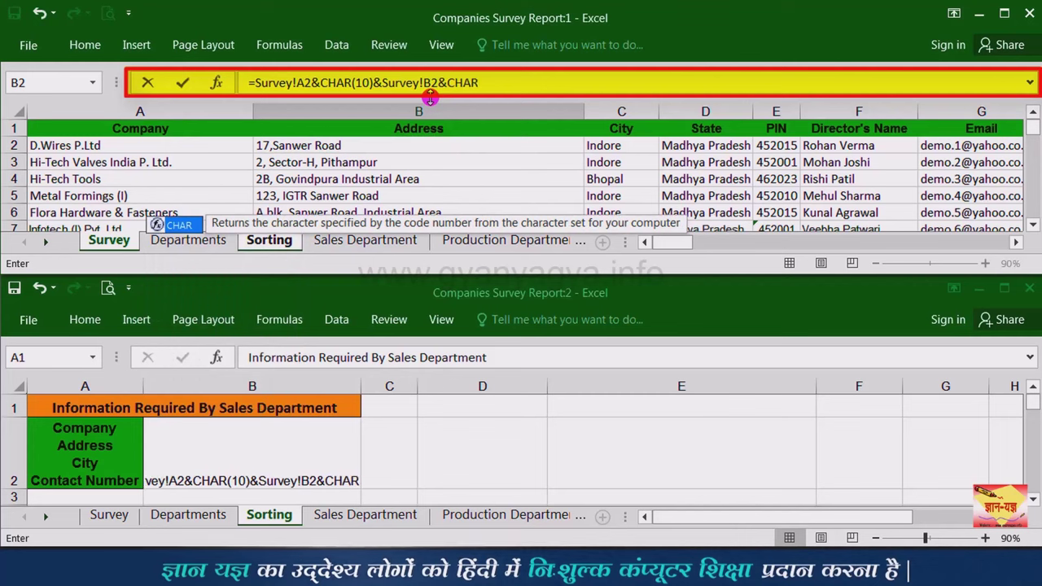
{"action": "type", "text": "(10)&"}
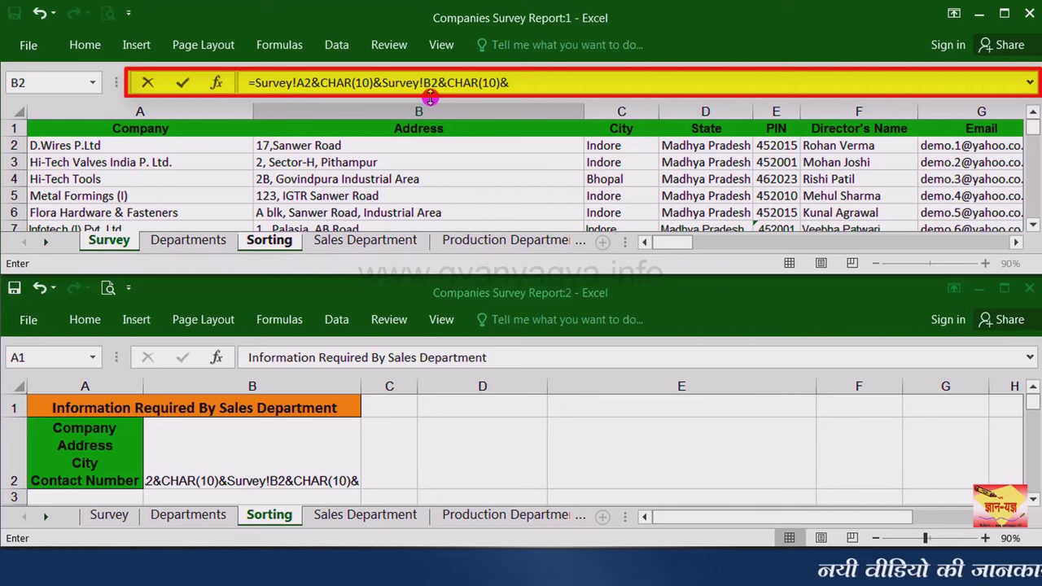
{"action": "left_click", "coordinate": [620, 144]}
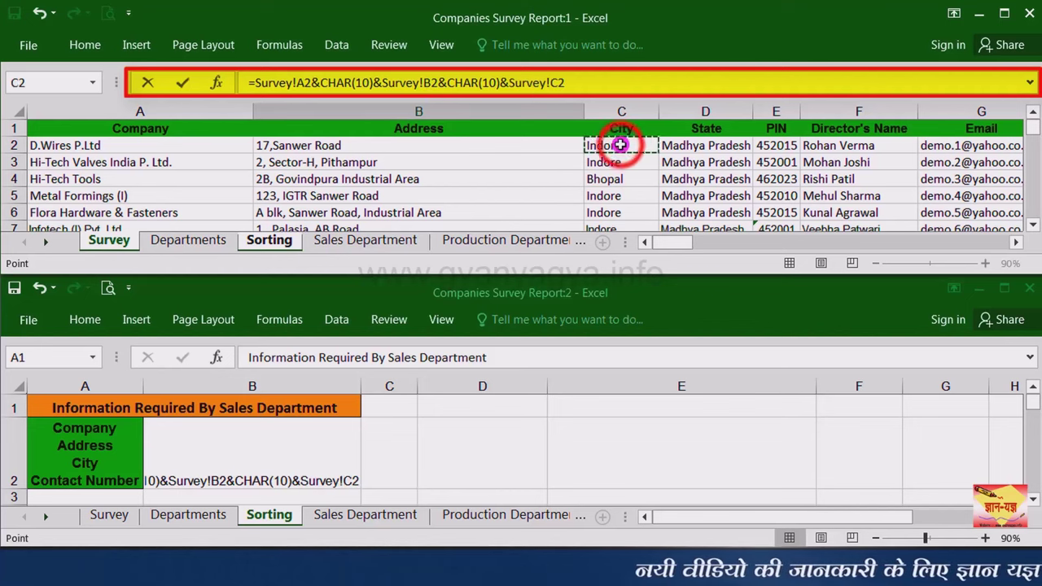
{"action": "type", "text": "&CHAR"}
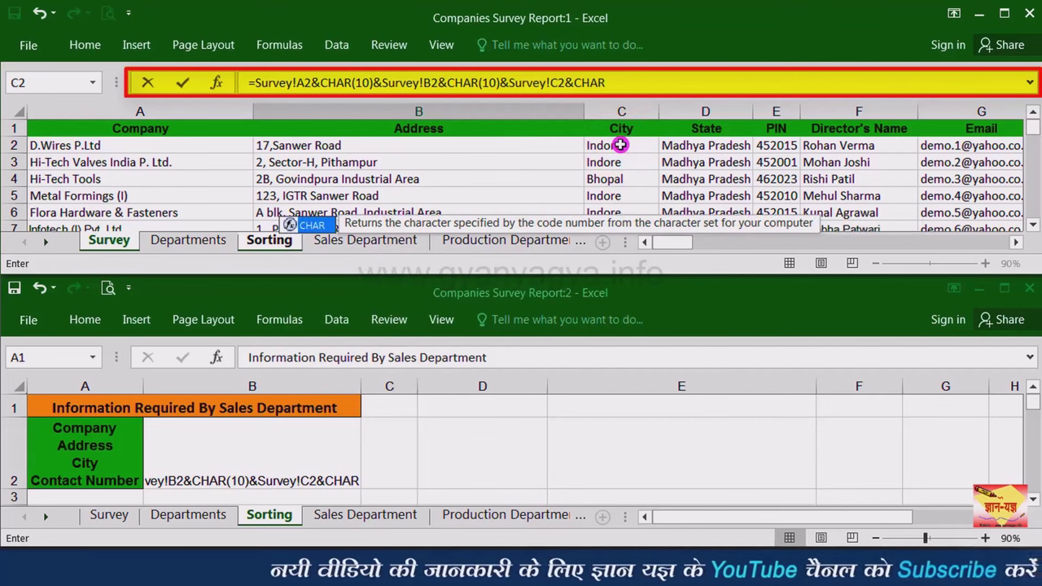
{"action": "type", "text": "(10)&"}
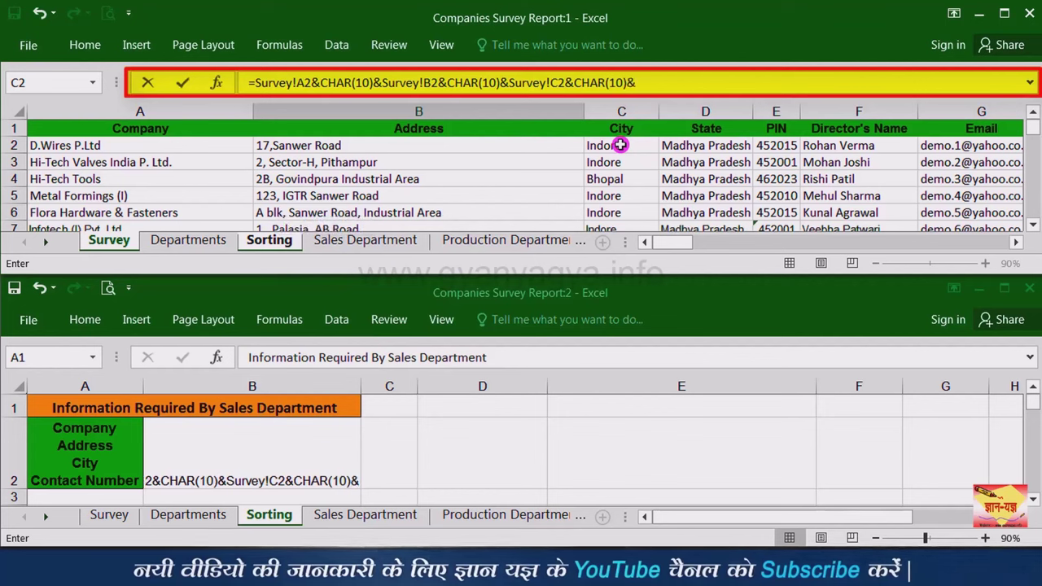
{"action": "left_click", "coordinate": [1014, 243]}
{"action": "left_click", "coordinate": [1015, 242]}
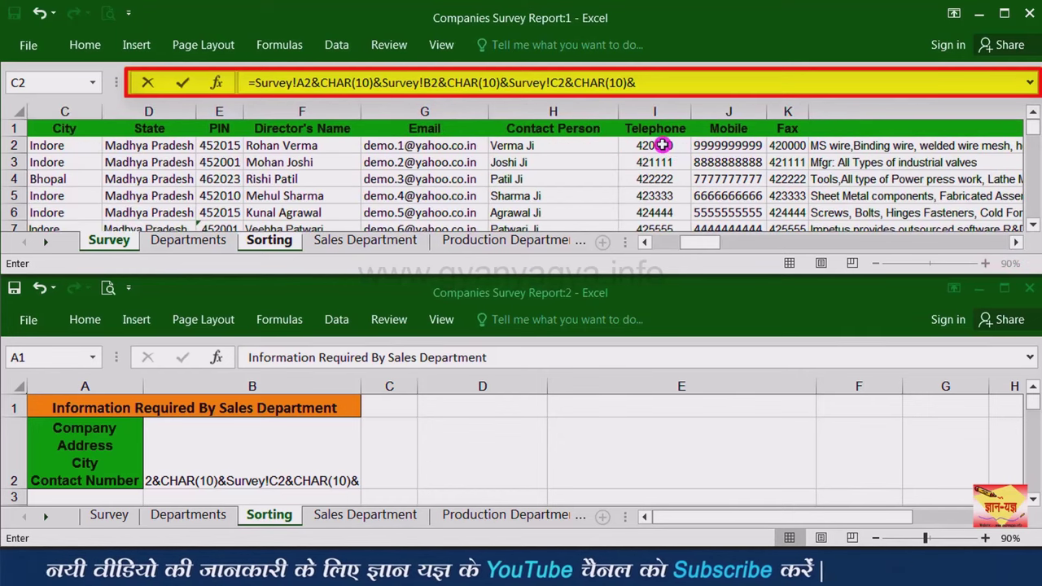
{"action": "left_click", "coordinate": [662, 144]}
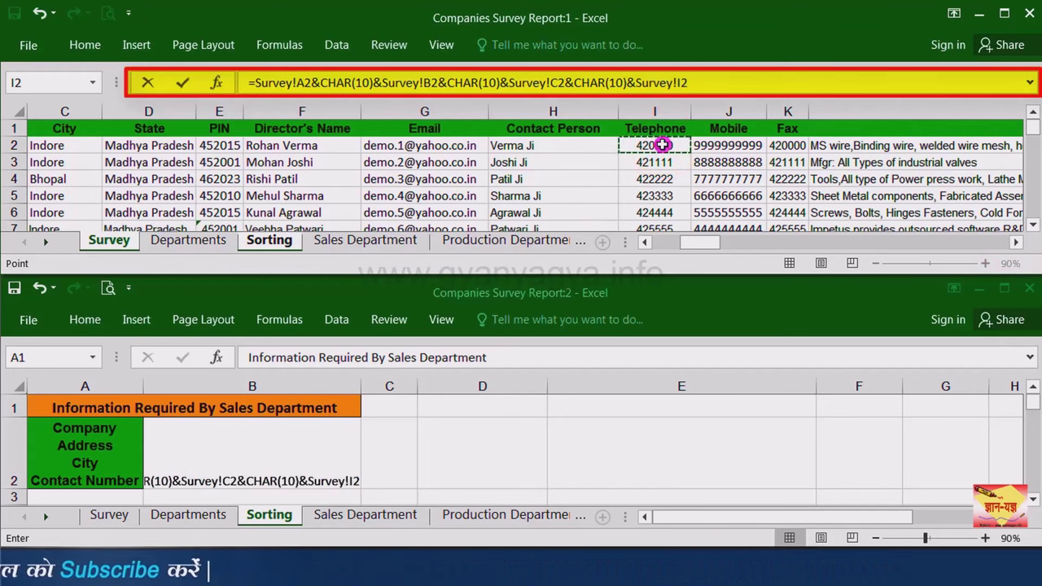
{"action": "left_click", "coordinate": [573, 80]}
{"action": "key", "text": "Return"}
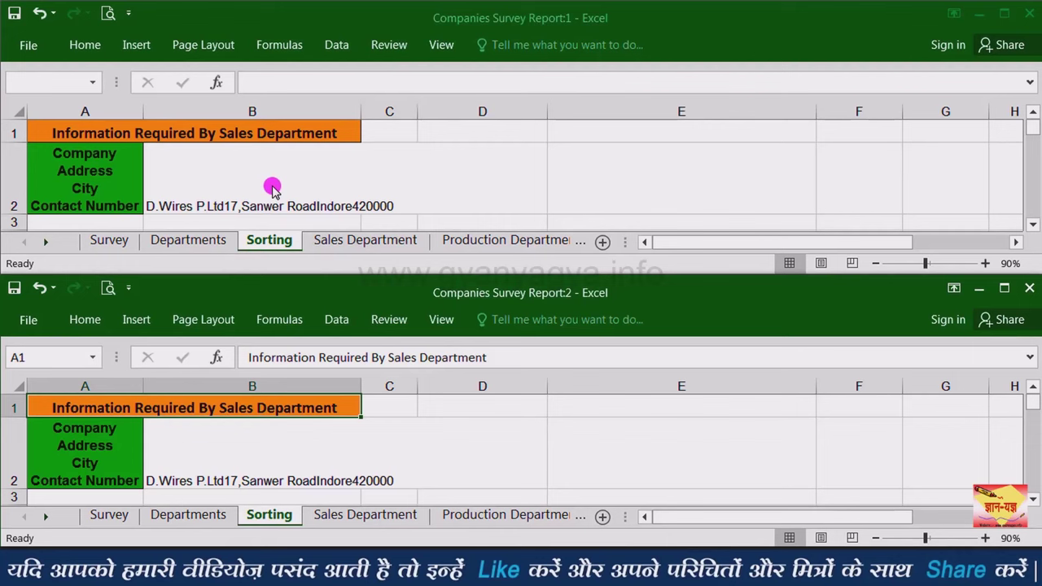
Apply Wrap Text to Sorting cell B2 so company, address, city and telephone stack.
{"action": "left_click", "coordinate": [255, 176]}
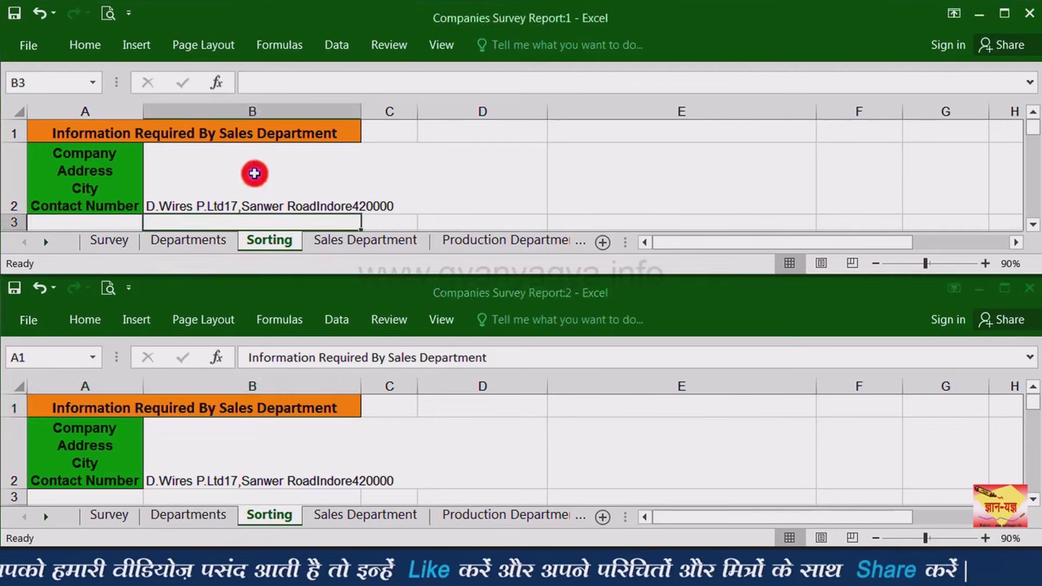
{"action": "left_click", "coordinate": [255, 174]}
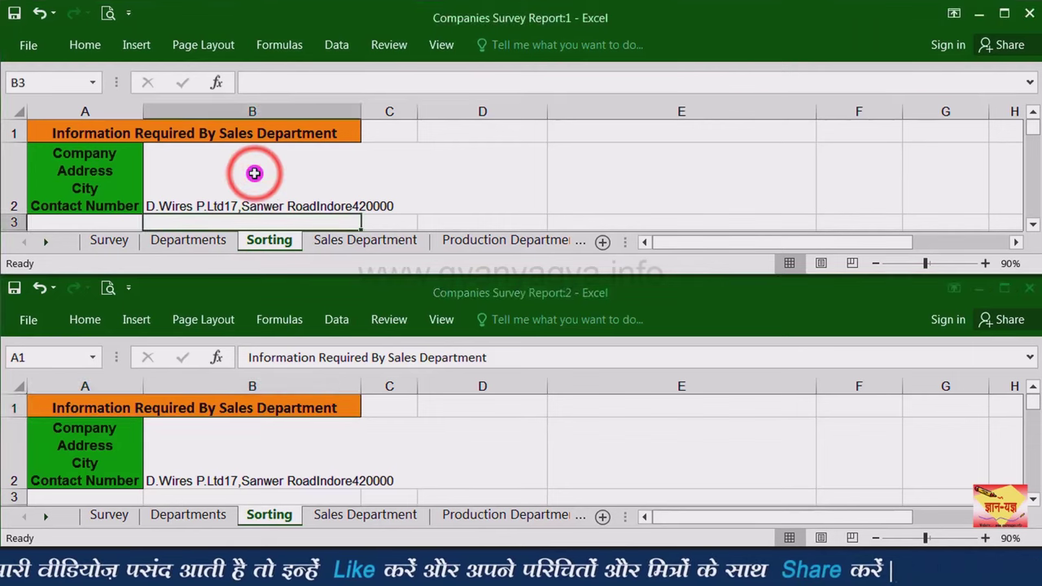
{"action": "left_click", "coordinate": [85, 42]}
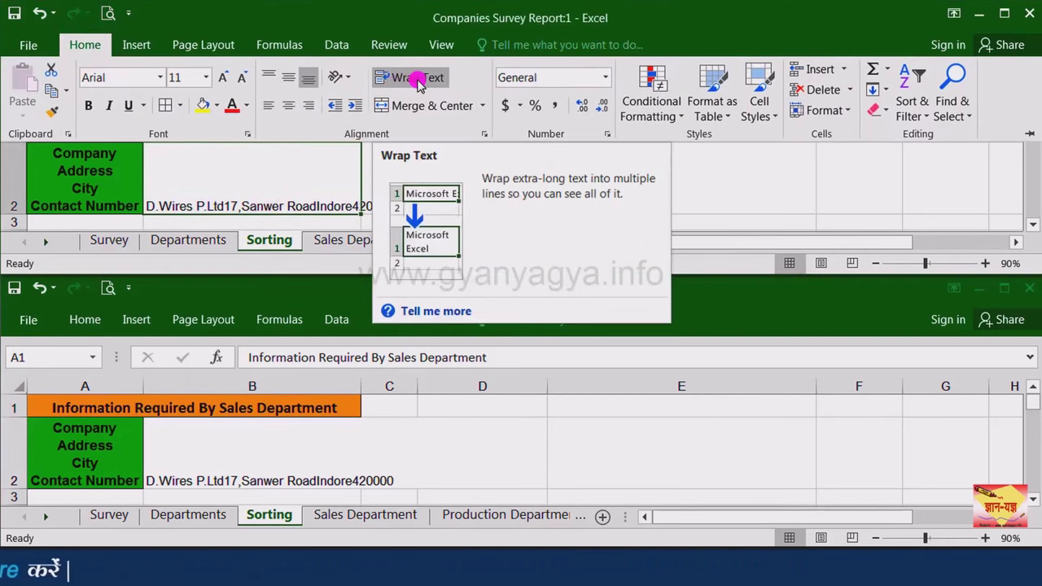
{"action": "left_click", "coordinate": [419, 82]}
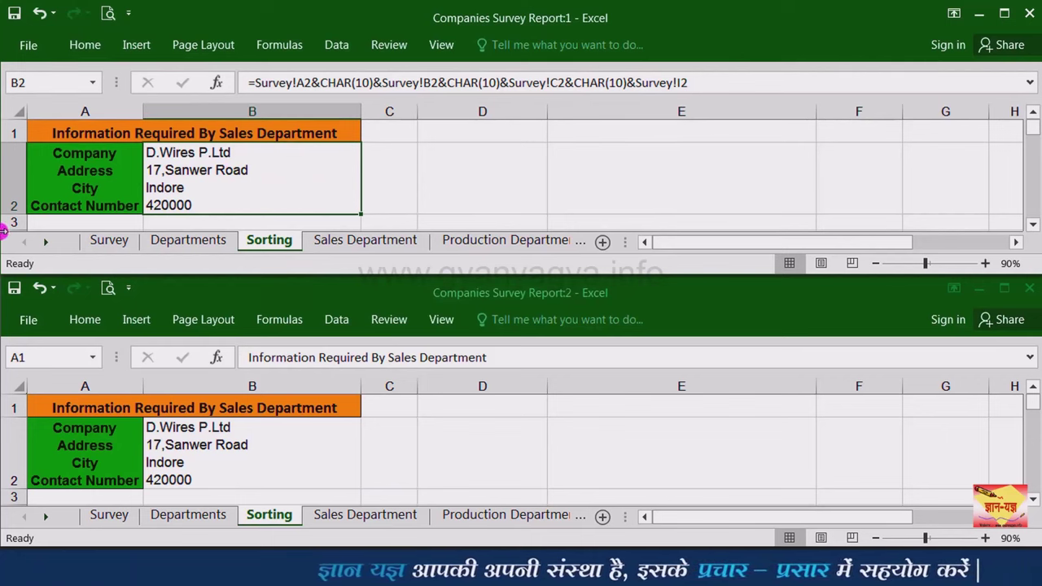
Resize row 2, select the (New) version in D2, close the second window and maximize the workbook.
{"action": "mouse_move", "coordinate": [12, 213]}
{"action": "left_mouse_down"}
{"action": "mouse_move", "coordinate": [16, 190]}
{"action": "mouse_move", "coordinate": [14, 215]}
{"action": "left_mouse_up"}
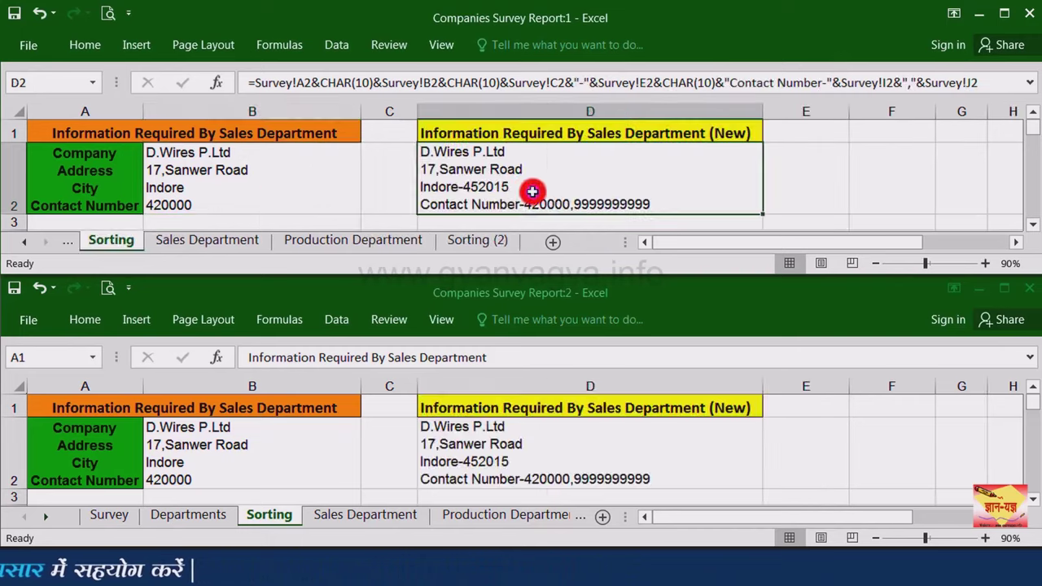
{"action": "left_click", "coordinate": [533, 190]}
{"action": "left_click", "coordinate": [1011, 290]}
{"action": "left_click", "coordinate": [1004, 15]}
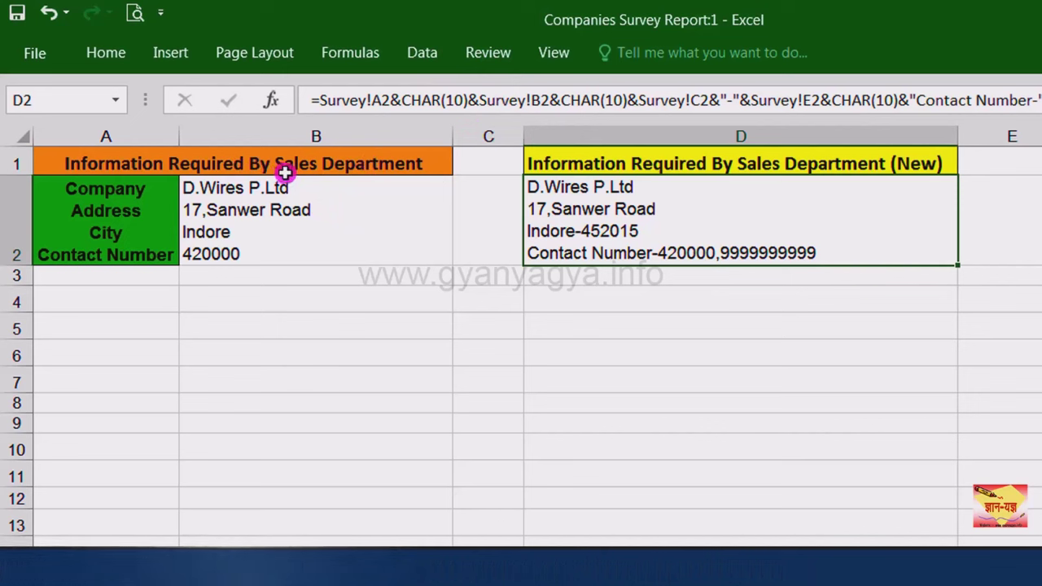
Strip the = from B2's formula, copy it as plain text, then empty cell B2.
{"action": "double_click", "coordinate": [319, 222]}
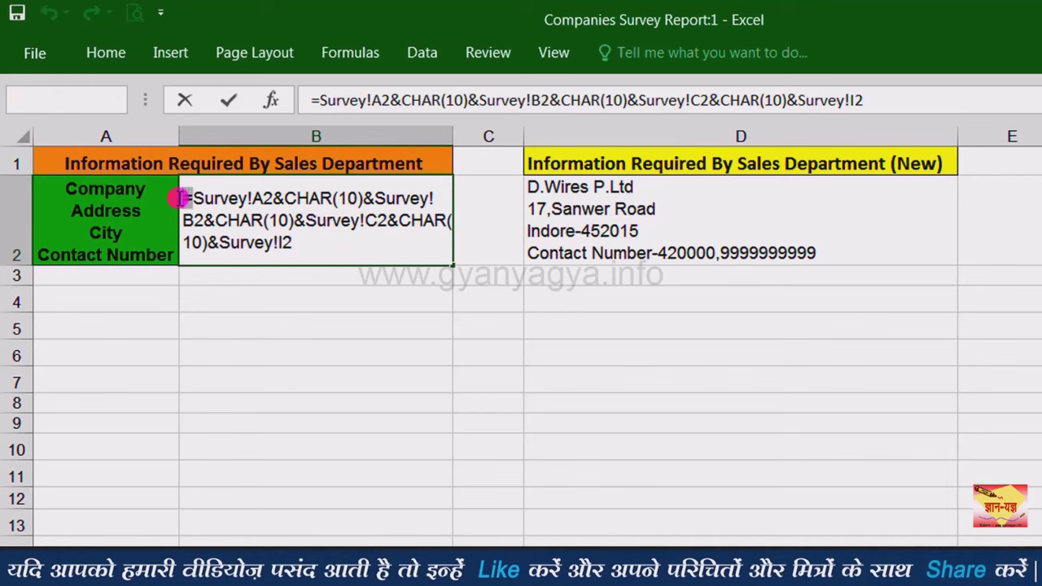
{"action": "key", "text": "Delete"}
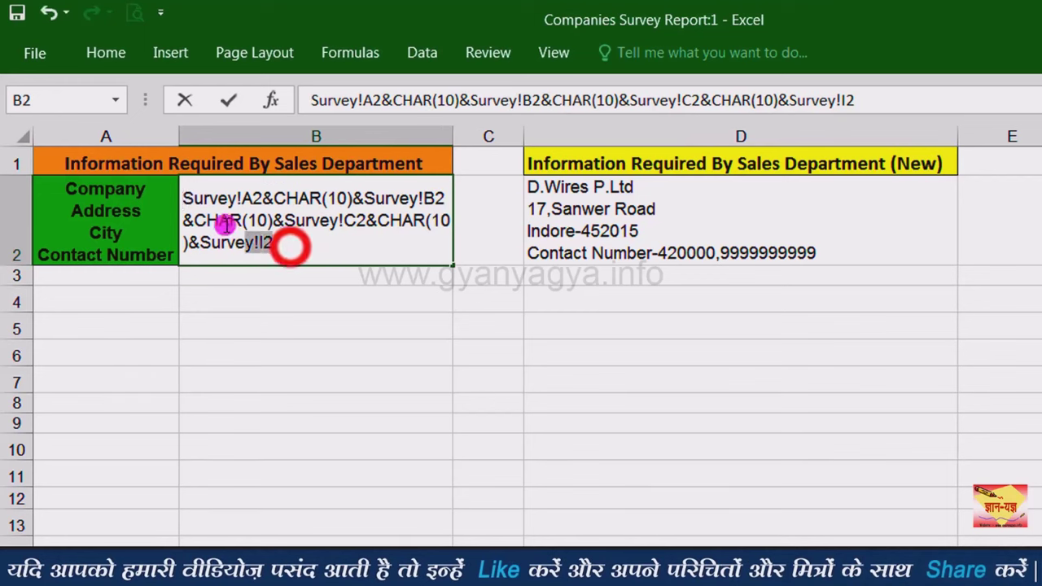
{"action": "left_click_drag", "start_coordinate": [226, 224], "coordinate": [184, 198]}
{"action": "right_click", "coordinate": [234, 225]}
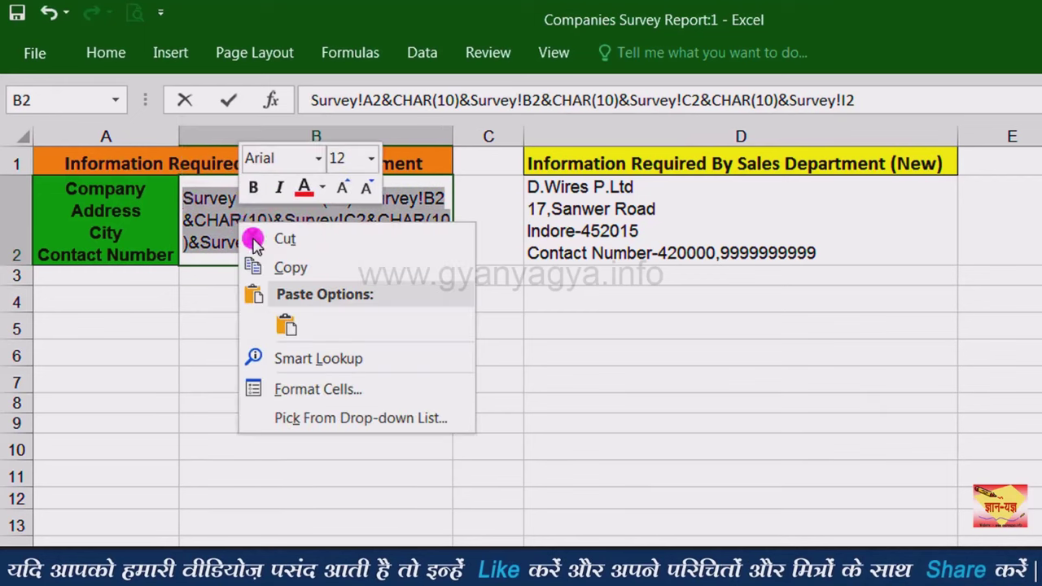
{"action": "left_click", "coordinate": [267, 267]}
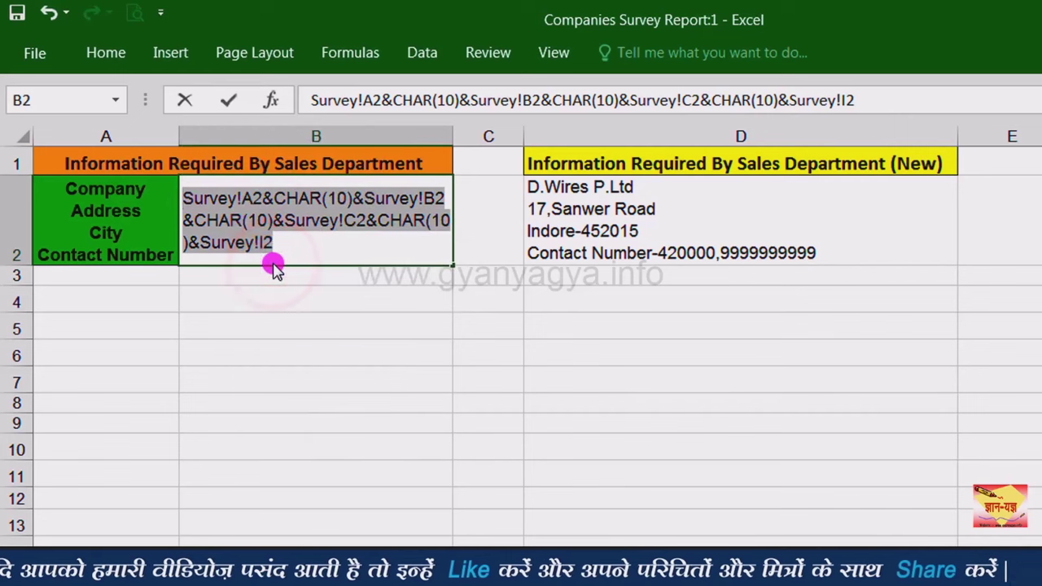
{"action": "key", "text": "Delete"}
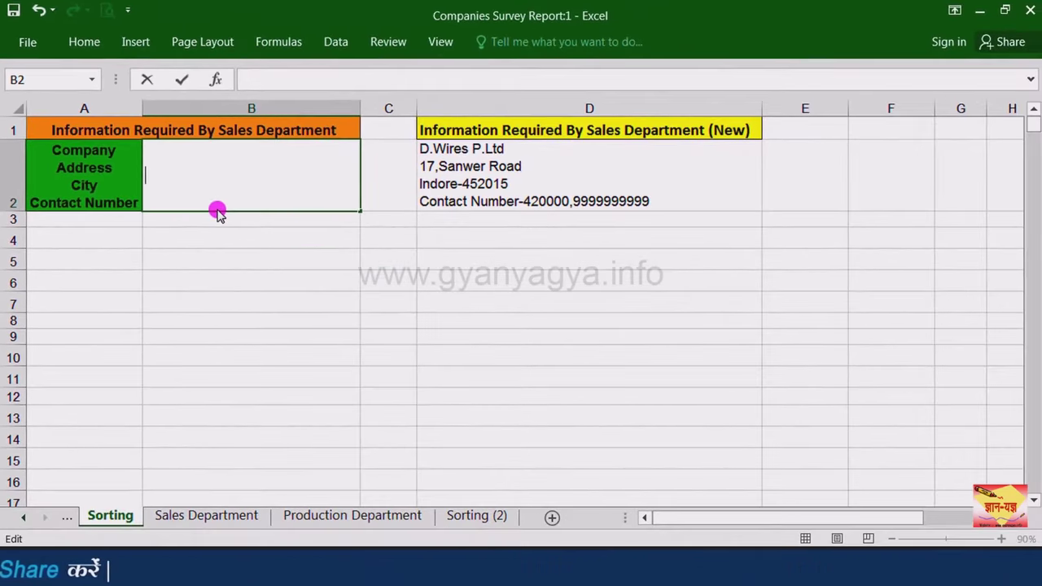
Start B2 with = and paste the Survey!A2, B2, C2, I2 CHAR(10) joining formula.
{"action": "left_click", "coordinate": [228, 179]}
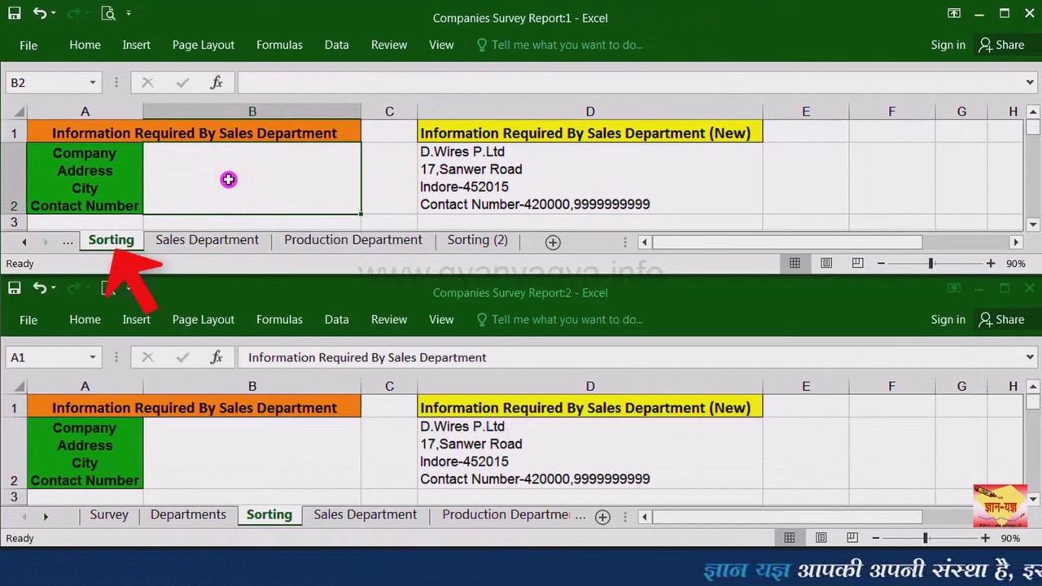
{"action": "type", "text": "="}
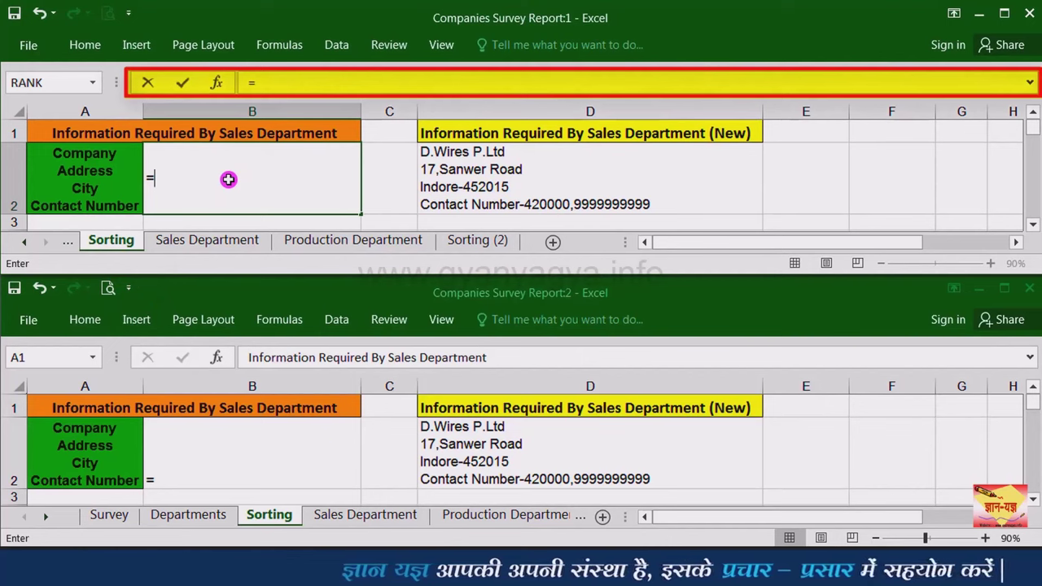
{"action": "left_click", "coordinate": [21, 242]}
{"action": "left_click", "coordinate": [21, 243]}
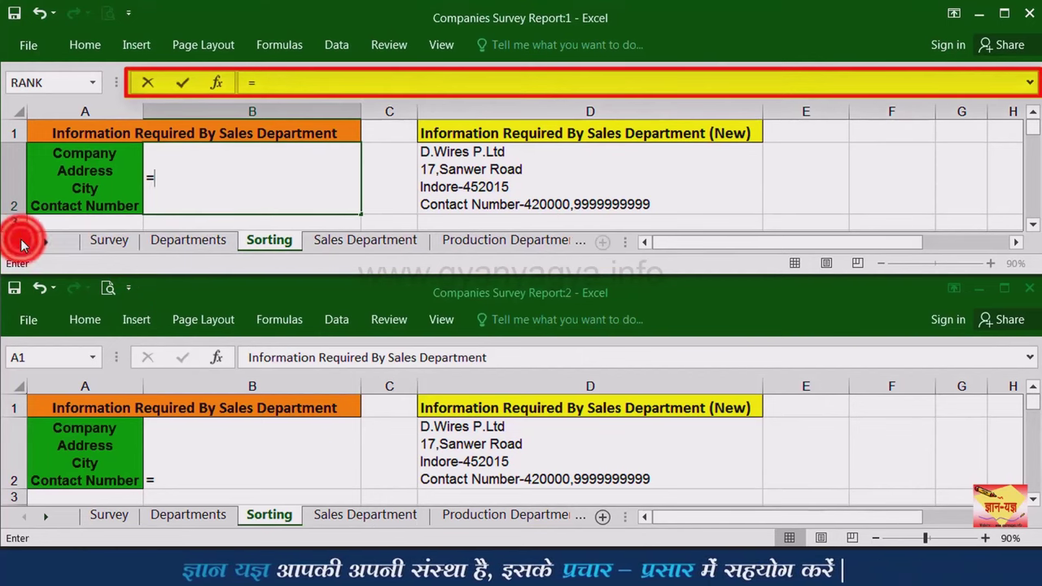
{"action": "left_click", "coordinate": [110, 241]}
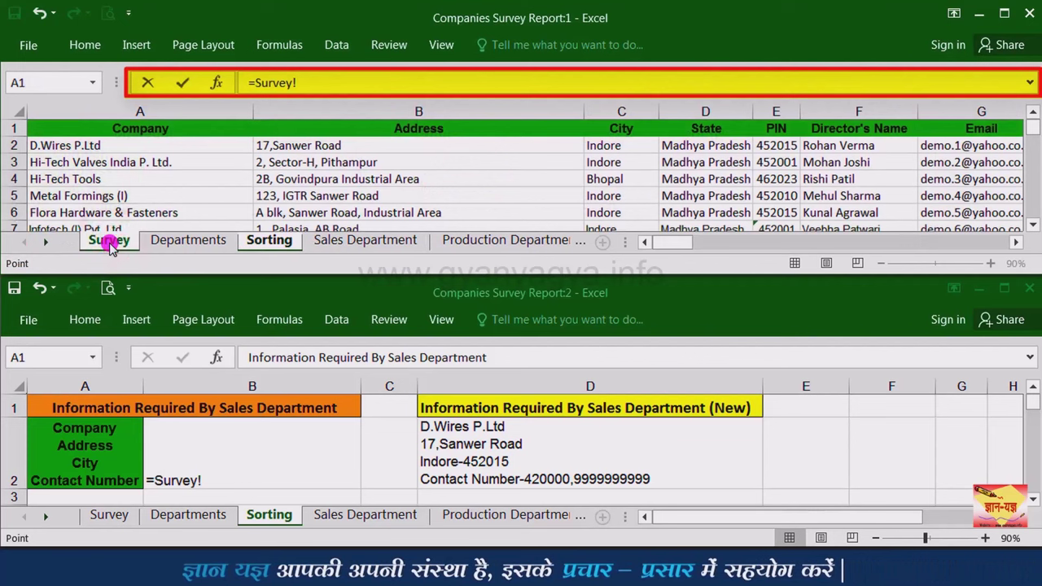
{"action": "left_click", "coordinate": [334, 73]}
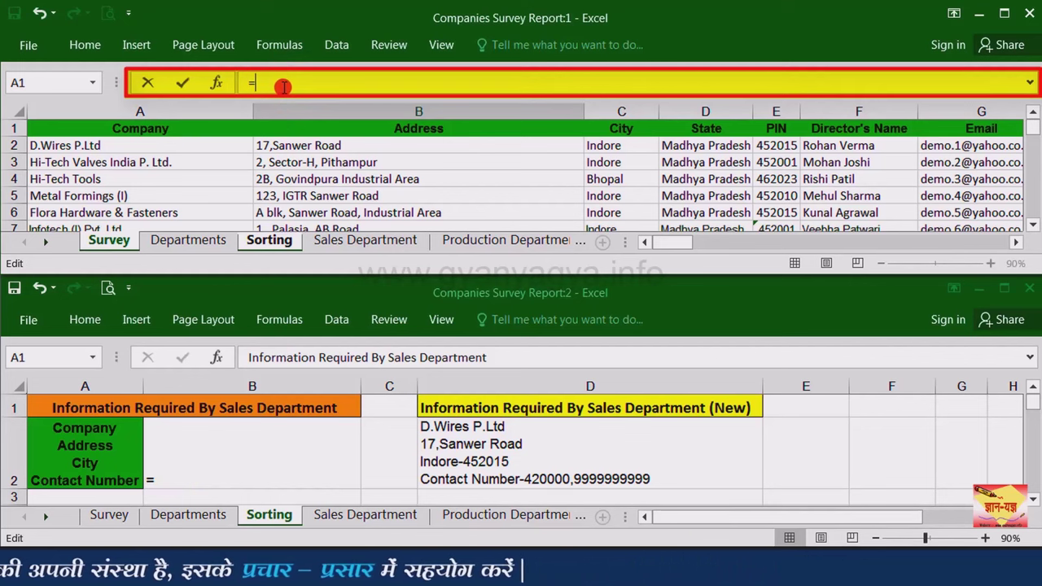
{"action": "left_click", "coordinate": [299, 82]}
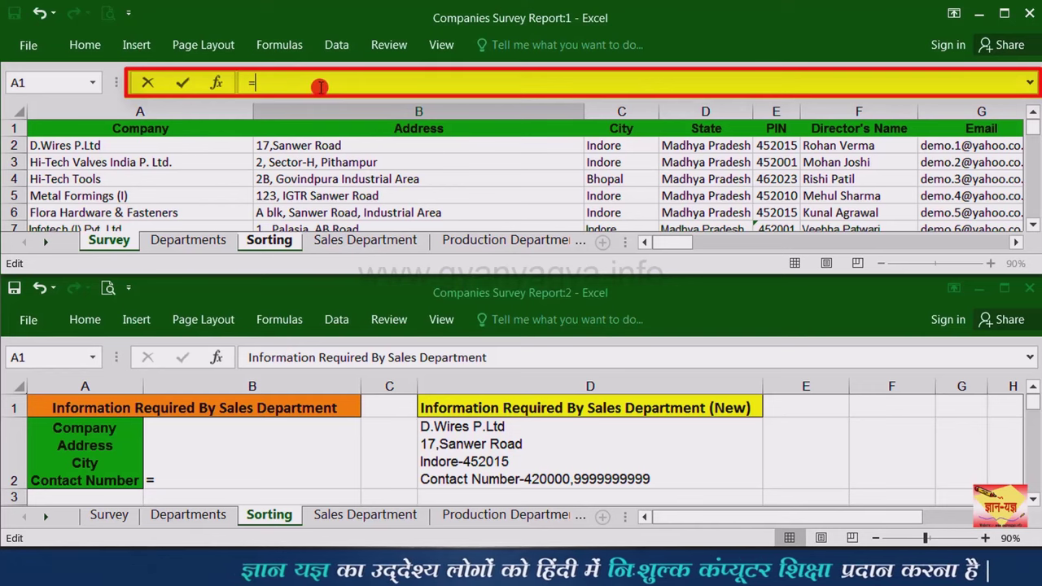
{"action": "right_click", "coordinate": [321, 86]}
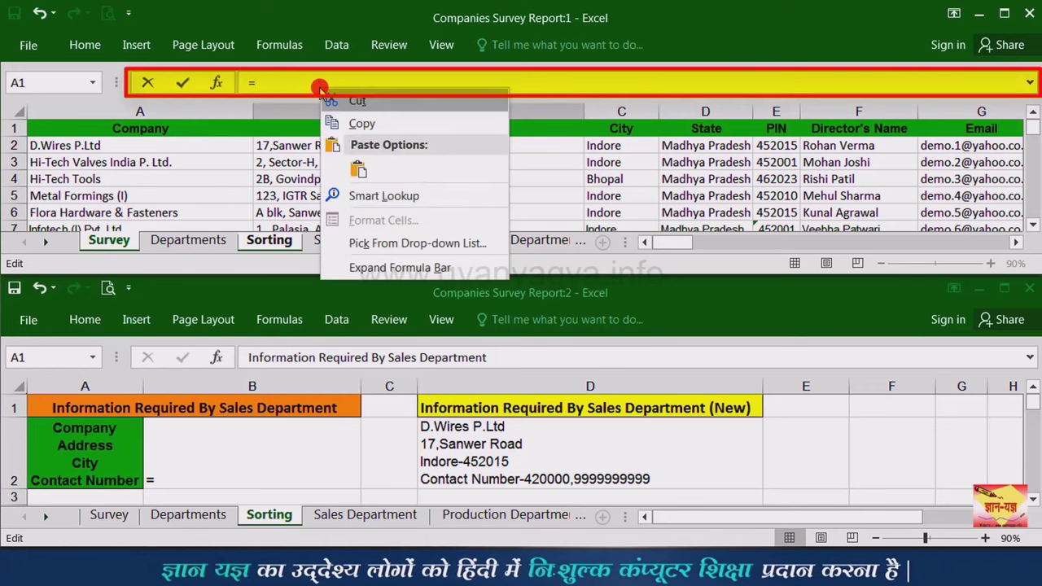
{"action": "left_click", "coordinate": [358, 170]}
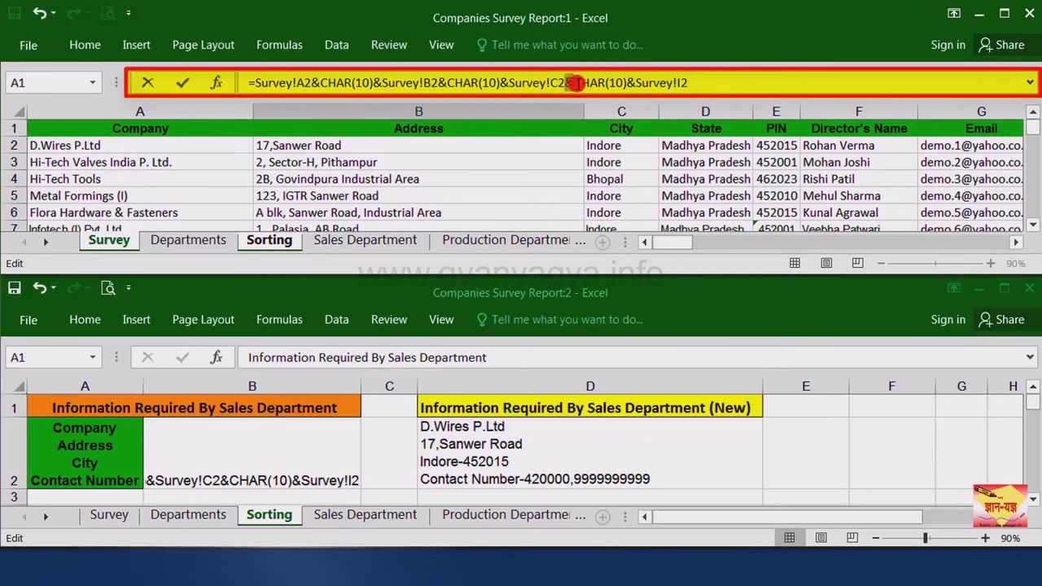
Replace the trailing Survey!I2 line with a hyphen followed by the PIN cell Survey!E2.
{"action": "key", "text": "Delete"}
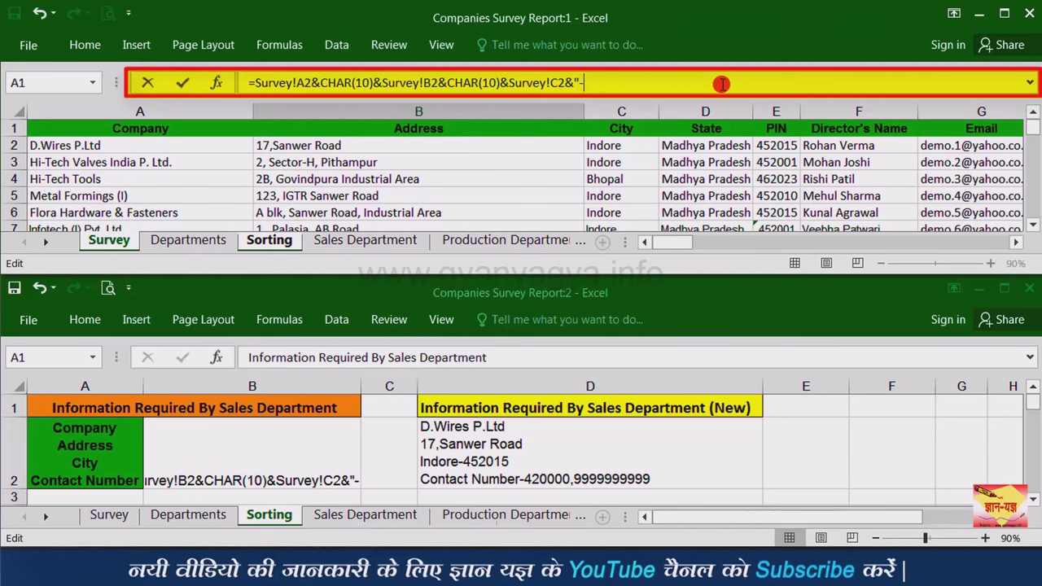
{"action": "type", "text": "\""}
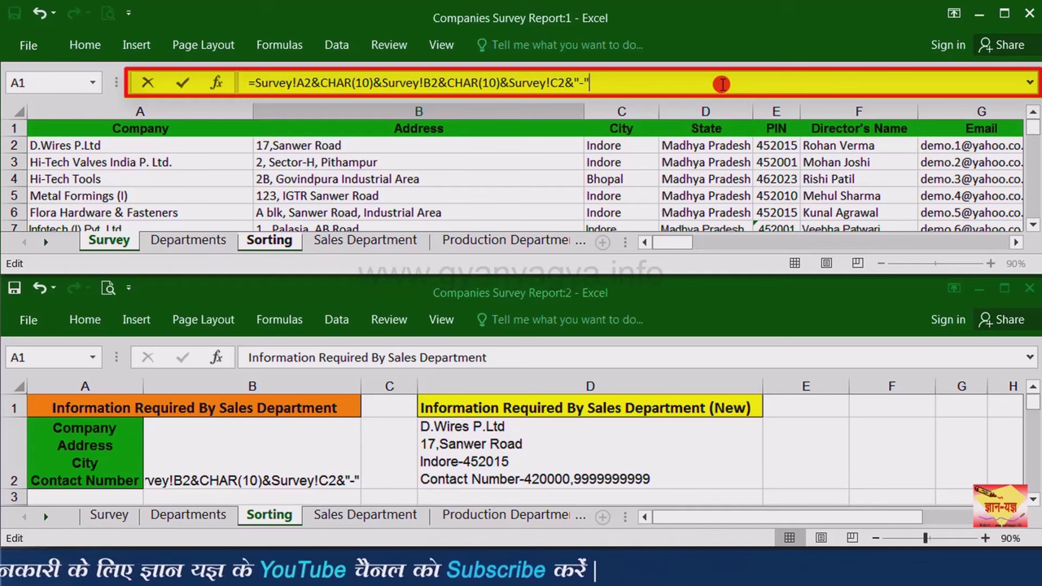
{"action": "type", "text": "&"}
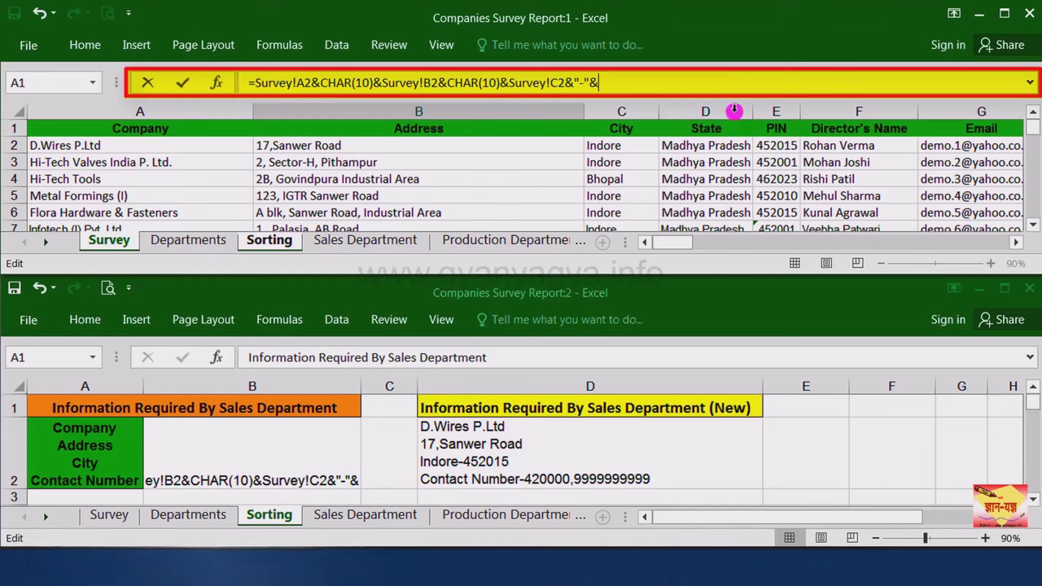
{"action": "left_click", "coordinate": [776, 146]}
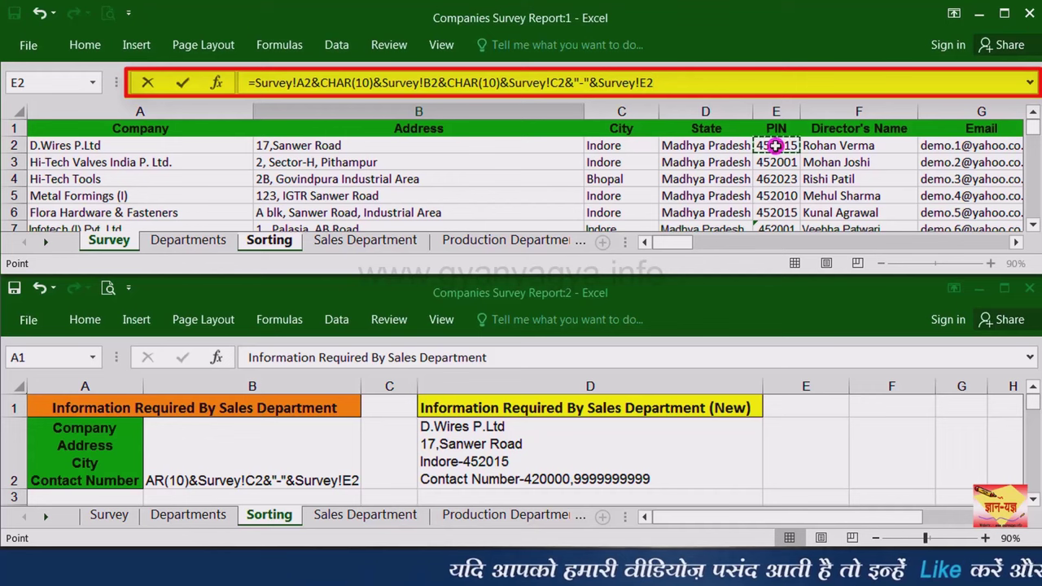
Add a 'Contact Number-' line joining Survey telephone I2 and mobile J2 with a comma.
{"action": "type", "text": "&CH"}
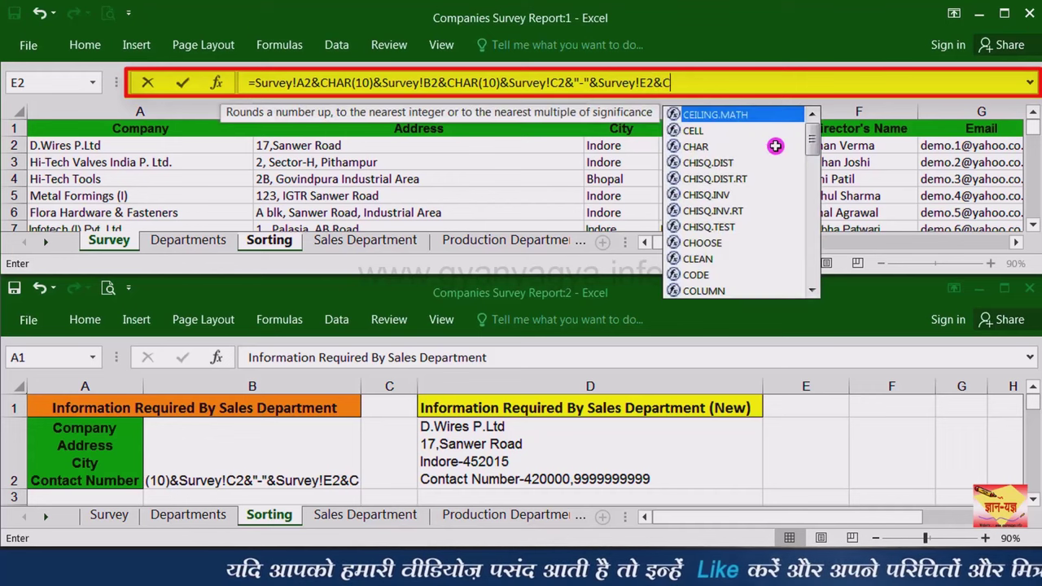
{"action": "type", "text": "AR("}
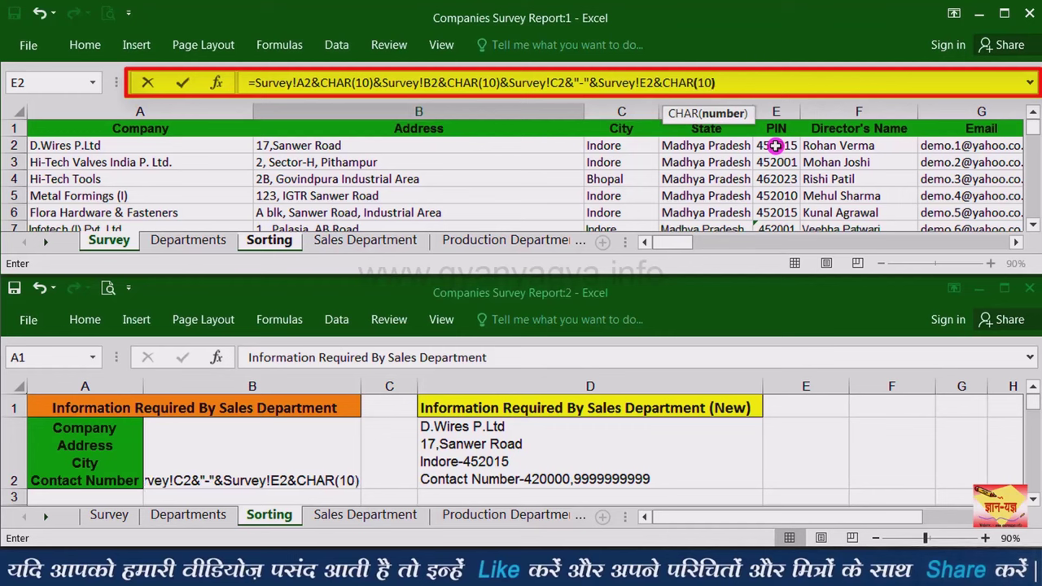
{"action": "type", "text": "10)"}
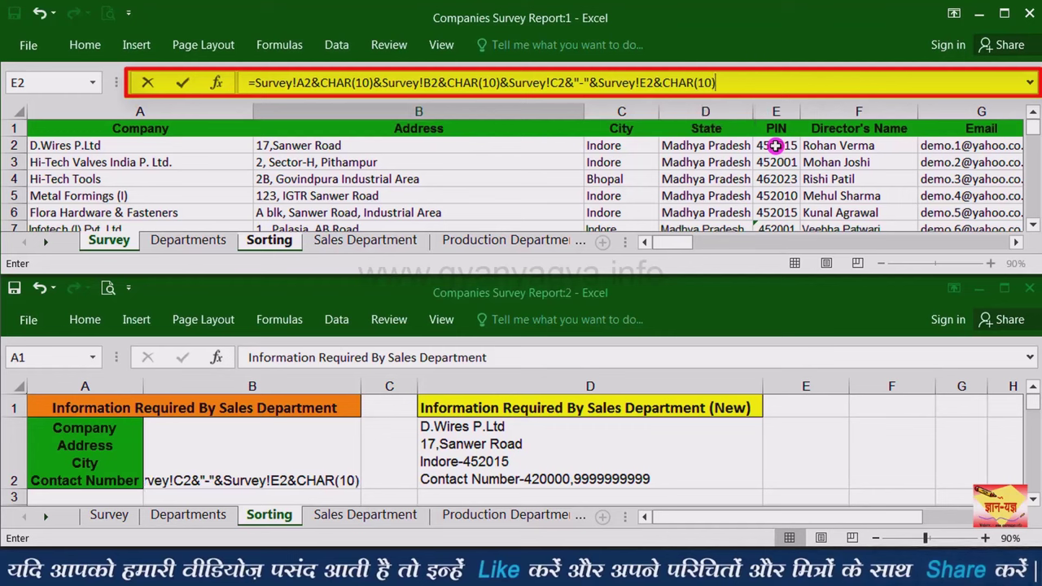
{"action": "type", "text": "&"}
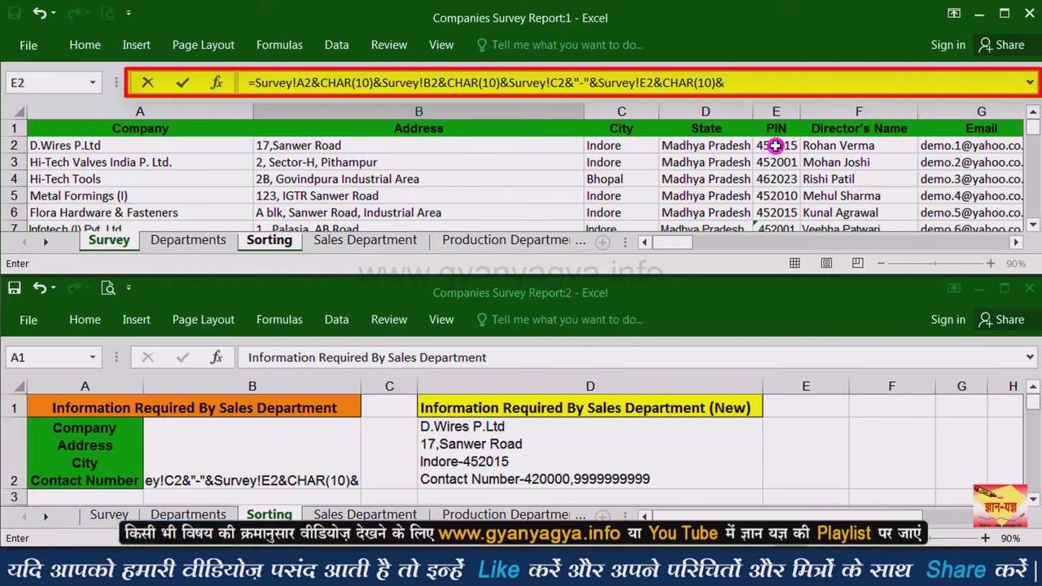
{"action": "type", "text": "\""}
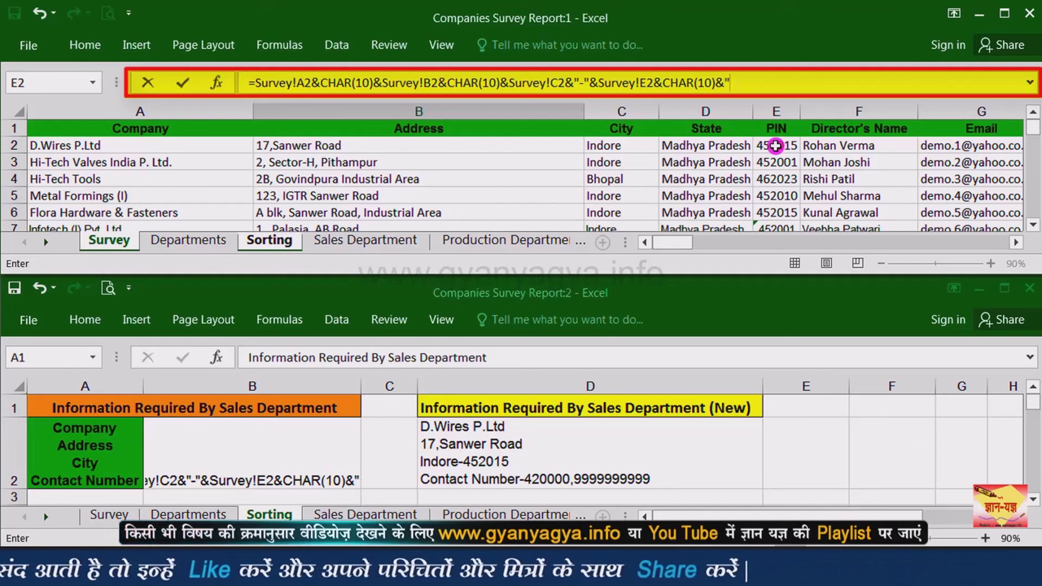
{"action": "type", "text": "Contac"}
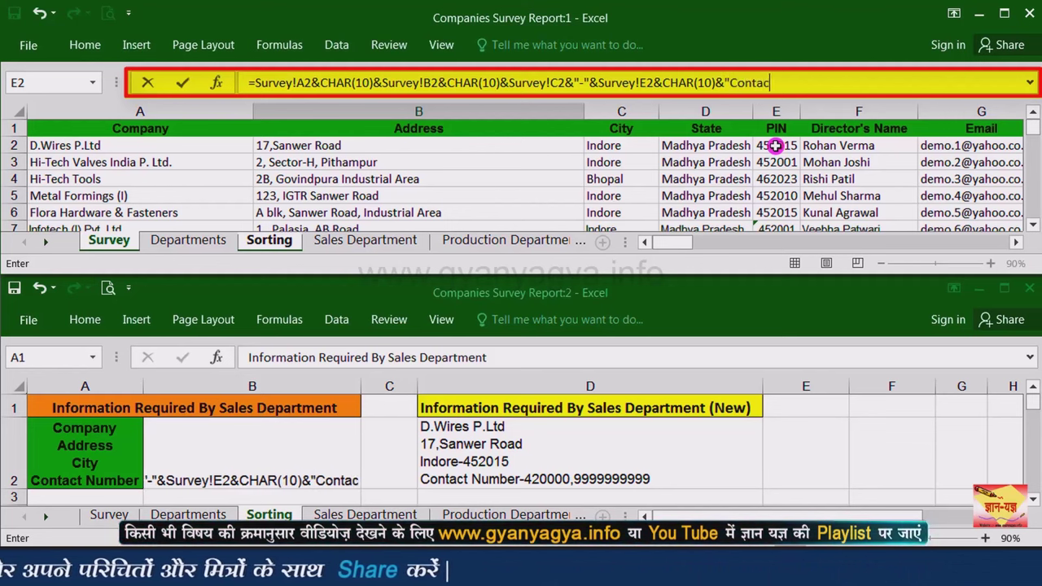
{"action": "type", "text": "t Nu"}
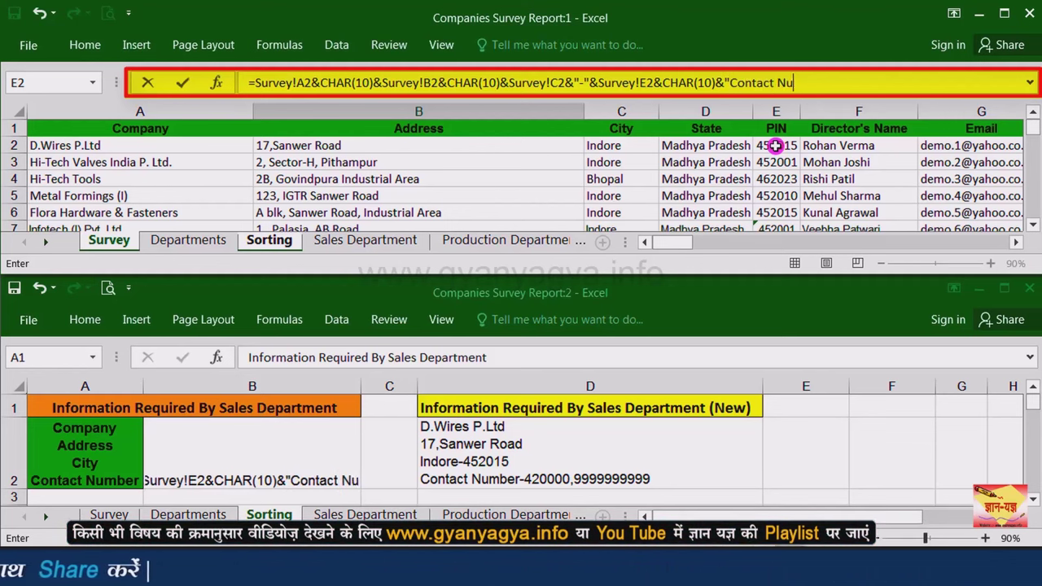
{"action": "type", "text": "mber-\""}
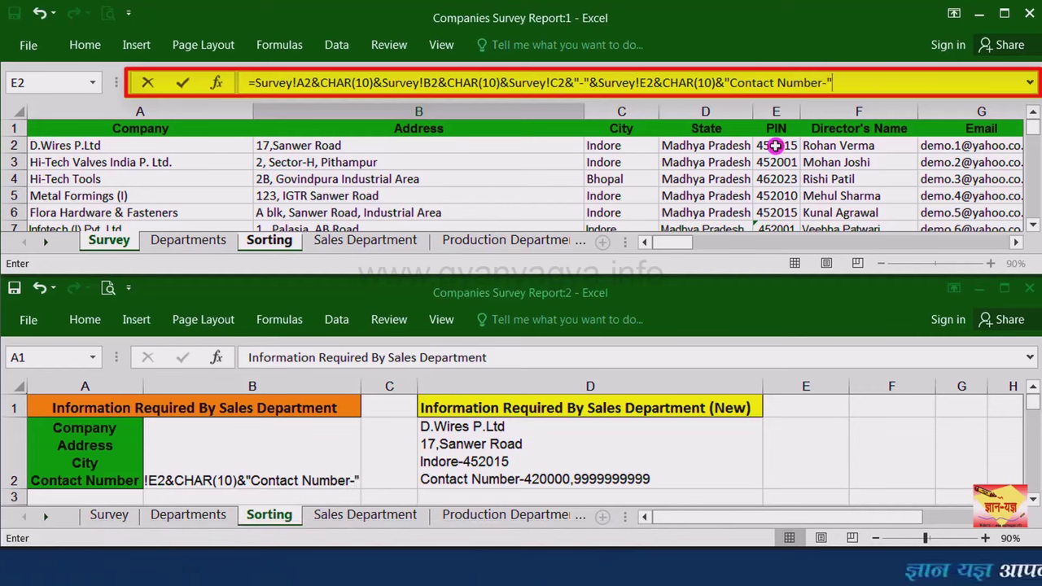
{"action": "type", "text": "&"}
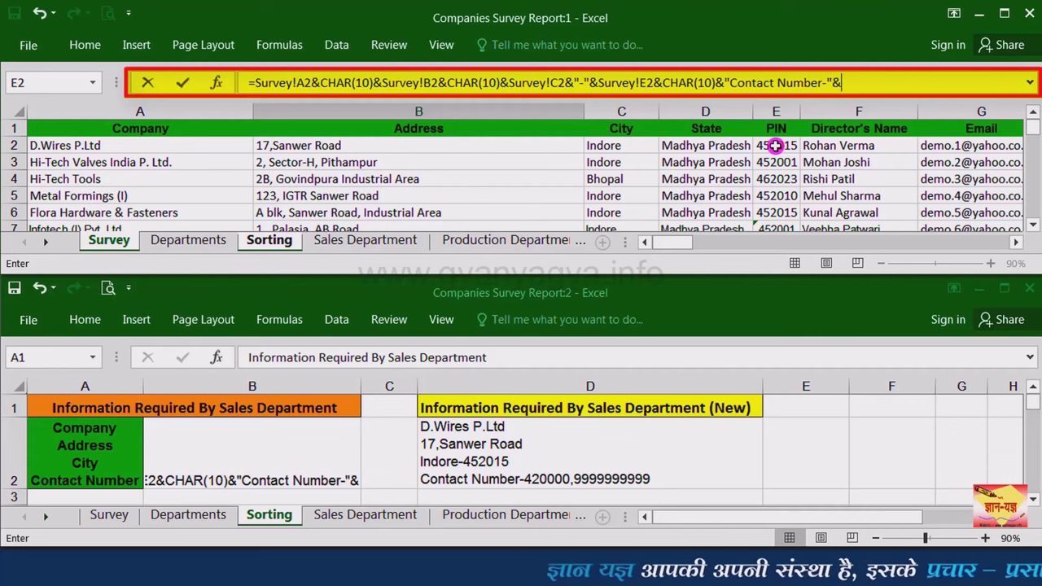
{"action": "left_click", "coordinate": [1016, 241]}
{"action": "left_click", "coordinate": [1016, 242]}
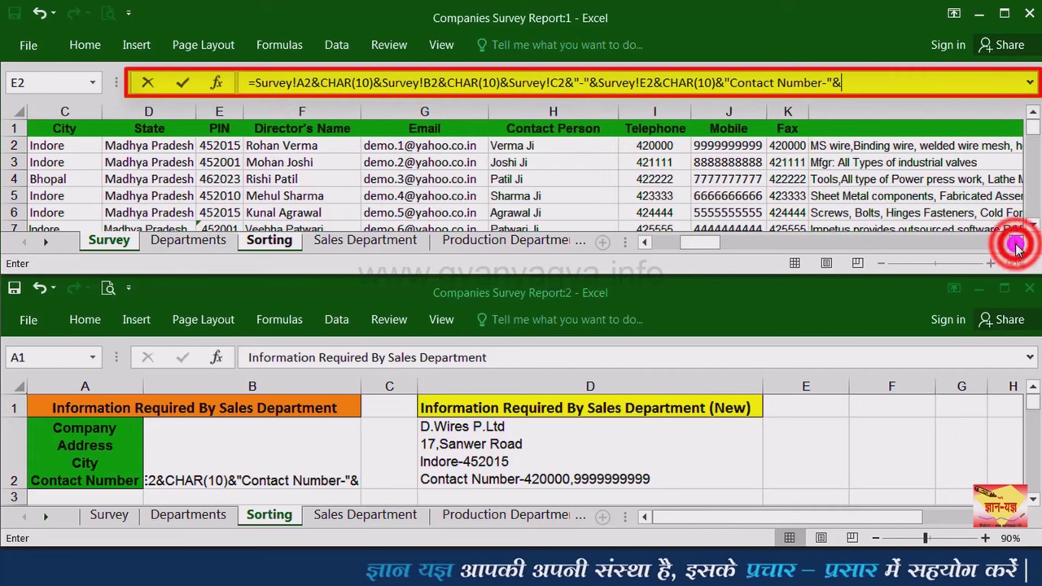
{"action": "left_click", "coordinate": [678, 145]}
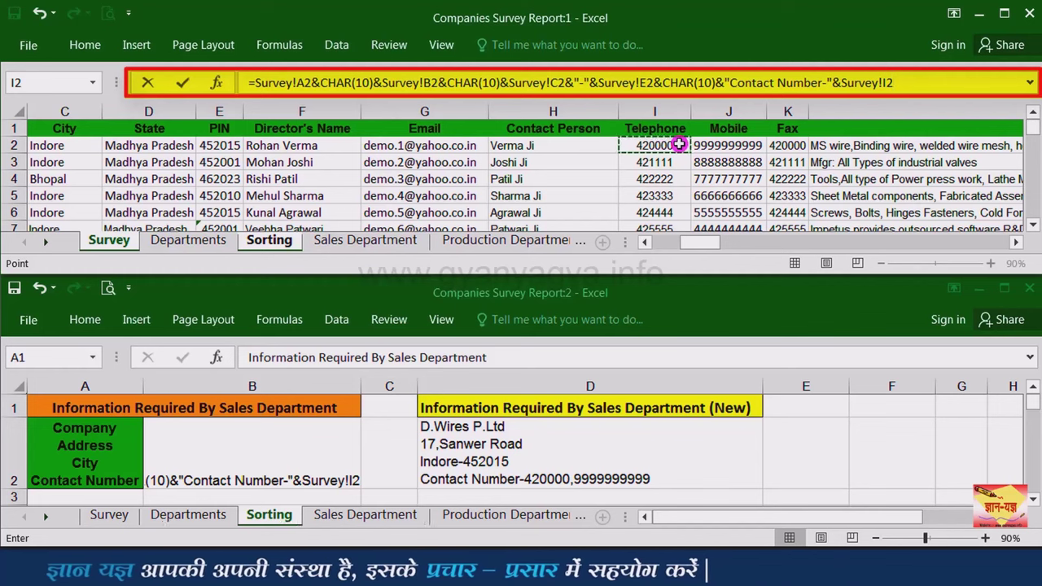
{"action": "type", "text": "&"}
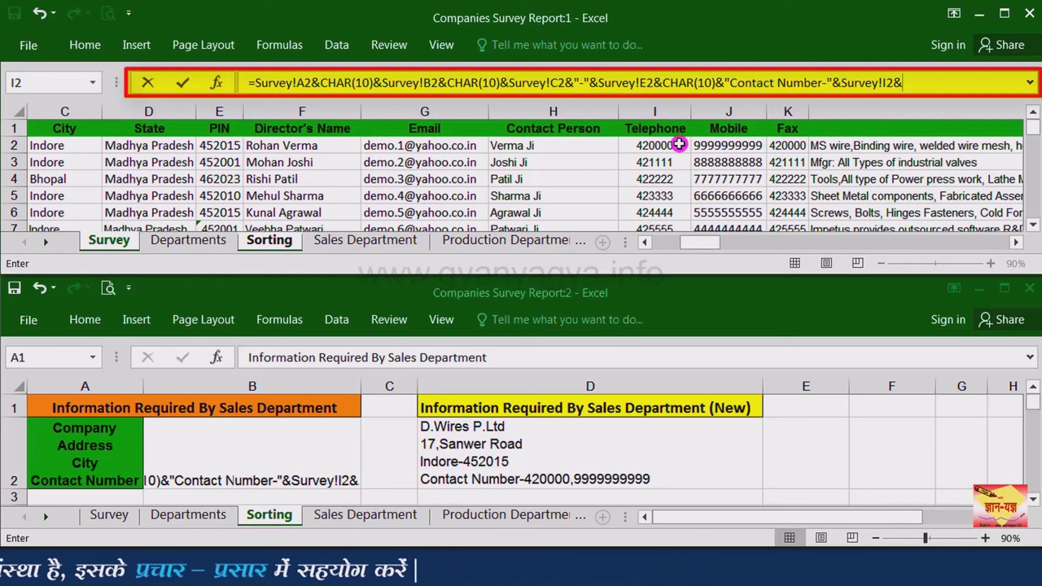
{"action": "type", "text": "\",\""}
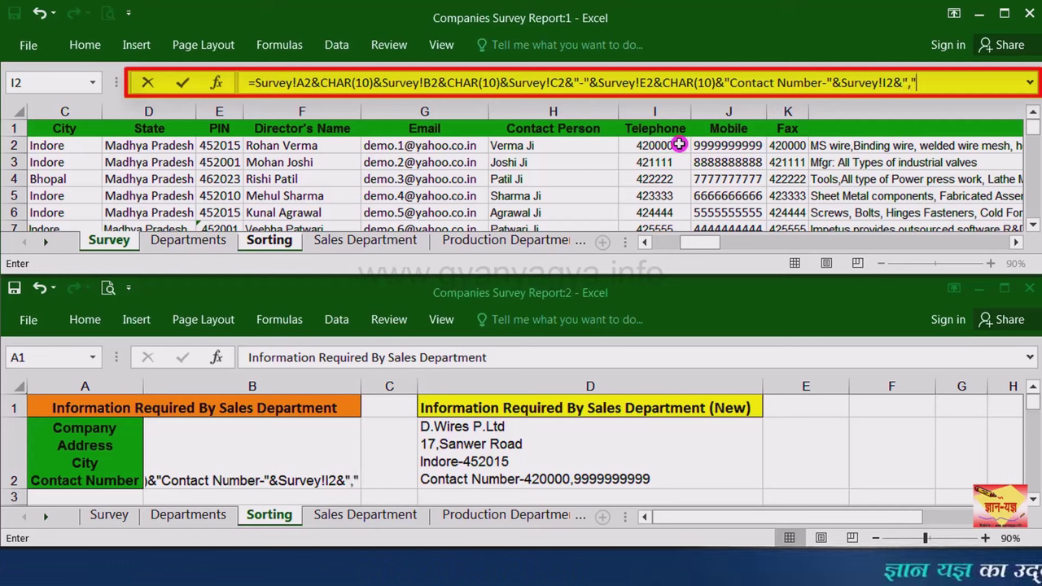
{"action": "type", "text": "&"}
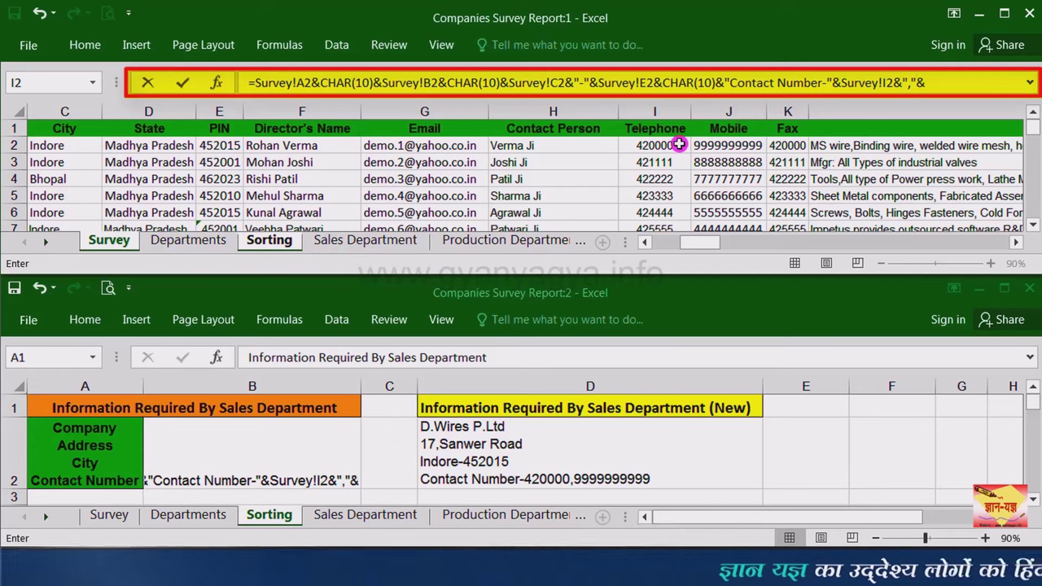
{"action": "left_click", "coordinate": [746, 145]}
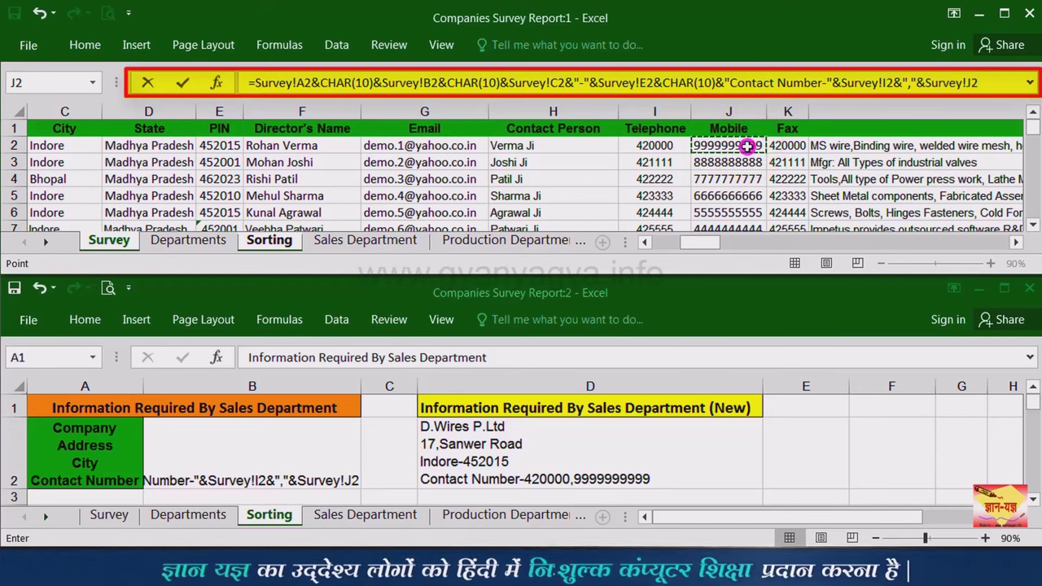
{"action": "left_click", "coordinate": [768, 201]}
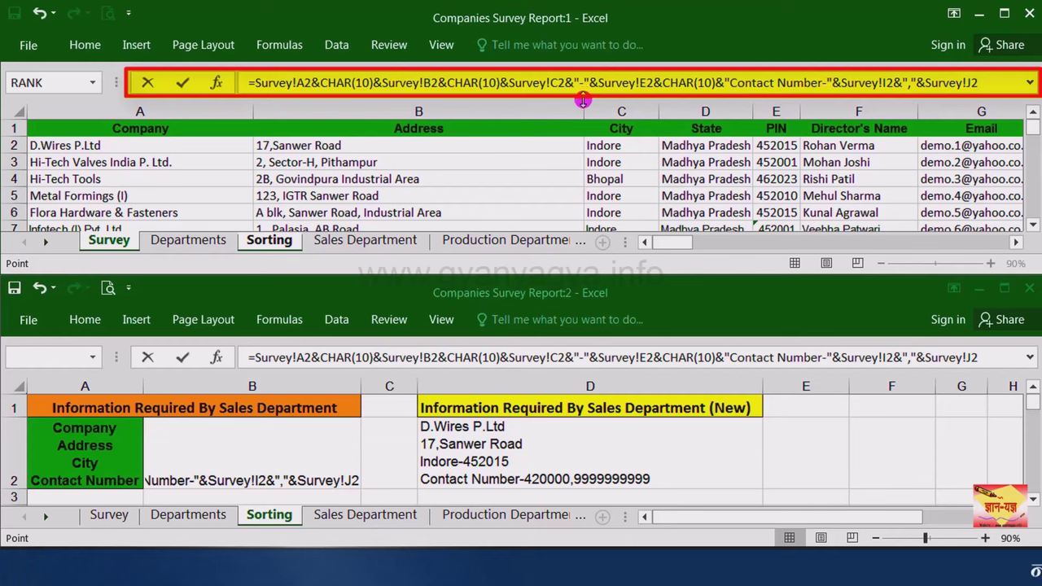
Commit B2's formula and AutoFit column B to show the four-line D.Wires P.Ltd details.
{"action": "key", "text": "Return"}
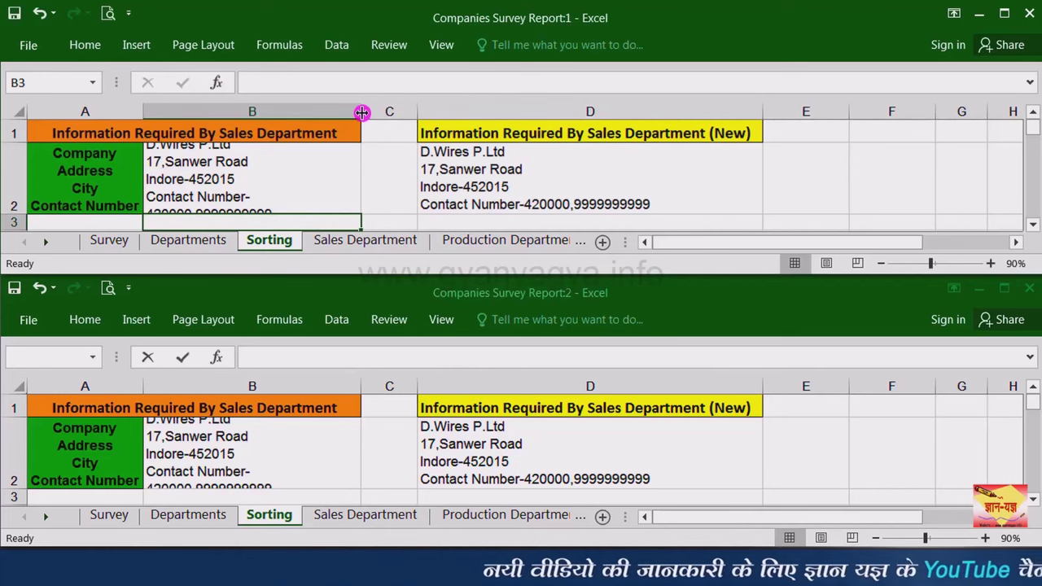
{"action": "double_click", "coordinate": [362, 110]}
{"action": "left_click", "coordinate": [205, 172]}
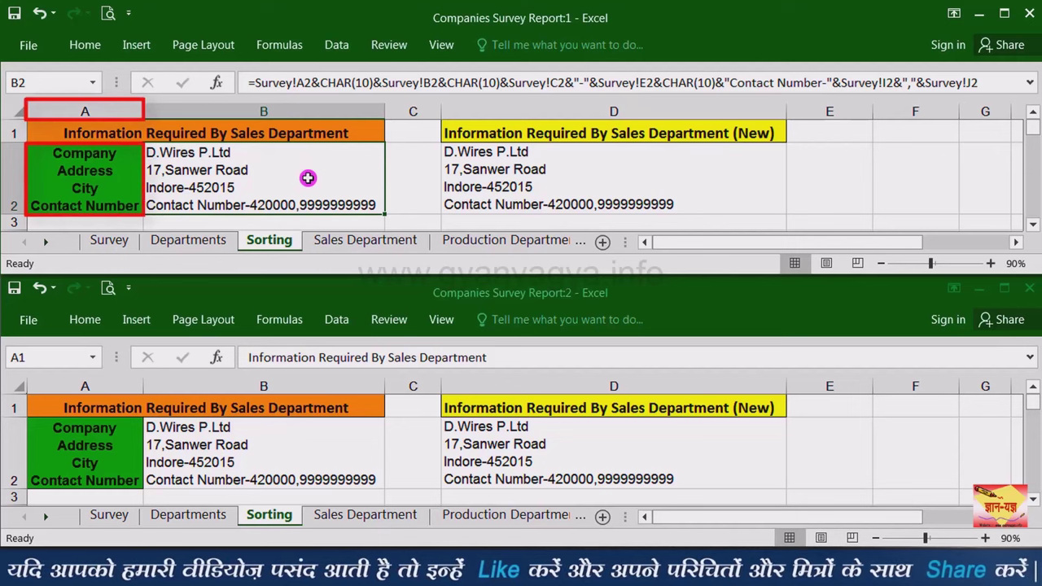
Delete the empty column A so the joined formula moves to A2.
{"action": "left_click", "coordinate": [111, 133]}
{"action": "right_click", "coordinate": [98, 110]}
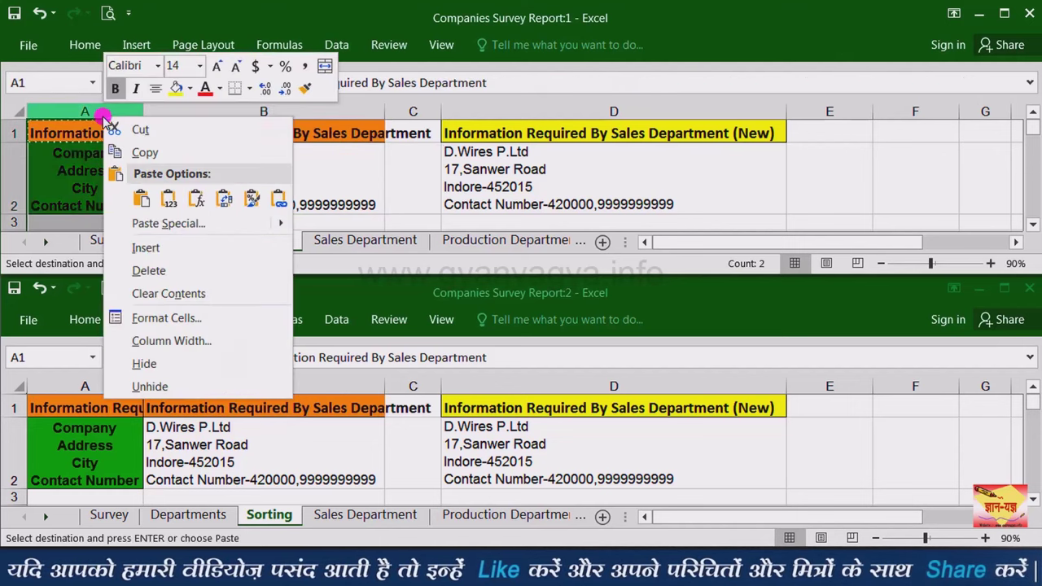
{"action": "left_click", "coordinate": [153, 266]}
AutoFit column A to the address text and close the second workbook window.
{"action": "double_click", "coordinate": [269, 111]}
{"action": "left_click", "coordinate": [168, 181]}
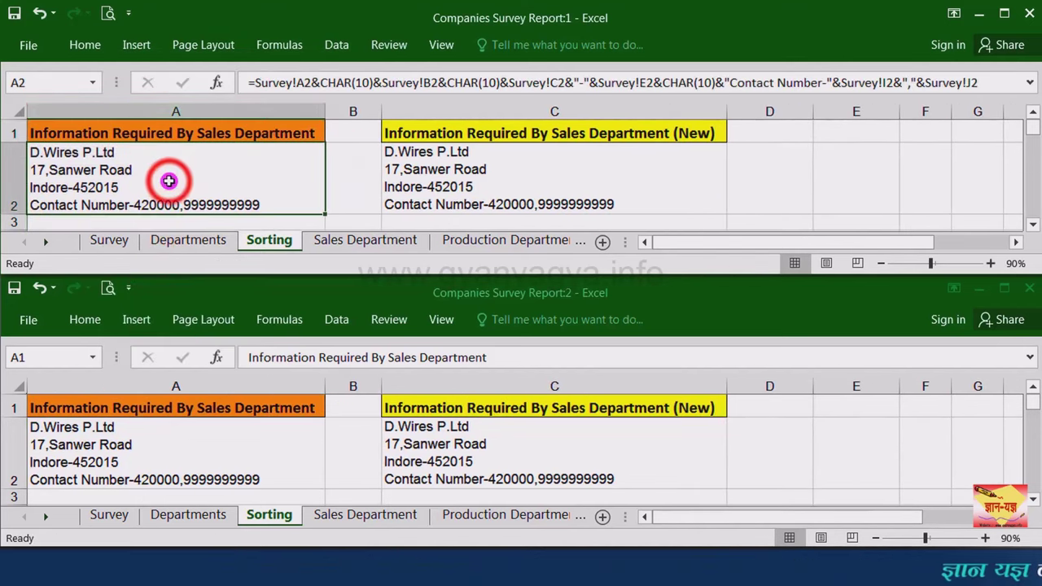
{"action": "left_click", "coordinate": [1028, 288]}
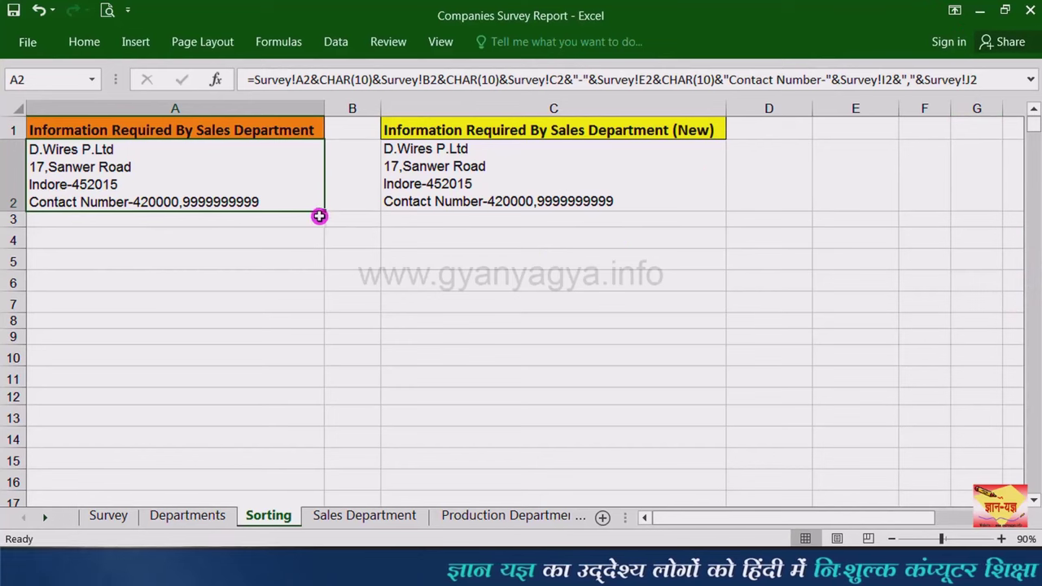
Fill A2's address formula down to A9 and review the filled company rows.
{"action": "left_click_drag", "start_coordinate": [324, 212], "coordinate": [327, 373]}
{"action": "left_click", "coordinate": [213, 446]}
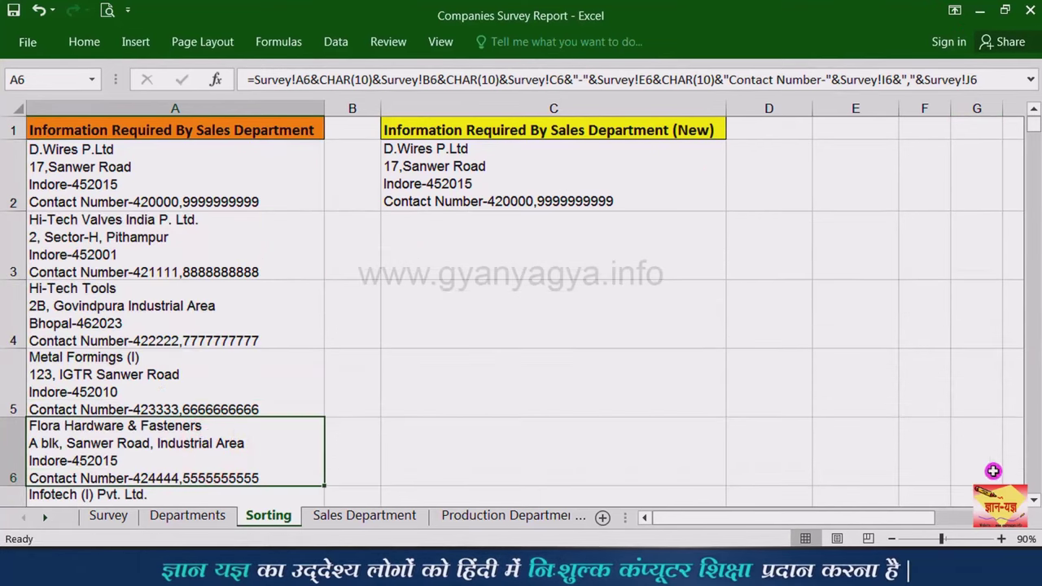
{"action": "left_click", "coordinate": [1032, 504]}
{"action": "left_click", "coordinate": [1032, 505]}
{"action": "left_click", "coordinate": [1032, 504]}
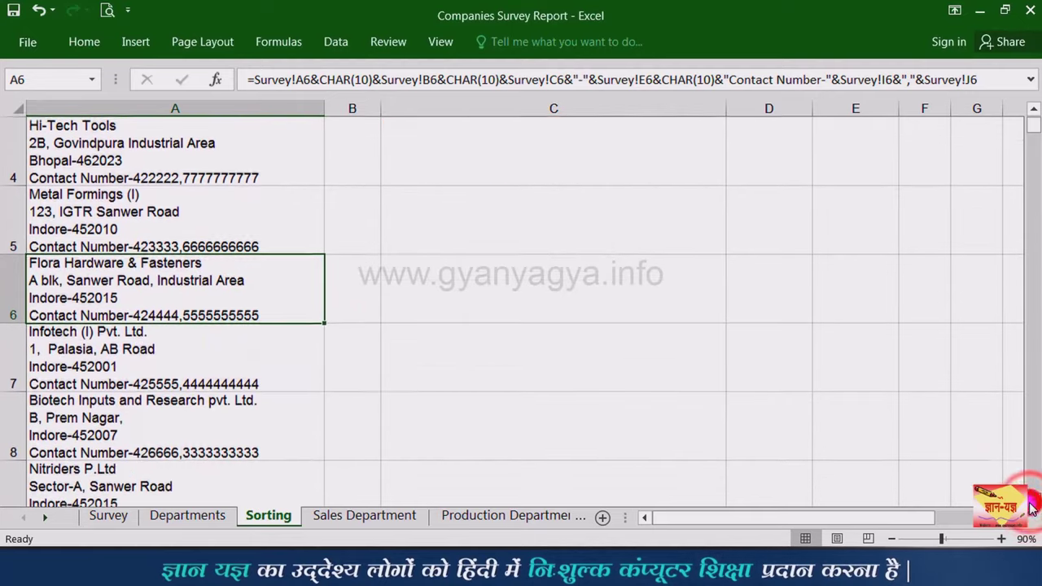
{"action": "left_click", "coordinate": [1031, 115]}
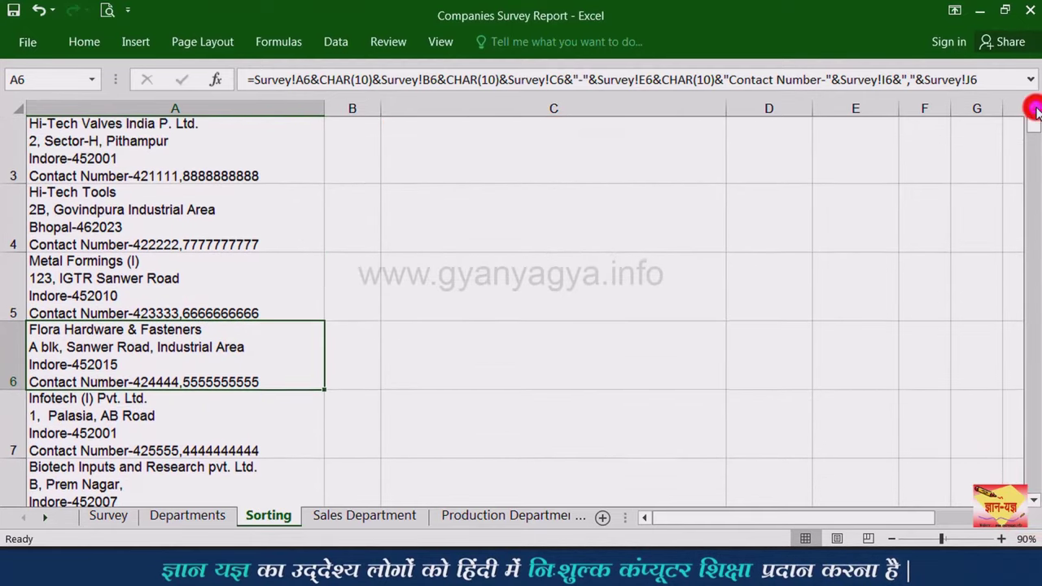
{"action": "left_click", "coordinate": [1032, 115]}
{"action": "left_click", "coordinate": [1032, 115]}
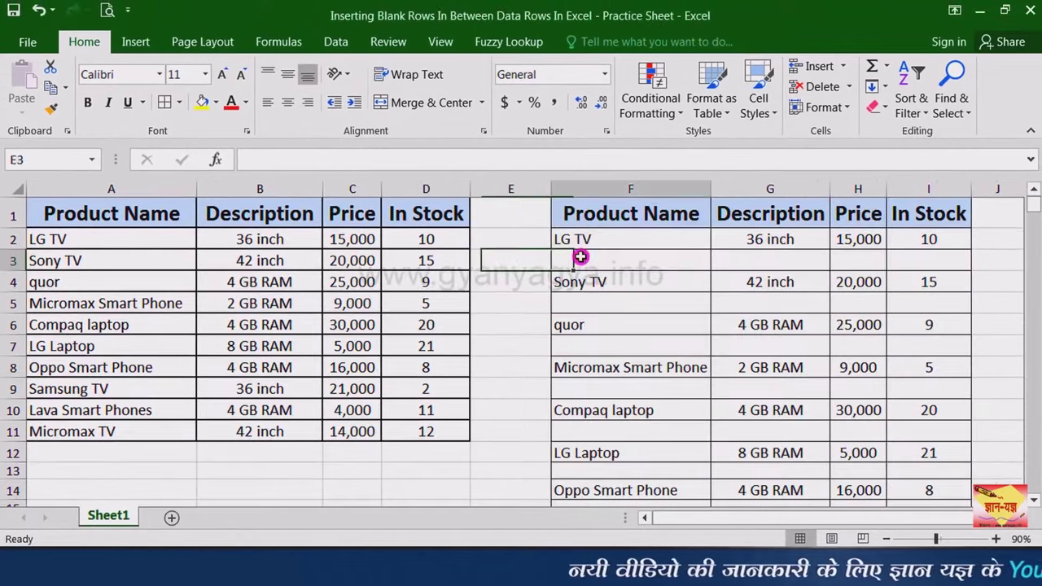
{"action": "left_click", "coordinate": [580, 258]}
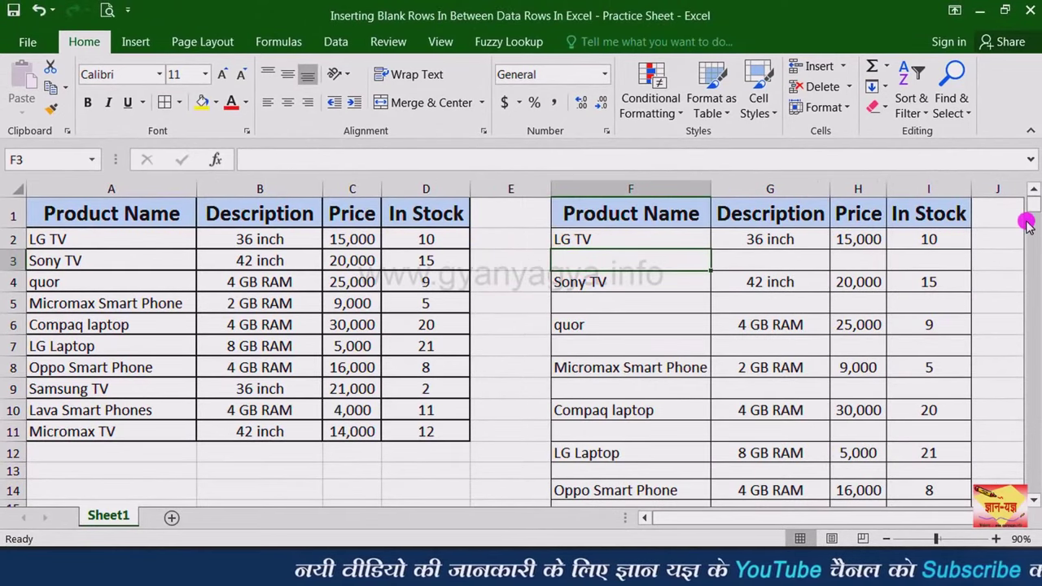
{"action": "left_click_drag", "start_coordinate": [1031, 207], "coordinate": [1032, 205]}
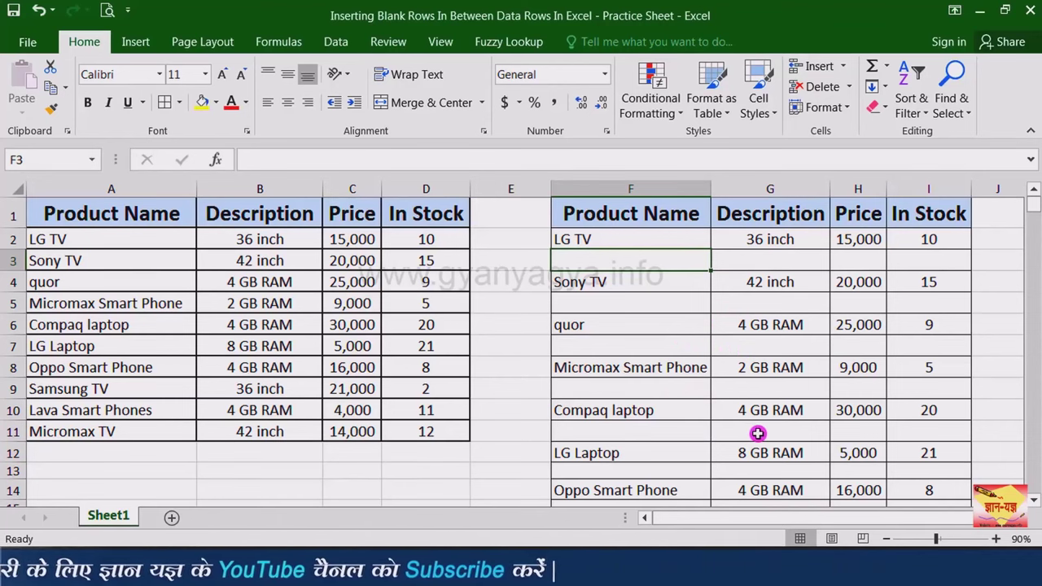
{"action": "left_click", "coordinate": [666, 345]}
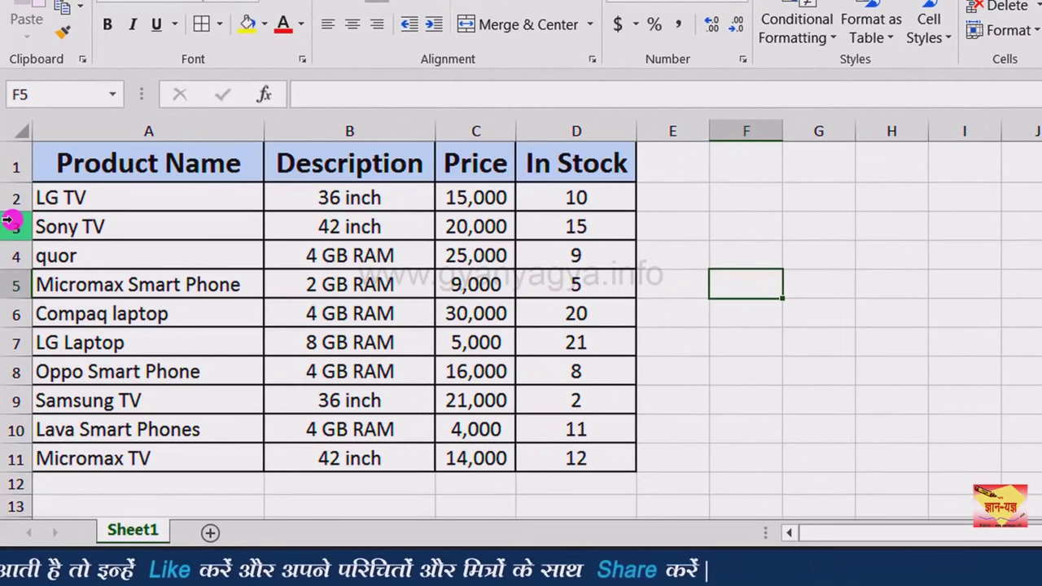
{"action": "right_click", "coordinate": [14, 226]}
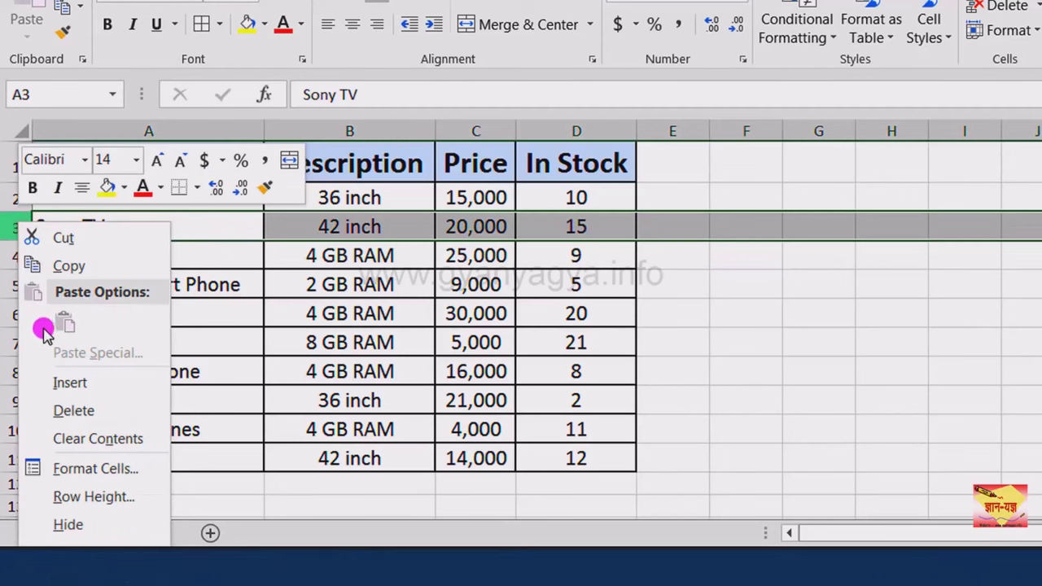
{"action": "left_click", "coordinate": [49, 376]}
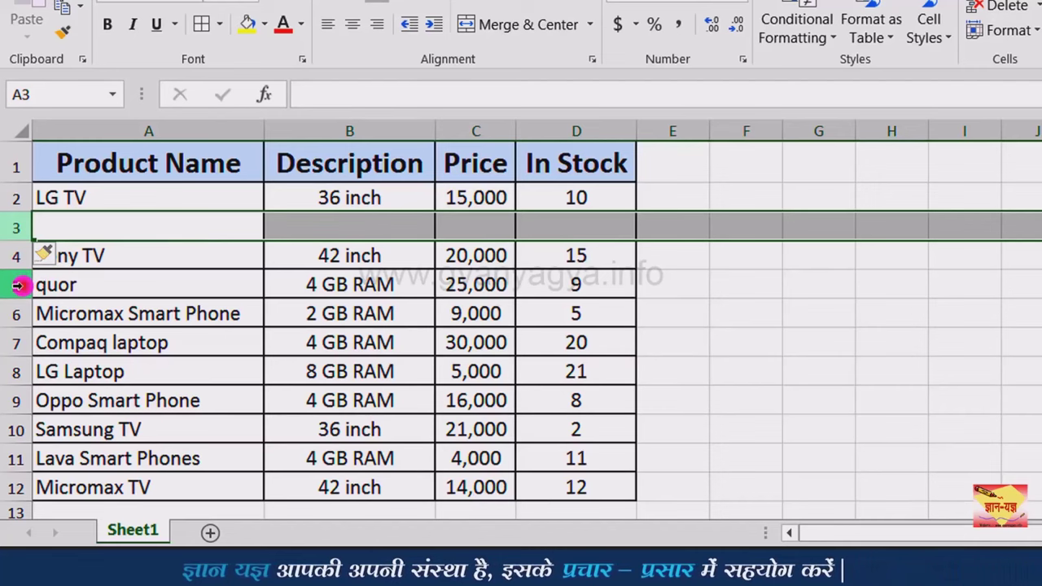
{"action": "left_click", "coordinate": [17, 285]}
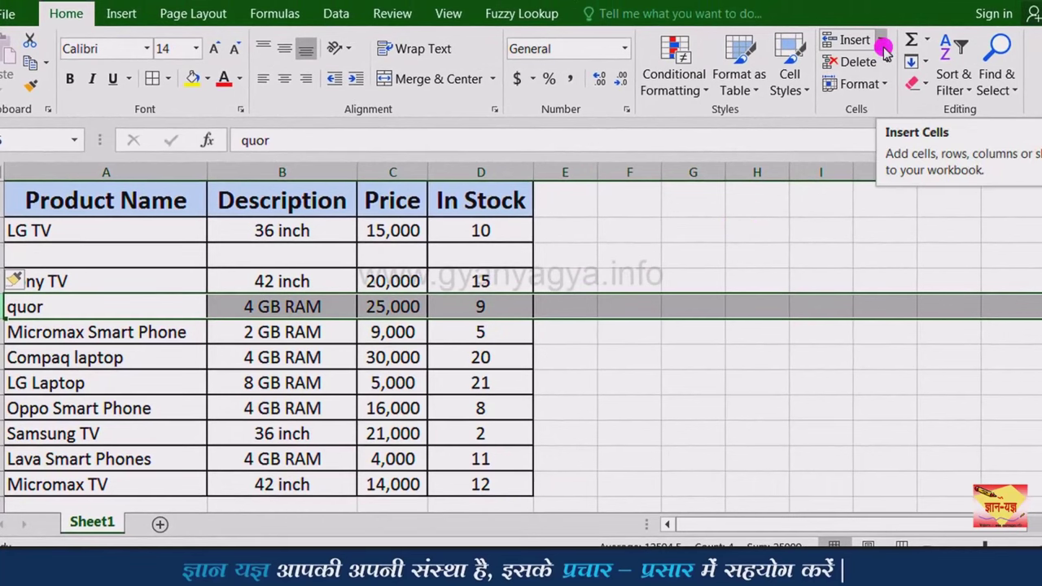
{"action": "left_click", "coordinate": [853, 43]}
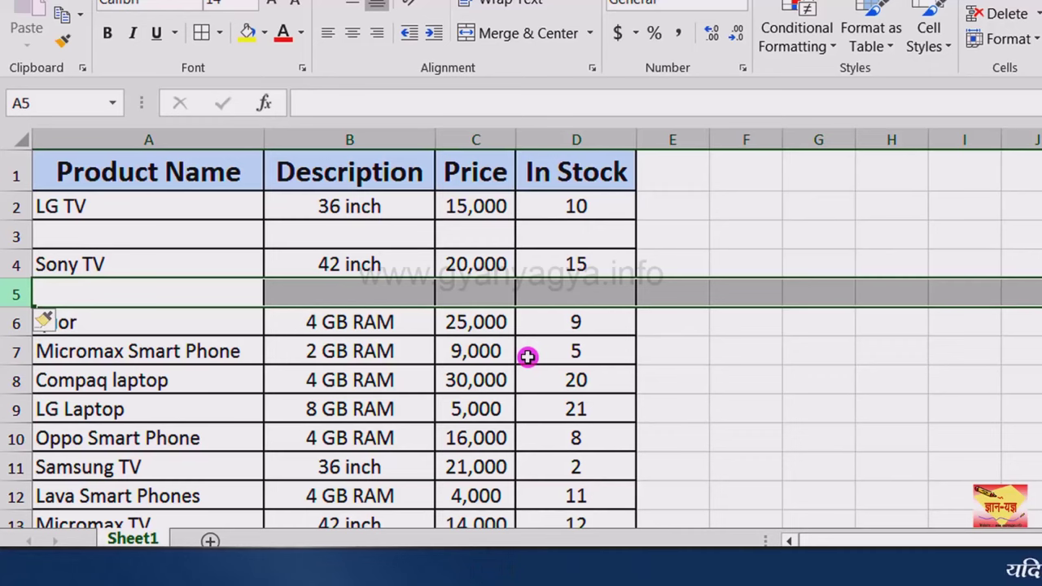
{"action": "key", "text": "ctrl+minus"}
{"action": "left_click", "coordinate": [713, 322]}
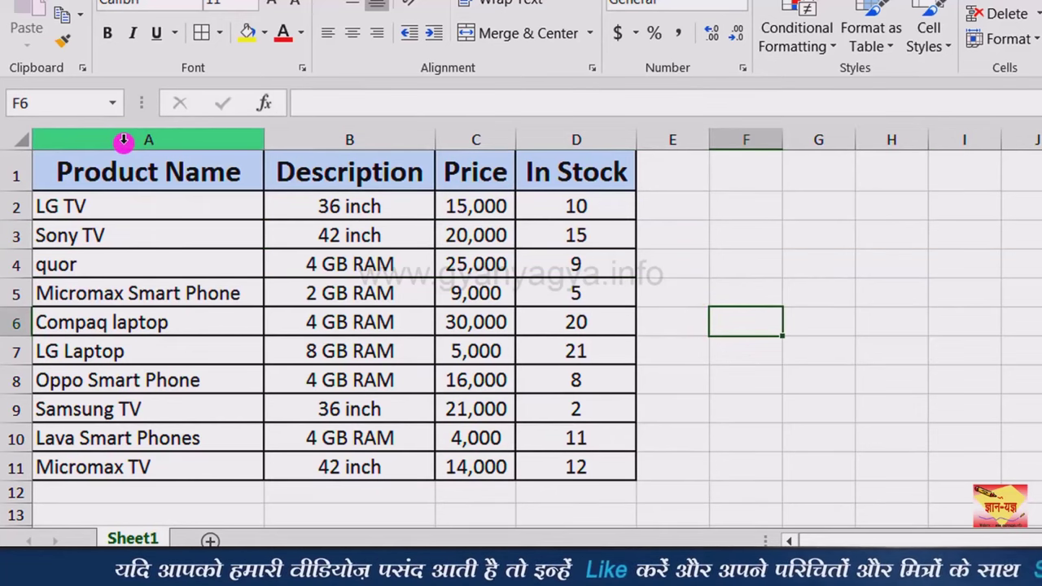
Insert a new blank column A to the left of the Product Name column.
{"action": "left_click", "coordinate": [123, 140]}
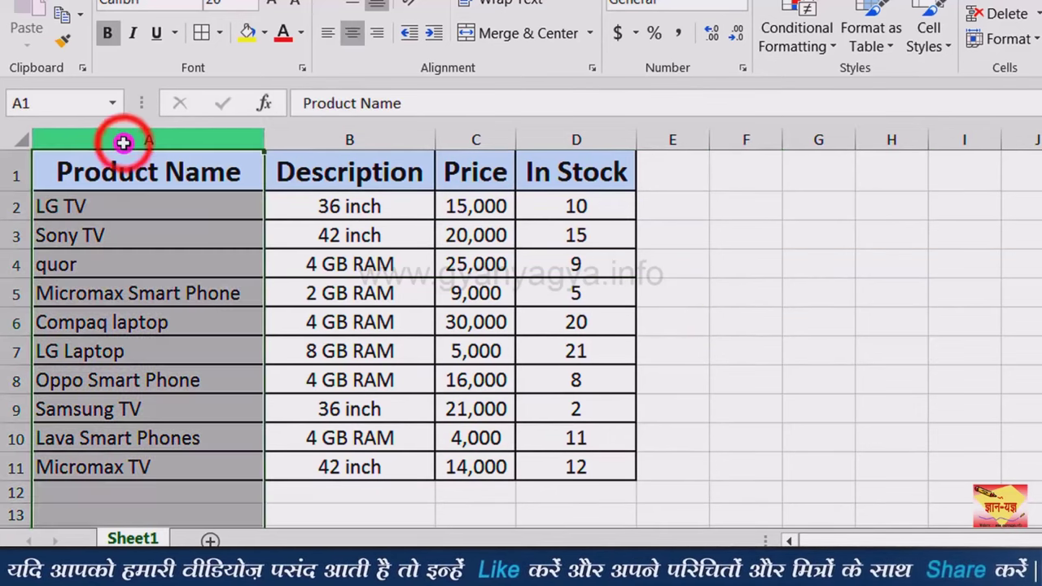
{"action": "right_click", "coordinate": [123, 142]}
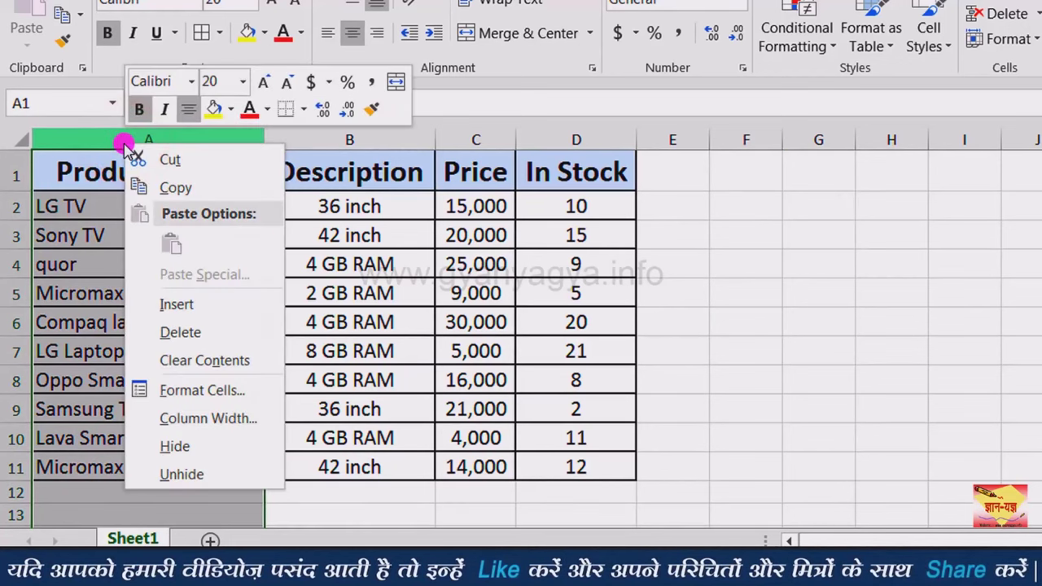
{"action": "left_click", "coordinate": [159, 301]}
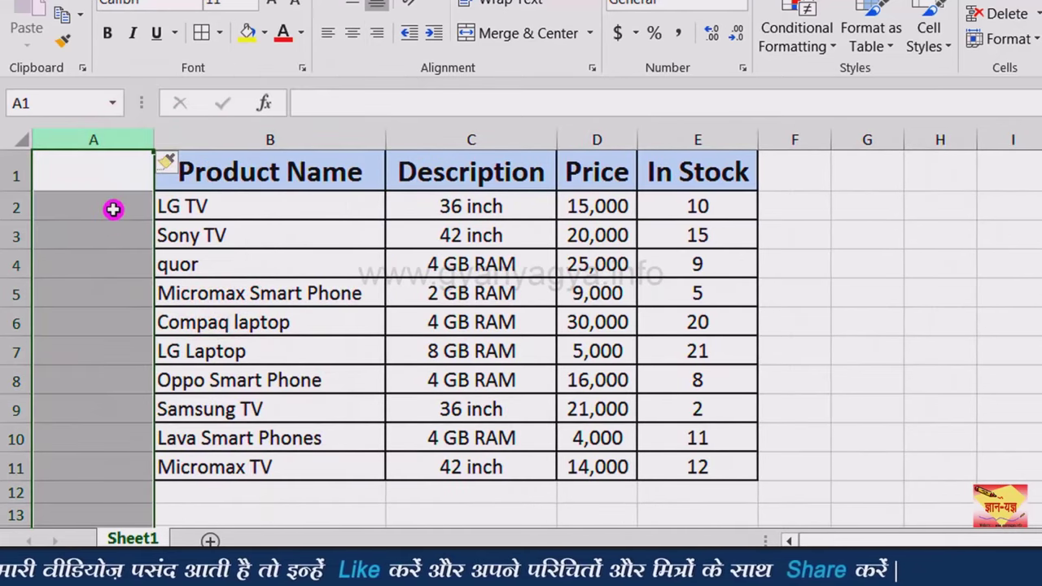
{"action": "left_click", "coordinate": [112, 209]}
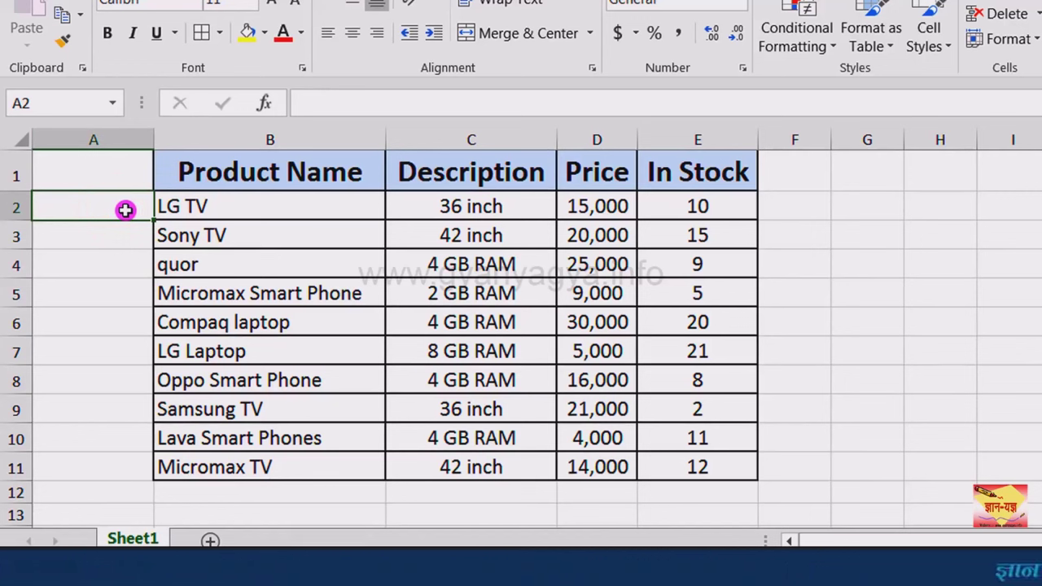
Enter 1, 2, 3 in A2:A4, fill the series to 10 in A11, and copy it.
{"action": "type", "text": "1"}
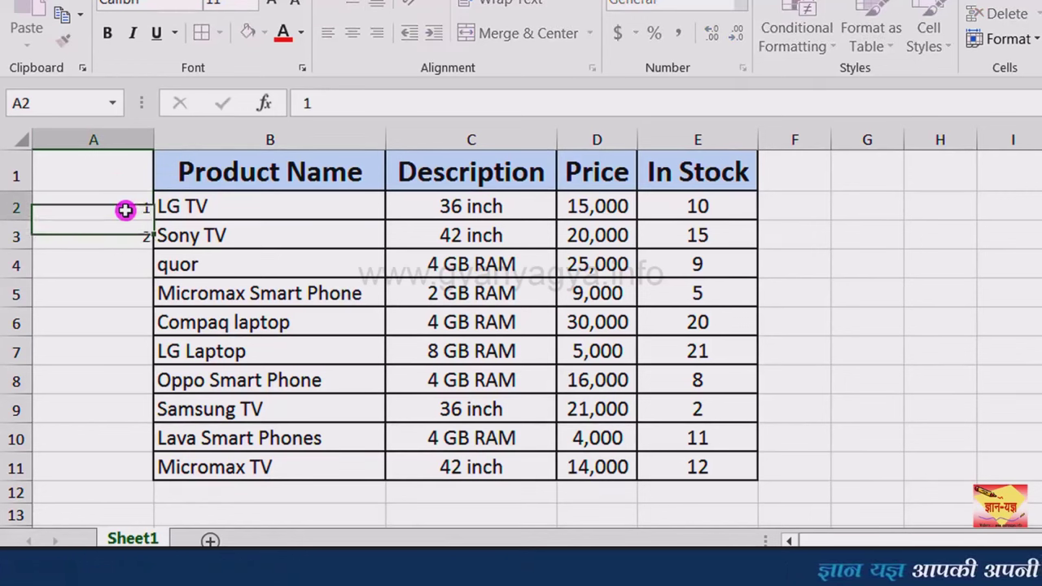
{"action": "key", "text": "Return"}
{"action": "type", "text": "2"}
{"action": "key", "text": "Return"}
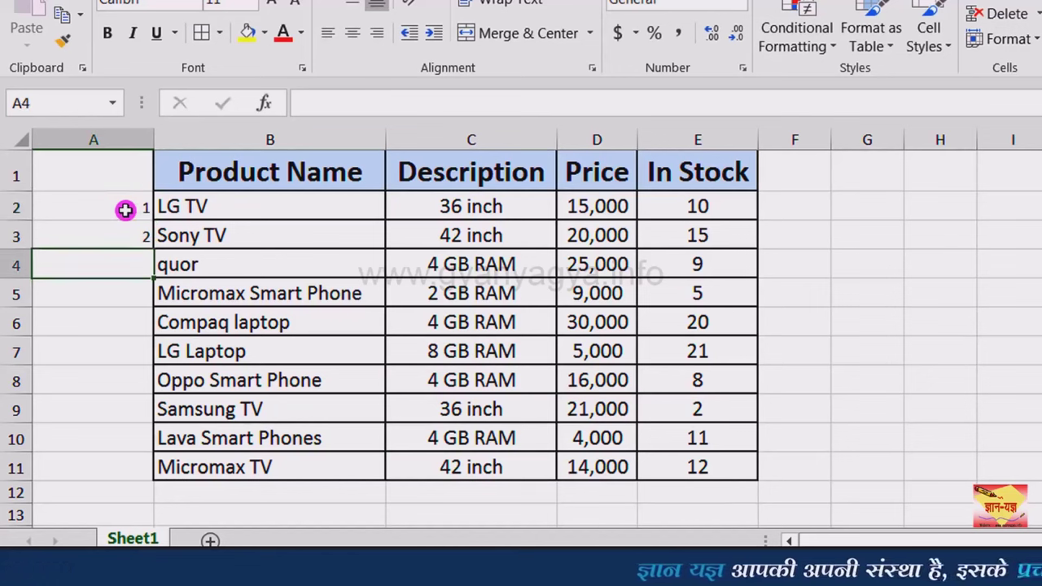
{"action": "type", "text": "3"}
{"action": "key", "text": "Up"}
{"action": "left_click", "coordinate": [120, 205]}
{"action": "left_click_drag", "start_coordinate": [119, 204], "coordinate": [121, 270]}
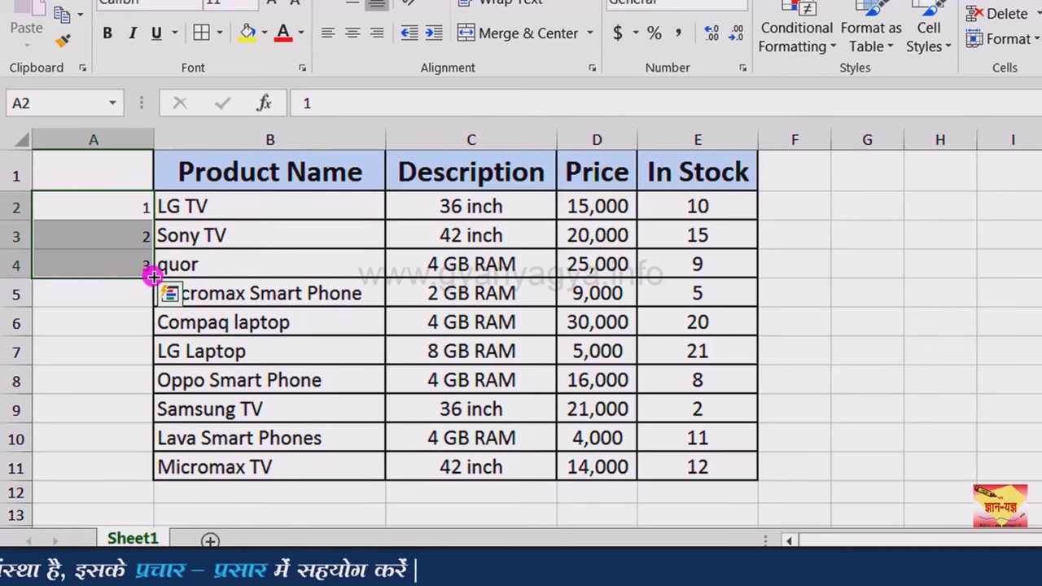
{"action": "double_click", "coordinate": [153, 276]}
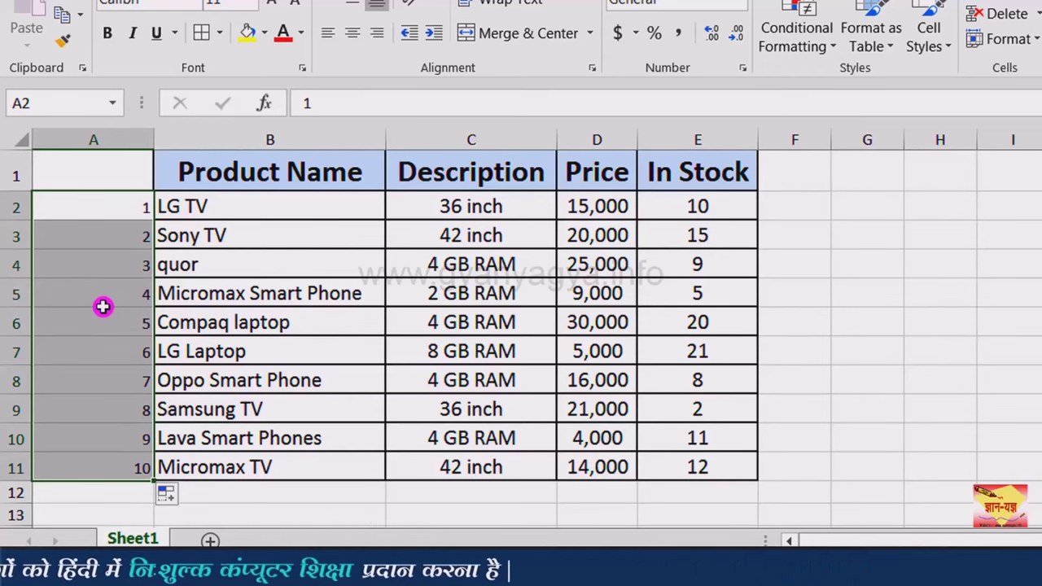
{"action": "key", "text": "ctrl+c"}
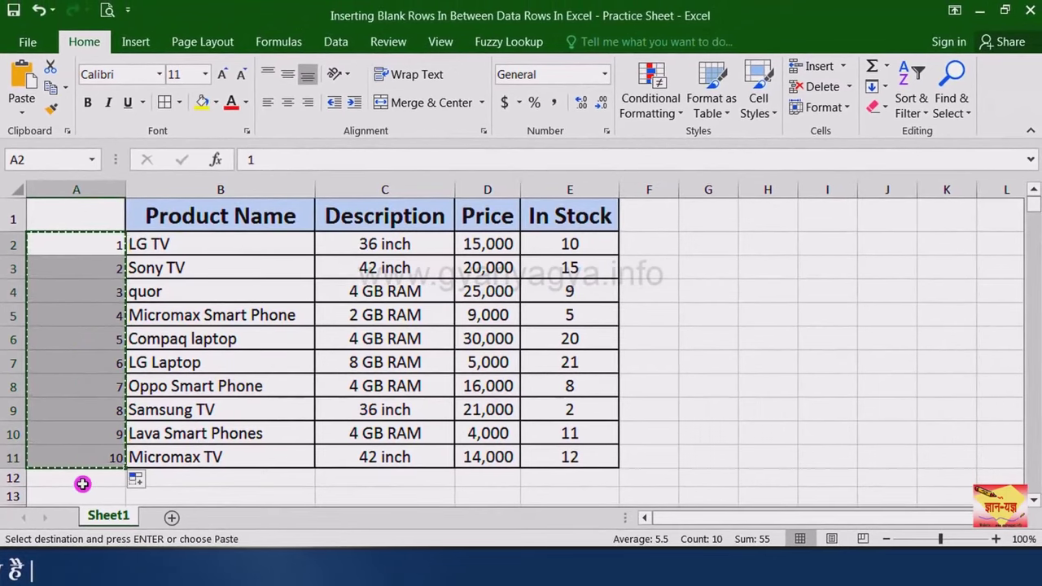
Paste the copied 1–10 series starting at A12 below the table, then cancel copy mode.
{"action": "left_click", "coordinate": [84, 479]}
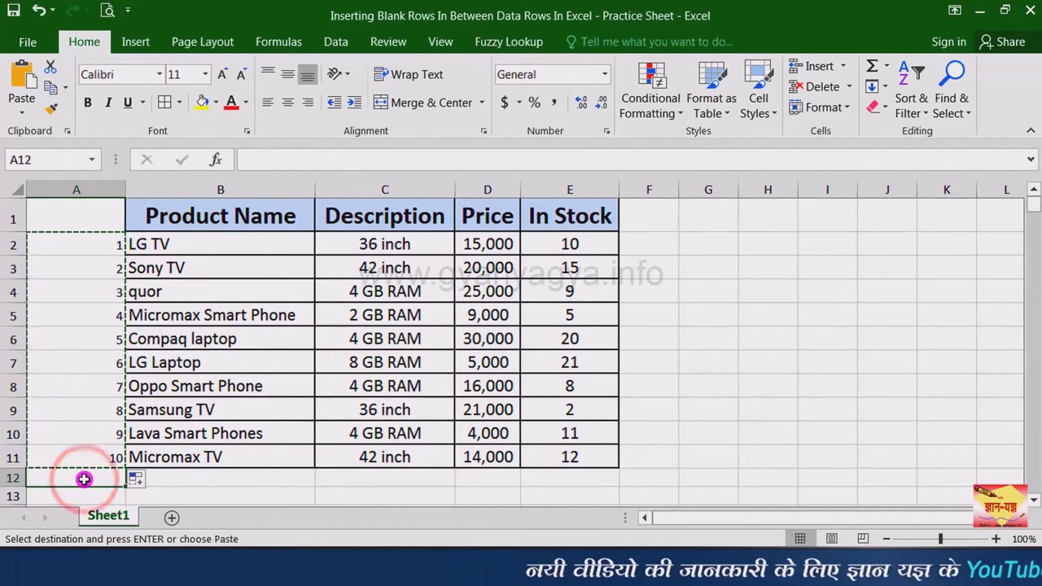
{"action": "key", "text": "ctrl+v"}
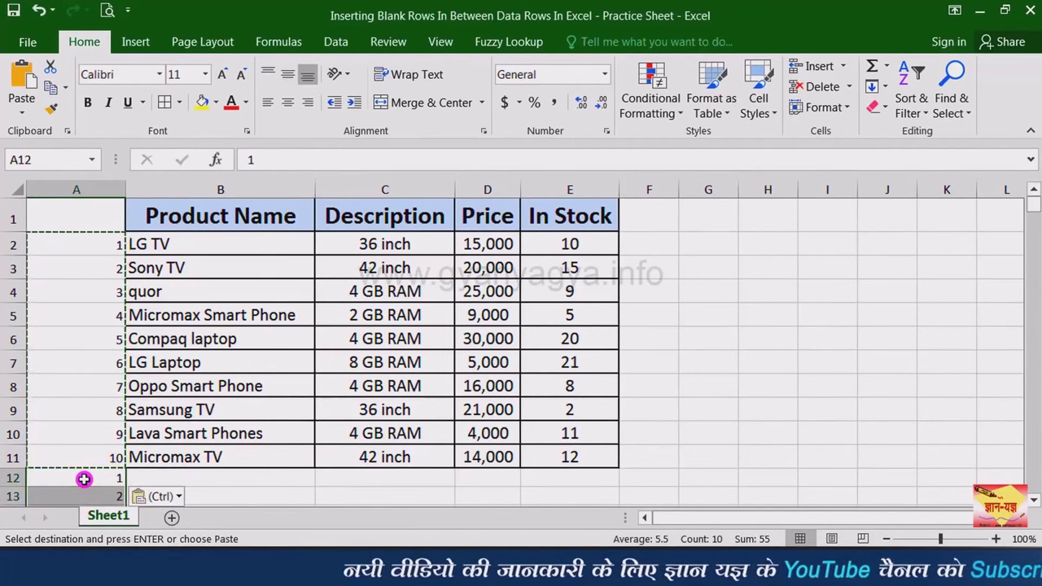
{"action": "left_click", "coordinate": [1036, 502]}
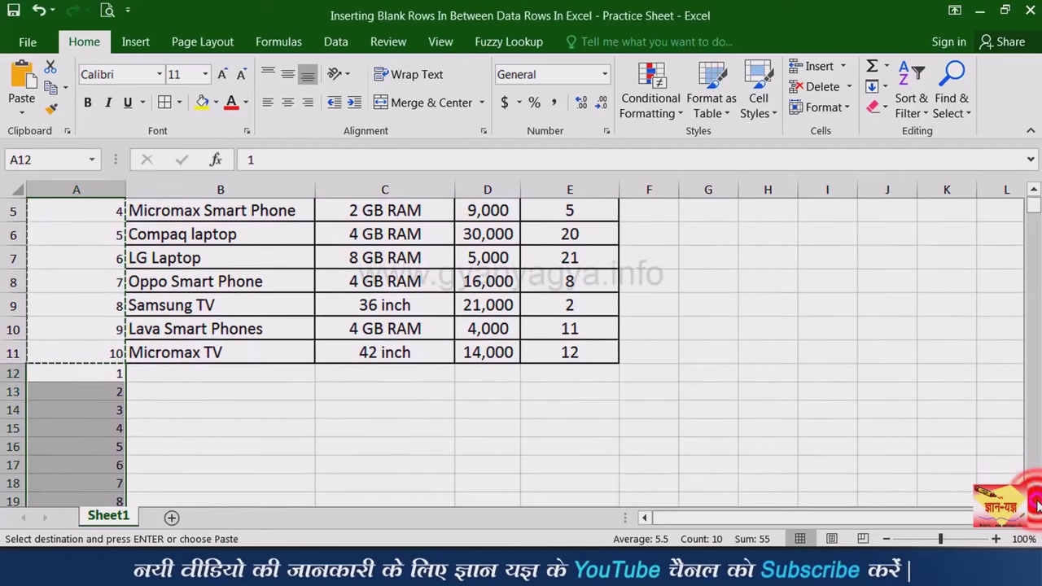
{"action": "left_click", "coordinate": [1036, 505]}
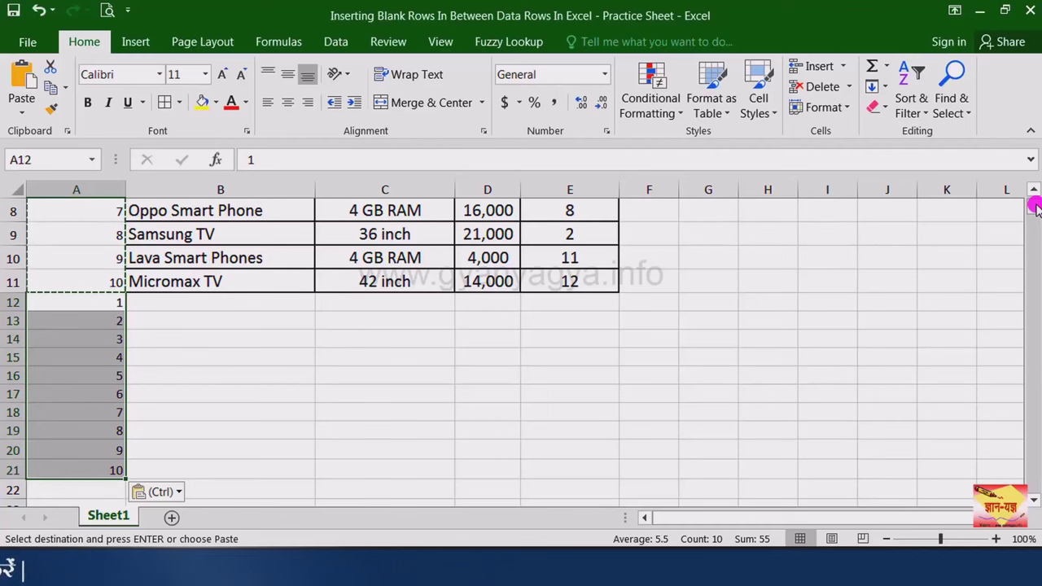
{"action": "left_click_drag", "start_coordinate": [1032, 210], "coordinate": [1030, 194]}
{"action": "left_click", "coordinate": [1032, 188]}
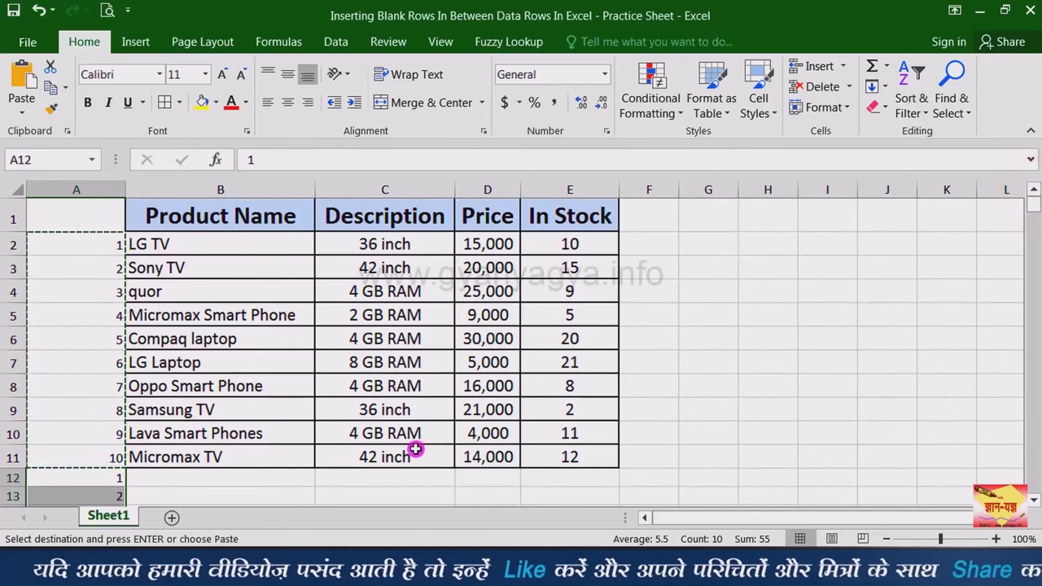
{"action": "left_click", "coordinate": [708, 385]}
{"action": "key", "text": "Escape"}
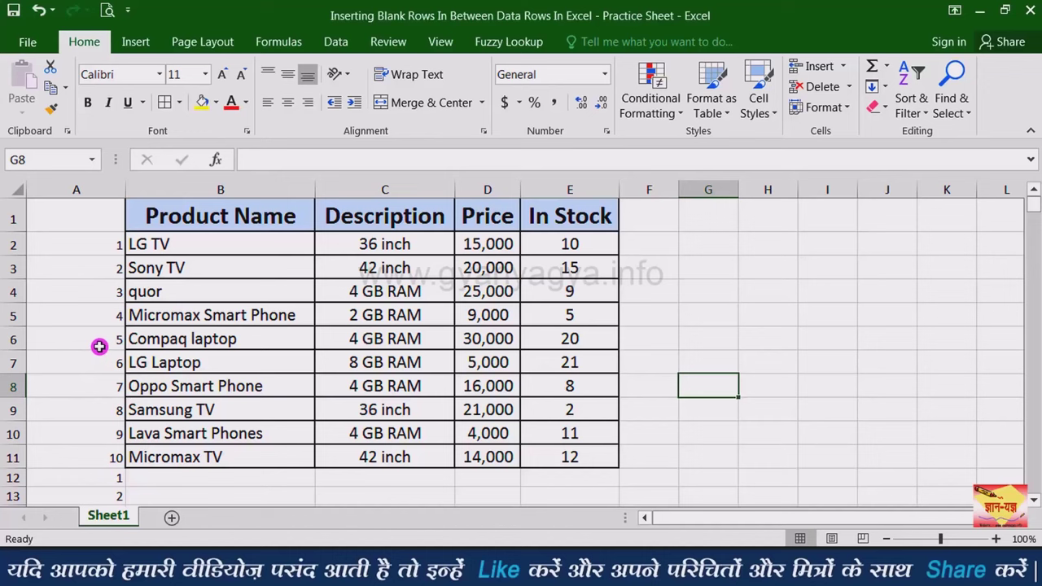
{"action": "left_click", "coordinate": [186, 339]}
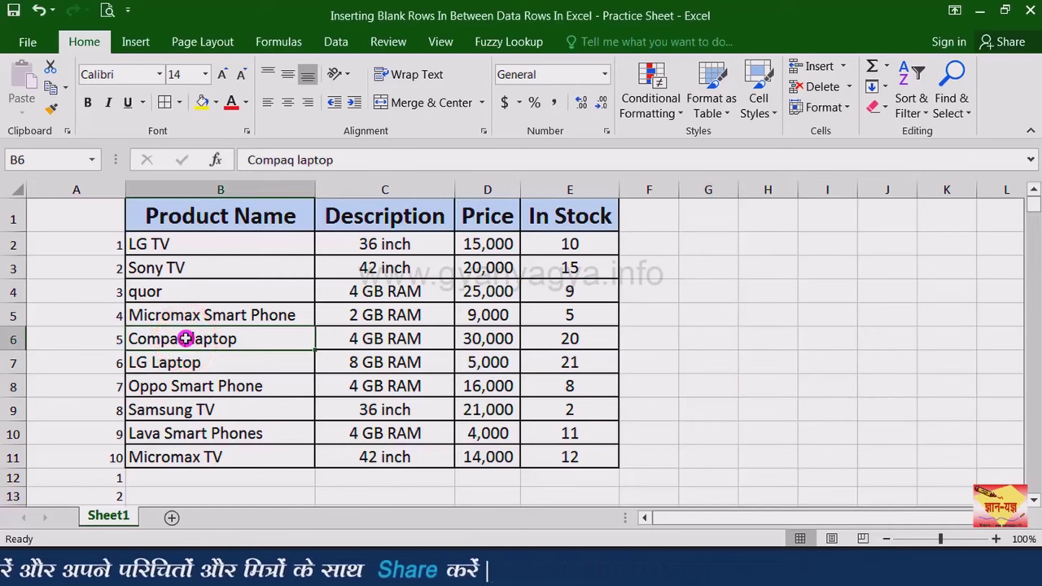
{"action": "key", "text": "ctrl+a"}
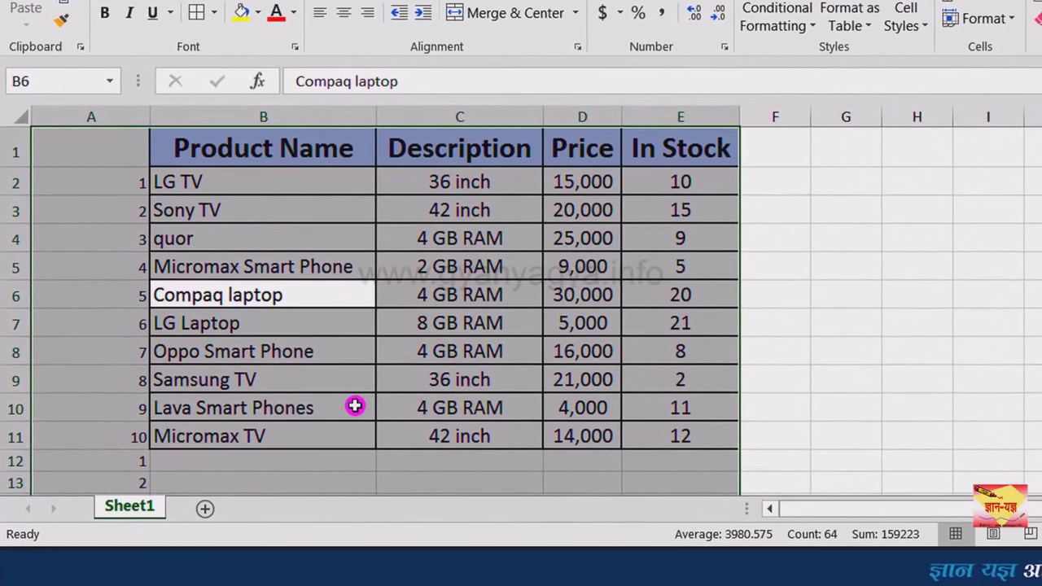
{"action": "scroll", "coordinate": [295, 356], "scroll_direction": "down", "scroll_amount": 1}
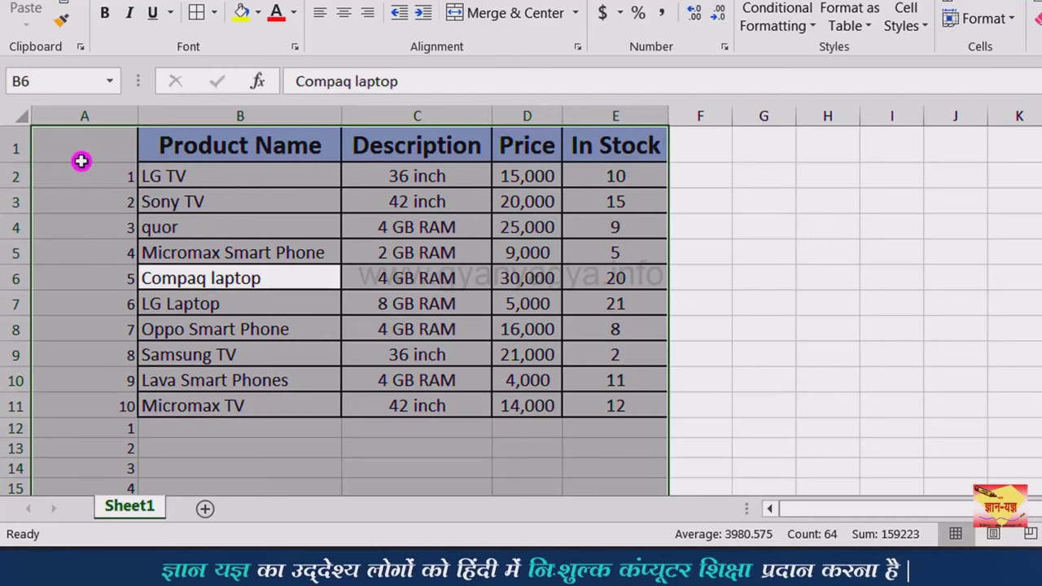
{"action": "left_click", "coordinate": [22, 175]}
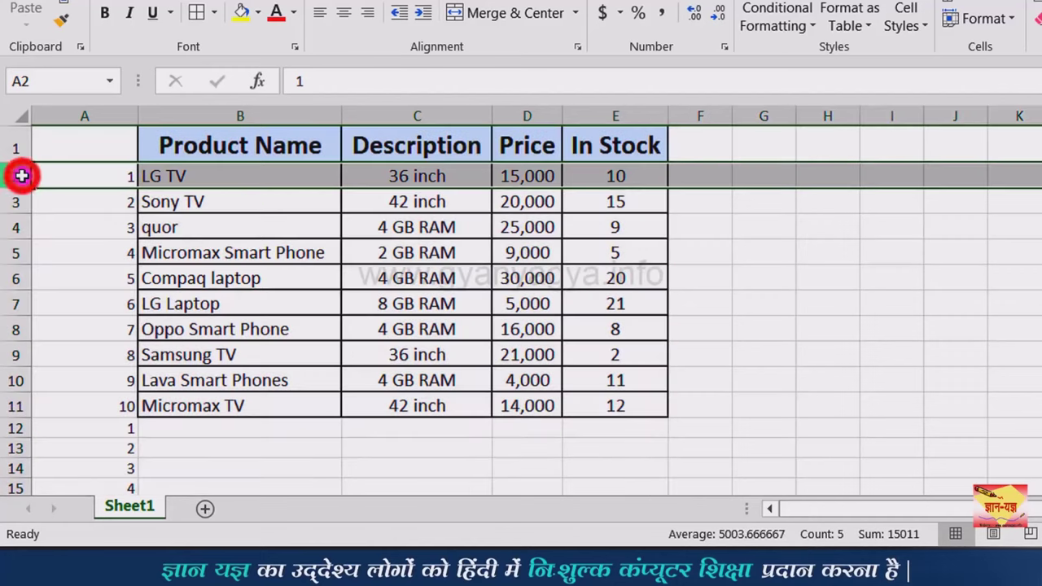
Insert a blank row 2 under the headers, shifting products to rows 3–12.
{"action": "right_click", "coordinate": [22, 178]}
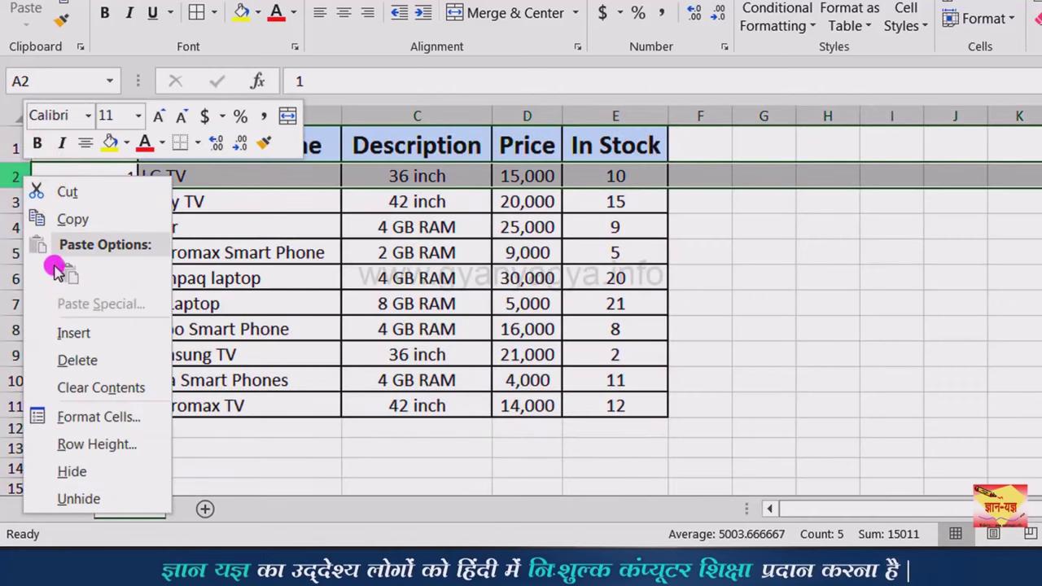
{"action": "left_click", "coordinate": [65, 334]}
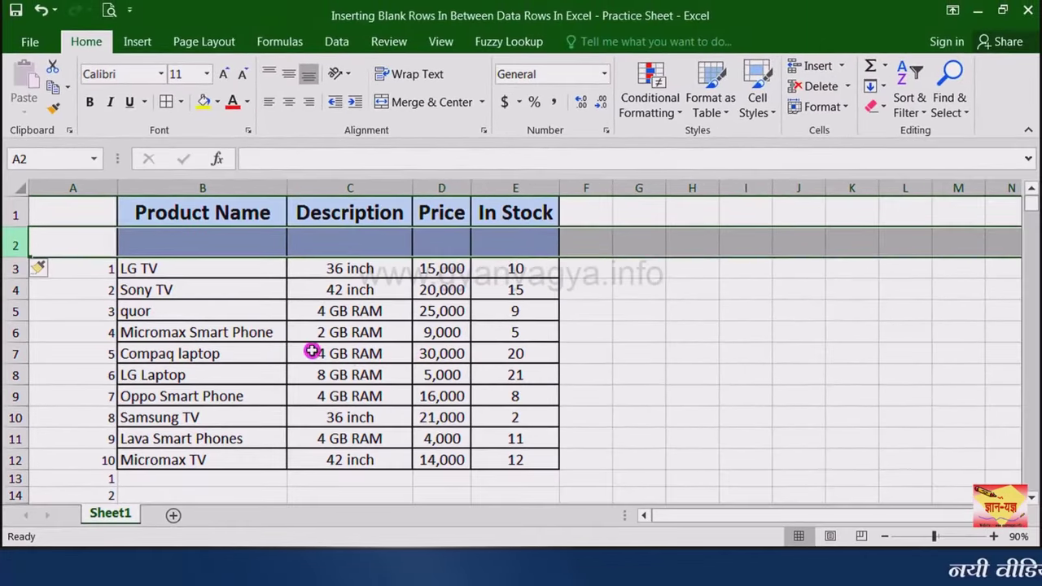
{"action": "left_click", "coordinate": [760, 322]}
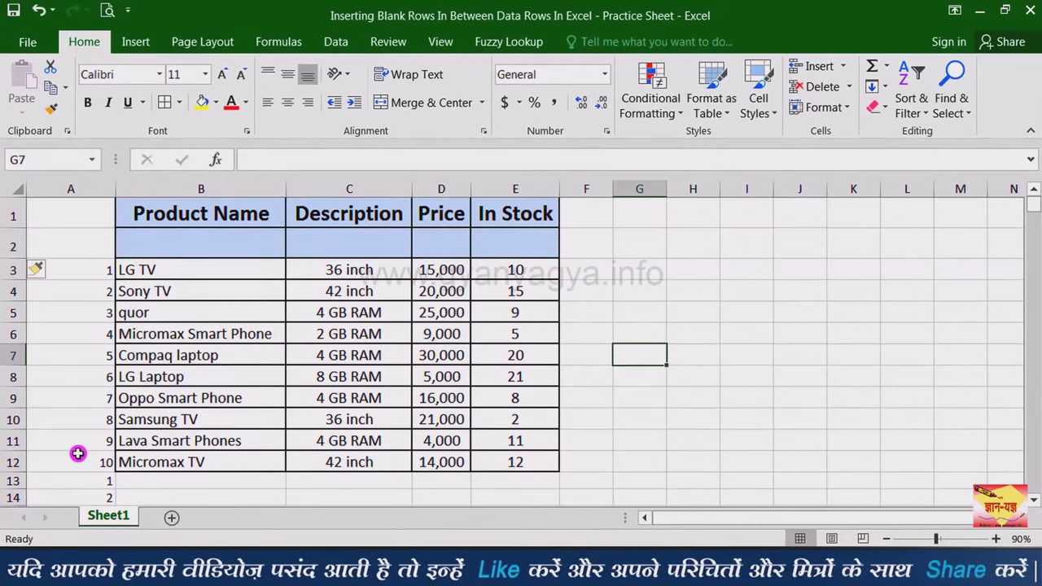
{"action": "left_click", "coordinate": [667, 370]}
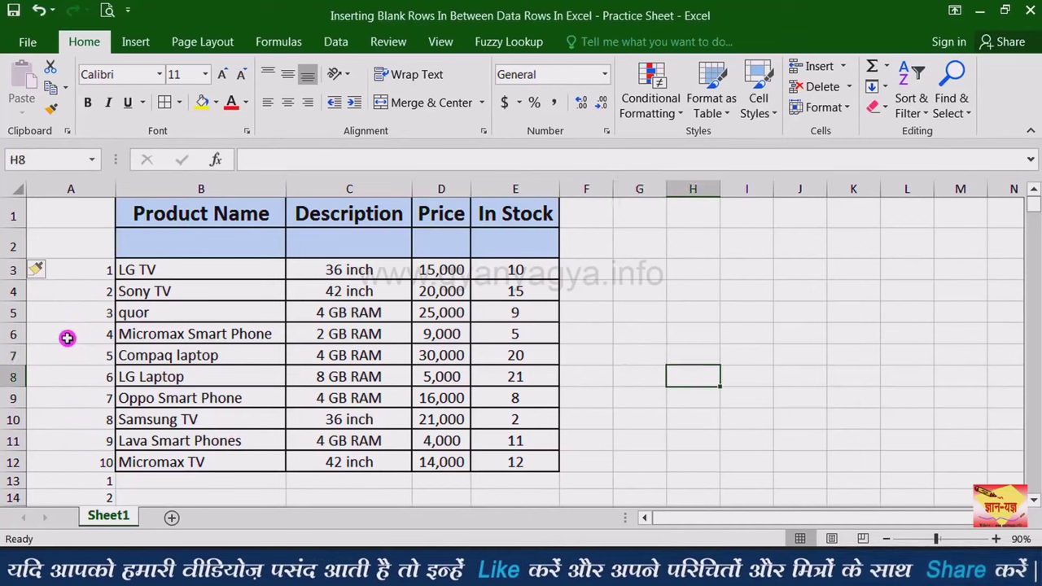
{"action": "left_click", "coordinate": [79, 313]}
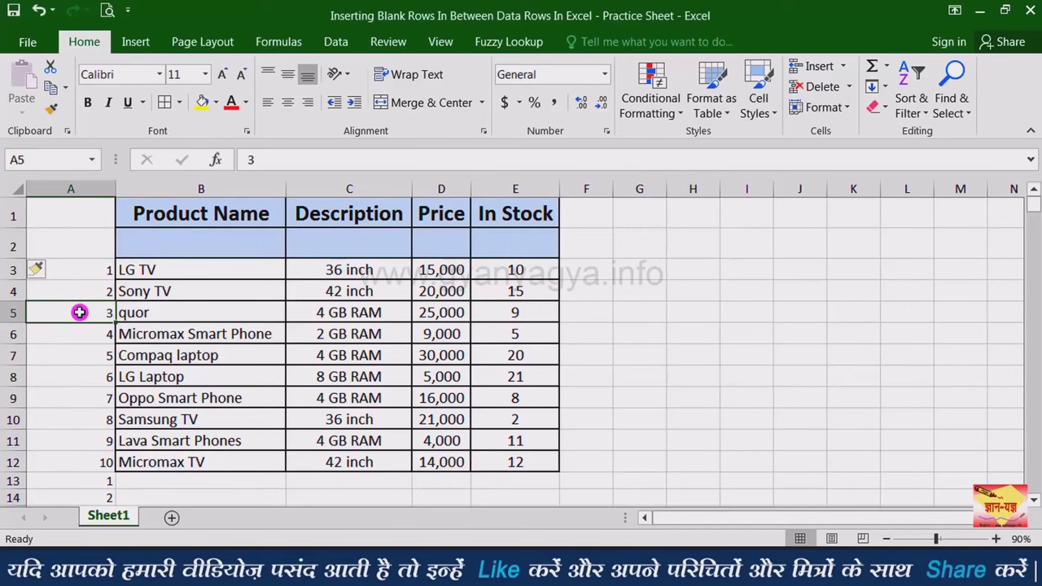
Select the whole table and sort it smallest to largest by the column A helper numbers.
{"action": "key", "text": "ctrl+a"}
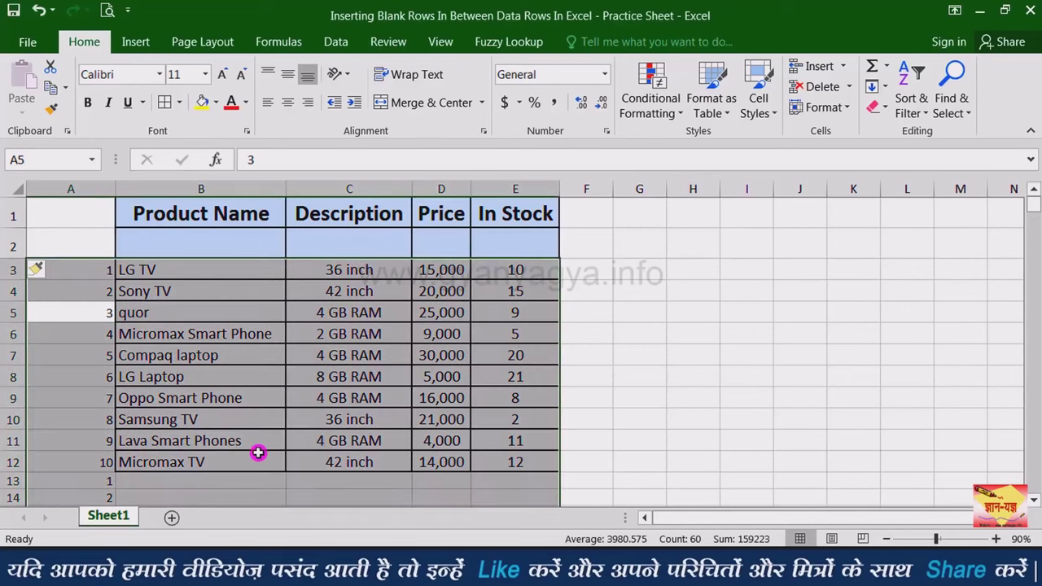
{"action": "left_click", "coordinate": [1032, 500]}
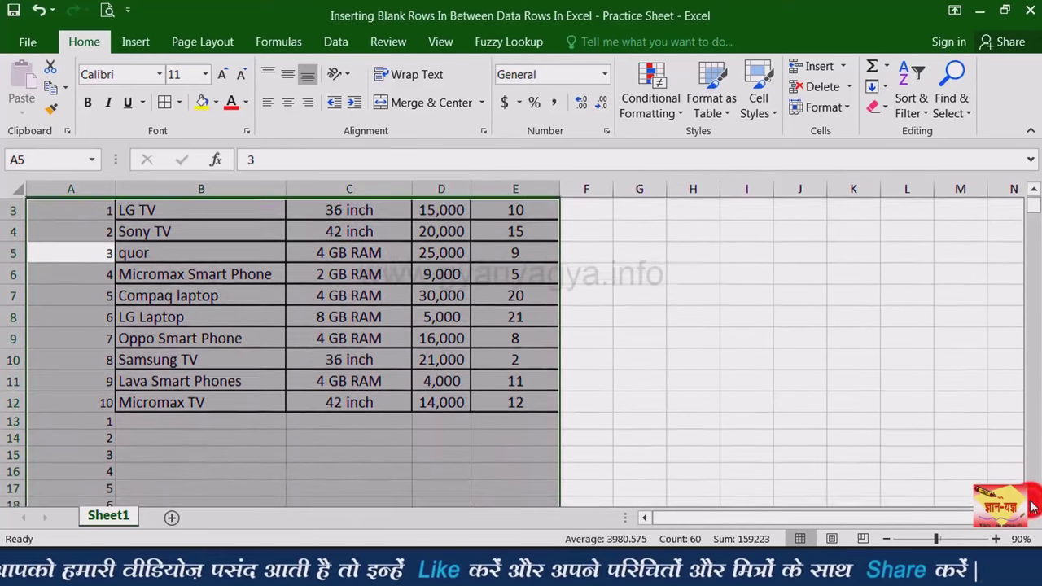
{"action": "left_click", "coordinate": [1033, 191]}
{"action": "left_click", "coordinate": [1032, 192]}
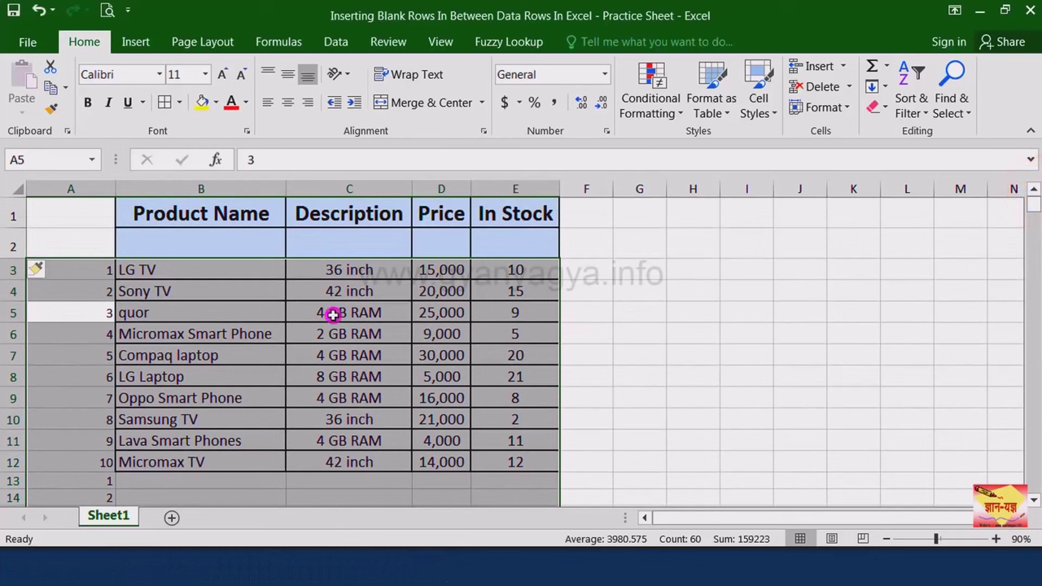
{"action": "left_click", "coordinate": [913, 106]}
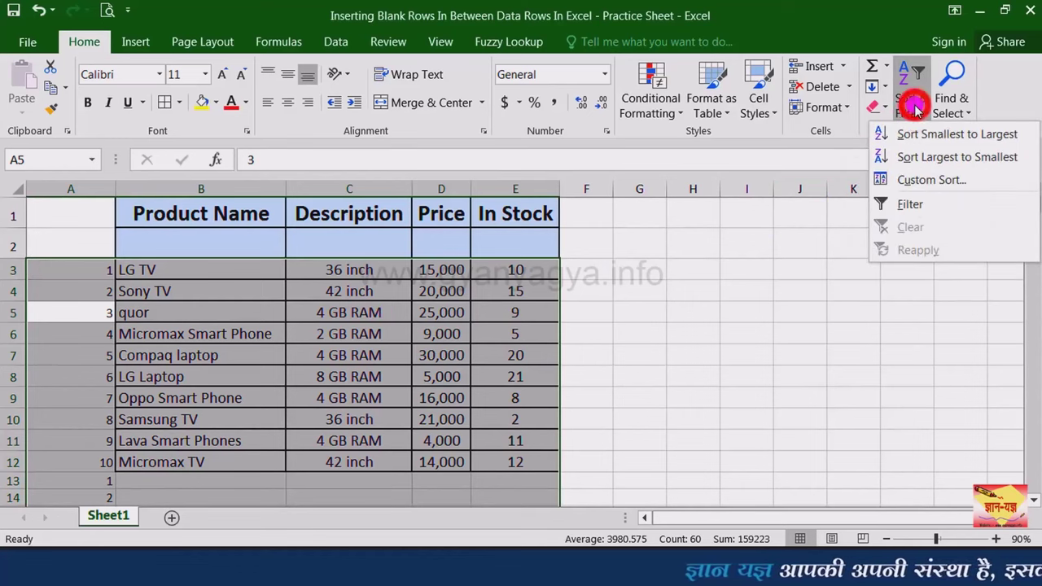
{"action": "left_click", "coordinate": [948, 135]}
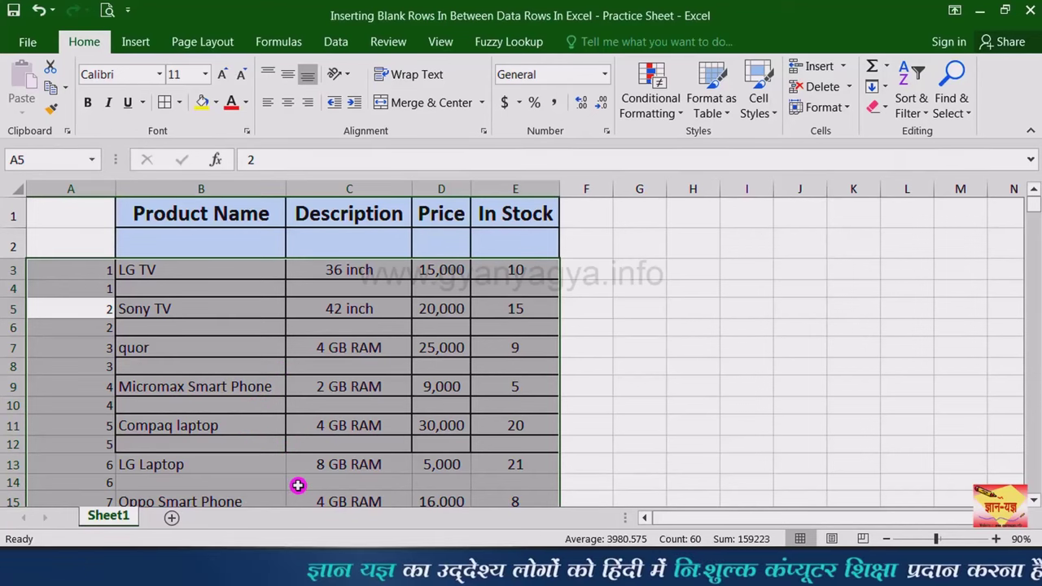
Scroll through the spaced-out rows to review them before restoring the compact table.
{"action": "scroll", "coordinate": [1036, 503], "scroll_direction": "down", "scroll_amount": 3}
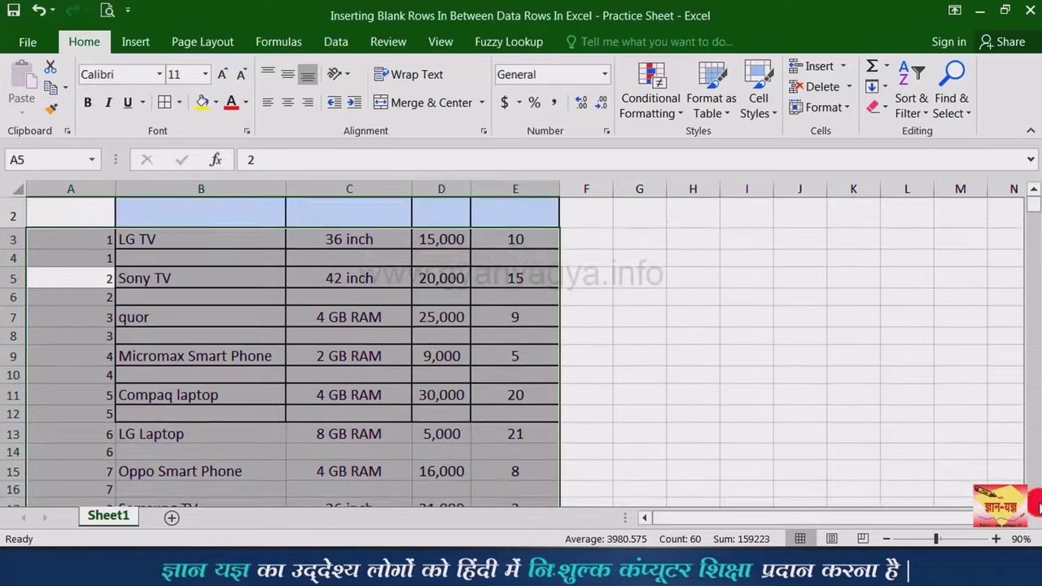
{"action": "left_click", "coordinate": [1037, 505]}
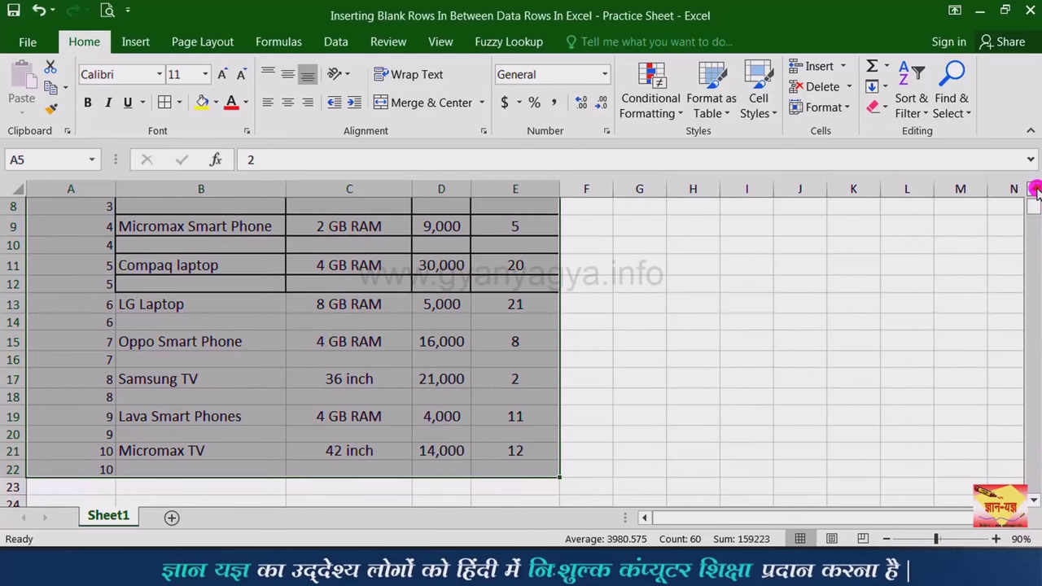
{"action": "left_click", "coordinate": [1034, 189]}
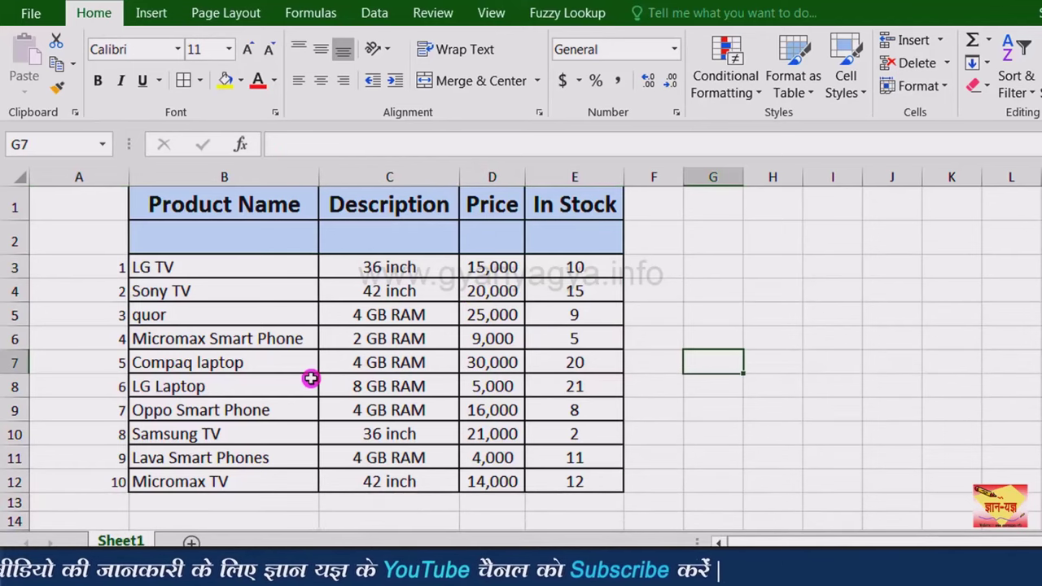
Copy helper numbers 1–10 from A3:A12 and paste them below the table starting at A13.
{"action": "left_click_drag", "start_coordinate": [100, 262], "coordinate": [88, 481]}
{"action": "key", "text": "ctrl+c"}
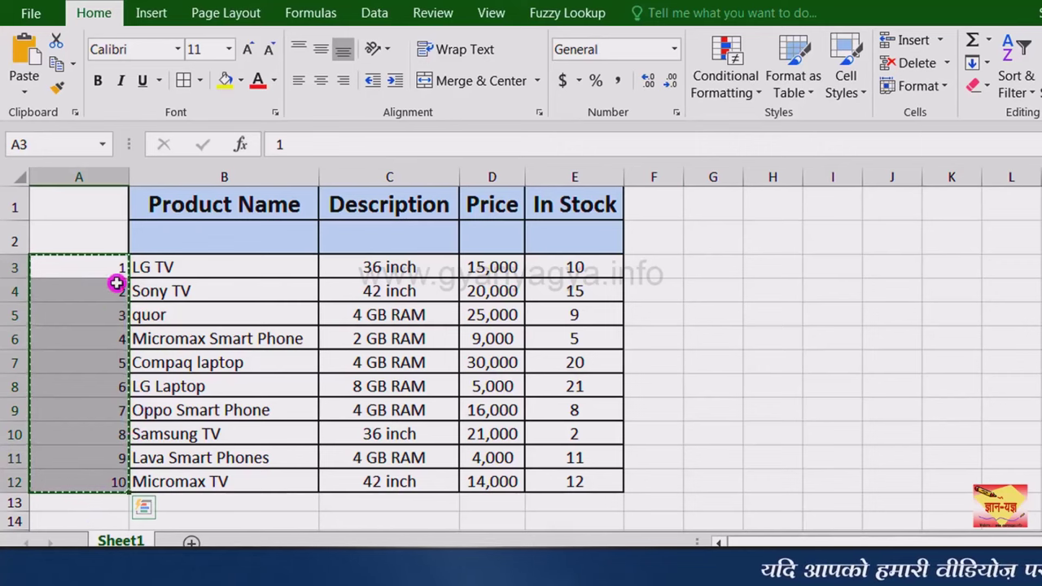
{"action": "left_click", "coordinate": [93, 502]}
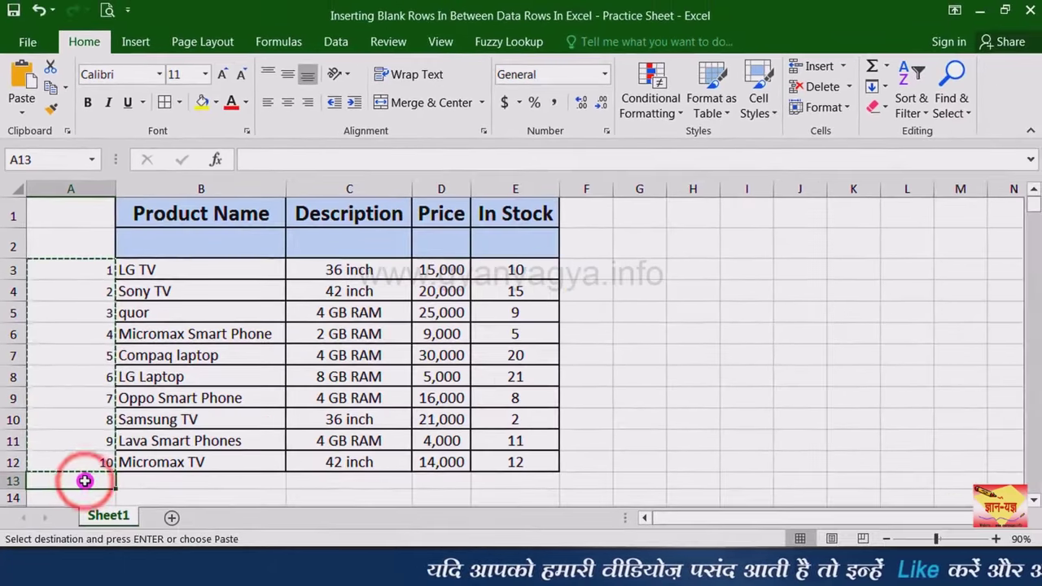
{"action": "key", "text": "ctrl+v"}
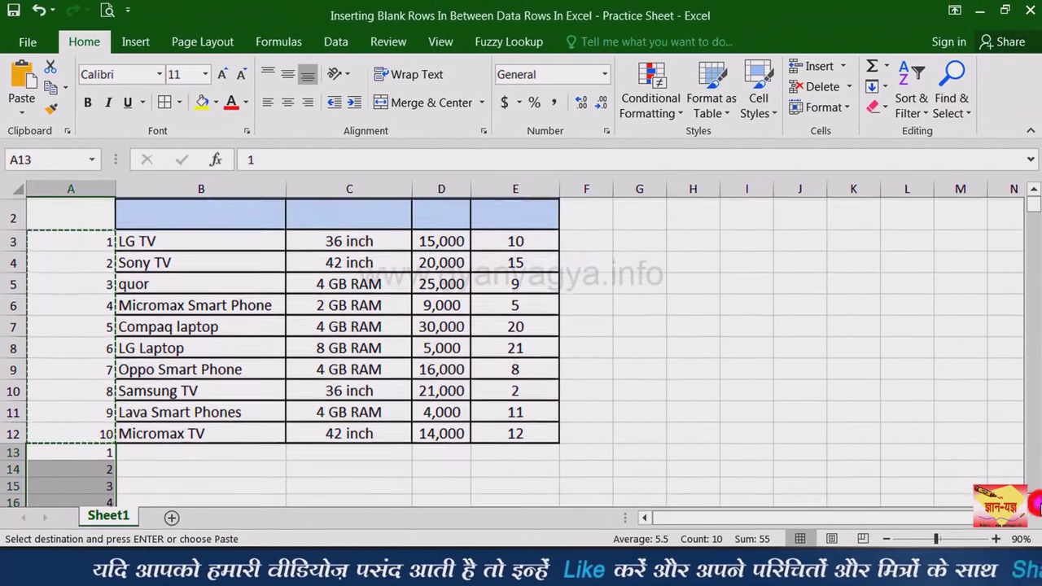
{"action": "scroll", "coordinate": [981, 526], "scroll_direction": "down", "scroll_amount": 3}
{"action": "left_click", "coordinate": [1034, 502]}
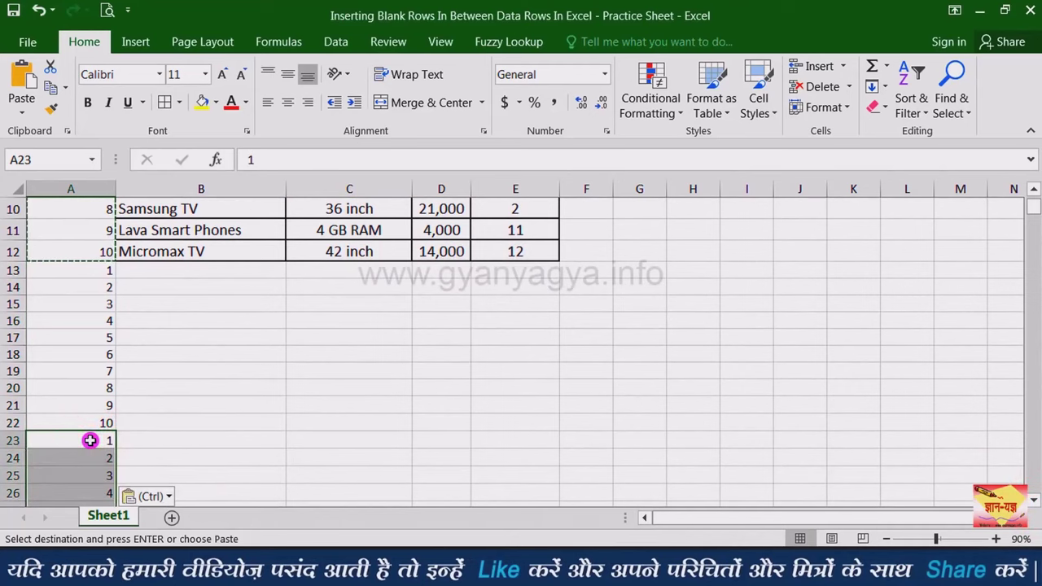
{"action": "scroll", "coordinate": [1035, 502], "scroll_direction": "down", "scroll_amount": 2}
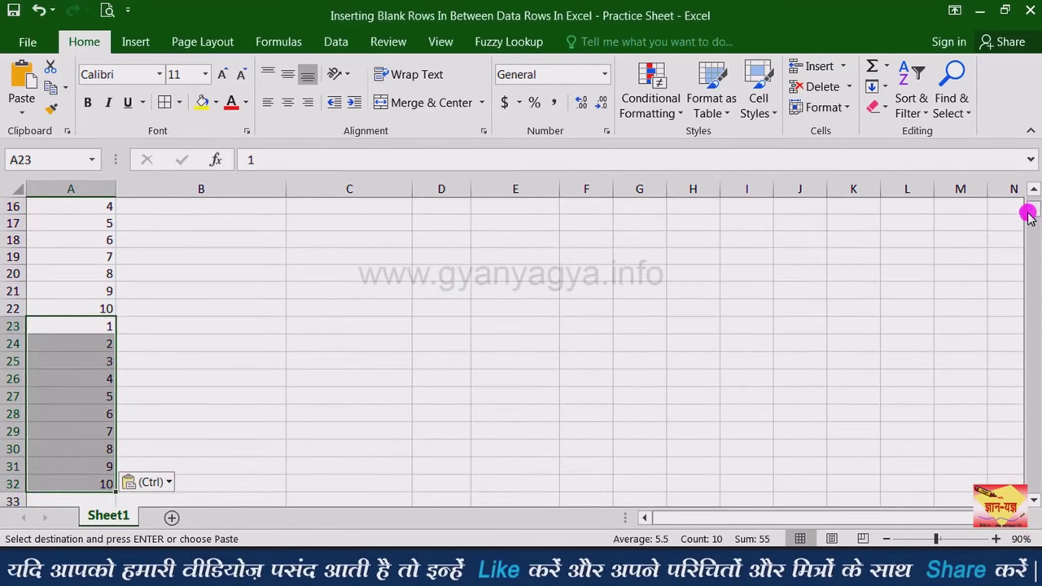
{"action": "left_click_drag", "start_coordinate": [1028, 213], "coordinate": [1030, 199]}
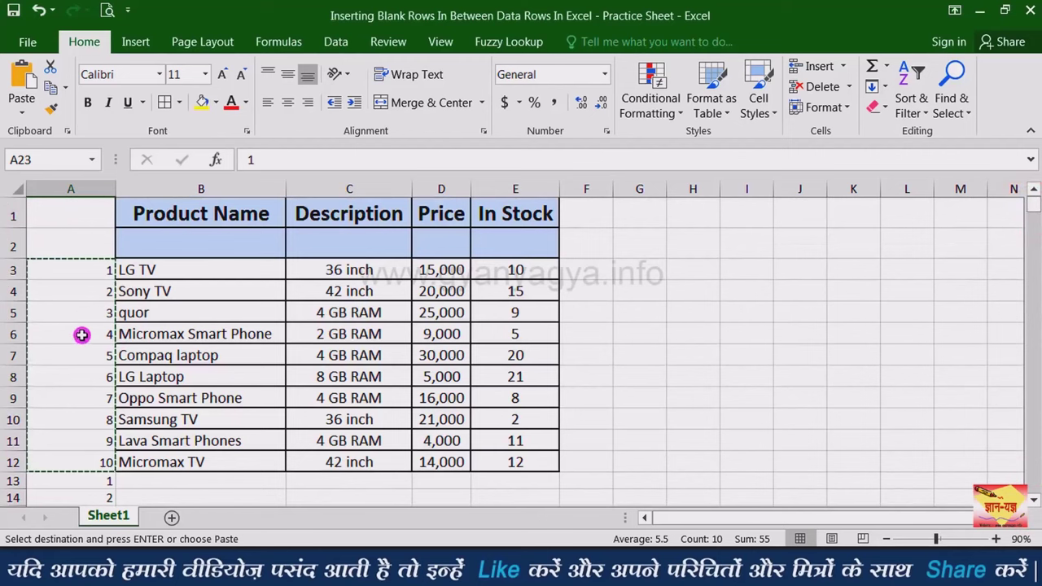
Sort the table with both repeated 1–10 series ascending so each record gets two blank rows.
{"action": "key", "text": "ctrl+a"}
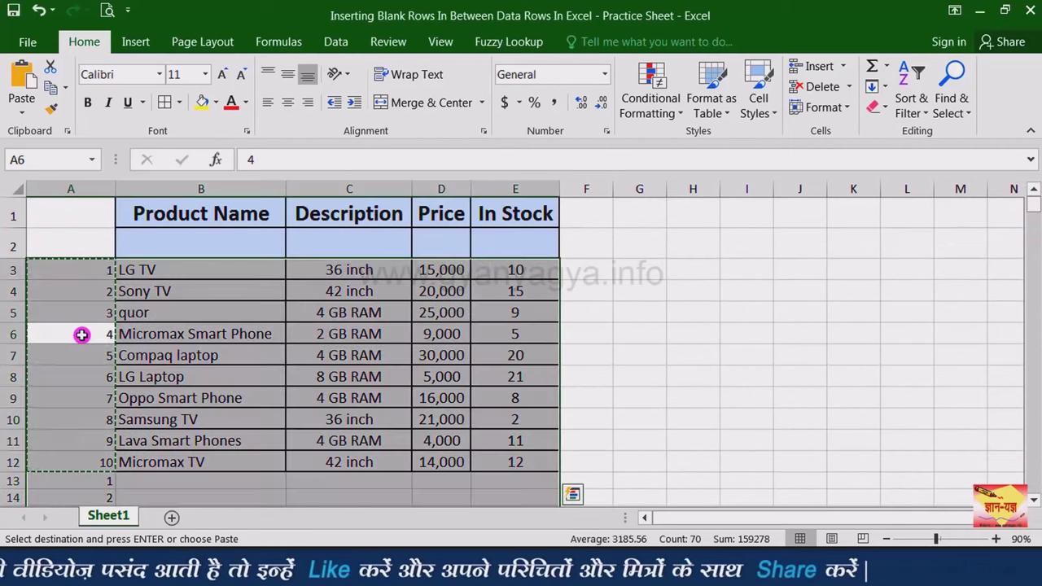
{"action": "left_click", "coordinate": [912, 104]}
{"action": "left_click", "coordinate": [921, 133]}
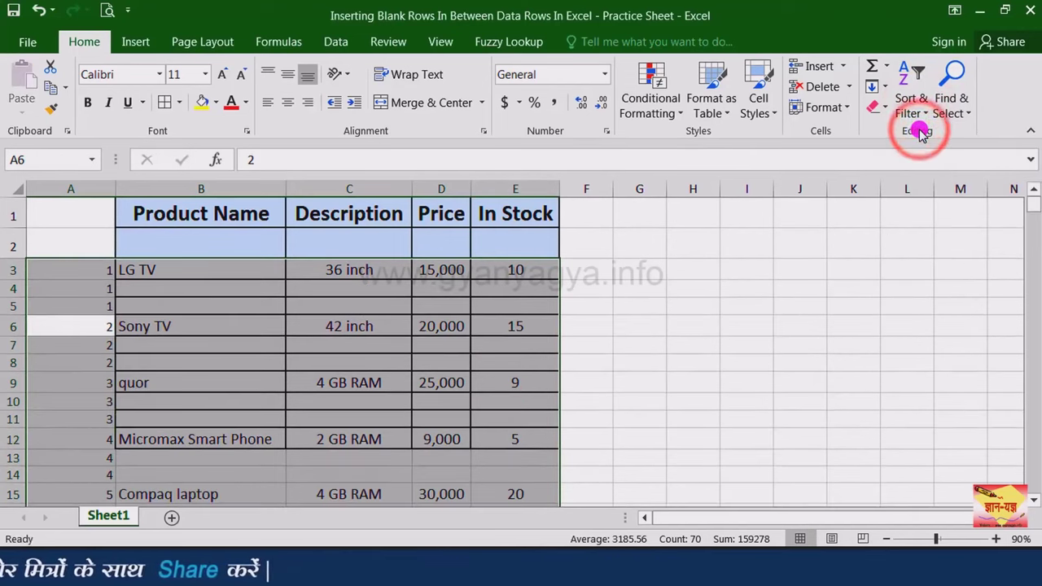
{"action": "left_click", "coordinate": [184, 271]}
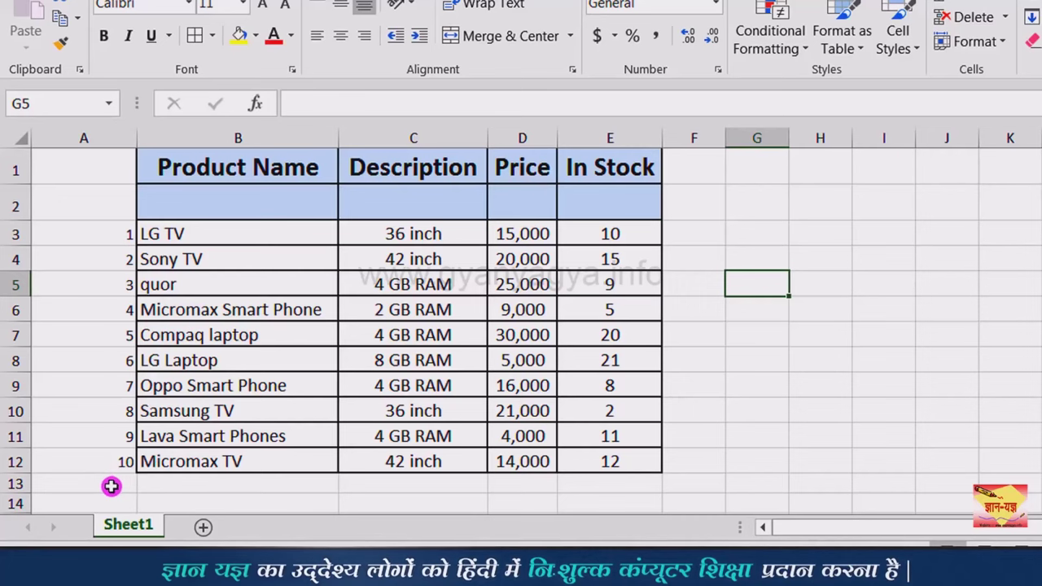
Fill A13:A17 with the even series 2, 4, 6, 8, 10 and select the data block.
{"action": "left_click", "coordinate": [110, 486]}
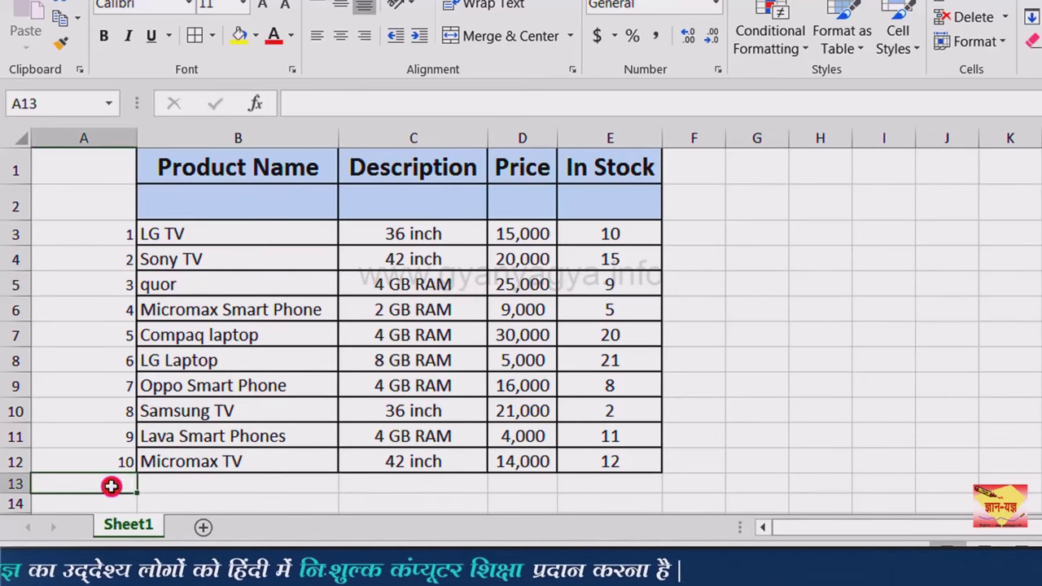
{"action": "key", "text": "Down"}
{"action": "key", "text": "Down"}
{"action": "key", "text": "Down"}
{"action": "key", "text": "Down"}
{"action": "key", "text": "Down"}
{"action": "key", "text": "Up"}
{"action": "key", "text": "Up"}
{"action": "key", "text": "Up"}
{"action": "key", "text": "Up"}
{"action": "key", "text": "Up"}
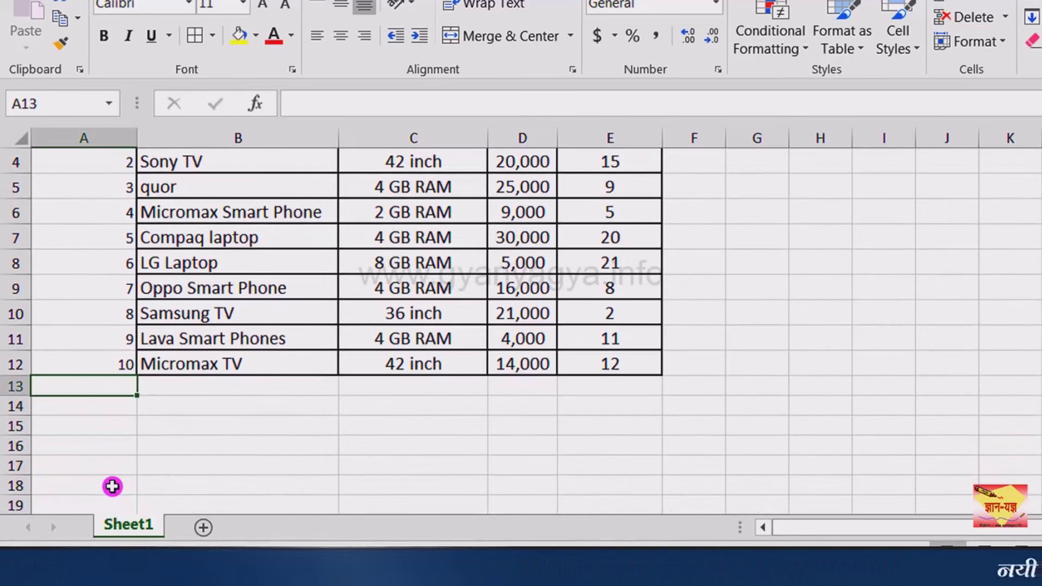
{"action": "type", "text": "2"}
{"action": "key", "text": "Return"}
{"action": "type", "text": "4"}
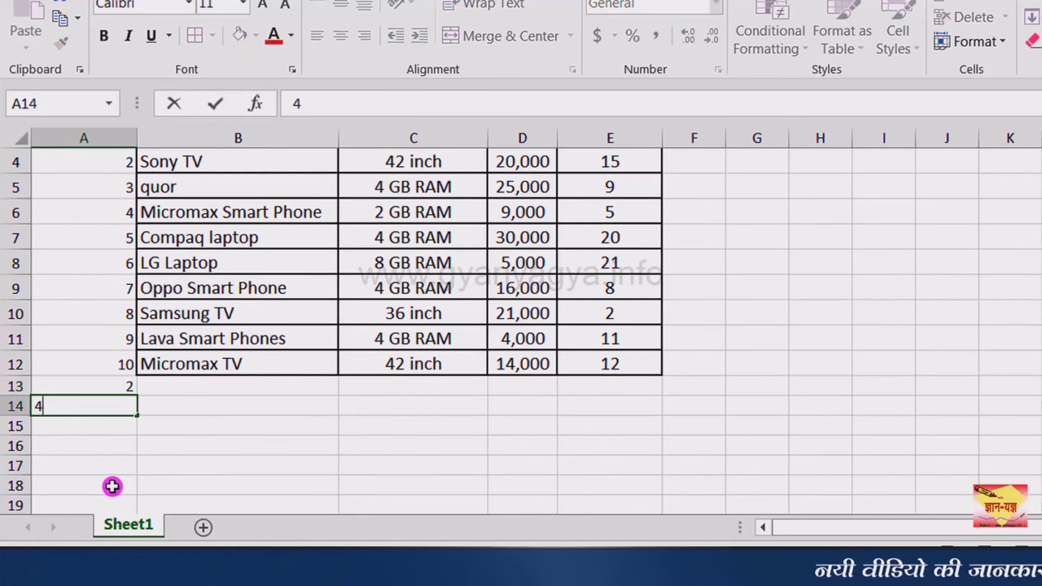
{"action": "left_click_drag", "start_coordinate": [122, 386], "coordinate": [130, 407]}
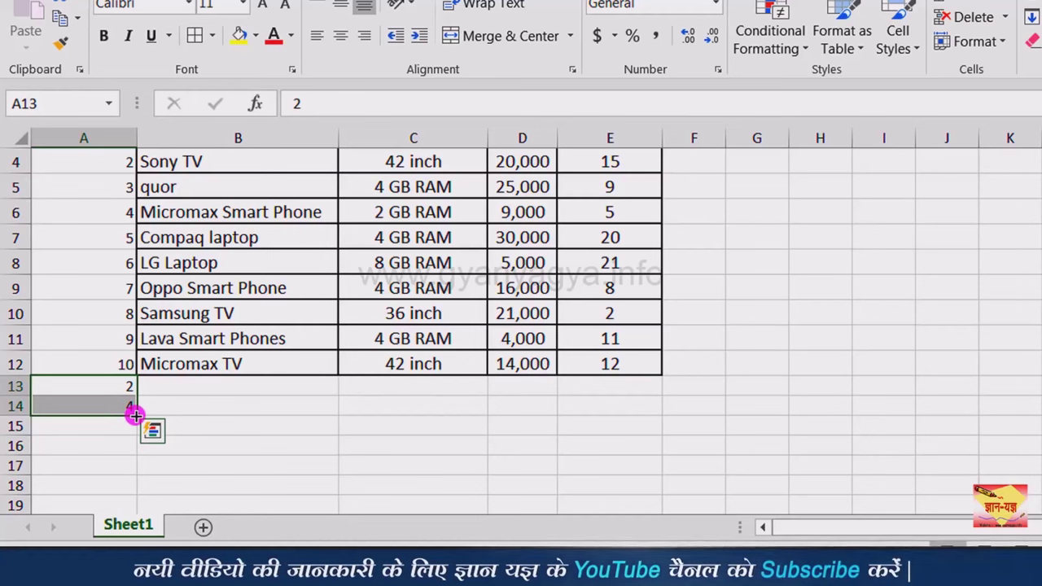
{"action": "left_click_drag", "start_coordinate": [135, 415], "coordinate": [135, 472]}
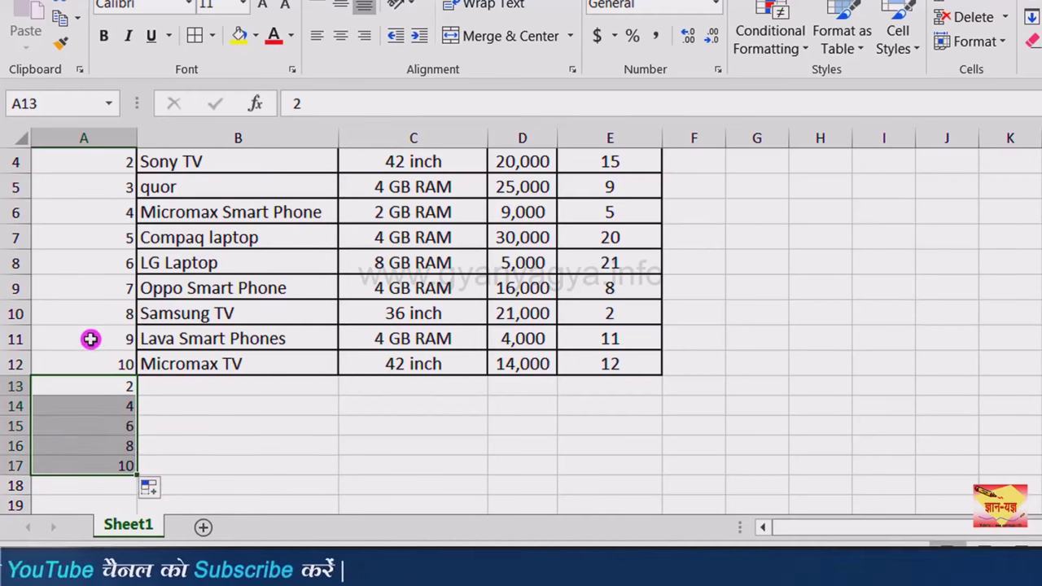
{"action": "left_click", "coordinate": [92, 262]}
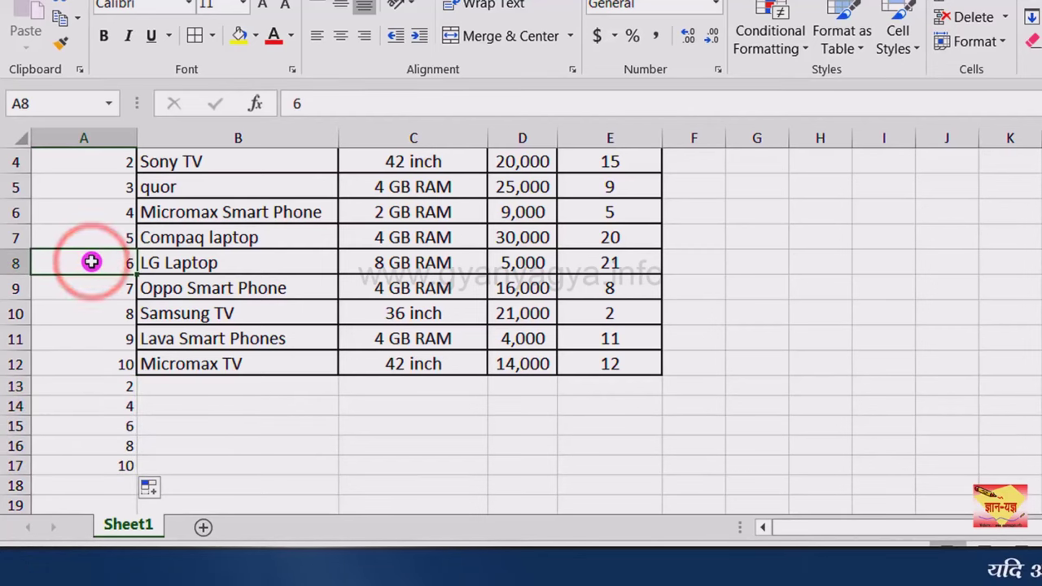
{"action": "key", "text": "ctrl+a"}
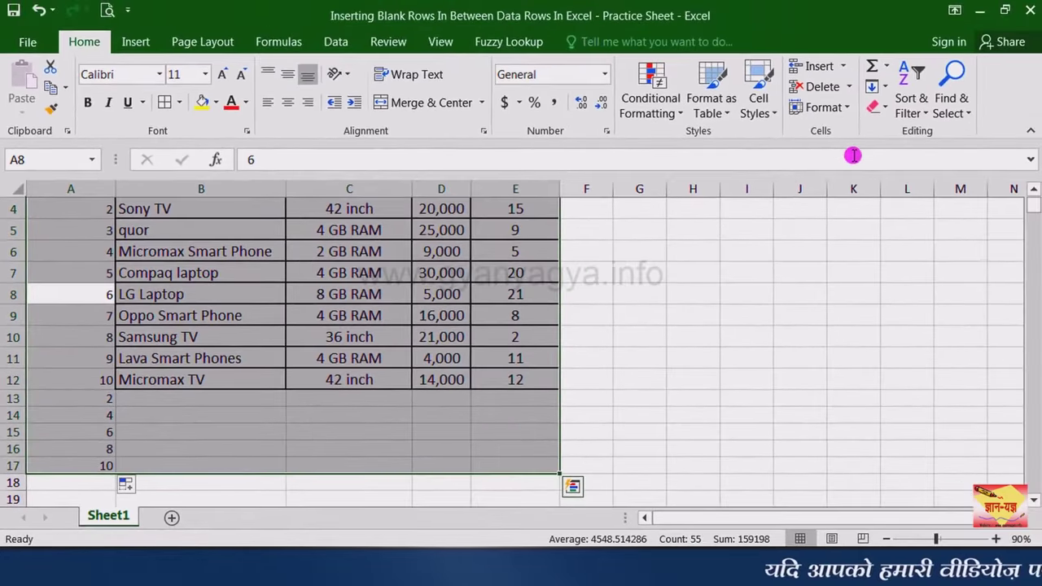
Sort the block ascending by column A, review it, then undo the sort and the even-number fill.
{"action": "left_click", "coordinate": [902, 118]}
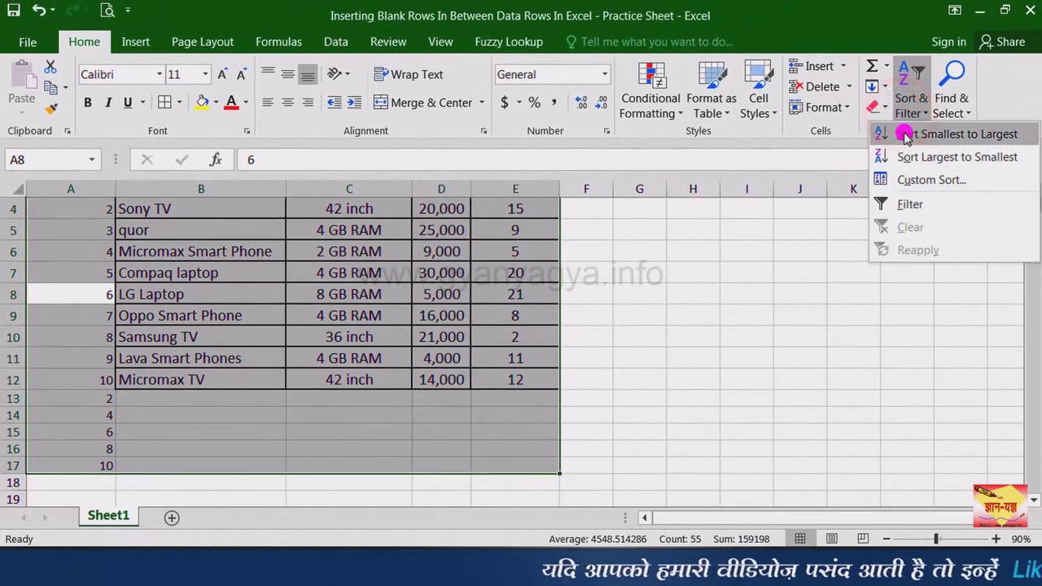
{"action": "left_click", "coordinate": [902, 134]}
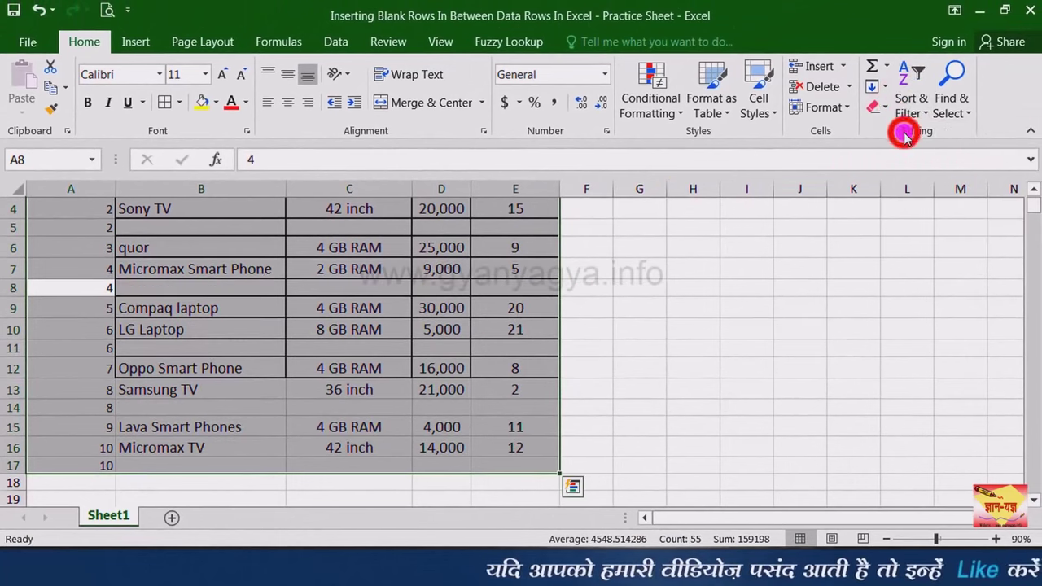
{"action": "left_click", "coordinate": [1033, 189]}
{"action": "left_click", "coordinate": [1032, 189]}
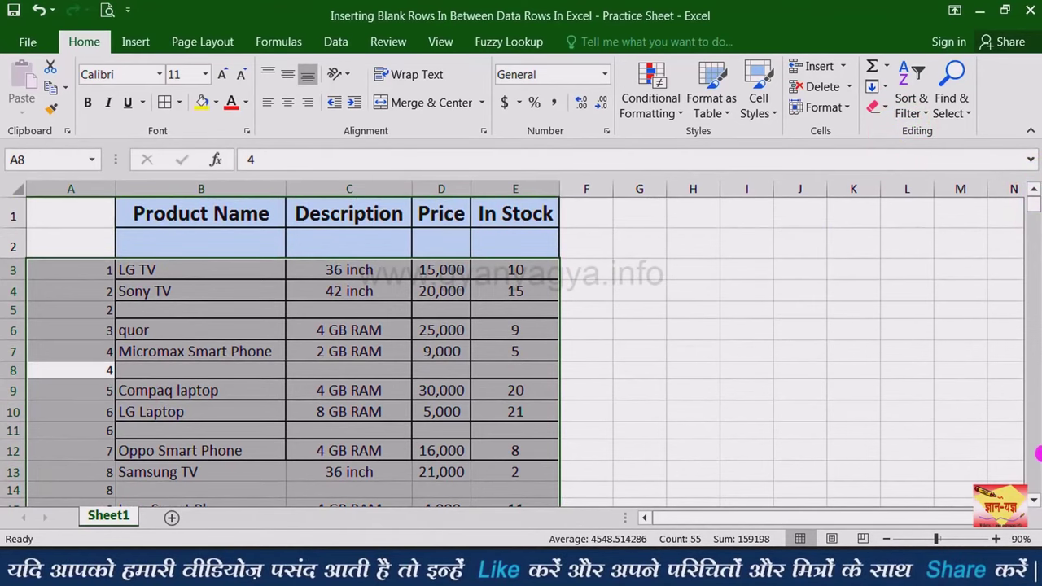
{"action": "left_click", "coordinate": [1032, 499]}
{"action": "left_click", "coordinate": [1033, 499]}
{"action": "left_click", "coordinate": [1033, 500]}
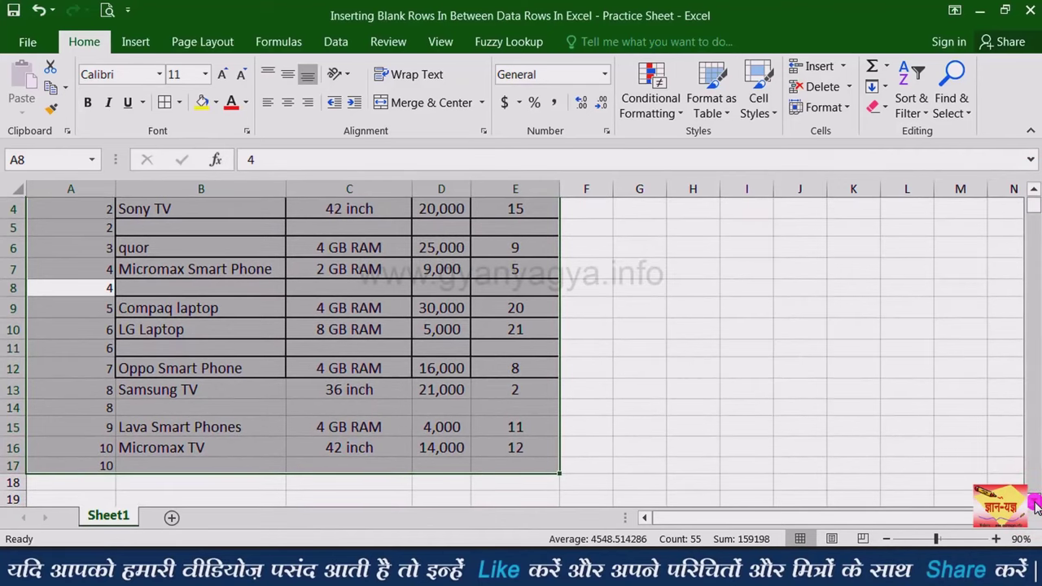
{"action": "key", "text": "ctrl+z"}
{"action": "key", "text": "ctrl+z"}
{"action": "key", "text": "ctrl+z"}
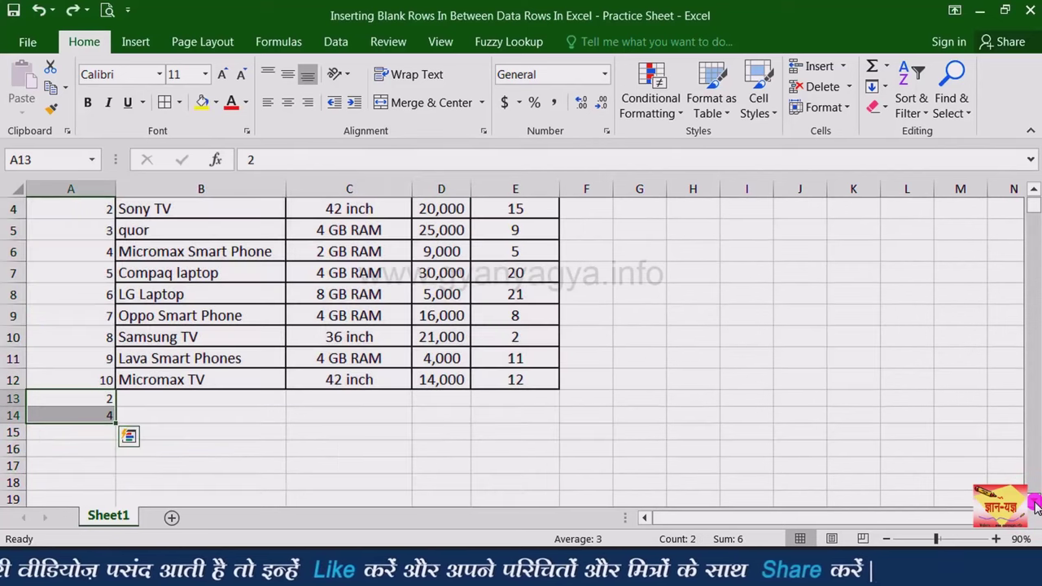
{"action": "key", "text": "ctrl+z"}
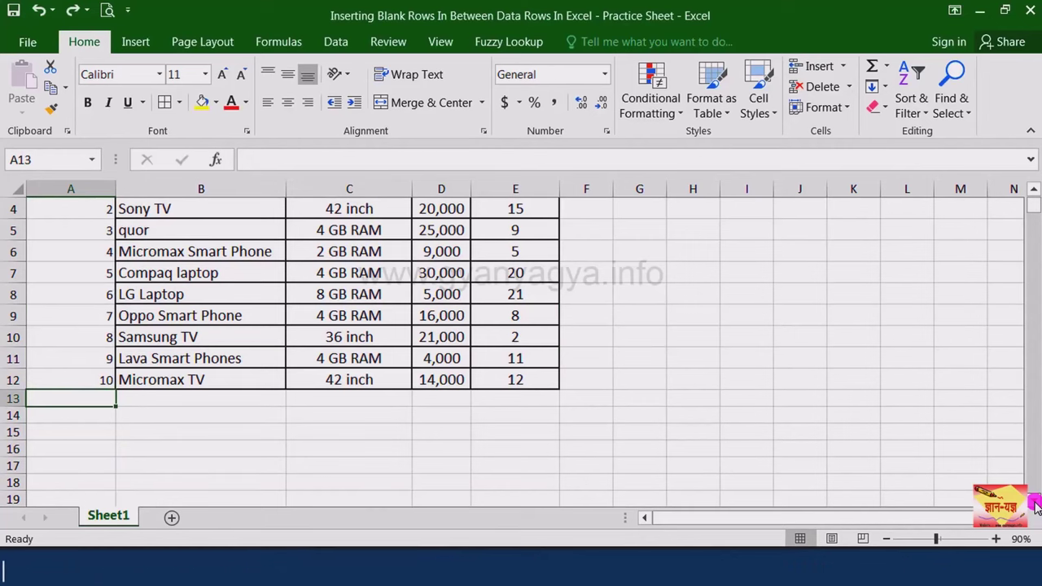
Enter helper numbers 1, 3, 7 and 9 in A13:A16.
{"action": "type", "text": "1"}
{"action": "key", "text": "Return"}
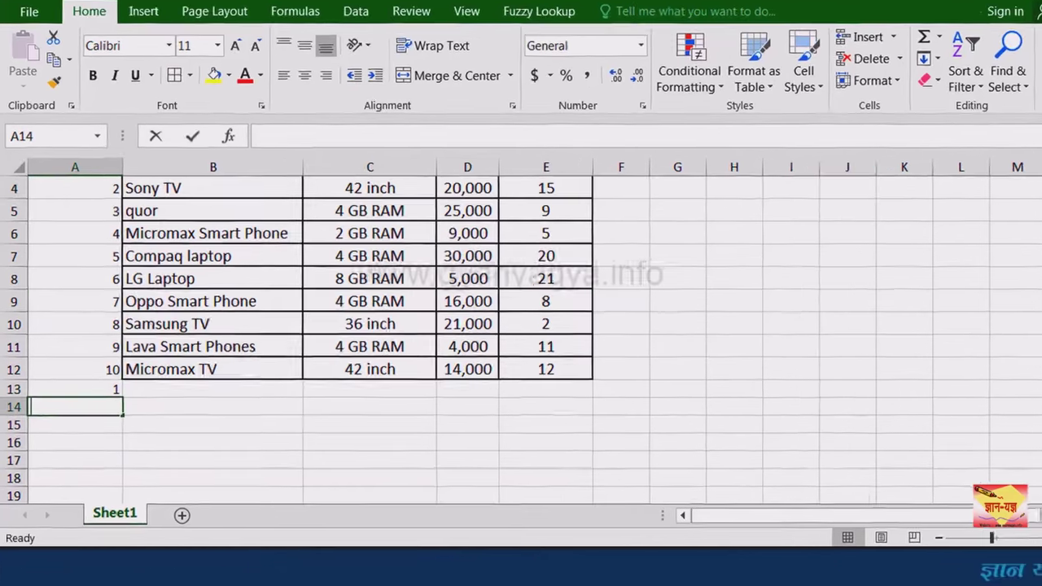
{"action": "type", "text": "3"}
{"action": "key", "text": "Return"}
{"action": "type", "text": "7"}
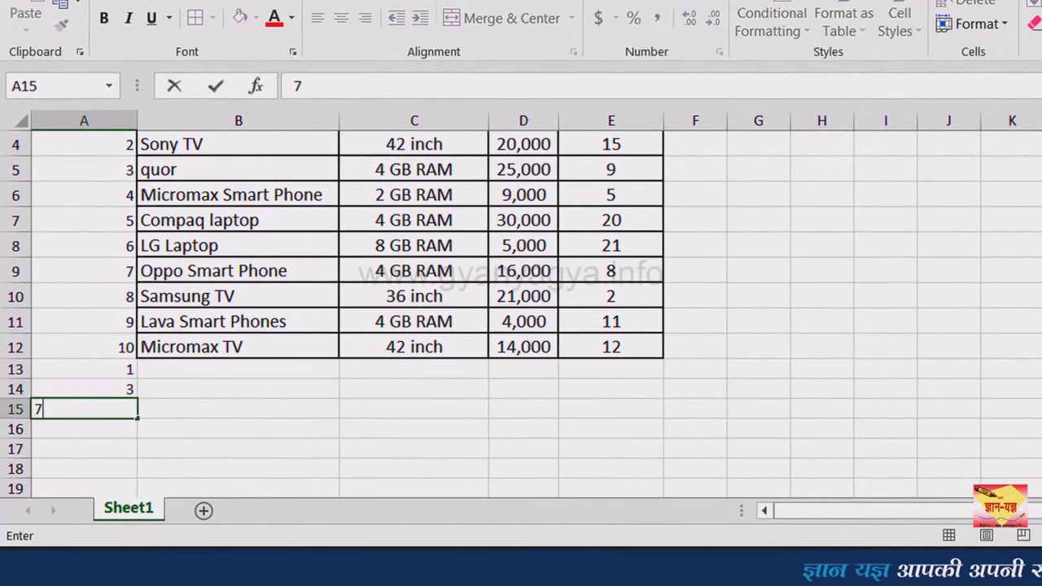
{"action": "key", "text": "Return"}
{"action": "type", "text": "9"}
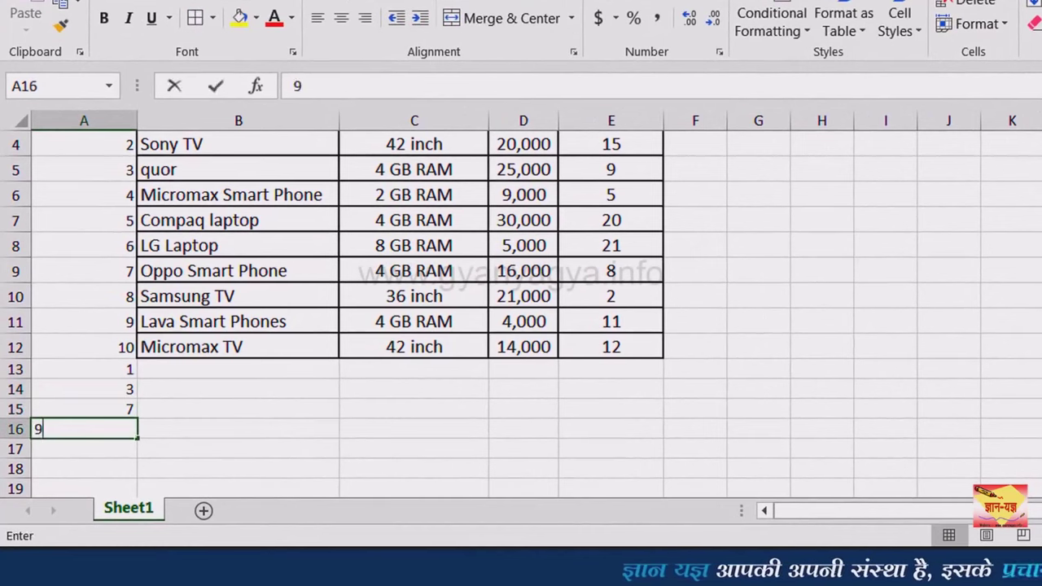
{"action": "left_click", "coordinate": [100, 446]}
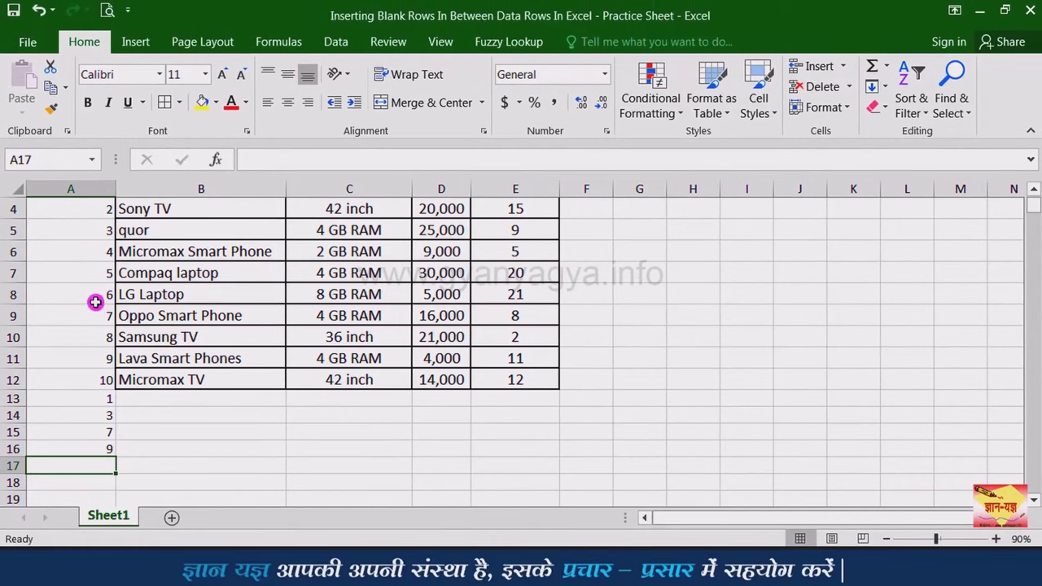
Sort the whole data block smallest to largest by column A.
{"action": "key", "text": "ctrl+a"}
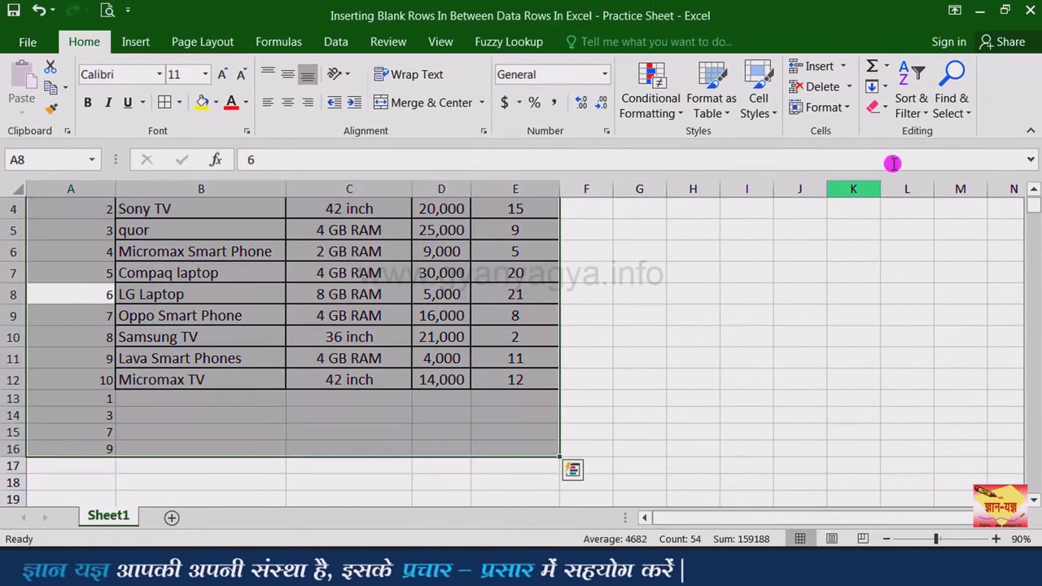
{"action": "left_click", "coordinate": [917, 117]}
{"action": "left_click", "coordinate": [1033, 192]}
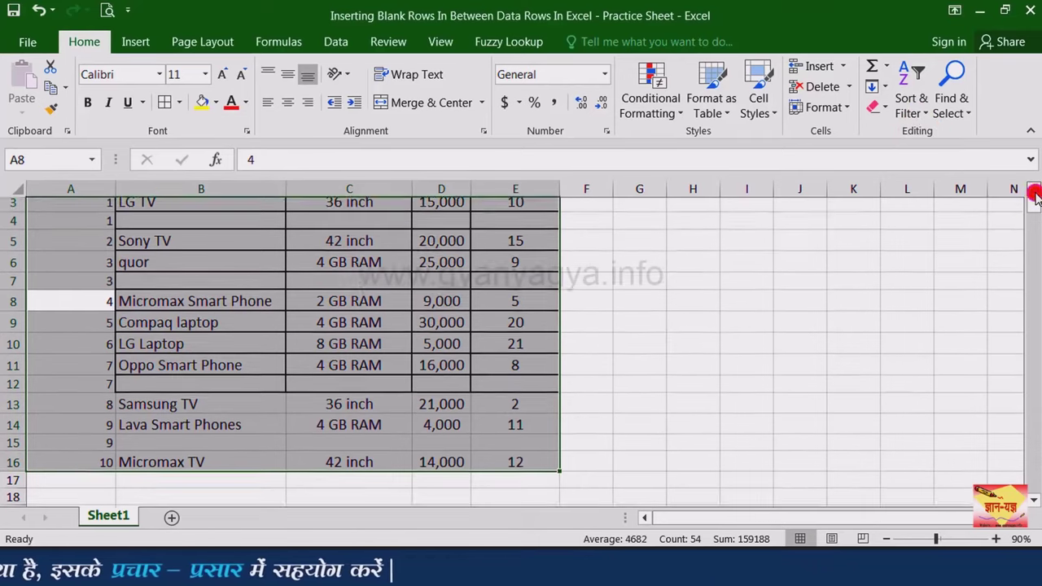
{"action": "left_click", "coordinate": [1032, 192]}
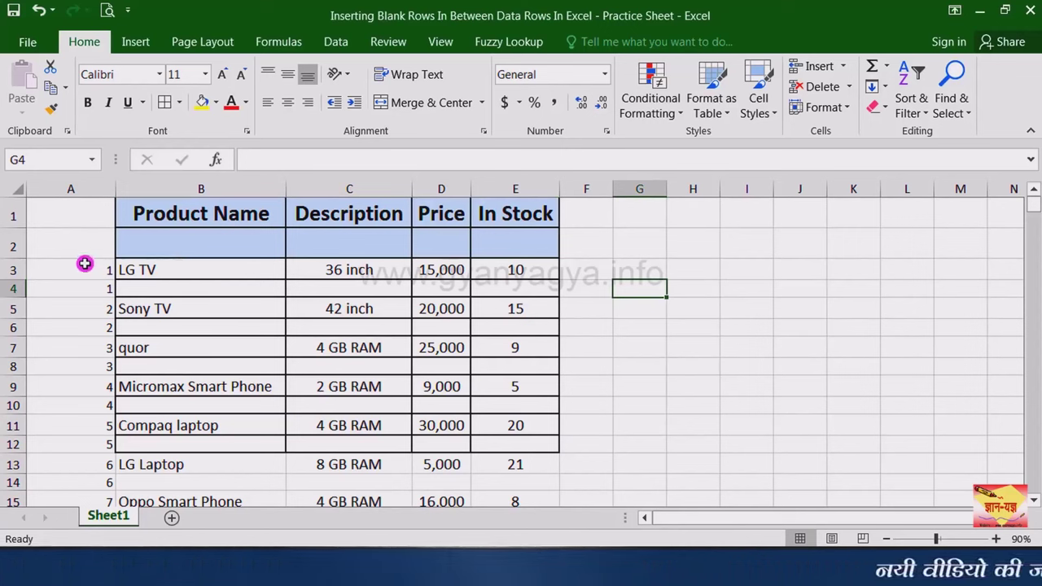
Delete the helper column A and apply All Borders to the whole table including blank rows.
{"action": "right_click", "coordinate": [67, 191]}
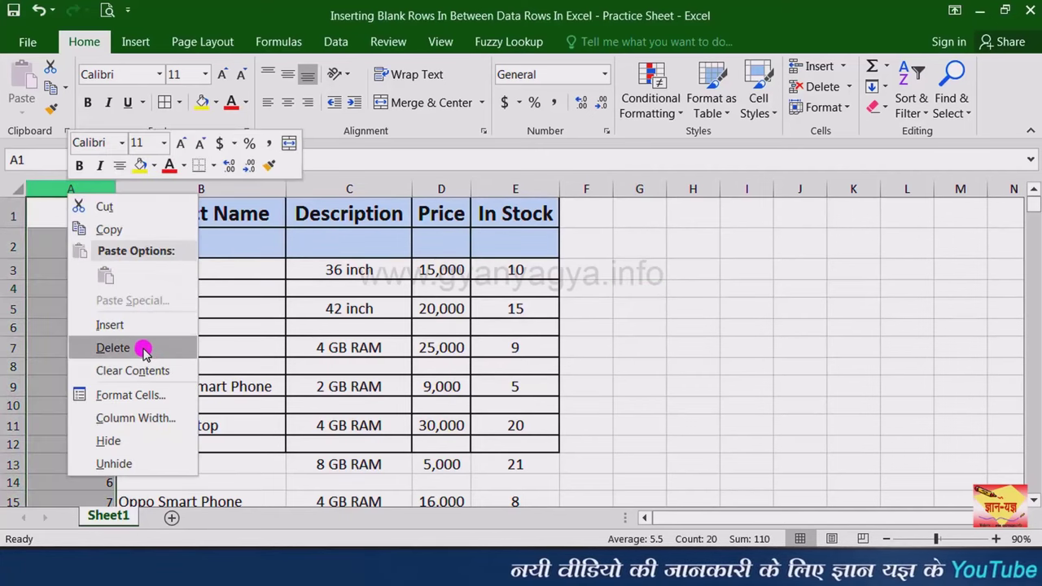
{"action": "left_click", "coordinate": [142, 348]}
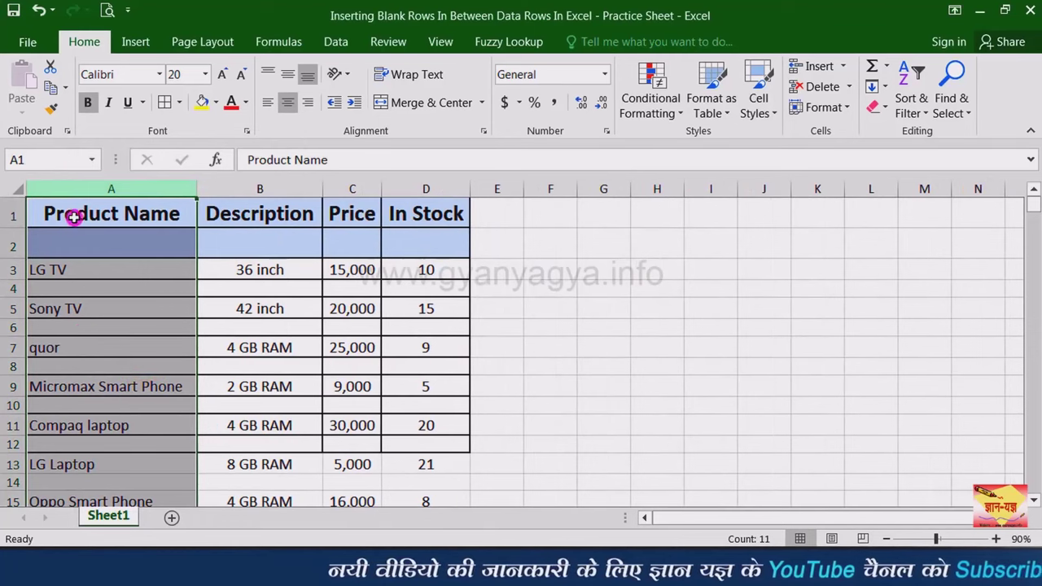
{"action": "left_click_drag", "start_coordinate": [73, 216], "coordinate": [422, 435]}
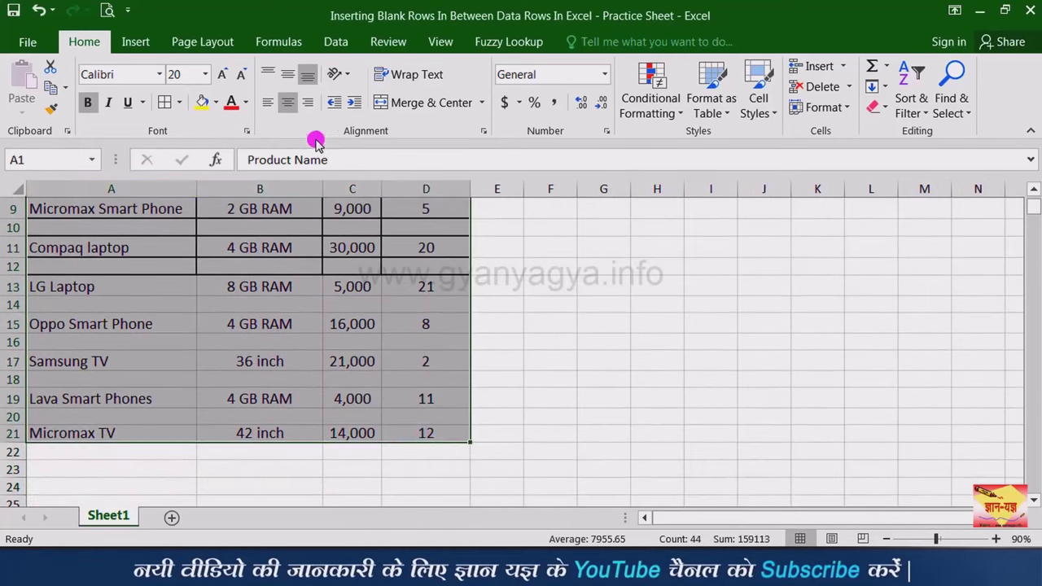
{"action": "left_click", "coordinate": [163, 100]}
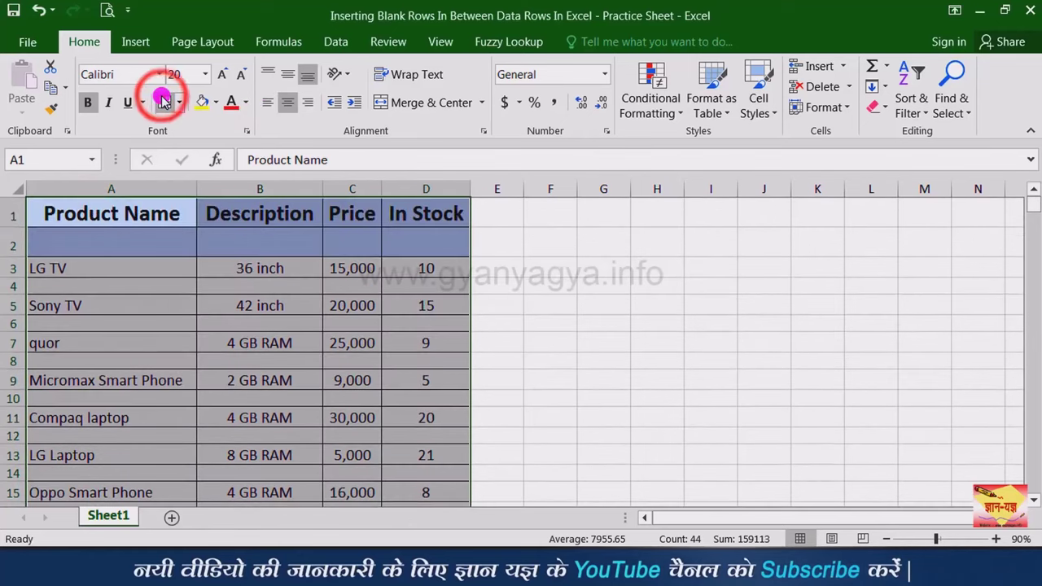
{"action": "left_click", "coordinate": [284, 320]}
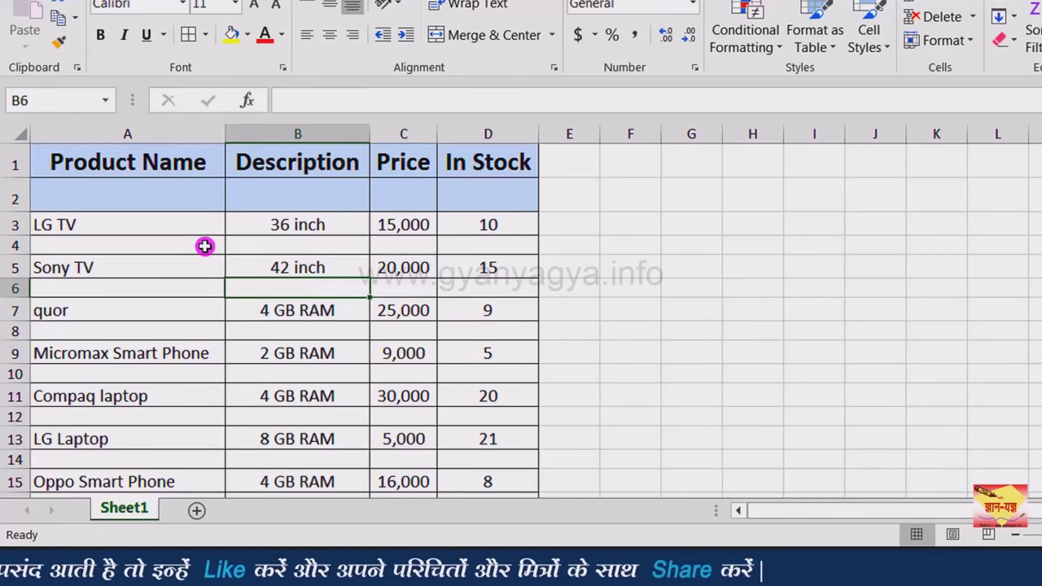
Select every blank separator row across columns A–D and merge each with Merge & Center.
{"action": "left_click_drag", "start_coordinate": [204, 244], "coordinate": [522, 246]}
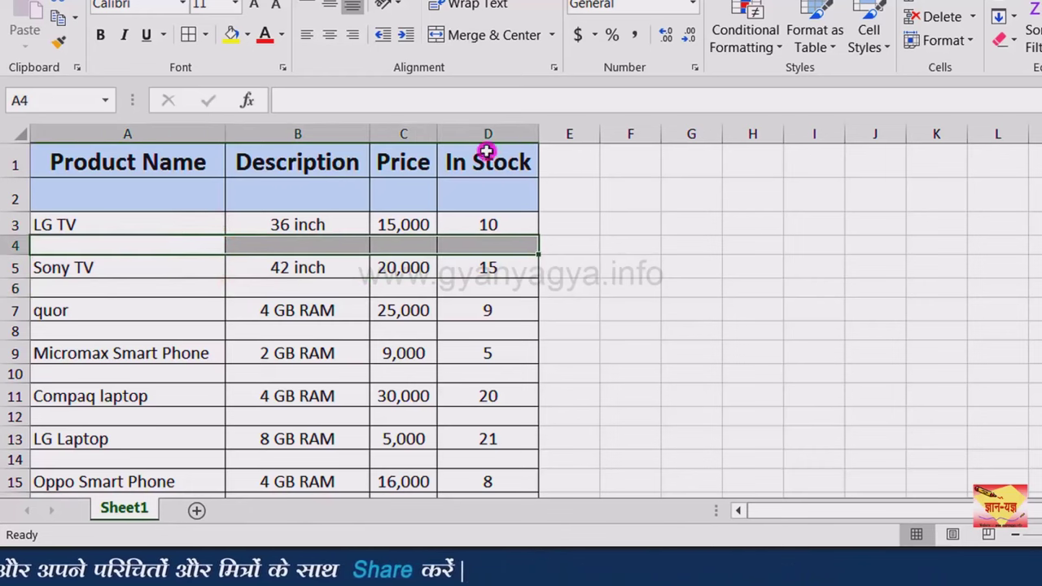
{"action": "key", "text": "ctrl"}
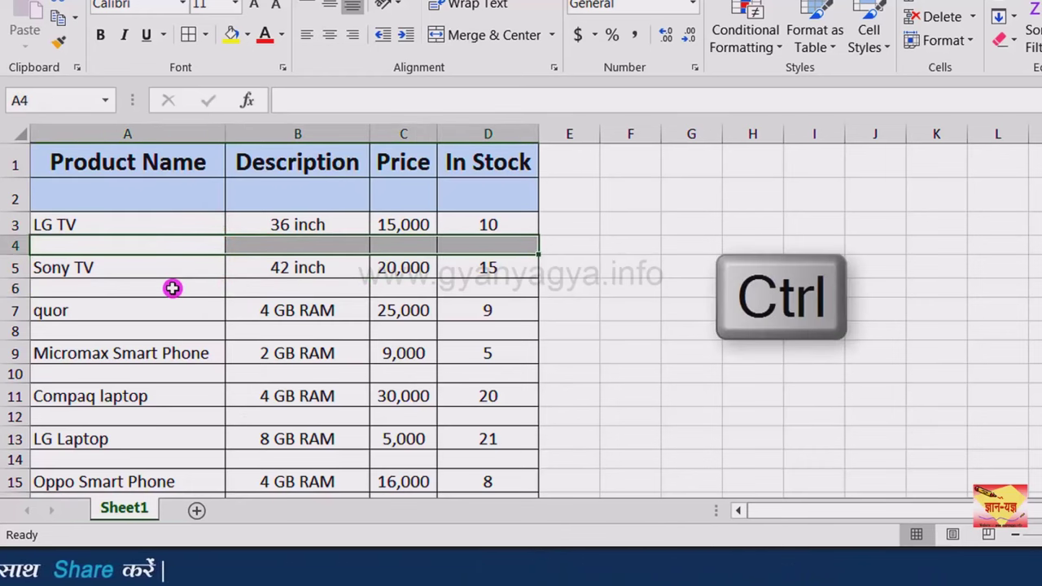
{"action": "left_click_drag", "start_coordinate": [173, 288], "coordinate": [510, 282]}
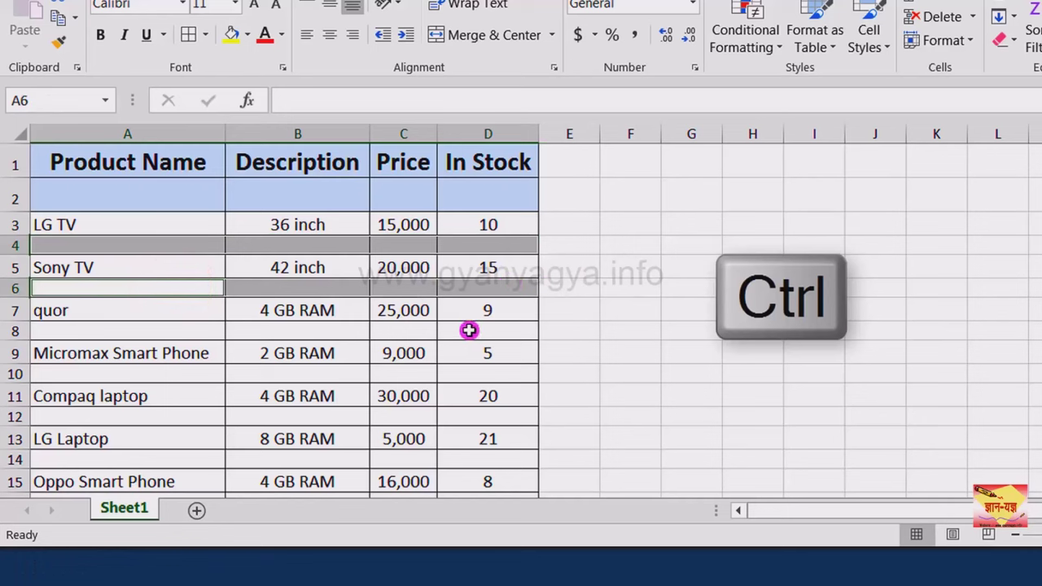
{"action": "left_click_drag", "start_coordinate": [469, 329], "coordinate": [204, 328]}
{"action": "left_click_drag", "start_coordinate": [197, 376], "coordinate": [424, 379]}
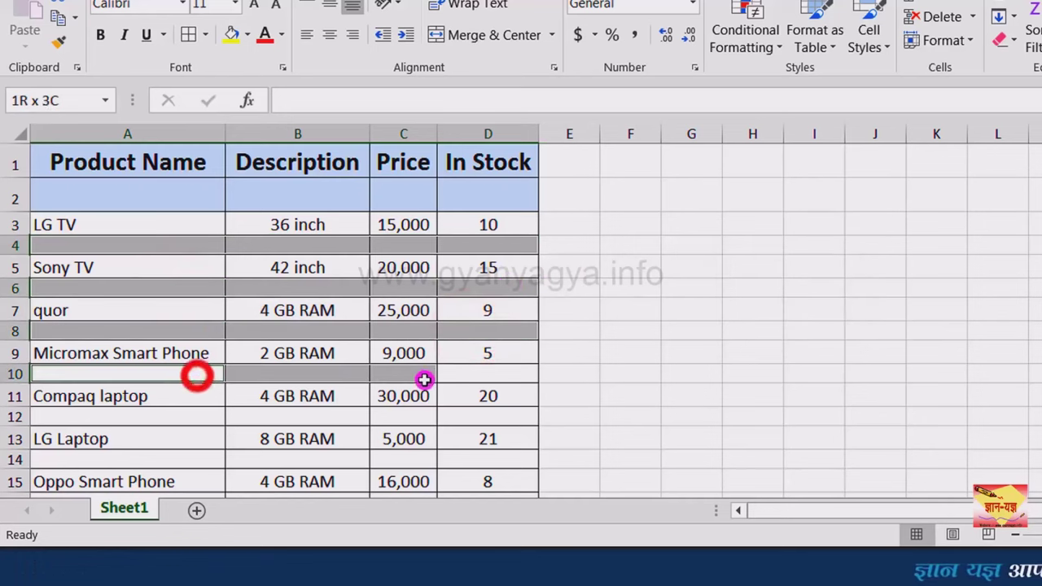
{"action": "left_click_drag", "start_coordinate": [424, 379], "coordinate": [488, 376]}
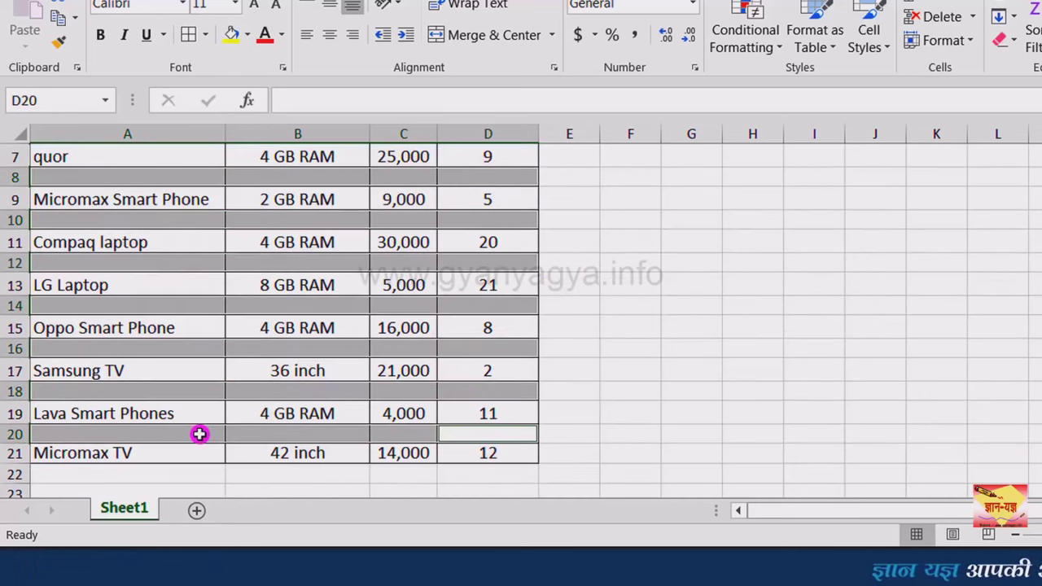
{"action": "left_click", "coordinate": [498, 41]}
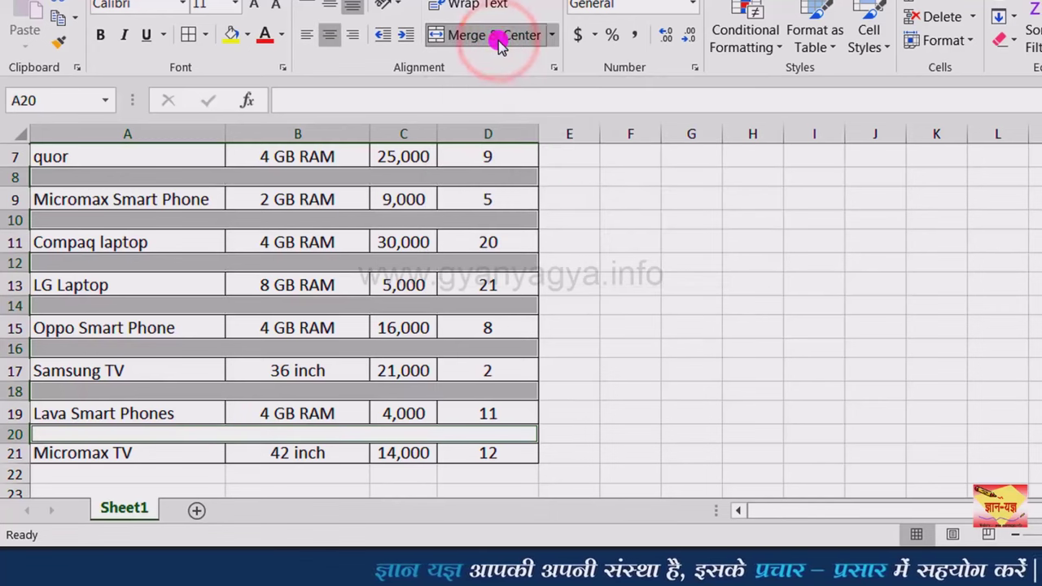
{"action": "left_click", "coordinate": [628, 281]}
{"action": "scroll", "coordinate": [628, 282], "scroll_direction": "up", "scroll_amount": 1}
{"action": "scroll", "coordinate": [628, 281], "scroll_direction": "up", "scroll_amount": 1}
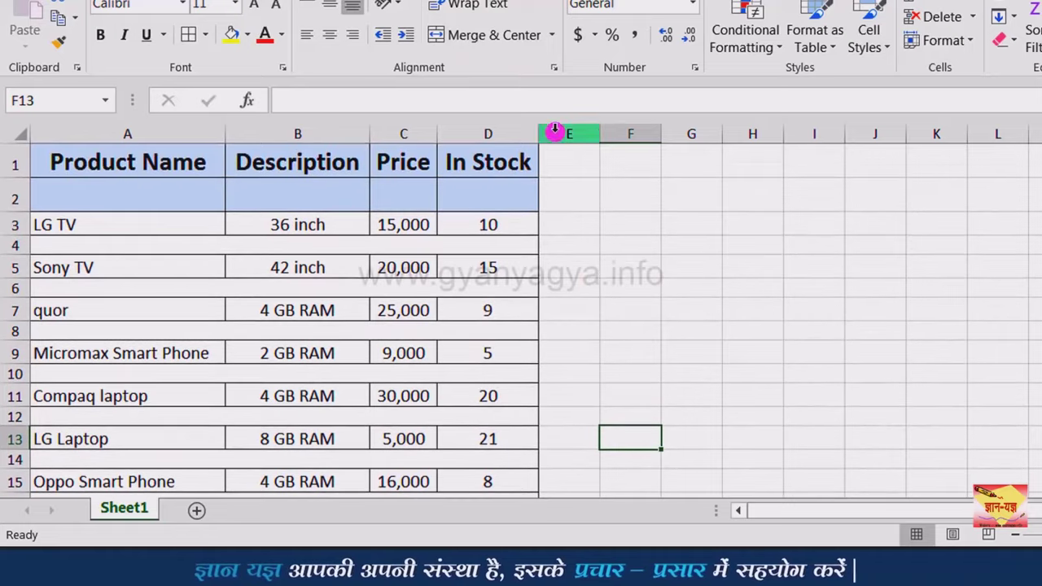
{"action": "left_click", "coordinate": [620, 275]}
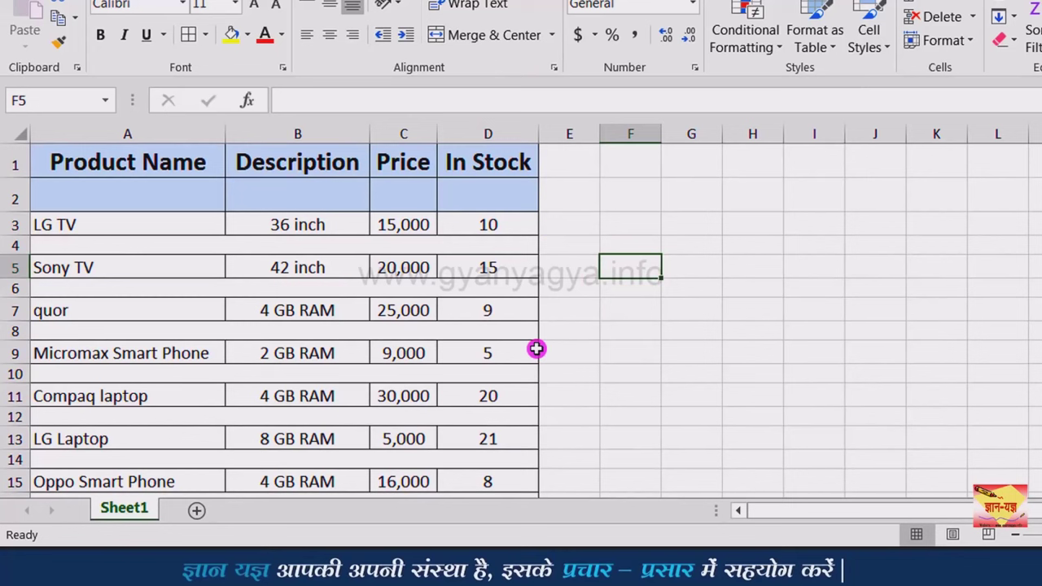
Enter 'it is a nice 36 inch television within your budget' in merged cell A4, correcting 'budget'.
{"action": "left_click", "coordinate": [315, 246]}
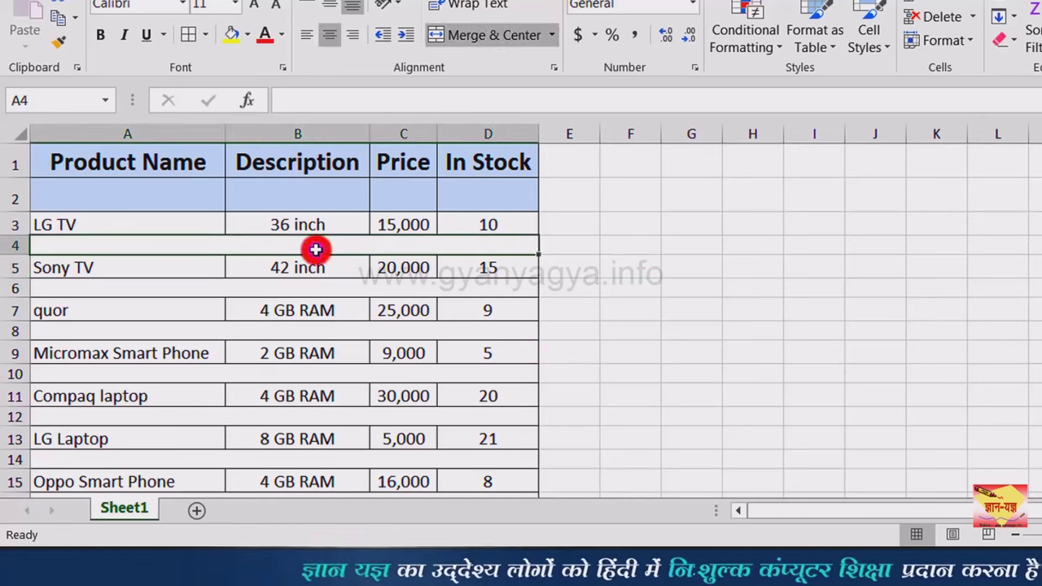
{"action": "type", "text": "it is a nice 36 inch television within your budgt"}
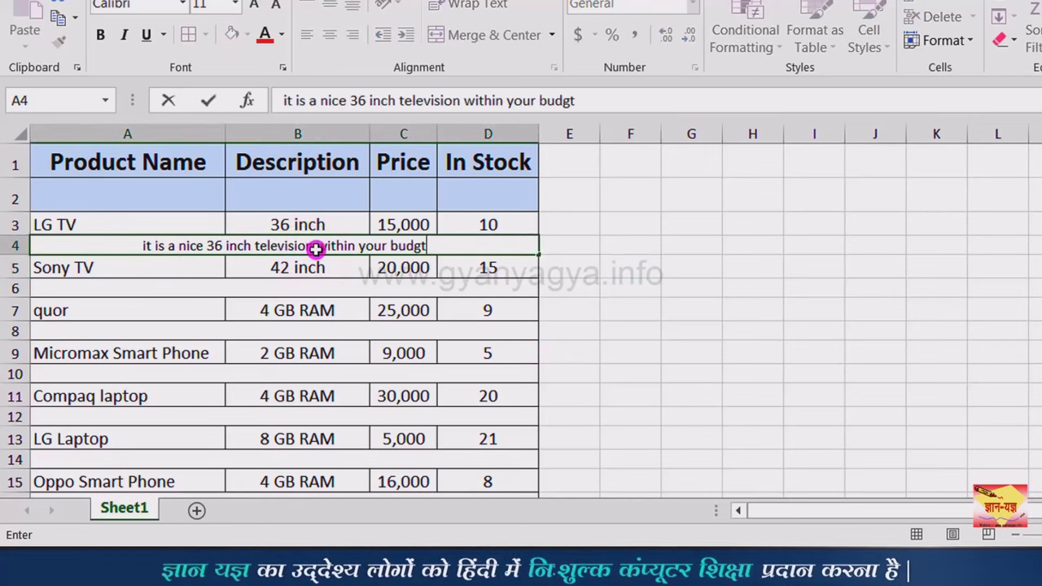
{"action": "key", "text": "BackSpace"}
{"action": "type", "text": "et"}
{"action": "key", "text": "Return"}
{"action": "left_click", "coordinate": [307, 244]}
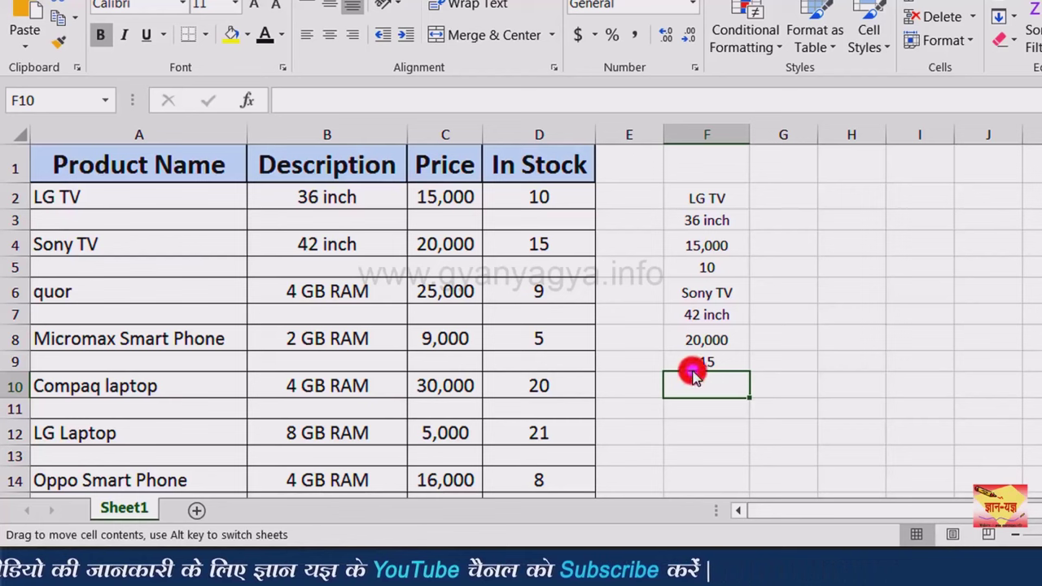
Begin inserting three blank rows after each product, with group numbers in column A.
{"action": "left_click", "coordinate": [692, 371]}
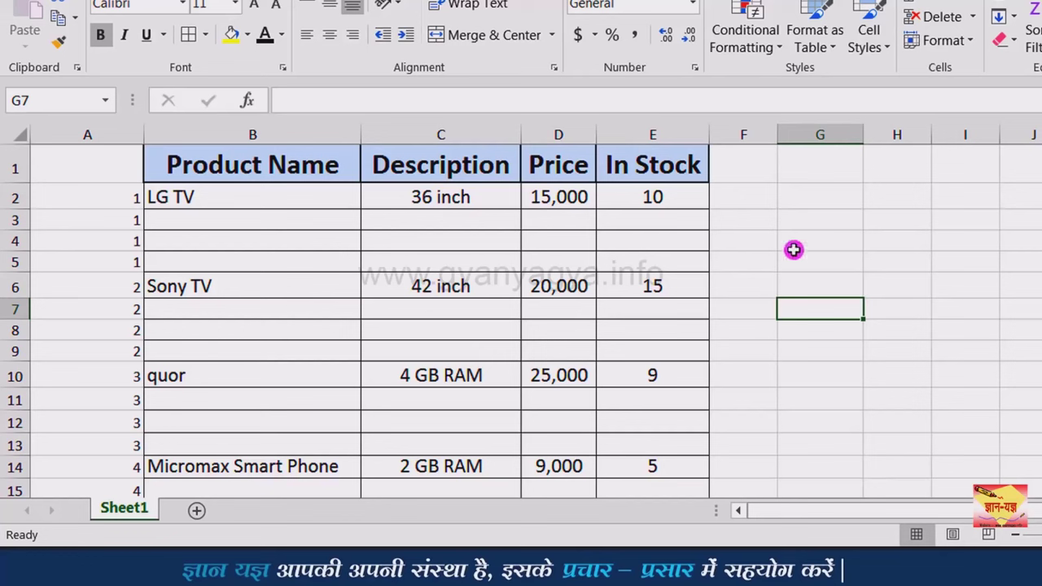
Link G2 to the LG TV name (=B2) and G3 to the 36 inch description (=C2).
{"action": "left_click", "coordinate": [815, 198]}
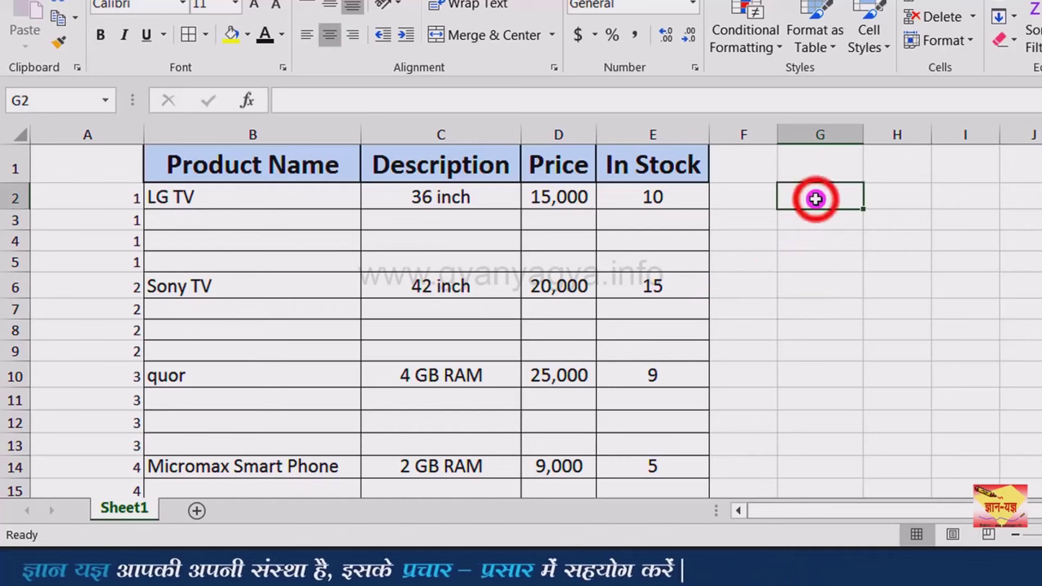
{"action": "type", "text": "="}
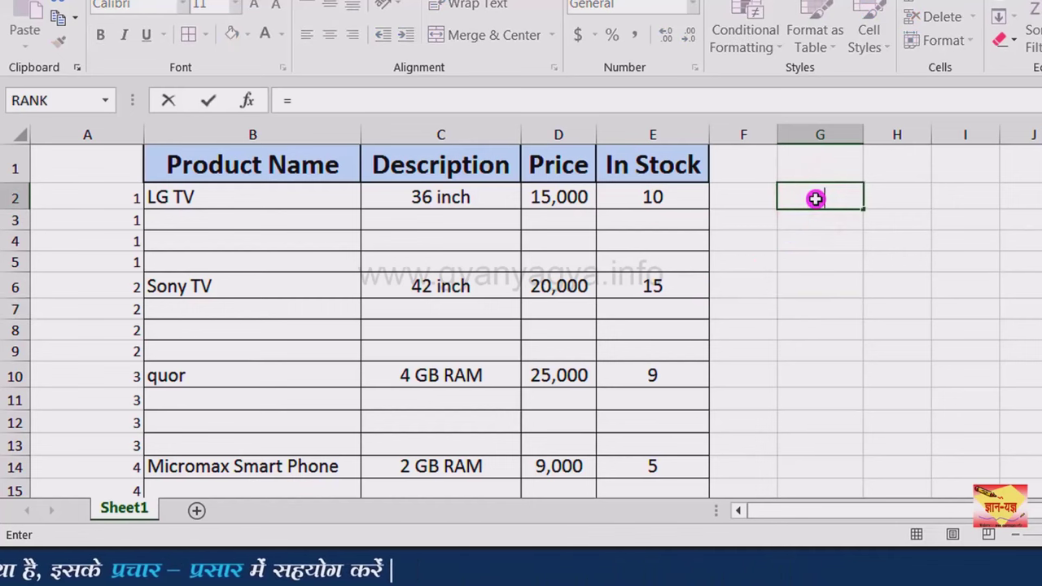
{"action": "left_click", "coordinate": [317, 200]}
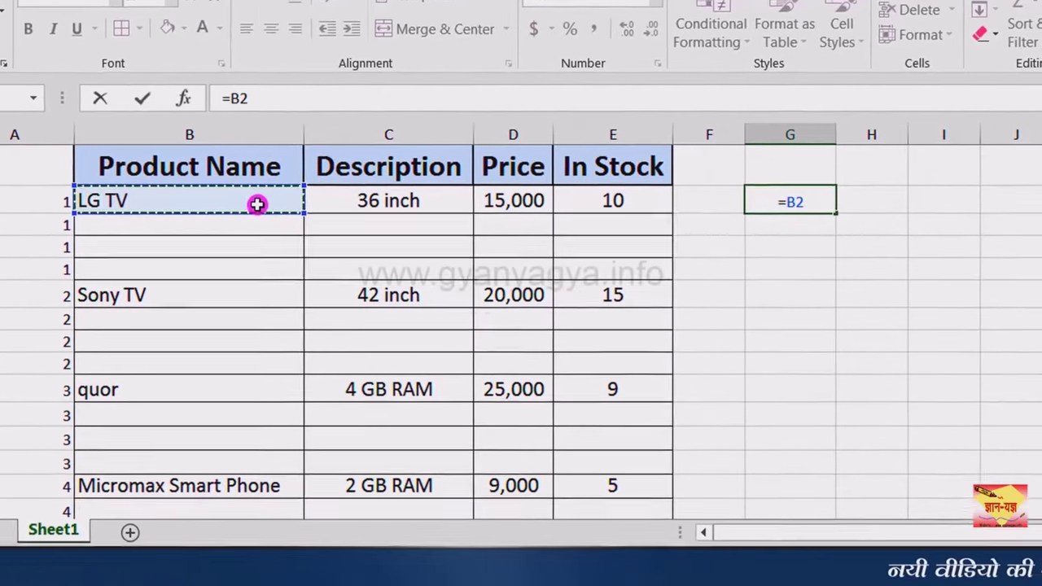
{"action": "key", "text": "Return"}
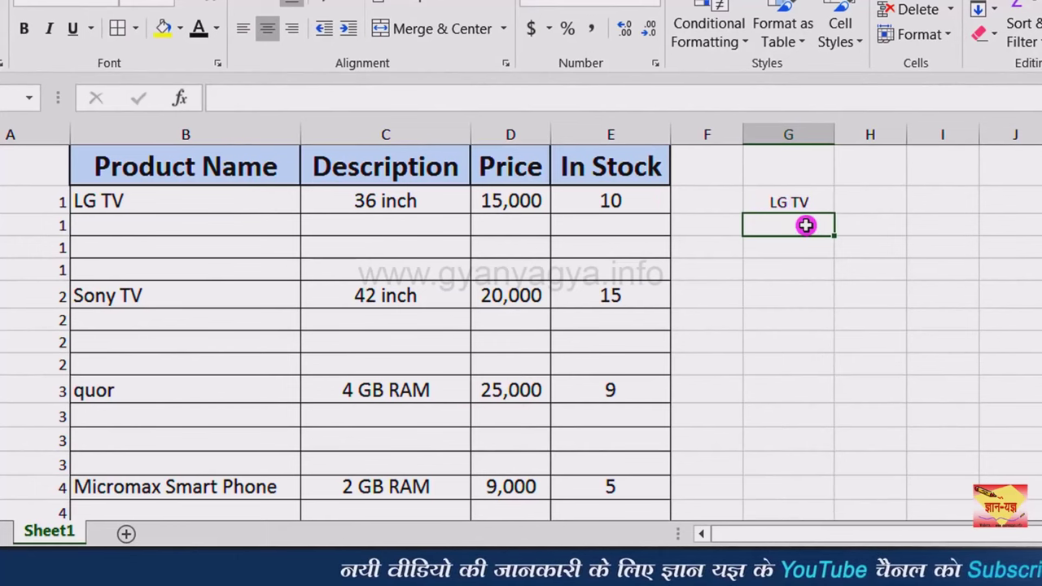
{"action": "type", "text": "="}
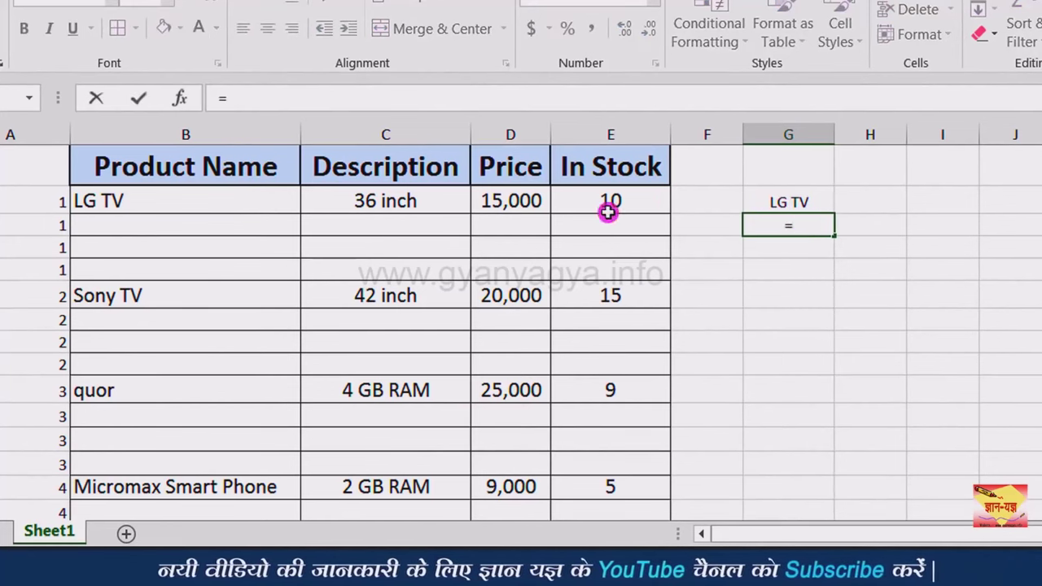
{"action": "left_click", "coordinate": [445, 201]}
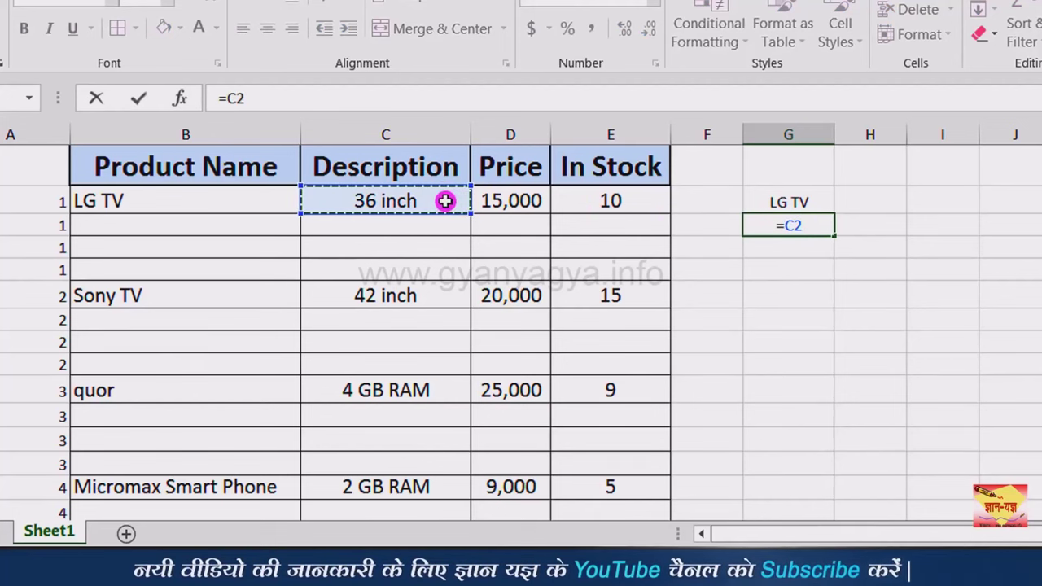
{"action": "key", "text": "Return"}
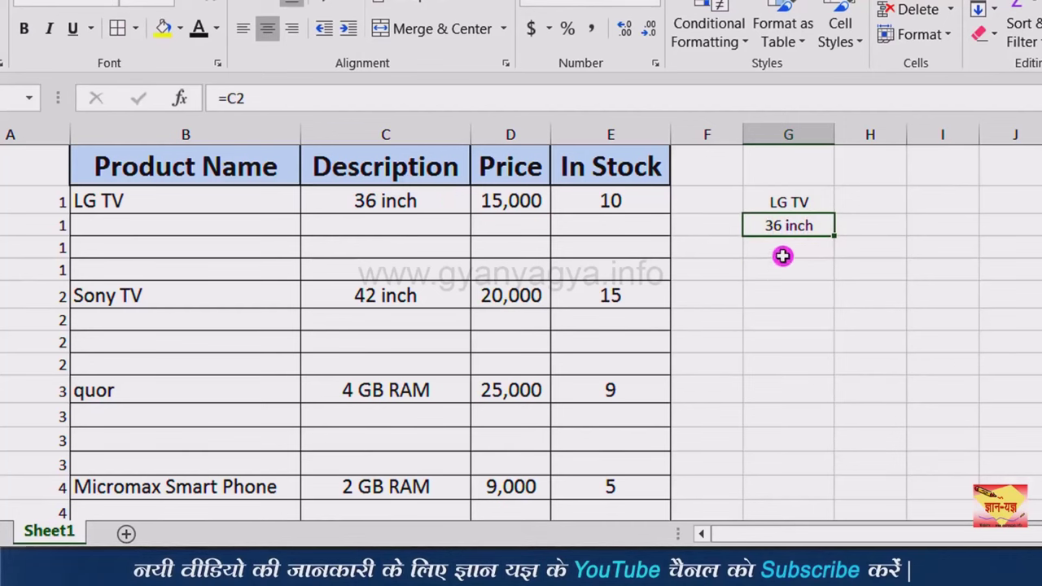
Link G4 to the 15,000 price (=D2) and G5 to the stock of 10 (=E2).
{"action": "left_click", "coordinate": [782, 252]}
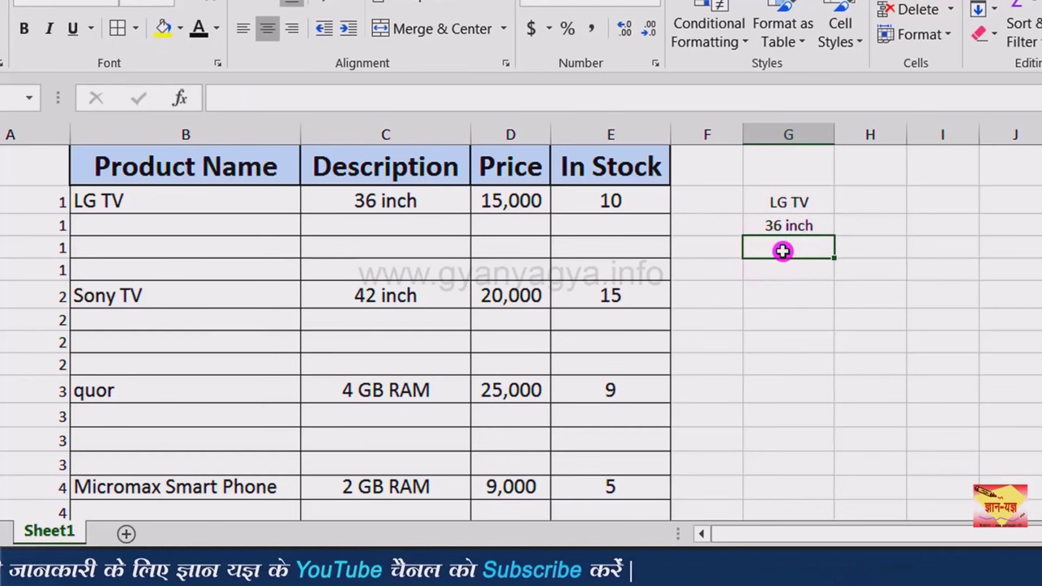
{"action": "type", "text": "="}
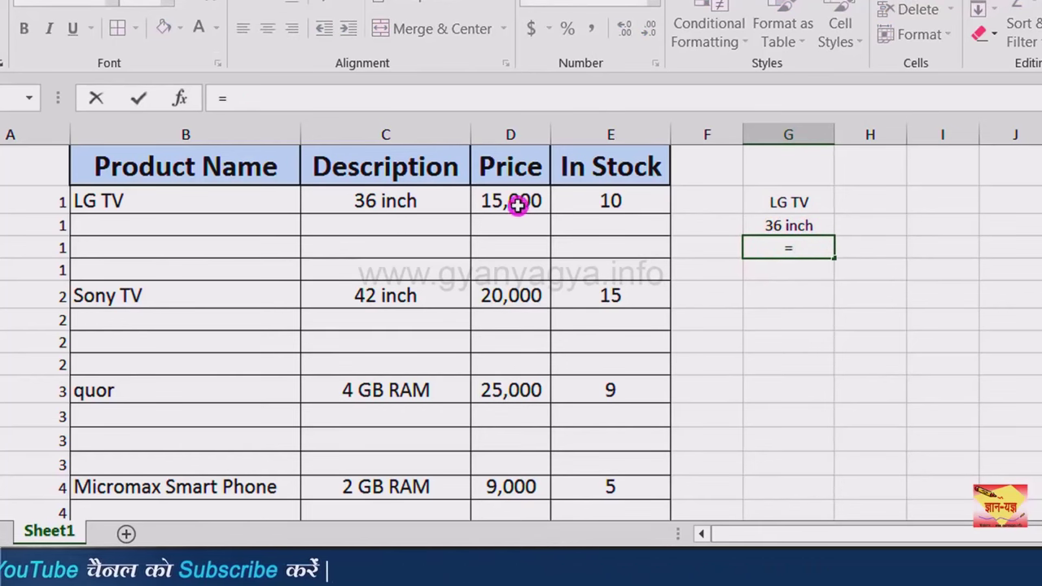
{"action": "left_click", "coordinate": [518, 203]}
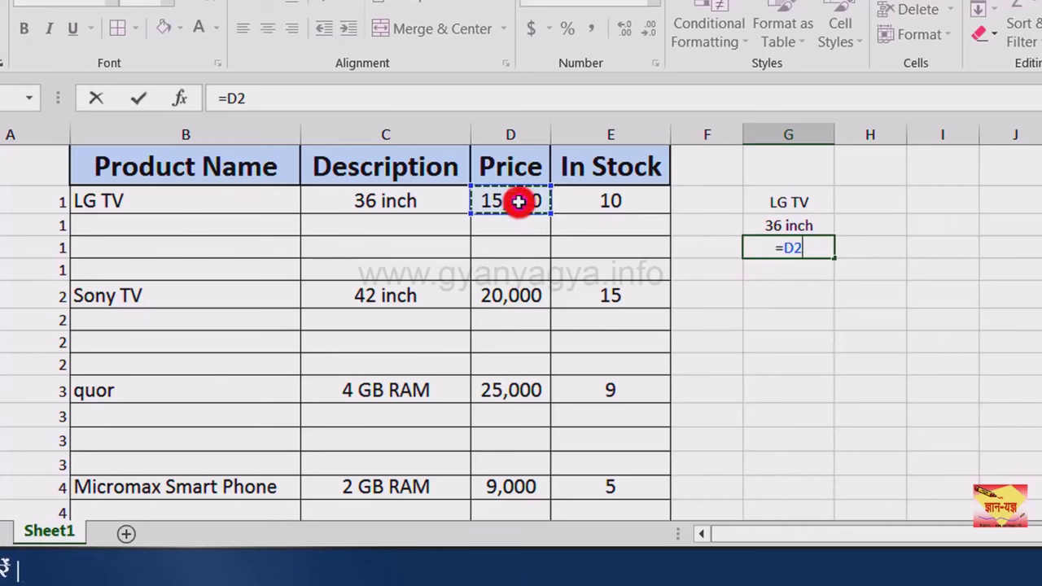
{"action": "key", "text": "Return"}
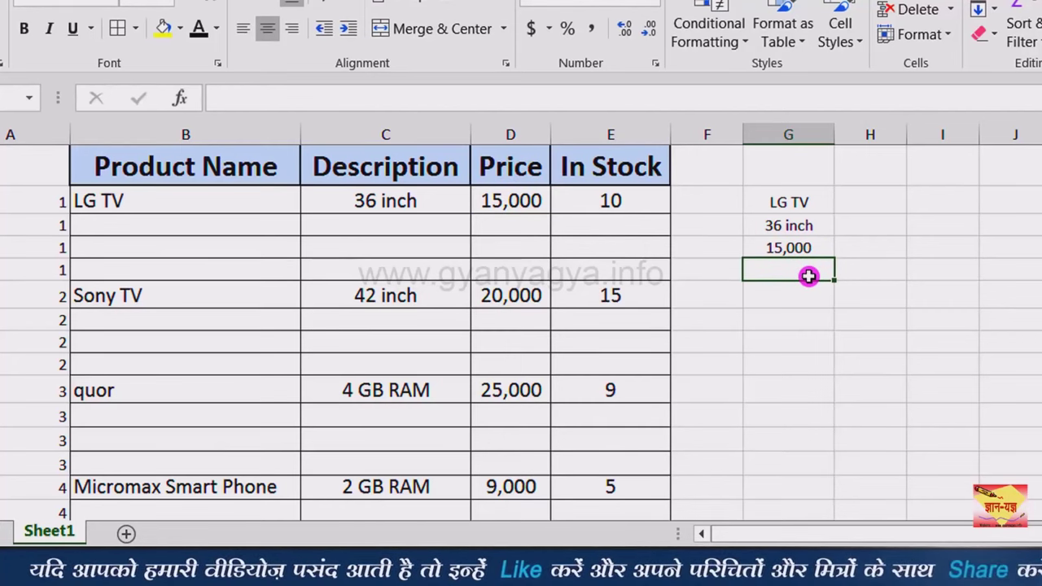
{"action": "type", "text": "="}
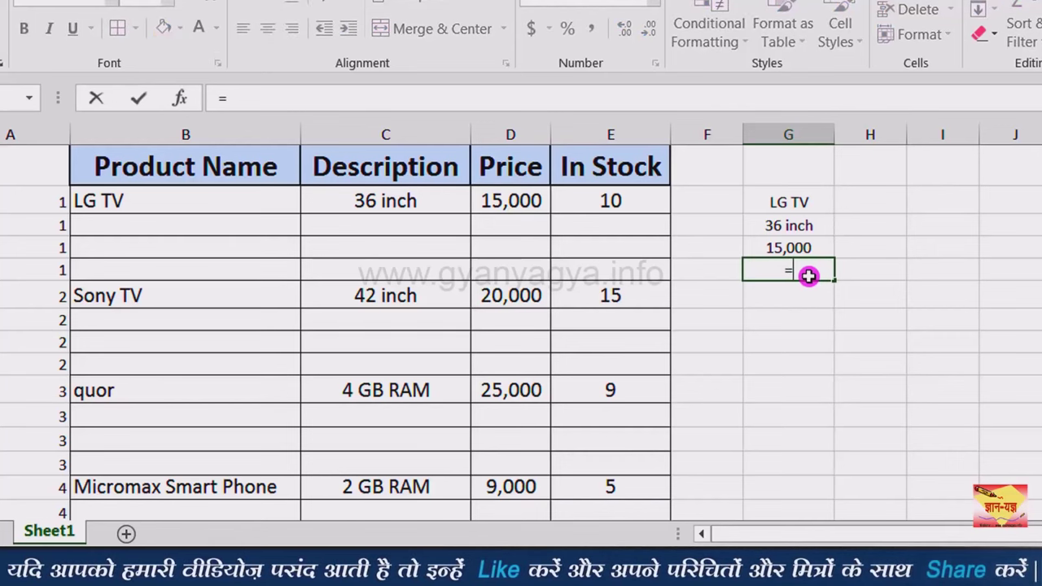
{"action": "left_click", "coordinate": [629, 202]}
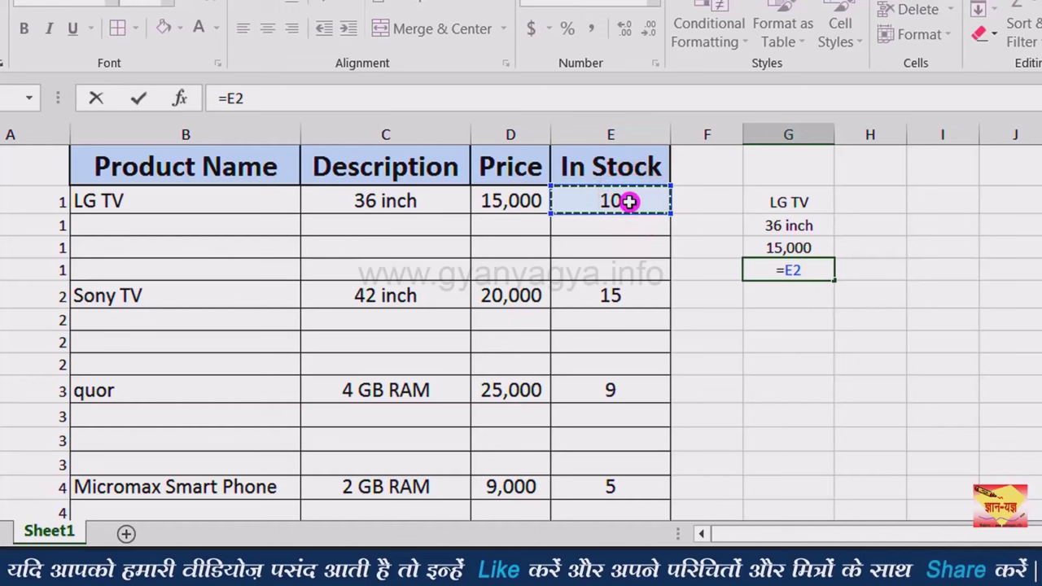
{"action": "key", "text": "Return"}
{"action": "left_click", "coordinate": [781, 269]}
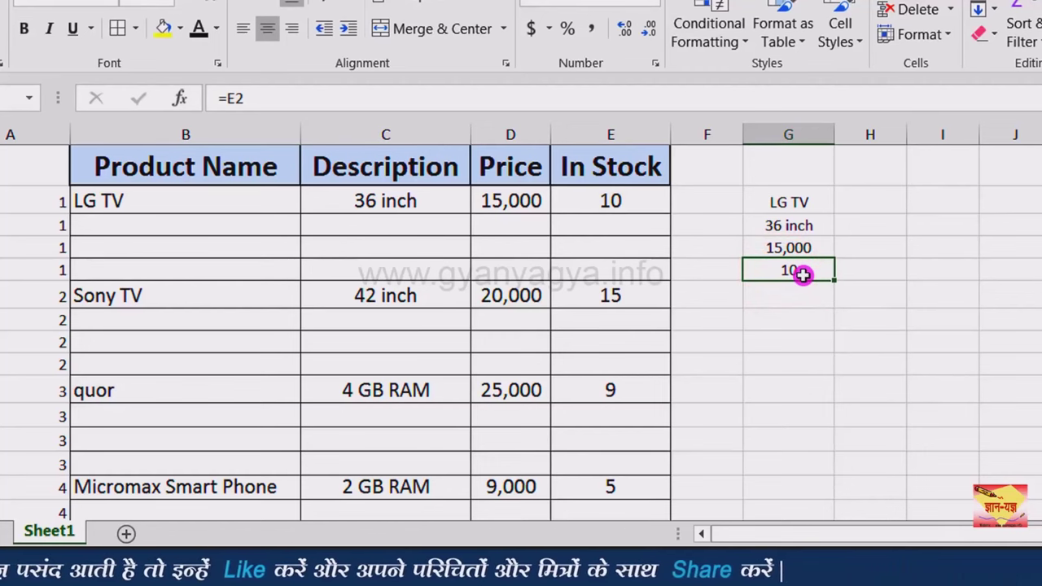
Fill the G2:G5 link formulas down to G41 to stack every product's details.
{"action": "left_click_drag", "start_coordinate": [795, 201], "coordinate": [797, 268]}
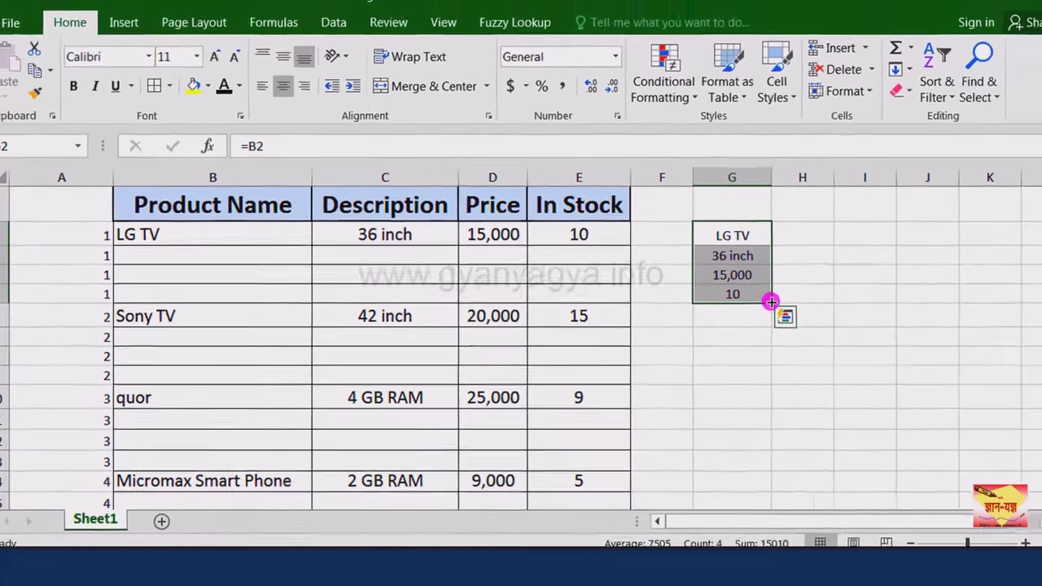
{"action": "left_click_drag", "start_coordinate": [831, 280], "coordinate": [827, 310]}
{"action": "left_click_drag", "start_coordinate": [748, 335], "coordinate": [675, 290]}
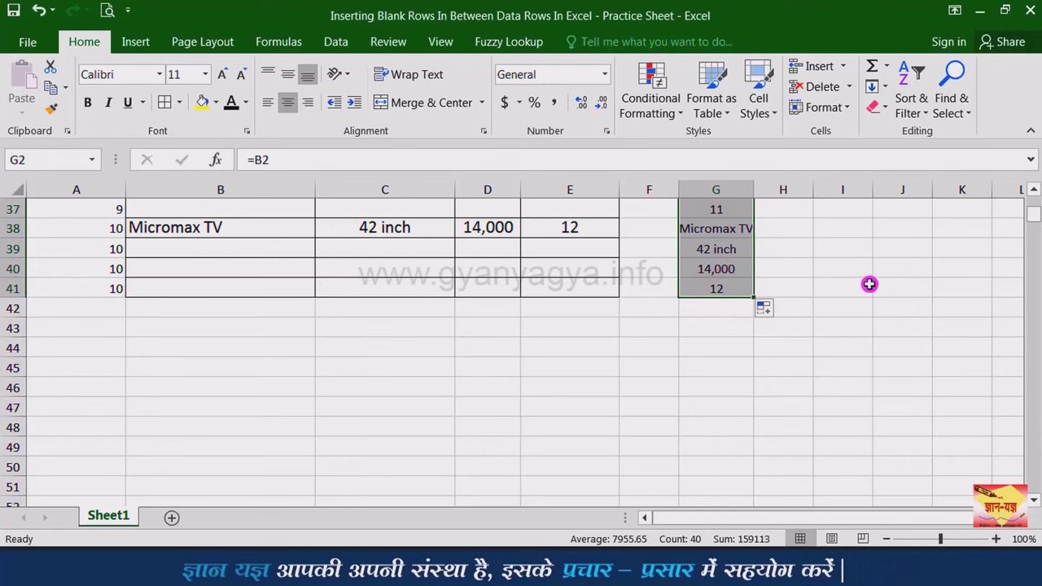
{"action": "left_click_drag", "start_coordinate": [1030, 220], "coordinate": [1028, 212]}
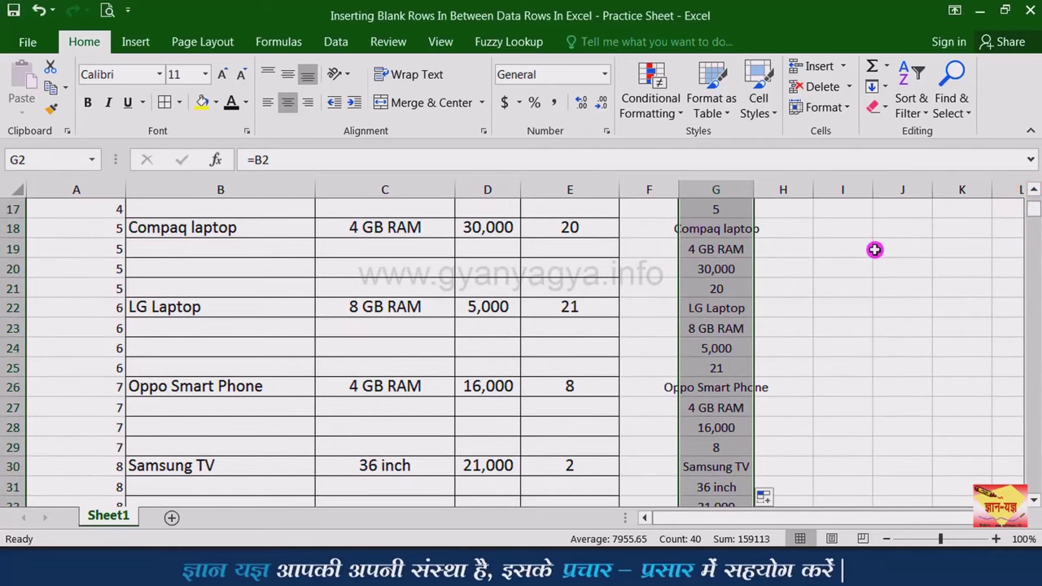
{"action": "left_click_drag", "start_coordinate": [1032, 213], "coordinate": [1027, 209]}
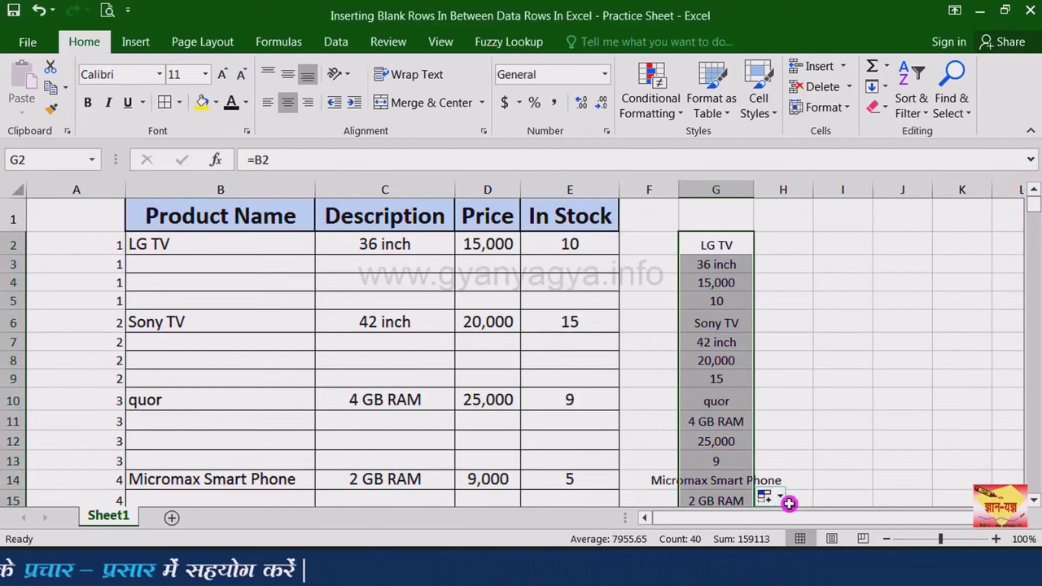
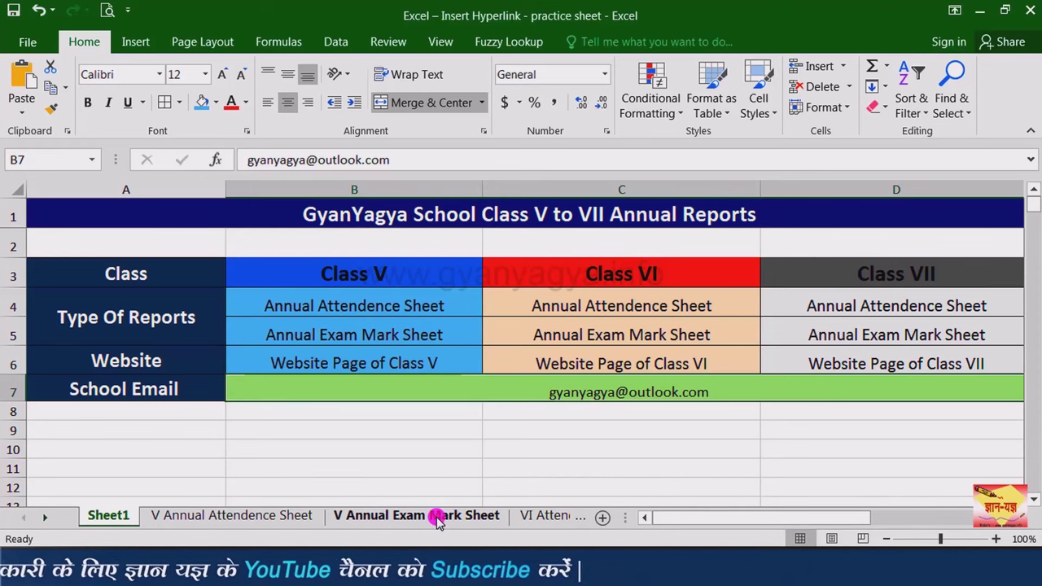
Review the Class V attendance and exam marksheet sheets, then return to the annual reports summary.
{"action": "left_click", "coordinate": [298, 516]}
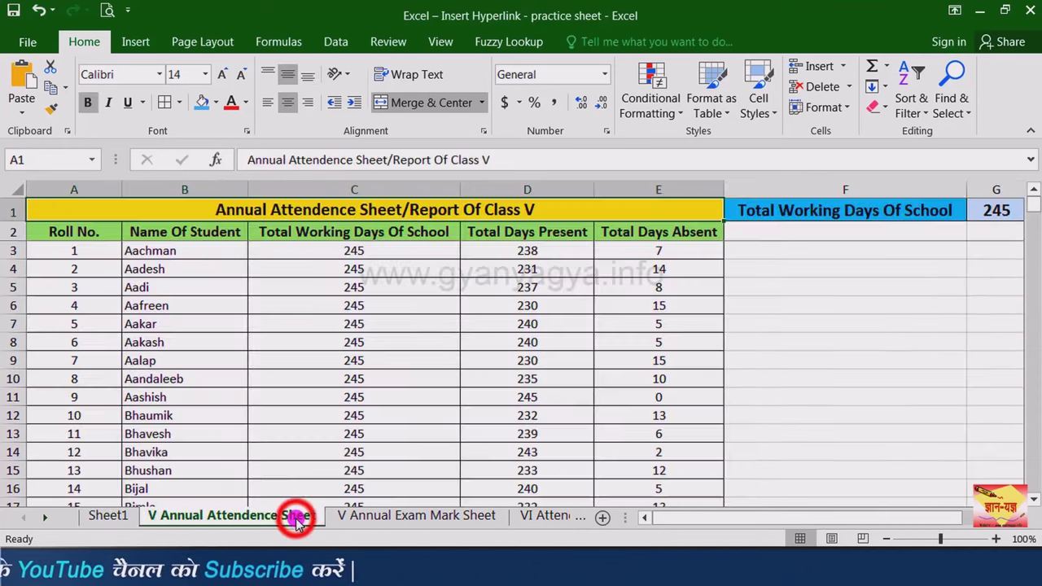
{"action": "left_click", "coordinate": [379, 525]}
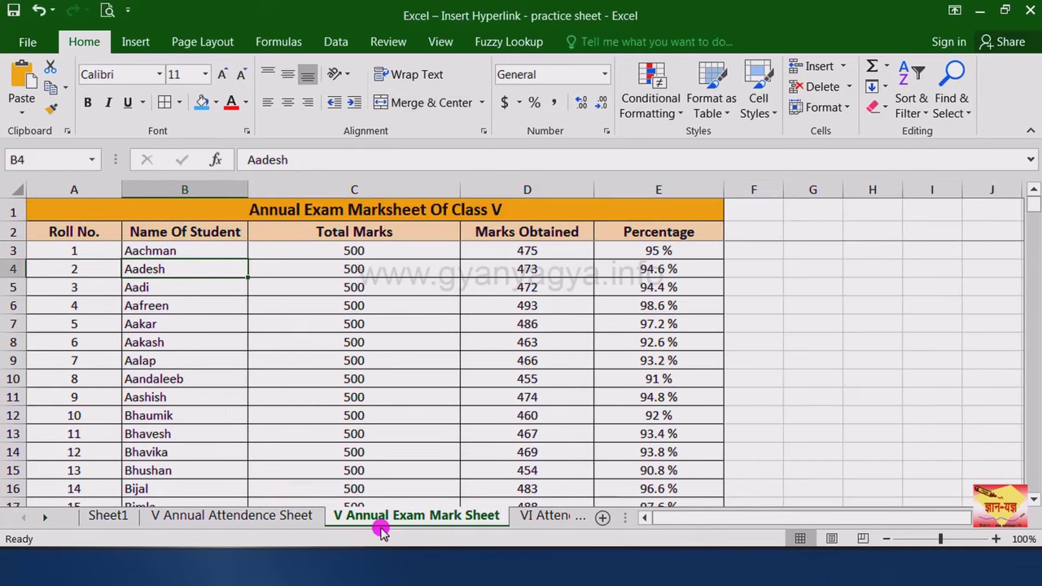
{"action": "left_click", "coordinate": [96, 517]}
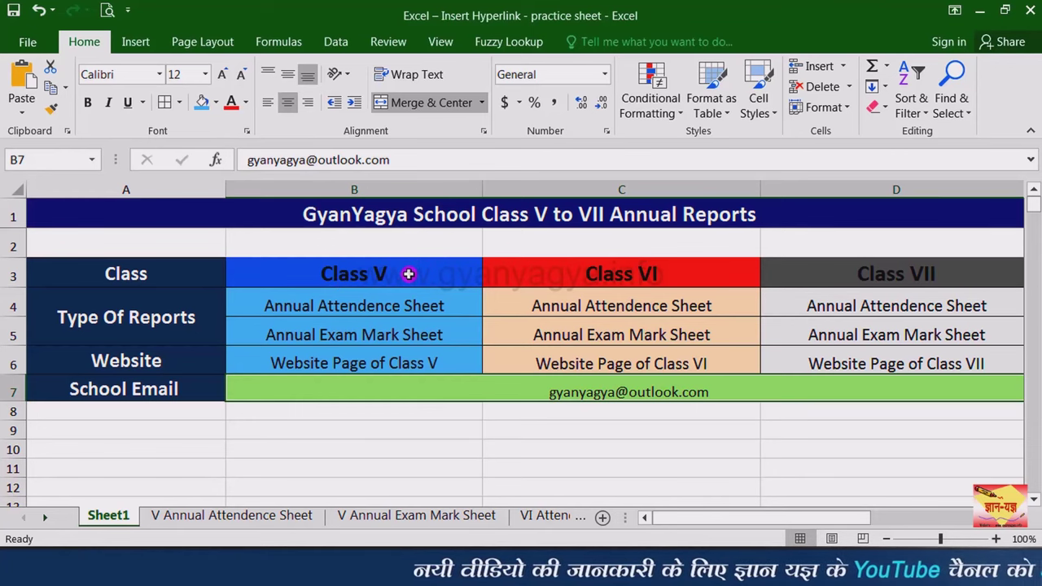
Start a hyperlink on the Class V heading in B3, linking to an existing file.
{"action": "right_click", "coordinate": [408, 275]}
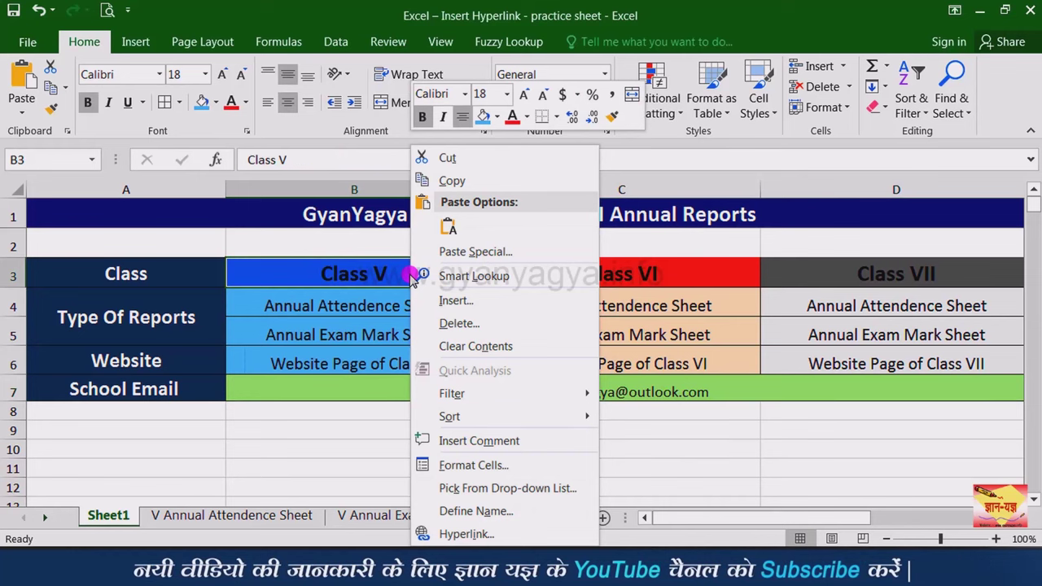
{"action": "left_click", "coordinate": [467, 534]}
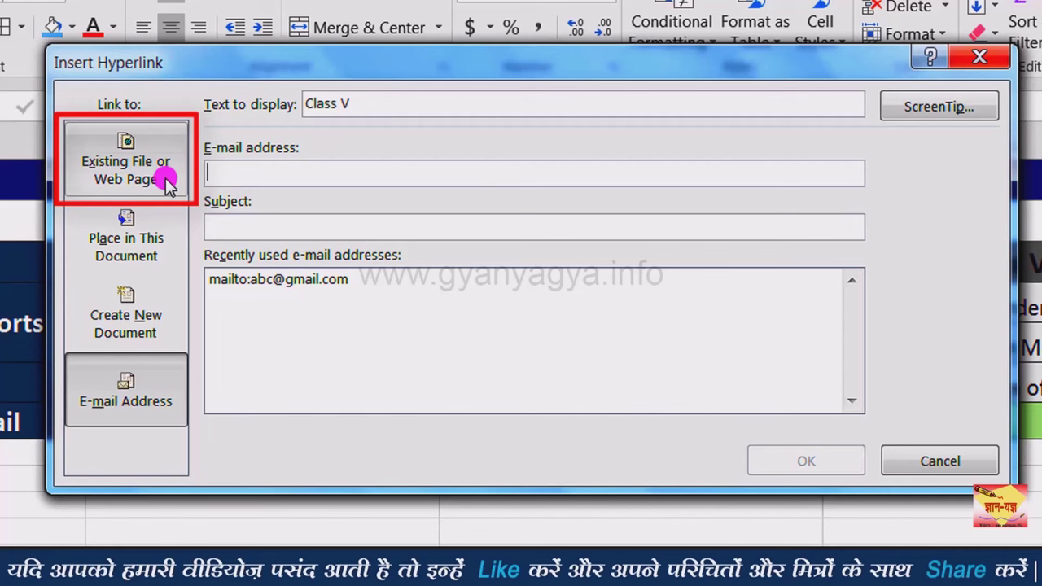
{"action": "left_click", "coordinate": [150, 167]}
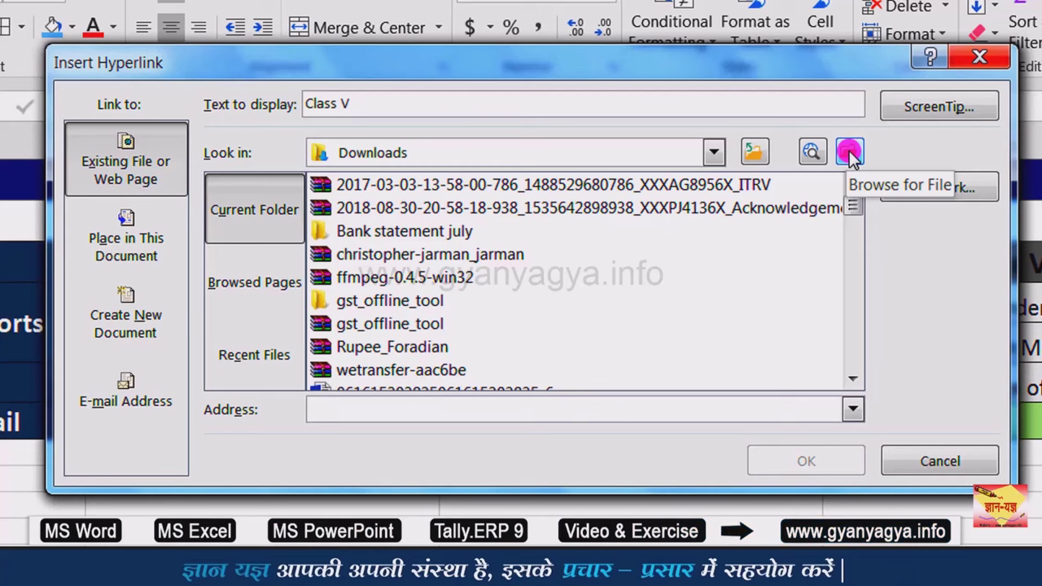
Choose Class V.xlsx from Documents > class reports as the hyperlink target.
{"action": "left_click", "coordinate": [849, 153]}
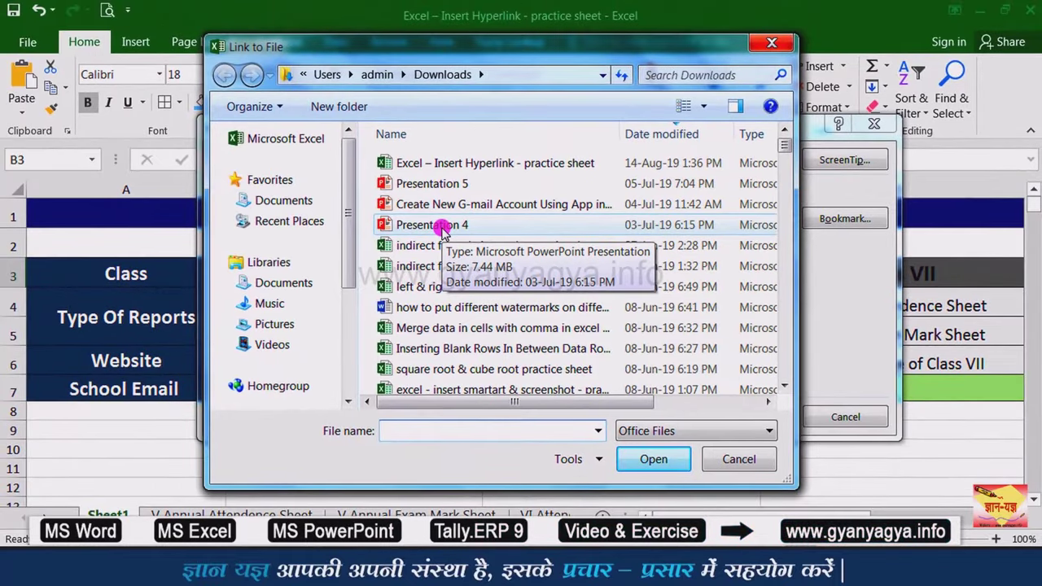
{"action": "left_click", "coordinate": [262, 204]}
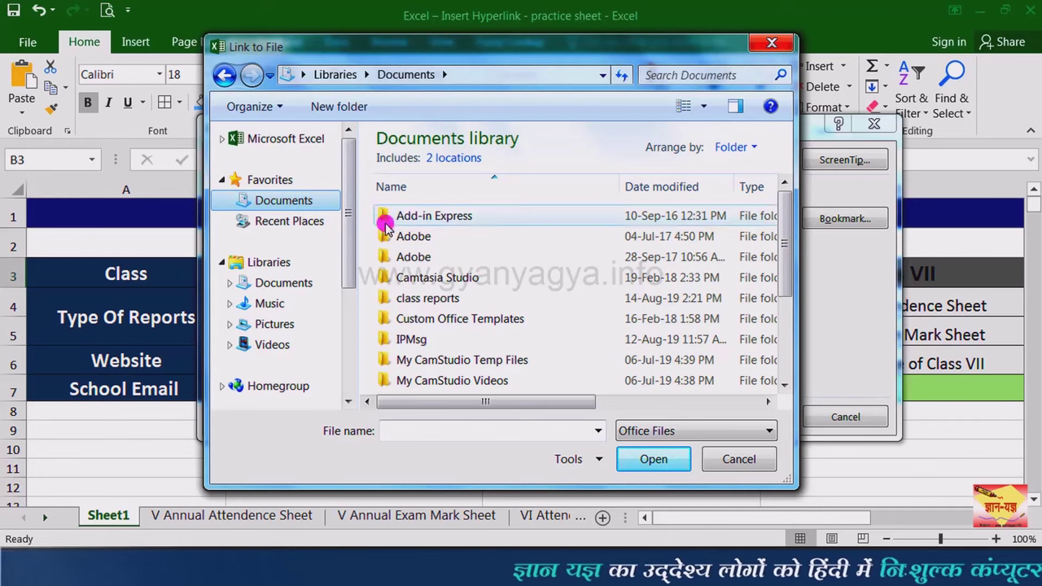
{"action": "double_click", "coordinate": [446, 299]}
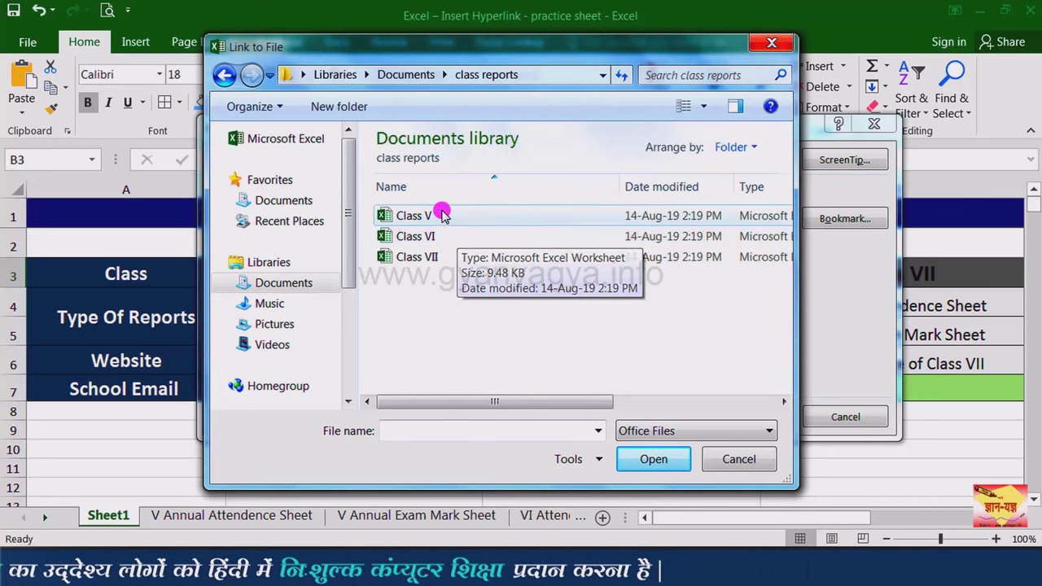
{"action": "left_click", "coordinate": [441, 214]}
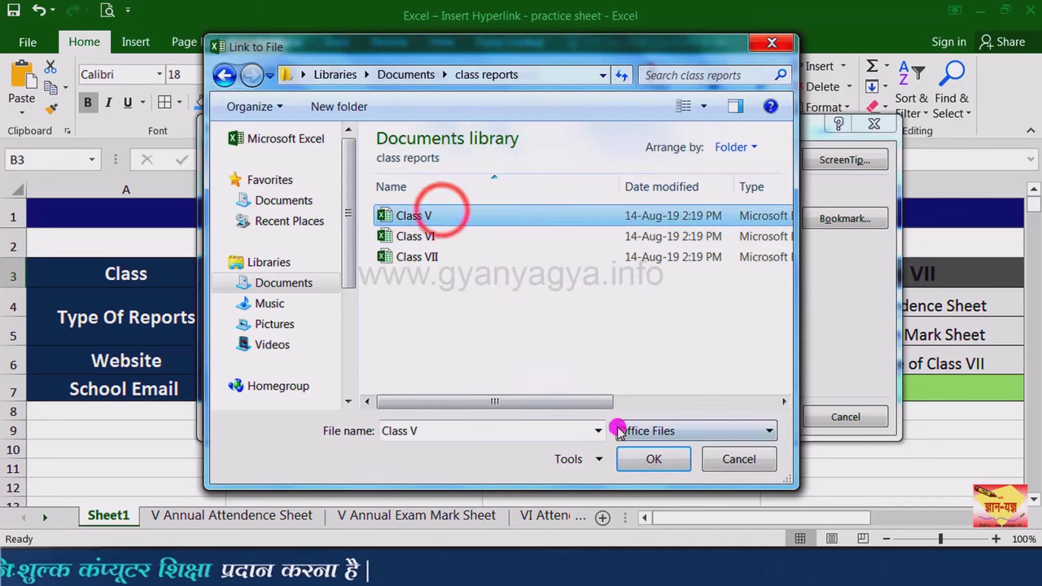
{"action": "left_click", "coordinate": [653, 459]}
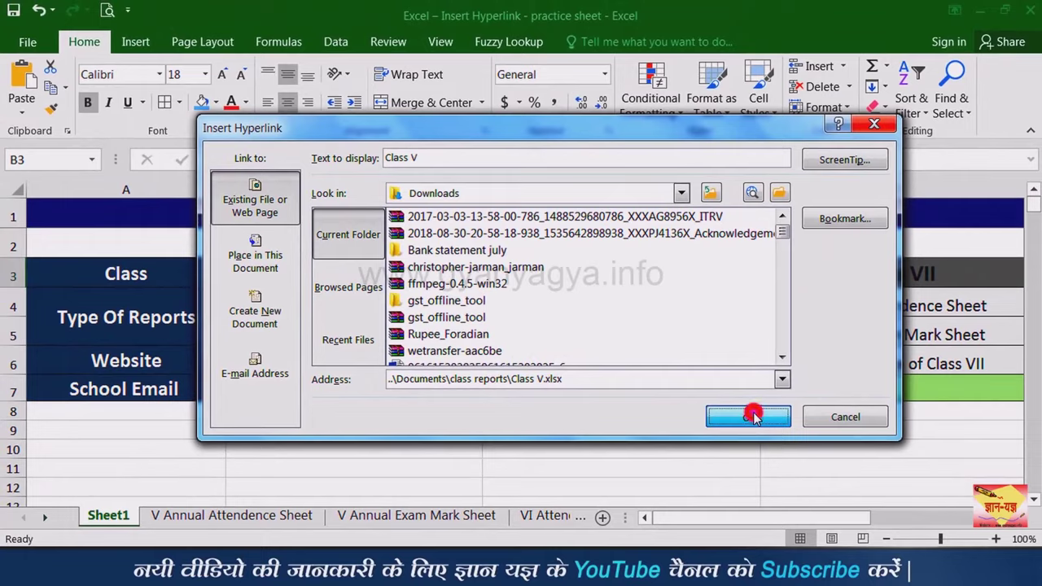
Confirm the Class V hyperlink and change cell B3's fill to White.
{"action": "left_click", "coordinate": [747, 416]}
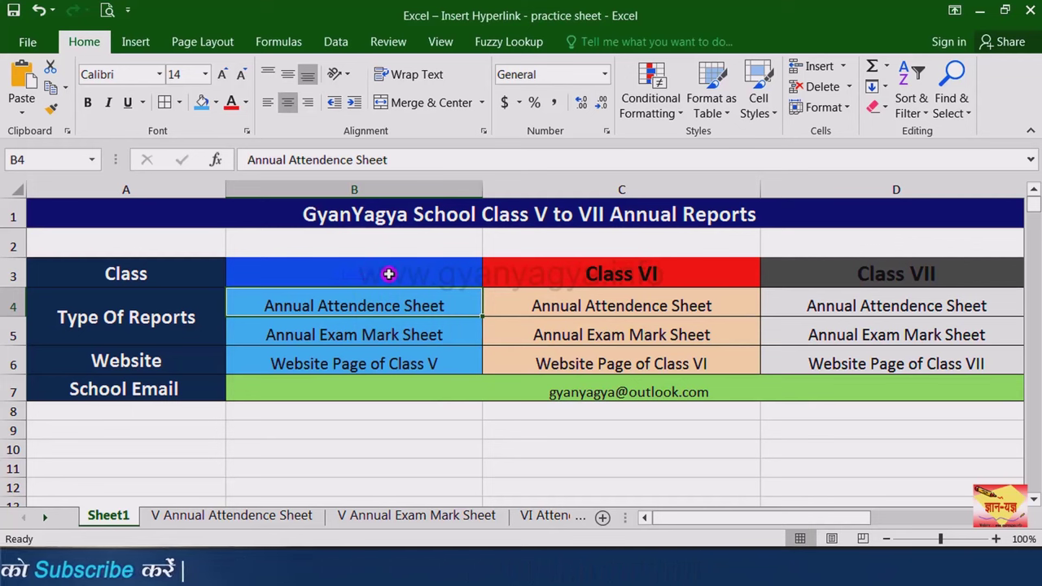
{"action": "left_click", "coordinate": [388, 274]}
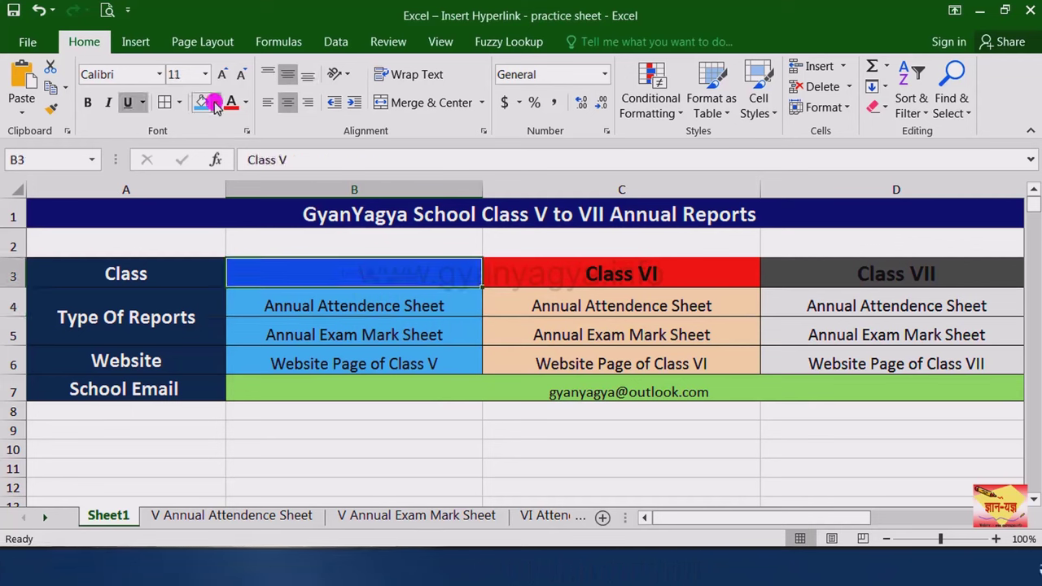
{"action": "left_click", "coordinate": [215, 103]}
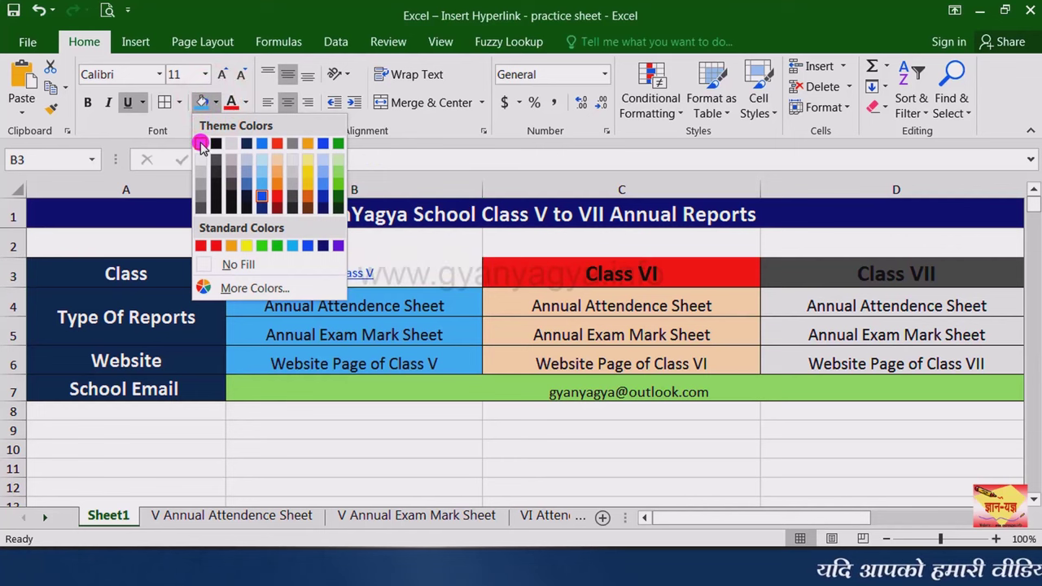
{"action": "left_click", "coordinate": [201, 144]}
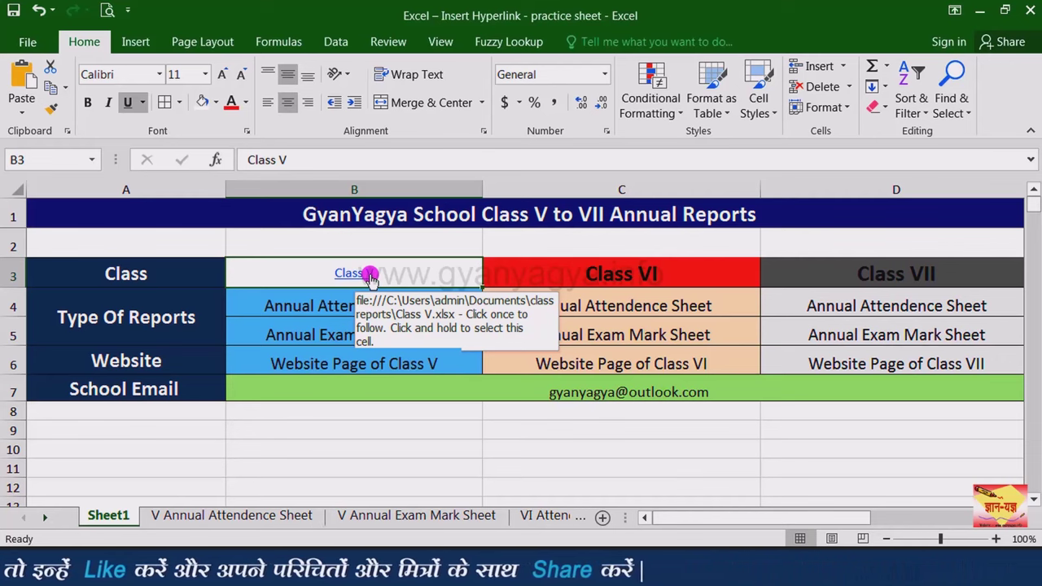
Test that the Class V link opens Class V.xlsx, then return to the annual reports workbook and select B6.
{"action": "left_click", "coordinate": [369, 275]}
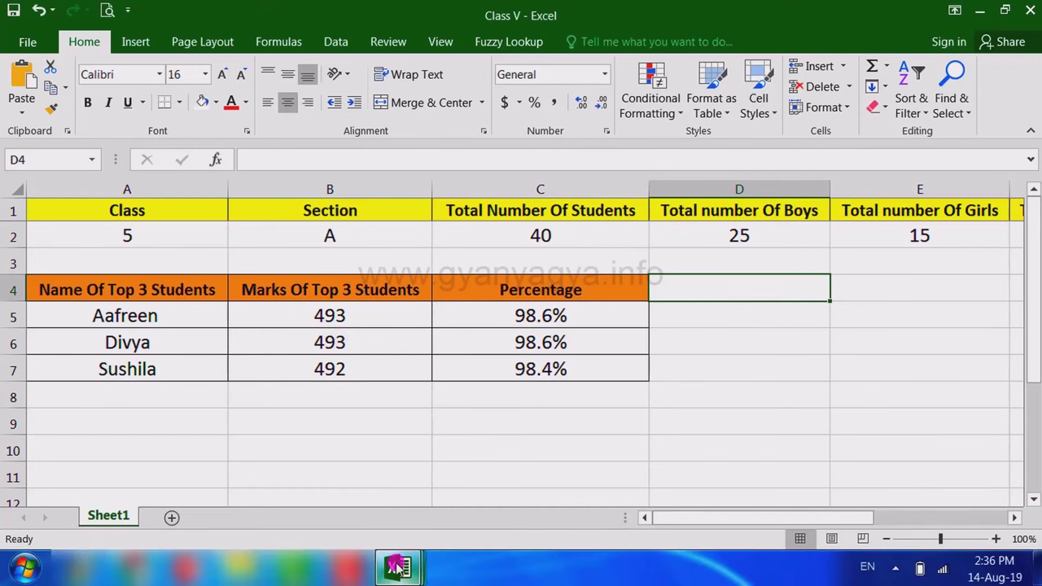
{"action": "mouse_move", "coordinate": [397, 567]}
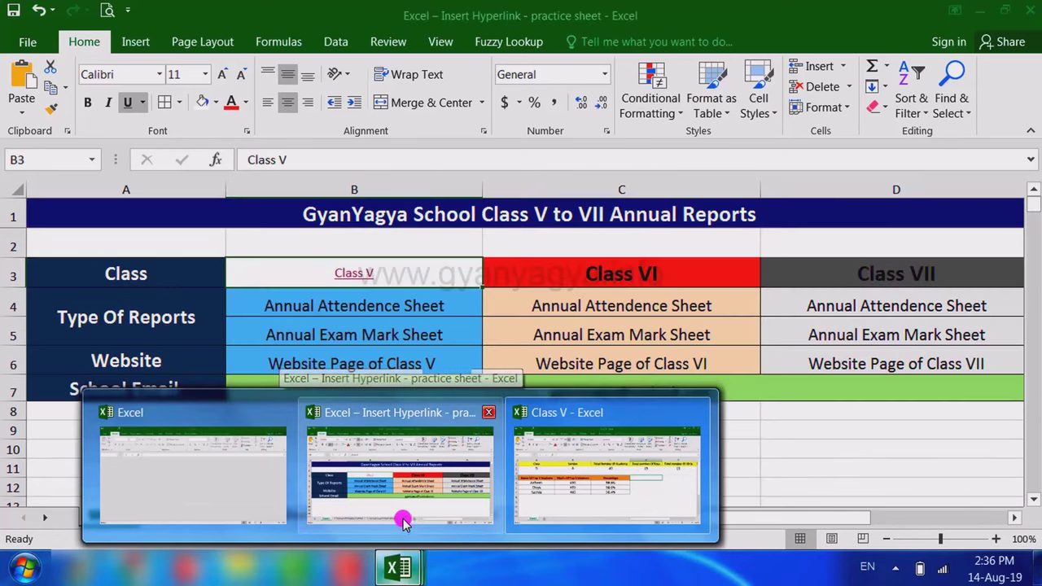
{"action": "left_click", "coordinate": [403, 521]}
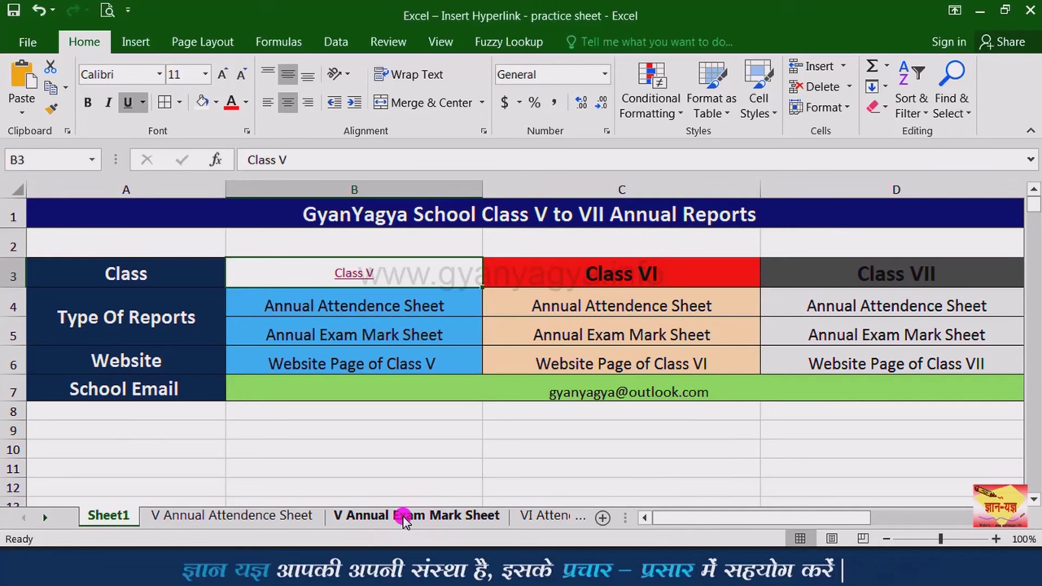
{"action": "left_click", "coordinate": [421, 366]}
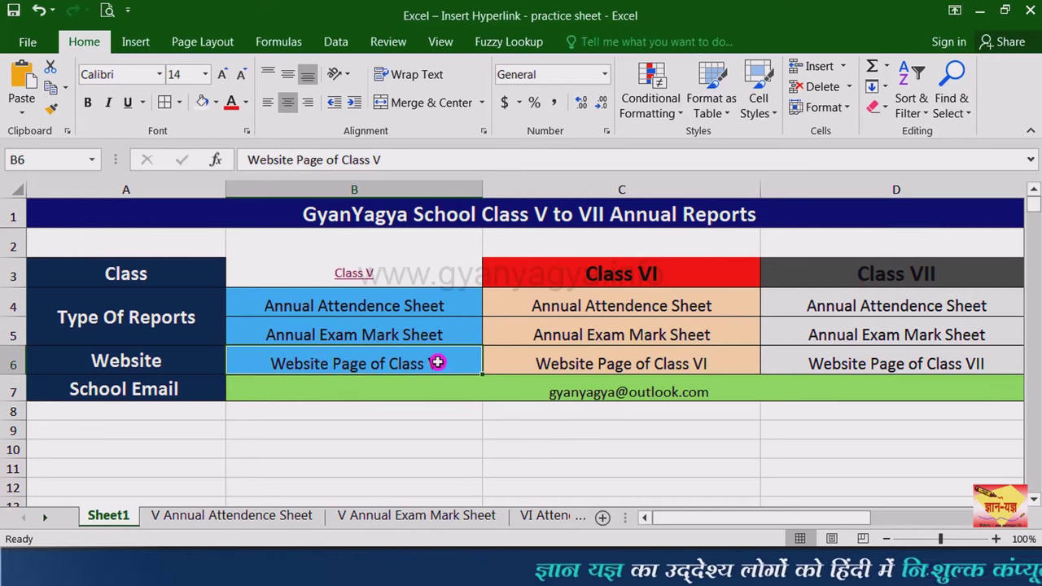
{"action": "right_click", "coordinate": [437, 363]}
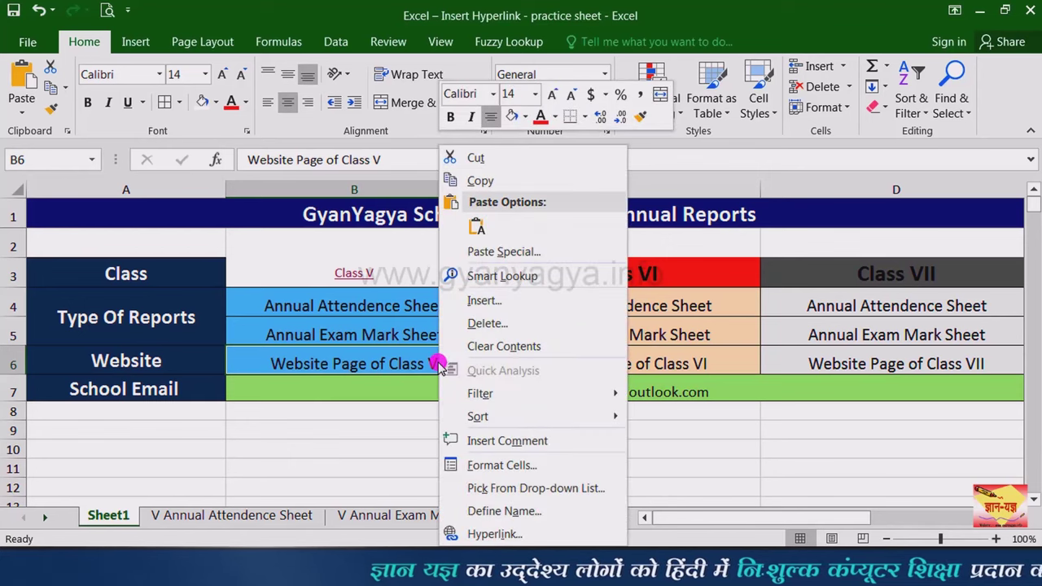
{"action": "left_click", "coordinate": [481, 534]}
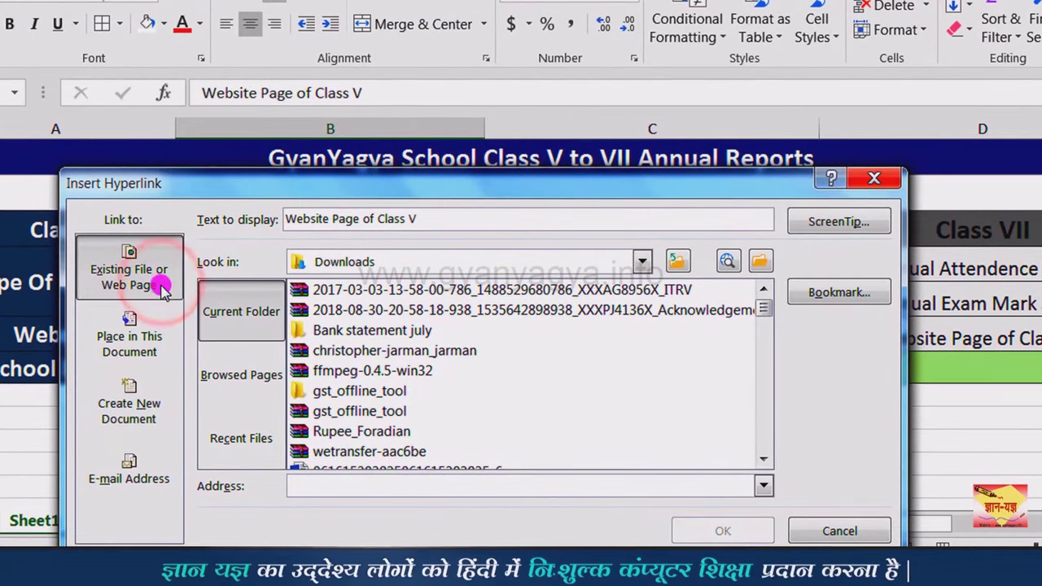
{"action": "left_click", "coordinate": [301, 486]}
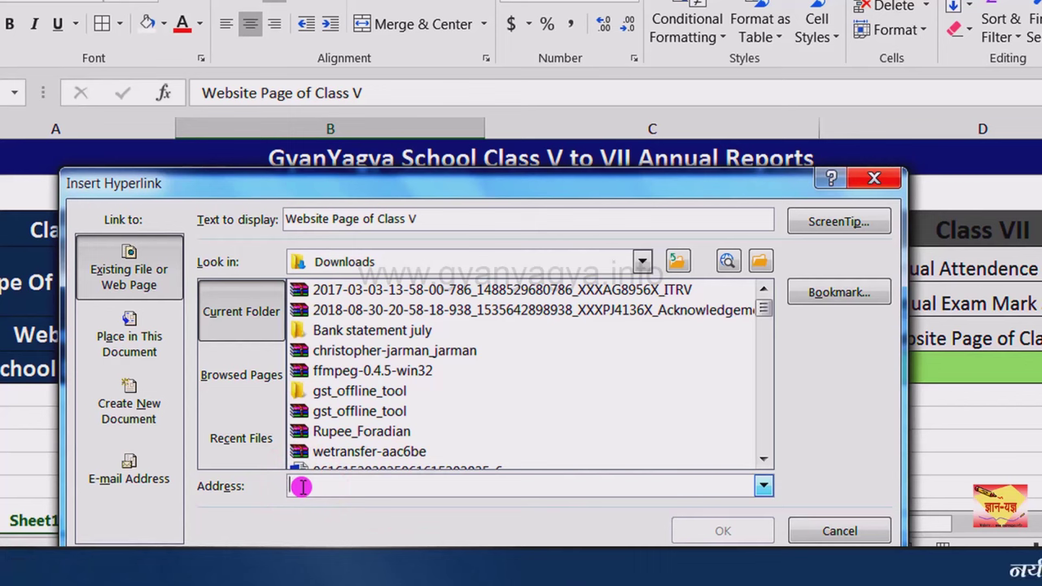
{"action": "type", "text": "w"}
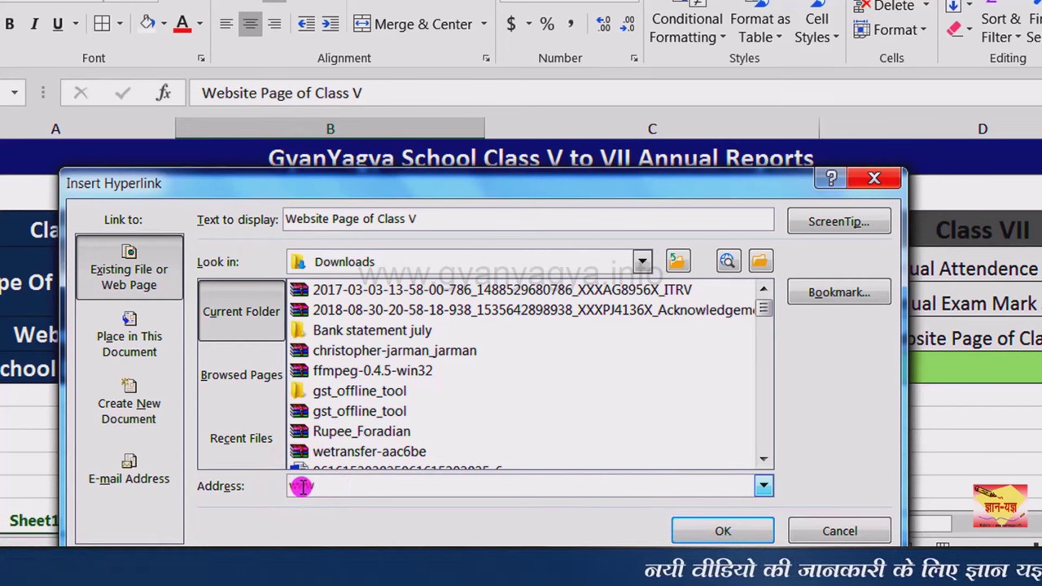
{"action": "type", "text": "//www.gyanyagya"}
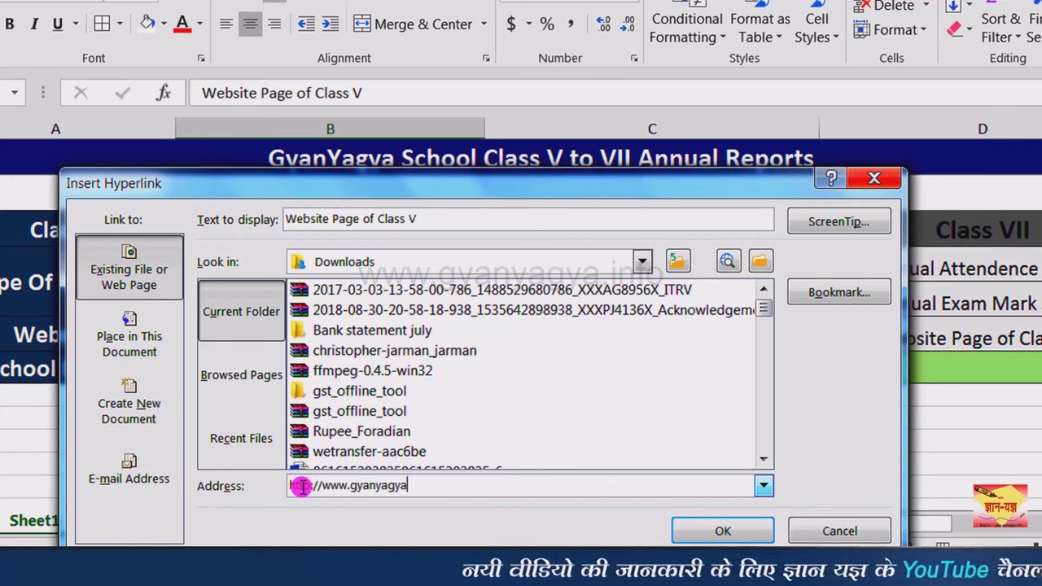
{"action": "type", "text": ".info"}
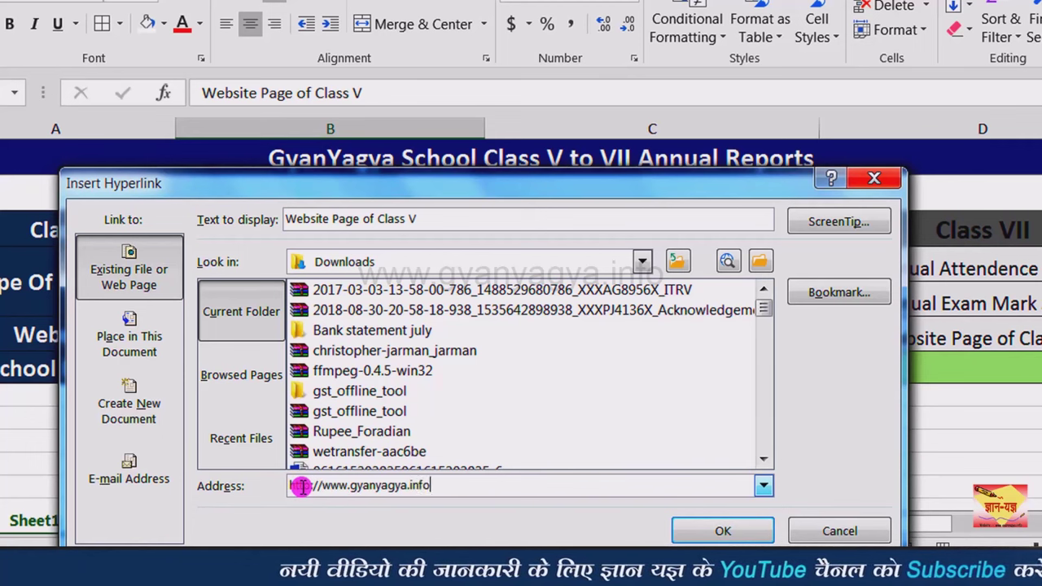
{"action": "left_click", "coordinate": [723, 531]}
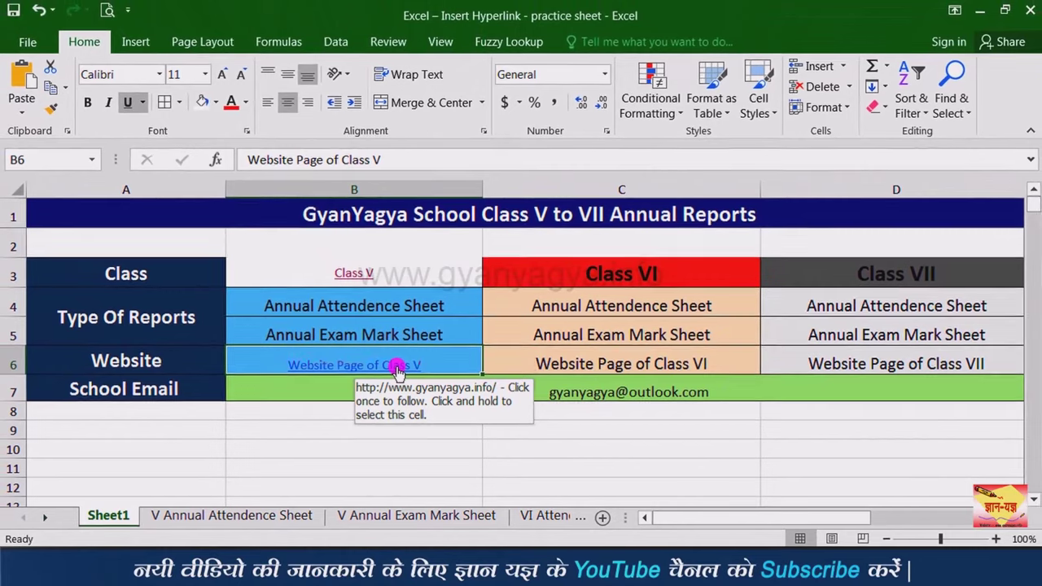
{"action": "left_click", "coordinate": [384, 355]}
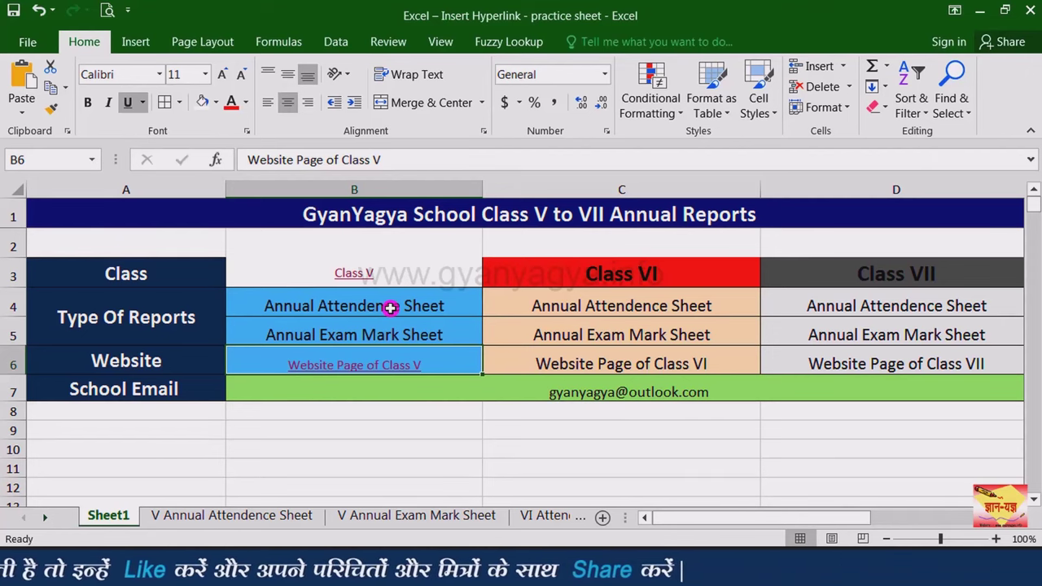
Link B4 'Annual Attendence Sheet' to cell A1 of the 'V Annual Attendence Sheet' worksheet.
{"action": "right_click", "coordinate": [391, 308]}
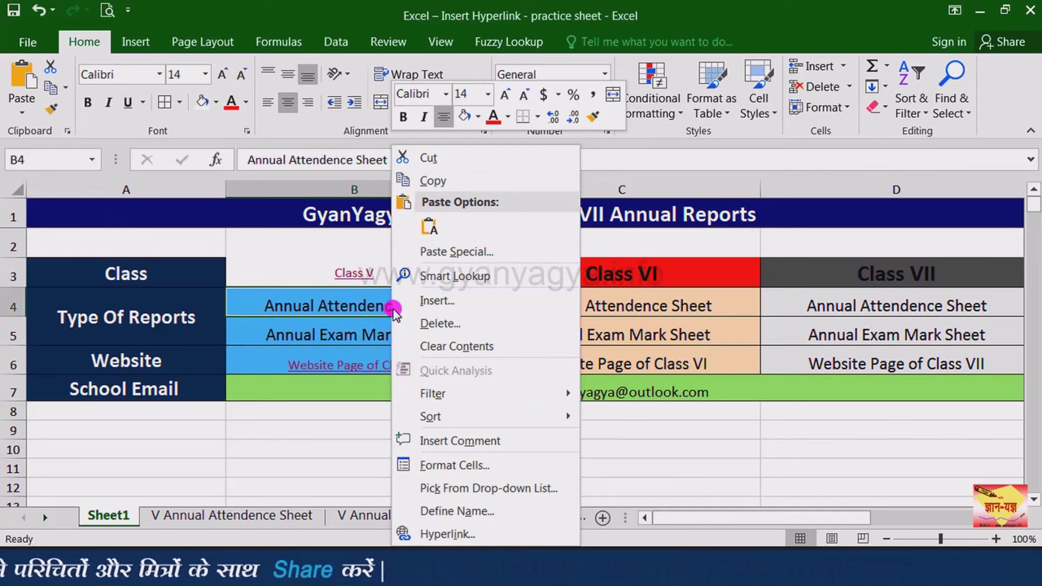
{"action": "left_click", "coordinate": [423, 537]}
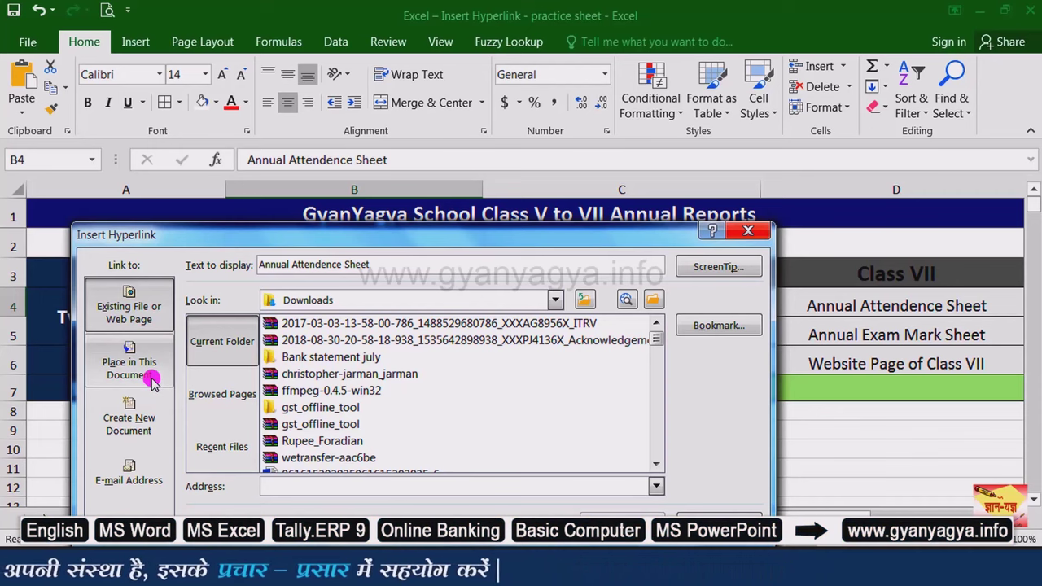
{"action": "left_click", "coordinate": [152, 382]}
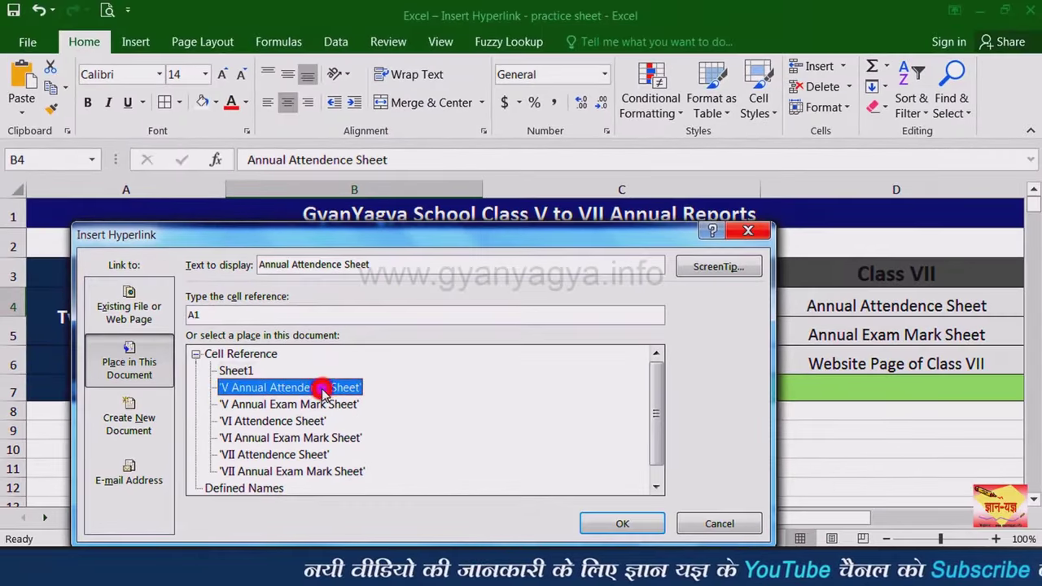
{"action": "double_click", "coordinate": [422, 337]}
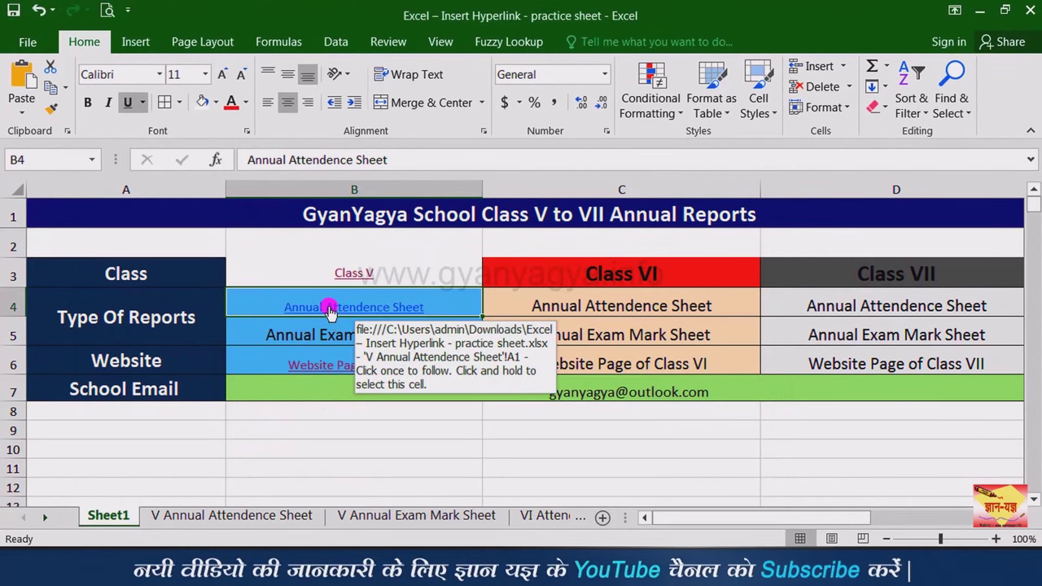
{"action": "left_click", "coordinate": [329, 310]}
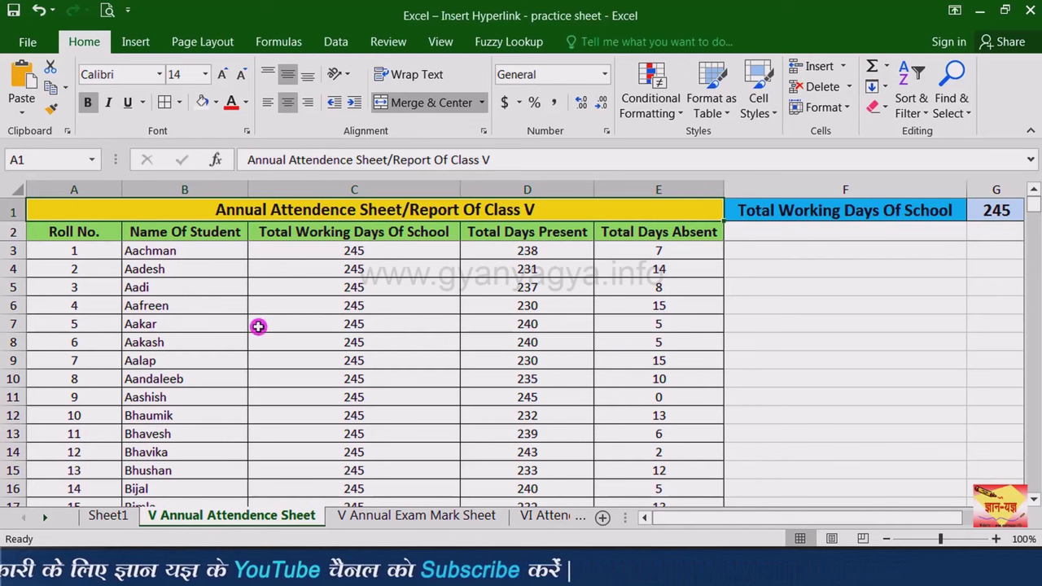
{"action": "left_click", "coordinate": [319, 323]}
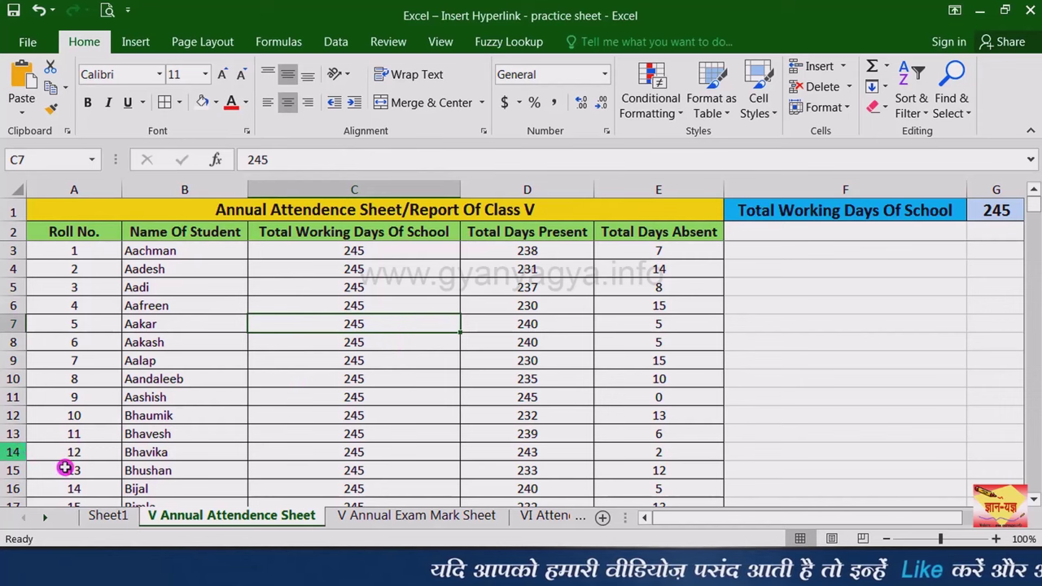
{"action": "left_click", "coordinate": [106, 516]}
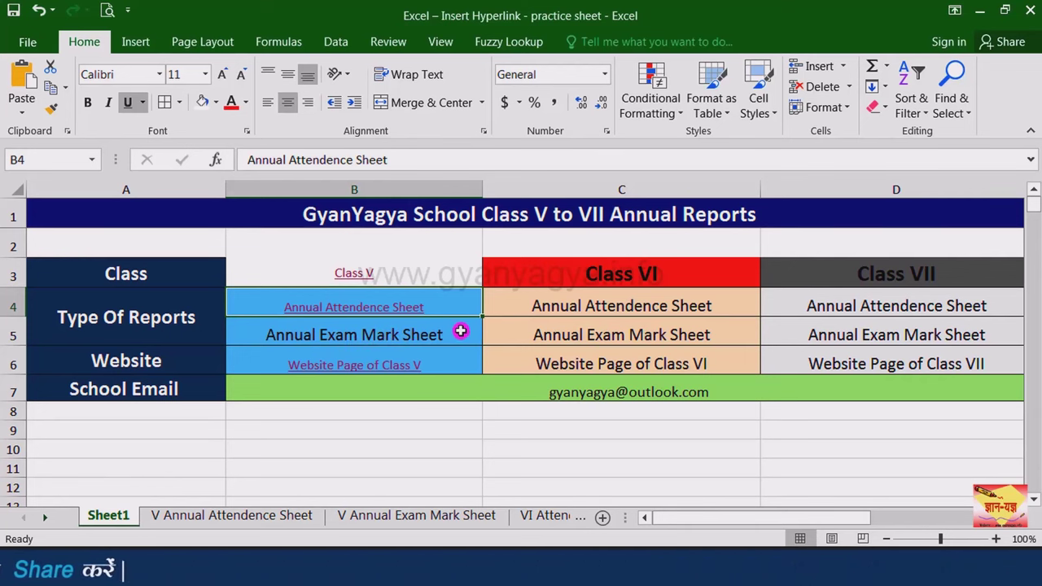
{"action": "left_click", "coordinate": [461, 329]}
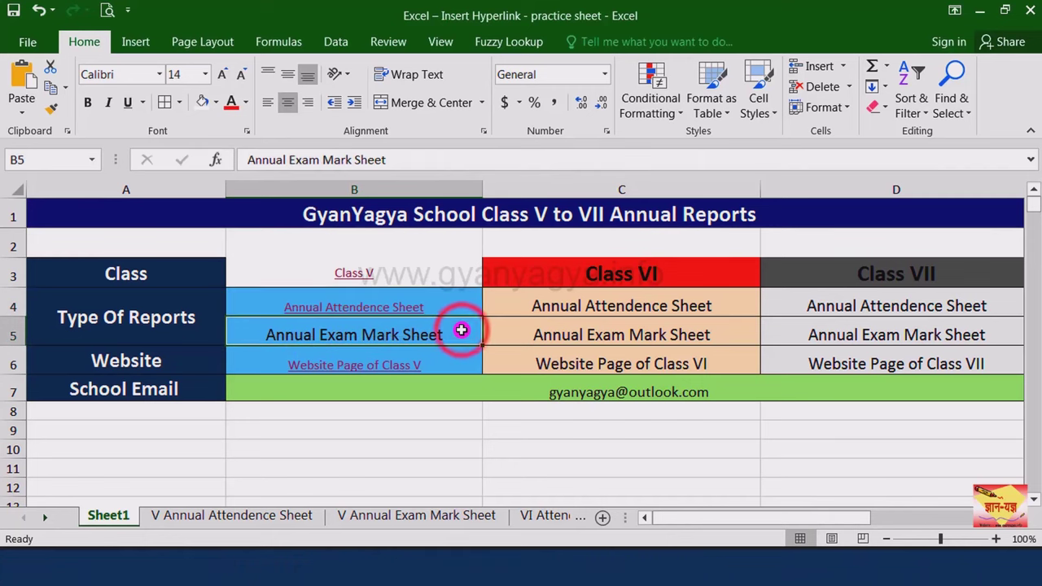
Set B5's hyperlink to create a new document named 'Class V Annual Exam mark Sheet'.
{"action": "right_click", "coordinate": [461, 329]}
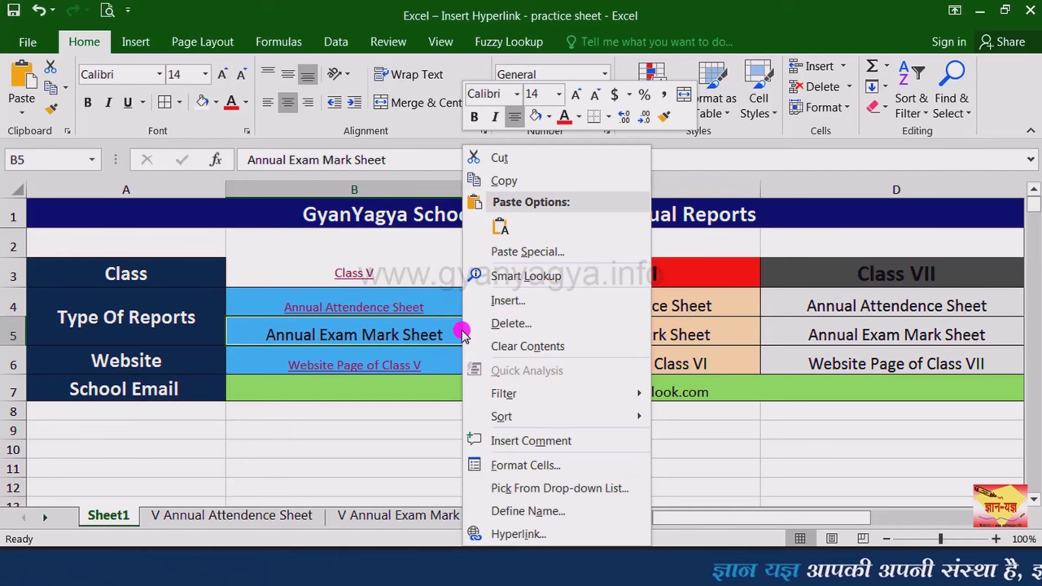
{"action": "left_click", "coordinate": [498, 534]}
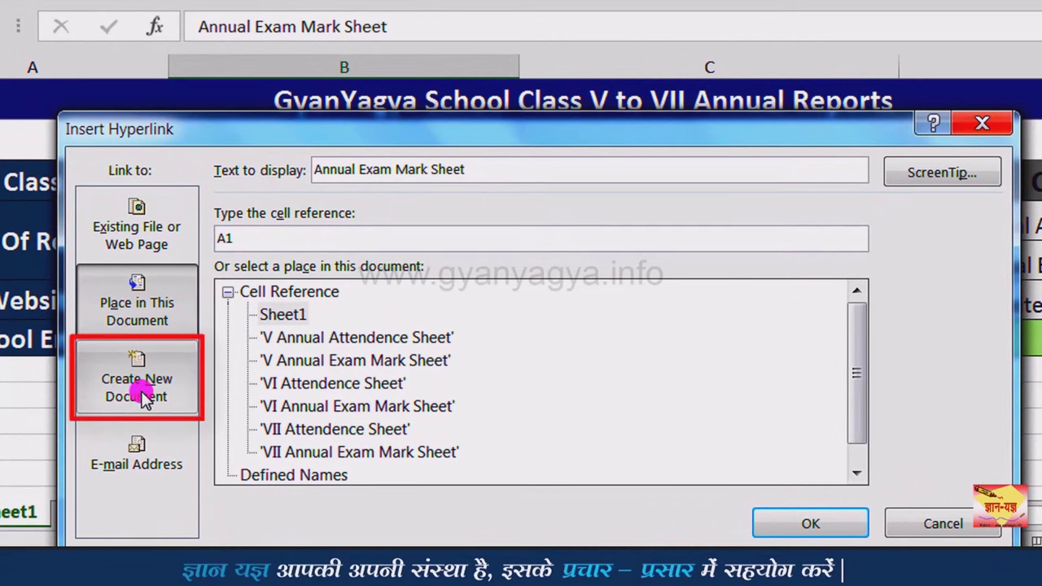
{"action": "left_click", "coordinate": [143, 397]}
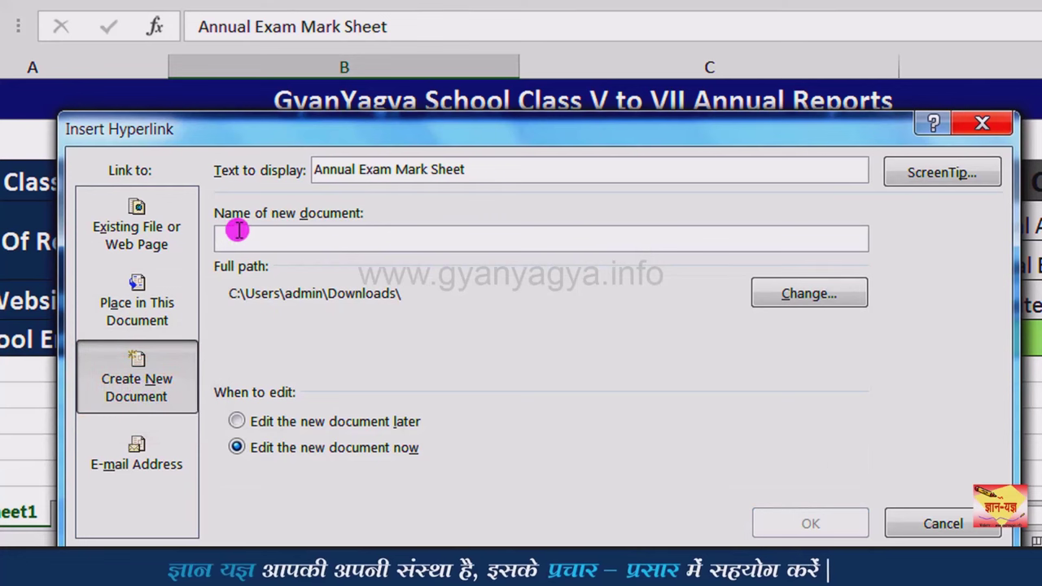
{"action": "left_click", "coordinate": [331, 240]}
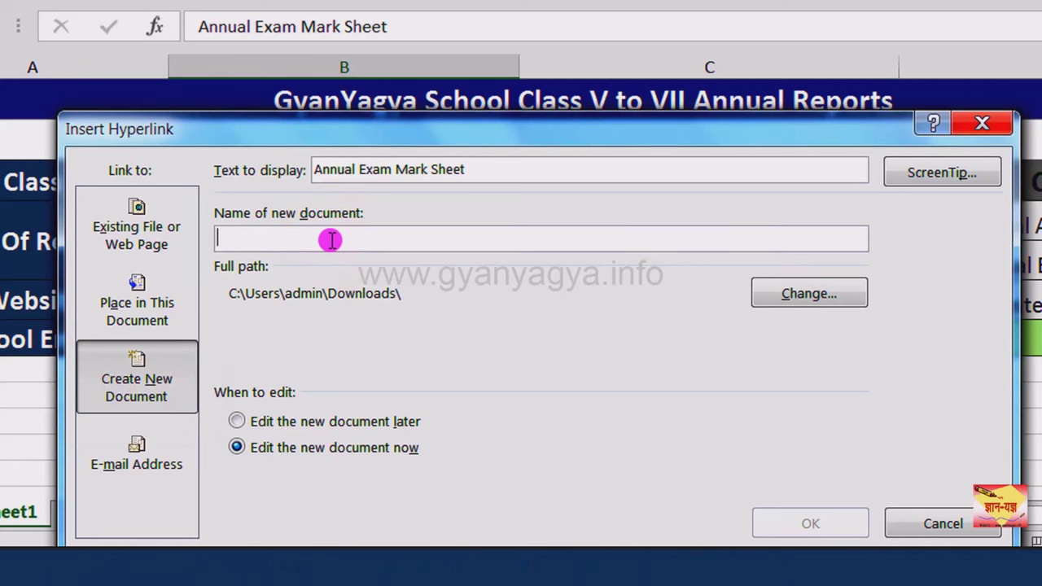
{"action": "type", "text": "Class V Annual Exam mark Sheet"}
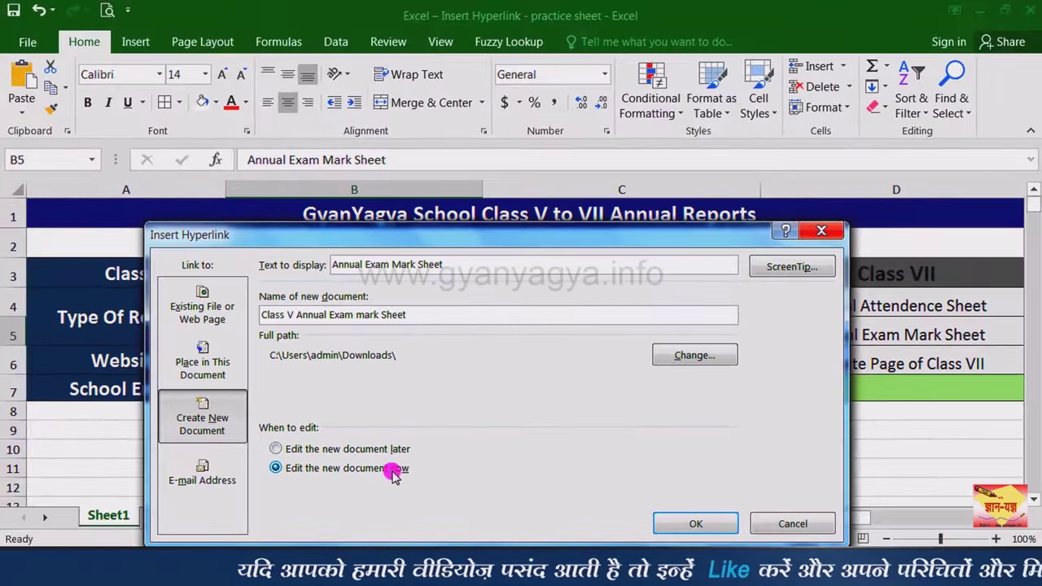
Create the 'Class V Annual Exam mark Sheet' document and its link from B5.
{"action": "left_click", "coordinate": [710, 525]}
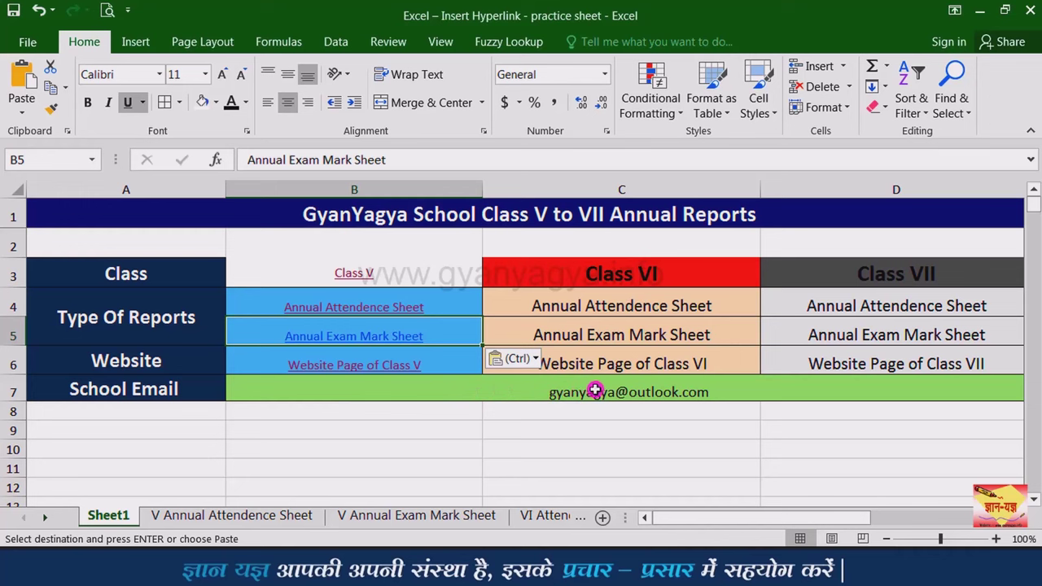
Make B7 'School Email' a mailto hyperlink to the school's e-mail address.
{"action": "right_click", "coordinate": [539, 388]}
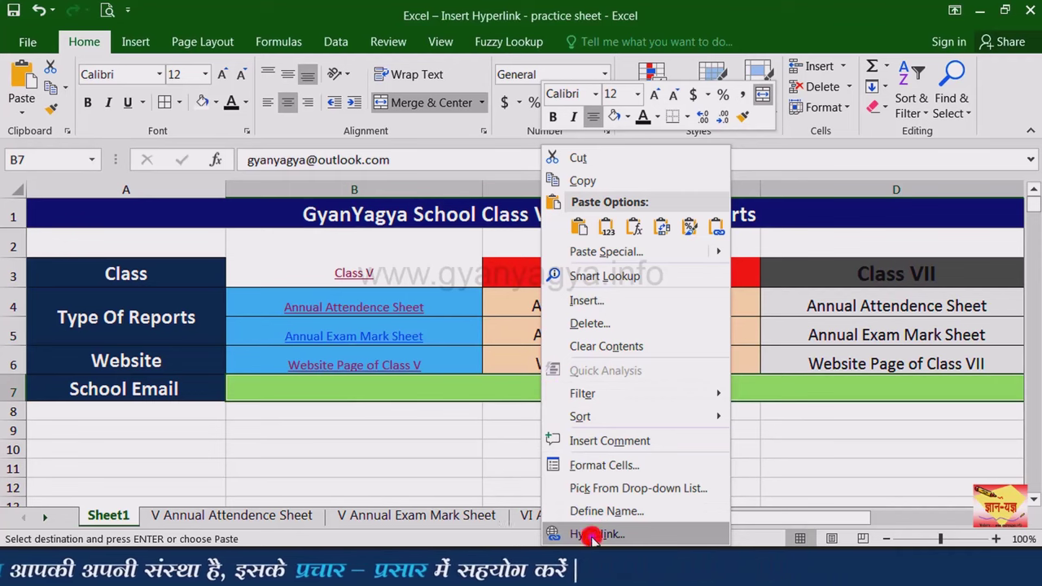
{"action": "left_click", "coordinate": [592, 534]}
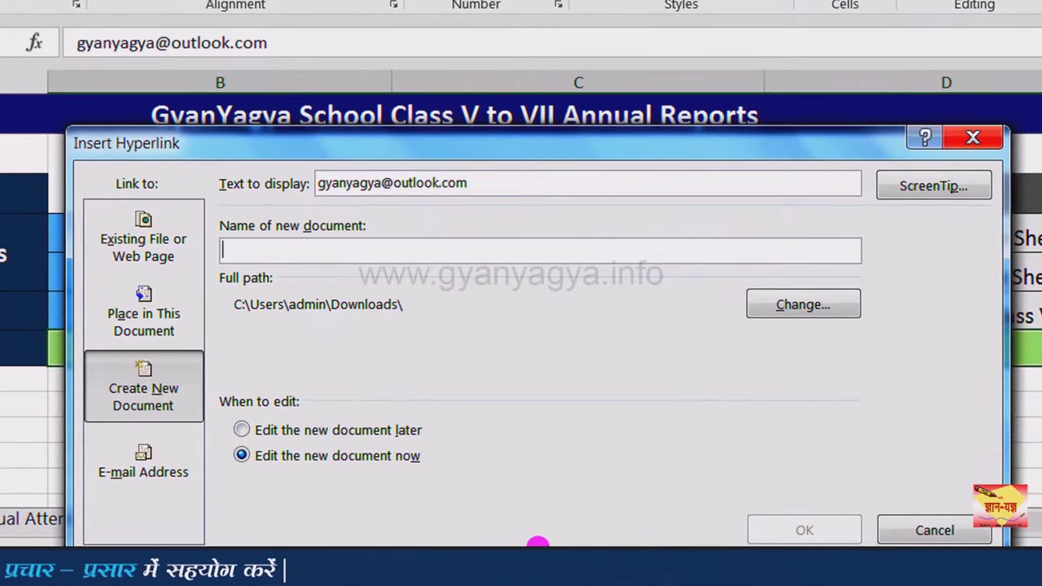
{"action": "left_click", "coordinate": [167, 470]}
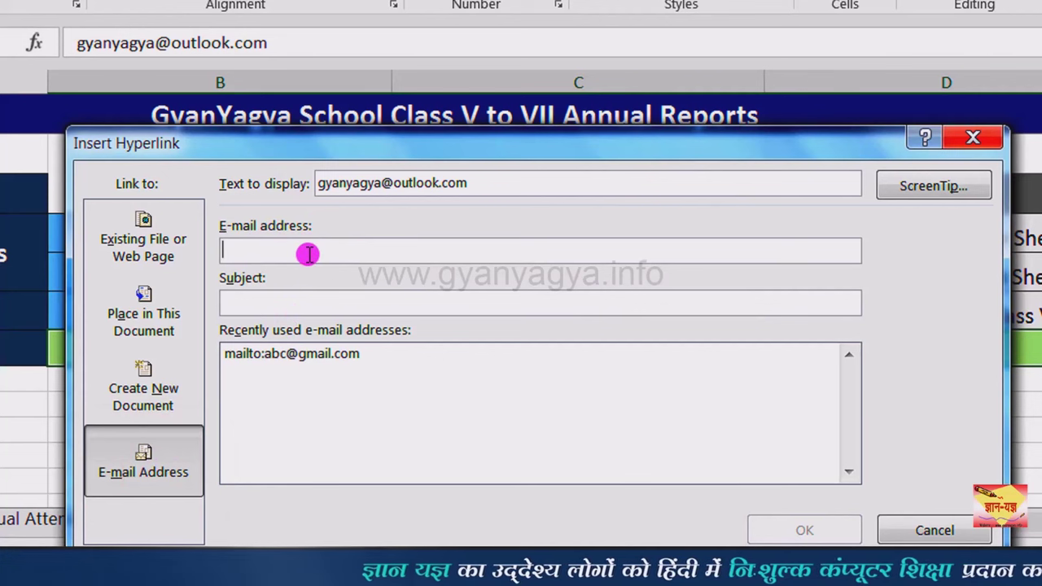
{"action": "key", "text": "ctrl+v"}
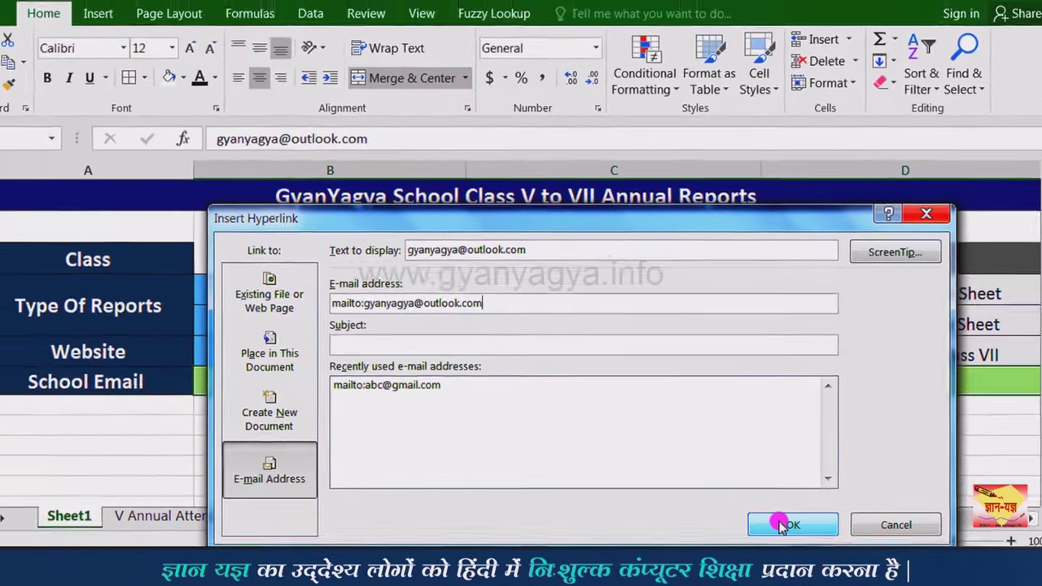
{"action": "left_click", "coordinate": [785, 529]}
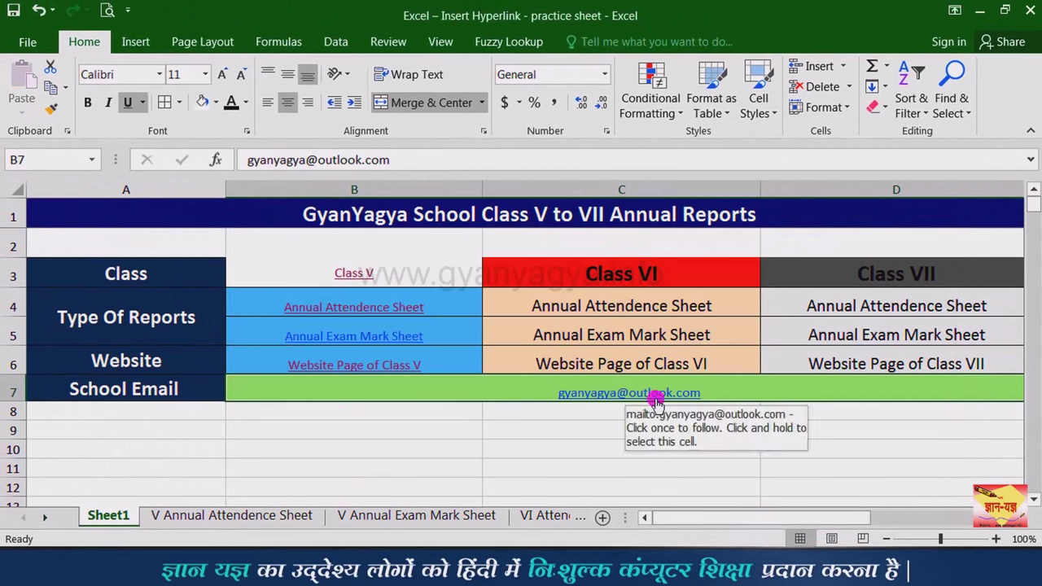
{"action": "mouse_move", "coordinate": [675, 398]}
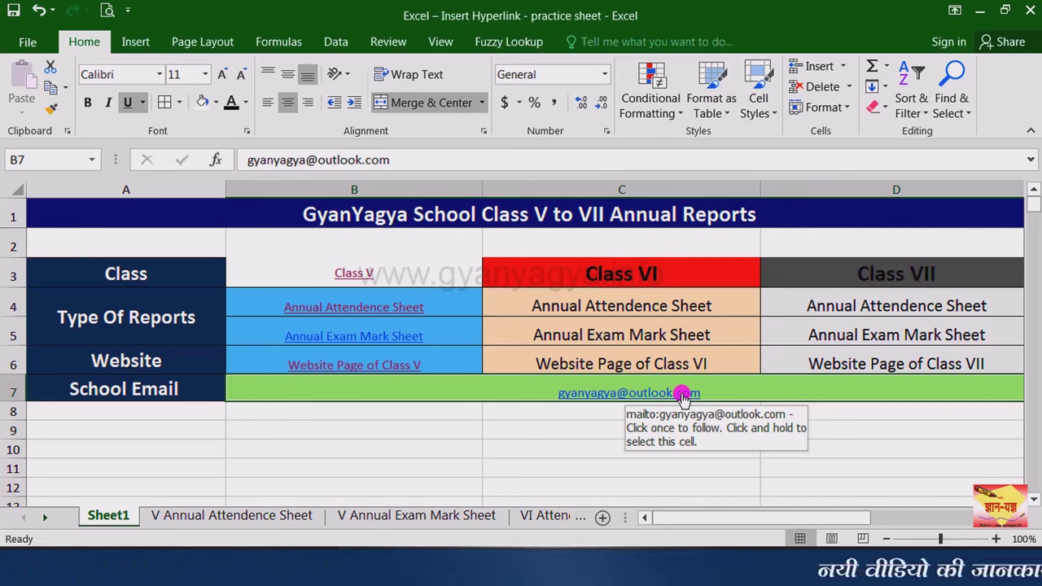
Remove the hyperlink from the Class V heading in B3.
{"action": "right_click", "coordinate": [380, 272]}
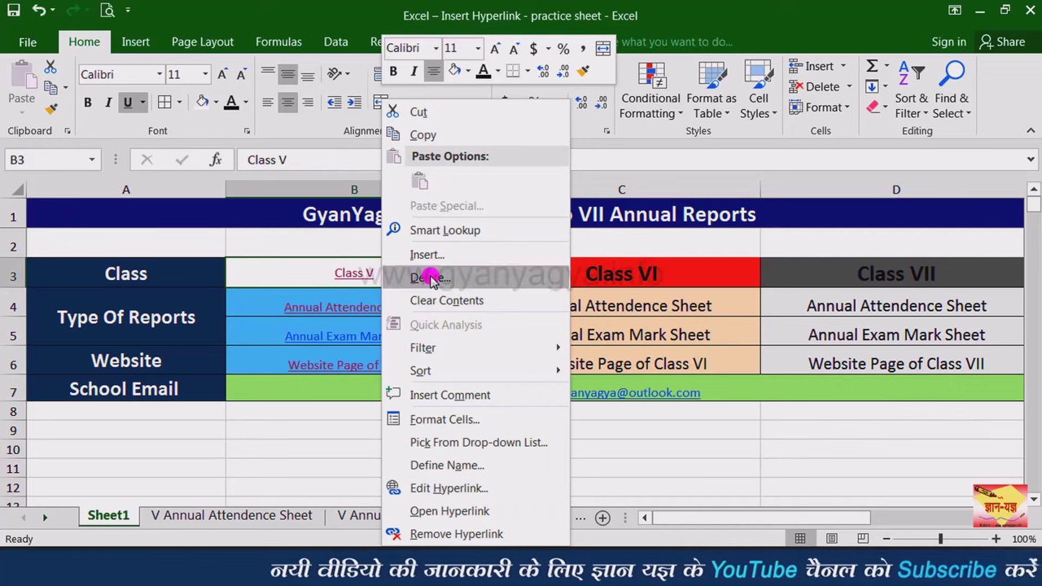
{"action": "left_click", "coordinate": [415, 534]}
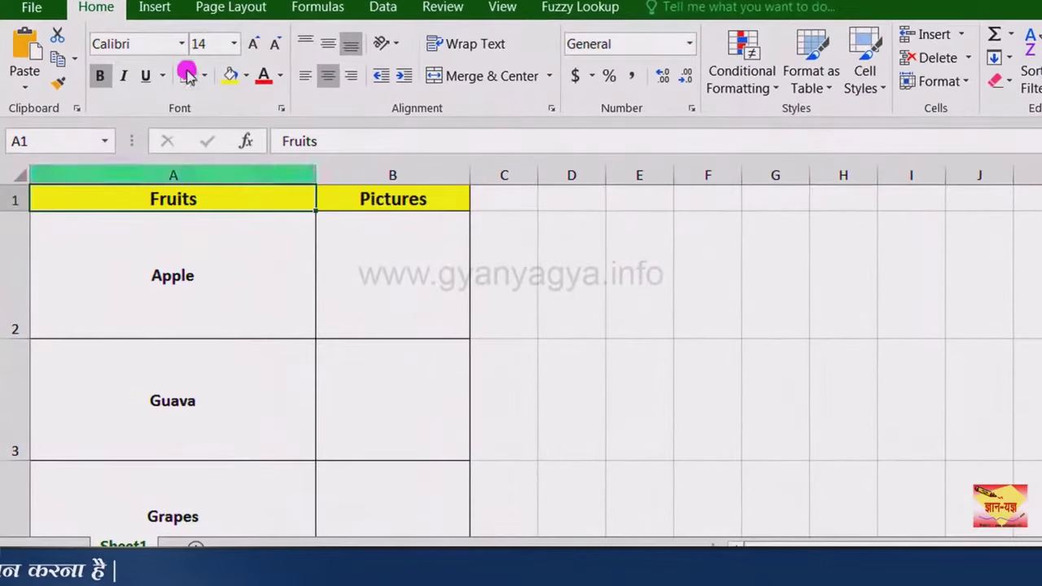
Insert the red apple picture from the Fruits folder into the sheet.
{"action": "left_click", "coordinate": [155, 8]}
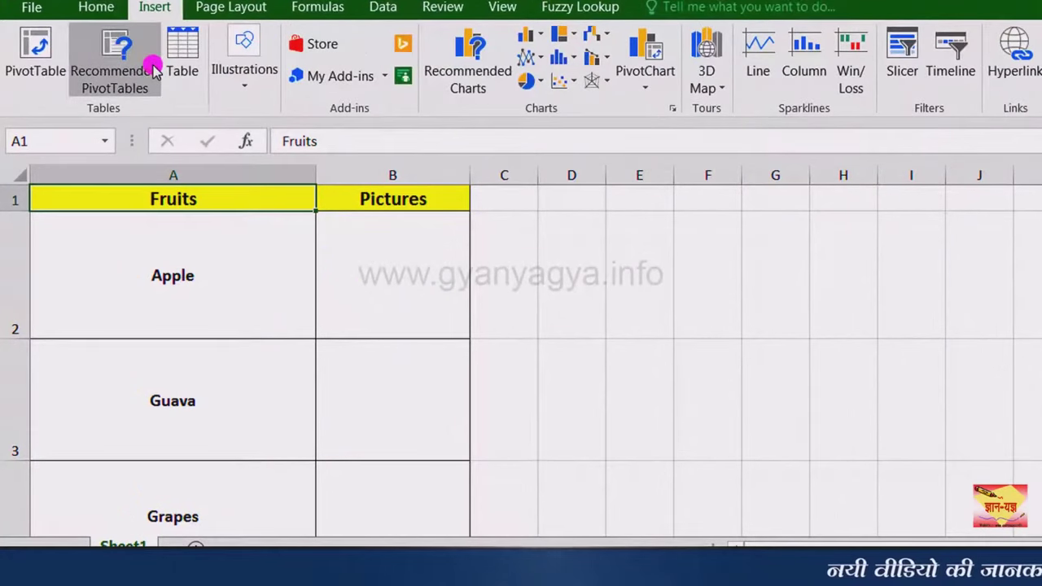
{"action": "left_click", "coordinate": [244, 43]}
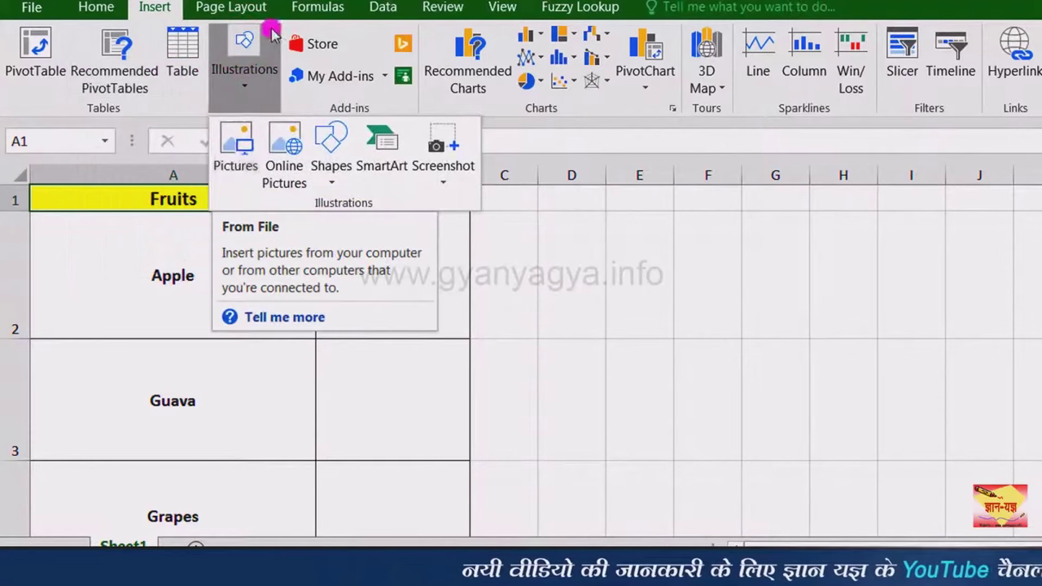
{"action": "left_click", "coordinate": [236, 144]}
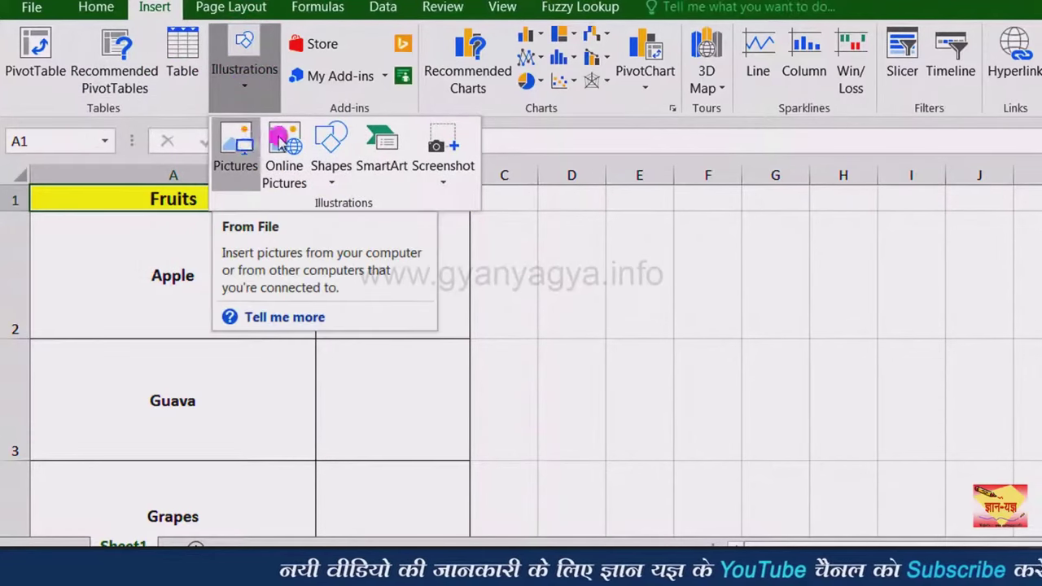
{"action": "left_click", "coordinate": [235, 151]}
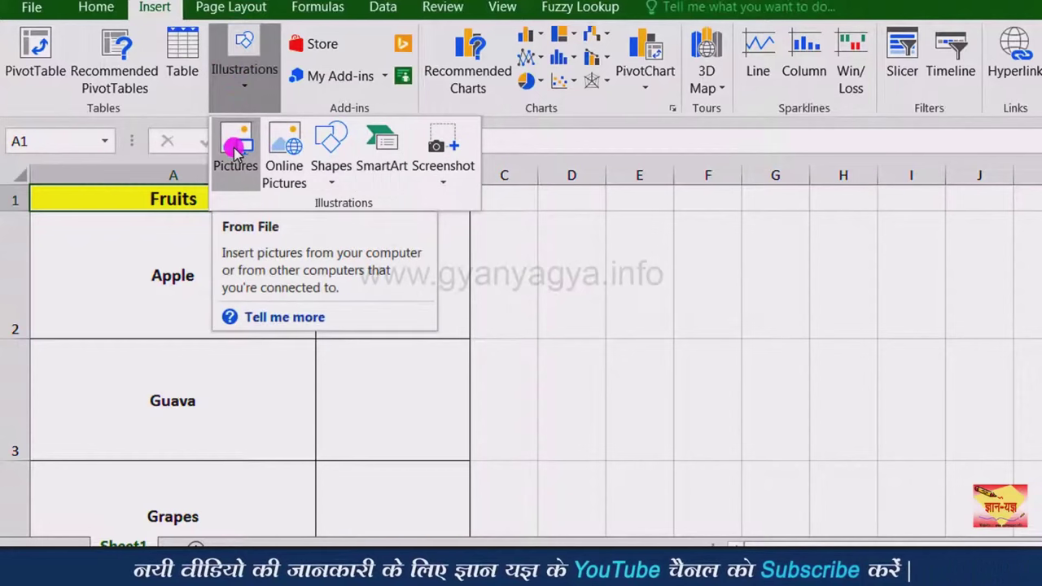
{"action": "left_click", "coordinate": [236, 151]}
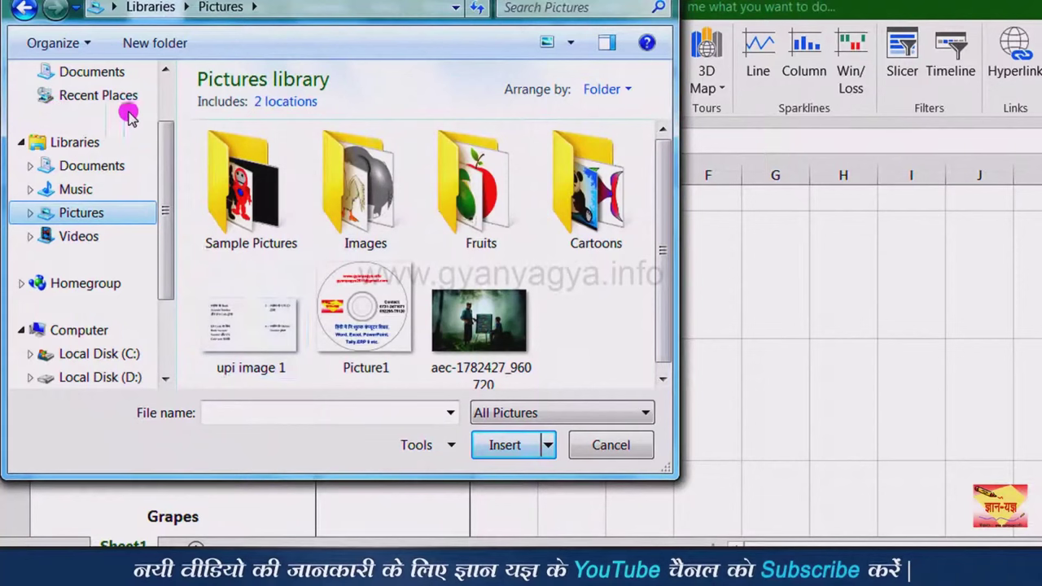
{"action": "mouse_move", "coordinate": [281, 165]}
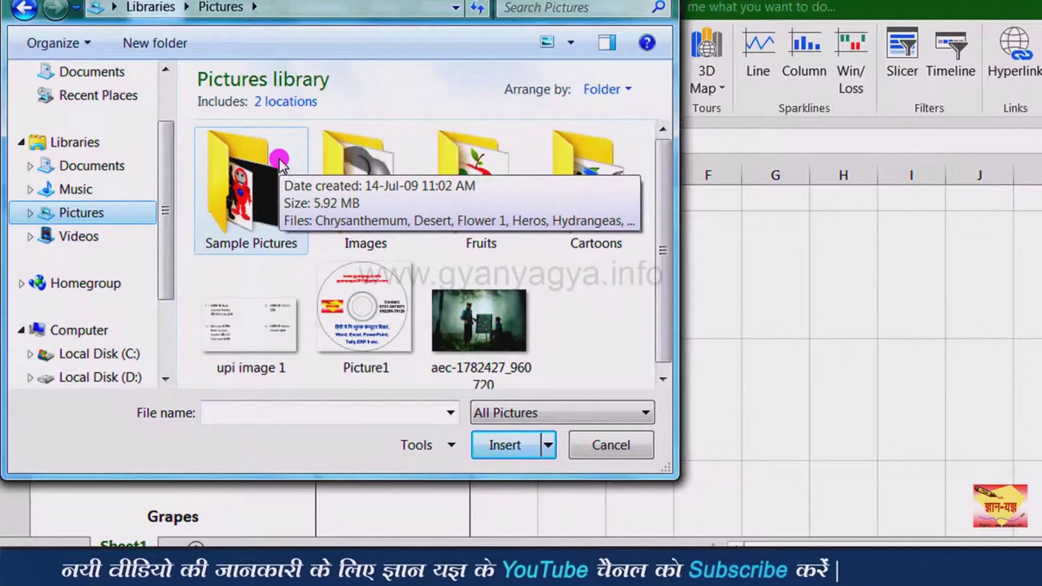
{"action": "double_click", "coordinate": [485, 217]}
{"action": "left_click", "coordinate": [363, 199]}
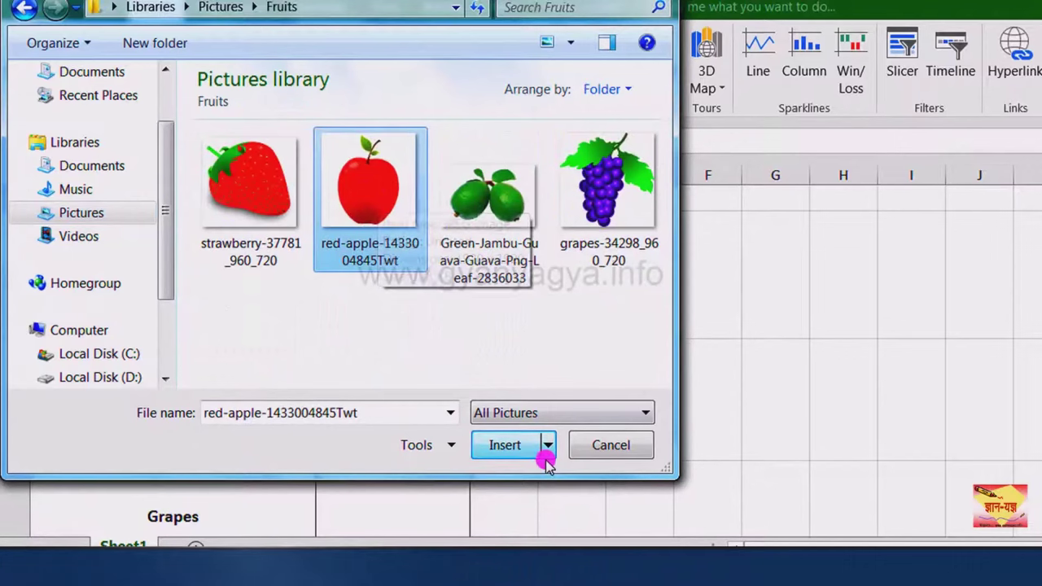
{"action": "left_click", "coordinate": [504, 446]}
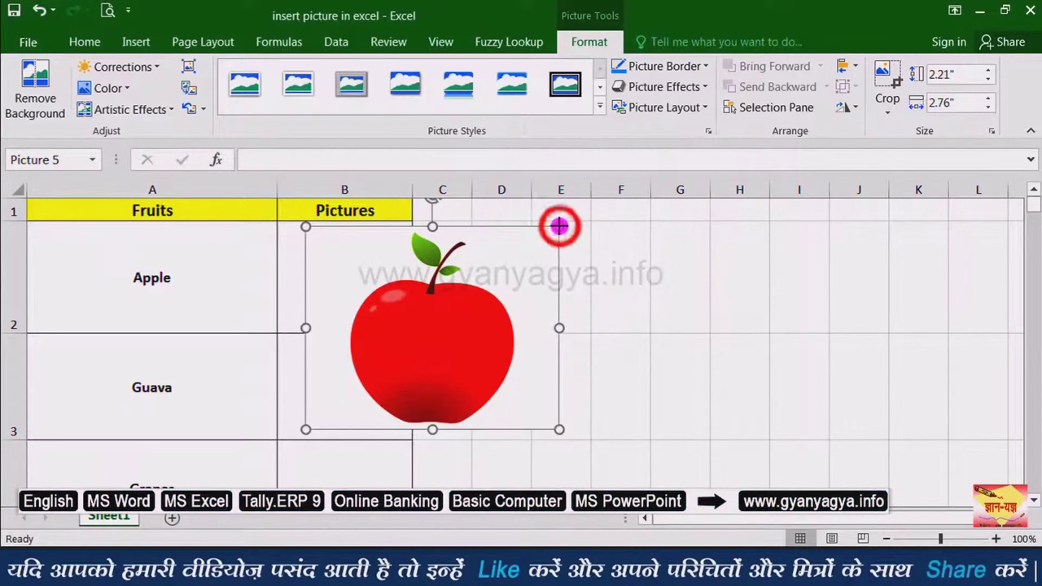
Shrink the apple picture to fit inside cell B2 and deselect it.
{"action": "left_click_drag", "start_coordinate": [559, 226], "coordinate": [472, 317]}
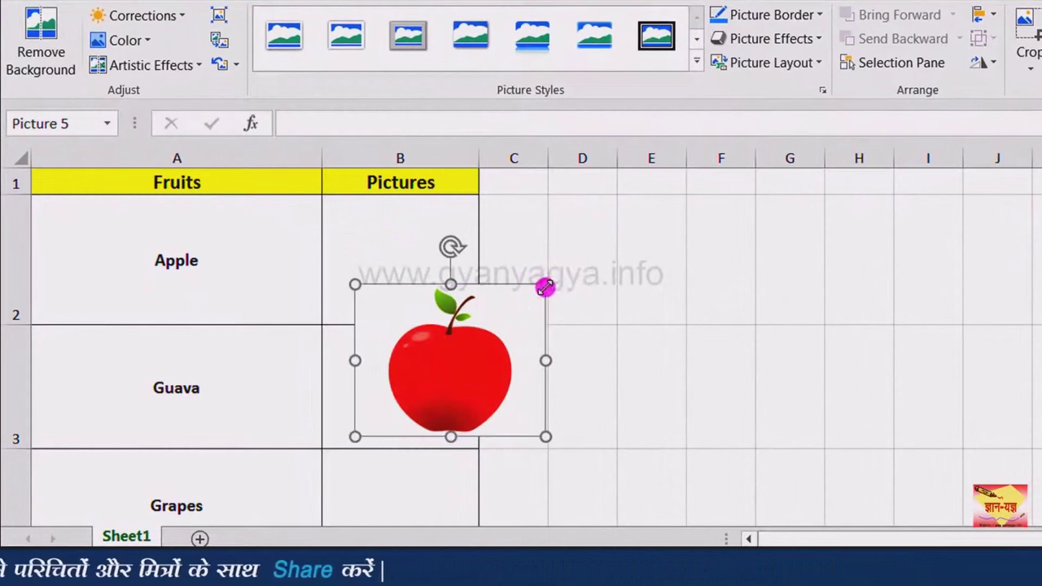
{"action": "left_click_drag", "start_coordinate": [542, 285], "coordinate": [442, 228]}
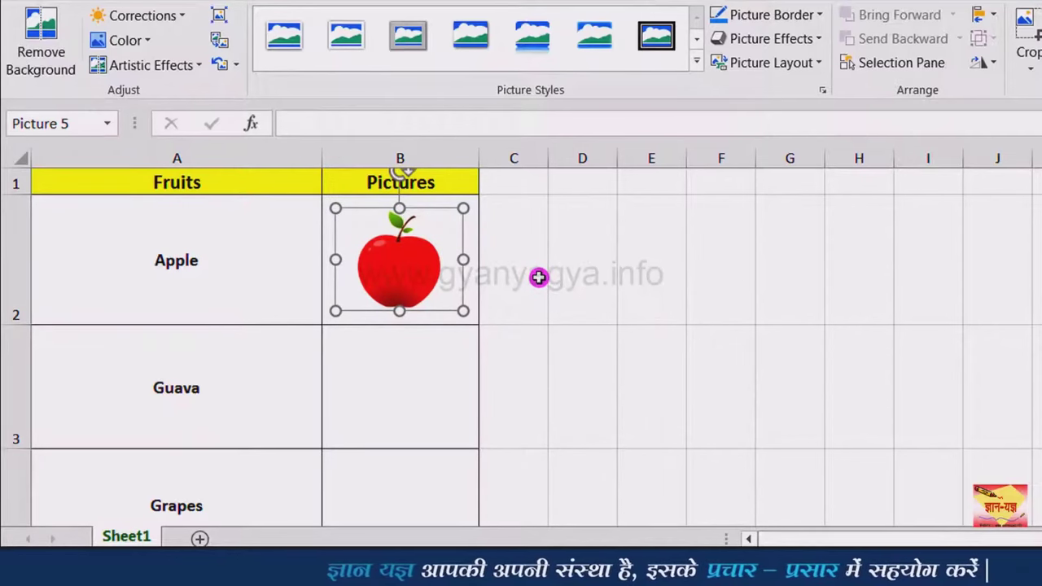
{"action": "left_click", "coordinate": [539, 277]}
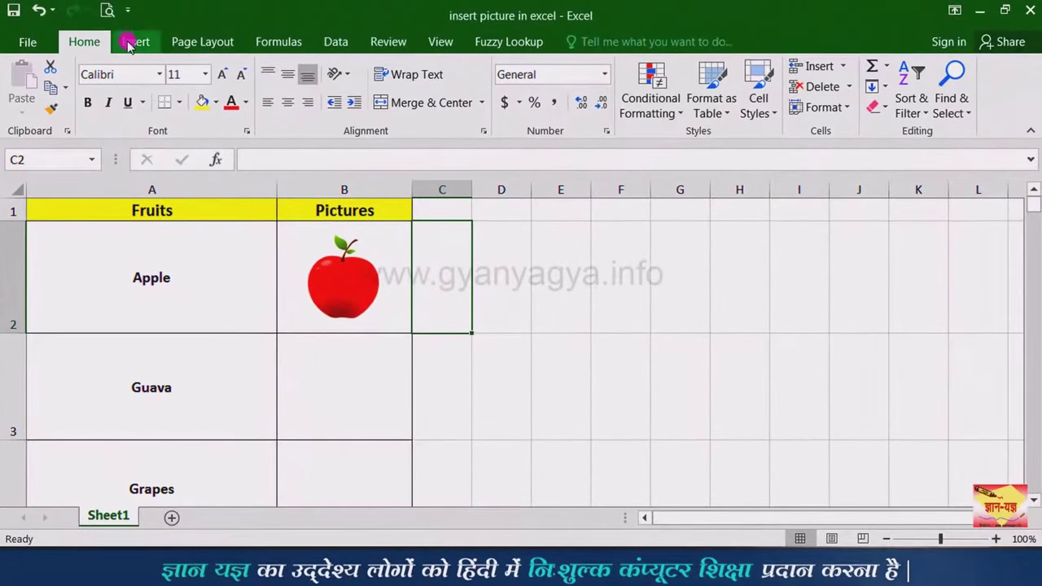
Search Online Pictures (Bing) for 'guava' from the Illustrations menu.
{"action": "left_click", "coordinate": [130, 43]}
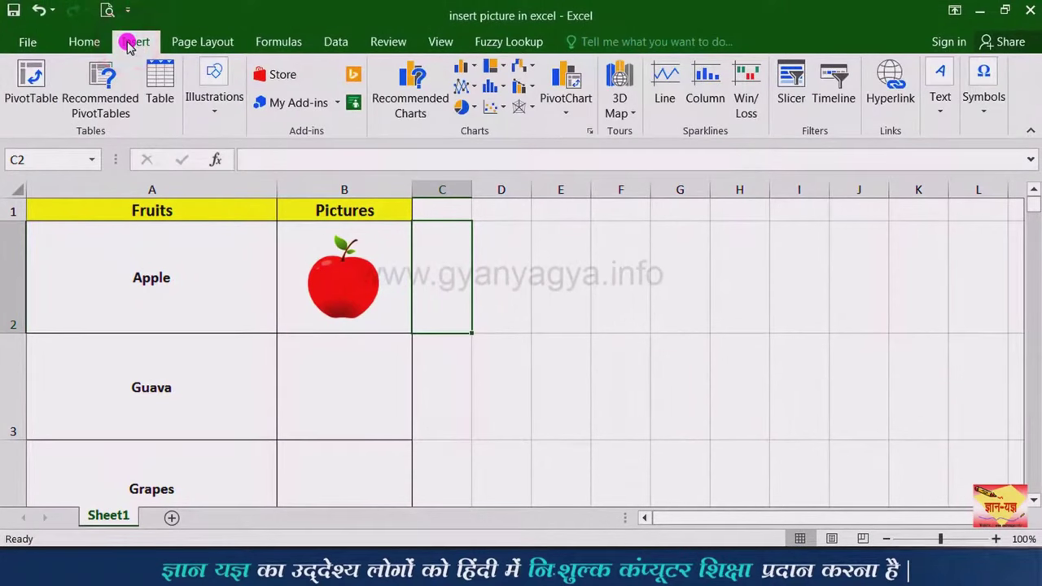
{"action": "left_click", "coordinate": [213, 116]}
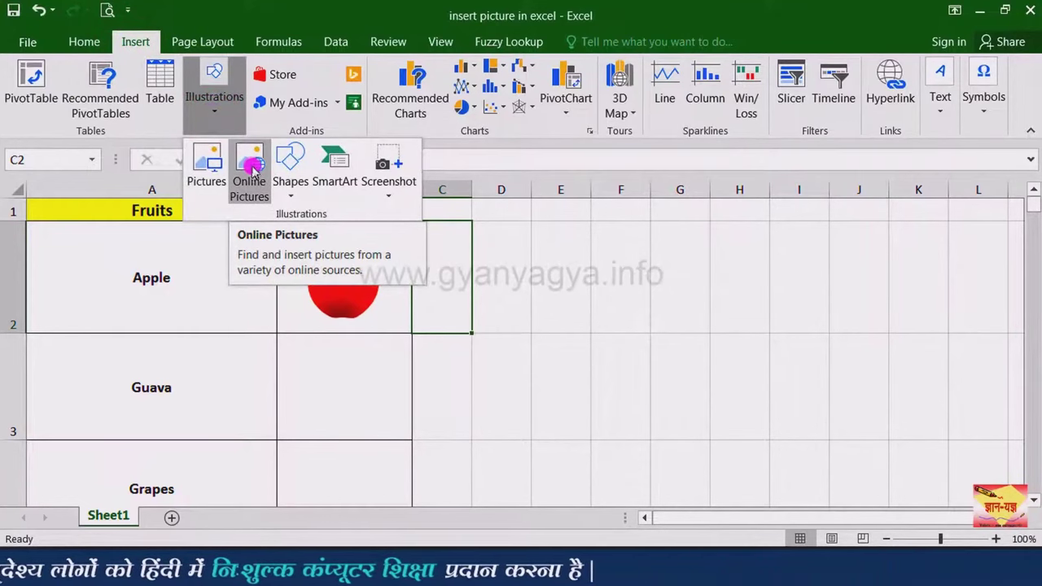
{"action": "left_click", "coordinate": [252, 167]}
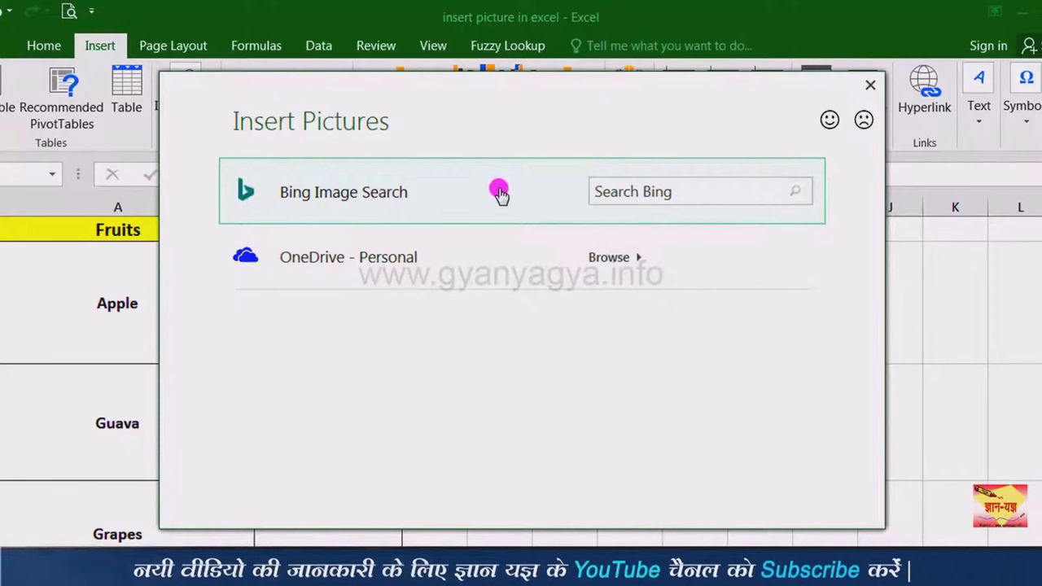
{"action": "left_click", "coordinate": [629, 192]}
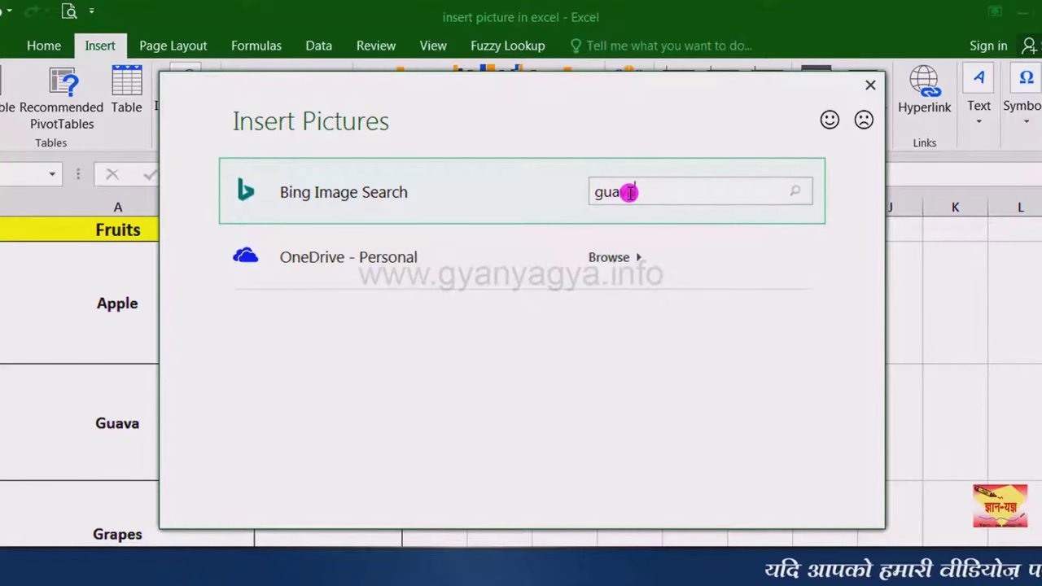
{"action": "type", "text": "guava"}
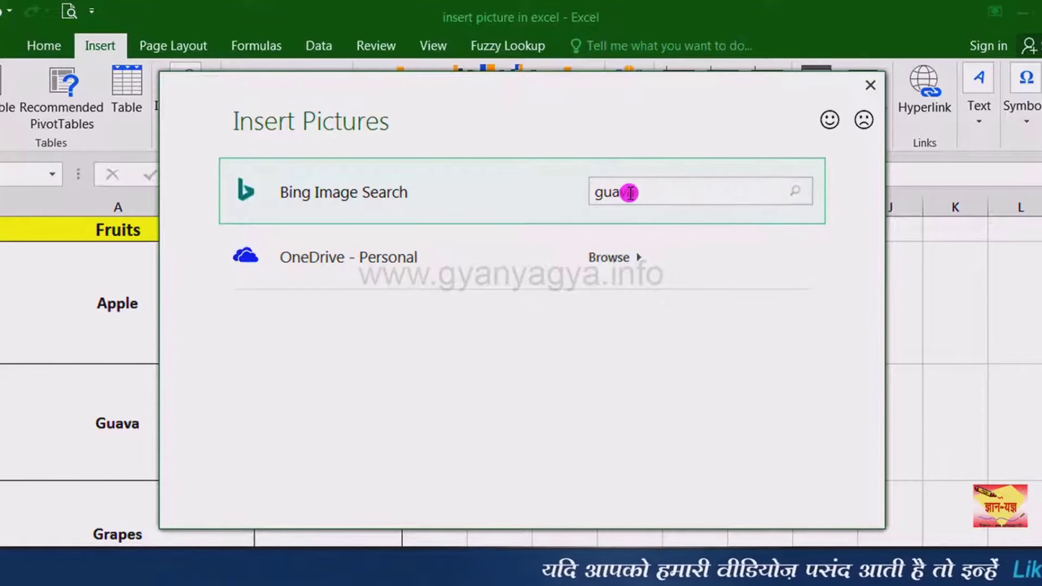
{"action": "key", "text": "Return"}
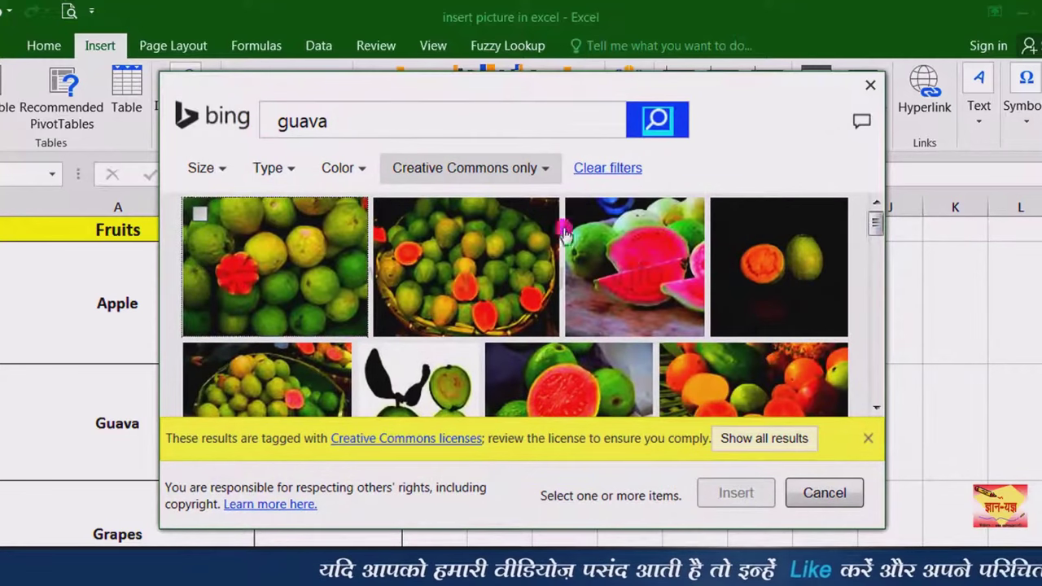
Filter the guava image results to Creative Commons only licenses.
{"action": "mouse_move", "coordinate": [763, 222]}
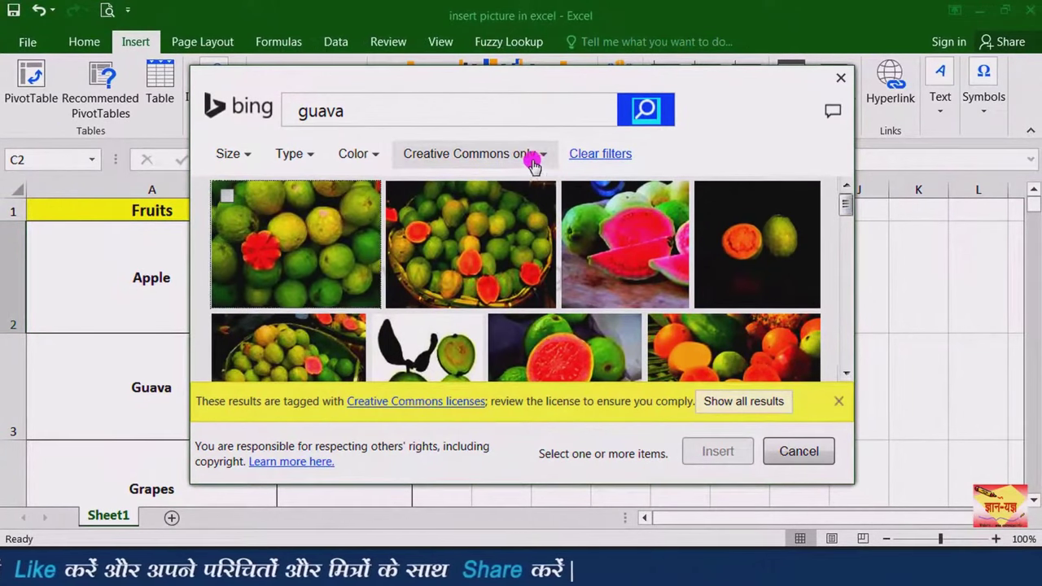
{"action": "left_click", "coordinate": [533, 158]}
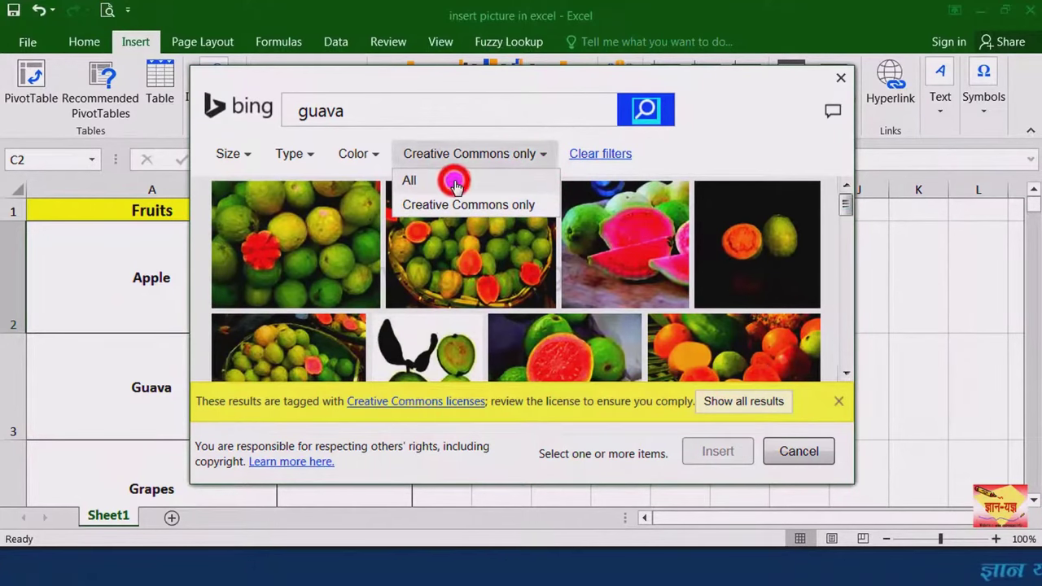
{"action": "left_click", "coordinate": [455, 180]}
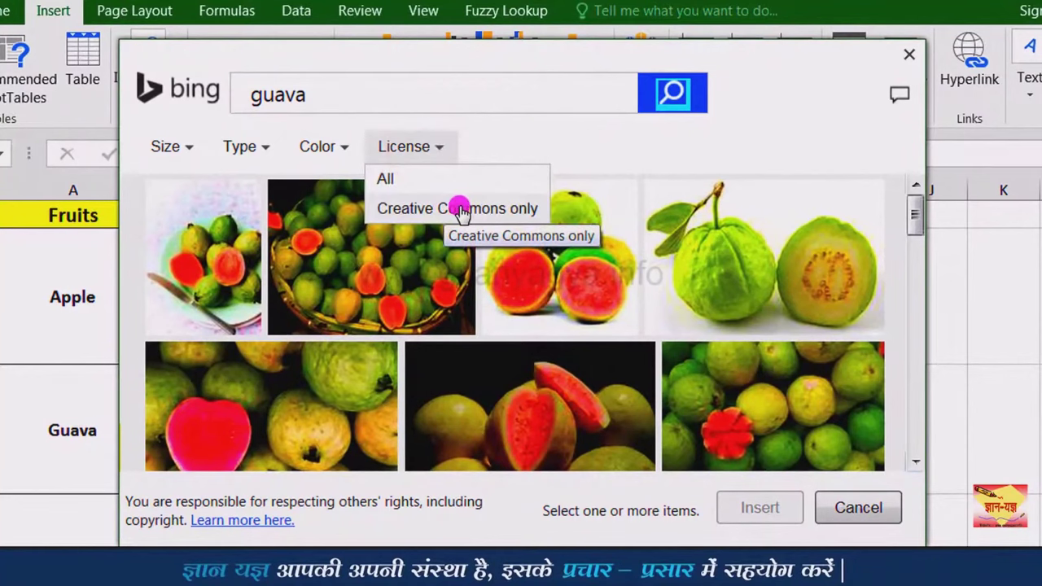
{"action": "left_click", "coordinate": [460, 209]}
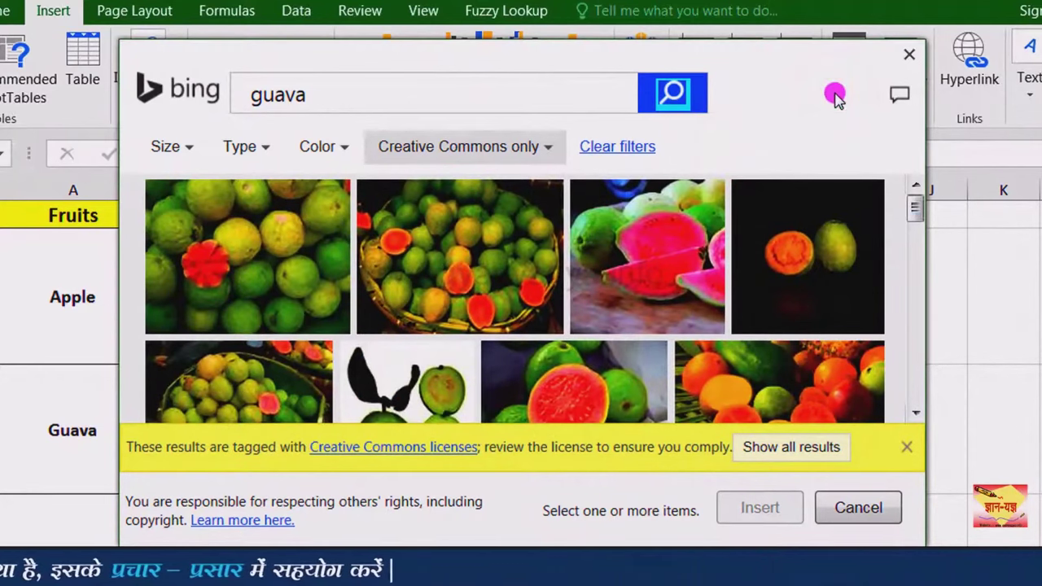
Pick the guava image with leaves and red slices and insert it.
{"action": "mouse_move", "coordinate": [456, 234]}
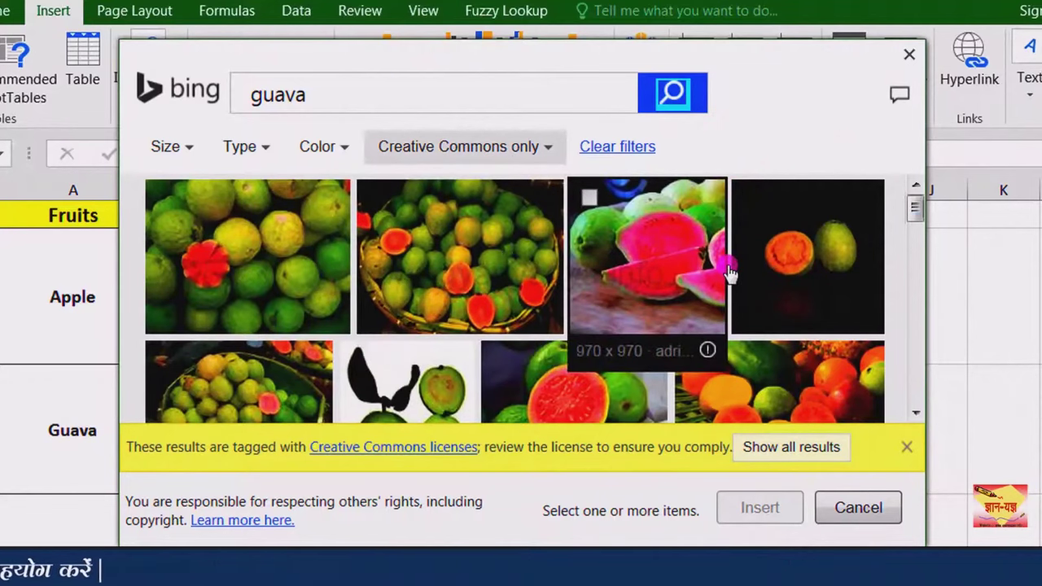
{"action": "left_click", "coordinate": [918, 265]}
{"action": "left_click", "coordinate": [918, 265]}
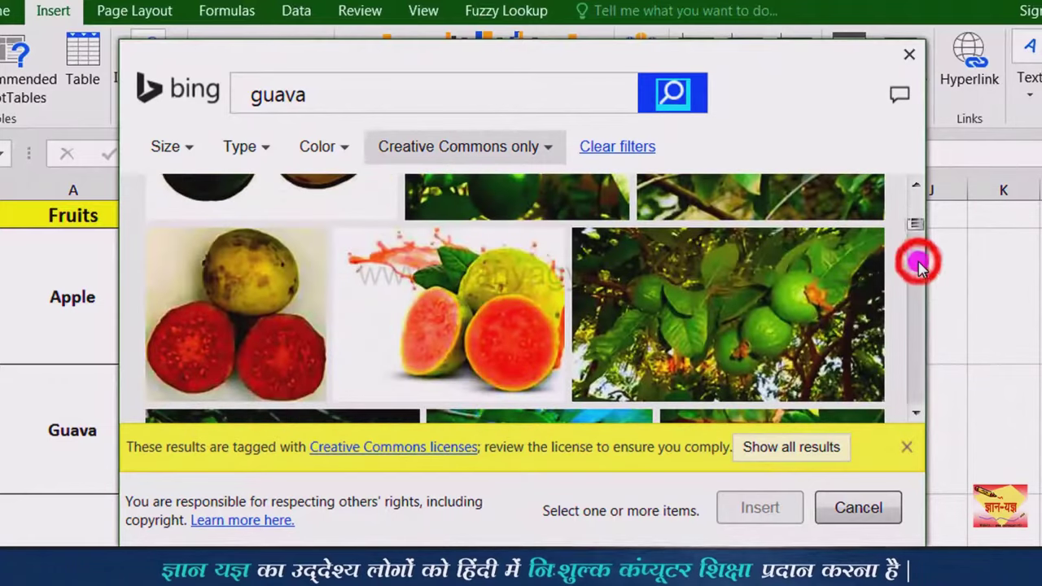
{"action": "left_click", "coordinate": [918, 263]}
{"action": "left_click", "coordinate": [916, 244]}
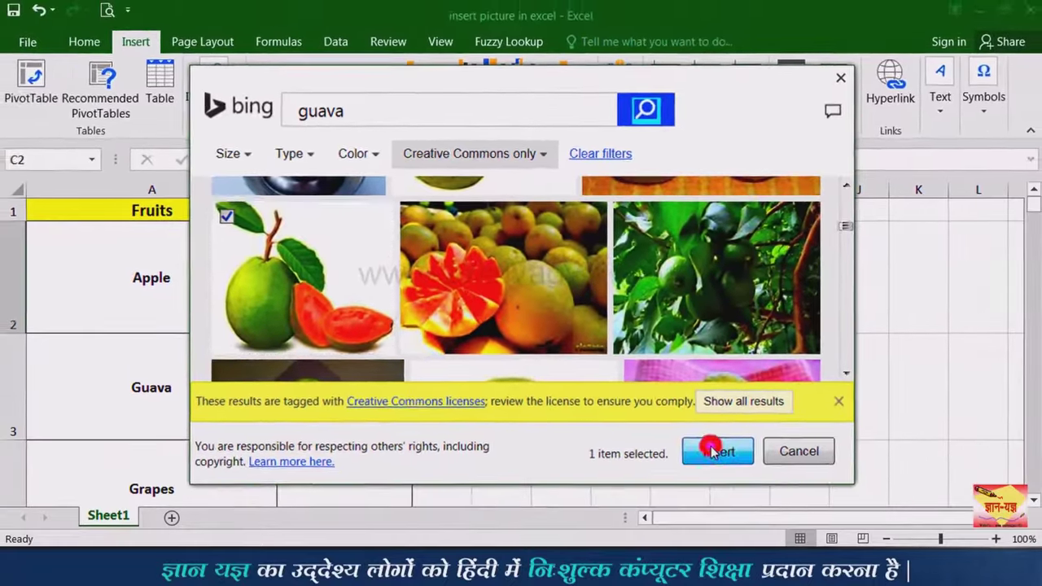
{"action": "left_click", "coordinate": [748, 507]}
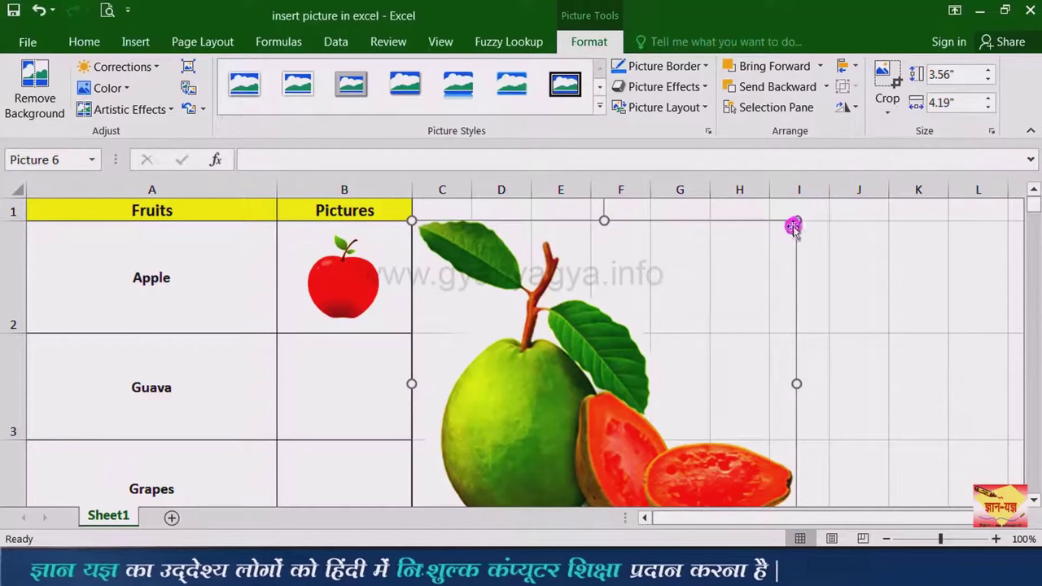
Resize the guava picture and fit it into cell B3 beside Guava.
{"action": "left_click_drag", "start_coordinate": [795, 222], "coordinate": [561, 423]}
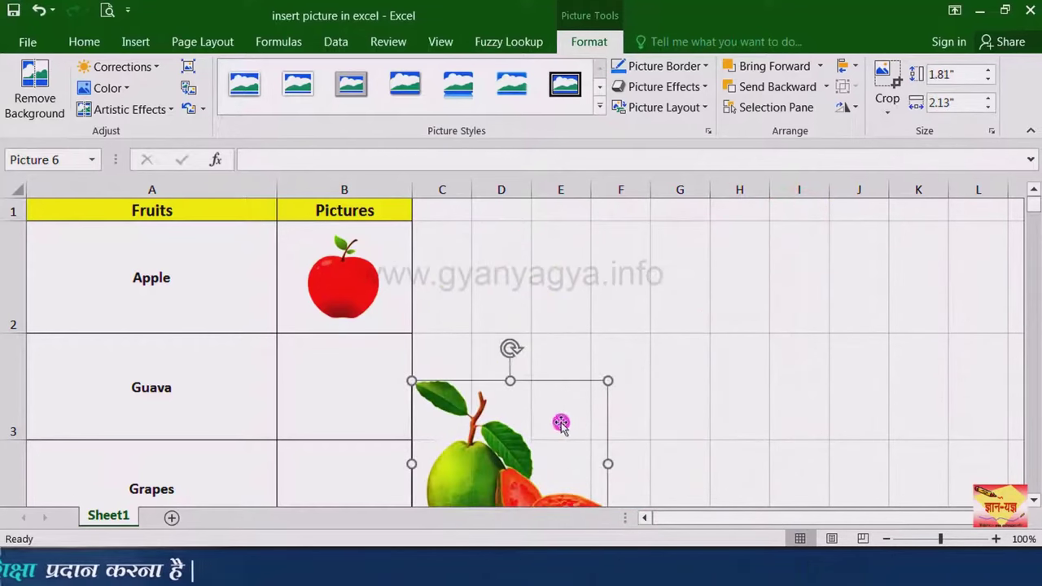
{"action": "left_click_drag", "start_coordinate": [550, 347], "coordinate": [399, 349]}
{"action": "left_click_drag", "start_coordinate": [446, 308], "coordinate": [396, 340]}
{"action": "left_click", "coordinate": [534, 398]}
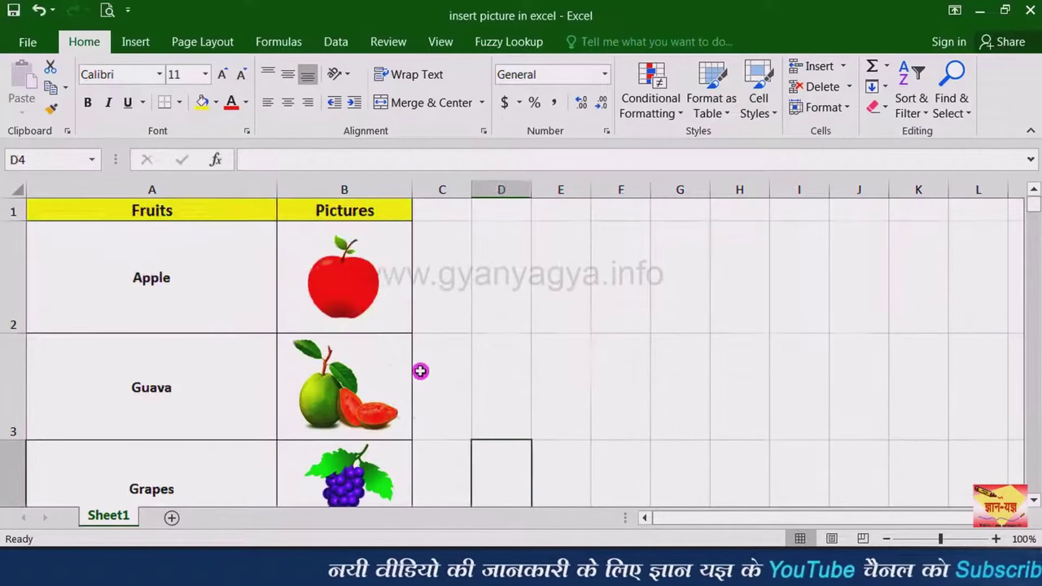
{"action": "left_click", "coordinate": [1034, 500]}
{"action": "left_click", "coordinate": [1034, 500]}
{"action": "left_click", "coordinate": [1033, 499]}
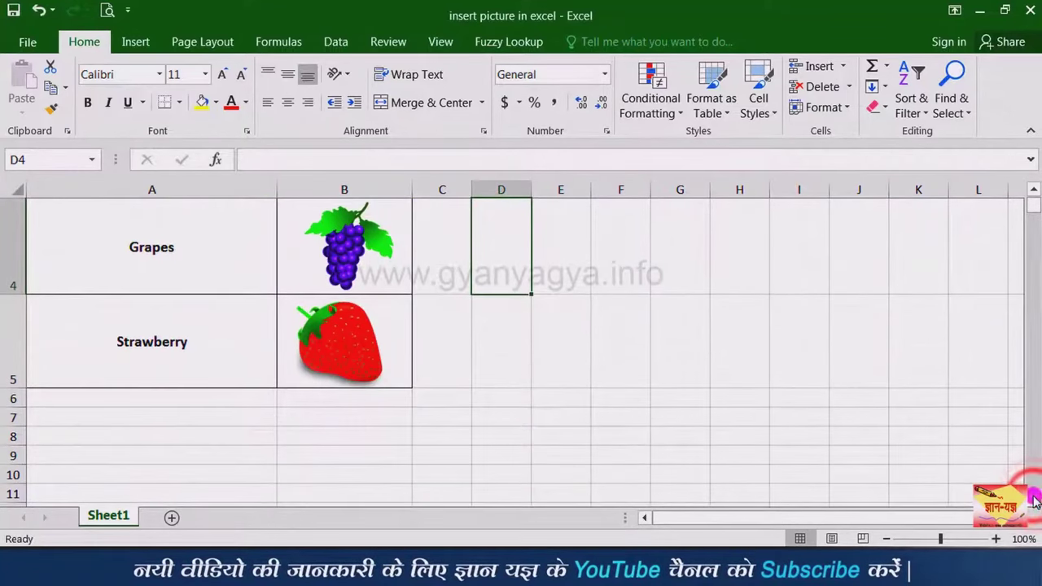
{"action": "left_click", "coordinate": [1033, 189]}
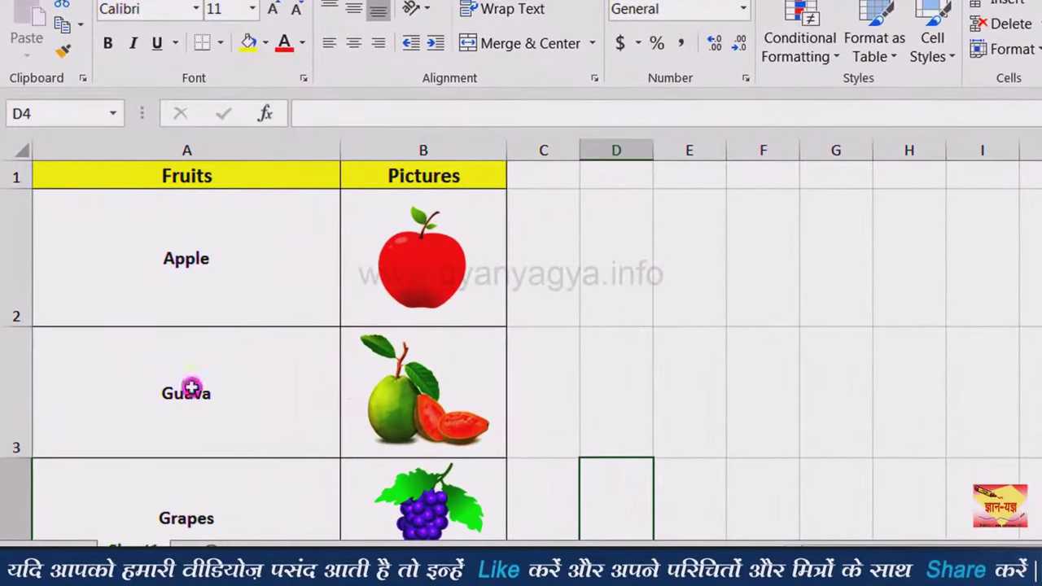
{"action": "left_click", "coordinate": [6, 388]}
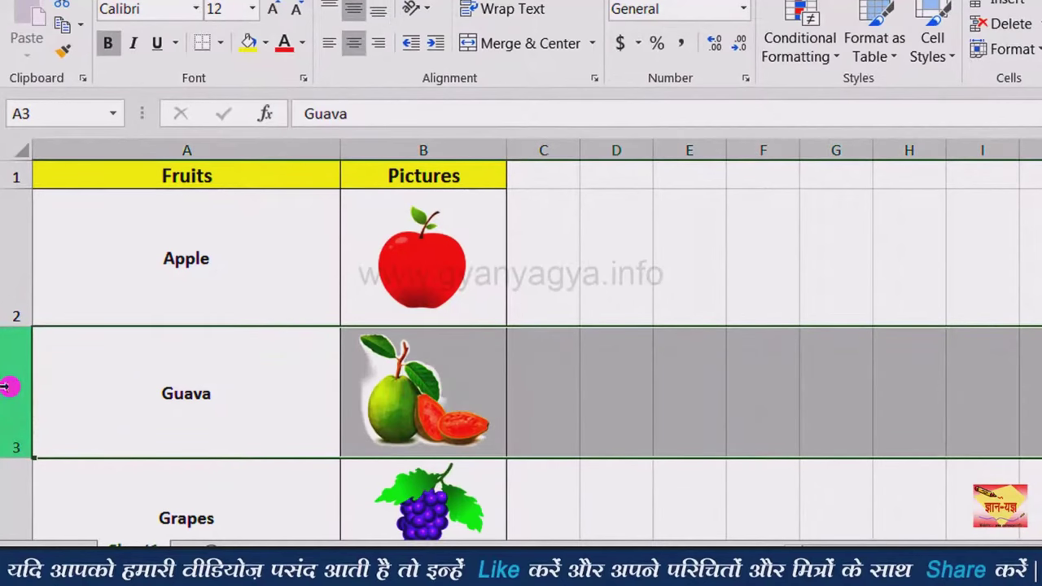
{"action": "right_click", "coordinate": [6, 387]}
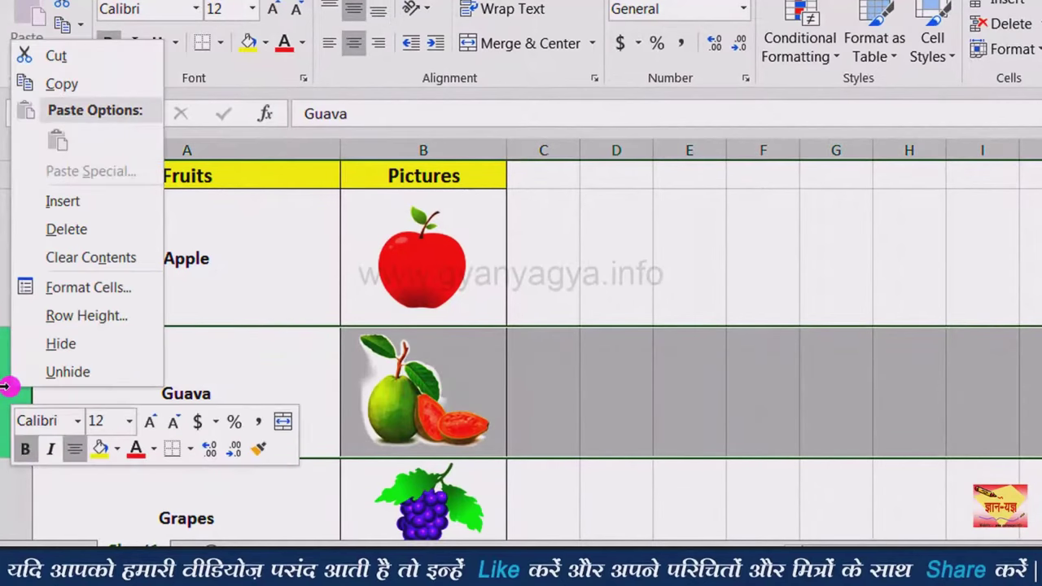
{"action": "left_click", "coordinate": [61, 345]}
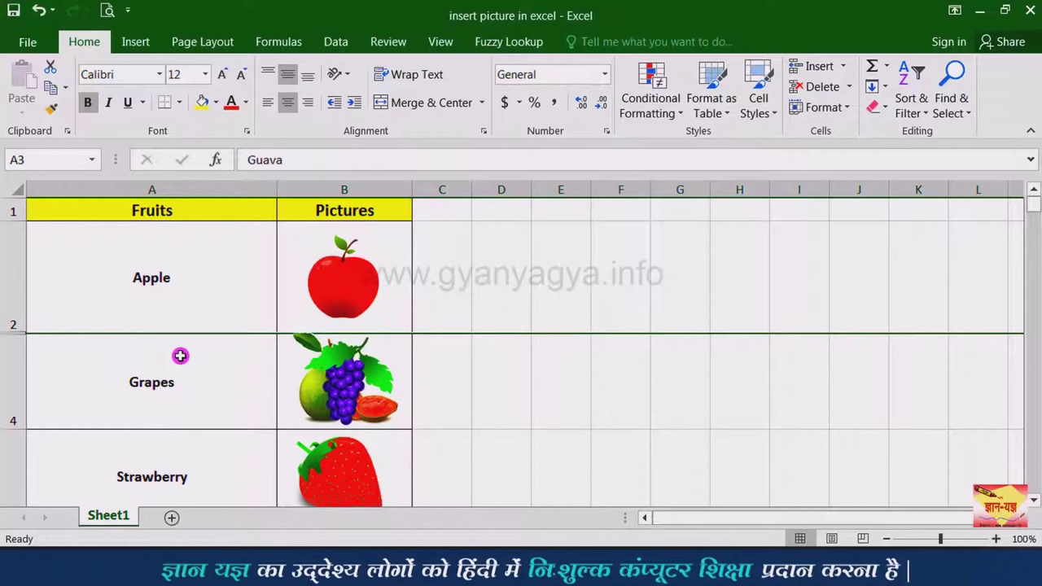
{"action": "left_click", "coordinate": [17, 333]}
{"action": "right_click", "coordinate": [17, 332]}
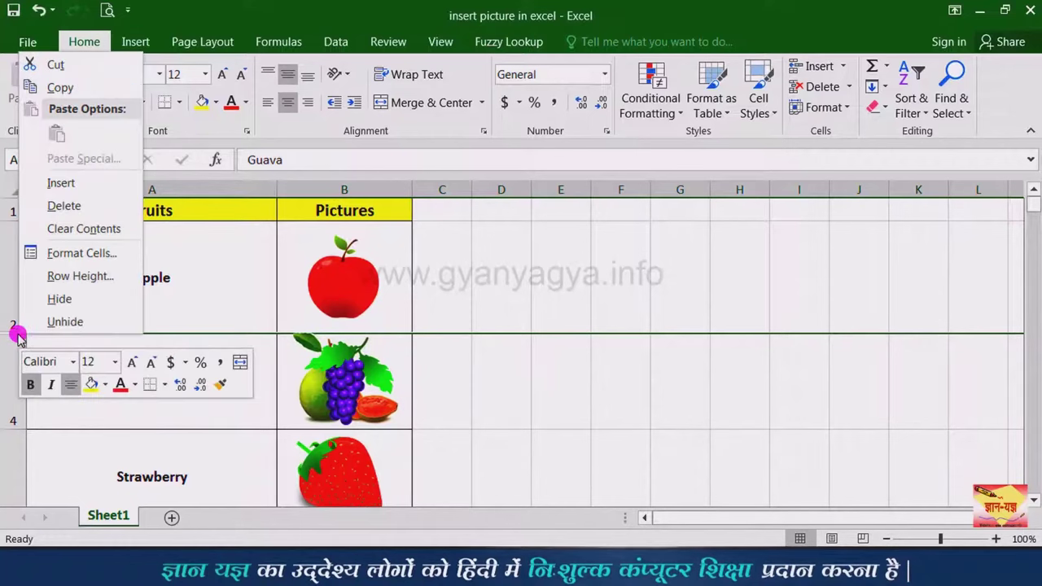
{"action": "left_click", "coordinate": [72, 319]}
{"action": "left_click", "coordinate": [502, 480]}
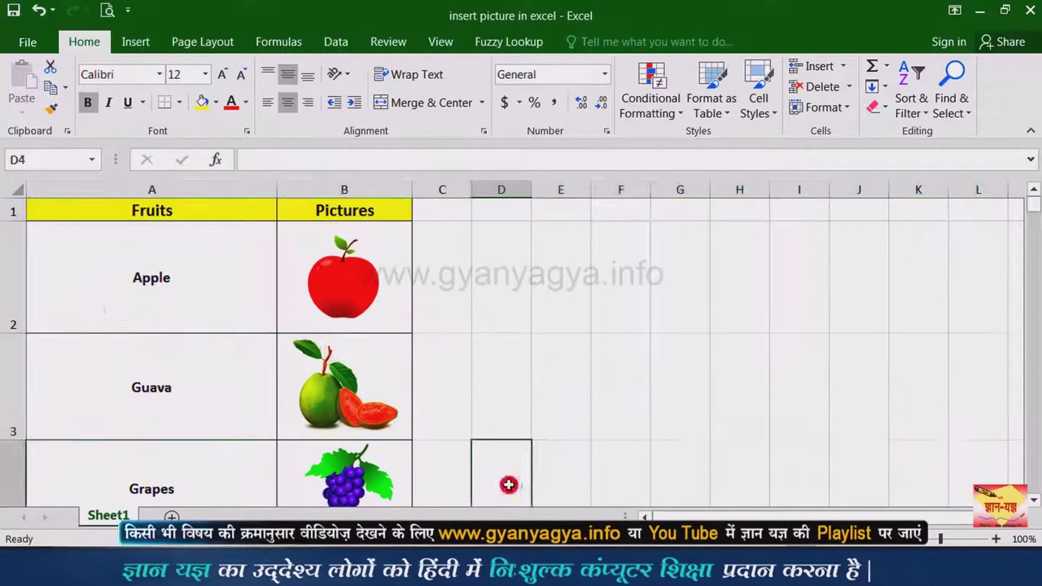
Ctrl-select the apple, guava, grapes and strawberry pictures together.
{"action": "left_click", "coordinate": [350, 306]}
{"action": "key", "text": "ctrl"}
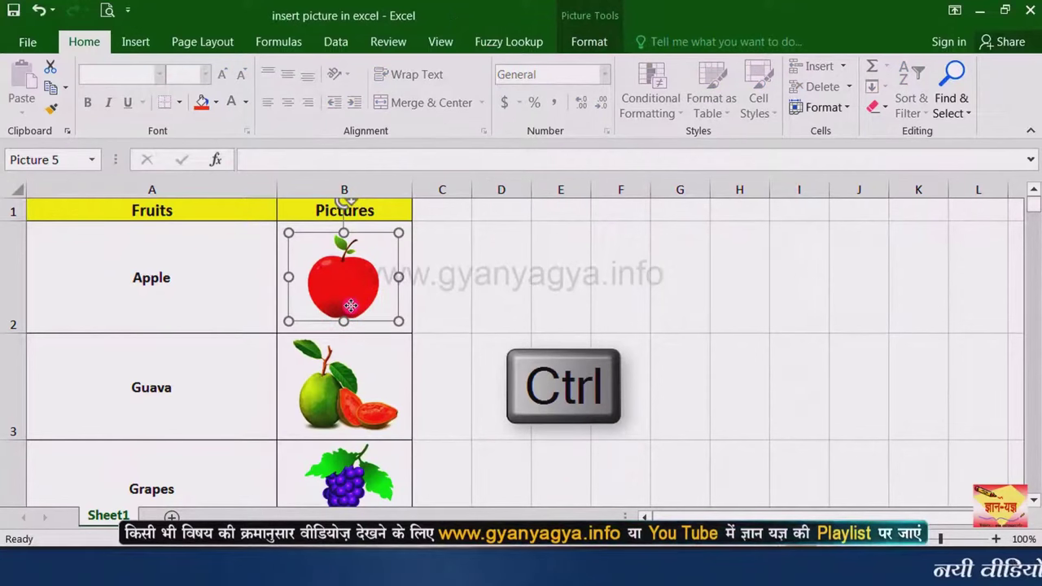
{"action": "left_click", "coordinate": [350, 382], "text": "ctrl"}
{"action": "left_click", "coordinate": [346, 477], "text": "ctrl"}
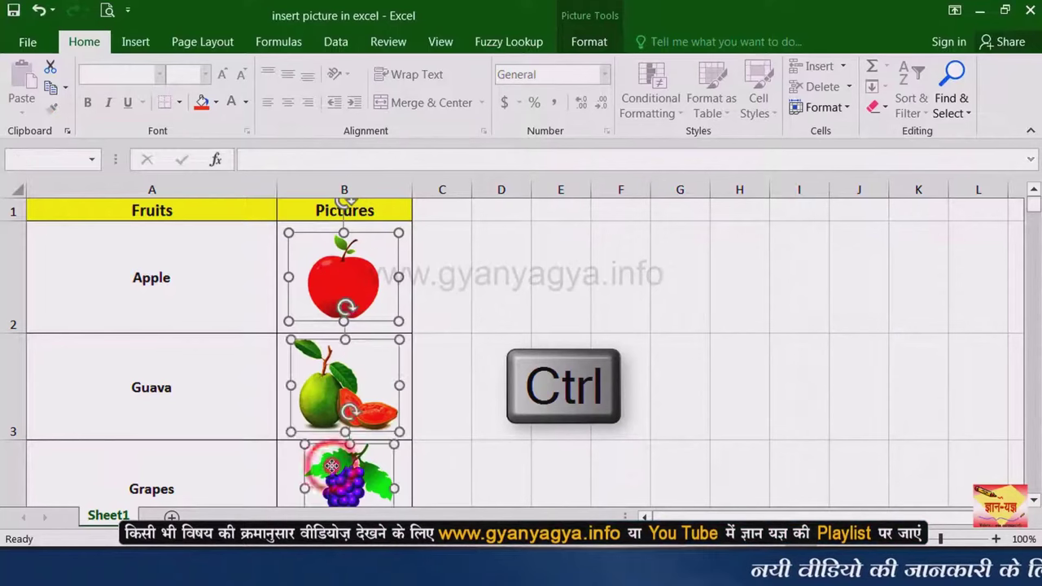
{"action": "left_click", "coordinate": [1030, 502]}
{"action": "left_click", "coordinate": [1029, 502]}
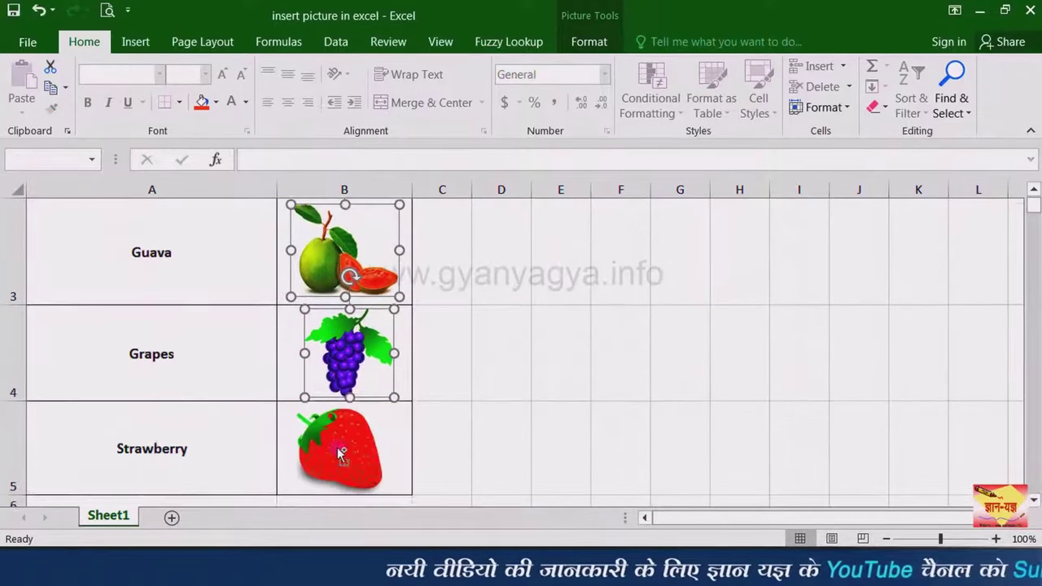
{"action": "left_click", "coordinate": [337, 447], "text": "ctrl"}
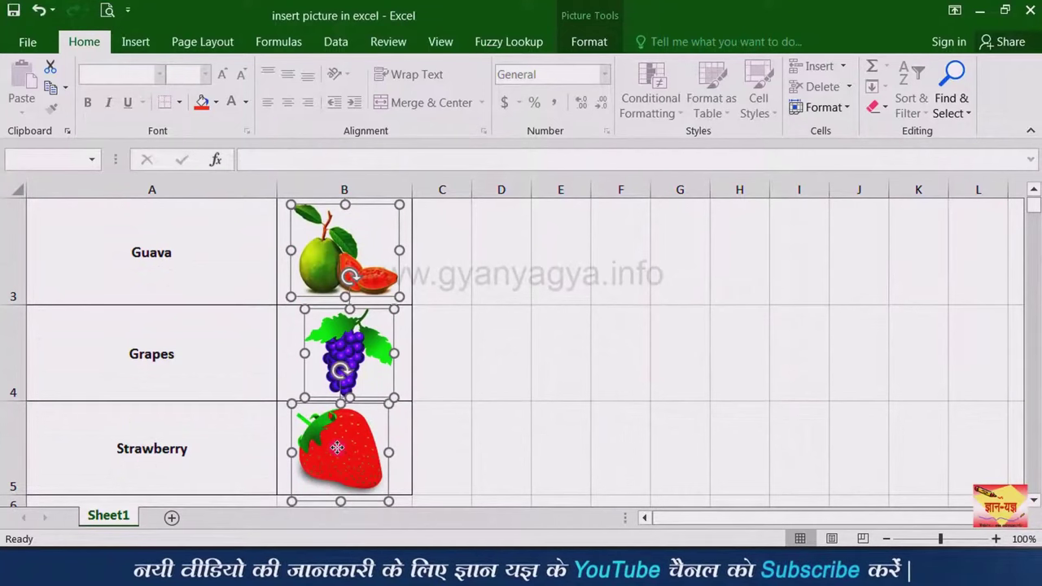
Show the strawberry picture's Format Object Size & Properties, with Properties expanded.
{"action": "right_click", "coordinate": [335, 441]}
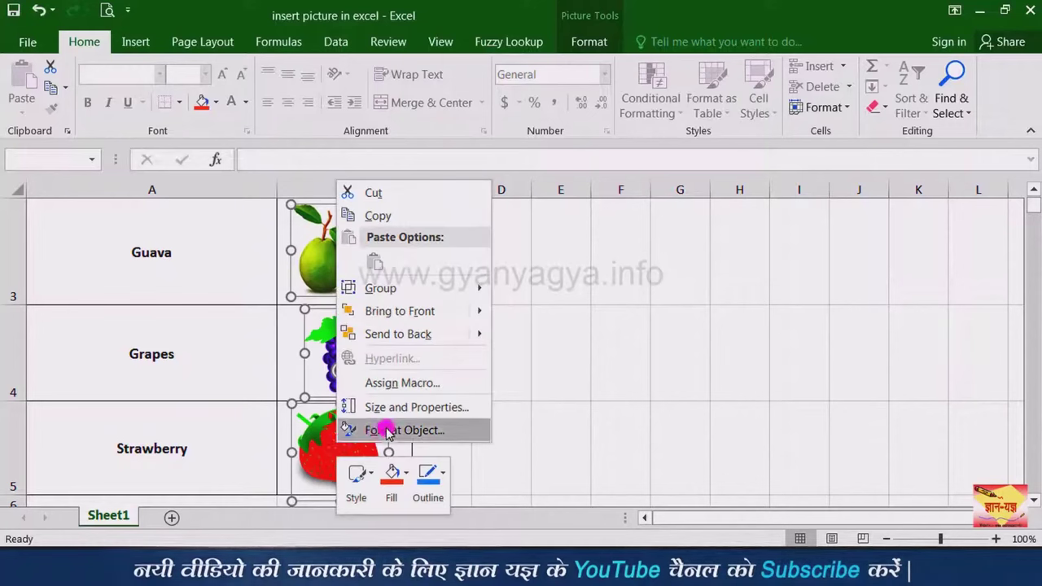
{"action": "left_click", "coordinate": [387, 430]}
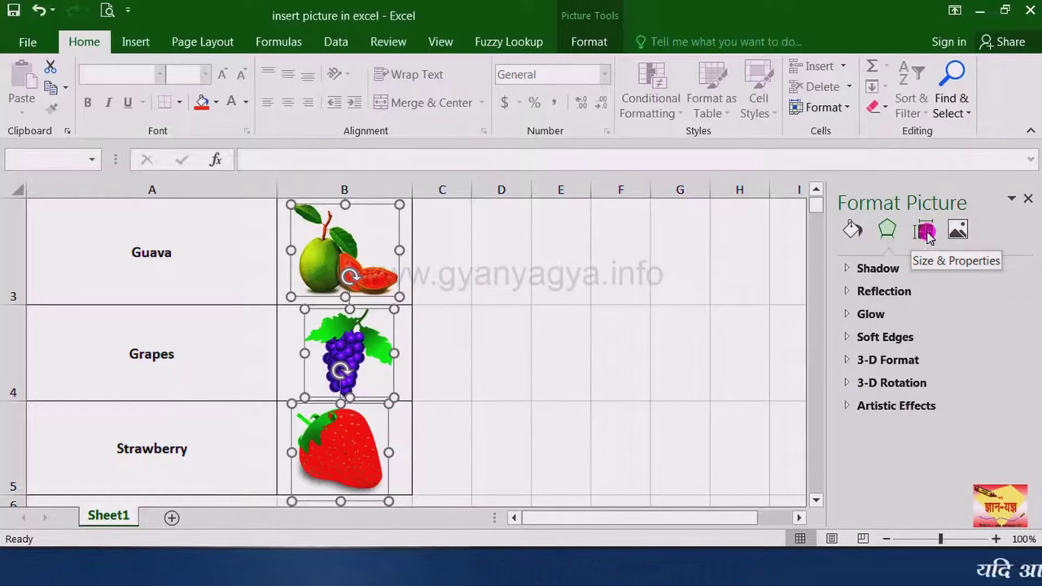
{"action": "left_click", "coordinate": [925, 230]}
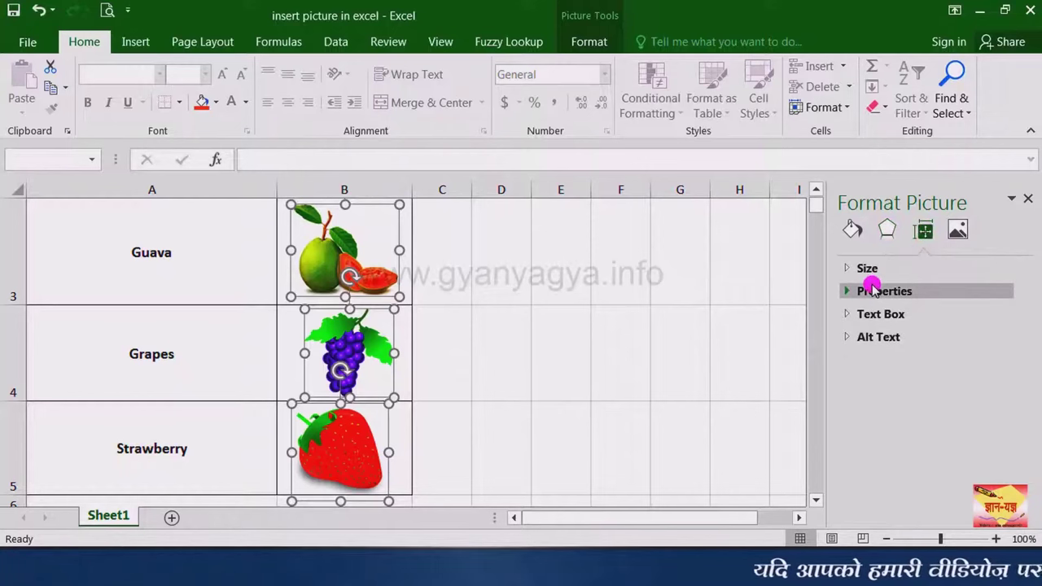
{"action": "left_click", "coordinate": [871, 291]}
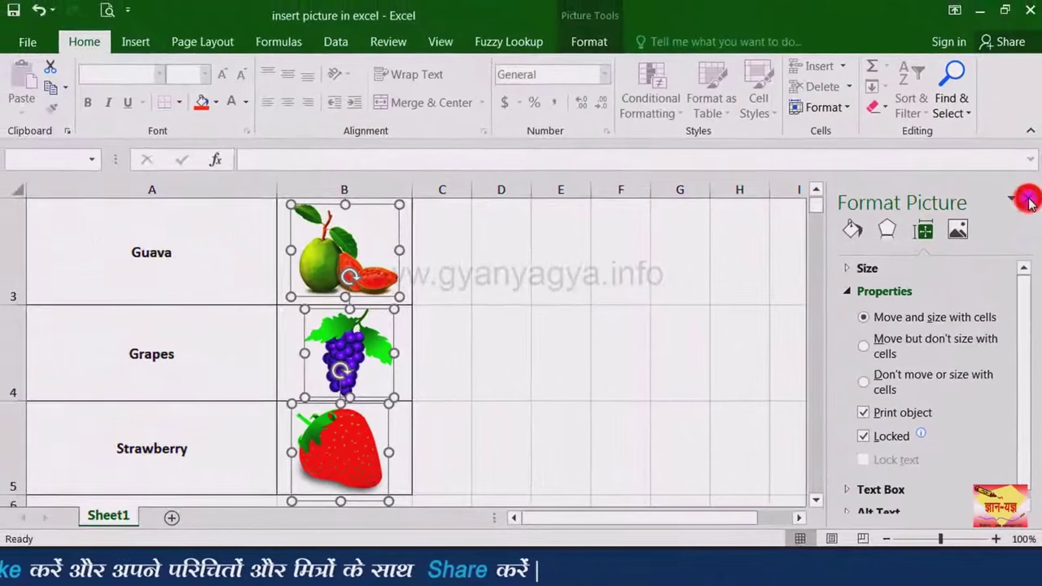
Close the Format Picture pane and hide row 3 (Guava) with its picture.
{"action": "left_click", "coordinate": [1019, 17]}
{"action": "left_click", "coordinate": [989, 241]}
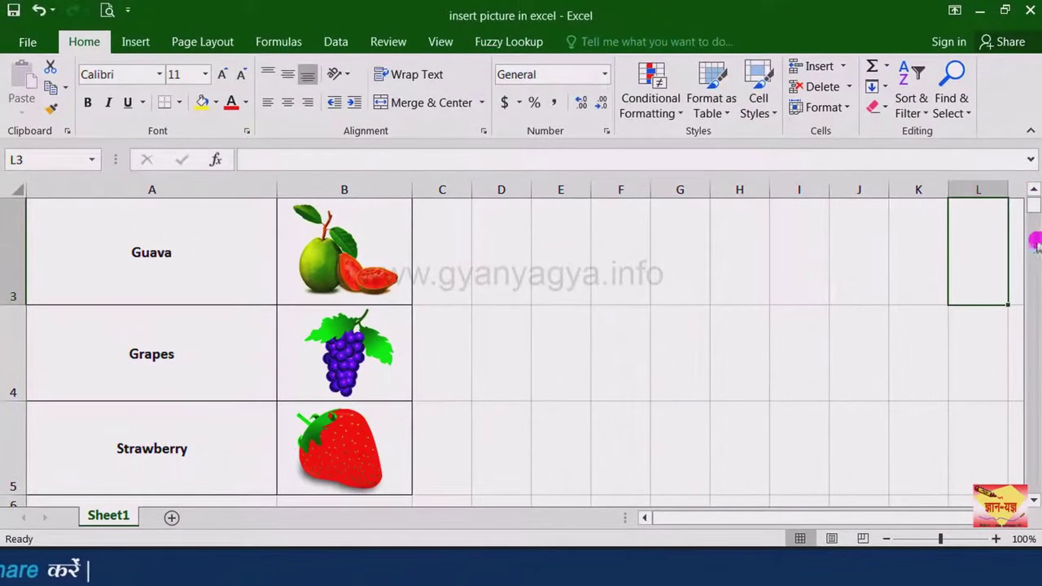
{"action": "left_click", "coordinate": [1033, 189]}
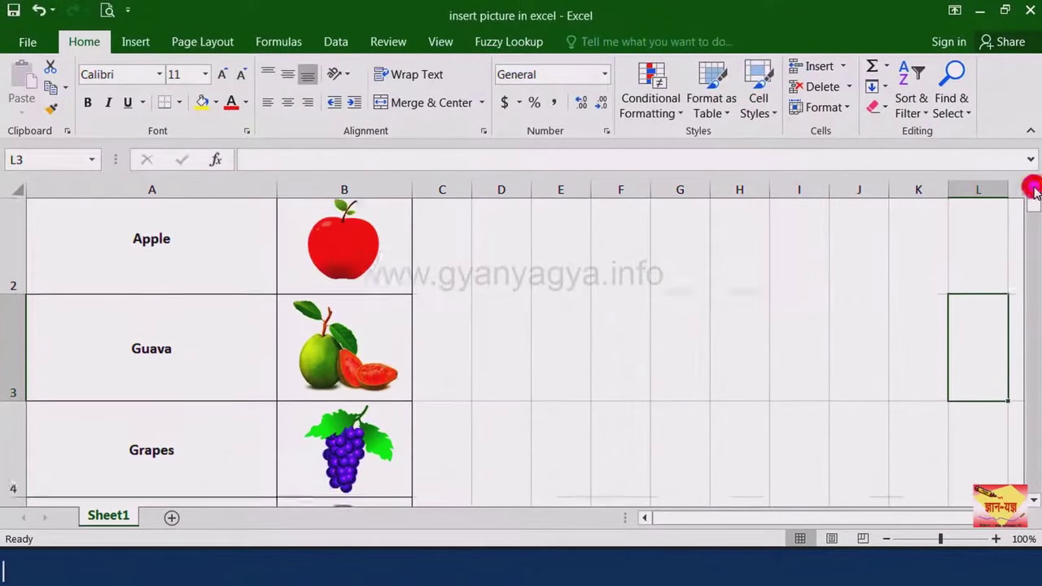
{"action": "left_click", "coordinate": [10, 360]}
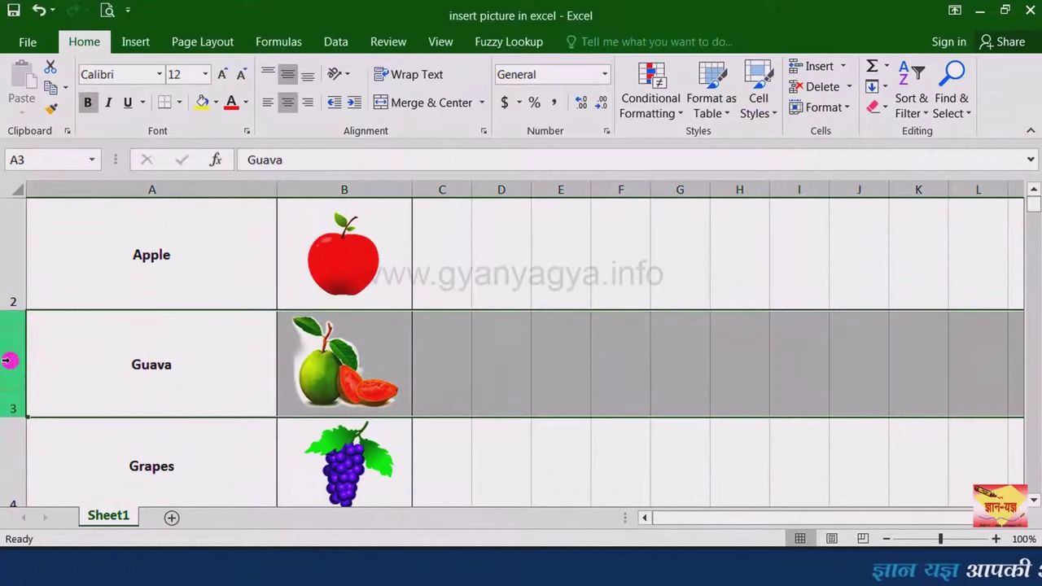
{"action": "right_click", "coordinate": [10, 360]}
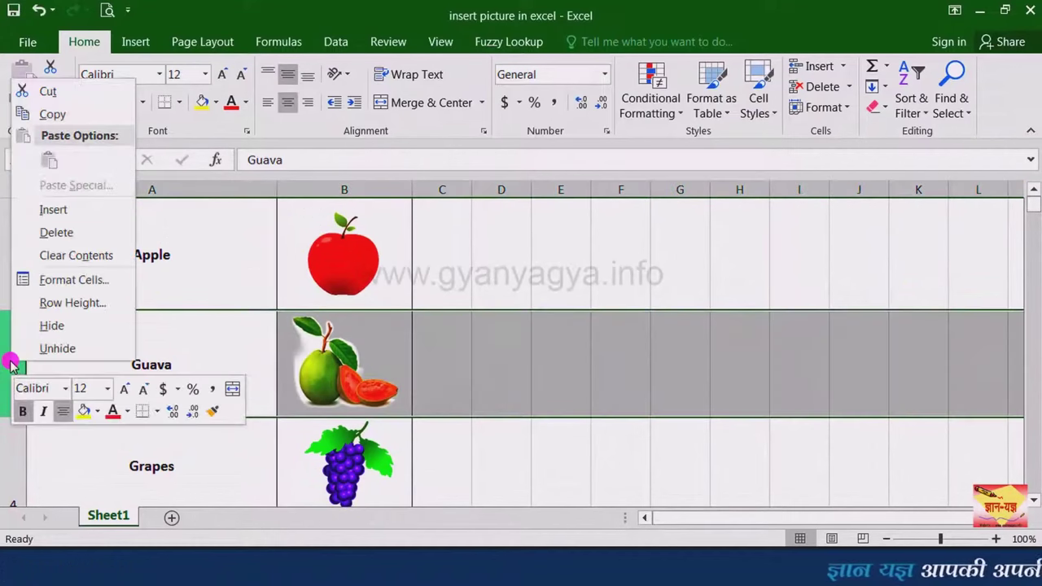
{"action": "left_click", "coordinate": [51, 325]}
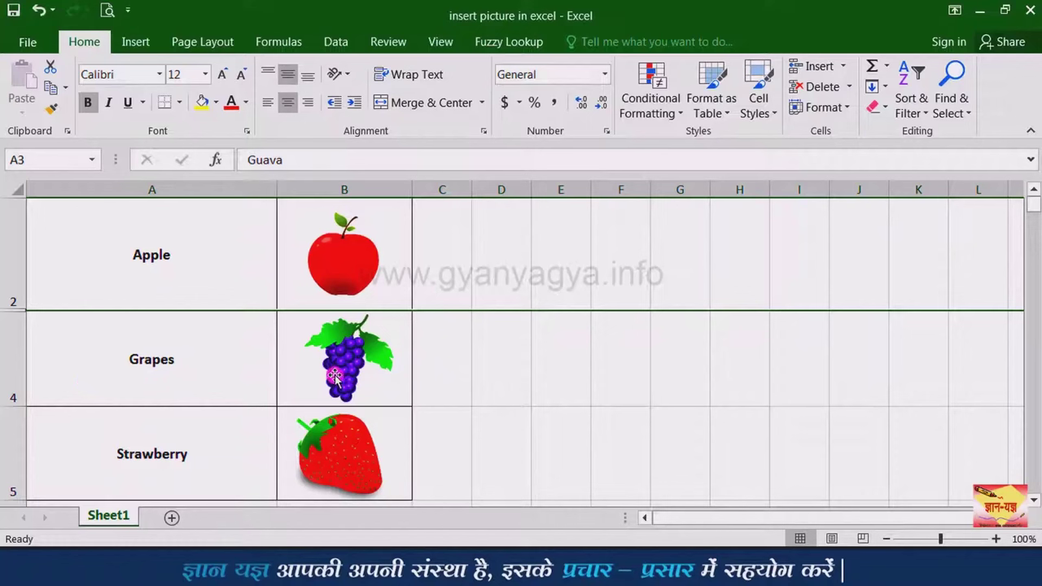
Unhide the Guava row from the row-header context menu.
{"action": "right_click", "coordinate": [15, 312]}
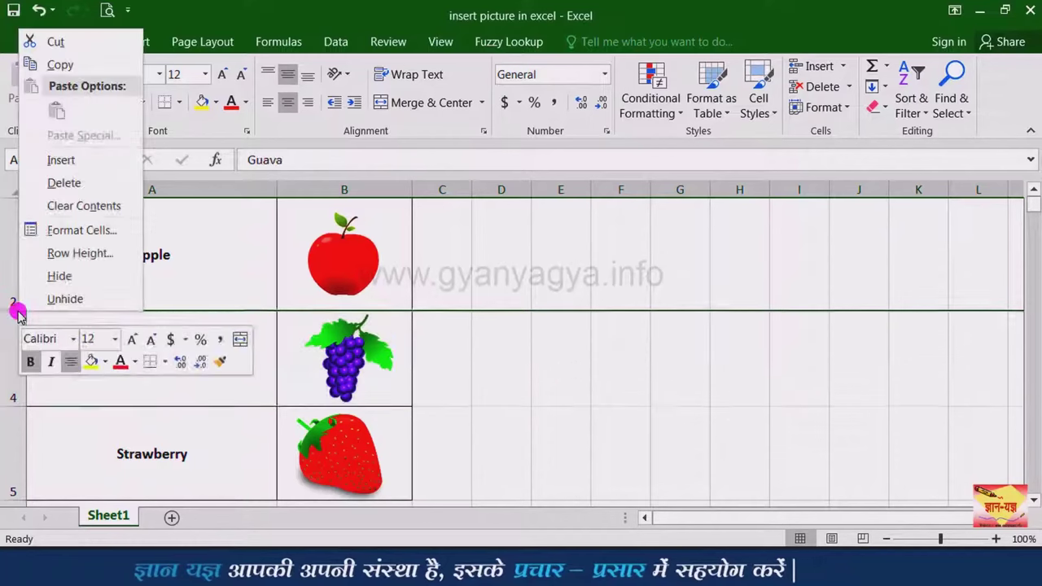
{"action": "left_click", "coordinate": [42, 301]}
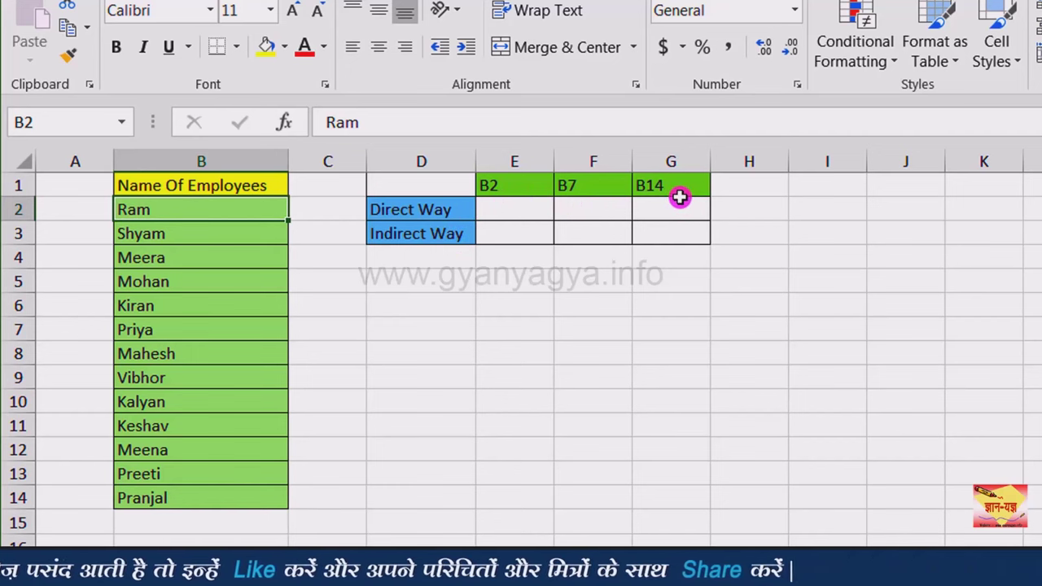
Enter =B2 in E2 to show Ram, then fill it right through G2.
{"action": "left_click", "coordinate": [513, 215]}
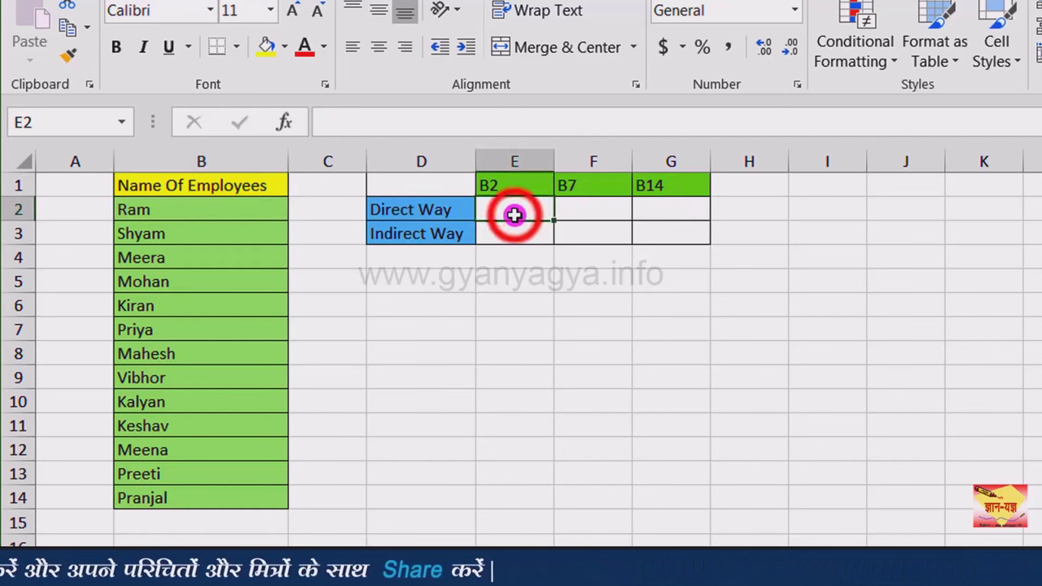
{"action": "type", "text": "="}
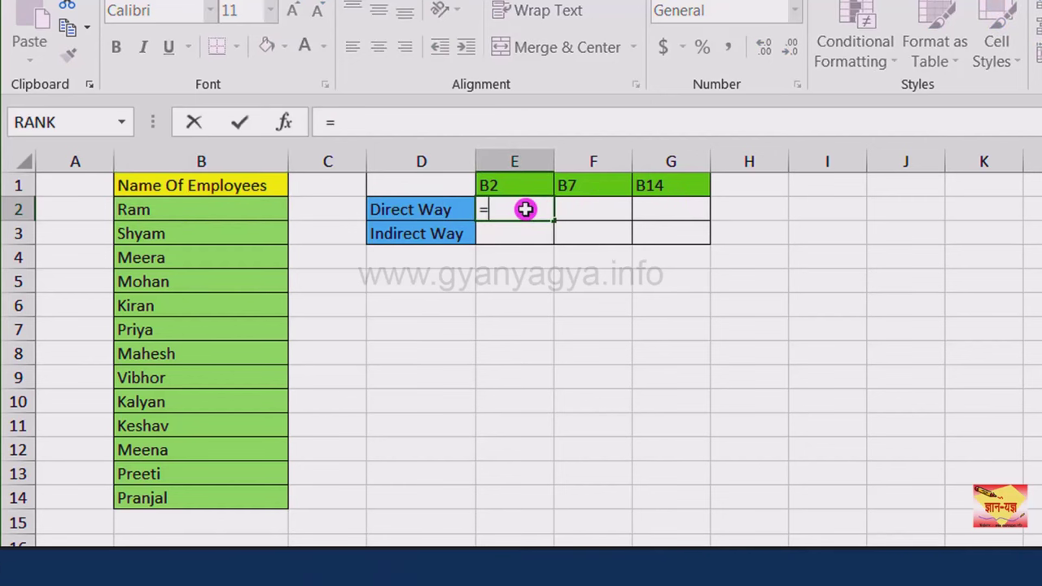
{"action": "type", "text": "B2"}
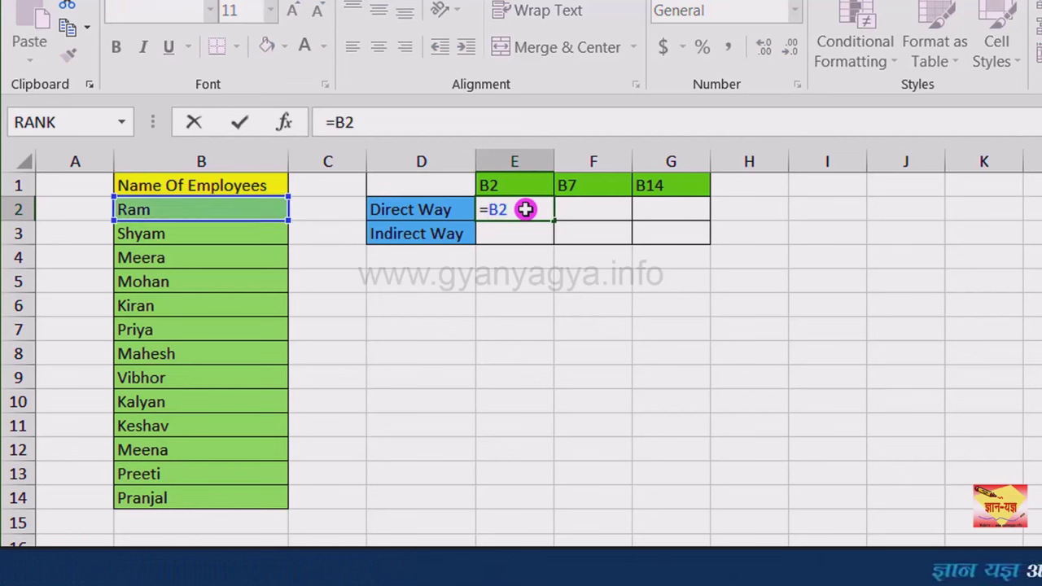
{"action": "key", "text": "Return"}
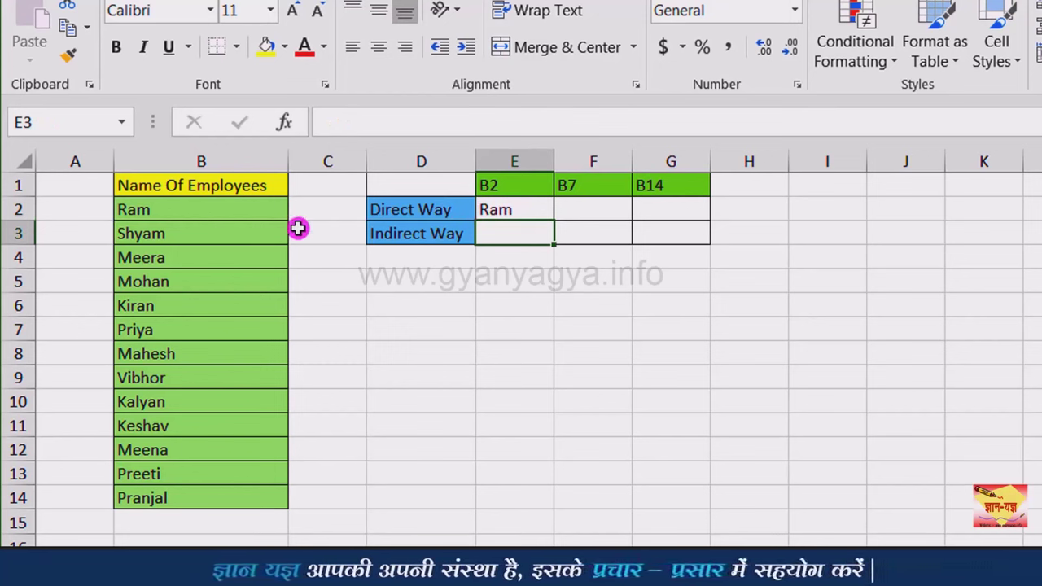
{"action": "left_click", "coordinate": [531, 209]}
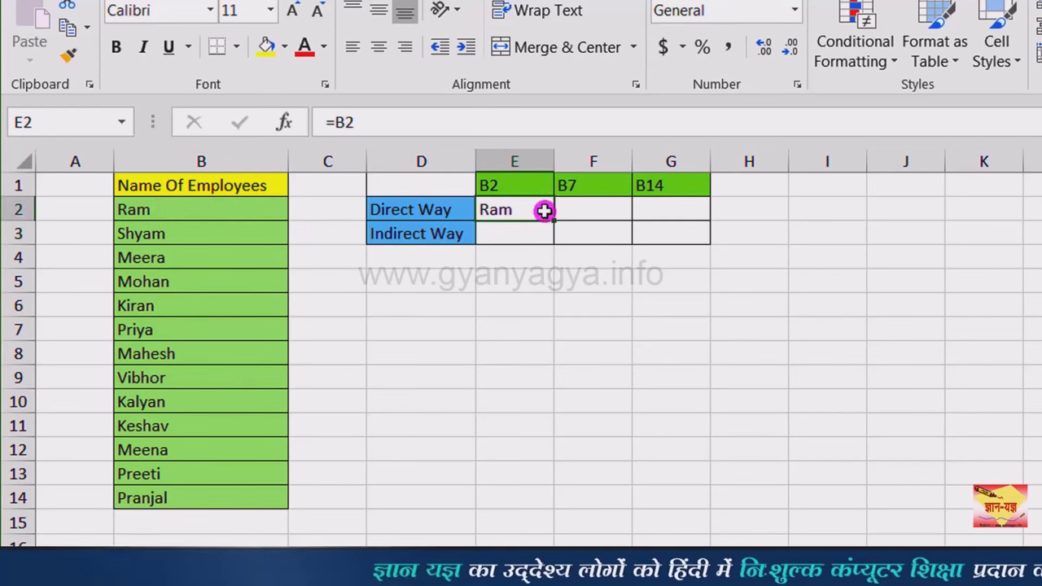
{"action": "left_click_drag", "start_coordinate": [551, 220], "coordinate": [594, 216]}
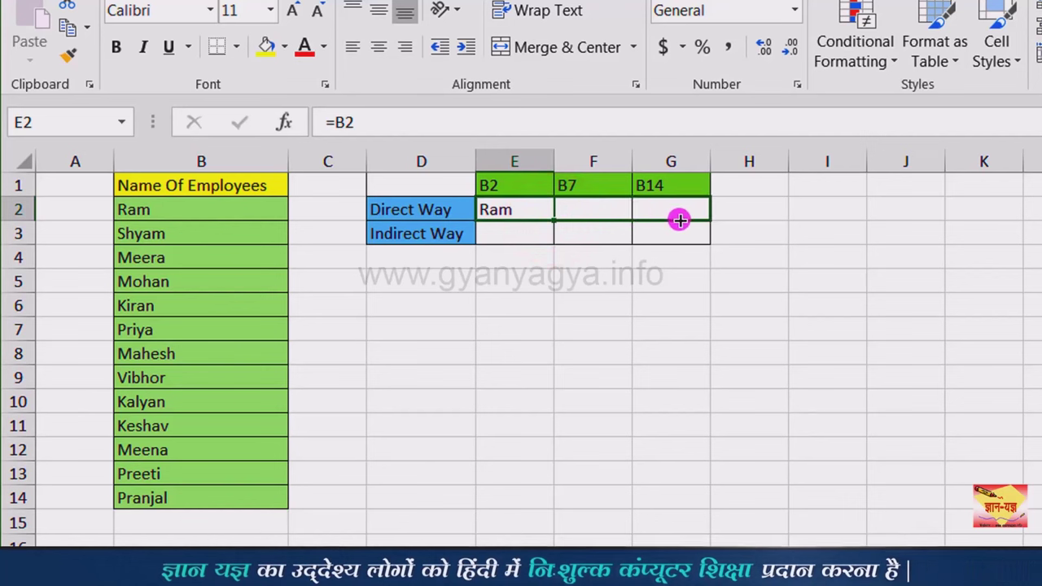
{"action": "left_click_drag", "start_coordinate": [679, 220], "coordinate": [679, 219]}
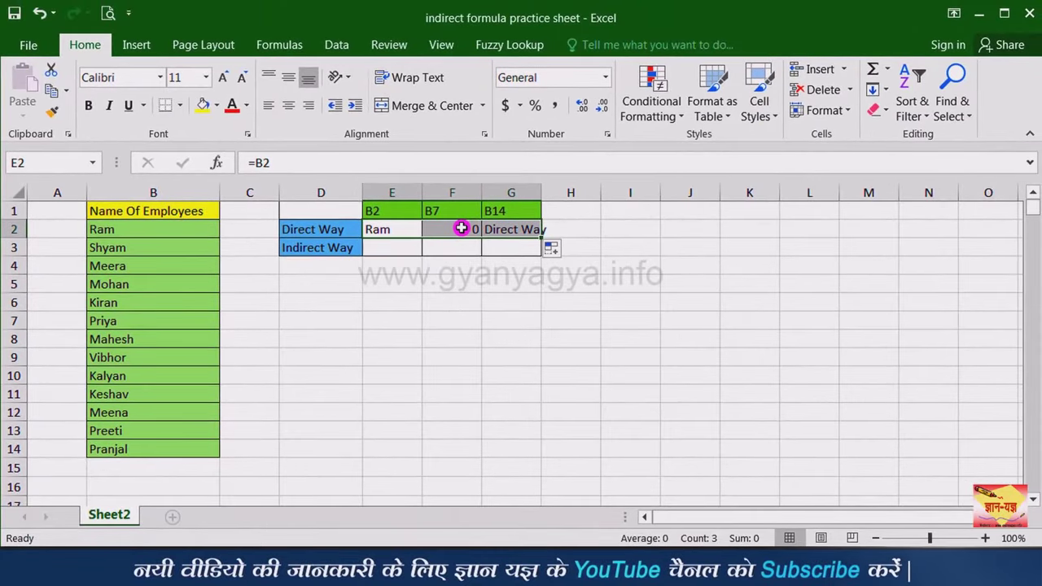
Clear the copied formulas from F2:G2 and move to cell E3.
{"action": "left_click_drag", "start_coordinate": [462, 229], "coordinate": [518, 235]}
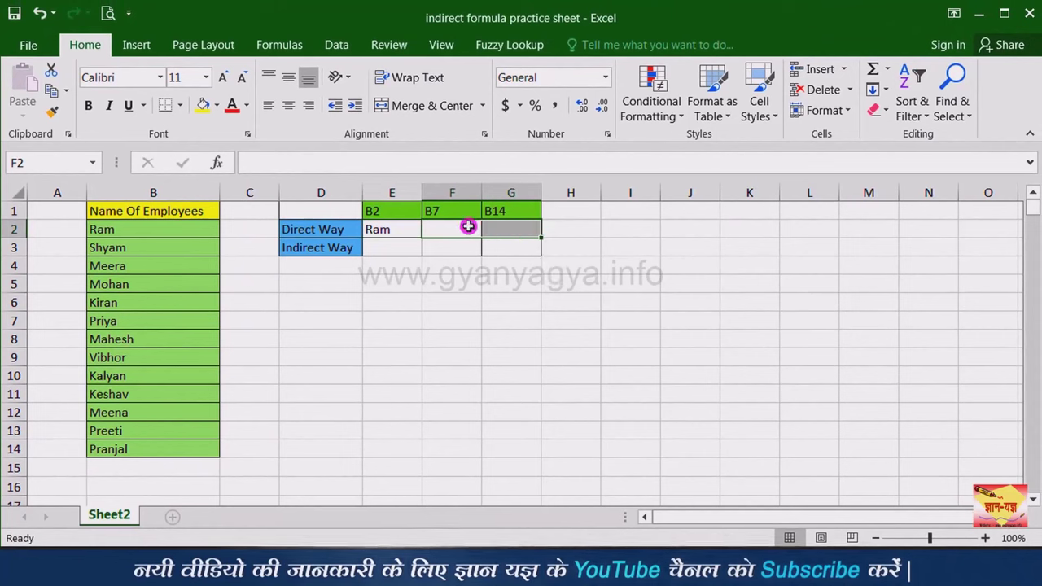
{"action": "left_click", "coordinate": [386, 244]}
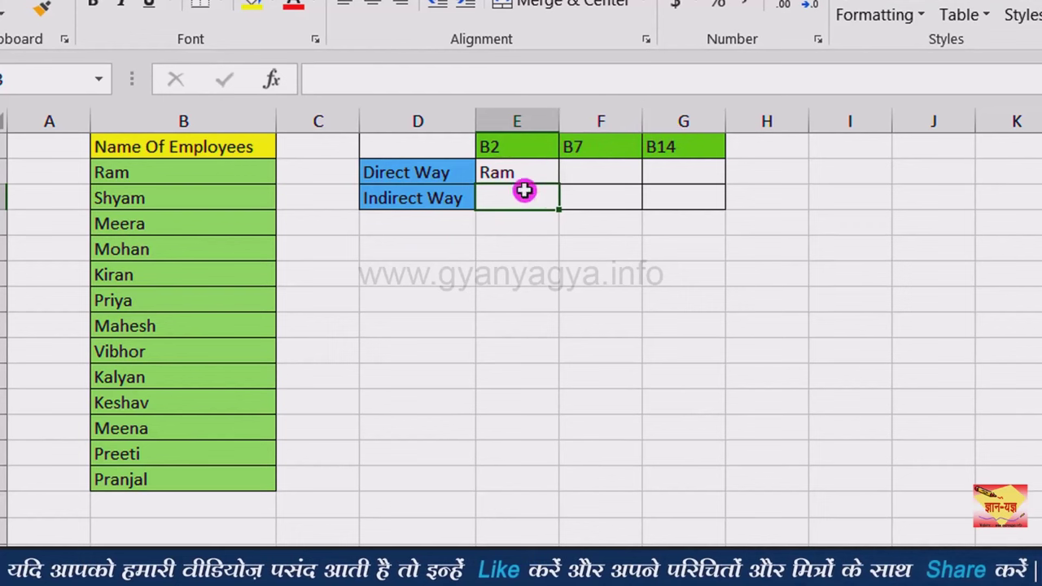
Enter =INDIRECT(E1) in E3 so it returns Ram via the B2 reference text in E1.
{"action": "type", "text": "="}
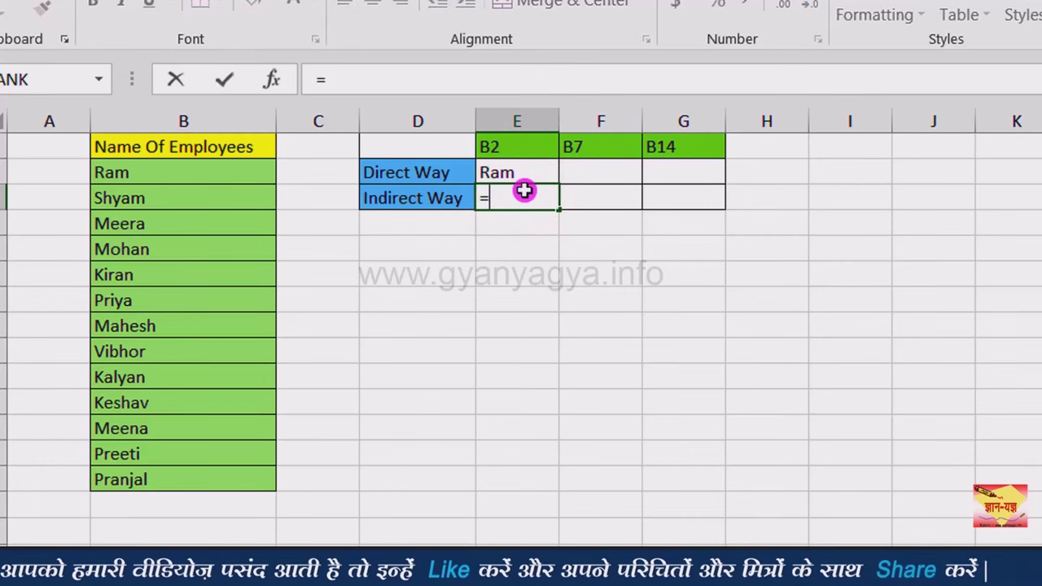
{"action": "type", "text": "indi"}
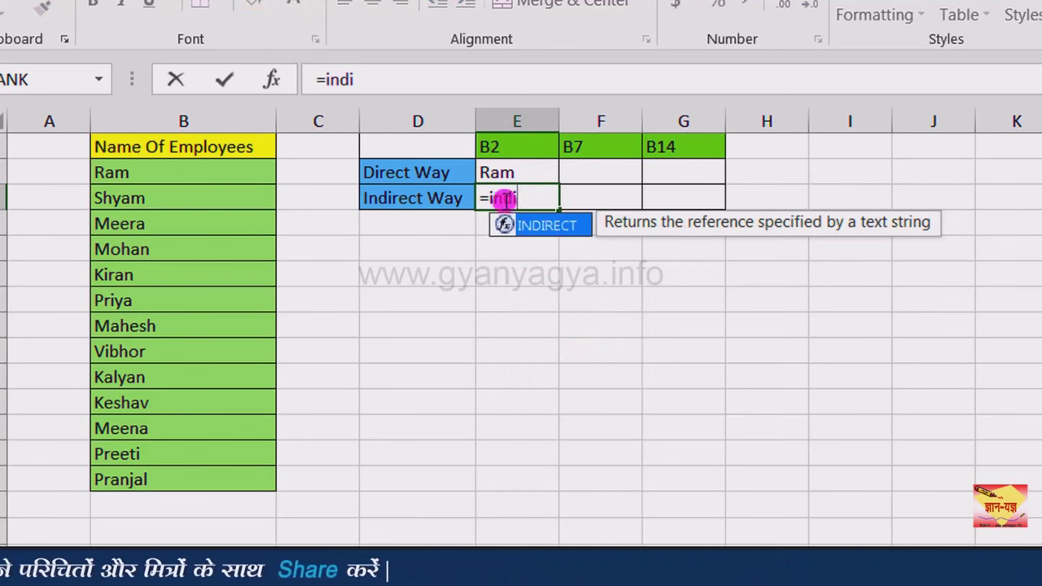
{"action": "double_click", "coordinate": [546, 226]}
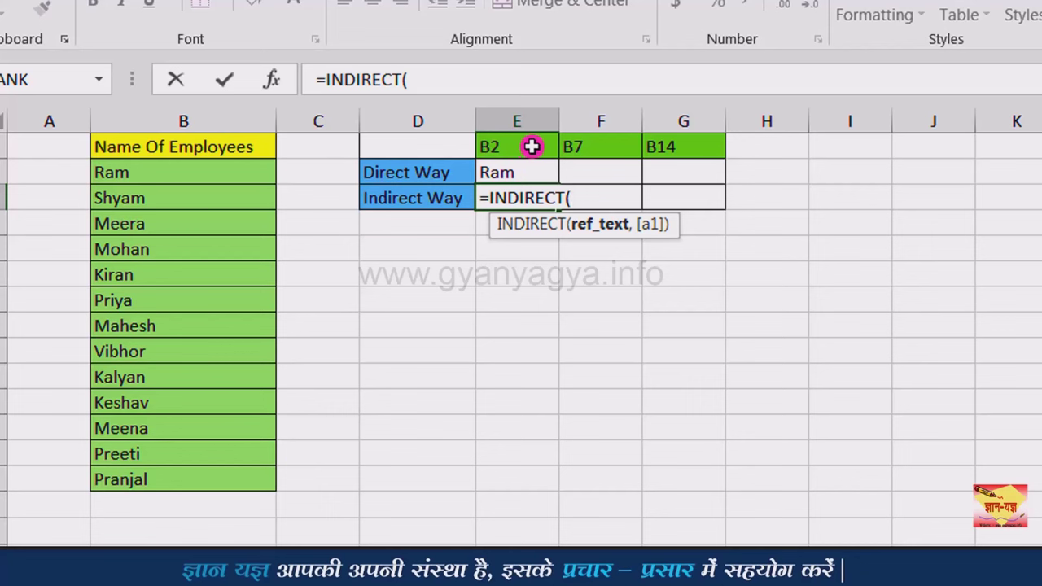
{"action": "left_click", "coordinate": [531, 145]}
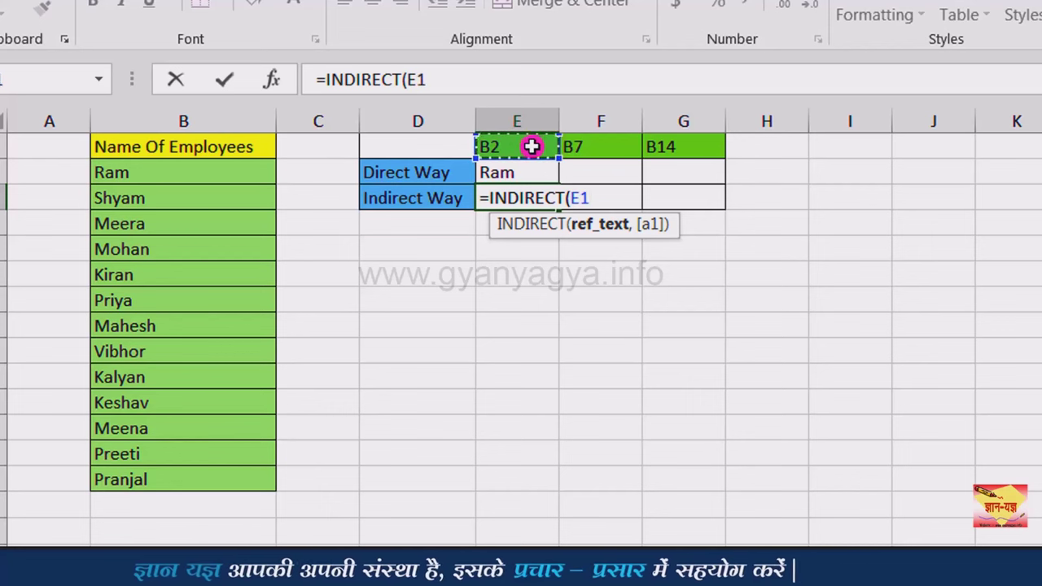
{"action": "type", "text": ")"}
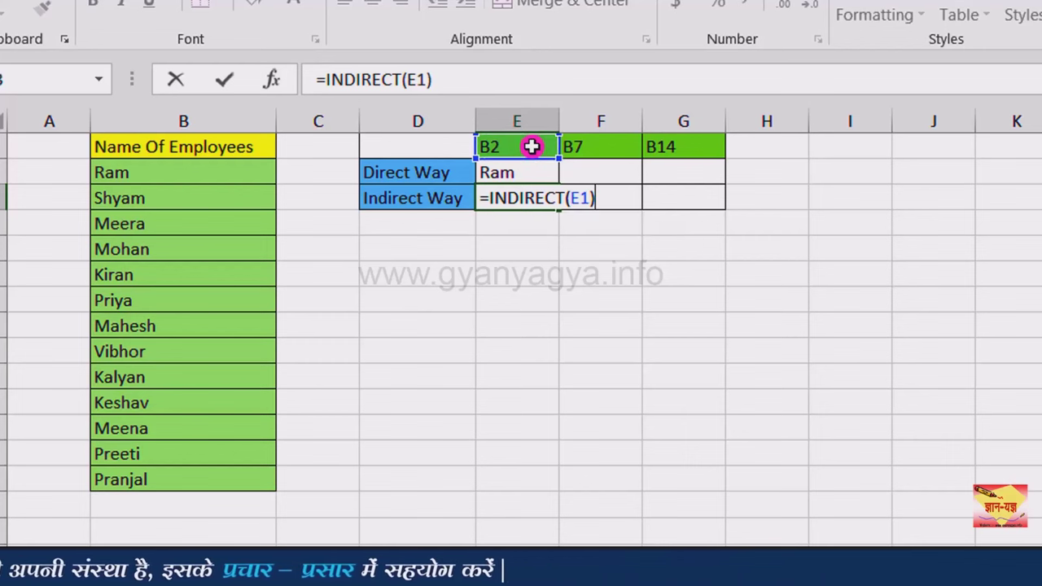
{"action": "key", "text": "Return"}
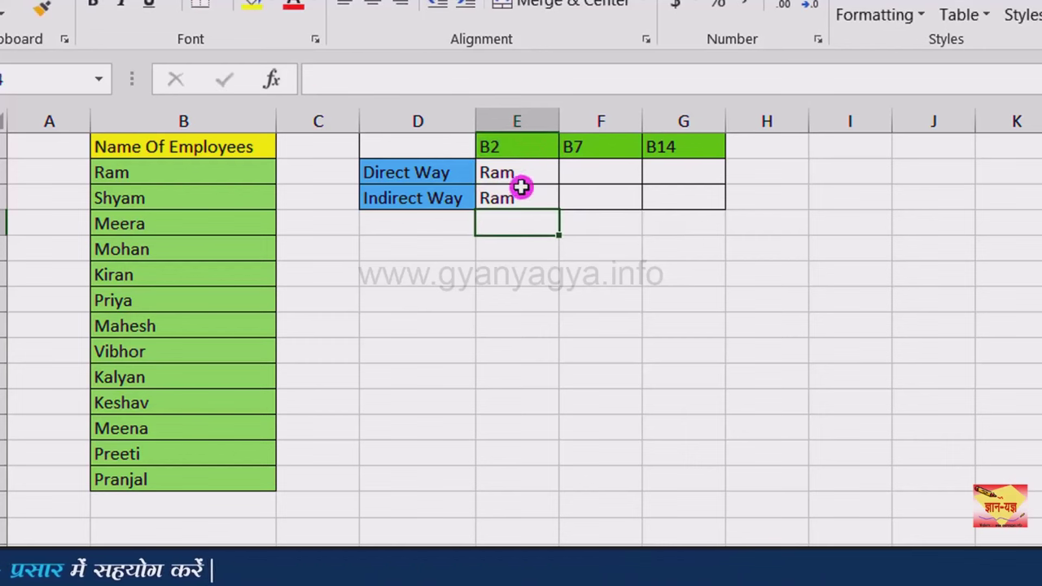
Copy E3's INDIRECT formula across the Indirect Way row to G3.
{"action": "left_click", "coordinate": [516, 202]}
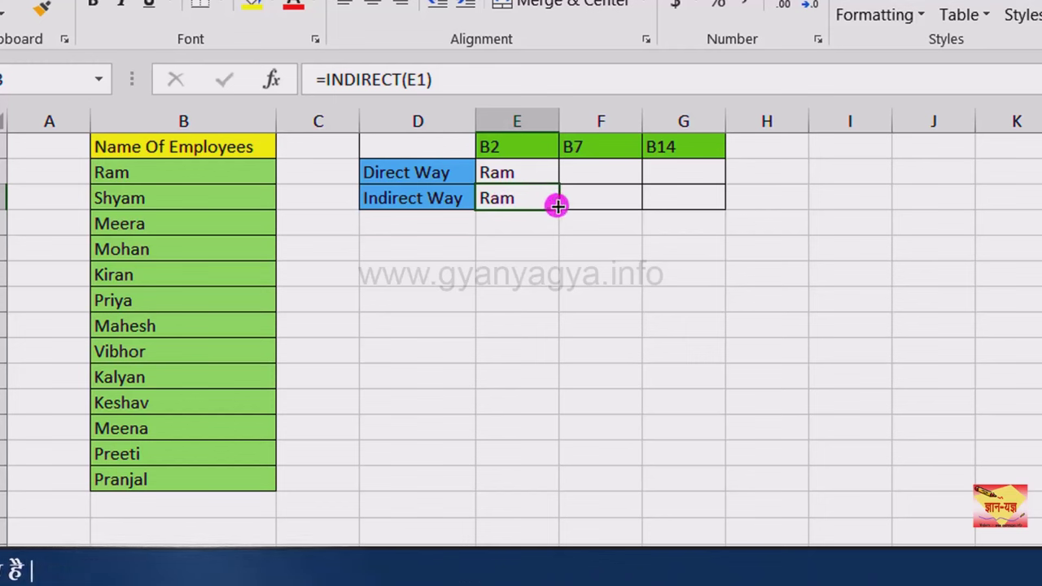
{"action": "left_click_drag", "start_coordinate": [557, 208], "coordinate": [707, 206]}
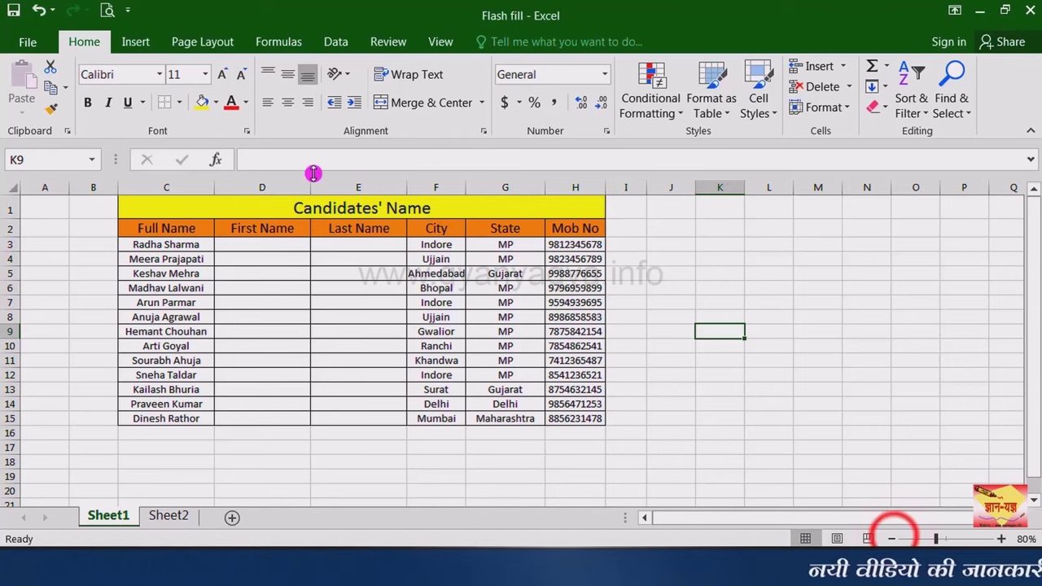
Open the Backstage Info page for the Flash fill workbook.
{"action": "left_click", "coordinate": [24, 41]}
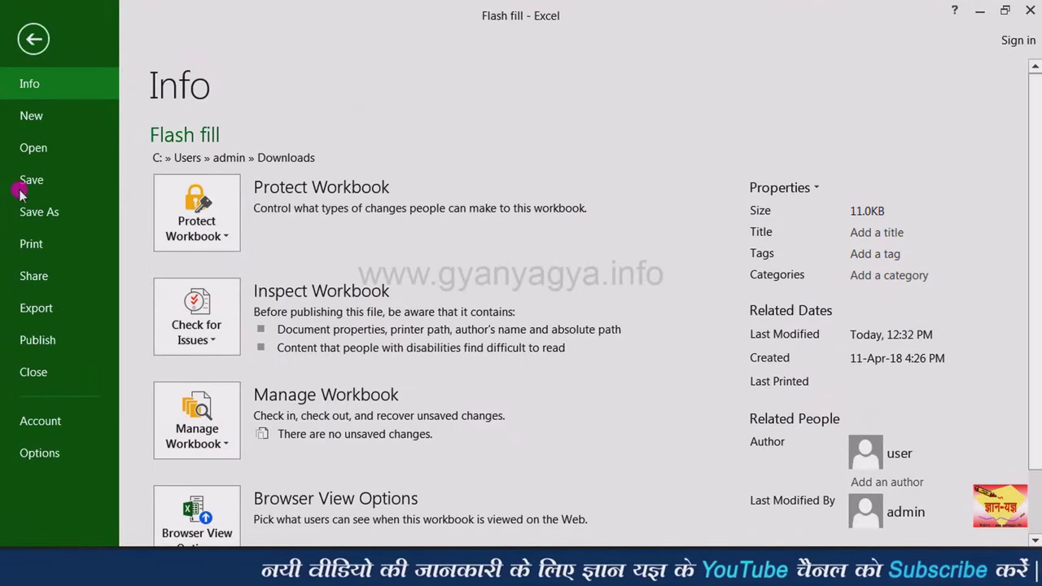
Turn on Automatically Flash Fill in the Advanced editing options and confirm with OK.
{"action": "left_click", "coordinate": [20, 453]}
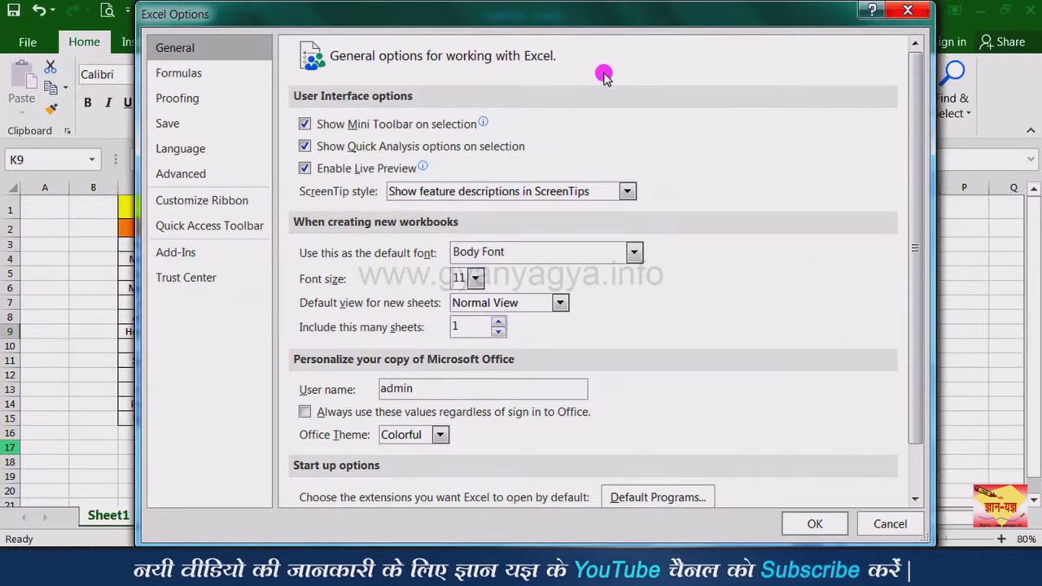
{"action": "left_click", "coordinate": [236, 182]}
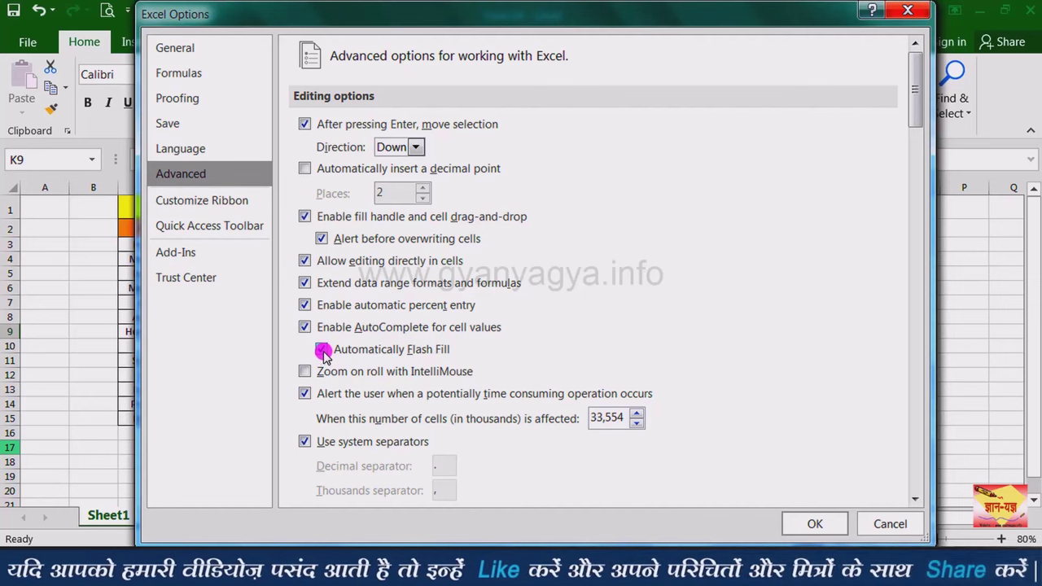
{"action": "left_click", "coordinate": [322, 350]}
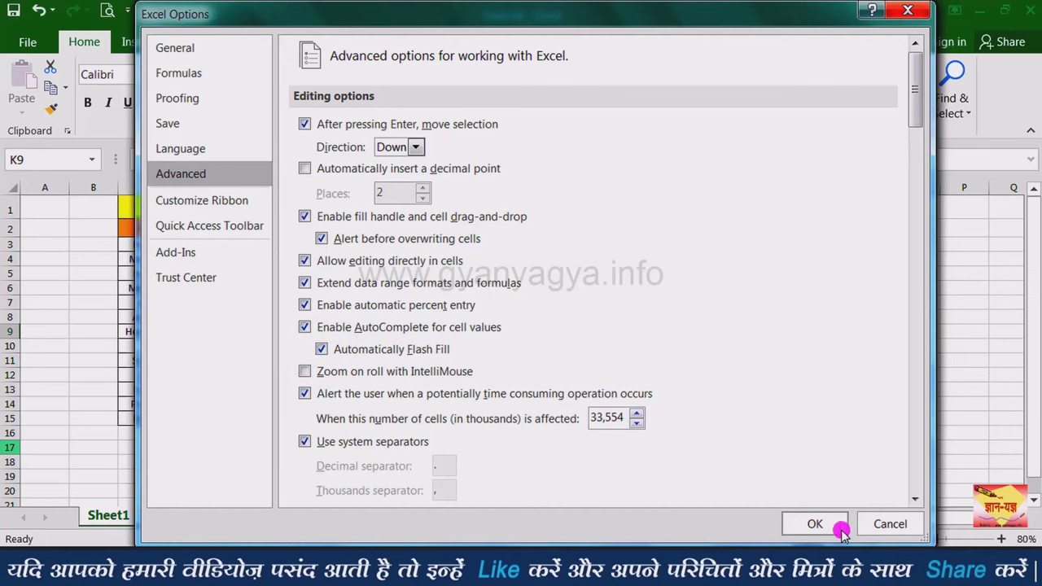
{"action": "left_click", "coordinate": [816, 524]}
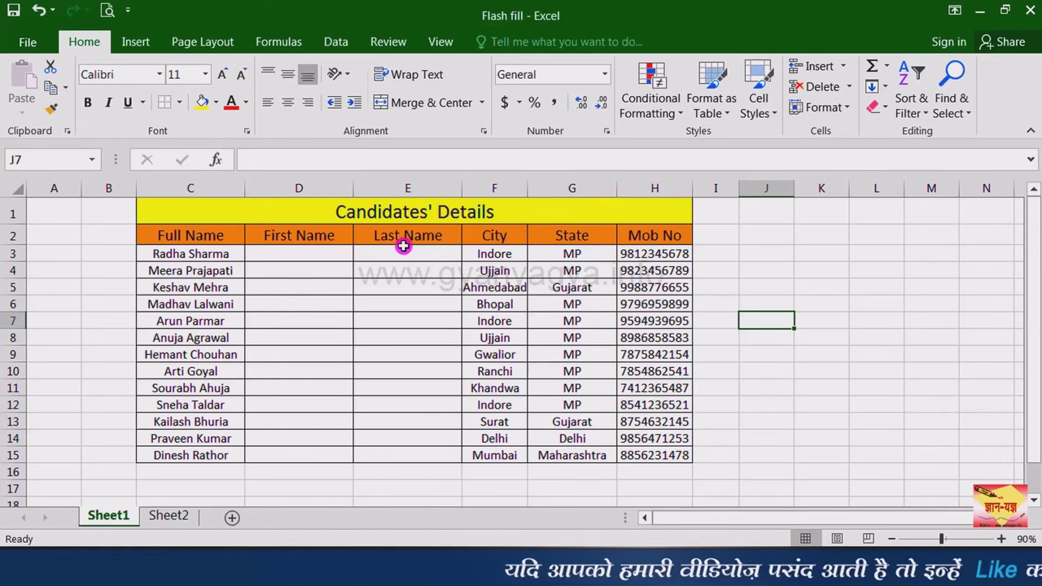
Enter Radha in D3, then Flash Fill the First Name column across D3:D15.
{"action": "left_click", "coordinate": [333, 253]}
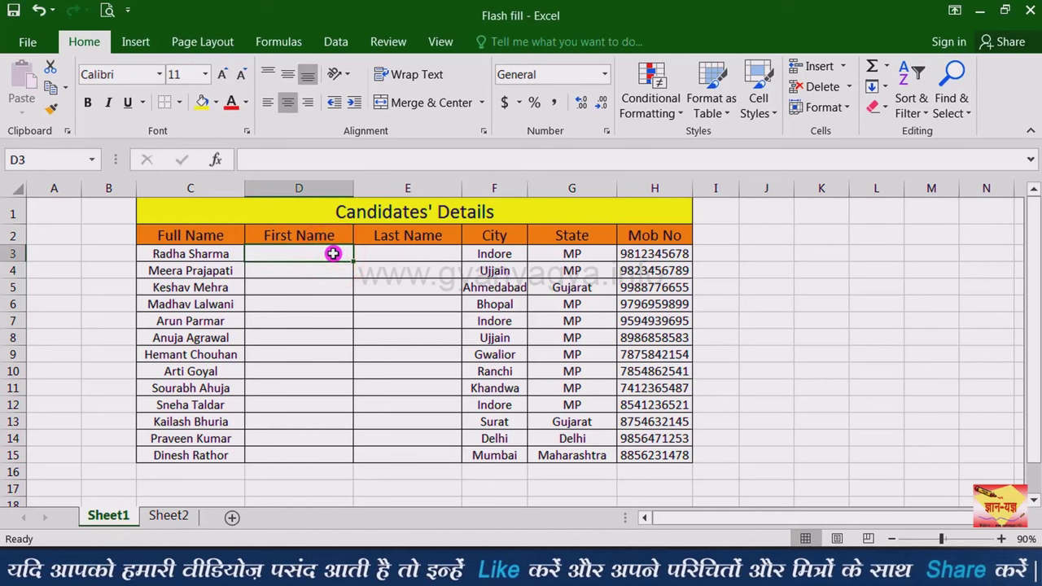
{"action": "type", "text": "Radha"}
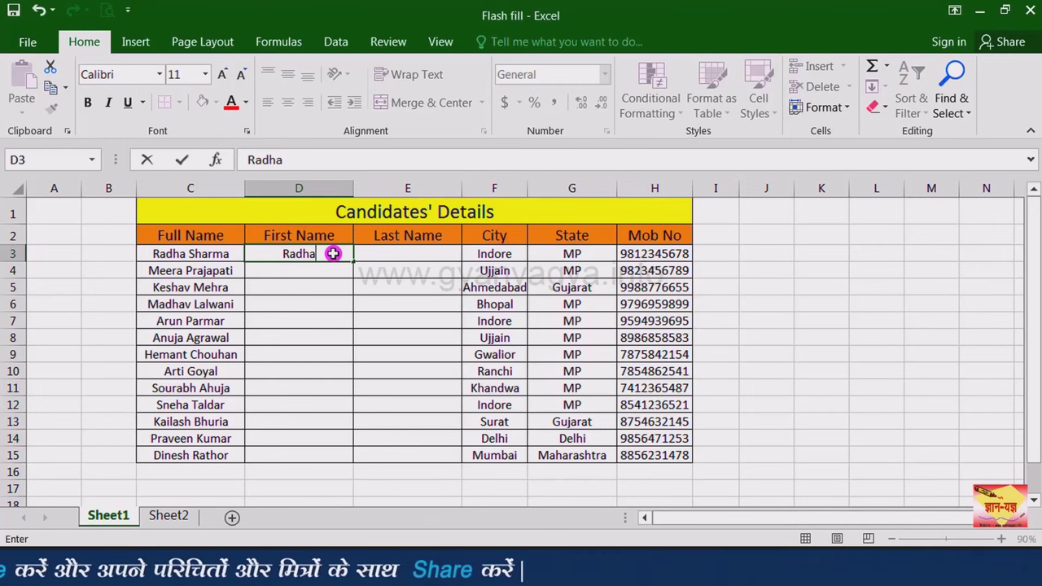
{"action": "key", "text": "Return"}
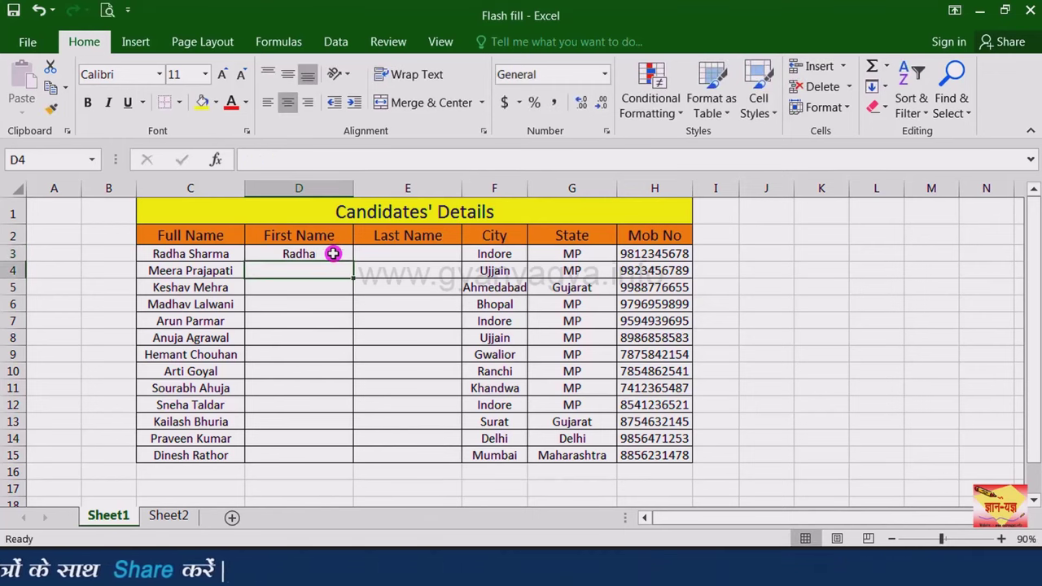
{"action": "left_click", "coordinate": [343, 272]}
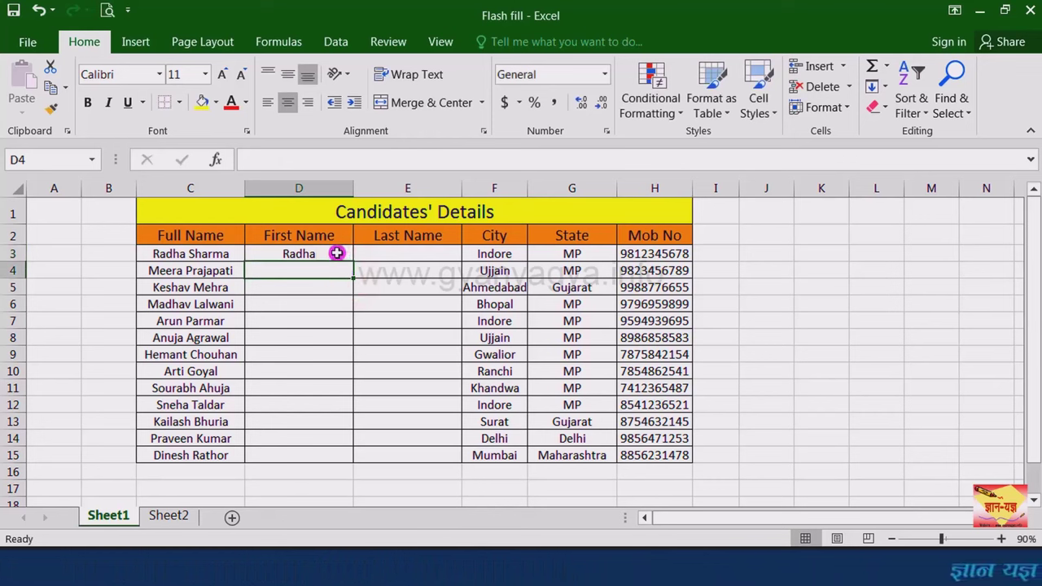
{"action": "left_click_drag", "start_coordinate": [336, 253], "coordinate": [320, 448]}
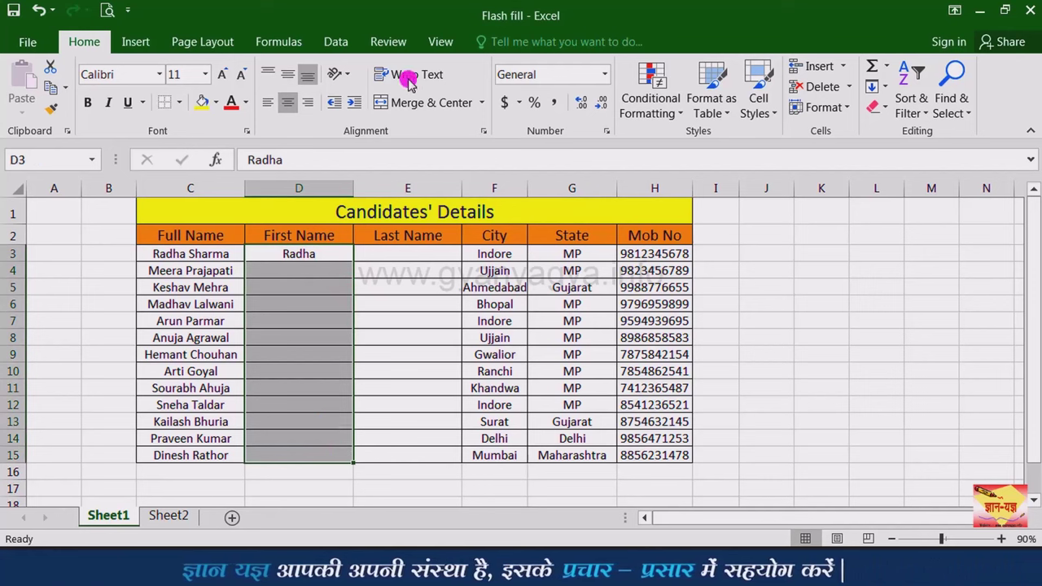
{"action": "left_click", "coordinate": [870, 88]}
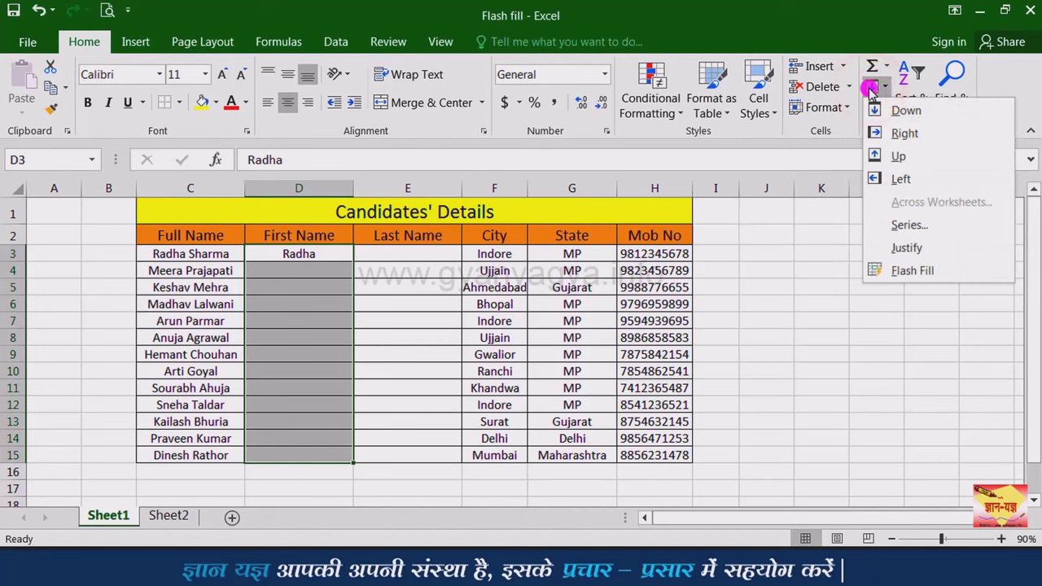
{"action": "left_click", "coordinate": [895, 277]}
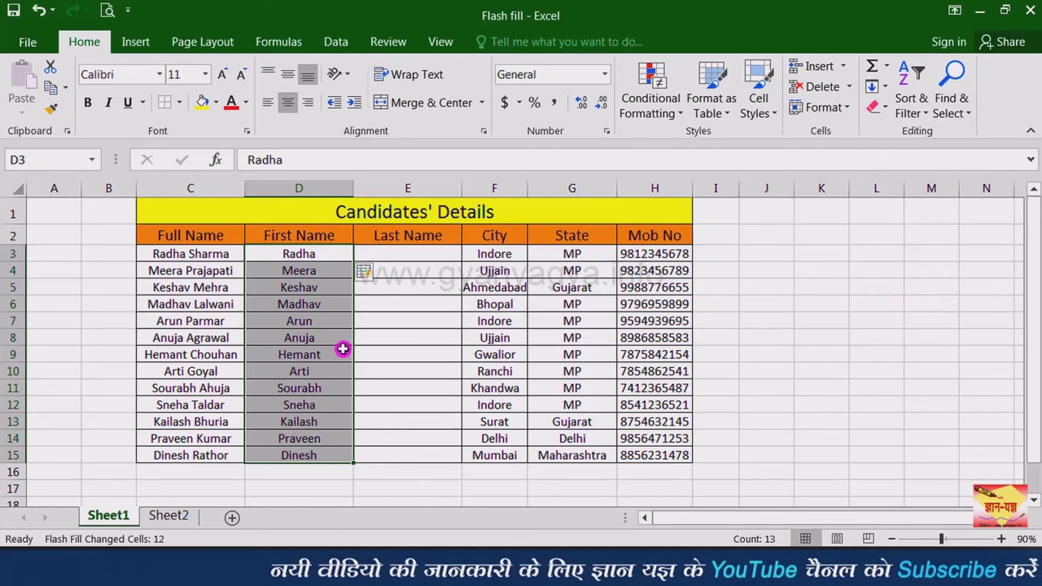
{"action": "left_click", "coordinate": [416, 253]}
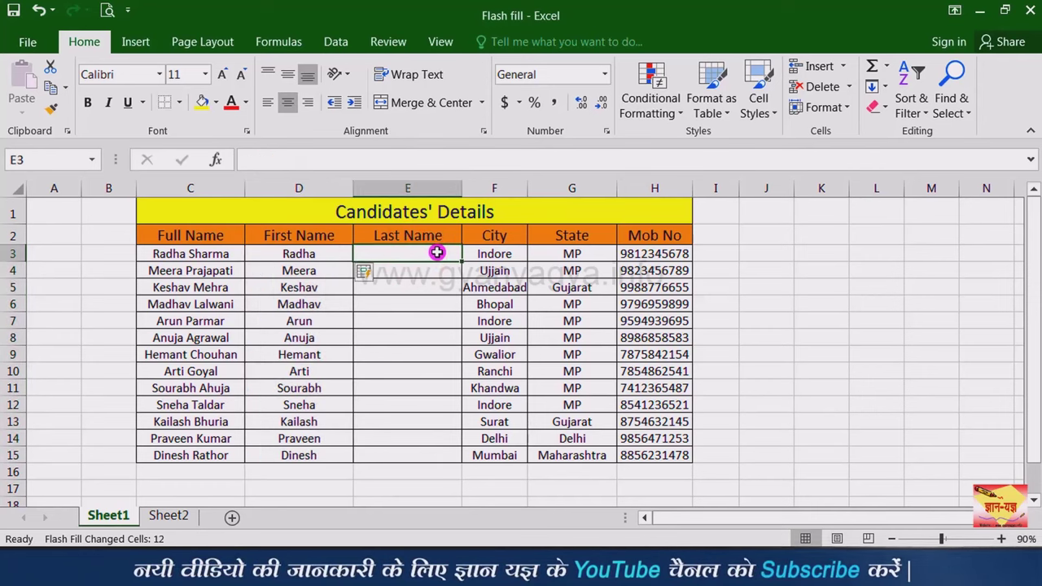
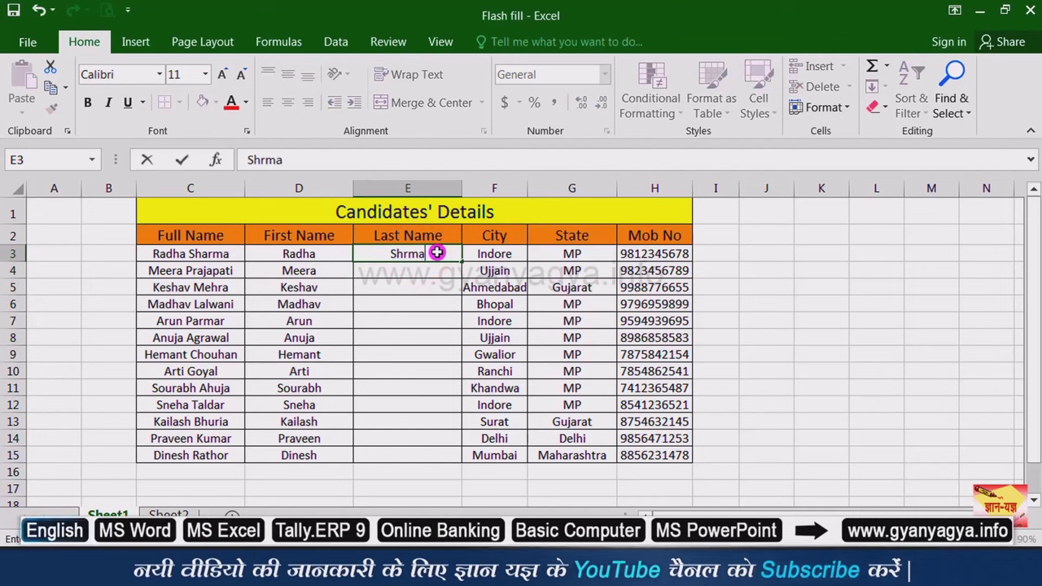
Enter Sharma in E3, then Flash Fill the Last Name column across E3:E15.
{"action": "key", "text": "Left"}
{"action": "key", "text": "Left"}
{"action": "key", "text": "Left"}
{"action": "key", "text": "Return"}
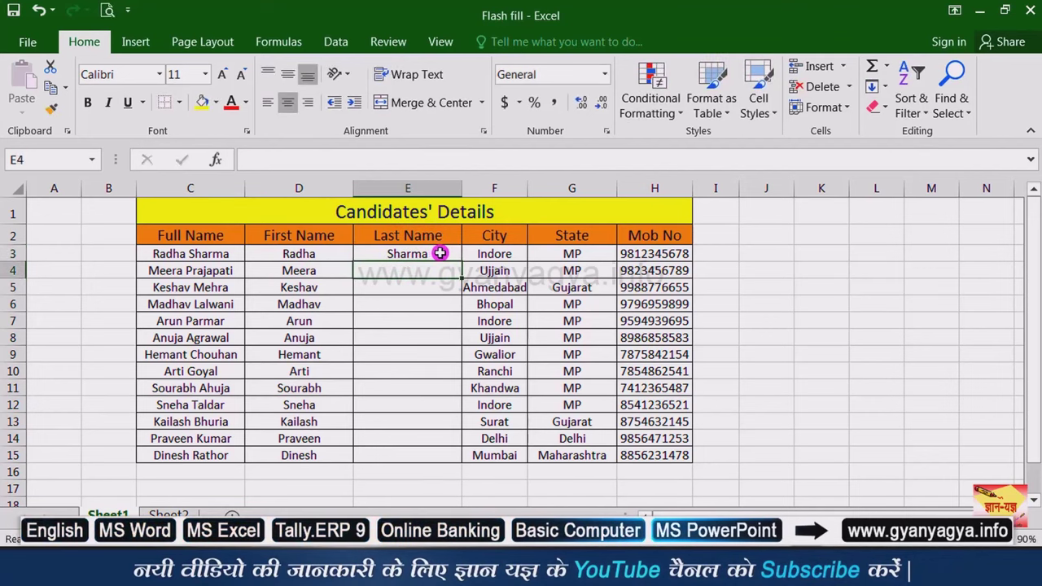
{"action": "left_click_drag", "start_coordinate": [439, 253], "coordinate": [412, 457]}
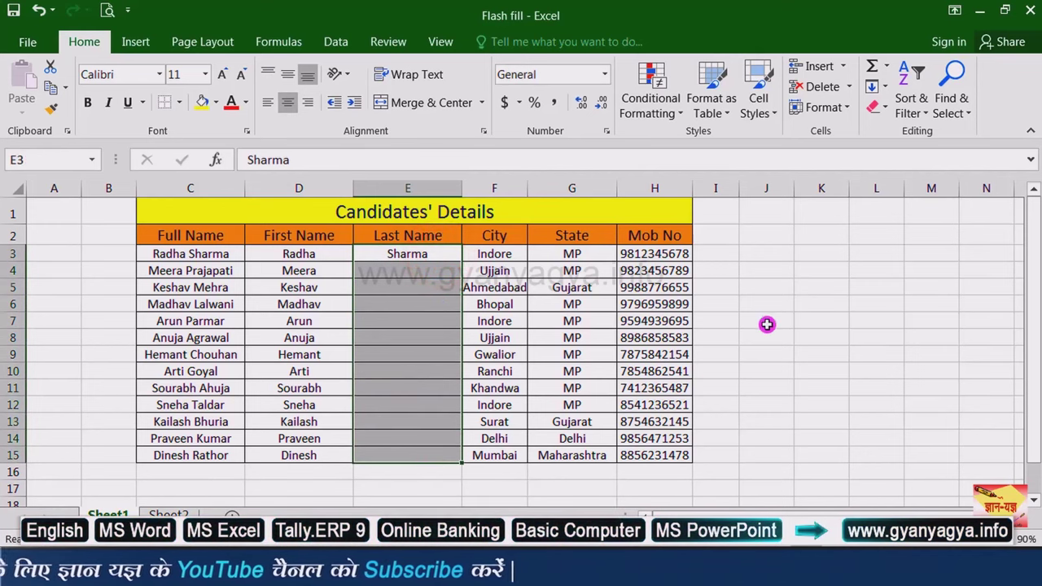
{"action": "left_click", "coordinate": [875, 86]}
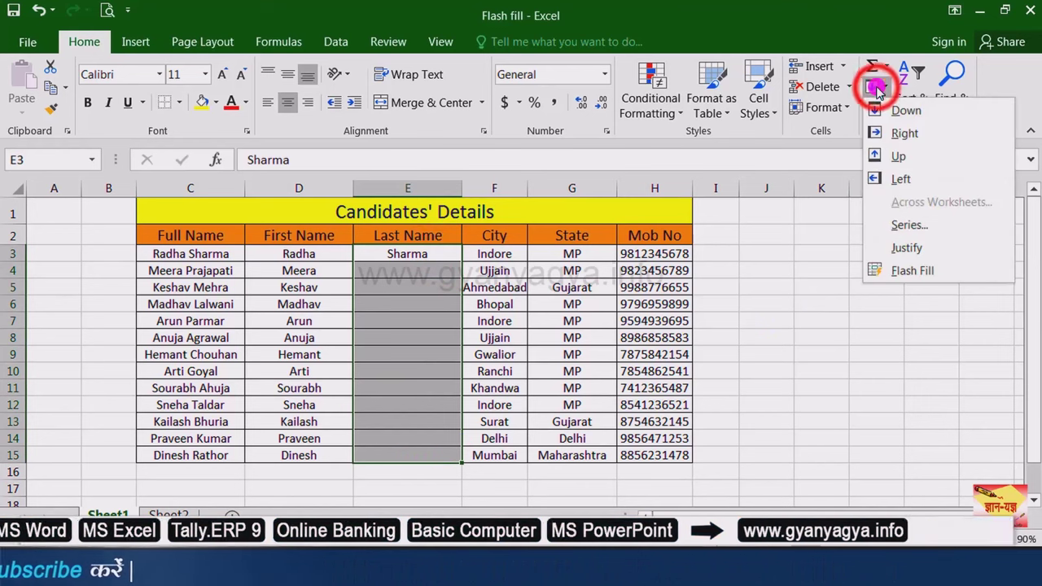
{"action": "left_click", "coordinate": [891, 270]}
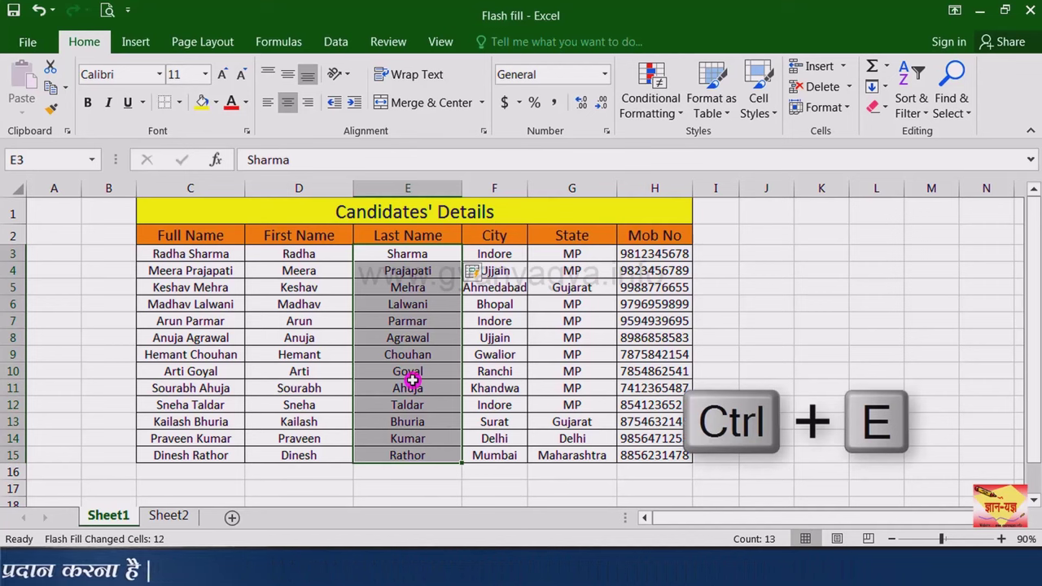
{"action": "left_click", "coordinate": [399, 254]}
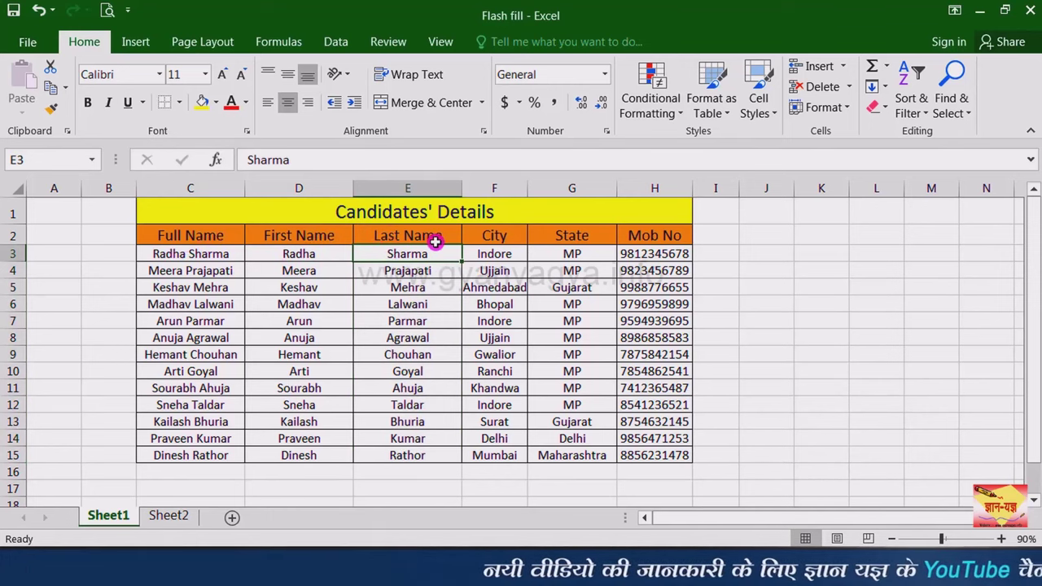
{"action": "left_click", "coordinate": [437, 249]}
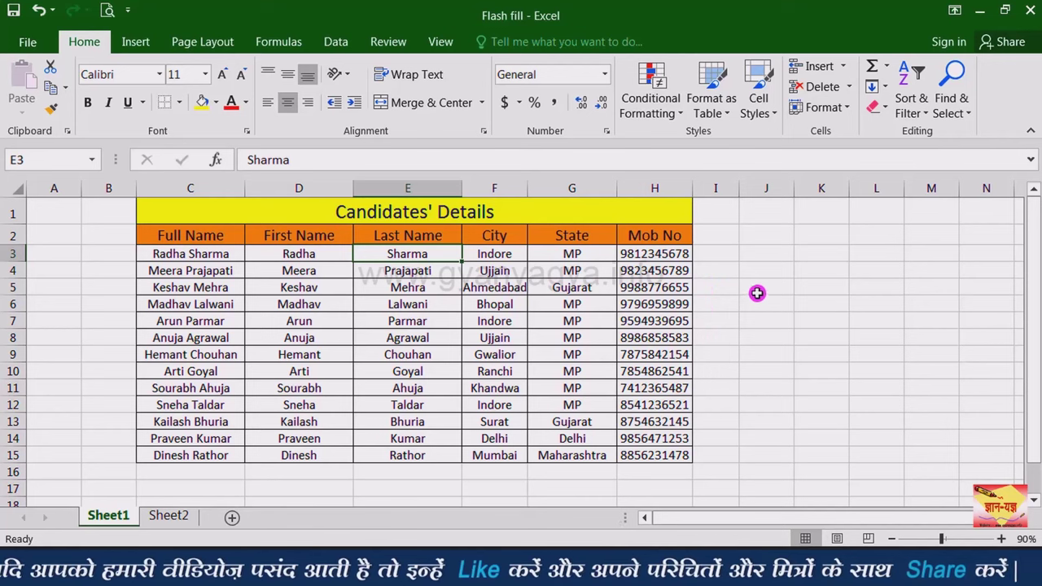
{"action": "left_click", "coordinate": [769, 257]}
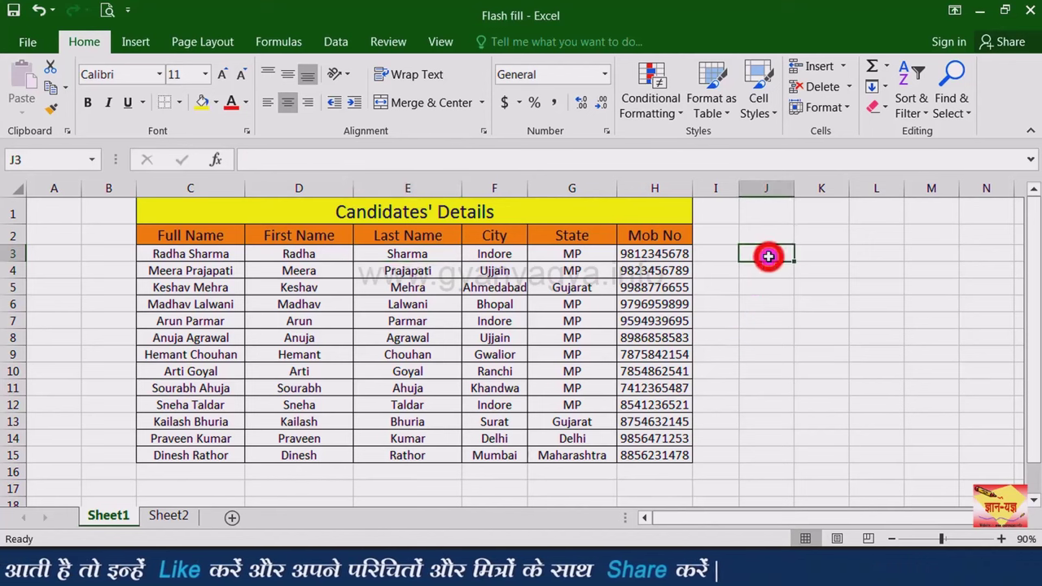
{"action": "type", "text": "Radha"}
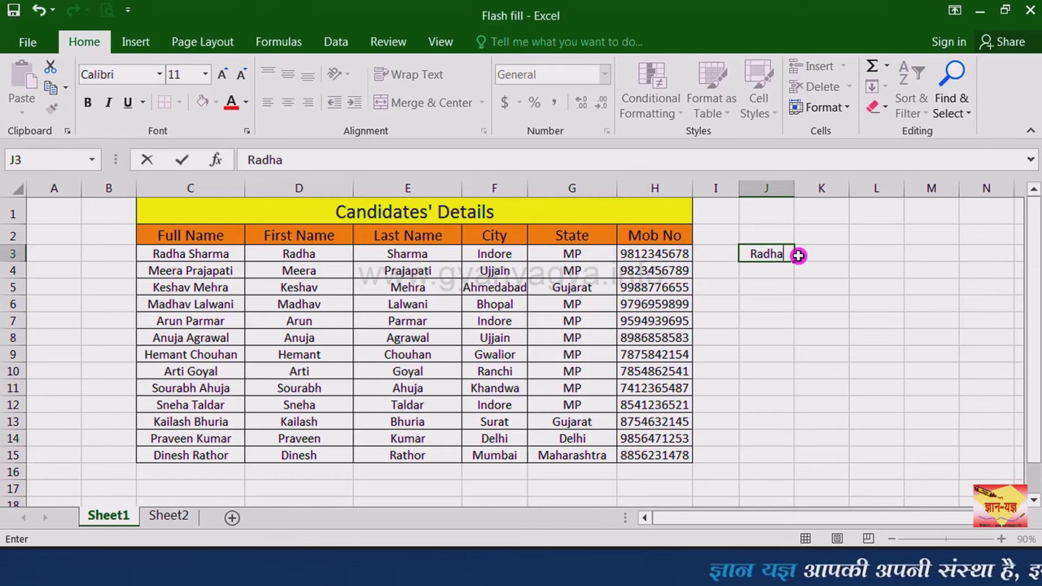
{"action": "key", "text": "Return"}
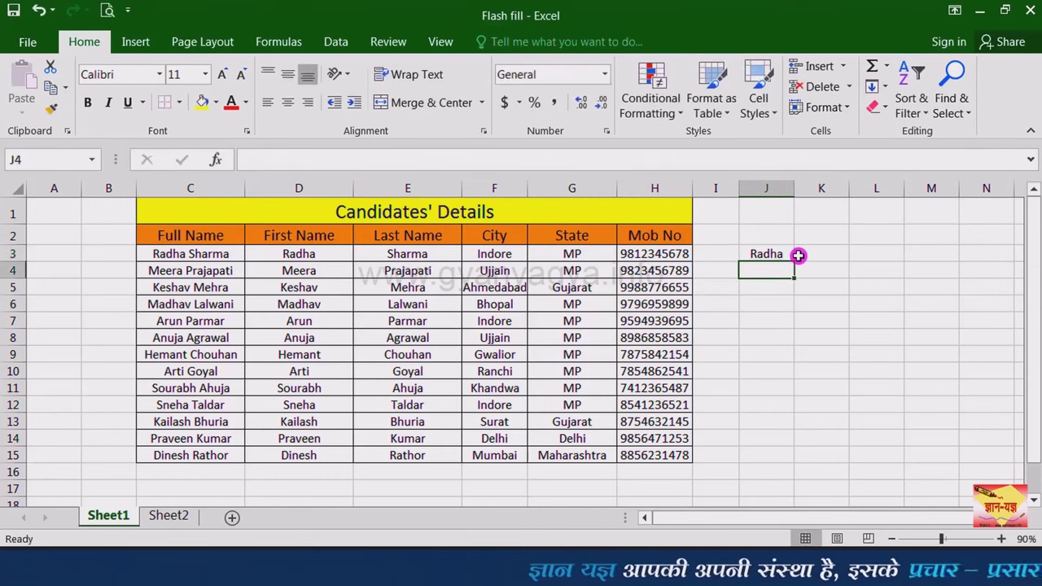
{"action": "left_click_drag", "start_coordinate": [781, 256], "coordinate": [755, 459]}
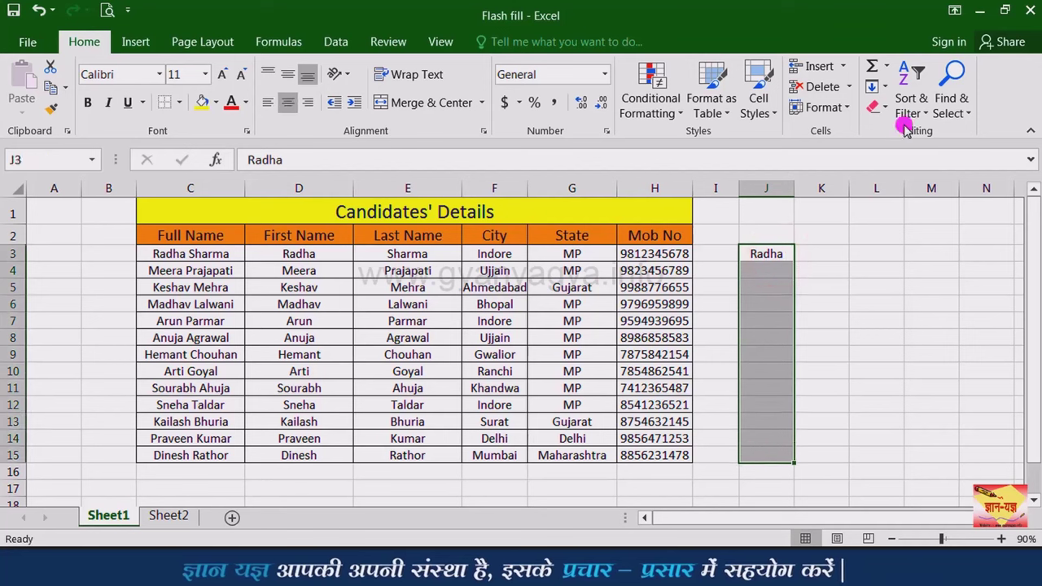
{"action": "left_click", "coordinate": [874, 86]}
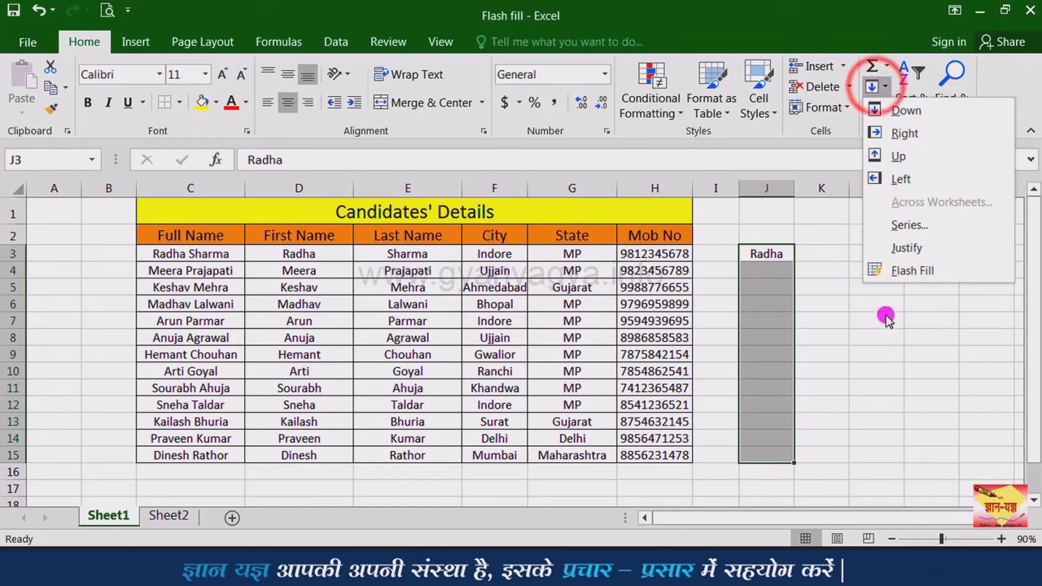
{"action": "left_click", "coordinate": [892, 271]}
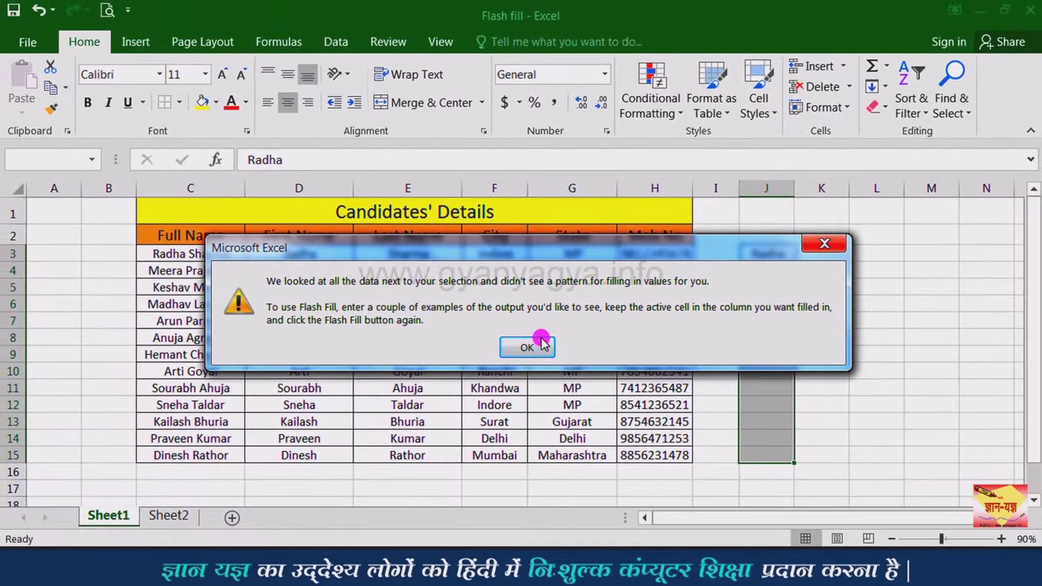
{"action": "left_click", "coordinate": [527, 348]}
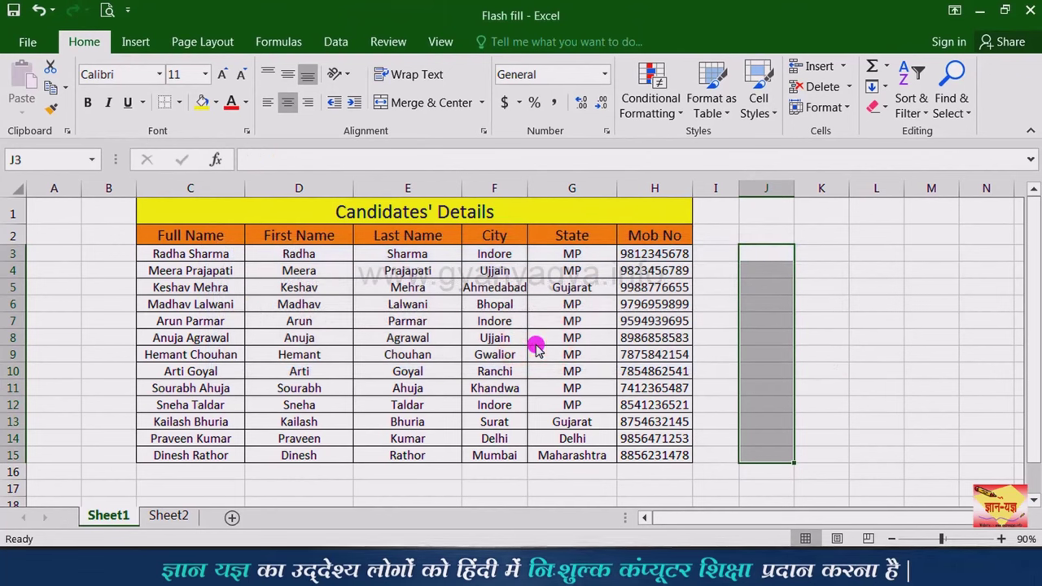
{"action": "left_click", "coordinate": [725, 259]}
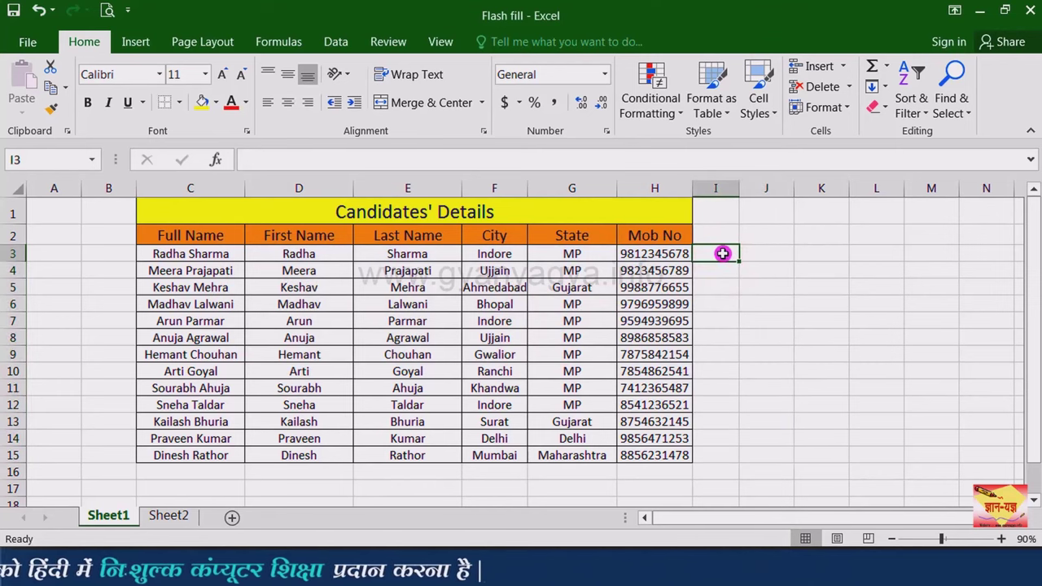
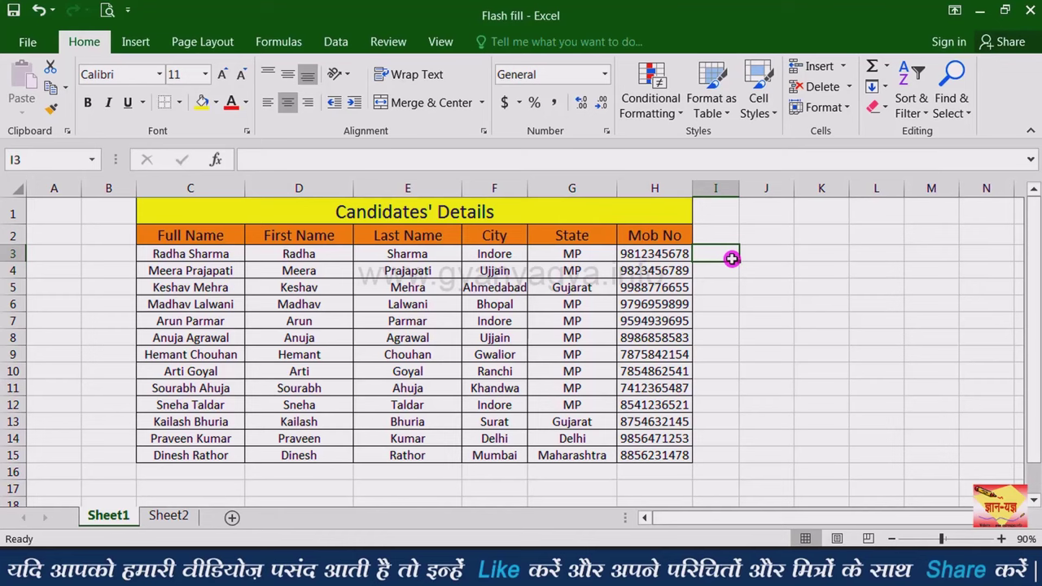
Type the first two candidates' first names in I3 and I4, then accept Flash Fill for the rest.
{"action": "type", "text": "Radha"}
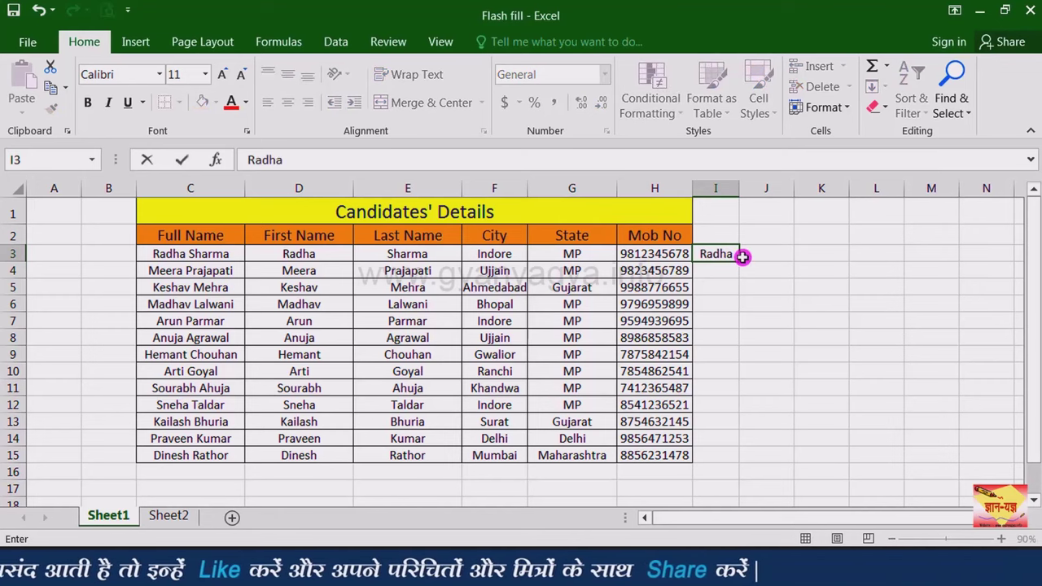
{"action": "key", "text": "Return"}
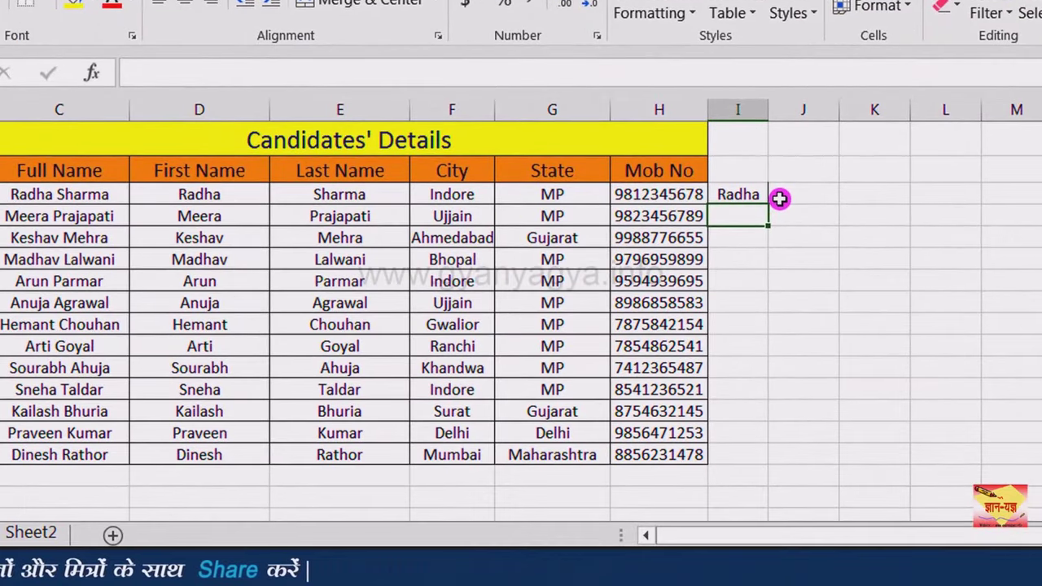
{"action": "type", "text": "Meera"}
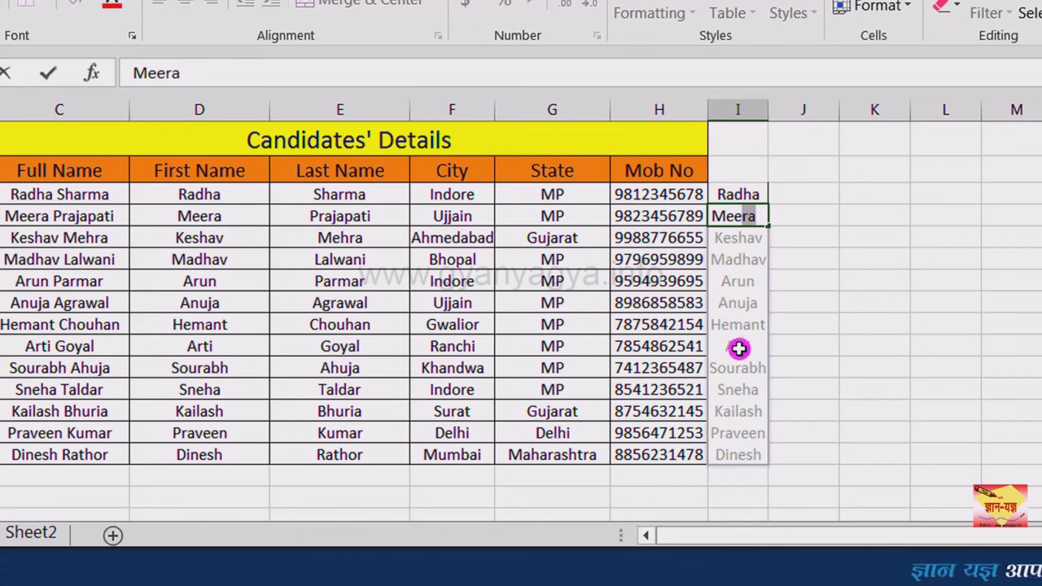
{"action": "key", "text": "Return"}
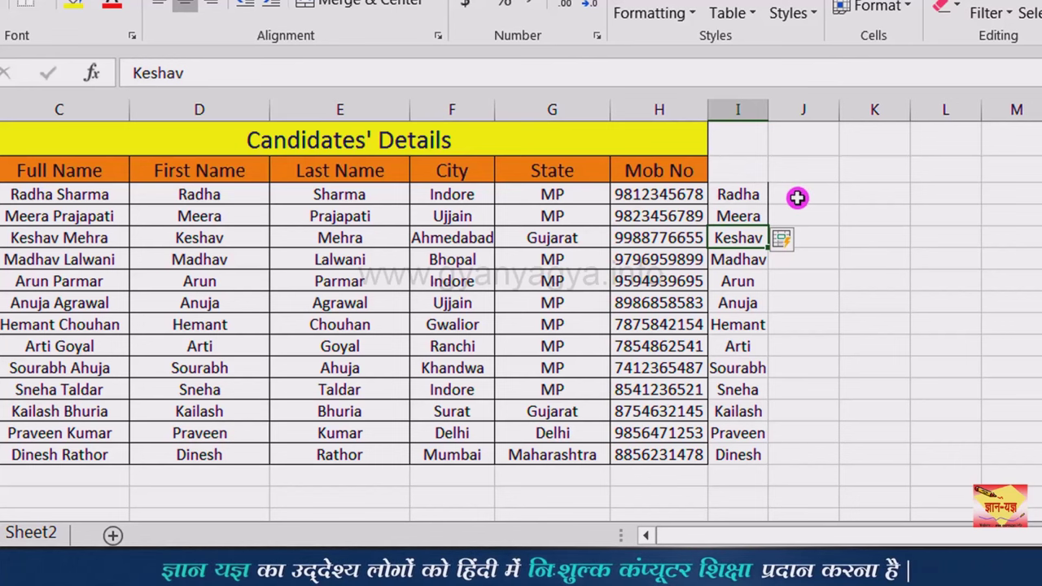
{"action": "left_click", "coordinate": [801, 196]}
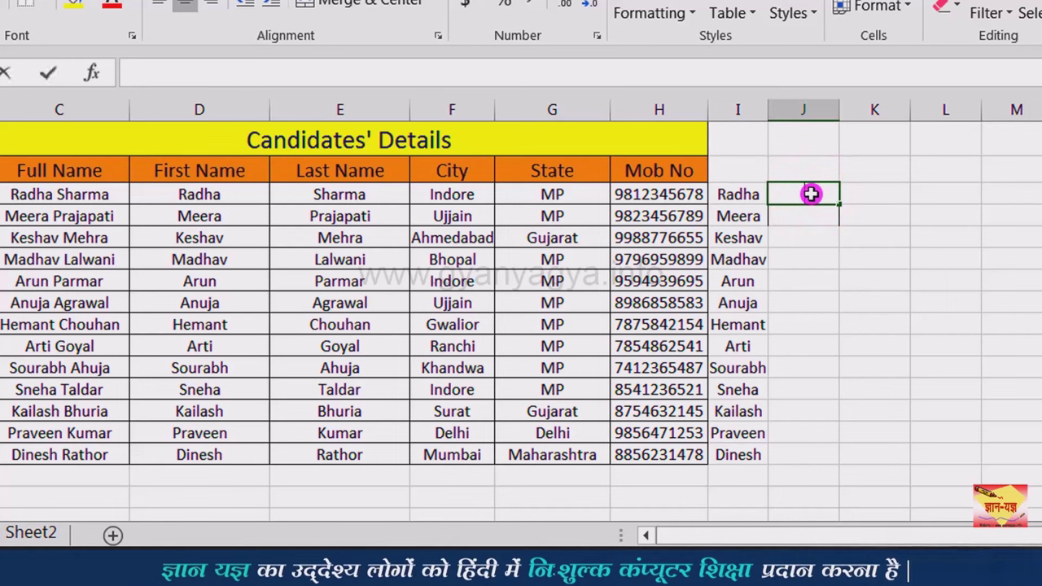
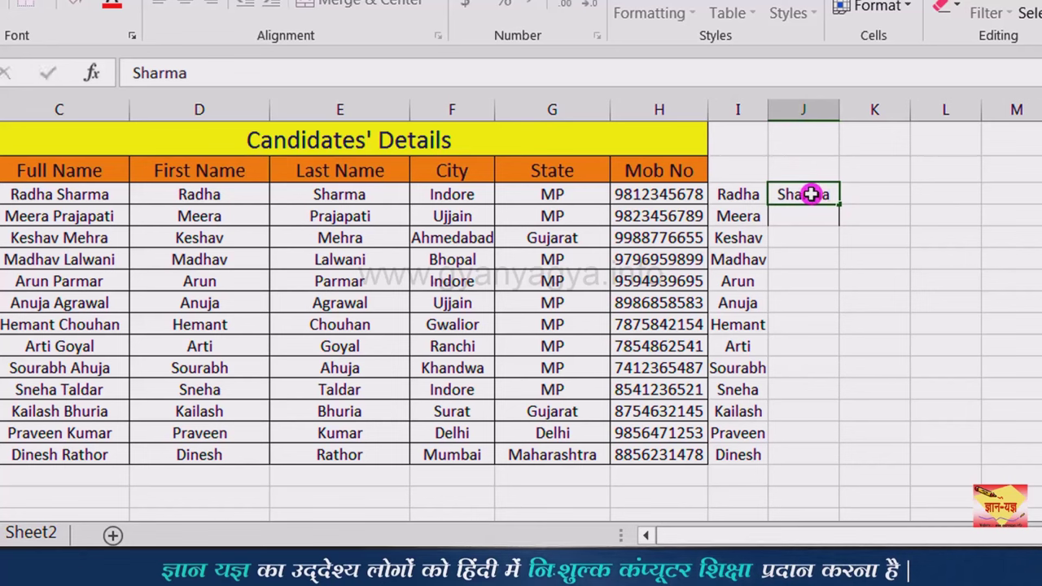
Enter the first two last names in J3 and J4 and let Flash Fill complete column J.
{"action": "key", "text": "Return"}
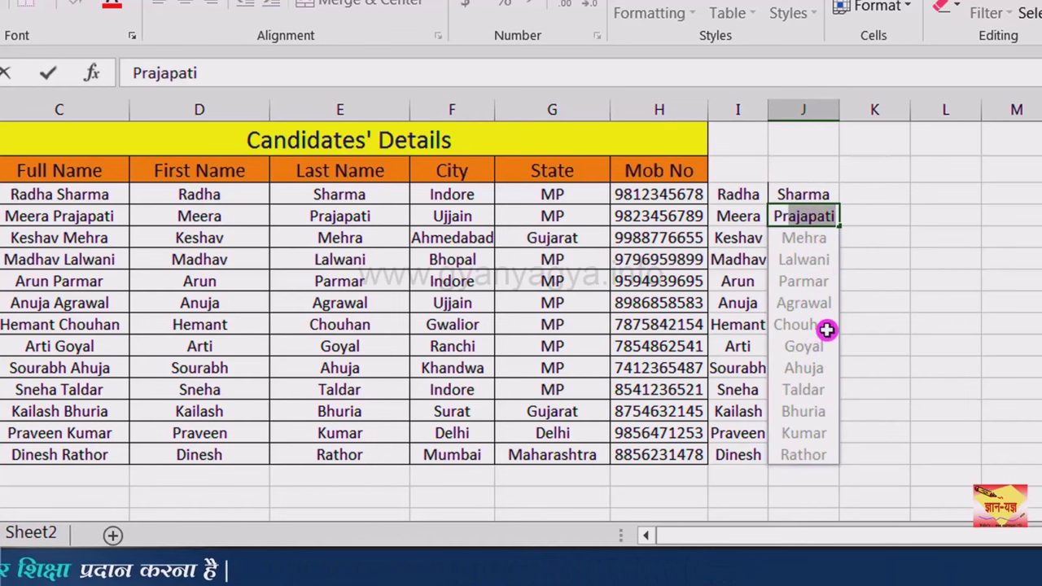
{"action": "key", "text": "Return"}
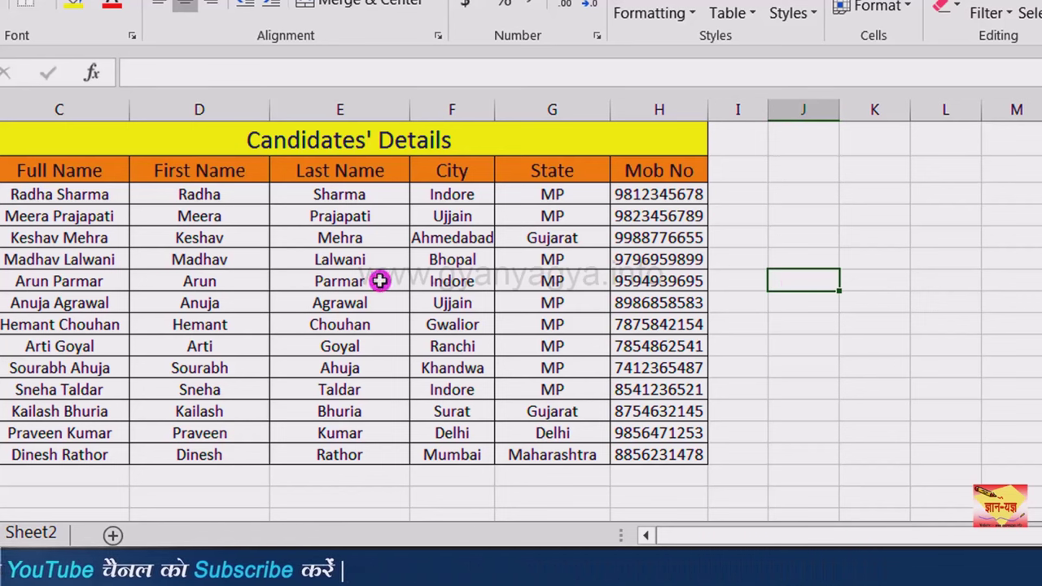
Delete the full names in C3:C15 and return to cell C3.
{"action": "left_click_drag", "start_coordinate": [86, 195], "coordinate": [86, 455]}
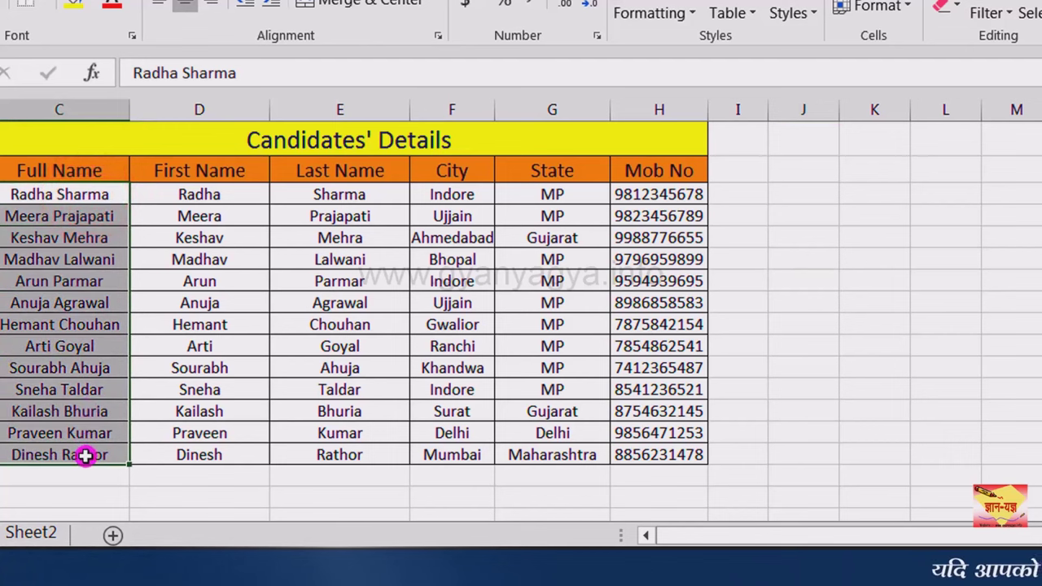
{"action": "key", "text": "Delete"}
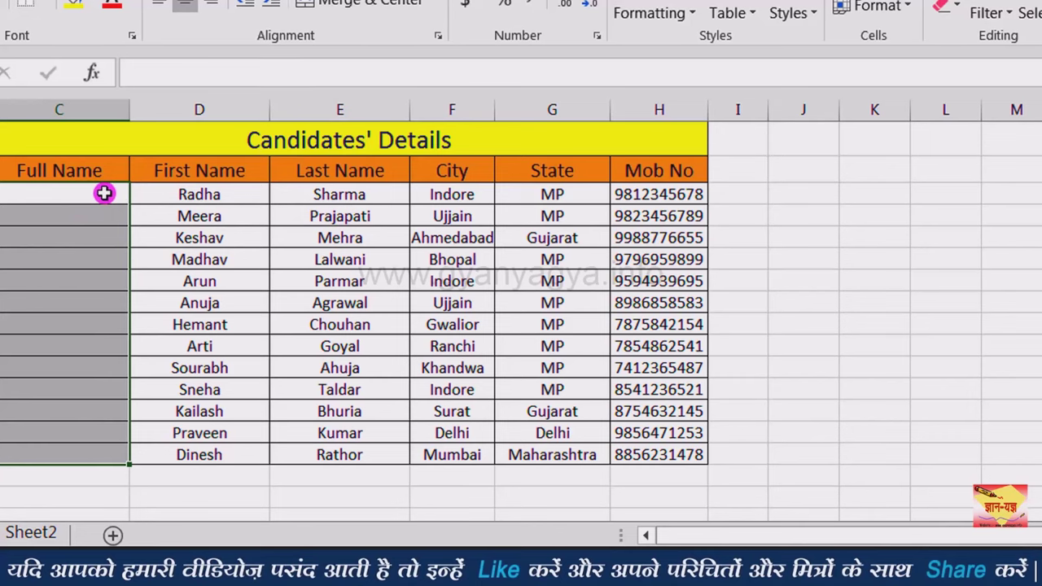
{"action": "left_click", "coordinate": [104, 193]}
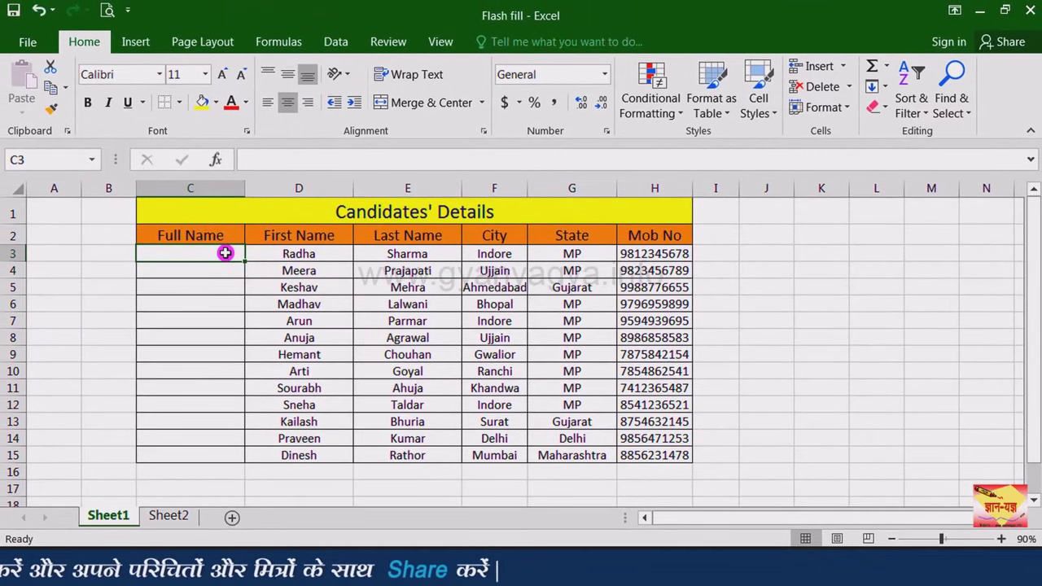
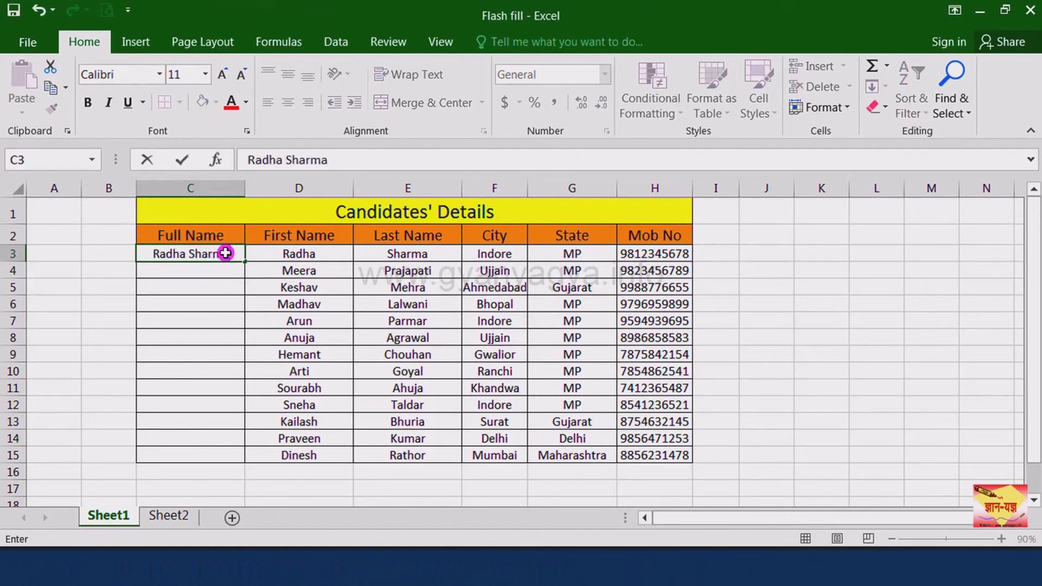
Type the first two combined full names in C3 and C4, then accept Flash Fill.
{"action": "key", "text": "Return"}
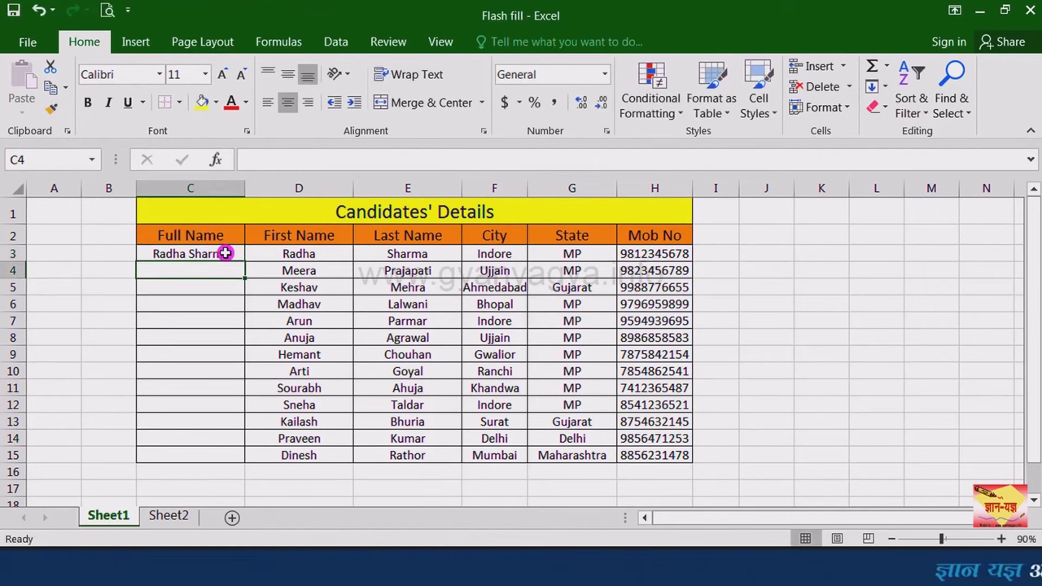
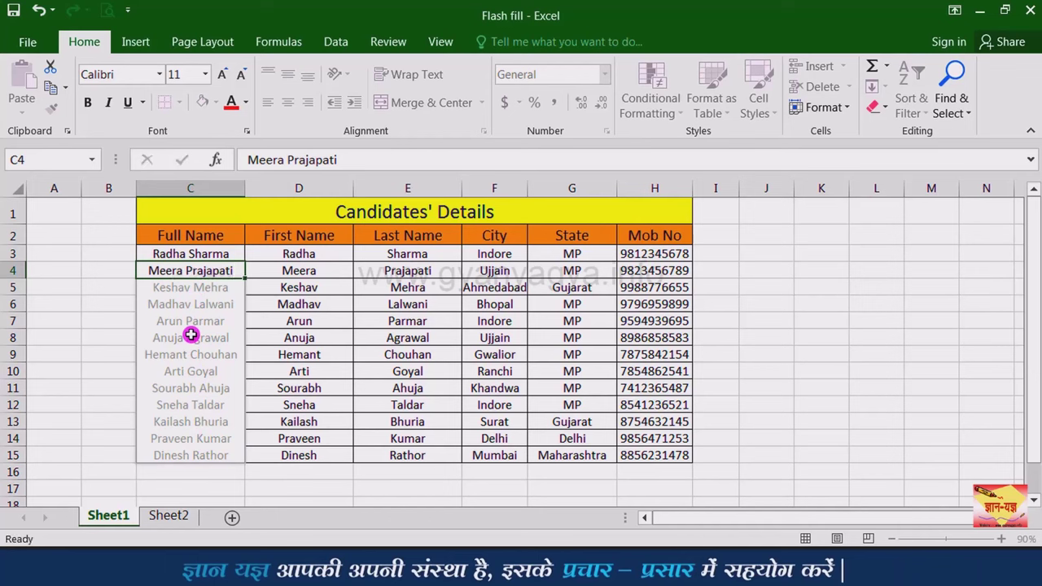
{"action": "key", "text": "Return"}
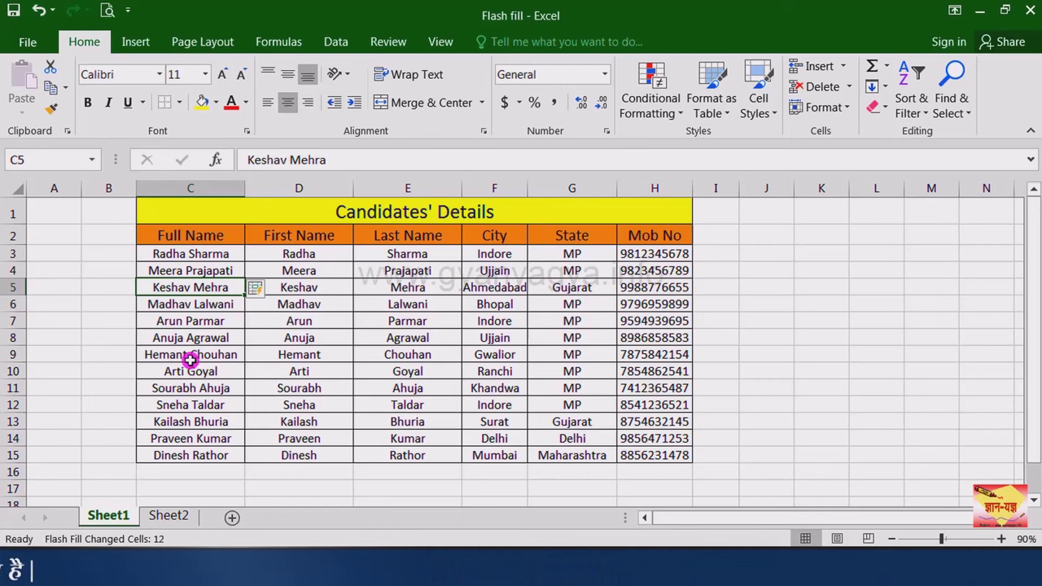
On Sheet2, enter Indore and Ujjain as the first cities and accept Flash Fill's suggestions.
{"action": "left_click", "coordinate": [180, 515]}
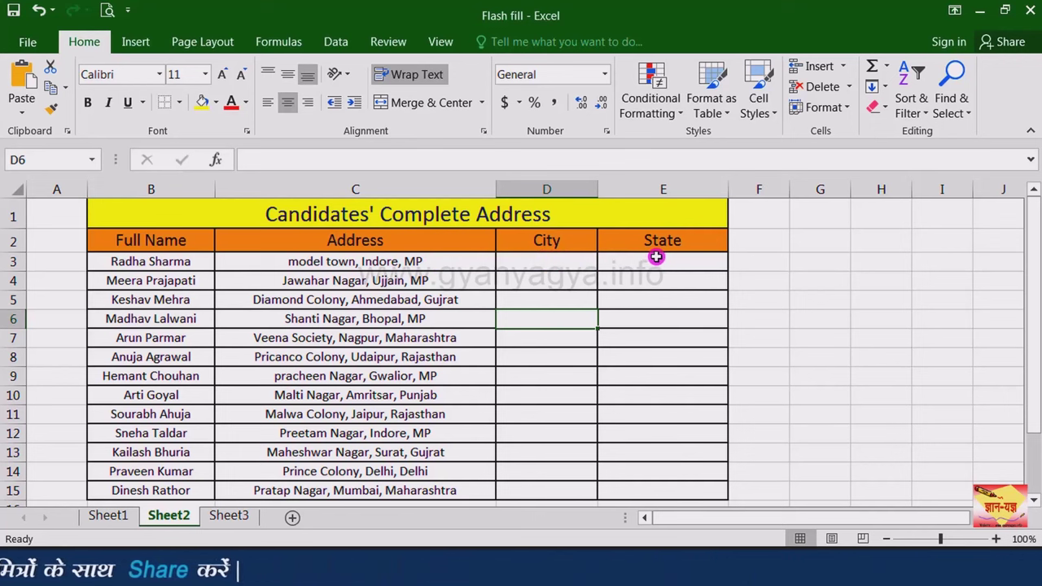
{"action": "left_click", "coordinate": [567, 265]}
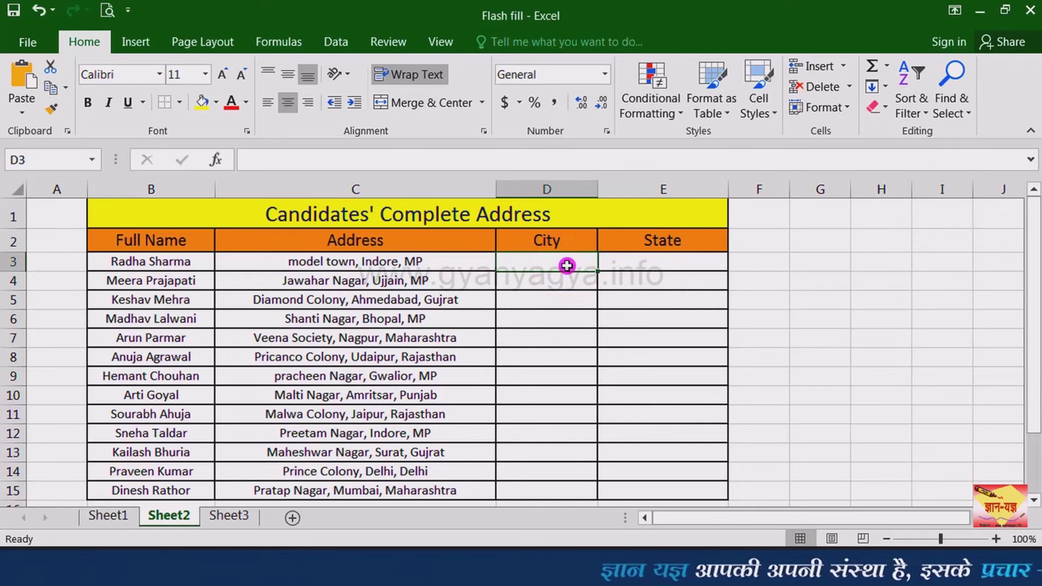
{"action": "type", "text": "Indore"}
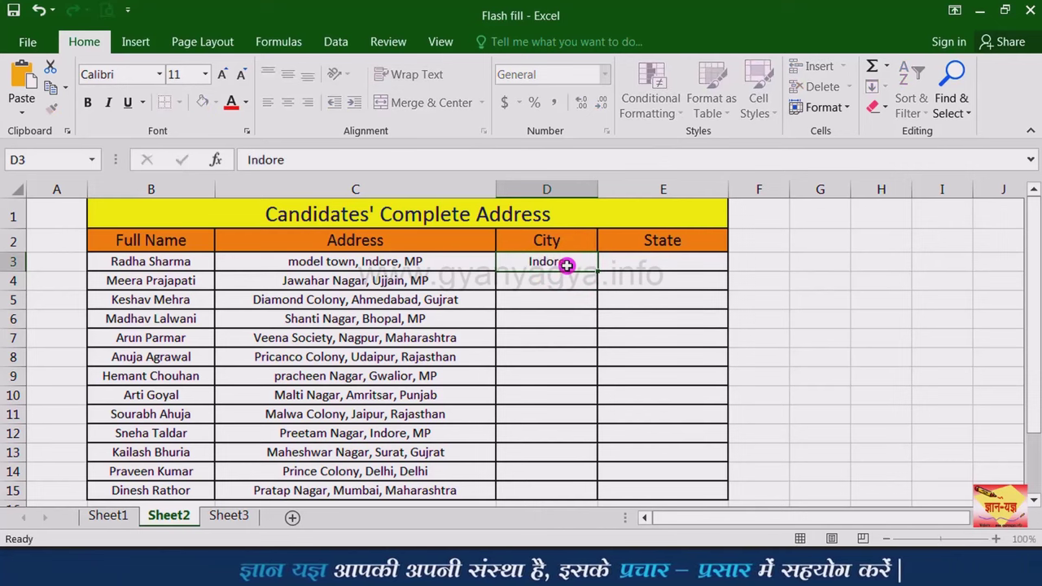
{"action": "key", "text": "Return"}
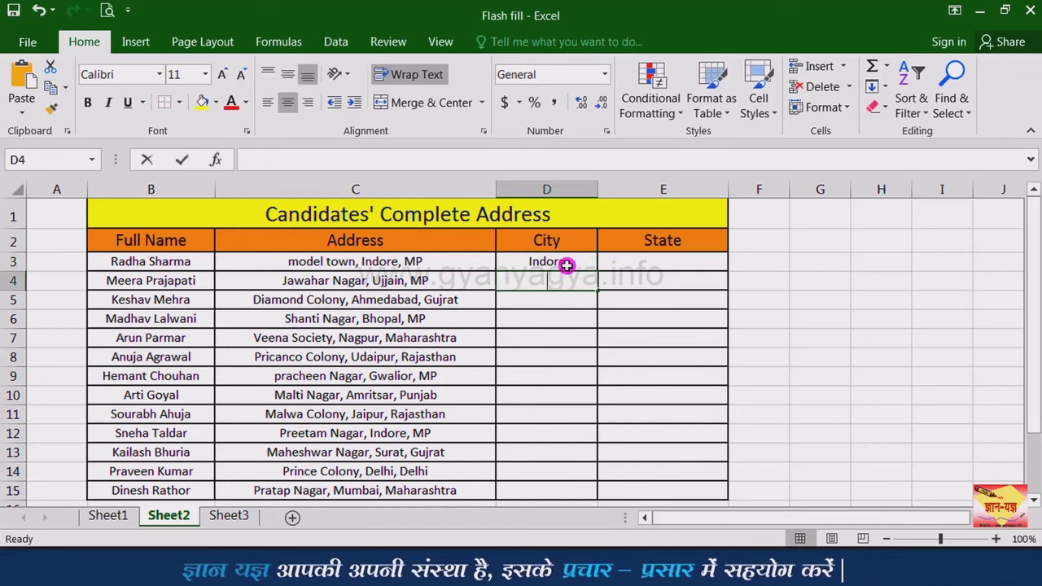
{"action": "type", "text": "Ujjain"}
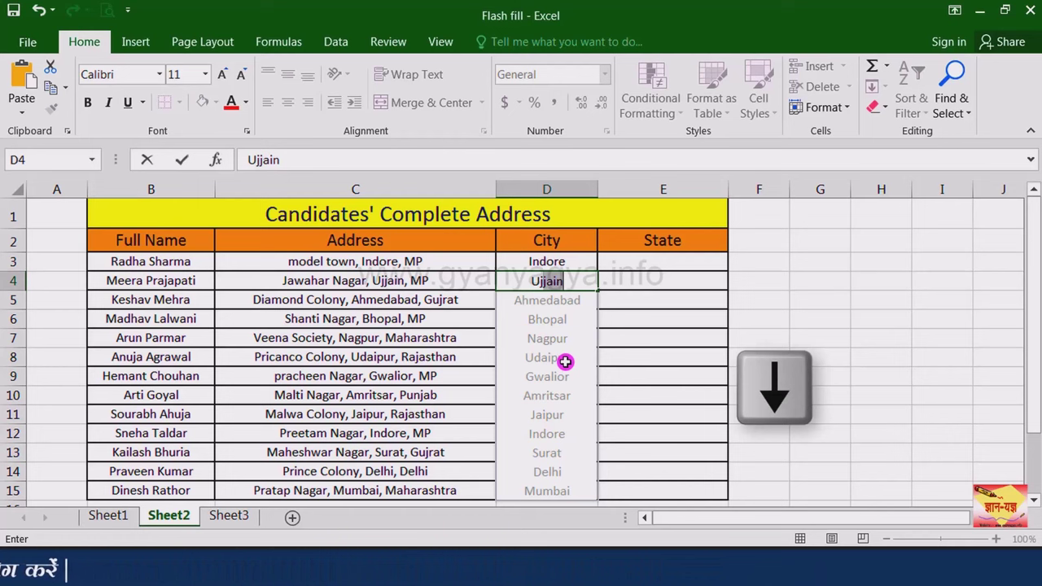
{"action": "key", "text": "Down"}
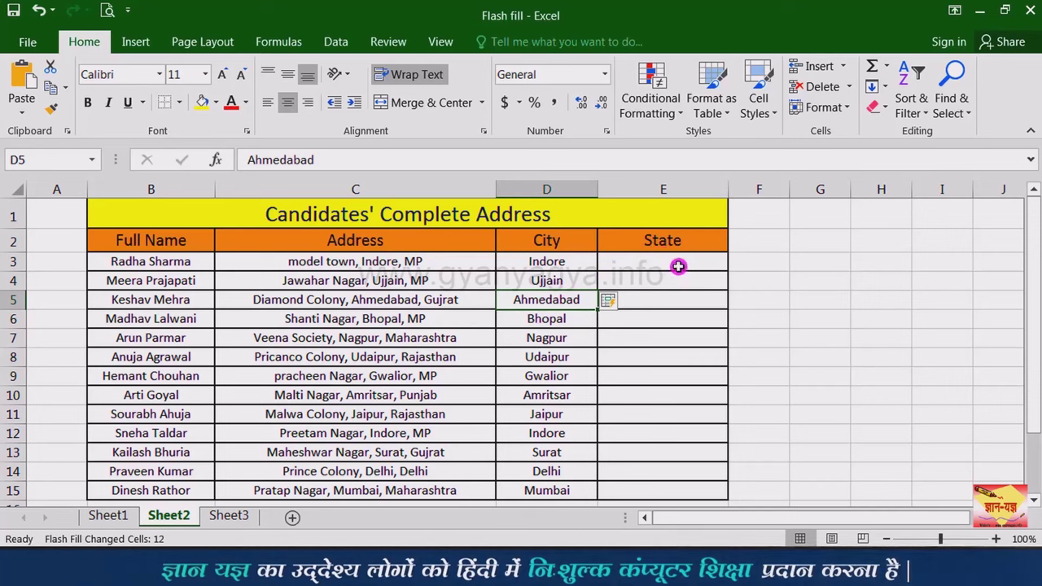
{"action": "left_click", "coordinate": [678, 266]}
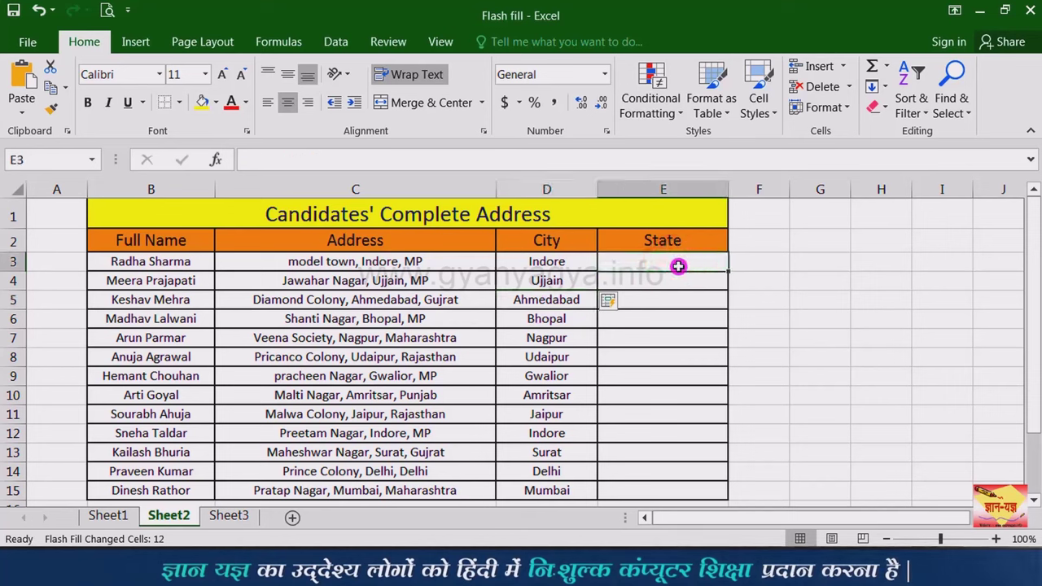
Enter MP, MP and Gujrat in E3:E5 and accept Flash Fill's remaining states.
{"action": "type", "text": "MP"}
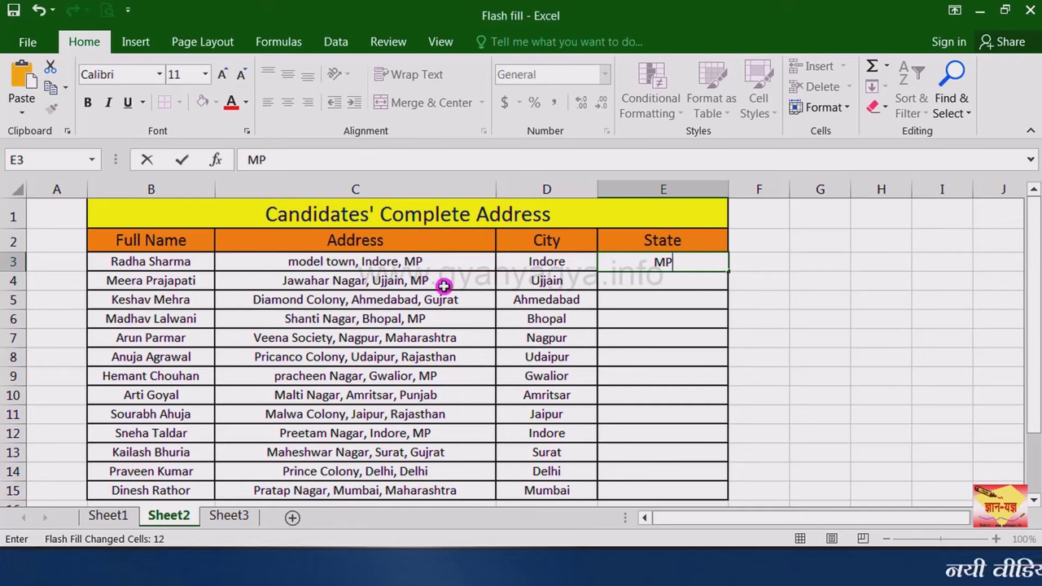
{"action": "key", "text": "Return"}
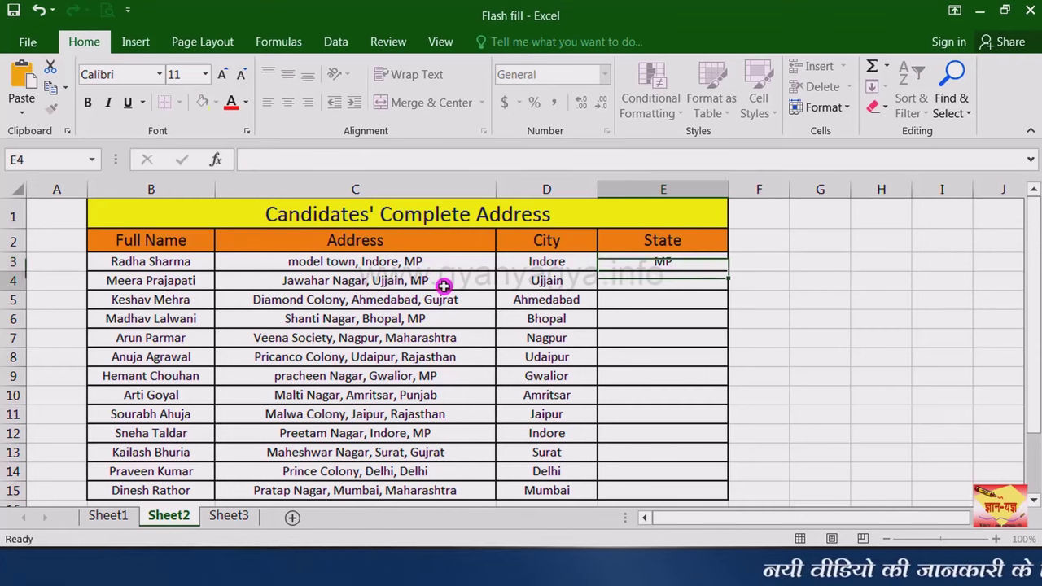
{"action": "type", "text": "MP"}
{"action": "key", "text": "Return"}
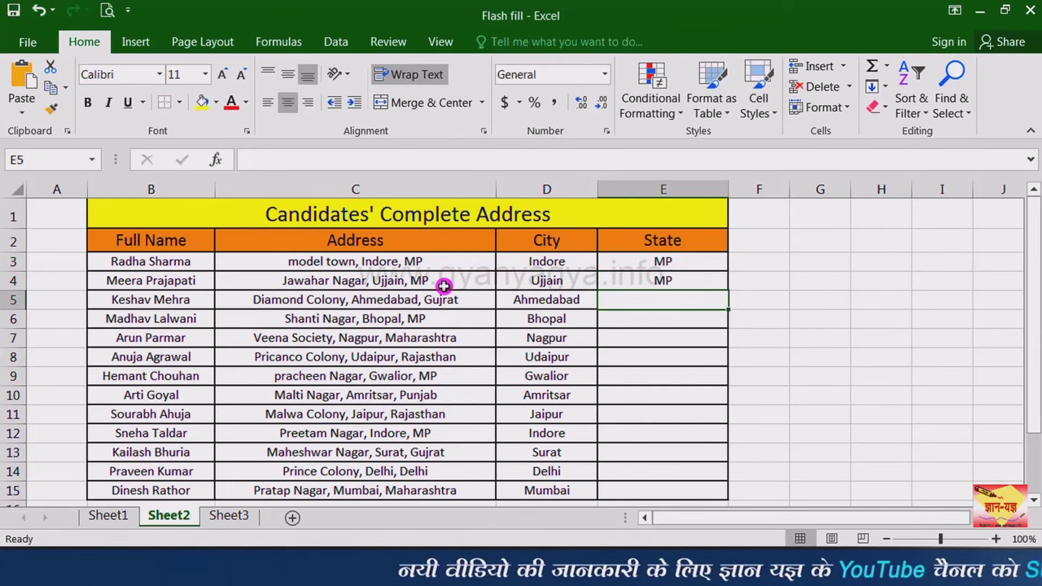
{"action": "type", "text": "Gujrat"}
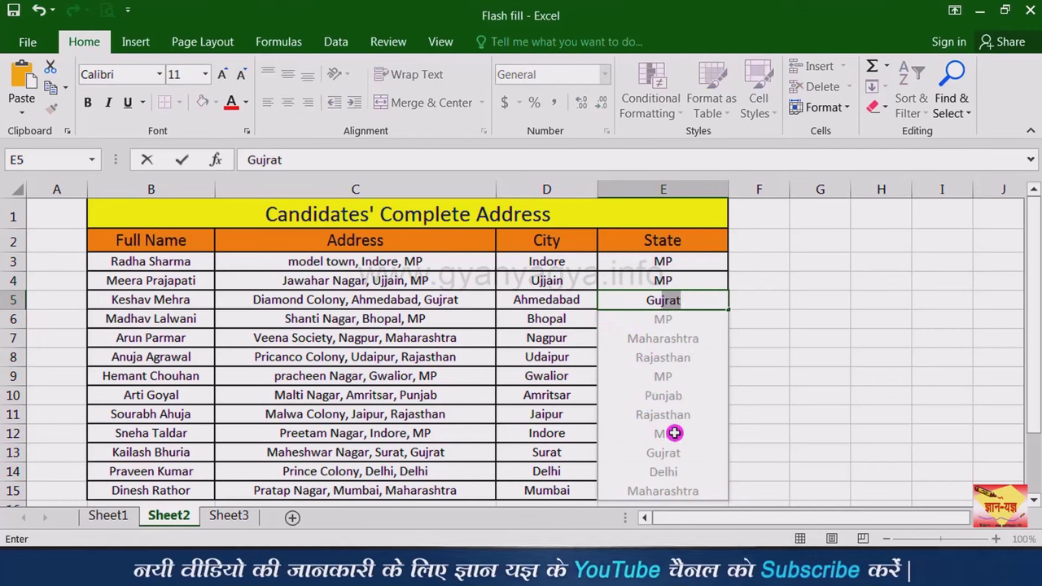
{"action": "key", "text": "Down"}
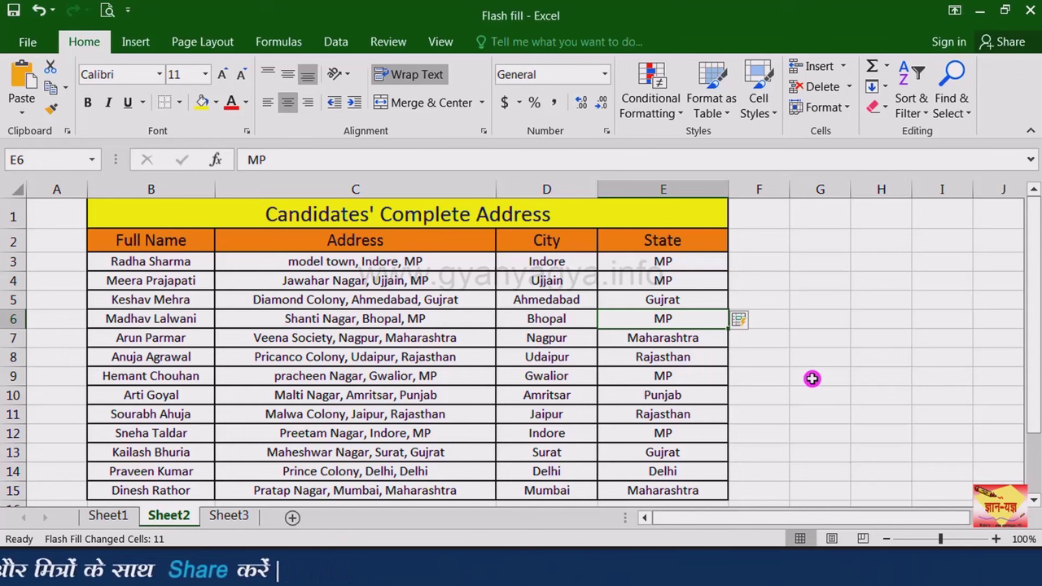
{"action": "left_click", "coordinate": [230, 515]}
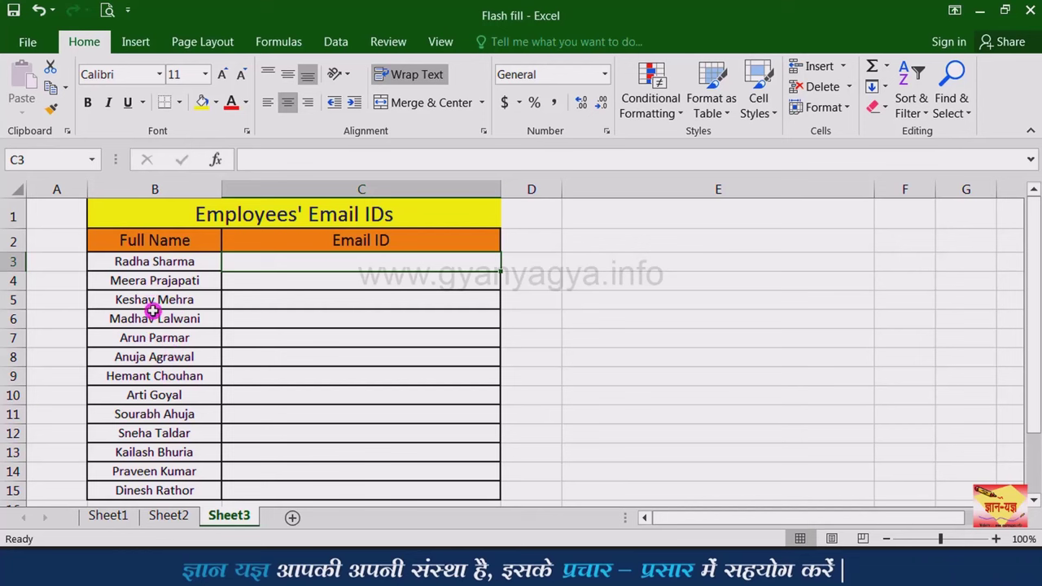
{"action": "left_click", "coordinate": [625, 304]}
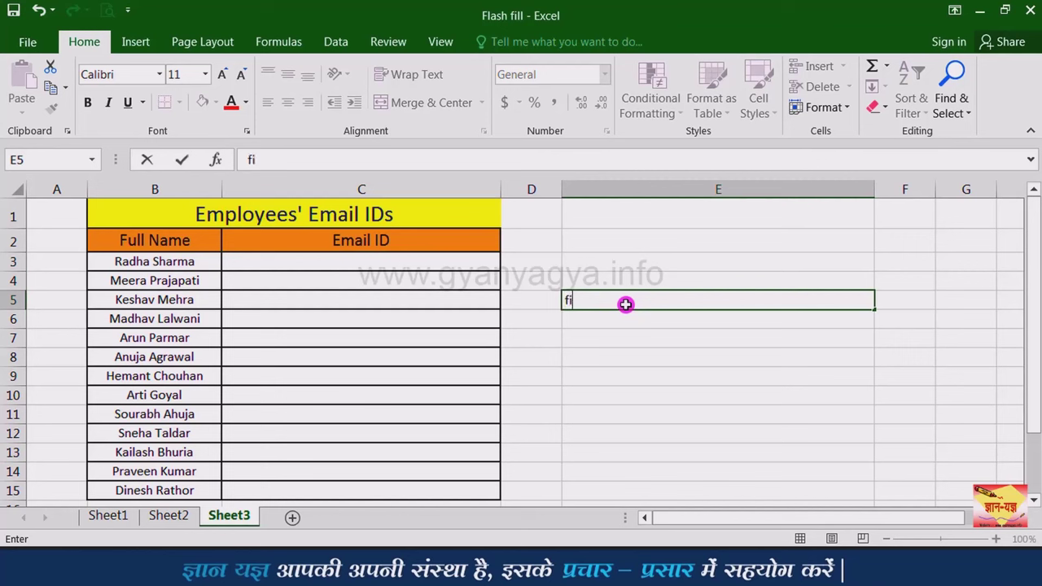
{"action": "type", "text": "firstname"}
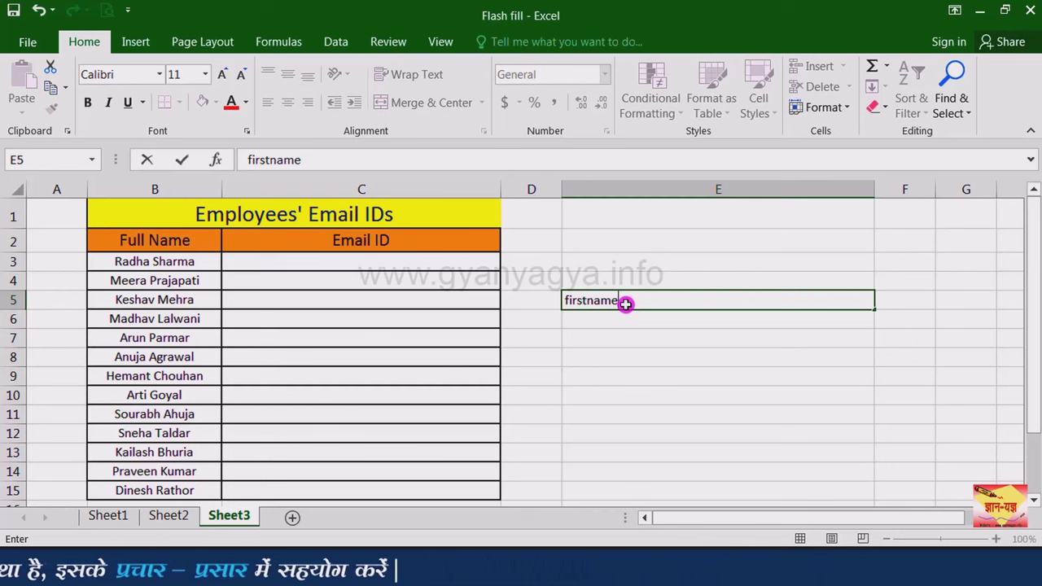
{"action": "type", "text": ".lastname"}
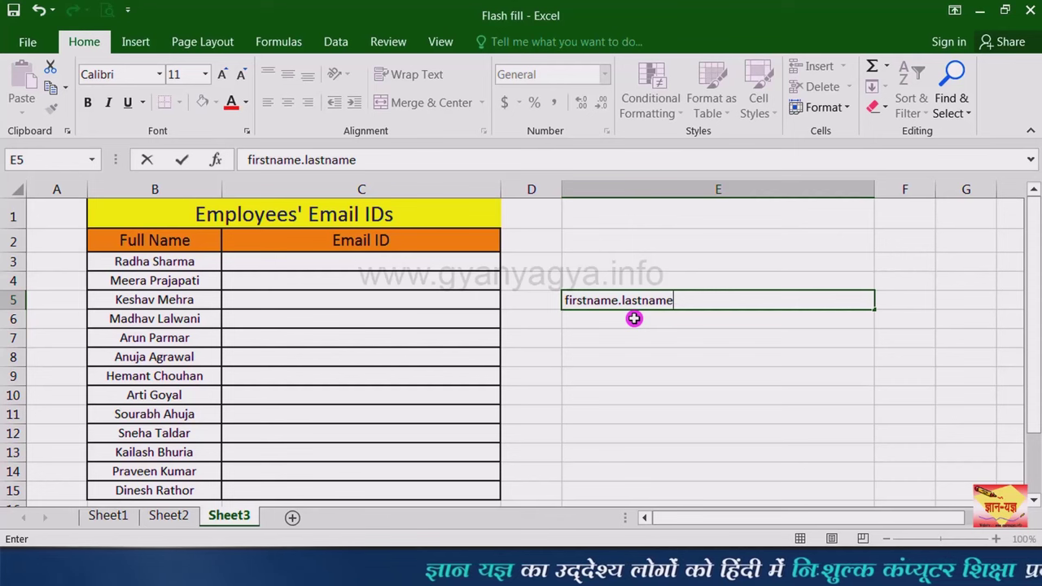
{"action": "type", "text": "@"}
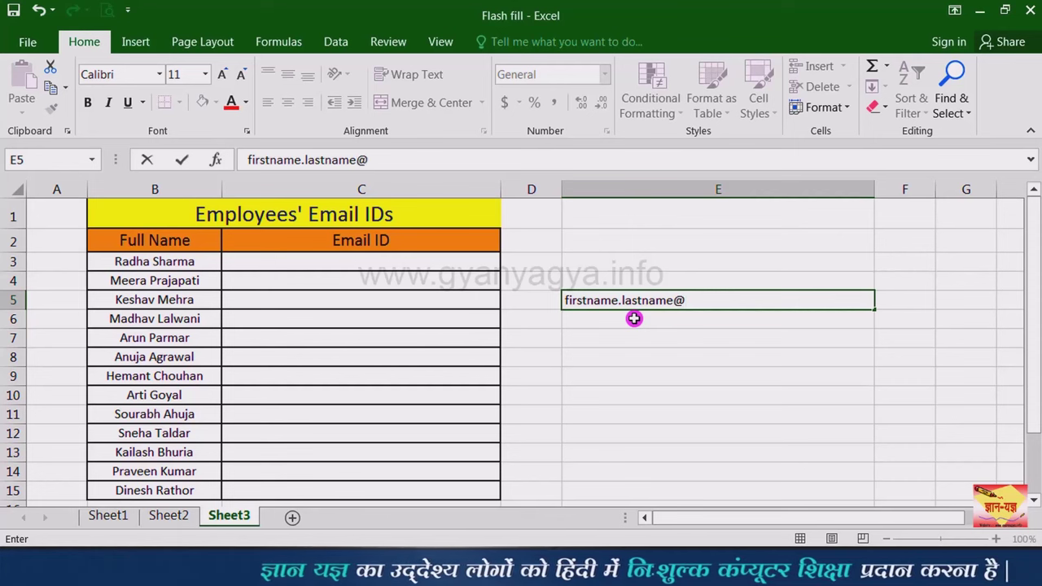
{"action": "type", "text": "xyz.com"}
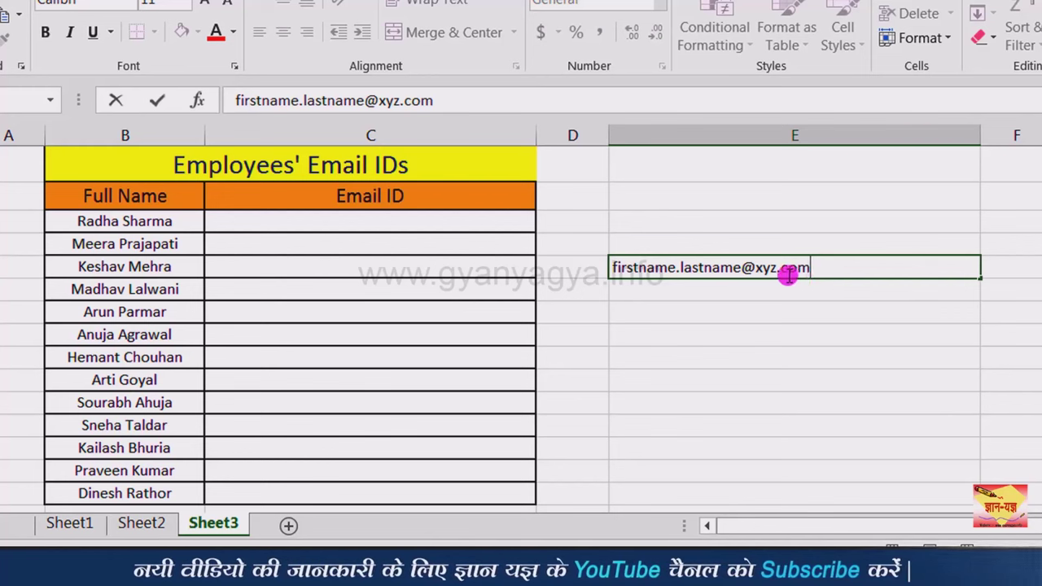
{"action": "left_click", "coordinate": [447, 223]}
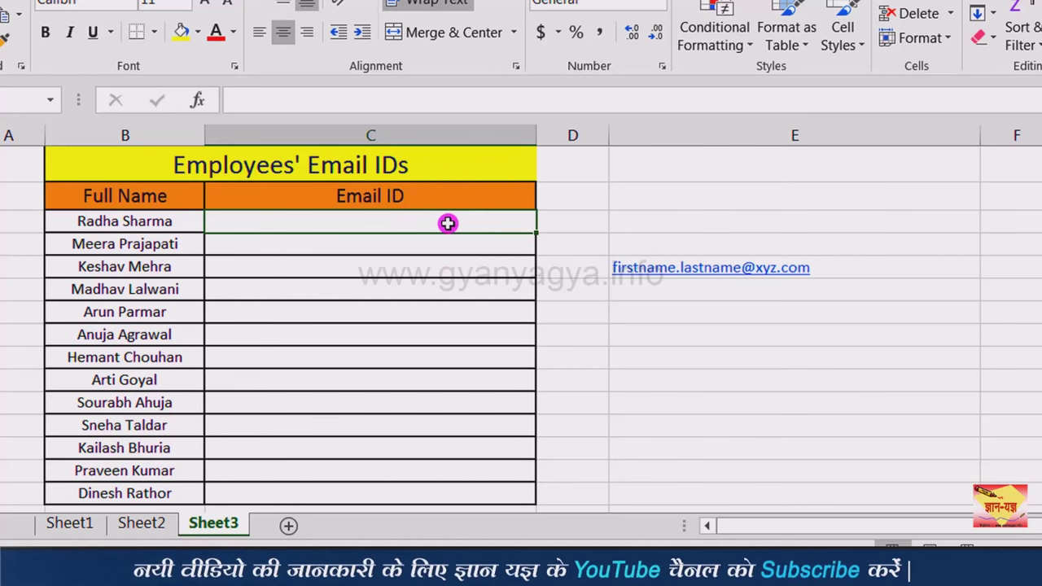
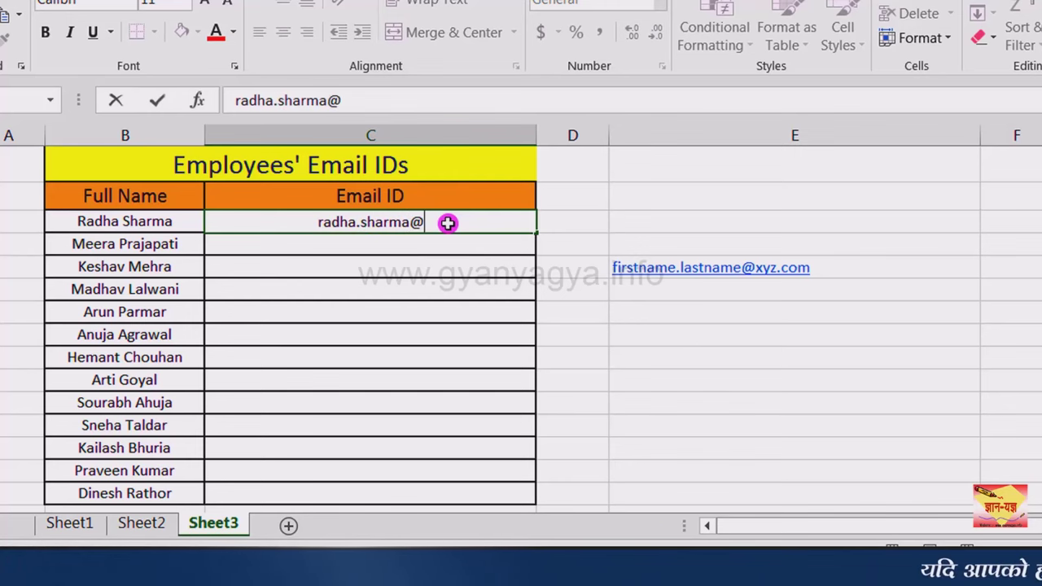
{"action": "left_click", "coordinate": [355, 241]}
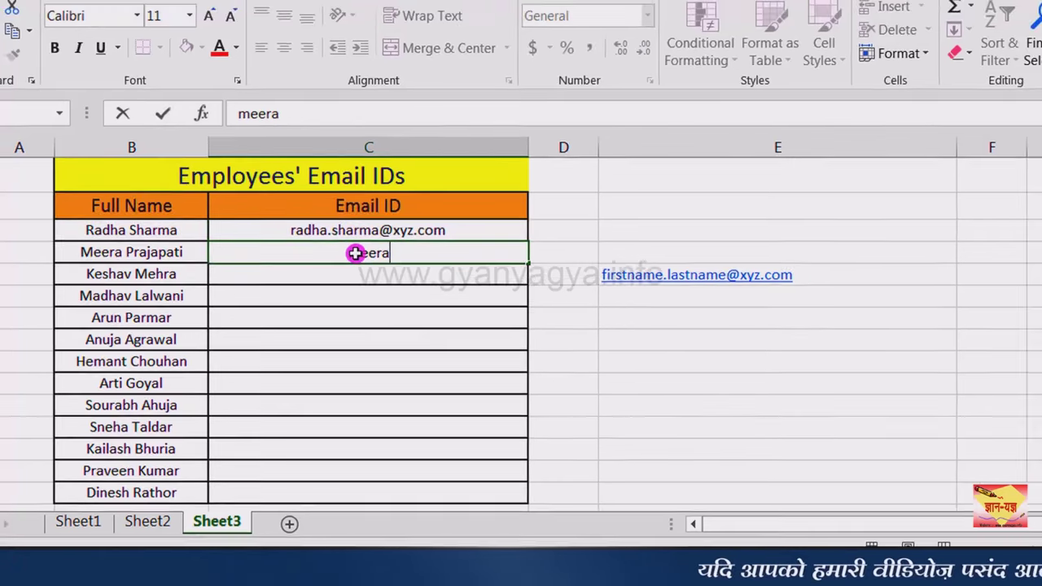
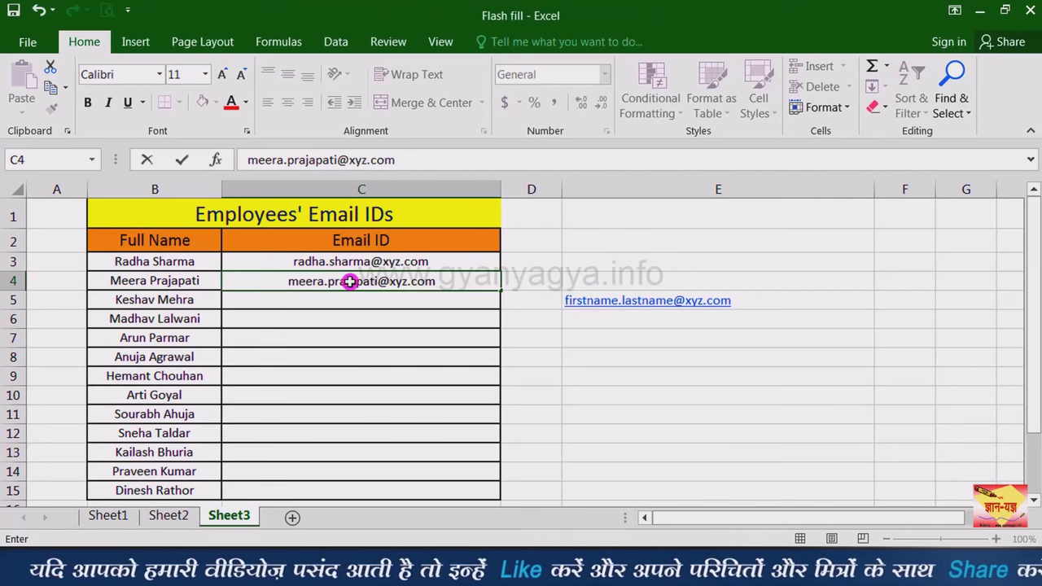
{"action": "key", "text": "Return"}
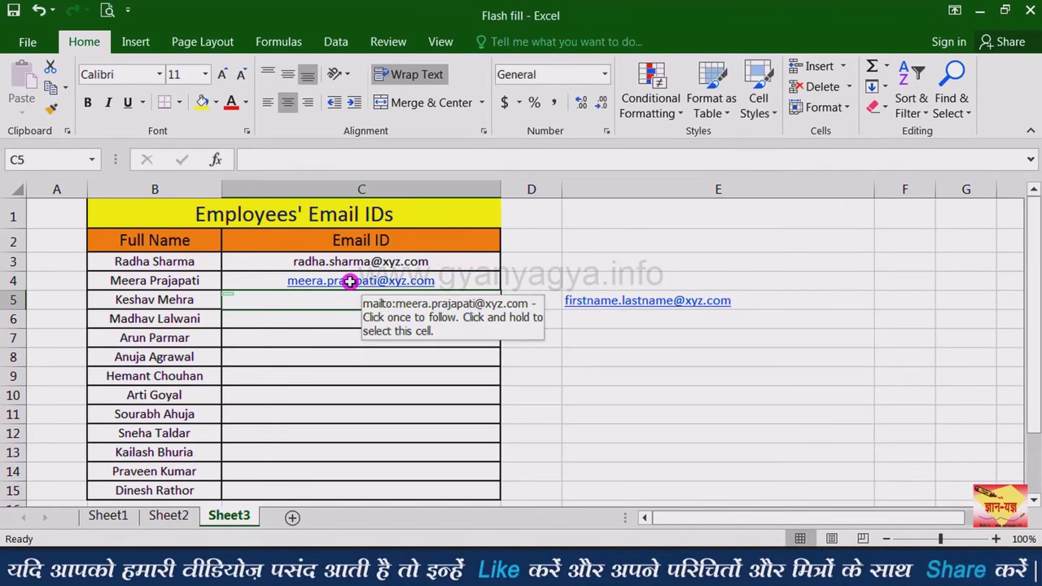
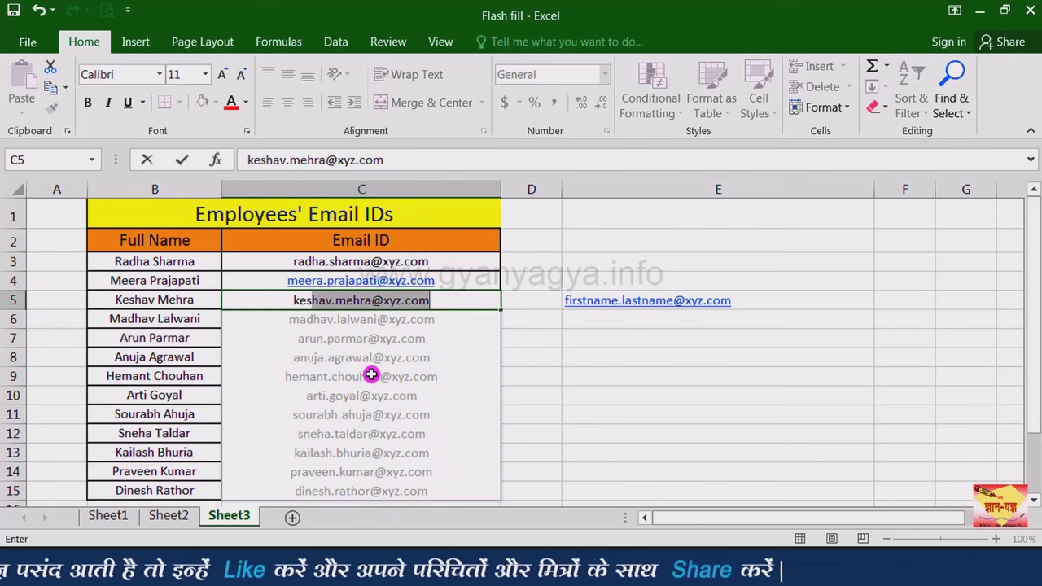
Accept Flash Fill's suggested email IDs for the remaining employees.
{"action": "key", "text": "Return"}
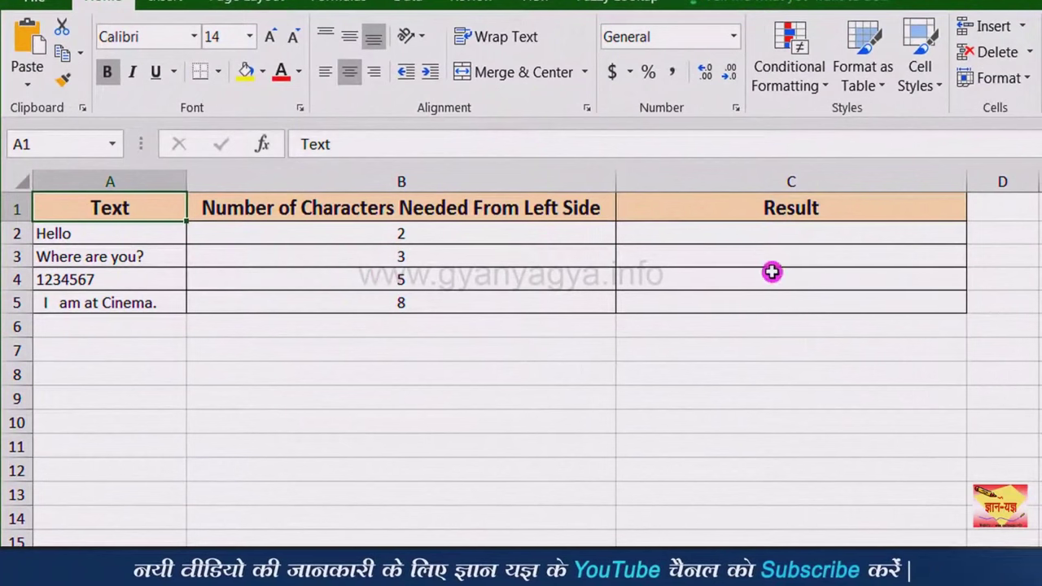
Enter =LEFT(A2,2) in C2 so the Result cell shows He.
{"action": "double_click", "coordinate": [773, 234]}
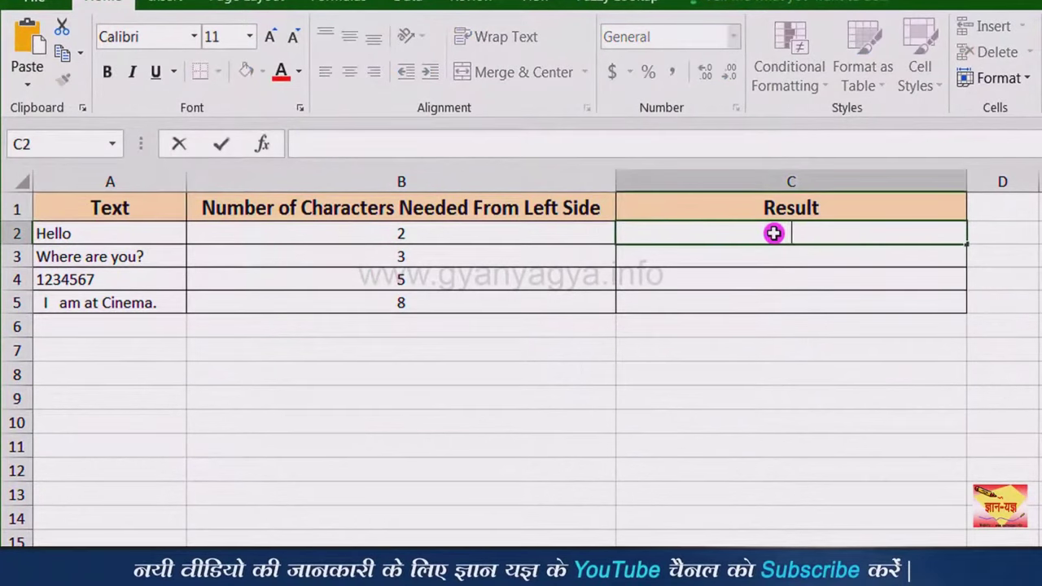
{"action": "type", "text": "="}
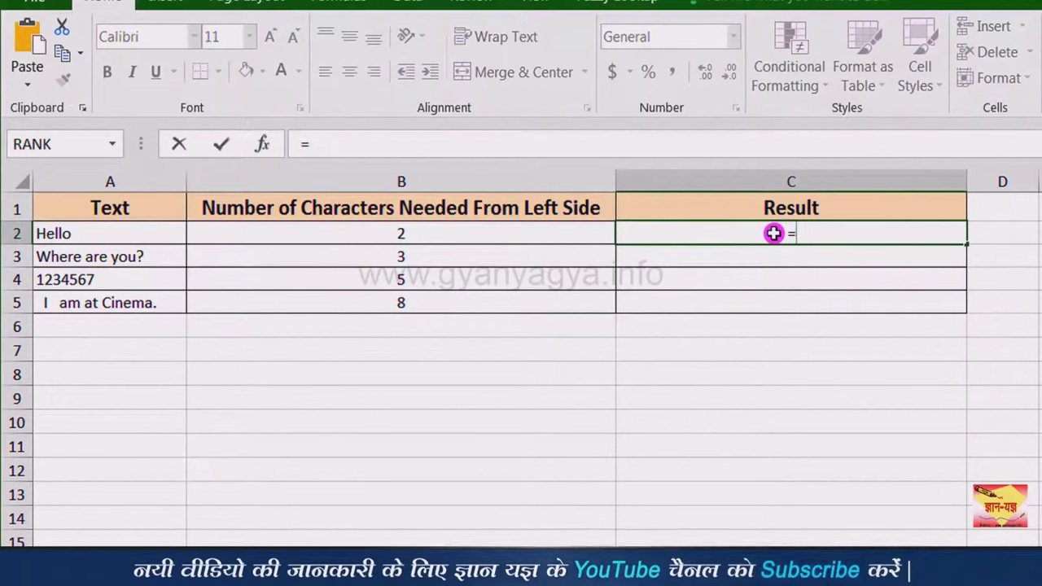
{"action": "type", "text": "left"}
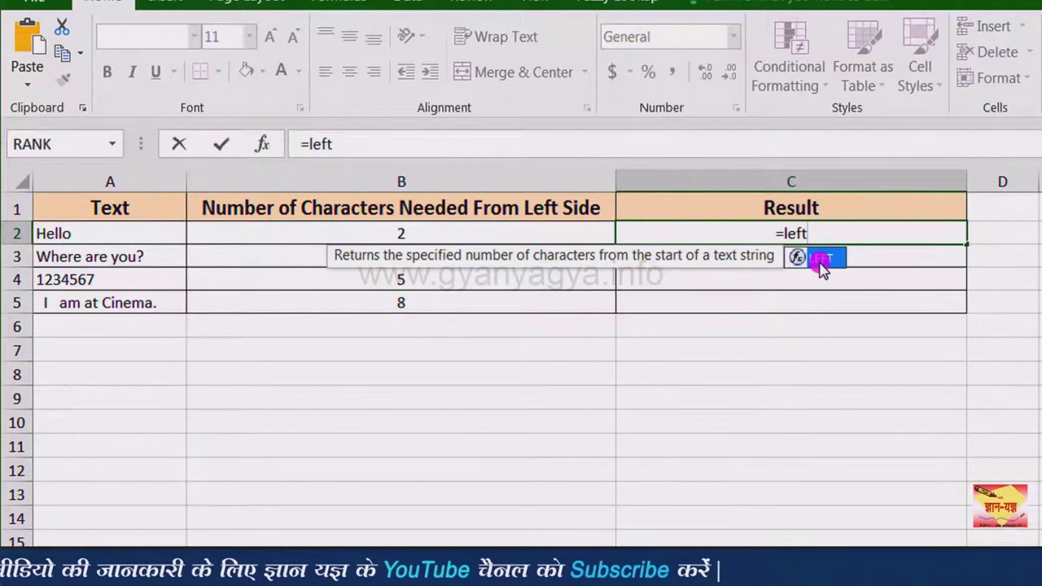
{"action": "double_click", "coordinate": [820, 259]}
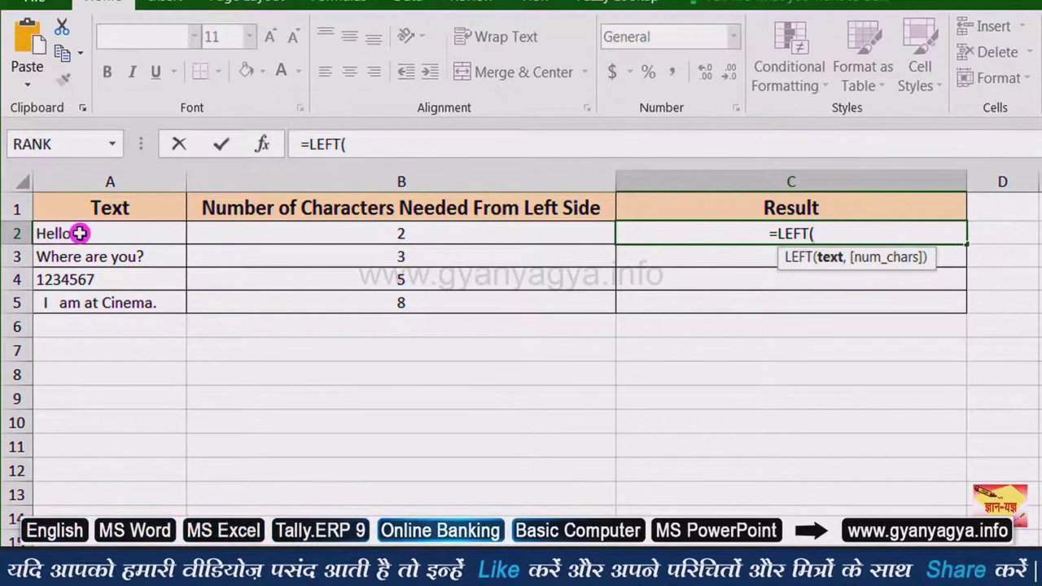
{"action": "left_click", "coordinate": [79, 234]}
{"action": "type", "text": ","}
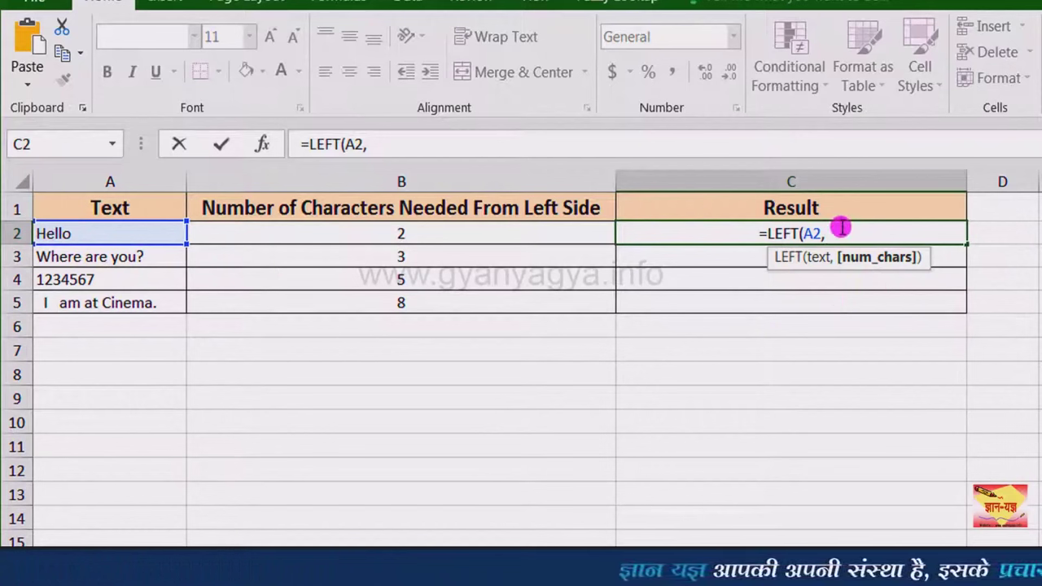
{"action": "type", "text": "2"}
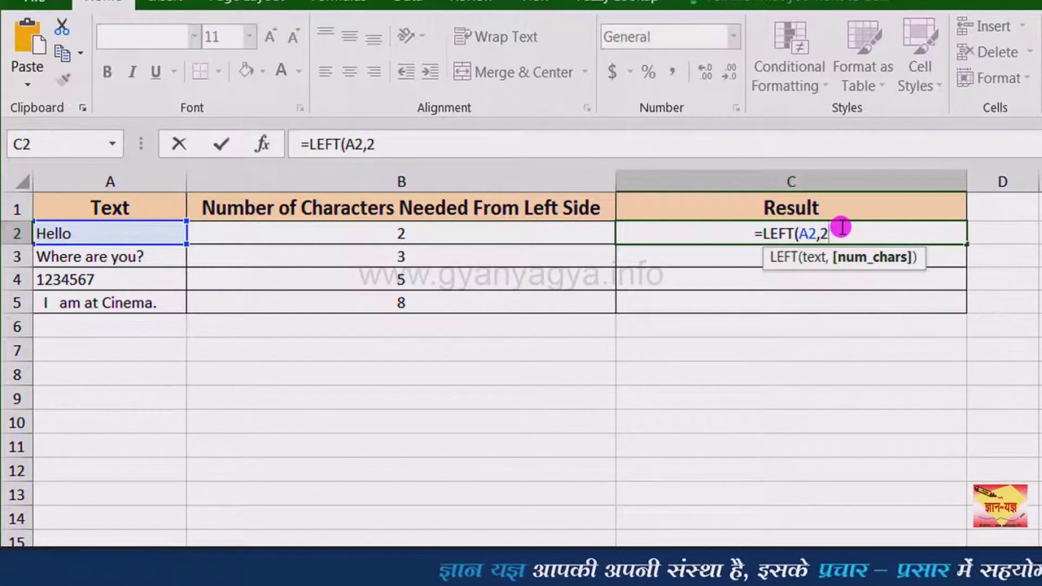
{"action": "type", "text": ")"}
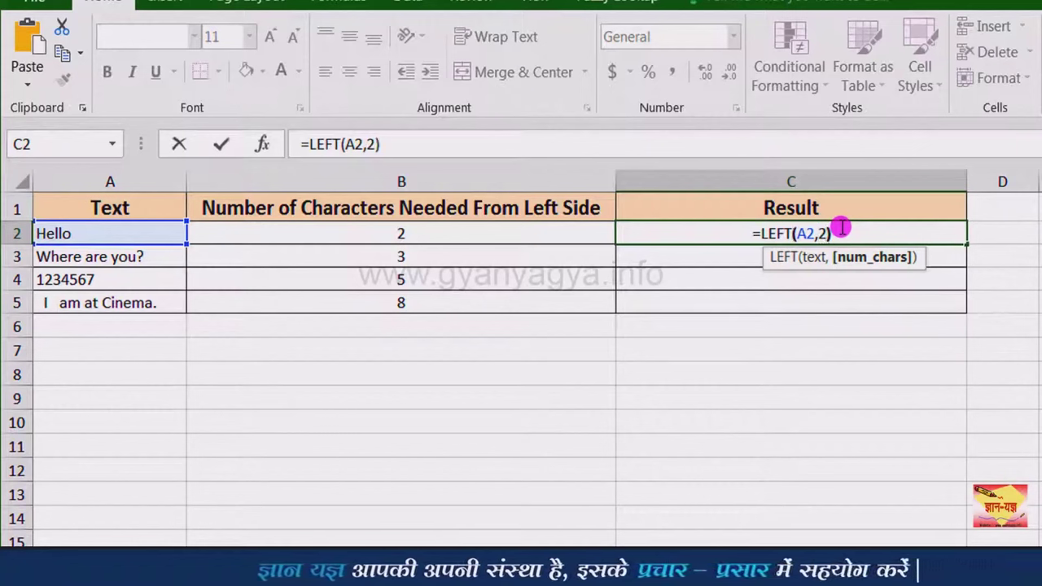
{"action": "key", "text": "Return"}
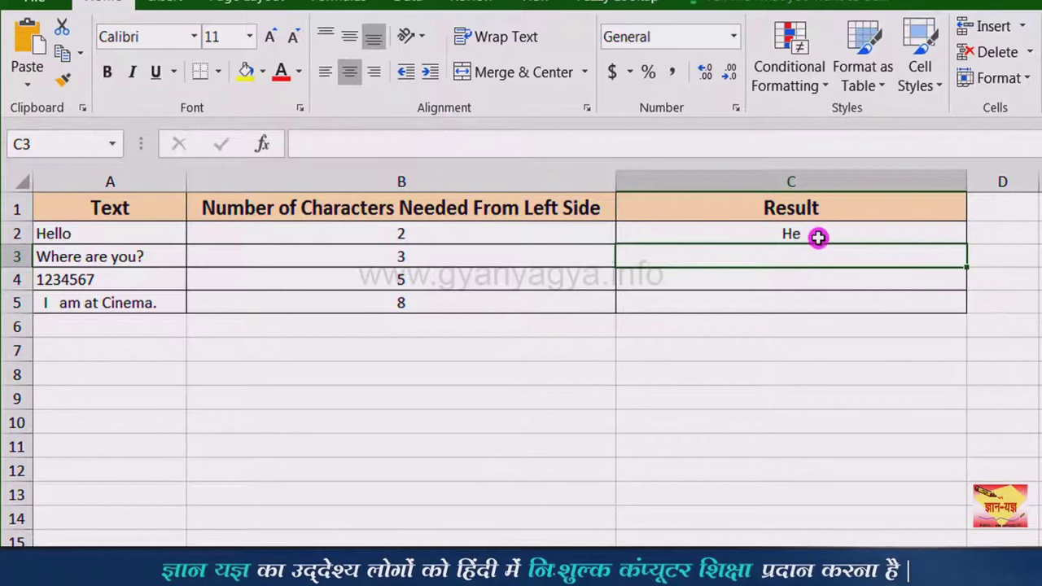
Clear the existing formula from cell C2.
{"action": "left_click", "coordinate": [879, 231]}
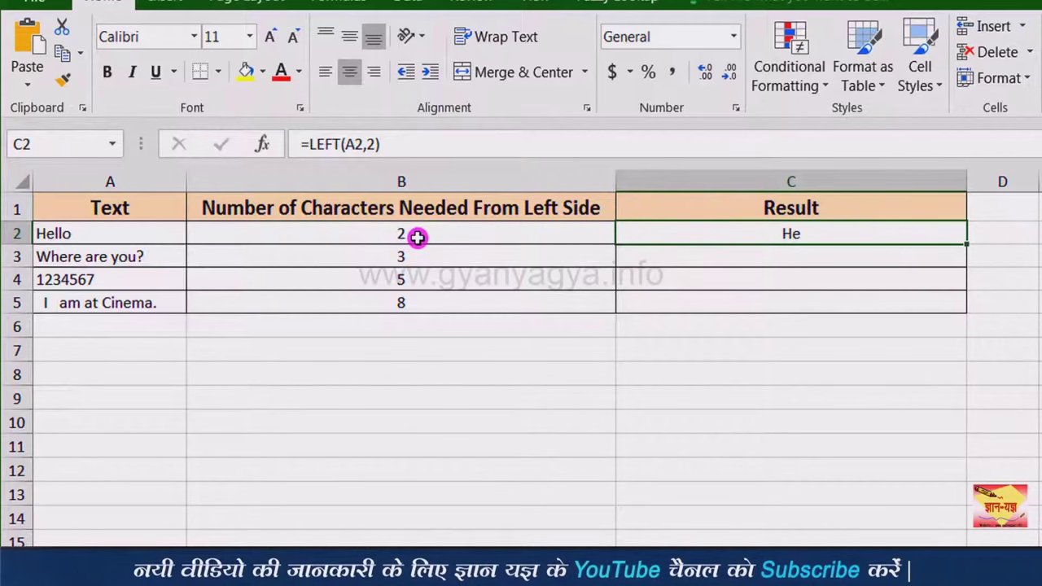
{"action": "double_click", "coordinate": [769, 233]}
{"action": "key", "text": "BackSpace"}
{"action": "key", "text": "BackSpace"}
{"action": "key", "text": "BackSpace"}
{"action": "key", "text": "BackSpace"}
{"action": "key", "text": "BackSpace"}
{"action": "key", "text": "BackSpace"}
{"action": "key", "text": "BackSpace"}
{"action": "key", "text": "BackSpace"}
{"action": "key", "text": "BackSpace"}
{"action": "key", "text": "BackSpace"}
{"action": "key", "text": "BackSpace"}
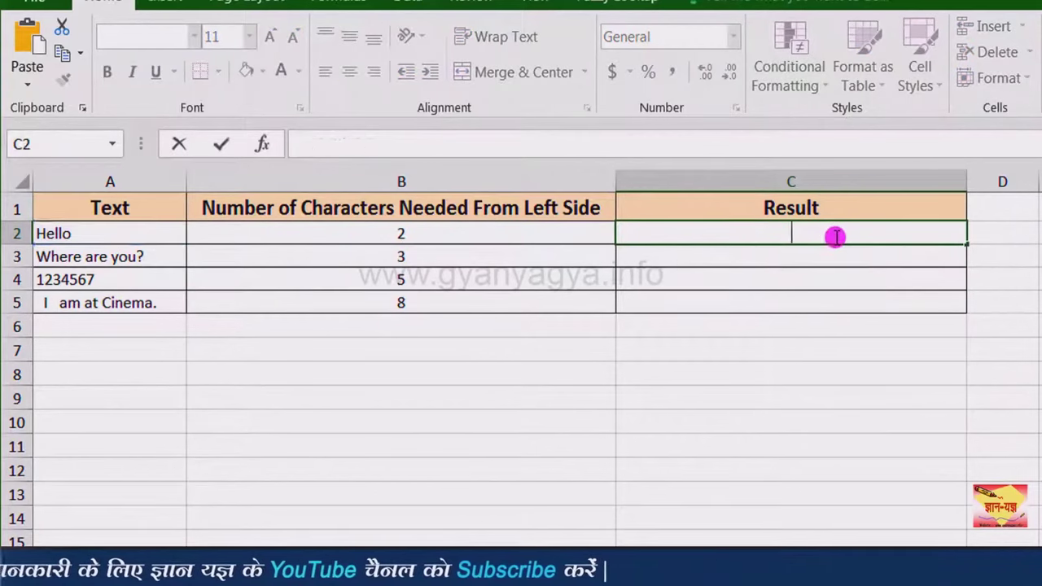
{"action": "key", "text": "Escape"}
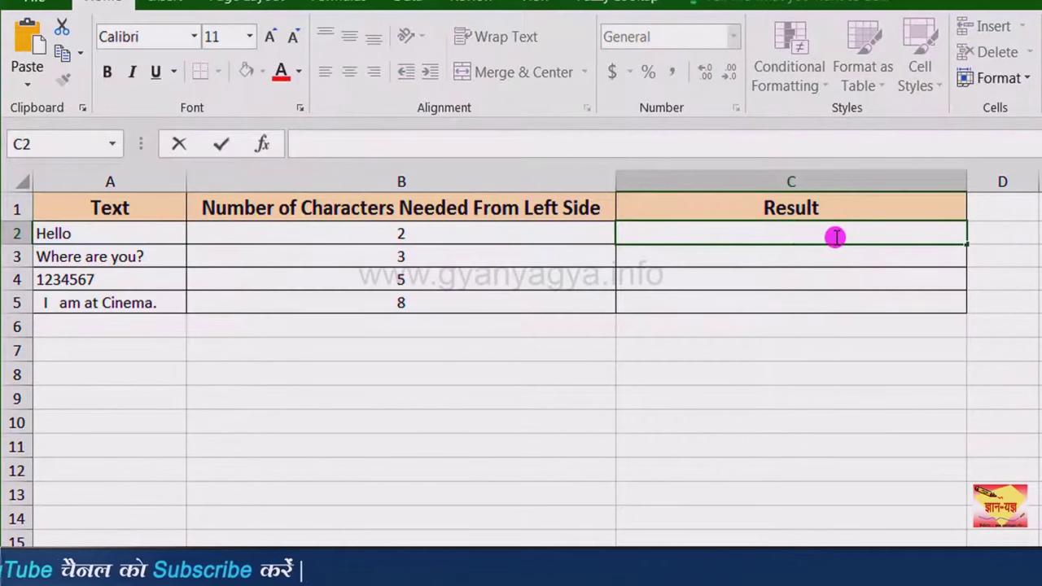
Enter =LEFT(A2,B2) in C2 so it returns He.
{"action": "type", "text": "="}
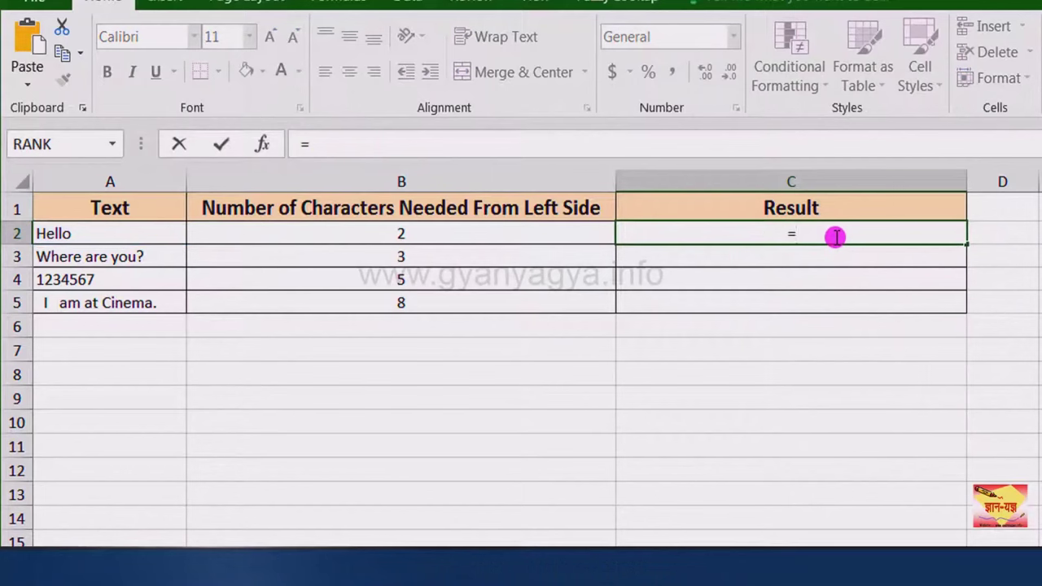
{"action": "type", "text": "left"}
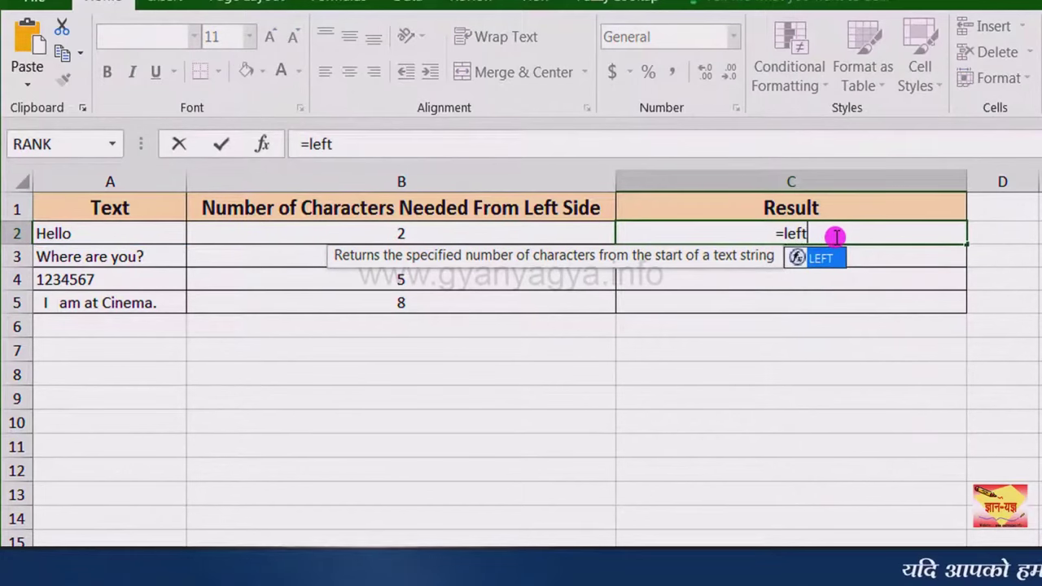
{"action": "double_click", "coordinate": [821, 258]}
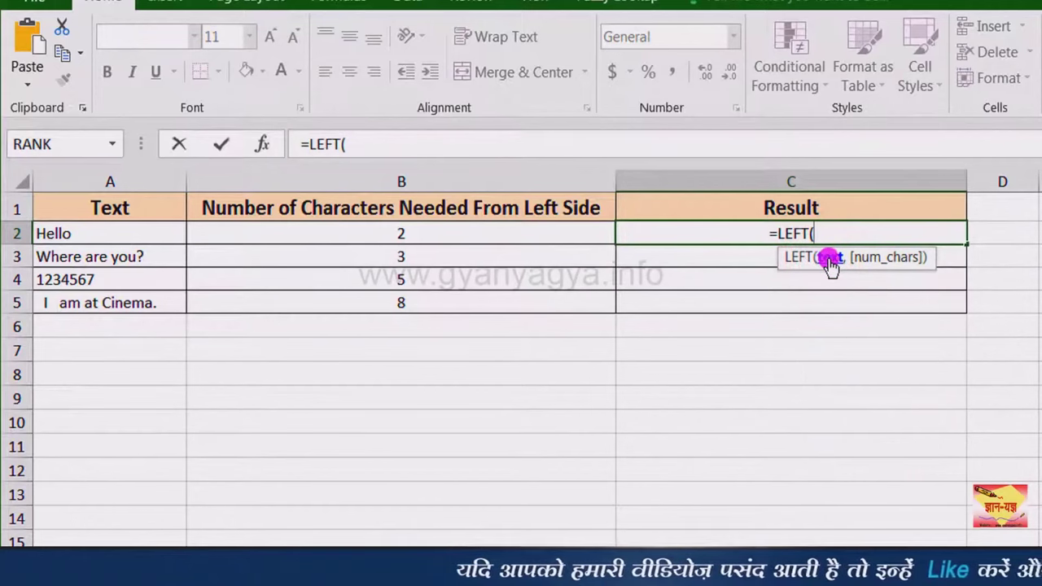
{"action": "left_click", "coordinate": [162, 235]}
{"action": "type", "text": ","}
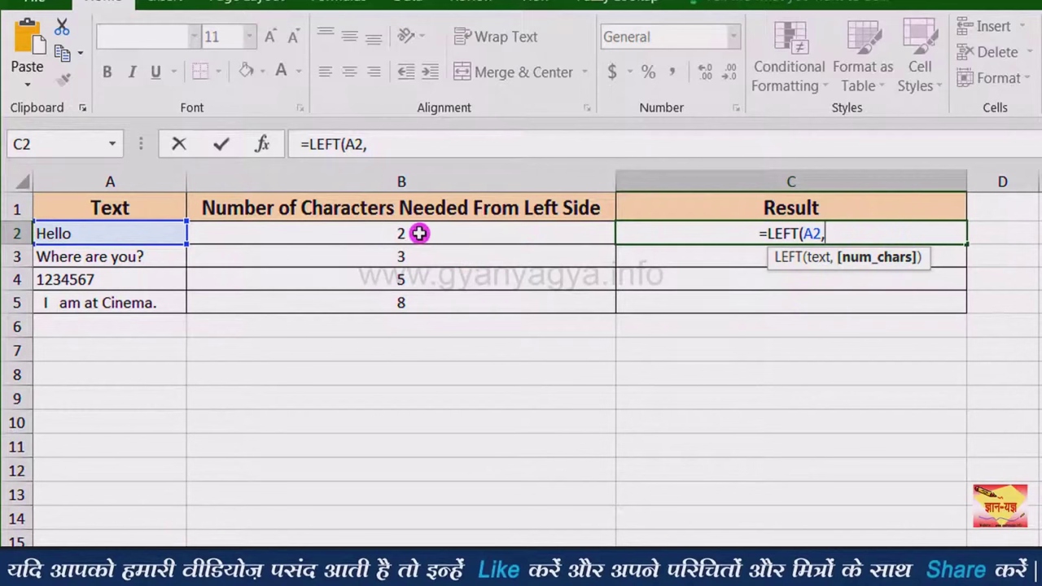
{"action": "left_click", "coordinate": [418, 234]}
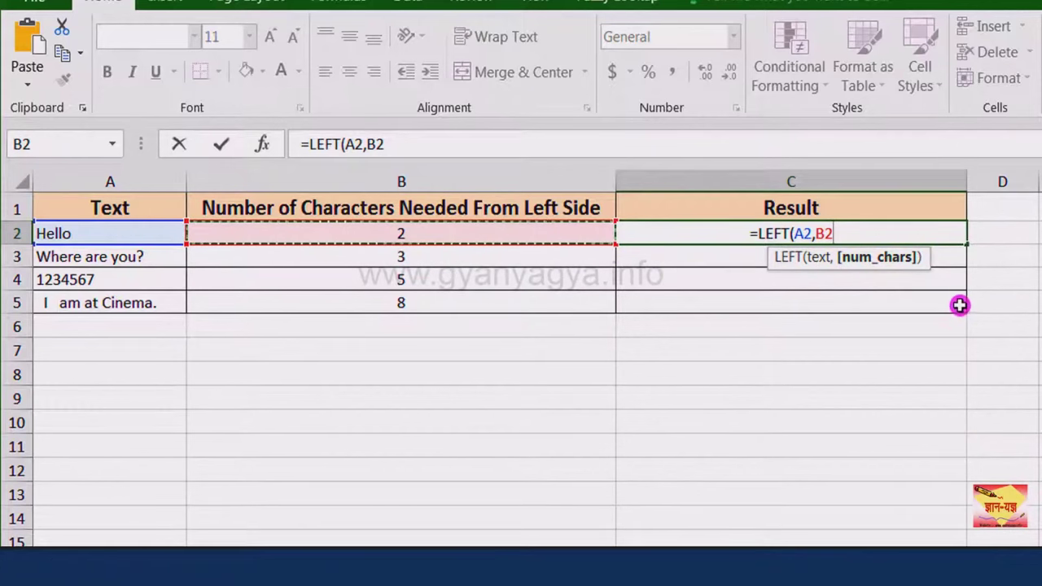
{"action": "left_click", "coordinate": [942, 227]}
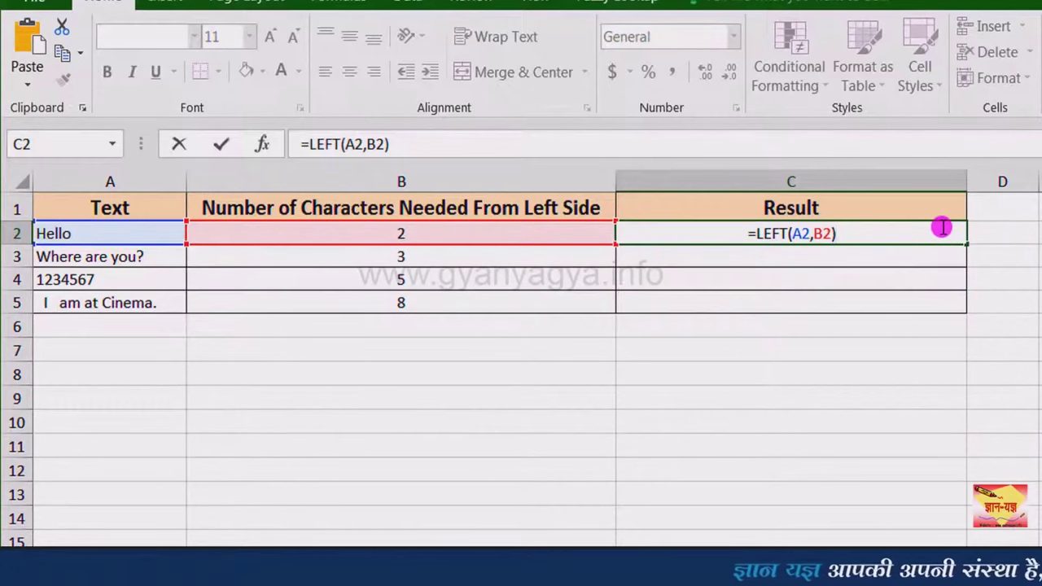
{"action": "key", "text": "Return"}
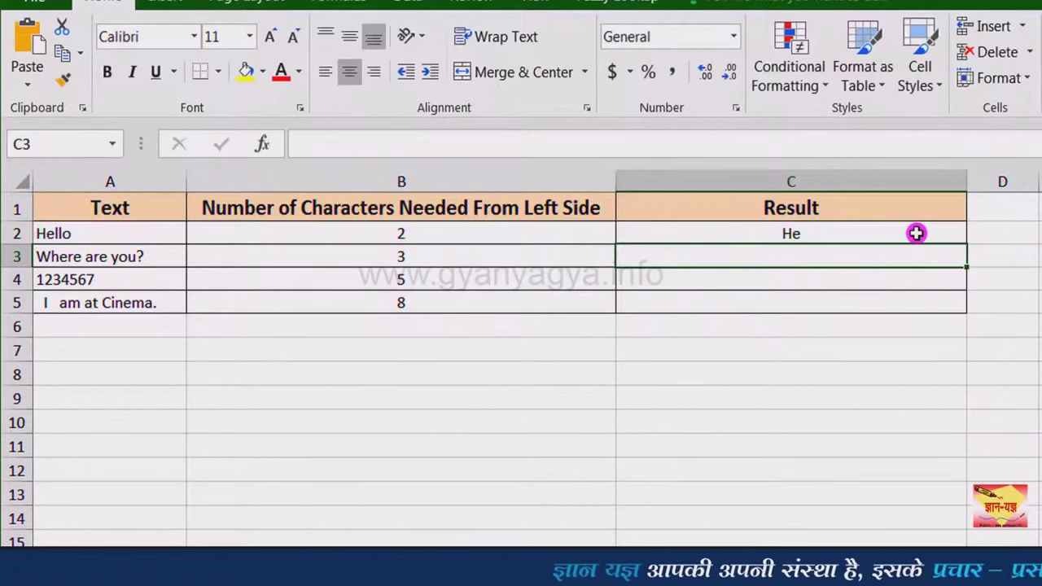
{"action": "left_click", "coordinate": [915, 233]}
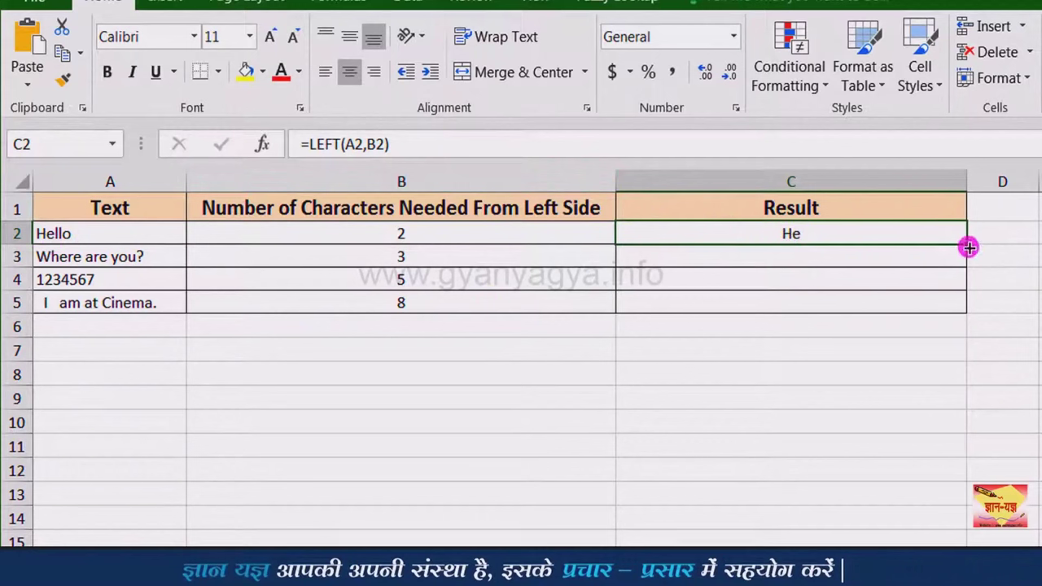
Copy C2's LEFT formula down to C5, then go to the Right sheet.
{"action": "left_click_drag", "start_coordinate": [967, 261], "coordinate": [967, 307]}
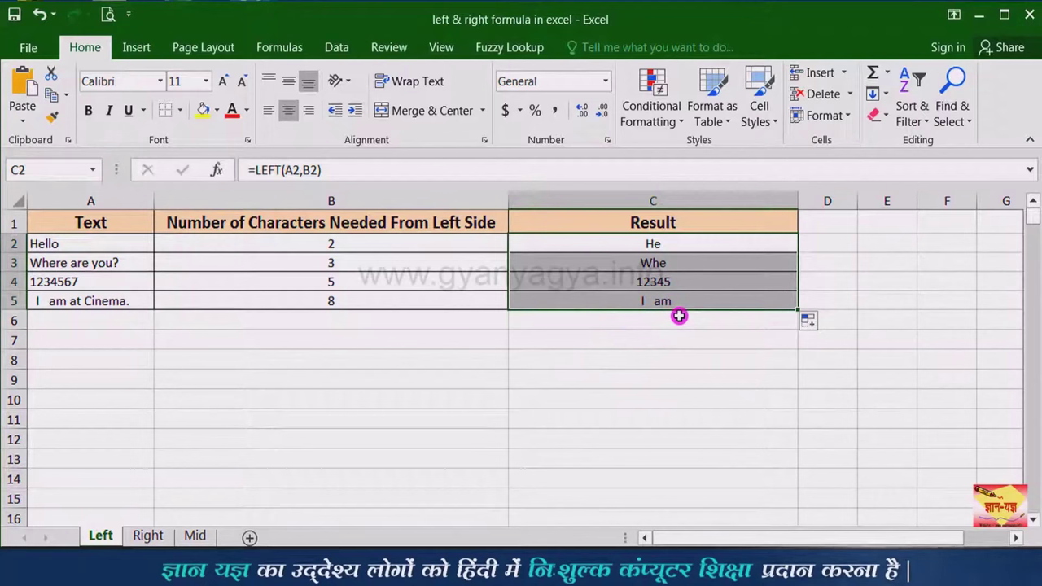
{"action": "left_click", "coordinate": [146, 535]}
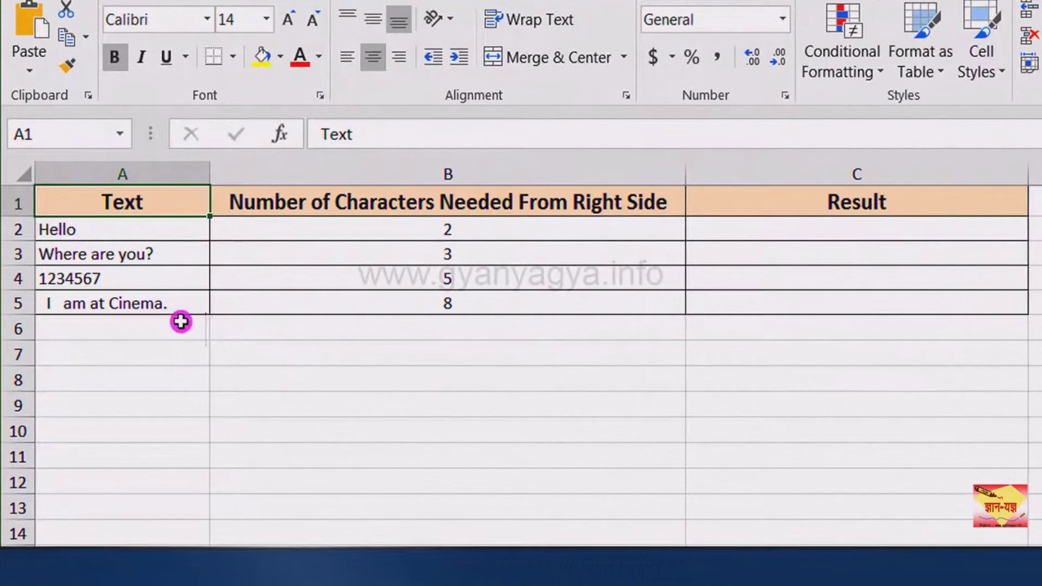
Enter =RIGHT(A2,B2) in C2 of the Right sheet so it returns lo.
{"action": "left_click", "coordinate": [759, 232]}
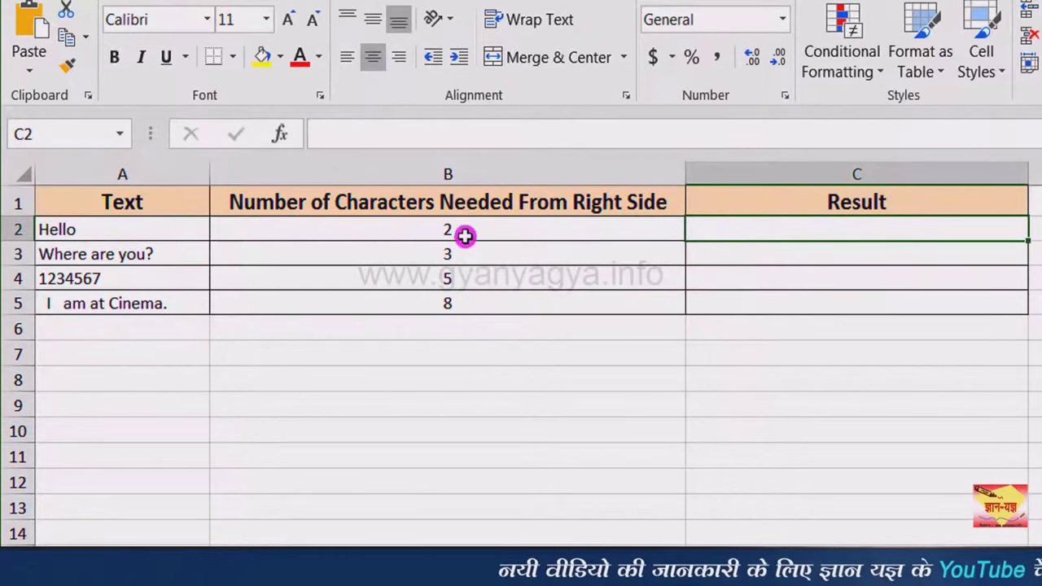
{"action": "left_click", "coordinate": [770, 233]}
{"action": "type", "text": "="}
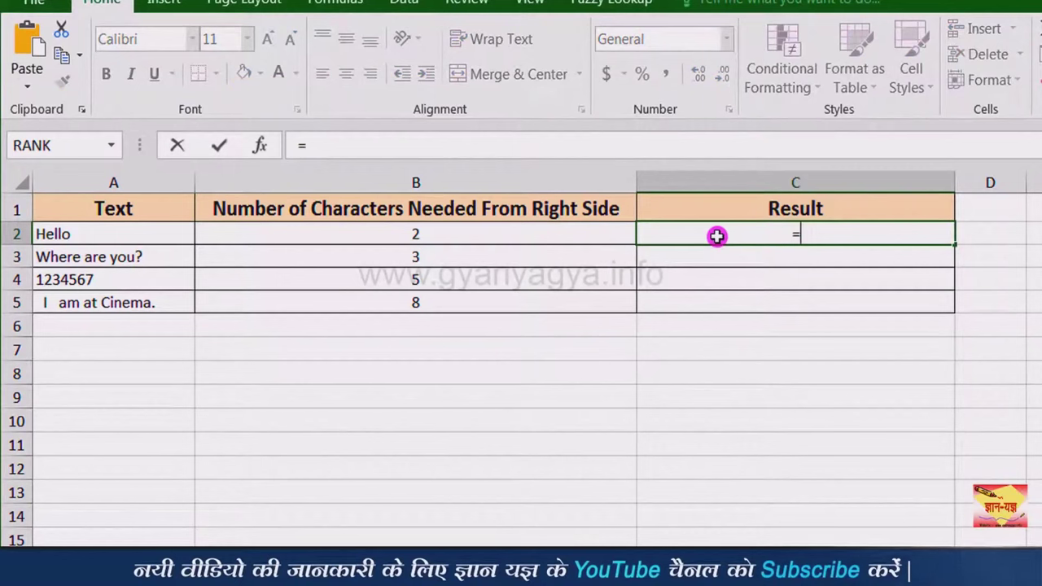
{"action": "type", "text": "r"}
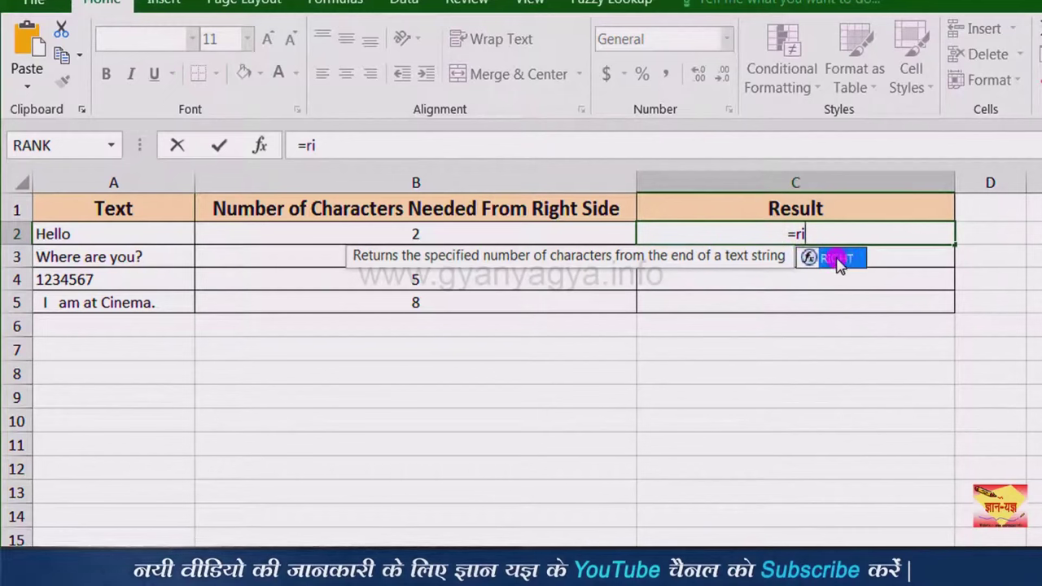
{"action": "type", "text": "i"}
{"action": "double_click", "coordinate": [836, 259]}
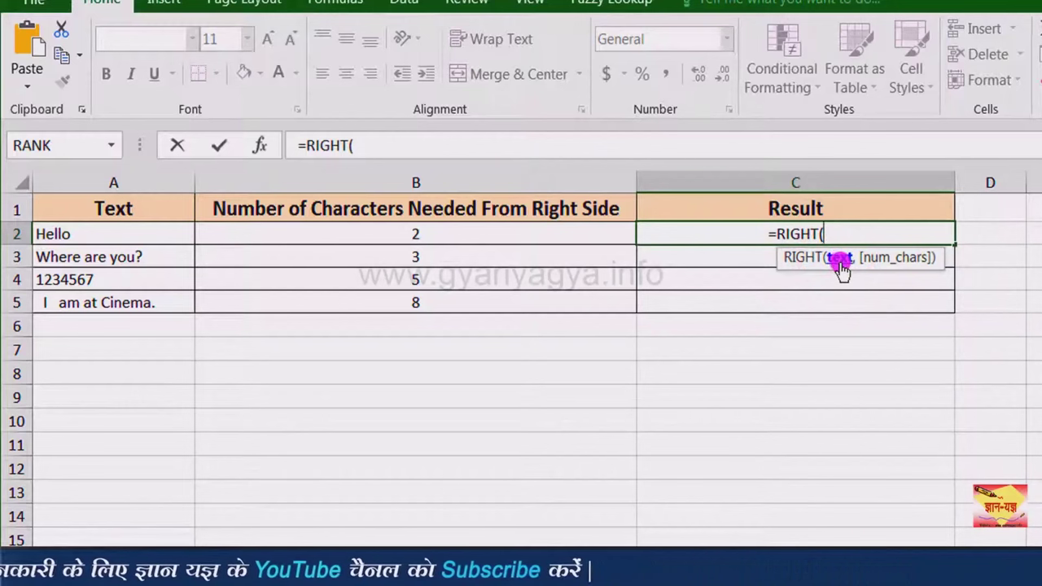
{"action": "left_click", "coordinate": [159, 234]}
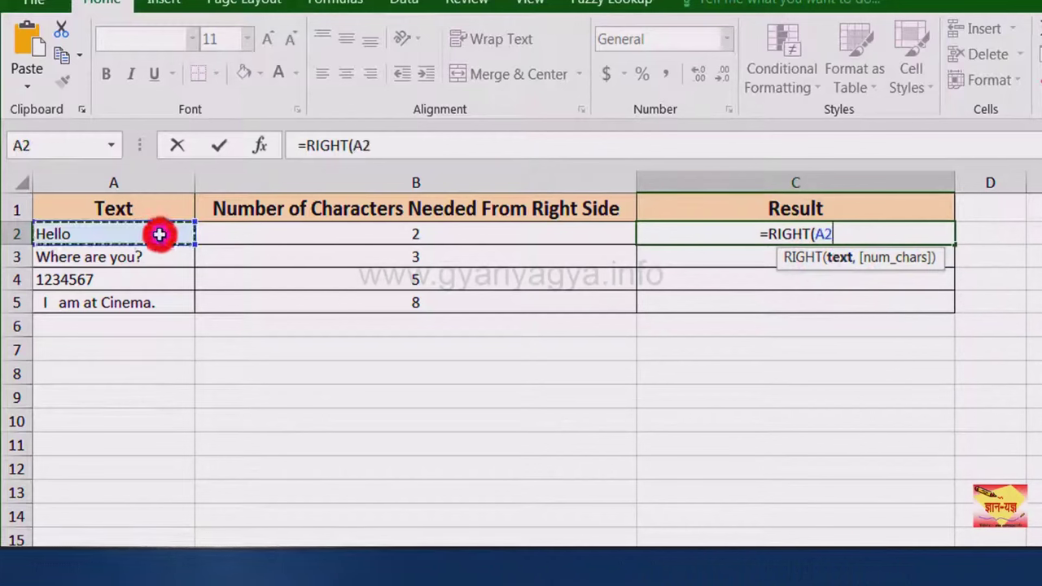
{"action": "type", "text": ","}
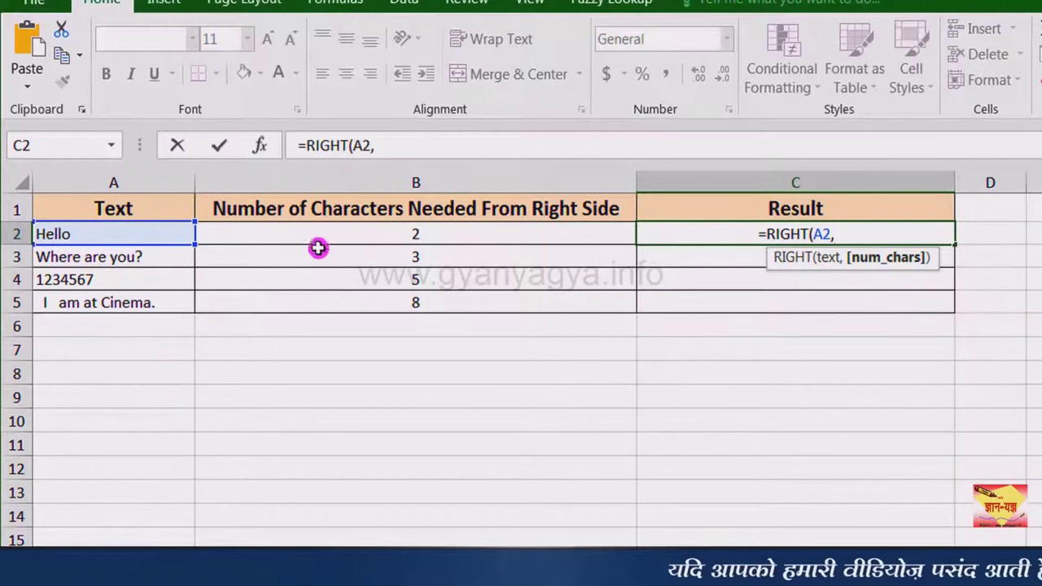
{"action": "left_click", "coordinate": [397, 233]}
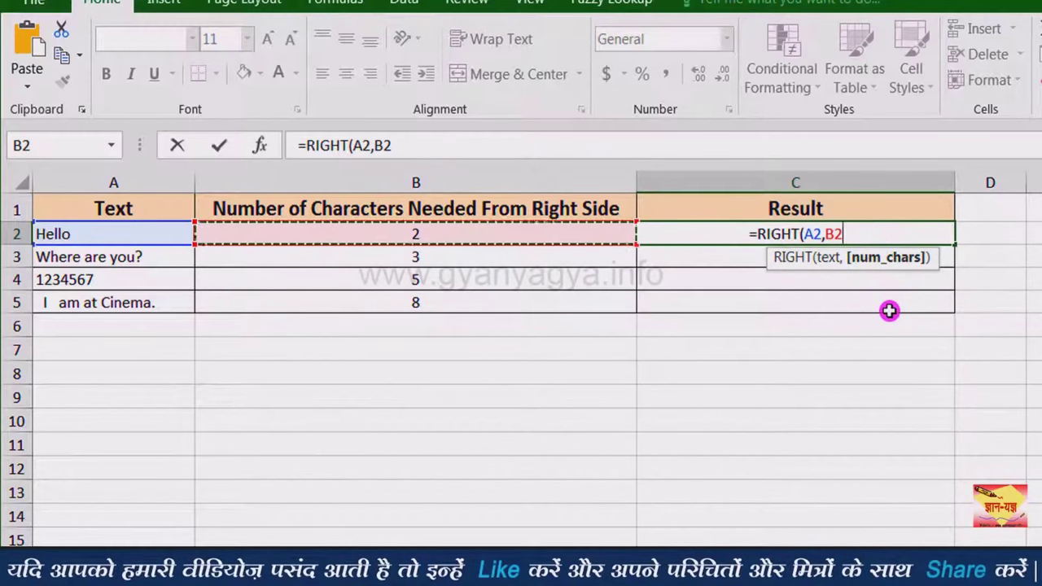
{"action": "key", "text": "F2"}
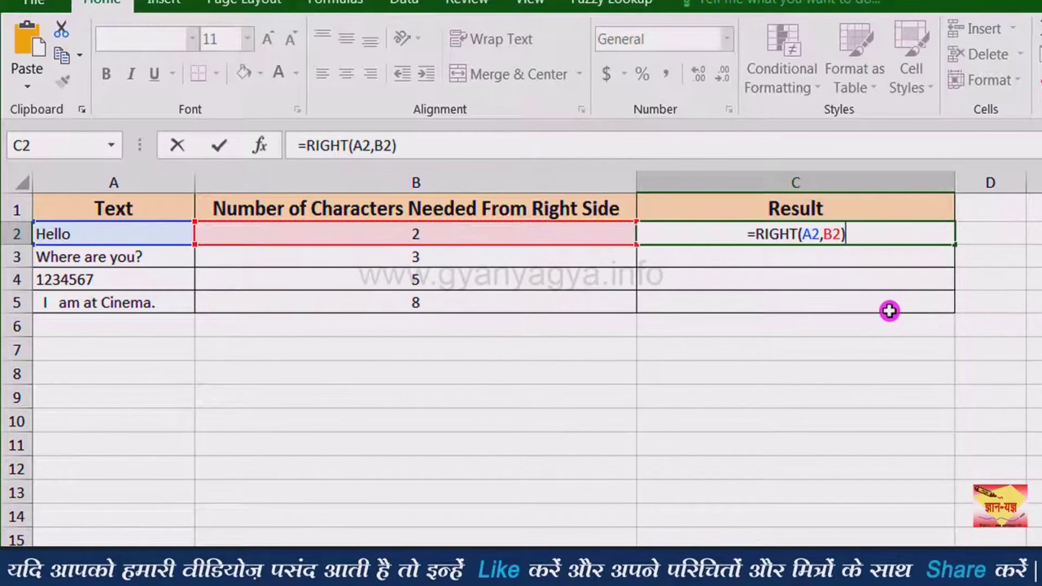
{"action": "key", "text": "Return"}
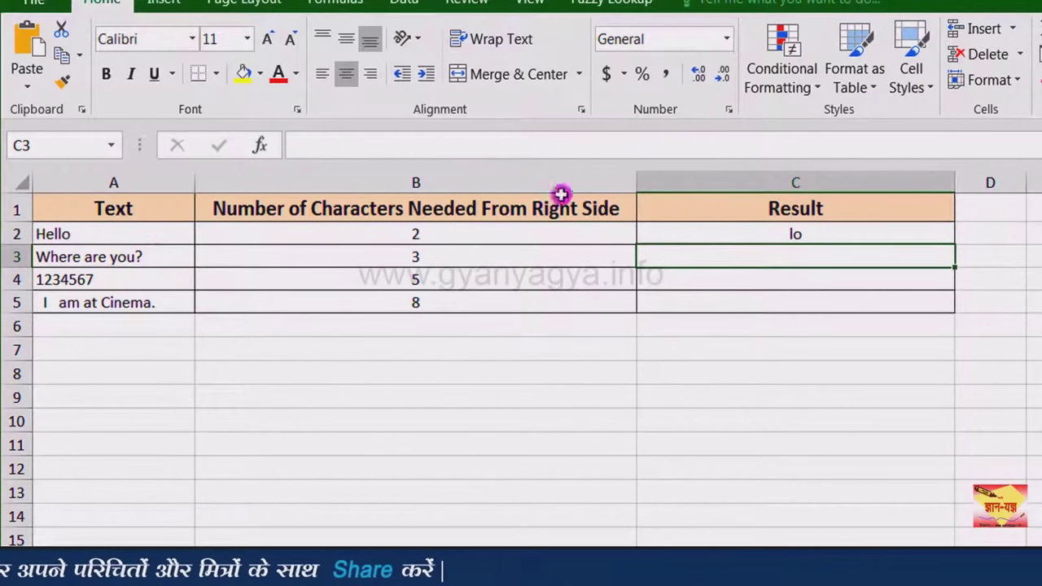
{"action": "left_click", "coordinate": [812, 239]}
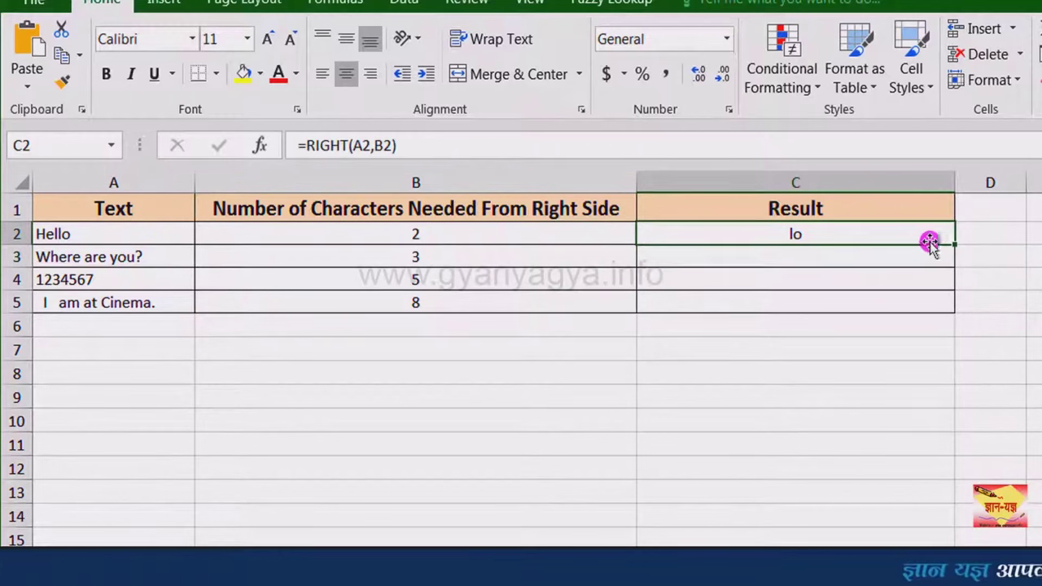
Copy C2's RIGHT formula down to C5, then go to the Mid sheet.
{"action": "left_click_drag", "start_coordinate": [951, 243], "coordinate": [949, 305]}
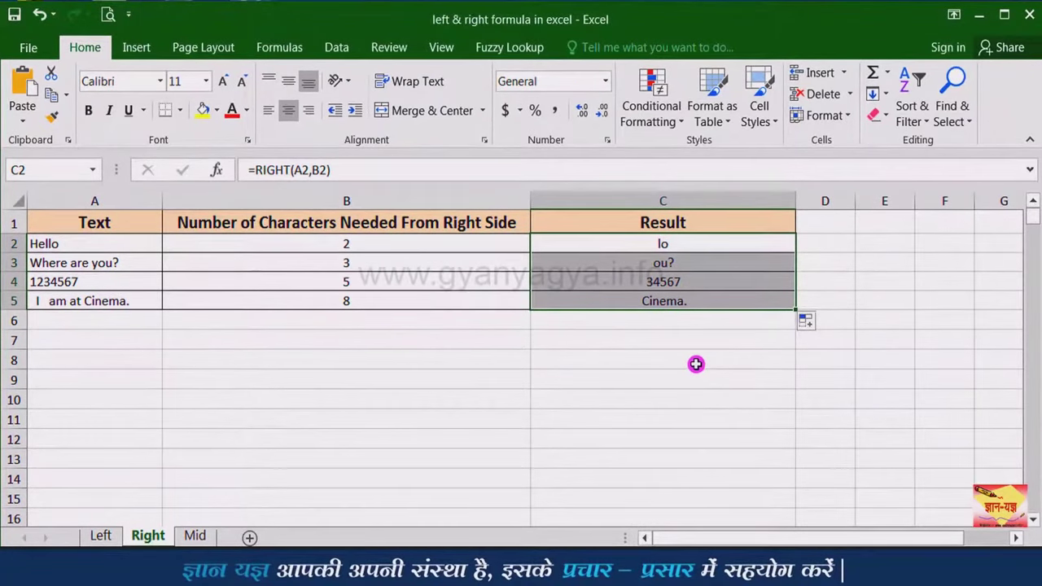
{"action": "left_click", "coordinate": [200, 535]}
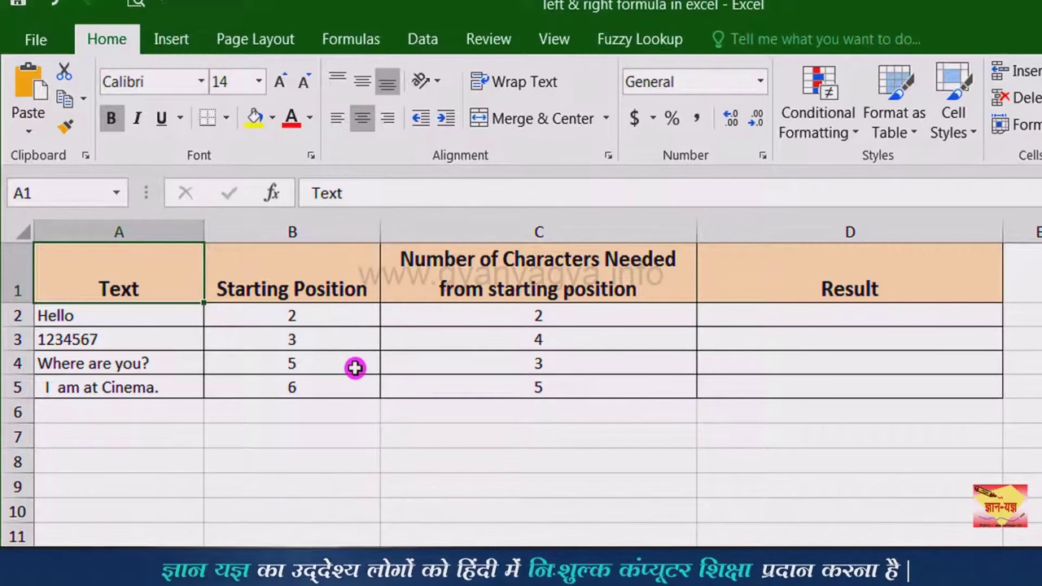
Begin =MID( in D2 with A2 (Hello) as the text argument.
{"action": "left_click", "coordinate": [753, 315]}
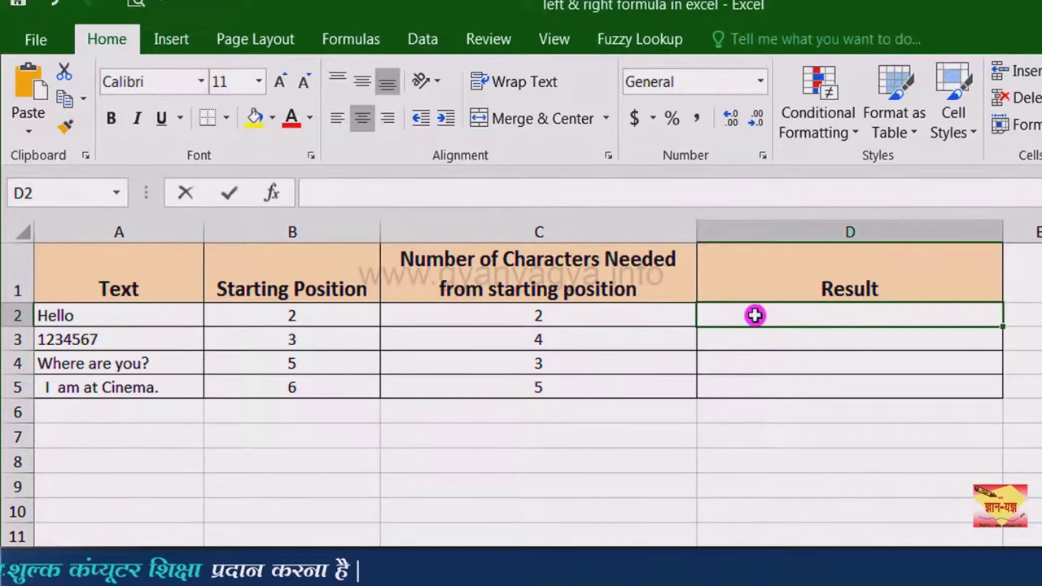
{"action": "type", "text": "="}
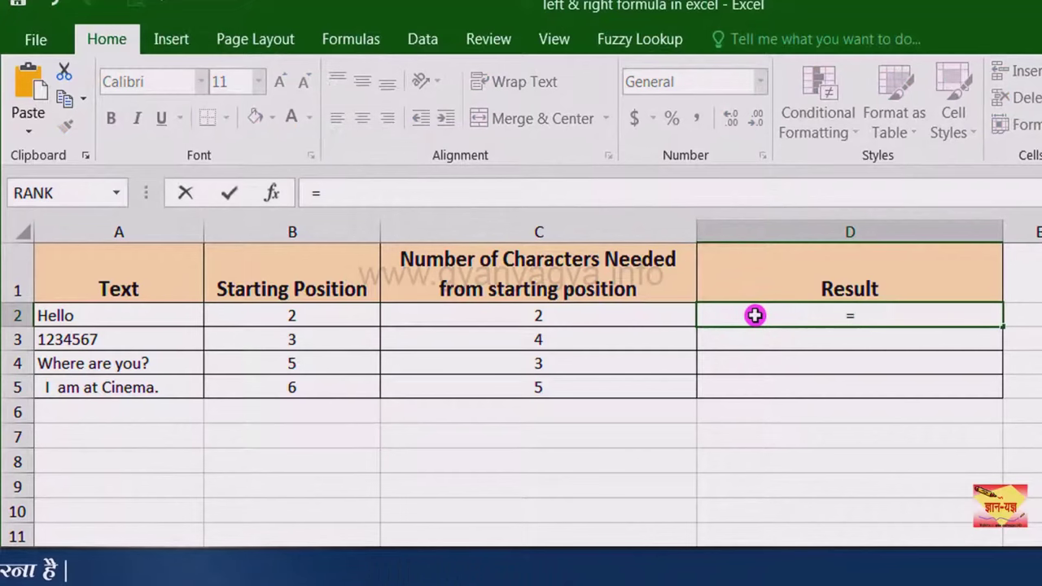
{"action": "type", "text": "mid"}
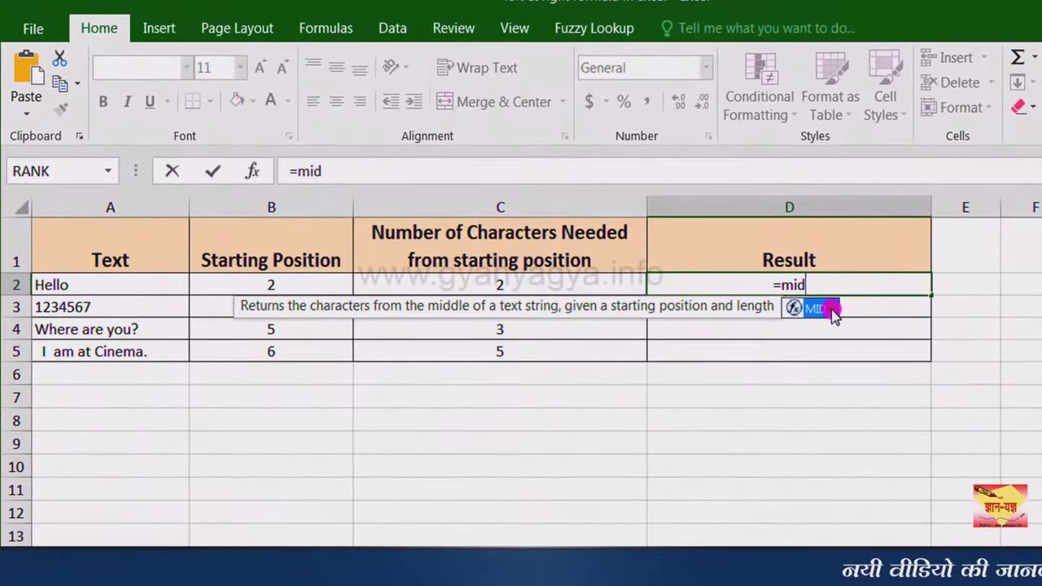
{"action": "double_click", "coordinate": [854, 323]}
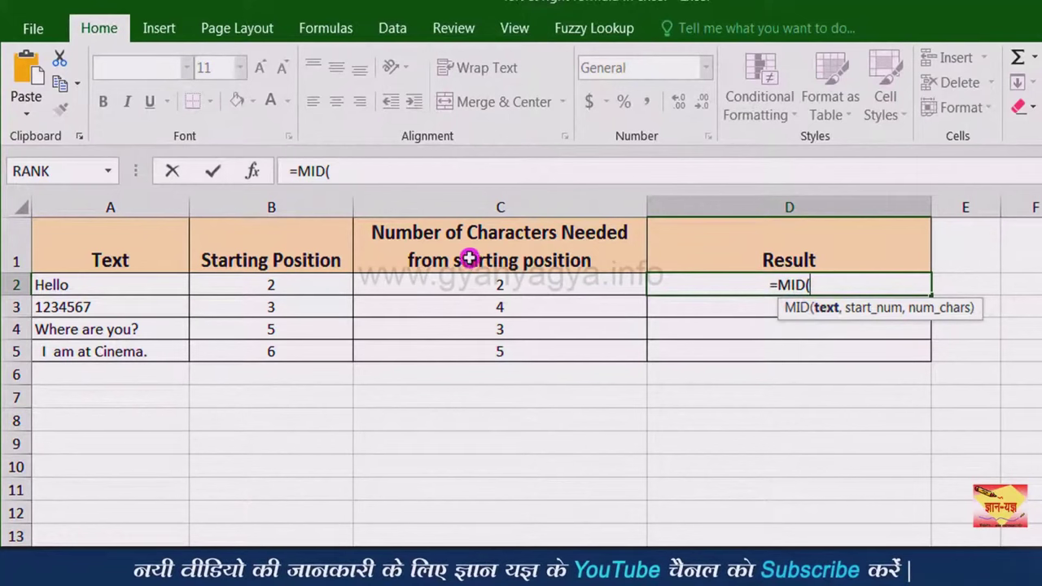
{"action": "left_click", "coordinate": [108, 282]}
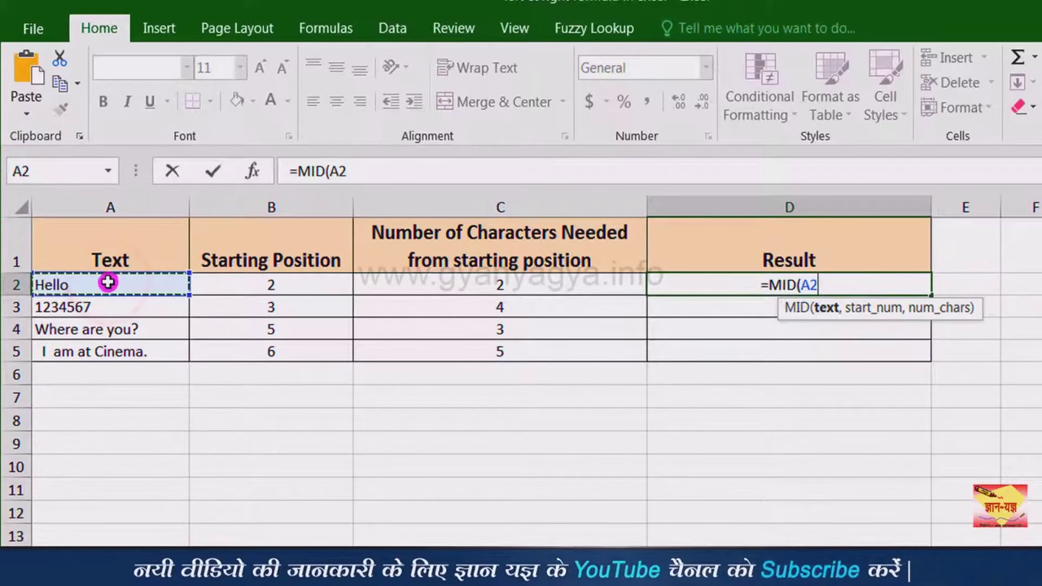
{"action": "type", "text": ","}
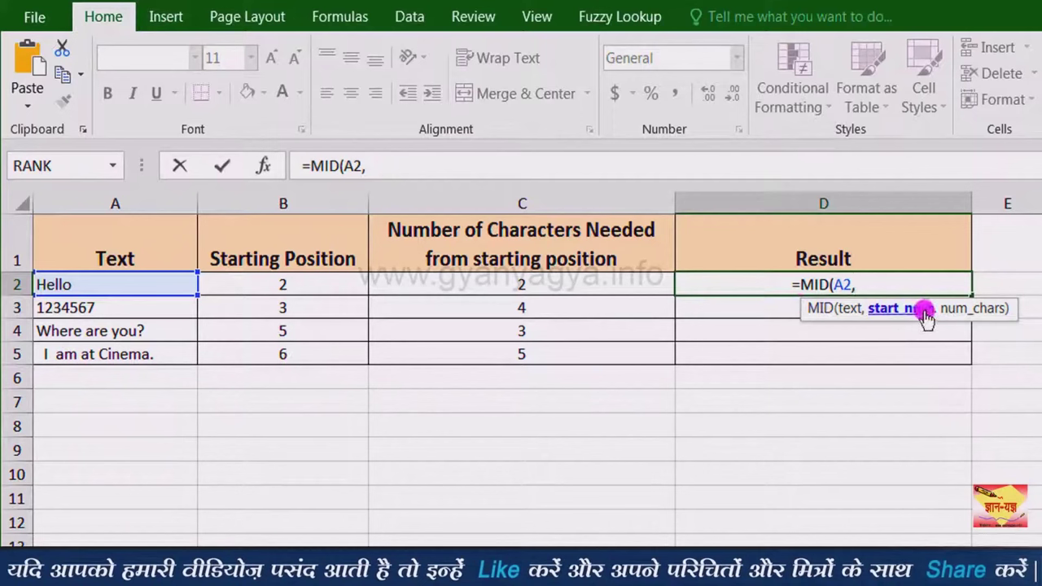
Complete =MID(A2,B2,C2) in D2 and copy it down to D5.
{"action": "left_click", "coordinate": [323, 286]}
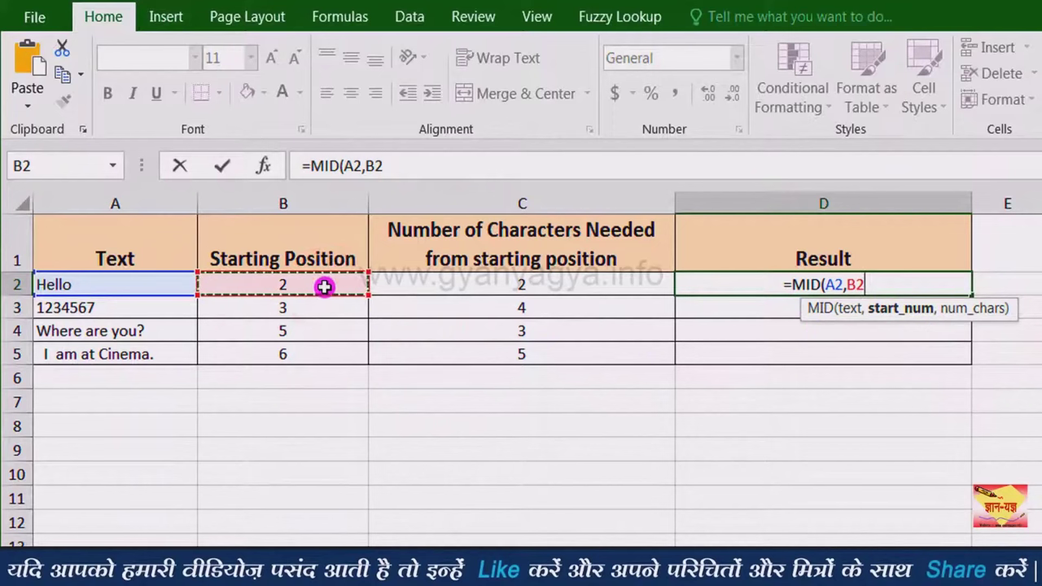
{"action": "type", "text": ","}
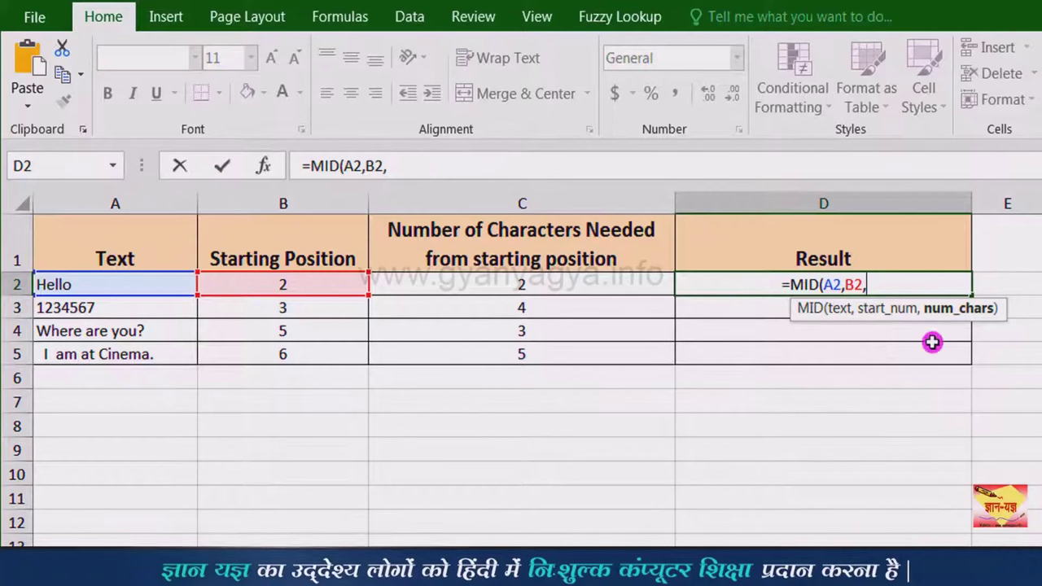
{"action": "left_click", "coordinate": [570, 283]}
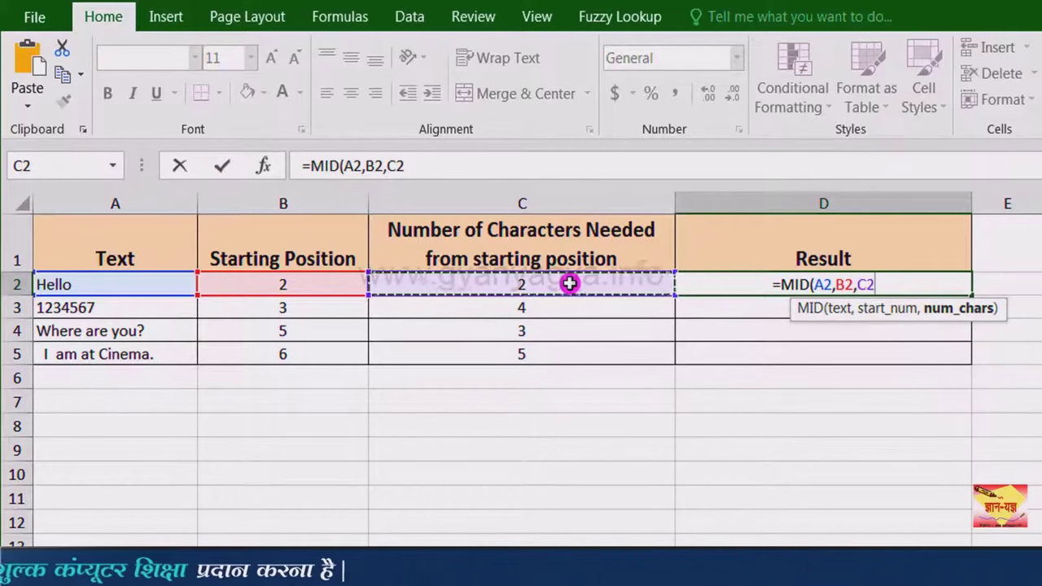
{"action": "type", "text": ")"}
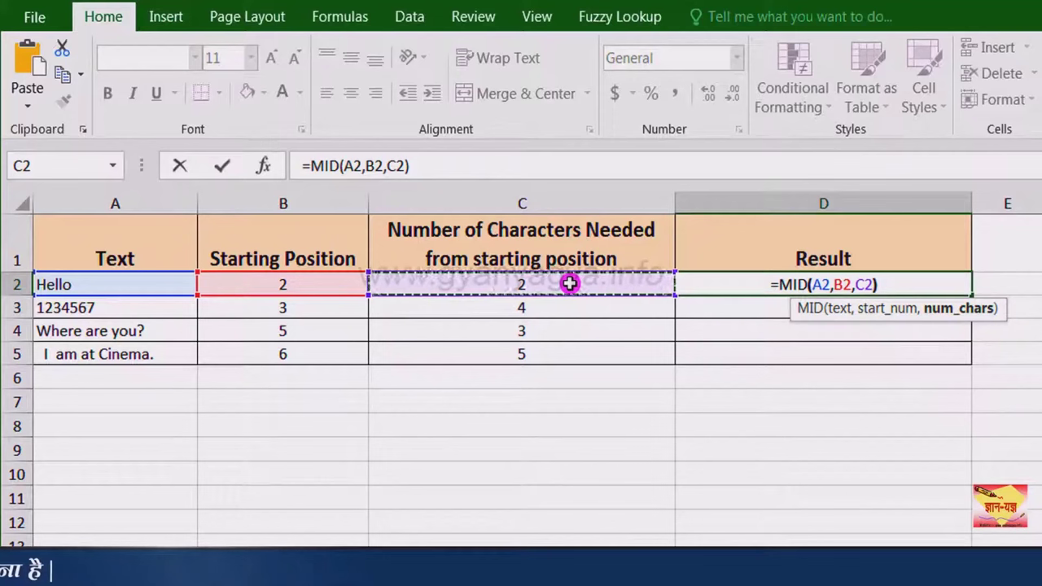
{"action": "key", "text": "Return"}
{"action": "left_click", "coordinate": [704, 284]}
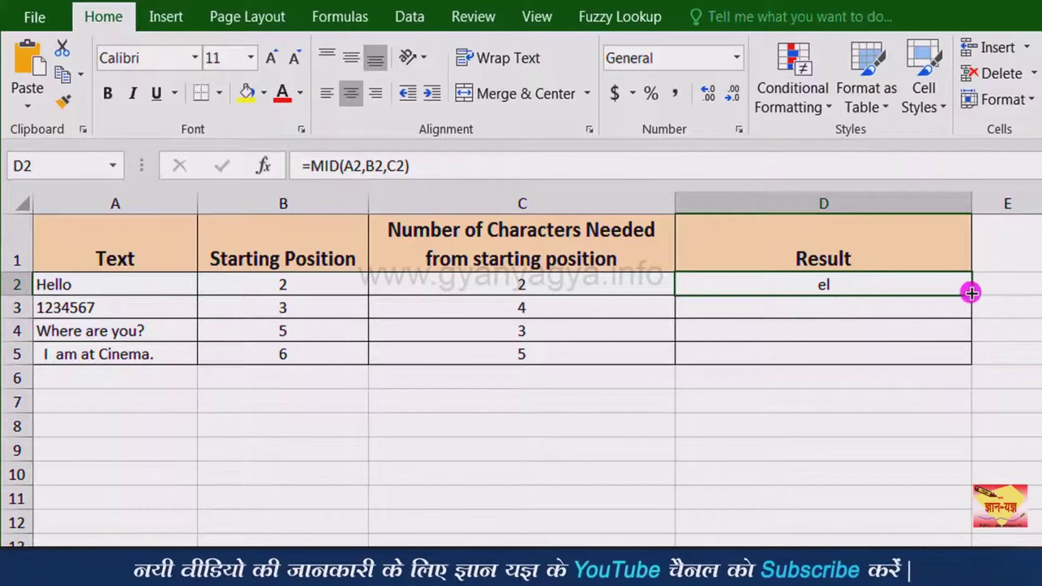
{"action": "left_click_drag", "start_coordinate": [968, 295], "coordinate": [970, 372]}
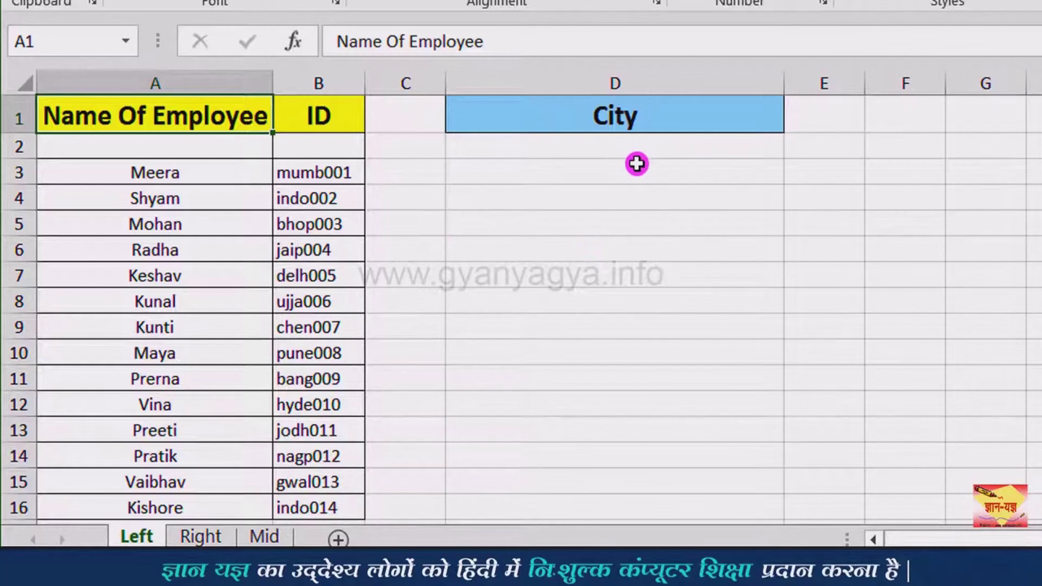
Enter =LEFT(B3,4) in D3 so the first City cell shows mumb.
{"action": "left_click", "coordinate": [636, 164]}
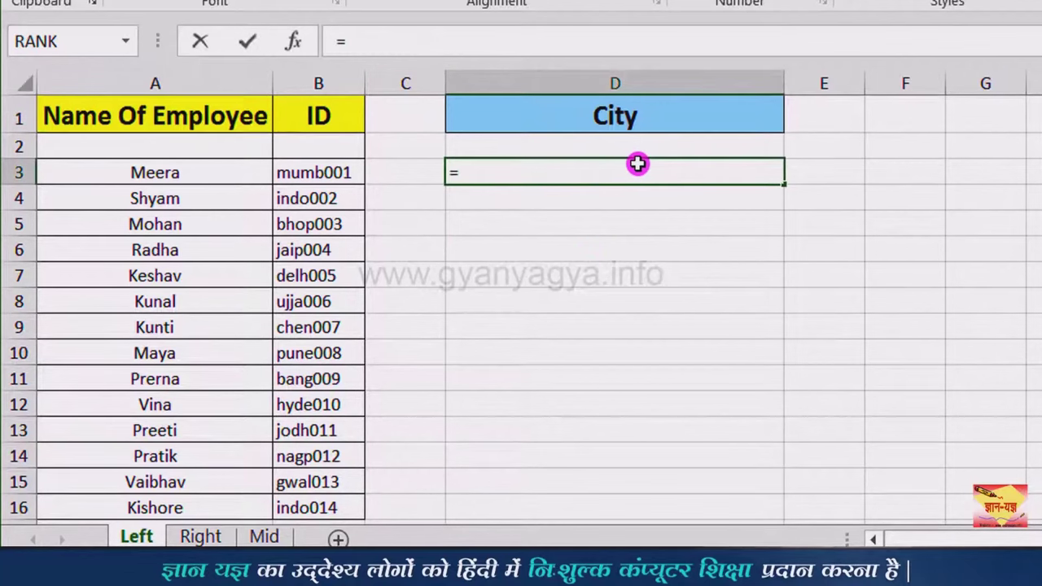
{"action": "type", "text": "=le"}
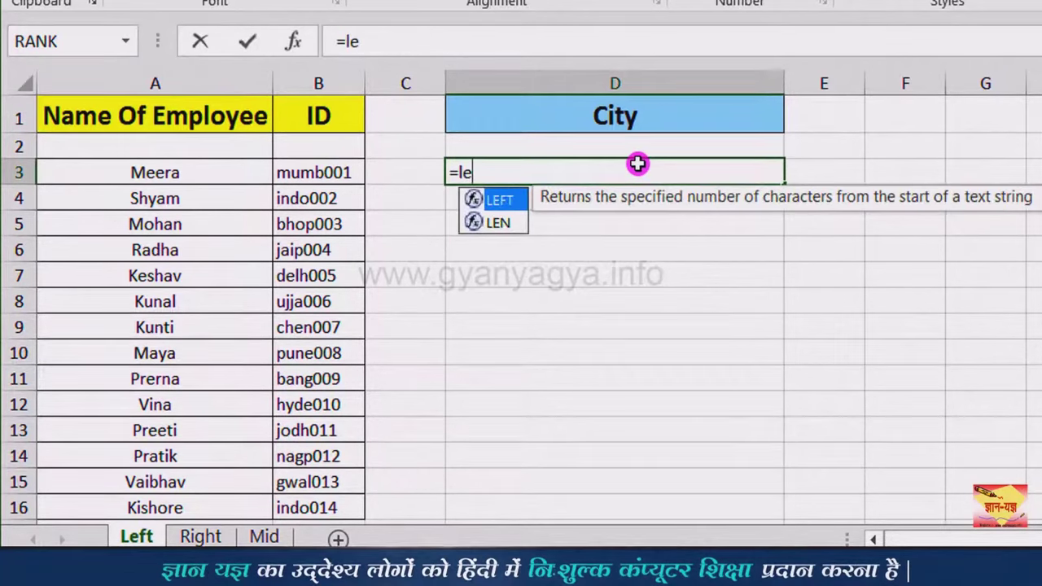
{"action": "type", "text": "f"}
{"action": "double_click", "coordinate": [495, 200]}
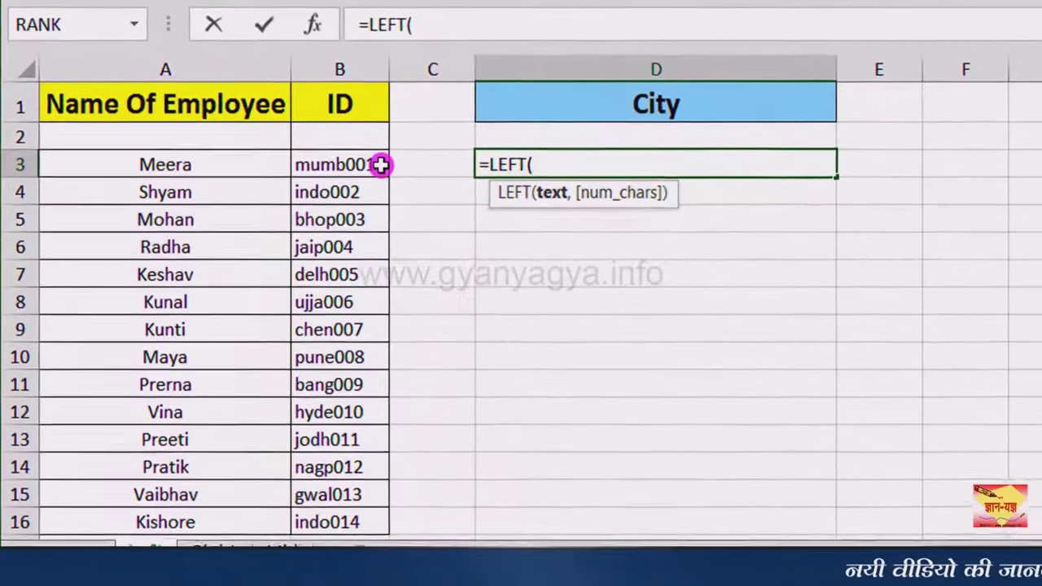
{"action": "left_click", "coordinate": [356, 172]}
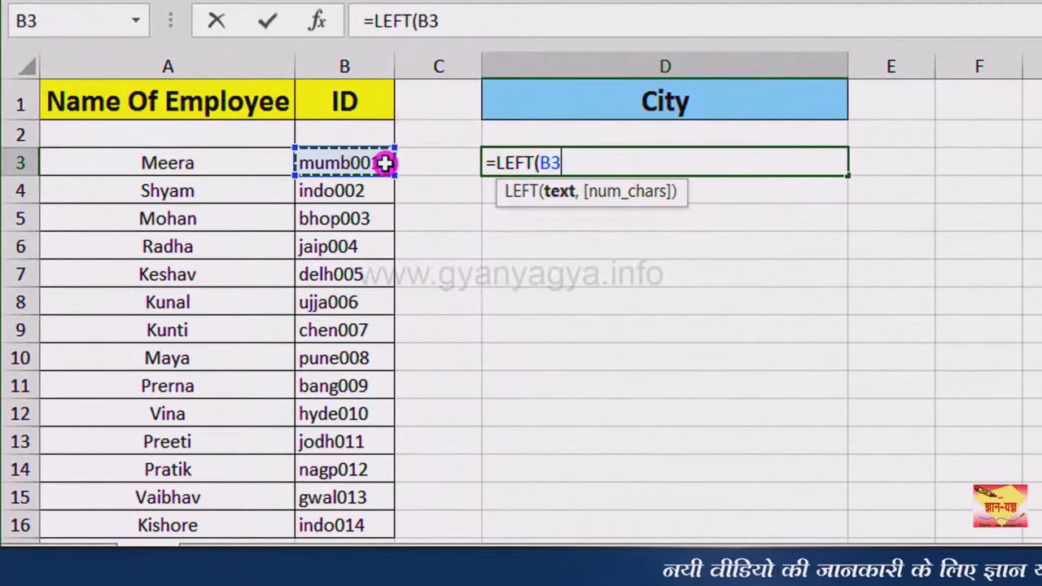
{"action": "type", "text": ",4"}
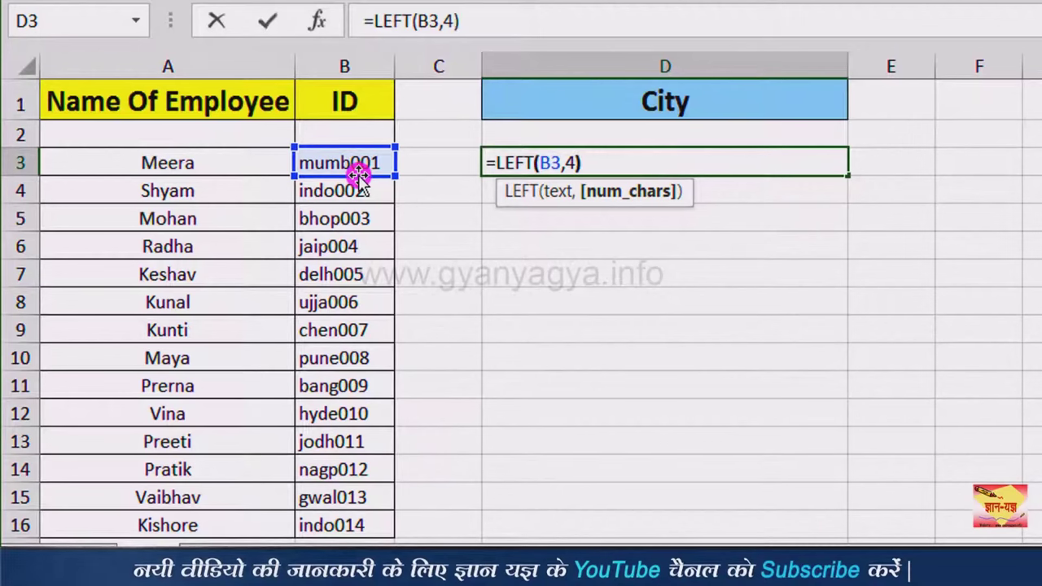
{"action": "key", "text": "Return"}
{"action": "left_click", "coordinate": [561, 168]}
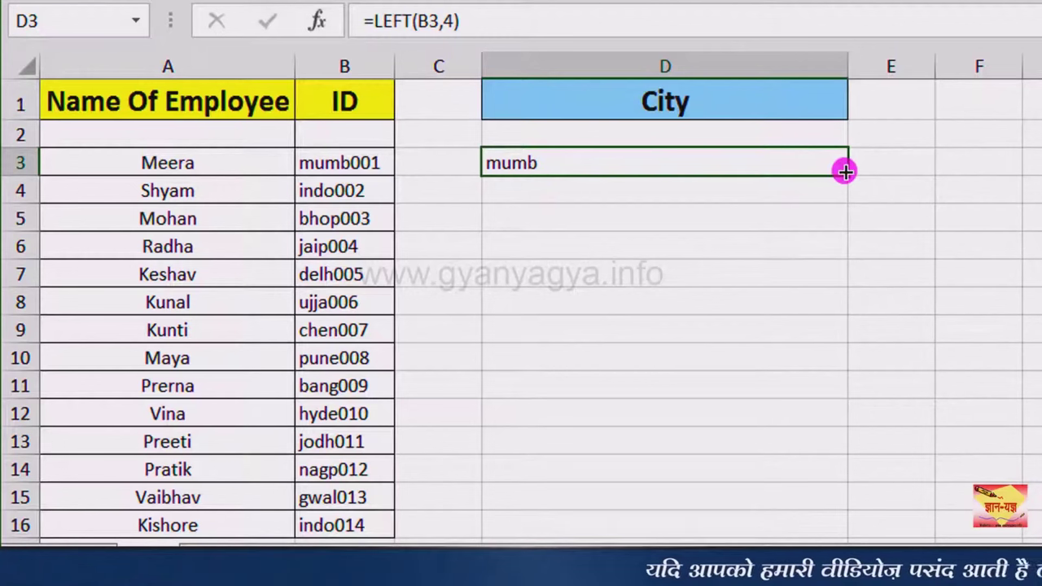
Fill =LEFT(B3,4) from D3 down to D16, giving city codes mumb through indo.
{"action": "left_click_drag", "start_coordinate": [844, 170], "coordinate": [848, 533]}
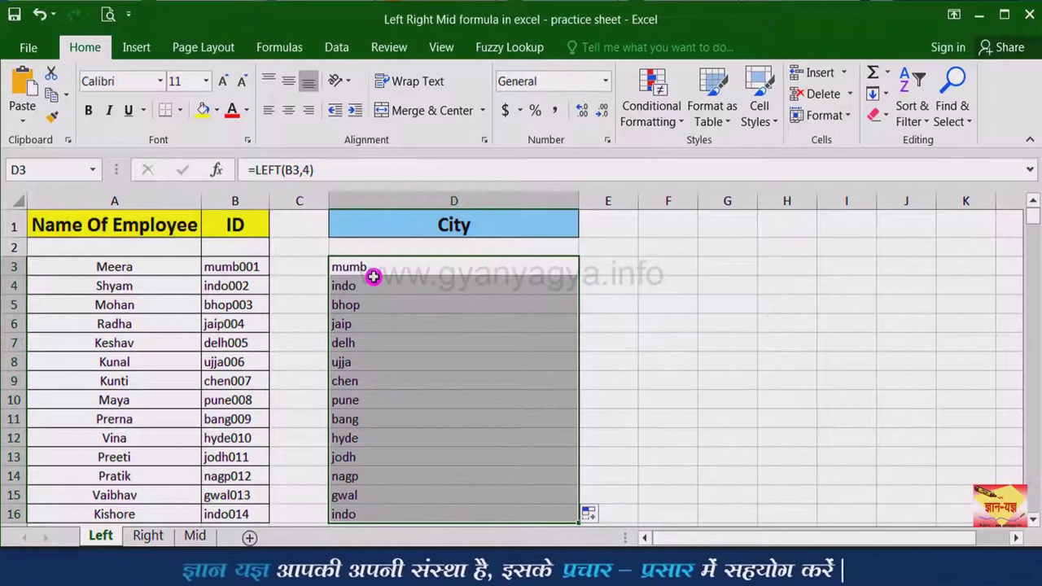
On the Right sheet, enter =RIGHT(B3,4) in D3 and fill it down to D16.
{"action": "left_click", "coordinate": [148, 536]}
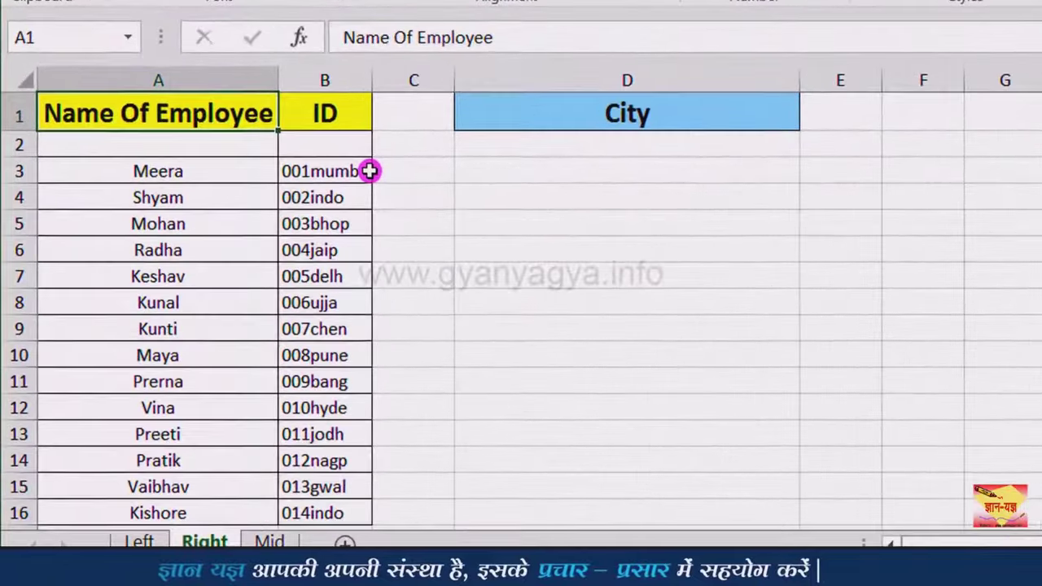
{"action": "left_click", "coordinate": [593, 175]}
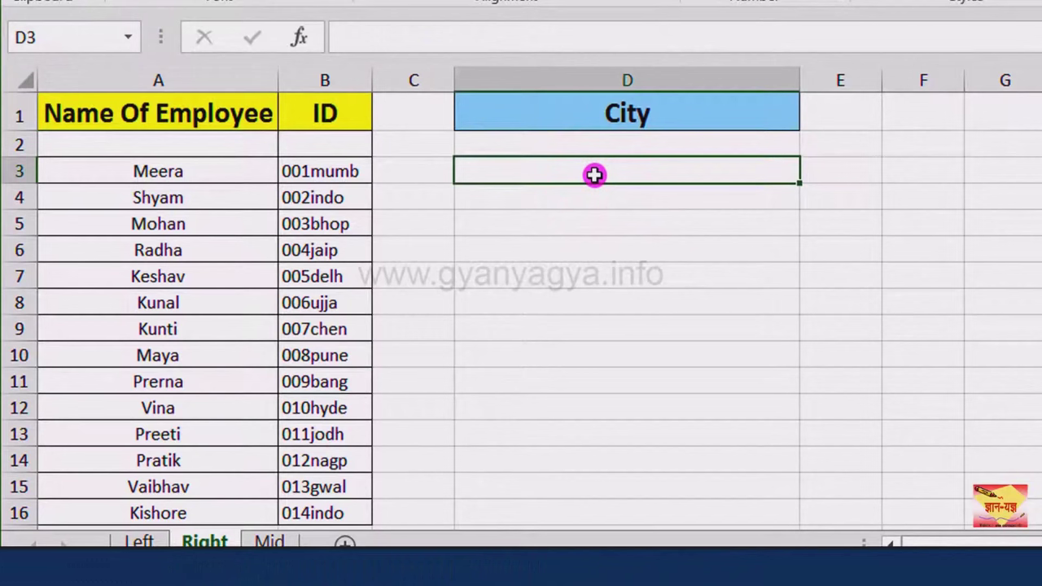
{"action": "type", "text": "="}
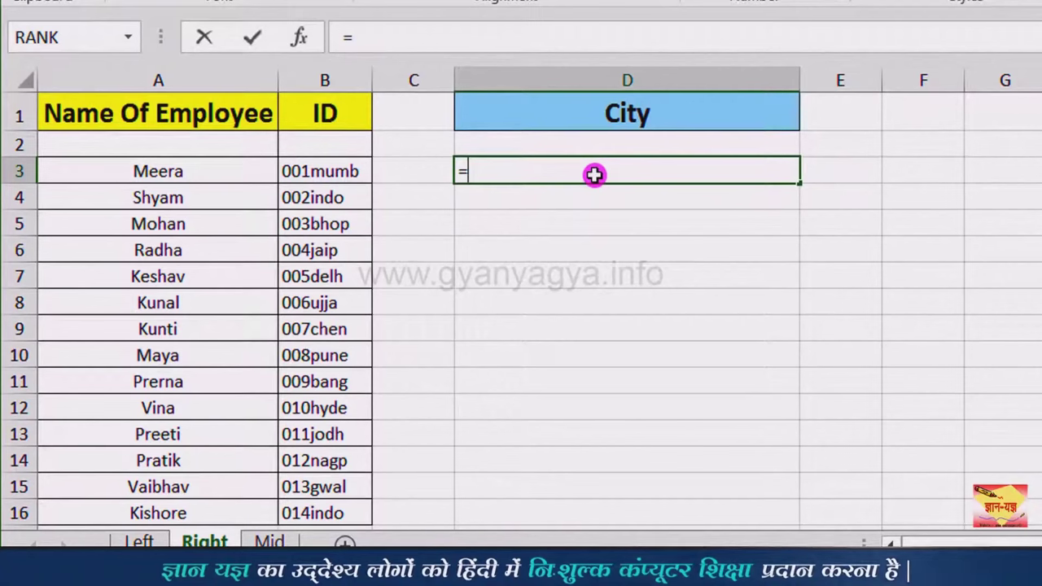
{"action": "type", "text": "ri"}
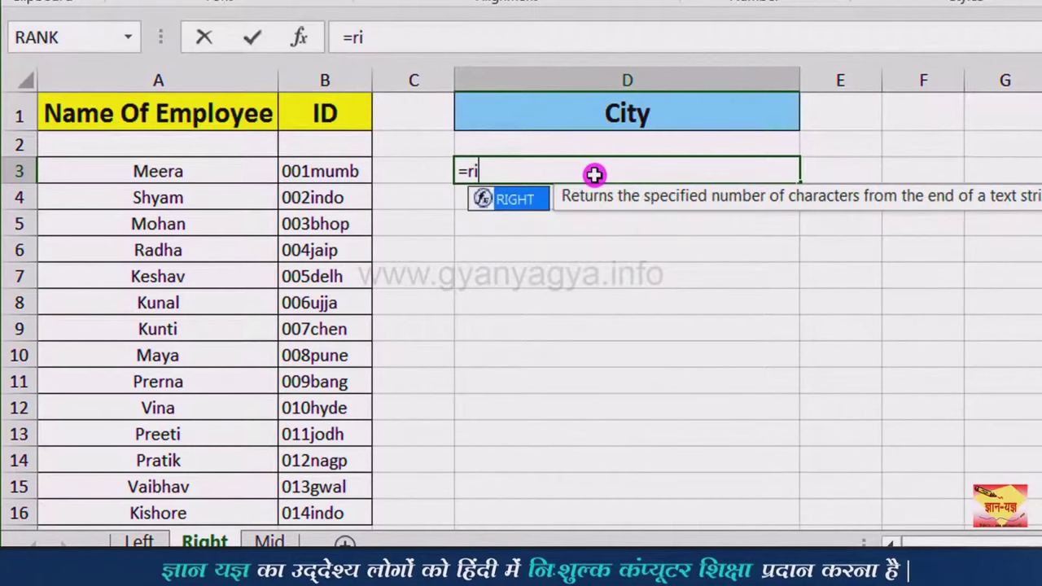
{"action": "double_click", "coordinate": [539, 201]}
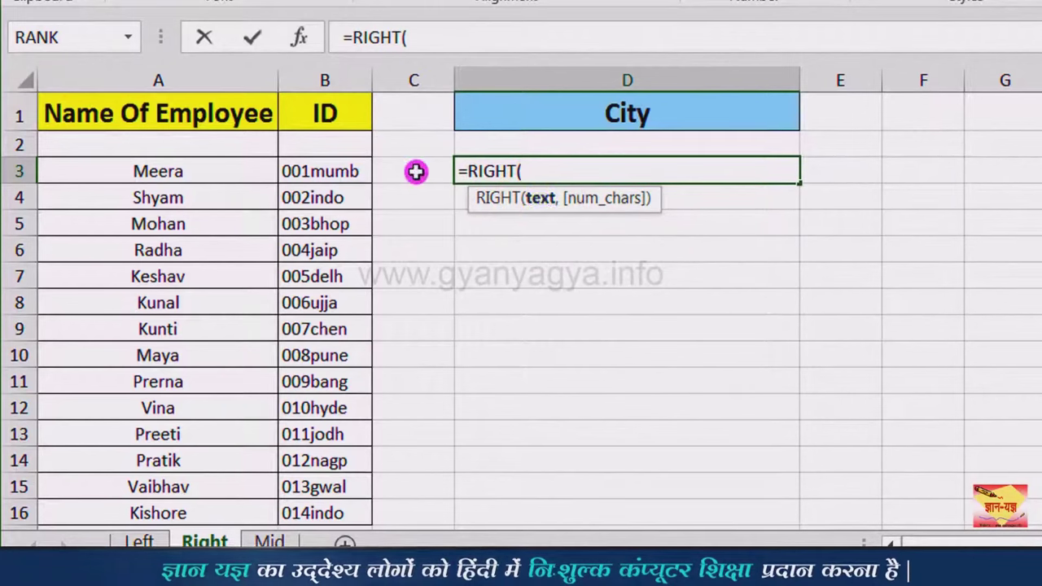
{"action": "left_click", "coordinate": [324, 171]}
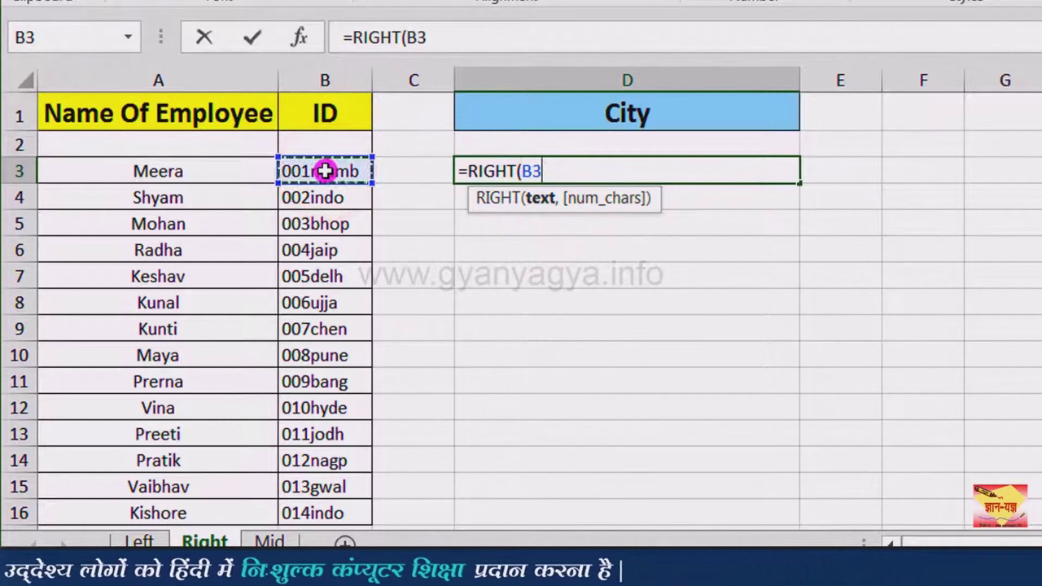
{"action": "type", "text": ","}
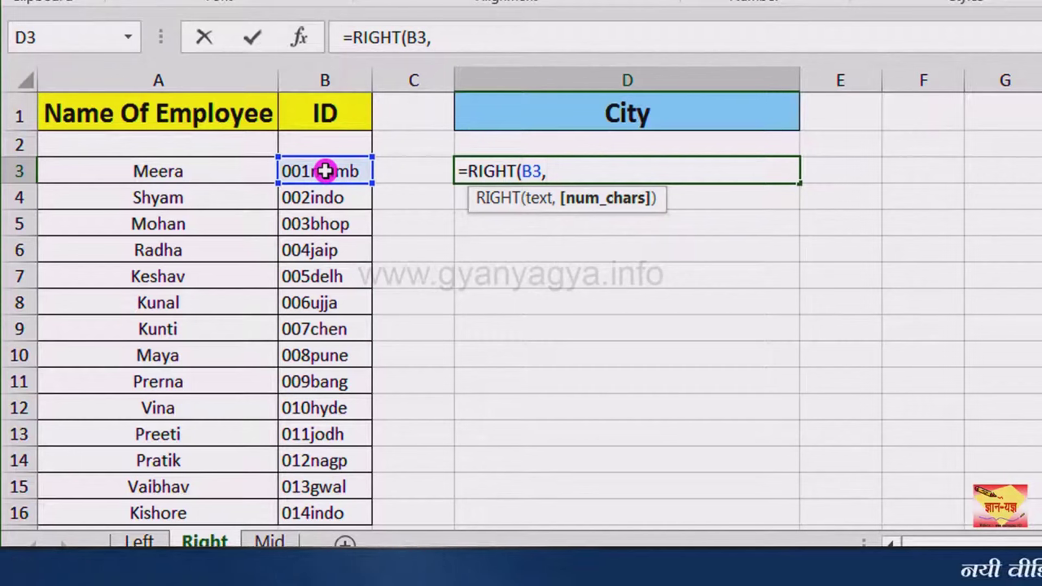
{"action": "type", "text": "4"}
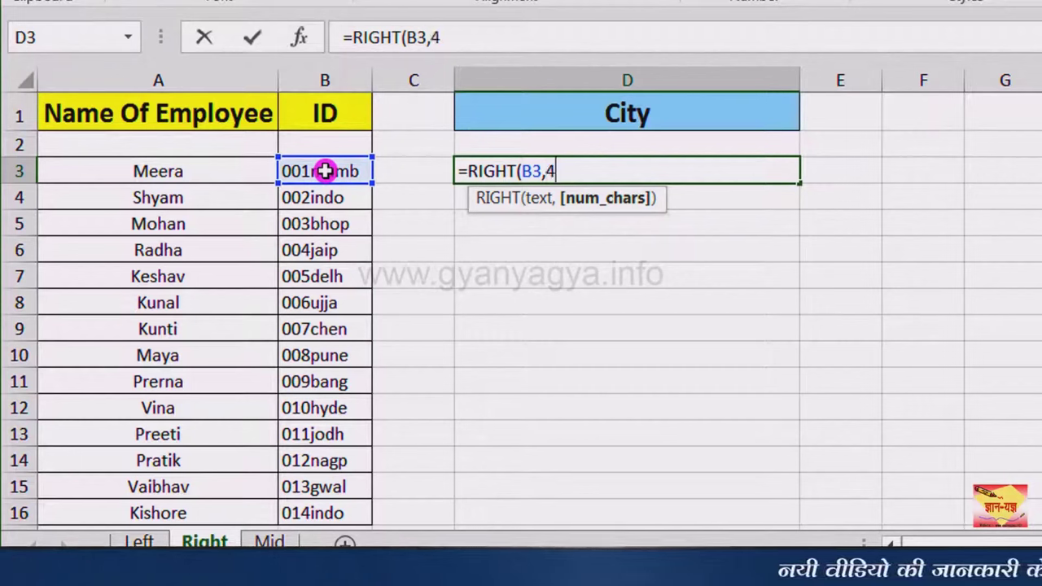
{"action": "type", "text": ")"}
{"action": "key", "text": "Return"}
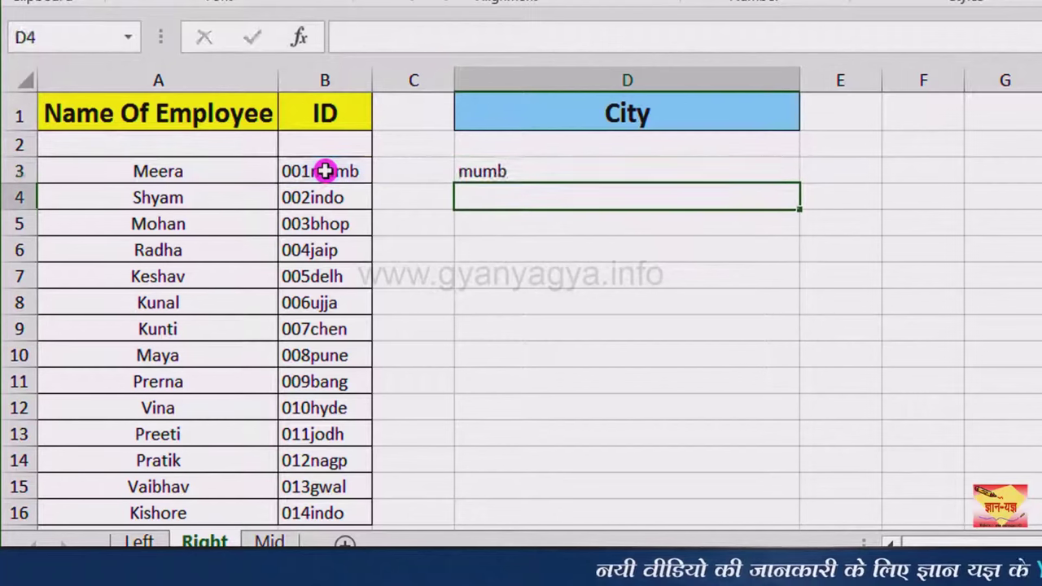
{"action": "left_click", "coordinate": [477, 170]}
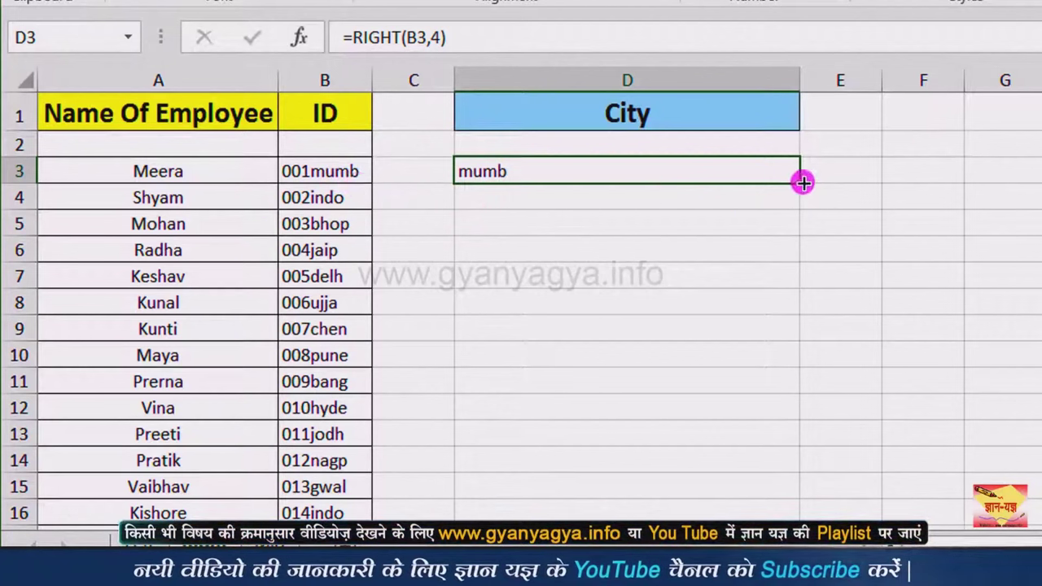
{"action": "left_click_drag", "start_coordinate": [803, 182], "coordinate": [797, 525]}
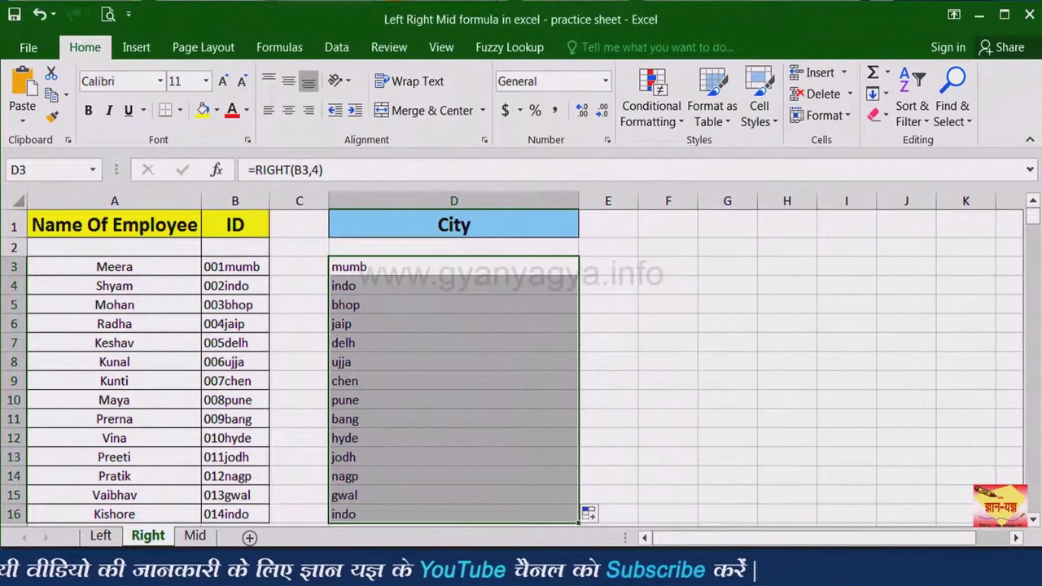
On the Mid sheet, enter =MID(B3,3,4) in D3 to extract mumb from 01mumb001.
{"action": "left_click", "coordinate": [195, 536]}
{"action": "left_click", "coordinate": [269, 266]}
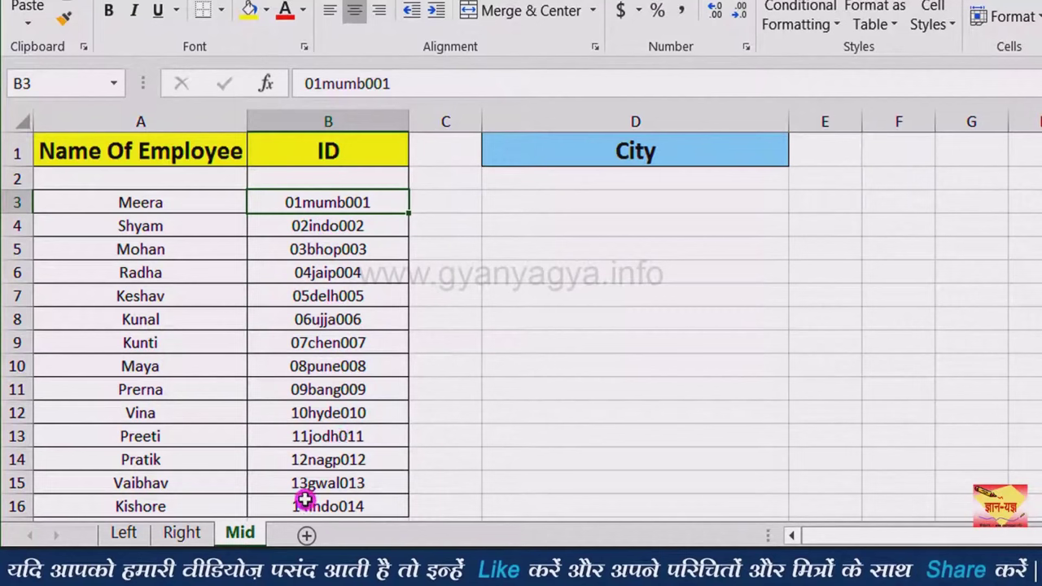
{"action": "left_click", "coordinate": [602, 210]}
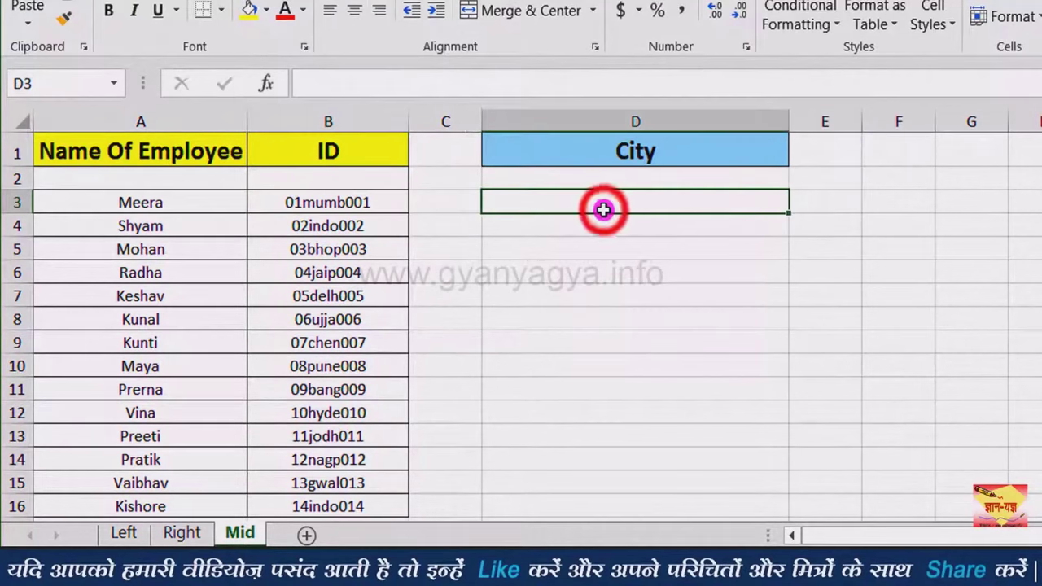
{"action": "type", "text": "="}
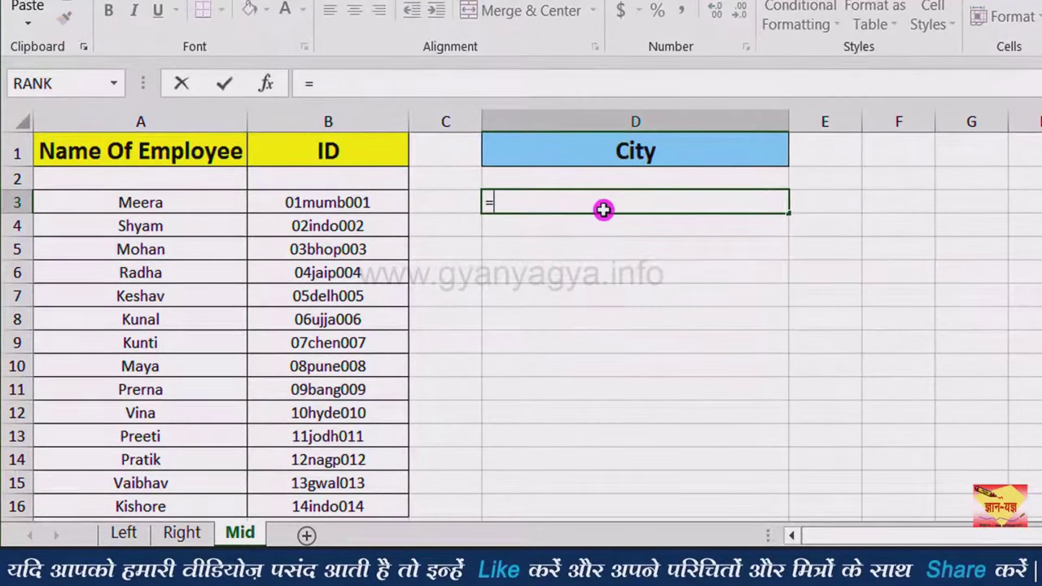
{"action": "type", "text": "mid"}
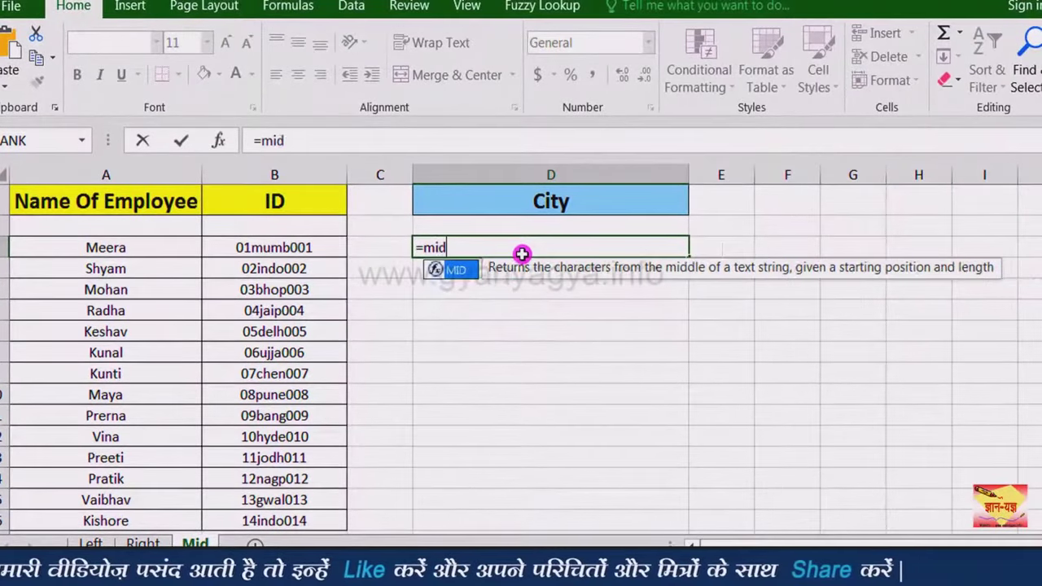
{"action": "double_click", "coordinate": [452, 270]}
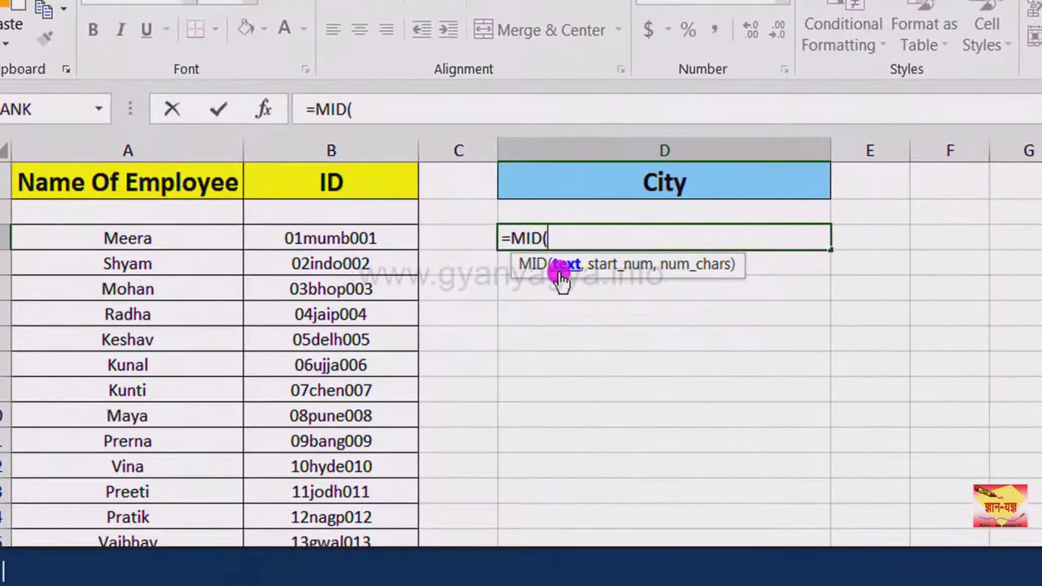
{"action": "left_click", "coordinate": [397, 242]}
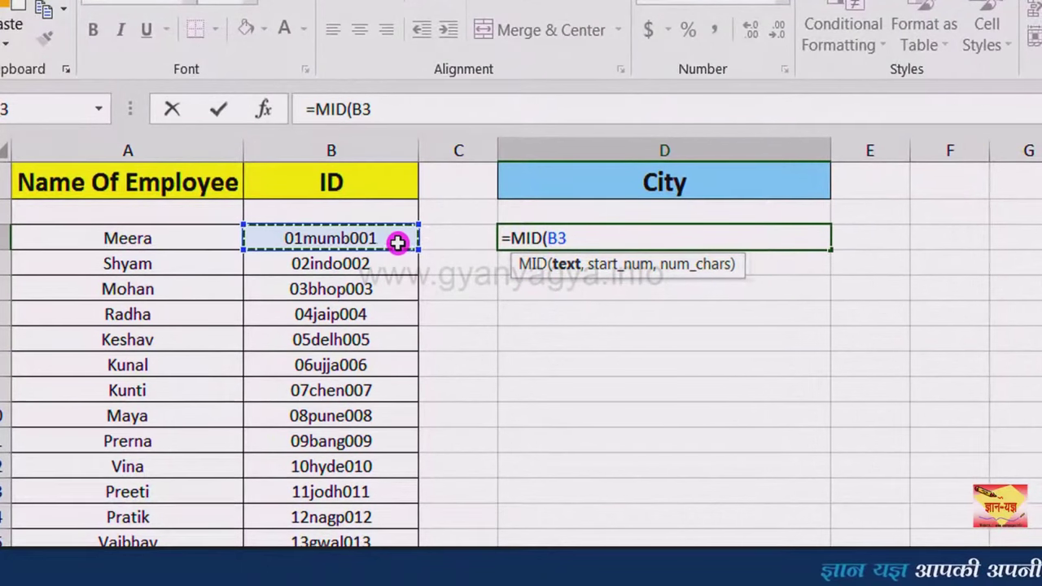
{"action": "type", "text": ","}
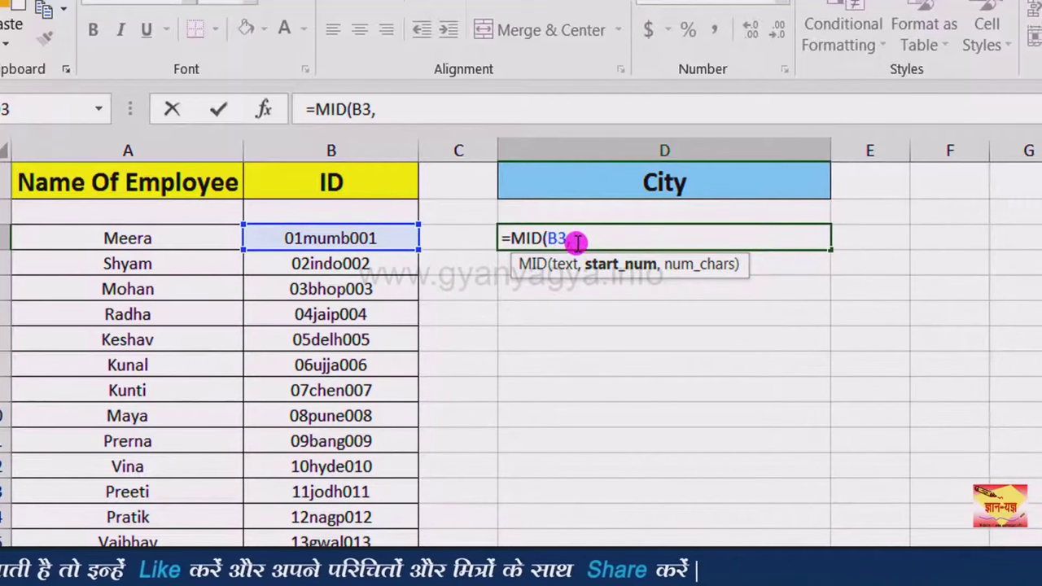
{"action": "type", "text": "3"}
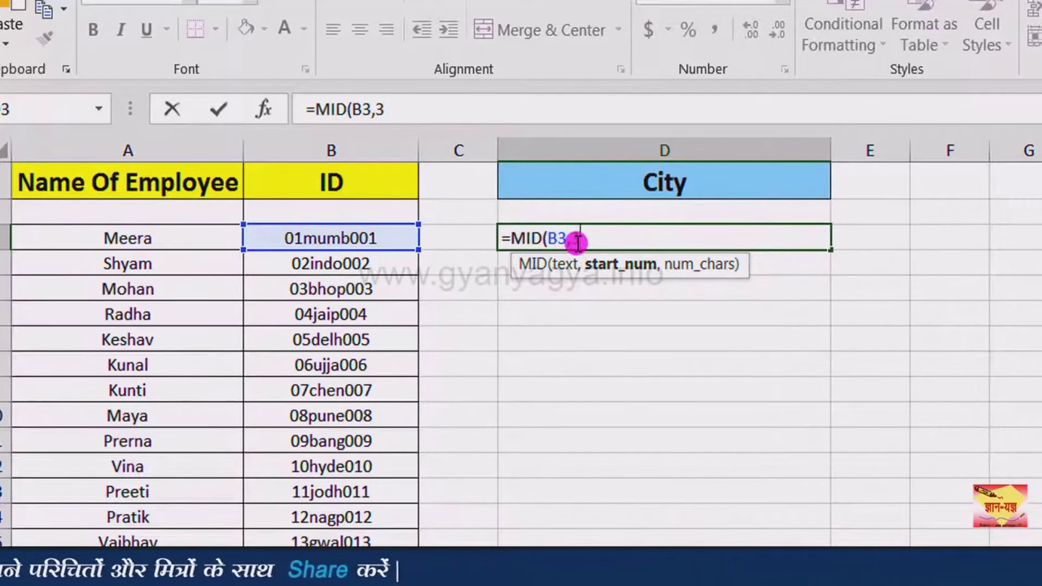
{"action": "type", "text": ","}
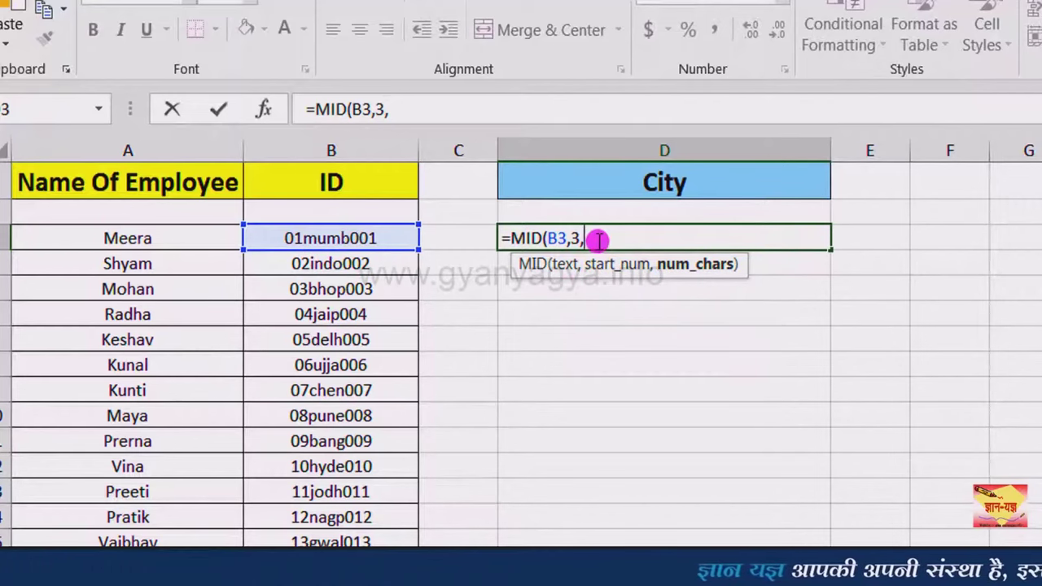
{"action": "type", "text": "4"}
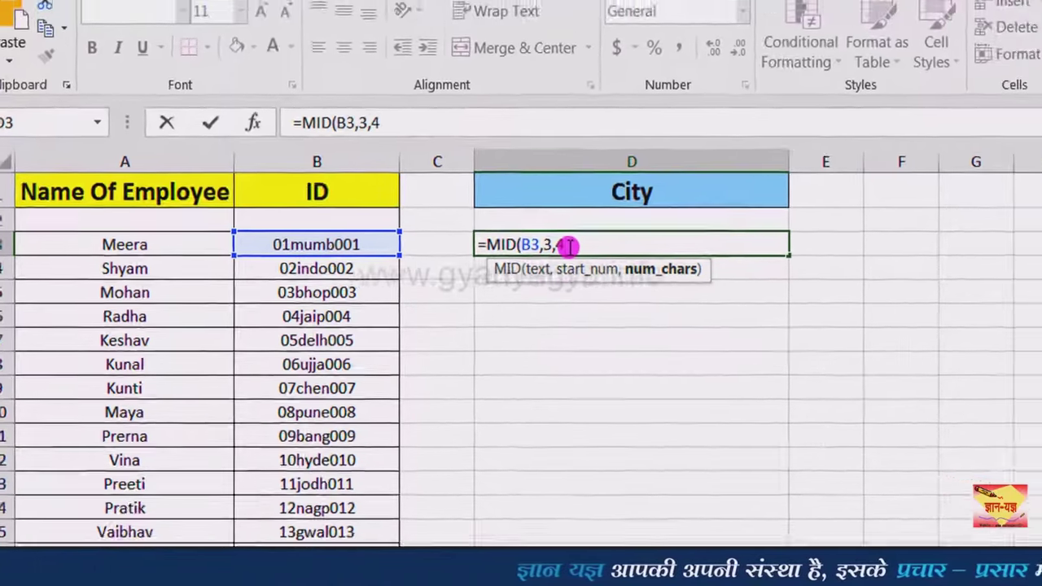
{"action": "type", "text": ")"}
{"action": "key", "text": "Return"}
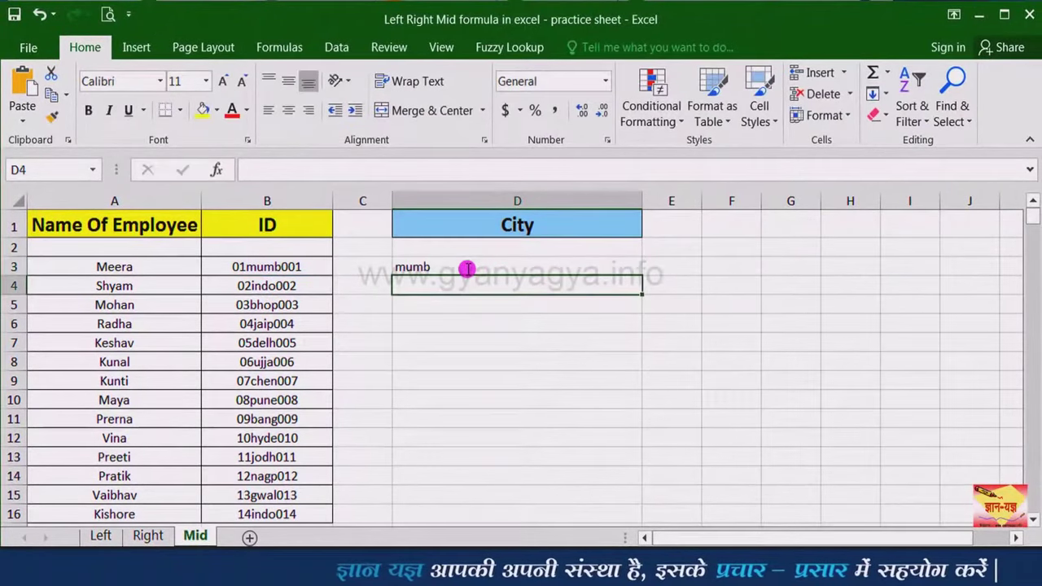
{"action": "left_click", "coordinate": [466, 270]}
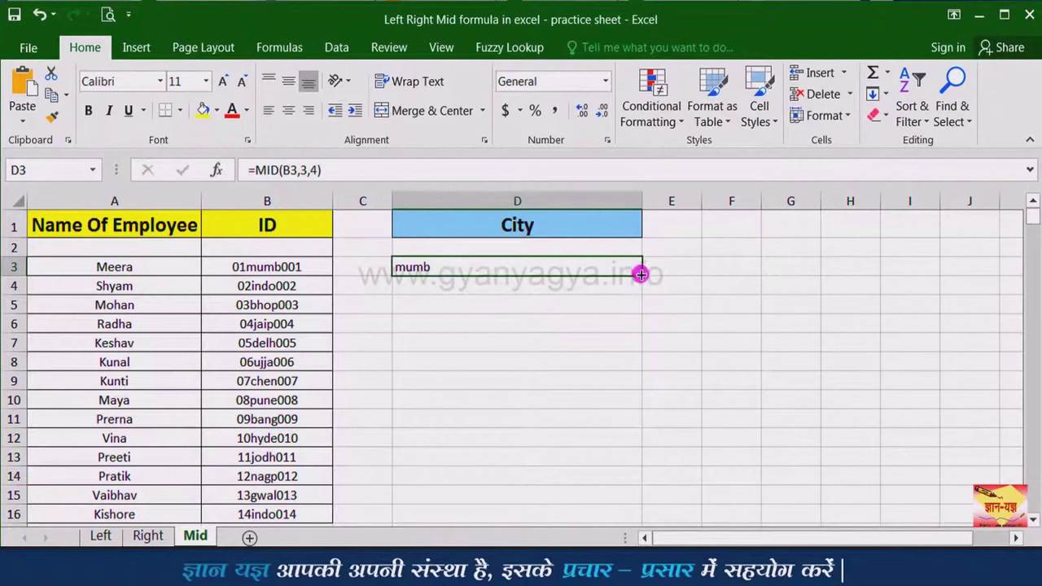
Fill the D3 city-code MID formula down the City column to D16.
{"action": "left_click_drag", "start_coordinate": [634, 335], "coordinate": [647, 521]}
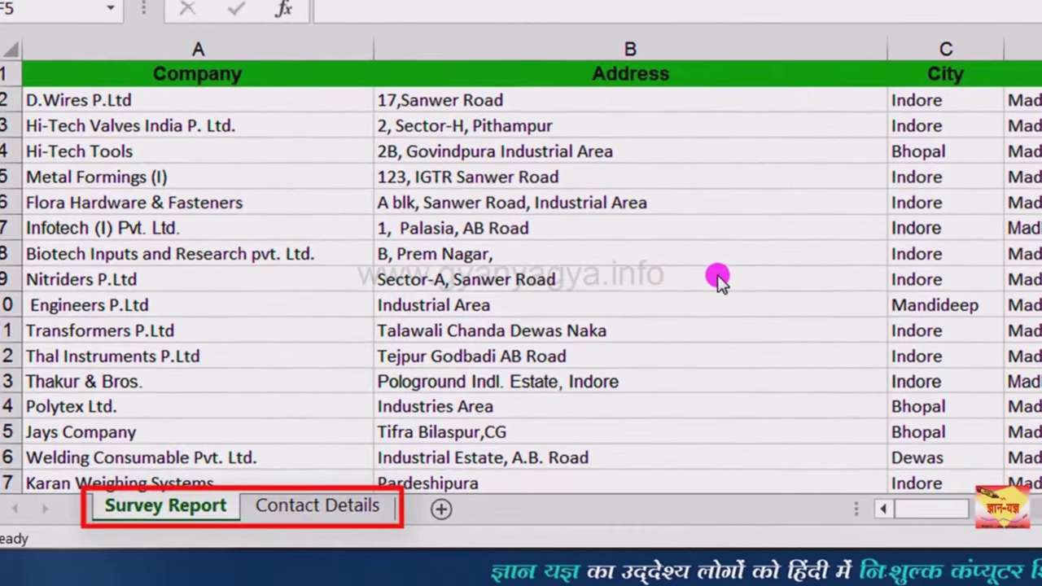
Switch between the Contact Details and Survey Report sheets, ending on Contact Details.
{"action": "left_click", "coordinate": [324, 503]}
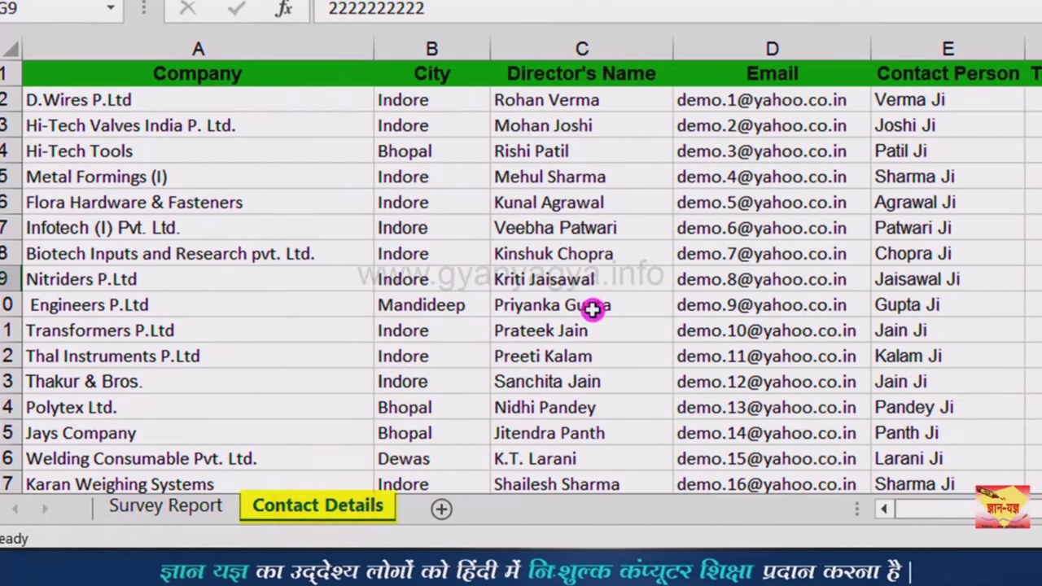
{"action": "left_click", "coordinate": [209, 504]}
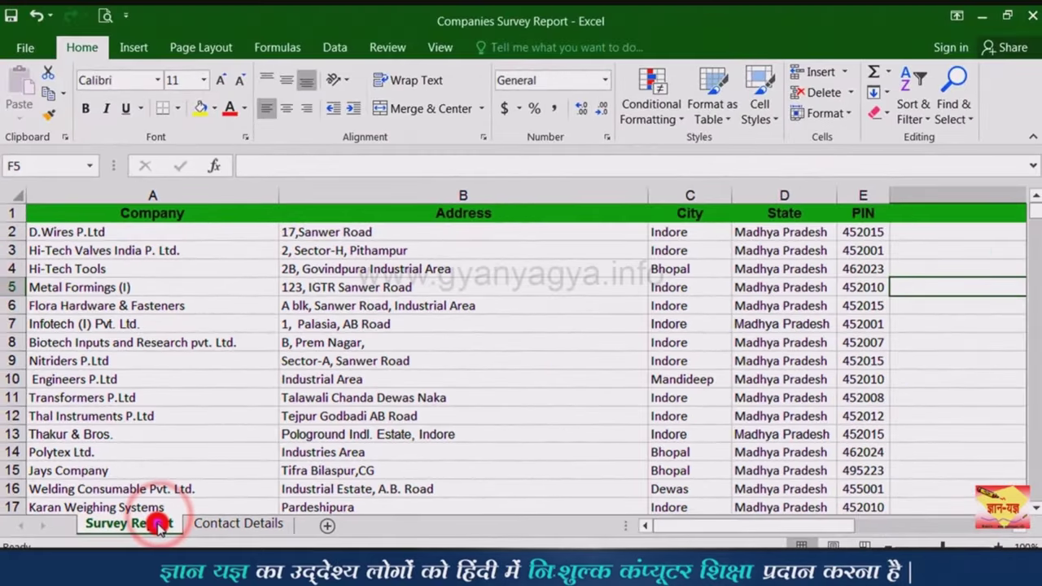
{"action": "left_click", "coordinate": [325, 506]}
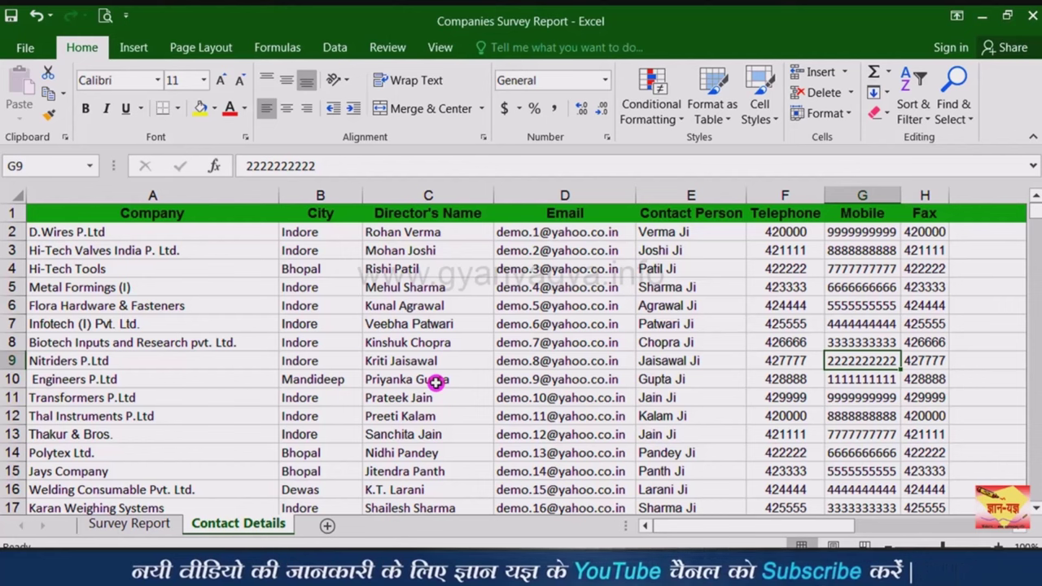
Hide the Contact Details sheet using its sheet-tab menu.
{"action": "right_click", "coordinate": [234, 525]}
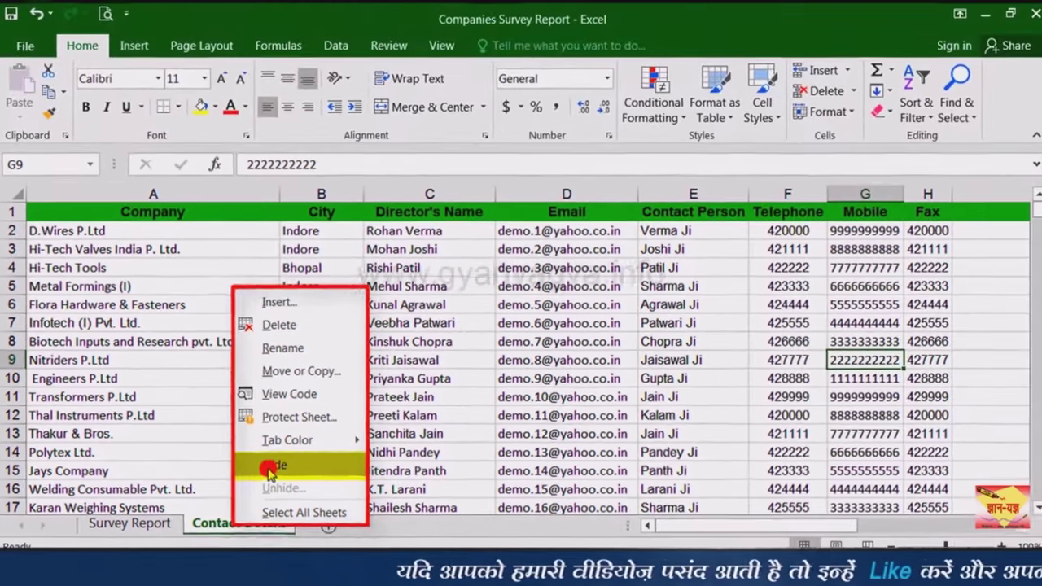
{"action": "left_click", "coordinate": [335, 438]}
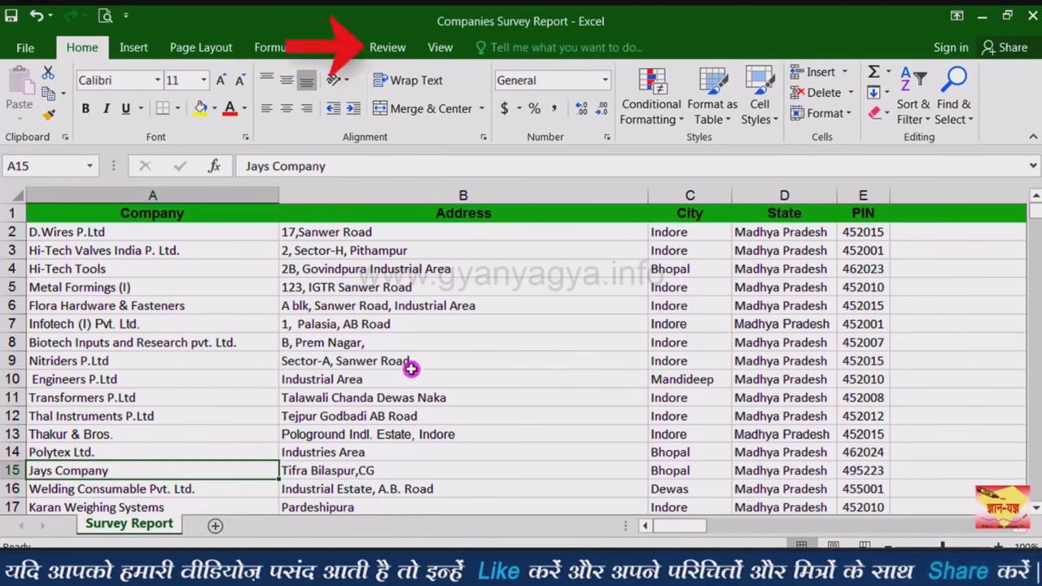
Protect the workbook structure with a password, then start retyping it for confirmation.
{"action": "left_click", "coordinate": [386, 49]}
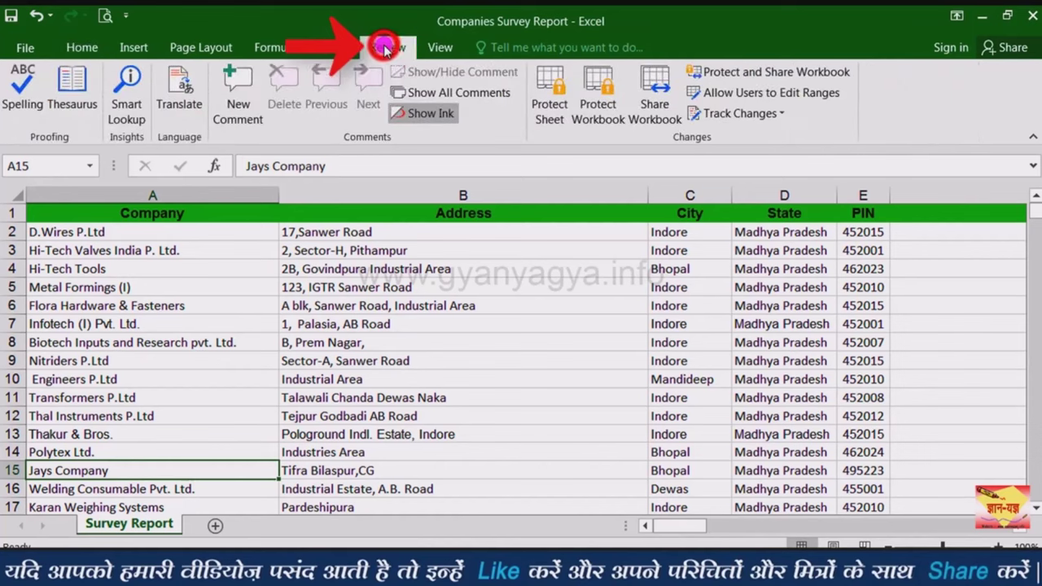
{"action": "left_click", "coordinate": [606, 87]}
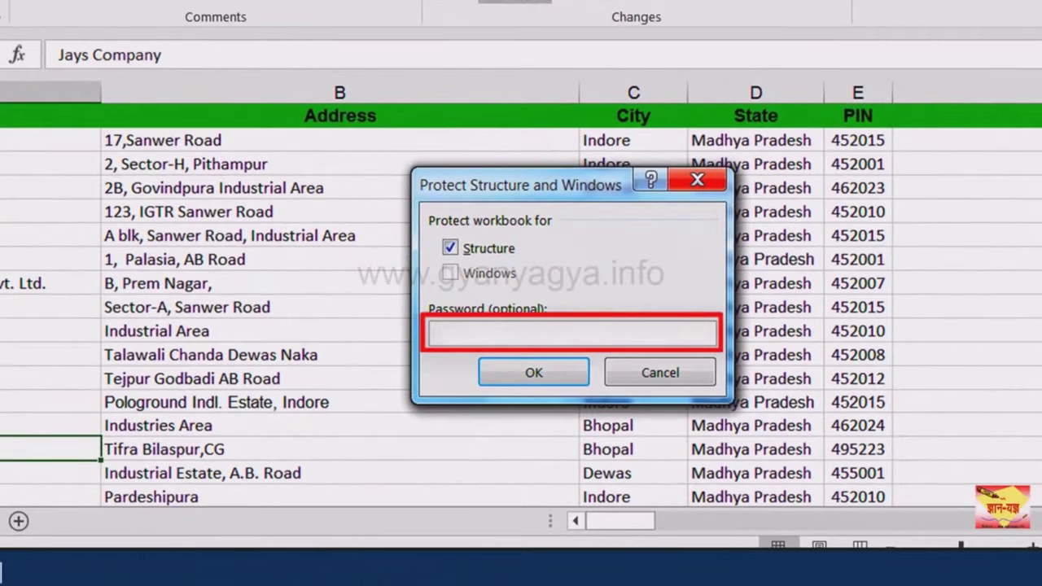
{"action": "left_click", "coordinate": [560, 328]}
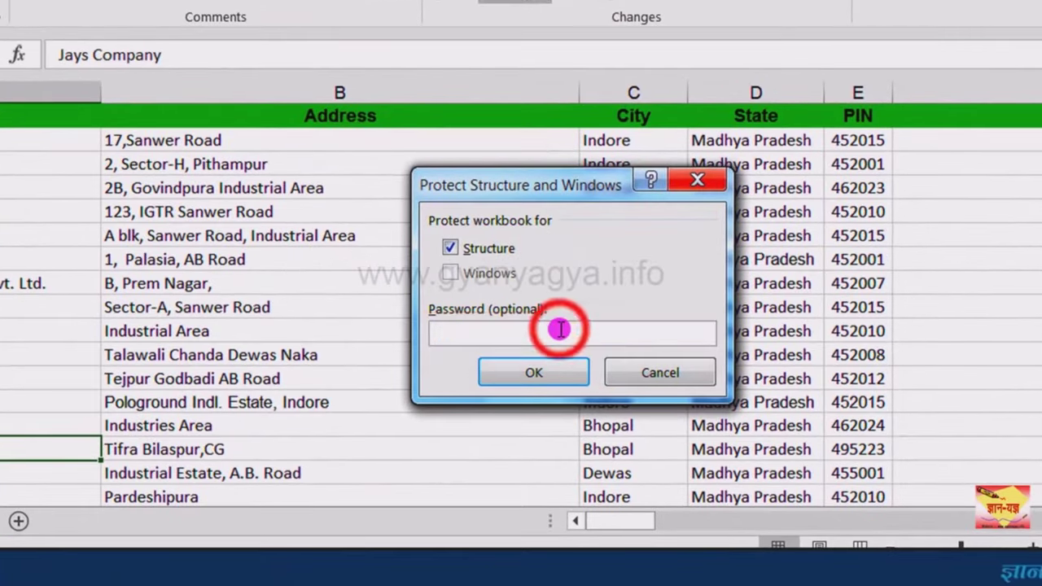
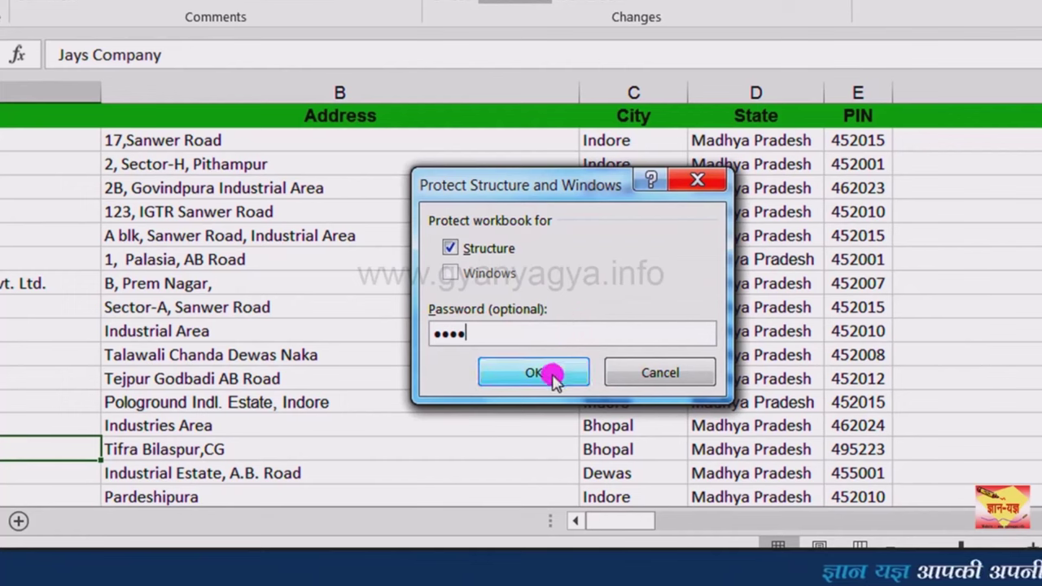
{"action": "left_click", "coordinate": [554, 372]}
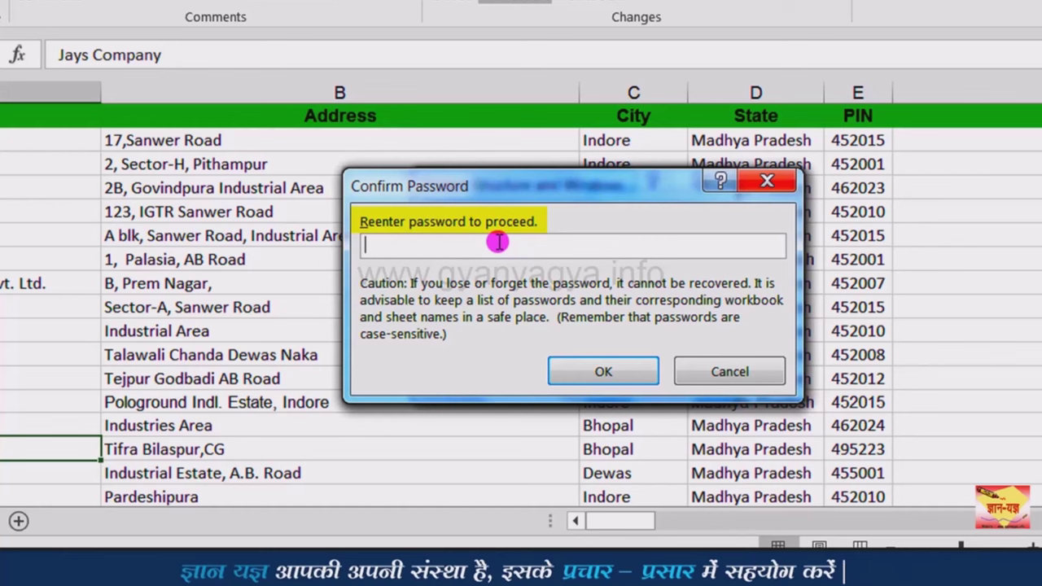
{"action": "left_click", "coordinate": [498, 242]}
{"action": "type", "text": "•••"}
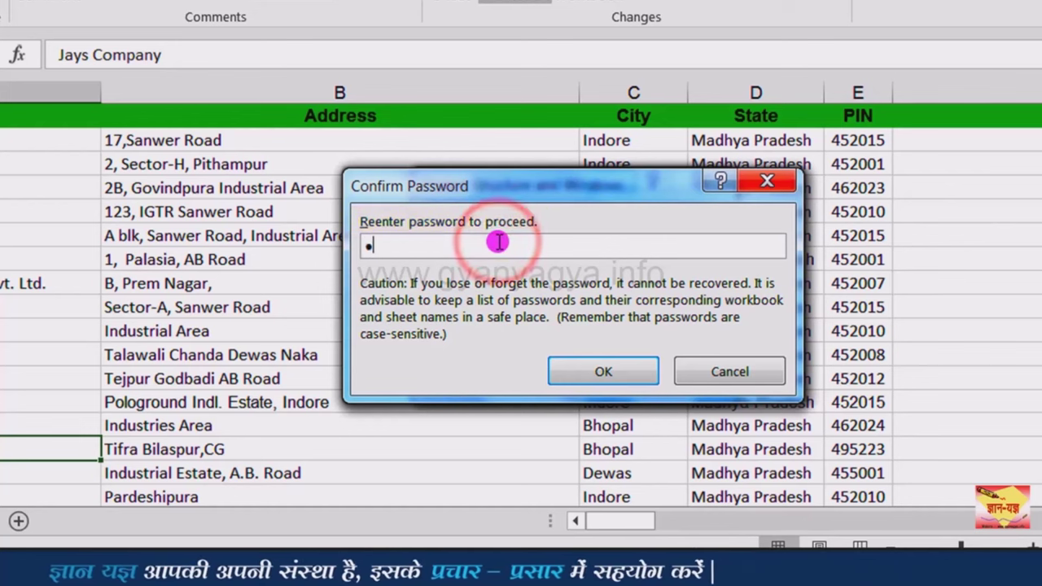
{"action": "type", "text": "•"}
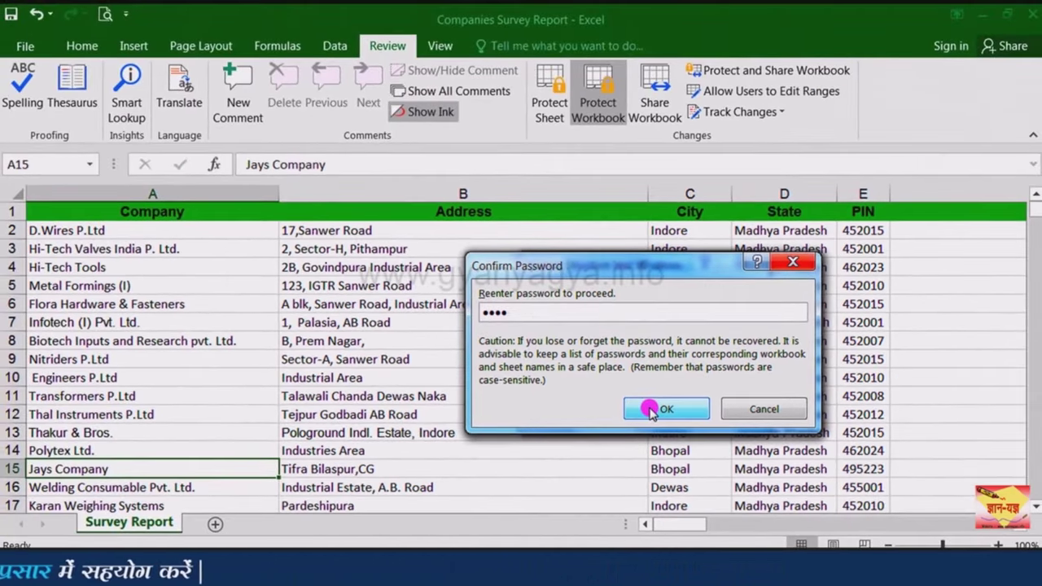
Confirm the re-entered password to lock the workbook structure.
{"action": "left_click", "coordinate": [608, 380]}
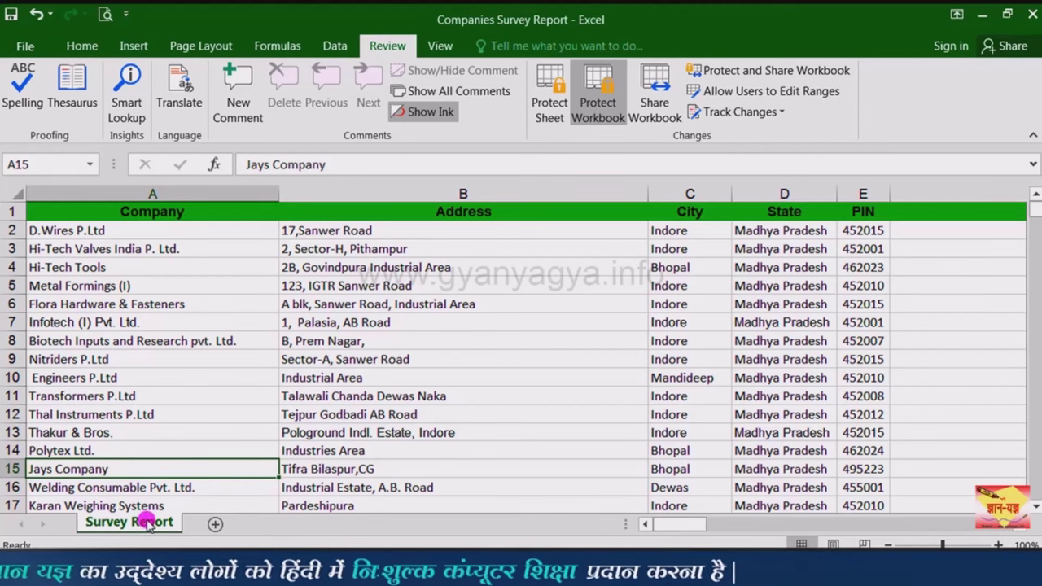
{"action": "right_click", "coordinate": [147, 521]}
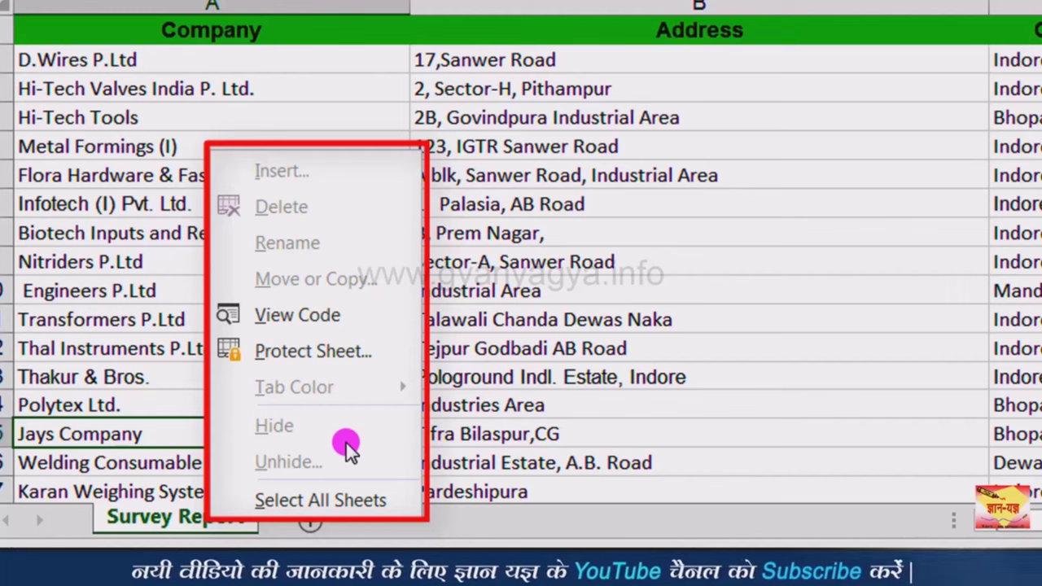
{"action": "left_click", "coordinate": [177, 513]}
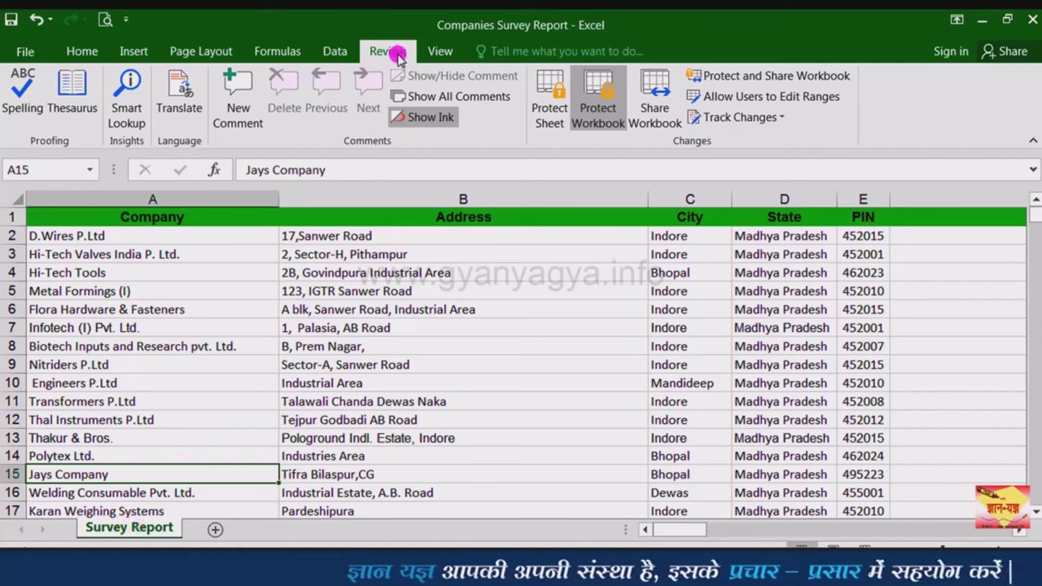
Unprotect the workbook structure by entering the protection password.
{"action": "left_click", "coordinate": [598, 89]}
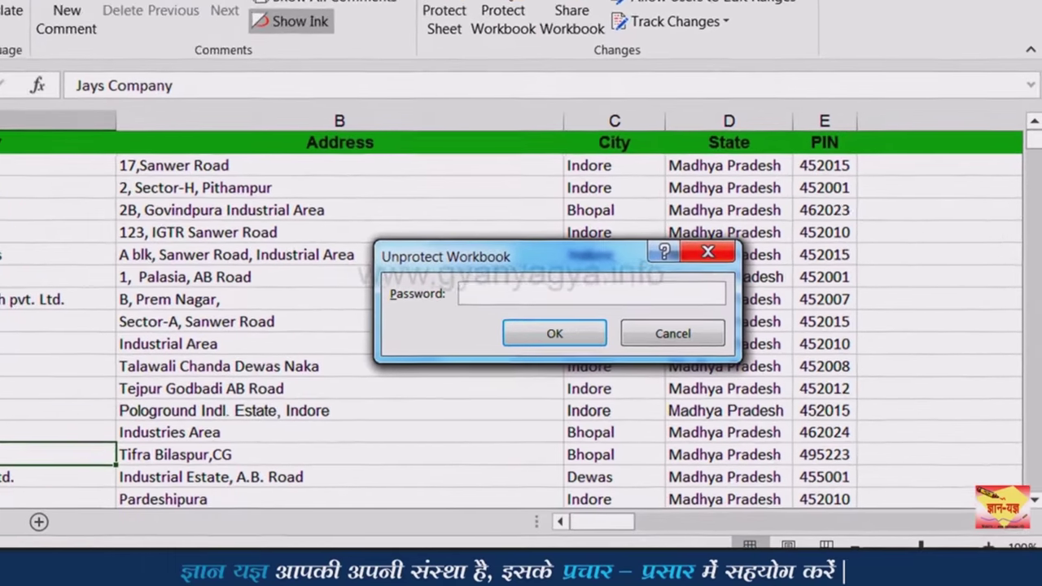
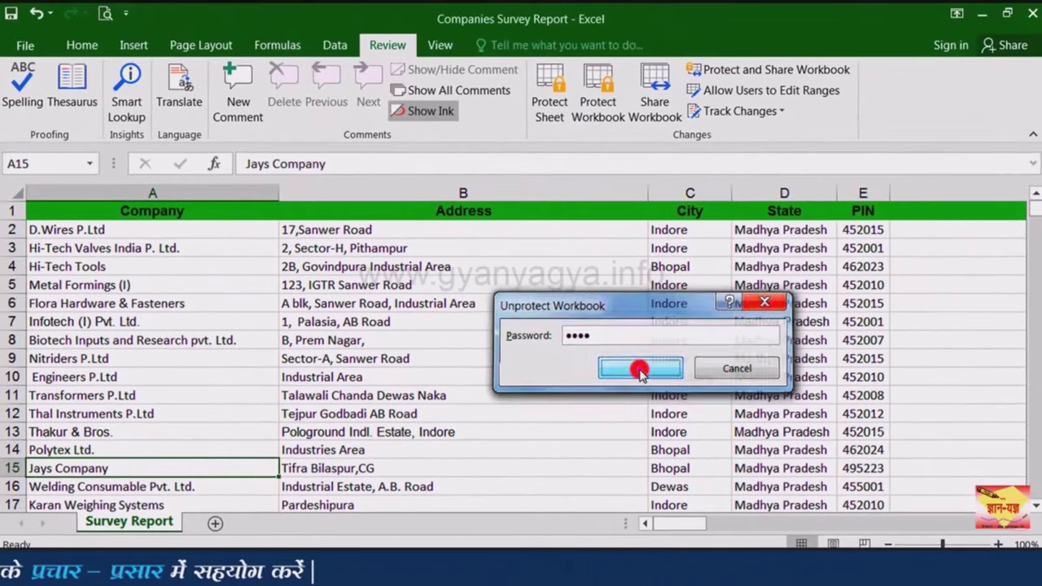
{"action": "left_click", "coordinate": [548, 335]}
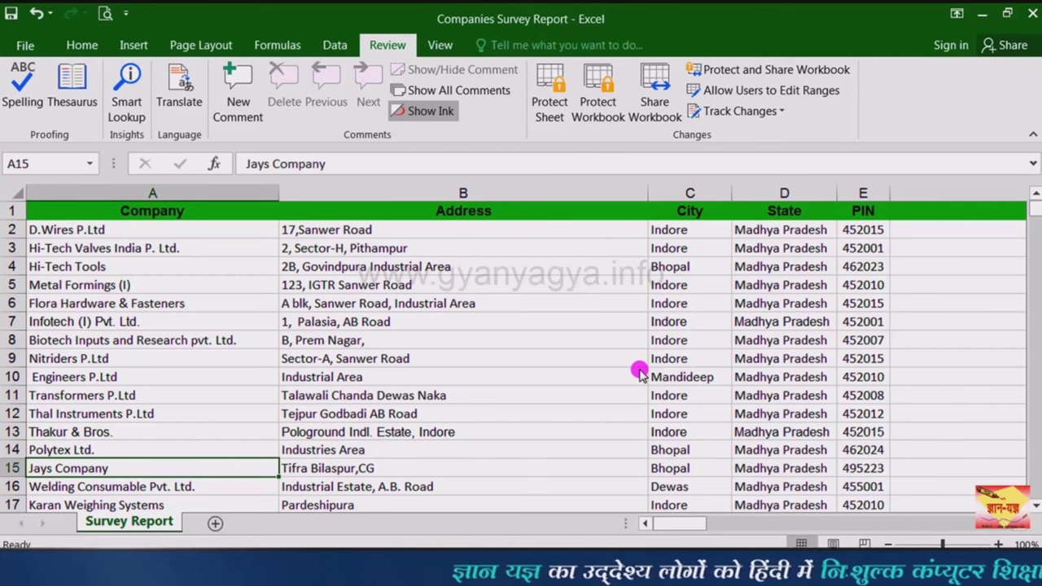
Restore the hidden Contact Details sheet through the Unhide dialog.
{"action": "right_click", "coordinate": [133, 526]}
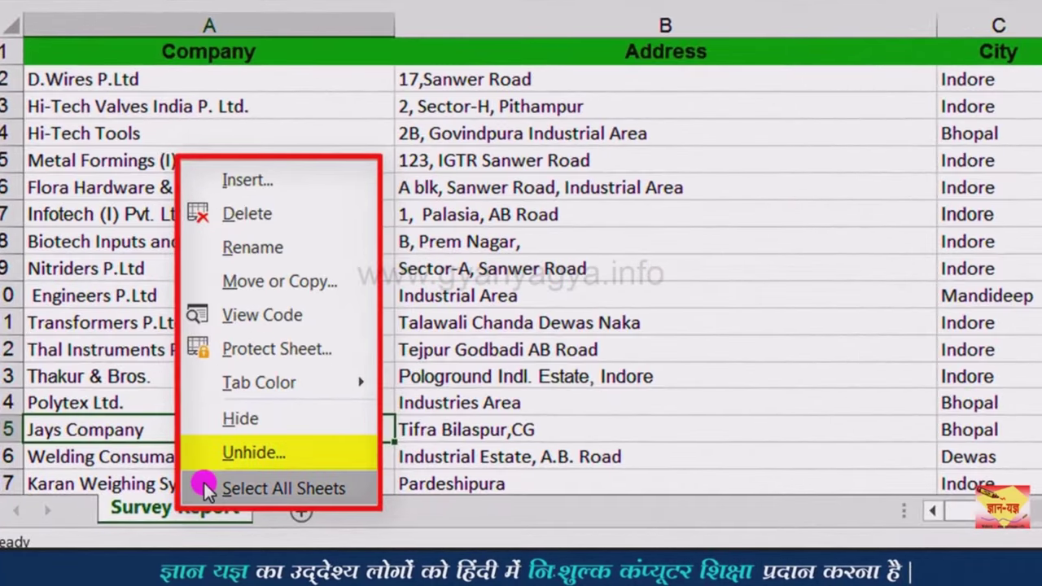
{"action": "left_click", "coordinate": [228, 453]}
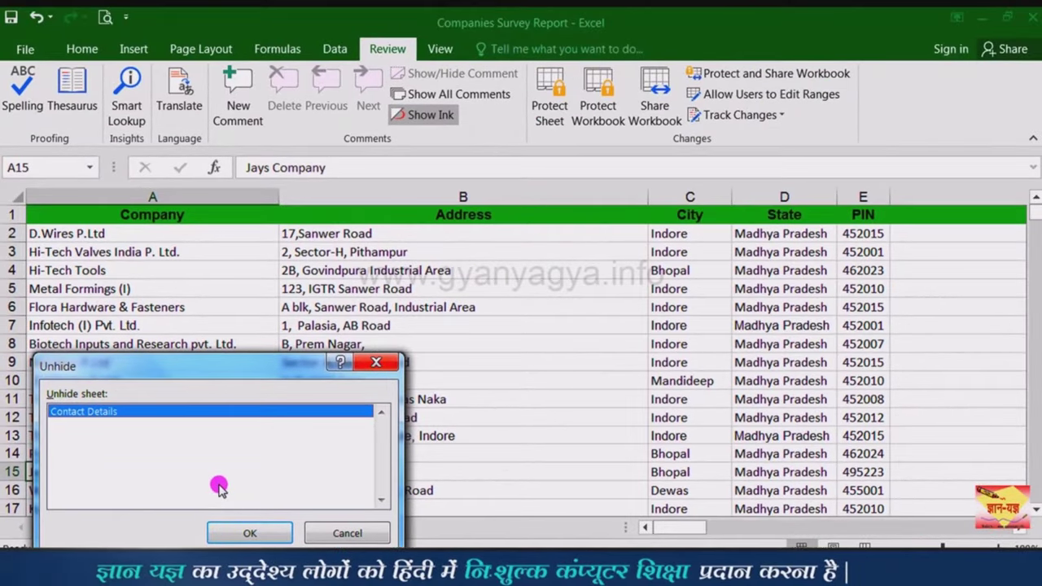
{"action": "left_click", "coordinate": [192, 417]}
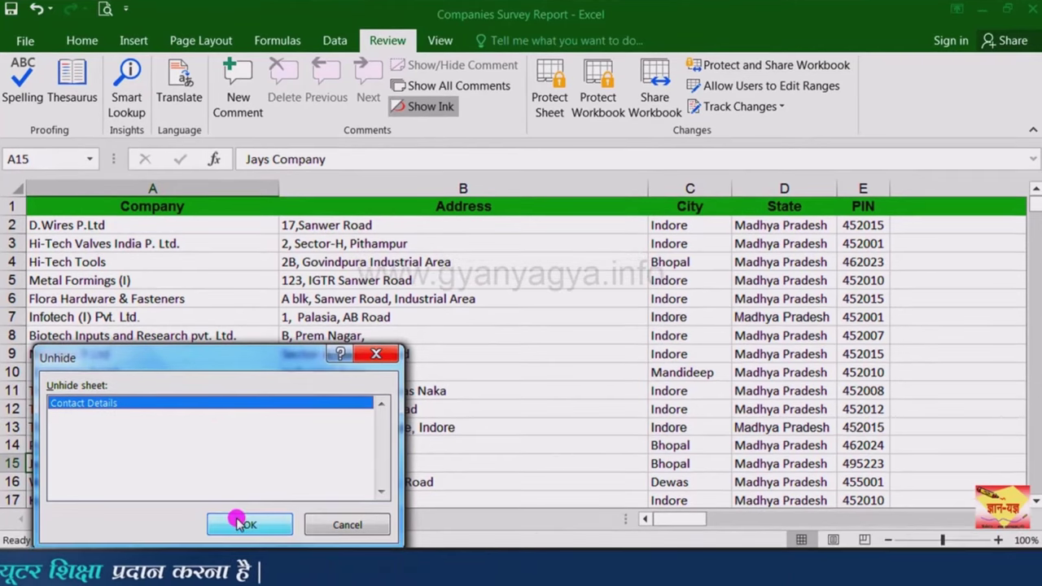
{"action": "left_click", "coordinate": [244, 532]}
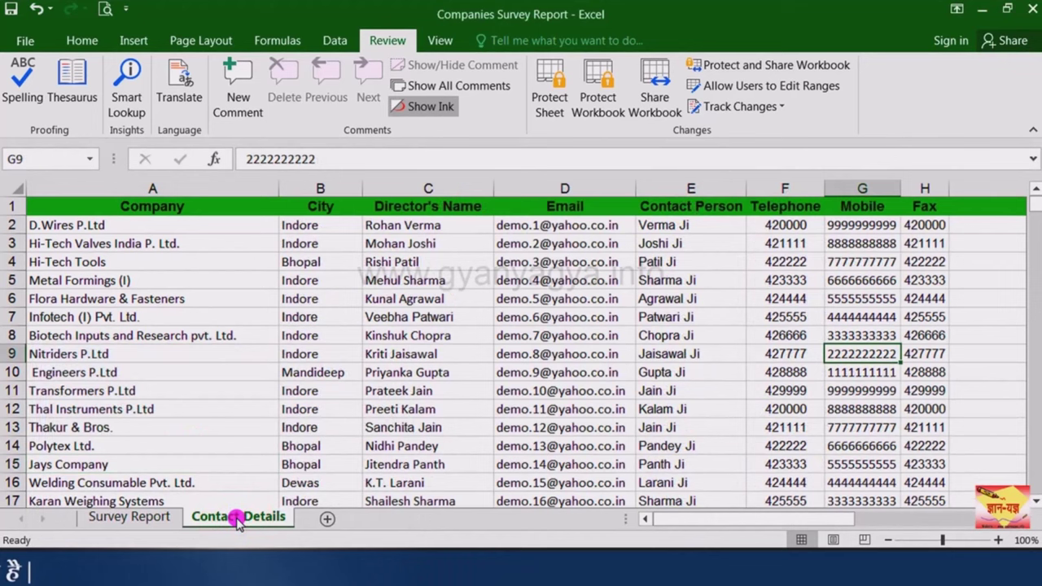
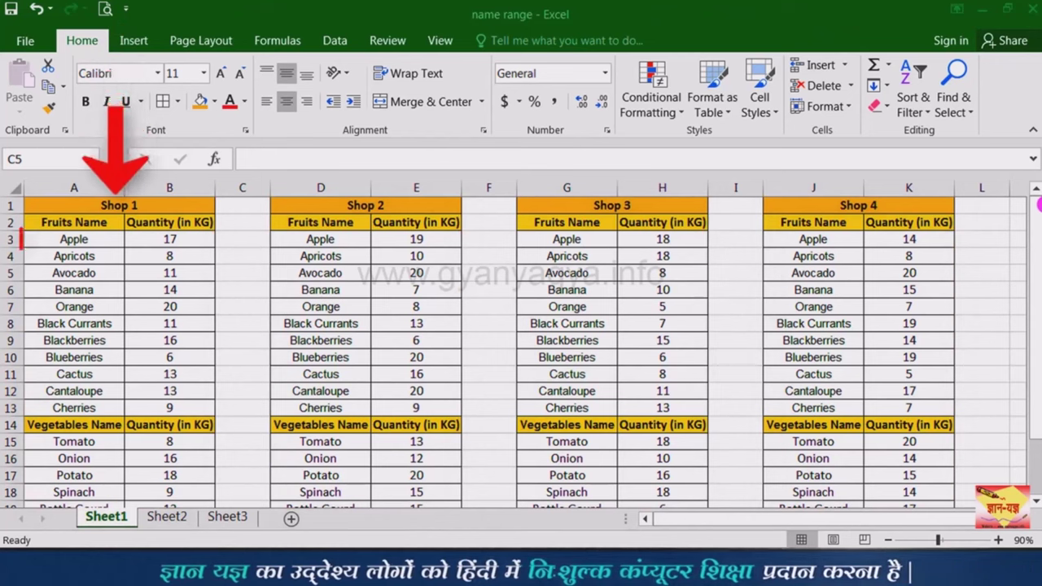
Look over the summary labels on Sheet2, then return to Sheet1's shop tables.
{"action": "left_click", "coordinate": [1034, 258]}
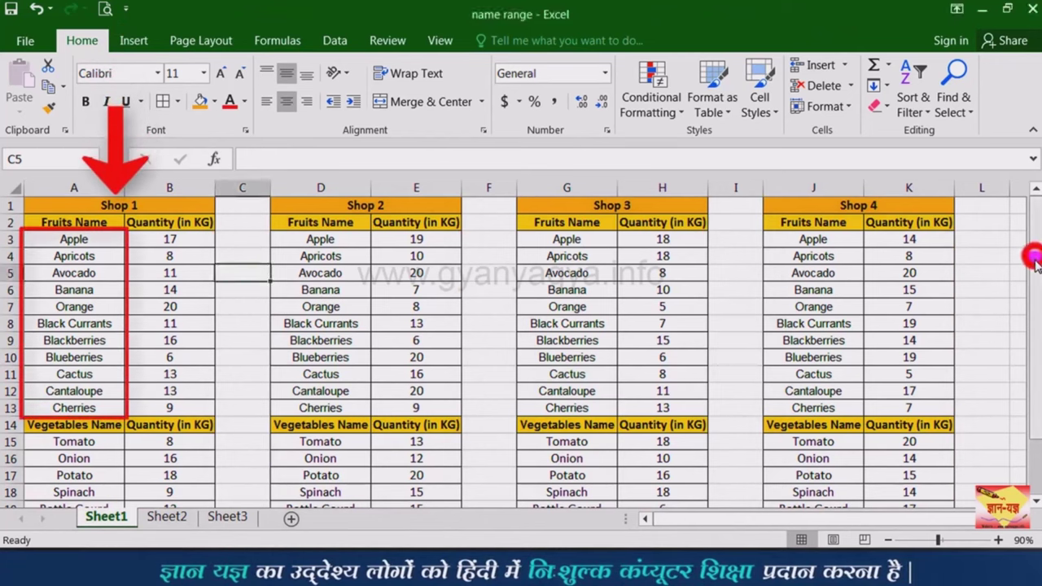
{"action": "left_click", "coordinate": [1036, 501]}
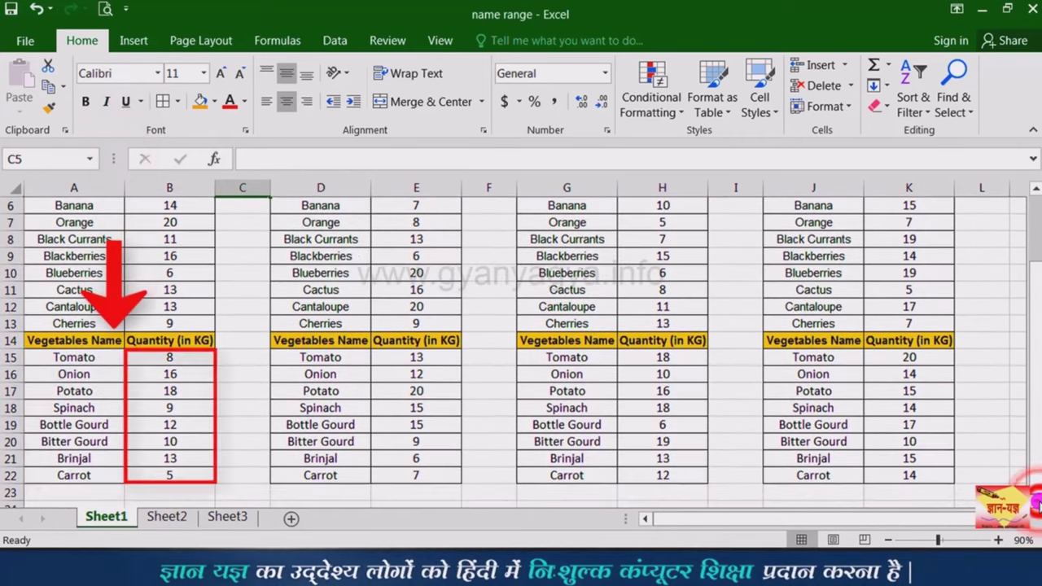
{"action": "left_click", "coordinate": [1036, 189]}
{"action": "left_click", "coordinate": [1036, 190]}
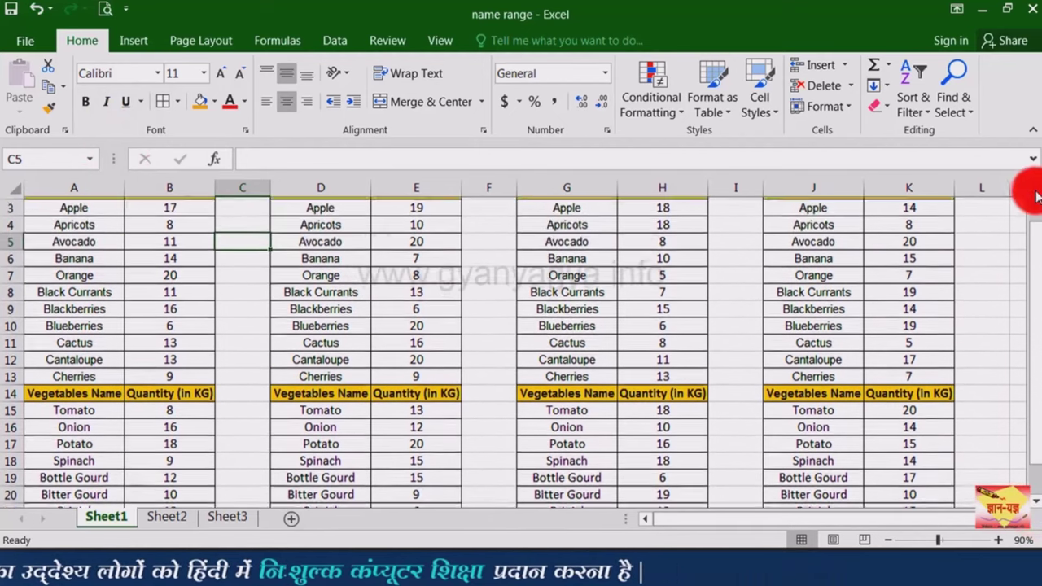
{"action": "left_click", "coordinate": [1036, 189]}
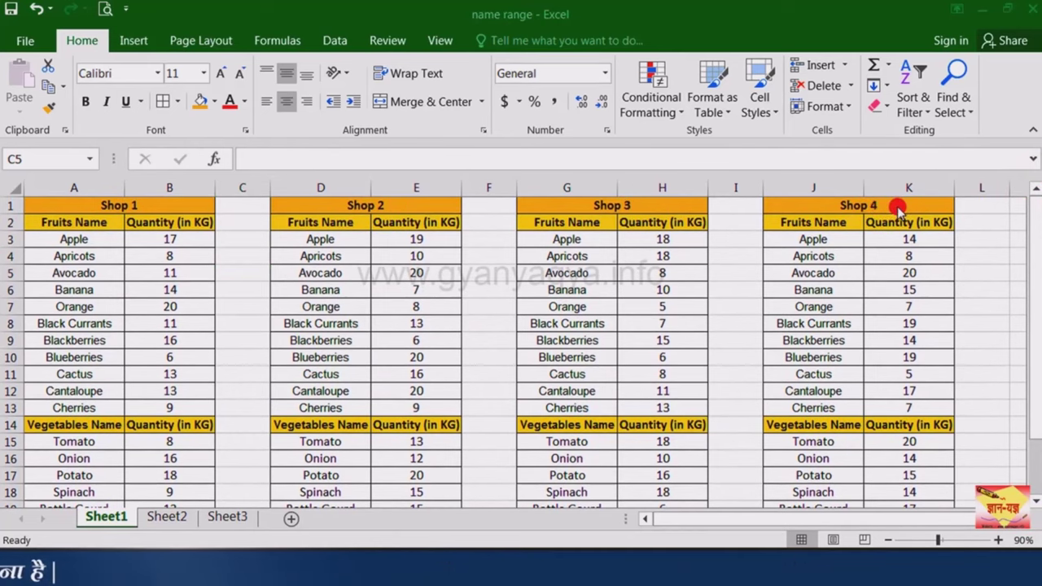
{"action": "left_click", "coordinate": [242, 275]}
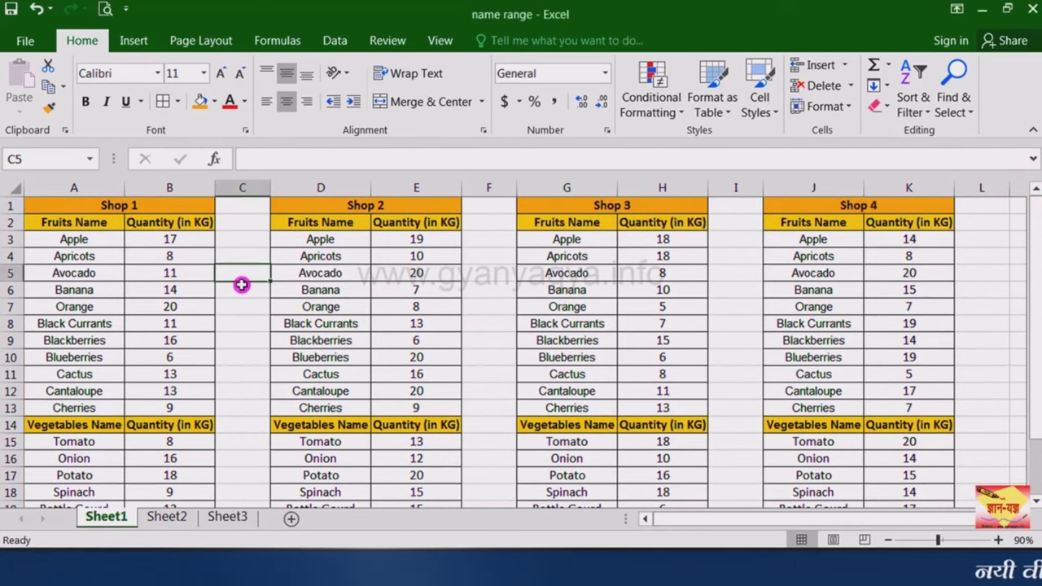
{"action": "left_click", "coordinate": [164, 518]}
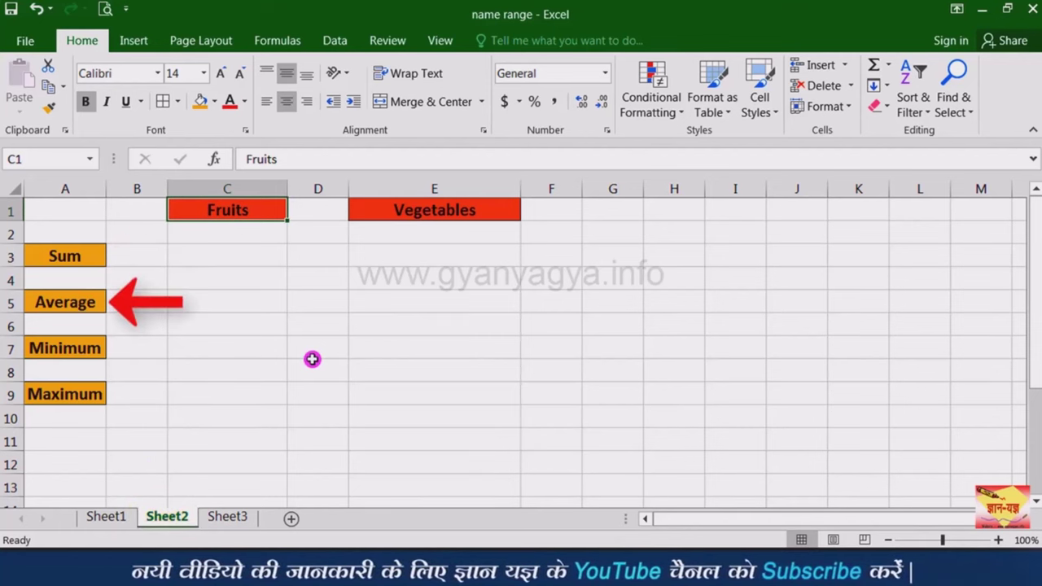
{"action": "left_click", "coordinate": [106, 516]}
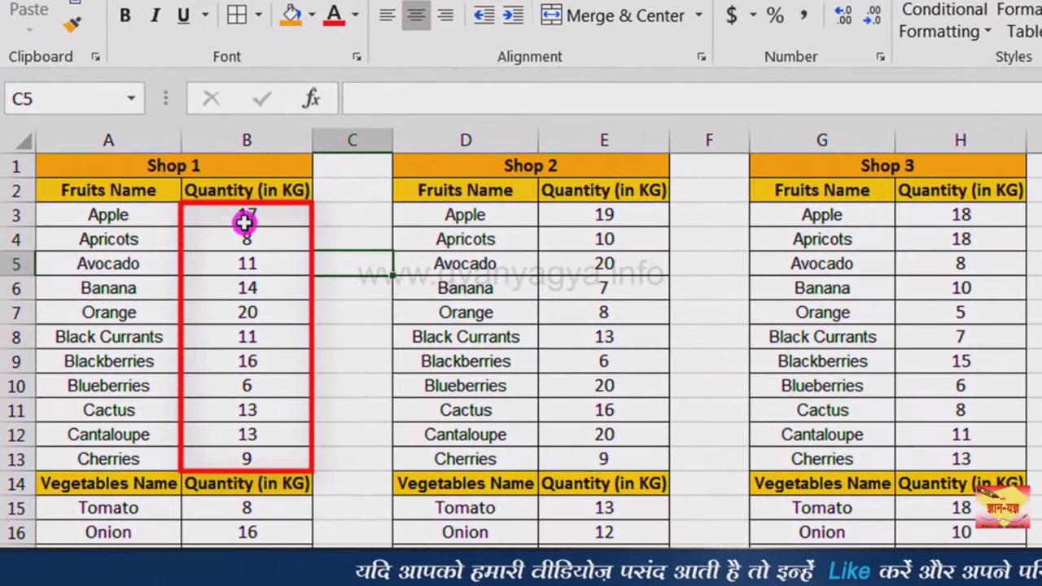
Select B3:B13, start a new name shop1_fruit_quantity, and list its scope options.
{"action": "left_click_drag", "start_coordinate": [246, 217], "coordinate": [258, 461]}
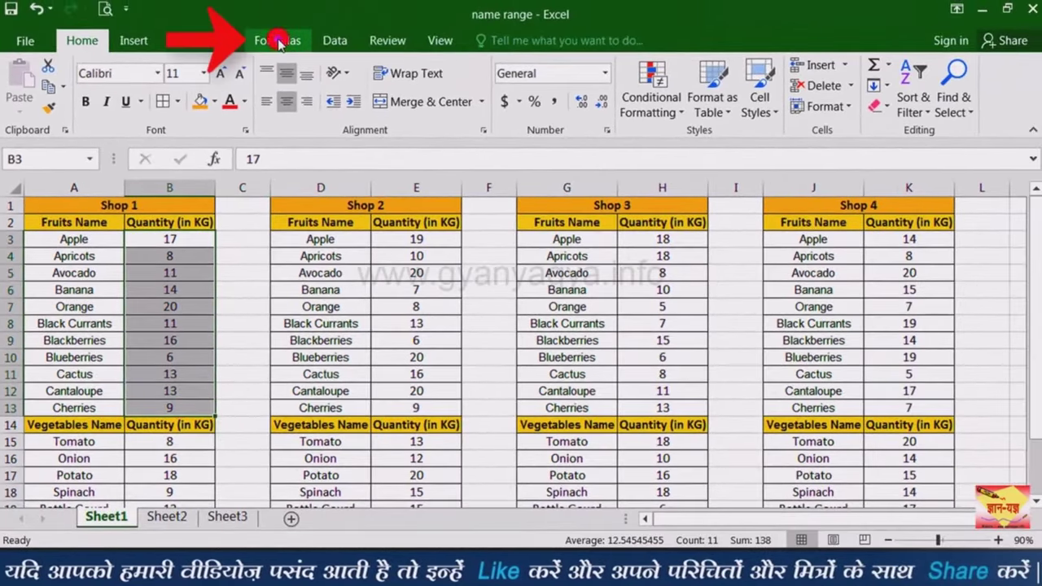
{"action": "left_click", "coordinate": [279, 42]}
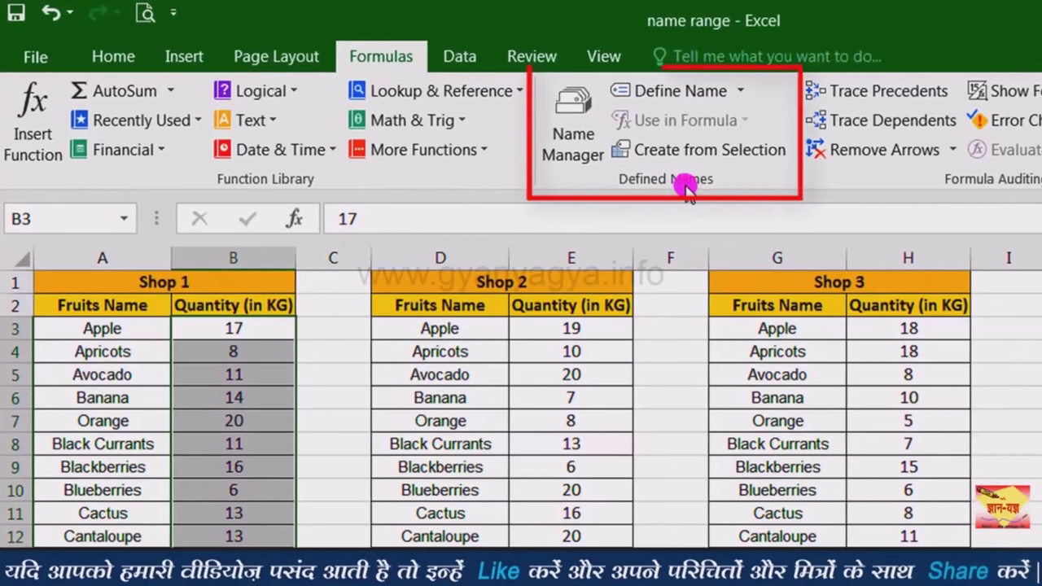
{"action": "left_click", "coordinate": [686, 91]}
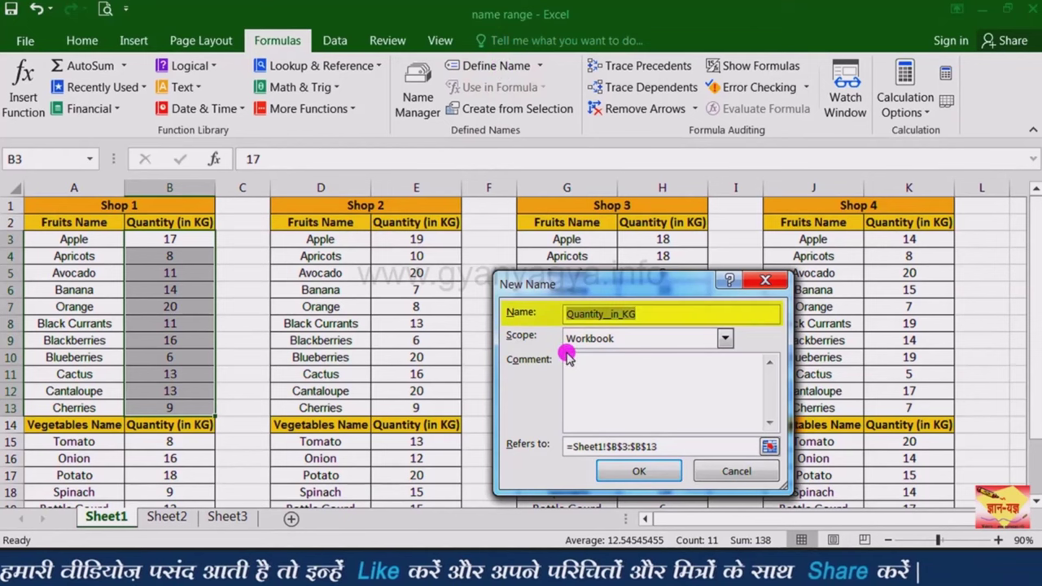
{"action": "left_click", "coordinate": [556, 319]}
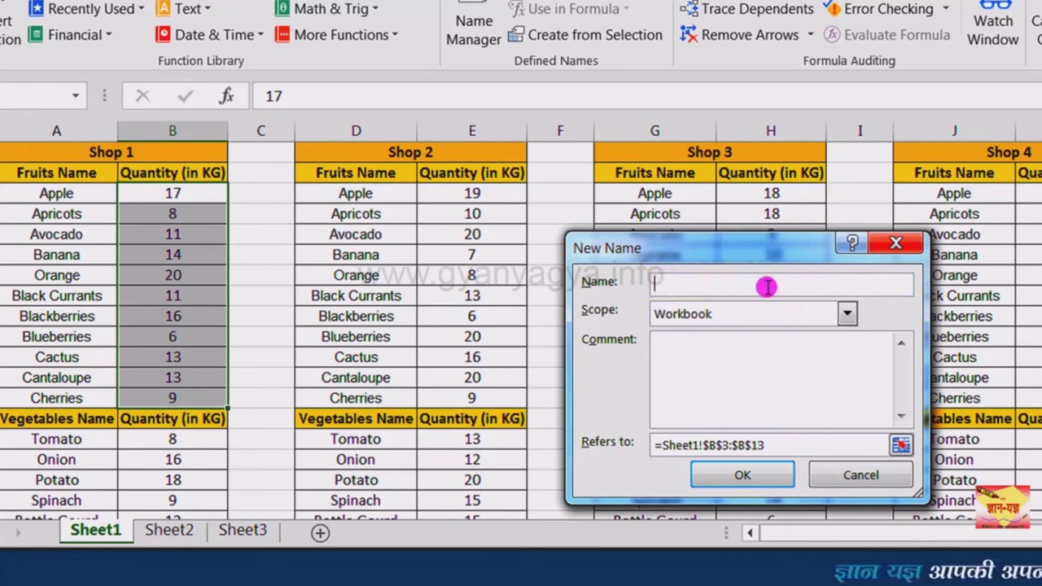
{"action": "type", "text": "shop1_fruit_quan"}
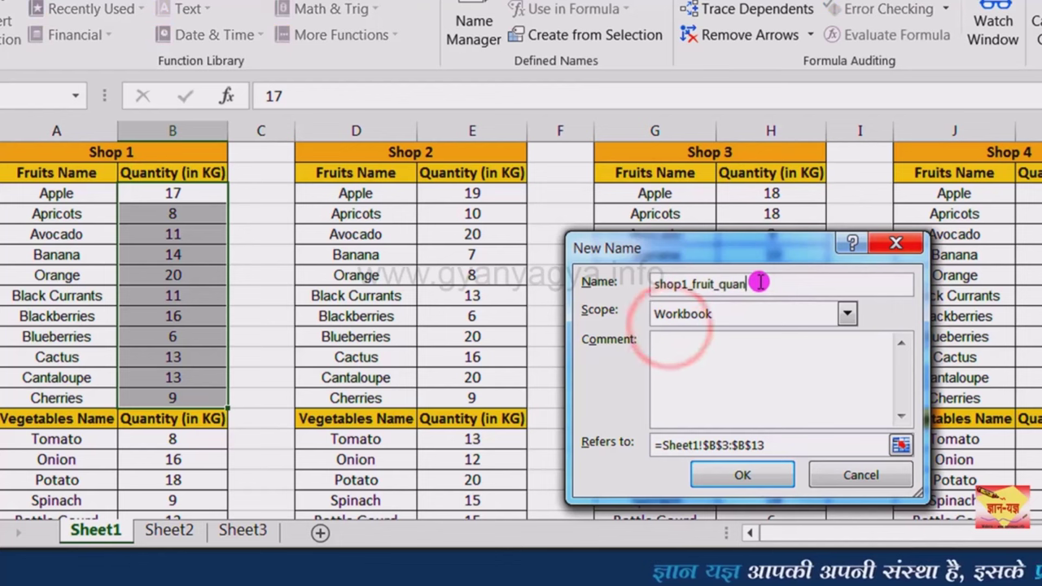
{"action": "type", "text": "tity"}
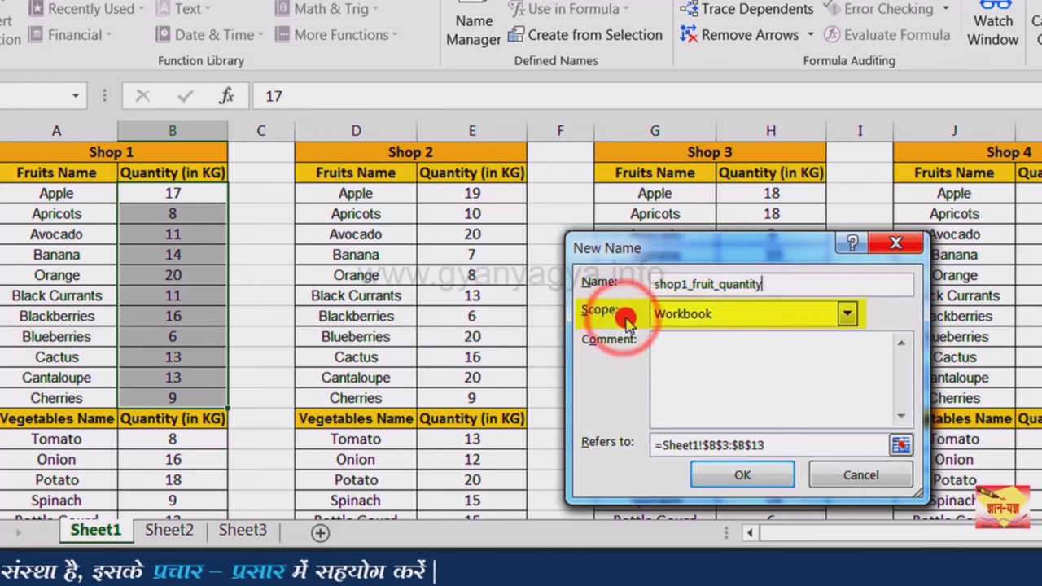
{"action": "left_click", "coordinate": [843, 314]}
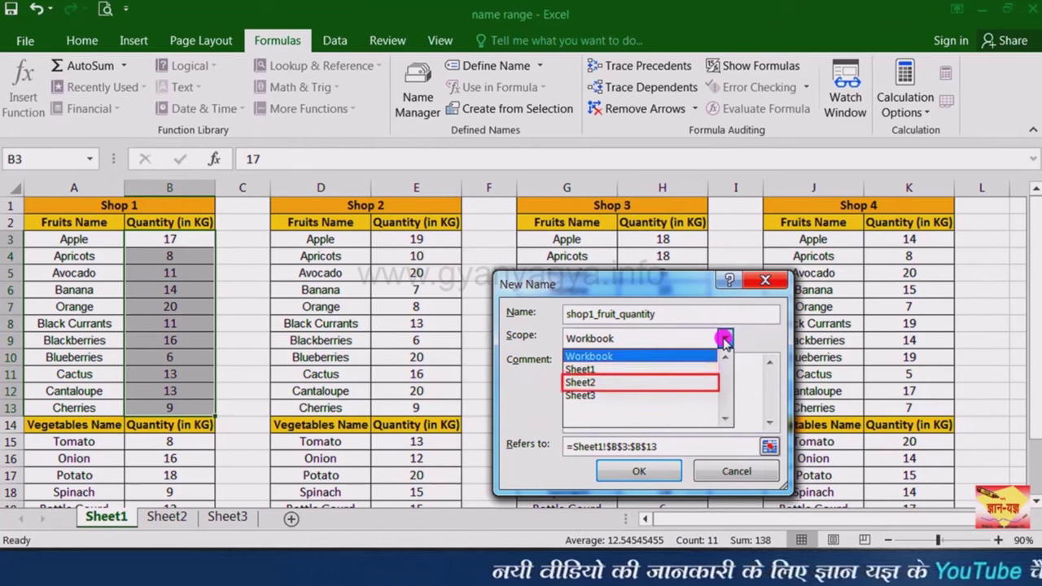
Keep Workbook scope and confirm shop1_fruit_quantity referring to Sheet1!$B$3:$B$13.
{"action": "left_click", "coordinate": [619, 356]}
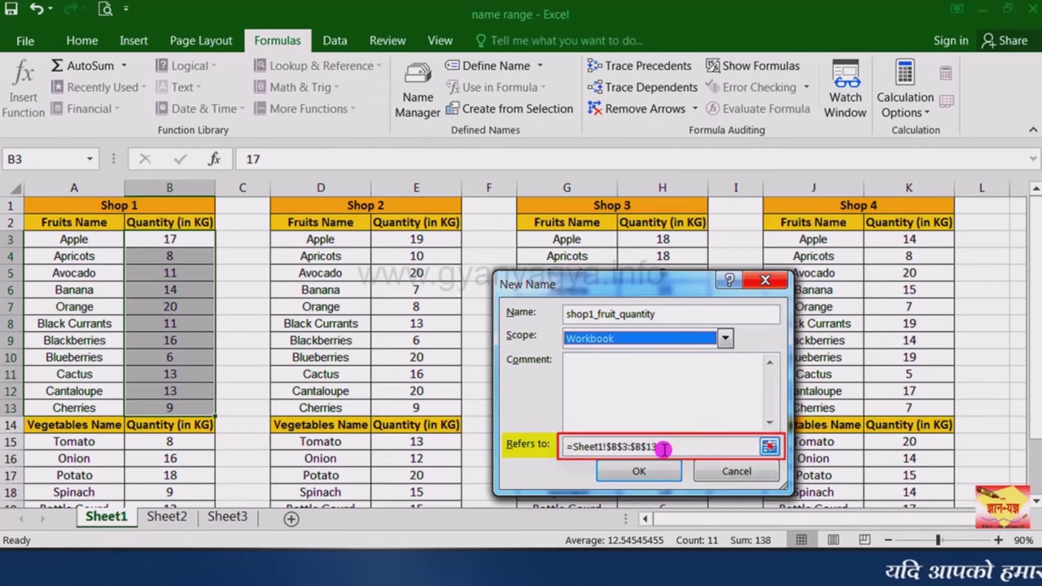
{"action": "left_click", "coordinate": [665, 474]}
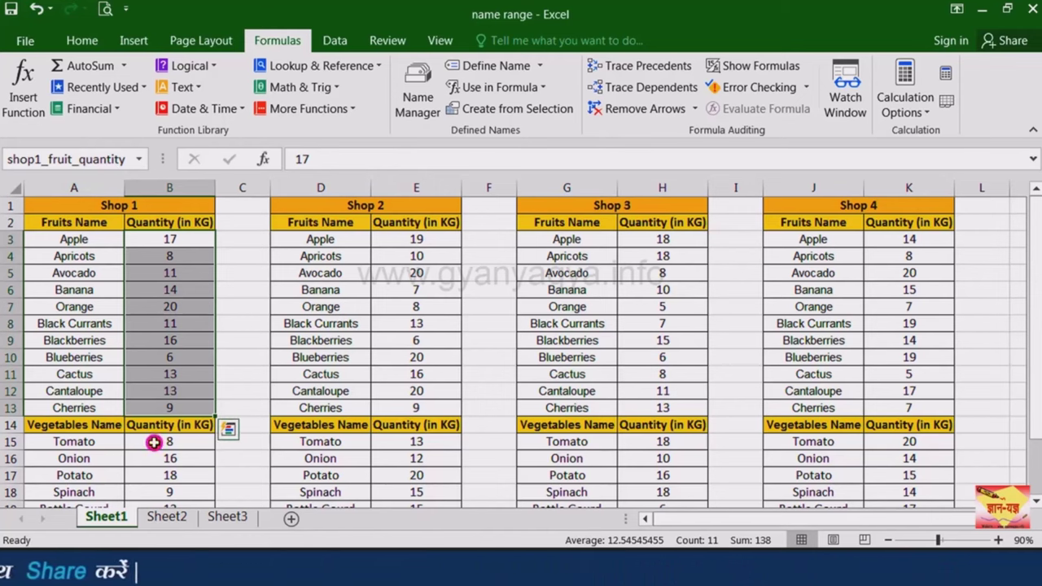
Name the Shop 1 vegetable quantities B15:B22 shop1_veg_quantity through the Name Box.
{"action": "left_click_drag", "start_coordinate": [154, 442], "coordinate": [161, 501]}
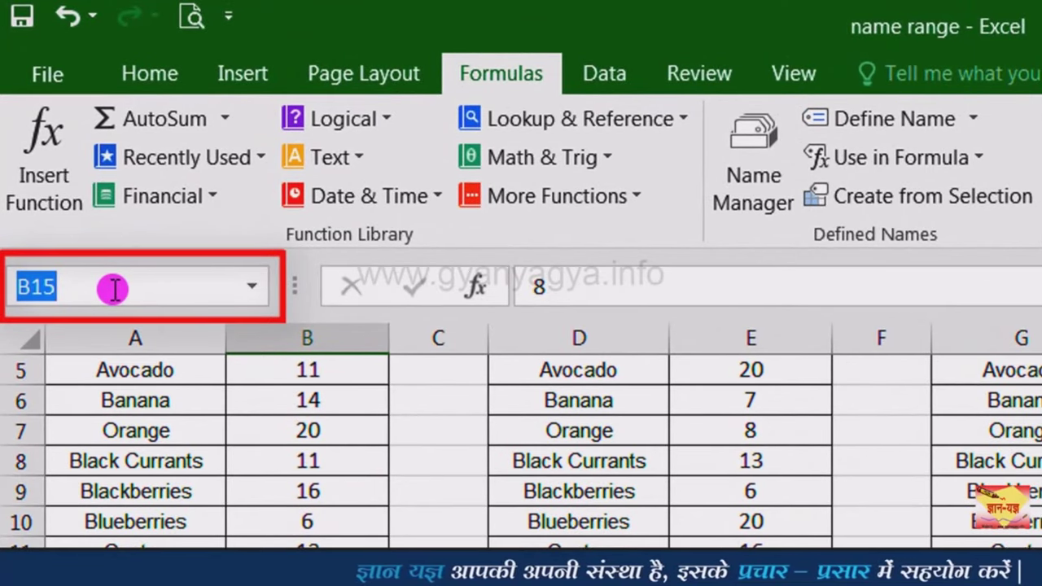
{"action": "type", "text": "shop1_veg_quantity"}
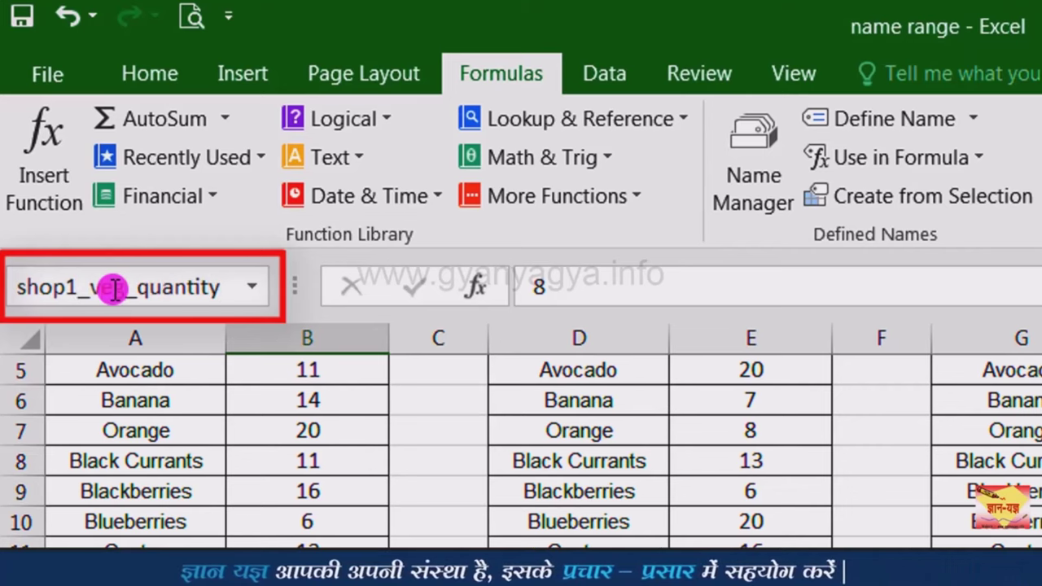
{"action": "key", "text": "Return"}
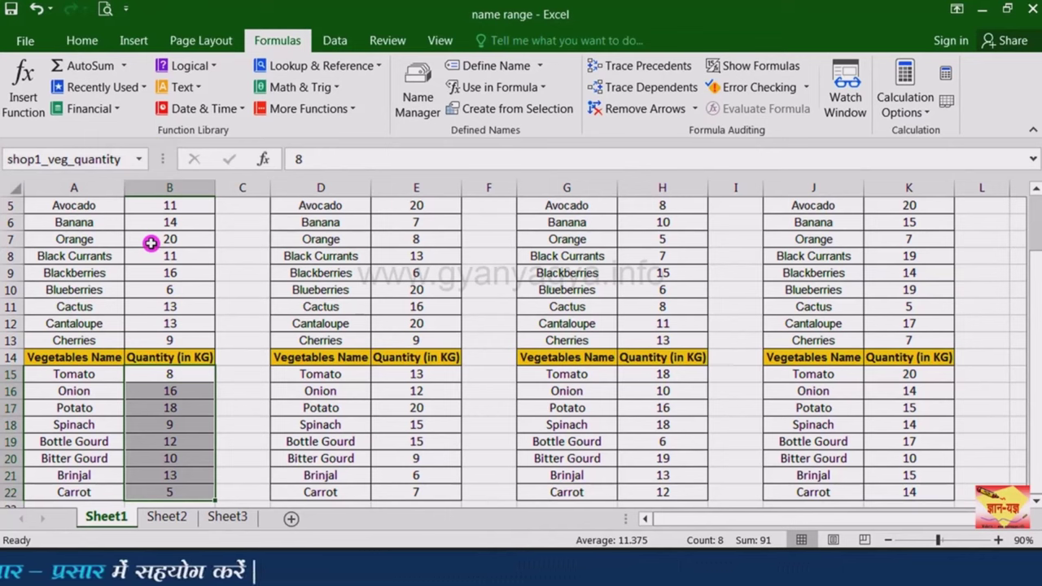
Check the Shop 4 vegetable quantities, then switch to Sheet2's summary table.
{"action": "left_click_drag", "start_coordinate": [908, 373], "coordinate": [922, 489]}
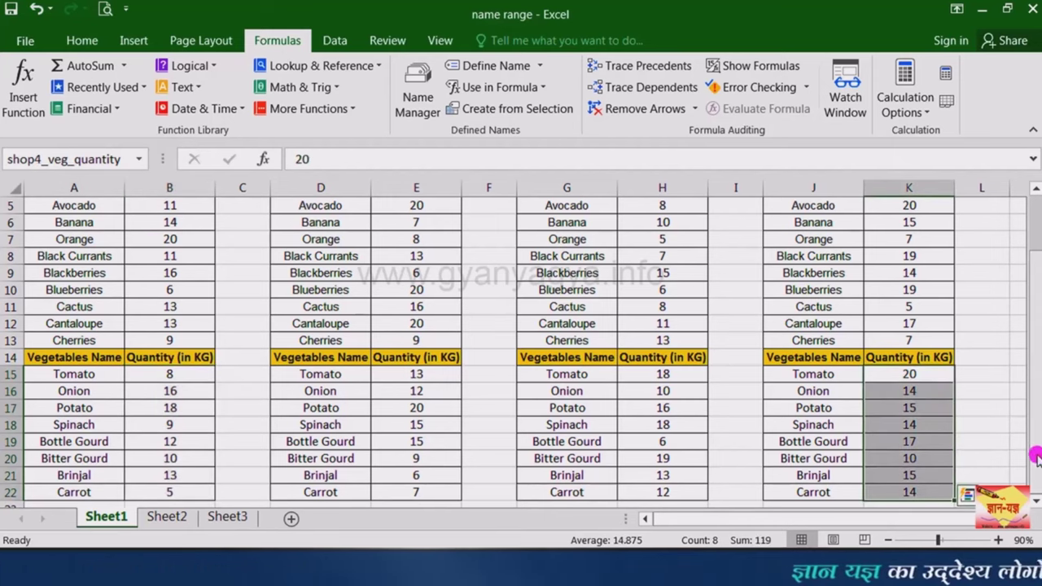
{"action": "left_click_drag", "start_coordinate": [1032, 453], "coordinate": [1017, 342]}
{"action": "left_click", "coordinate": [490, 306]}
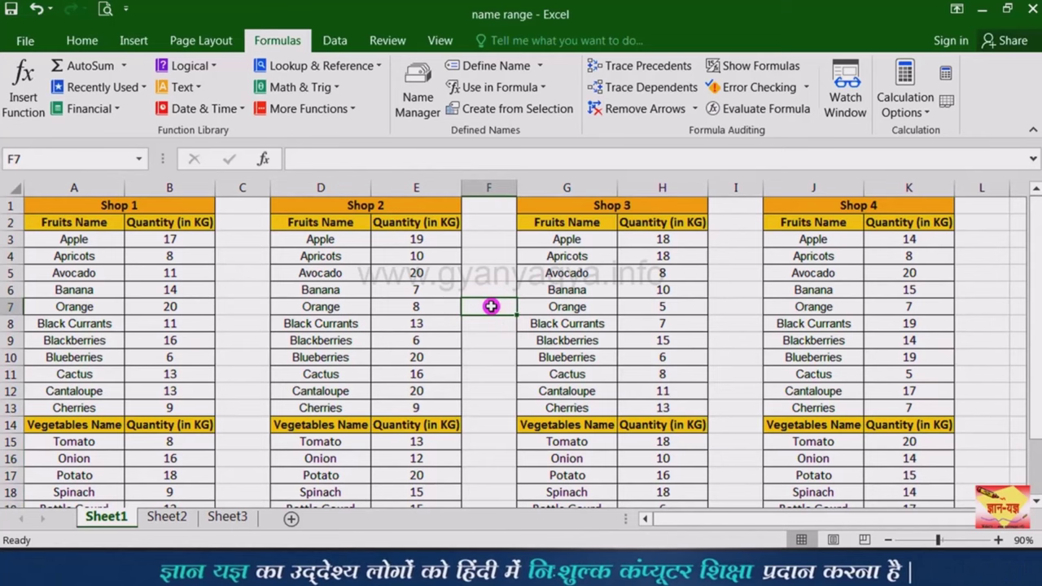
{"action": "left_click", "coordinate": [166, 518]}
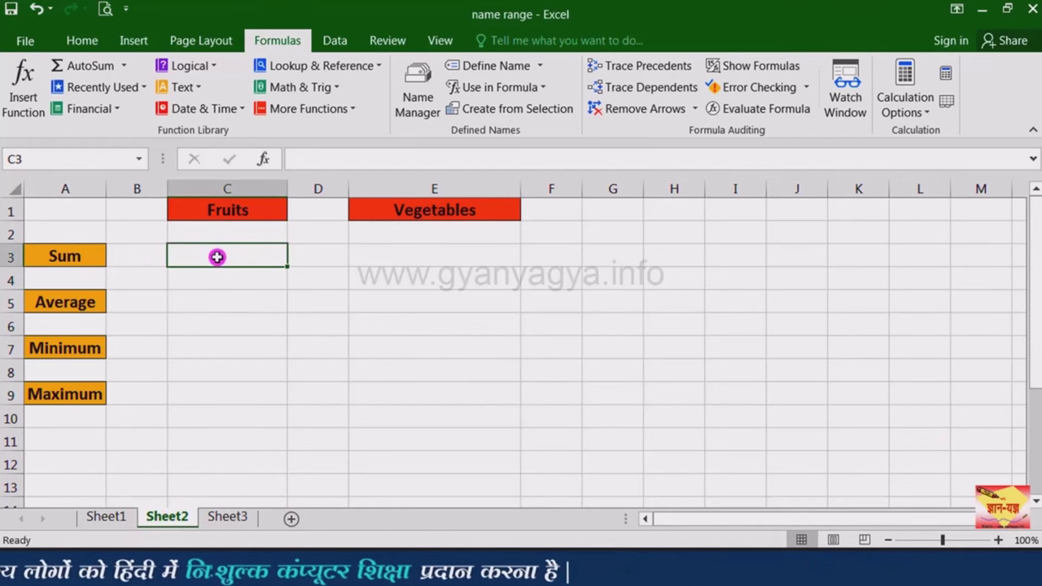
Enter =SUM(shop1_fruit_quantity) in Sheet2's Fruits Sum cell C3, giving 138.
{"action": "type", "text": "="}
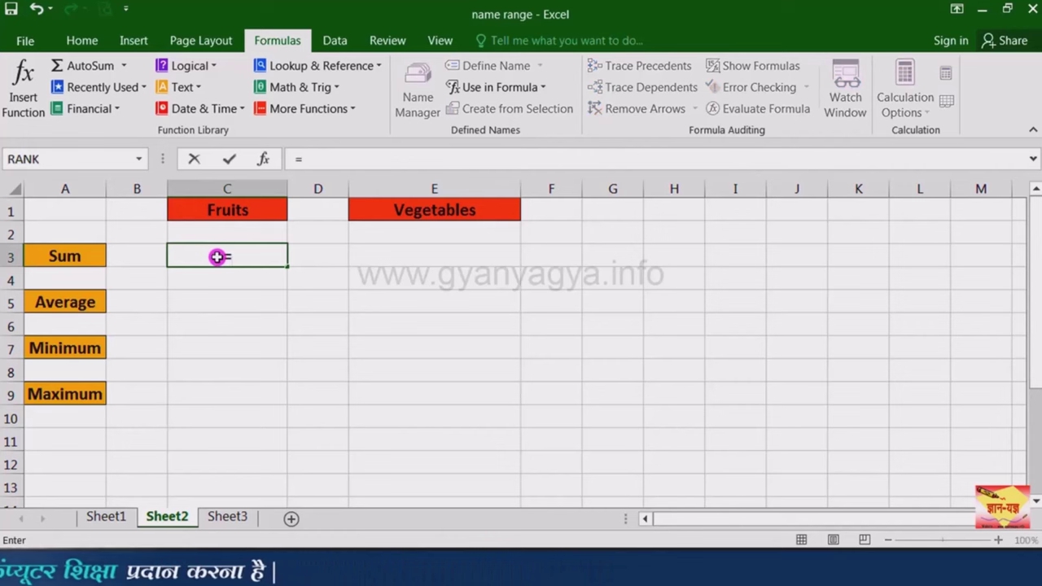
{"action": "type", "text": "sum"}
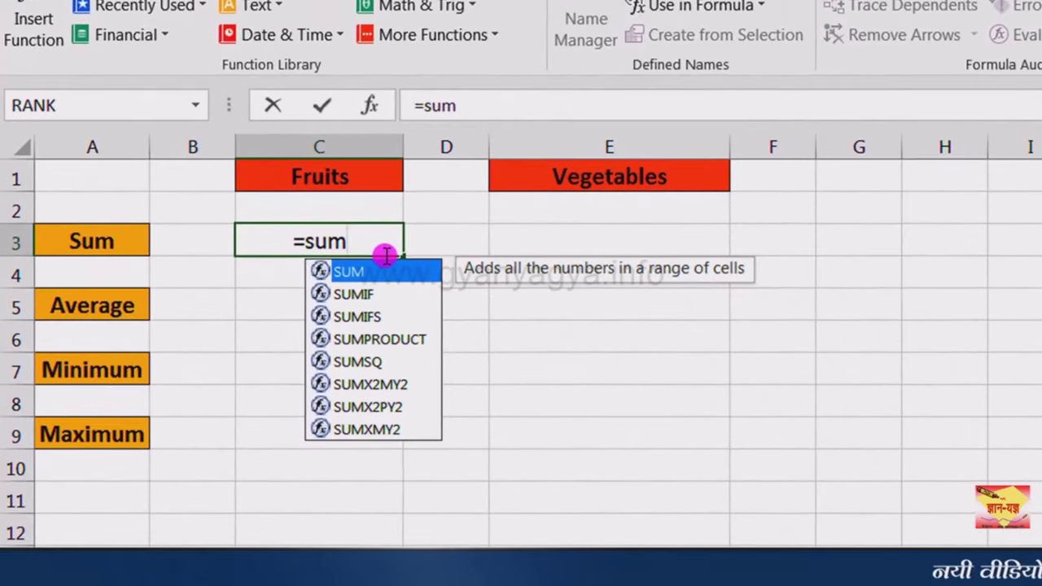
{"action": "type", "text": "("}
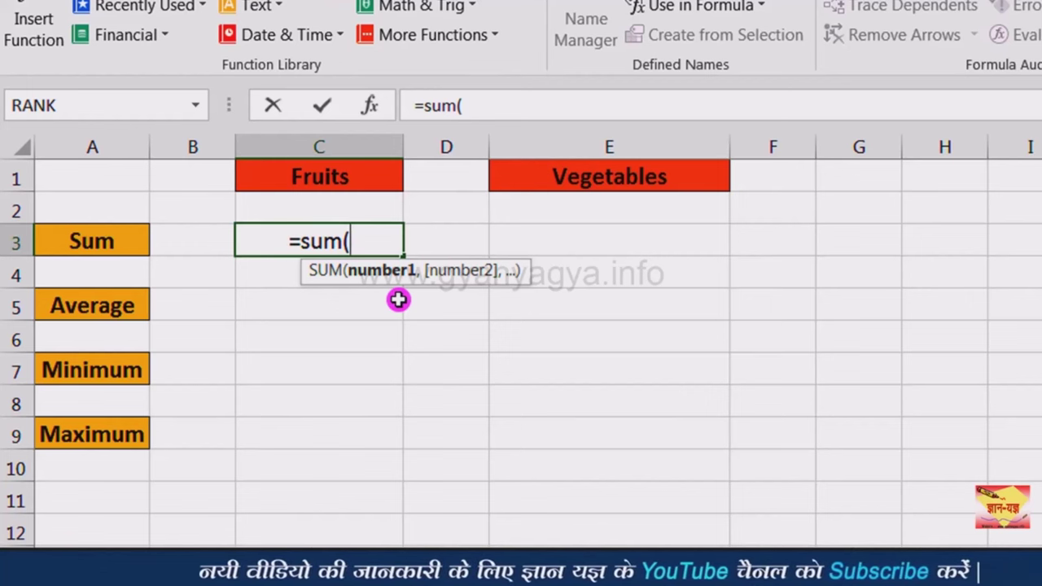
{"action": "type", "text": "shop"}
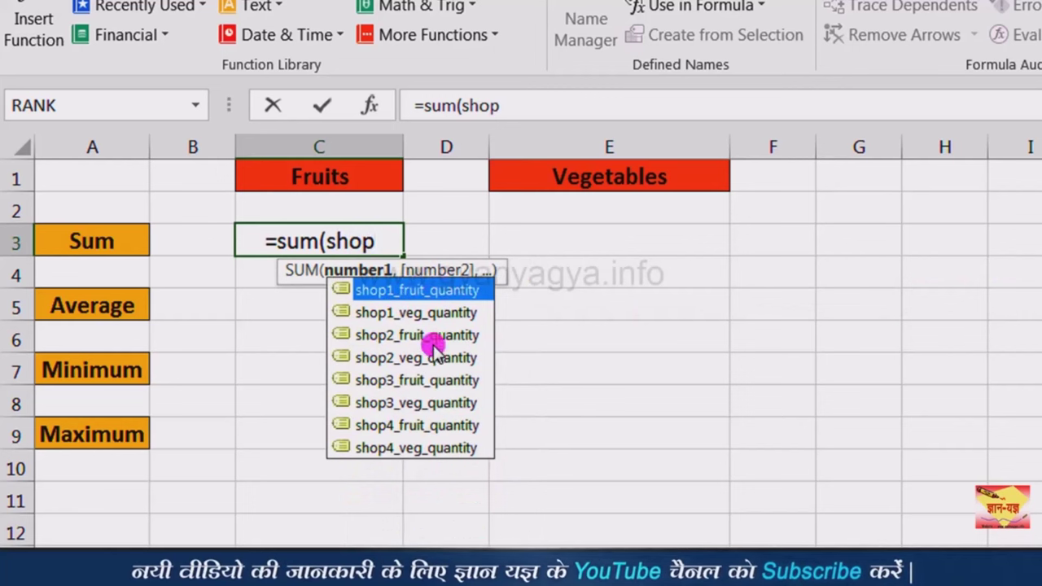
{"action": "double_click", "coordinate": [454, 293]}
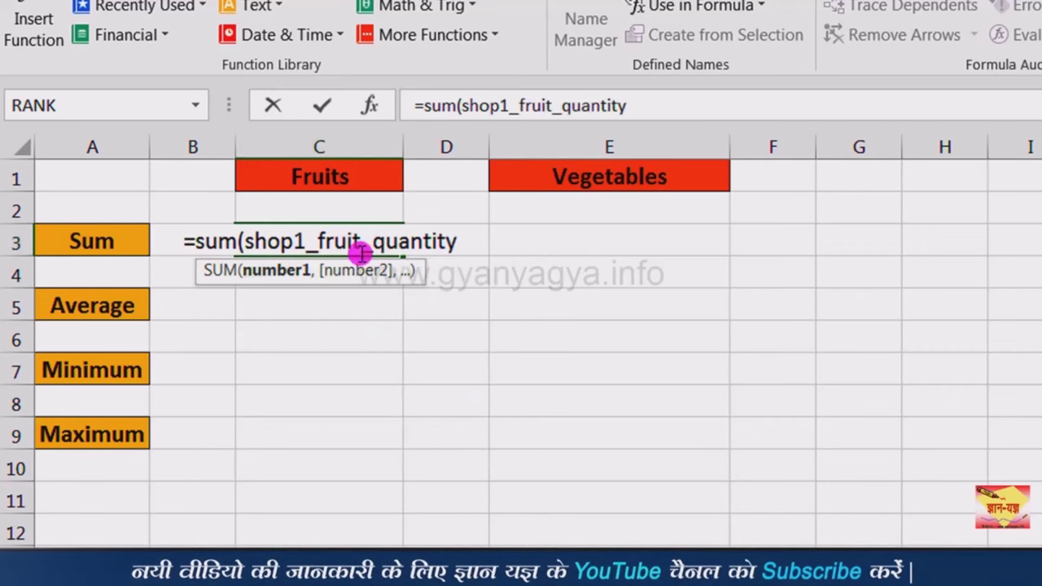
{"action": "type", "text": ")"}
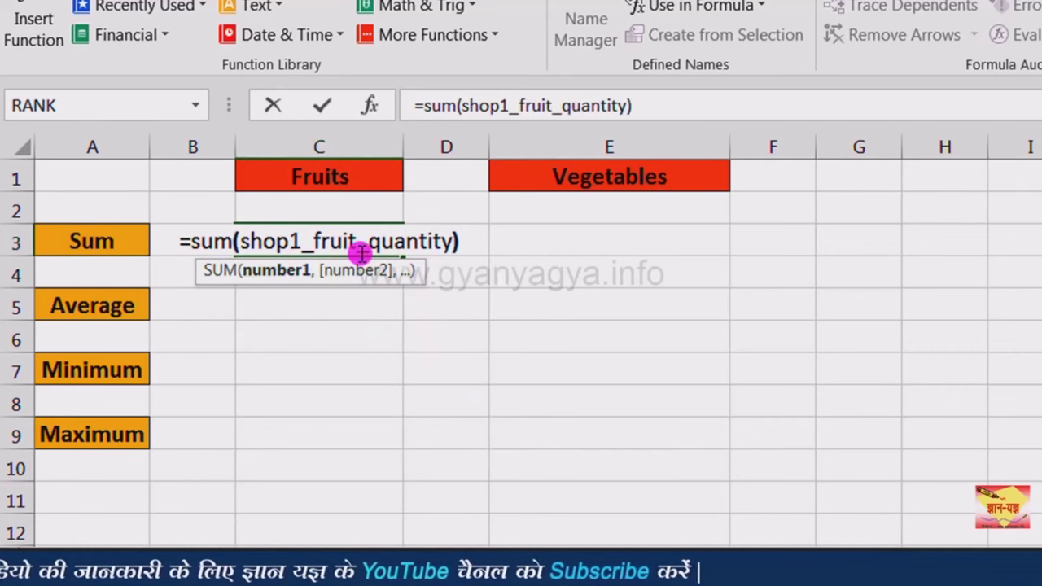
{"action": "key", "text": "Return"}
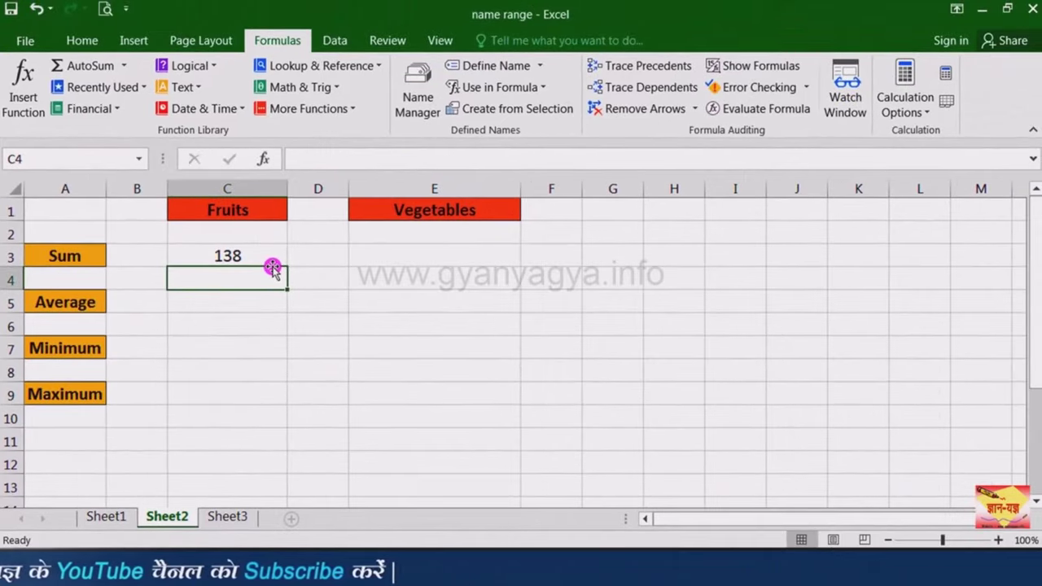
{"action": "left_click", "coordinate": [265, 259]}
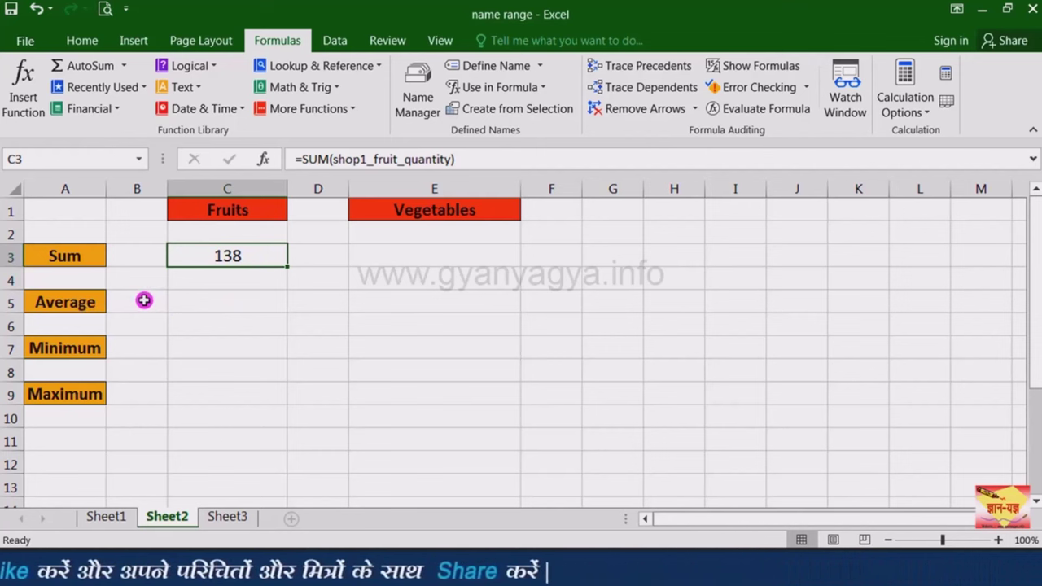
Enter =AVERAGE(shop3_veg_quantity) in E5 using Use in Formula, showing 14.
{"action": "left_click", "coordinate": [417, 300]}
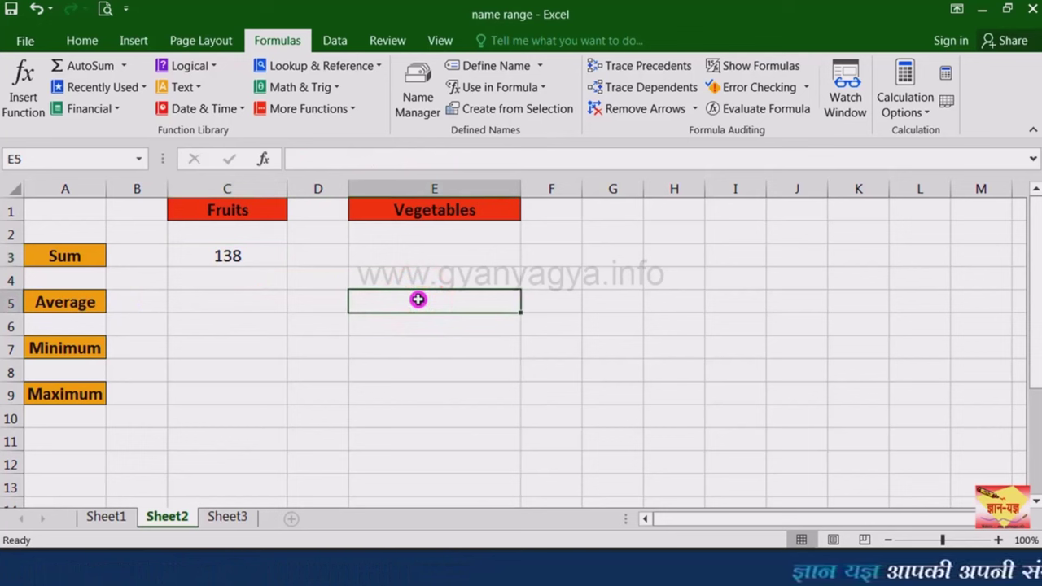
{"action": "type", "text": "="}
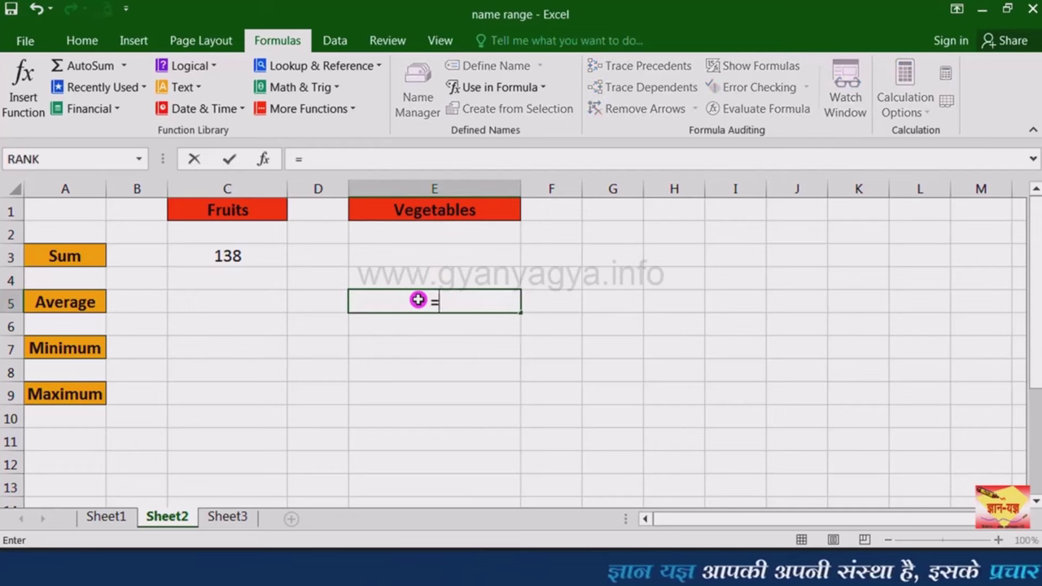
{"action": "type", "text": "average"}
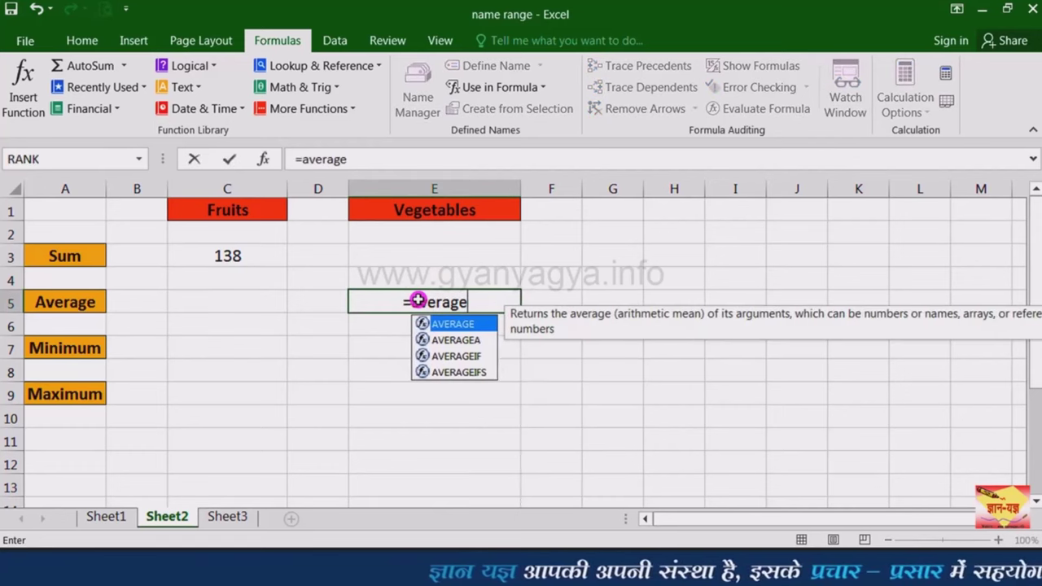
{"action": "type", "text": "("}
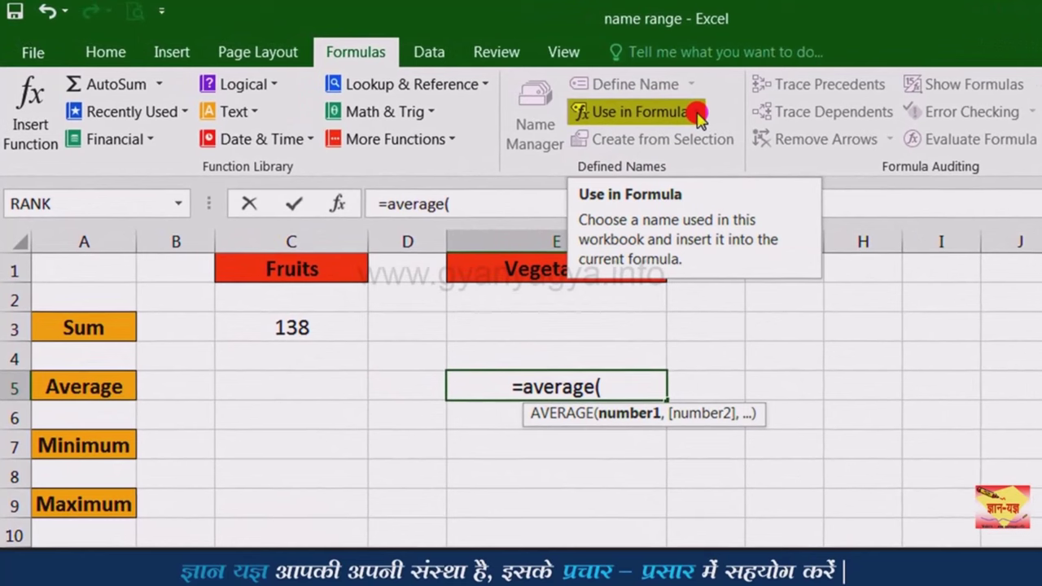
{"action": "left_click", "coordinate": [683, 111]}
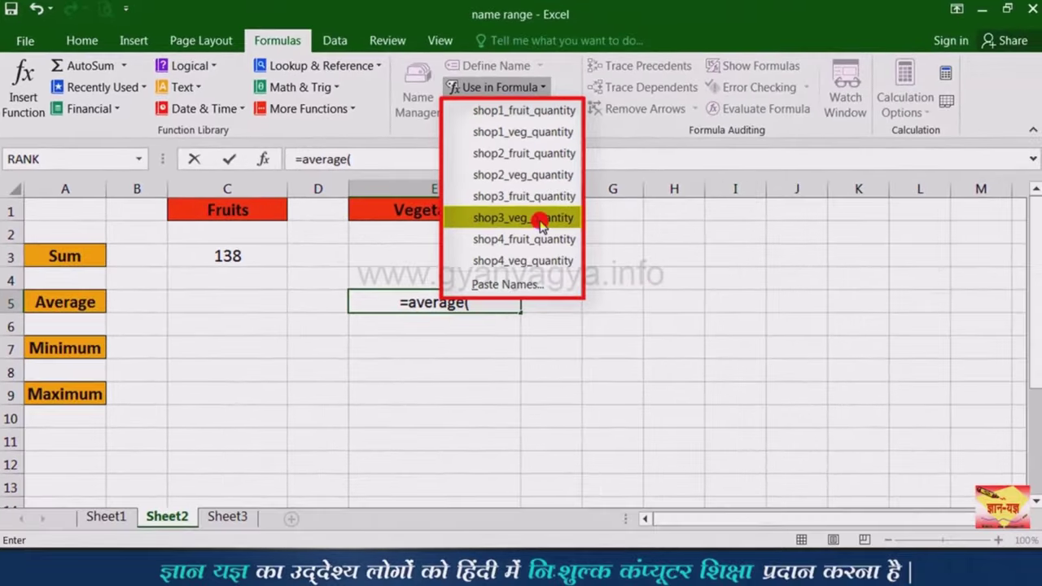
{"action": "left_click", "coordinate": [691, 281]}
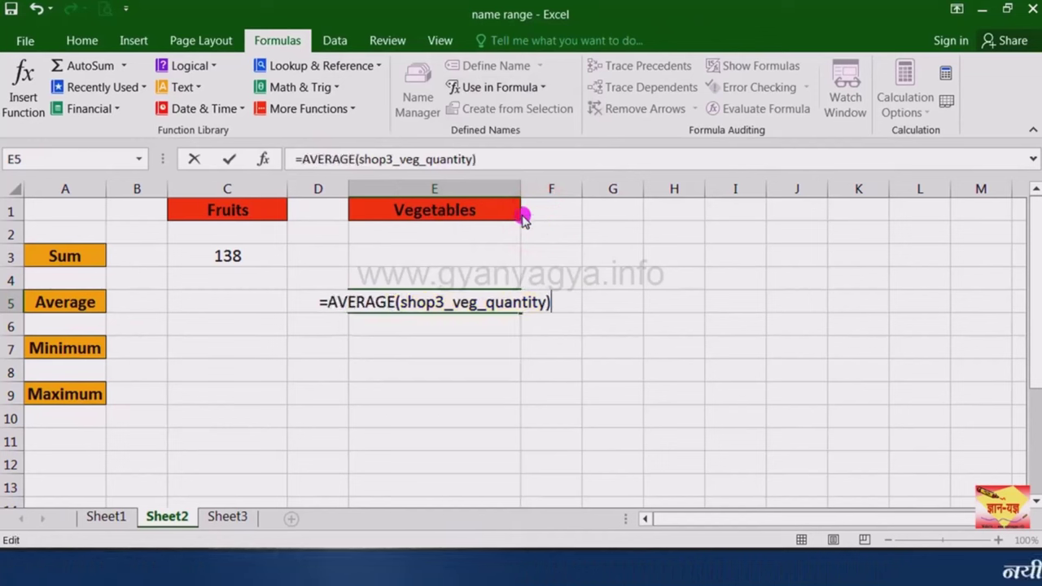
{"action": "key", "text": "Return"}
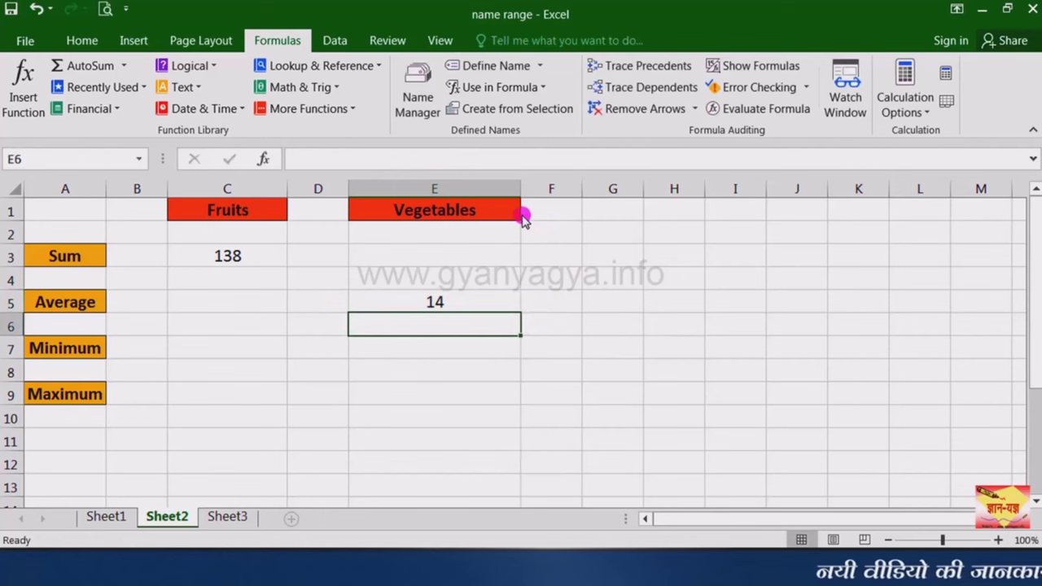
{"action": "left_click", "coordinate": [490, 306]}
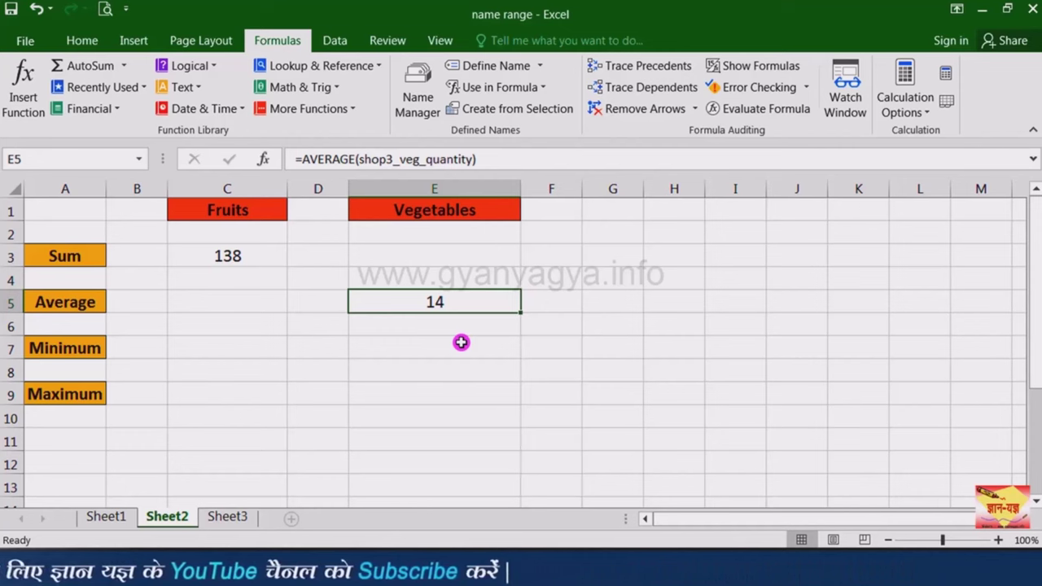
{"action": "key", "text": "Return"}
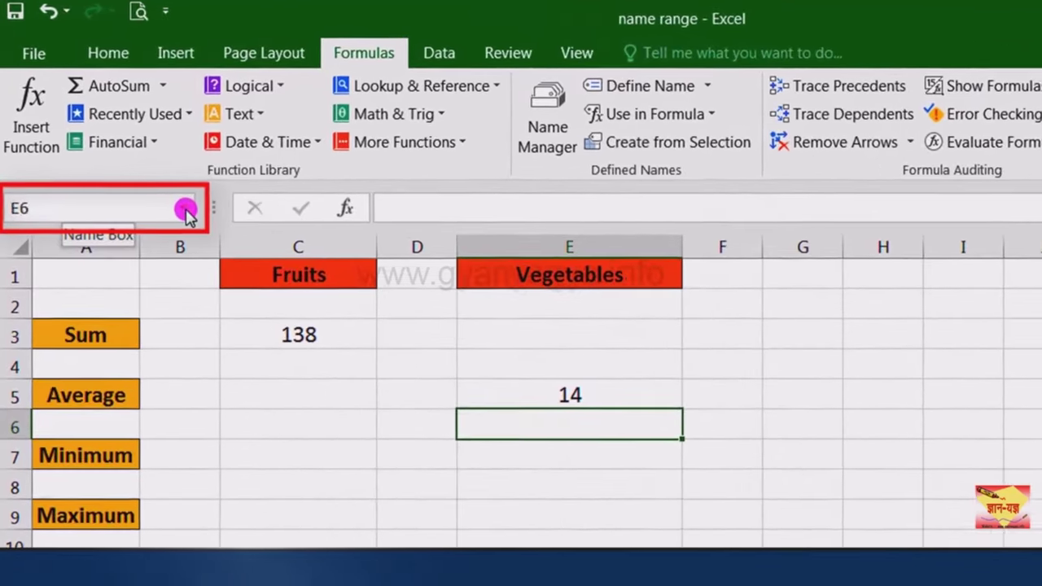
Jump to shop4_fruit_quantity (K3:K13) from the Name Box list, then select cell A7.
{"action": "left_click", "coordinate": [141, 160]}
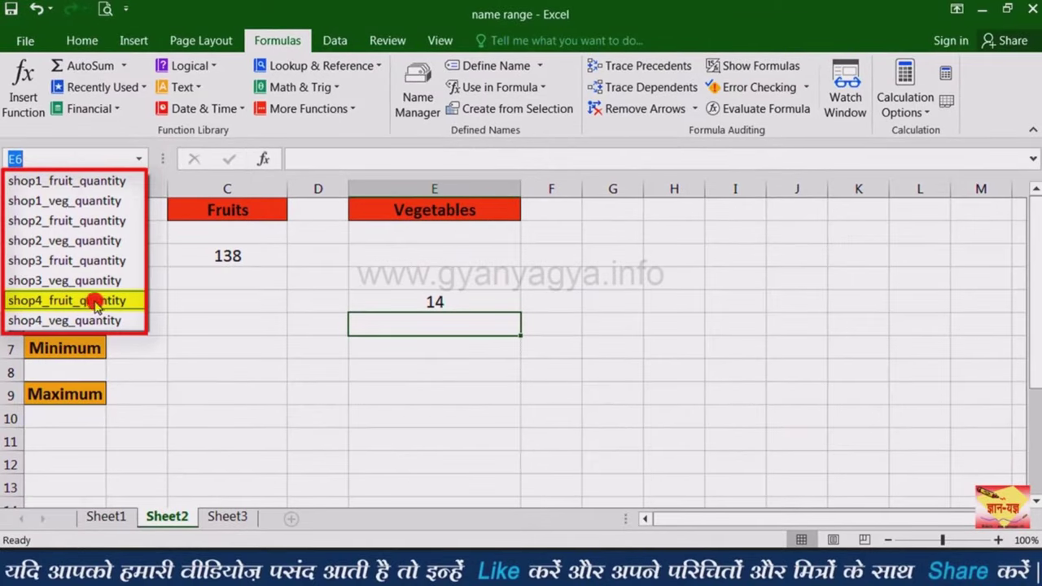
{"action": "left_click", "coordinate": [94, 301]}
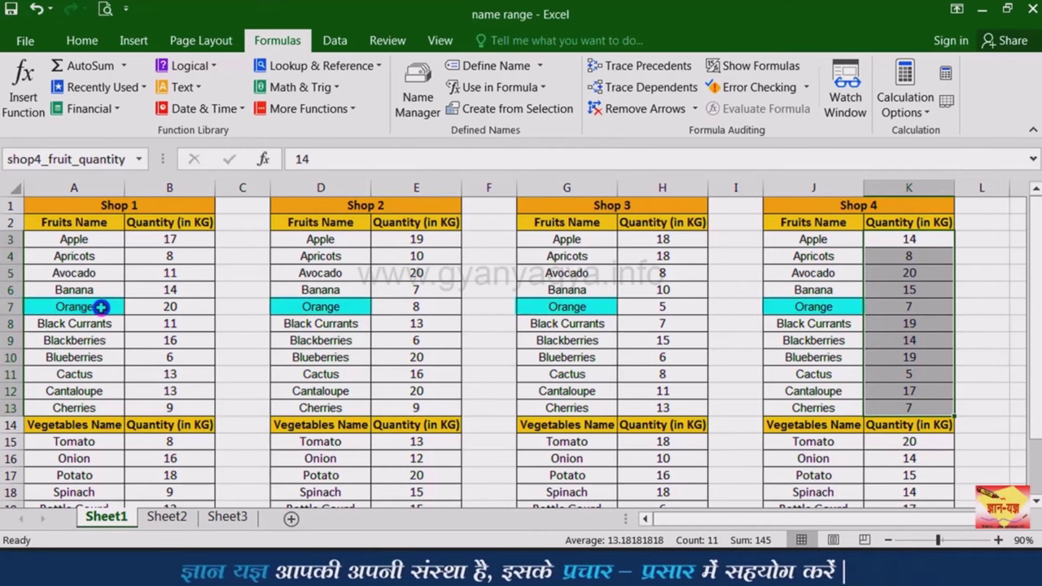
{"action": "left_click", "coordinate": [105, 306]}
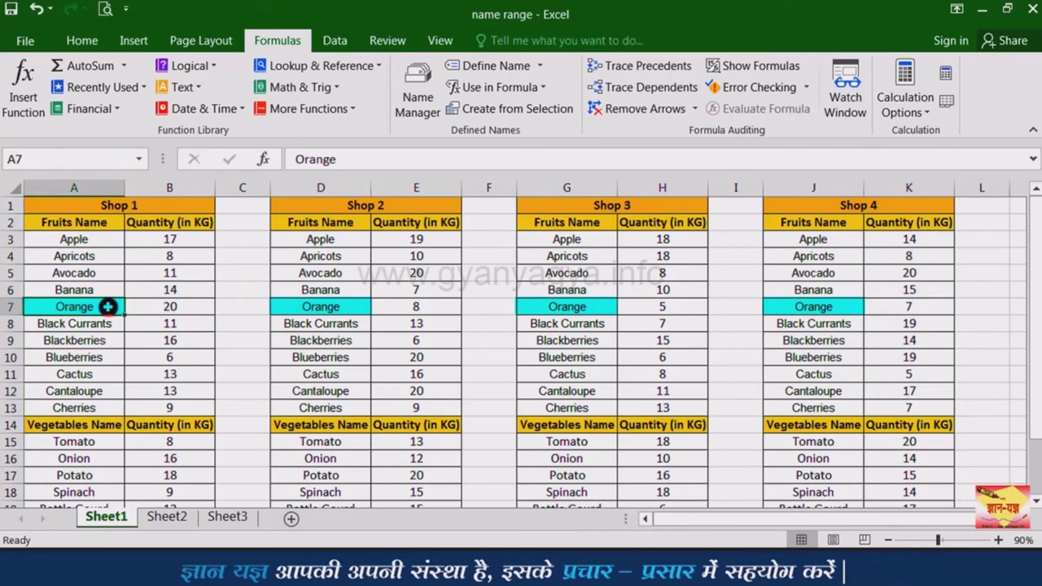
Ctrl-select the Orange quantities B7, E7, H7 and K7 (20, 8, 5, 7).
{"action": "left_click", "coordinate": [107, 306]}
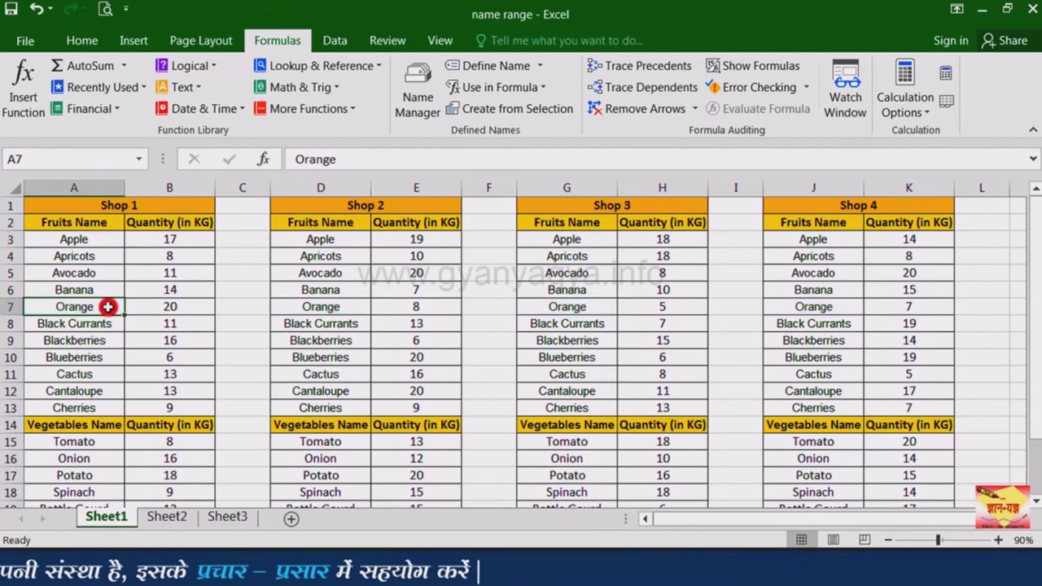
{"action": "key", "text": "ctrl"}
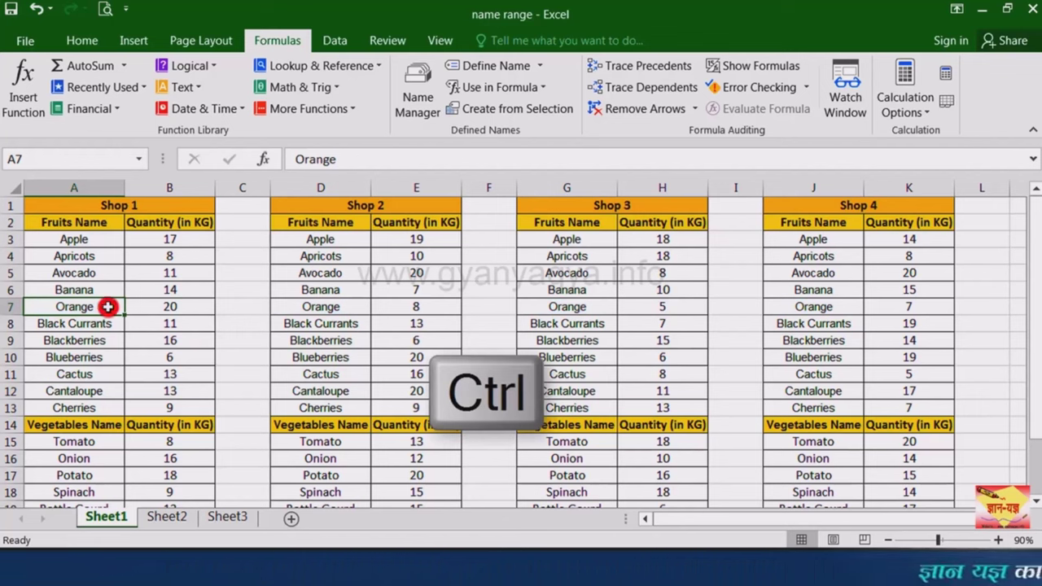
{"action": "left_click", "coordinate": [198, 305]}
{"action": "left_click", "coordinate": [445, 306], "text": "ctrl"}
{"action": "left_click", "coordinate": [699, 306], "text": "ctrl"}
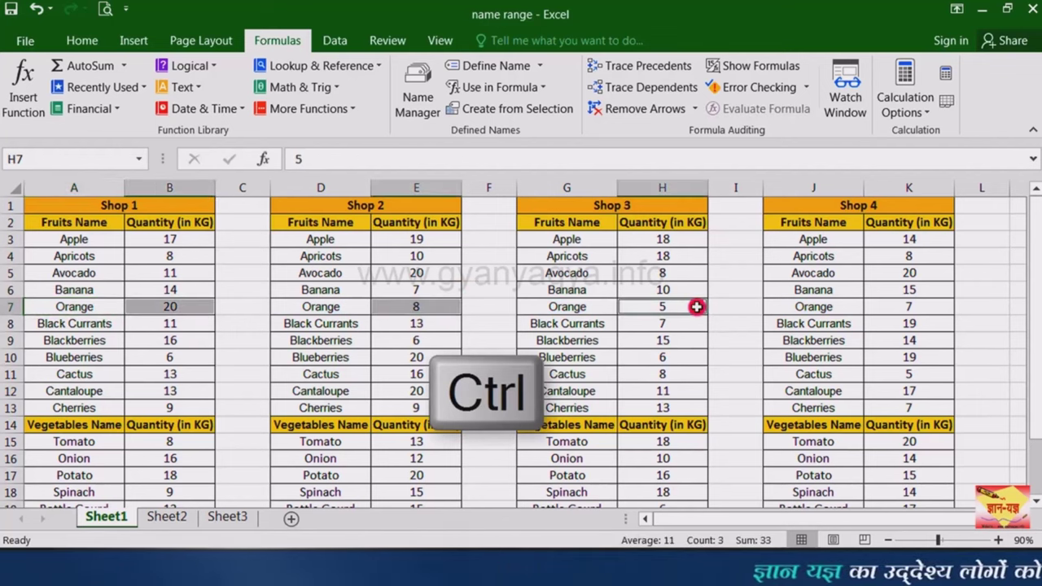
{"action": "left_click", "coordinate": [928, 306], "text": "ctrl"}
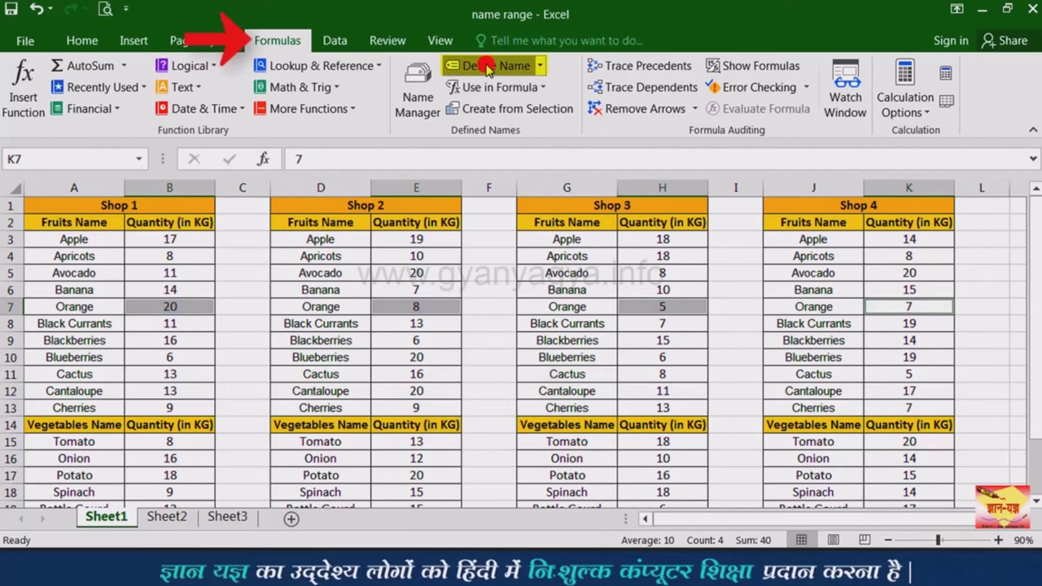
Define the name orange_quantity for cells B7, E7, H7 and K7, replacing the suggested 'Orange'.
{"action": "left_click", "coordinate": [487, 68]}
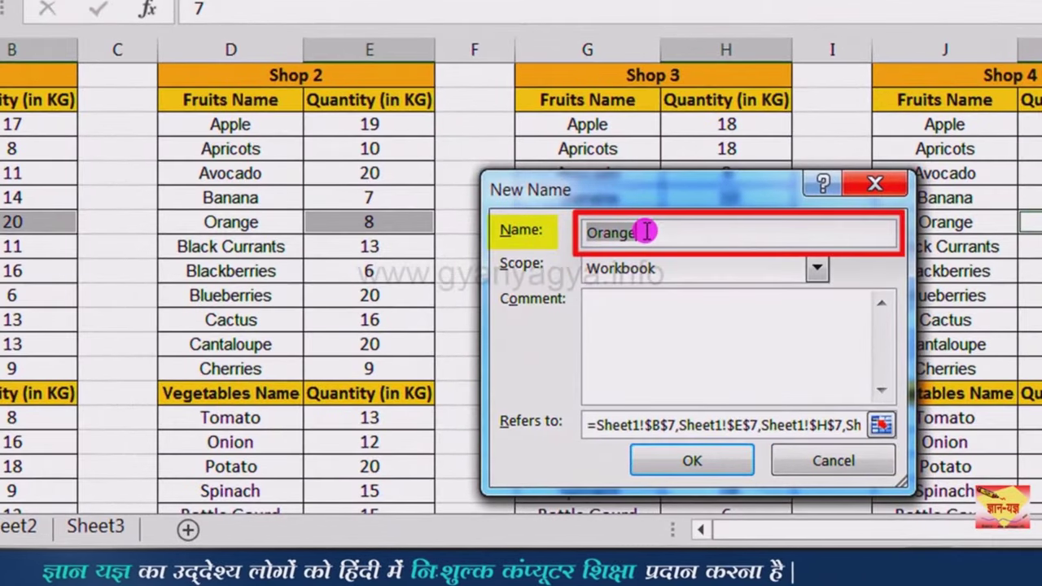
{"action": "left_click", "coordinate": [655, 232]}
{"action": "key", "text": "ctrl+a"}
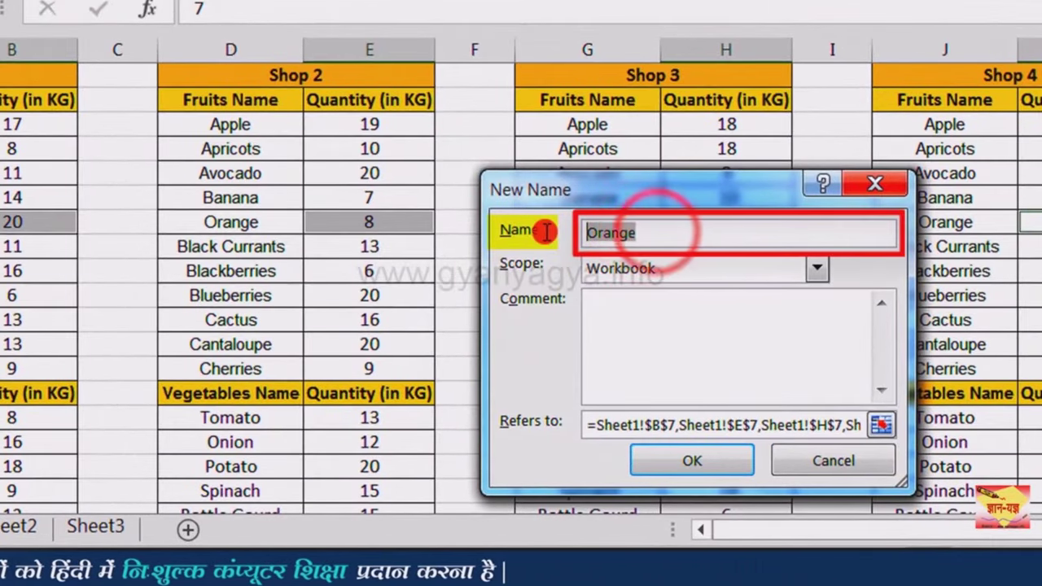
{"action": "key", "text": "BackSpace"}
{"action": "type", "text": "orange_quantity"}
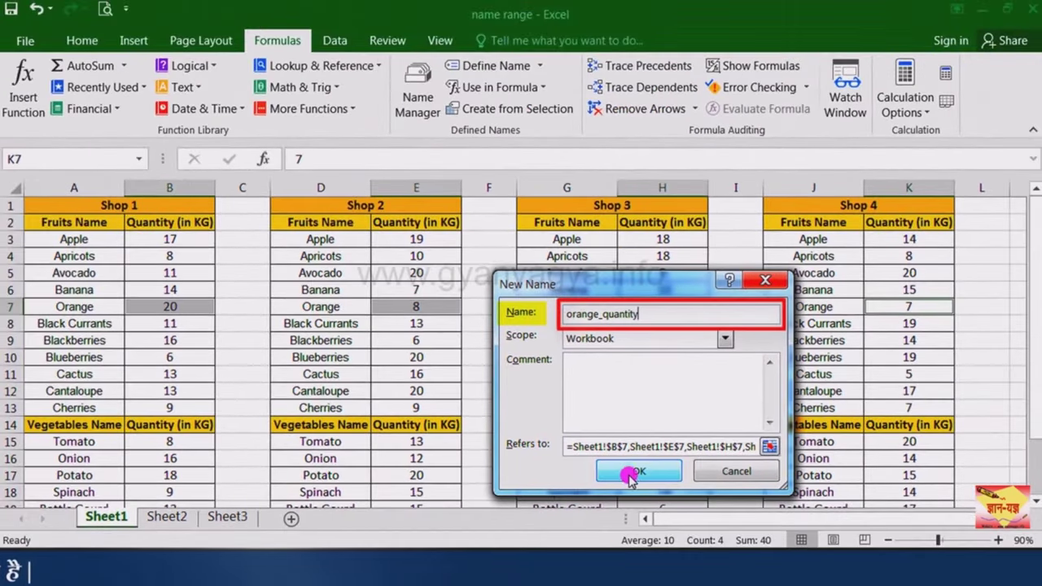
{"action": "left_click", "coordinate": [634, 474]}
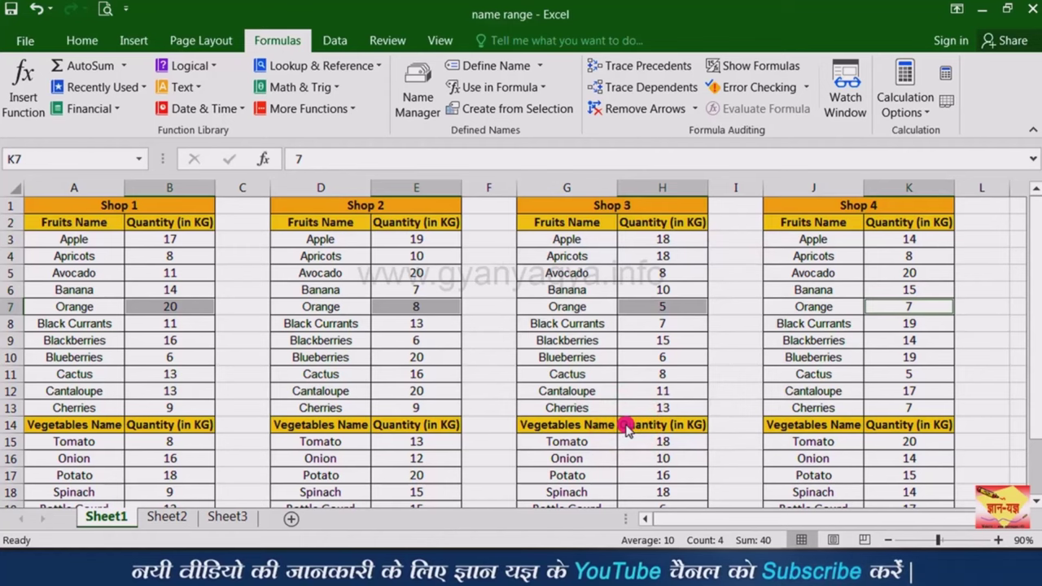
Enter =SUM(orange_quantity) in Sheet3's B3 for a total of 40, then return to Sheet1.
{"action": "left_click", "coordinate": [227, 519]}
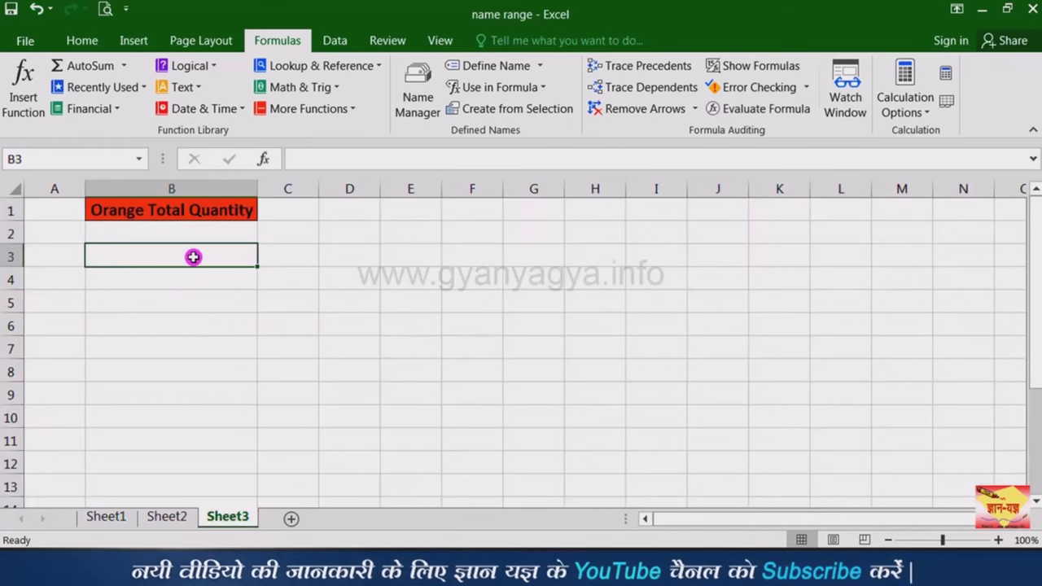
{"action": "type", "text": "="}
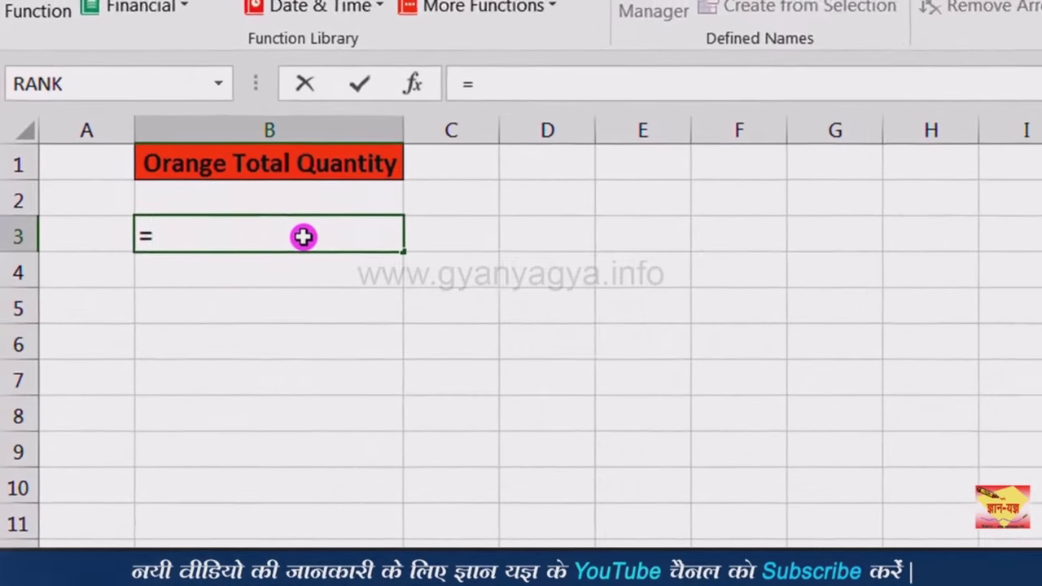
{"action": "type", "text": "sum"}
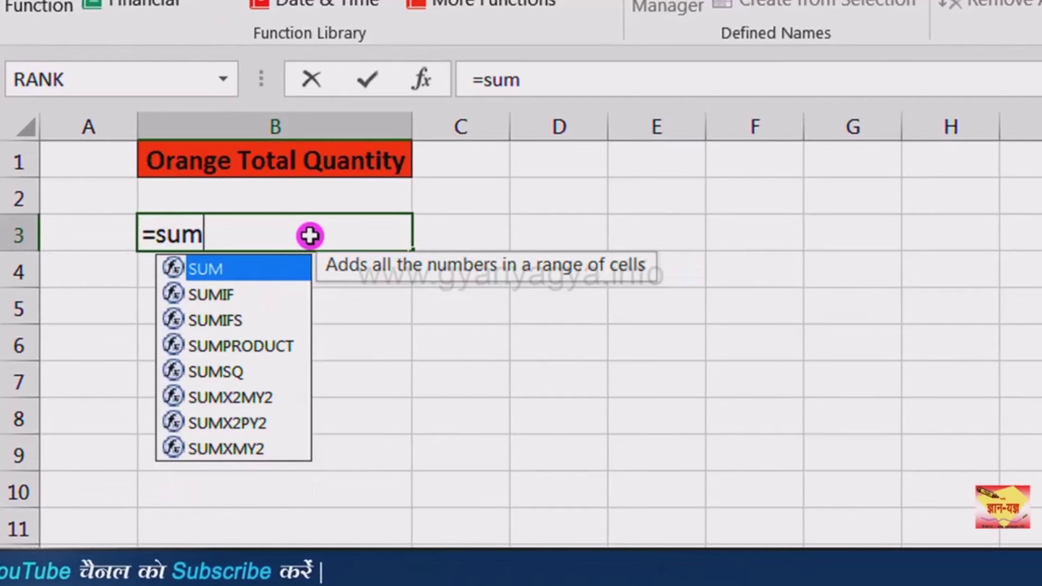
{"action": "type", "text": "(orange"}
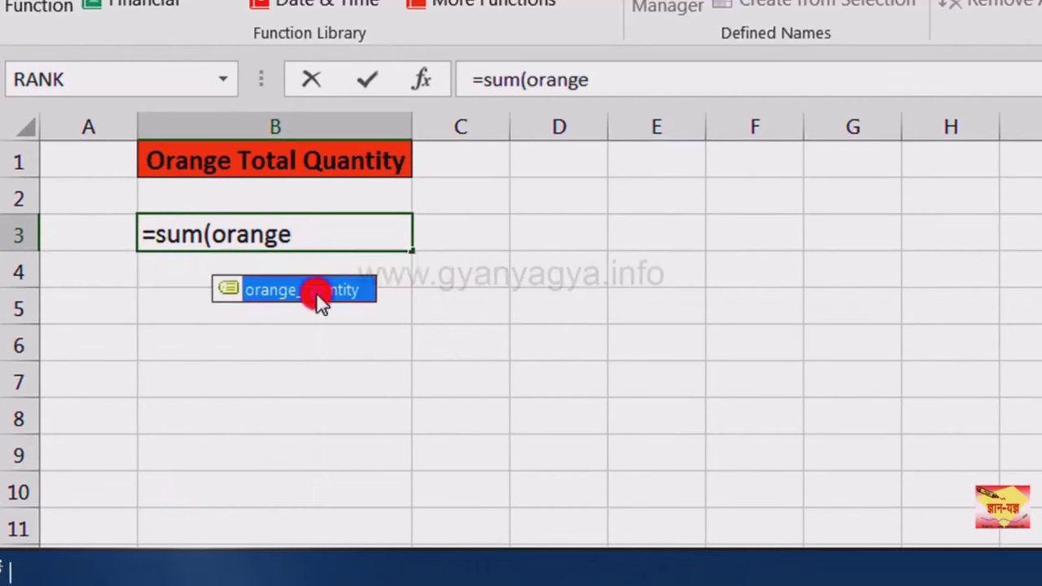
{"action": "double_click", "coordinate": [314, 290]}
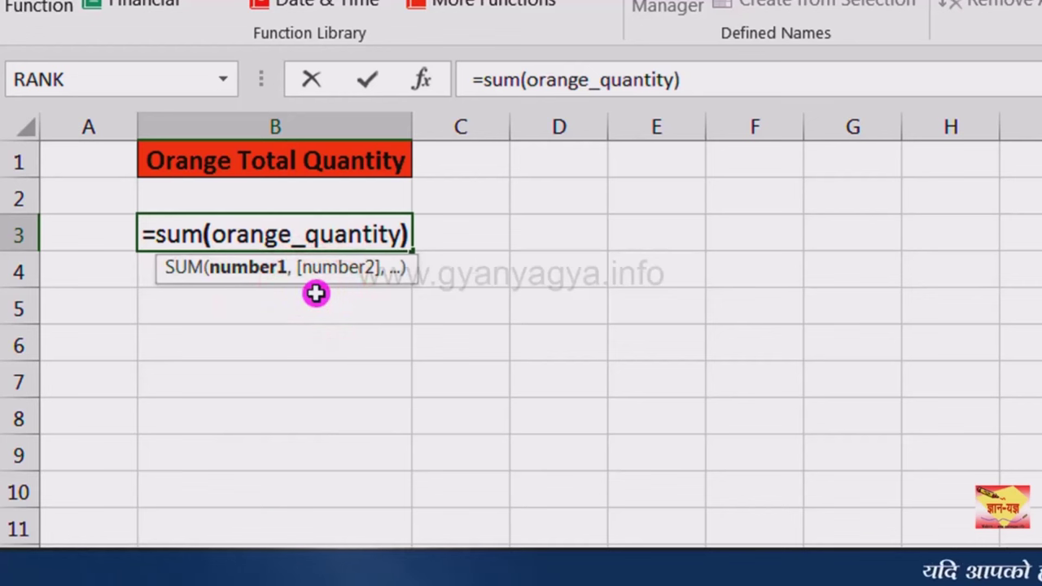
{"action": "type", "text": ")"}
{"action": "key", "text": "Return"}
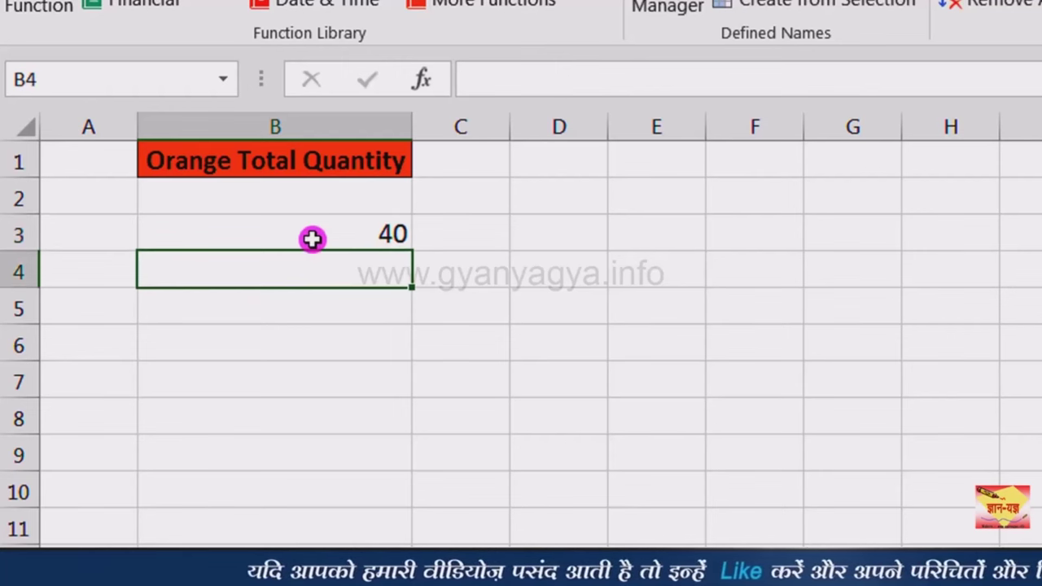
{"action": "left_click", "coordinate": [312, 237]}
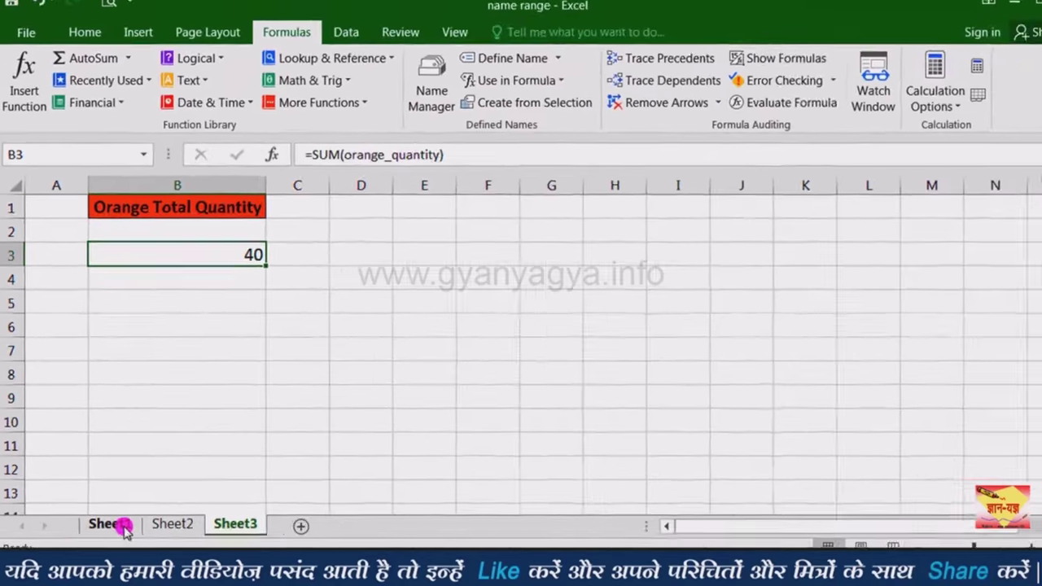
{"action": "left_click", "coordinate": [117, 518]}
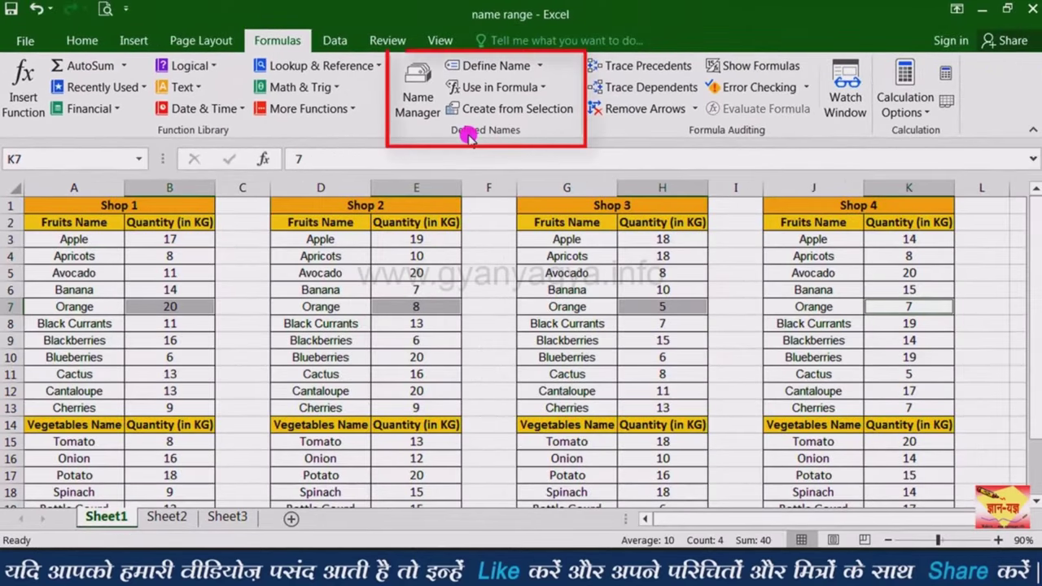
Open Name Manager to review the nine defined names, starting and cancelling a new name.
{"action": "left_click", "coordinate": [417, 81]}
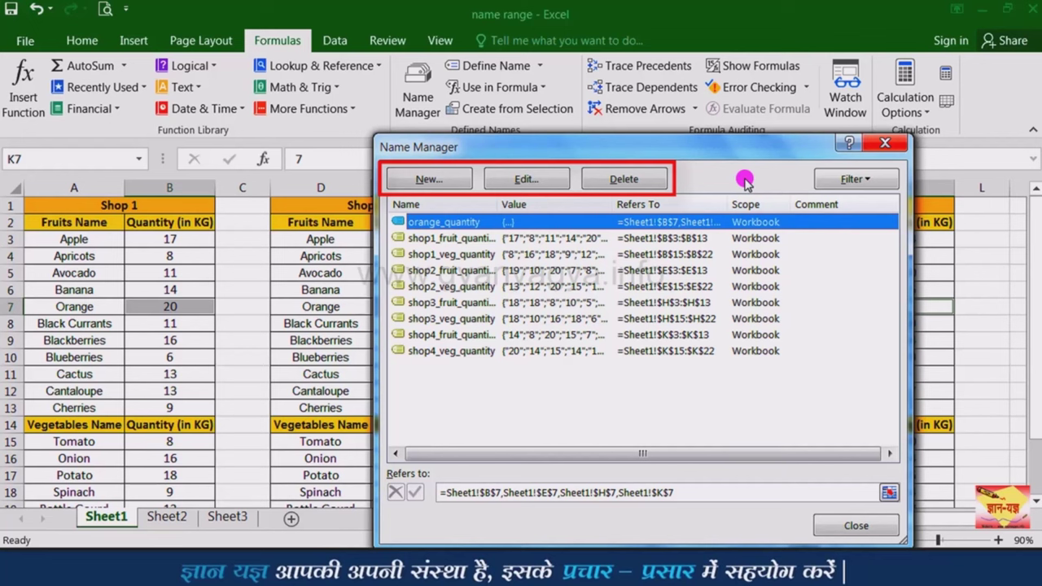
{"action": "left_click", "coordinate": [429, 179]}
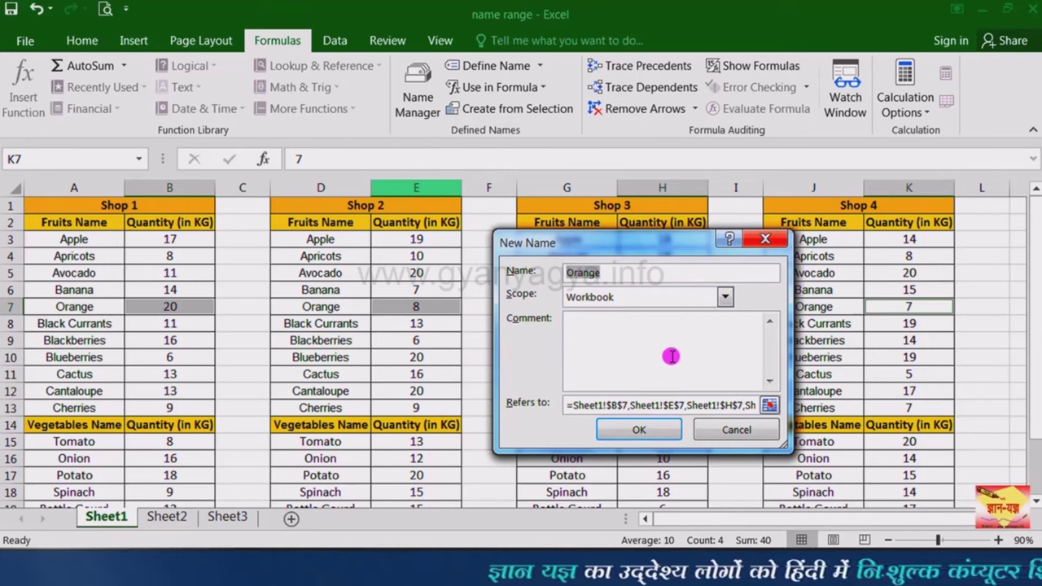
{"action": "left_click", "coordinate": [716, 431]}
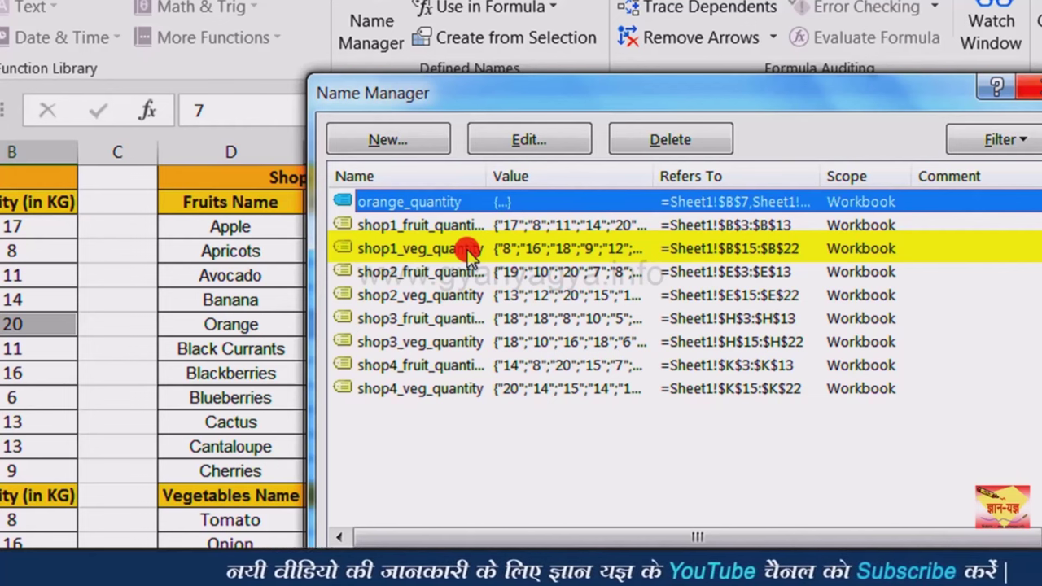
Rename shop1_veg_quantity to shop1_vegetable_quantity, referring to =Sheet1!$B$15:$B$19.
{"action": "left_click", "coordinate": [469, 251]}
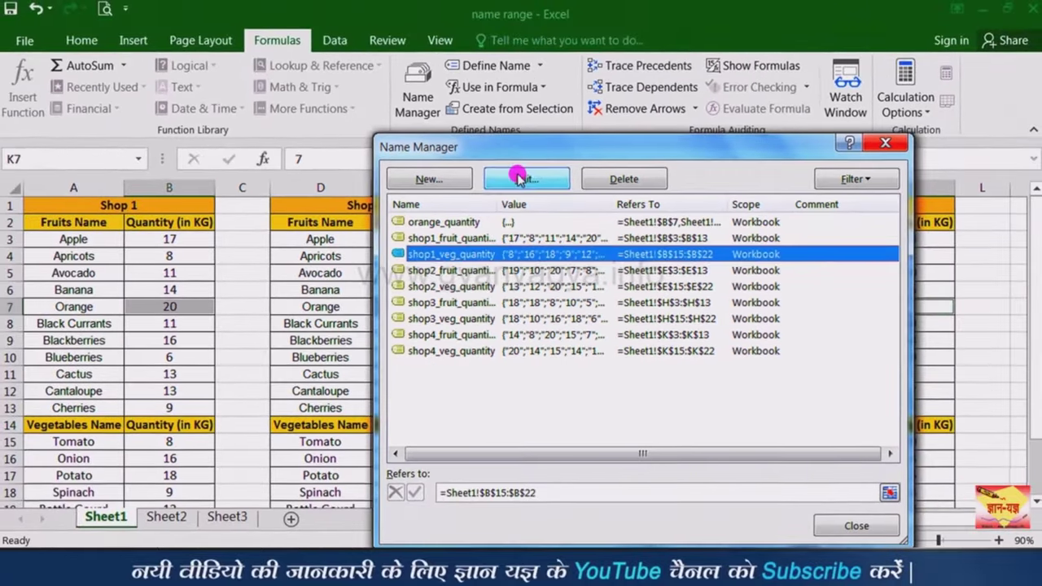
{"action": "left_click", "coordinate": [519, 178]}
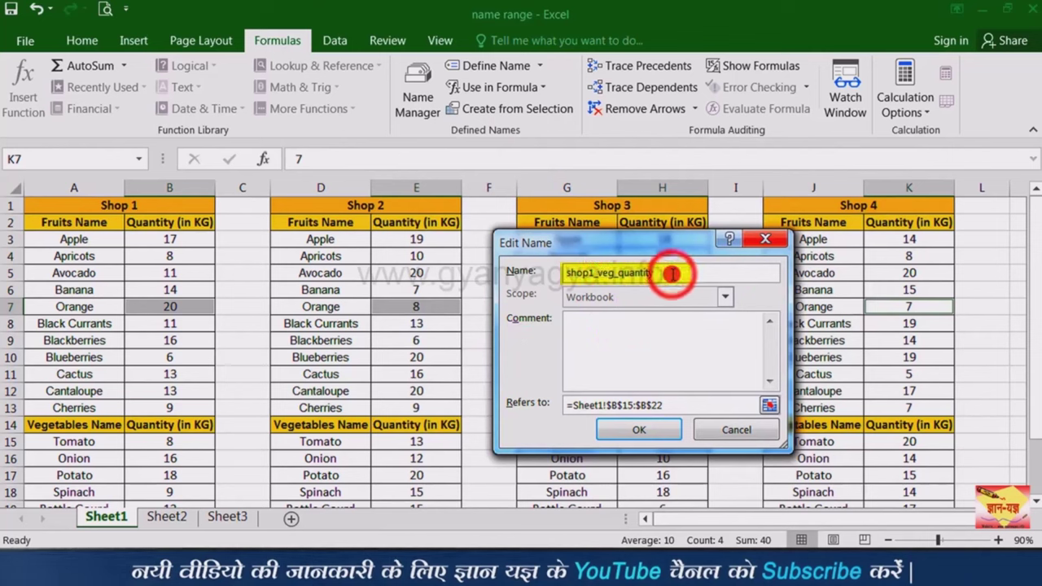
{"action": "left_click", "coordinate": [612, 273]}
{"action": "type", "text": "etable"}
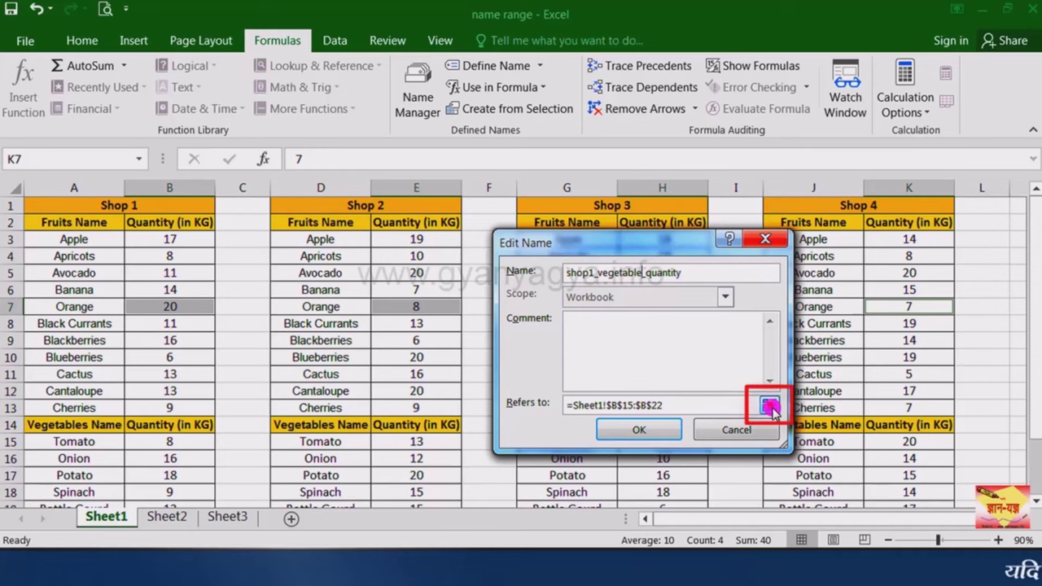
{"action": "left_click", "coordinate": [769, 407]}
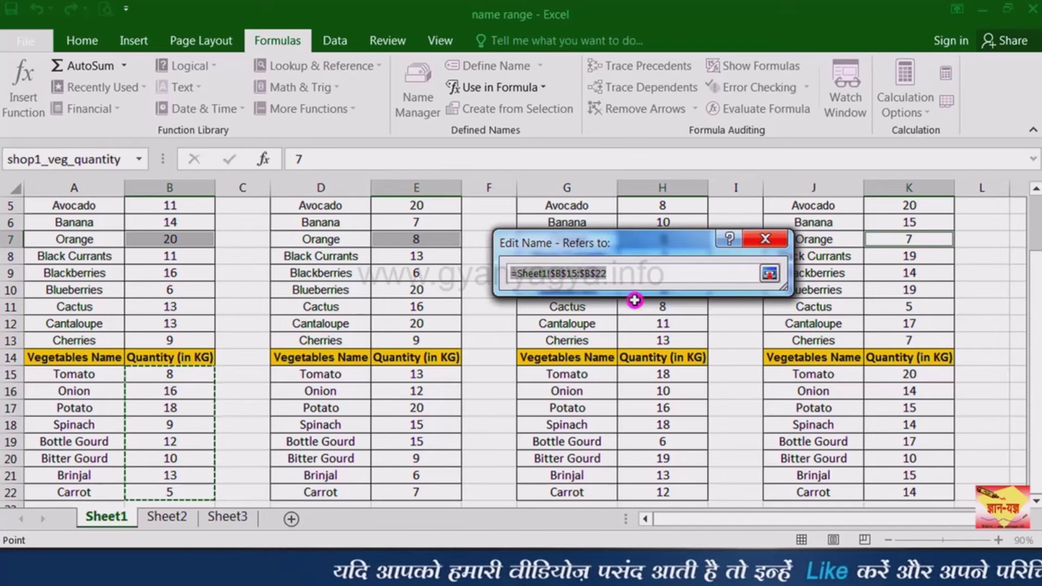
{"action": "left_click_drag", "start_coordinate": [169, 374], "coordinate": [184, 440]}
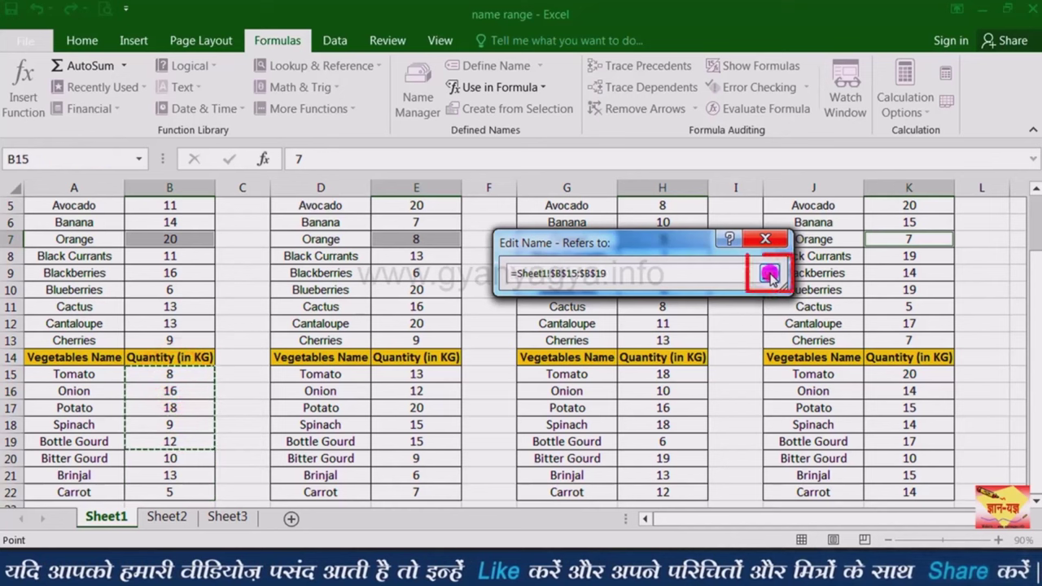
{"action": "left_click", "coordinate": [769, 273]}
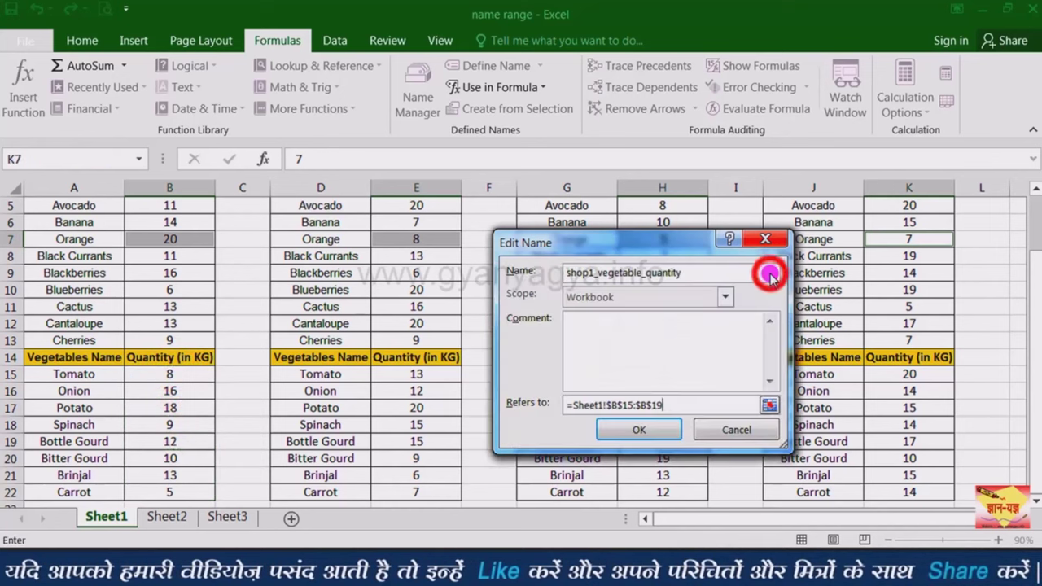
{"action": "left_click", "coordinate": [638, 431]}
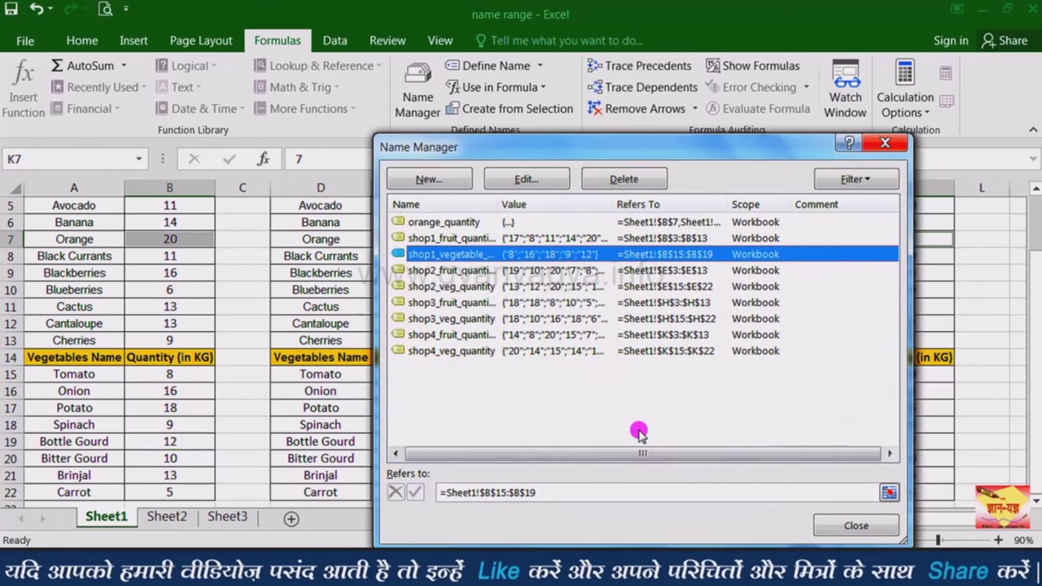
{"action": "double_click", "coordinate": [500, 204]}
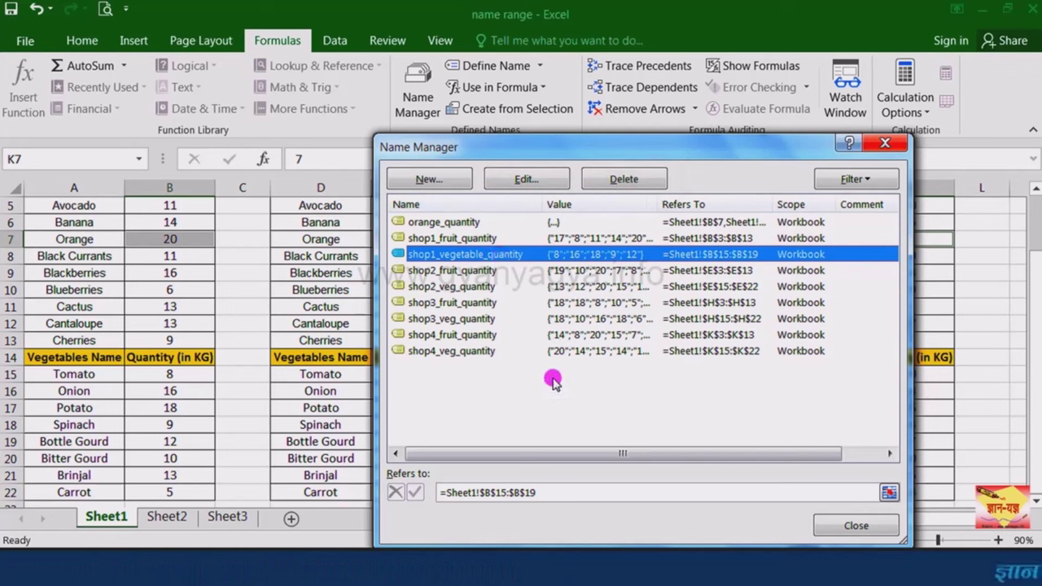
Delete the orange_quantity name in Name Manager.
{"action": "left_click", "coordinate": [470, 223]}
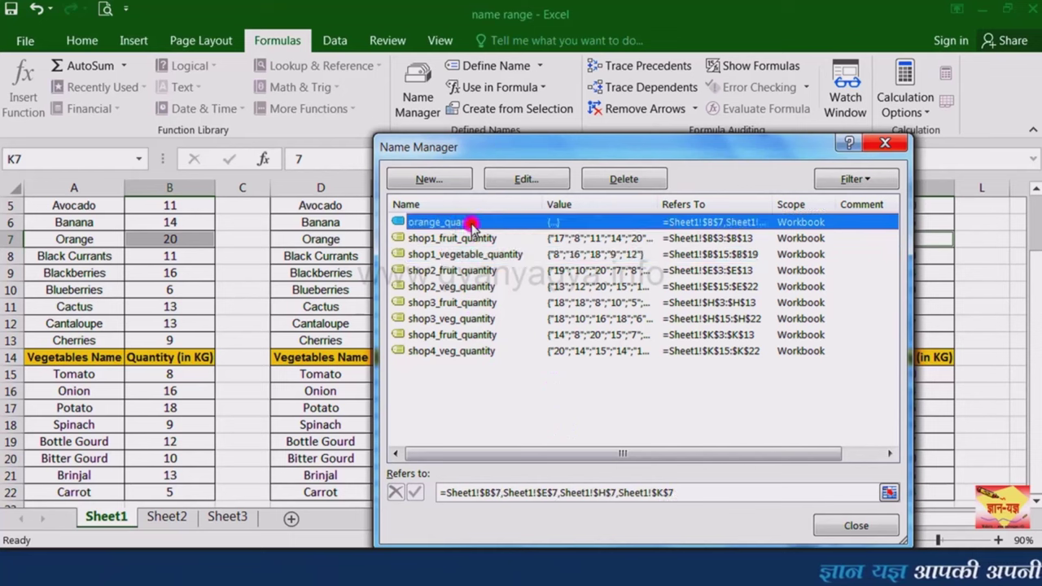
{"action": "left_click", "coordinate": [615, 178]}
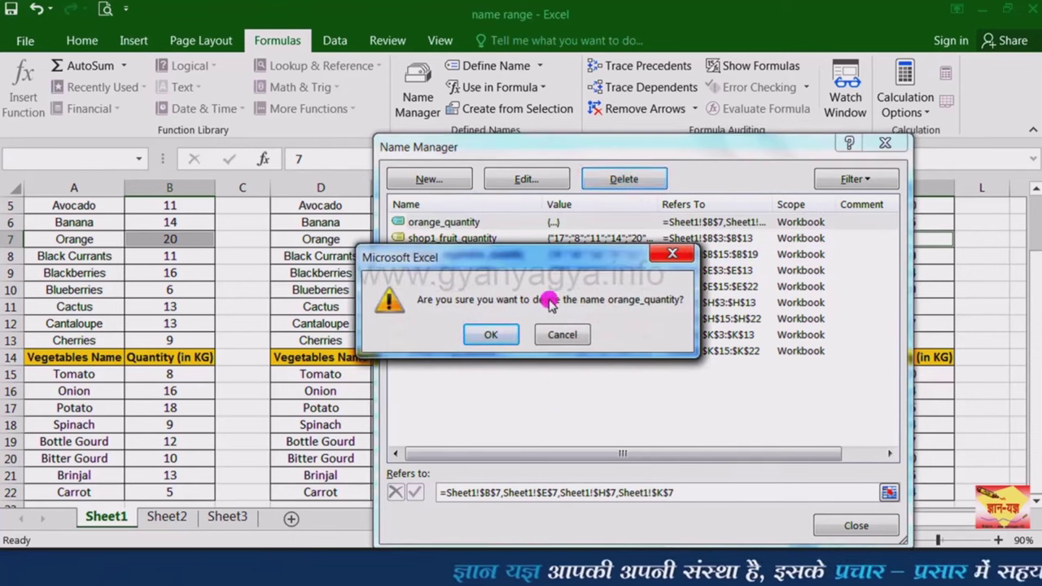
{"action": "left_click", "coordinate": [485, 334]}
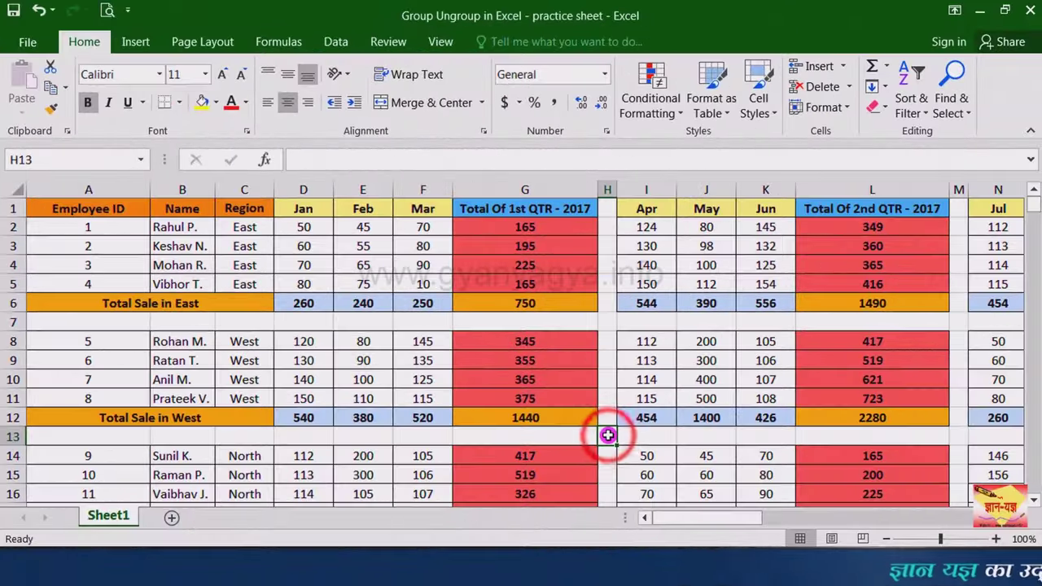
Review the sales sheet, then select columns D–G (Jan, Feb, Mar and 1st QTR total).
{"action": "left_click_drag", "start_coordinate": [667, 518], "coordinate": [649, 530]}
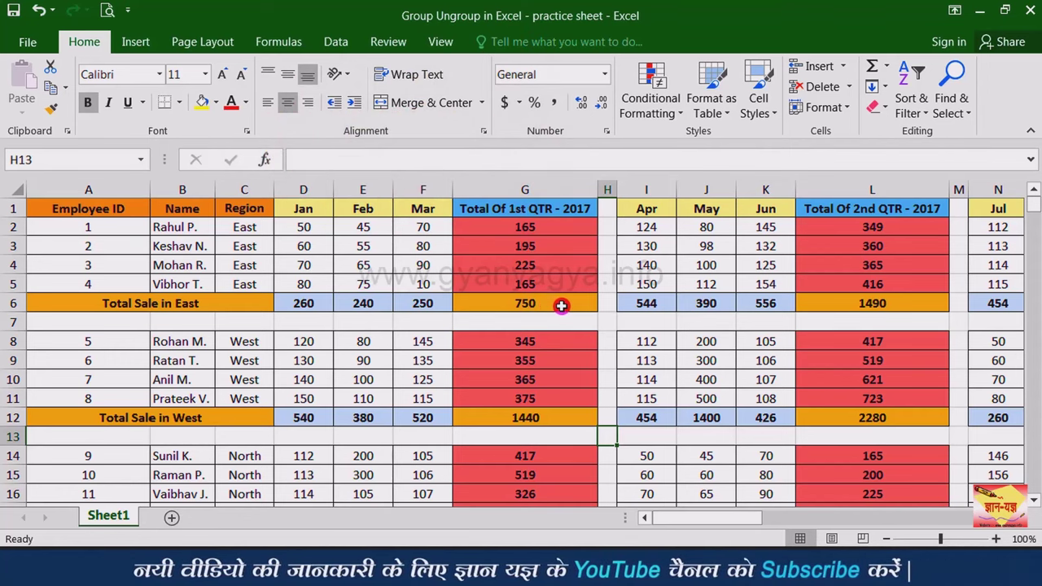
{"action": "left_click_drag", "start_coordinate": [666, 519], "coordinate": [744, 537]}
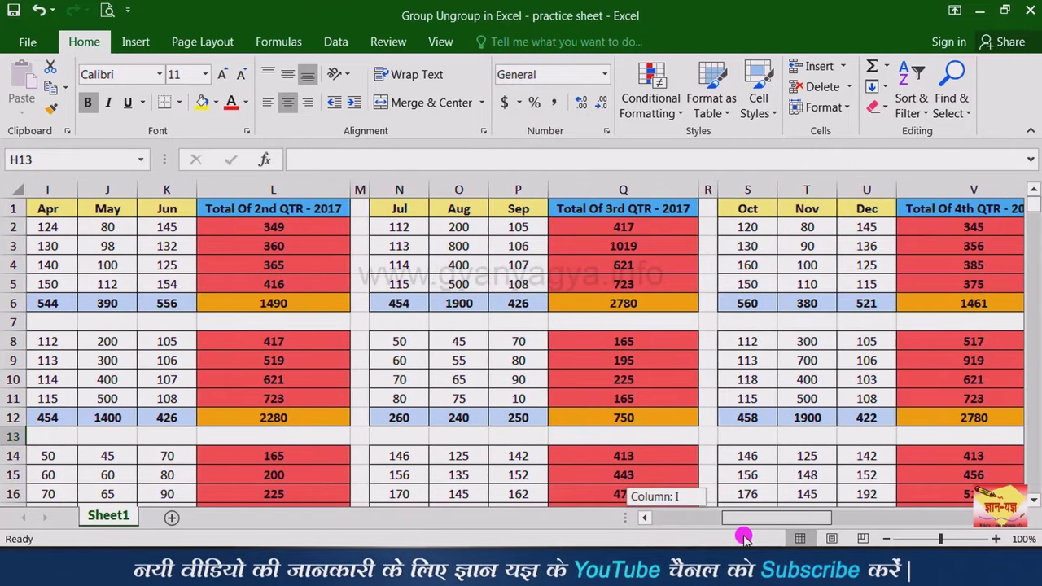
{"action": "left_click_drag", "start_coordinate": [744, 537], "coordinate": [655, 530]}
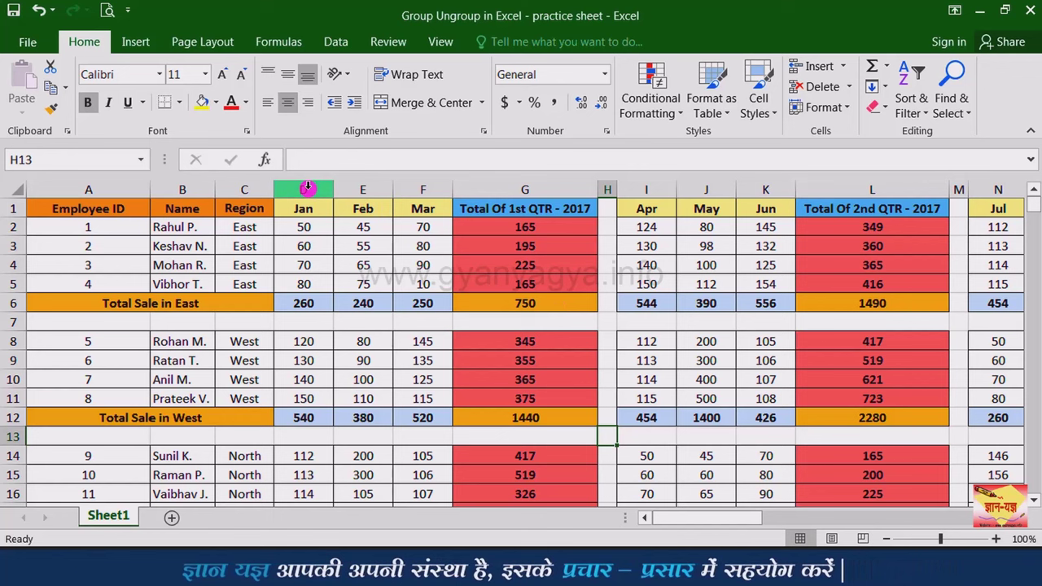
{"action": "left_click_drag", "start_coordinate": [306, 189], "coordinate": [496, 190]}
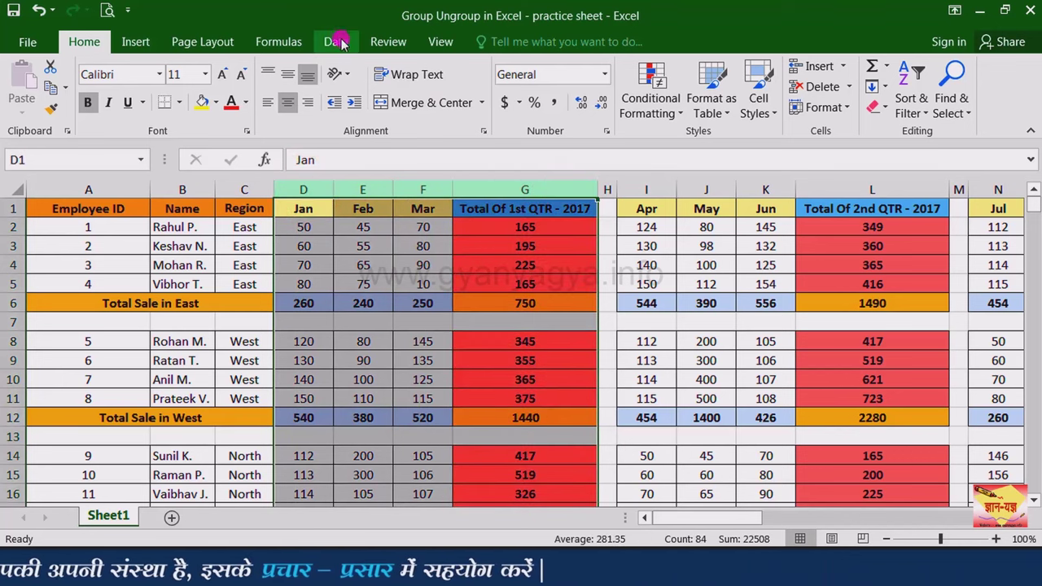
Group the first-quarter columns D through G into an outline group.
{"action": "left_click", "coordinate": [342, 42]}
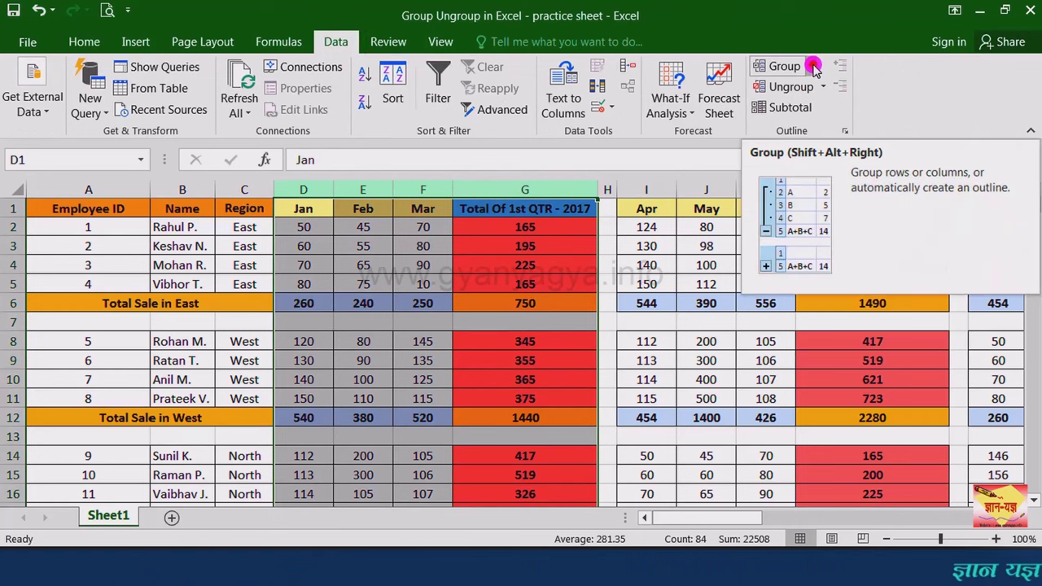
{"action": "left_click", "coordinate": [814, 67]}
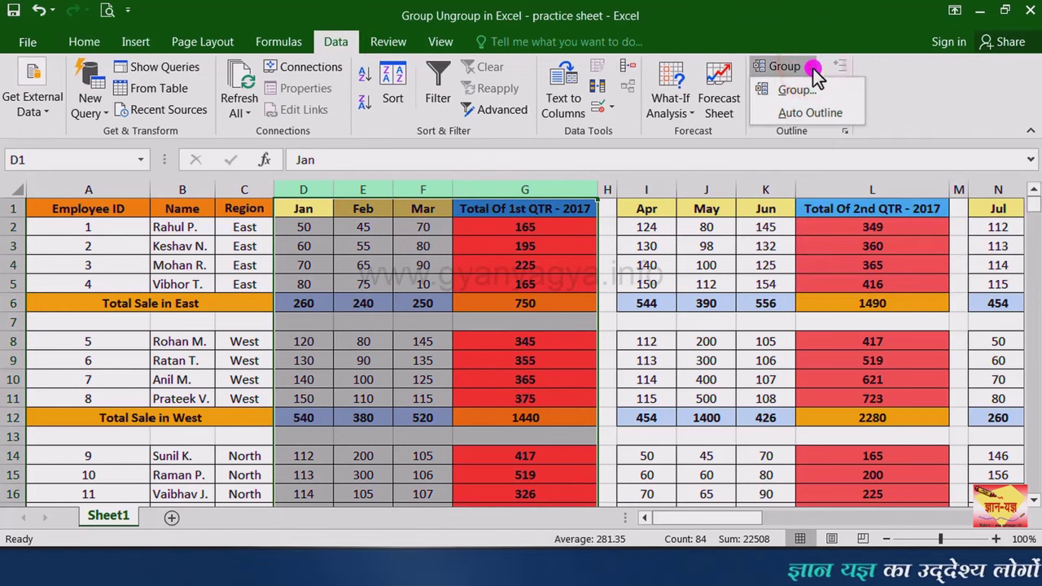
{"action": "left_click", "coordinate": [822, 90]}
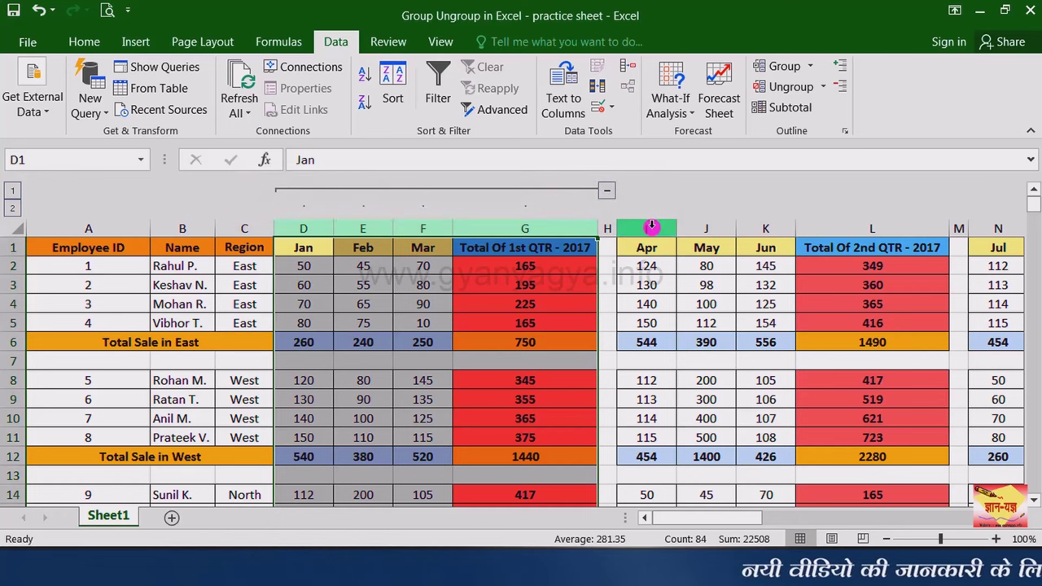
Select the second-quarter columns I through L.
{"action": "left_click_drag", "start_coordinate": [651, 226], "coordinate": [828, 227]}
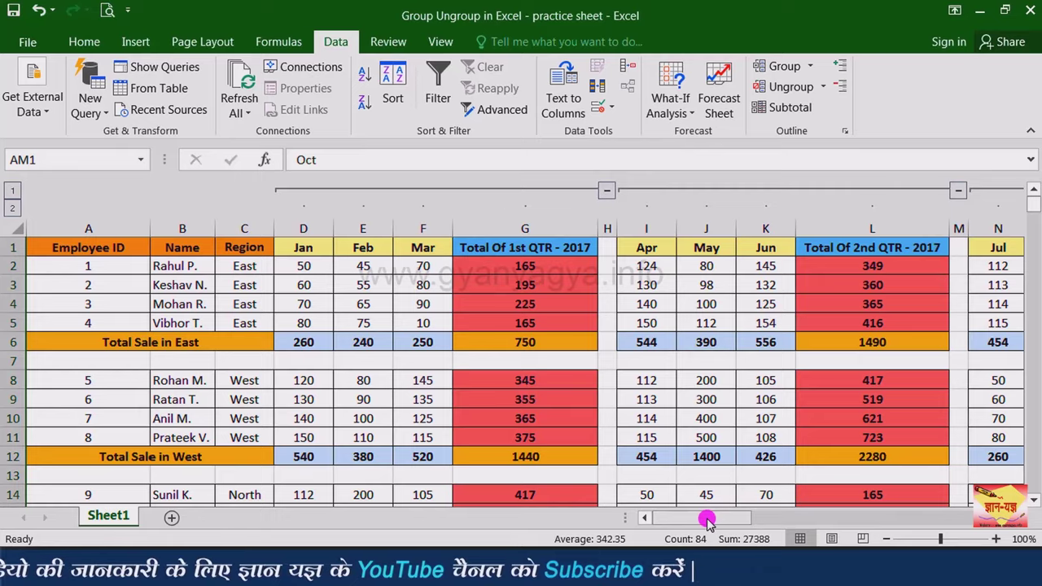
{"action": "left_click_drag", "start_coordinate": [710, 518], "coordinate": [749, 525]}
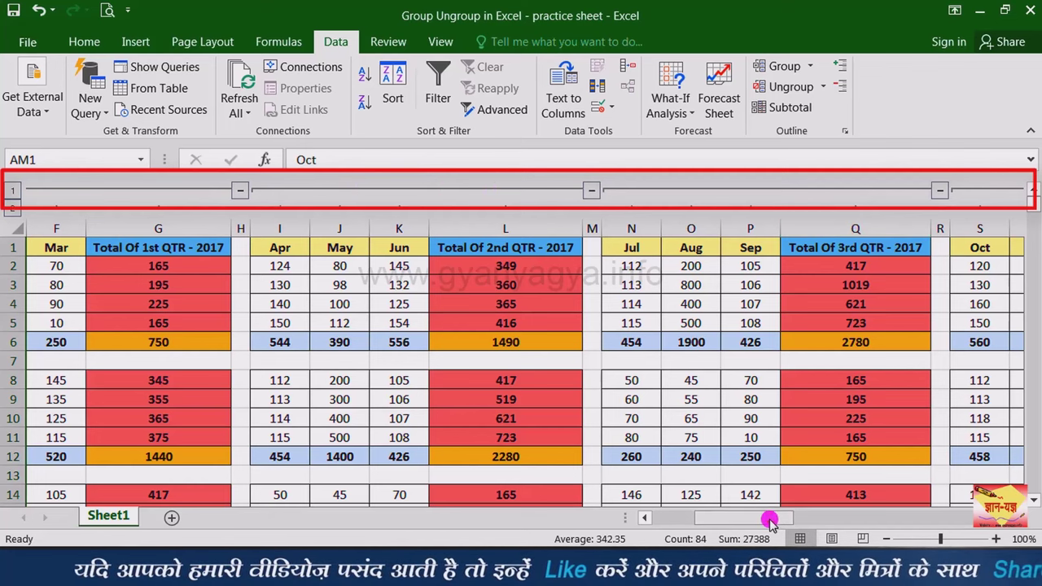
{"action": "left_click_drag", "start_coordinate": [761, 516], "coordinate": [669, 509]}
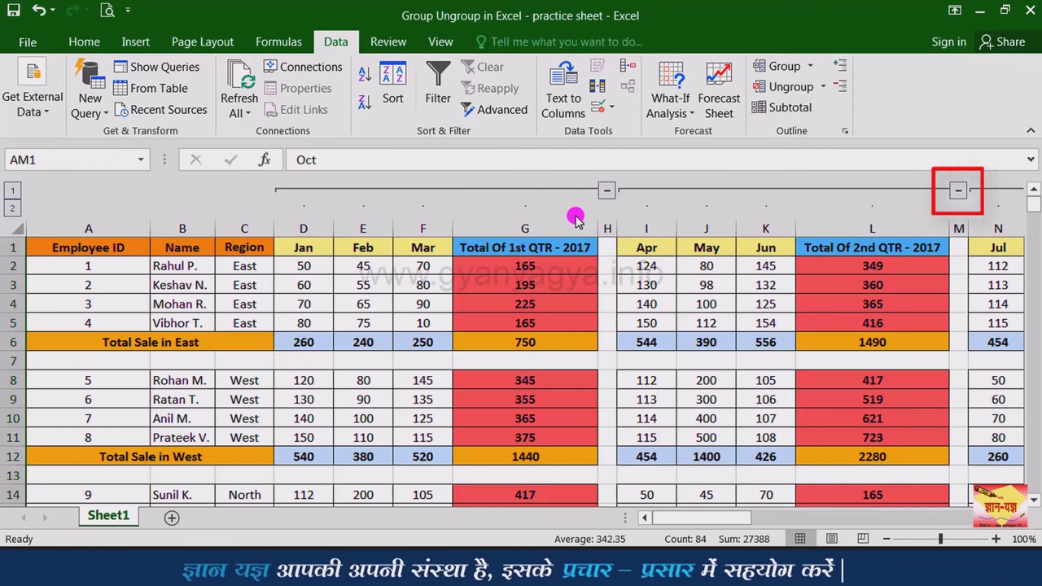
Collapse the Apr–Jun and Jul–Sep column groups, then expand both again.
{"action": "left_click", "coordinate": [958, 193]}
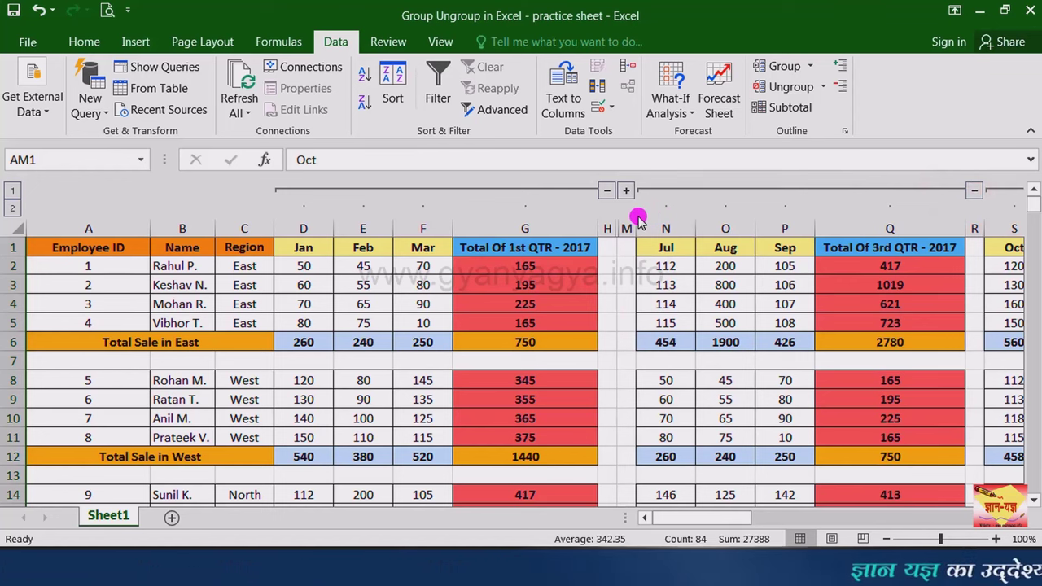
{"action": "left_click", "coordinate": [974, 190]}
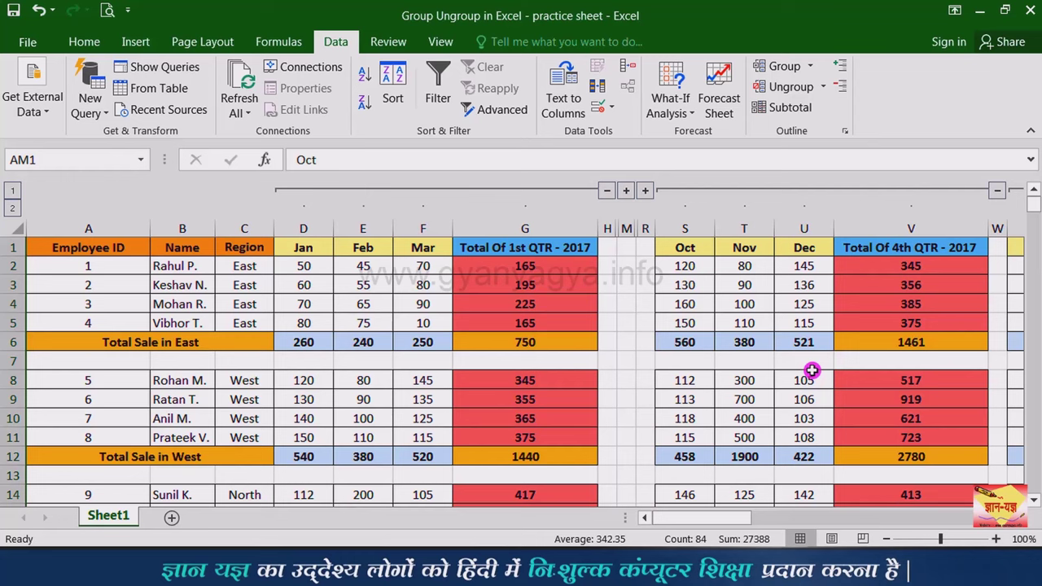
{"action": "left_click", "coordinate": [646, 192]}
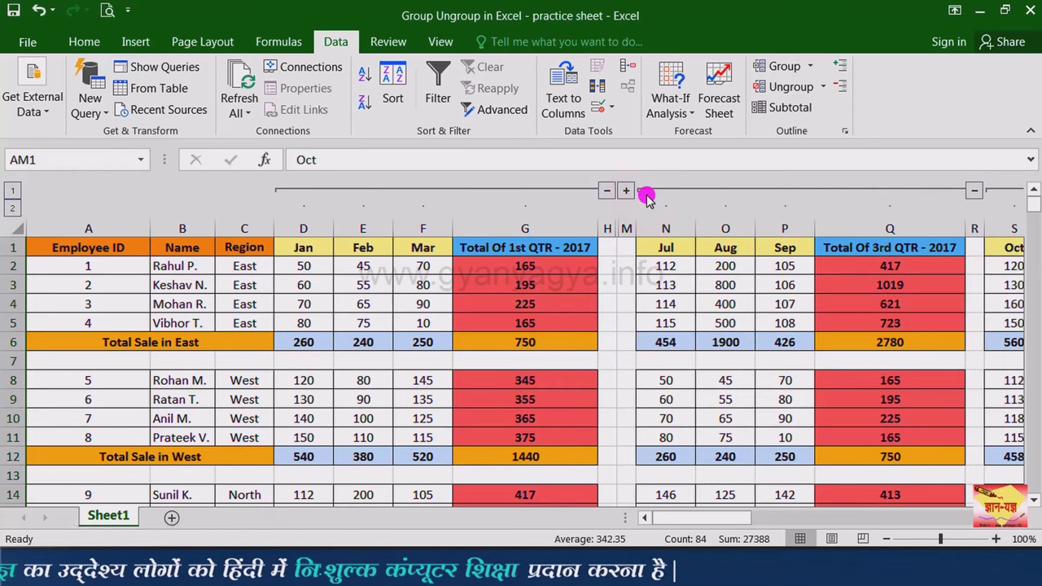
{"action": "left_click", "coordinate": [626, 191]}
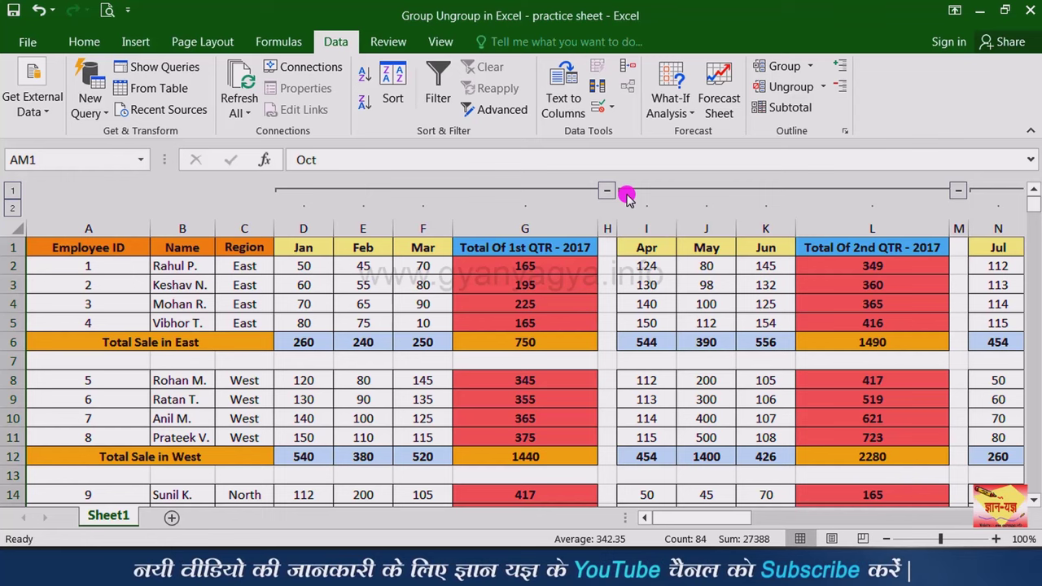
{"action": "left_click", "coordinate": [606, 191]}
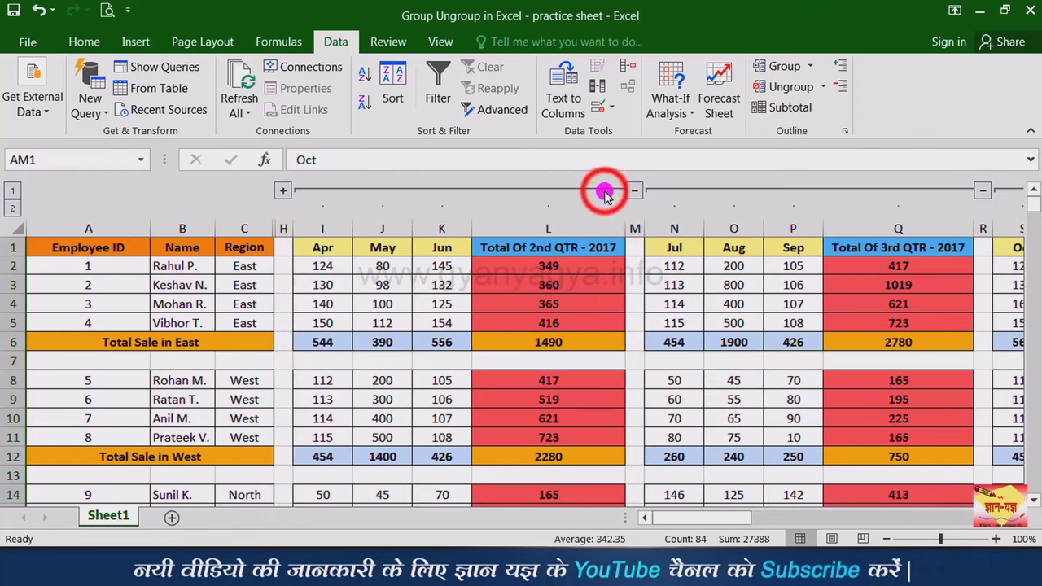
{"action": "left_click", "coordinate": [985, 191]}
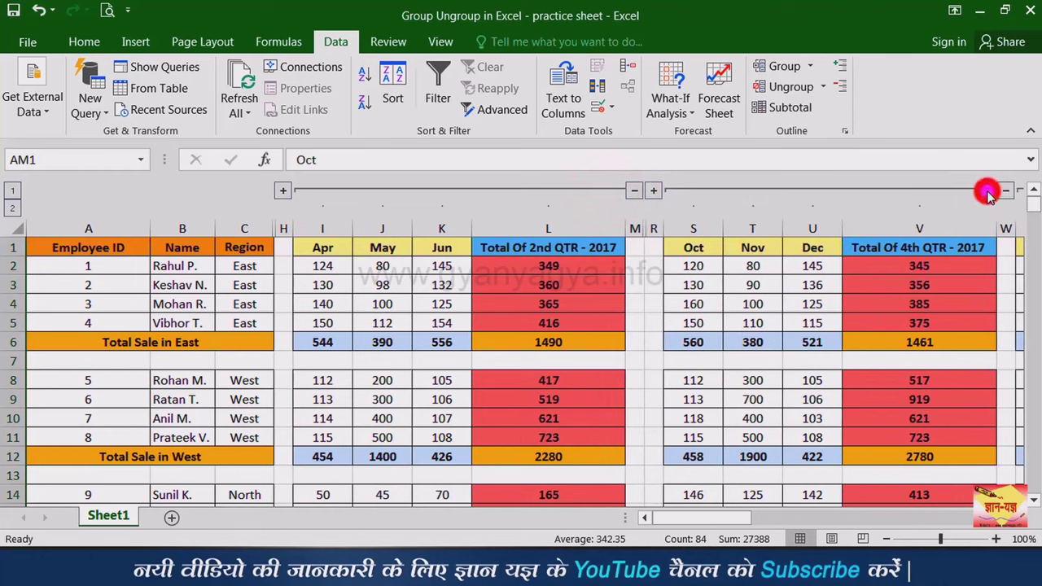
{"action": "left_click", "coordinate": [1006, 191]}
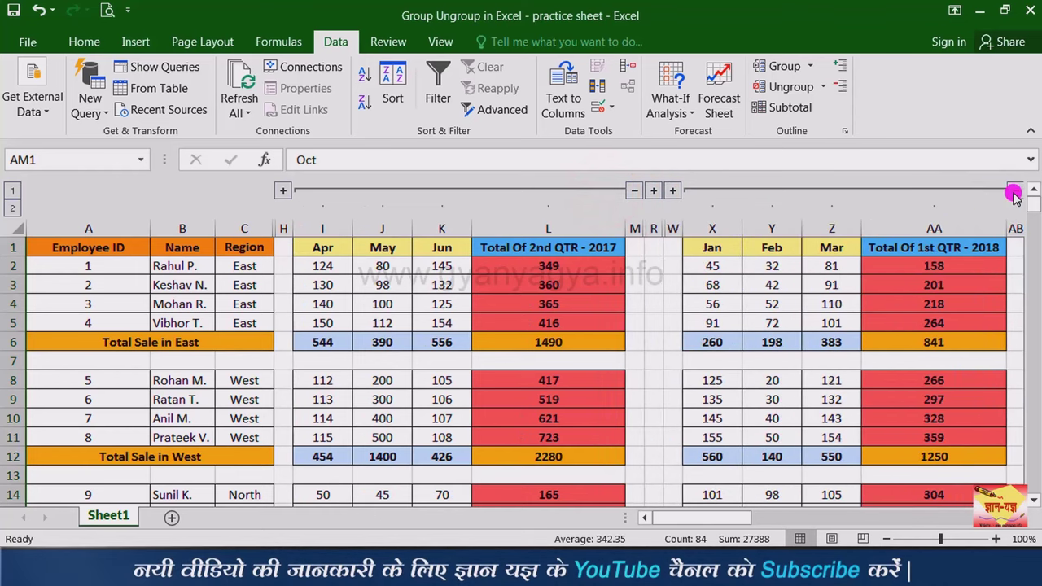
{"action": "left_click", "coordinate": [1013, 192]}
{"action": "scroll", "coordinate": [1023, 525], "scroll_direction": "right", "scroll_amount": 2}
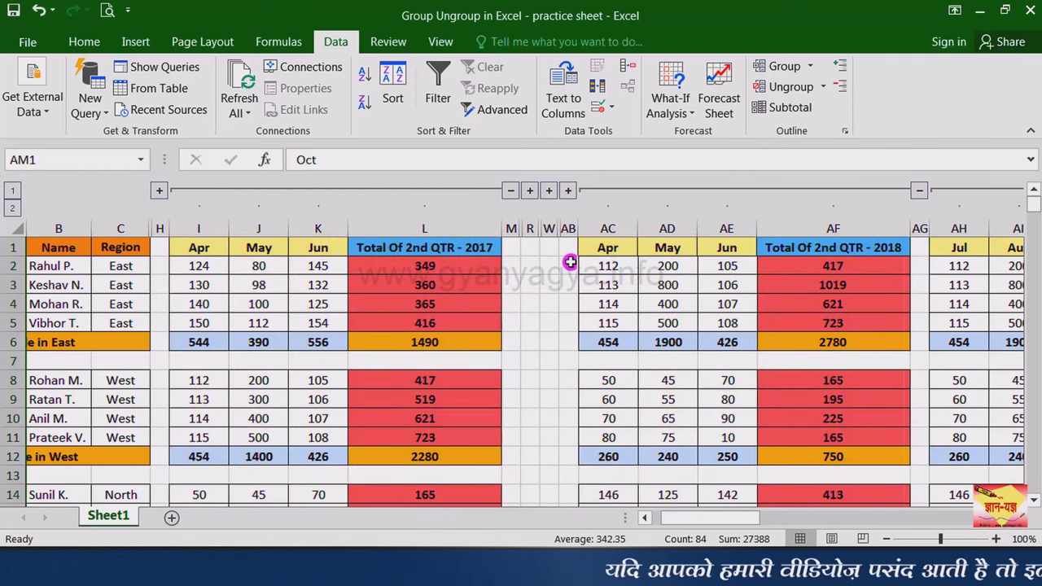
{"action": "left_click", "coordinate": [551, 191]}
{"action": "left_click", "coordinate": [529, 191]}
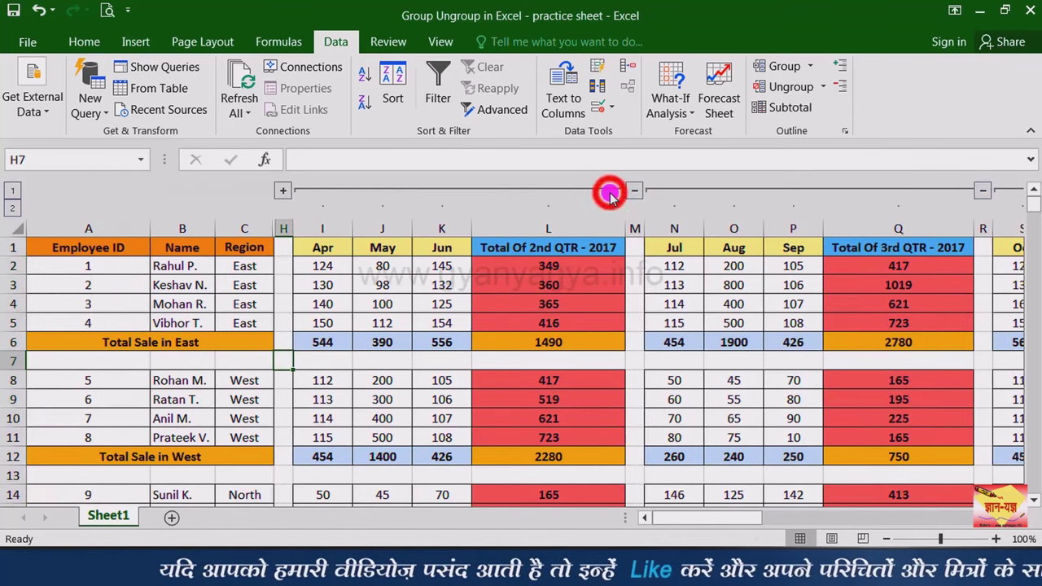
{"action": "left_click", "coordinate": [282, 190]}
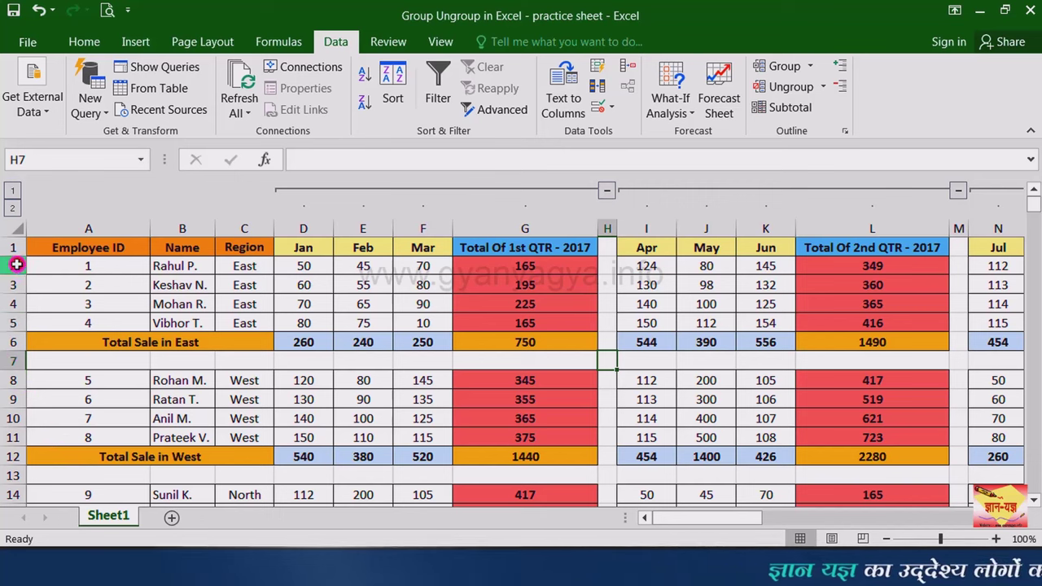
Group the East rows 2–6, then collapse the West and North row groups.
{"action": "left_click_drag", "start_coordinate": [14, 265], "coordinate": [15, 340]}
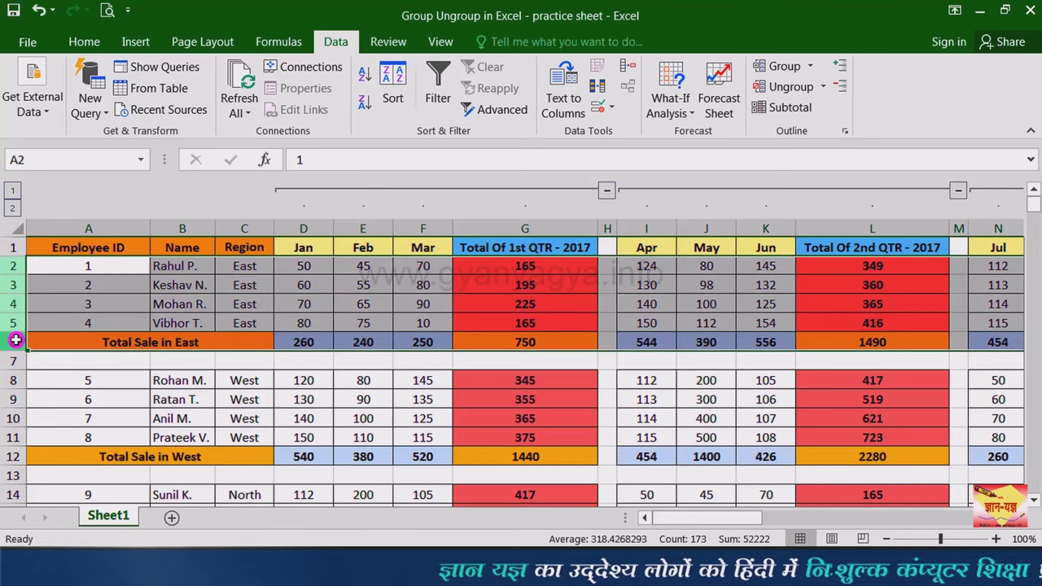
{"action": "left_click", "coordinate": [780, 68]}
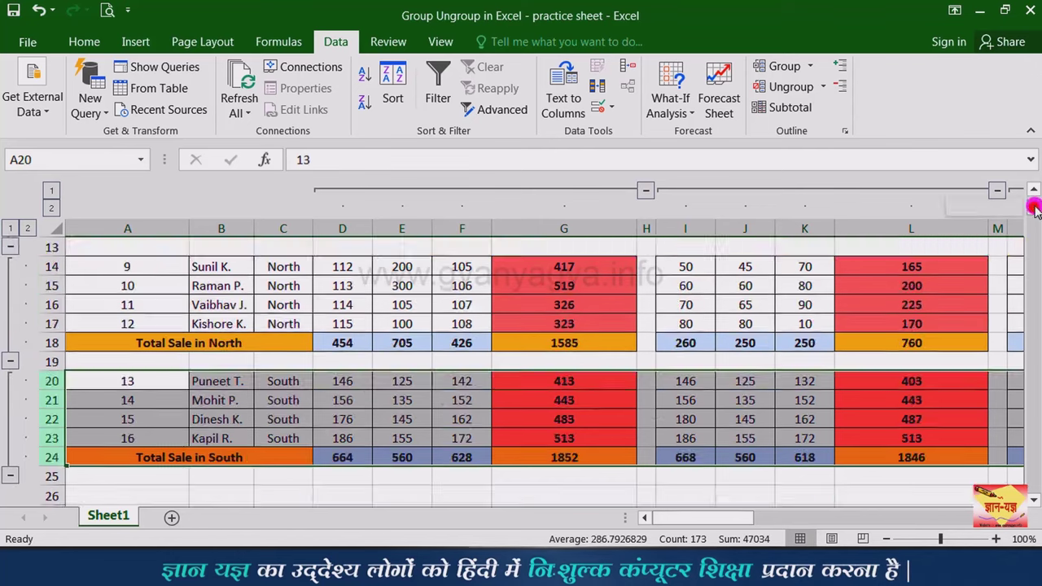
{"action": "scroll", "coordinate": [1028, 187], "scroll_direction": "up", "scroll_amount": 4}
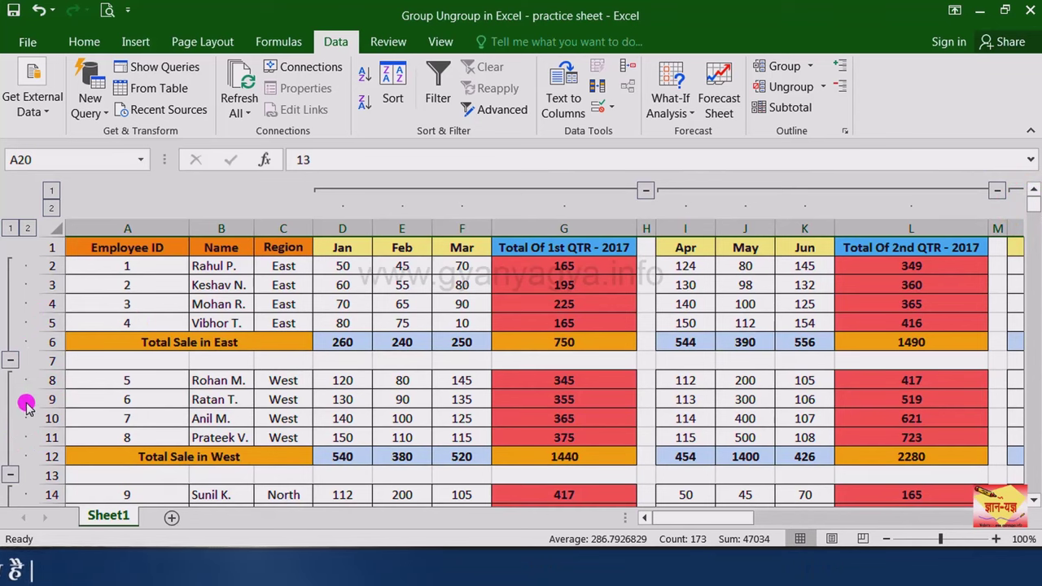
{"action": "left_click", "coordinate": [10, 476]}
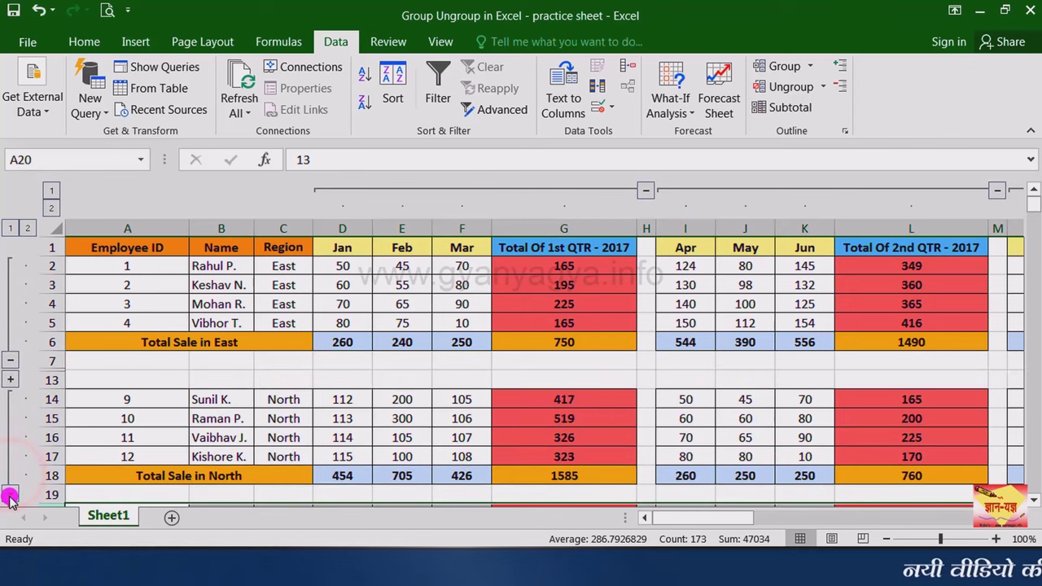
{"action": "left_click", "coordinate": [9, 494]}
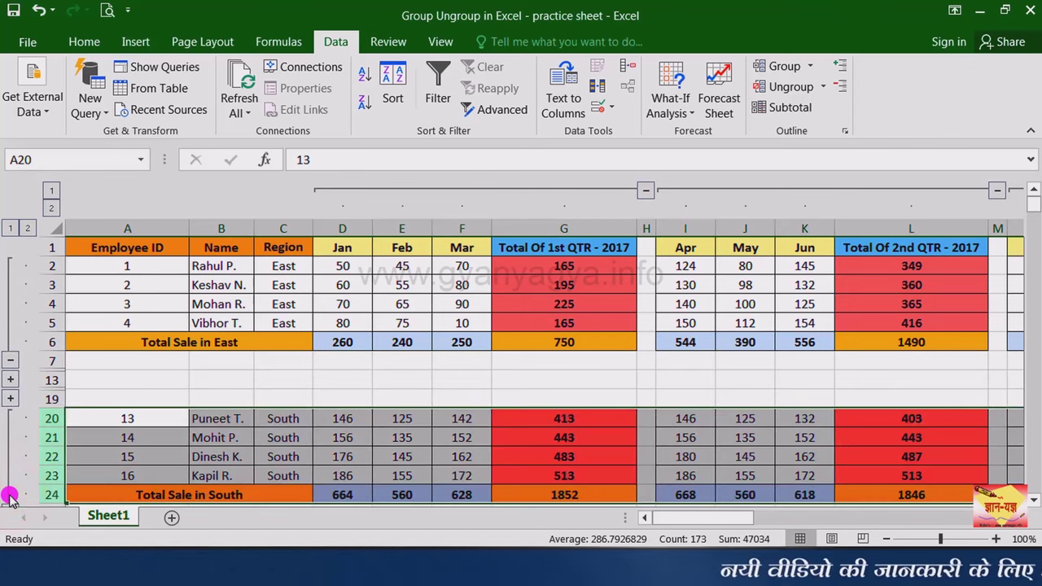
{"action": "left_click", "coordinate": [177, 381]}
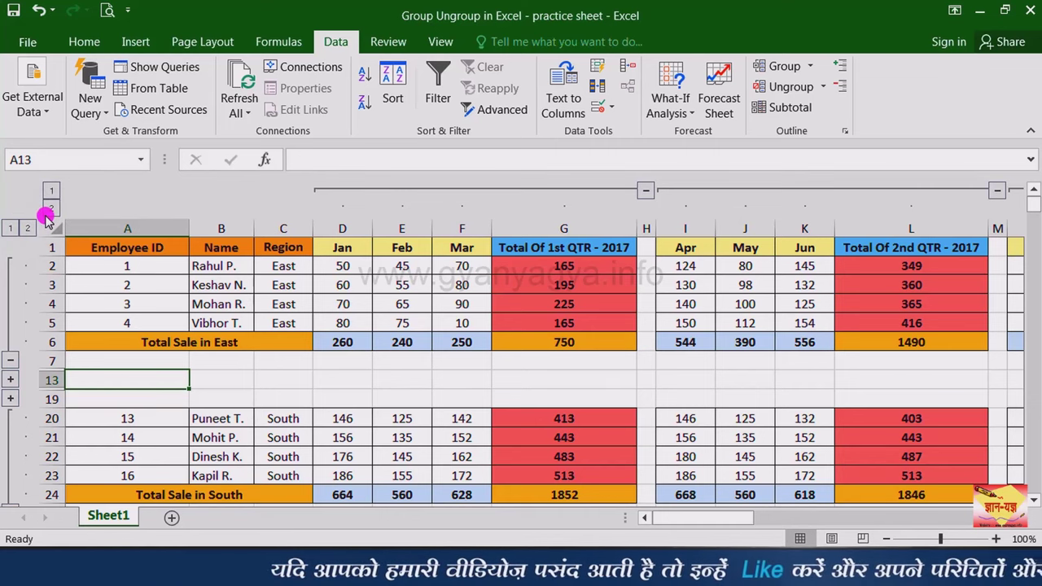
Expand the West and North row groups and ungroup columns D through G.
{"action": "left_click", "coordinate": [12, 395]}
{"action": "left_click", "coordinate": [10, 379]}
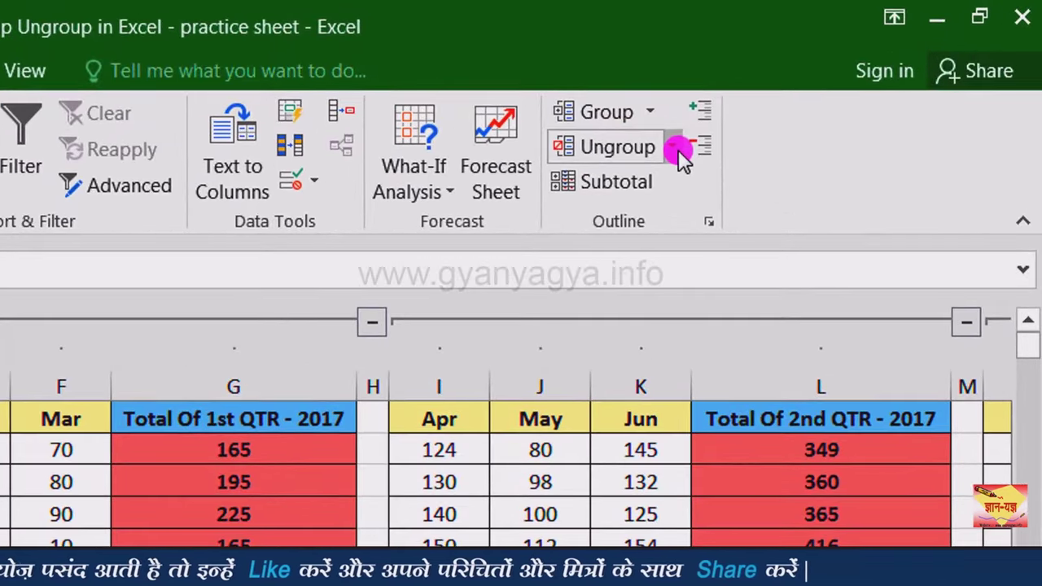
{"action": "left_click", "coordinate": [678, 150]}
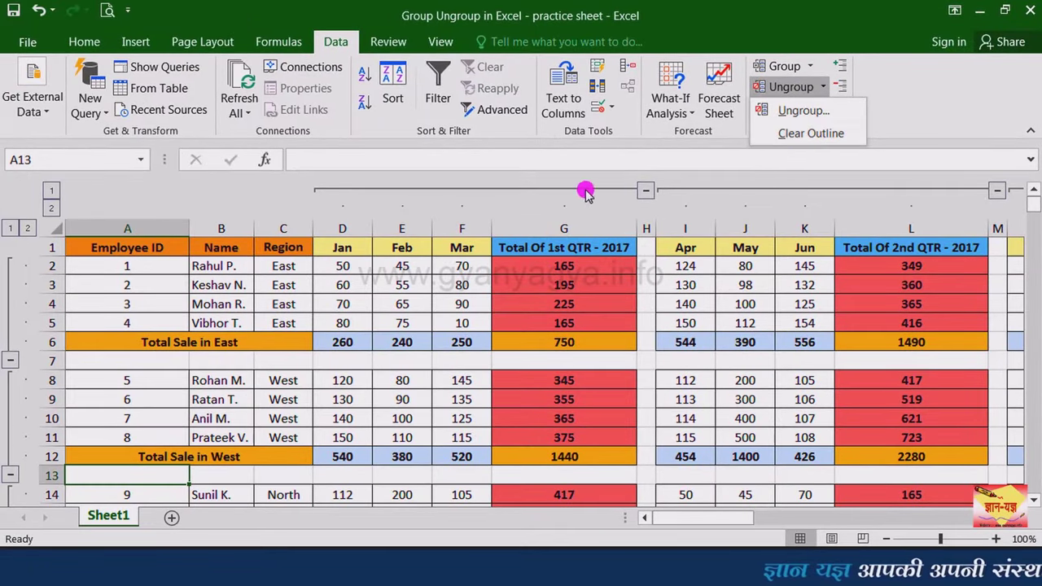
{"action": "left_click", "coordinate": [345, 229]}
{"action": "left_click_drag", "start_coordinate": [345, 228], "coordinate": [552, 221]}
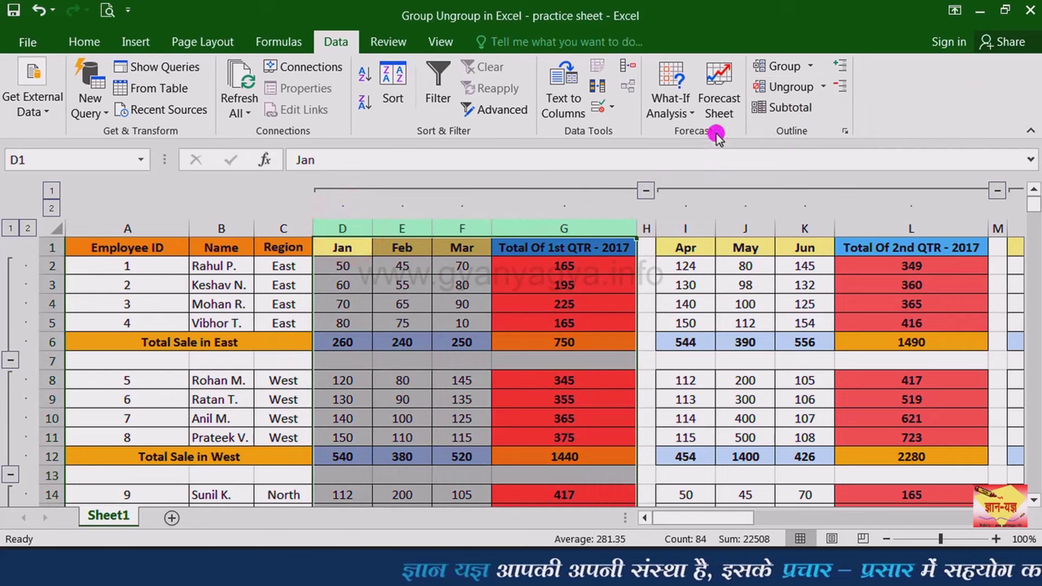
{"action": "left_click", "coordinate": [829, 88]}
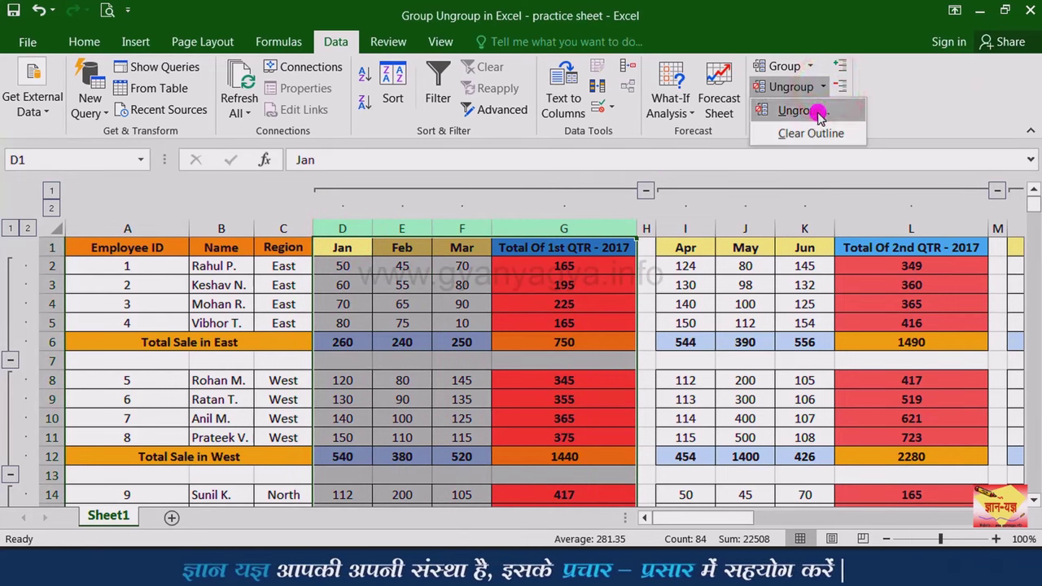
{"action": "left_click", "coordinate": [822, 111]}
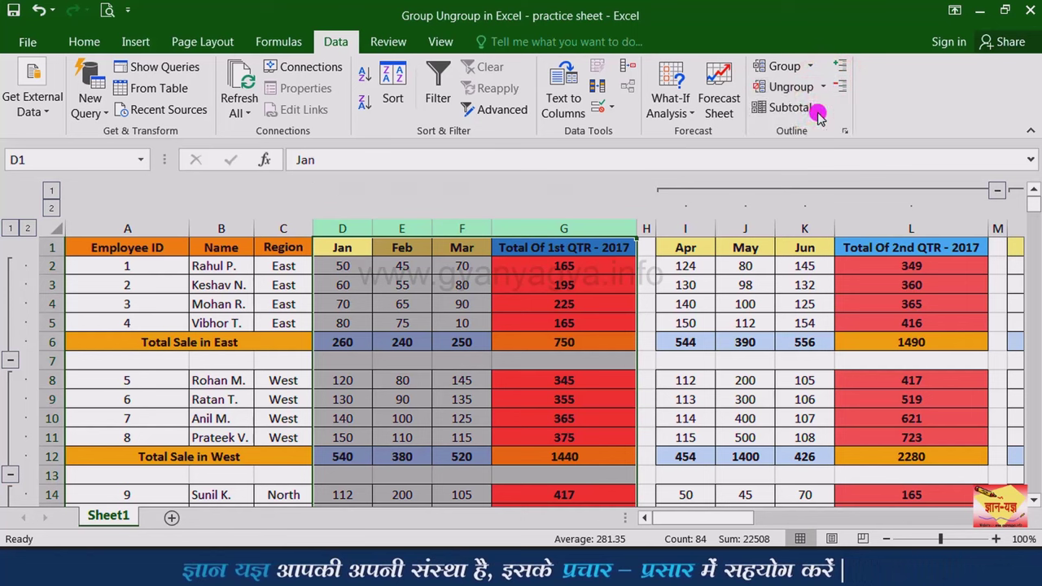
Select the entire sheet and clear its whole outline with Clear Outline.
{"action": "left_click", "coordinate": [648, 357]}
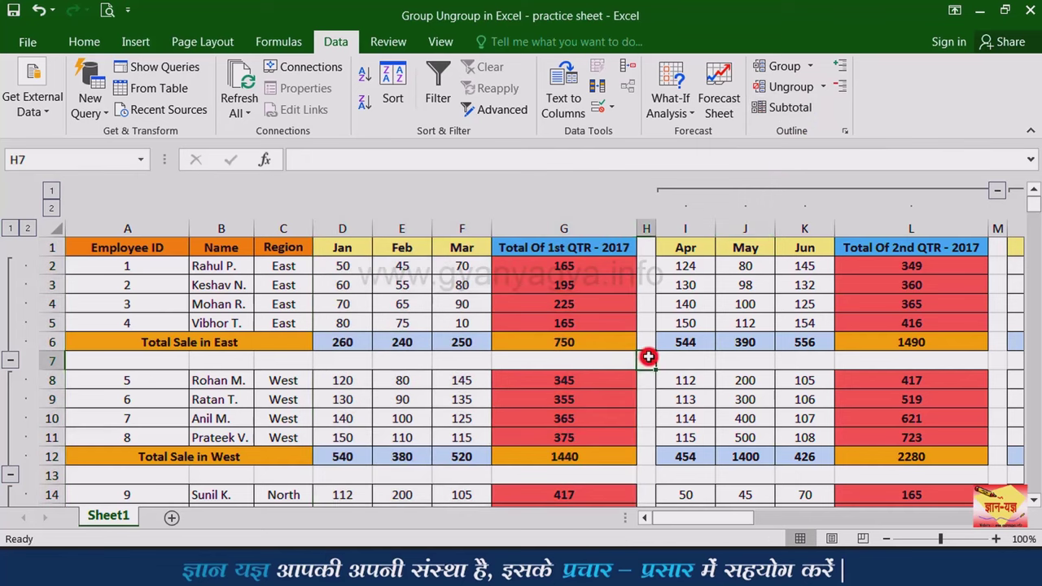
{"action": "key", "text": "ctrl+a"}
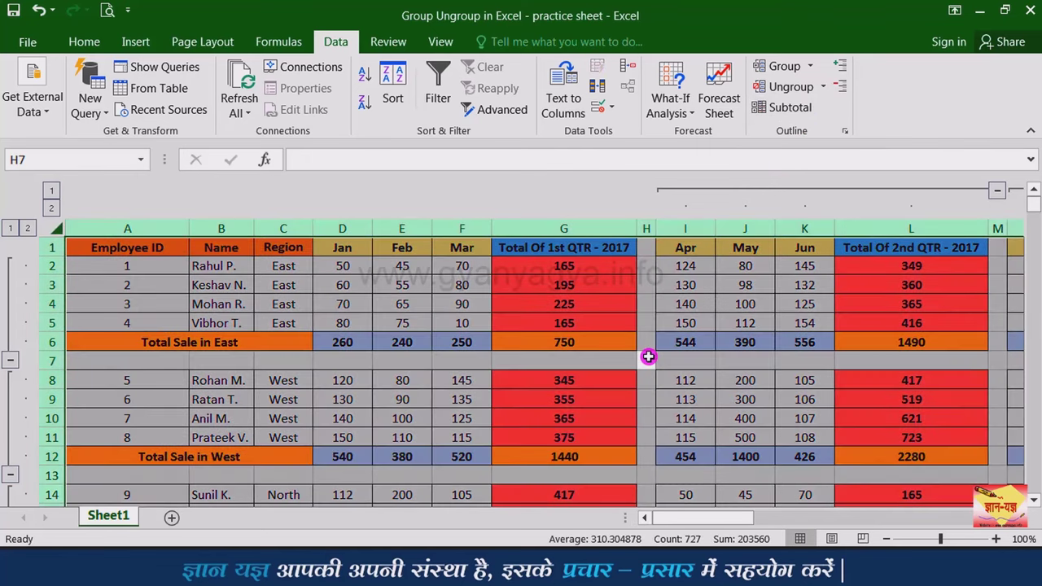
{"action": "left_click", "coordinate": [827, 88]}
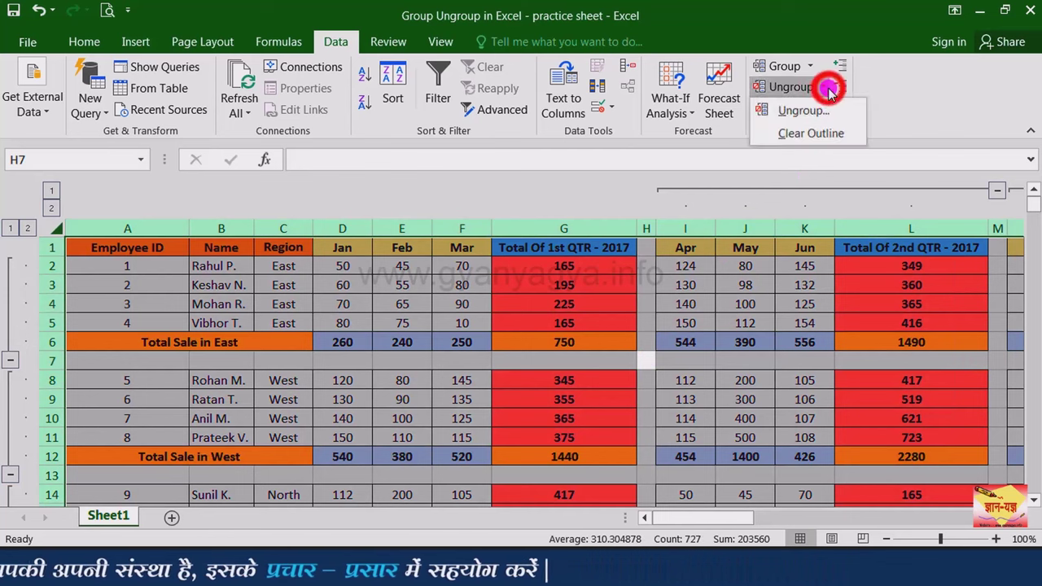
{"action": "left_click", "coordinate": [818, 134]}
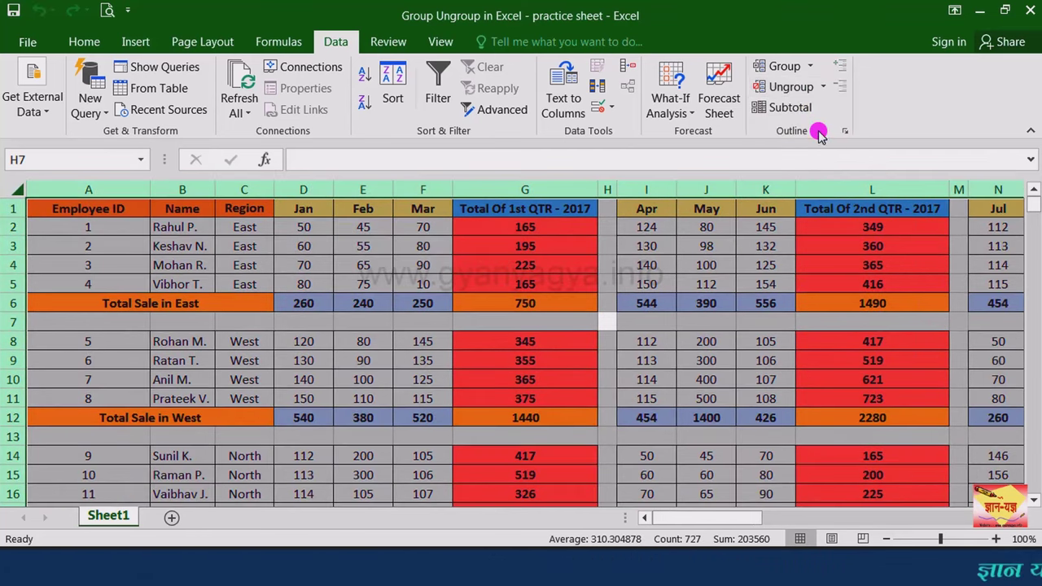
{"action": "left_click", "coordinate": [605, 323]}
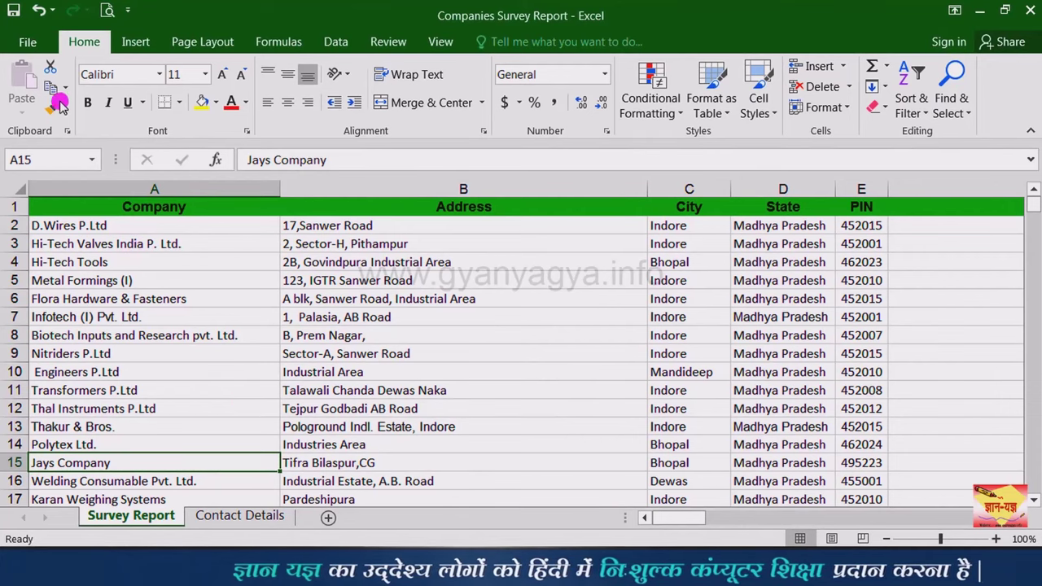
Save to the Desktop as 'Companies Survey Report - protected' and bring up General Options.
{"action": "left_click", "coordinate": [34, 41]}
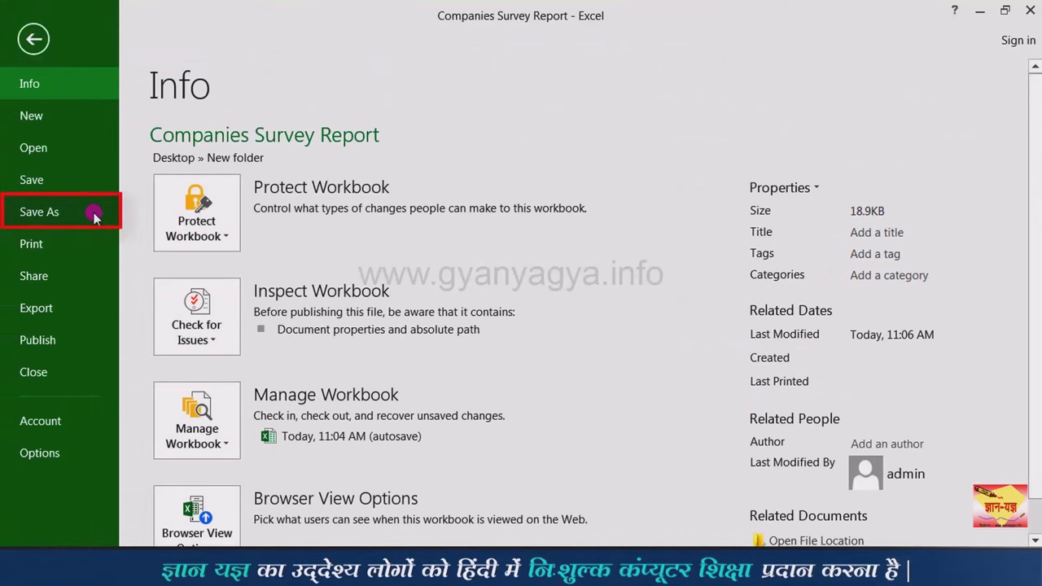
{"action": "left_click", "coordinate": [94, 214]}
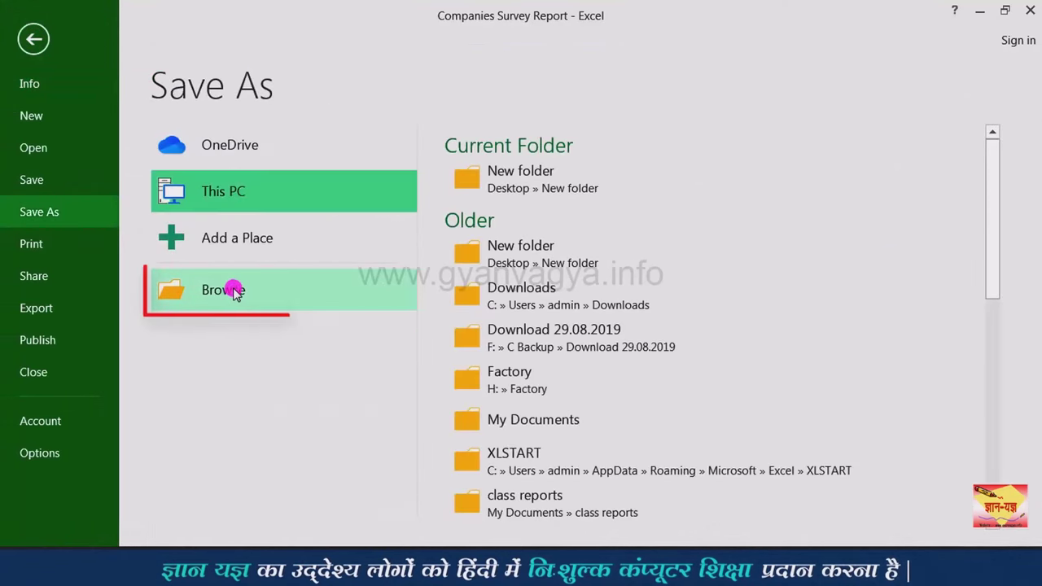
{"action": "left_click", "coordinate": [278, 291]}
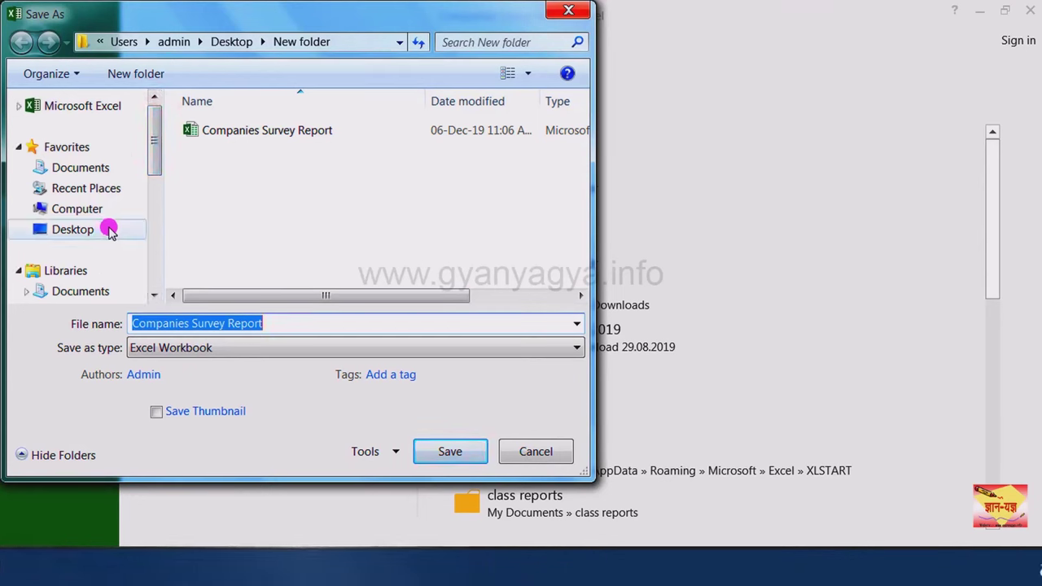
{"action": "left_click", "coordinate": [110, 231]}
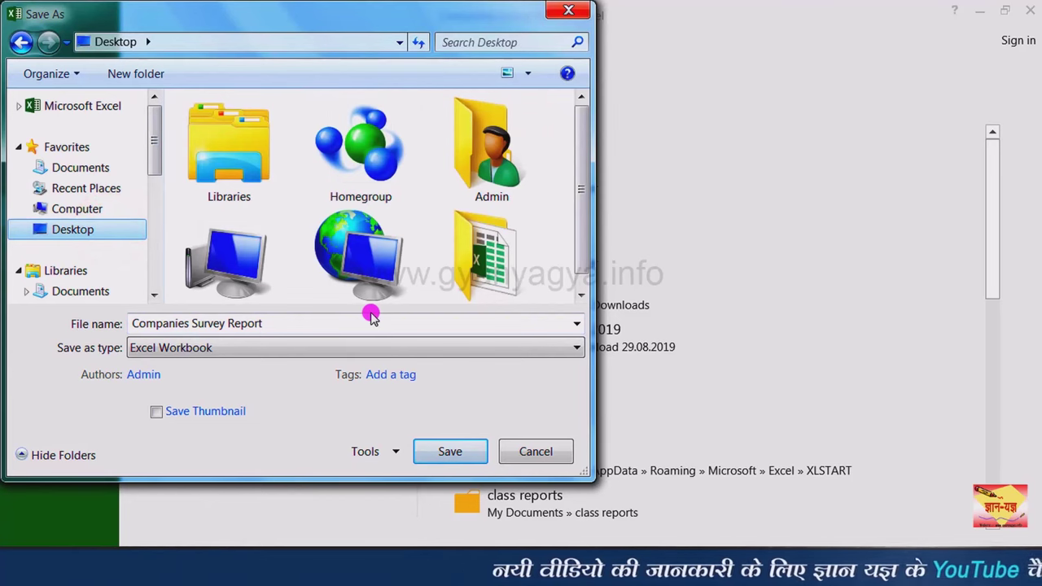
{"action": "left_click", "coordinate": [372, 323]}
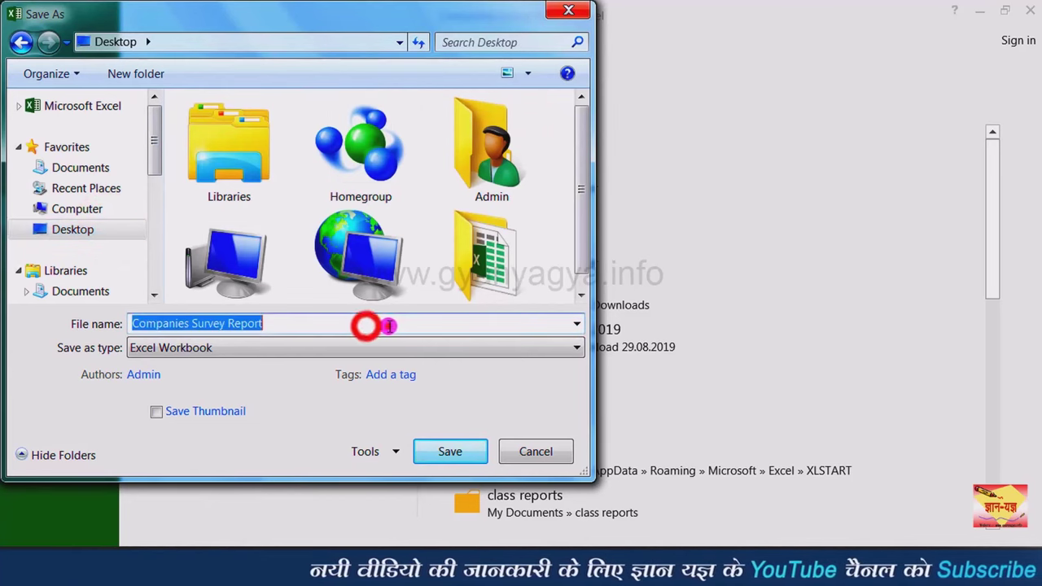
{"action": "left_click", "coordinate": [381, 323]}
{"action": "type", "text": "-"}
{"action": "type", "text": " protected"}
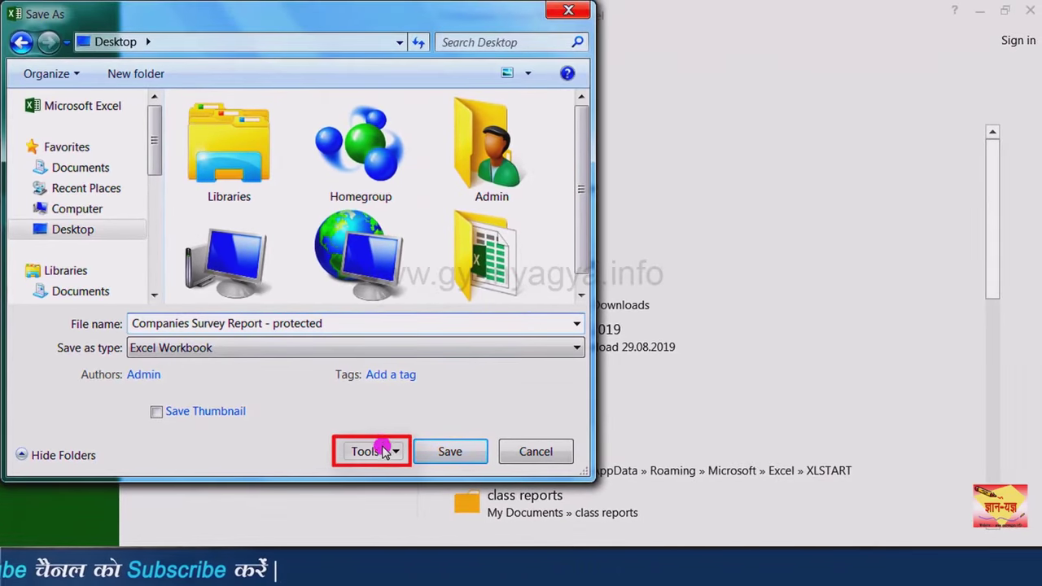
{"action": "left_click", "coordinate": [375, 451]}
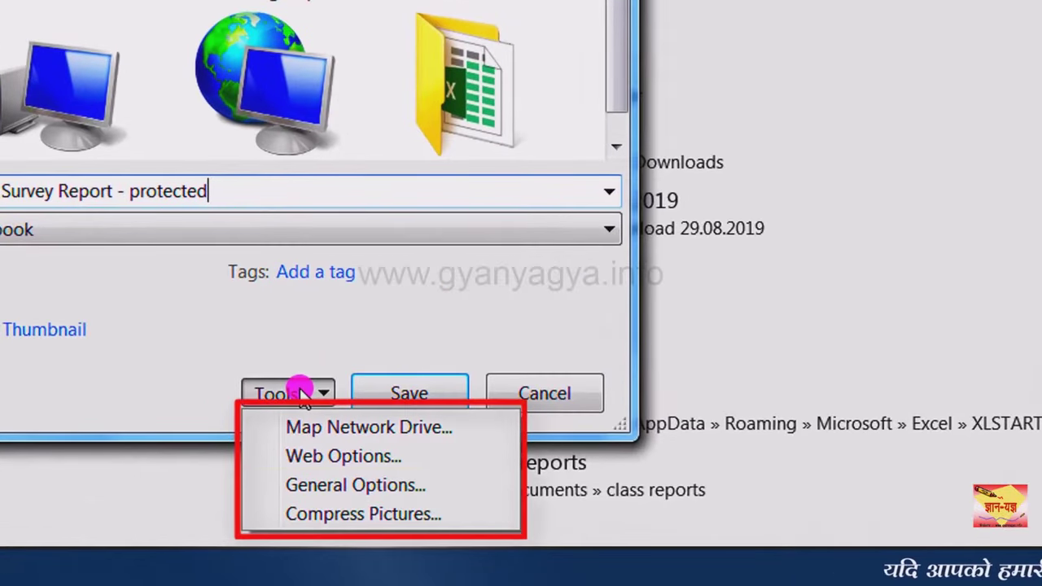
{"action": "left_click", "coordinate": [330, 486]}
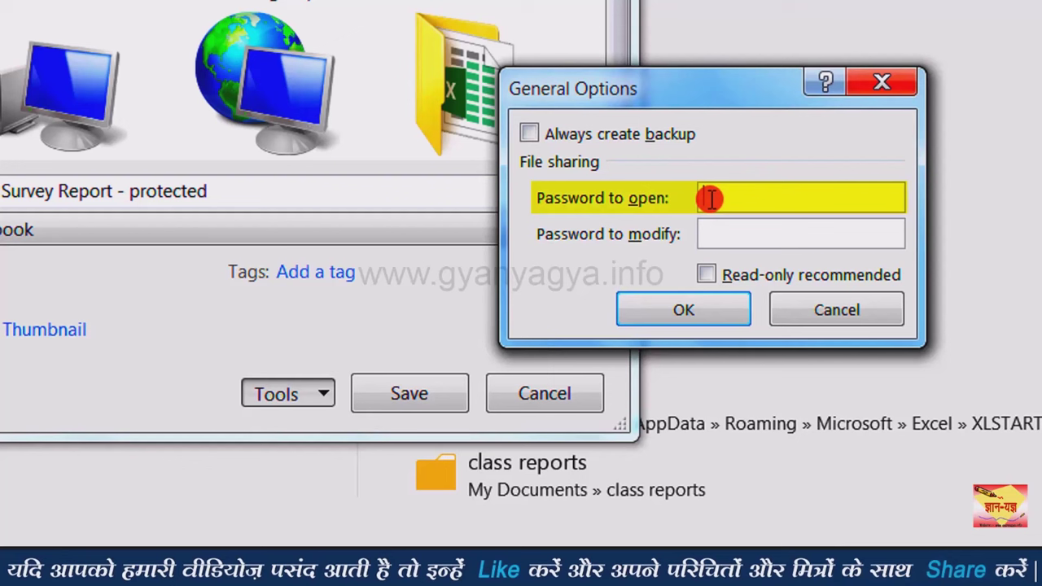
Enter a password to open and a password to modify, then confirm them.
{"action": "left_click", "coordinate": [714, 233]}
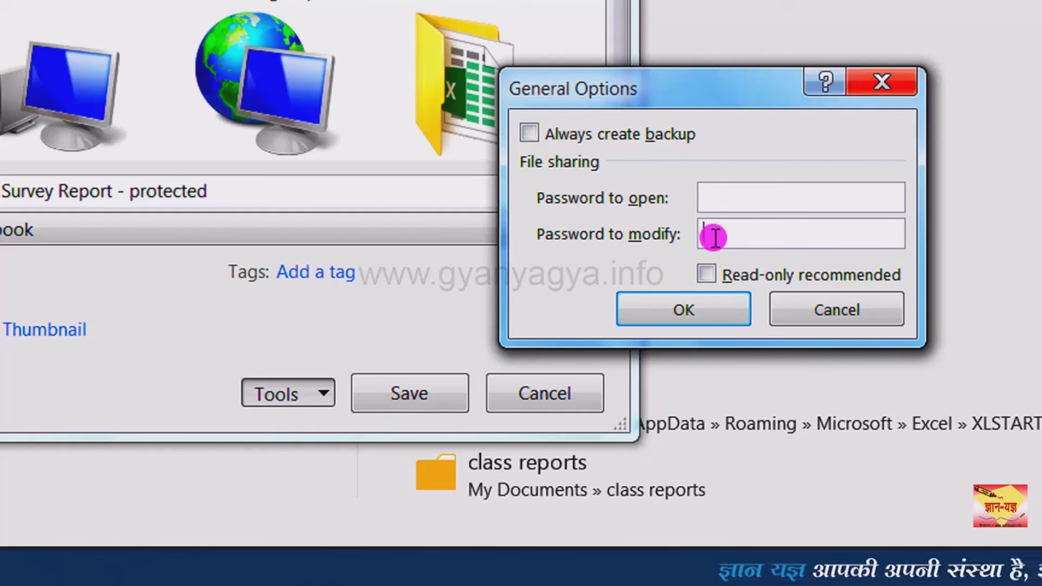
{"action": "left_click", "coordinate": [740, 194]}
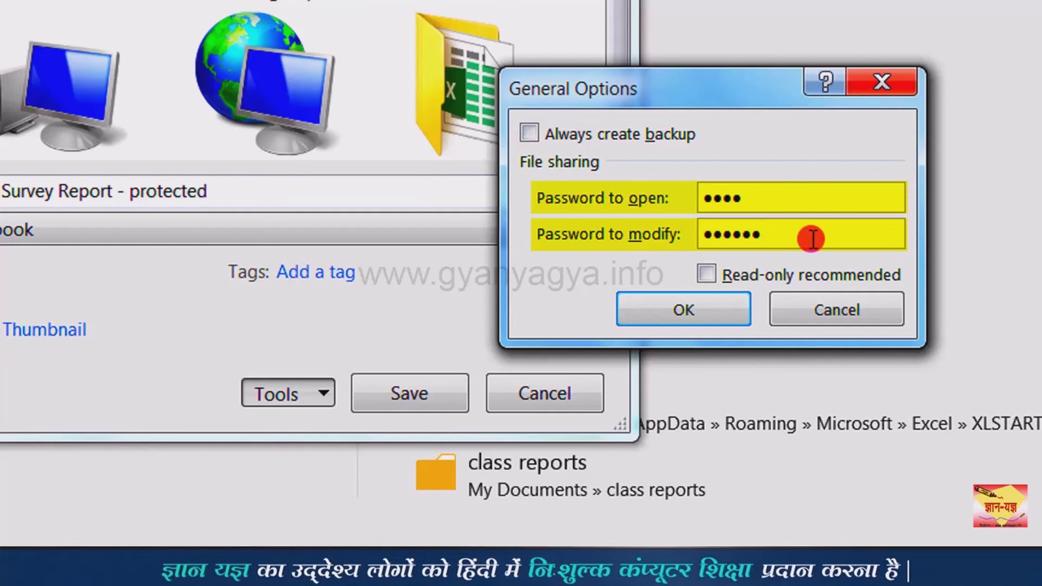
{"action": "left_click", "coordinate": [696, 315]}
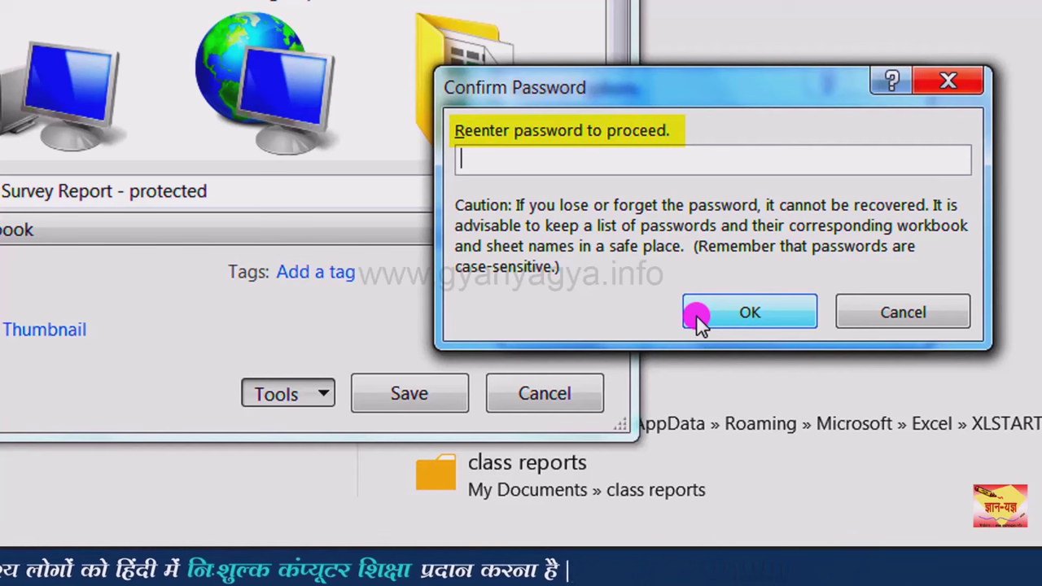
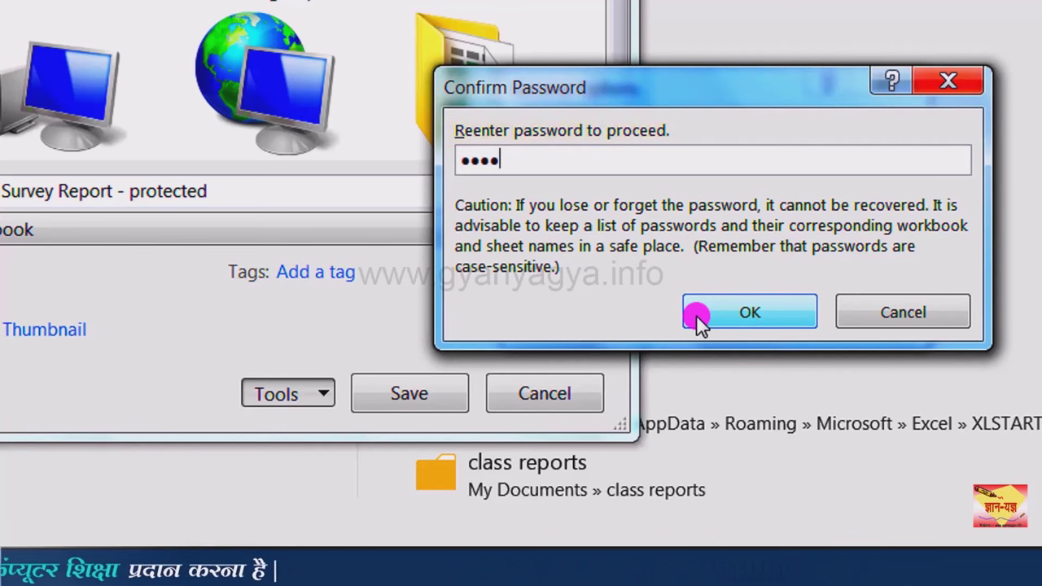
Re-enter the open and modify passwords to confirm them, then save the workbook to the Desktop.
{"action": "left_click", "coordinate": [696, 314]}
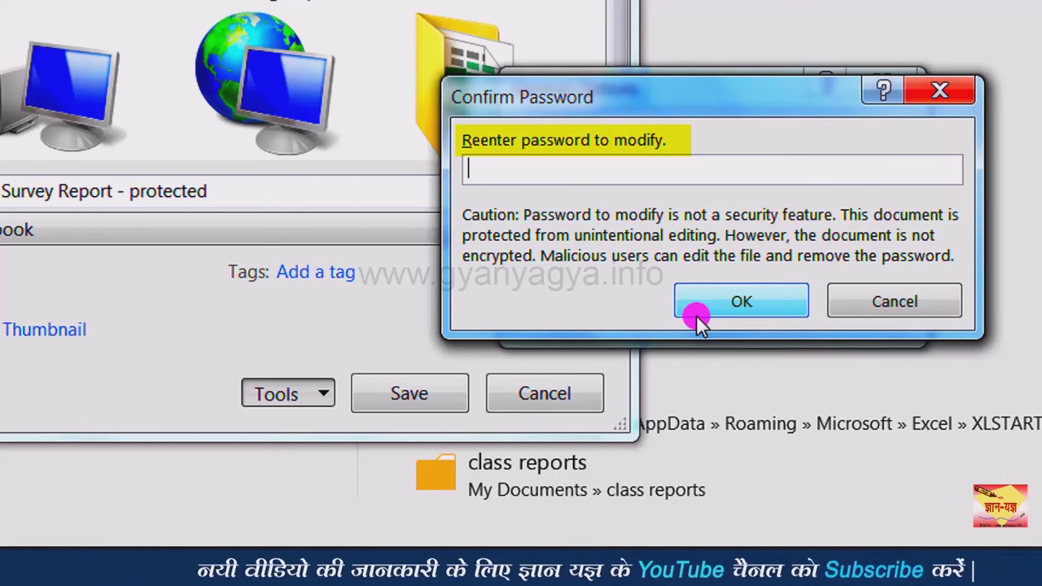
{"action": "left_click", "coordinate": [708, 173]}
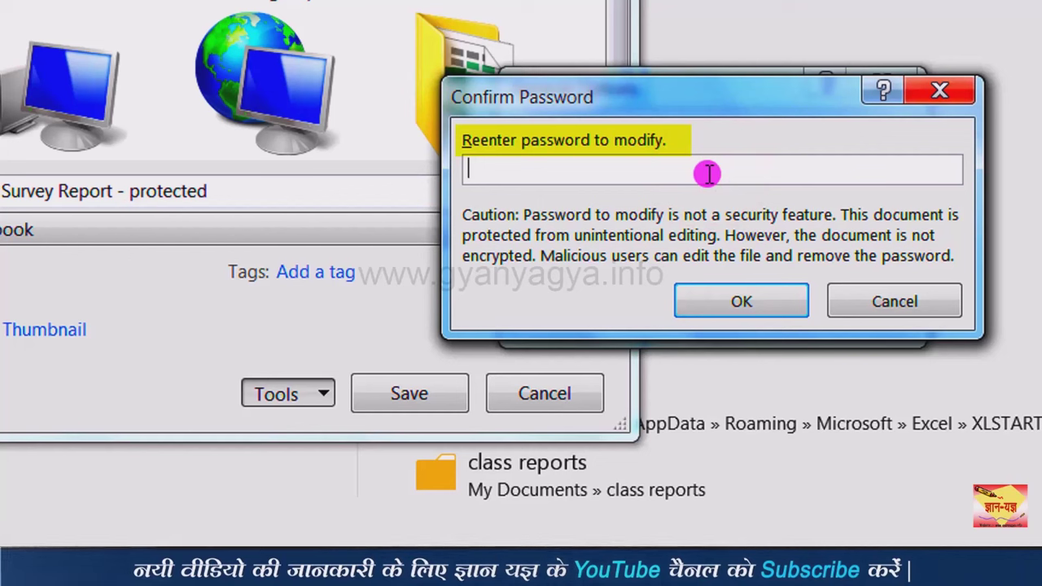
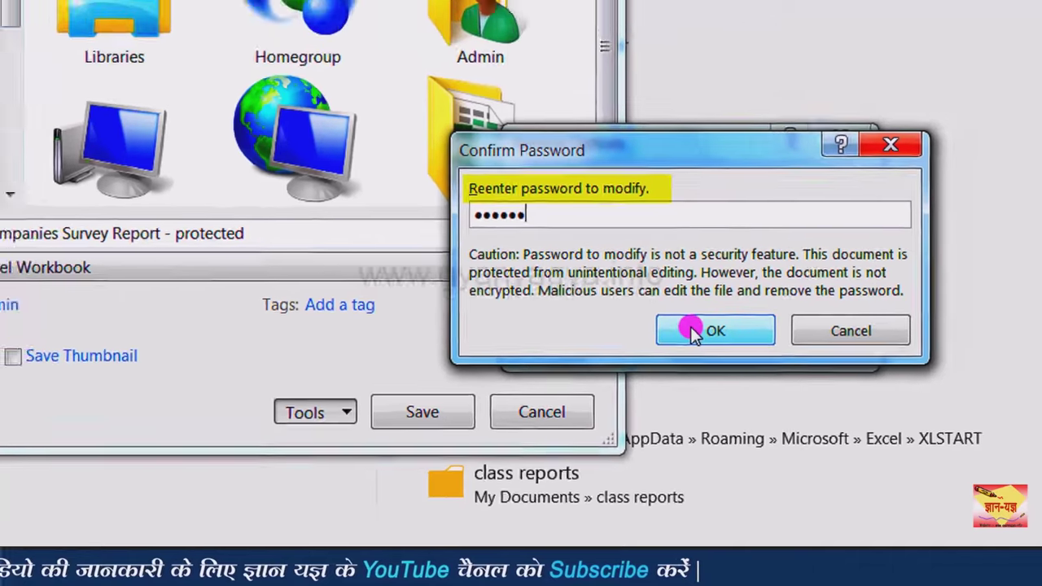
{"action": "left_click", "coordinate": [715, 302]}
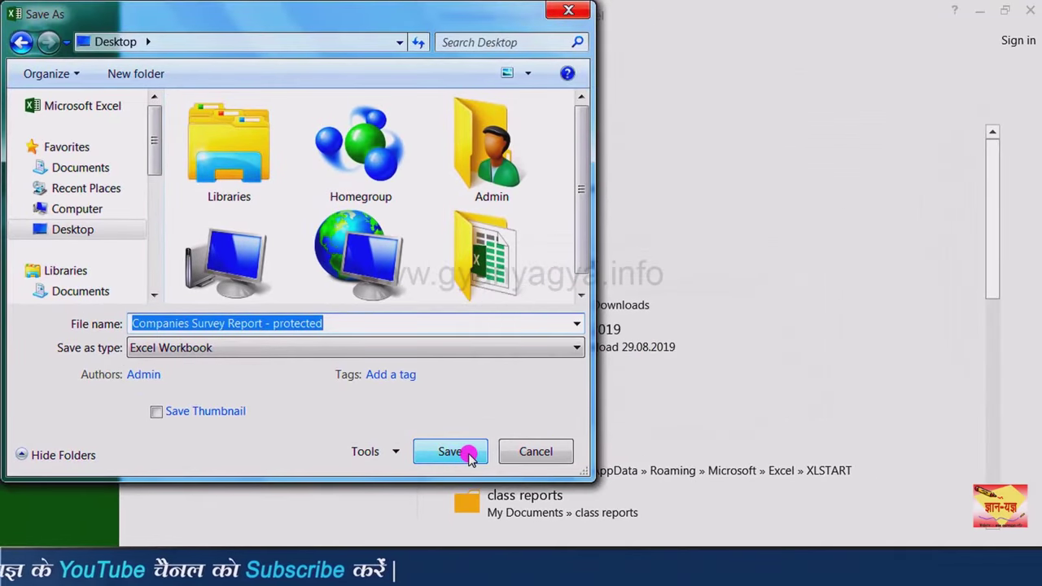
{"action": "left_click", "coordinate": [467, 455]}
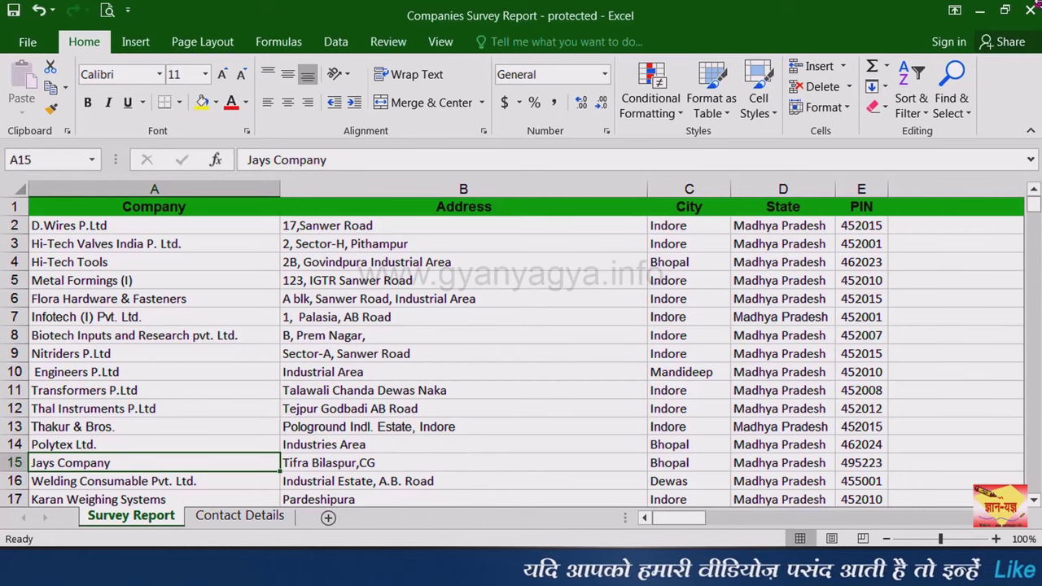
Close Excel and reopen 'Companies Survey Report - protected' from the desktop.
{"action": "left_click", "coordinate": [1029, 13]}
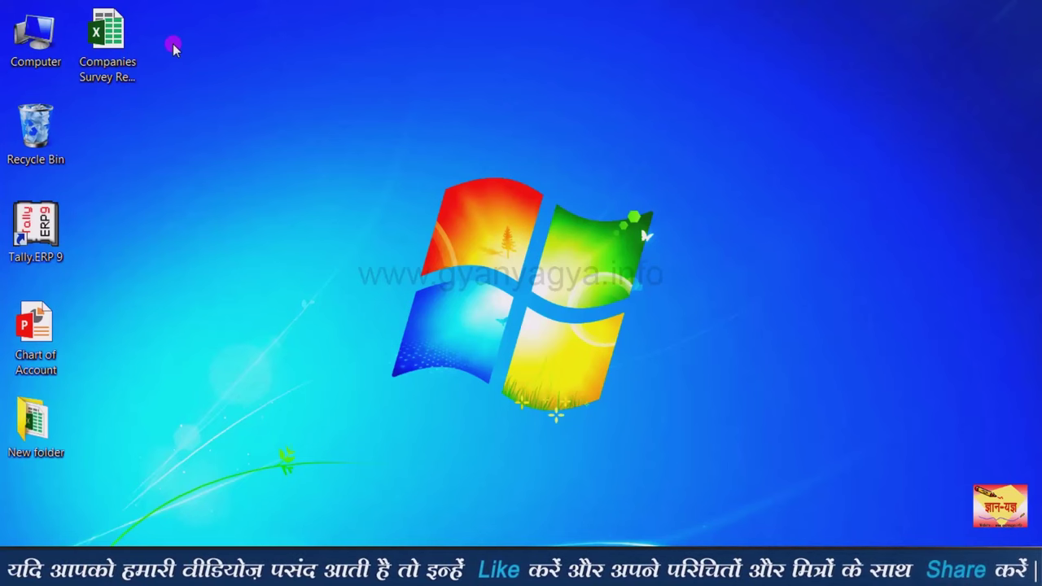
{"action": "left_click", "coordinate": [127, 73]}
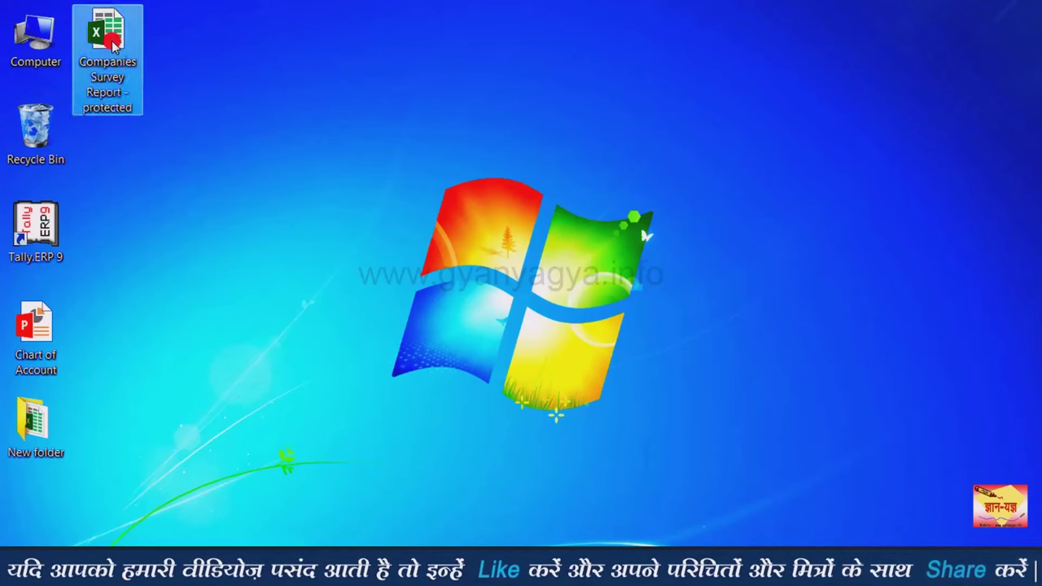
{"action": "double_click", "coordinate": [104, 36]}
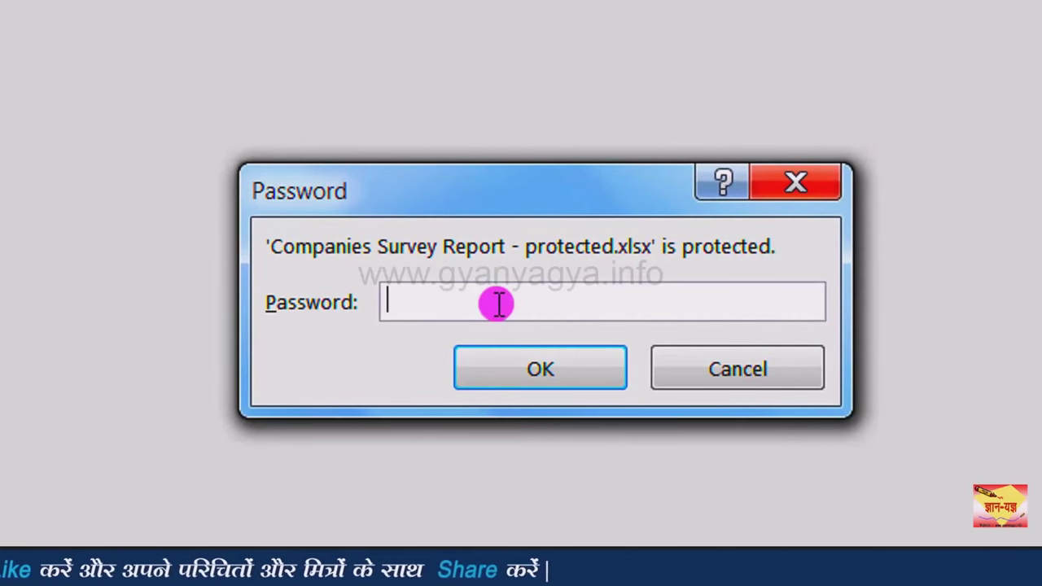
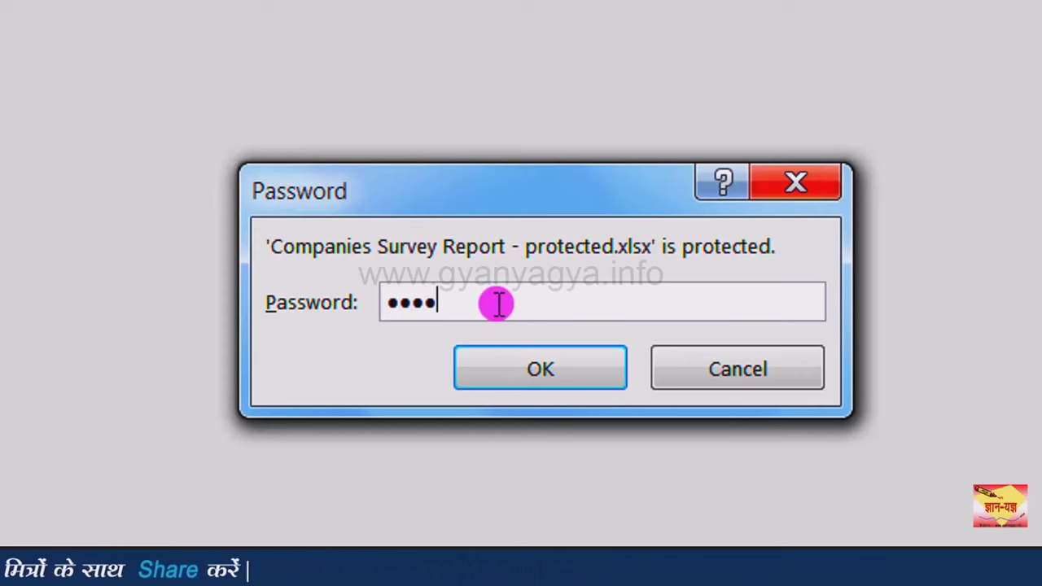
Supply the open password, then the modify password to gain write access.
{"action": "key", "text": "Return"}
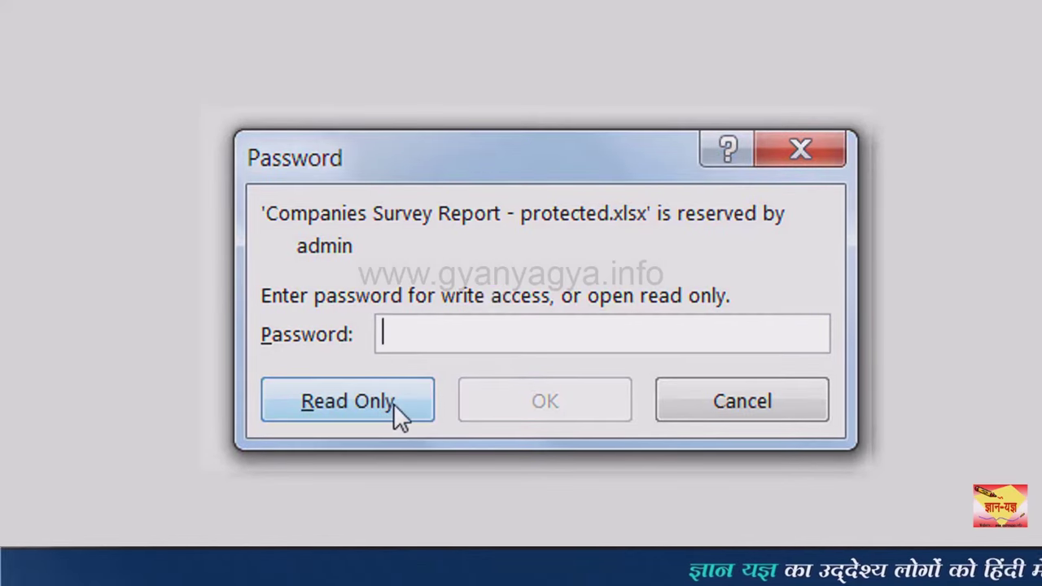
{"action": "left_click", "coordinate": [496, 364]}
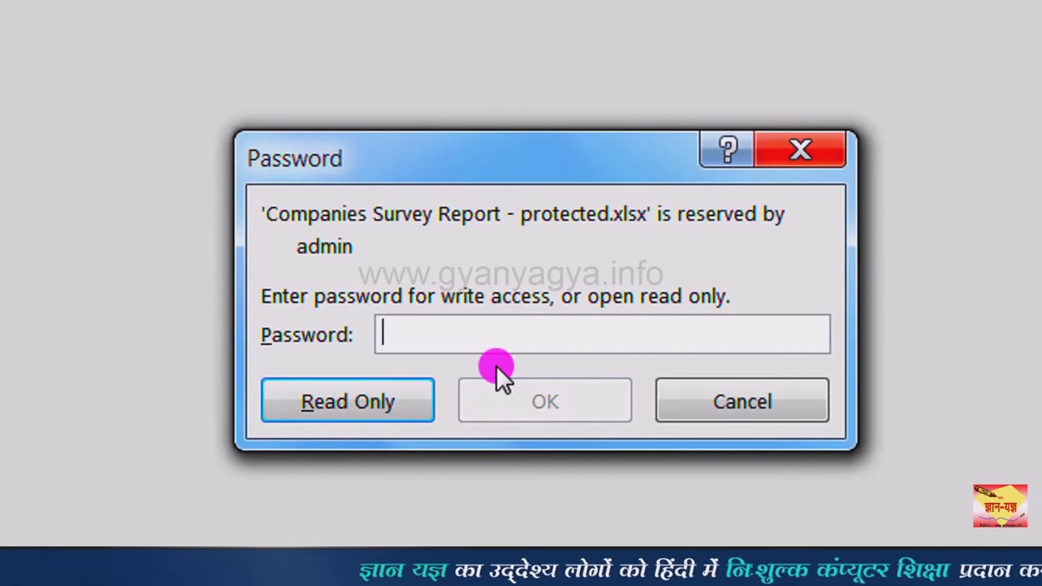
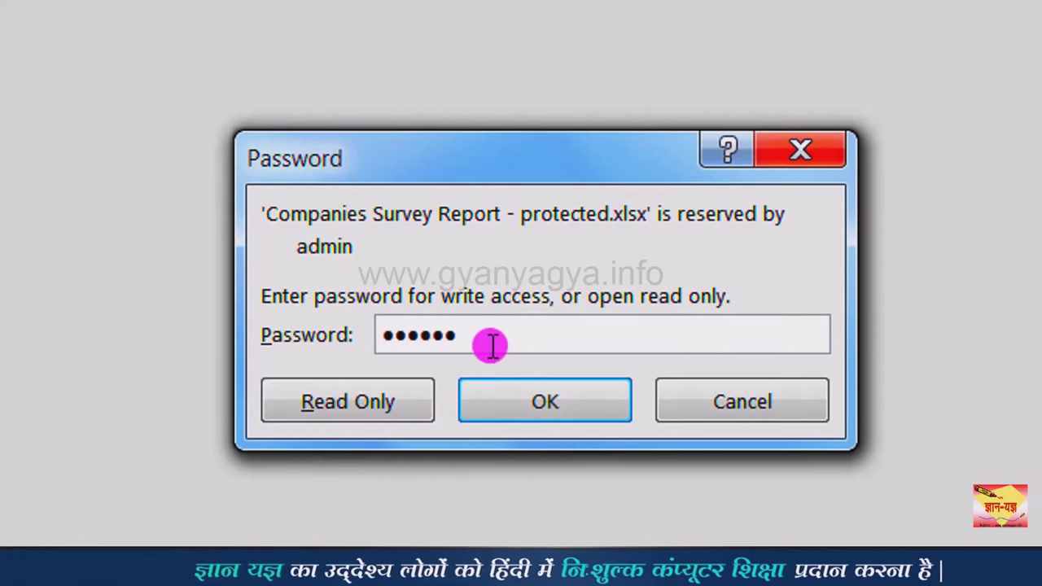
{"action": "left_click", "coordinate": [511, 402]}
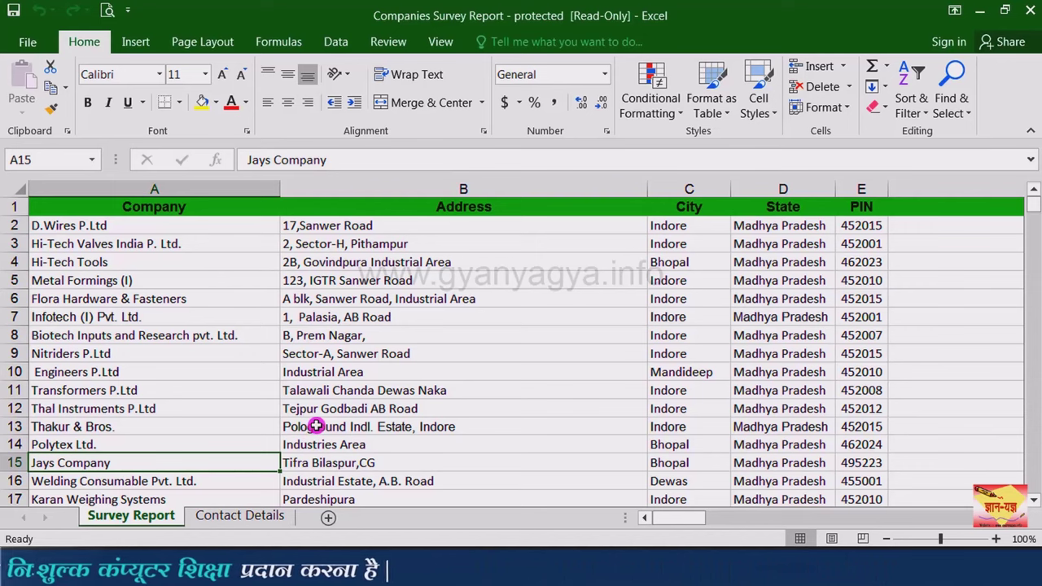
Save As to the Desktop, removing ' - protected' from the file name.
{"action": "left_click", "coordinate": [36, 43]}
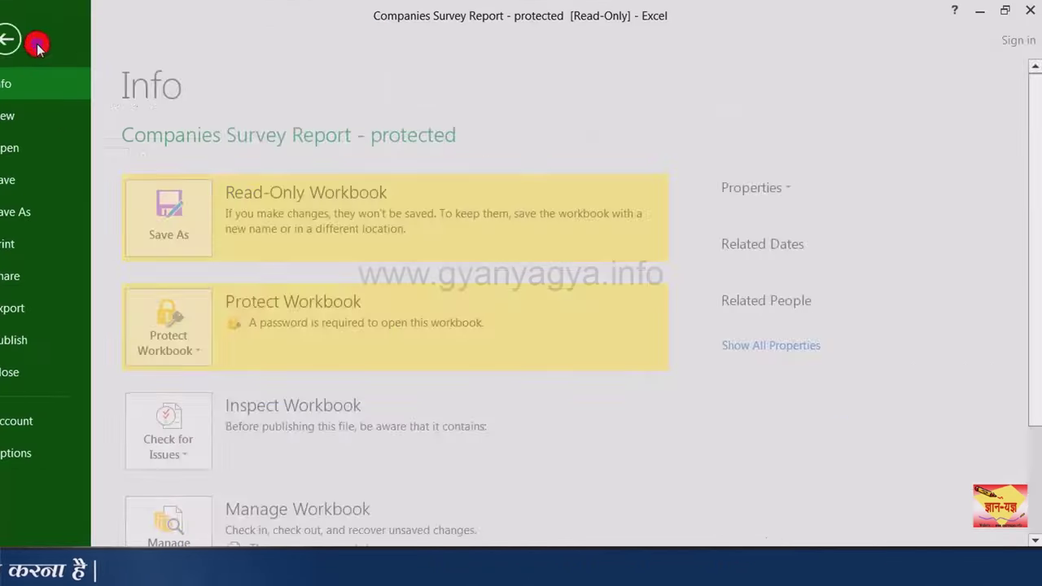
{"action": "left_click", "coordinate": [85, 215]}
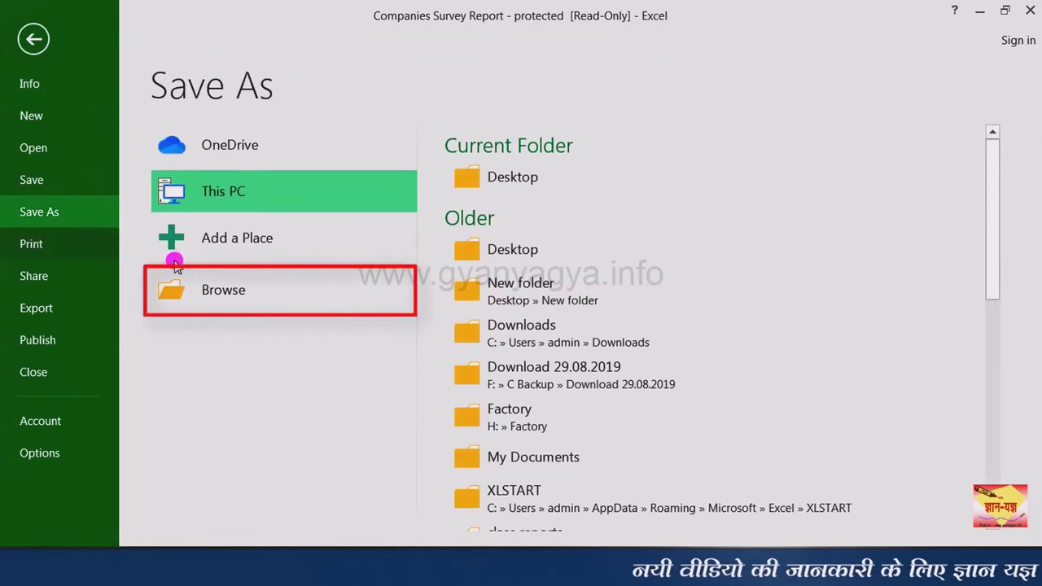
{"action": "left_click", "coordinate": [214, 291]}
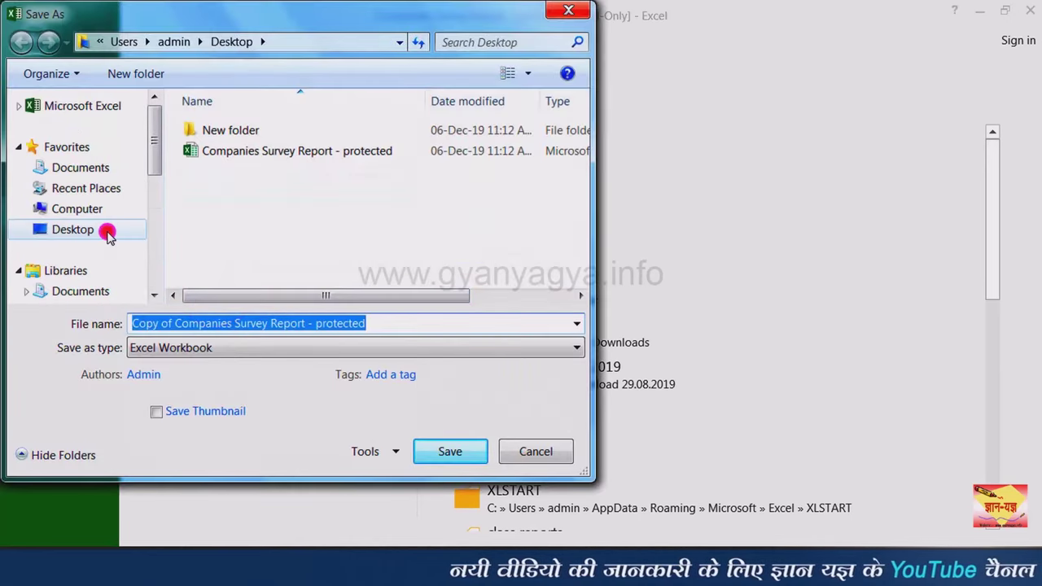
{"action": "left_click", "coordinate": [107, 232]}
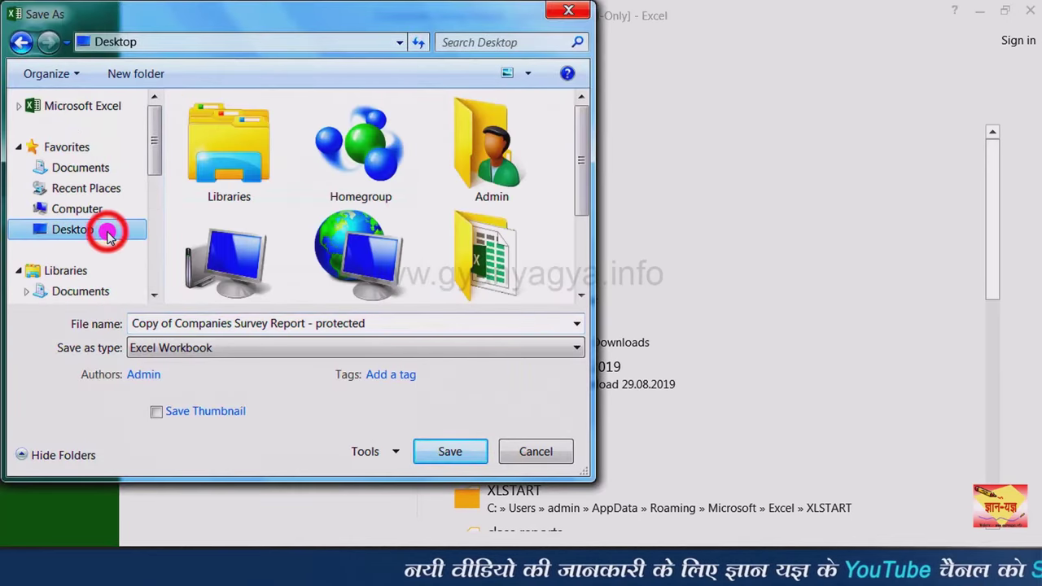
{"action": "left_click", "coordinate": [400, 322]}
{"action": "left_click", "coordinate": [402, 323]}
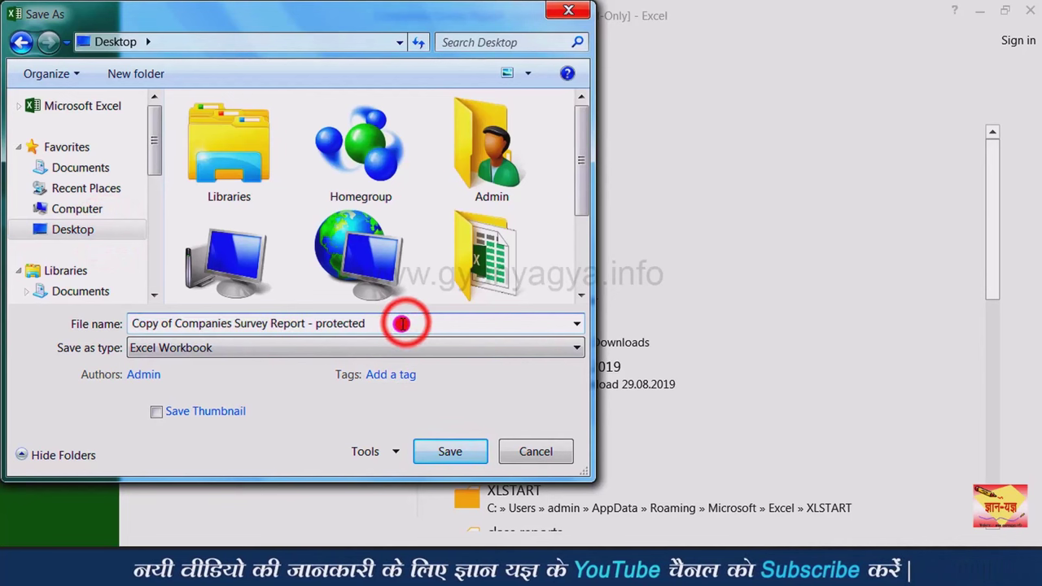
{"action": "left_click_drag", "start_coordinate": [402, 323], "coordinate": [314, 325]}
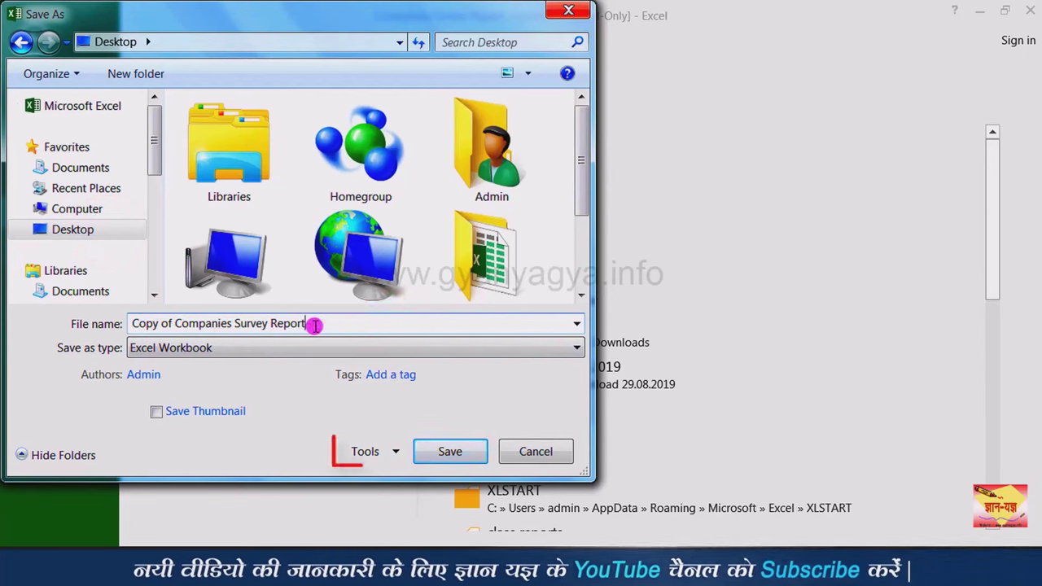
Clear both the open and modify passwords in General Options and save the copy.
{"action": "left_click", "coordinate": [375, 453]}
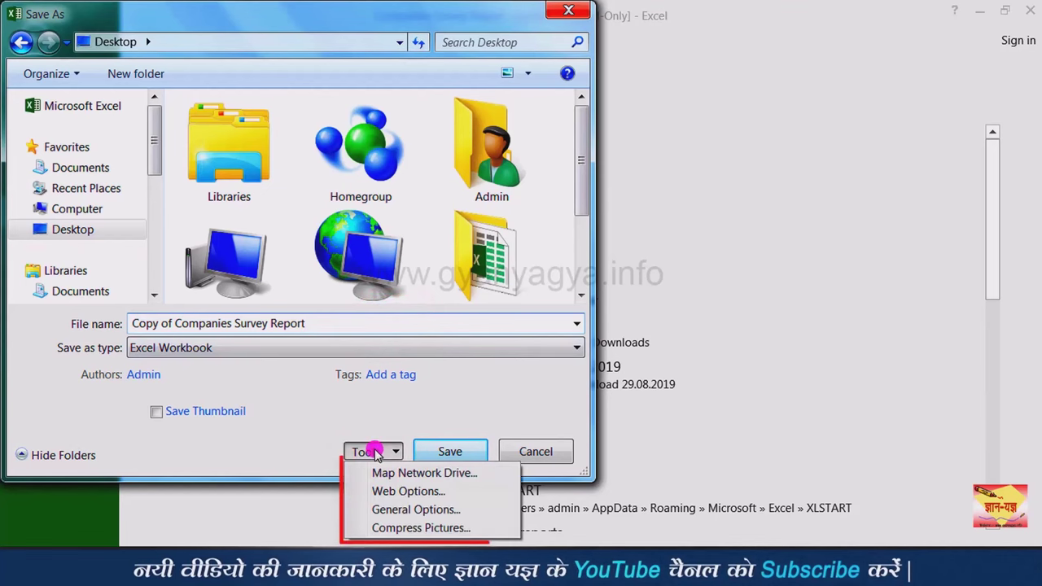
{"action": "left_click", "coordinate": [391, 510]}
{"action": "double_click", "coordinate": [675, 397]}
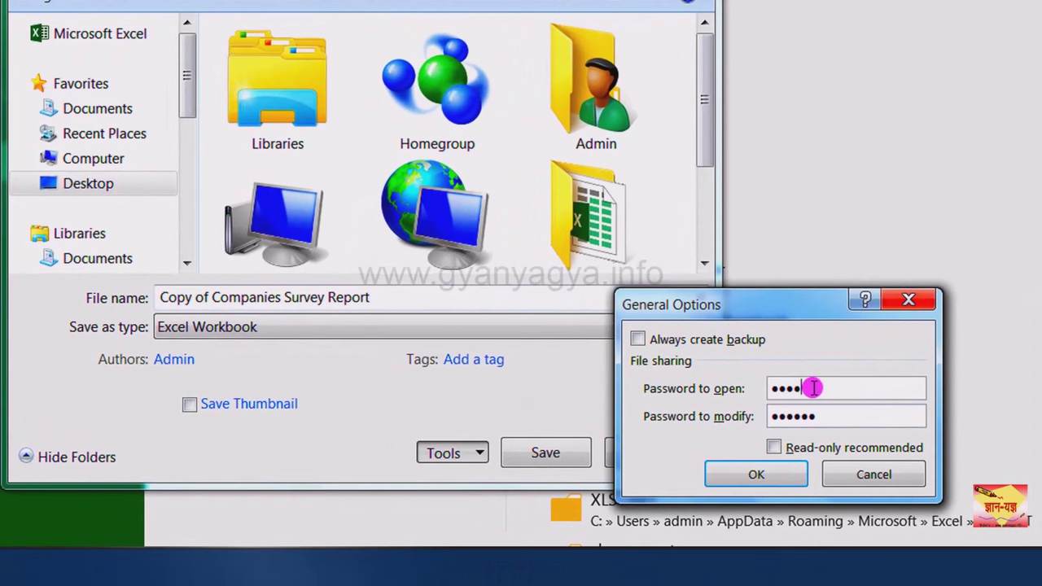
{"action": "key", "text": "Delete"}
{"action": "key", "text": "Tab"}
{"action": "key", "text": "Delete"}
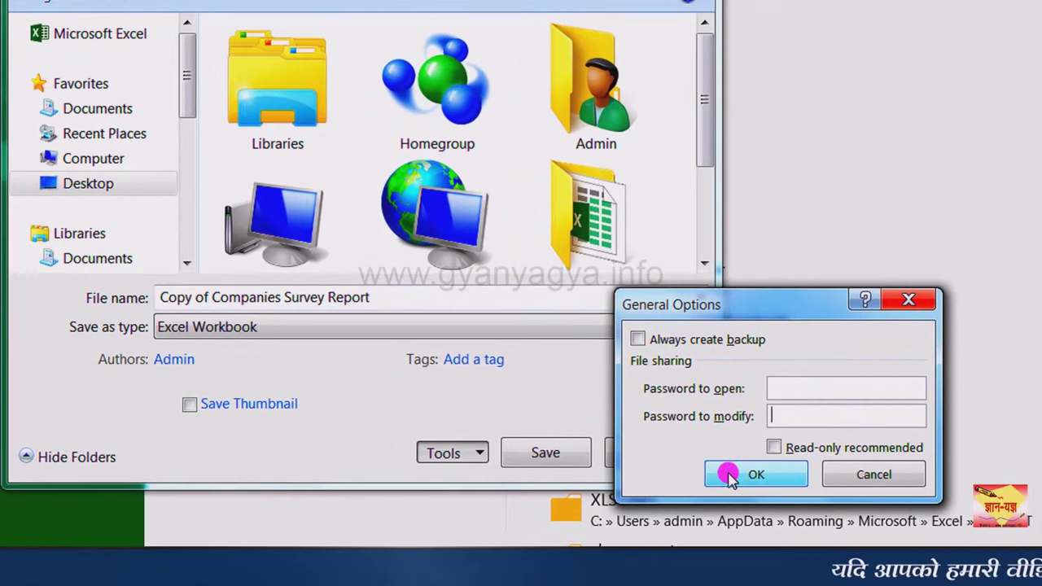
{"action": "left_click", "coordinate": [728, 477]}
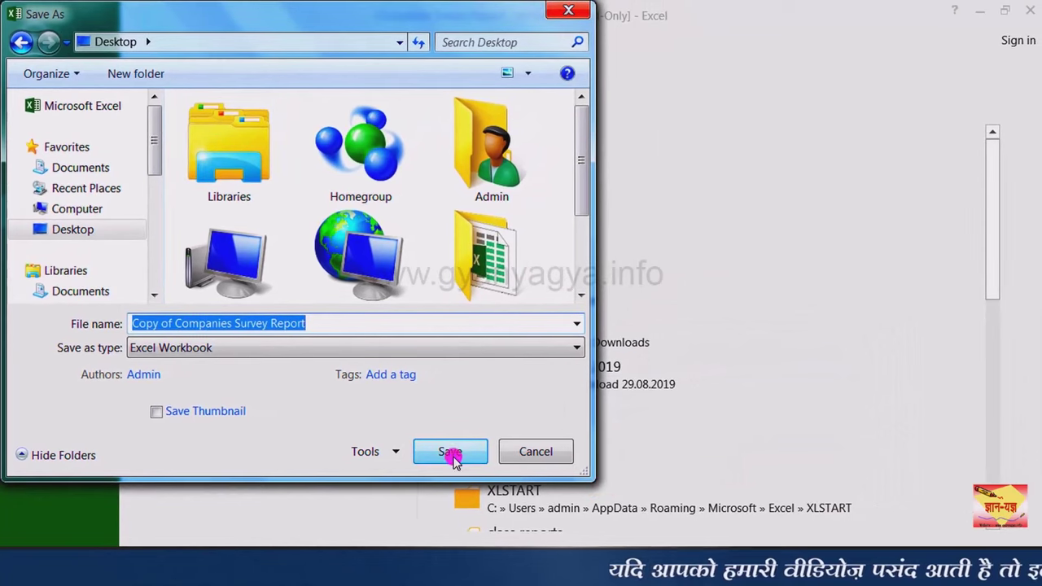
{"action": "left_click", "coordinate": [450, 453]}
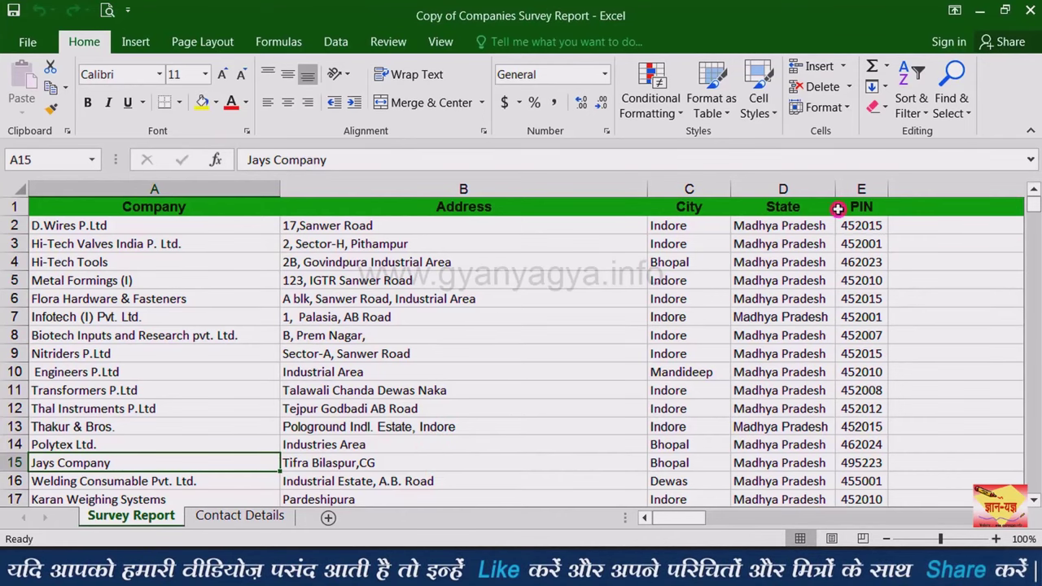
Close Excel and open the password-free copy from the desktop to verify it.
{"action": "left_click", "coordinate": [1028, 10]}
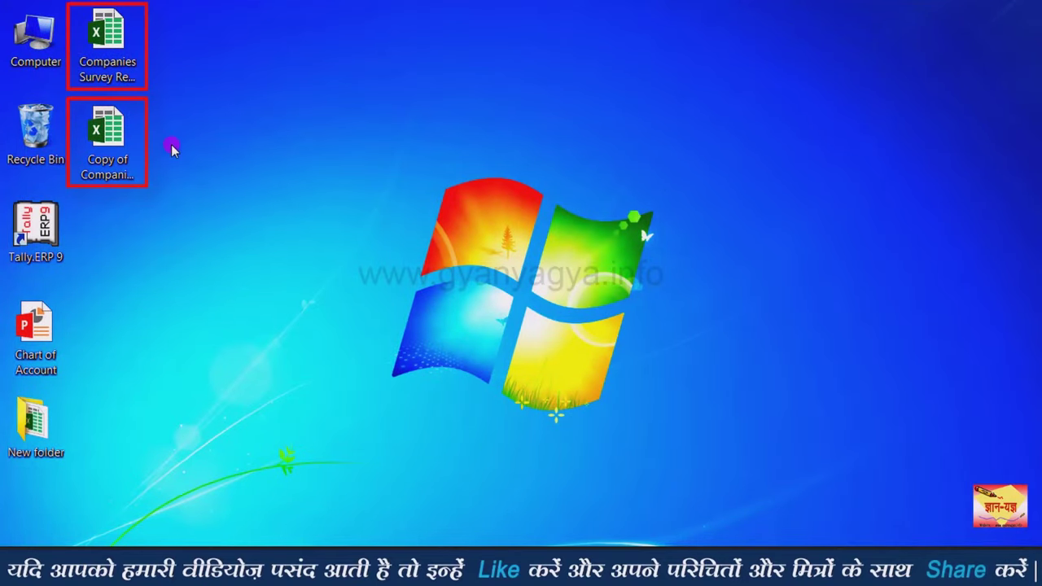
{"action": "left_click", "coordinate": [114, 140]}
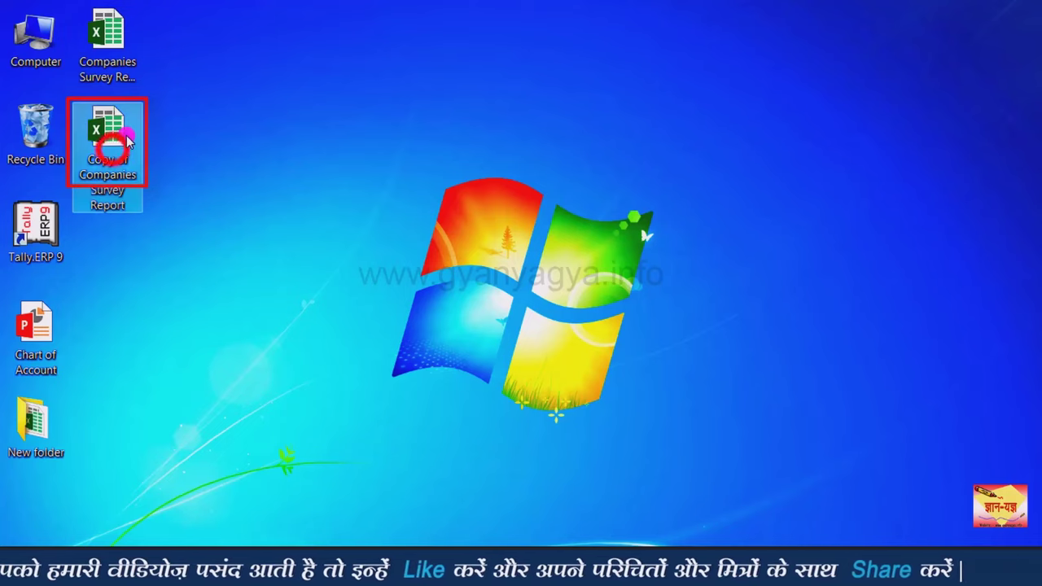
{"action": "double_click", "coordinate": [119, 138]}
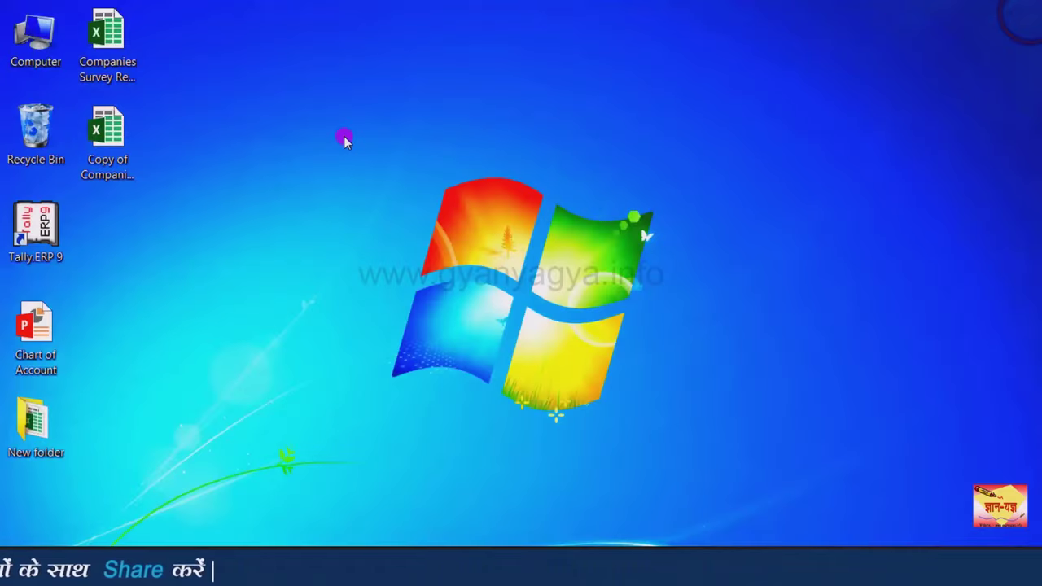
Delete 'Companies Survey Report - protected', confirming its move to the Recycle Bin.
{"action": "left_click", "coordinate": [122, 37]}
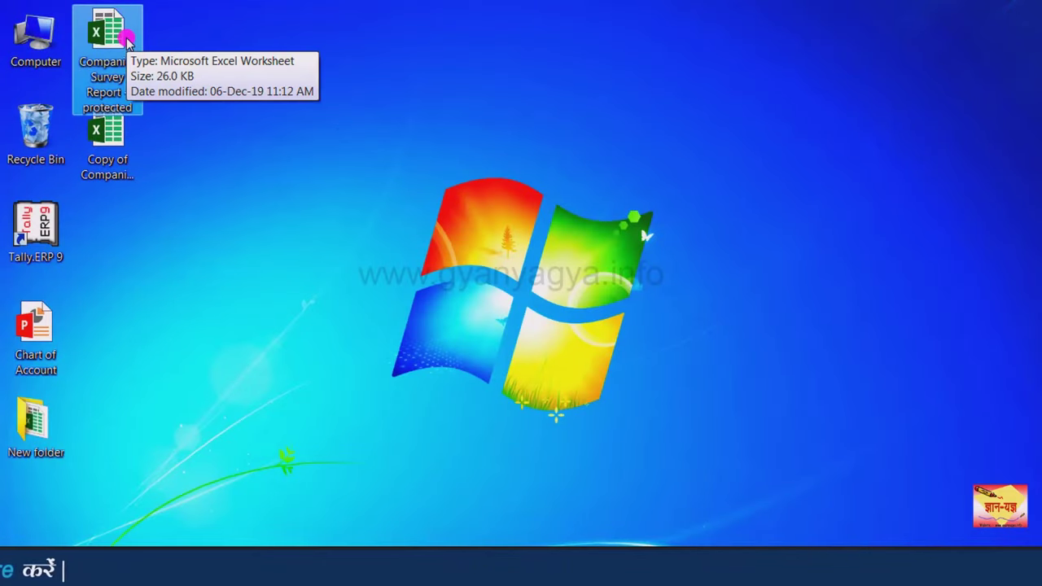
{"action": "right_click", "coordinate": [126, 41]}
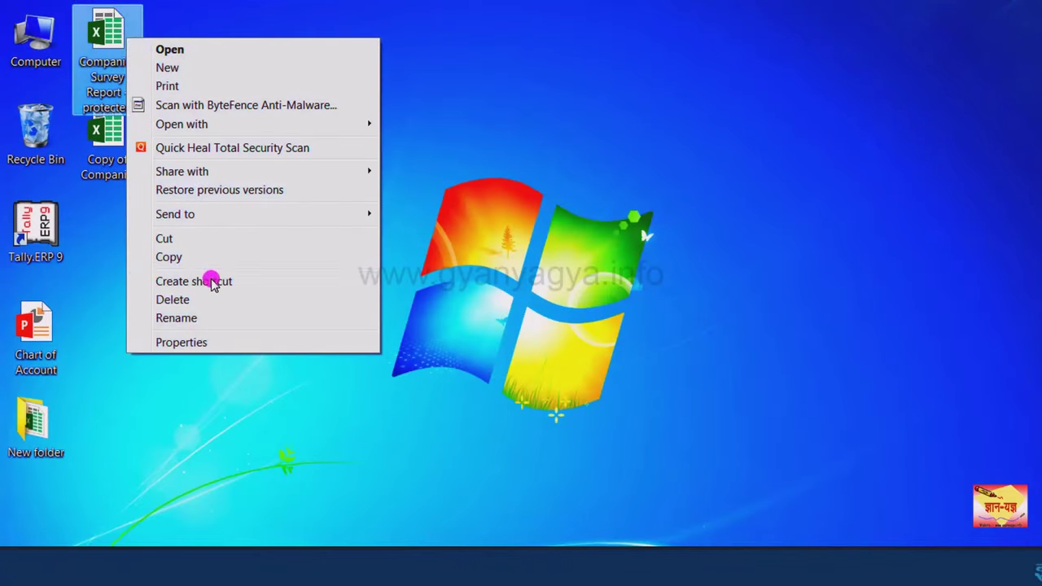
{"action": "left_click", "coordinate": [211, 301]}
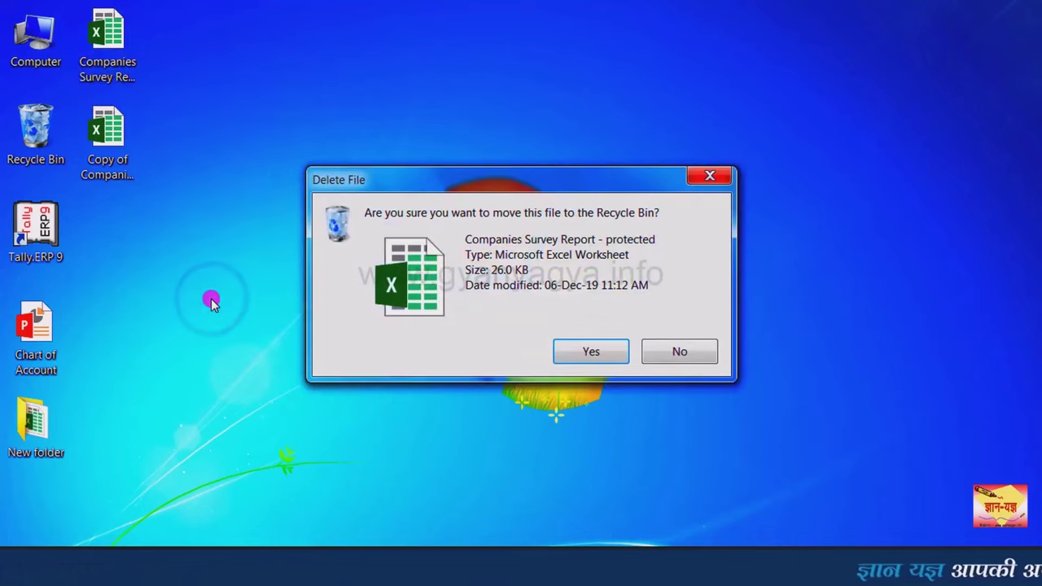
{"action": "left_click", "coordinate": [574, 349]}
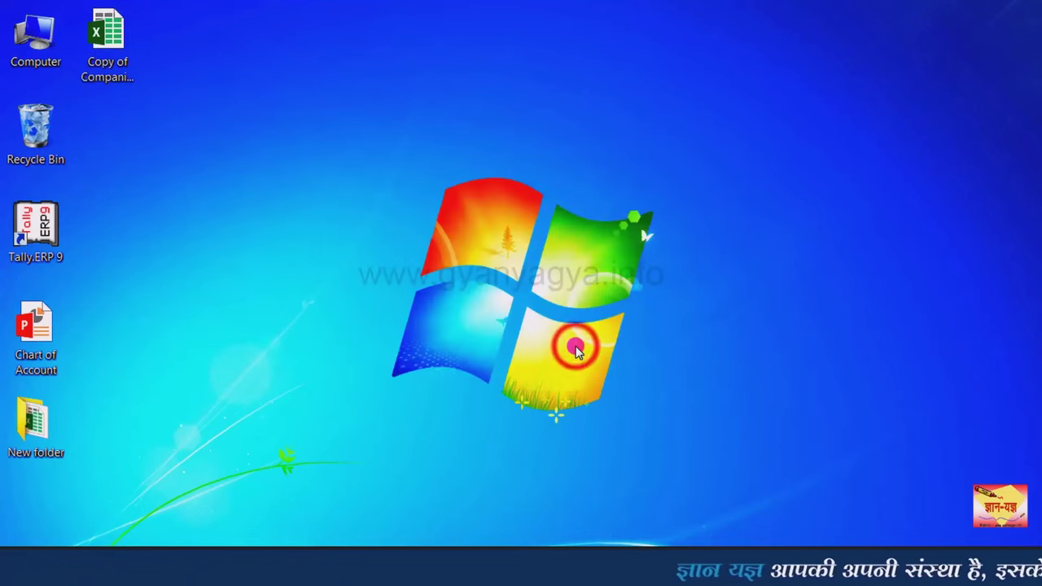
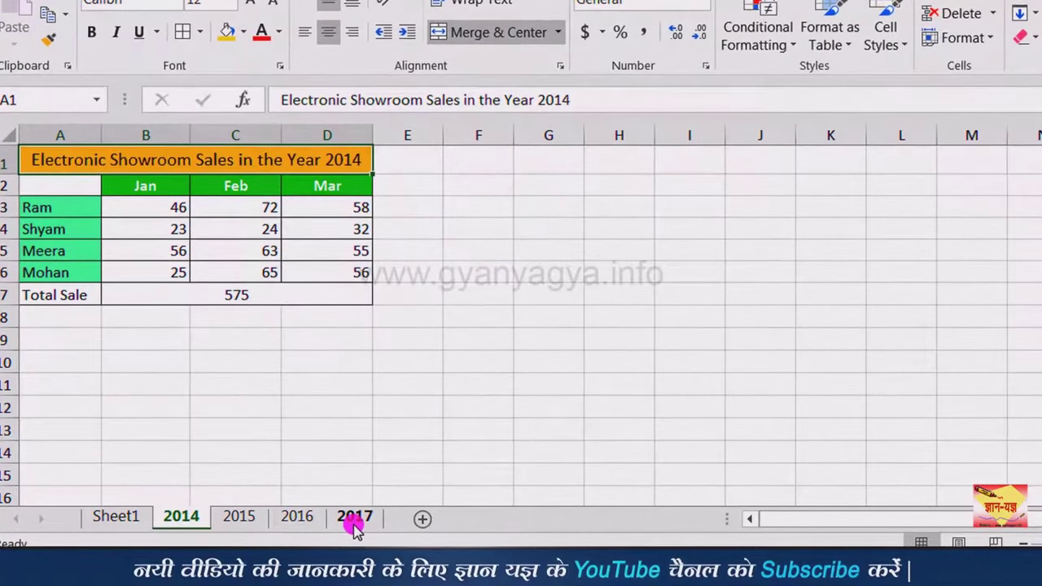
Look through the 2015, 2016 and 2017 sheets, then return to the 2014 sheet.
{"action": "left_click", "coordinate": [238, 516]}
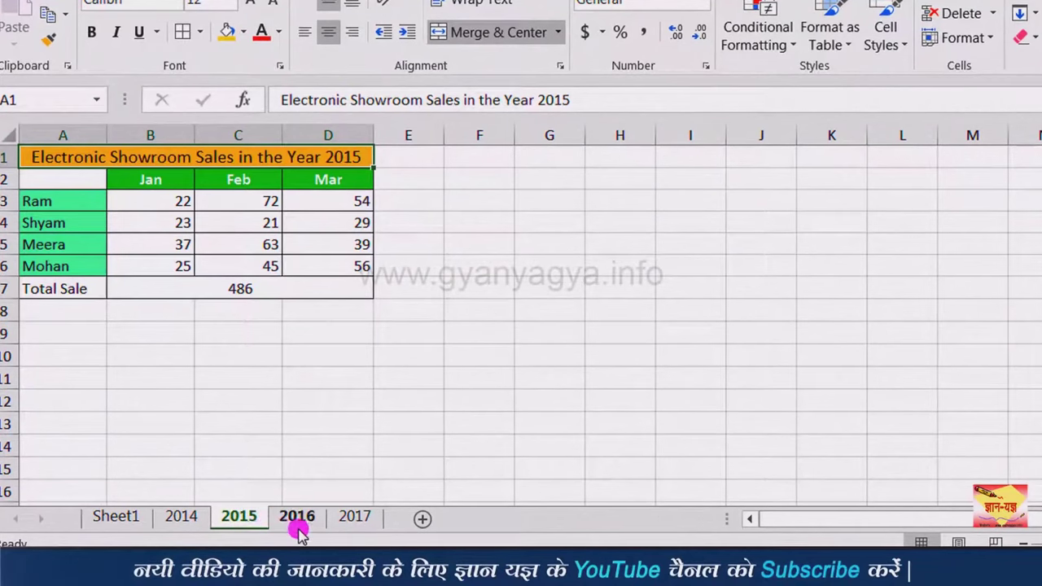
{"action": "left_click", "coordinate": [297, 521]}
{"action": "left_click", "coordinate": [354, 517]}
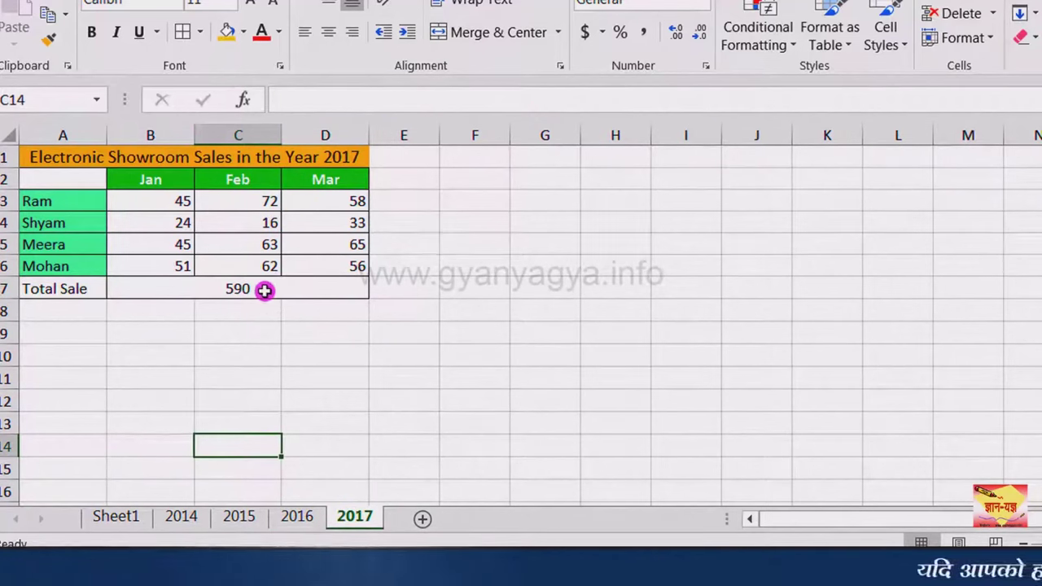
{"action": "left_click", "coordinate": [297, 519]}
{"action": "left_click", "coordinate": [248, 519]}
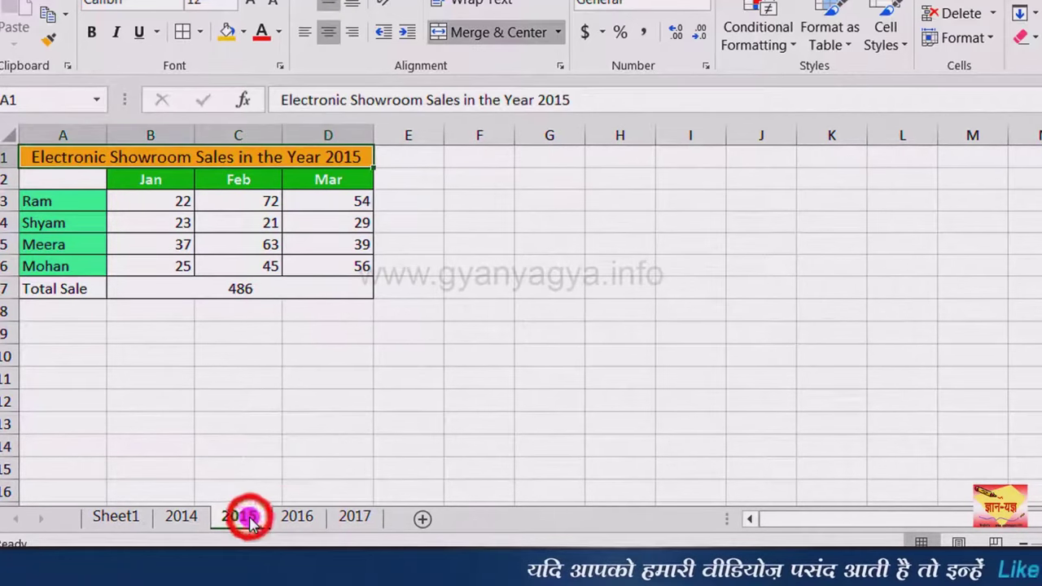
{"action": "left_click", "coordinate": [185, 517]}
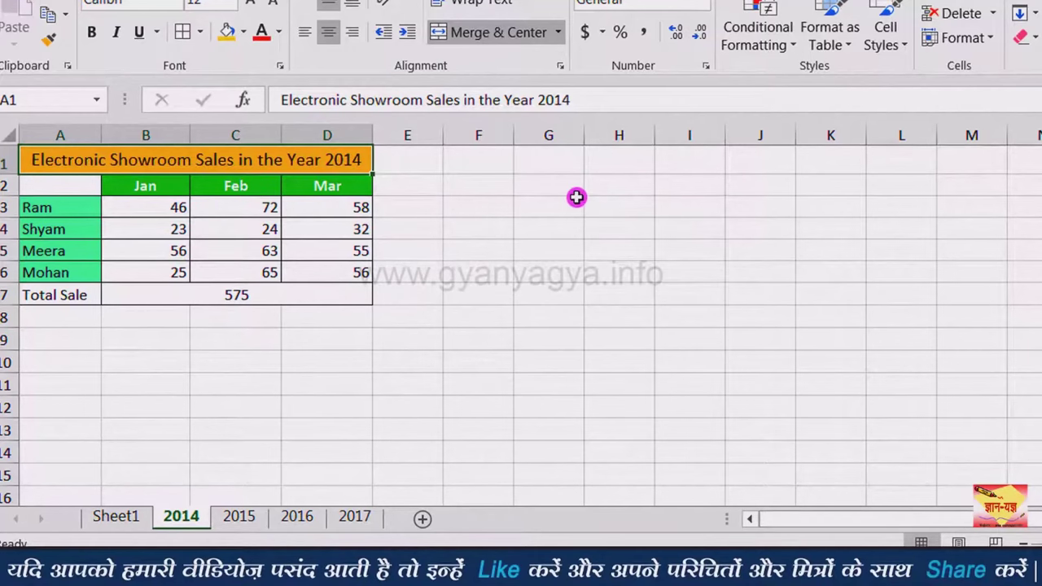
Enter =SUM(B3:D6) in F1 on the 2014 sheet, giving a total of 575.
{"action": "left_click", "coordinate": [478, 160]}
{"action": "type", "text": "="}
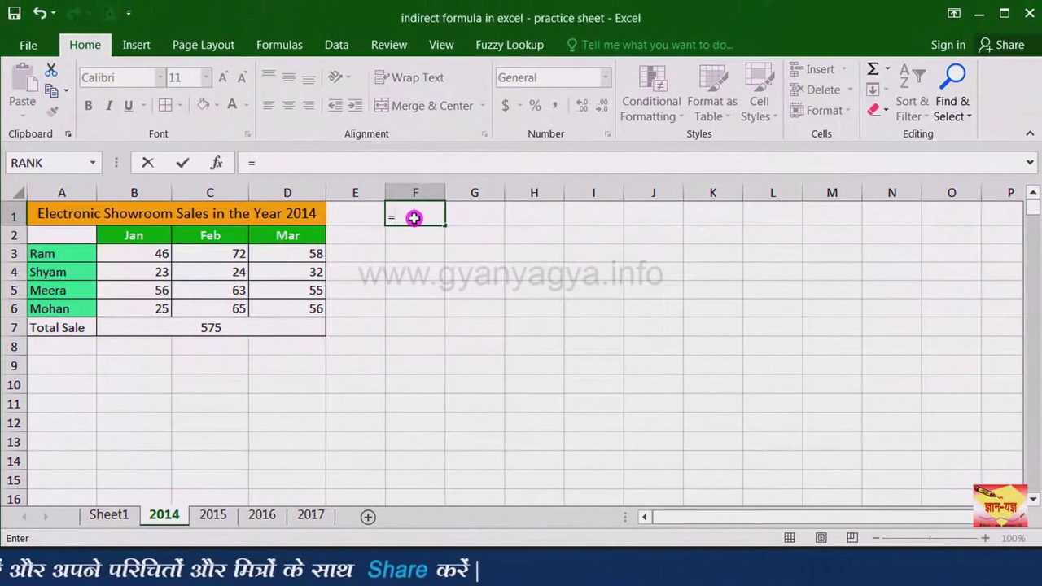
{"action": "type", "text": "sum"}
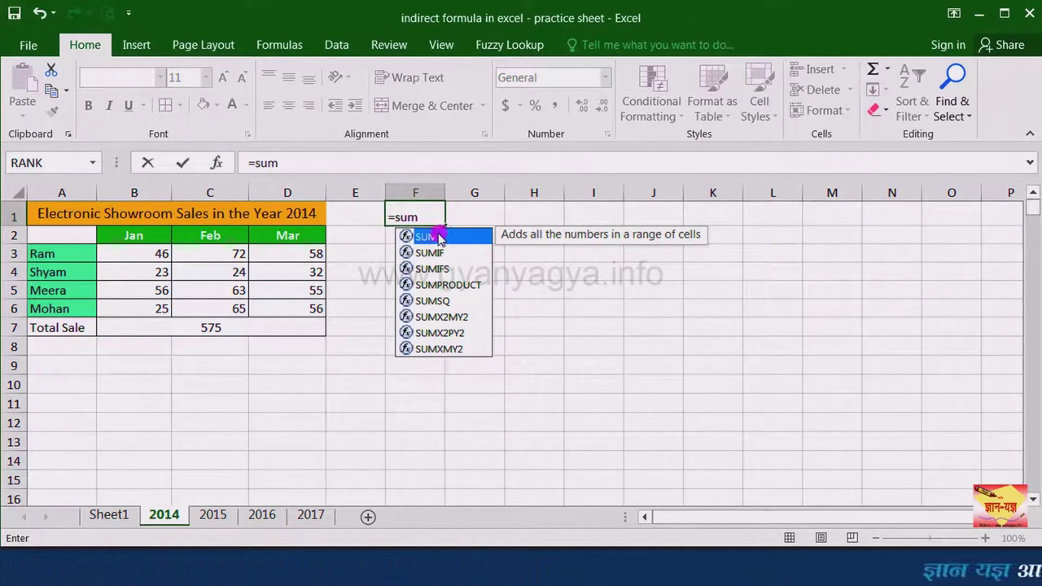
{"action": "double_click", "coordinate": [461, 236]}
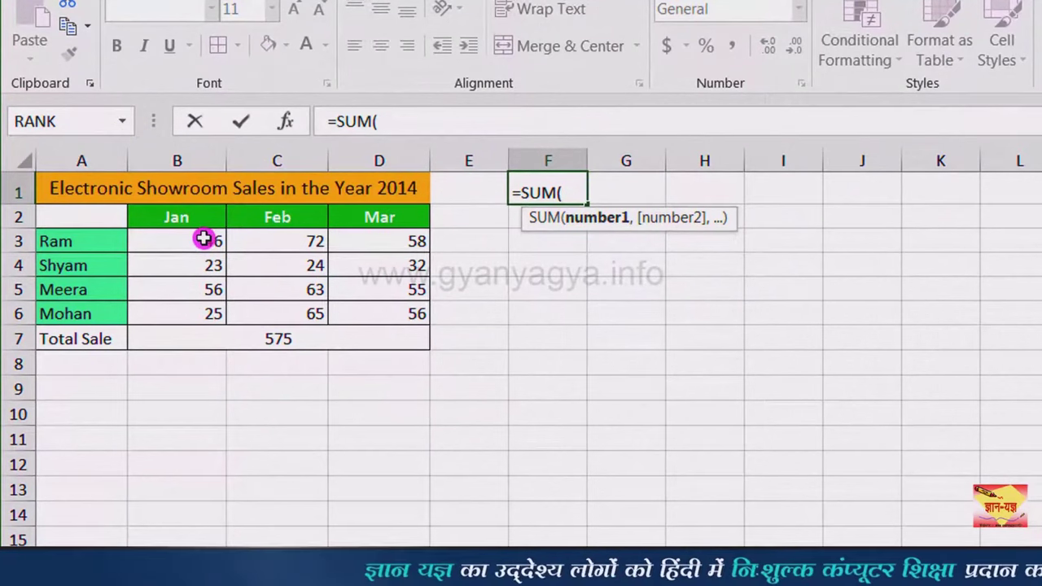
{"action": "left_click_drag", "start_coordinate": [203, 238], "coordinate": [380, 314]}
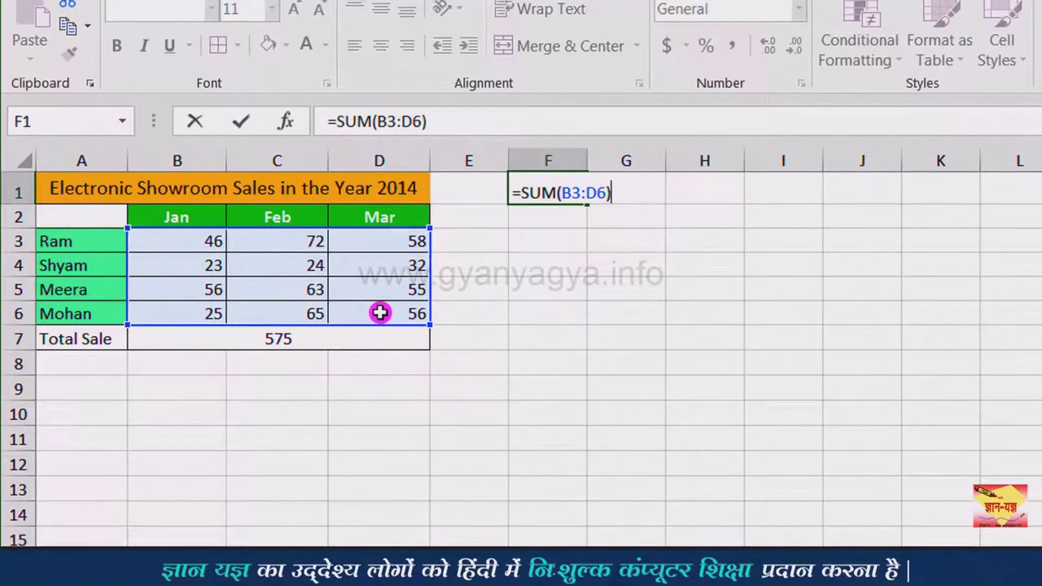
{"action": "key", "text": "Return"}
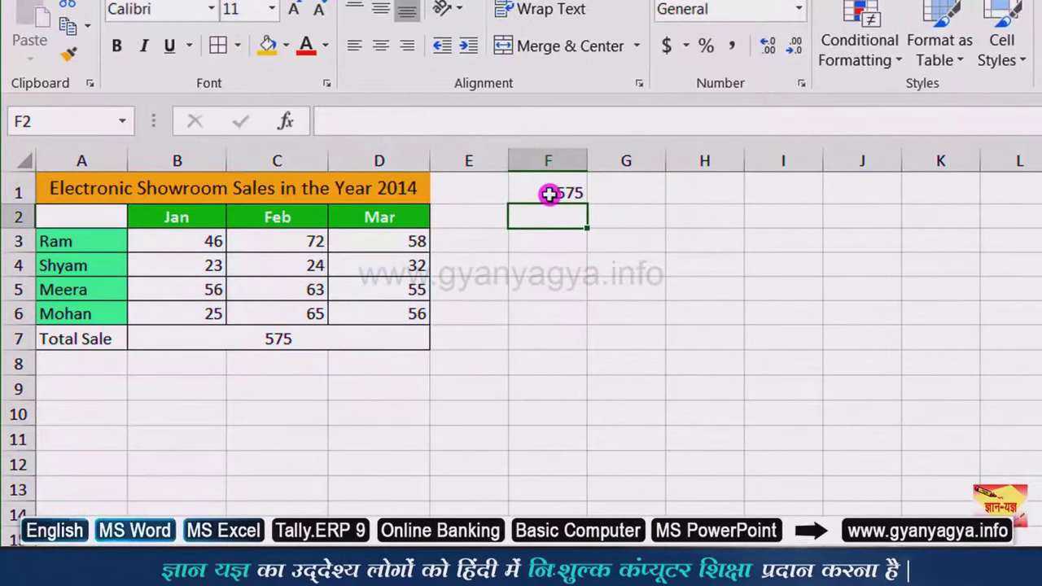
{"action": "left_click", "coordinate": [550, 193]}
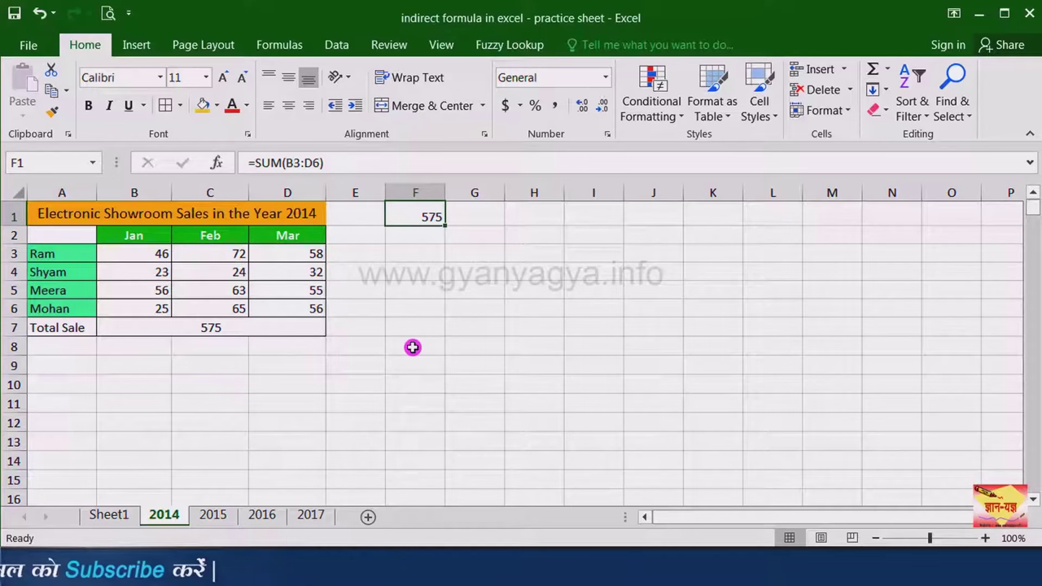
On Sheet2, put 2015 in A2 under the Year heading.
{"action": "left_click", "coordinate": [367, 520]}
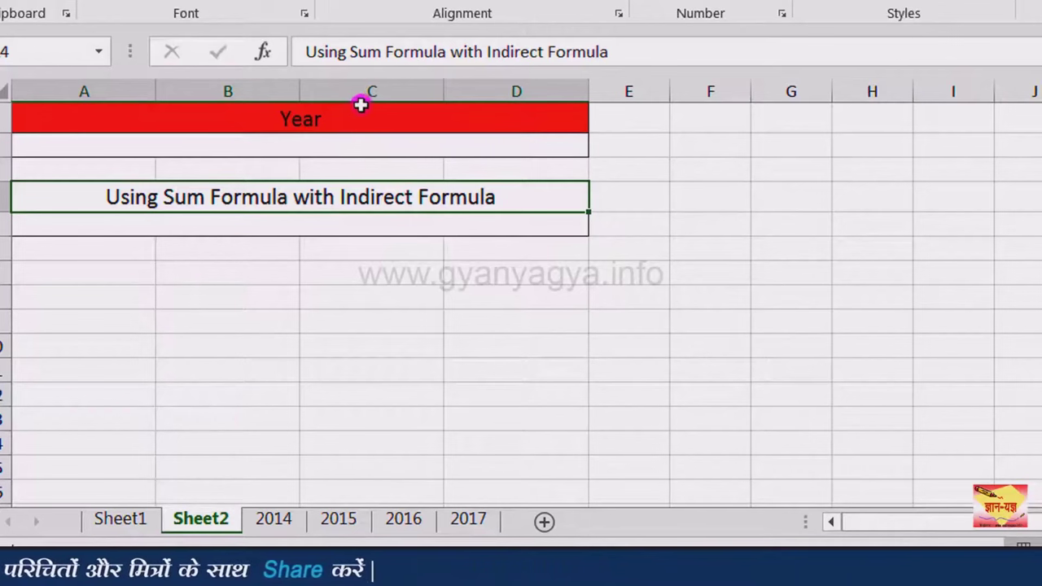
{"action": "left_click", "coordinate": [343, 147]}
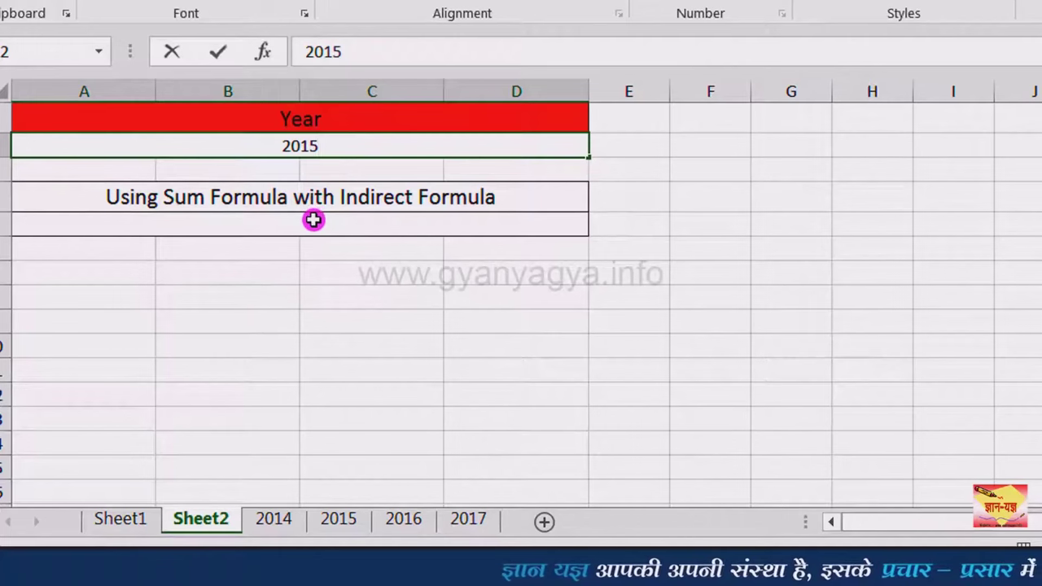
{"action": "left_click", "coordinate": [313, 219]}
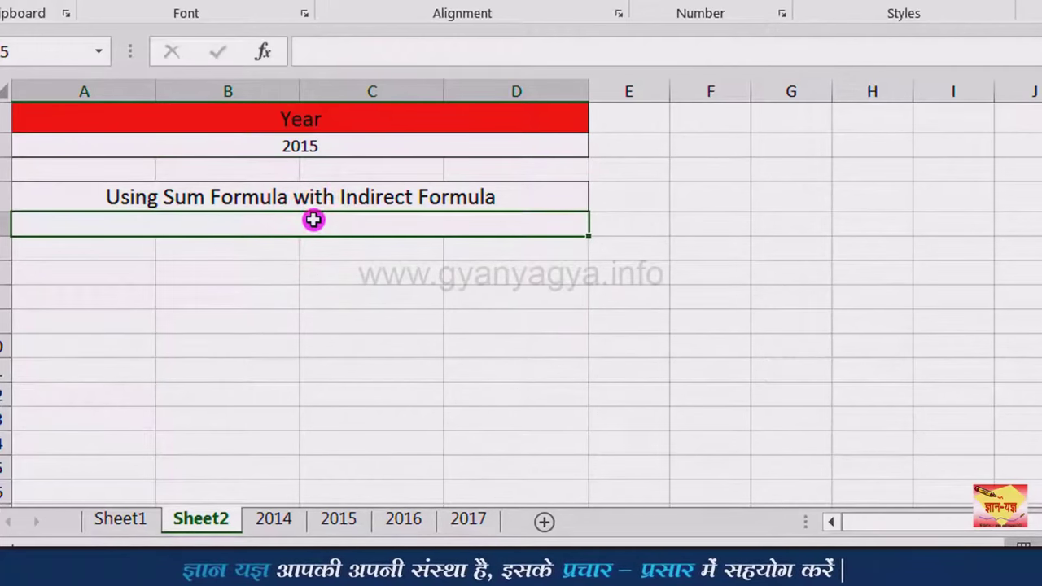
Start the row-5 formula as =SUM(INDIRECT(A2&"!, referencing the year in A2.
{"action": "type", "text": "="}
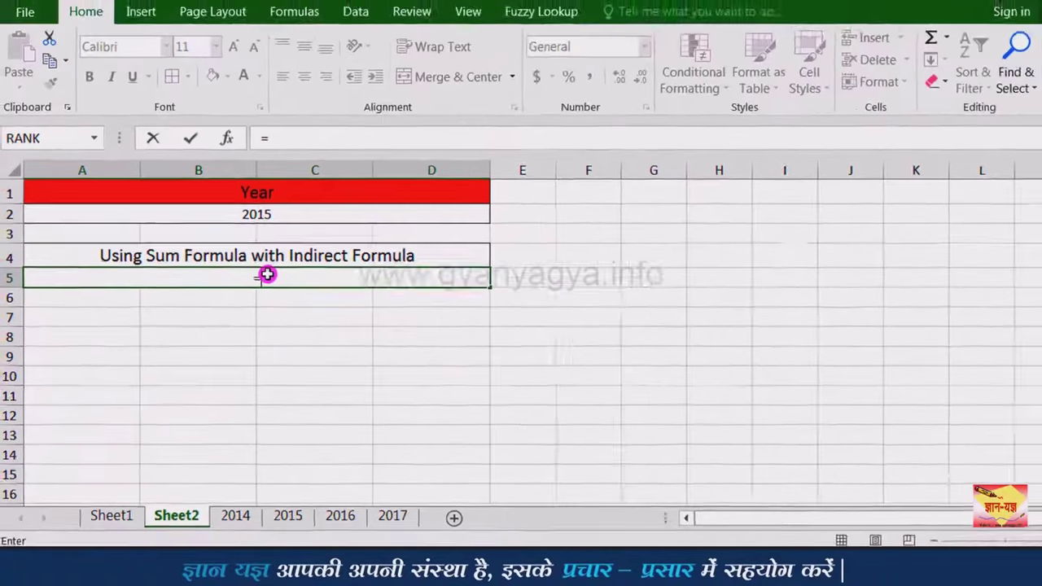
{"action": "type", "text": "sum"}
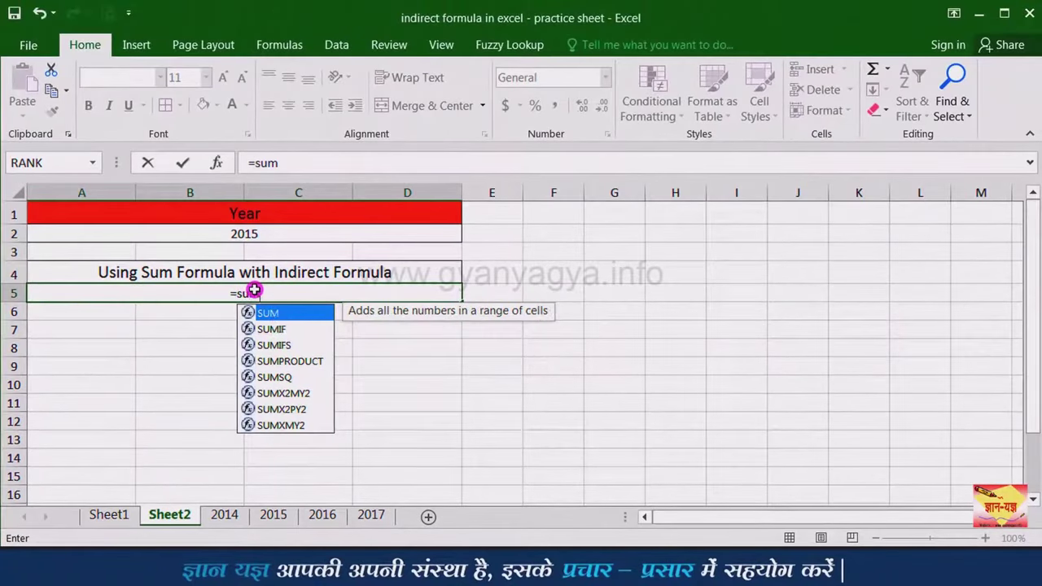
{"action": "double_click", "coordinate": [280, 314]}
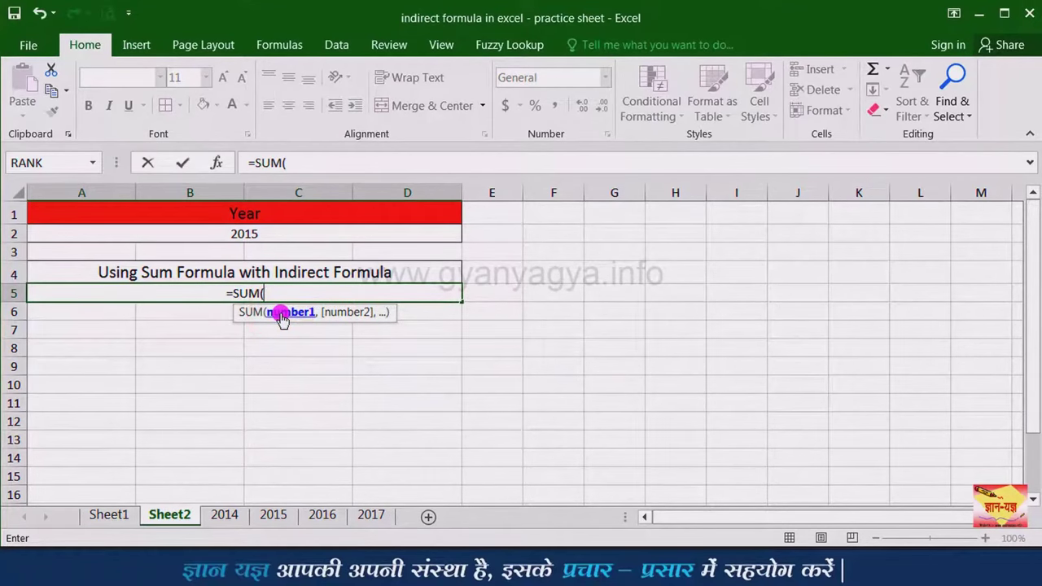
{"action": "type", "text": "indirect"}
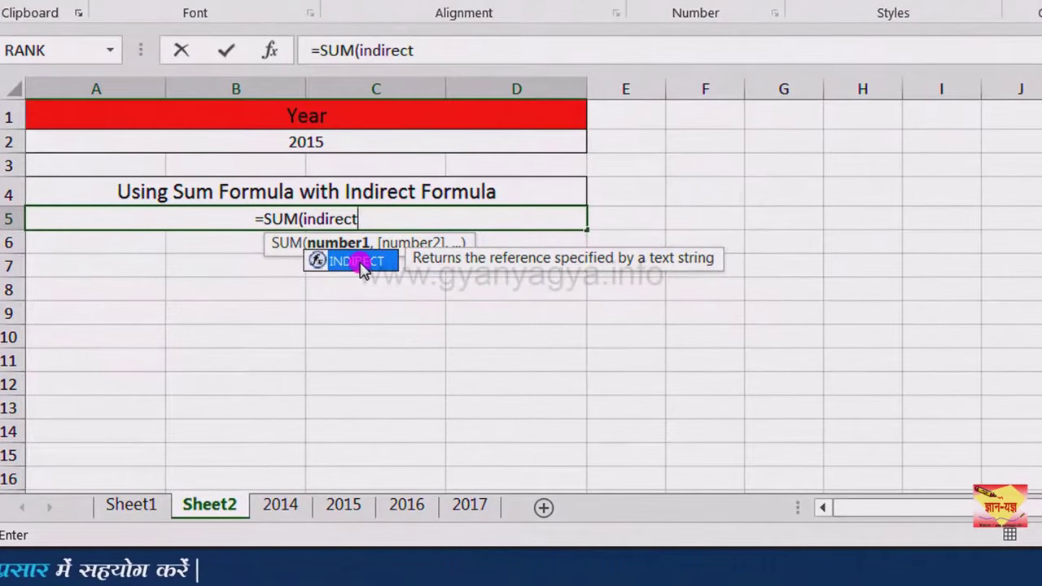
{"action": "double_click", "coordinate": [361, 261]}
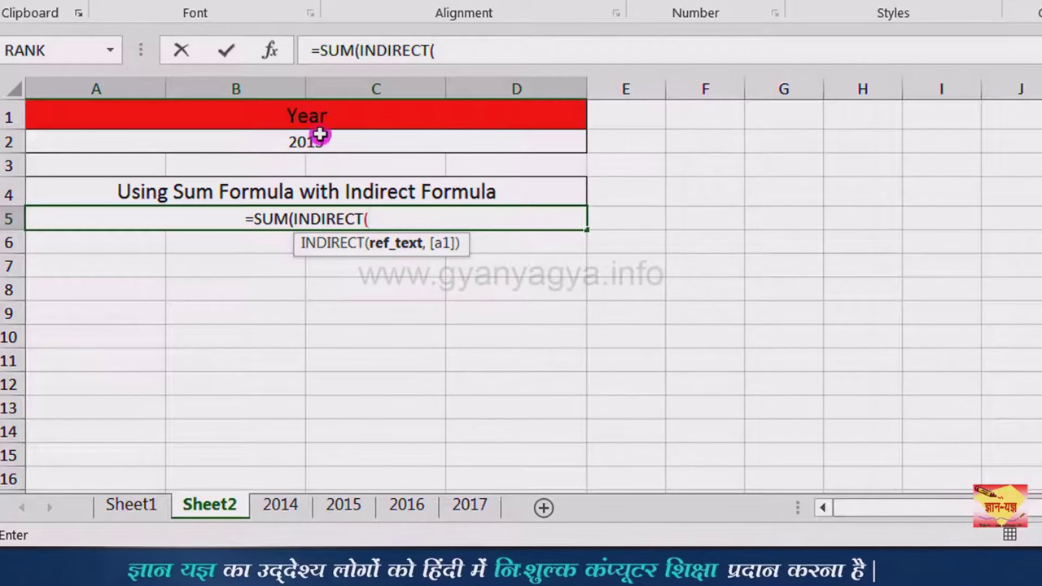
{"action": "left_click", "coordinate": [320, 144]}
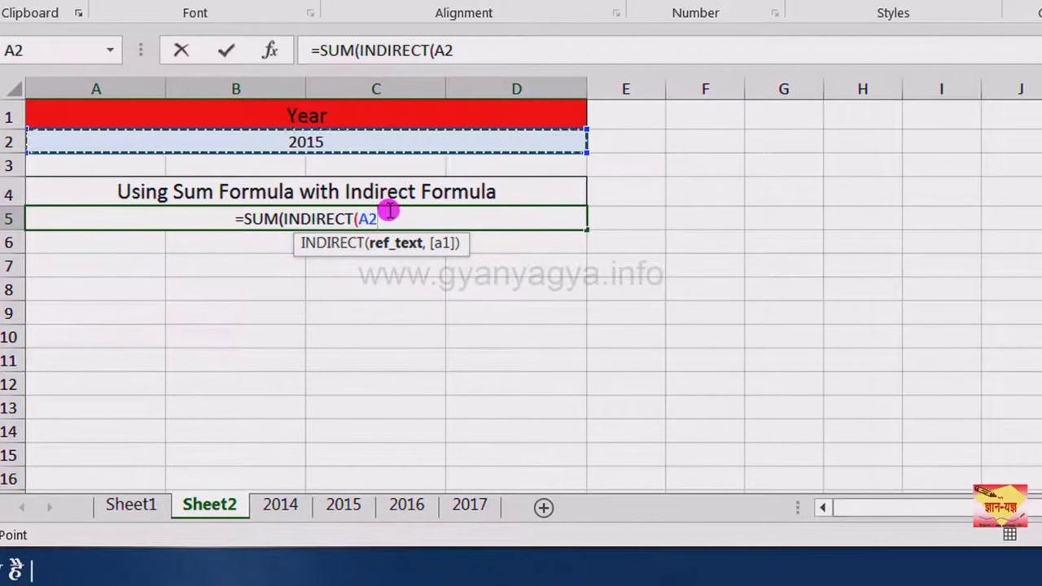
{"action": "type", "text": "&"}
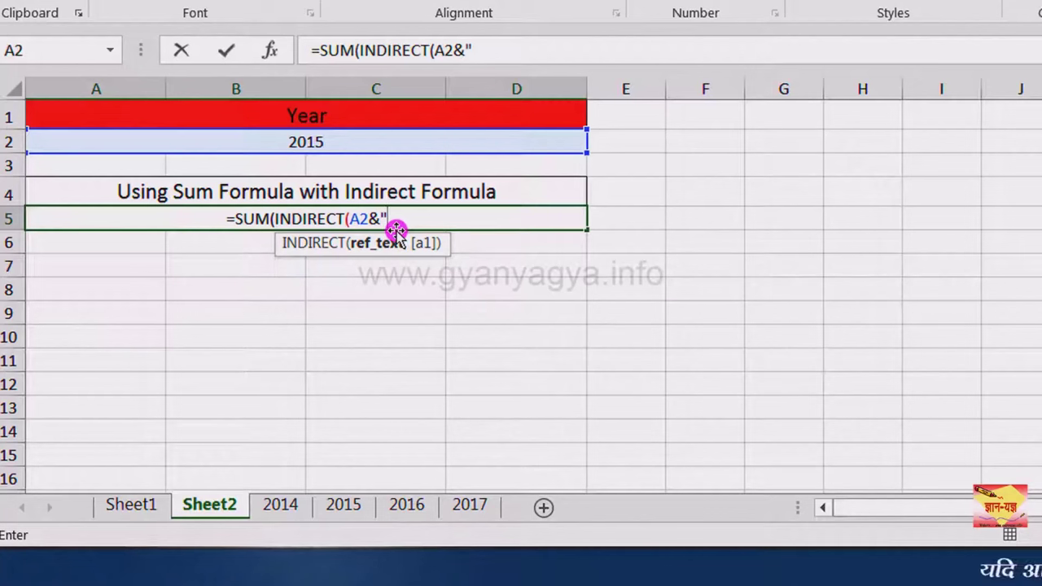
{"action": "type", "text": "!"}
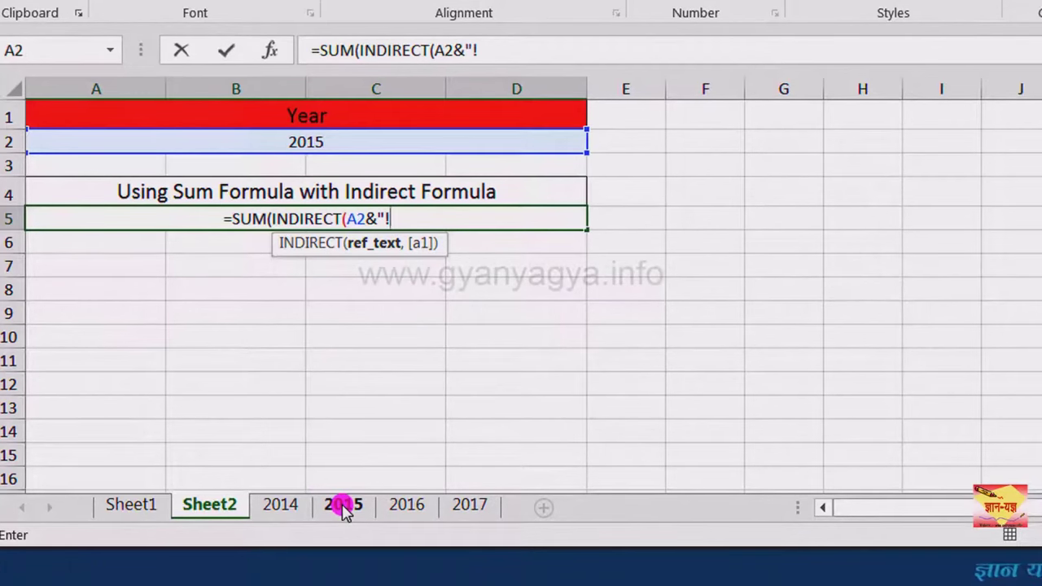
Complete A5 as =SUM(INDIRECT(A2&"!B3:D6")), returning 486 for the 2015 sheet.
{"action": "left_click", "coordinate": [343, 505]}
{"action": "left_click", "coordinate": [450, 231]}
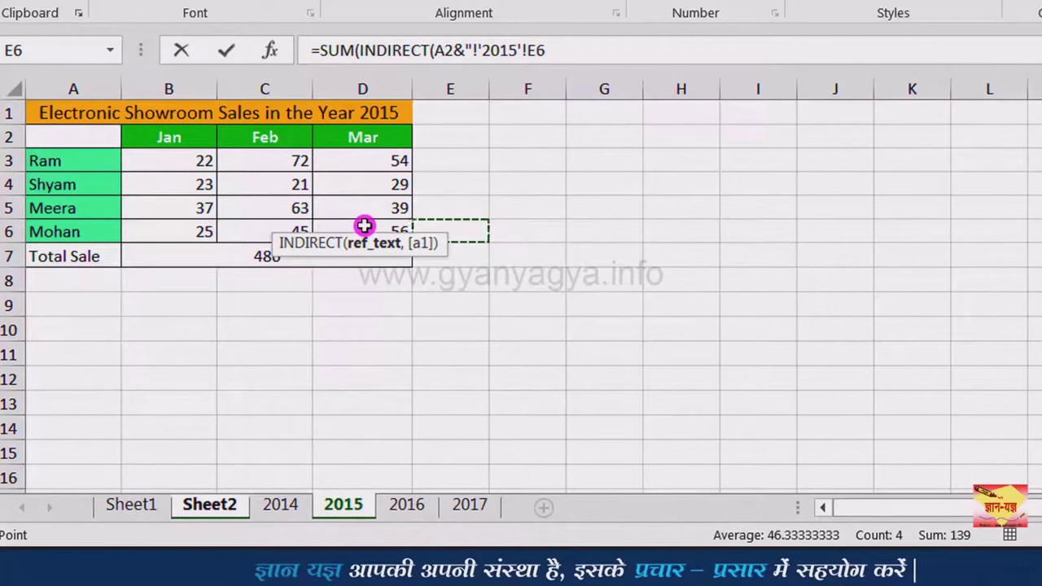
{"action": "left_click", "coordinate": [213, 510]}
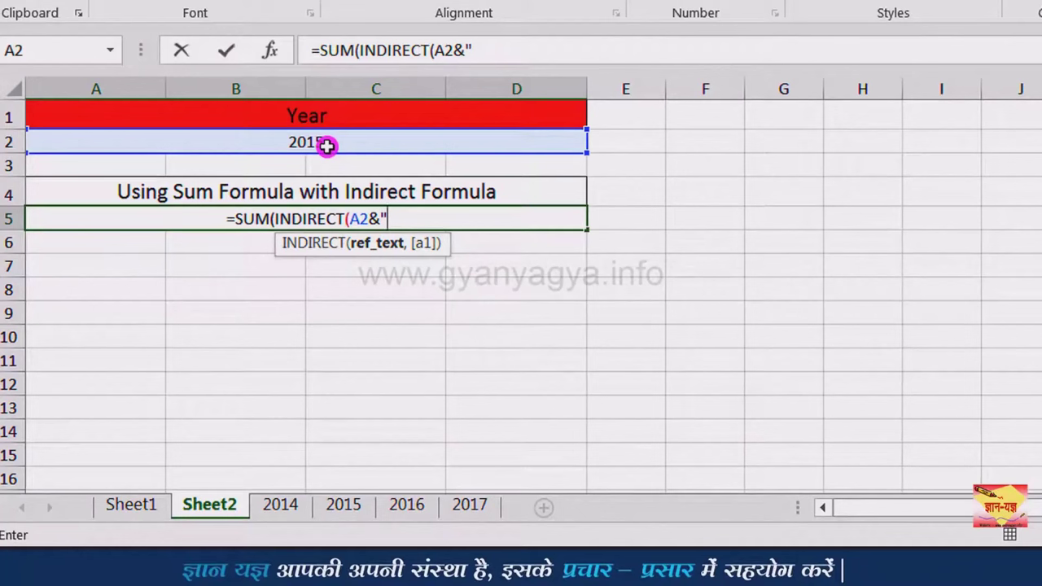
{"action": "type", "text": "!"}
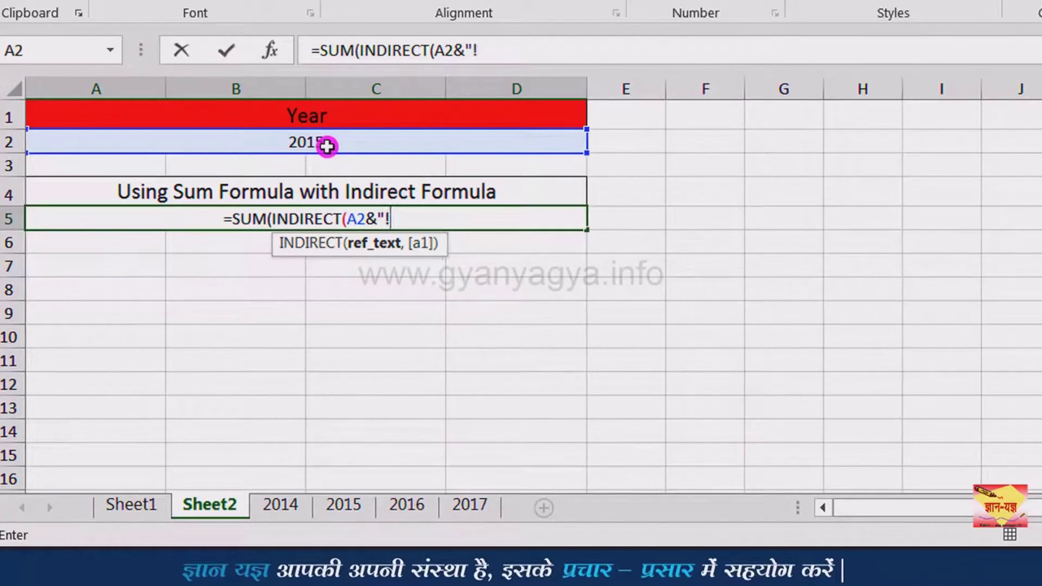
{"action": "type", "text": "B"}
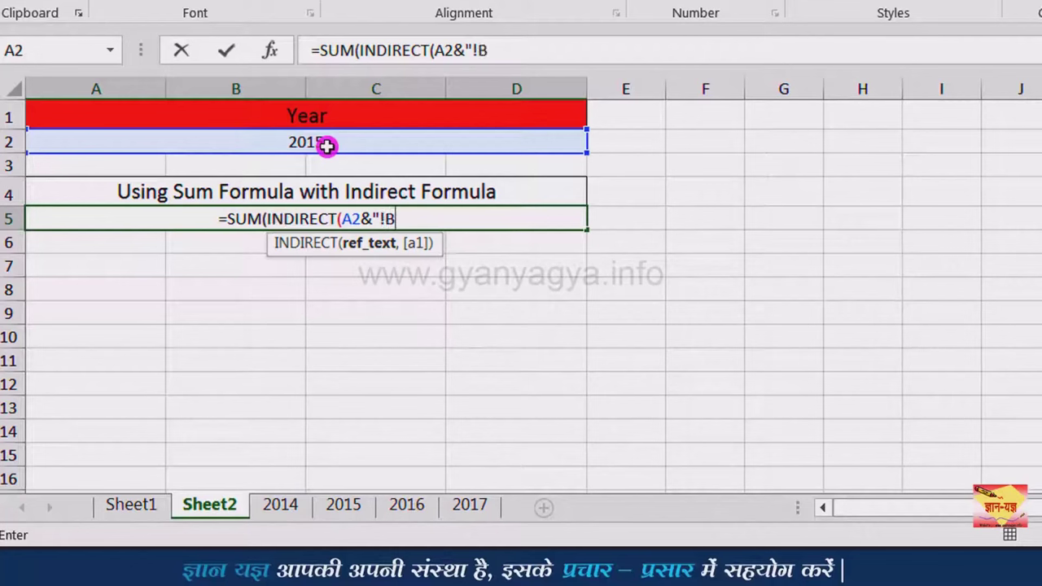
{"action": "type", "text": "3:"}
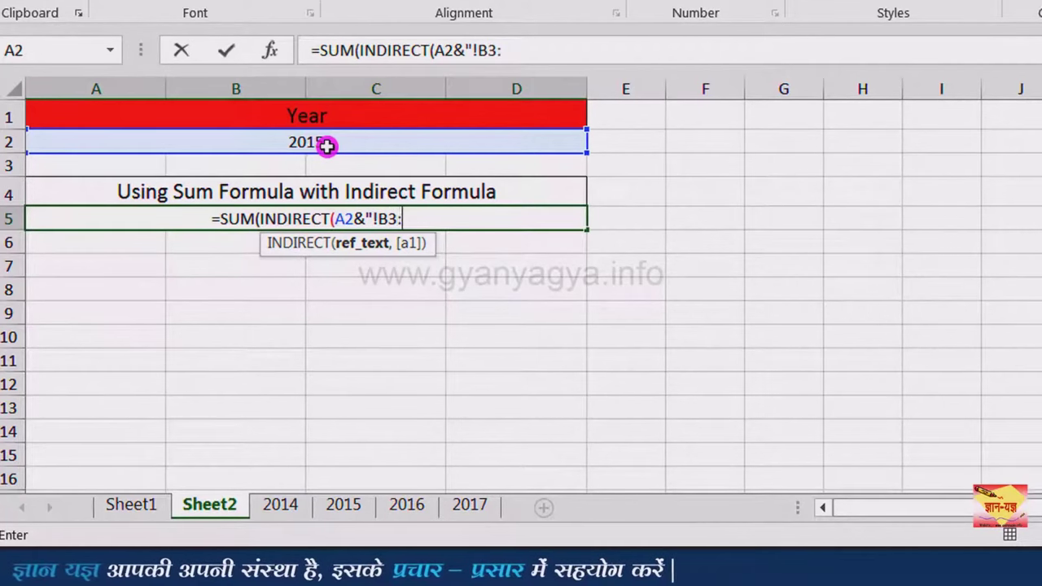
{"action": "type", "text": "D6"}
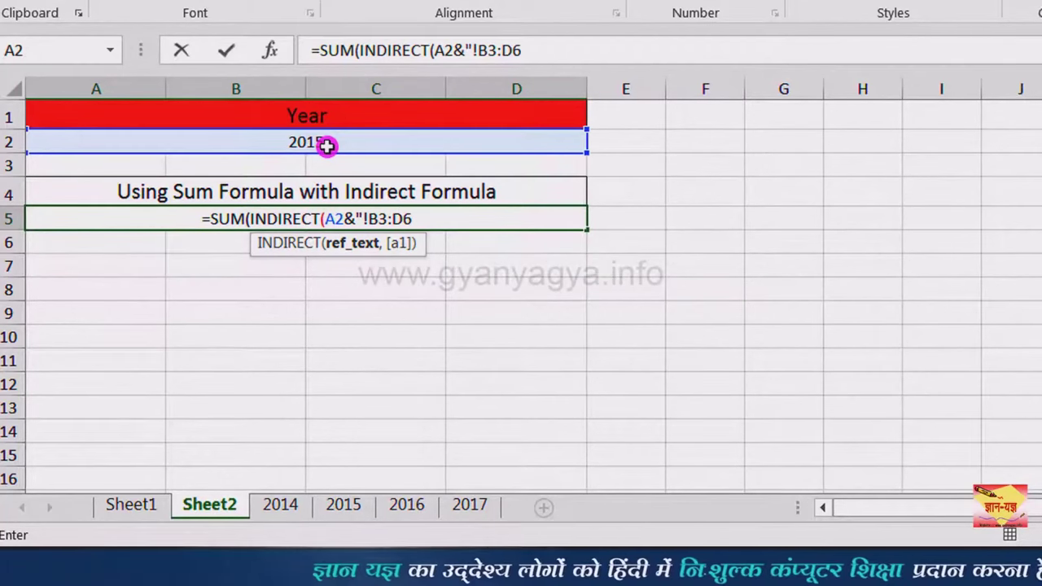
{"action": "type", "text": "\""}
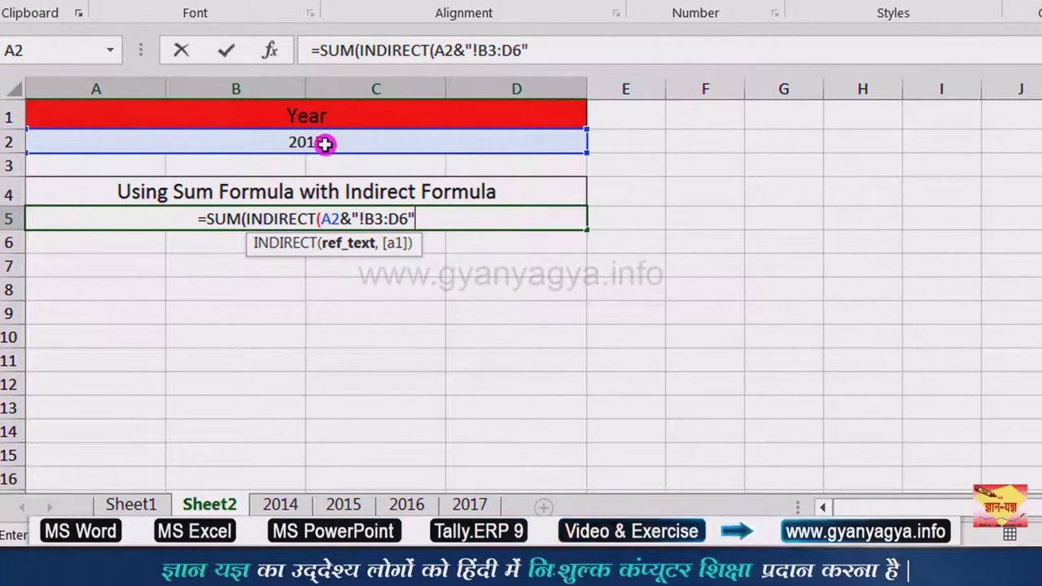
{"action": "type", "text": ")"}
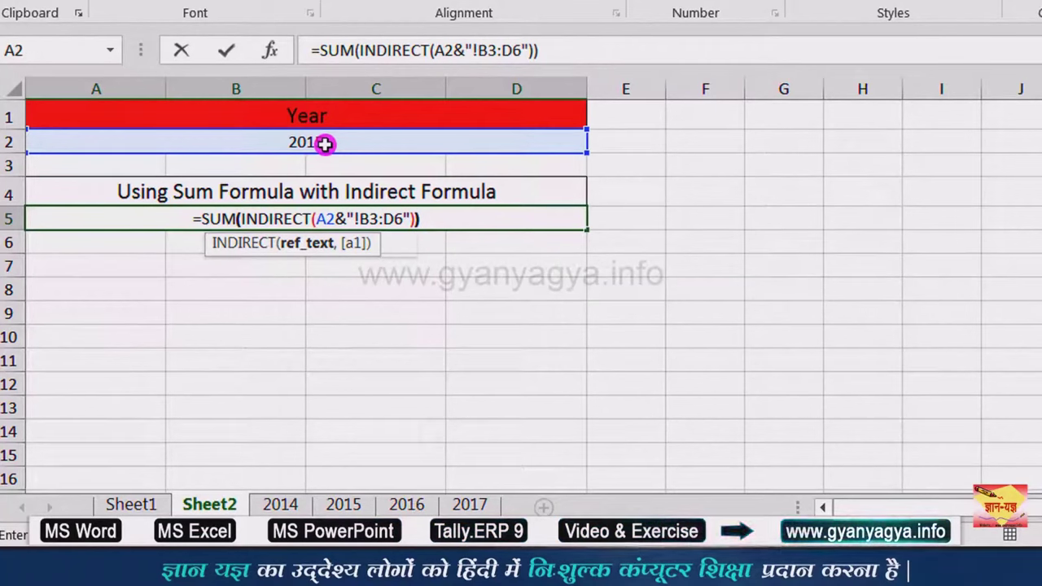
{"action": "key", "text": "Return"}
Change the year in A2 to 2016, then 2017, and check the recalculated totals.
{"action": "left_click", "coordinate": [367, 221]}
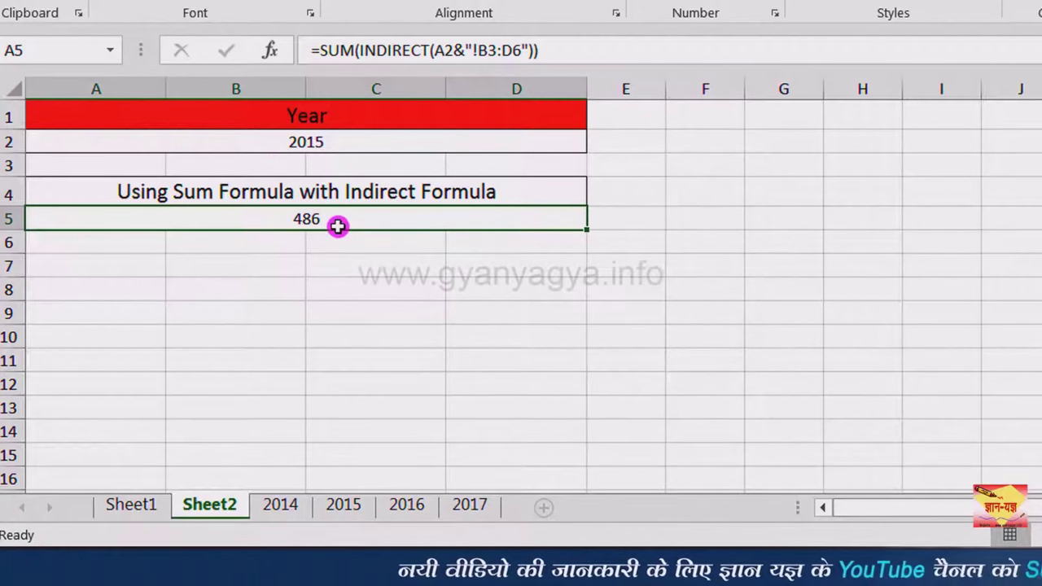
{"action": "double_click", "coordinate": [337, 144]}
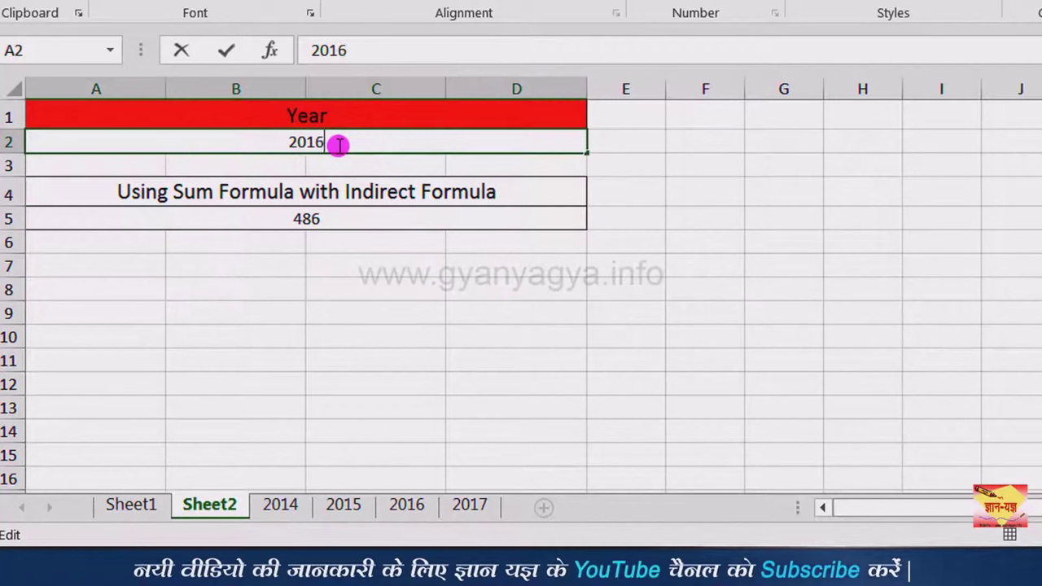
{"action": "left_click", "coordinate": [339, 219]}
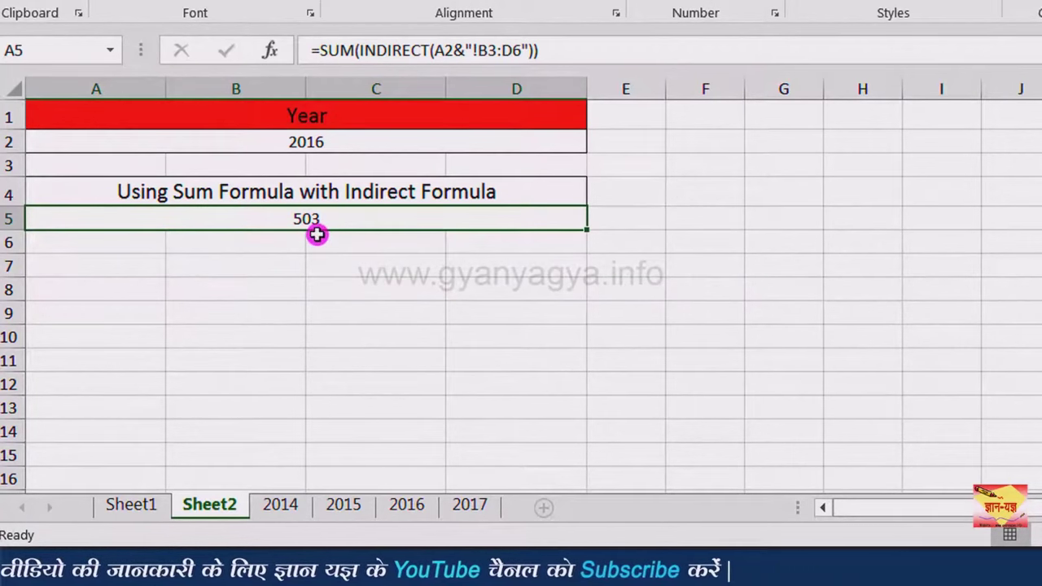
{"action": "double_click", "coordinate": [337, 141]}
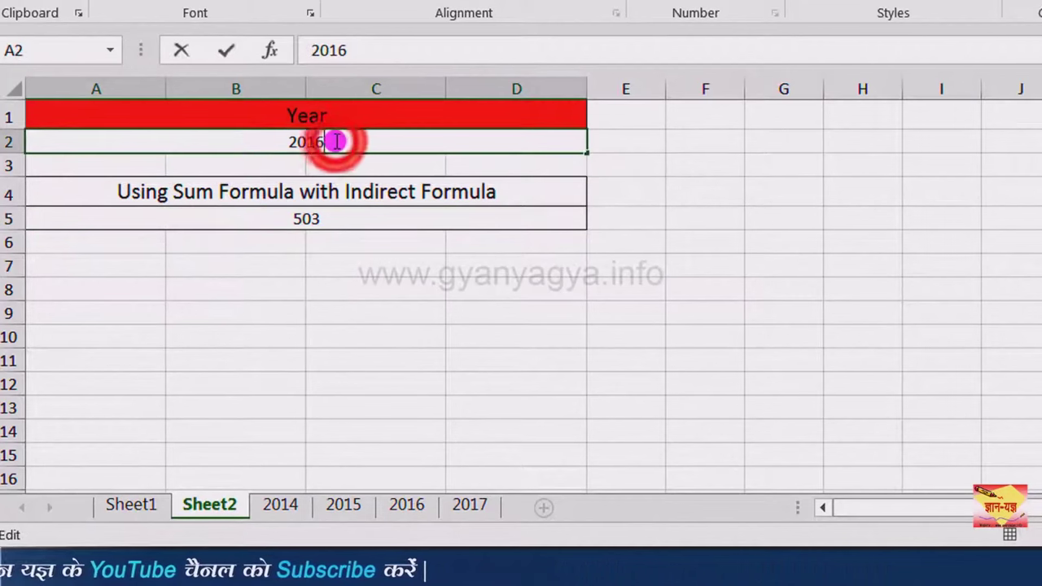
{"action": "key", "text": "BackSpace"}
{"action": "type", "text": "7"}
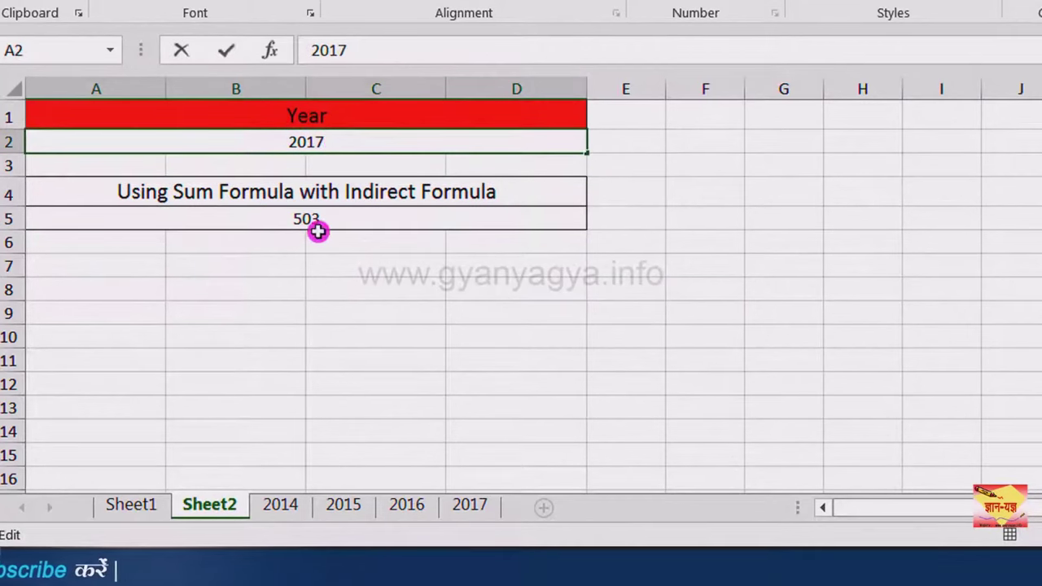
{"action": "left_click", "coordinate": [331, 219]}
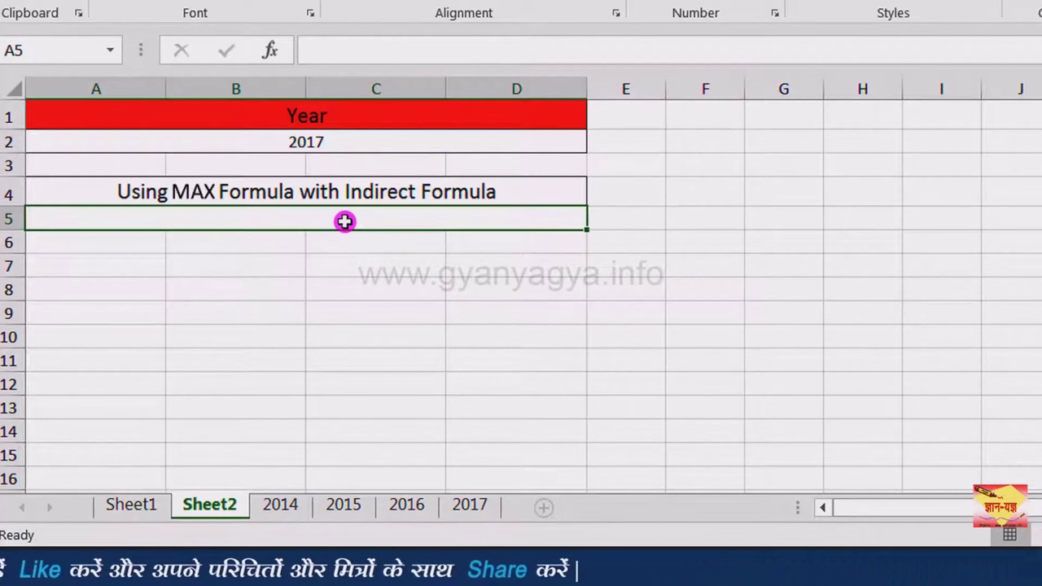
Enter =MAX(INDIRECT(A2&"!B3:D6")) in A5, returning 72 for the 2017 sheet.
{"action": "type", "text": "="}
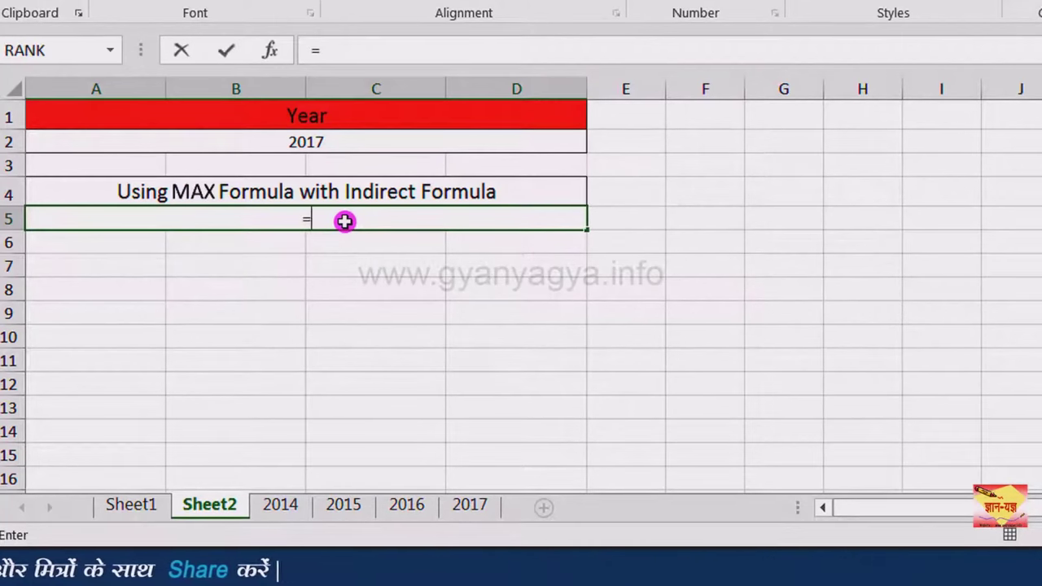
{"action": "type", "text": "max"}
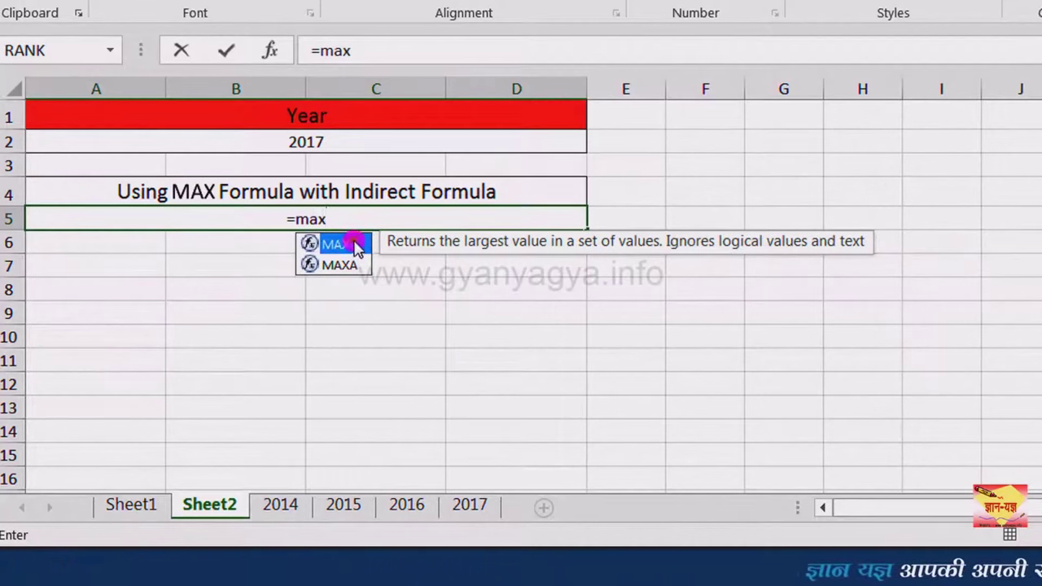
{"action": "double_click", "coordinate": [356, 247]}
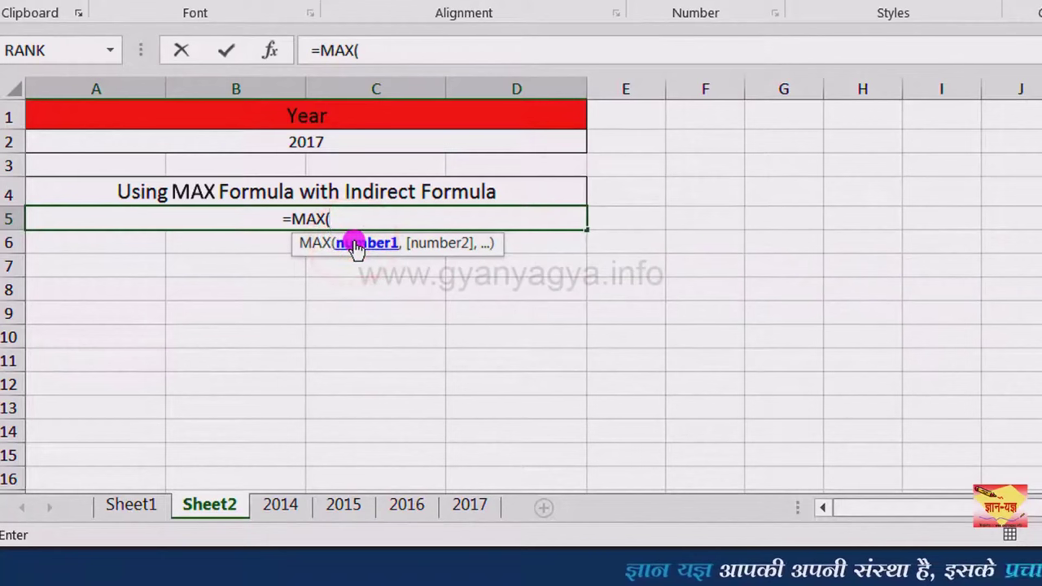
{"action": "type", "text": "in"}
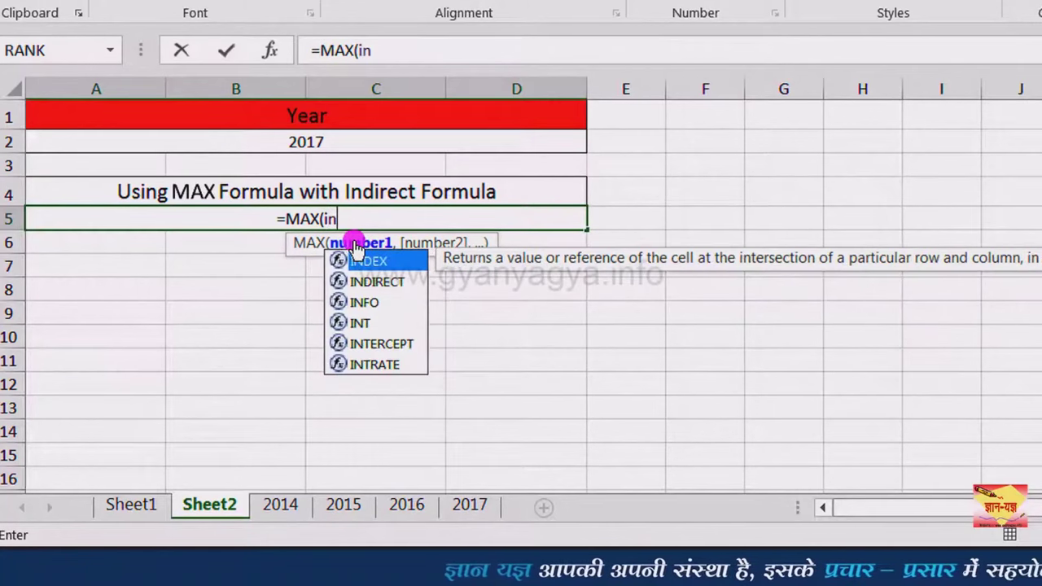
{"action": "type", "text": "di"}
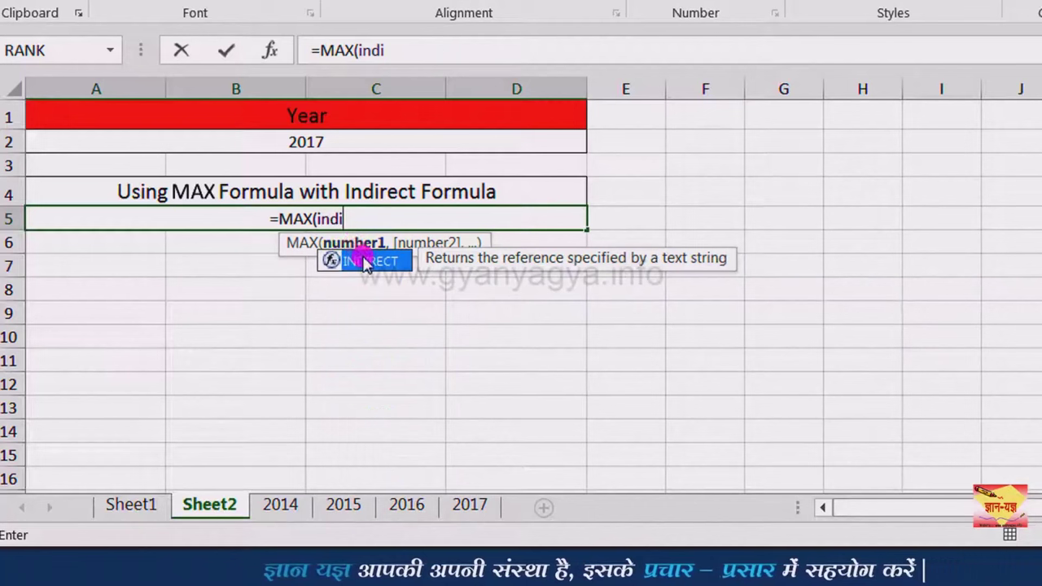
{"action": "double_click", "coordinate": [370, 261]}
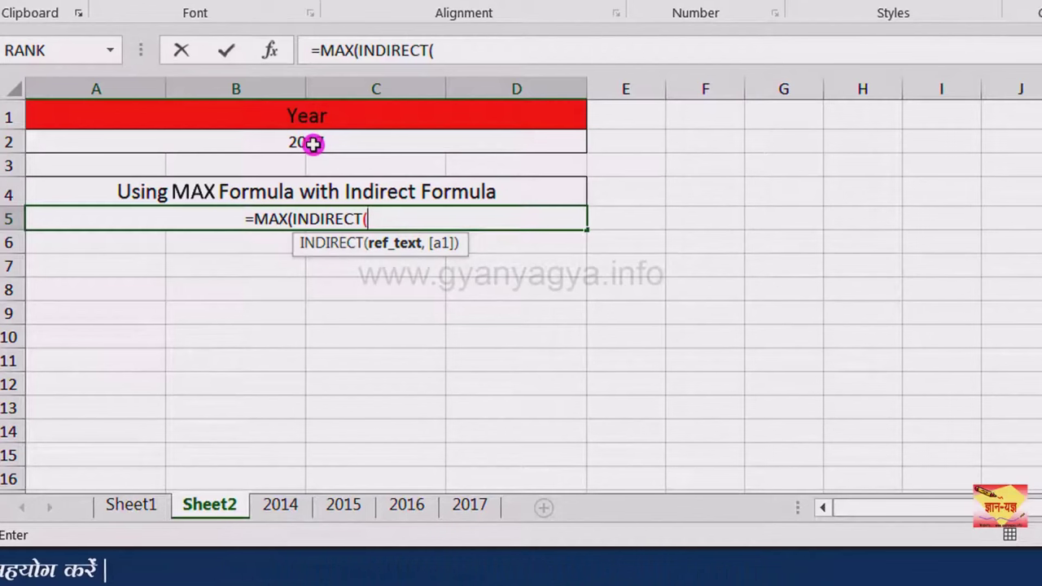
{"action": "left_click", "coordinate": [313, 144]}
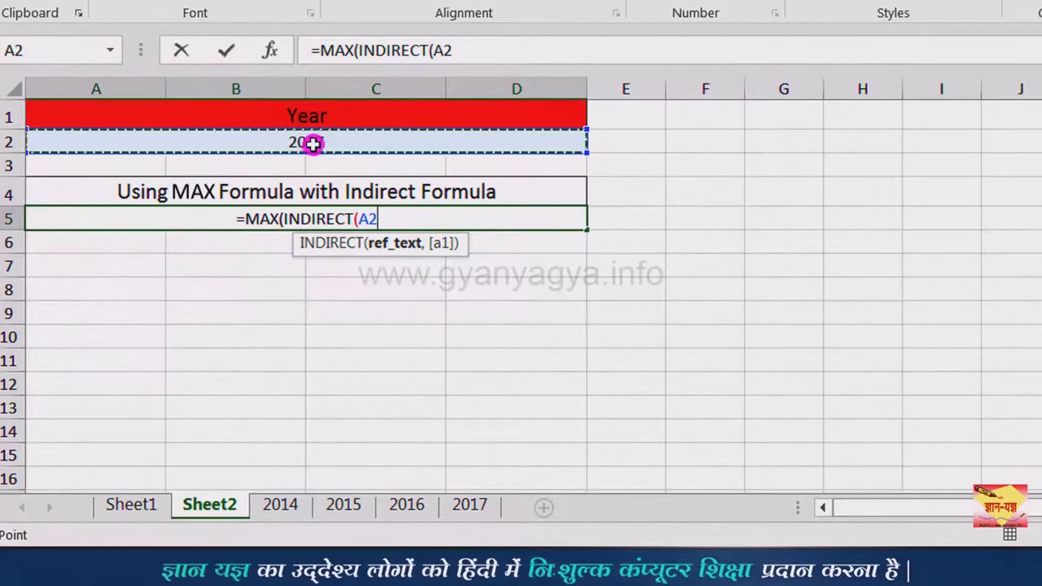
{"action": "type", "text": "&"}
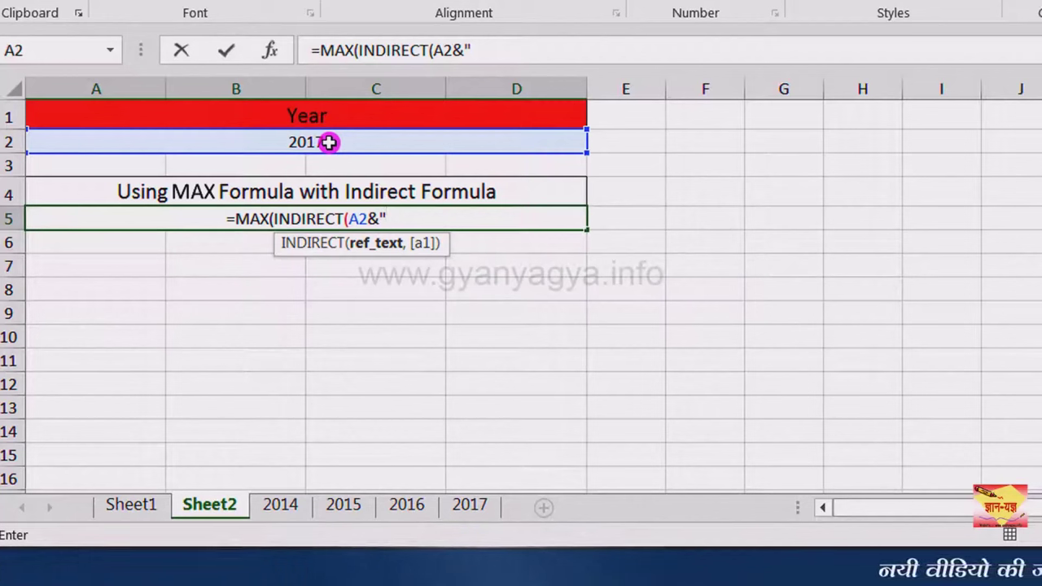
{"action": "type", "text": "!"}
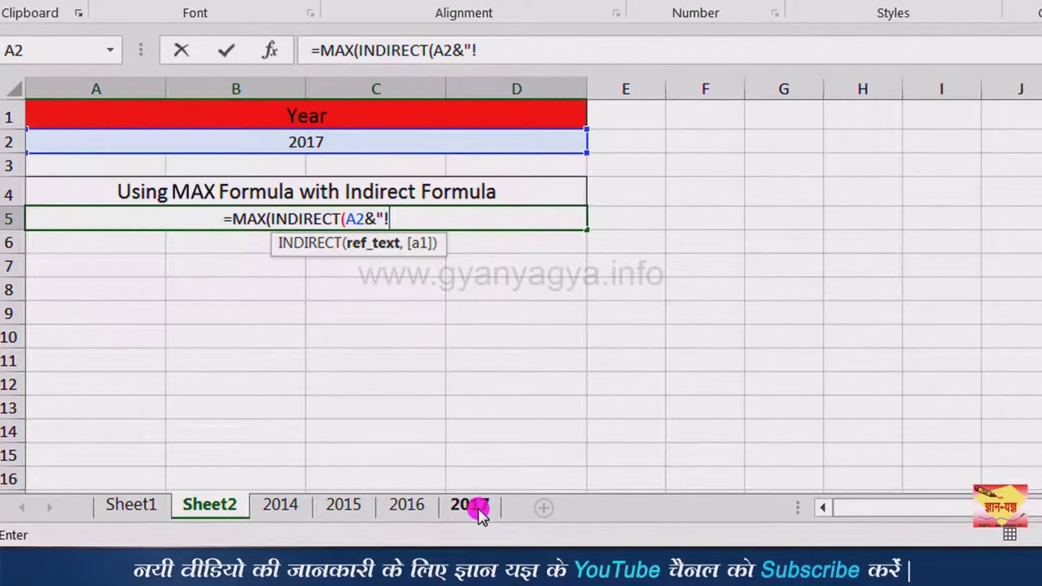
{"action": "left_click", "coordinate": [479, 511]}
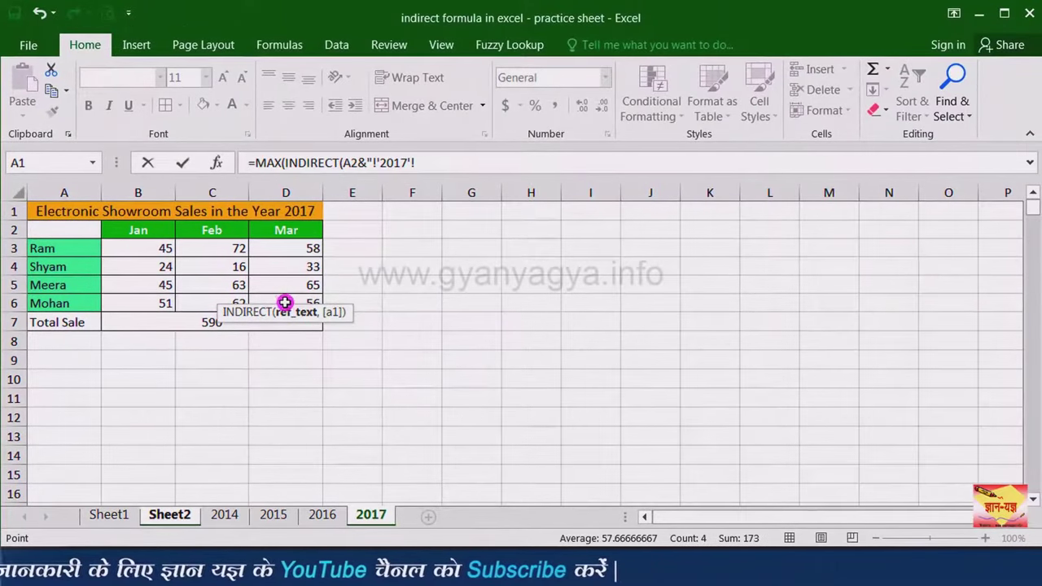
{"action": "left_click", "coordinate": [169, 514]}
{"action": "type", "text": "B"}
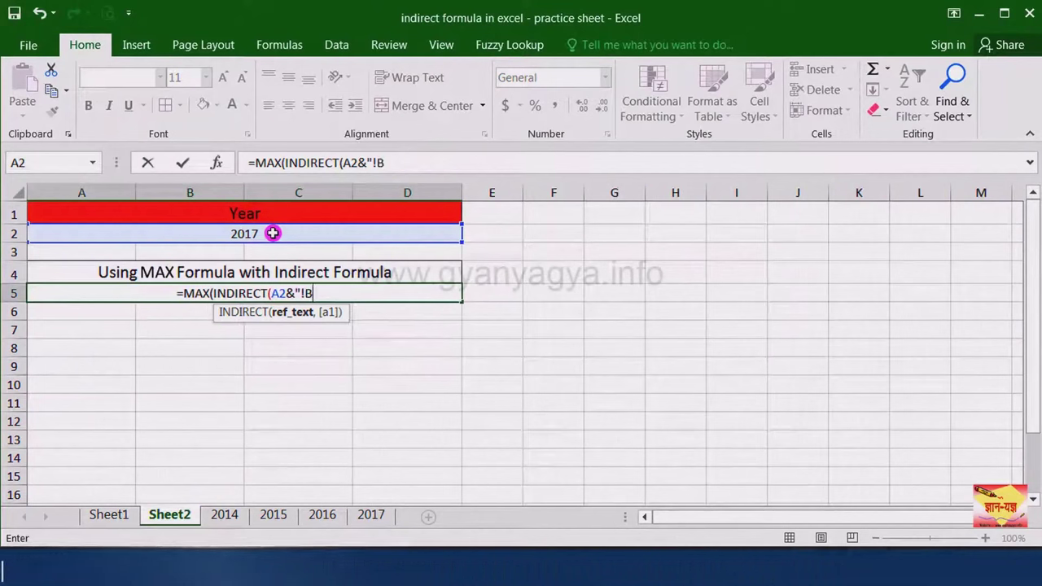
{"action": "type", "text": "3"}
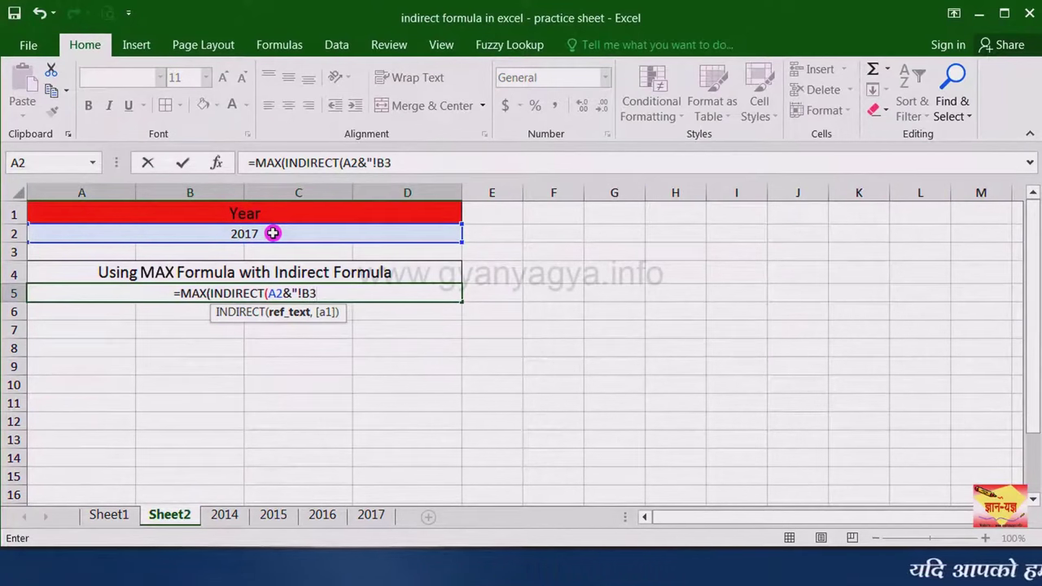
{"action": "type", "text": ":"}
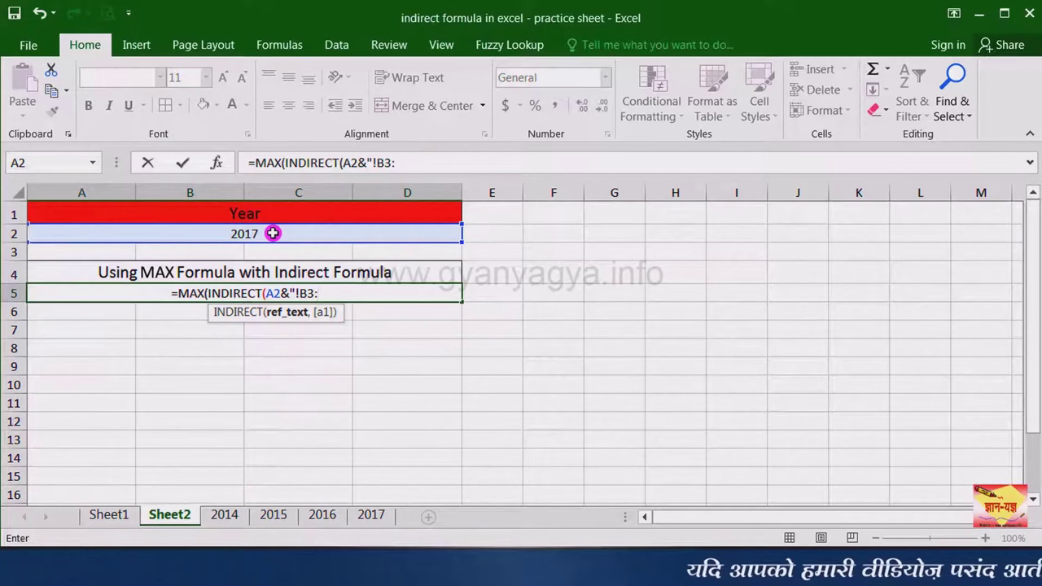
{"action": "type", "text": "D6"}
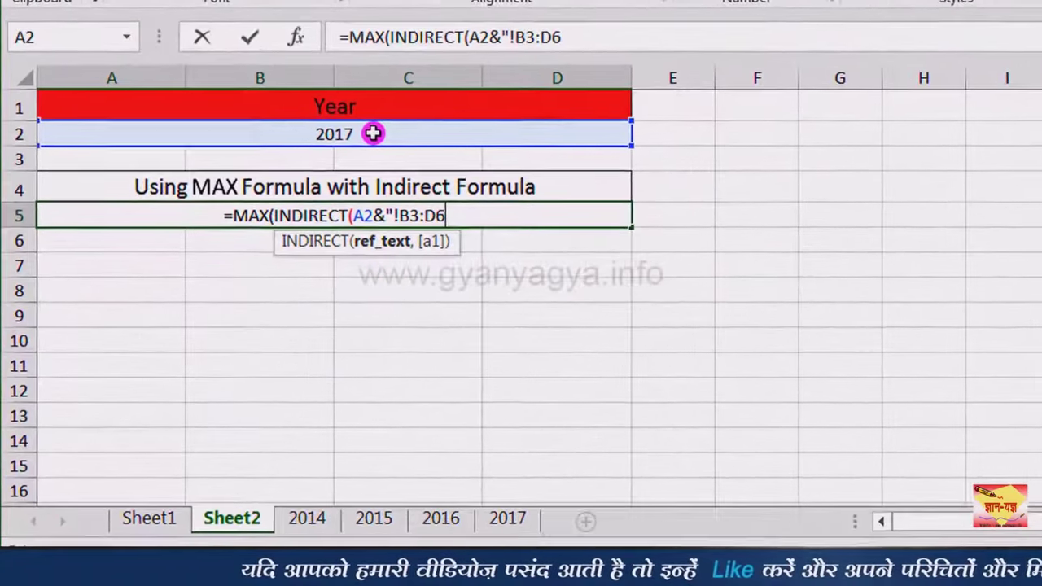
{"action": "type", "text": "\""}
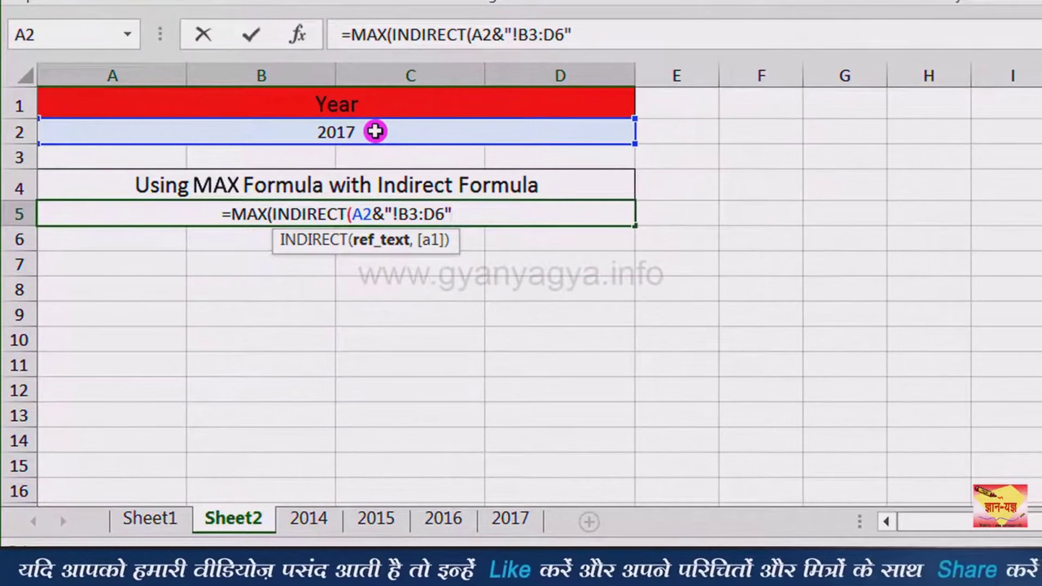
{"action": "type", "text": "))"}
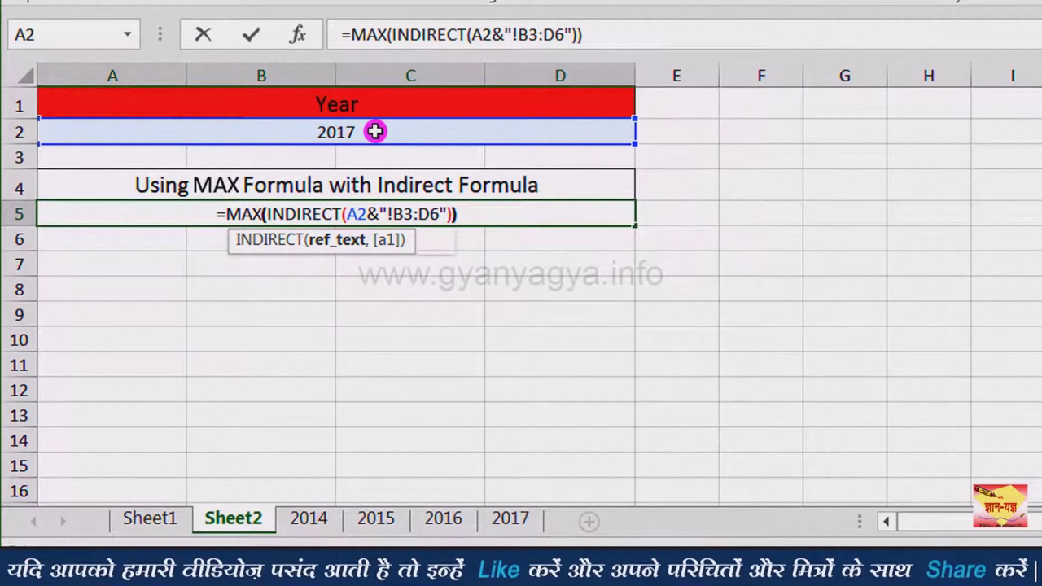
{"action": "key", "text": "Return"}
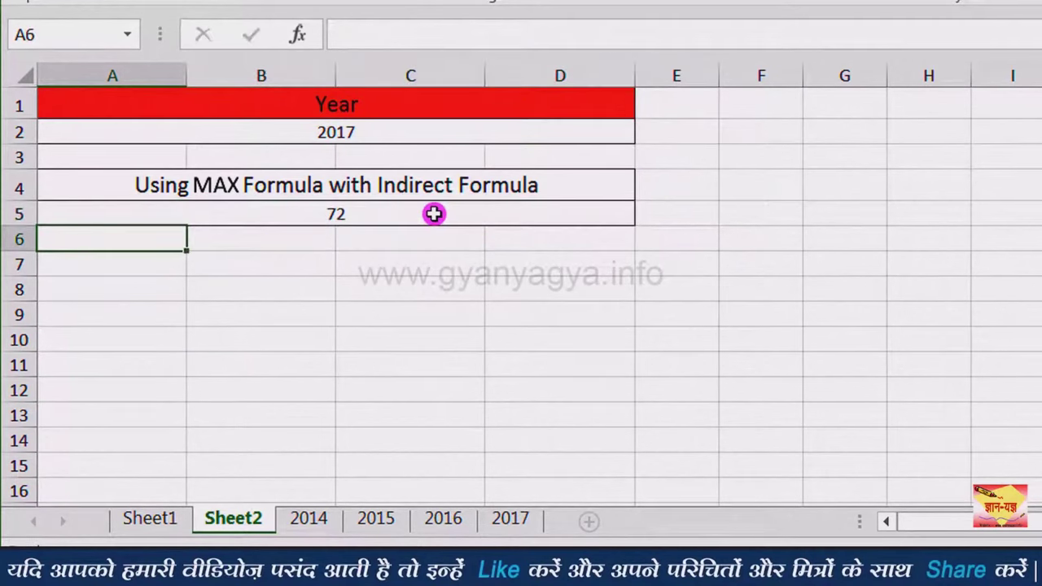
{"action": "left_click", "coordinate": [434, 213]}
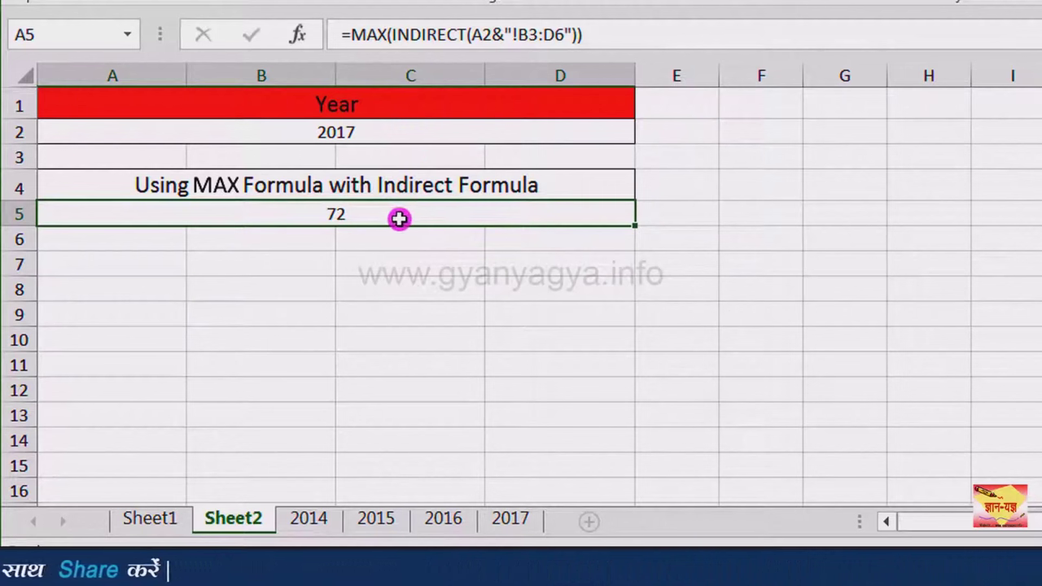
{"action": "left_click", "coordinate": [501, 525]}
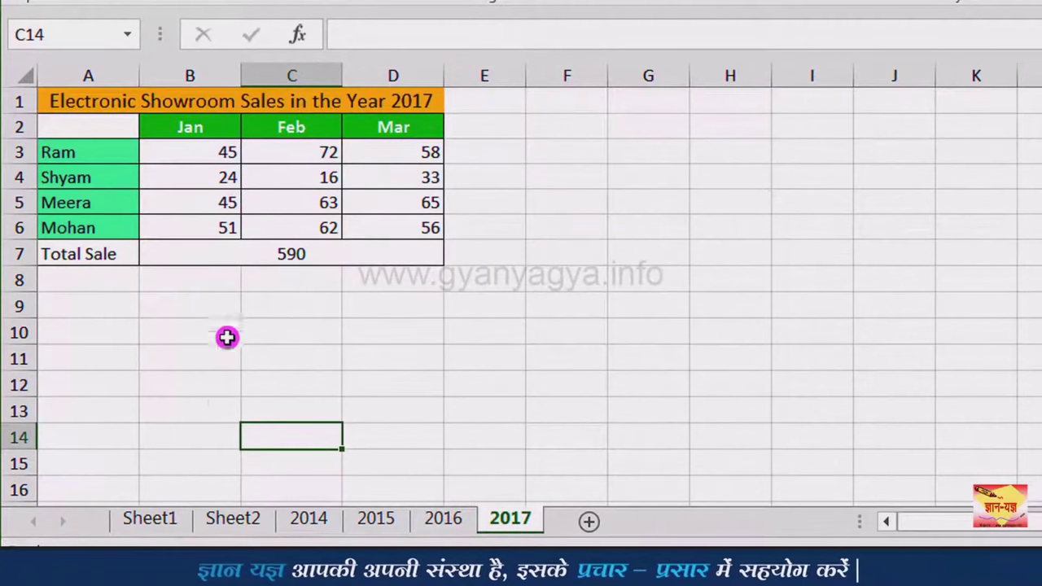
{"action": "left_click", "coordinate": [234, 523]}
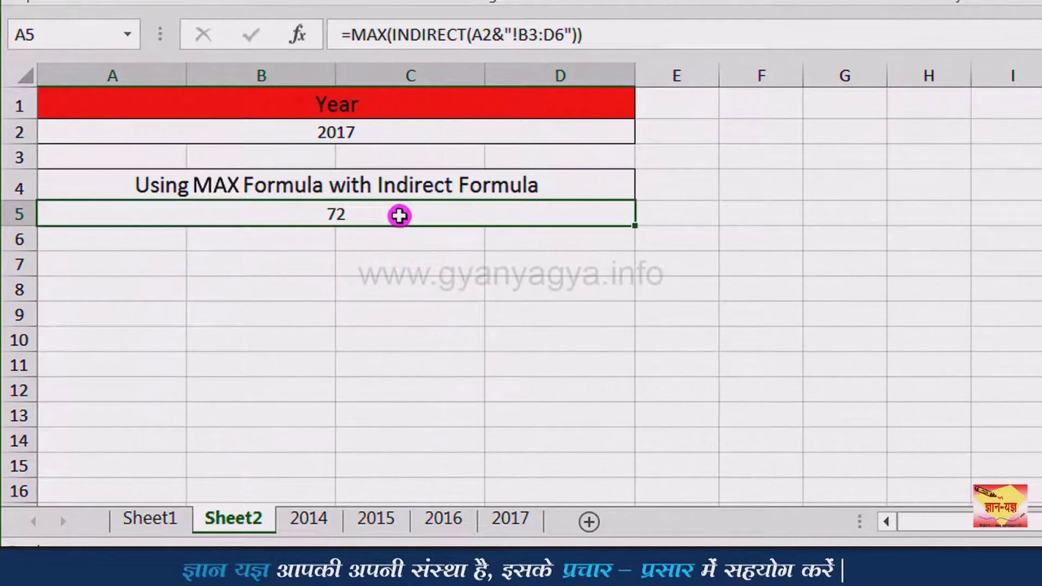
Replace A5's formula with =MIN(INDIRECT(A2&"!B3:D6")), showing a minimum of 16.
{"action": "key", "text": "BackSpace"}
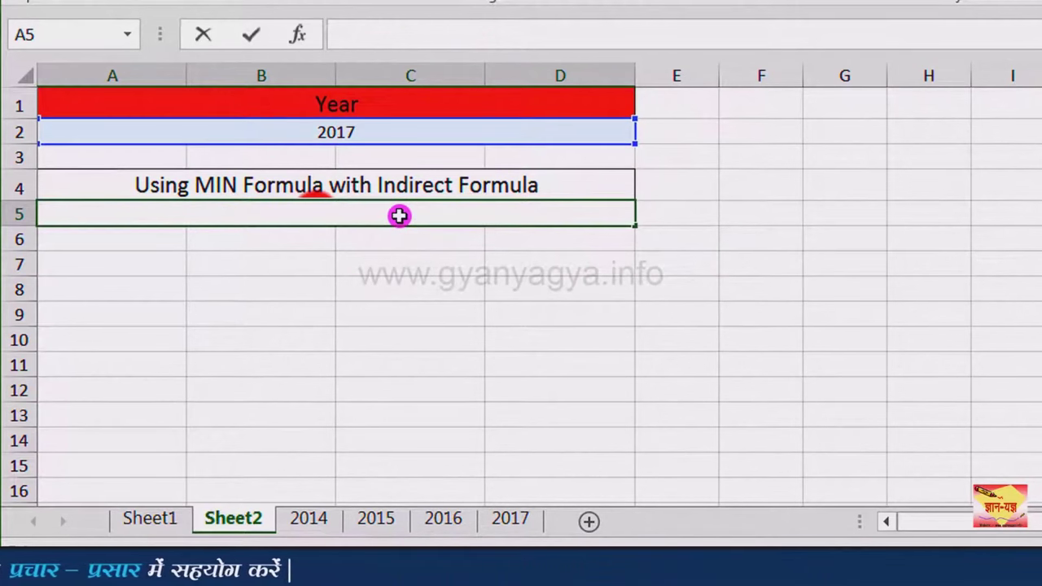
{"action": "type", "text": "="}
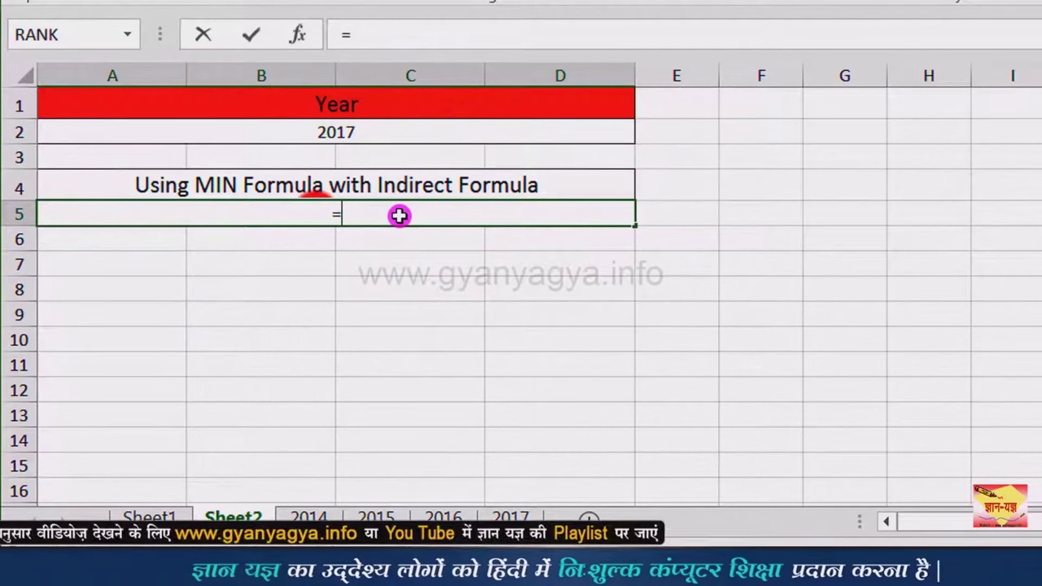
{"action": "type", "text": "mi"}
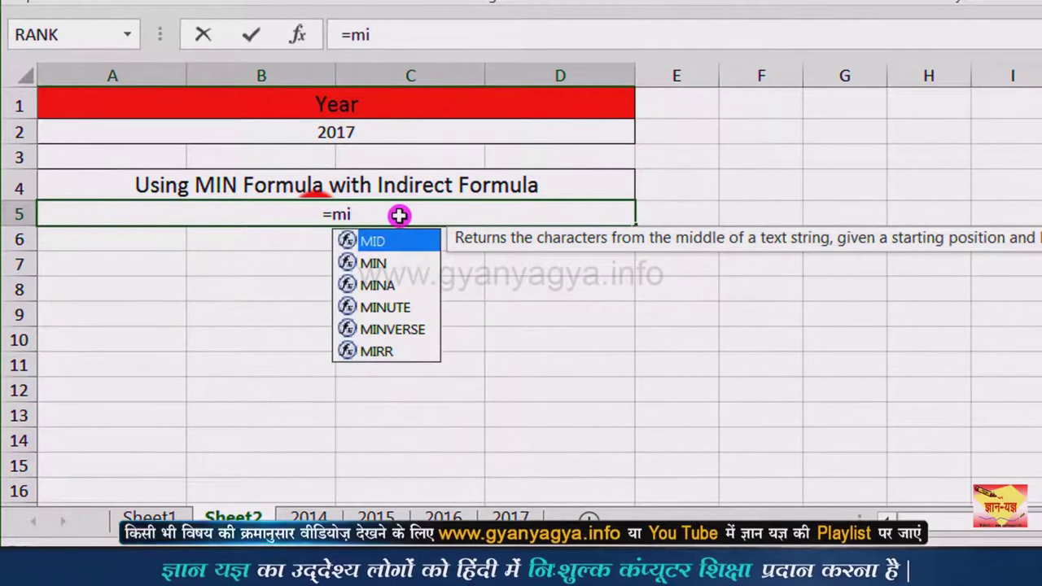
{"action": "type", "text": "n"}
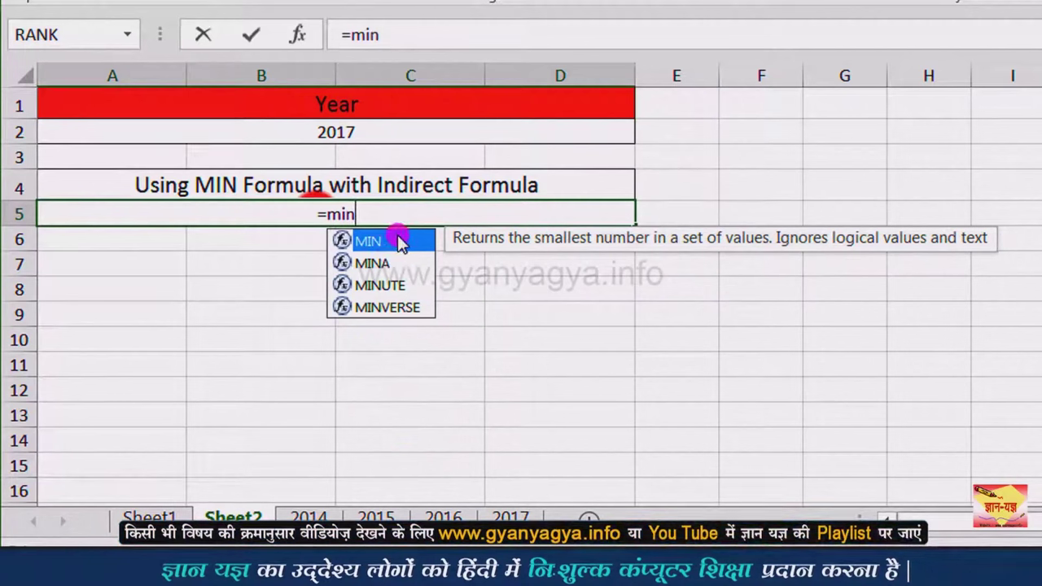
{"action": "double_click", "coordinate": [401, 242]}
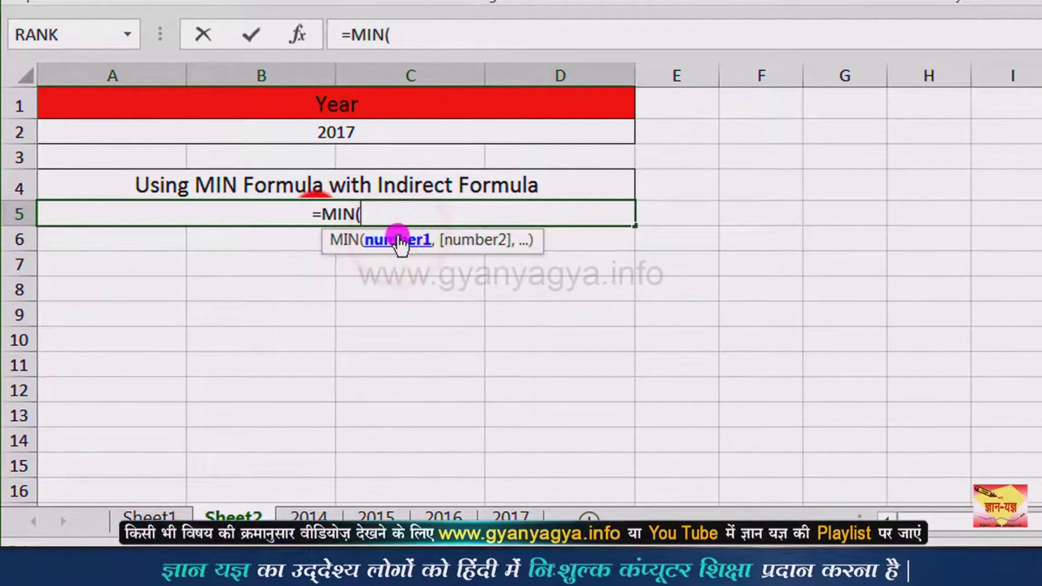
{"action": "type", "text": "i"}
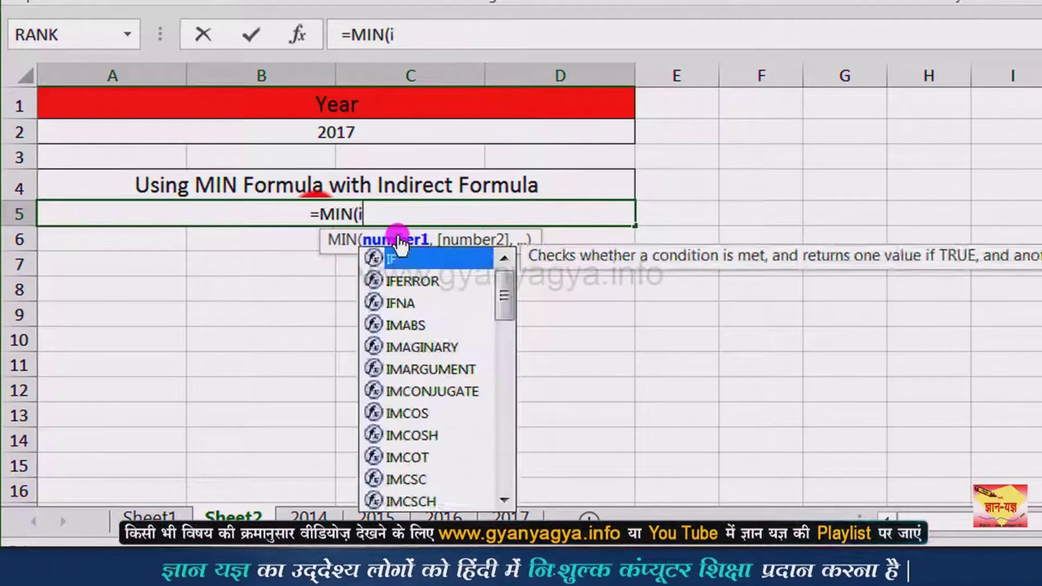
{"action": "type", "text": "nd"}
{"action": "key", "text": "Down"}
{"action": "key", "text": "Tab"}
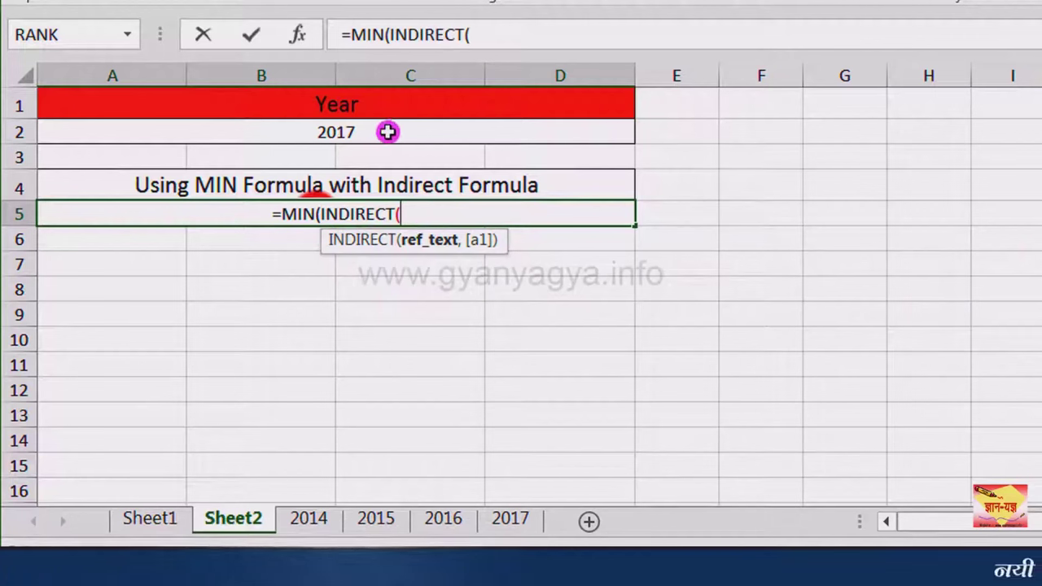
{"action": "left_click", "coordinate": [387, 132]}
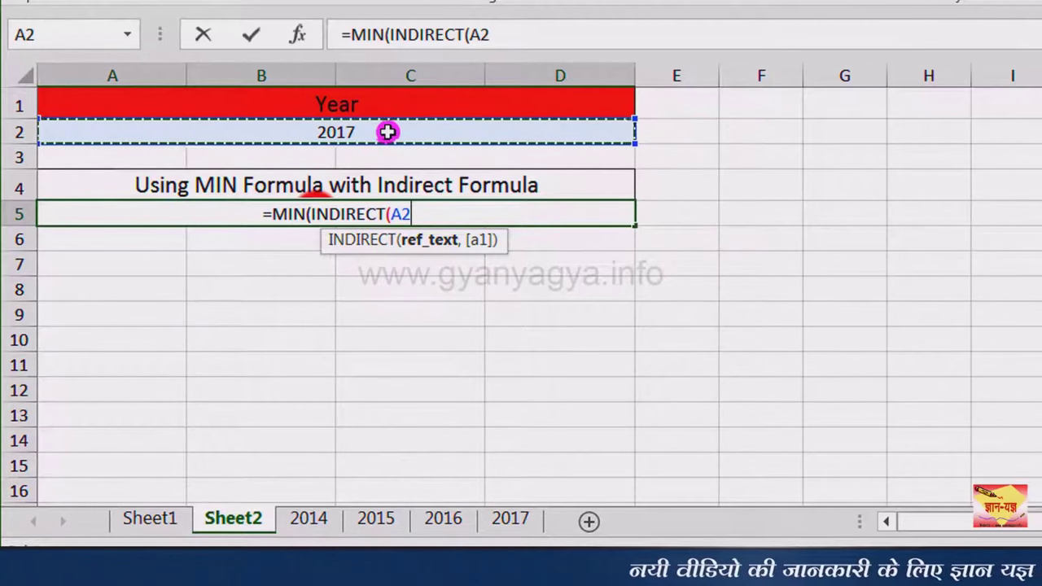
{"action": "type", "text": "&"}
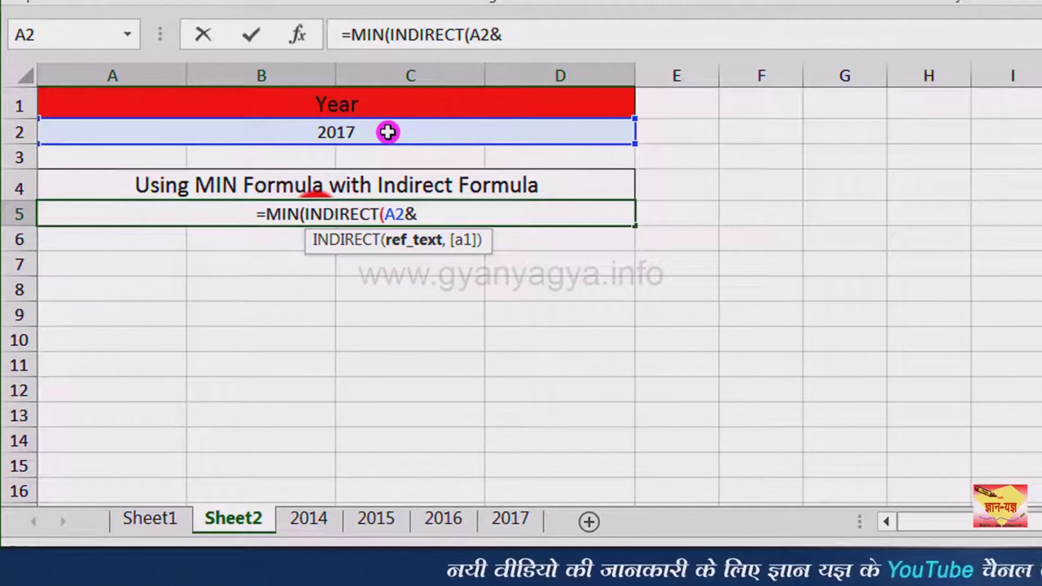
{"action": "type", "text": "\""}
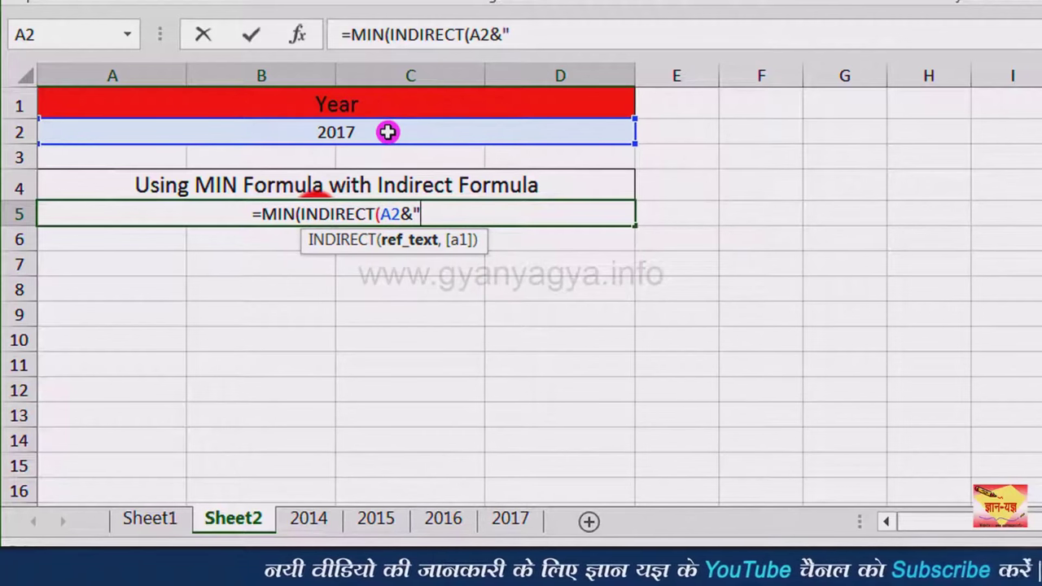
{"action": "type", "text": "!"}
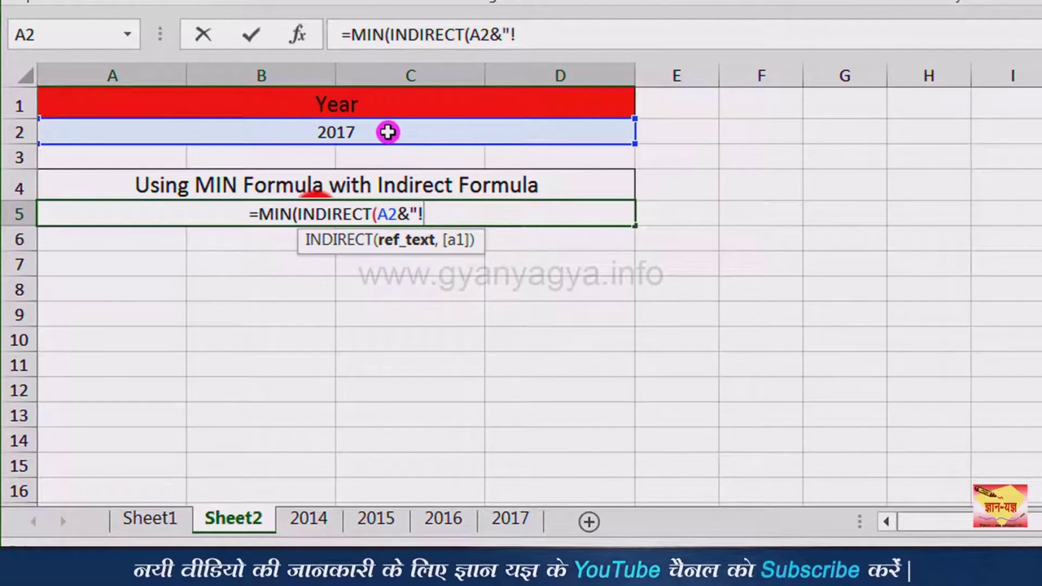
{"action": "type", "text": "B3"}
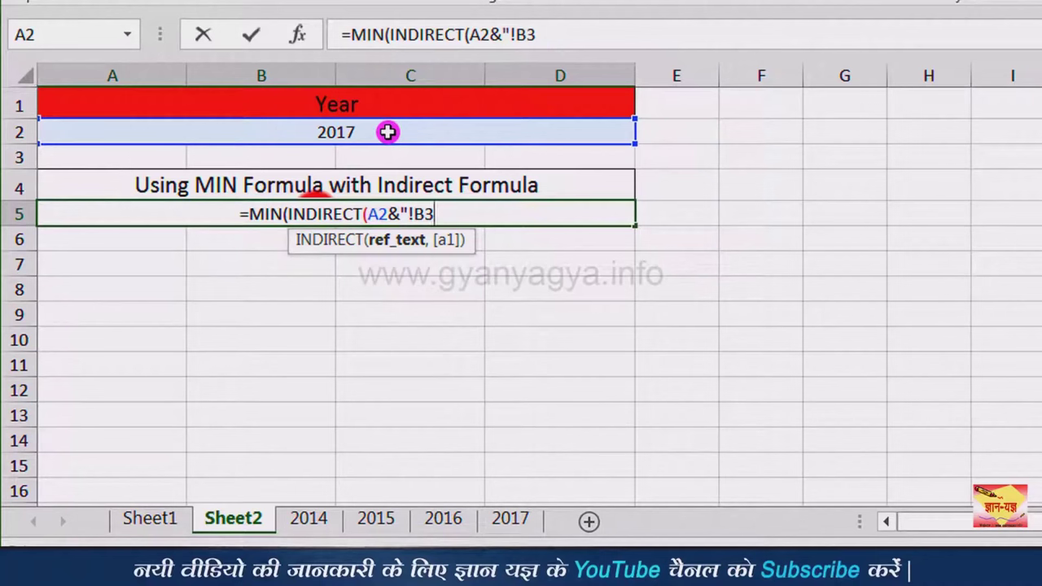
{"action": "type", "text": ":"}
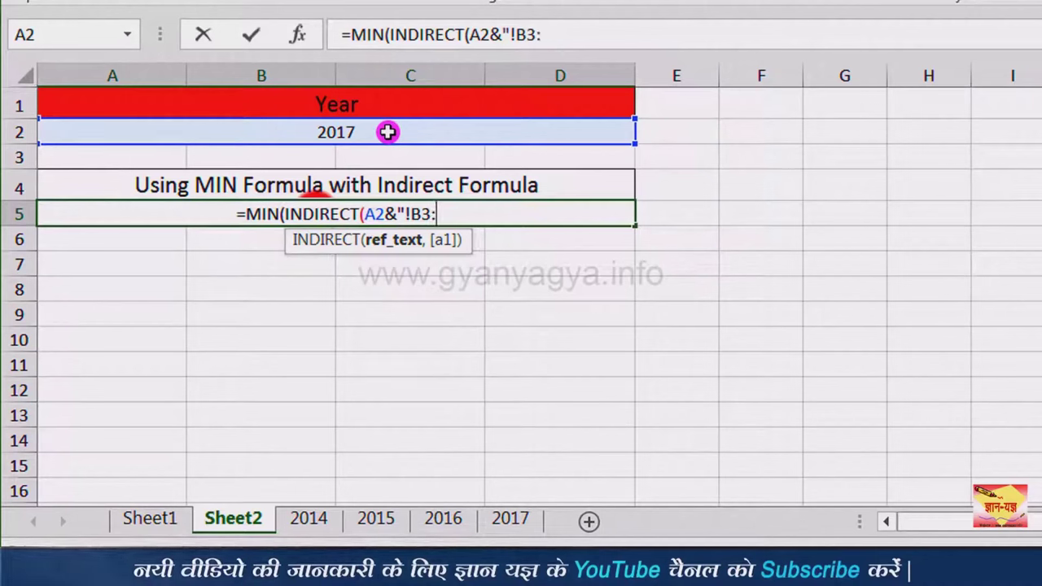
{"action": "type", "text": "D6"}
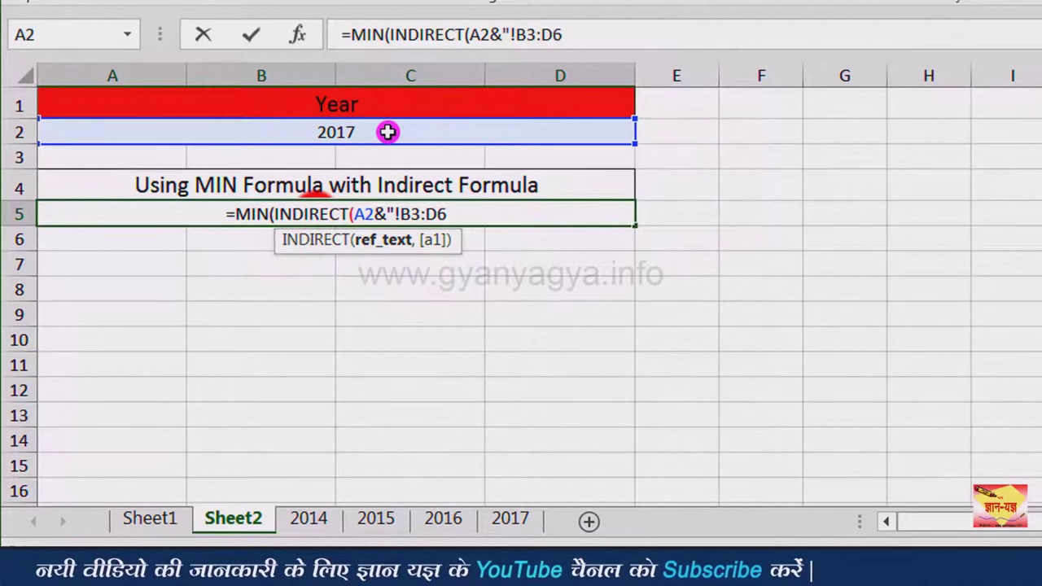
{"action": "type", "text": "\""}
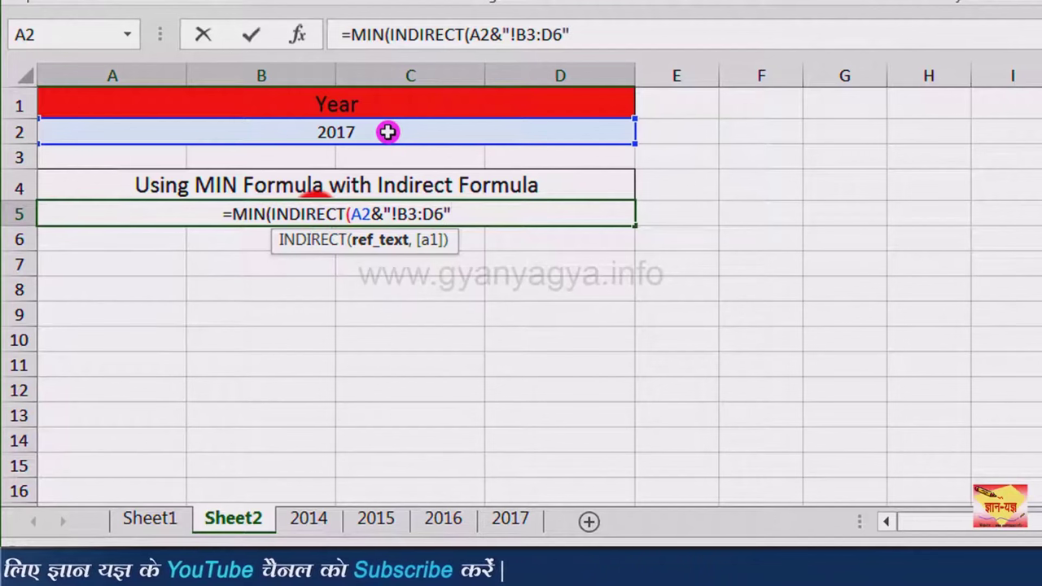
{"action": "type", "text": "))"}
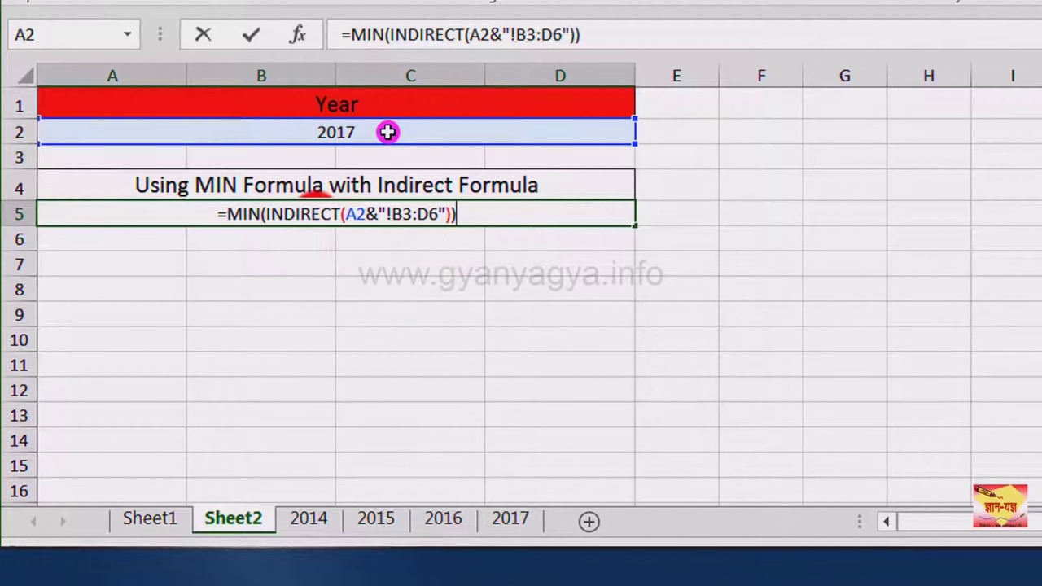
{"action": "key", "text": "Return"}
{"action": "left_click", "coordinate": [315, 214]}
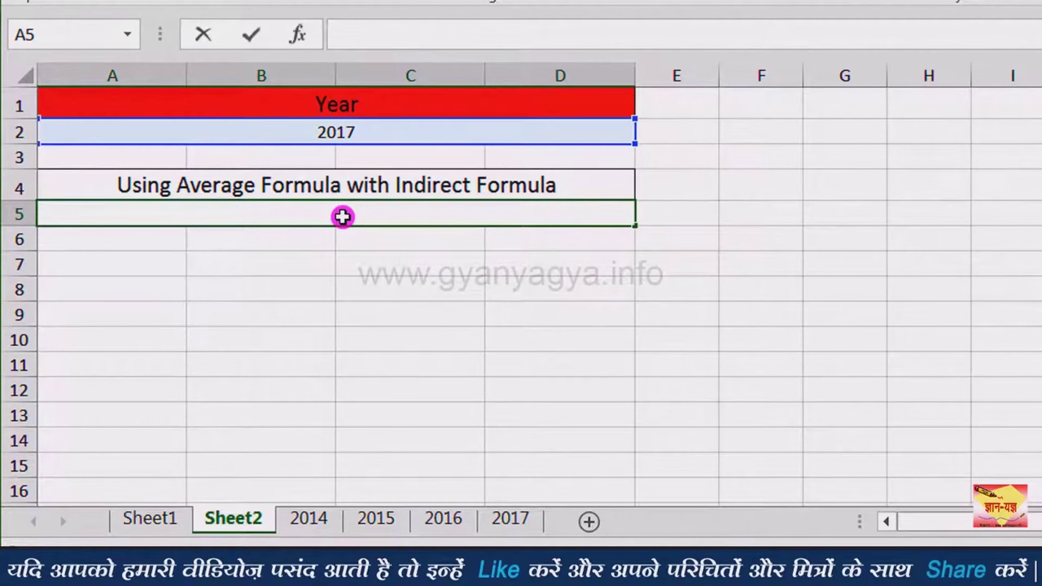
{"action": "type", "text": "=ave"}
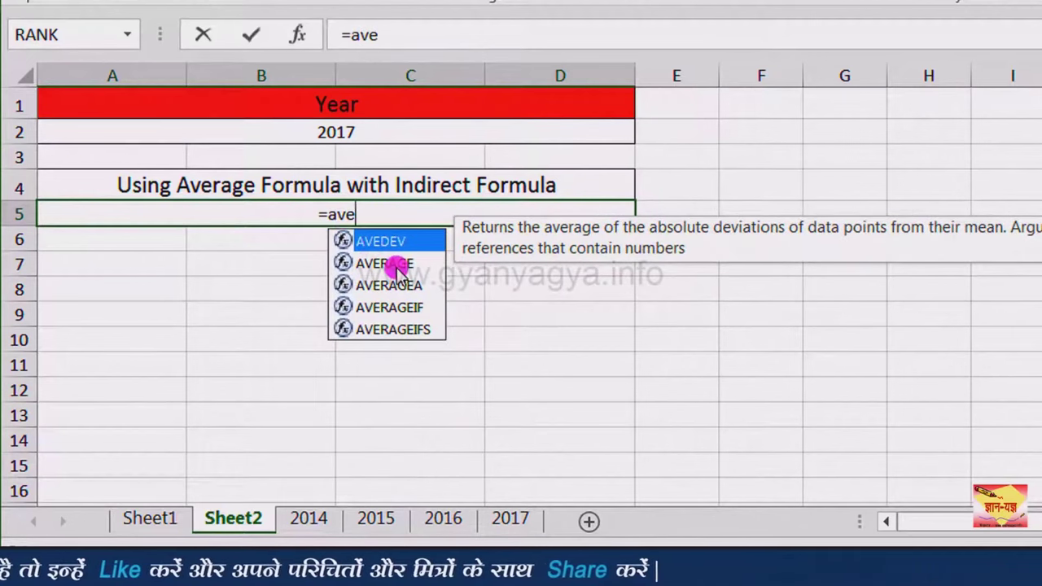
{"action": "double_click", "coordinate": [396, 264]}
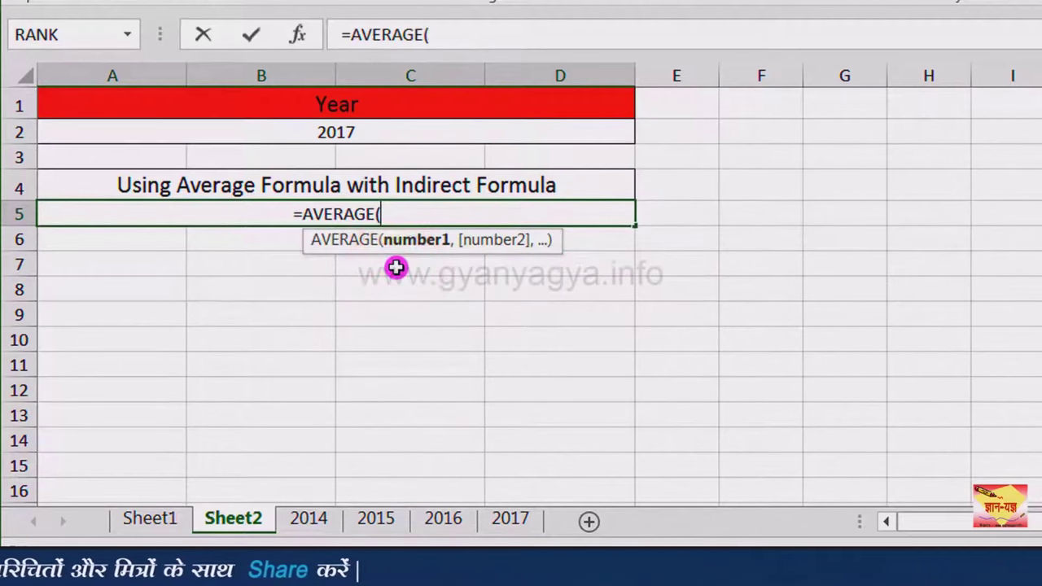
{"action": "type", "text": "ind"}
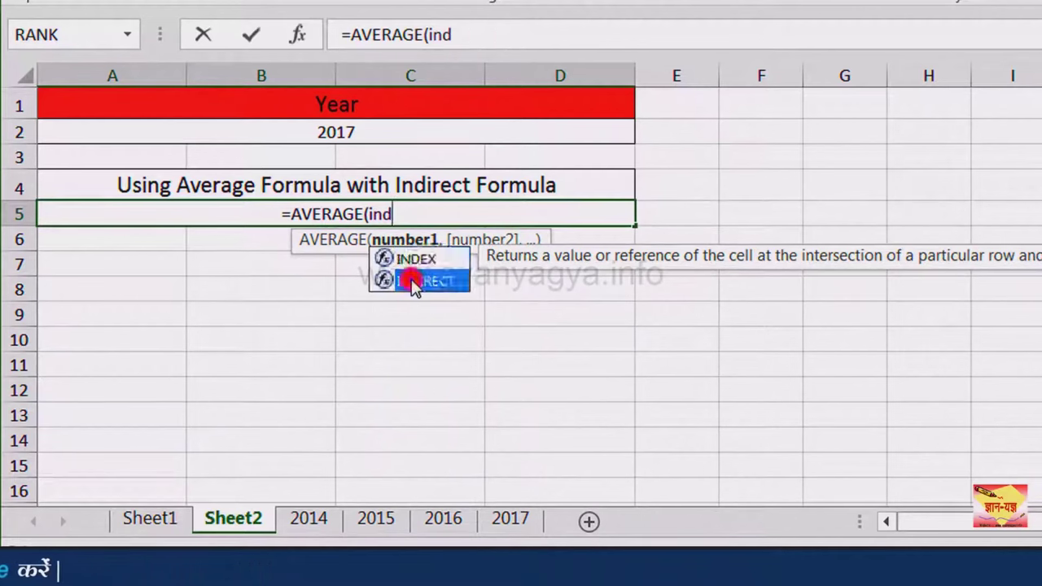
{"action": "double_click", "coordinate": [412, 280]}
{"action": "left_click", "coordinate": [369, 131]}
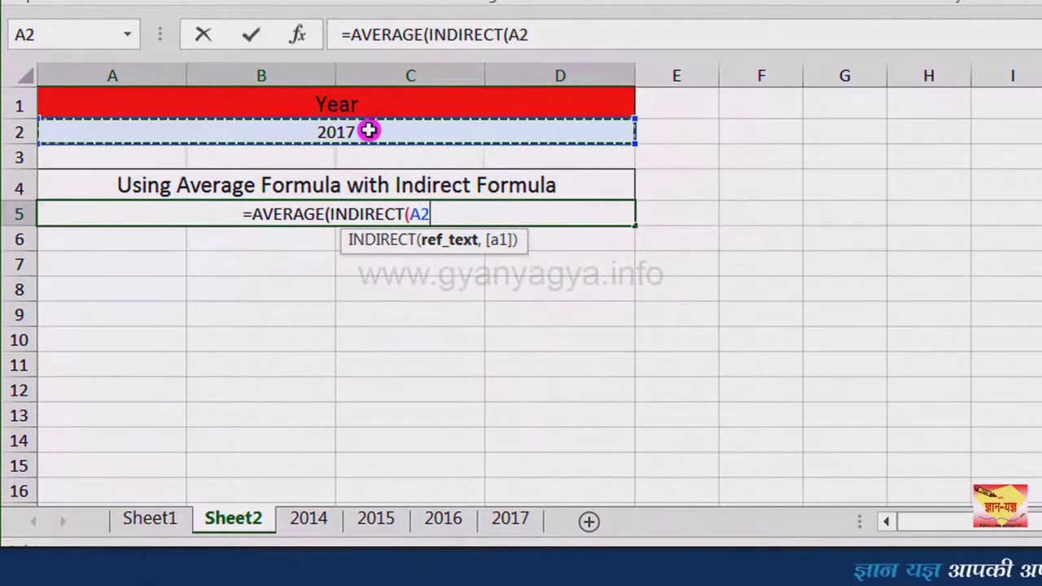
{"action": "type", "text": "&\""}
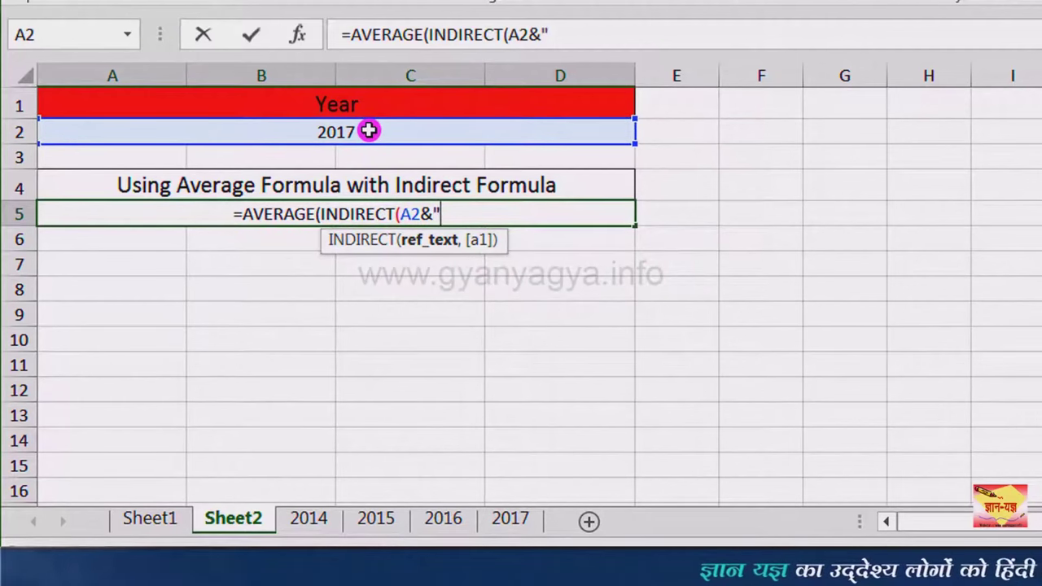
{"action": "type", "text": "!"}
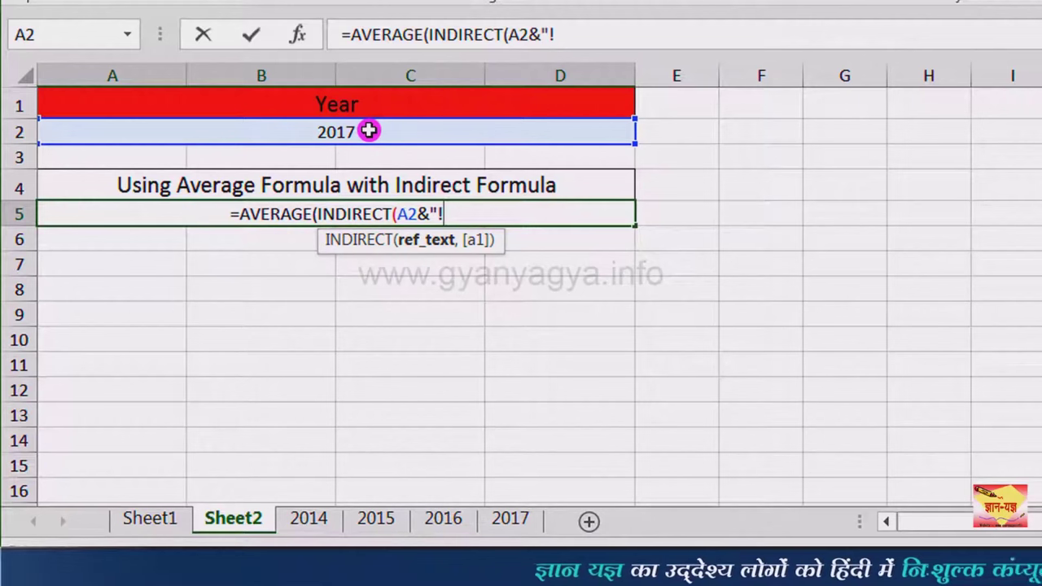
{"action": "type", "text": "B3"}
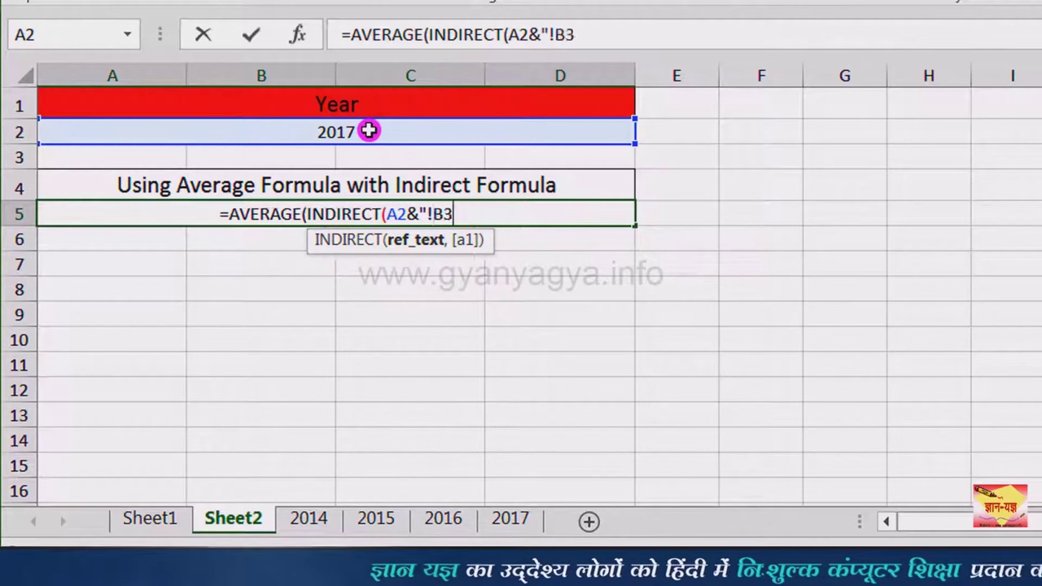
{"action": "type", "text": ":"}
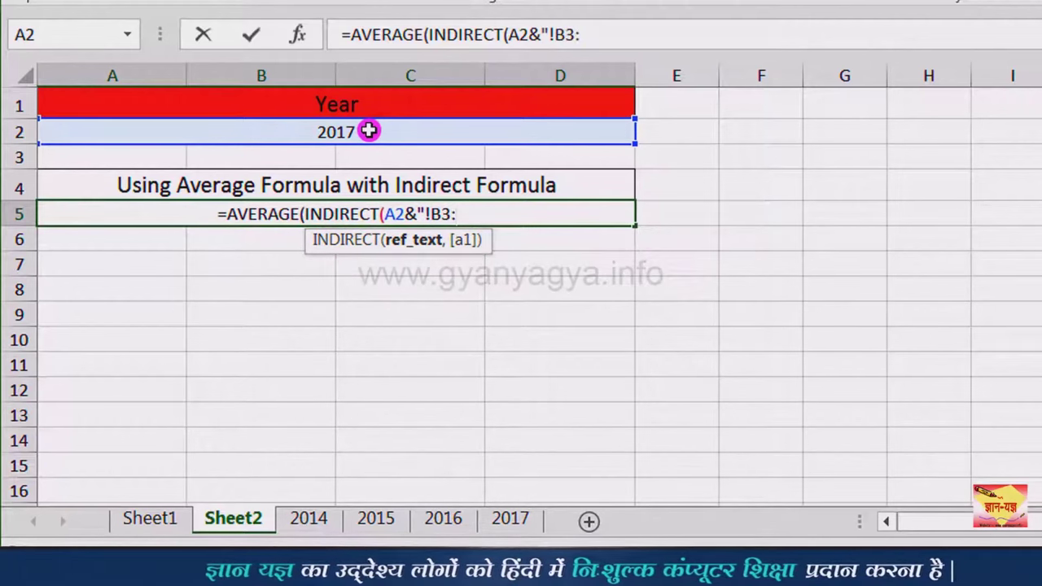
{"action": "type", "text": "D"}
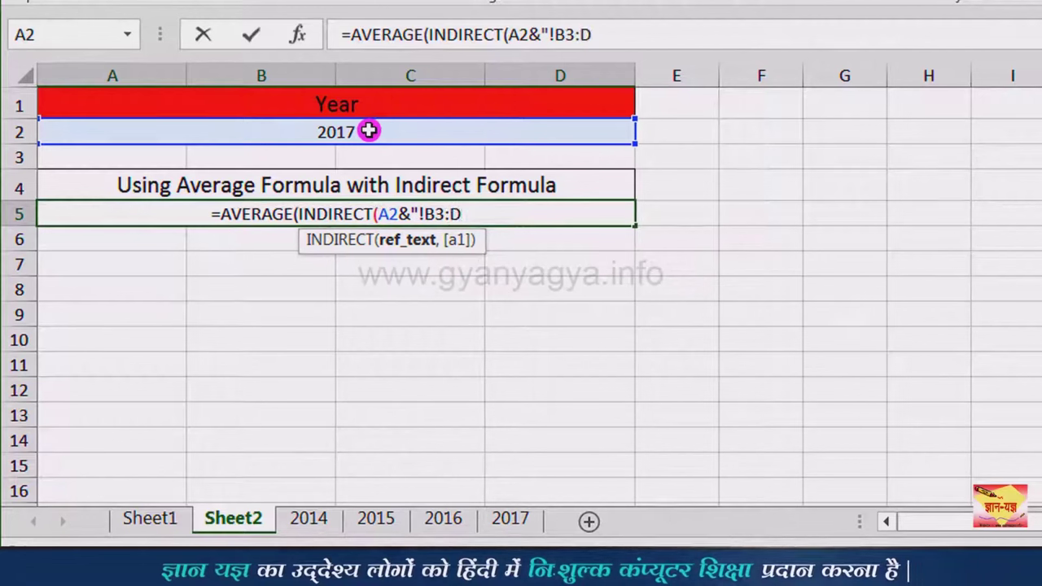
{"action": "type", "text": "6"}
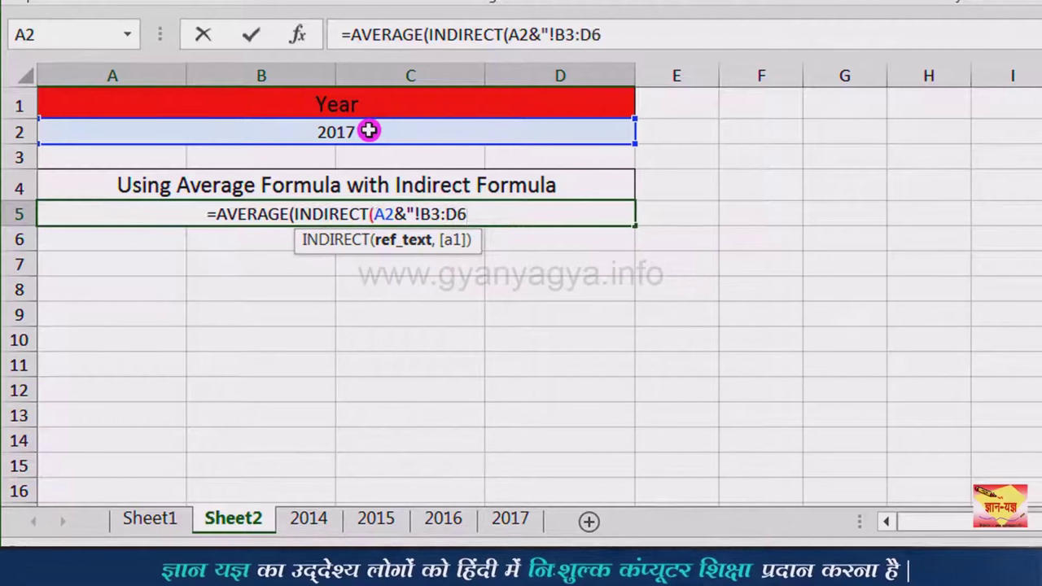
{"action": "type", "text": "\"))"}
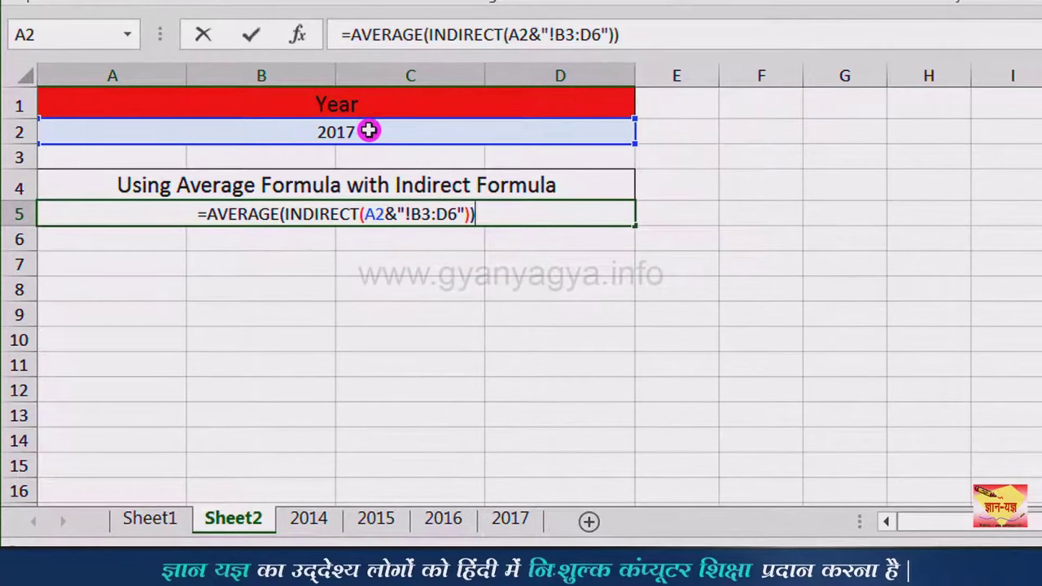
{"action": "key", "text": "Return"}
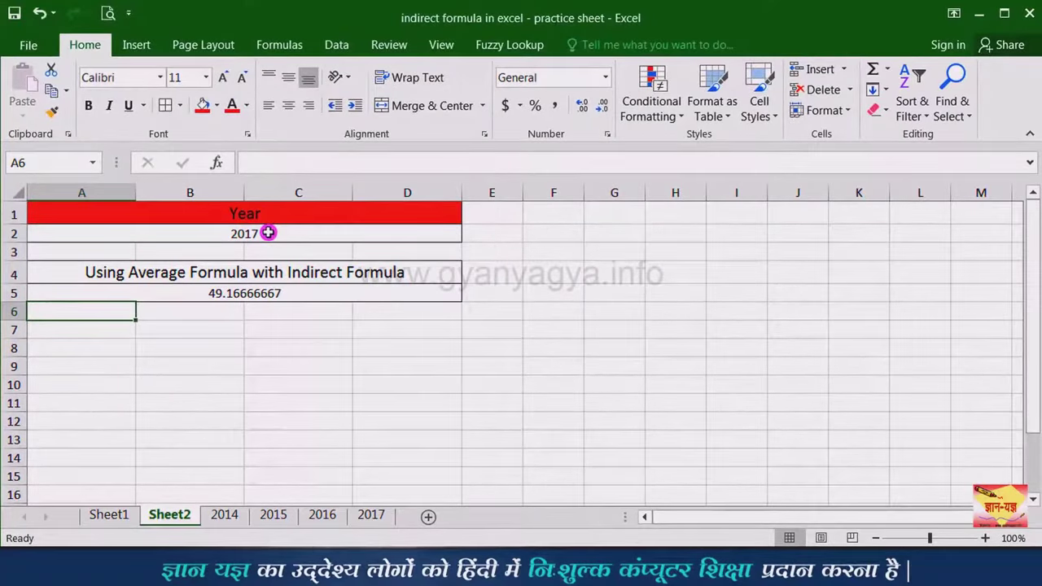
Select A5 to display its AVERAGE with INDIRECT formula.
{"action": "left_click", "coordinate": [290, 294]}
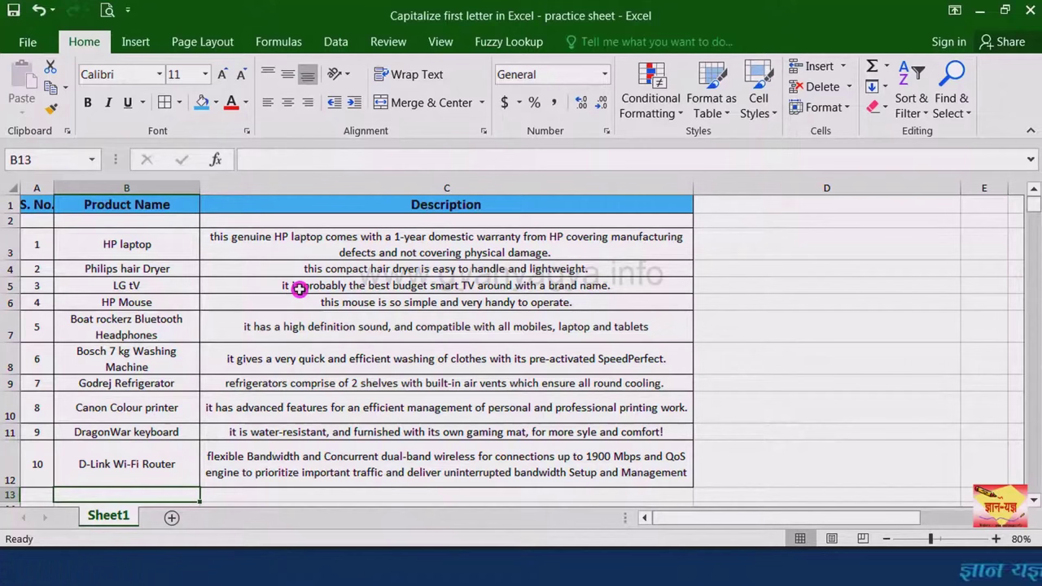
In D3, begin the formula =REPLACE(C3,1,1, for the first product description.
{"action": "left_click", "coordinate": [791, 238]}
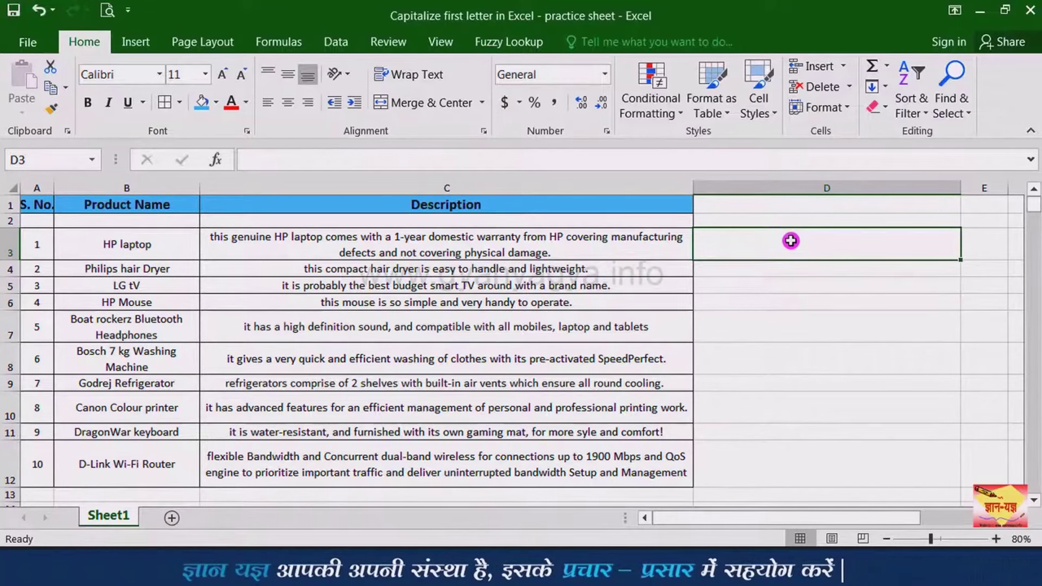
{"action": "type", "text": "="}
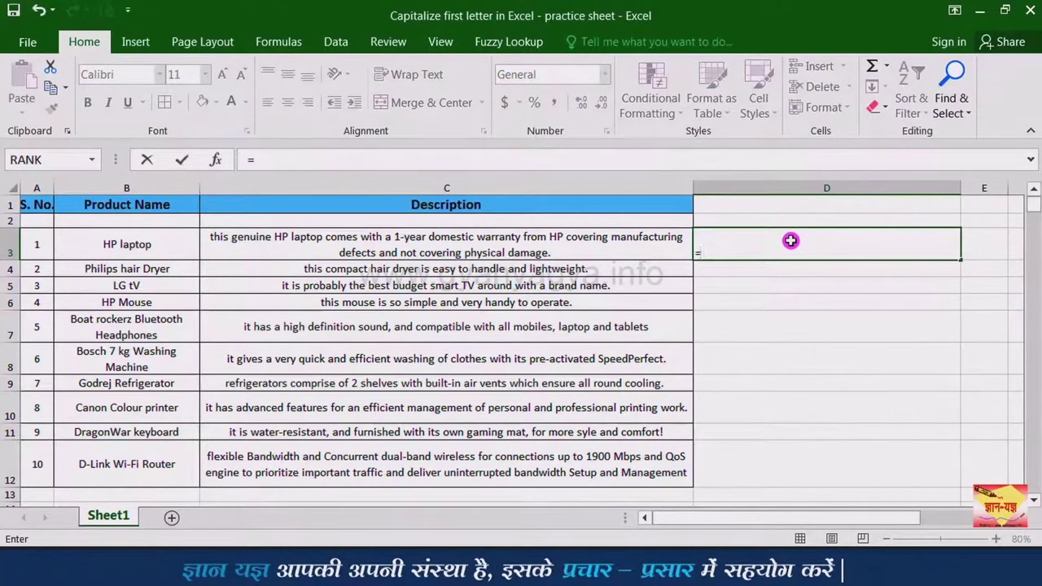
{"action": "type", "text": "repla"}
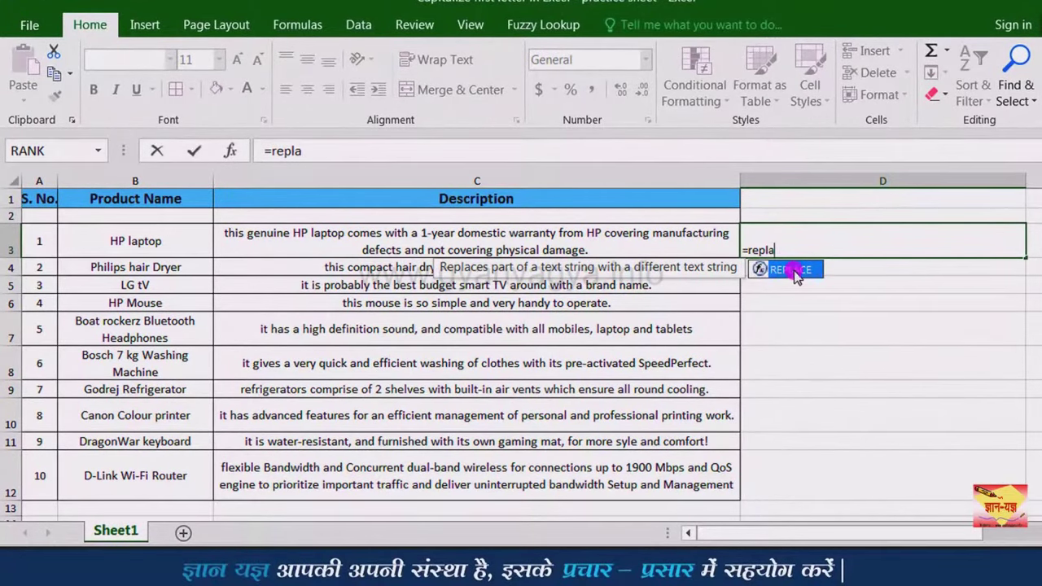
{"action": "double_click", "coordinate": [793, 271]}
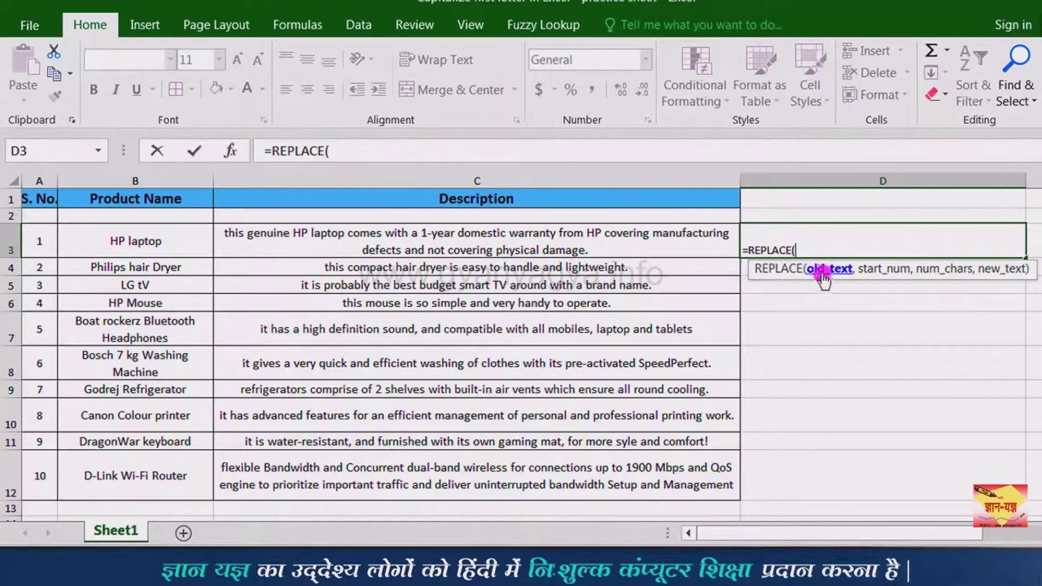
{"action": "left_click", "coordinate": [691, 240]}
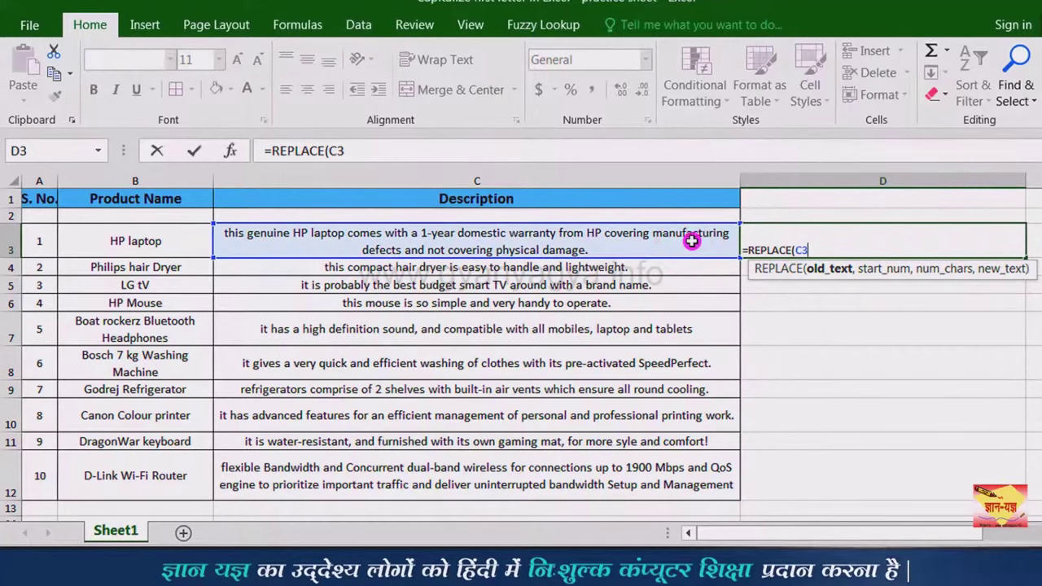
{"action": "type", "text": ",1,1,"}
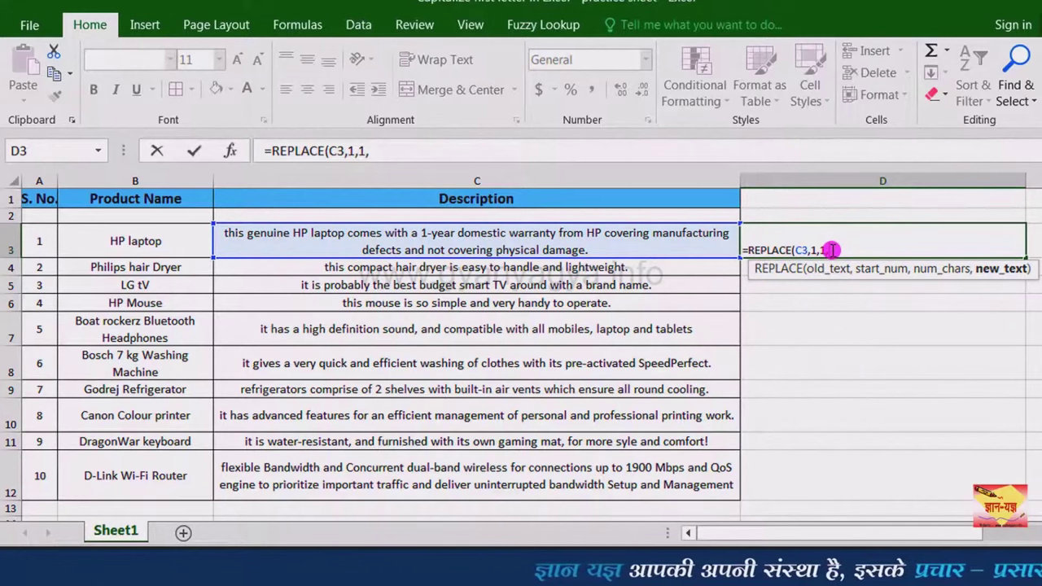
Complete D3 as =REPLACE(C3,1,1,UPPER(LEFT(C3,1))) to capitalize the description's first letter.
{"action": "type", "text": "uppe"}
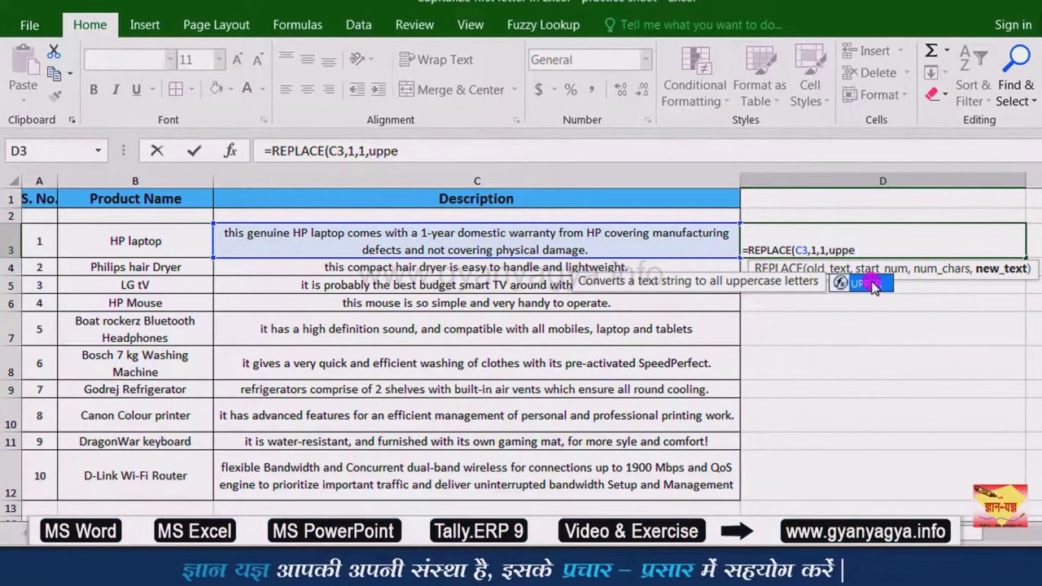
{"action": "double_click", "coordinate": [872, 285]}
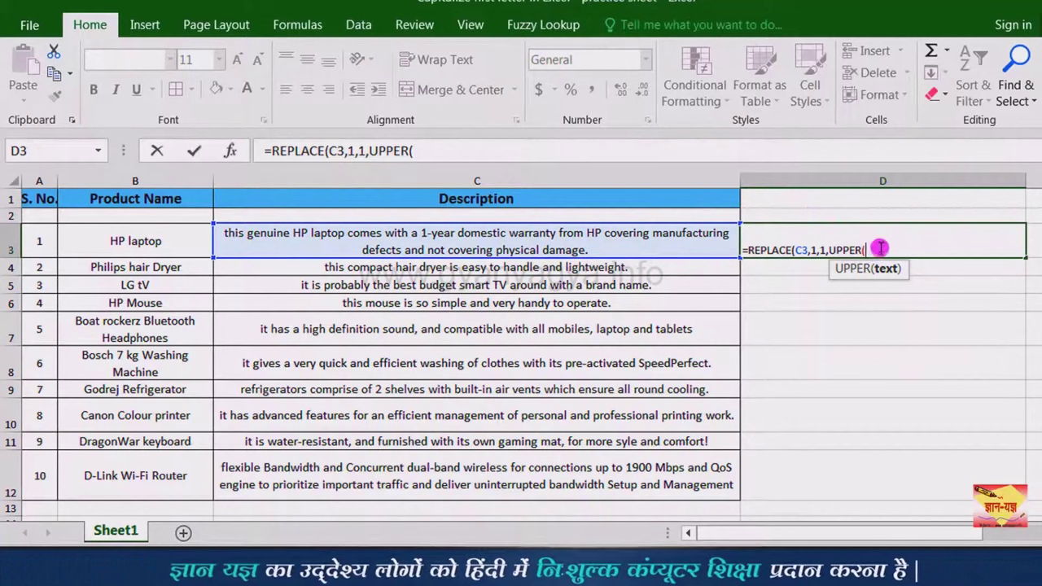
{"action": "type", "text": "left"}
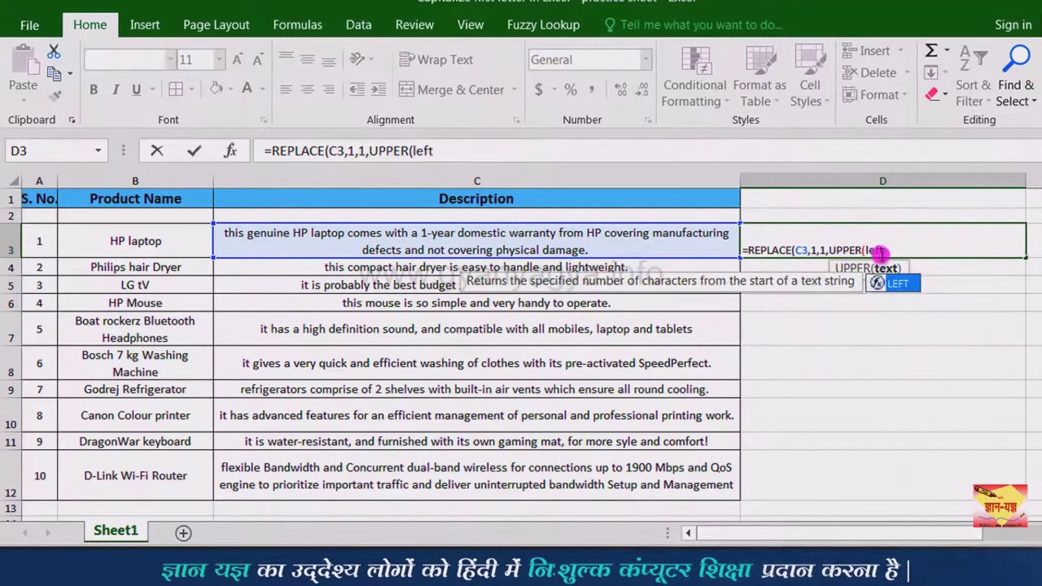
{"action": "double_click", "coordinate": [895, 283]}
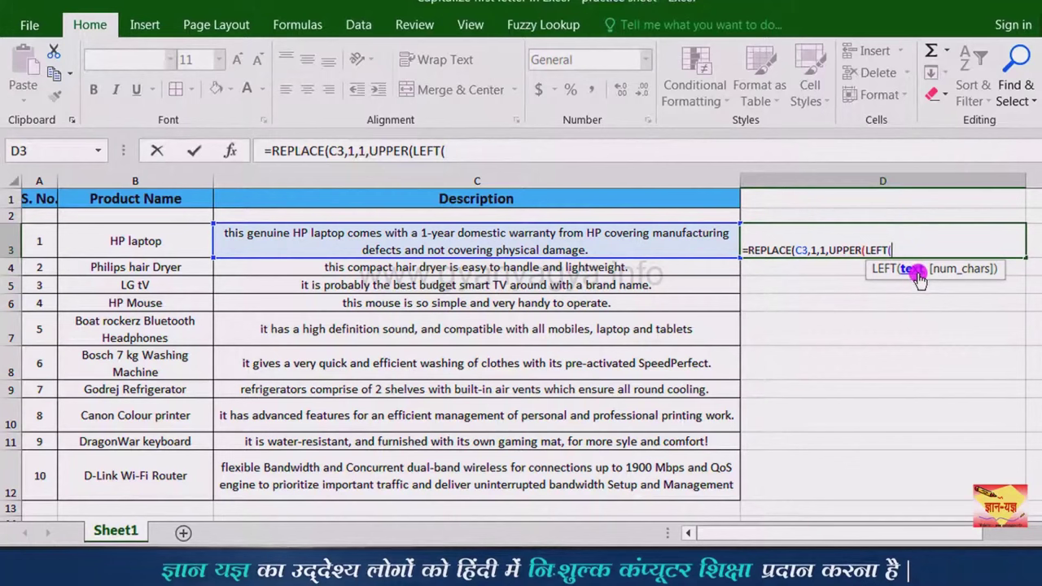
{"action": "left_click", "coordinate": [567, 237]}
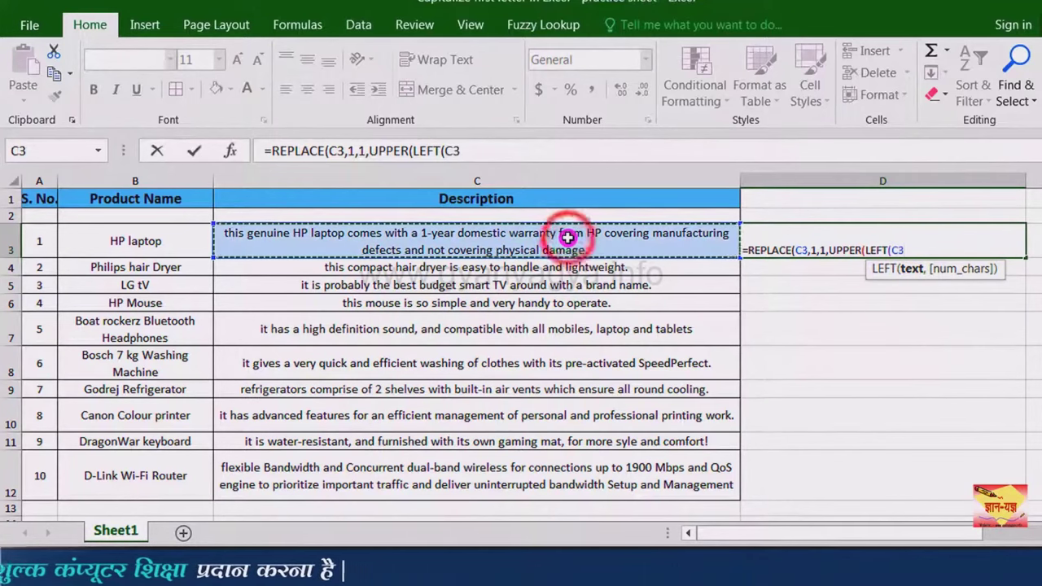
{"action": "type", "text": ","}
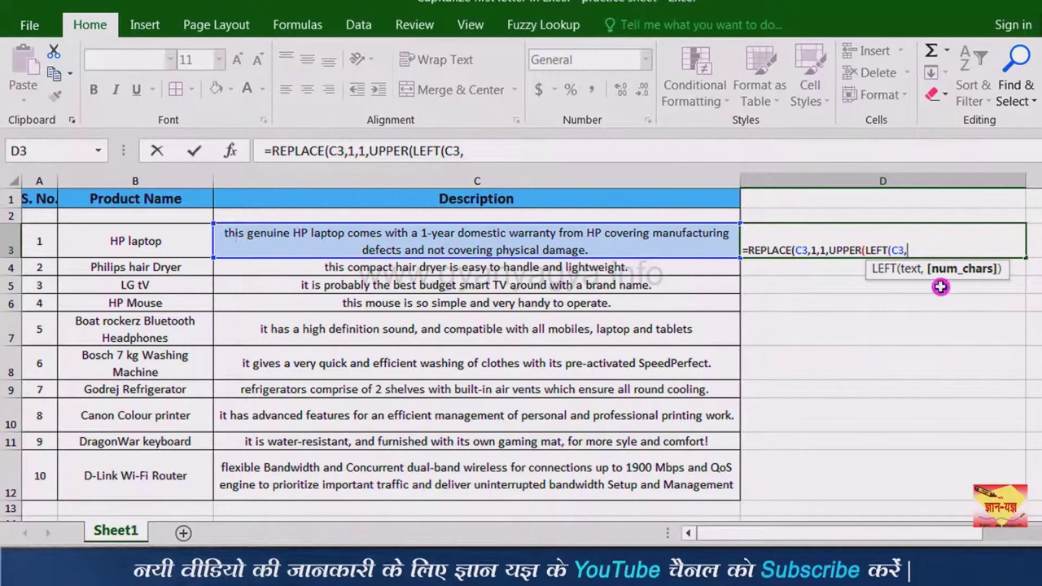
{"action": "type", "text": "1"}
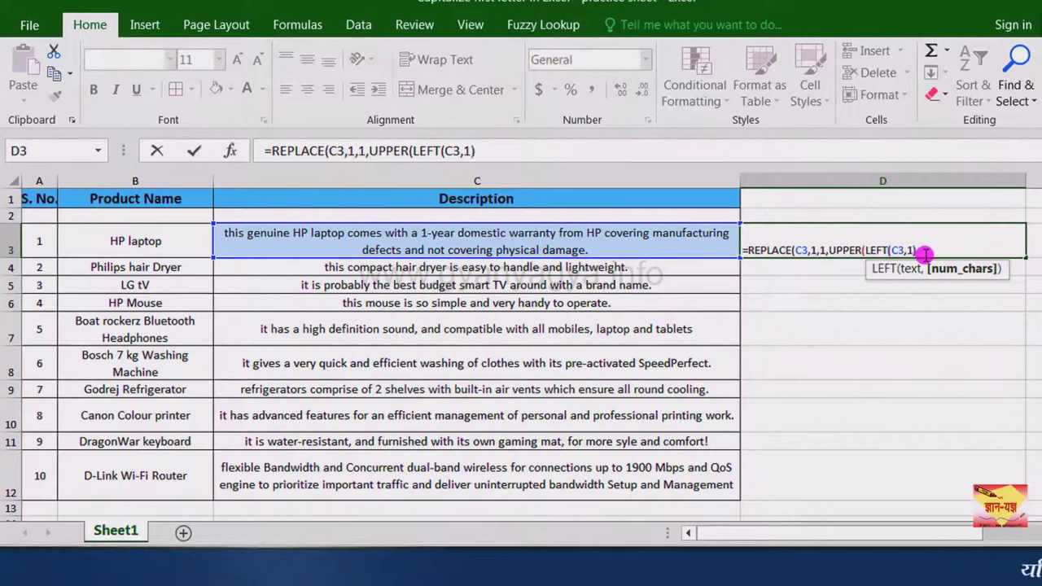
{"action": "type", "text": ")"}
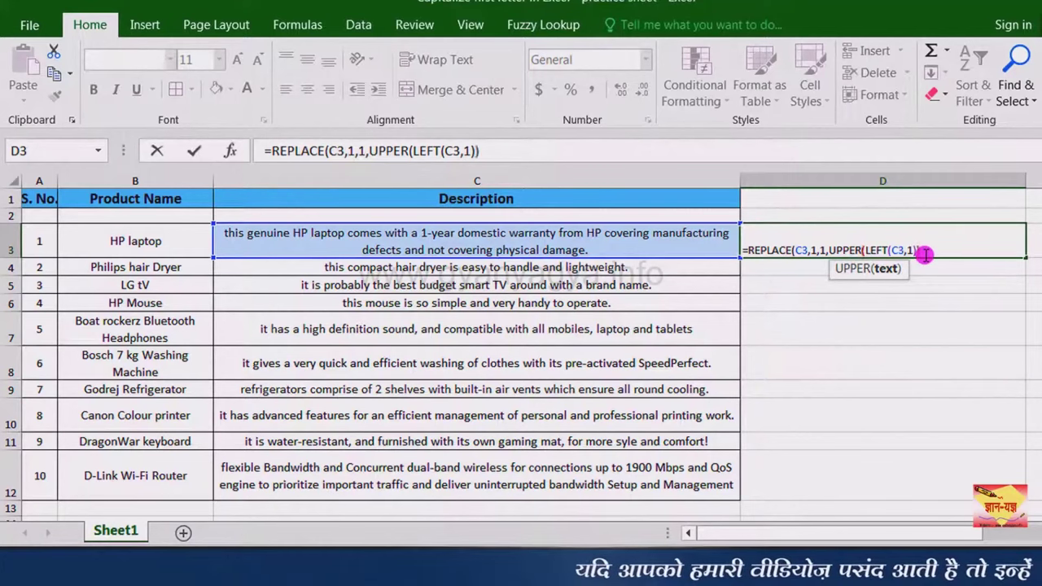
{"action": "type", "text": ")"}
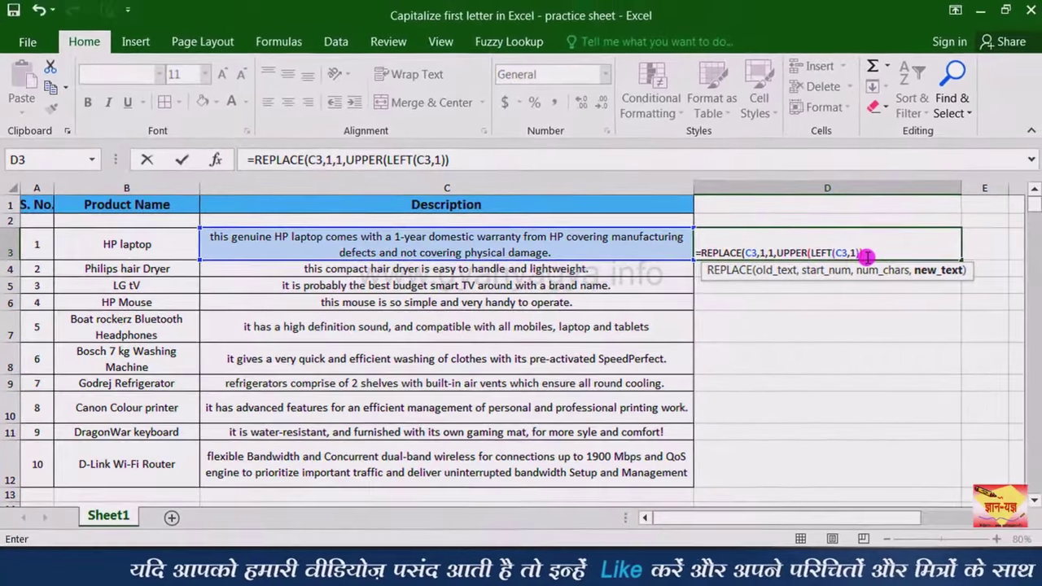
{"action": "type", "text": ")"}
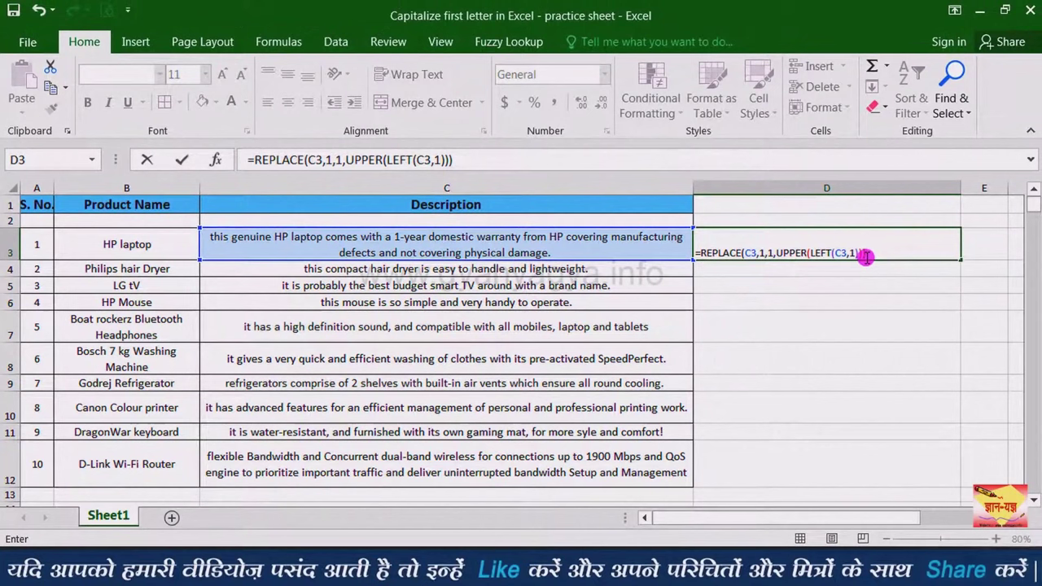
{"action": "key", "text": "Return"}
Turn on Wrap Text for D3 so its capitalized description fits on two lines.
{"action": "left_click", "coordinate": [865, 253]}
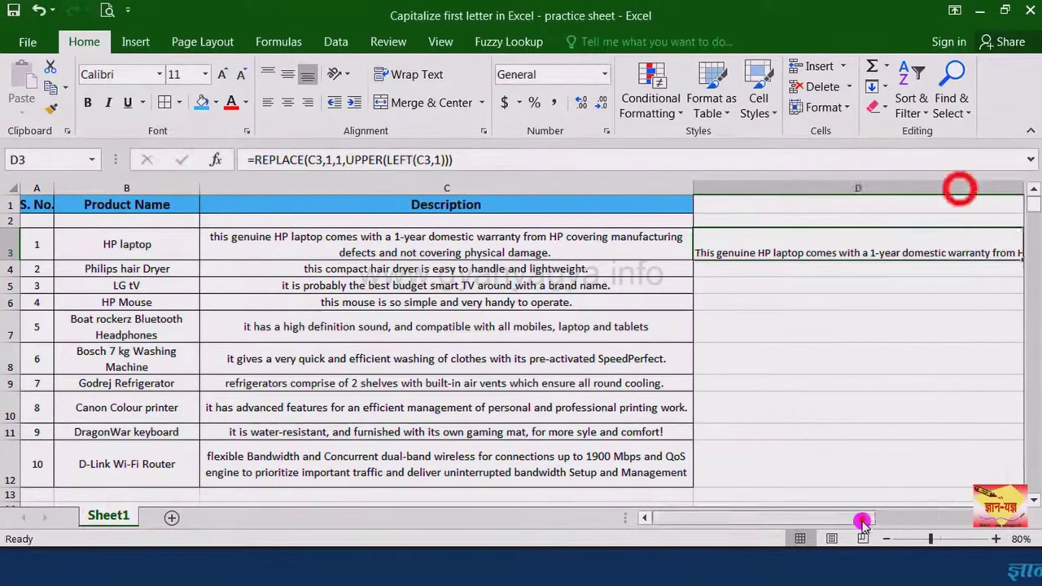
{"action": "scroll", "coordinate": [678, 263], "scroll_direction": "right", "scroll_amount": 2}
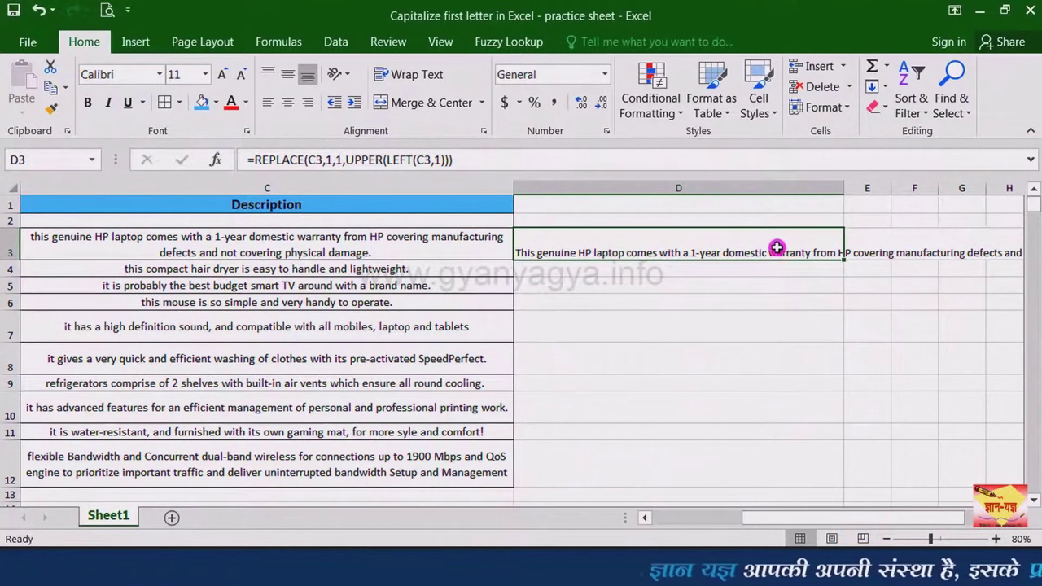
{"action": "left_click", "coordinate": [402, 74]}
{"action": "scroll", "coordinate": [803, 288], "scroll_direction": "left", "scroll_amount": 1}
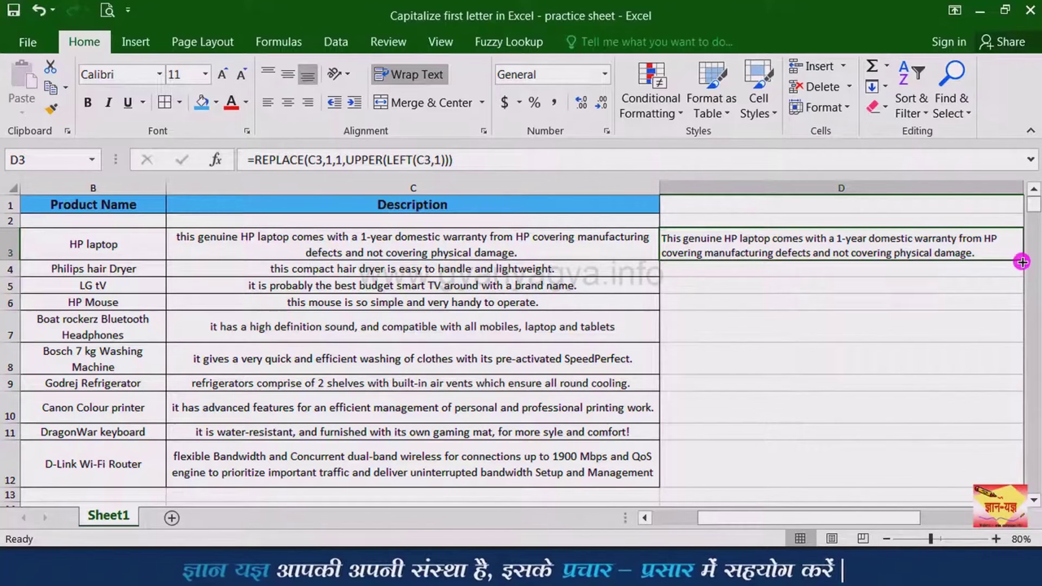
Fill the capitalizing formula from D3 down through D12.
{"action": "left_click_drag", "start_coordinate": [1020, 271], "coordinate": [1017, 356]}
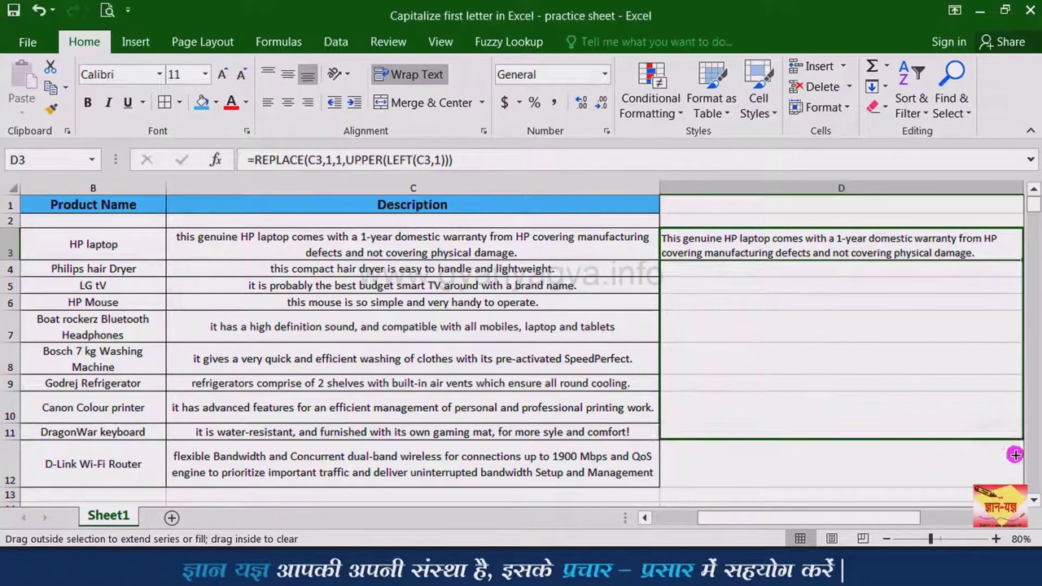
{"action": "left_click_drag", "start_coordinate": [1015, 456], "coordinate": [1013, 481]}
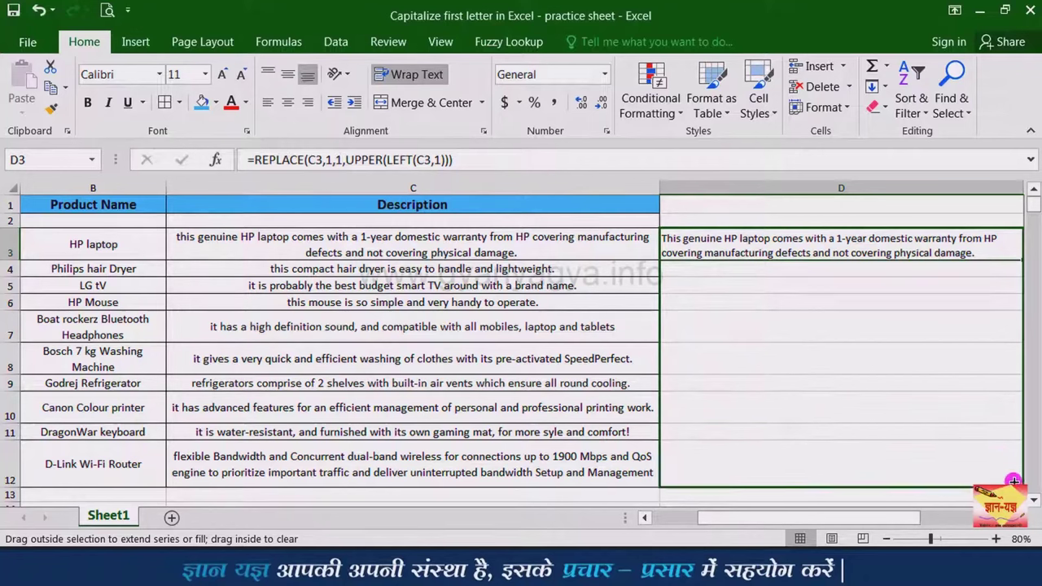
{"action": "left_click_drag", "start_coordinate": [1013, 481], "coordinate": [1013, 482]}
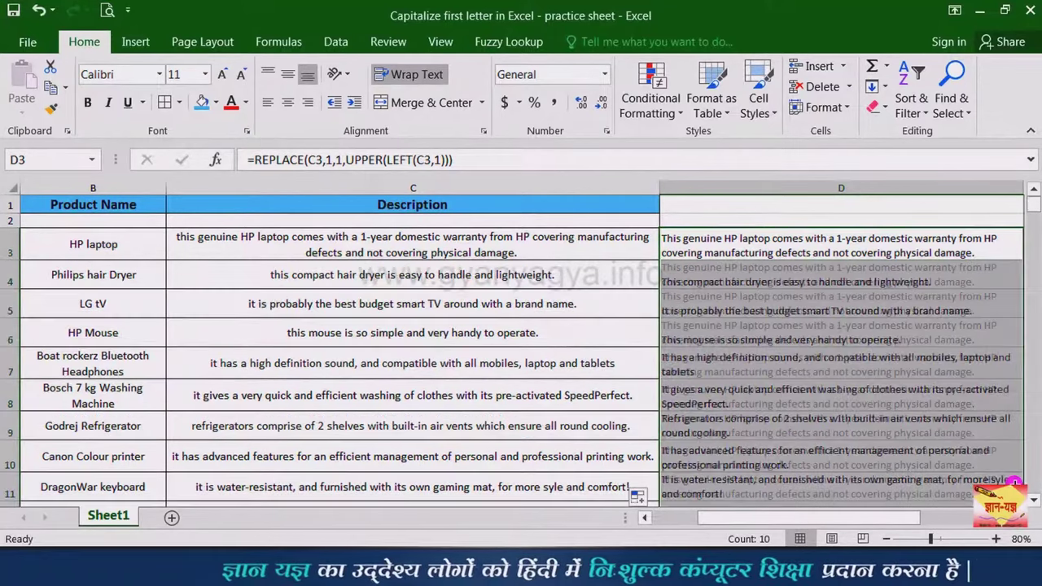
{"action": "scroll", "coordinate": [832, 244], "scroll_direction": "down", "scroll_amount": 2}
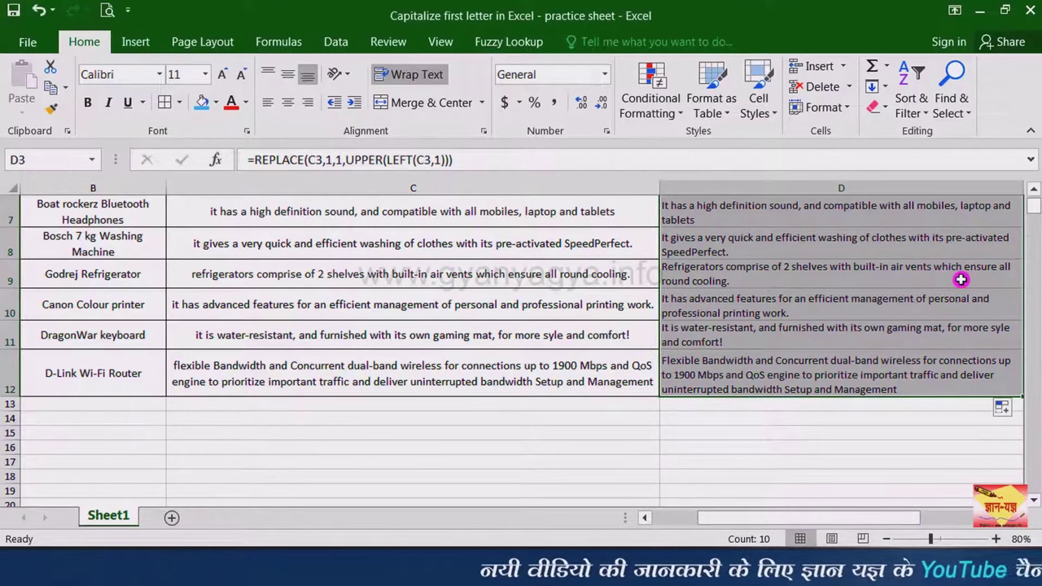
Copy the capitalized descriptions in D3:D12 and paste them as values into column C from C3.
{"action": "scroll", "coordinate": [816, 371], "scroll_direction": "up", "scroll_amount": 2}
{"action": "key", "text": "ctrl+c"}
{"action": "key", "text": "ctrl+c"}
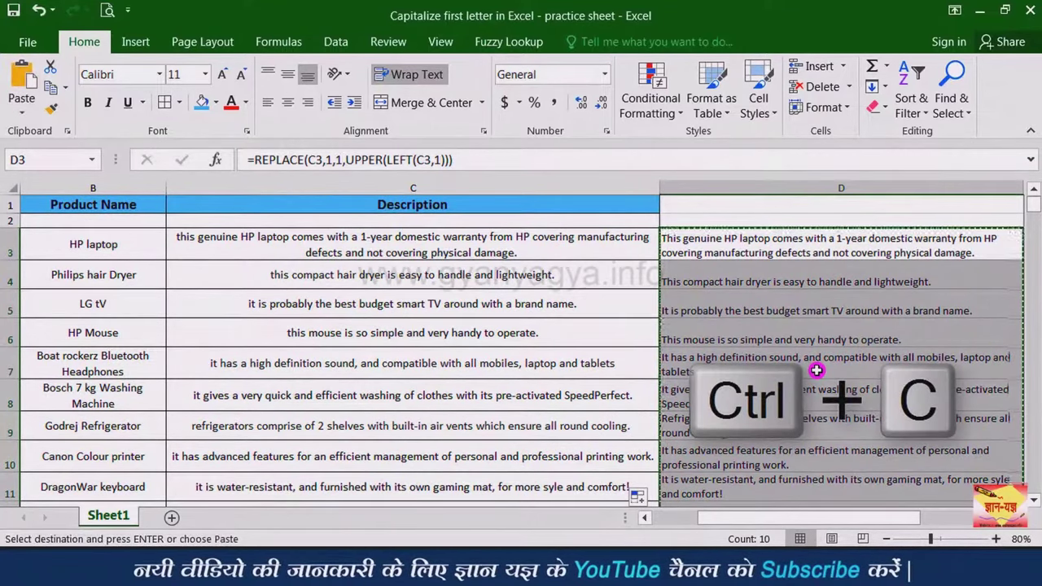
{"action": "left_click", "coordinate": [431, 239]}
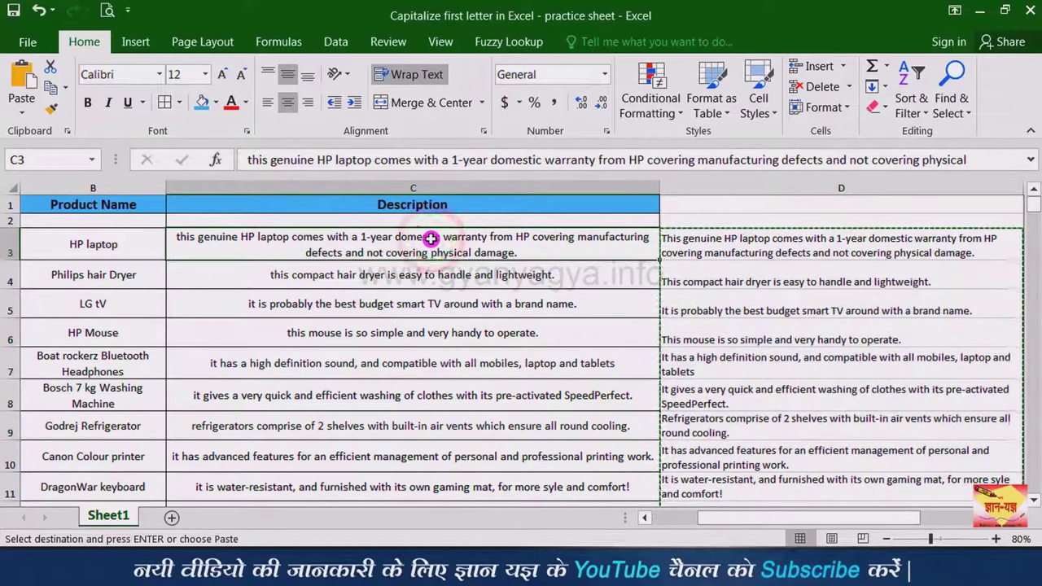
{"action": "right_click", "coordinate": [431, 238]}
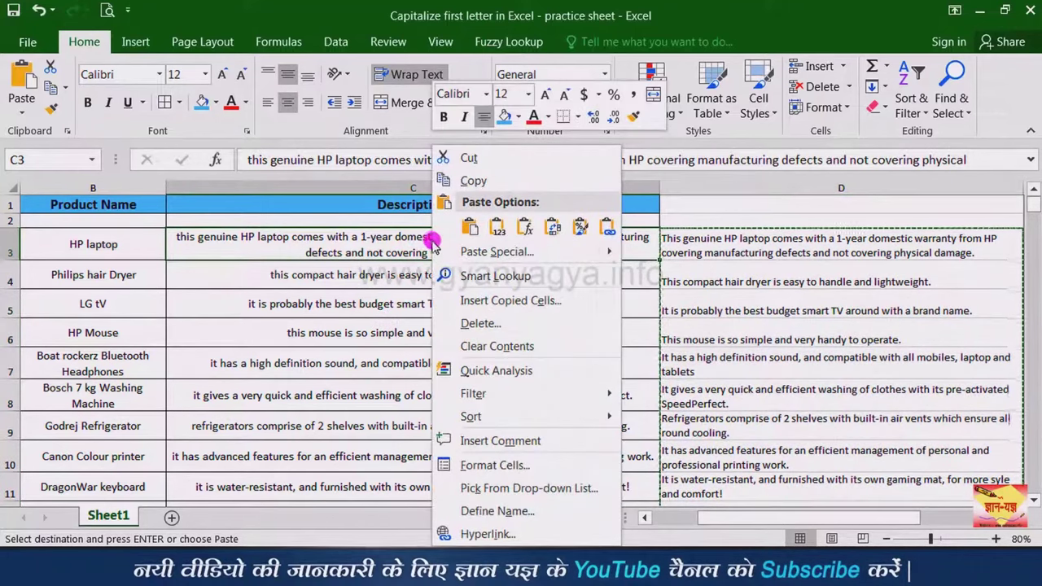
{"action": "mouse_move", "coordinate": [513, 259]}
{"action": "left_click", "coordinate": [636, 353]}
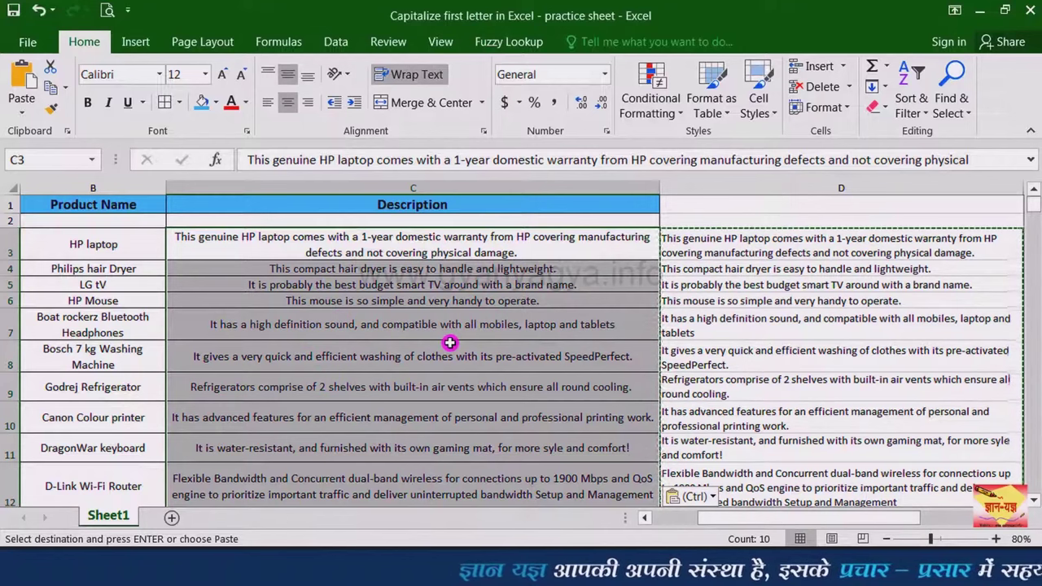
Delete the leftover formulas in D3:D12.
{"action": "left_click", "coordinate": [774, 279]}
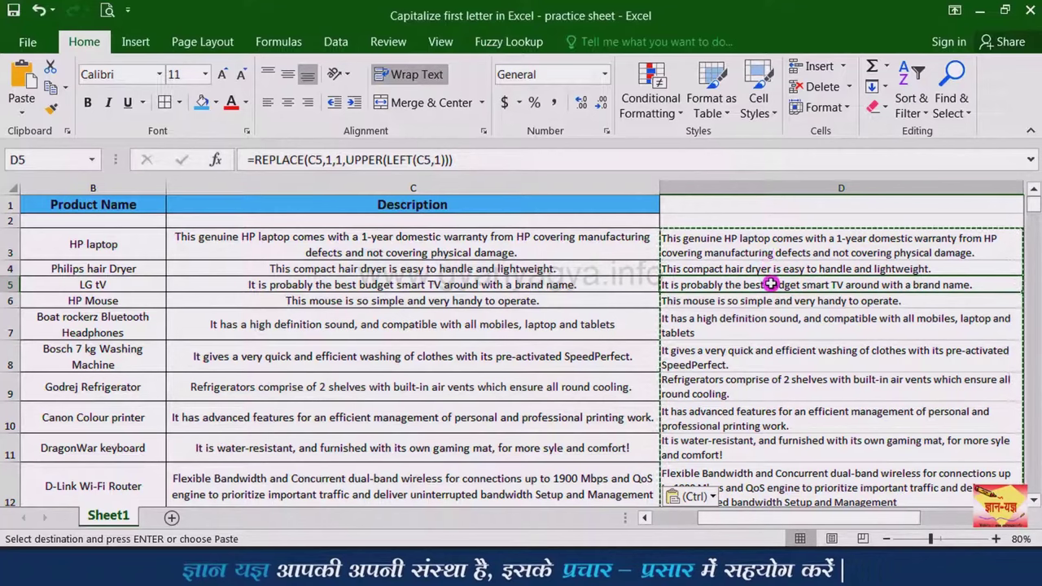
{"action": "left_click_drag", "start_coordinate": [756, 229], "coordinate": [756, 258]}
{"action": "key", "text": "Delete"}
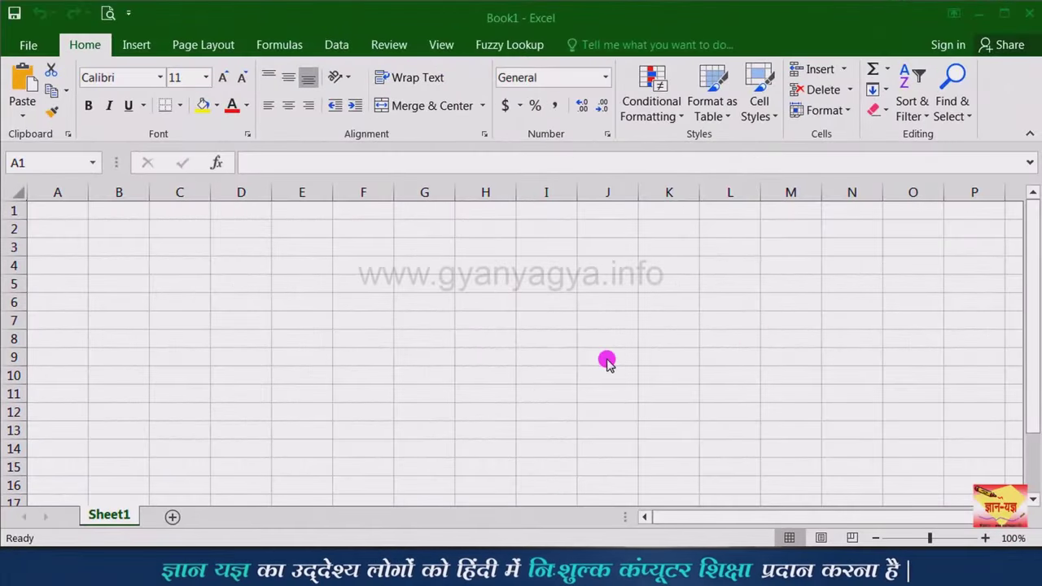
Show the Shapes gallery from Insert > Illustrations.
{"action": "left_click", "coordinate": [137, 45]}
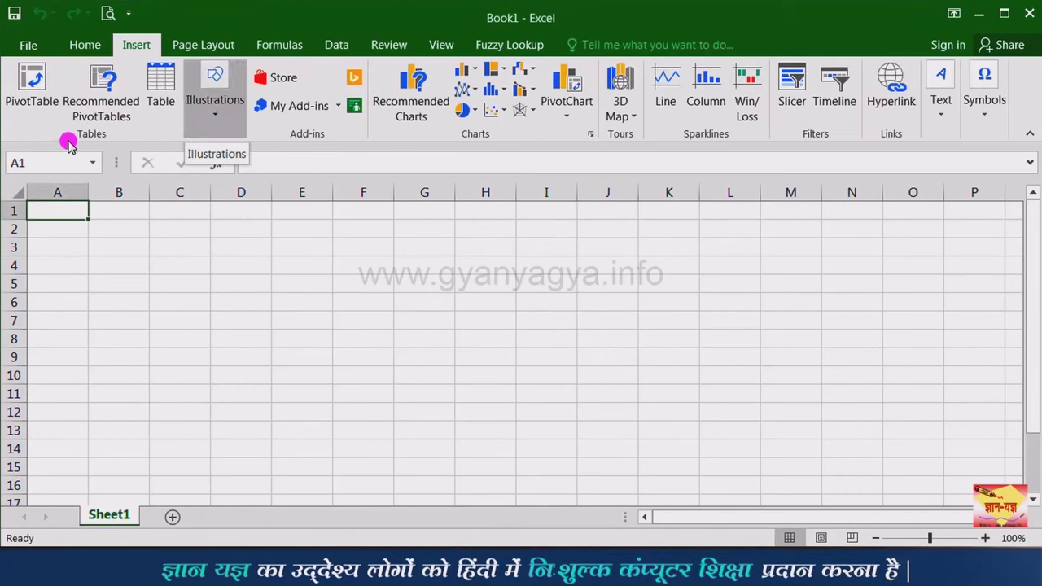
{"action": "left_click", "coordinate": [217, 119]}
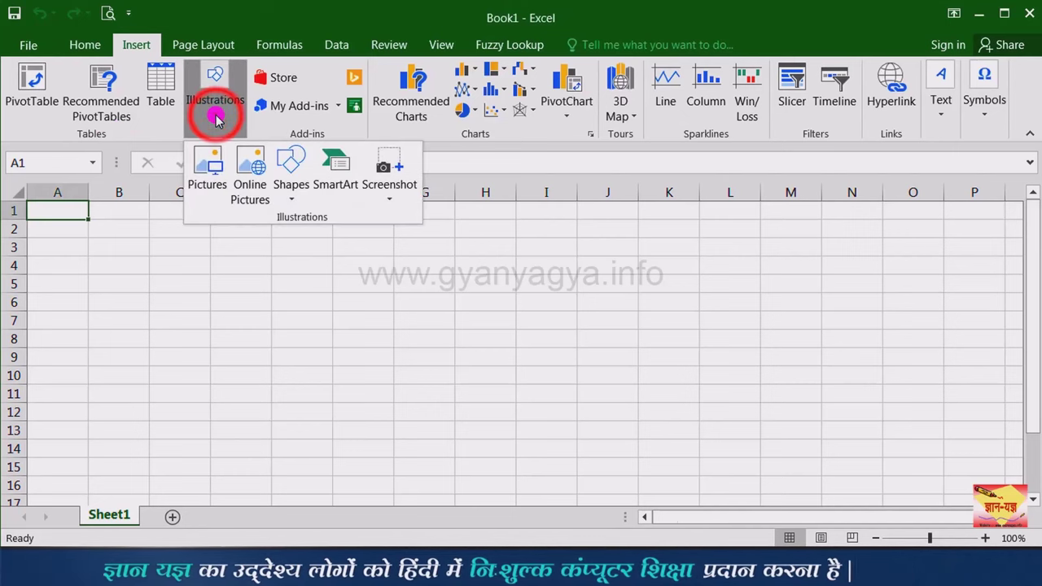
{"action": "left_click", "coordinate": [288, 185]}
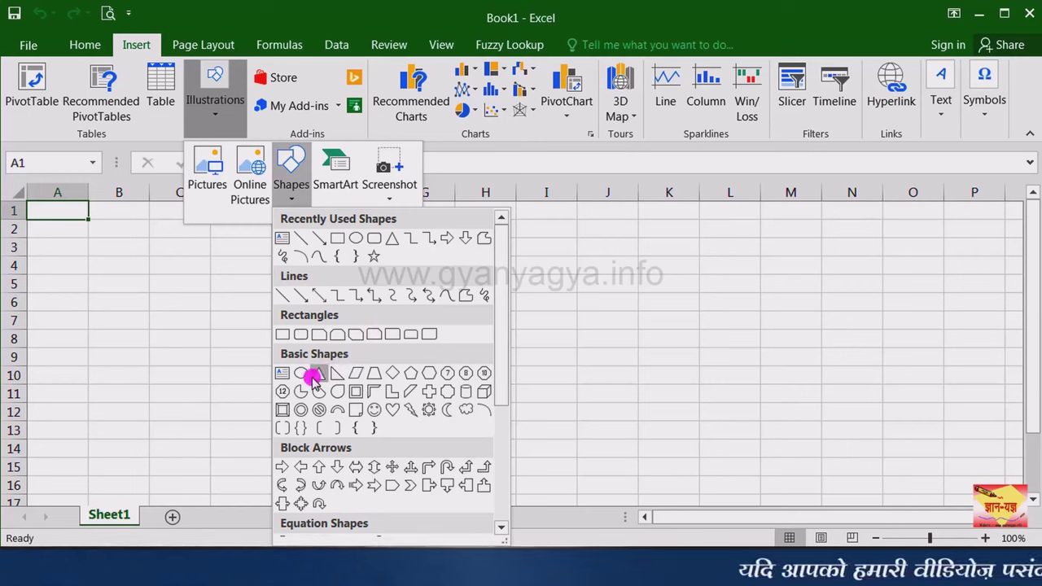
Choose the Isosceles Triangle from Basic Shapes and test-draw one across G5:I7.
{"action": "left_click", "coordinate": [318, 375]}
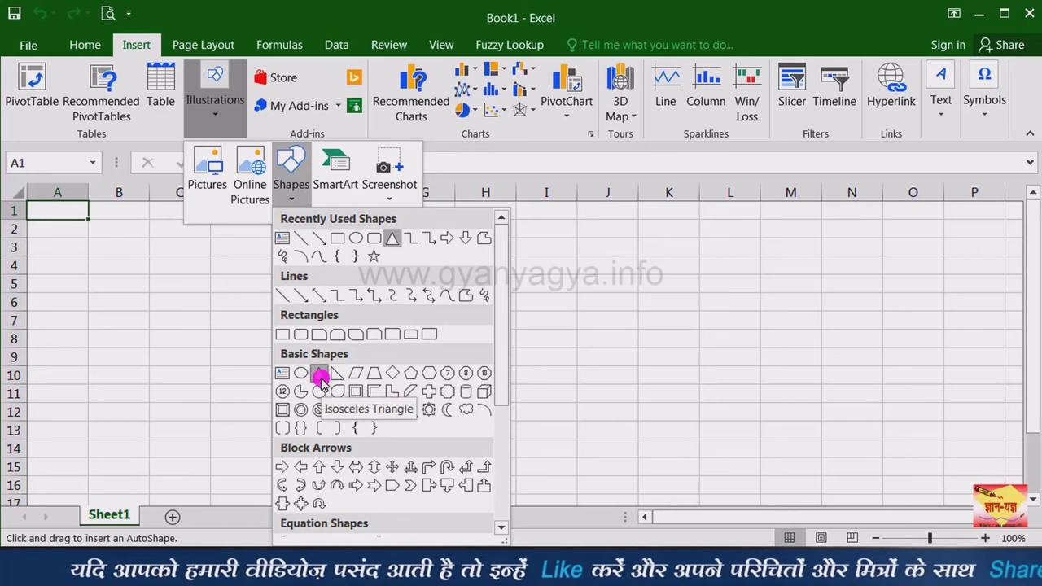
{"action": "left_click", "coordinate": [318, 373]}
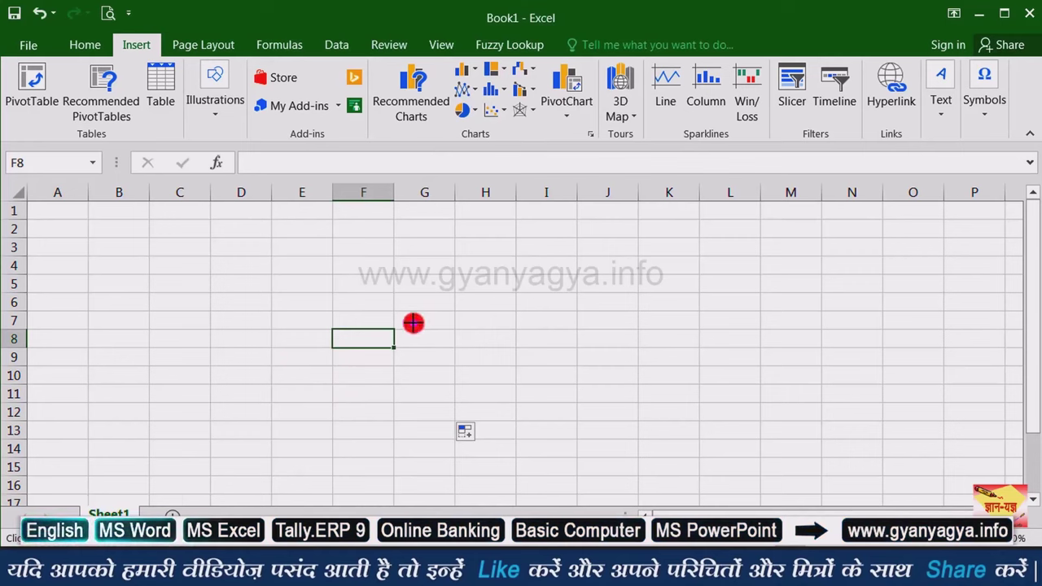
{"action": "mouse_move", "coordinate": [414, 322]}
{"action": "left_mouse_down"}
{"action": "mouse_move", "coordinate": [434, 291]}
{"action": "mouse_move", "coordinate": [521, 279]}
{"action": "mouse_move", "coordinate": [537, 295]}
{"action": "mouse_move", "coordinate": [474, 256]}
{"action": "mouse_move", "coordinate": [527, 260]}
{"action": "left_mouse_up"}
{"action": "left_click", "coordinate": [454, 399]}
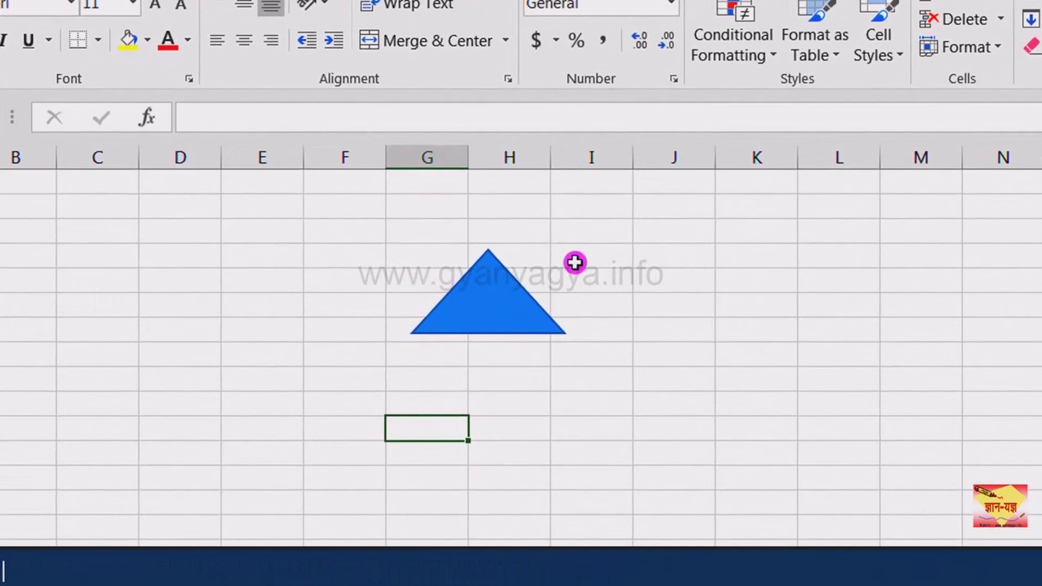
{"action": "left_click", "coordinate": [537, 274]}
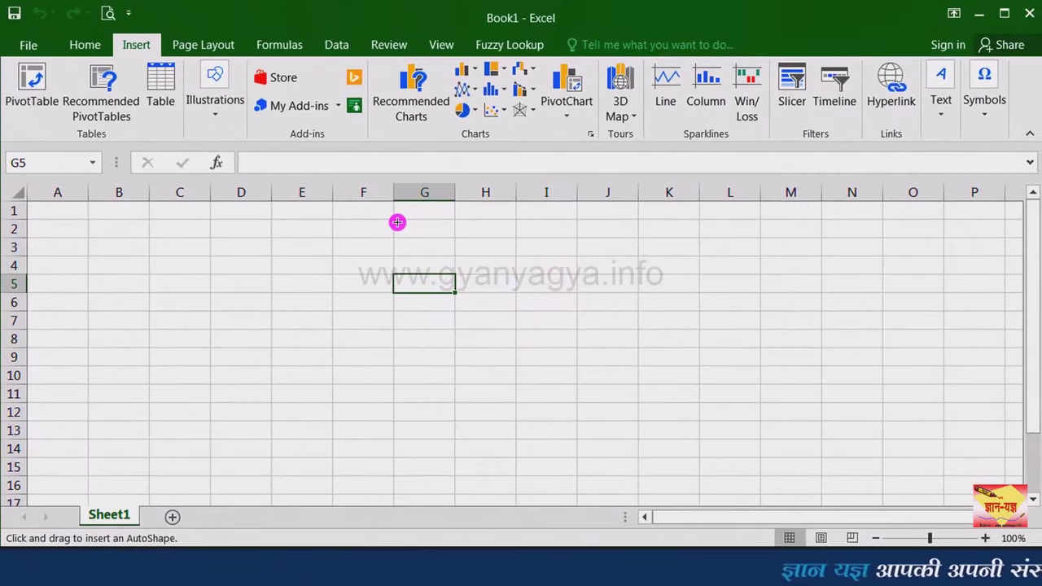
Draw an isosceles triangle with Shift held and resize it to 2.55" by 2.96".
{"action": "key", "text": "shift"}
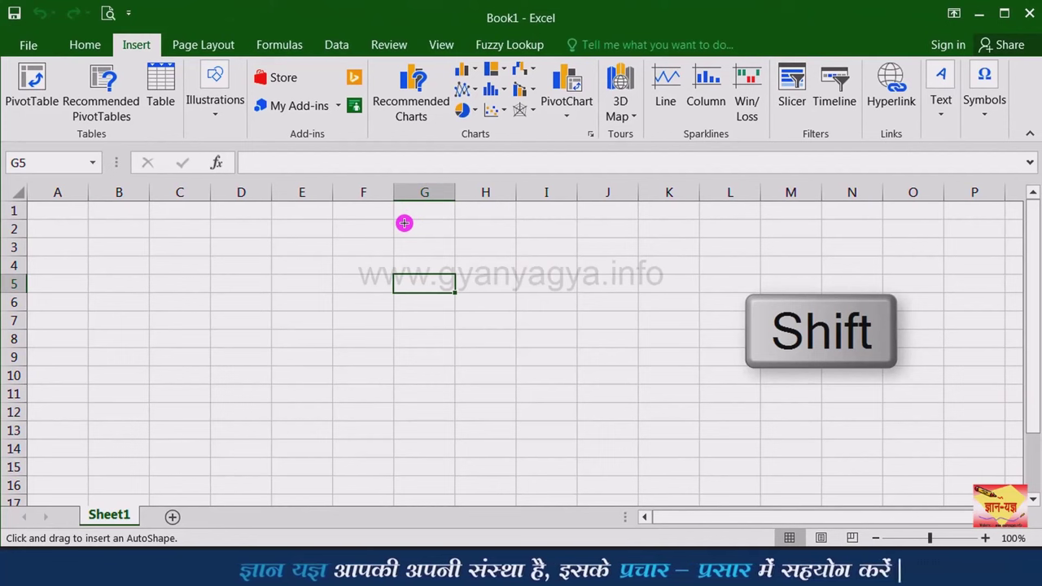
{"action": "mouse_move", "coordinate": [405, 223]}
{"action": "left_mouse_down"}
{"action": "mouse_move", "coordinate": [528, 312]}
{"action": "mouse_move", "coordinate": [661, 349]}
{"action": "mouse_move", "coordinate": [719, 386]}
{"action": "left_mouse_up"}
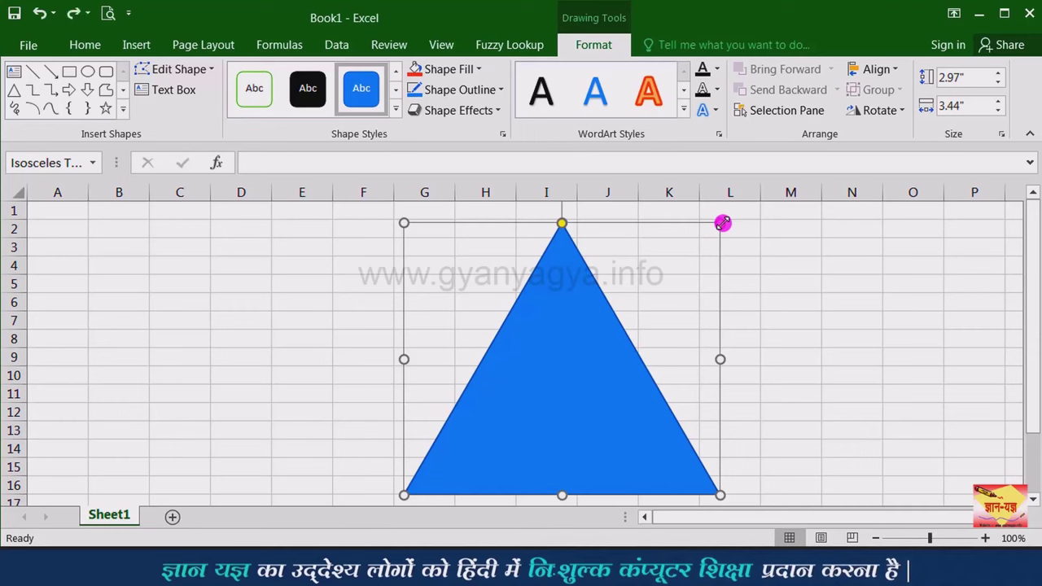
{"action": "left_click_drag", "start_coordinate": [723, 222], "coordinate": [828, 170]}
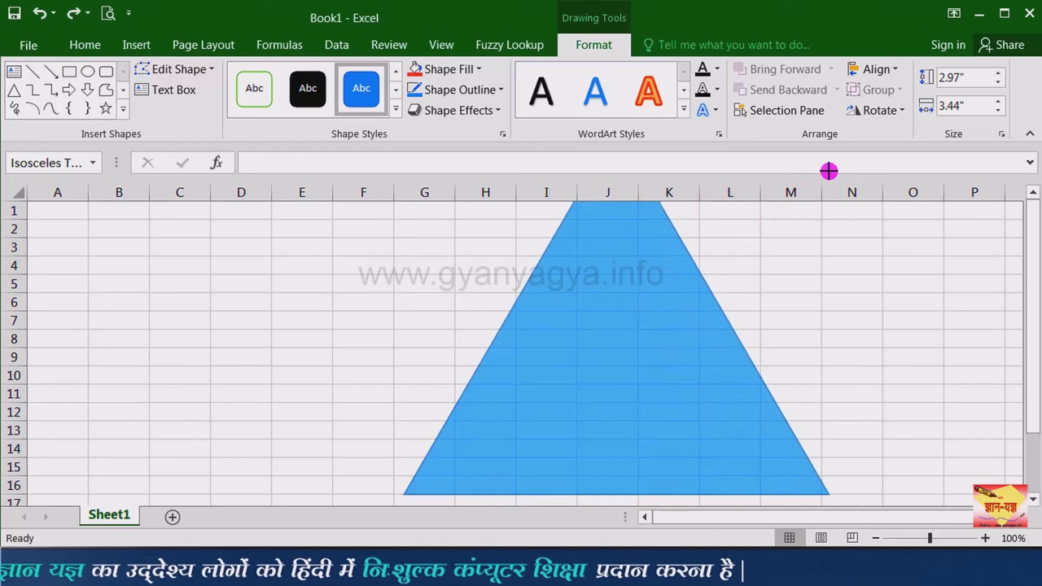
{"action": "left_click_drag", "start_coordinate": [827, 170], "coordinate": [809, 181]}
{"action": "left_click_drag", "start_coordinate": [756, 228], "coordinate": [675, 264]}
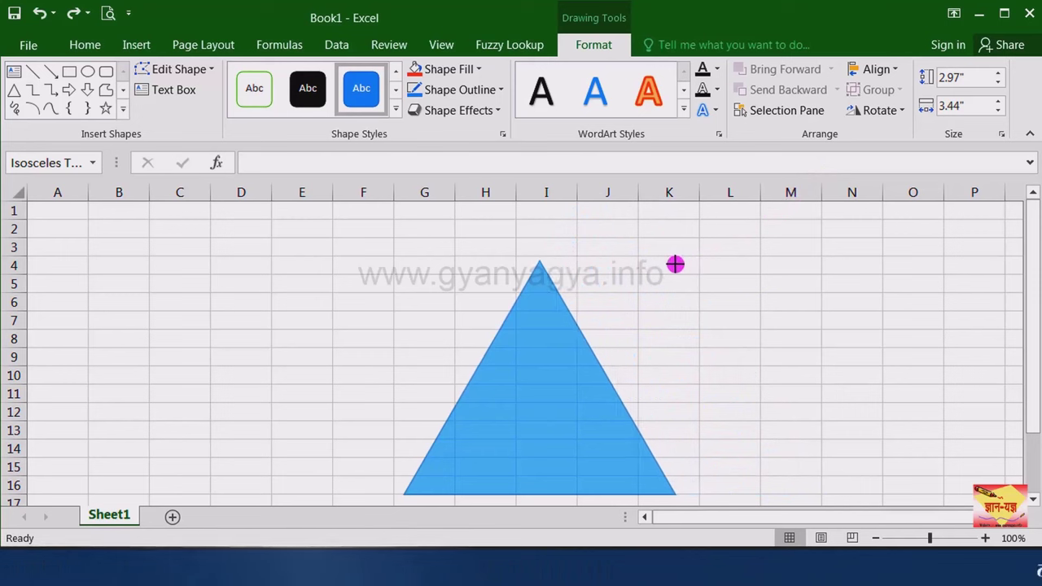
{"action": "left_click_drag", "start_coordinate": [674, 263], "coordinate": [675, 263]}
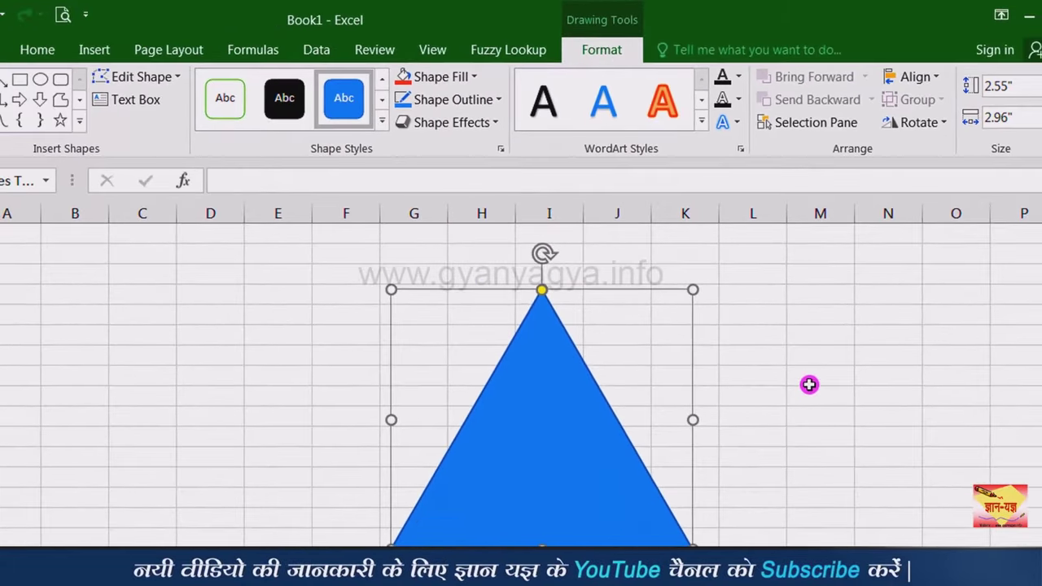
Select the triangle and show the Change Shape gallery under Edit Shape.
{"action": "left_click", "coordinate": [808, 384]}
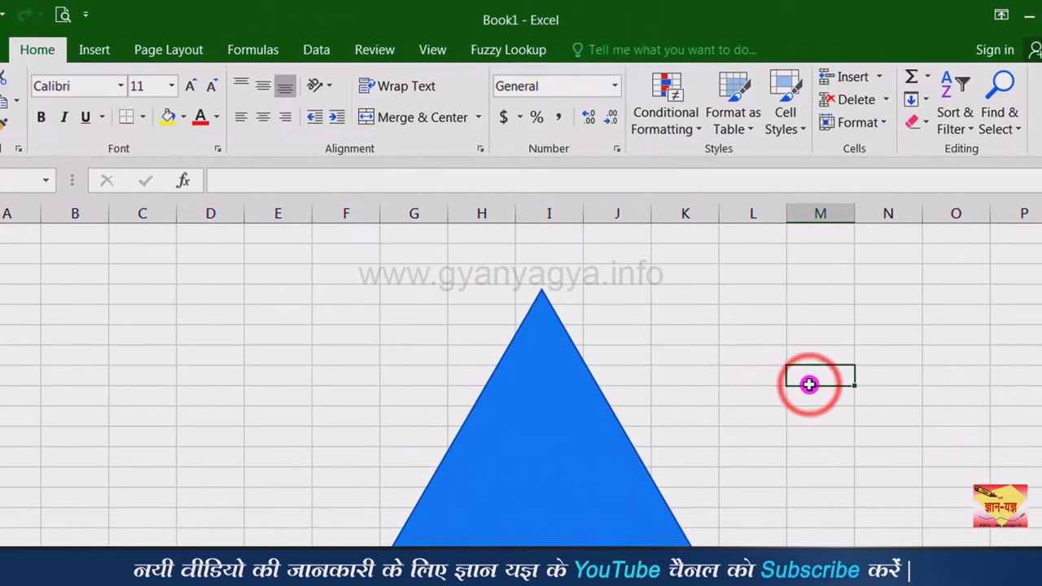
{"action": "left_click", "coordinate": [517, 395]}
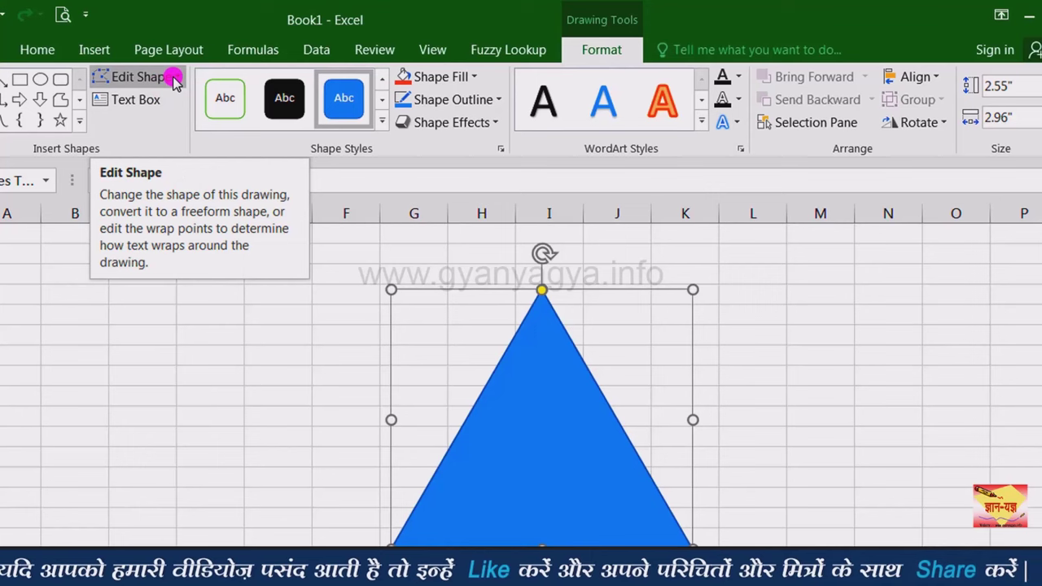
{"action": "left_click", "coordinate": [173, 77]}
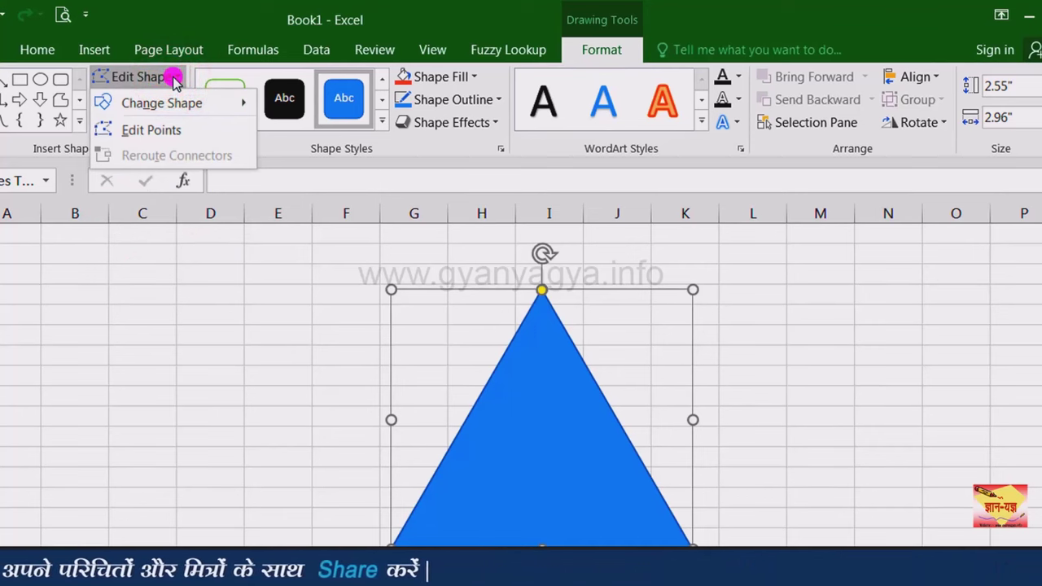
{"action": "mouse_move", "coordinate": [176, 108]}
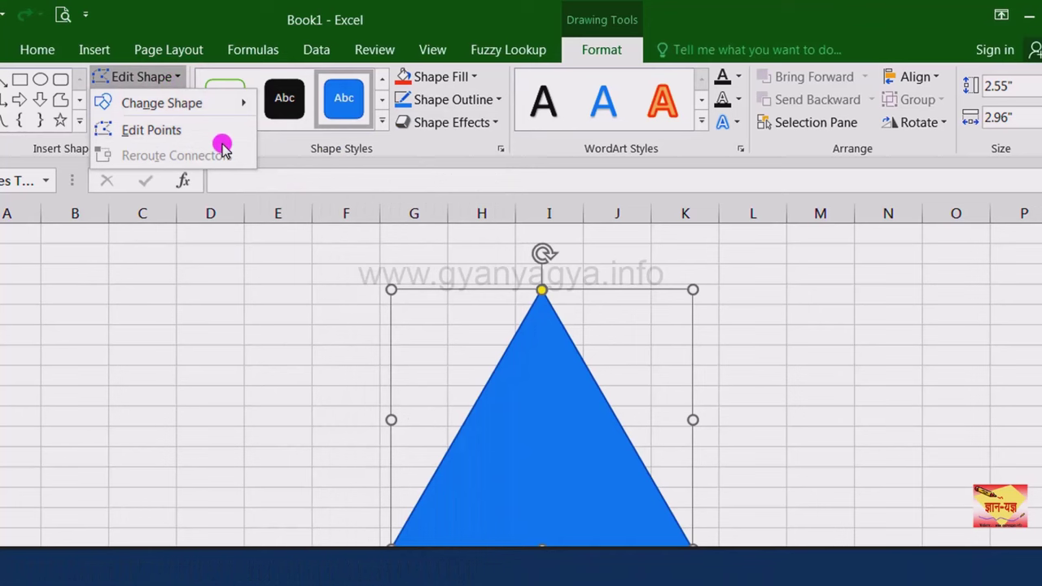
{"action": "mouse_move", "coordinate": [230, 104]}
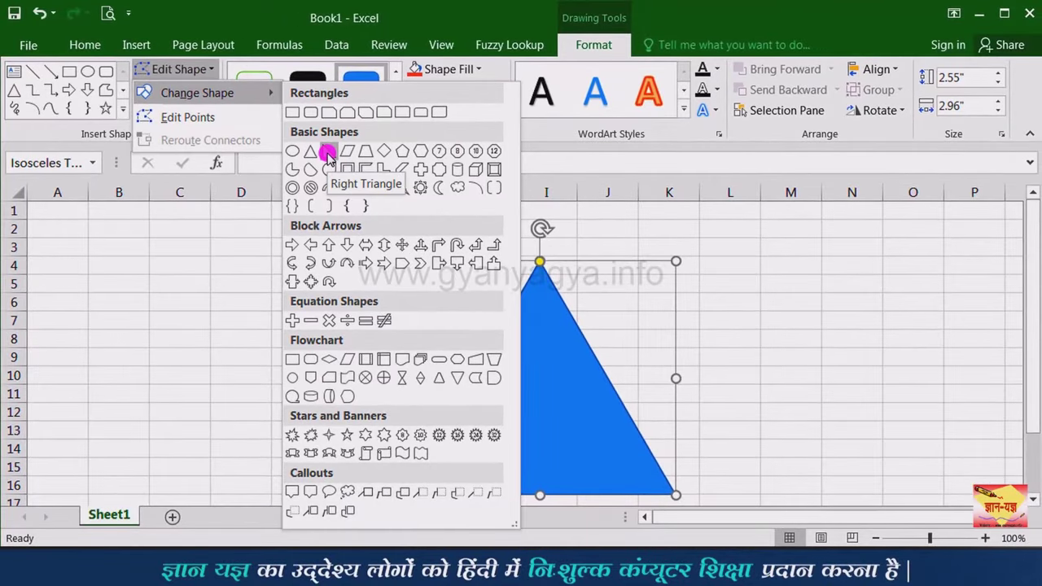
Change the triangle into a Right Triangle, trying and undoing a vertex move in Edit Points.
{"action": "left_click", "coordinate": [327, 153]}
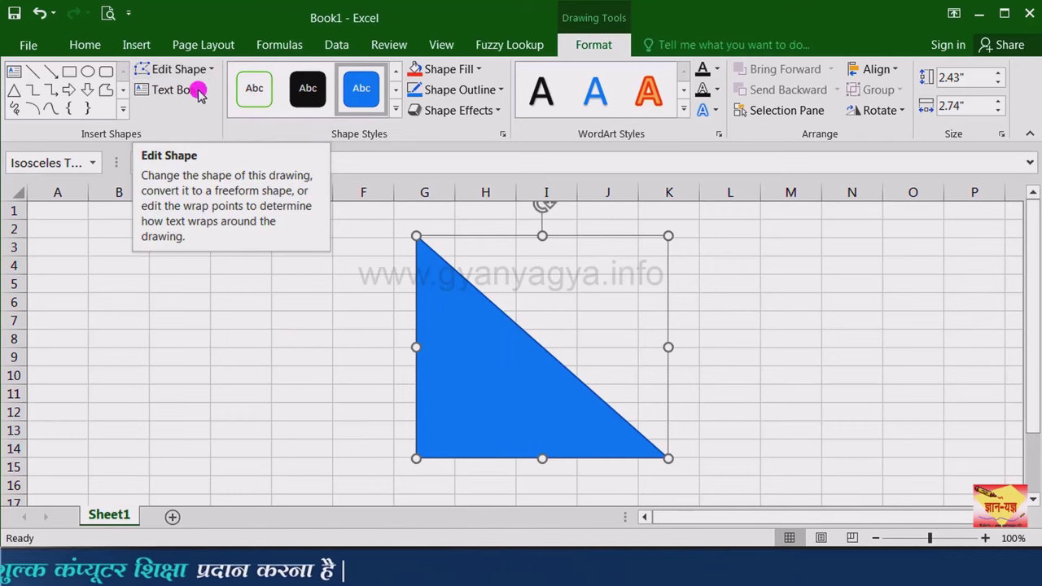
{"action": "left_click", "coordinate": [195, 69]}
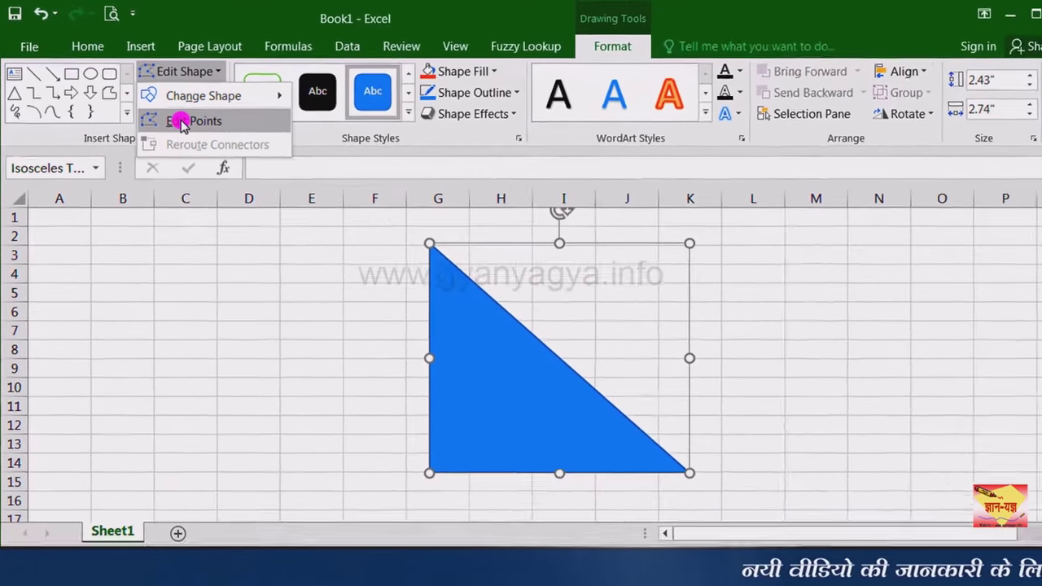
{"action": "left_click", "coordinate": [216, 143]}
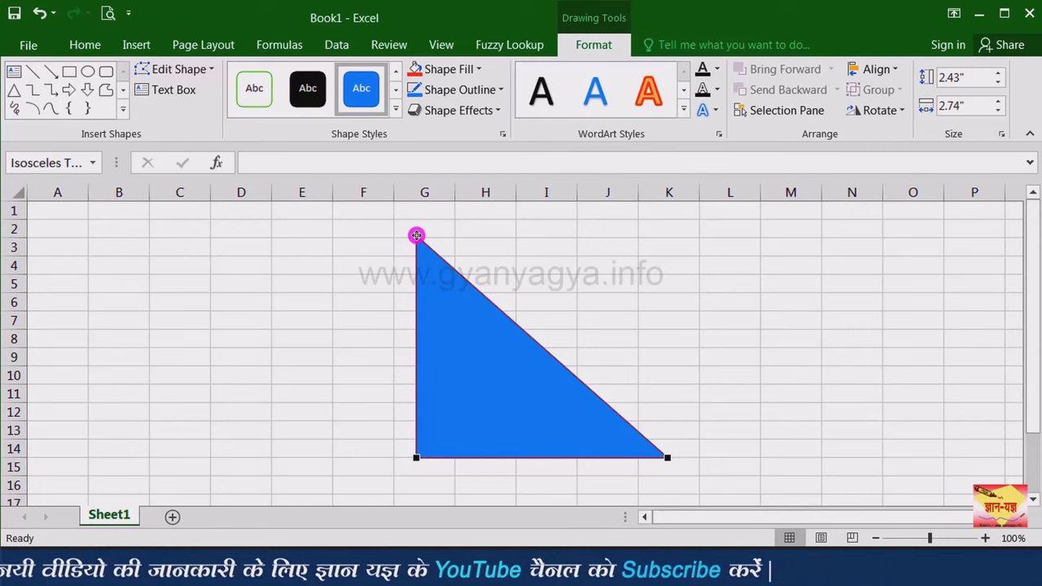
{"action": "left_click", "coordinate": [415, 233]}
{"action": "left_click_drag", "start_coordinate": [415, 233], "coordinate": [666, 221]}
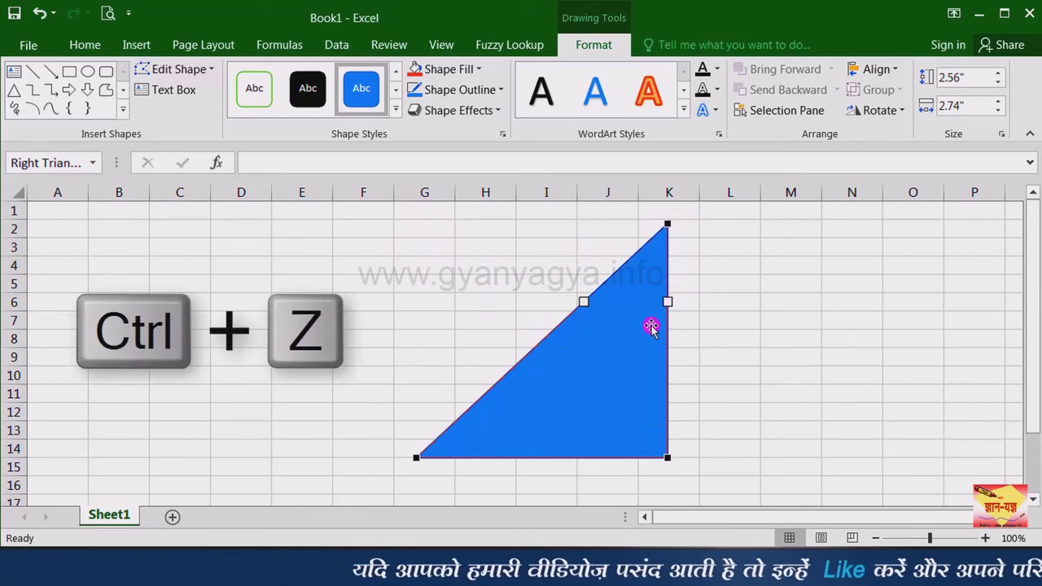
{"action": "key", "text": "ctrl+z"}
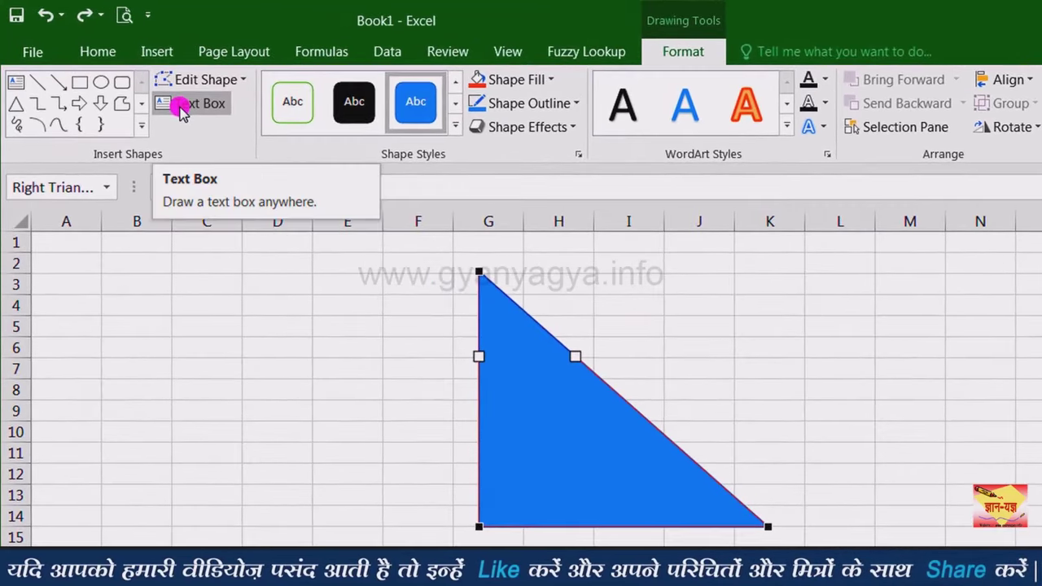
{"action": "left_click", "coordinate": [183, 104]}
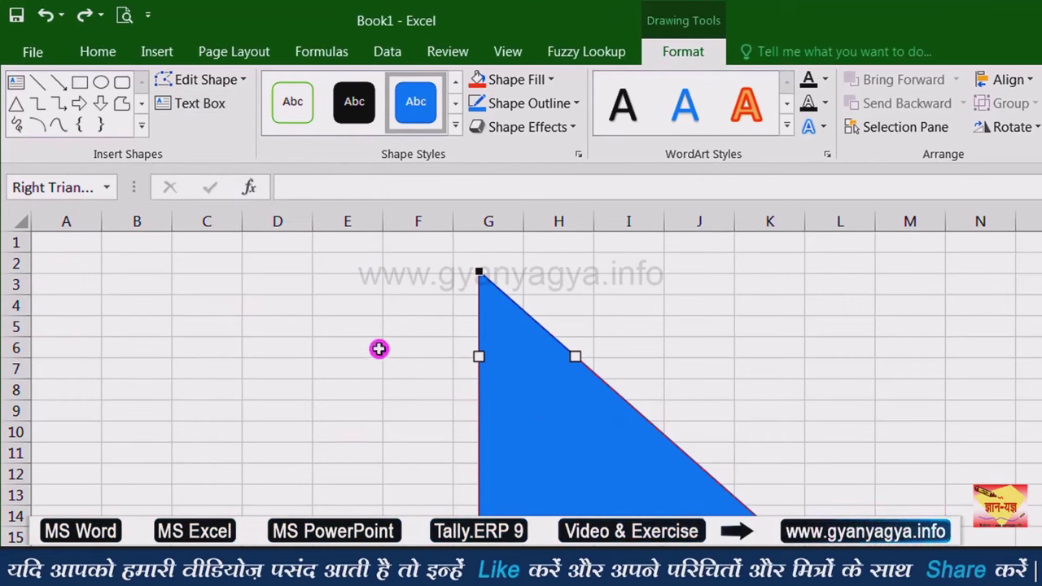
Draw a text box in the triangle's lower part, widen it, for 'This is a right triangle.'.
{"action": "left_click", "coordinate": [184, 106]}
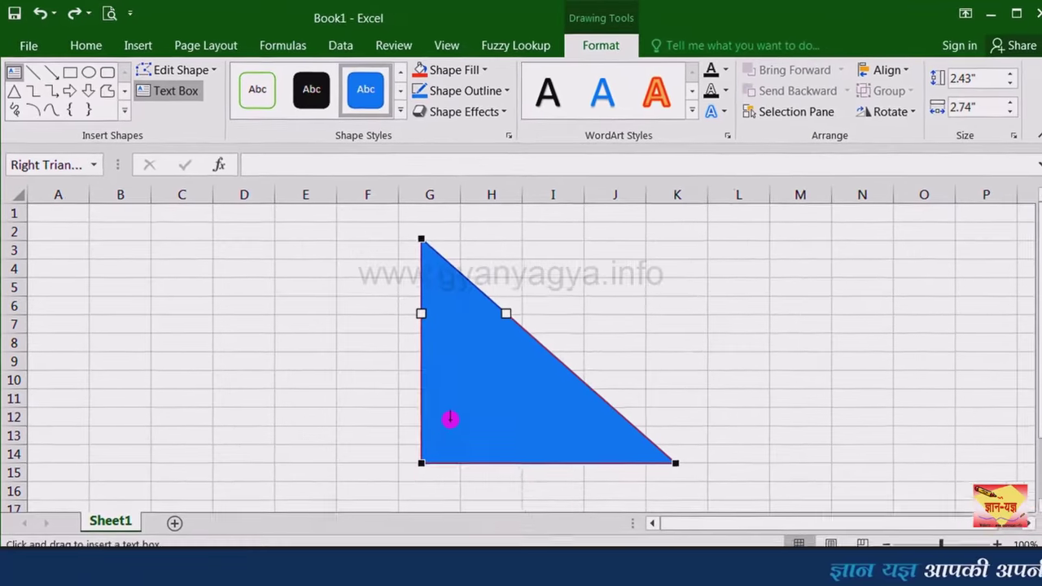
{"action": "left_click_drag", "start_coordinate": [464, 386], "coordinate": [558, 435]}
{"action": "left_click_drag", "start_coordinate": [465, 410], "coordinate": [449, 410]}
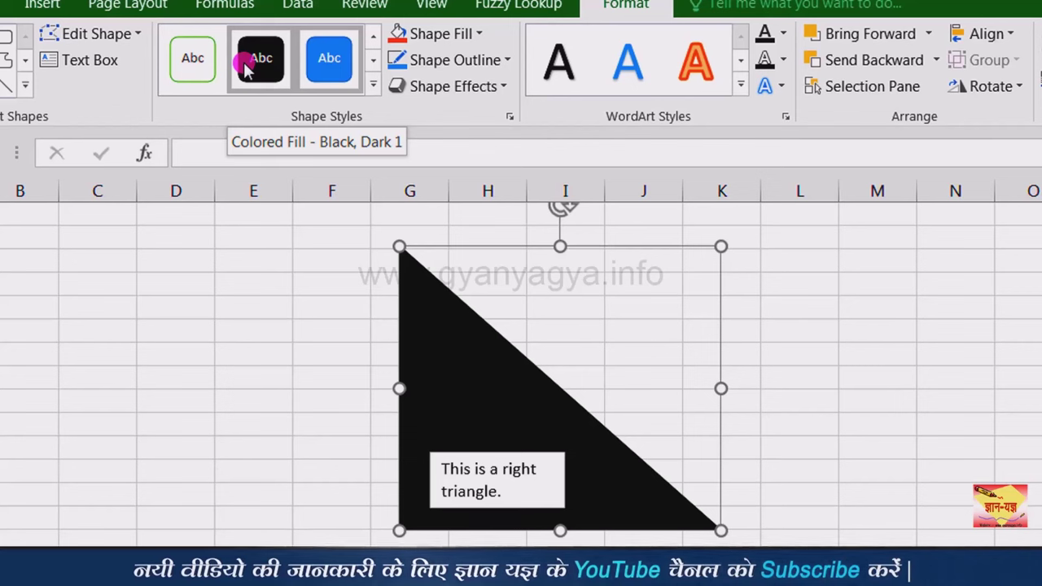
Apply the orange preset from the last row of the Shape Styles gallery.
{"action": "left_click", "coordinate": [342, 80]}
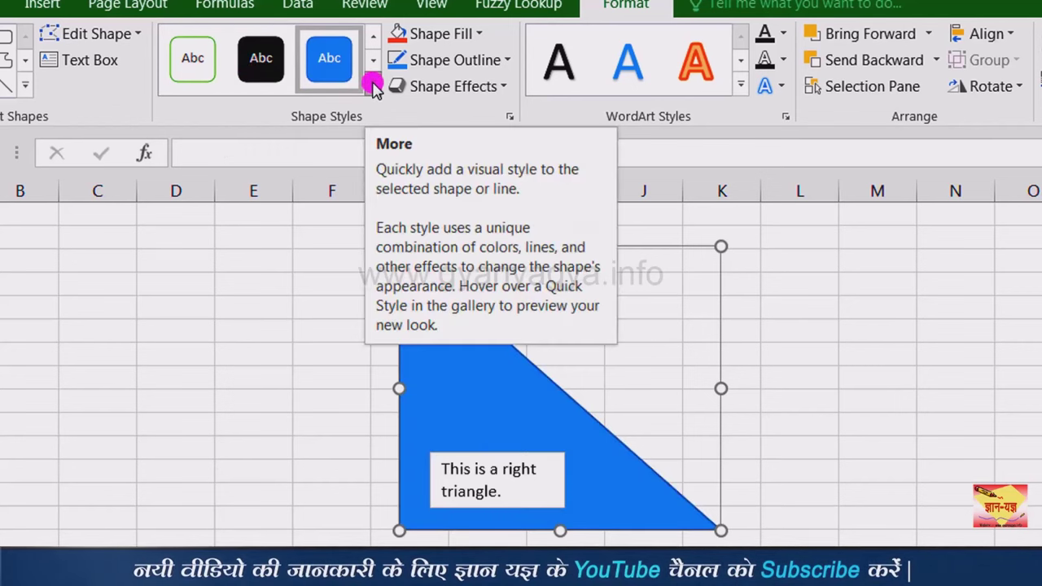
{"action": "left_click", "coordinate": [372, 86]}
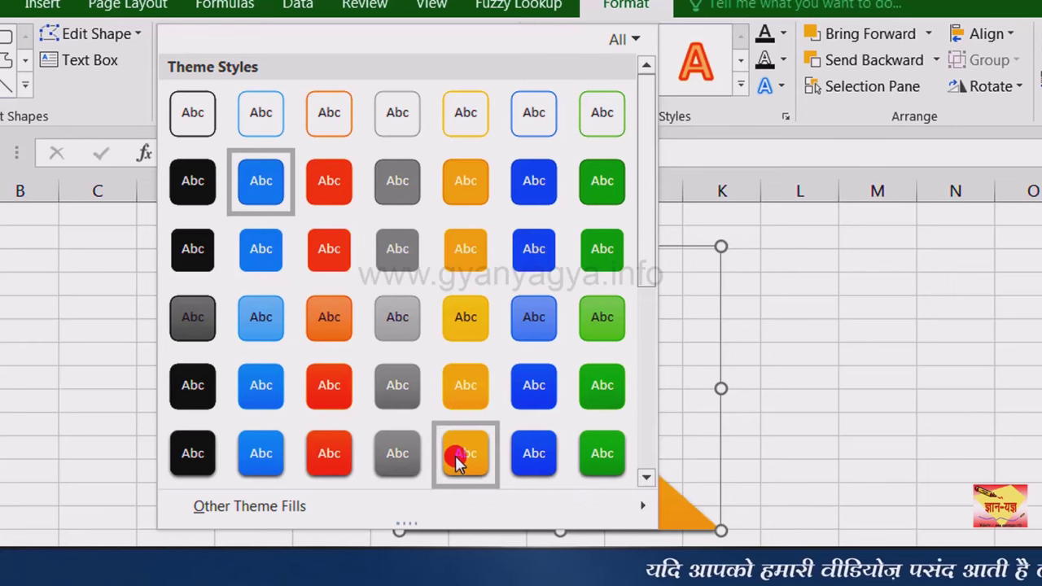
{"action": "left_click", "coordinate": [454, 458]}
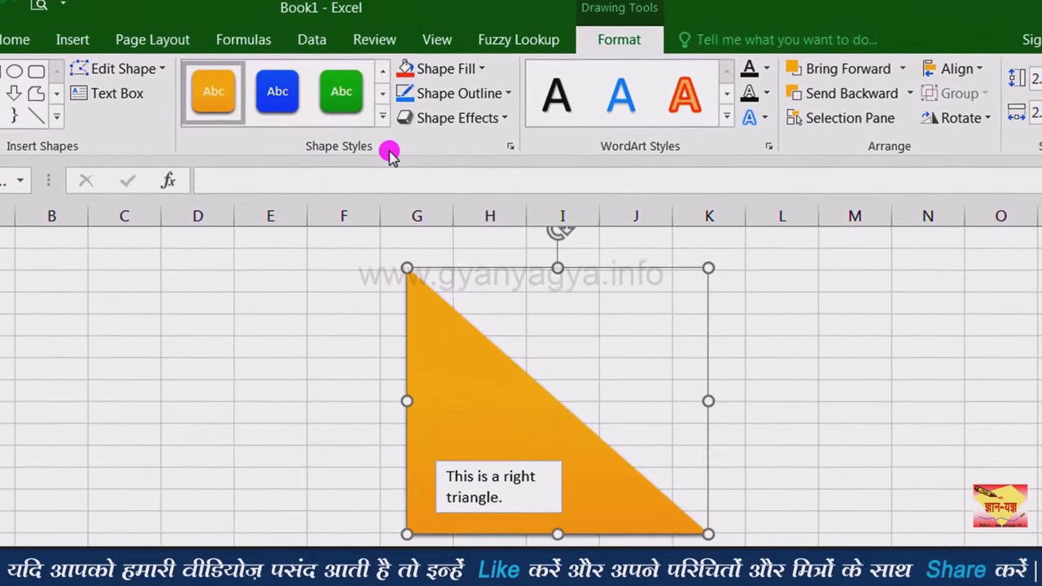
Fill the triangle with solid red from the Standard Colors.
{"action": "left_click", "coordinate": [480, 71]}
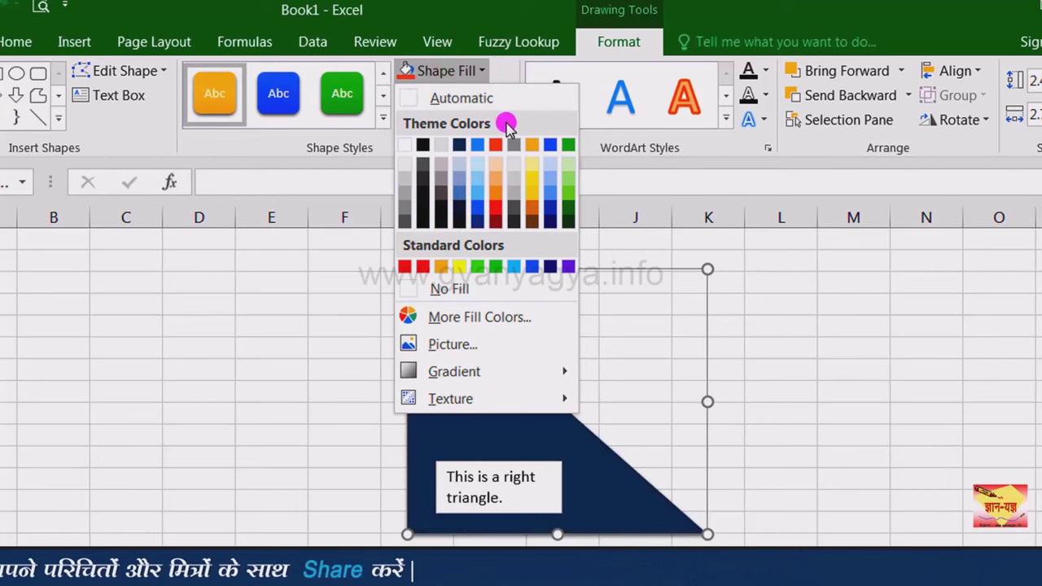
{"action": "left_click", "coordinate": [405, 269]}
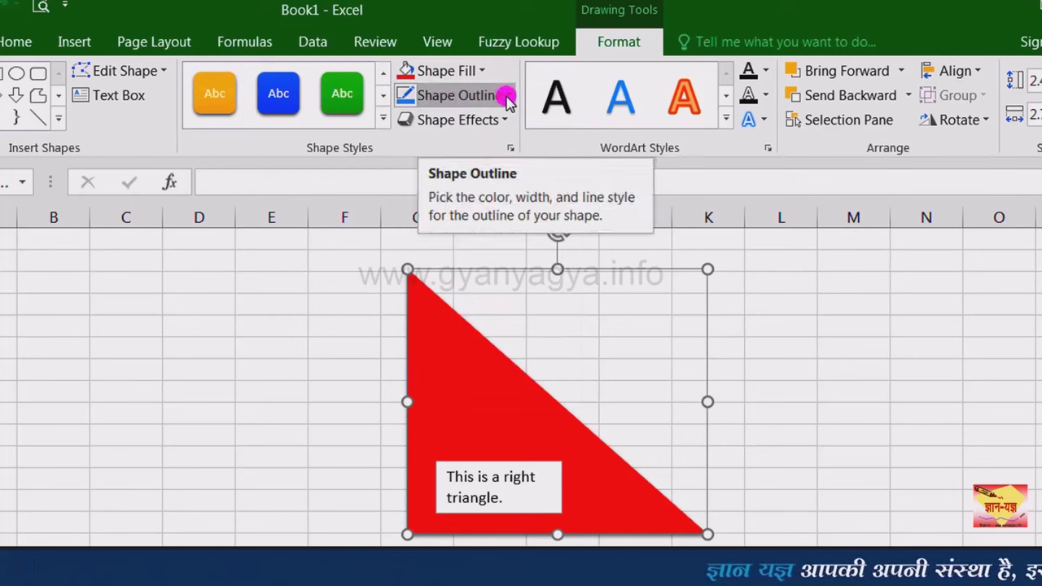
{"action": "left_click", "coordinate": [506, 96]}
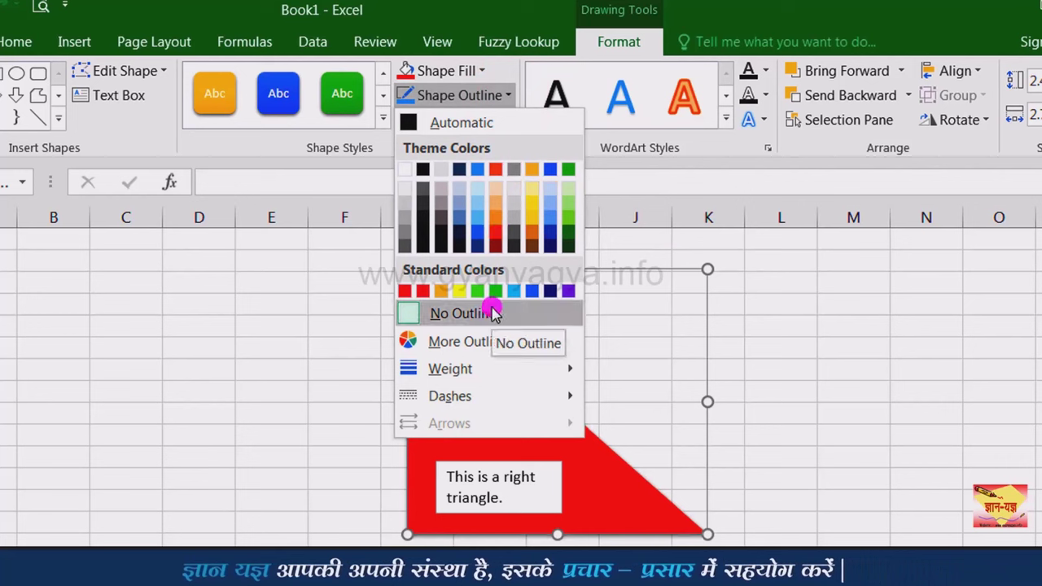
Make the triangle's outline black, 4½ pt thick, with a dash-dot line style.
{"action": "left_click", "coordinate": [423, 244]}
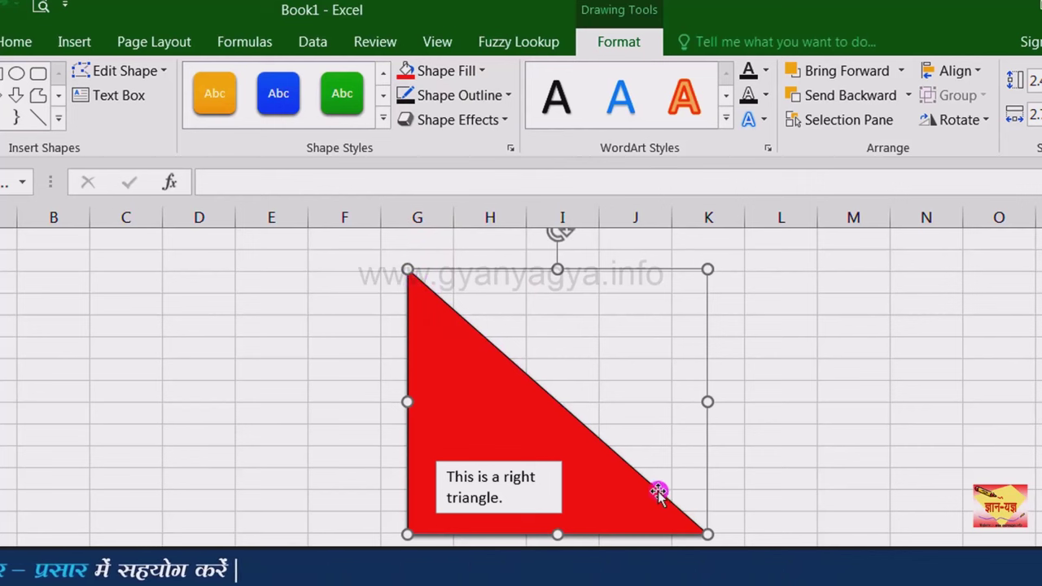
{"action": "left_click", "coordinate": [507, 96]}
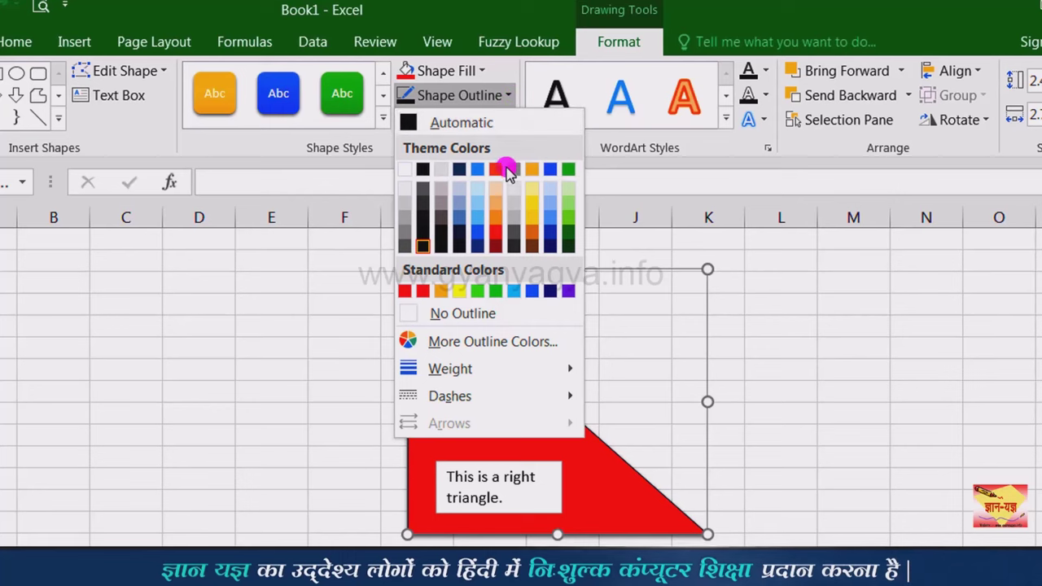
{"action": "left_click", "coordinate": [488, 369]}
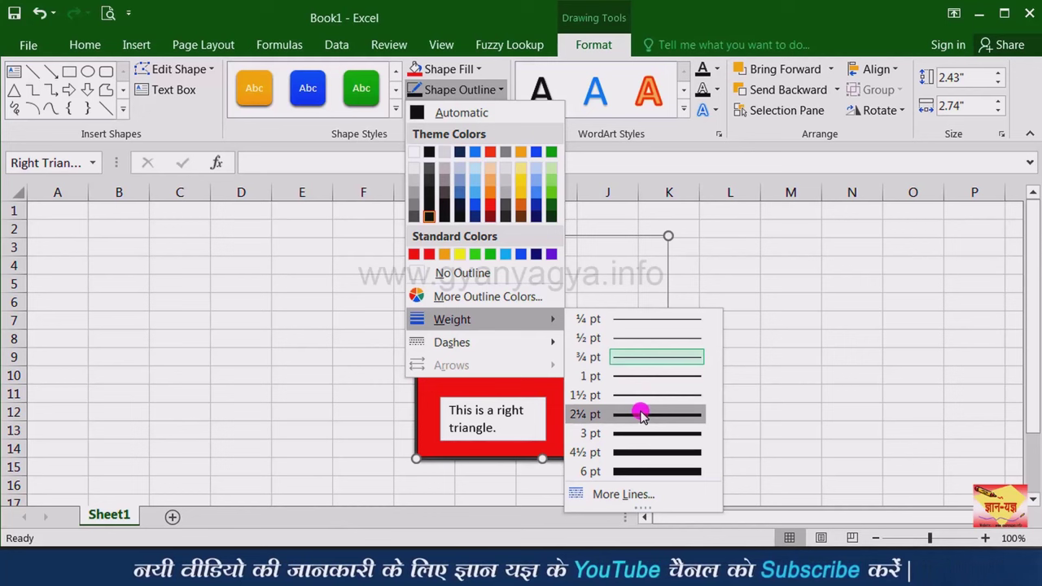
{"action": "left_click", "coordinate": [634, 454]}
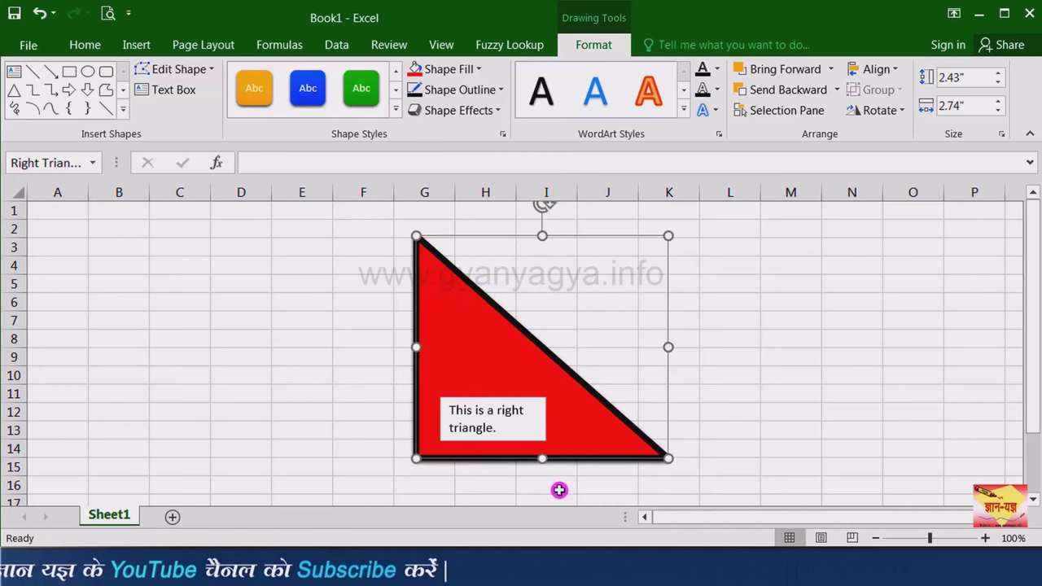
{"action": "left_click", "coordinate": [496, 90]}
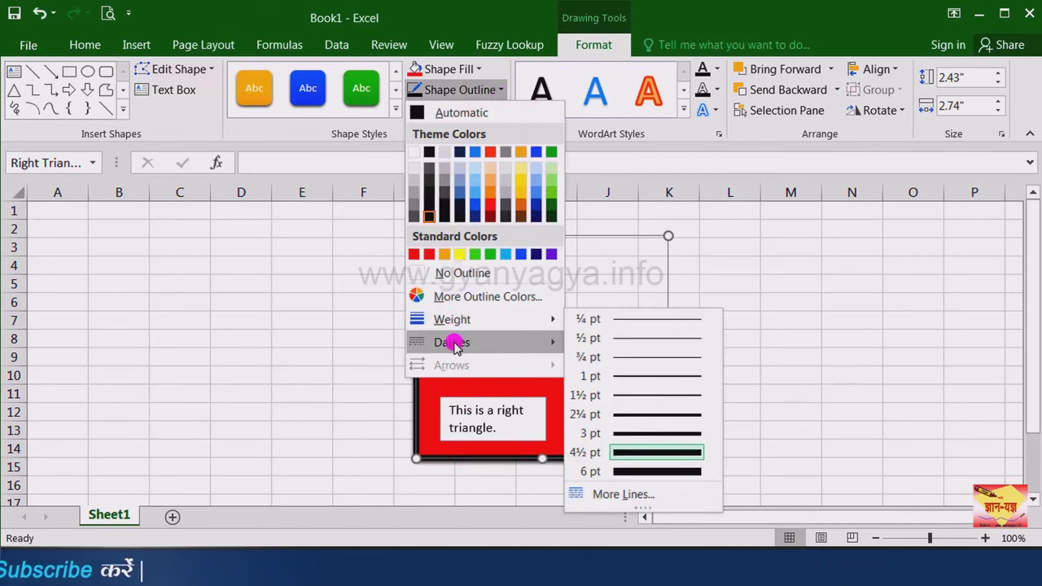
{"action": "mouse_move", "coordinate": [453, 343]}
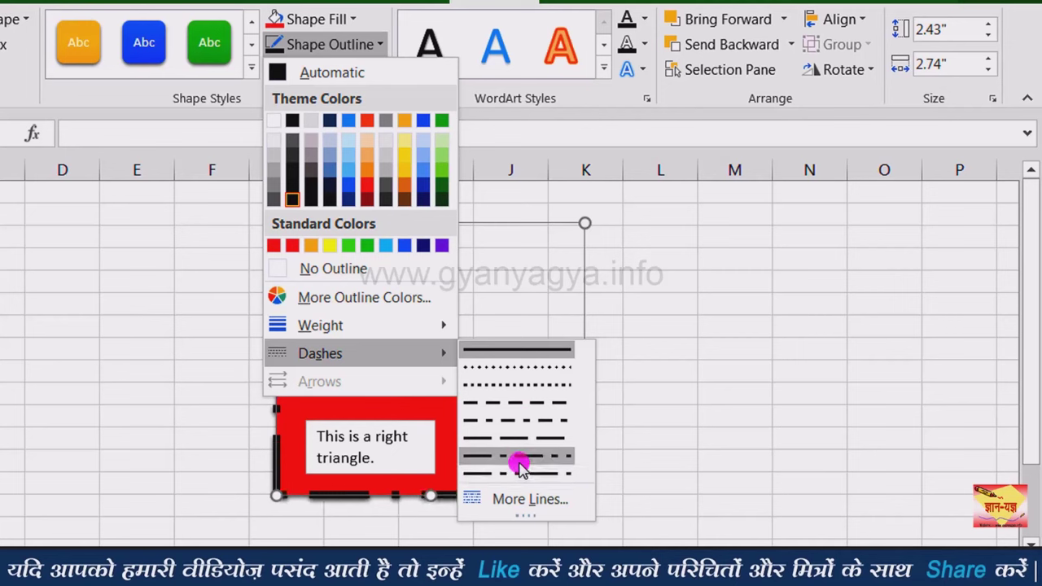
{"action": "left_click", "coordinate": [517, 459]}
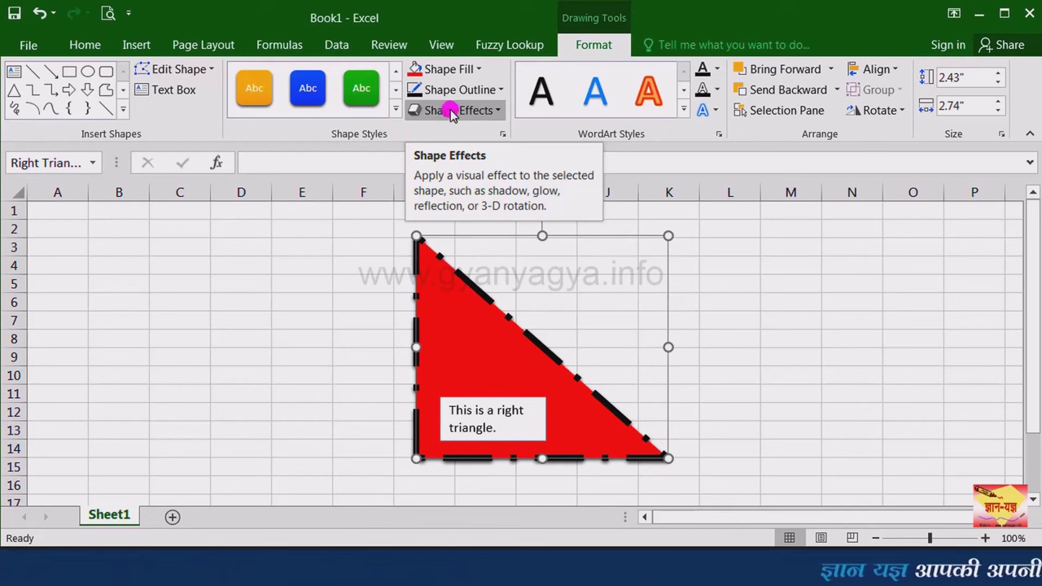
Apply the third Shape Effects preset to the red triangle.
{"action": "left_click", "coordinate": [491, 117]}
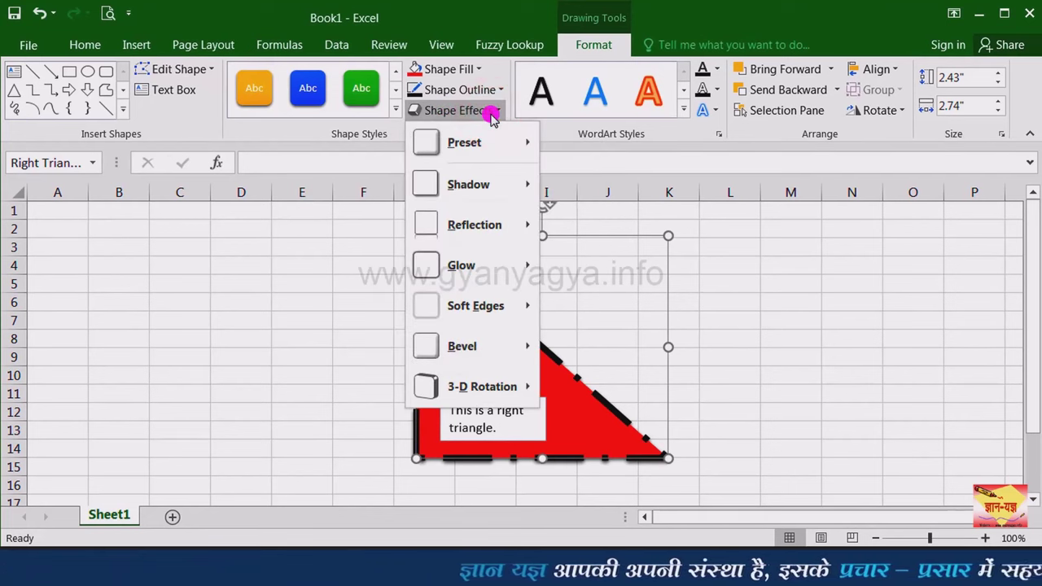
{"action": "mouse_move", "coordinate": [478, 145]}
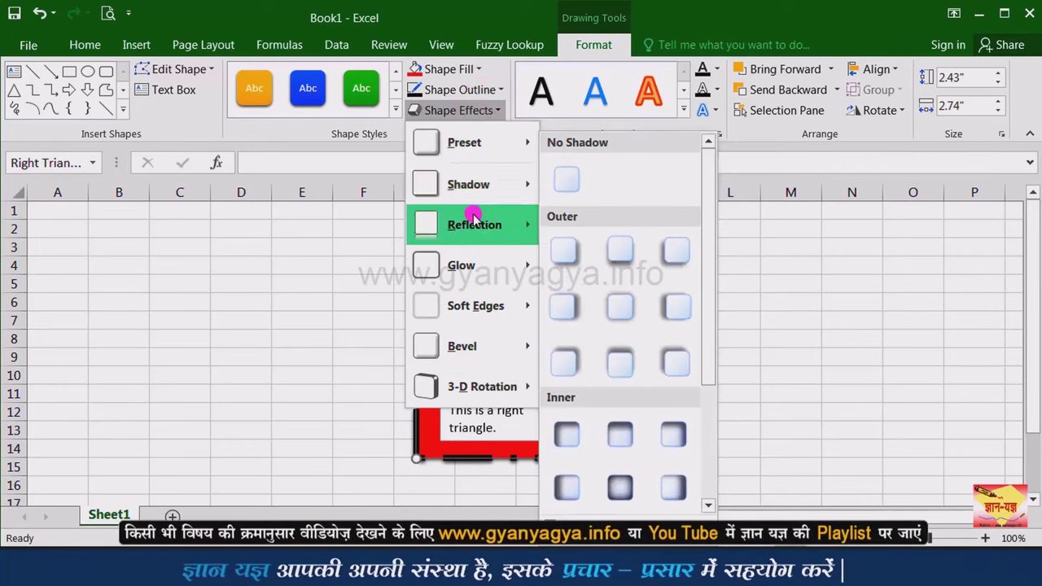
{"action": "mouse_move", "coordinate": [474, 222]}
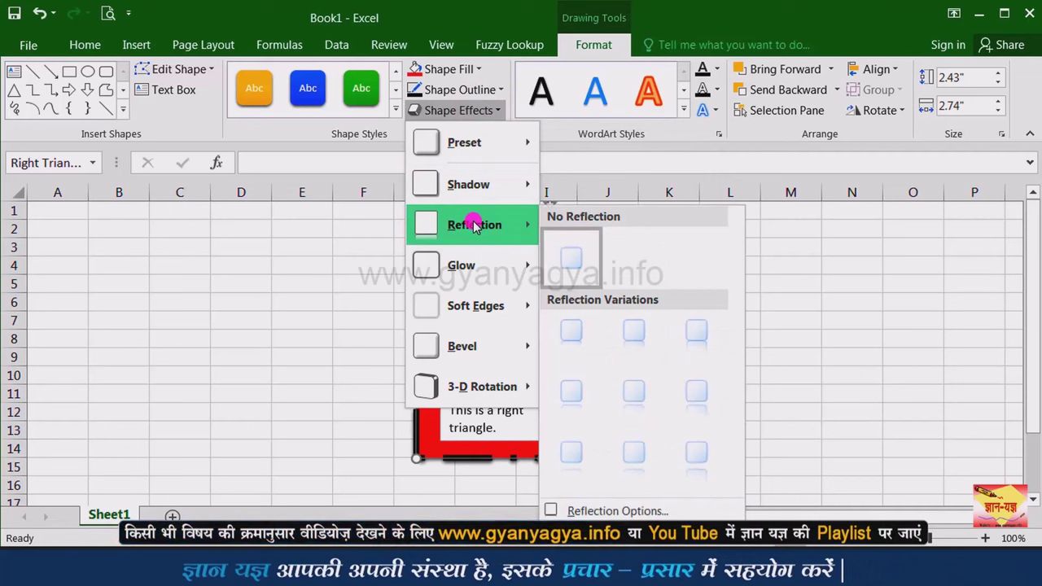
{"action": "mouse_move", "coordinate": [481, 185]}
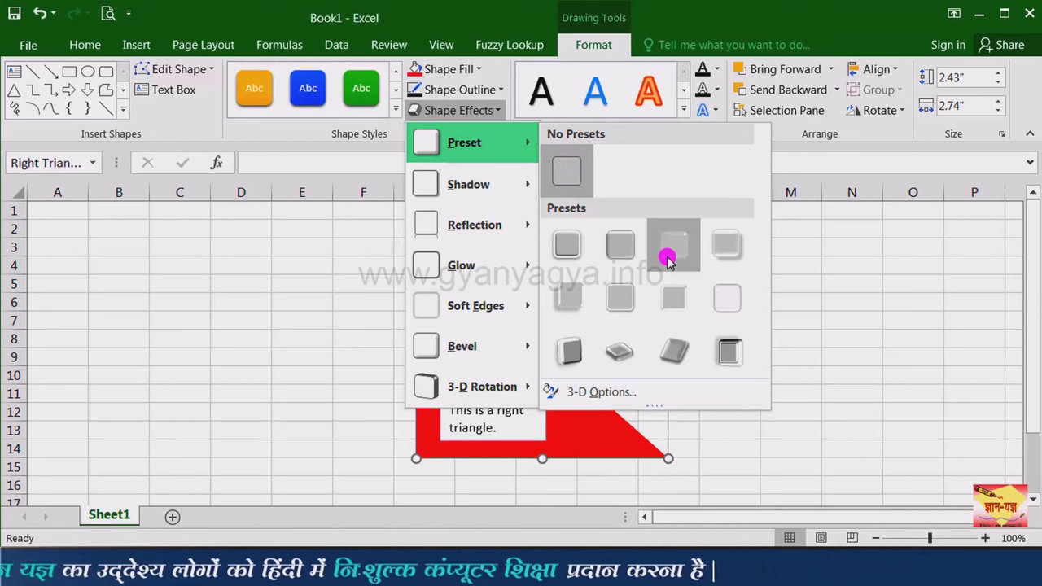
{"action": "left_click", "coordinate": [667, 258]}
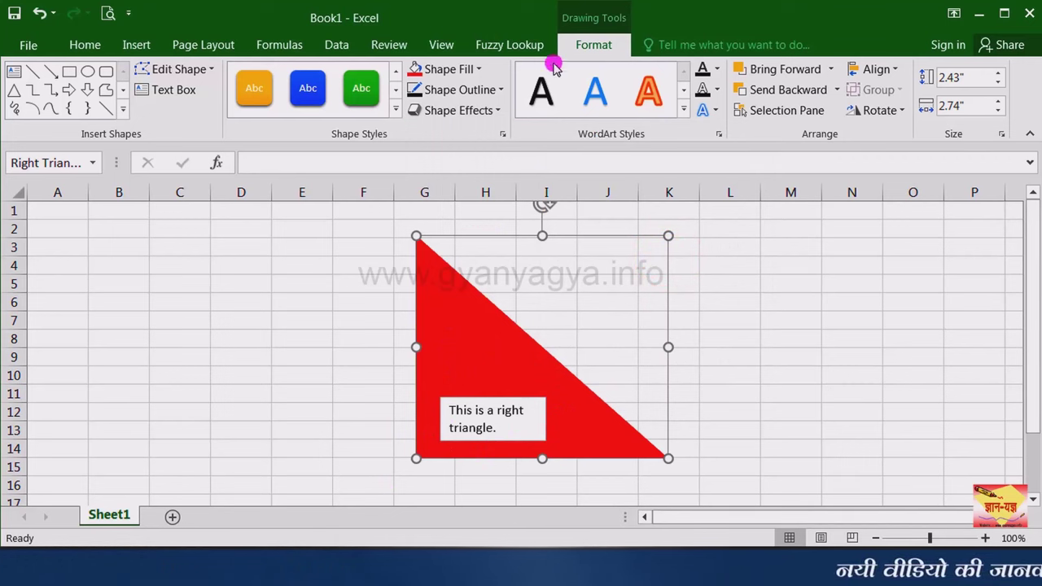
Add an outer shadow and a reflection variation to the triangle.
{"action": "left_click", "coordinate": [500, 109]}
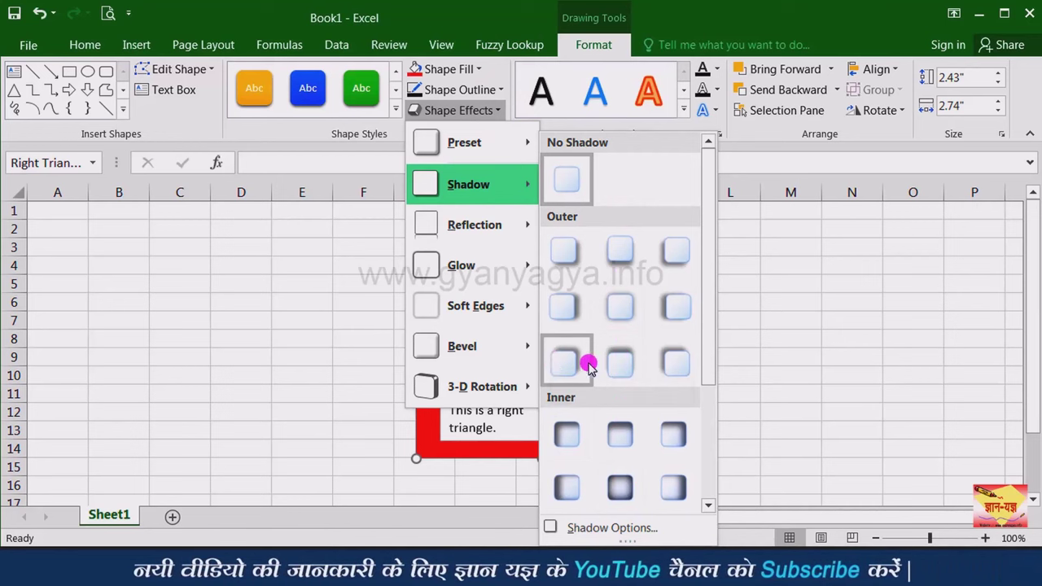
{"action": "left_click", "coordinate": [672, 313]}
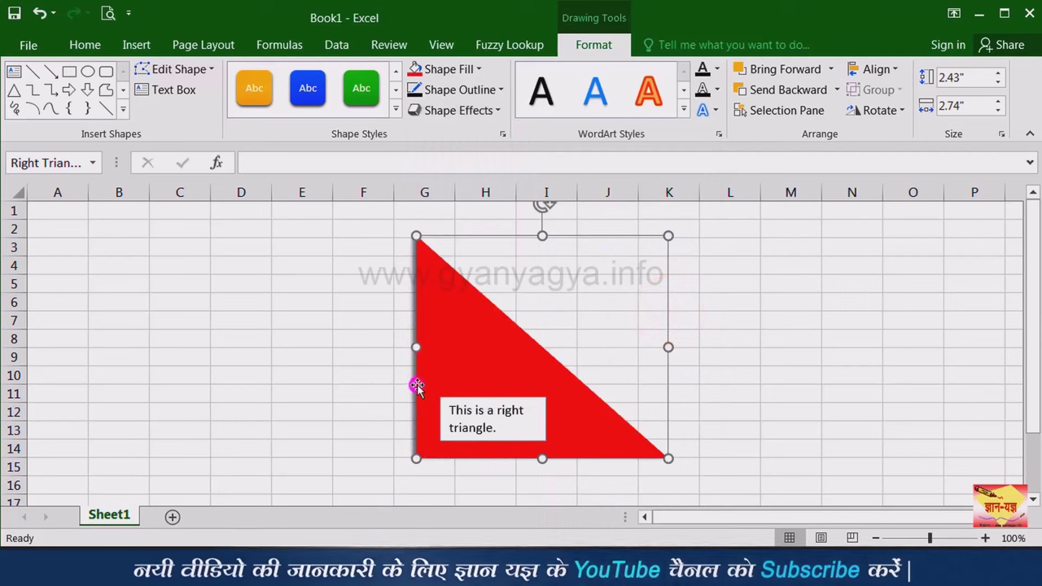
{"action": "left_click", "coordinate": [498, 113]}
{"action": "mouse_move", "coordinate": [480, 213]}
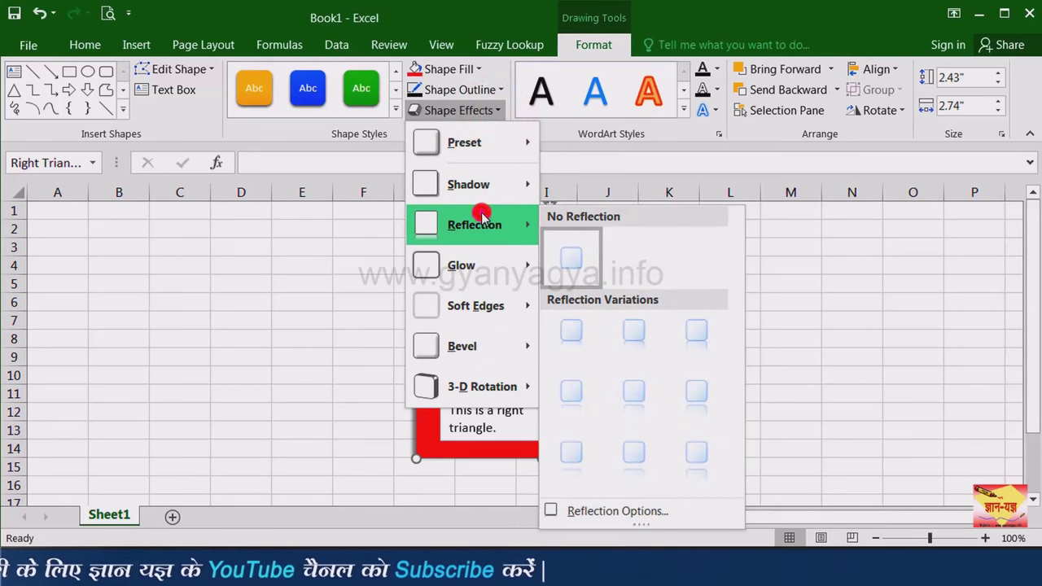
{"action": "left_click", "coordinate": [631, 397]}
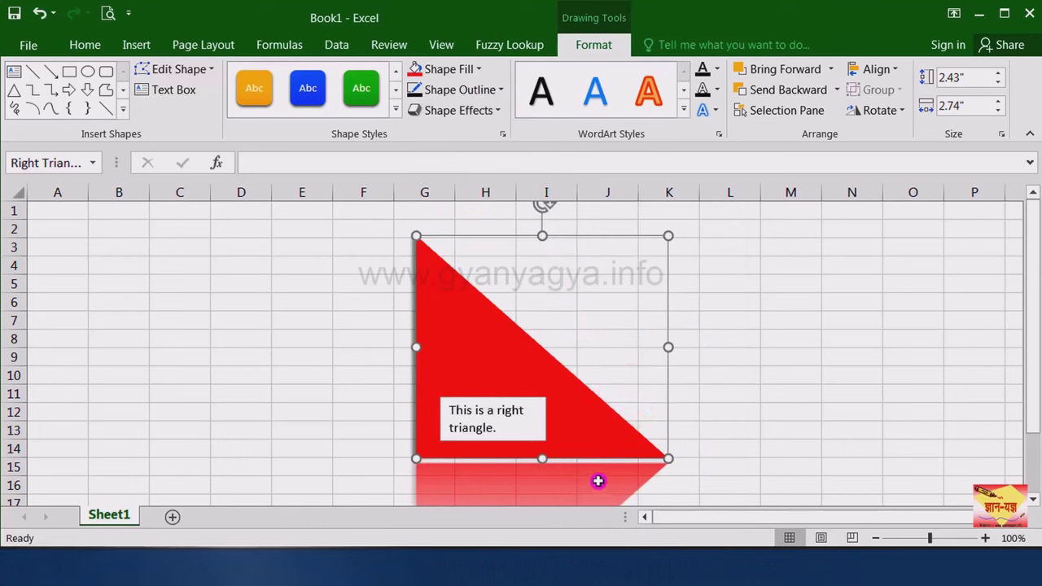
Browse the Glow and other shape effects without applying any.
{"action": "left_click", "coordinate": [455, 110]}
{"action": "mouse_move", "coordinate": [499, 275]}
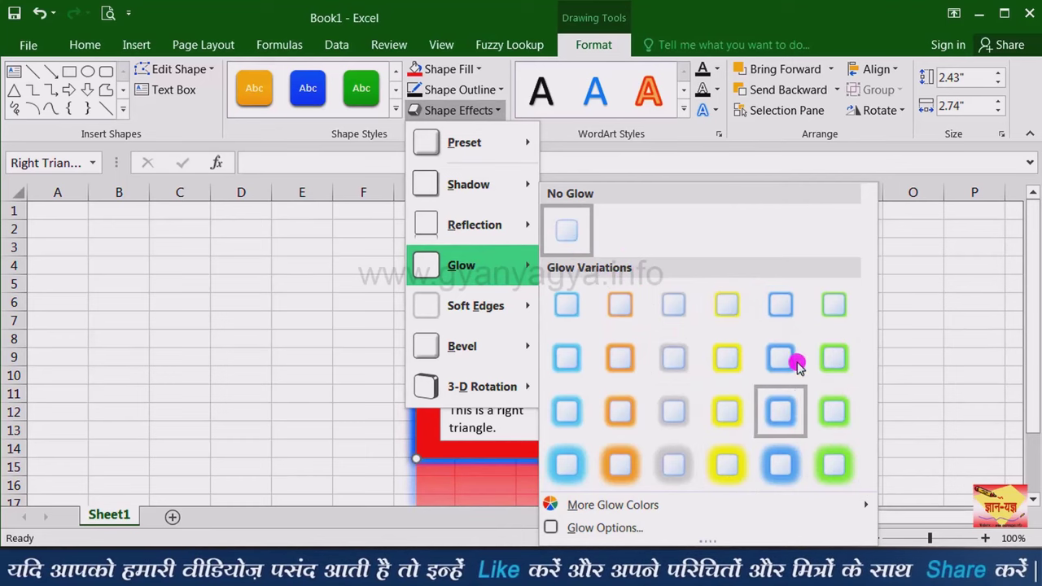
{"action": "left_click", "coordinate": [899, 319]}
{"action": "left_click", "coordinate": [490, 108]}
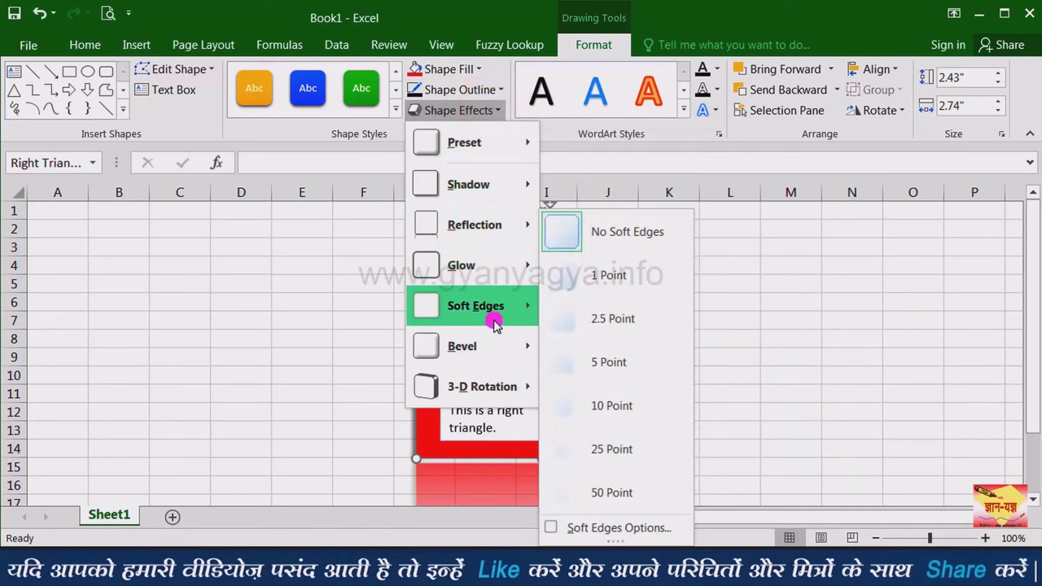
{"action": "mouse_move", "coordinate": [493, 344]}
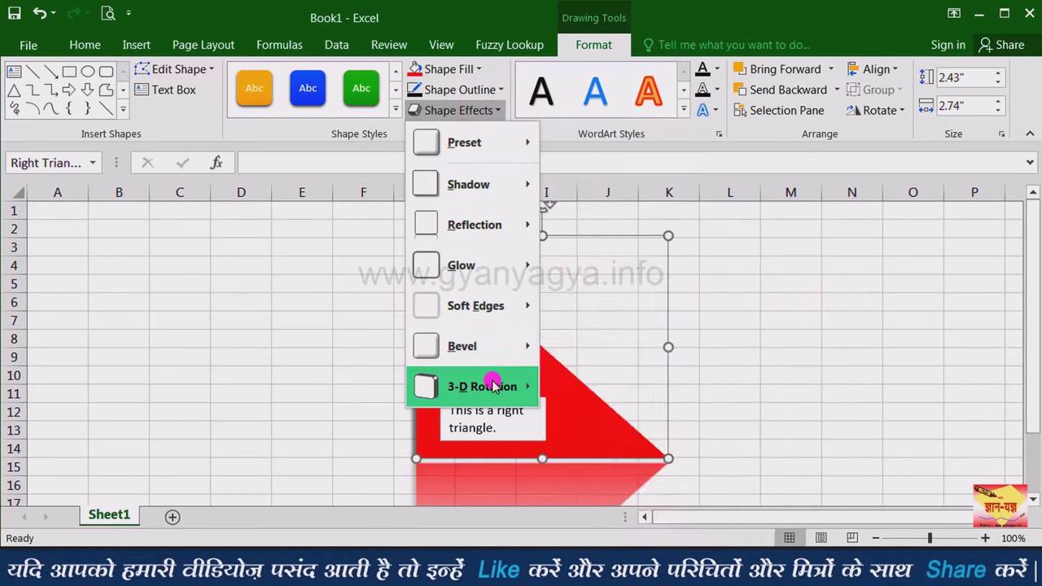
{"action": "mouse_move", "coordinate": [500, 386]}
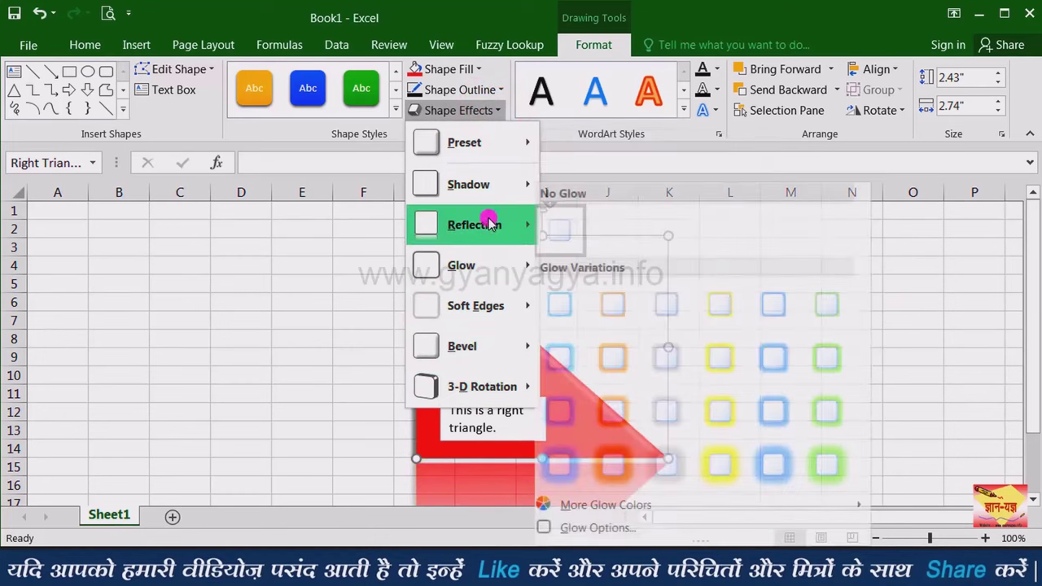
{"action": "mouse_move", "coordinate": [489, 198]}
{"action": "left_click", "coordinate": [242, 363]}
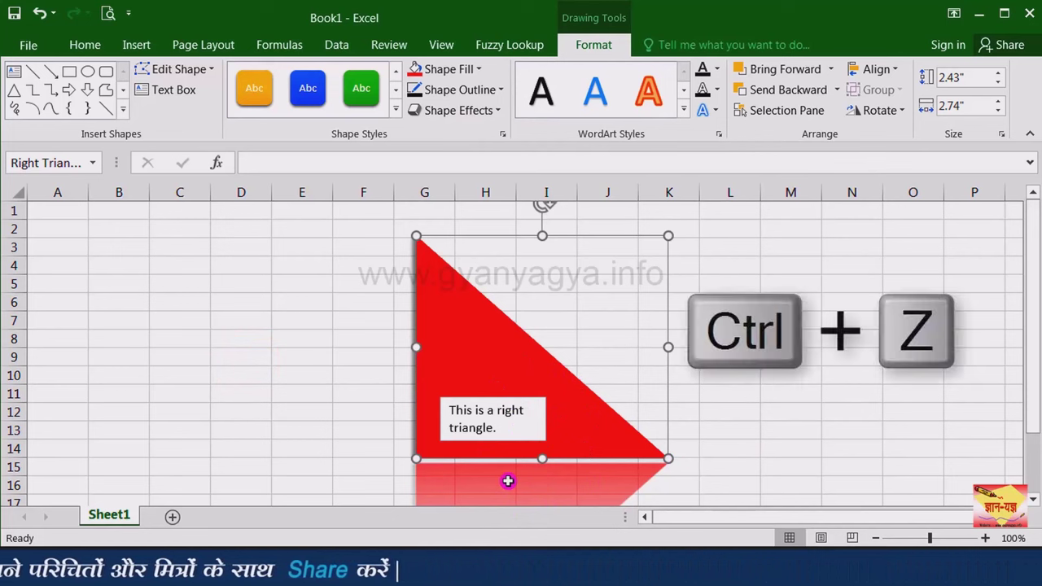
Undo the reflection, outline and red fill changes with Ctrl+Z, restoring the orange triangle.
{"action": "key", "text": "ctrl+z"}
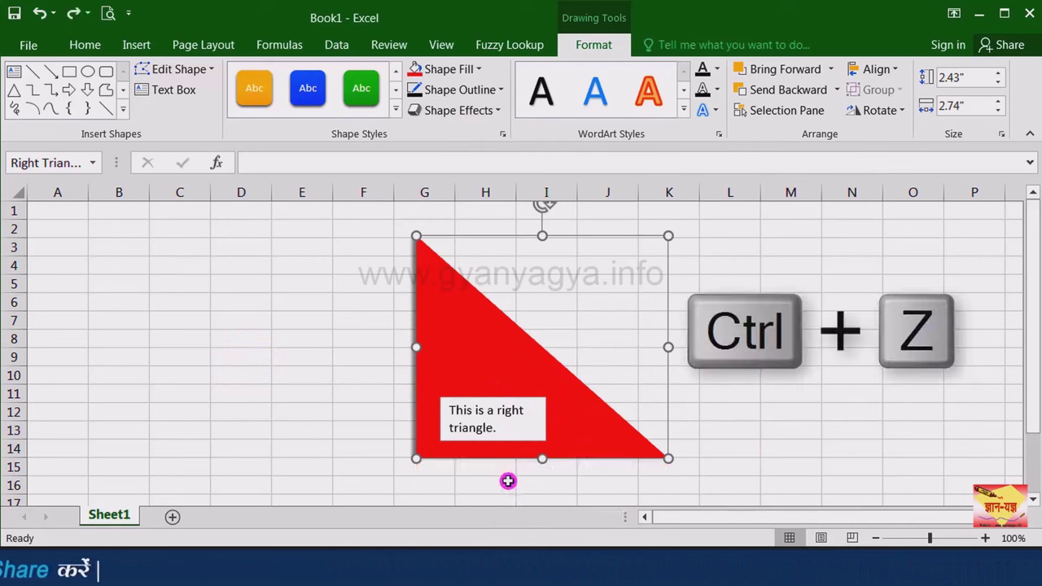
{"action": "key", "text": "ctrl+z"}
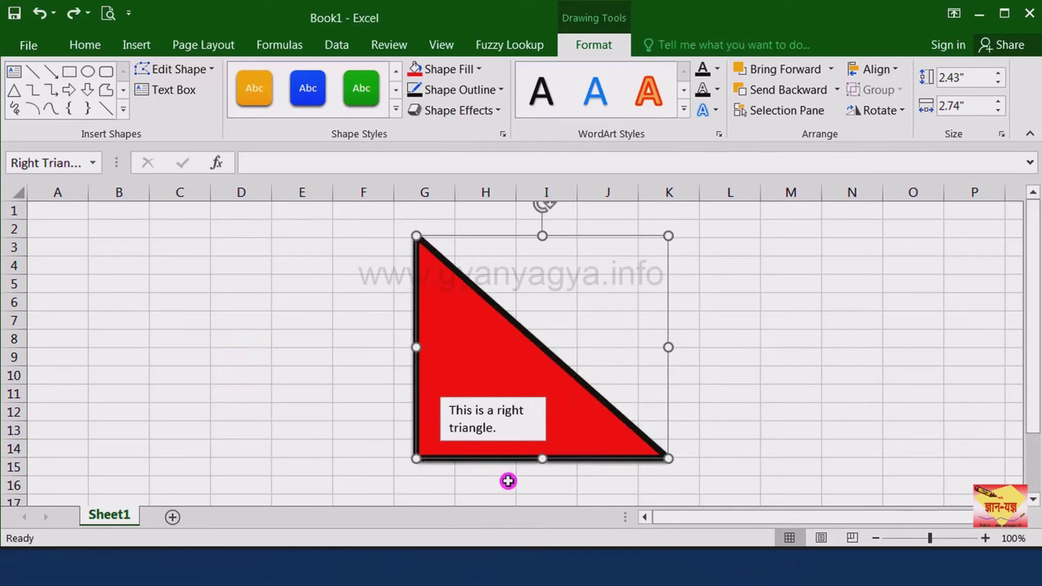
{"action": "key", "text": "ctrl+z"}
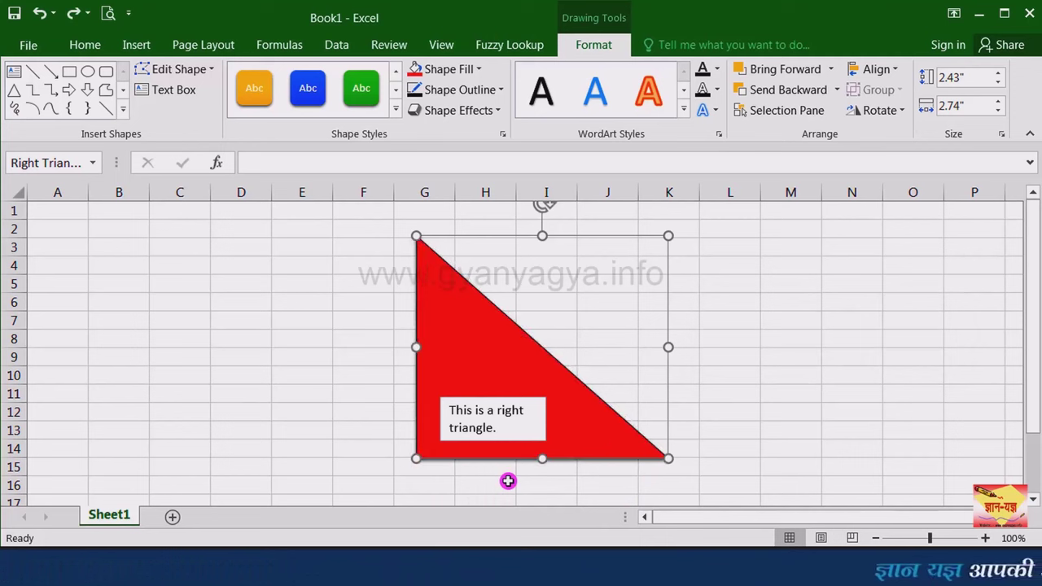
{"action": "key", "text": "ctrl+z"}
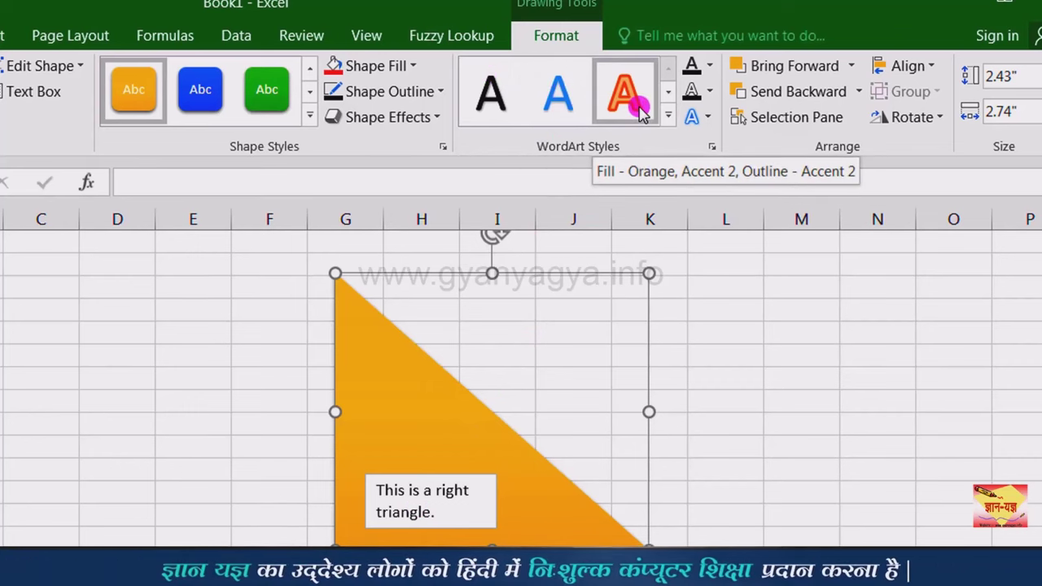
Set the triangle's text box to No Fill.
{"action": "left_click", "coordinate": [426, 481]}
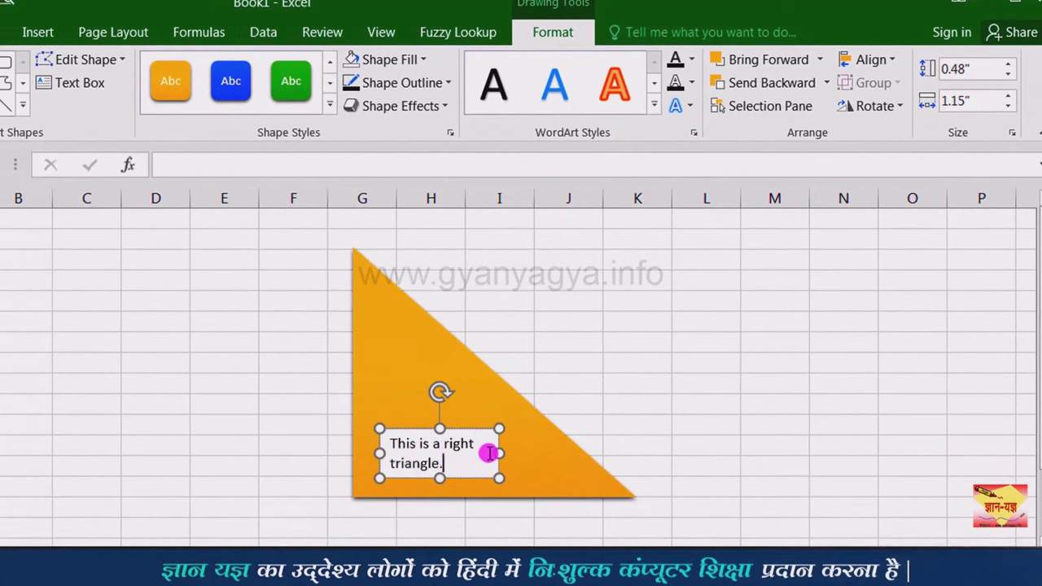
{"action": "left_click", "coordinate": [425, 60]}
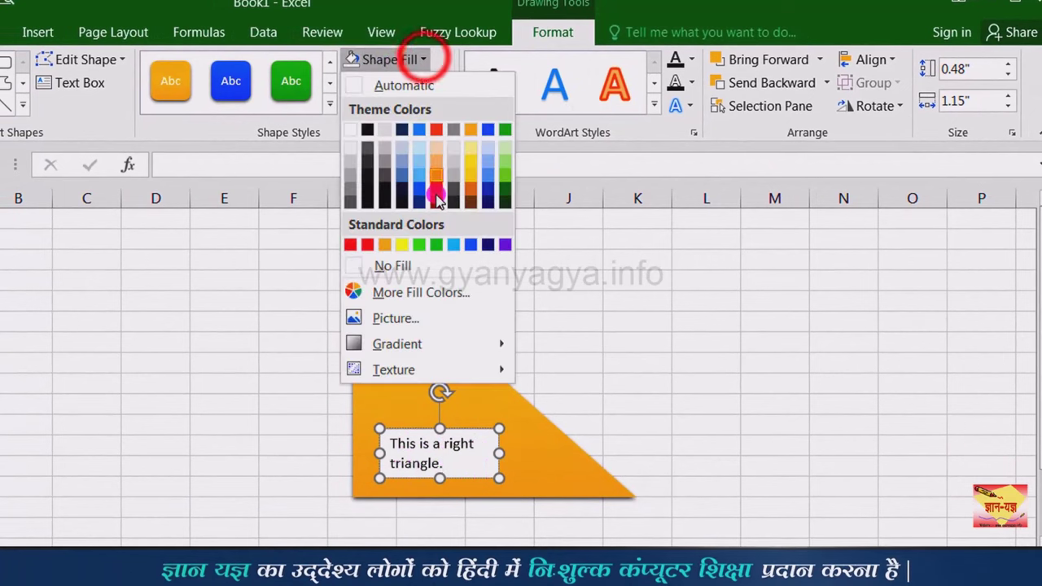
{"action": "left_click", "coordinate": [402, 266]}
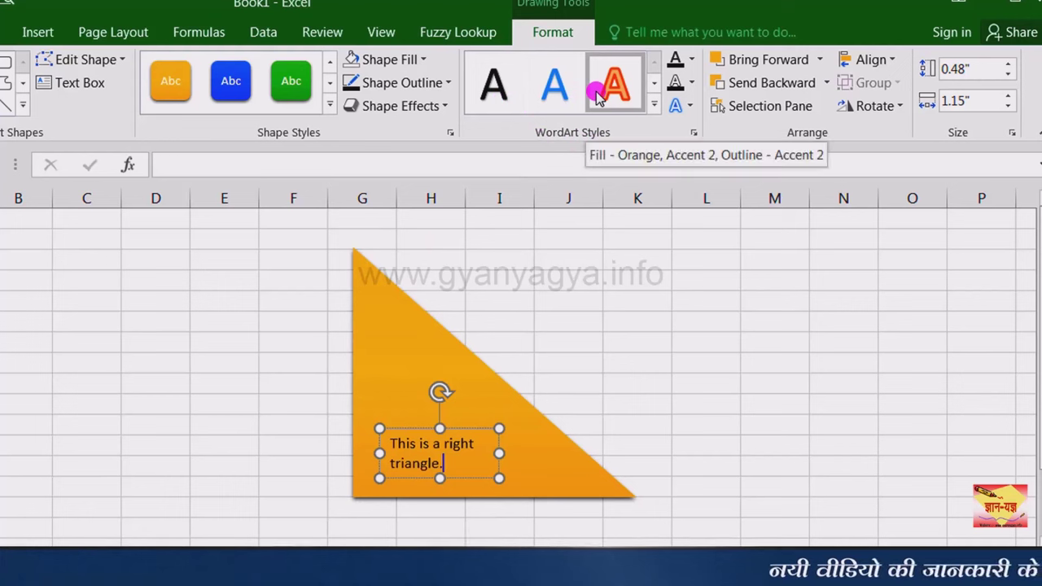
Apply WordArt style Fill - Black, Text 1, Outline - Background 1, Hard Shadow to the sentence.
{"action": "double_click", "coordinate": [483, 461]}
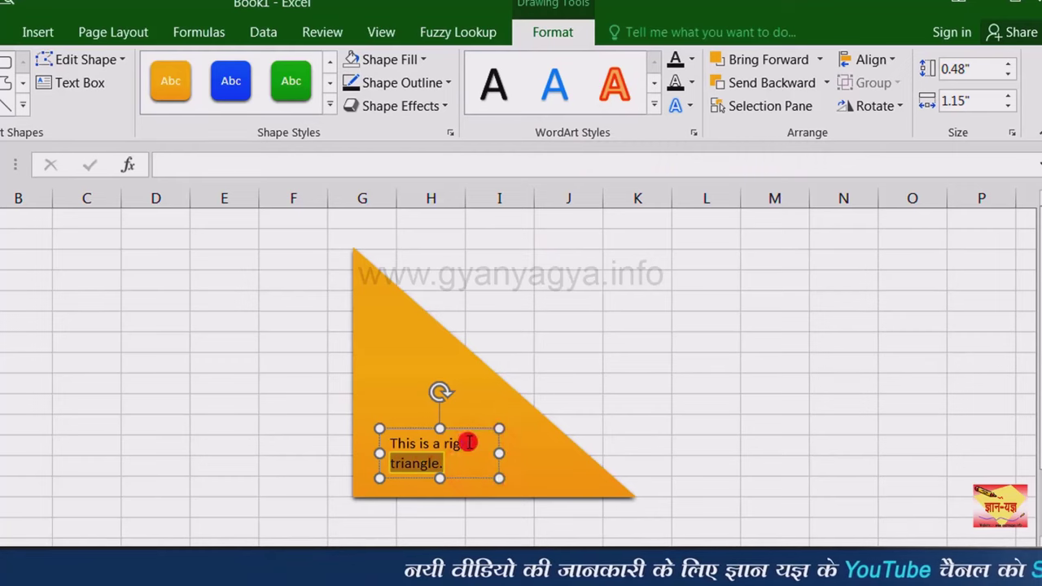
{"action": "left_click_drag", "start_coordinate": [468, 442], "coordinate": [379, 446]}
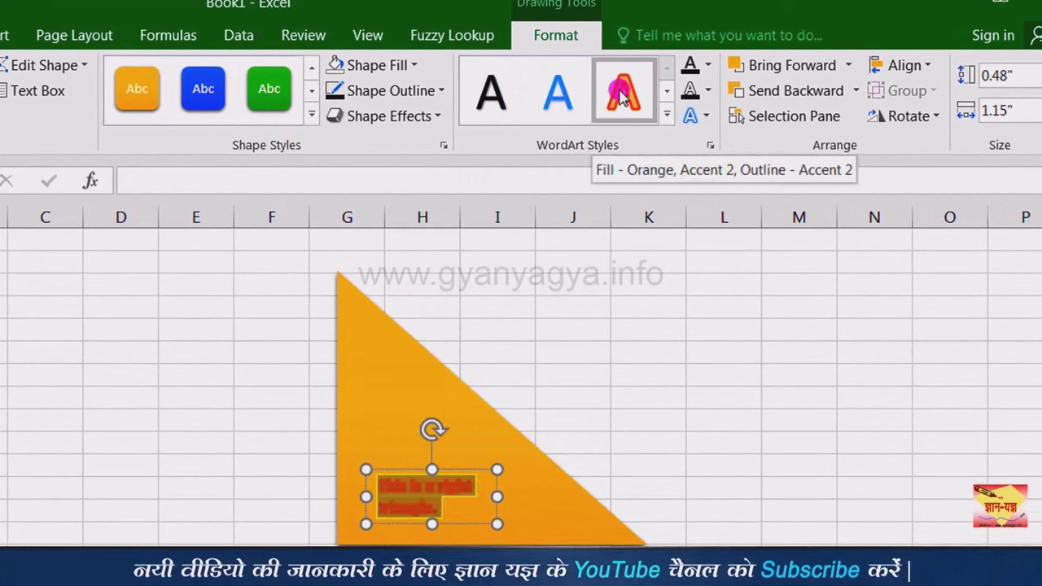
{"action": "left_click", "coordinate": [665, 116]}
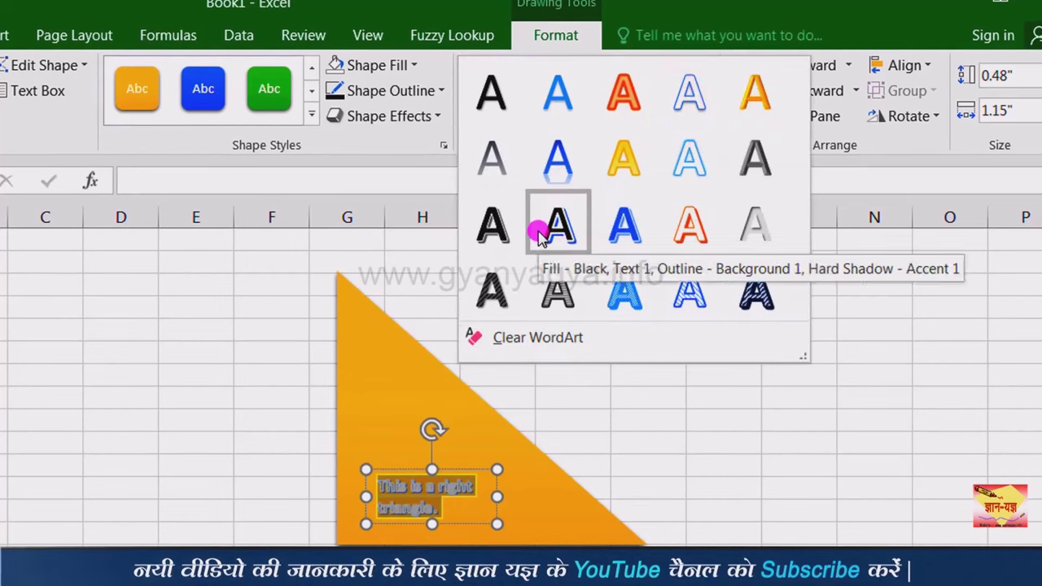
{"action": "left_click", "coordinate": [486, 245]}
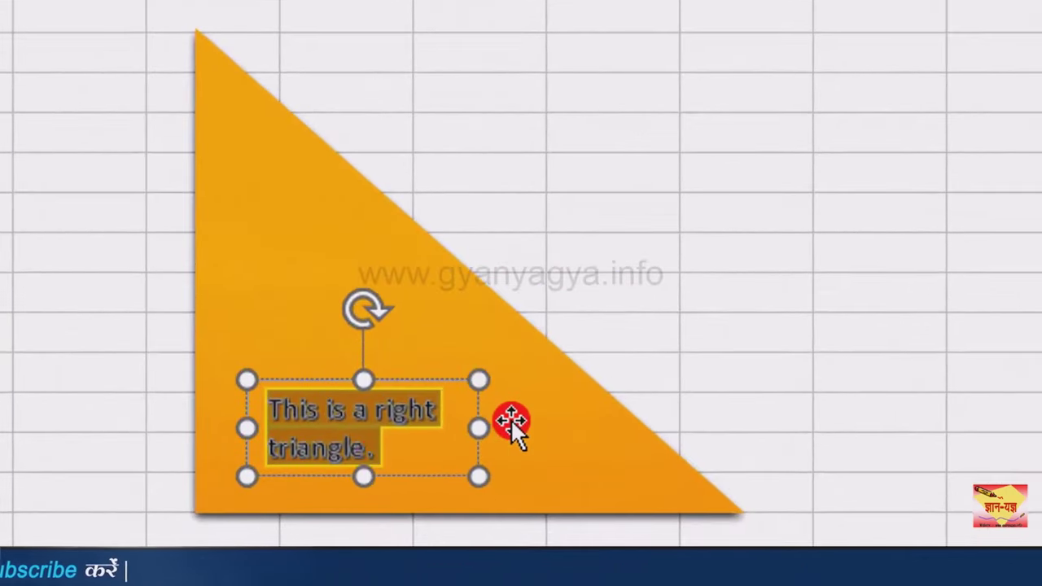
{"action": "left_click", "coordinate": [508, 419]}
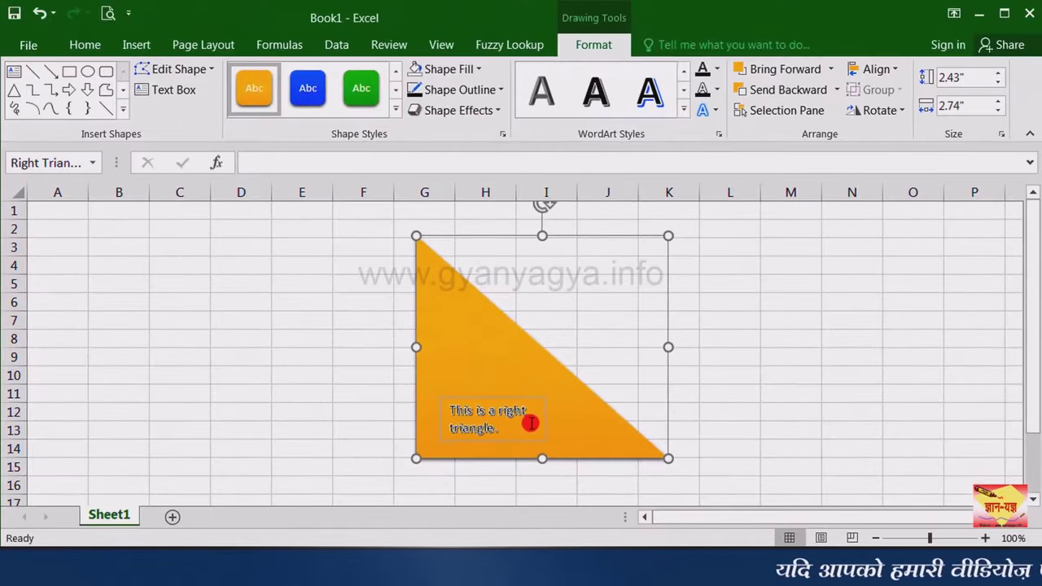
{"action": "left_click", "coordinate": [583, 57]}
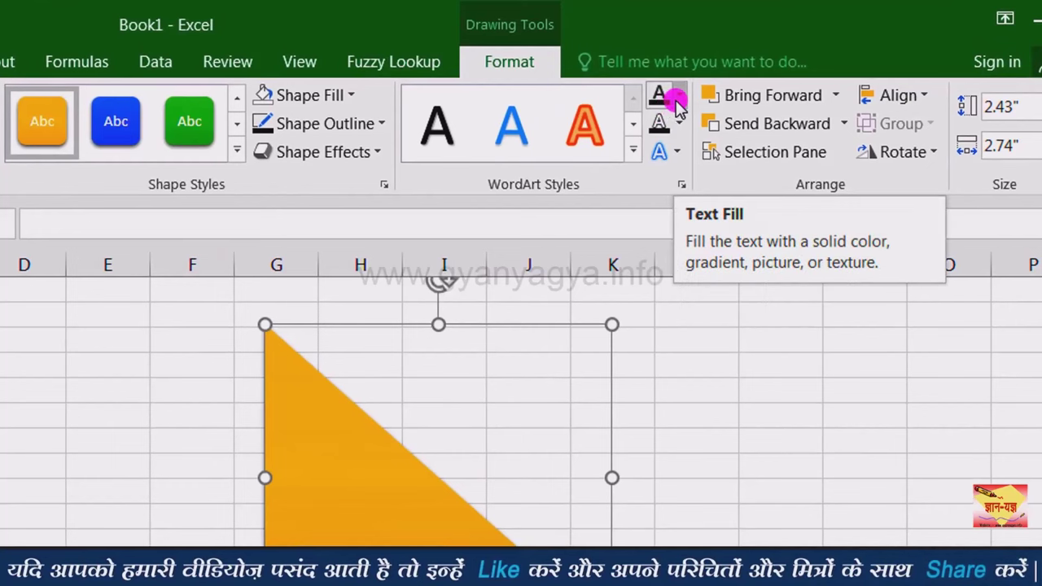
Select the sentence 'This is a right triangle.' and review the Text Fill colours.
{"action": "left_click", "coordinate": [677, 106]}
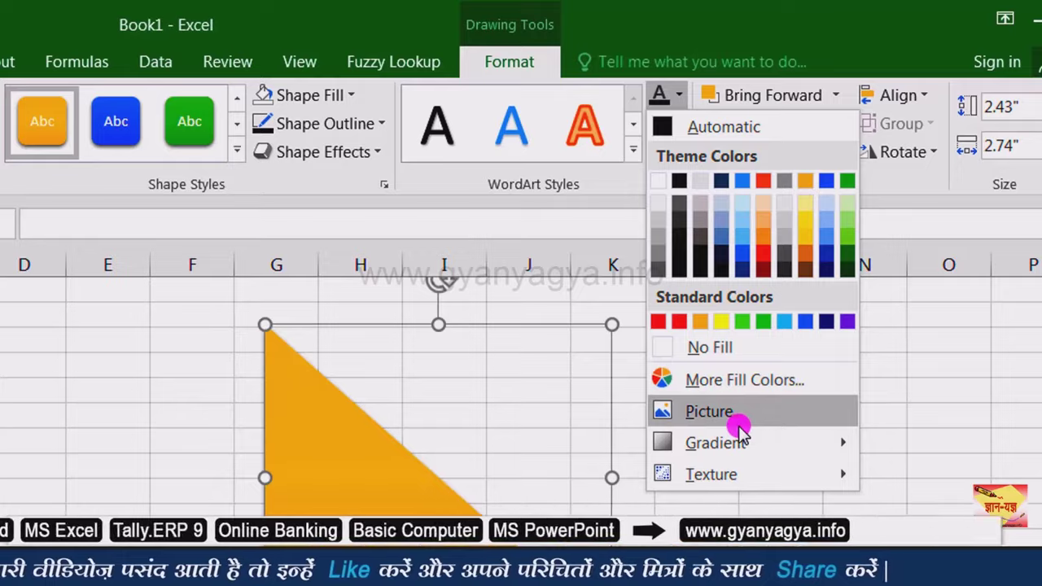
{"action": "mouse_move", "coordinate": [739, 436]}
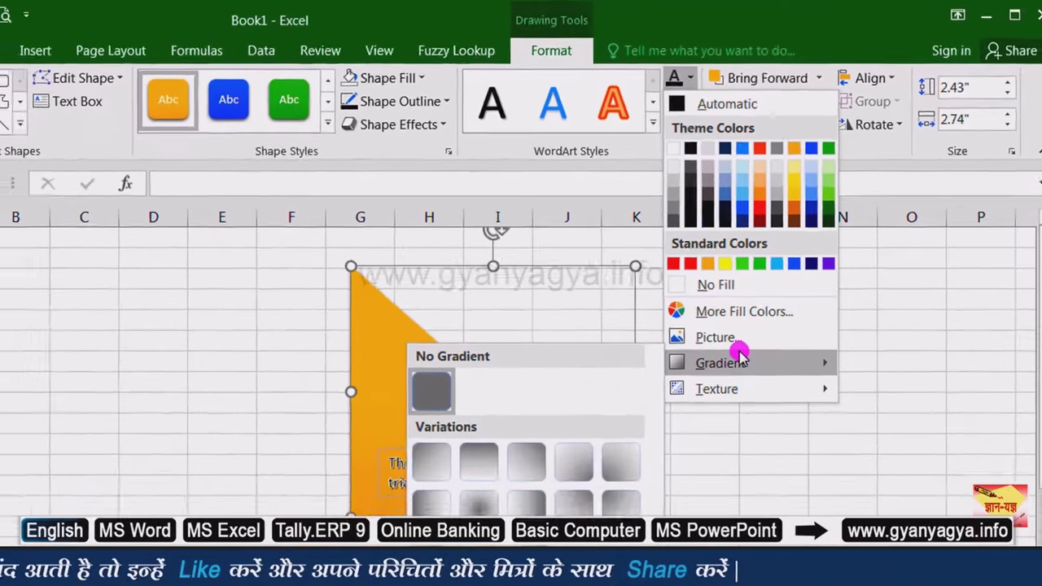
{"action": "left_click_drag", "start_coordinate": [381, 460], "coordinate": [456, 465]}
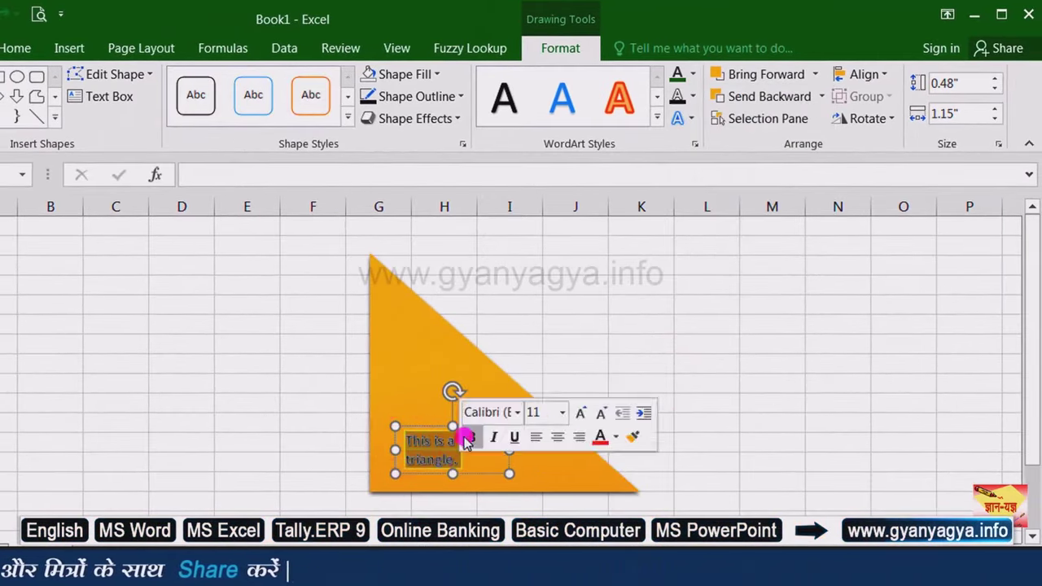
{"action": "left_click", "coordinate": [688, 75]}
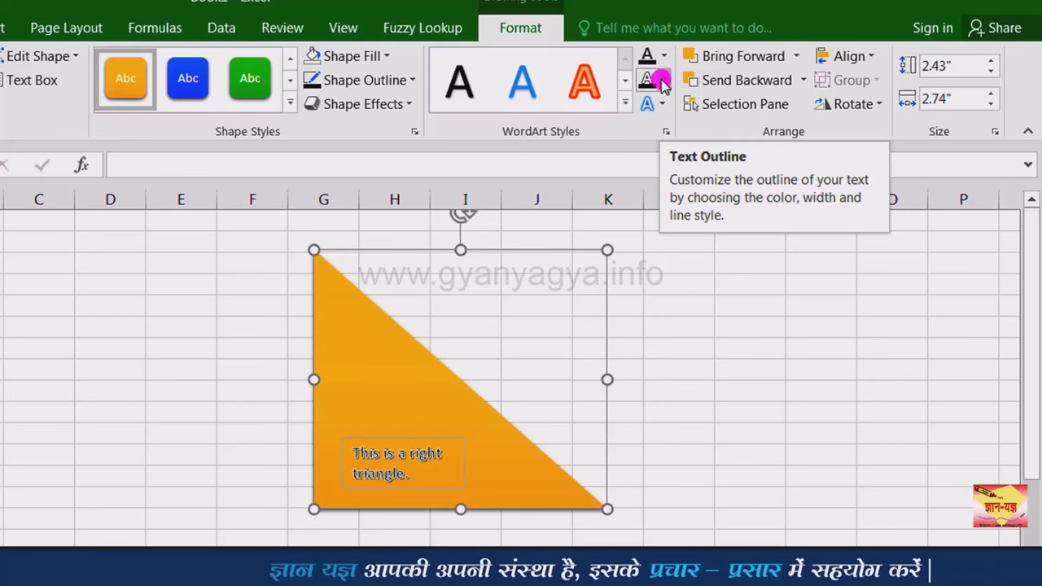
Set the sentence's text outline to a dark blue theme colour.
{"action": "left_click", "coordinate": [664, 81]}
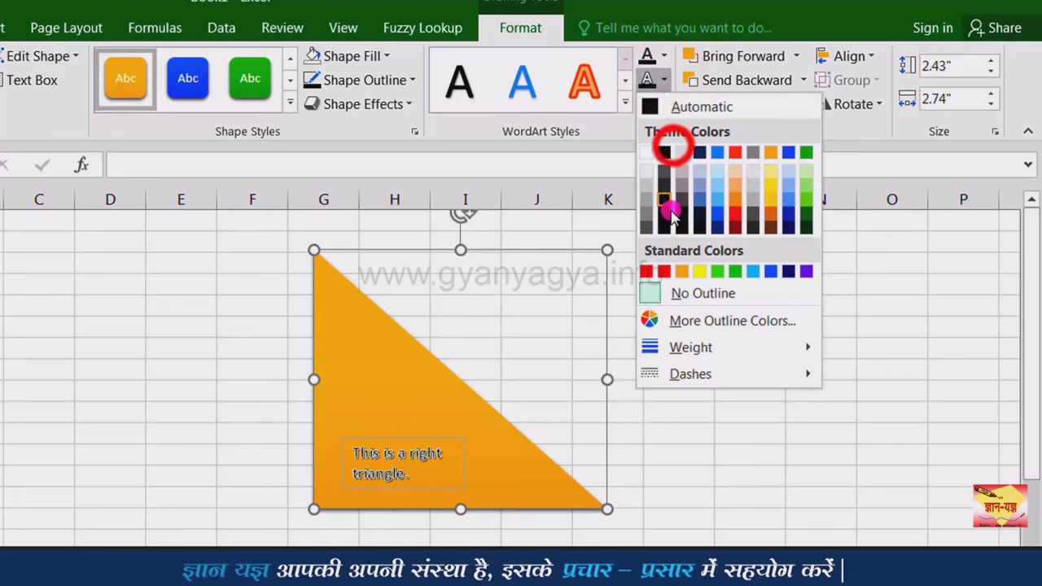
{"action": "left_click", "coordinate": [671, 221]}
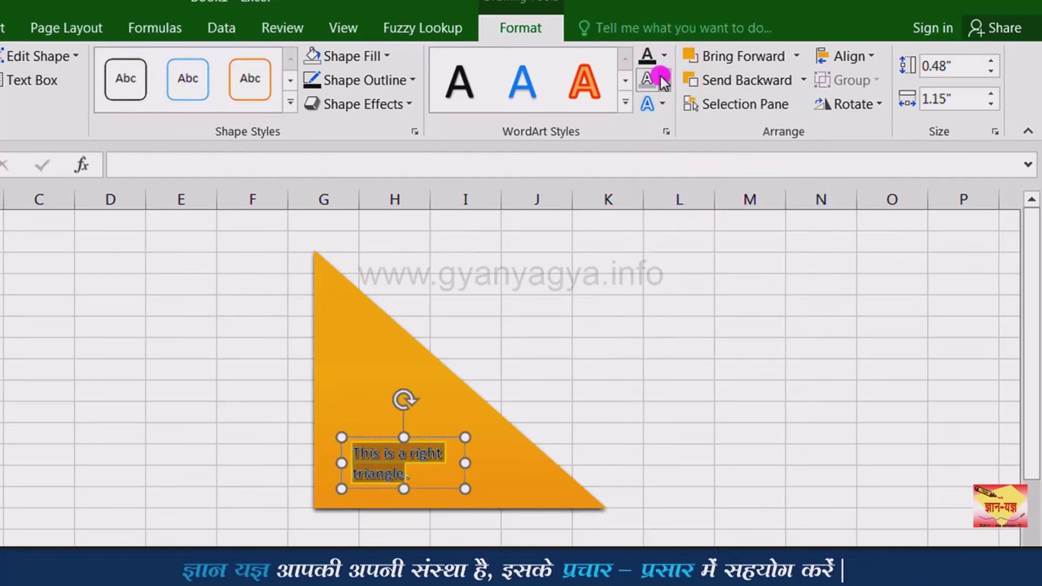
{"action": "left_click", "coordinate": [661, 79]}
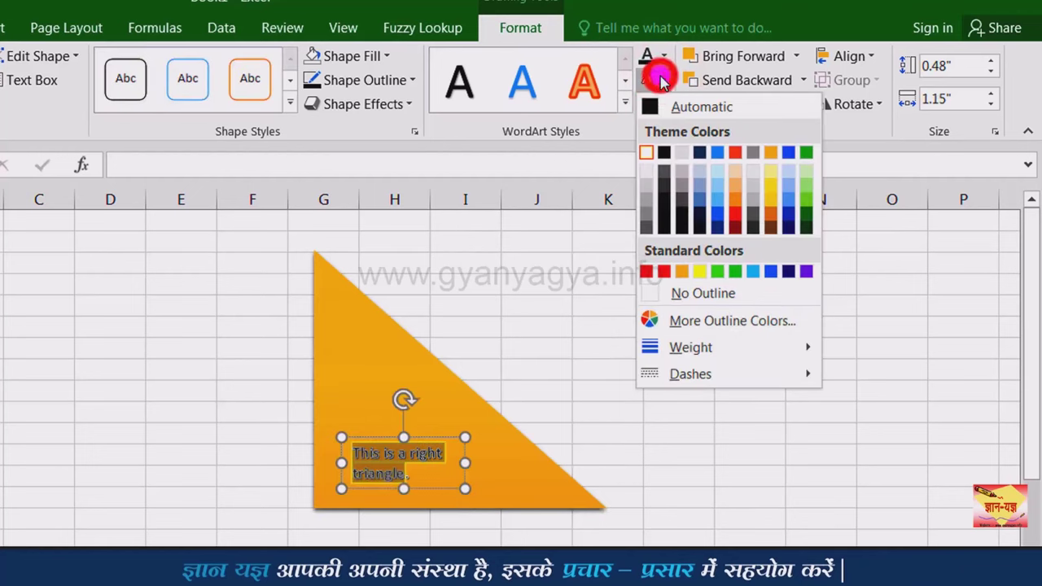
{"action": "left_click", "coordinate": [722, 218]}
{"action": "left_click", "coordinate": [693, 308]}
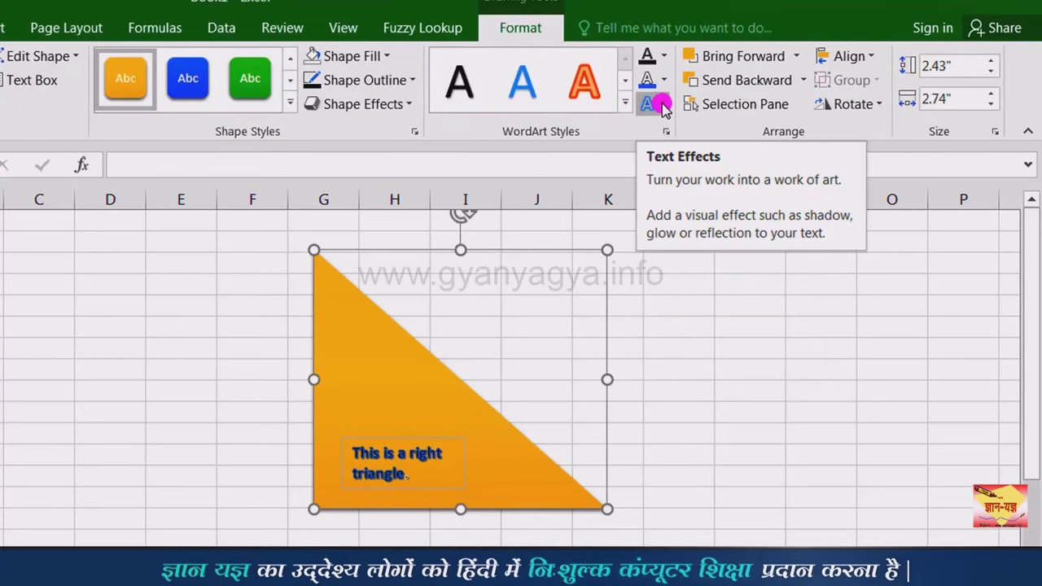
Give the text an Offset Left outer shadow.
{"action": "left_click", "coordinate": [661, 104]}
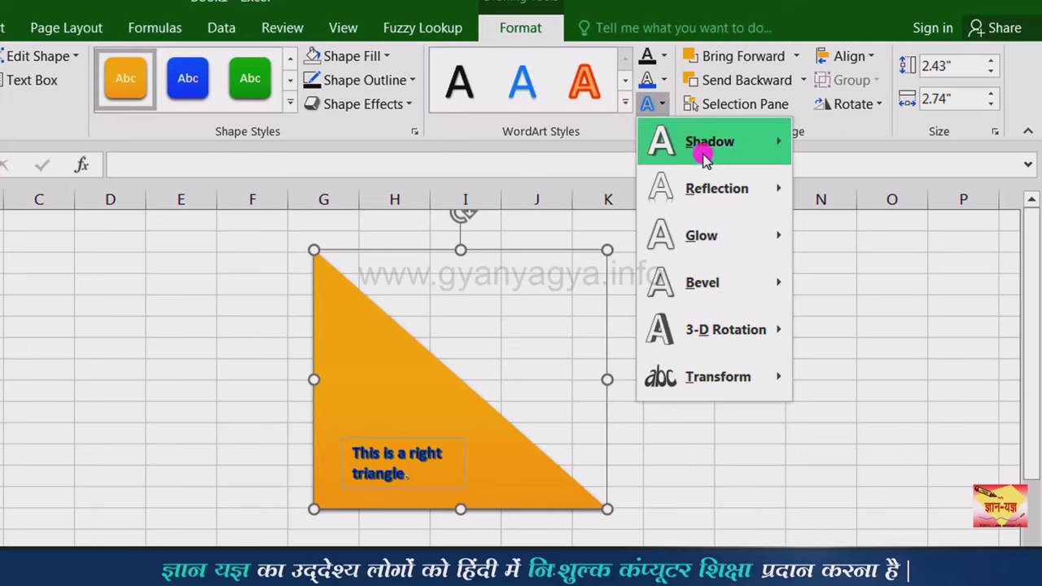
{"action": "mouse_move", "coordinate": [705, 157]}
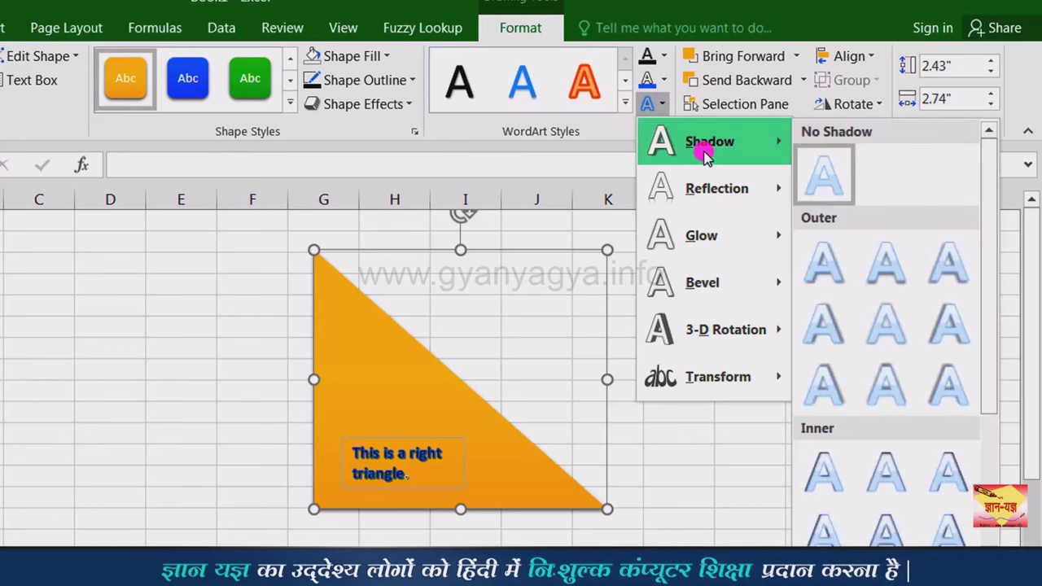
{"action": "mouse_move", "coordinate": [713, 241]}
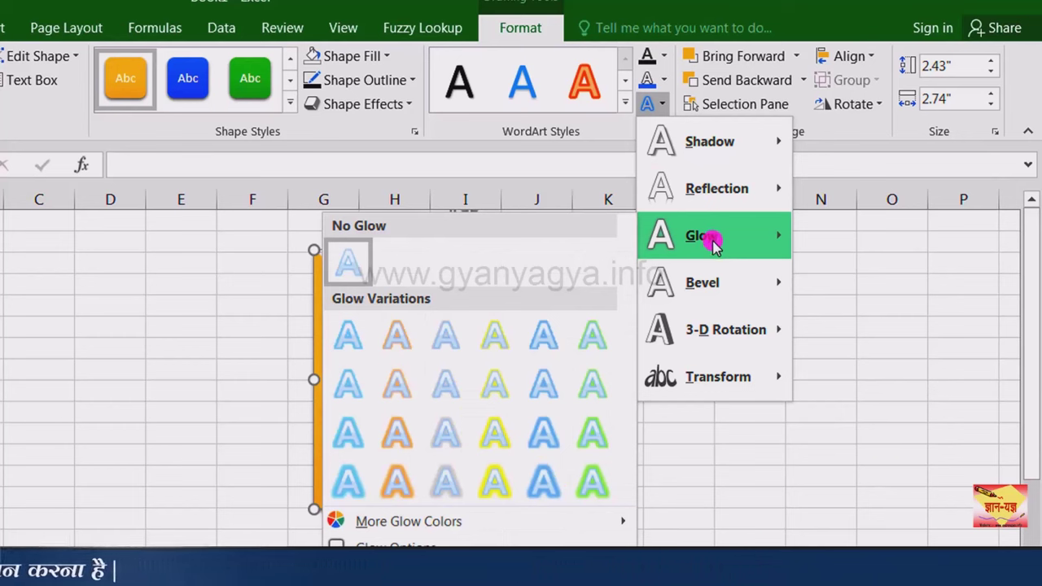
{"action": "mouse_move", "coordinate": [715, 278]}
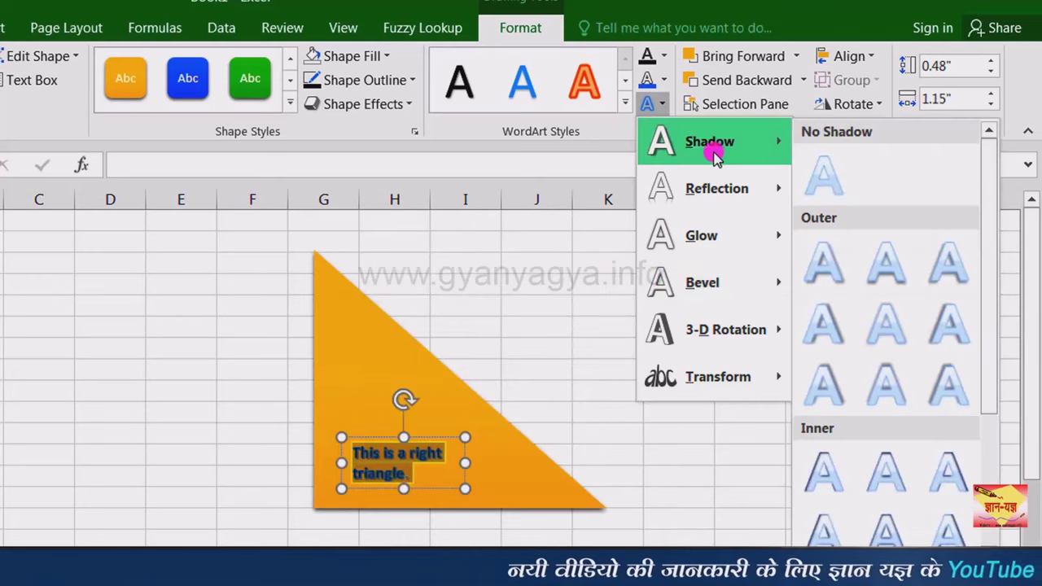
{"action": "left_click", "coordinate": [711, 149]}
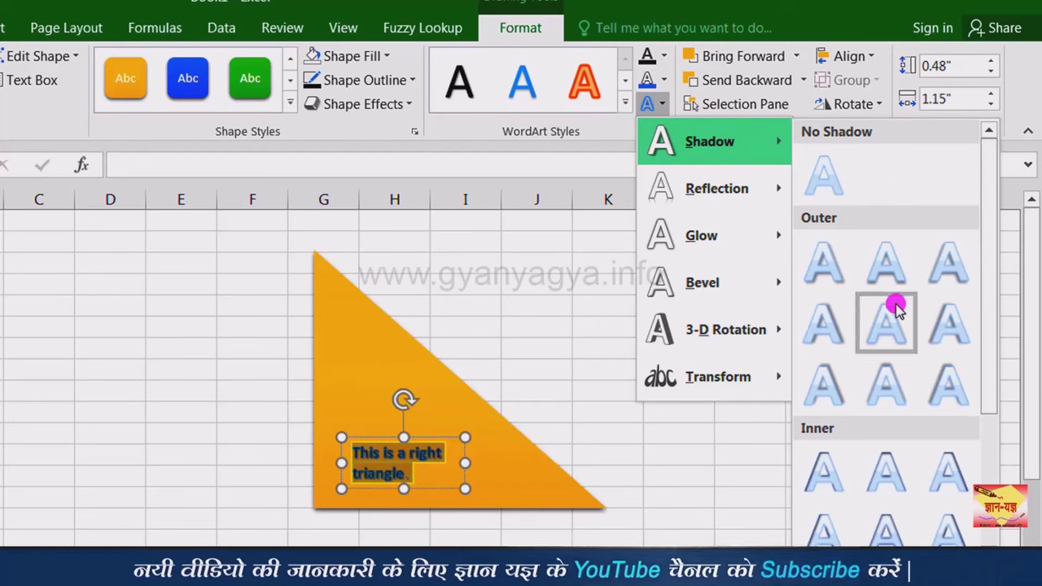
{"action": "left_click", "coordinate": [946, 318]}
{"action": "left_click", "coordinate": [678, 453]}
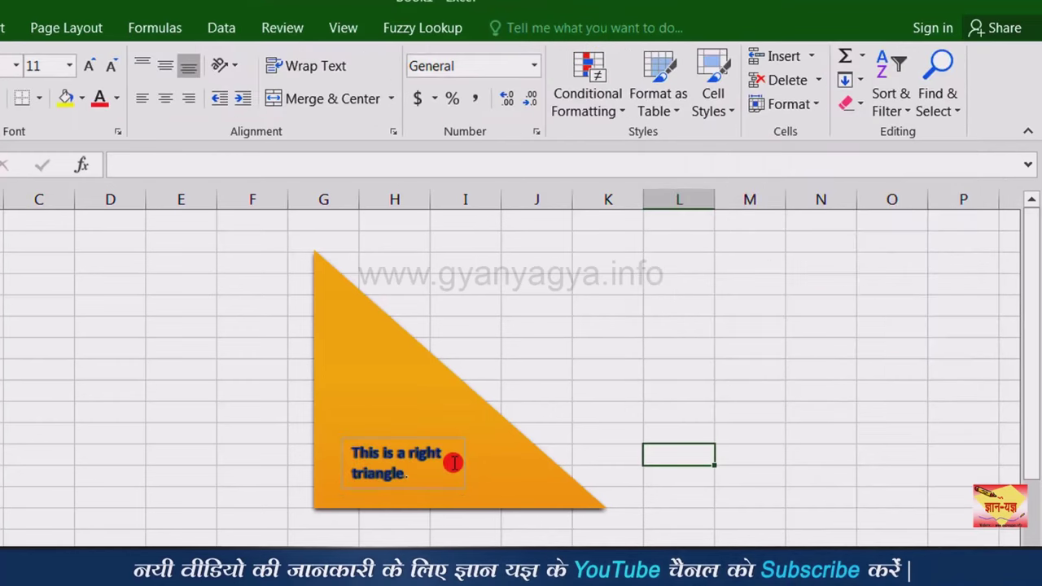
{"action": "left_click", "coordinate": [451, 458]}
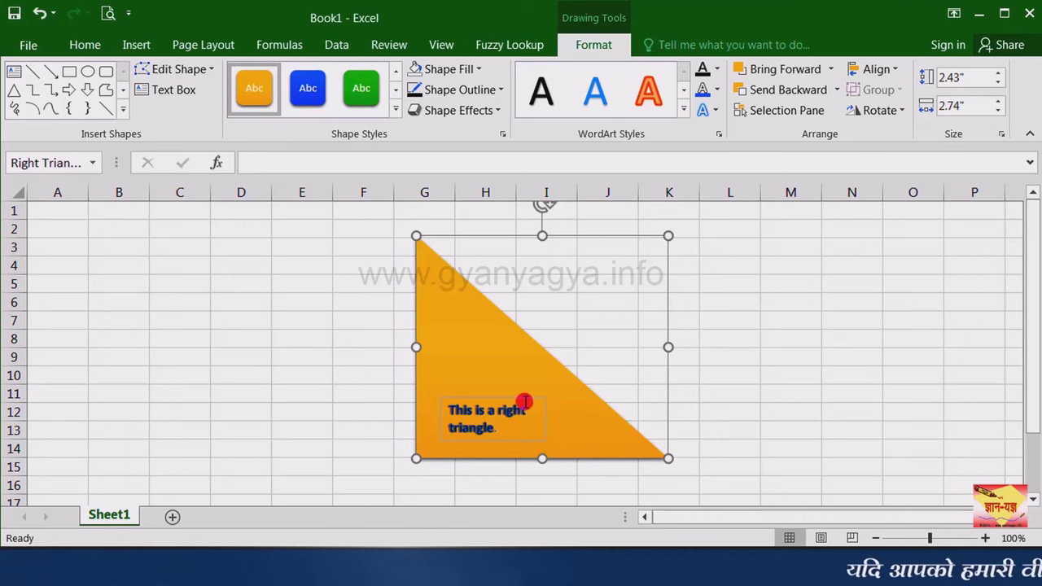
Delete the sentence from the text box, leaving it empty.
{"action": "left_click_drag", "start_coordinate": [443, 409], "coordinate": [512, 429]}
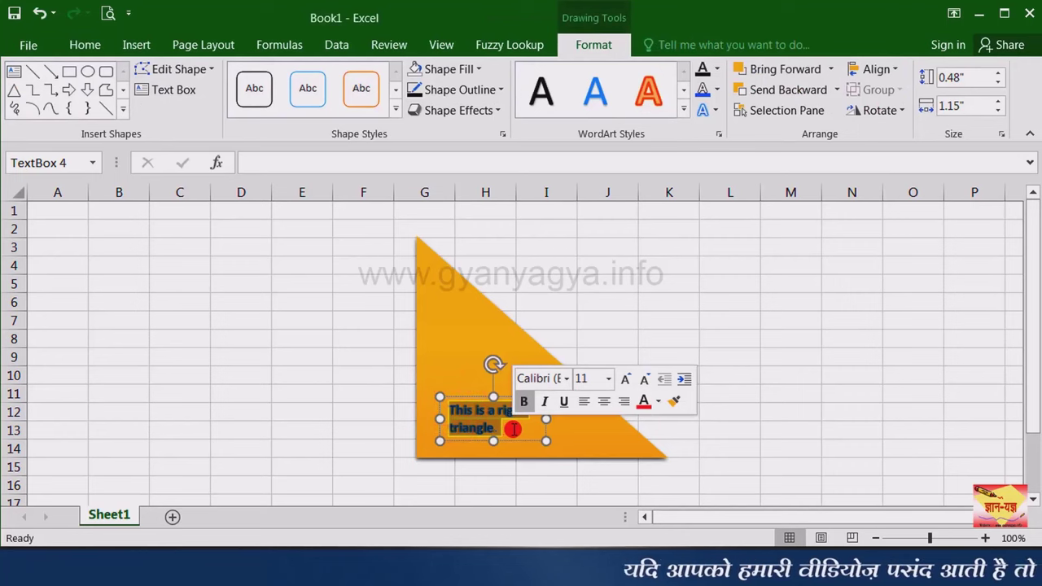
{"action": "key", "text": "Delete"}
{"action": "left_click", "coordinate": [503, 419]}
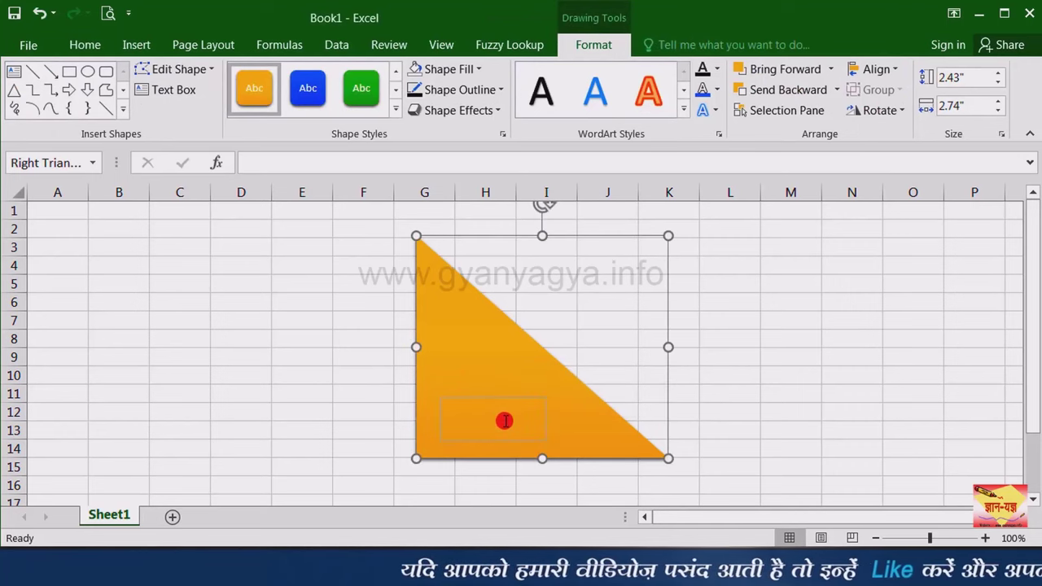
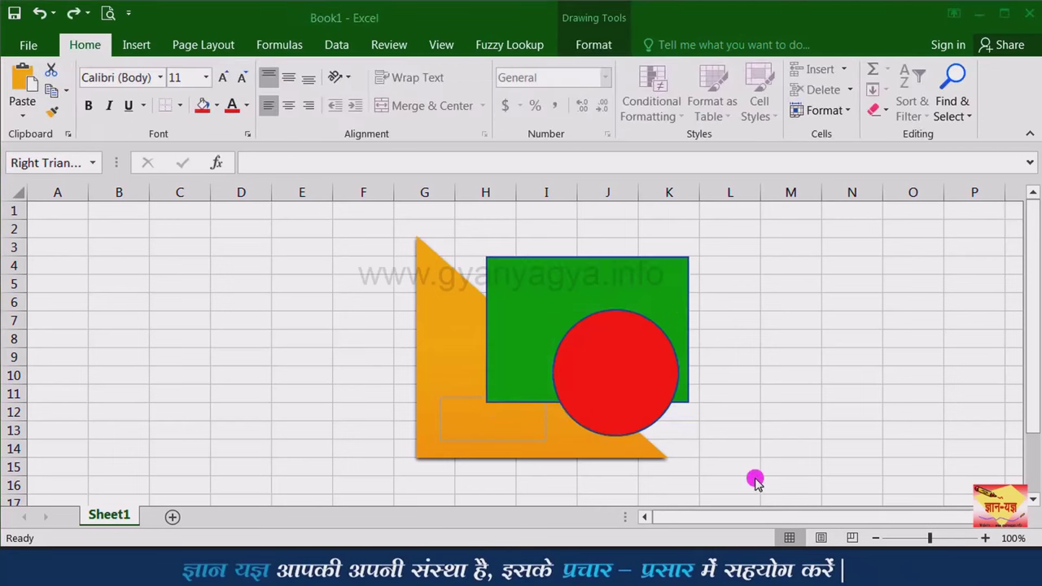
Bring the orange triangle forward past the rectangle, then to the front of all shapes.
{"action": "left_click", "coordinate": [456, 396]}
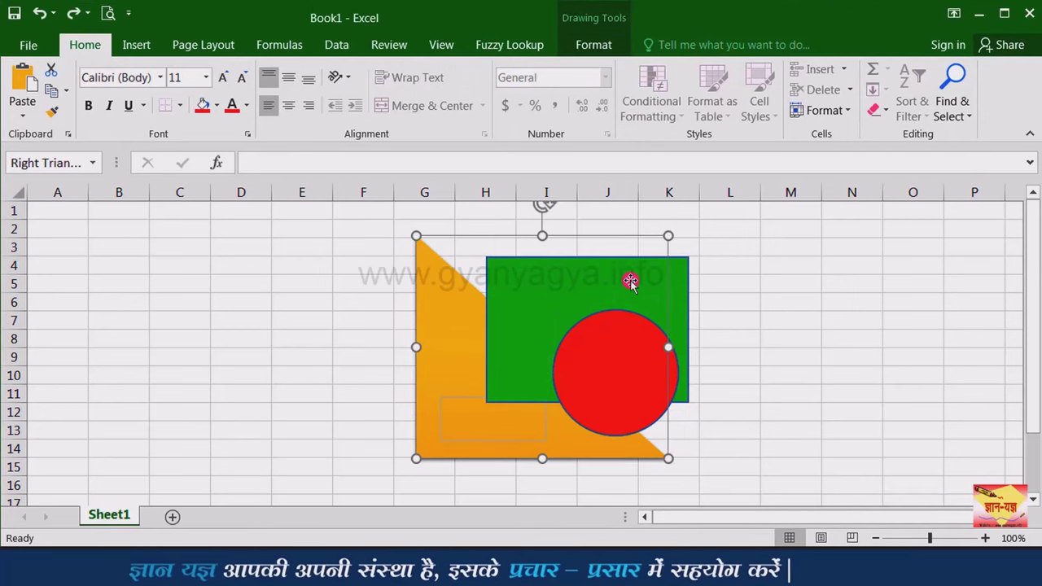
{"action": "left_click", "coordinate": [594, 45]}
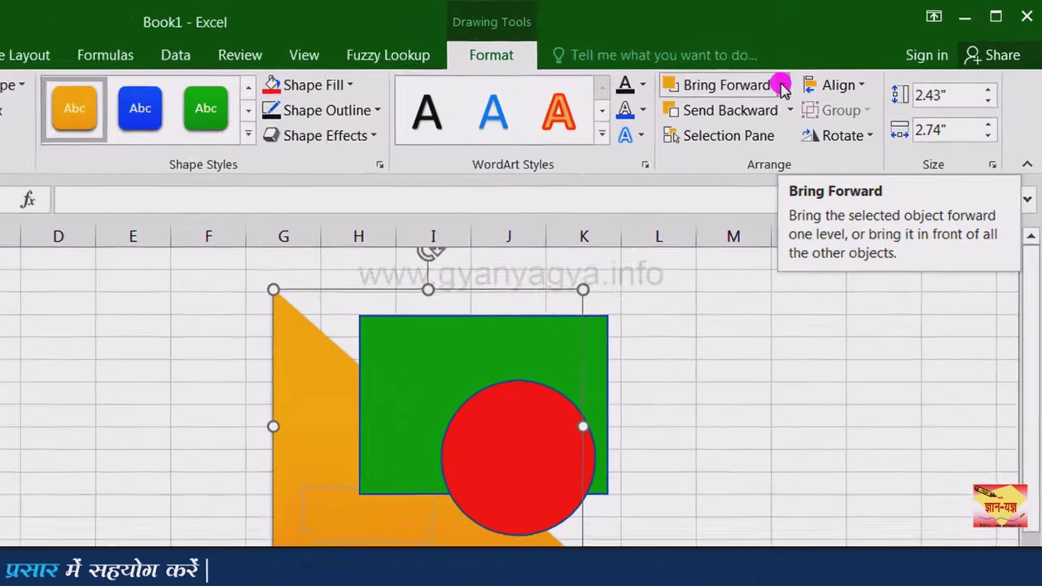
{"action": "left_click", "coordinate": [830, 70]}
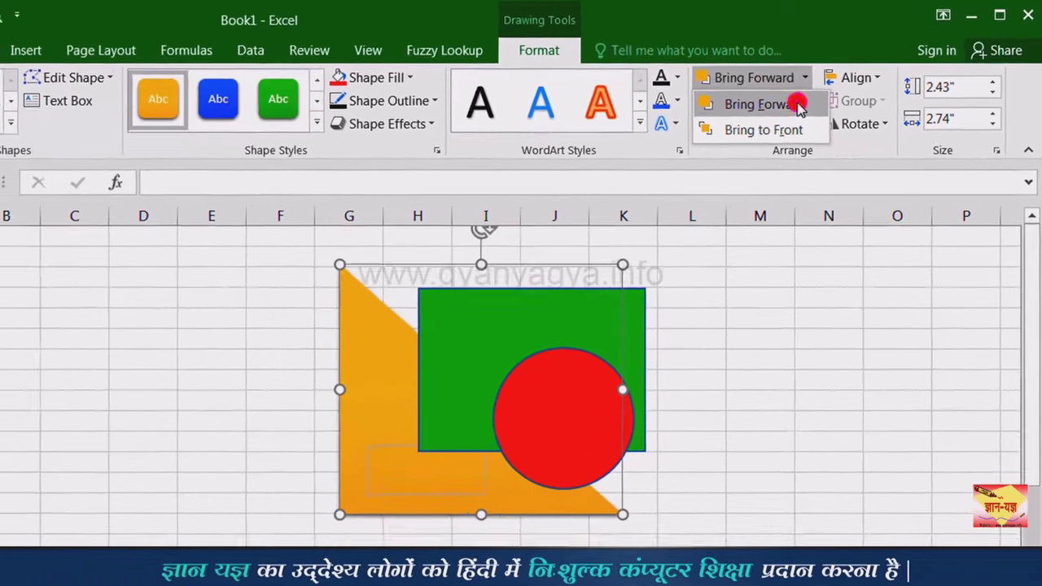
{"action": "left_click", "coordinate": [753, 124]}
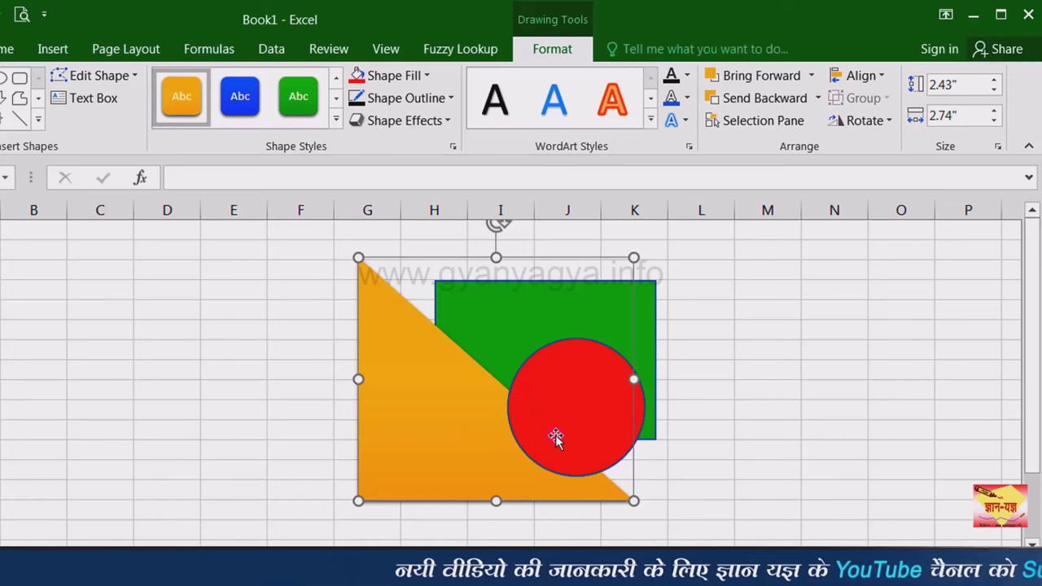
{"action": "left_click", "coordinate": [806, 76]}
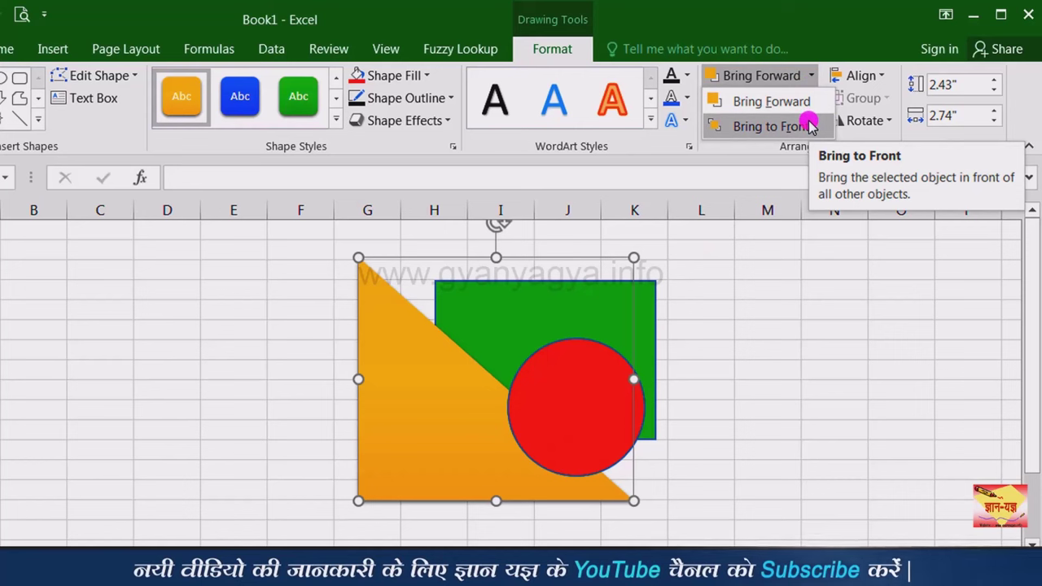
{"action": "left_click", "coordinate": [769, 126]}
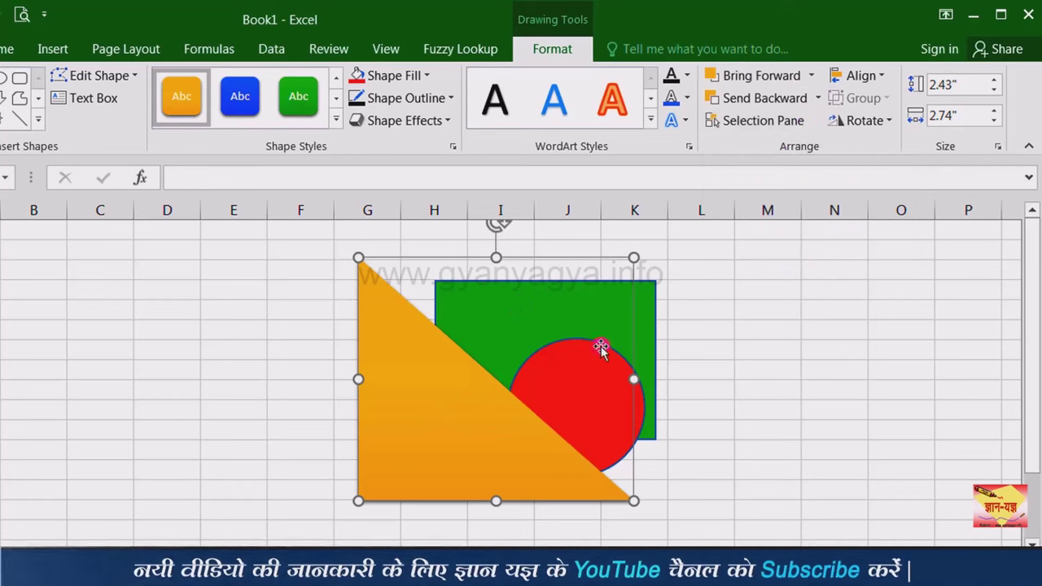
Send the orange triangle backward behind the circle, then to the back, and undo the last move.
{"action": "left_click", "coordinate": [815, 98]}
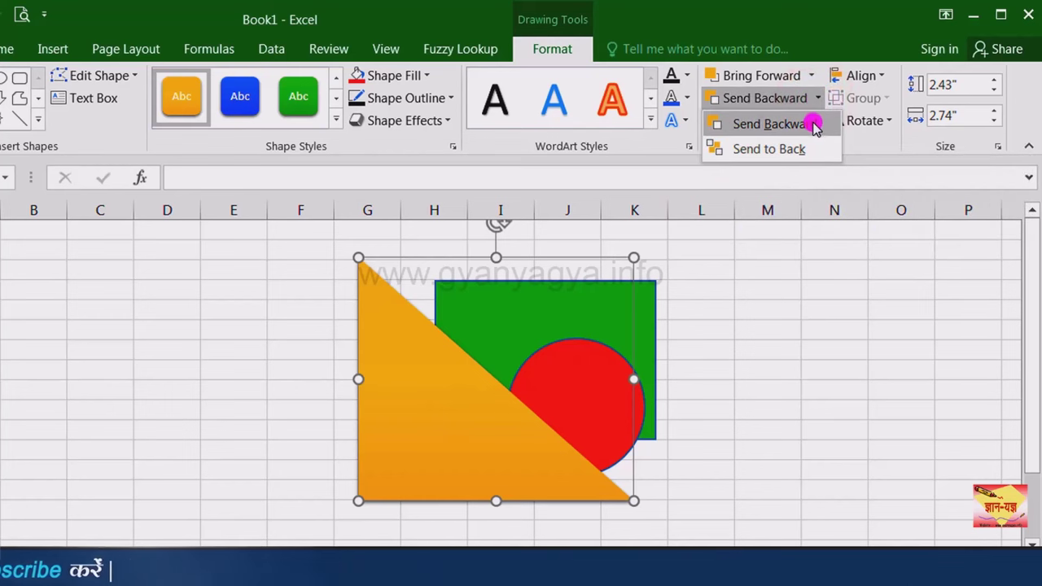
{"action": "left_click", "coordinate": [813, 123]}
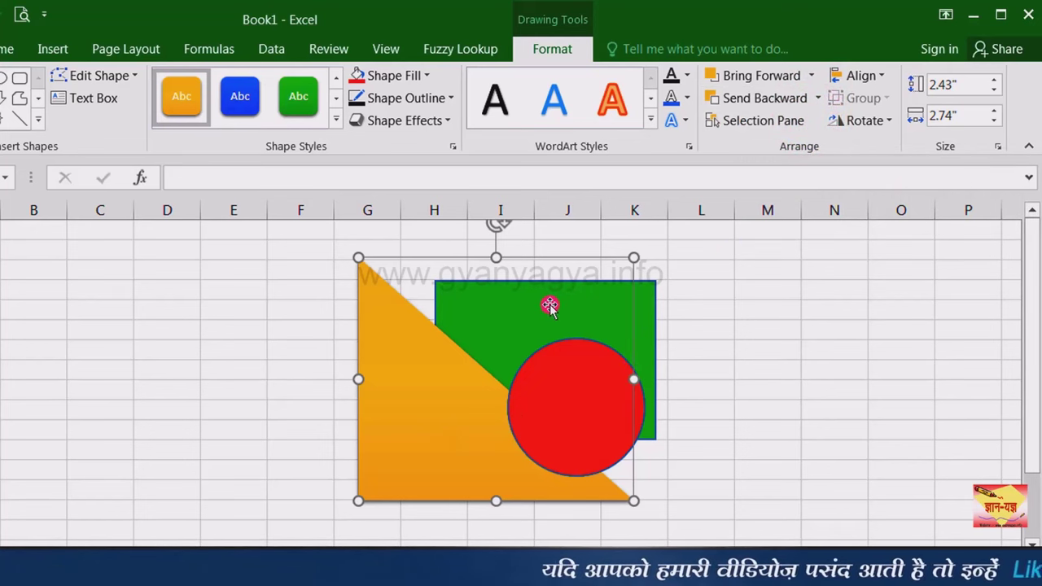
{"action": "left_click", "coordinate": [817, 98]}
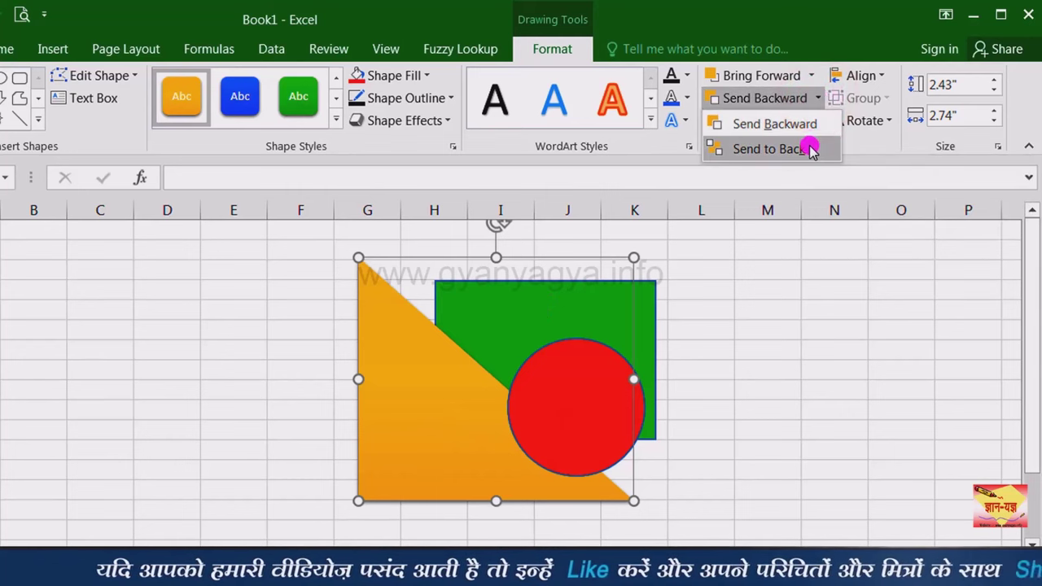
{"action": "left_click", "coordinate": [811, 148]}
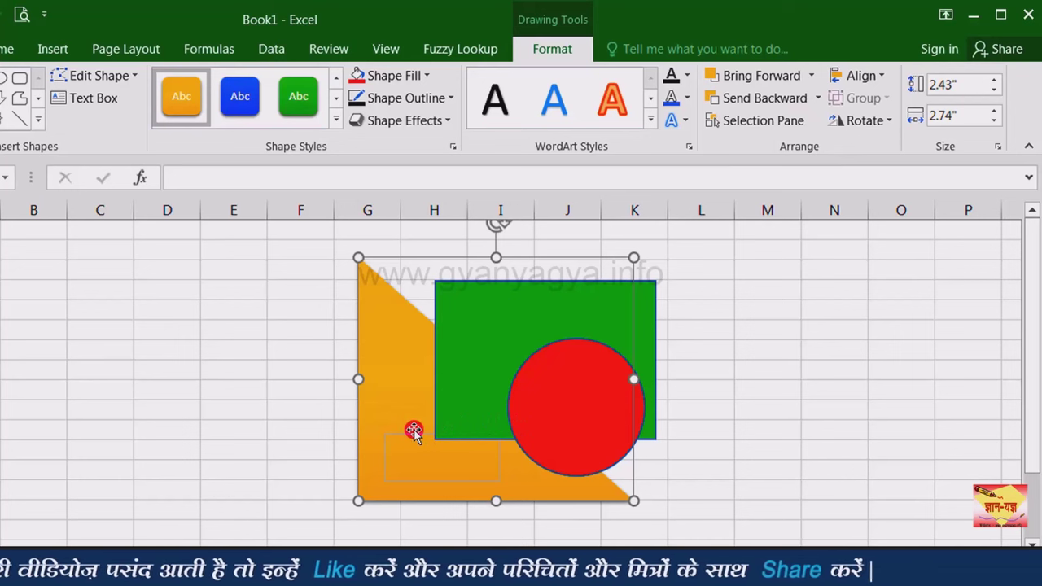
{"action": "key", "text": "ctrl+z"}
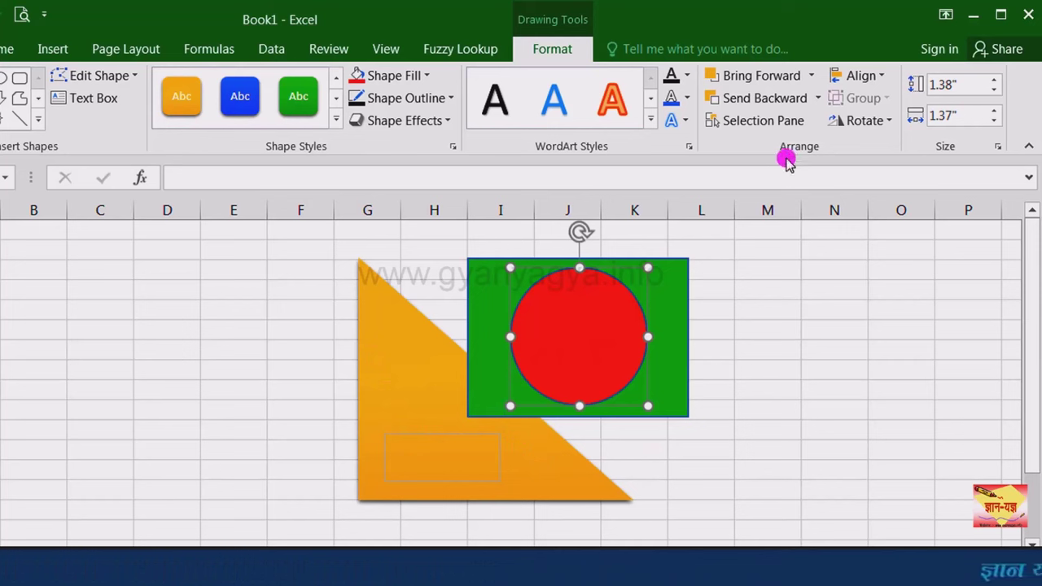
{"action": "left_click", "coordinate": [765, 123]}
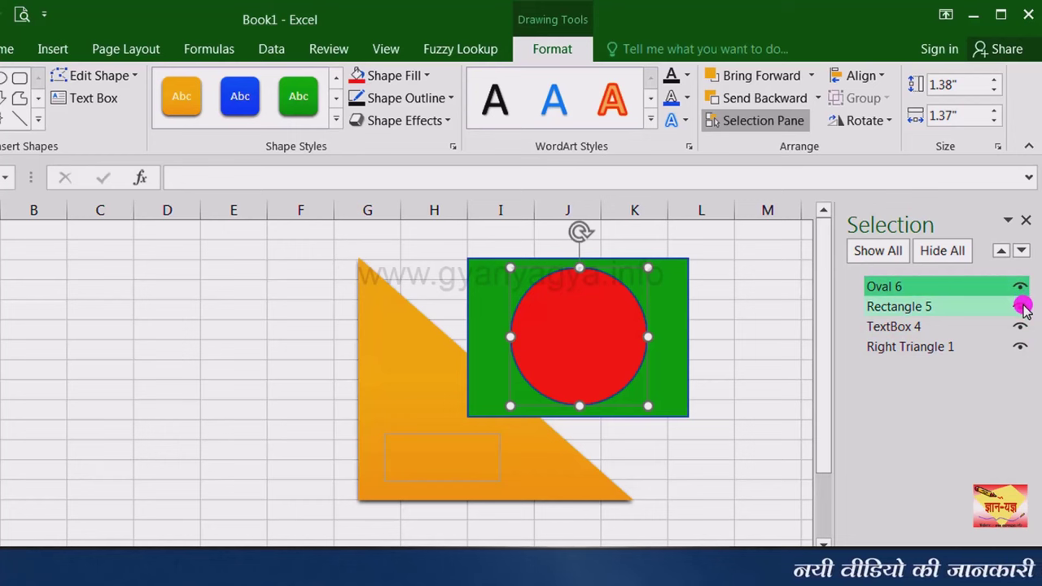
{"action": "left_click", "coordinate": [1021, 307]}
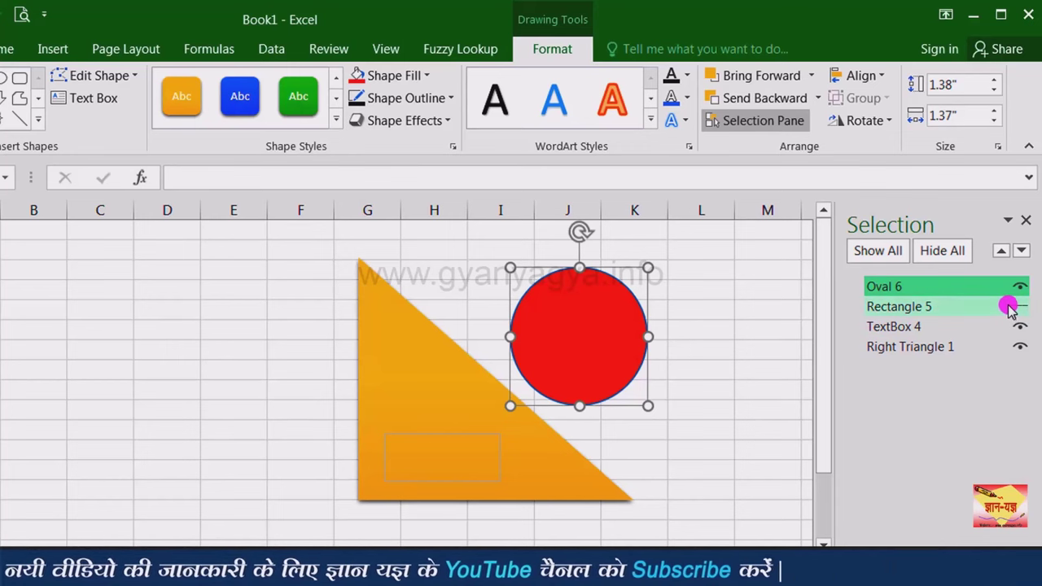
{"action": "left_click", "coordinate": [1019, 308]}
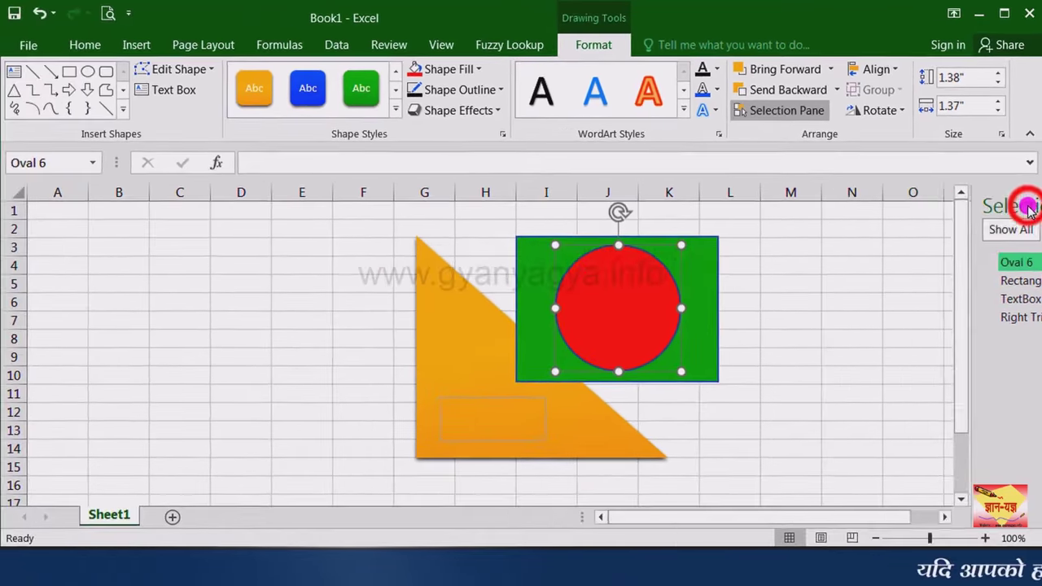
{"action": "left_click", "coordinate": [1026, 219]}
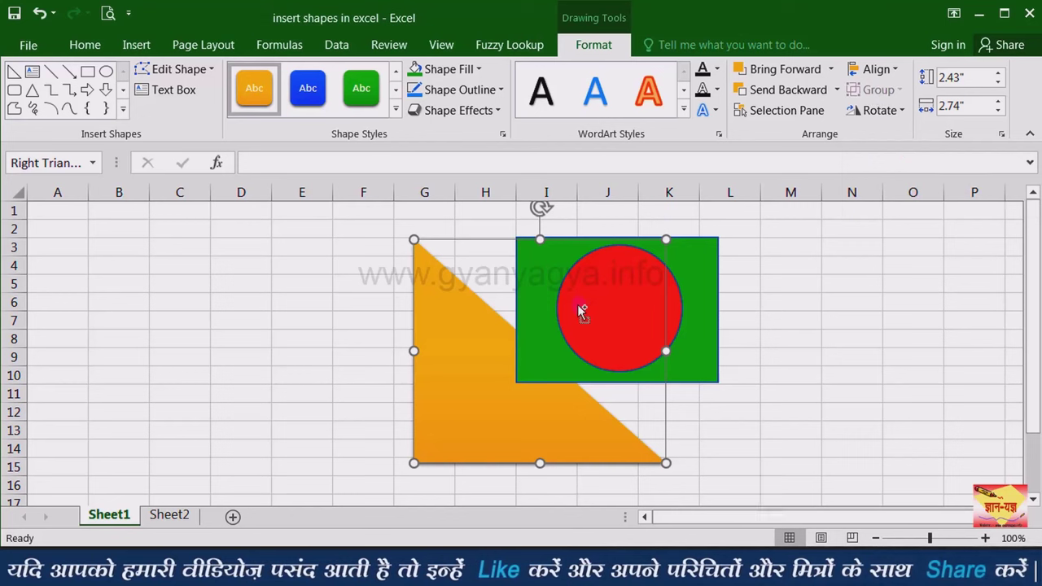
Ctrl-select the triangle, rectangle and circle and group them into one object.
{"action": "key", "text": "ctrl"}
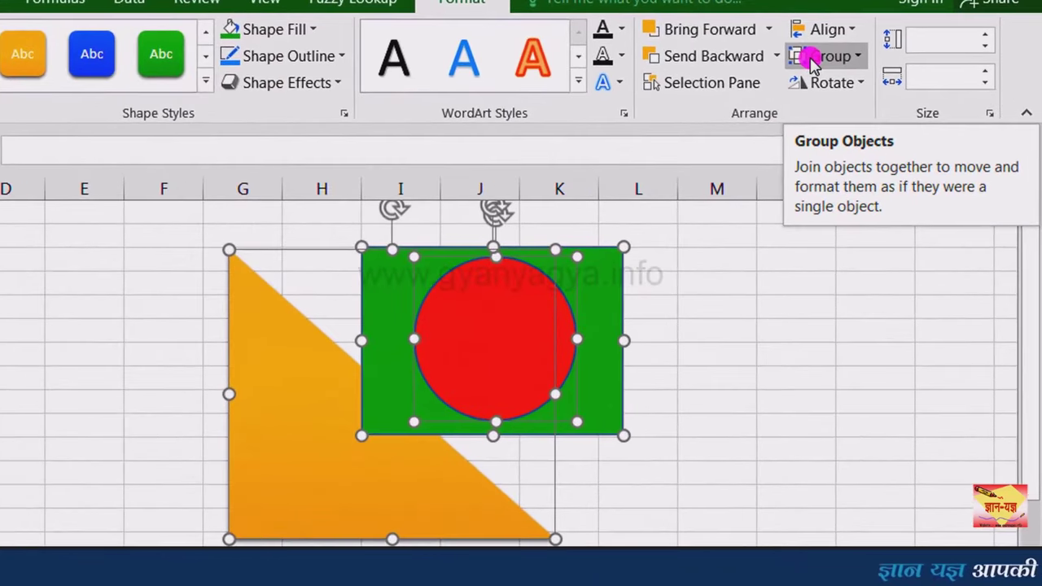
{"action": "left_click", "coordinate": [865, 91]}
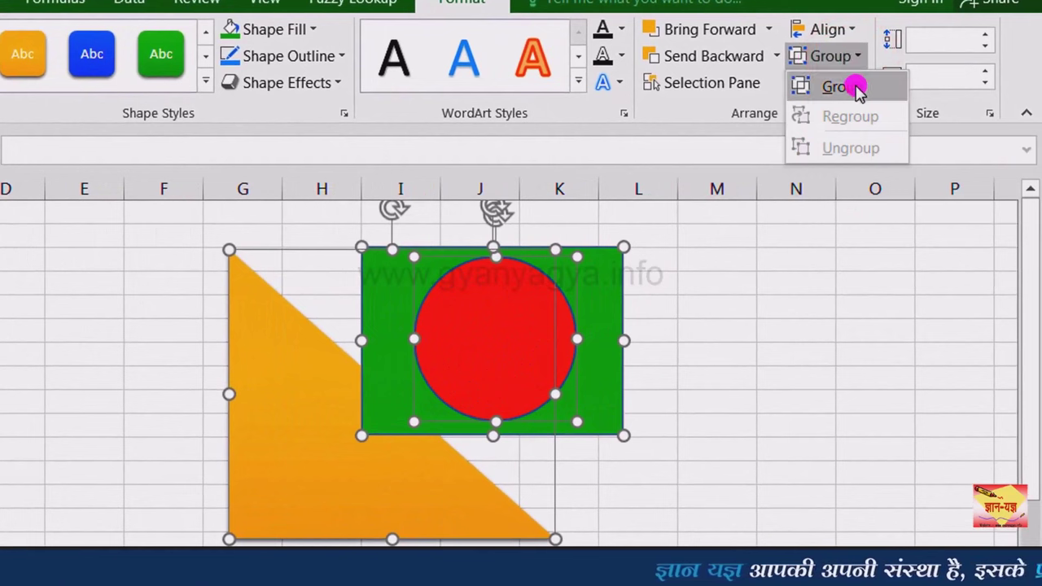
{"action": "left_click", "coordinate": [862, 91]}
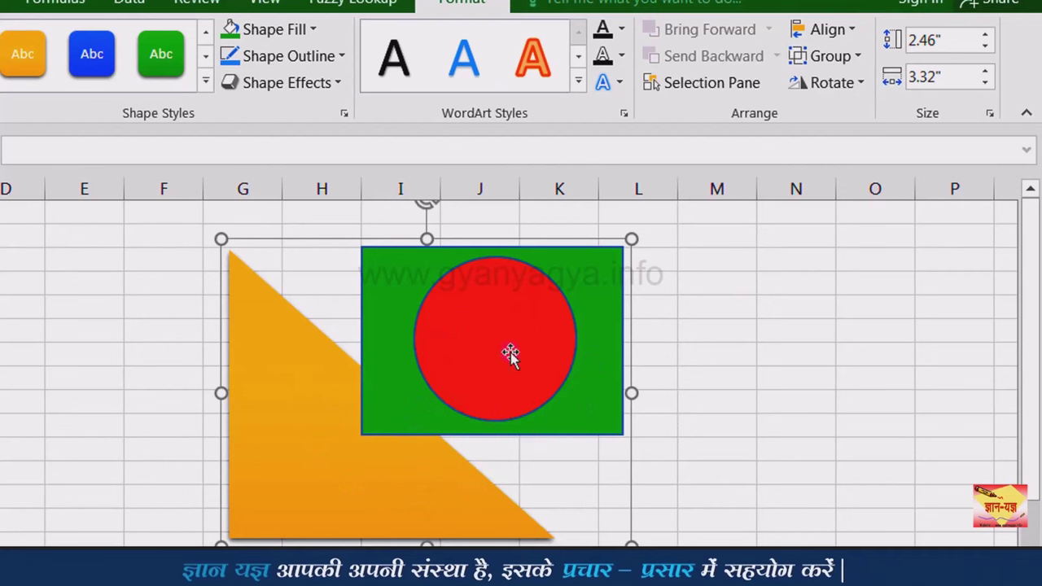
Drag and nudge the grouped shapes slightly into position.
{"action": "mouse_move", "coordinate": [510, 356]}
{"action": "left_mouse_down"}
{"action": "mouse_move", "coordinate": [528, 353]}
{"action": "mouse_move", "coordinate": [516, 370]}
{"action": "mouse_move", "coordinate": [454, 374]}
{"action": "mouse_move", "coordinate": [448, 334]}
{"action": "mouse_move", "coordinate": [493, 351]}
{"action": "left_mouse_up"}
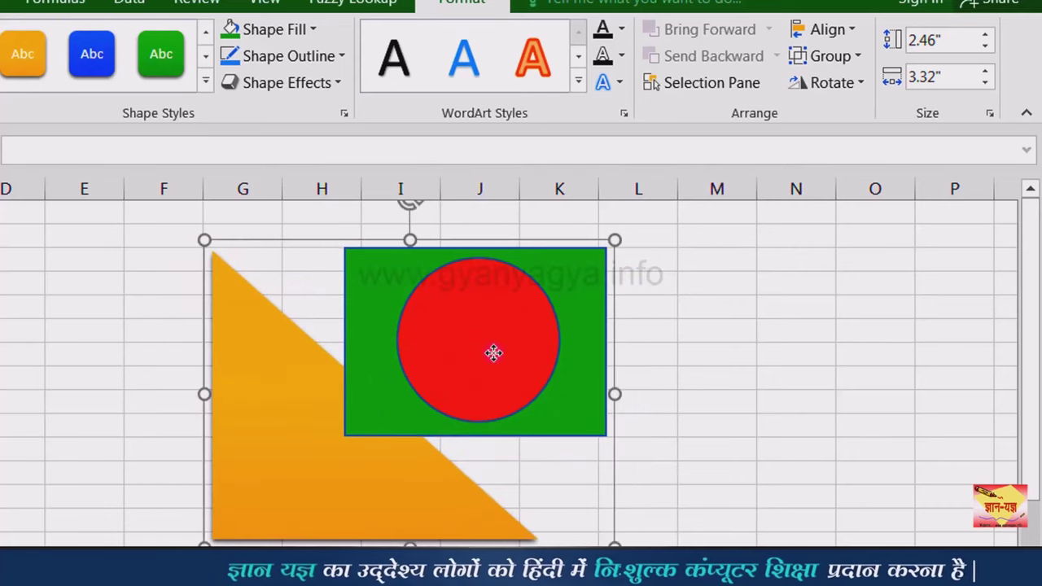
{"action": "key", "text": "Right"}
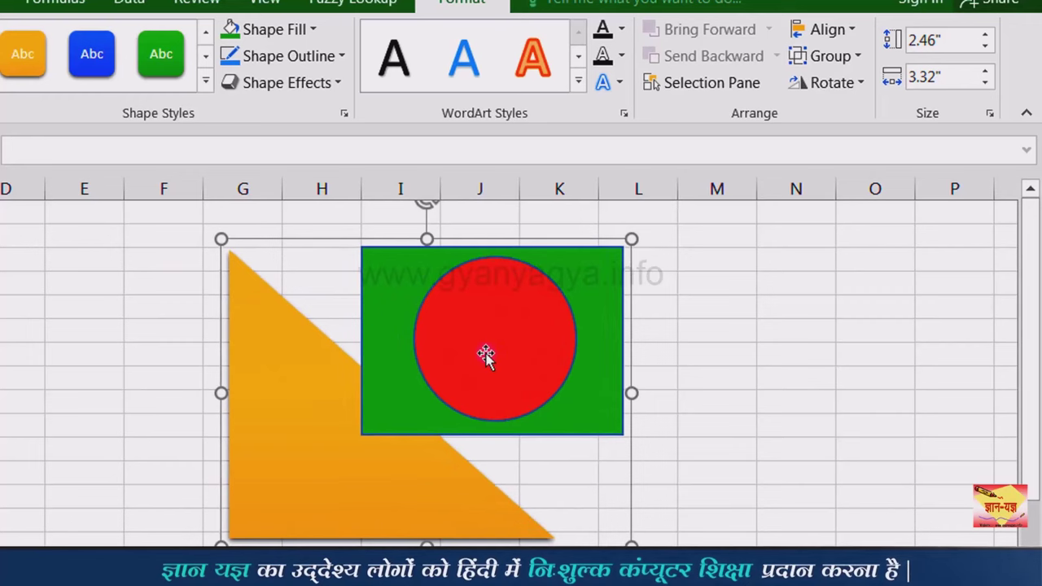
{"action": "mouse_move", "coordinate": [484, 355]}
{"action": "left_mouse_down"}
{"action": "mouse_move", "coordinate": [533, 348]}
{"action": "mouse_move", "coordinate": [407, 348]}
{"action": "mouse_move", "coordinate": [496, 351]}
{"action": "mouse_move", "coordinate": [481, 377]}
{"action": "mouse_move", "coordinate": [462, 345]}
{"action": "mouse_move", "coordinate": [500, 352]}
{"action": "left_mouse_up"}
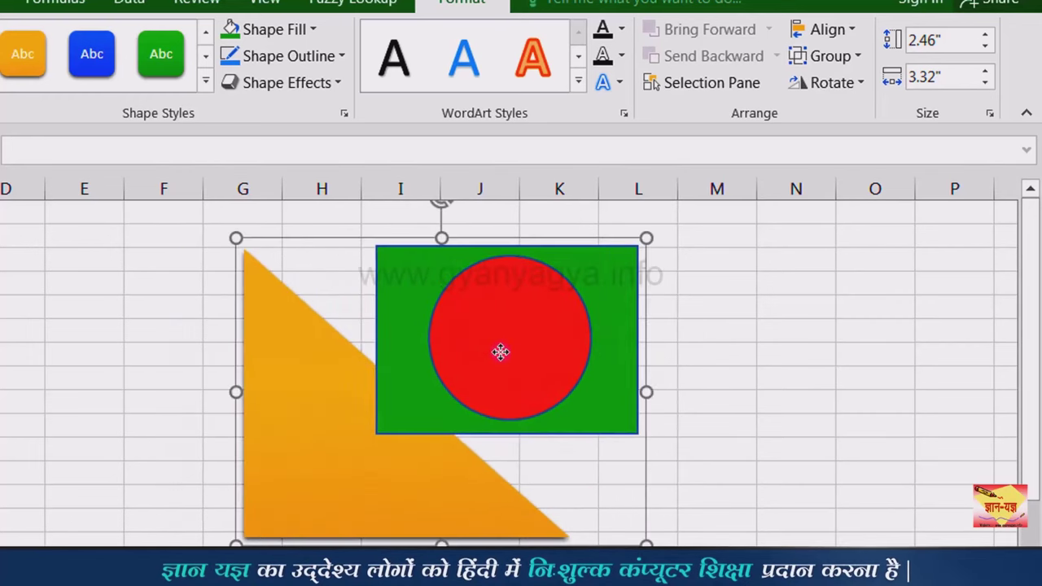
{"action": "left_click", "coordinate": [282, 31]}
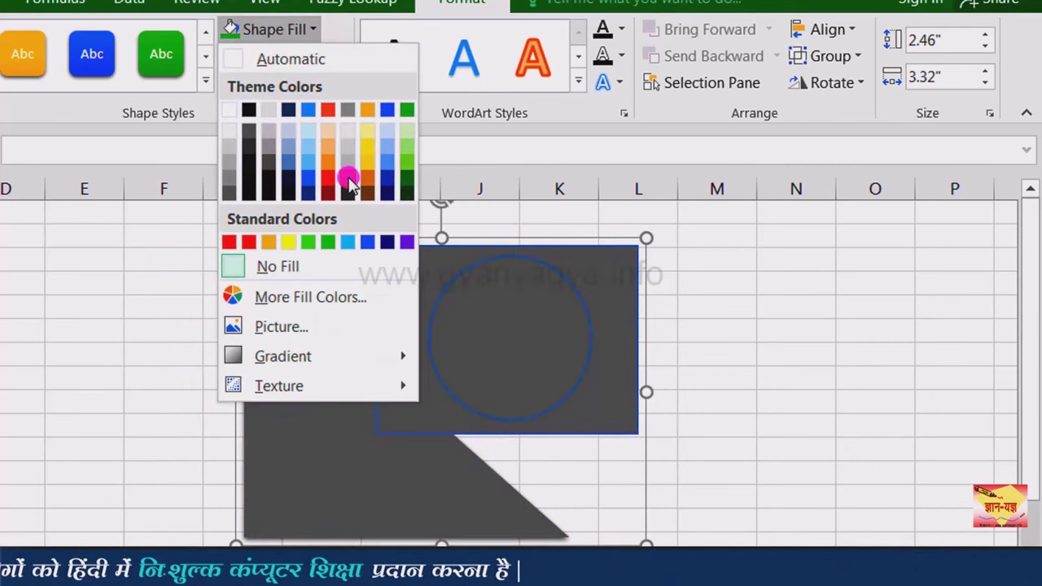
{"action": "left_click", "coordinate": [94, 106]}
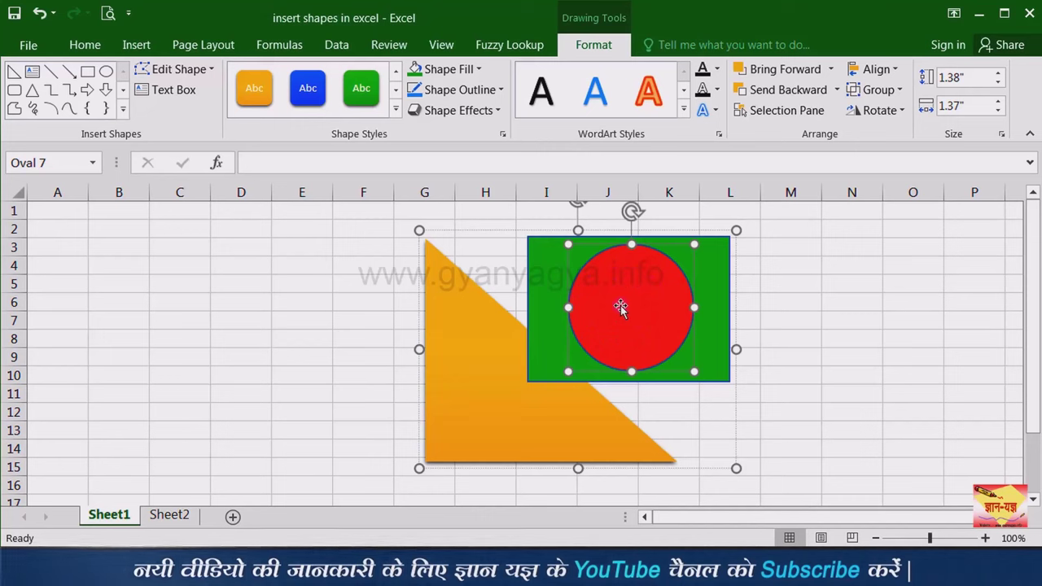
Drag the red circle onto the rectangle's lower-right corner and browse fill colours without applying one.
{"action": "left_click_drag", "start_coordinate": [620, 307], "coordinate": [732, 373]}
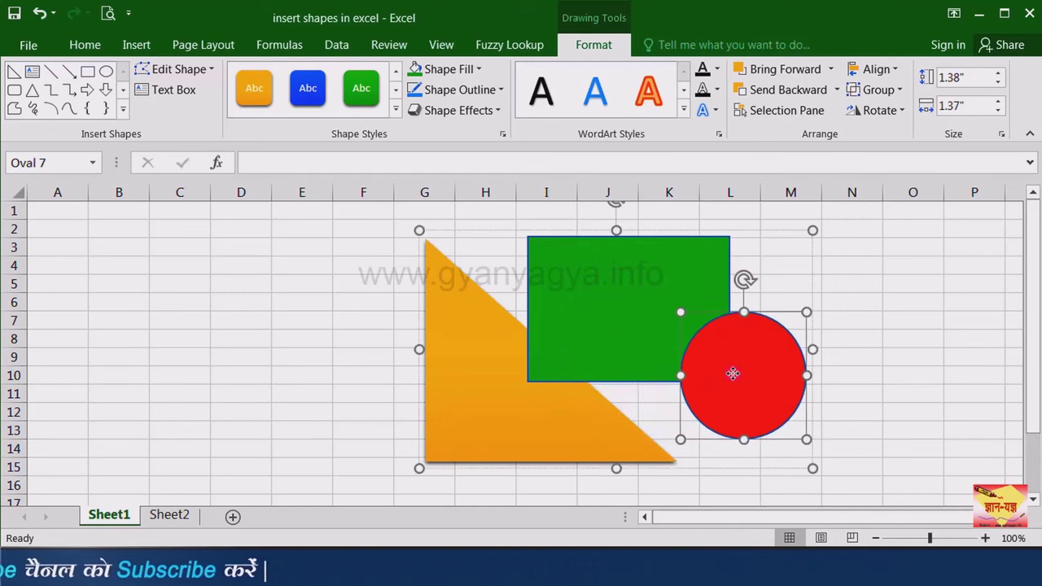
{"action": "left_click", "coordinate": [449, 73]}
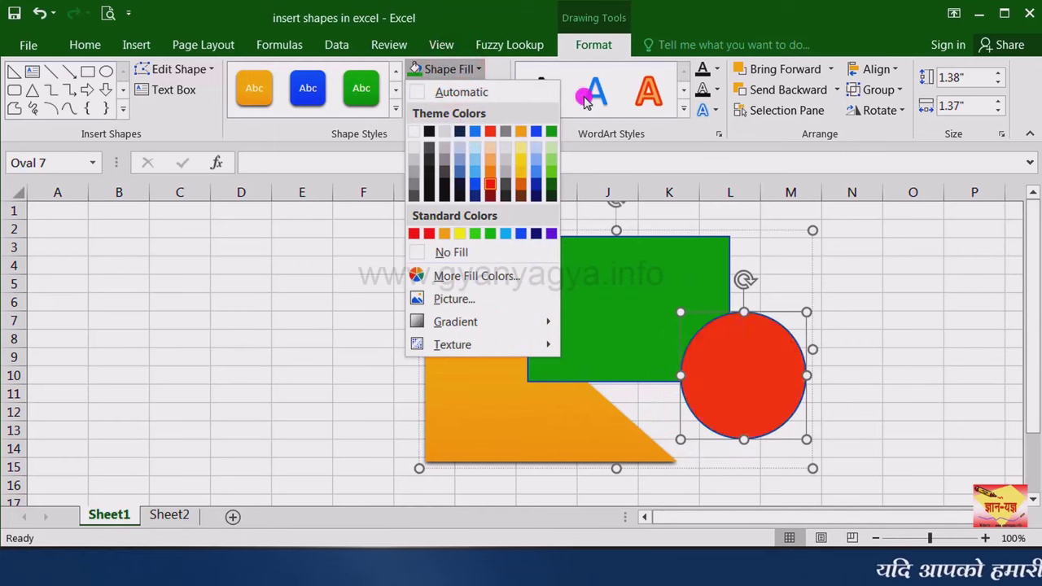
{"action": "left_click", "coordinate": [302, 132]}
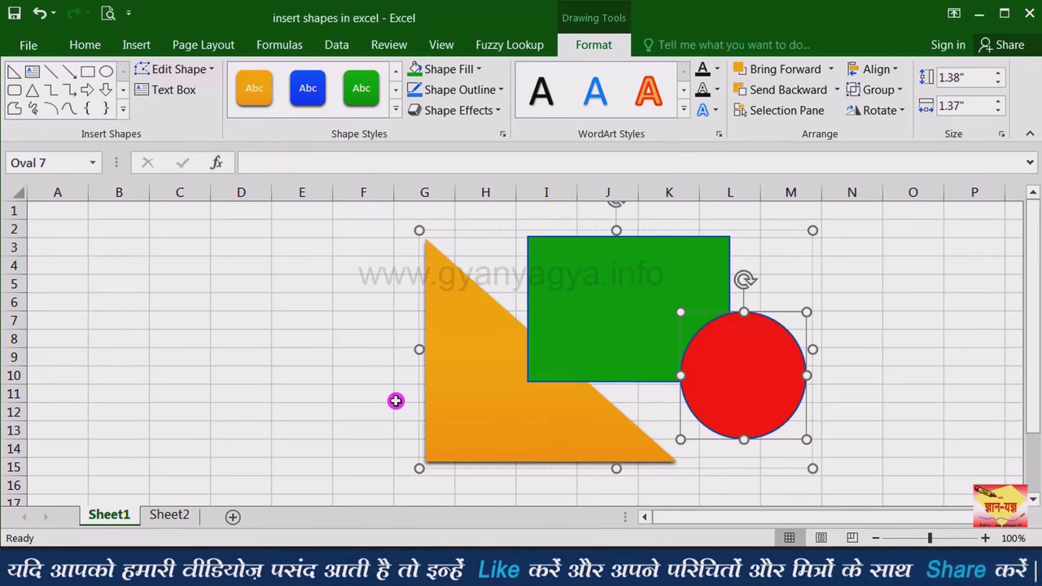
{"action": "left_click", "coordinate": [290, 375]}
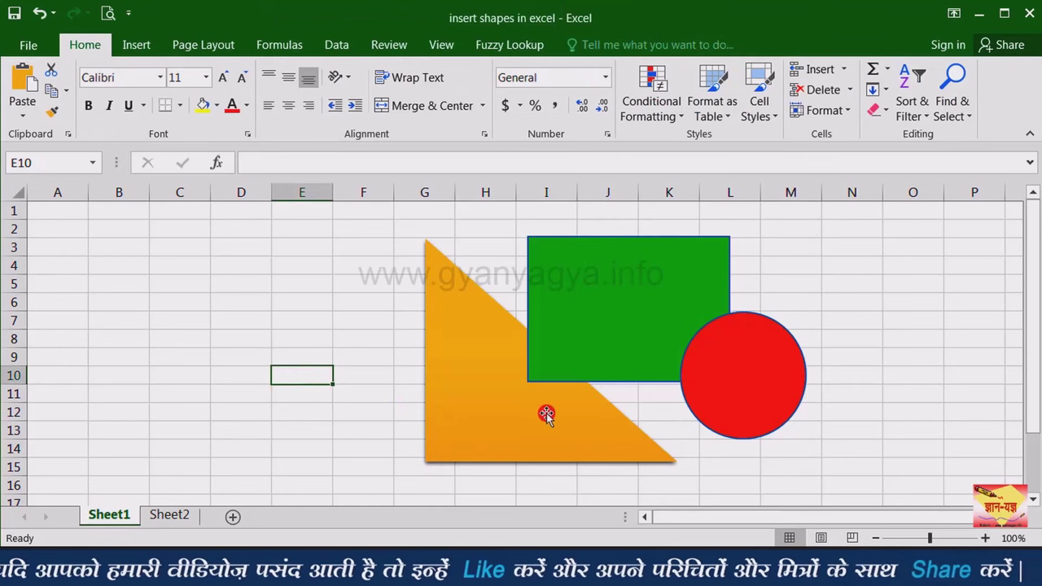
Move the group up-right and drag the red circle back to the rectangle's centre.
{"action": "mouse_move", "coordinate": [545, 414]}
{"action": "left_mouse_down"}
{"action": "mouse_move", "coordinate": [627, 419]}
{"action": "mouse_move", "coordinate": [491, 428]}
{"action": "mouse_move", "coordinate": [588, 431]}
{"action": "mouse_move", "coordinate": [522, 408]}
{"action": "left_mouse_up"}
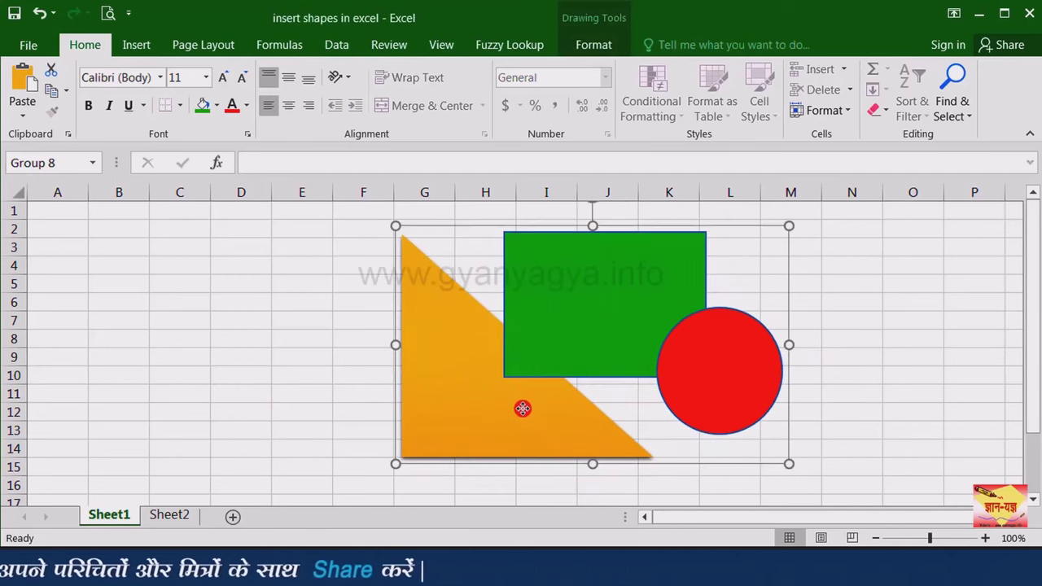
{"action": "left_click", "coordinate": [707, 405]}
{"action": "left_click_drag", "start_coordinate": [706, 405], "coordinate": [616, 322]}
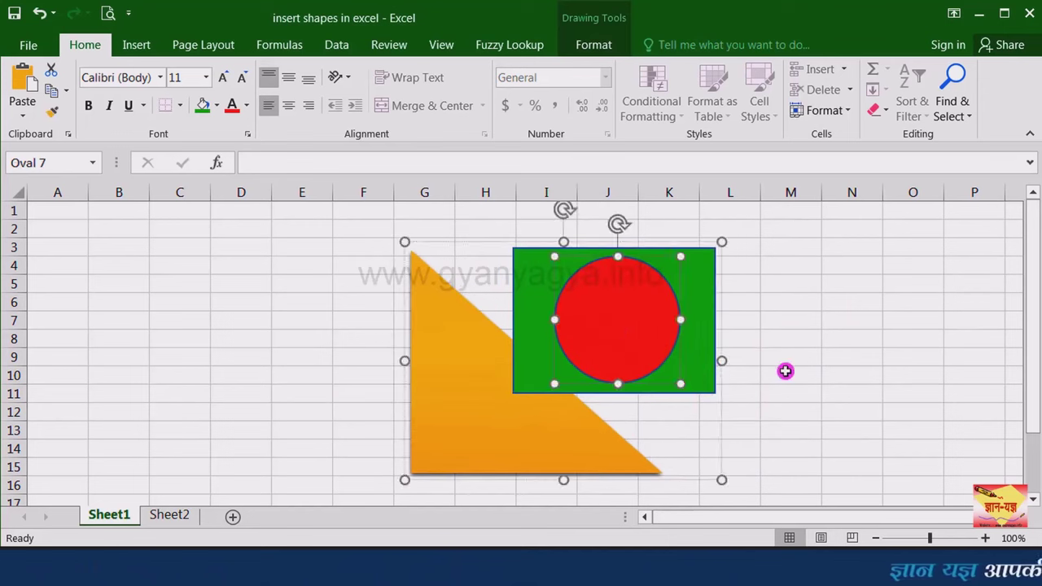
{"action": "left_click", "coordinate": [827, 368]}
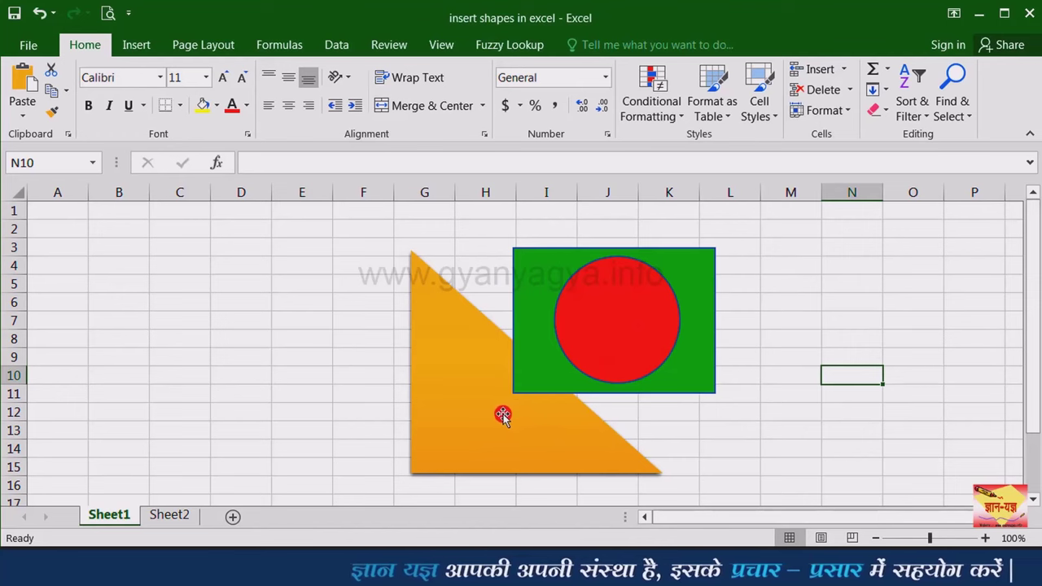
{"action": "key", "text": "Down"}
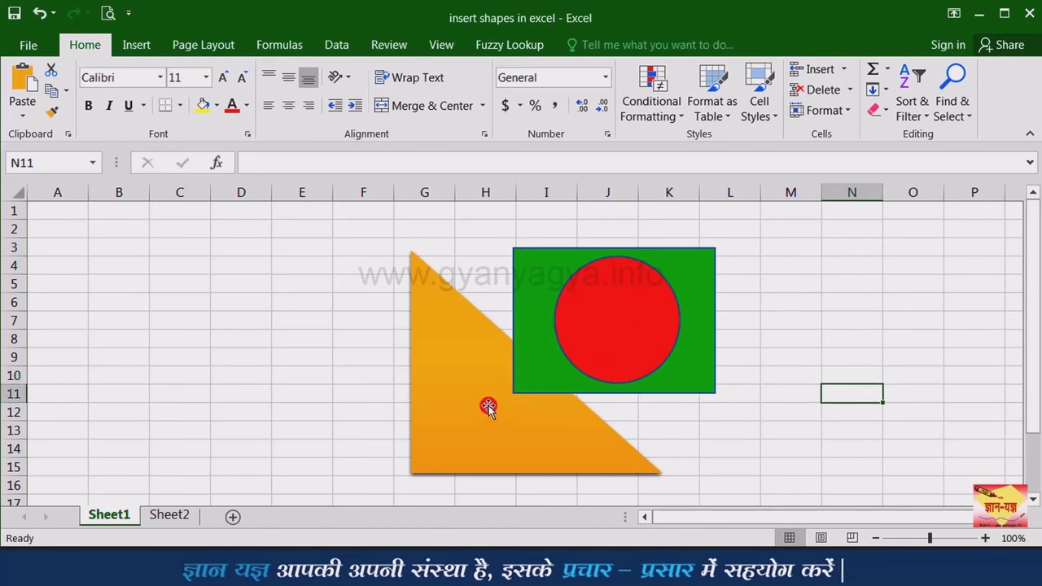
{"action": "left_click", "coordinate": [488, 406]}
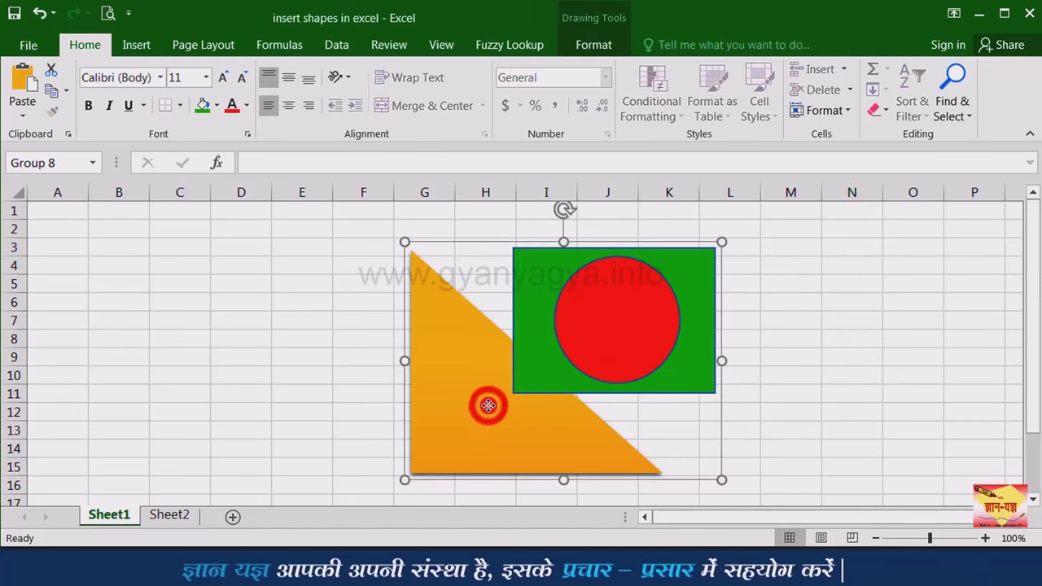
Ungroup the triangle, rectangle and circle into separate shapes.
{"action": "left_click", "coordinate": [592, 46]}
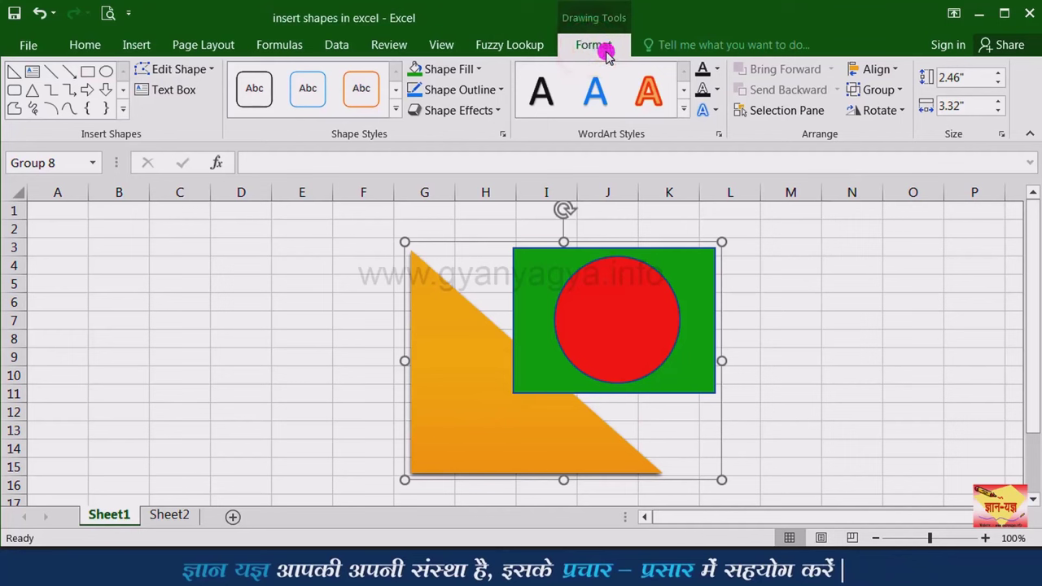
{"action": "left_click", "coordinate": [855, 89]}
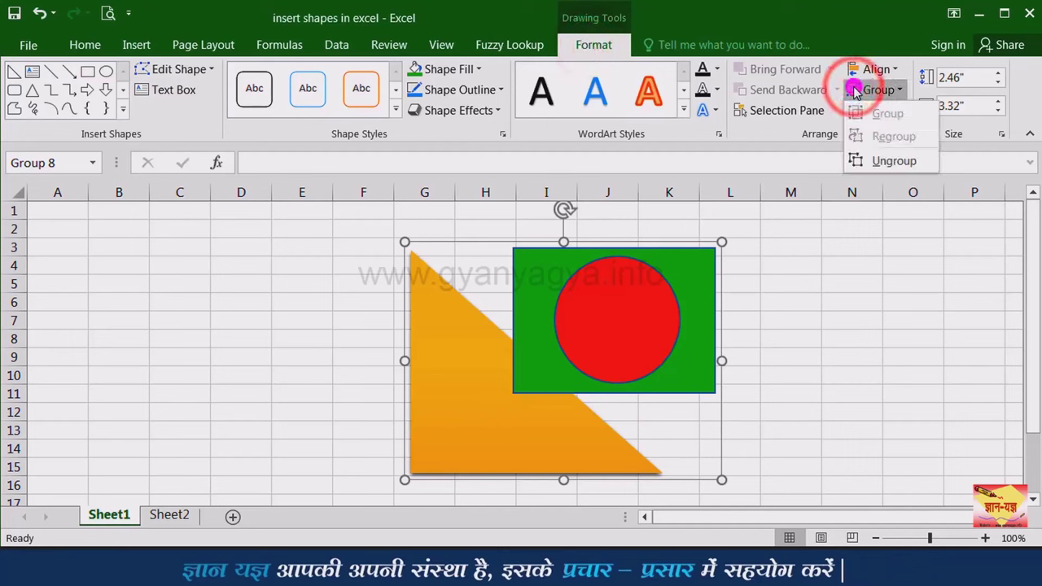
{"action": "left_click", "coordinate": [889, 162]}
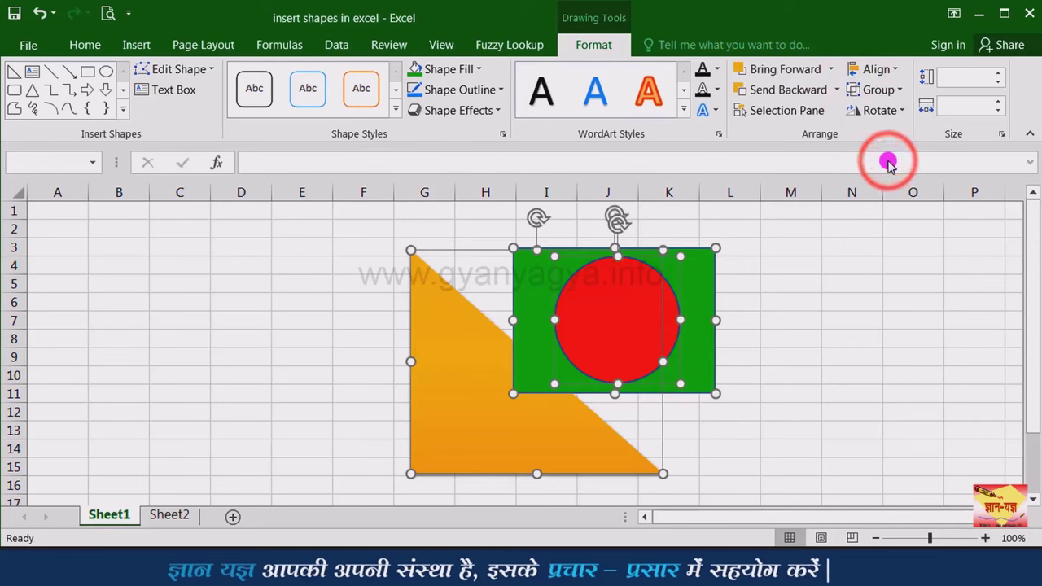
{"action": "left_click", "coordinate": [809, 379]}
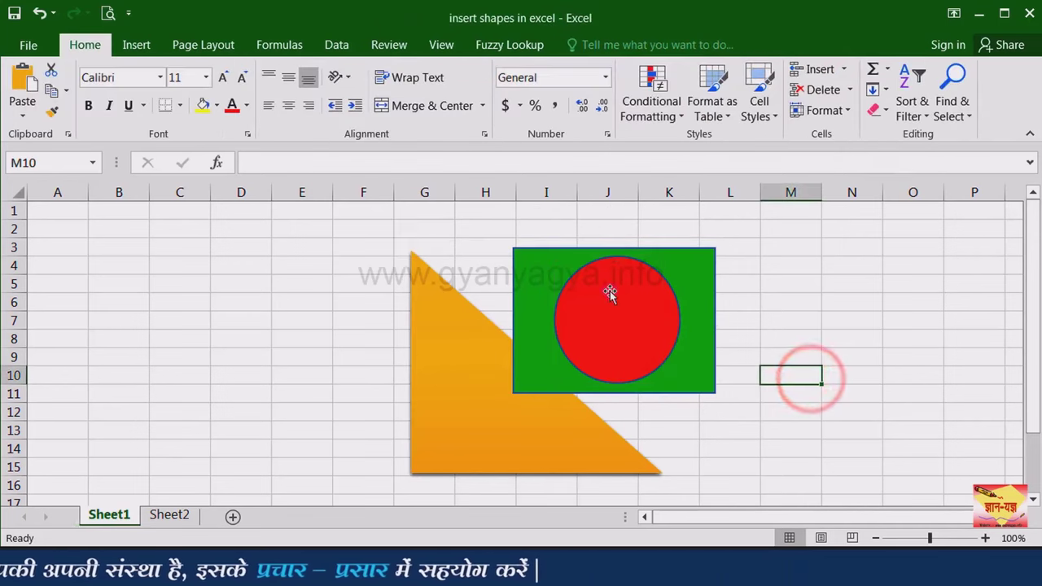
Drag the shapes apart, then put the red circle back on the rectangle over the triangle.
{"action": "left_click", "coordinate": [534, 335]}
{"action": "left_click", "coordinate": [455, 397]}
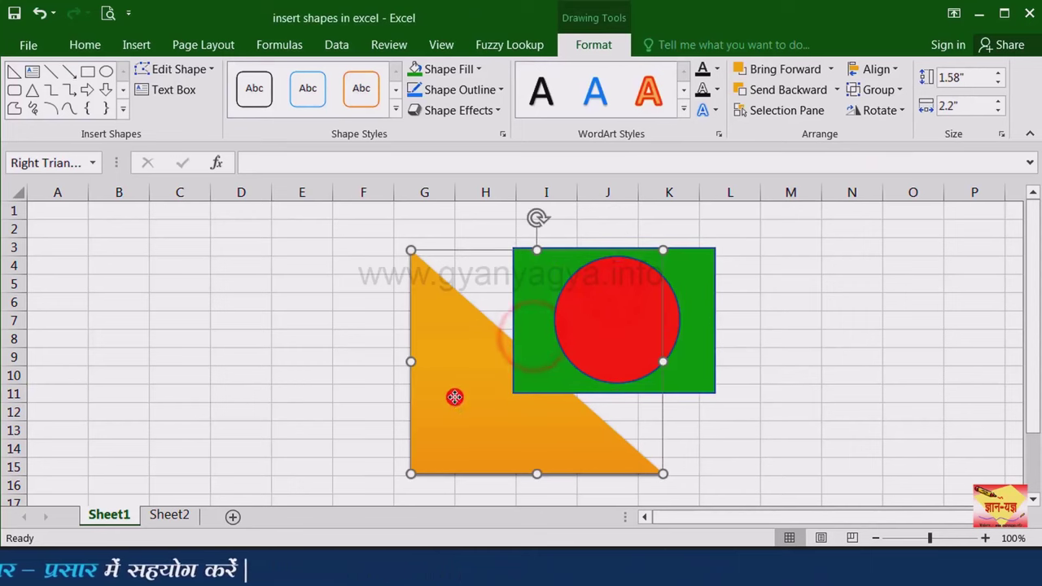
{"action": "left_click_drag", "start_coordinate": [538, 366], "coordinate": [706, 435]}
{"action": "left_click", "coordinate": [543, 313]}
{"action": "left_click_drag", "start_coordinate": [461, 360], "coordinate": [345, 357]}
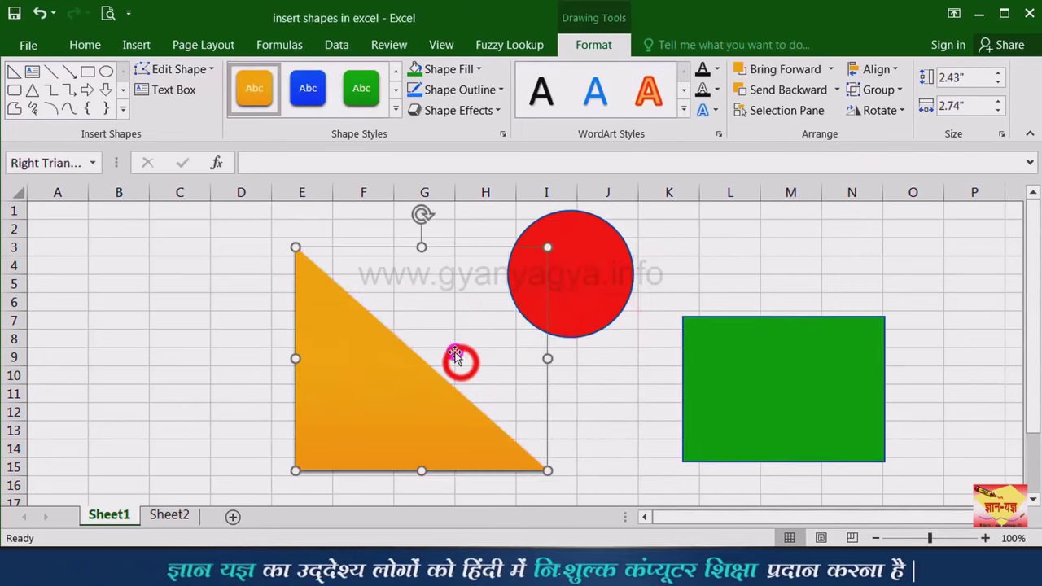
{"action": "left_click_drag", "start_coordinate": [773, 388], "coordinate": [655, 382]}
{"action": "left_click_drag", "start_coordinate": [591, 283], "coordinate": [497, 305]}
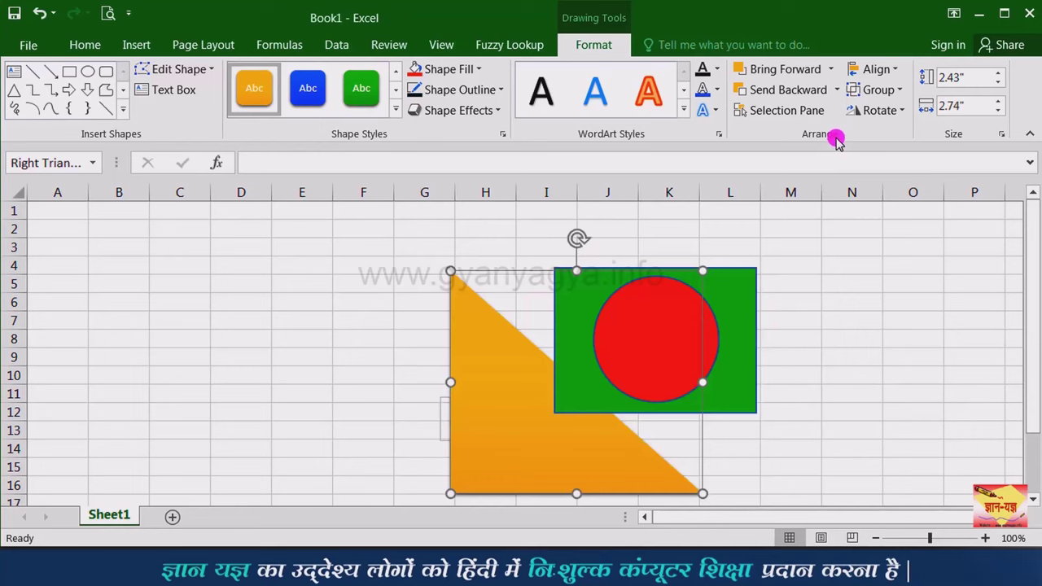
Flip the orange triangle horizontally, then rotate it right 90° from the Rotate options.
{"action": "left_click", "coordinate": [900, 111]}
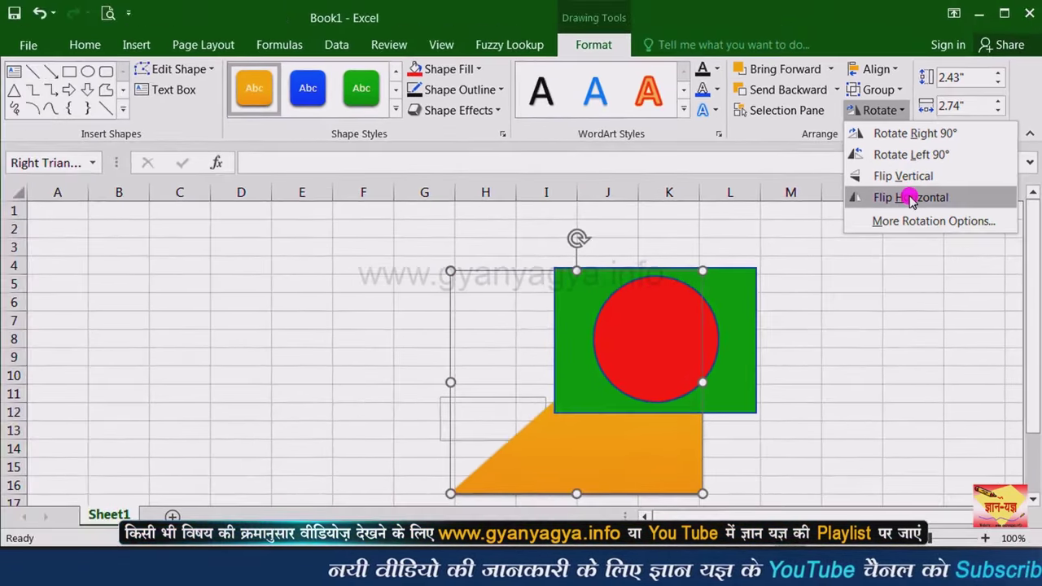
{"action": "left_click", "coordinate": [910, 198]}
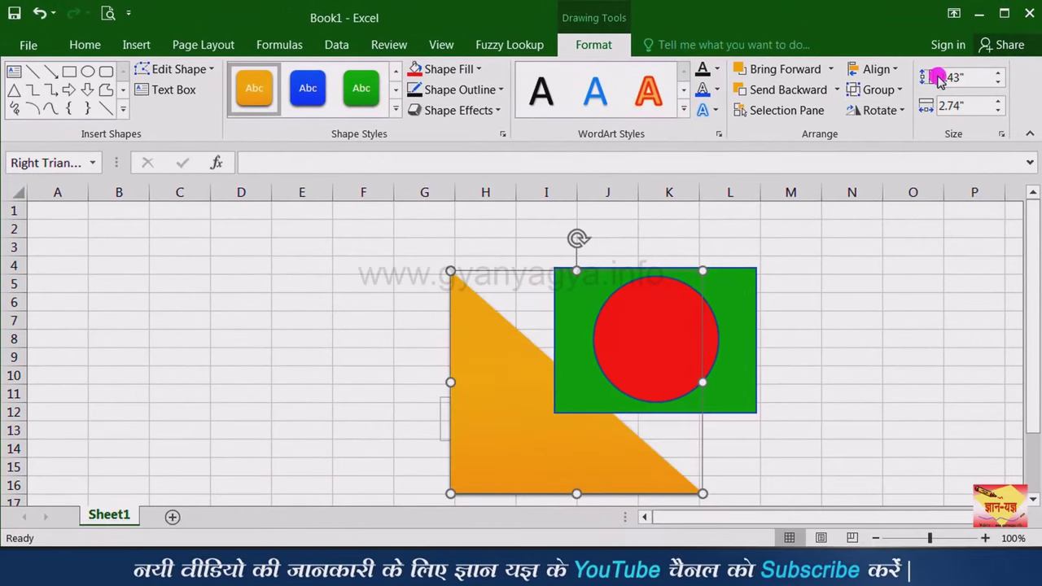
{"action": "left_click", "coordinate": [901, 110]}
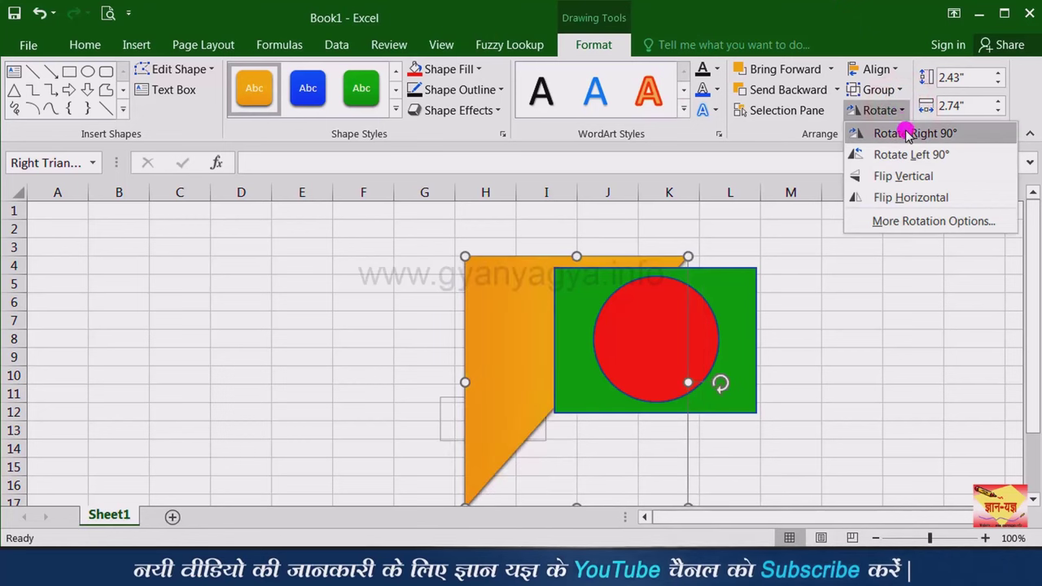
{"action": "left_click", "coordinate": [906, 134]}
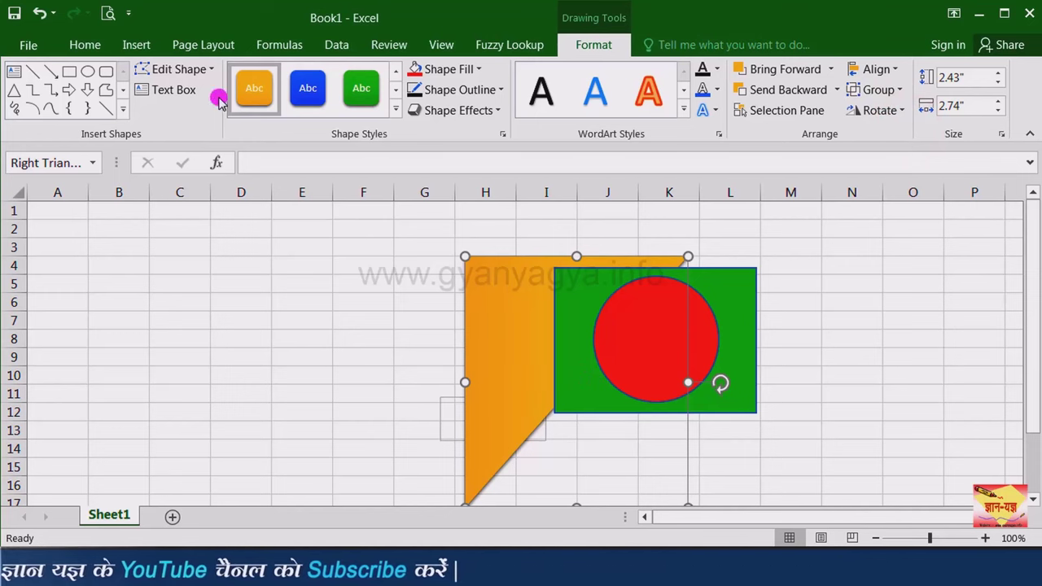
Undo the triangle's 90° rotation.
{"action": "left_click", "coordinate": [37, 14]}
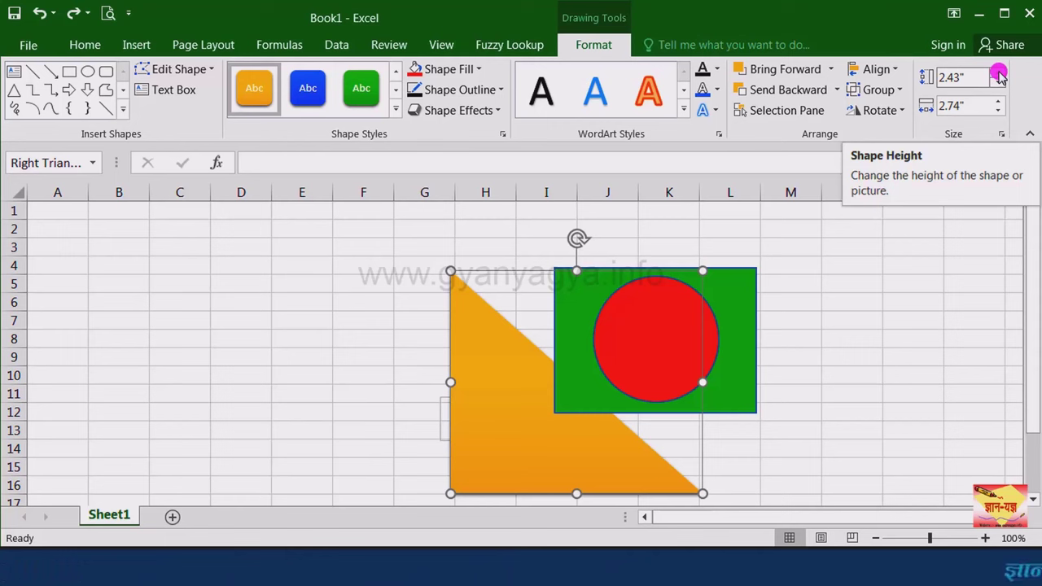
Step the triangle's Shape Height up to 3 inches and back down.
{"action": "left_click", "coordinate": [998, 74]}
{"action": "left_click", "coordinate": [998, 74]}
{"action": "left_click", "coordinate": [998, 75]}
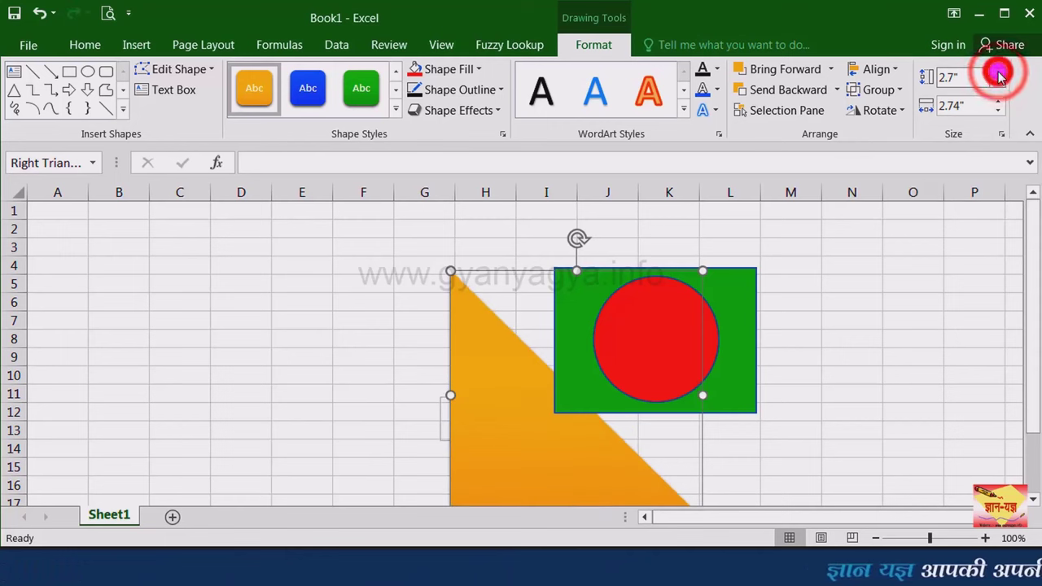
{"action": "left_click", "coordinate": [998, 74]}
{"action": "left_click", "coordinate": [998, 74]}
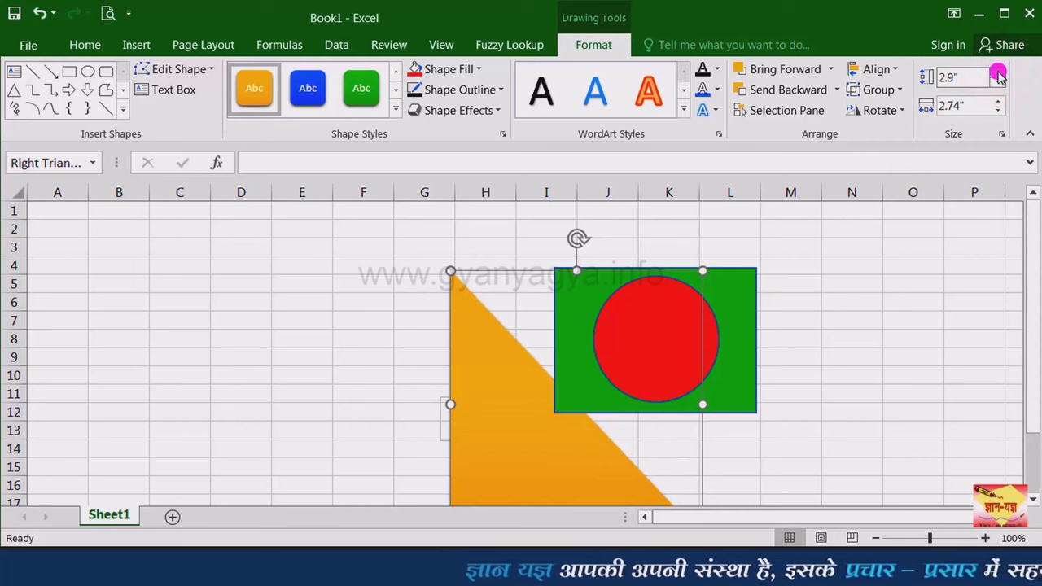
{"action": "left_click", "coordinate": [997, 74]}
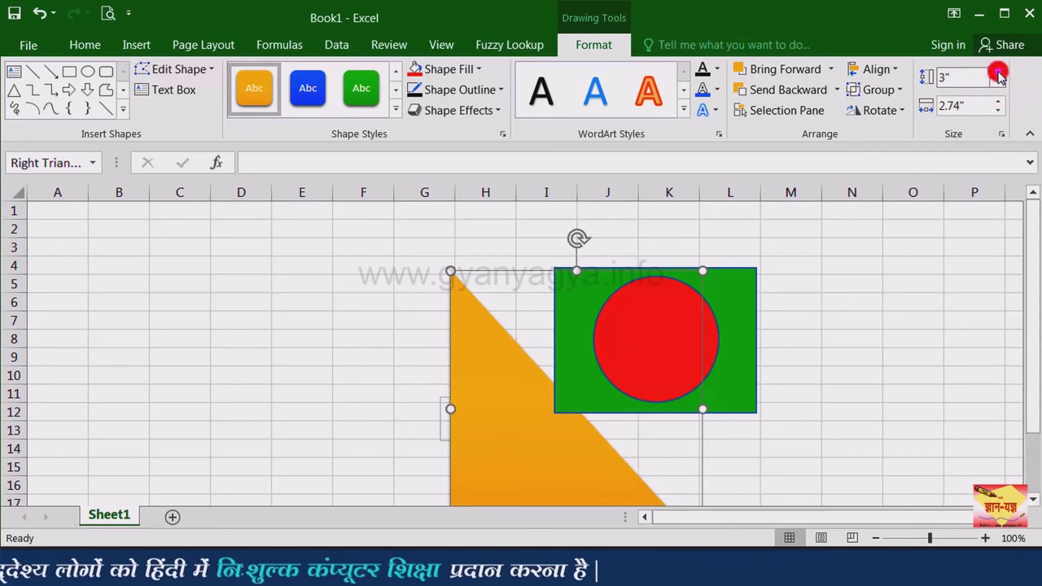
{"action": "left_click", "coordinate": [998, 83]}
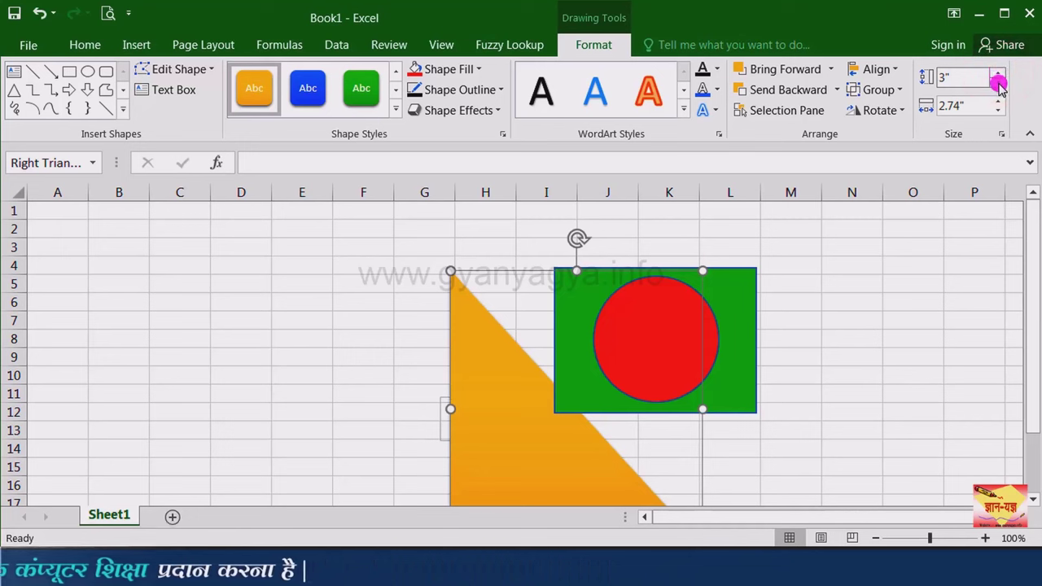
{"action": "left_click", "coordinate": [998, 83]}
{"action": "left_click", "coordinate": [997, 83]}
{"action": "left_click", "coordinate": [997, 83]}
{"action": "left_click", "coordinate": [997, 83]}
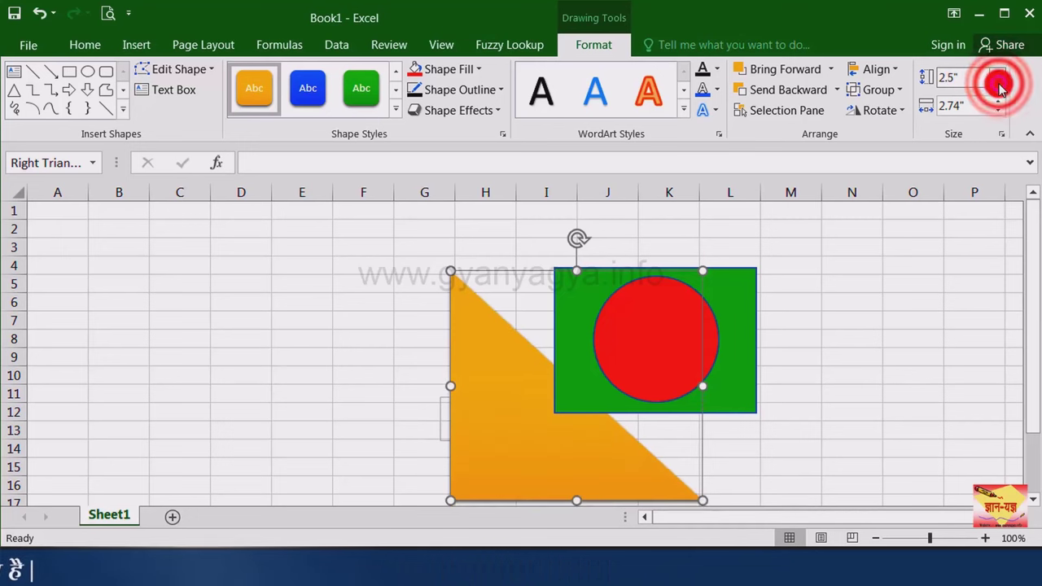
{"action": "left_click", "coordinate": [998, 85]}
{"action": "left_click", "coordinate": [999, 84]}
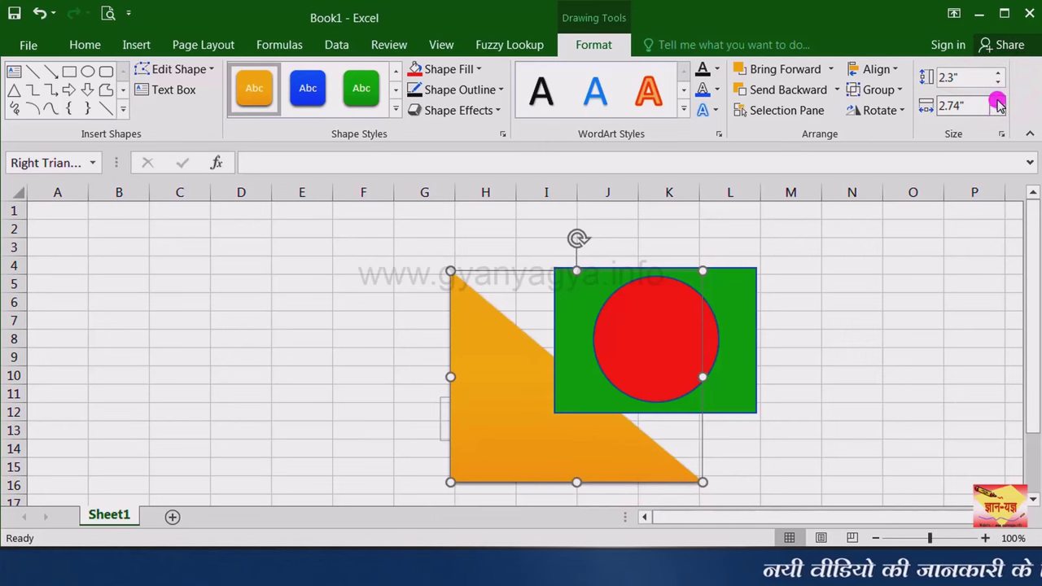
Widen the triangle to 3.4 inches, then step its Shape Width back down.
{"action": "left_click", "coordinate": [998, 101]}
{"action": "left_click", "coordinate": [998, 101]}
{"action": "left_click", "coordinate": [998, 101]}
{"action": "left_click", "coordinate": [998, 101]}
{"action": "left_click", "coordinate": [998, 101]}
{"action": "left_click", "coordinate": [997, 101]}
{"action": "left_click", "coordinate": [998, 101]}
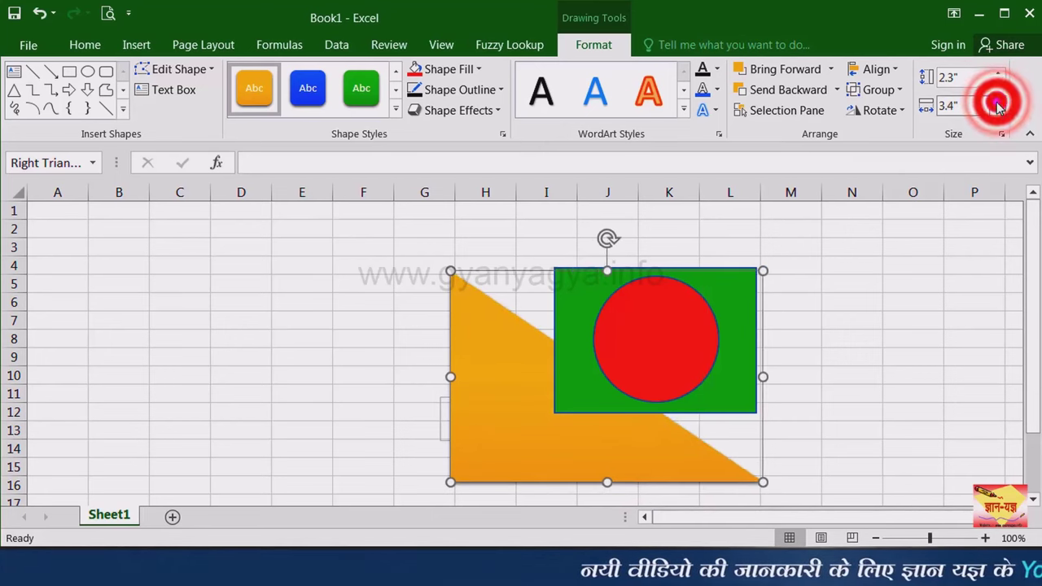
{"action": "left_click", "coordinate": [998, 110]}
{"action": "left_click", "coordinate": [997, 110]}
{"action": "left_click", "coordinate": [998, 110]}
{"action": "left_click", "coordinate": [998, 111]}
{"action": "left_click", "coordinate": [998, 110]}
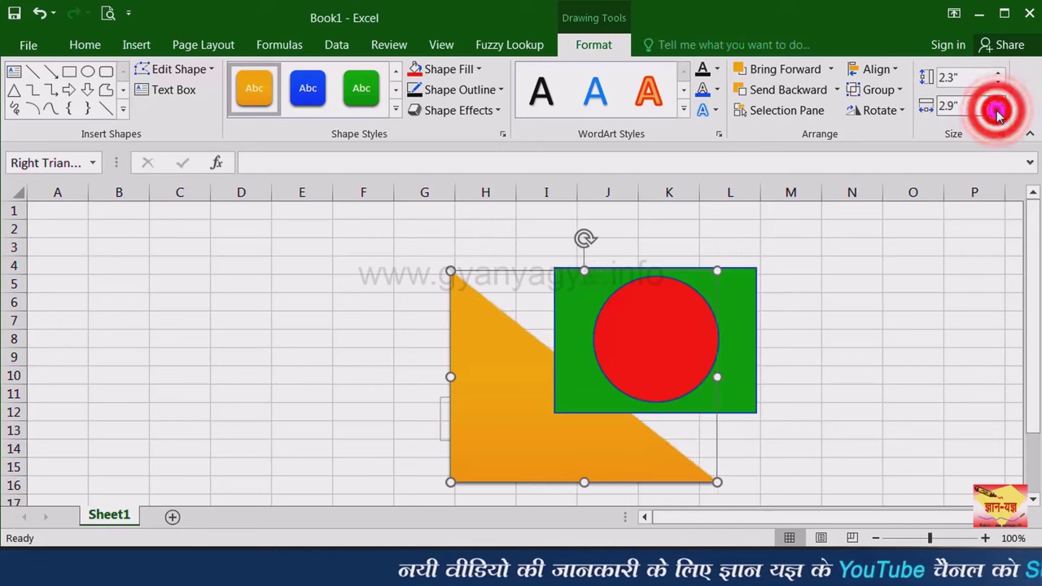
{"action": "left_click", "coordinate": [998, 110]}
{"action": "left_click", "coordinate": [998, 111]}
{"action": "left_click", "coordinate": [997, 111]}
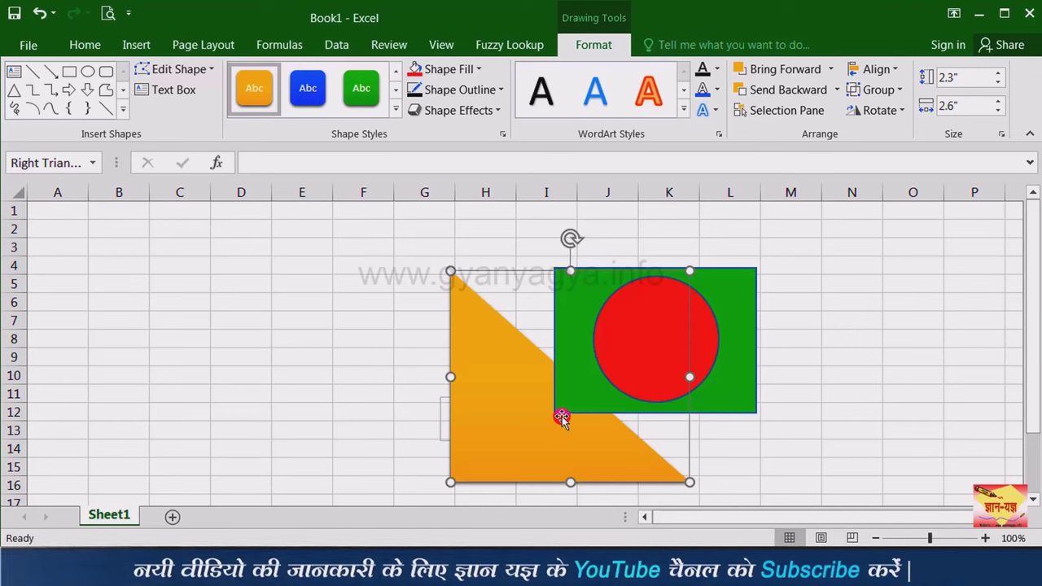
Set the green rectangle's Shape Height to 3" and Shape Width to 4".
{"action": "left_click", "coordinate": [570, 377]}
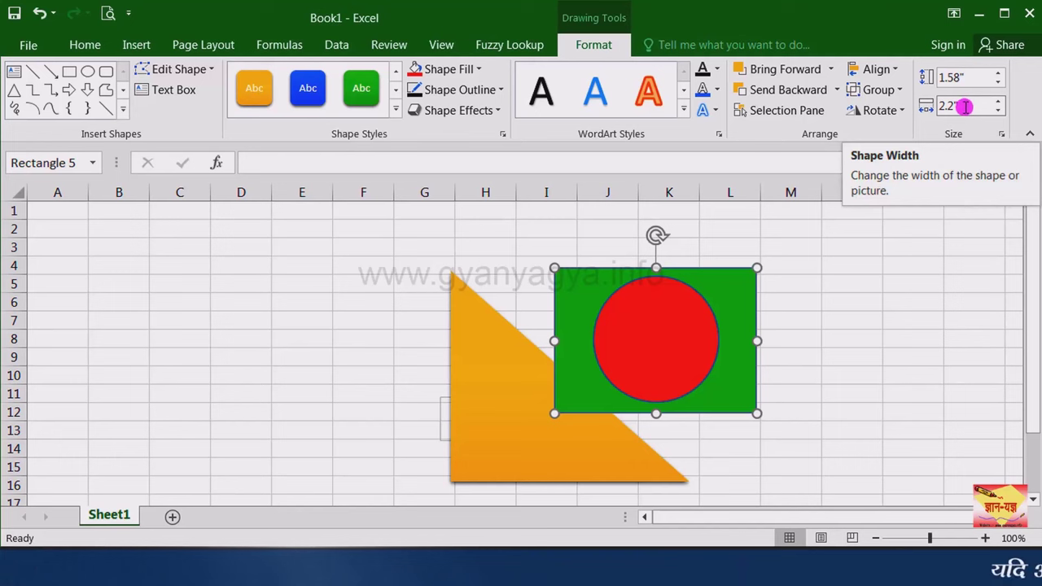
{"action": "left_click", "coordinate": [967, 76]}
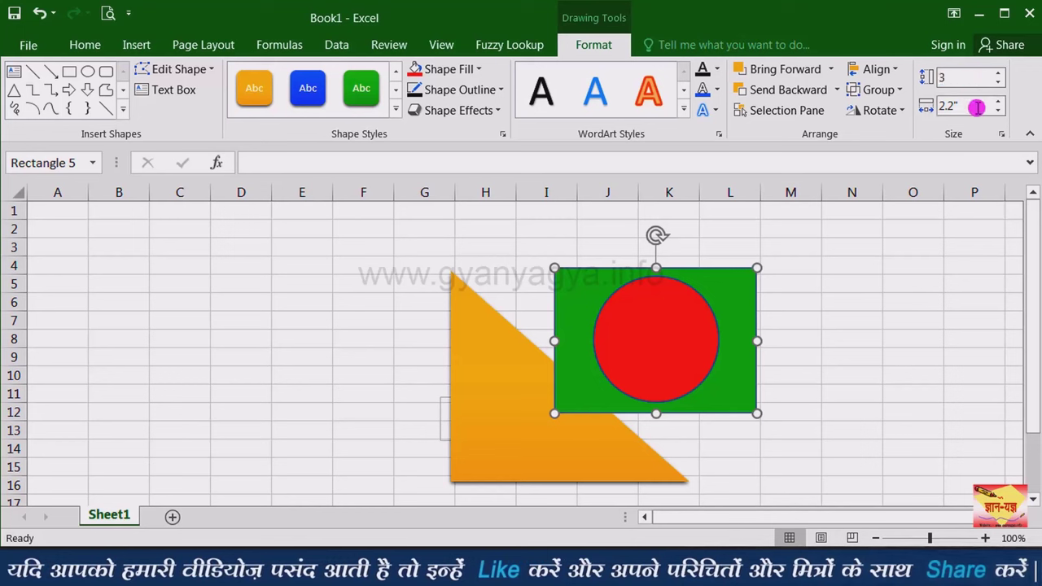
{"action": "left_click", "coordinate": [961, 100]}
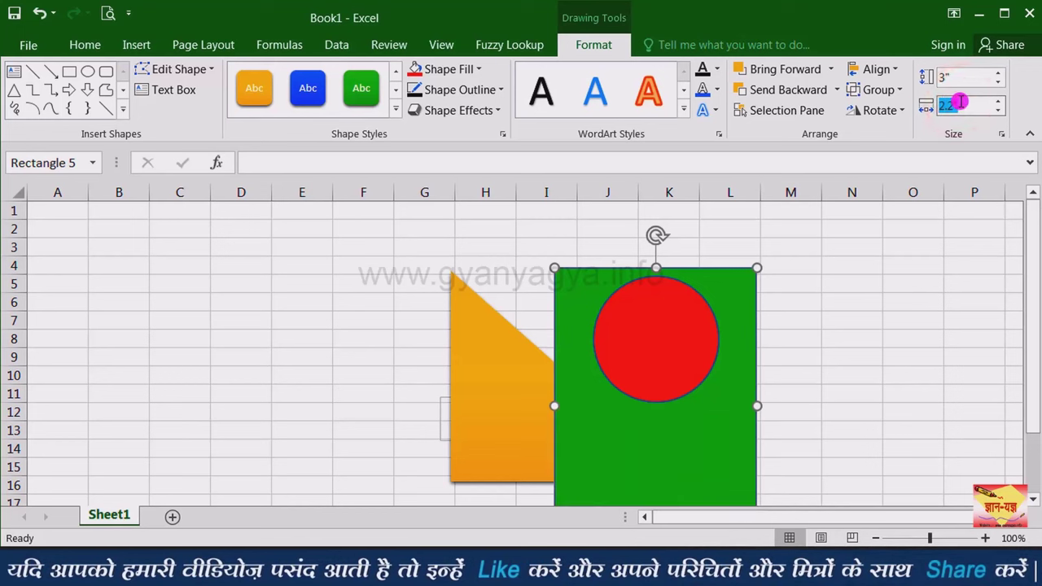
{"action": "type", "text": "4"}
{"action": "key", "text": "Return"}
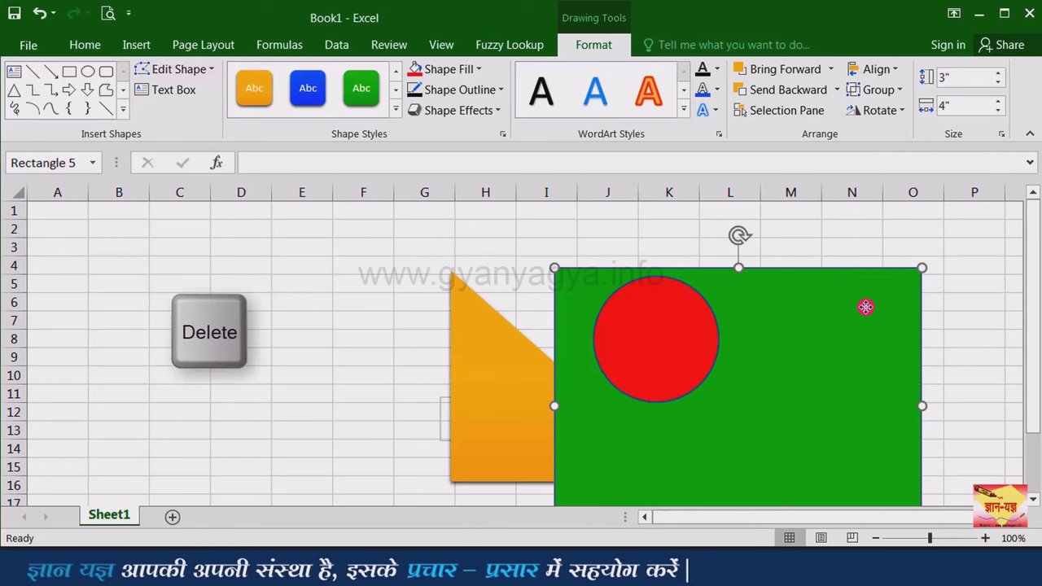
Delete the green rectangle and click an empty cell to deselect.
{"action": "key", "text": "Delete"}
{"action": "left_click", "coordinate": [806, 345]}
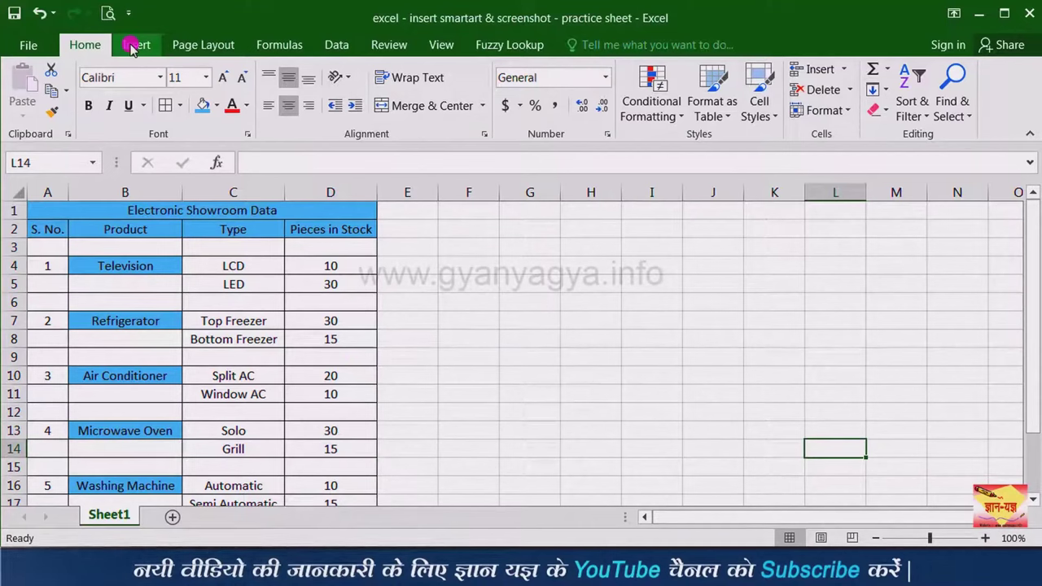
Open the Choose a SmartArt Graphic dialog from Insert > Illustrations > SmartArt.
{"action": "left_click", "coordinate": [134, 46]}
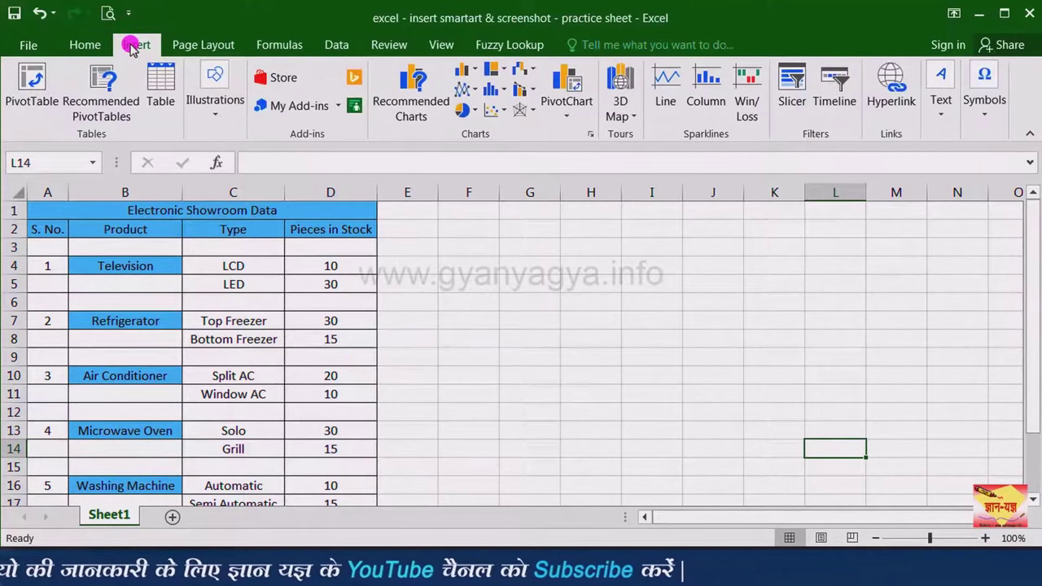
{"action": "left_click", "coordinate": [214, 118]}
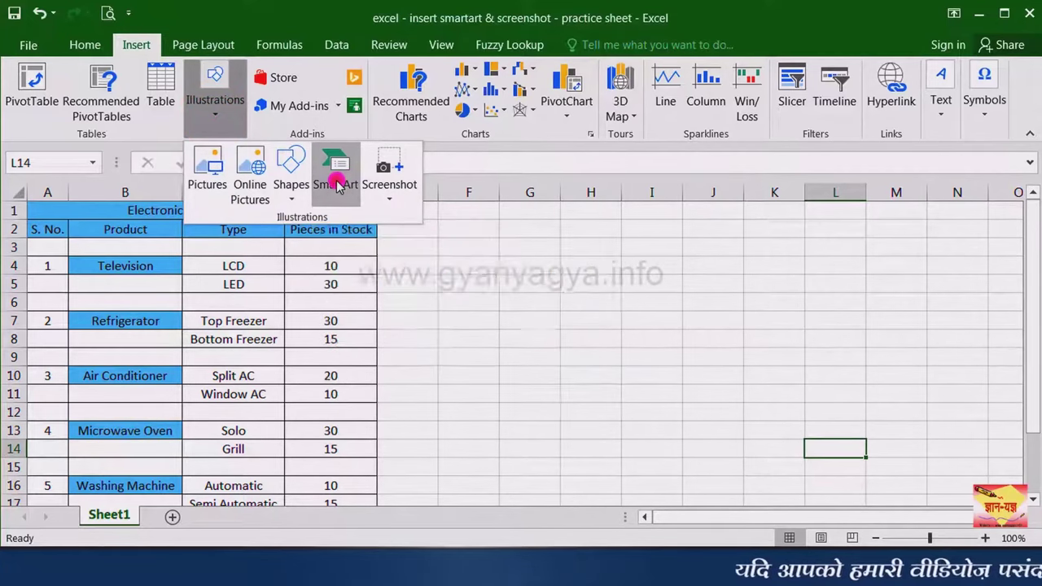
{"action": "left_click", "coordinate": [336, 184]}
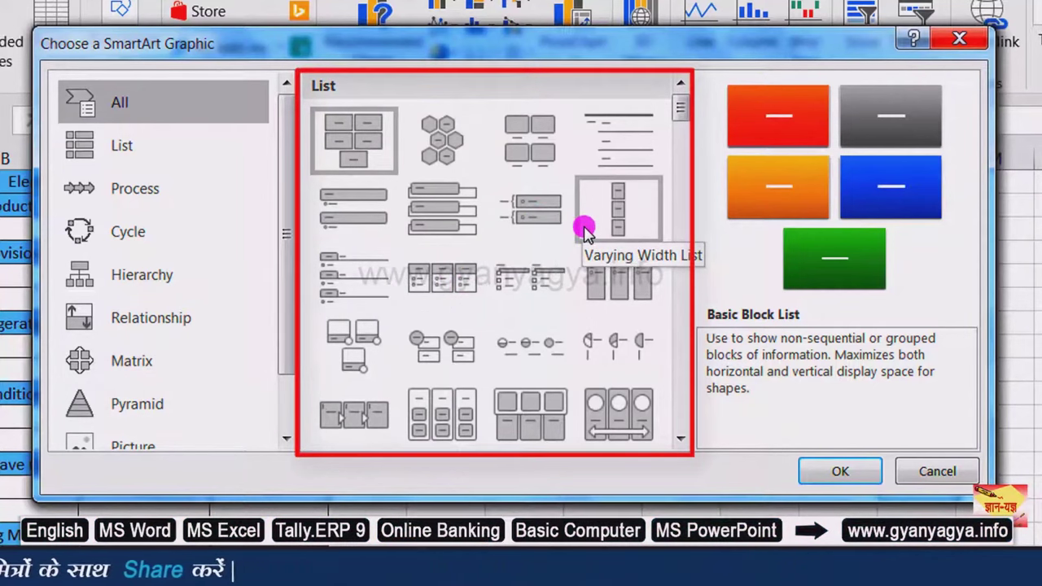
Browse the List, Process, Cycle and Hierarchy layouts, then insert an Organization Chart.
{"action": "left_click", "coordinate": [149, 155]}
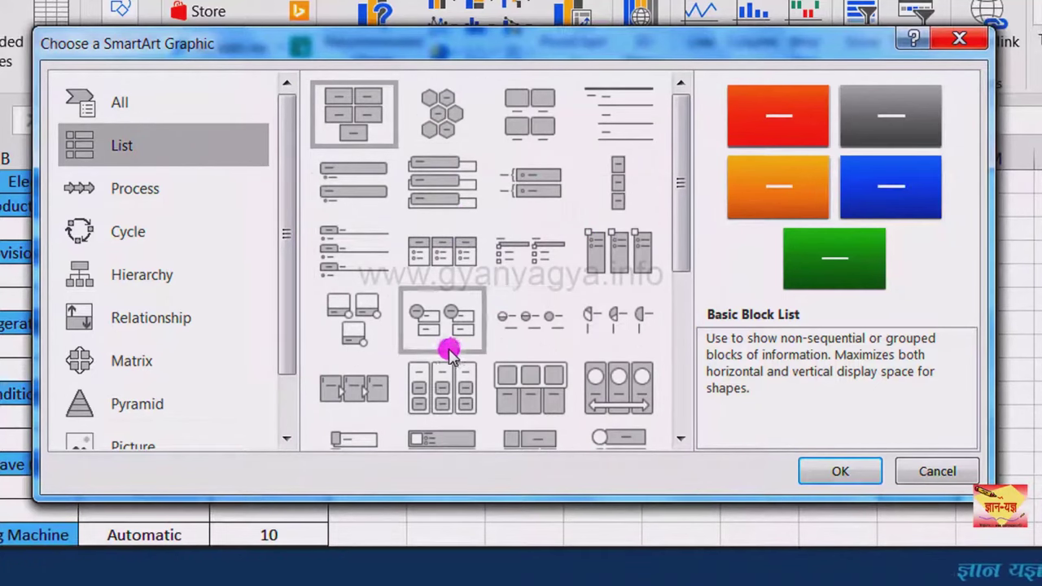
{"action": "left_click", "coordinate": [106, 191]}
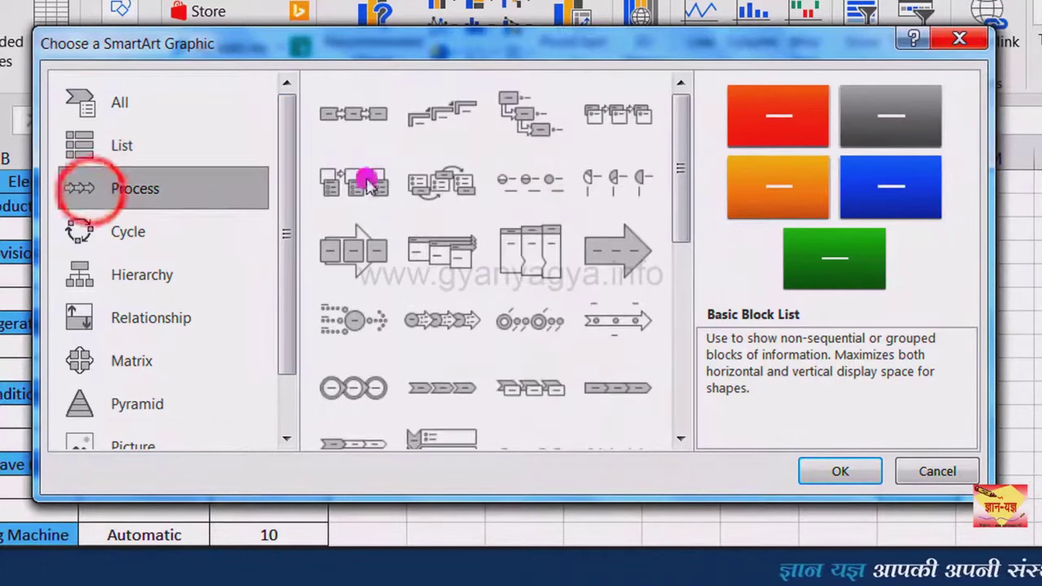
{"action": "left_click", "coordinate": [182, 235]}
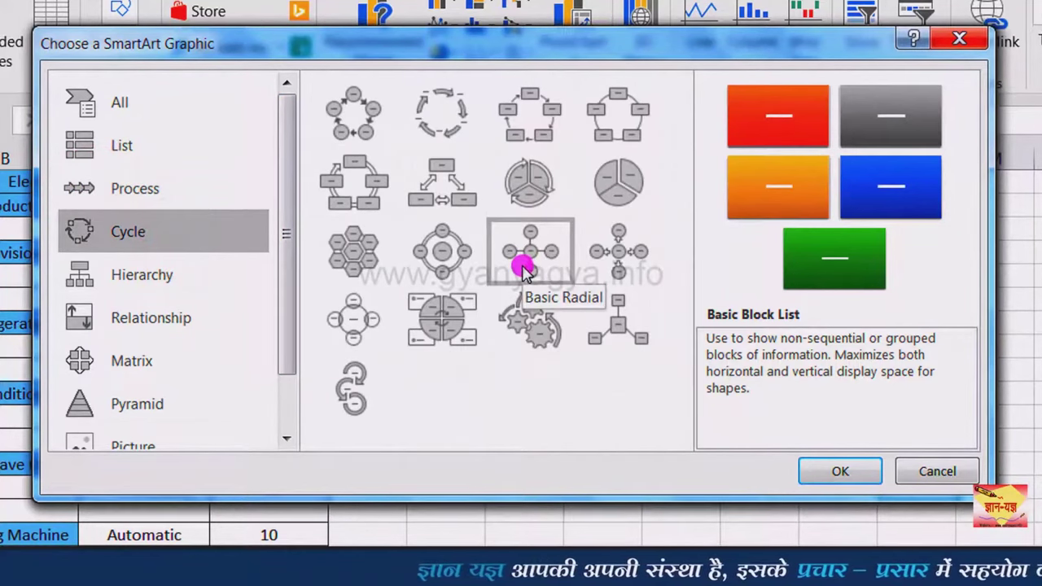
{"action": "left_click", "coordinate": [146, 281]}
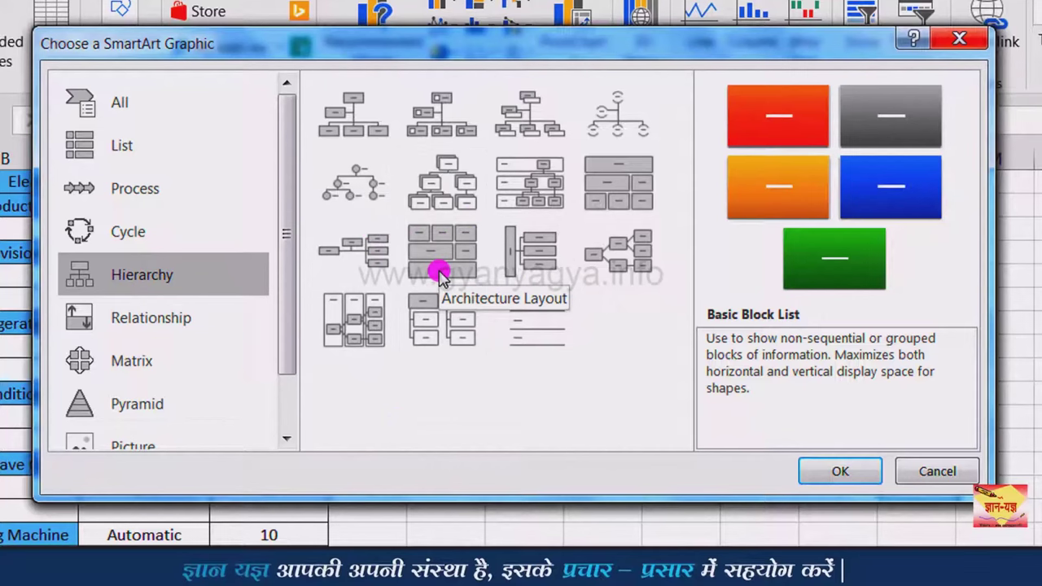
{"action": "left_click", "coordinate": [336, 133]}
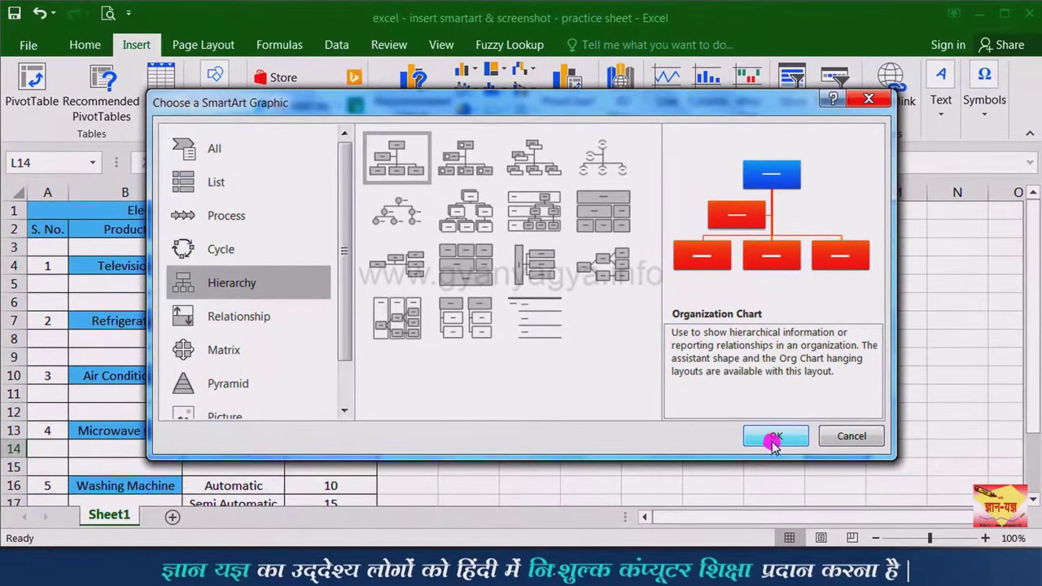
{"action": "left_click", "coordinate": [773, 438]}
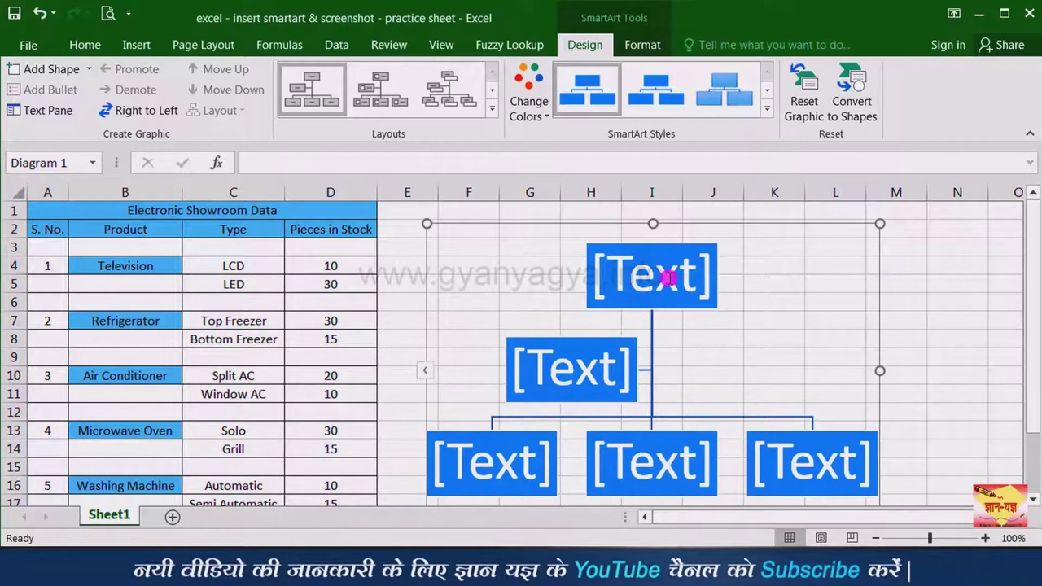
Type 'Product' into the chart's top box and open the Add Shape dropdown.
{"action": "left_click", "coordinate": [665, 277]}
{"action": "type", "text": "Product"}
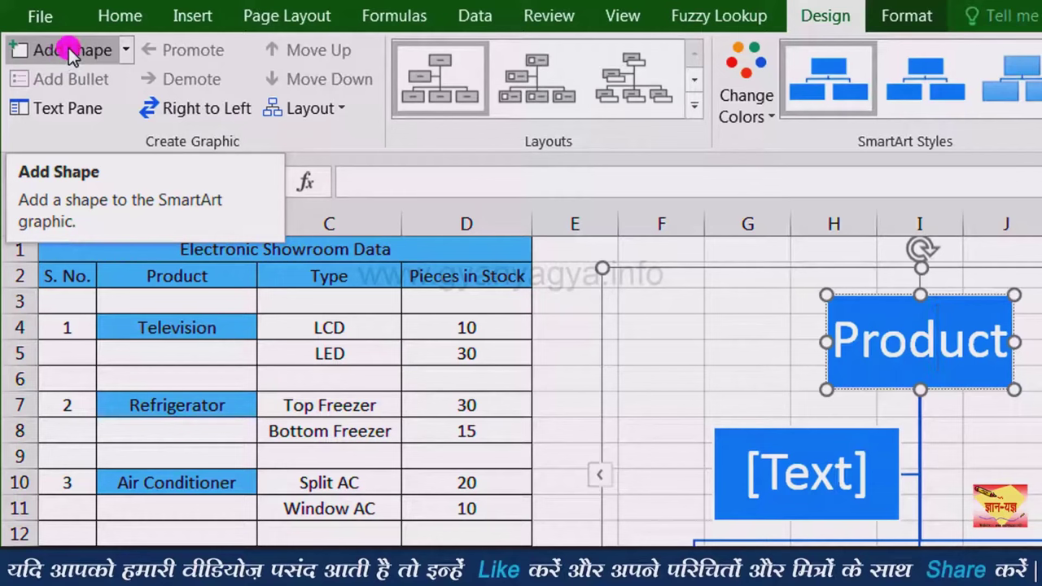
{"action": "left_click", "coordinate": [128, 51]}
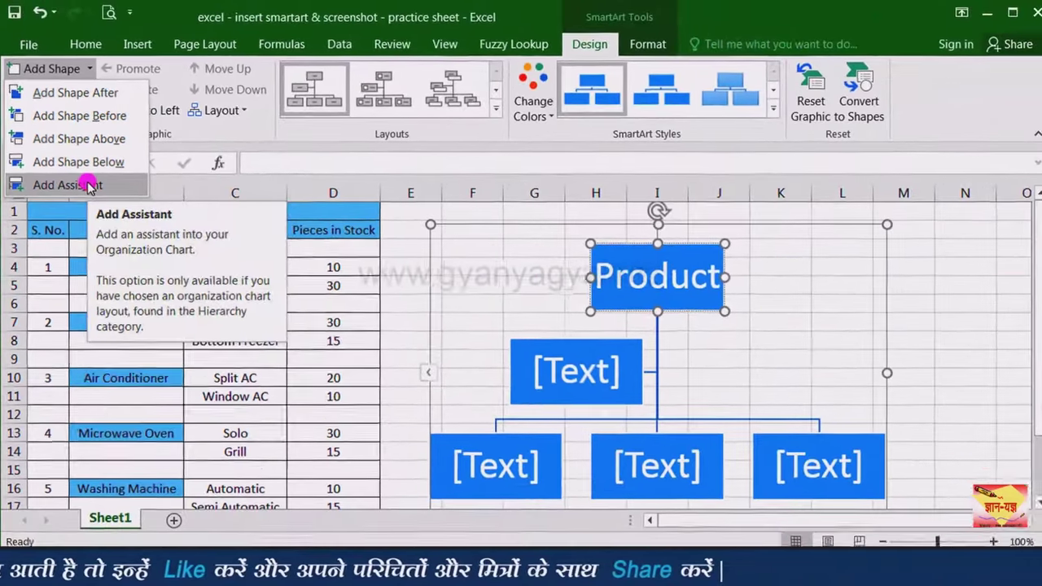
Add an assistant box to the Product organization chart.
{"action": "left_click", "coordinate": [113, 204]}
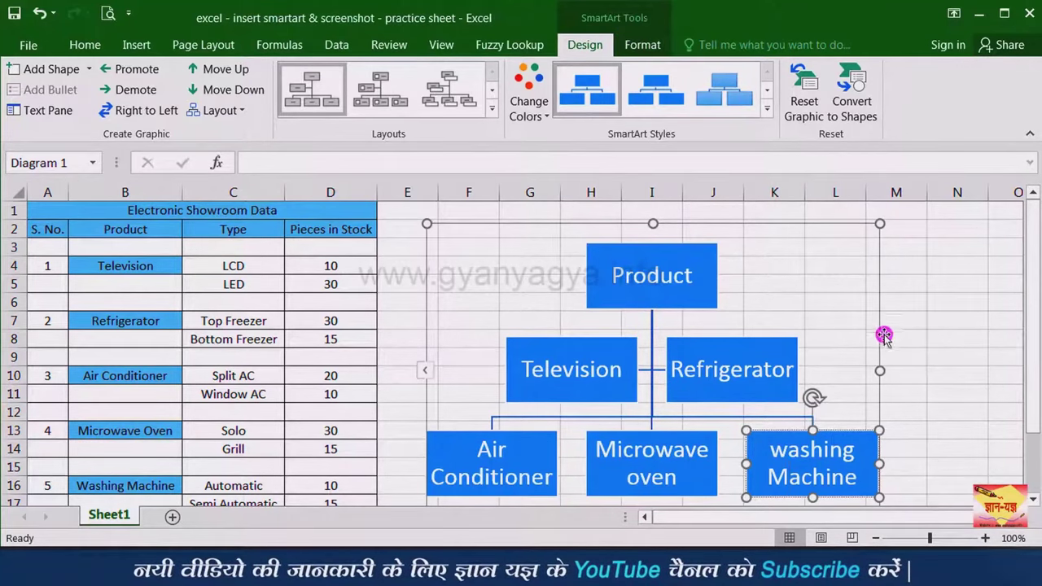
{"action": "left_click", "coordinate": [925, 333]}
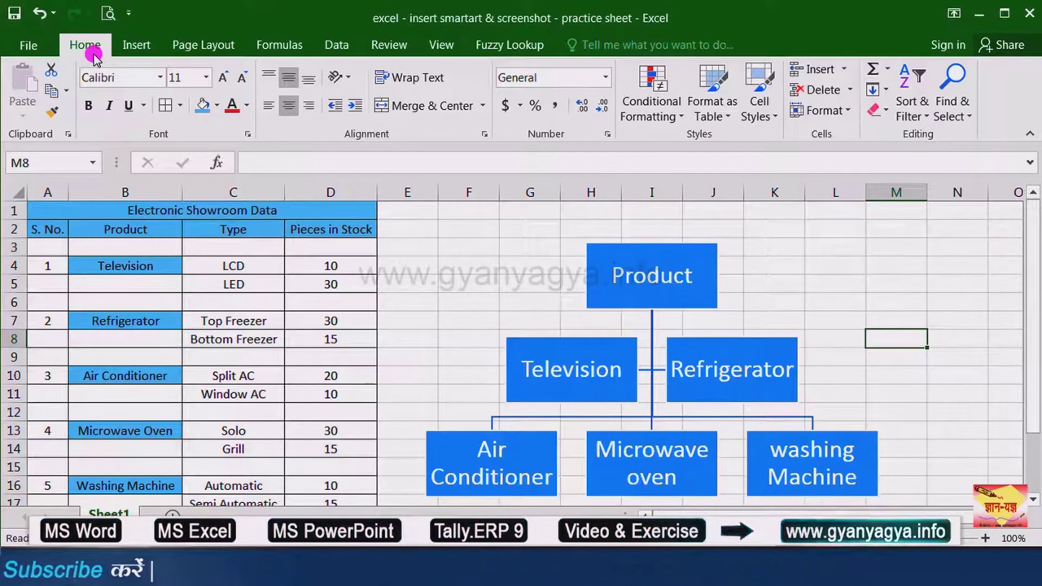
{"action": "left_click", "coordinate": [600, 359]}
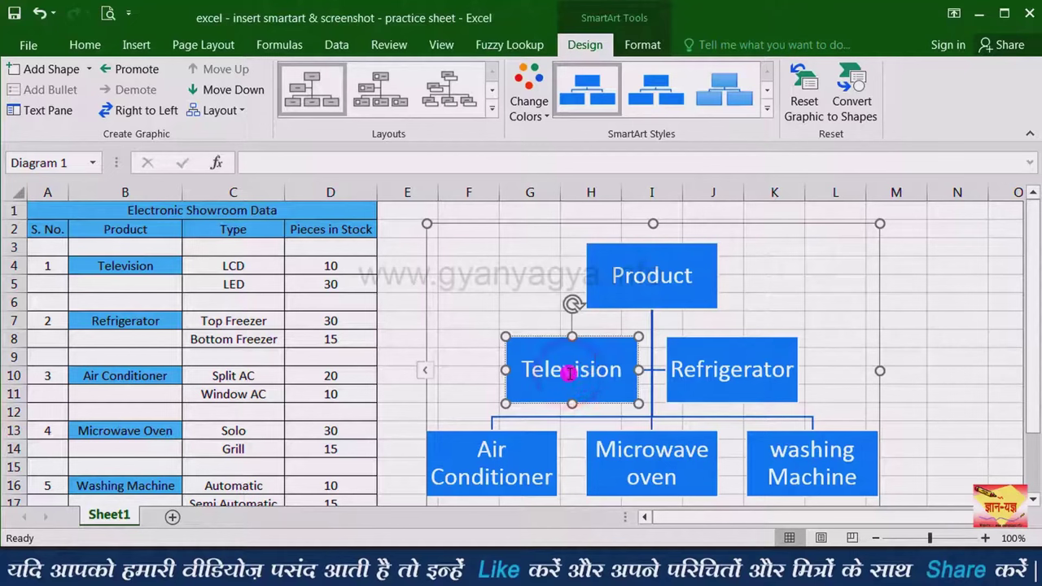
Add an empty box one level beneath Television with Add Shape Below.
{"action": "left_click", "coordinate": [88, 68]}
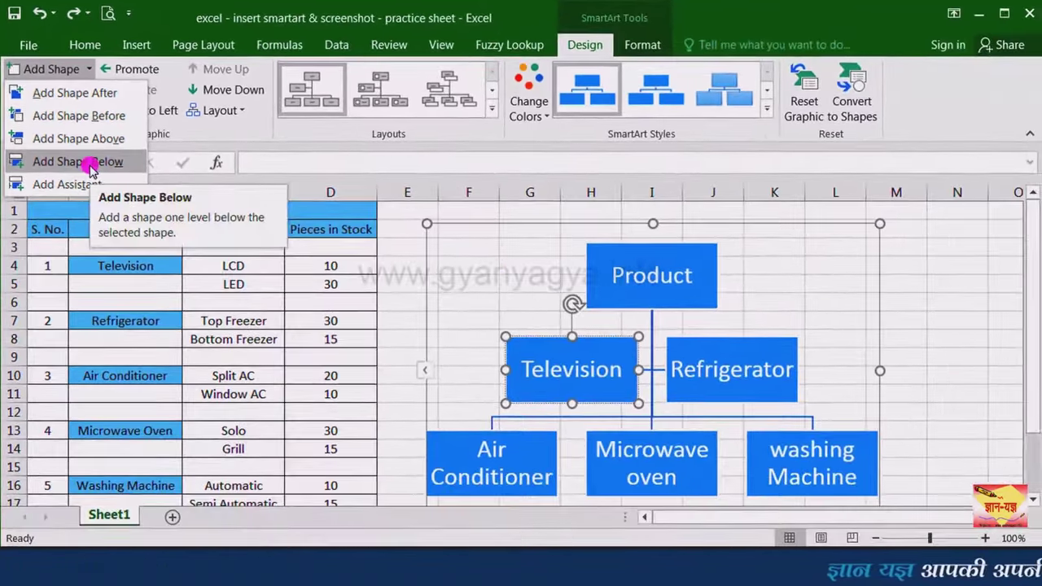
{"action": "left_click", "coordinate": [91, 162]}
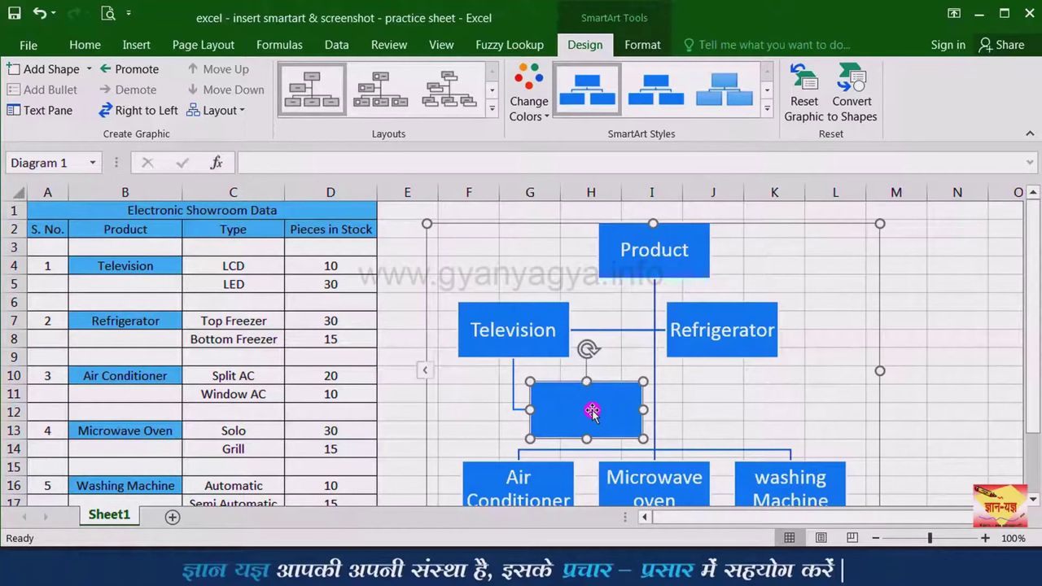
Add a second empty box under Television and select the upper one to fill.
{"action": "left_click", "coordinate": [532, 335]}
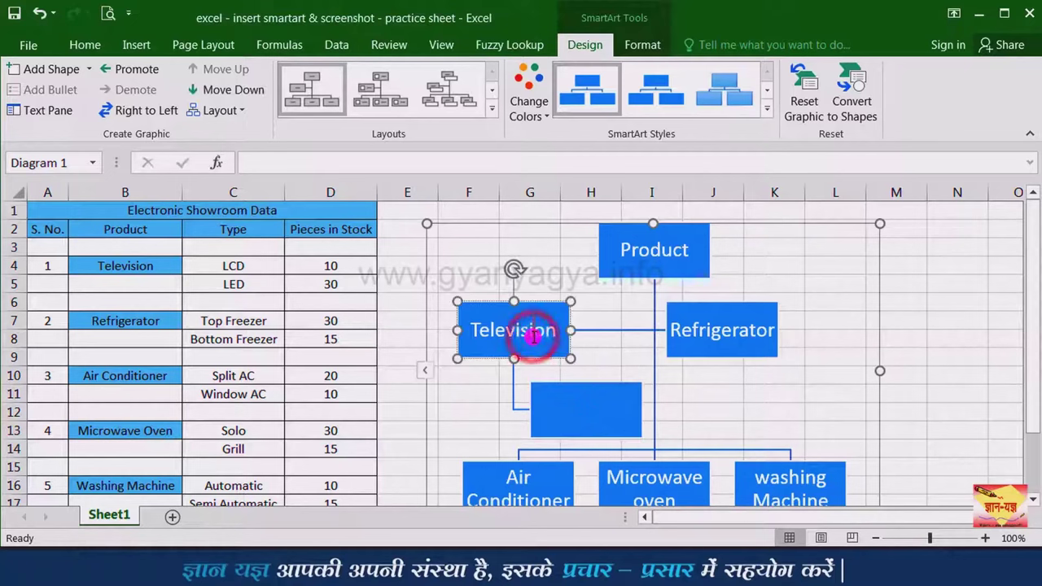
{"action": "left_click", "coordinate": [87, 70]}
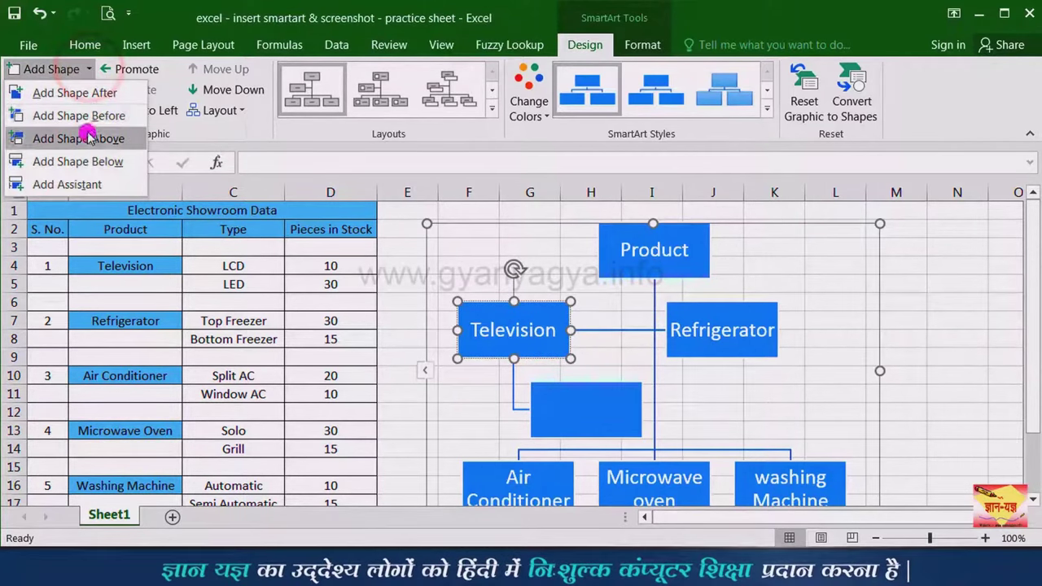
{"action": "left_click", "coordinate": [88, 162]}
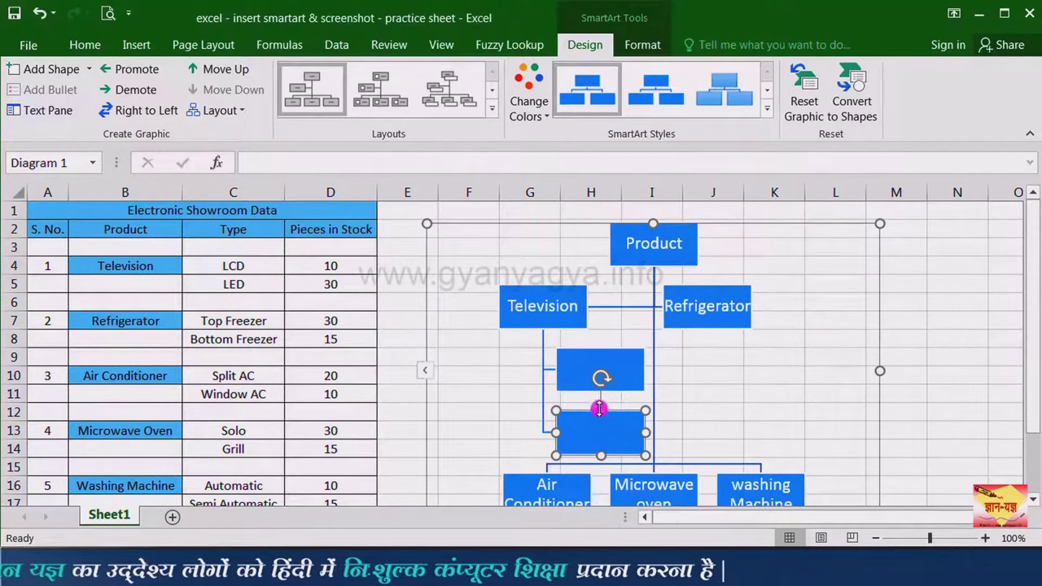
{"action": "left_click", "coordinate": [586, 369]}
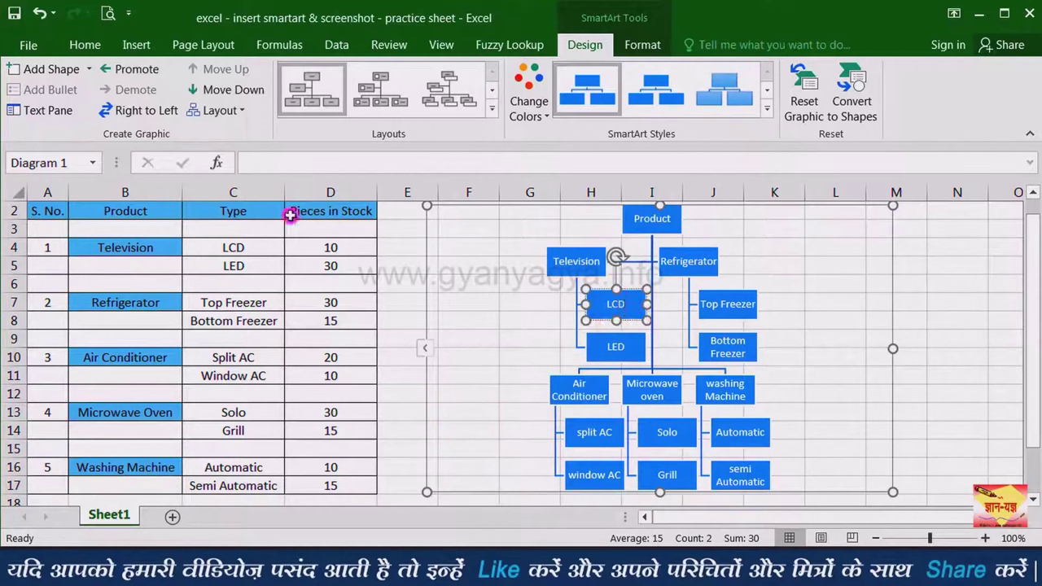
Add empty stock boxes beneath LCD and LED, then select the box under LCD.
{"action": "left_click", "coordinate": [92, 70]}
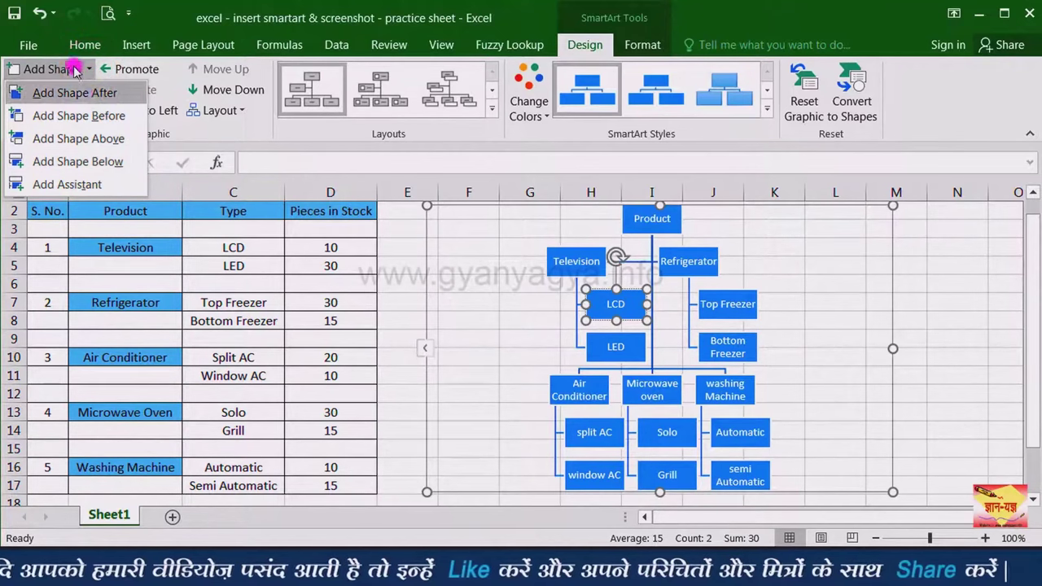
{"action": "left_click", "coordinate": [78, 161]}
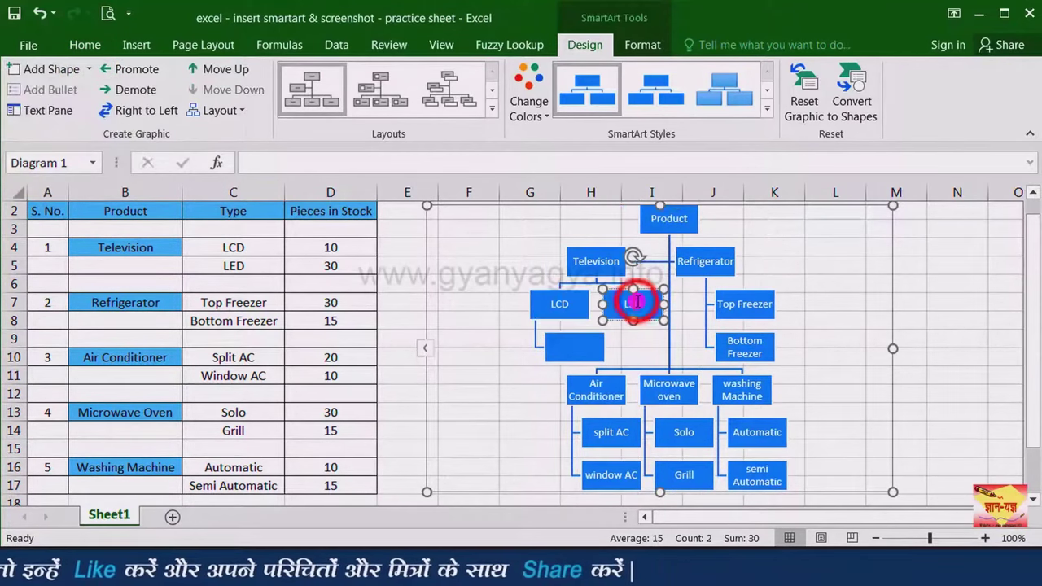
{"action": "left_click", "coordinate": [90, 70]}
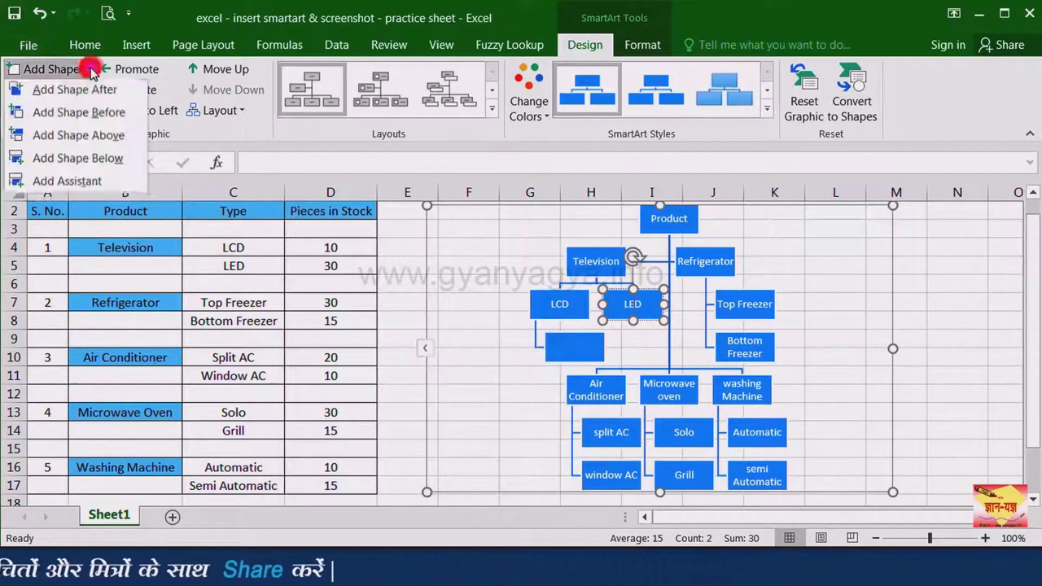
{"action": "left_click", "coordinate": [104, 161]}
{"action": "left_click", "coordinate": [566, 295]}
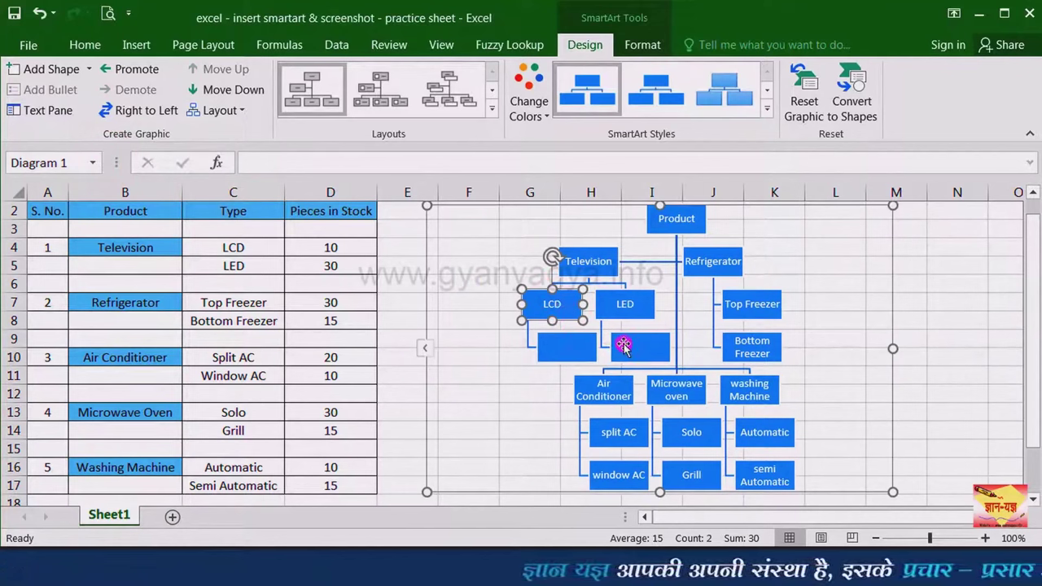
{"action": "left_click", "coordinate": [568, 352]}
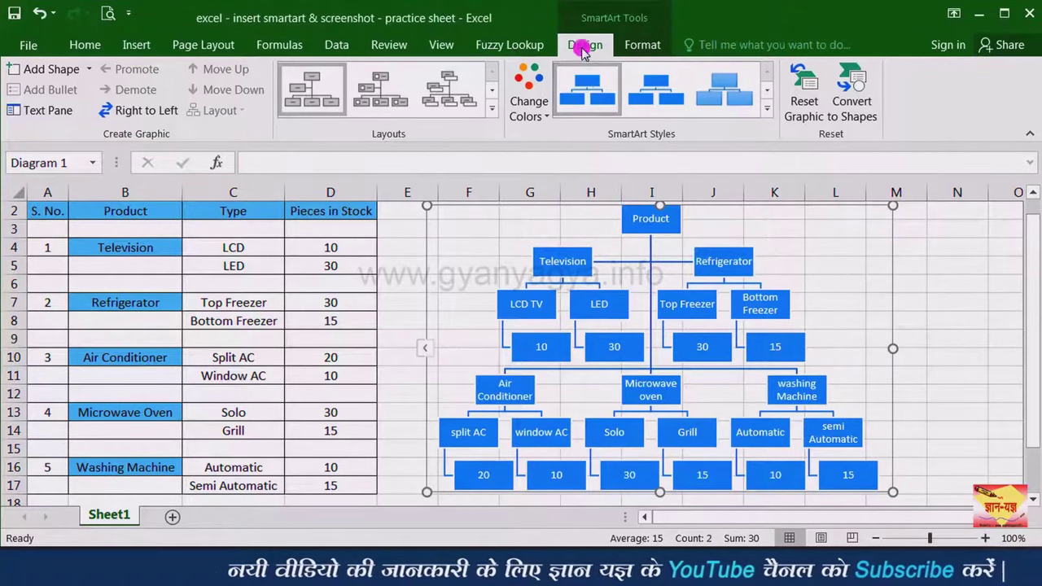
{"action": "left_click", "coordinate": [24, 113]}
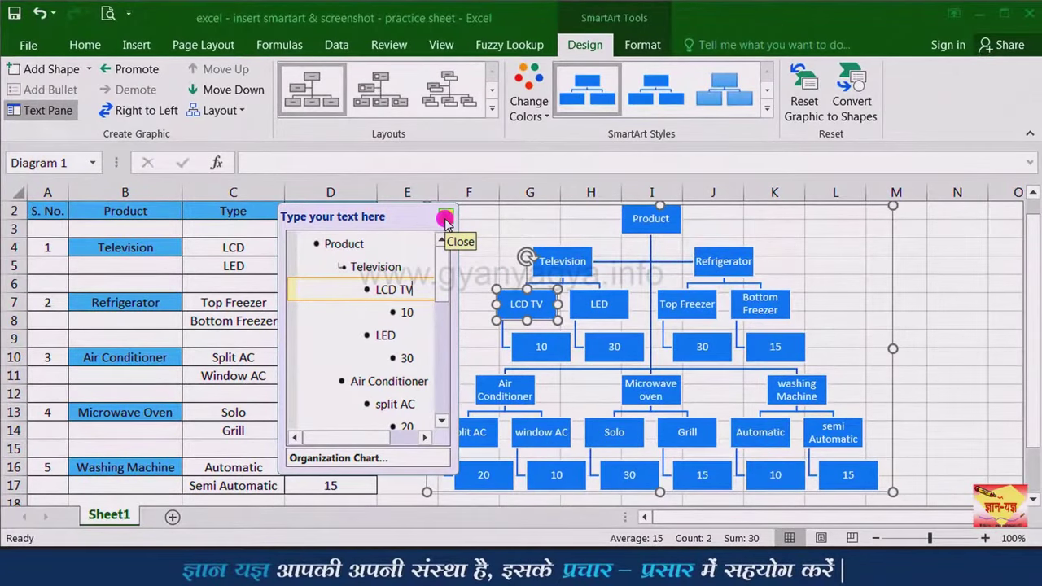
{"action": "left_click", "coordinate": [444, 218]}
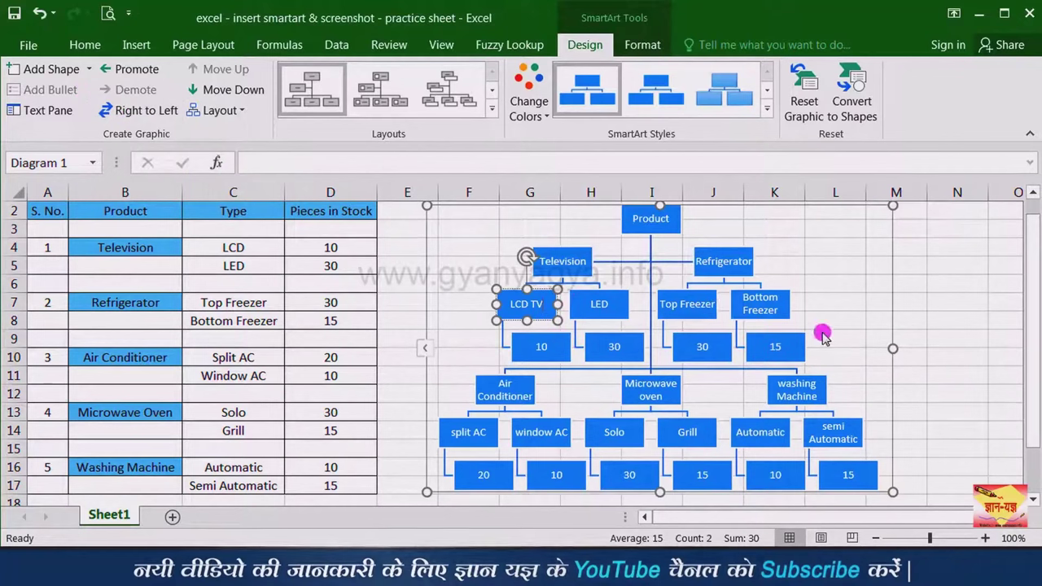
{"action": "left_click", "coordinate": [124, 111]}
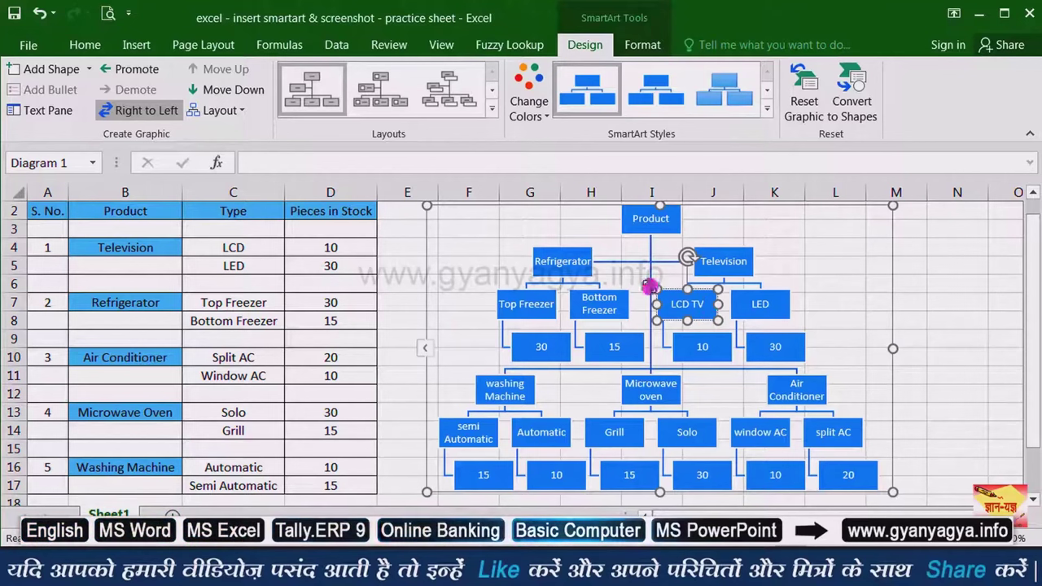
{"action": "left_click", "coordinate": [564, 261]}
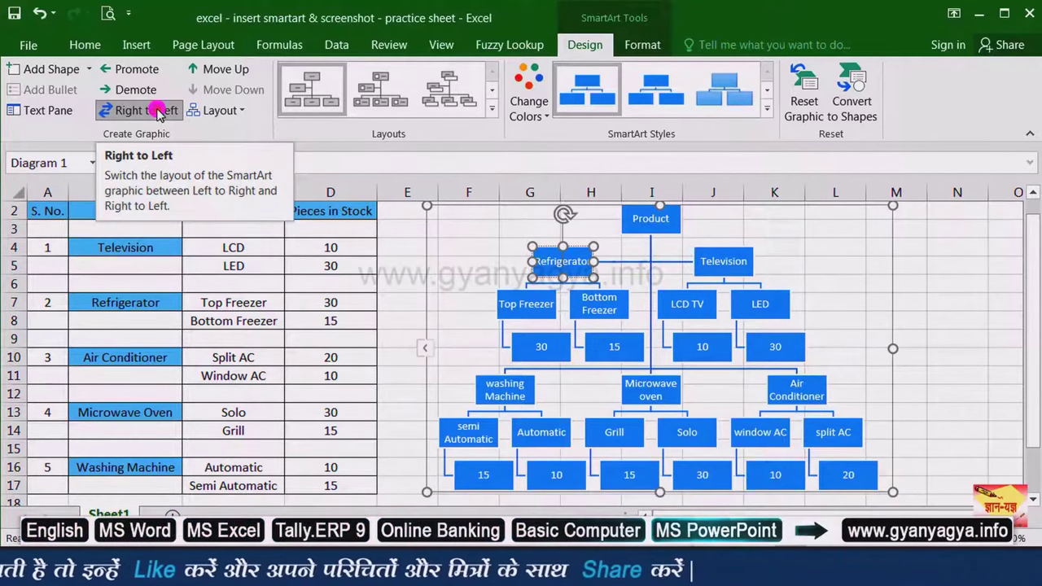
{"action": "left_click", "coordinate": [157, 111]}
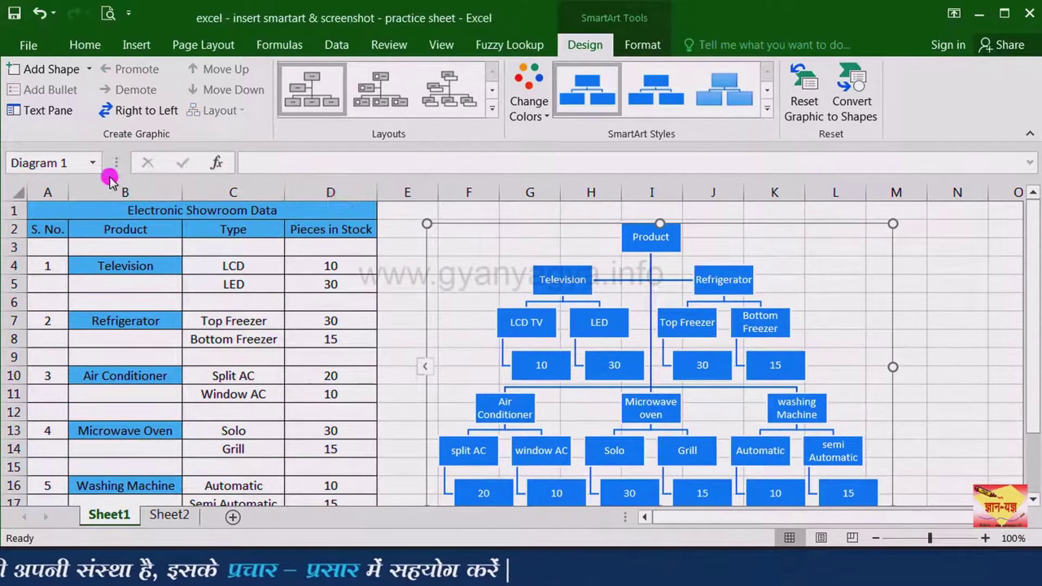
{"action": "left_click", "coordinate": [37, 109]}
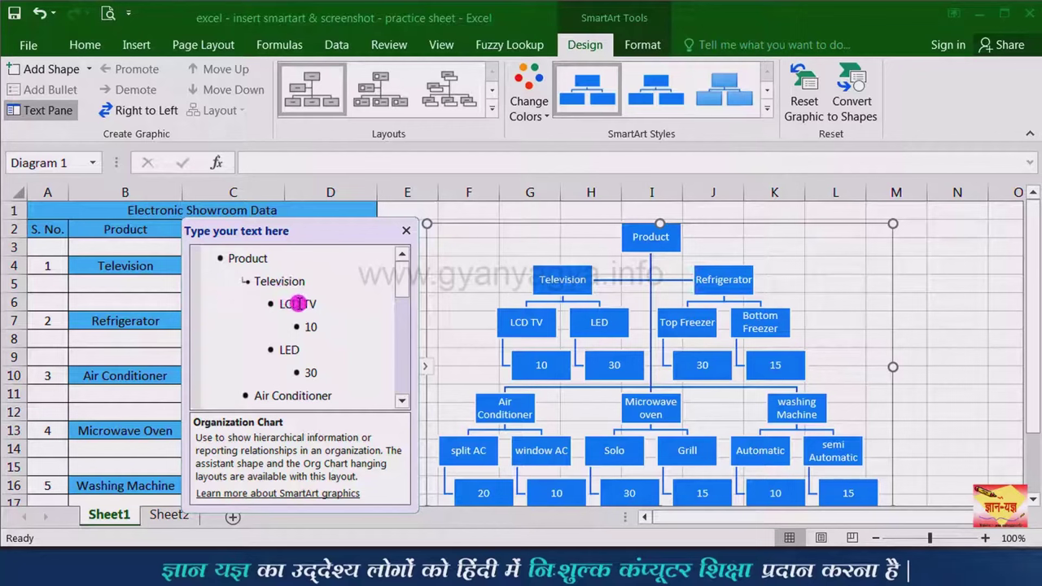
{"action": "left_click", "coordinate": [299, 303]}
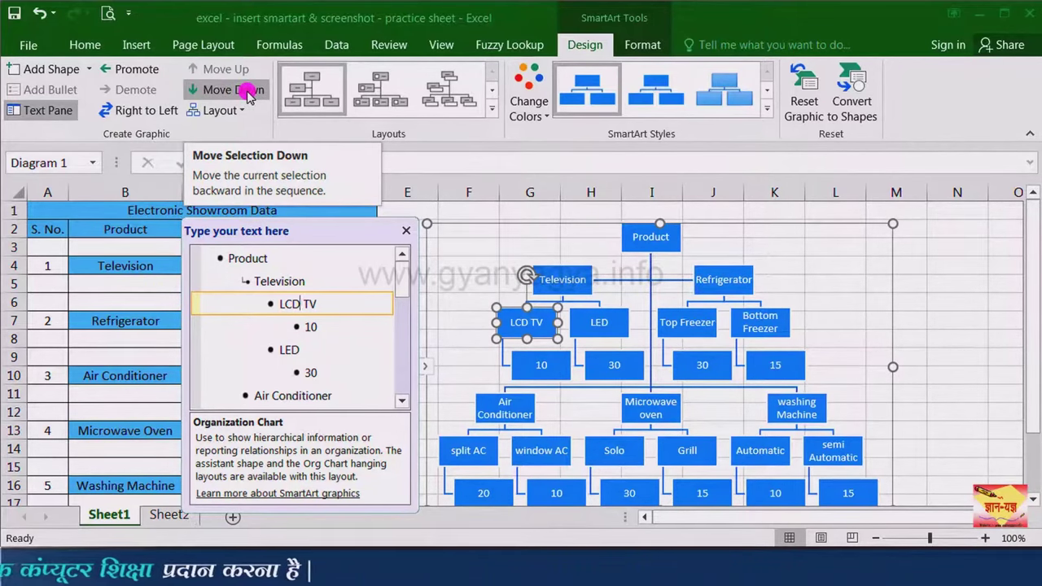
{"action": "left_click", "coordinate": [275, 390]}
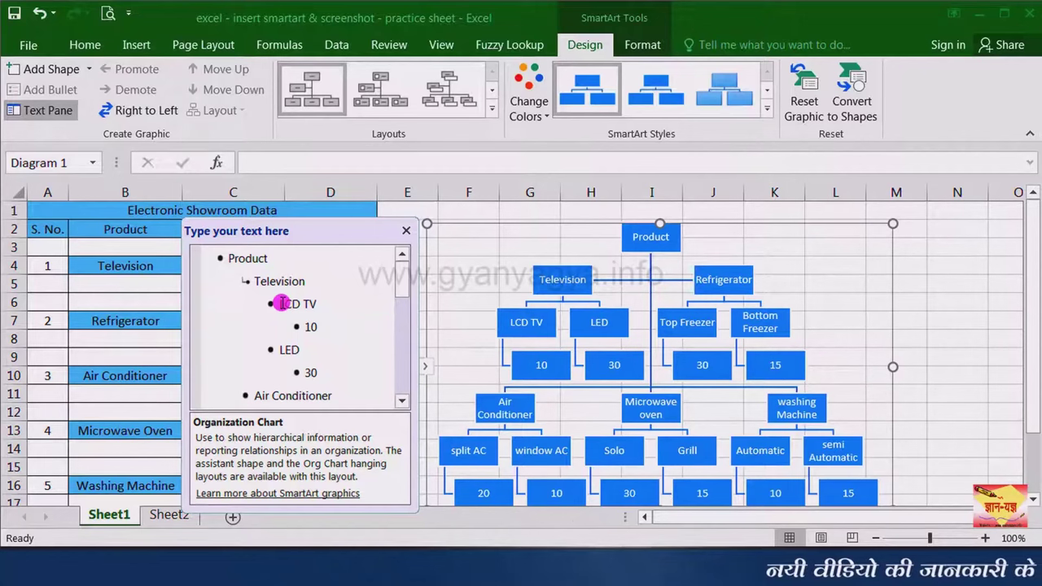
{"action": "left_click", "coordinate": [281, 302]}
{"action": "left_click", "coordinate": [249, 91]}
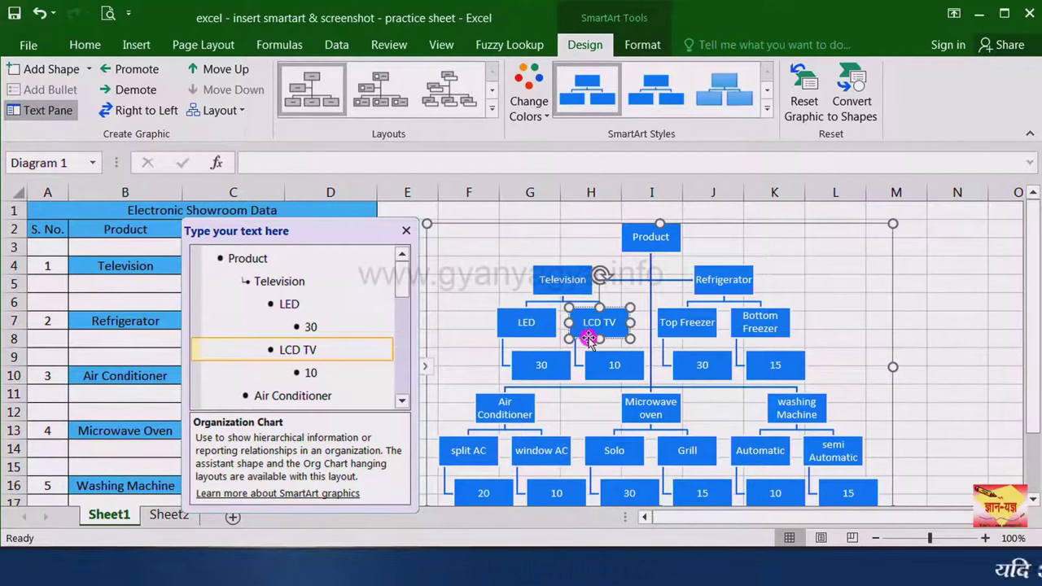
{"action": "left_click", "coordinate": [588, 338]}
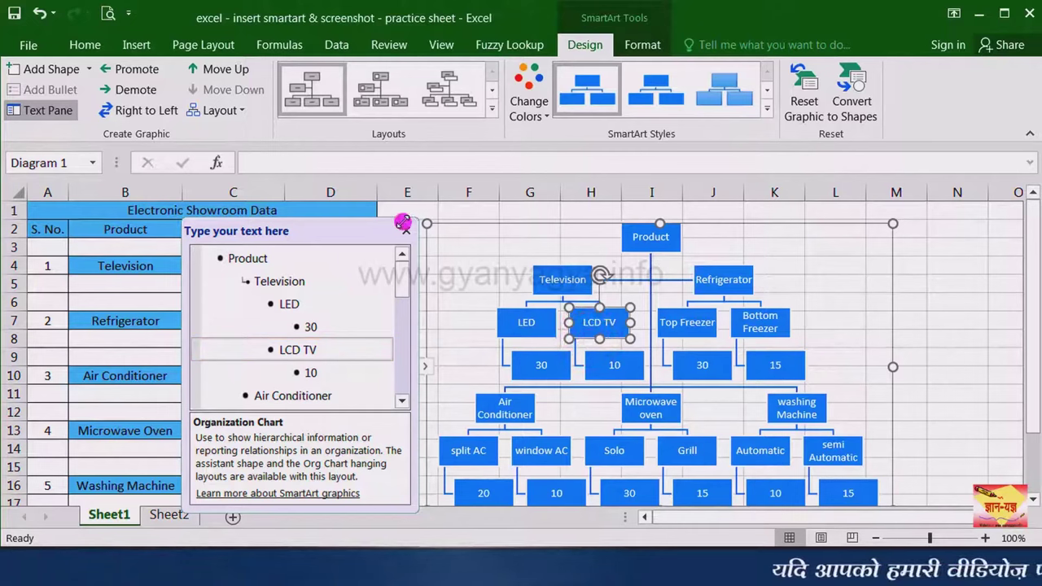
{"action": "left_click", "coordinate": [237, 72]}
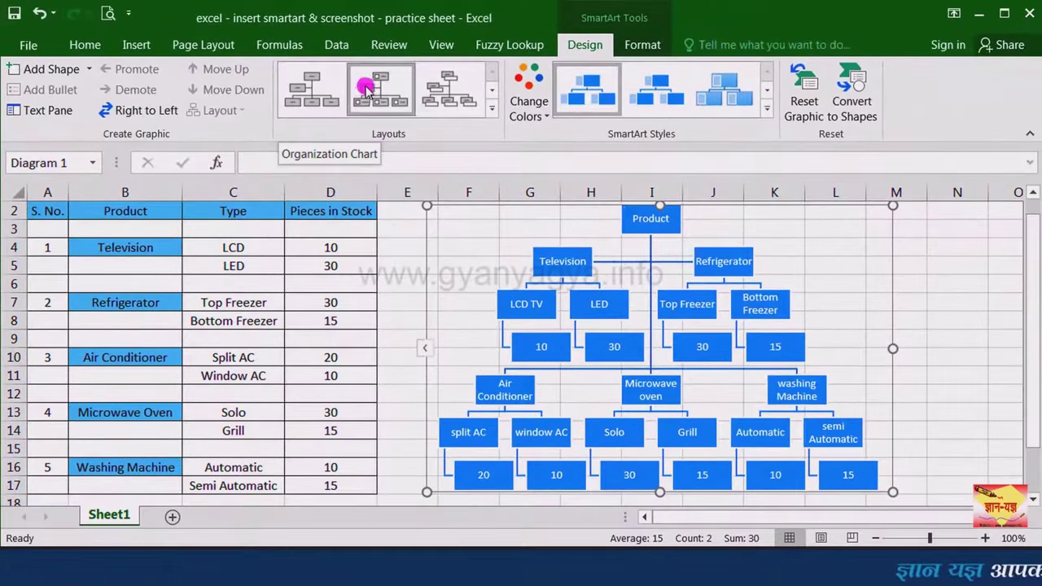
{"action": "left_click", "coordinate": [367, 90]}
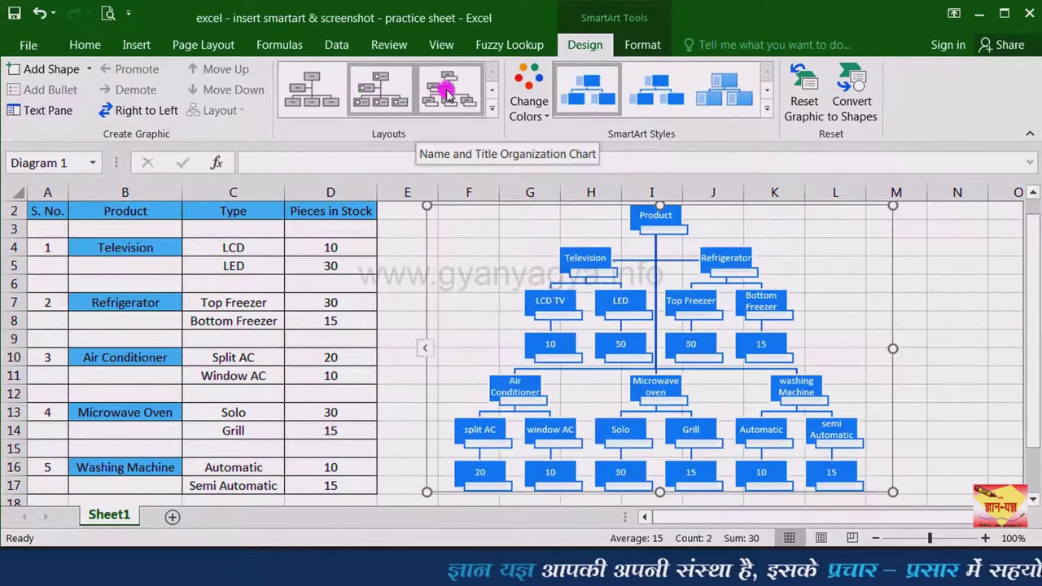
{"action": "left_click", "coordinate": [491, 108]}
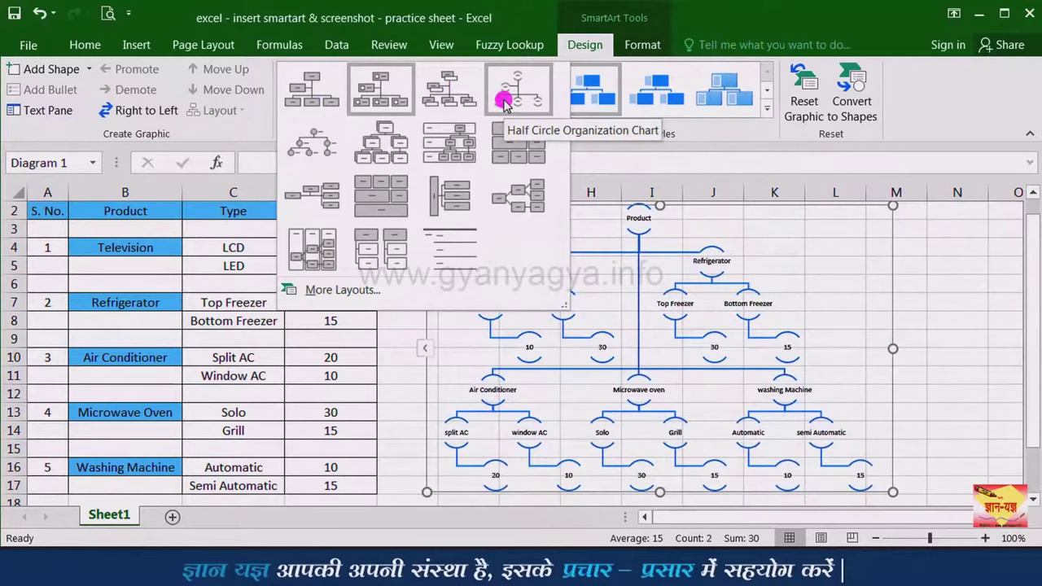
{"action": "left_click", "coordinate": [397, 145]}
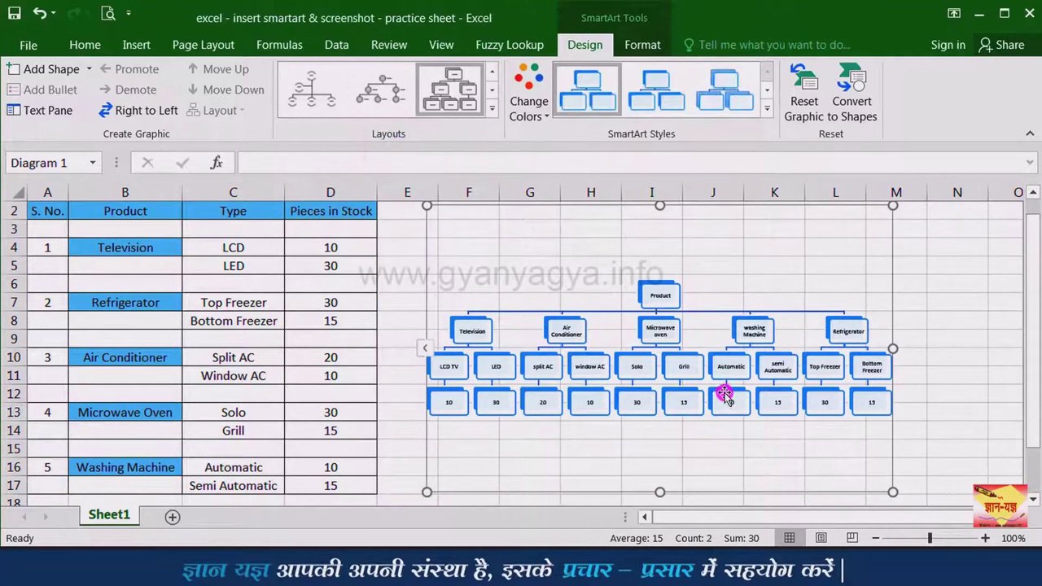
{"action": "left_click", "coordinate": [44, 14]}
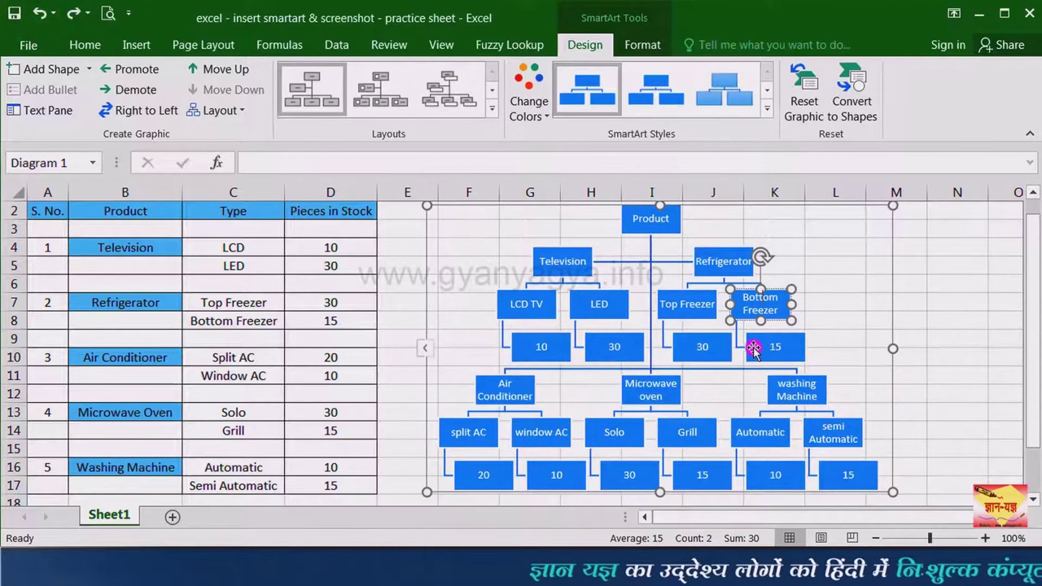
Apply a Colorful colour scheme to the Product chart via Change Colors.
{"action": "left_click", "coordinate": [547, 120]}
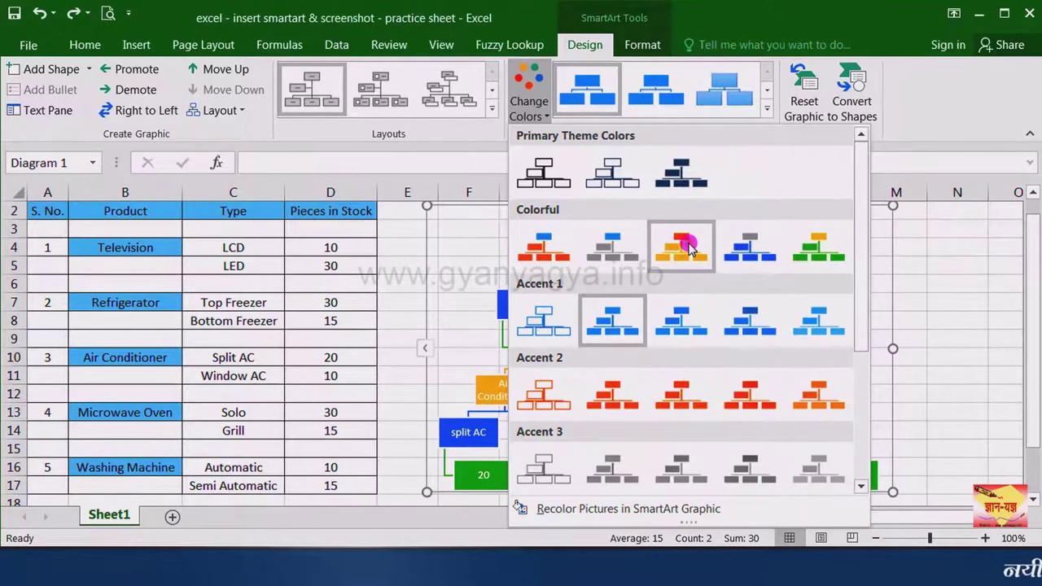
{"action": "left_click", "coordinate": [688, 247]}
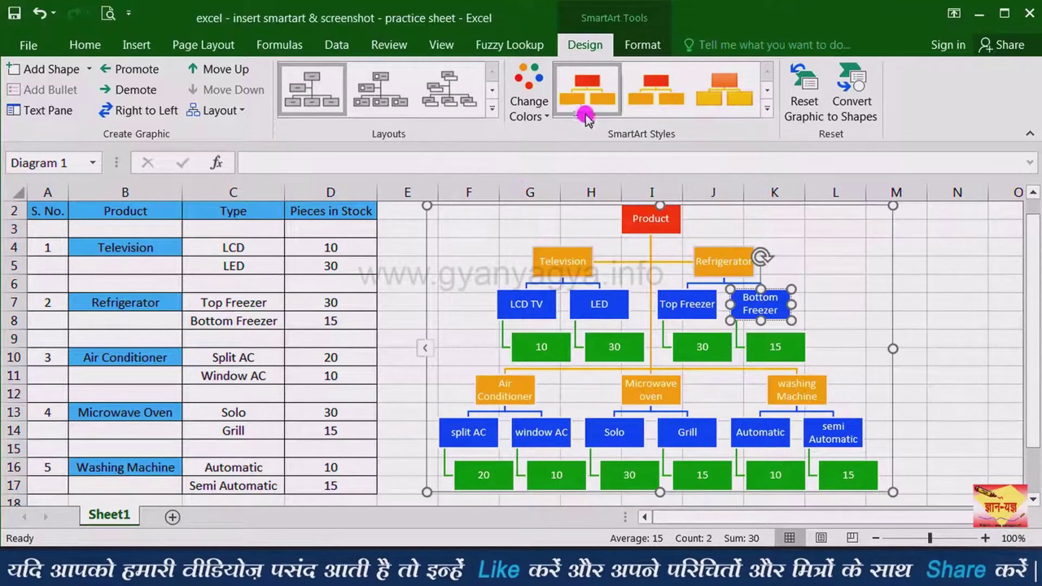
Apply the third, gradient SmartArt style and expand the styles gallery to show 3-D options.
{"action": "left_click", "coordinate": [718, 102]}
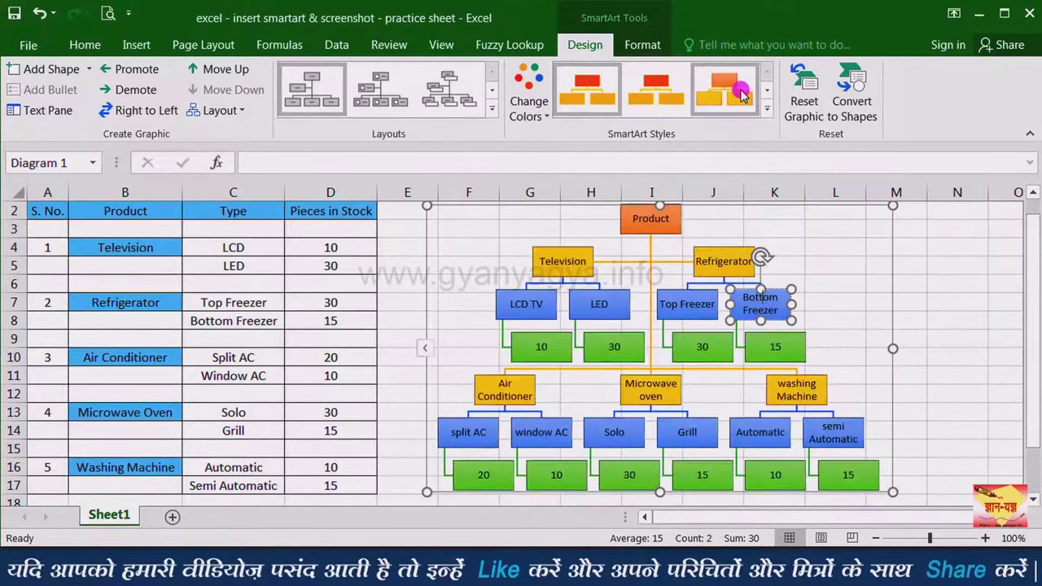
{"action": "left_click", "coordinate": [765, 110]}
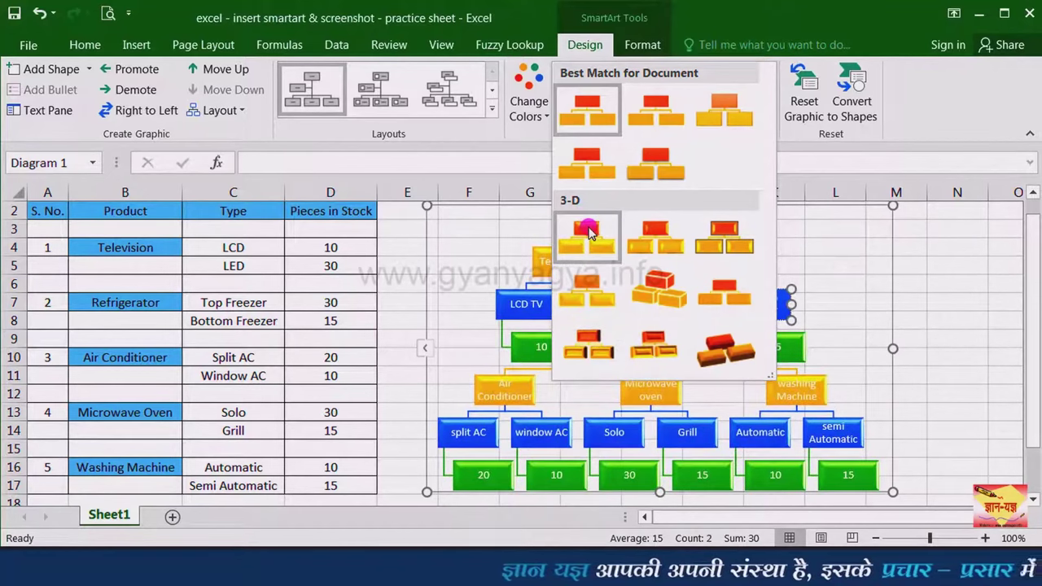
Apply the first 3-D SmartArt style to the Product organization chart.
{"action": "left_click", "coordinate": [587, 232]}
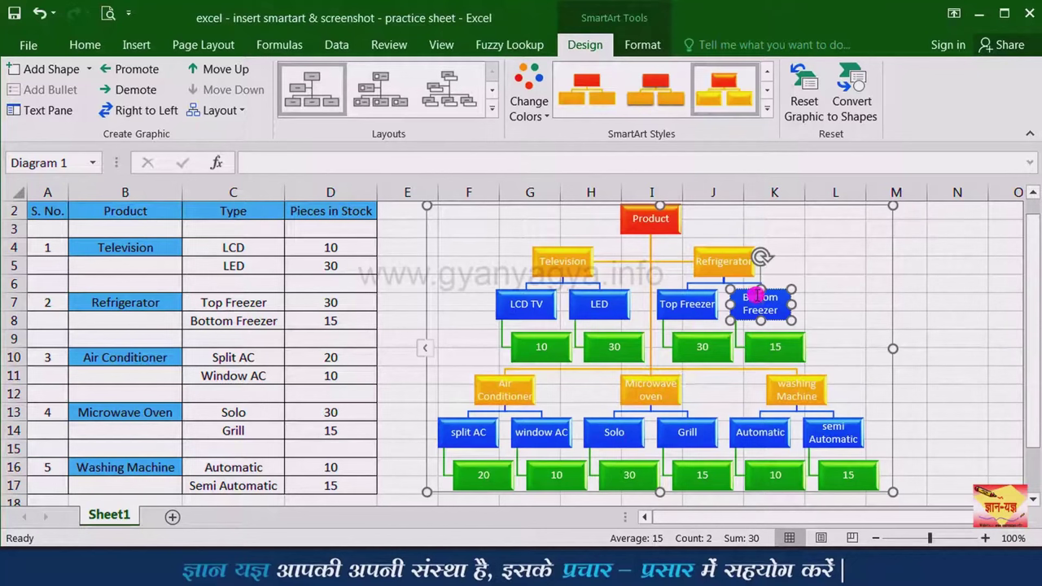
Reset the product SmartArt diagram to its default formatting with Reset Graphic.
{"action": "left_click", "coordinate": [800, 103]}
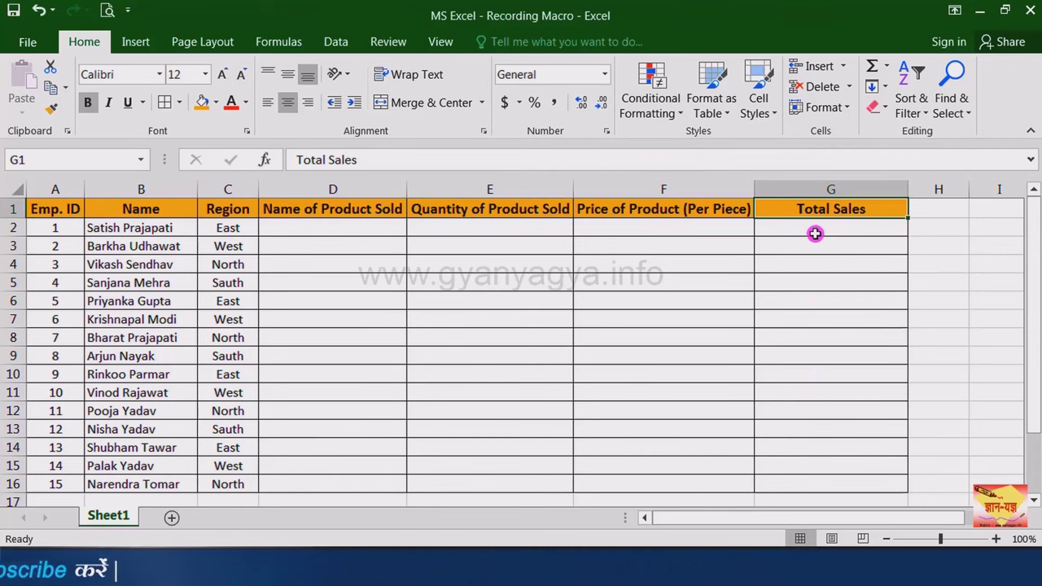
Enter =E2*F2 in G2 and fill it down through G16 for all 15 employees.
{"action": "left_click", "coordinate": [814, 233]}
{"action": "type", "text": "="}
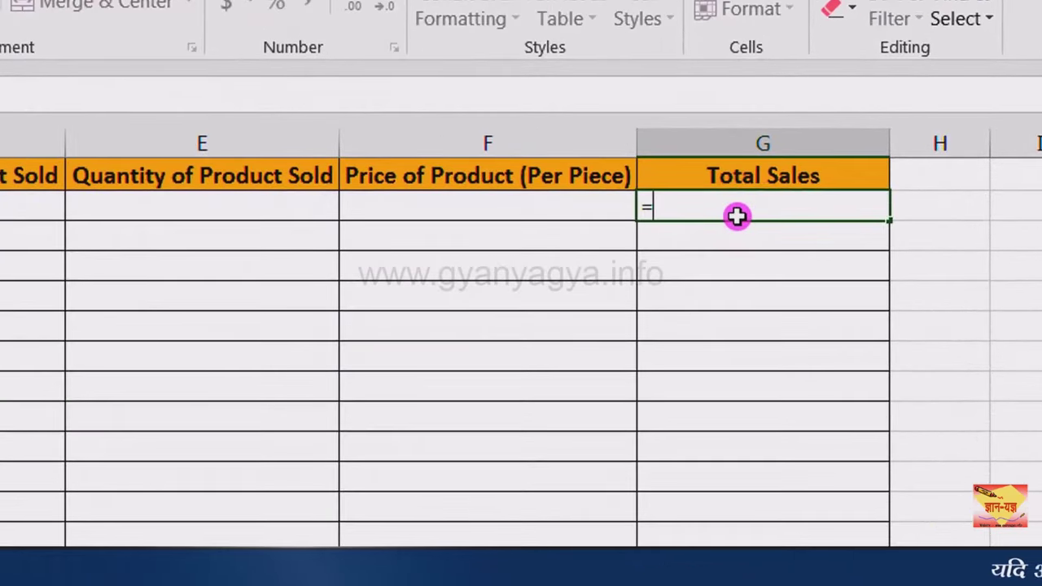
{"action": "left_click", "coordinate": [247, 211]}
{"action": "type", "text": "*"}
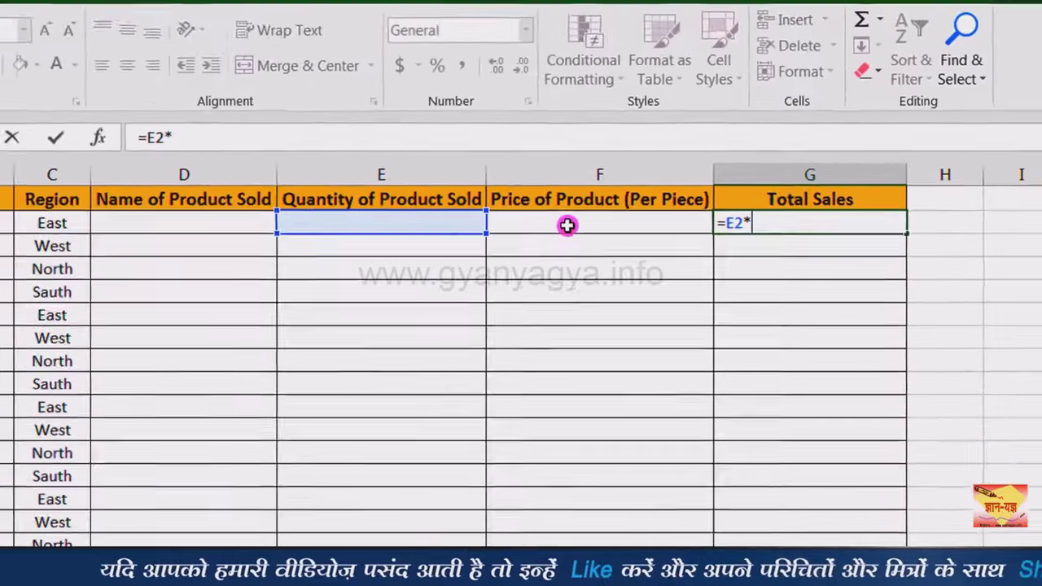
{"action": "left_click", "coordinate": [445, 210]}
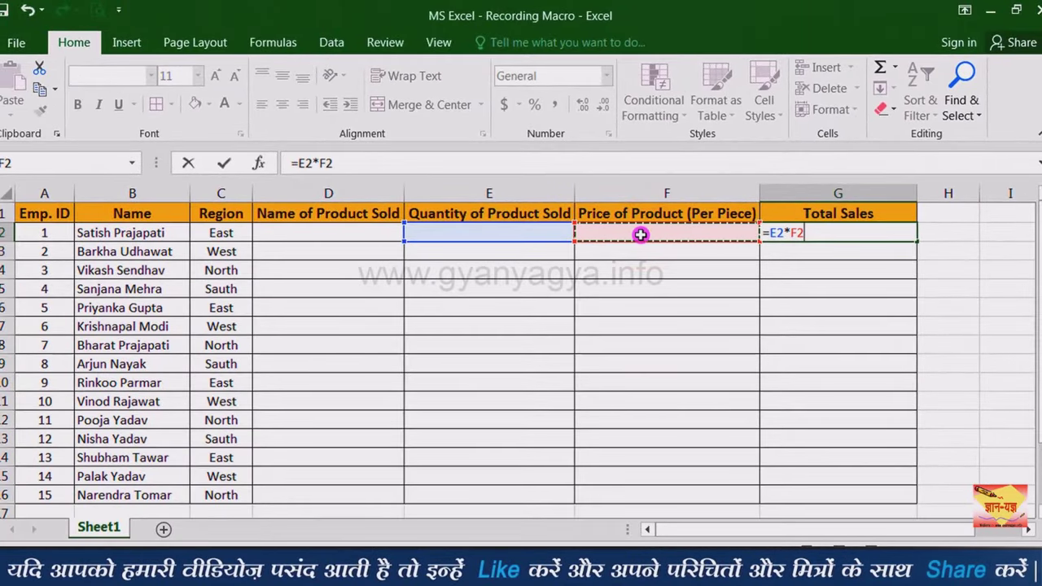
{"action": "key", "text": "Return"}
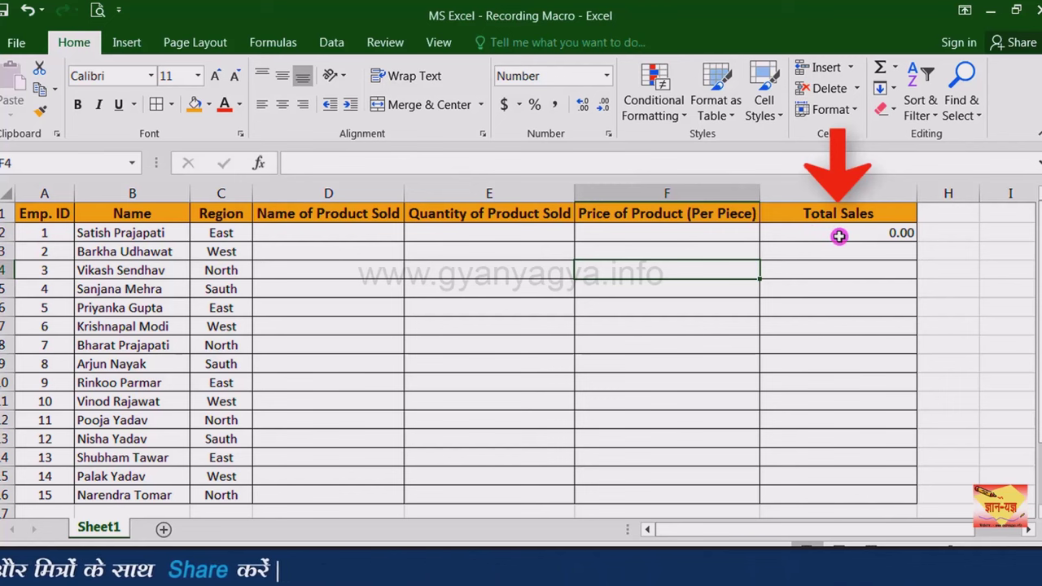
{"action": "left_click", "coordinate": [869, 237]}
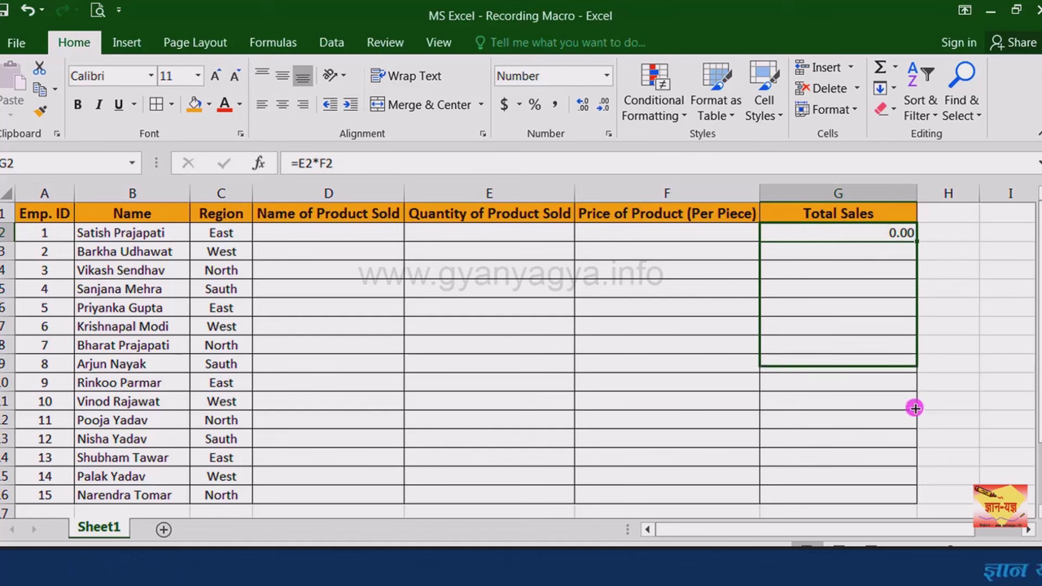
{"action": "left_click_drag", "start_coordinate": [919, 502], "coordinate": [919, 502]}
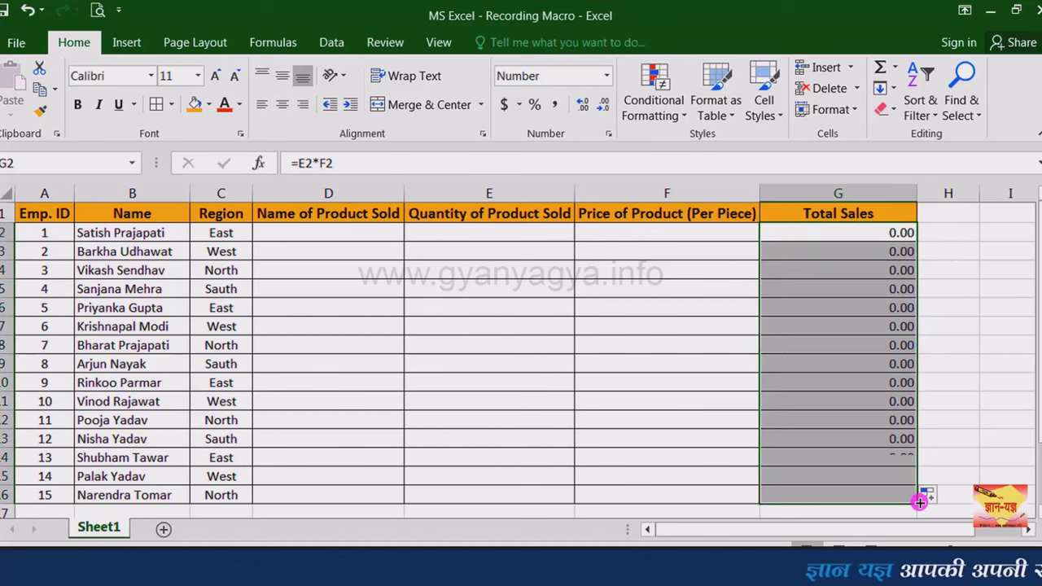
Rename the Sheet1 worksheet tab to Format.
{"action": "left_click", "coordinate": [102, 529]}
{"action": "double_click", "coordinate": [102, 529]}
{"action": "type", "text": "Formula"}
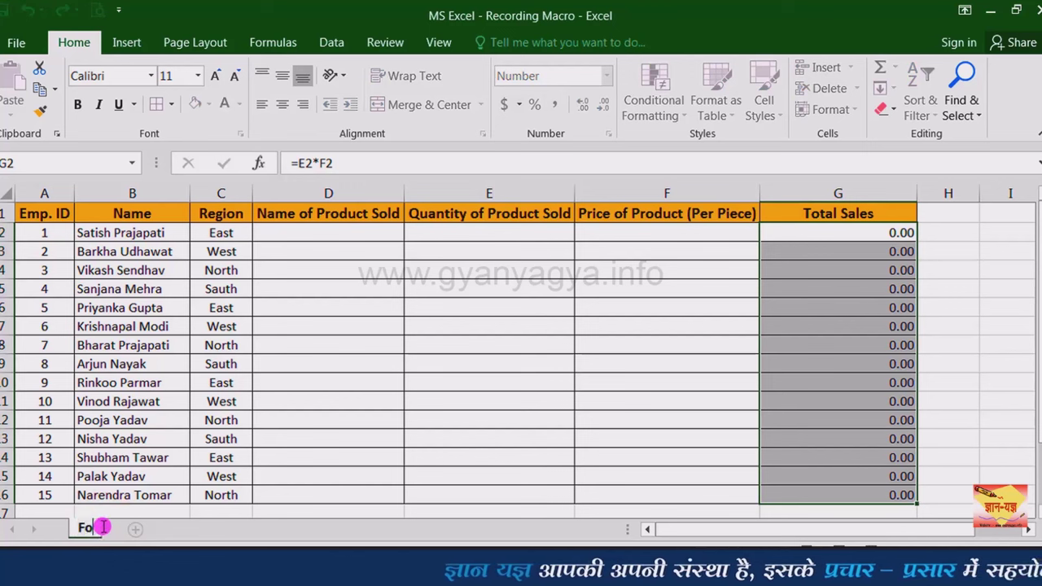
{"action": "type", "text": "t"}
{"action": "key", "text": "Return"}
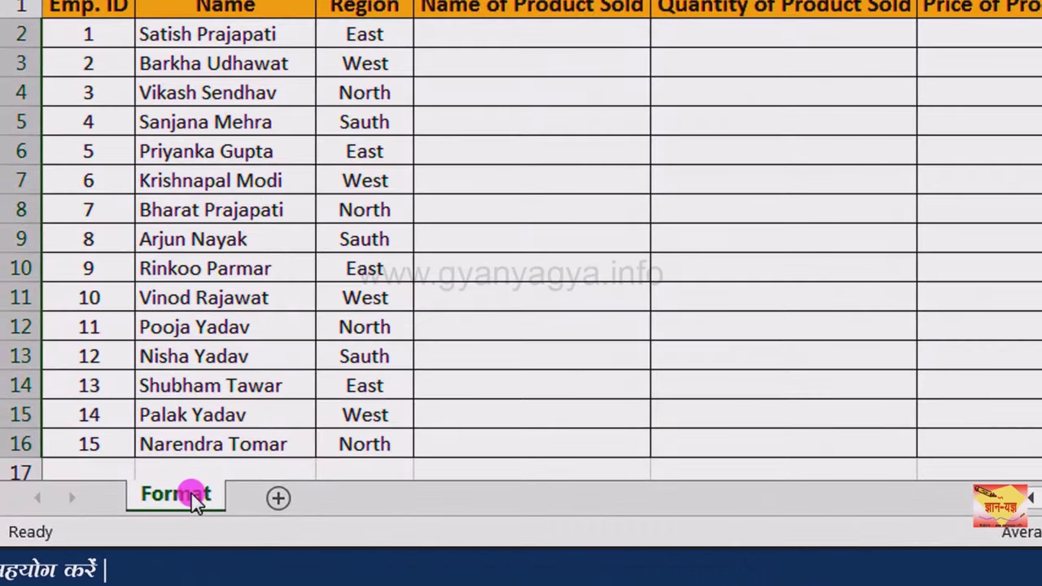
Duplicate the Format sheet with Move or Copy and name the copy January 2019.
{"action": "right_click", "coordinate": [195, 500]}
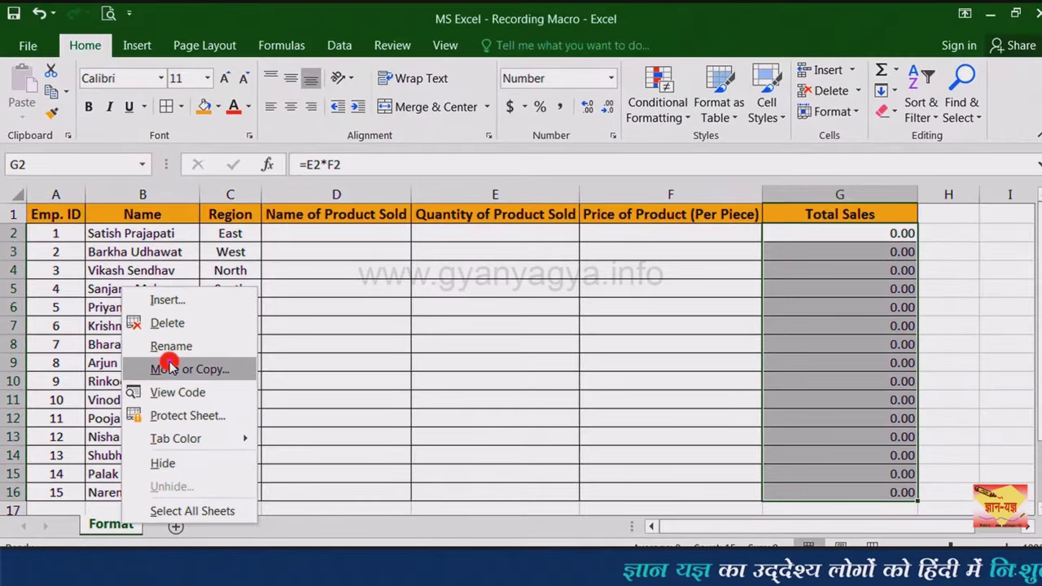
{"action": "left_click", "coordinate": [171, 367]}
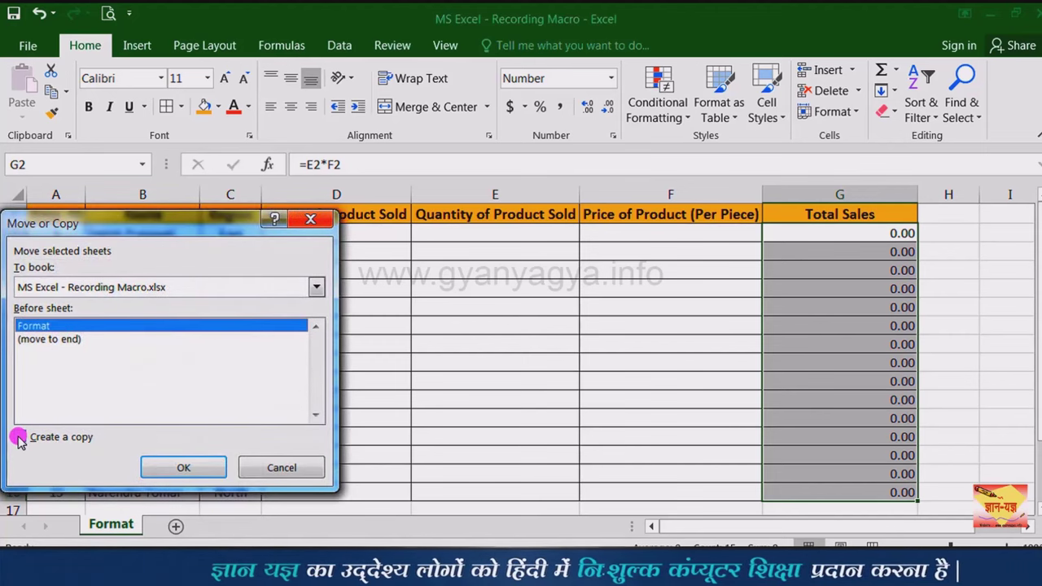
{"action": "left_click", "coordinate": [186, 467]}
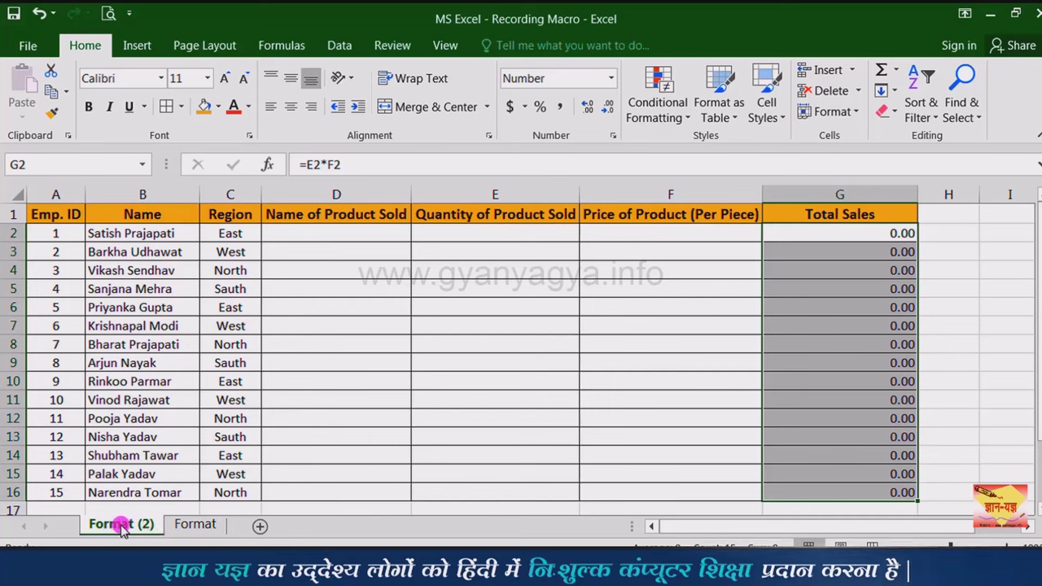
{"action": "double_click", "coordinate": [120, 525]}
{"action": "type", "text": "Janu"}
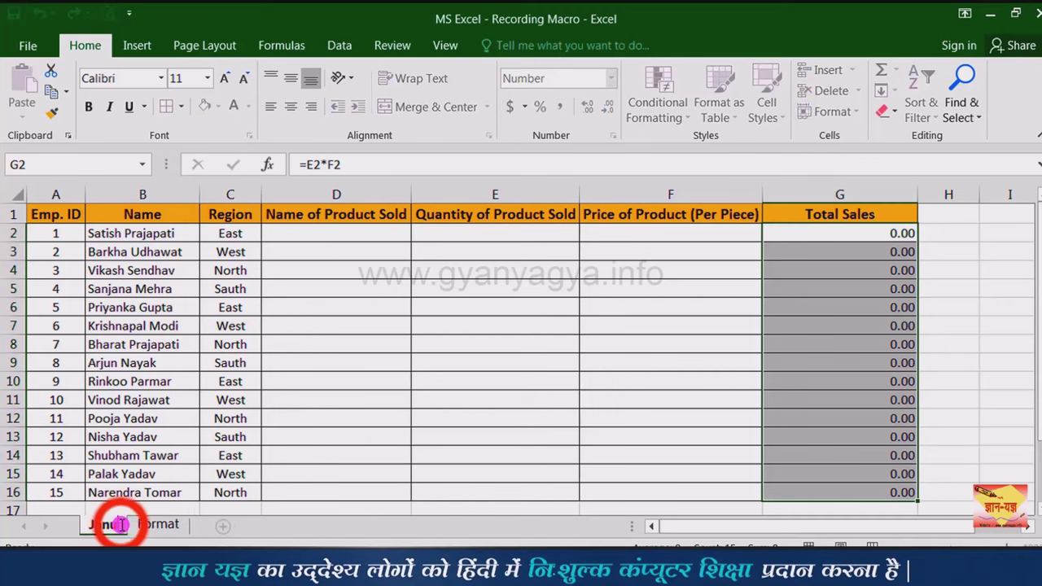
{"action": "type", "text": "ary 2019"}
{"action": "key", "text": "Return"}
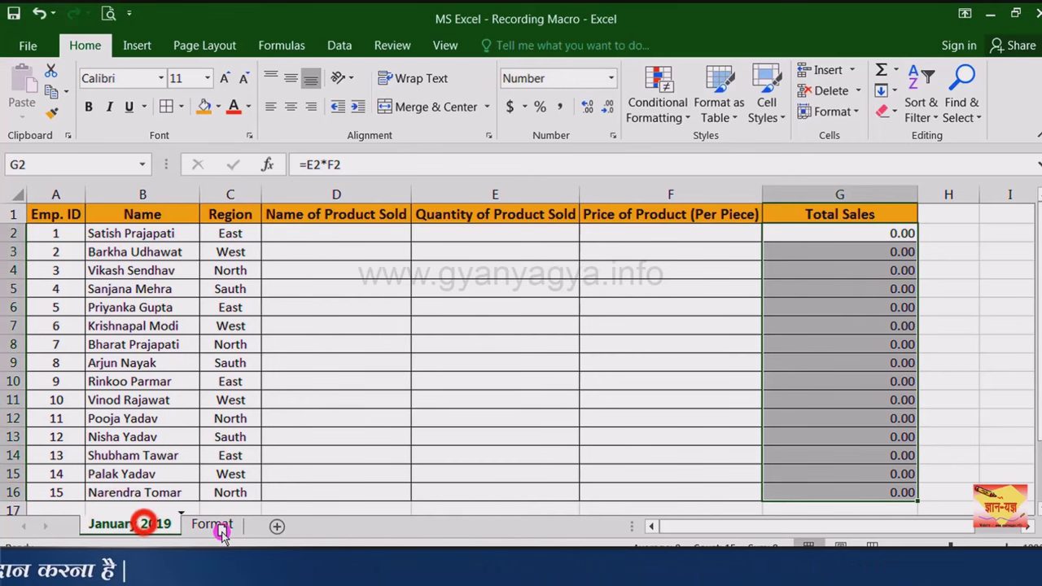
Move January 2019 after Format, review the February to April sheets, then return to January 2019.
{"action": "left_click_drag", "start_coordinate": [222, 531], "coordinate": [265, 529]}
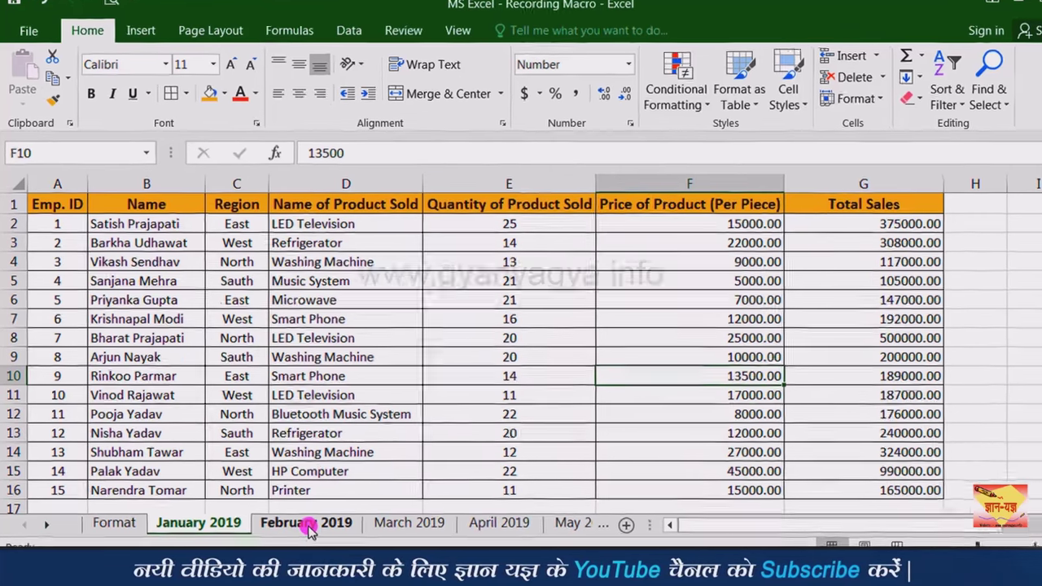
{"action": "left_click", "coordinate": [309, 525]}
{"action": "left_click", "coordinate": [409, 525]}
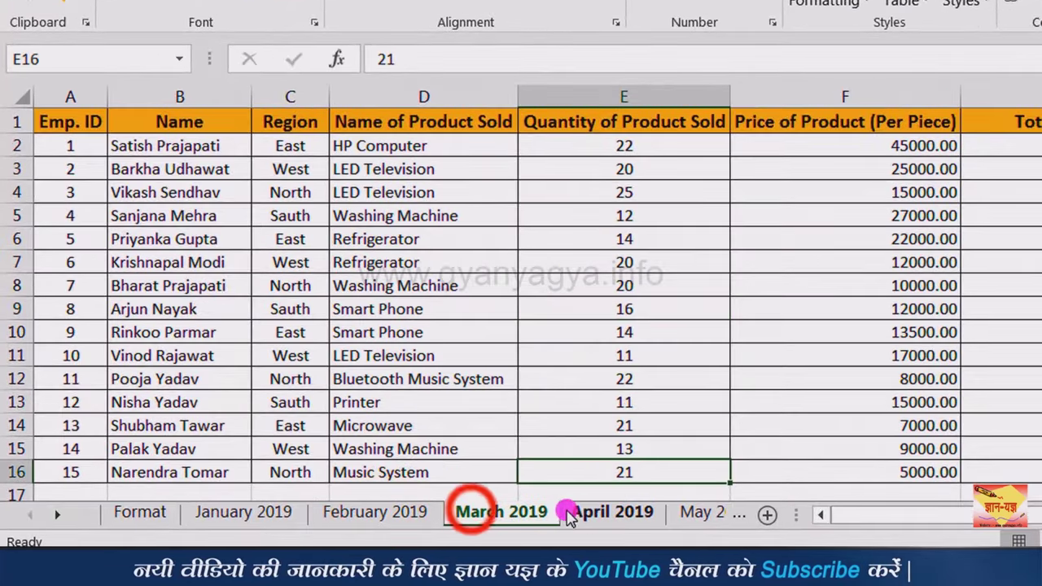
{"action": "left_click", "coordinate": [572, 514]}
{"action": "left_click", "coordinate": [521, 515]}
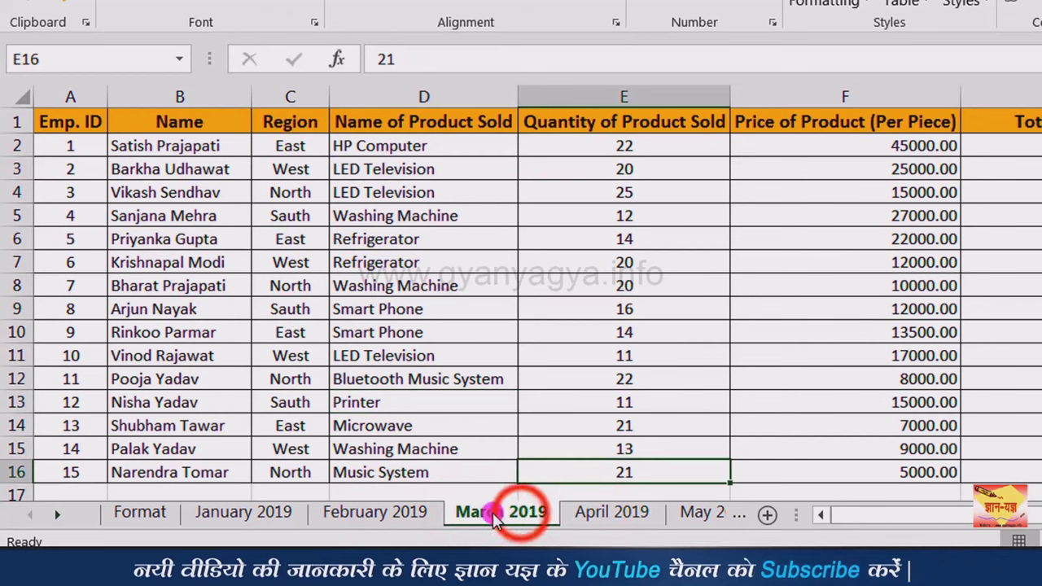
{"action": "left_click", "coordinate": [423, 512]}
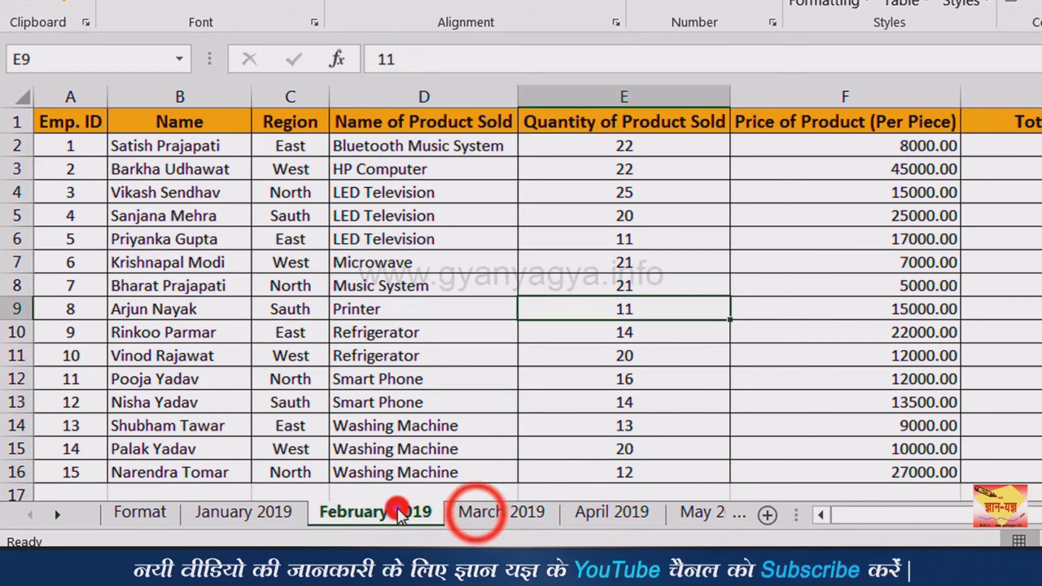
{"action": "left_click", "coordinate": [248, 521]}
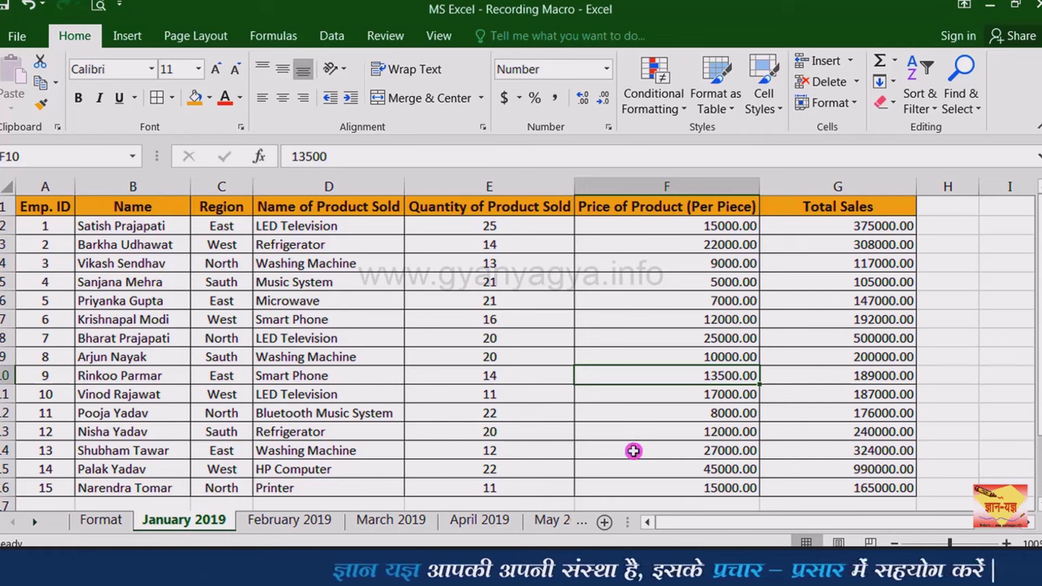
Open the Record Macro dialog from View > Macros.
{"action": "left_click", "coordinate": [438, 37]}
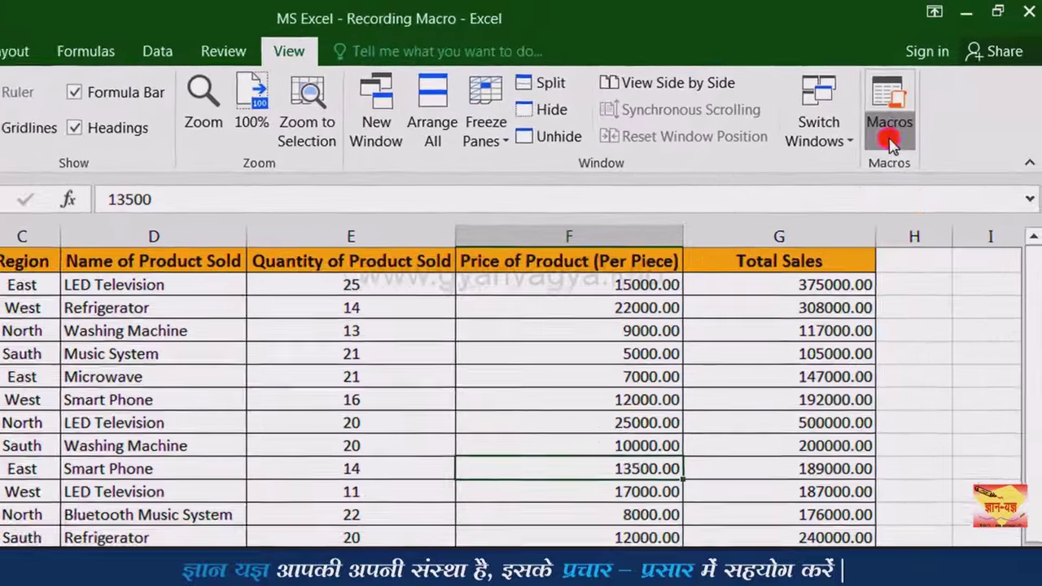
{"action": "left_click", "coordinate": [934, 106]}
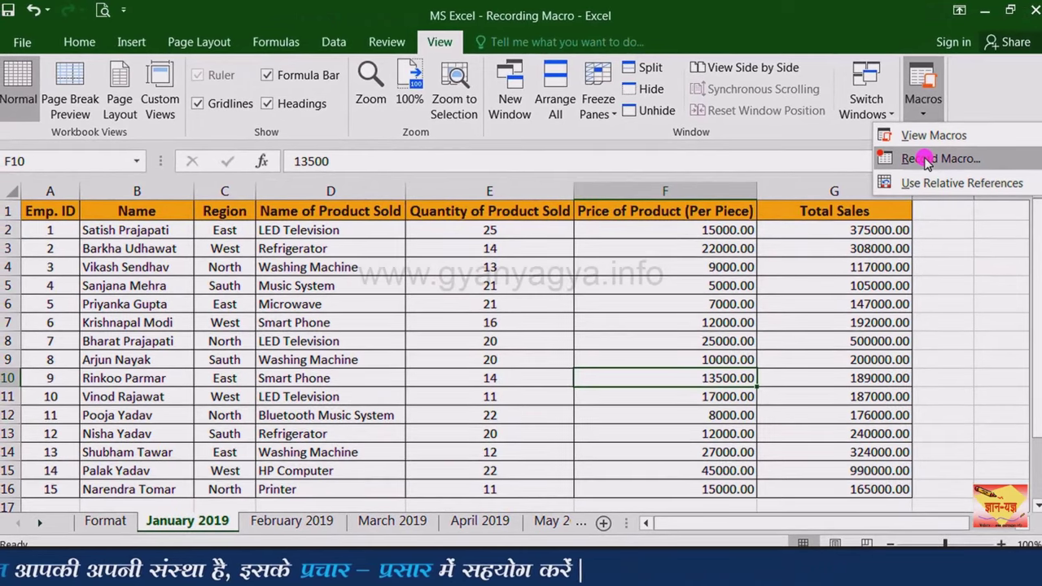
{"action": "left_click", "coordinate": [926, 160]}
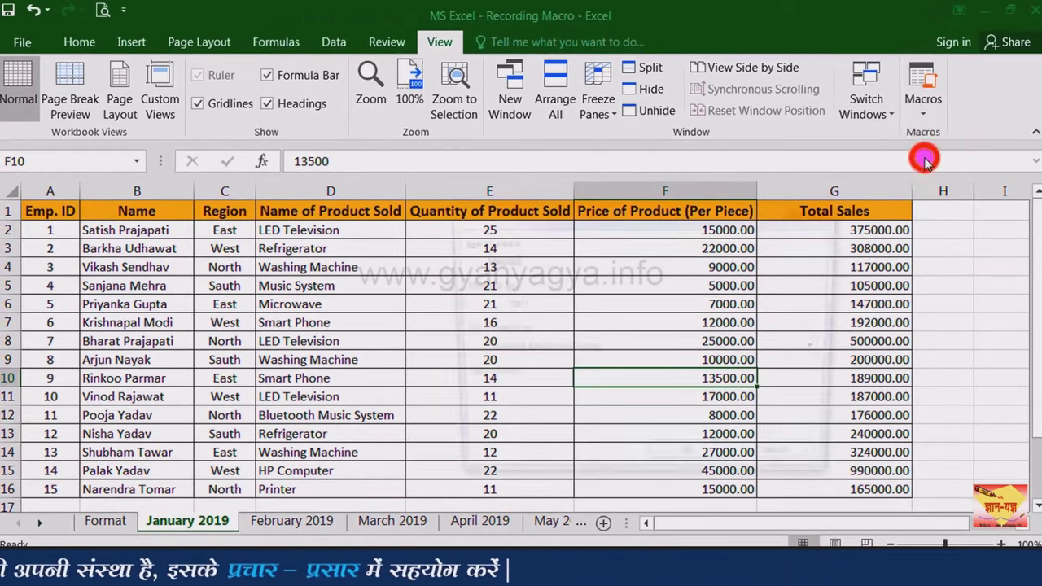
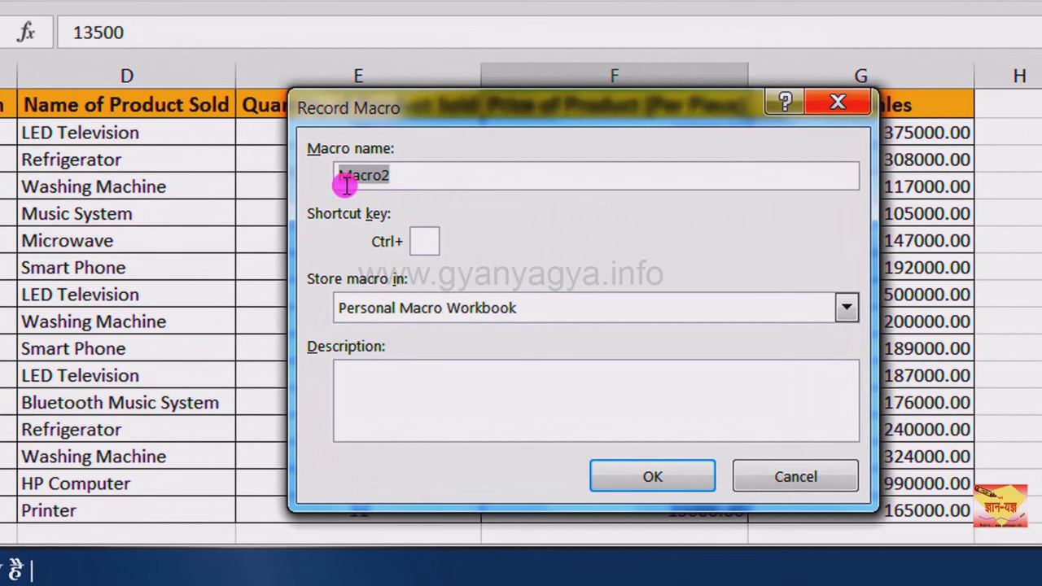
Name the macro Sales_Report with shortcut Ctrl+k, store it in the Personal Macro Workbook, and start recording.
{"action": "type", "text": "Sales"}
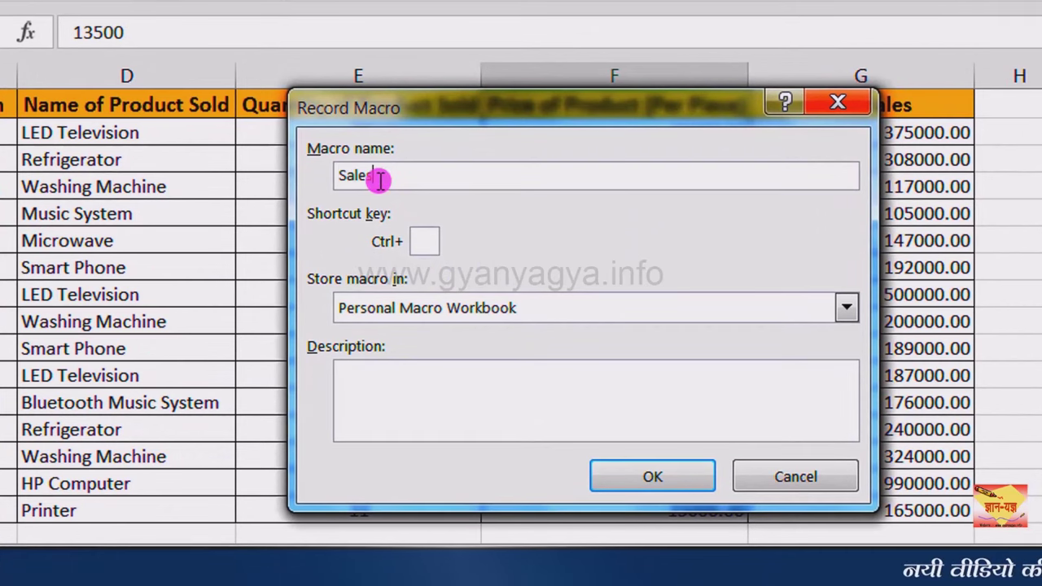
{"action": "type", "text": "_Report"}
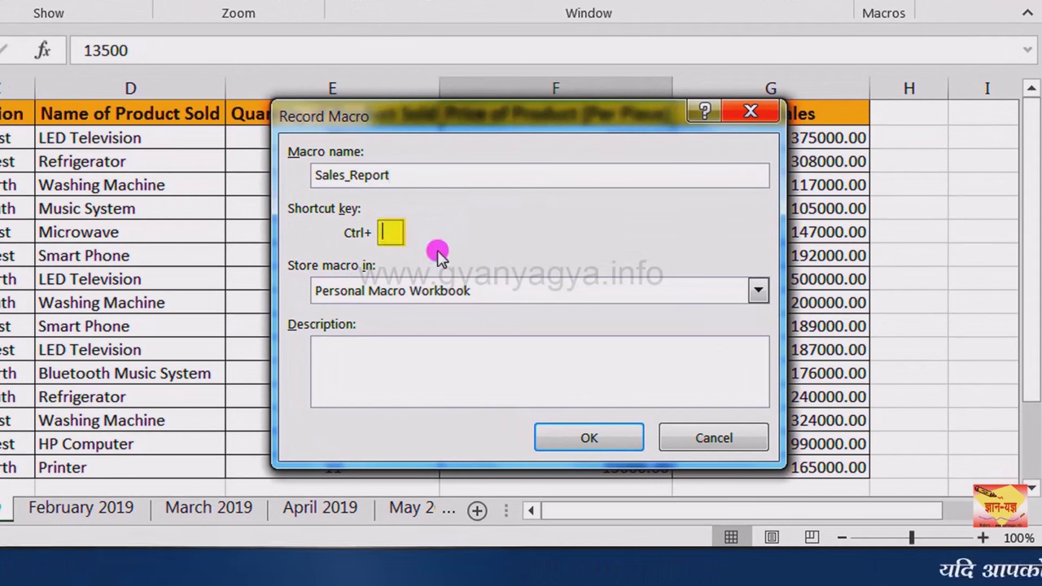
{"action": "type", "text": "k"}
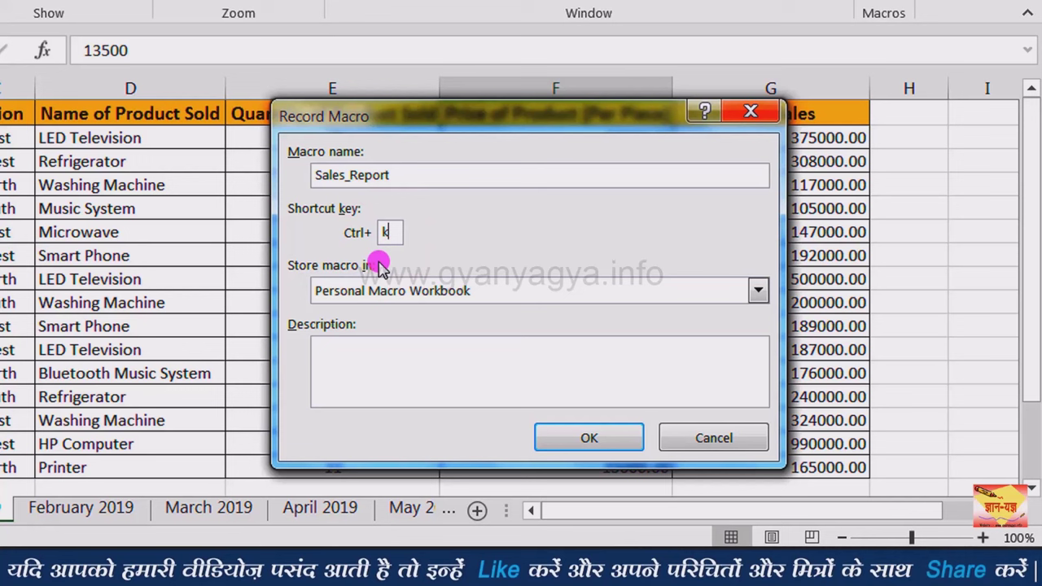
{"action": "left_click", "coordinate": [757, 291]}
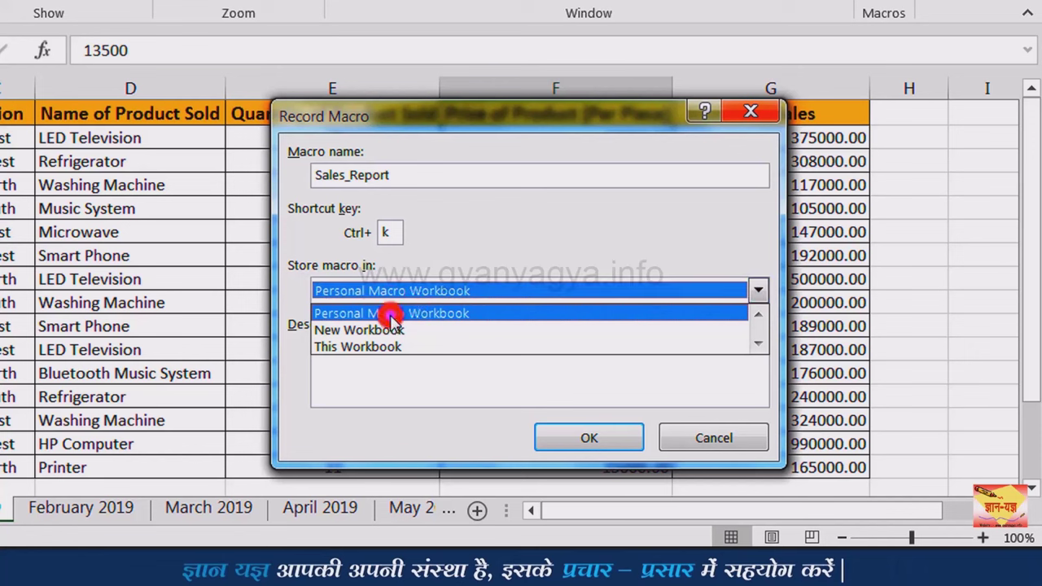
{"action": "left_click", "coordinate": [391, 314]}
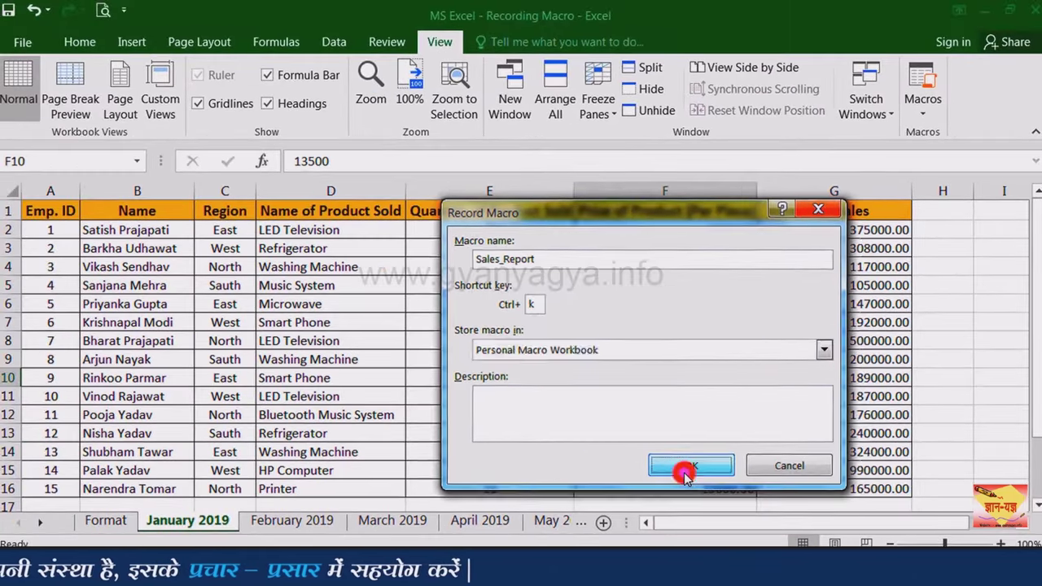
{"action": "left_click", "coordinate": [548, 441]}
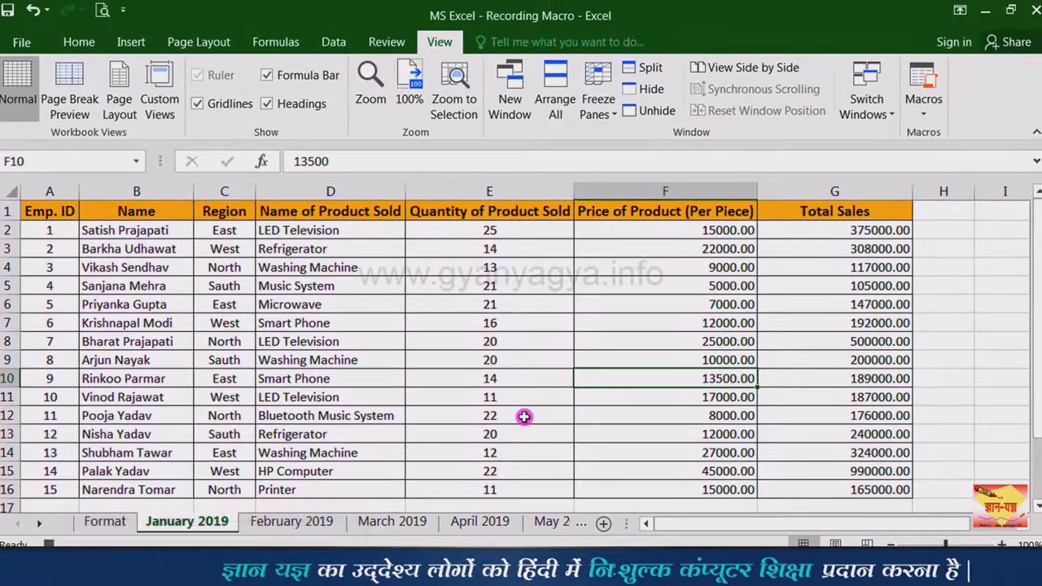
Collapse the ribbon and enter =SUM(E2:E16) in E17 to total the quantities (262).
{"action": "left_click", "coordinate": [1032, 132]}
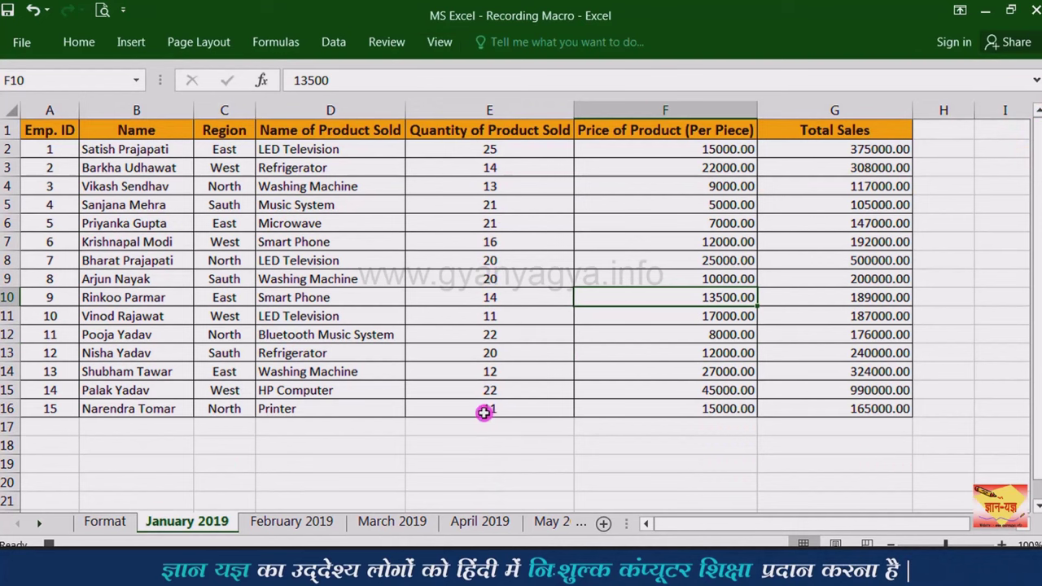
{"action": "left_click", "coordinate": [478, 433]}
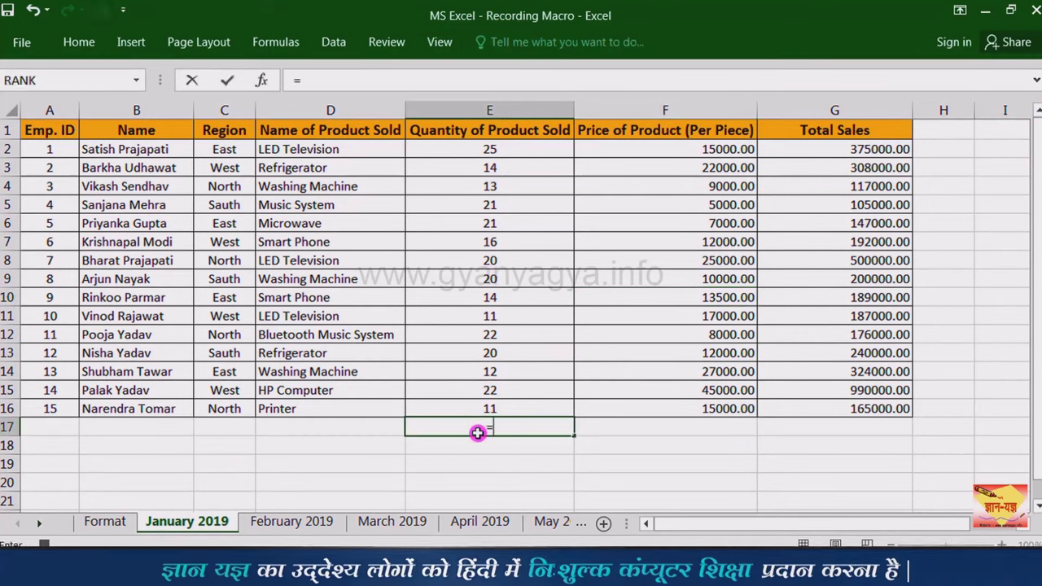
{"action": "type", "text": "=su"}
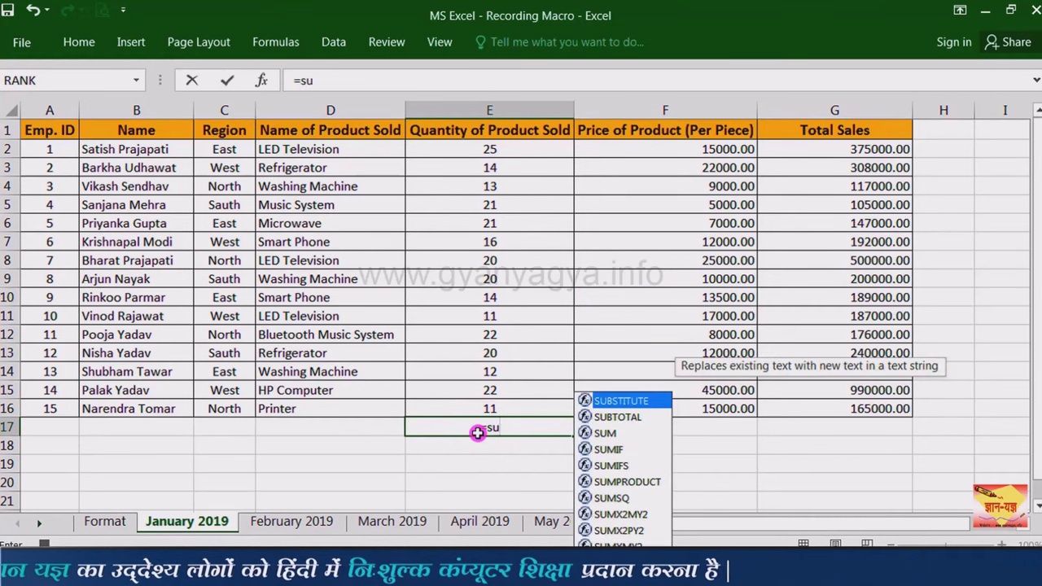
{"action": "type", "text": "m("}
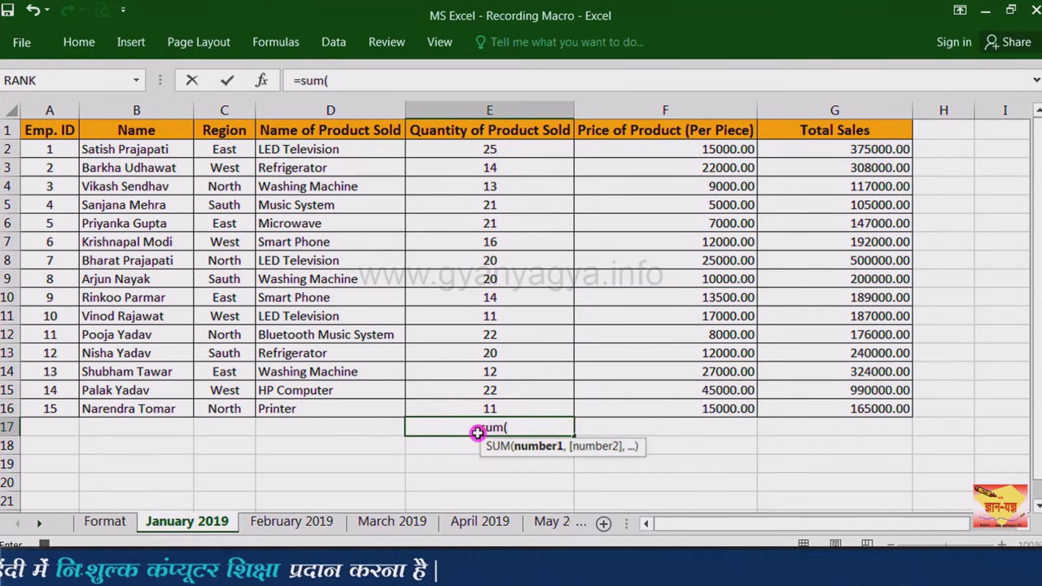
{"action": "left_click", "coordinate": [470, 149]}
{"action": "left_click_drag", "start_coordinate": [471, 149], "coordinate": [515, 402]}
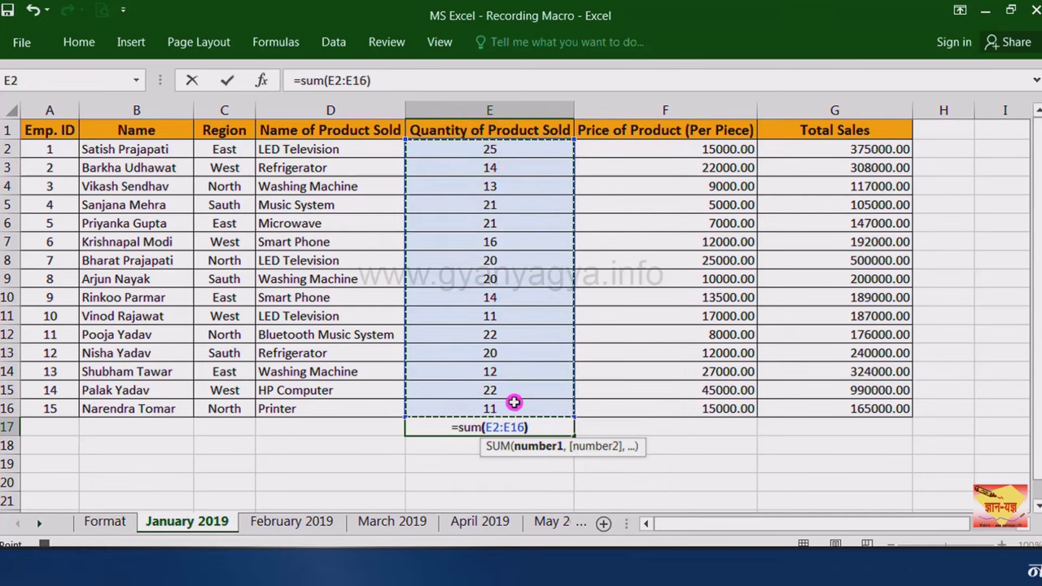
{"action": "type", "text": ")"}
{"action": "key", "text": "Return"}
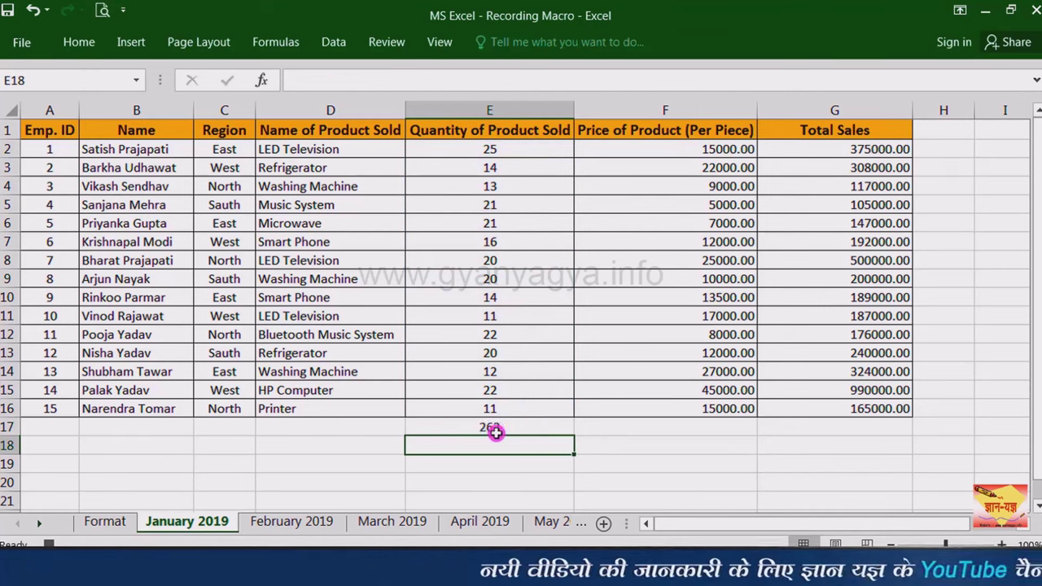
Format the E17 total with a blue fill, bold text and a larger font size.
{"action": "left_click", "coordinate": [509, 428]}
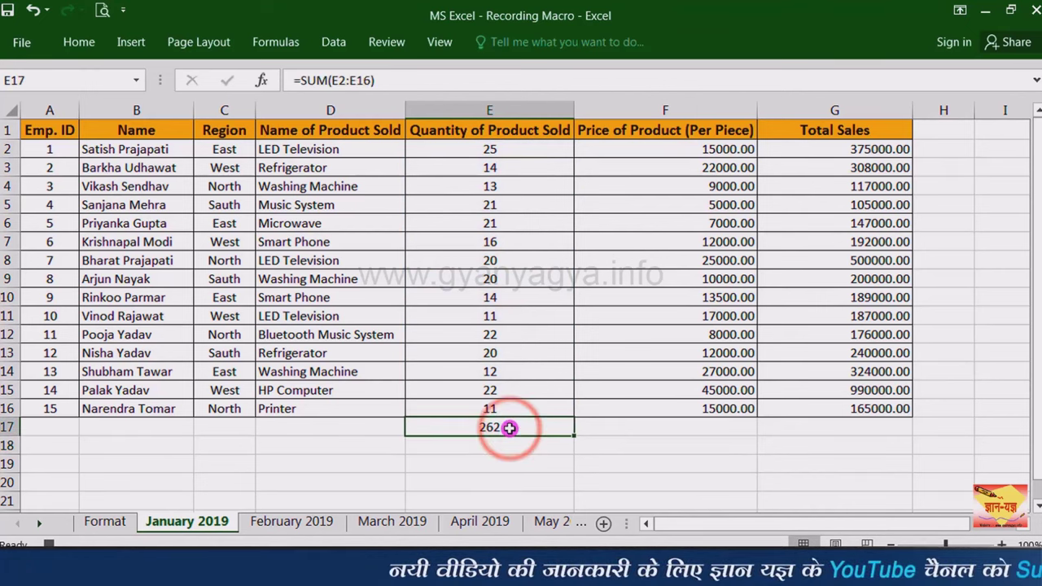
{"action": "left_click", "coordinate": [81, 41]}
{"action": "left_click", "coordinate": [209, 106]}
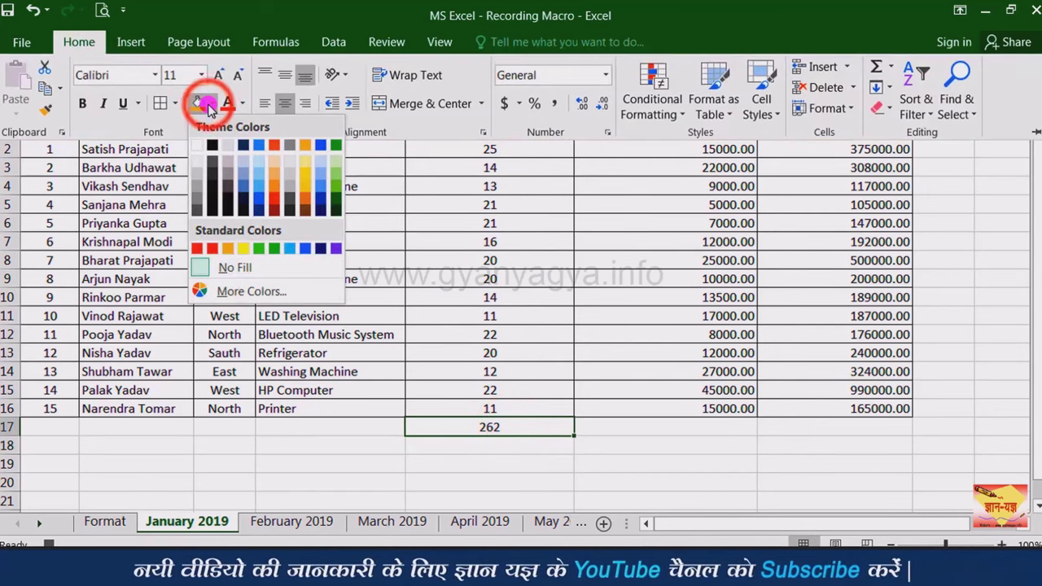
{"action": "left_click", "coordinate": [259, 198]}
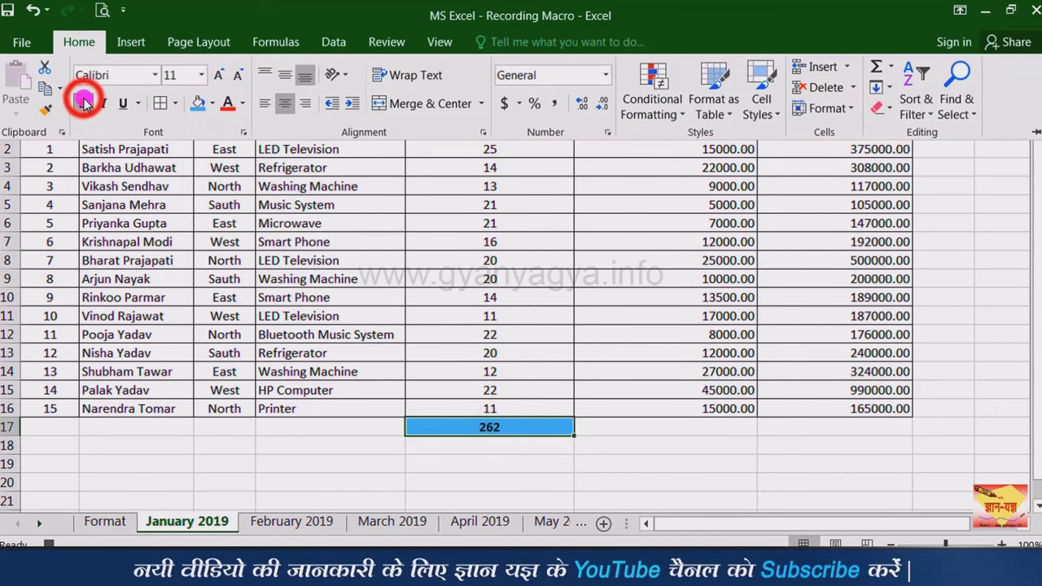
{"action": "left_click", "coordinate": [218, 75]}
{"action": "left_click", "coordinate": [218, 75]}
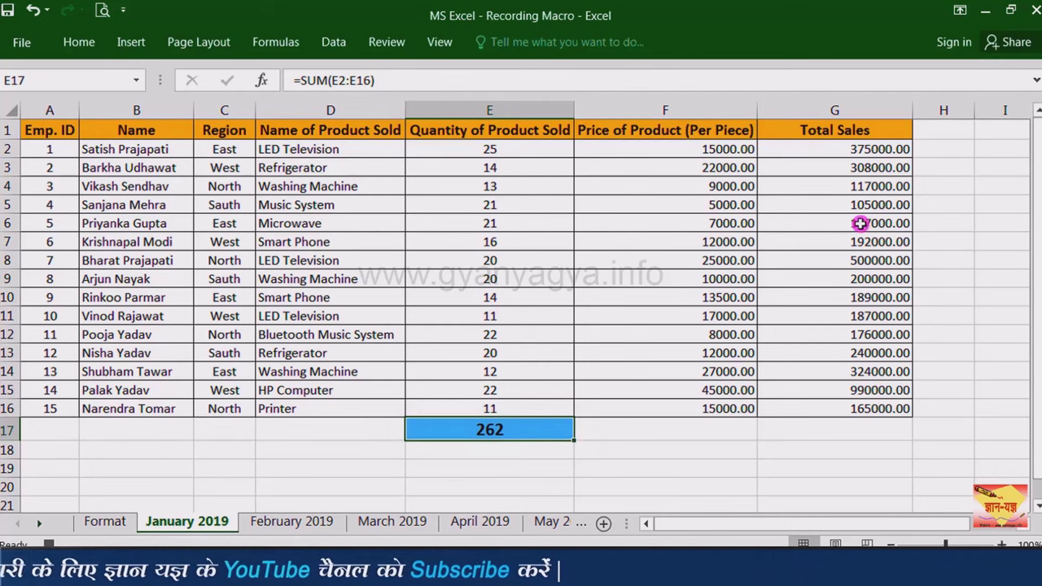
Enter =SUM(G2:G16) in G17 (4215000) and copy E17's bold blue formatting onto it.
{"action": "left_click", "coordinate": [848, 429]}
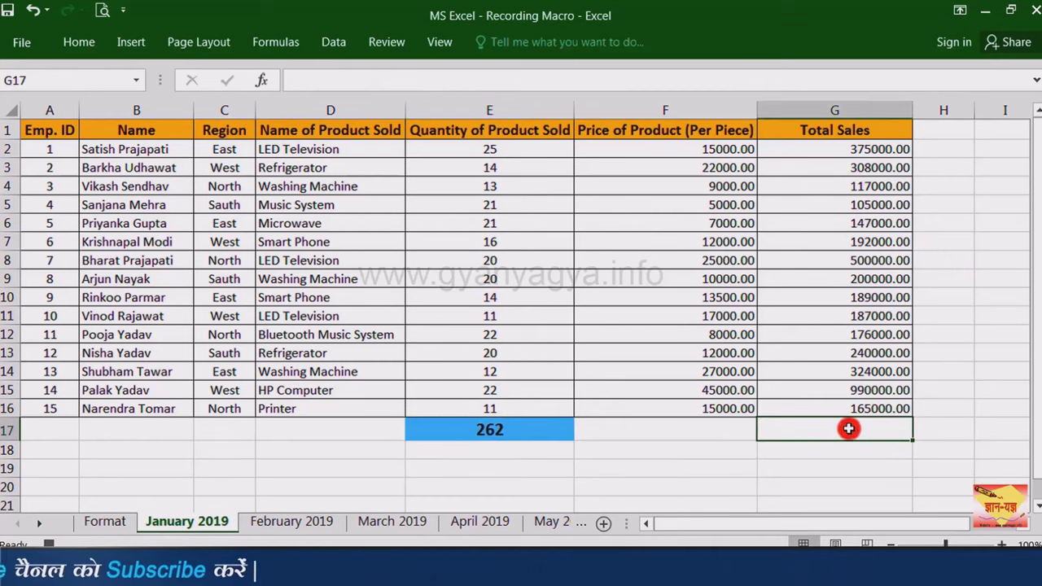
{"action": "type", "text": "=sum("}
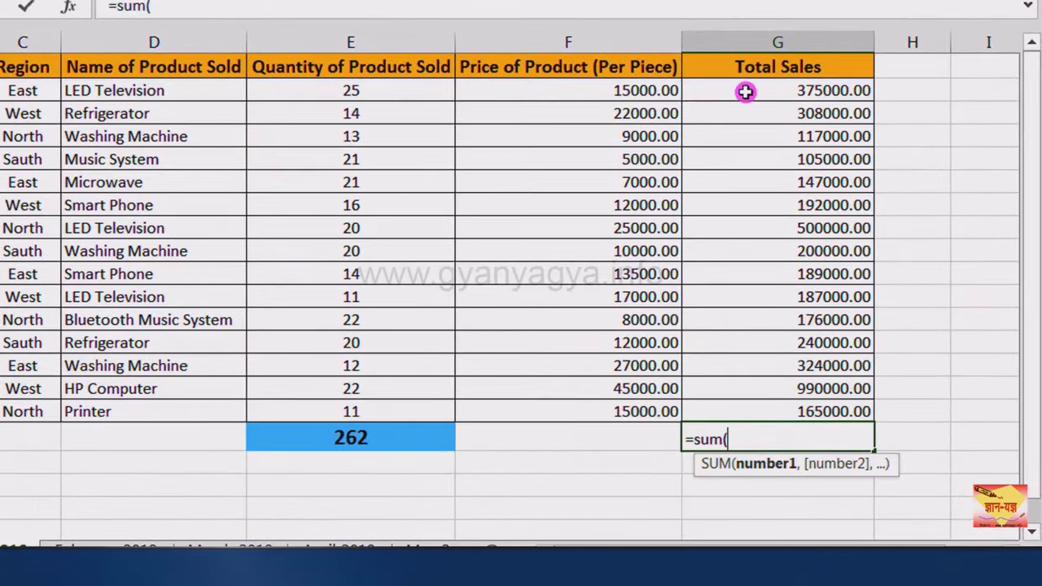
{"action": "left_click_drag", "start_coordinate": [743, 90], "coordinate": [739, 402]}
{"action": "key", "text": "Return"}
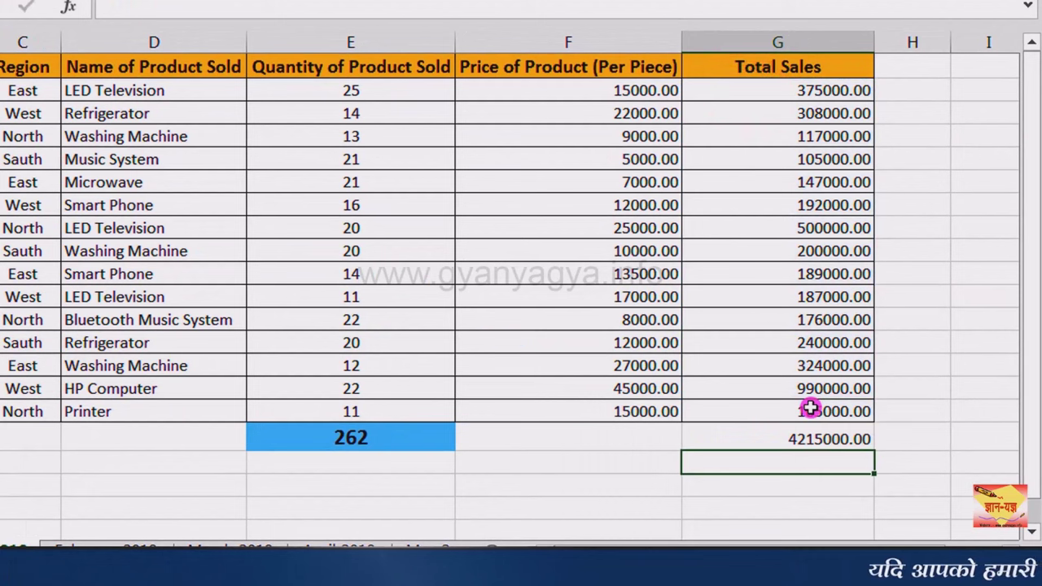
{"action": "left_click", "coordinate": [757, 438]}
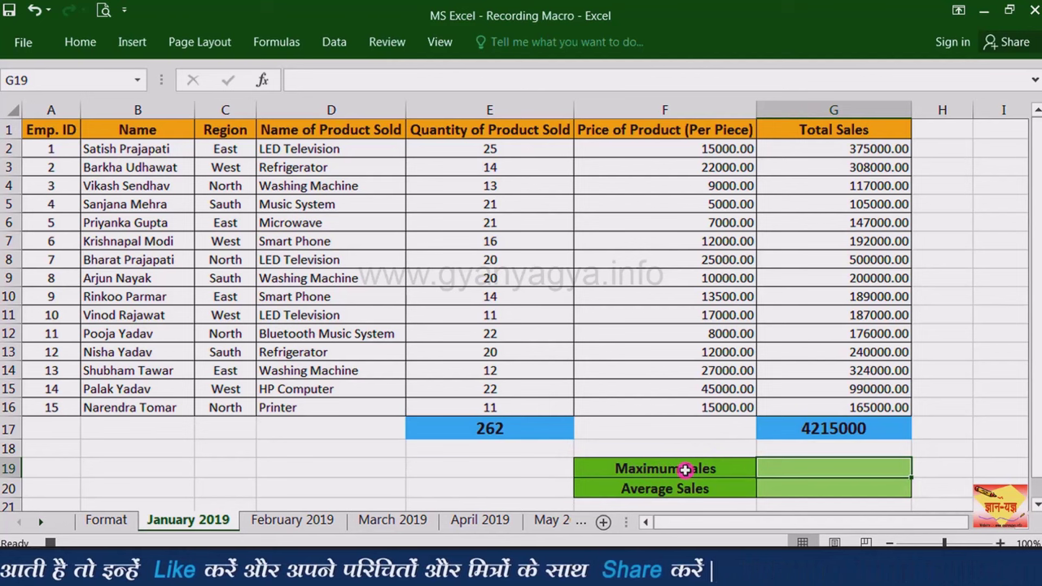
Enter =MAX(G2:G16) in G19 for Maximum Sales (990000.00).
{"action": "left_click", "coordinate": [769, 469]}
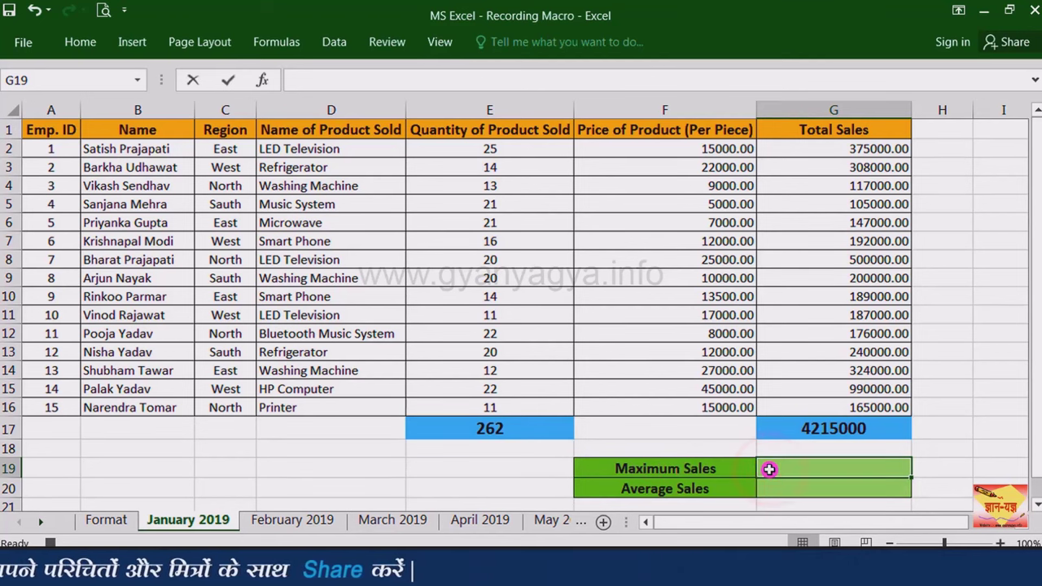
{"action": "type", "text": "=max"}
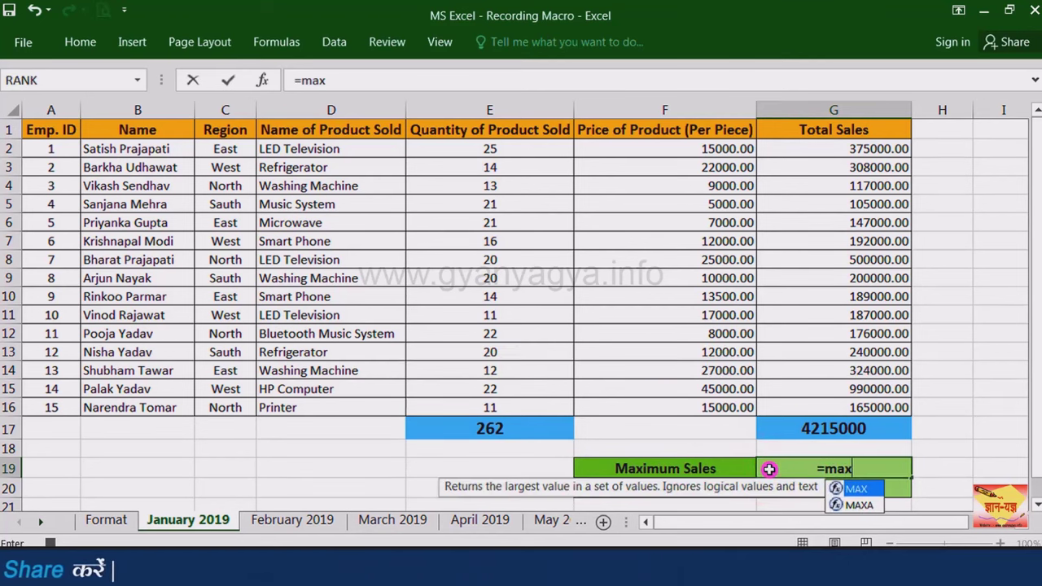
{"action": "type", "text": "("}
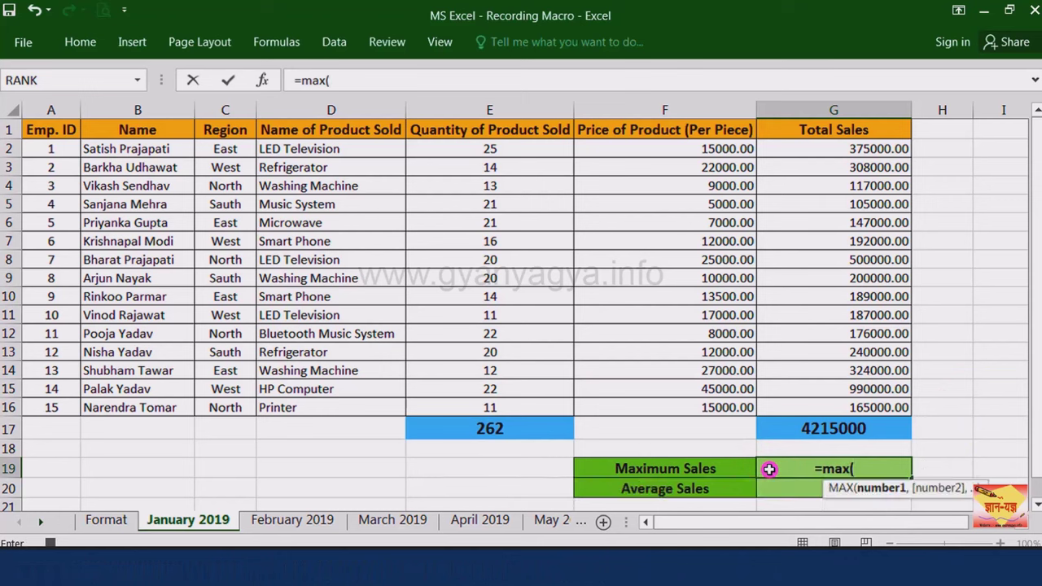
{"action": "left_click_drag", "start_coordinate": [800, 144], "coordinate": [847, 414]}
{"action": "type", "text": ")"}
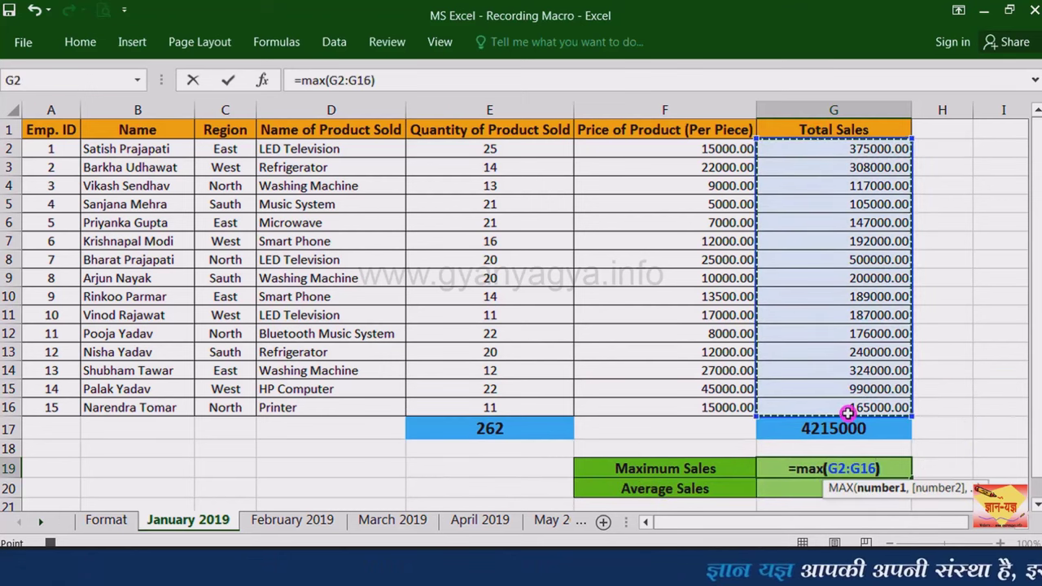
{"action": "key", "text": "Return"}
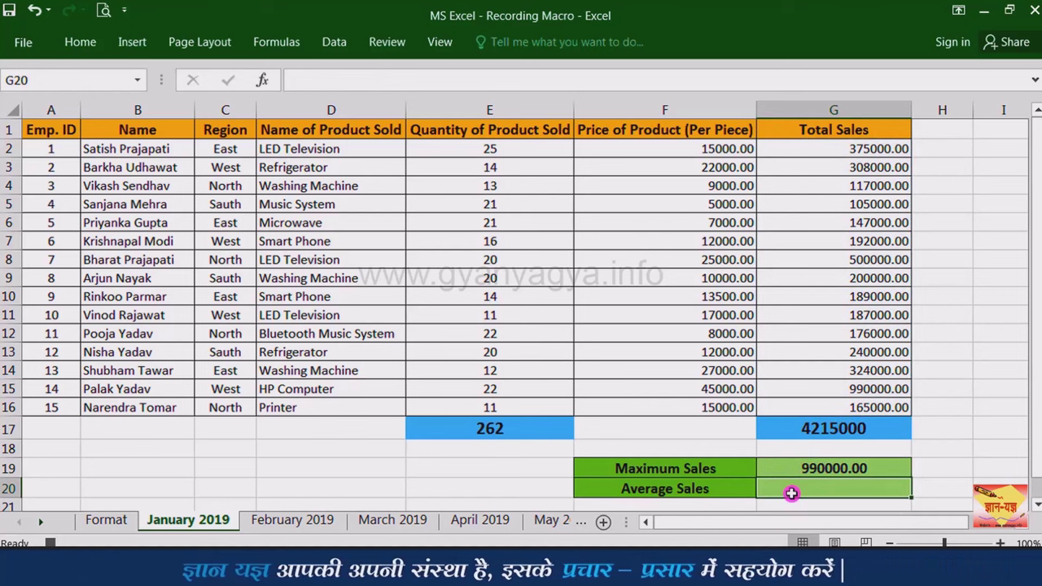
Enter =AVERAGE(G2:G16) in G20 for Average Sales (281000.00).
{"action": "type", "text": "="}
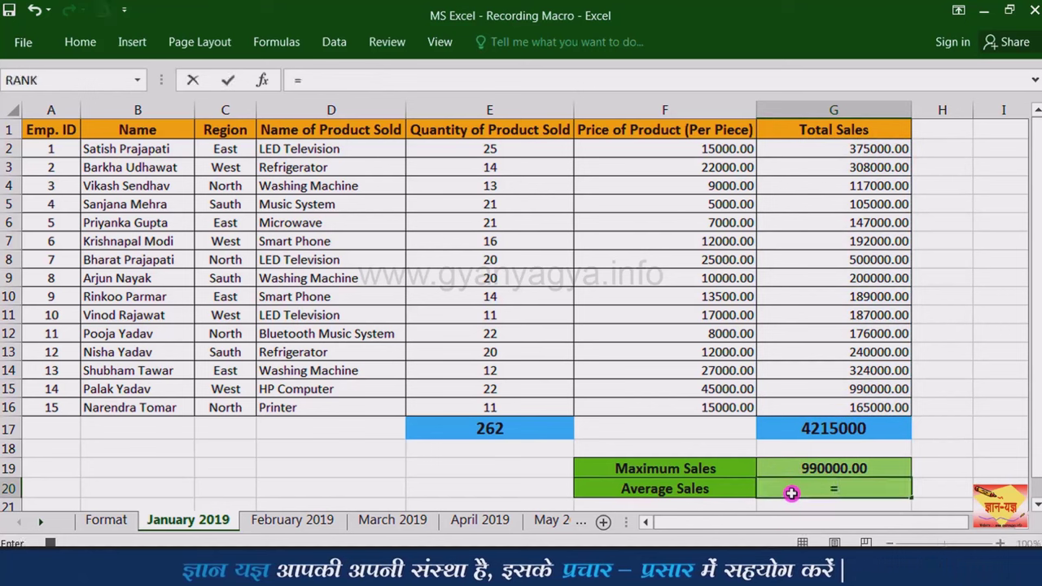
{"action": "type", "text": "average"}
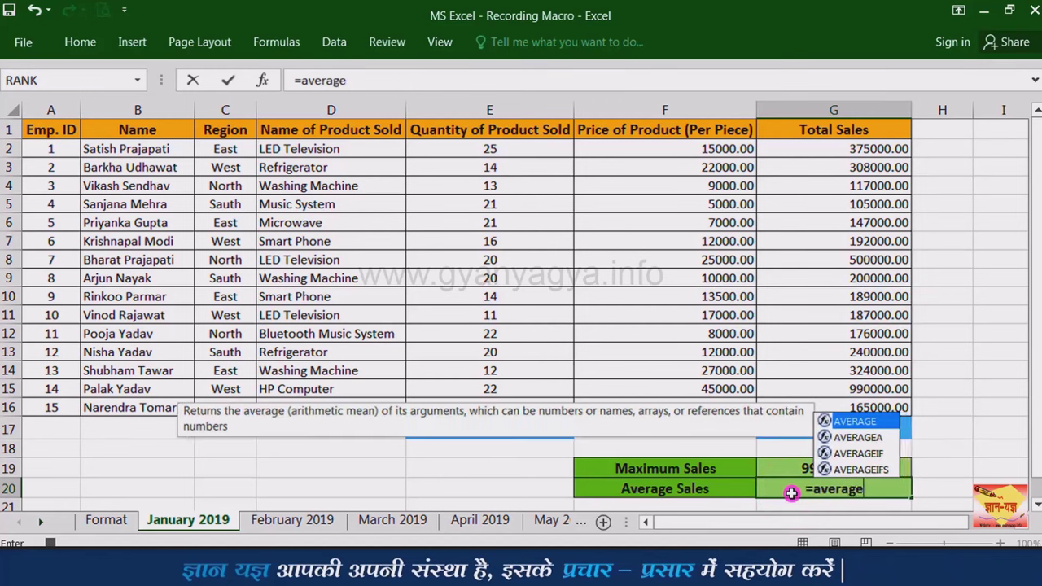
{"action": "type", "text": "("}
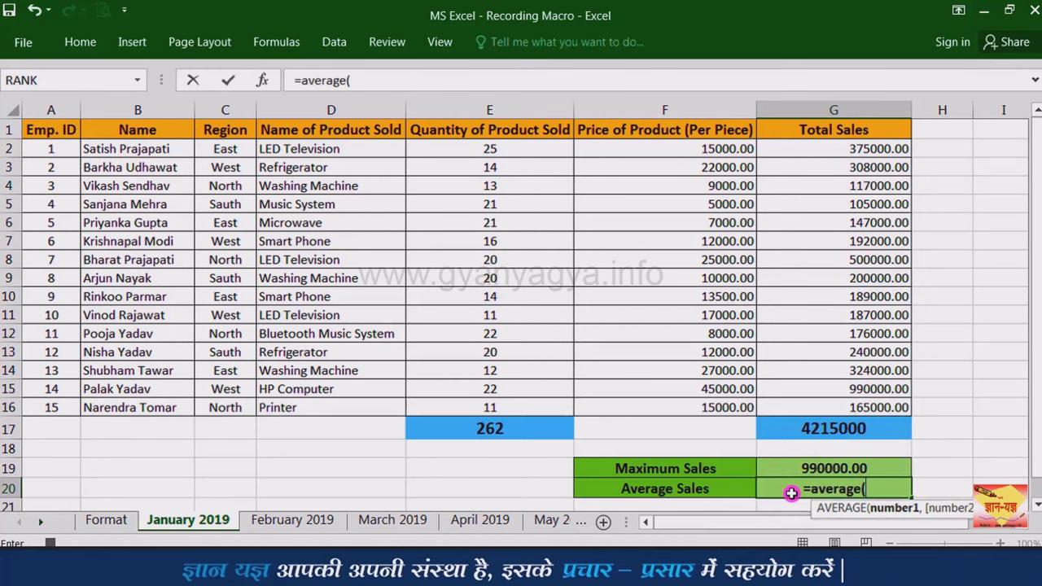
{"action": "left_click_drag", "start_coordinate": [795, 148], "coordinate": [858, 407]}
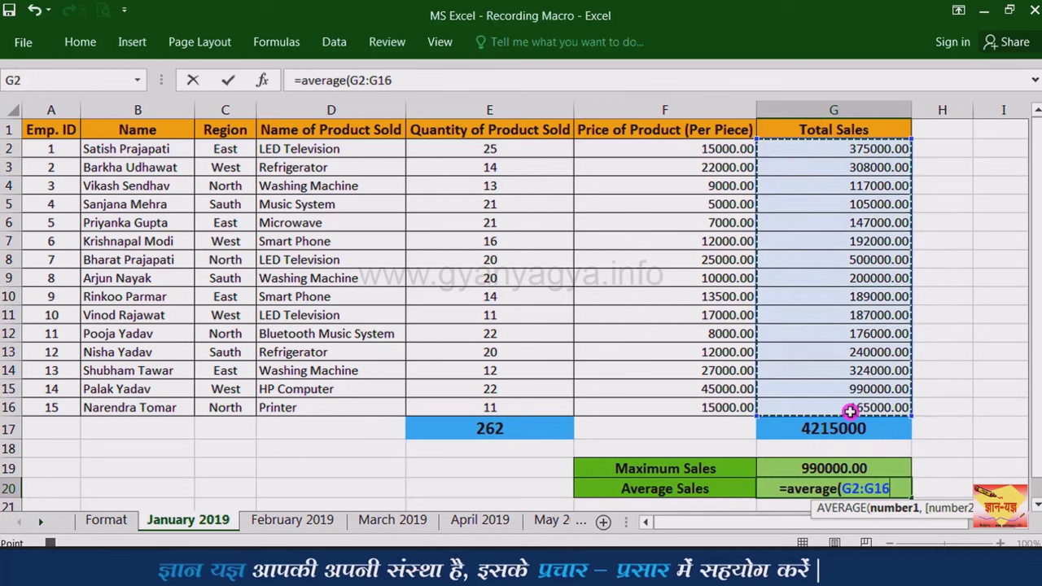
{"action": "type", "text": ")"}
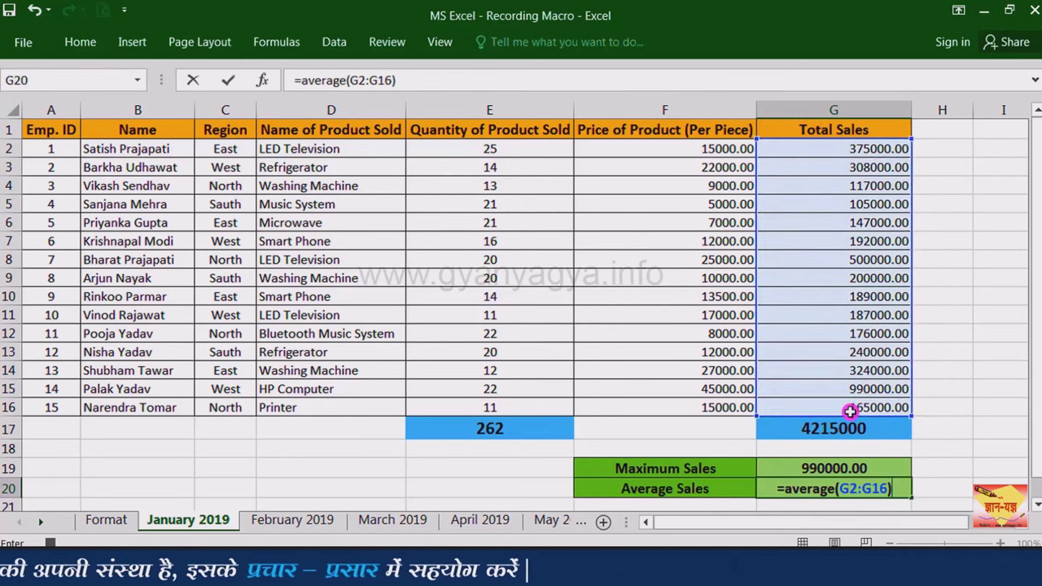
{"action": "key", "text": "Return"}
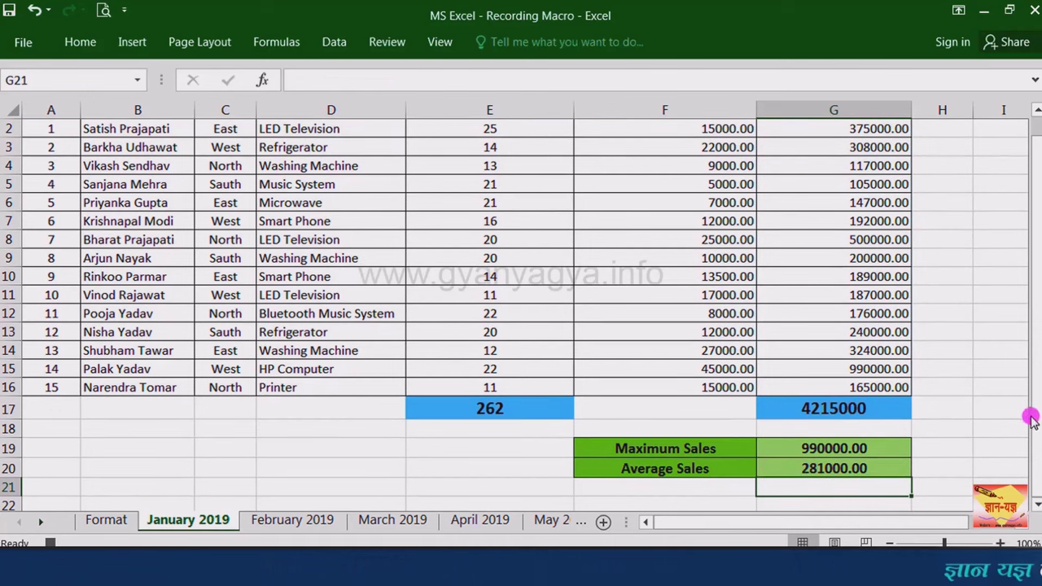
{"action": "mouse_move", "coordinate": [1034, 415]}
{"action": "left_mouse_down"}
{"action": "mouse_move", "coordinate": [1033, 379]}
{"action": "mouse_move", "coordinate": [1021, 403]}
{"action": "left_mouse_up"}
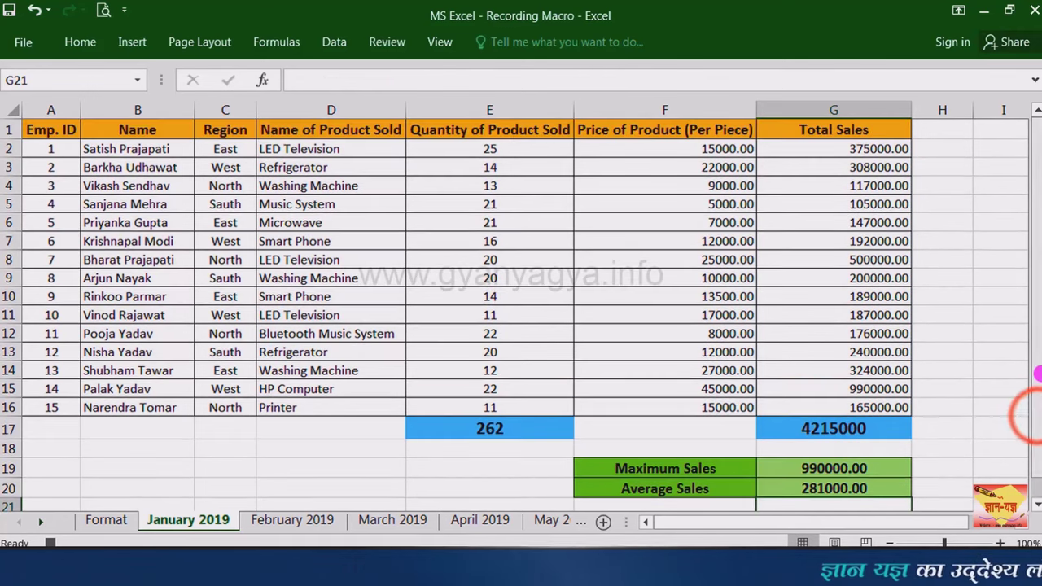
Select empty cell H14, stop recording the Sales_Report macro, and collapse the ribbon.
{"action": "left_click", "coordinate": [958, 368]}
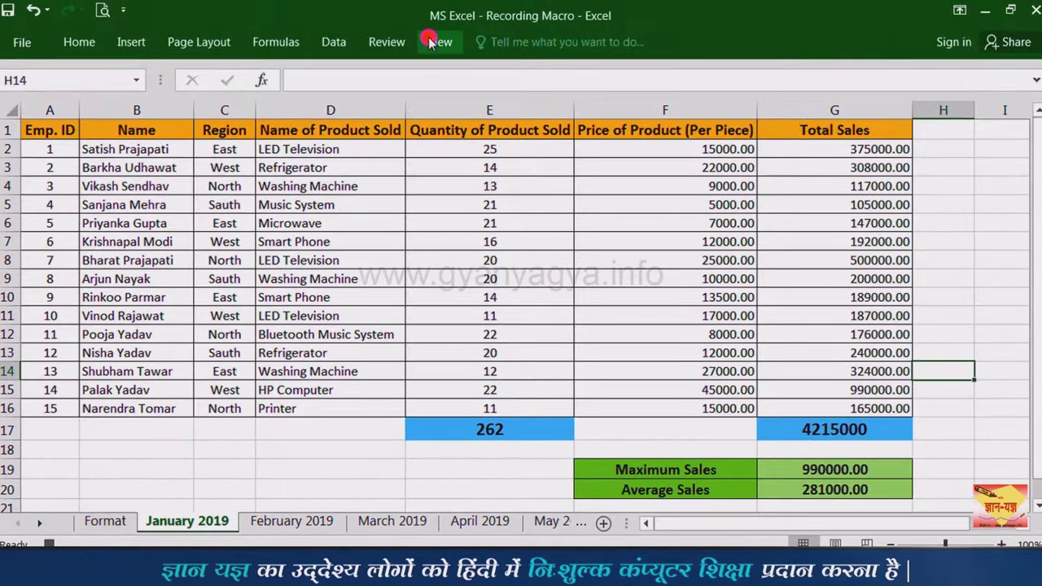
{"action": "left_click", "coordinate": [435, 41]}
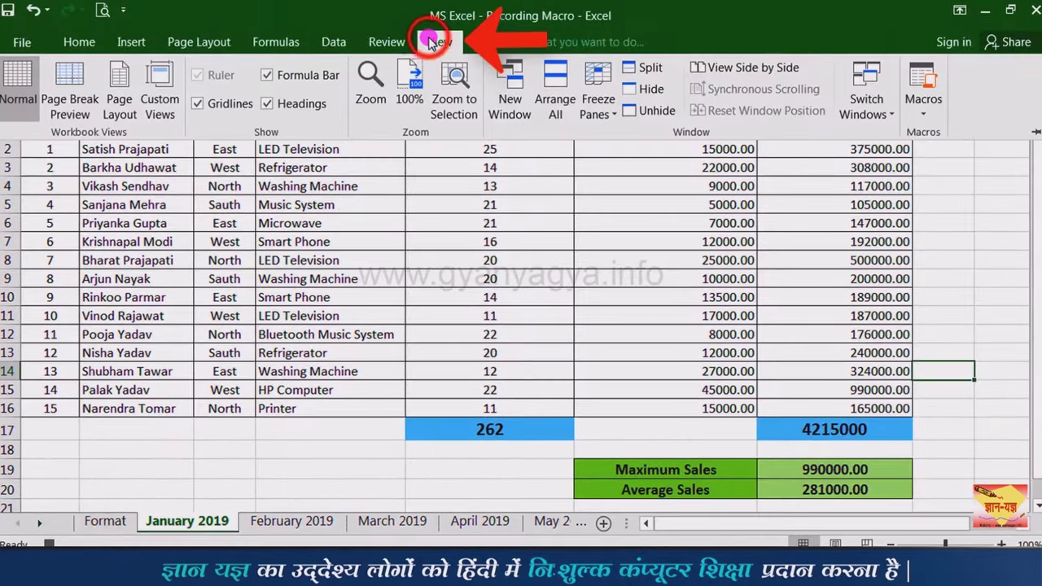
{"action": "left_click", "coordinate": [923, 110]}
{"action": "left_click", "coordinate": [940, 160]}
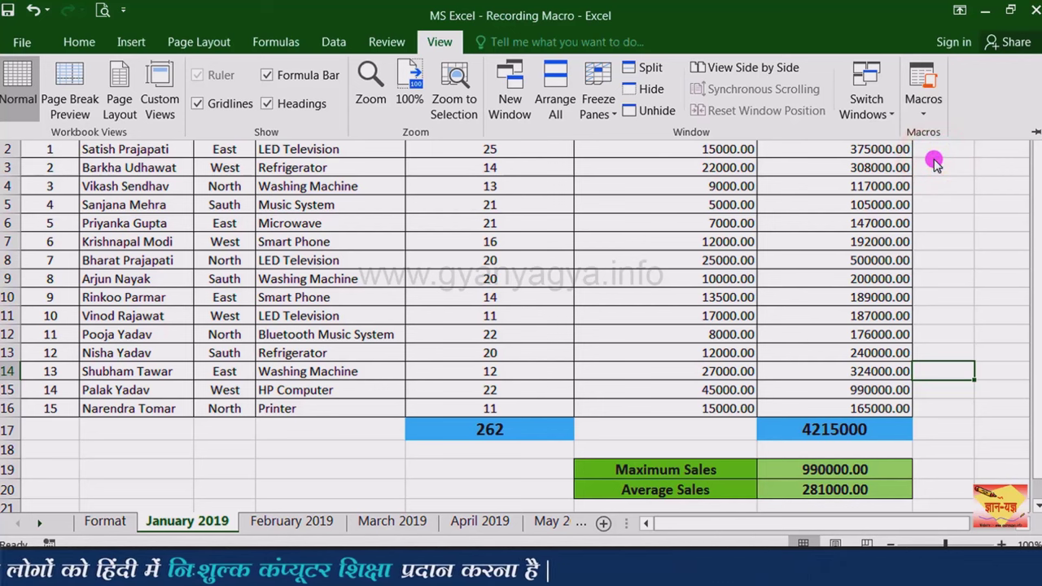
{"action": "left_click", "coordinate": [724, 226]}
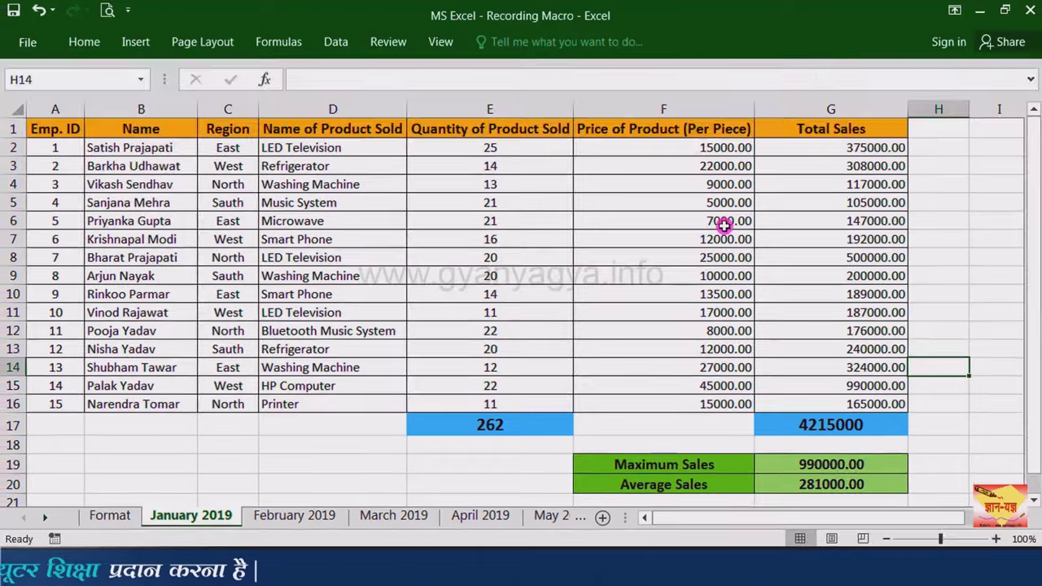
On the February 2019 sheet, run the macro with Ctrl+K, then undo its added totals and summary rows.
{"action": "left_click", "coordinate": [290, 520]}
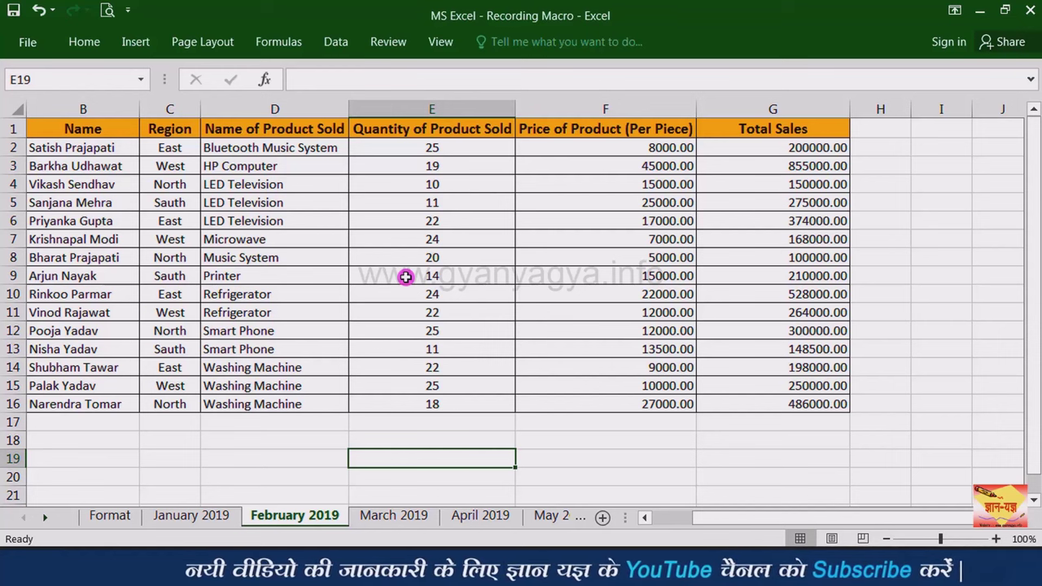
{"action": "key", "text": "ctrl+k"}
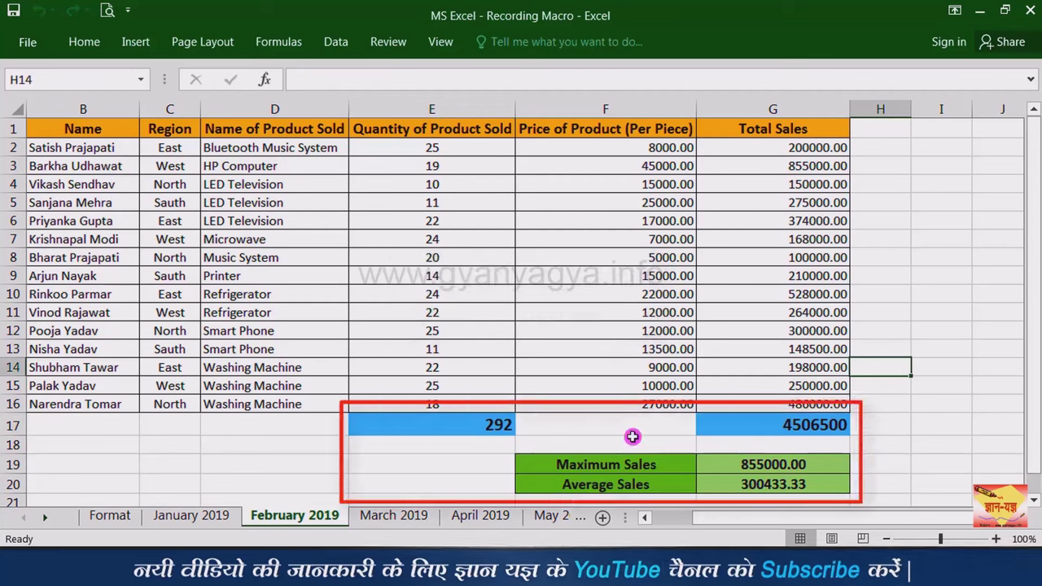
{"action": "key", "text": "ctrl+z"}
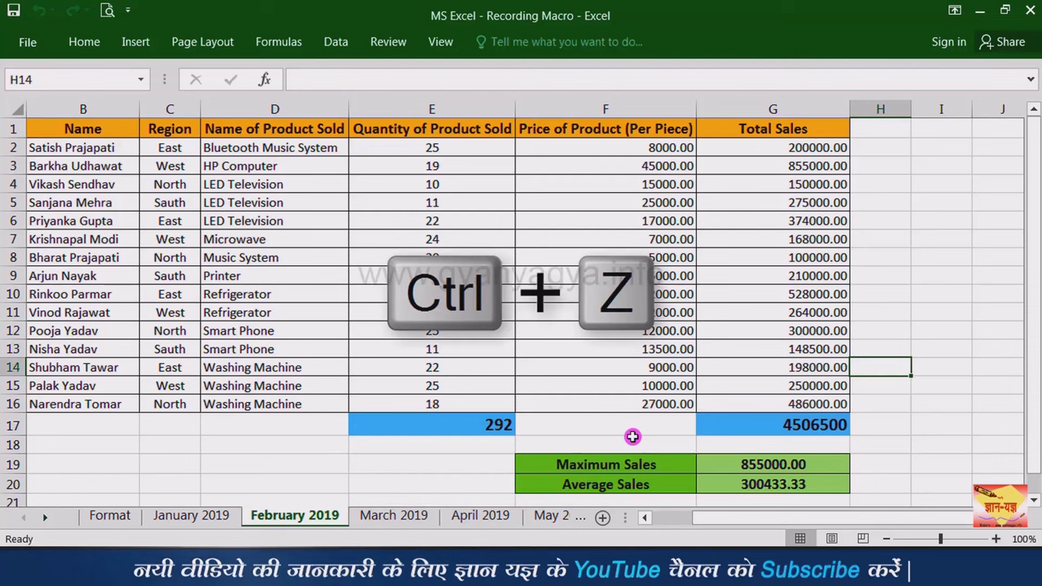
{"action": "left_click", "coordinate": [633, 439]}
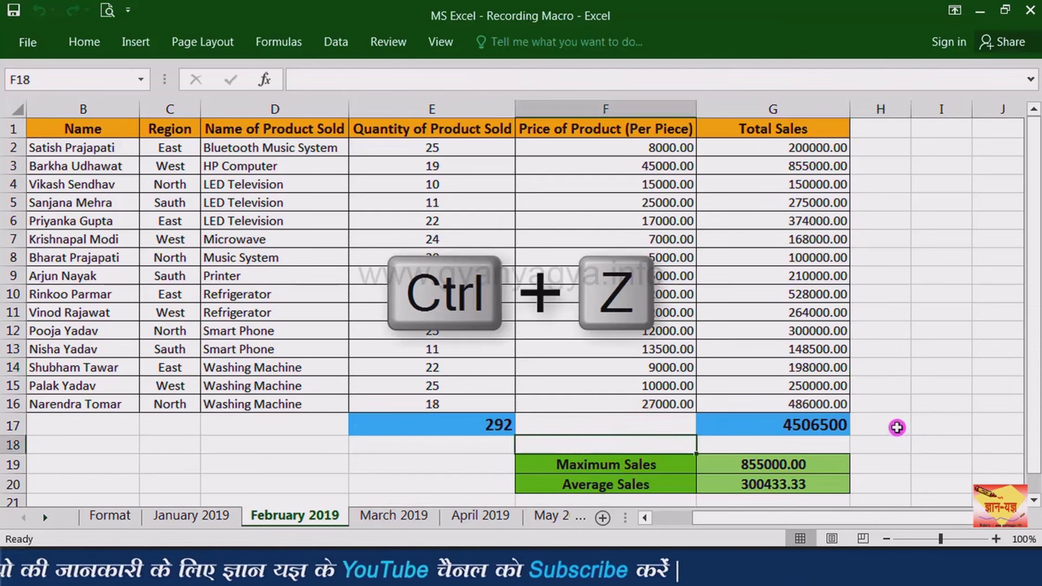
{"action": "key", "text": "ctrl+z"}
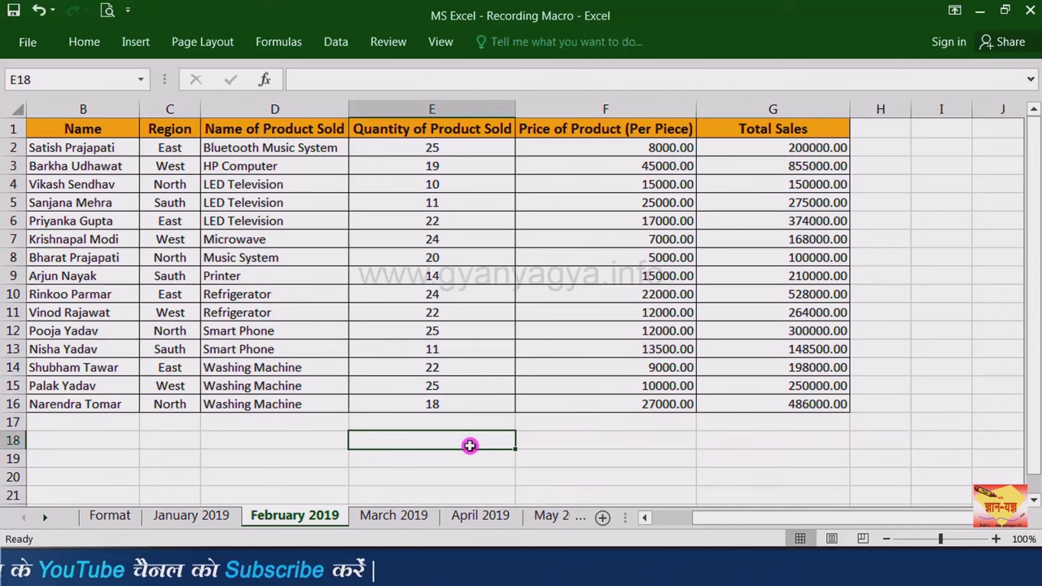
Run PERSONAL.XLSB!Sales_Report from the View Macros list on the February 2019 sheet.
{"action": "left_click", "coordinate": [431, 42]}
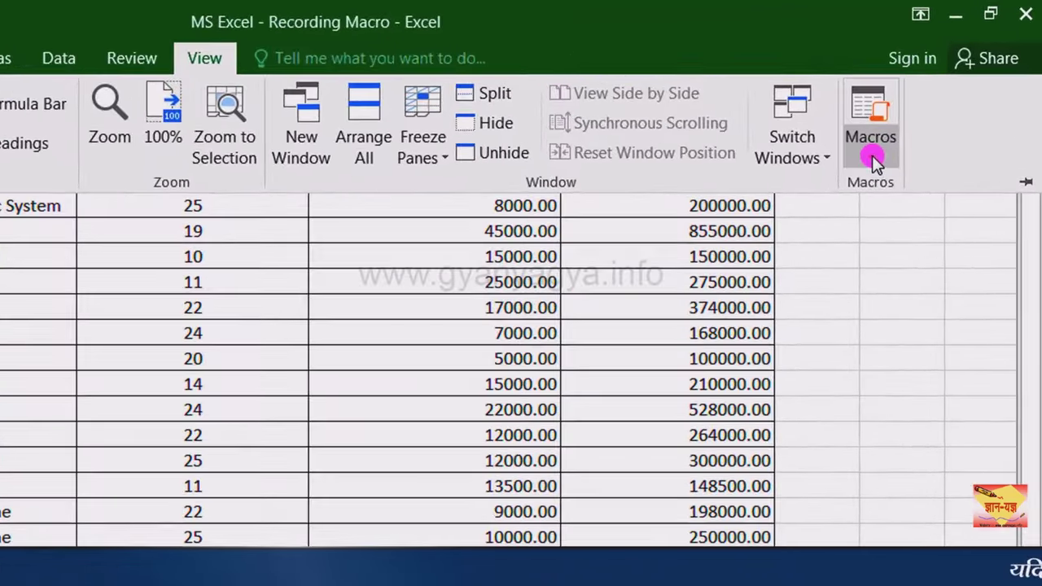
{"action": "left_click", "coordinate": [885, 153]}
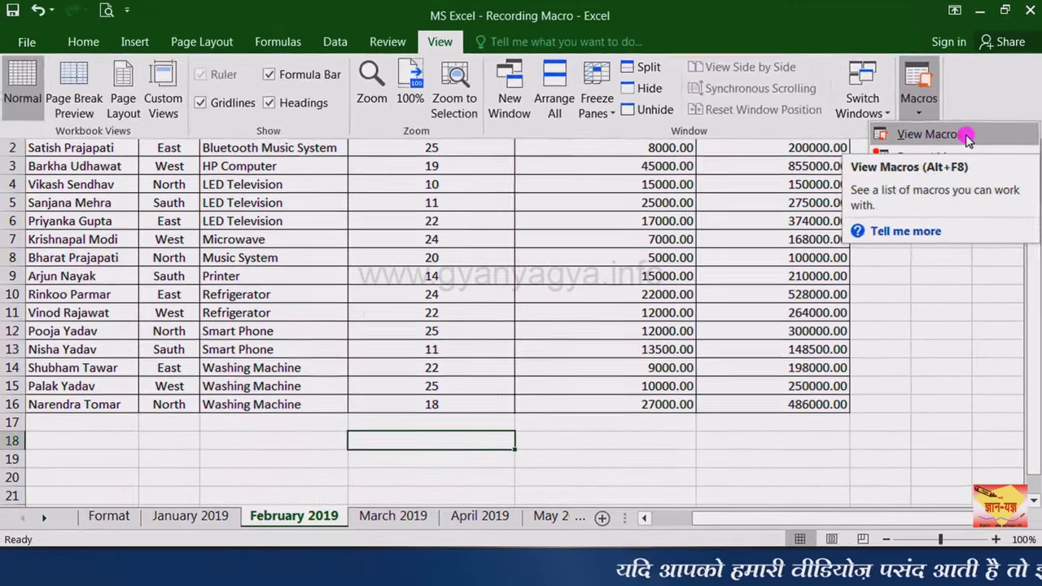
{"action": "left_click", "coordinate": [965, 136]}
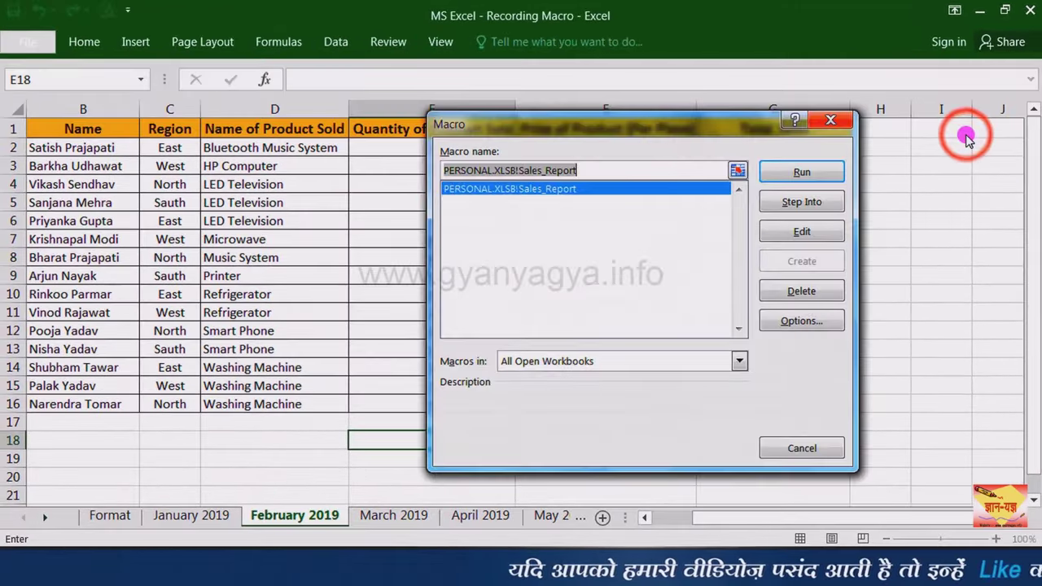
{"action": "left_click", "coordinate": [591, 192]}
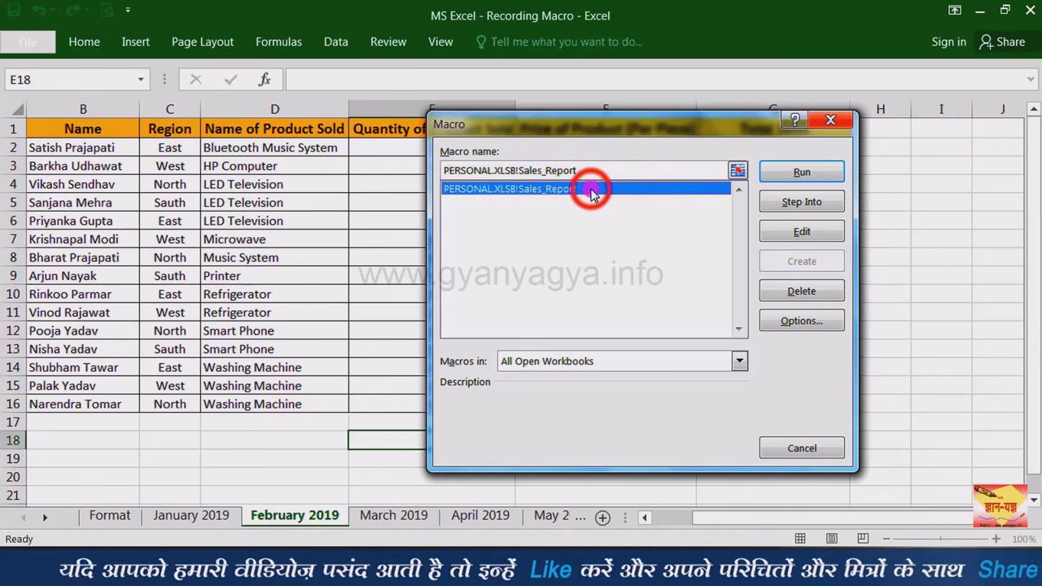
{"action": "left_click", "coordinate": [799, 173]}
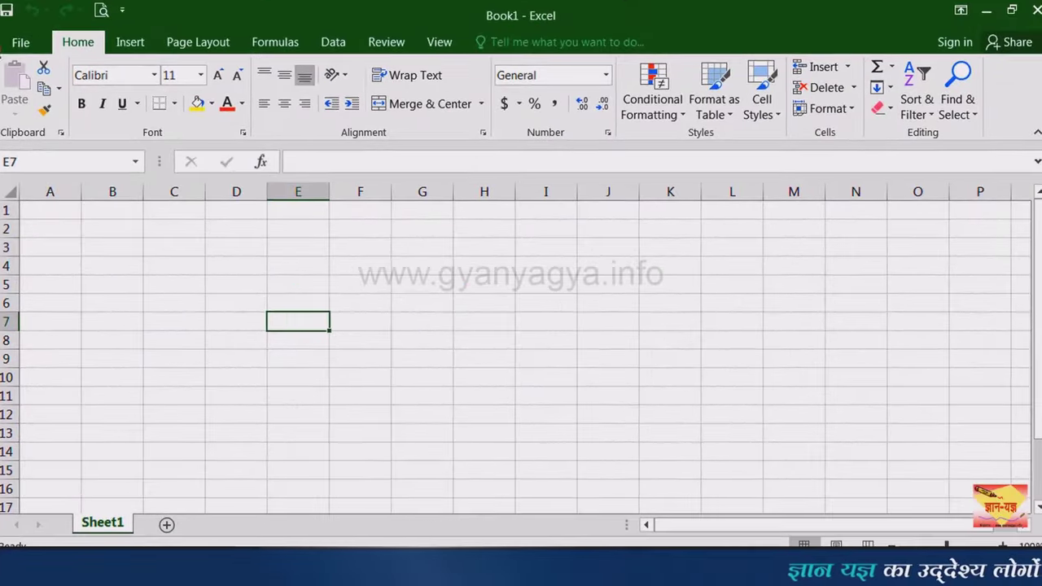
In Trust Center Macro Settings, choose Enable all macros and confirm both Options dialogs.
{"action": "left_click", "coordinate": [10, 44]}
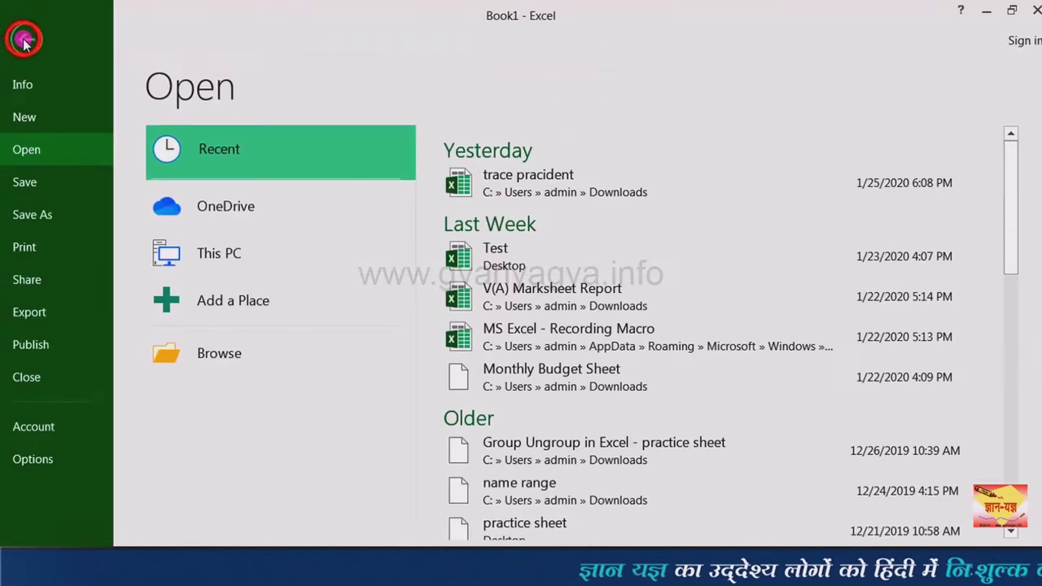
{"action": "left_click", "coordinate": [22, 460]}
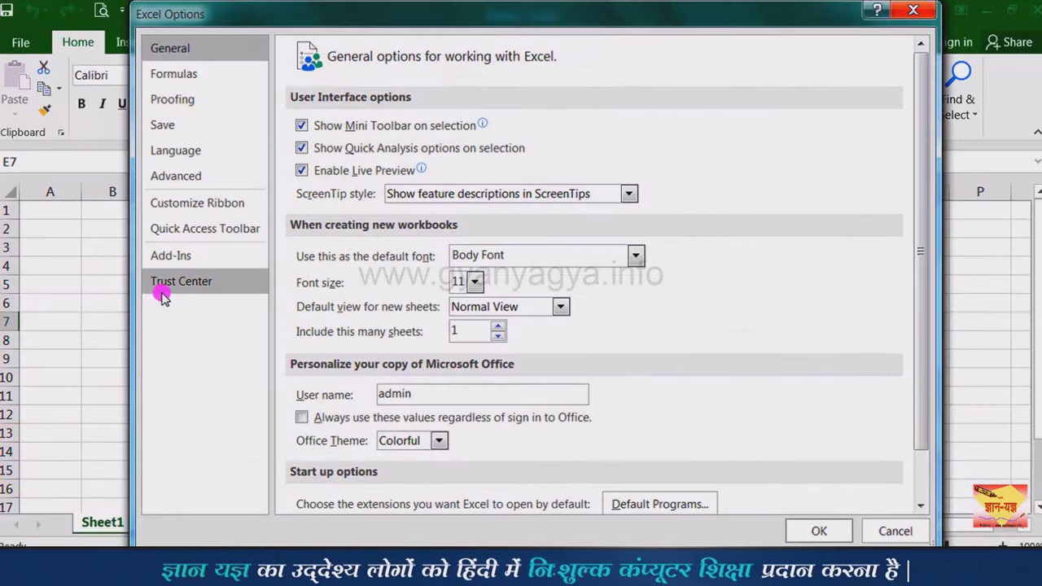
{"action": "left_click", "coordinate": [189, 291]}
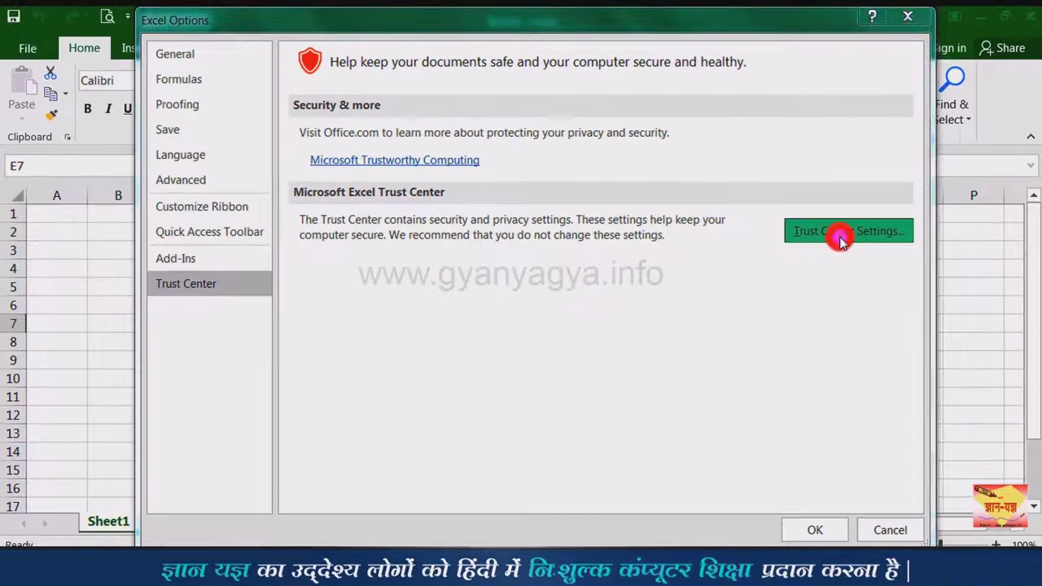
{"action": "left_click", "coordinate": [792, 306]}
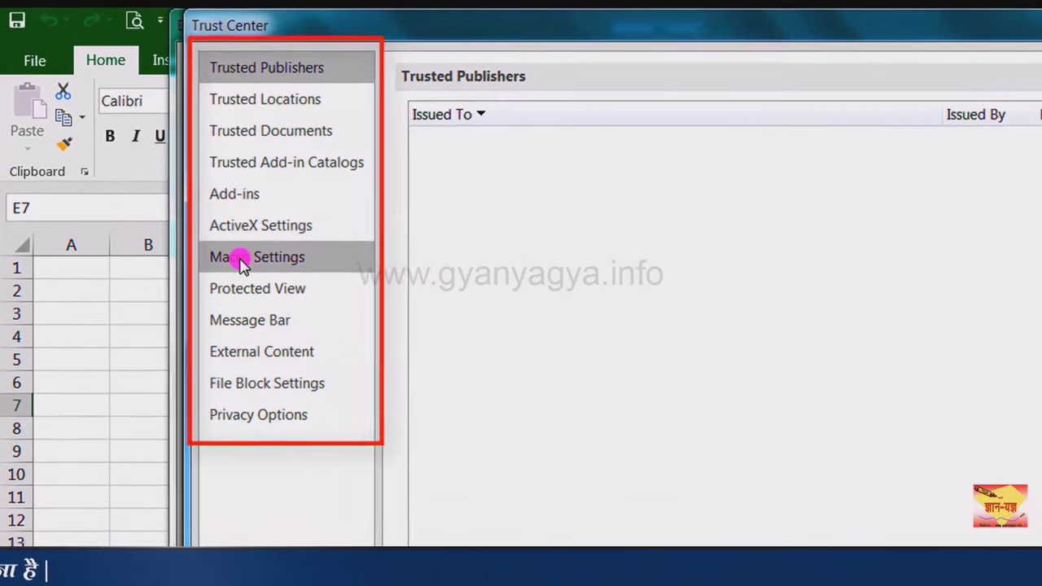
{"action": "left_click", "coordinate": [242, 258]}
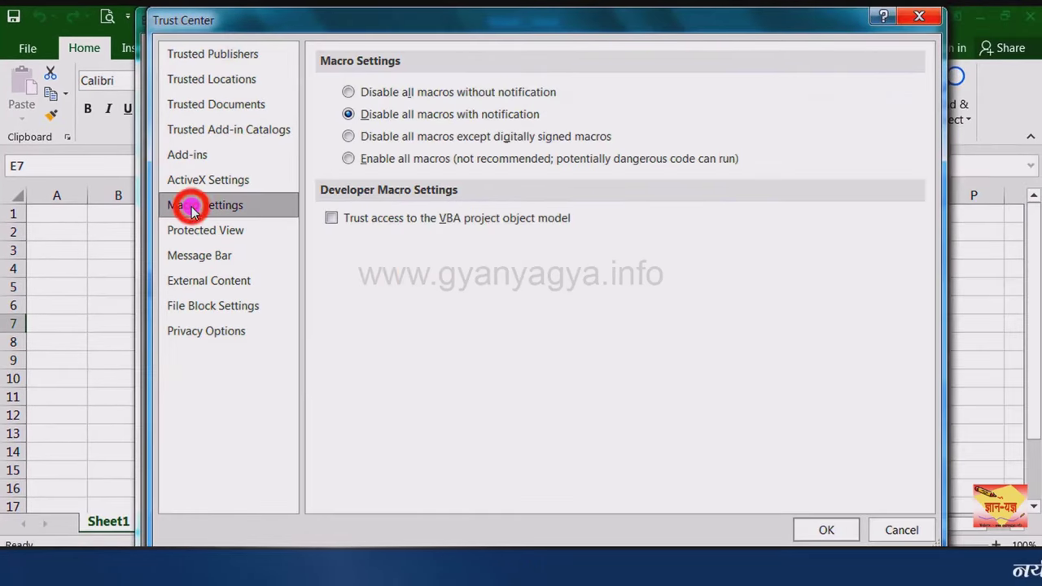
{"action": "left_click", "coordinate": [351, 159]}
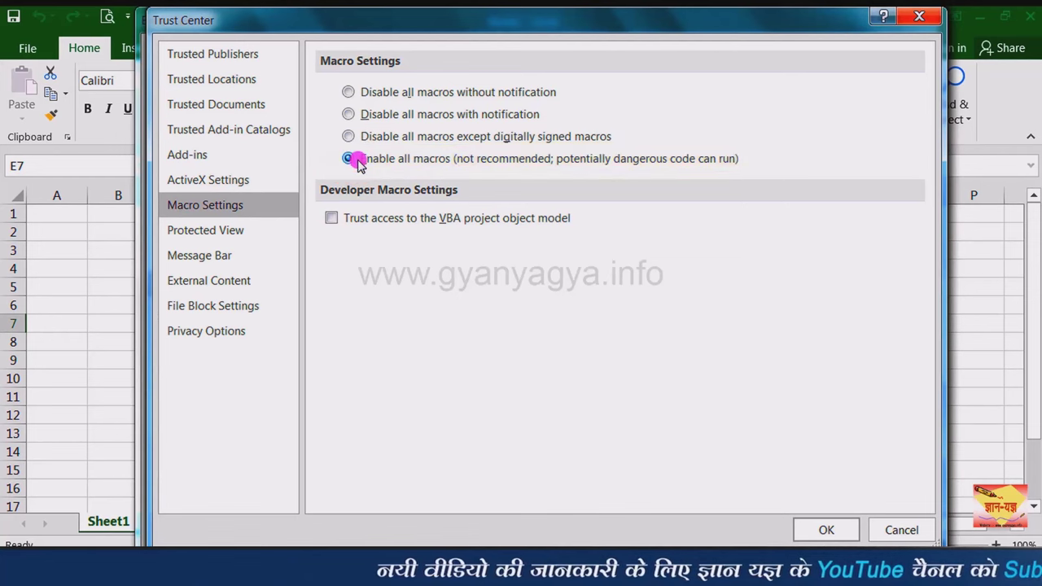
{"action": "left_click", "coordinate": [837, 536]}
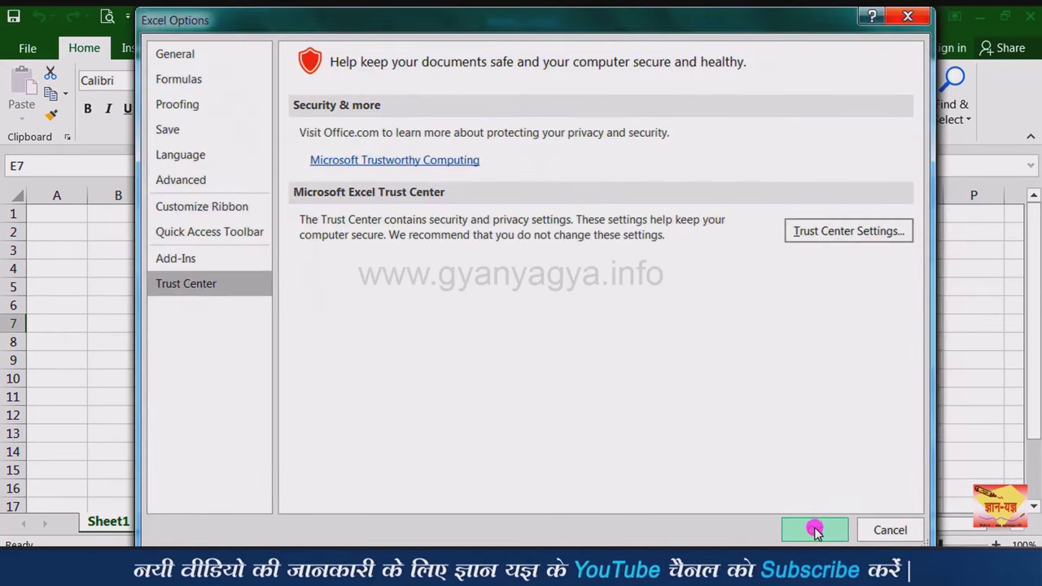
{"action": "left_click", "coordinate": [815, 531]}
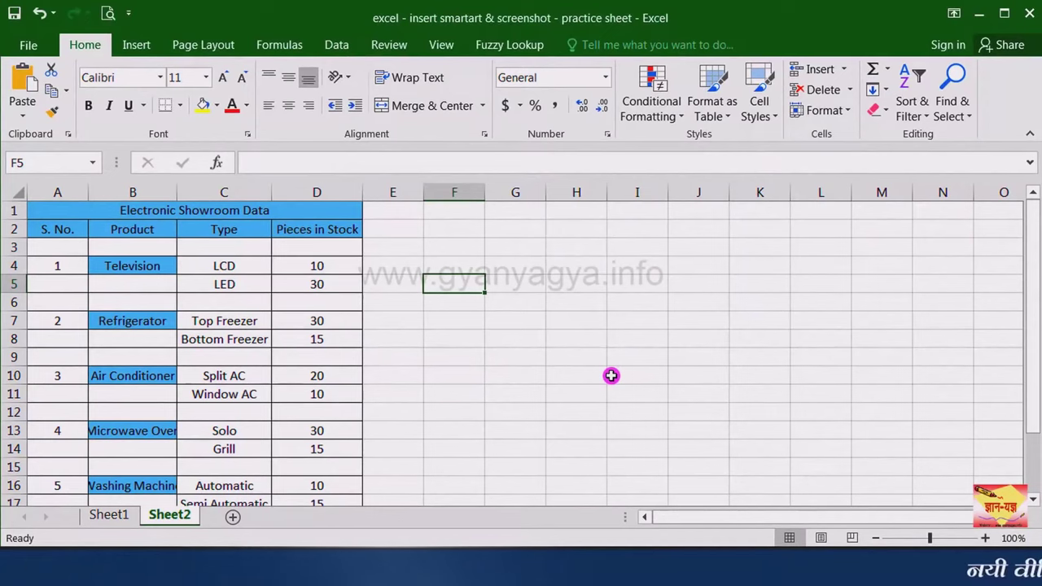
Choose Screen Clipping from the Screenshot menu under Insert > Illustrations.
{"action": "left_click", "coordinate": [137, 45]}
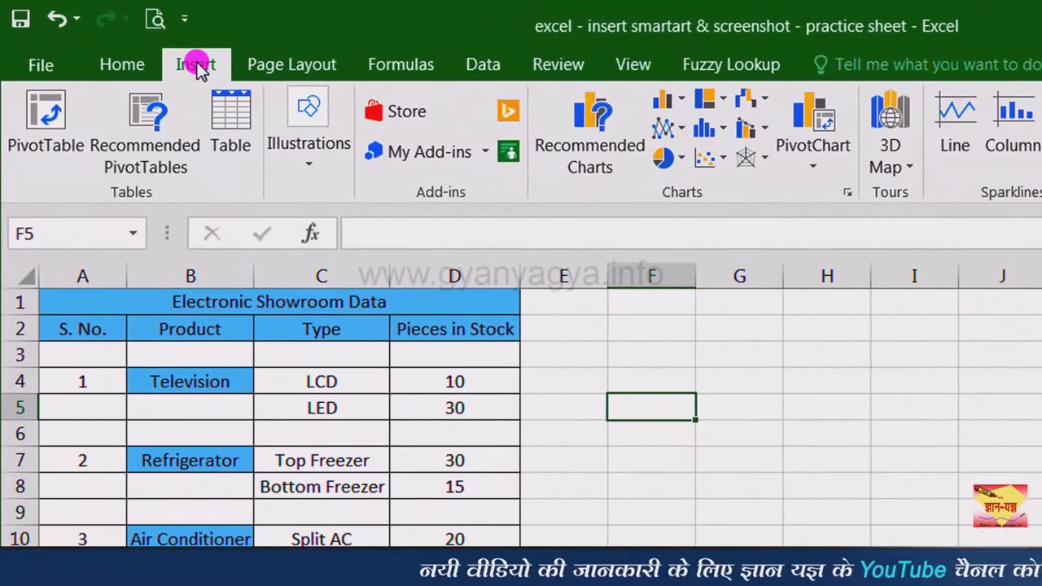
{"action": "left_click", "coordinate": [309, 173]}
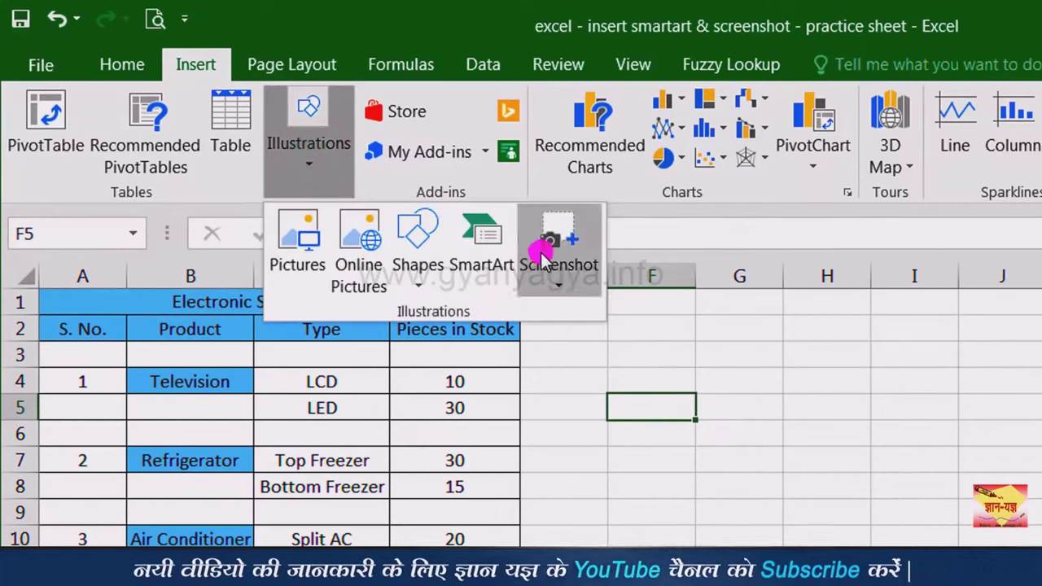
{"action": "left_click", "coordinate": [561, 283]}
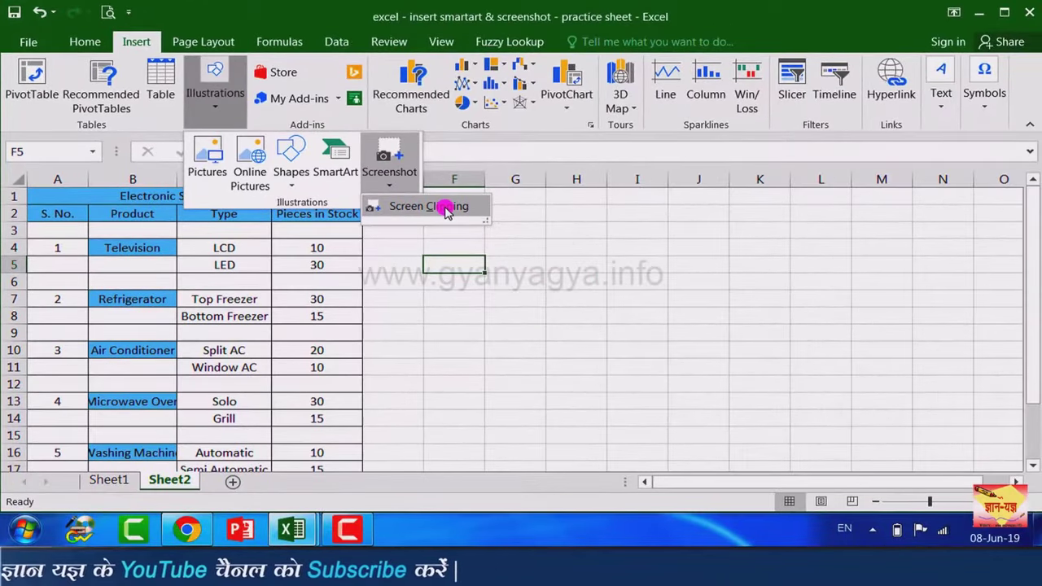
{"action": "left_click", "coordinate": [444, 207]}
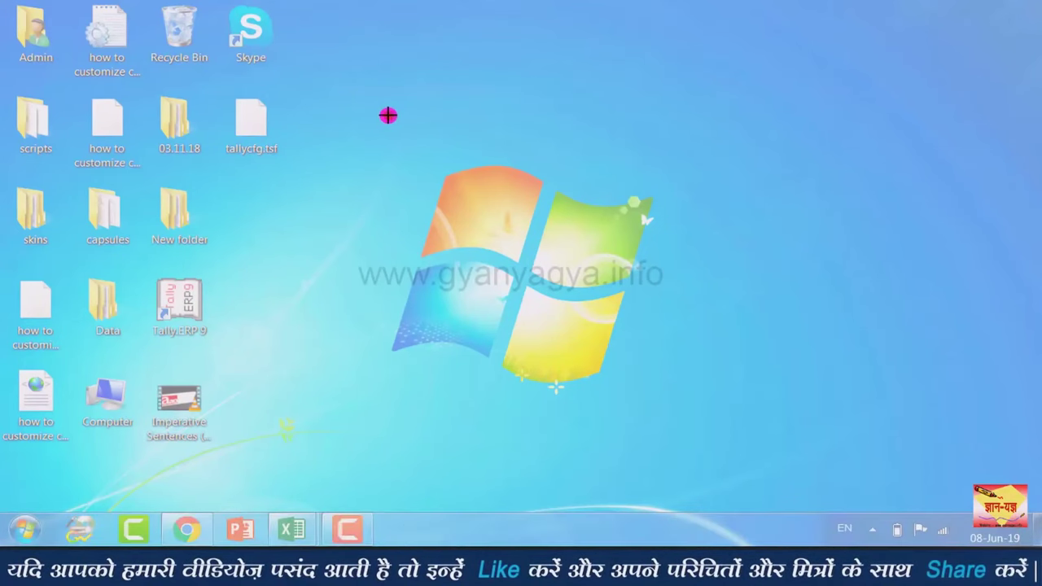
Clip the Windows logo into the sheet and move the picture over columns G–K.
{"action": "left_click_drag", "start_coordinate": [387, 116], "coordinate": [675, 403]}
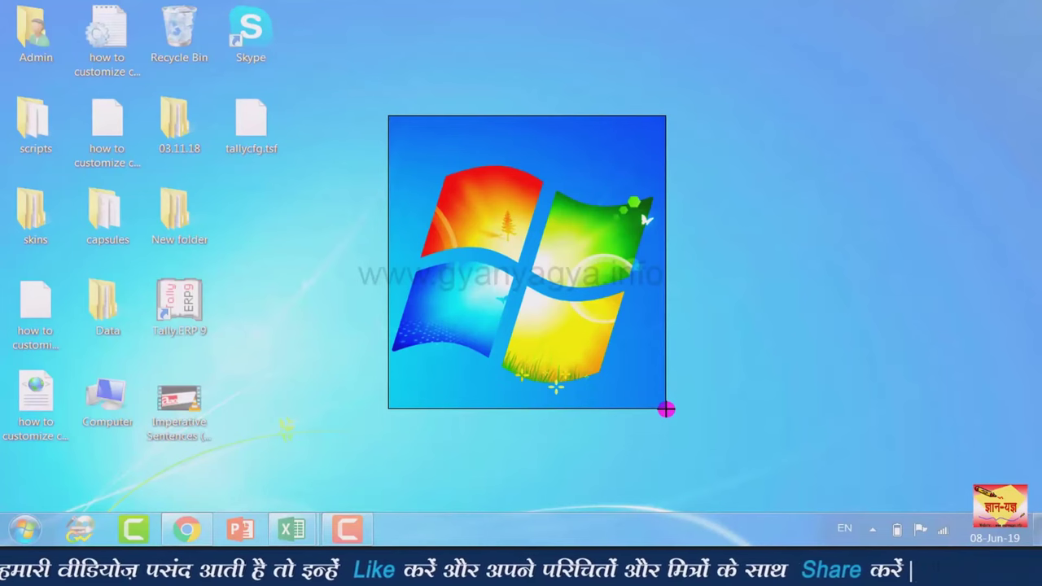
{"action": "left_click_drag", "start_coordinate": [666, 409], "coordinate": [666, 410]}
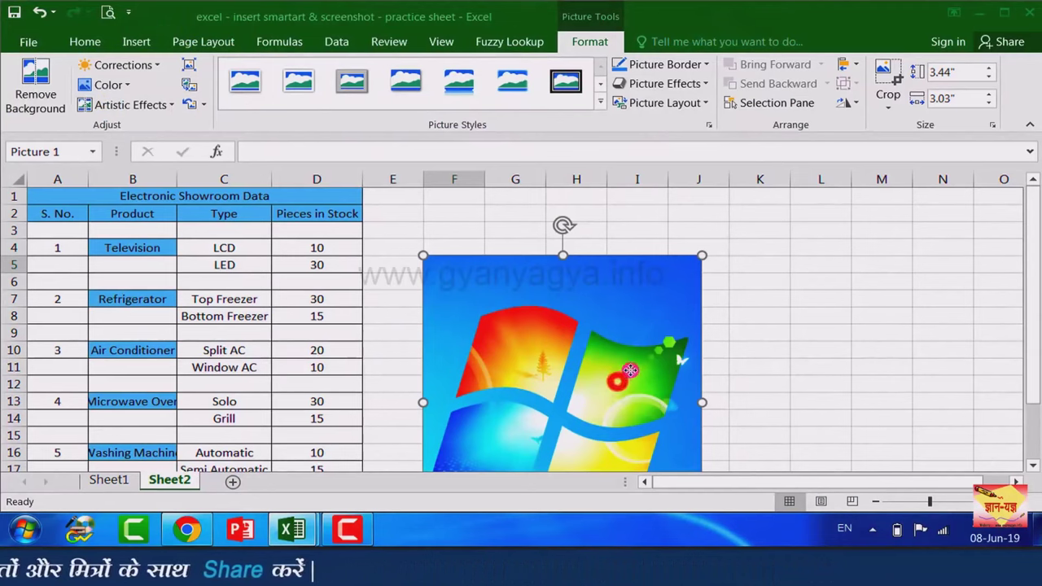
{"action": "left_click_drag", "start_coordinate": [629, 371], "coordinate": [680, 326]}
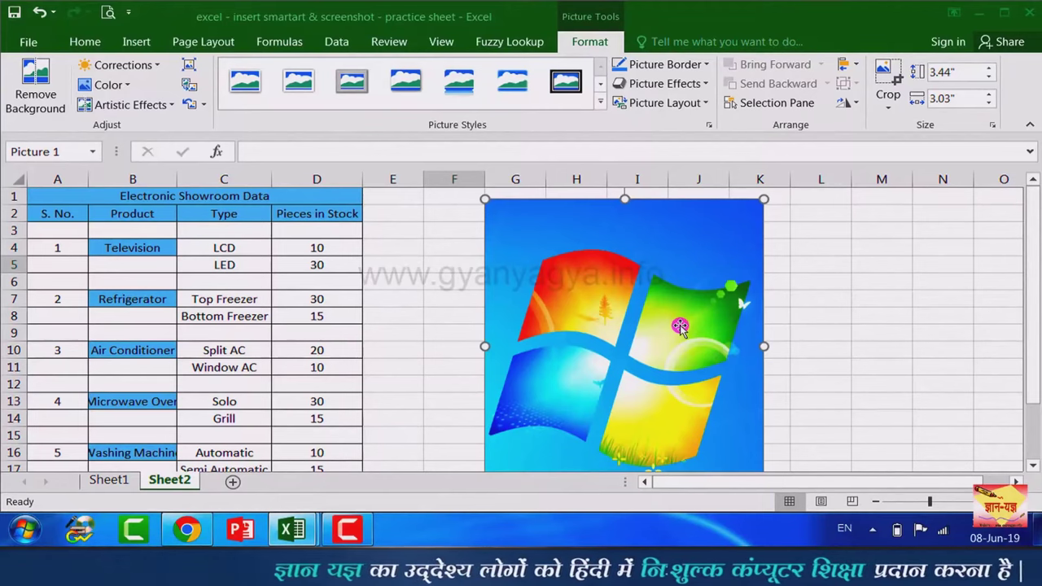
Delete the logo picture and open the Pictures library in Windows Explorer.
{"action": "key", "text": "Delete"}
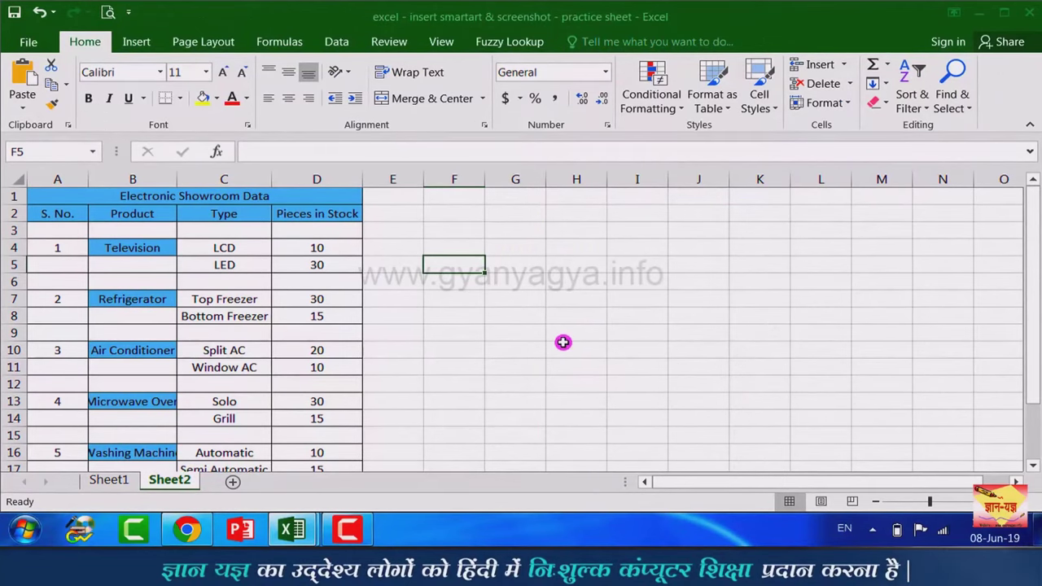
{"action": "key", "text": "super+e"}
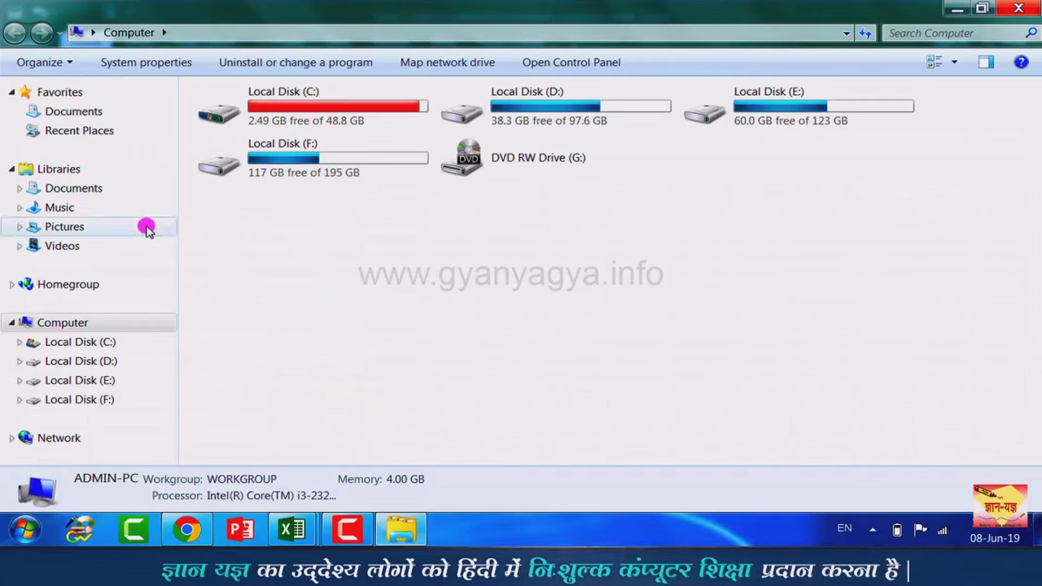
{"action": "left_click", "coordinate": [64, 227]}
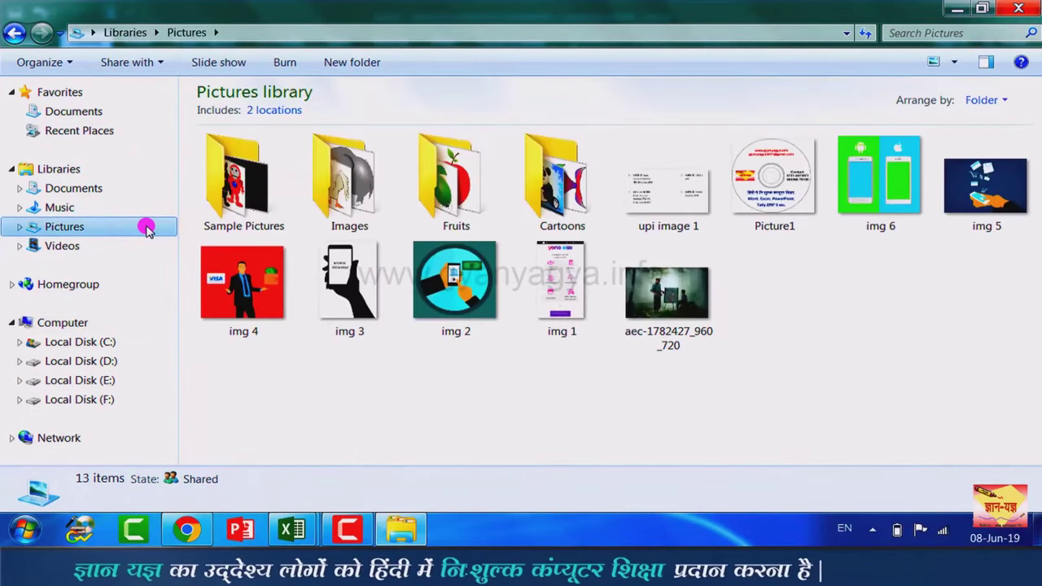
Open the Sample Pictures folder and view Tulips, Penguins and Koala in Windows Photo Viewer.
{"action": "left_click", "coordinate": [234, 202]}
{"action": "double_click", "coordinate": [234, 201]}
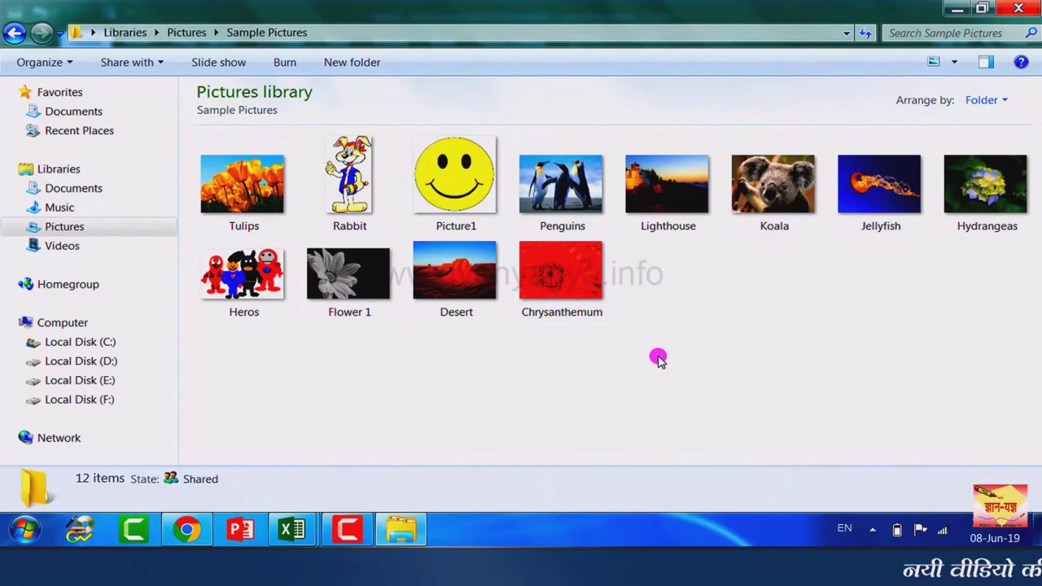
{"action": "double_click", "coordinate": [259, 193]}
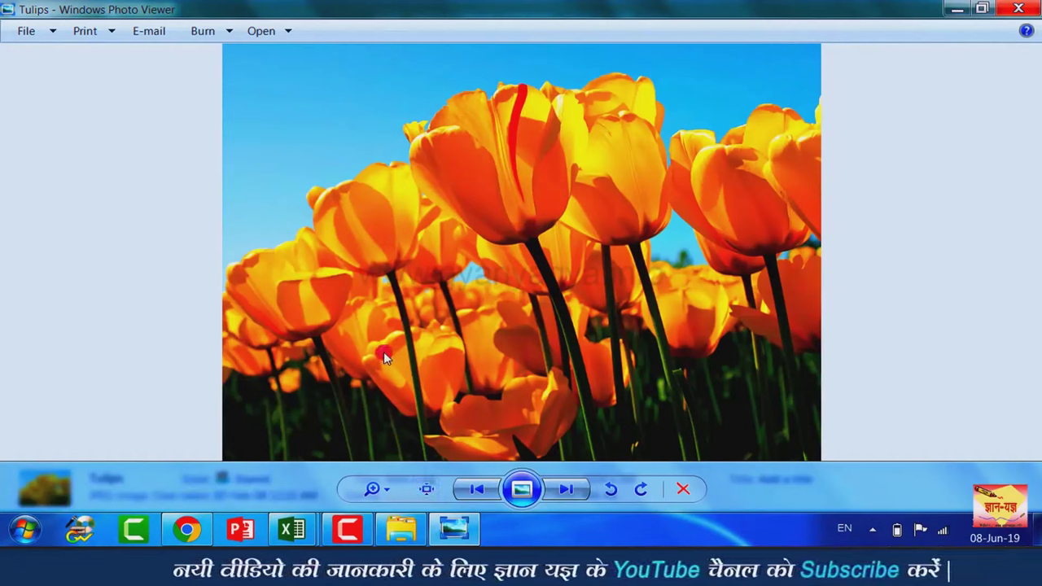
{"action": "left_click", "coordinate": [400, 529]}
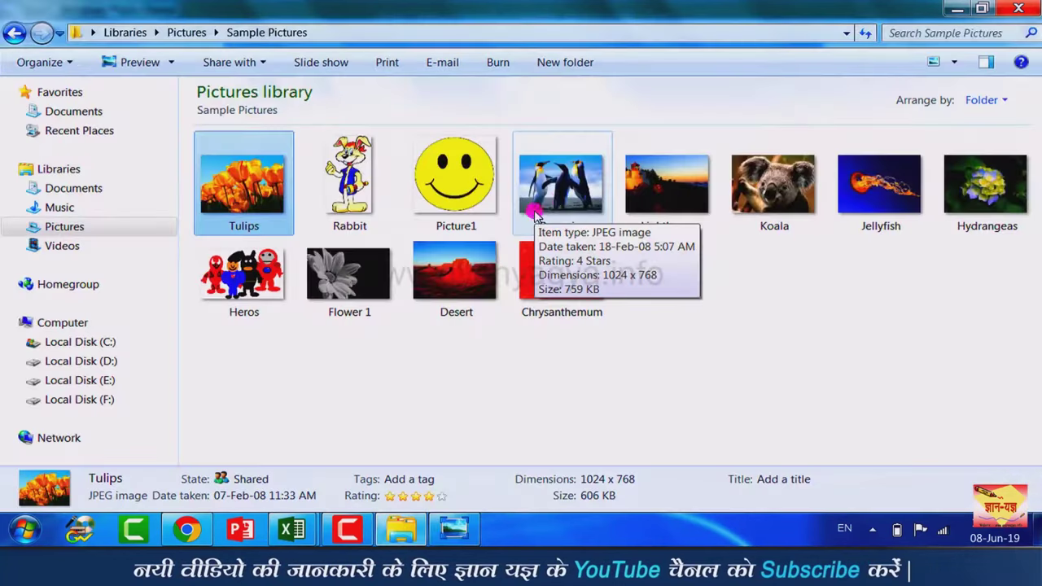
{"action": "double_click", "coordinate": [560, 202]}
{"action": "left_click", "coordinate": [392, 531]}
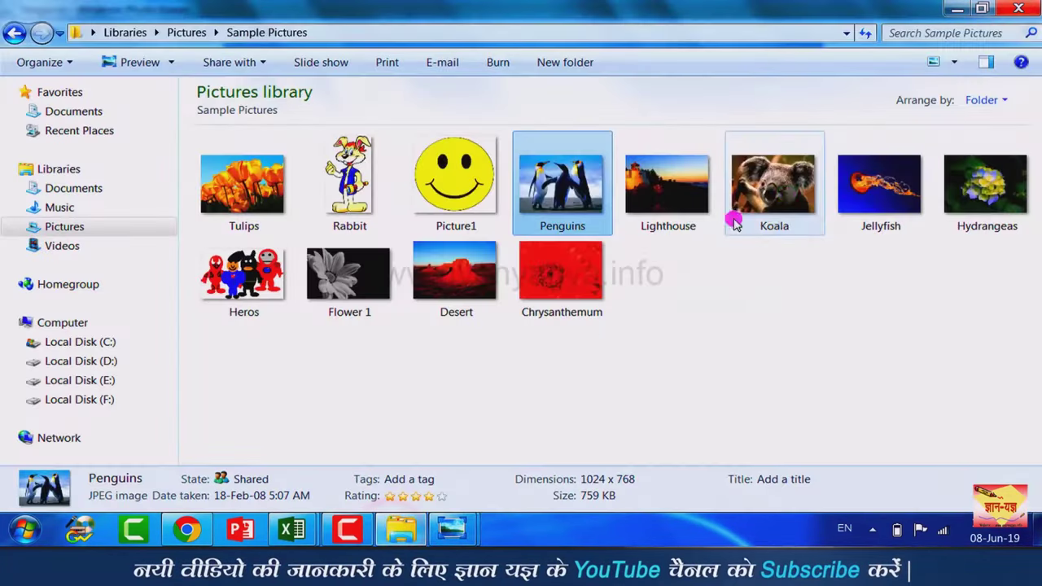
{"action": "double_click", "coordinate": [786, 195]}
{"action": "mouse_move", "coordinate": [452, 537]}
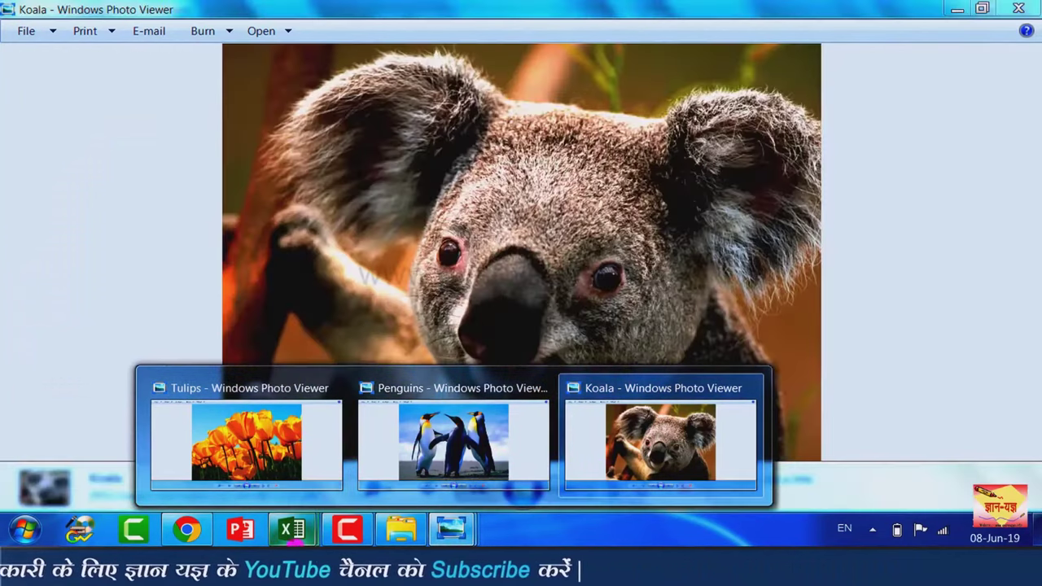
Insert a screenshot of the Tulips photo window into Sheet2, then move and shrink it beside the table.
{"action": "mouse_move", "coordinate": [293, 531]}
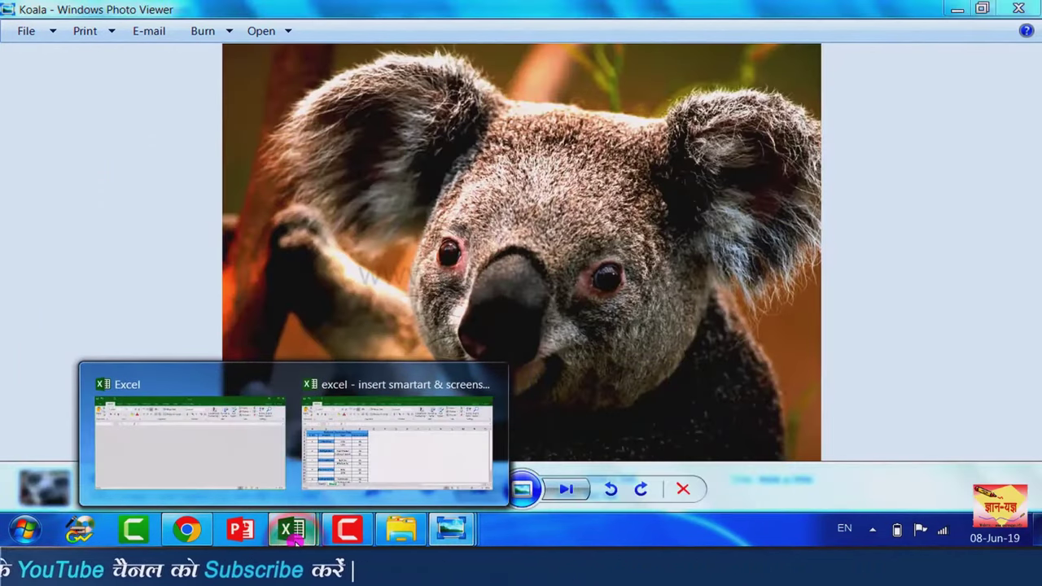
{"action": "left_click", "coordinate": [373, 426]}
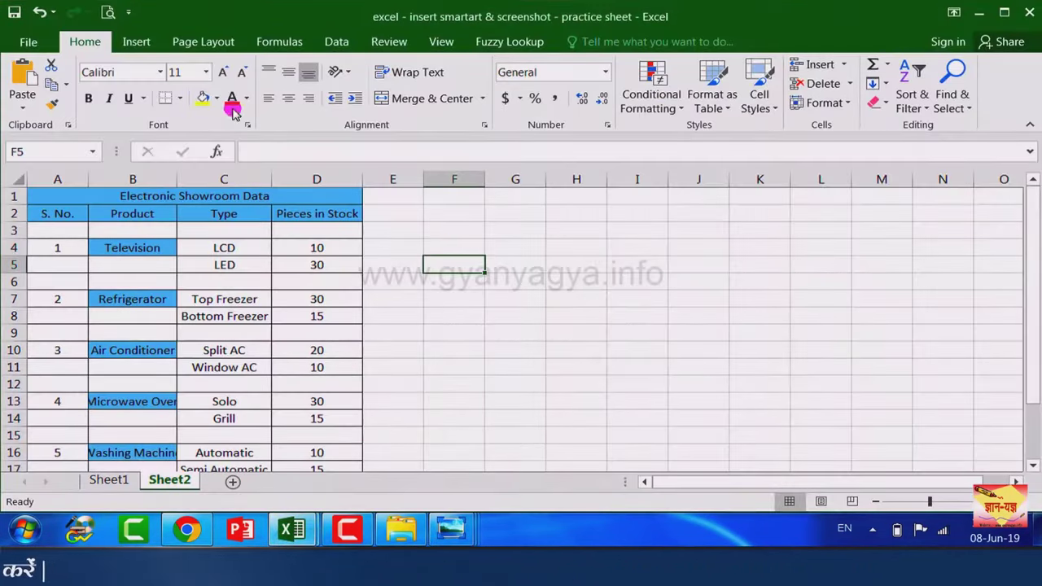
{"action": "left_click", "coordinate": [138, 41]}
{"action": "left_click", "coordinate": [211, 99]}
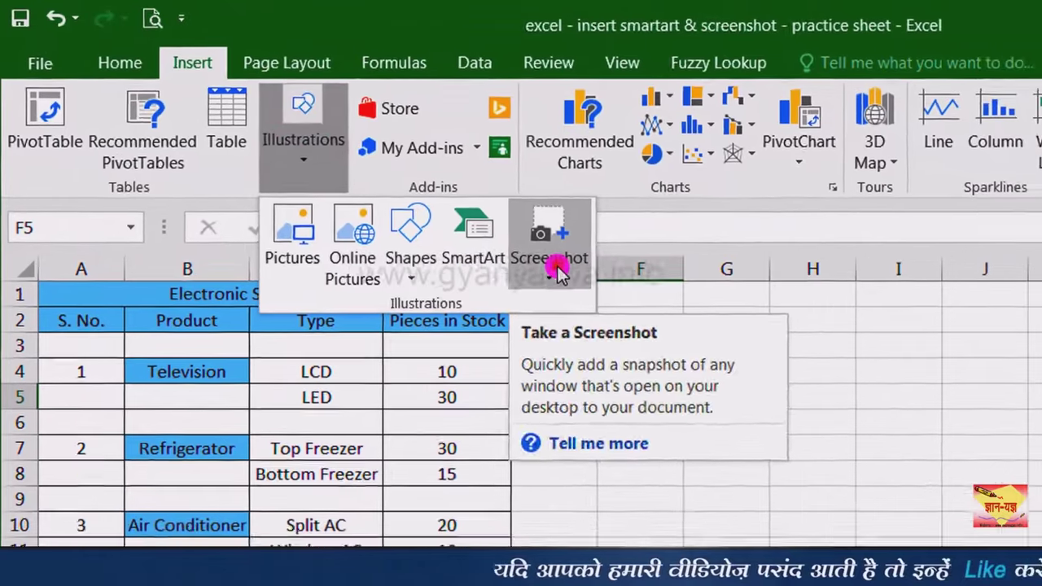
{"action": "left_click", "coordinate": [588, 289]}
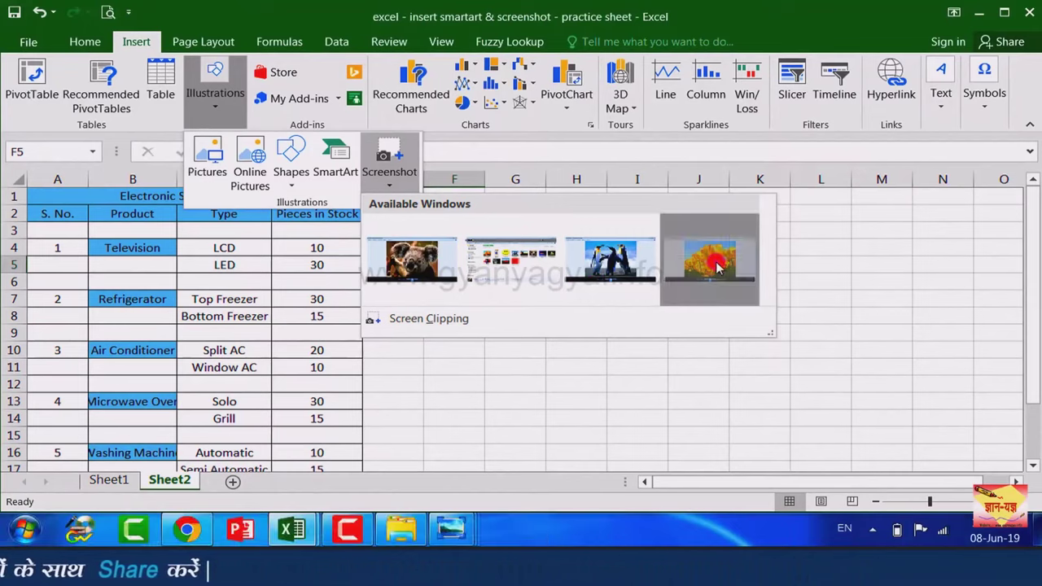
{"action": "left_click", "coordinate": [716, 268]}
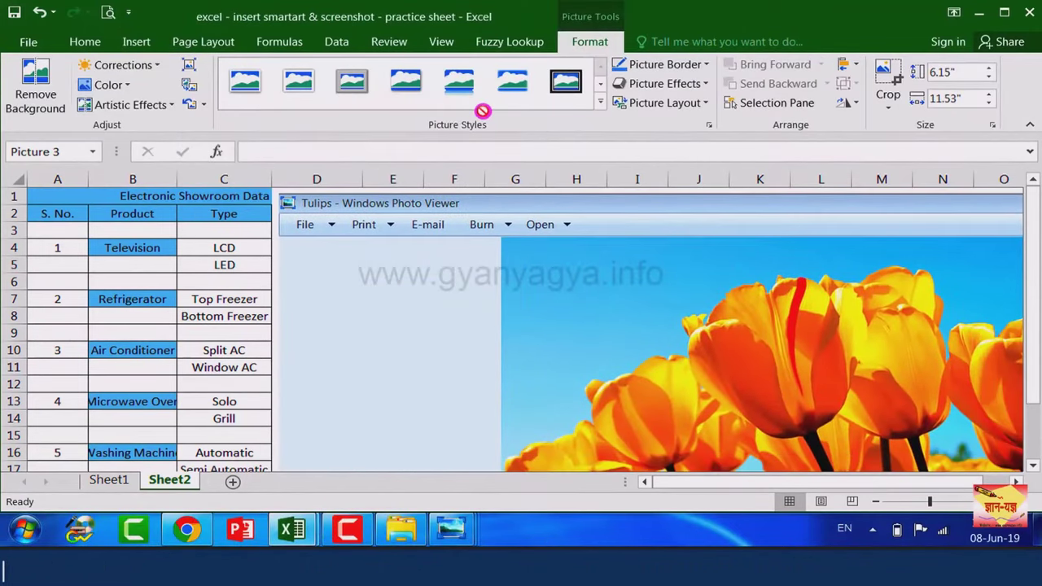
{"action": "left_click_drag", "start_coordinate": [422, 233], "coordinate": [221, 236]}
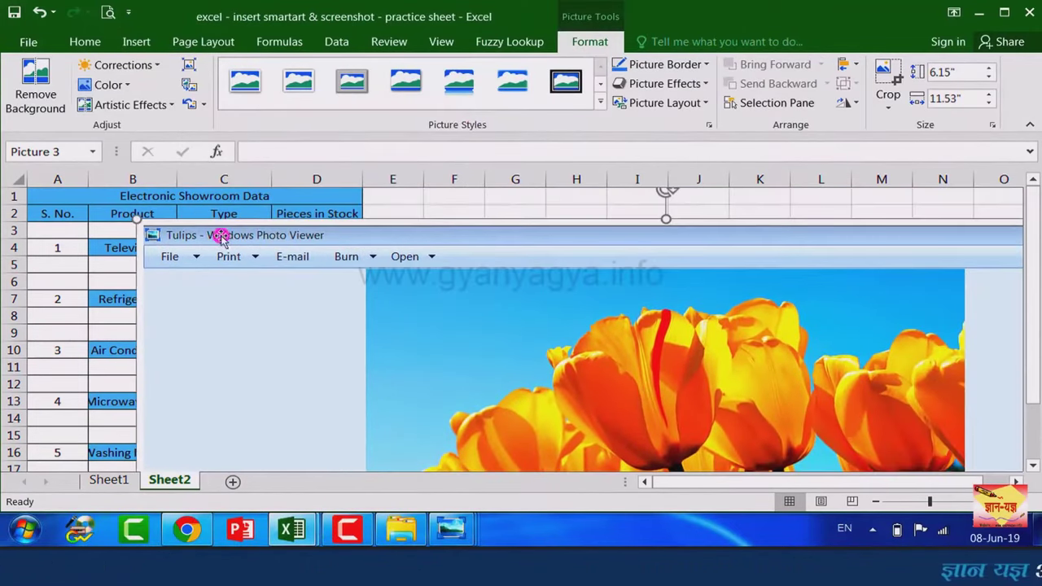
{"action": "left_click_drag", "start_coordinate": [389, 322], "coordinate": [537, 216]}
Select cell E11 and open the Screenshot list of windows available to capture.
{"action": "left_click", "coordinate": [411, 370]}
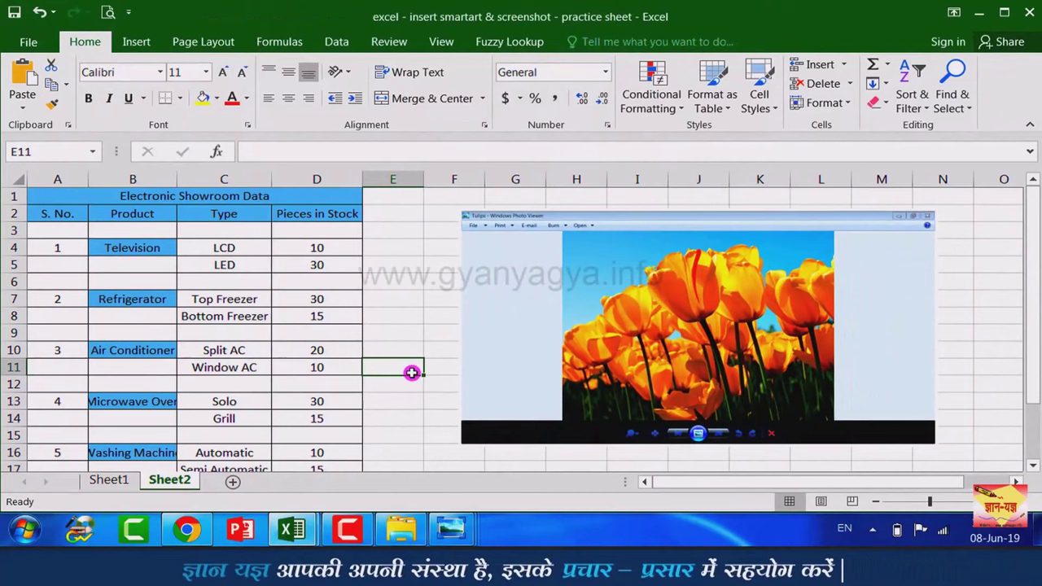
{"action": "left_click", "coordinate": [135, 41]}
{"action": "left_click", "coordinate": [215, 92]}
{"action": "left_click", "coordinate": [389, 163]}
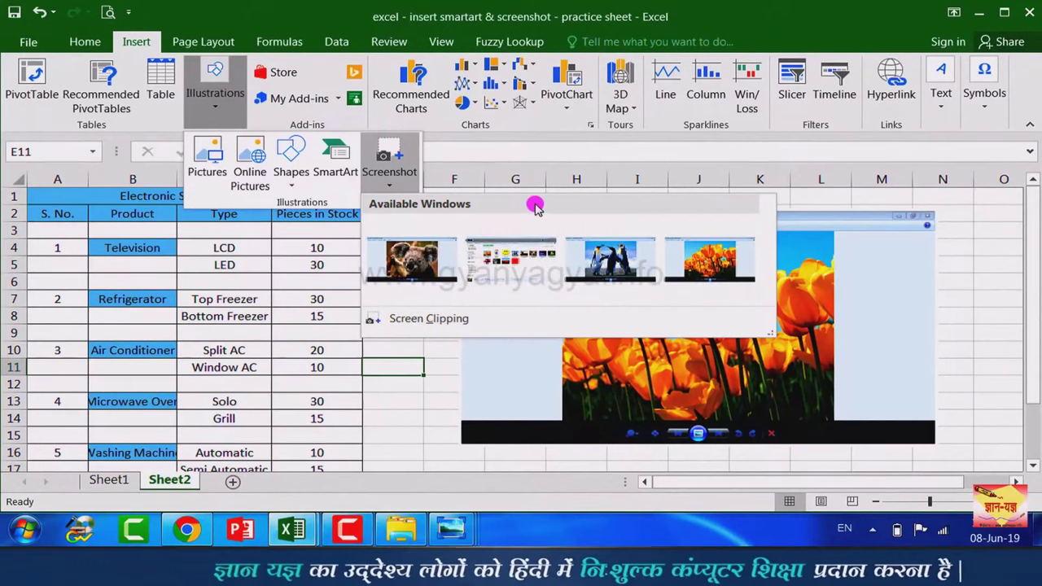
{"action": "left_click", "coordinate": [537, 206]}
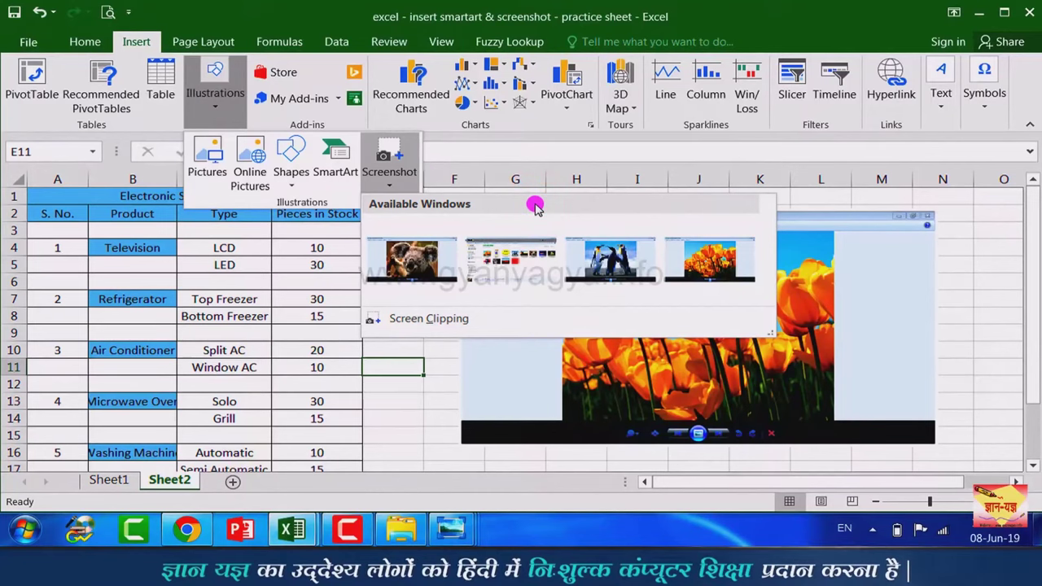
Minimize the Koala photo viewer window so the Excel sheet shows.
{"action": "left_click", "coordinate": [441, 531]}
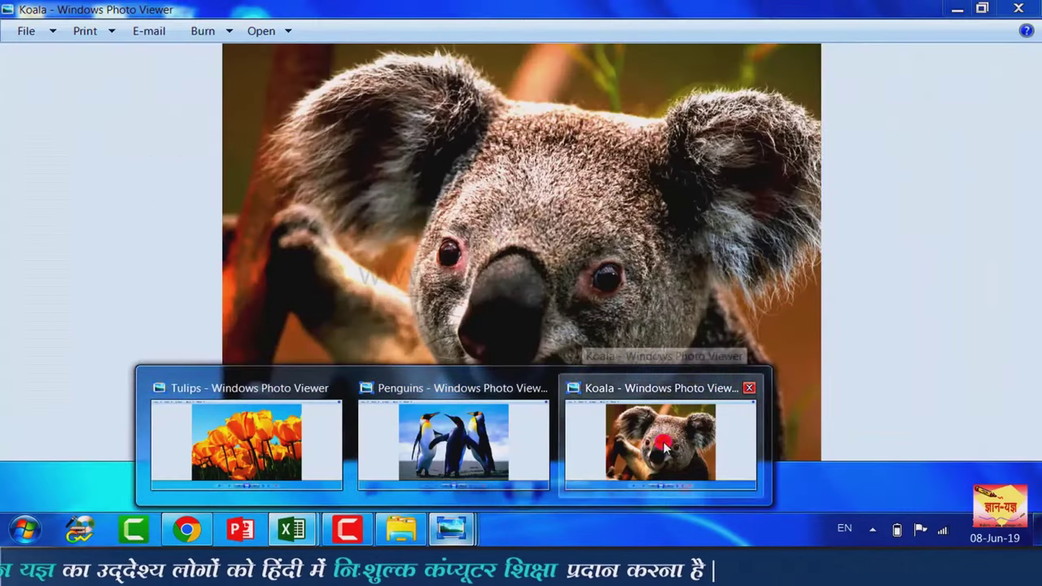
{"action": "left_click", "coordinate": [663, 443]}
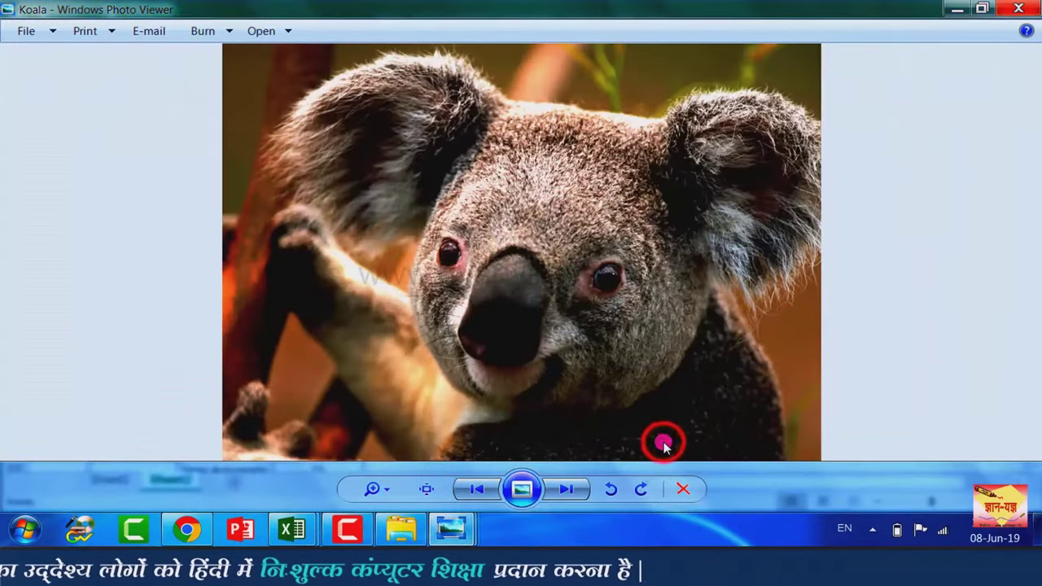
{"action": "left_click", "coordinate": [953, 12]}
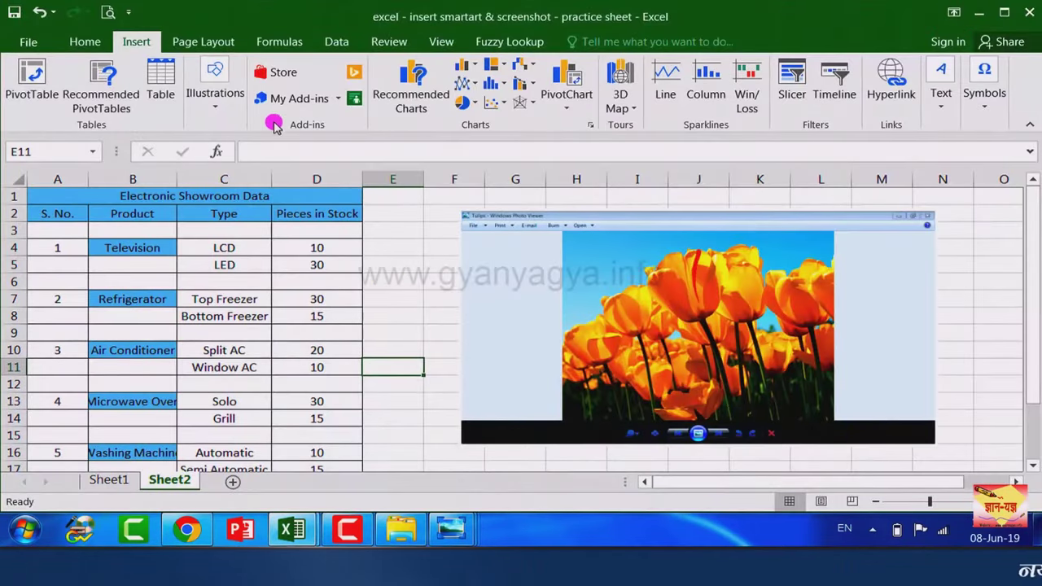
{"action": "left_click", "coordinate": [209, 112]}
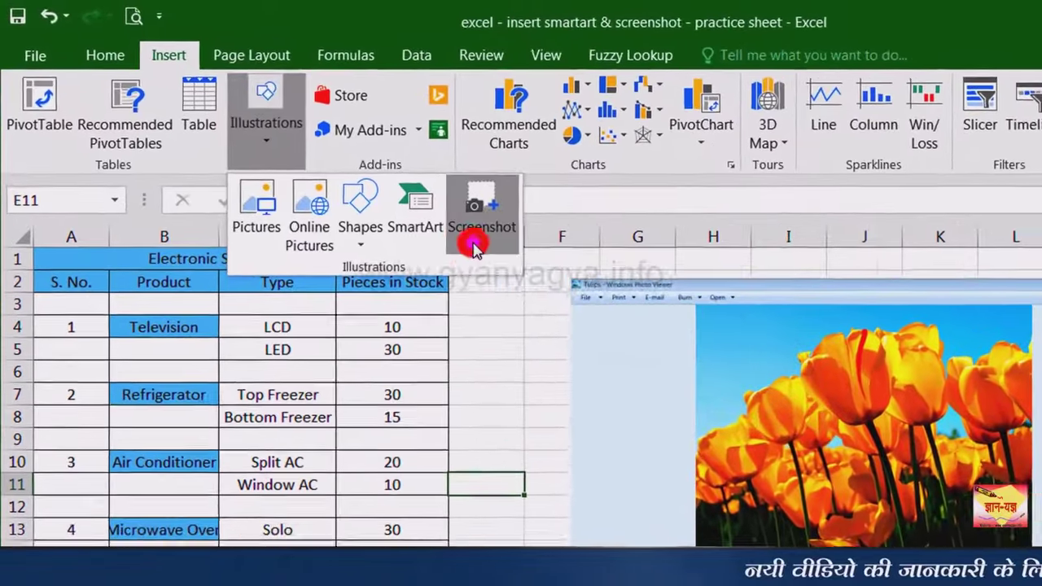
{"action": "left_click", "coordinate": [387, 181]}
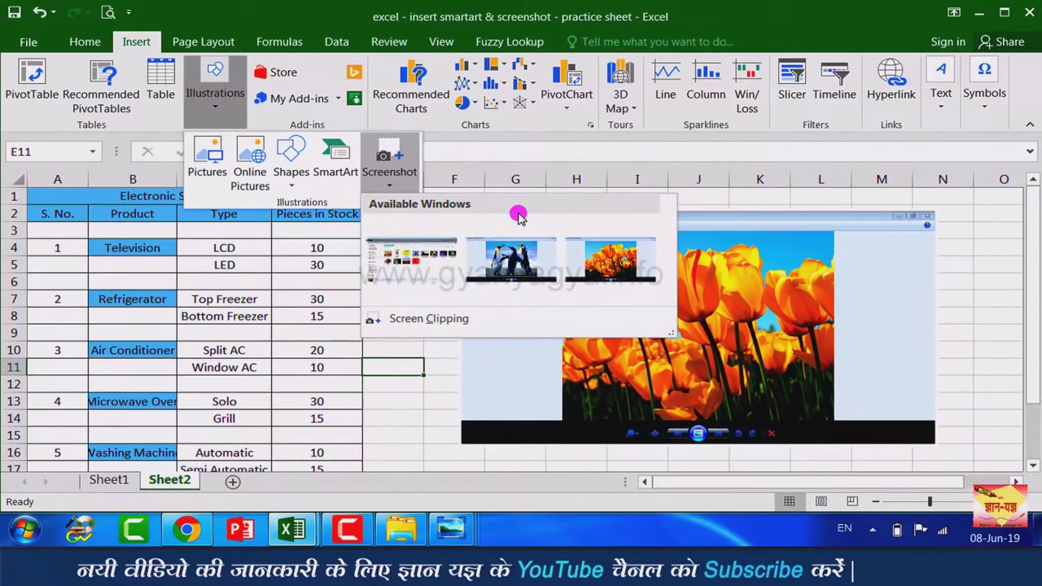
{"action": "key", "text": "Escape"}
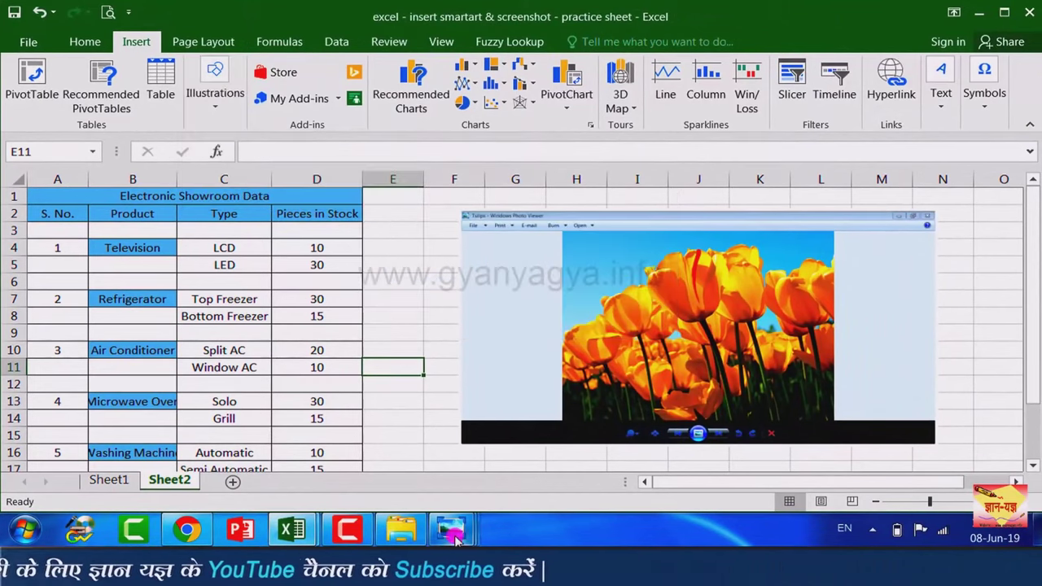
{"action": "mouse_move", "coordinate": [452, 533]}
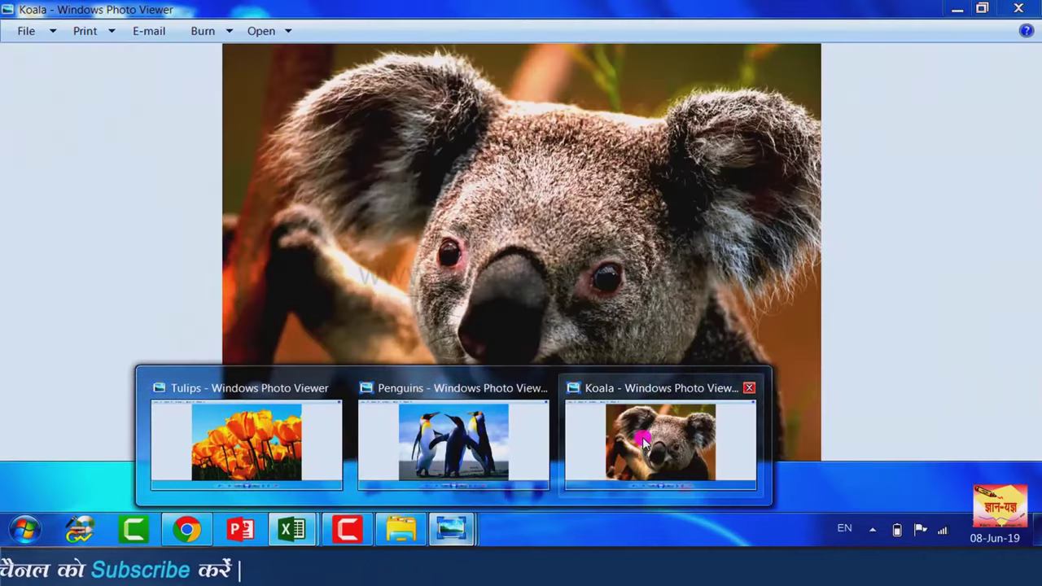
Restore the Koala photo window and open Excel's Screenshot list of available windows.
{"action": "left_click", "coordinate": [643, 439]}
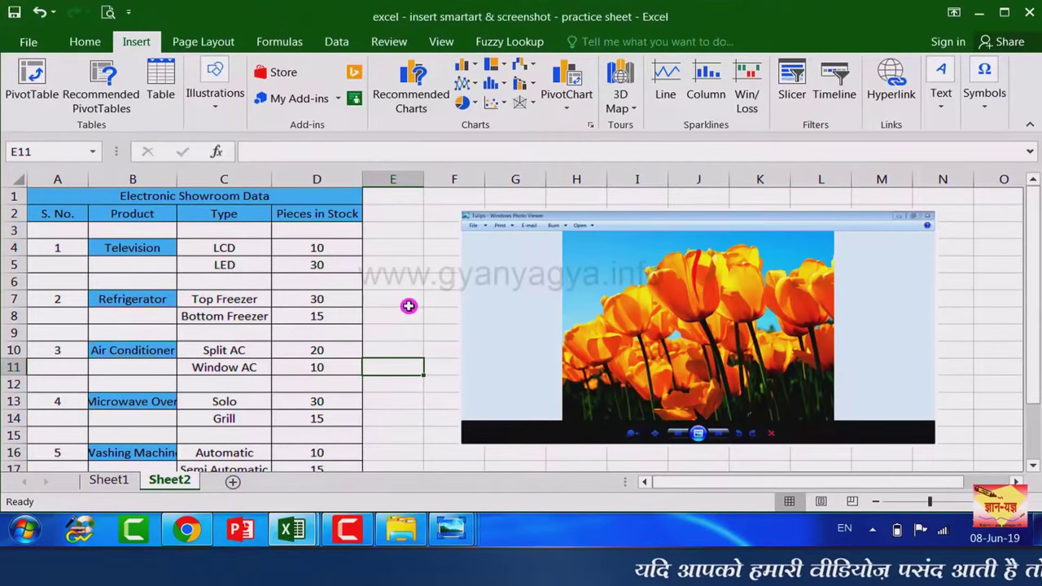
{"action": "left_click", "coordinate": [215, 99]}
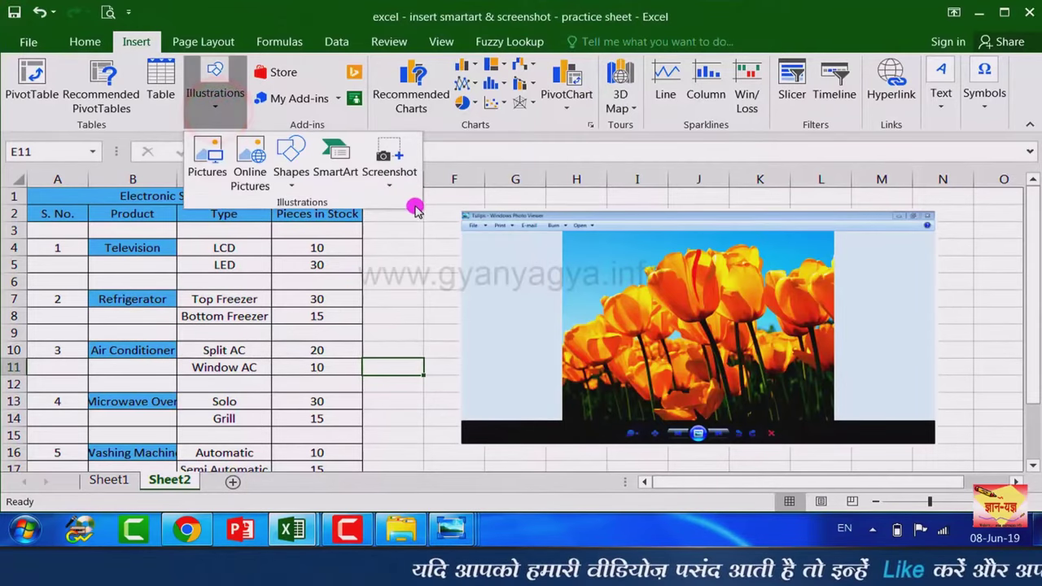
{"action": "left_click", "coordinate": [394, 184]}
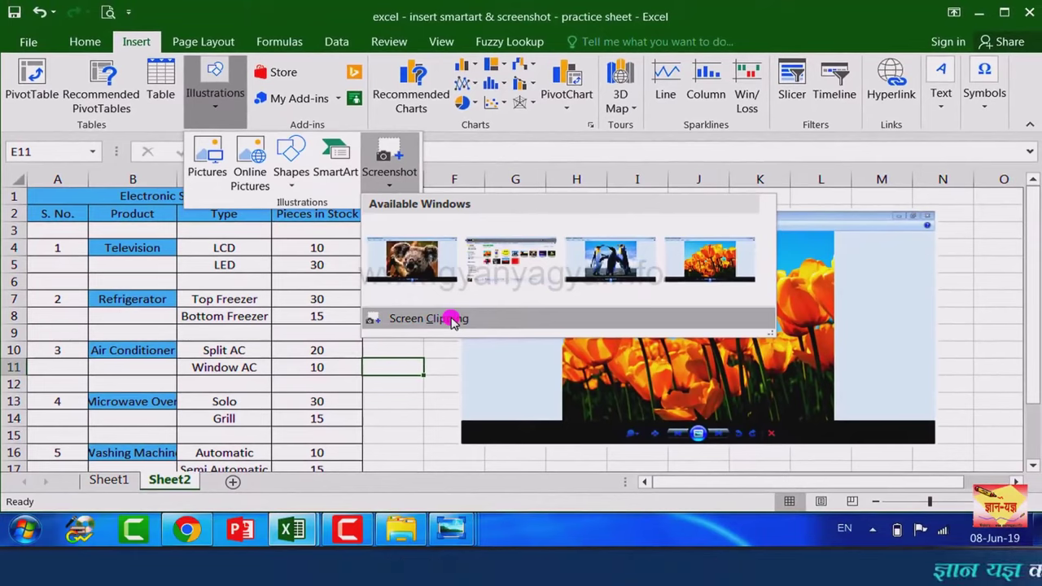
Clip the koala's face into Sheet2, shrink it to 3.08" by 3.97", and place it beside the table.
{"action": "left_click", "coordinate": [453, 319]}
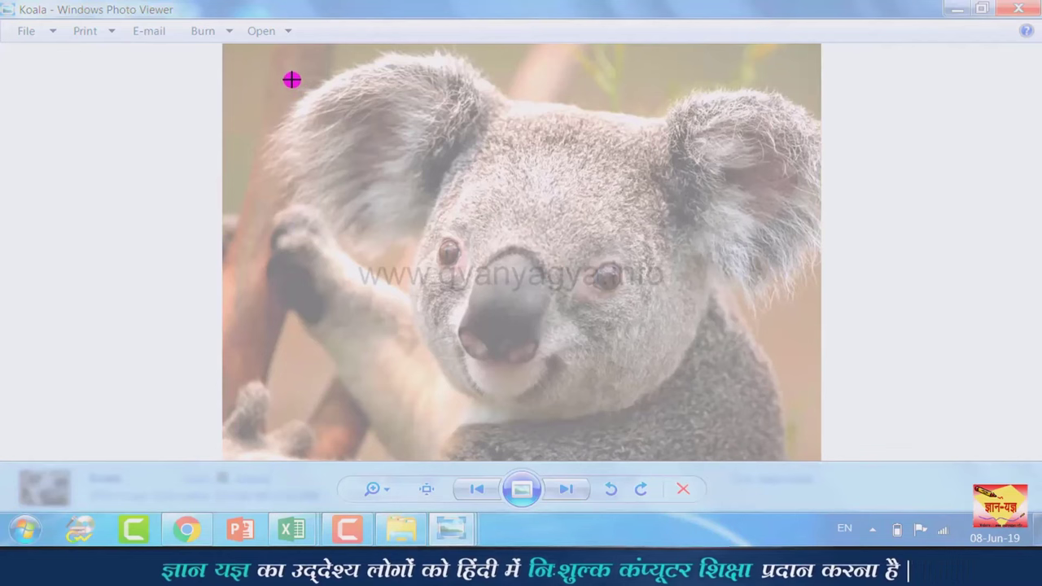
{"action": "left_click_drag", "start_coordinate": [291, 79], "coordinate": [770, 433]}
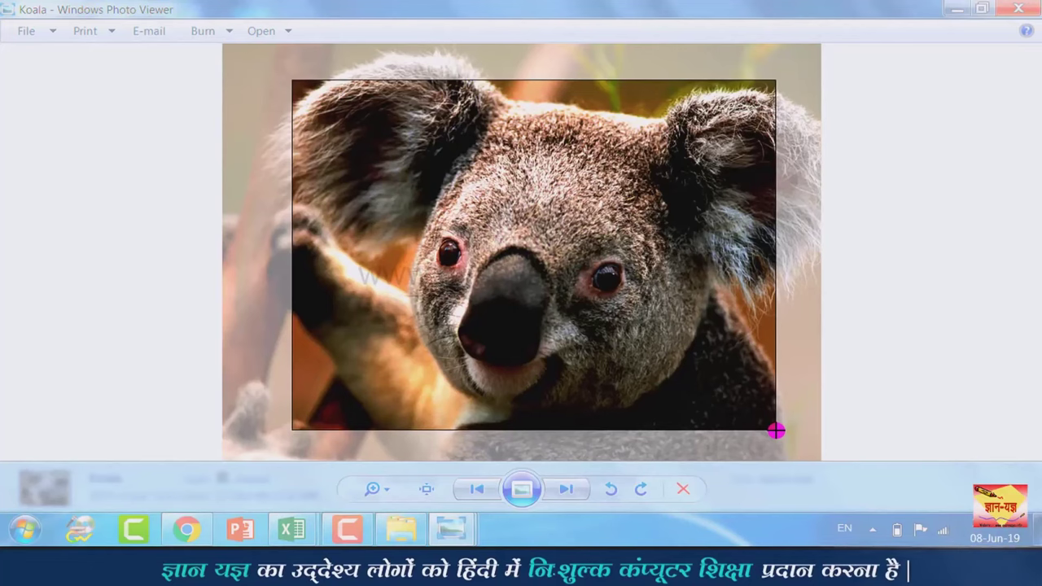
{"action": "left_click_drag", "start_coordinate": [775, 431], "coordinate": [775, 430]}
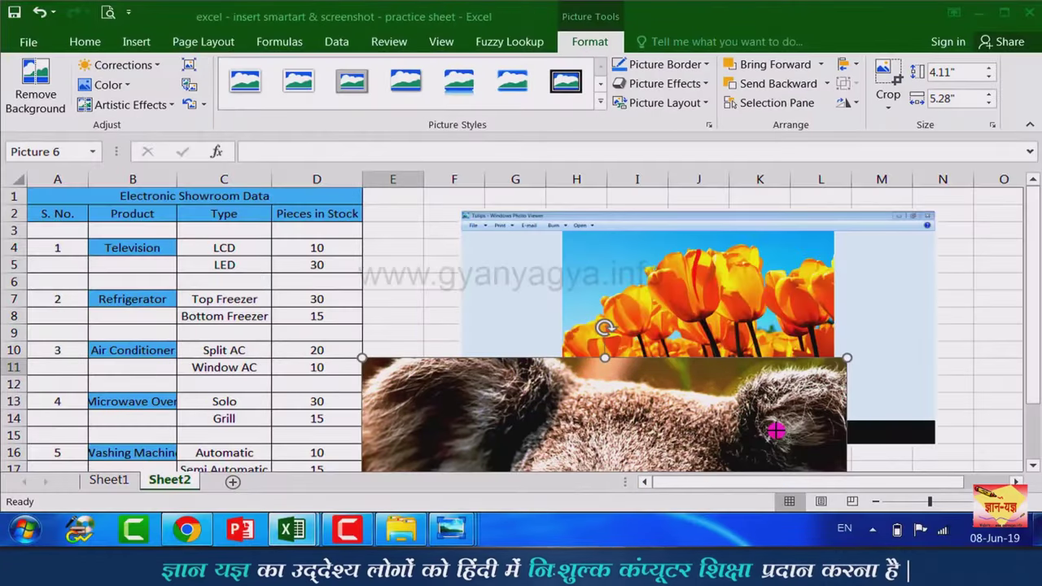
{"action": "left_click_drag", "start_coordinate": [734, 352], "coordinate": [732, 275]}
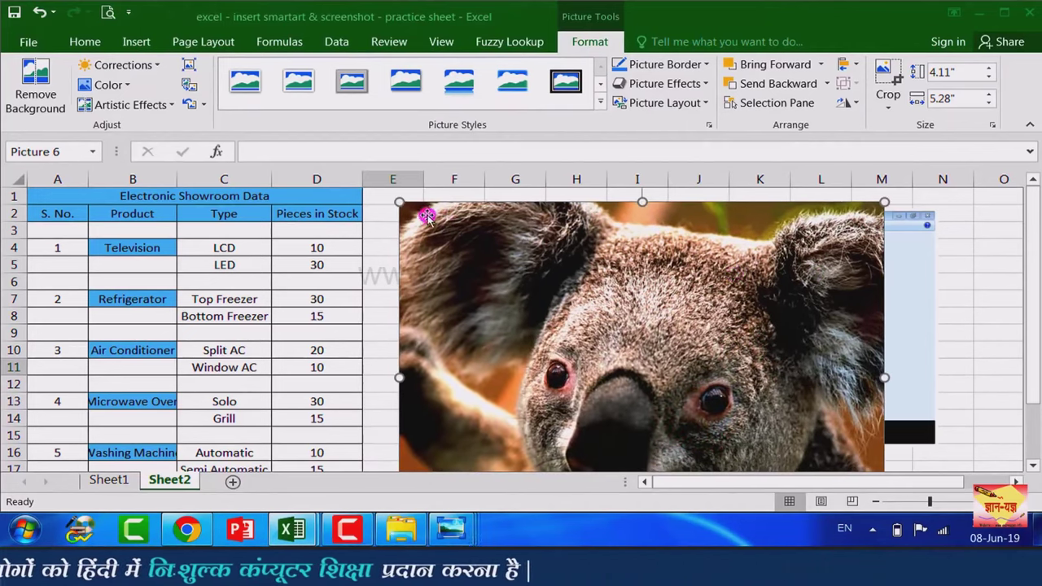
{"action": "left_click_drag", "start_coordinate": [399, 202], "coordinate": [521, 274]}
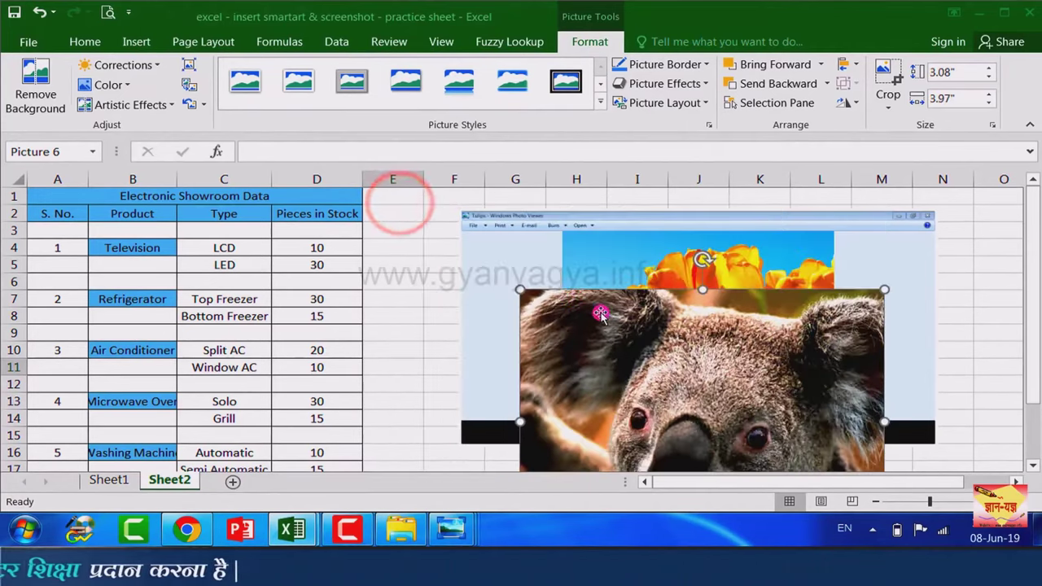
{"action": "left_click_drag", "start_coordinate": [625, 337], "coordinate": [547, 242]}
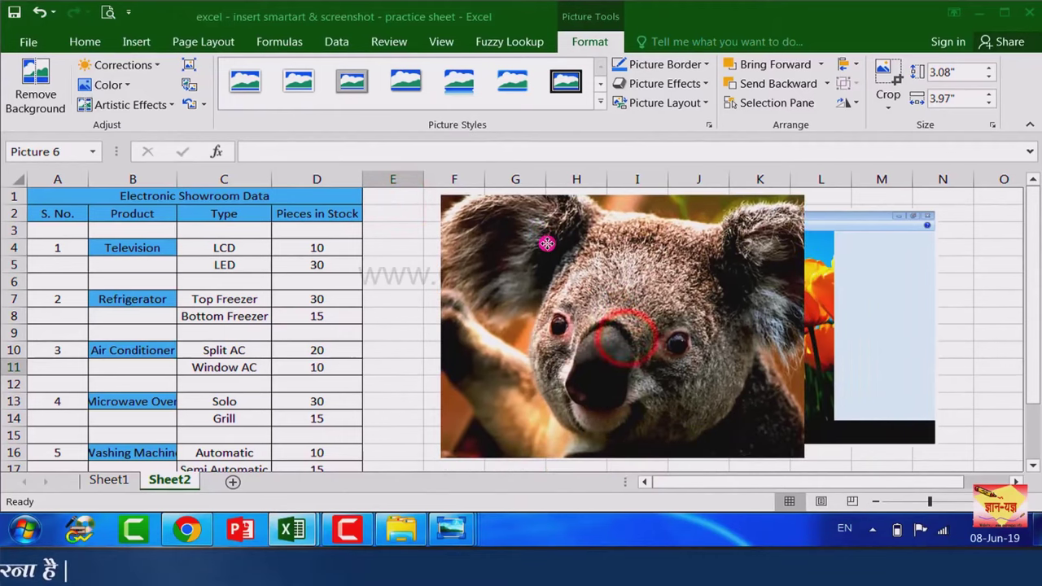